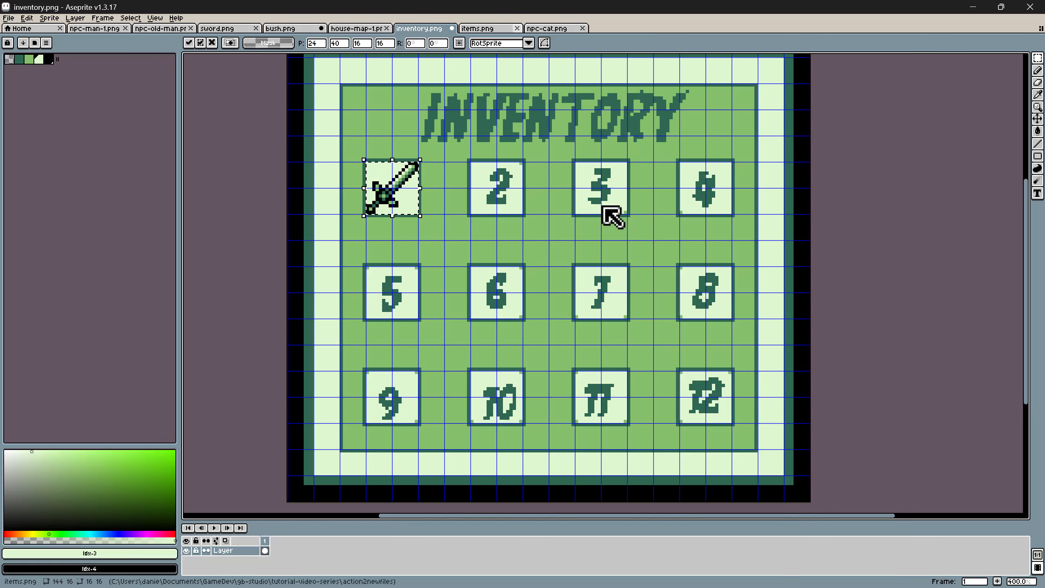
- Review the item icons in items.png and the cat animation frames in npc-cat.png, marking single 16×16 sprites
{"action": "key", "text": "ctrl+Tab"}
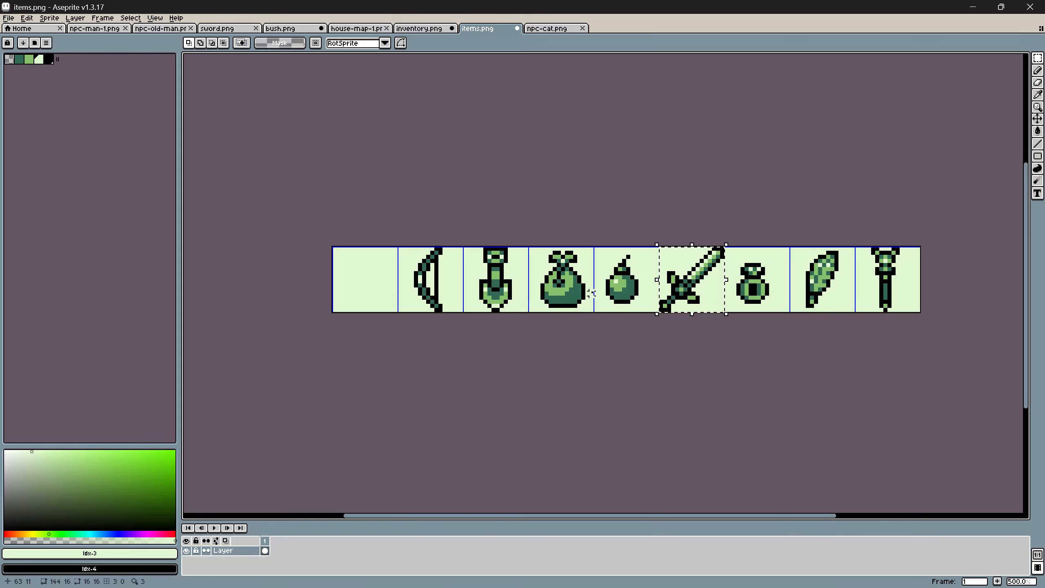
{"action": "left_click", "coordinate": [648, 338]}
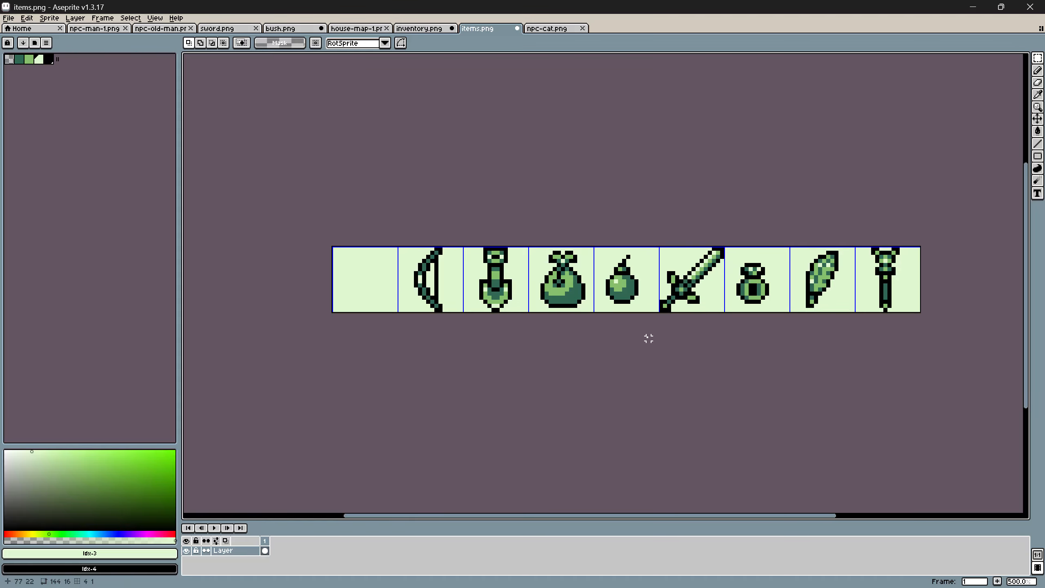
{"action": "left_click_drag", "start_coordinate": [597, 247], "coordinate": [660, 312]}
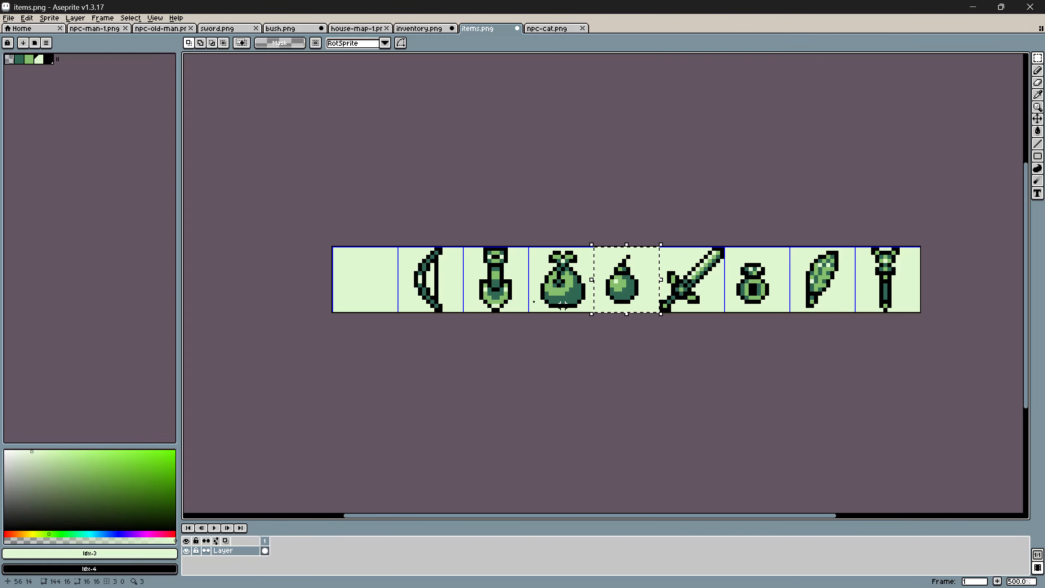
{"action": "left_click", "coordinate": [579, 335]}
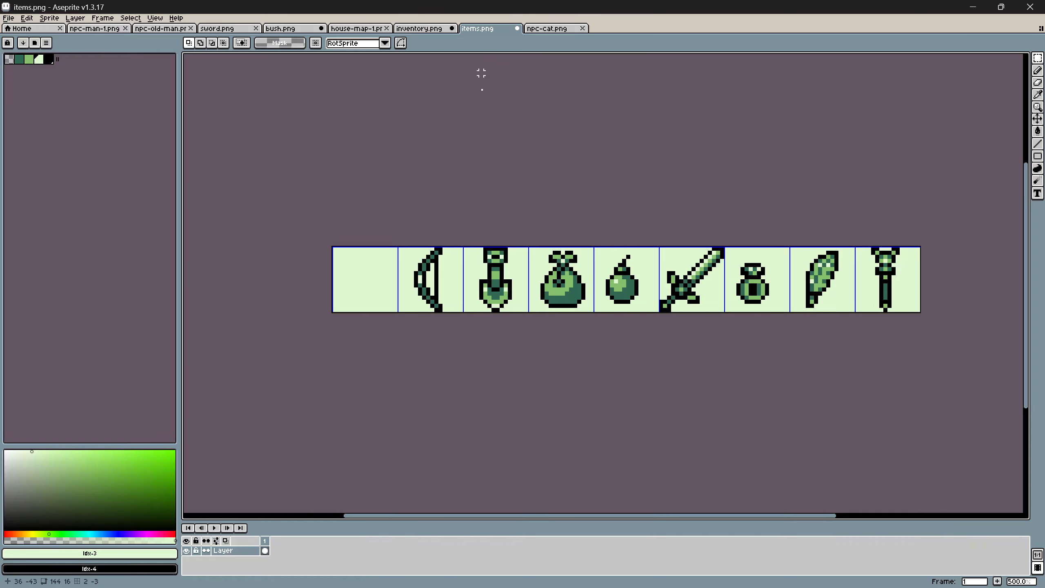
{"action": "left_click", "coordinate": [547, 28]}
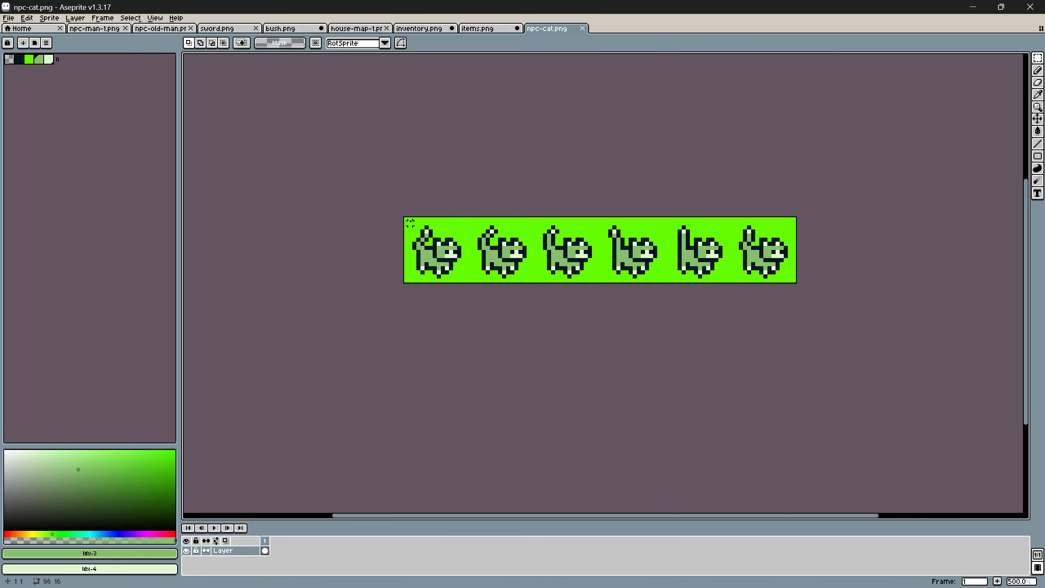
{"action": "left_click_drag", "start_coordinate": [405, 220], "coordinate": [467, 280]}
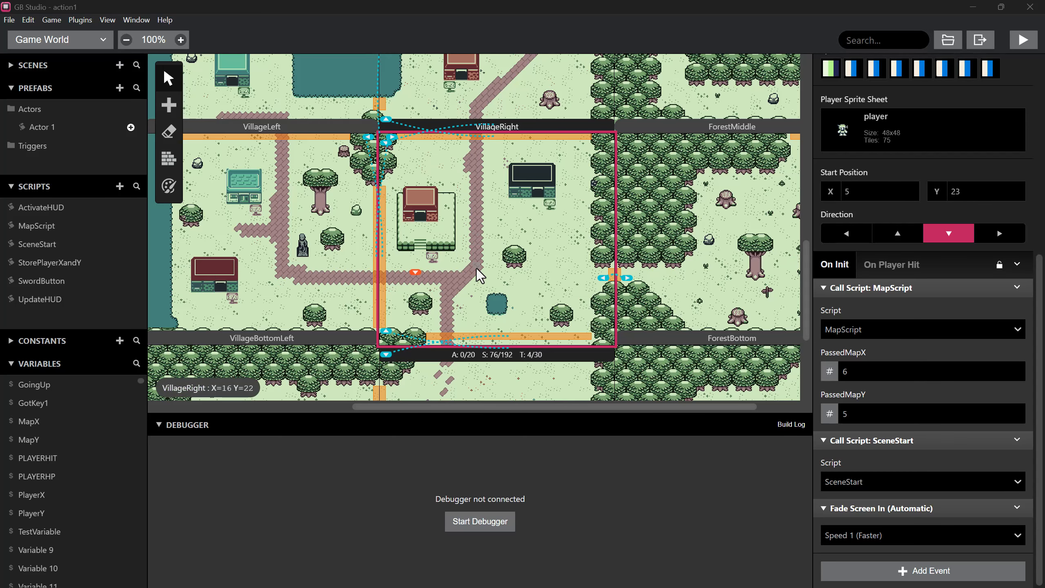
- In GB Studio, add a new scene in the empty area of the game world beside VillageLeft
{"action": "scroll", "coordinate": [477, 268], "scroll_direction": "up", "scroll_amount": 3, "text": "ctrl"}
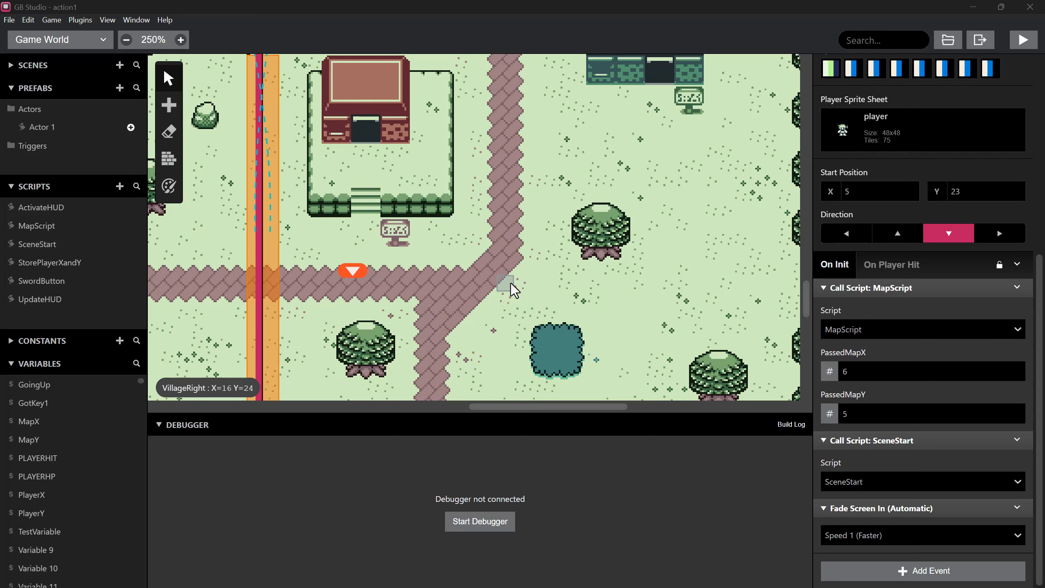
{"action": "scroll", "coordinate": [395, 170], "scroll_direction": "up", "scroll_amount": 3}
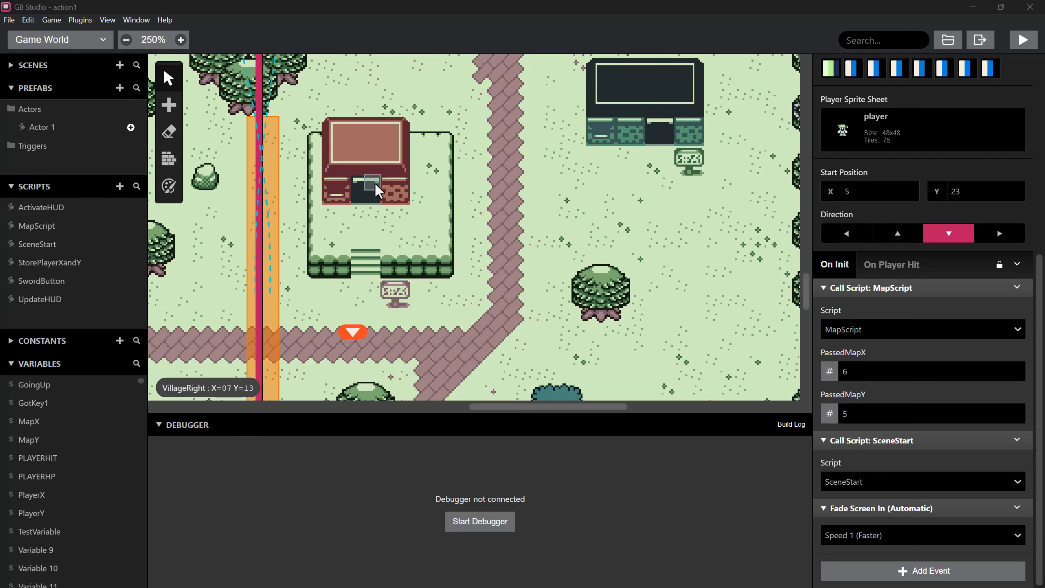
{"action": "scroll", "coordinate": [374, 183], "scroll_direction": "down", "scroll_amount": 3, "text": "ctrl"}
{"action": "scroll", "coordinate": [371, 191], "scroll_direction": "down", "scroll_amount": 3, "text": "ctrl"}
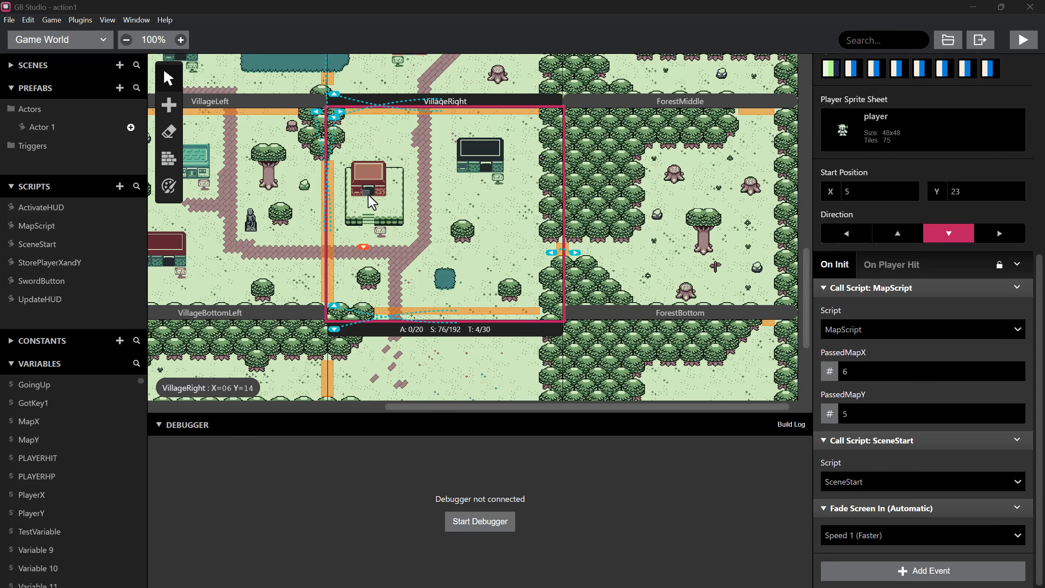
{"action": "left_click_drag", "start_coordinate": [433, 408], "coordinate": [241, 400]}
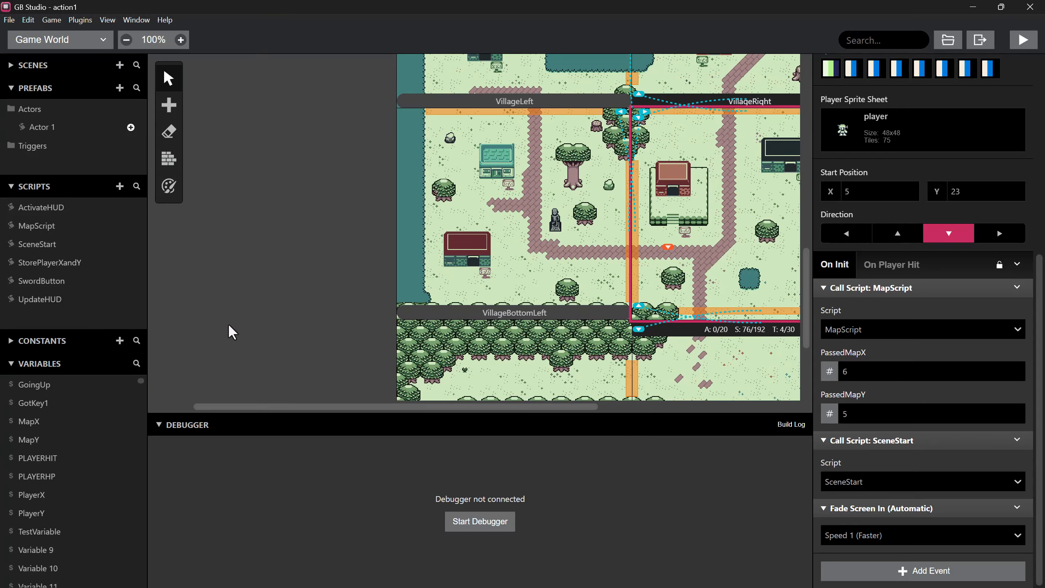
{"action": "left_click", "coordinate": [169, 105]}
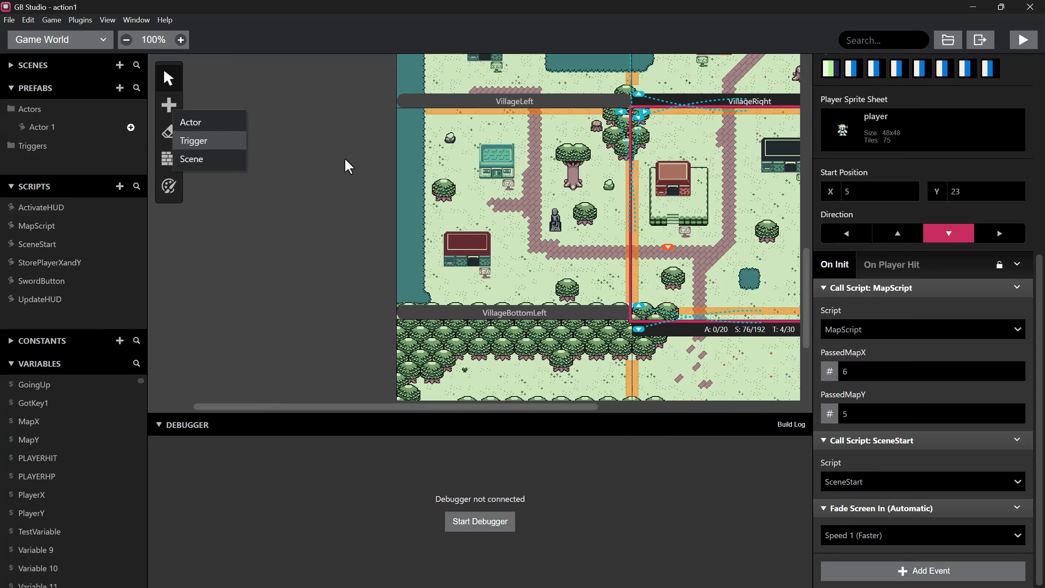
{"action": "scroll", "coordinate": [347, 164], "scroll_direction": "down", "scroll_amount": 1}
{"action": "scroll", "coordinate": [346, 164], "scroll_direction": "up", "scroll_amount": 1}
{"action": "scroll", "coordinate": [346, 164], "scroll_direction": "down", "scroll_amount": 3, "text": "ctrl"}
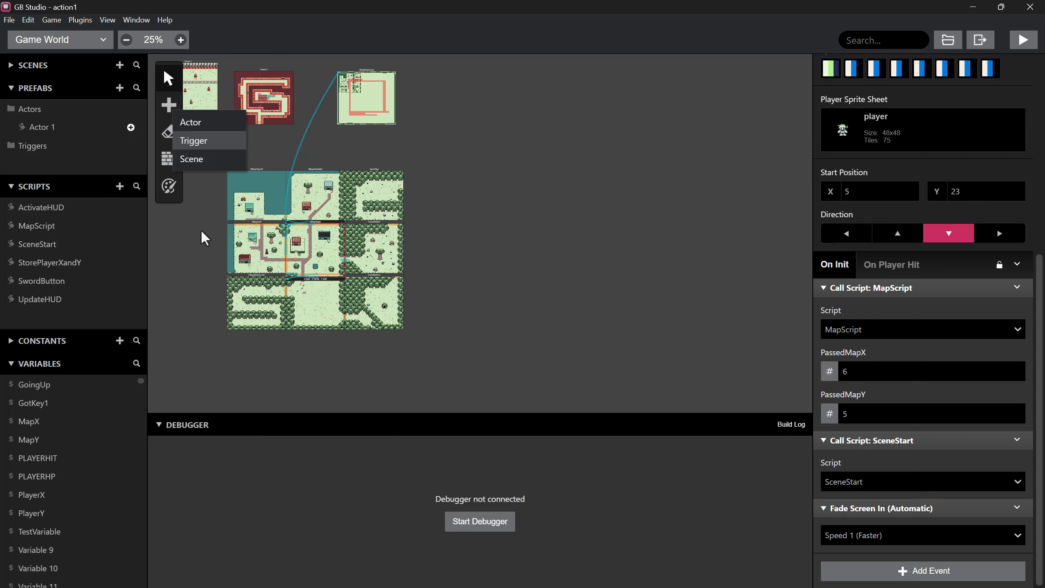
{"action": "scroll", "coordinate": [195, 251], "scroll_direction": "up", "scroll_amount": 3, "text": "ctrl"}
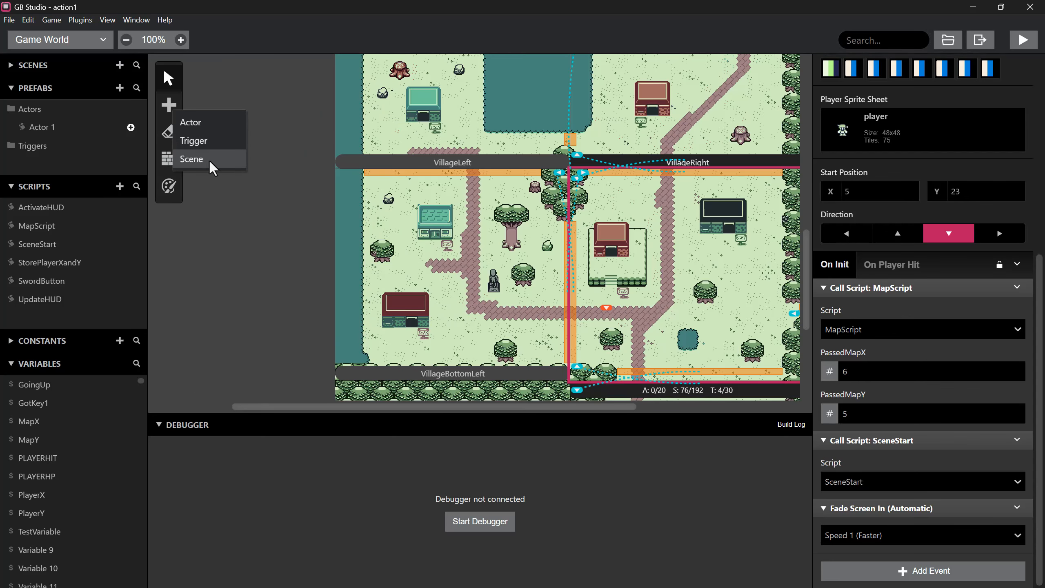
{"action": "left_click", "coordinate": [195, 157]}
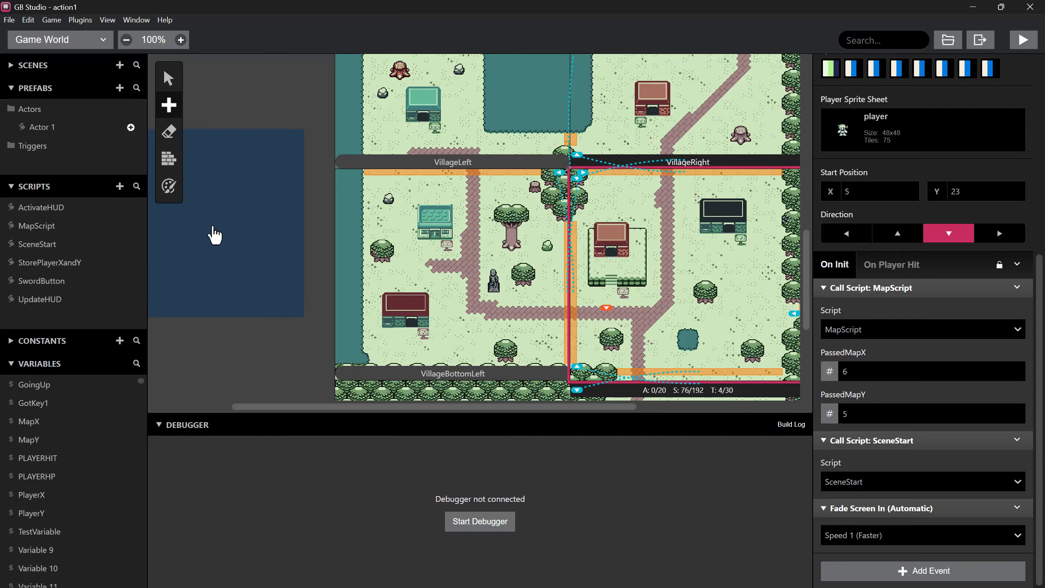
{"action": "scroll", "coordinate": [293, 233], "scroll_direction": "left", "scroll_amount": 3}
{"action": "left_click", "coordinate": [293, 218]}
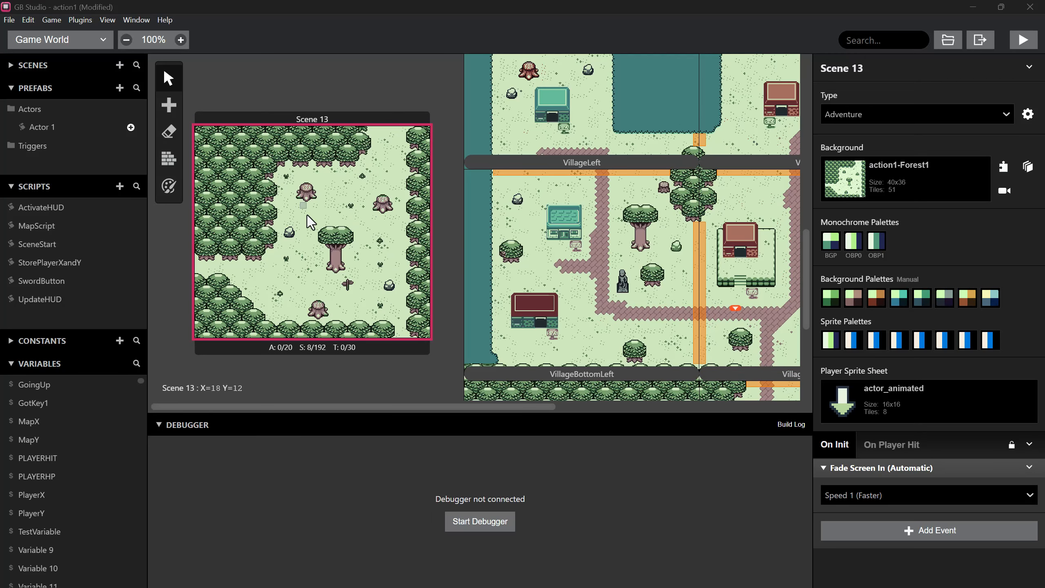
- Set the new scene's background to house-map-1
{"action": "left_click", "coordinate": [936, 176]}
{"action": "scroll", "coordinate": [895, 327], "scroll_direction": "down", "scroll_amount": 4}
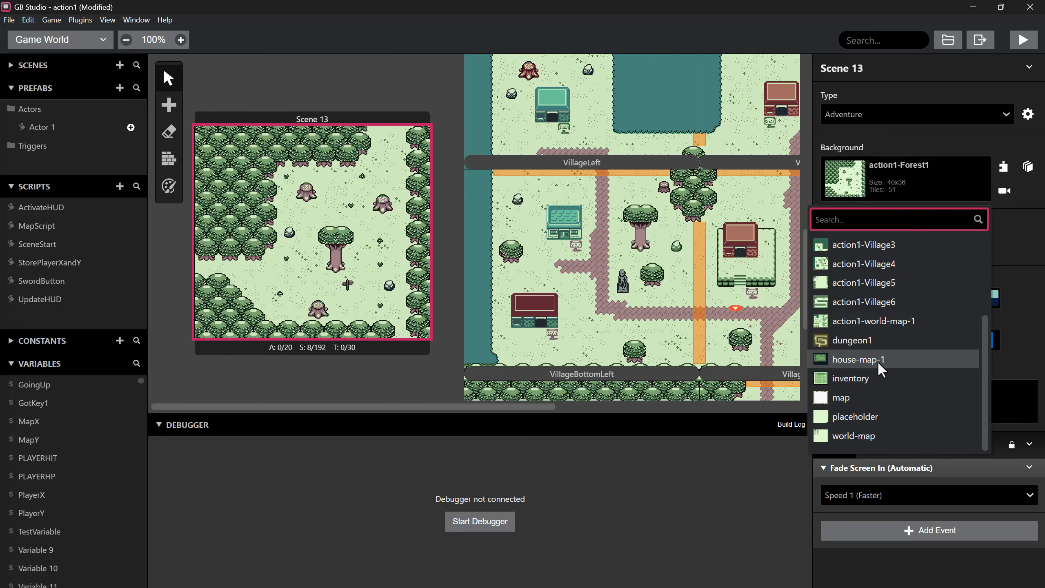
{"action": "left_click", "coordinate": [875, 364]}
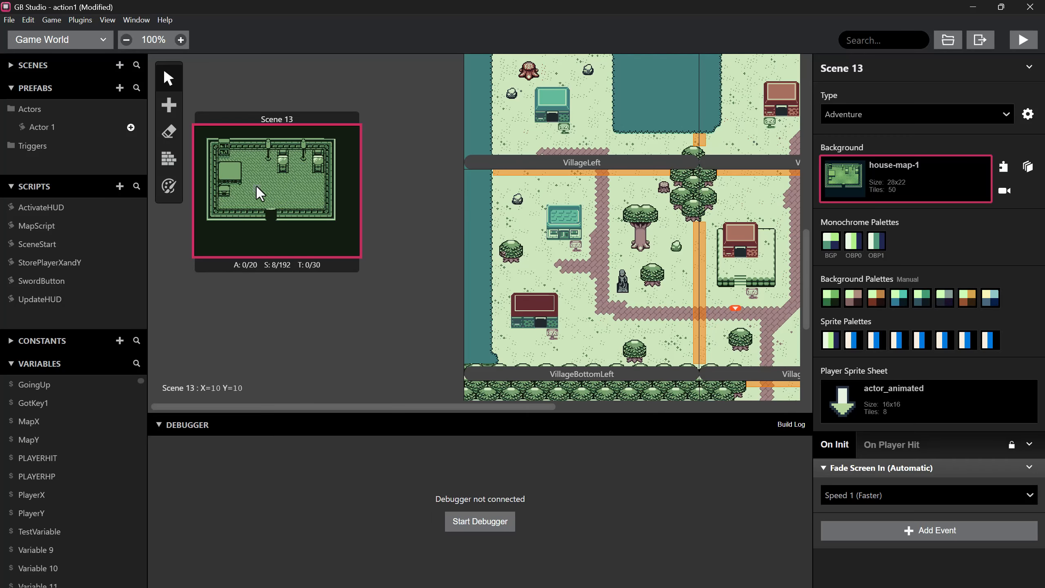
- Place a trigger 2 tiles wide and 1 tile high on the fenced red house's door in VillageRight, at X 6, Y 13
{"action": "middle_click_drag", "start_coordinate": [732, 274], "coordinate": [574, 259]}
{"action": "scroll", "coordinate": [574, 259], "scroll_direction": "down", "scroll_amount": 2}
{"action": "scroll", "coordinate": [565, 272], "scroll_direction": "up", "scroll_amount": 3, "text": "ctrl"}
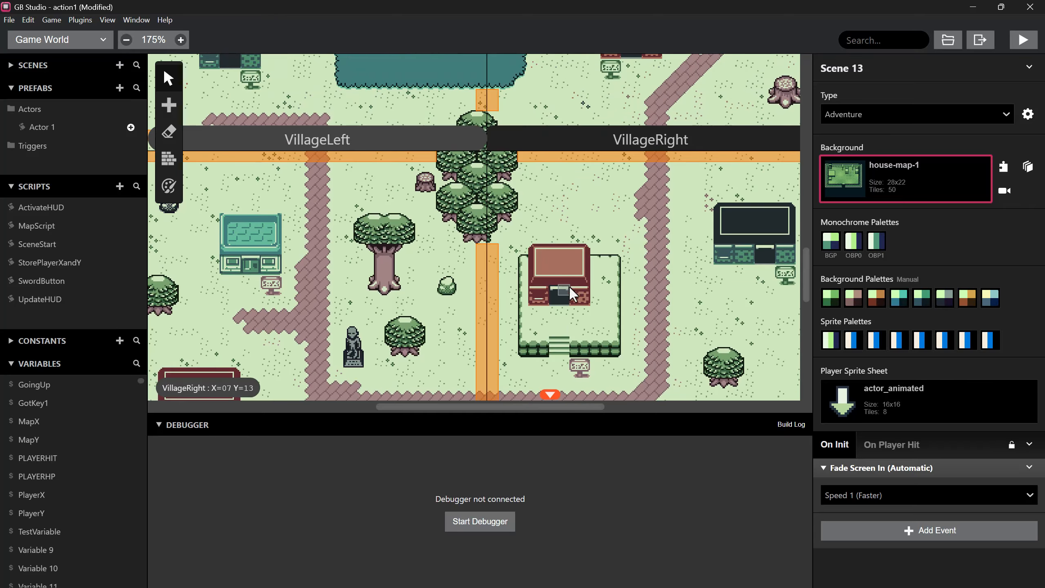
{"action": "scroll", "coordinate": [565, 310], "scroll_direction": "up", "scroll_amount": 1, "text": "ctrl"}
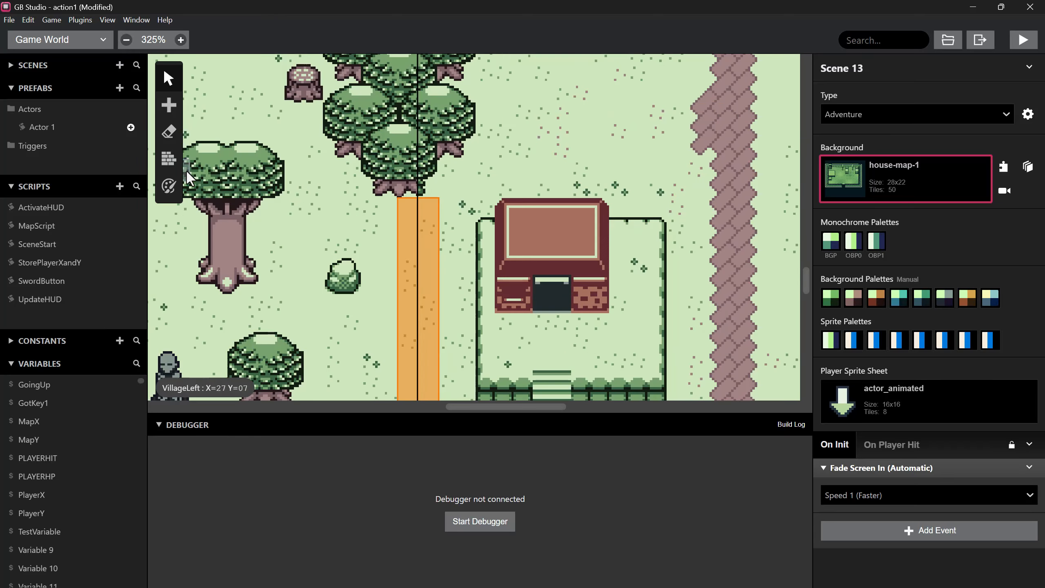
{"action": "left_click", "coordinate": [168, 105]}
{"action": "left_click", "coordinate": [194, 140]}
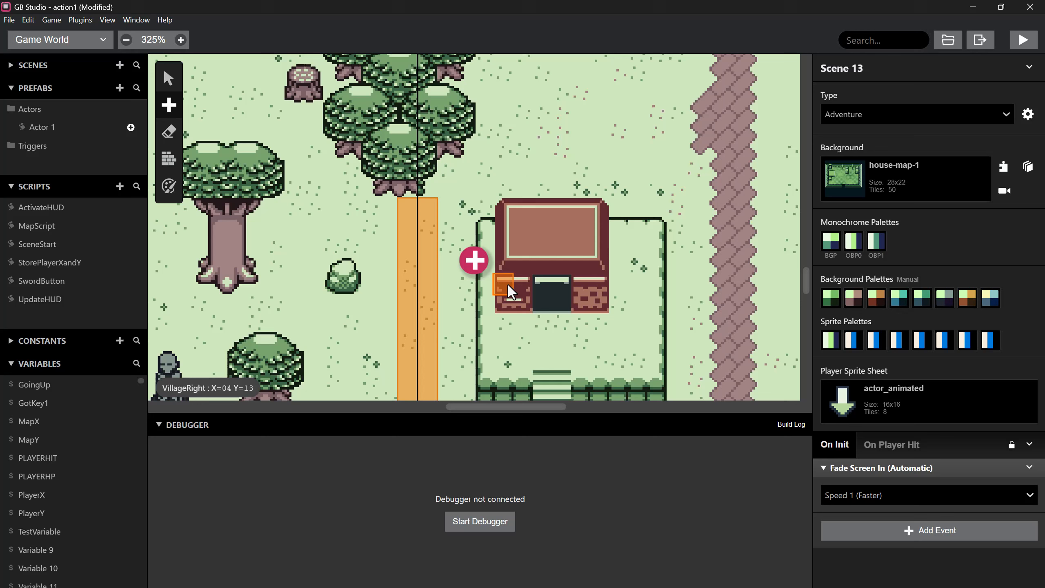
{"action": "left_click", "coordinate": [540, 284]}
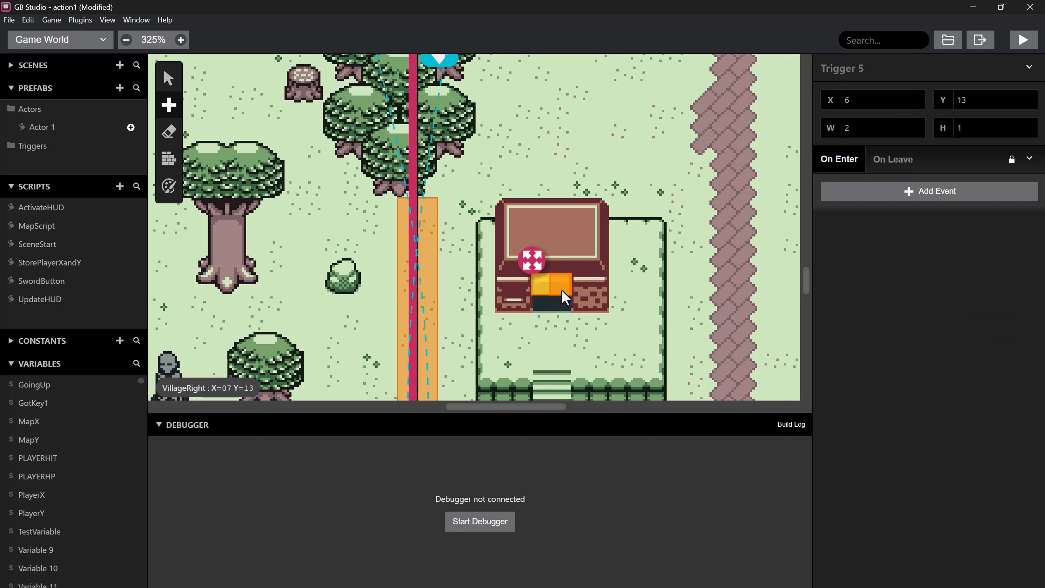
- Add a Change Scene event to the red house door trigger's On Enter script
{"action": "left_click", "coordinate": [871, 190]}
{"action": "type", "text": "sce"}
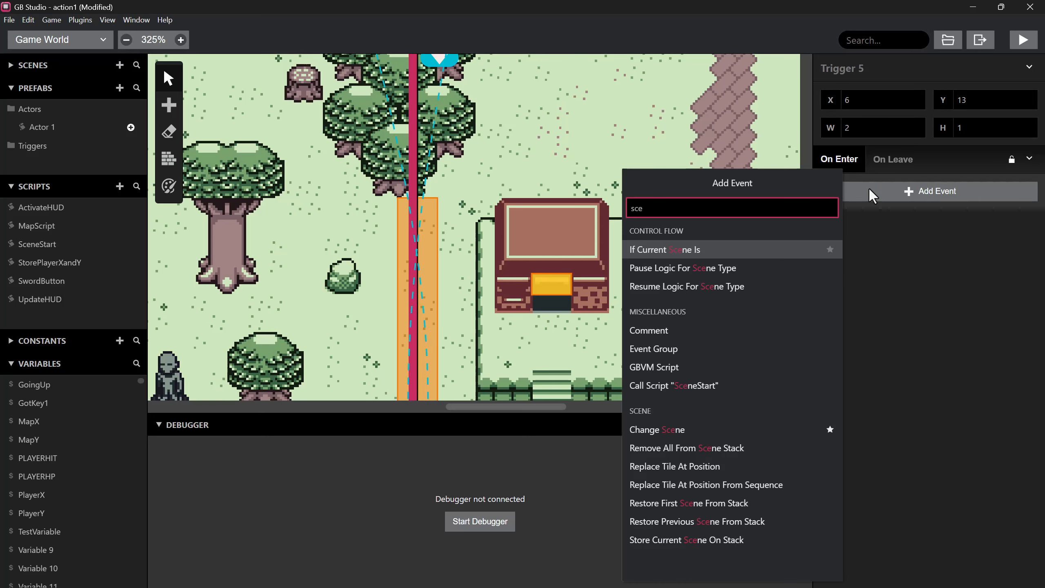
{"action": "type", "text": "n"}
{"action": "left_click", "coordinate": [666, 373]}
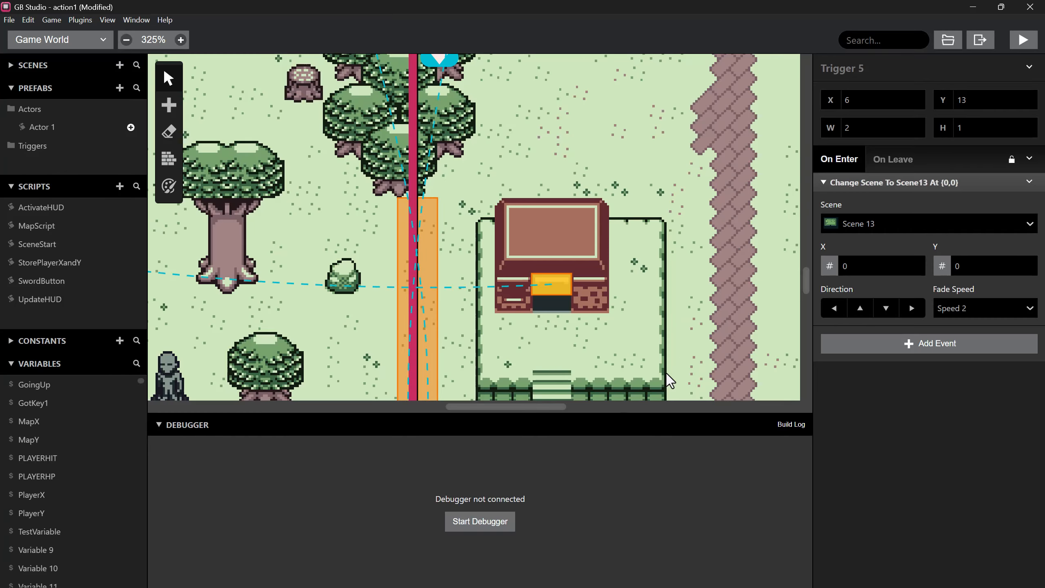
- Rename the house interior scene to PlayerHouse and move the door trigger's arrival point to X 12, Y 13 inside it, facing up
{"action": "scroll", "coordinate": [449, 300], "scroll_direction": "down", "scroll_amount": 1}
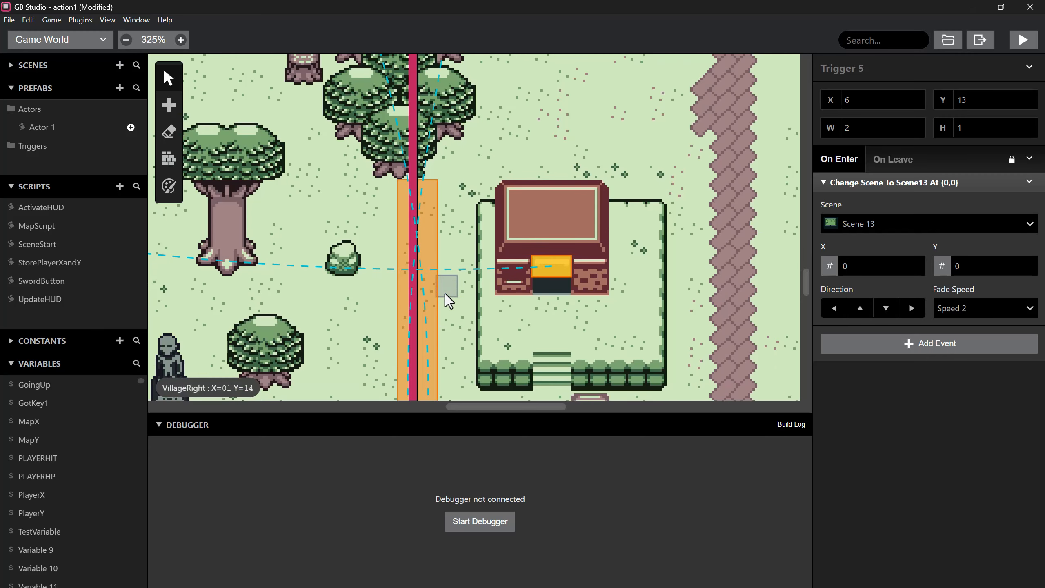
{"action": "scroll", "coordinate": [366, 292], "scroll_direction": "down", "scroll_amount": 3, "text": "ctrl"}
{"action": "middle_click_drag", "start_coordinate": [236, 266], "coordinate": [717, 300]}
{"action": "middle_click_drag", "start_coordinate": [358, 274], "coordinate": [598, 340]}
{"action": "left_click", "coordinate": [369, 127]}
{"action": "left_click_drag", "start_coordinate": [885, 69], "coordinate": [804, 70]}
{"action": "type", "text": "PlayerHouse"}
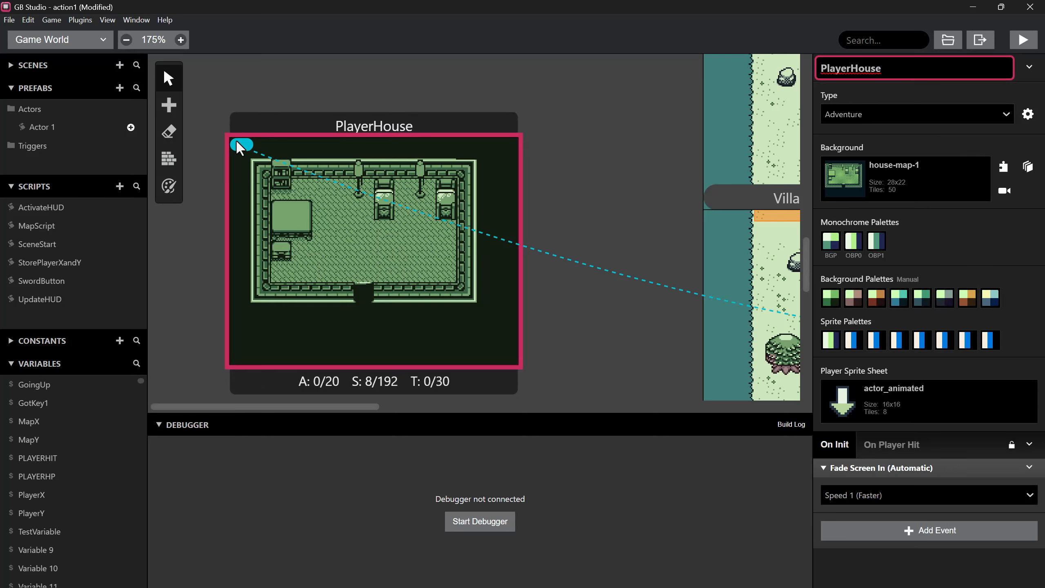
{"action": "mouse_move", "coordinate": [238, 142]}
{"action": "left_mouse_down"}
{"action": "mouse_move", "coordinate": [338, 243]}
{"action": "mouse_move", "coordinate": [367, 289]}
{"action": "left_mouse_up"}
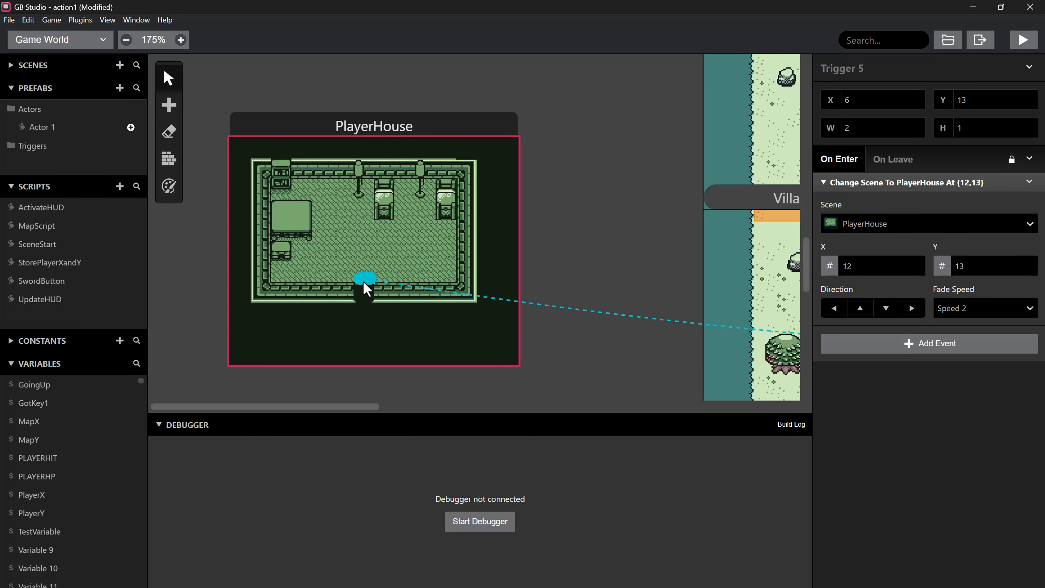
{"action": "left_click", "coordinate": [861, 309]}
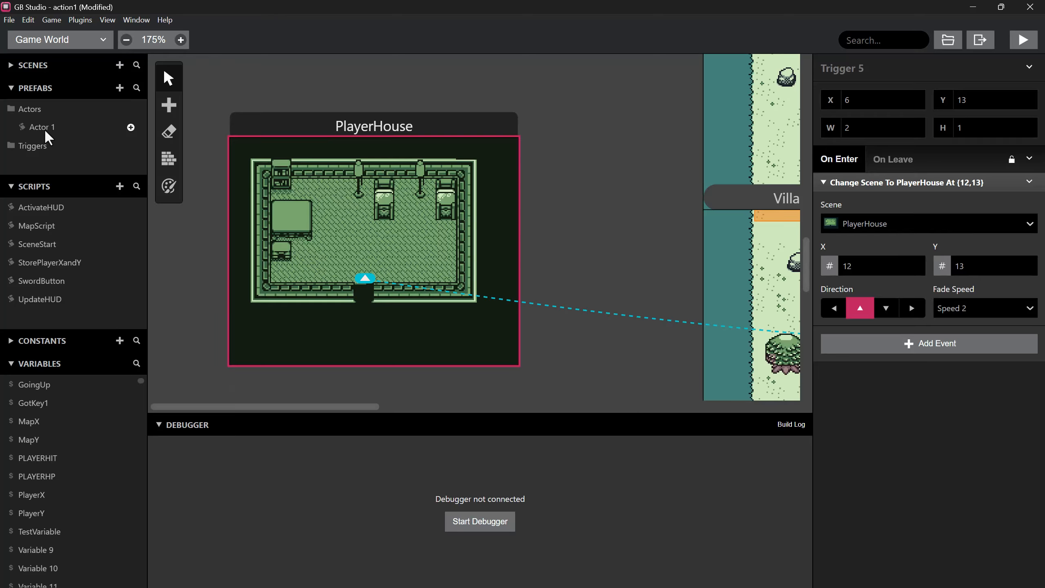
- Place a trigger 2 tiles wide and 1 tile high in the PlayerHouse doorway, at X 12, Y 15
{"action": "left_click", "coordinate": [168, 105]}
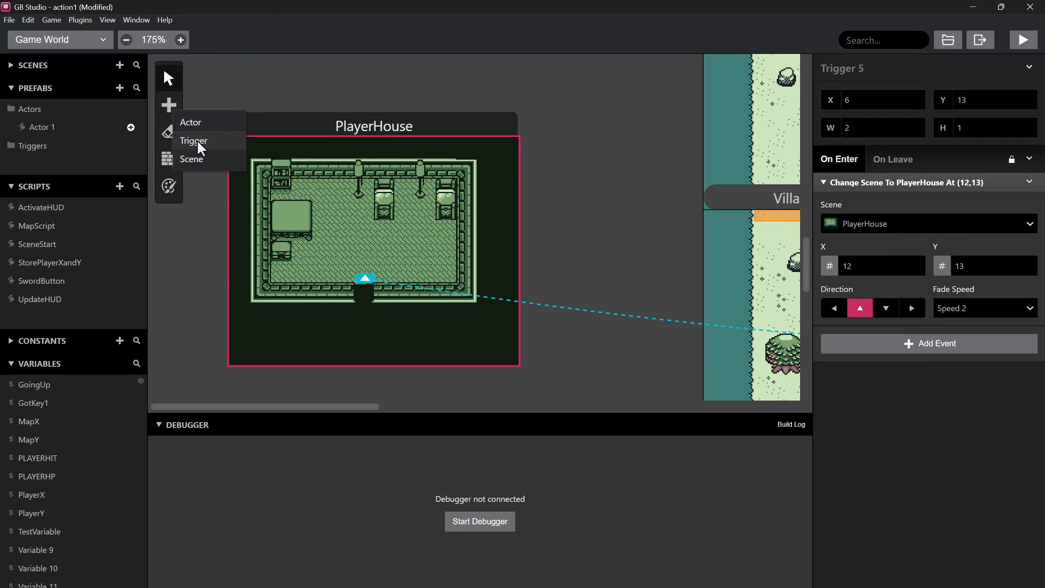
{"action": "left_click", "coordinate": [199, 147]}
{"action": "left_click", "coordinate": [364, 297]}
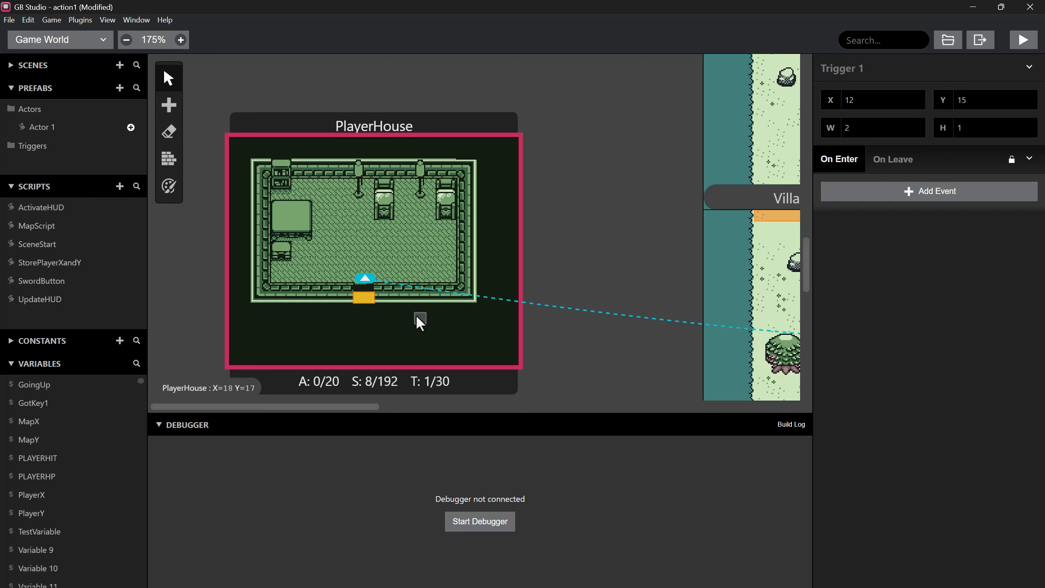
- Add a Change Scene event to the PlayerHouse exit trigger's On Enter script, with VillageRight as the target scene
{"action": "left_click", "coordinate": [926, 191]}
{"action": "type", "text": "scen"}
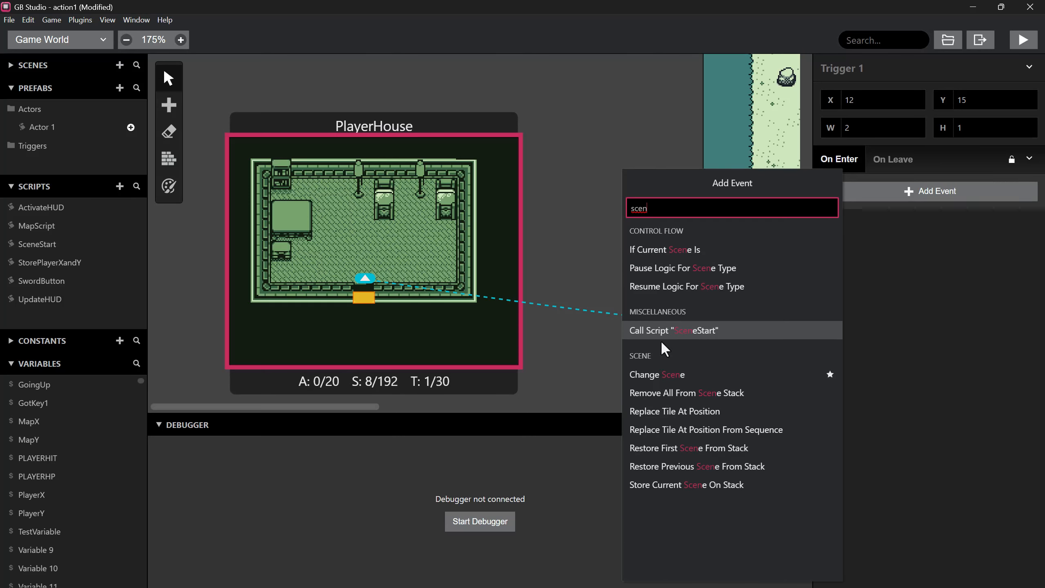
{"action": "left_click", "coordinate": [657, 429]}
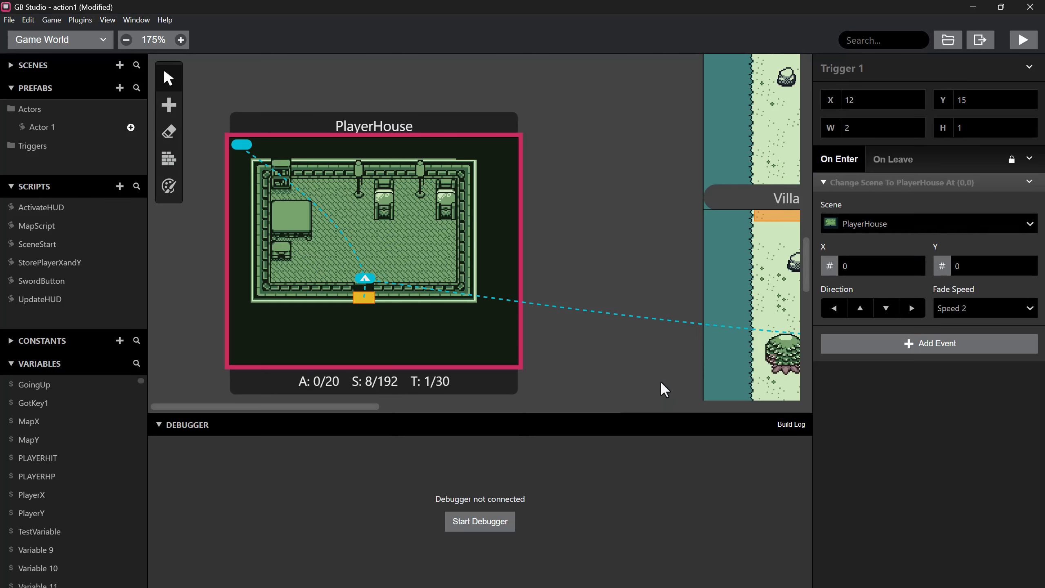
{"action": "left_click", "coordinate": [893, 226]}
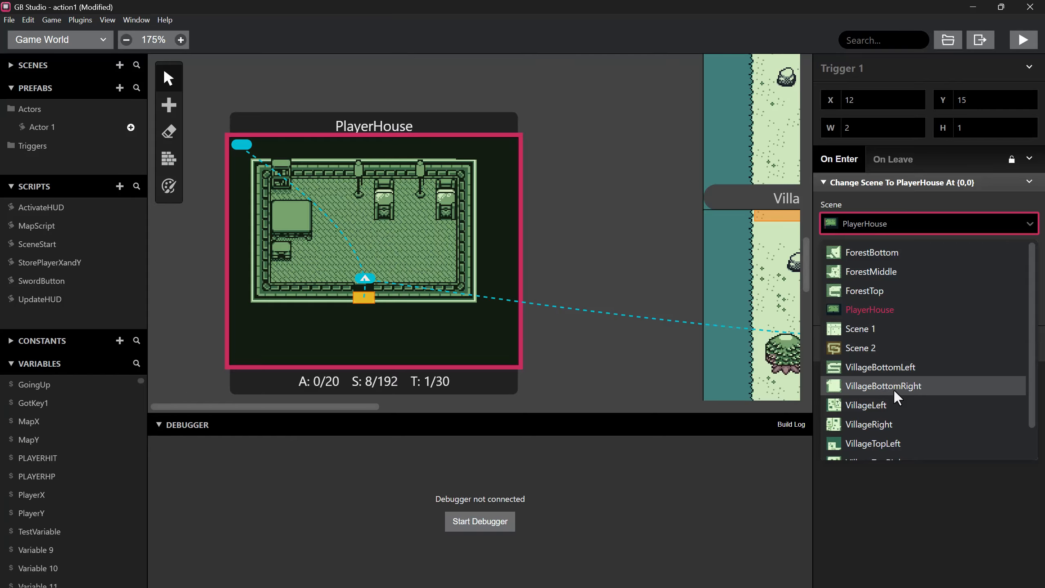
{"action": "left_click", "coordinate": [888, 420]}
- Move the exit's arrival point to X 6, Y 14 in front of the red house's door, facing down
{"action": "middle_click_drag", "start_coordinate": [671, 265], "coordinate": [244, 193]}
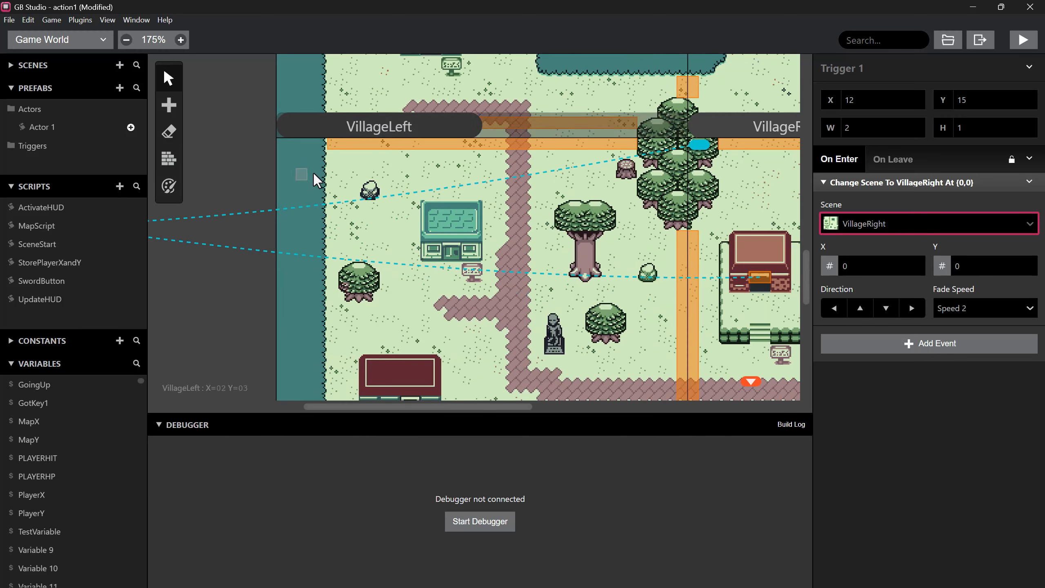
{"action": "middle_click_drag", "start_coordinate": [673, 175], "coordinate": [371, 178]}
{"action": "mouse_move", "coordinate": [395, 142]}
{"action": "left_mouse_down"}
{"action": "mouse_move", "coordinate": [474, 246]}
{"action": "mouse_move", "coordinate": [457, 293]}
{"action": "left_mouse_up"}
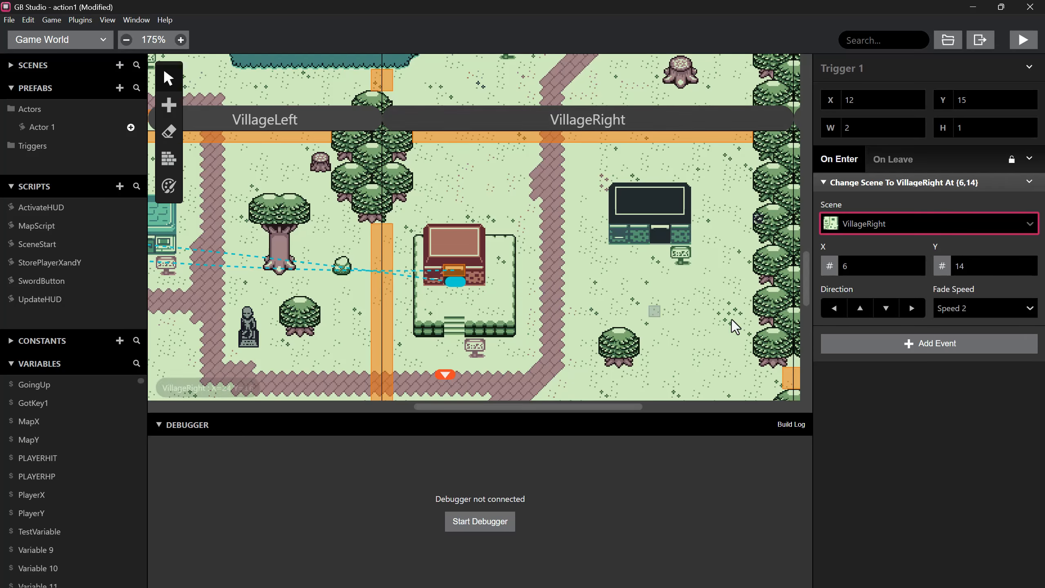
{"action": "left_click", "coordinate": [886, 308]}
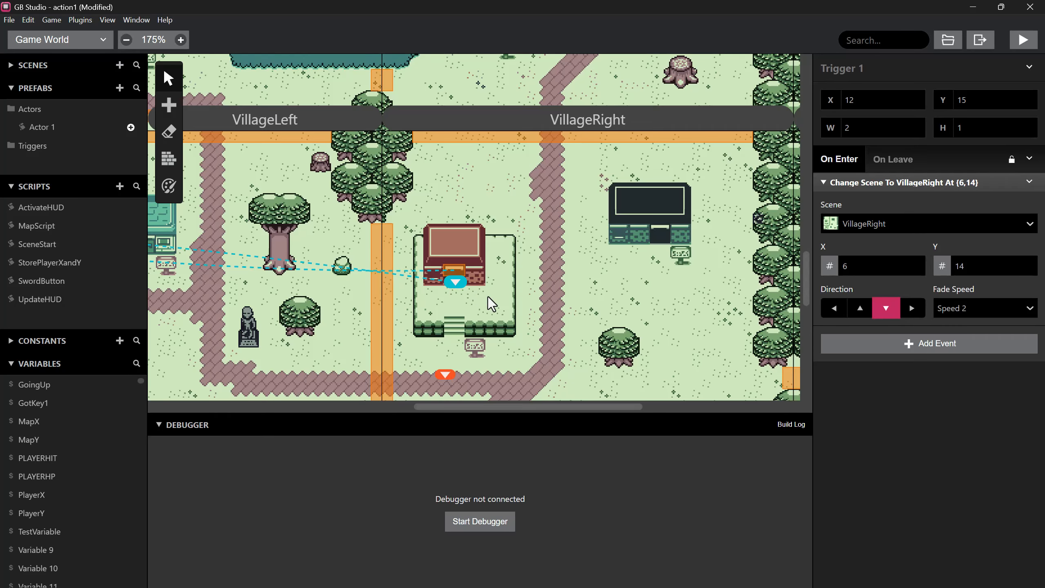
- Run the game, and examine the border trigger with VillageLeft and the scene edges in VillageRight
{"action": "middle_click_drag", "start_coordinate": [557, 294], "coordinate": [564, 222]}
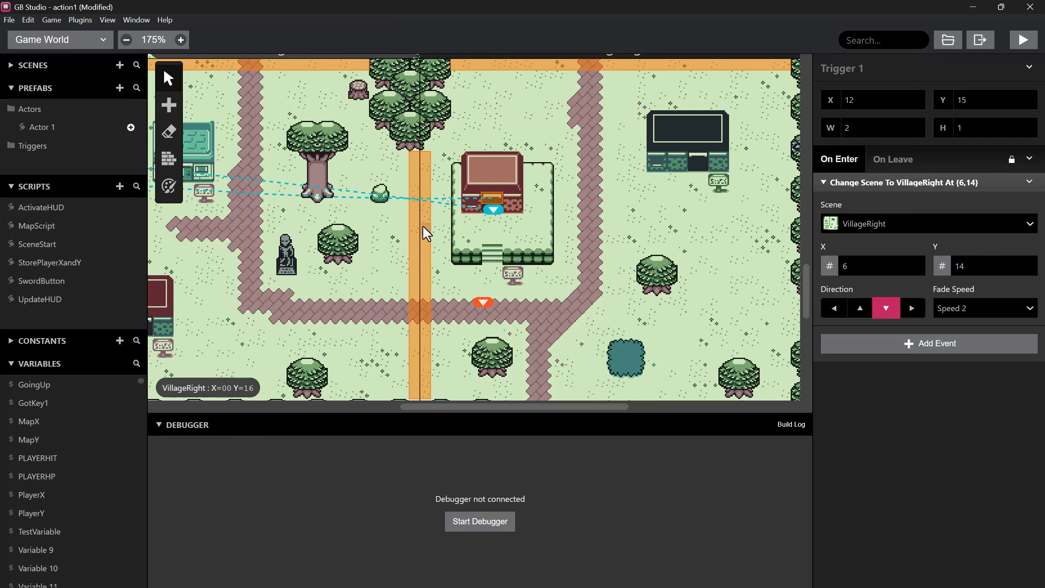
{"action": "left_click", "coordinate": [1020, 47]}
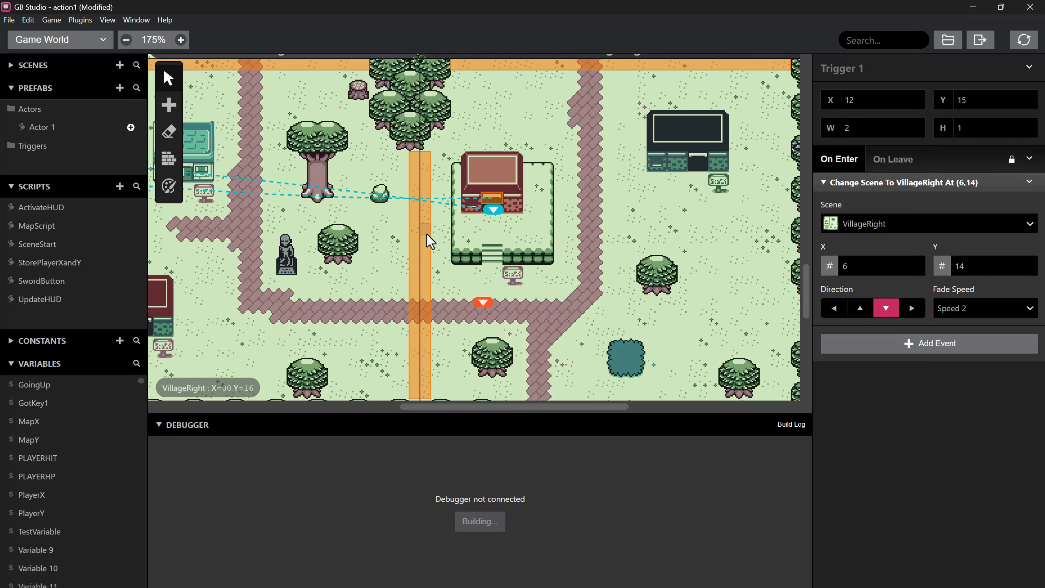
{"action": "left_click", "coordinate": [421, 240]}
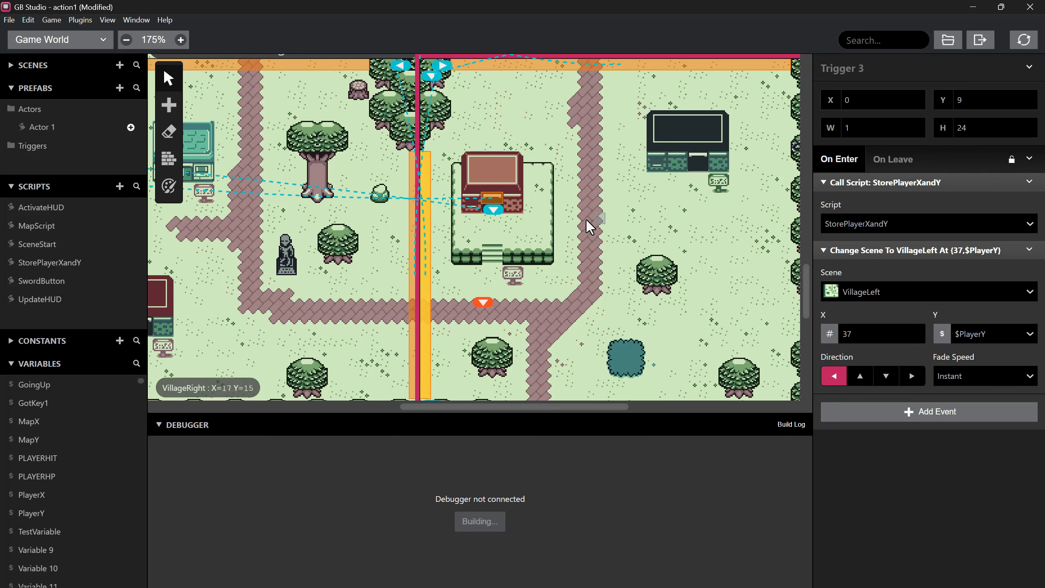
{"action": "left_click", "coordinate": [458, 275]}
{"action": "scroll", "coordinate": [929, 144], "scroll_direction": "up", "scroll_amount": 1}
{"action": "scroll", "coordinate": [929, 144], "scroll_direction": "up", "scroll_amount": 5}
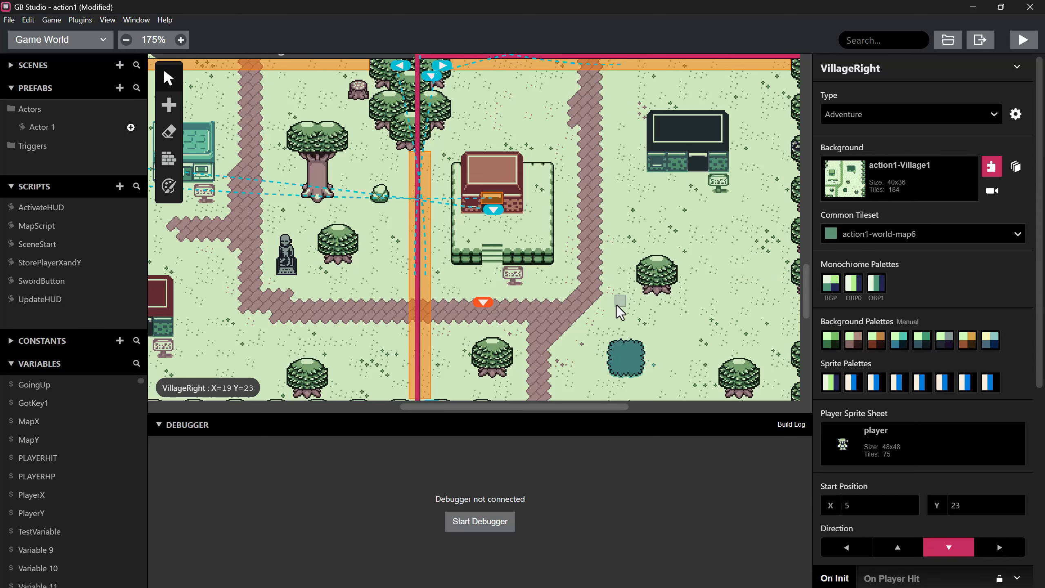
{"action": "scroll", "coordinate": [537, 297], "scroll_direction": "down", "scroll_amount": 2}
{"action": "scroll", "coordinate": [537, 297], "scroll_direction": "down", "scroll_amount": 5}
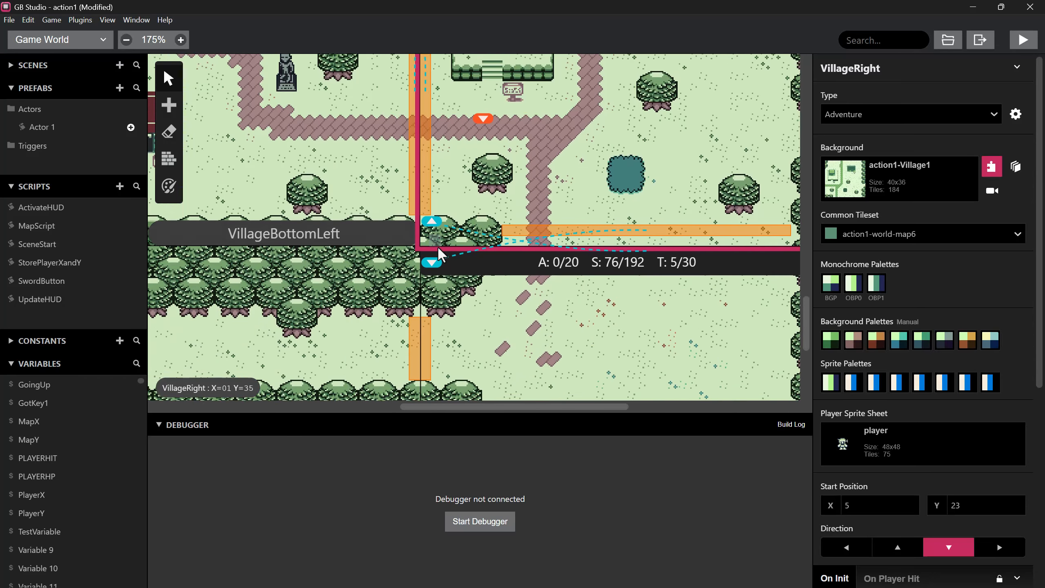
{"action": "scroll", "coordinate": [551, 244], "scroll_direction": "up", "scroll_amount": 5}
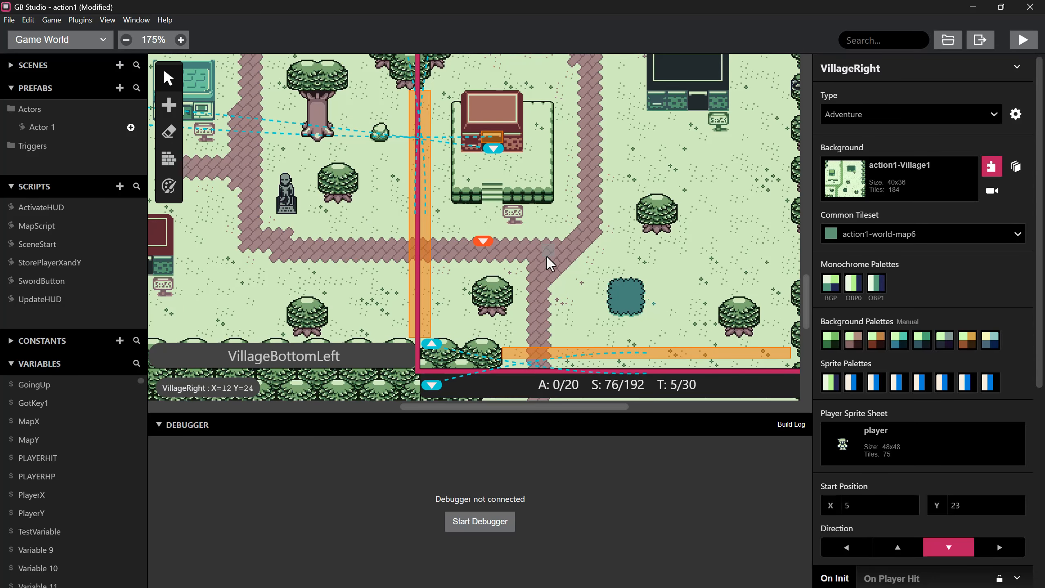
{"action": "scroll", "coordinate": [552, 244], "scroll_direction": "up", "scroll_amount": 2}
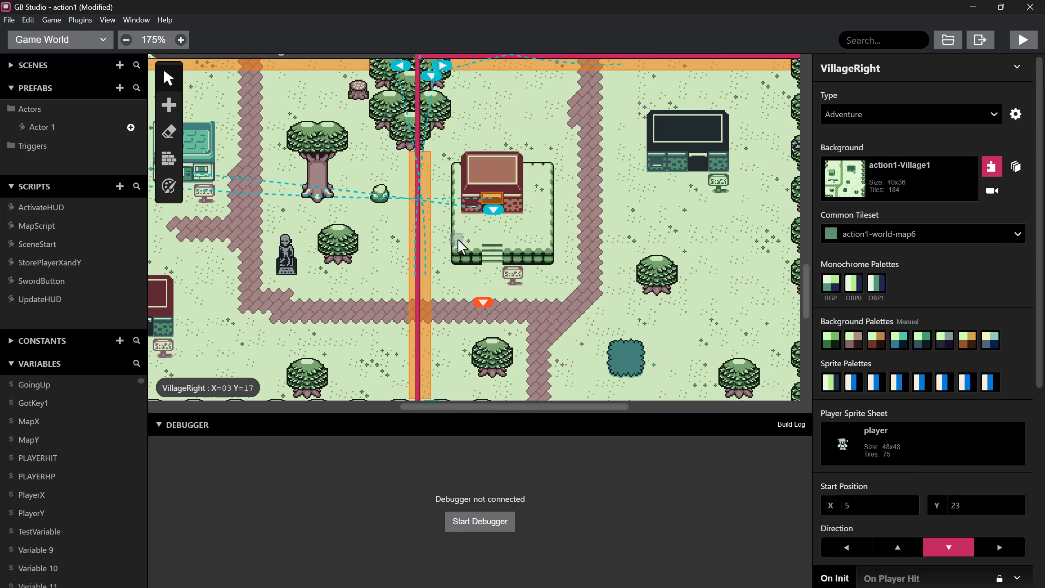
- Set the fade speed to Speed 1 (Faster) on both scene-change triggers along the VillageLeft–VillageRight border
{"action": "left_click", "coordinate": [424, 272]}
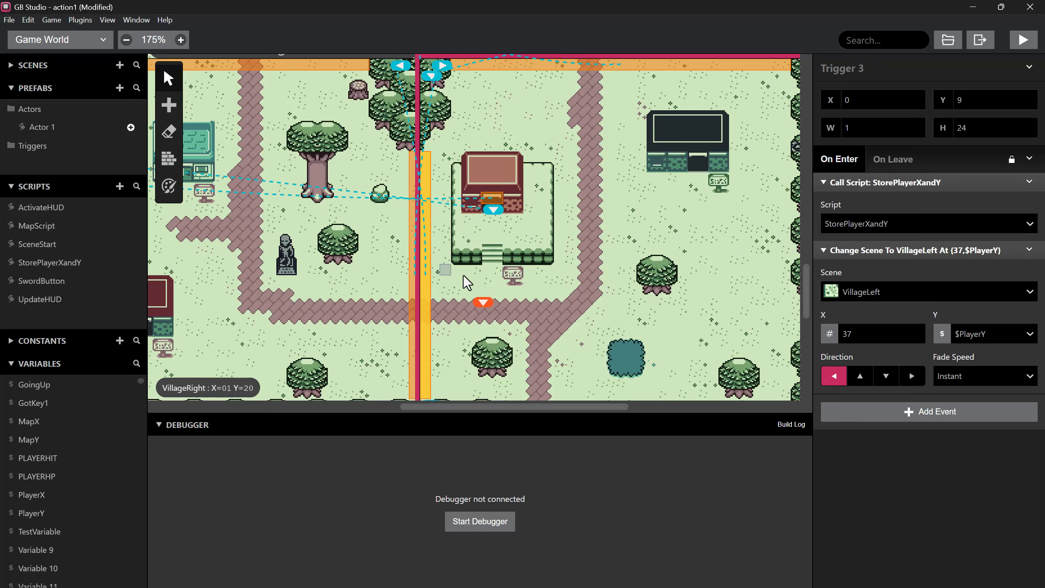
{"action": "left_click", "coordinate": [967, 377]}
{"action": "left_click", "coordinate": [950, 423]}
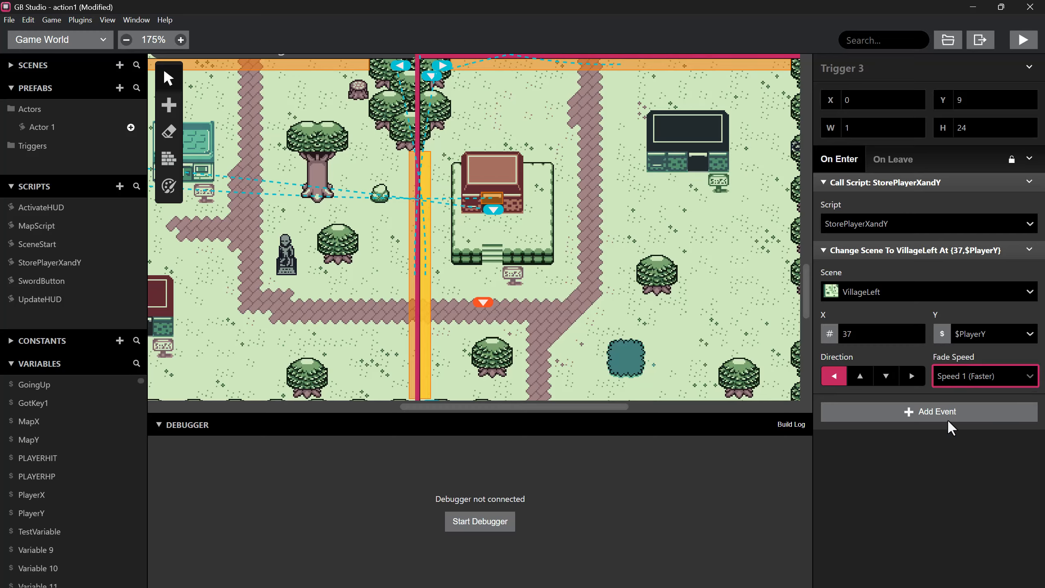
{"action": "left_click", "coordinate": [414, 276]}
{"action": "left_click", "coordinate": [960, 376]}
{"action": "left_click", "coordinate": [951, 423]}
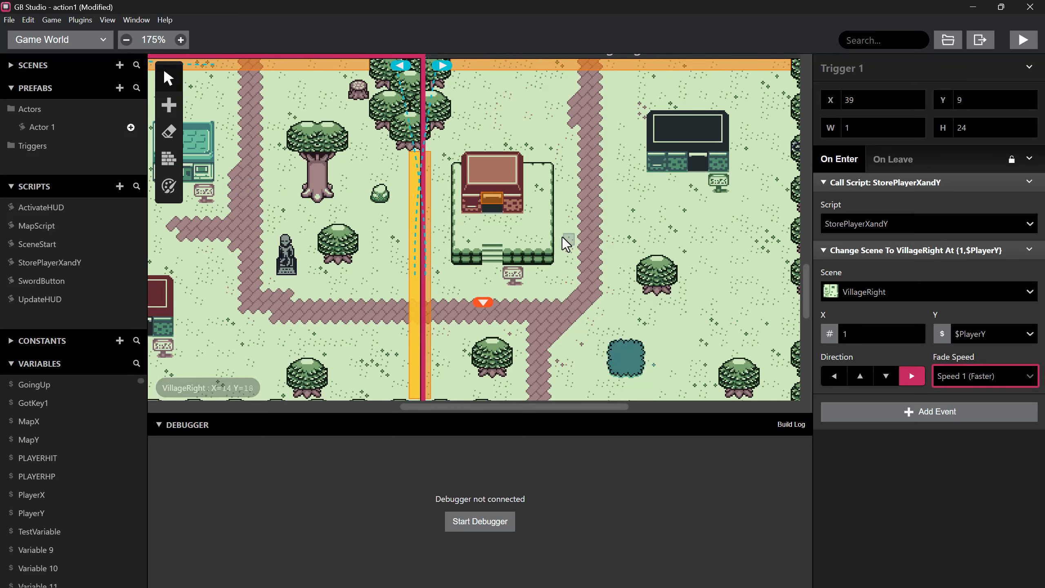
- Set the fade speed of the red house's door trigger in VillageRight to Speed 1 (Faster)
{"action": "left_click", "coordinate": [492, 202]}
{"action": "left_click", "coordinate": [977, 312]}
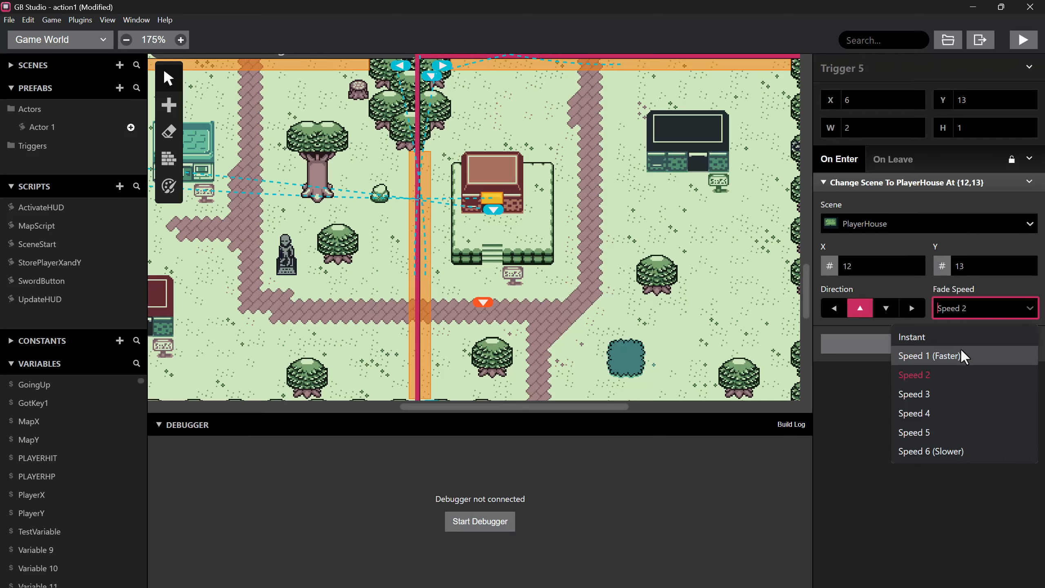
{"action": "left_click", "coordinate": [961, 355]}
- Set the fade speed of the PlayerHouse exit trigger's scene change to Speed 1 (Faster)
{"action": "scroll", "coordinate": [332, 242], "scroll_direction": "down", "scroll_amount": 2}
{"action": "middle_click_drag", "start_coordinate": [330, 236], "coordinate": [742, 285]}
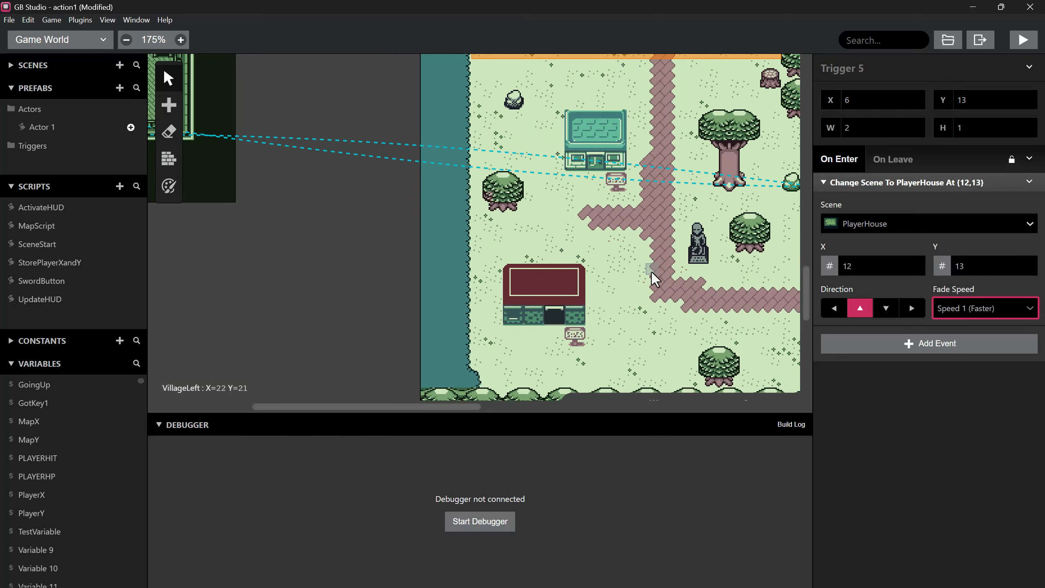
{"action": "mouse_move", "coordinate": [607, 277]}
{"action": "middle_mouse_down"}
{"action": "mouse_move", "coordinate": [573, 282]}
{"action": "mouse_move", "coordinate": [838, 336]}
{"action": "middle_mouse_up"}
{"action": "middle_click_drag", "start_coordinate": [404, 277], "coordinate": [445, 286]}
{"action": "left_click", "coordinate": [355, 205]}
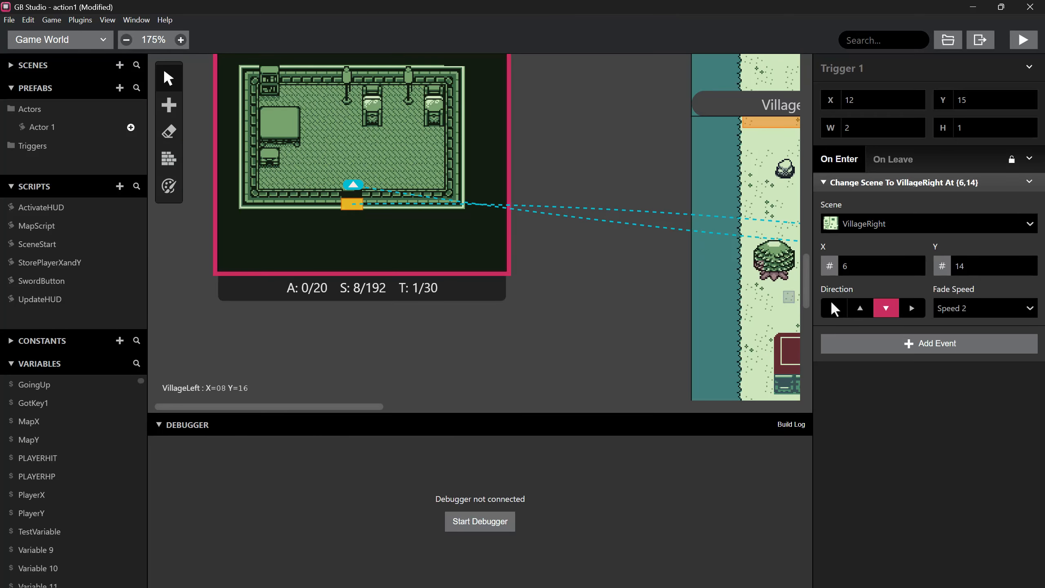
{"action": "left_click", "coordinate": [936, 308]}
{"action": "left_click", "coordinate": [938, 355]}
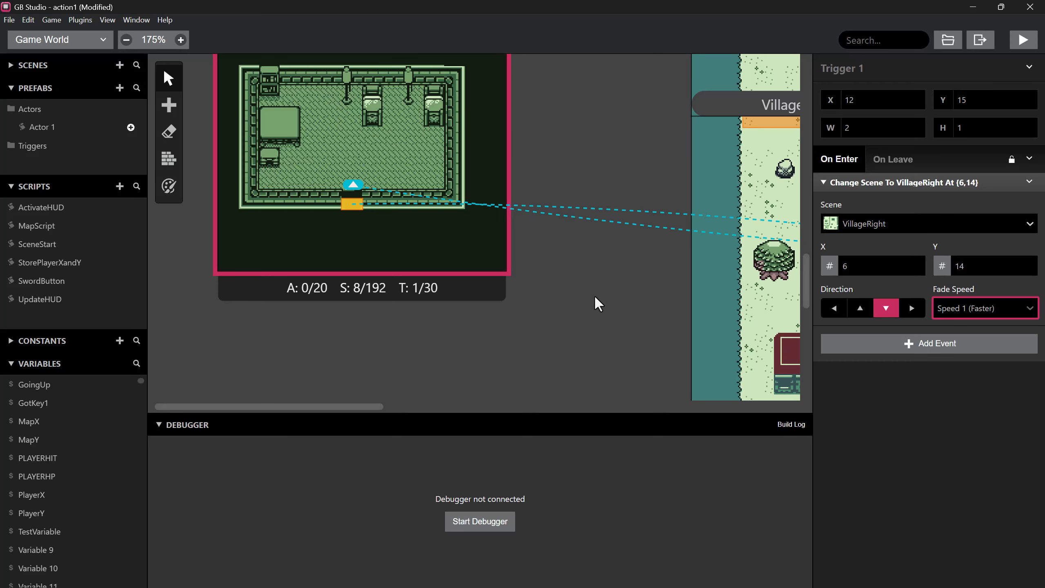
- Run the game and walk the player into the red house, around the room and back outside
{"action": "middle_click_drag", "start_coordinate": [617, 299], "coordinate": [205, 288]}
{"action": "middle_click_drag", "start_coordinate": [640, 277], "coordinate": [414, 277]}
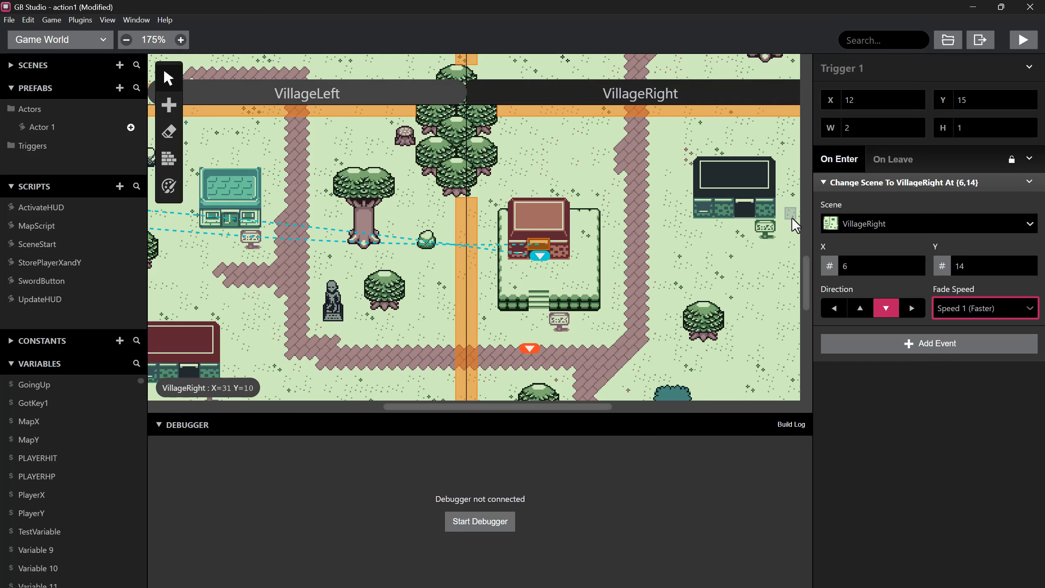
{"action": "scroll", "coordinate": [460, 280], "scroll_direction": "up", "scroll_amount": 1}
{"action": "scroll", "coordinate": [453, 280], "scroll_direction": "down", "scroll_amount": 1}
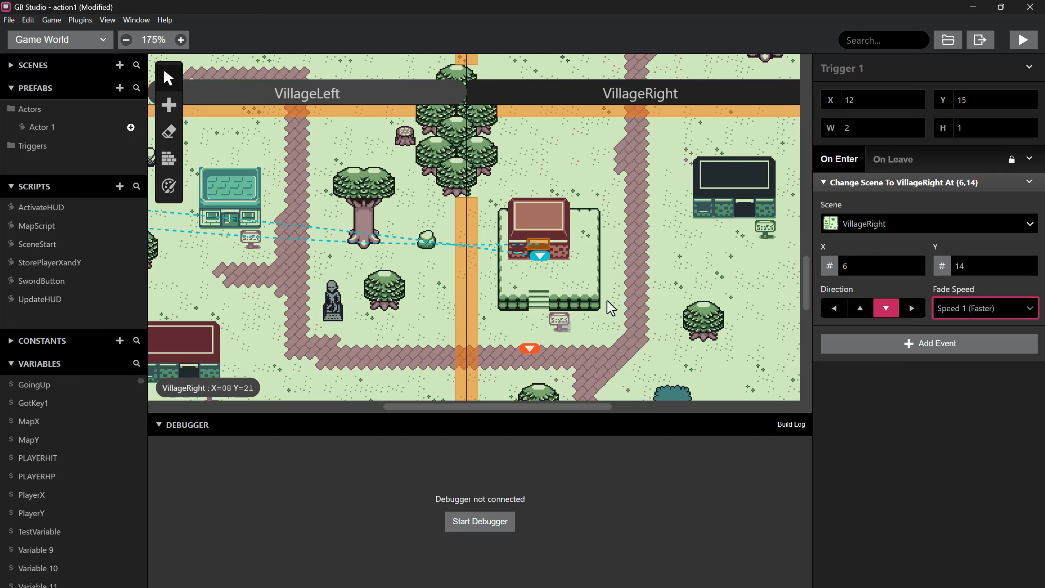
{"action": "left_click", "coordinate": [1024, 40]}
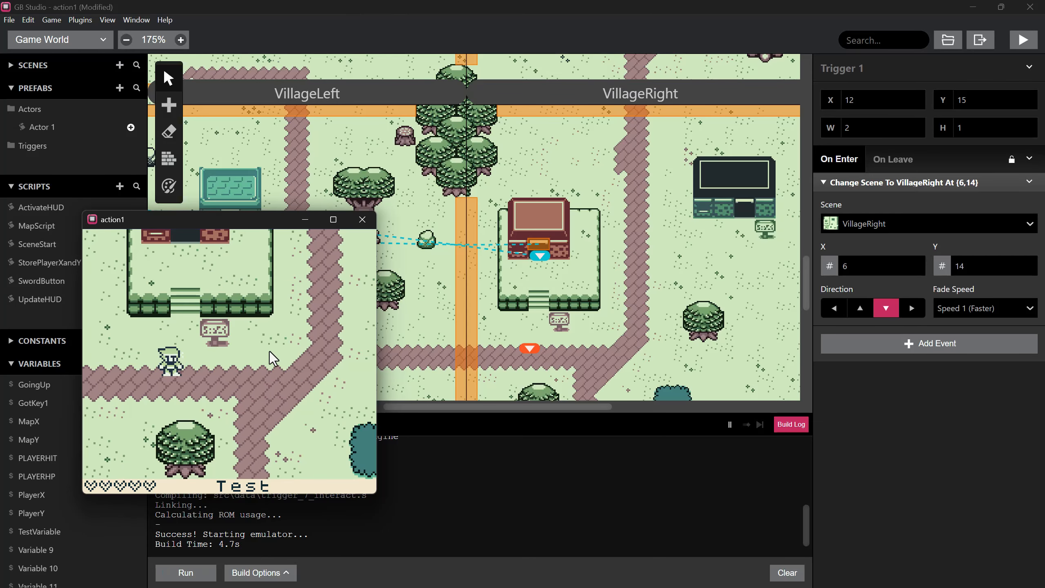
{"action": "key", "text": "Up"}
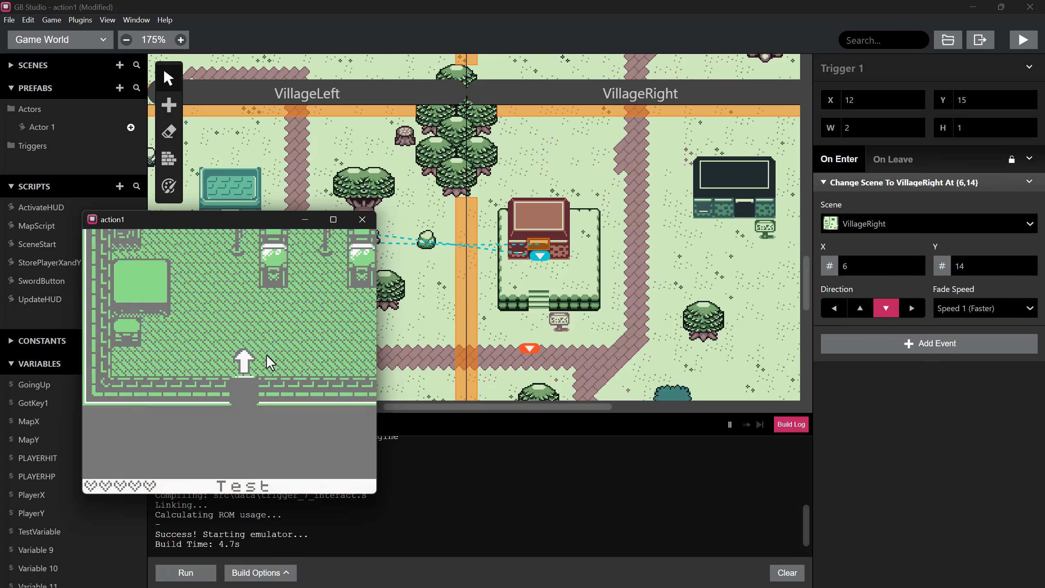
{"action": "key", "text": "Down"}
{"action": "key", "text": "Up"}
{"action": "key", "text": "Up"}
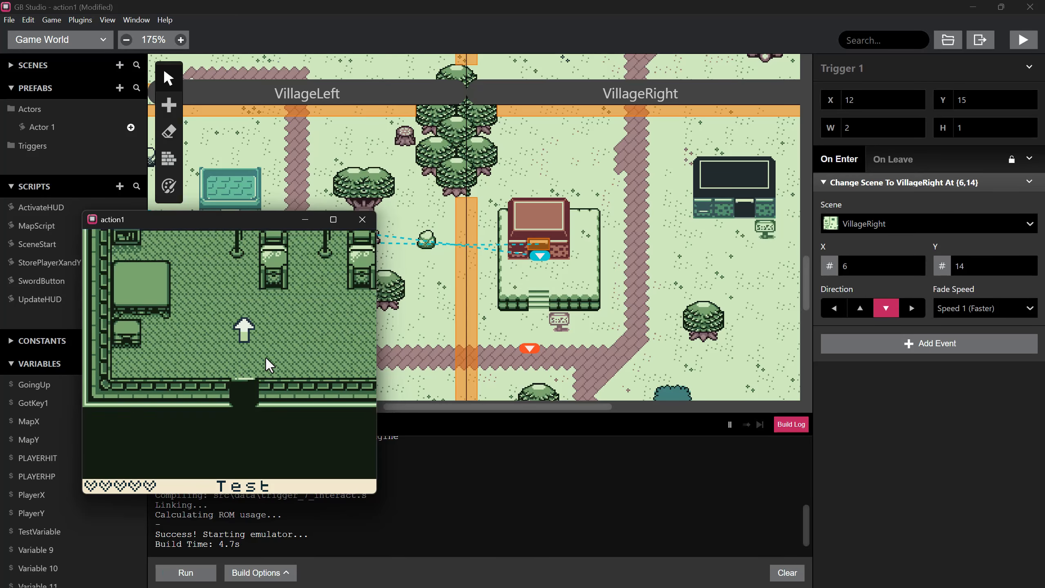
{"action": "key", "text": "Left"}
{"action": "key", "text": "Right"}
{"action": "key", "text": "Left"}
{"action": "key", "text": "Down"}
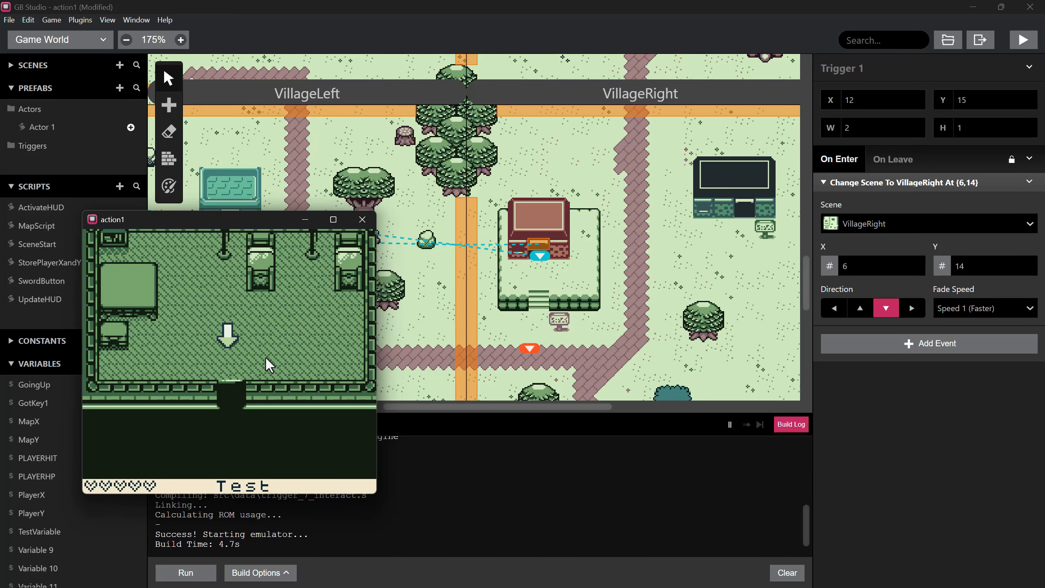
{"action": "key", "text": "Up"}
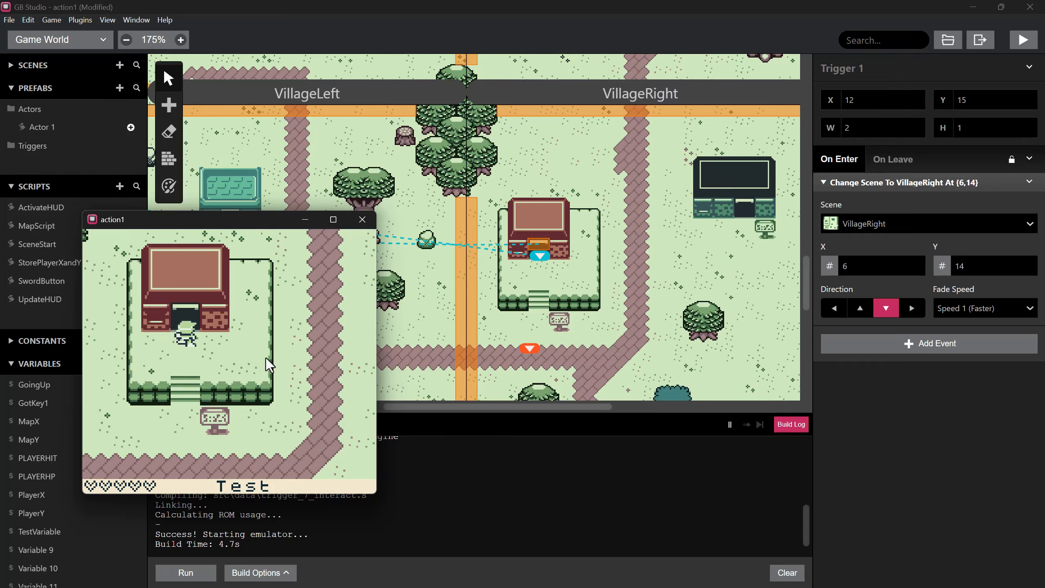
- Walk the player in and out of the red house repeatedly to test the door transitions, and close the game
{"action": "key", "text": "Down"}
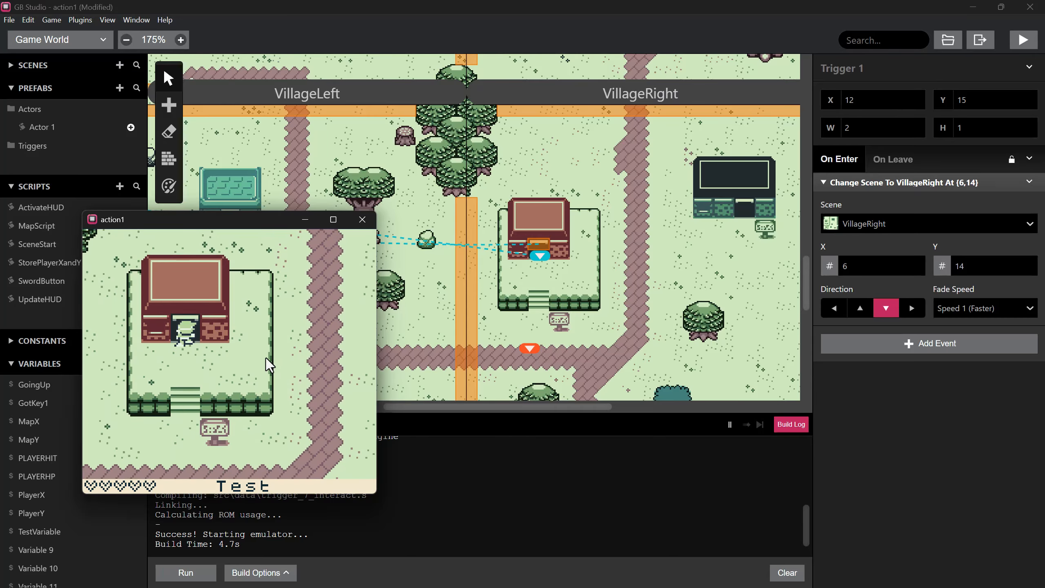
{"action": "key", "text": "Up"}
{"action": "key", "text": "Down"}
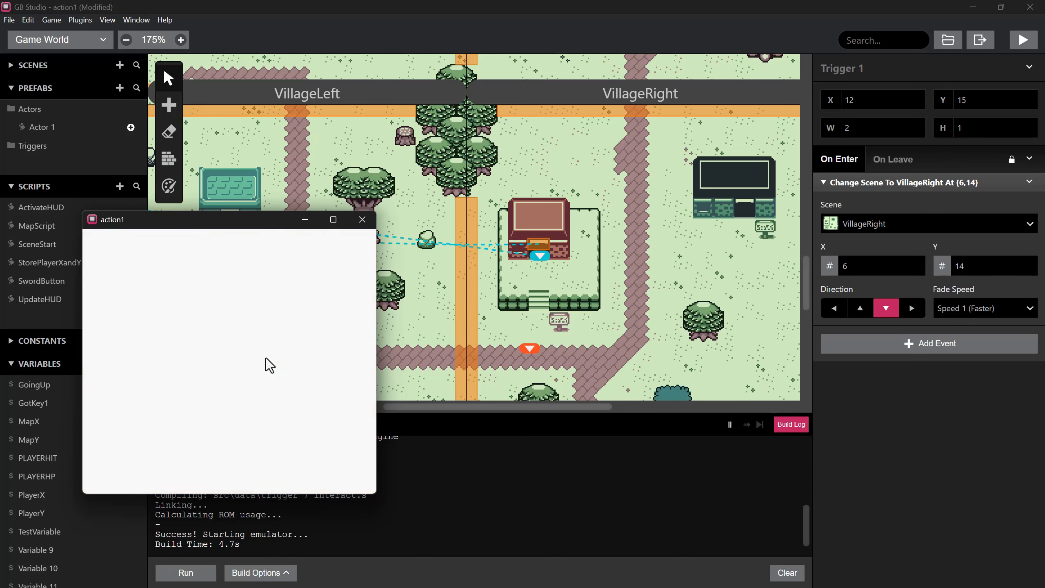
{"action": "key", "text": "Up"}
{"action": "key", "text": "Down"}
{"action": "key", "text": "Up"}
{"action": "key", "text": "Down"}
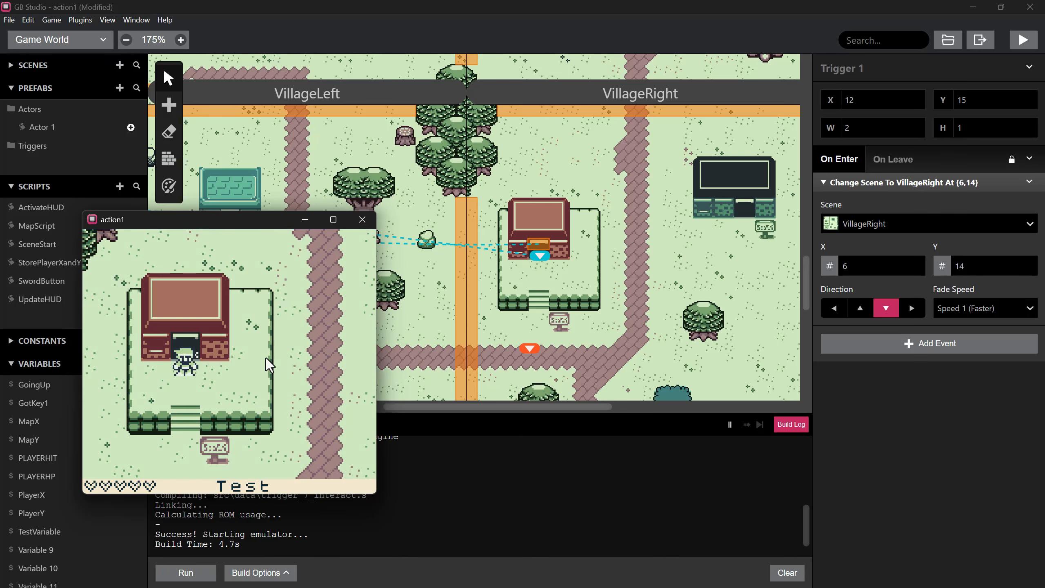
{"action": "key", "text": "Up"}
{"action": "left_click", "coordinate": [362, 219]}
- Change the PlayerHouse scene's player sprite sheet to player
{"action": "middle_click_drag", "start_coordinate": [214, 247], "coordinate": [771, 329]}
{"action": "left_click", "coordinate": [373, 312]}
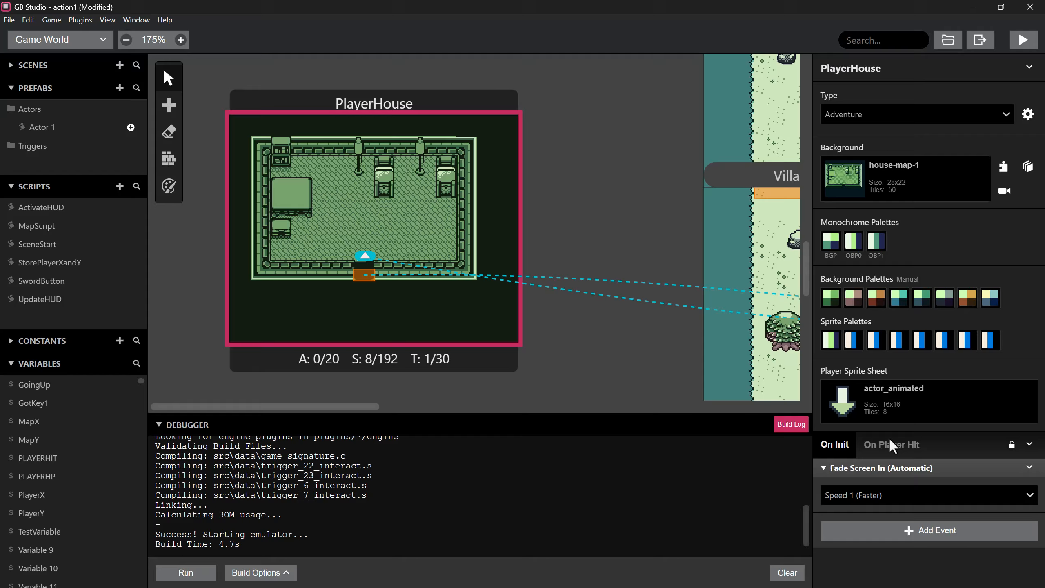
{"action": "left_click", "coordinate": [884, 399]}
{"action": "scroll", "coordinate": [912, 507], "scroll_direction": "down", "scroll_amount": 2}
{"action": "scroll", "coordinate": [907, 503], "scroll_direction": "down", "scroll_amount": 5}
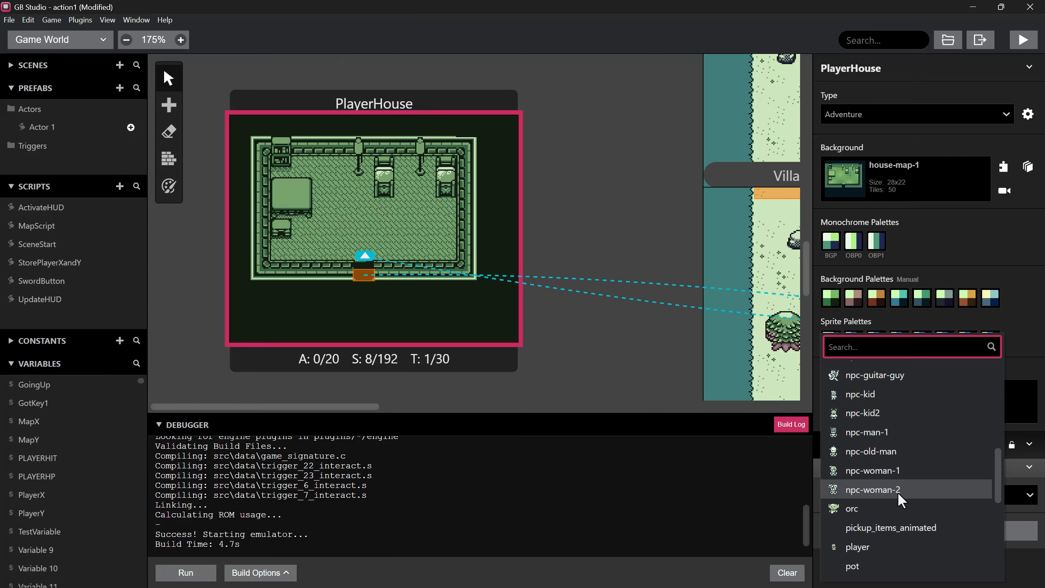
{"action": "left_click", "coordinate": [869, 546]}
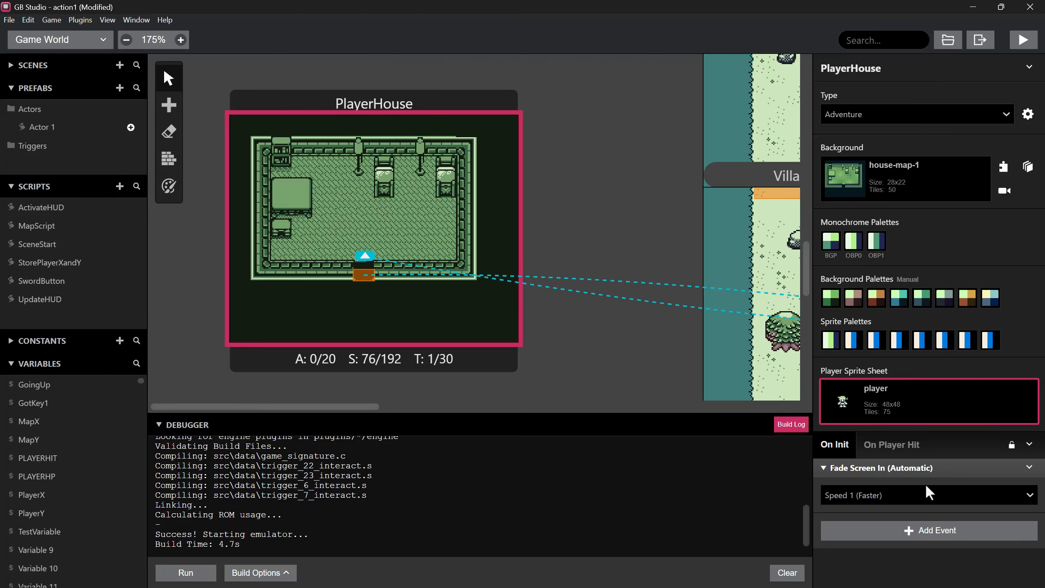
- Add a Call Script event for SceneStart to PlayerHouse's On Init script, and open the SceneStart script for review
{"action": "left_click", "coordinate": [889, 529]}
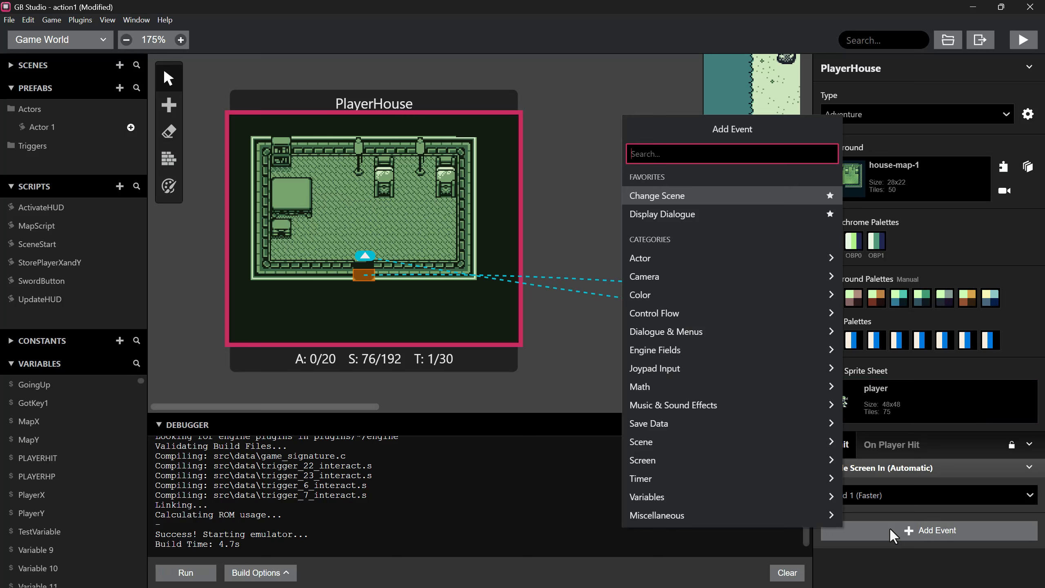
{"action": "type", "text": "scenes"}
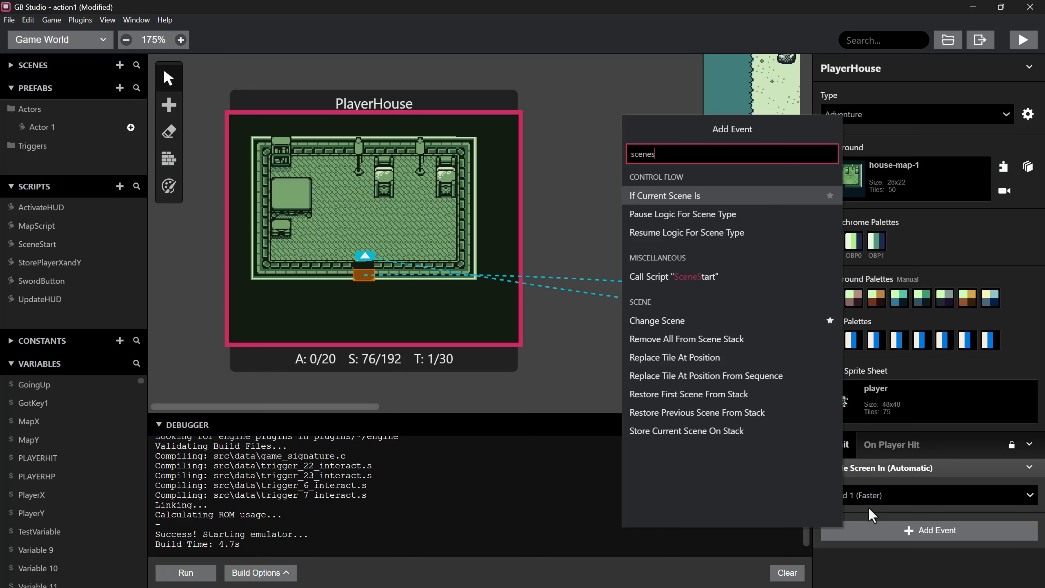
{"action": "left_click", "coordinate": [676, 201]}
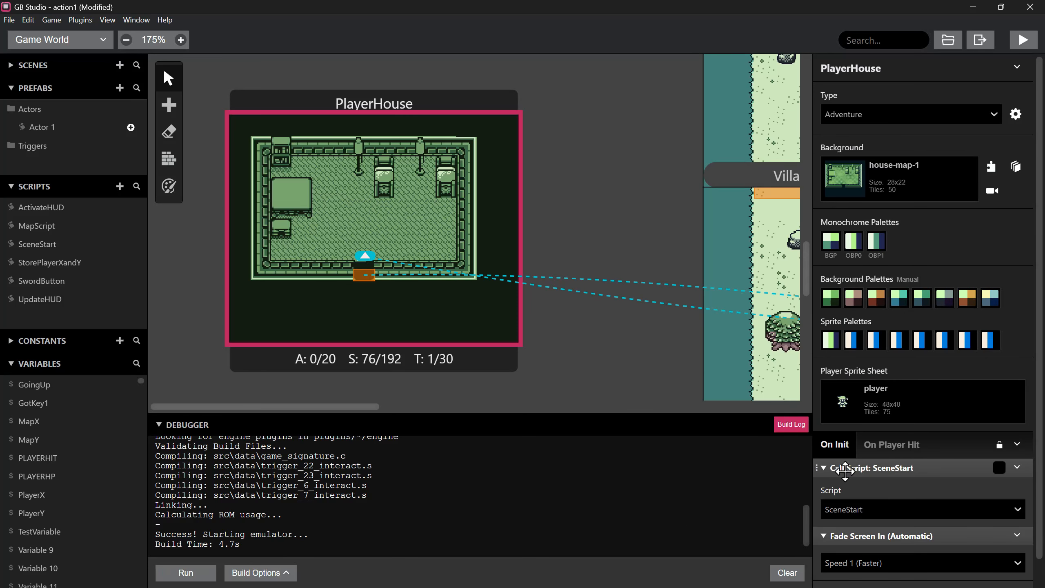
{"action": "scroll", "coordinate": [870, 492], "scroll_direction": "down", "scroll_amount": 1}
{"action": "left_click", "coordinate": [31, 244]}
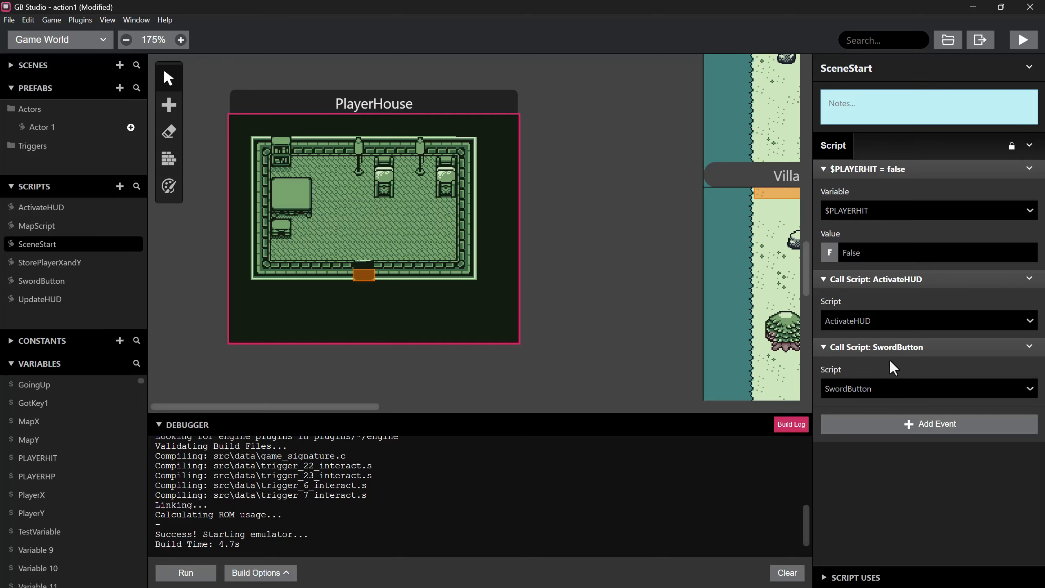
- Paint solid collision tiles around the red house and its fence in VillageRight
{"action": "middle_click_drag", "start_coordinate": [627, 333], "coordinate": [499, 310]}
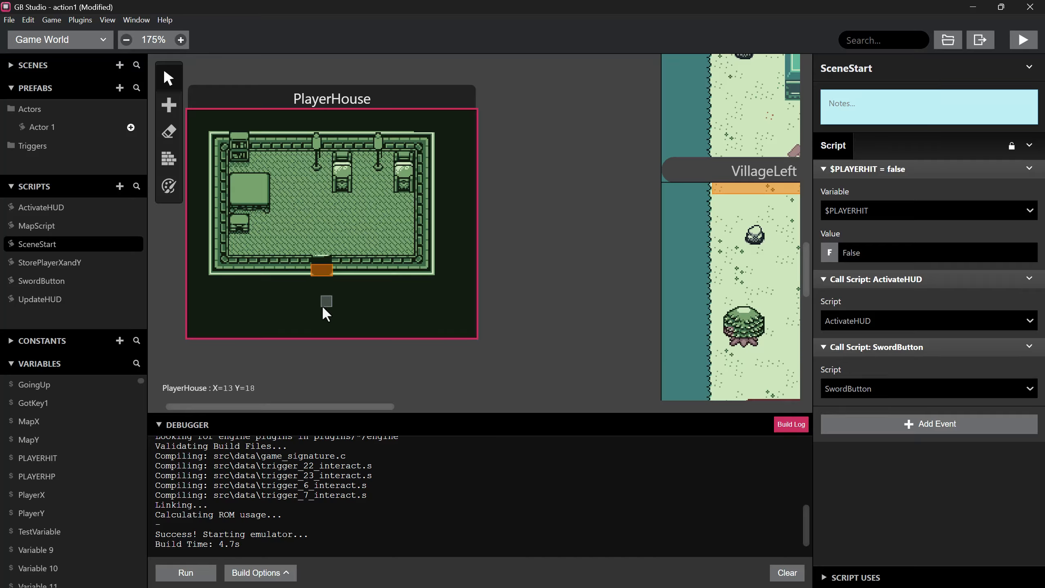
{"action": "scroll", "coordinate": [452, 205], "scroll_direction": "up", "scroll_amount": 6, "text": "ctrl"}
{"action": "left_click", "coordinate": [169, 159]}
{"action": "mouse_move", "coordinate": [393, 159]}
{"action": "left_mouse_down"}
{"action": "mouse_move", "coordinate": [394, 328]}
{"action": "mouse_move", "coordinate": [433, 327]}
{"action": "mouse_move", "coordinate": [433, 306]}
{"action": "mouse_move", "coordinate": [469, 307]}
{"action": "mouse_move", "coordinate": [489, 326]}
{"action": "mouse_move", "coordinate": [565, 325]}
{"action": "mouse_move", "coordinate": [561, 158]}
{"action": "mouse_move", "coordinate": [507, 159]}
{"action": "mouse_move", "coordinate": [502, 235]}
{"action": "mouse_move", "coordinate": [415, 232]}
{"action": "left_mouse_up"}
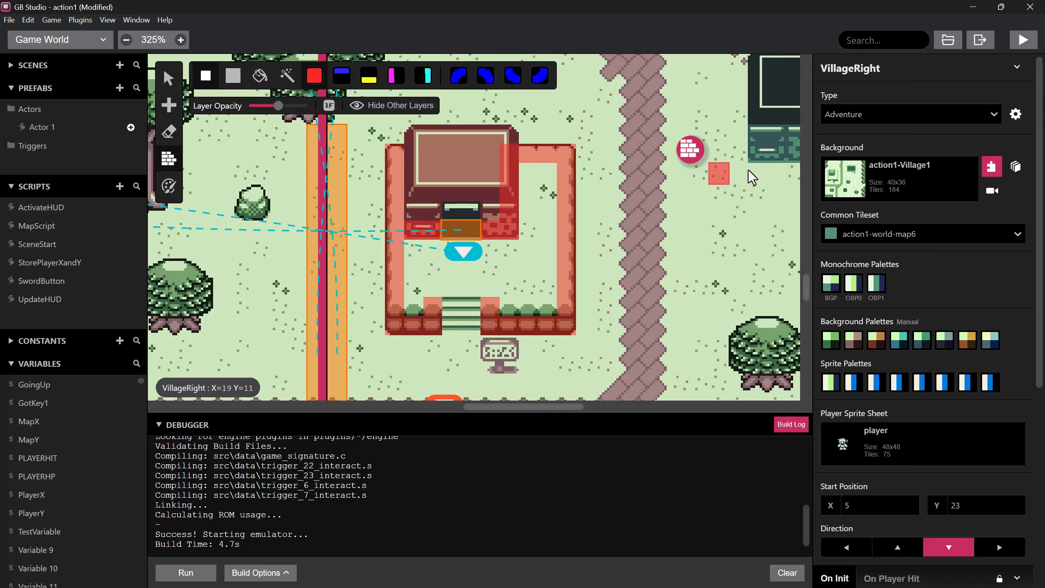
- Run the game and walk the player around the fence's stair opening to test the new collisions
{"action": "left_click", "coordinate": [1023, 40]}
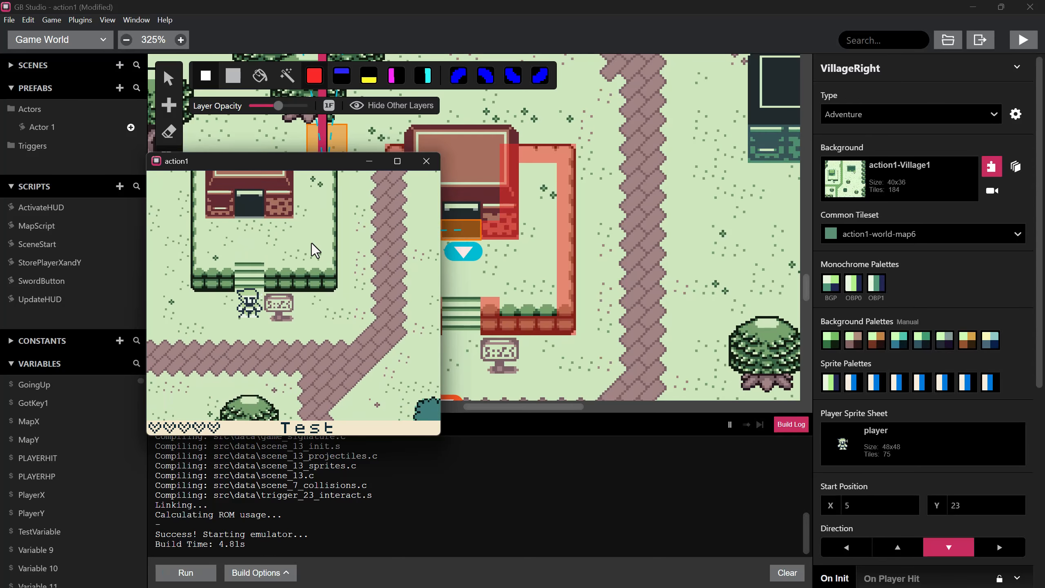
{"action": "key", "text": "Left"}
{"action": "key", "text": "Up"}
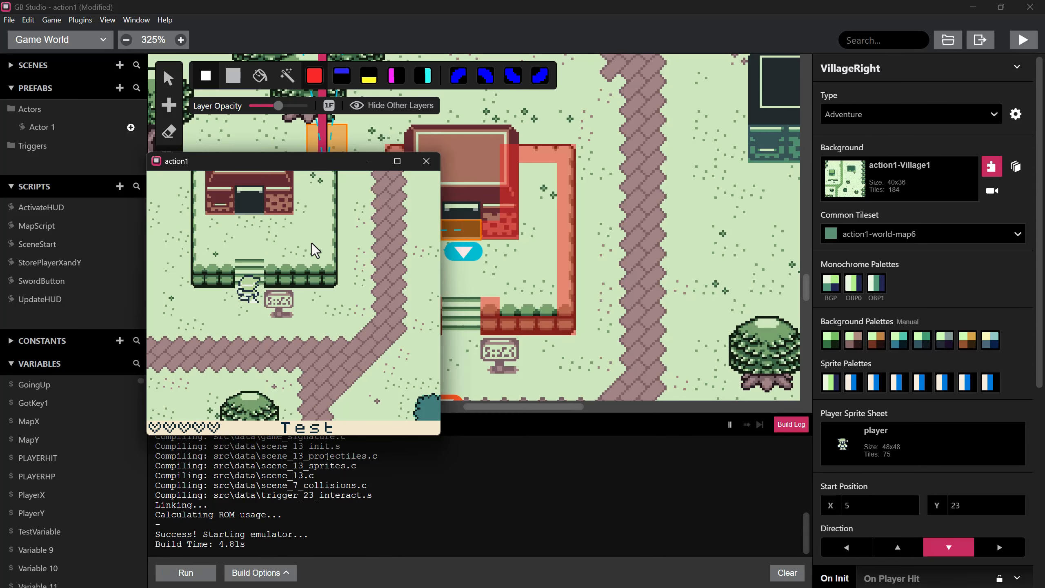
{"action": "key", "text": "Up"}
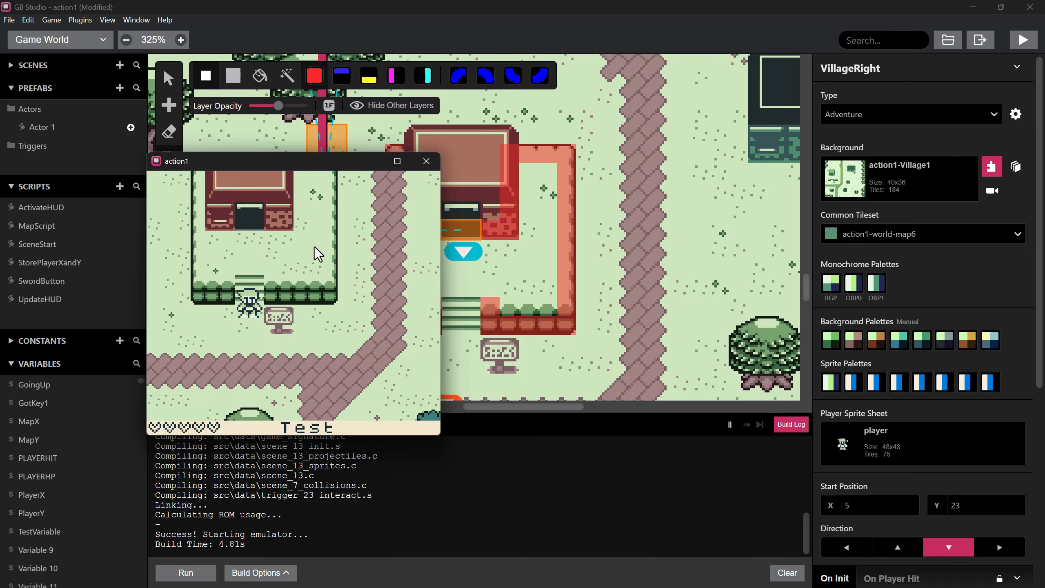
{"action": "key", "text": "Up"}
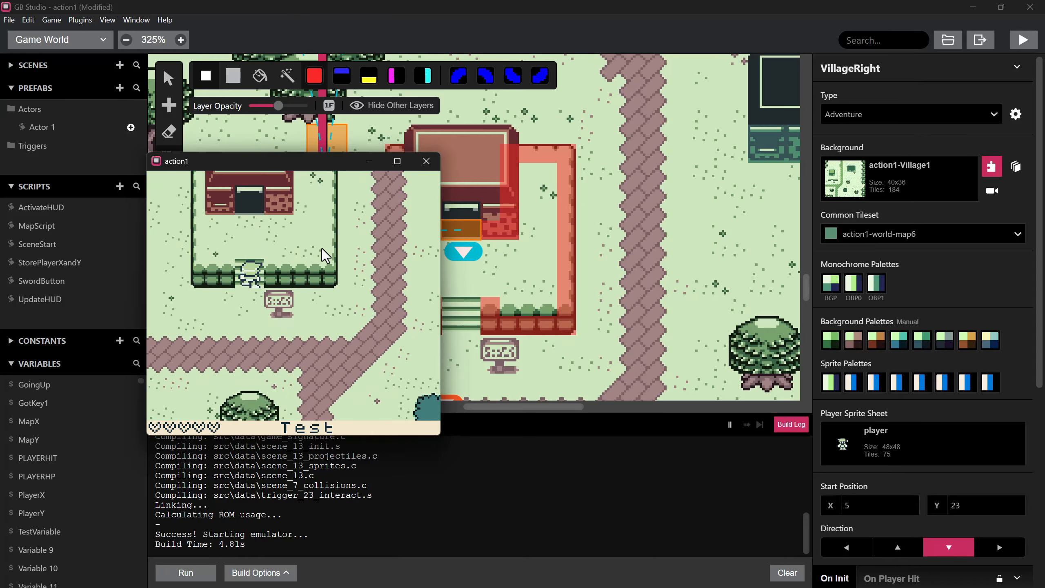
{"action": "key", "text": "Down"}
{"action": "key", "text": "Left"}
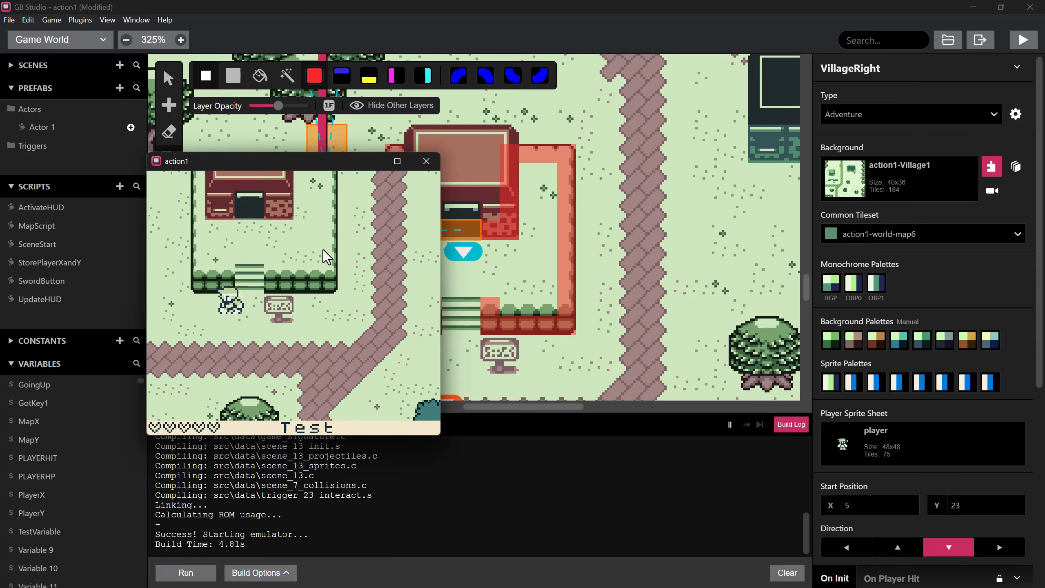
{"action": "key", "text": "Right"}
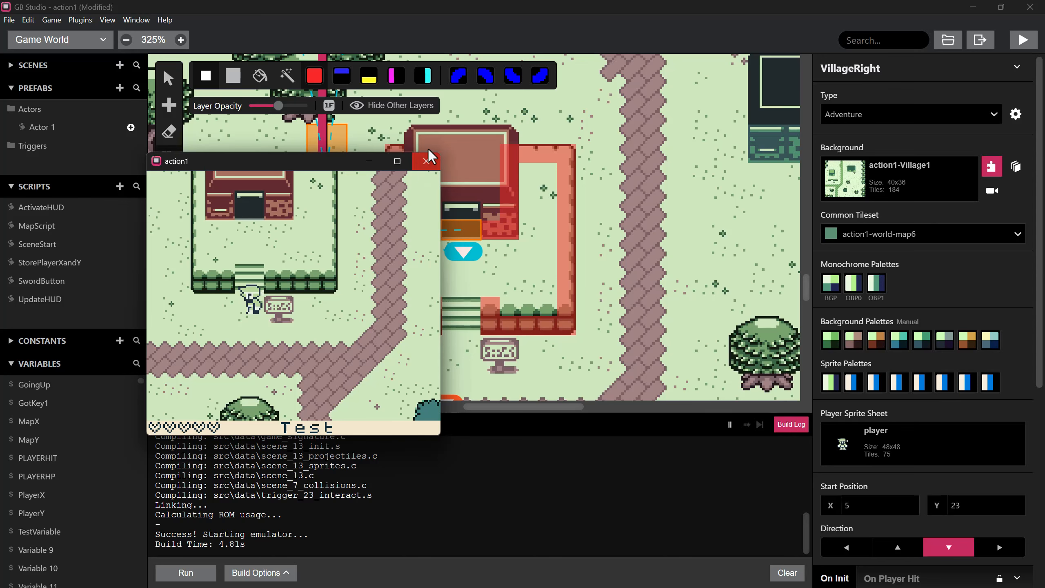
- Move the game window aside and paint diagonal slope collision tiles on both lower fence corners flanking the stairs
{"action": "left_click_drag", "start_coordinate": [289, 161], "coordinate": [207, 160]}
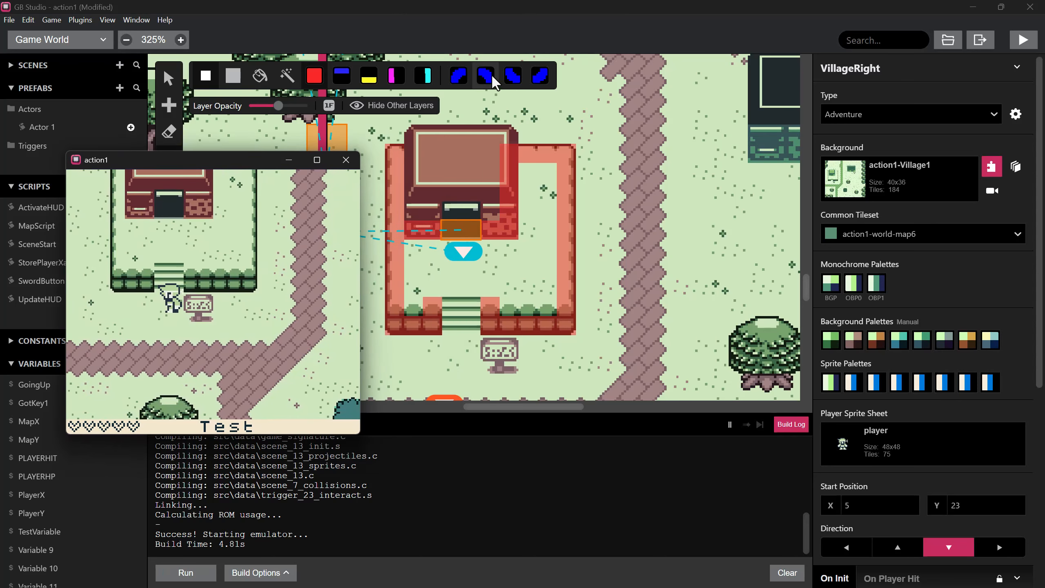
{"action": "left_click", "coordinate": [514, 77]}
{"action": "left_click", "coordinate": [489, 325]}
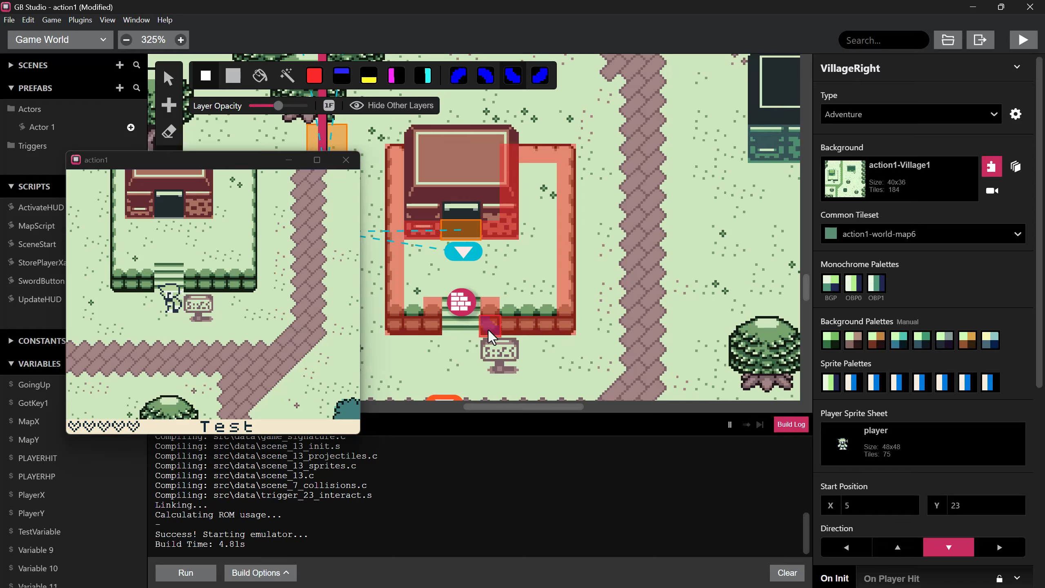
{"action": "left_click", "coordinate": [540, 76]}
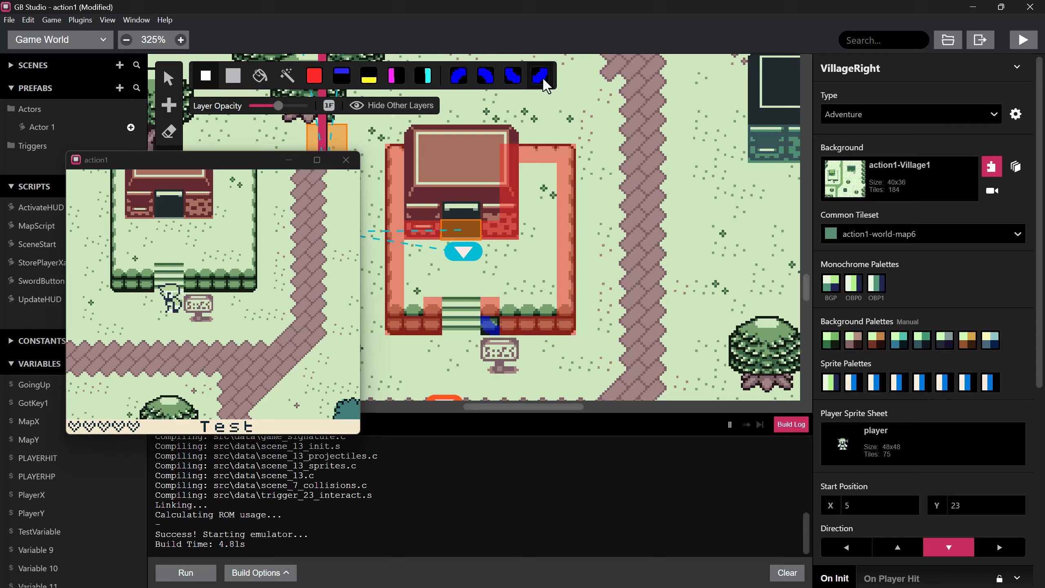
{"action": "left_click", "coordinate": [432, 326]}
- Paint slope collision tiles on both sides of the red house's doorway and on the fence's two lower outer corners
{"action": "left_click", "coordinate": [438, 223]}
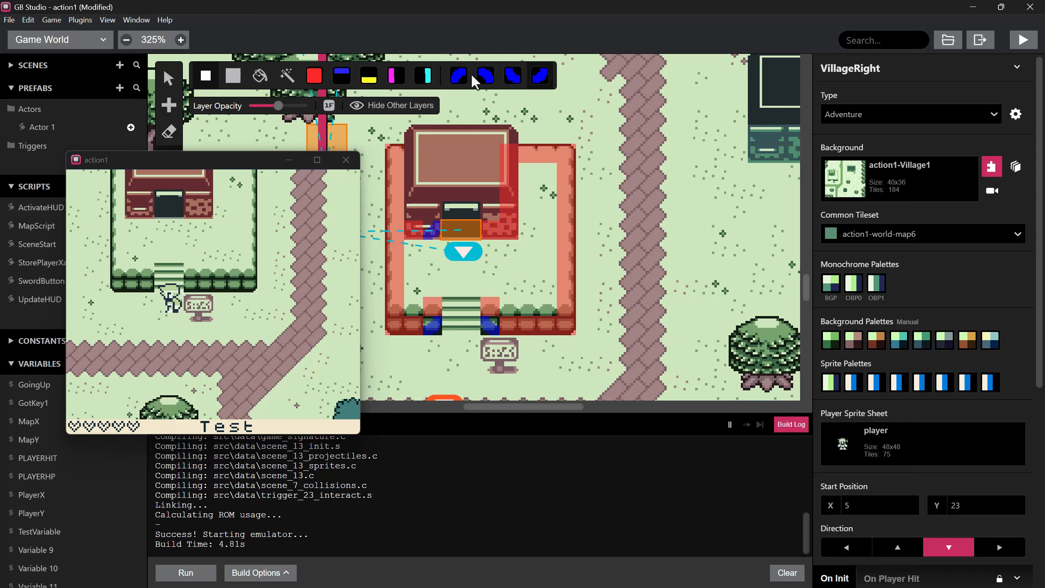
{"action": "left_click", "coordinate": [513, 77]}
{"action": "left_click", "coordinate": [483, 236]}
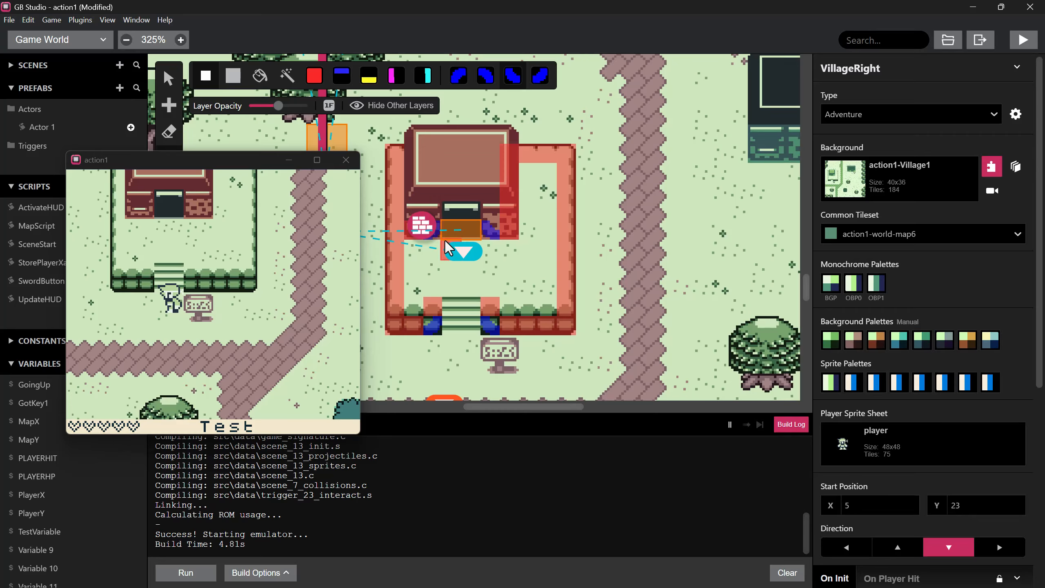
{"action": "left_click", "coordinate": [394, 326]}
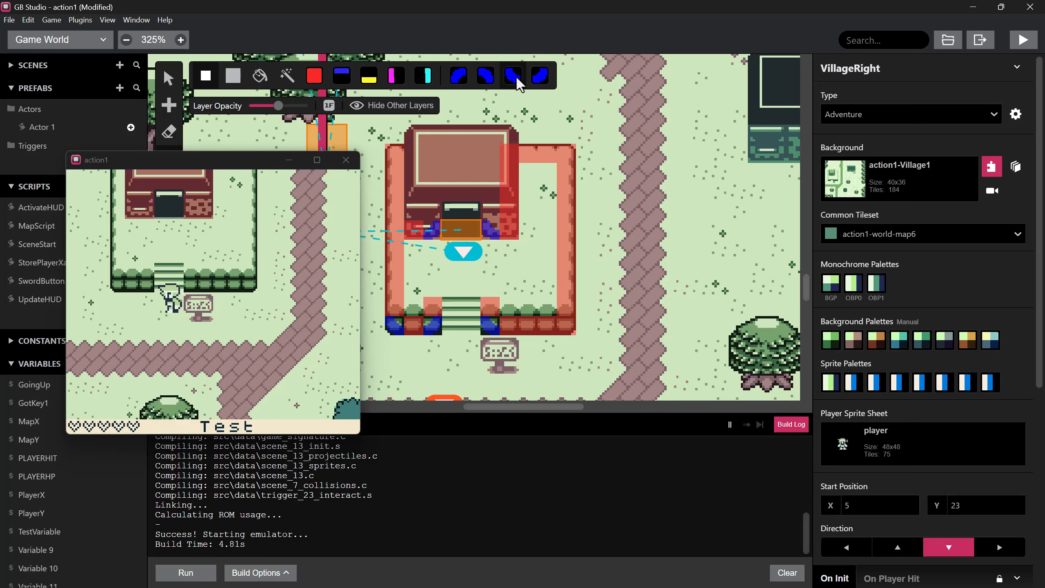
{"action": "left_click", "coordinate": [571, 334]}
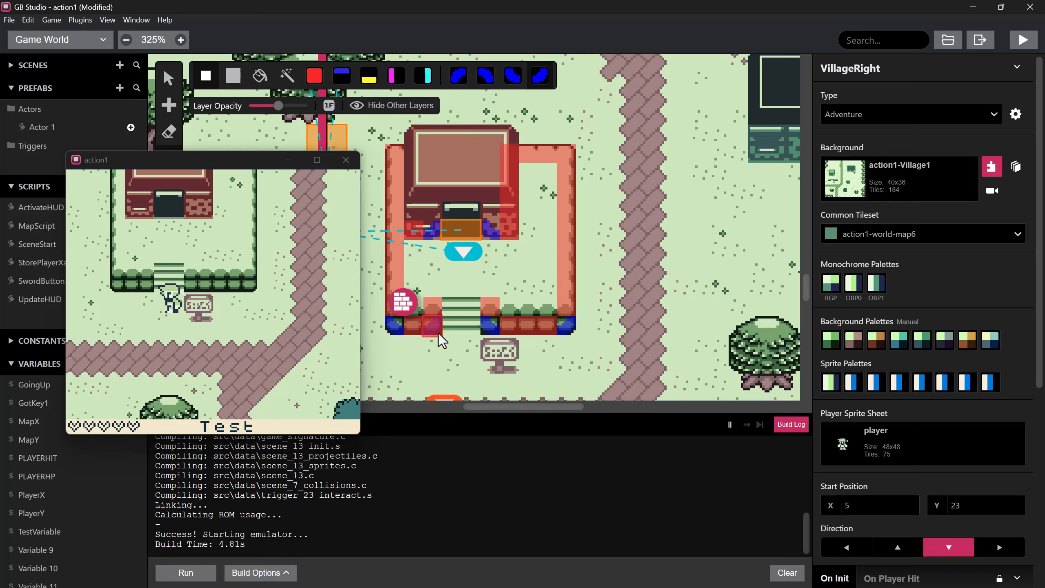
- Rebuild the game, walk the player against the sloped corners and up the stairs to the house, and close the game
{"action": "key", "text": "ctrl+b"}
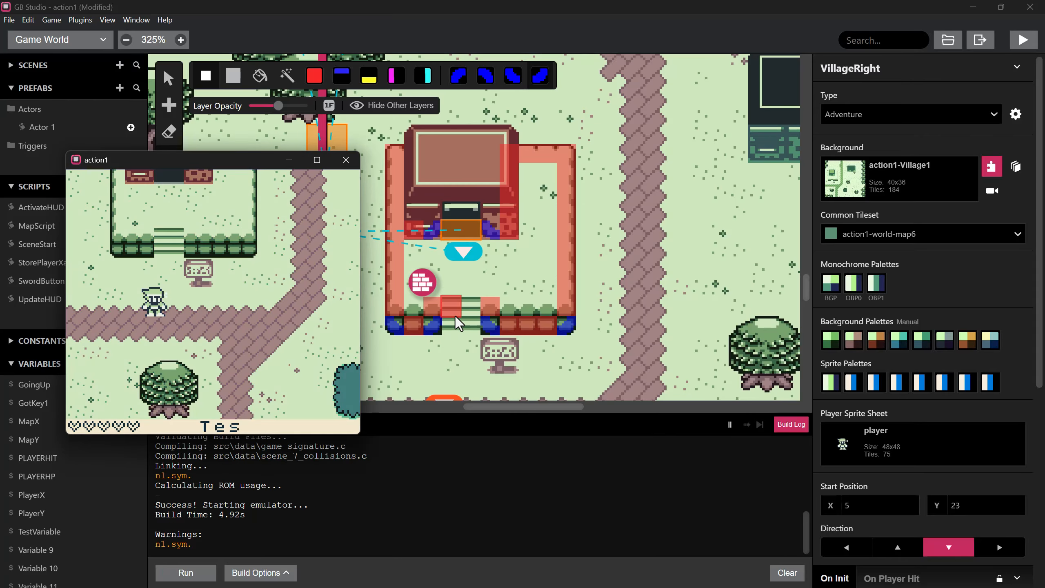
{"action": "key", "text": "Up"}
{"action": "key", "text": "Down"}
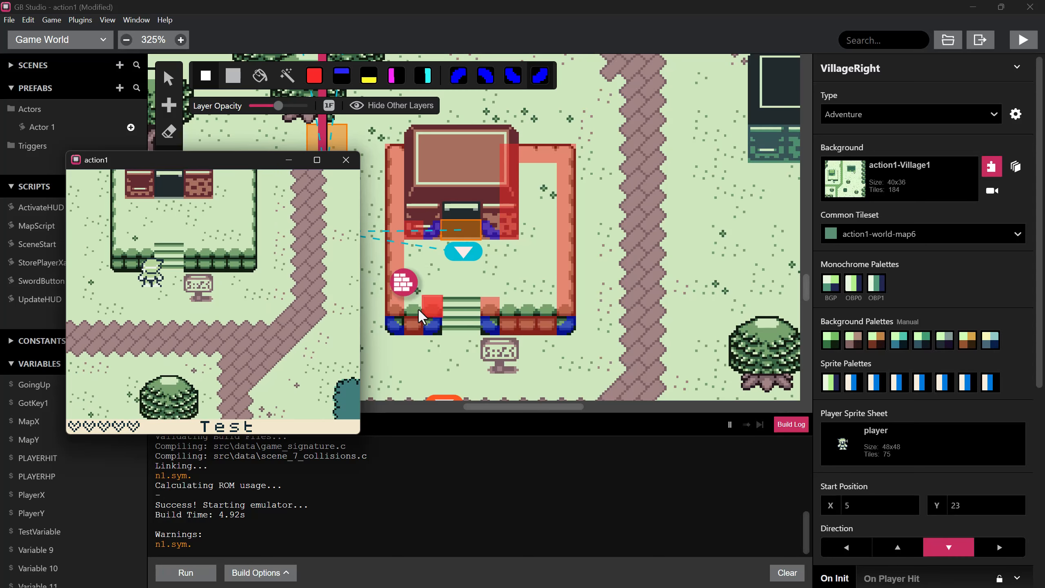
{"action": "key", "text": "Up"}
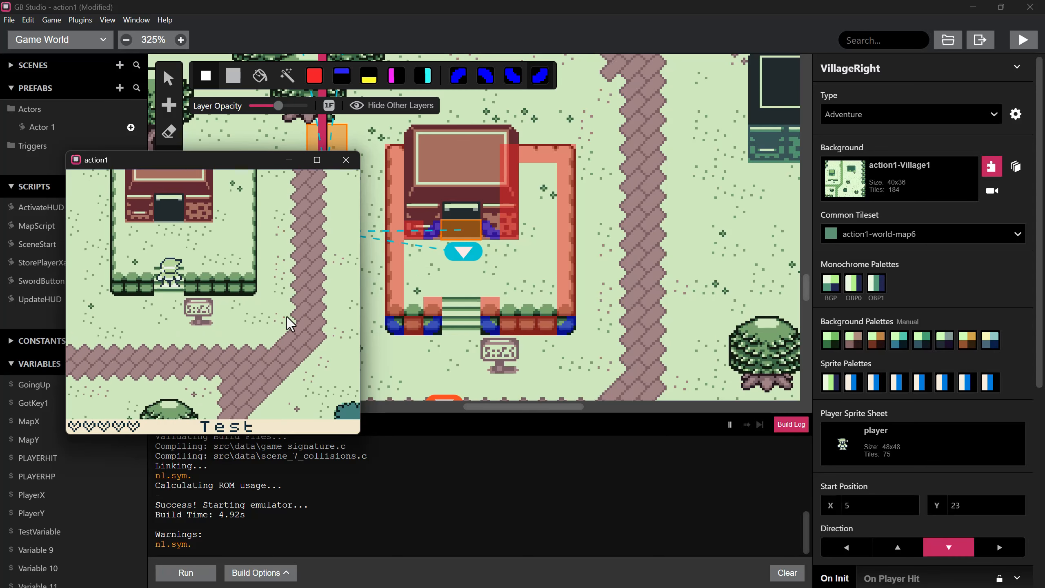
{"action": "key", "text": "Down"}
{"action": "key", "text": "Left"}
{"action": "key", "text": "Up"}
{"action": "key", "text": "Up"}
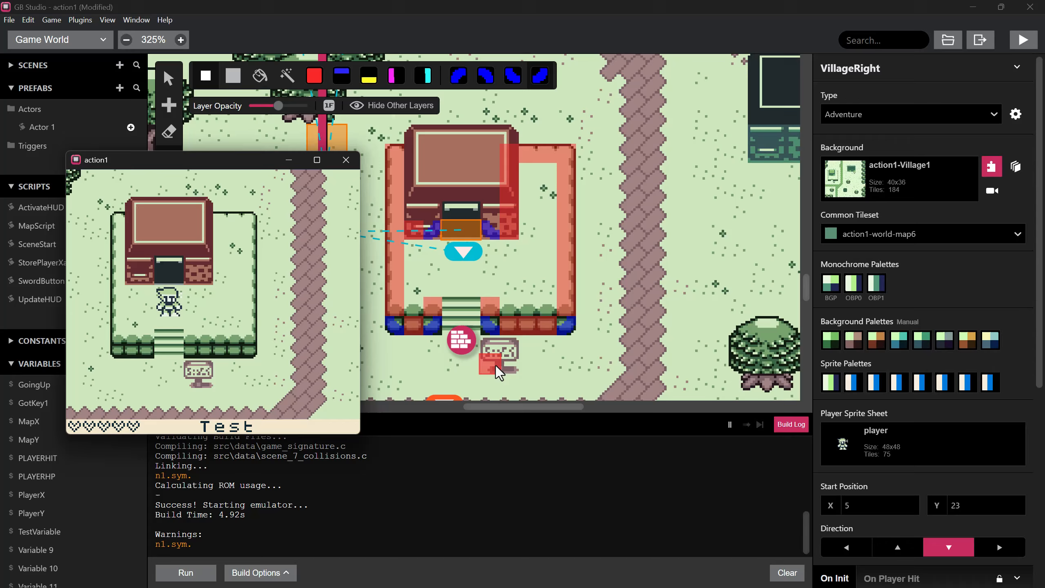
{"action": "left_click", "coordinate": [345, 165]}
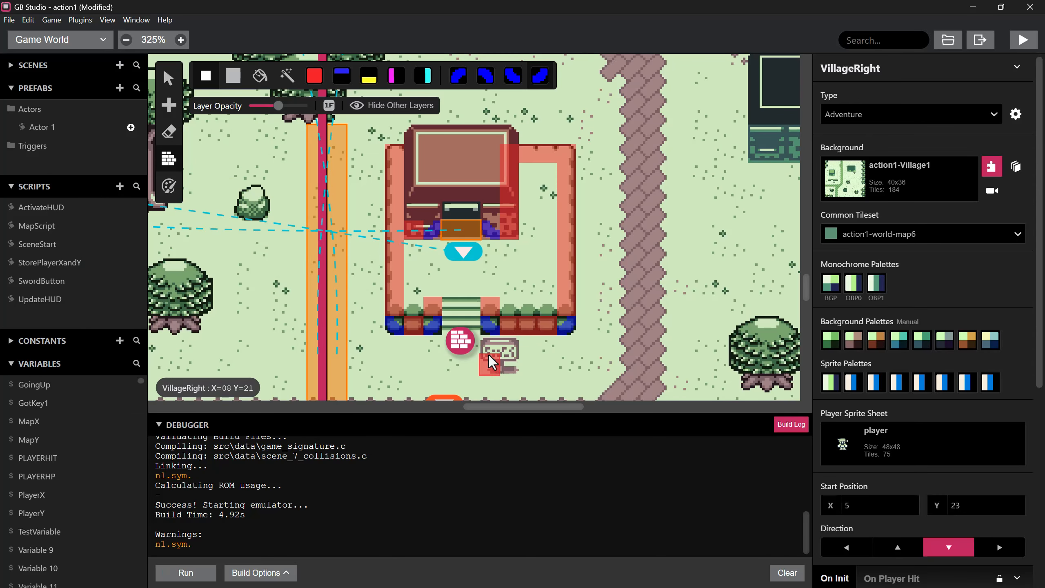
- Add an actor on the sign below the red house's fence at X 8, Y 21
{"action": "scroll", "coordinate": [492, 354], "scroll_direction": "down", "scroll_amount": 3}
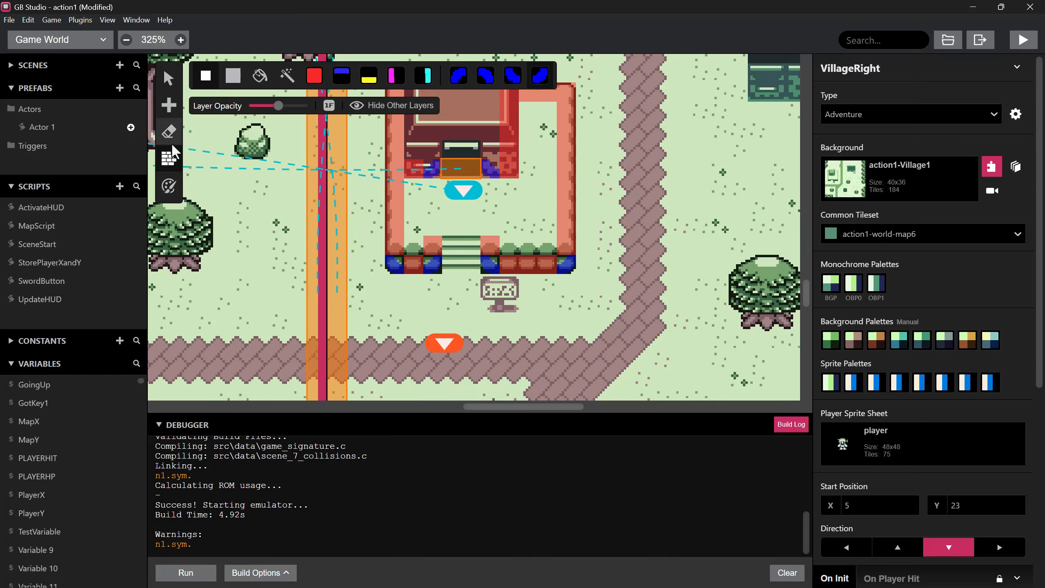
{"action": "left_click", "coordinate": [168, 104]}
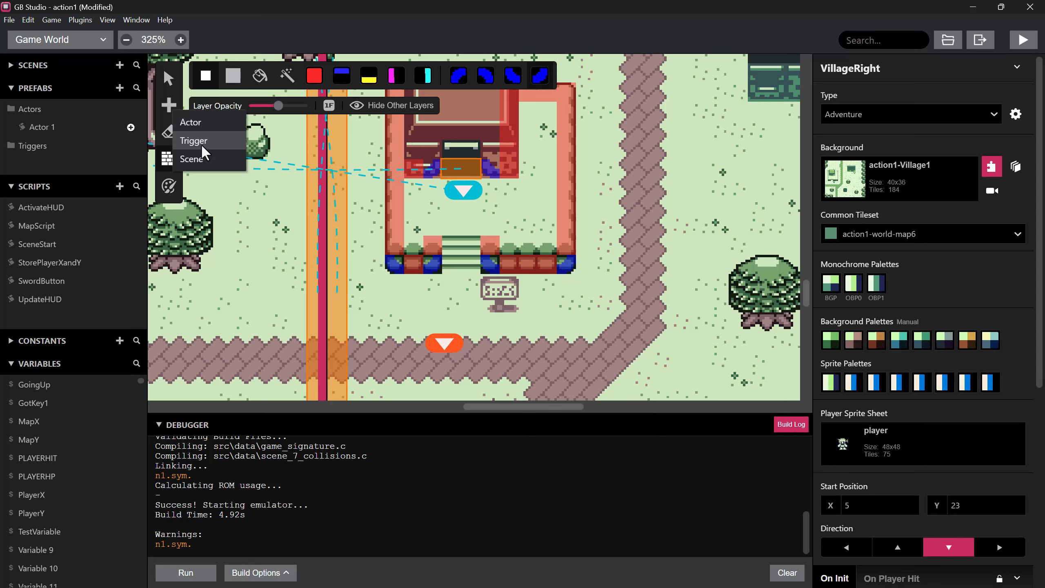
{"action": "left_click", "coordinate": [204, 131]}
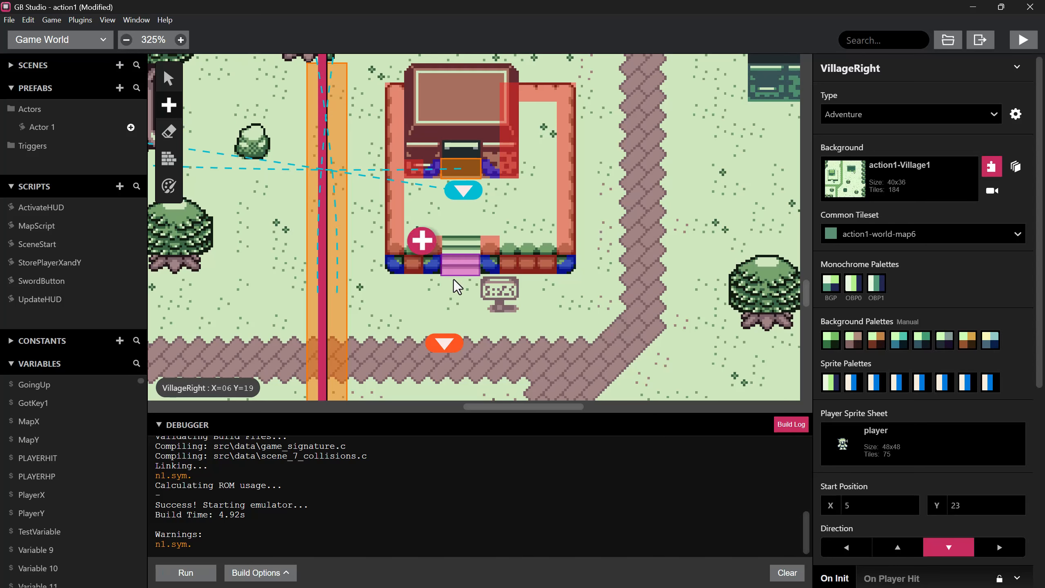
{"action": "left_click", "coordinate": [502, 313]}
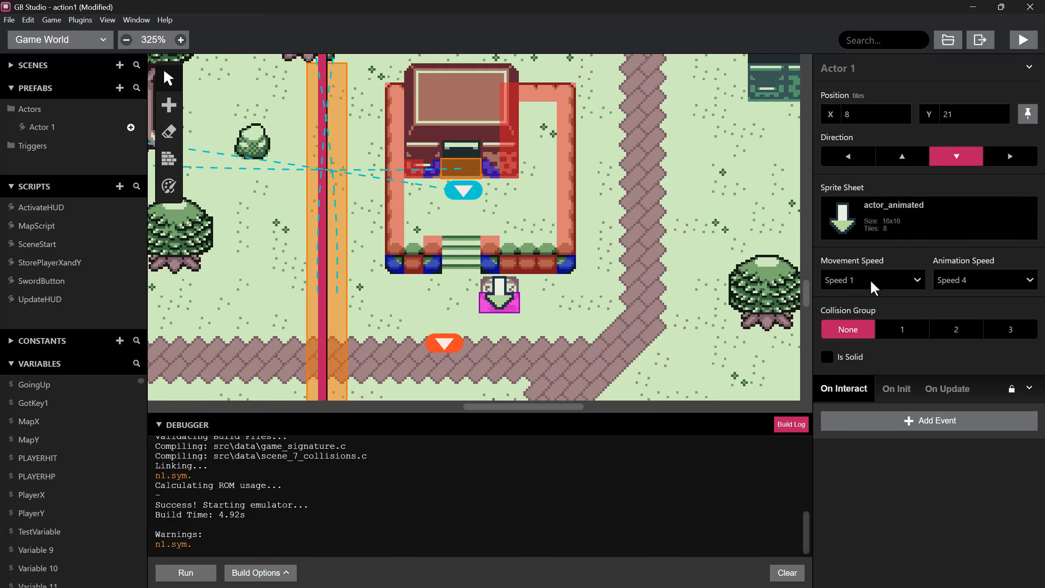
- Give the sign actor the transparent sprite sheet and make it solid
{"action": "left_click", "coordinate": [880, 232]}
{"action": "scroll", "coordinate": [881, 411], "scroll_direction": "down", "scroll_amount": 5}
{"action": "scroll", "coordinate": [880, 413], "scroll_direction": "down", "scroll_amount": 5}
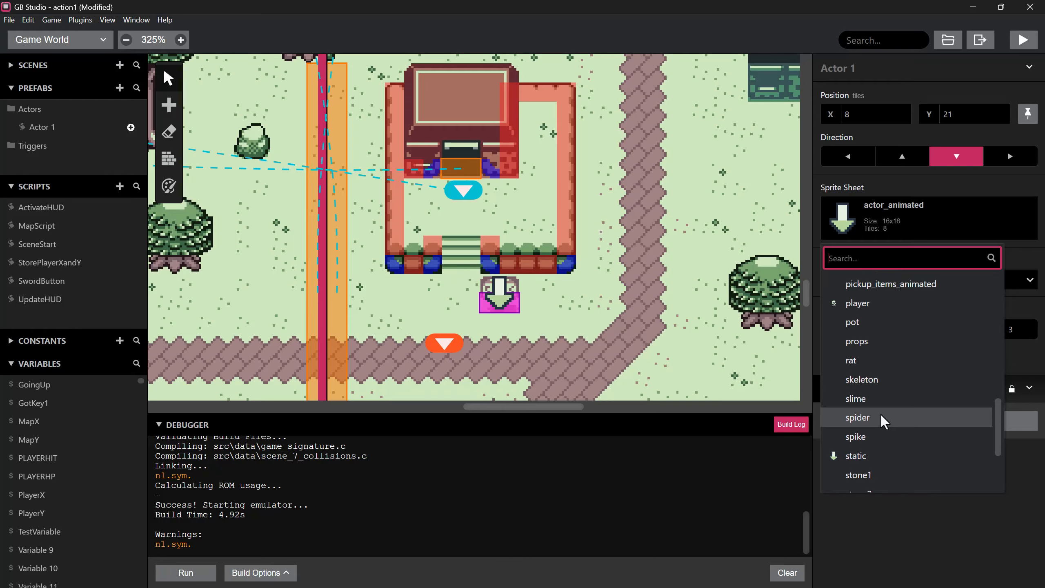
{"action": "left_click", "coordinate": [869, 473]}
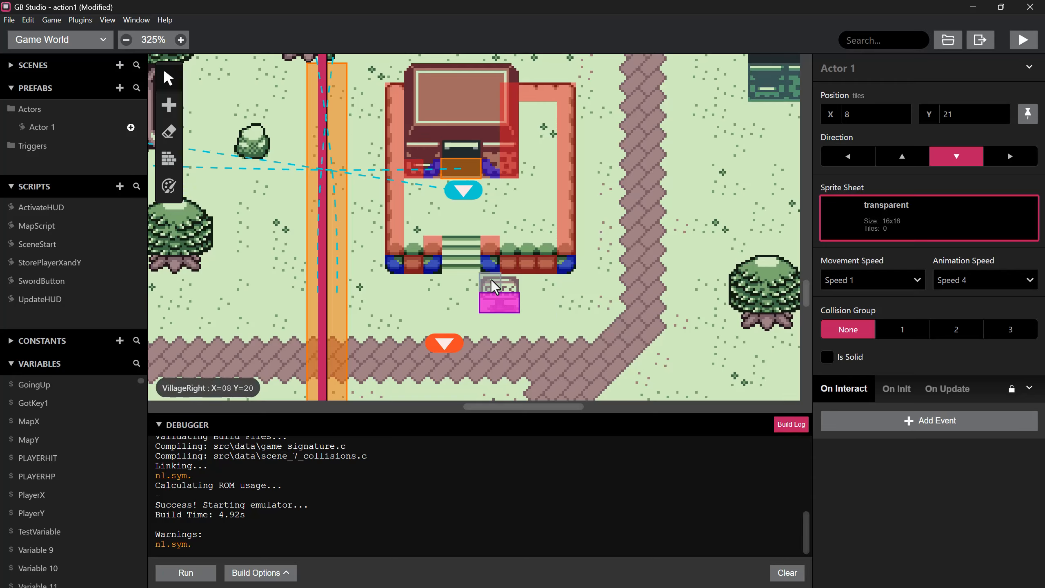
{"action": "left_click", "coordinate": [846, 359]}
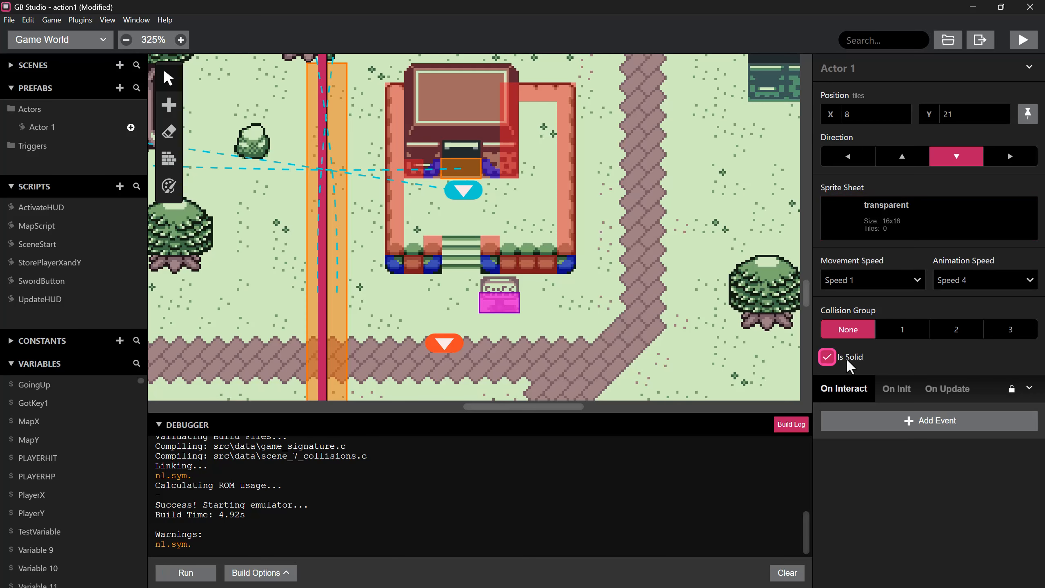
- Add a Display Dialogue event to the sign actor's On Interact script with the text "This is your house"
{"action": "left_click", "coordinate": [880, 420]}
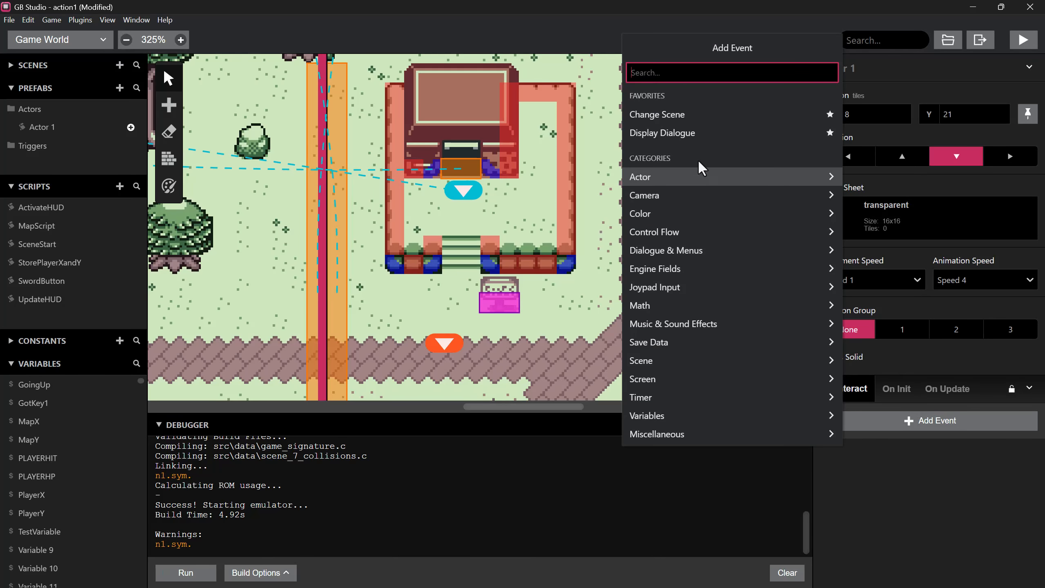
{"action": "left_click", "coordinate": [683, 136]}
{"action": "left_click", "coordinate": [861, 463]}
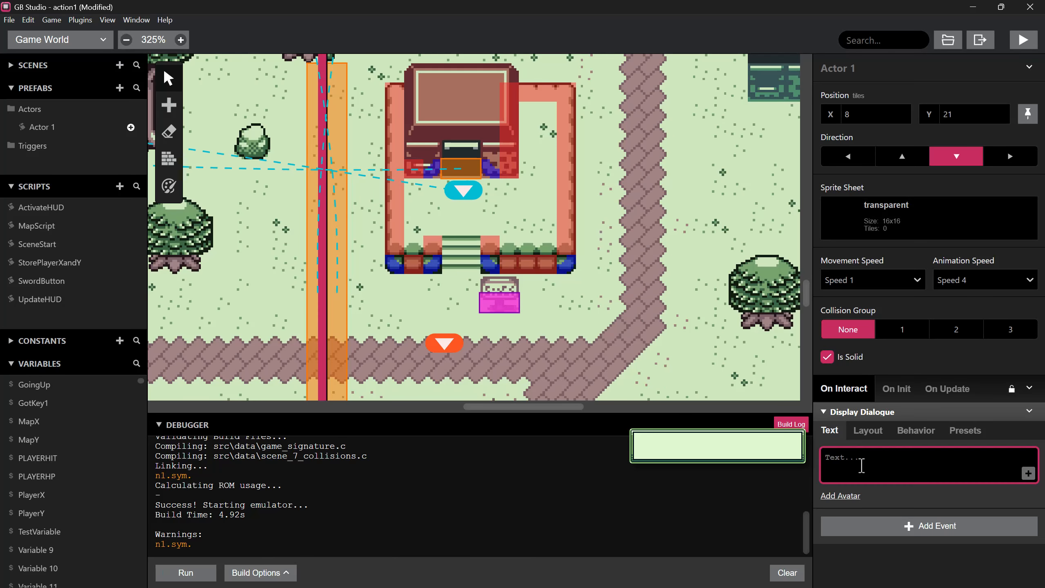
{"action": "type", "text": "This is your"}
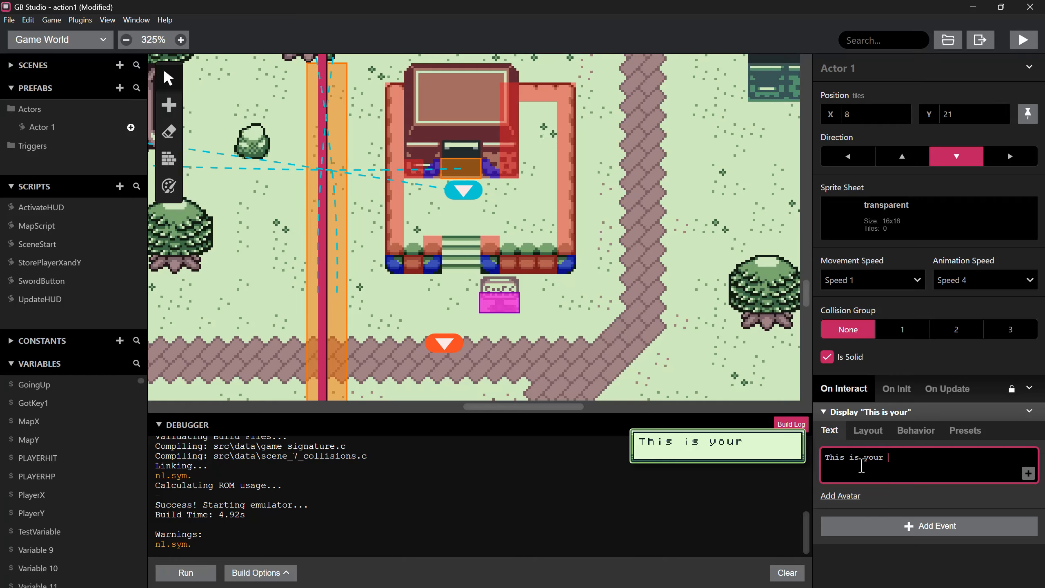
{"action": "type", "text": " house"}
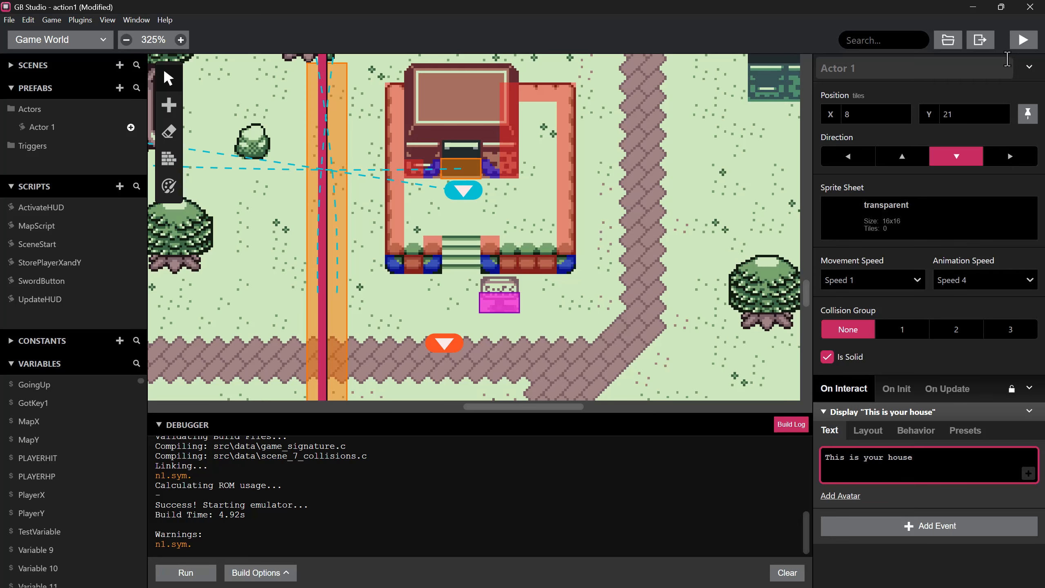
- Run the game, walk the player up to the sign and interact with it repeatedly to test its dialogue
{"action": "left_click", "coordinate": [1024, 40]}
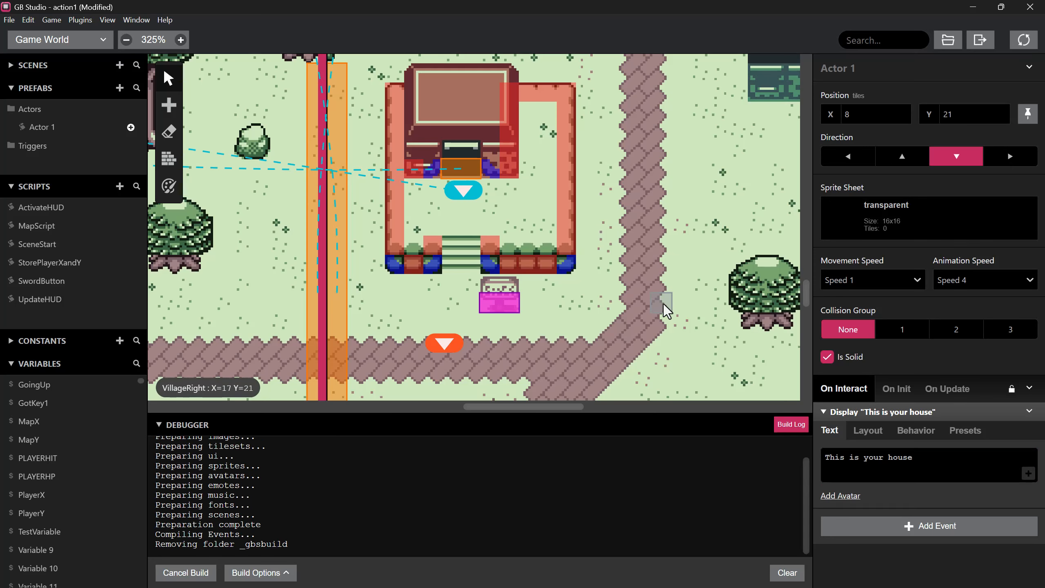
{"action": "left_click", "coordinate": [907, 453]}
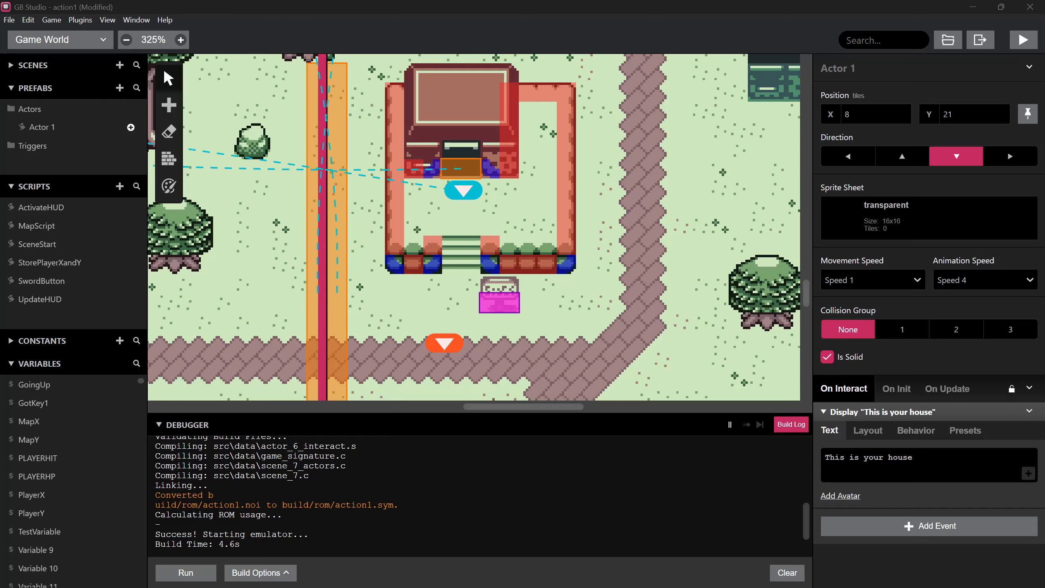
{"action": "left_click_drag", "start_coordinate": [0, 203], "coordinate": [224, 199]}
{"action": "key", "text": "Right"}
{"action": "key", "text": "Up"}
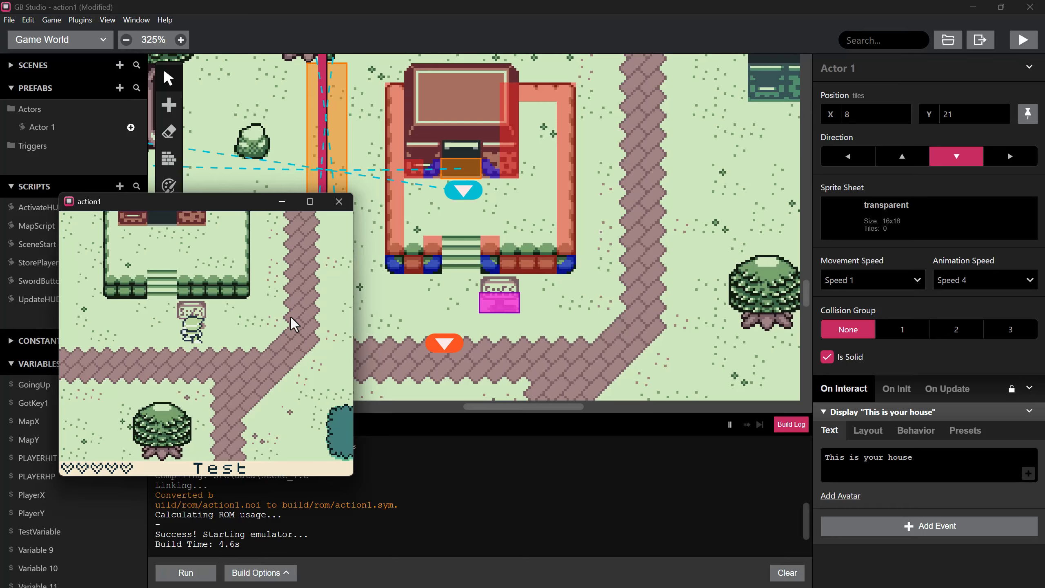
{"action": "key", "text": "z"}
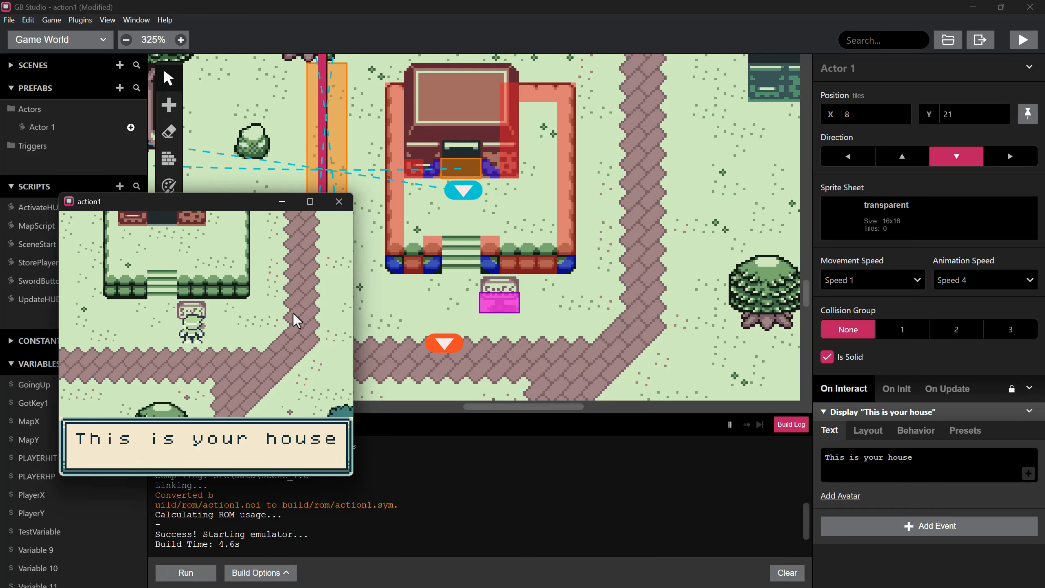
{"action": "key", "text": "z"}
{"action": "key", "text": "z"}
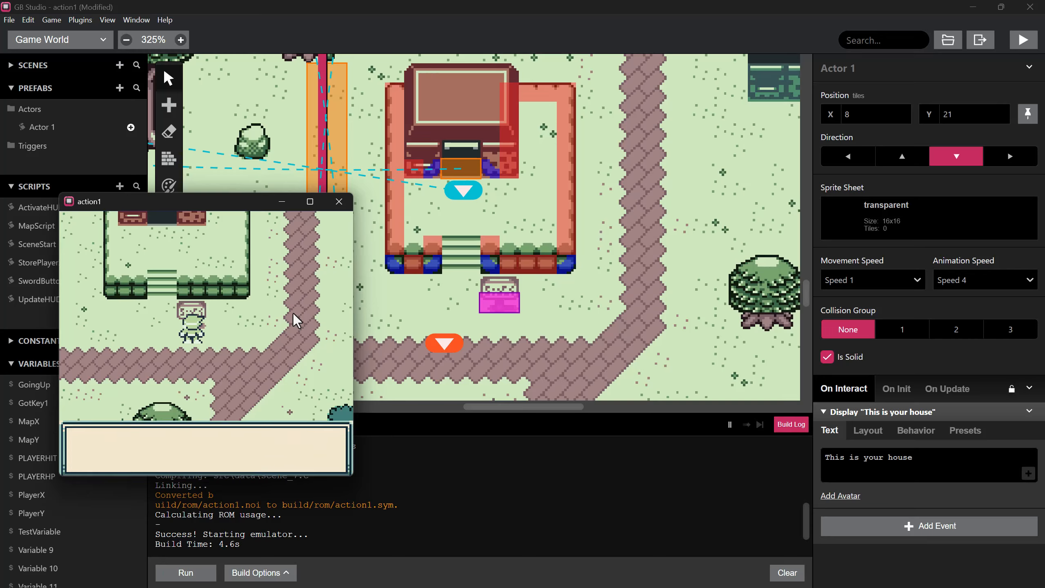
{"action": "key", "text": "z"}
{"action": "key", "text": "z"}
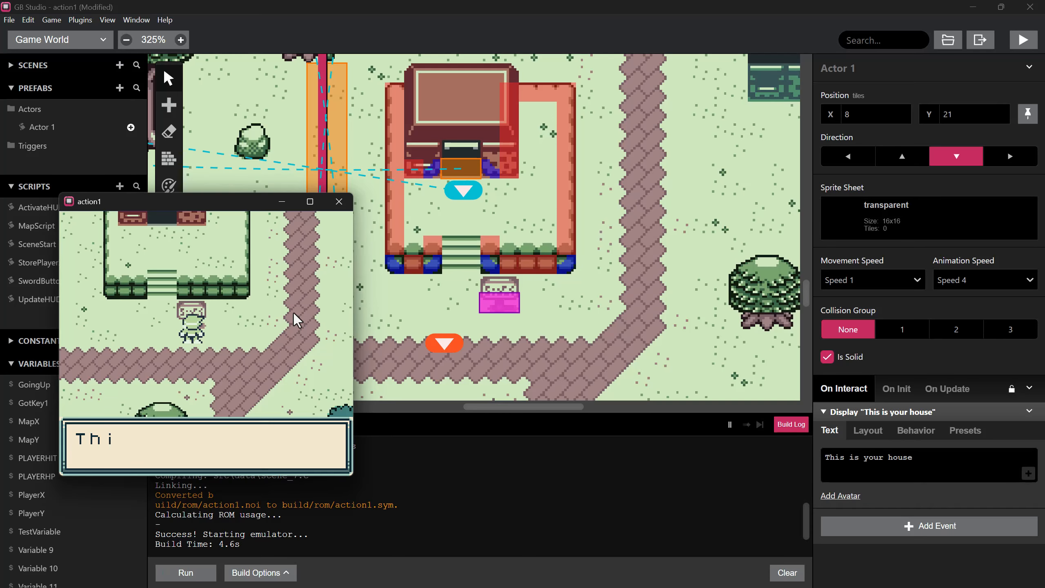
- Walk the player around the sign in the running game and interact with it from different sides to test its dialogue
{"action": "key", "text": "z"}
{"action": "key", "text": "Left"}
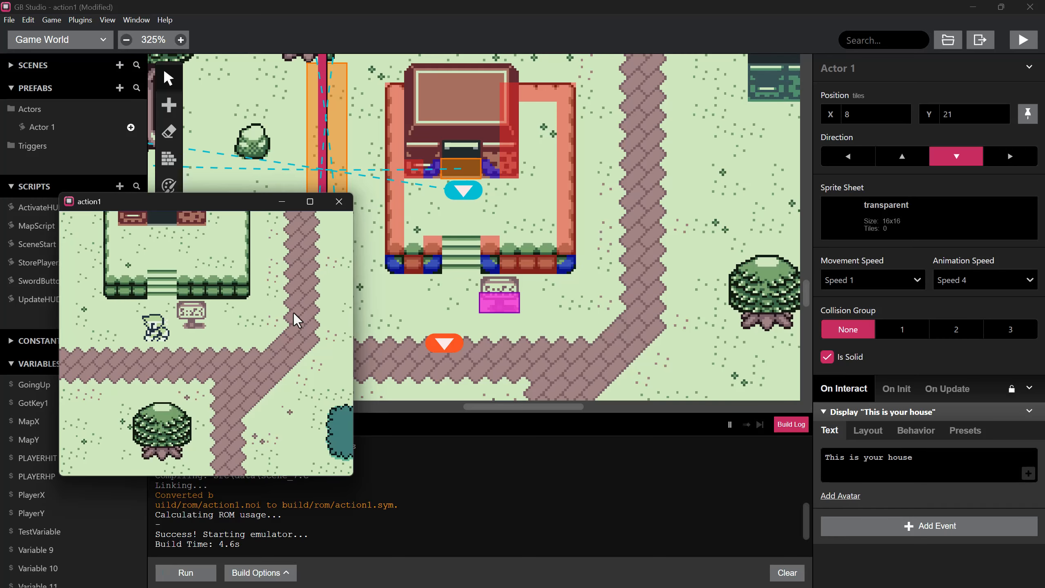
{"action": "key", "text": "Up"}
{"action": "key", "text": "z"}
{"action": "key", "text": "z"}
{"action": "key", "text": "Down"}
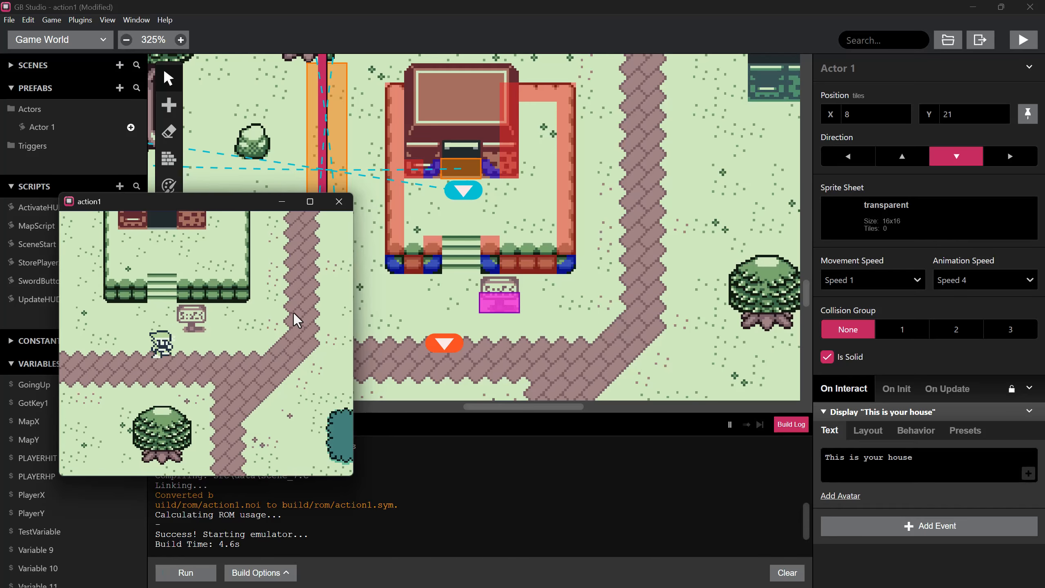
{"action": "key", "text": "Right"}
{"action": "key", "text": "Up"}
{"action": "key", "text": "z"}
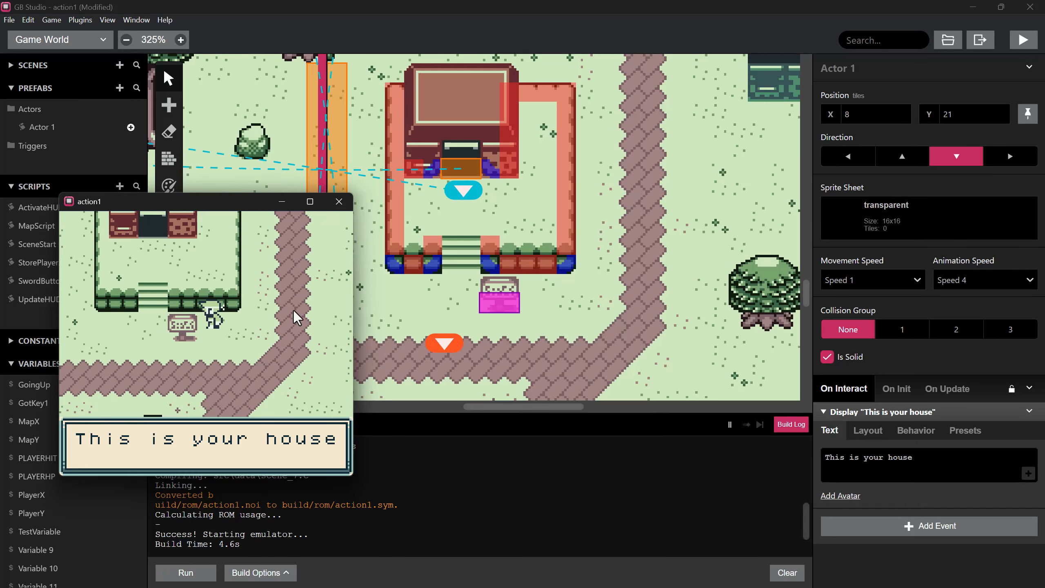
{"action": "key", "text": "z"}
- Walk the player through the fence opening into the red house's yard and back down the steps to test the collisions
{"action": "key", "text": "Down"}
{"action": "key", "text": "Left"}
{"action": "key", "text": "Up"}
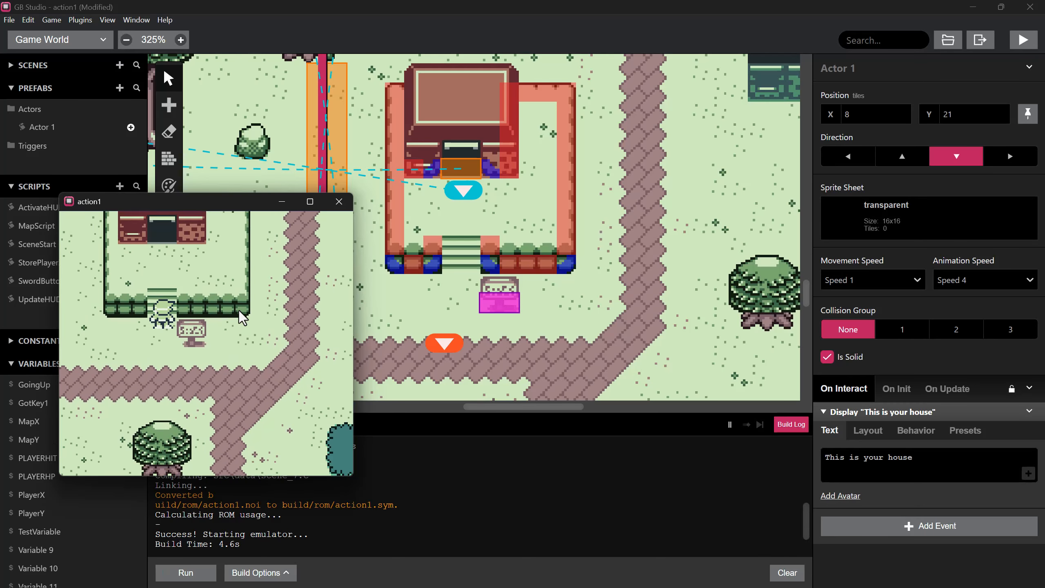
{"action": "key", "text": "Up"}
{"action": "key", "text": "Up"}
{"action": "key", "text": "Down"}
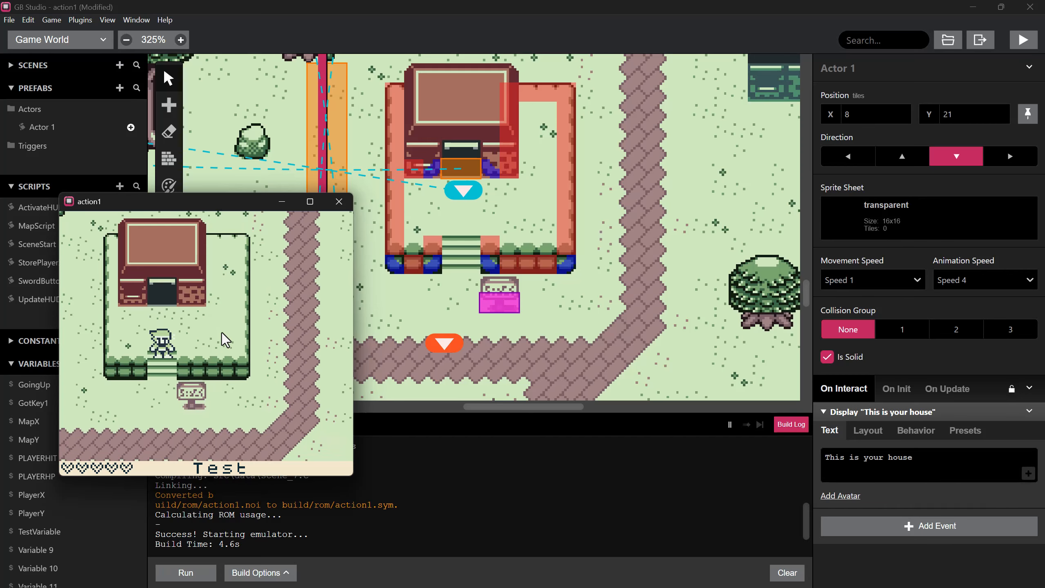
{"action": "key", "text": "Down"}
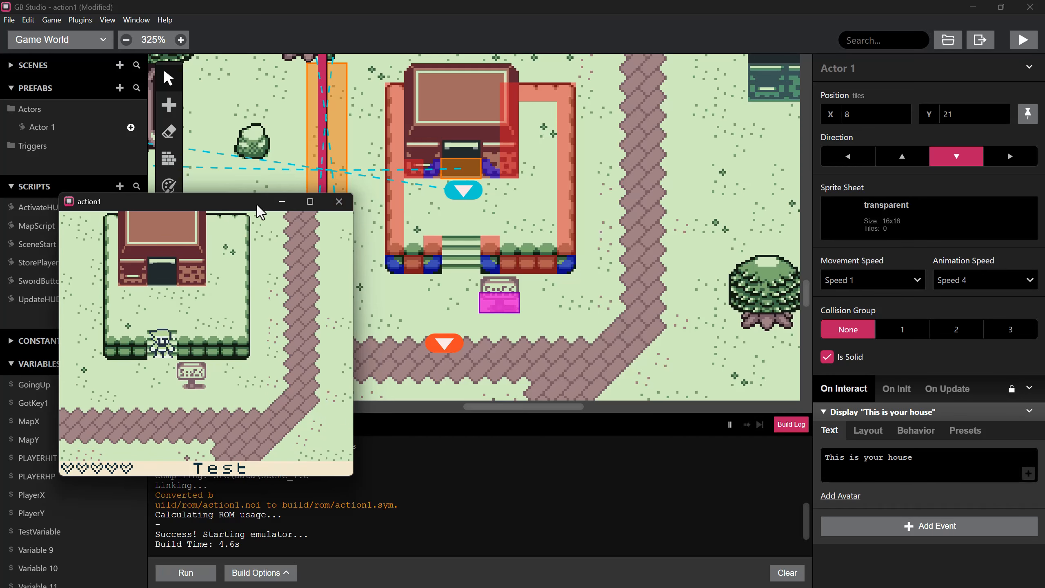
- Paint sloped corner collisions on the wall tiles at both sides of the PlayerHouse scene's doorway
{"action": "left_click_drag", "start_coordinate": [256, 204], "coordinate": [494, 469]}
{"action": "scroll", "coordinate": [384, 222], "scroll_direction": "down", "scroll_amount": 3}
{"action": "scroll", "coordinate": [383, 222], "scroll_direction": "down", "scroll_amount": 1}
{"action": "scroll", "coordinate": [329, 222], "scroll_direction": "down", "scroll_amount": 3, "text": "ctrl"}
{"action": "scroll", "coordinate": [323, 218], "scroll_direction": "up", "scroll_amount": 6}
{"action": "scroll", "coordinate": [323, 218], "scroll_direction": "left", "scroll_amount": 16}
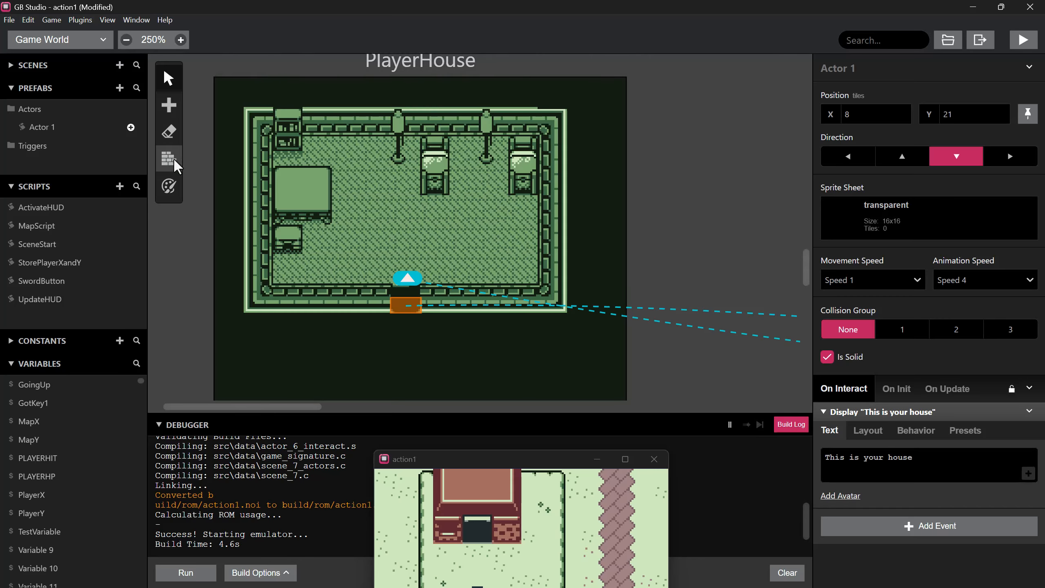
{"action": "left_click", "coordinate": [173, 158]}
{"action": "left_click", "coordinate": [485, 76]}
{"action": "left_click", "coordinate": [392, 288]}
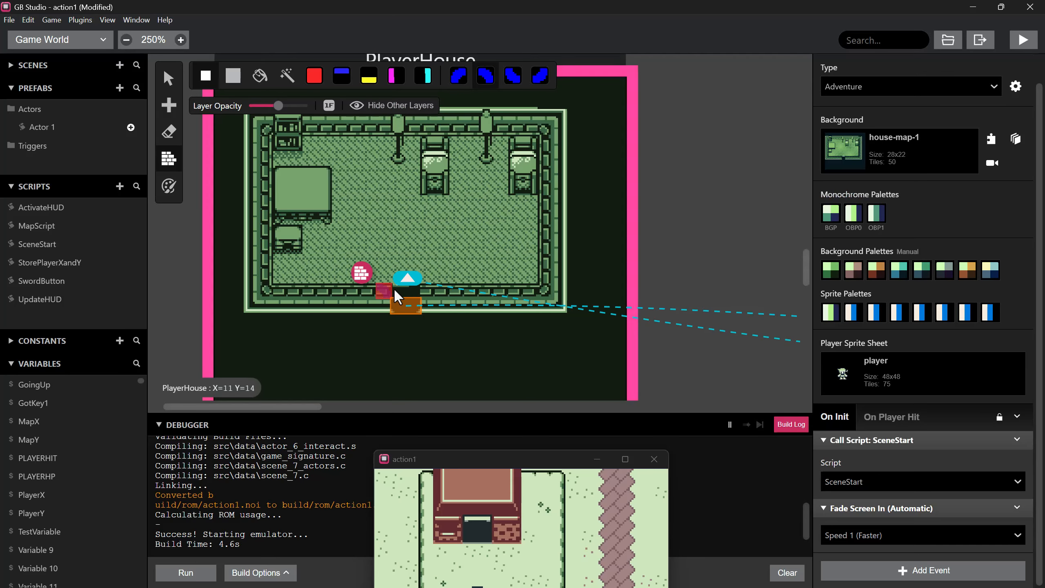
{"action": "left_click", "coordinate": [458, 75]}
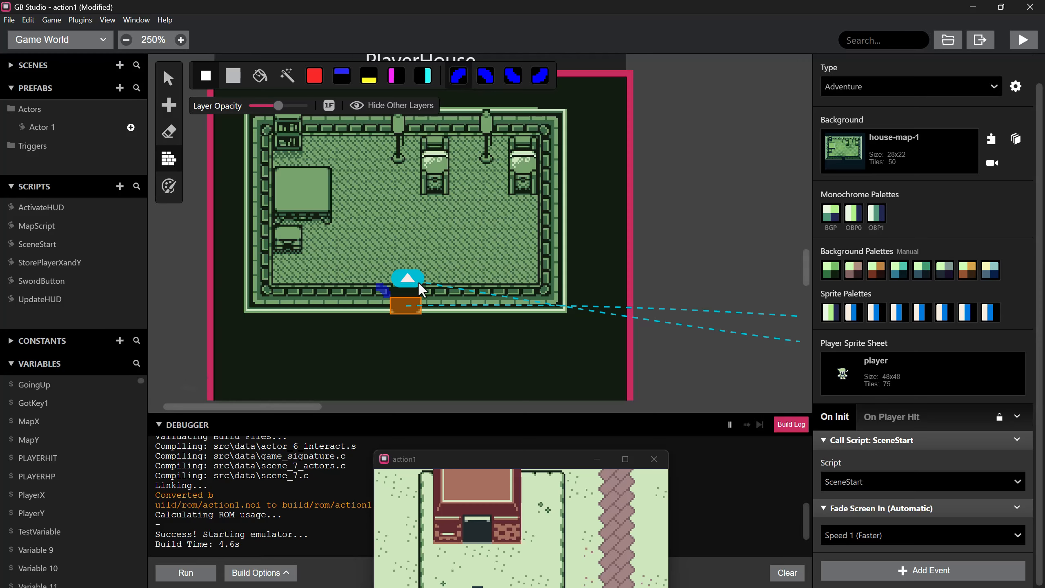
{"action": "left_click", "coordinate": [424, 290]}
- Paint solid collisions around the PlayerHouse exit trigger and along all four interior walls up to the doorway slopes
{"action": "left_click", "coordinate": [314, 80]}
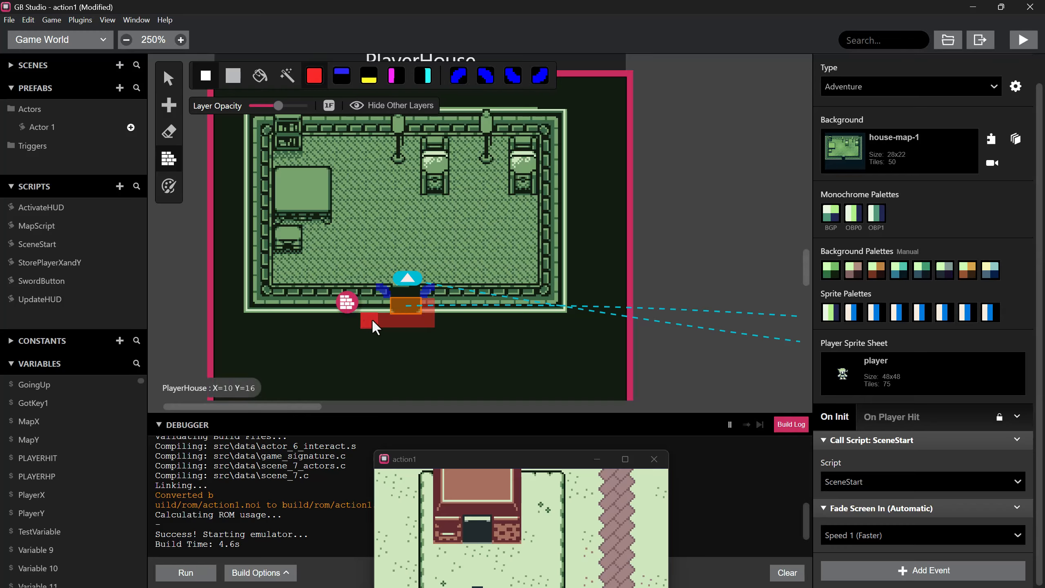
{"action": "left_click_drag", "start_coordinate": [367, 297], "coordinate": [259, 288]}
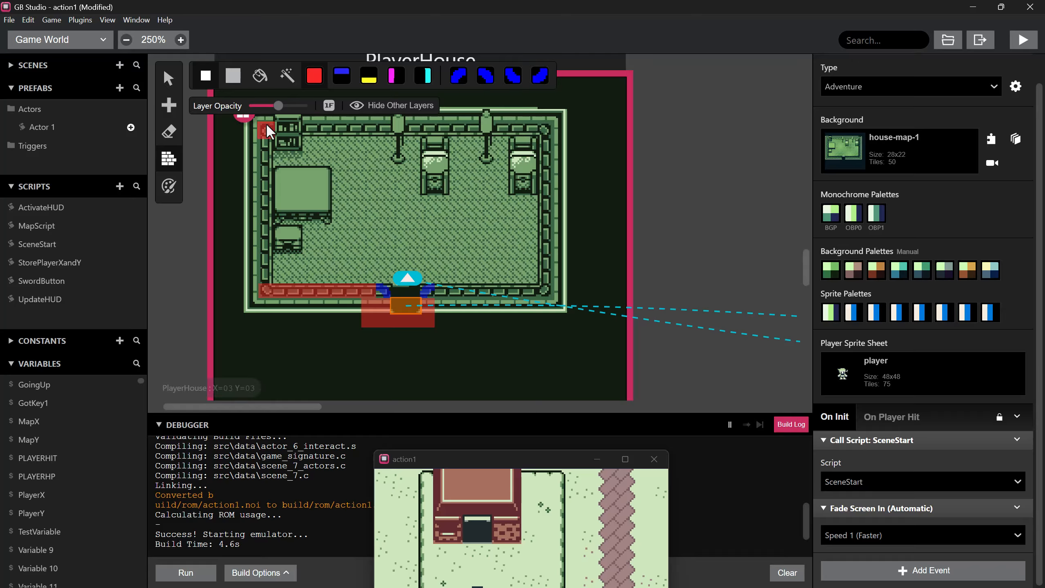
{"action": "left_click", "coordinate": [266, 132], "text": "shift"}
{"action": "scroll", "coordinate": [263, 188], "scroll_direction": "up", "scroll_amount": 1}
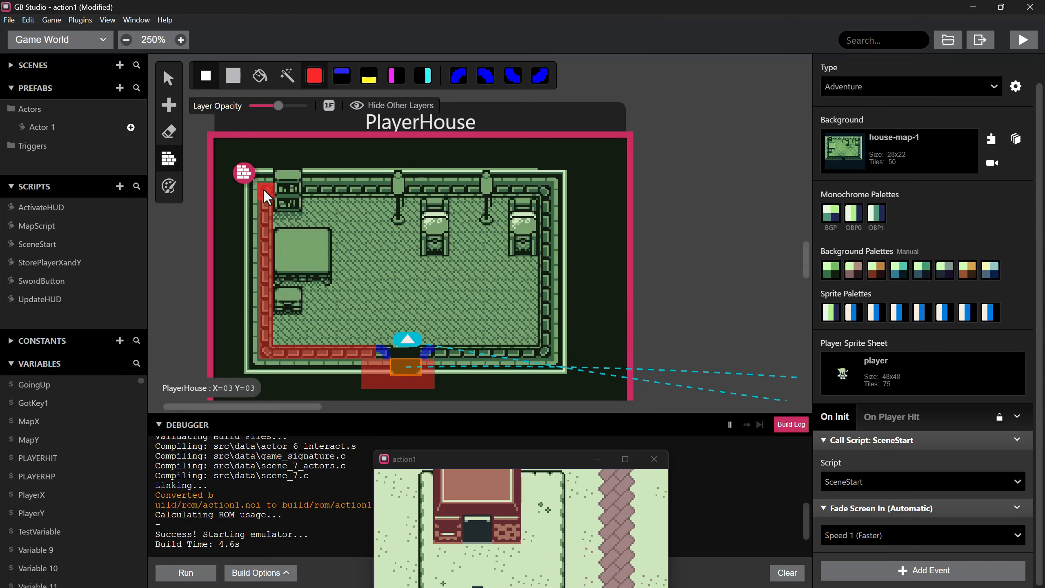
{"action": "left_click", "coordinate": [540, 190], "text": "shift"}
{"action": "left_click", "coordinate": [555, 349], "text": "shift"}
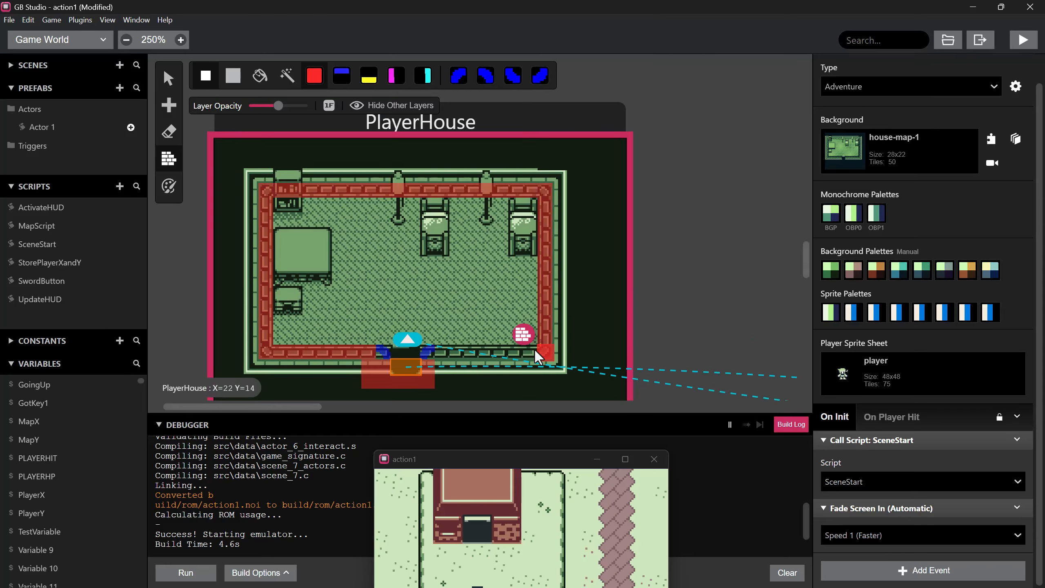
{"action": "left_click", "coordinate": [431, 350], "text": "shift"}
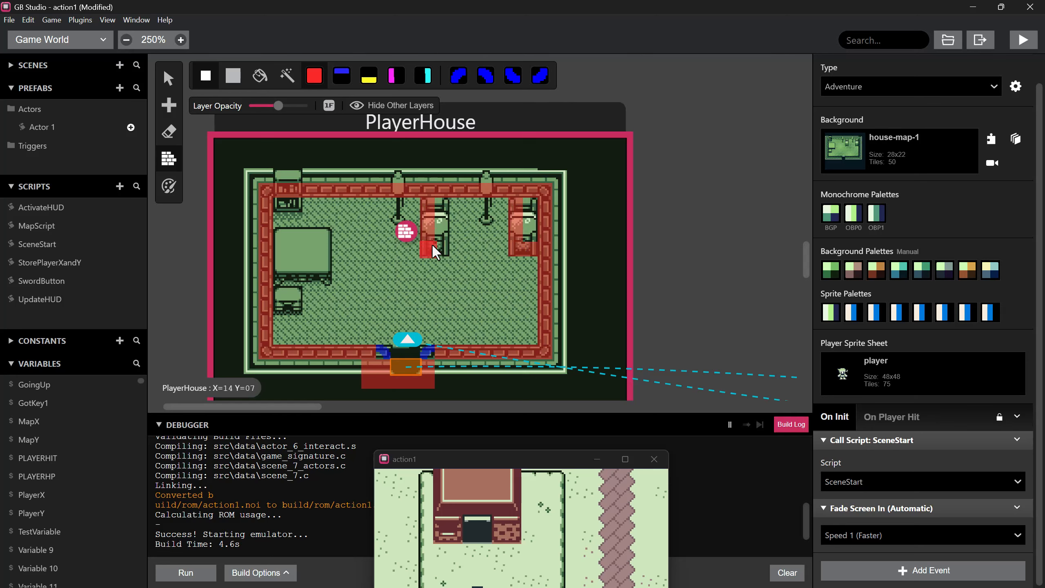
- Paint solid collisions over the PlayerHouse furniture, covering the lamps, beds, bookshelf, table and stool
{"action": "left_click_drag", "start_coordinate": [396, 221], "coordinate": [398, 197]}
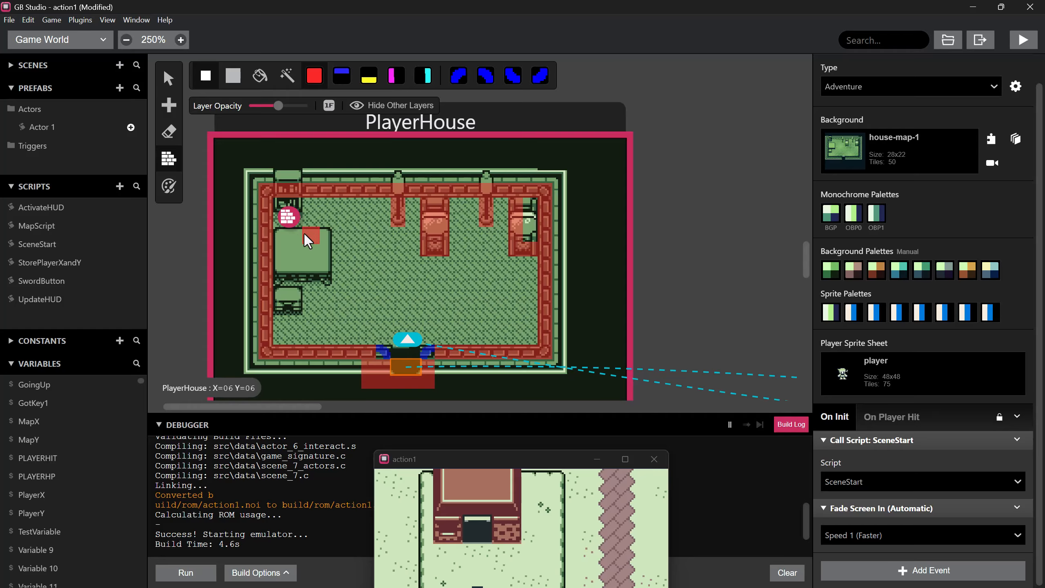
{"action": "mouse_move", "coordinate": [329, 276]}
{"action": "left_mouse_down"}
{"action": "mouse_move", "coordinate": [284, 276]}
{"action": "mouse_move", "coordinate": [276, 235]}
{"action": "left_mouse_up"}
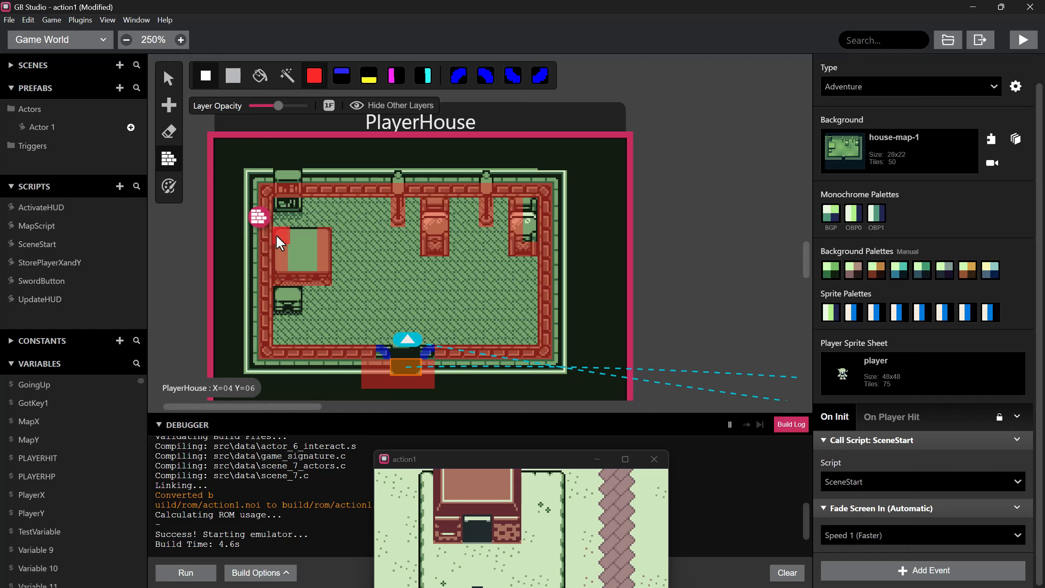
{"action": "left_click_drag", "start_coordinate": [284, 290], "coordinate": [282, 305]}
{"action": "left_click", "coordinate": [293, 292]}
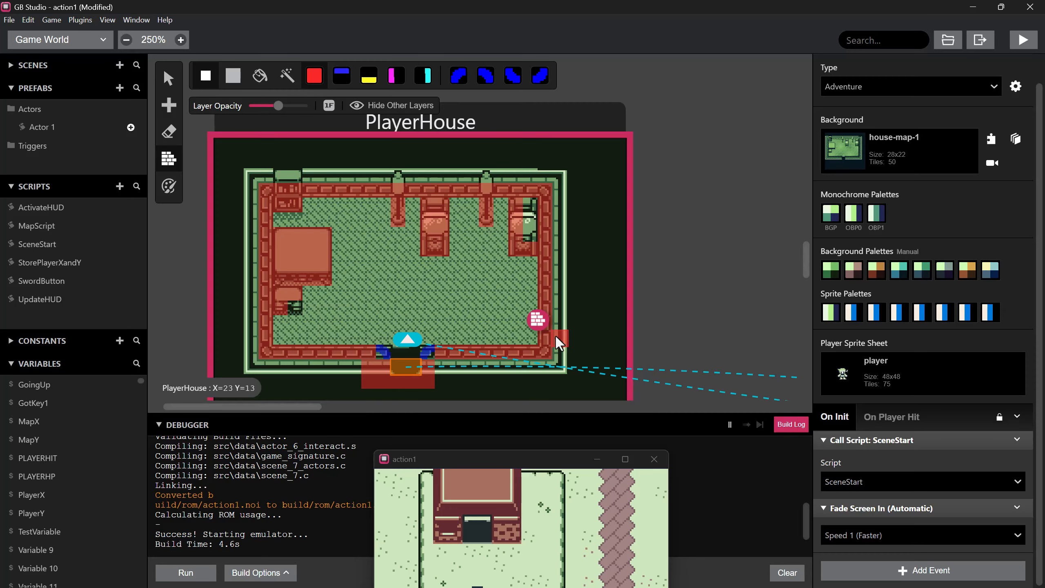
{"action": "left_click", "coordinate": [300, 306]}
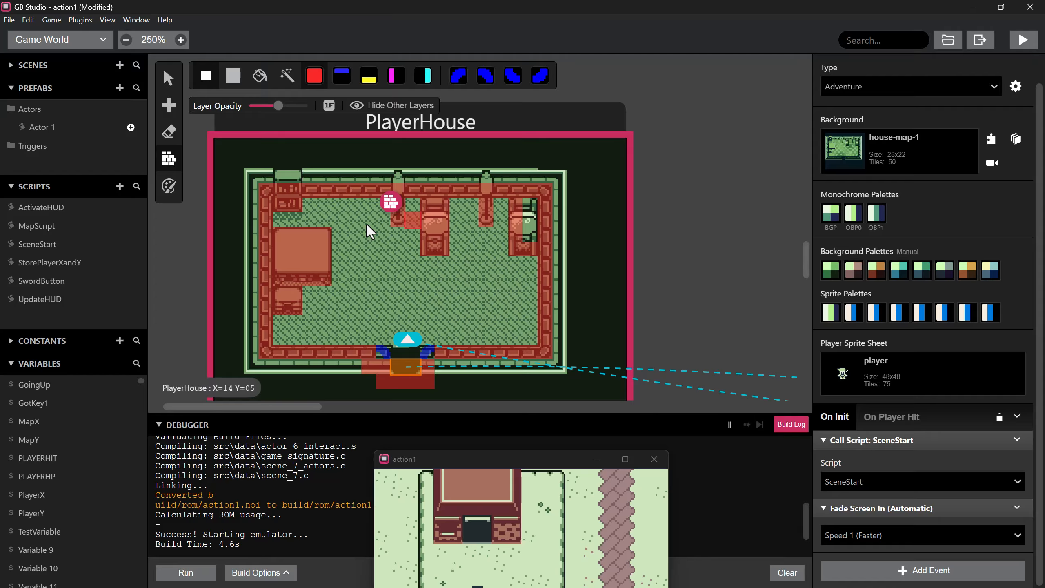
{"action": "scroll", "coordinate": [443, 275], "scroll_direction": "down", "scroll_amount": 3}
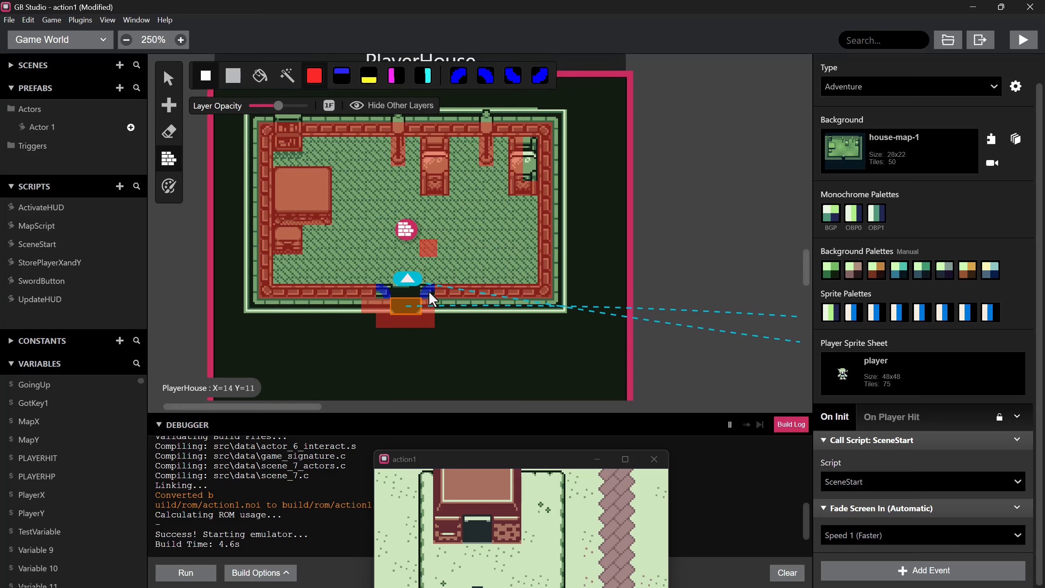
{"action": "scroll", "coordinate": [436, 284], "scroll_direction": "up", "scroll_amount": 1}
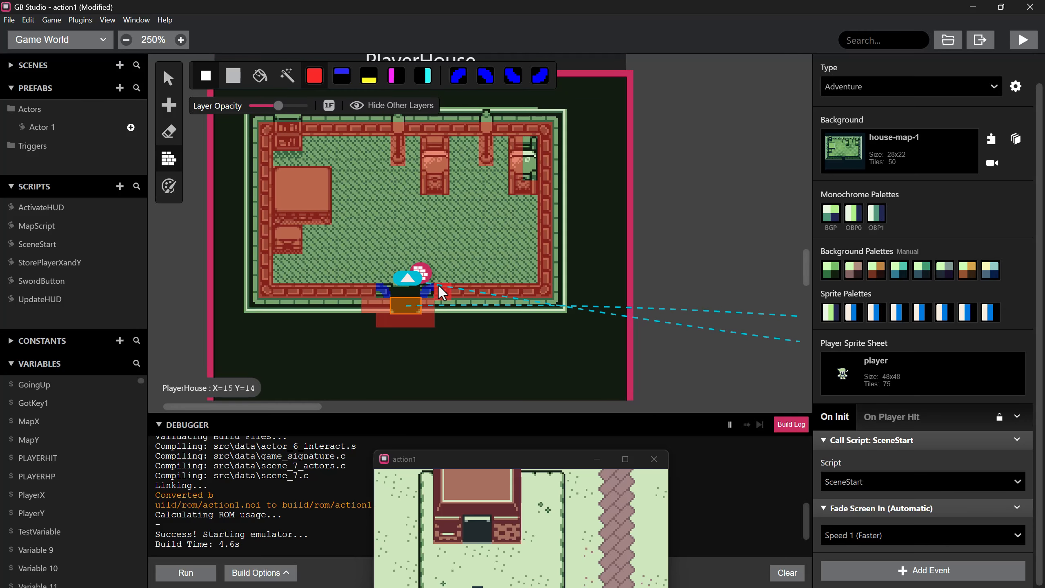
{"action": "scroll", "coordinate": [462, 255], "scroll_direction": "up", "scroll_amount": 1}
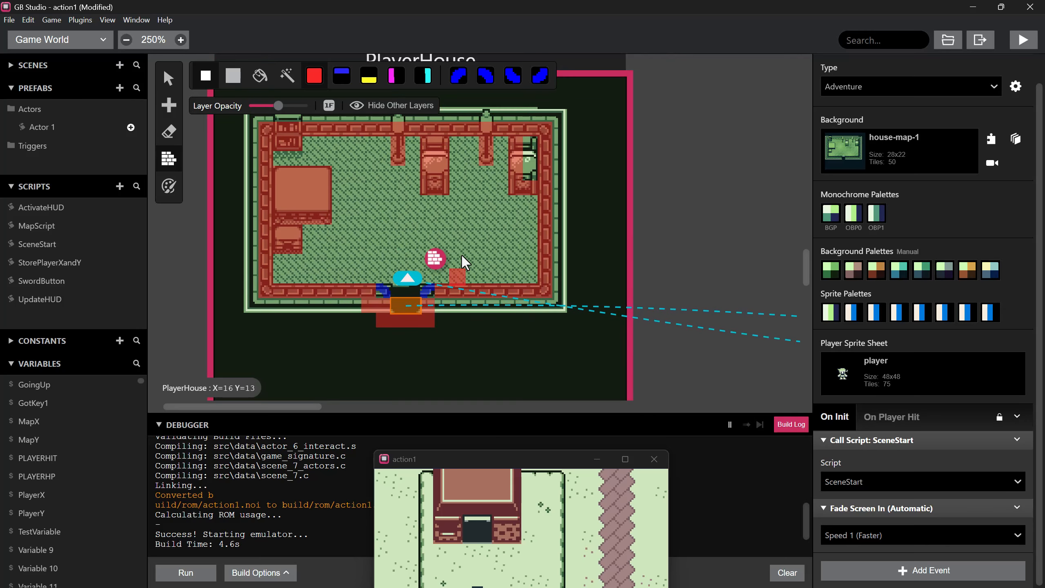
{"action": "scroll", "coordinate": [462, 254], "scroll_direction": "down", "scroll_amount": 3, "text": "ctrl"}
{"action": "scroll", "coordinate": [400, 294], "scroll_direction": "down", "scroll_amount": 2}
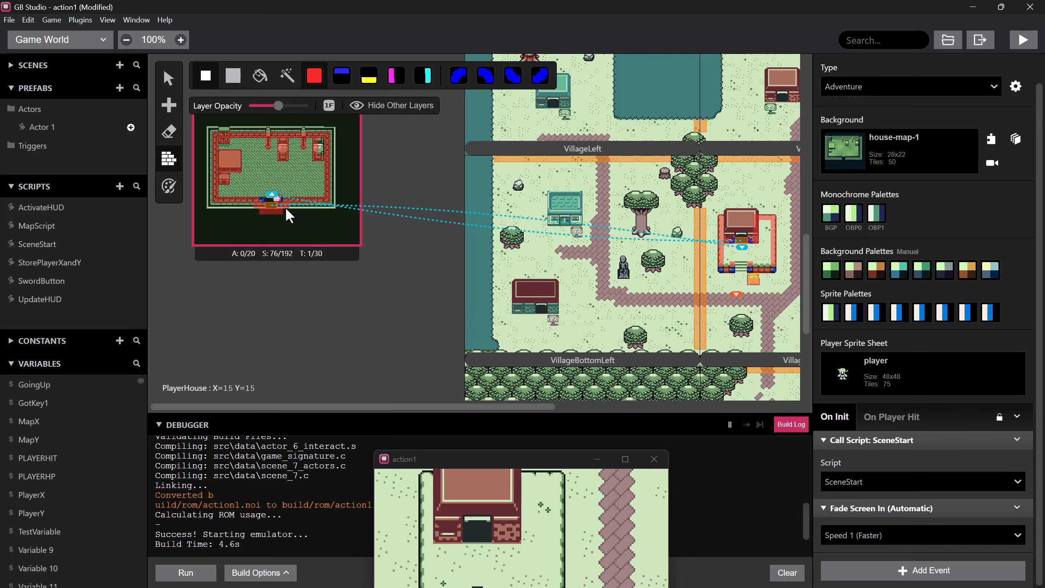
{"action": "middle_click_drag", "start_coordinate": [712, 263], "coordinate": [687, 271]}
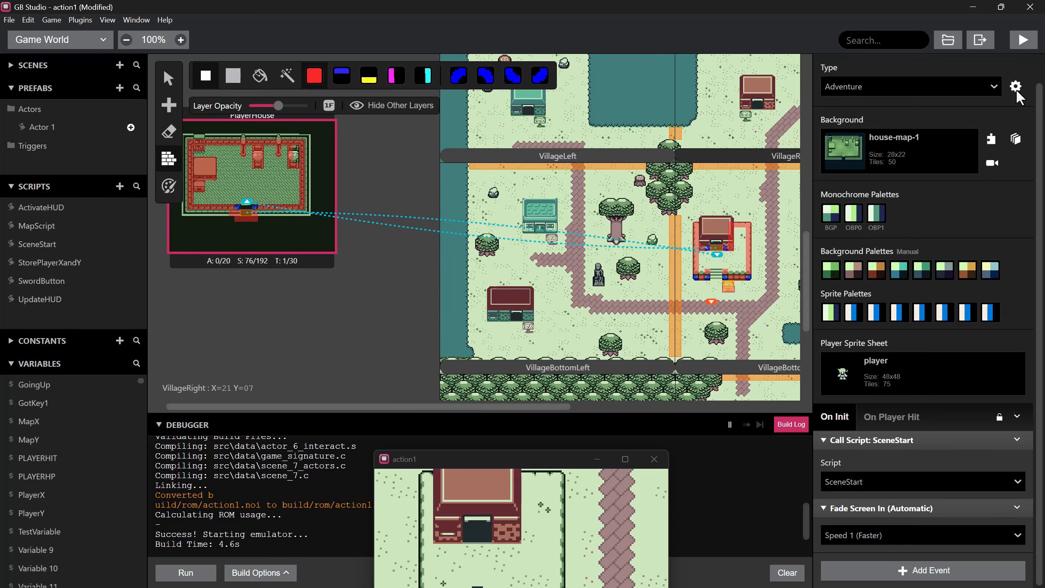
- Run the game, enter the red house and walk around the stool, table and bookshelf to test their collisions
{"action": "left_click", "coordinate": [1022, 41]}
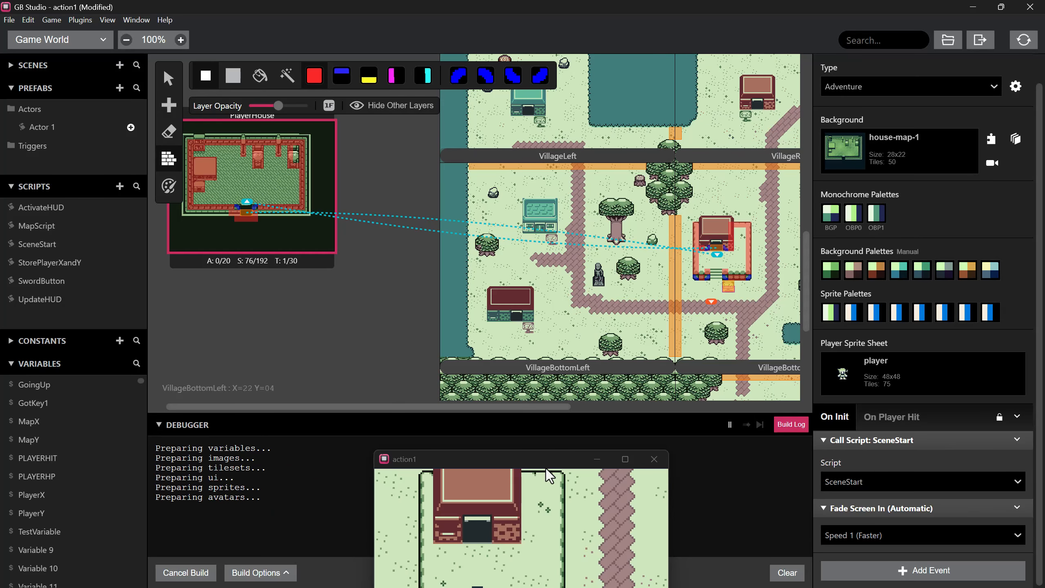
{"action": "left_click_drag", "start_coordinate": [546, 462], "coordinate": [535, 275]}
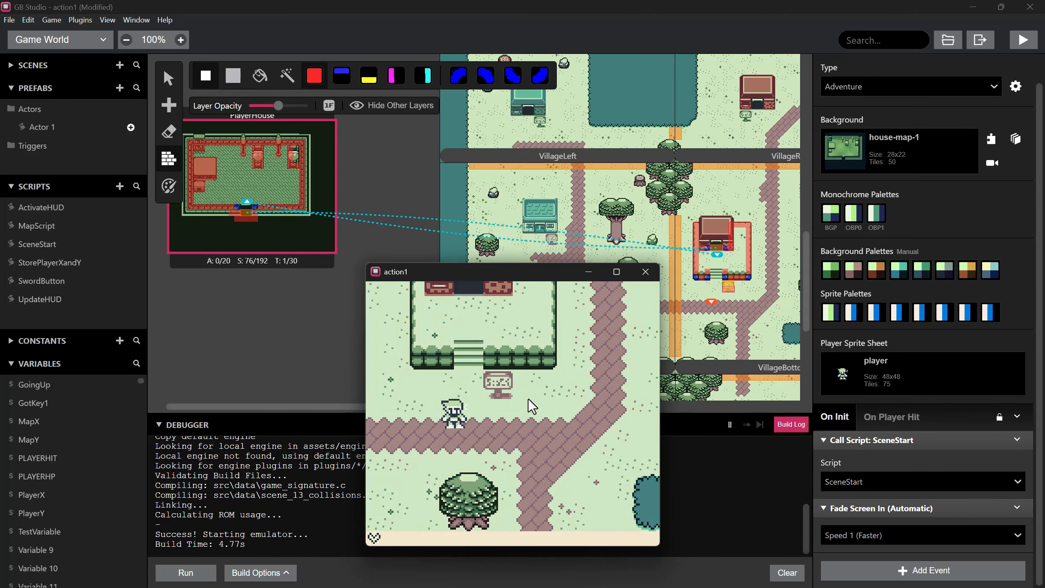
{"action": "key", "text": "Up"}
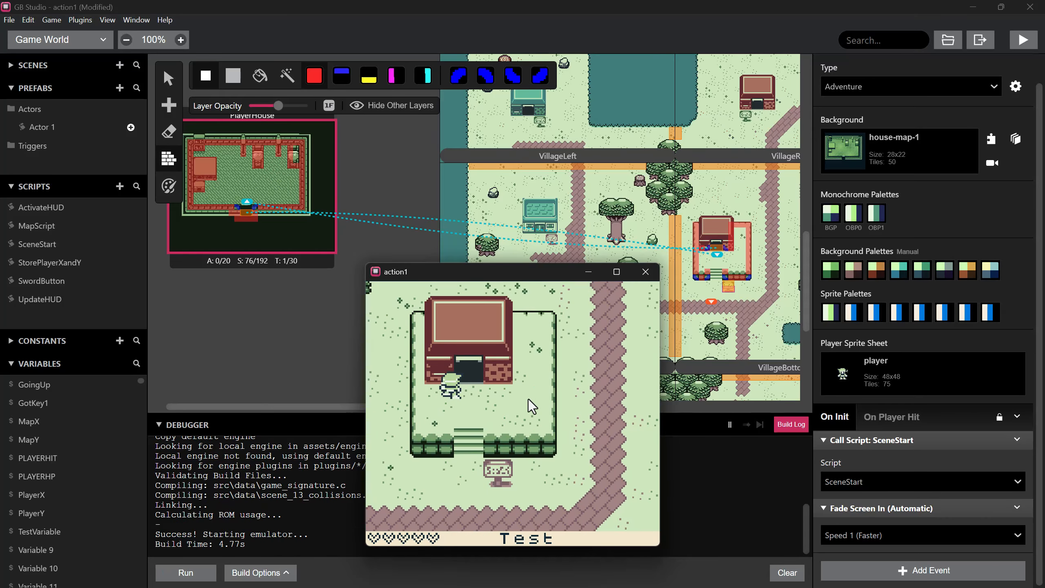
{"action": "key", "text": "Left"}
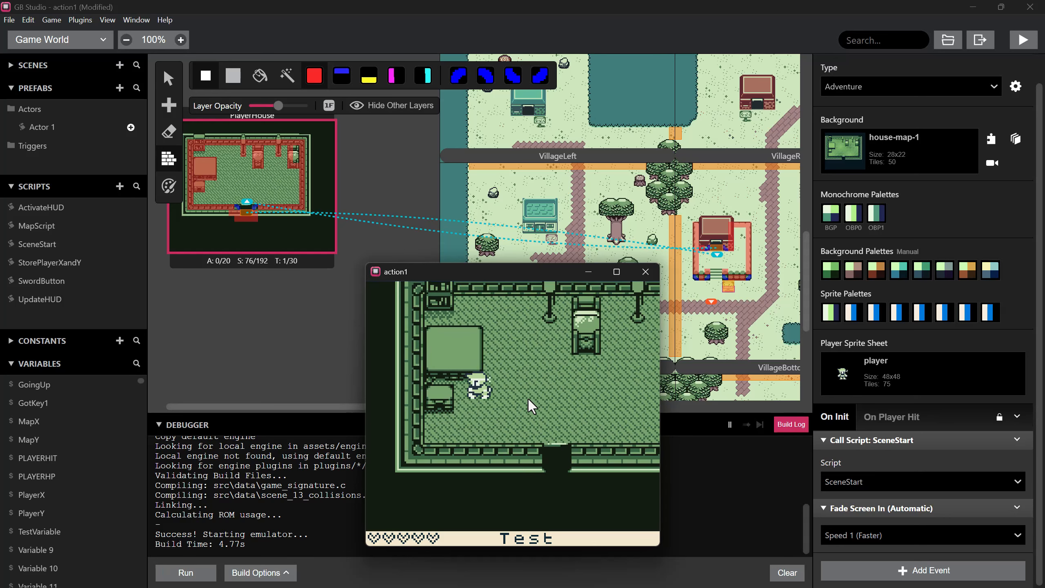
{"action": "key", "text": "Right"}
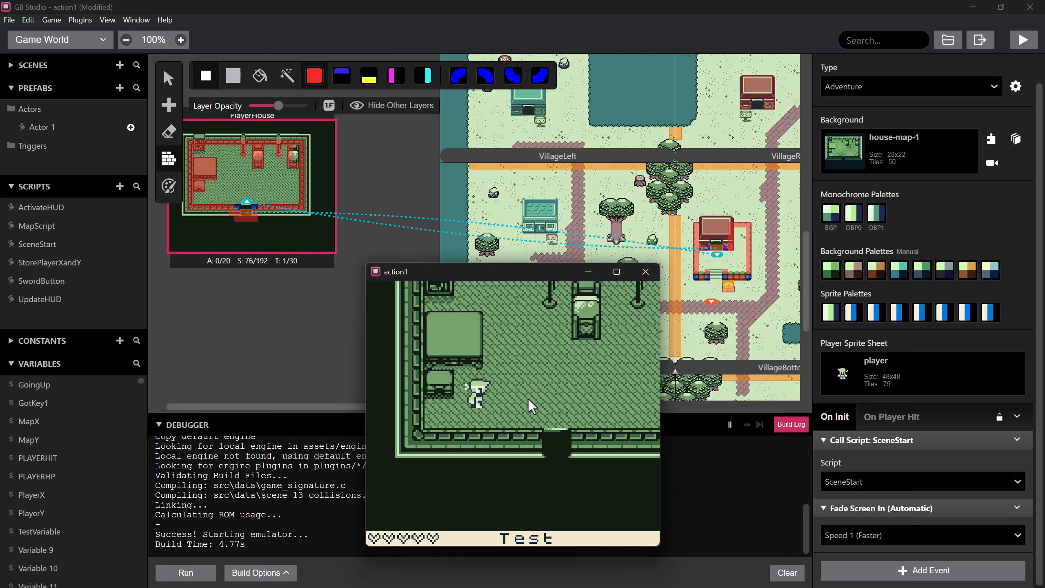
{"action": "key", "text": "Up"}
{"action": "key", "text": "Left"}
{"action": "key", "text": "Down"}
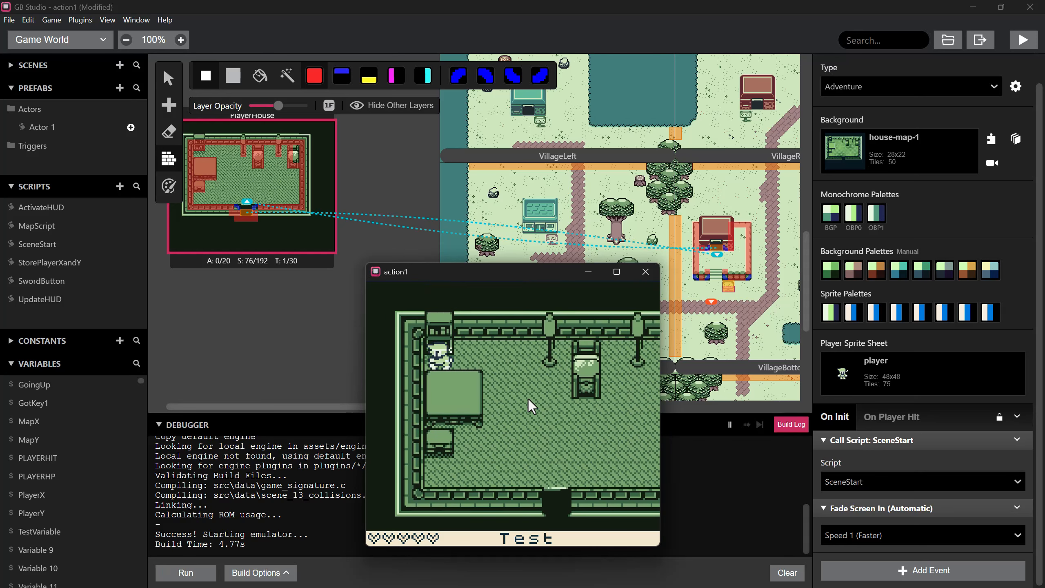
- Walk the player across the rest of the house interior and back out into the yard to test the collisions and exit
{"action": "key", "text": "Right"}
{"action": "key", "text": "Up"}
{"action": "key", "text": "Down"}
{"action": "key", "text": "Right"}
{"action": "key", "text": "Down"}
{"action": "key", "text": "Right"}
{"action": "key", "text": "Left"}
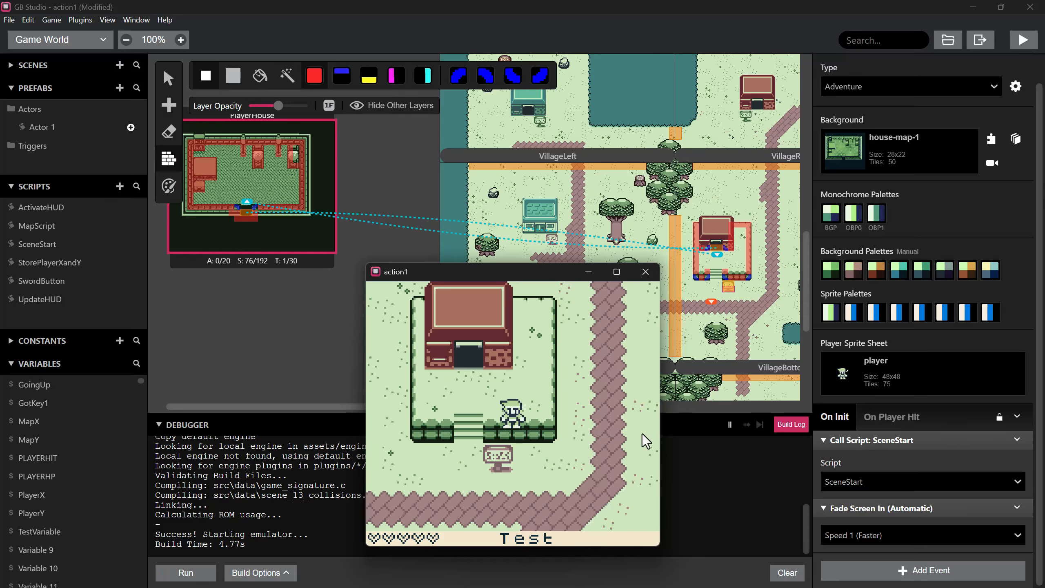
- Walk the player along the yard's right fence and beside the house, and leave down the steps to test the fence collisions
{"action": "key", "text": "Right"}
{"action": "key", "text": "Up"}
{"action": "key", "text": "Up"}
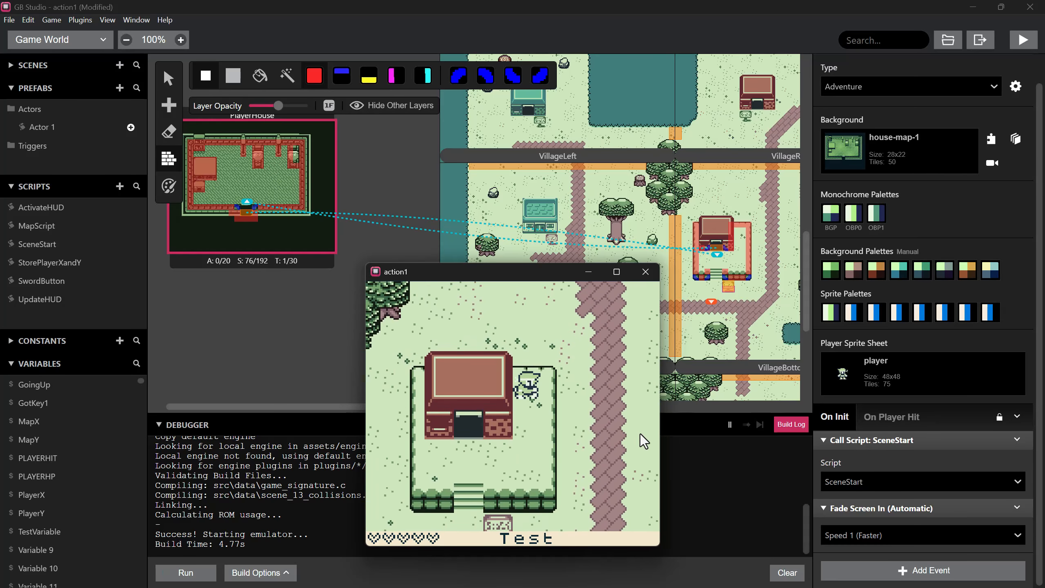
{"action": "key", "text": "Left"}
{"action": "key", "text": "Down"}
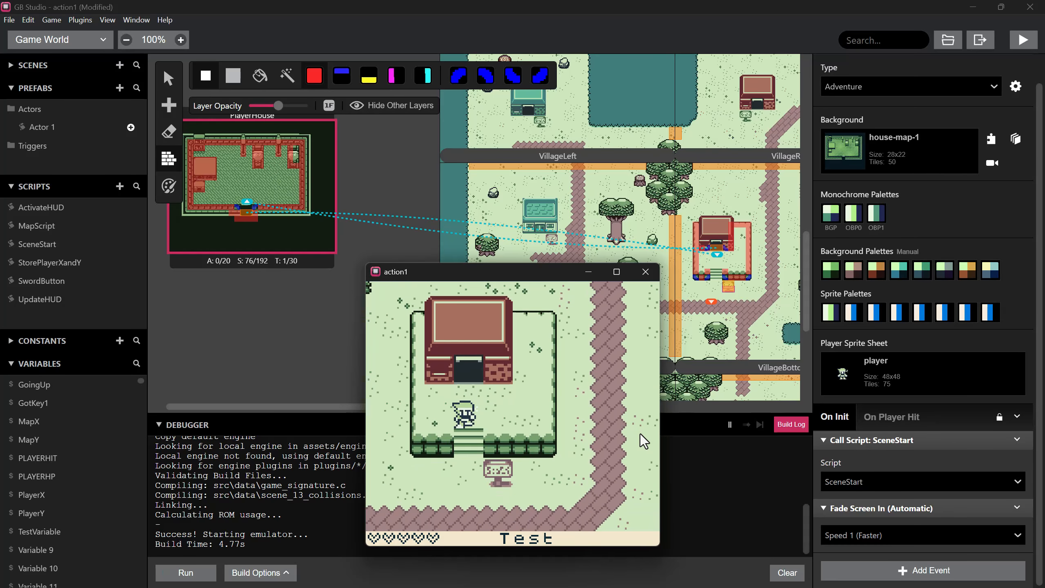
{"action": "key", "text": "Down"}
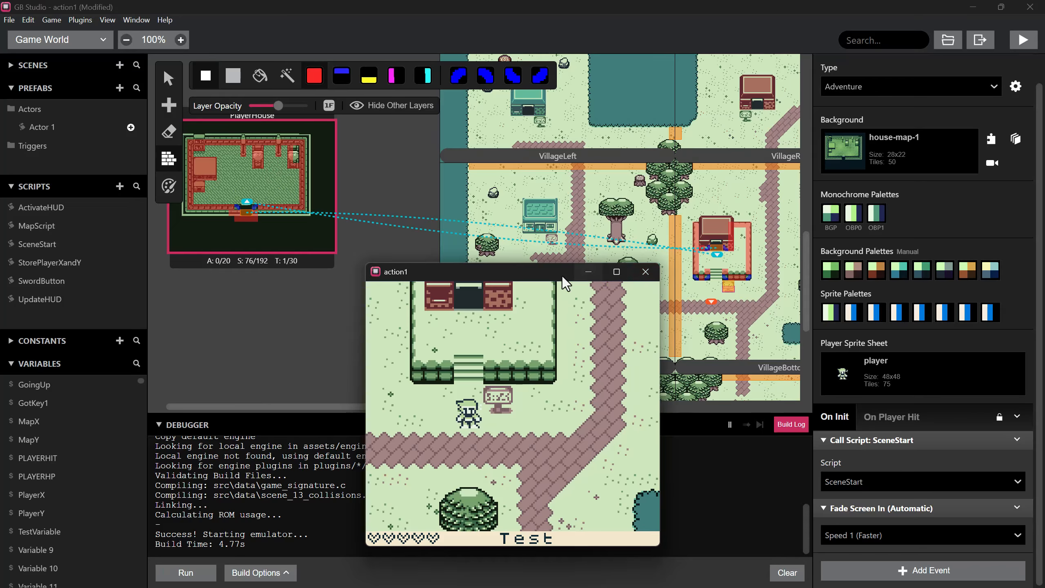
- Replace the solid collisions on the right fence of the house yard in VillageRight with Collision Right tiles
{"action": "left_click_drag", "start_coordinate": [562, 277], "coordinate": [339, 326]}
{"action": "scroll", "coordinate": [778, 294], "scroll_direction": "up", "scroll_amount": 3}
{"action": "scroll", "coordinate": [757, 327], "scroll_direction": "up", "scroll_amount": 12, "text": "ctrl"}
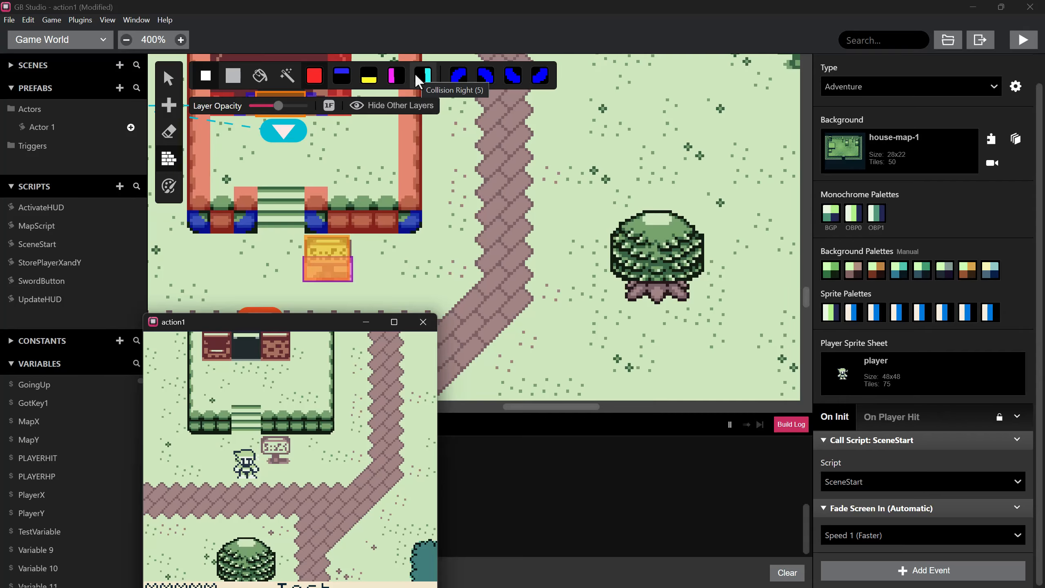
{"action": "left_click", "coordinate": [420, 78]}
{"action": "left_click", "coordinate": [407, 192]}
{"action": "left_click_drag", "start_coordinate": [410, 199], "coordinate": [412, 120]}
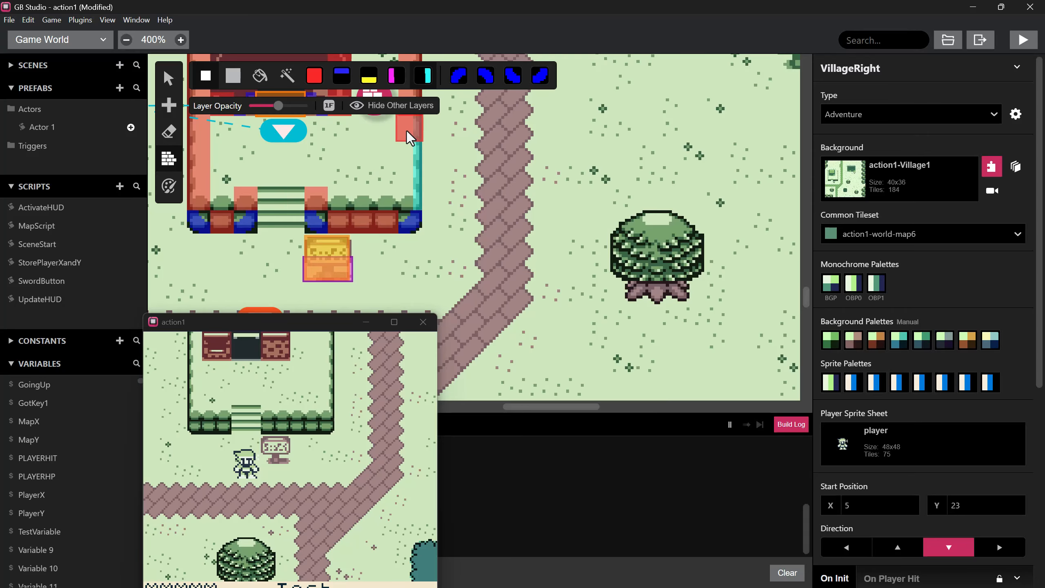
- Run the game and walk the player up into the yard and against both sides of the right fence to test its one-sided collision
{"action": "left_click", "coordinate": [1027, 45]}
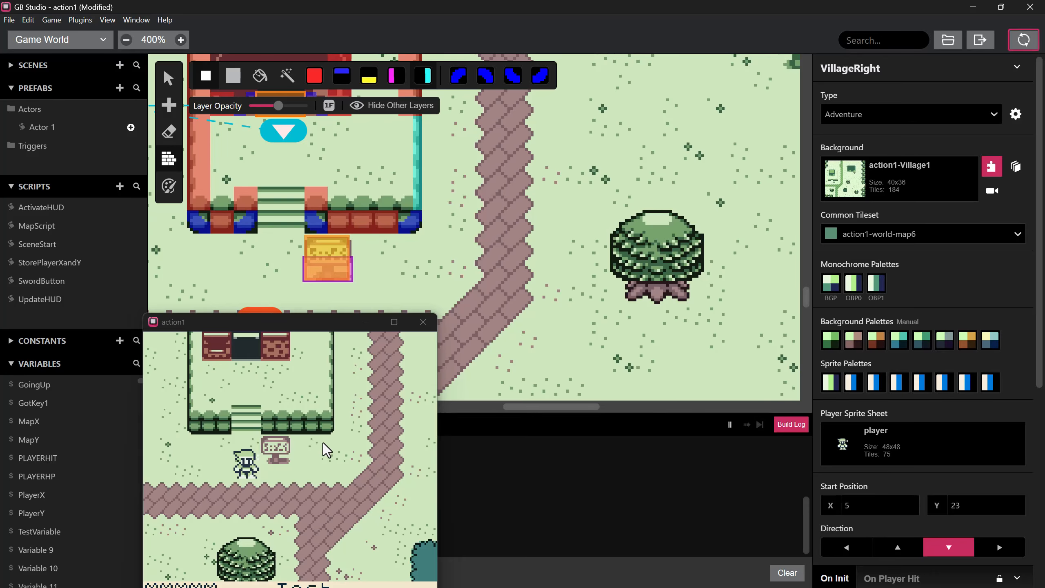
{"action": "key", "text": "Up"}
{"action": "key", "text": "Right"}
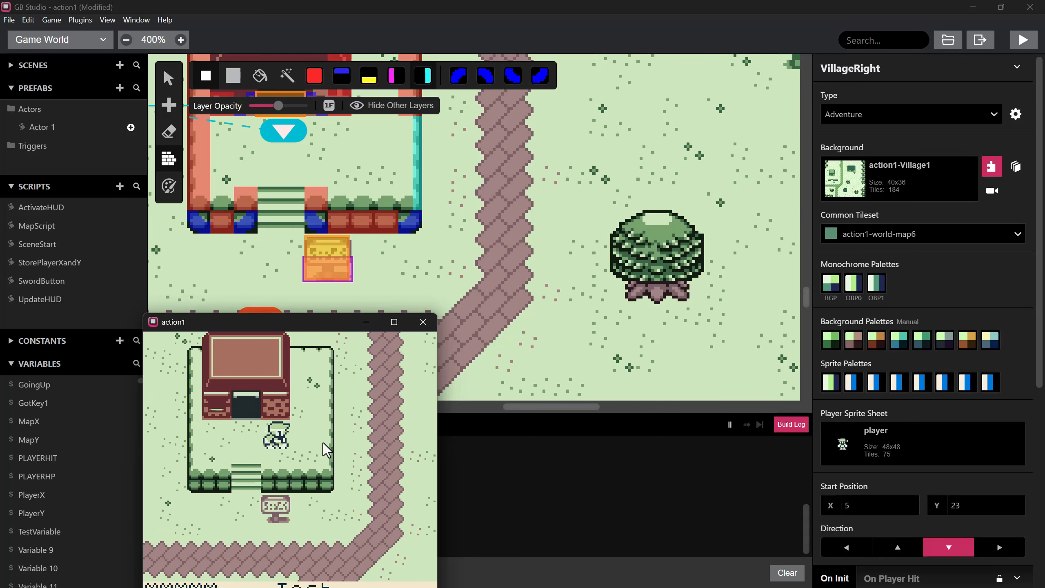
{"action": "key", "text": "Left"}
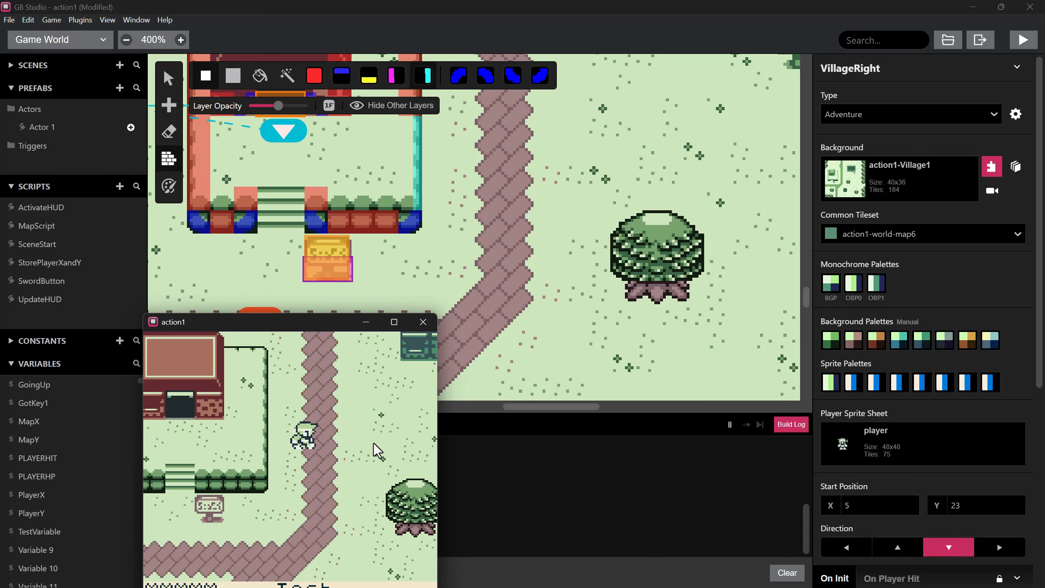
{"action": "key", "text": "Down"}
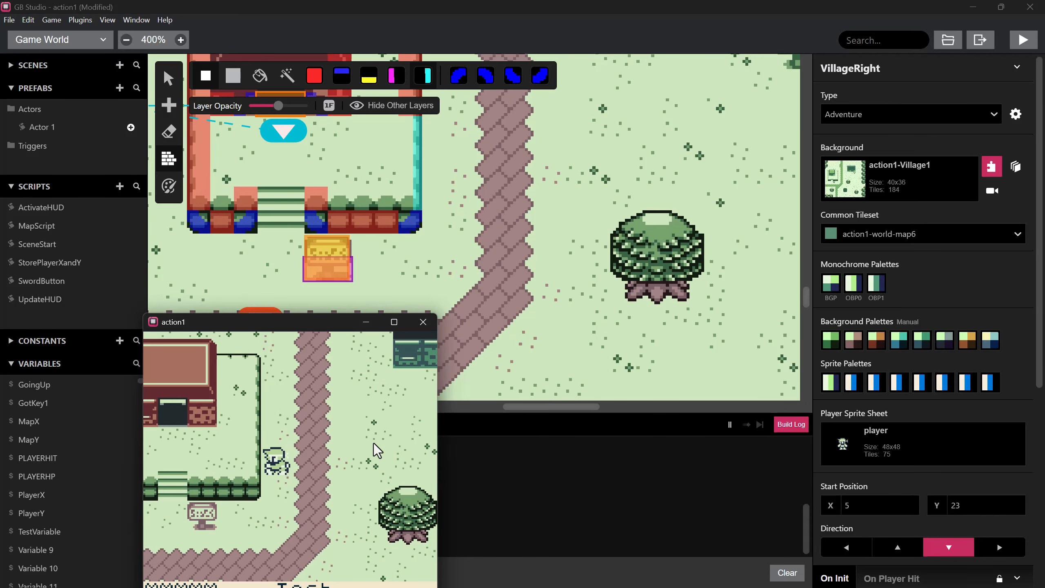
{"action": "key", "text": "Left"}
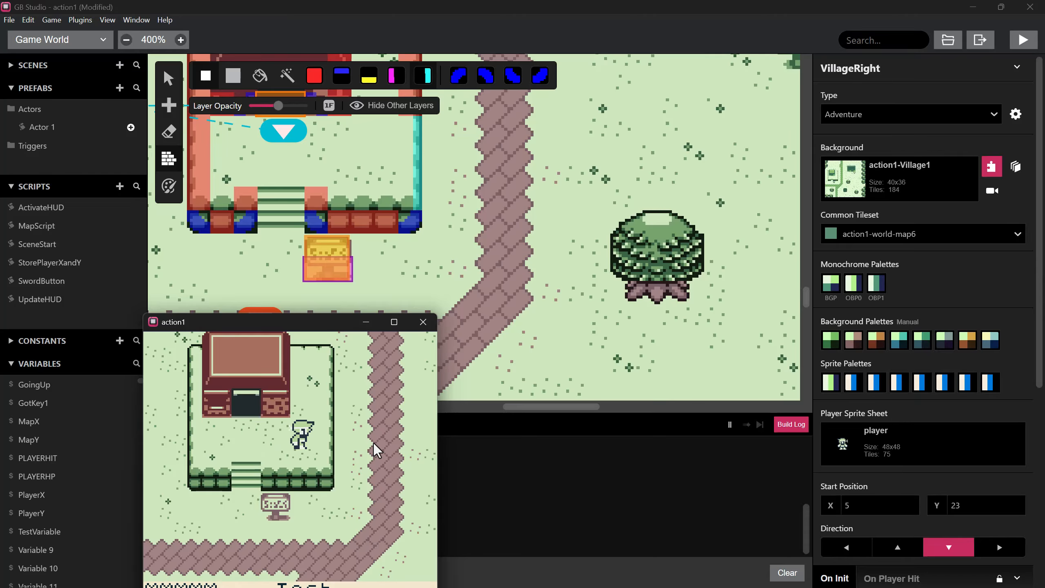
- Walk the player out through the right fence again, approach it from outside, and circle around to the front steps
{"action": "key", "text": "Up"}
{"action": "key", "text": "Right"}
{"action": "key", "text": "Right"}
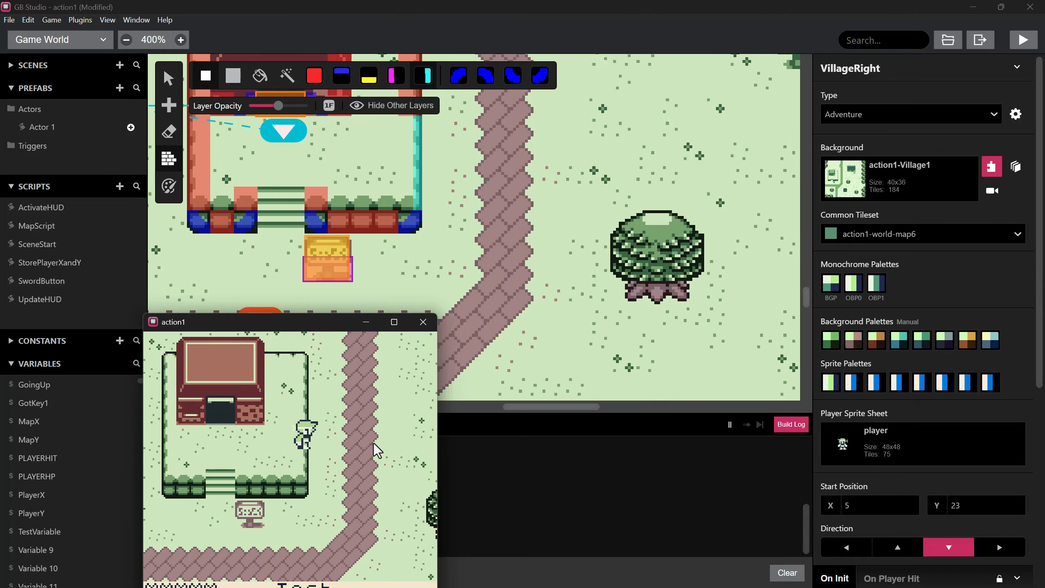
{"action": "key", "text": "Left"}
{"action": "key", "text": "Down"}
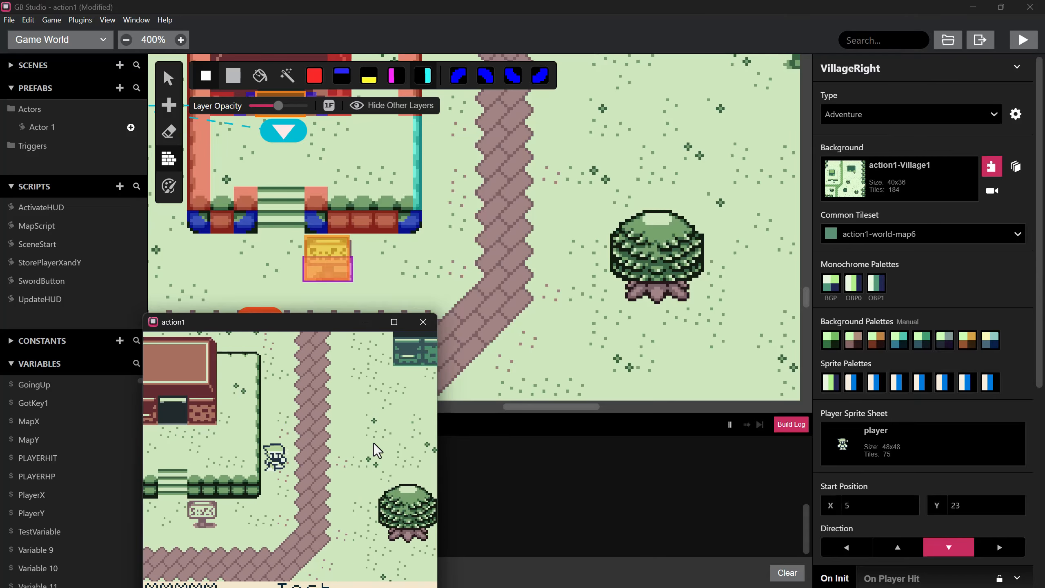
{"action": "key", "text": "Left"}
{"action": "key", "text": "Down"}
{"action": "key", "text": "Up"}
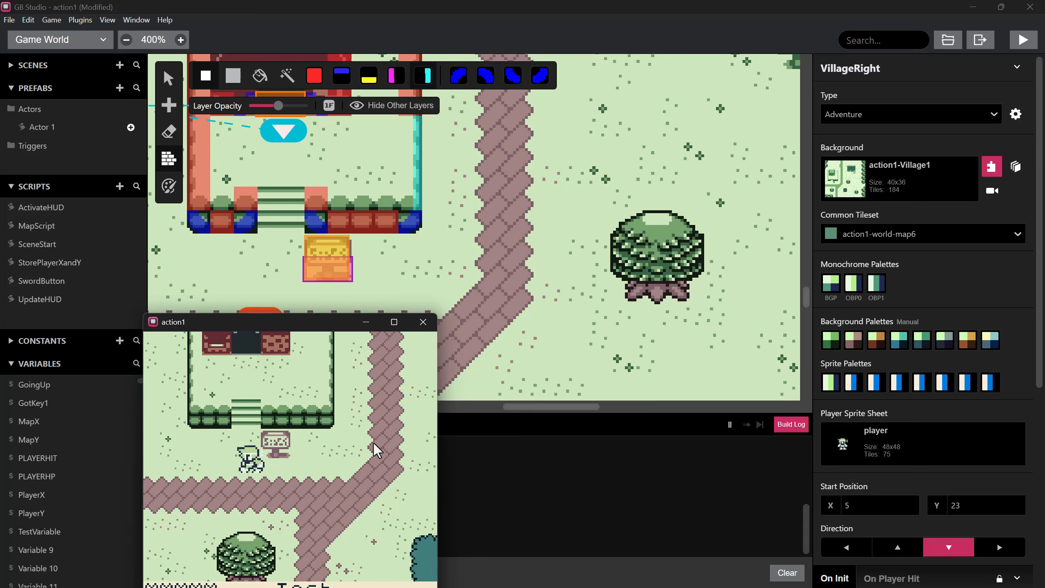
- Cross the right fence outward once more, loop below the sign and return up the steps into the yard
{"action": "key", "text": "Right"}
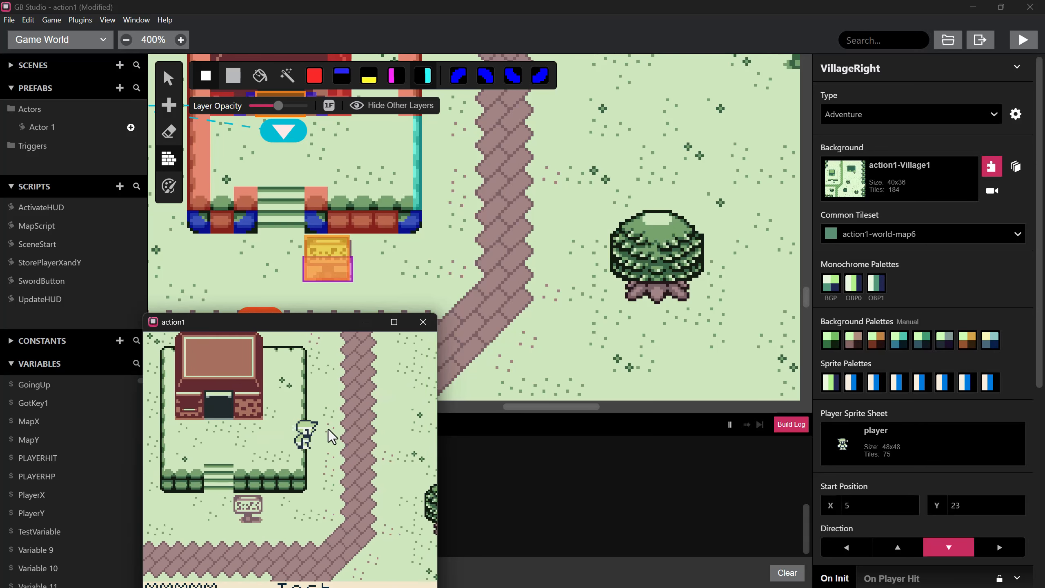
{"action": "key", "text": "Down"}
{"action": "key", "text": "Down"}
{"action": "key", "text": "Left"}
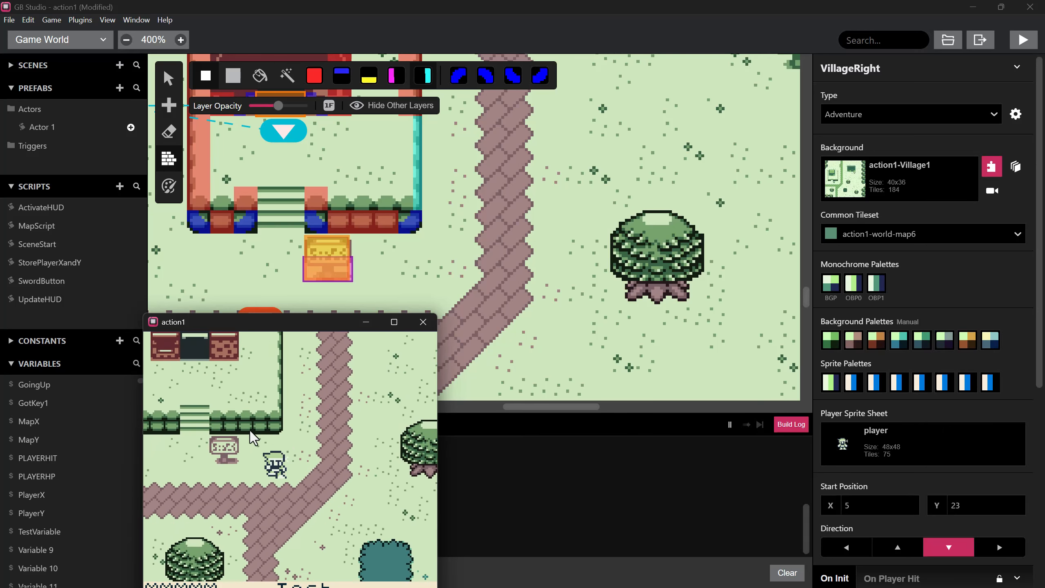
{"action": "key", "text": "Up"}
{"action": "key", "text": "Up"}
{"action": "key", "text": "Right"}
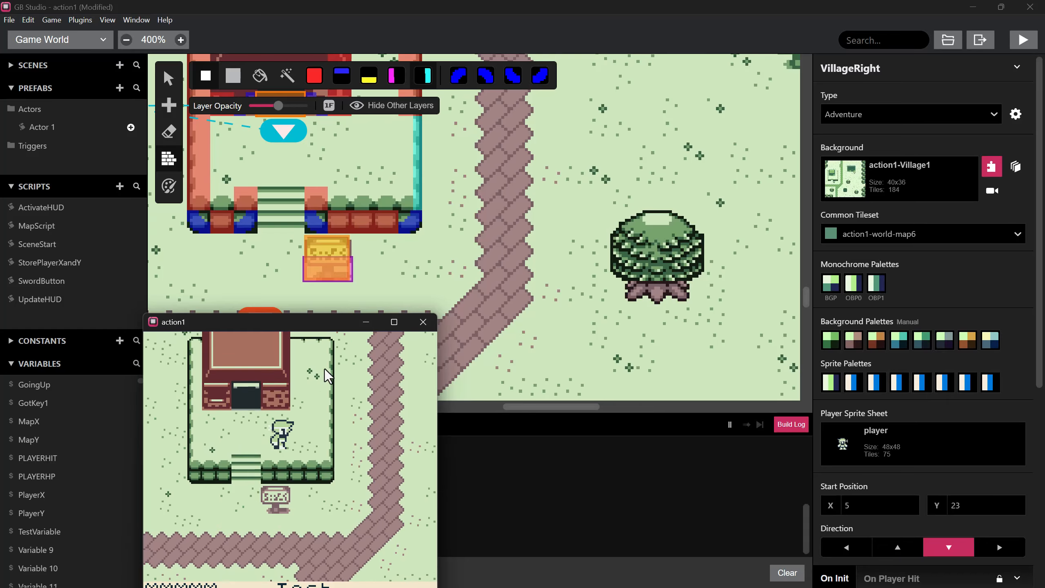
- Repaint the yard's right fence with solid collisions in place of the one-sided ones
{"action": "left_click_drag", "start_coordinate": [404, 200], "coordinate": [414, 129]}
{"action": "left_click", "coordinate": [310, 79]}
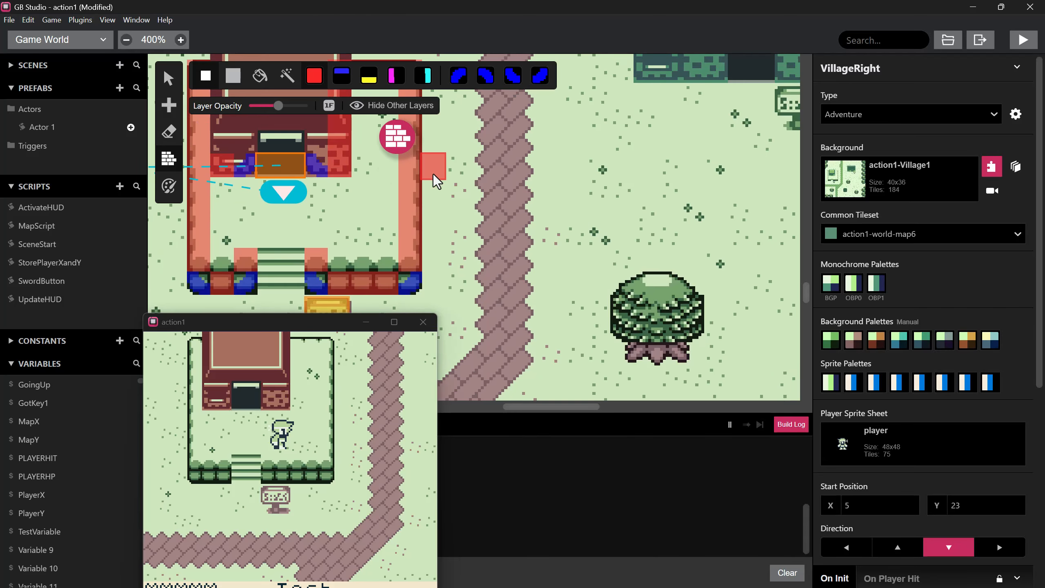
- Switch to colour painting and flood-fill the PlayerHouse scene with the mauve-brown background palette
{"action": "scroll", "coordinate": [389, 268], "scroll_direction": "down", "scroll_amount": 3, "text": "ctrl"}
{"action": "scroll", "coordinate": [387, 262], "scroll_direction": "down", "scroll_amount": 6, "text": "ctrl"}
{"action": "middle_click_drag", "start_coordinate": [255, 185], "coordinate": [691, 263]}
{"action": "left_click", "coordinate": [170, 187]}
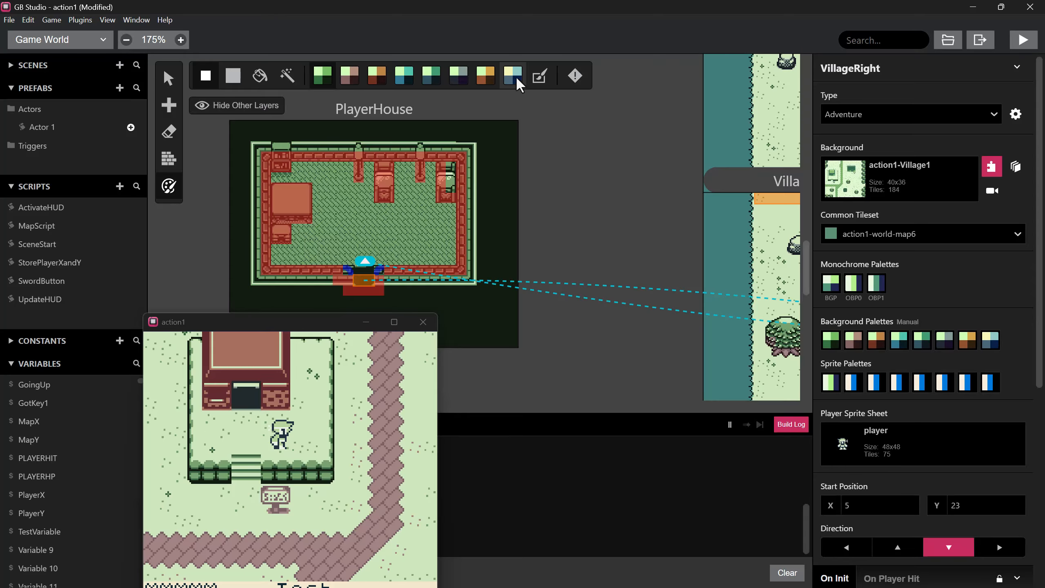
{"action": "left_click", "coordinate": [349, 78]}
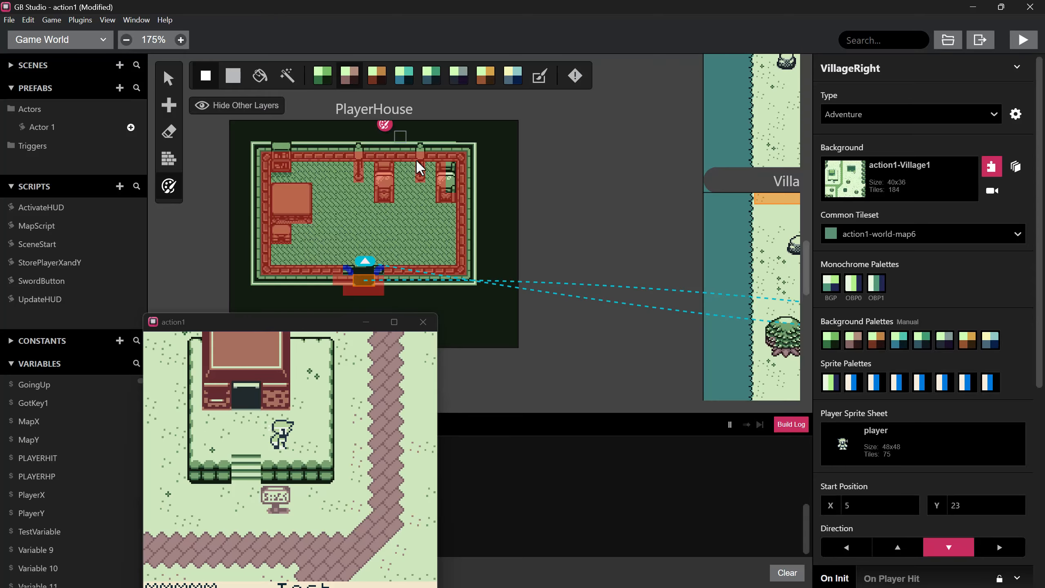
{"action": "left_click", "coordinate": [260, 76]}
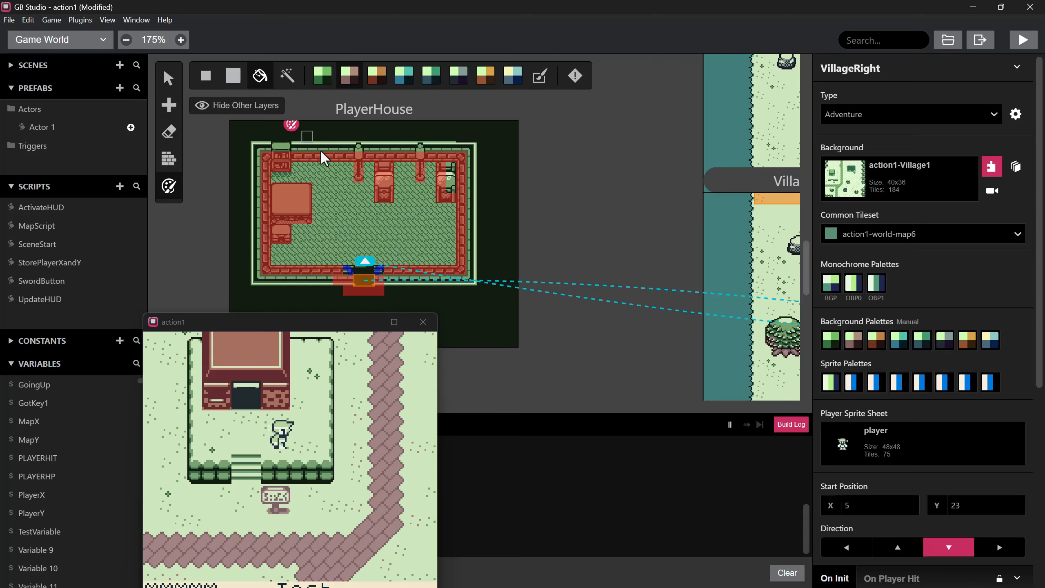
{"action": "left_click", "coordinate": [395, 241]}
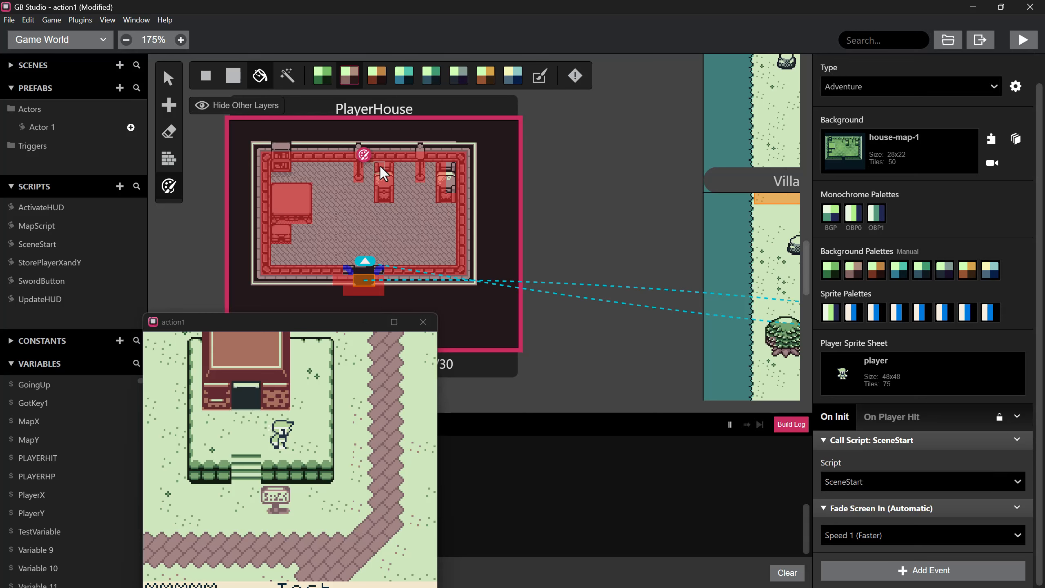
- Hide the other layers so that only the background colours of PlayerHouse are shown
{"action": "left_click", "coordinate": [240, 108]}
{"action": "left_click", "coordinate": [238, 108]}
{"action": "left_click", "coordinate": [236, 107]}
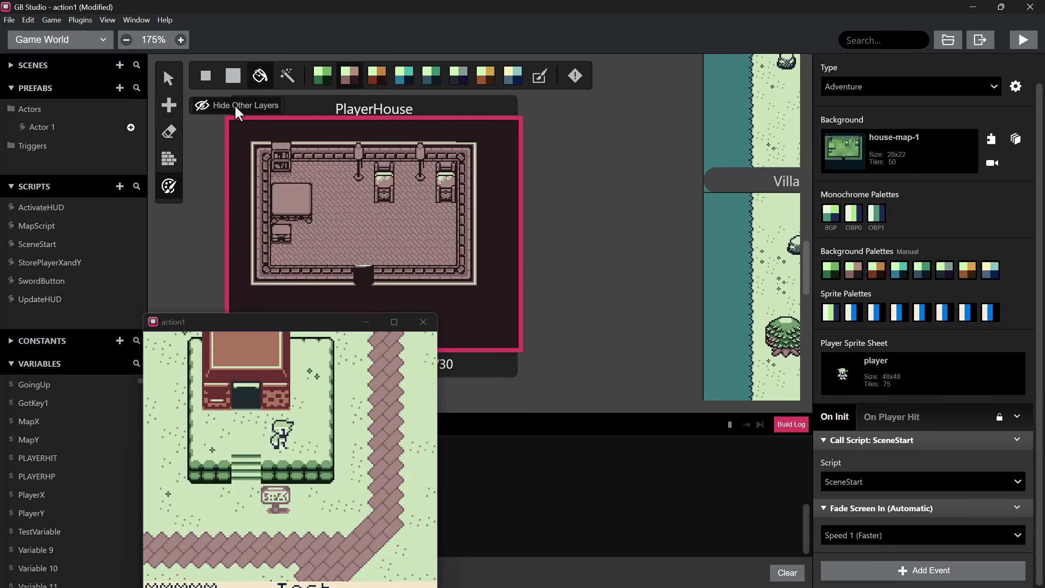
{"action": "left_click", "coordinate": [238, 107]}
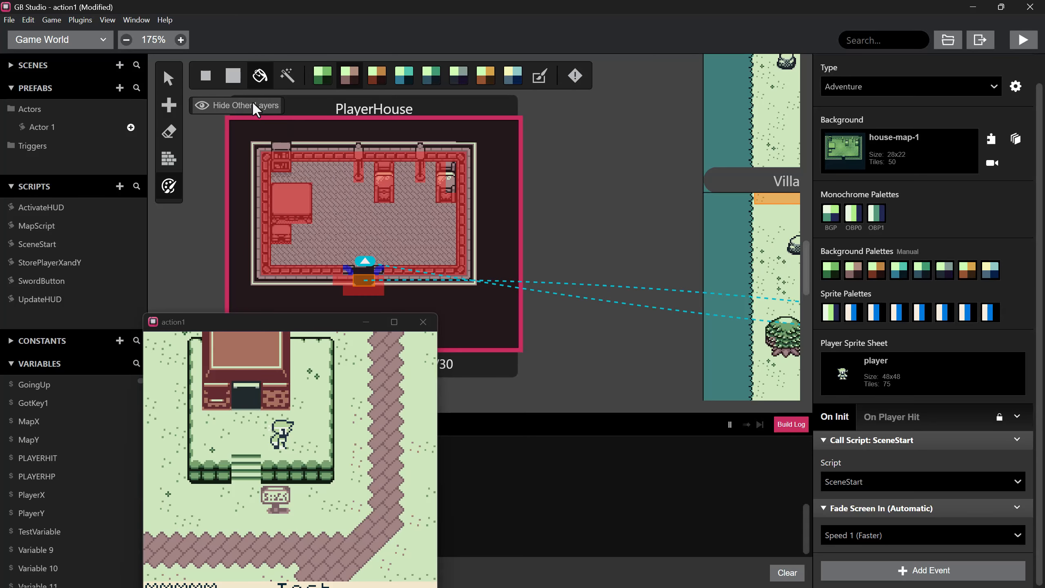
{"action": "left_click", "coordinate": [237, 106]}
{"action": "scroll", "coordinate": [465, 203], "scroll_direction": "up", "scroll_amount": 6, "text": "ctrl"}
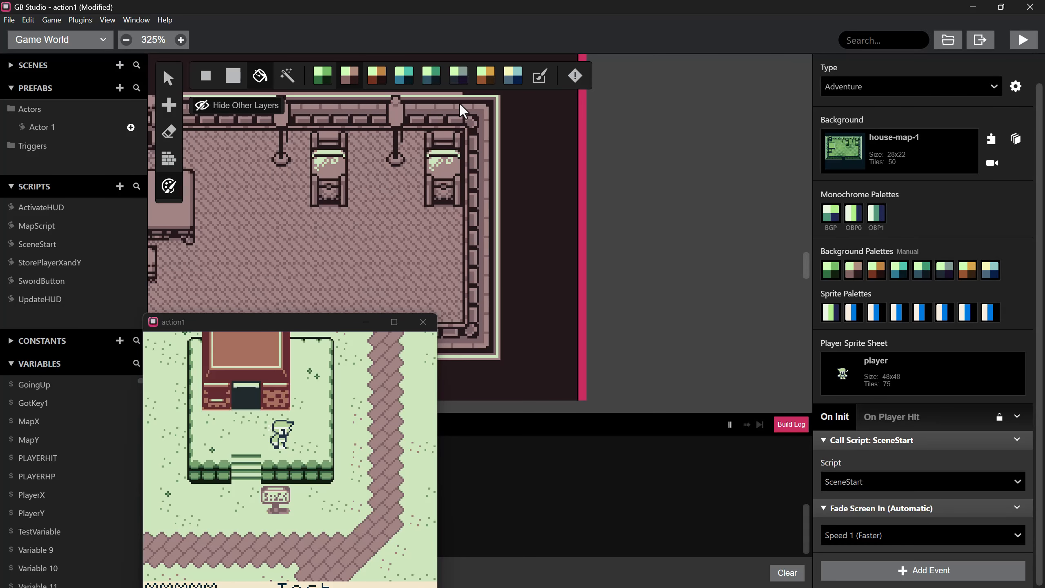
- With the large brush, paint the left bed's blanket in the teal palette and the right bed's in the reddish-orange palette
{"action": "left_click", "coordinate": [234, 79]}
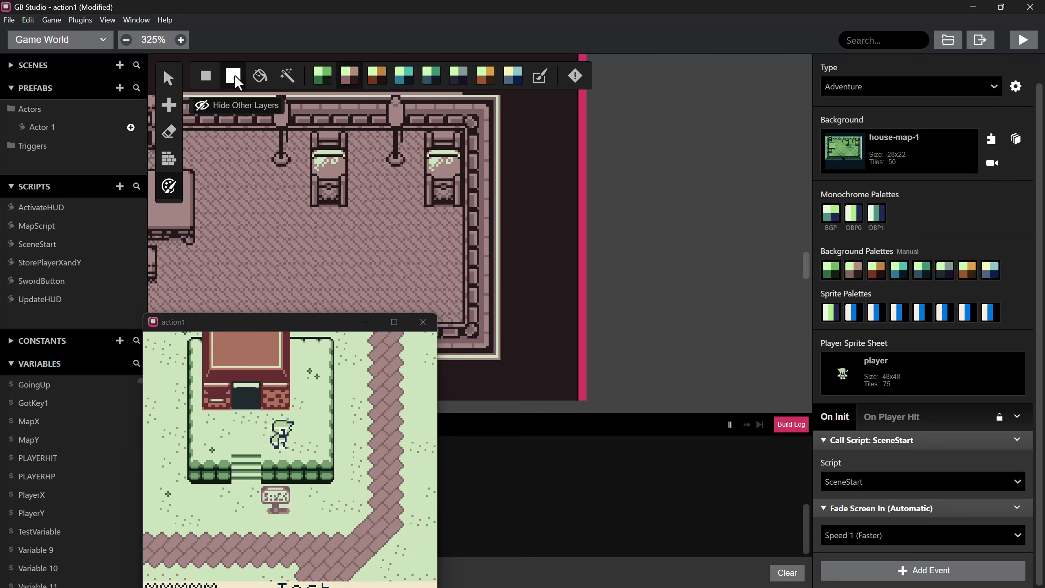
{"action": "left_click", "coordinate": [404, 76]}
{"action": "left_click", "coordinate": [331, 164]}
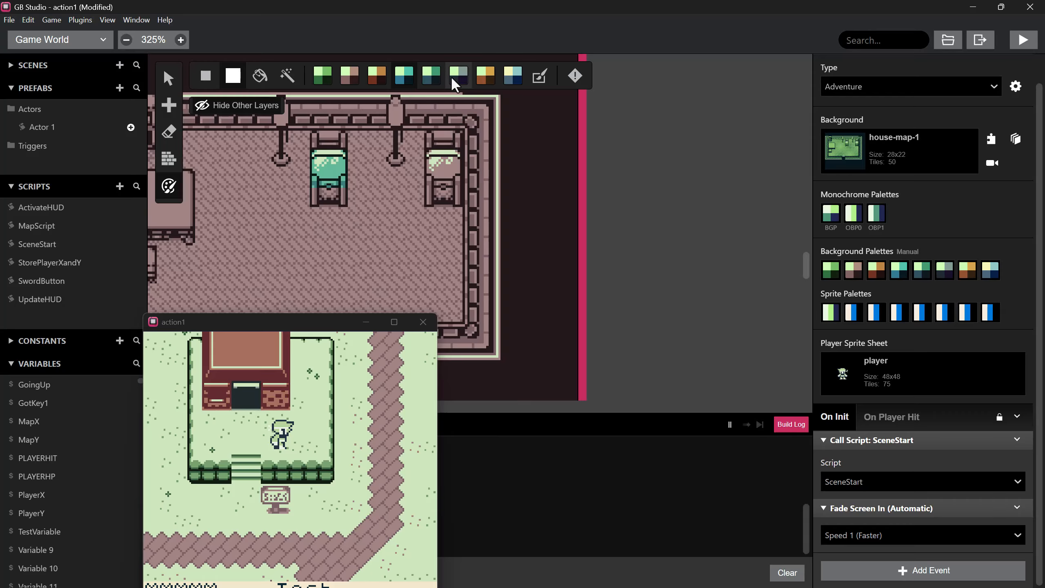
{"action": "left_click", "coordinate": [442, 162]}
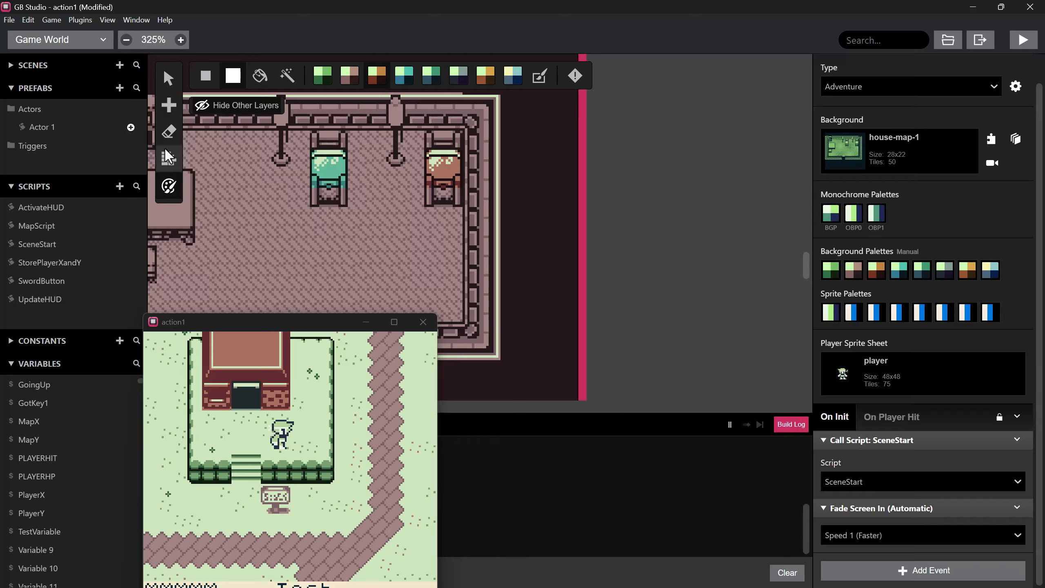
- Flood-fill the rest of PlayerHouse with the reddish-orange palette and repaint the right bed's blanket in the mauve-brown palette
{"action": "left_click", "coordinate": [260, 75]}
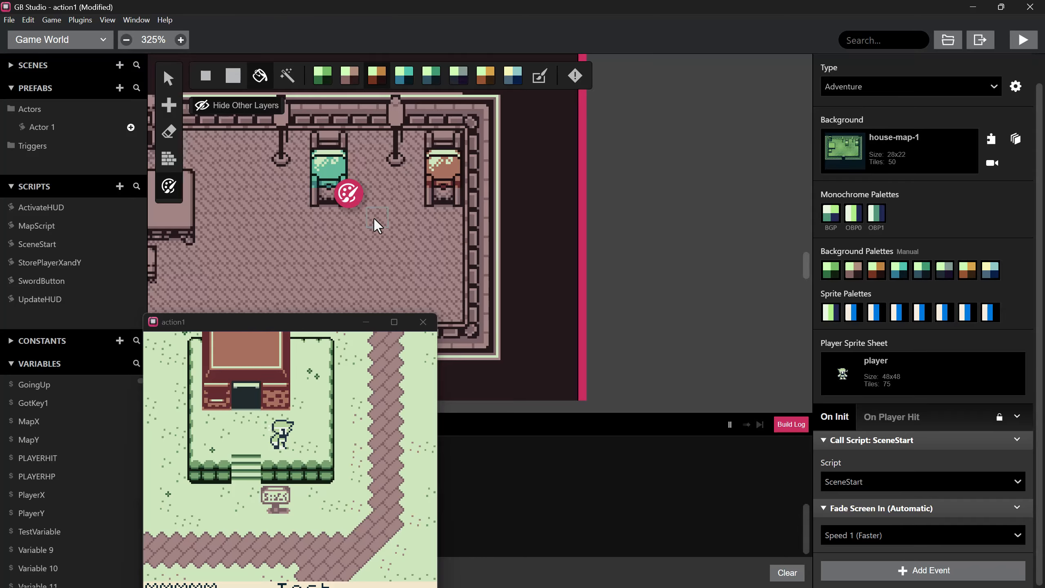
{"action": "left_click", "coordinate": [372, 214]}
{"action": "scroll", "coordinate": [383, 140], "scroll_direction": "up", "scroll_amount": 2}
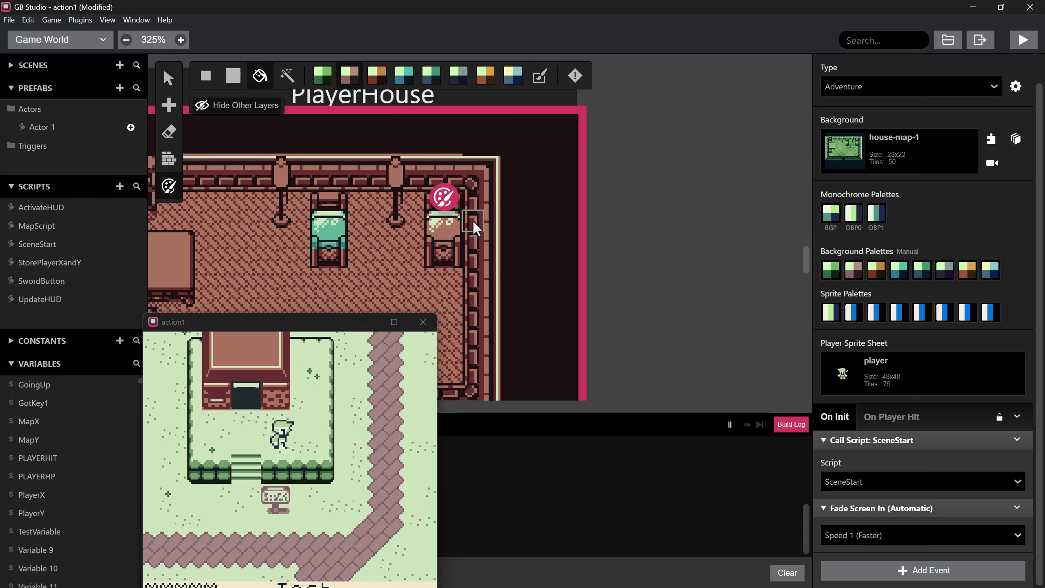
{"action": "left_click", "coordinate": [233, 75]}
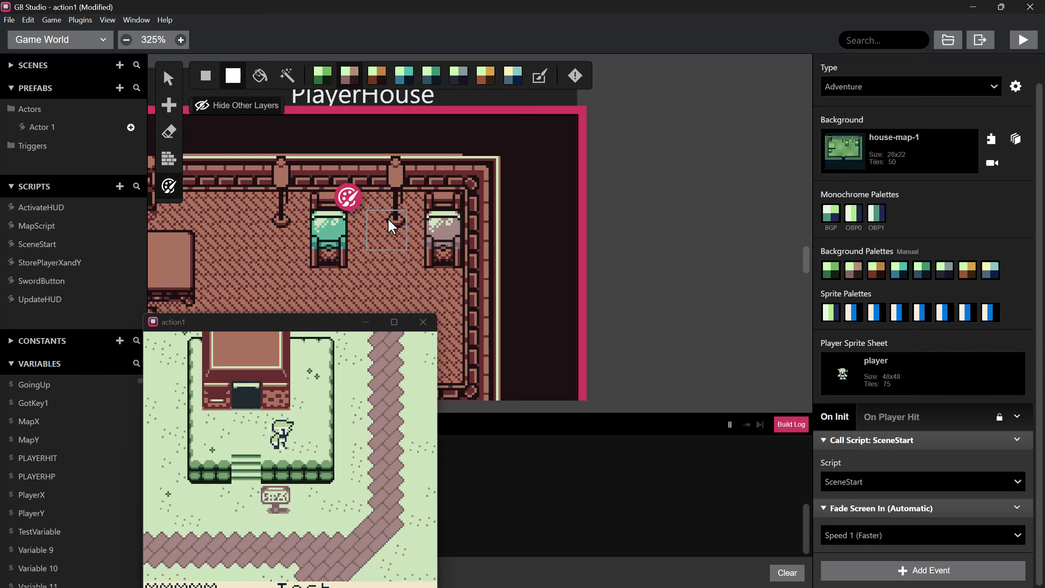
- Paint the table and the stool below it with the light orange palette, using the small brush for the stool
{"action": "scroll", "coordinate": [307, 247], "scroll_direction": "down", "scroll_amount": 2}
{"action": "scroll", "coordinate": [300, 241], "scroll_direction": "down", "scroll_amount": 1}
{"action": "middle_click_drag", "start_coordinate": [299, 240], "coordinate": [457, 291]}
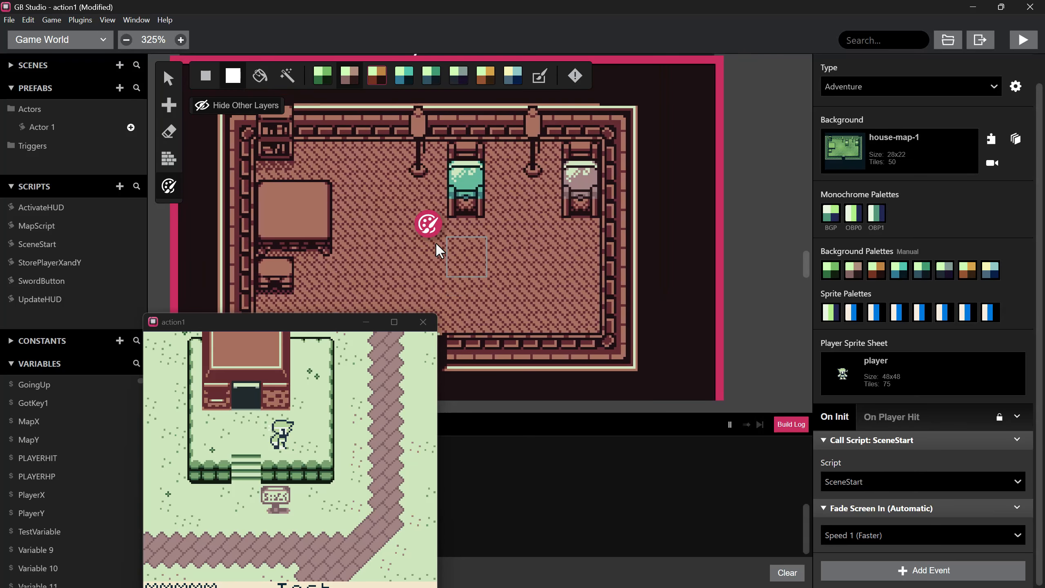
{"action": "left_click", "coordinate": [486, 78]}
{"action": "mouse_move", "coordinate": [308, 206]}
{"action": "left_mouse_down"}
{"action": "mouse_move", "coordinate": [266, 202]}
{"action": "mouse_move", "coordinate": [284, 221]}
{"action": "mouse_move", "coordinate": [306, 221]}
{"action": "left_mouse_up"}
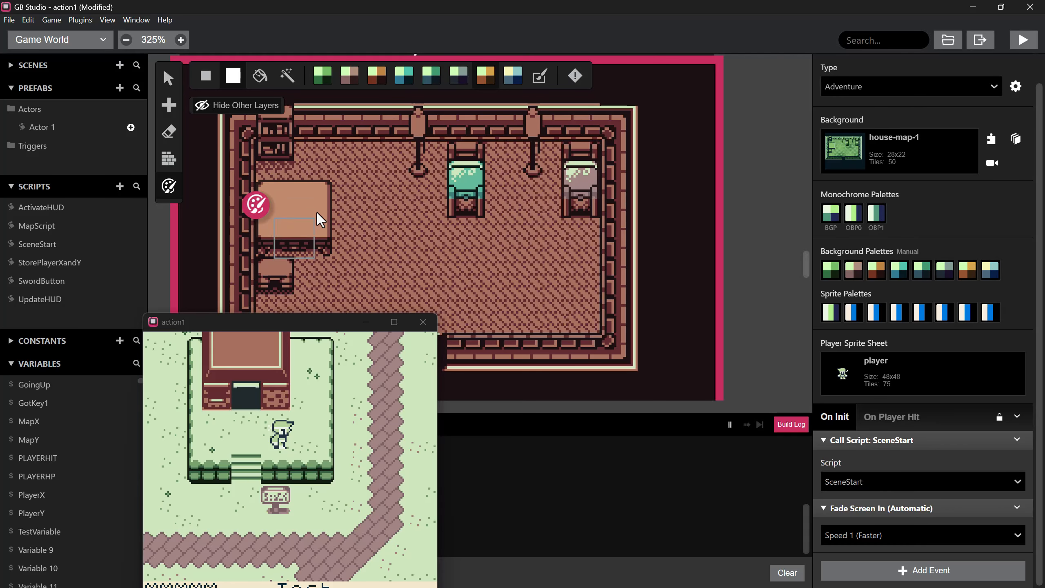
{"action": "left_click", "coordinate": [213, 80]}
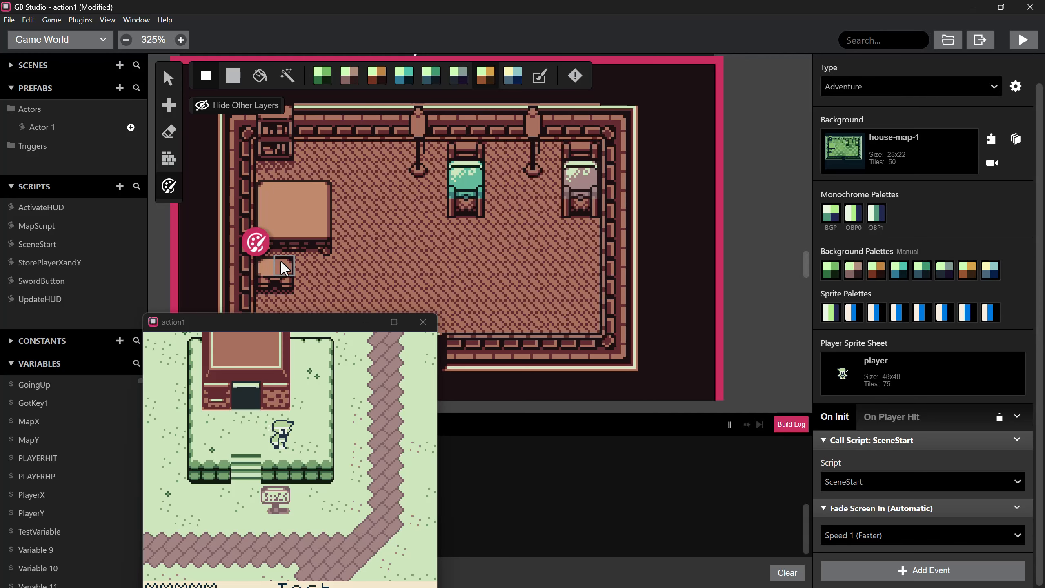
- Paint the bookshelf and the two lamps along the upper wall with the light orange palette
{"action": "scroll", "coordinate": [282, 153], "scroll_direction": "up", "scroll_amount": 2}
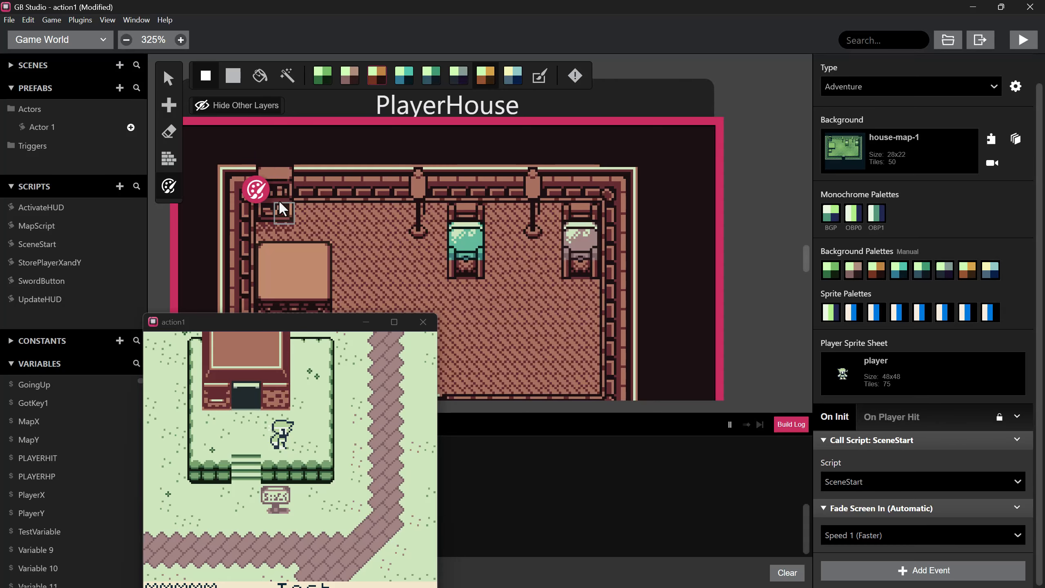
{"action": "scroll", "coordinate": [464, 208], "scroll_direction": "down", "scroll_amount": 2}
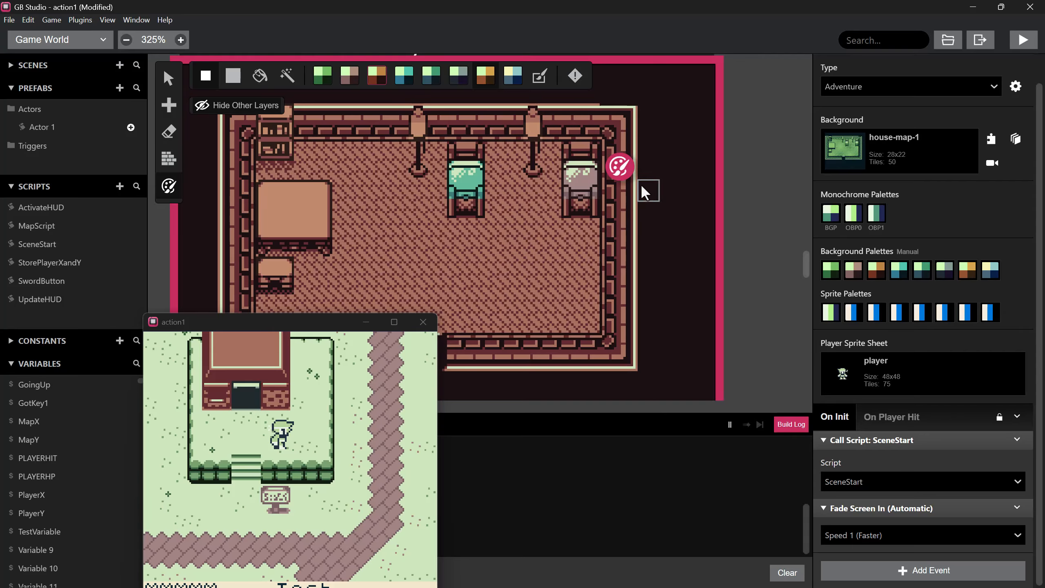
{"action": "scroll", "coordinate": [543, 218], "scroll_direction": "down", "scroll_amount": 3}
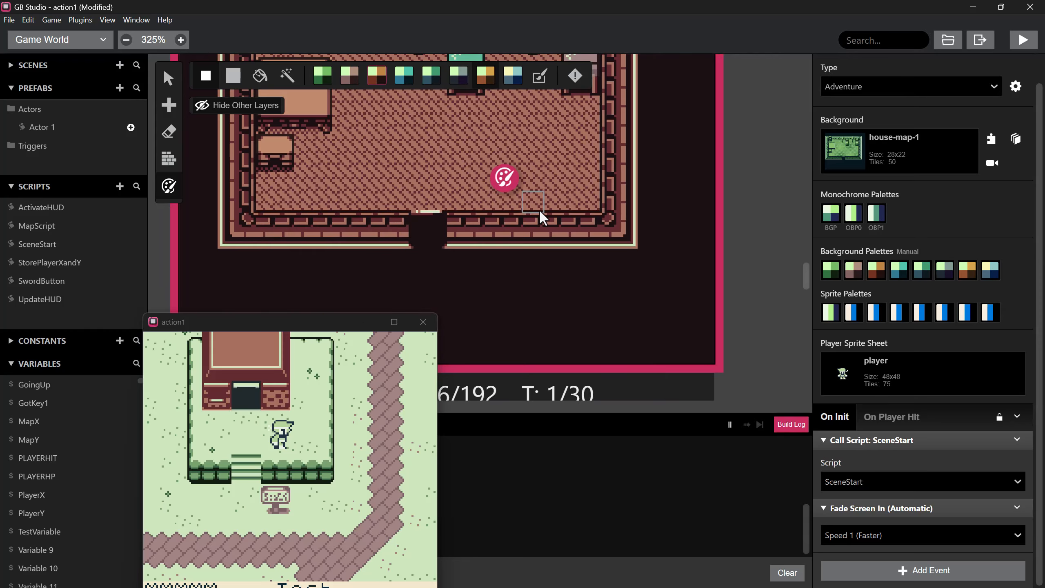
{"action": "scroll", "coordinate": [542, 214], "scroll_direction": "down", "scroll_amount": 3, "text": "ctrl"}
{"action": "scroll", "coordinate": [527, 238], "scroll_direction": "up", "scroll_amount": 2}
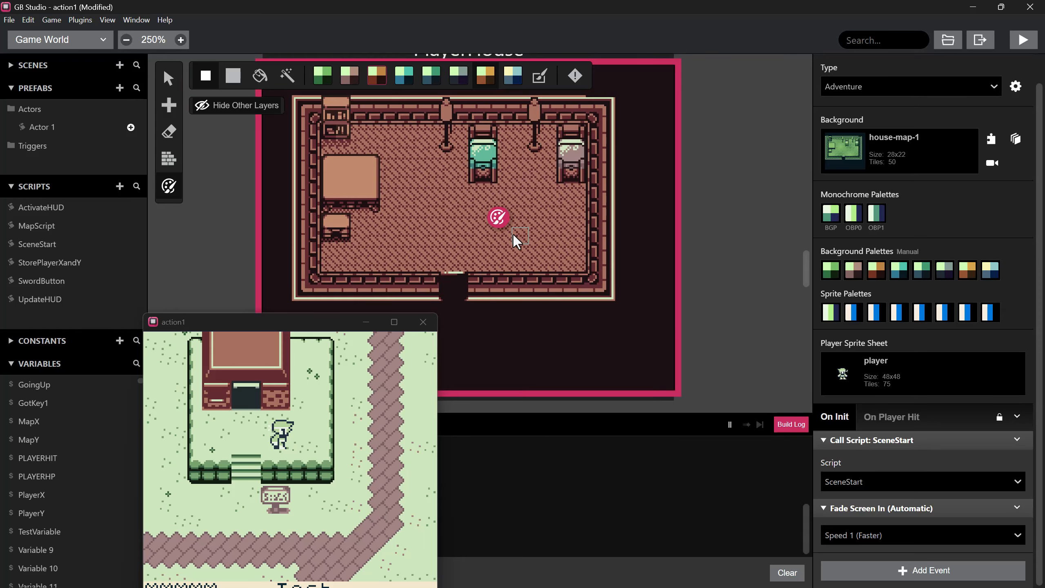
{"action": "scroll", "coordinate": [517, 242], "scroll_direction": "down", "scroll_amount": 5, "text": "ctrl"}
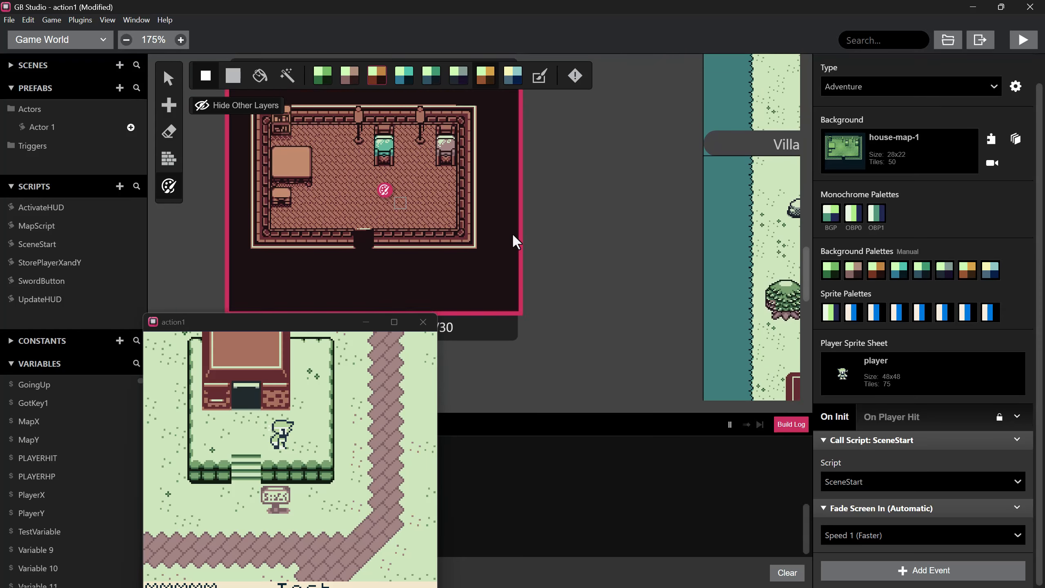
- Add a new actor to VillageRight at X 20, Y 13, in the grass below the dark house
{"action": "scroll", "coordinate": [509, 244], "scroll_direction": "up", "scroll_amount": 5, "text": "ctrl"}
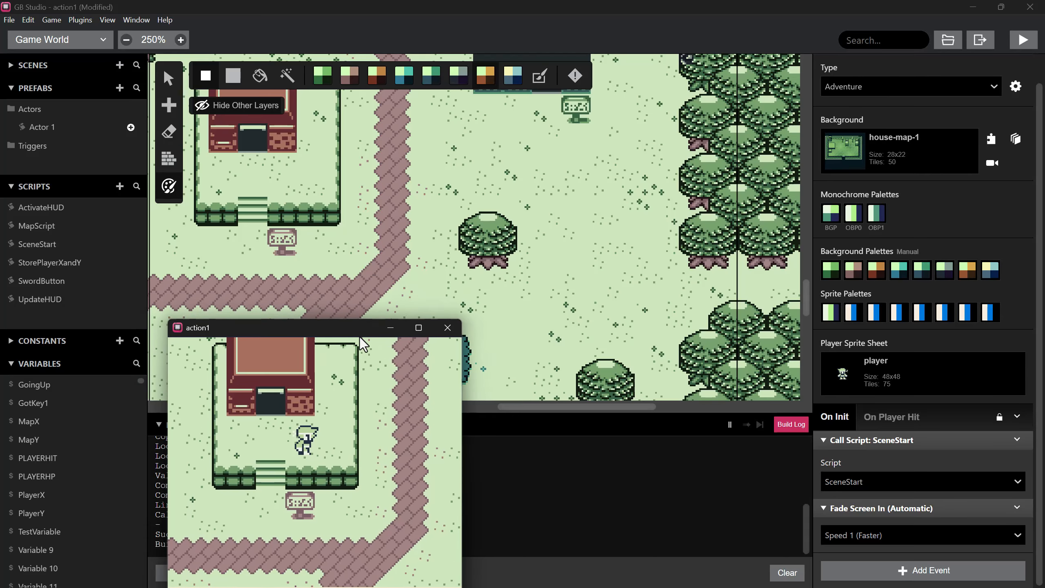
{"action": "scroll", "coordinate": [493, 314], "scroll_direction": "up", "scroll_amount": 3}
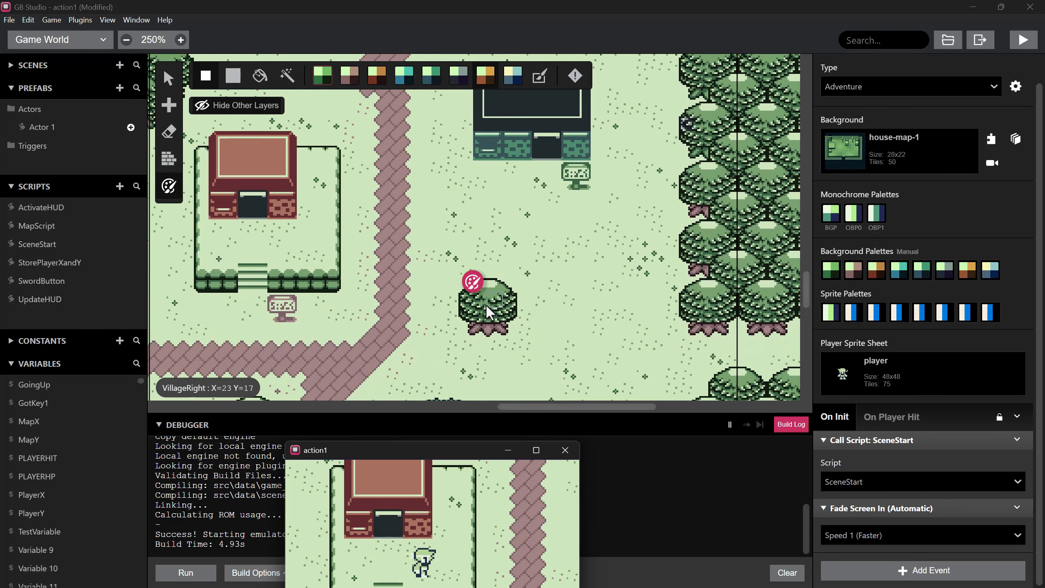
{"action": "left_click", "coordinate": [169, 104]}
{"action": "left_click", "coordinate": [185, 122]}
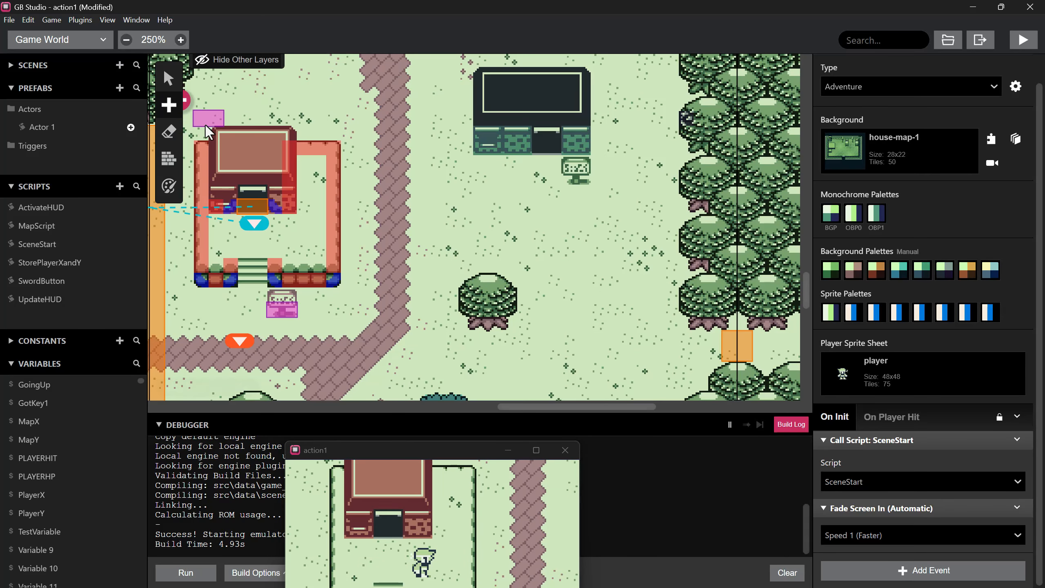
{"action": "left_click", "coordinate": [453, 207]}
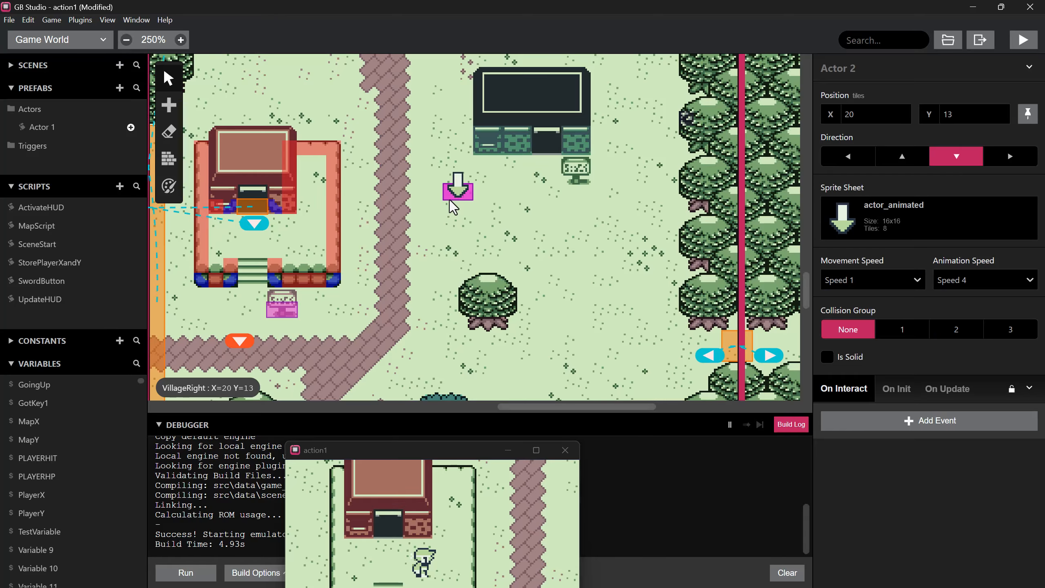
- Set the new actor's sprite sheet to npc-man-1
{"action": "left_click", "coordinate": [875, 218]}
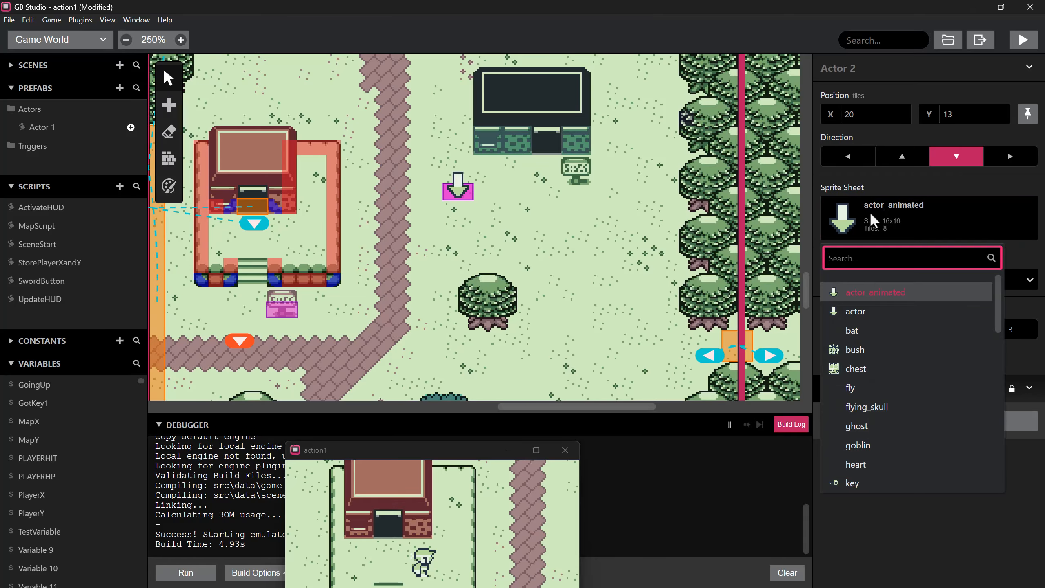
{"action": "scroll", "coordinate": [884, 358], "scroll_direction": "down", "scroll_amount": 2}
{"action": "scroll", "coordinate": [885, 364], "scroll_direction": "down", "scroll_amount": 4}
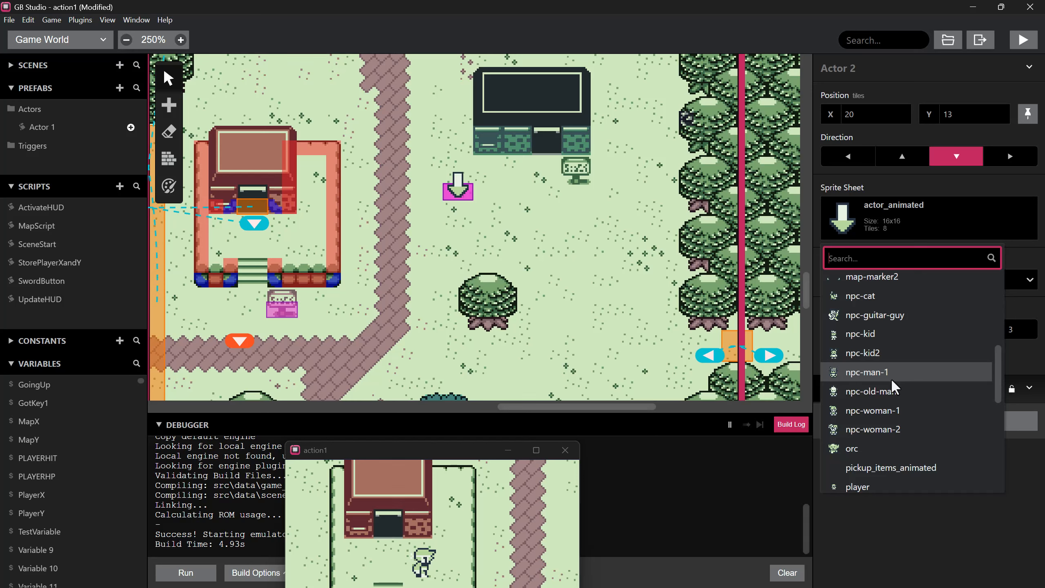
{"action": "left_click", "coordinate": [886, 373]}
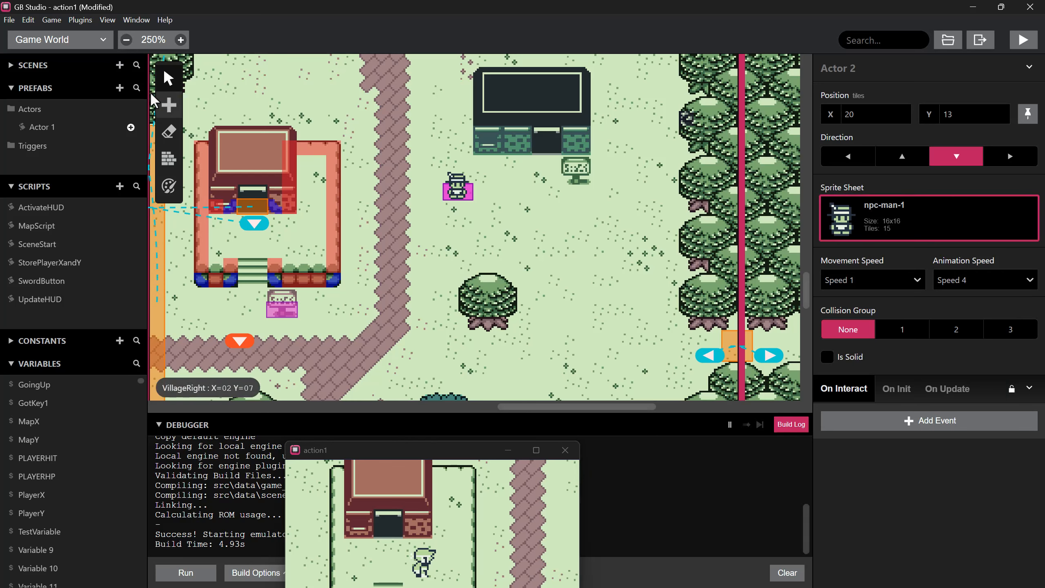
- Open the npc-man-1 sprite in the sprite editor and close the running game window
{"action": "left_click", "coordinate": [59, 40]}
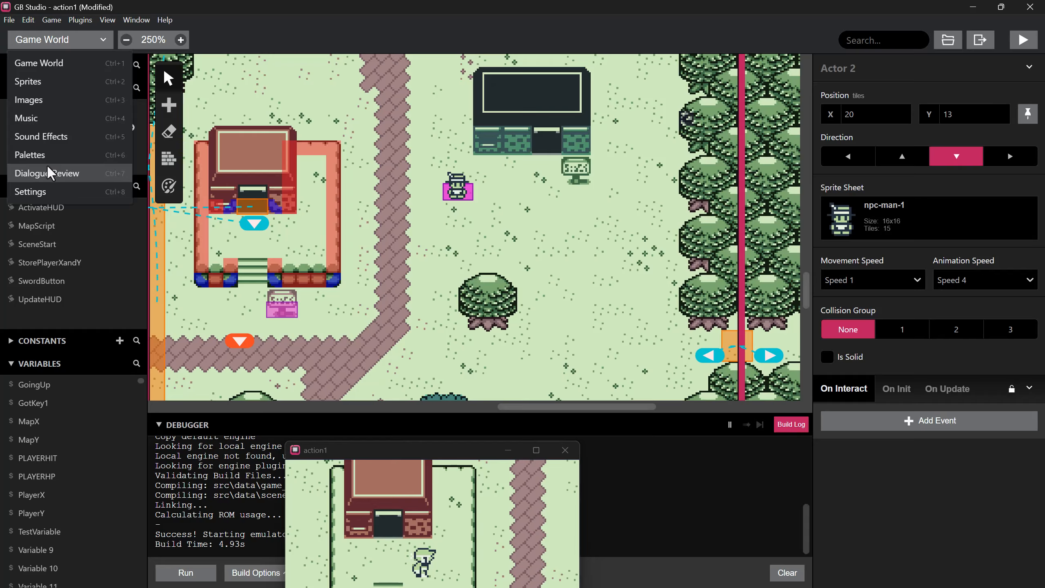
{"action": "left_click", "coordinate": [41, 82]}
{"action": "scroll", "coordinate": [62, 256], "scroll_direction": "down", "scroll_amount": 3}
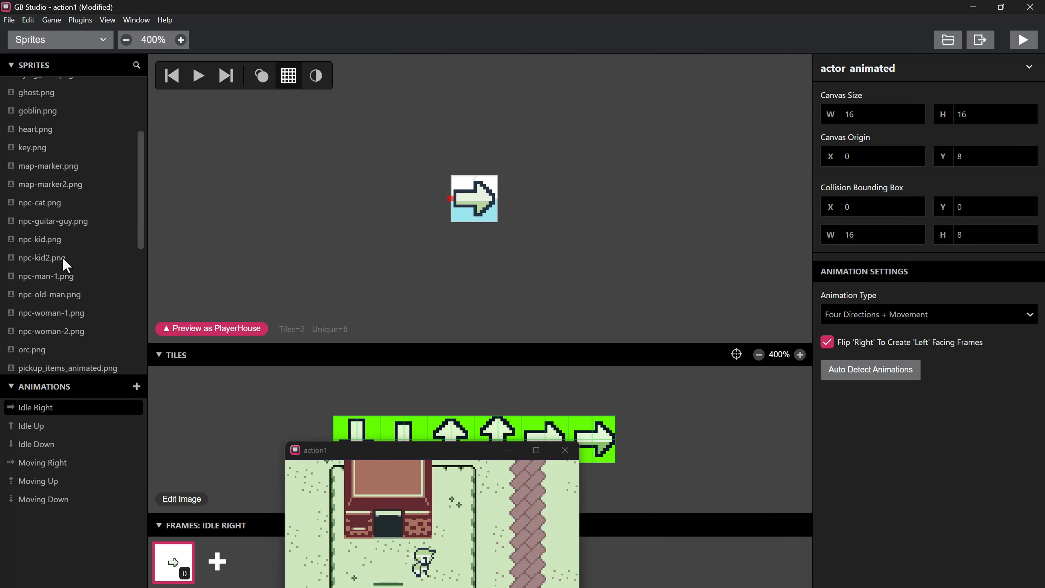
{"action": "left_click", "coordinate": [109, 274]}
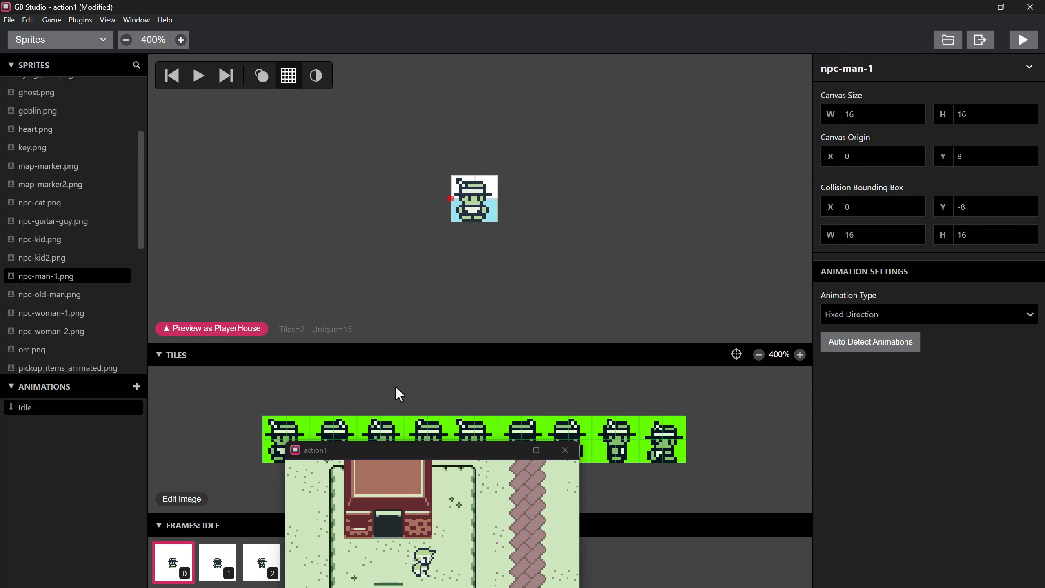
{"action": "left_click_drag", "start_coordinate": [401, 452], "coordinate": [546, 260]}
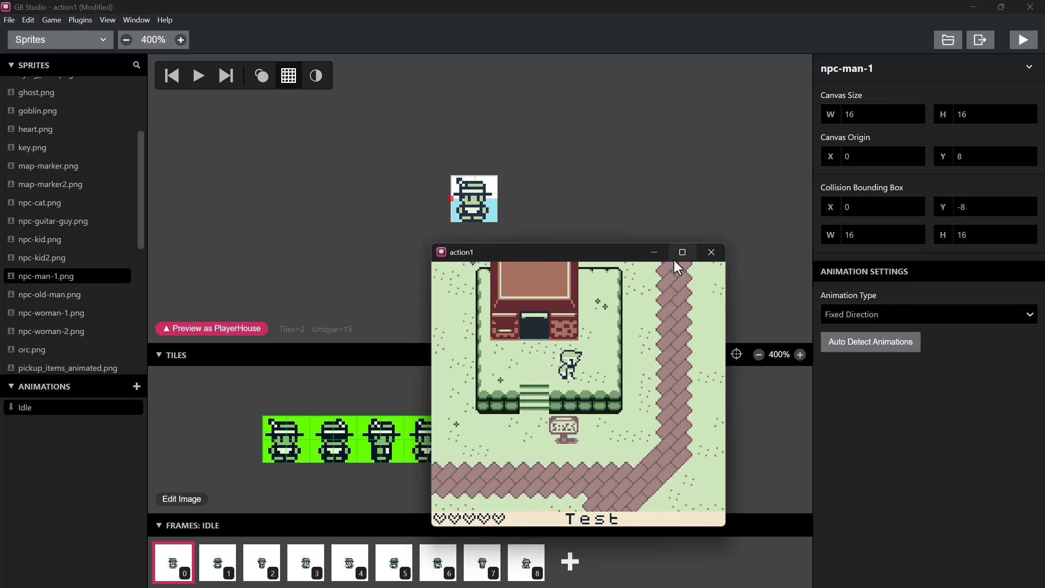
{"action": "left_click", "coordinate": [711, 252]}
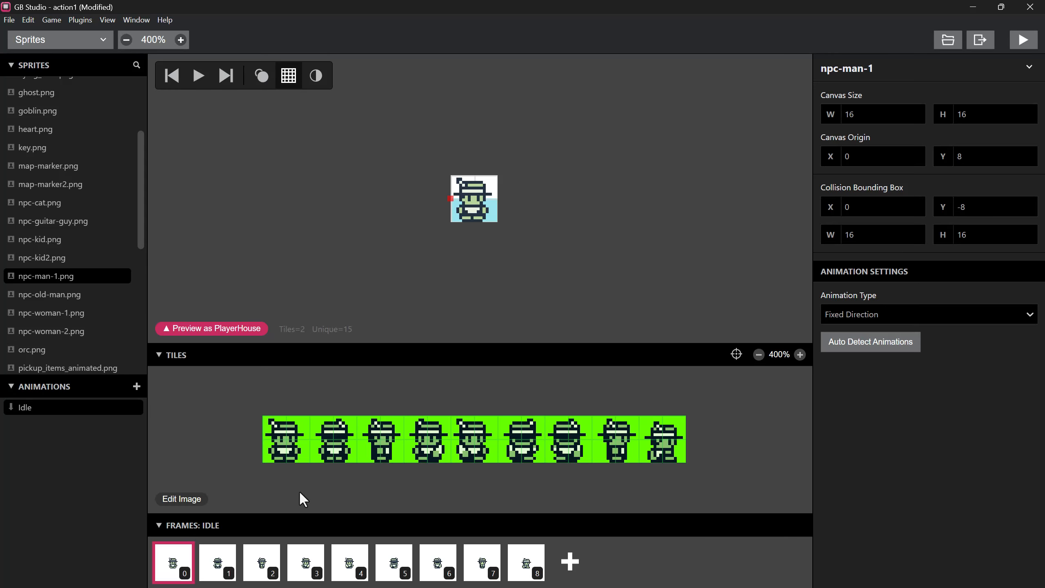
- Set npc-man-1's animation type to Four Directions + Movement and delete all of the Idle Right frames
{"action": "left_click", "coordinate": [883, 313]}
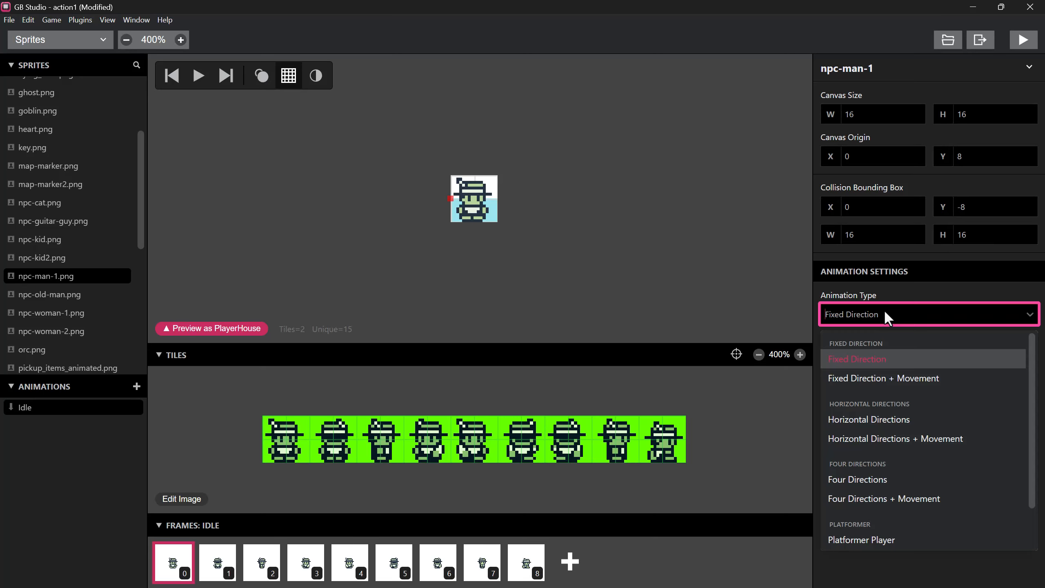
{"action": "left_click", "coordinate": [875, 498]}
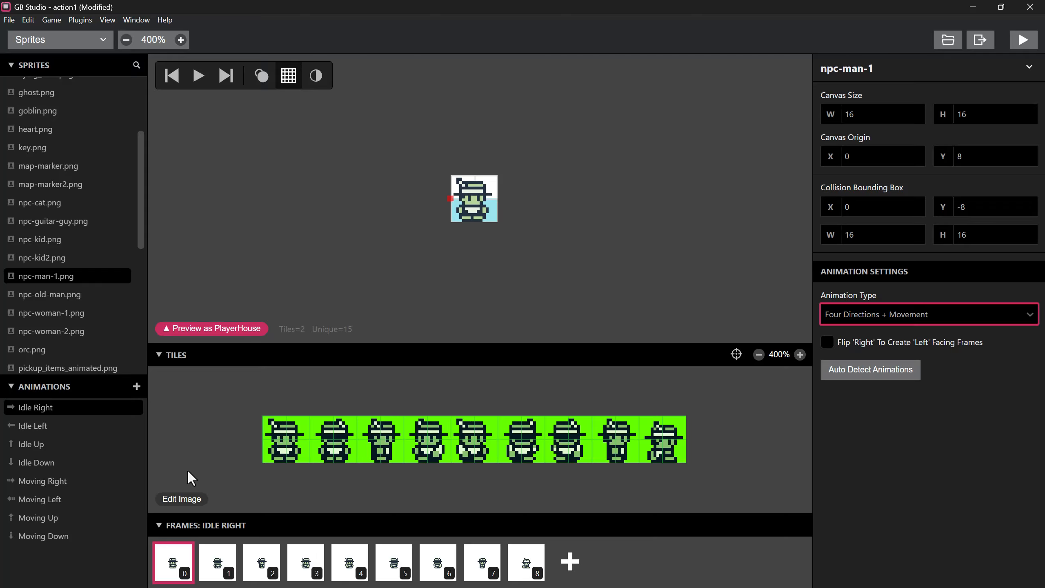
{"action": "left_click", "coordinate": [525, 556], "text": "shift"}
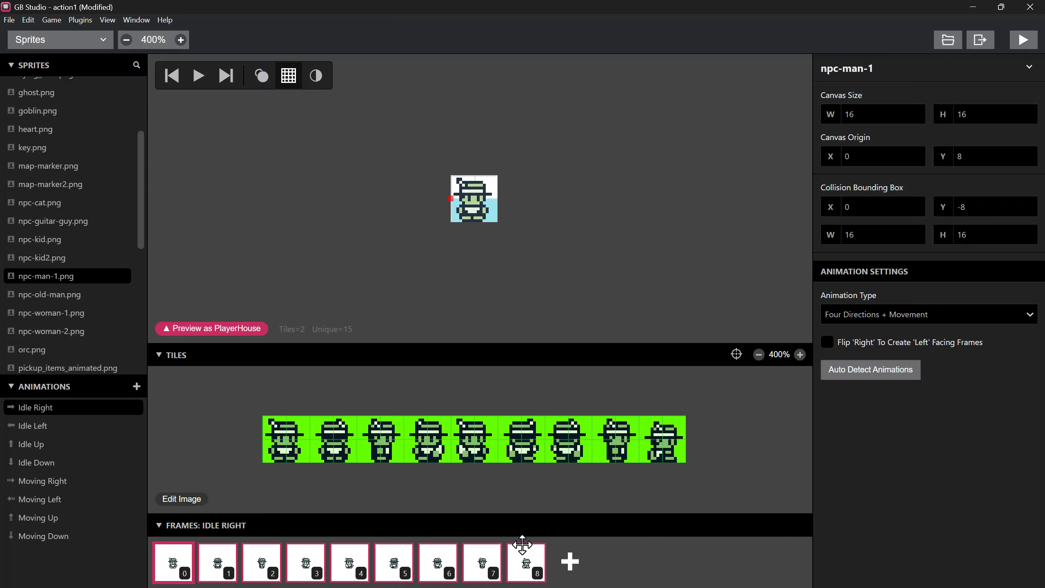
{"action": "key", "text": "Delete"}
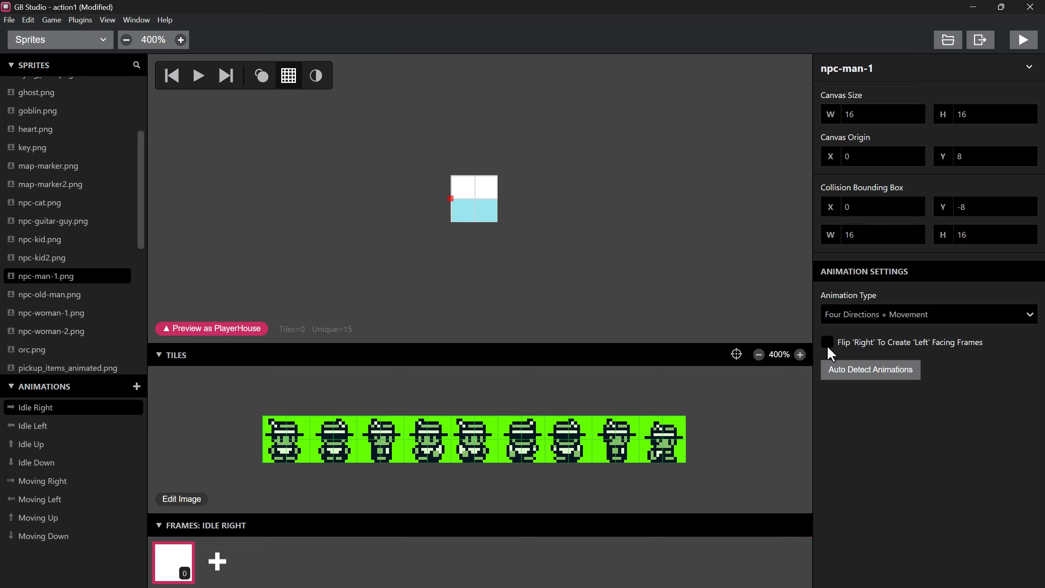
- Enable flipping 'Right' to create 'Left' facing frames and place the third, side-facing pose in the Idle Right frame
{"action": "left_click", "coordinate": [827, 343]}
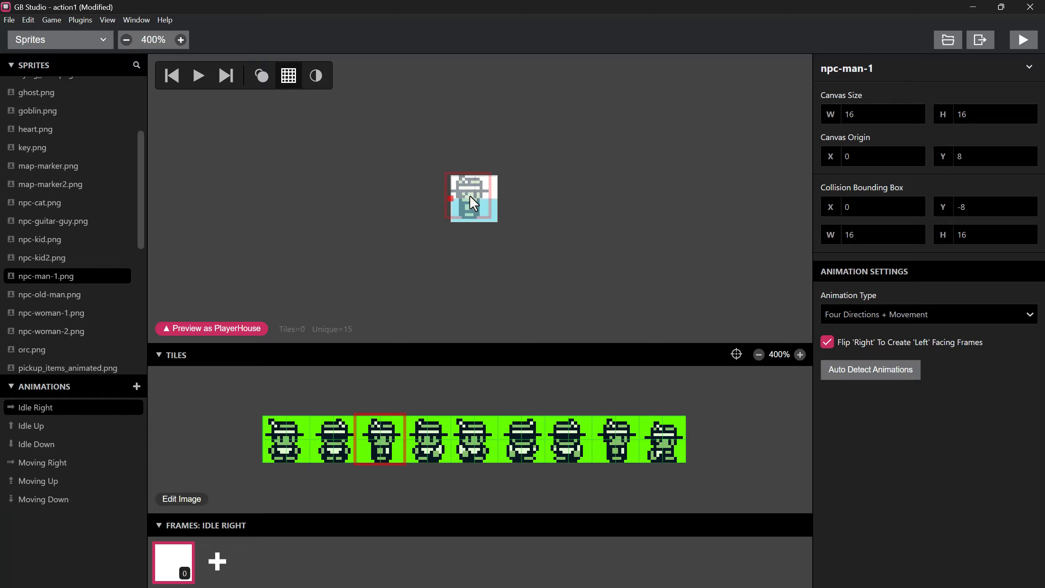
{"action": "left_click", "coordinate": [476, 197]}
- Place the second, back-facing pose in the Idle Up frame and the first, front-facing pose in the Idle Down frame
{"action": "left_click", "coordinate": [24, 426]}
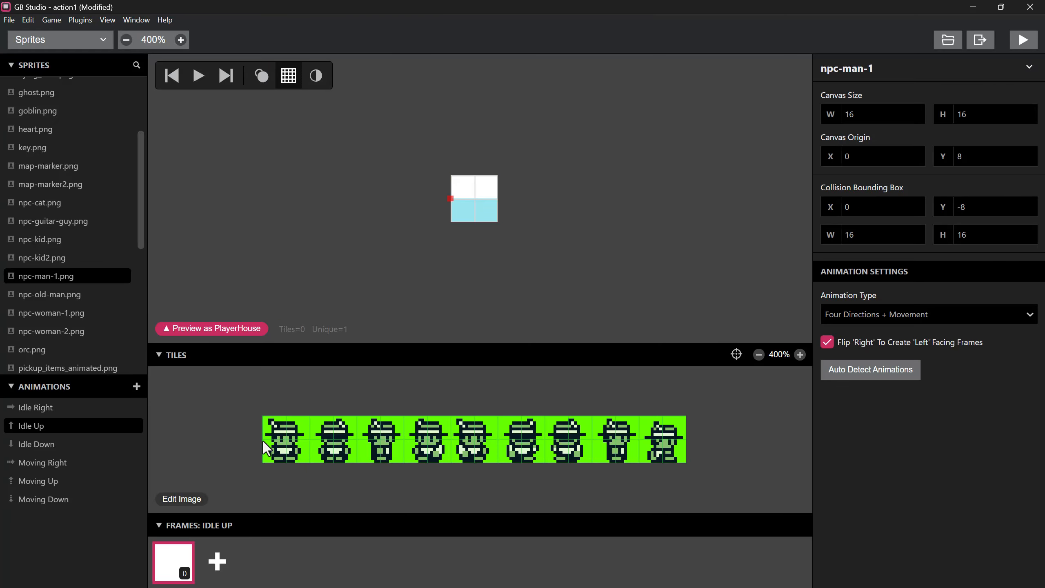
{"action": "left_click", "coordinate": [475, 197]}
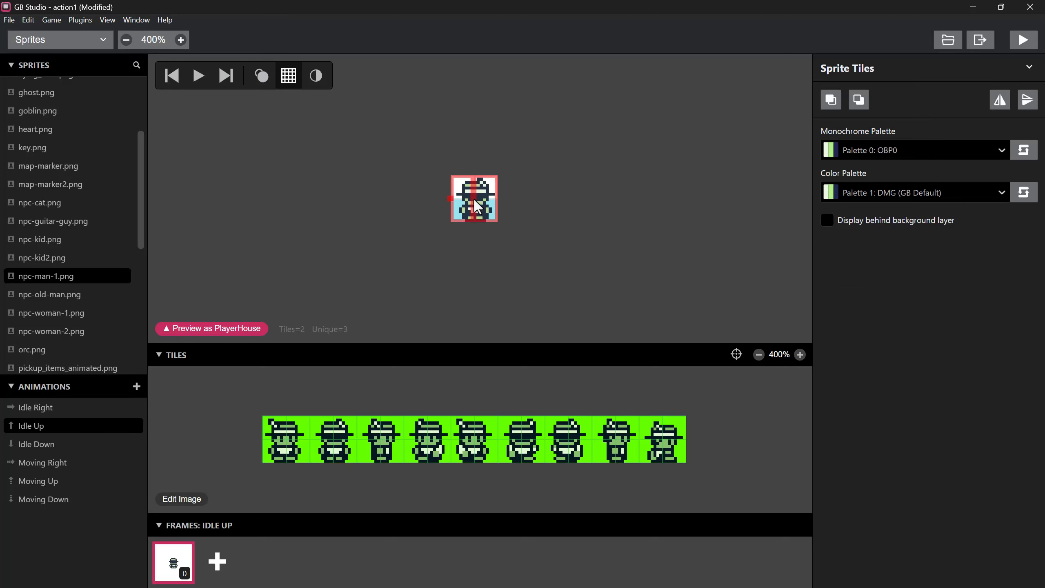
{"action": "left_click", "coordinate": [26, 444]}
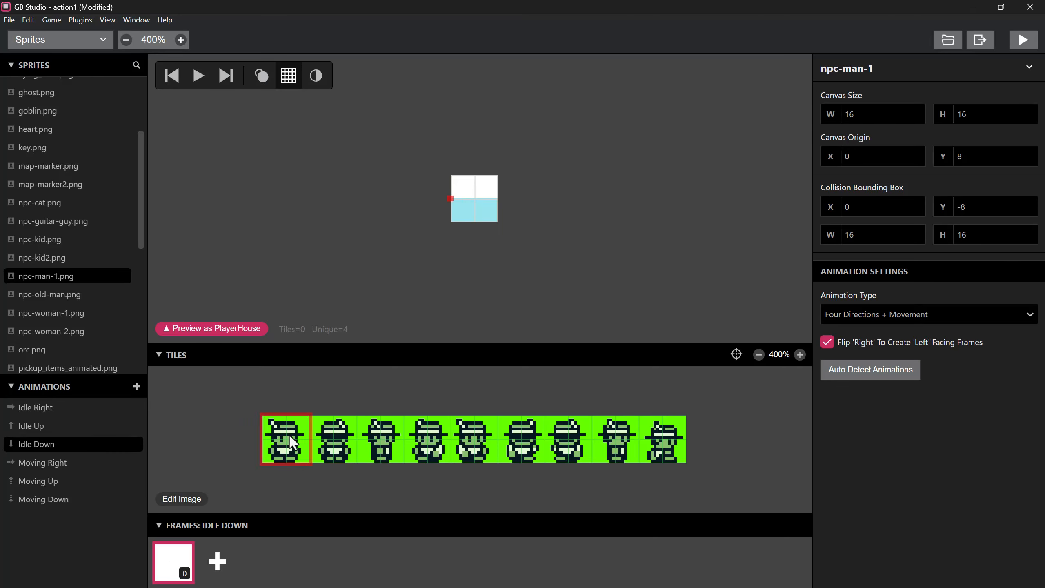
{"action": "left_click", "coordinate": [476, 199]}
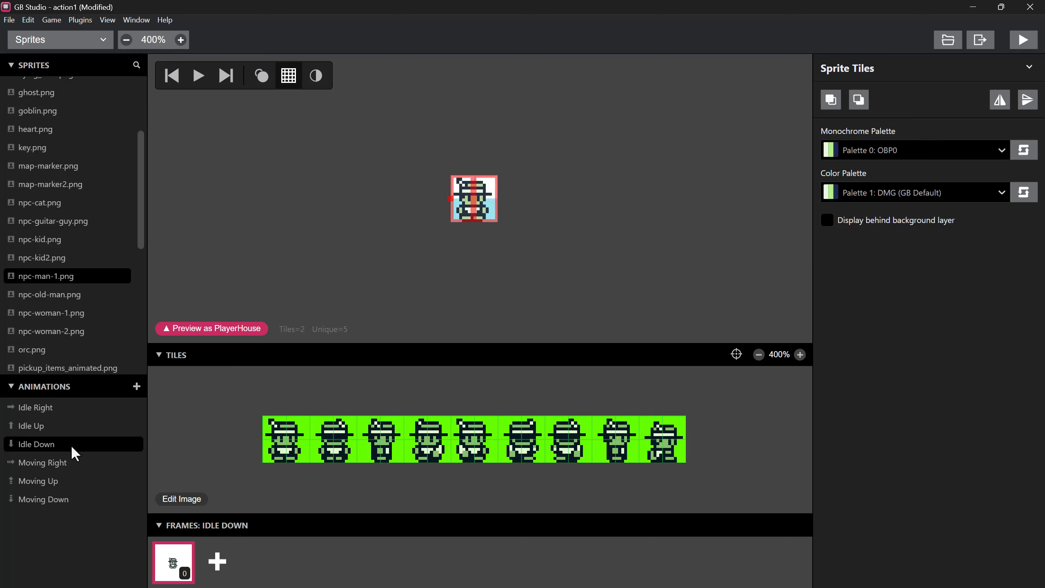
- Give Moving Right two frames, the third pose in frame 0 and the ninth in frame 1, and open the Moving Up animation
{"action": "left_click", "coordinate": [56, 462]}
{"action": "left_click", "coordinate": [218, 558]}
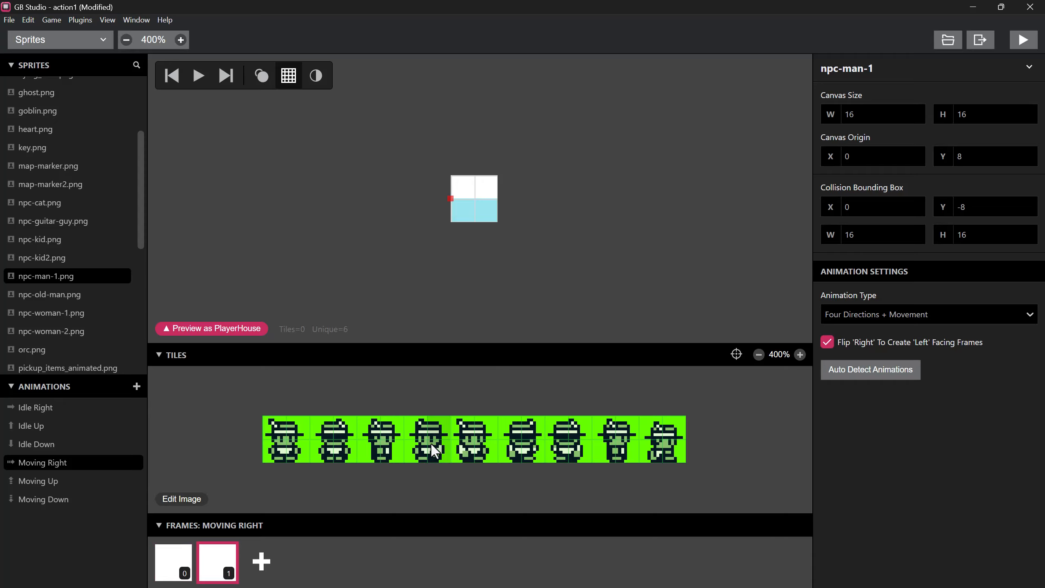
{"action": "left_click", "coordinate": [651, 446]}
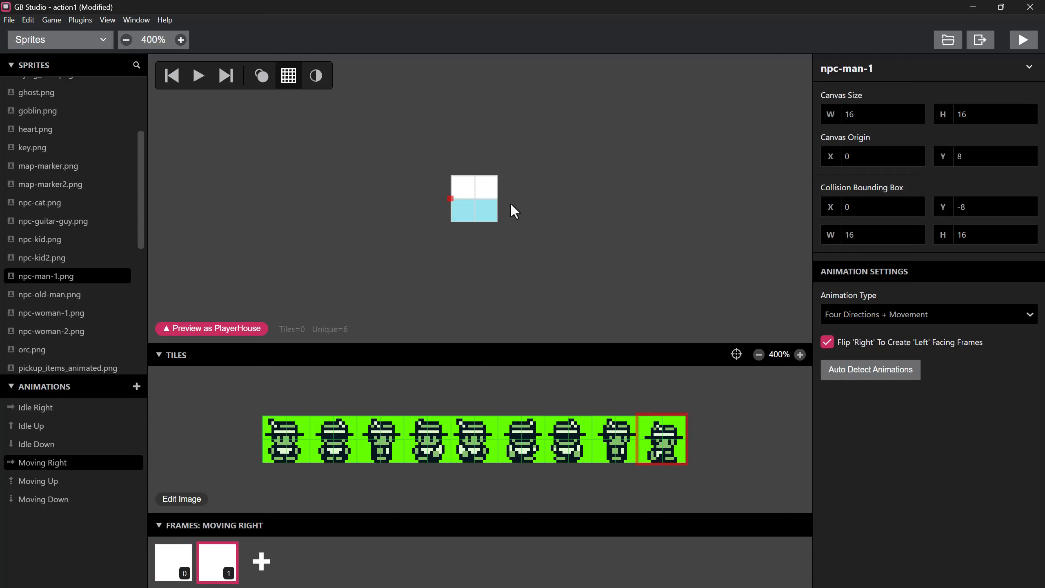
{"action": "left_click", "coordinate": [475, 200]}
{"action": "left_click", "coordinate": [173, 563]}
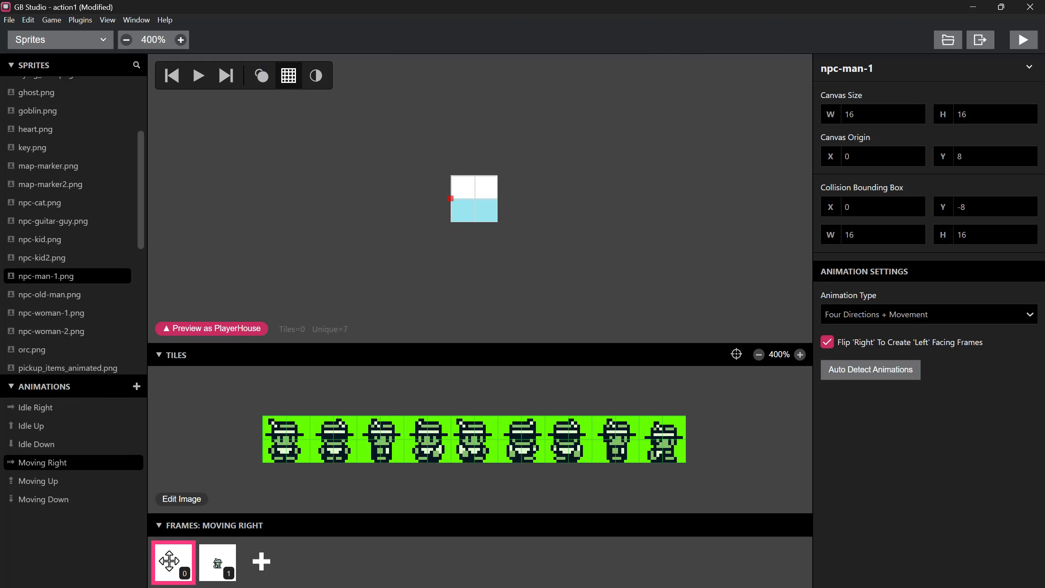
{"action": "left_click", "coordinate": [475, 198]}
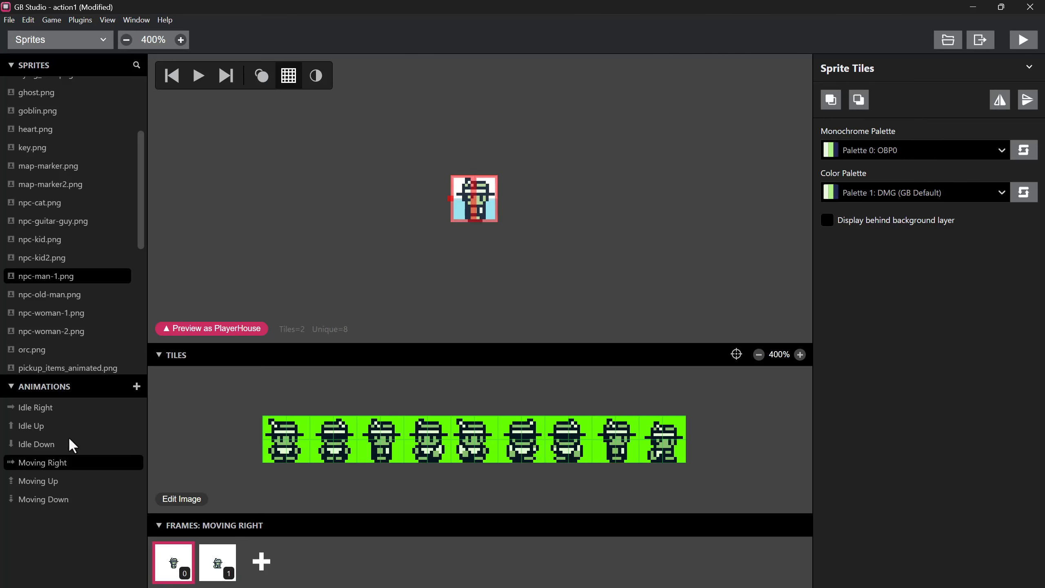
{"action": "left_click", "coordinate": [34, 481]}
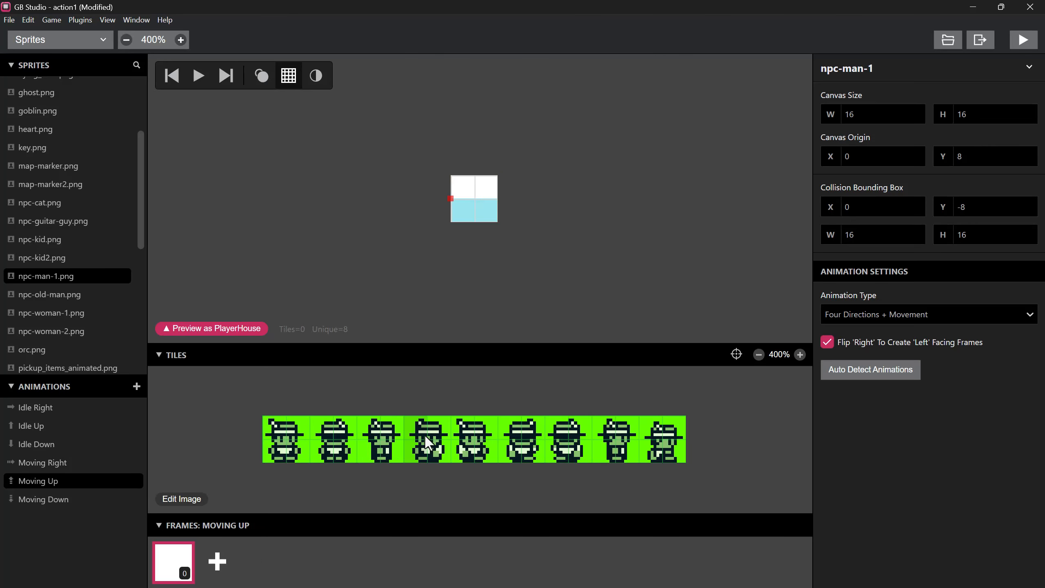
{"action": "left_click", "coordinate": [339, 449]}
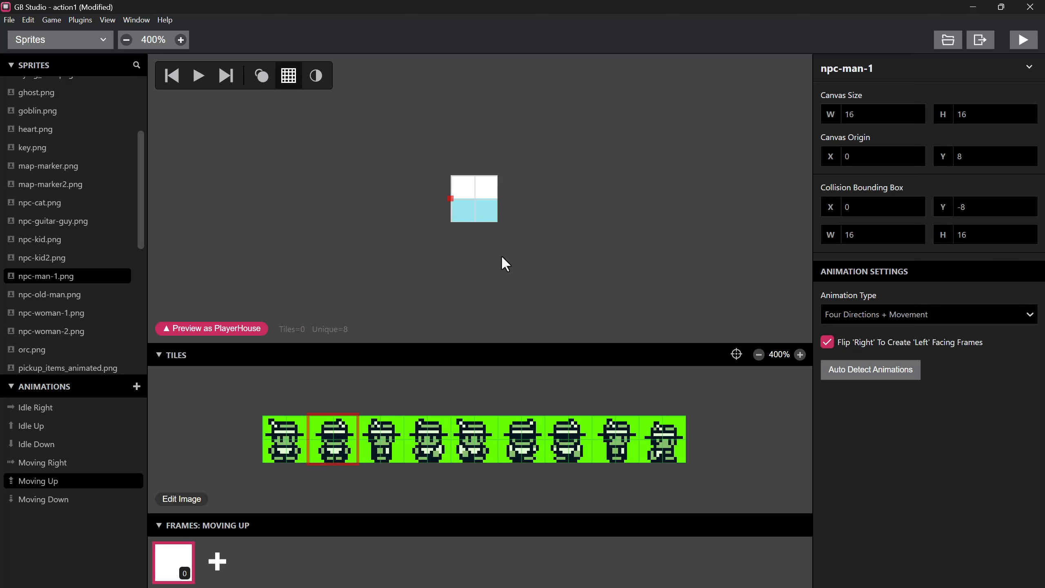
{"action": "left_click", "coordinate": [520, 449]}
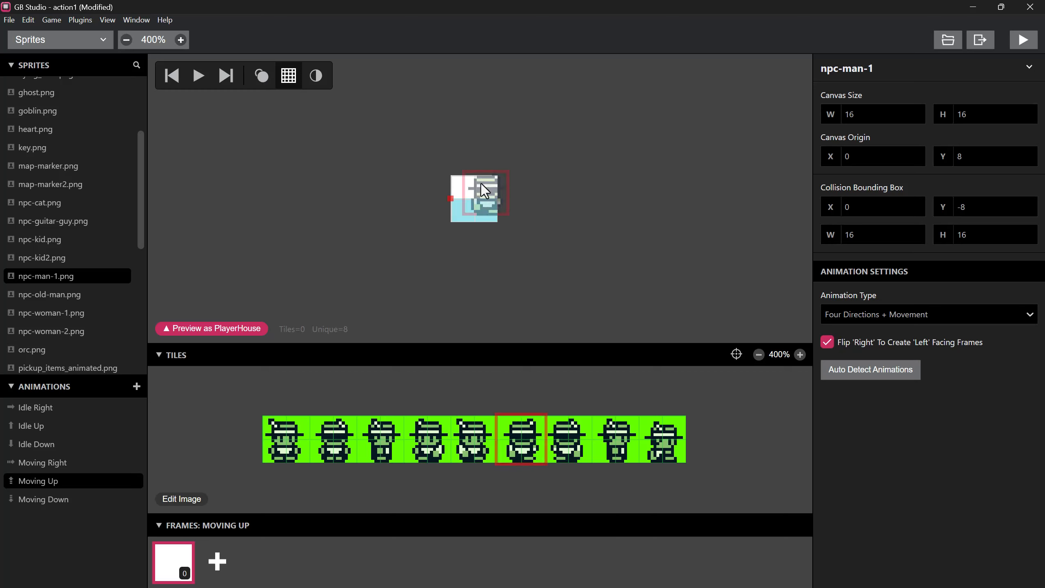
{"action": "left_click", "coordinate": [476, 197]}
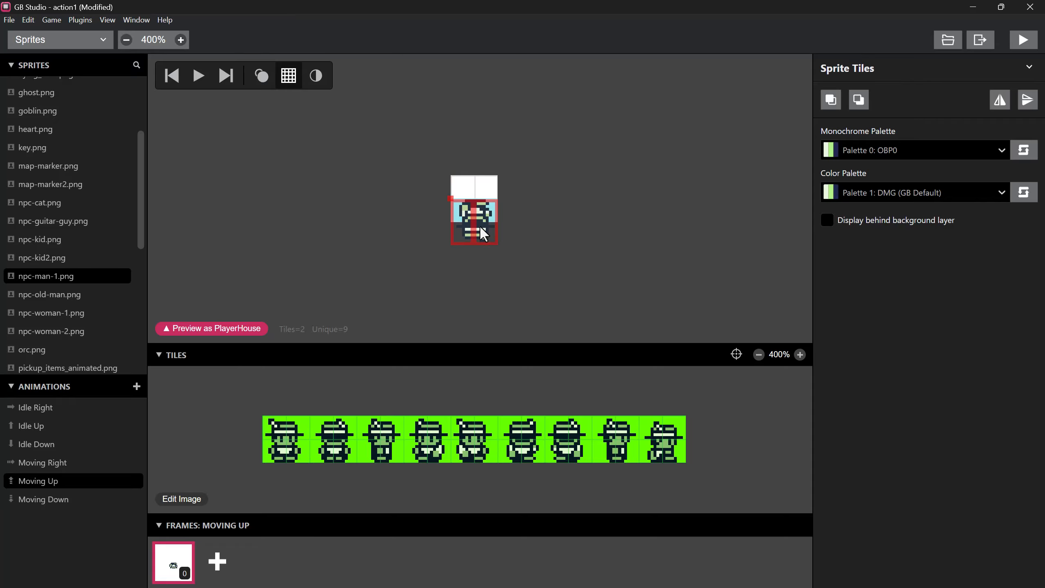
{"action": "key", "text": "Delete"}
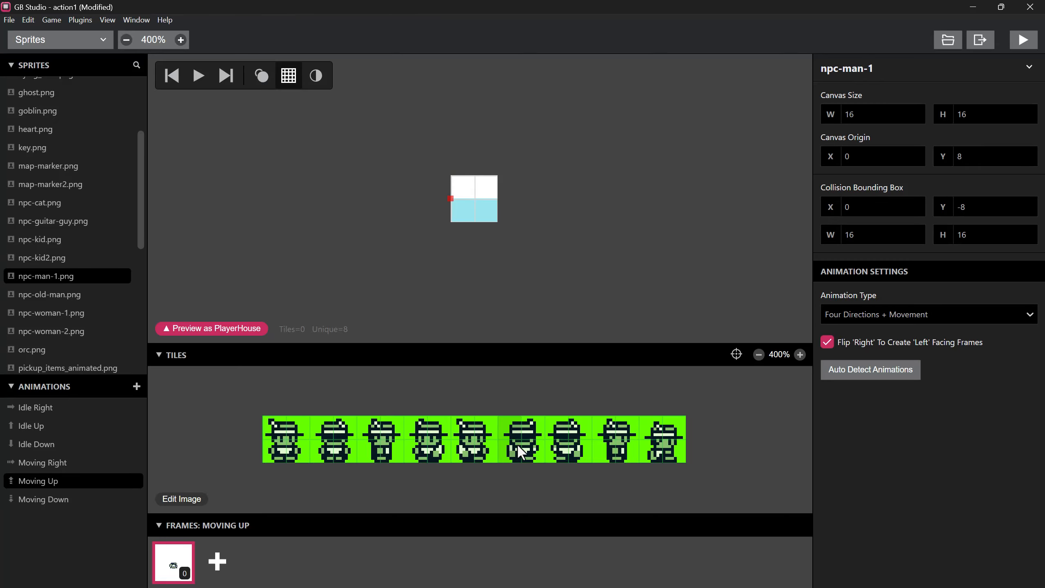
{"action": "key", "text": "ctrl+z"}
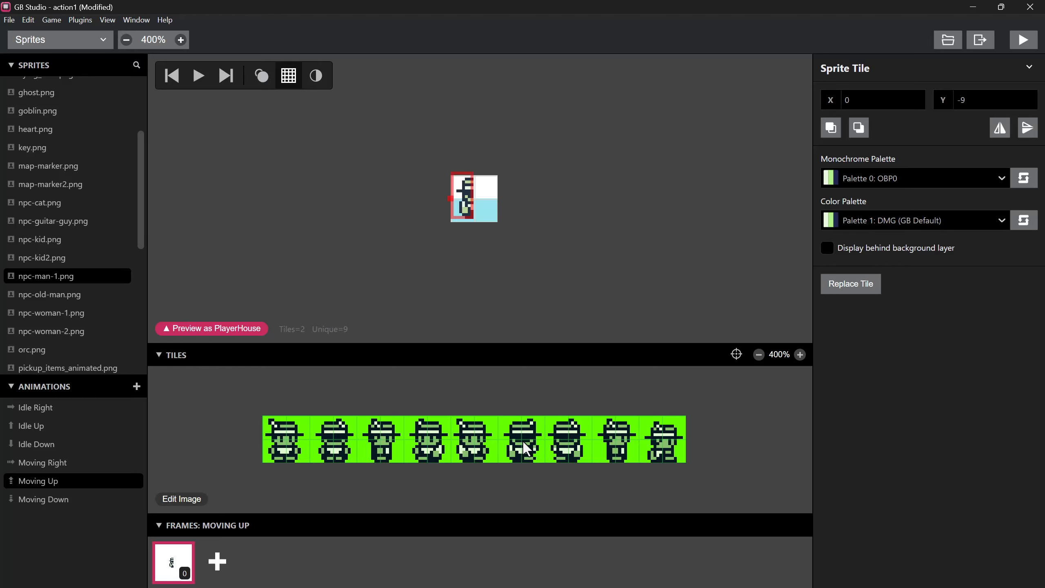
{"action": "key", "text": "Delete"}
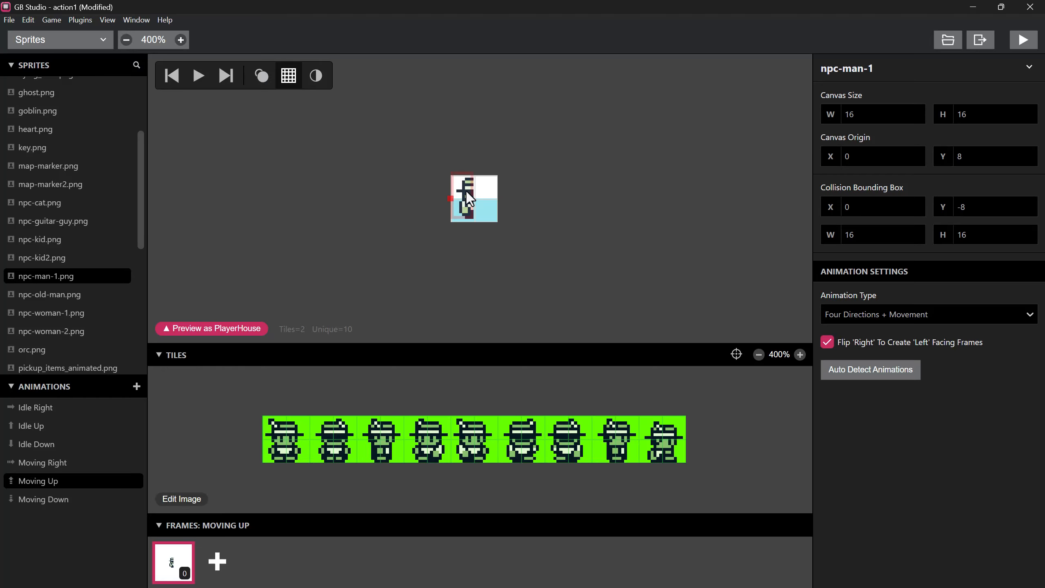
{"action": "left_click", "coordinate": [467, 214]}
{"action": "key", "text": "Delete"}
{"action": "key", "text": "Delete"}
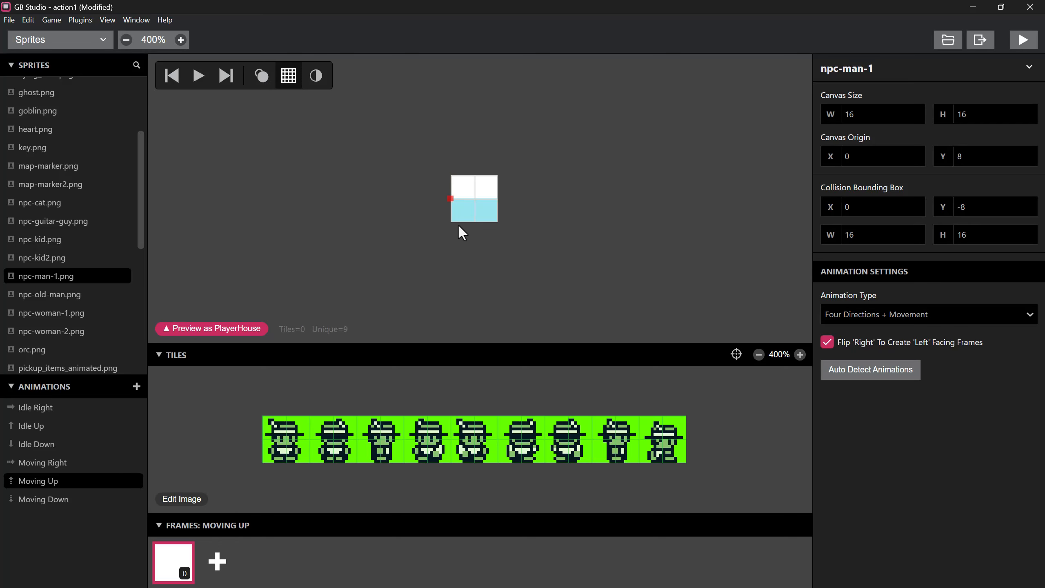
- Place the sixth, back-facing walking pose in frame 0 of Moving Up, aligned with the canvas
{"action": "left_click", "coordinate": [515, 445]}
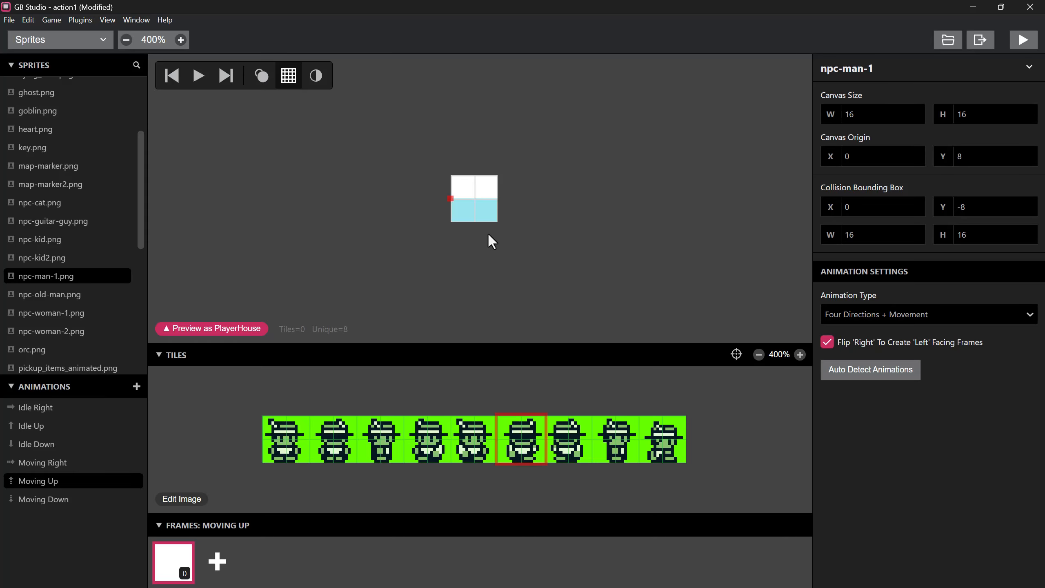
{"action": "left_click", "coordinate": [476, 200]}
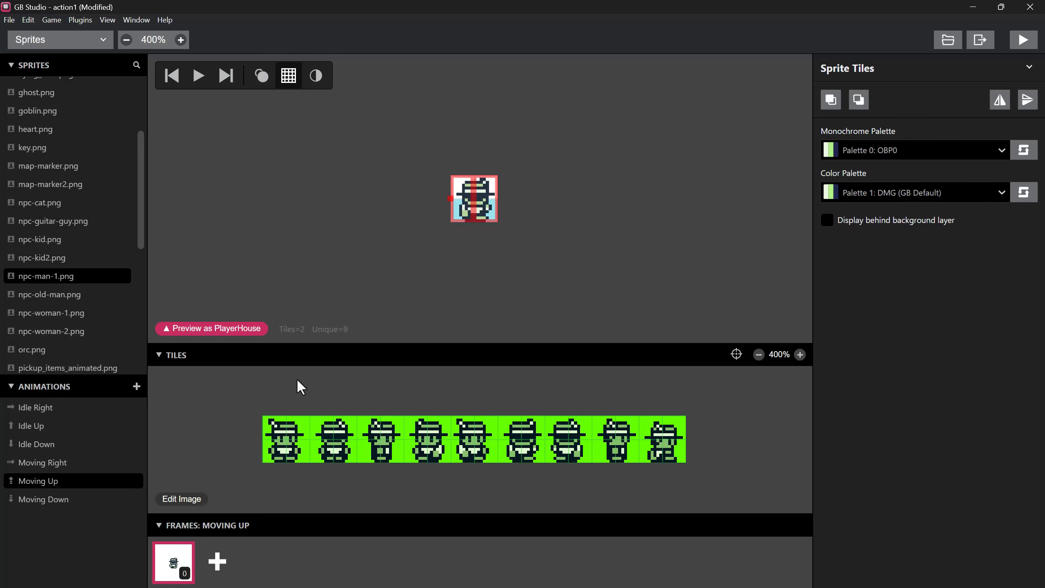
- Add a second frame to Moving Up and place the seventh, back-facing walking pose in it
{"action": "left_click", "coordinate": [215, 559]}
{"action": "left_click", "coordinate": [568, 451]}
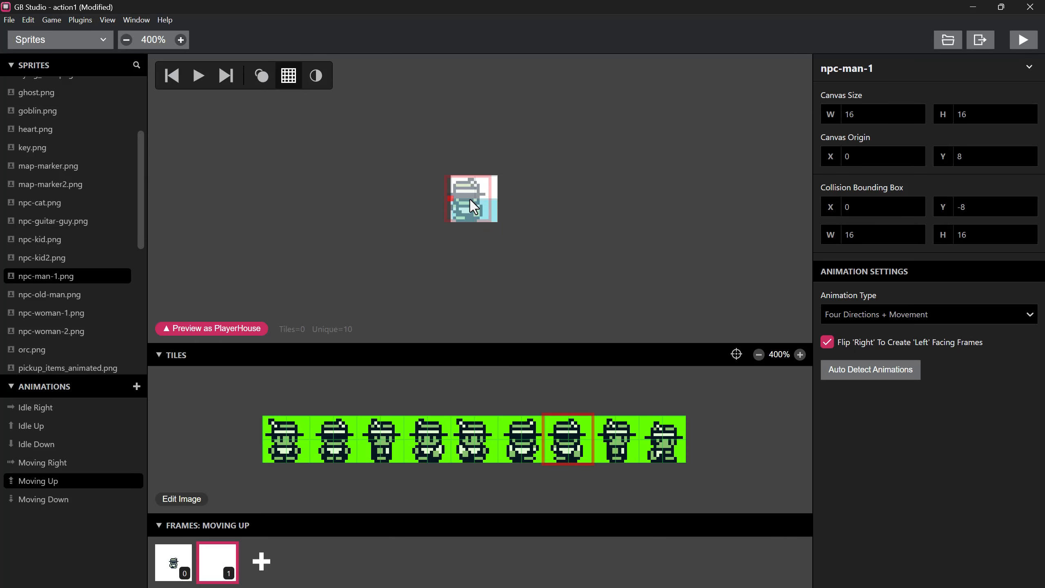
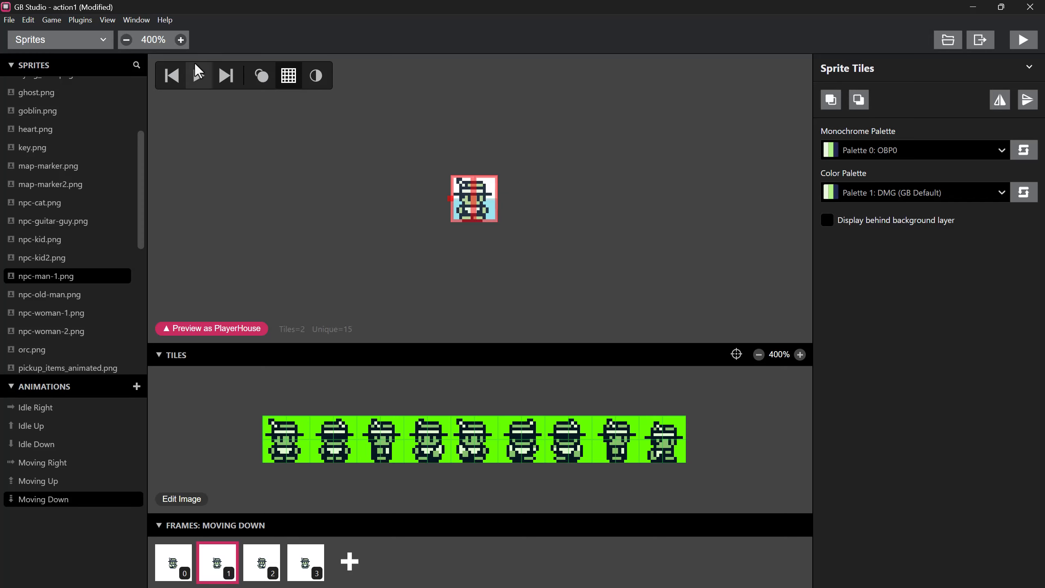
- Play back the Moving Down animation and check the frames of Moving Up and Moving Right
{"action": "left_click", "coordinate": [199, 70]}
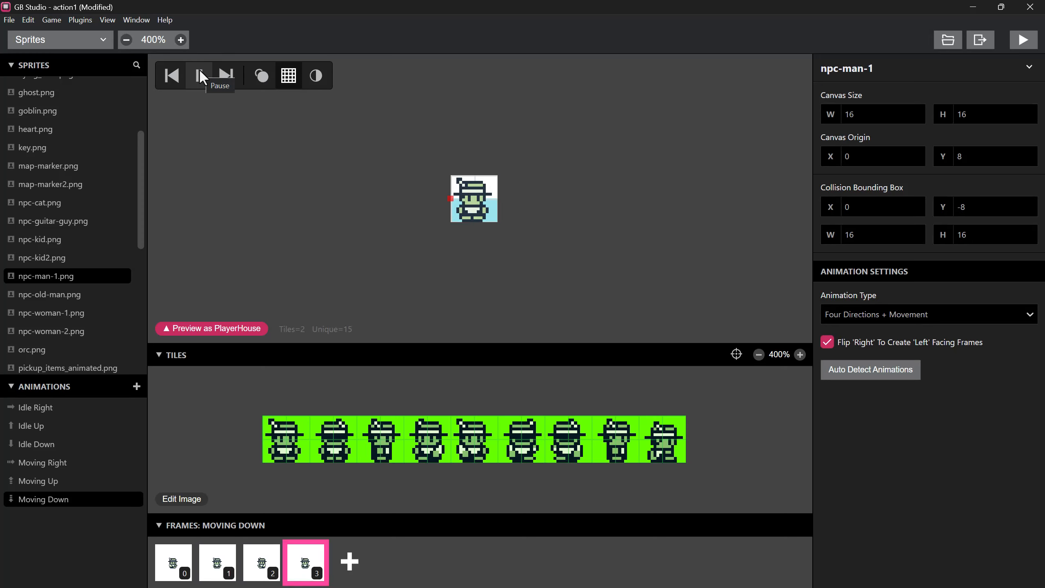
{"action": "left_click", "coordinate": [200, 71]}
{"action": "left_click", "coordinate": [47, 482]}
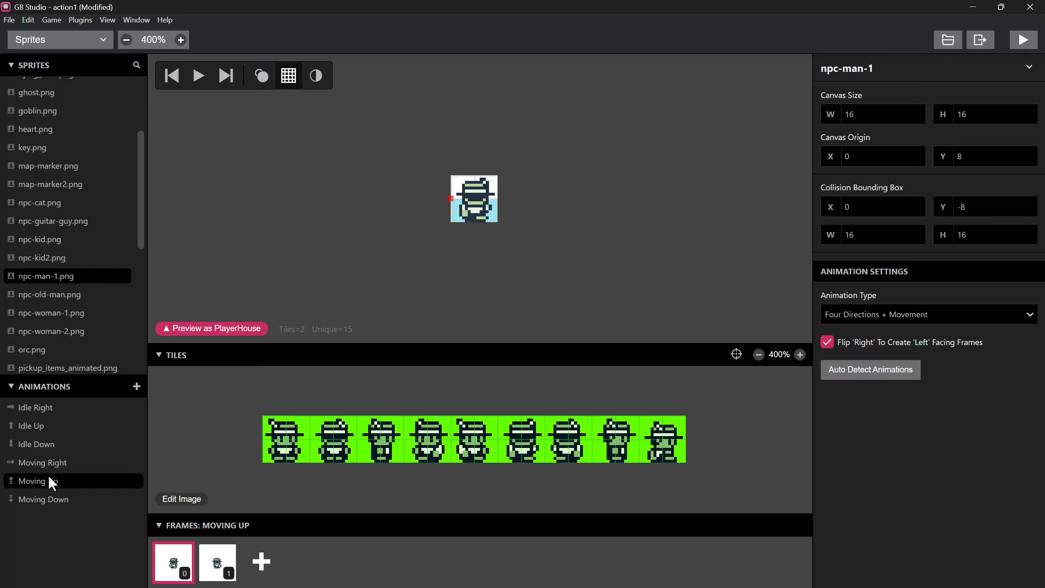
{"action": "left_click", "coordinate": [50, 463]}
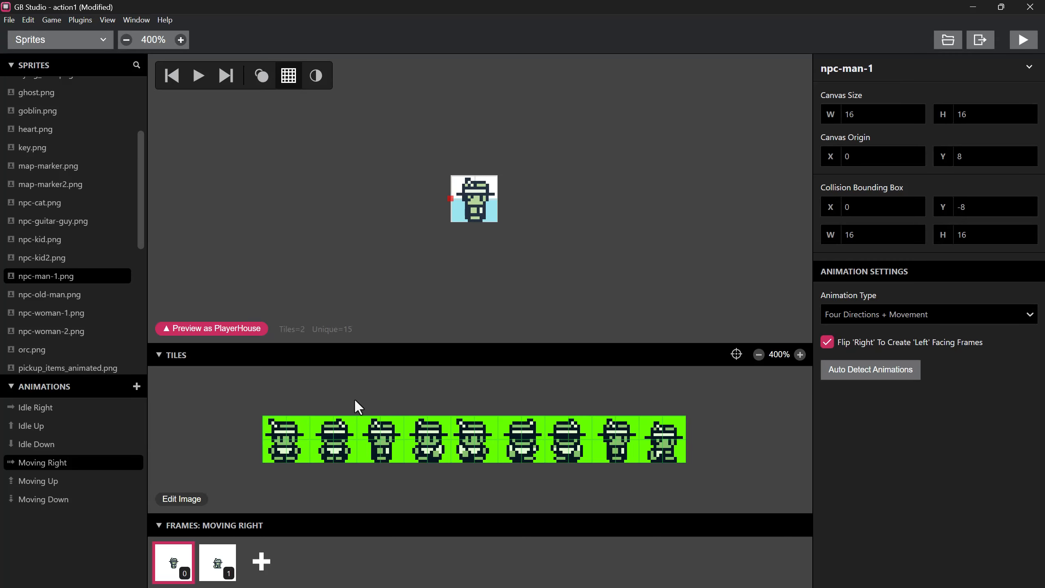
- Select the Idle Right sprite tiles and examine which monochrome and color palettes are available for them
{"action": "left_click", "coordinate": [78, 406]}
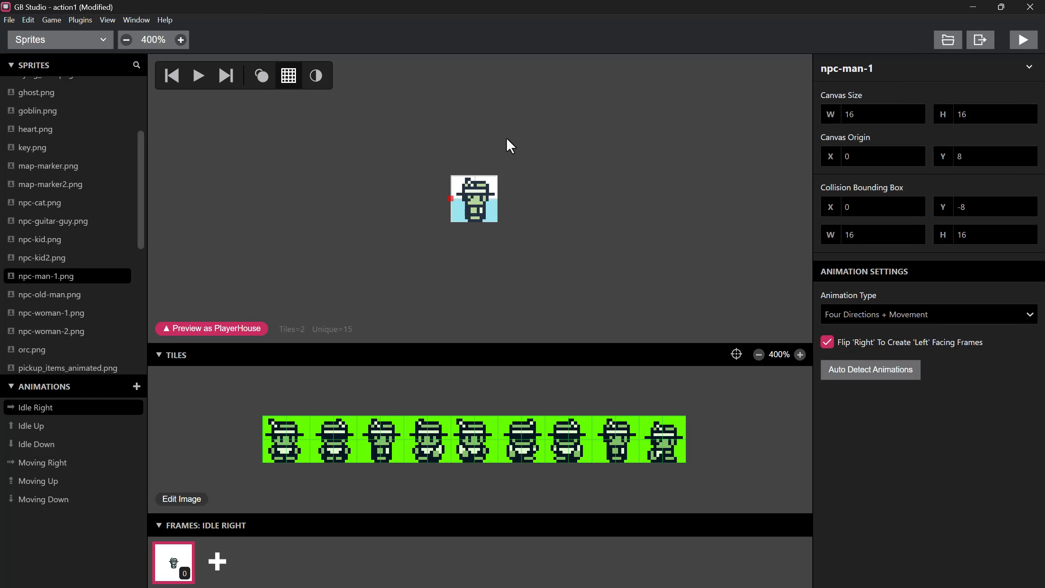
{"action": "left_click_drag", "start_coordinate": [407, 144], "coordinate": [525, 275]}
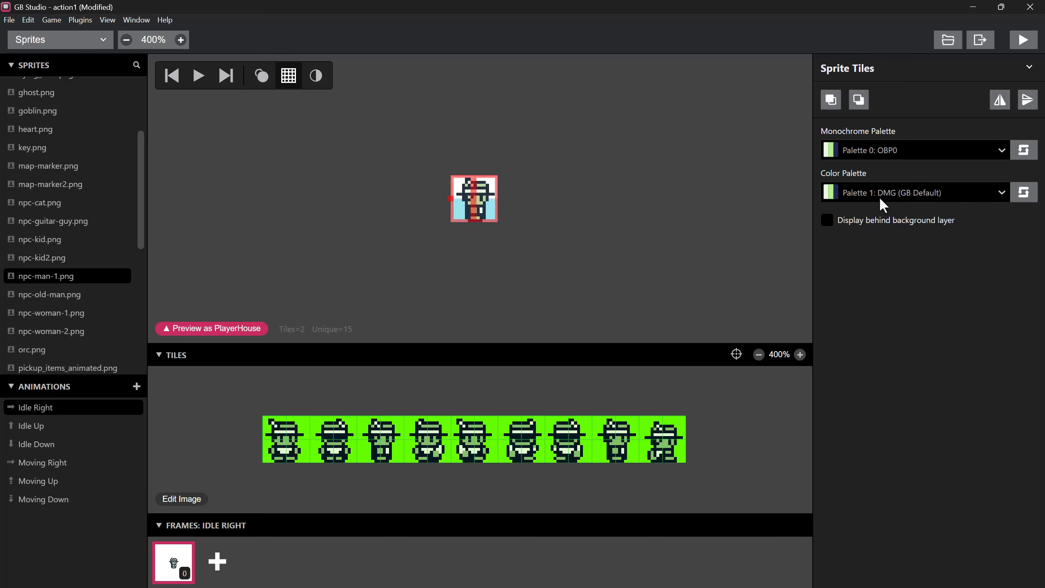
{"action": "left_click", "coordinate": [909, 193]}
{"action": "left_click", "coordinate": [885, 150]}
{"action": "left_click", "coordinate": [885, 149]}
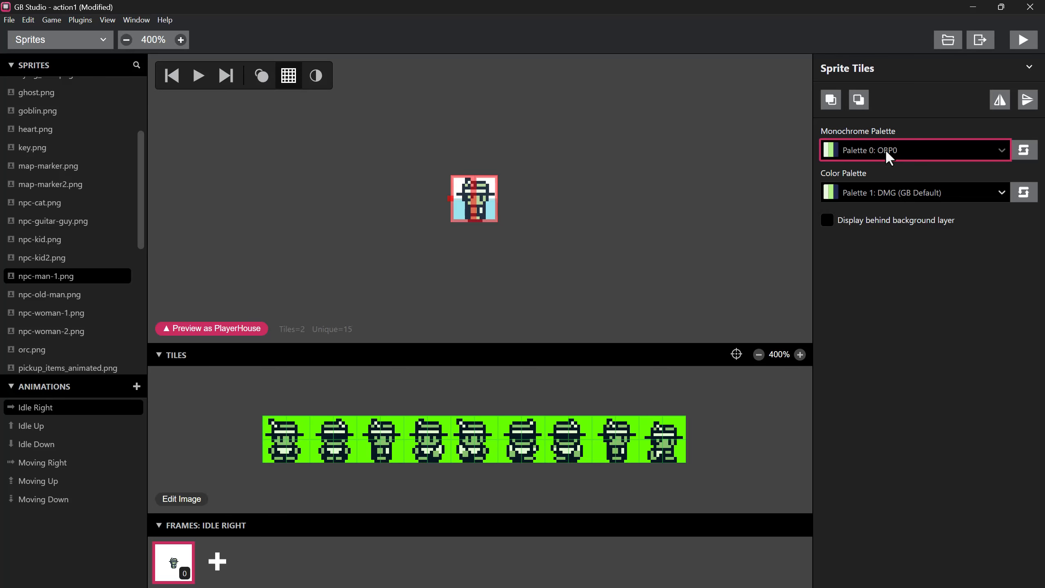
{"action": "left_click", "coordinate": [883, 199]}
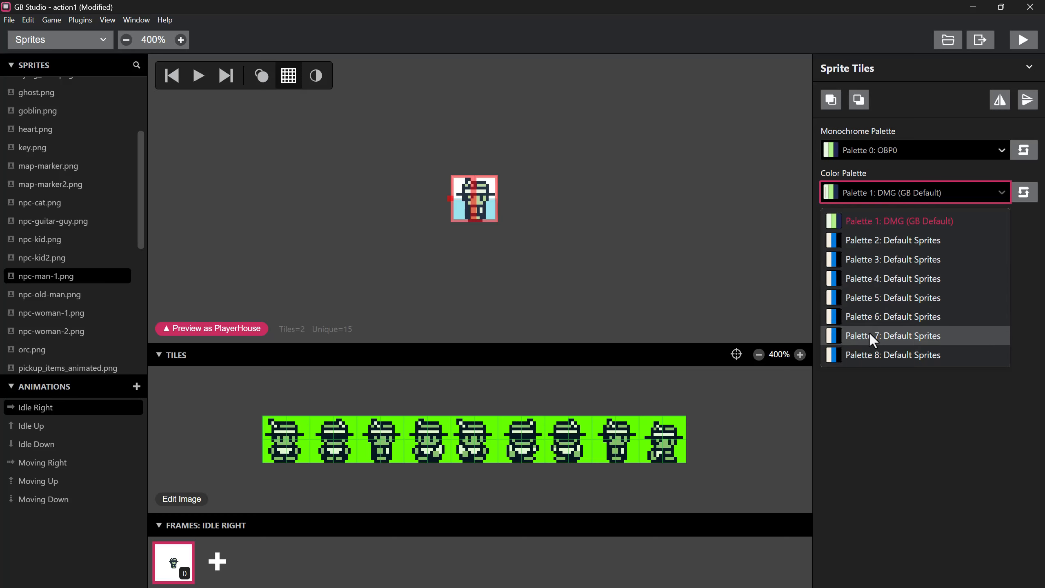
- Go to the project settings and set default sprite palette 1 to Default BG 1
{"action": "left_click", "coordinate": [43, 40]}
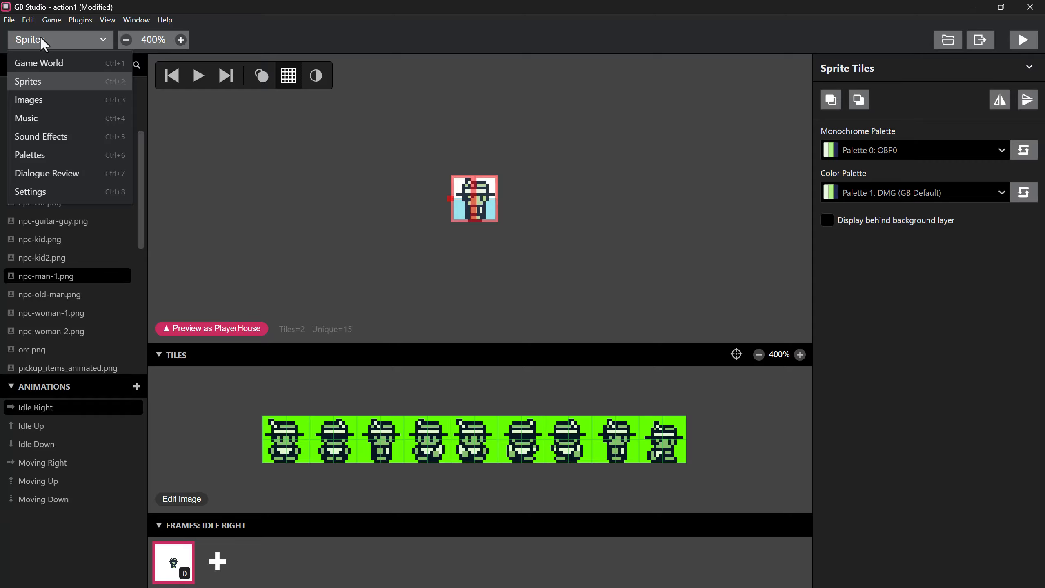
{"action": "left_click", "coordinate": [47, 185]}
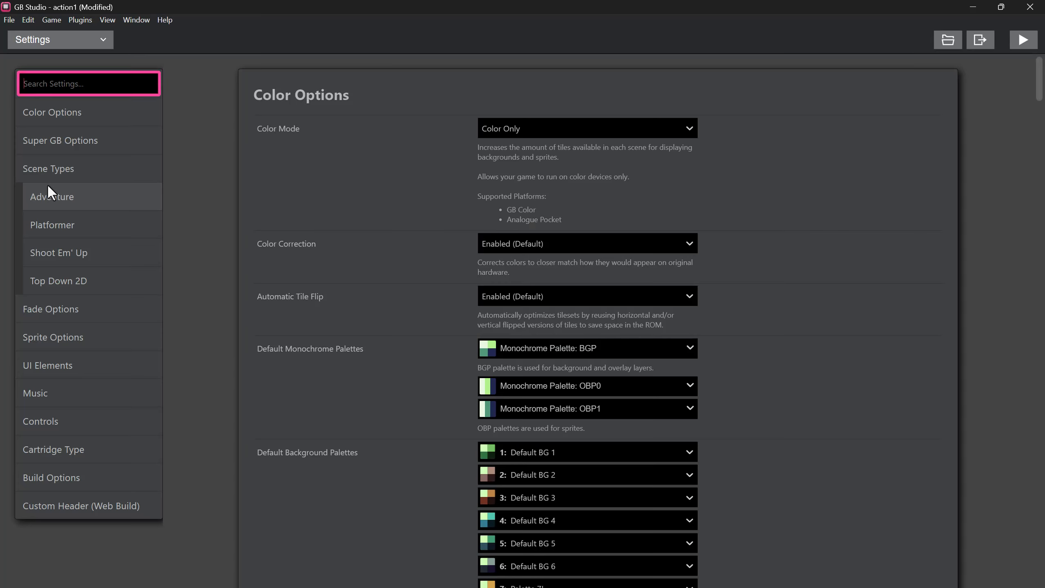
{"action": "scroll", "coordinate": [542, 315], "scroll_direction": "down", "scroll_amount": 6}
{"action": "scroll", "coordinate": [535, 206], "scroll_direction": "up", "scroll_amount": 1}
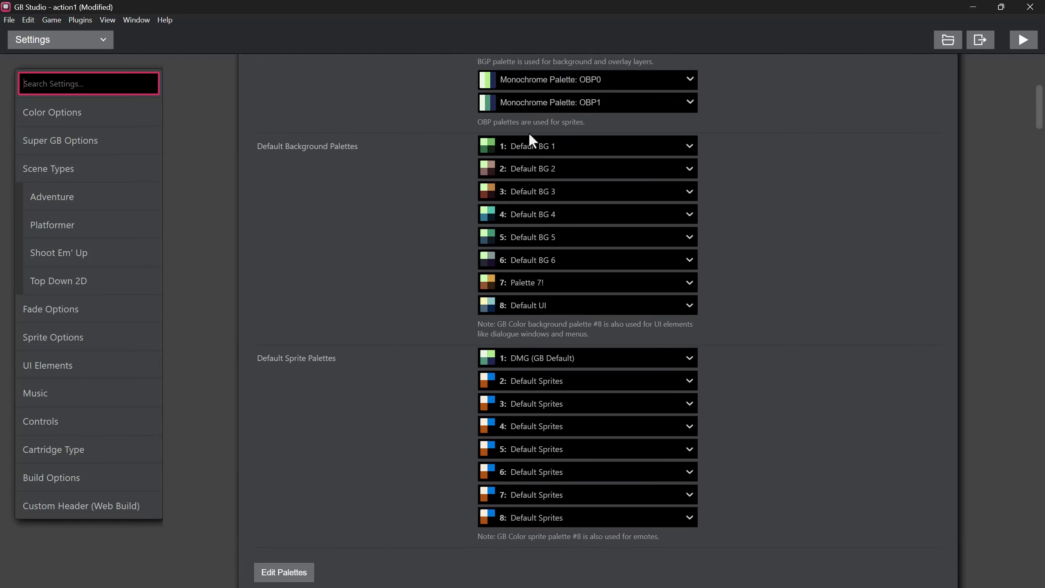
{"action": "scroll", "coordinate": [524, 266], "scroll_direction": "down", "scroll_amount": 1}
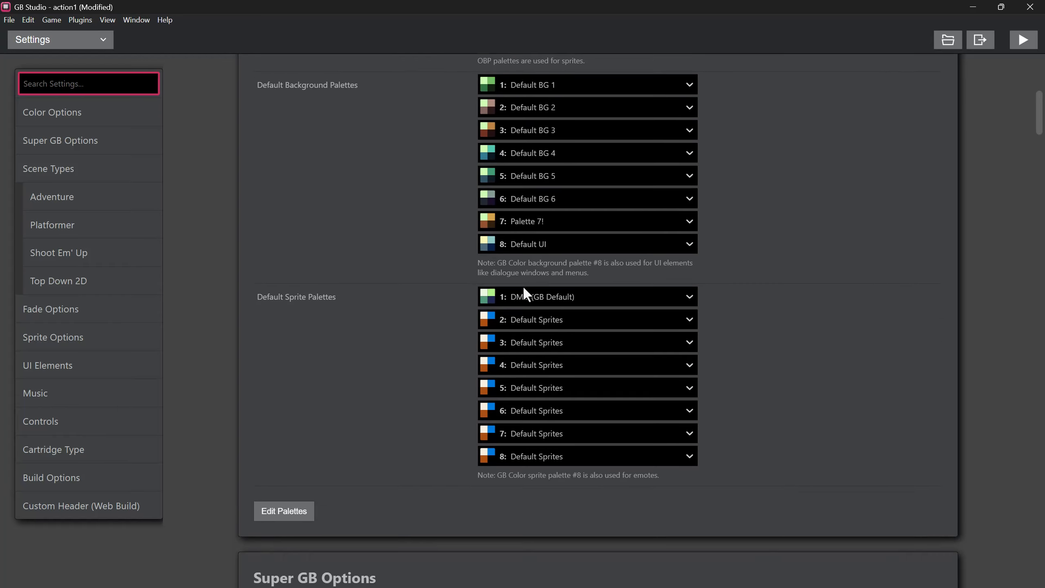
{"action": "scroll", "coordinate": [526, 371], "scroll_direction": "up", "scroll_amount": 1}
{"action": "left_click", "coordinate": [531, 358]}
{"action": "left_click", "coordinate": [532, 399]}
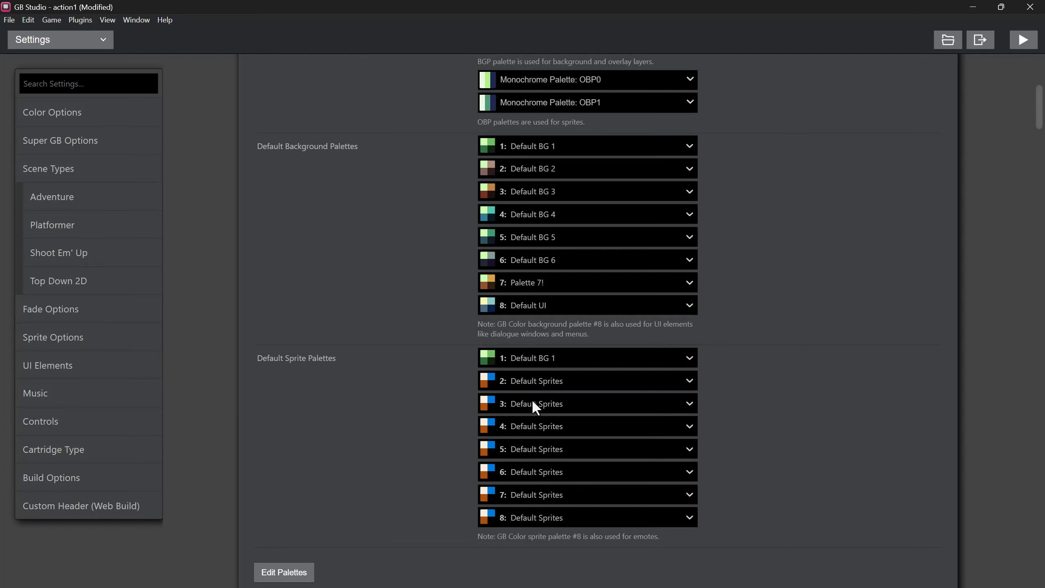
- Set default sprite palette 2 to Default BG 2 and palette 3 to Default BG 3
{"action": "left_click", "coordinate": [529, 385]}
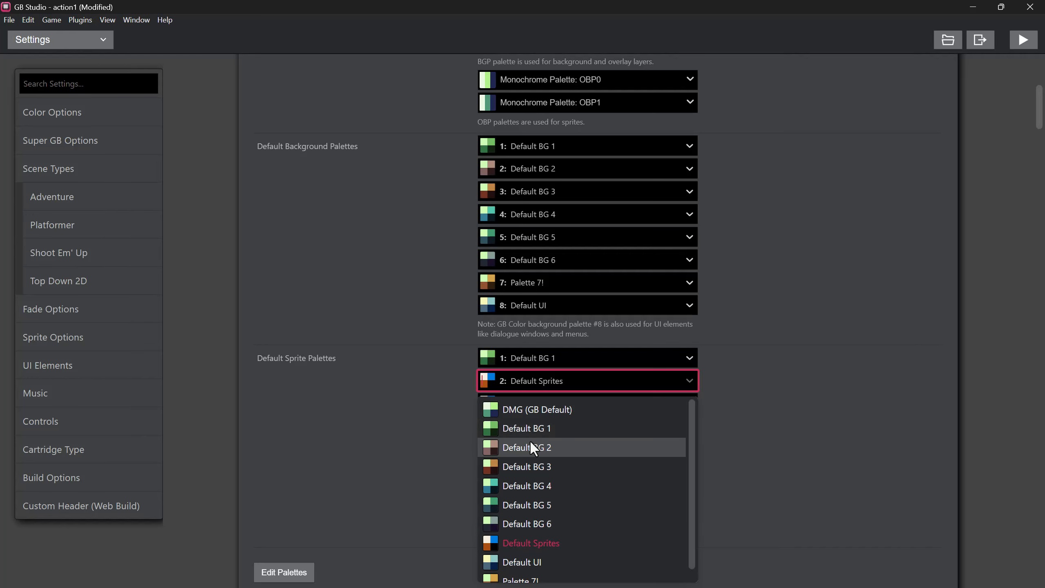
{"action": "left_click", "coordinate": [531, 447]}
{"action": "left_click", "coordinate": [534, 402]}
{"action": "left_click", "coordinate": [535, 489]}
- Set default sprite palette 4 to Default BG 4 and palette 5 to Default BG 5
{"action": "left_click", "coordinate": [534, 426]}
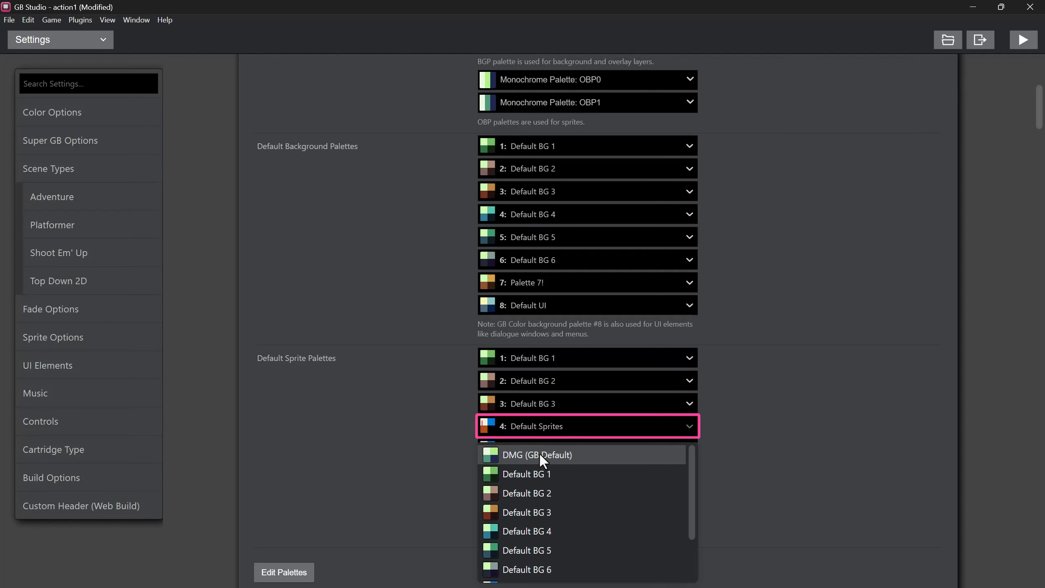
{"action": "left_click", "coordinate": [539, 528]}
{"action": "left_click", "coordinate": [549, 452]}
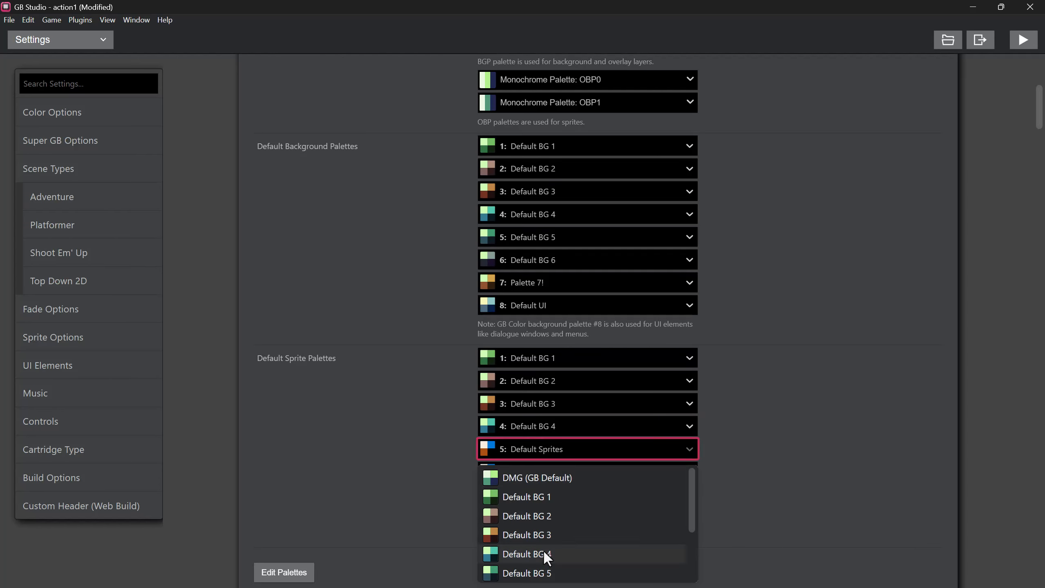
{"action": "left_click", "coordinate": [543, 551]}
{"action": "left_click", "coordinate": [555, 455]}
{"action": "left_click", "coordinate": [535, 572]}
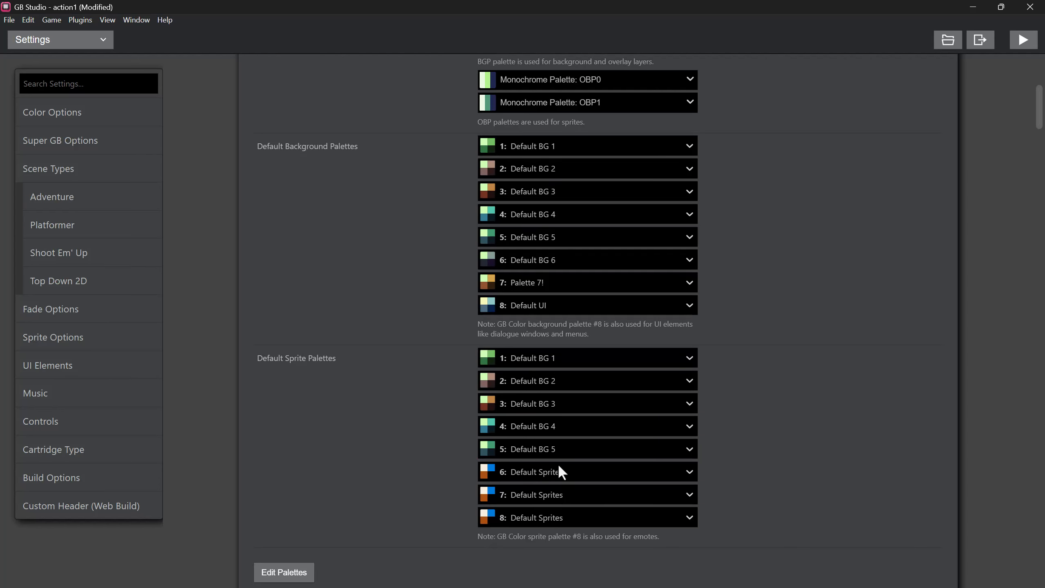
- Set default sprite palette 6 to Default BG 6 and palette 7 to Palette 7!
{"action": "left_click", "coordinate": [557, 469]}
{"action": "left_click", "coordinate": [554, 386]}
{"action": "left_click", "coordinate": [547, 495]}
{"action": "left_click", "coordinate": [554, 467]}
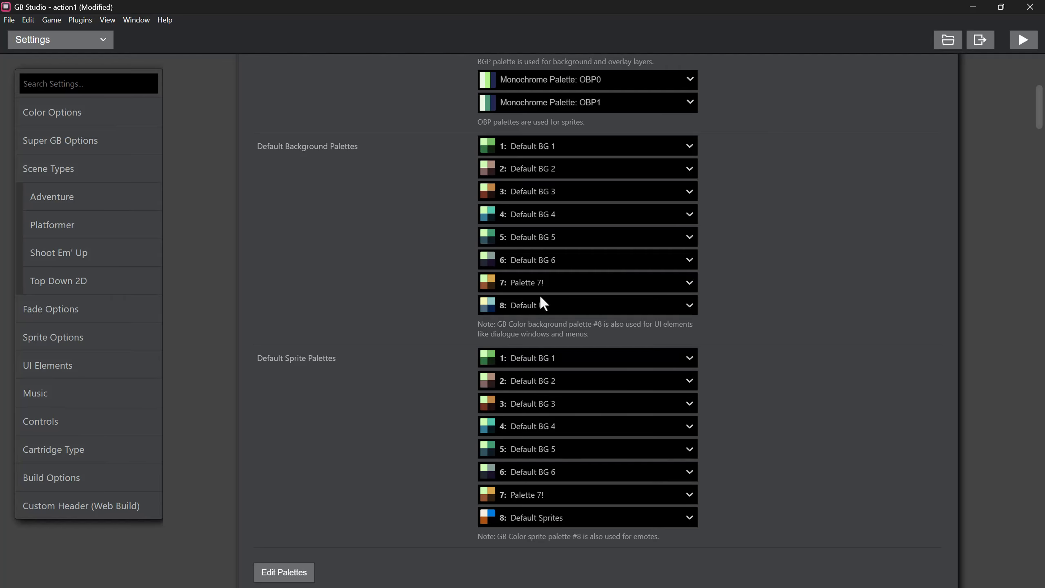
- Return to the sprite editor and assign color palette "Palette 7: Palette 7!" to the Idle Right tiles of npc-man-1
{"action": "left_click", "coordinate": [32, 41]}
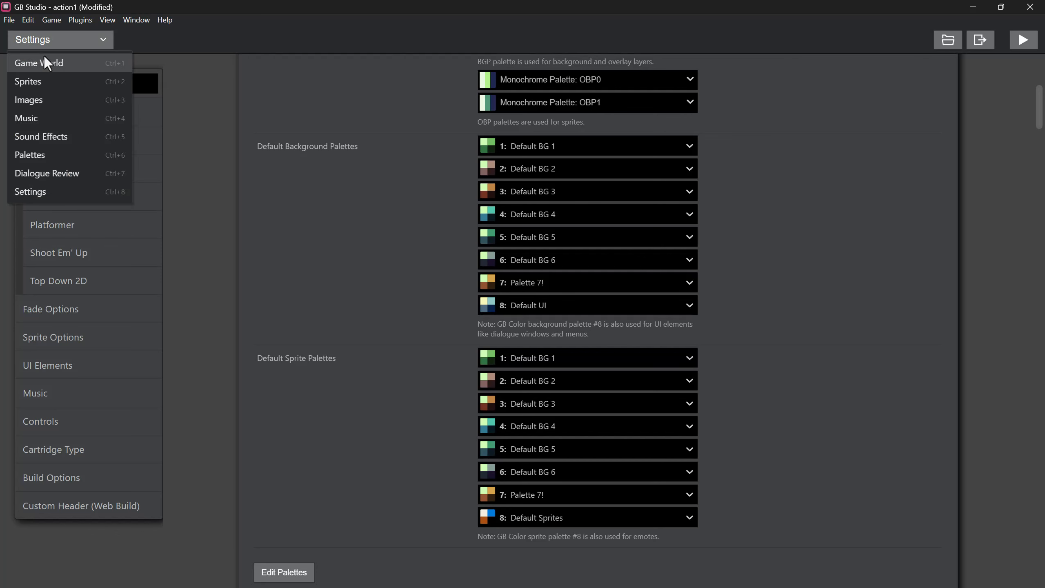
{"action": "left_click", "coordinate": [40, 80]}
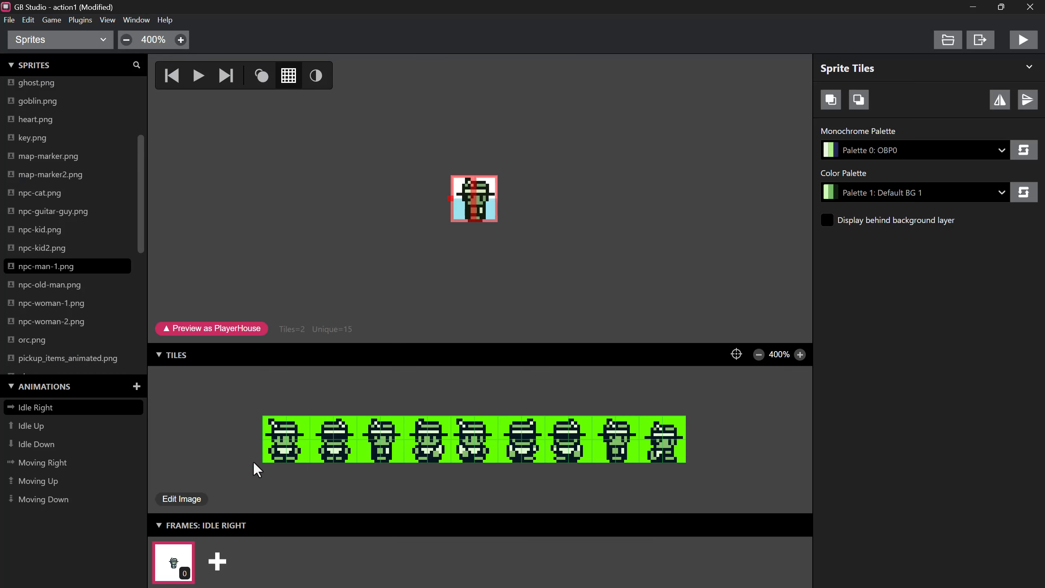
{"action": "left_click", "coordinate": [41, 425]}
{"action": "left_click", "coordinate": [40, 411]}
{"action": "left_click_drag", "start_coordinate": [415, 144], "coordinate": [539, 251]}
{"action": "left_click", "coordinate": [419, 193]}
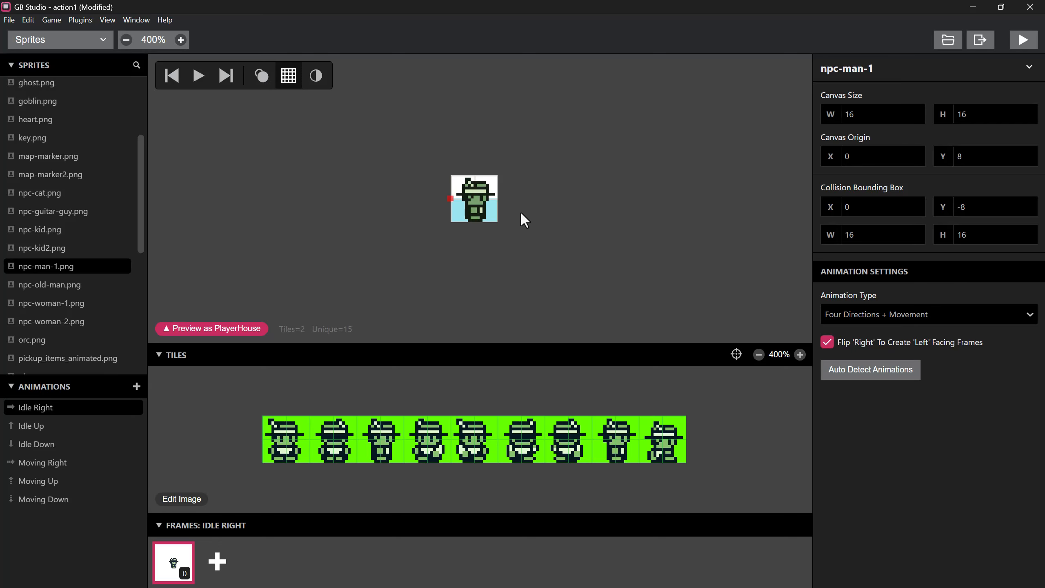
{"action": "left_click_drag", "start_coordinate": [416, 136], "coordinate": [551, 256]}
{"action": "left_click", "coordinate": [891, 194]}
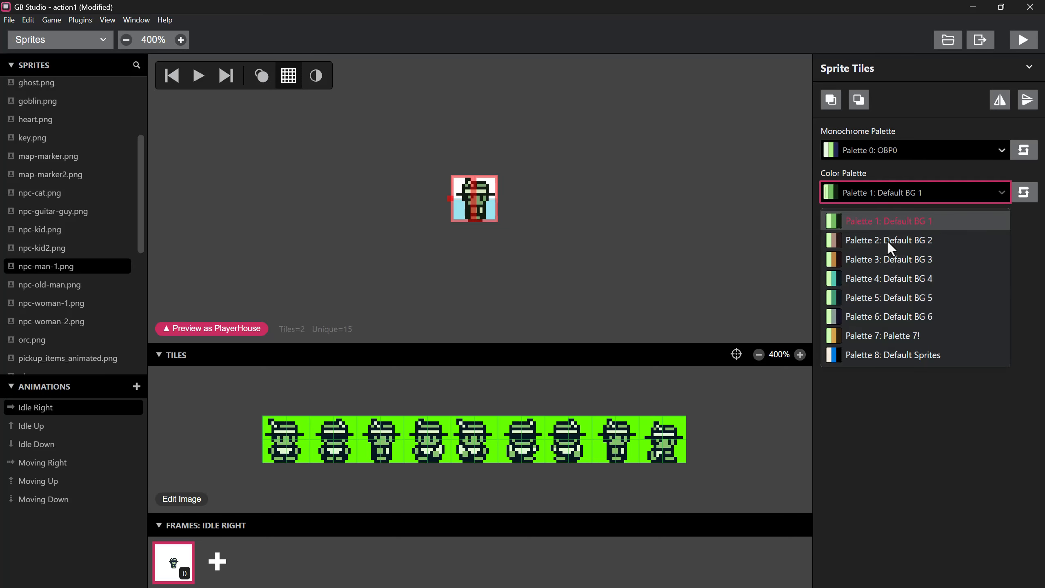
{"action": "left_click", "coordinate": [879, 335]}
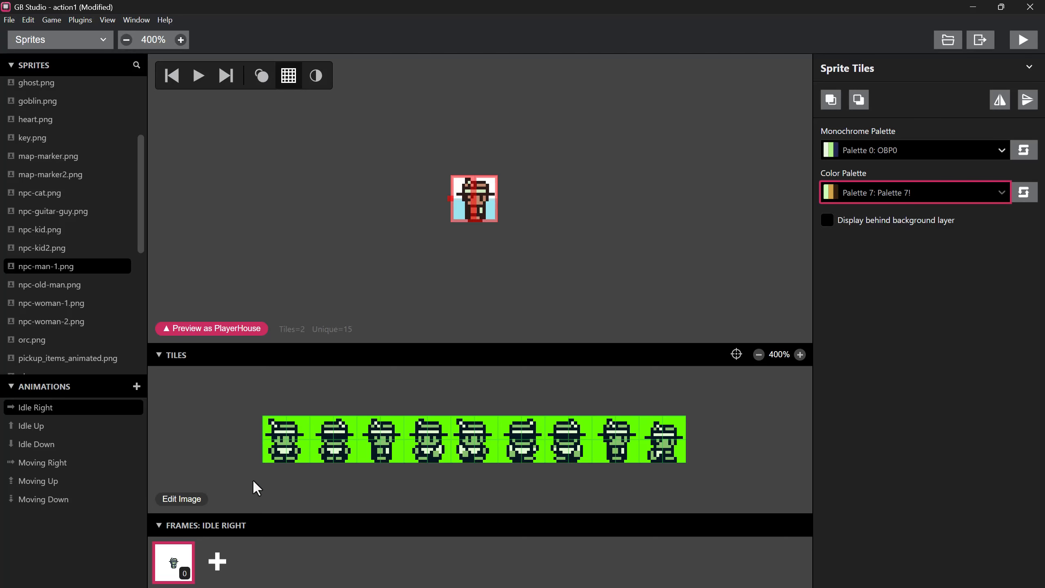
- Assign color palette "Palette 7: Palette 7!" to the sprite tiles of Idle Up and Idle Down
{"action": "left_click", "coordinate": [78, 427]}
{"action": "left_click_drag", "start_coordinate": [420, 154], "coordinate": [521, 242]}
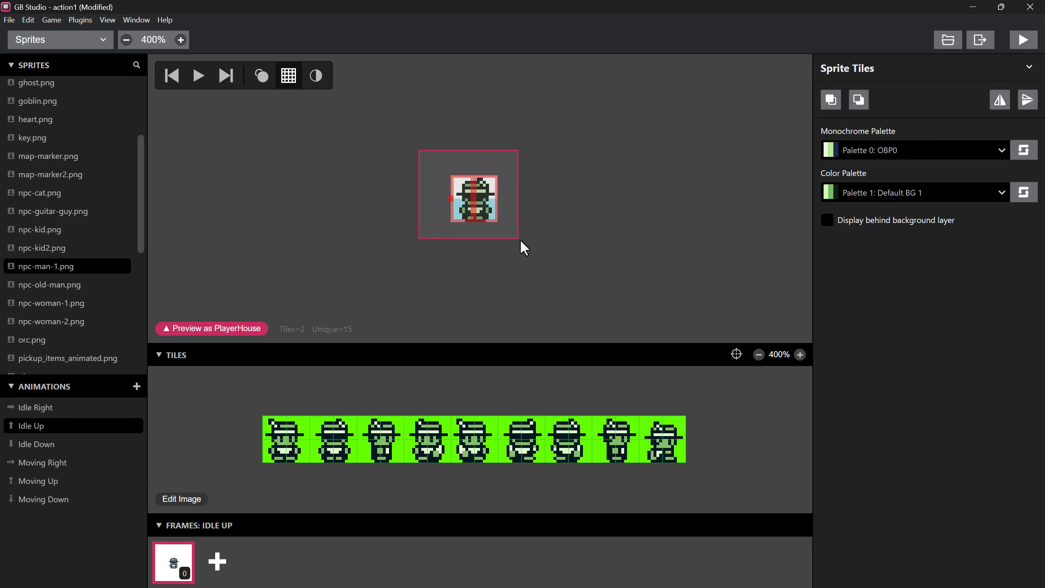
{"action": "left_click", "coordinate": [852, 192]}
{"action": "left_click", "coordinate": [848, 335]}
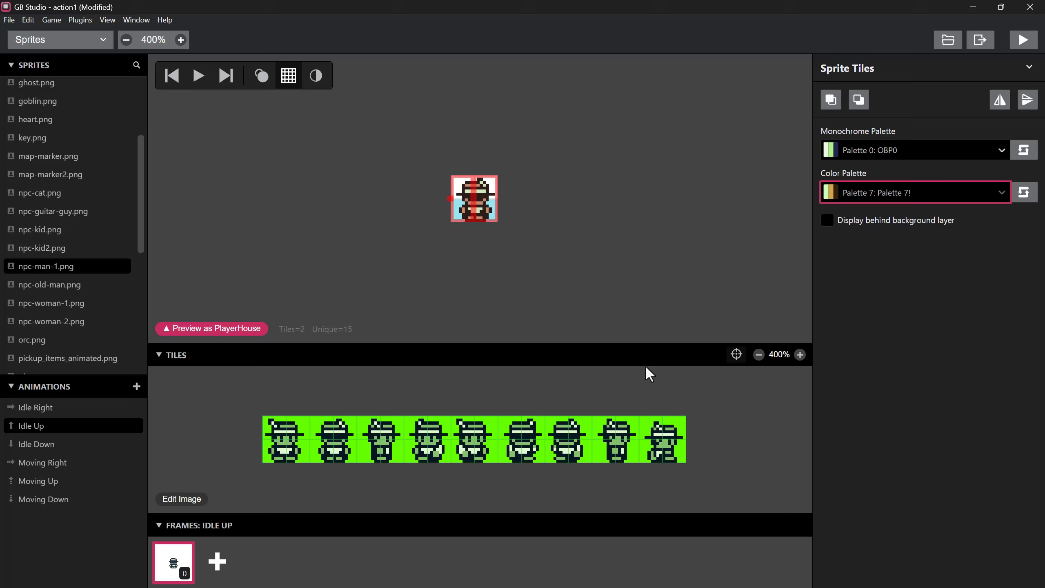
{"action": "left_click", "coordinate": [44, 443]}
{"action": "left_click_drag", "start_coordinate": [426, 131], "coordinate": [529, 253]}
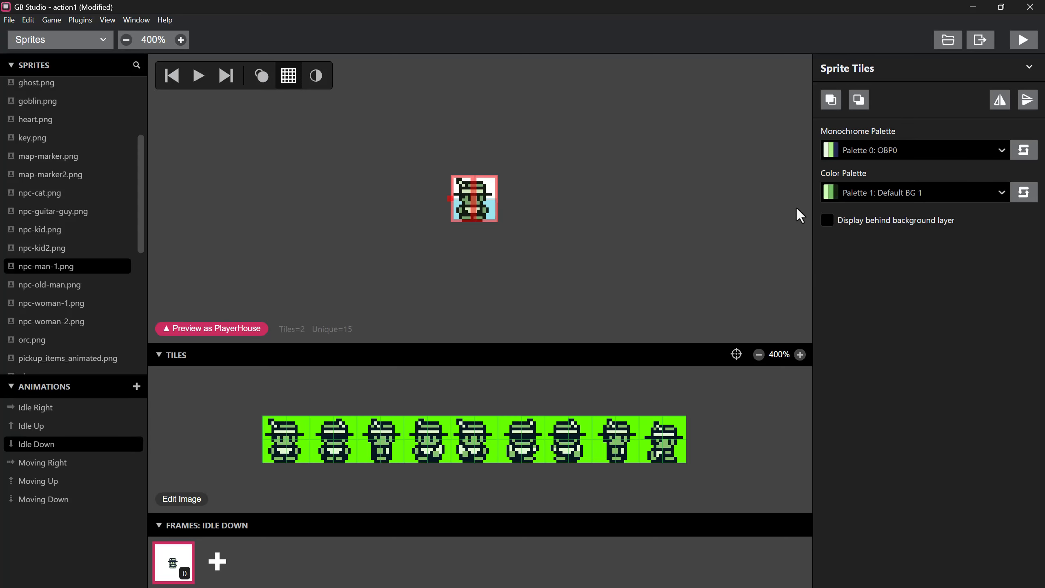
{"action": "left_click", "coordinate": [905, 192]}
{"action": "left_click", "coordinate": [868, 341]}
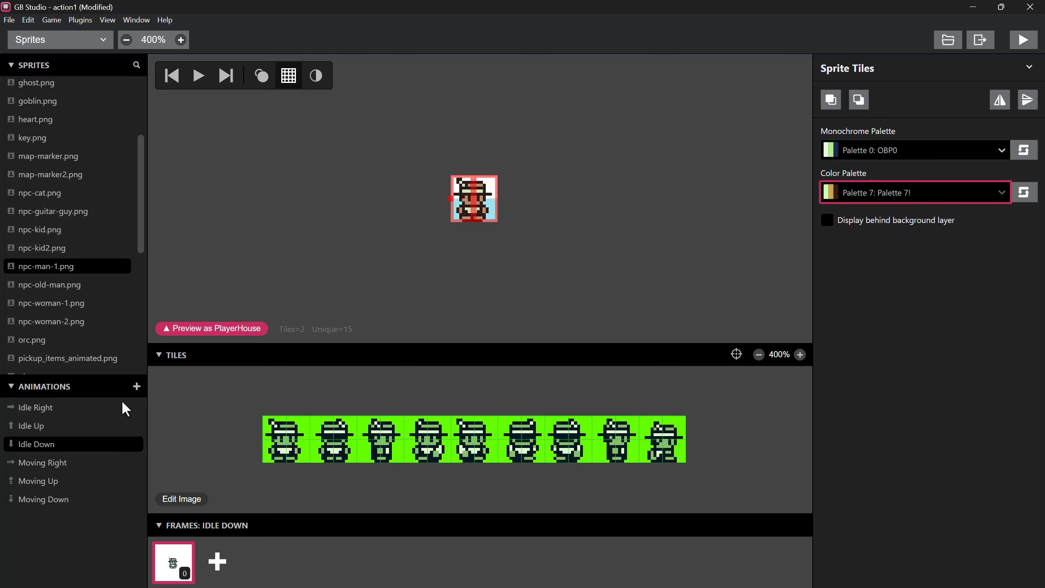
- Assign color palette "Palette 7: Palette 7!" to the sprite tiles in frames 0 and 1 of Moving Right
{"action": "left_click", "coordinate": [44, 462]}
{"action": "left_click_drag", "start_coordinate": [387, 142], "coordinate": [522, 249]}
{"action": "left_click", "coordinate": [893, 191]}
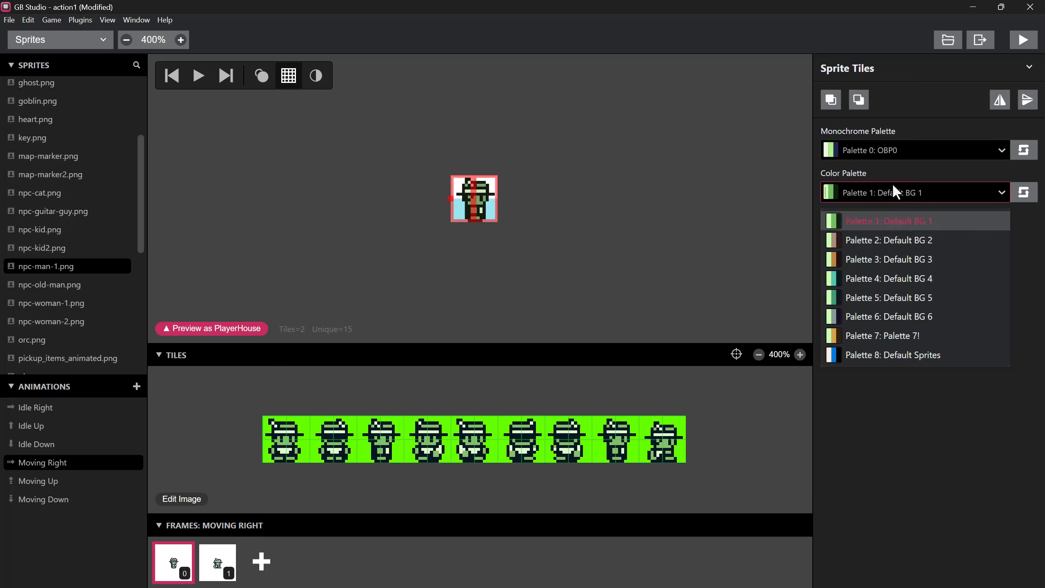
{"action": "left_click", "coordinate": [869, 334]}
{"action": "left_click", "coordinate": [217, 562]}
{"action": "left_click_drag", "start_coordinate": [427, 159], "coordinate": [514, 238]}
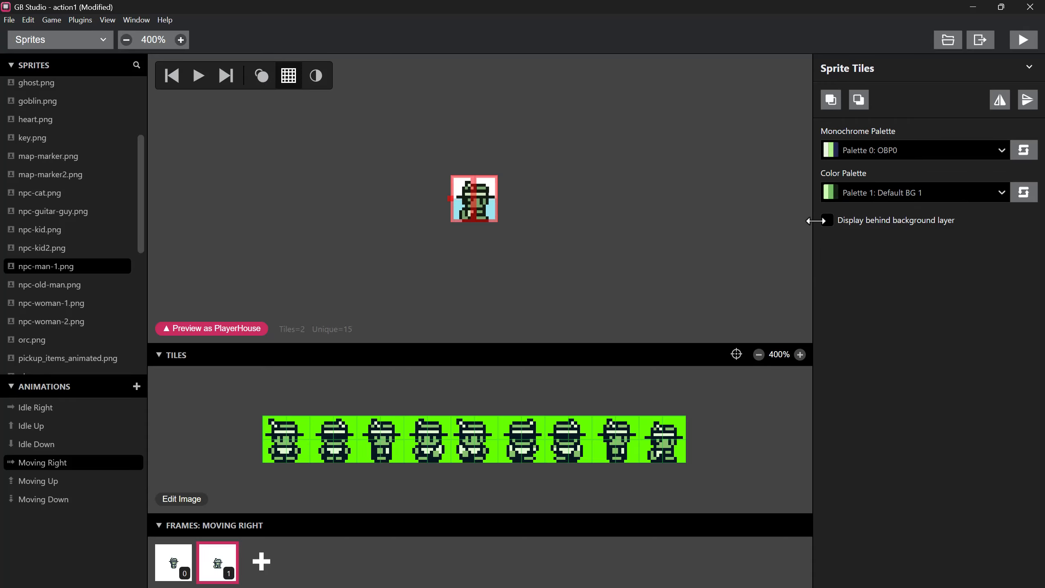
{"action": "left_click", "coordinate": [885, 192]}
{"action": "left_click", "coordinate": [856, 338]}
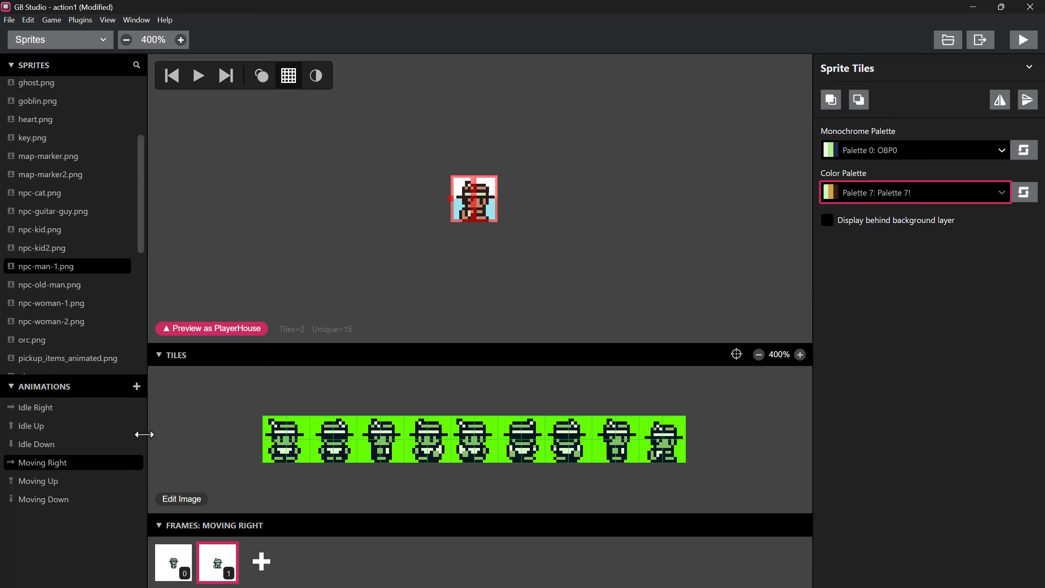
- Assign color palette "Palette 7: Palette 7!" to the sprite tiles in frames 0 and 1 of Moving Up
{"action": "left_click", "coordinate": [46, 486]}
{"action": "left_click_drag", "start_coordinate": [404, 170], "coordinate": [570, 251]}
{"action": "left_click", "coordinate": [874, 197]}
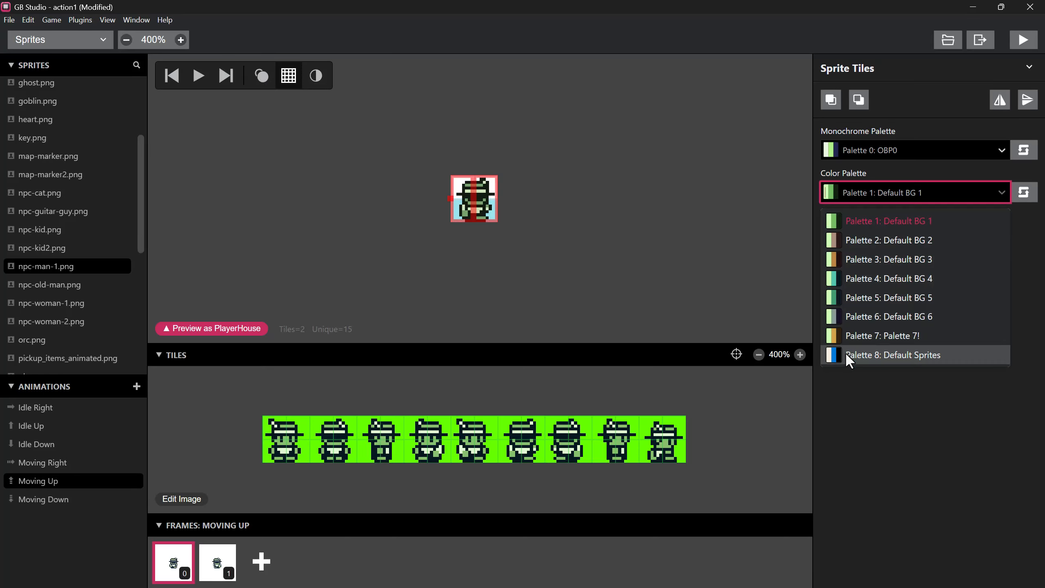
{"action": "left_click", "coordinate": [864, 338]}
{"action": "left_click", "coordinate": [209, 558]}
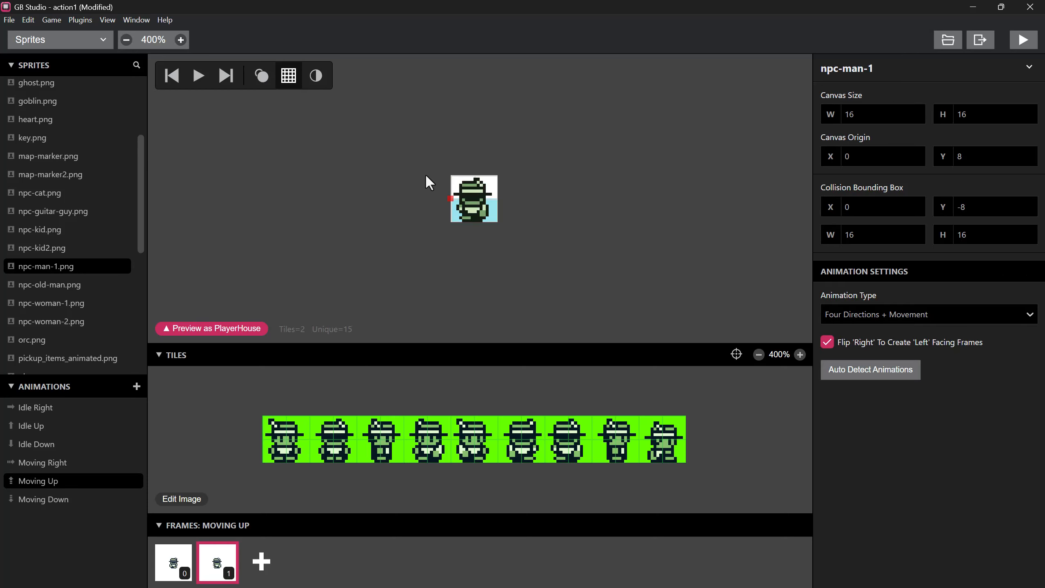
{"action": "left_click_drag", "start_coordinate": [427, 180], "coordinate": [618, 228]}
{"action": "left_click", "coordinate": [858, 190]}
{"action": "left_click", "coordinate": [864, 337]}
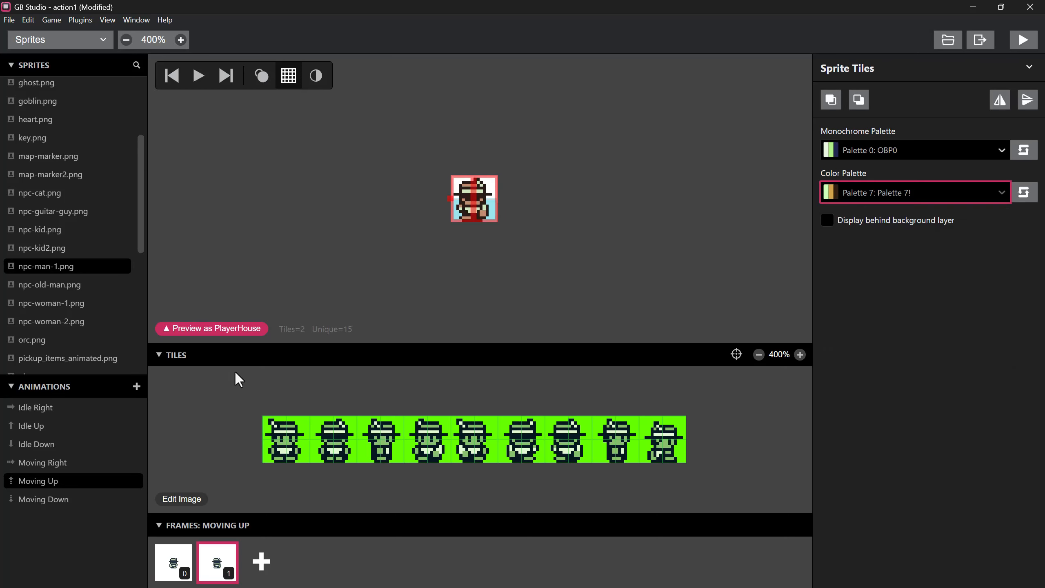
- Assign color palette "Palette 7: Palette 7!" to the sprite tiles in frames 0 and 1 of Moving Down
{"action": "left_click", "coordinate": [48, 500]}
{"action": "left_click_drag", "start_coordinate": [426, 165], "coordinate": [502, 212]}
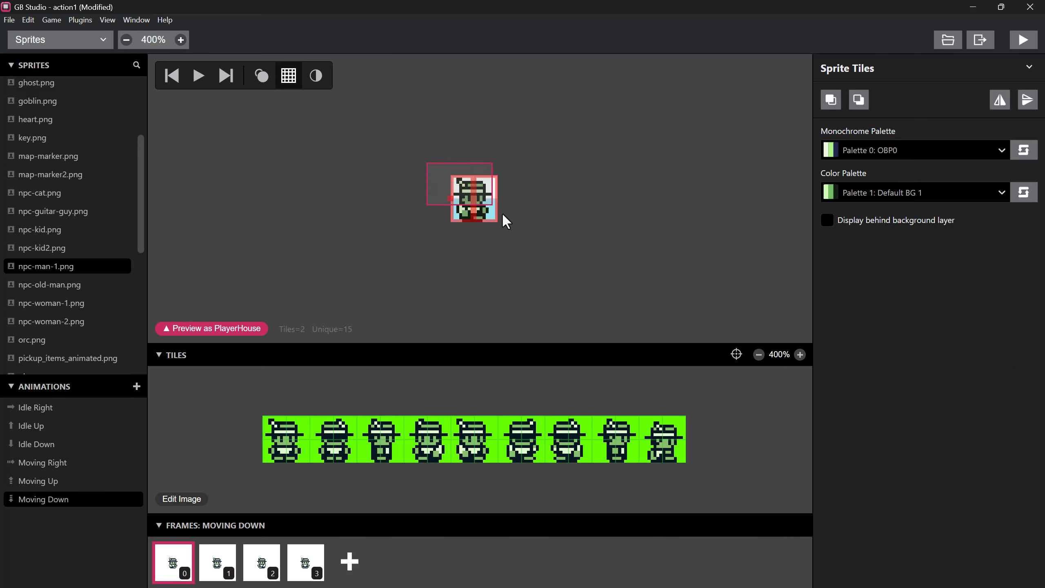
{"action": "left_click", "coordinate": [831, 197]}
{"action": "left_click", "coordinate": [851, 334]}
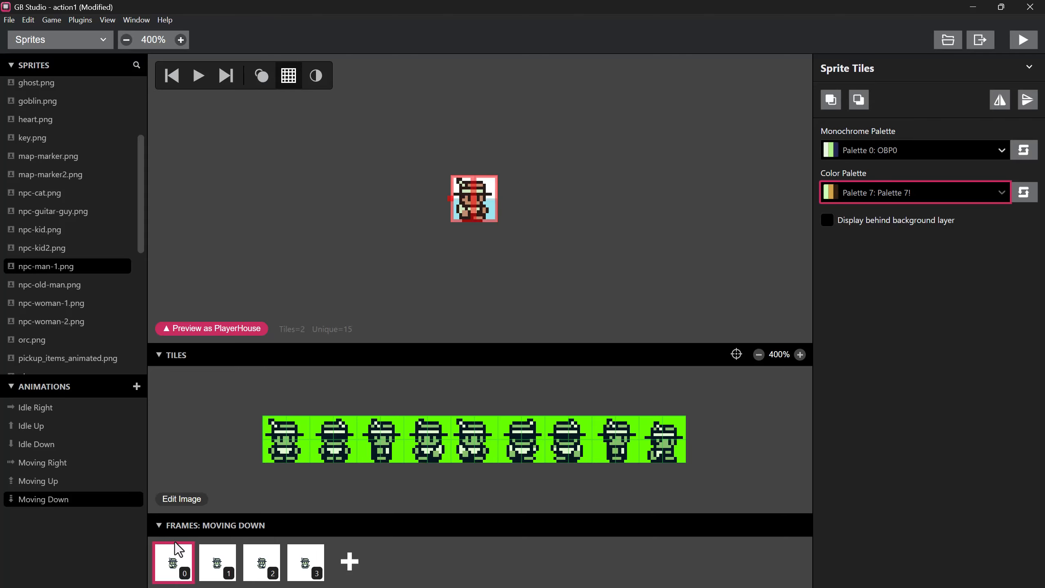
{"action": "left_click", "coordinate": [217, 560]}
{"action": "left_click_drag", "start_coordinate": [420, 168], "coordinate": [496, 229]}
{"action": "left_click", "coordinate": [885, 193]}
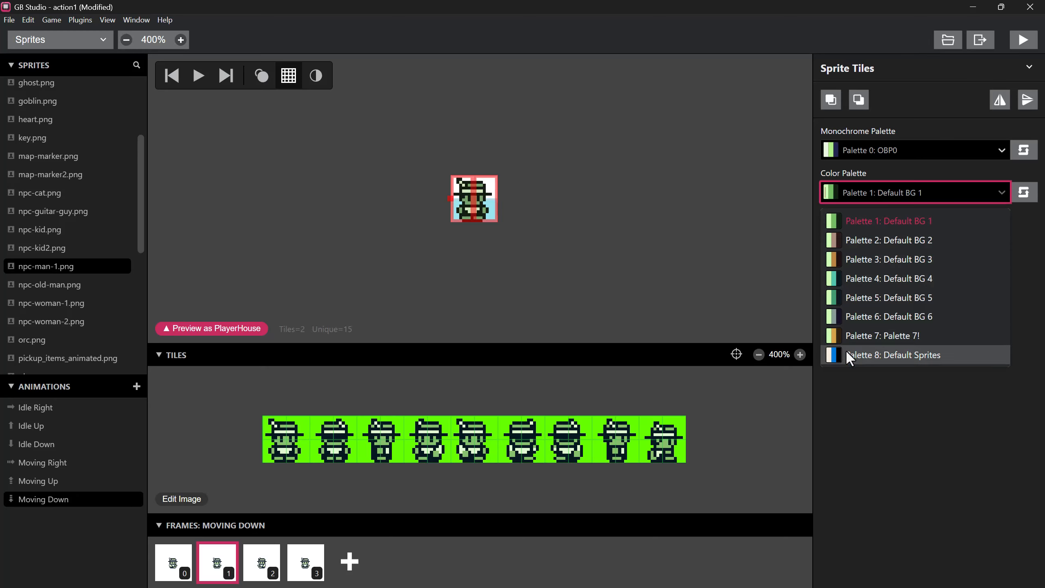
{"action": "left_click", "coordinate": [864, 336]}
- Assign color palette "Palette 7: Palette 7!" to the sprite tiles in frames 2 and 3 of Moving Down
{"action": "left_click", "coordinate": [262, 561]}
{"action": "left_click_drag", "start_coordinate": [451, 140], "coordinate": [504, 228]}
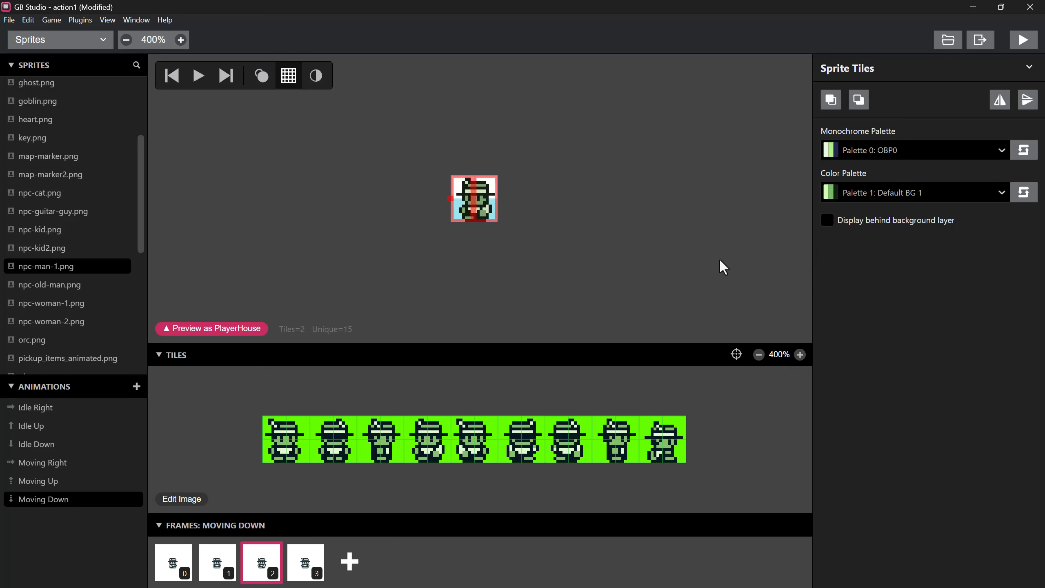
{"action": "left_click", "coordinate": [884, 193]}
{"action": "left_click", "coordinate": [860, 337]}
{"action": "left_click", "coordinate": [305, 561]}
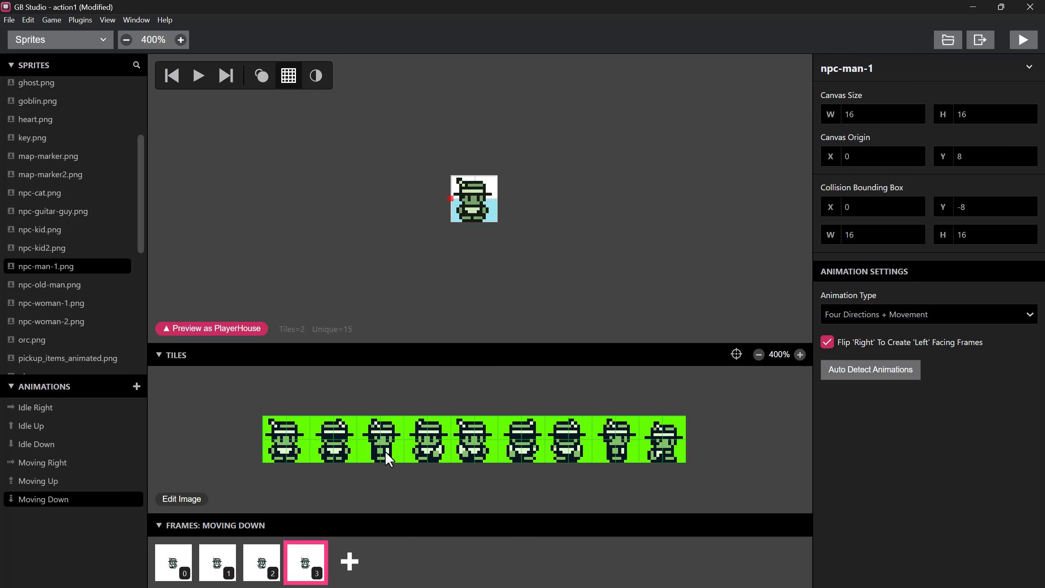
{"action": "left_click_drag", "start_coordinate": [422, 169], "coordinate": [510, 227]}
{"action": "left_click", "coordinate": [861, 192]}
{"action": "left_click", "coordinate": [867, 336]}
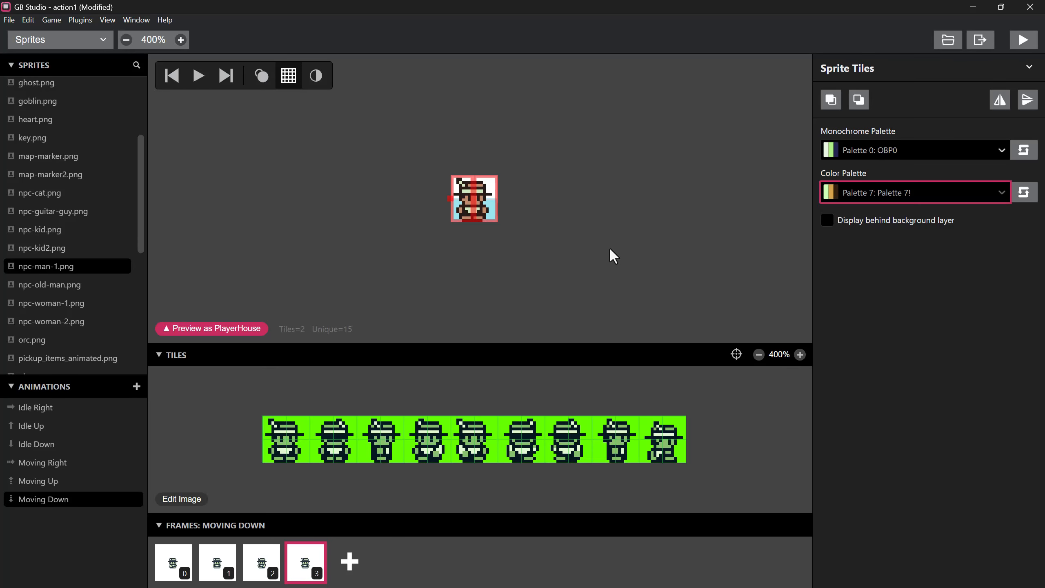
- Delete the two standing frames from the Moving Down animation, playing it back before and after the change
{"action": "left_click", "coordinate": [198, 75]}
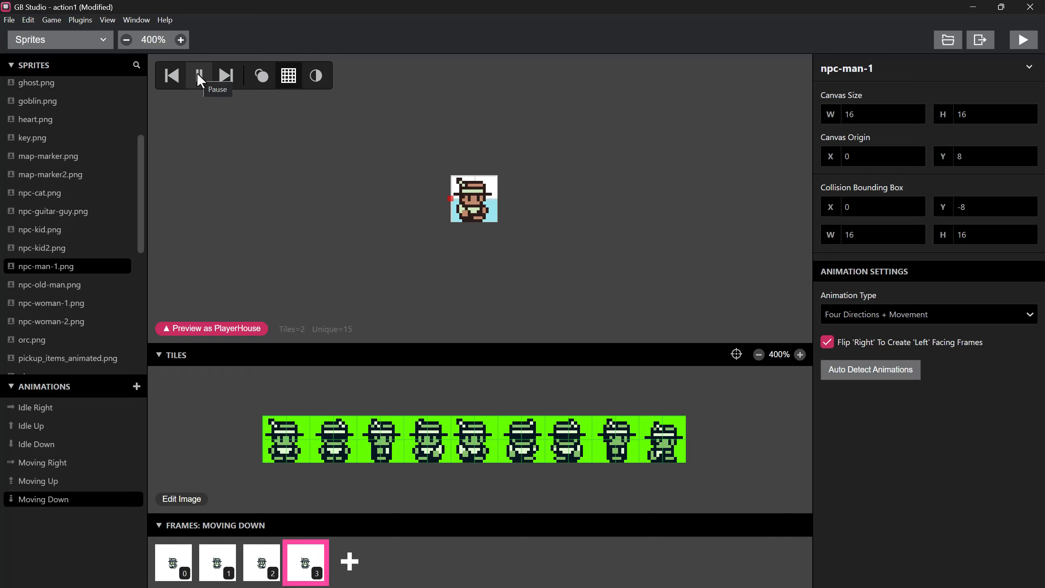
{"action": "left_click", "coordinate": [199, 76]}
{"action": "left_click", "coordinate": [223, 556]}
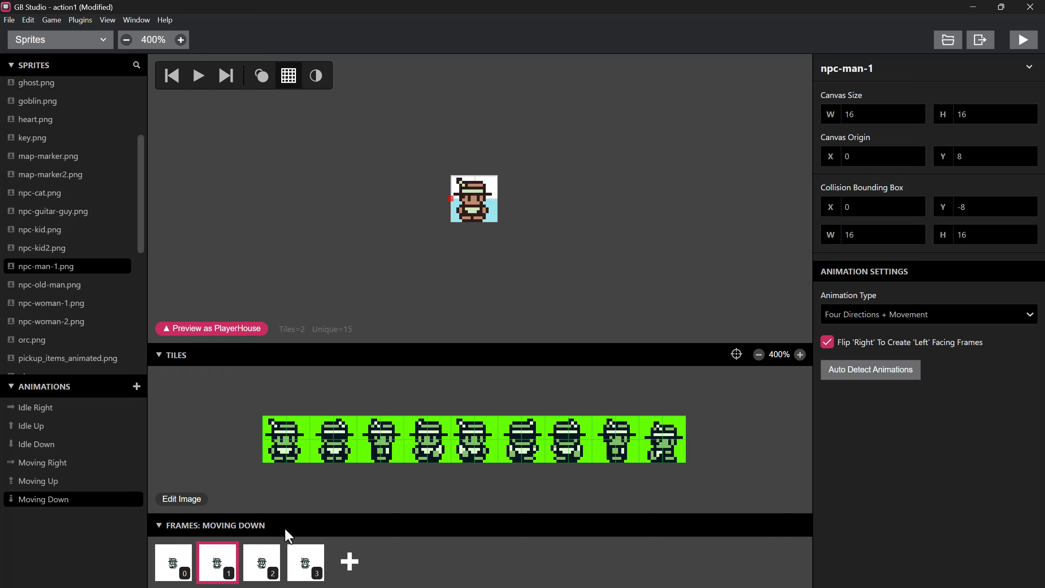
{"action": "left_click", "coordinate": [288, 557]}
{"action": "key", "text": "Delete"}
{"action": "key", "text": "Delete"}
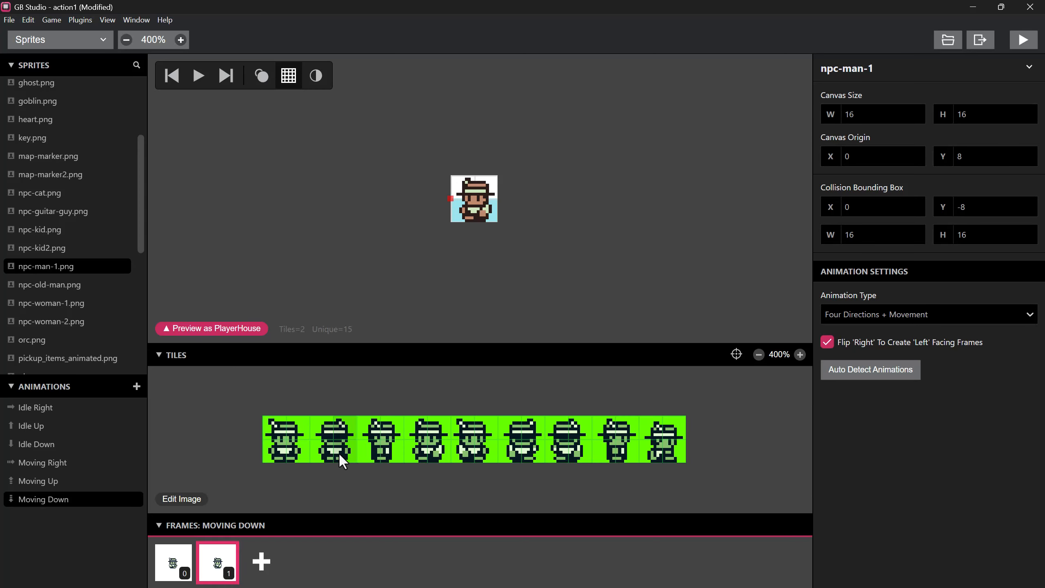
{"action": "left_click", "coordinate": [191, 75]}
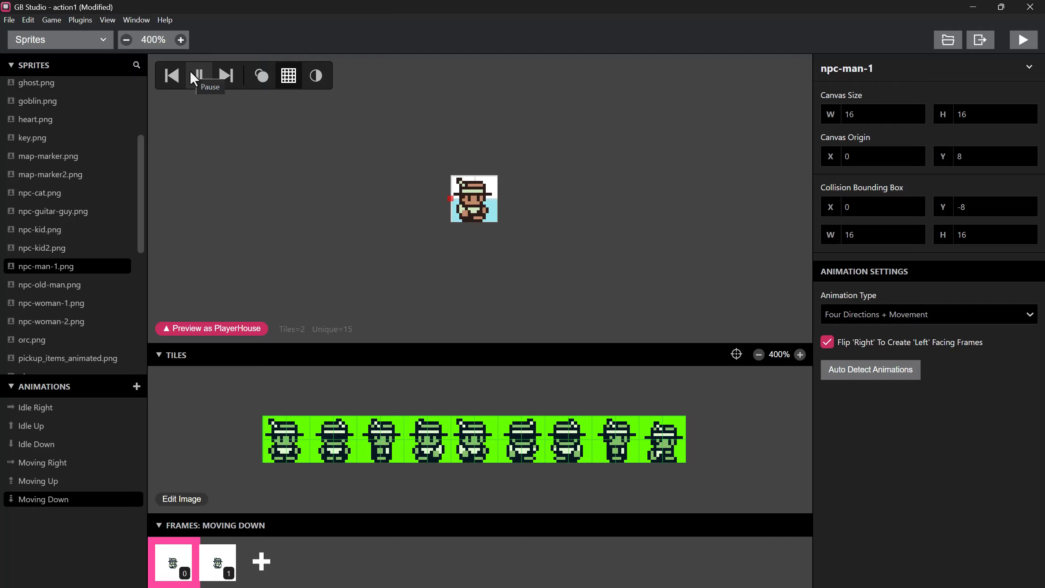
{"action": "left_click", "coordinate": [191, 73]}
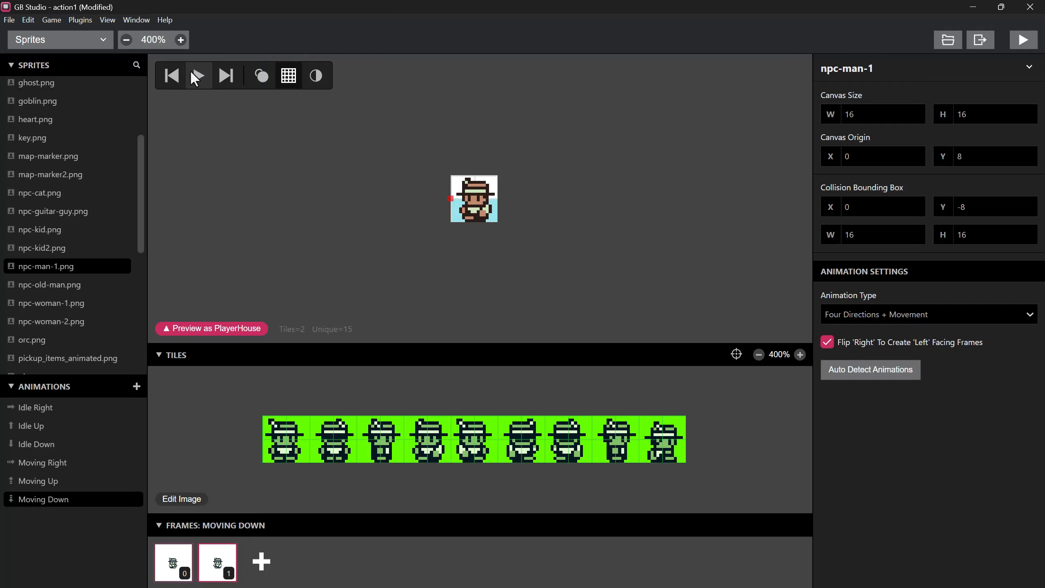
- Return to the Game World and give Actor 2 animation speed "Speed 3" and make it solid
{"action": "left_click", "coordinate": [57, 39]}
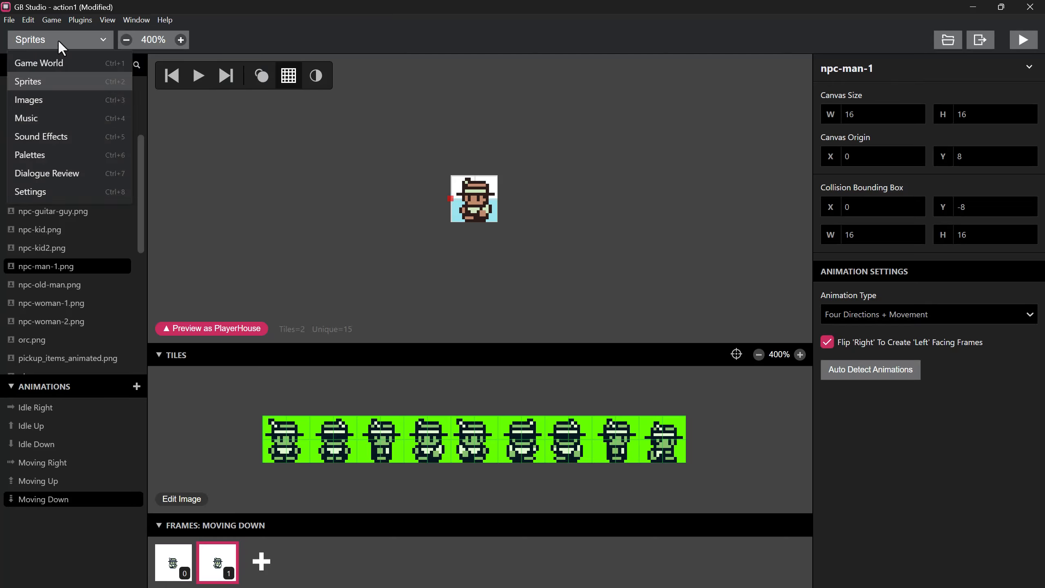
{"action": "left_click", "coordinate": [57, 62]}
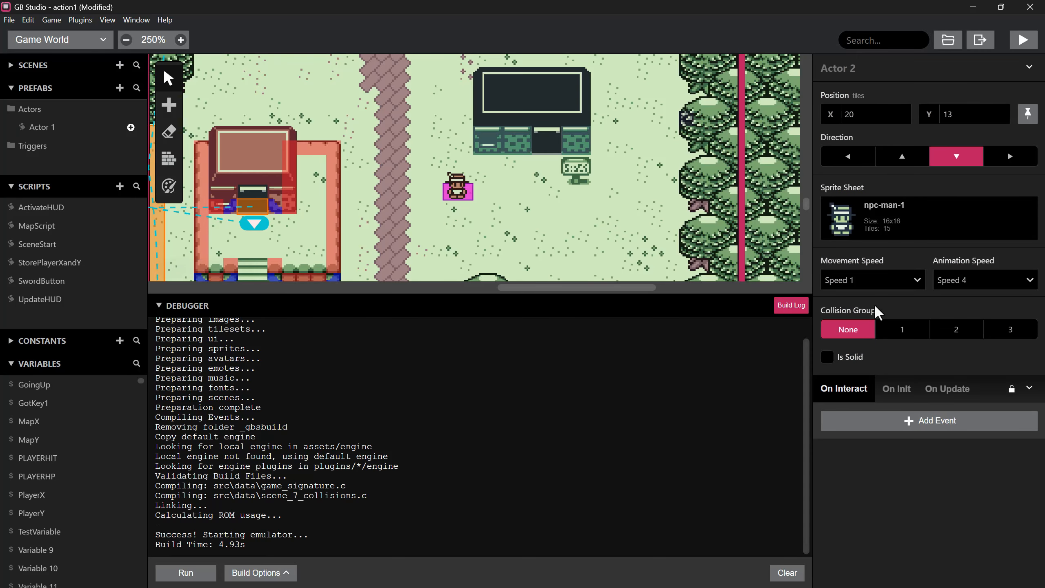
{"action": "left_click", "coordinate": [966, 280]}
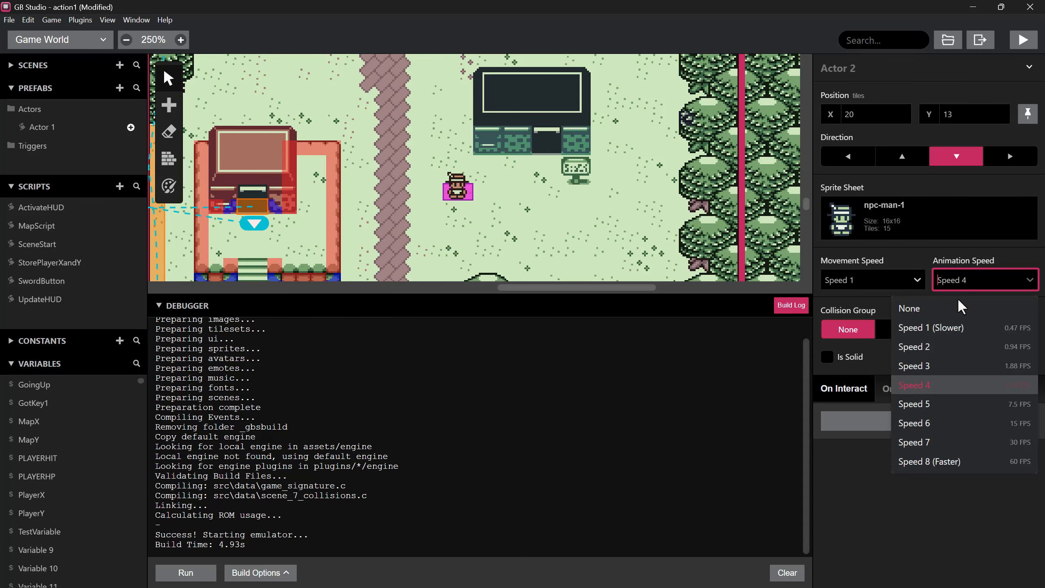
{"action": "left_click", "coordinate": [931, 367]}
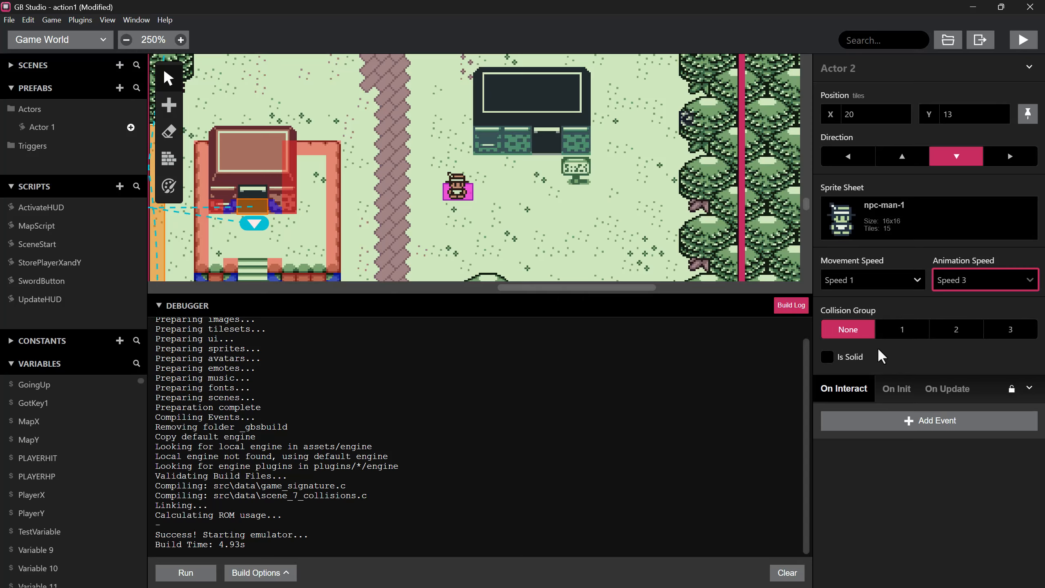
{"action": "left_click", "coordinate": [854, 362]}
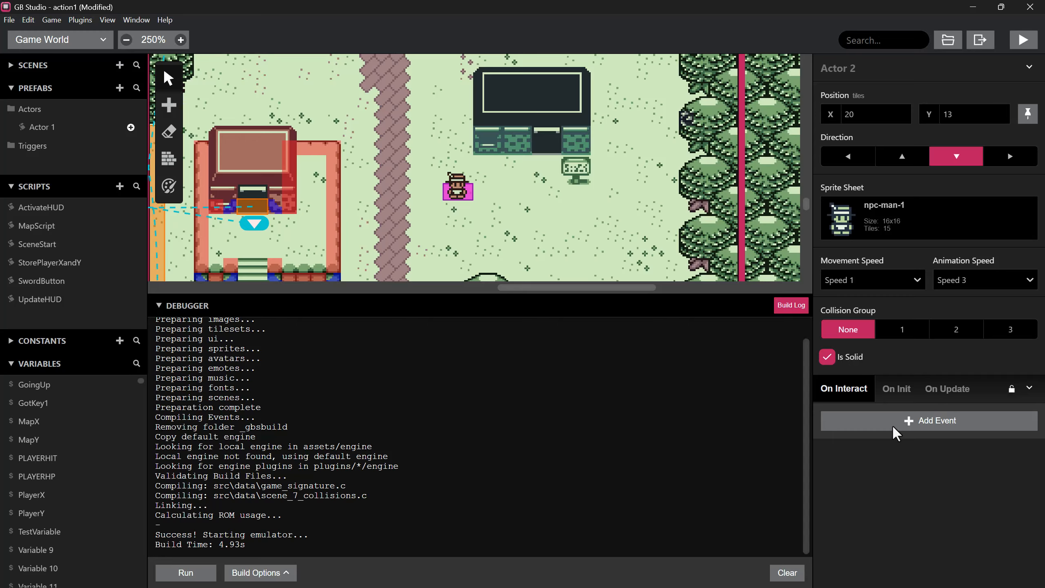
- Add a Wait event to Actor 2's On Update script
{"action": "left_click", "coordinate": [945, 392]}
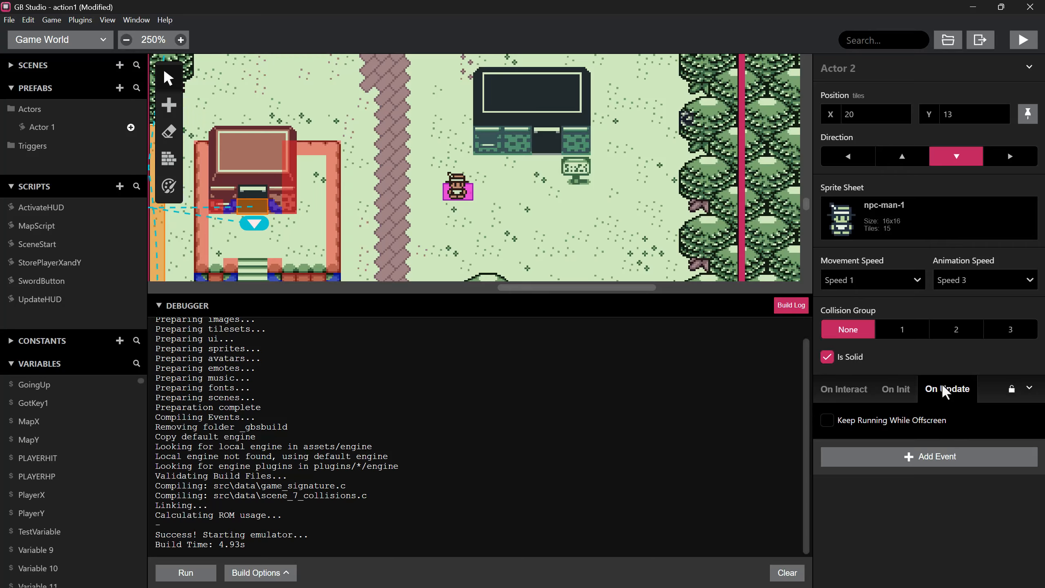
{"action": "left_click", "coordinate": [897, 459]}
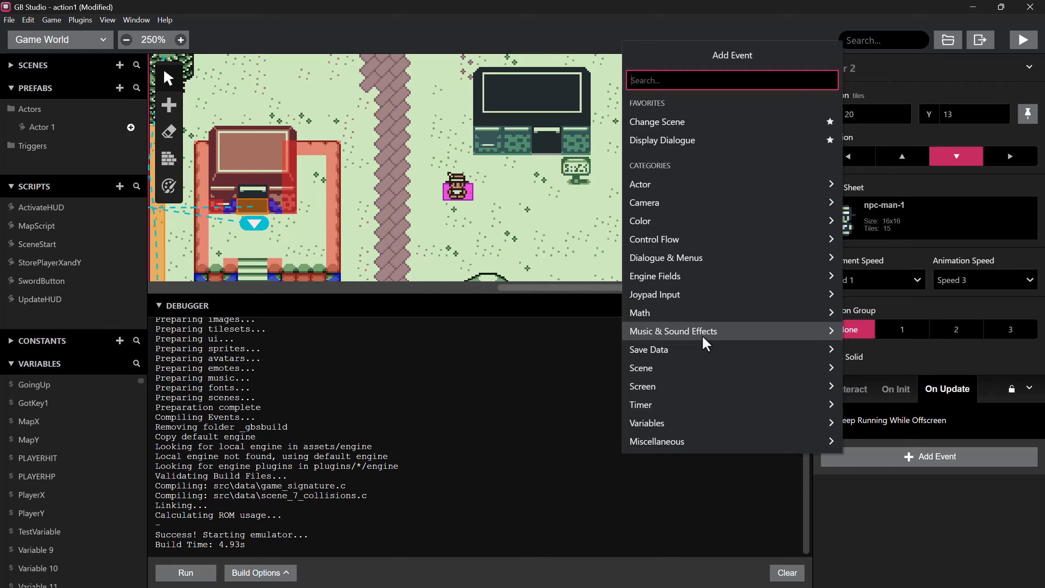
{"action": "type", "text": "wait"}
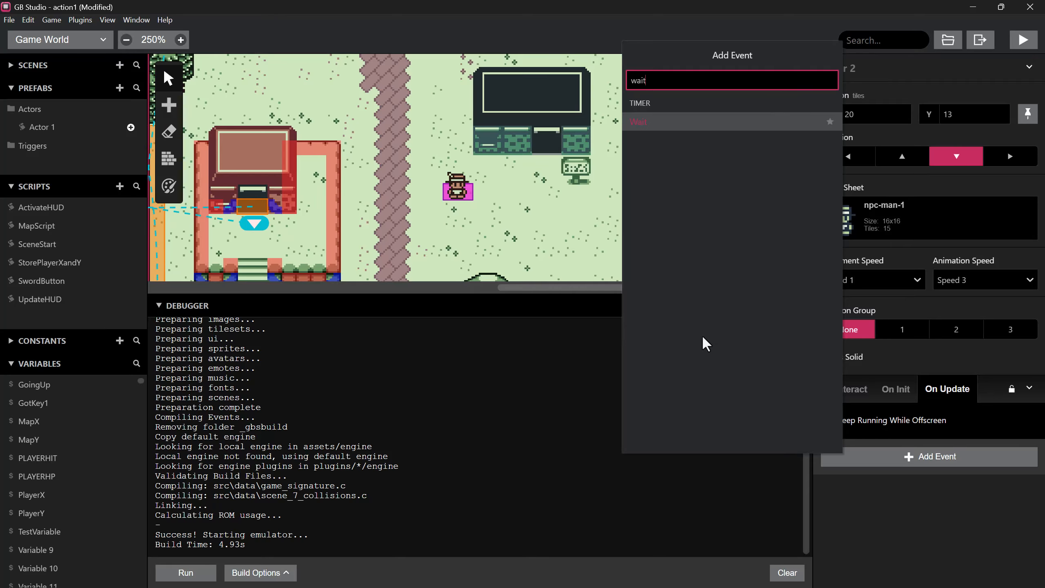
{"action": "left_click", "coordinate": [705, 122]}
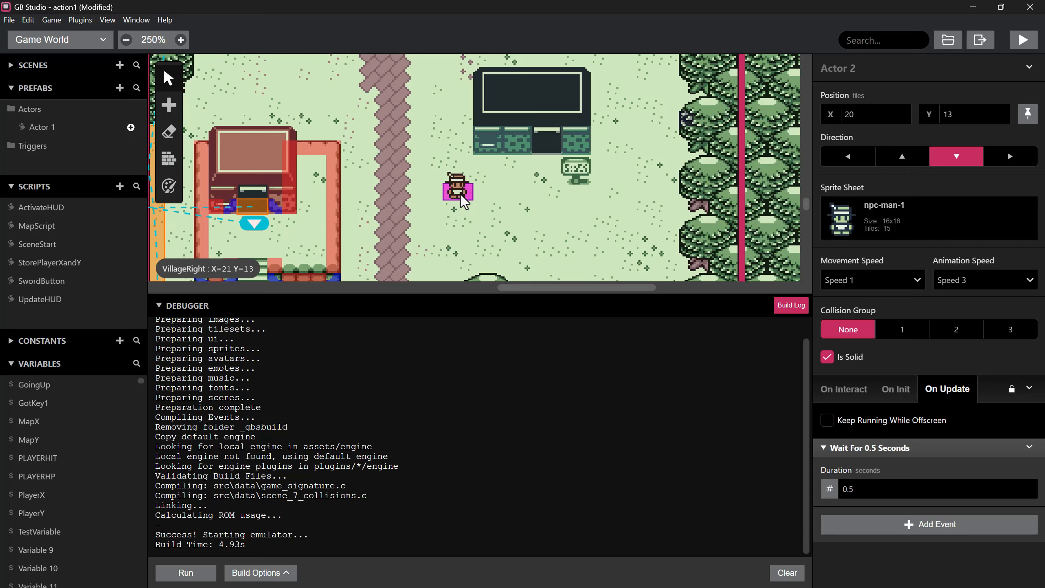
- Try Actor 2 at several spots around the village and place it at tile X 18, Y 13 beside the path
{"action": "left_click_drag", "start_coordinate": [465, 201], "coordinate": [445, 201]}
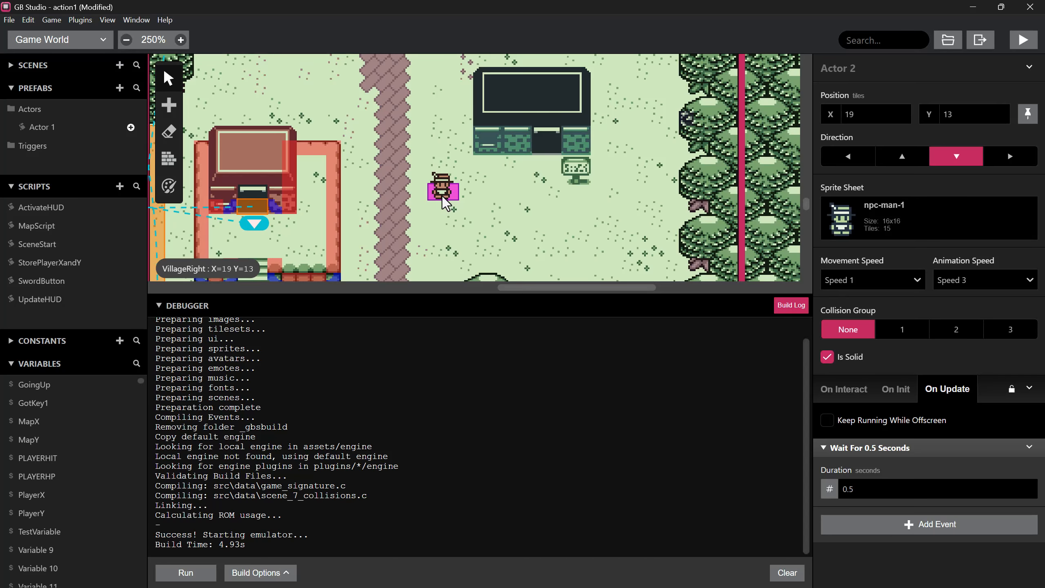
{"action": "scroll", "coordinate": [452, 175], "scroll_direction": "down", "scroll_amount": 3}
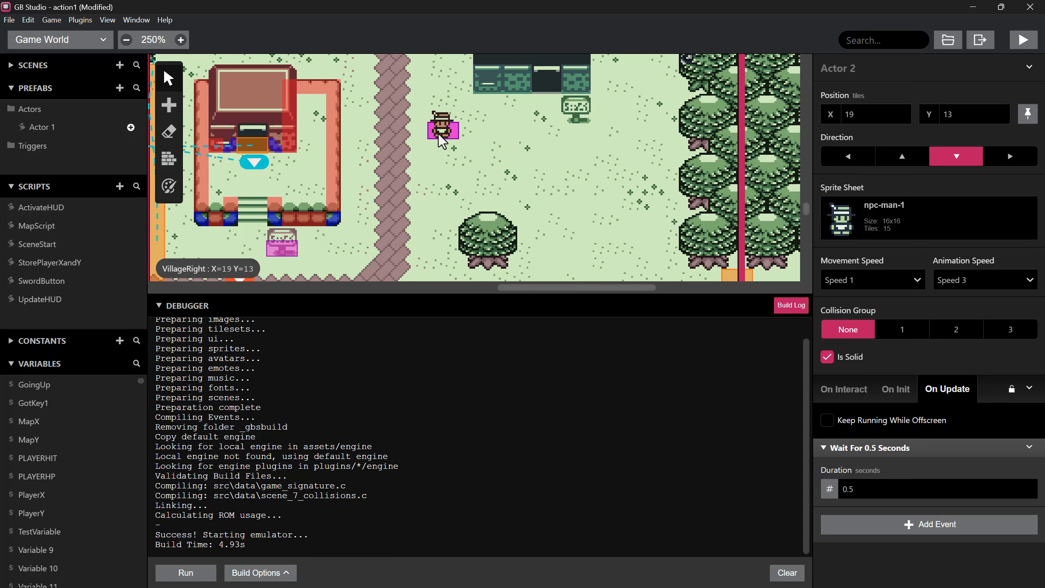
{"action": "mouse_move", "coordinate": [438, 134]}
{"action": "left_mouse_down"}
{"action": "mouse_move", "coordinate": [556, 134]}
{"action": "mouse_move", "coordinate": [438, 132]}
{"action": "left_mouse_up"}
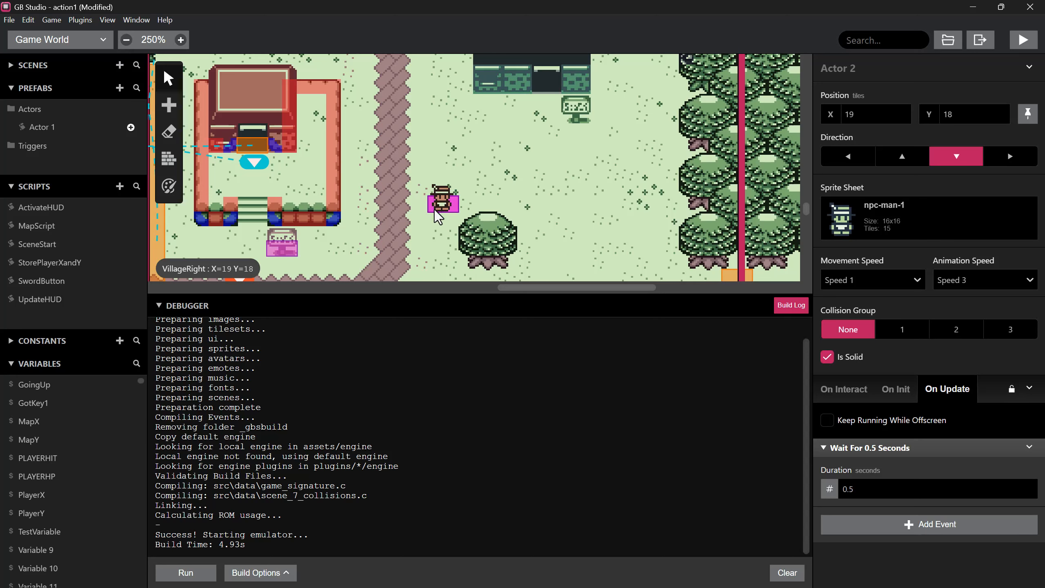
{"action": "left_click_drag", "start_coordinate": [433, 241], "coordinate": [433, 179]}
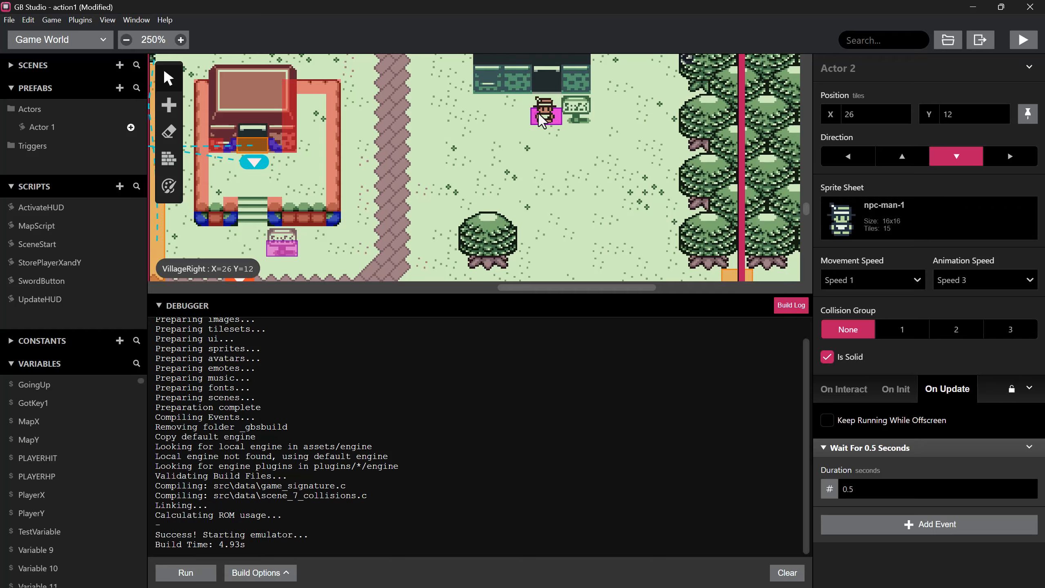
{"action": "left_click_drag", "start_coordinate": [481, 123], "coordinate": [419, 123]}
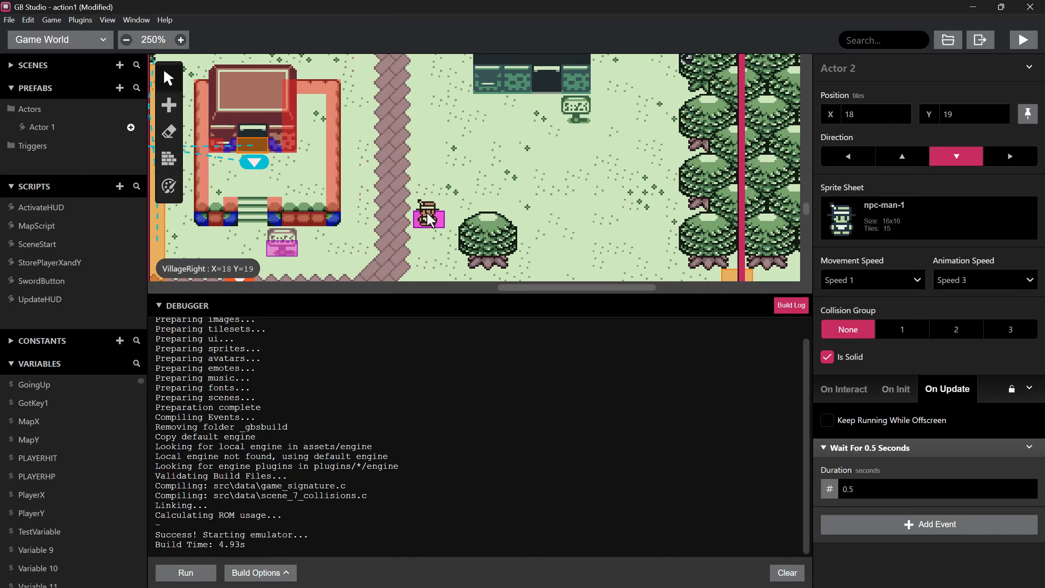
{"action": "left_click_drag", "start_coordinate": [462, 233], "coordinate": [423, 215]}
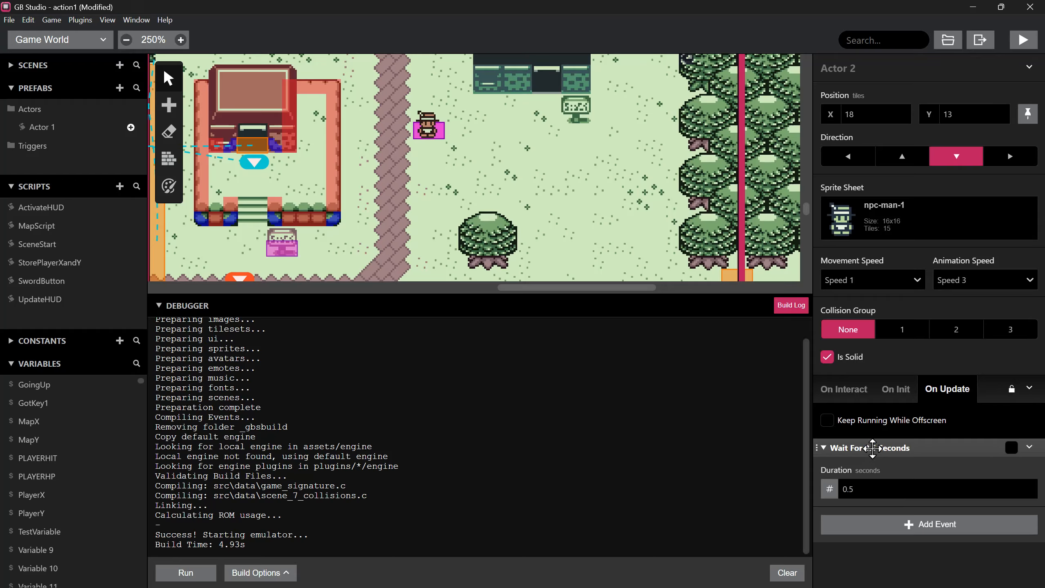
- Set the wait duration to 4 seconds and add a "Variable Set To Value" event after it
{"action": "left_click", "coordinate": [866, 487]}
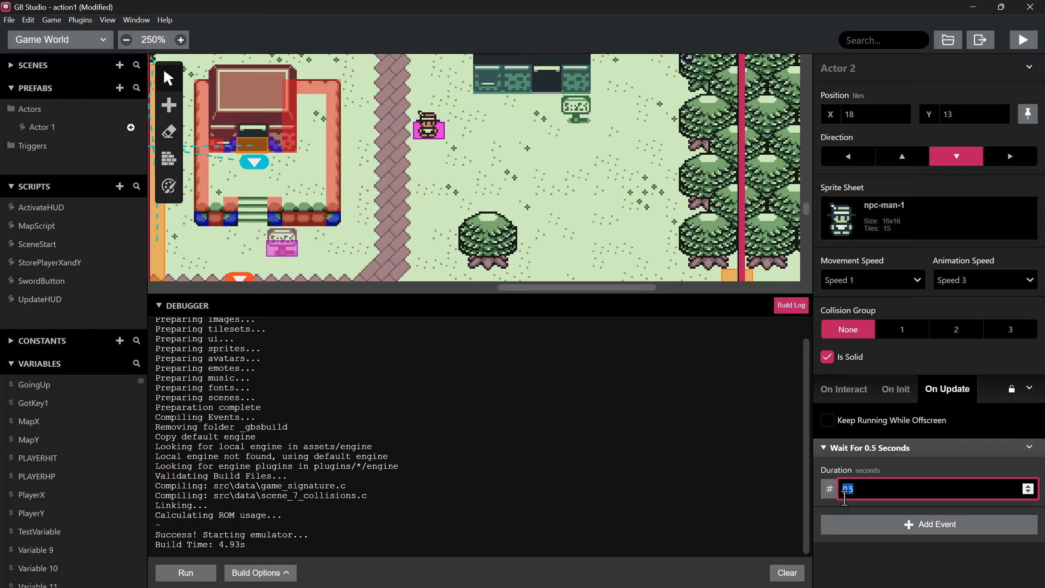
{"action": "type", "text": "4"}
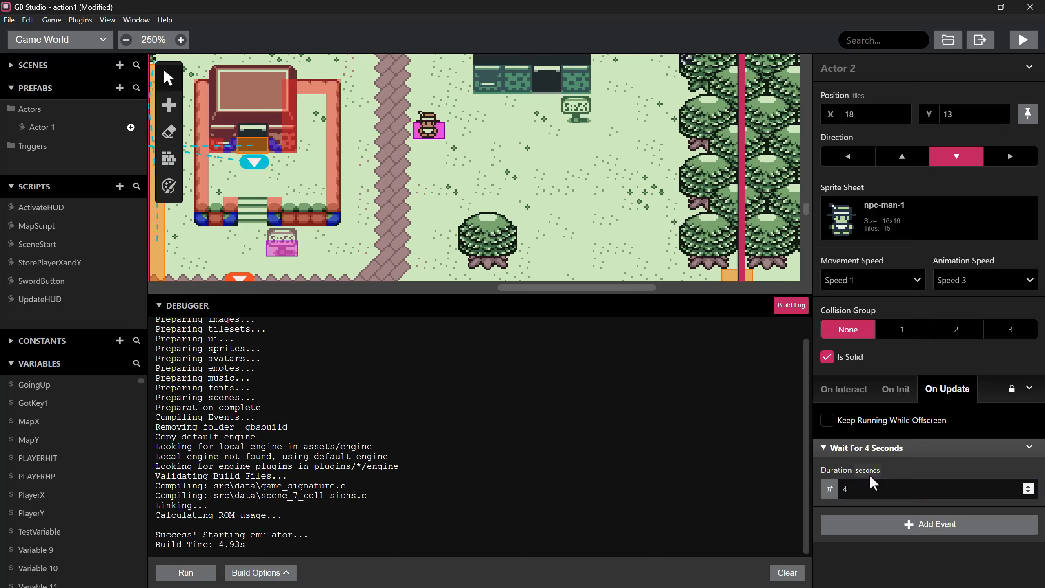
{"action": "left_click", "coordinate": [873, 524]}
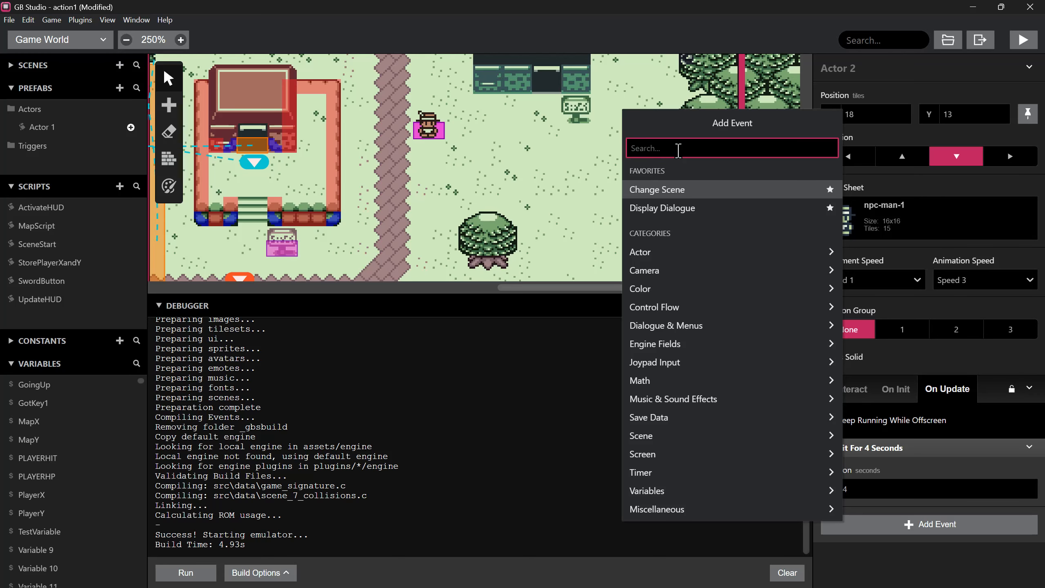
{"action": "type", "text": "set"}
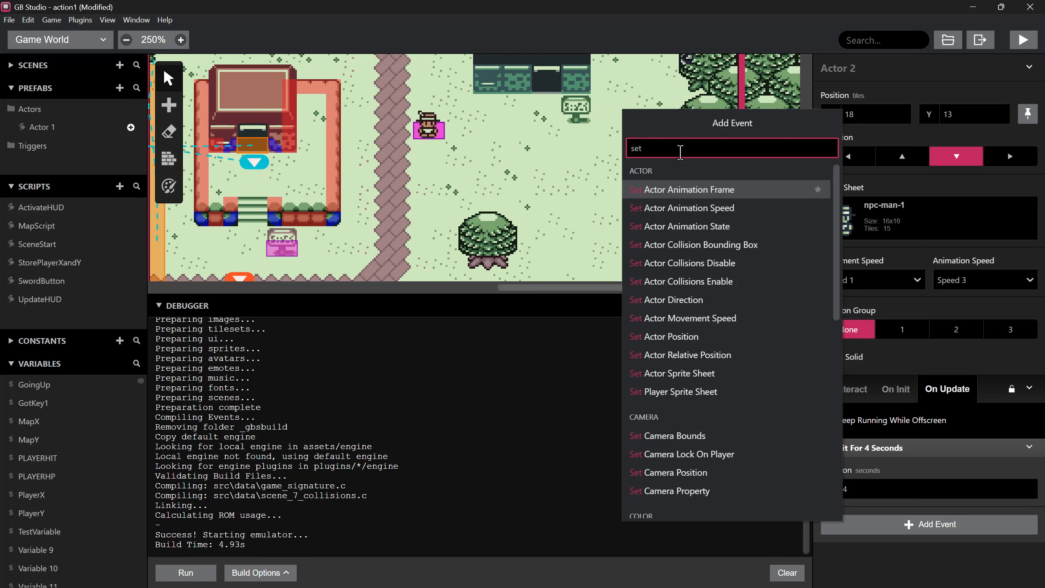
{"action": "scroll", "coordinate": [690, 371], "scroll_direction": "down", "scroll_amount": 4}
{"action": "scroll", "coordinate": [689, 387], "scroll_direction": "down", "scroll_amount": 5}
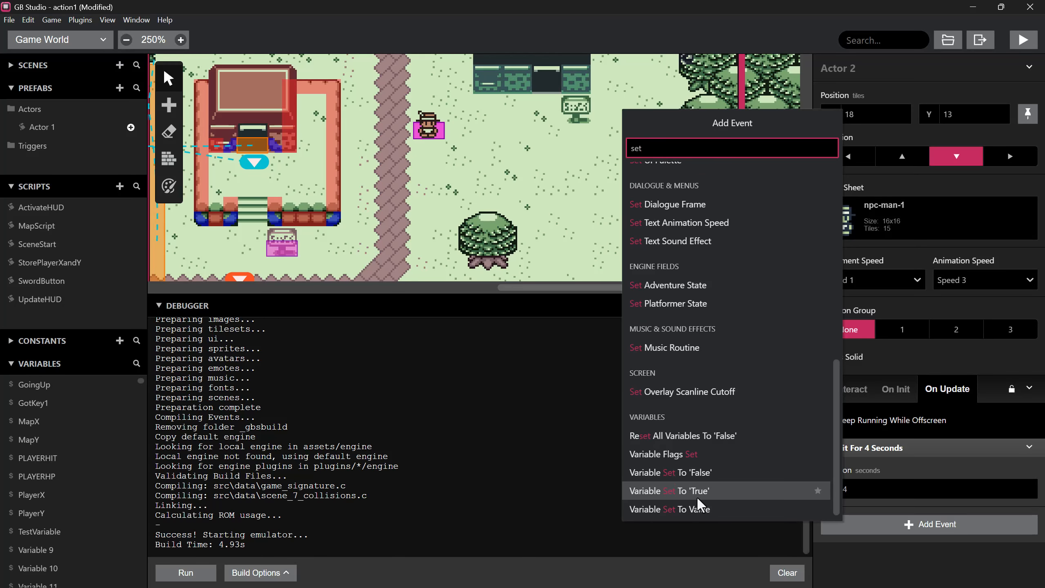
{"action": "left_click", "coordinate": [699, 509]}
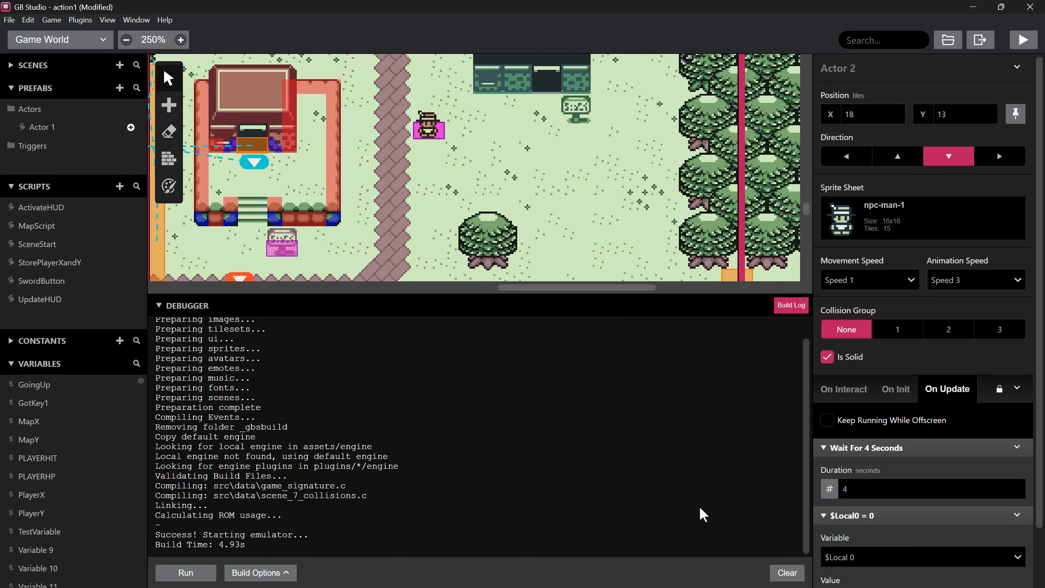
- Set the Local 0 variable event's value to a random number with 8 as its upper limit
{"action": "scroll", "coordinate": [882, 505], "scroll_direction": "down", "scroll_amount": 2}
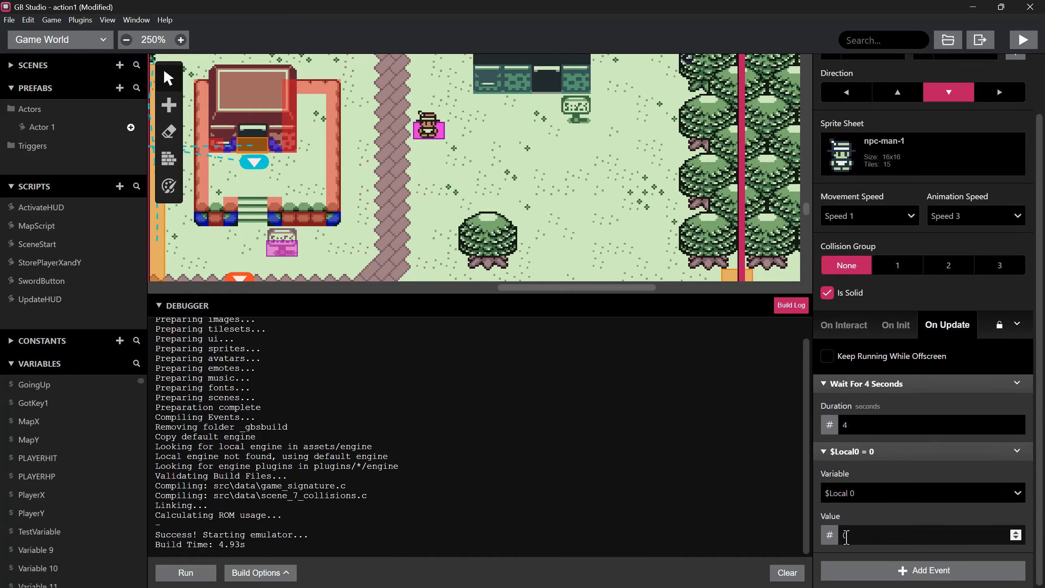
{"action": "left_click", "coordinate": [836, 536]}
{"action": "left_click", "coordinate": [852, 457]}
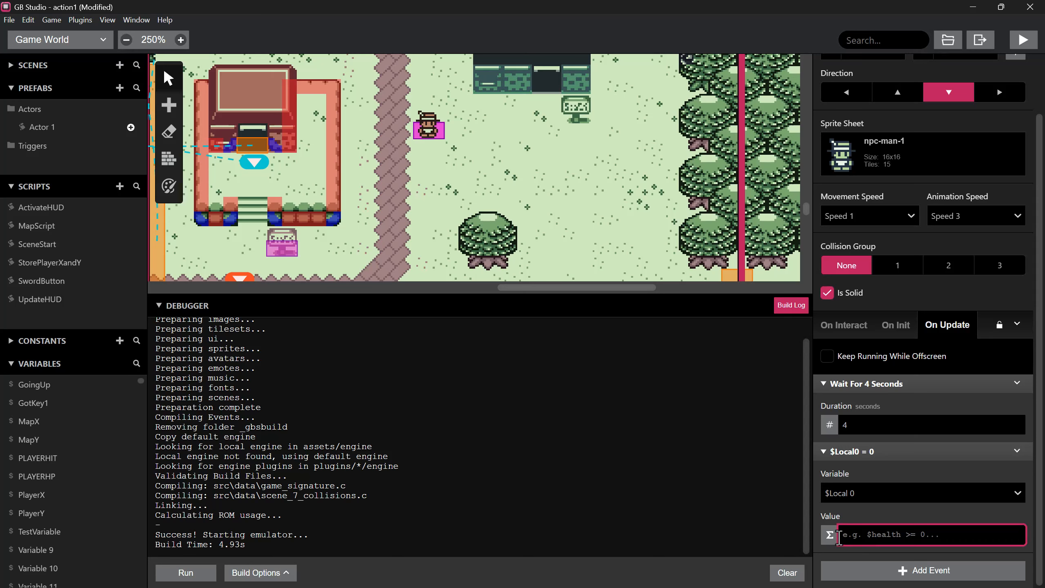
{"action": "left_click", "coordinate": [827, 535]}
{"action": "mouse_move", "coordinate": [829, 538]}
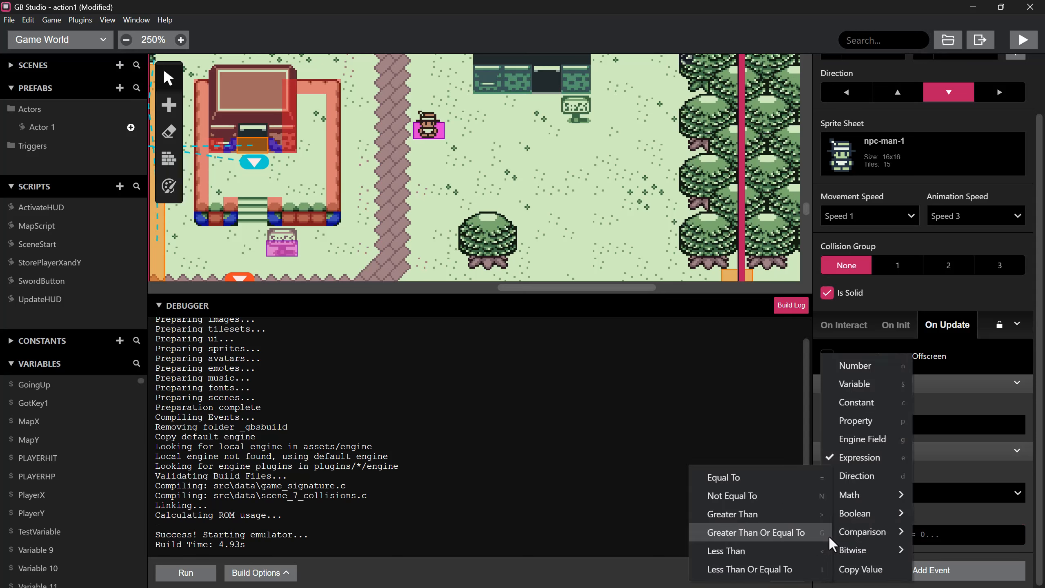
{"action": "mouse_move", "coordinate": [864, 498]}
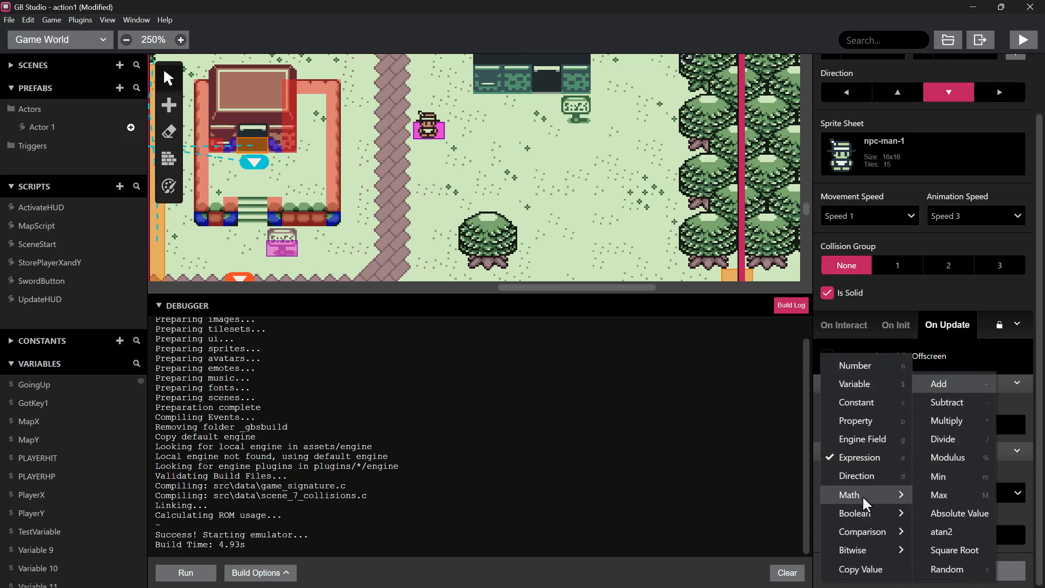
{"action": "left_click", "coordinate": [946, 569]}
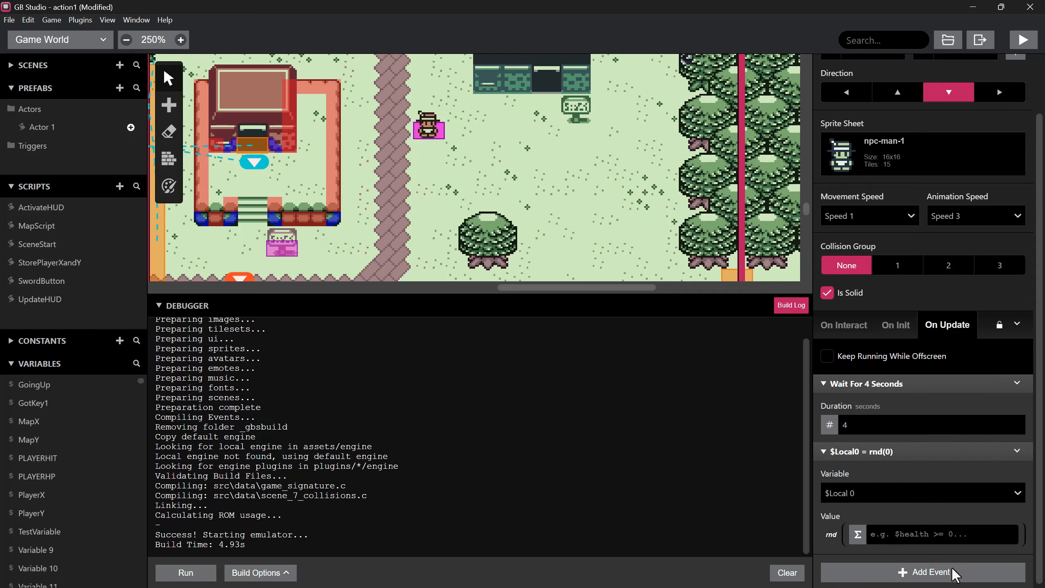
{"action": "left_click", "coordinate": [857, 535]}
{"action": "left_click", "coordinate": [872, 364]}
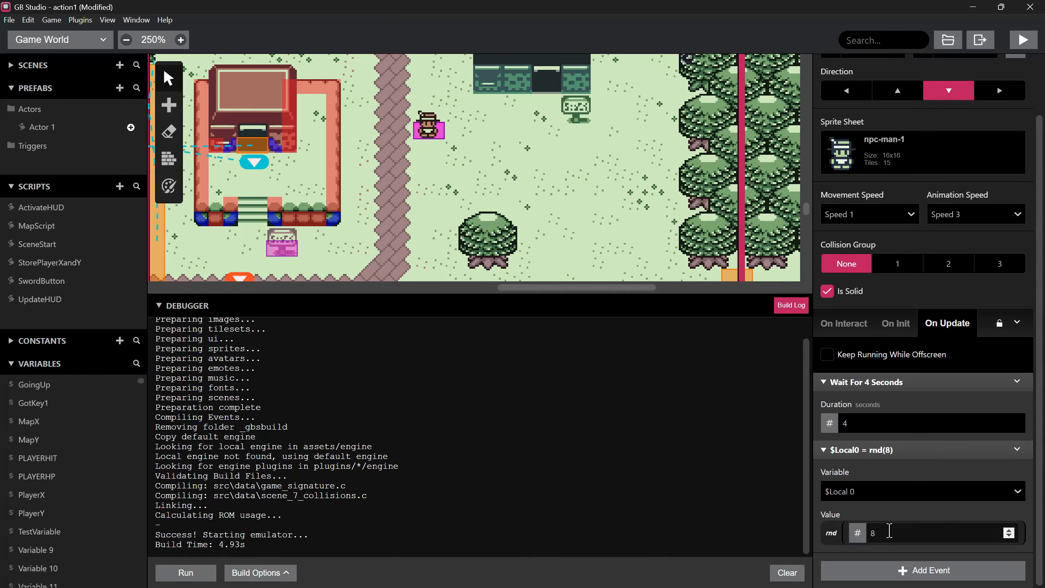
- Copy the $Local0 random value event, paste it after the original and assign the copy to Local 1
{"action": "right_click", "coordinate": [878, 451]}
{"action": "left_click", "coordinate": [899, 545]}
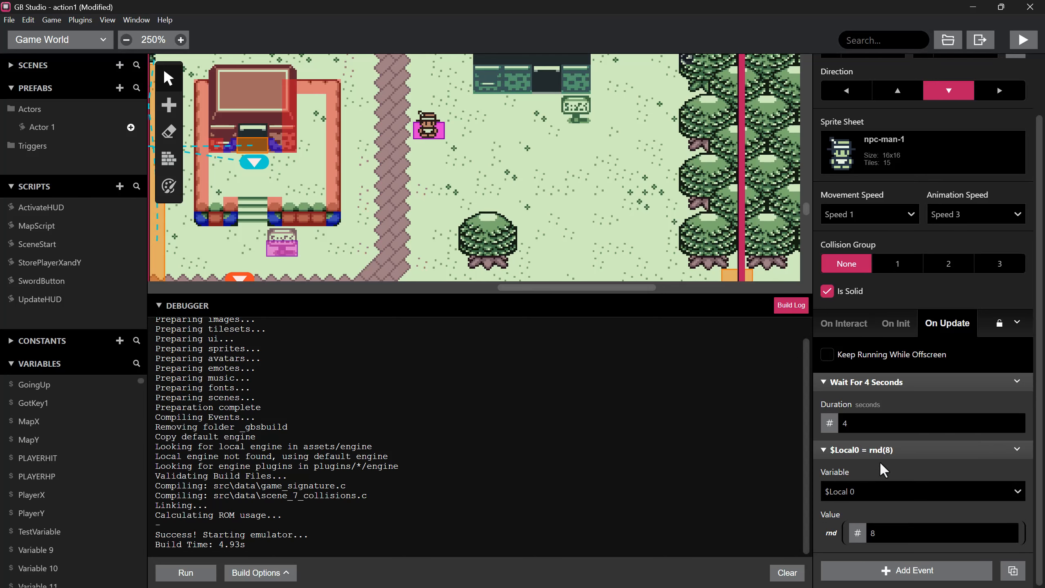
{"action": "right_click", "coordinate": [876, 449]}
{"action": "left_click", "coordinate": [890, 531]}
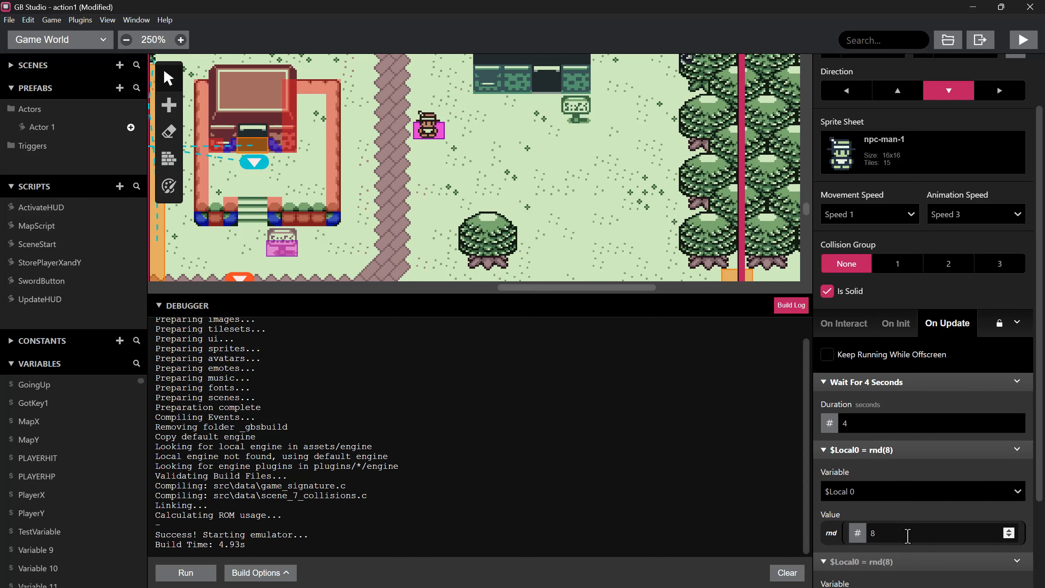
{"action": "scroll", "coordinate": [885, 518], "scroll_direction": "down", "scroll_amount": 3}
{"action": "left_click", "coordinate": [870, 490]}
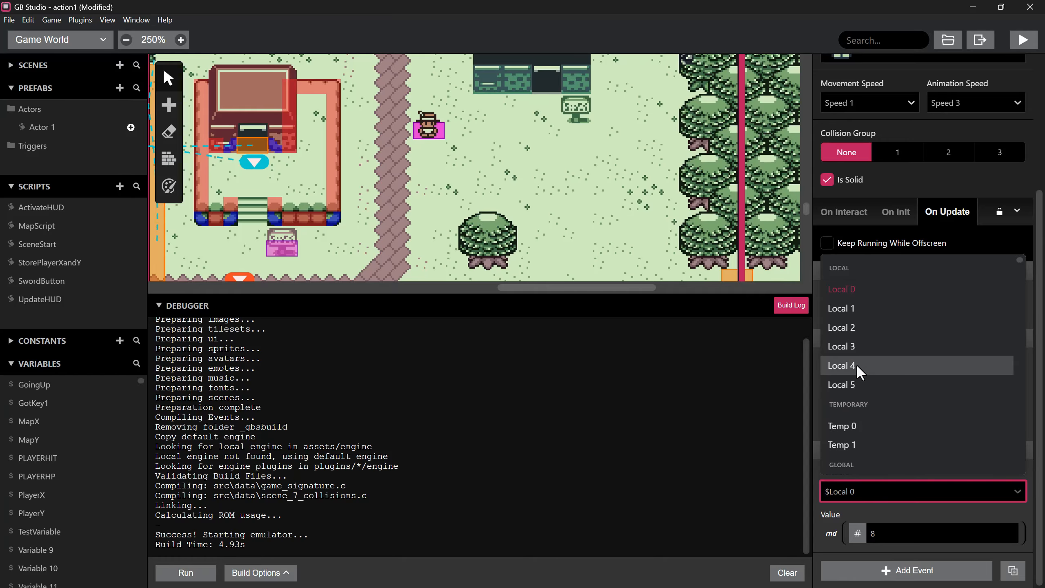
{"action": "left_click", "coordinate": [860, 309]}
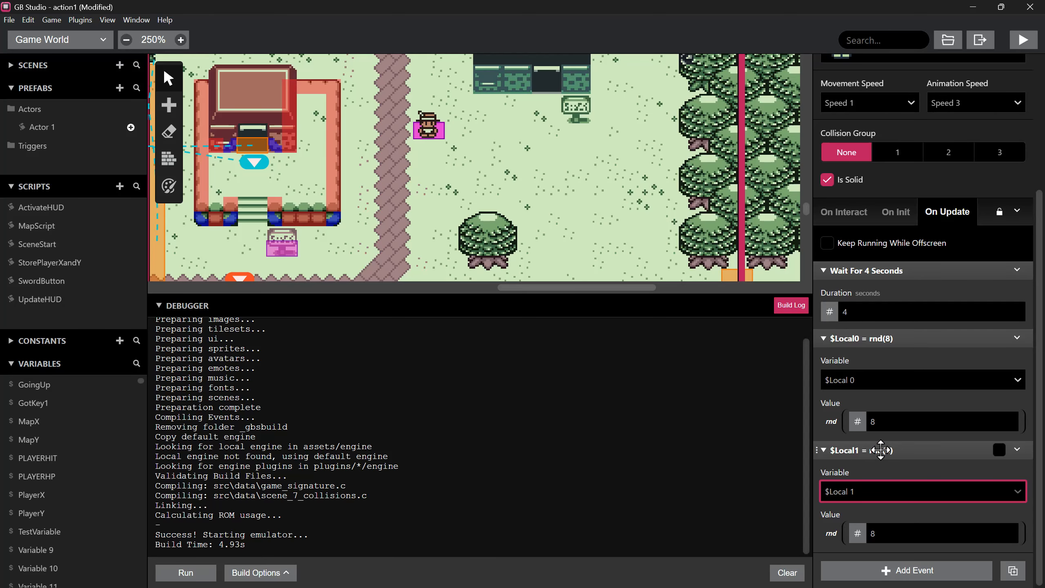
- Collapse both random variable events and insert an "Actor Move To" event after the $Local1 event
{"action": "left_click", "coordinate": [823, 450]}
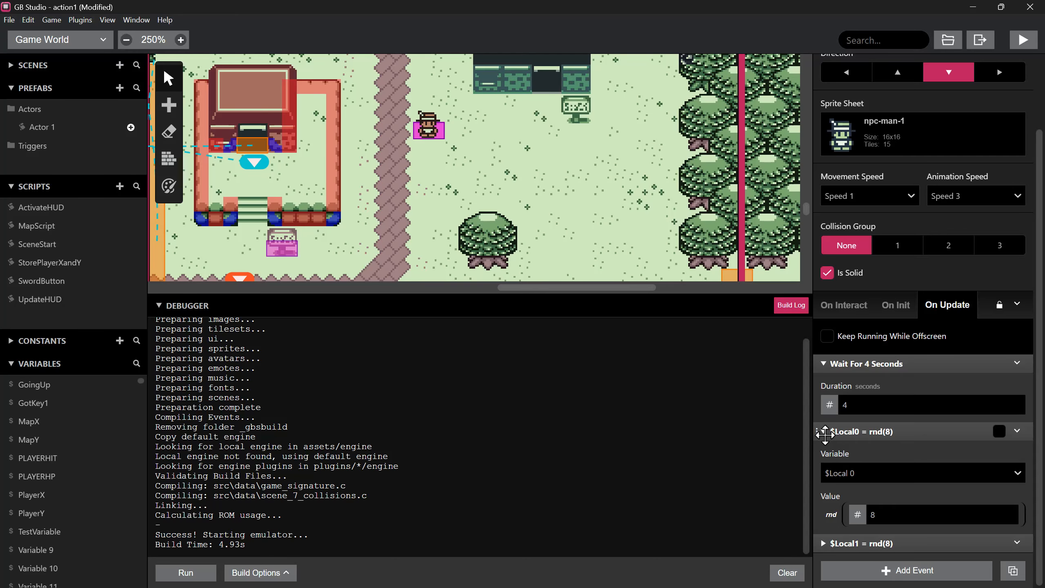
{"action": "left_click", "coordinate": [825, 432]}
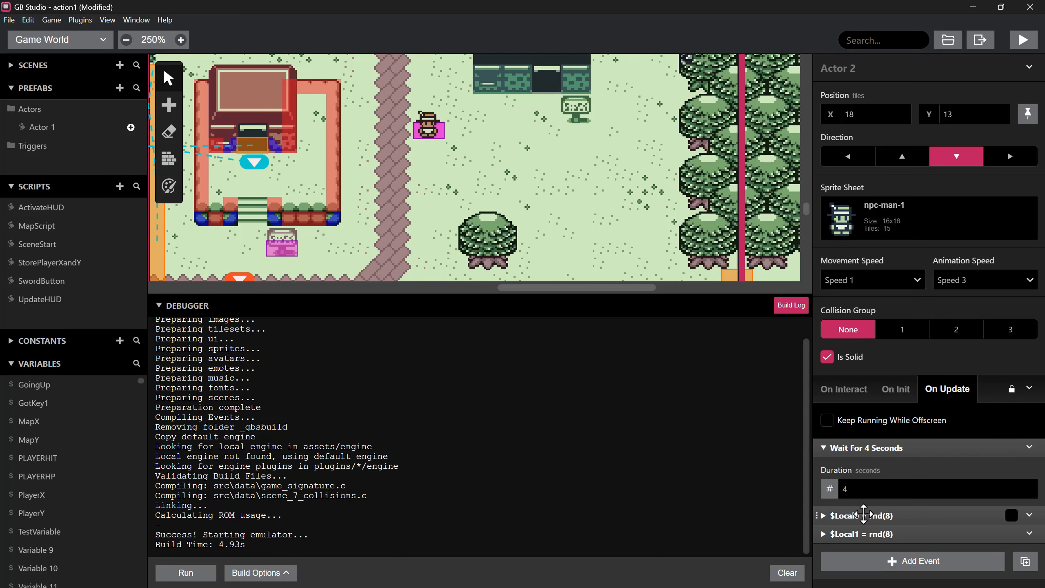
{"action": "right_click", "coordinate": [877, 533]}
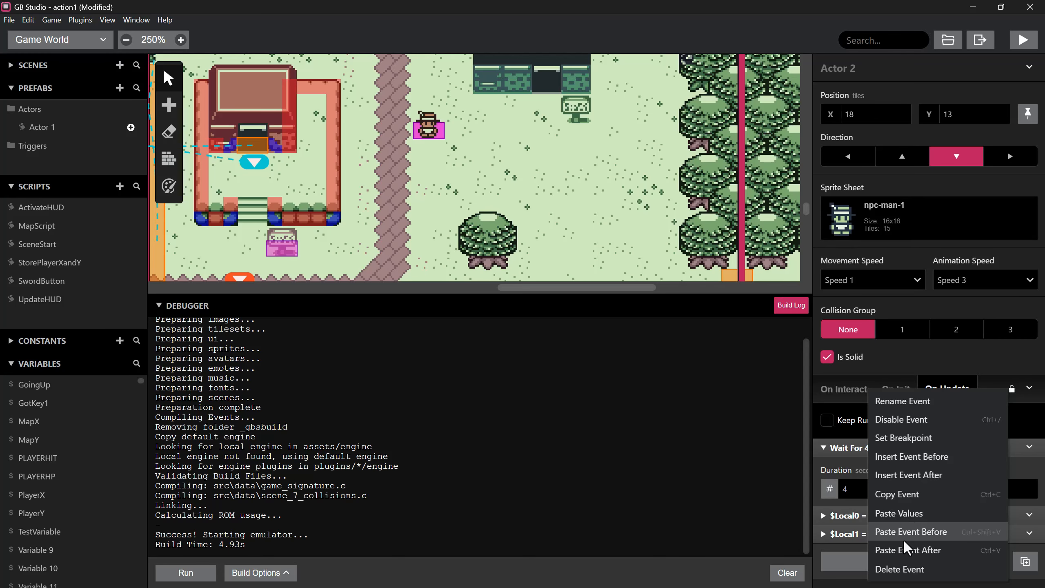
{"action": "left_click", "coordinate": [914, 473]}
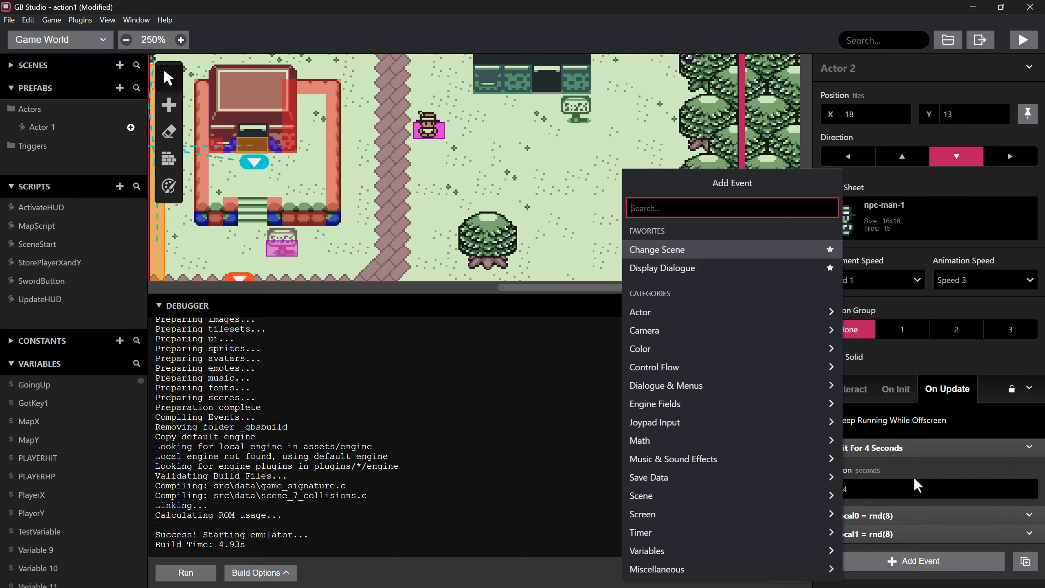
{"action": "type", "text": "actor m"}
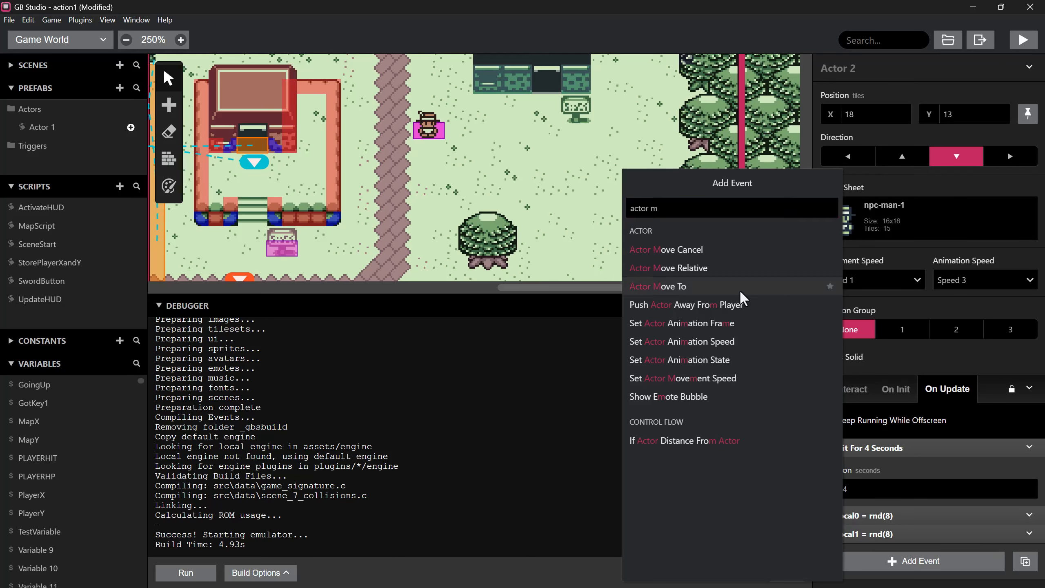
{"action": "left_click", "coordinate": [740, 287]}
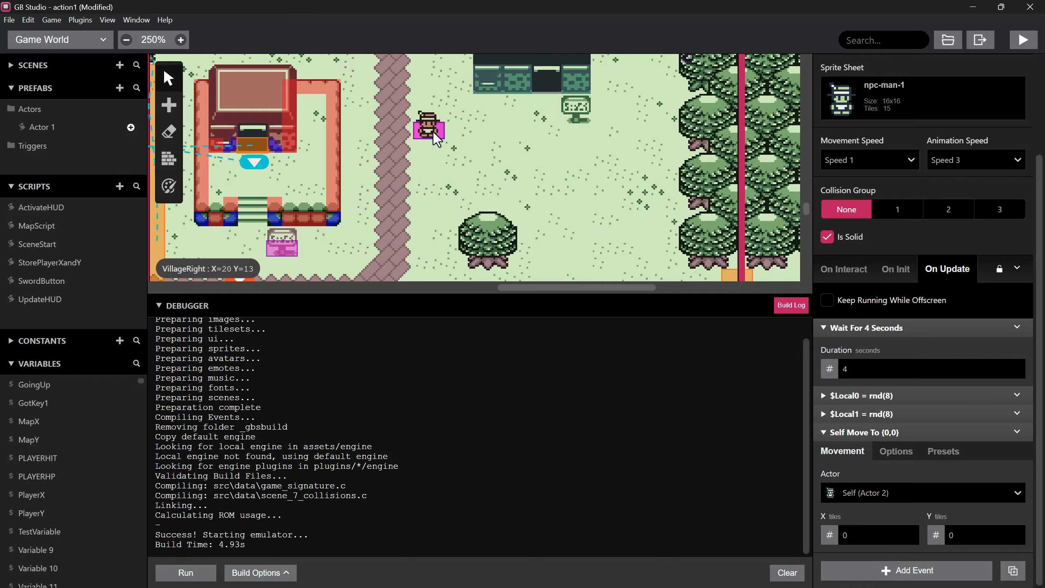
- Try using the Local 0 variable directly as the Move To event's X coordinate
{"action": "scroll", "coordinate": [496, 169], "scroll_direction": "up", "scroll_amount": 1}
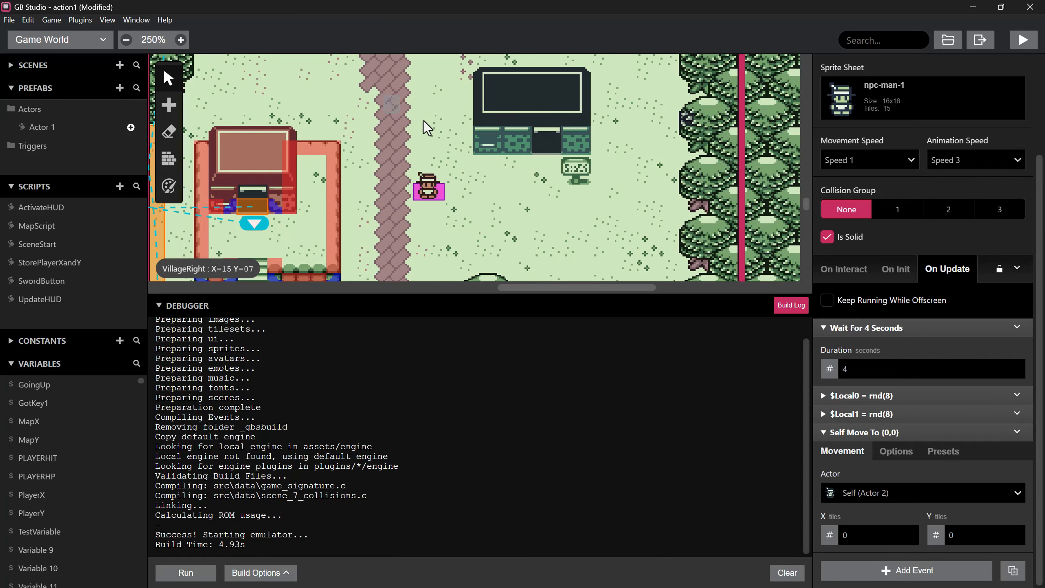
{"action": "scroll", "coordinate": [497, 157], "scroll_direction": "down", "scroll_amount": 2}
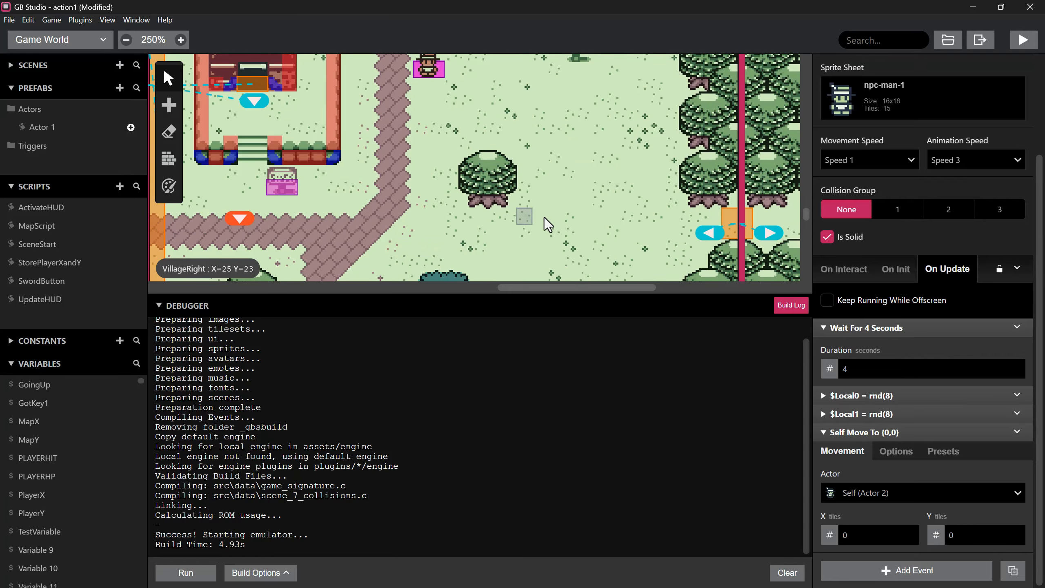
{"action": "scroll", "coordinate": [449, 111], "scroll_direction": "up", "scroll_amount": 1}
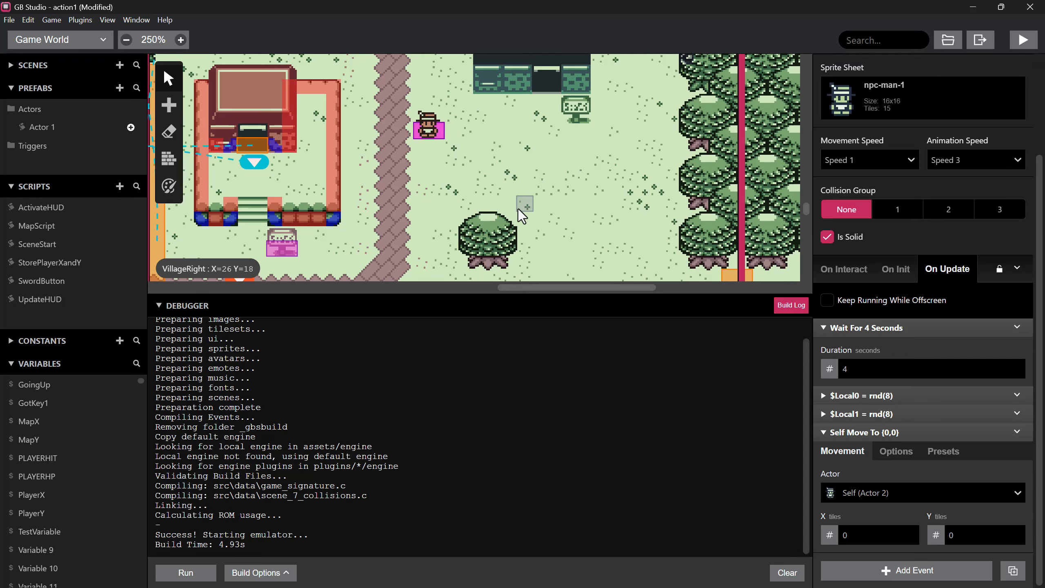
{"action": "scroll", "coordinate": [544, 205], "scroll_direction": "down", "scroll_amount": 1}
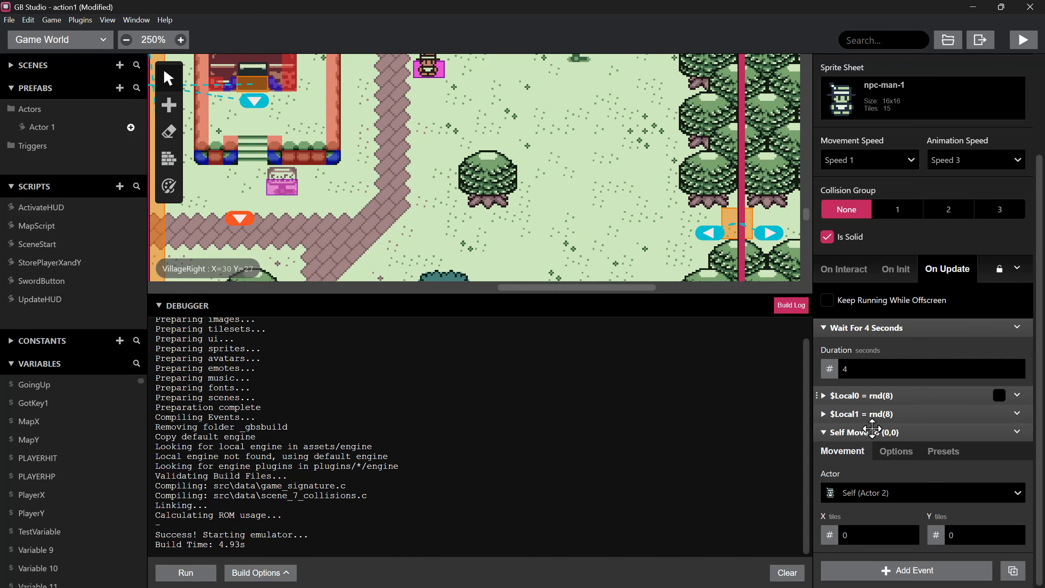
{"action": "left_click", "coordinate": [830, 535]}
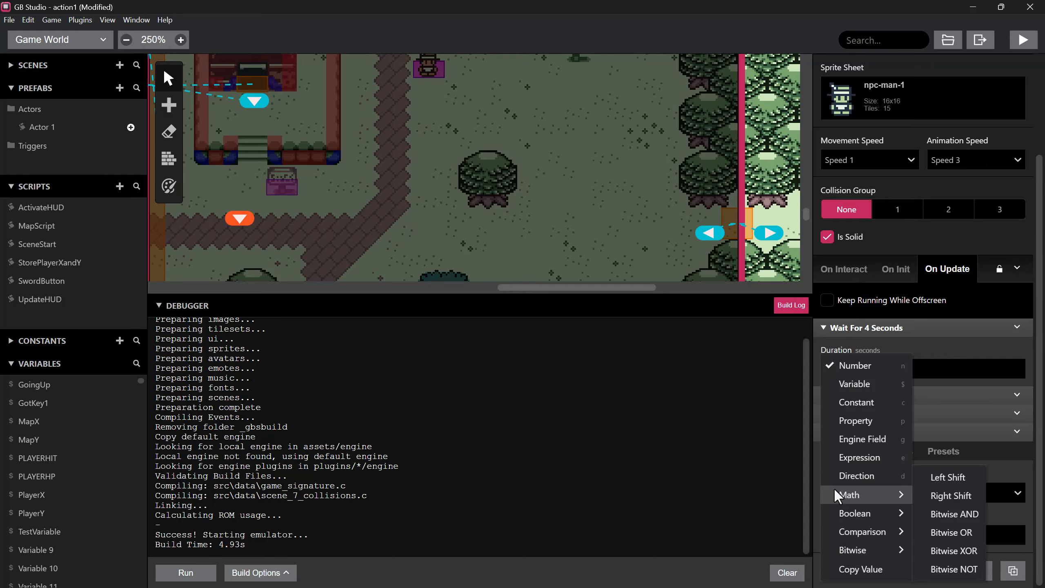
{"action": "left_click", "coordinate": [852, 385]}
{"action": "left_click", "coordinate": [936, 535]}
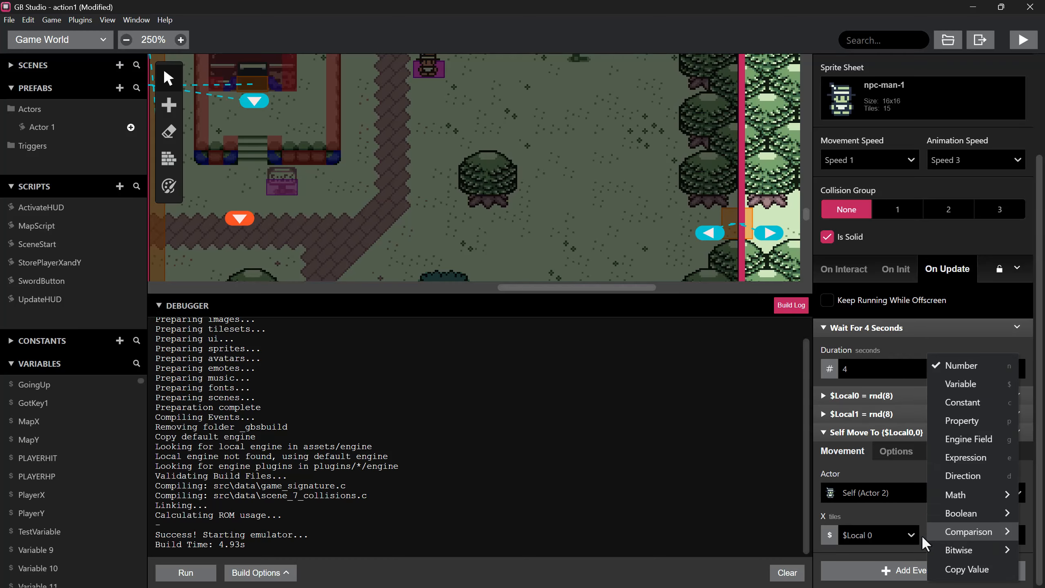
{"action": "key", "text": "Escape"}
- Switch both the X and Y coordinates of the Move To event to expressions
{"action": "left_click", "coordinate": [831, 534]}
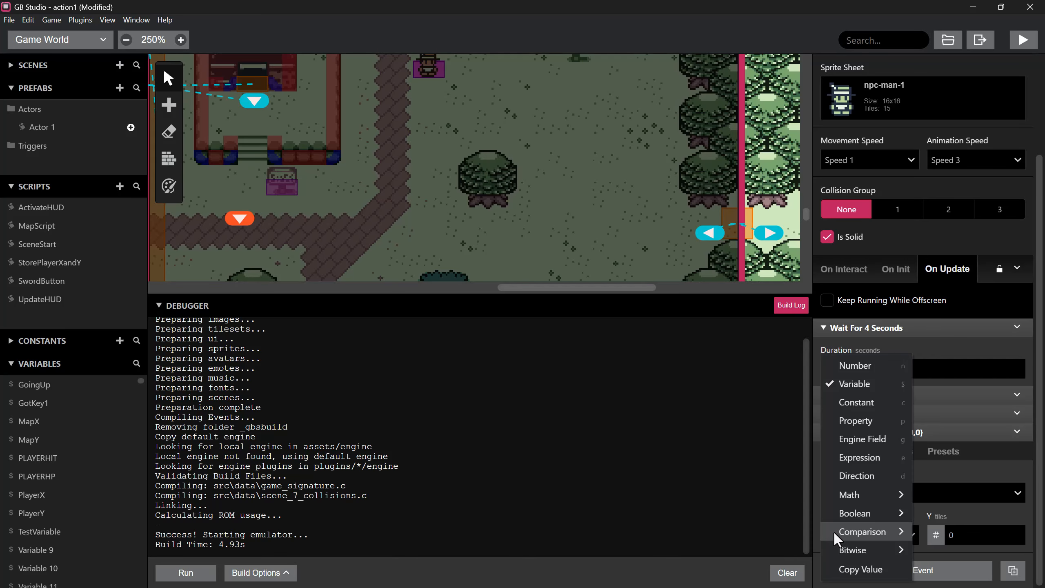
{"action": "left_click", "coordinate": [851, 458]}
{"action": "left_click", "coordinate": [936, 536]}
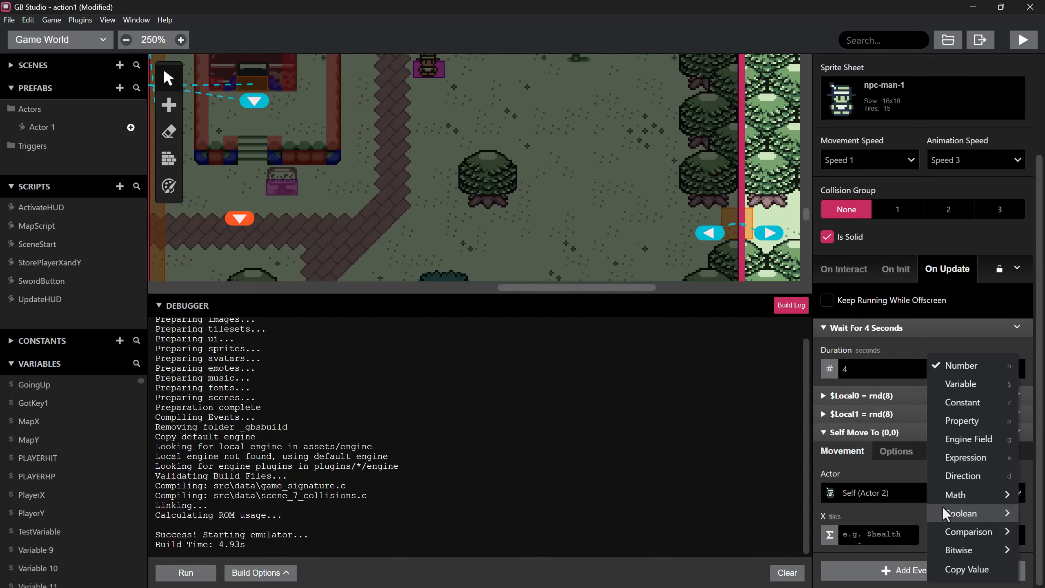
{"action": "left_click", "coordinate": [954, 456]}
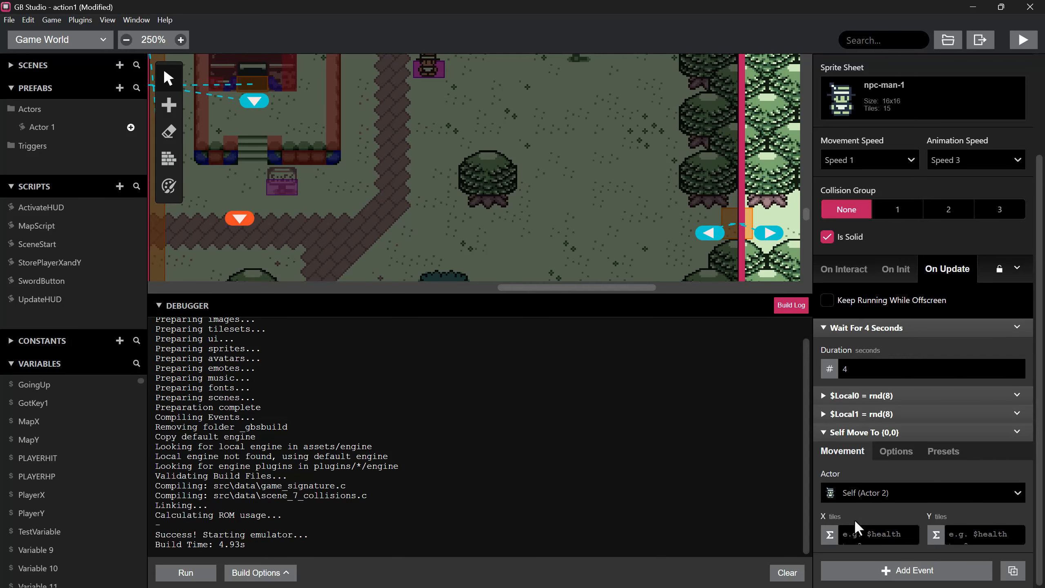
- Set the Move To event's X expression to 18+$Local 0
{"action": "scroll", "coordinate": [856, 537], "scroll_direction": "up", "scroll_amount": 1}
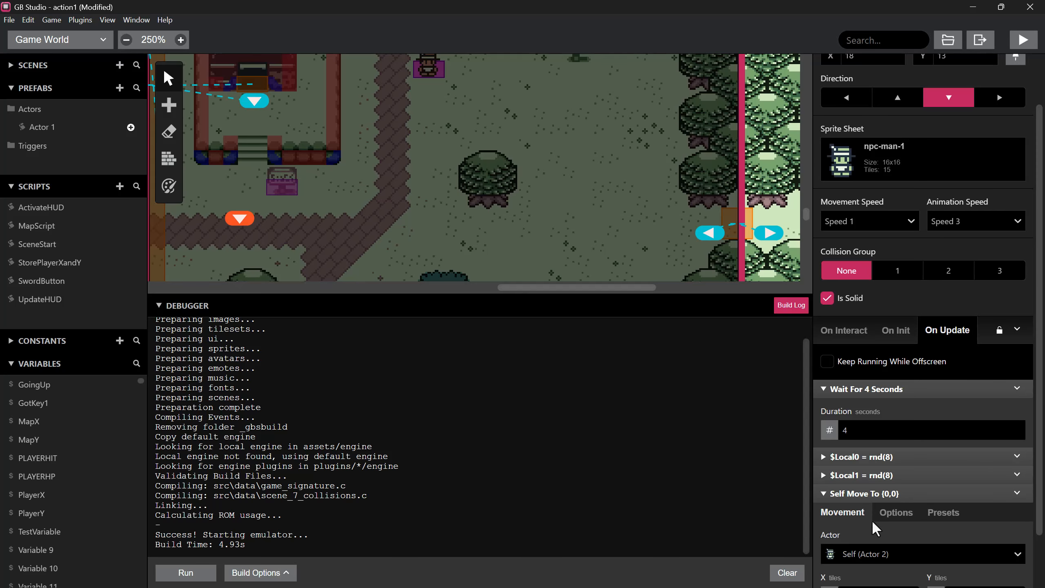
{"action": "scroll", "coordinate": [551, 202], "scroll_direction": "up", "scroll_amount": 1}
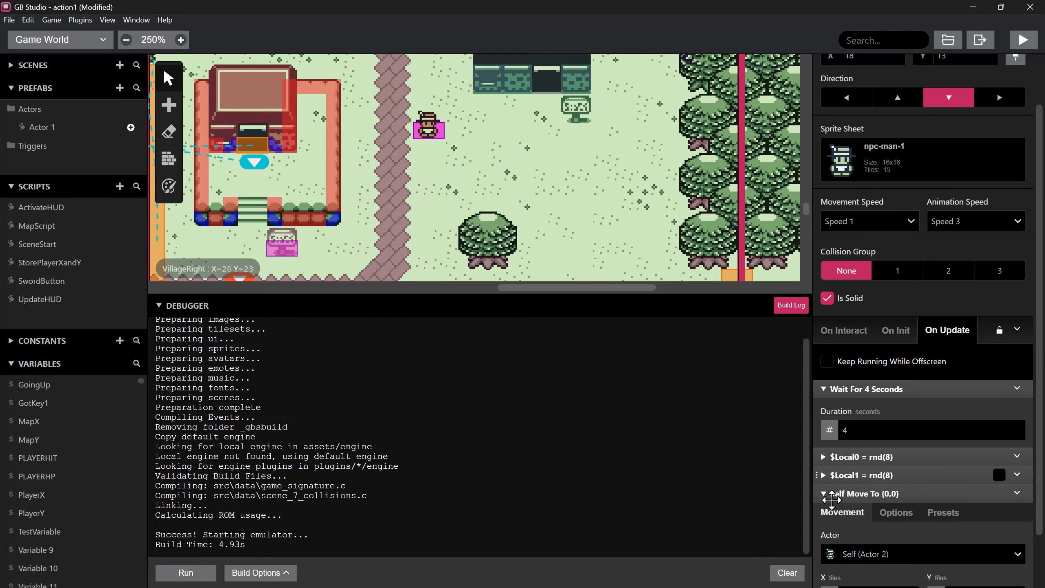
{"action": "scroll", "coordinate": [864, 519], "scroll_direction": "down", "scroll_amount": 1}
{"action": "left_click", "coordinate": [865, 534]}
{"action": "type", "text": "1"}
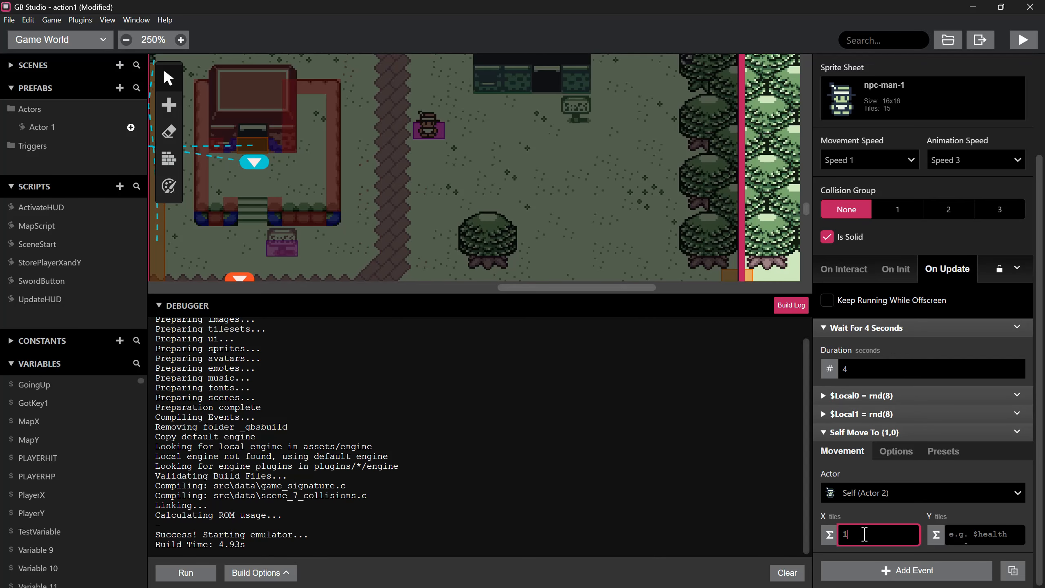
{"action": "type", "text": "8+loca"}
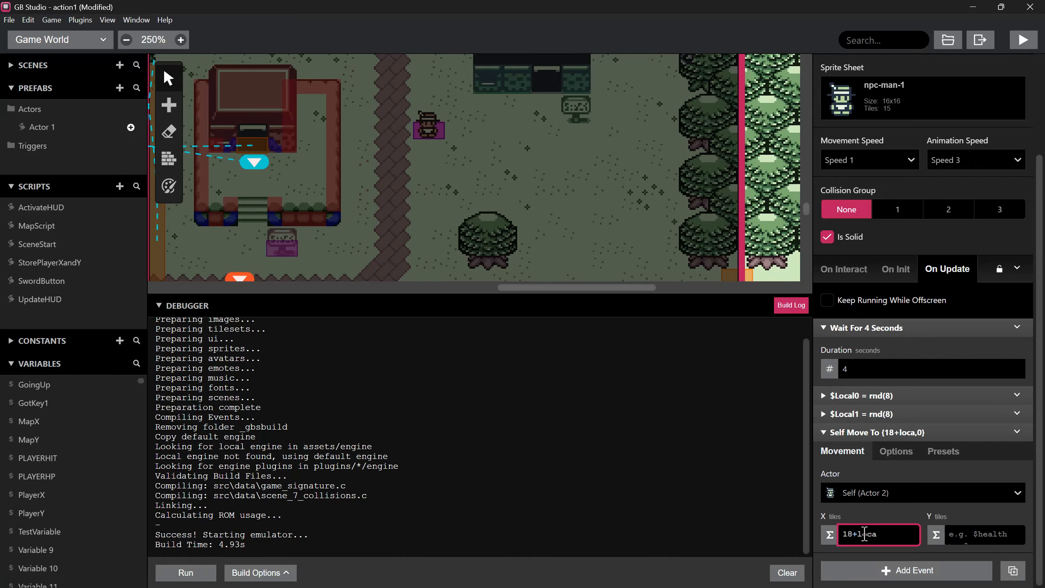
{"action": "left_click", "coordinate": [857, 534]}
{"action": "type", "text": "$"}
{"action": "left_click", "coordinate": [888, 537]}
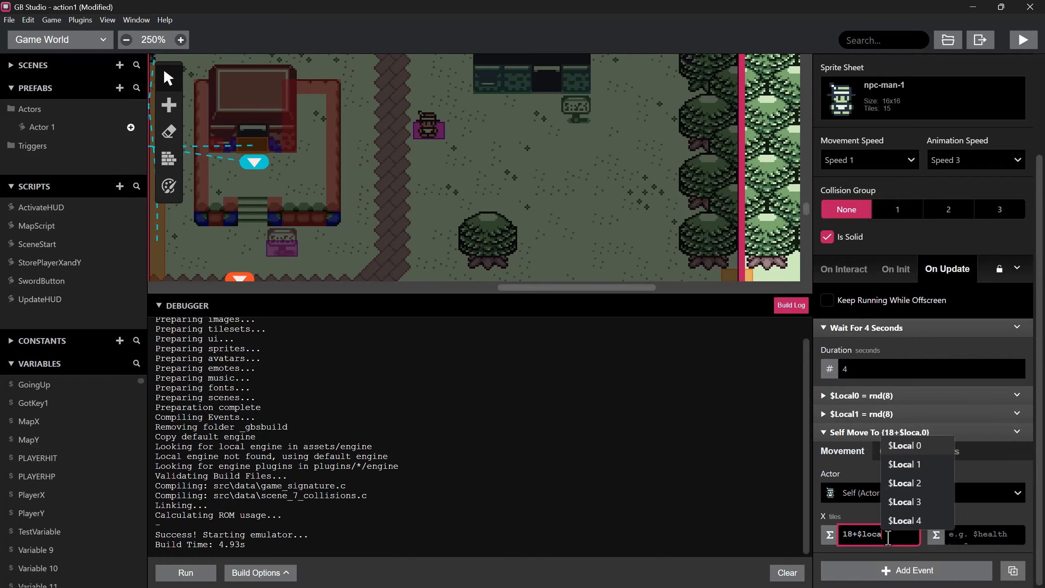
{"action": "left_click", "coordinate": [910, 448]}
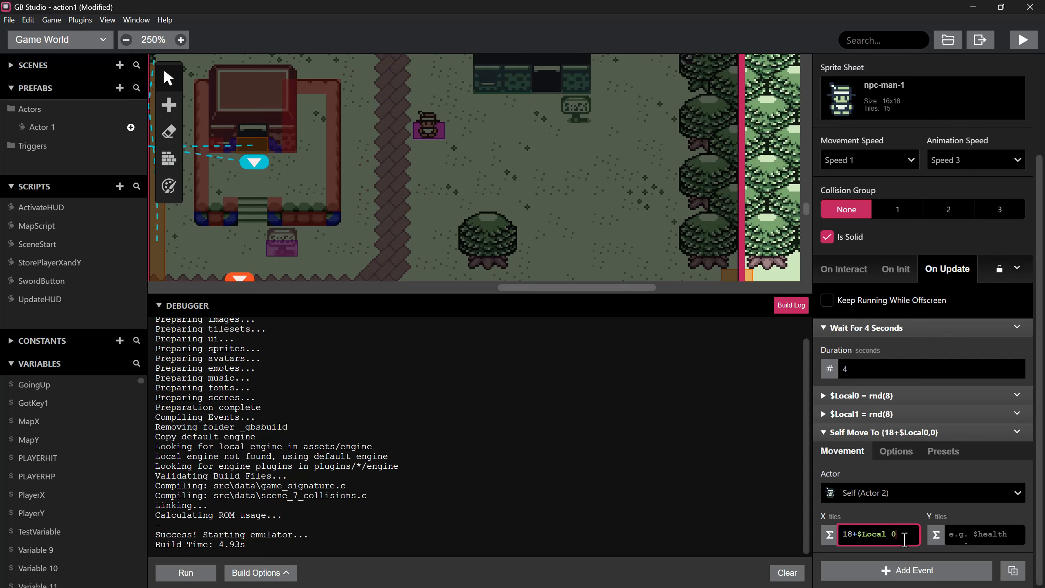
- Set the Move To event's Y expression to 13+$Local 1
{"action": "left_click", "coordinate": [976, 536]}
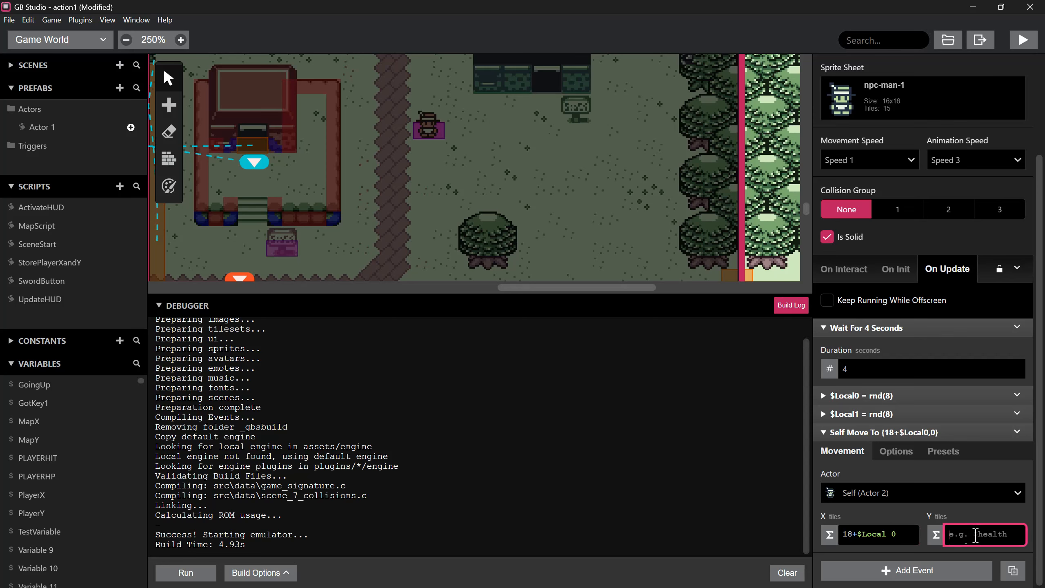
{"action": "type", "text": "13"}
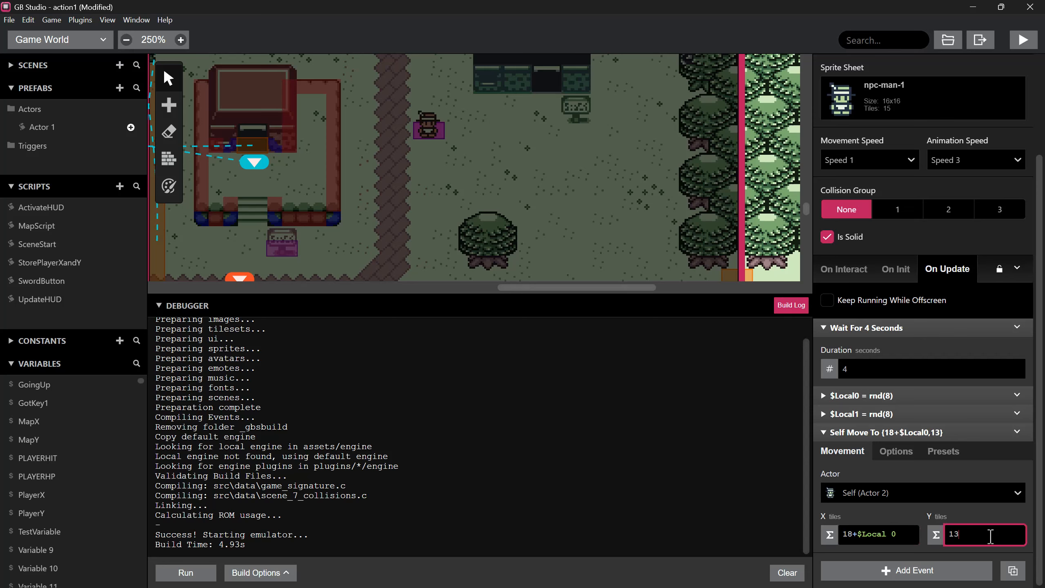
{"action": "type", "text": "+$"}
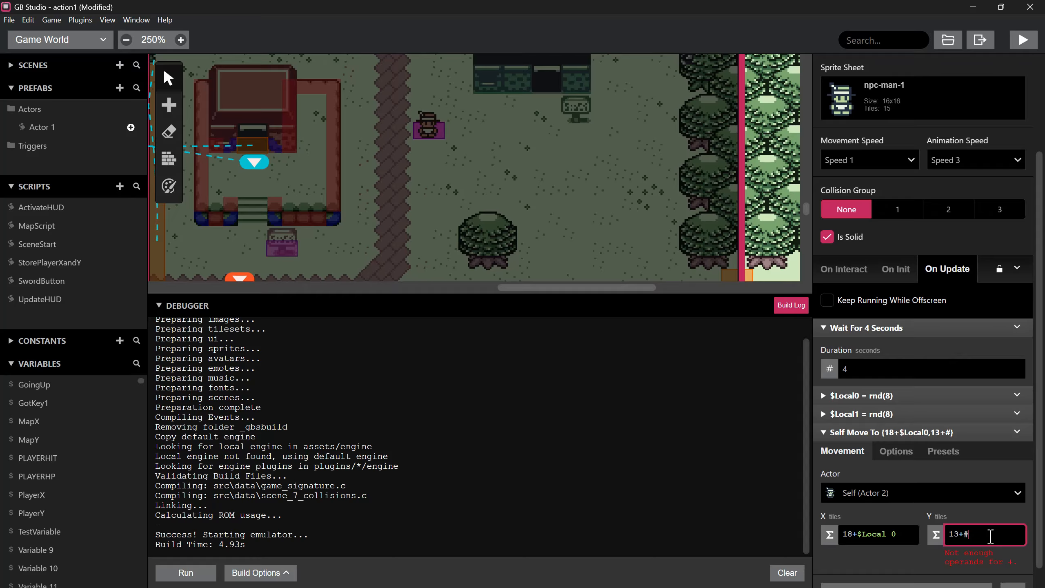
{"action": "type", "text": "lo"}
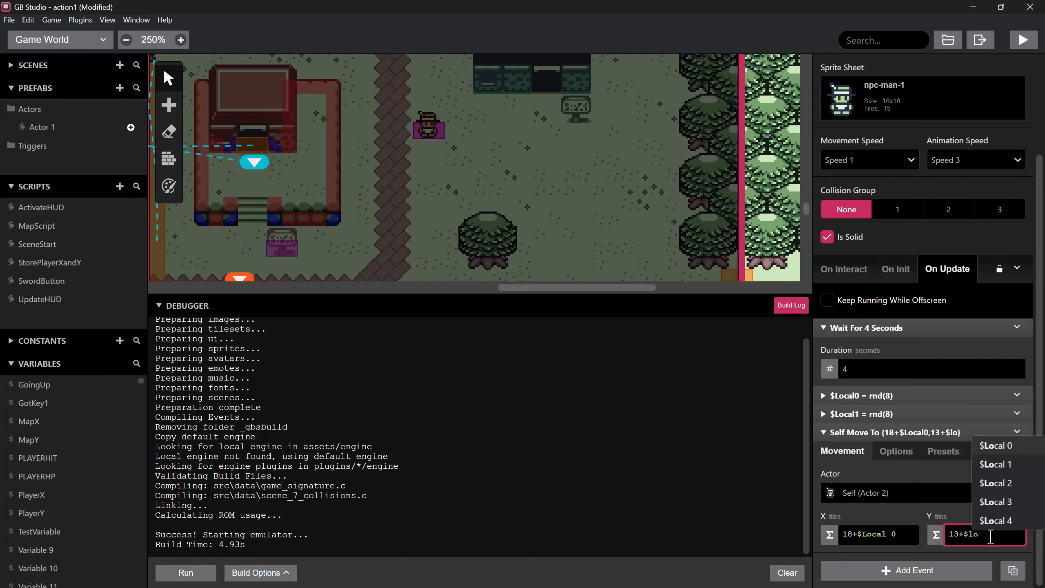
{"action": "left_click", "coordinate": [1008, 469]}
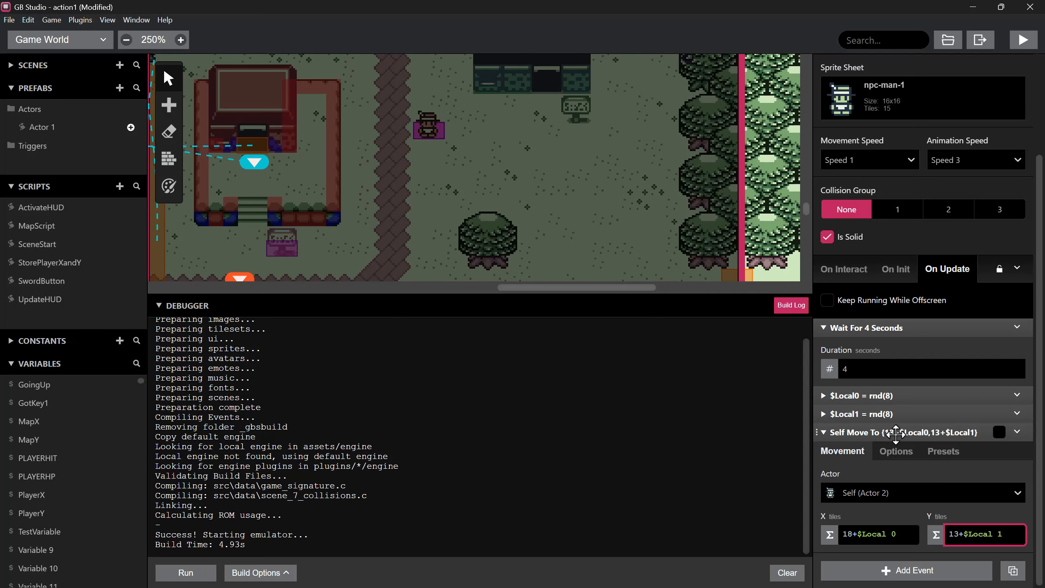
{"action": "scroll", "coordinate": [896, 420], "scroll_direction": "up", "scroll_amount": 2}
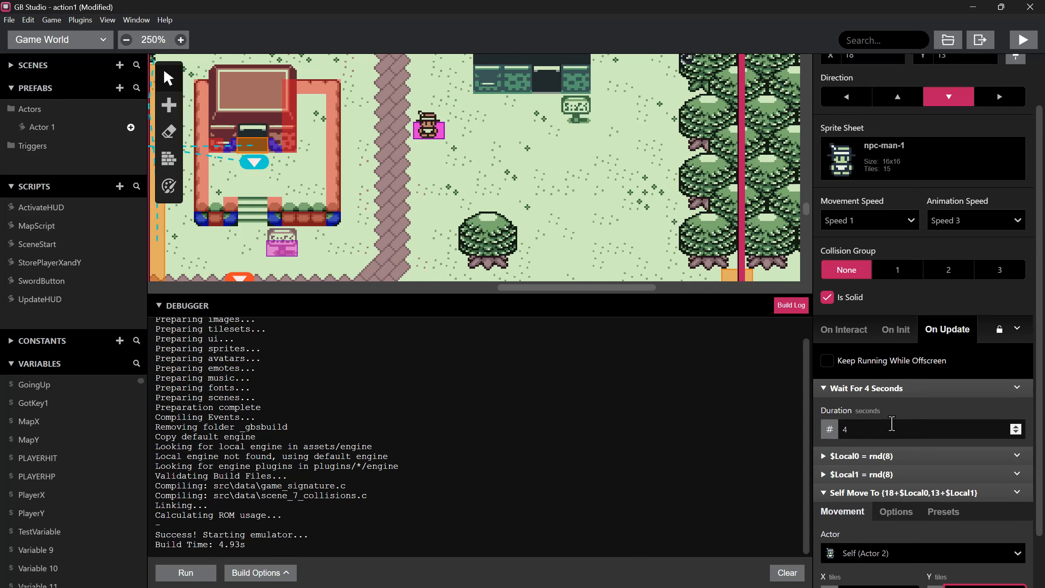
{"action": "scroll", "coordinate": [896, 420], "scroll_direction": "down", "scroll_amount": 2}
- Run the game and follow the village NPC with the player to examine its random wandering
{"action": "left_click", "coordinate": [1024, 40]}
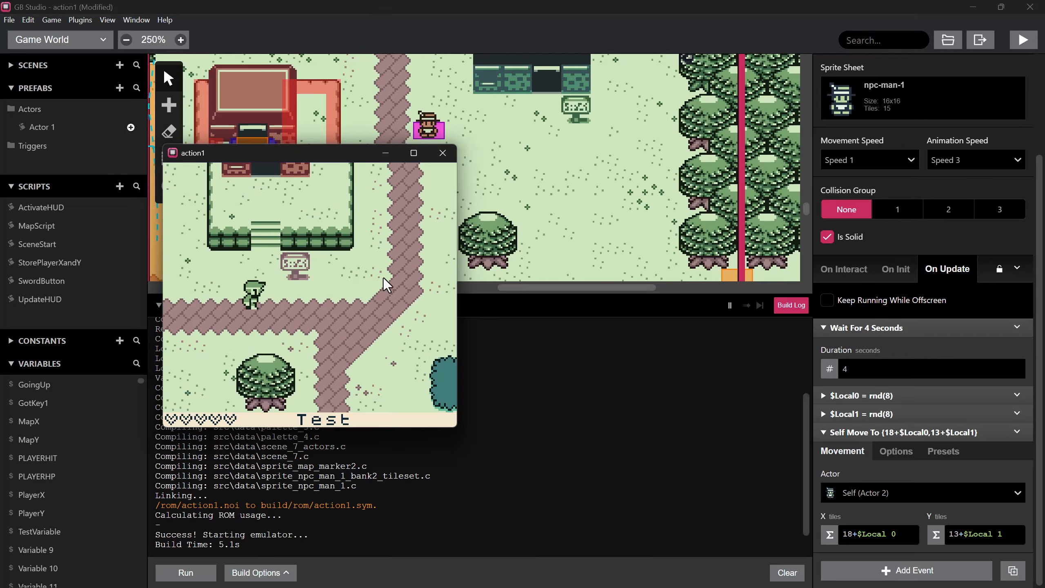
{"action": "key", "text": "Right"}
{"action": "key", "text": "Up"}
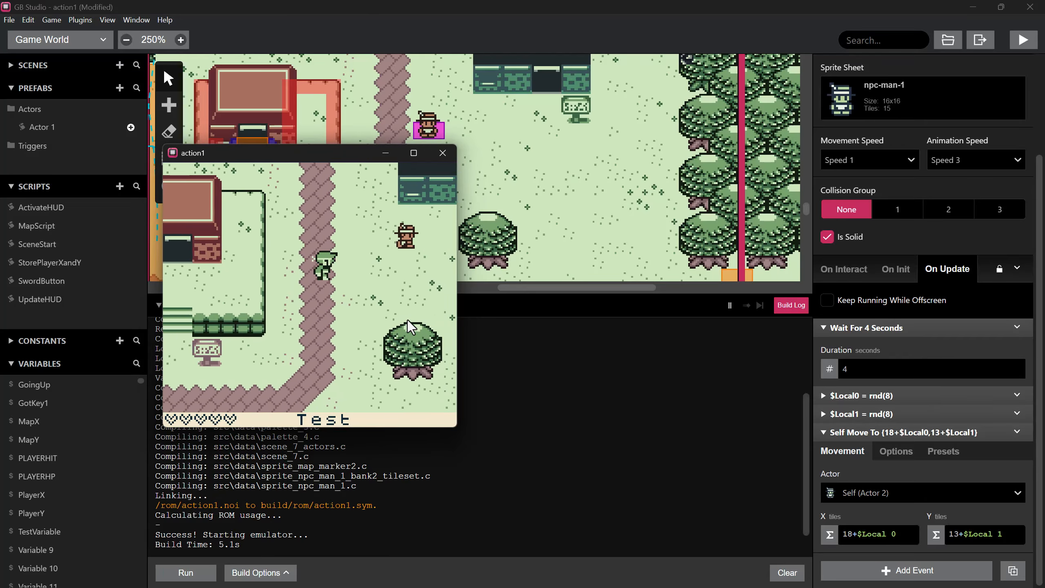
{"action": "key", "text": "Right"}
{"action": "key", "text": "Right"}
{"action": "key", "text": "Down"}
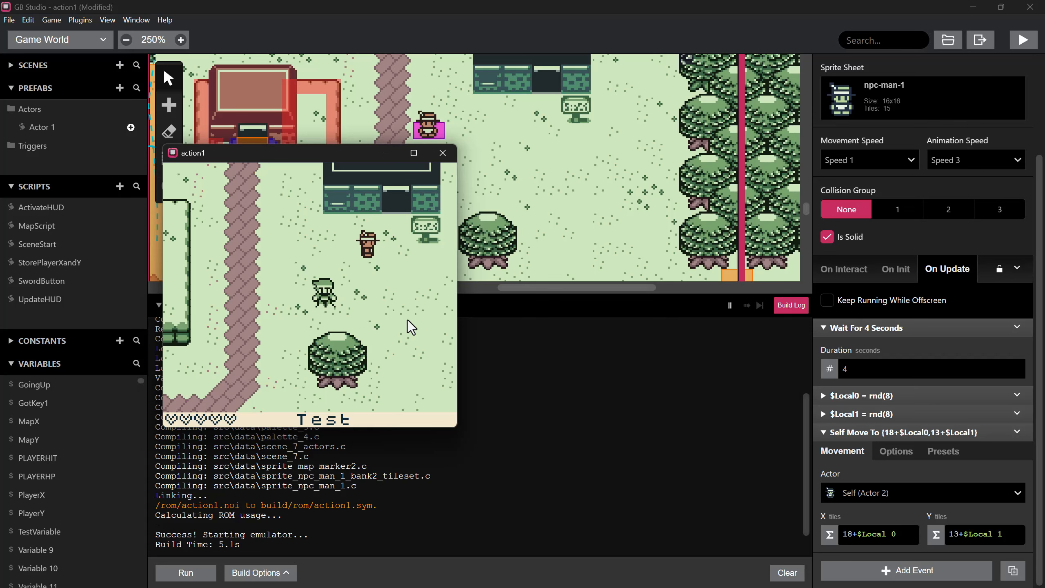
{"action": "key", "text": "Down"}
{"action": "key", "text": "Right"}
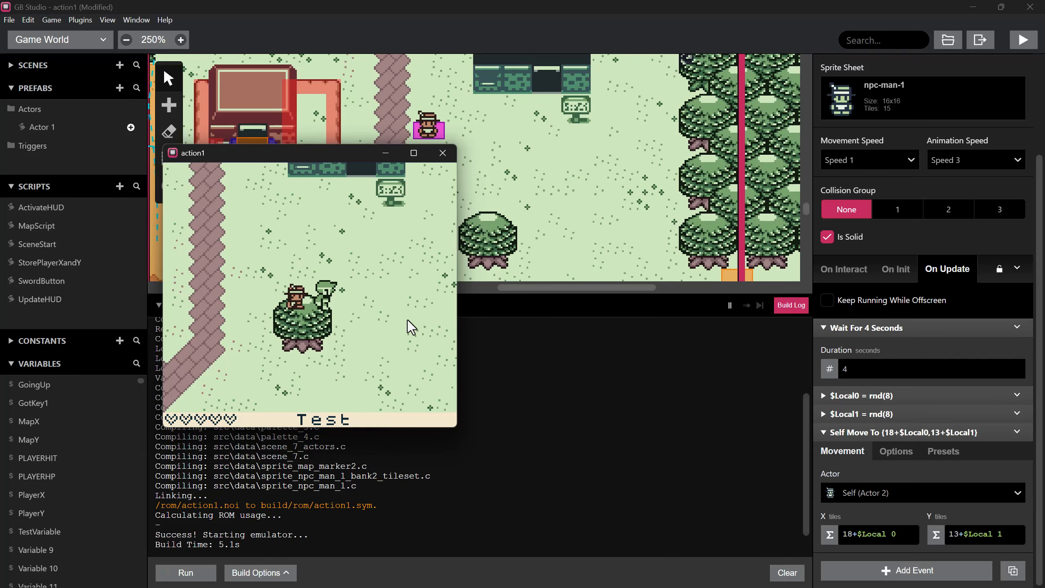
{"action": "key", "text": "Right"}
{"action": "key", "text": "Up"}
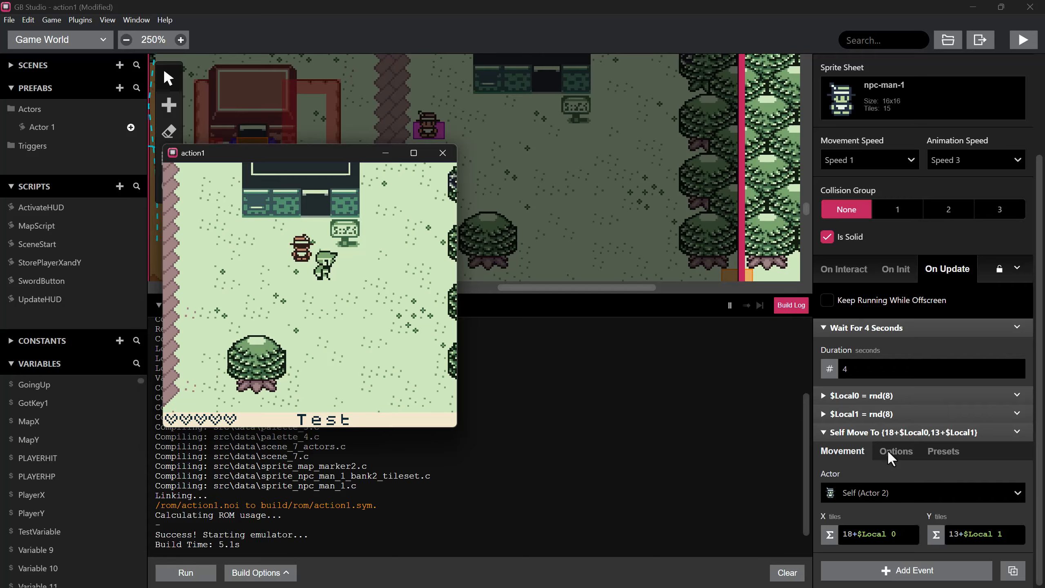
- Make the Move To event collide with both Walls and Actors, and run the game again
{"action": "left_click", "coordinate": [889, 452]}
{"action": "left_click", "coordinate": [938, 494]}
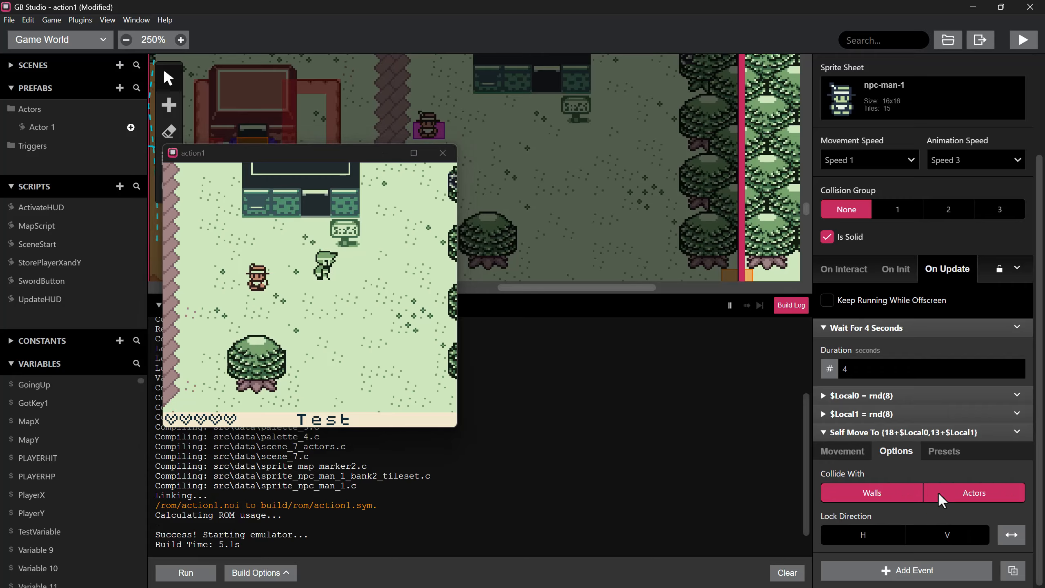
{"action": "left_click", "coordinate": [1025, 44]}
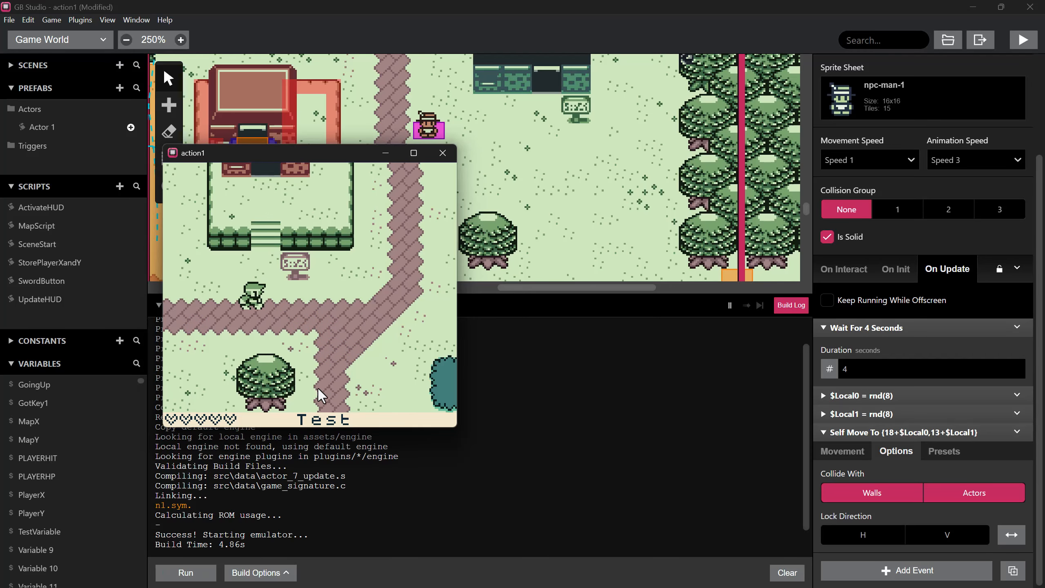
- Walk the player to the NPC and examine how it moves around the tree
{"action": "key", "text": "Right"}
{"action": "key", "text": "Down"}
{"action": "key", "text": "Up"}
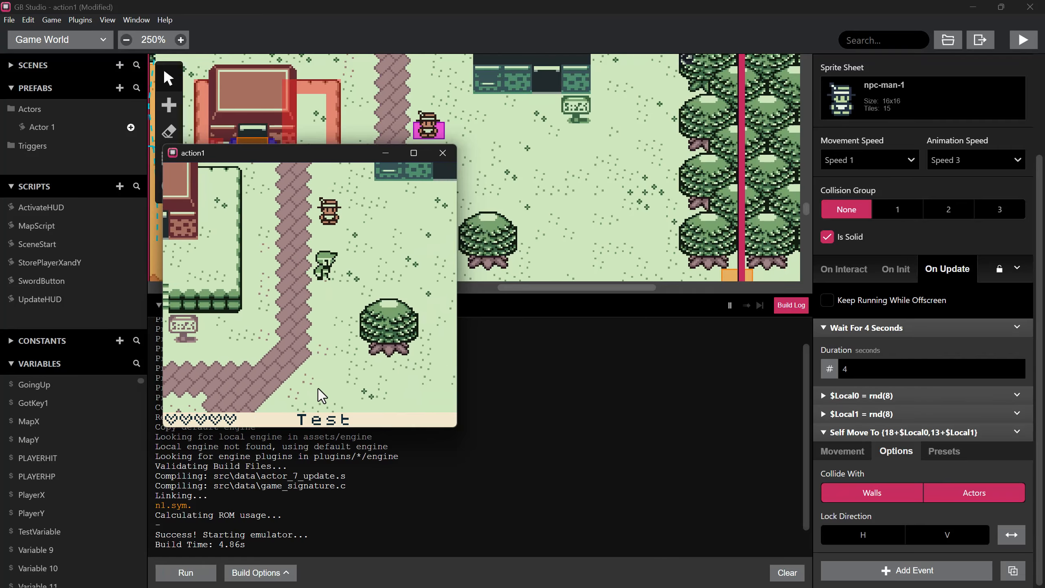
{"action": "key", "text": "Right"}
{"action": "key", "text": "Up"}
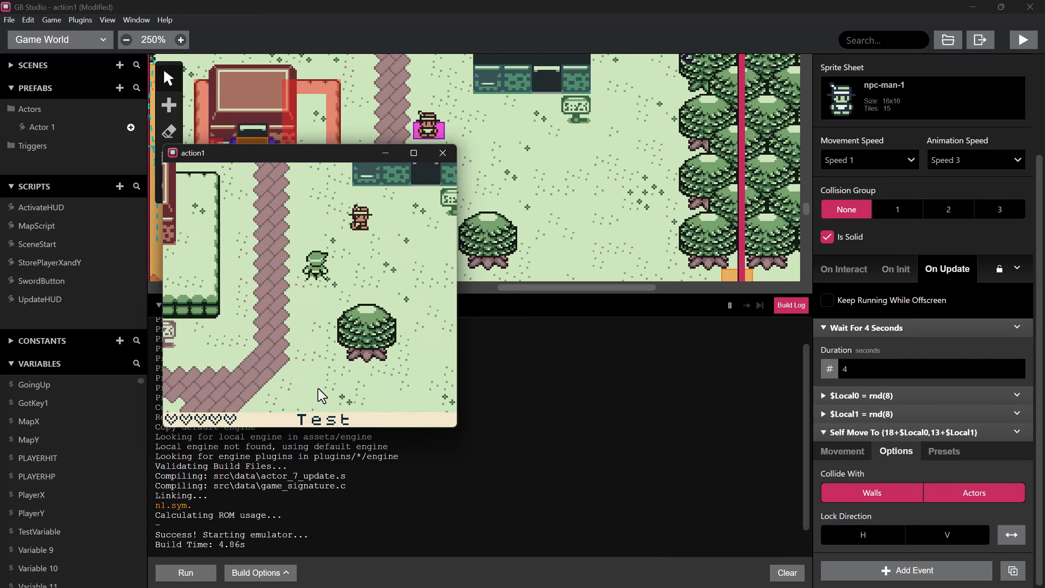
{"action": "key", "text": "Right"}
{"action": "key", "text": "Up"}
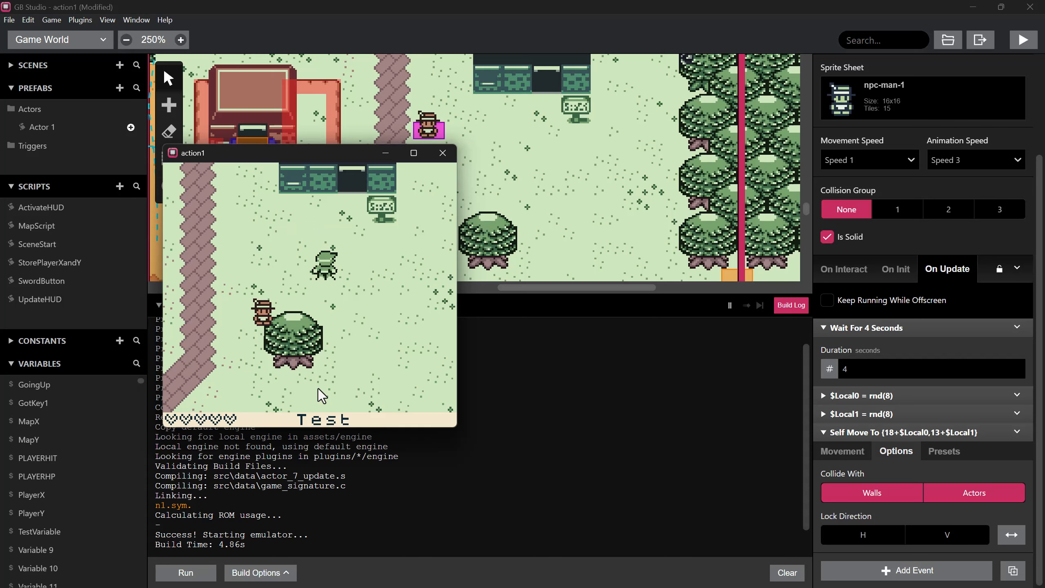
{"action": "key", "text": "Left"}
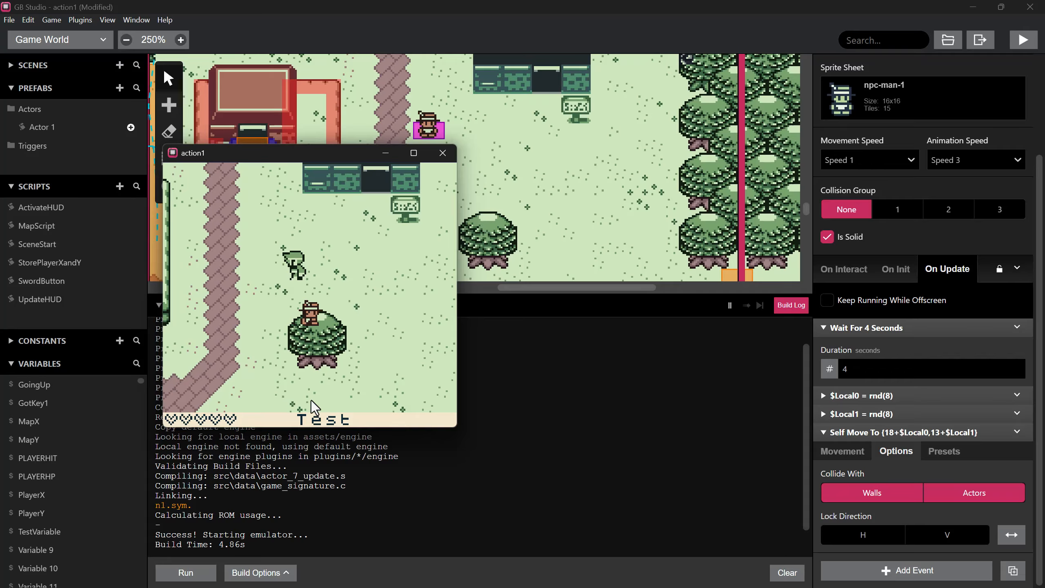
- Test the NPC's collision by standing beside it below the green house, and close the game window
{"action": "key", "text": "Right"}
{"action": "key", "text": "Up"}
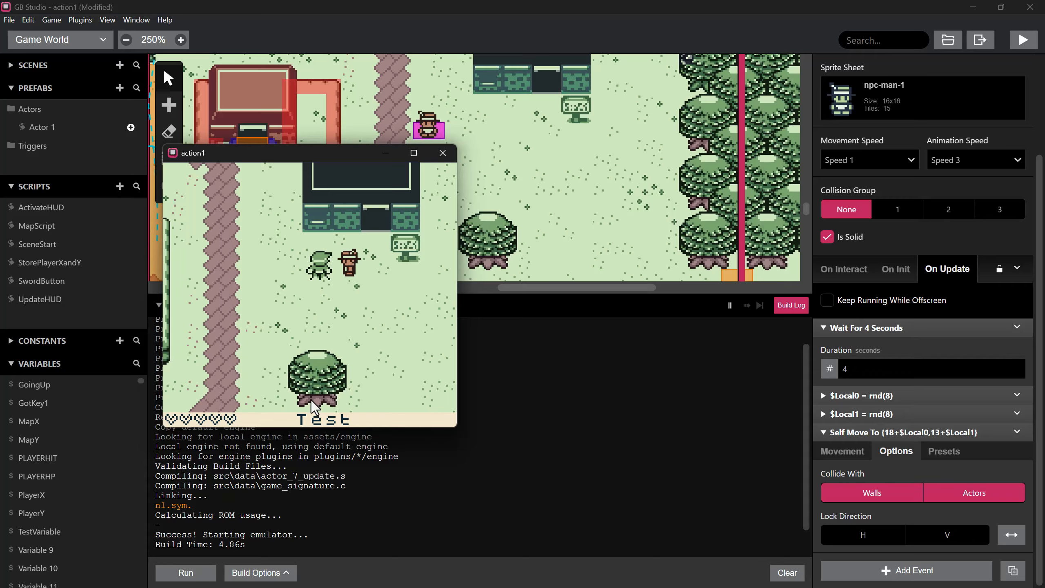
{"action": "key", "text": "Left"}
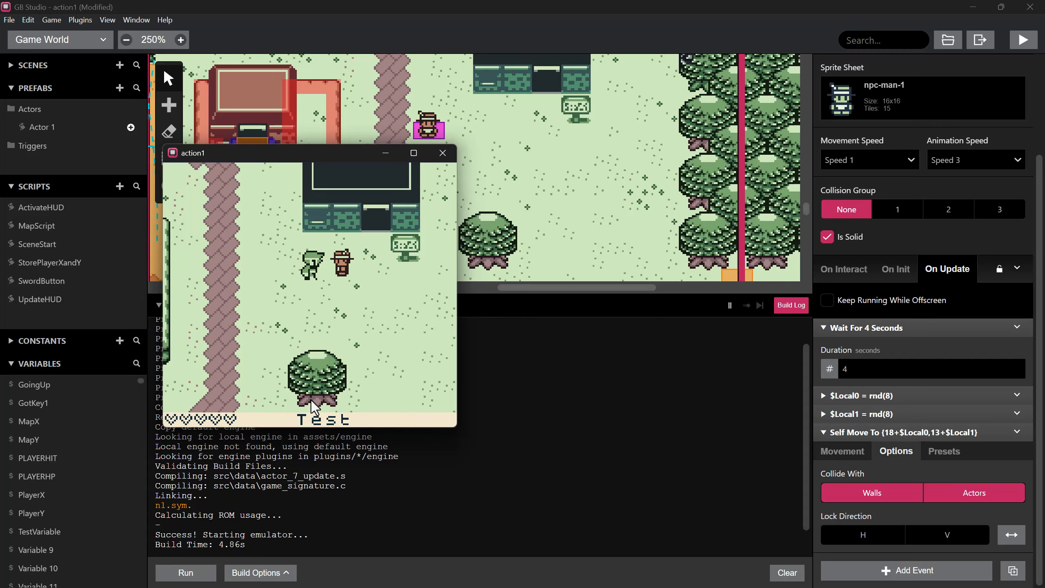
{"action": "key", "text": "Right"}
{"action": "key", "text": "Left"}
{"action": "key", "text": "Right"}
{"action": "key", "text": "Left"}
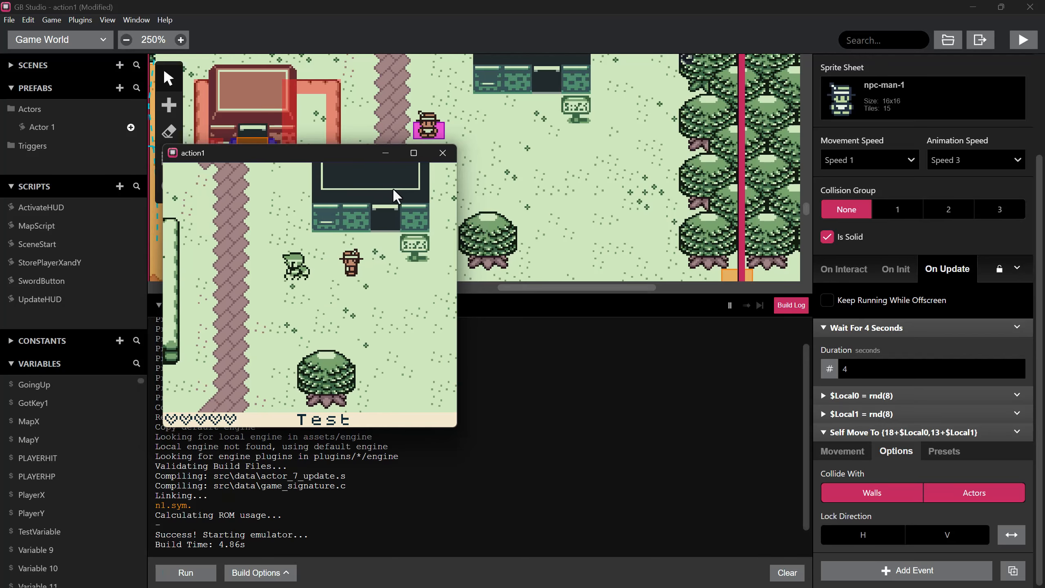
{"action": "left_click", "coordinate": [441, 153]}
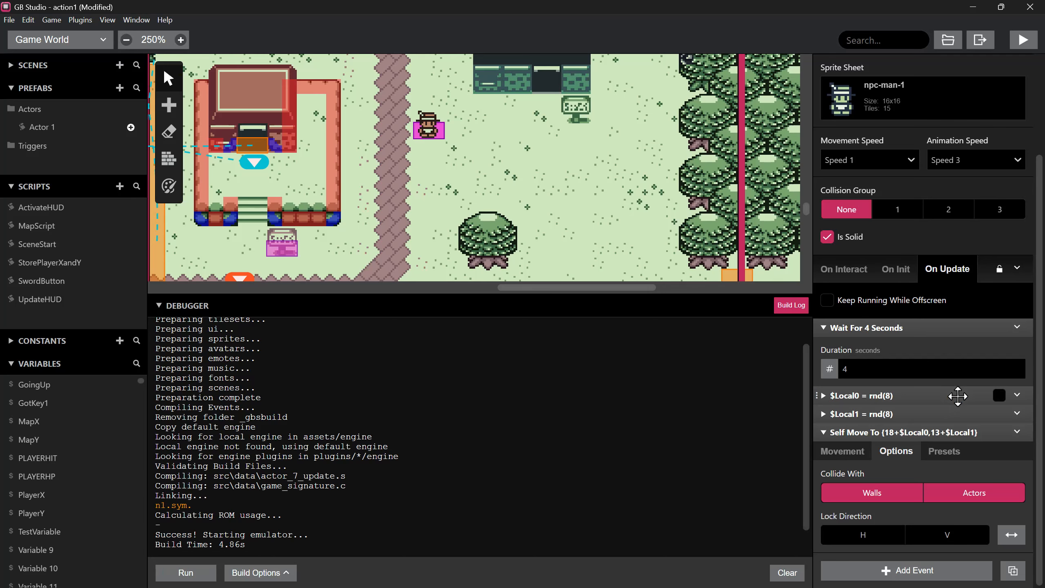
- Copy the $Local0, $Local1 and Move To events from the On Update script into the NPC's On Init script
{"action": "left_click", "coordinate": [1000, 396]}
{"action": "left_click", "coordinate": [999, 413]}
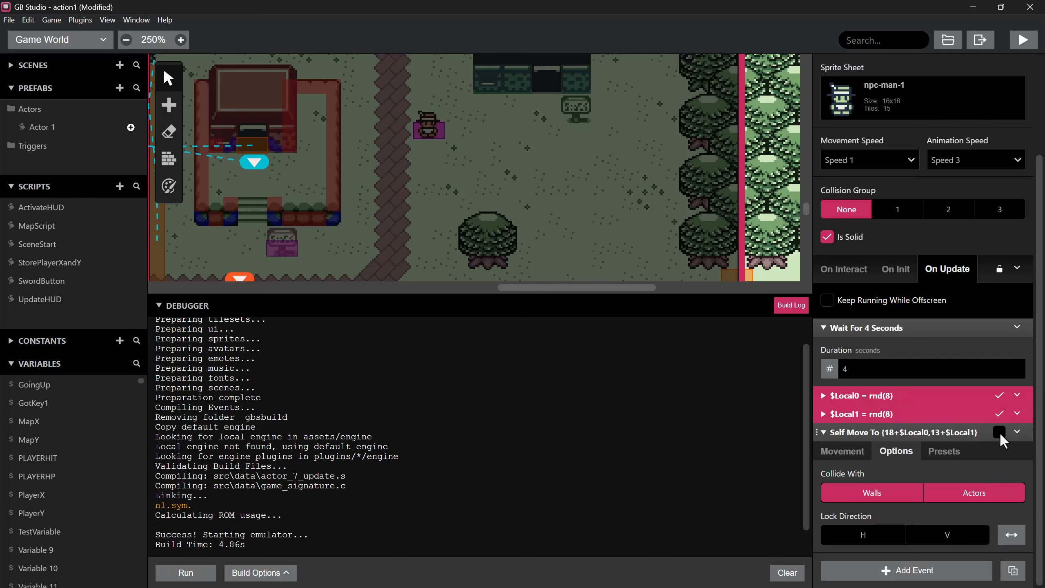
{"action": "left_click", "coordinate": [999, 432]}
{"action": "right_click", "coordinate": [945, 394]}
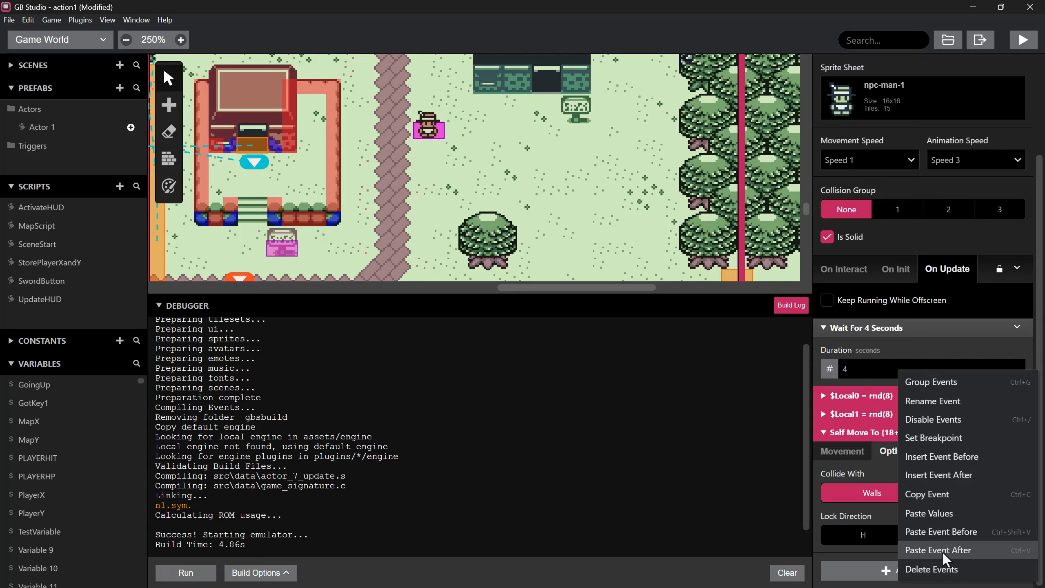
{"action": "left_click", "coordinate": [937, 496]}
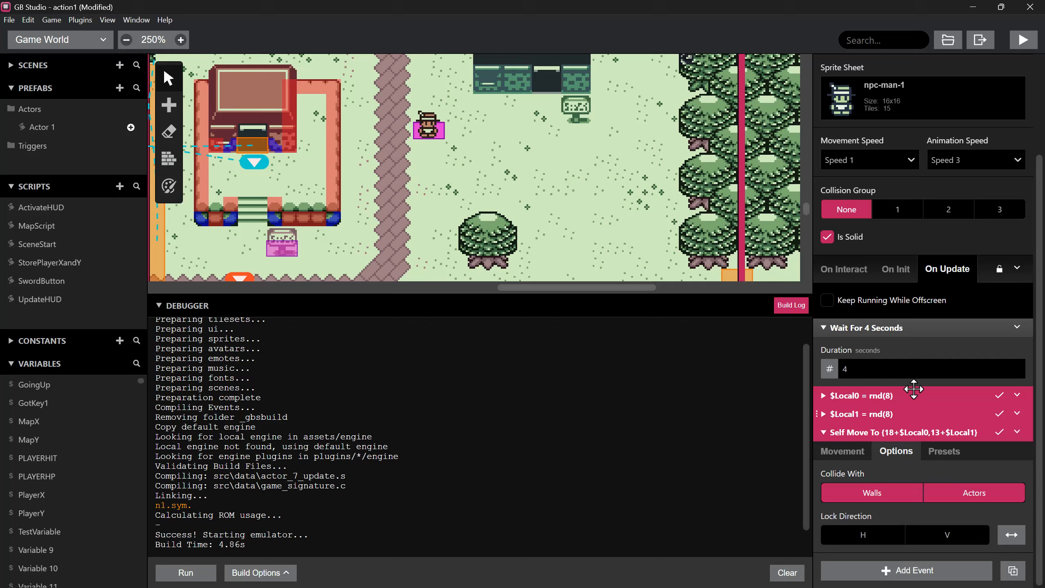
{"action": "left_click", "coordinate": [881, 274]}
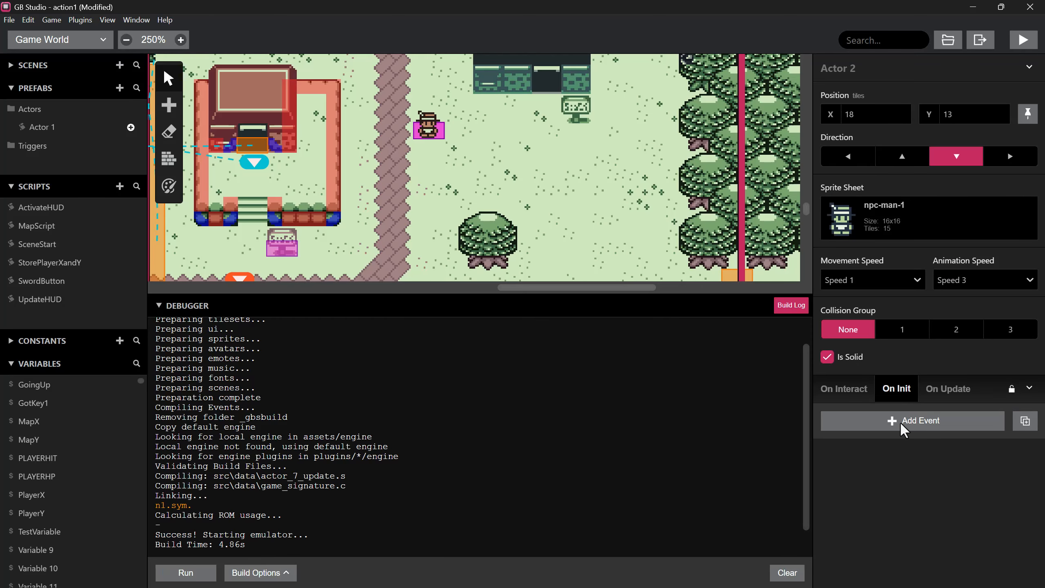
{"action": "left_click", "coordinate": [1016, 420]}
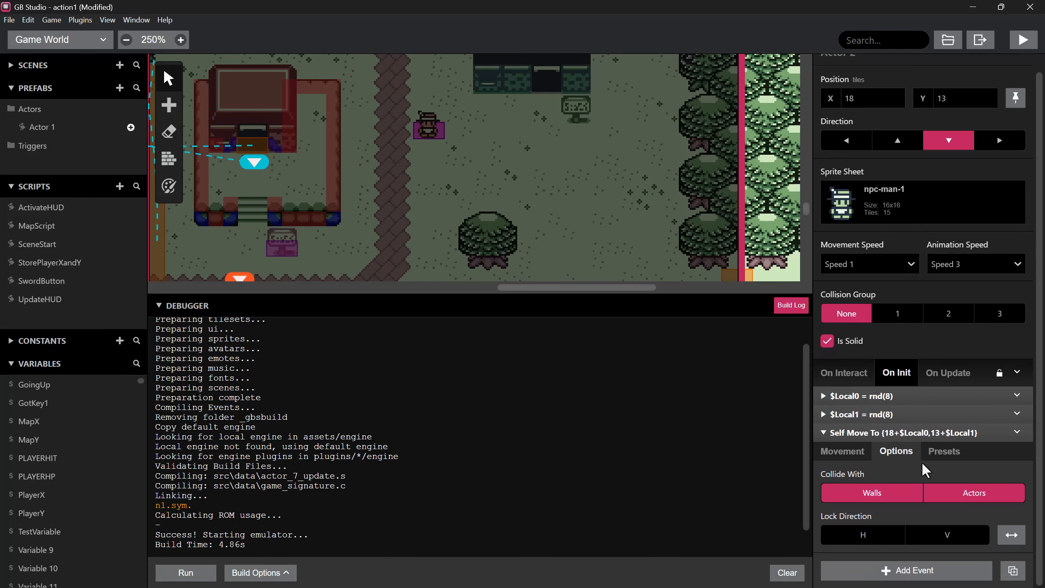
- Insert a "Set Actor Position" event after the Move To event in the On Init script
{"action": "right_click", "coordinate": [887, 433]}
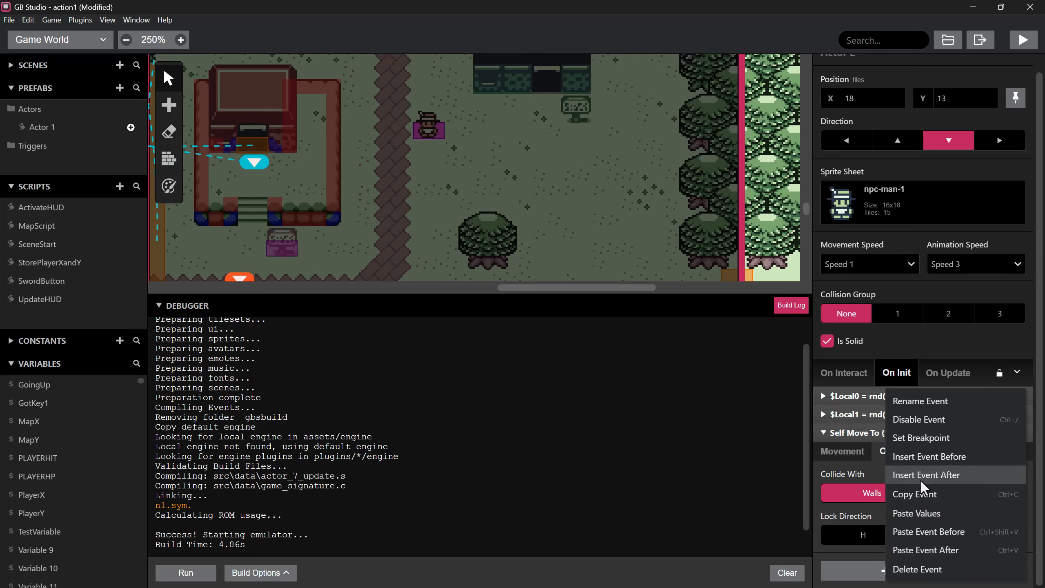
{"action": "left_click", "coordinate": [907, 475]}
{"action": "type", "text": "set po"}
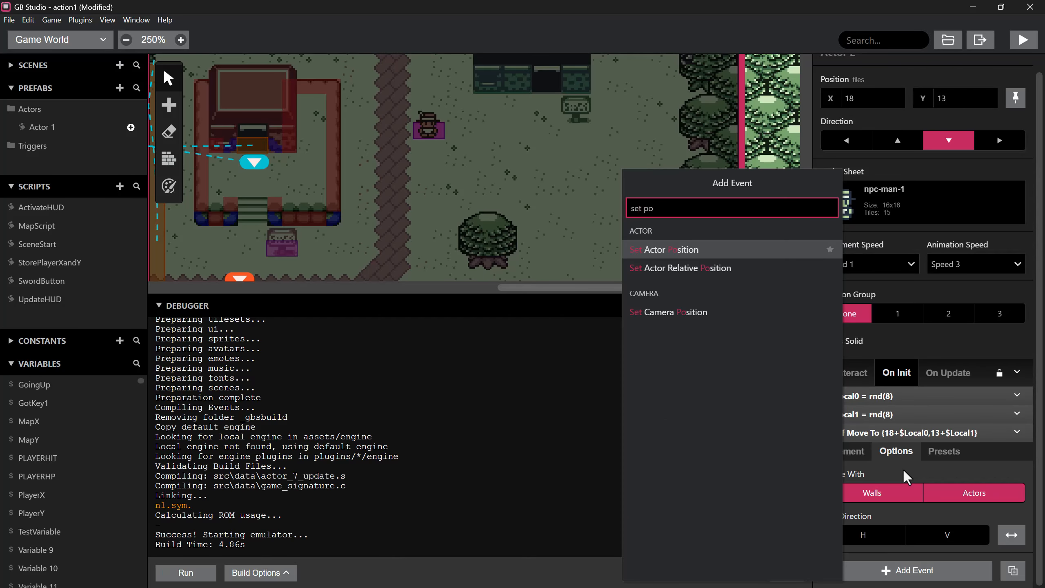
{"action": "left_click", "coordinate": [711, 250]}
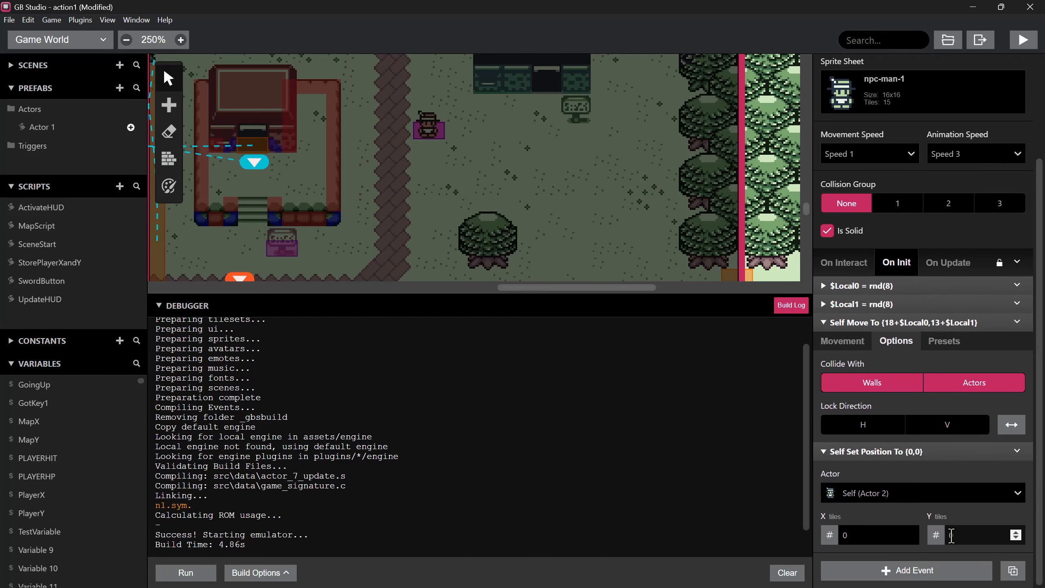
- Switch both the X and Y coordinates of the Set Position event to expressions
{"action": "left_click", "coordinate": [833, 532]}
{"action": "left_click", "coordinate": [859, 457]}
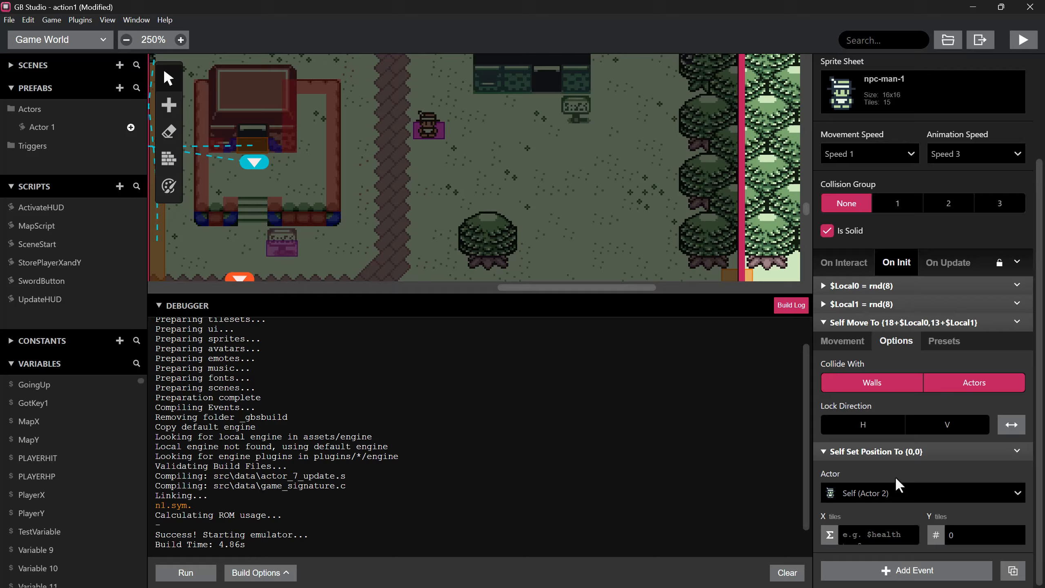
{"action": "left_click", "coordinate": [936, 534]}
{"action": "left_click", "coordinate": [942, 457]}
- Copy the Move To event's X expression 18+$Local 0 into the Set Position event's X coordinate
{"action": "left_click", "coordinate": [856, 342]}
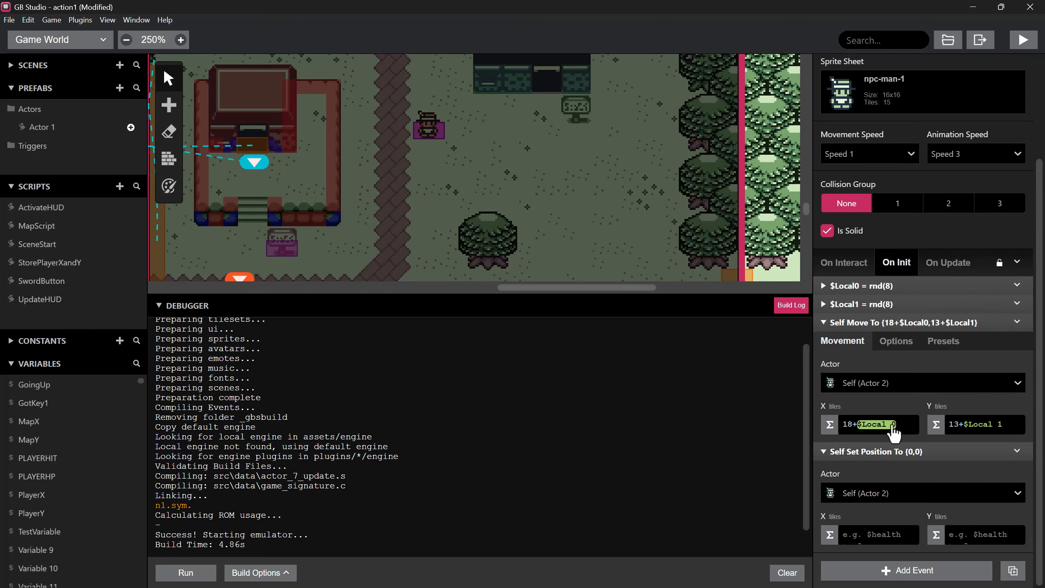
{"action": "left_click_drag", "start_coordinate": [902, 425], "coordinate": [841, 425]}
{"action": "key", "text": "ctrl+c"}
{"action": "left_click", "coordinate": [874, 539]}
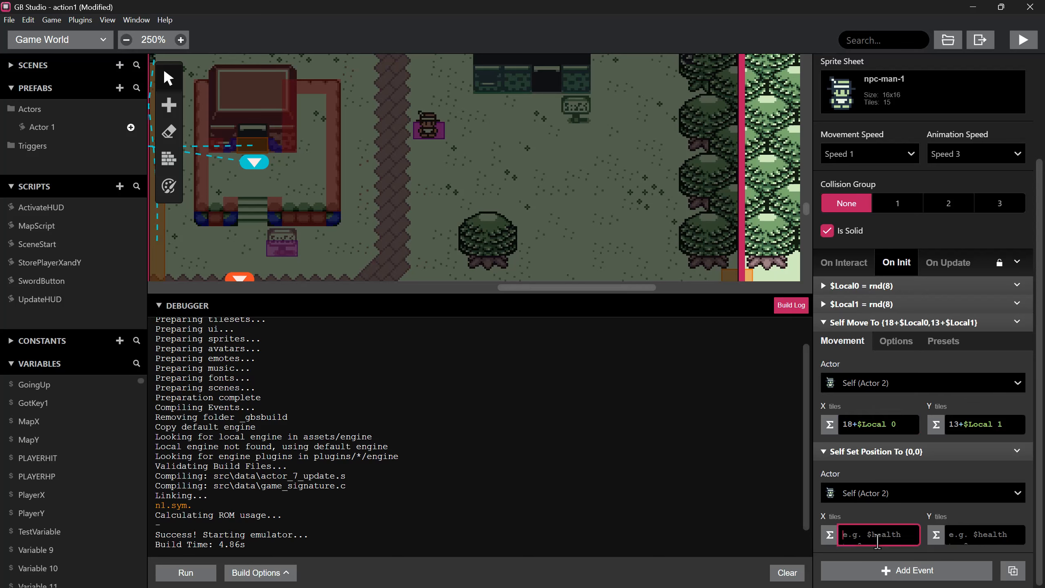
{"action": "key", "text": "ctrl+v"}
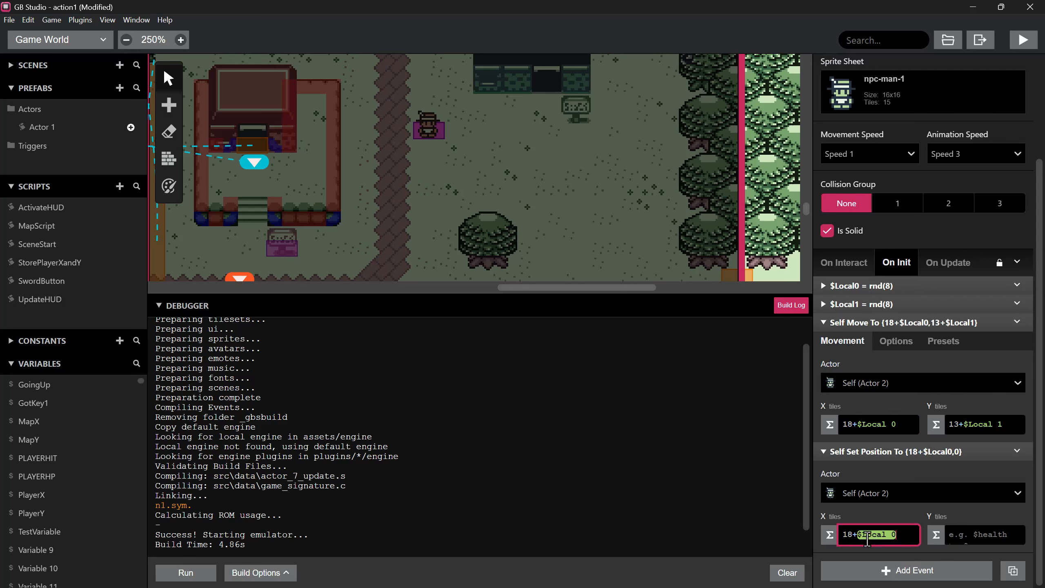
- Copy the Move To event's Y expression 13+$Local 1 into the Set Position event's Y coordinate
{"action": "left_click_drag", "start_coordinate": [1014, 429], "coordinate": [949, 425]}
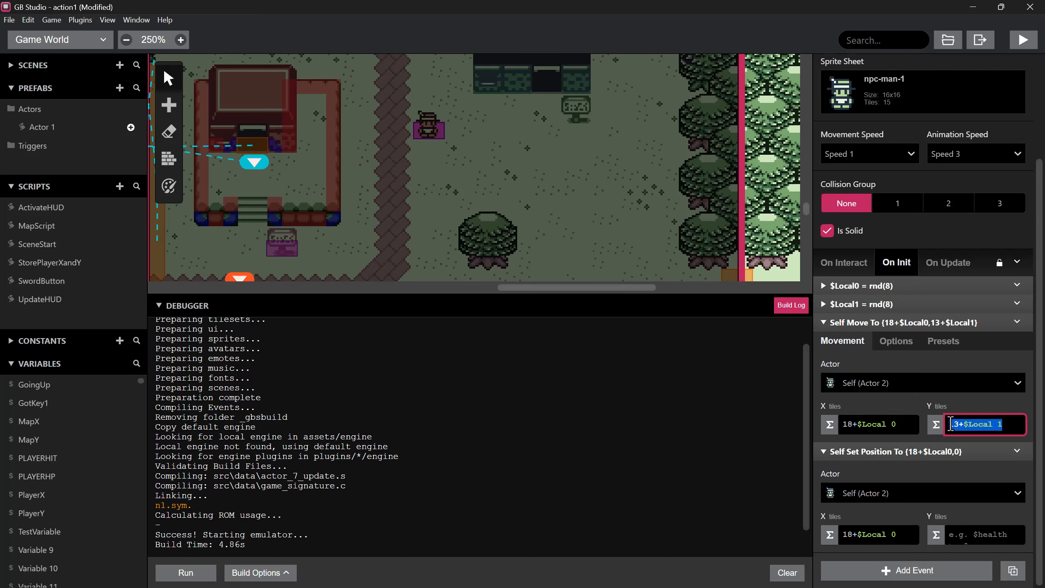
{"action": "left_click", "coordinate": [974, 537]}
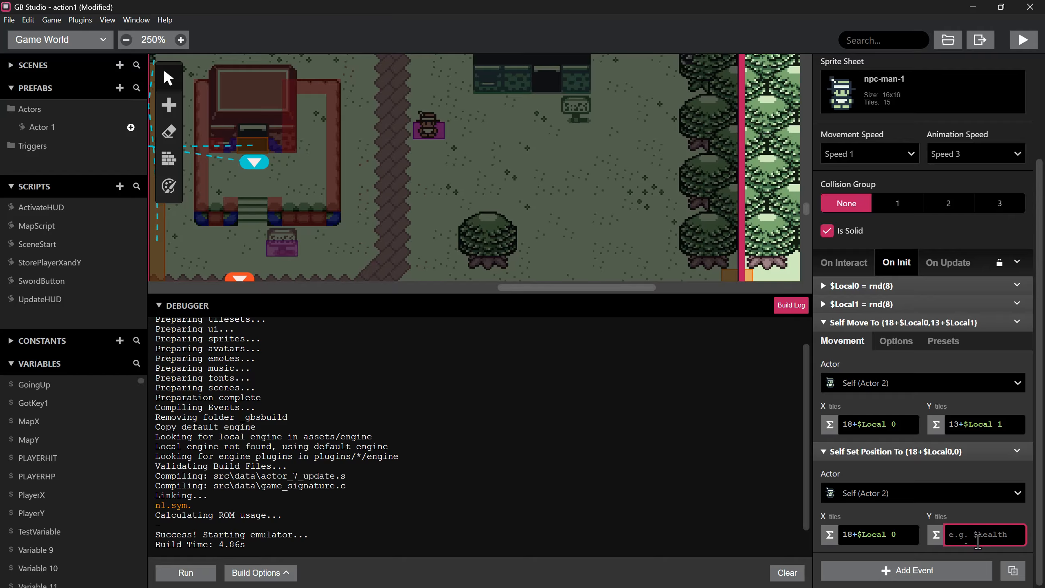
{"action": "left_click_drag", "start_coordinate": [1012, 429], "coordinate": [955, 429]}
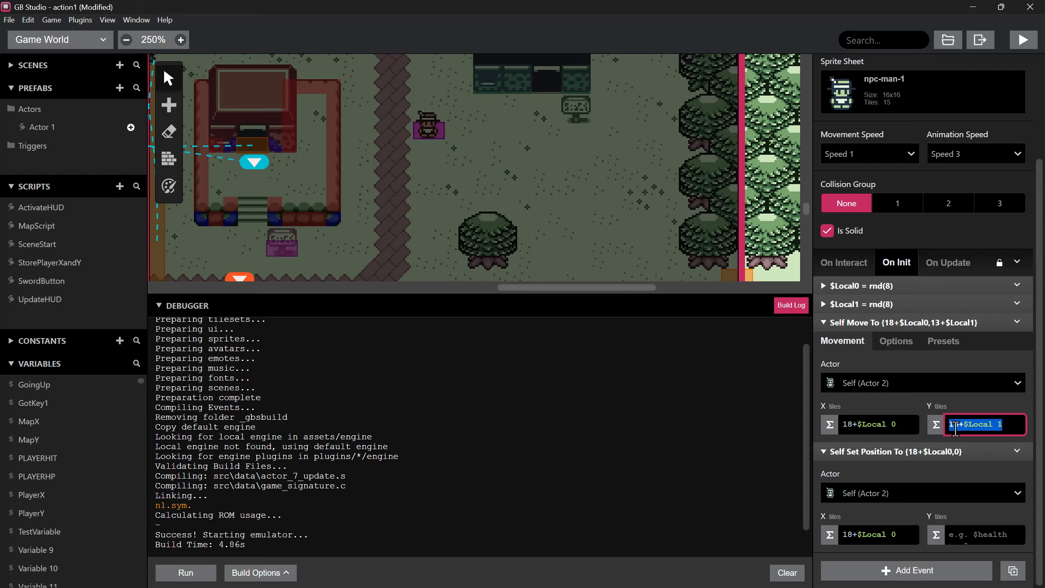
{"action": "left_click", "coordinate": [950, 426]}
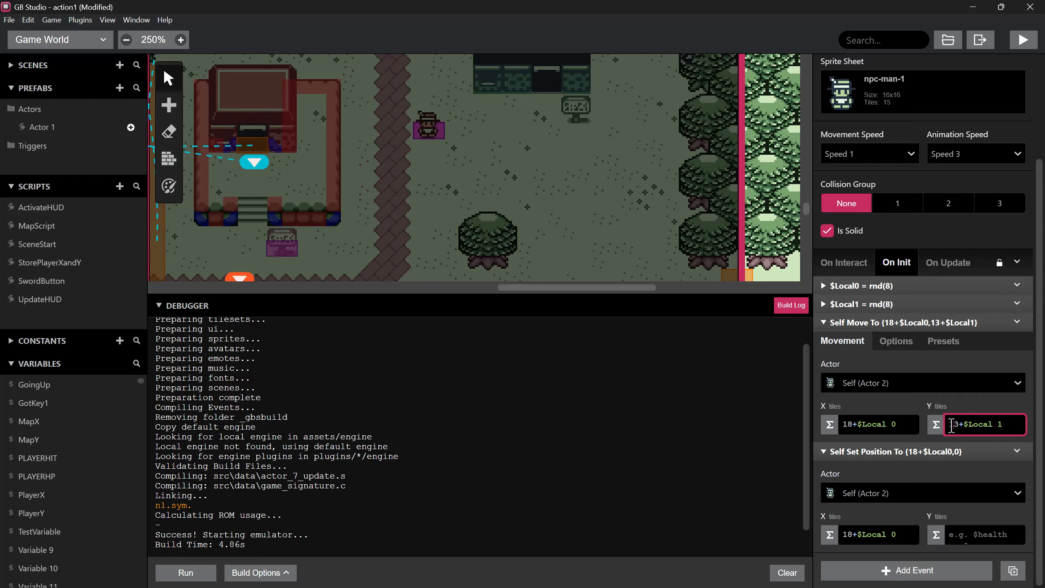
{"action": "left_click_drag", "start_coordinate": [949, 424], "coordinate": [965, 534]}
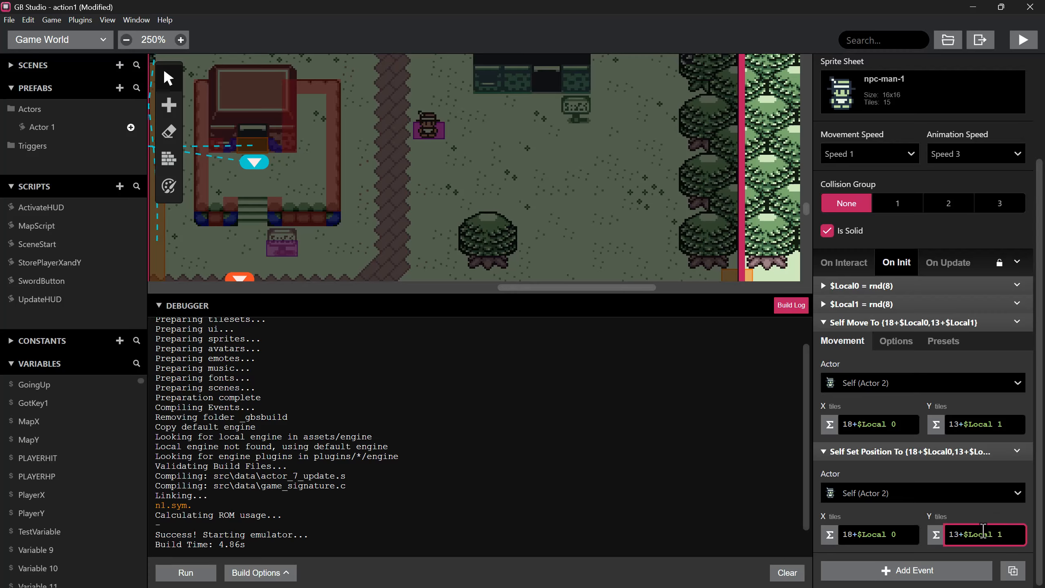
- Delete the Move To event from the NPC's On Init script and run the game to test it
{"action": "left_click", "coordinate": [1019, 330]}
{"action": "left_click", "coordinate": [963, 511]}
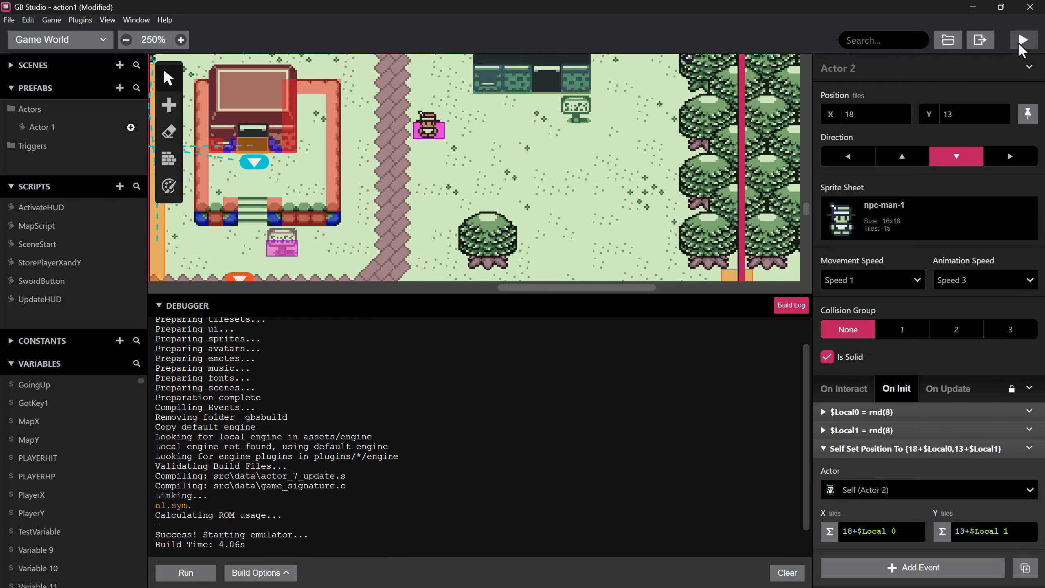
{"action": "left_click", "coordinate": [1020, 41]}
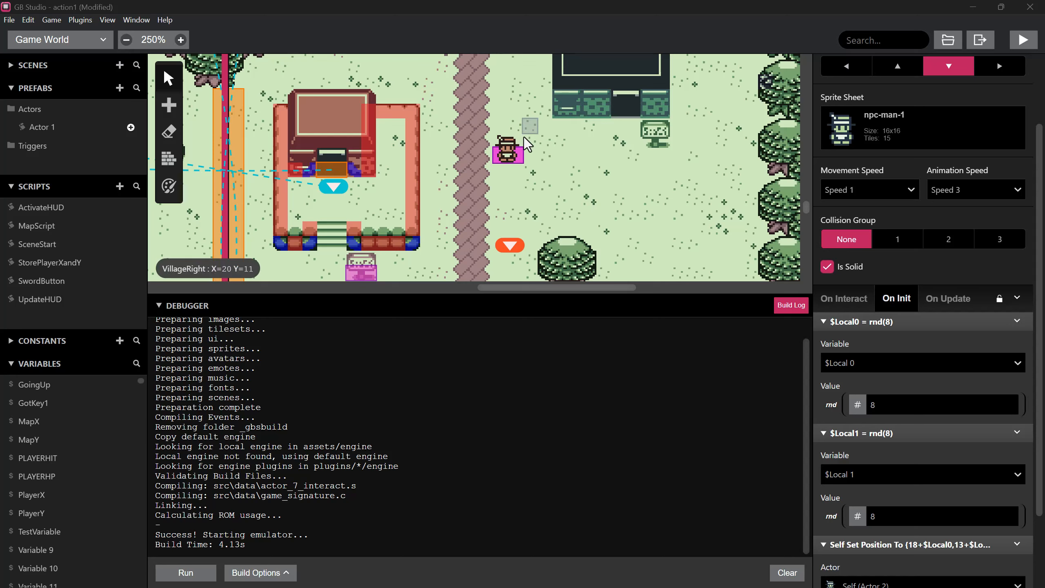
- Rename the NPC's local variables Local 0 and Local 1 to RandX and RandY
{"action": "left_click", "coordinate": [1004, 363]}
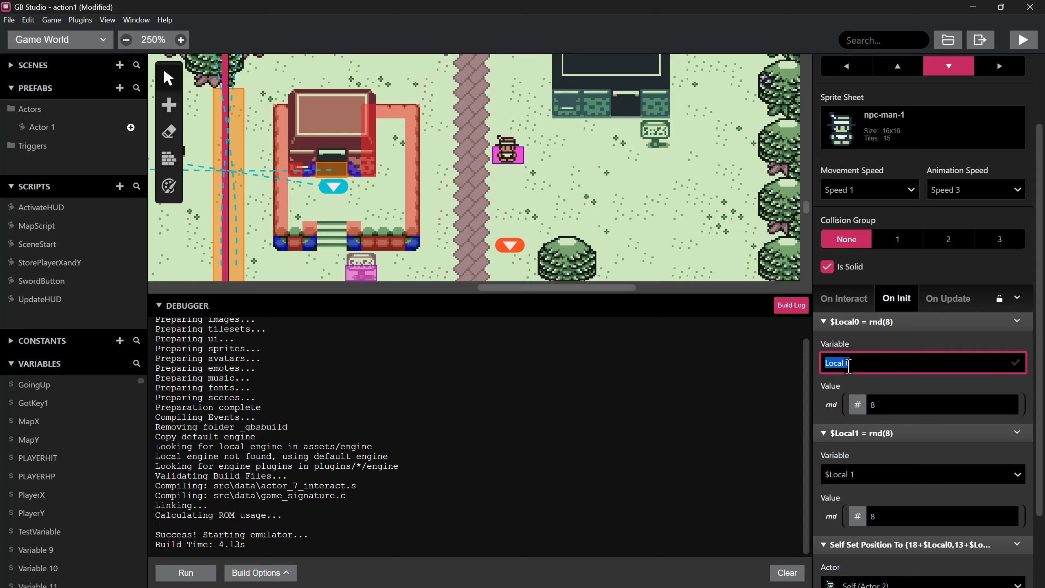
{"action": "type", "text": "RandX"}
{"action": "left_click", "coordinate": [1007, 475]}
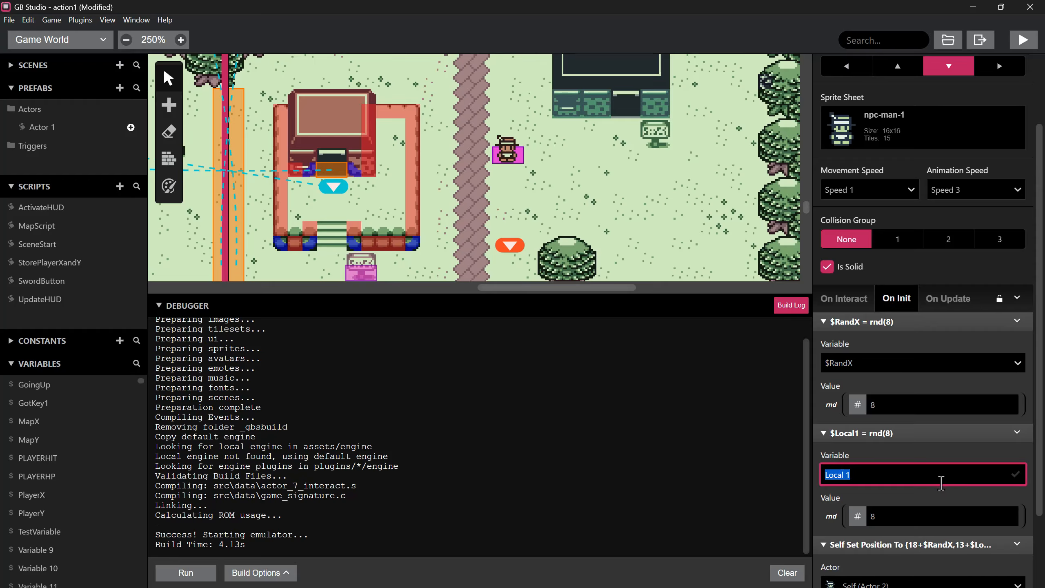
{"action": "type", "text": "RandY"}
{"action": "key", "text": "Return"}
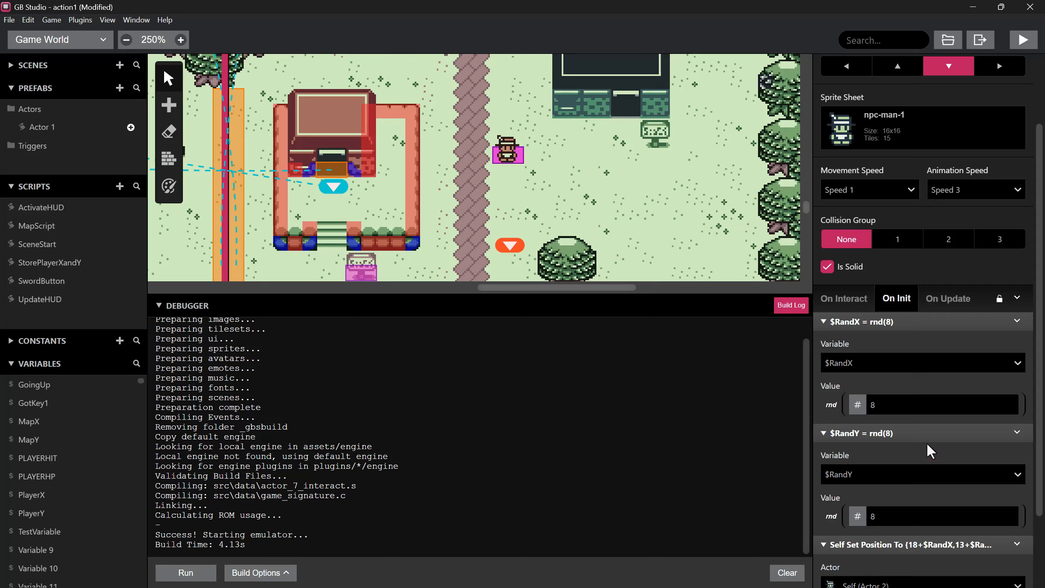
{"action": "scroll", "coordinate": [871, 433], "scroll_direction": "down", "scroll_amount": 2}
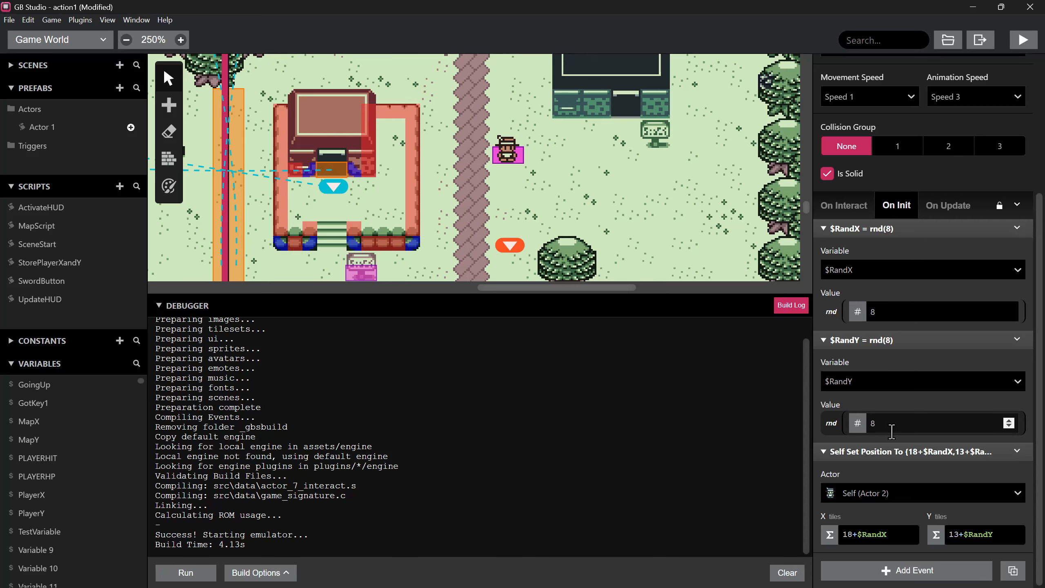
{"action": "scroll", "coordinate": [884, 433], "scroll_direction": "up", "scroll_amount": 3}
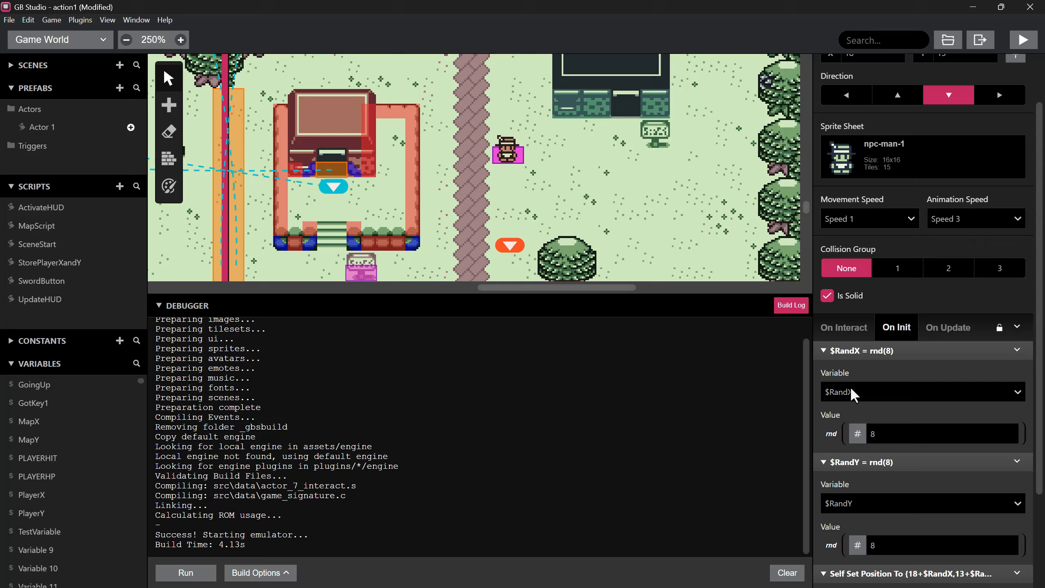
- Add a Switch event to the NPC's On Interact script
{"action": "left_click", "coordinate": [843, 331]}
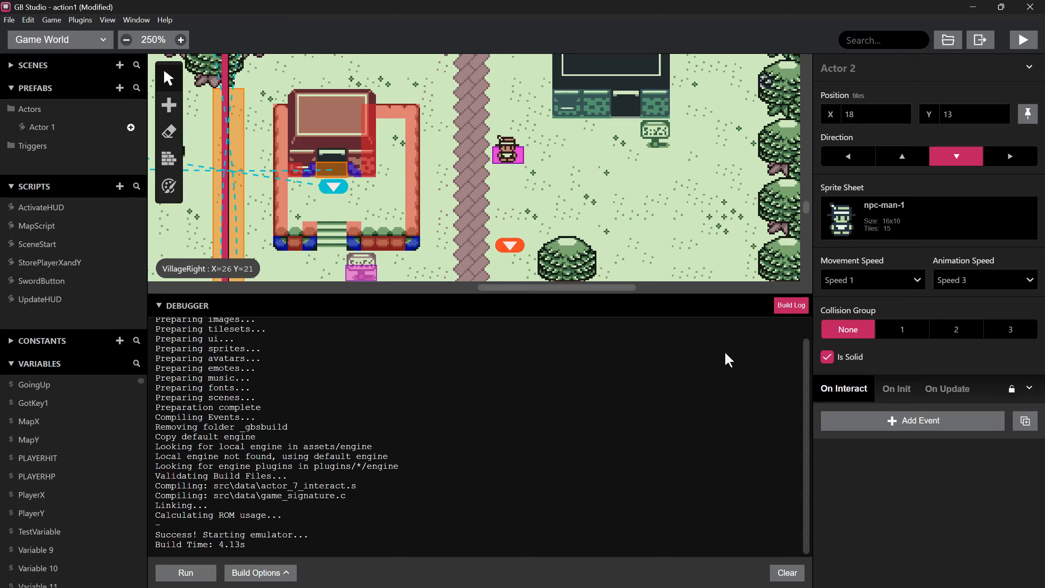
{"action": "left_click", "coordinate": [921, 430]}
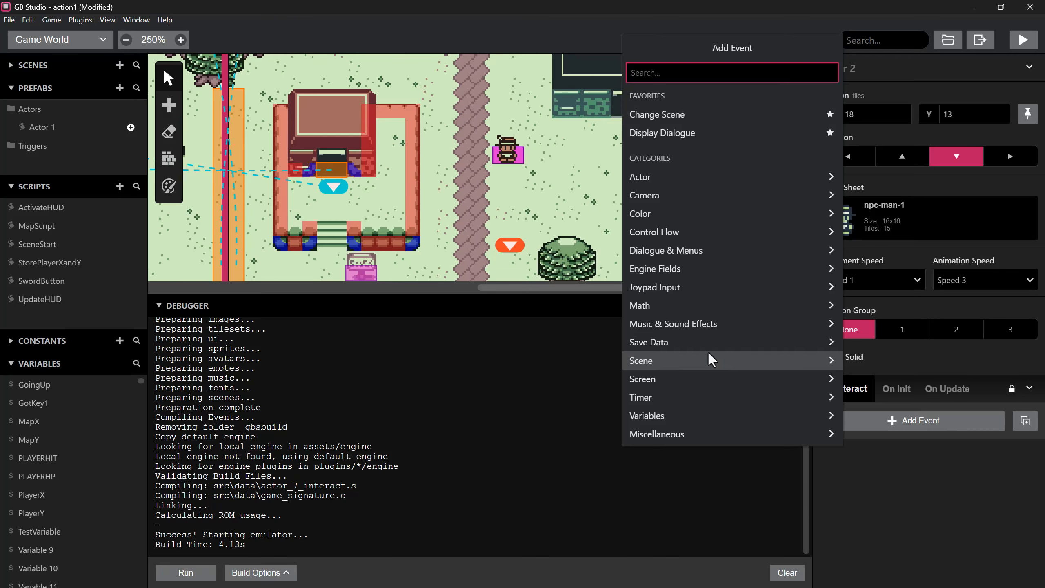
{"action": "type", "text": "switc"}
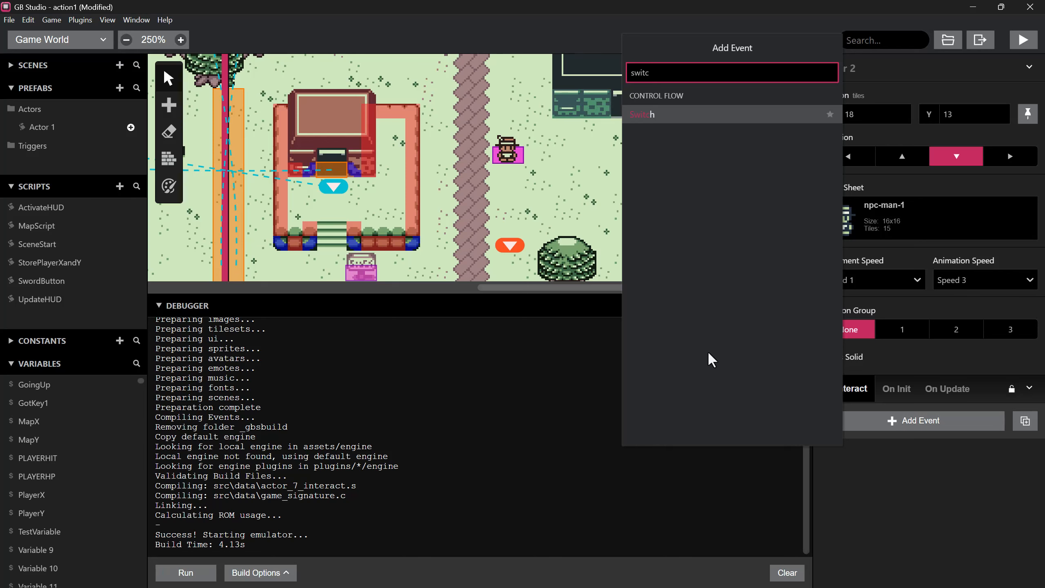
{"action": "left_click", "coordinate": [649, 119]}
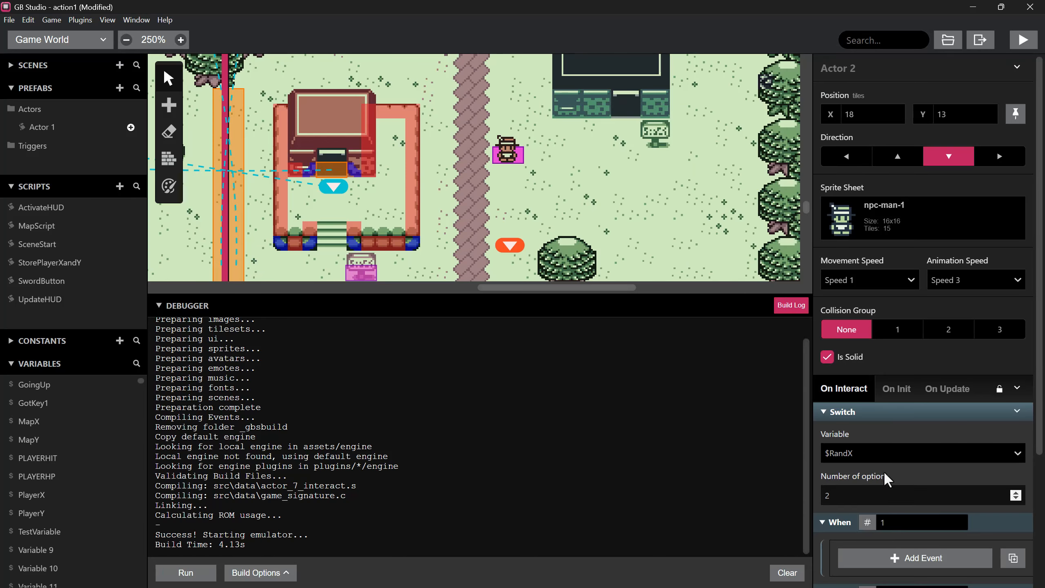
- Set the Switch event's two When cases to the values 0 and 1
{"action": "scroll", "coordinate": [884, 453], "scroll_direction": "down", "scroll_amount": 5}
{"action": "double_click", "coordinate": [883, 349]}
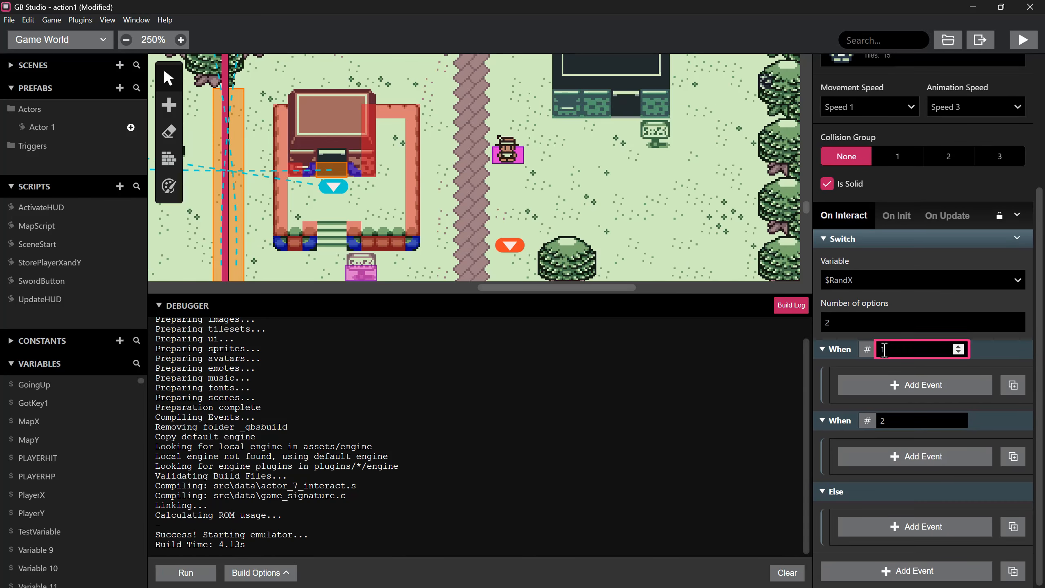
{"action": "double_click", "coordinate": [879, 420]}
{"action": "type", "text": "1"}
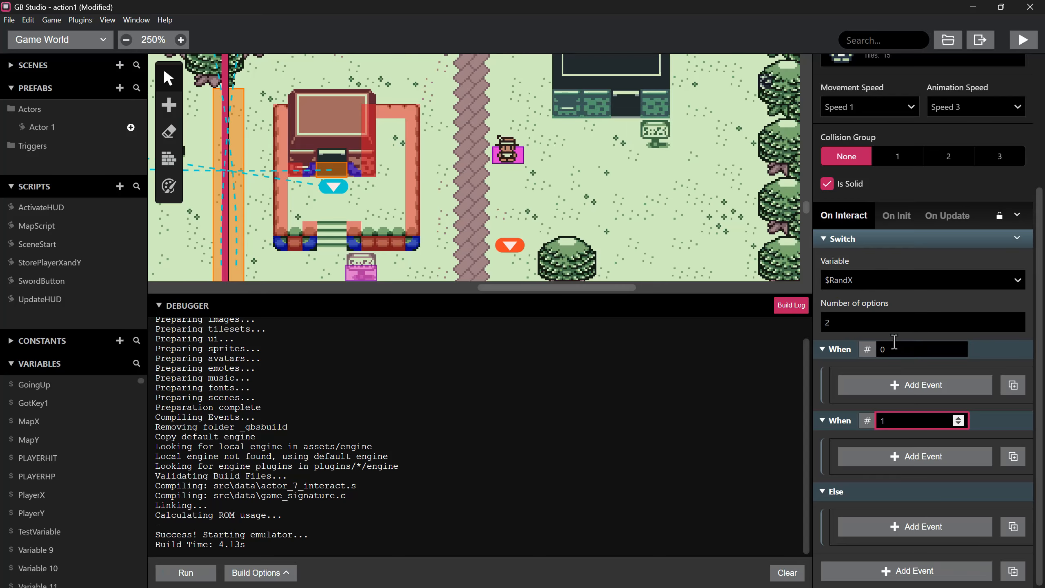
- Make the Switch event check Local 2 and rename that variable to DialogVar
{"action": "left_click", "coordinate": [854, 279]}
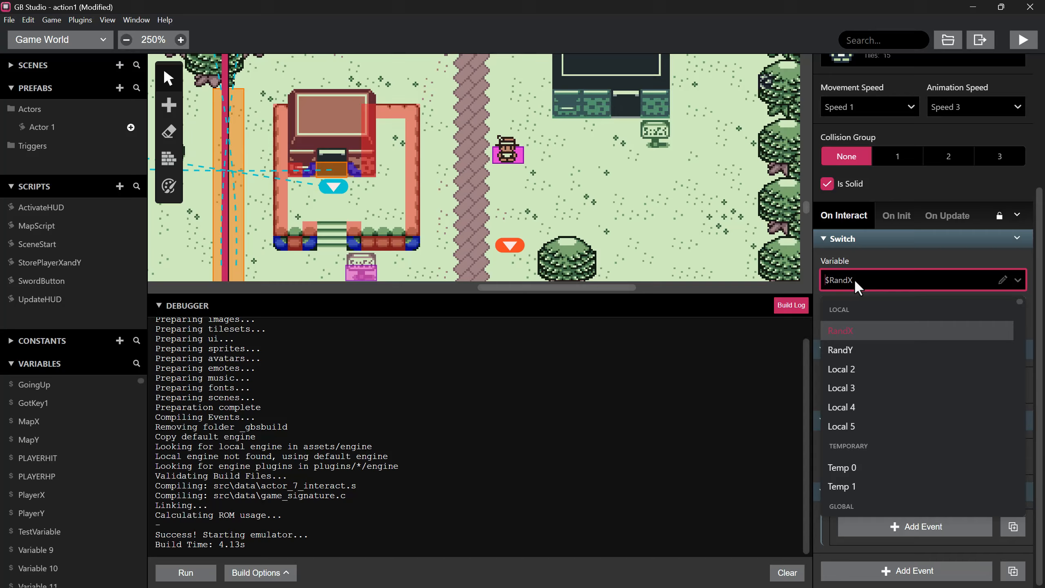
{"action": "left_click", "coordinate": [851, 370]}
{"action": "left_click", "coordinate": [1016, 279]}
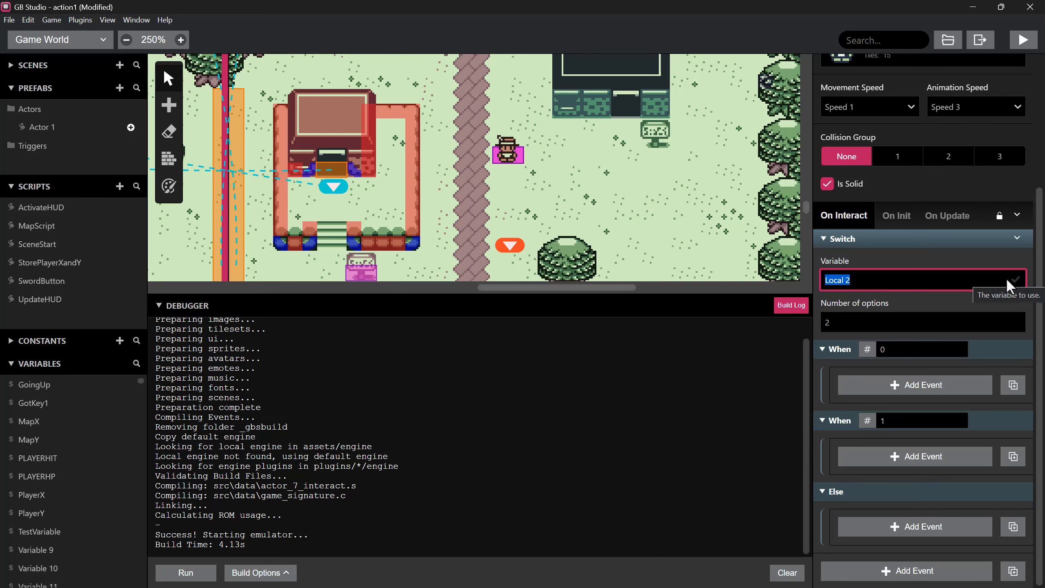
{"action": "type", "text": "DialogVar"}
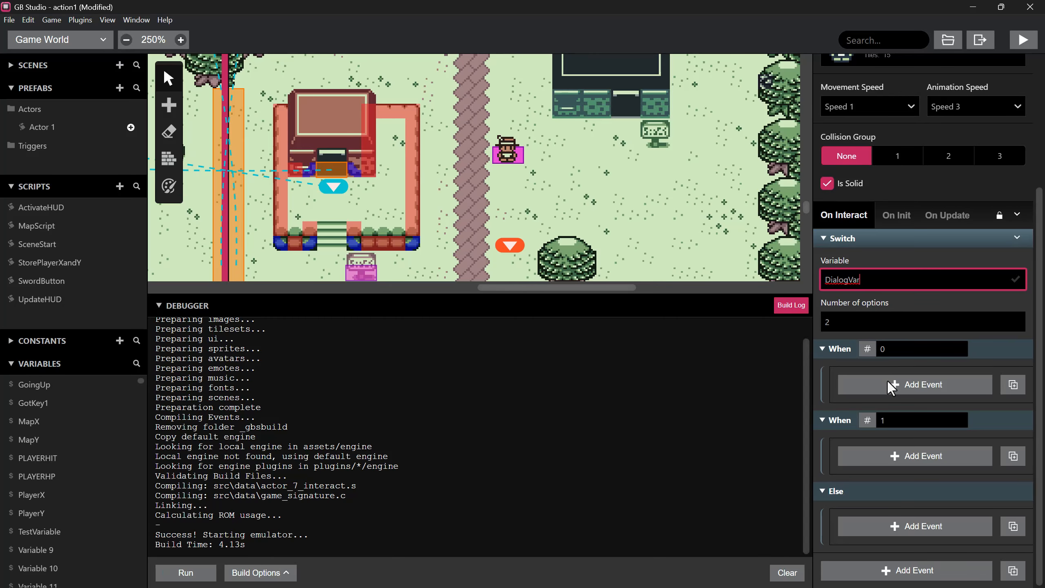
{"action": "key", "text": "Return"}
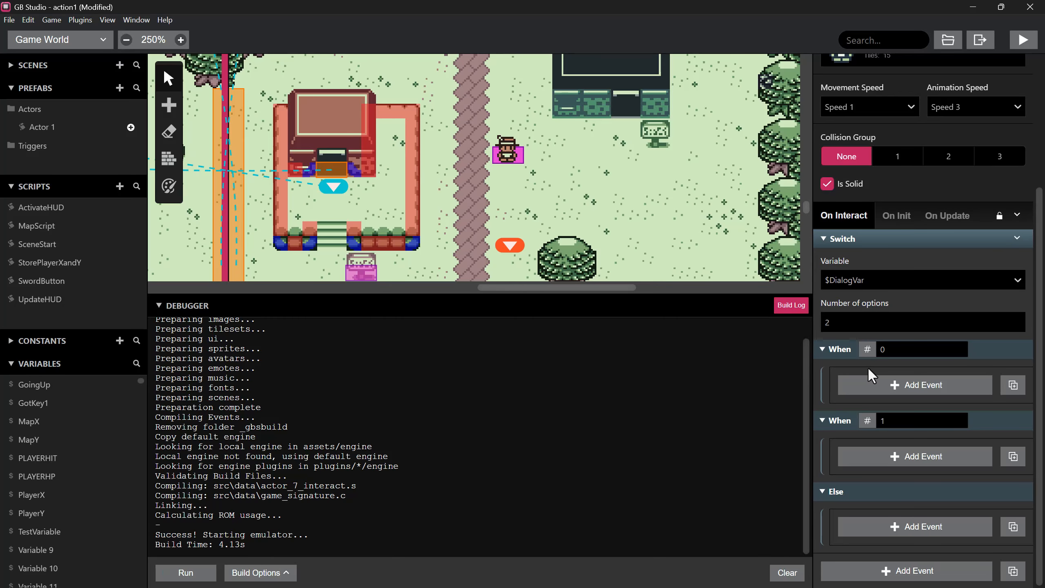
- Add a Display Dialogue event to the When 0 case reading "I saw your sister / run into the woods / earlier. Spooky!" on three lines
{"action": "left_click", "coordinate": [906, 392]}
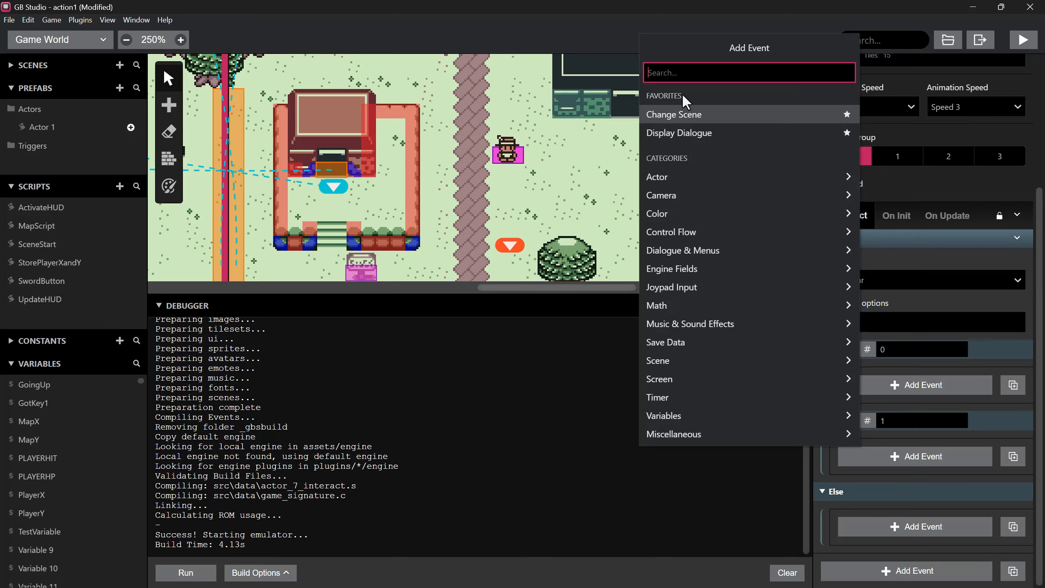
{"action": "left_click", "coordinate": [685, 132]}
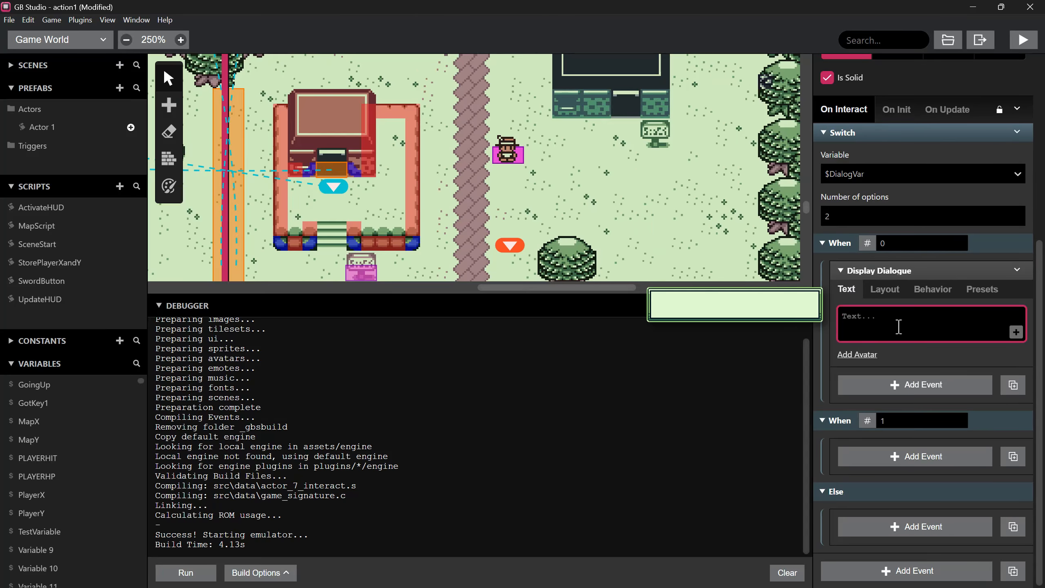
{"action": "type", "text": "I saw your sister"}
{"action": "key", "text": "Return"}
{"action": "type", "text": "run"}
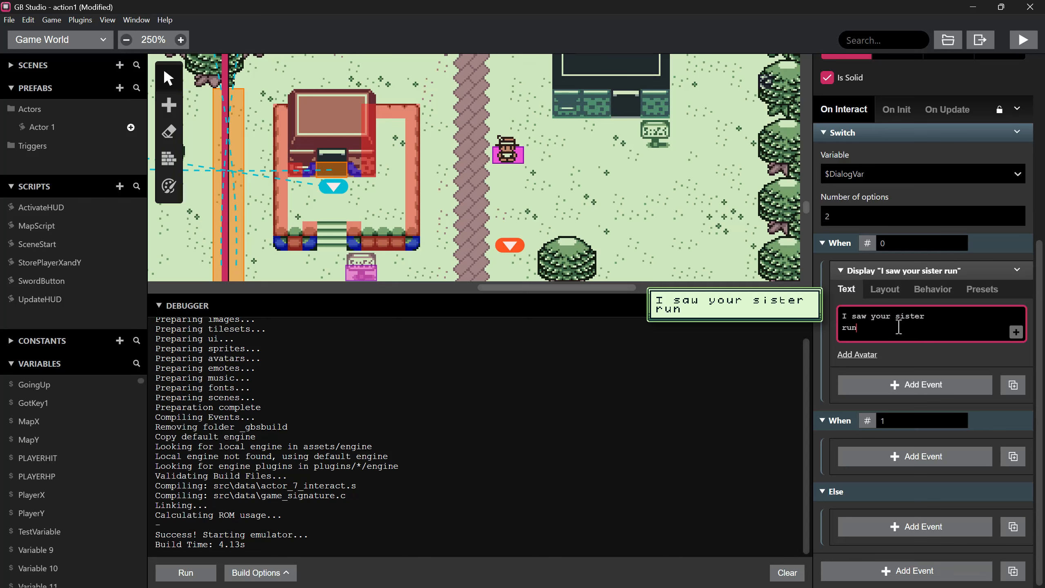
{"action": "type", "text": " into the woods"}
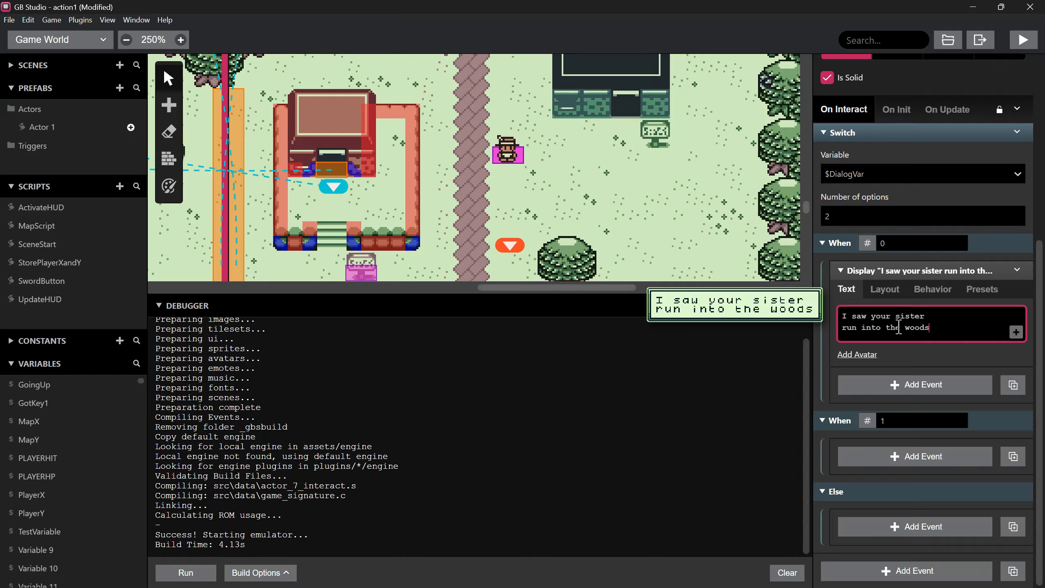
{"action": "key", "text": "Return"}
{"action": "type", "text": "earlier. S"}
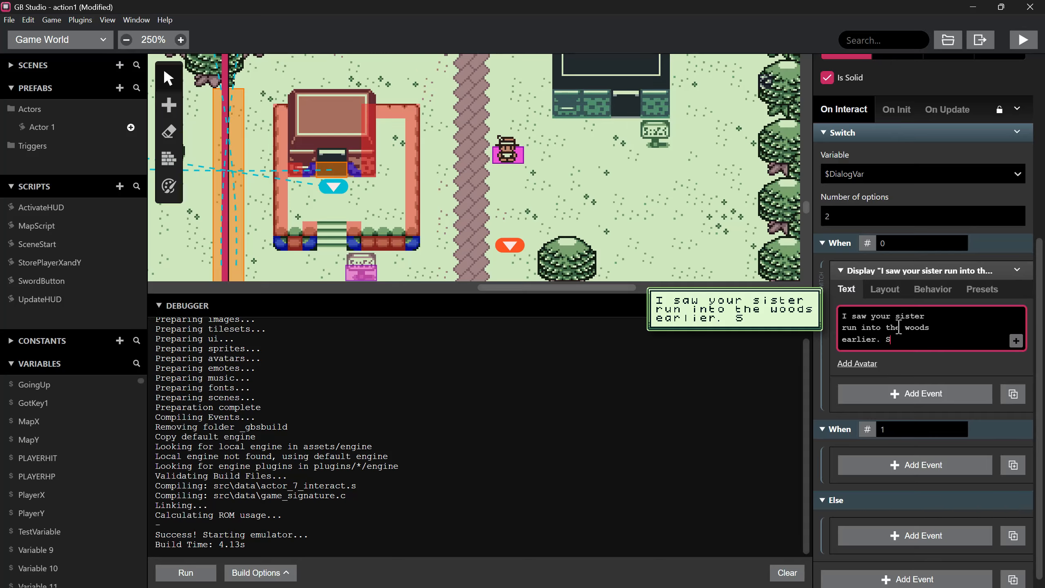
{"action": "type", "text": "pooky!"}
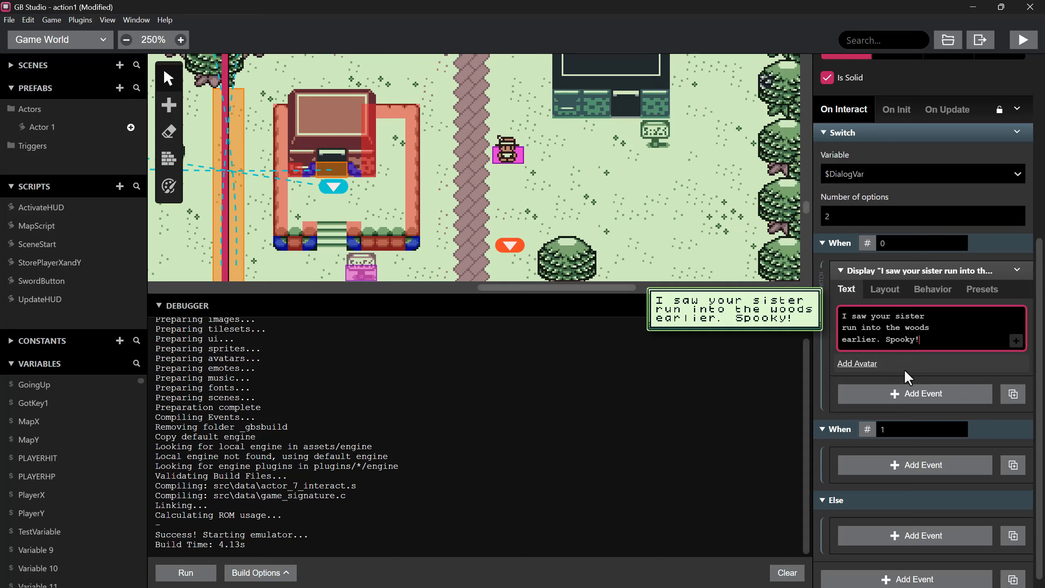
- Set the dialogue's text open and close speeds to Instant and let any button close it
{"action": "left_click", "coordinate": [893, 289]}
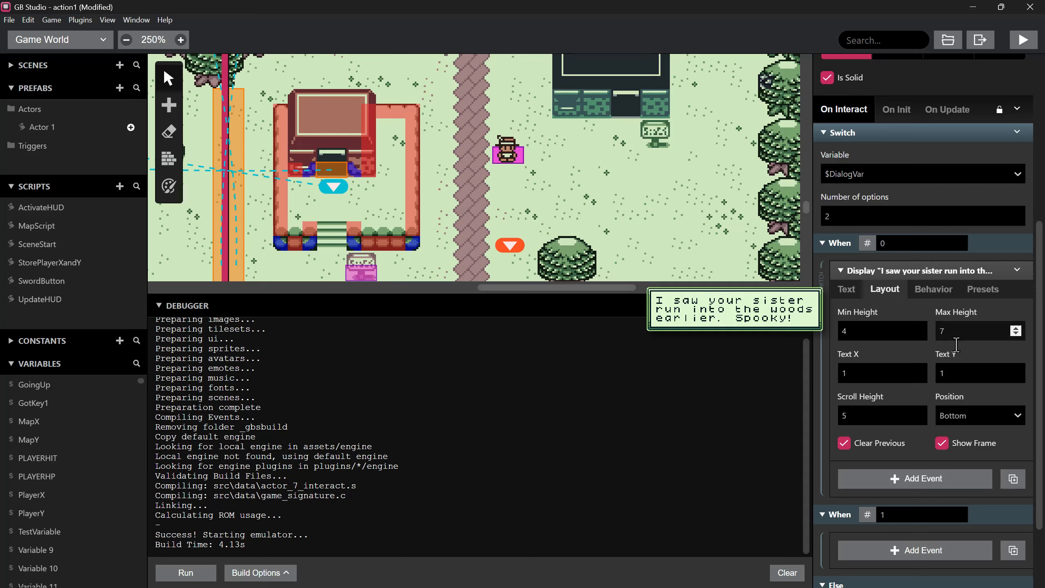
{"action": "left_click", "coordinate": [928, 288]}
{"action": "left_click", "coordinate": [910, 326]}
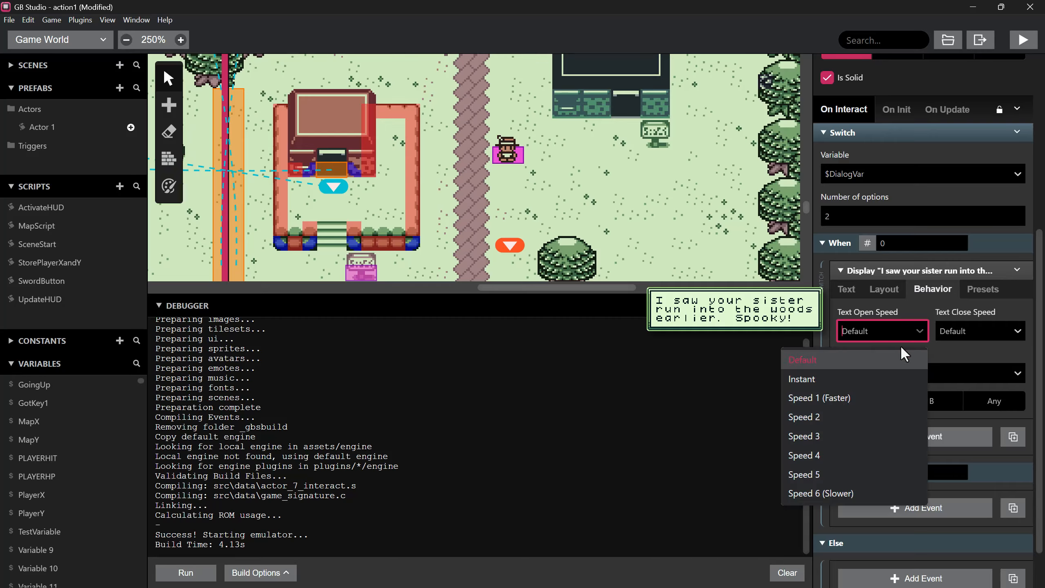
{"action": "left_click", "coordinate": [907, 373]}
{"action": "left_click", "coordinate": [958, 331]}
{"action": "left_click", "coordinate": [936, 373]}
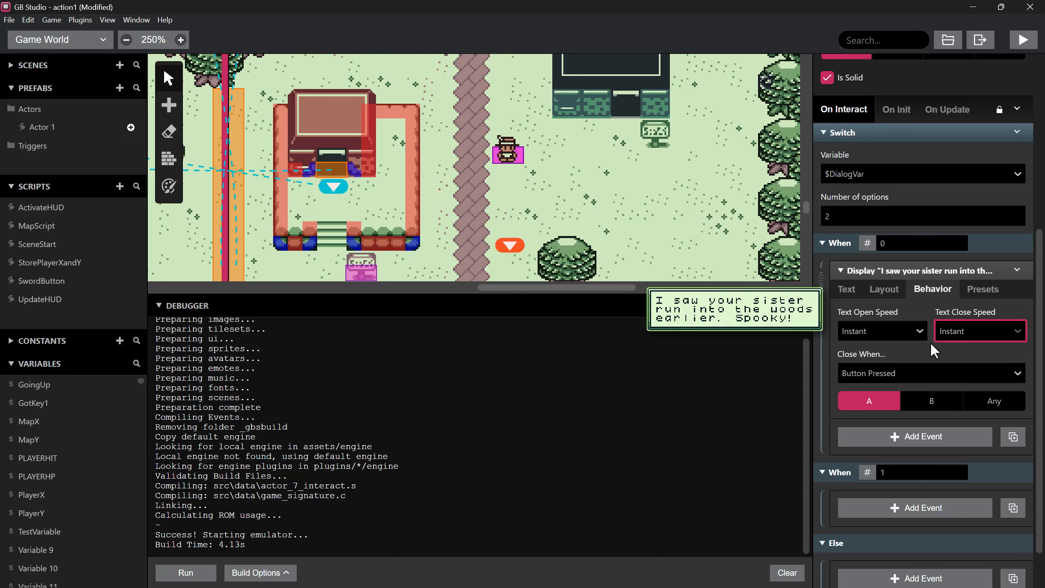
{"action": "left_click", "coordinate": [981, 401]}
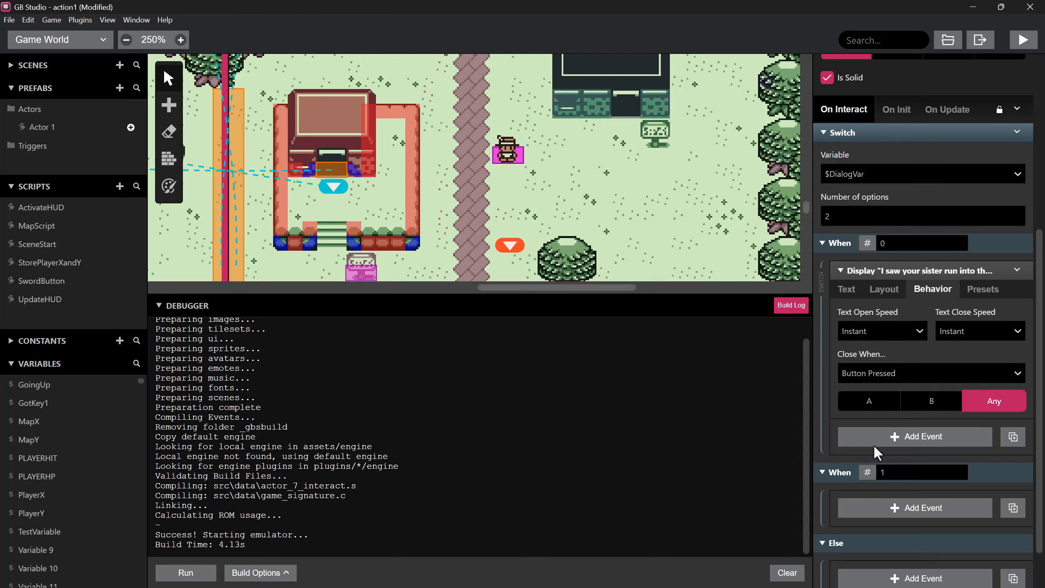
- Collapse the $RandX and $RandY events in the NPC's On Init script
{"action": "scroll", "coordinate": [909, 405], "scroll_direction": "up", "scroll_amount": 3}
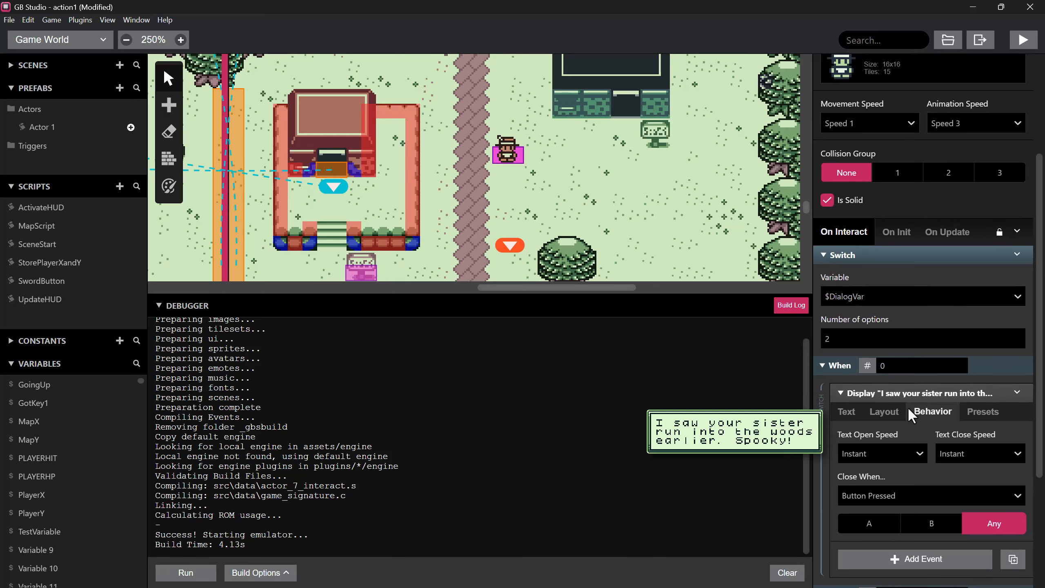
{"action": "scroll", "coordinate": [908, 407], "scroll_direction": "down", "scroll_amount": 2}
{"action": "left_click", "coordinate": [894, 182]}
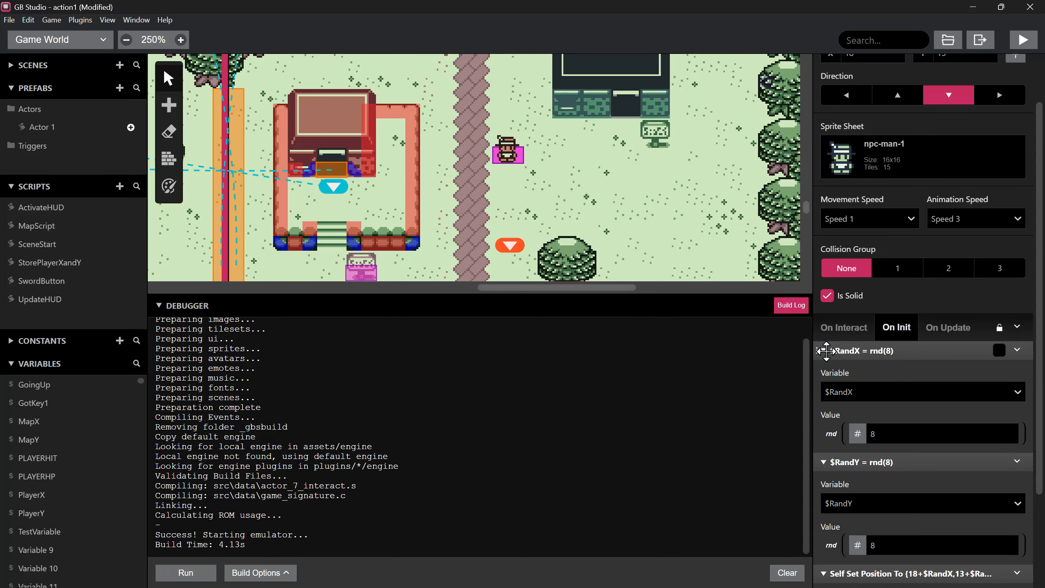
{"action": "left_click", "coordinate": [824, 351]}
{"action": "left_click", "coordinate": [823, 369]}
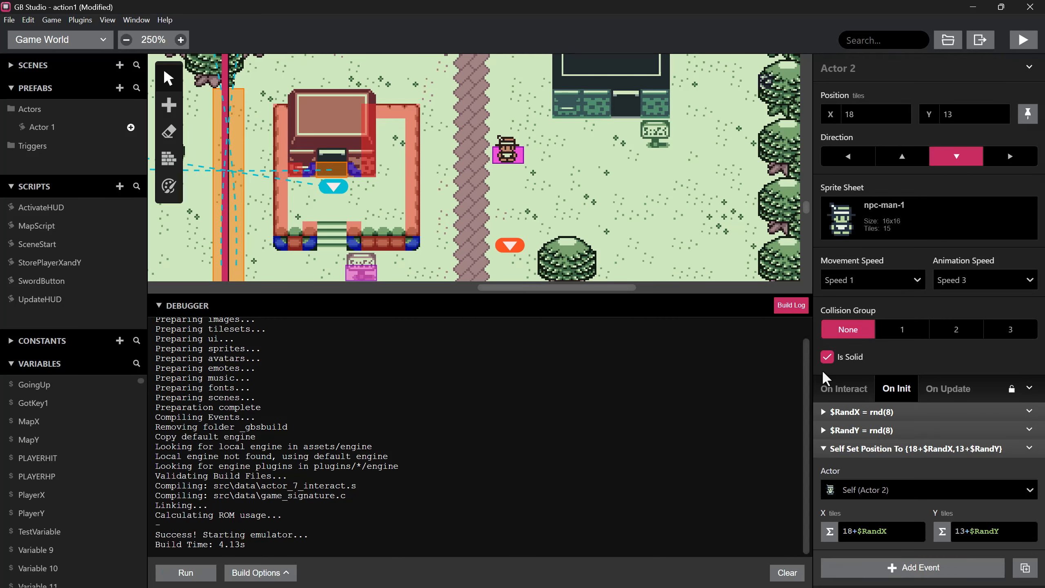
- Insert a Variable Set To Value event before the $RandX event in the NPC's On Init script, setting DialogVar to 0
{"action": "right_click", "coordinate": [886, 410]}
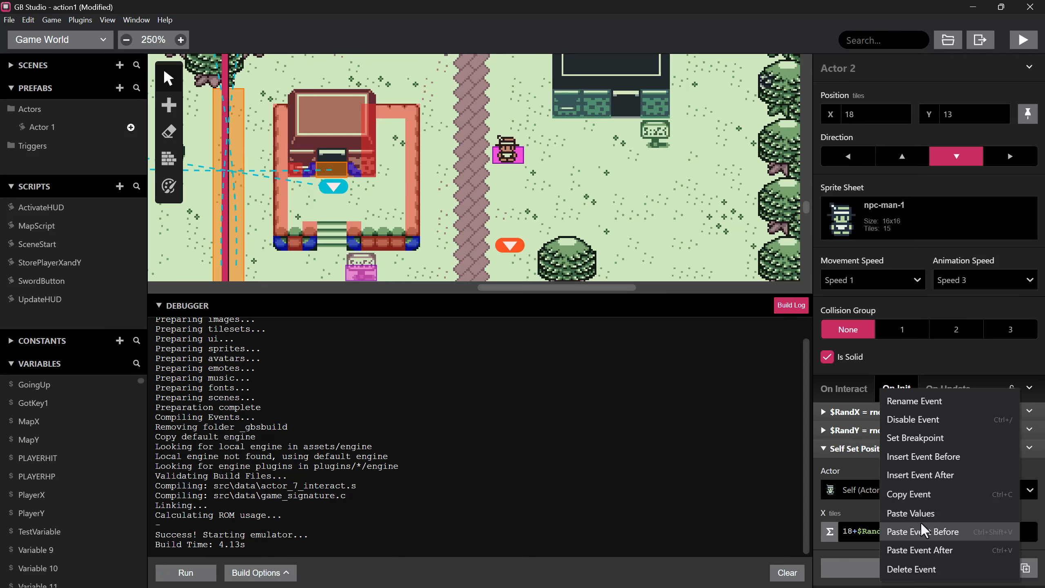
{"action": "left_click", "coordinate": [923, 456]}
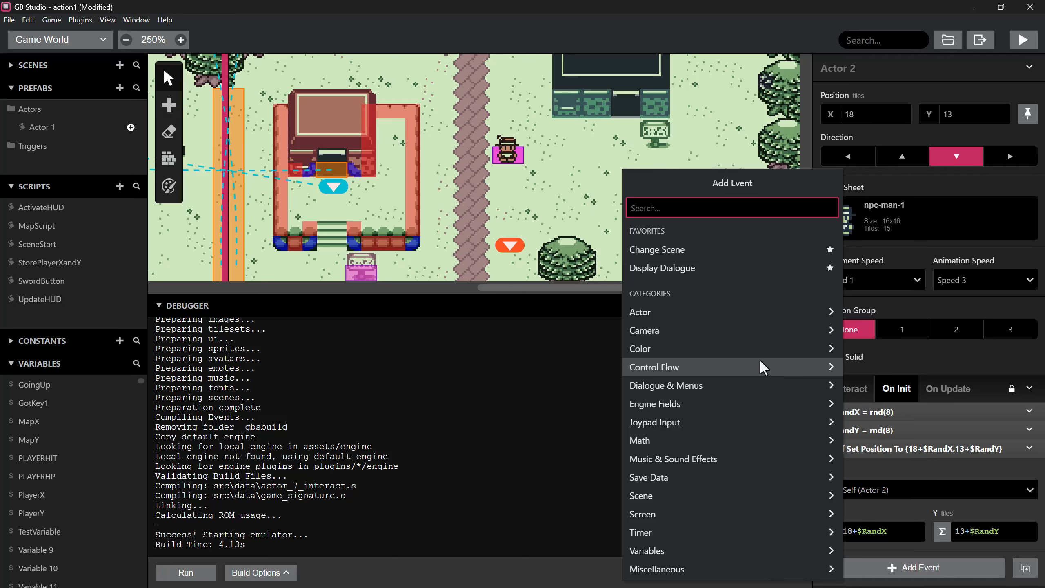
{"action": "type", "text": "set var"}
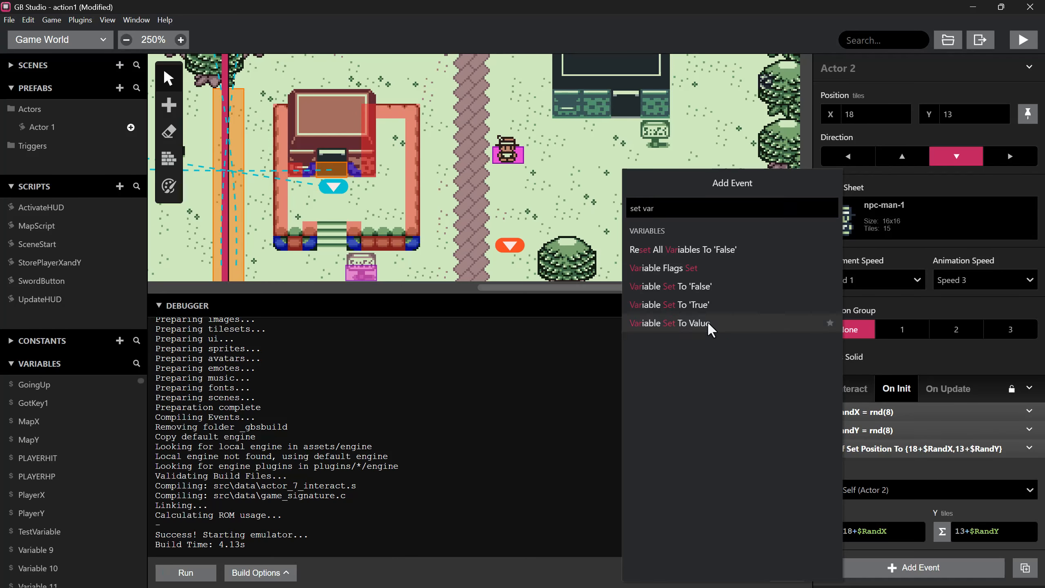
{"action": "left_click", "coordinate": [707, 326]}
{"action": "left_click", "coordinate": [881, 453]}
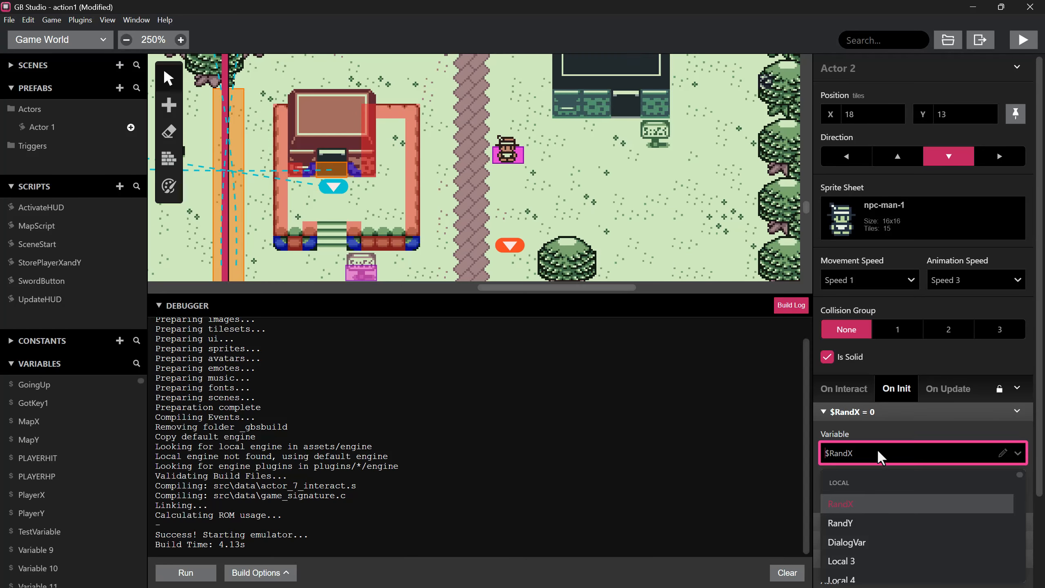
{"action": "left_click", "coordinate": [861, 542]}
{"action": "left_click", "coordinate": [864, 496]}
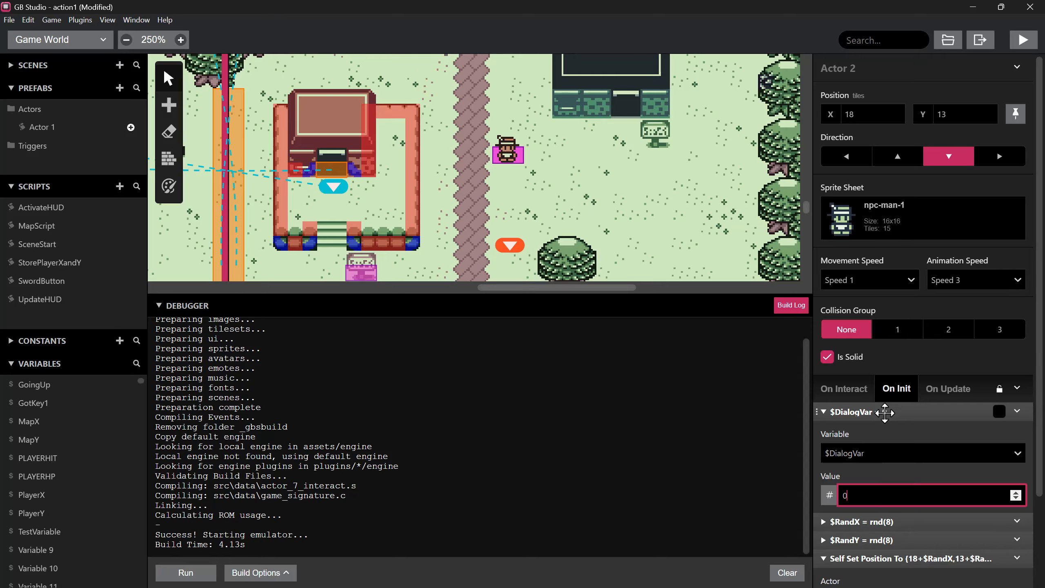
- Insert a Comment event before the $DialogVar event, rename it "Will Add more dialog later~" and collapse it
{"action": "right_click", "coordinate": [884, 414]}
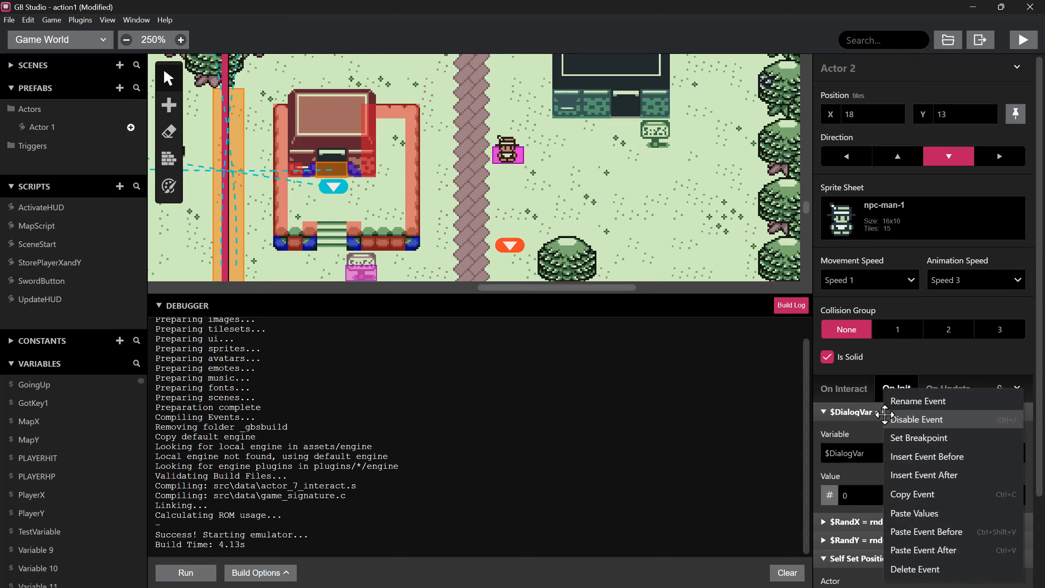
{"action": "left_click", "coordinate": [901, 459]}
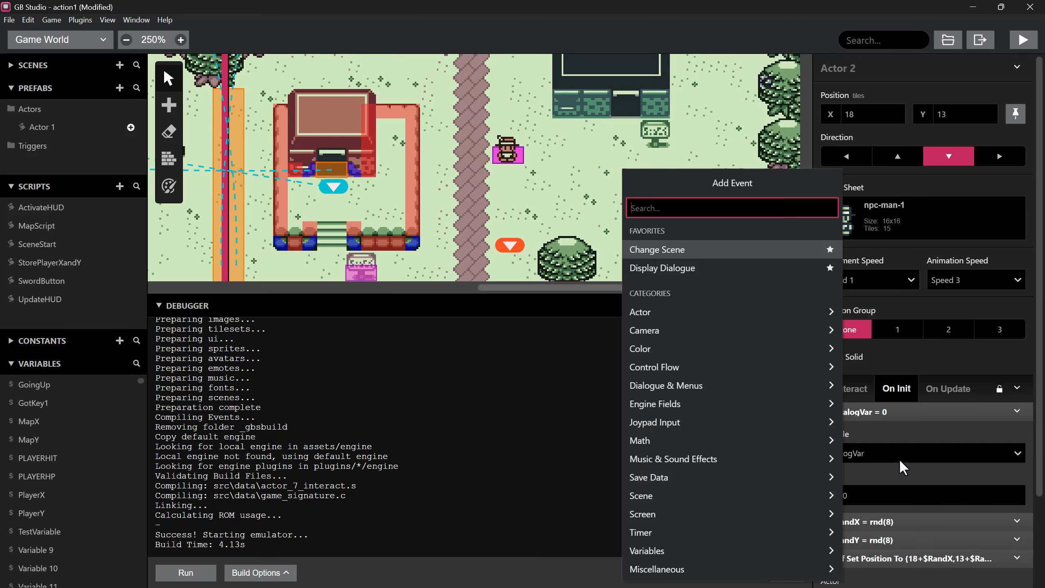
{"action": "type", "text": "comment"}
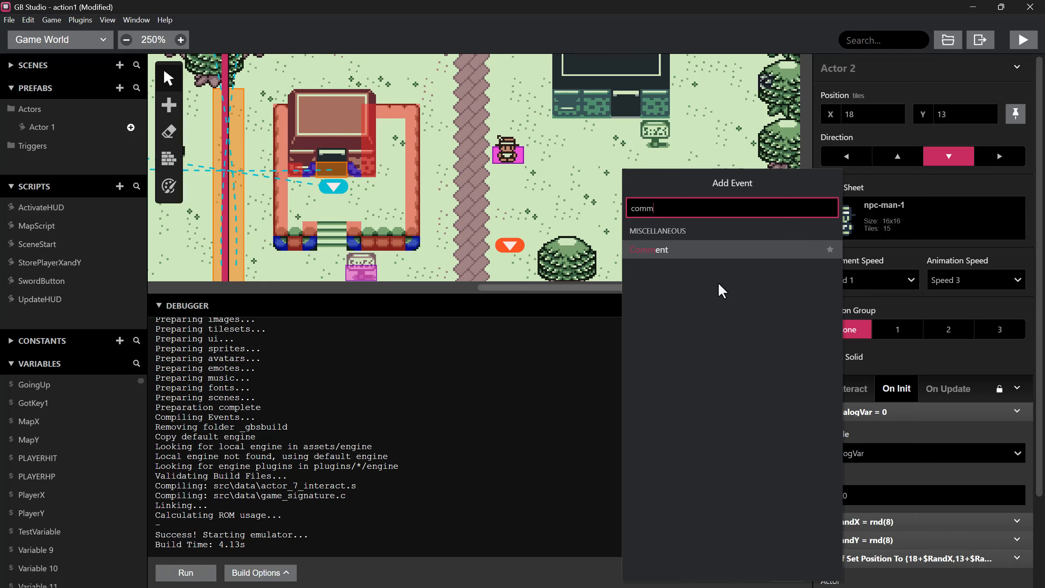
{"action": "left_click", "coordinate": [692, 248]}
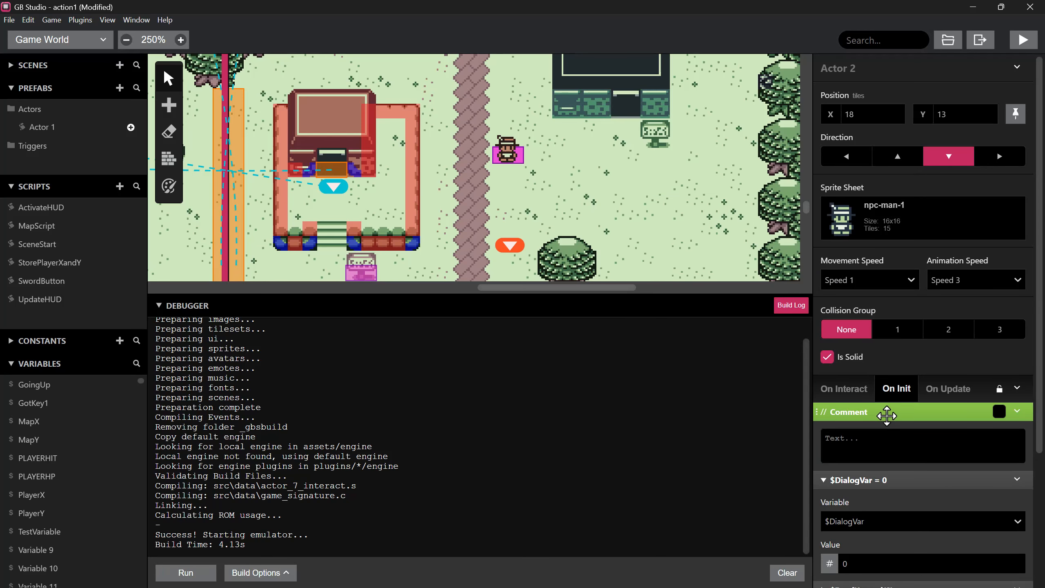
{"action": "right_click", "coordinate": [886, 415]}
{"action": "left_click", "coordinate": [912, 402]}
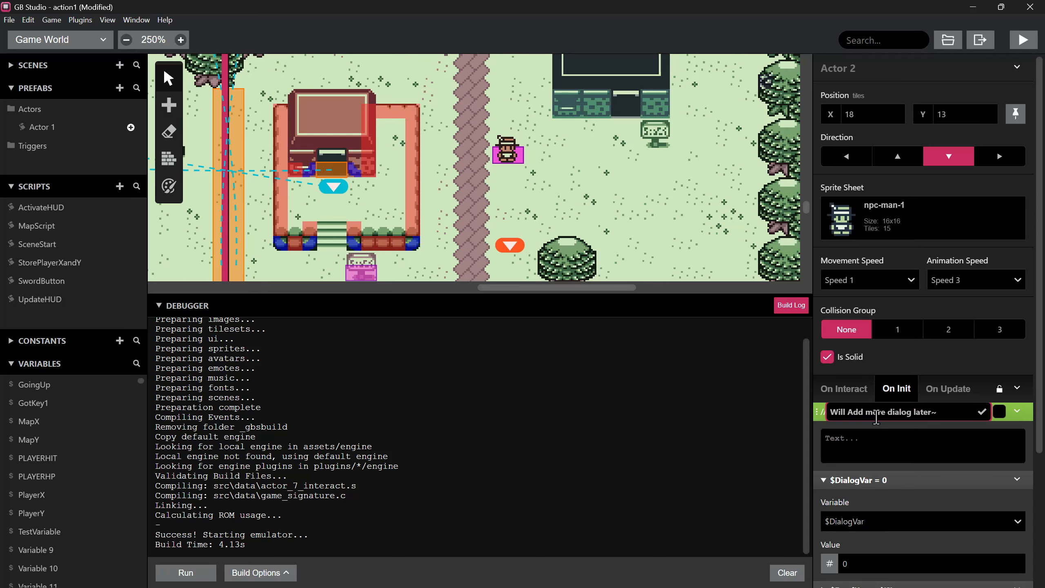
{"action": "left_click", "coordinate": [851, 443]}
{"action": "right_click", "coordinate": [890, 431]}
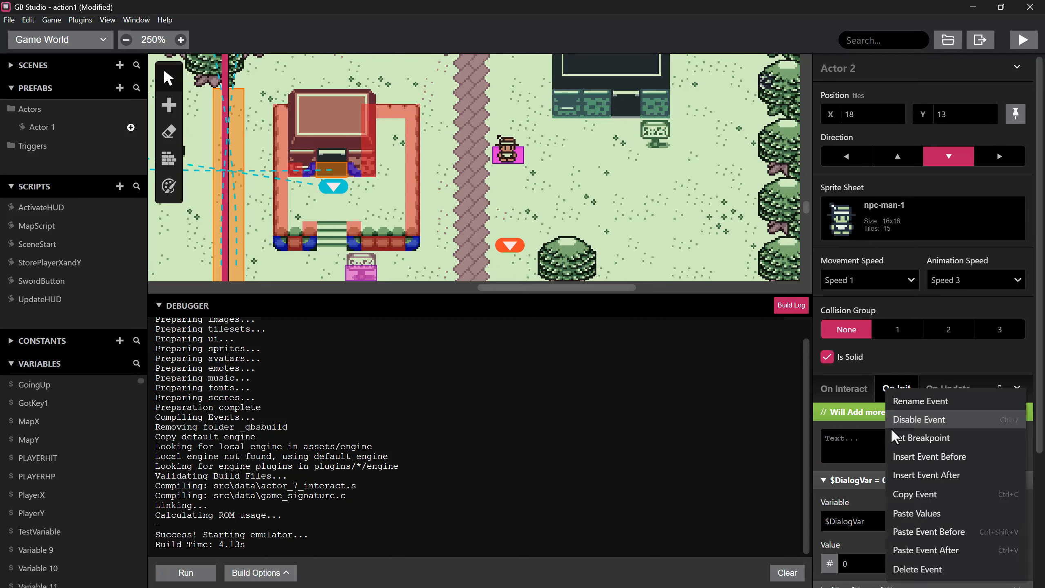
{"action": "left_click", "coordinate": [884, 418]}
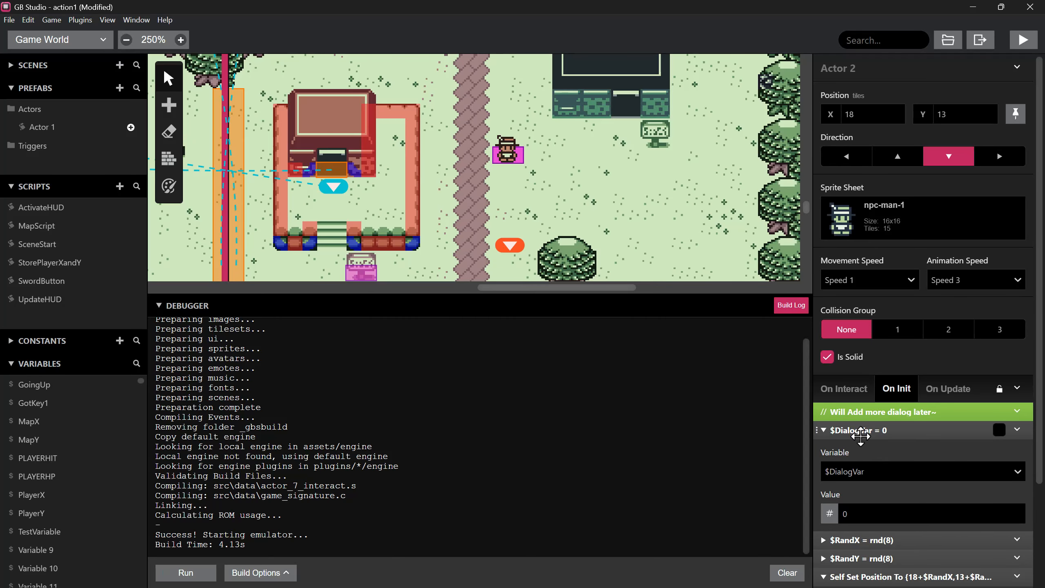
- In the NPC's On Interact script, add an event incrementing DialogVar by 1 after the dialogue in the When 0 case
{"action": "scroll", "coordinate": [860, 435], "scroll_direction": "down", "scroll_amount": 2}
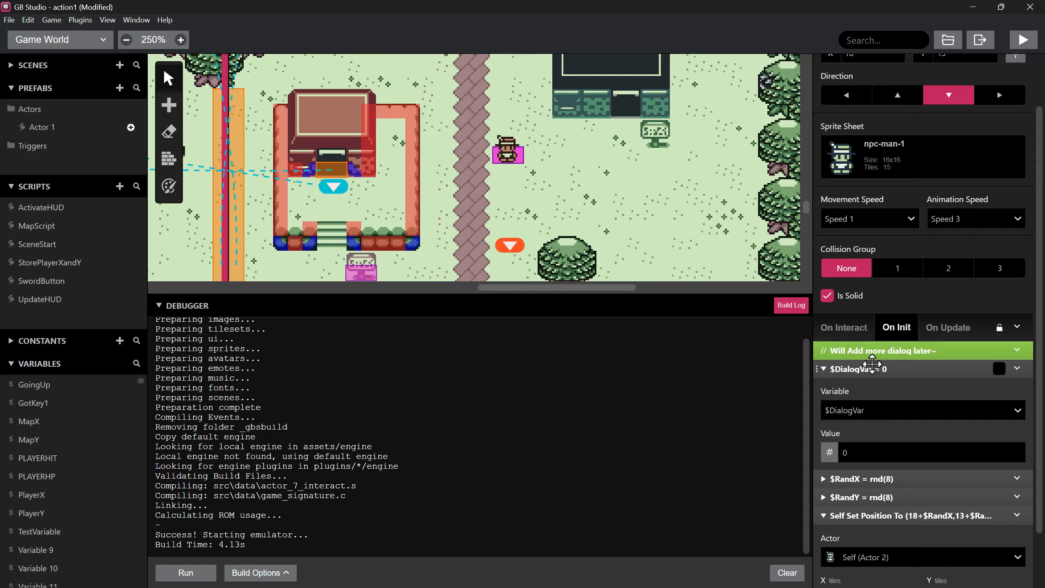
{"action": "left_click", "coordinate": [850, 331]}
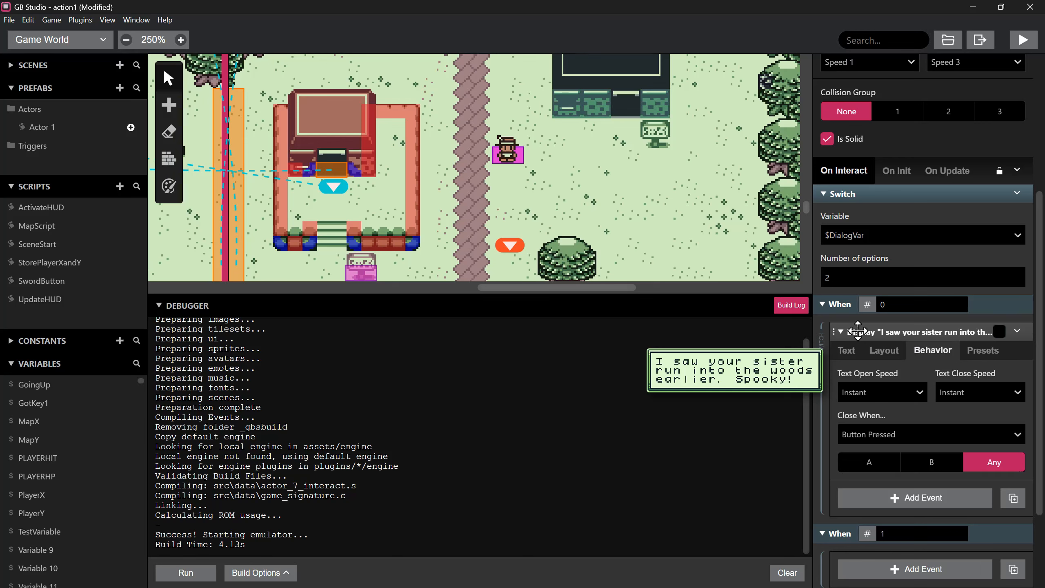
{"action": "left_click", "coordinate": [849, 350]}
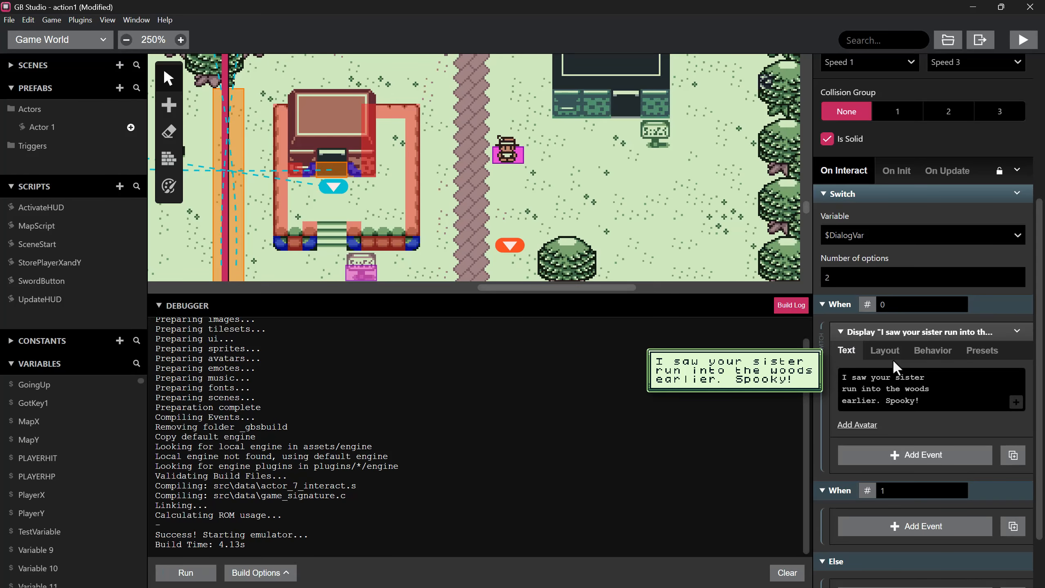
{"action": "scroll", "coordinate": [918, 391], "scroll_direction": "down", "scroll_amount": 1}
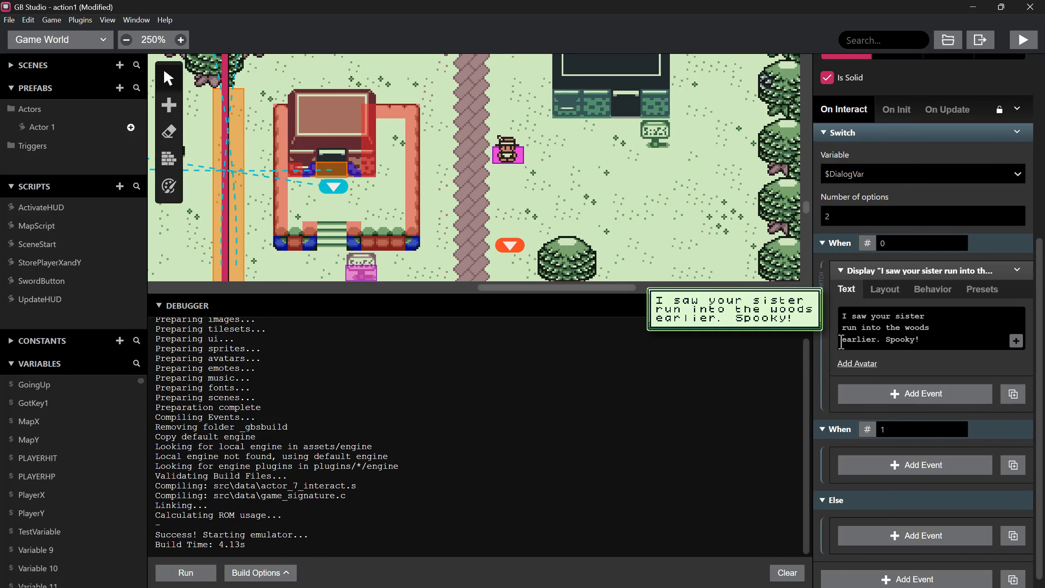
{"action": "scroll", "coordinate": [883, 336], "scroll_direction": "down", "scroll_amount": 1}
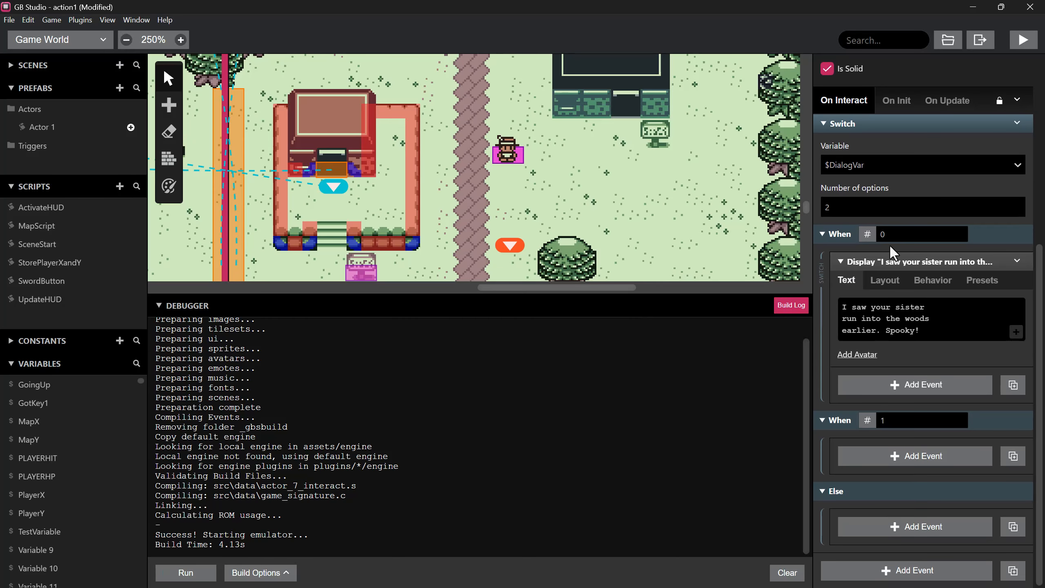
{"action": "double_click", "coordinate": [877, 235]}
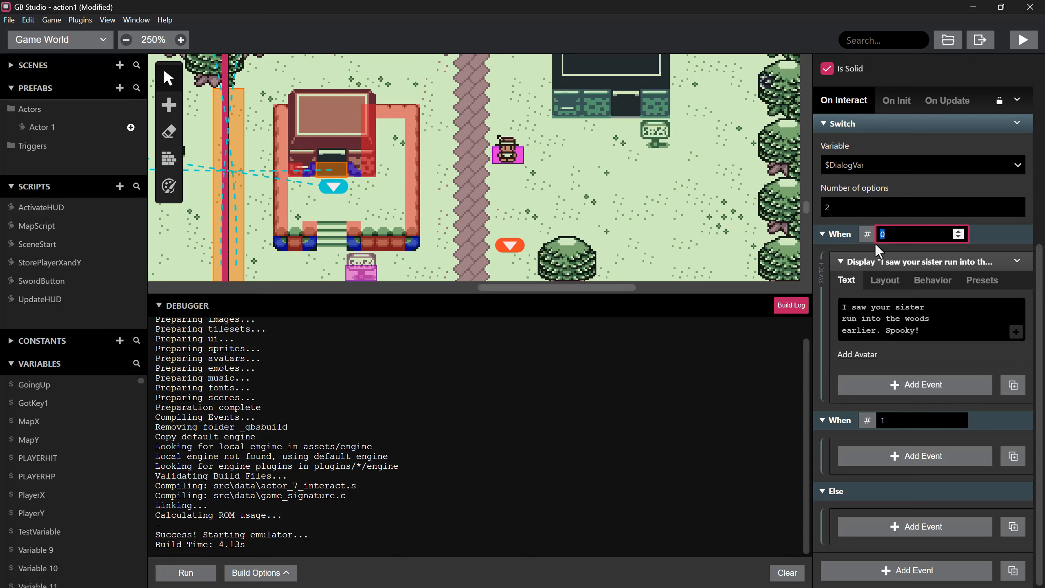
{"action": "left_click", "coordinate": [899, 388]}
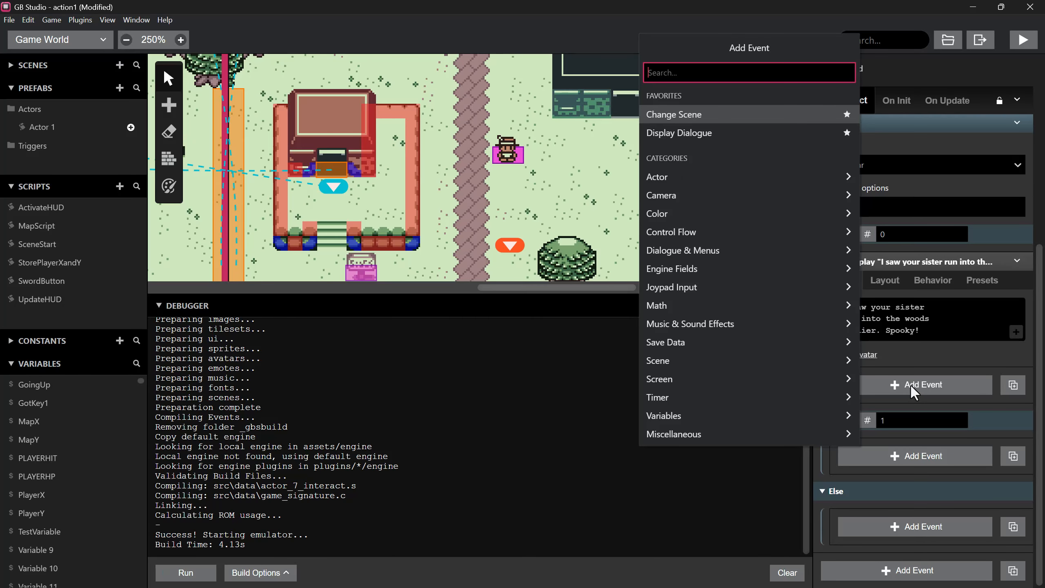
{"action": "left_click", "coordinate": [793, 113]}
{"action": "left_click", "coordinate": [865, 416]}
{"action": "left_click", "coordinate": [881, 506]}
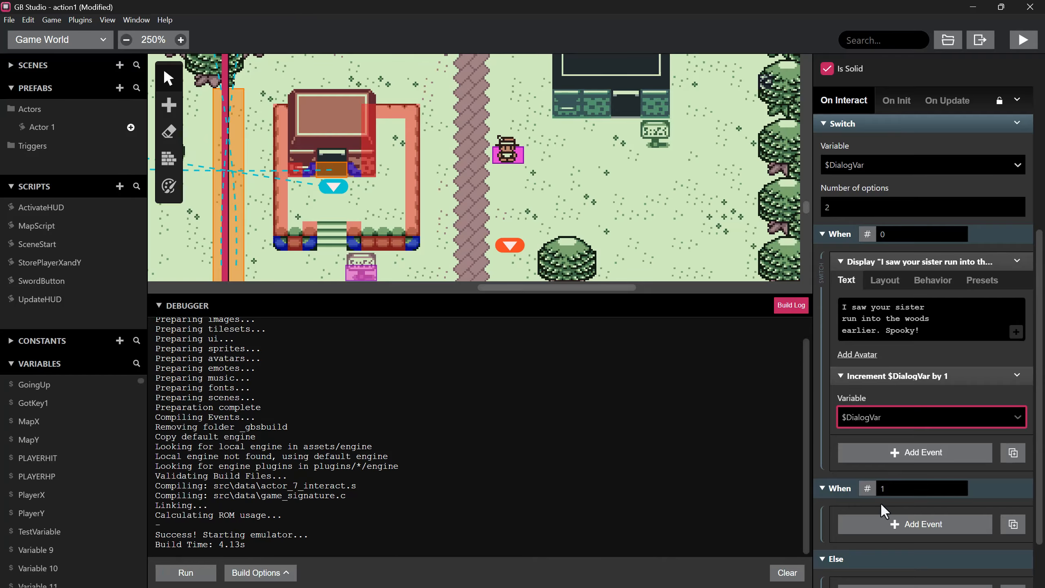
{"action": "scroll", "coordinate": [880, 437], "scroll_direction": "down", "scroll_amount": 2}
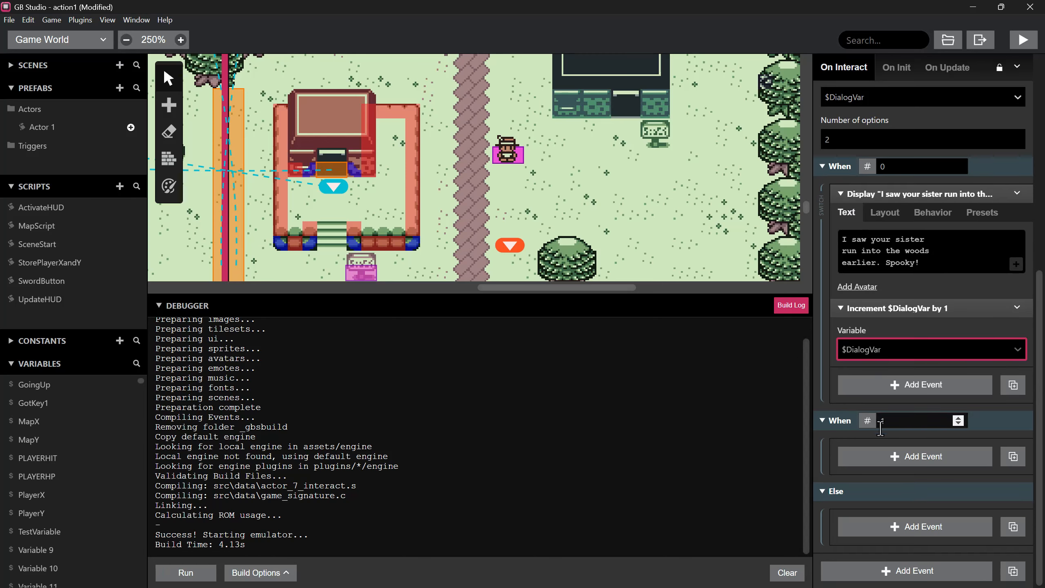
{"action": "left_click", "coordinate": [874, 449]}
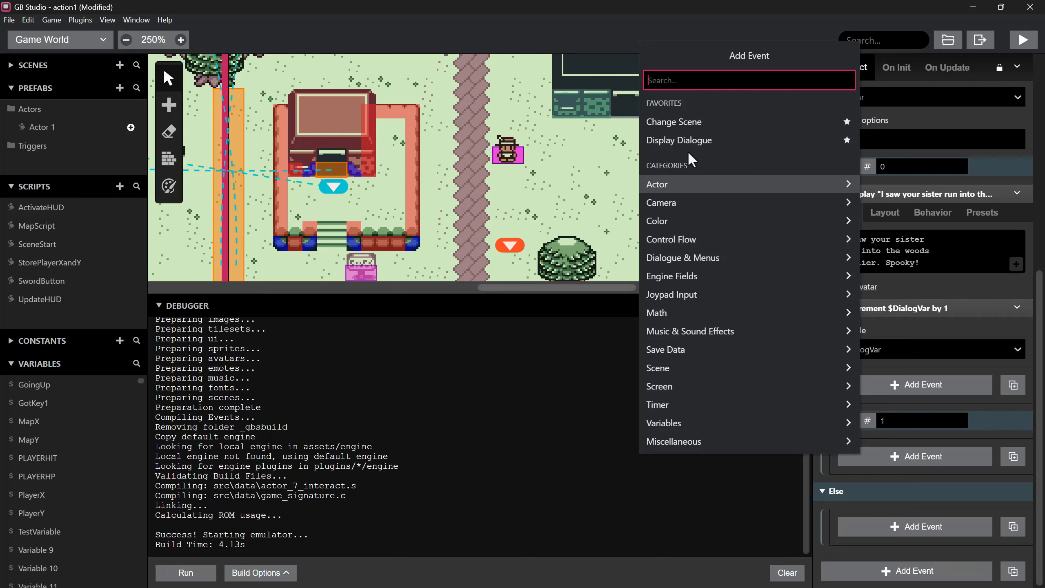
{"action": "type", "text": "dialo"}
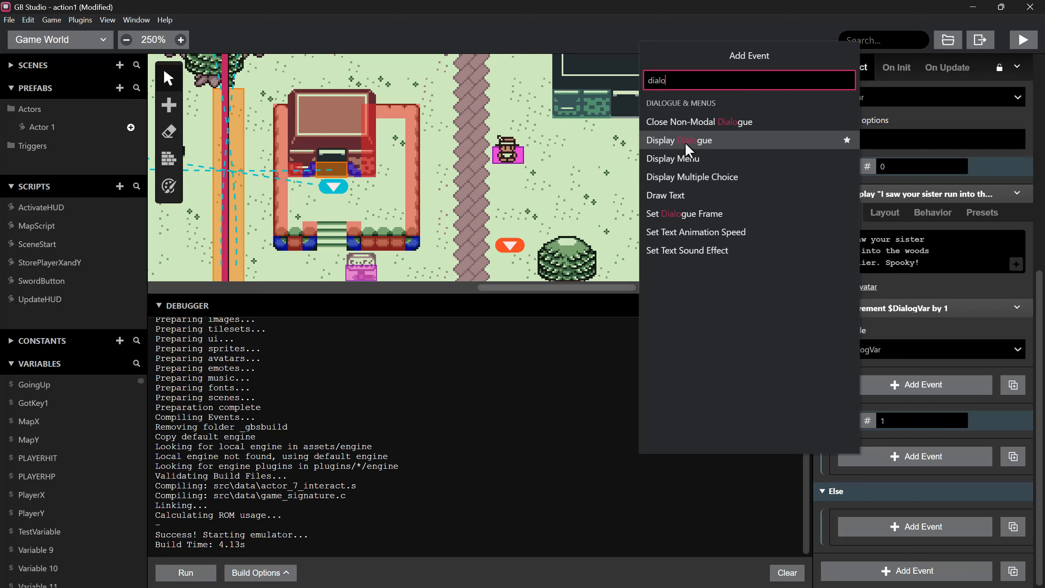
{"action": "left_click", "coordinate": [685, 142]}
{"action": "scroll", "coordinate": [850, 356], "scroll_direction": "down", "scroll_amount": 3}
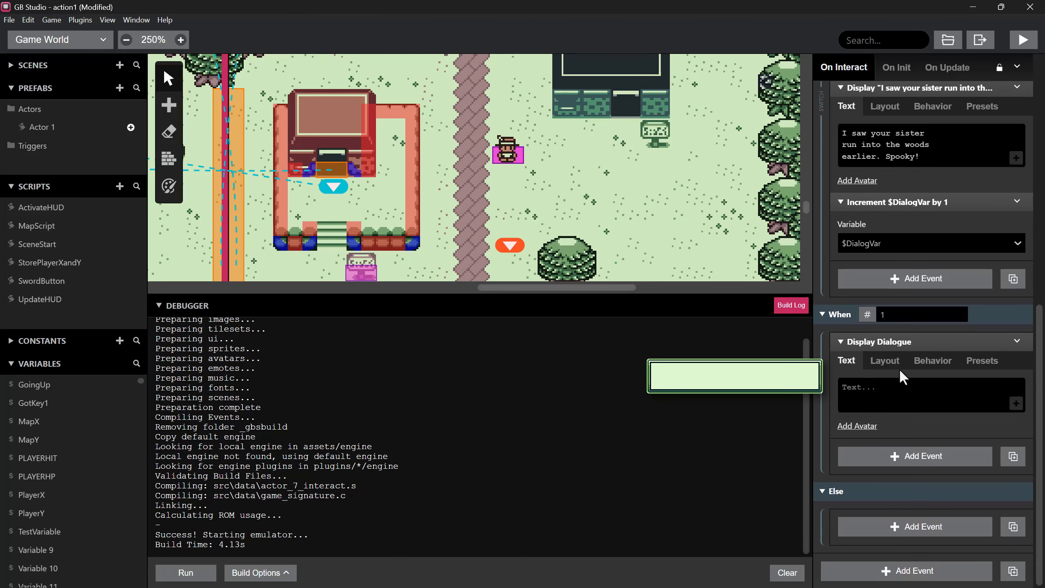
{"action": "left_click", "coordinate": [887, 392]}
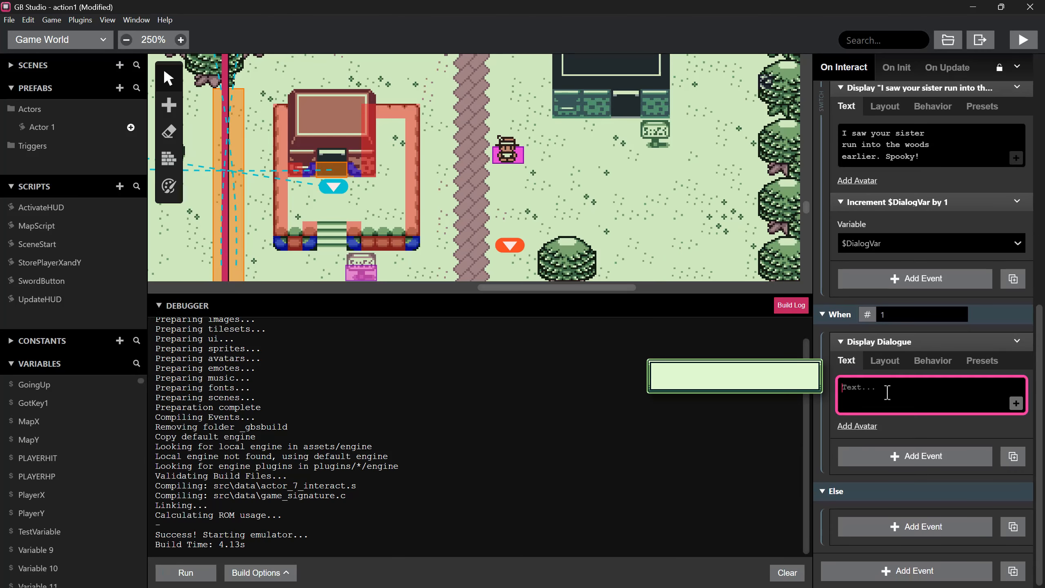
{"action": "left_click", "coordinate": [1017, 341]}
{"action": "left_click", "coordinate": [968, 530]}
{"action": "scroll", "coordinate": [987, 312], "scroll_direction": "up", "scroll_amount": 1}
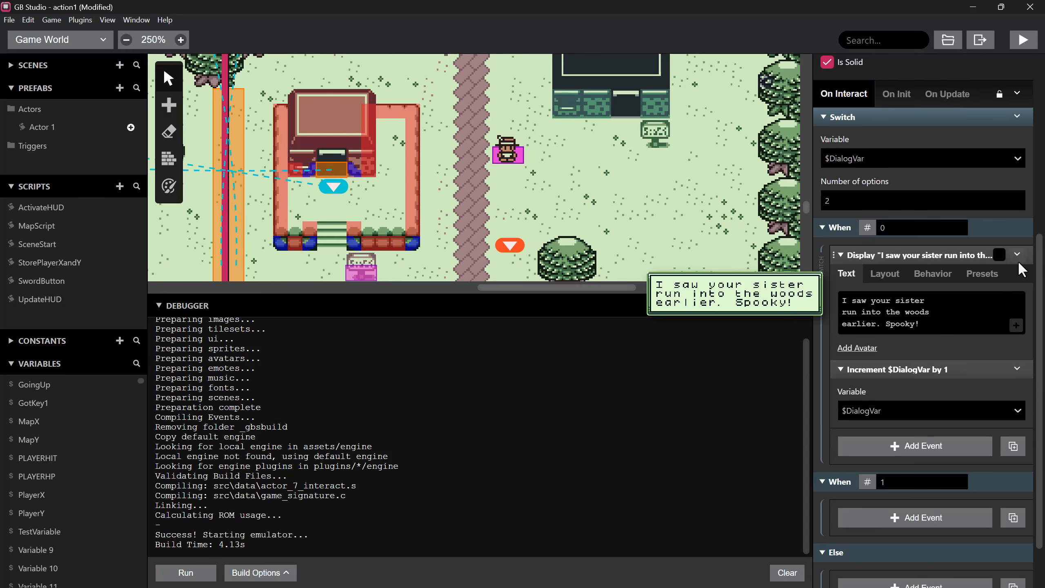
- Copy the "I saw your sister run into the woods" dialogue event into the Switch's When 1 case
{"action": "left_click", "coordinate": [1017, 254]}
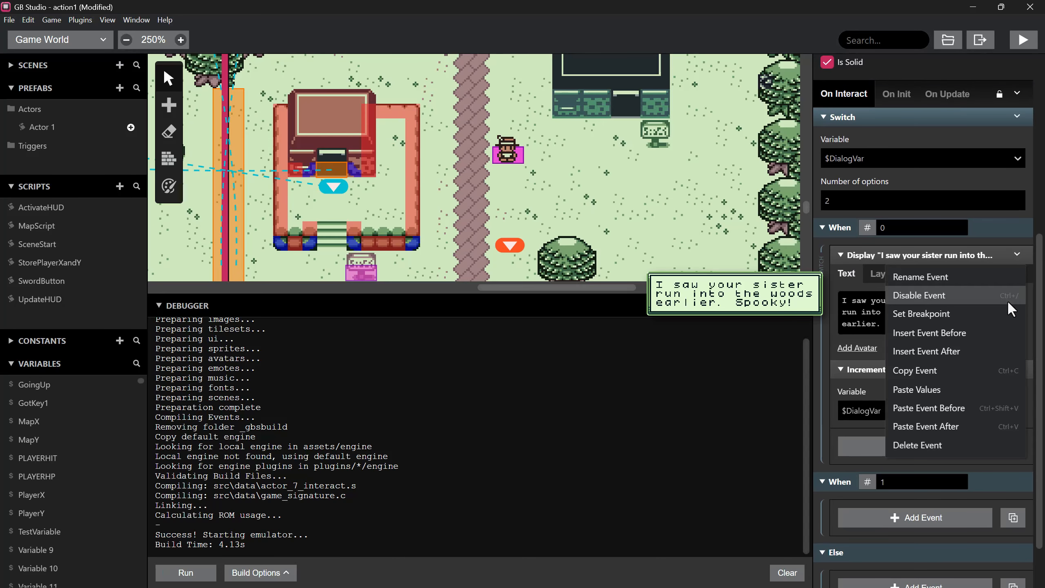
{"action": "left_click", "coordinate": [942, 375]}
{"action": "scroll", "coordinate": [992, 465], "scroll_direction": "down", "scroll_amount": 1}
{"action": "left_click", "coordinate": [1011, 456]}
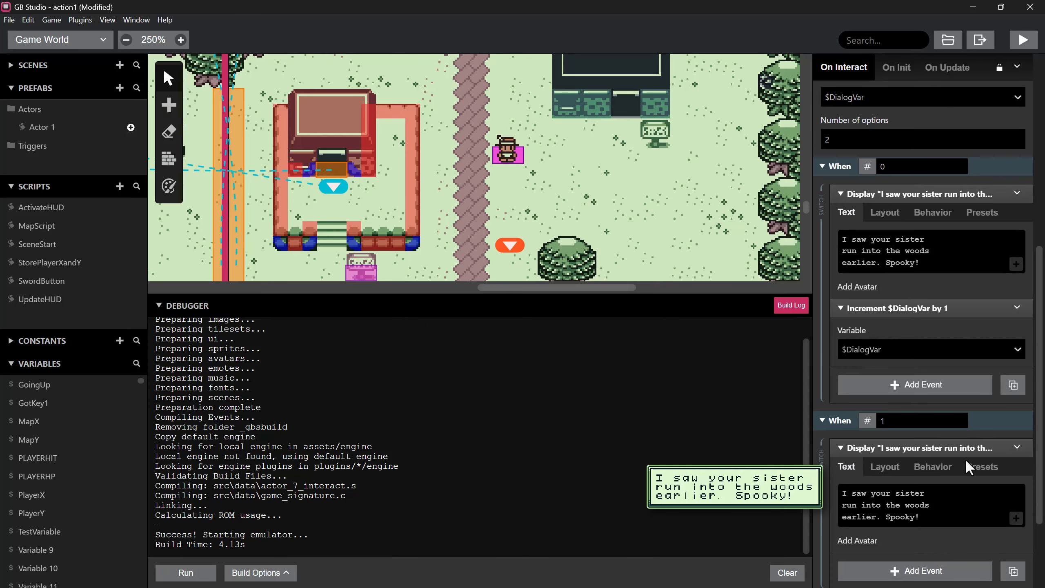
- Add a Variable Decrement By 1 event to the When 1 case, targeting the DialogVar variable
{"action": "scroll", "coordinate": [963, 432], "scroll_direction": "down", "scroll_amount": 1}
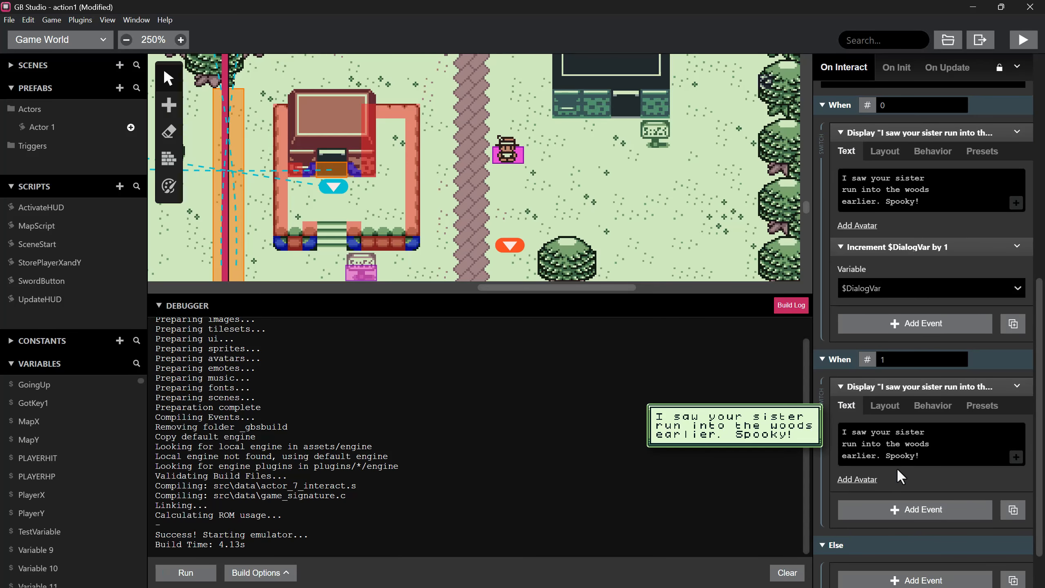
{"action": "left_click", "coordinate": [905, 507]}
{"action": "type", "text": "dec"}
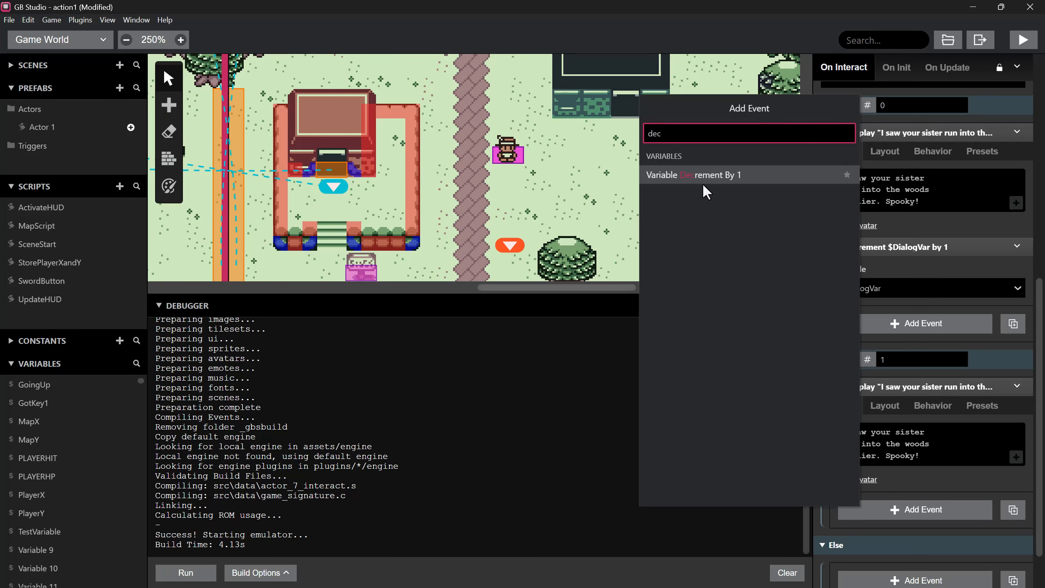
{"action": "left_click", "coordinate": [702, 182]}
{"action": "left_click", "coordinate": [898, 531]}
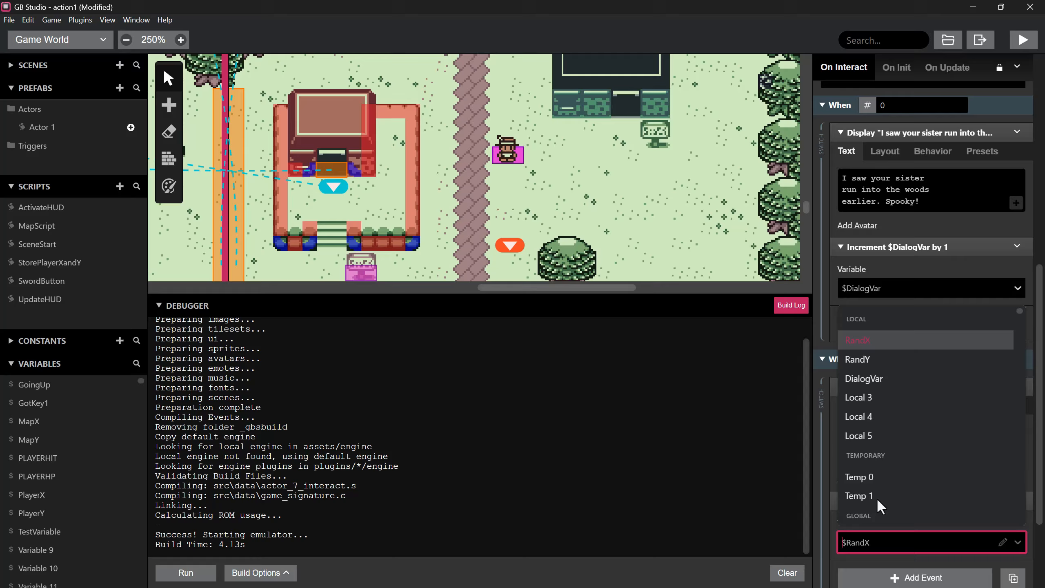
{"action": "left_click", "coordinate": [866, 378]}
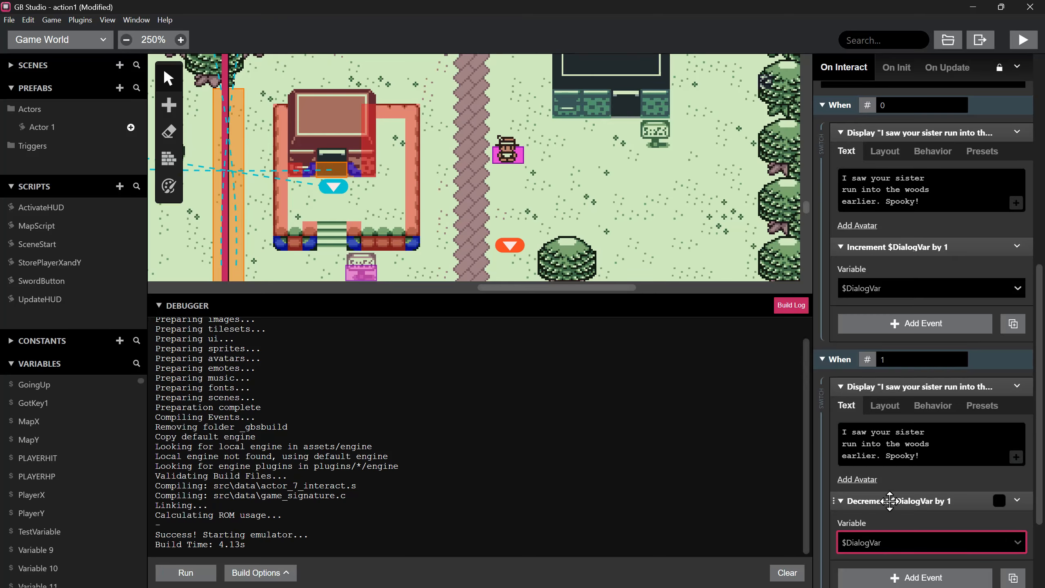
- Replace the When 1 dialogue with "You know there are lots of monsters in the woods, right?" broken over four lines
{"action": "left_click_drag", "start_coordinate": [920, 456], "coordinate": [844, 428]}
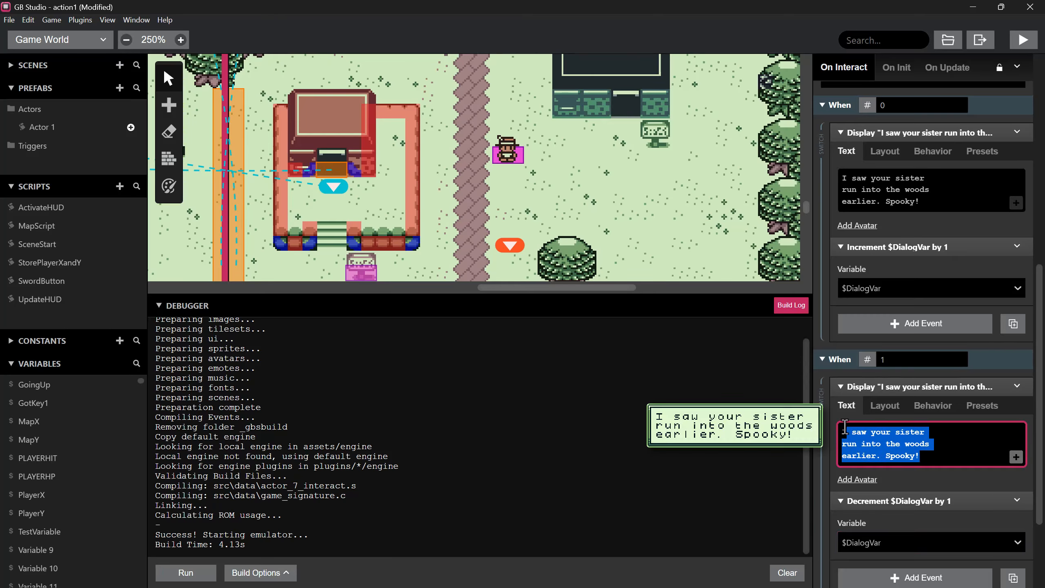
{"action": "type", "text": "You know ther"}
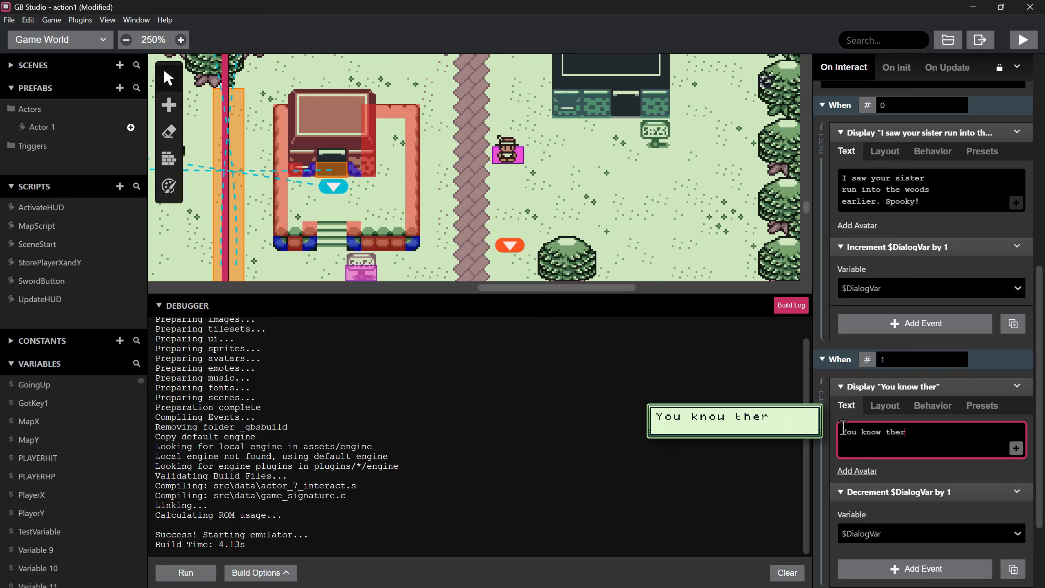
{"action": "type", "text": "lots of monsters"}
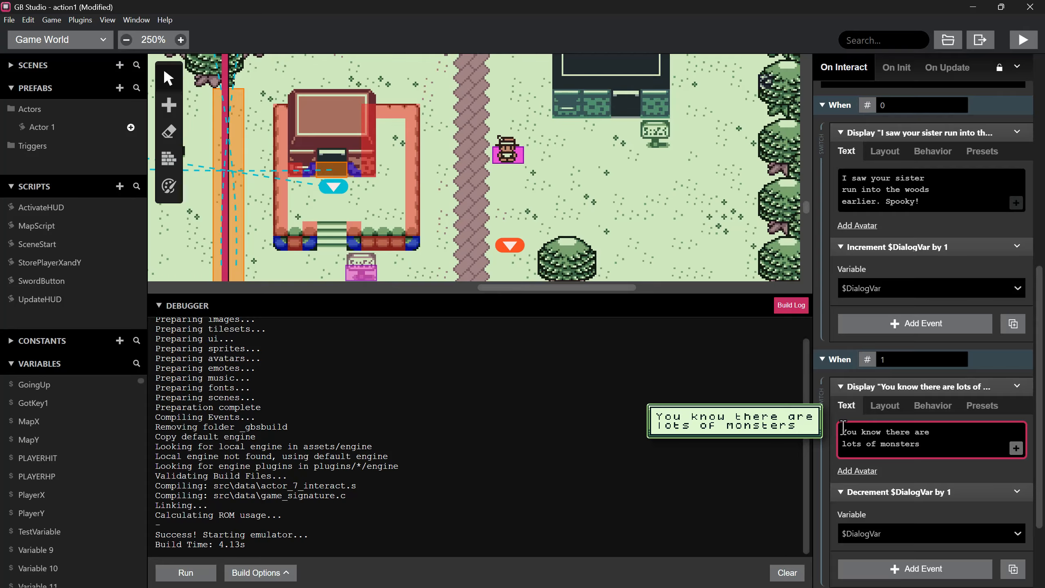
{"action": "key", "text": "Return"}
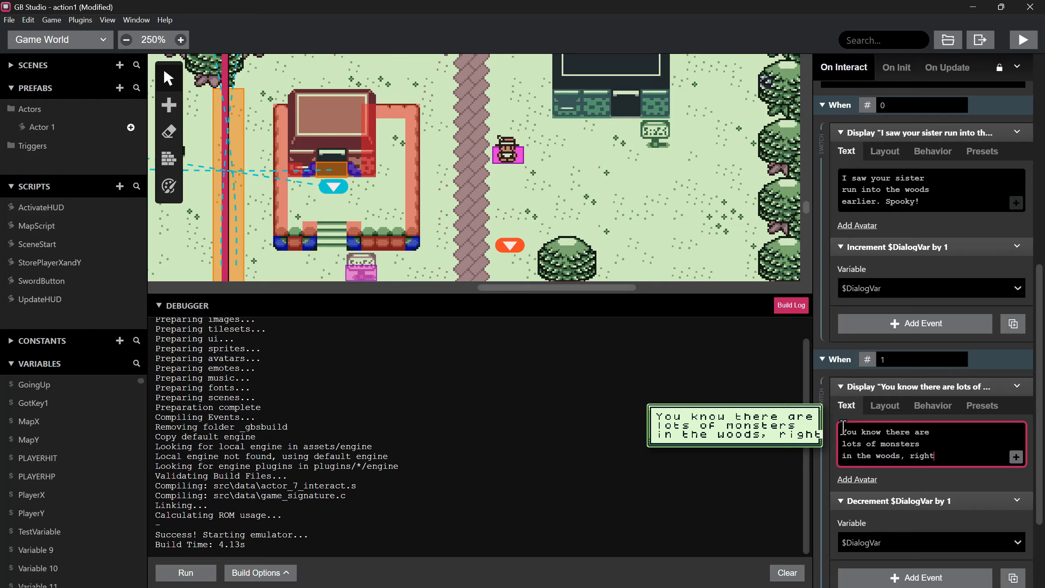
{"action": "type", "text": "ght?"}
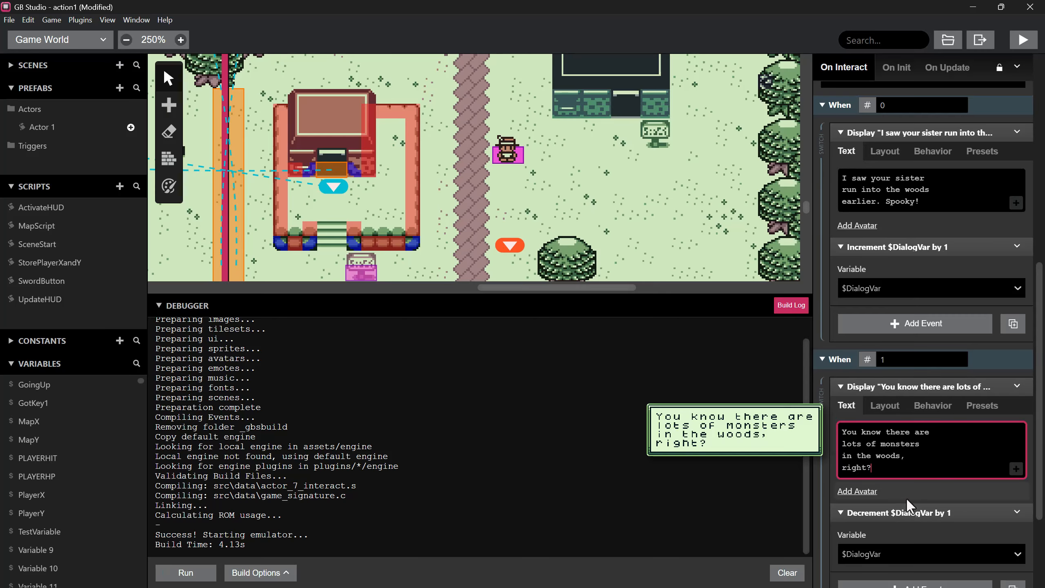
{"action": "scroll", "coordinate": [906, 500], "scroll_direction": "down", "scroll_amount": 3}
{"action": "scroll", "coordinate": [907, 502], "scroll_direction": "up", "scroll_amount": 2}
{"action": "scroll", "coordinate": [906, 495], "scroll_direction": "up", "scroll_amount": 1}
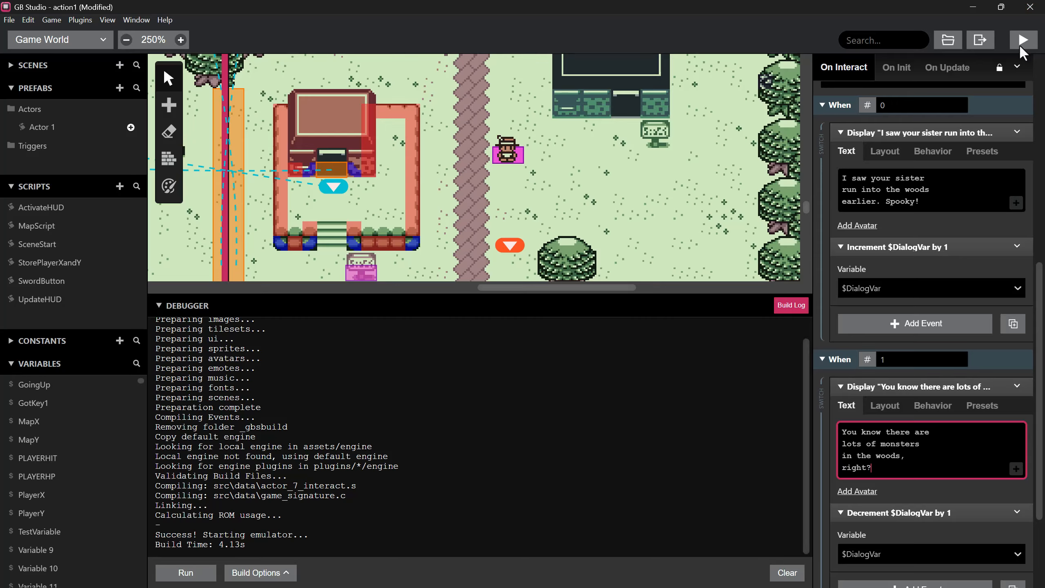
- Build and run the game, bring its window into view, and walk the player to the wandering villager by the tree
{"action": "left_click", "coordinate": [1018, 44]}
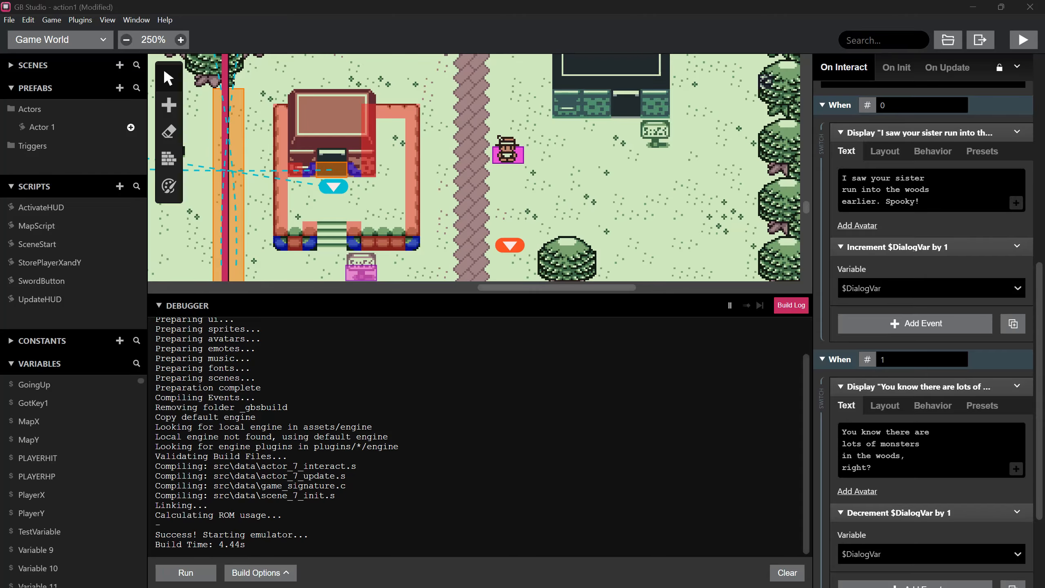
{"action": "left_click_drag", "start_coordinate": [1, 157], "coordinate": [354, 157]}
{"action": "key", "text": "Right"}
{"action": "key", "text": "Up"}
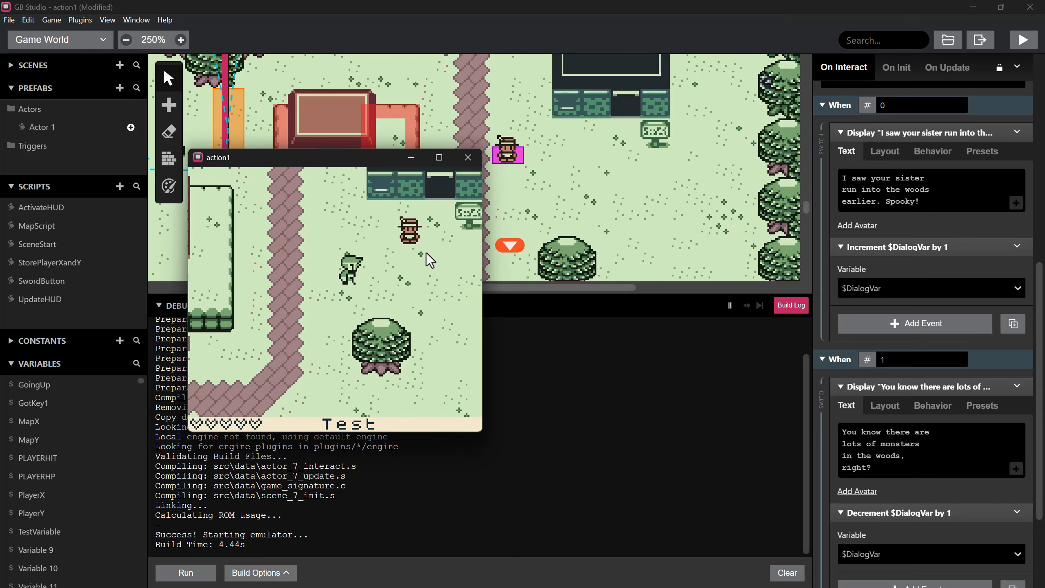
{"action": "key", "text": "Down"}
{"action": "key", "text": "Right"}
{"action": "key", "text": "Down"}
{"action": "key", "text": "Right"}
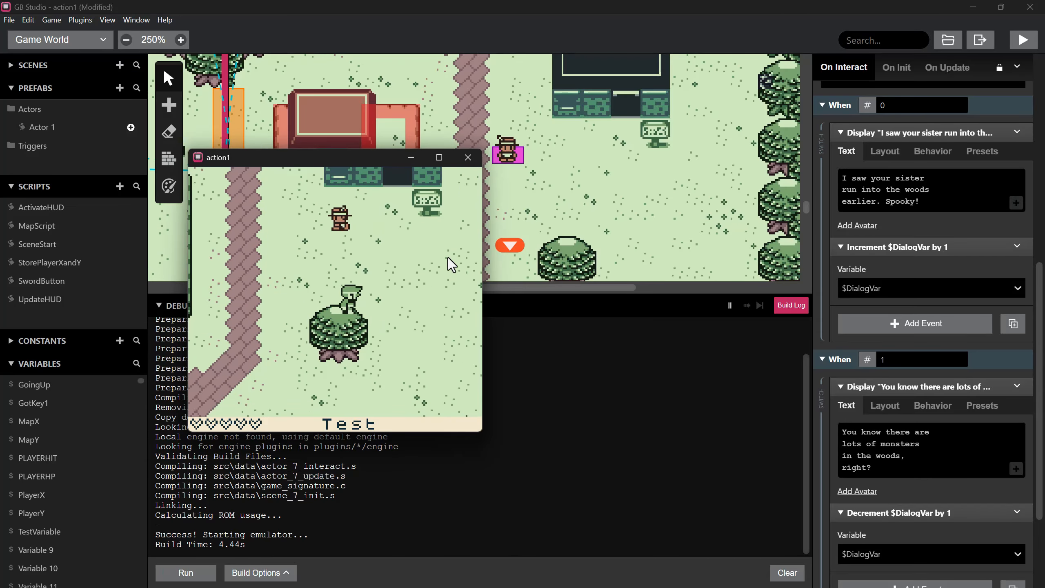
{"action": "key", "text": "Up"}
{"action": "key", "text": "Down"}
{"action": "key", "text": "Left"}
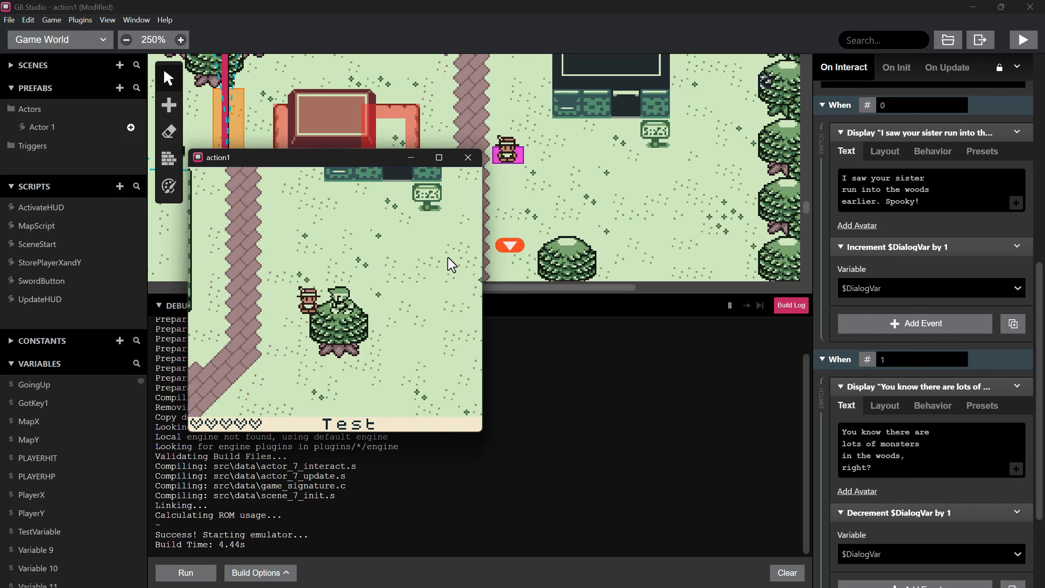
- Talk to the villager three times to test that the dialogue alternates between the two messages
{"action": "key", "text": "z"}
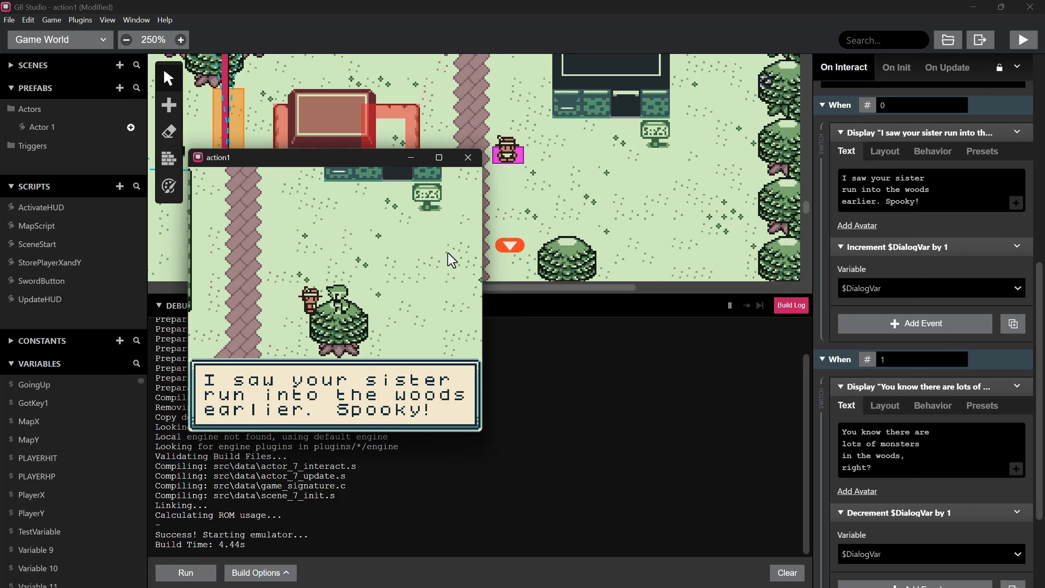
{"action": "key", "text": "z"}
{"action": "key", "text": "z"}
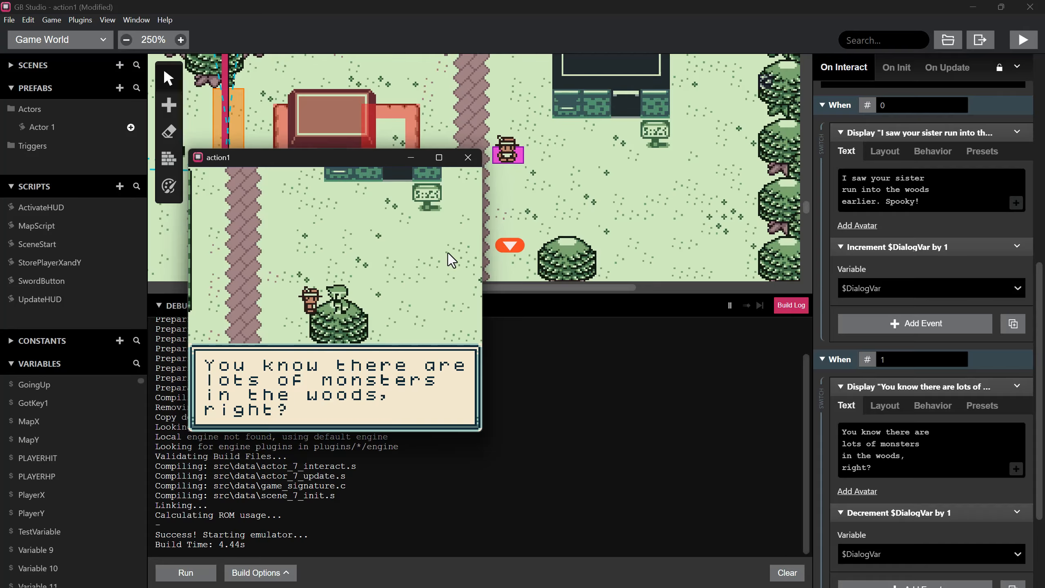
{"action": "key", "text": "z"}
{"action": "key", "text": "Left"}
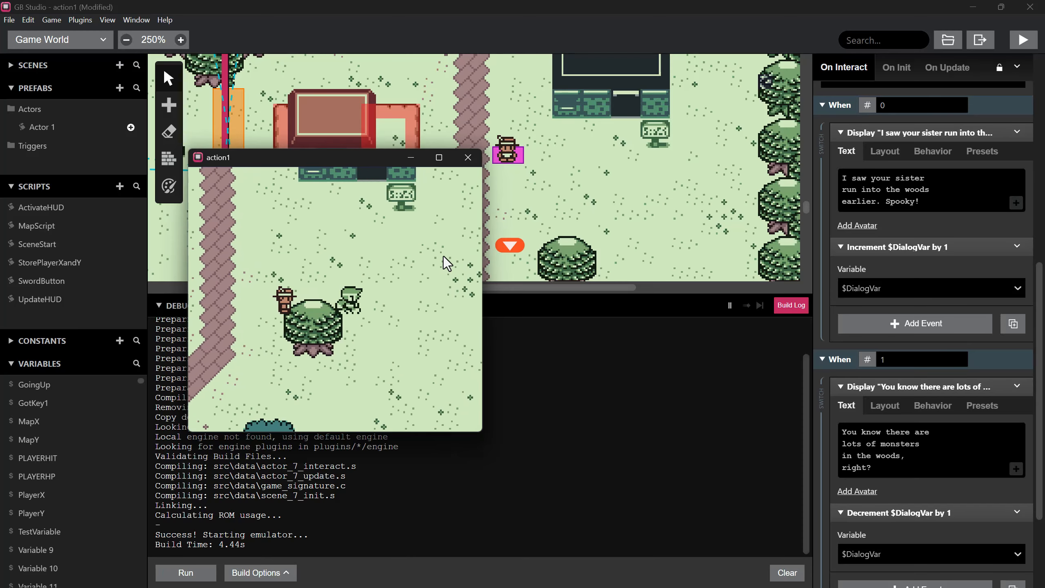
{"action": "key", "text": "z"}
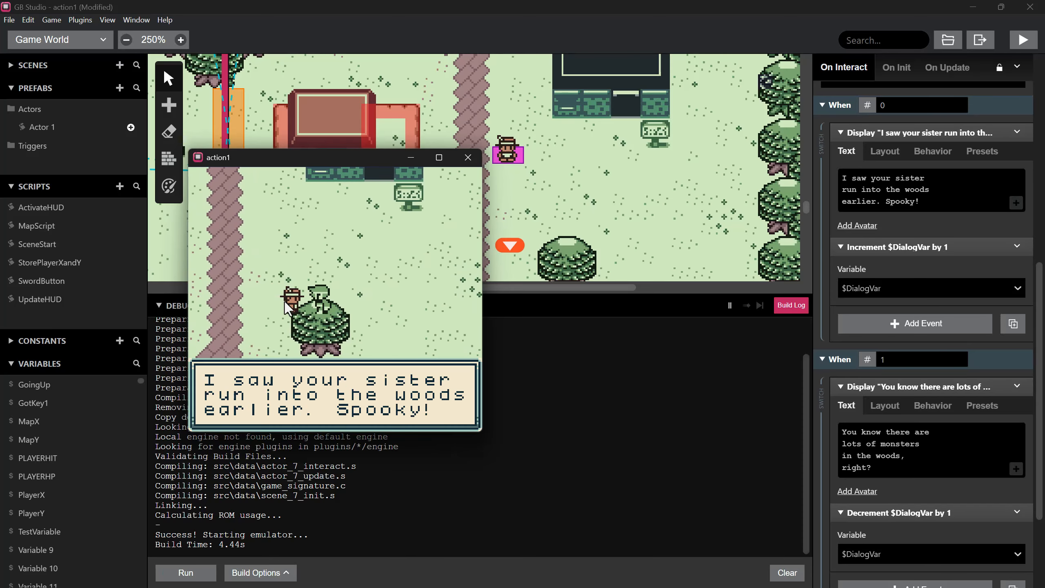
{"action": "key", "text": "z"}
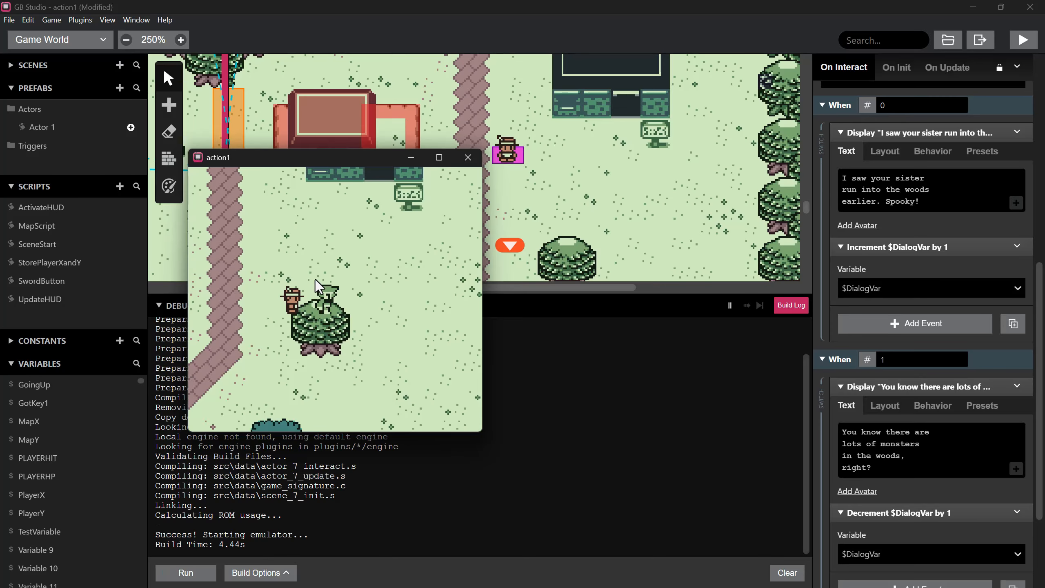
- Walk the player around and over the lone tree to check its collisions, and close the game
{"action": "key", "text": "Right"}
{"action": "key", "text": "Down"}
{"action": "key", "text": "Left"}
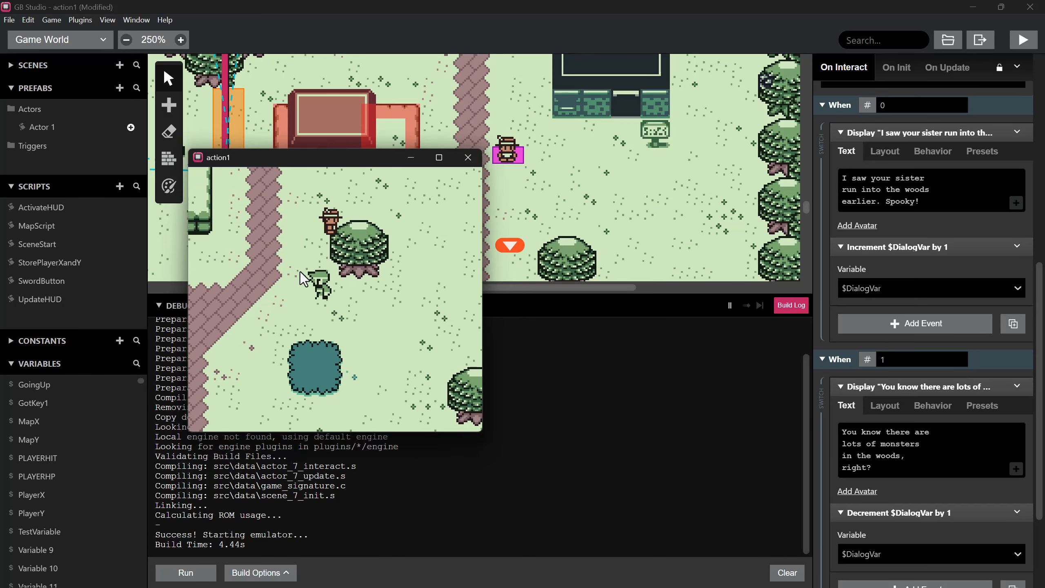
{"action": "key", "text": "Up"}
{"action": "key", "text": "Right"}
{"action": "key", "text": "Right"}
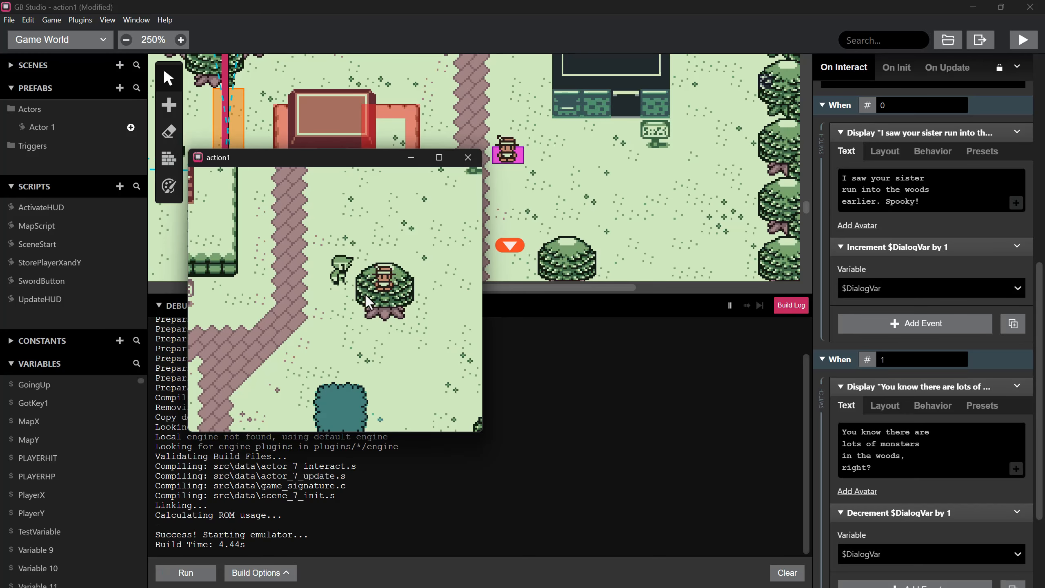
{"action": "left_click", "coordinate": [467, 159]}
- Paint sloped collision tiles around the lone tree's trunk and beside the house's front steps in the VillageRight scene
{"action": "scroll", "coordinate": [556, 166], "scroll_direction": "down", "scroll_amount": 3}
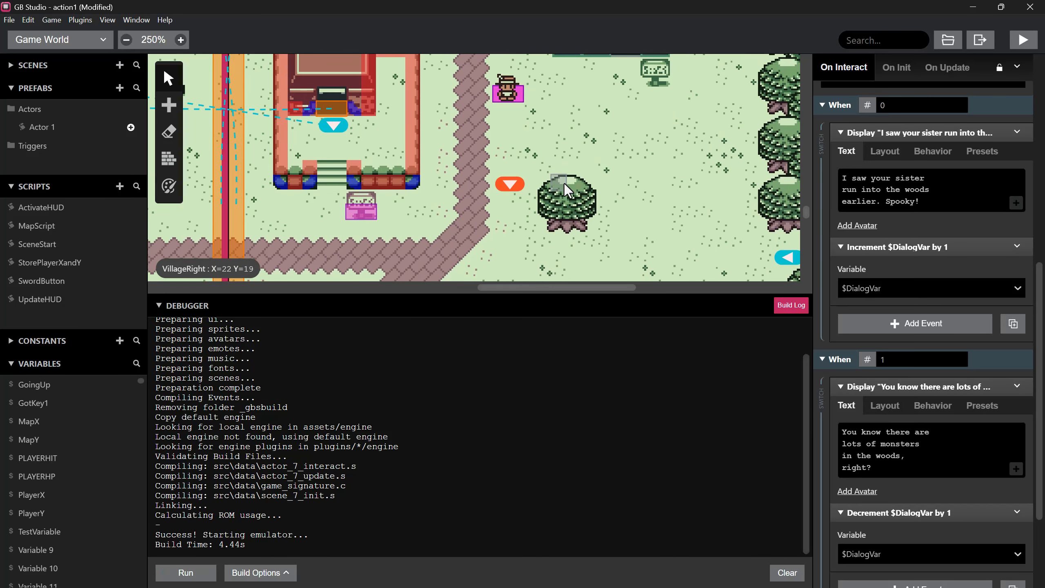
{"action": "left_click", "coordinate": [170, 164]}
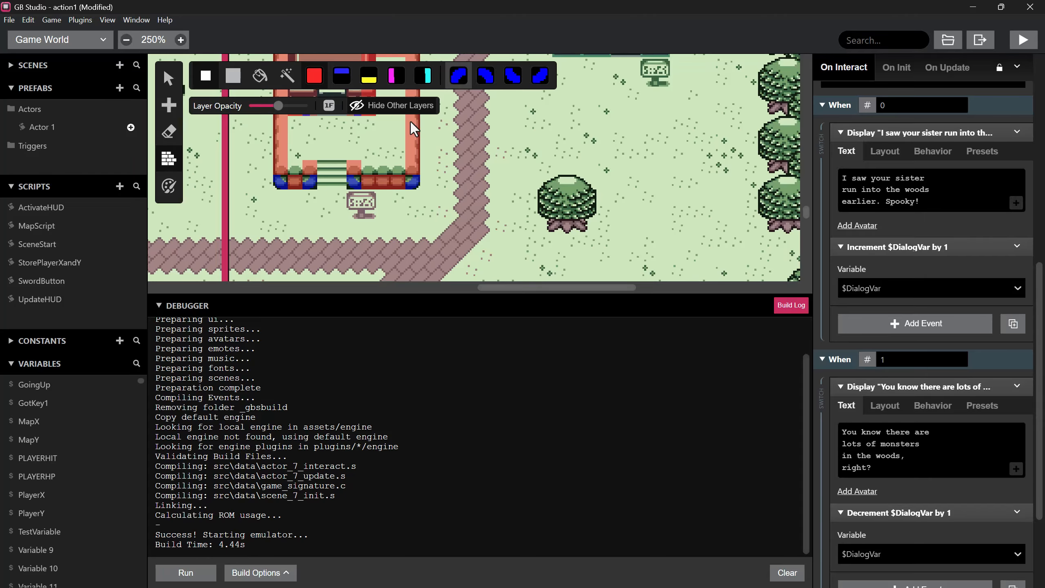
{"action": "left_click", "coordinate": [347, 165]}
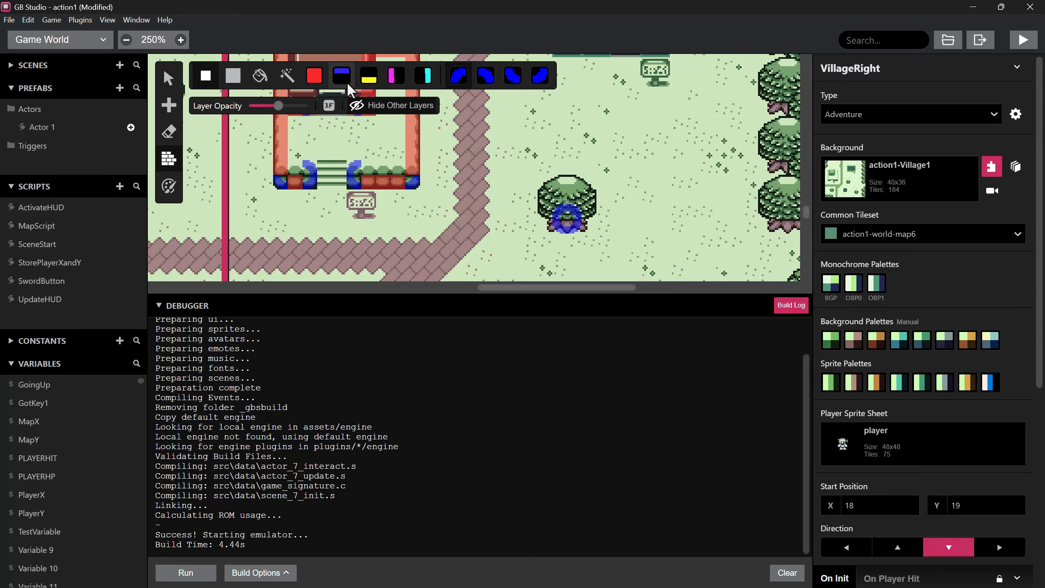
- Mark the lone tree's canopy tiles as priority so they draw in front of the sprites
{"action": "left_click", "coordinate": [168, 186]}
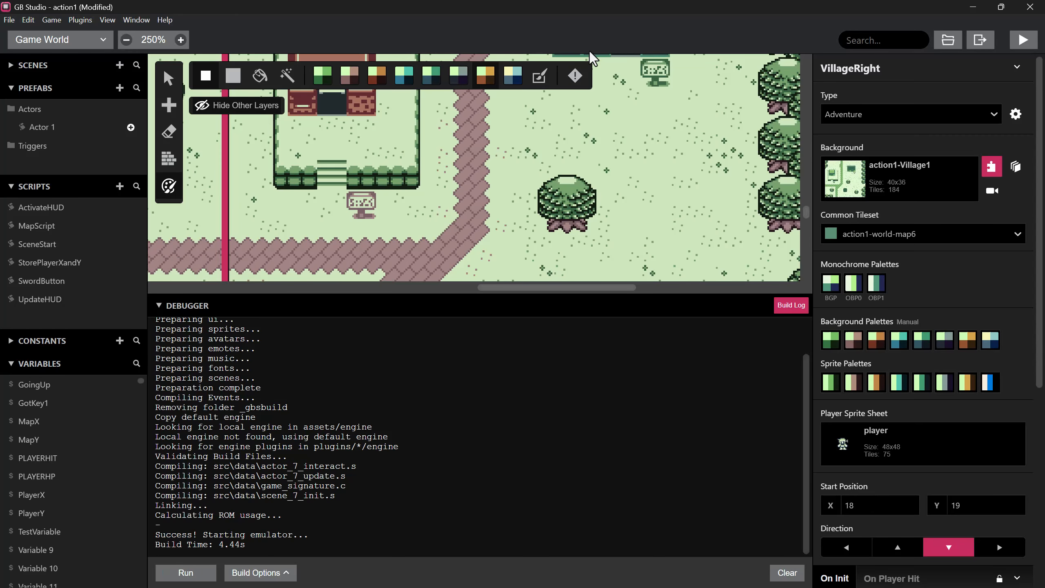
{"action": "left_click", "coordinate": [576, 81]}
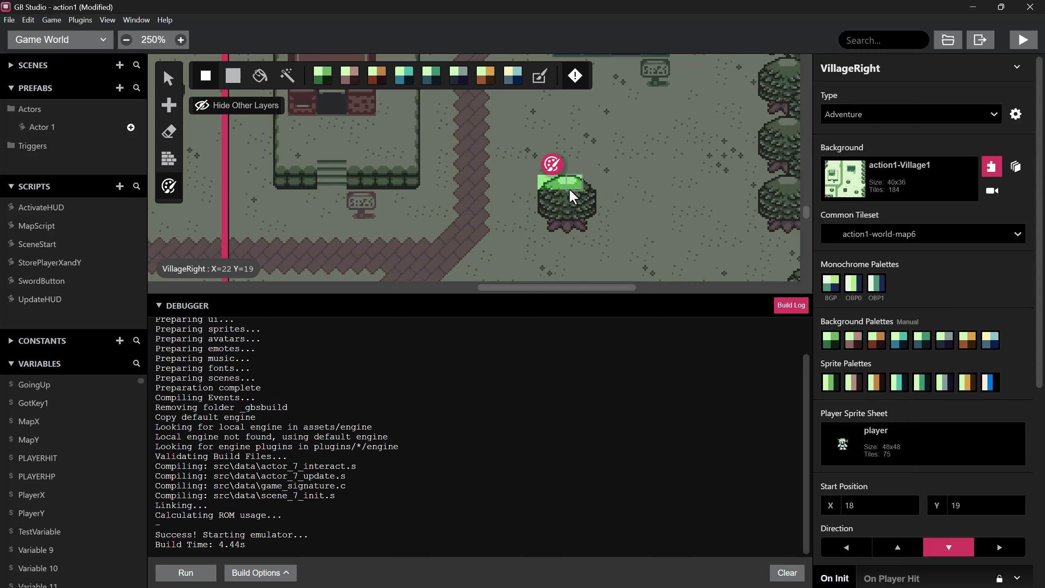
{"action": "mouse_move", "coordinate": [570, 190]}
{"action": "left_mouse_down"}
{"action": "mouse_move", "coordinate": [583, 193]}
{"action": "mouse_move", "coordinate": [551, 192]}
{"action": "left_mouse_up"}
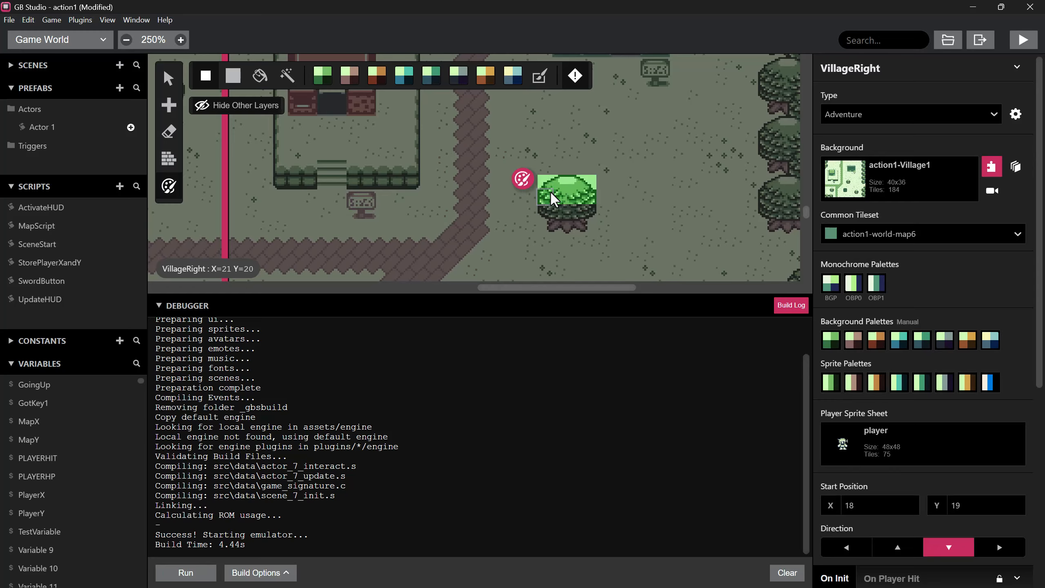
{"action": "left_click", "coordinate": [547, 208]}
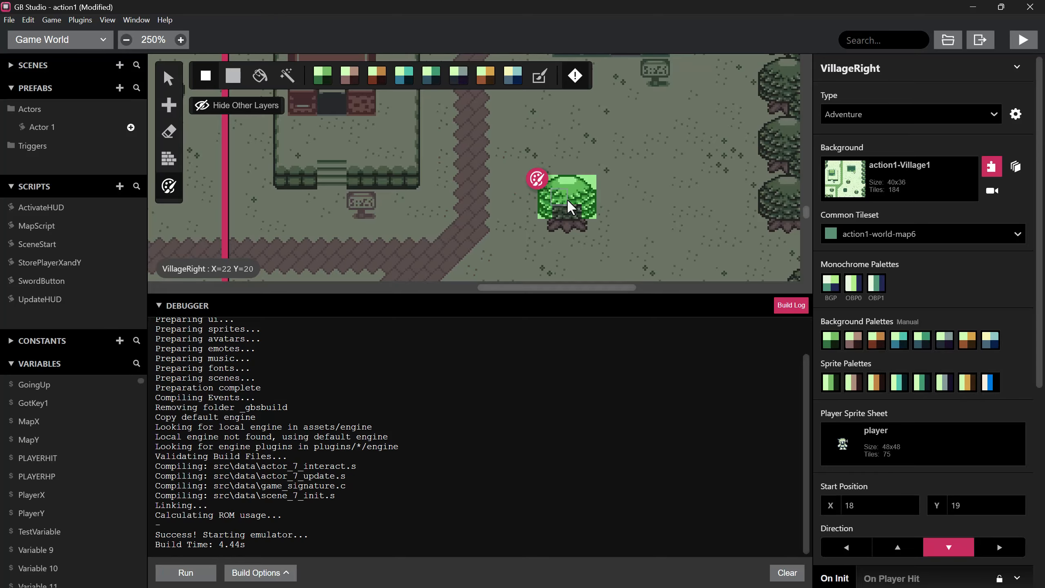
- Build and run the game, and walk the player around and behind the tree to test its layering and collisions
{"action": "key", "text": "ctrl+b"}
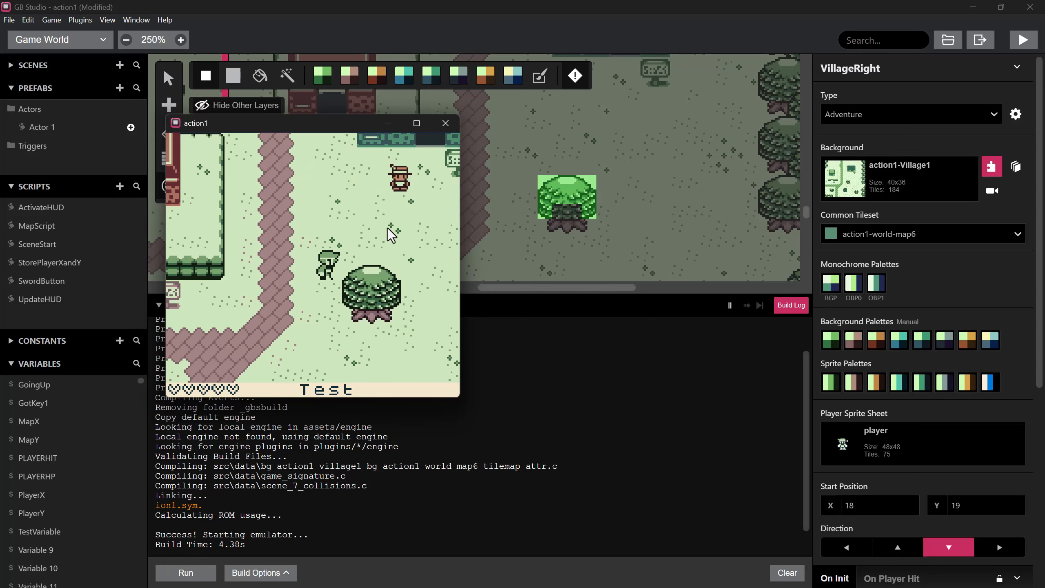
{"action": "key", "text": "Right"}
{"action": "key", "text": "Left"}
{"action": "key", "text": "Right"}
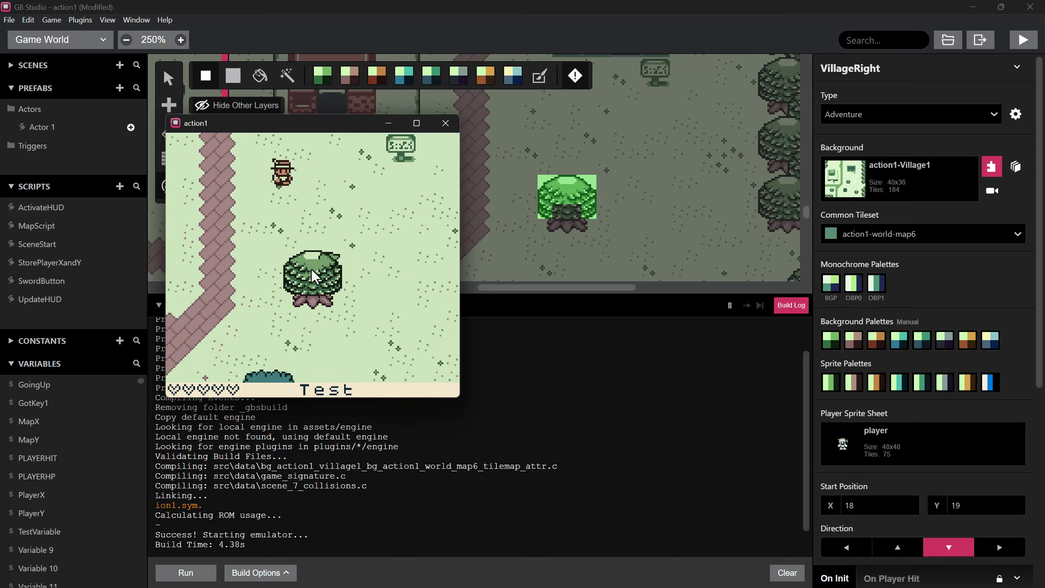
{"action": "key", "text": "Left"}
{"action": "key", "text": "Down"}
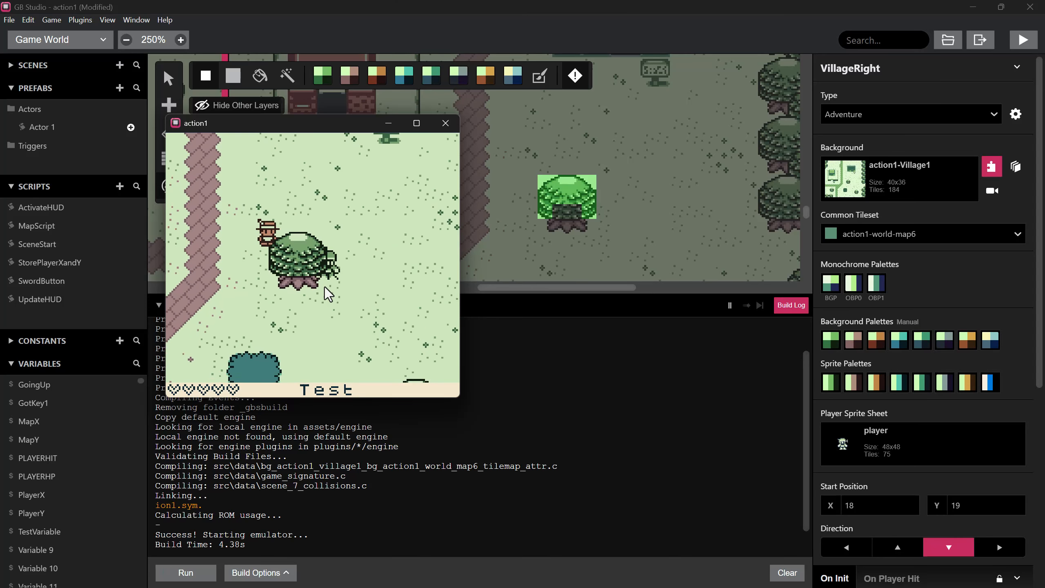
{"action": "key", "text": "Left"}
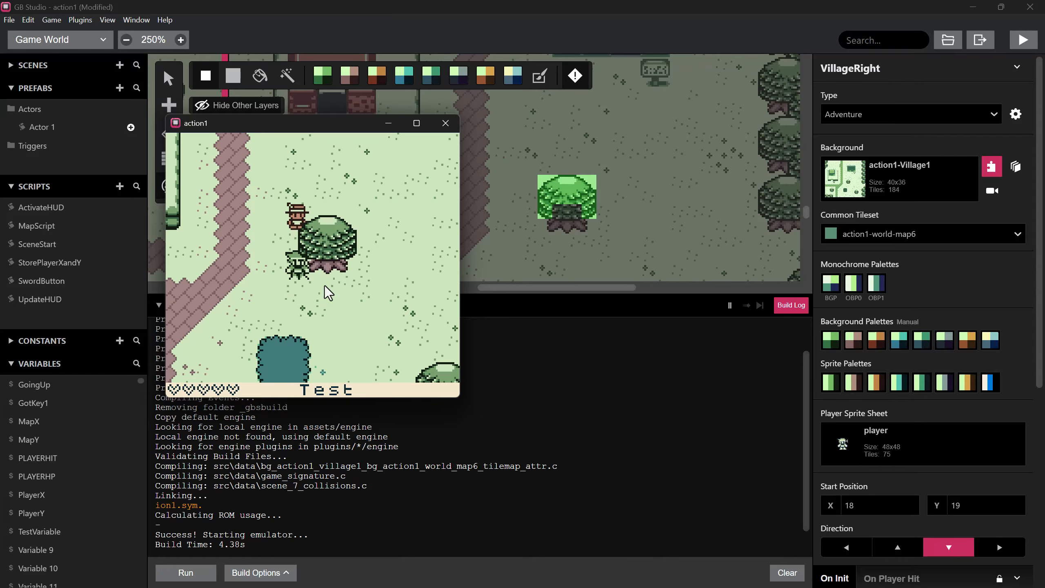
{"action": "key", "text": "Up"}
{"action": "key", "text": "Right"}
{"action": "key", "text": "Left"}
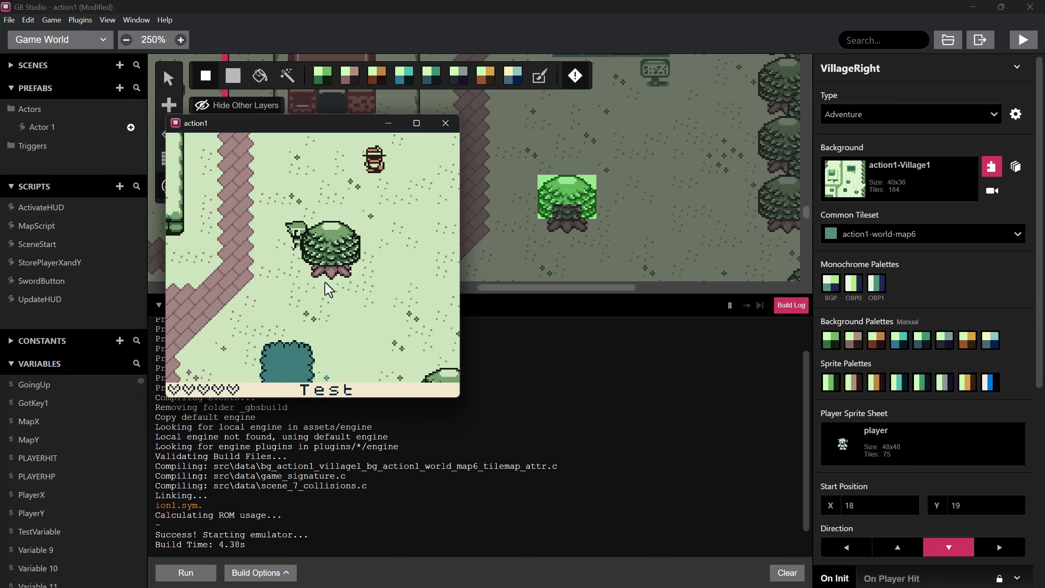
- Walk the player behind the lone tree's canopy and out the other side to test its layering
{"action": "key", "text": "Right"}
{"action": "key", "text": "Right"}
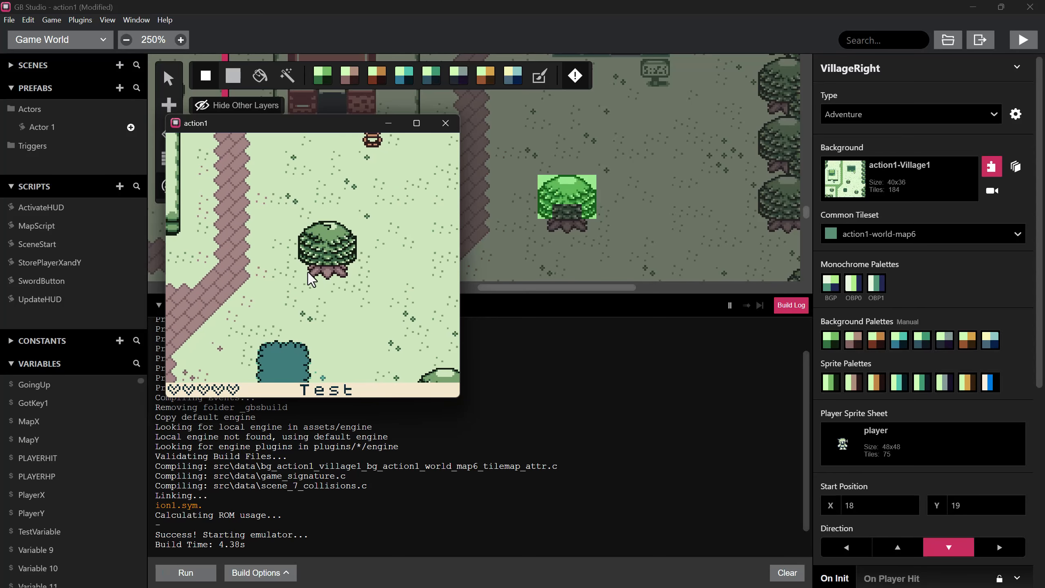
{"action": "key", "text": "Left"}
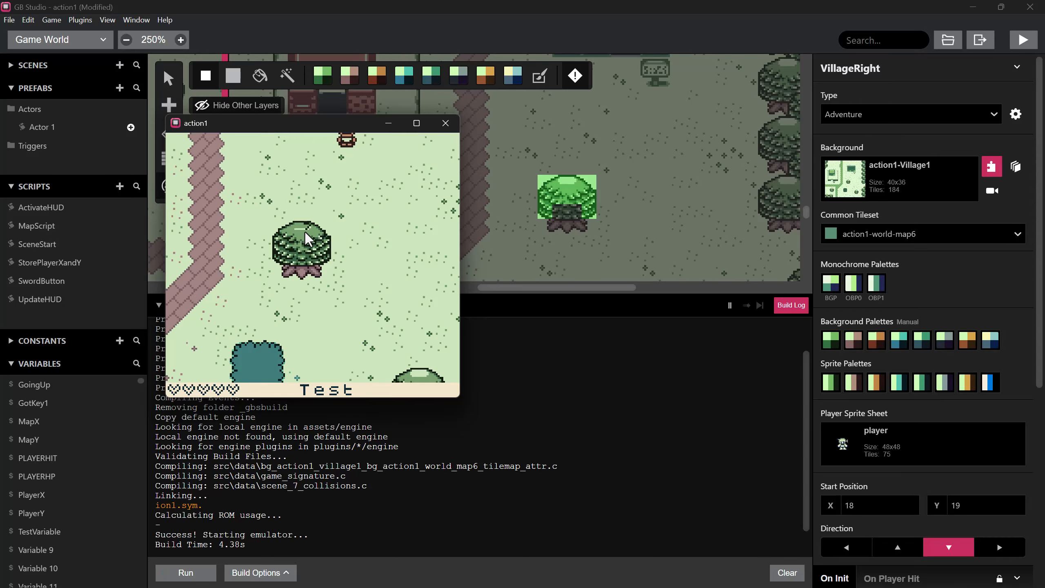
{"action": "key", "text": "Left"}
{"action": "key", "text": "Right"}
{"action": "key", "text": "Up"}
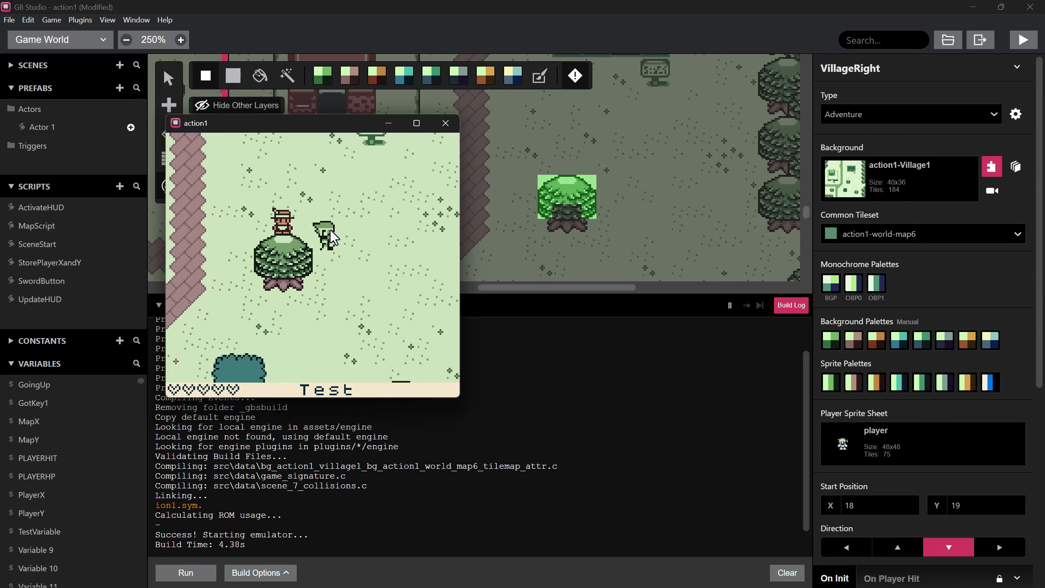
- Walk the player back and forth across the upper canopy of the lone tree to check its priority tiles and collisions
{"action": "key", "text": "Left"}
{"action": "key", "text": "Down"}
{"action": "key", "text": "Right"}
{"action": "key", "text": "Left"}
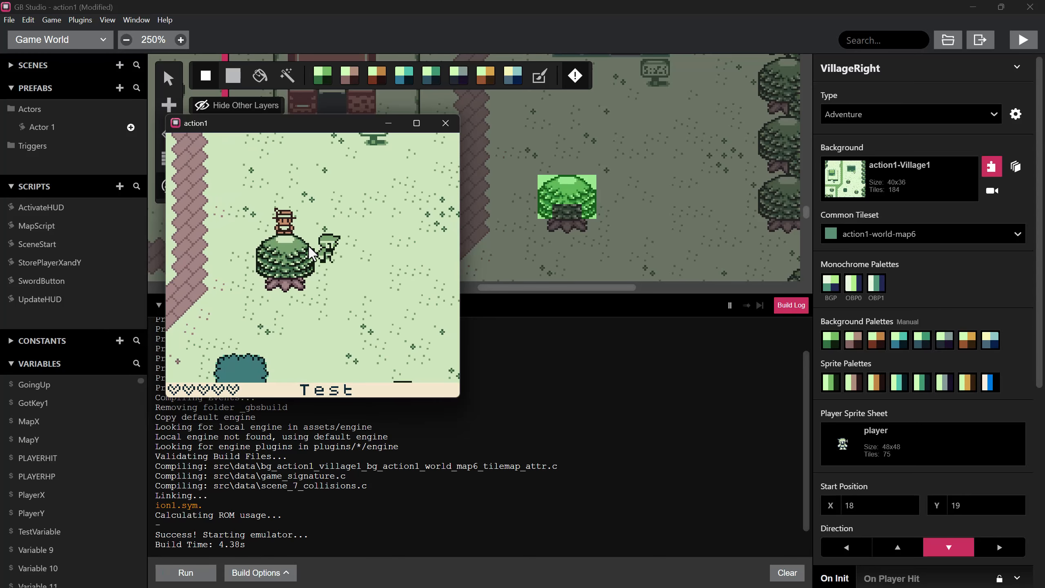
{"action": "key", "text": "Left"}
{"action": "key", "text": "Right"}
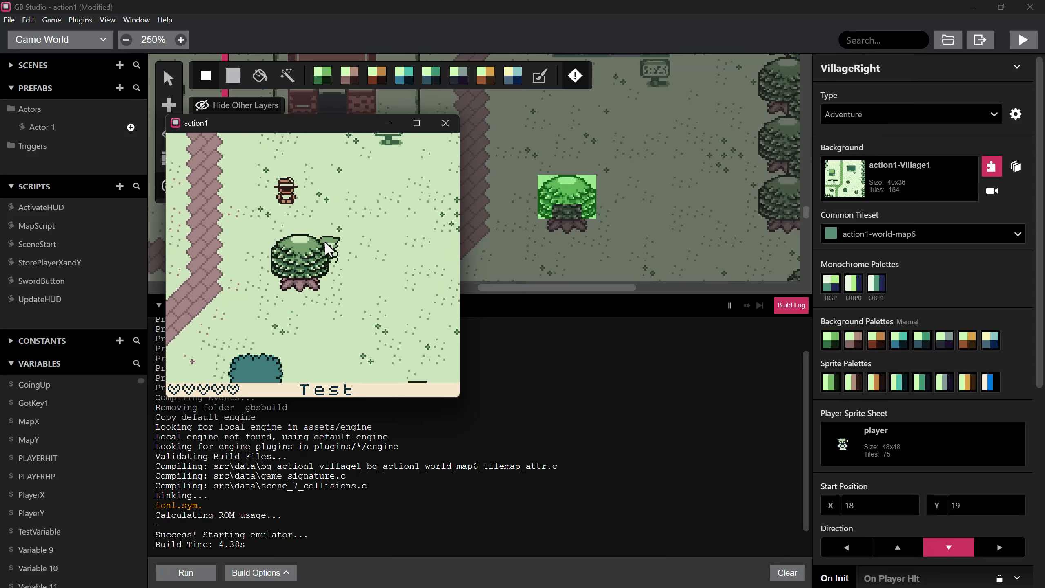
{"action": "key", "text": "Left"}
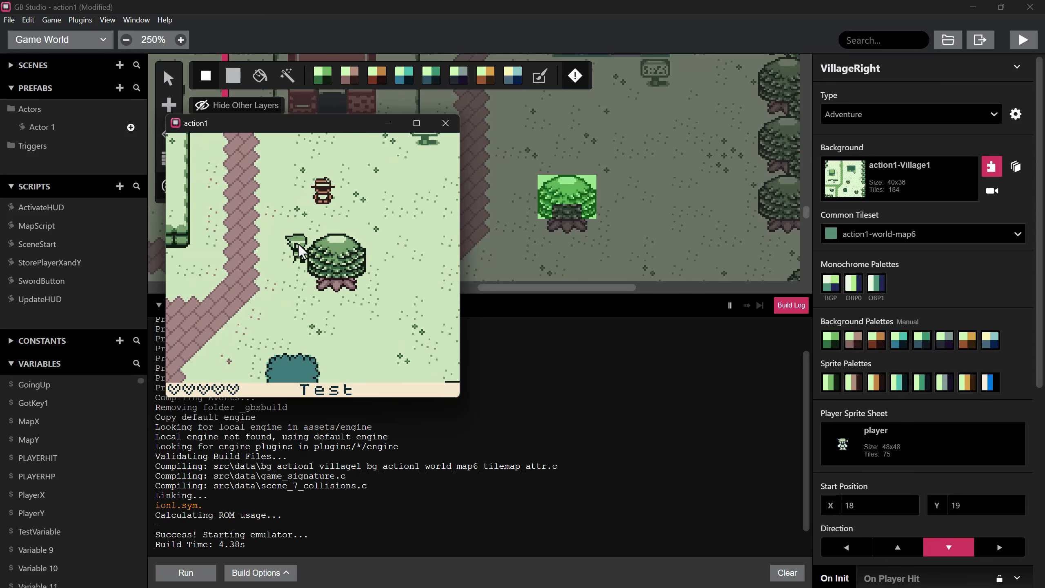
{"action": "key", "text": "Right"}
{"action": "key", "text": "Right"}
{"action": "key", "text": "Left"}
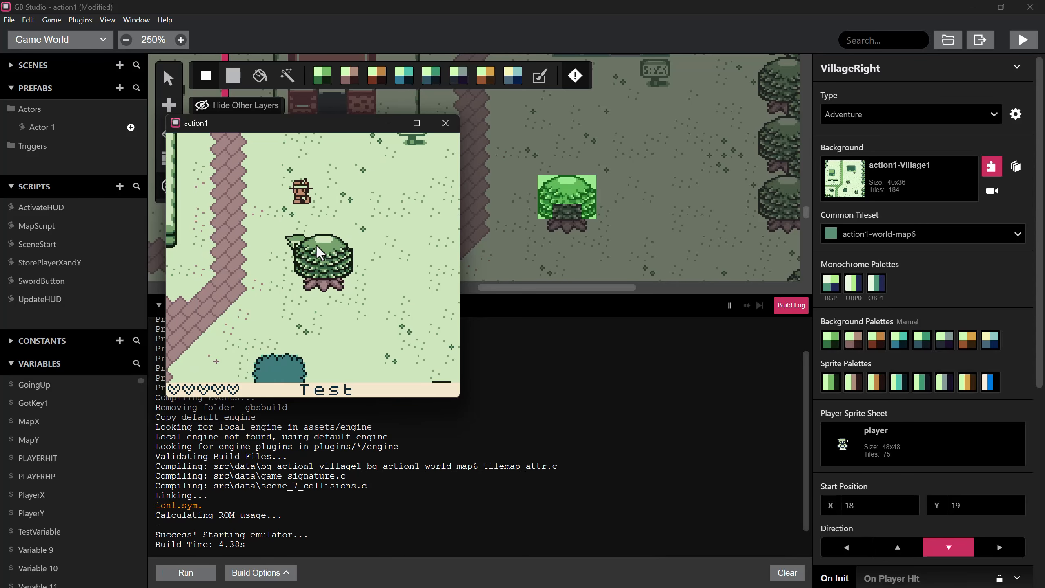
{"action": "key", "text": "Right"}
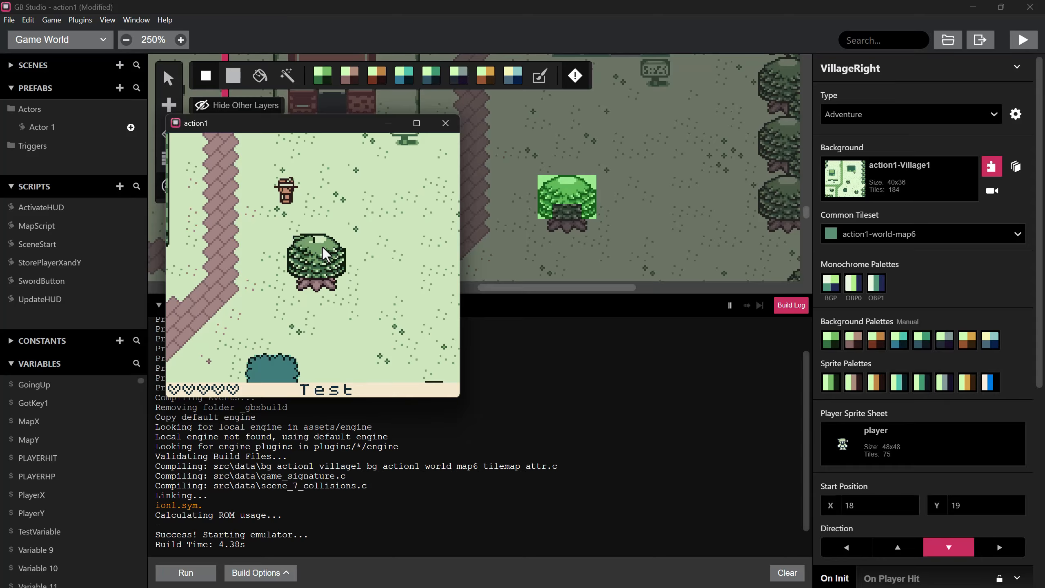
{"action": "key", "text": "Left"}
{"action": "key", "text": "Right"}
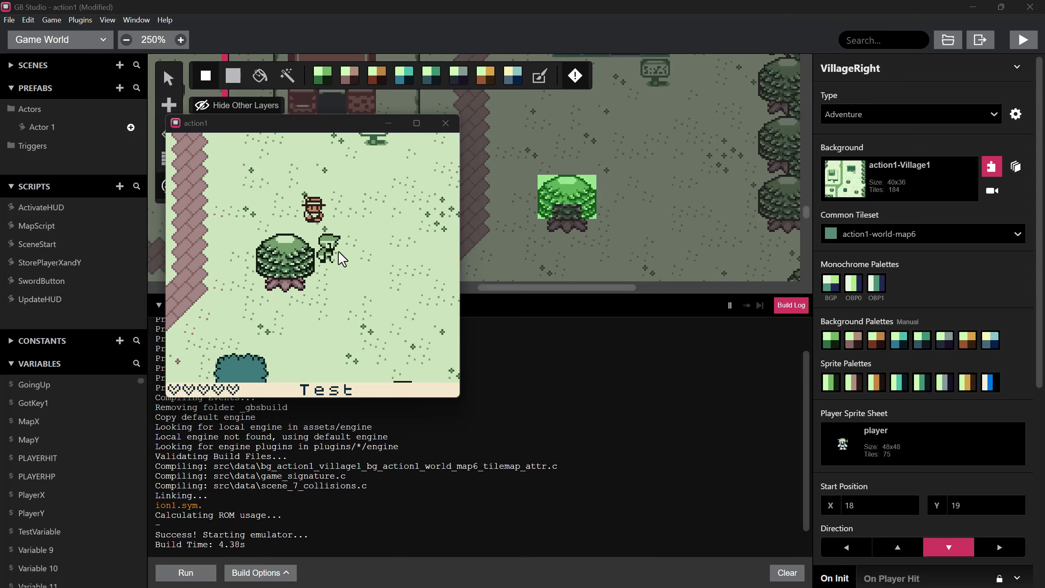
- Talk to the wandering villager beside the tree twice to test both dialogue lines, and walk the player away
{"action": "key", "text": "Up"}
{"action": "key", "text": "Left"}
{"action": "key", "text": "z"}
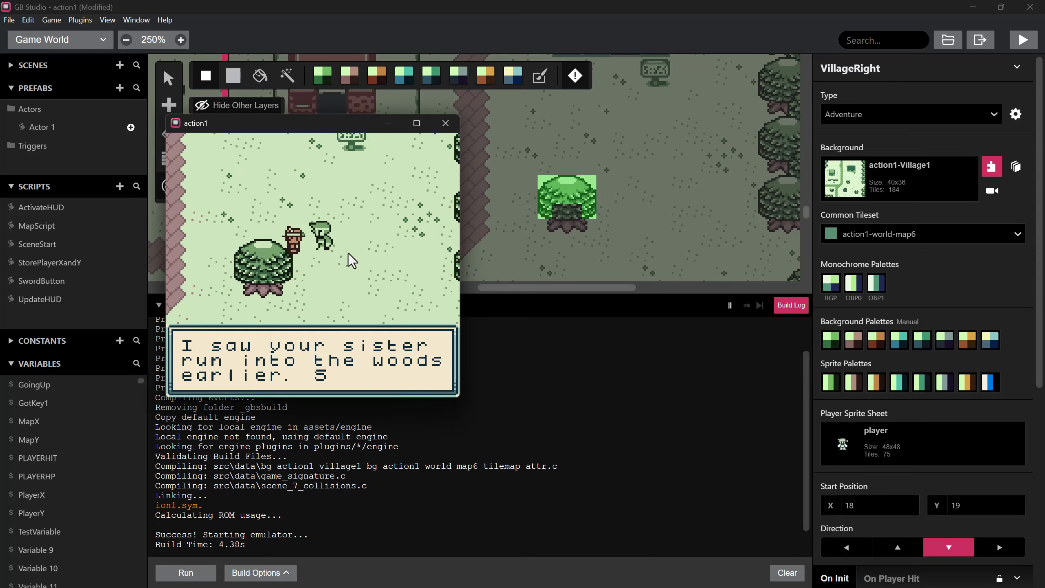
{"action": "key", "text": "z"}
{"action": "key", "text": "Right"}
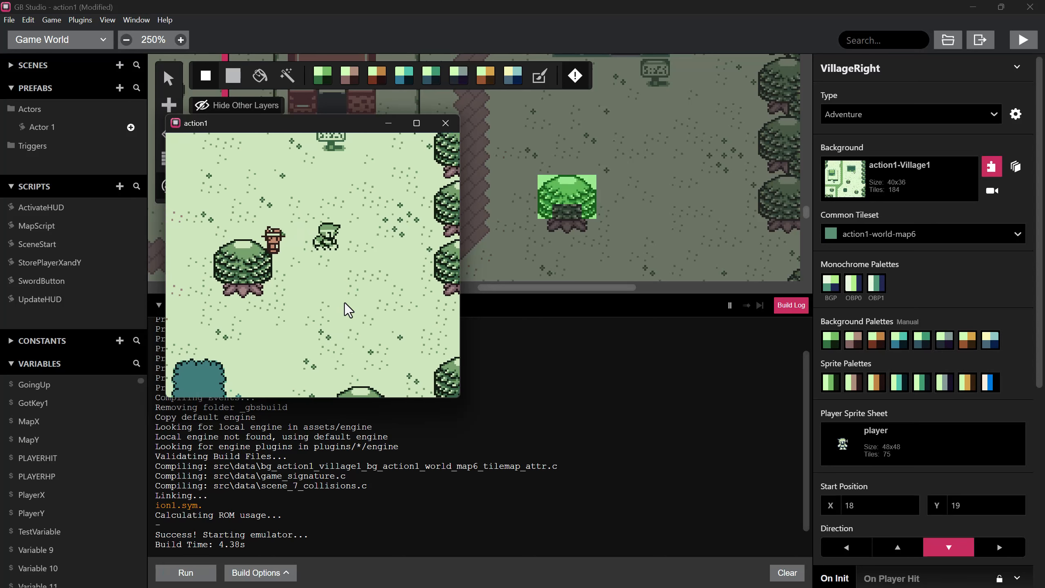
{"action": "key", "text": "Left"}
{"action": "key", "text": "z"}
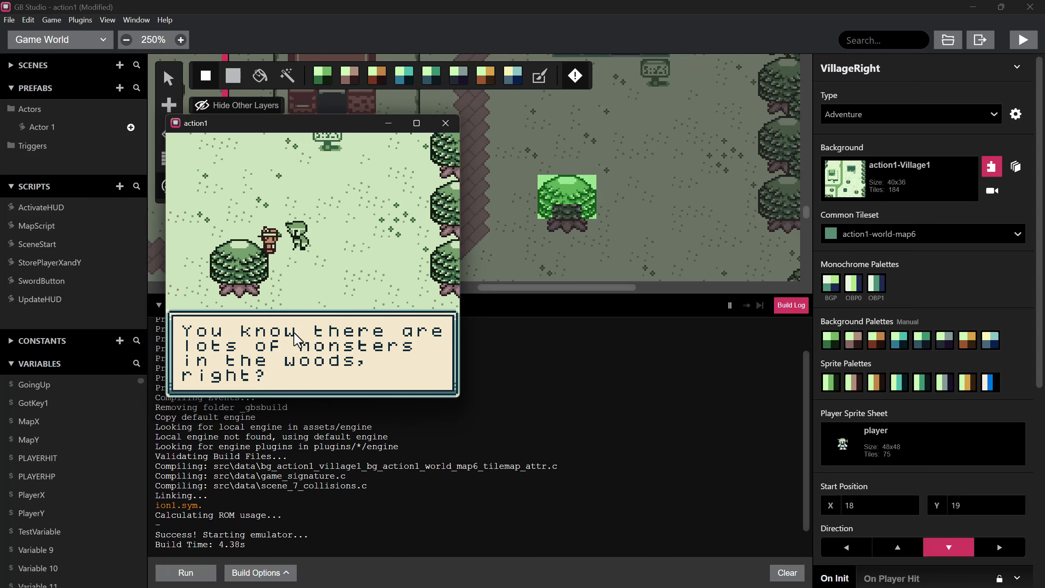
{"action": "key", "text": "z"}
{"action": "key", "text": "Down"}
{"action": "key", "text": "Right"}
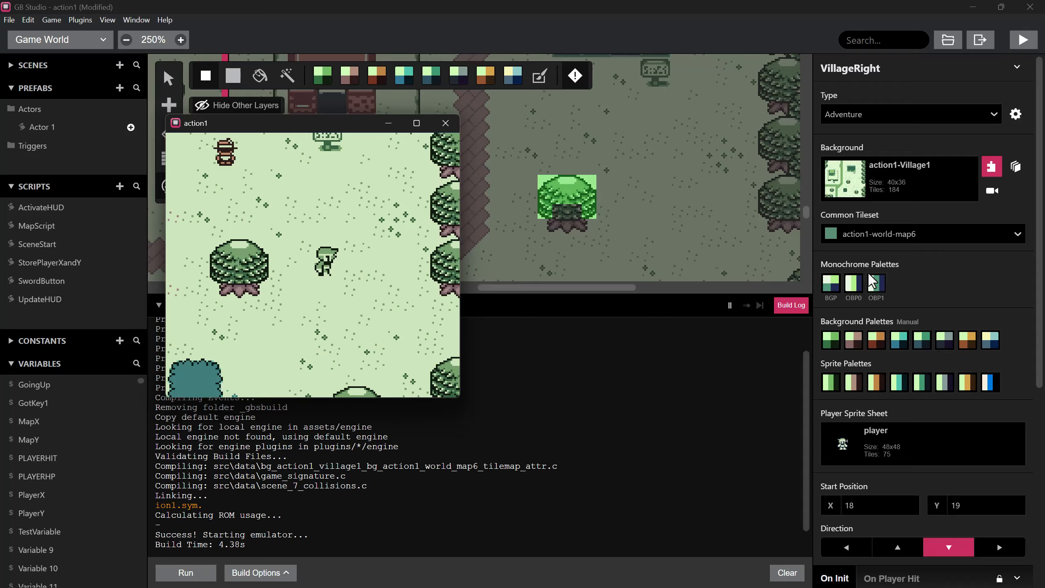
- Add a Call Script: ActivateHUD event after the switch in the villager's On Interact script
{"action": "scroll", "coordinate": [863, 313], "scroll_direction": "down", "scroll_amount": 1}
{"action": "scroll", "coordinate": [863, 316], "scroll_direction": "down", "scroll_amount": 7}
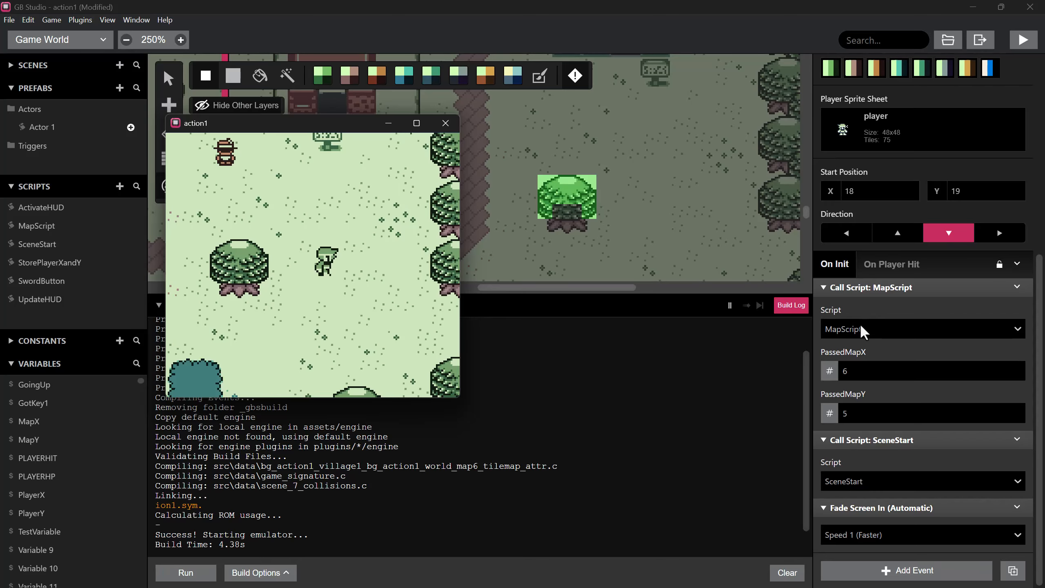
{"action": "scroll", "coordinate": [554, 185], "scroll_direction": "up", "scroll_amount": 3}
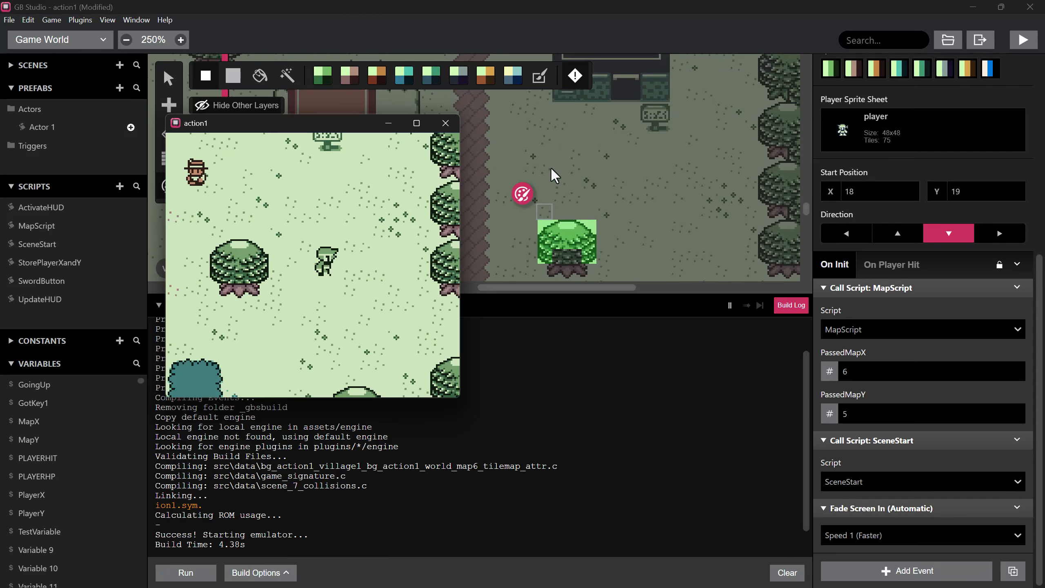
{"action": "scroll", "coordinate": [554, 186], "scroll_direction": "down", "scroll_amount": 3}
{"action": "key", "text": "v"}
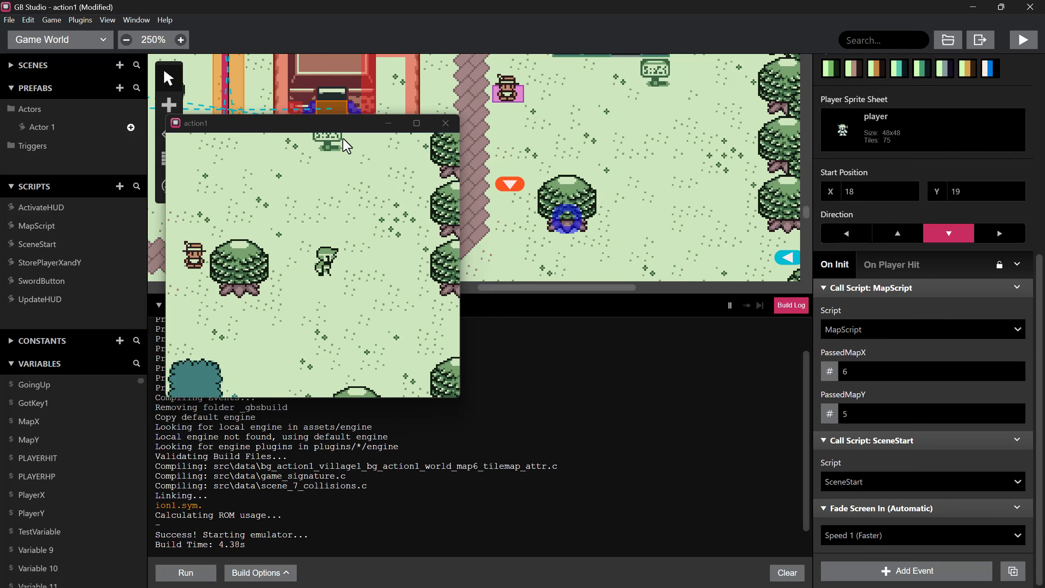
{"action": "left_click", "coordinate": [618, 168]}
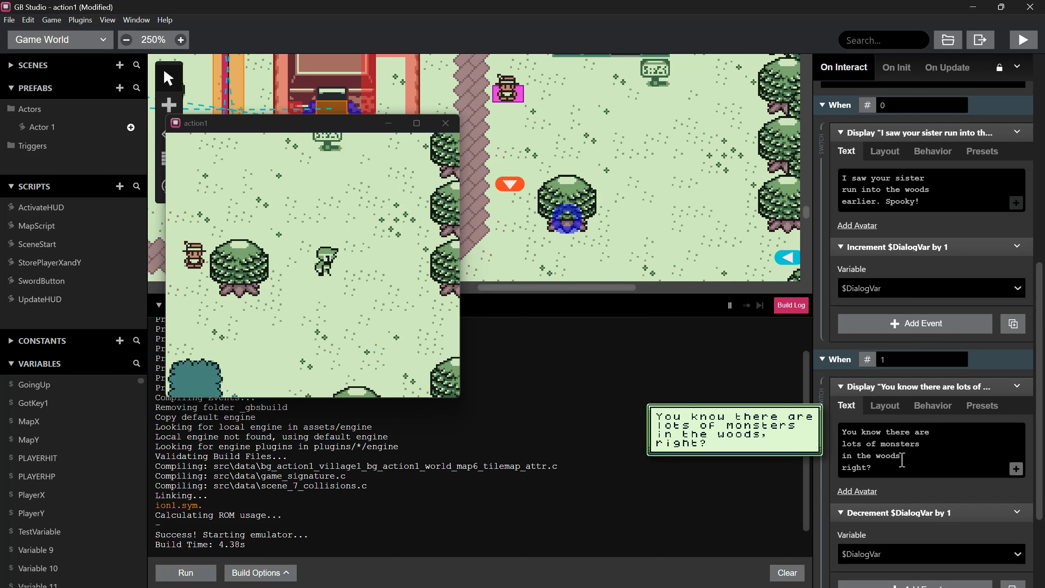
{"action": "scroll", "coordinate": [900, 464], "scroll_direction": "down", "scroll_amount": 2}
{"action": "scroll", "coordinate": [900, 464], "scroll_direction": "down", "scroll_amount": 2}
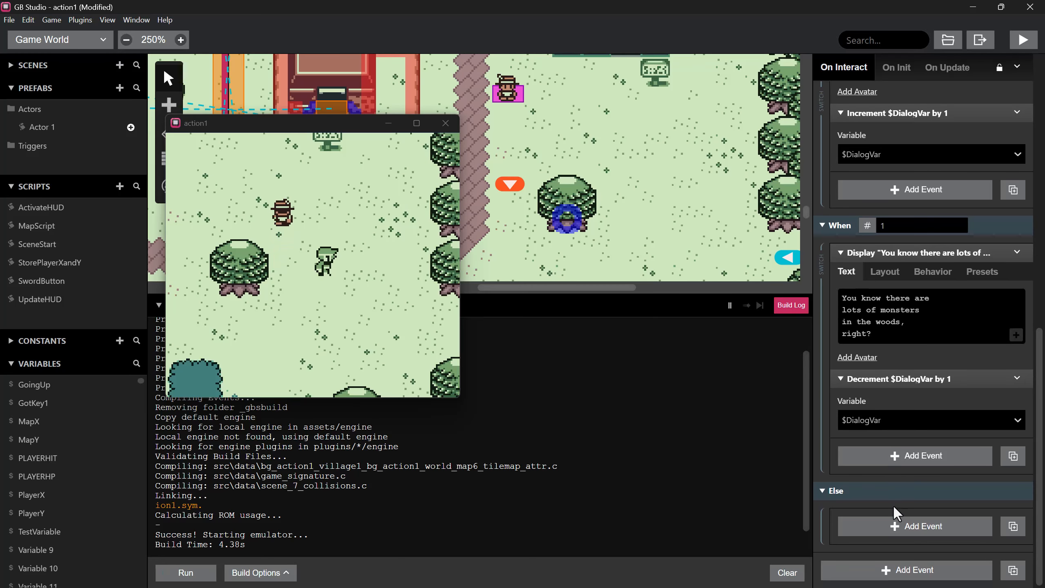
{"action": "left_click", "coordinate": [866, 570]}
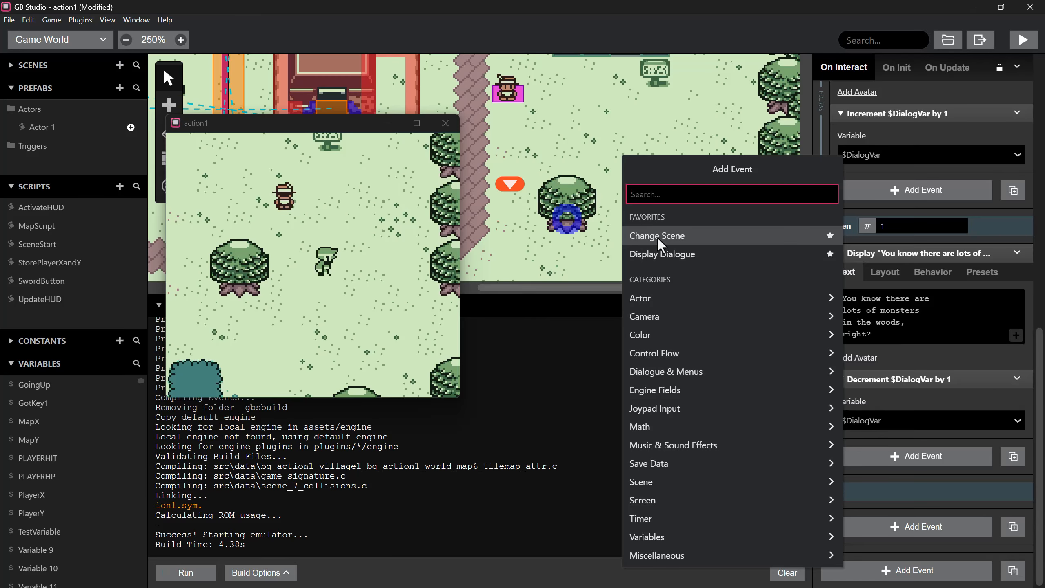
{"action": "type", "text": "acti"}
{"action": "left_click", "coordinate": [695, 298]}
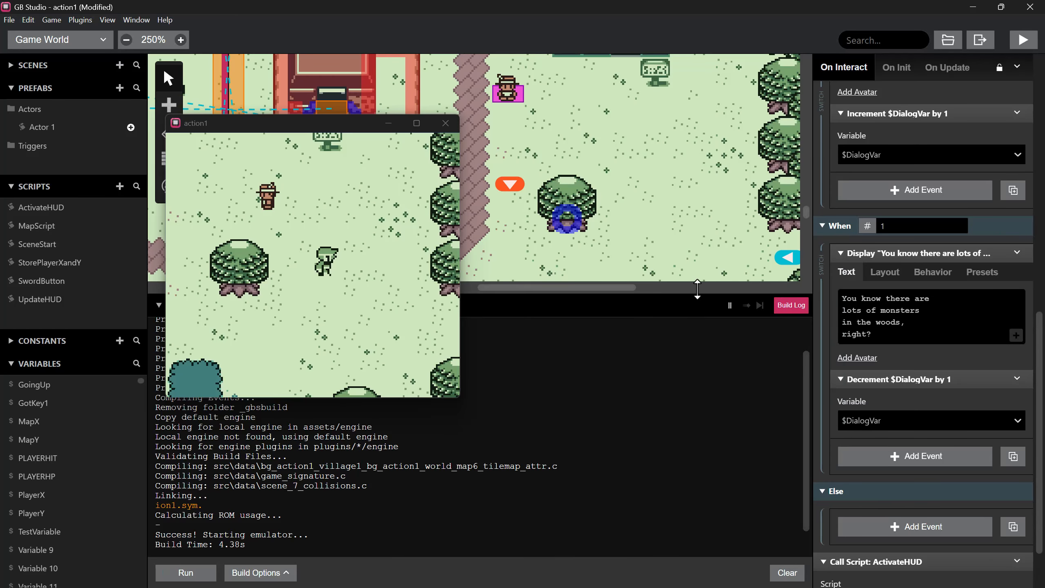
- Build and run the game, and talk to the villager repeatedly to check that the HUD returns after the dialogue
{"action": "left_click", "coordinate": [1013, 44]}
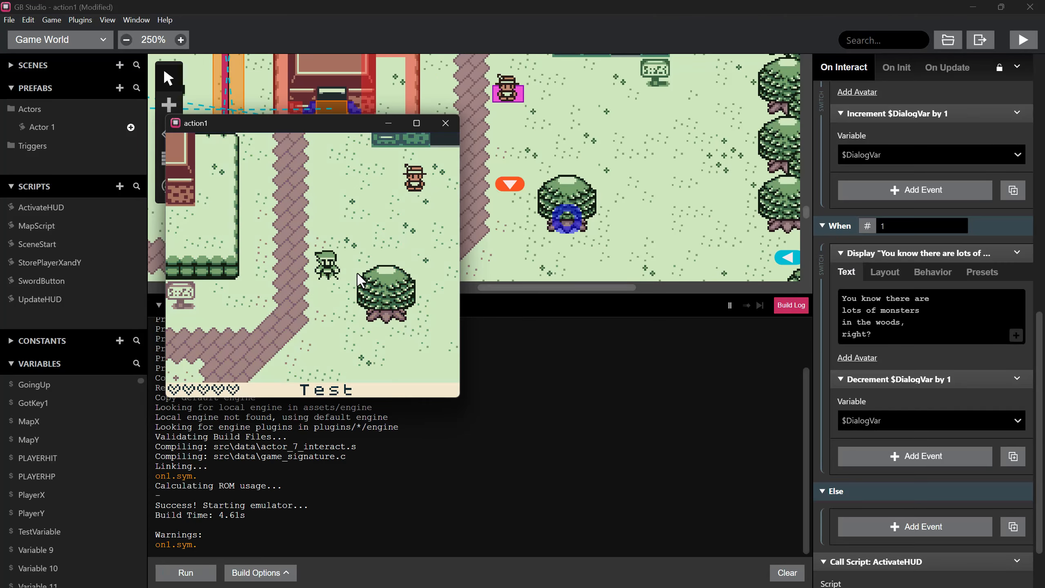
{"action": "key", "text": "Right"}
{"action": "key", "text": "Up"}
{"action": "key", "text": "z"}
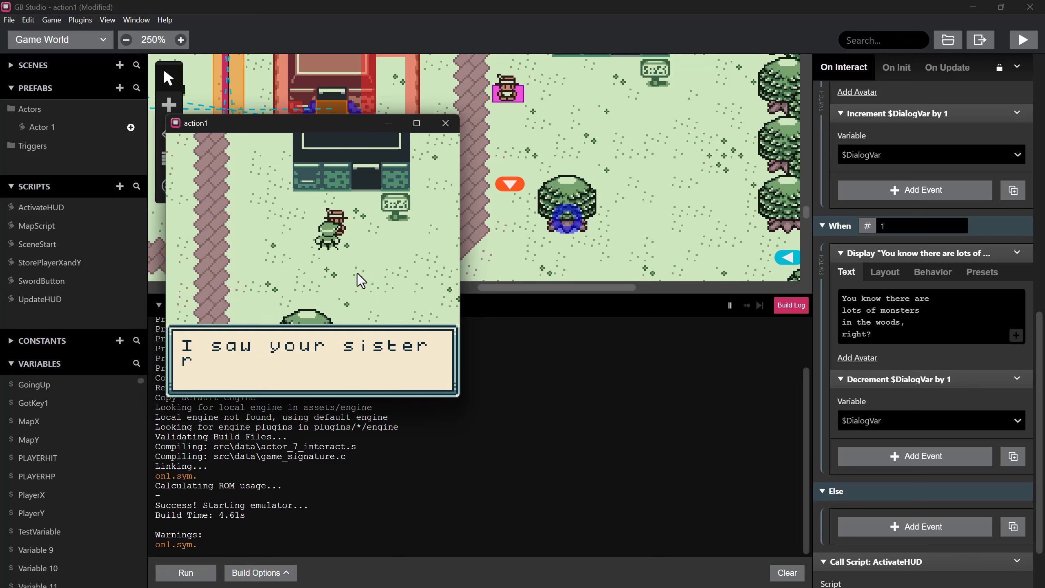
{"action": "key", "text": "z"}
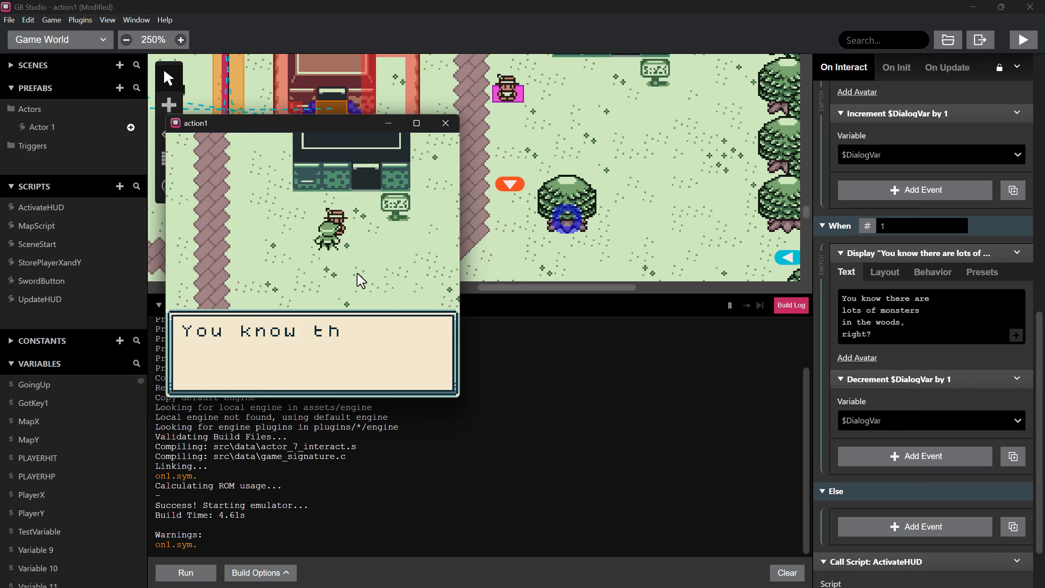
{"action": "key", "text": "z"}
{"action": "key", "text": "Left"}
{"action": "key", "text": "Up"}
{"action": "key", "text": "Right"}
{"action": "key", "text": "z"}
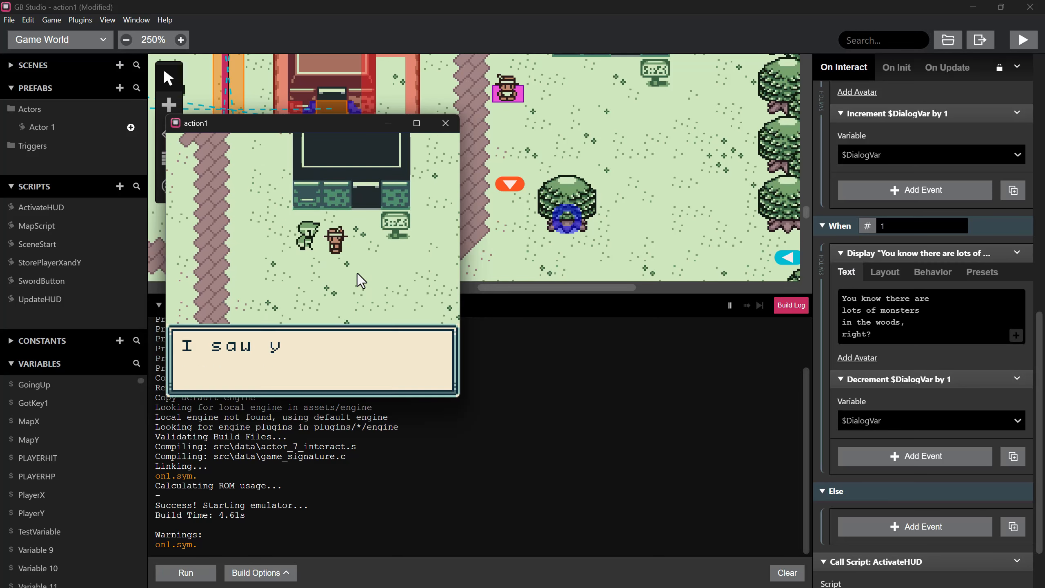
{"action": "key", "text": "Left"}
{"action": "key", "text": "Down"}
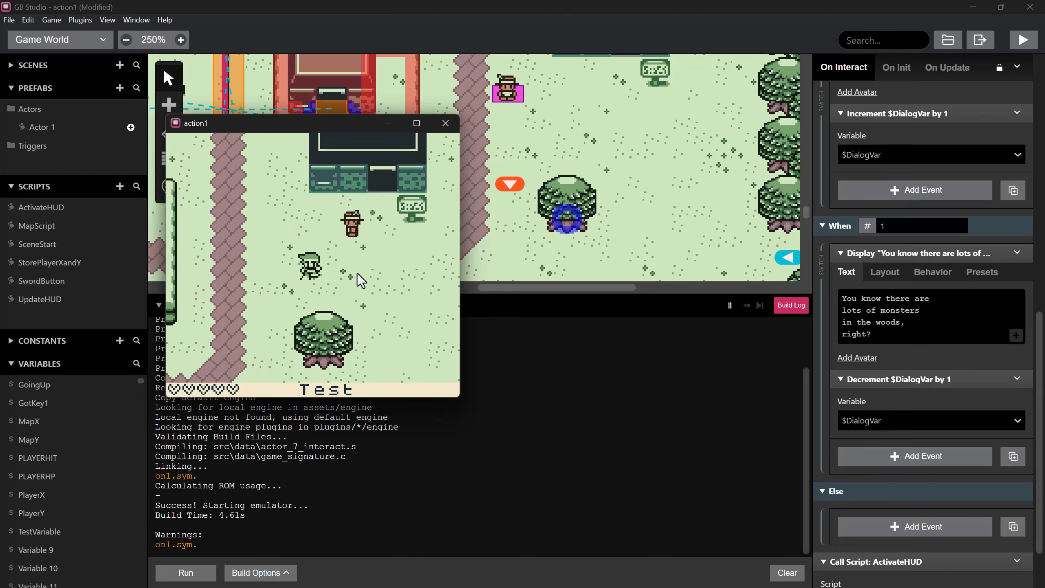
- Walk the player south out of the village and west into the woods to test the scene transitions
{"action": "key", "text": "Right"}
{"action": "key", "text": "Down"}
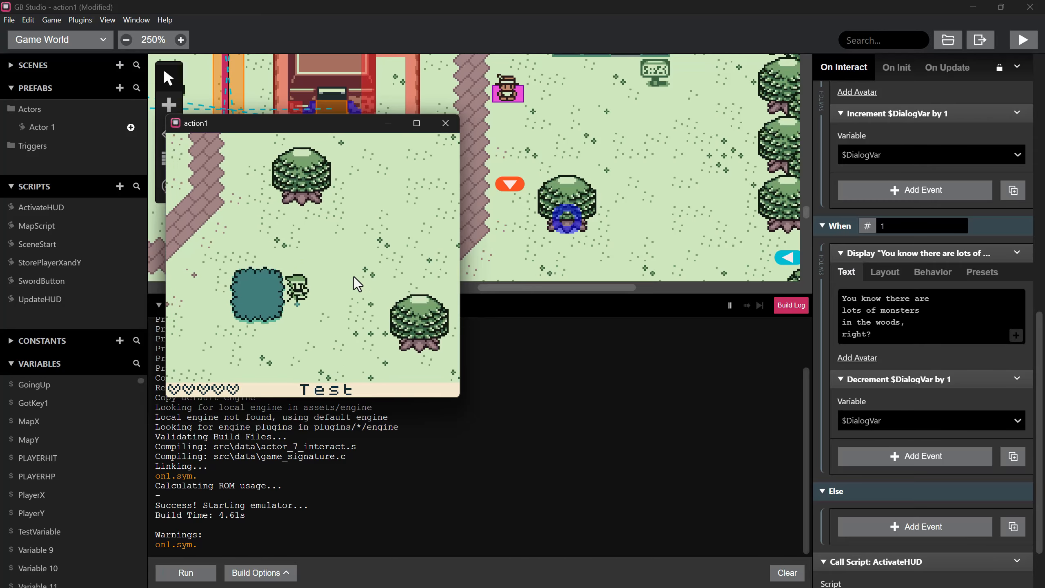
{"action": "key", "text": "Down"}
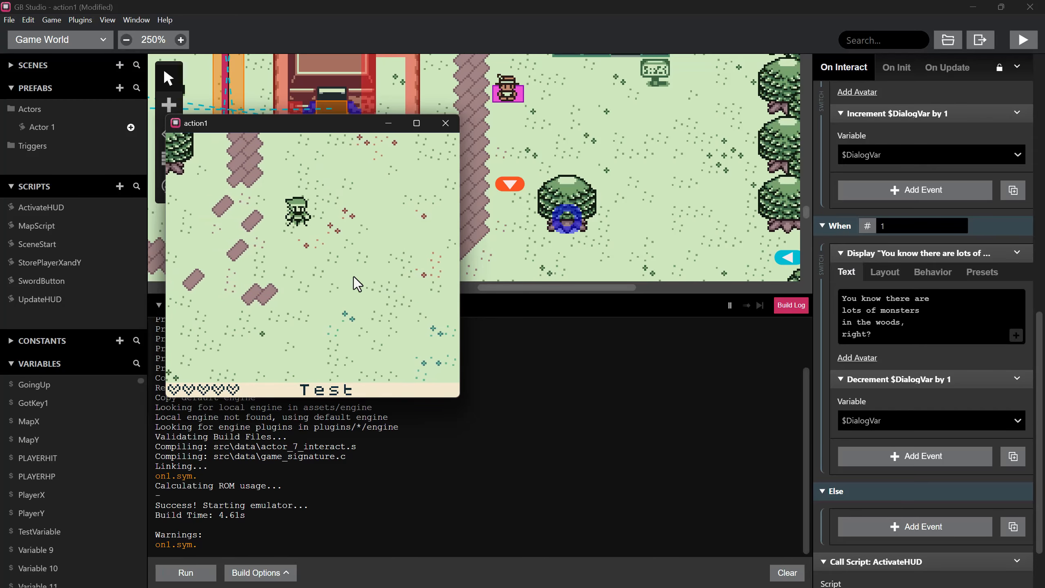
{"action": "key", "text": "Left"}
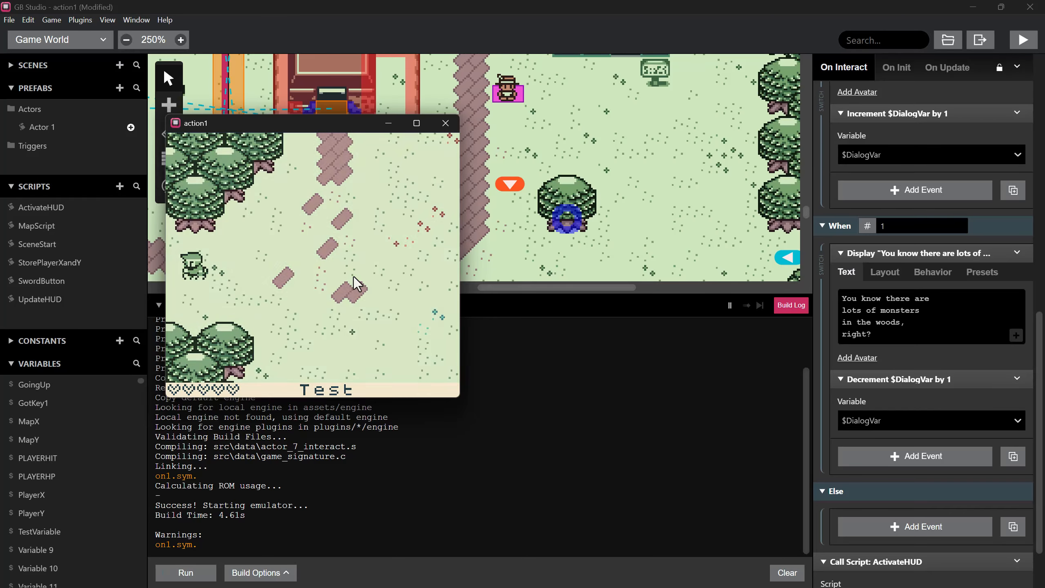
{"action": "key", "text": "Left"}
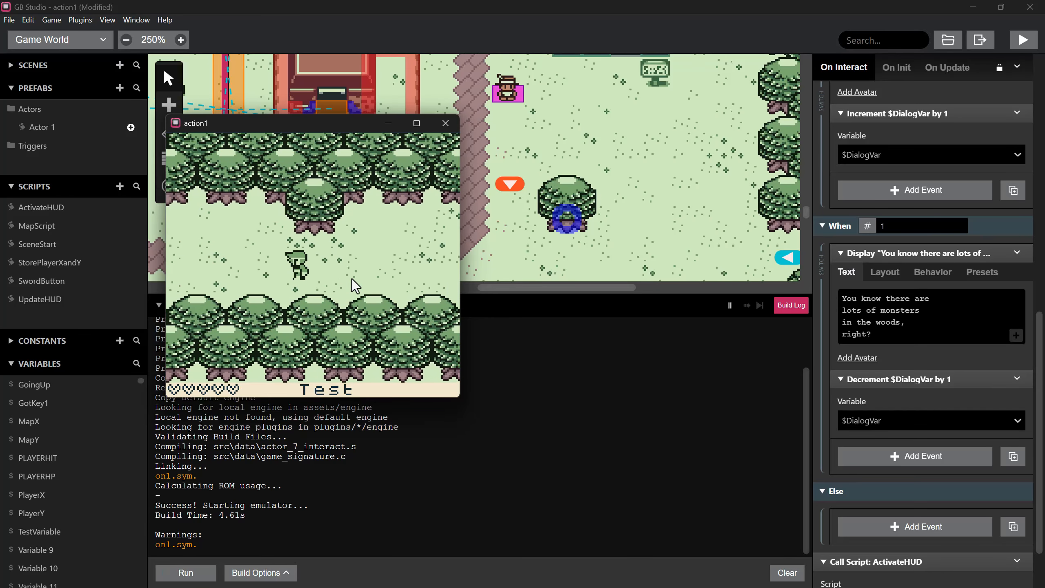
{"action": "key", "text": "Left"}
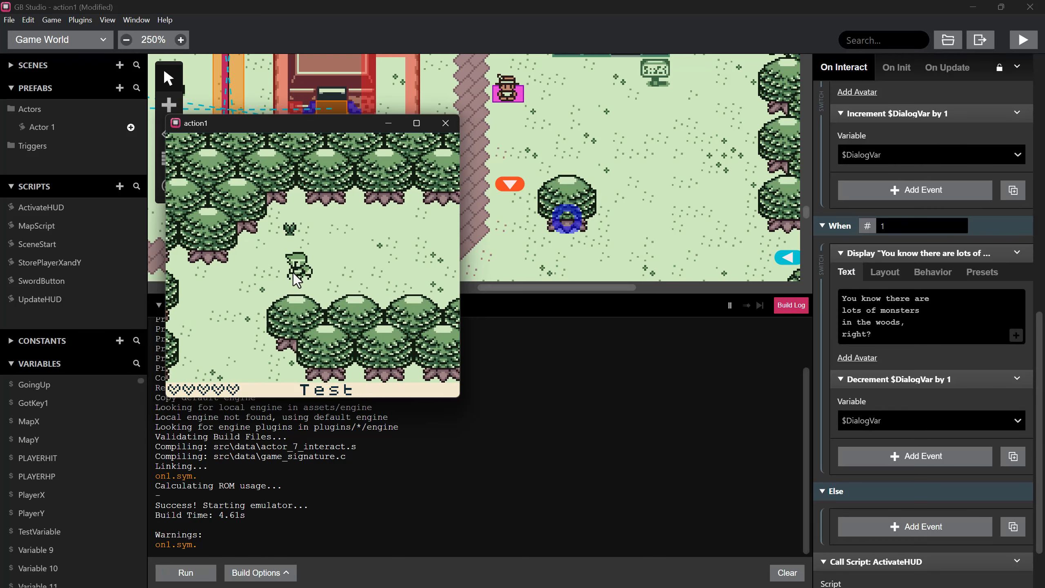
- Walk the player along the winding woods path to its dead end and back to test the collisions, and close the game
{"action": "key", "text": "Up"}
{"action": "key", "text": "Down"}
{"action": "key", "text": "Right"}
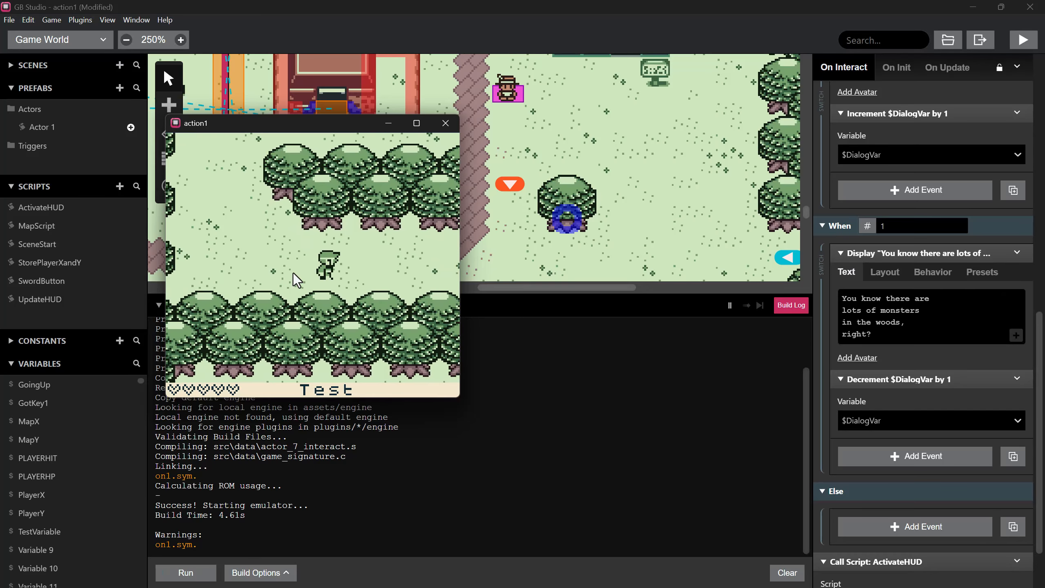
{"action": "key", "text": "Right"}
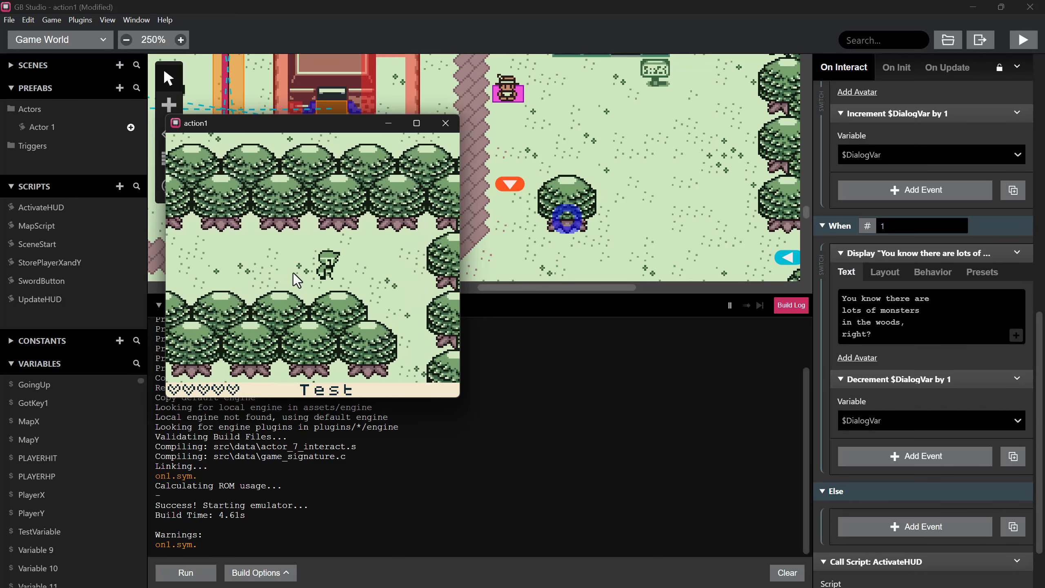
{"action": "key", "text": "Down"}
{"action": "key", "text": "Down"}
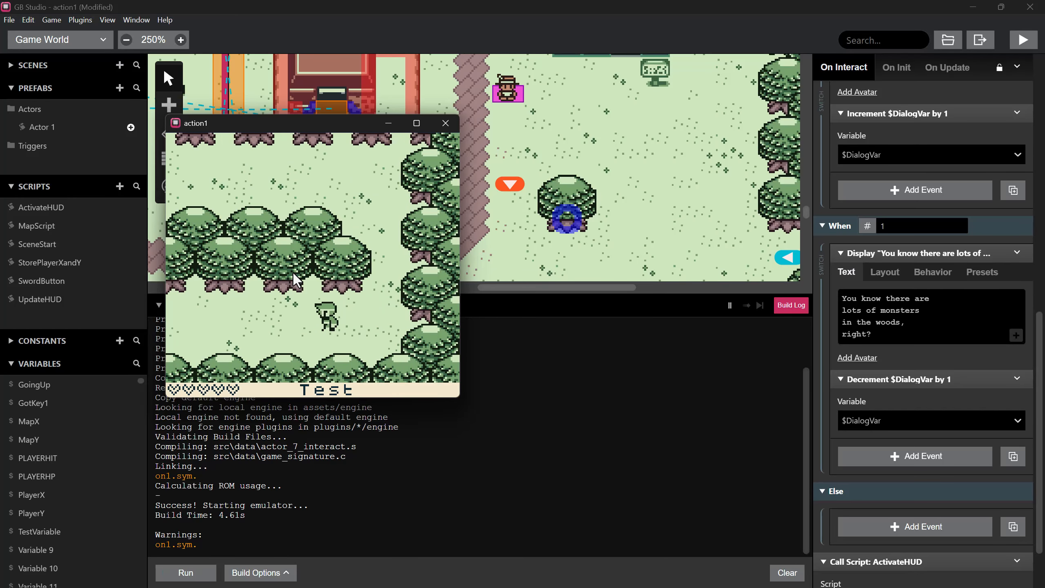
{"action": "key", "text": "Left"}
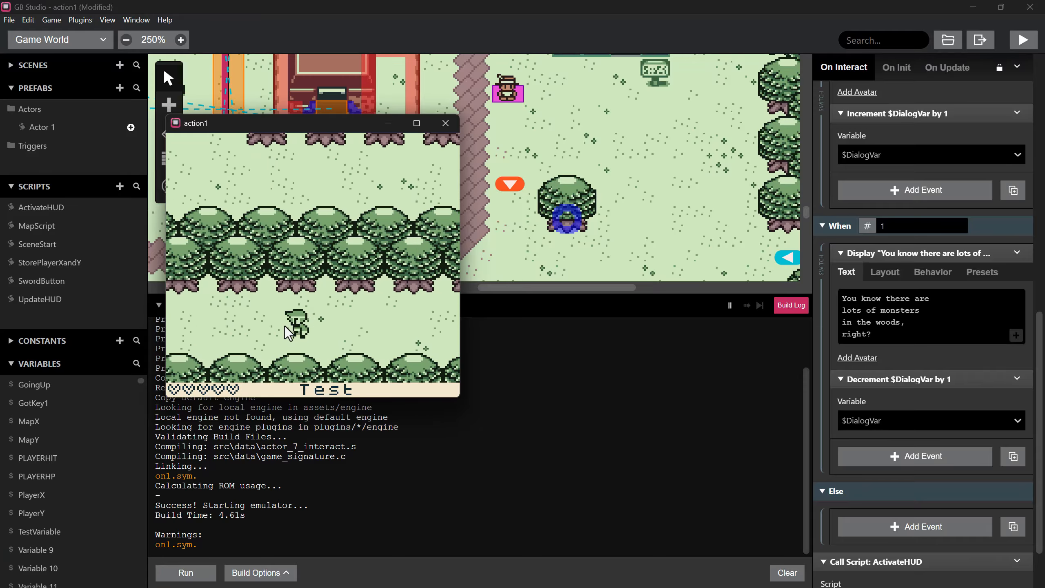
{"action": "key", "text": "Left"}
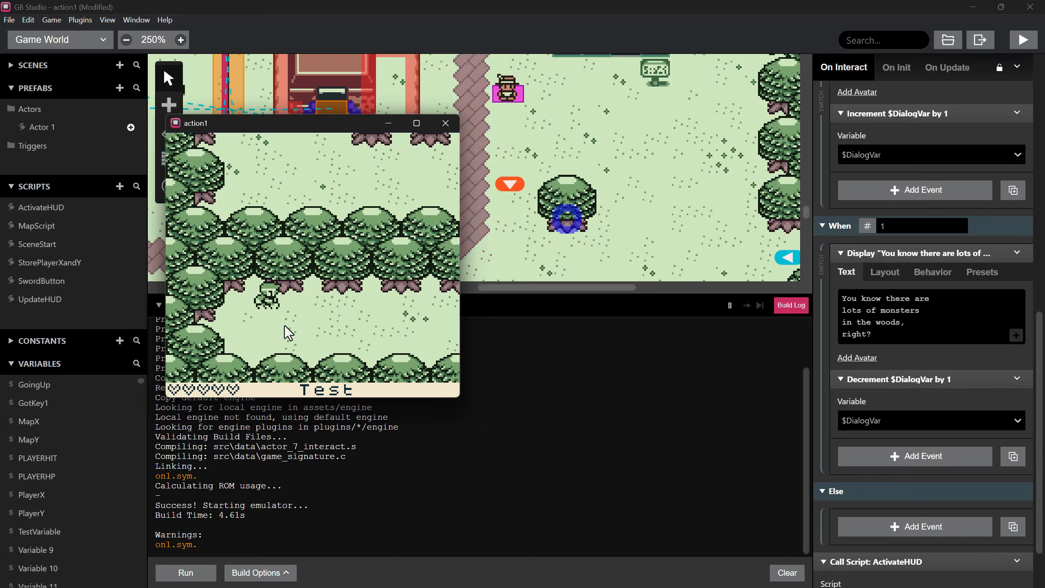
{"action": "key", "text": "Right"}
{"action": "key", "text": "Up"}
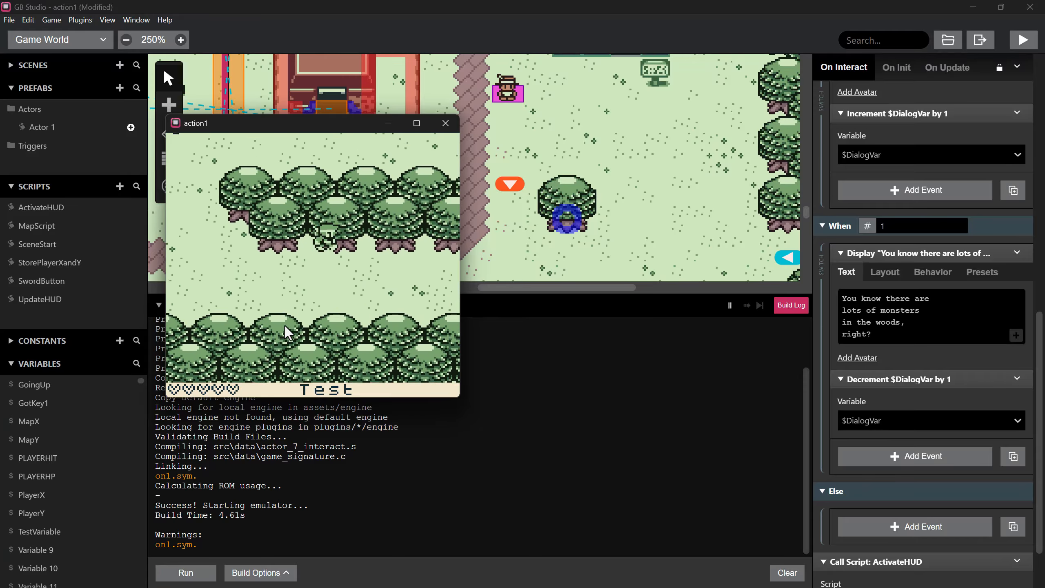
{"action": "key", "text": "Up"}
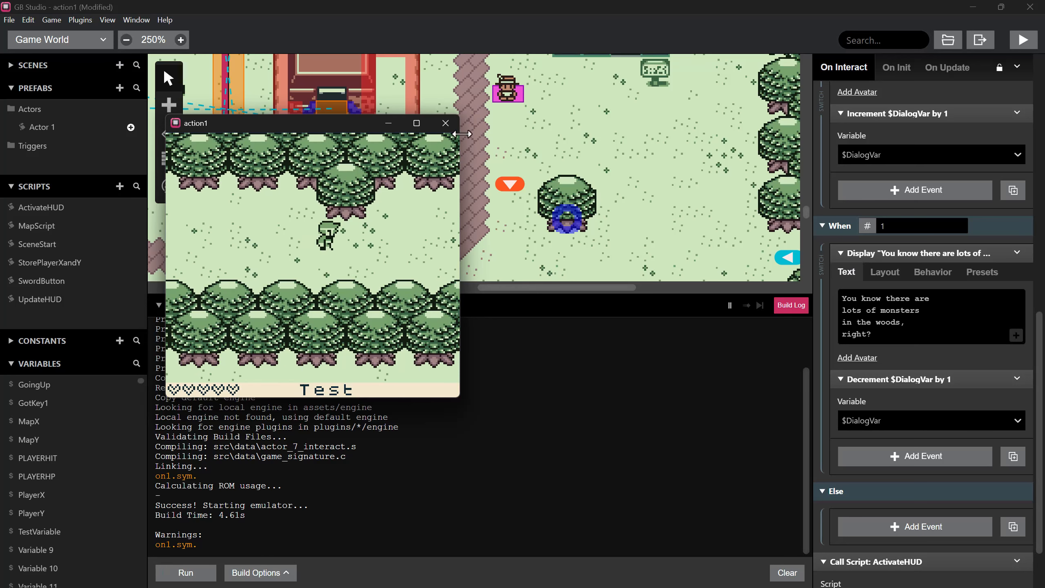
{"action": "left_click", "coordinate": [449, 126]}
- Examine the dead-end path in the lower-left corner of the VillageBottomLeft scene
{"action": "scroll", "coordinate": [483, 199], "scroll_direction": "down", "scroll_amount": 4}
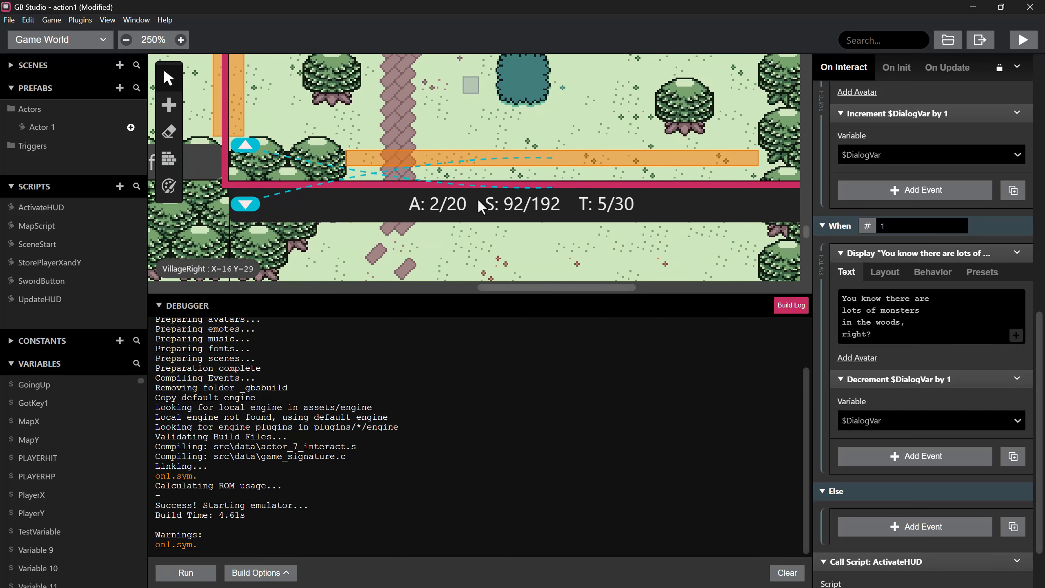
{"action": "scroll", "coordinate": [479, 204], "scroll_direction": "down", "scroll_amount": 3, "text": "ctrl"}
{"action": "scroll", "coordinate": [277, 276], "scroll_direction": "up", "scroll_amount": 2, "text": "ctrl"}
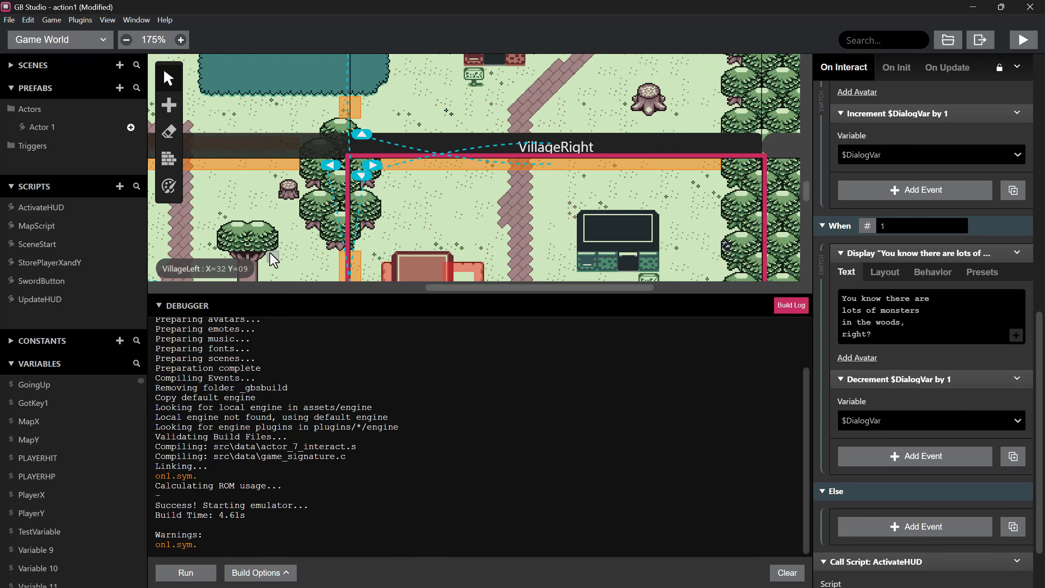
{"action": "scroll", "coordinate": [275, 251], "scroll_direction": "down", "scroll_amount": 12}
{"action": "left_click_drag", "start_coordinate": [463, 288], "coordinate": [348, 274]}
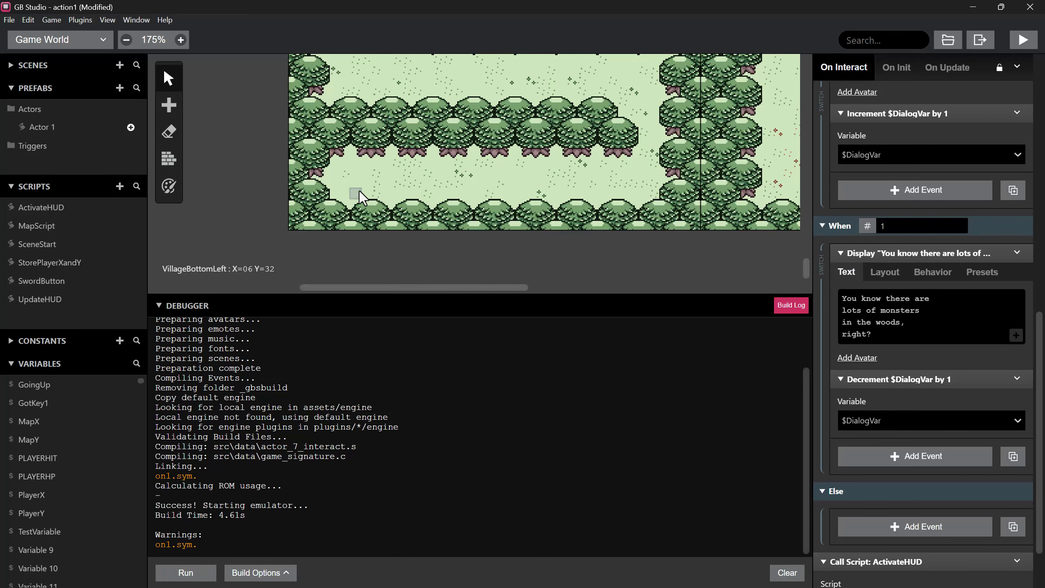
{"action": "scroll", "coordinate": [359, 191], "scroll_direction": "up", "scroll_amount": 1, "text": "ctrl"}
{"action": "scroll", "coordinate": [361, 188], "scroll_direction": "up", "scroll_amount": 1}
{"action": "scroll", "coordinate": [360, 187], "scroll_direction": "down", "scroll_amount": 1}
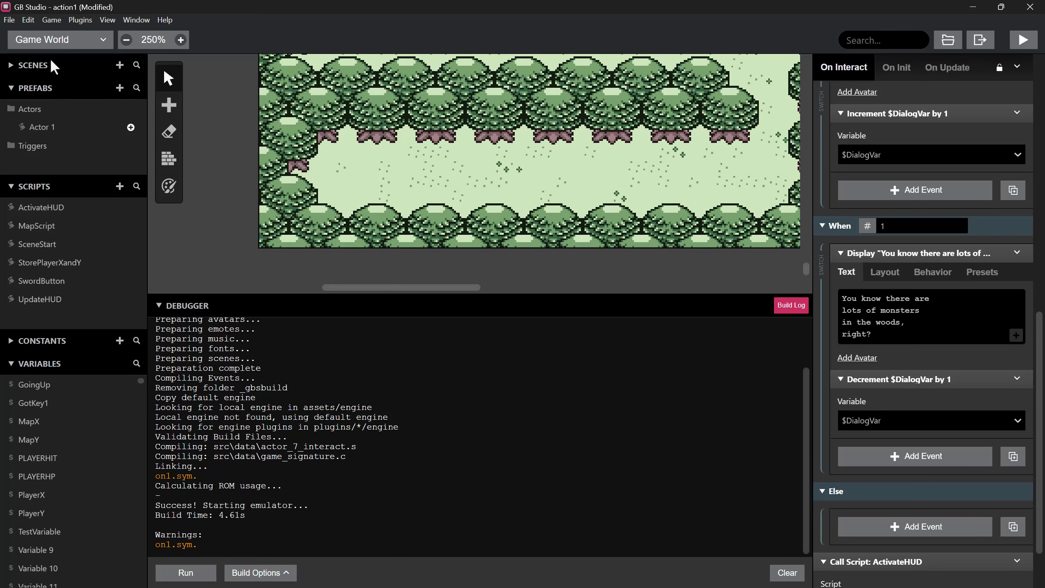
- Switch to the sprite editor, open the player.png sprite, and review its list of animations
{"action": "left_click", "coordinate": [58, 43]}
{"action": "left_click", "coordinate": [49, 85]}
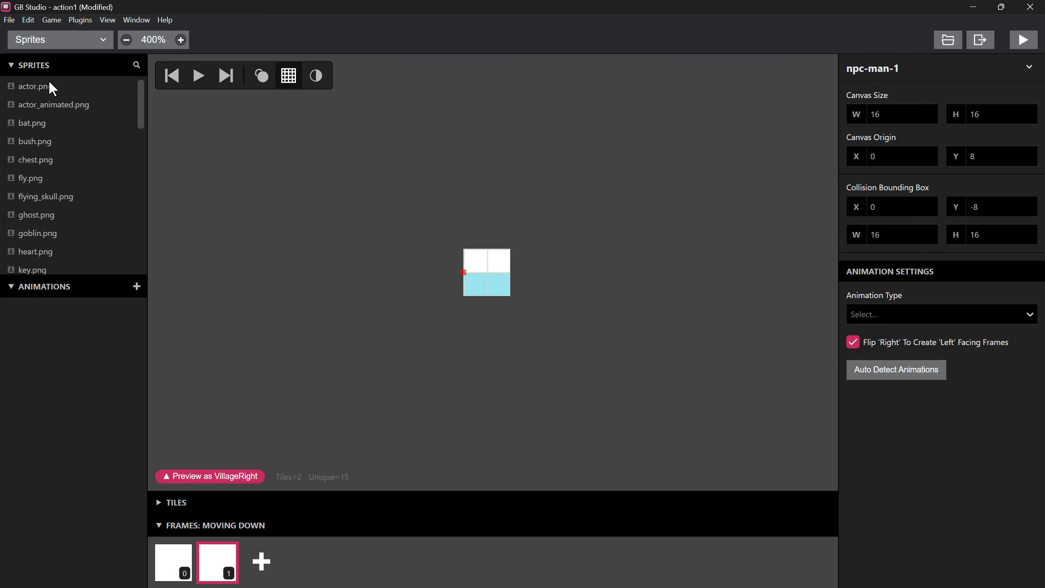
{"action": "scroll", "coordinate": [57, 274], "scroll_direction": "down", "scroll_amount": 5}
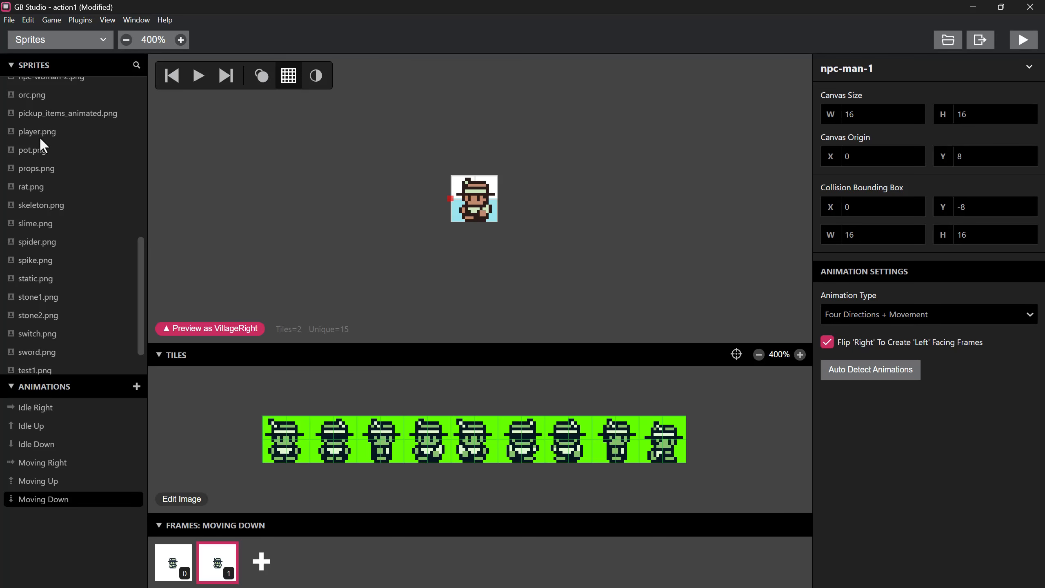
{"action": "left_click", "coordinate": [40, 134]}
{"action": "scroll", "coordinate": [55, 420], "scroll_direction": "down", "scroll_amount": 1}
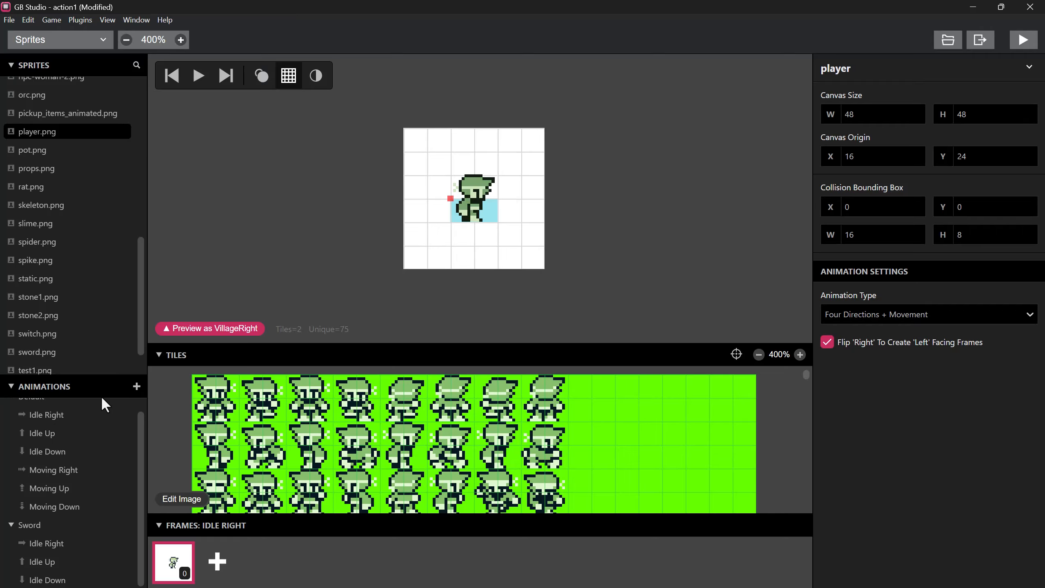
{"action": "scroll", "coordinate": [45, 457], "scroll_direction": "up", "scroll_amount": 1}
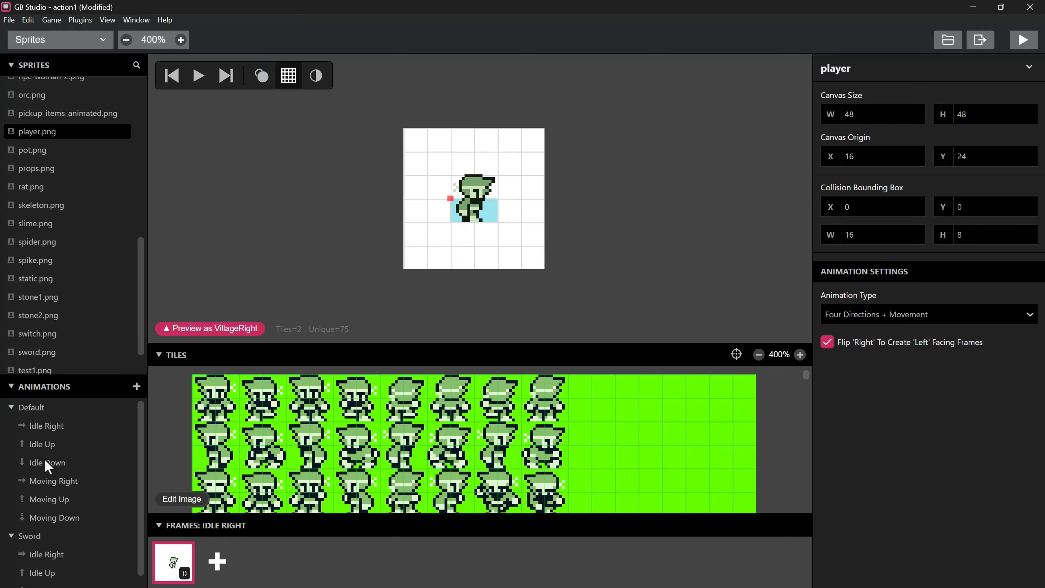
{"action": "scroll", "coordinate": [33, 433], "scroll_direction": "down", "scroll_amount": 1}
- Add a new animation state to the player sprite
{"action": "left_click", "coordinate": [128, 386]}
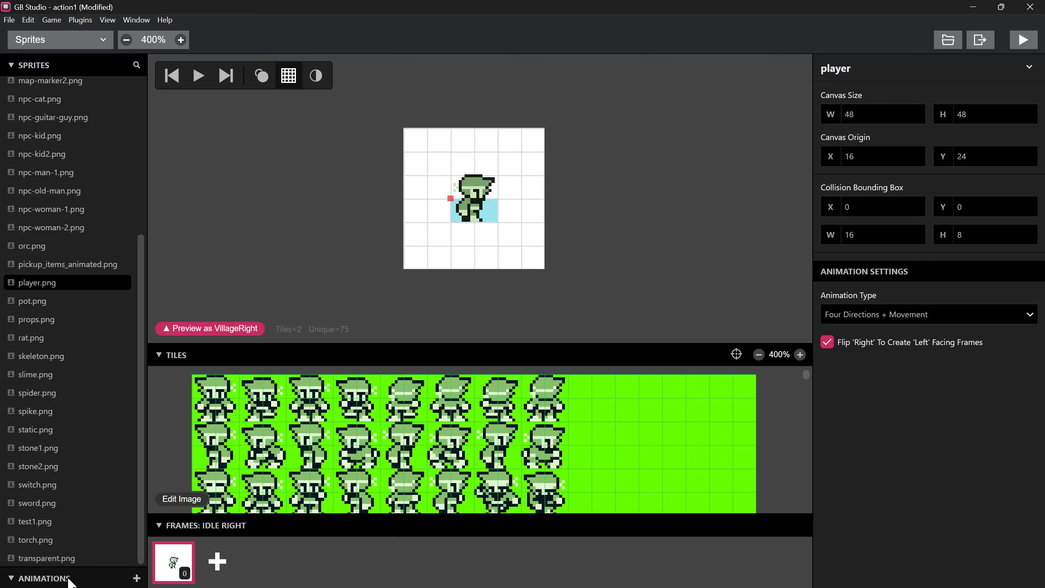
{"action": "left_click", "coordinate": [135, 578]}
{"action": "left_click", "coordinate": [138, 376]}
{"action": "scroll", "coordinate": [62, 509], "scroll_direction": "down", "scroll_amount": 1}
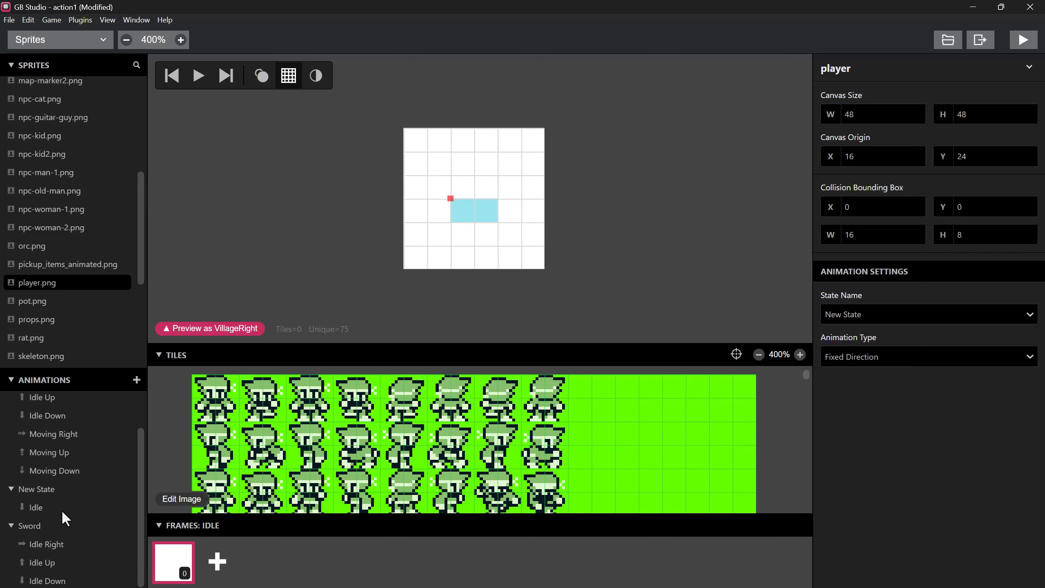
- Name the player's new animation state GotItem and keep its animation type as Fixed Direction
{"action": "left_click", "coordinate": [860, 315]}
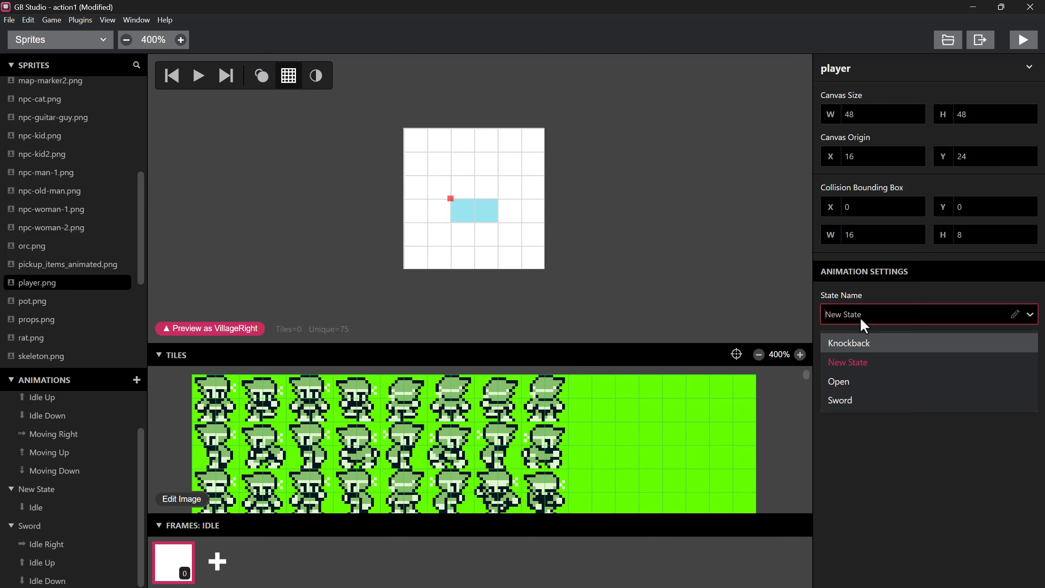
{"action": "left_click", "coordinate": [1016, 313]}
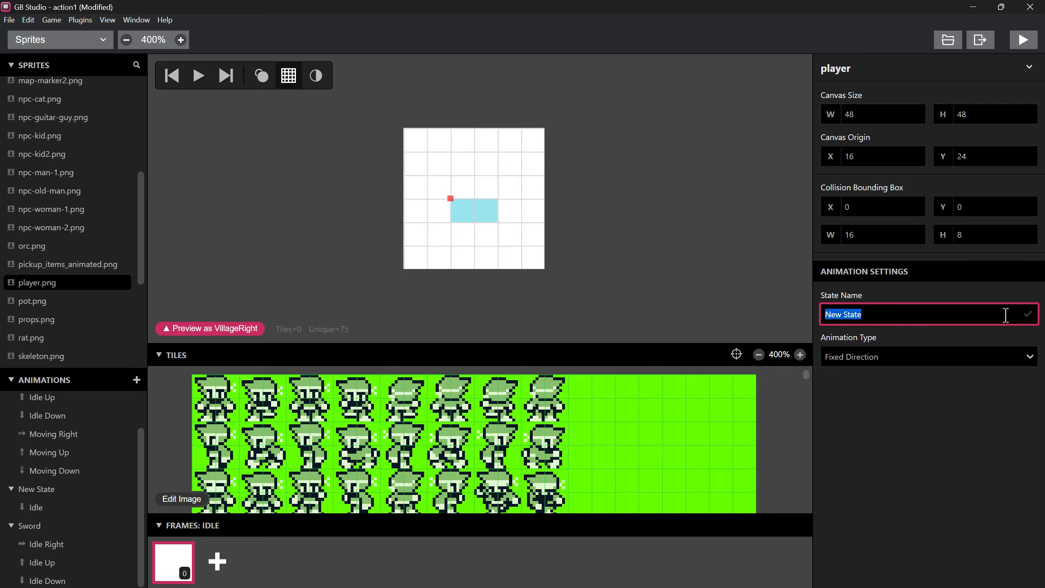
{"action": "type", "text": "PickUp"}
{"action": "left_click_drag", "start_coordinate": [866, 318], "coordinate": [827, 319]}
{"action": "type", "text": "GotItem"}
{"action": "left_click", "coordinate": [869, 393]}
{"action": "left_click", "coordinate": [871, 353]}
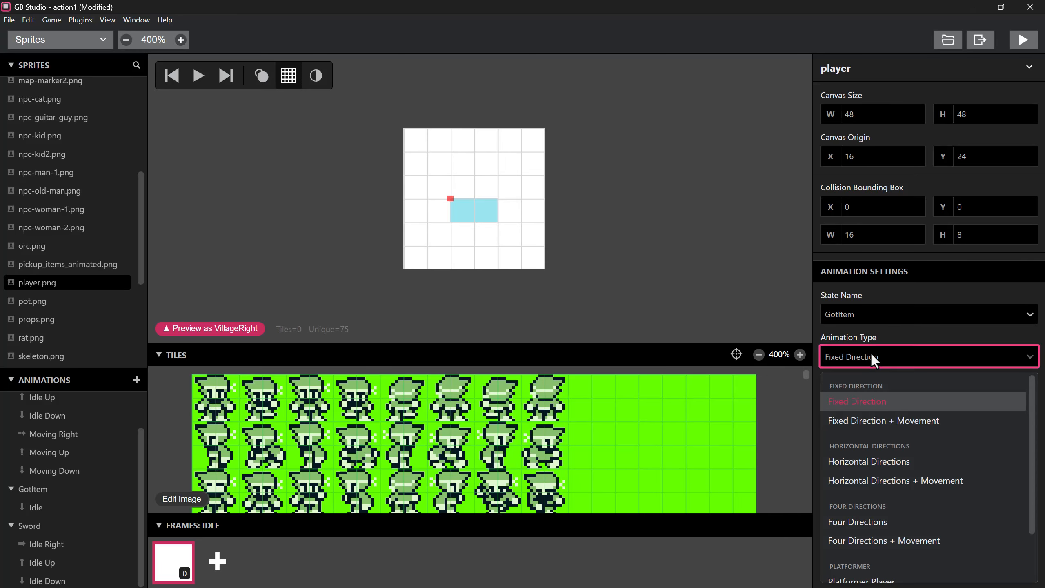
{"action": "left_click", "coordinate": [864, 401]}
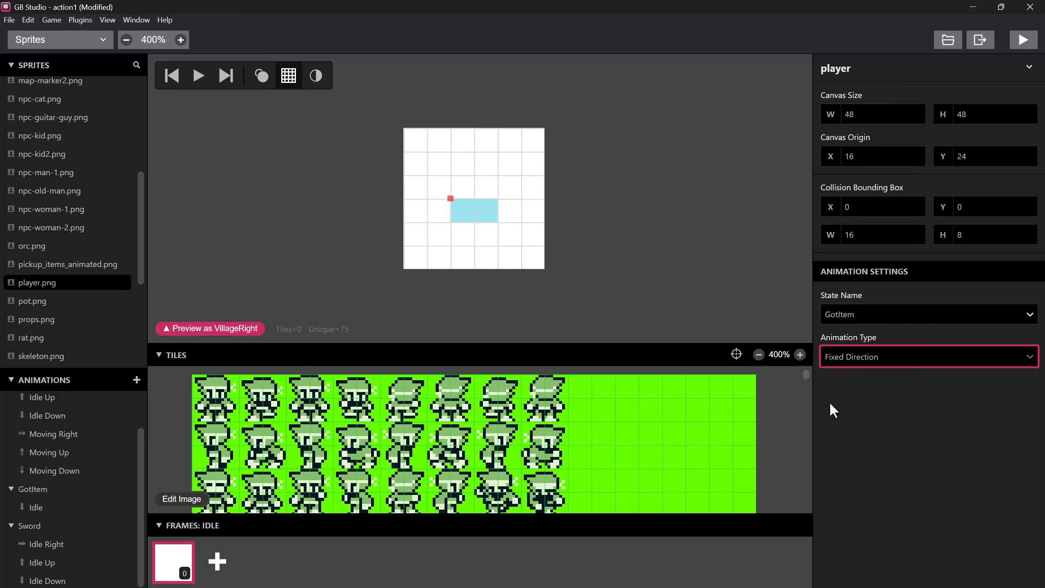
- Place the front-facing pose with spread legs in the GotItem Idle frame, centred over the collision box
{"action": "left_click", "coordinate": [26, 507]}
{"action": "scroll", "coordinate": [402, 436], "scroll_direction": "down", "scroll_amount": 2}
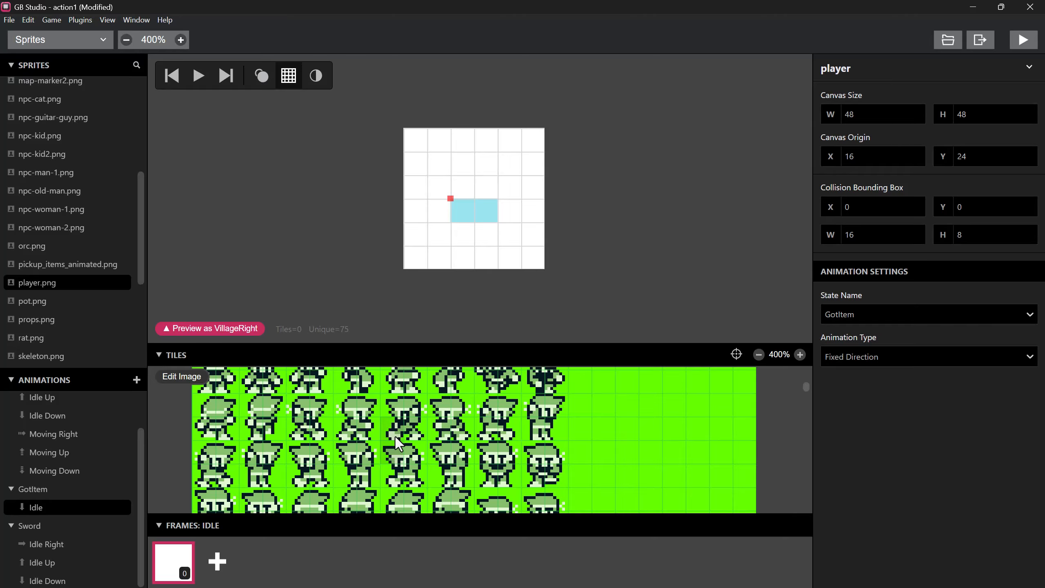
{"action": "scroll", "coordinate": [394, 437], "scroll_direction": "down", "scroll_amount": 3}
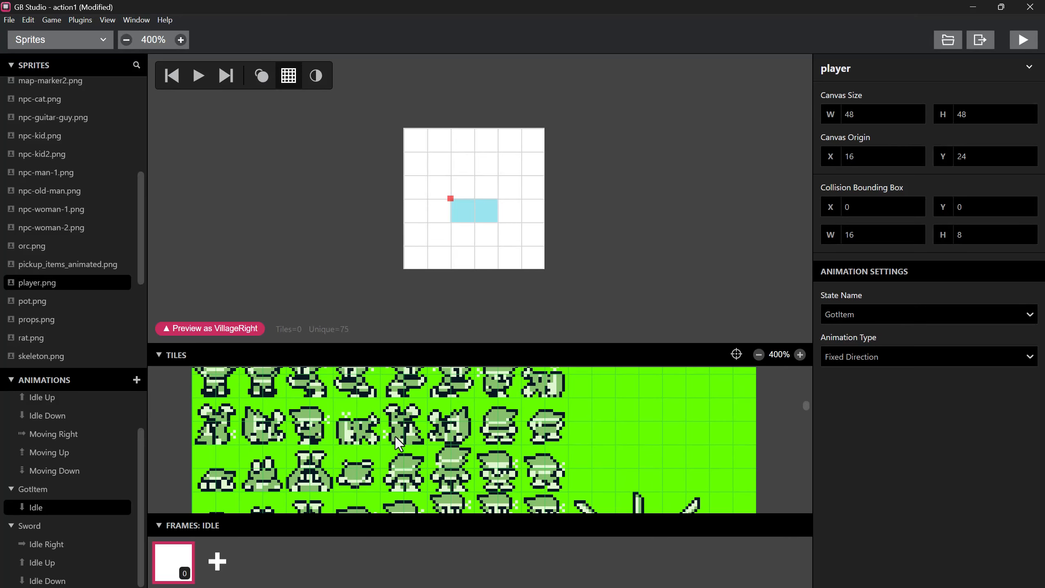
{"action": "scroll", "coordinate": [395, 436], "scroll_direction": "down", "scroll_amount": 3}
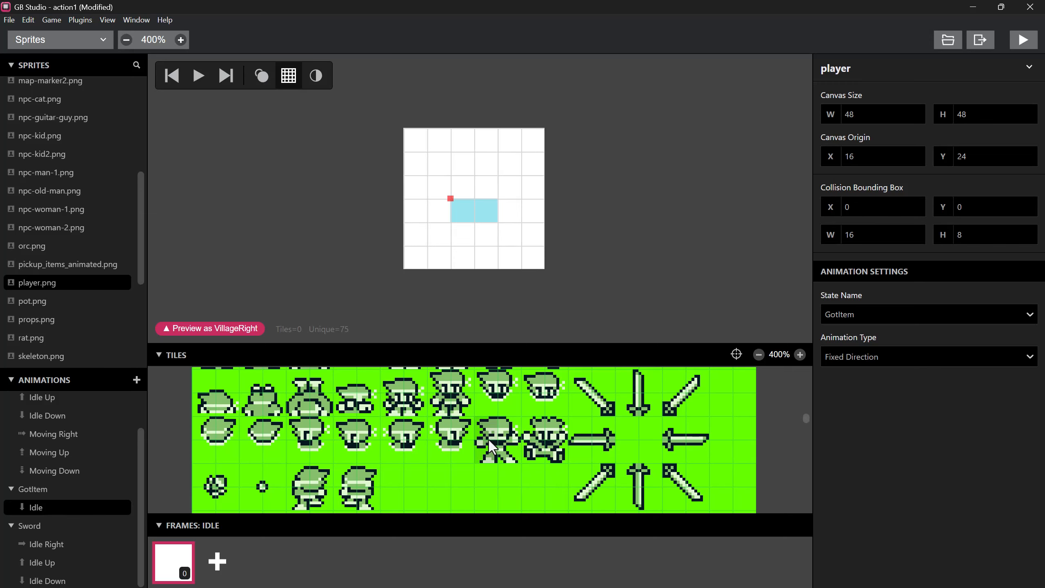
{"action": "left_click_drag", "start_coordinate": [502, 439], "coordinate": [504, 442]}
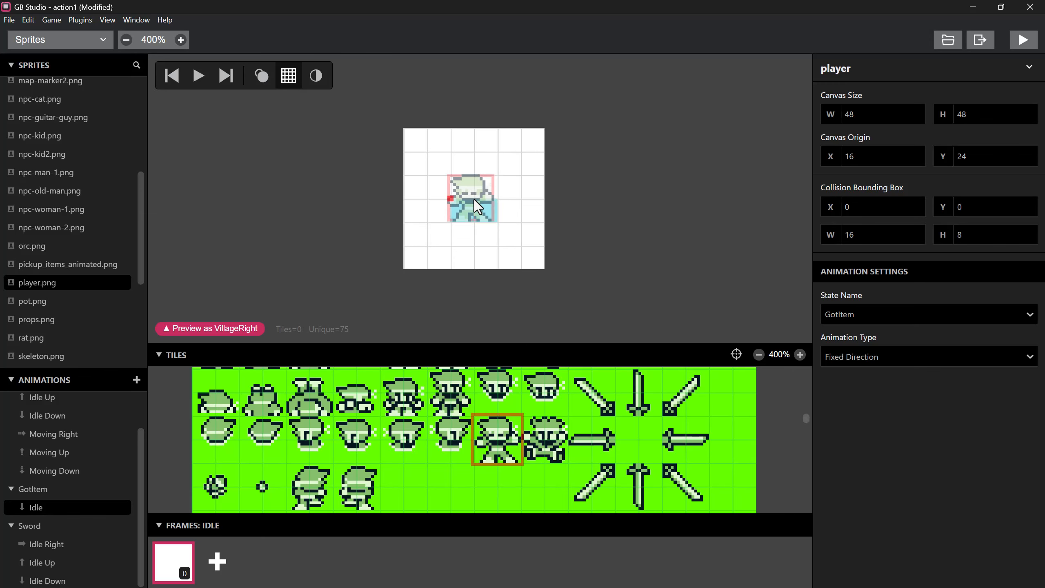
{"action": "left_click", "coordinate": [477, 199]}
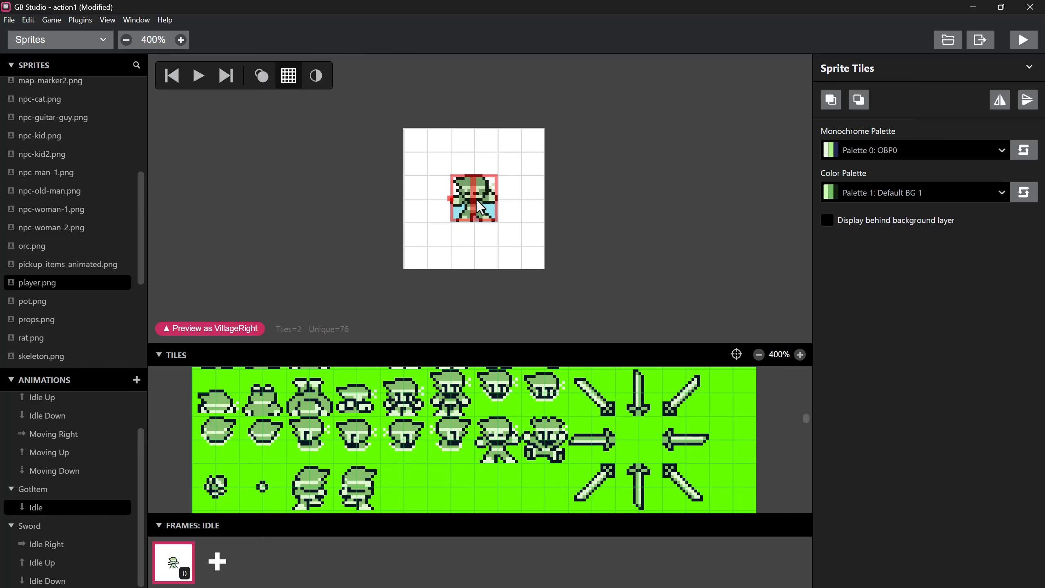
{"action": "left_click", "coordinate": [493, 285]}
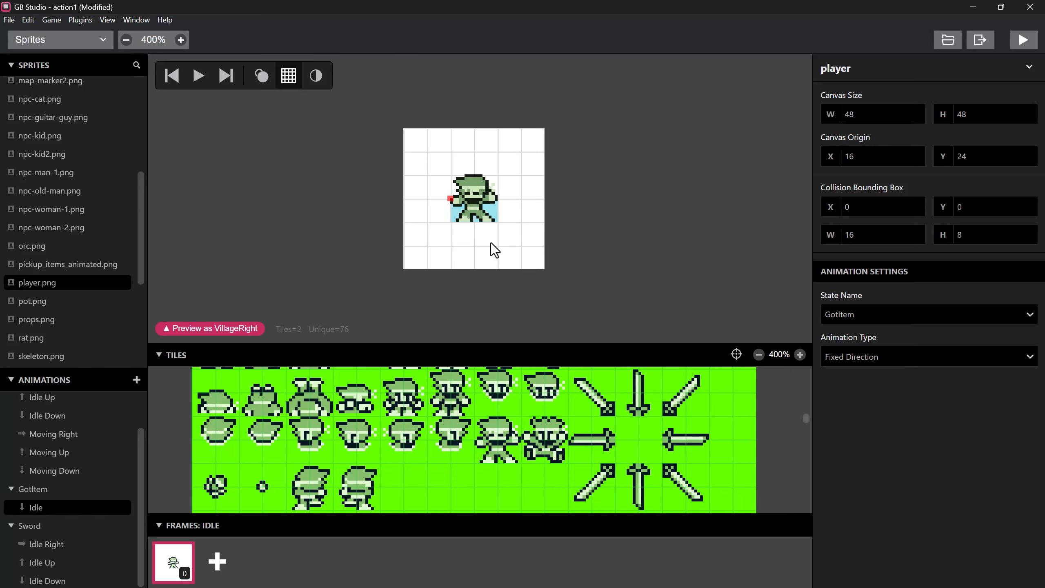
- Compare the alignment of the GotItem Idle pose with the player's Moving Down animation
{"action": "left_click", "coordinate": [472, 204]}
{"action": "left_click", "coordinate": [71, 469]}
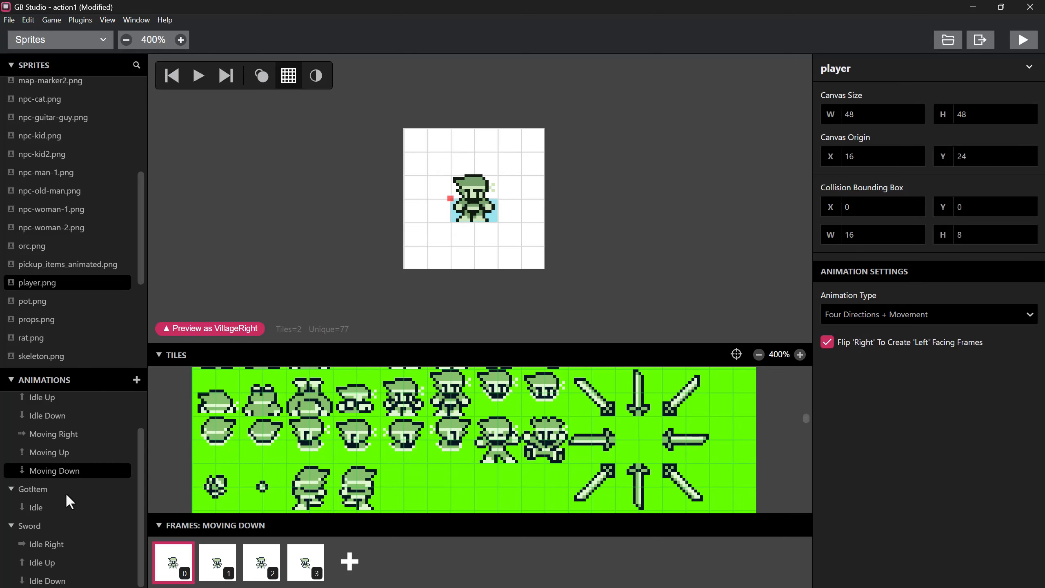
{"action": "left_click", "coordinate": [61, 502]}
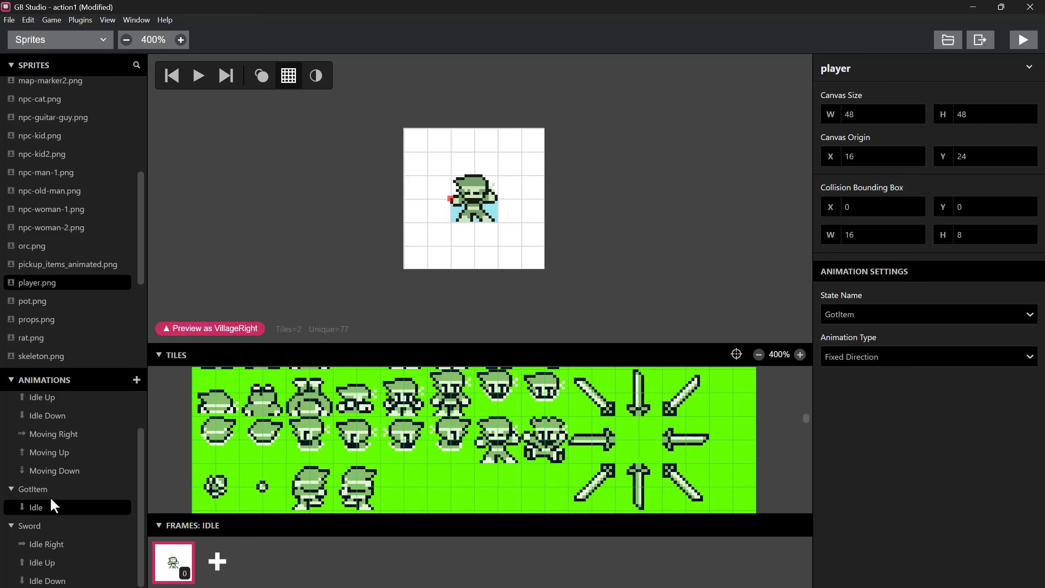
{"action": "left_click", "coordinate": [463, 194]}
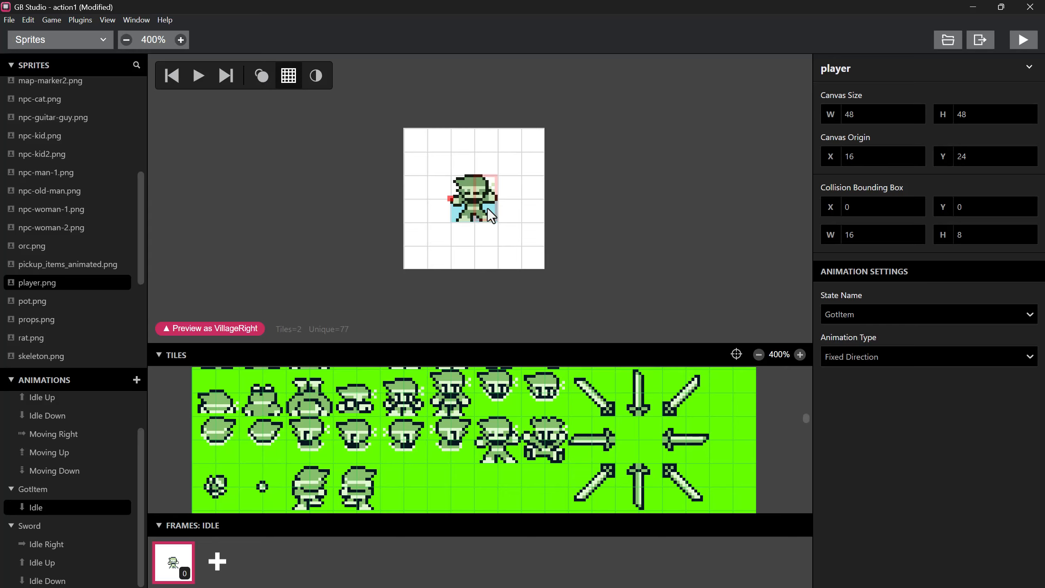
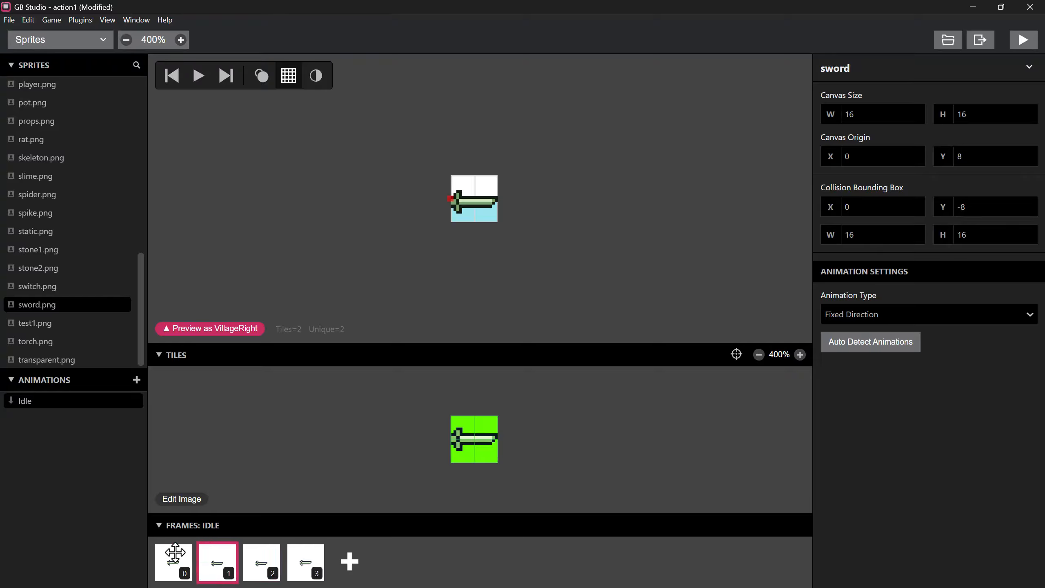
- Step through the sword sprite's four Idle frames and inspect the blade tile's position in frame 3
{"action": "left_click", "coordinate": [176, 552]}
{"action": "left_click", "coordinate": [217, 548]}
{"action": "left_click", "coordinate": [263, 556]}
{"action": "left_click", "coordinate": [309, 558]}
{"action": "left_click_drag", "start_coordinate": [314, 559], "coordinate": [247, 560]}
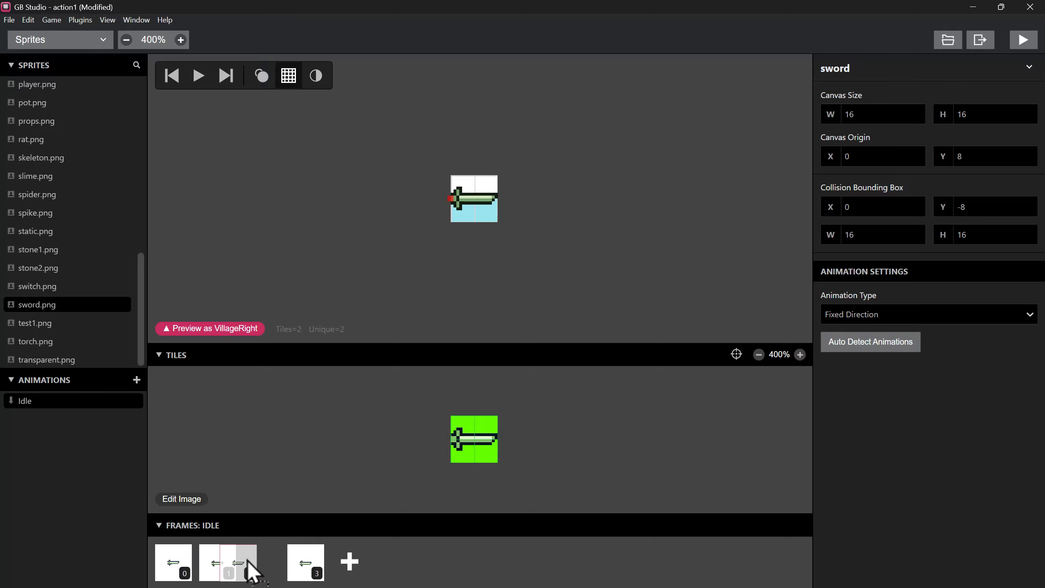
{"action": "left_click", "coordinate": [176, 557]}
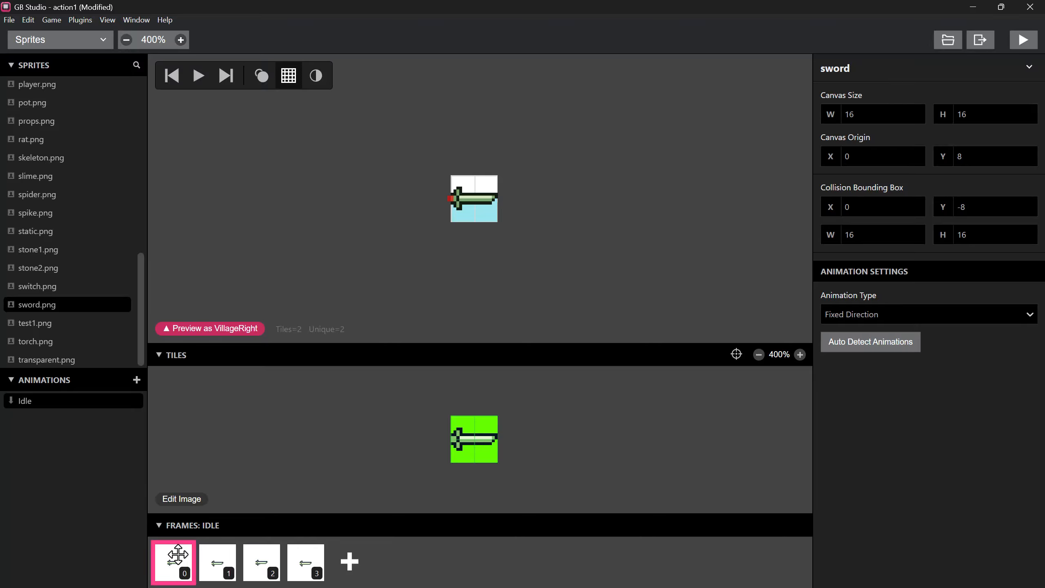
{"action": "left_click", "coordinate": [208, 556]}
{"action": "left_click", "coordinate": [262, 557]}
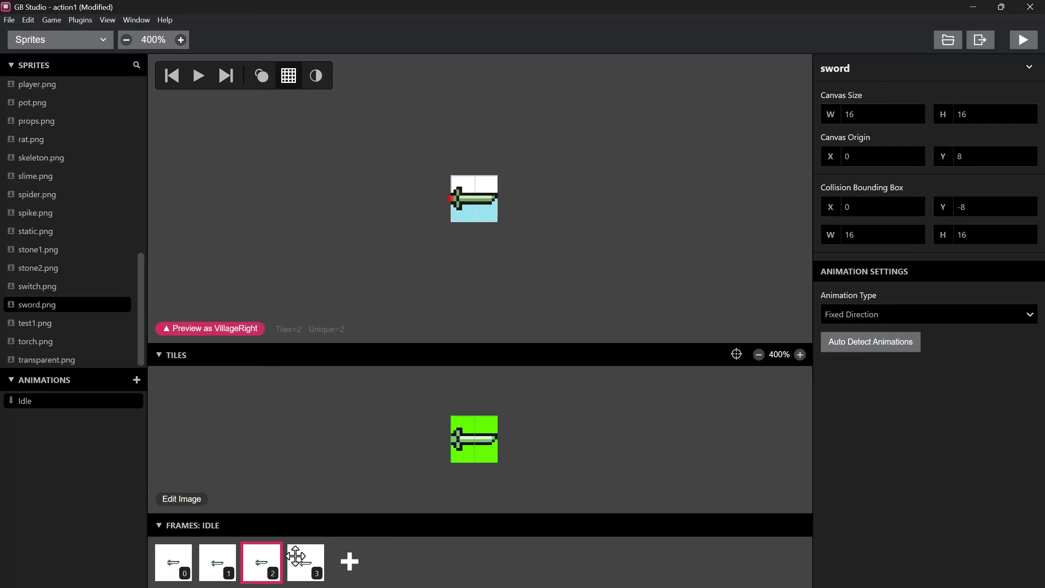
{"action": "left_click", "coordinate": [309, 558]}
{"action": "left_click_drag", "start_coordinate": [467, 204], "coordinate": [485, 206]}
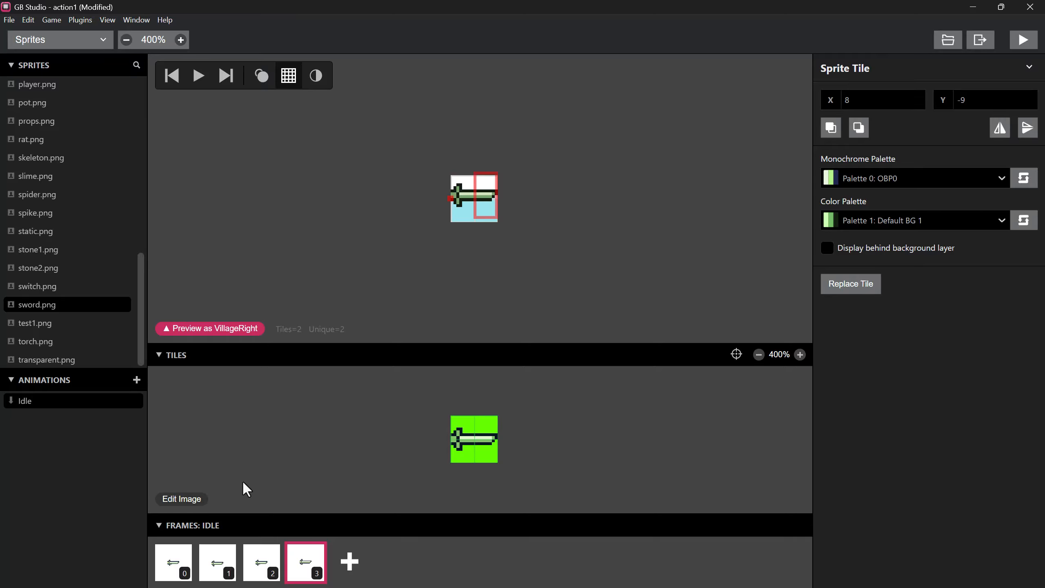
- Play the sword sprite's Idle animation, and return to the Game World at the VillageBottomLeft scene
{"action": "left_click", "coordinate": [200, 76]}
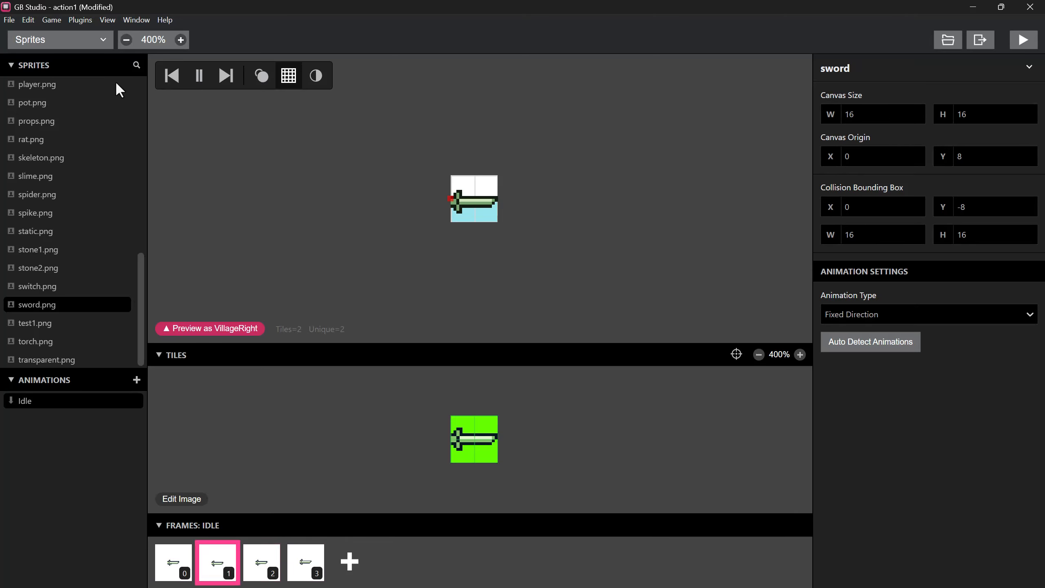
{"action": "left_click", "coordinate": [49, 38]}
{"action": "left_click", "coordinate": [41, 62]}
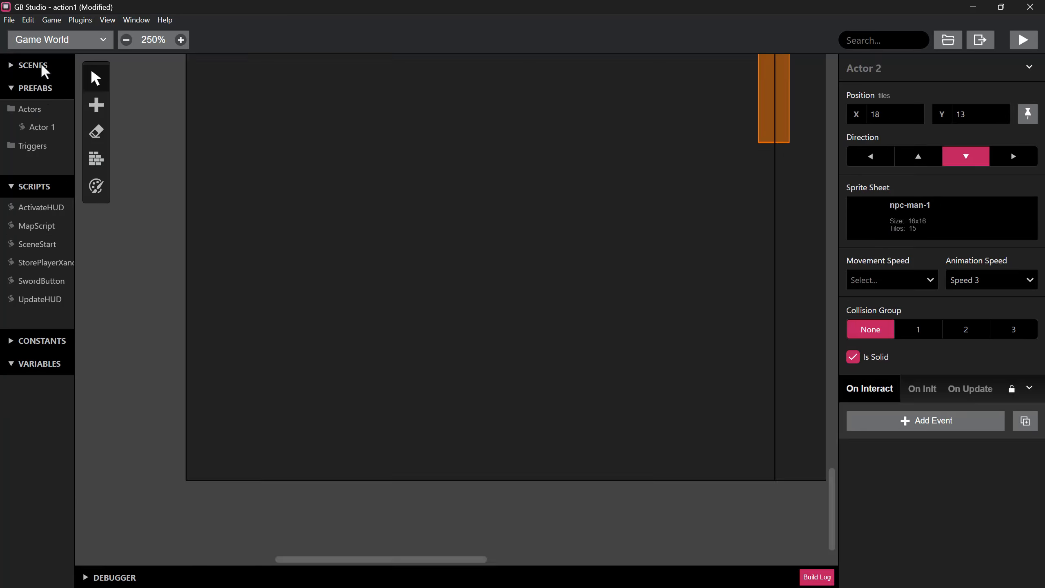
{"action": "scroll", "coordinate": [410, 210], "scroll_direction": "down", "scroll_amount": 4}
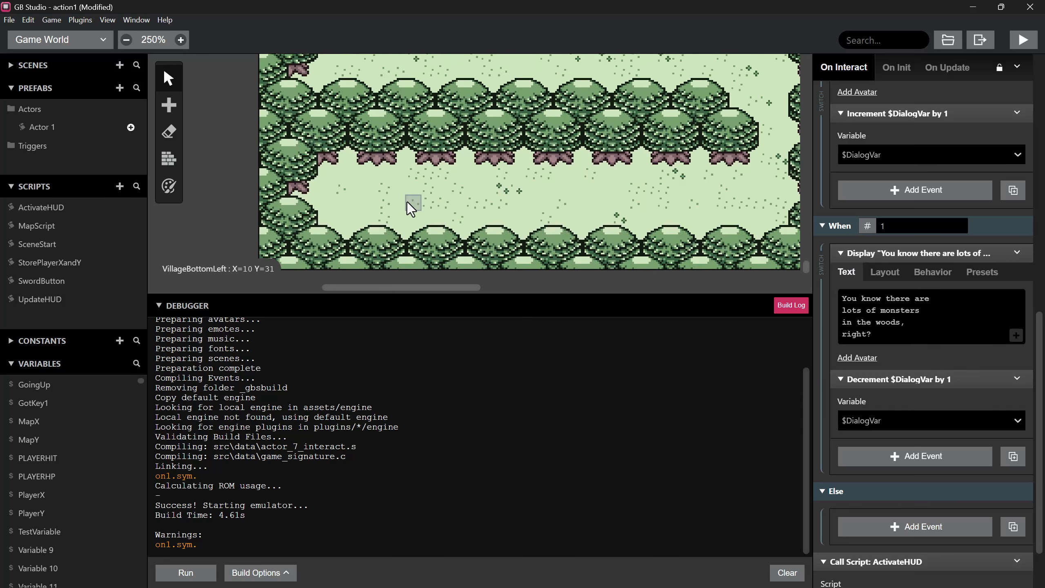
- Paint solid collision tiles along the bottom, right end and top of the lower tree row in VillageBottomLeft
{"action": "left_click", "coordinate": [168, 158]}
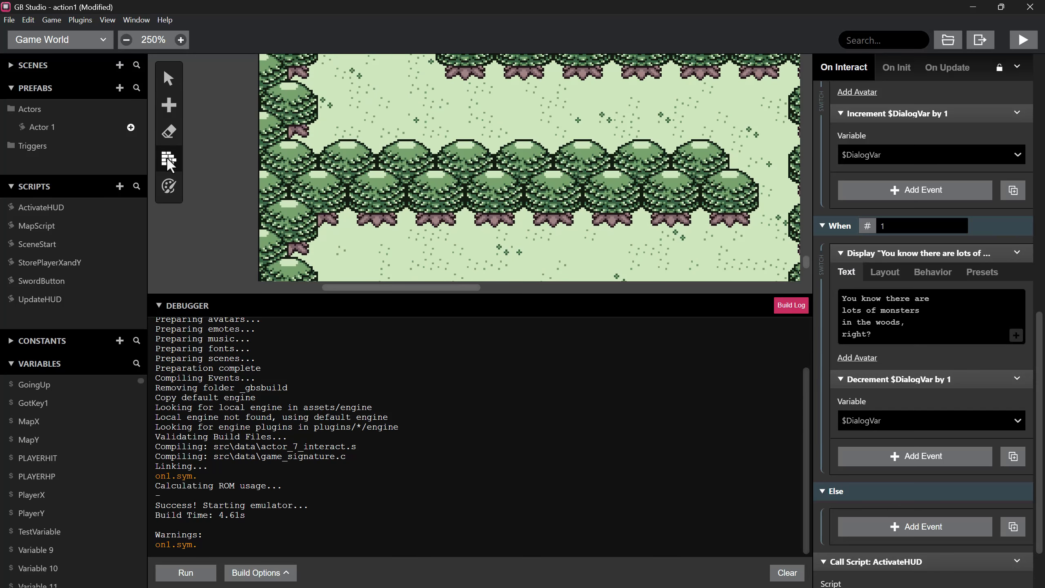
{"action": "left_click", "coordinate": [325, 221]}
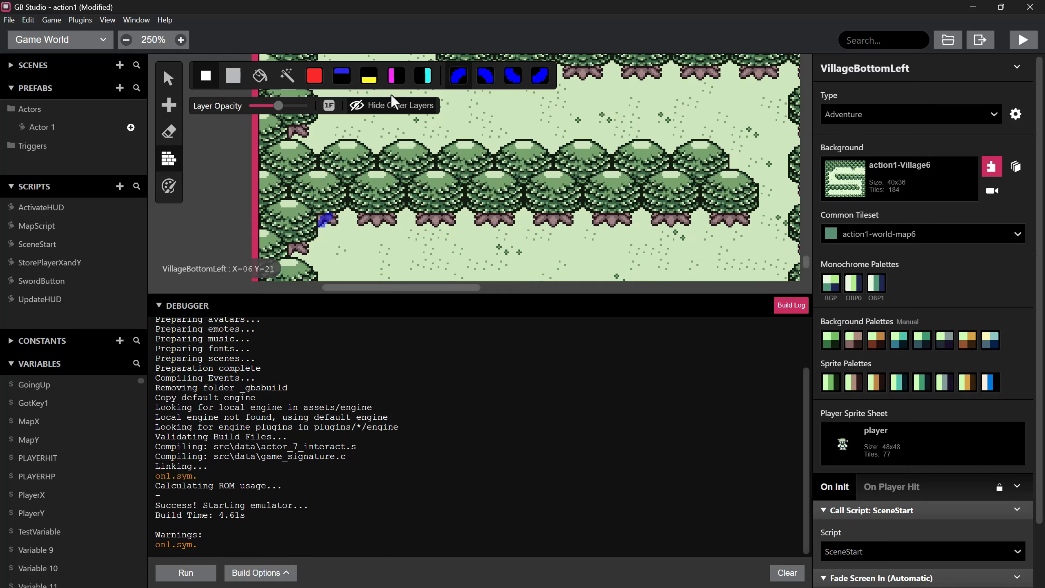
{"action": "left_click", "coordinate": [314, 76]}
{"action": "left_click", "coordinate": [325, 220]}
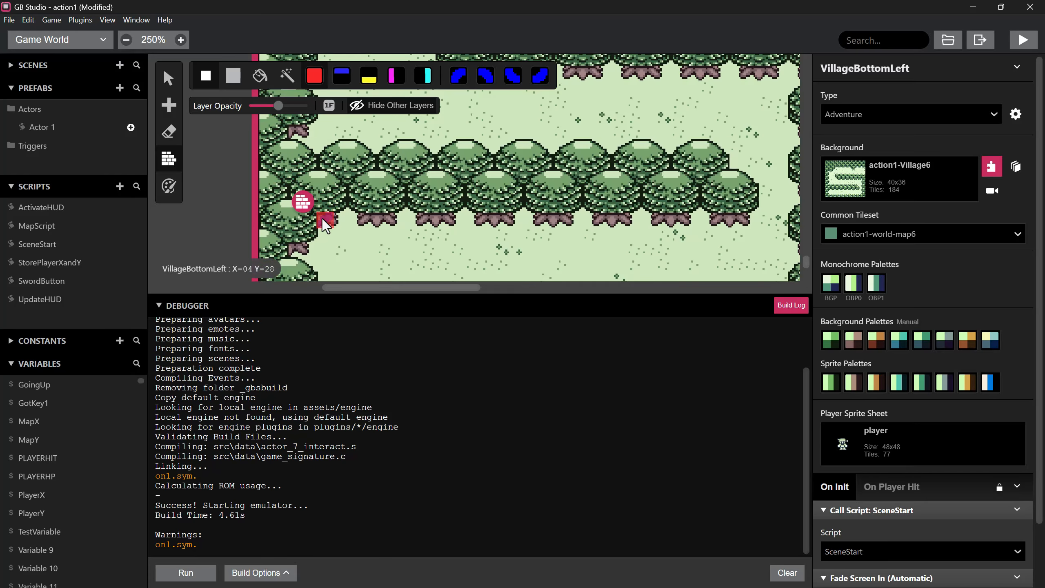
{"action": "left_click", "coordinate": [741, 216], "text": "shift"}
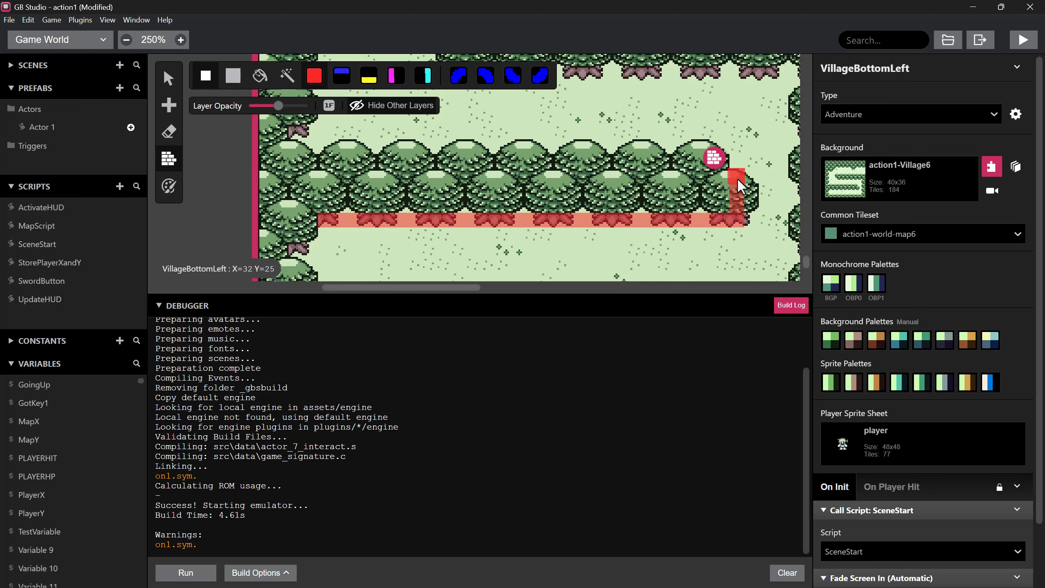
{"action": "left_click", "coordinate": [726, 174]}
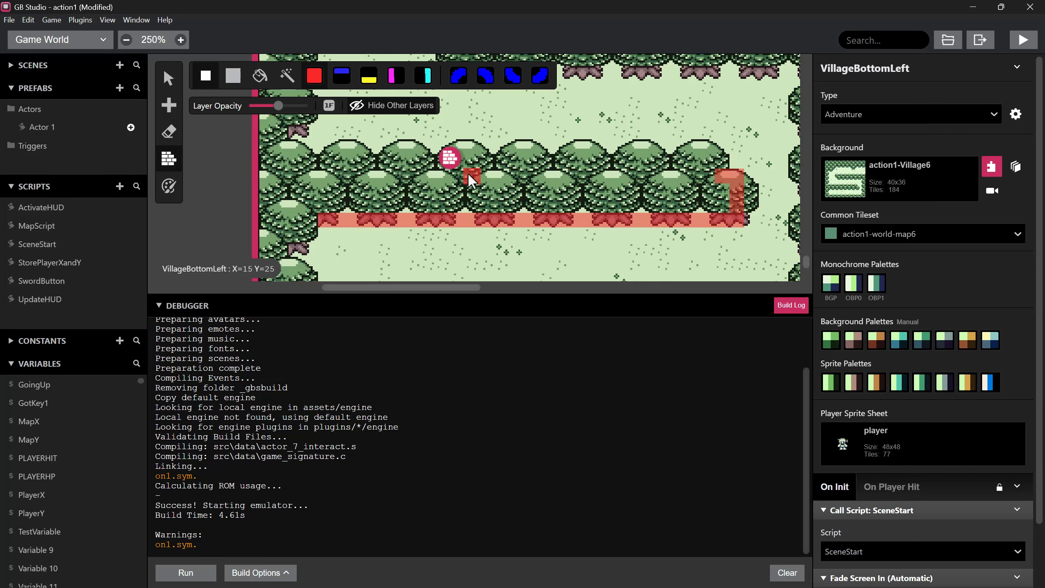
{"action": "left_click", "coordinate": [305, 173], "text": "shift"}
- Paint solid collisions up the scene's left tree border to row 9 and along the stepped trees at its upper-left corner
{"action": "scroll", "coordinate": [295, 227], "scroll_direction": "up", "scroll_amount": 1}
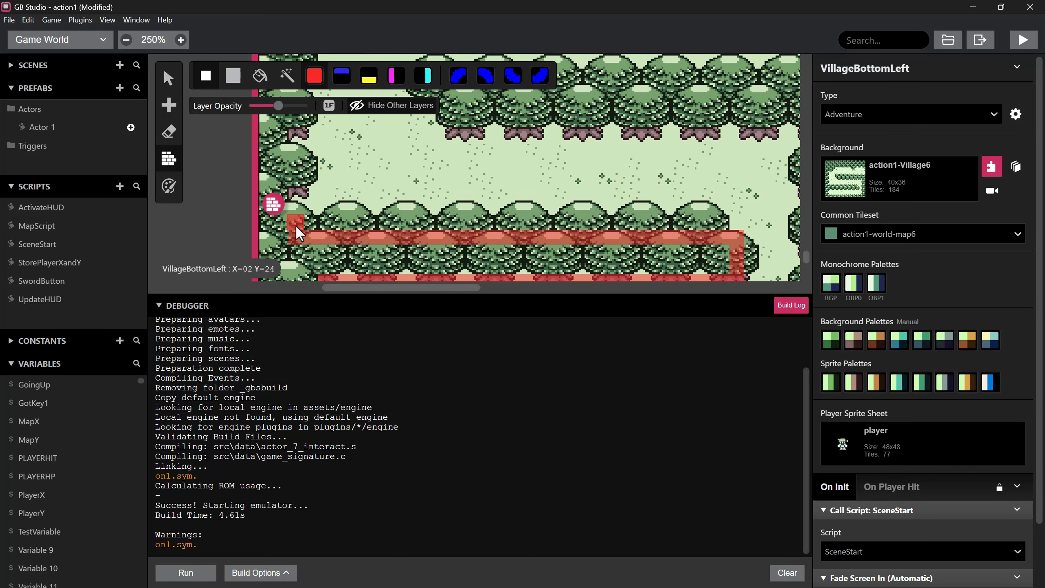
{"action": "scroll", "coordinate": [296, 223], "scroll_direction": "up", "scroll_amount": 3}
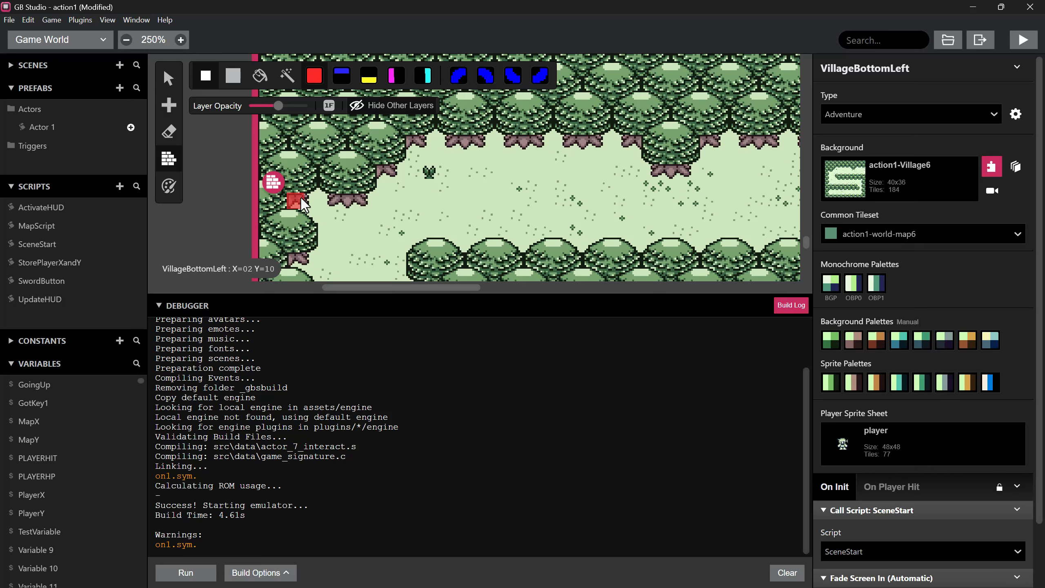
{"action": "left_click", "coordinate": [305, 199], "text": "shift"}
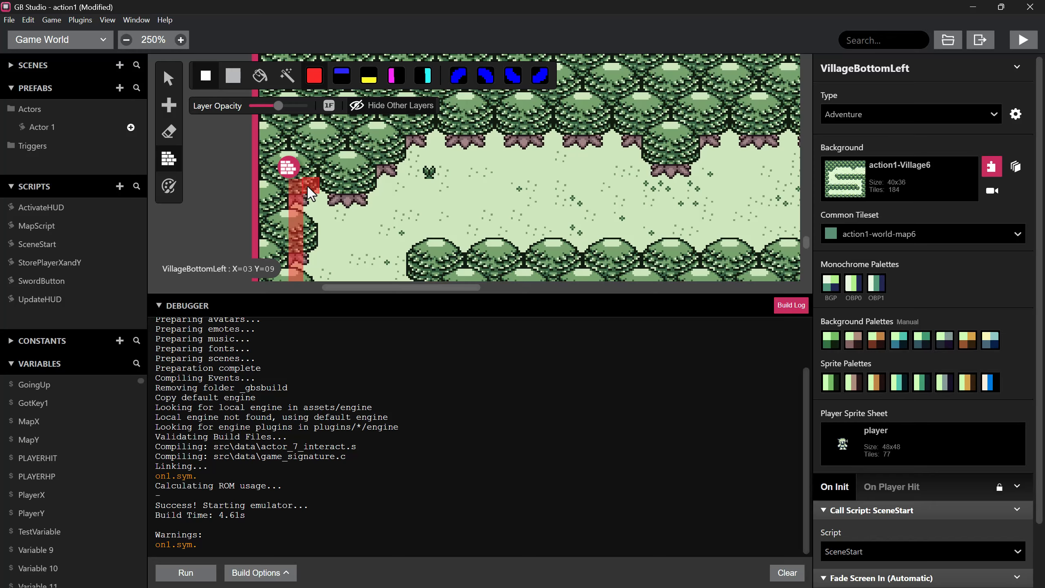
{"action": "left_click", "coordinate": [365, 188], "text": "shift"}
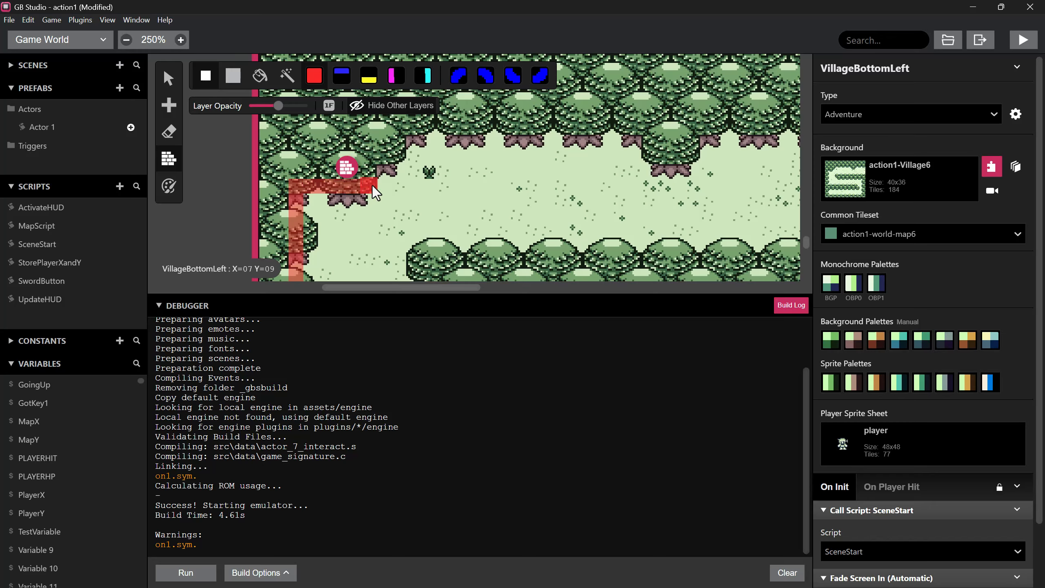
{"action": "mouse_move", "coordinate": [371, 154]}
{"action": "left_mouse_down"}
{"action": "mouse_move", "coordinate": [383, 153]}
{"action": "mouse_move", "coordinate": [383, 167]}
{"action": "mouse_move", "coordinate": [425, 139]}
{"action": "left_mouse_up"}
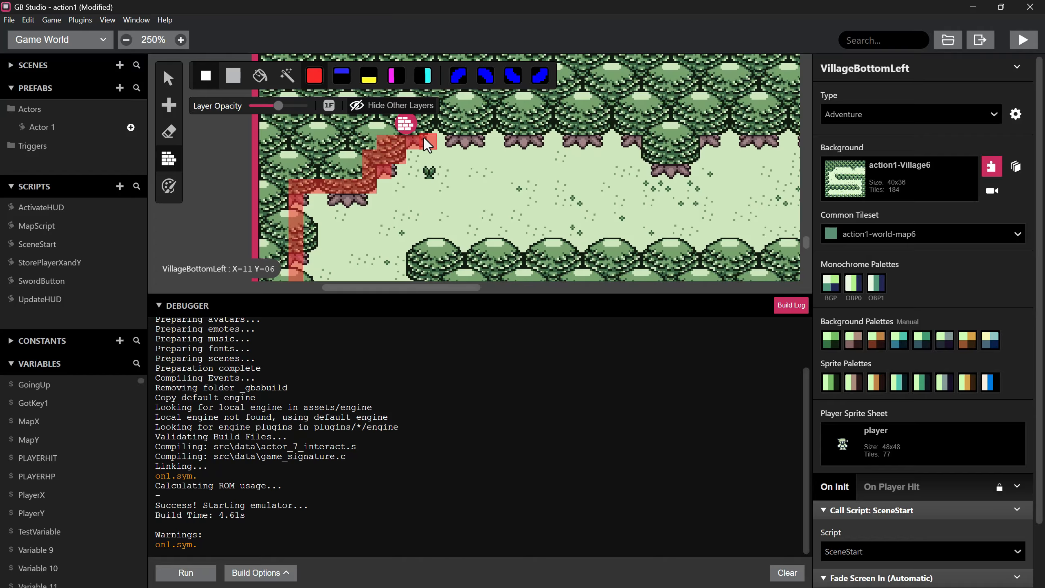
- Continue the solid collisions along the scene's upper tree line, around the protruding tree and over to the right edge
{"action": "left_click", "coordinate": [629, 138], "text": "shift"}
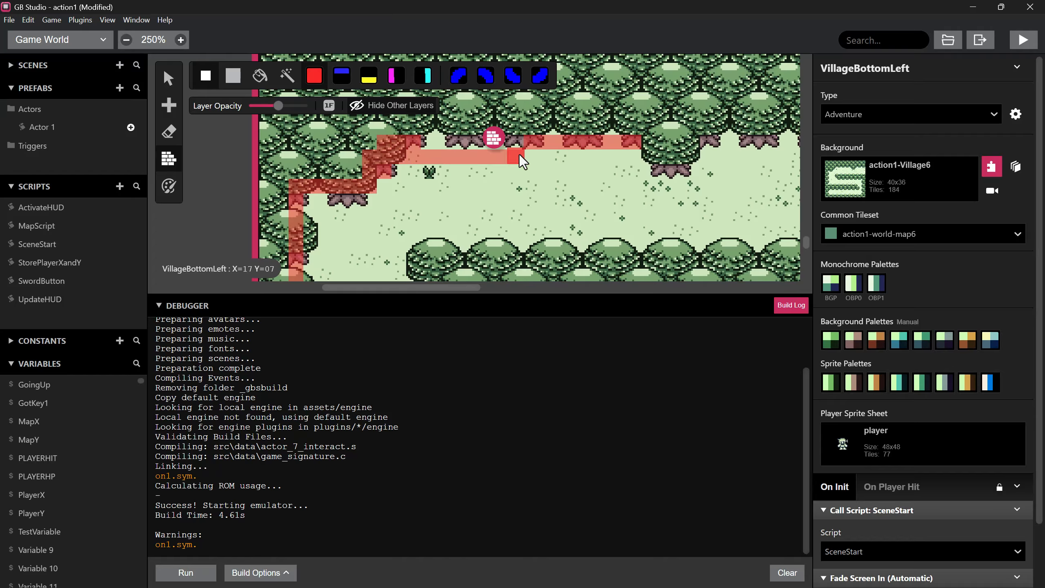
{"action": "mouse_move", "coordinate": [520, 154]}
{"action": "left_mouse_down"}
{"action": "mouse_move", "coordinate": [415, 152]}
{"action": "mouse_move", "coordinate": [526, 142]}
{"action": "left_mouse_up"}
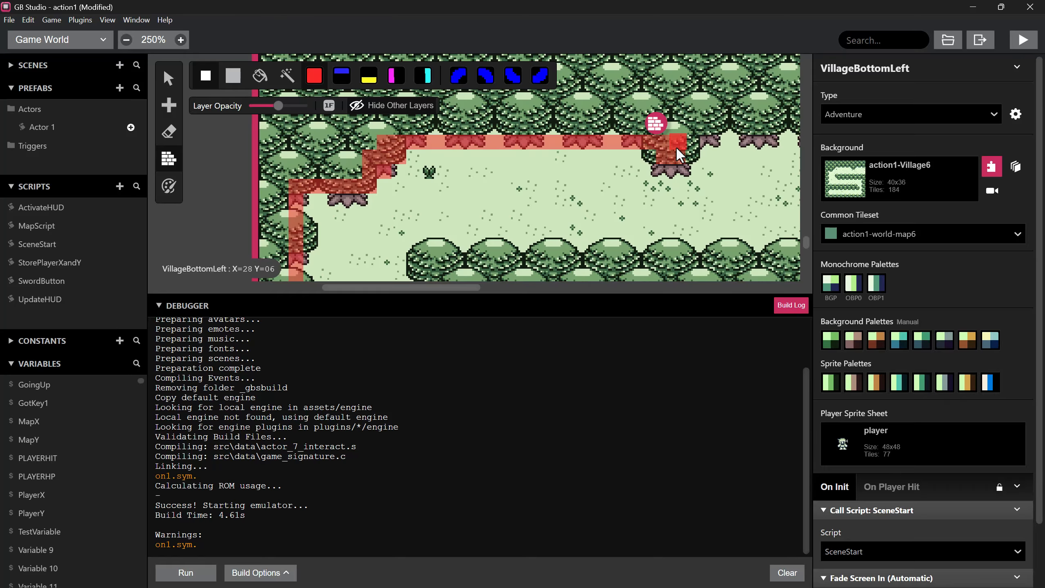
{"action": "mouse_move", "coordinate": [723, 160]}
{"action": "middle_mouse_down"}
{"action": "mouse_move", "coordinate": [555, 182]}
{"action": "mouse_move", "coordinate": [451, 165]}
{"action": "middle_mouse_up"}
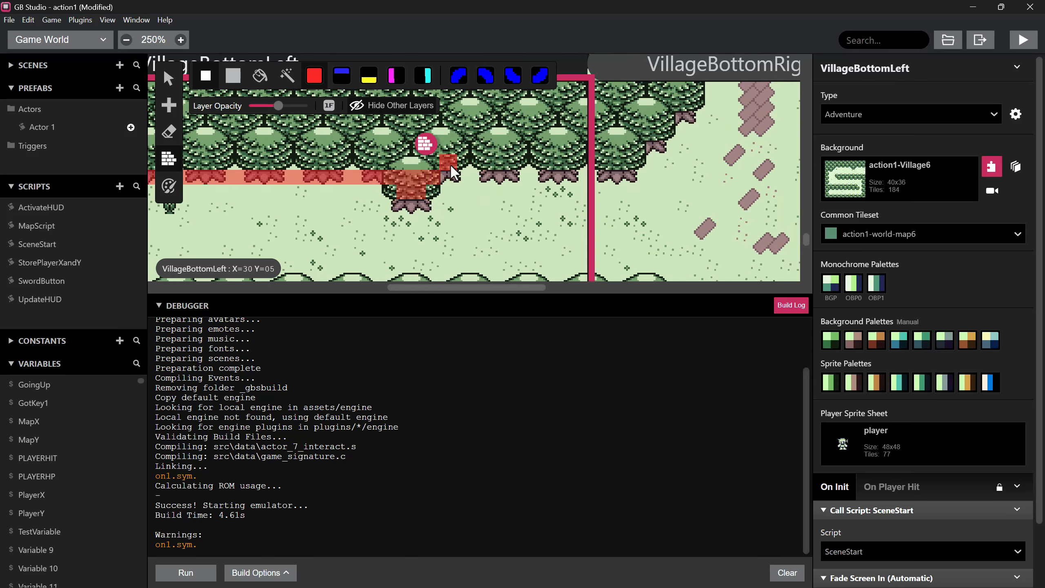
{"action": "left_click_drag", "start_coordinate": [439, 170], "coordinate": [572, 162]}
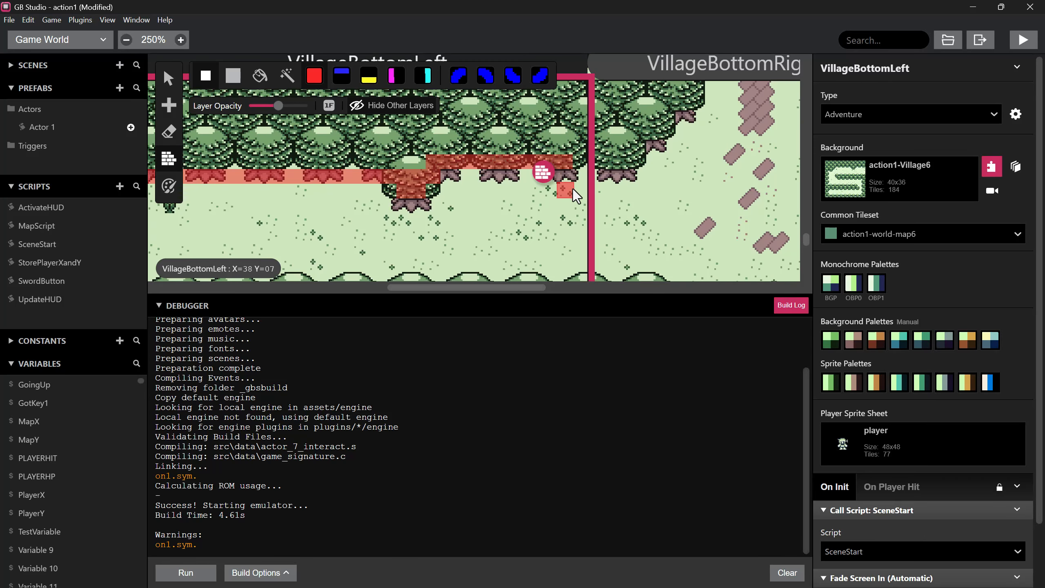
- Outline the middle tree row with solid collisions along row 15, down its left end and back along row 17
{"action": "scroll", "coordinate": [573, 187], "scroll_direction": "down", "scroll_amount": 3}
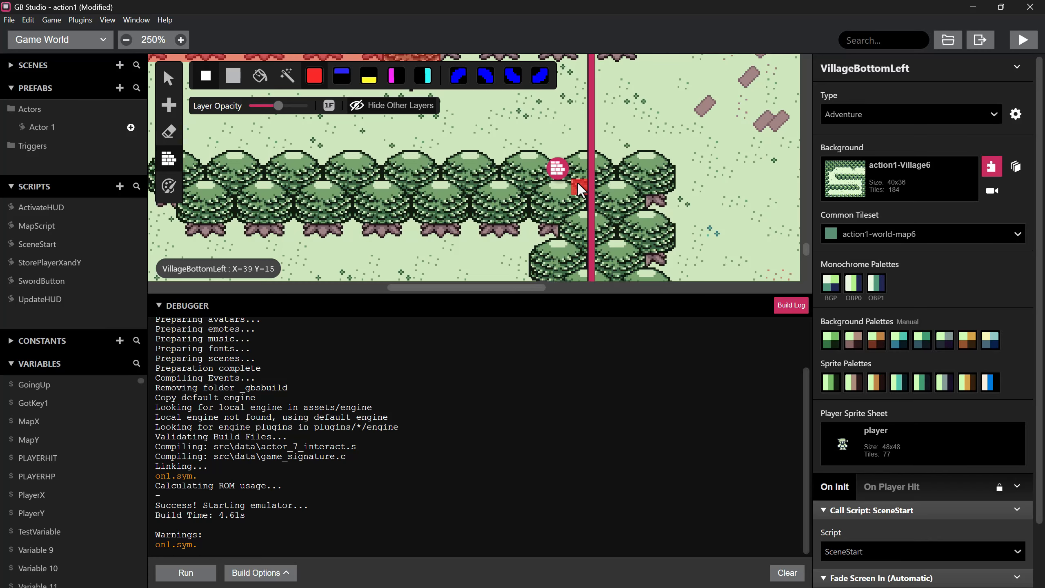
{"action": "left_click", "coordinate": [230, 182], "text": "shift"}
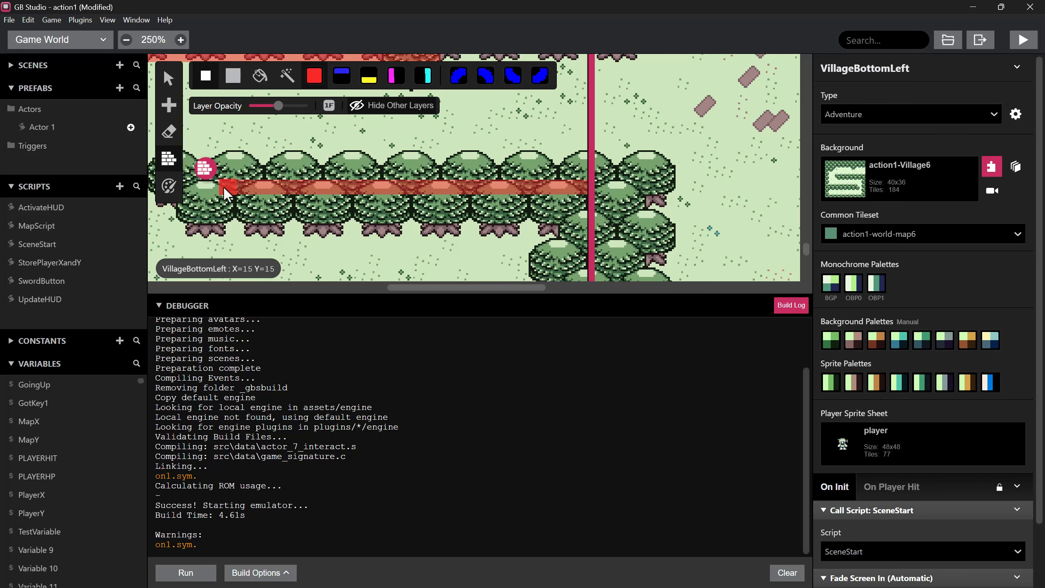
{"action": "middle_click_drag", "start_coordinate": [255, 187], "coordinate": [372, 185]}
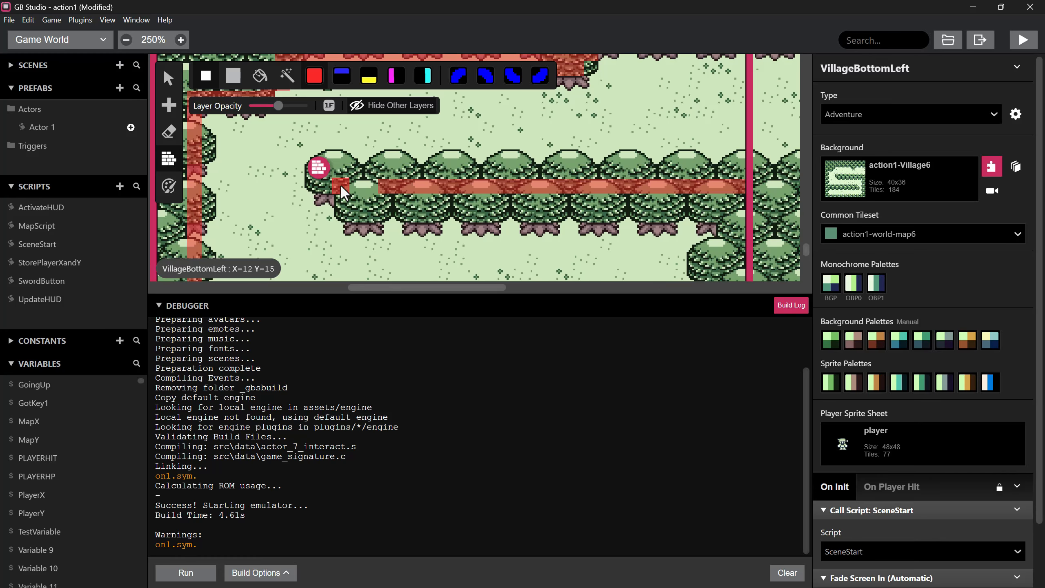
{"action": "left_click_drag", "start_coordinate": [330, 184], "coordinate": [370, 186]}
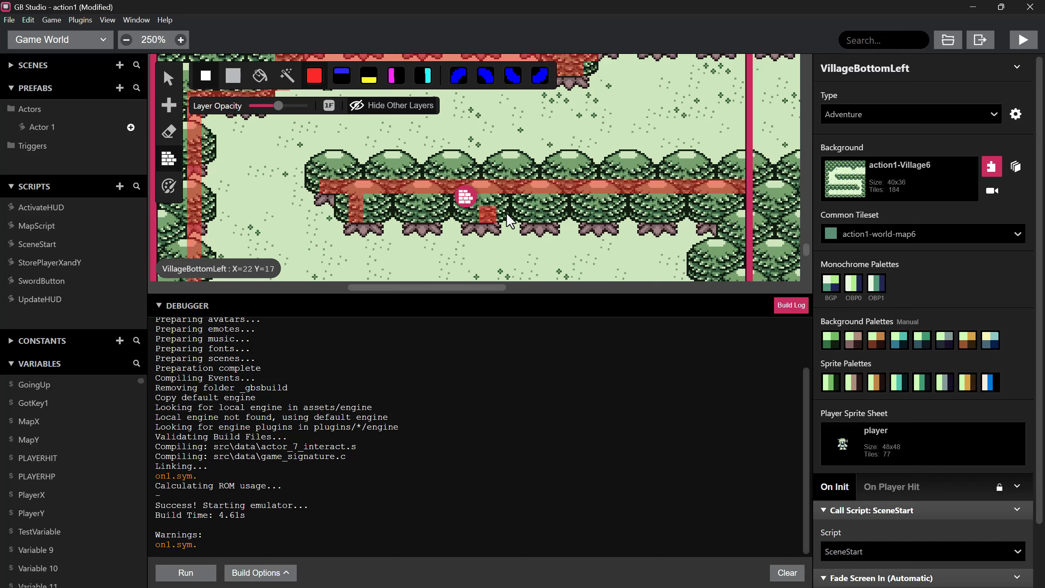
{"action": "left_click", "coordinate": [702, 216], "text": "shift"}
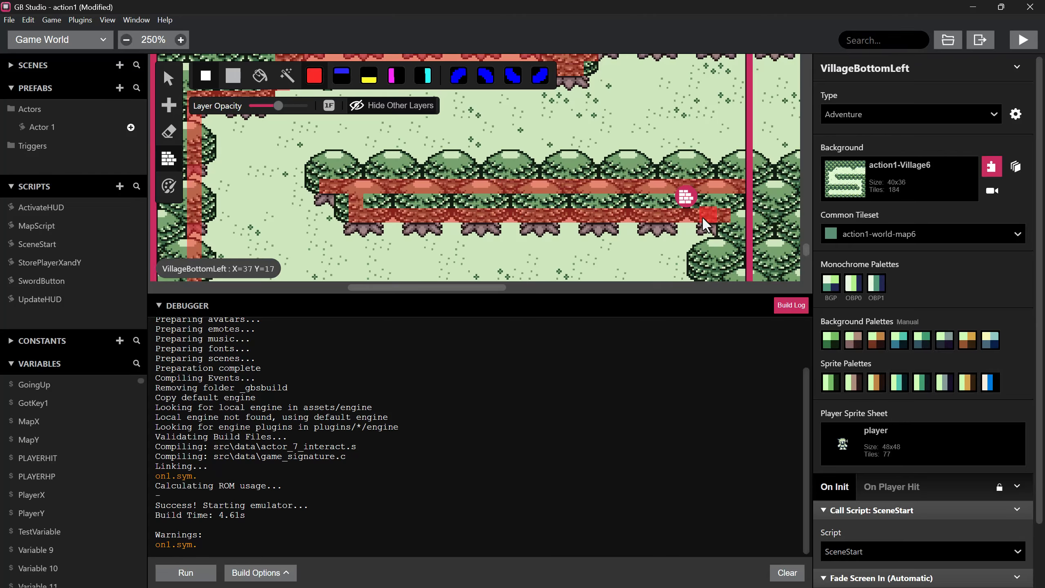
- Paint solid collisions down the scene's right tree border in column 38, widening them over the protruding tree near row 21
{"action": "scroll", "coordinate": [703, 217], "scroll_direction": "down", "scroll_amount": 2}
{"action": "left_click", "coordinate": [728, 229], "text": "shift"}
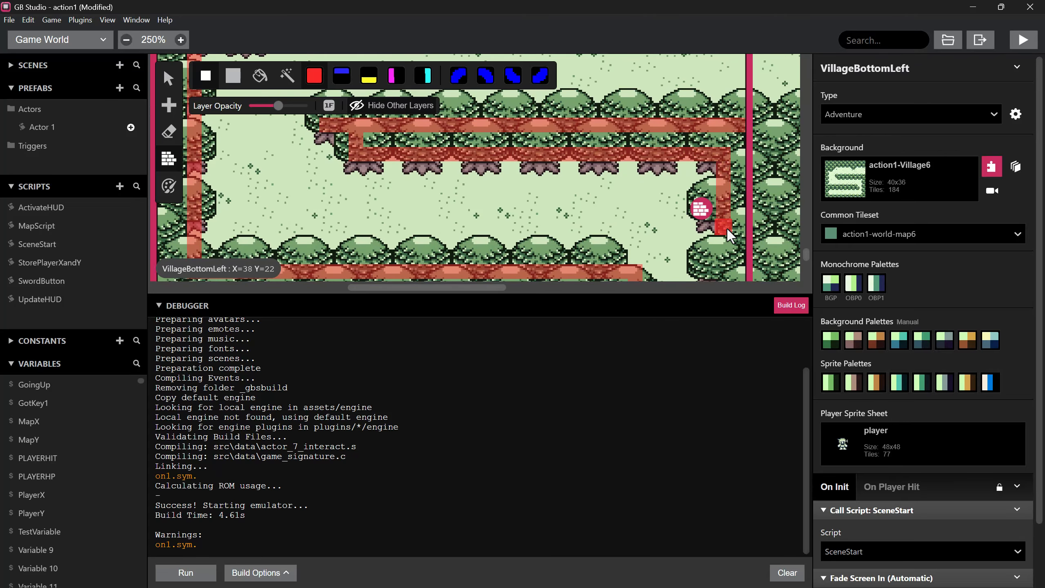
{"action": "scroll", "coordinate": [727, 229], "scroll_direction": "down", "scroll_amount": 2}
{"action": "left_click_drag", "start_coordinate": [711, 133], "coordinate": [711, 150]}
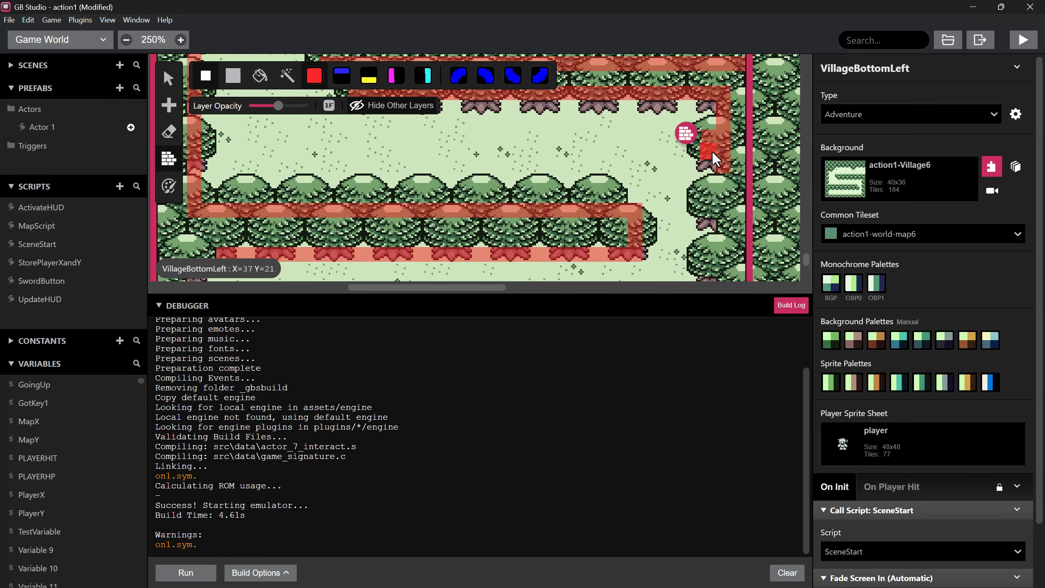
{"action": "scroll", "coordinate": [723, 177], "scroll_direction": "down", "scroll_amount": 1}
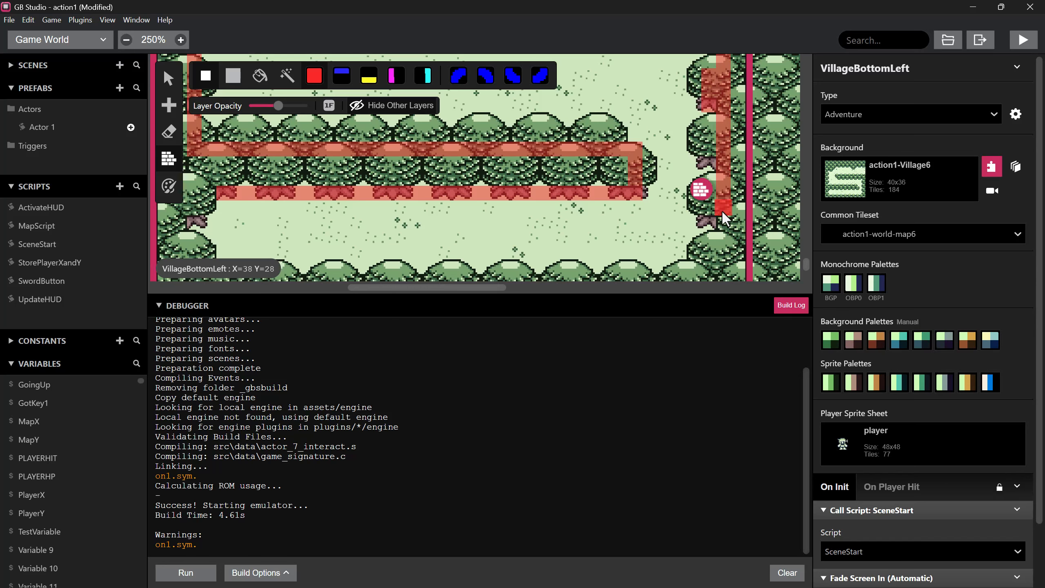
{"action": "scroll", "coordinate": [717, 259], "scroll_direction": "down", "scroll_amount": 1}
- Paint solid collisions along the scene's bottom tree border and up the lower part of the left border
{"action": "left_click_drag", "start_coordinate": [723, 234], "coordinate": [194, 234]}
{"action": "middle_click_drag", "start_coordinate": [194, 234], "coordinate": [401, 251]}
{"action": "left_click_drag", "start_coordinate": [401, 250], "coordinate": [398, 134]}
{"action": "scroll", "coordinate": [398, 134], "scroll_direction": "up", "scroll_amount": 1}
{"action": "scroll", "coordinate": [430, 209], "scroll_direction": "up", "scroll_amount": 3}
{"action": "middle_click_drag", "start_coordinate": [555, 157], "coordinate": [488, 203]}
{"action": "scroll", "coordinate": [487, 202], "scroll_direction": "down", "scroll_amount": 1}
- Mark the treetops of the scene's tree rows and right border as priority tiles with the 16px brush
{"action": "key", "text": "z"}
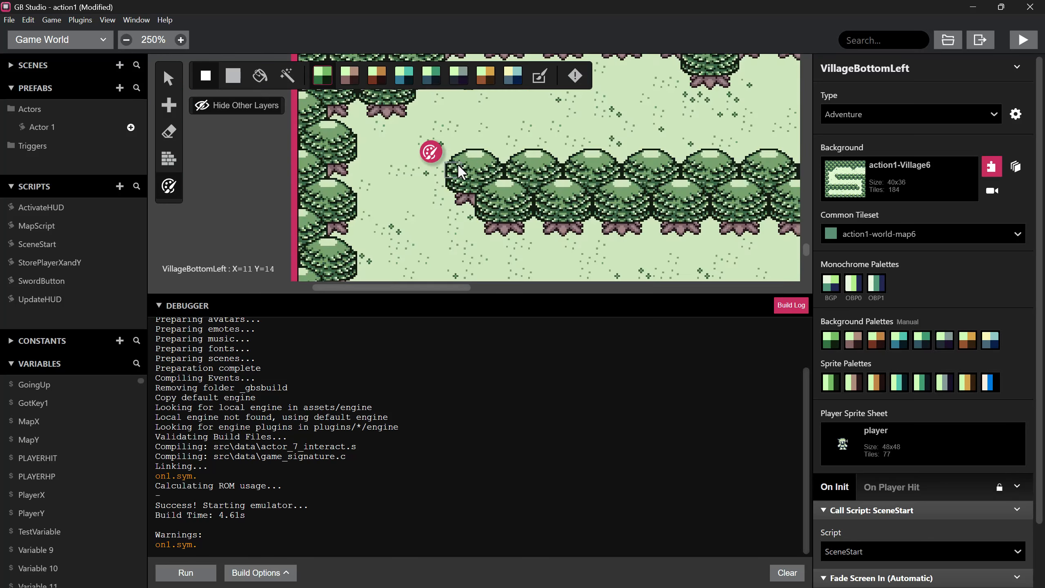
{"action": "key", "text": "9"}
{"action": "left_click_drag", "start_coordinate": [458, 165], "coordinate": [776, 164]}
{"action": "mouse_move", "coordinate": [768, 158]}
{"action": "middle_mouse_down"}
{"action": "mouse_move", "coordinate": [551, 173]}
{"action": "mouse_move", "coordinate": [794, 147]}
{"action": "middle_mouse_up"}
{"action": "mouse_move", "coordinate": [417, 203]}
{"action": "left_mouse_down"}
{"action": "mouse_move", "coordinate": [411, 146]}
{"action": "mouse_move", "coordinate": [696, 216]}
{"action": "mouse_move", "coordinate": [782, 217]}
{"action": "left_mouse_up"}
{"action": "scroll", "coordinate": [410, 165], "scroll_direction": "down", "scroll_amount": 2}
{"action": "middle_click_drag", "start_coordinate": [778, 217], "coordinate": [554, 177]}
{"action": "left_click_drag", "start_coordinate": [337, 221], "coordinate": [774, 223]}
{"action": "middle_click_drag", "start_coordinate": [782, 218], "coordinate": [597, 216]}
{"action": "left_click_drag", "start_coordinate": [609, 183], "coordinate": [606, 139]}
{"action": "middle_click_drag", "start_coordinate": [606, 139], "coordinate": [634, 131]}
- Check the painted collision and priority layers across the VillageBottomLeft scene
{"action": "left_click", "coordinate": [169, 158]}
{"action": "scroll", "coordinate": [289, 164], "scroll_direction": "up", "scroll_amount": 1}
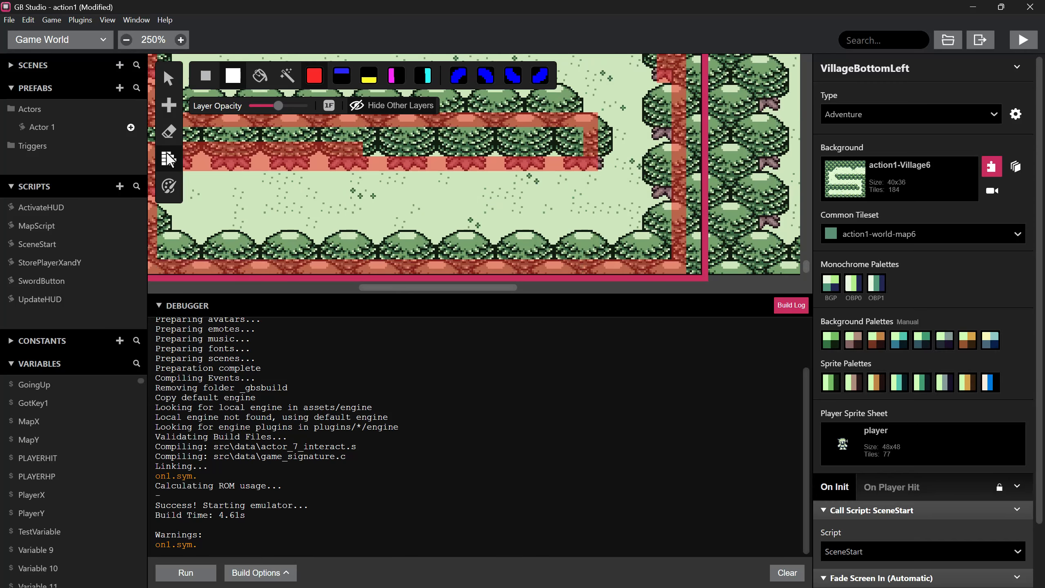
{"action": "left_click", "coordinate": [169, 186]}
{"action": "left_click", "coordinate": [169, 159]}
{"action": "left_click", "coordinate": [205, 76]}
{"action": "scroll", "coordinate": [691, 247], "scroll_direction": "up", "scroll_amount": 1}
{"action": "middle_click_drag", "start_coordinate": [412, 197], "coordinate": [518, 208]}
{"action": "scroll", "coordinate": [518, 208], "scroll_direction": "up", "scroll_amount": 3}
{"action": "scroll", "coordinate": [449, 206], "scroll_direction": "down", "scroll_amount": 4}
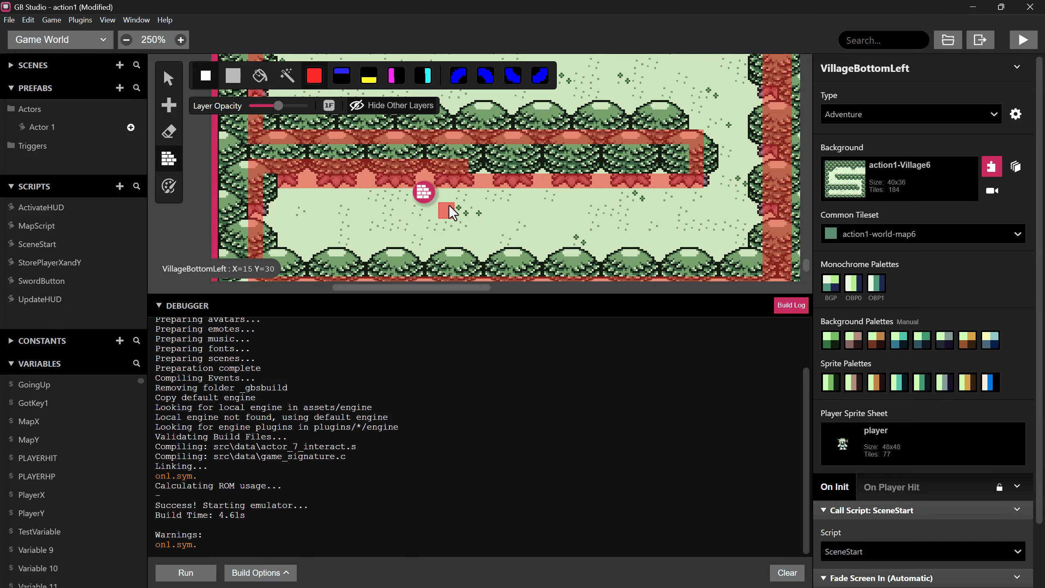
{"action": "scroll", "coordinate": [451, 201], "scroll_direction": "down", "scroll_amount": 3}
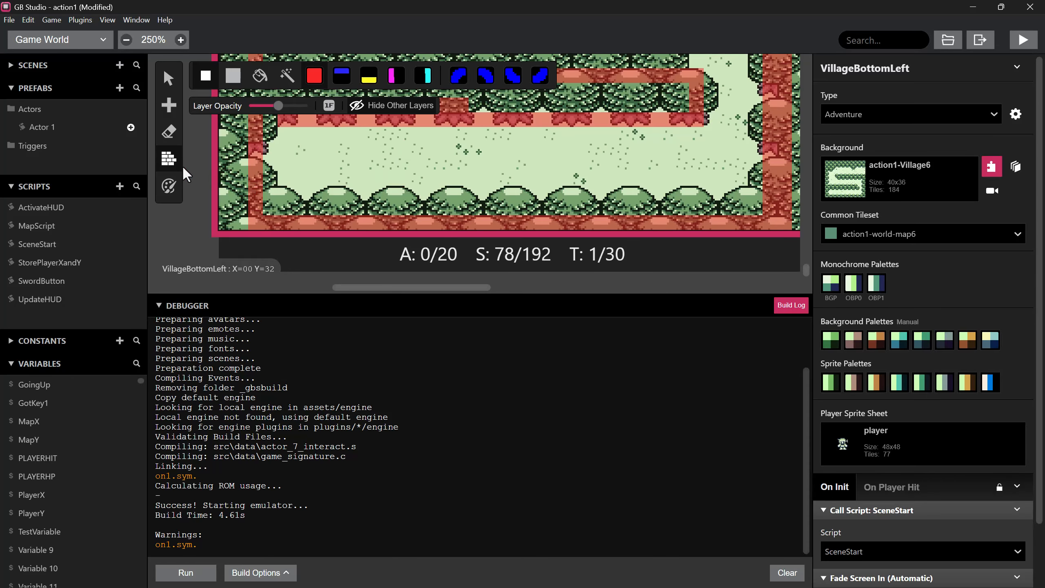
{"action": "left_click", "coordinate": [169, 186]}
{"action": "scroll", "coordinate": [571, 155], "scroll_direction": "up", "scroll_amount": 5}
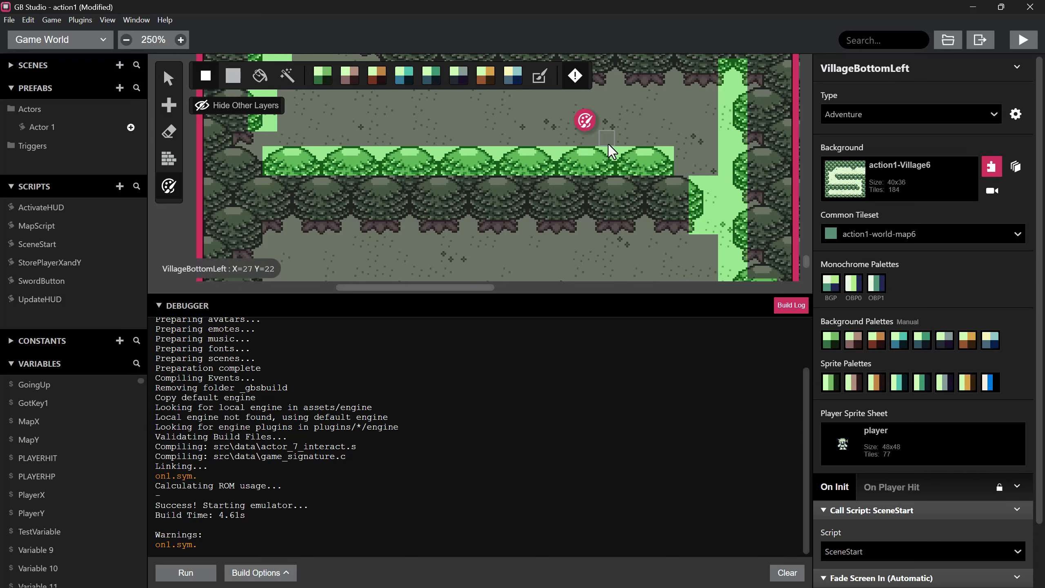
{"action": "middle_click_drag", "start_coordinate": [609, 143], "coordinate": [614, 255]}
{"action": "middle_click_drag", "start_coordinate": [631, 95], "coordinate": [572, 46]}
{"action": "middle_click_drag", "start_coordinate": [455, 185], "coordinate": [529, 12]}
- Add an actor to VillageBottomLeft at tile X 6, Y 30, in the clearing below the lower tree row
{"action": "left_click", "coordinate": [169, 78]}
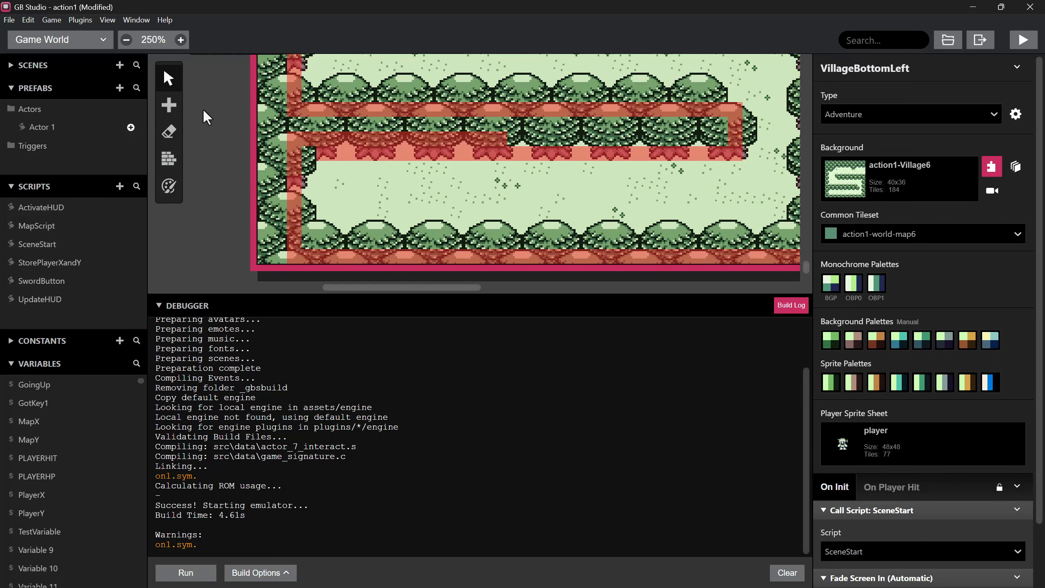
{"action": "mouse_move", "coordinate": [176, 102]}
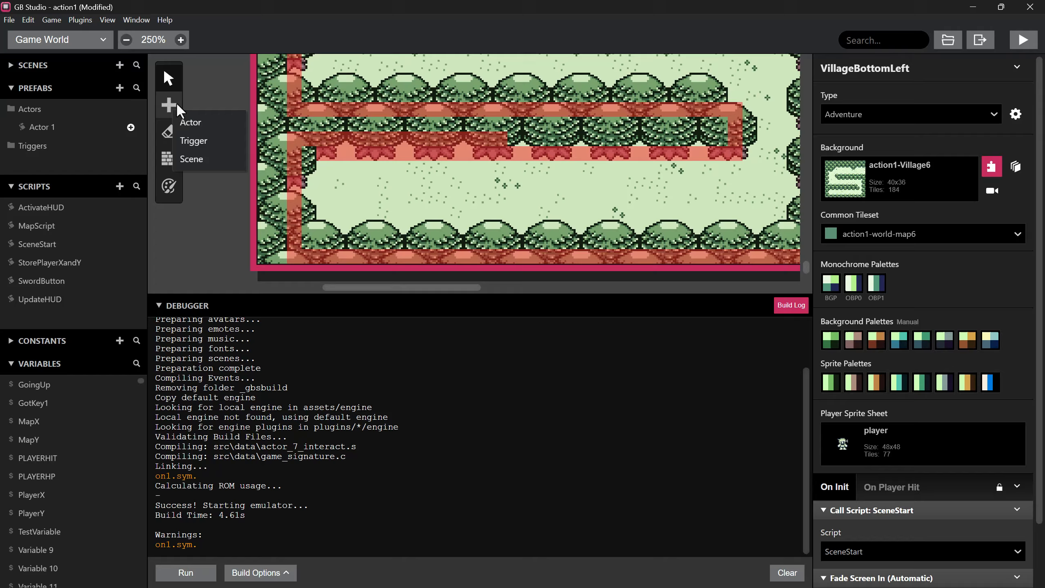
{"action": "left_click", "coordinate": [197, 121]}
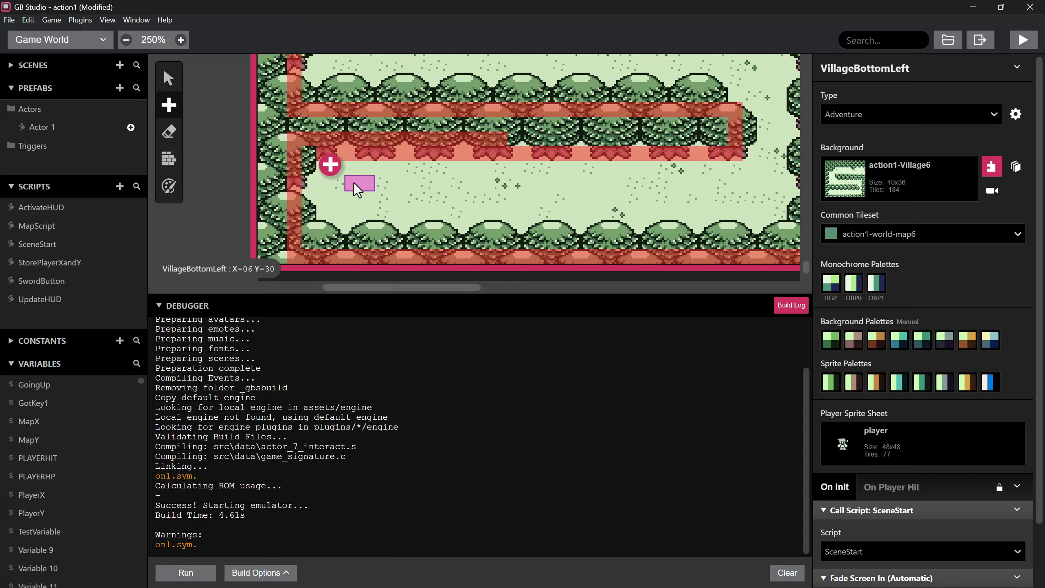
{"action": "left_click", "coordinate": [354, 183]}
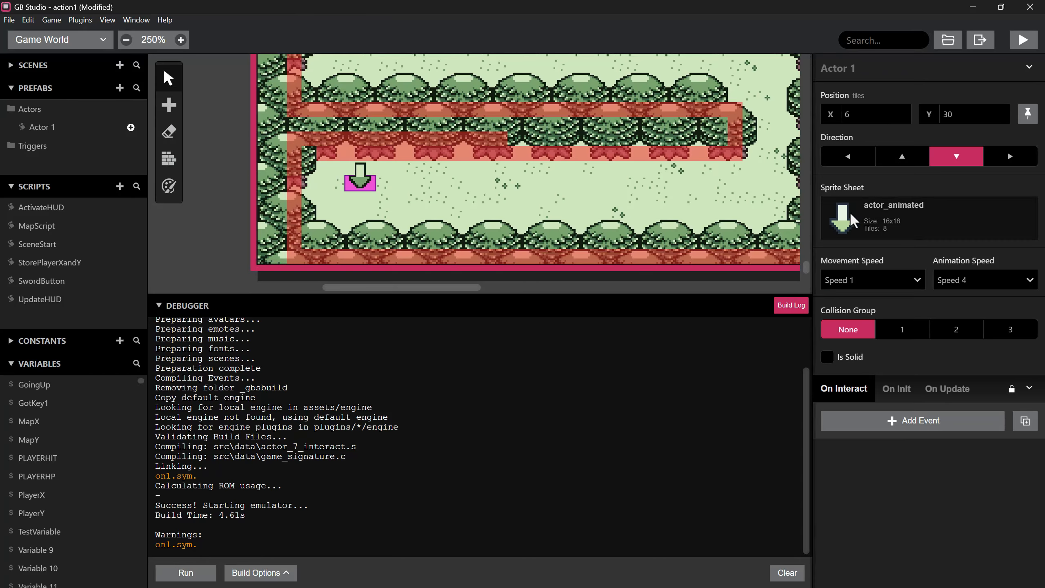
- Assign the chest sprite sheet to the new actor in the clearing
{"action": "left_click", "coordinate": [862, 228]}
{"action": "scroll", "coordinate": [854, 337], "scroll_direction": "down", "scroll_amount": 3}
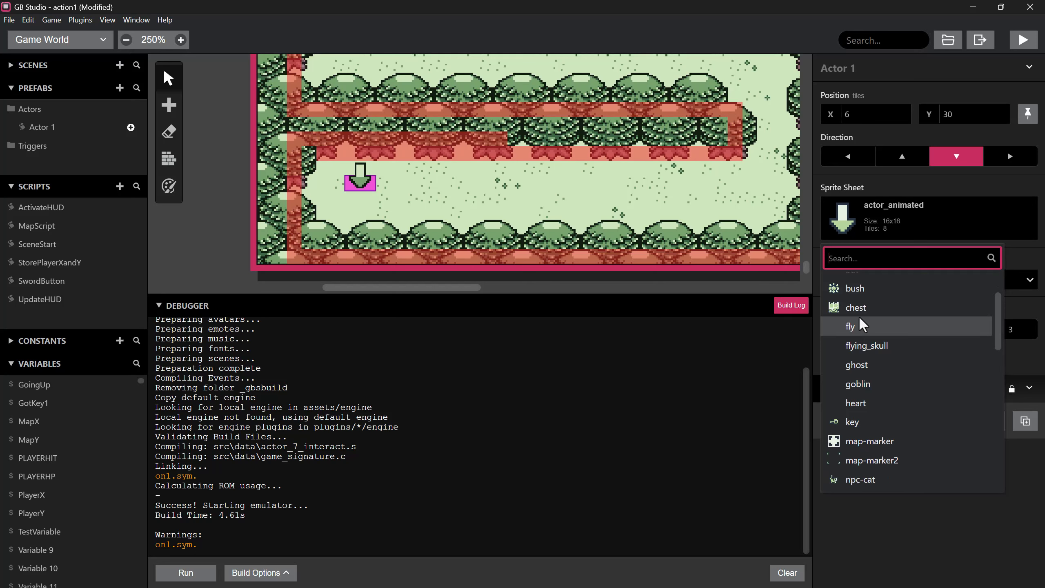
{"action": "left_click", "coordinate": [859, 314]}
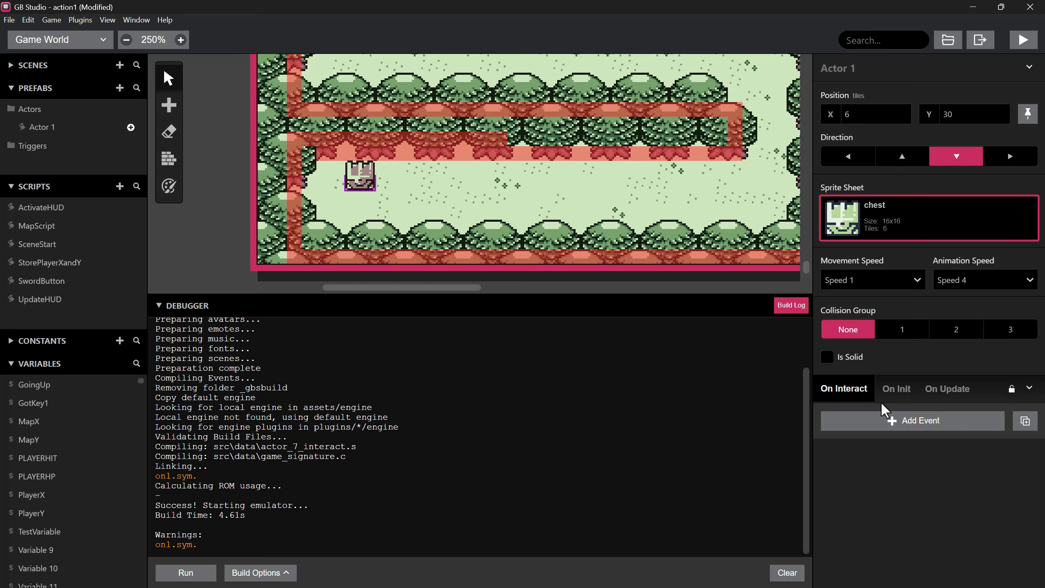
- Add a Set Actor Animation State event to the chest's On Init script, using the Default state with Loop Animation off
{"action": "left_click", "coordinate": [894, 389]}
{"action": "left_click", "coordinate": [893, 420]}
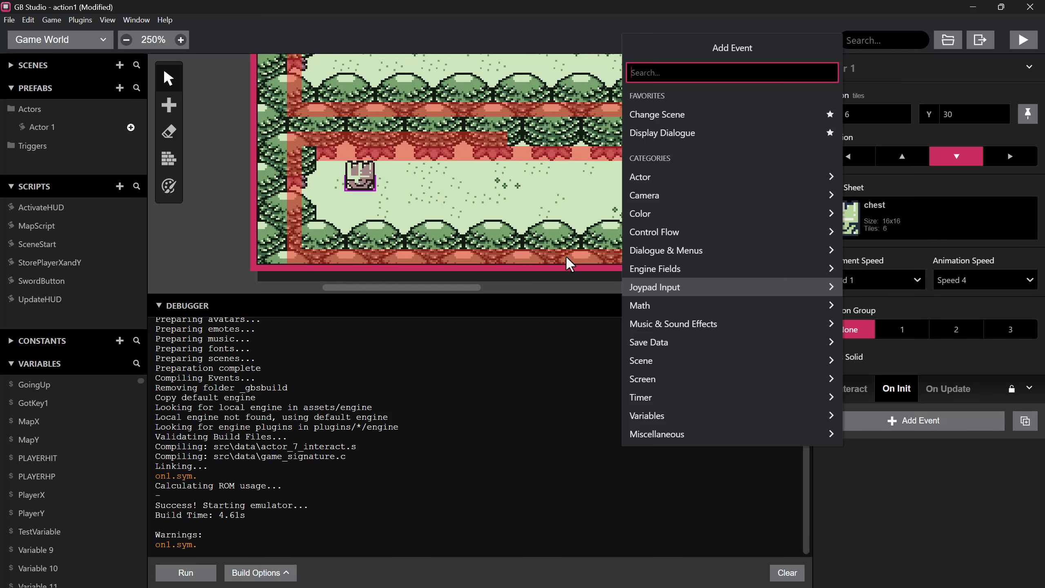
{"action": "type", "text": "set"}
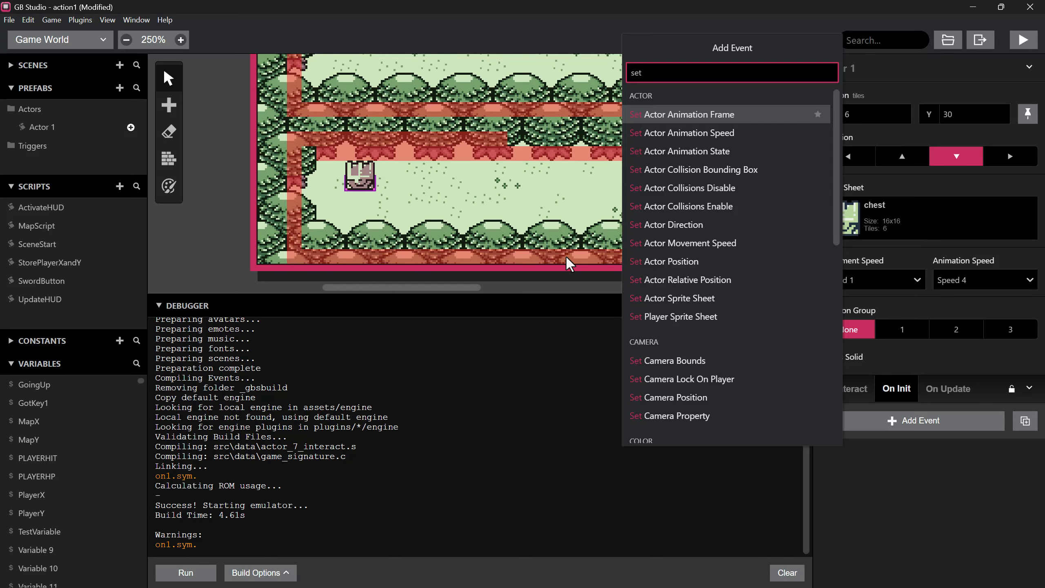
{"action": "type", "text": " stat"}
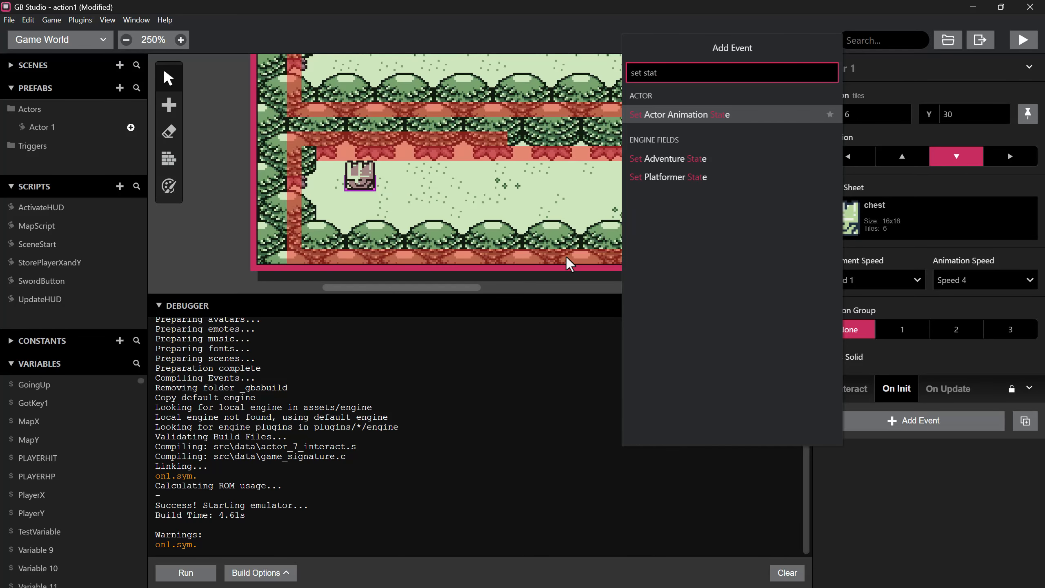
{"action": "left_click", "coordinate": [734, 115]}
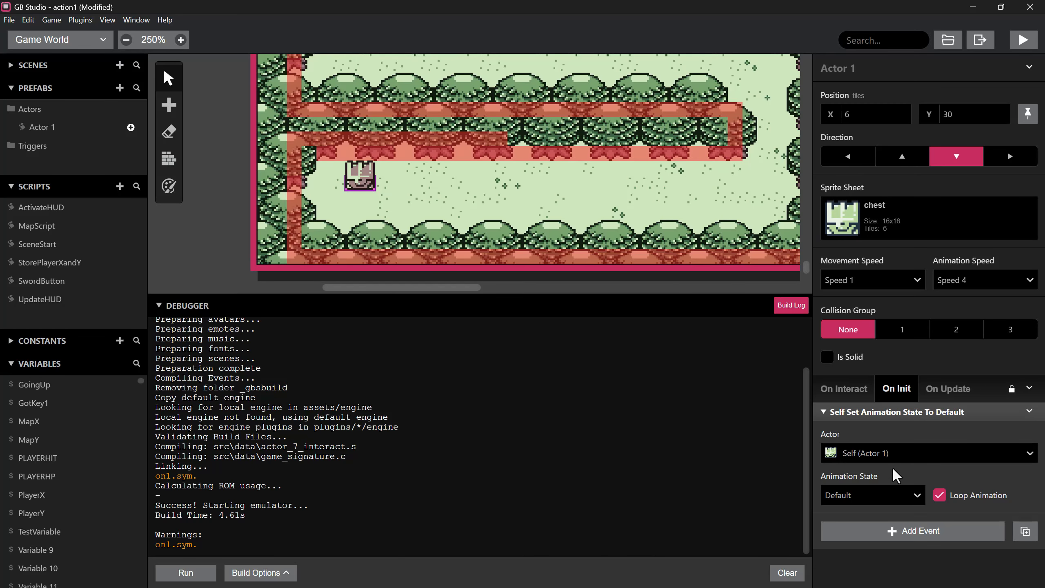
{"action": "left_click", "coordinate": [941, 496]}
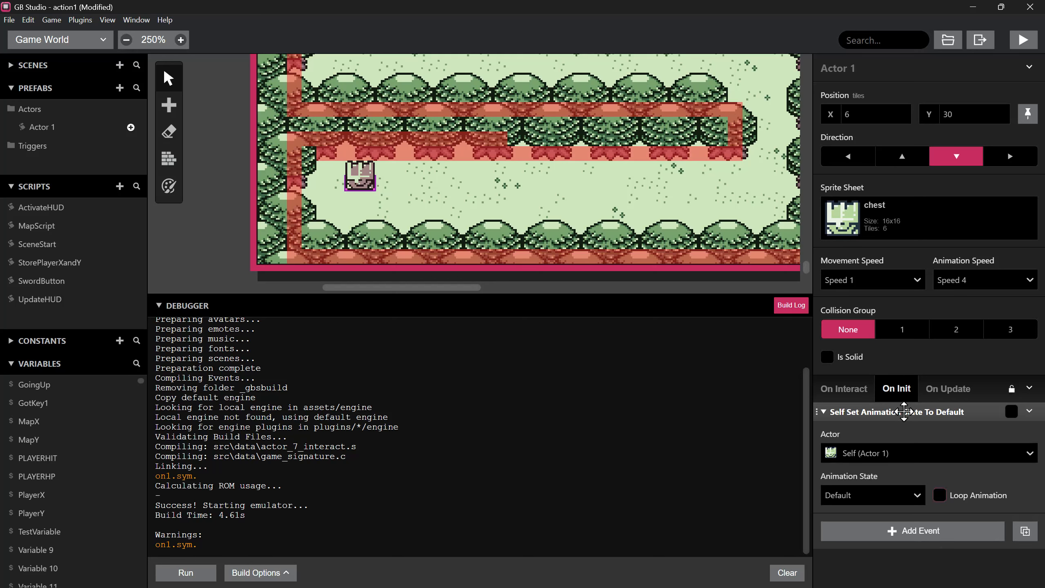
{"action": "right_click", "coordinate": [903, 411]}
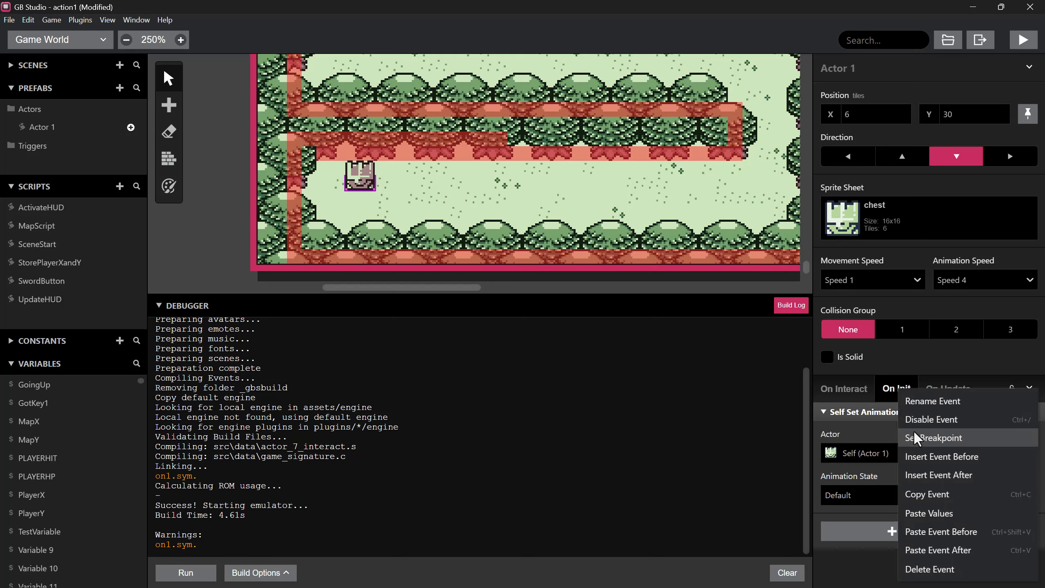
{"action": "left_click", "coordinate": [936, 457]}
{"action": "type", "text": "se"}
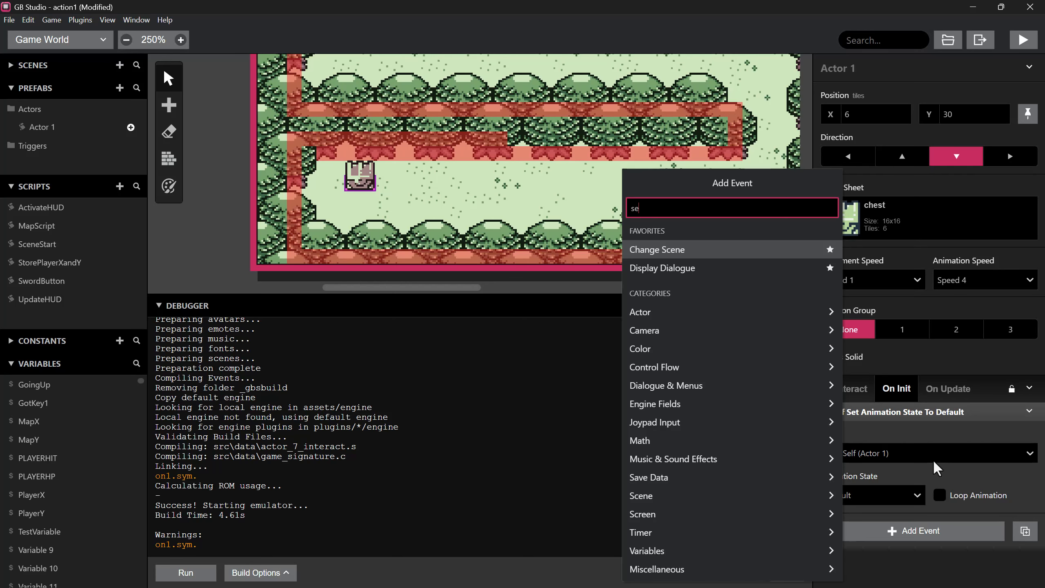
{"action": "type", "text": "t anim"}
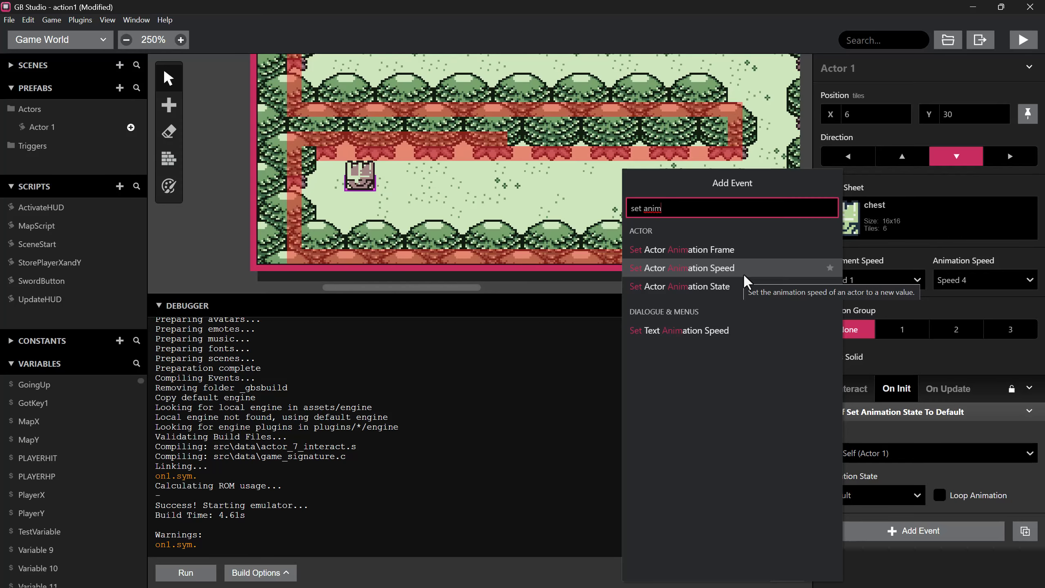
- Set the chest actor's animation speed to None
{"action": "left_click", "coordinate": [962, 280]}
{"action": "left_click", "coordinate": [947, 305]}
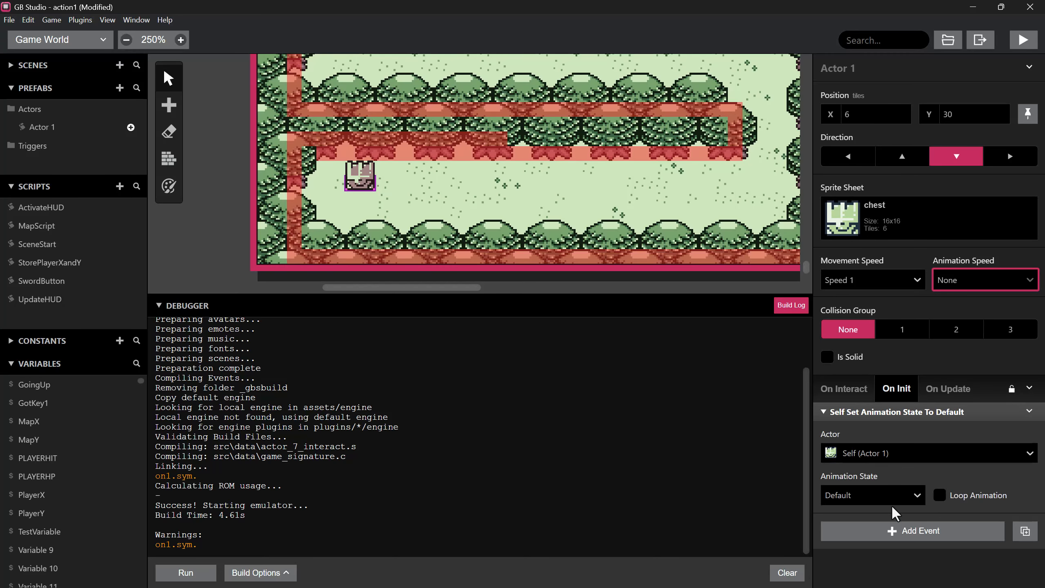
{"action": "left_click", "coordinate": [841, 389]}
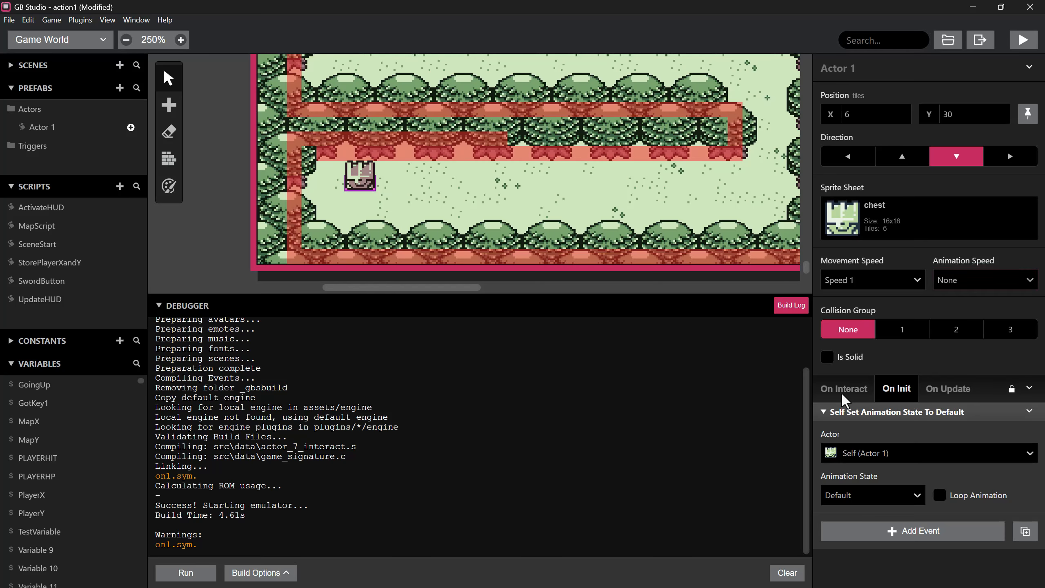
{"action": "left_click", "coordinate": [897, 391]}
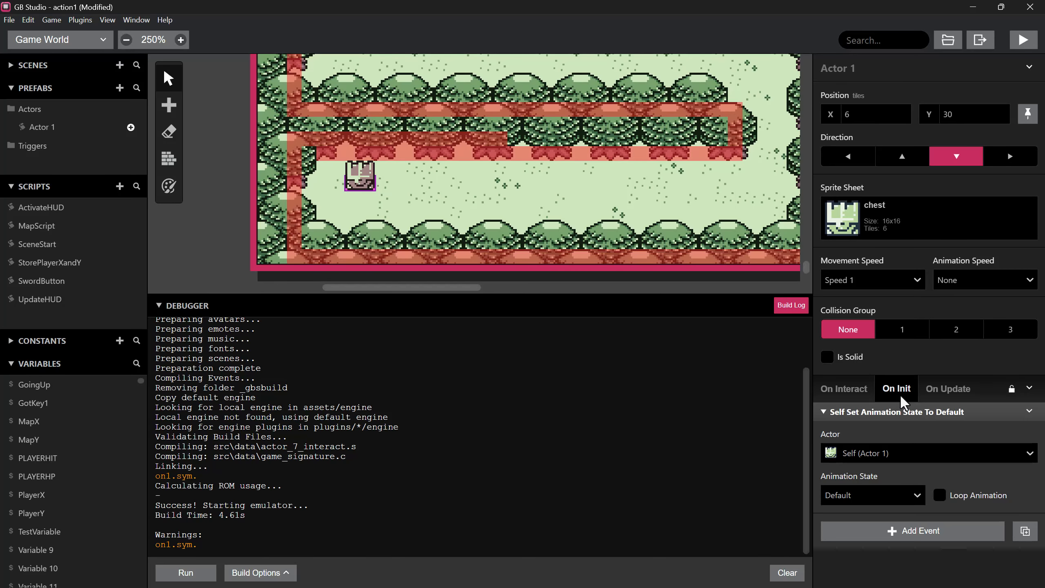
- Add an If Variable Is 'True' event after the animation state event in the chest's On Init script
{"action": "left_click", "coordinate": [903, 532]}
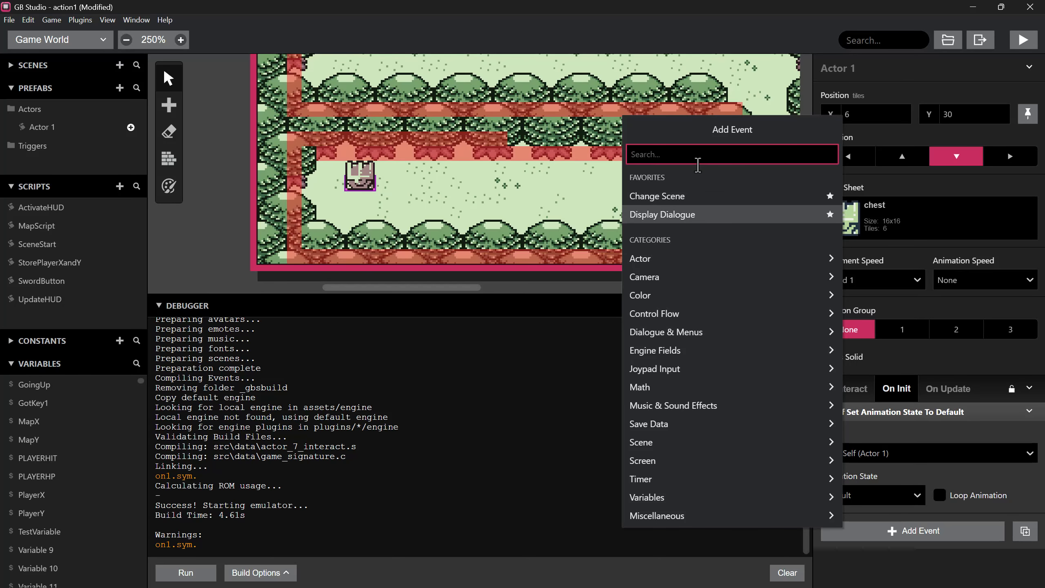
{"action": "type", "text": "if a"}
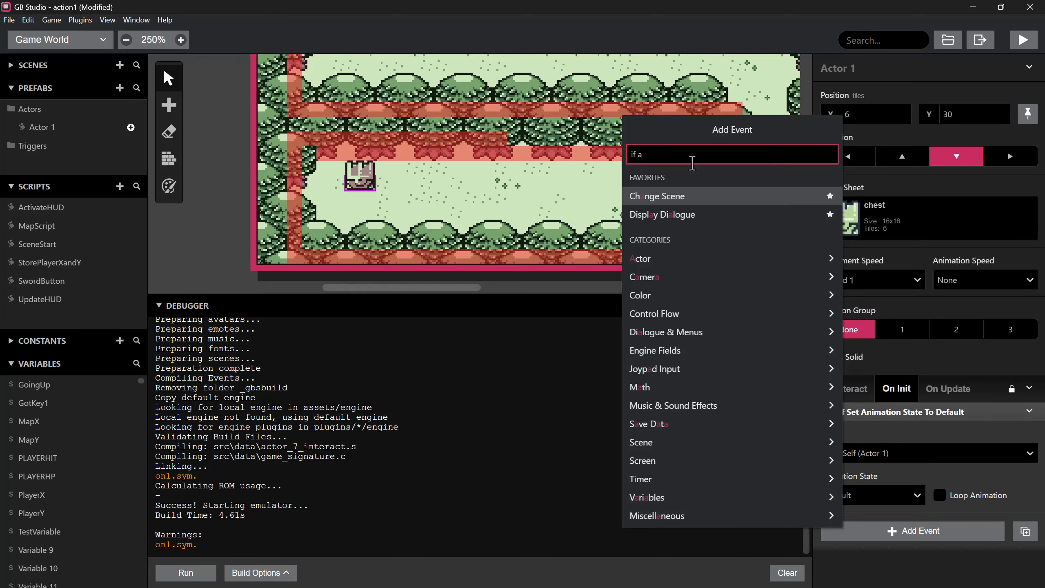
{"action": "key", "text": "BackSpace"}
{"action": "type", "text": "vari"}
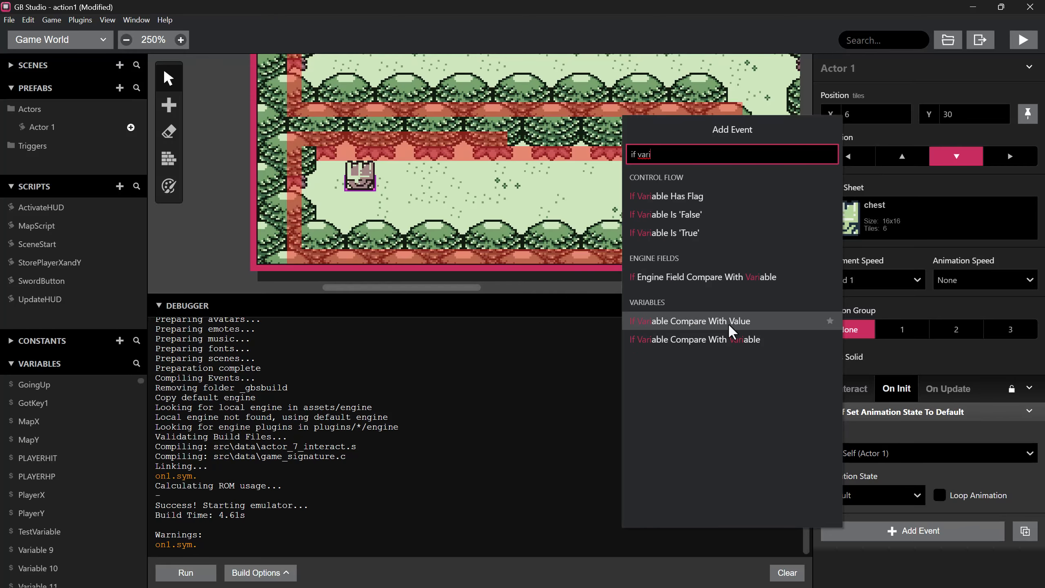
{"action": "left_click", "coordinate": [695, 233]}
- Use Variable 9 as the On Init condition and rename it GotSword
{"action": "scroll", "coordinate": [874, 548], "scroll_direction": "down", "scroll_amount": 2}
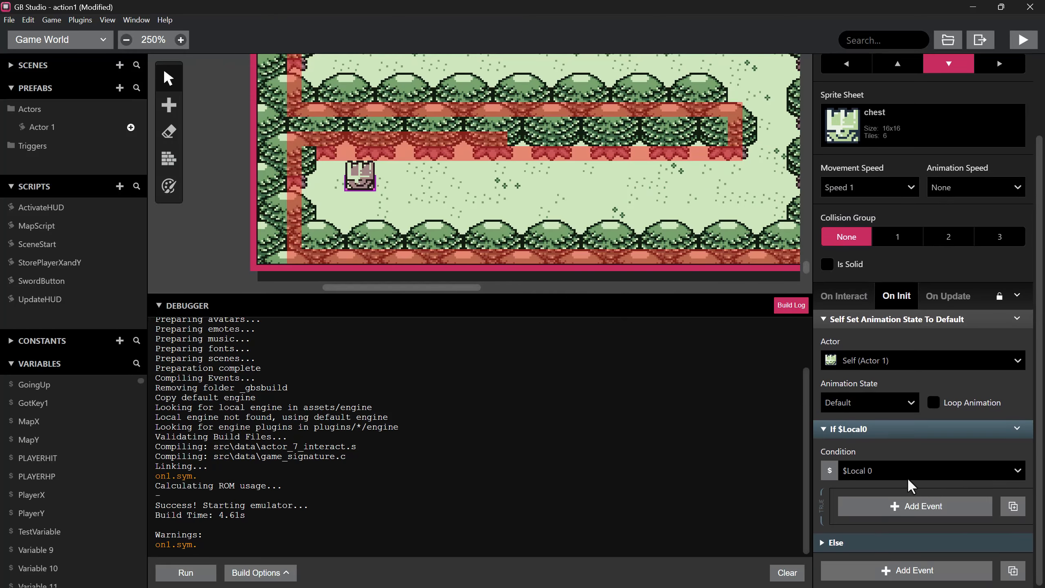
{"action": "left_click", "coordinate": [908, 470]}
{"action": "scroll", "coordinate": [898, 424], "scroll_direction": "down", "scroll_amount": 5}
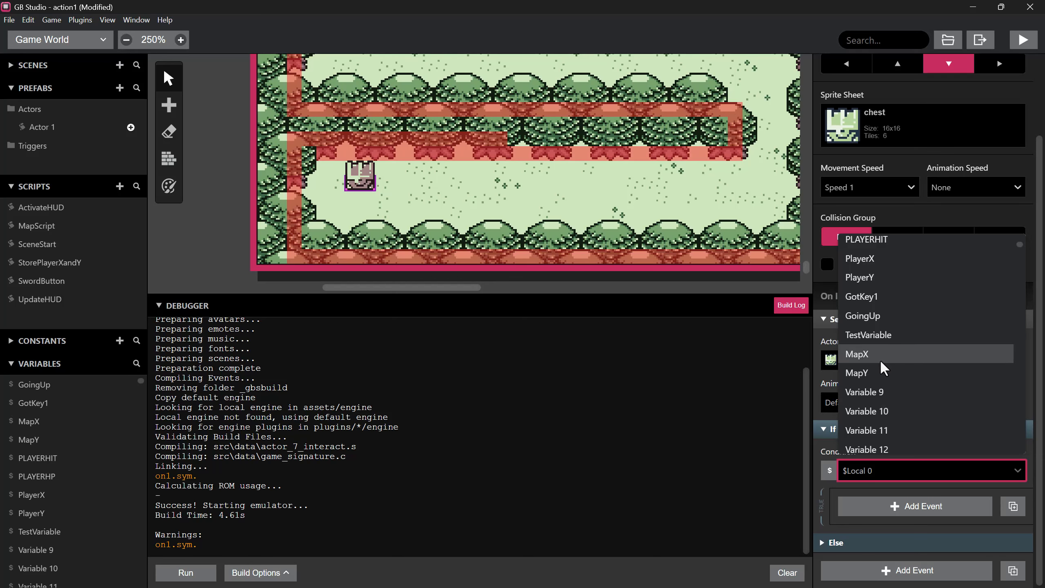
{"action": "scroll", "coordinate": [882, 366], "scroll_direction": "down", "scroll_amount": 2}
{"action": "left_click", "coordinate": [882, 348]}
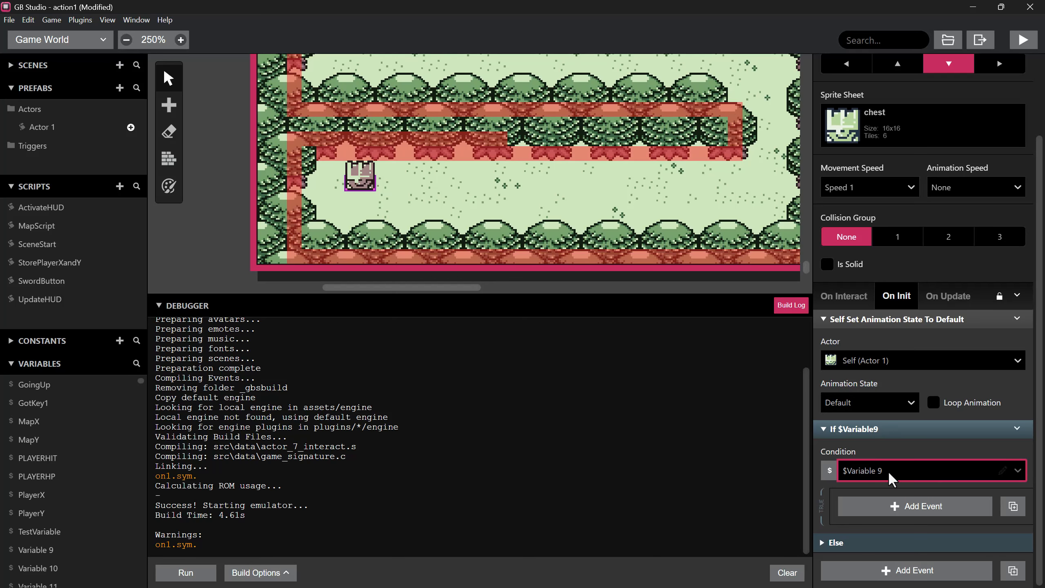
{"action": "left_click", "coordinate": [1003, 471]}
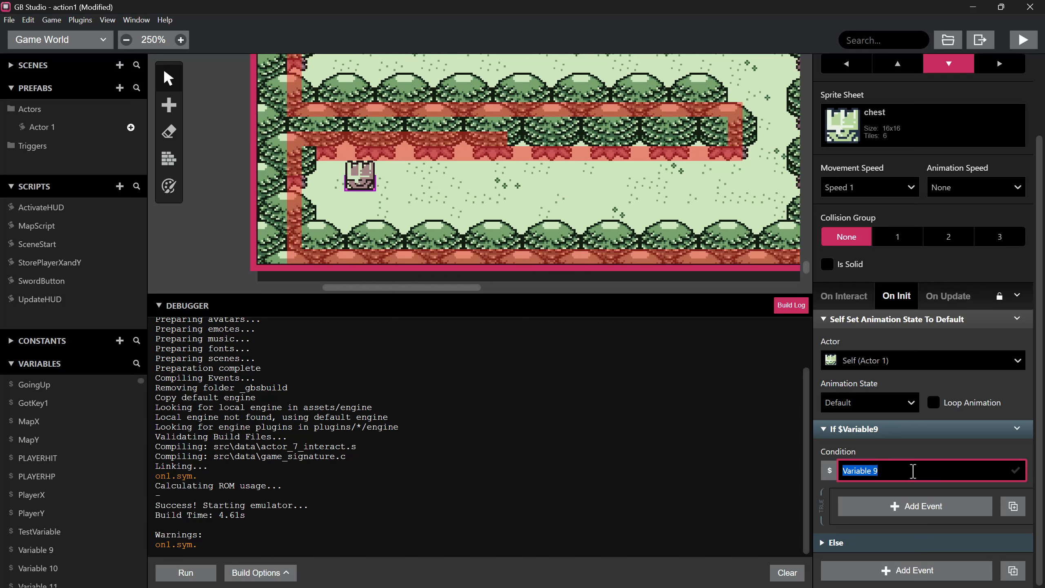
{"action": "type", "text": "GotSword"}
{"action": "key", "text": "Return"}
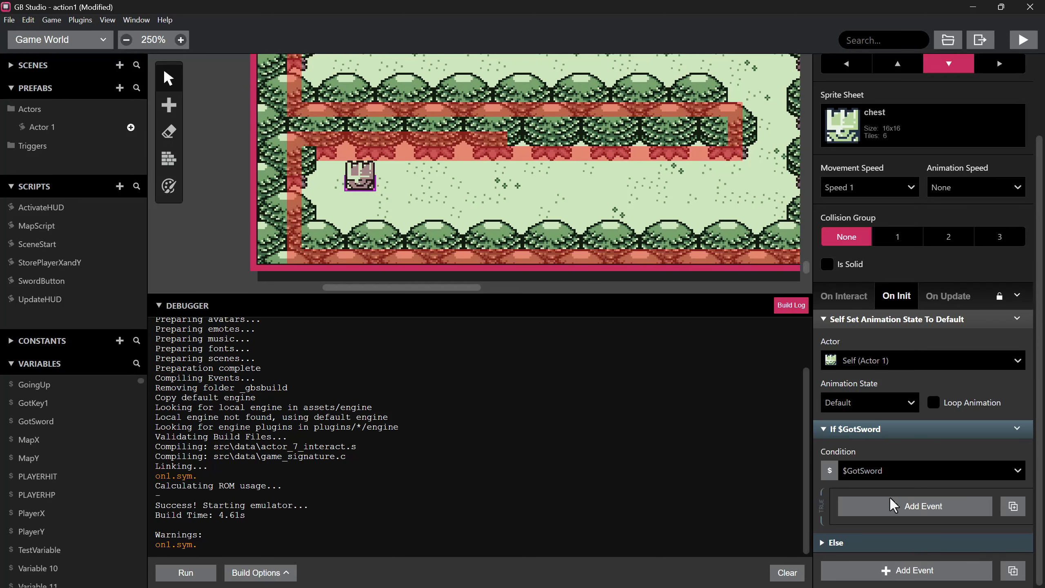
- In the GotSword true branch, add a Set Actor Animation State event with state Open and Loop Animation off
{"action": "left_click", "coordinate": [874, 509]}
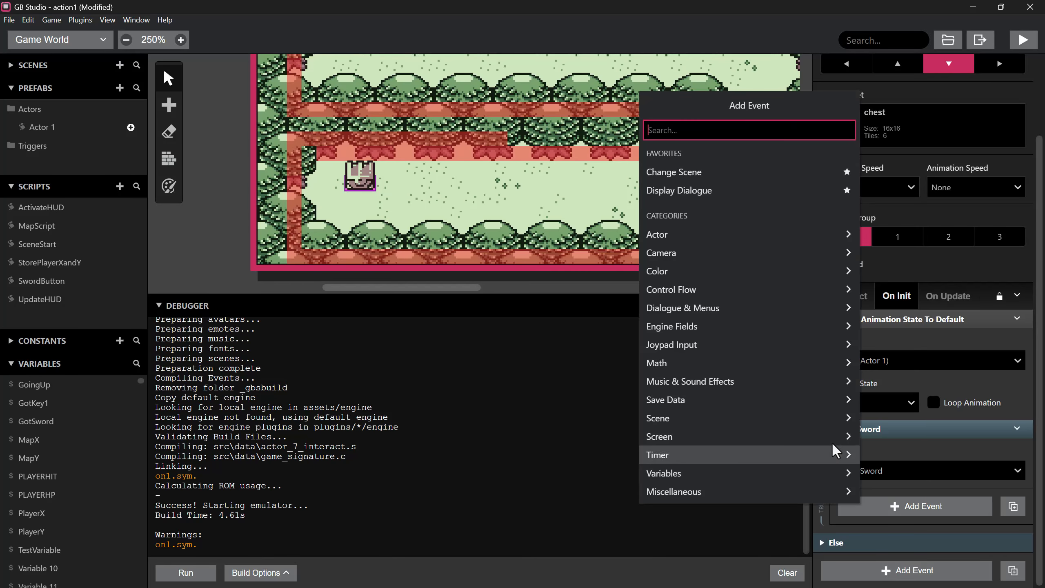
{"action": "type", "text": "set"}
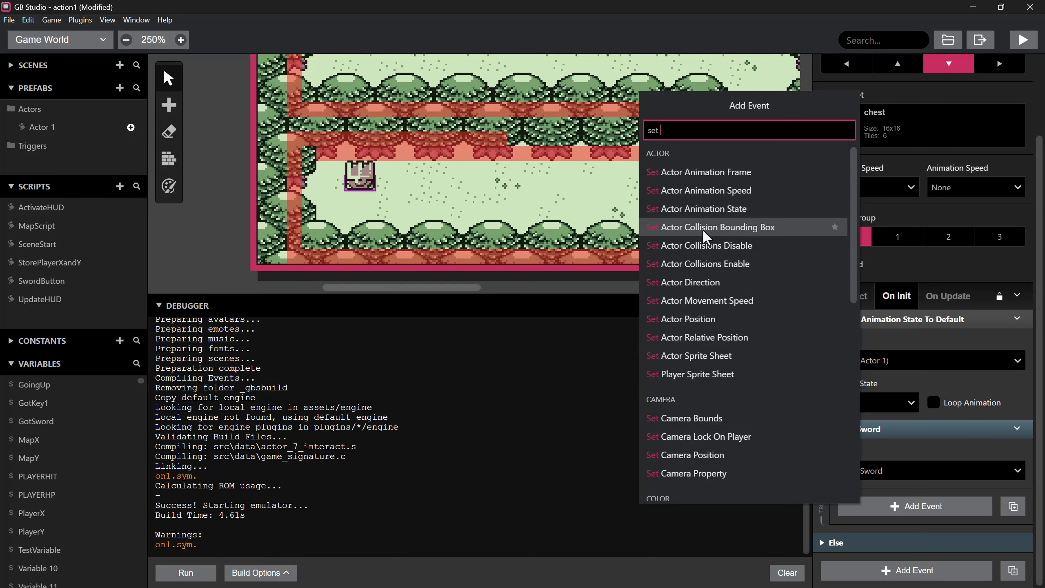
{"action": "left_click", "coordinate": [704, 209]}
{"action": "scroll", "coordinate": [885, 531], "scroll_direction": "down", "scroll_amount": 2}
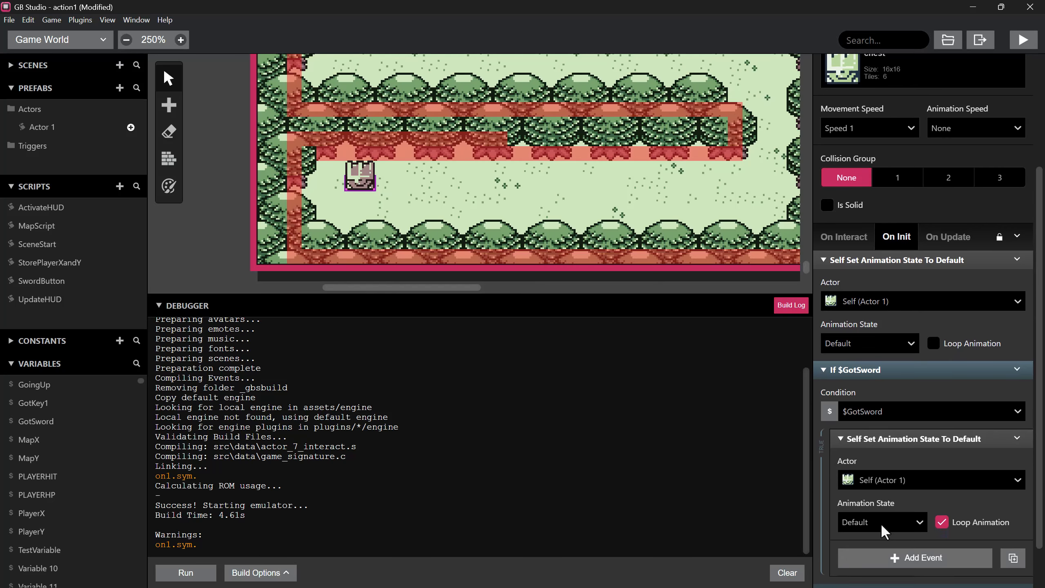
{"action": "left_click", "coordinate": [883, 525]}
{"action": "left_click", "coordinate": [819, 385]}
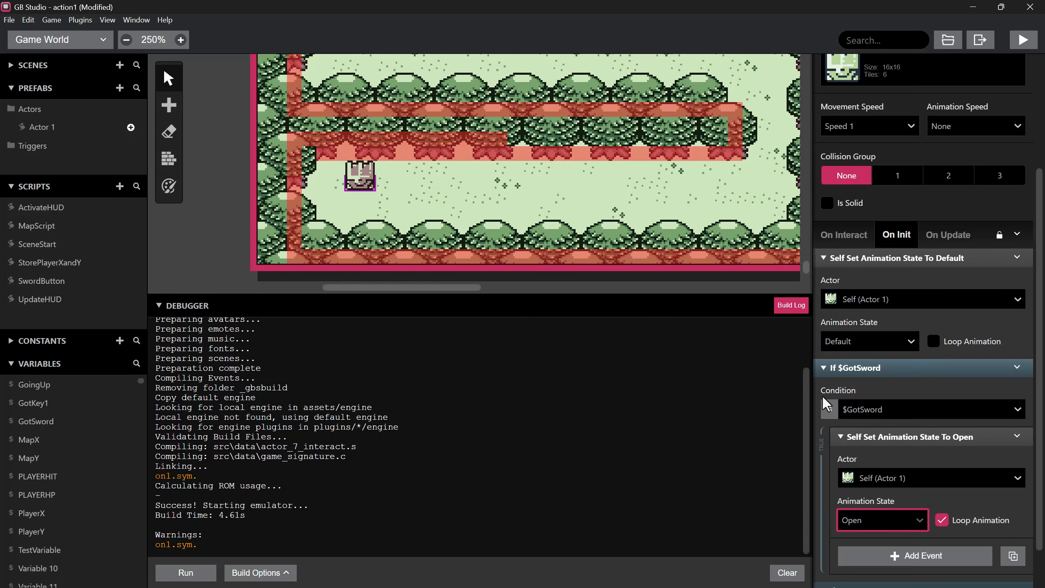
{"action": "left_click", "coordinate": [941, 520]}
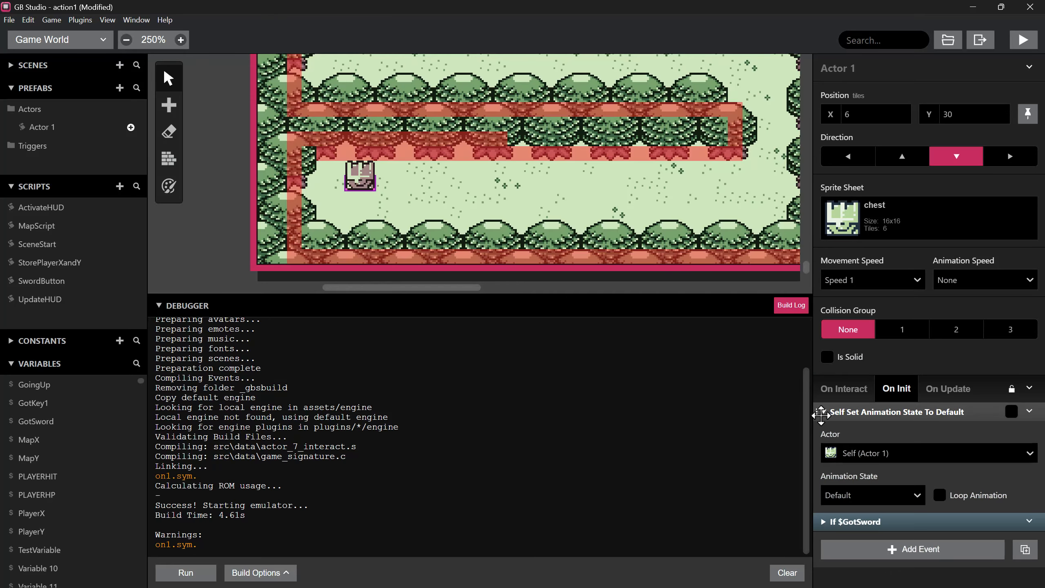
- Add an If Variable Is 'True' event to the chest's On Interact script with GotSword as the condition
{"action": "left_click", "coordinate": [850, 391]}
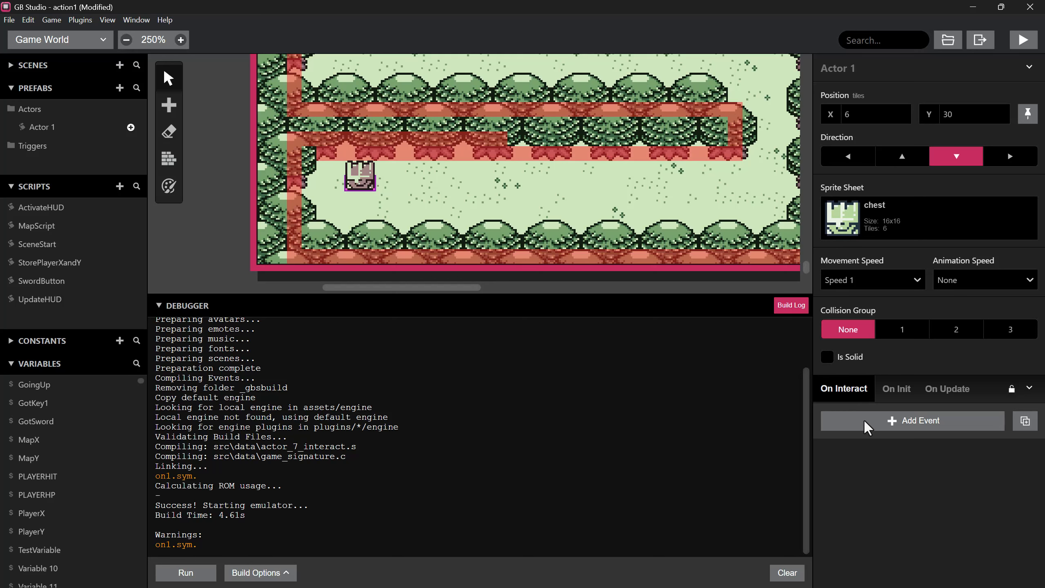
{"action": "left_click", "coordinate": [893, 420]}
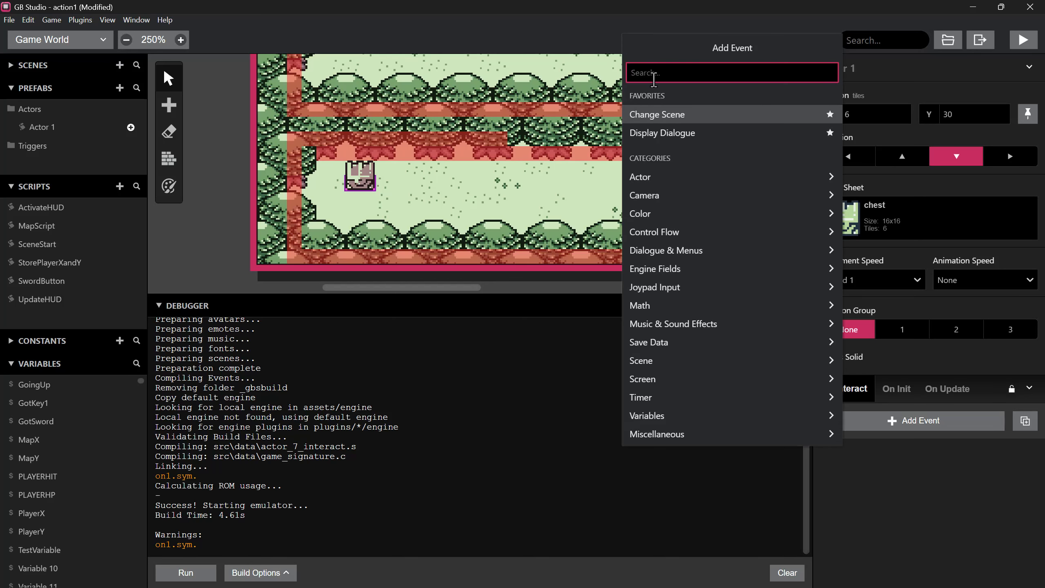
{"action": "type", "text": "if"}
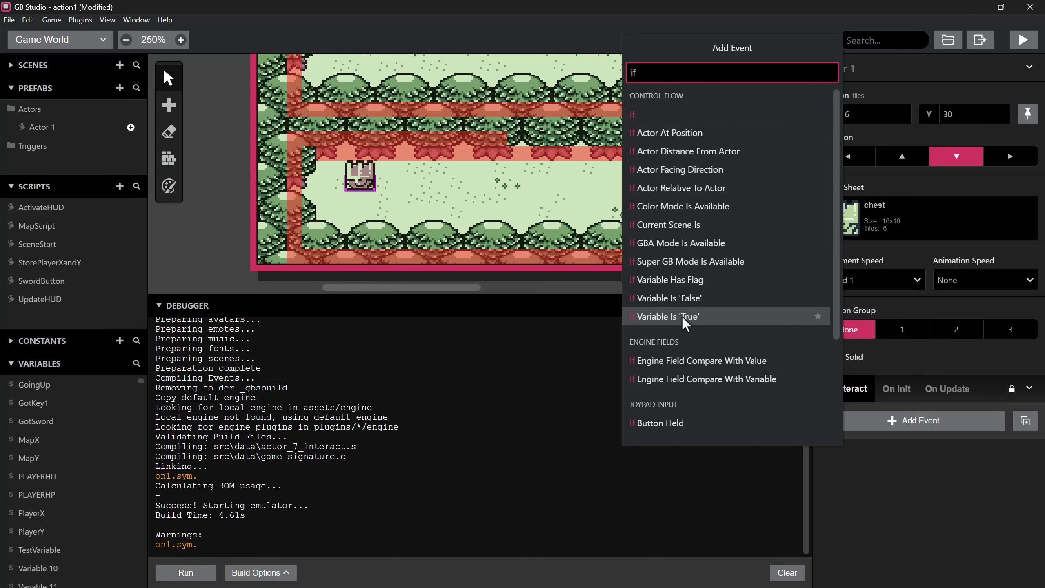
{"action": "left_click", "coordinate": [748, 316]}
{"action": "left_click", "coordinate": [865, 453]}
{"action": "scroll", "coordinate": [880, 518], "scroll_direction": "down", "scroll_amount": 3}
{"action": "scroll", "coordinate": [880, 518], "scroll_direction": "down", "scroll_amount": 5}
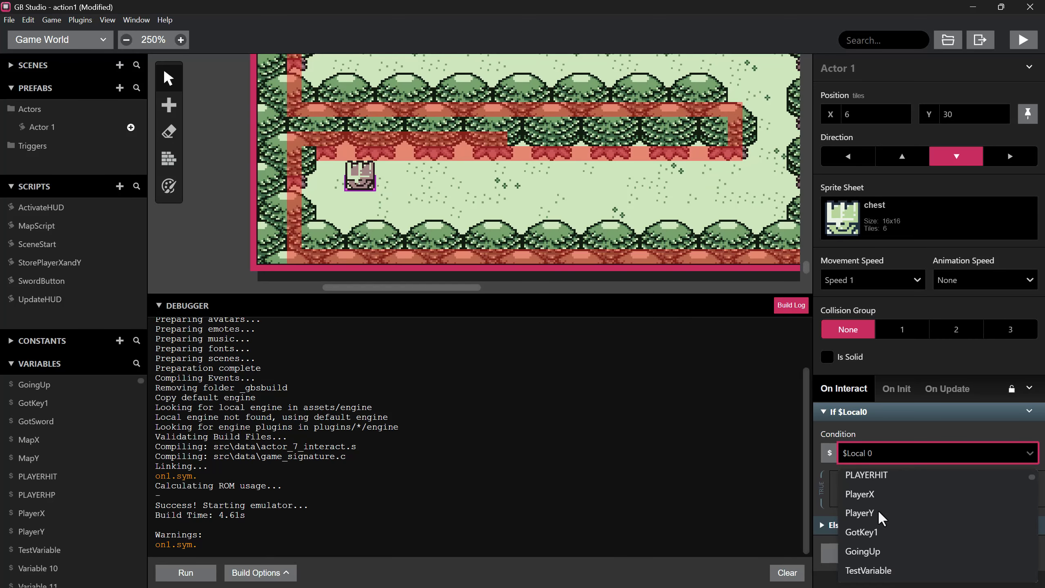
{"action": "scroll", "coordinate": [881, 496], "scroll_direction": "down", "scroll_amount": 3}
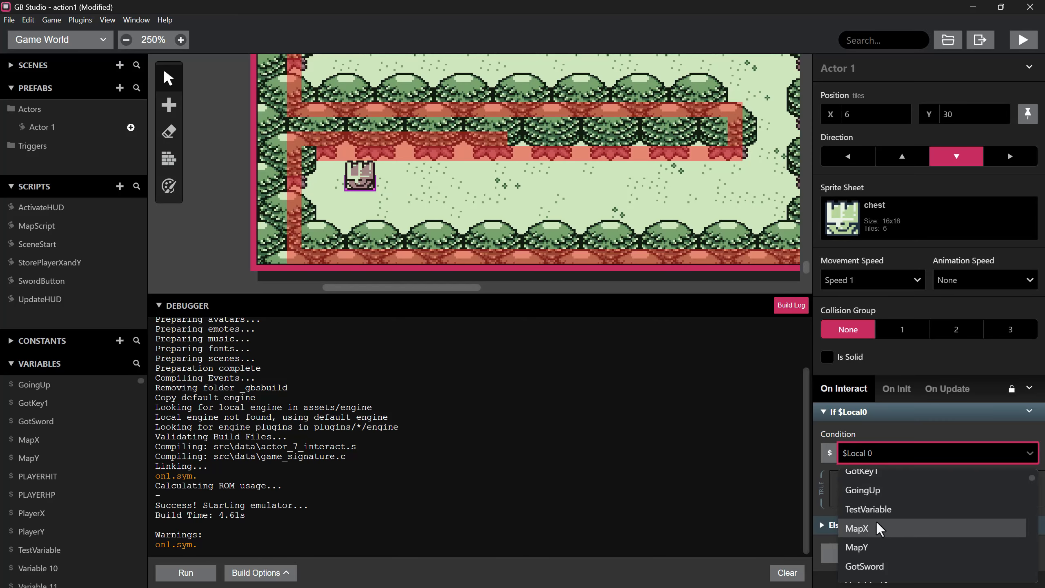
{"action": "left_click", "coordinate": [880, 515]}
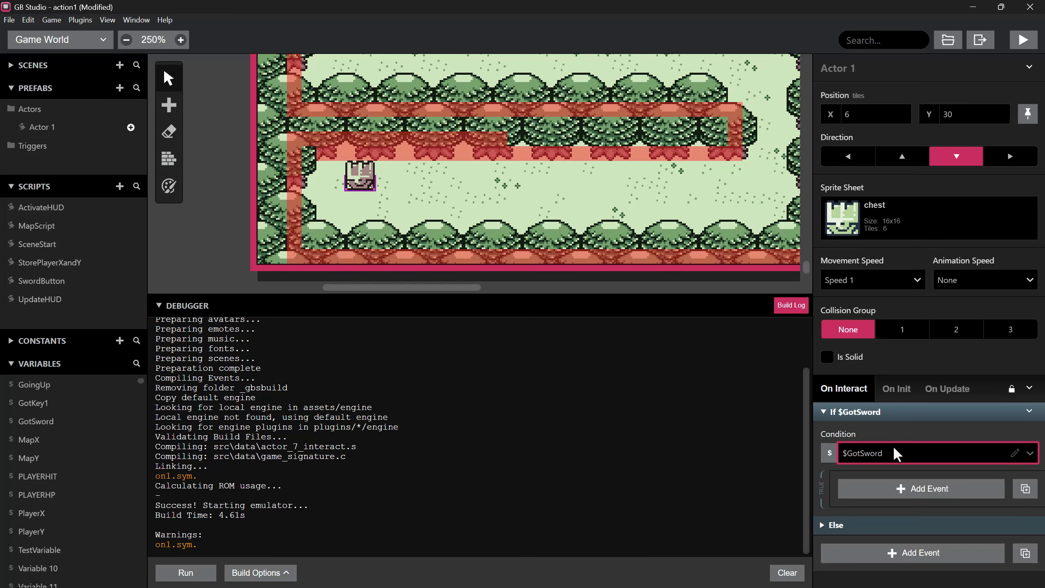
- In the GotSword true branch, add a Display Dialogue event reading "Wow I remember when I got this sword. I was so young back then."
{"action": "left_click", "coordinate": [876, 487]}
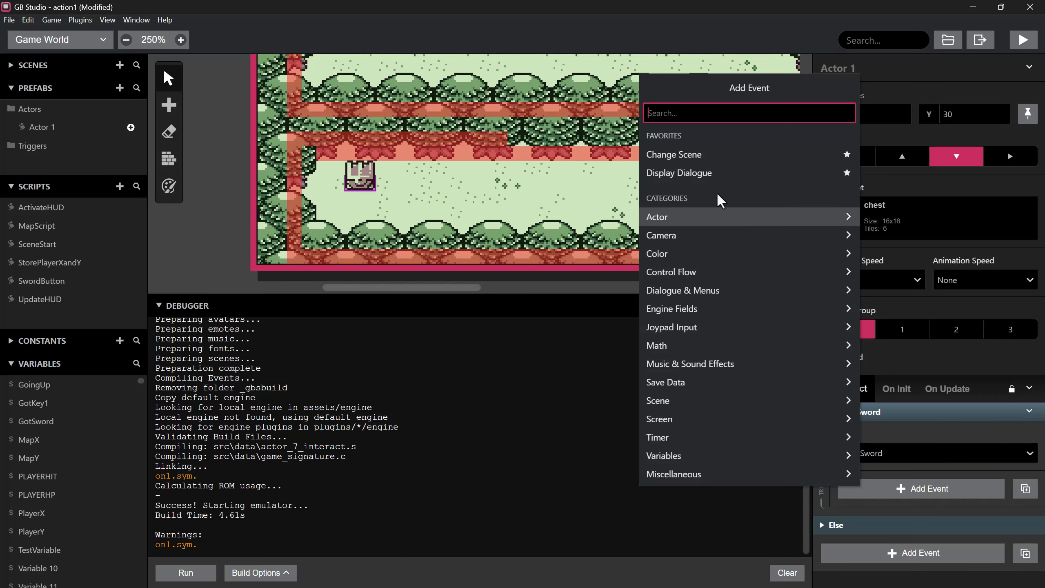
{"action": "left_click", "coordinate": [699, 173]}
{"action": "scroll", "coordinate": [887, 504], "scroll_direction": "down", "scroll_amount": 2}
{"action": "left_click", "coordinate": [877, 469]}
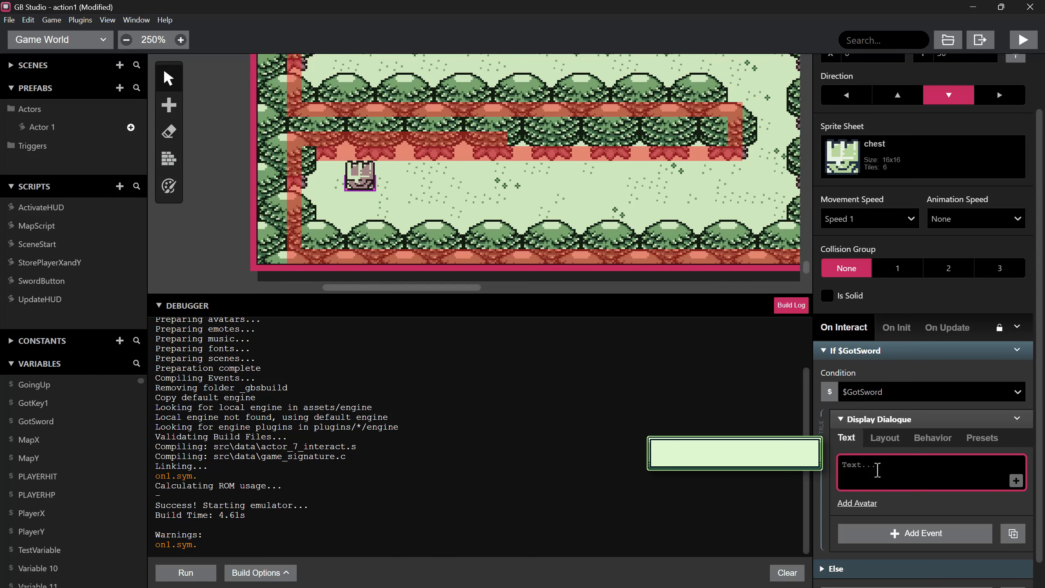
{"action": "type", "text": "Wow I rem"}
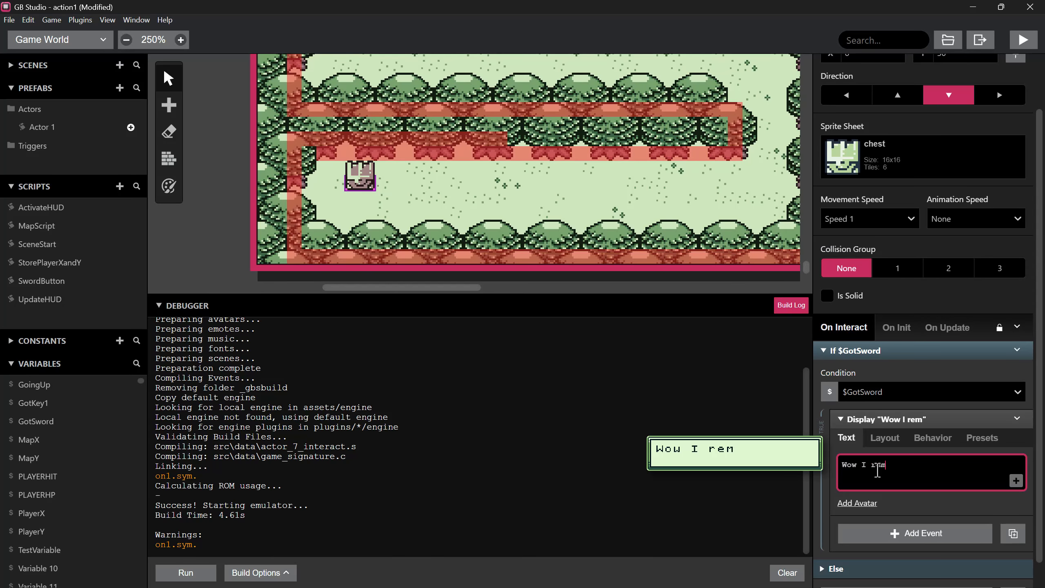
{"action": "type", "text": "ember when"}
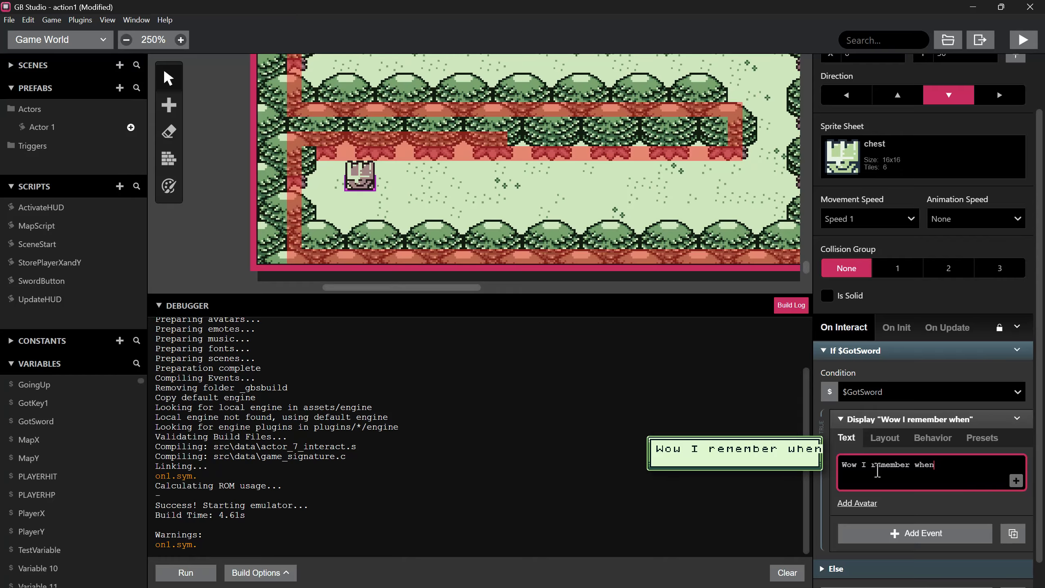
{"action": "key", "text": "BackSpace"}
{"action": "key", "text": "BackSpace"}
{"action": "key", "text": "BackSpace"}
{"action": "type", "text": "hen I got this"}
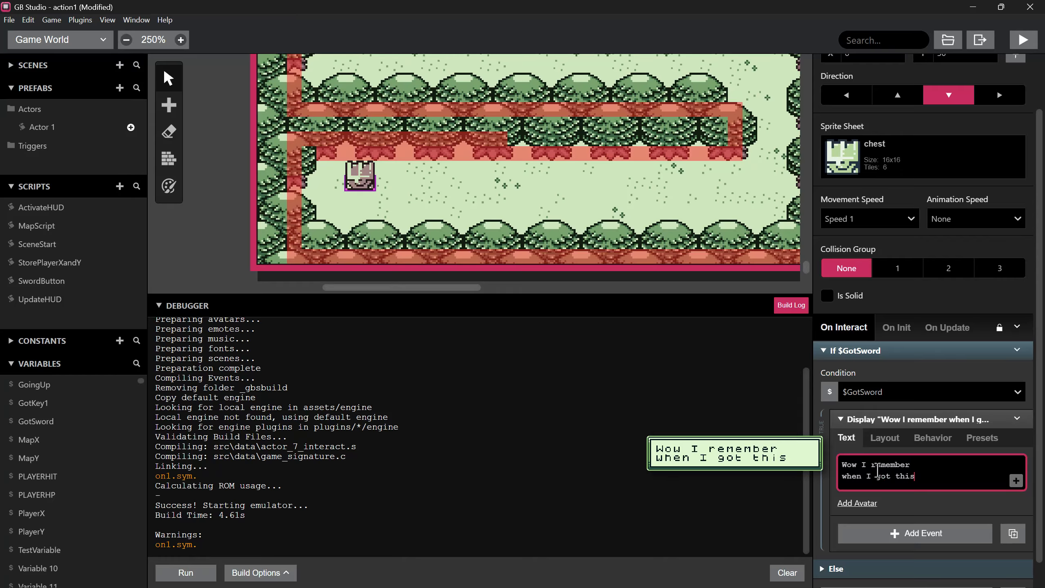
{"action": "key", "text": "Return"}
{"action": "type", "text": "sword. I was so"}
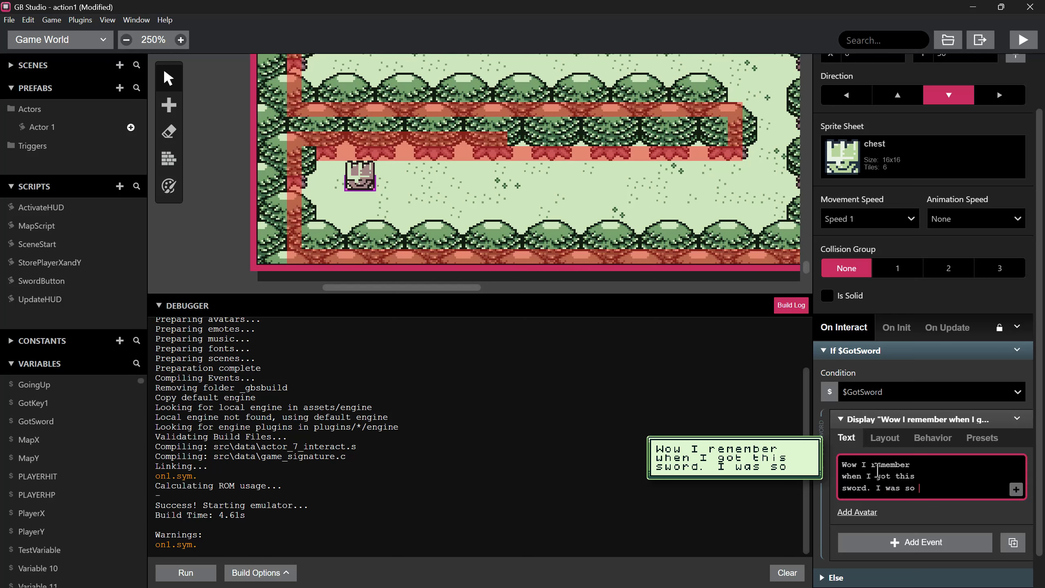
{"action": "key", "text": "Return"}
{"action": "type", "text": "young back then."}
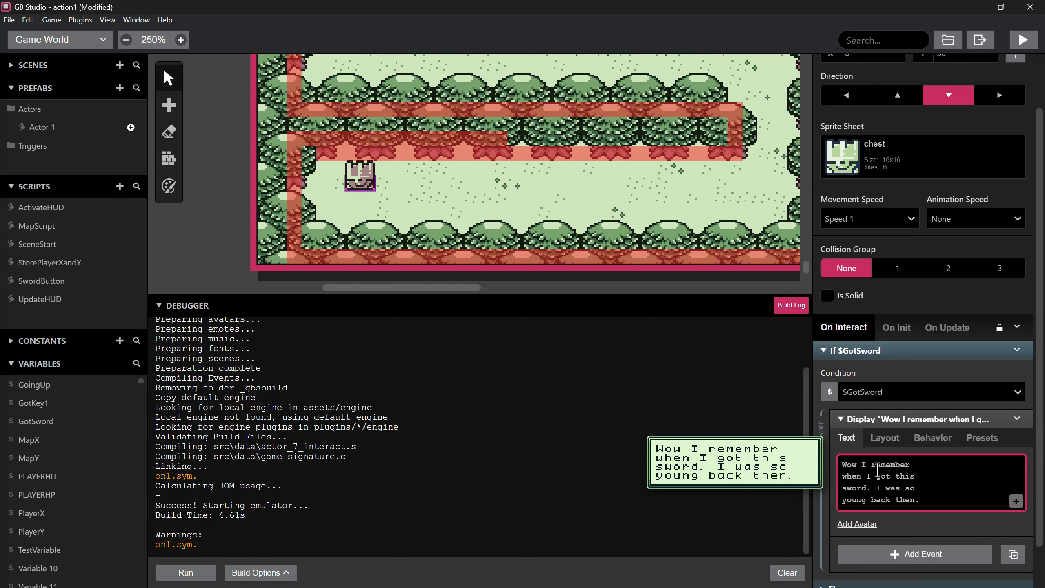
- Add a Set Actor Animation Speed event at the end of the chest's On Interact script, outside the GotSword condition
{"action": "scroll", "coordinate": [877, 469], "scroll_direction": "down", "scroll_amount": 1}
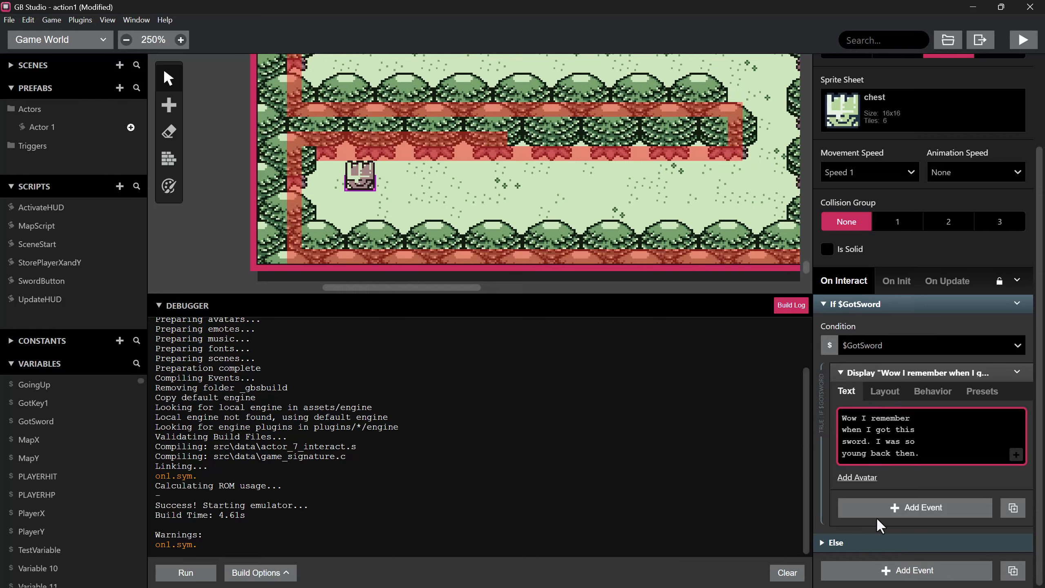
{"action": "left_click", "coordinate": [900, 573]}
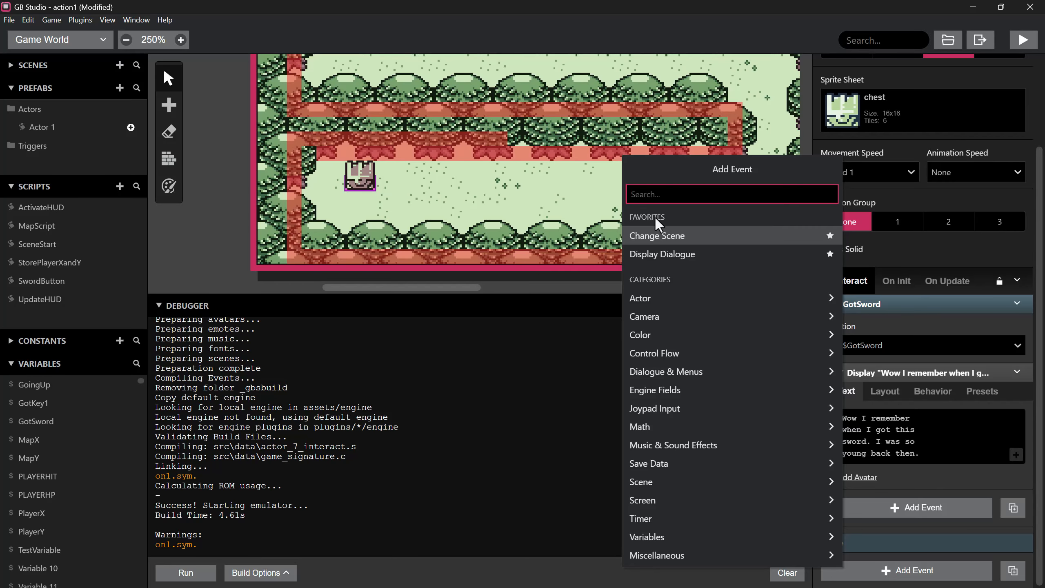
{"action": "type", "text": "cha"}
{"action": "key", "text": "BackSpace"}
{"action": "key", "text": "BackSpace"}
{"action": "key", "text": "BackSpace"}
{"action": "type", "text": "anima"}
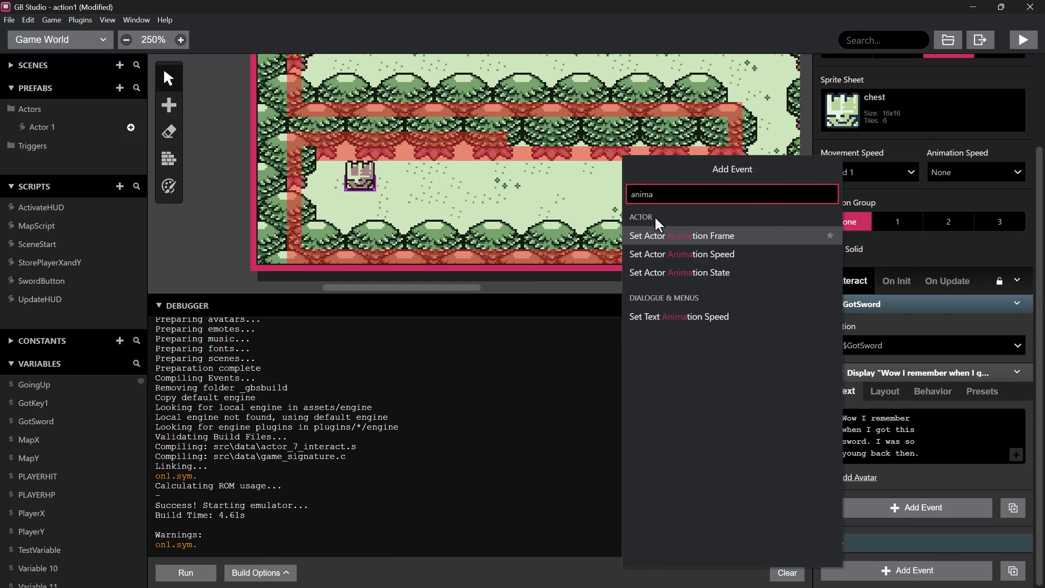
{"action": "left_click", "coordinate": [681, 254]}
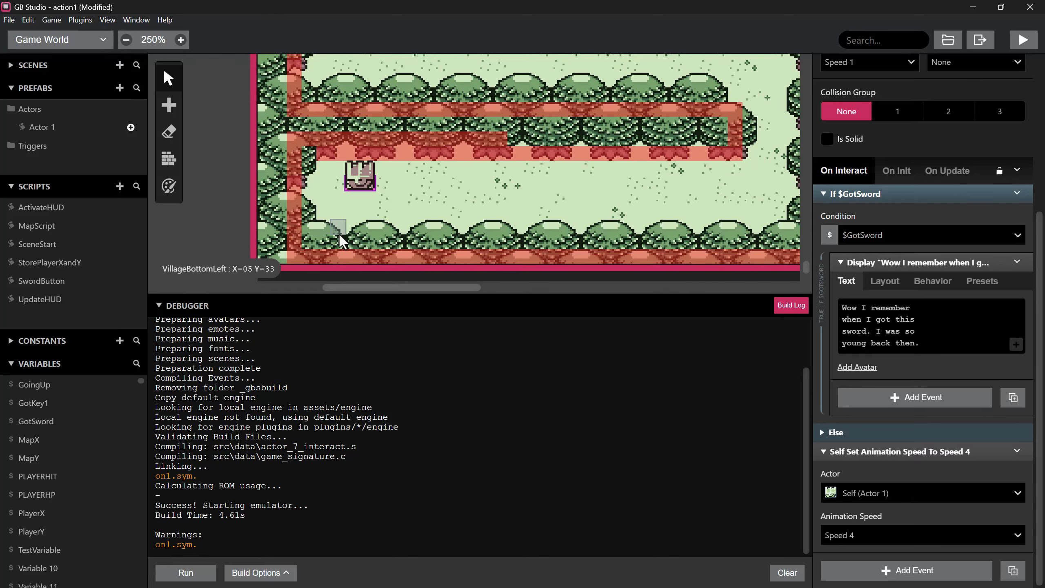
- Place a new actor in the trees at the scene's lower-left corner, at X 1, Y 34, with the sword sprite sheet
{"action": "left_click", "coordinate": [168, 105]}
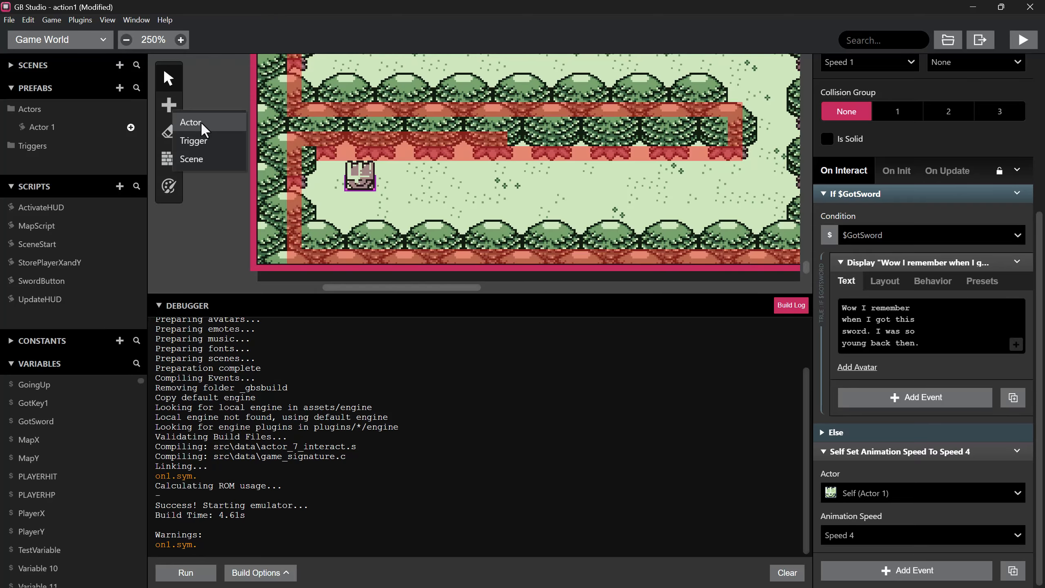
{"action": "left_click", "coordinate": [193, 124]}
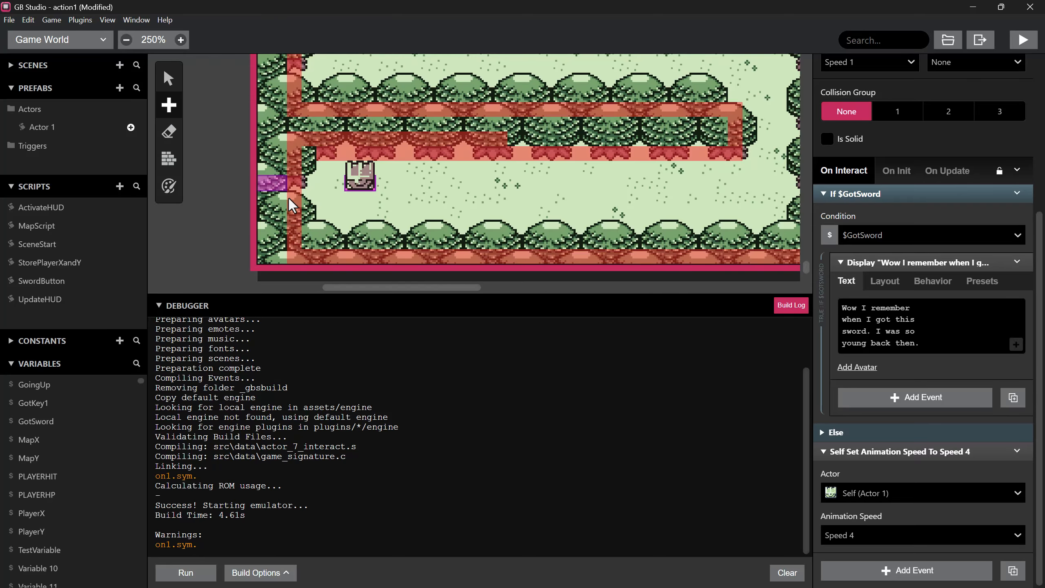
{"action": "left_click", "coordinate": [280, 242]}
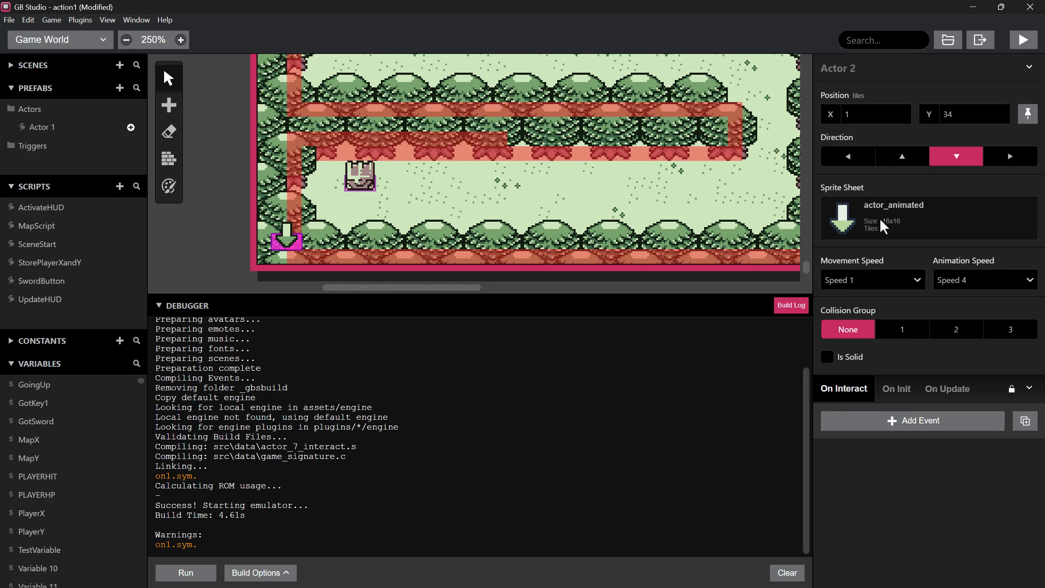
{"action": "left_click", "coordinate": [918, 218]}
{"action": "scroll", "coordinate": [866, 389], "scroll_direction": "down", "scroll_amount": 3}
{"action": "scroll", "coordinate": [865, 389], "scroll_direction": "down", "scroll_amount": 5}
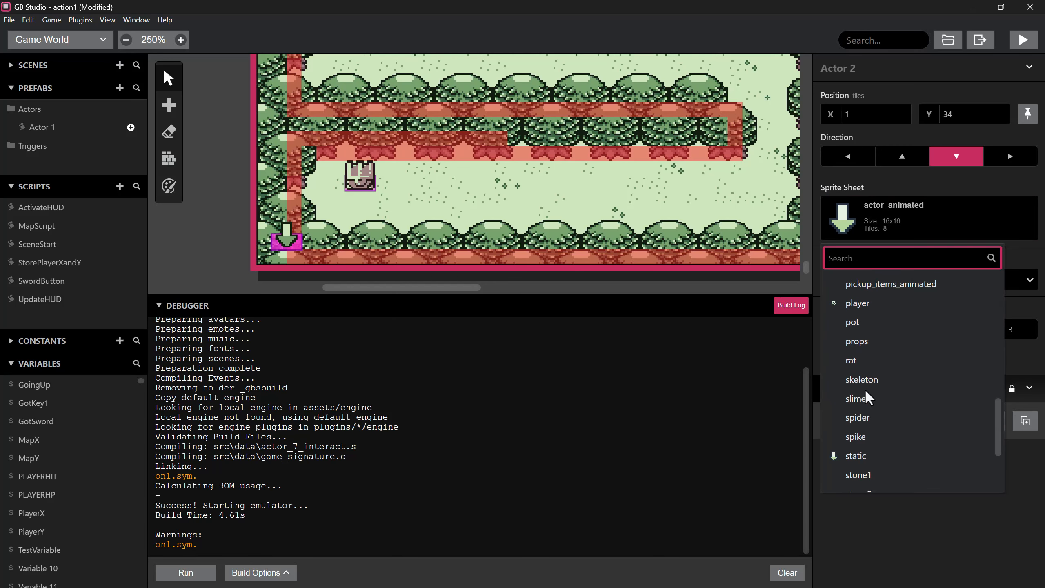
{"action": "scroll", "coordinate": [864, 459], "scroll_direction": "down", "scroll_amount": 2}
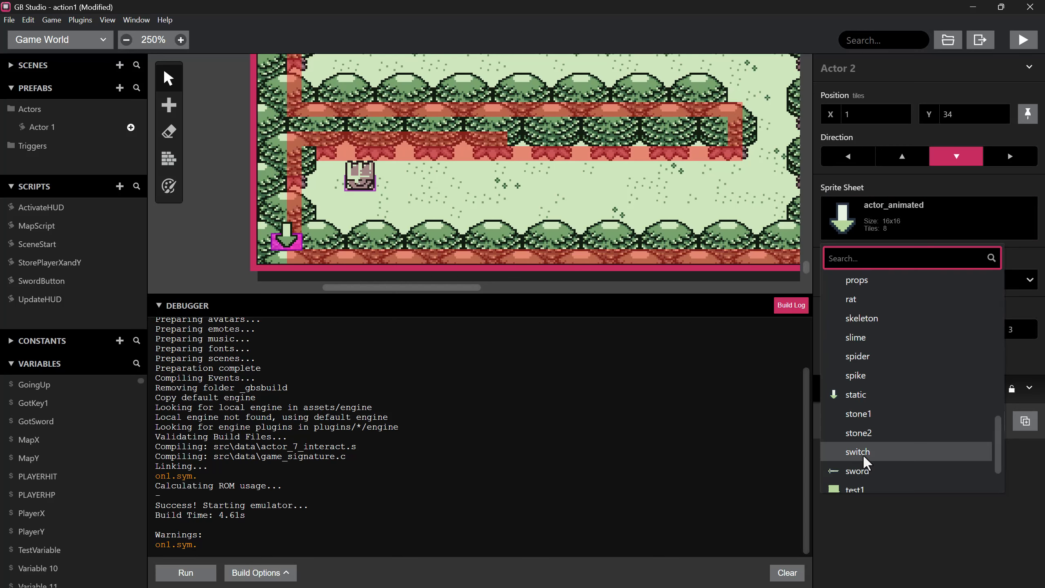
{"action": "left_click", "coordinate": [863, 460]}
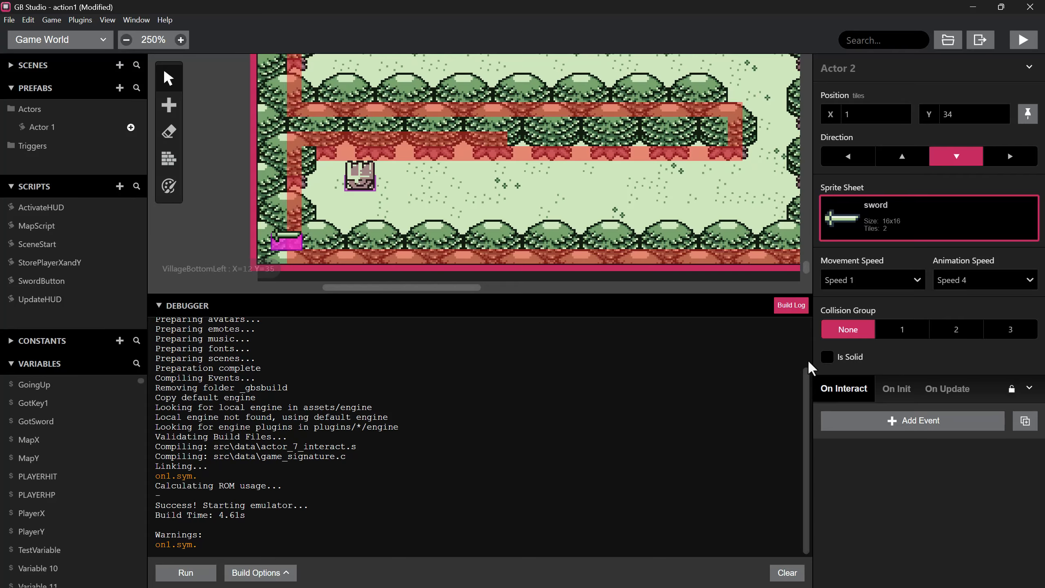
- Add a Hide Actor event to the sword actor's On Init script
{"action": "left_click", "coordinate": [884, 390]}
{"action": "left_click", "coordinate": [885, 416]}
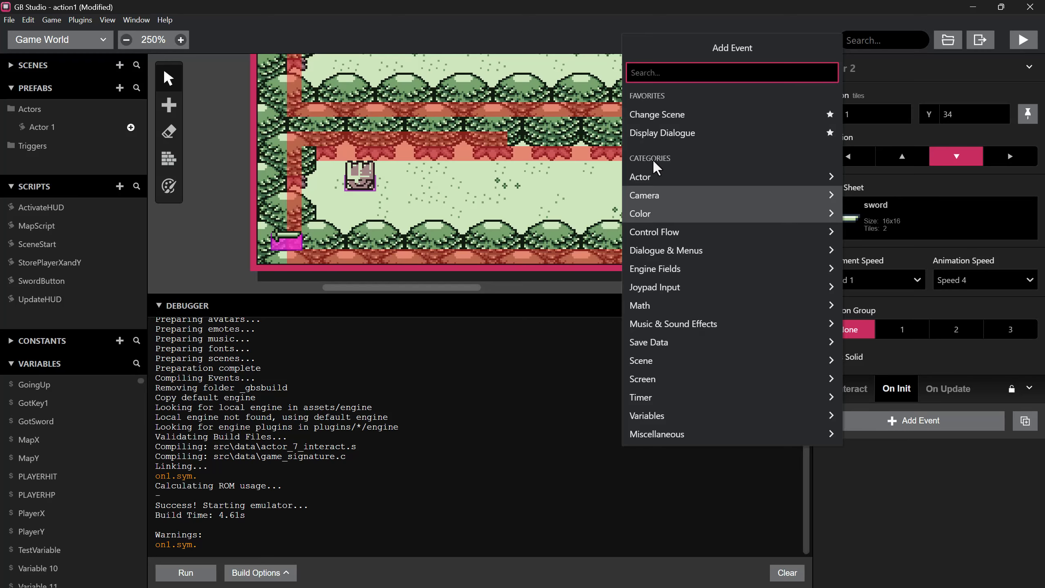
{"action": "type", "text": "hide"}
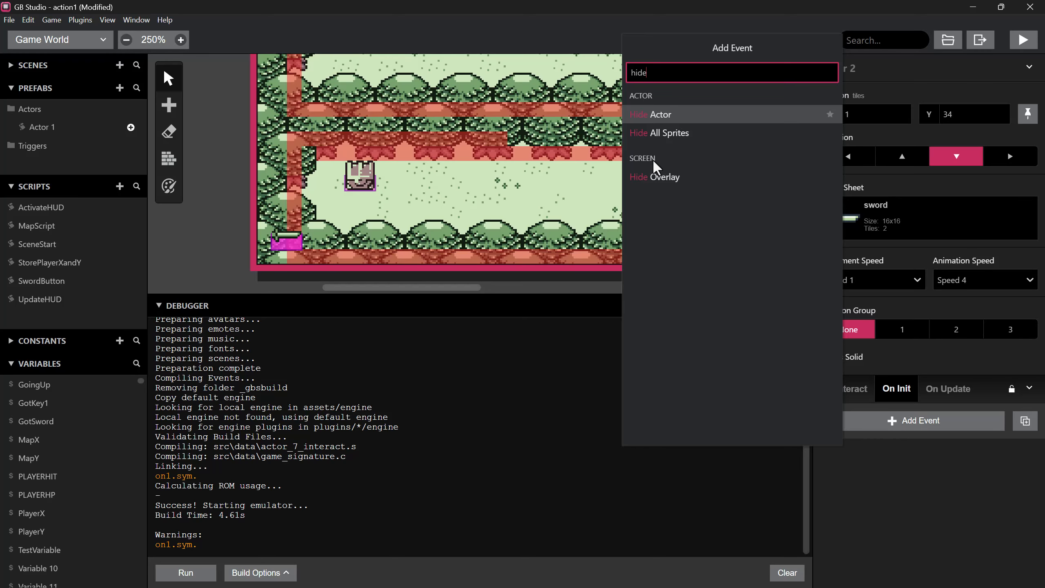
{"action": "left_click", "coordinate": [644, 121]}
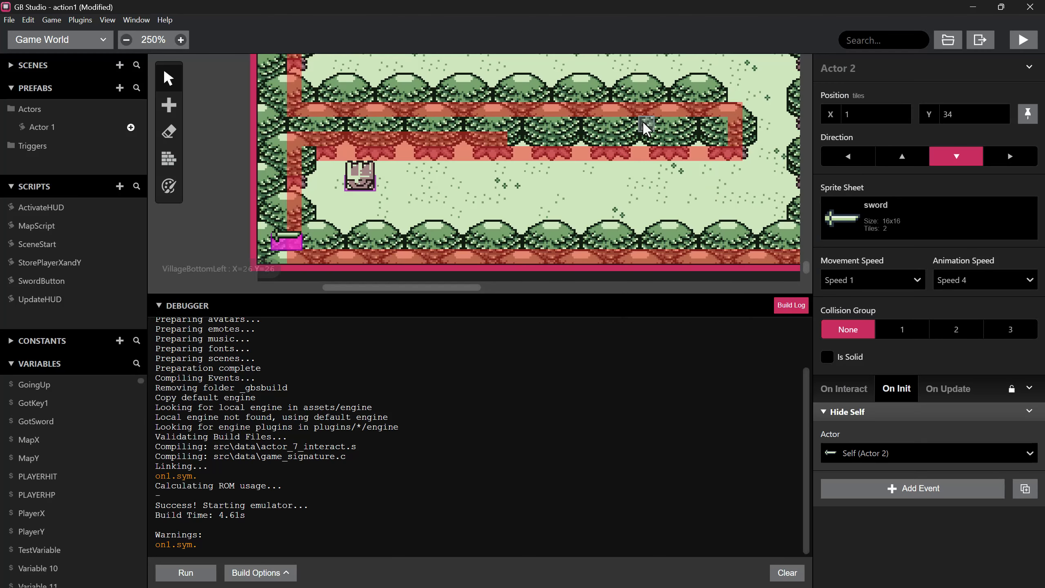
- Move the Set Animation Speed event into the Else branch of the GotSword condition in the chest's On Interact script
{"action": "left_click", "coordinate": [366, 187]}
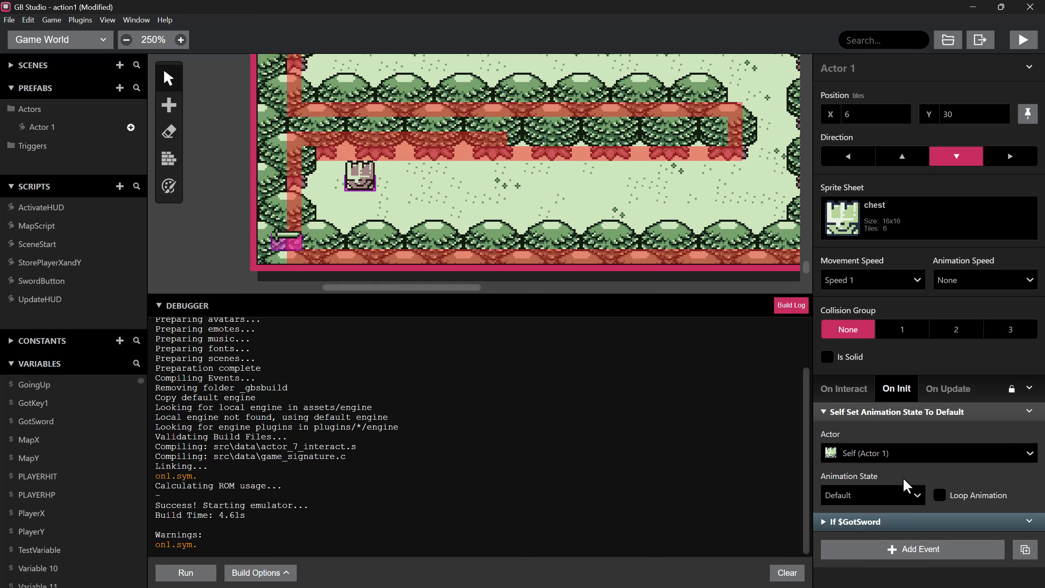
{"action": "left_click", "coordinate": [819, 523]}
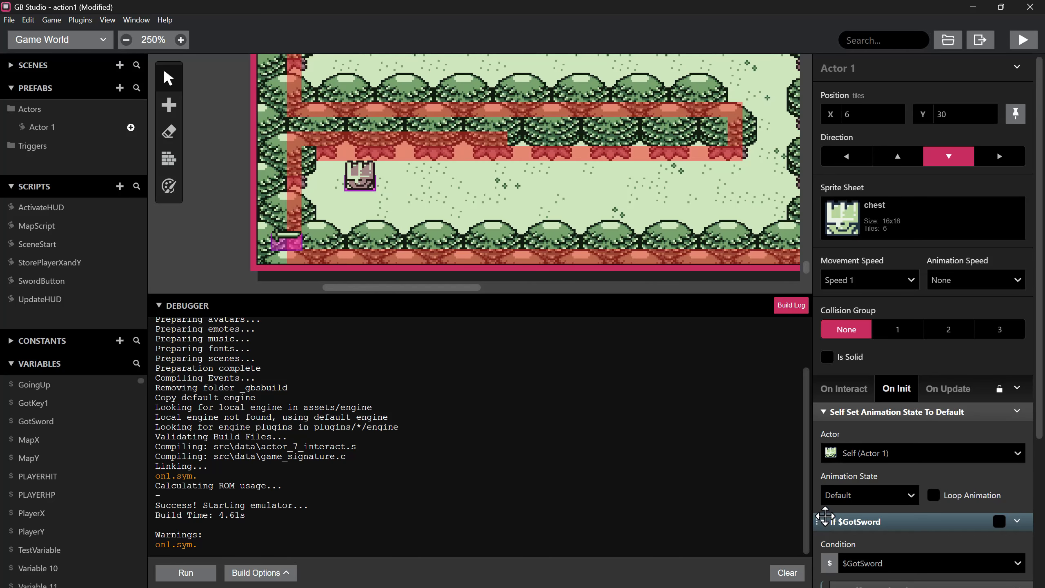
{"action": "scroll", "coordinate": [855, 358], "scroll_direction": "down", "scroll_amount": 5}
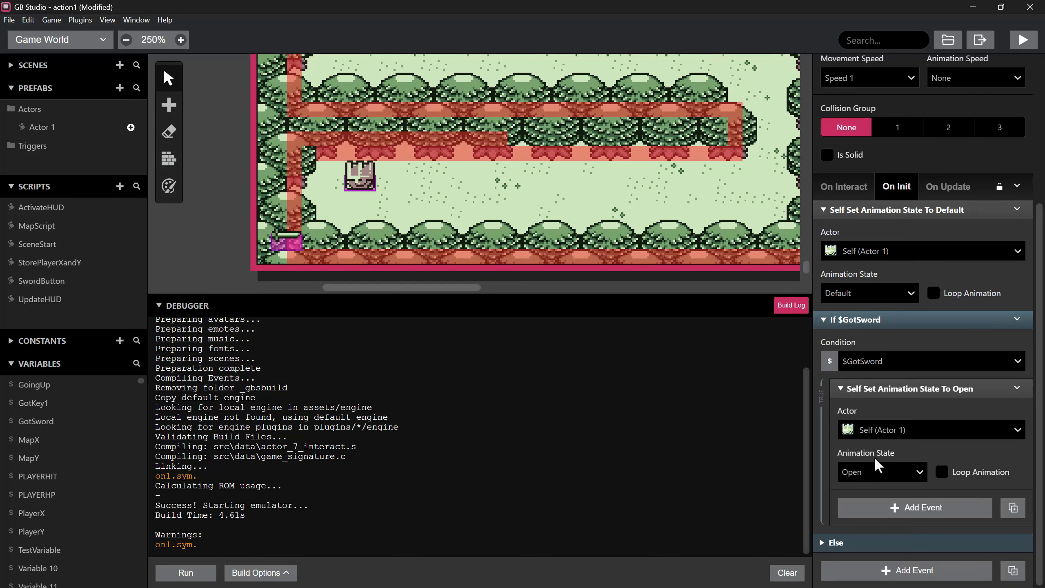
{"action": "scroll", "coordinate": [874, 377], "scroll_direction": "up", "scroll_amount": 1}
{"action": "left_click", "coordinate": [853, 253]}
{"action": "scroll", "coordinate": [858, 369], "scroll_direction": "down", "scroll_amount": 2}
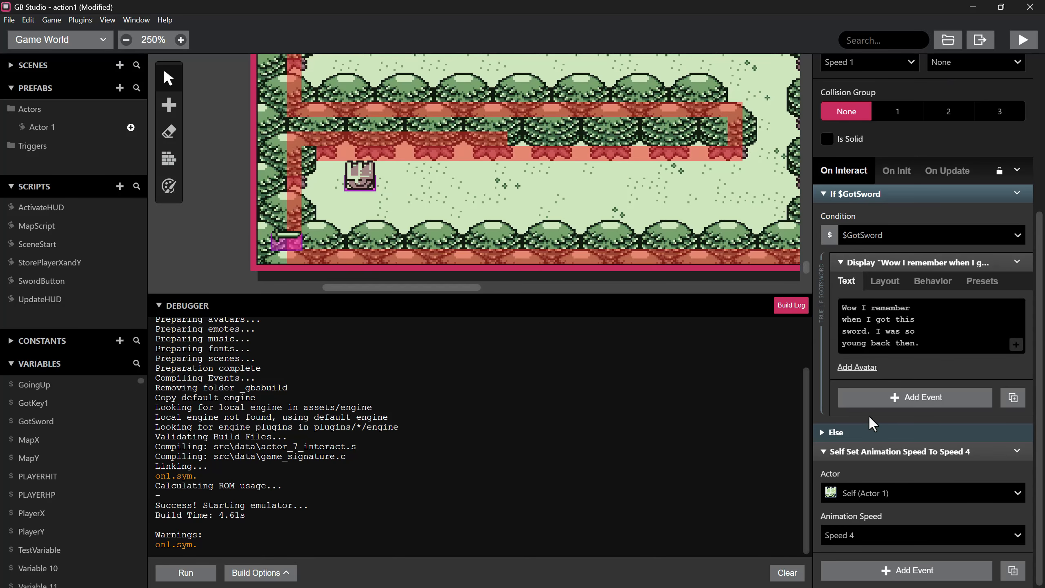
{"action": "left_click", "coordinate": [823, 432]}
{"action": "scroll", "coordinate": [832, 444], "scroll_direction": "down", "scroll_amount": 2}
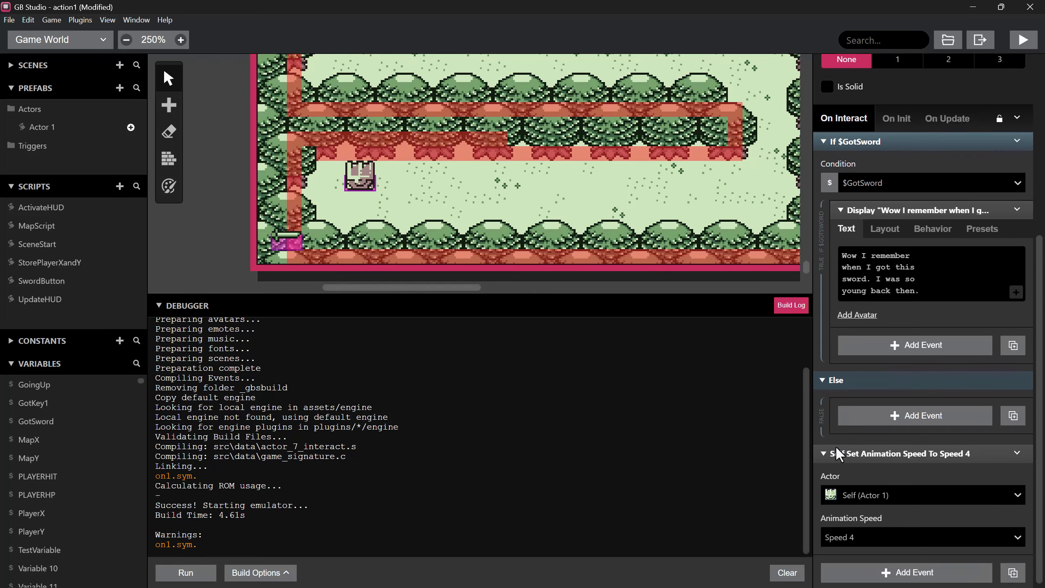
{"action": "left_click_drag", "start_coordinate": [837, 449], "coordinate": [882, 527]}
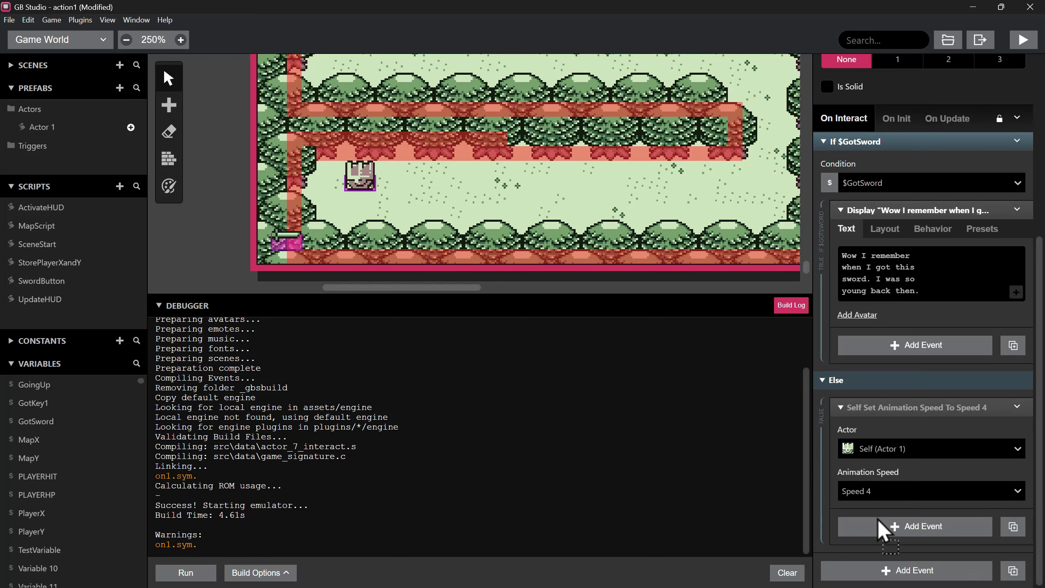
{"action": "scroll", "coordinate": [901, 379], "scroll_direction": "up", "scroll_amount": 2}
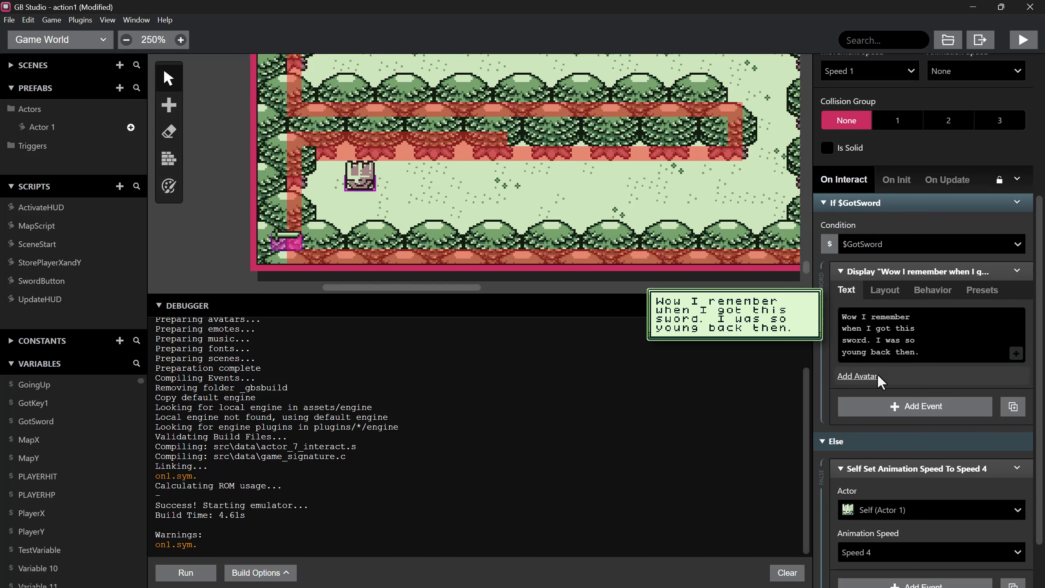
- Add a Set Actor Position event for Actor 2 in the Else branch of the chest's GotSword condition
{"action": "scroll", "coordinate": [881, 381], "scroll_direction": "down", "scroll_amount": 2}
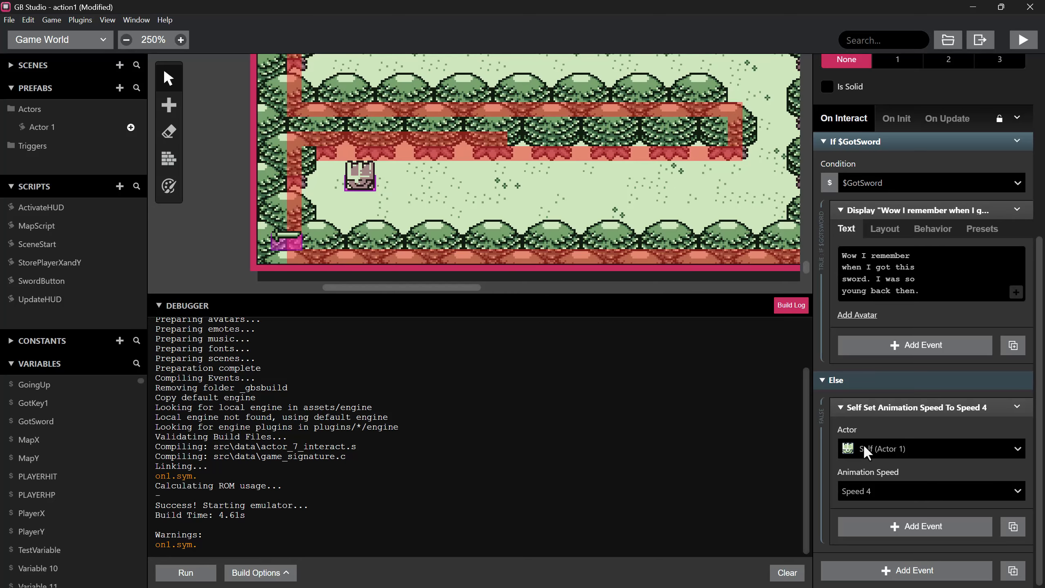
{"action": "left_click", "coordinate": [891, 527]}
{"action": "type", "text": "se"}
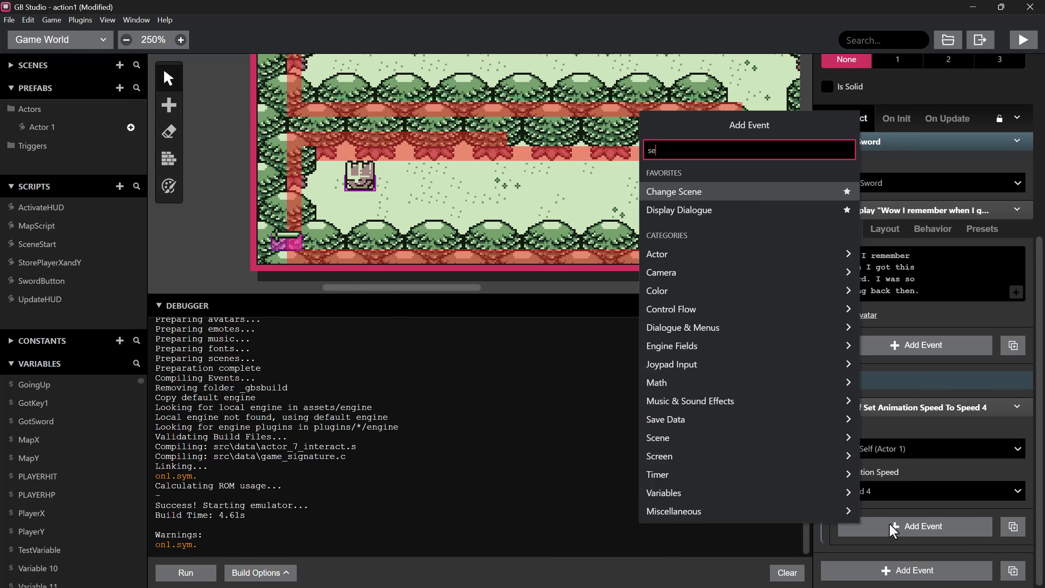
{"action": "type", "text": "t ac"}
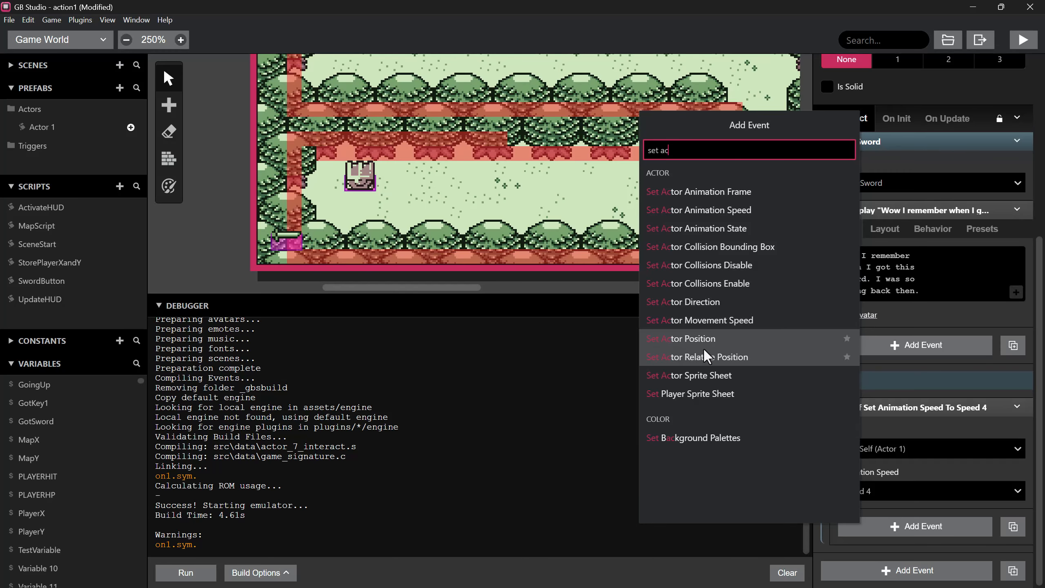
{"action": "left_click", "coordinate": [704, 338]}
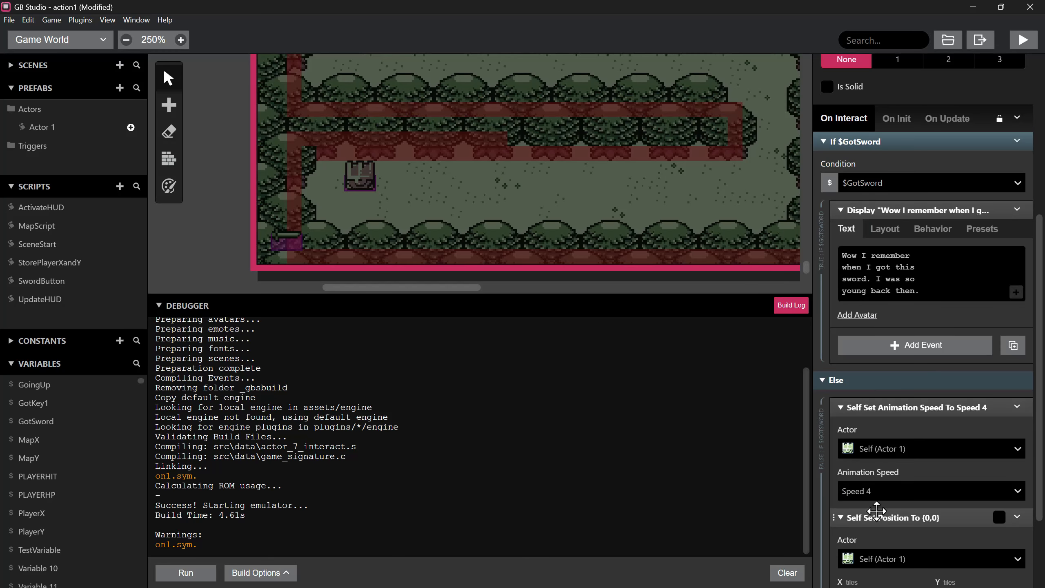
{"action": "scroll", "coordinate": [877, 511], "scroll_direction": "down", "scroll_amount": 3}
{"action": "left_click", "coordinate": [882, 453]}
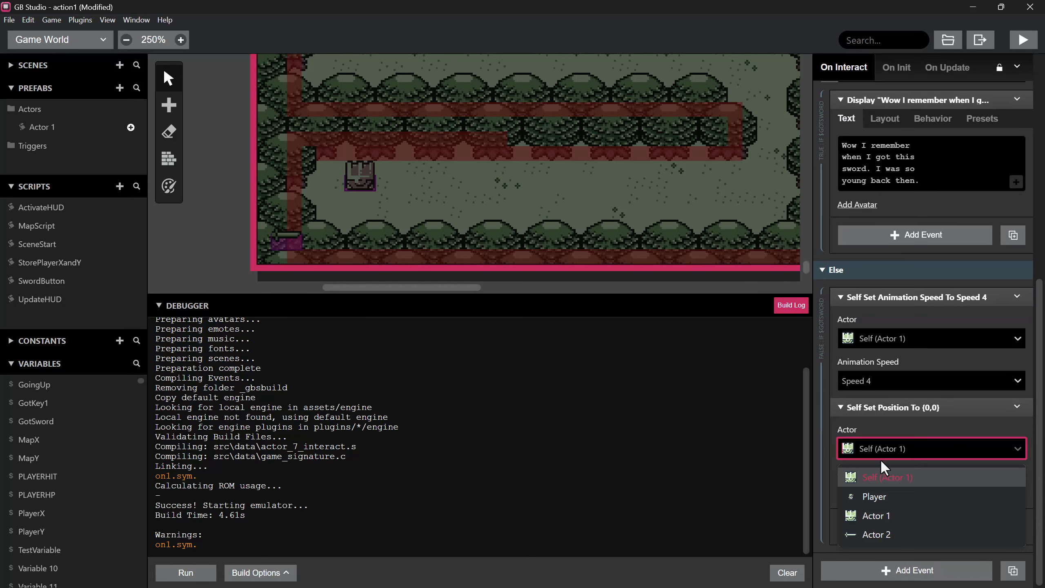
{"action": "left_click", "coordinate": [883, 534]}
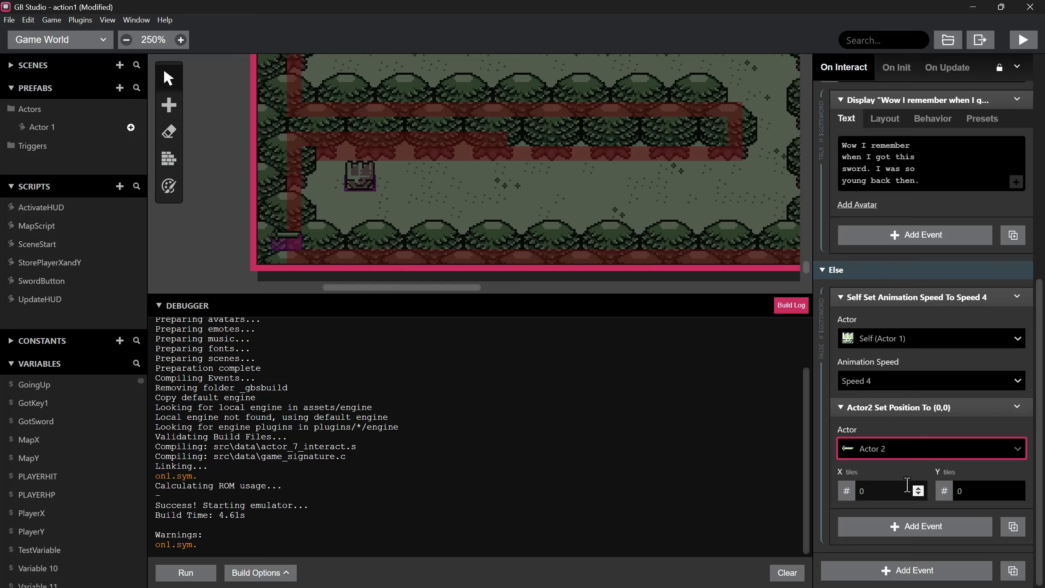
- Set Actor 2's target position to X 6, Y 28, just above the chest
{"action": "left_click", "coordinate": [1018, 488]}
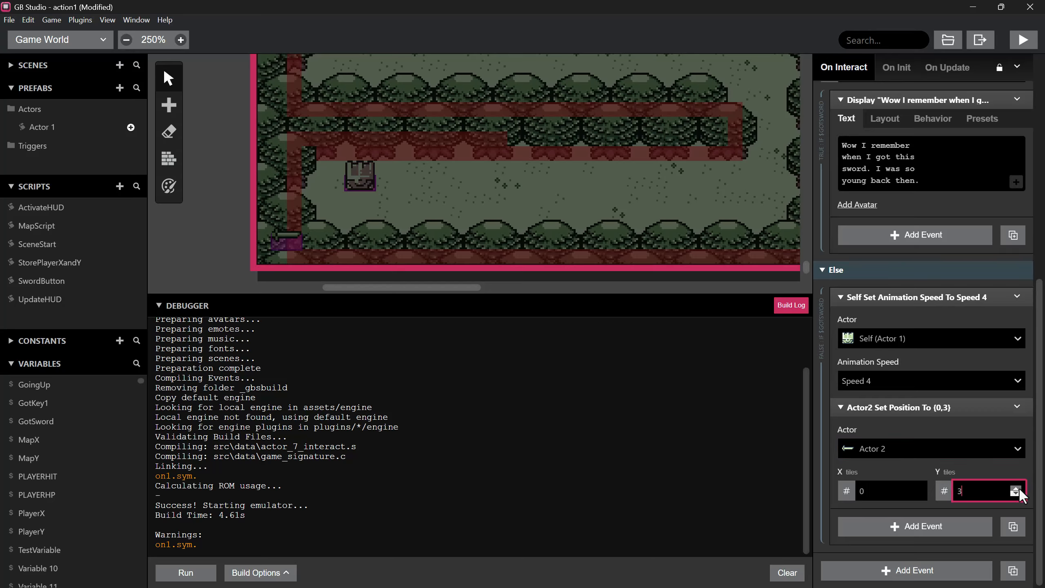
{"action": "left_click", "coordinate": [1018, 488]}
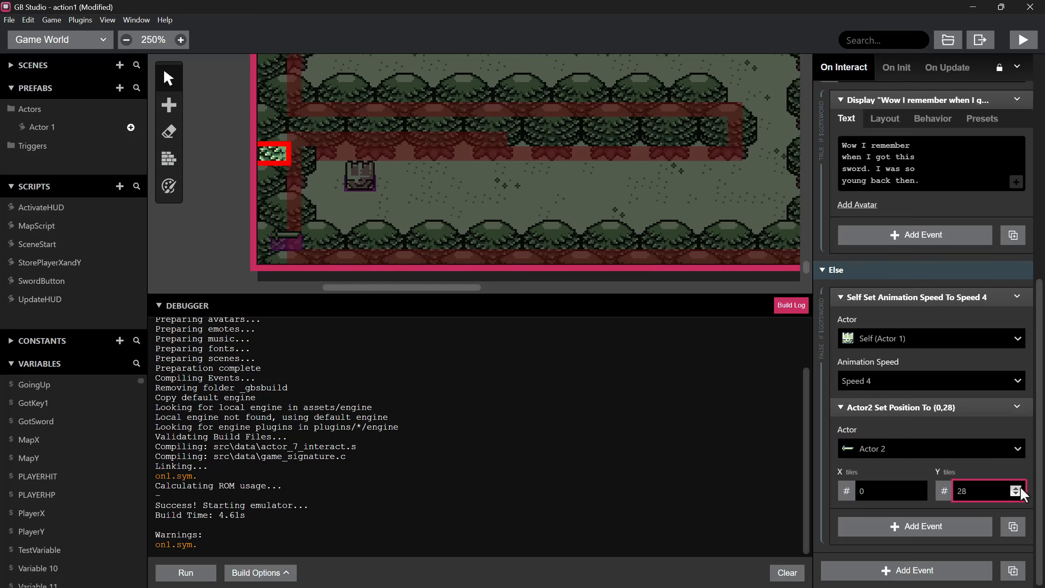
{"action": "left_click", "coordinate": [918, 488]}
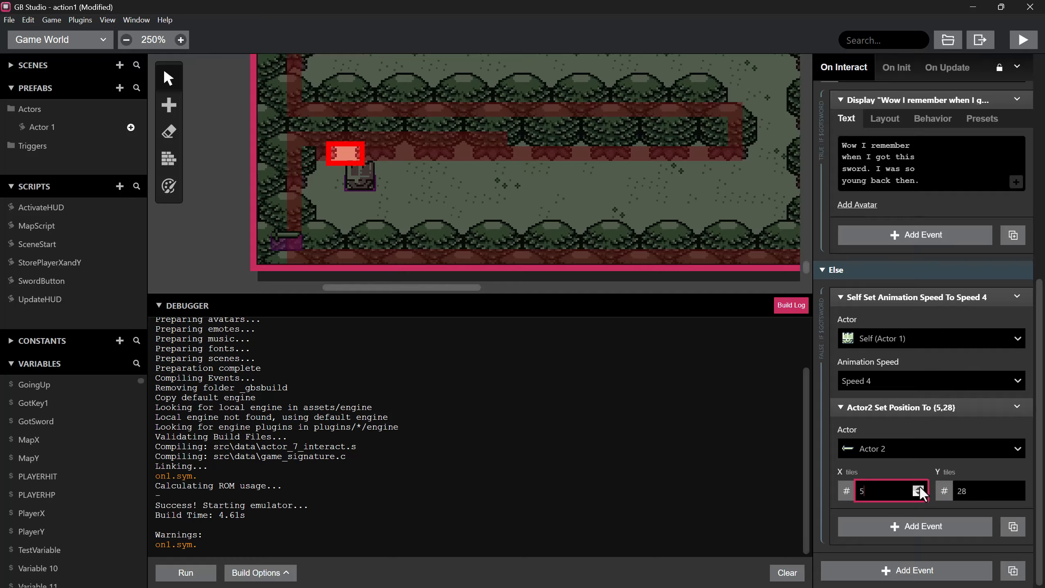
{"action": "left_click", "coordinate": [918, 488]}
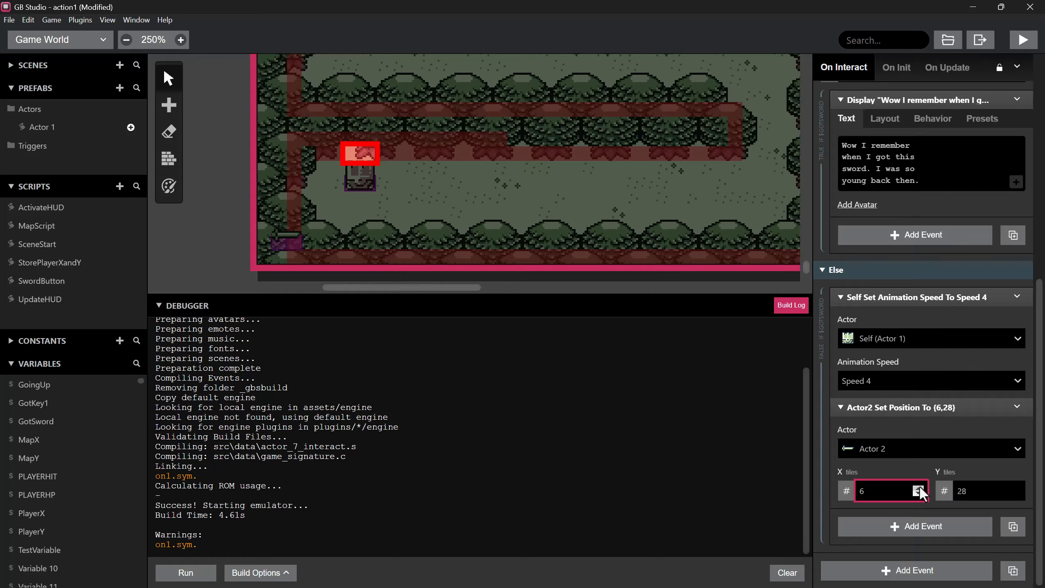
- Insert an If Actor Facing Direction event before the Set Animation Speed event, checking whether the Player faces up
{"action": "scroll", "coordinate": [866, 349], "scroll_direction": "up", "scroll_amount": 5}
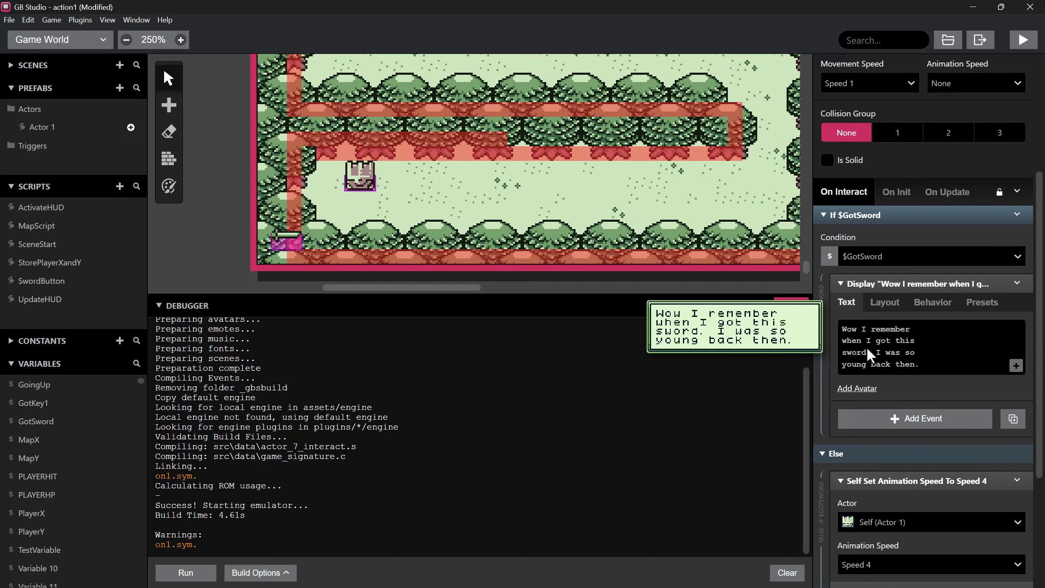
{"action": "scroll", "coordinate": [867, 349], "scroll_direction": "down", "scroll_amount": 3}
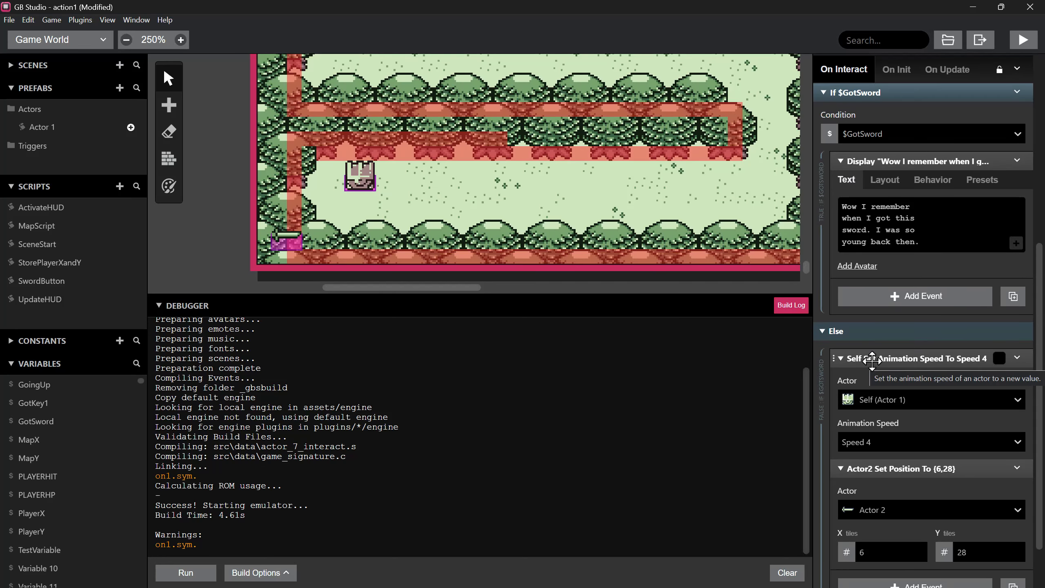
{"action": "right_click", "coordinate": [872, 360]}
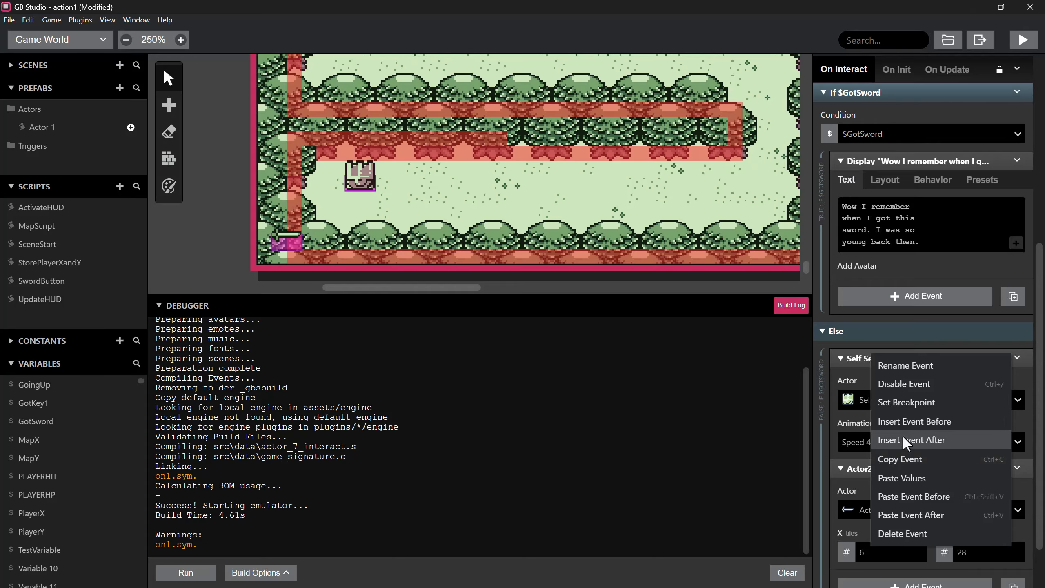
{"action": "left_click", "coordinate": [904, 422]}
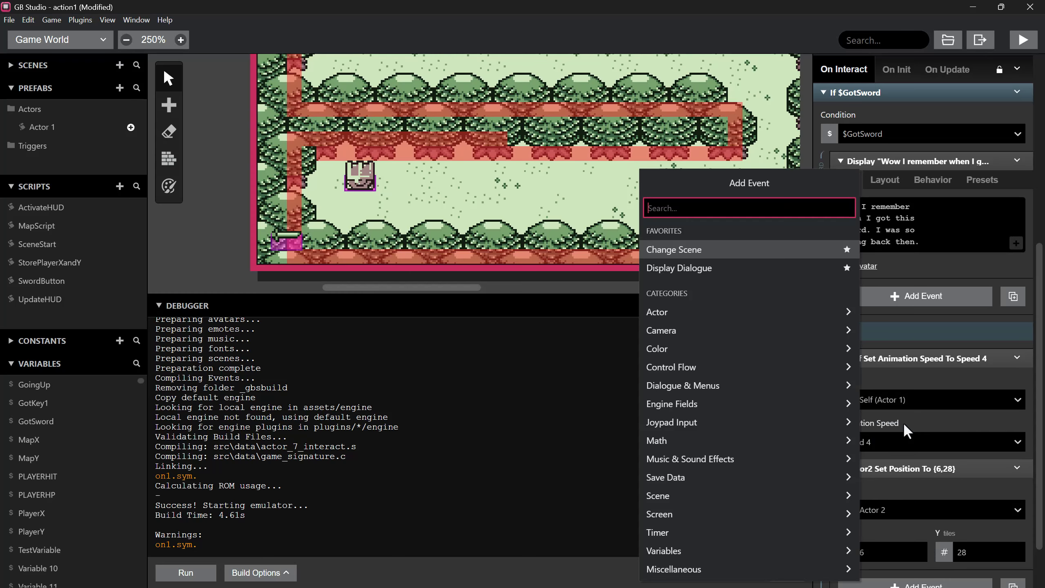
{"action": "type", "text": "if dire"}
{"action": "left_click", "coordinate": [816, 249]}
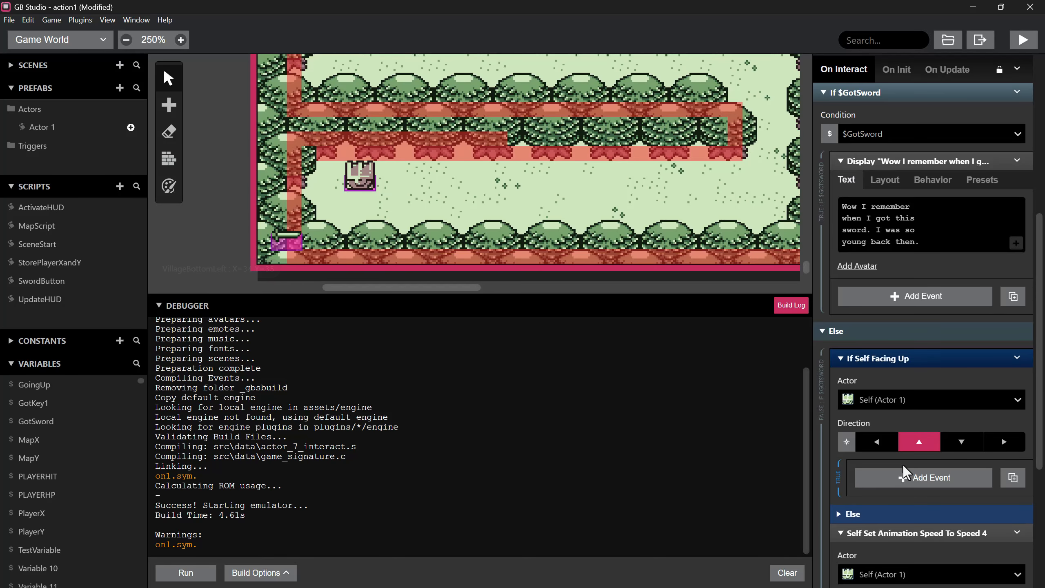
{"action": "scroll", "coordinate": [903, 457], "scroll_direction": "down", "scroll_amount": 1}
{"action": "left_click", "coordinate": [882, 336]}
{"action": "left_click", "coordinate": [881, 384]}
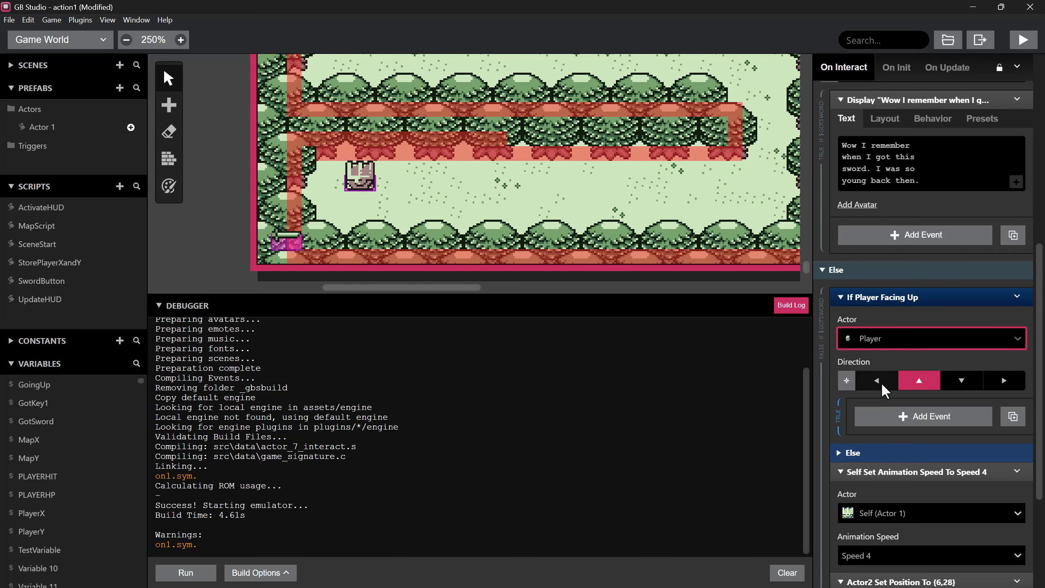
- Move the Set Animation Speed and Set Position events into the If Player Facing Up condition's true branch, with Set Position first
{"action": "scroll", "coordinate": [914, 387], "scroll_direction": "down", "scroll_amount": 1}
{"action": "left_click_drag", "start_coordinate": [911, 402], "coordinate": [910, 373]}
{"action": "scroll", "coordinate": [910, 374], "scroll_direction": "down", "scroll_amount": 1}
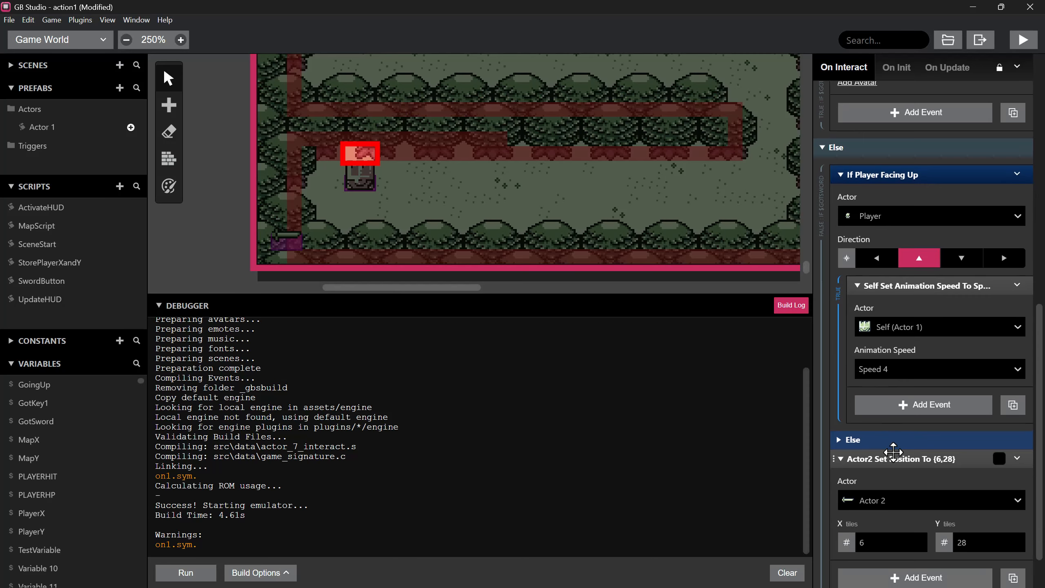
{"action": "left_click_drag", "start_coordinate": [895, 453], "coordinate": [902, 402]}
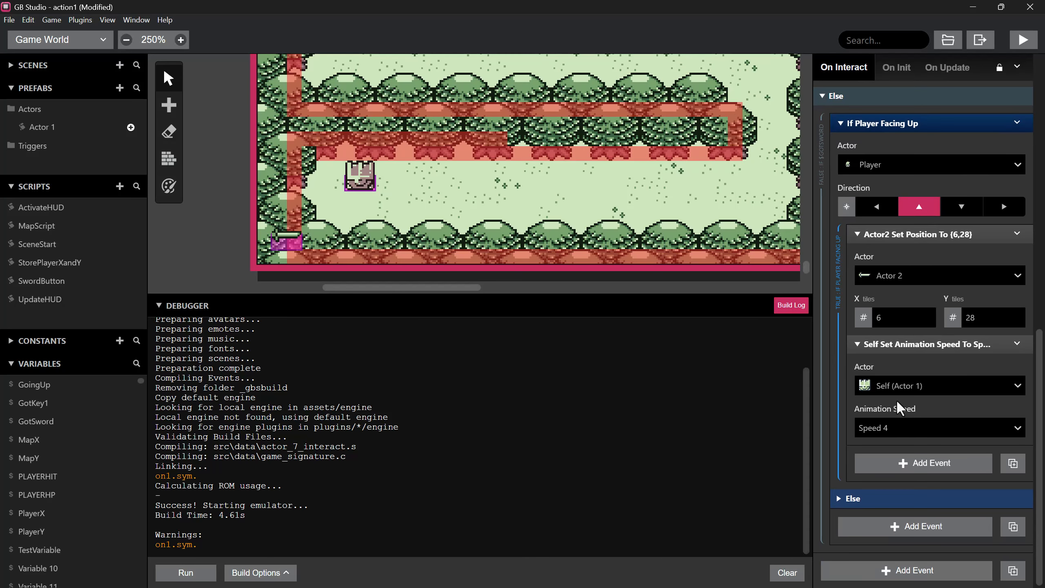
- Add a Show Actor event for Actor 2 between the Set Position and Set Animation Speed events
{"action": "scroll", "coordinate": [905, 321], "scroll_direction": "down", "scroll_amount": 1}
{"action": "left_click", "coordinate": [916, 465]}
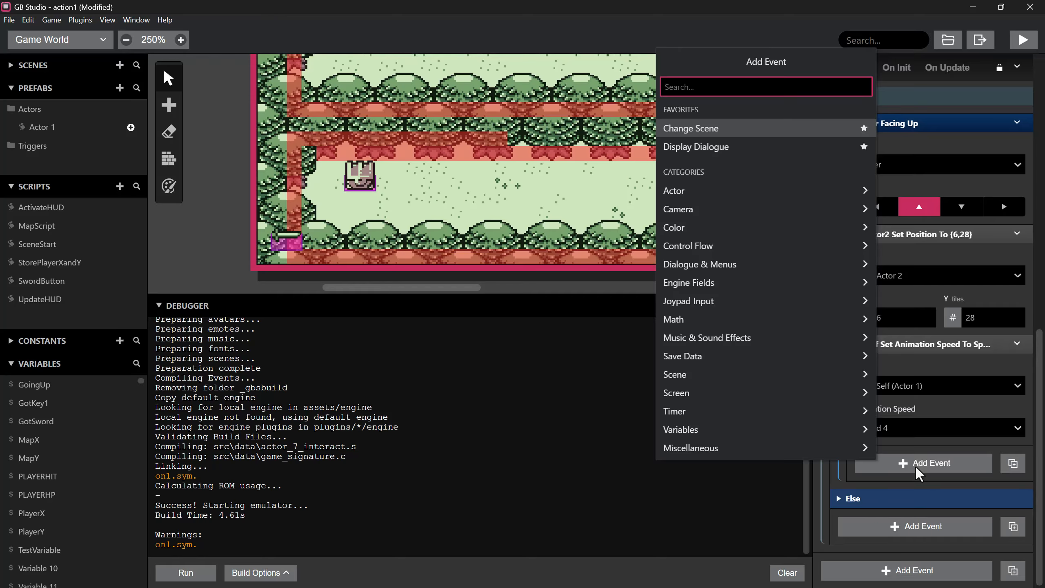
{"action": "type", "text": "show"}
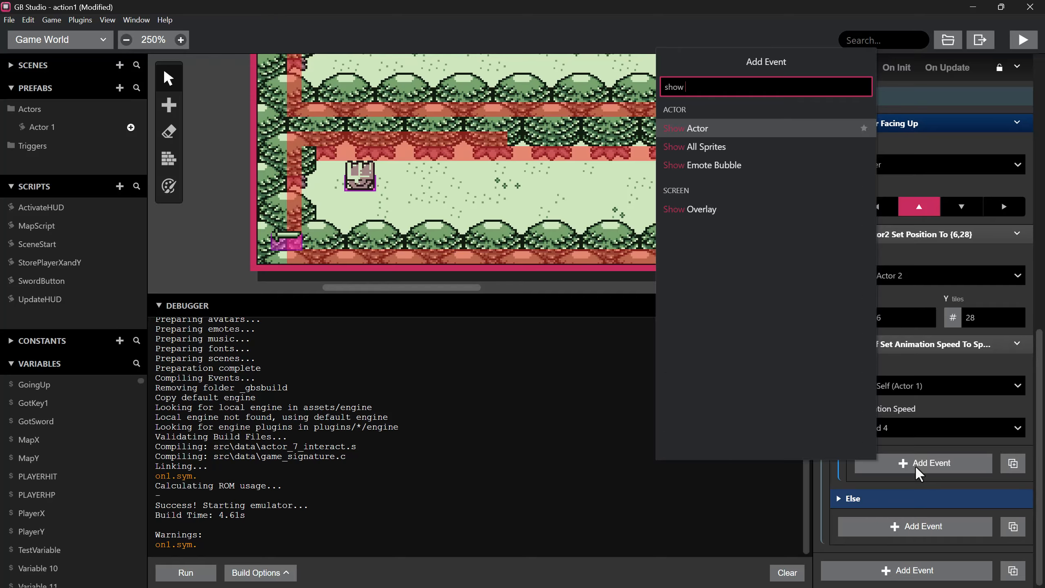
{"action": "left_click", "coordinate": [734, 128]}
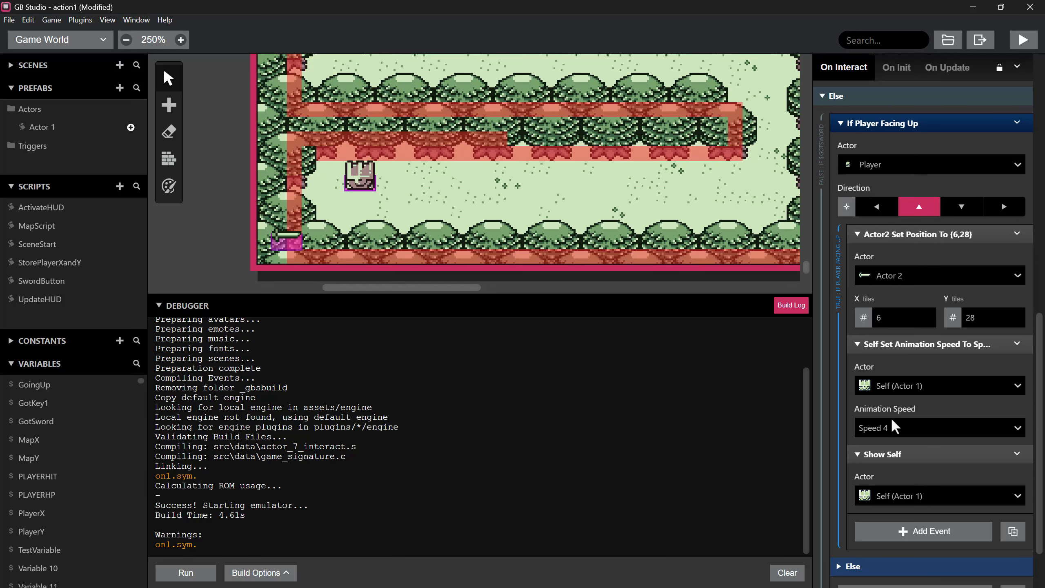
{"action": "left_click_drag", "start_coordinate": [887, 452], "coordinate": [893, 348]}
{"action": "left_click", "coordinate": [895, 387]}
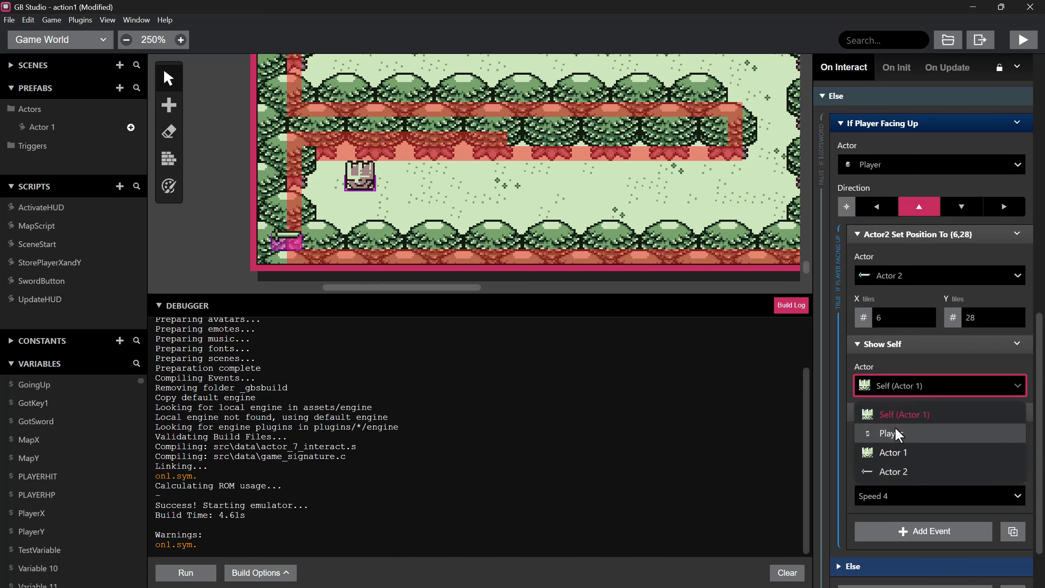
{"action": "left_click", "coordinate": [903, 463]}
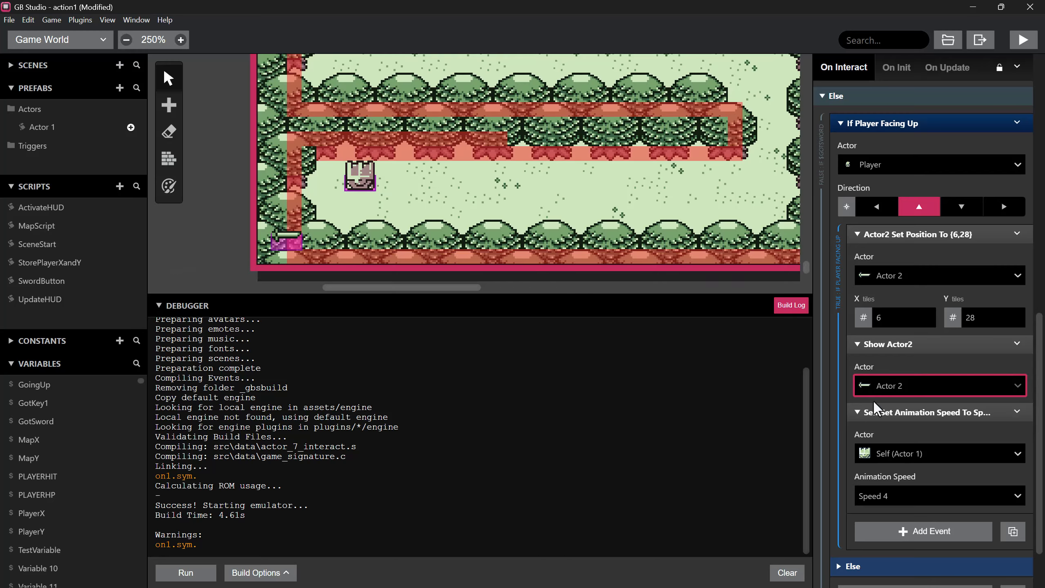
- Add a Set Actor Animation State event after the speed event, setting the Player to GotItem with Loop Animation off
{"action": "scroll", "coordinate": [893, 445], "scroll_direction": "down", "scroll_amount": 2}
{"action": "left_click", "coordinate": [910, 469]}
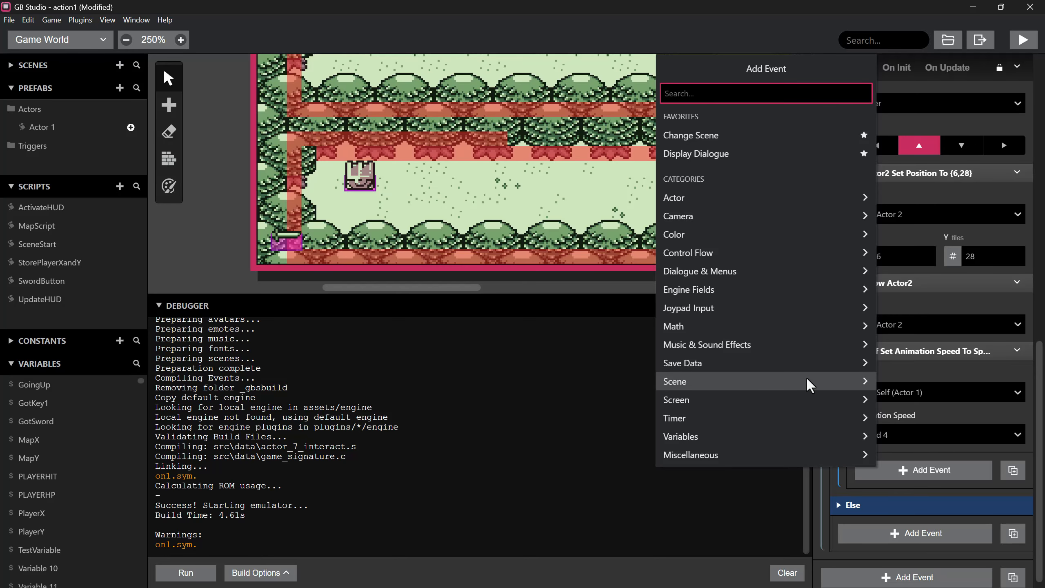
{"action": "type", "text": "state"}
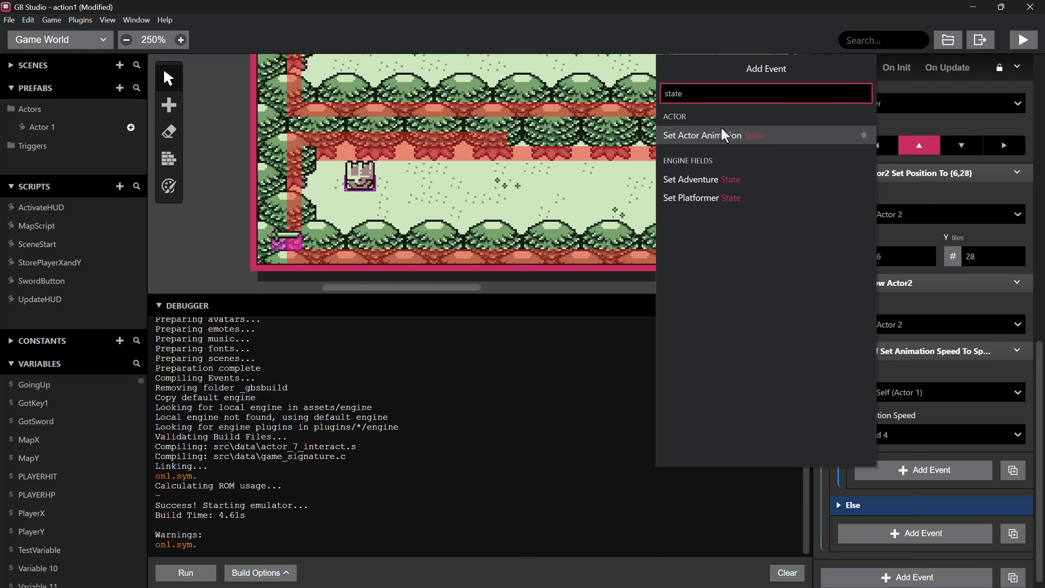
{"action": "left_click", "coordinate": [725, 135]}
{"action": "left_click", "coordinate": [905, 502]}
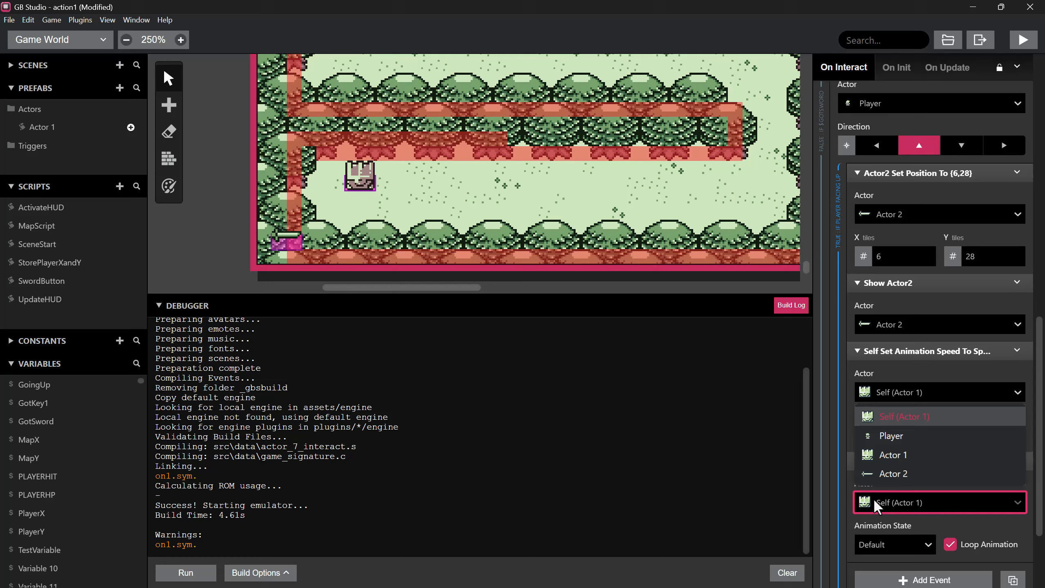
{"action": "left_click", "coordinate": [889, 455]}
{"action": "left_click", "coordinate": [905, 543]}
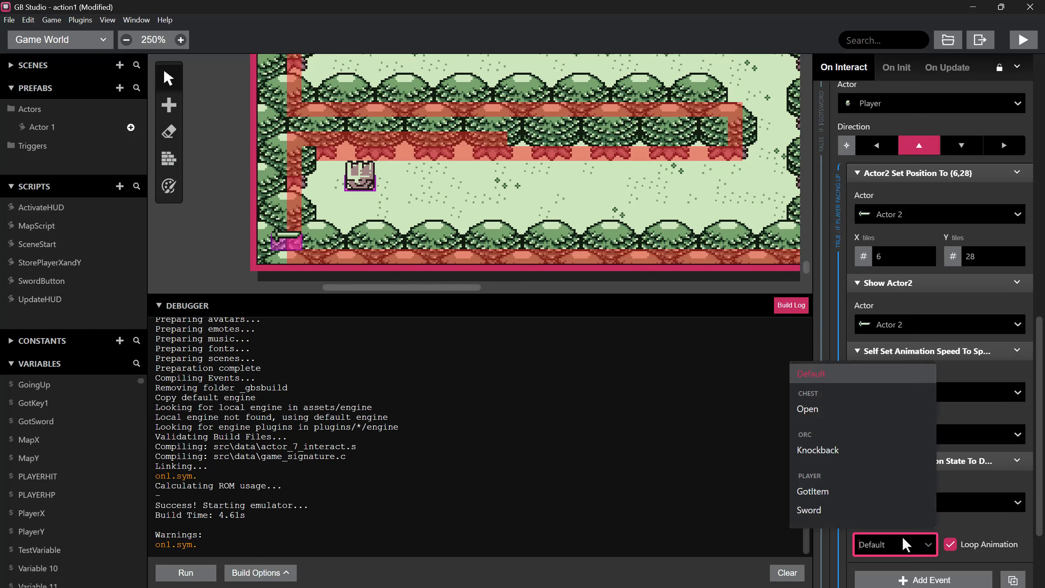
{"action": "left_click", "coordinate": [875, 492]}
{"action": "scroll", "coordinate": [930, 504], "scroll_direction": "down", "scroll_amount": 3}
{"action": "left_click", "coordinate": [949, 426]}
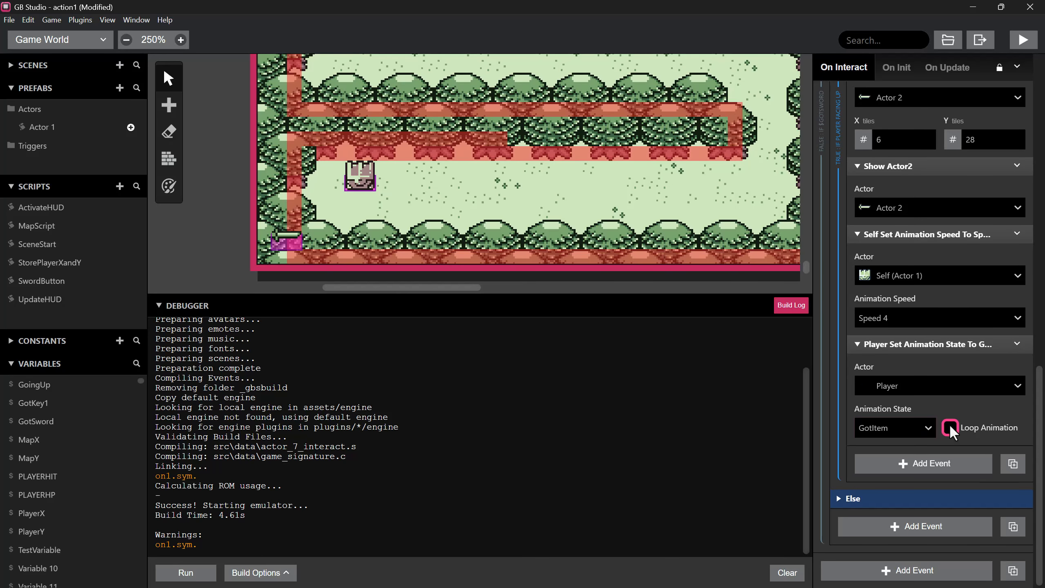
- Add a Wait event of 0.5 seconds after the Player's animation state event
{"action": "scroll", "coordinate": [921, 429], "scroll_direction": "up", "scroll_amount": 2}
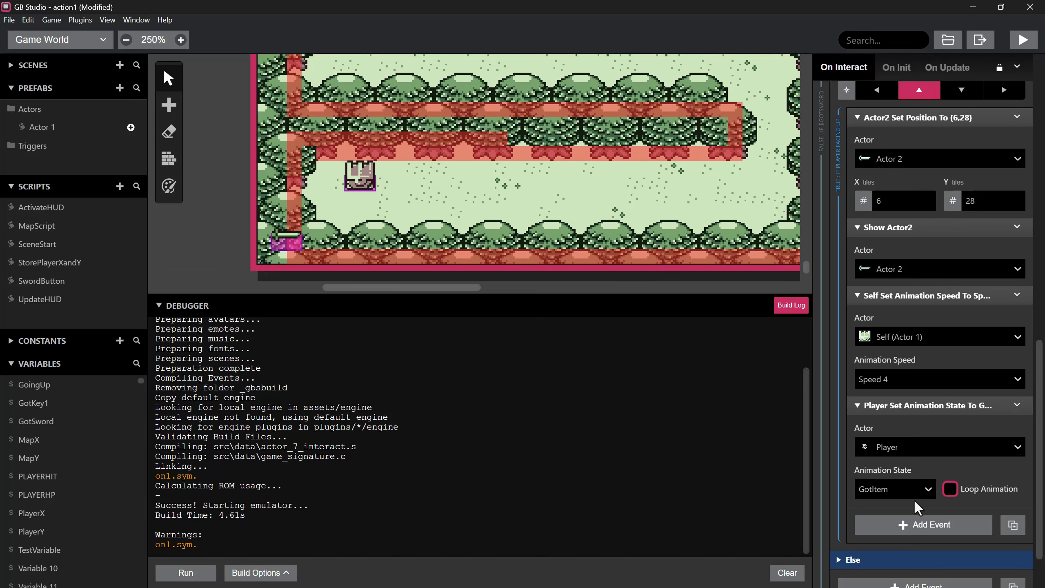
{"action": "left_click", "coordinate": [917, 525]}
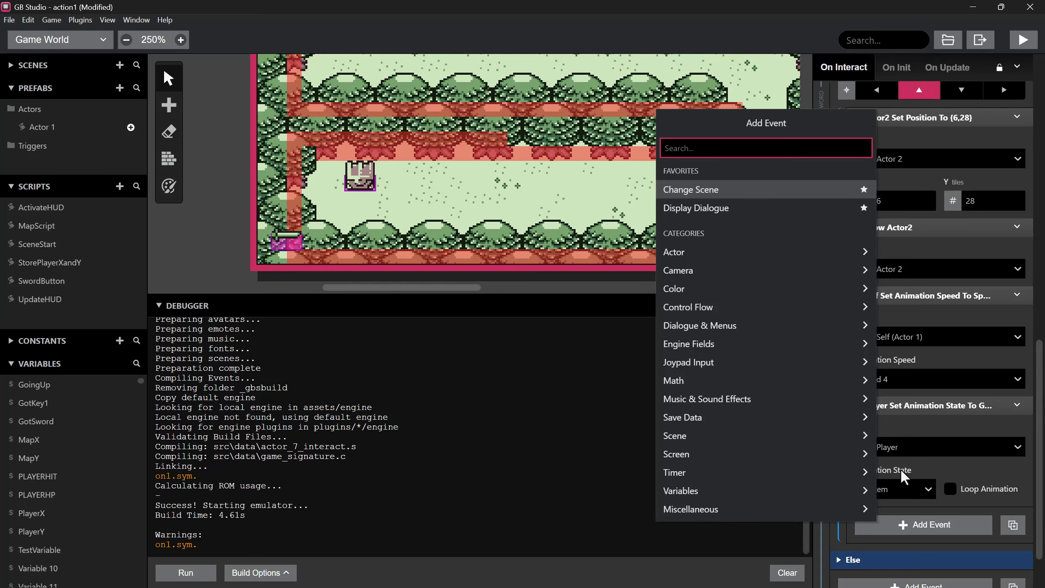
{"action": "type", "text": "wai"}
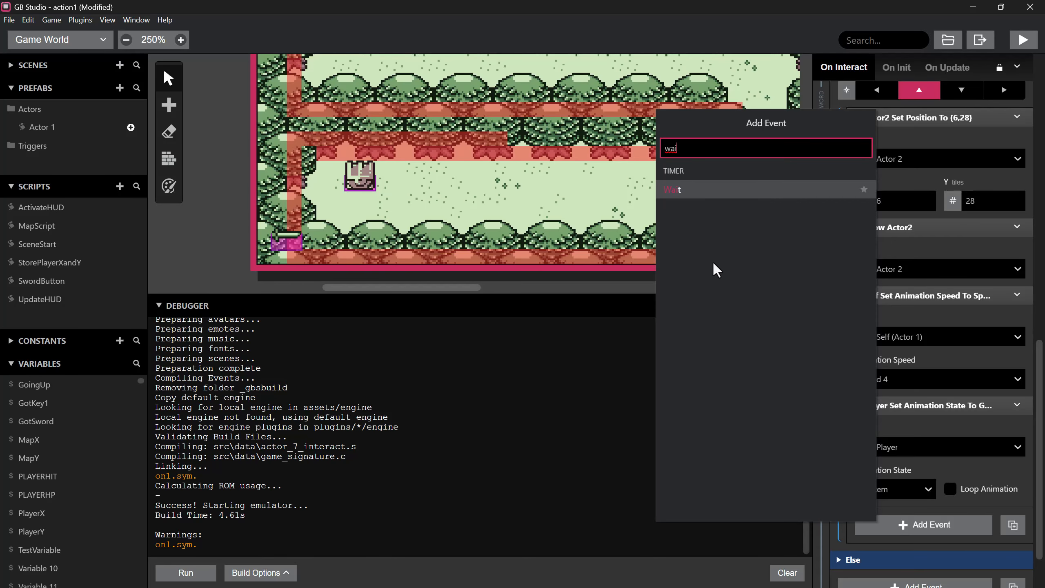
{"action": "left_click", "coordinate": [717, 194]}
- Add a Display Dialogue event after the wait with the text "Wow, I found my dad's old sword!"
{"action": "scroll", "coordinate": [905, 552], "scroll_direction": "down", "scroll_amount": 3}
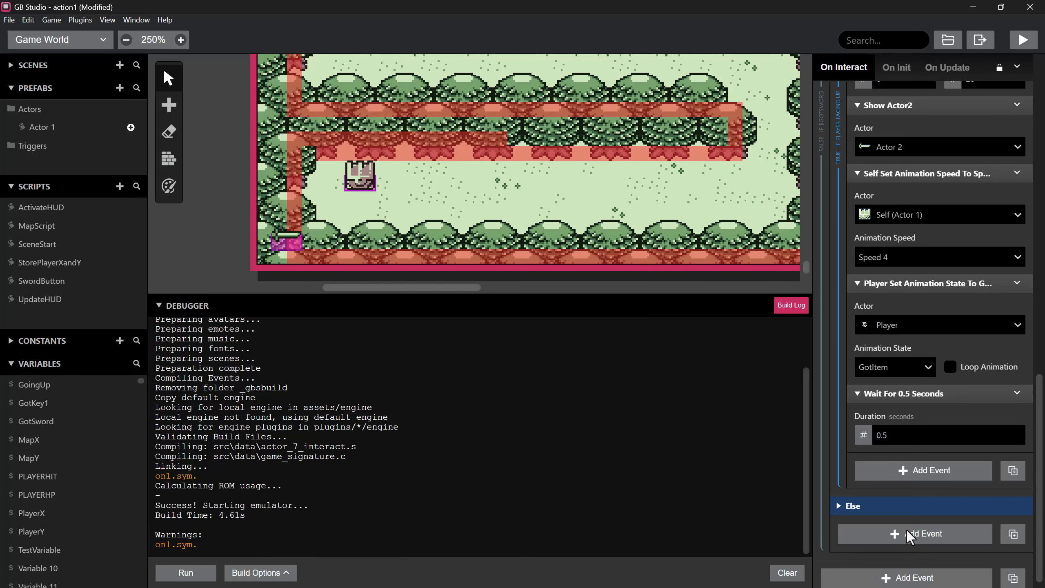
{"action": "left_click", "coordinate": [916, 480]}
{"action": "type", "text": "is"}
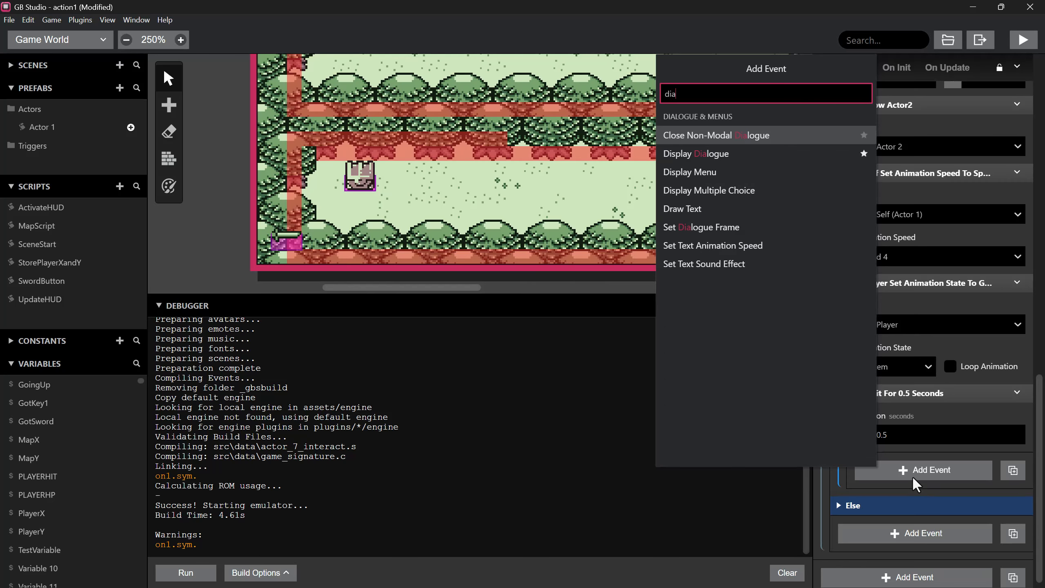
{"action": "left_click", "coordinate": [863, 154]}
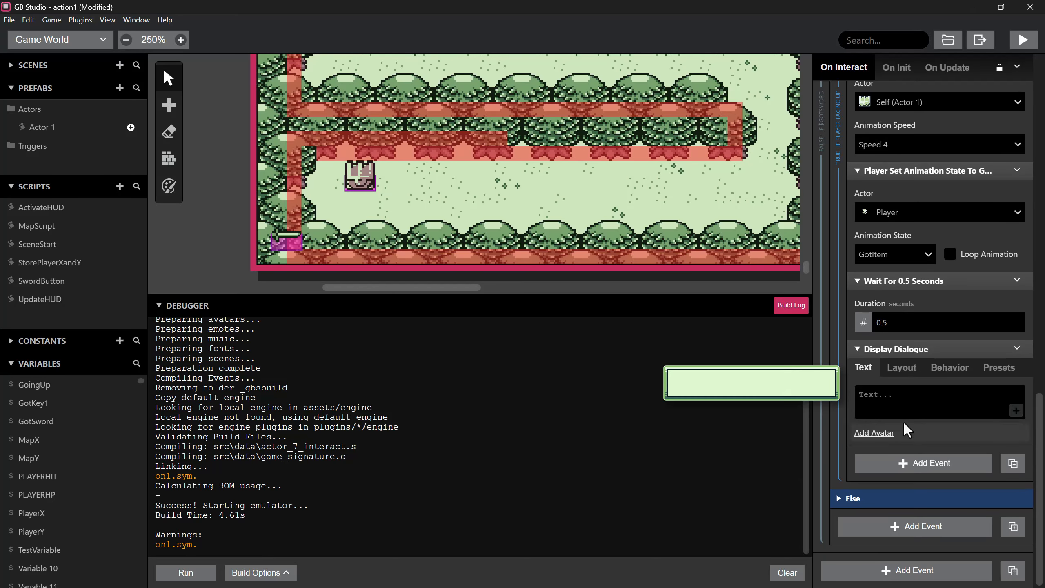
{"action": "type", "text": "Wow, I found my"}
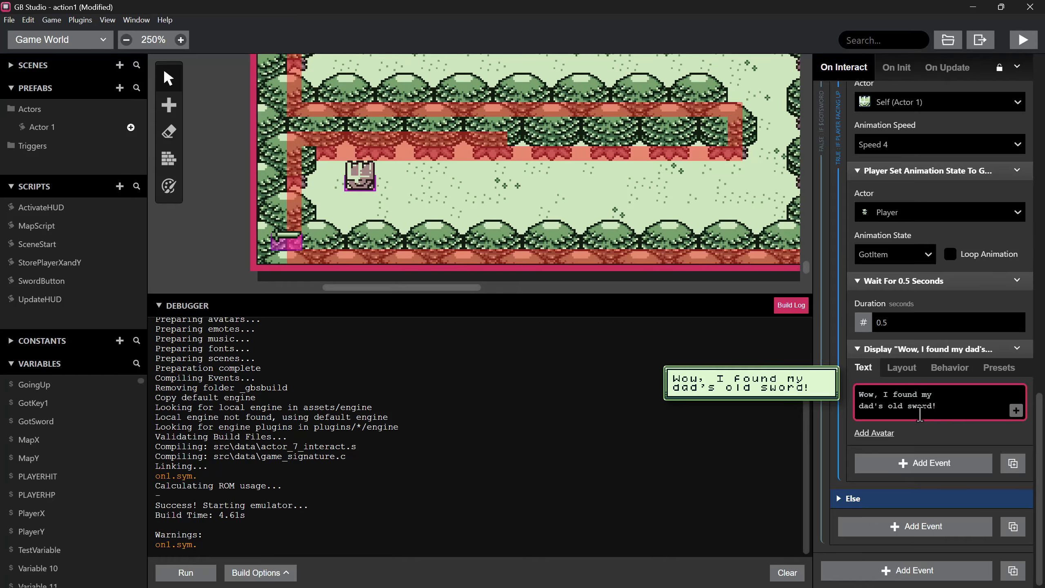
- Set the sword dialogue's open and close speeds to Instant and let any button close it
{"action": "left_click", "coordinate": [951, 368]}
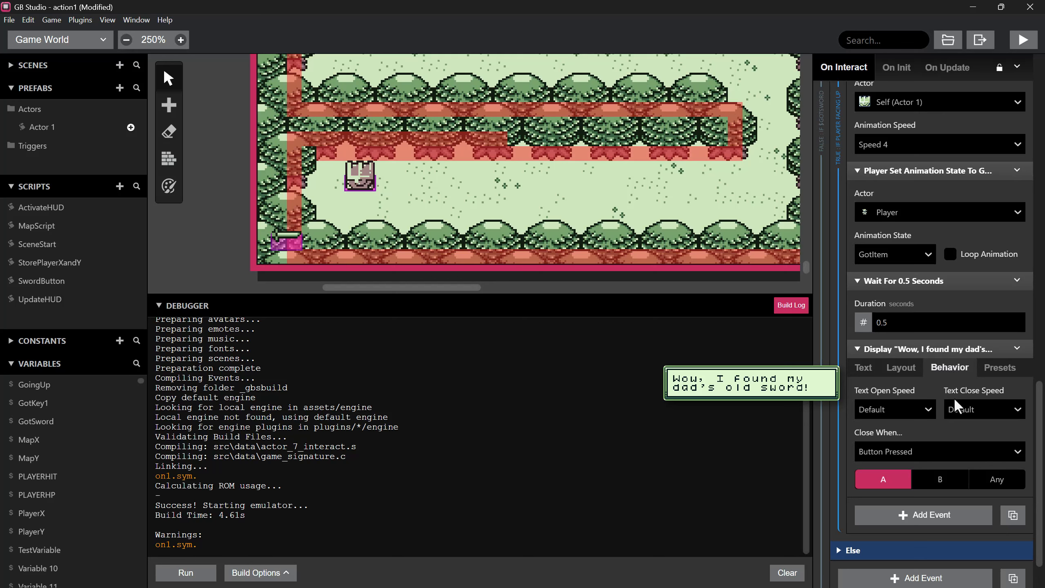
{"action": "left_click", "coordinate": [895, 409]}
{"action": "left_click", "coordinate": [885, 455]}
{"action": "left_click", "coordinate": [983, 409]}
{"action": "left_click", "coordinate": [964, 459]}
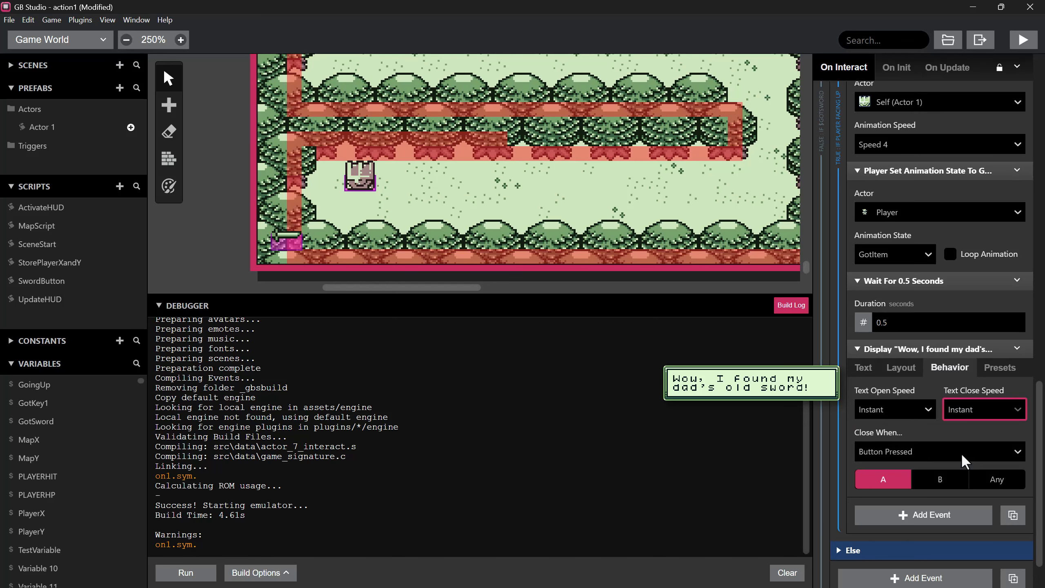
{"action": "left_click", "coordinate": [996, 480]}
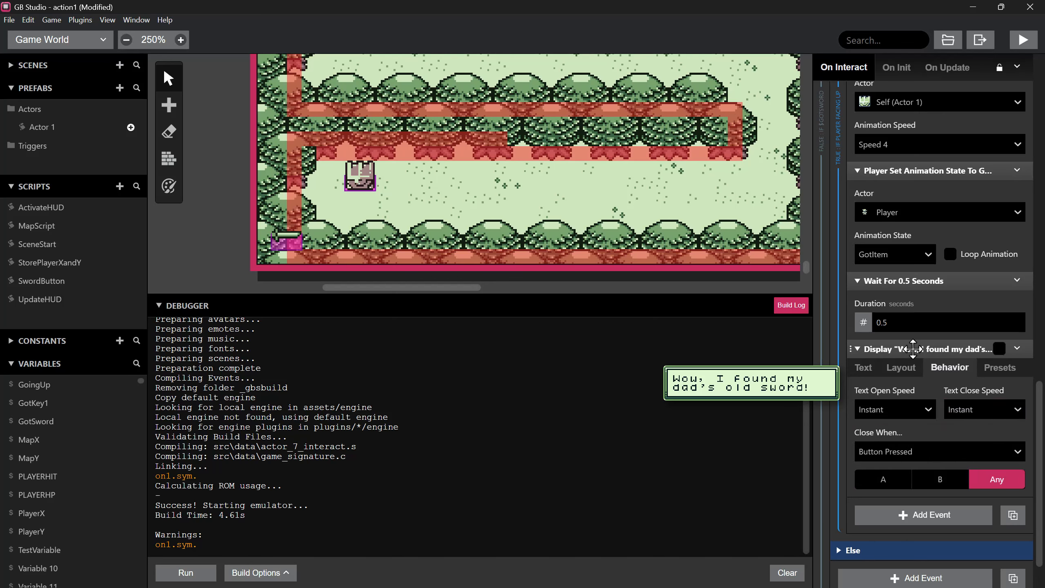
- Duplicate the "Wow, I found my dad's old sword!" dialogue event directly after itself
{"action": "right_click", "coordinate": [913, 350]}
{"action": "left_click", "coordinate": [924, 448]}
{"action": "right_click", "coordinate": [915, 349]}
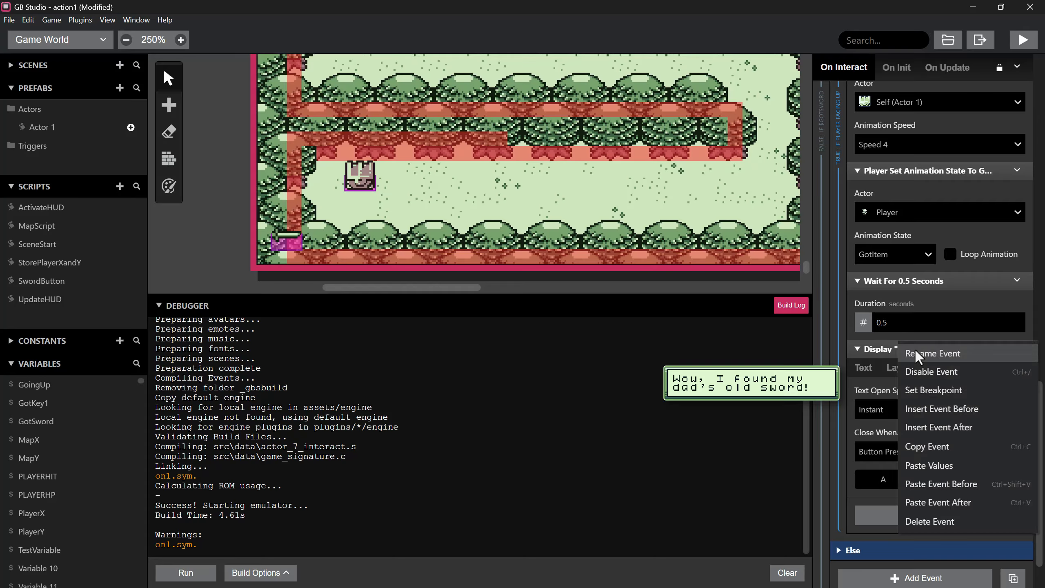
{"action": "left_click", "coordinate": [938, 502]}
{"action": "scroll", "coordinate": [928, 469], "scroll_direction": "down", "scroll_amount": 4}
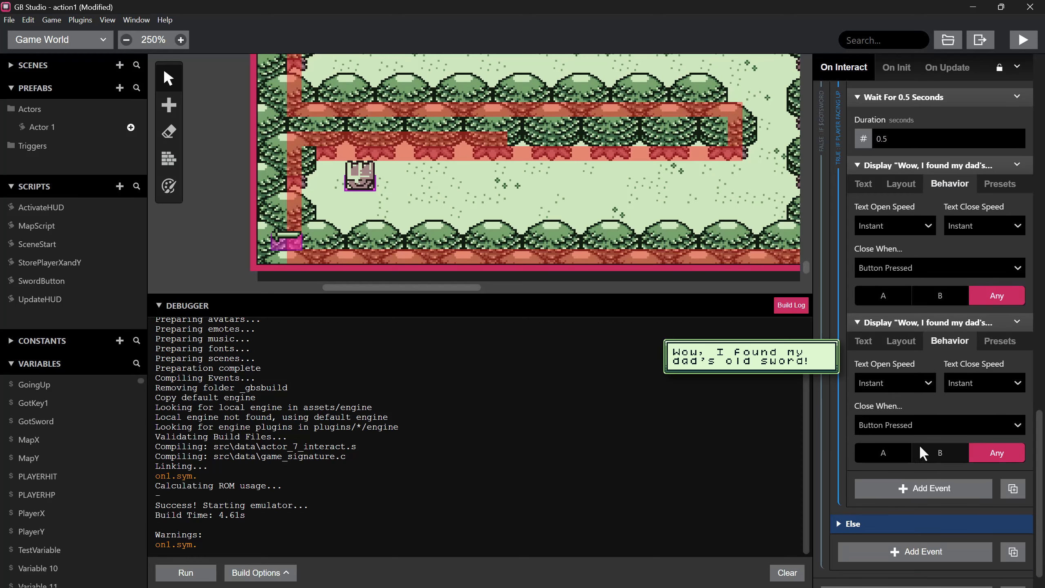
- Replace the duplicated dialogue's text with "I bet I could use the B button to attack now!"
{"action": "left_click", "coordinate": [900, 341]}
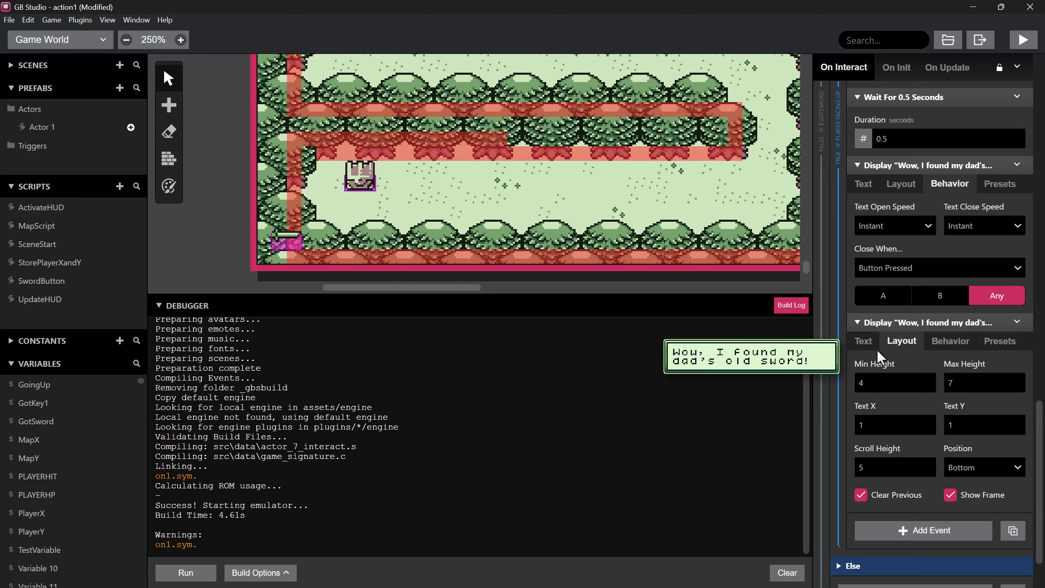
{"action": "left_click", "coordinate": [864, 341]}
{"action": "left_click", "coordinate": [922, 407]}
{"action": "left_click_drag", "start_coordinate": [938, 407], "coordinate": [862, 393]}
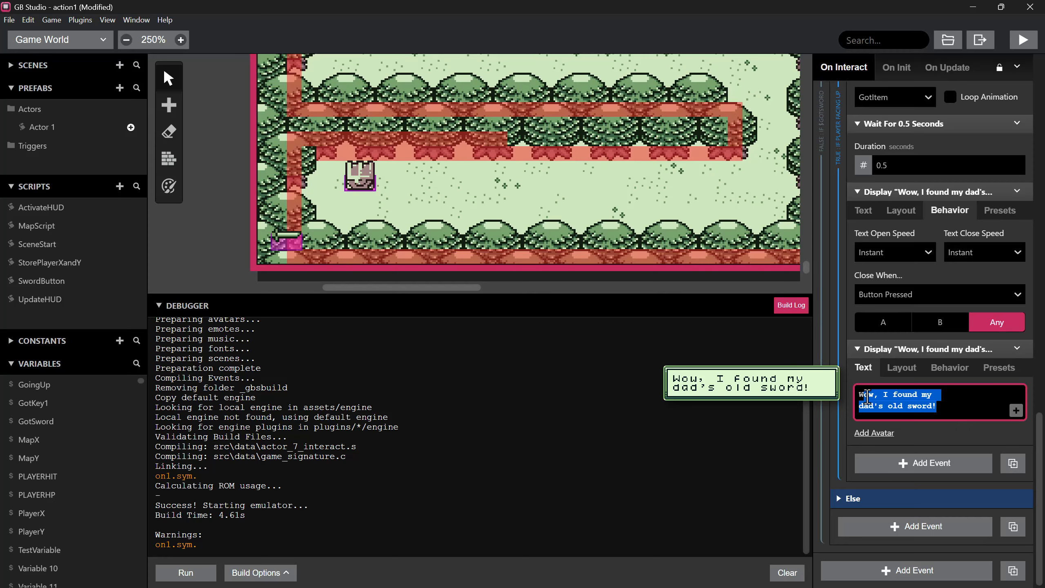
{"action": "type", "text": "I bet I could use"}
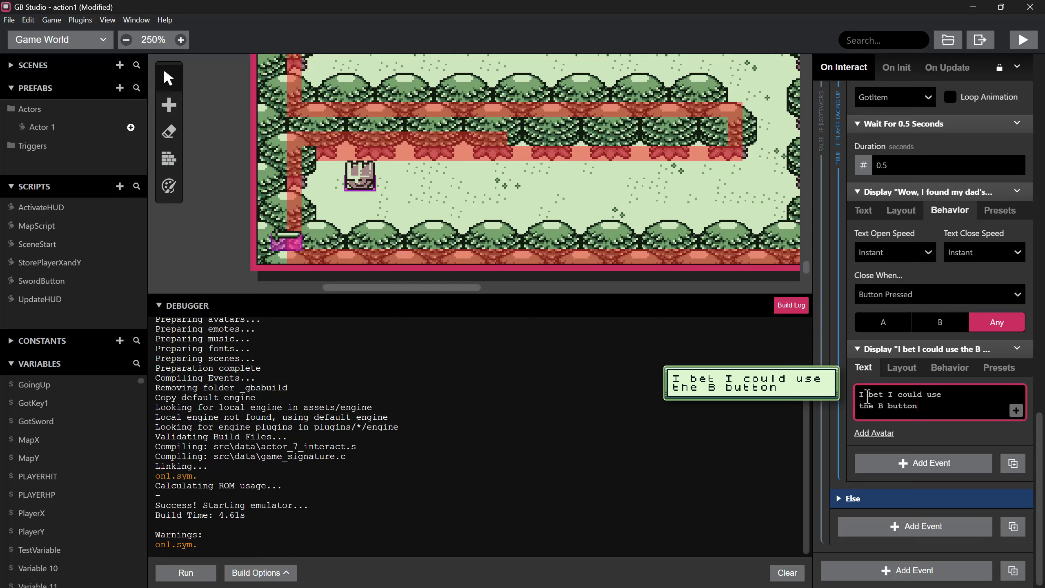
{"action": "key", "text": "Return"}
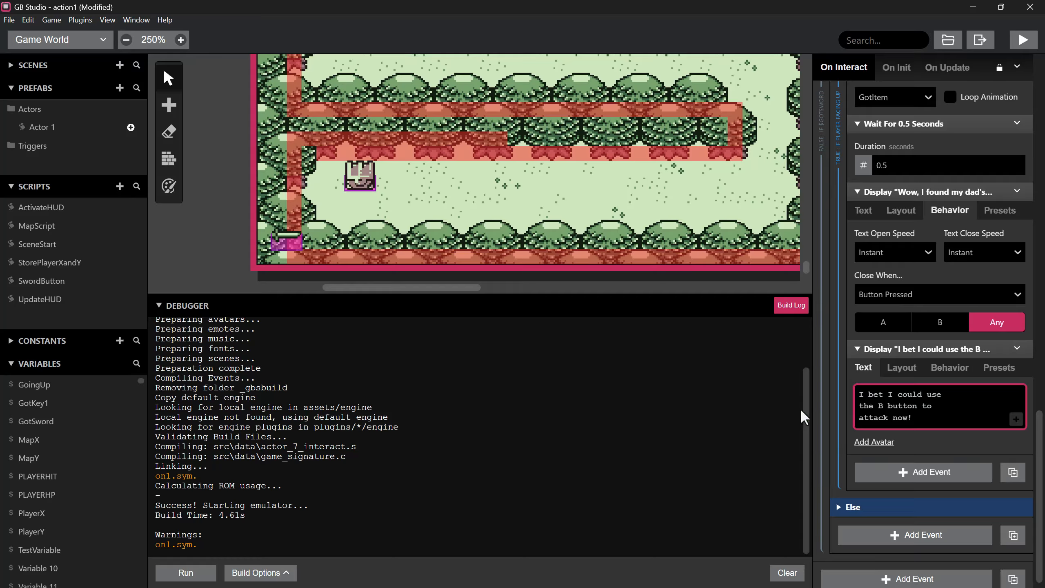
- Add a Variable Set To True event for GotSword after the second dialogue
{"action": "left_click", "coordinate": [901, 473]}
{"action": "type", "text": "set var"}
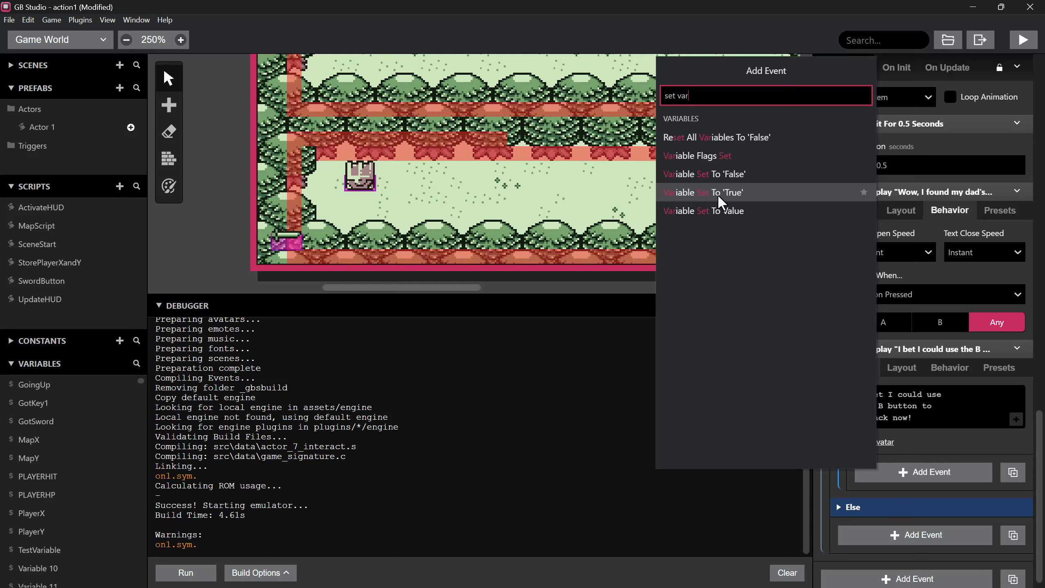
{"action": "left_click", "coordinate": [718, 199]}
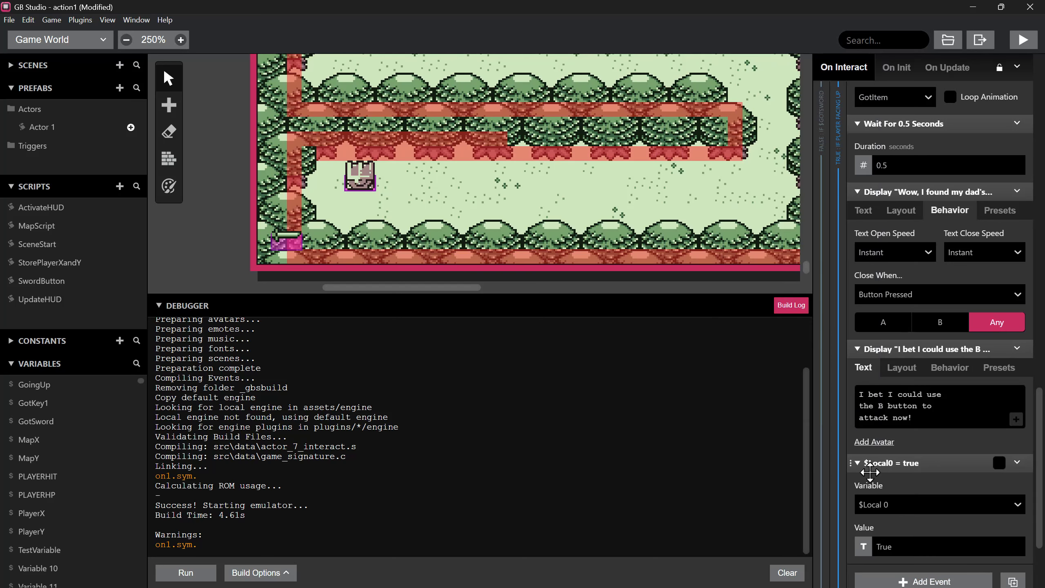
{"action": "left_click", "coordinate": [908, 511]}
{"action": "scroll", "coordinate": [905, 410], "scroll_direction": "down", "scroll_amount": 6}
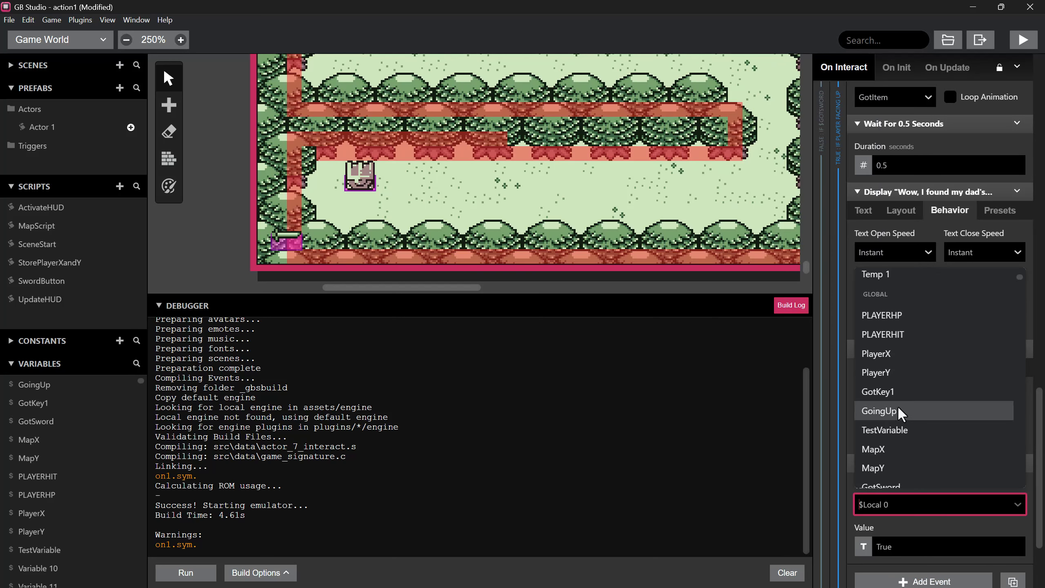
{"action": "left_click", "coordinate": [898, 425]}
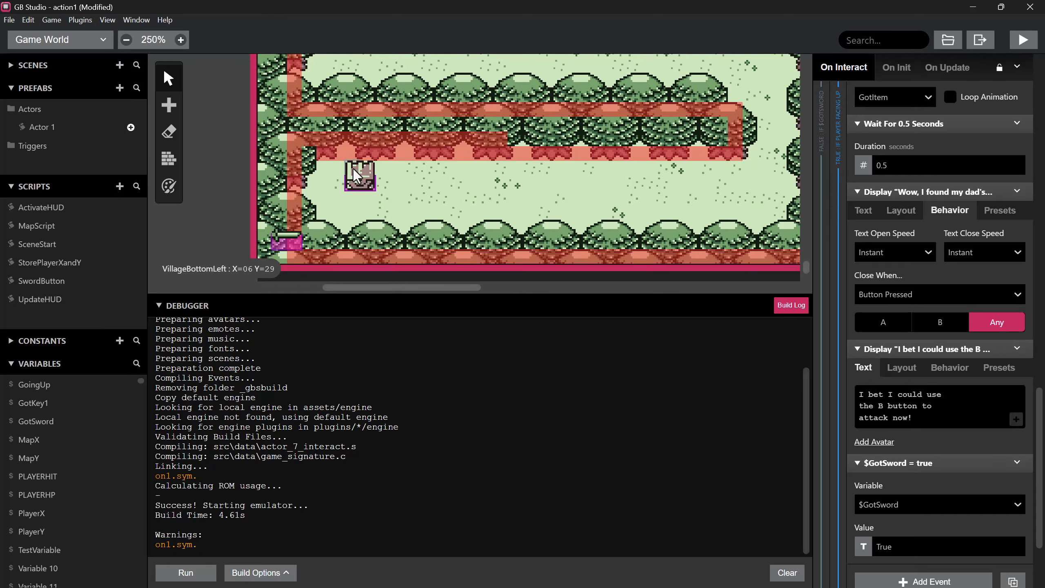
- Review the chest's interaction script, from the GotSword condition through the events in the If Player Facing Up branch
{"action": "scroll", "coordinate": [371, 188], "scroll_direction": "down", "scroll_amount": 2}
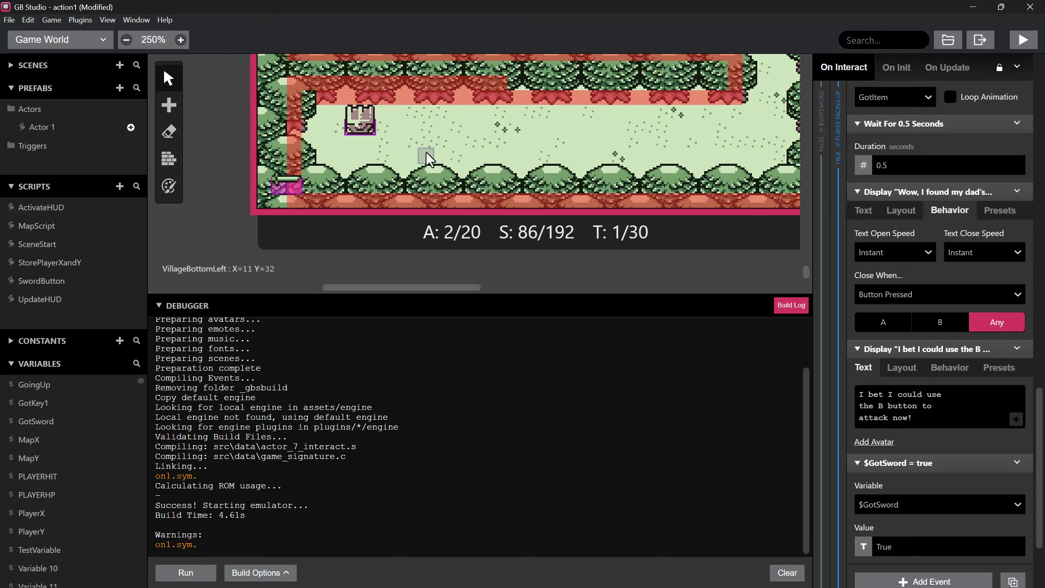
{"action": "scroll", "coordinate": [411, 165], "scroll_direction": "up", "scroll_amount": 2}
{"action": "scroll", "coordinate": [887, 441], "scroll_direction": "down", "scroll_amount": 3}
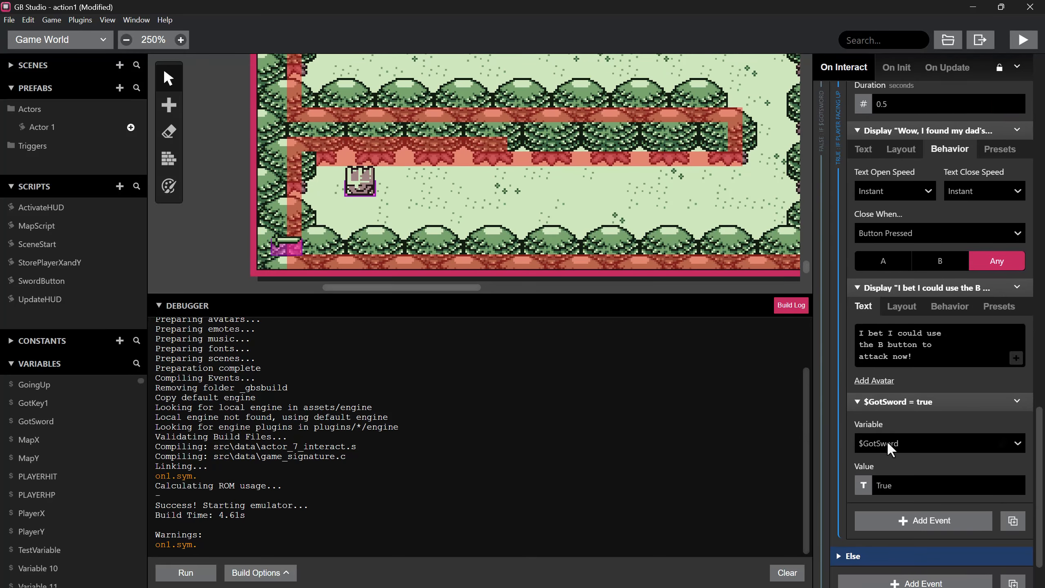
{"action": "left_click", "coordinate": [889, 498]}
{"action": "scroll", "coordinate": [891, 486], "scroll_direction": "down", "scroll_amount": 15}
{"action": "scroll", "coordinate": [892, 477], "scroll_direction": "up", "scroll_amount": 10}
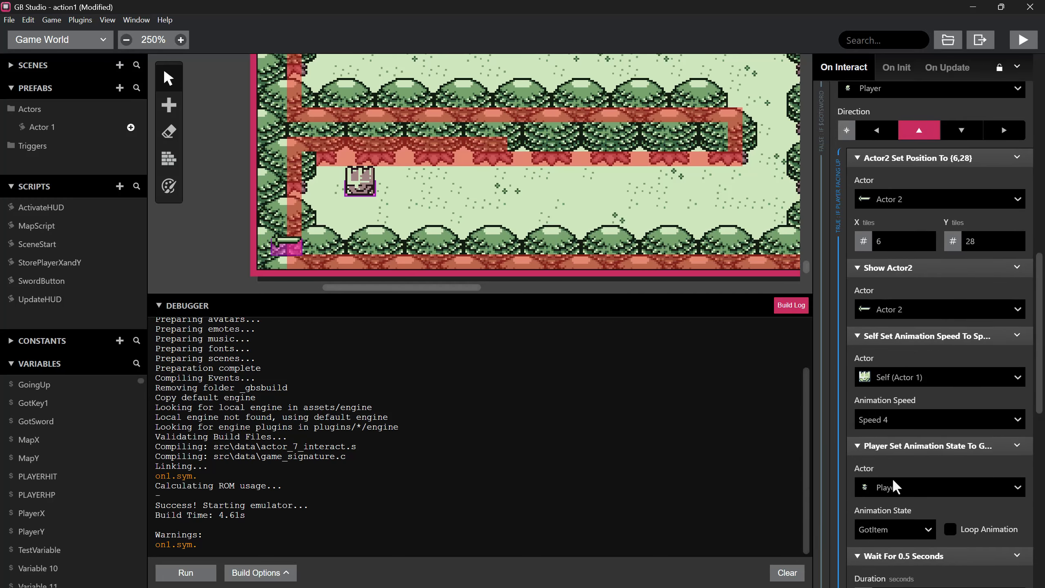
{"action": "scroll", "coordinate": [891, 470], "scroll_direction": "up", "scroll_amount": 4}
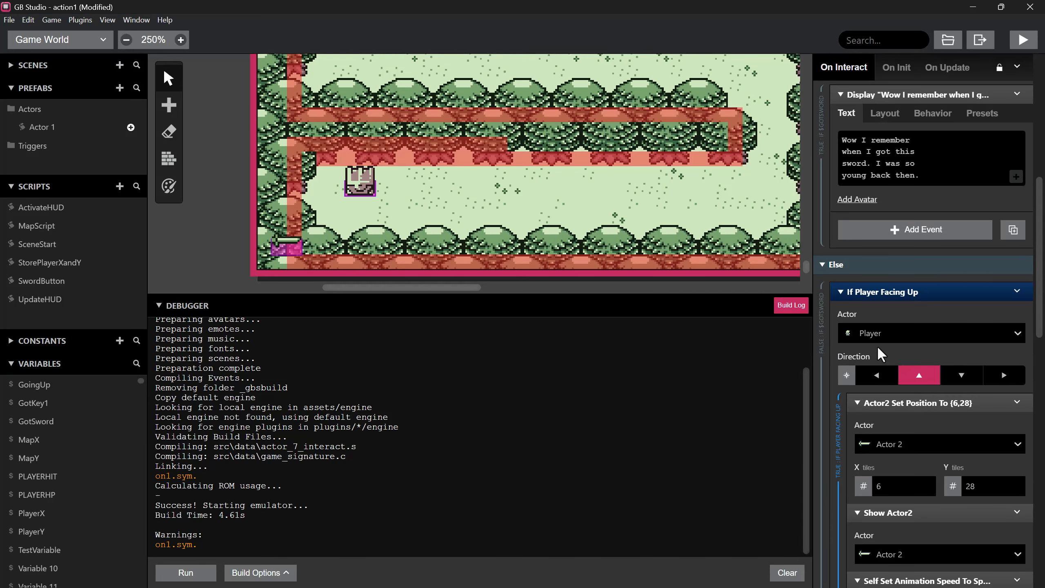
{"action": "left_click", "coordinate": [840, 353]}
{"action": "scroll", "coordinate": [847, 348], "scroll_direction": "up", "scroll_amount": 4}
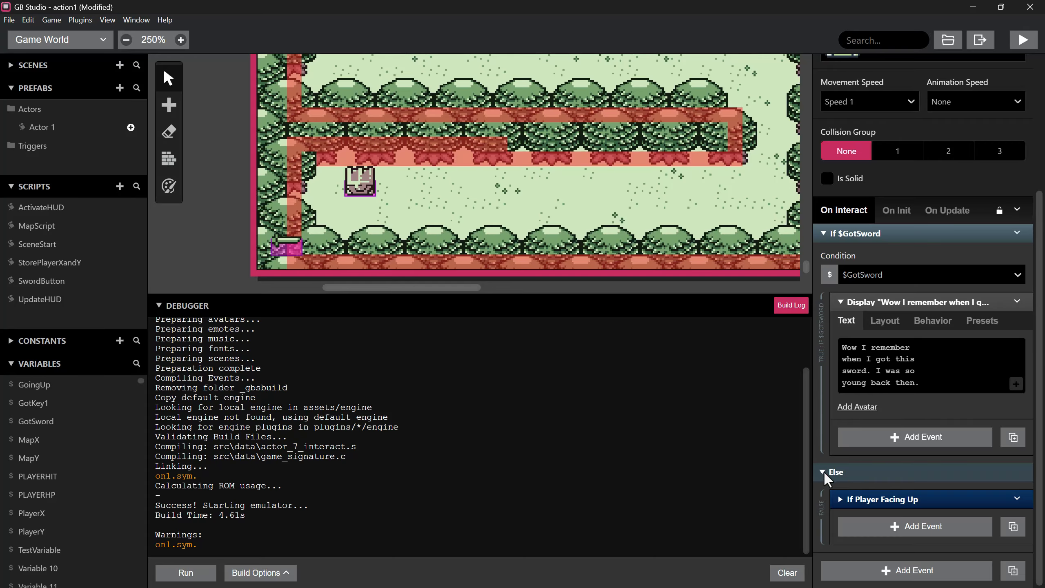
{"action": "left_click", "coordinate": [841, 500]}
{"action": "scroll", "coordinate": [881, 438], "scroll_direction": "down", "scroll_amount": 5}
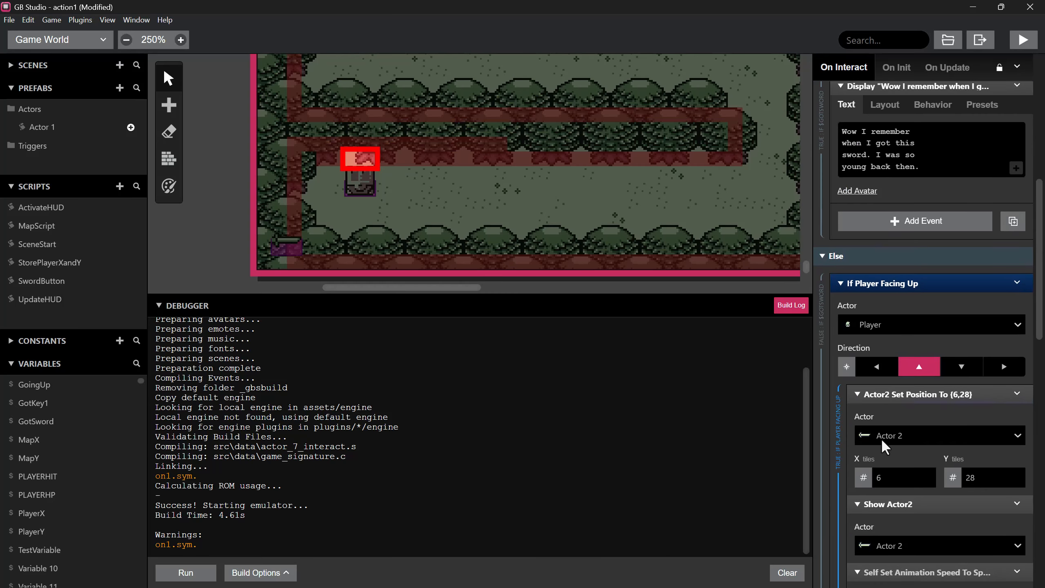
{"action": "scroll", "coordinate": [946, 308], "scroll_direction": "down", "scroll_amount": 2}
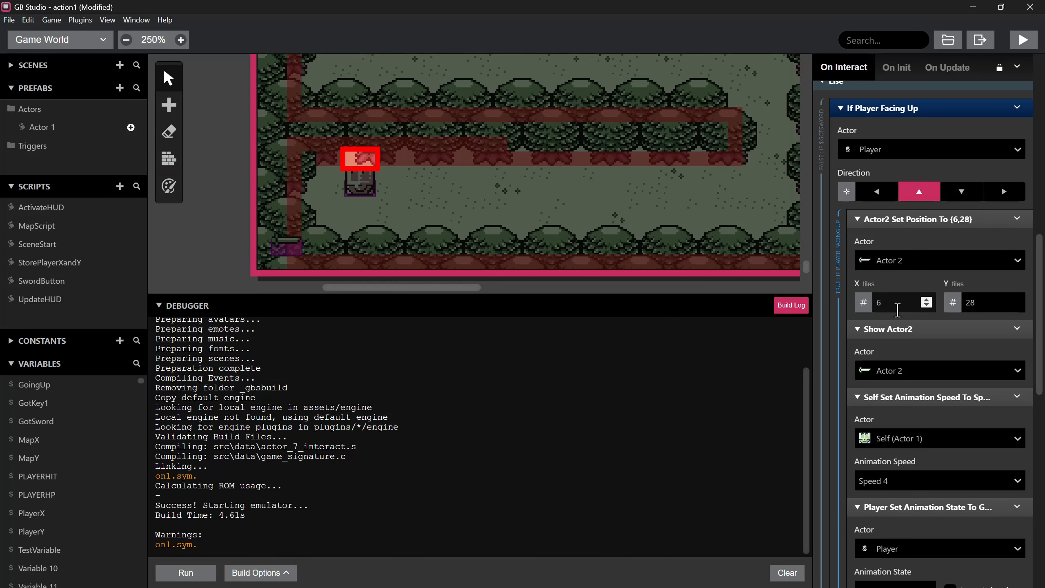
{"action": "scroll", "coordinate": [880, 308], "scroll_direction": "up", "scroll_amount": 3}
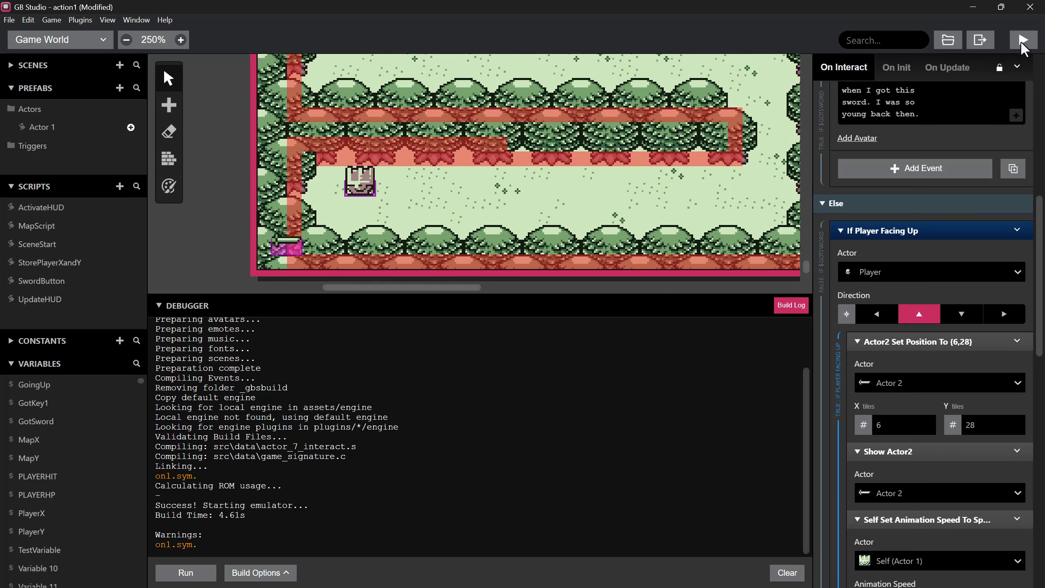
- Make VillageBottomLeft the starting scene with the player at X 18, Y 30, and run the game
{"action": "right_click", "coordinate": [523, 187]}
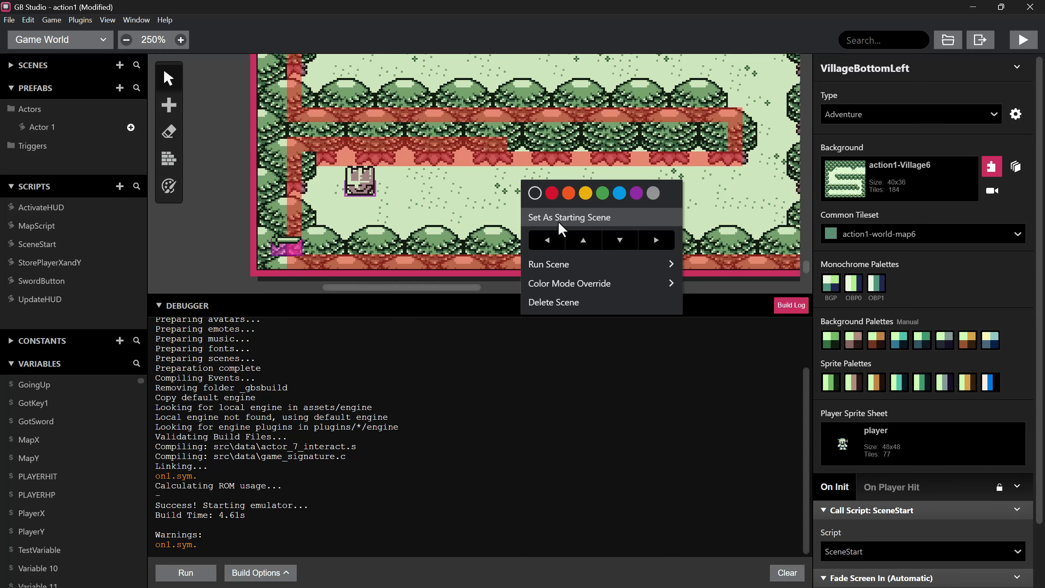
{"action": "left_click", "coordinate": [560, 217]}
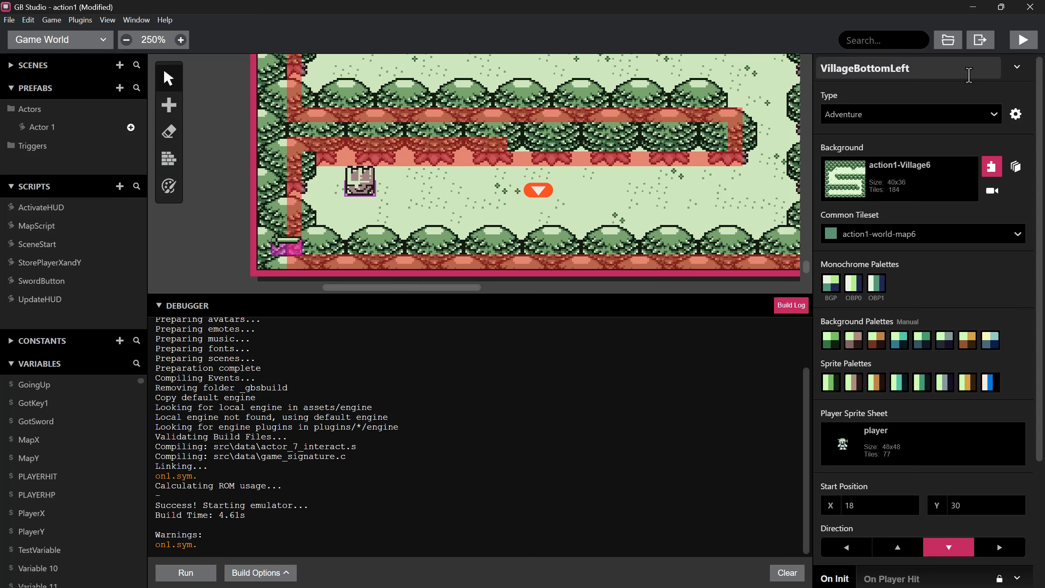
{"action": "left_click", "coordinate": [1024, 40]}
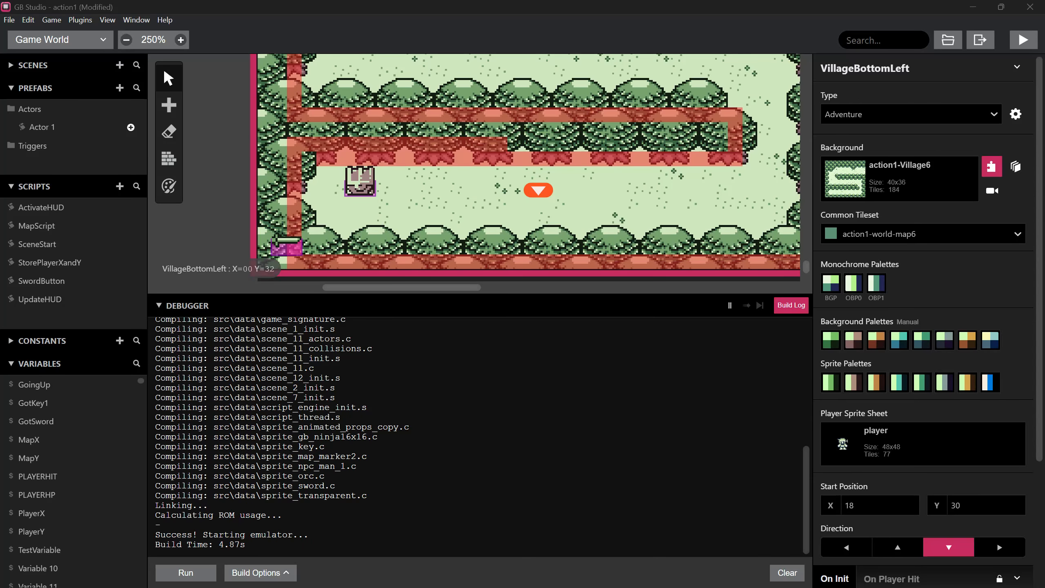
- Walk the player over to the chest in the running game to test its collision
{"action": "left_click_drag", "start_coordinate": [327, 161], "coordinate": [329, 160]}
{"action": "key", "text": "Down"}
{"action": "key", "text": "Left"}
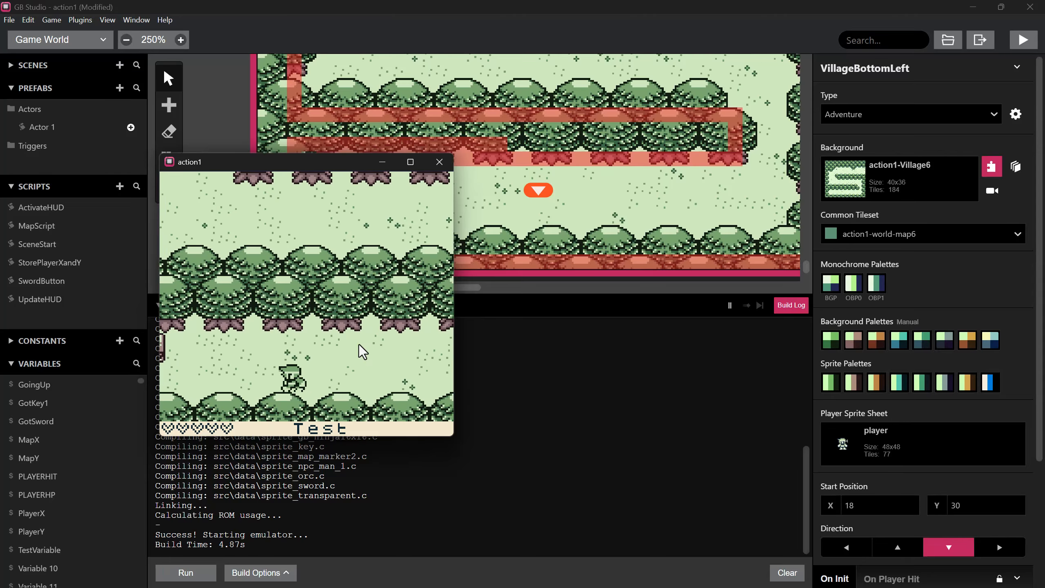
{"action": "key", "text": "Left"}
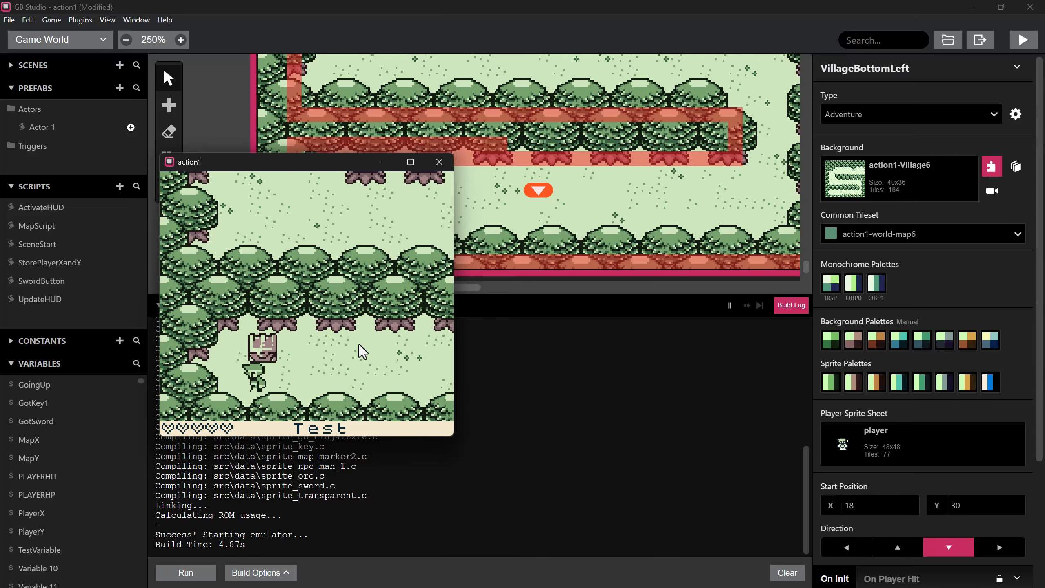
{"action": "key", "text": "Up"}
{"action": "key", "text": "Up"}
{"action": "key", "text": "Down"}
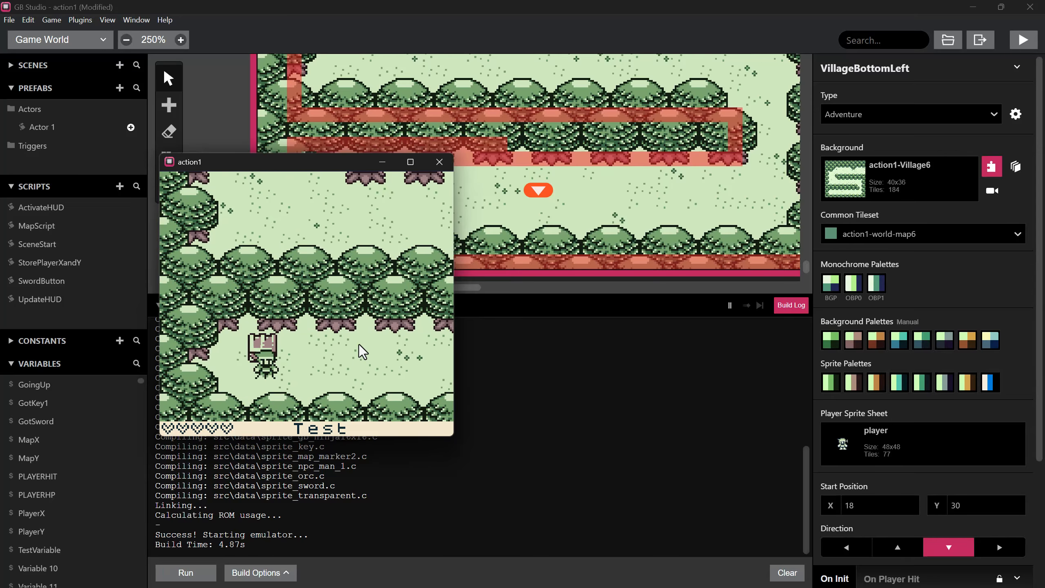
{"action": "key", "text": "Right"}
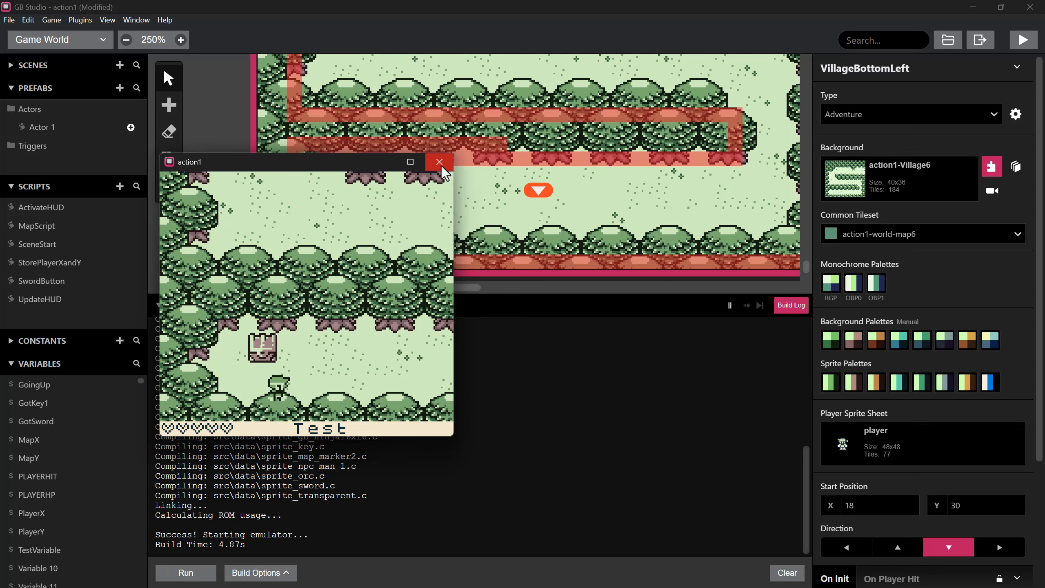
- Make the chest actor solid, keeping the game window clear of it on the map
{"action": "left_click_drag", "start_coordinate": [329, 164], "coordinate": [344, 223]}
{"action": "left_click", "coordinate": [355, 193]}
{"action": "scroll", "coordinate": [925, 288], "scroll_direction": "up", "scroll_amount": 10}
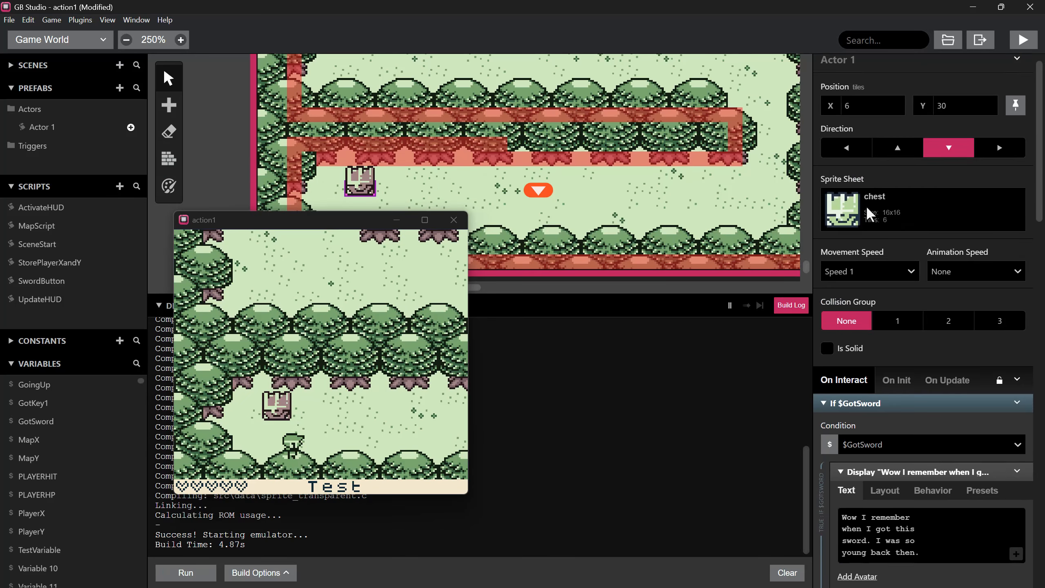
{"action": "left_click", "coordinate": [827, 356]}
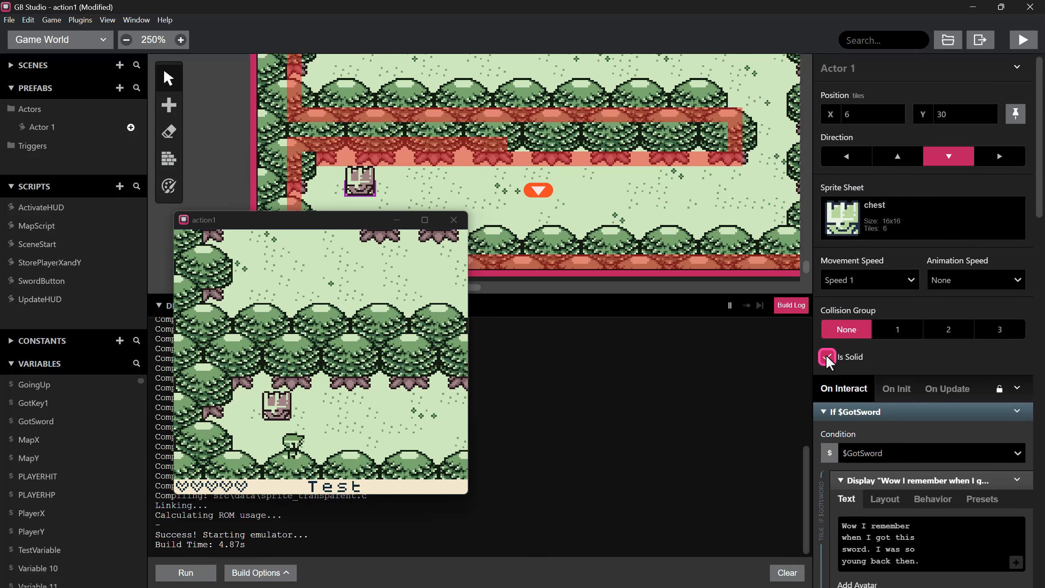
- Rebuild the game, walk the player below the chest, open it facing up to test the sword pickup, and close the game
{"action": "left_click", "coordinate": [1023, 41]}
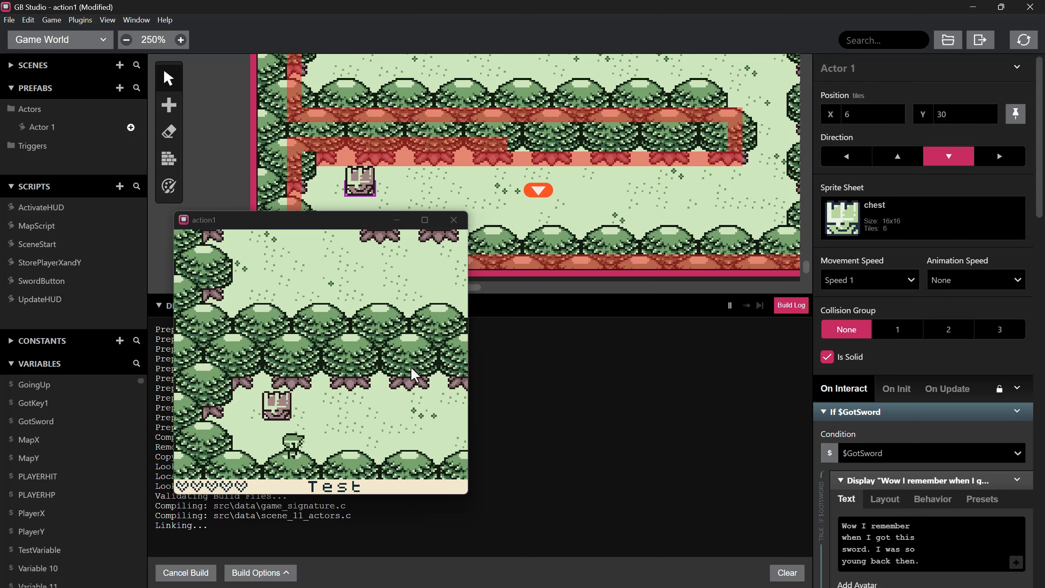
{"action": "key", "text": "Left"}
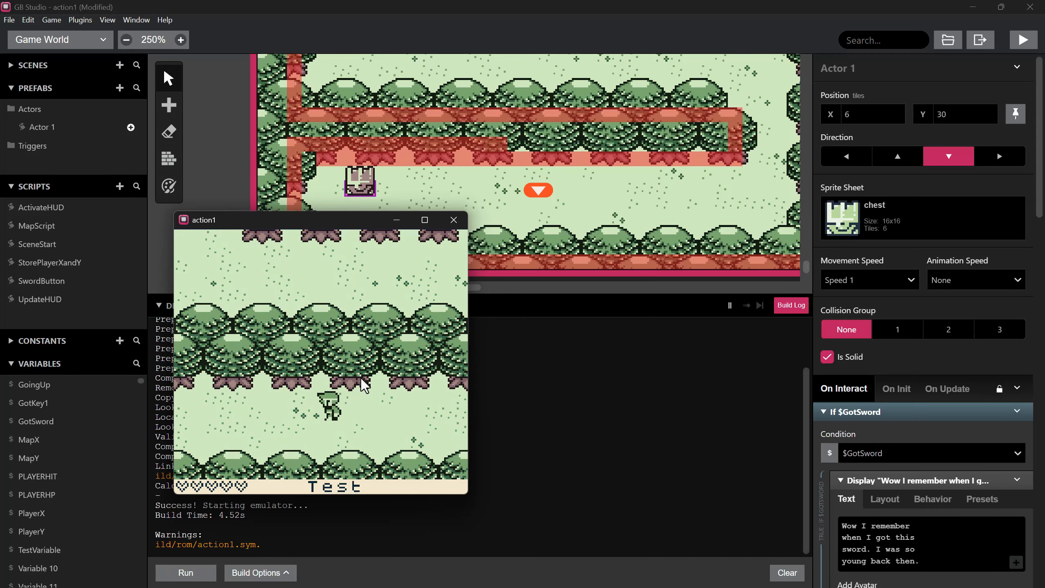
{"action": "key", "text": "Down"}
{"action": "key", "text": "Left"}
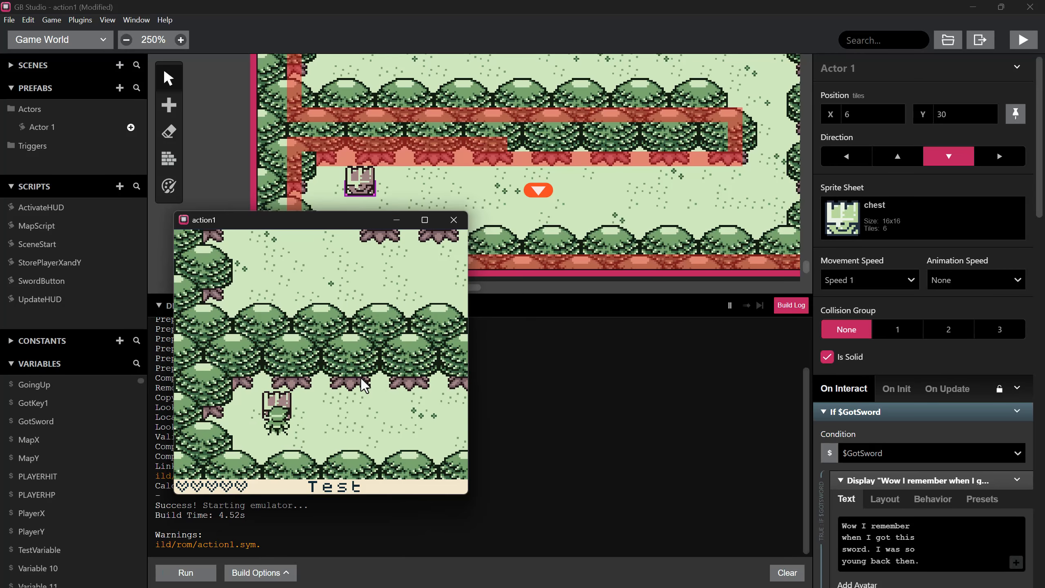
{"action": "key", "text": "Up"}
{"action": "key", "text": "z"}
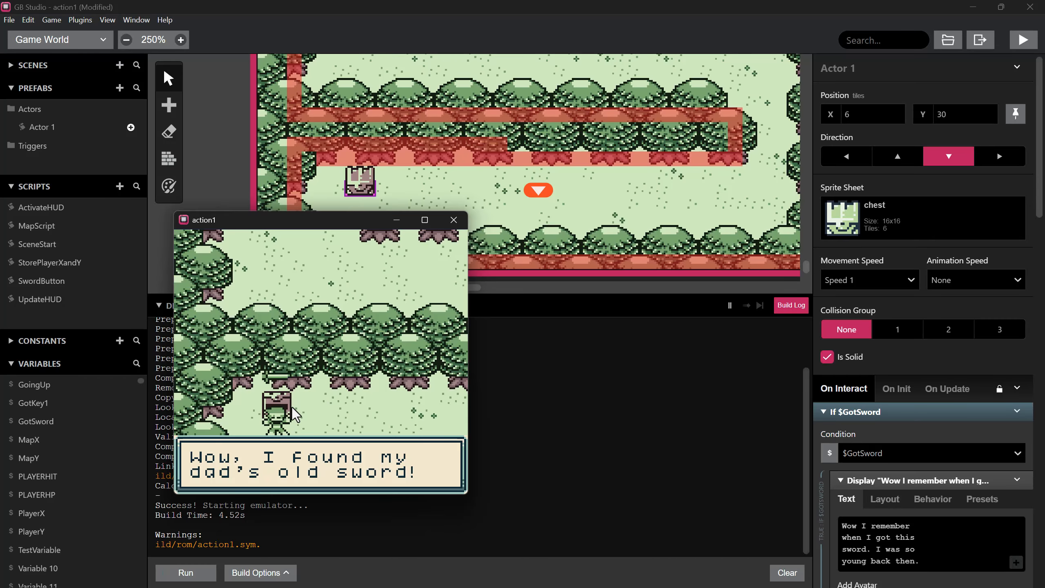
{"action": "left_click", "coordinate": [453, 219]}
- Move the chest script's wait event ahead of the player's GotItem animation event and set its duration to 1 second
{"action": "scroll", "coordinate": [839, 455], "scroll_direction": "down", "scroll_amount": 20}
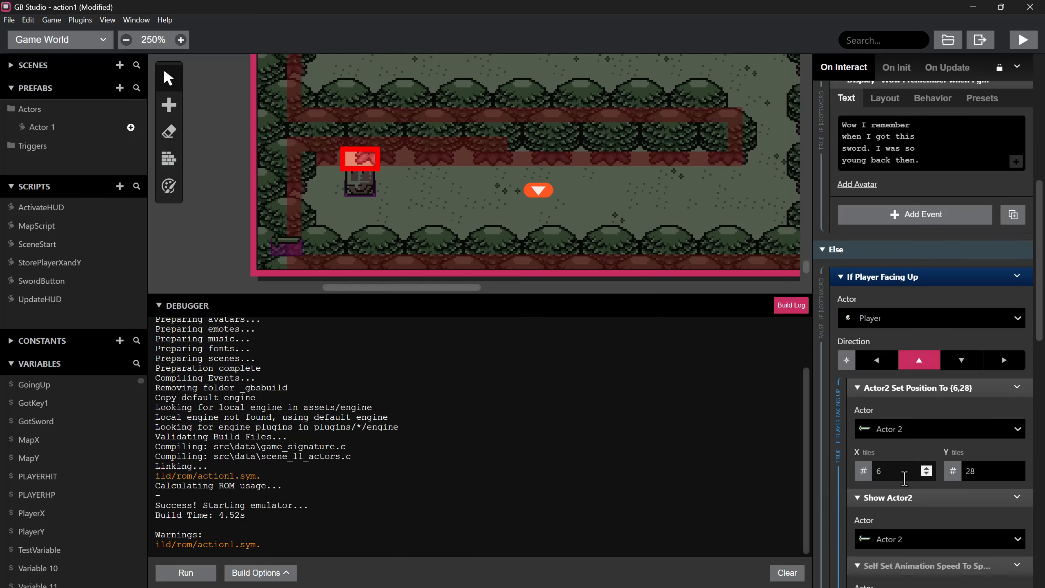
{"action": "scroll", "coordinate": [903, 477], "scroll_direction": "down", "scroll_amount": 9}
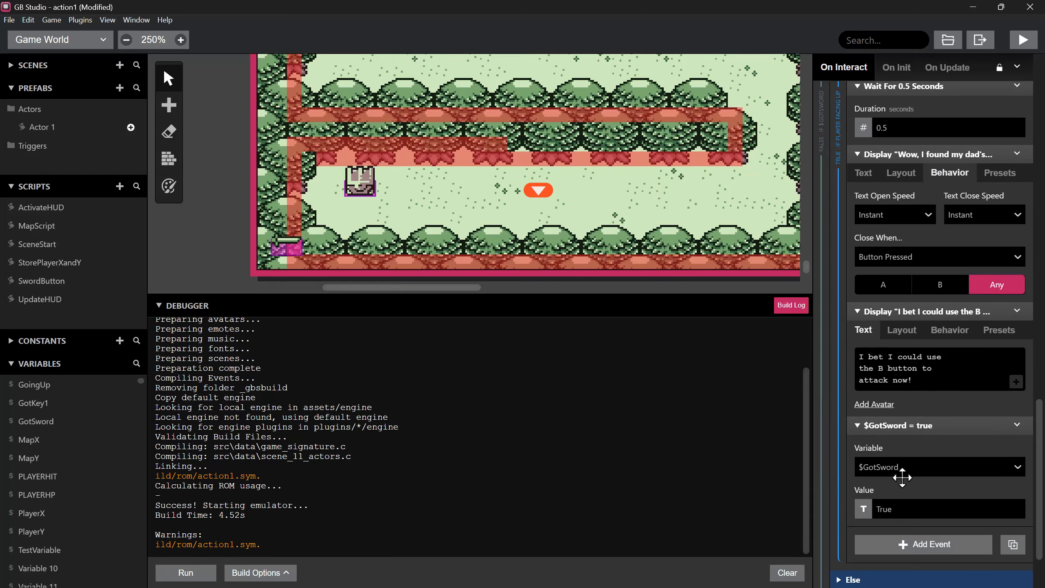
{"action": "scroll", "coordinate": [899, 475], "scroll_direction": "up", "scroll_amount": 12}
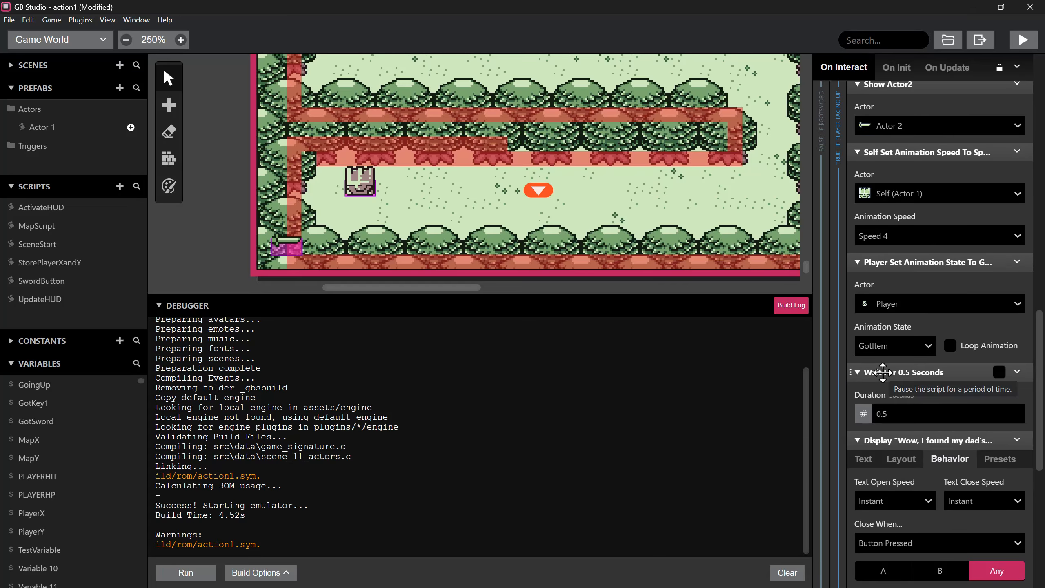
{"action": "scroll", "coordinate": [883, 379], "scroll_direction": "up", "scroll_amount": 2}
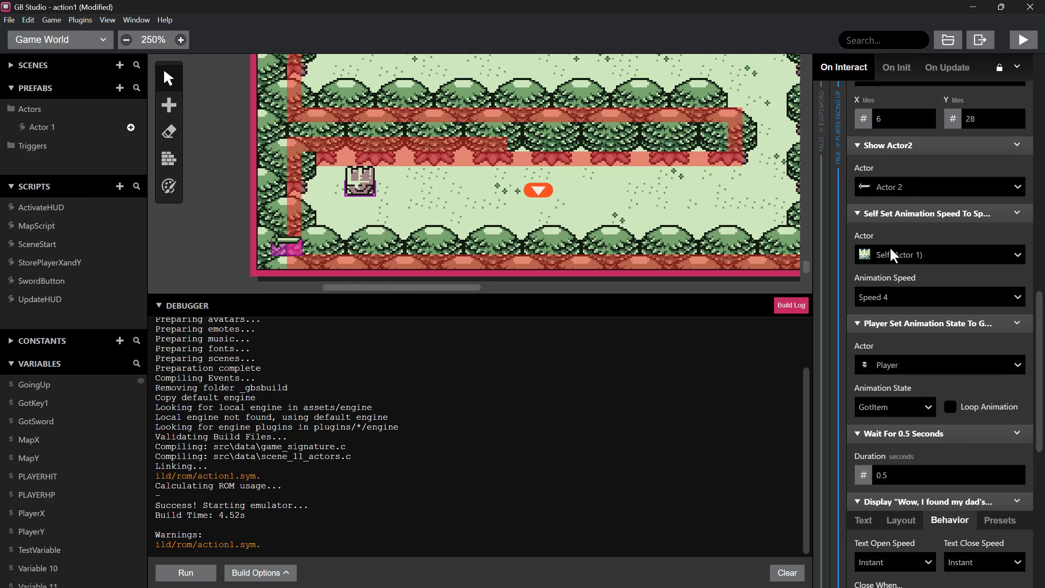
{"action": "left_click_drag", "start_coordinate": [898, 433], "coordinate": [903, 339]}
{"action": "double_click", "coordinate": [891, 364]}
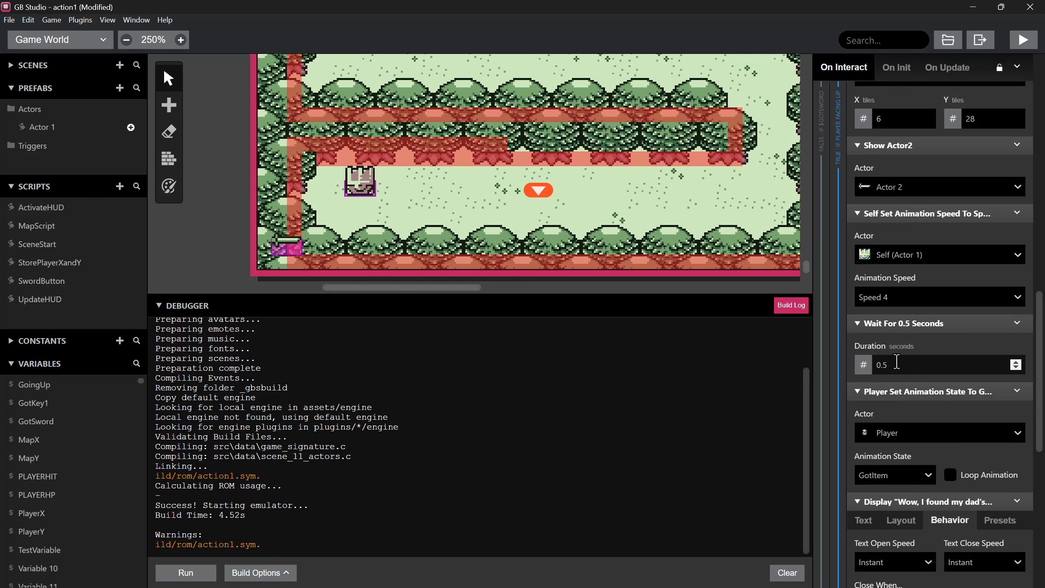
{"action": "type", "text": "1"}
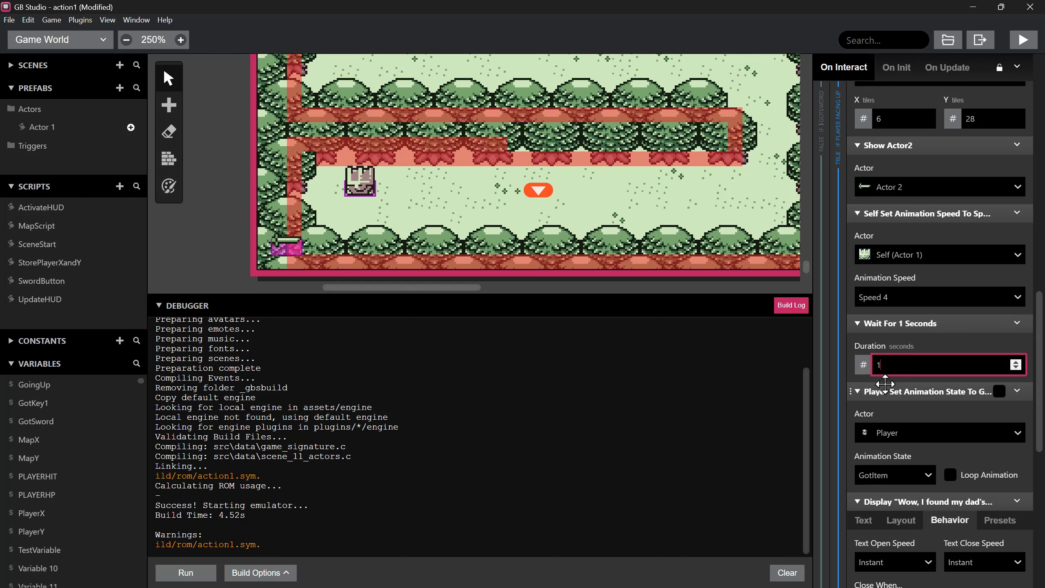
- Rebuild the game, walk the player below the chest and open it facing up to test the sword pickup timing
{"action": "left_click", "coordinate": [1024, 45]}
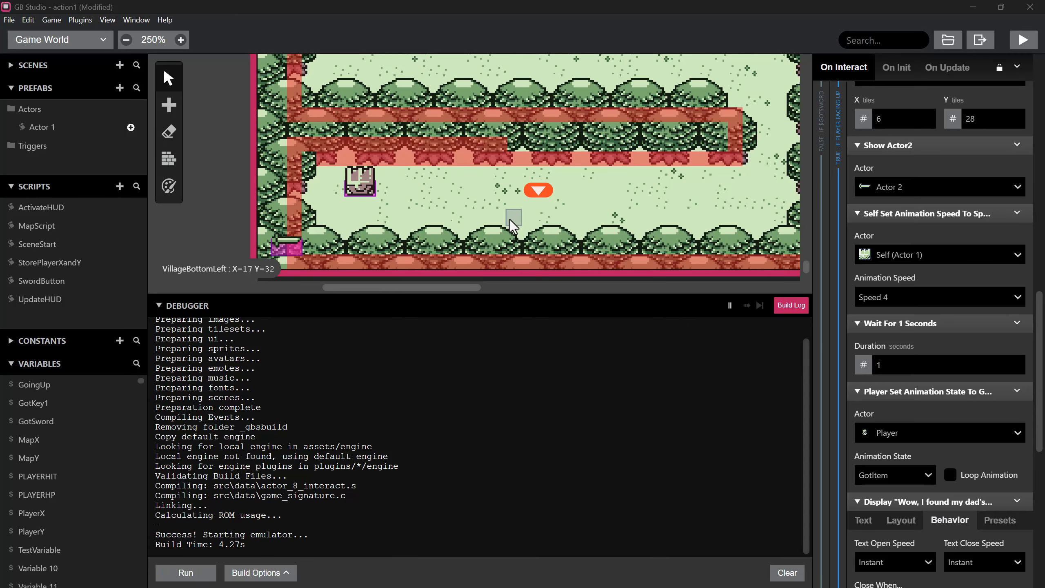
{"action": "left_click_drag", "start_coordinate": [260, 220], "coordinate": [276, 223]}
{"action": "key", "text": "Left"}
{"action": "key", "text": "Down"}
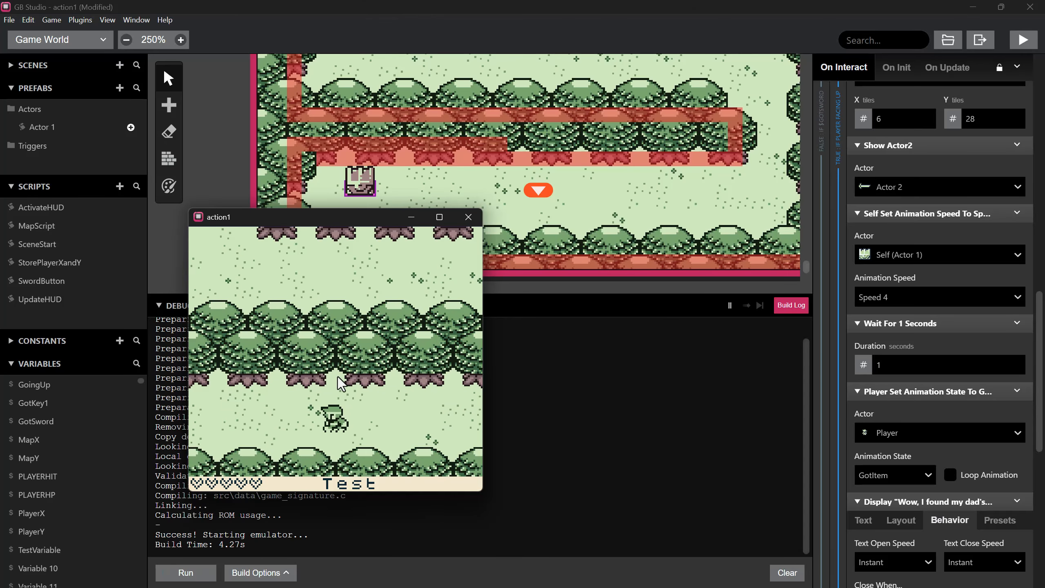
{"action": "key", "text": "Left"}
{"action": "key", "text": "Up"}
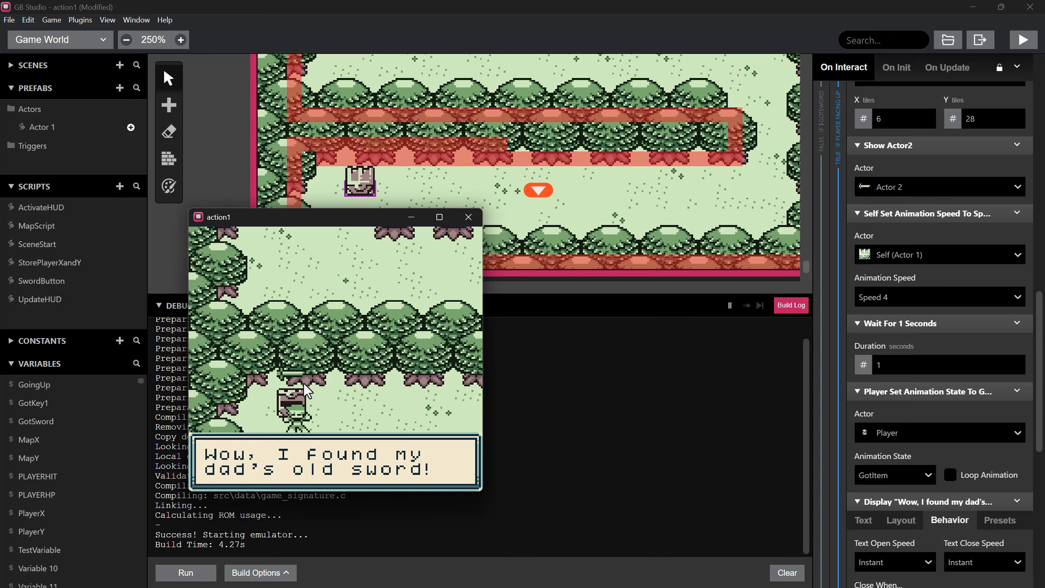
{"action": "key", "text": "z"}
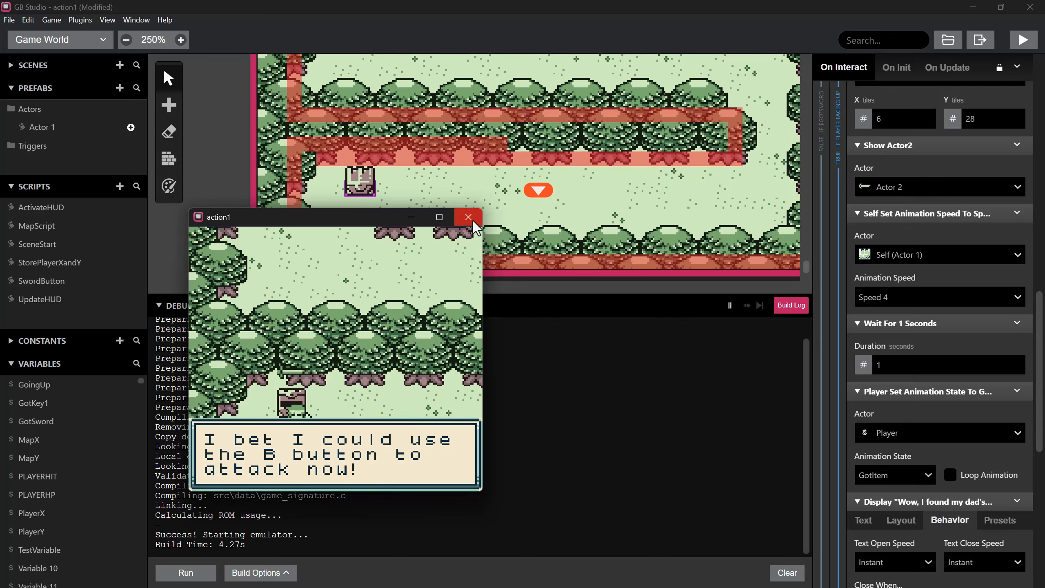
- Reorder the chest script so Show Actor2 comes directly after the 1-second wait, and rebuild the game
{"action": "left_click_drag", "start_coordinate": [931, 145], "coordinate": [945, 346]}
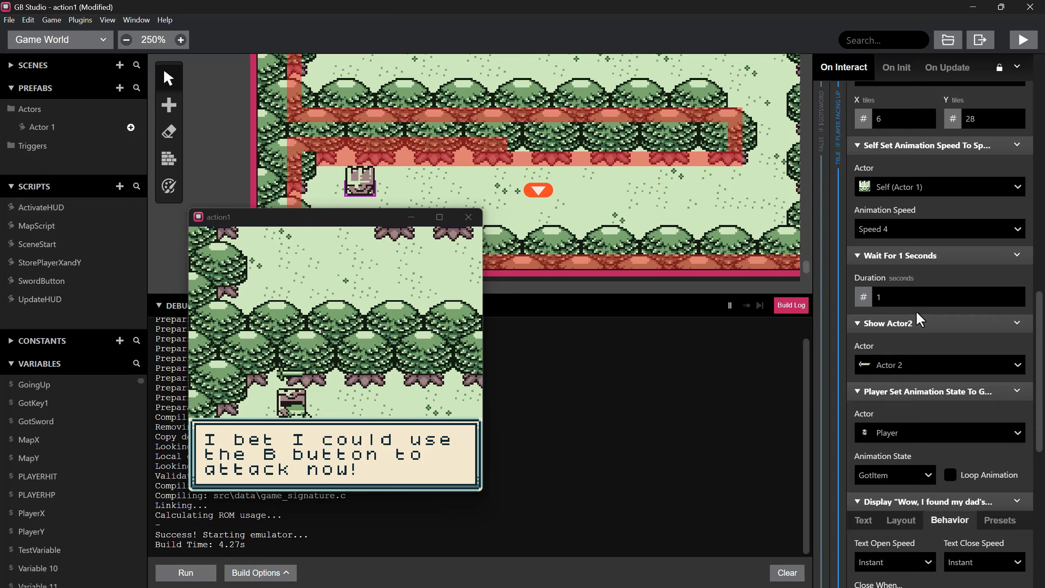
{"action": "left_click", "coordinate": [1023, 41]}
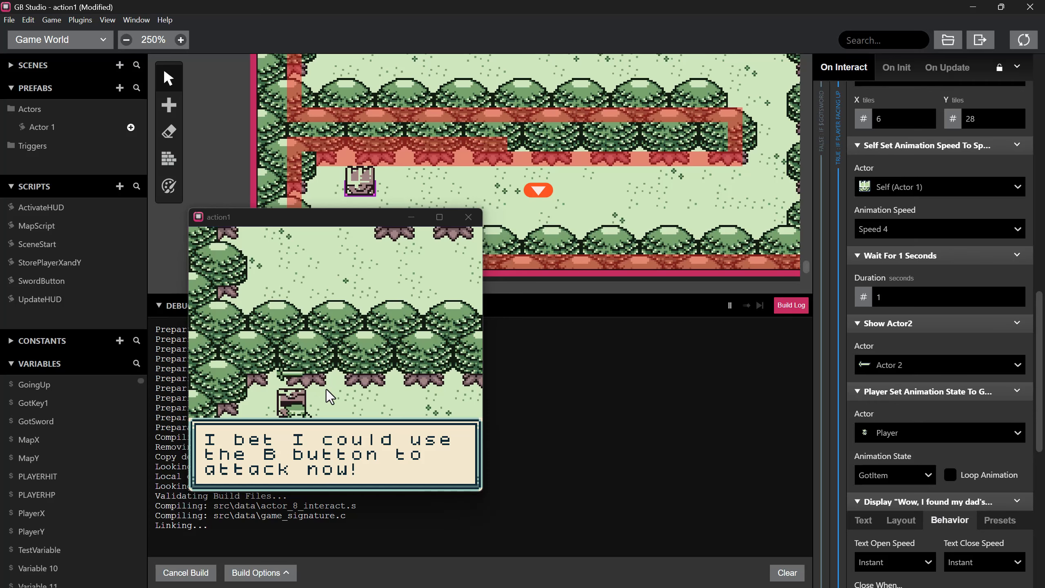
- Walk the player below the chest, open it facing up and advance through both sword dialogues
{"action": "key", "text": "Down"}
{"action": "key", "text": "Left"}
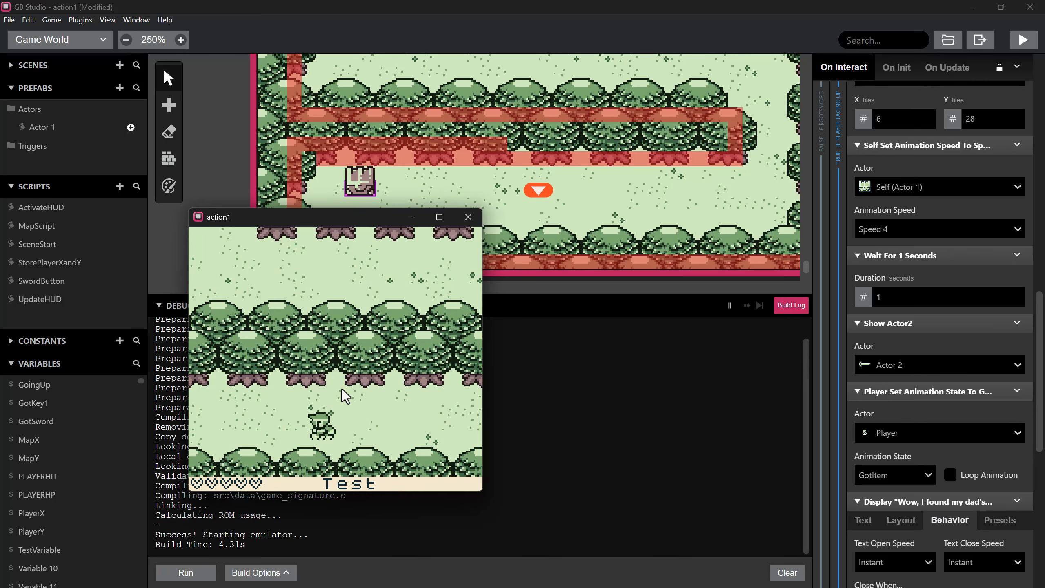
{"action": "key", "text": "Left"}
{"action": "key", "text": "Up"}
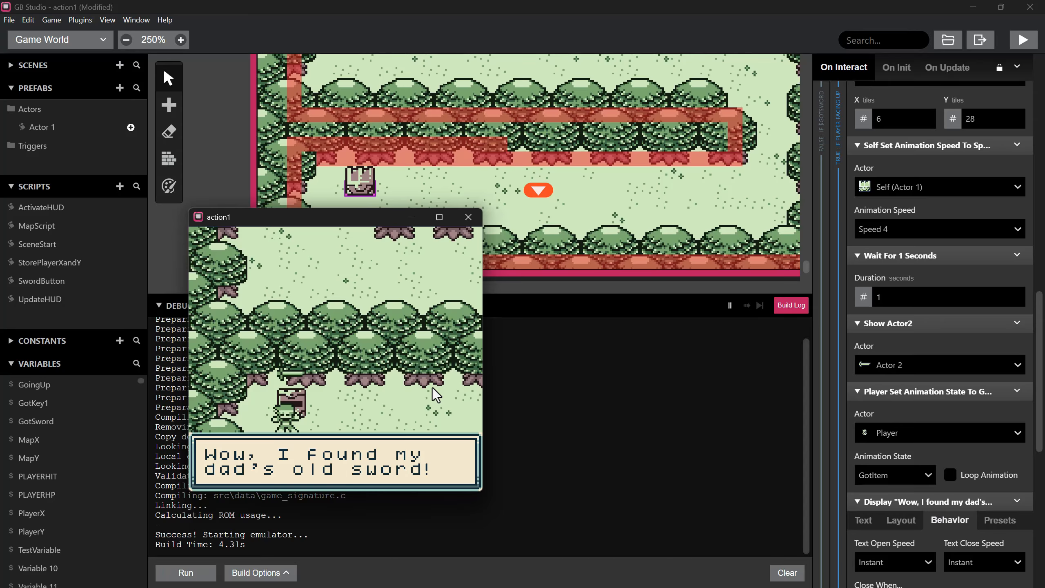
{"action": "key", "text": "z"}
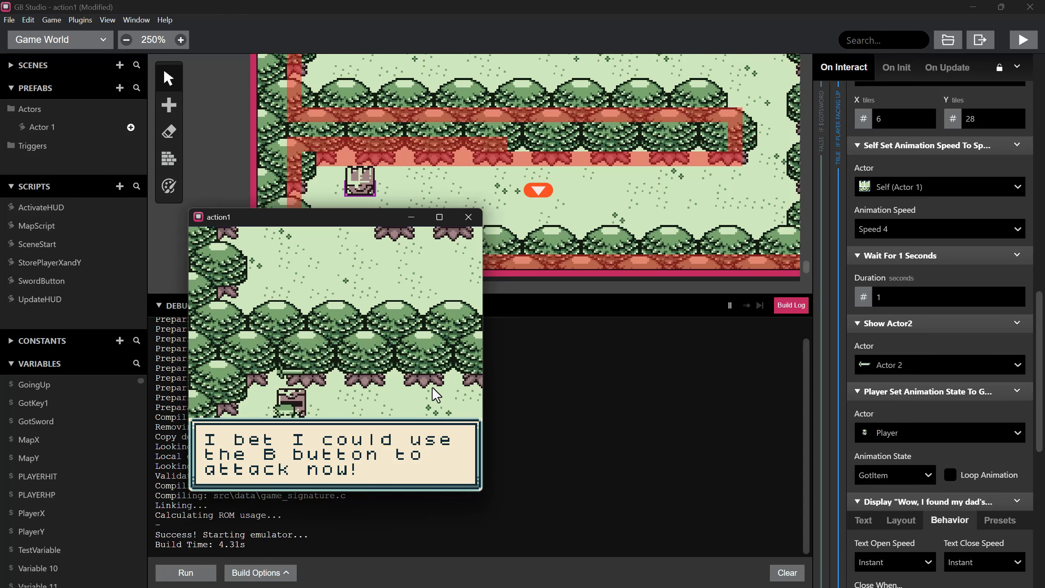
{"action": "key", "text": "z"}
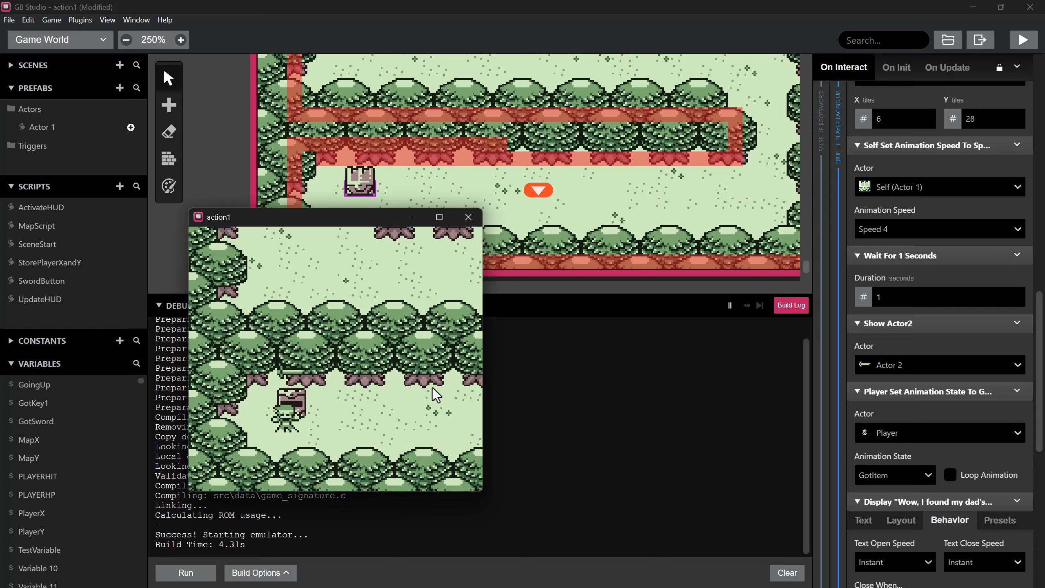
- Walk the player around all sides of the opened chest to check the player, chest and sword after the pickup
{"action": "key", "text": "Right"}
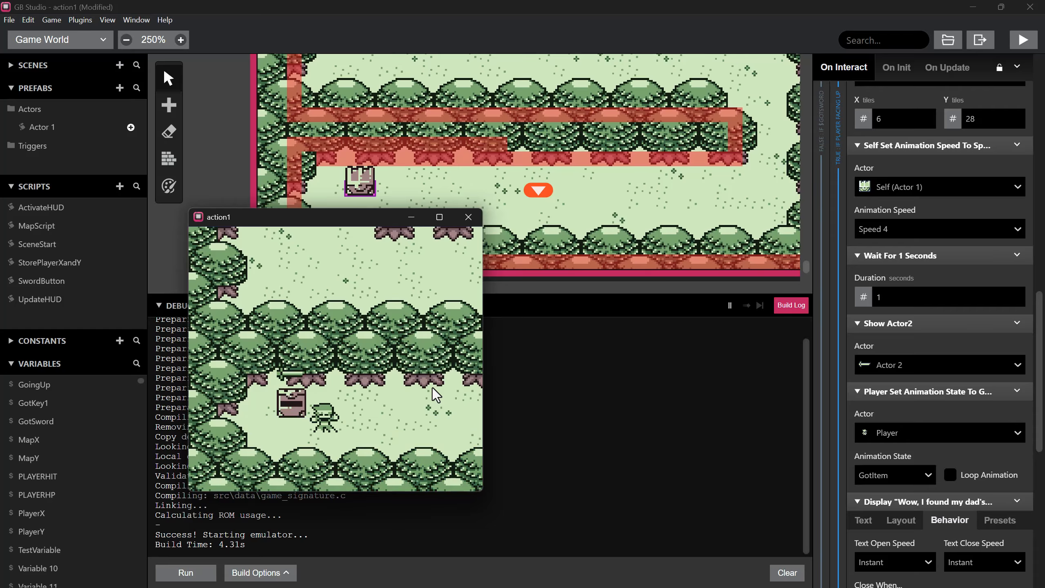
{"action": "key", "text": "Down"}
{"action": "key", "text": "Left"}
{"action": "key", "text": "Up"}
{"action": "key", "text": "Right"}
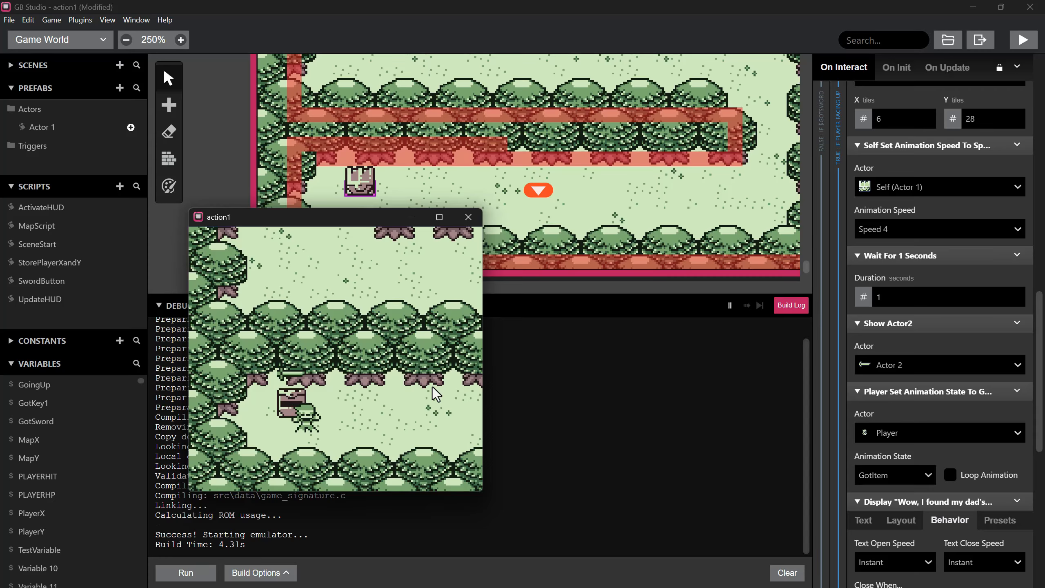
{"action": "key", "text": "Left"}
{"action": "key", "text": "Up"}
{"action": "key", "text": "Down"}
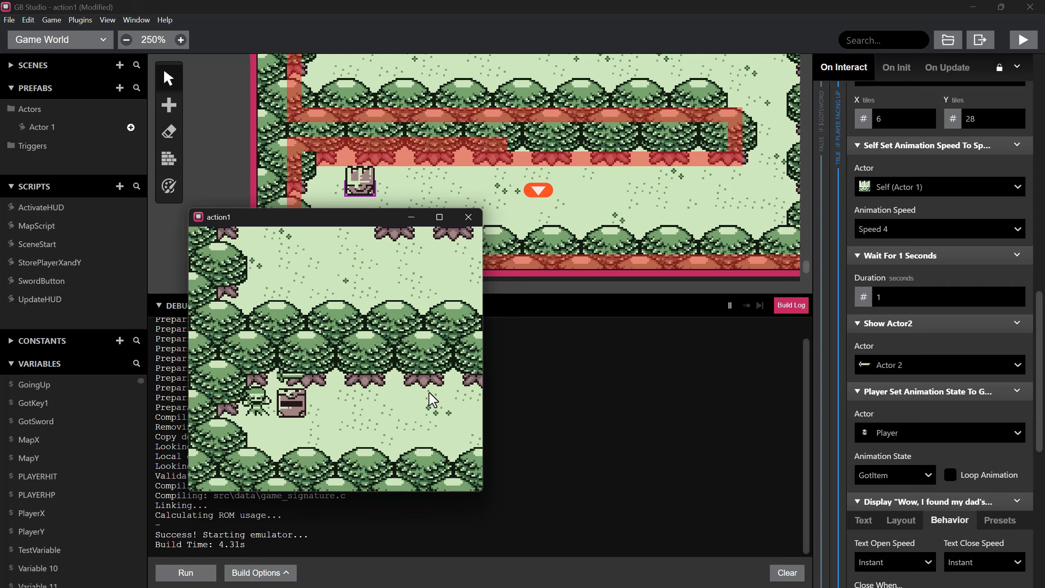
{"action": "key", "text": "Right"}
{"action": "key", "text": "Up"}
{"action": "key", "text": "Right"}
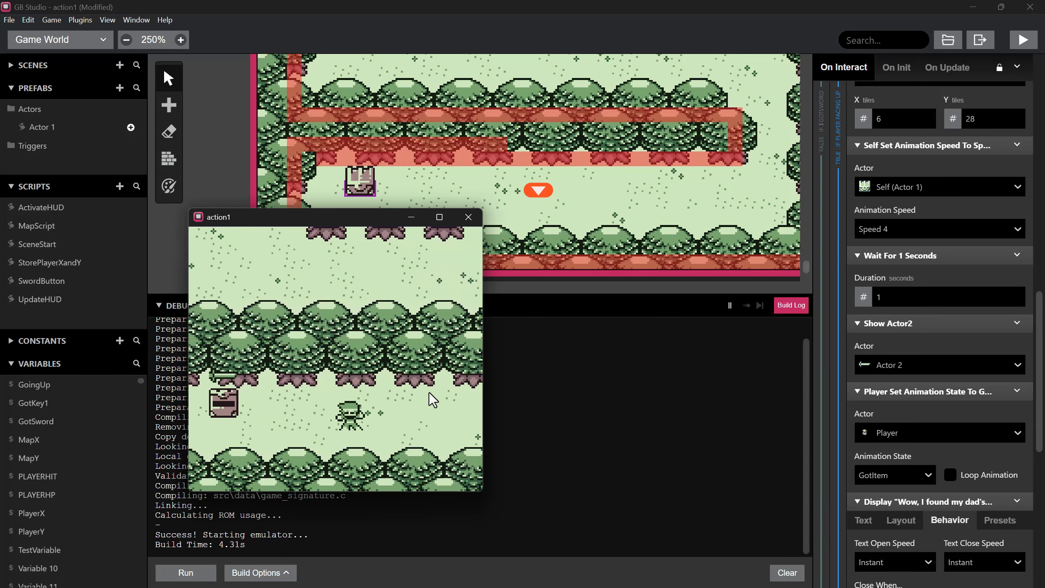
{"action": "key", "text": "Left"}
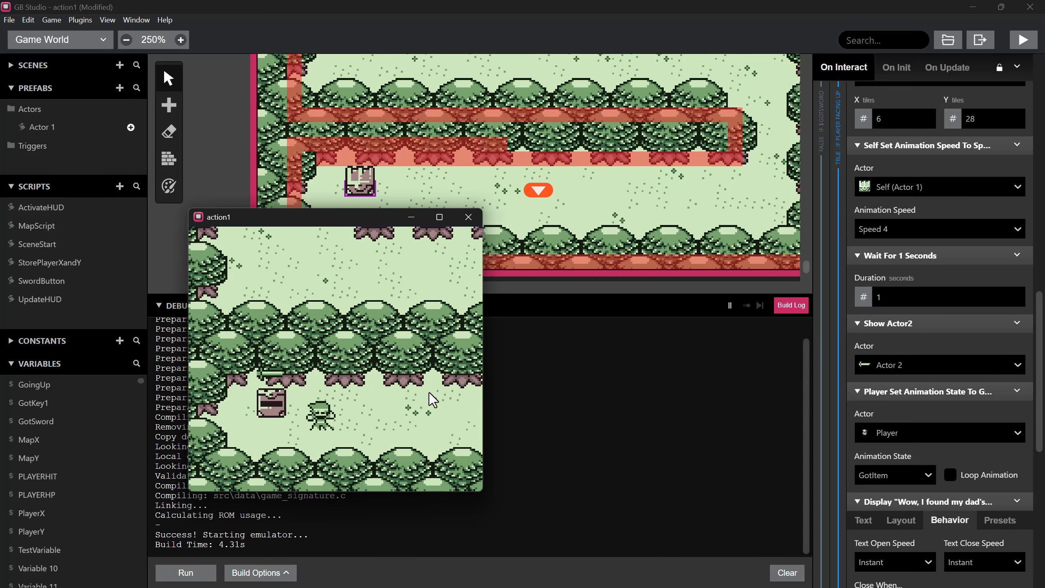
{"action": "key", "text": "Right"}
{"action": "key", "text": "Left"}
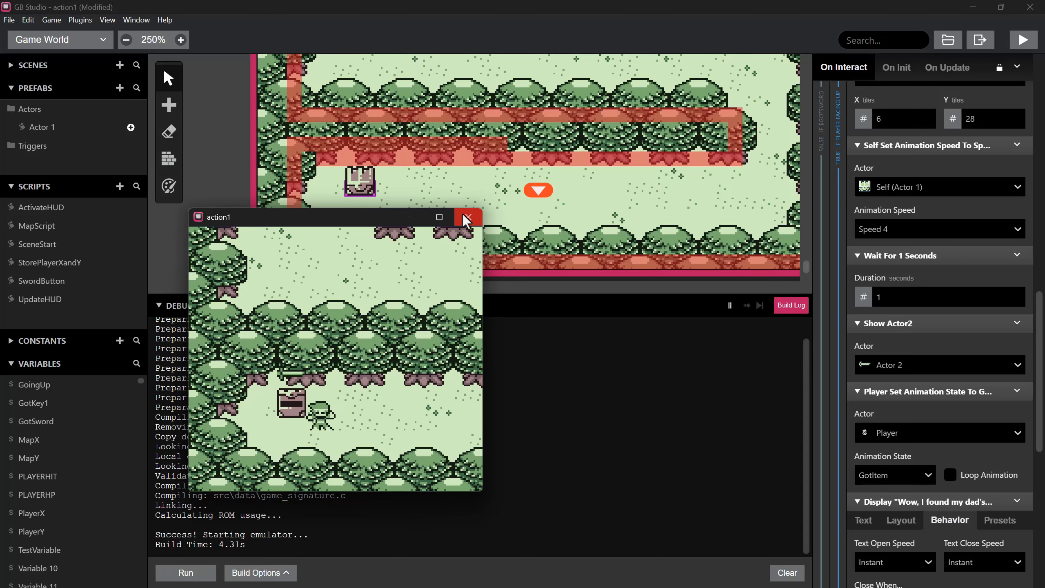
{"action": "key", "text": "Down"}
{"action": "key", "text": "Left"}
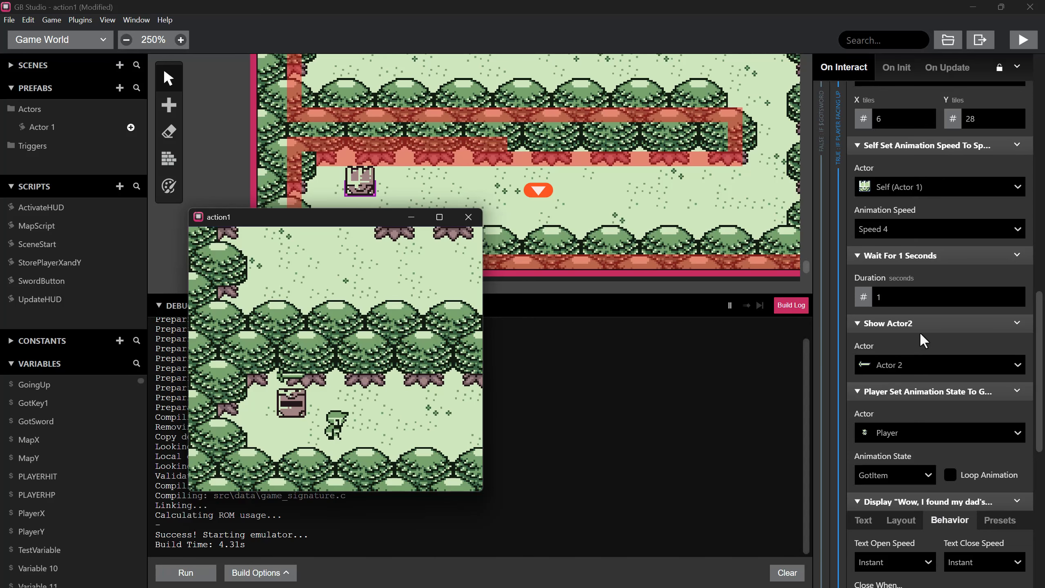
- Review the chest's interaction events from the sword's positioning through the dialogues to the GotSword assignment
{"action": "scroll", "coordinate": [903, 324], "scroll_direction": "up", "scroll_amount": 4}
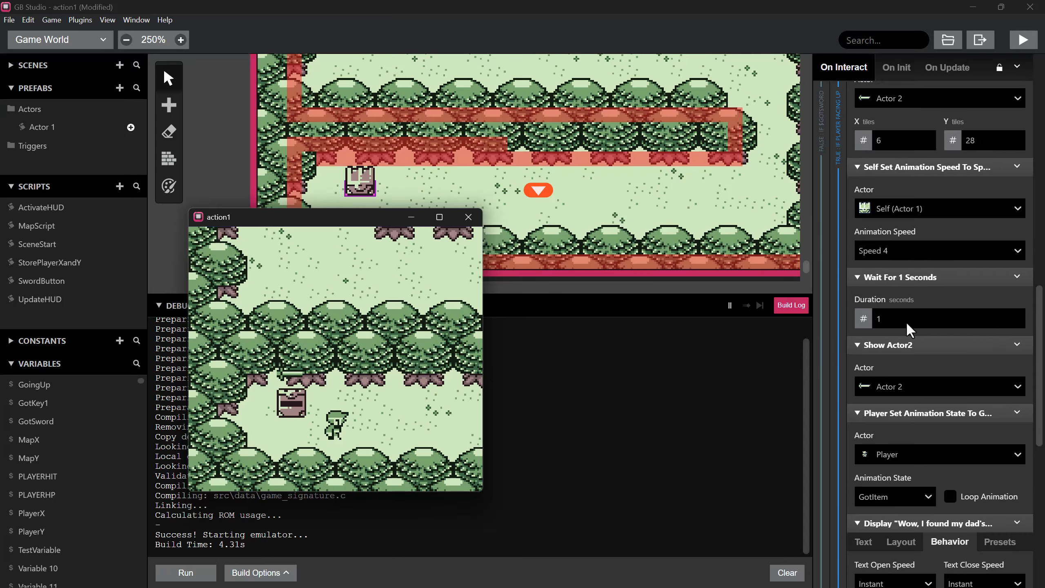
{"action": "scroll", "coordinate": [905, 334], "scroll_direction": "down", "scroll_amount": 3}
{"action": "scroll", "coordinate": [903, 334], "scroll_direction": "down", "scroll_amount": 5}
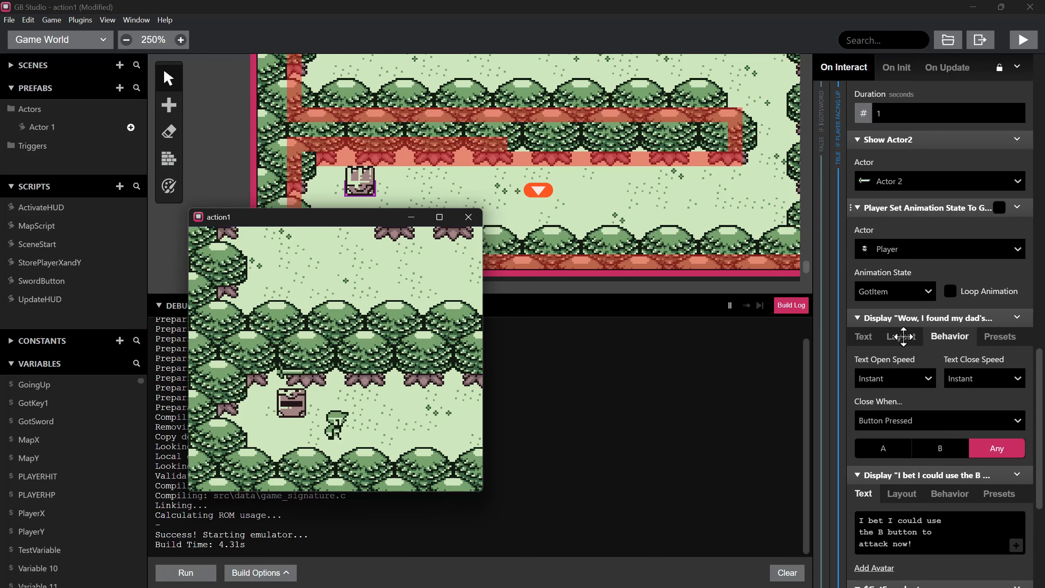
{"action": "scroll", "coordinate": [927, 373], "scroll_direction": "up", "scroll_amount": 4}
{"action": "scroll", "coordinate": [928, 376], "scroll_direction": "down", "scroll_amount": 5}
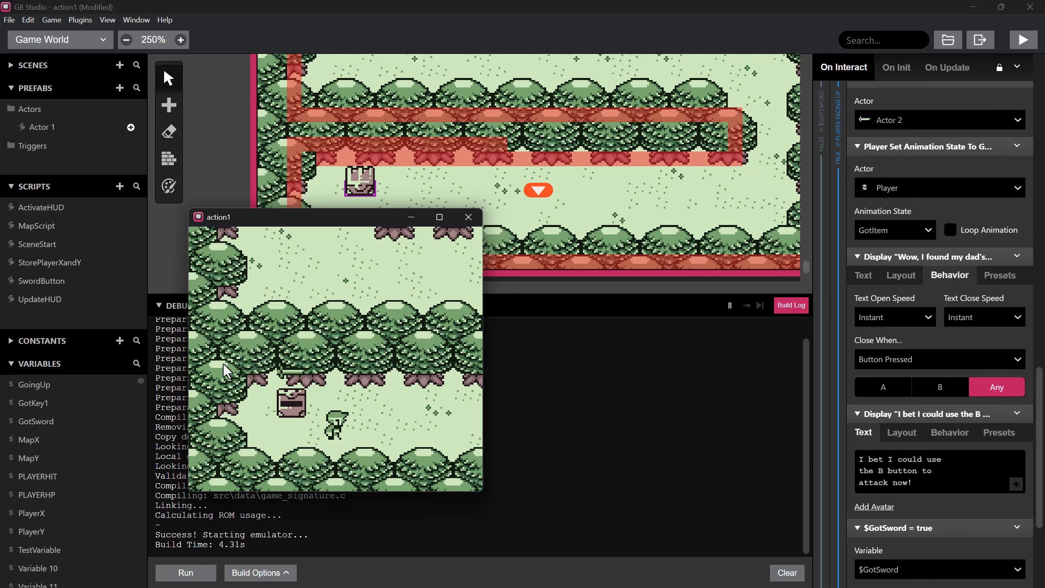
{"action": "scroll", "coordinate": [903, 337], "scroll_direction": "up", "scroll_amount": 3}
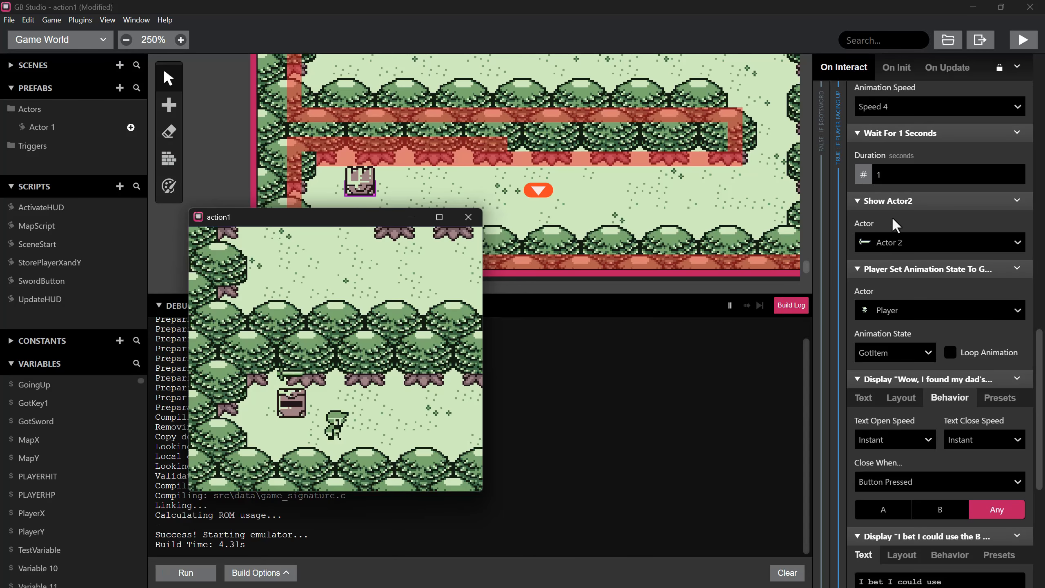
{"action": "scroll", "coordinate": [908, 286], "scroll_direction": "down", "scroll_amount": 5}
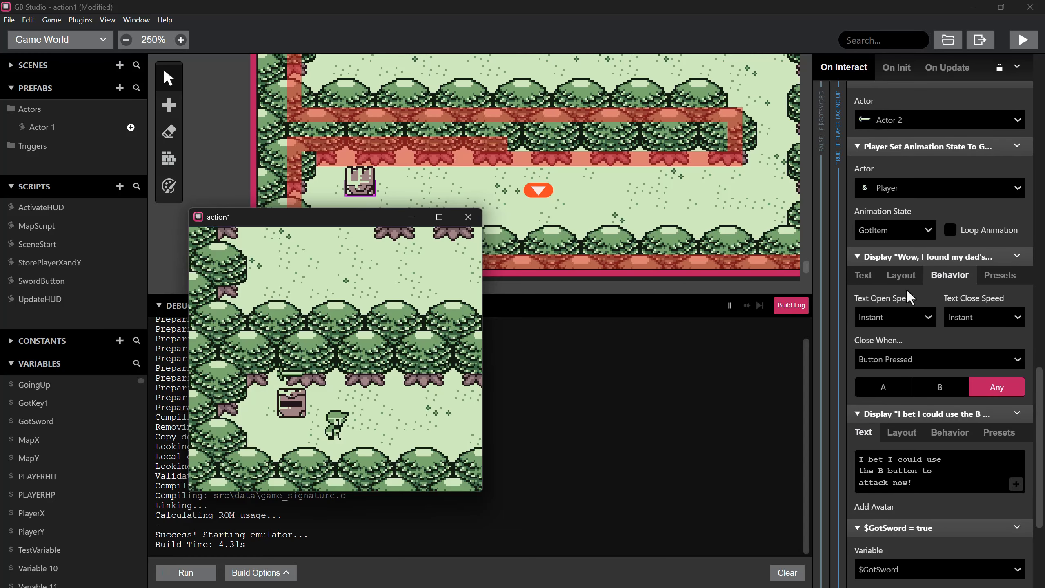
{"action": "scroll", "coordinate": [911, 329], "scroll_direction": "down", "scroll_amount": 2}
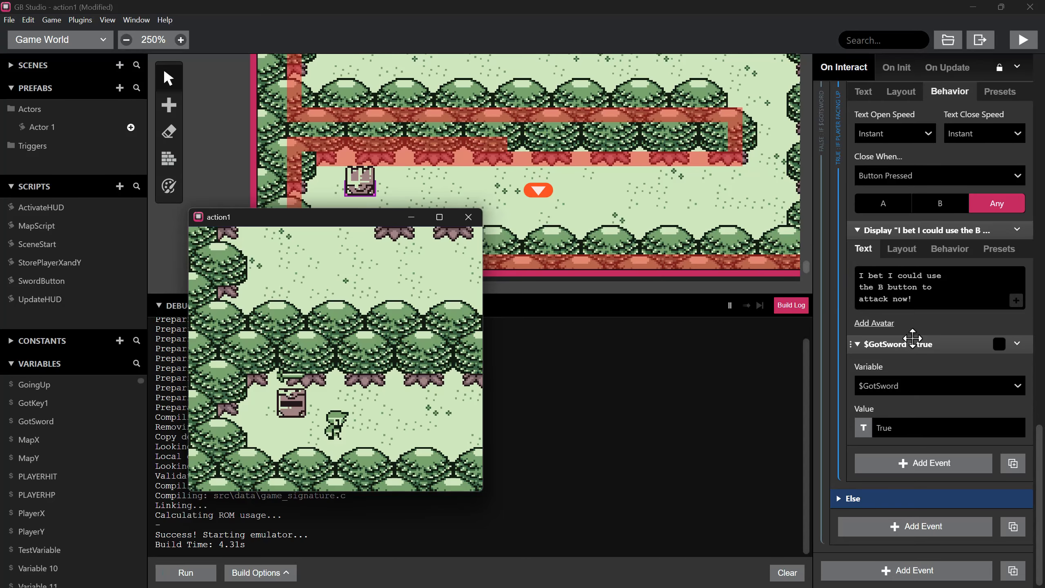
{"action": "scroll", "coordinate": [917, 336], "scroll_direction": "up", "scroll_amount": 1}
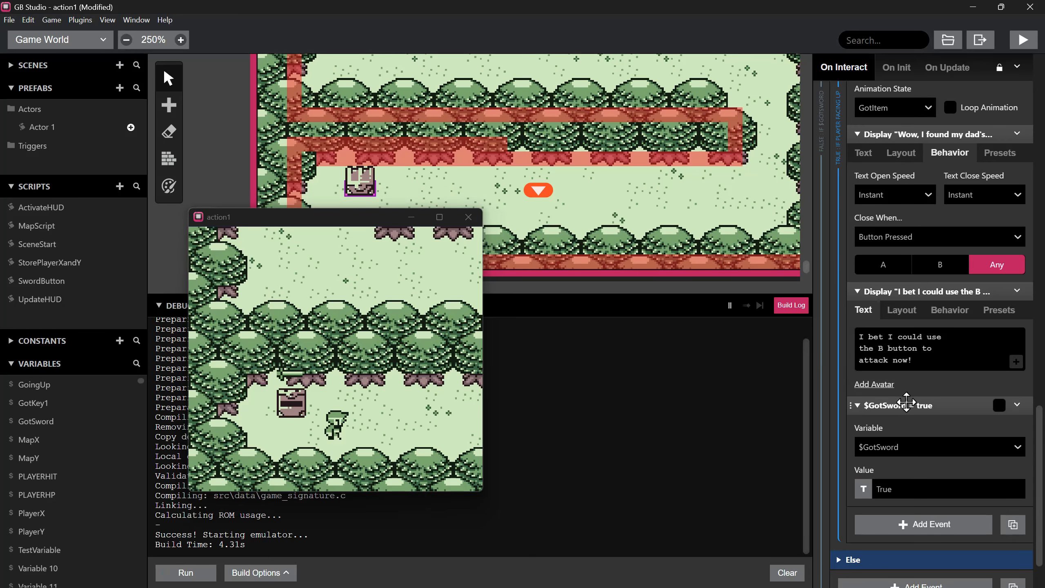
- Insert a Deactivate Actor event after the $GotSword = true event and target the sword, Actor 2
{"action": "left_click", "coordinate": [1017, 405]}
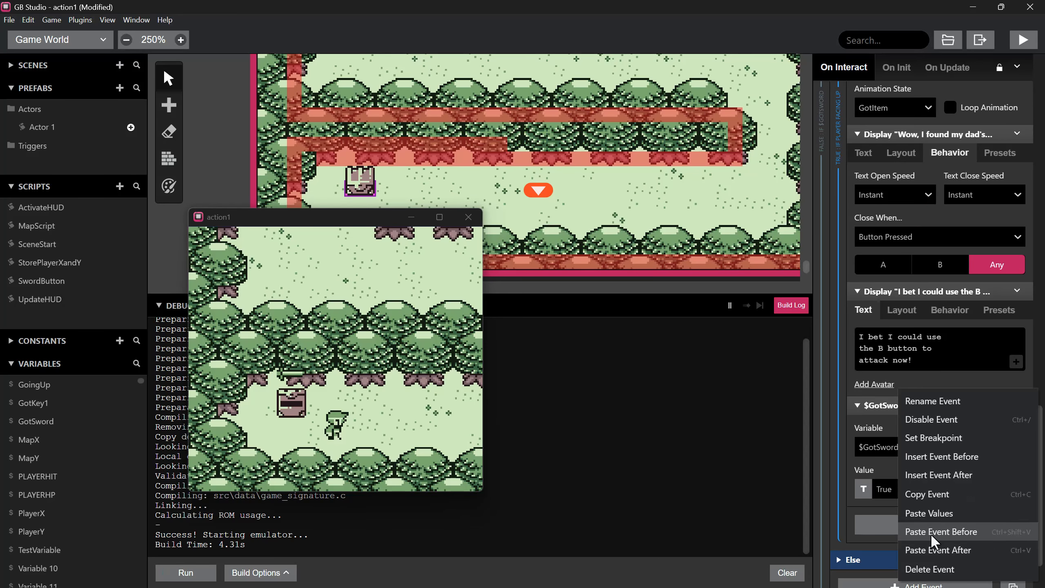
{"action": "left_click", "coordinate": [943, 475]}
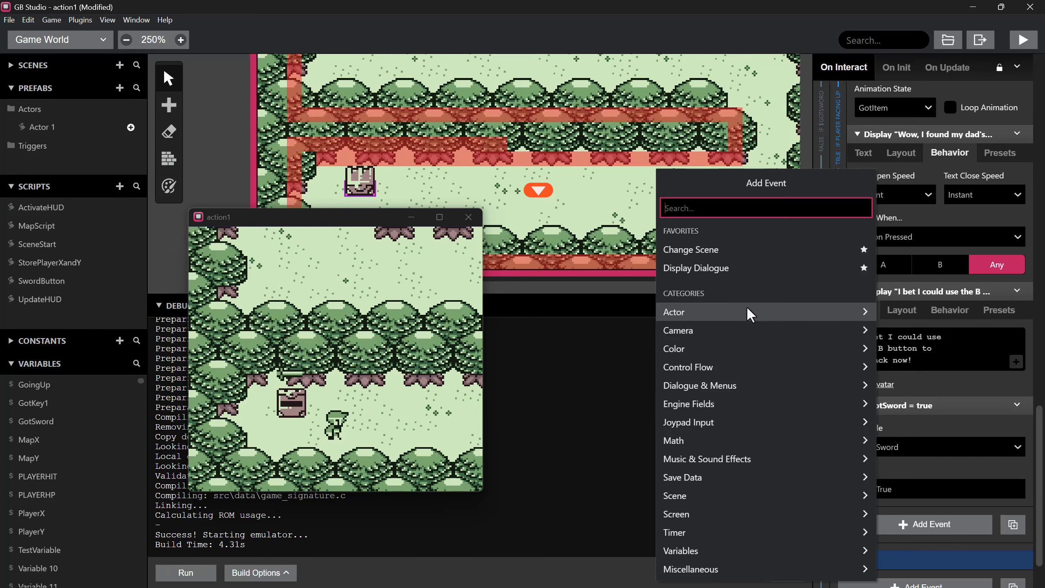
{"action": "type", "text": "de"}
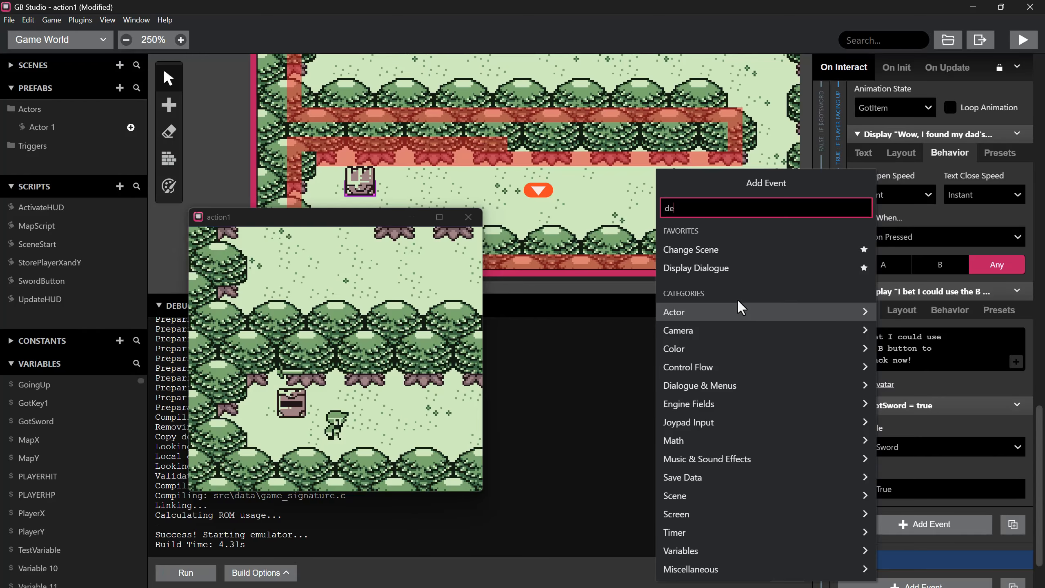
{"action": "type", "text": "a"}
{"action": "left_click", "coordinate": [700, 252]}
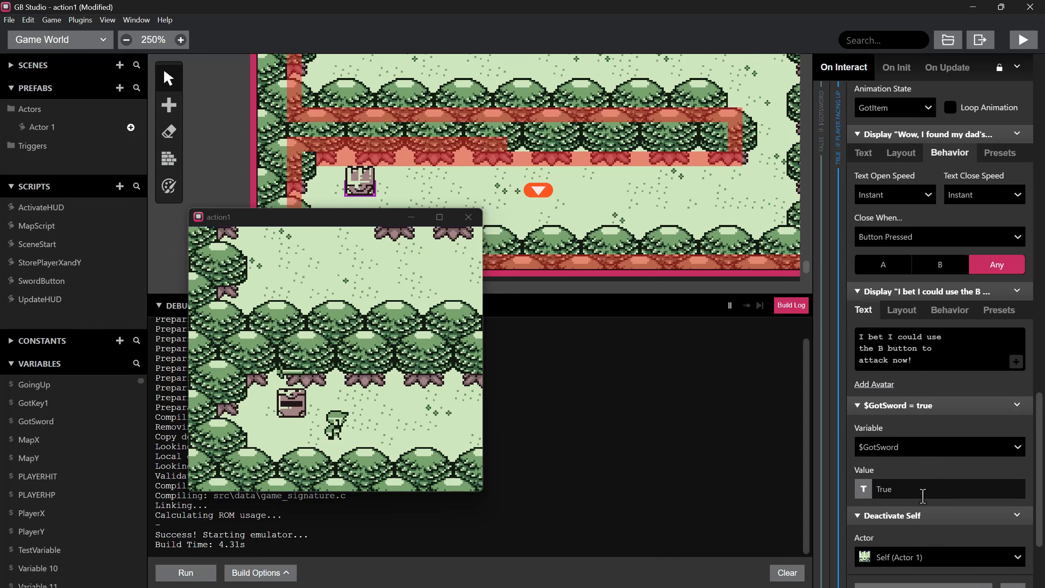
{"action": "left_click", "coordinate": [911, 557]}
{"action": "left_click", "coordinate": [907, 528]}
{"action": "scroll", "coordinate": [920, 483], "scroll_direction": "down", "scroll_amount": 3}
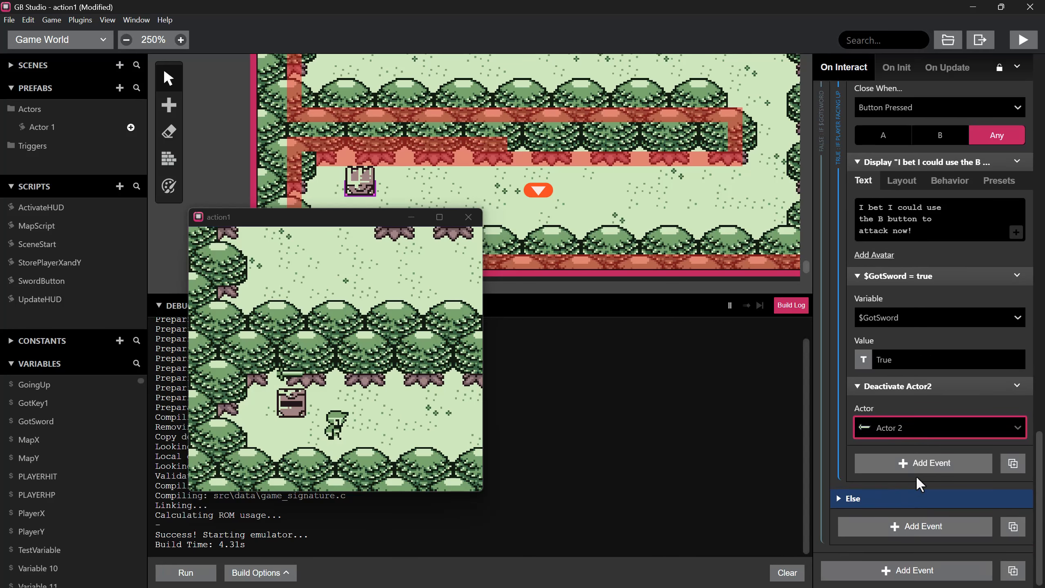
- Add a Set Actor Animation State event after the Deactivate Actor event, with the Player as actor and the state set to Default
{"action": "left_click", "coordinate": [923, 466]}
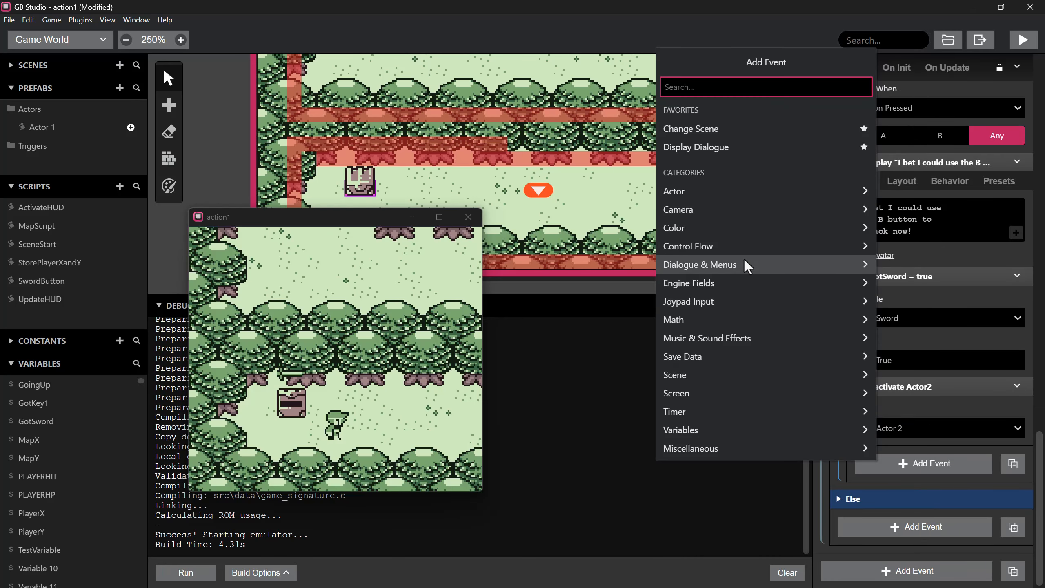
{"action": "type", "text": "state"}
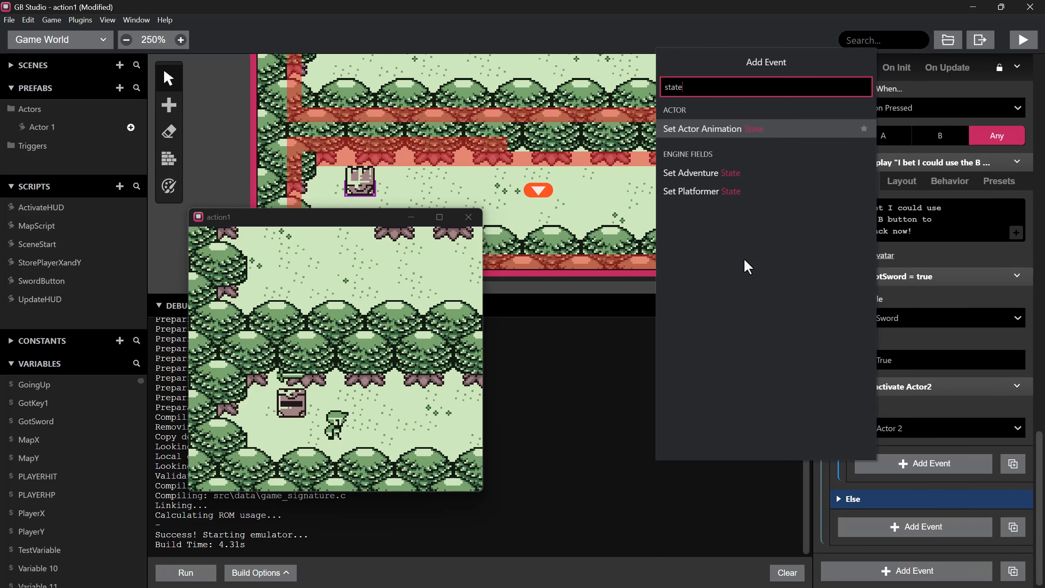
{"action": "left_click", "coordinate": [723, 130]}
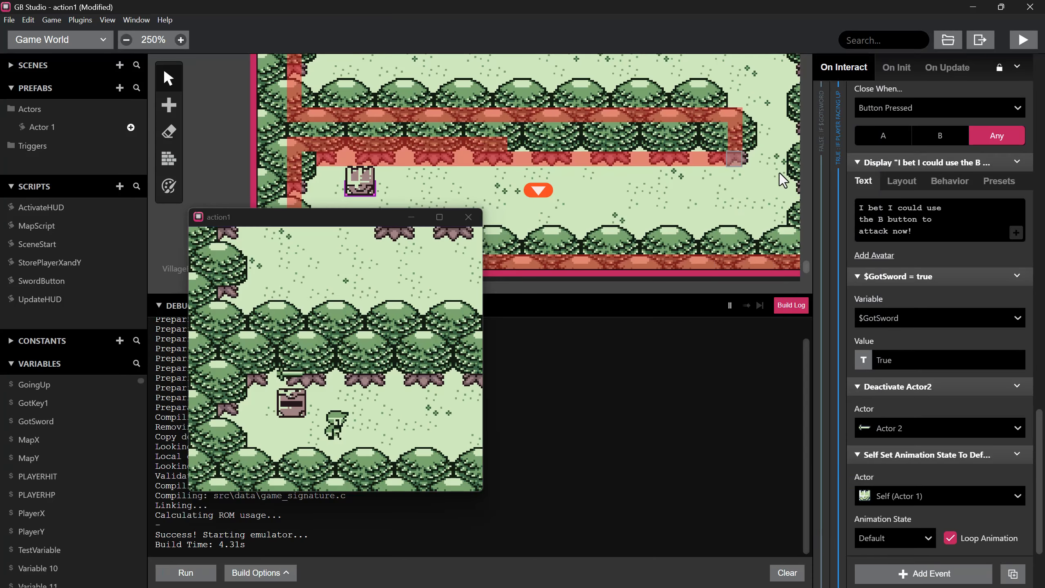
{"action": "left_click", "coordinate": [908, 496]}
{"action": "left_click", "coordinate": [898, 428]}
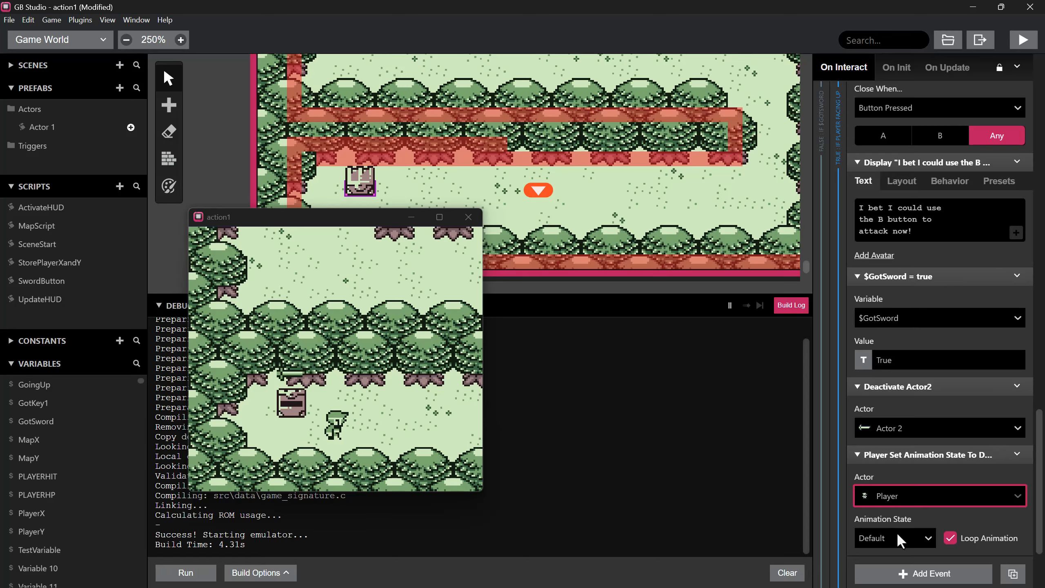
{"action": "left_click", "coordinate": [896, 535]}
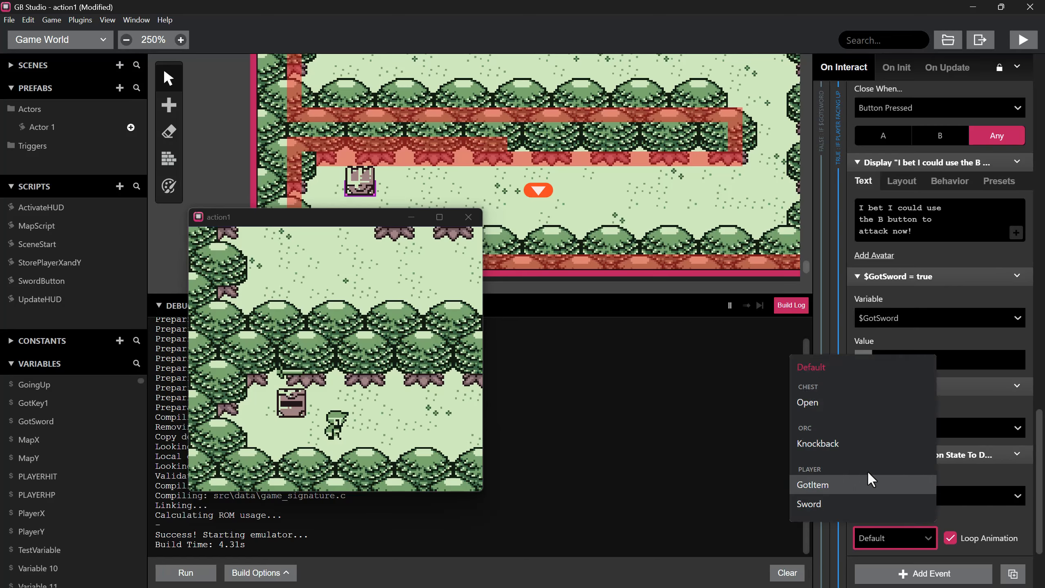
{"action": "left_click", "coordinate": [845, 367]}
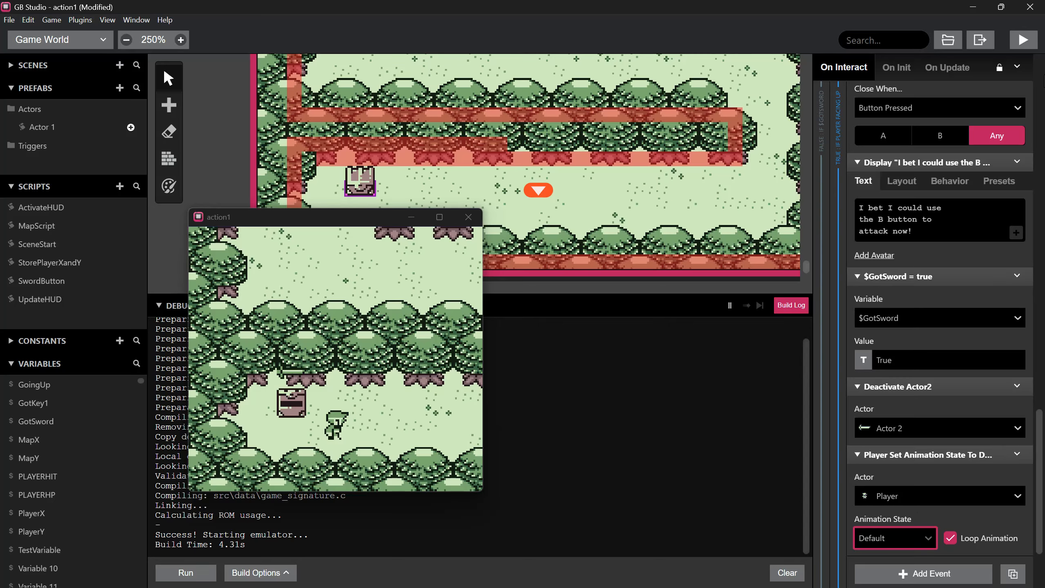
- Run the game, open the chest from below facing up and advance through both sword dialogues
{"action": "left_click", "coordinate": [1022, 41]}
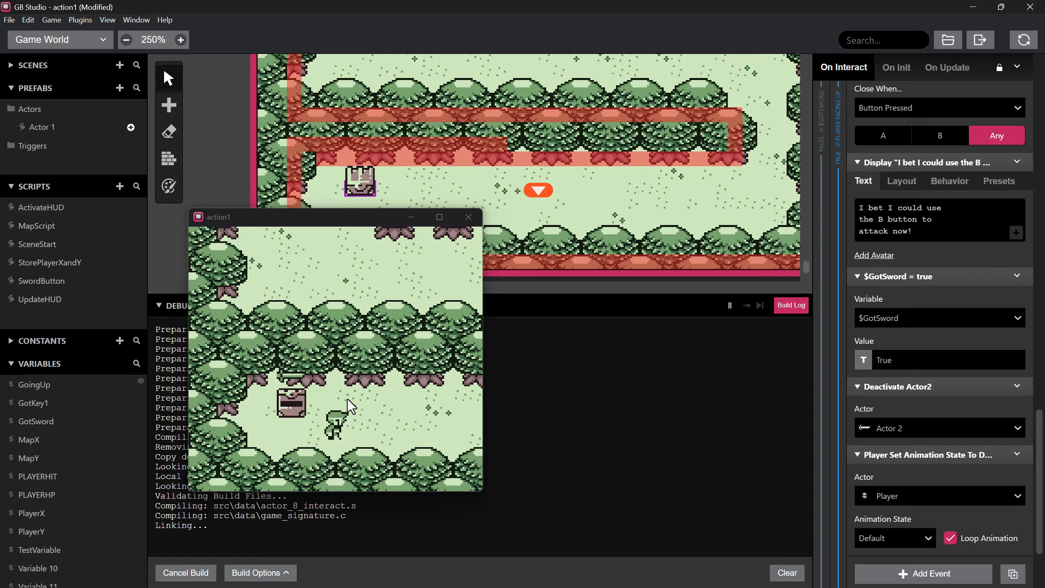
{"action": "key", "text": "Left"}
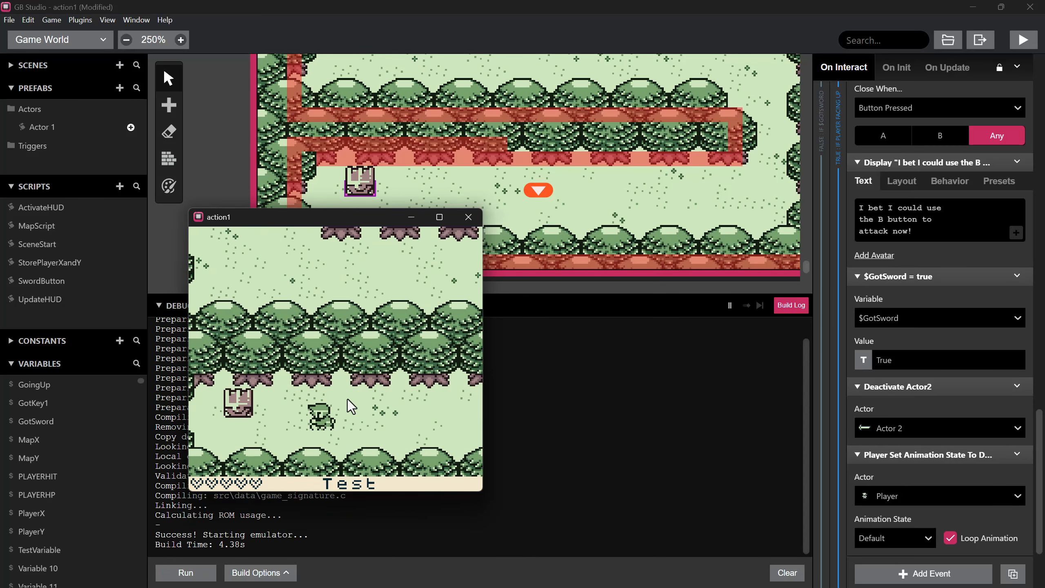
{"action": "key", "text": "Up"}
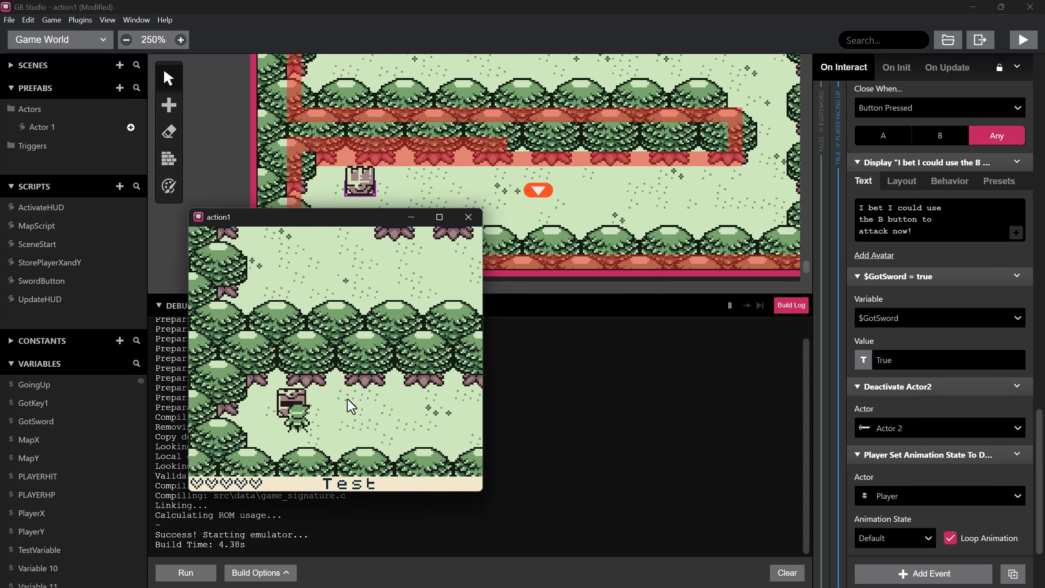
{"action": "key", "text": "z"}
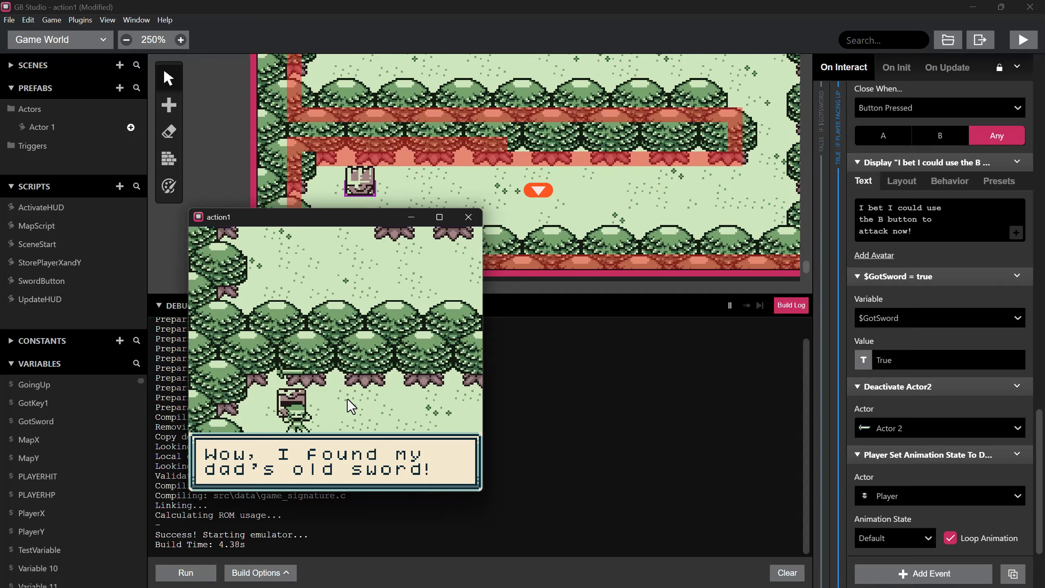
{"action": "key", "text": "z"}
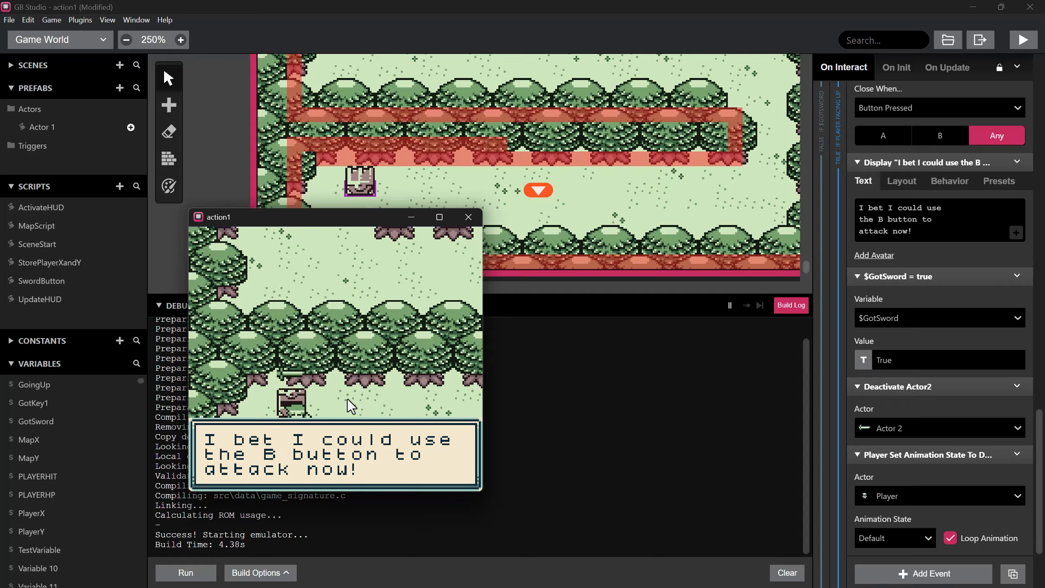
{"action": "key", "text": "z"}
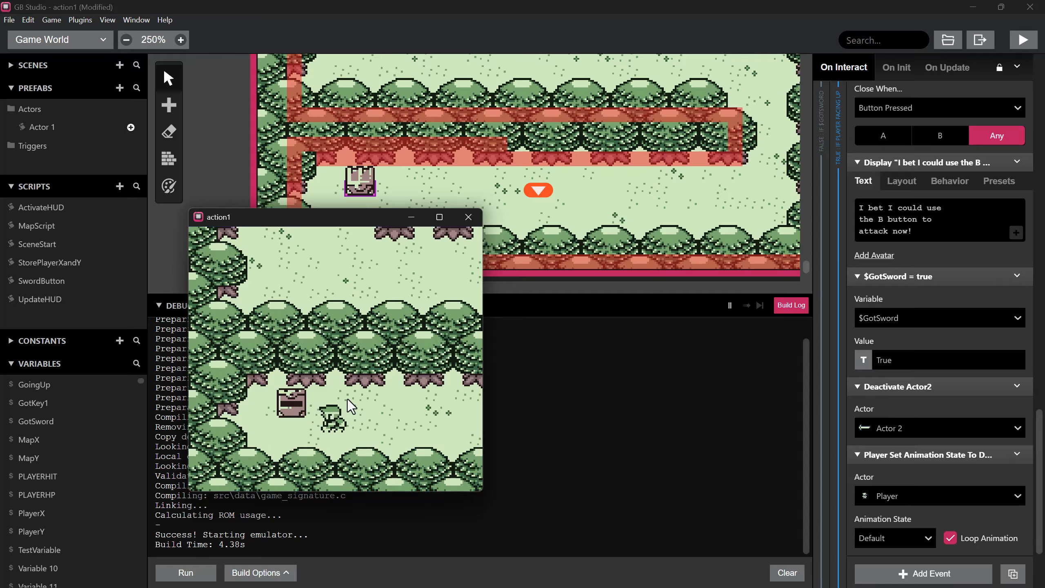
- Walk around the opened chest and interact with it from its left and right sides, closing each repeat dialogue
{"action": "key", "text": "Right"}
{"action": "key", "text": "Left"}
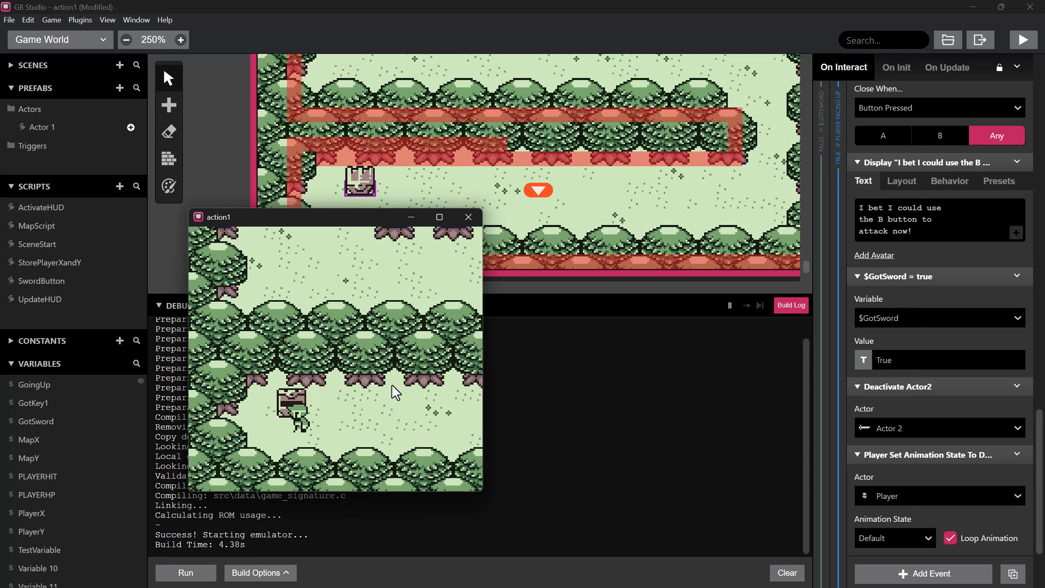
{"action": "key", "text": "Right"}
{"action": "key", "text": "z"}
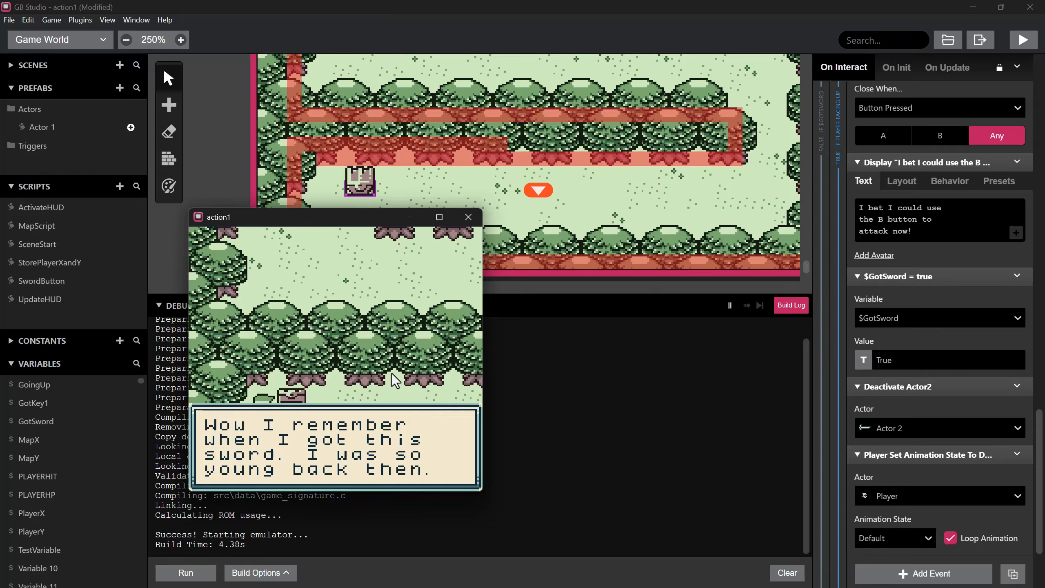
{"action": "key", "text": "z"}
{"action": "key", "text": "Right"}
{"action": "key", "text": "Up"}
{"action": "key", "text": "Left"}
{"action": "key", "text": "z"}
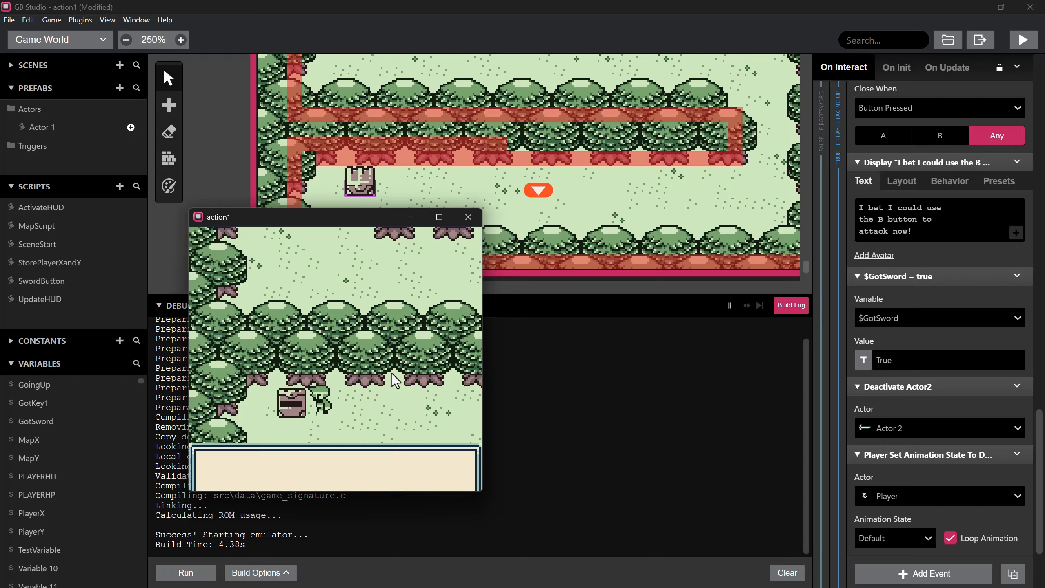
{"action": "key", "text": "z"}
- Walk the player from the chest around the tree rows and east onto the forest's uppermost path
{"action": "key", "text": "Right"}
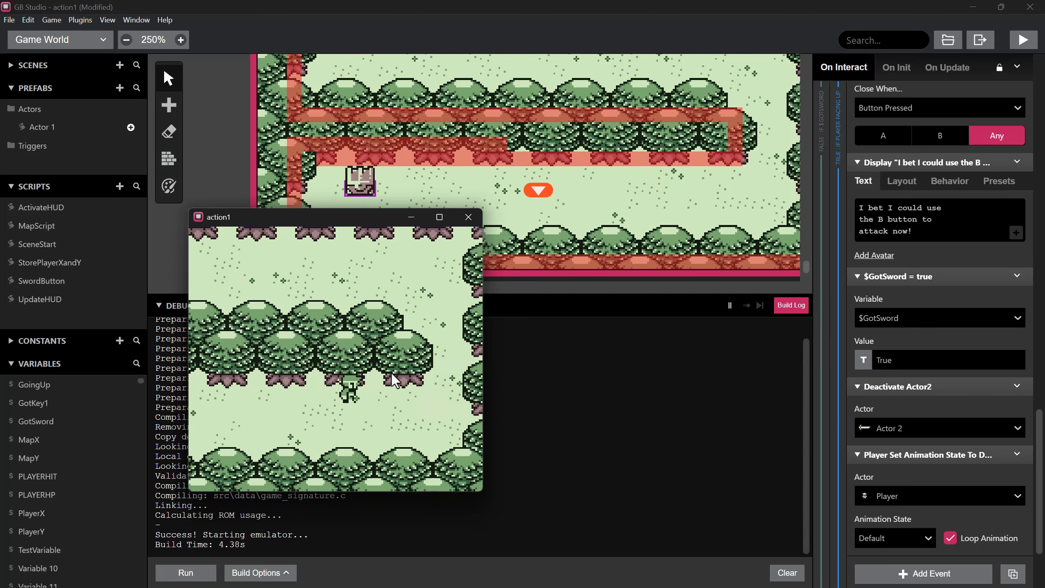
{"action": "key", "text": "Up"}
{"action": "key", "text": "Left"}
{"action": "key", "text": "Up"}
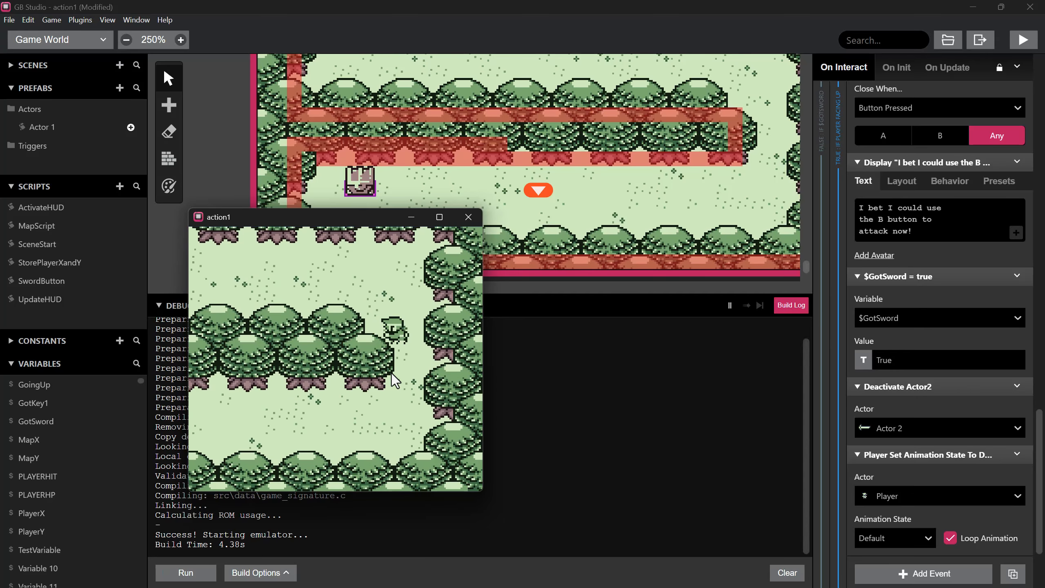
{"action": "key", "text": "Left"}
{"action": "key", "text": "Left"}
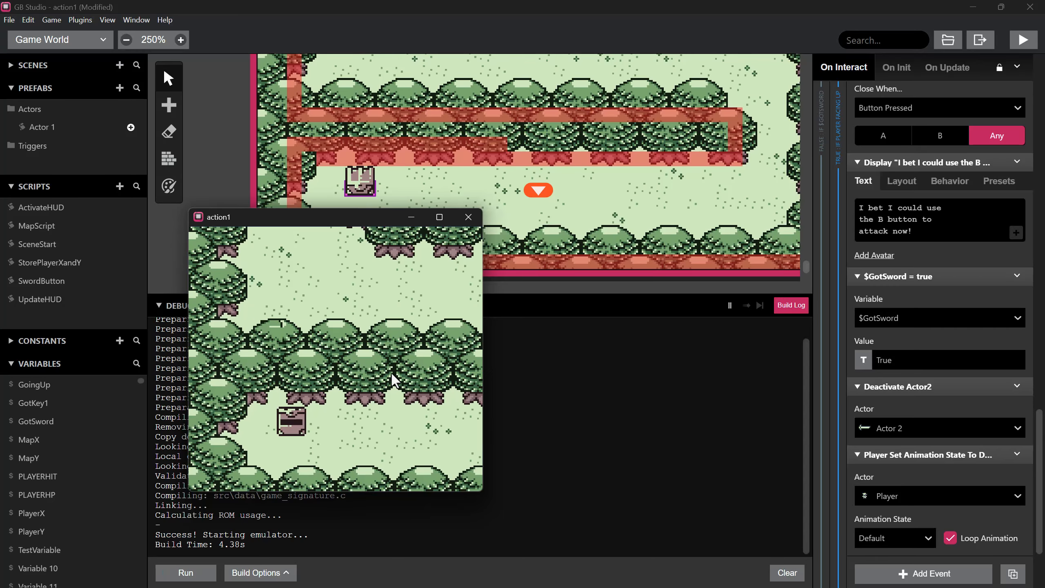
{"action": "key", "text": "Up"}
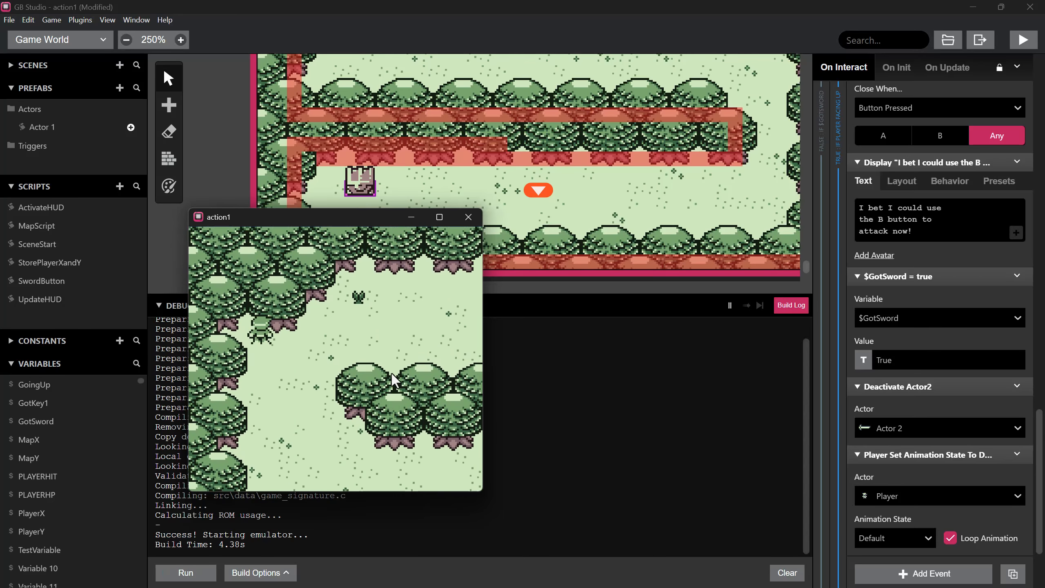
{"action": "key", "text": "Right"}
{"action": "key", "text": "Right"}
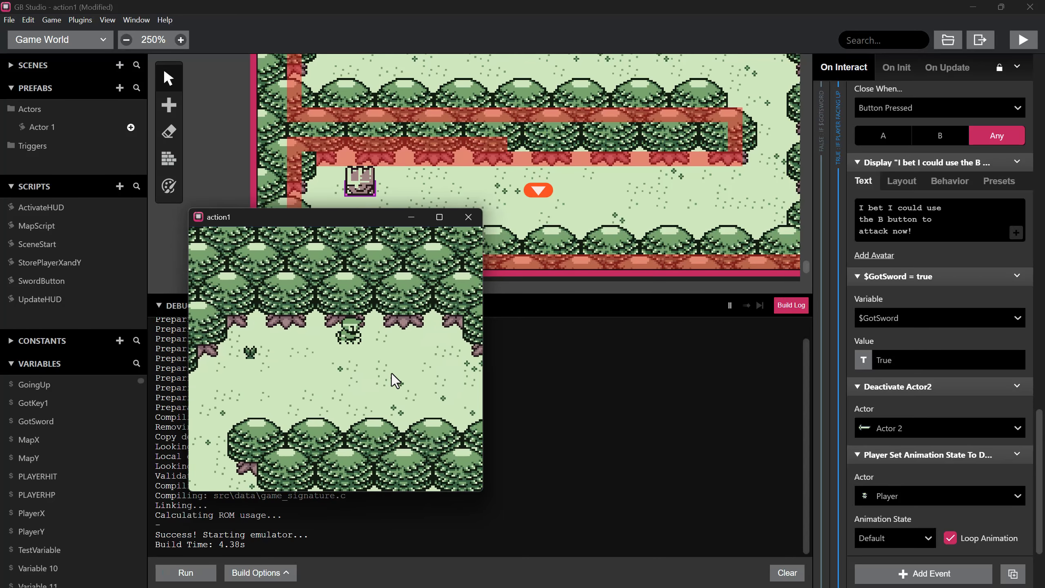
{"action": "key", "text": "Down"}
{"action": "key", "text": "Right"}
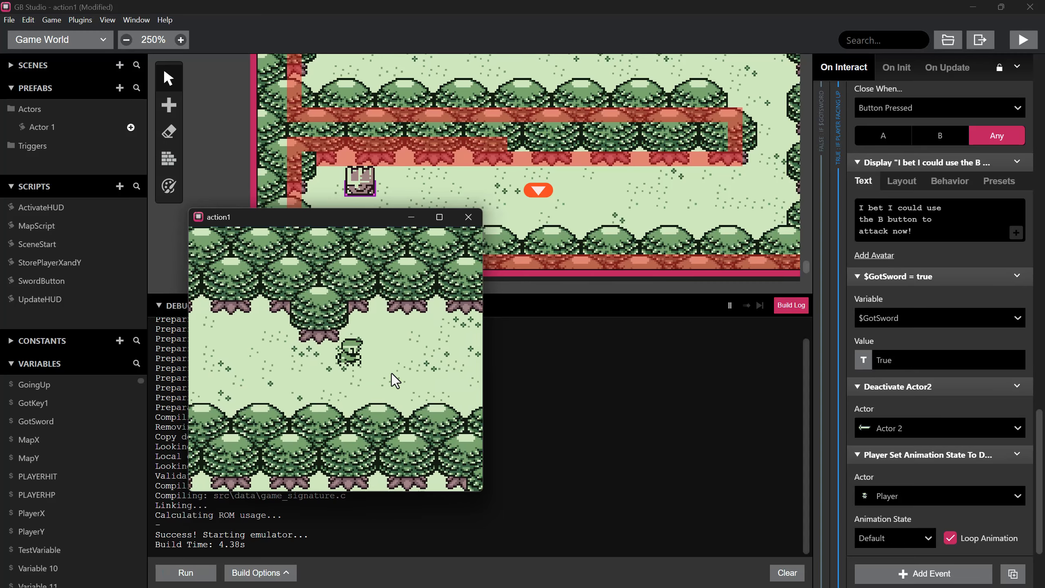
- Move the player in all directions around the protruding tree on the upper forest path to check the walking animations
{"action": "key", "text": "Up"}
{"action": "key", "text": "Left"}
{"action": "key", "text": "Right"}
{"action": "key", "text": "Up"}
{"action": "key", "text": "Right"}
{"action": "key", "text": "Left"}
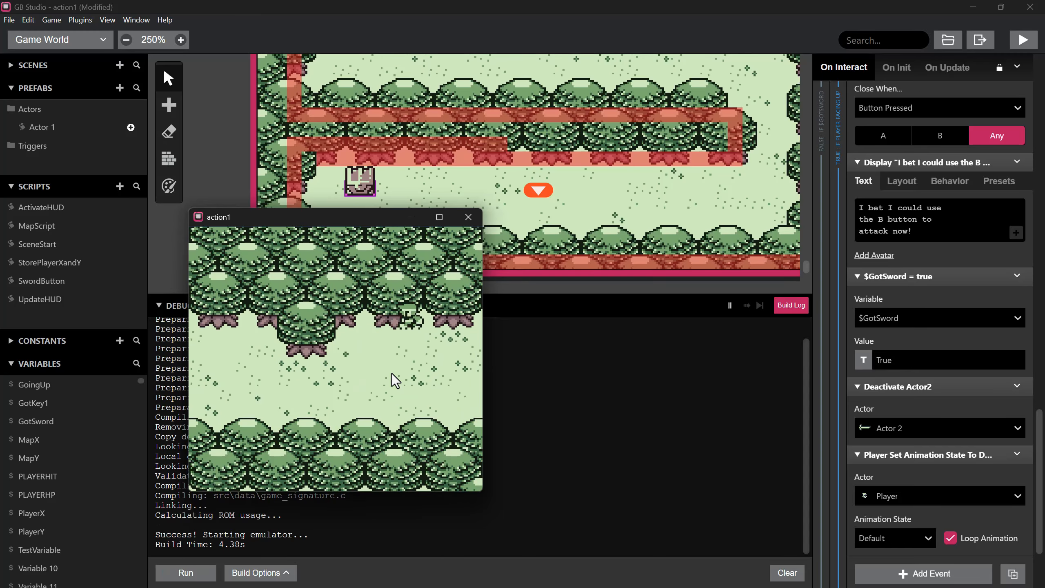
{"action": "key", "text": "Right"}
{"action": "key", "text": "Down"}
{"action": "key", "text": "Down"}
{"action": "key", "text": "Left"}
{"action": "key", "text": "Up"}
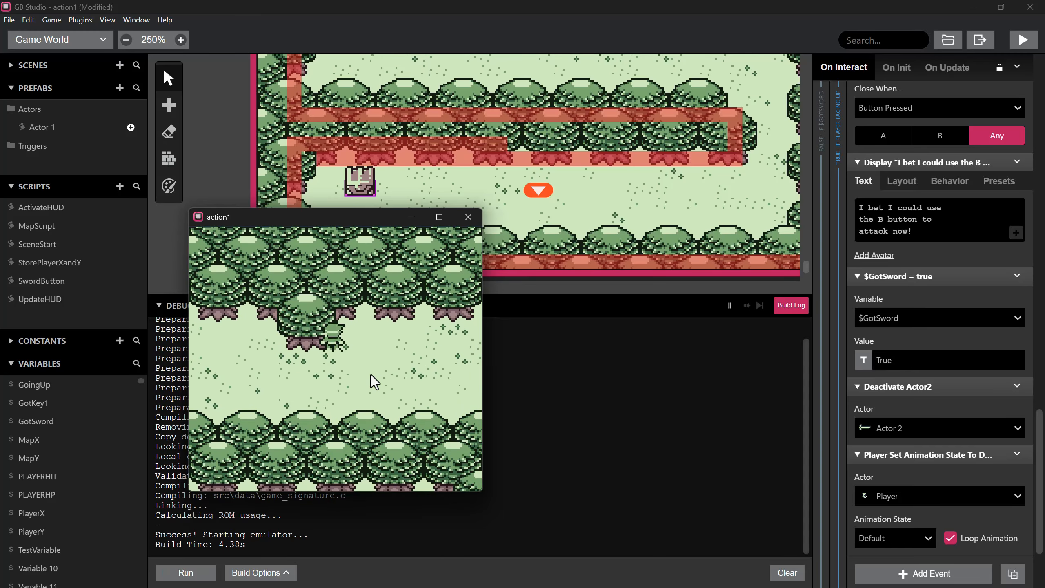
{"action": "key", "text": "Right"}
{"action": "key", "text": "Right"}
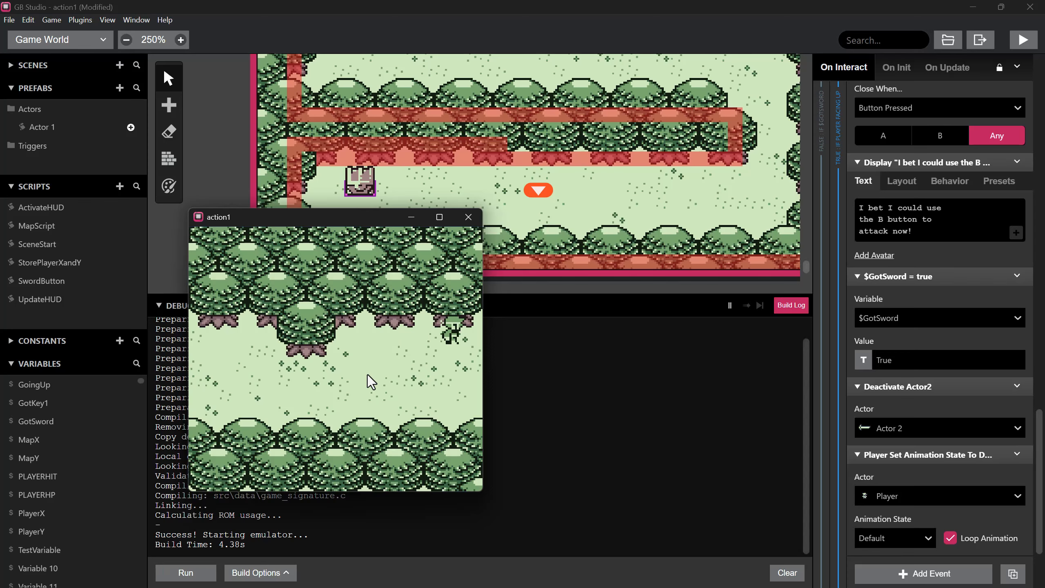
- Walk the player east out of the forest and north along the brick path to test the scene changes
{"action": "key", "text": "Down"}
{"action": "key", "text": "Right"}
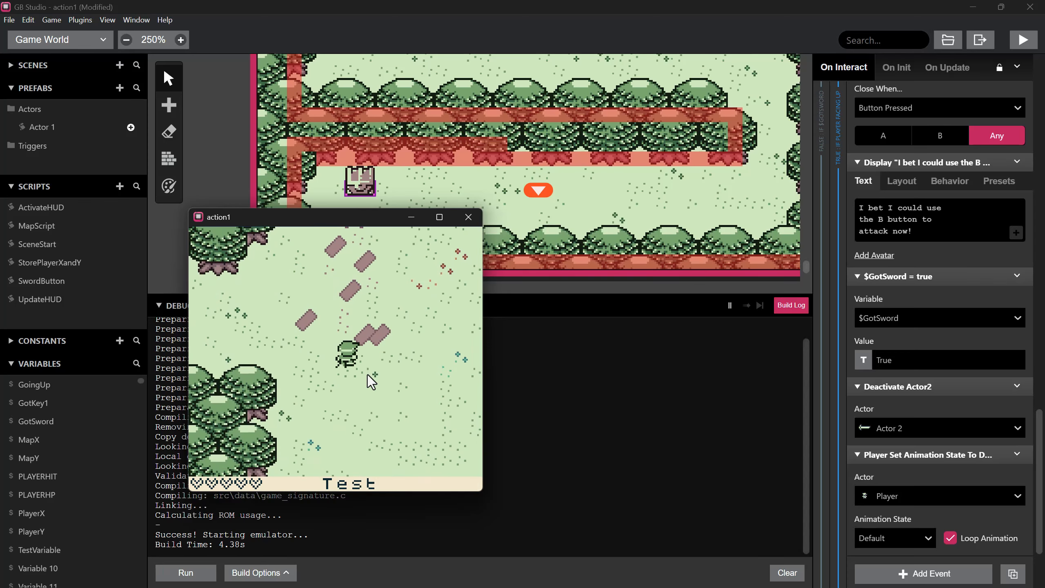
{"action": "key", "text": "Up"}
{"action": "key", "text": "Up"}
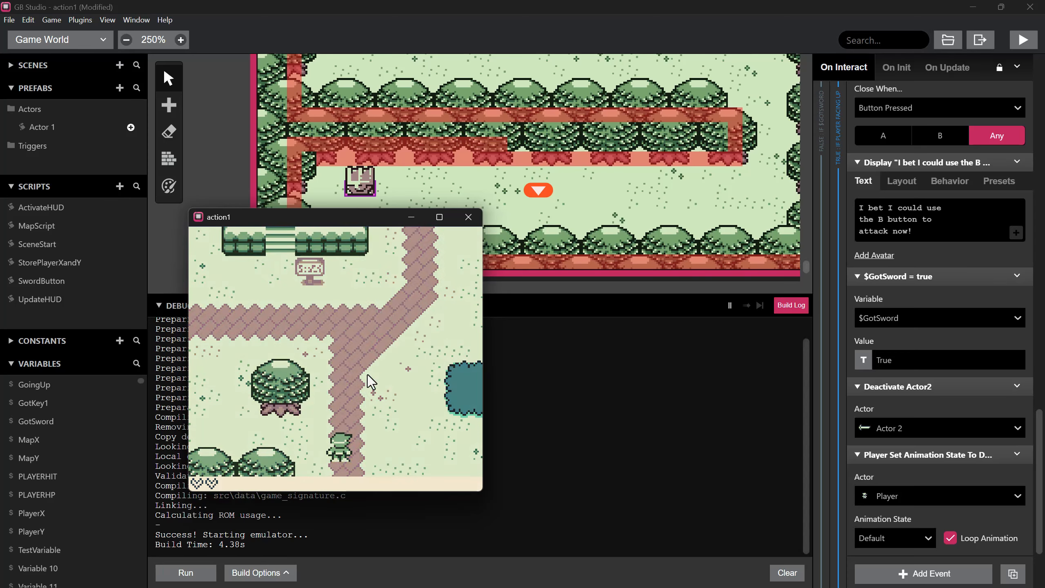
{"action": "key", "text": "Right"}
{"action": "key", "text": "Left"}
{"action": "key", "text": "Down"}
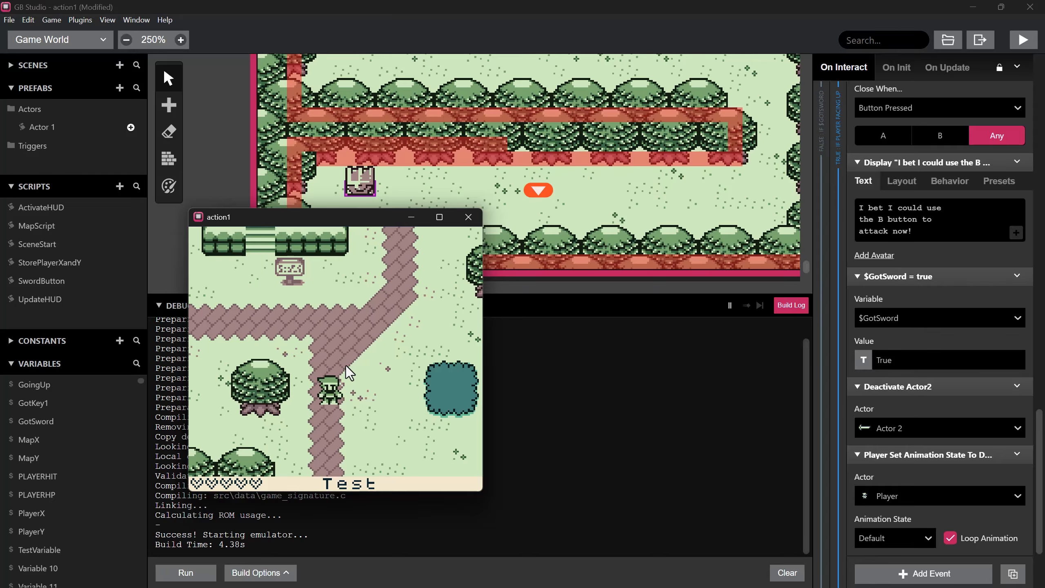
- Walk the player back south along the brick path and west into the upper forest path
{"action": "key", "text": "Down"}
{"action": "key", "text": "Left"}
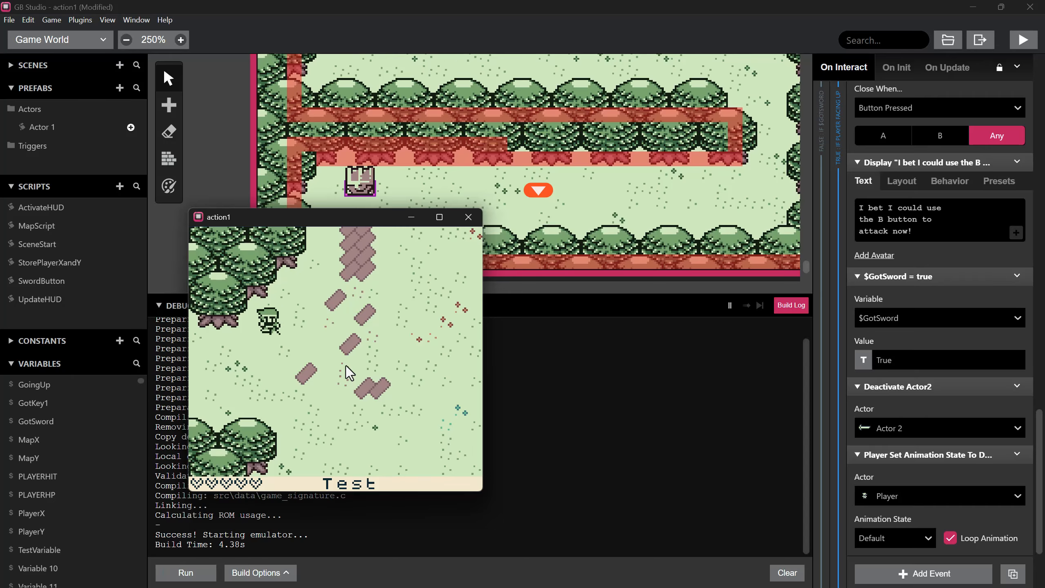
{"action": "key", "text": "Left"}
{"action": "key", "text": "Down"}
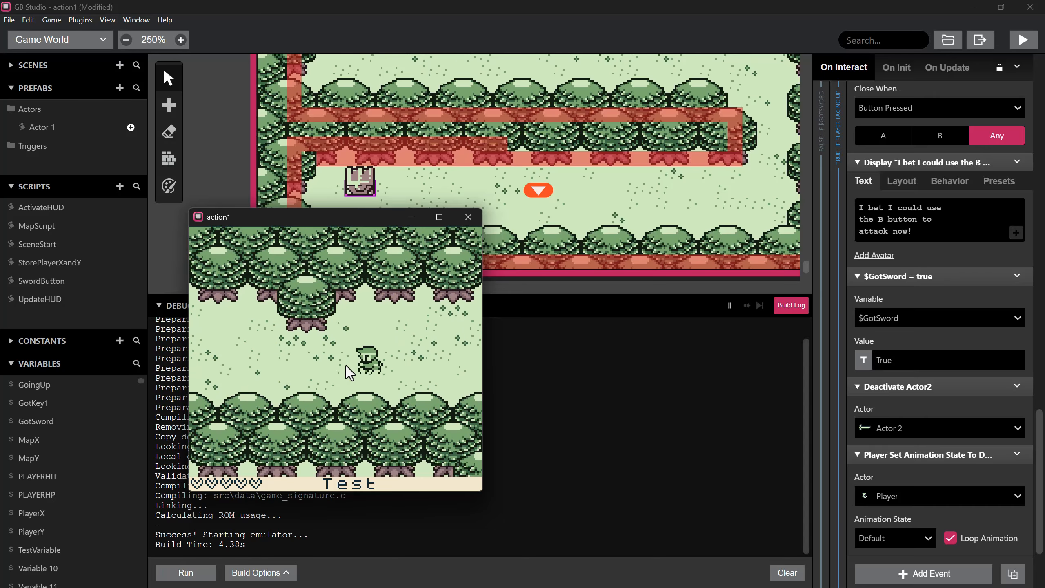
{"action": "key", "text": "Down"}
{"action": "key", "text": "Left"}
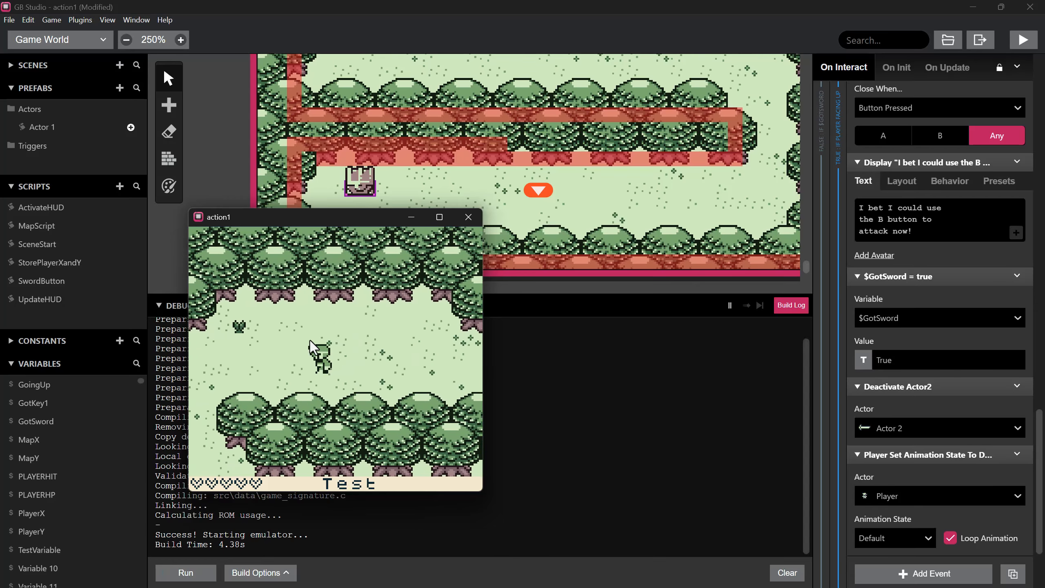
- Walk the player around the tree rows back to the chest to check its state after re-entering the scene
{"action": "key", "text": "Down"}
{"action": "key", "text": "Left"}
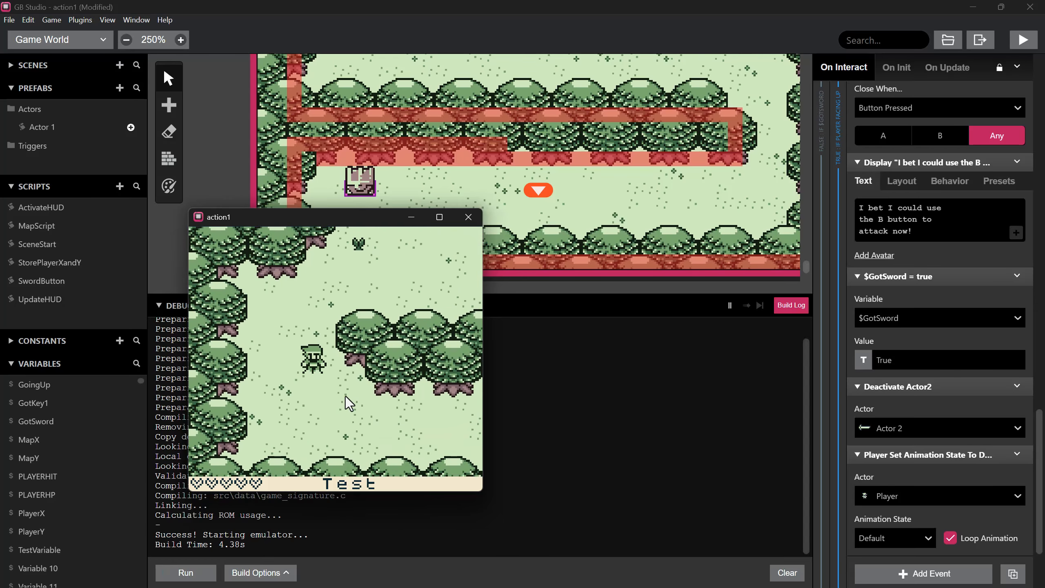
{"action": "key", "text": "Down"}
{"action": "key", "text": "Right"}
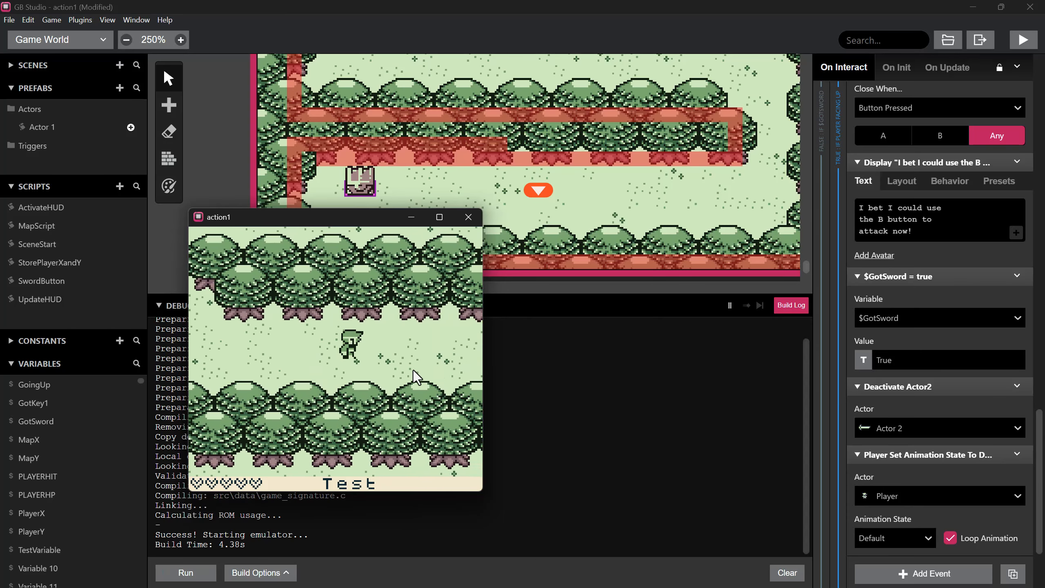
{"action": "key", "text": "Down"}
{"action": "key", "text": "Right"}
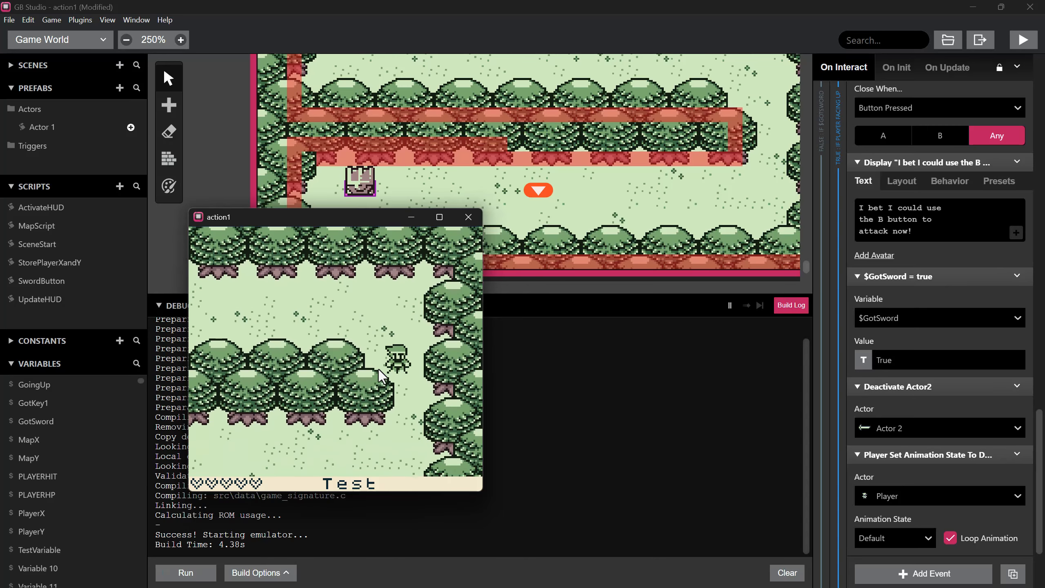
{"action": "key", "text": "Left"}
{"action": "key", "text": "Down"}
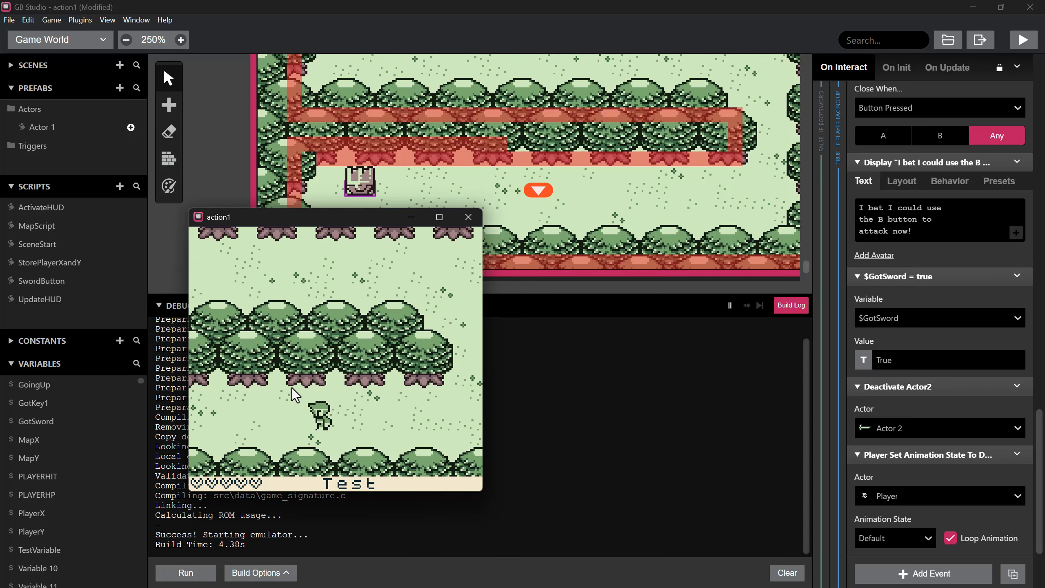
{"action": "key", "text": "Left"}
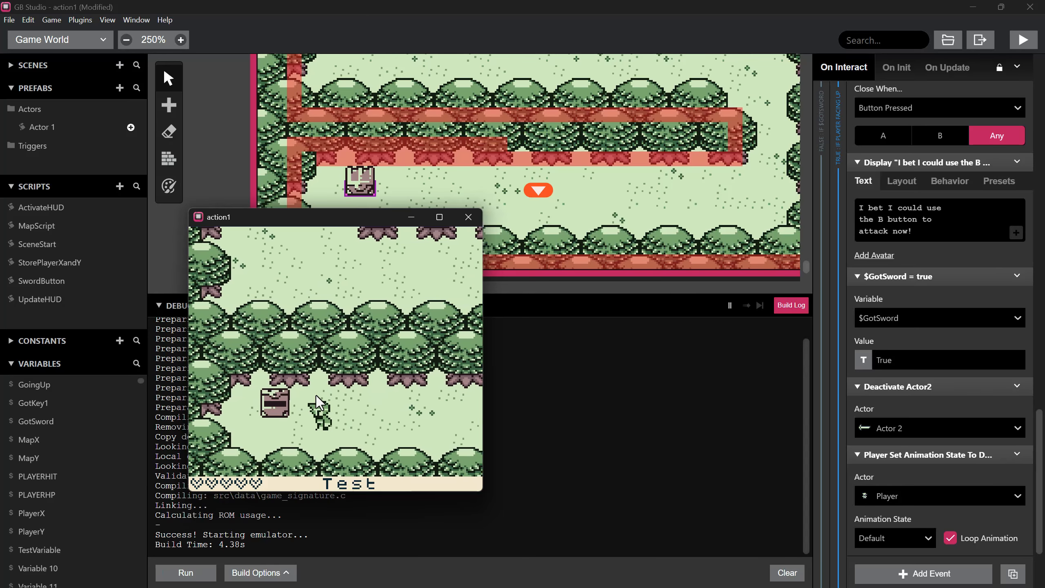
- Walk the player from the chest around the tree rows to the upper forest path
{"action": "key", "text": "Up"}
{"action": "key", "text": "Right"}
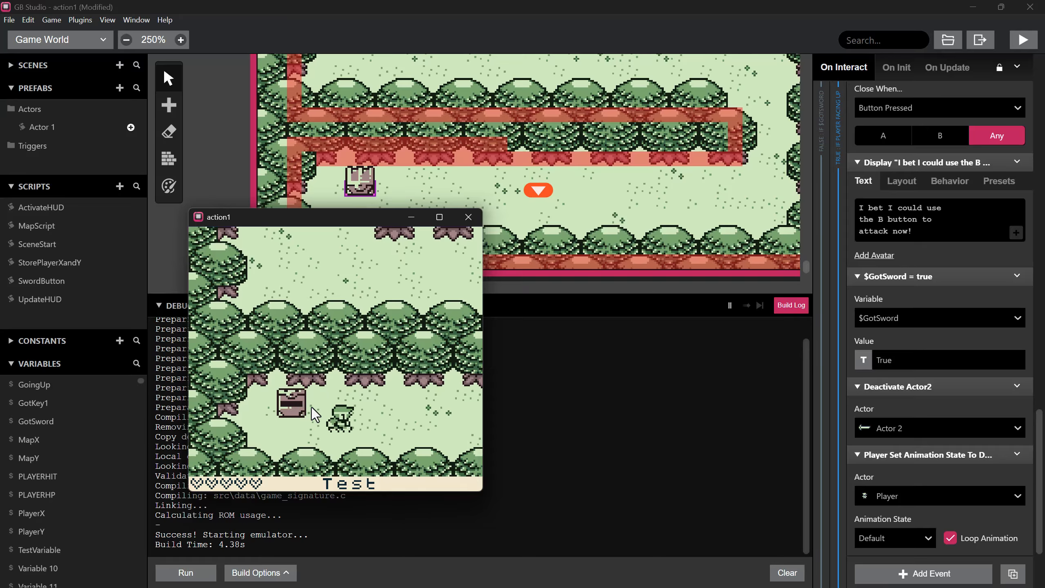
{"action": "key", "text": "Right"}
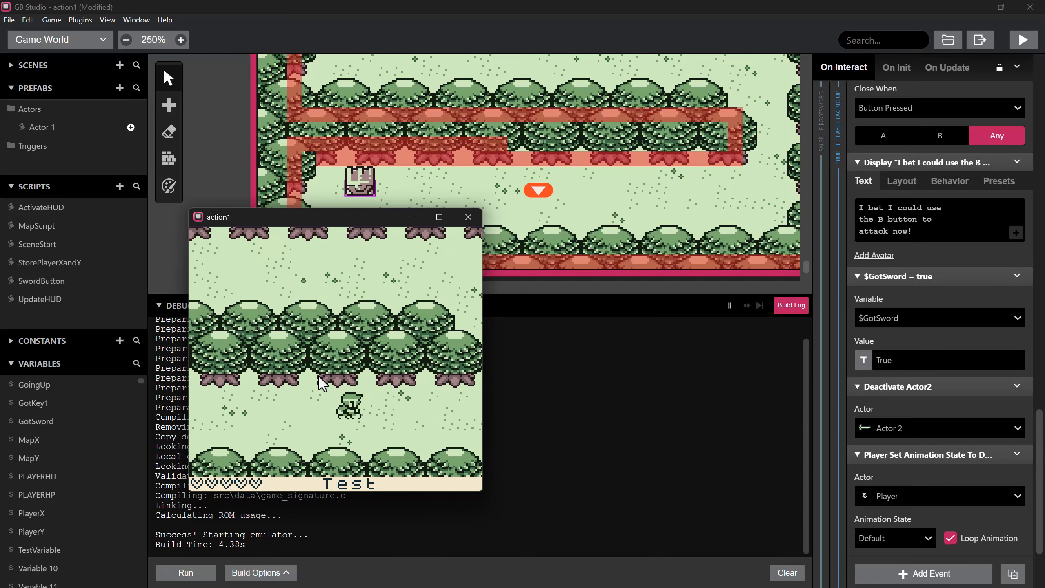
{"action": "key", "text": "Up"}
{"action": "key", "text": "Left"}
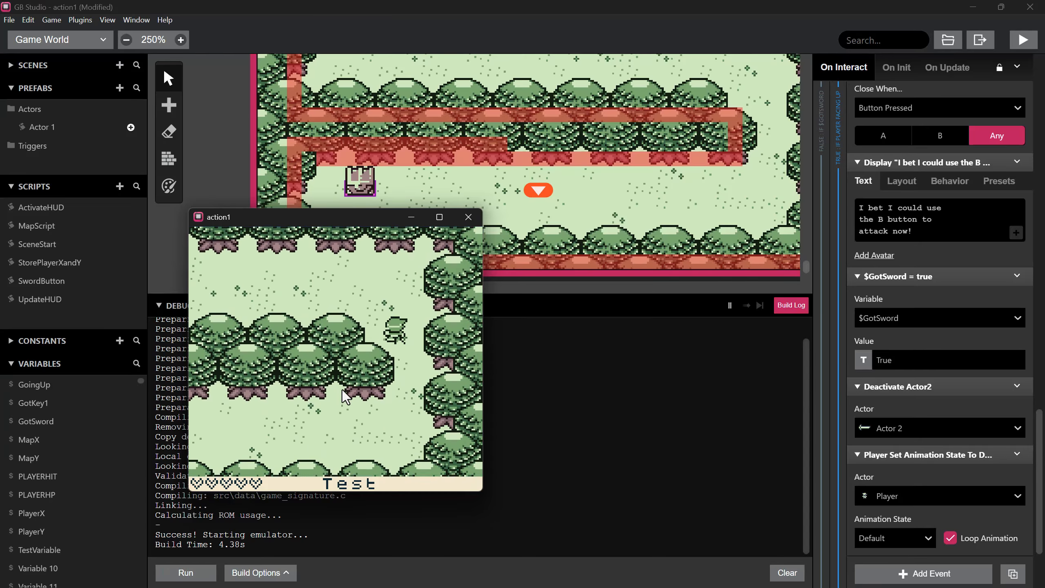
{"action": "key", "text": "Left"}
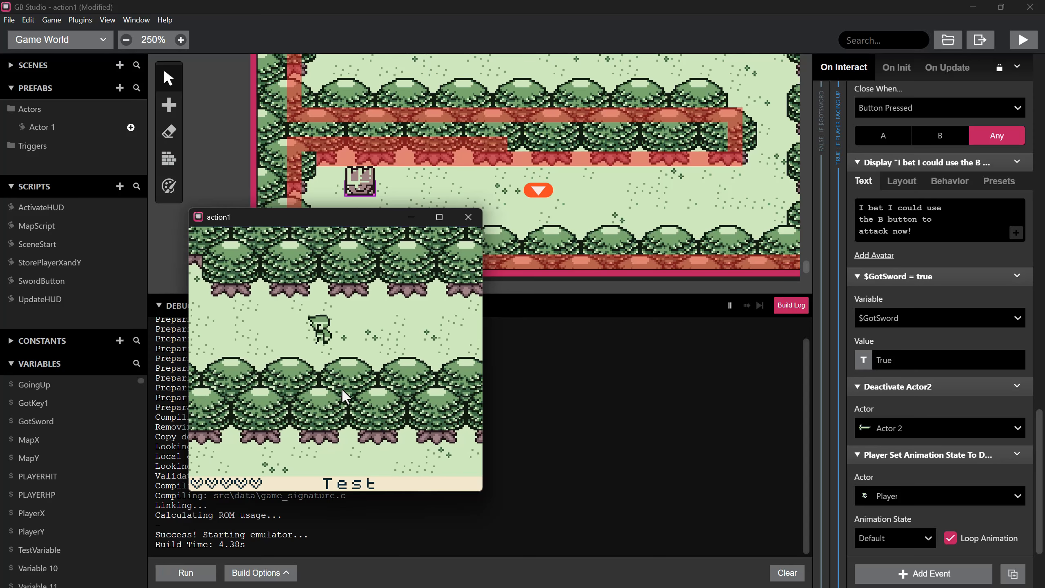
{"action": "key", "text": "Up"}
{"action": "key", "text": "Up"}
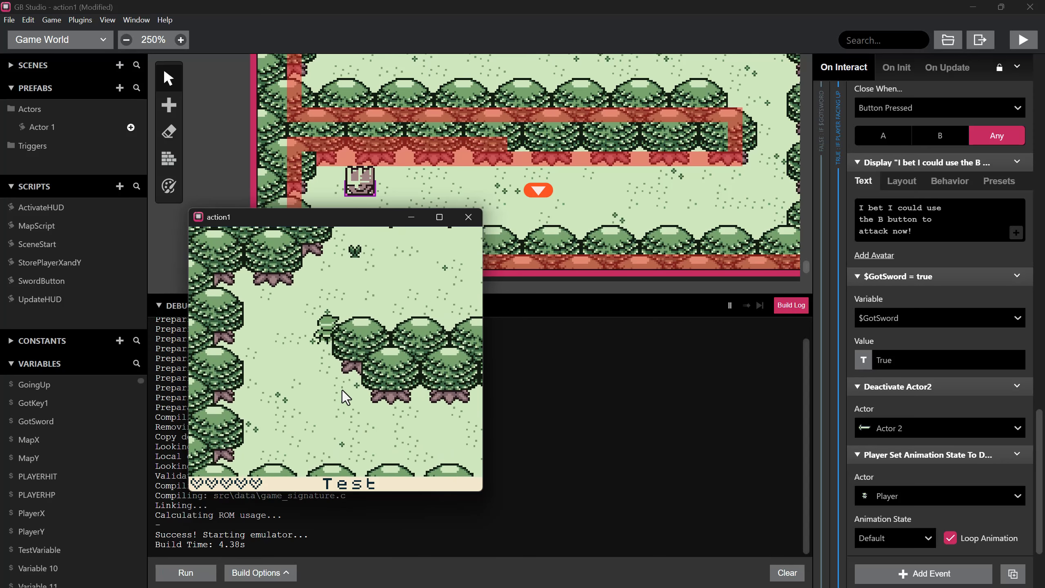
{"action": "key", "text": "Up"}
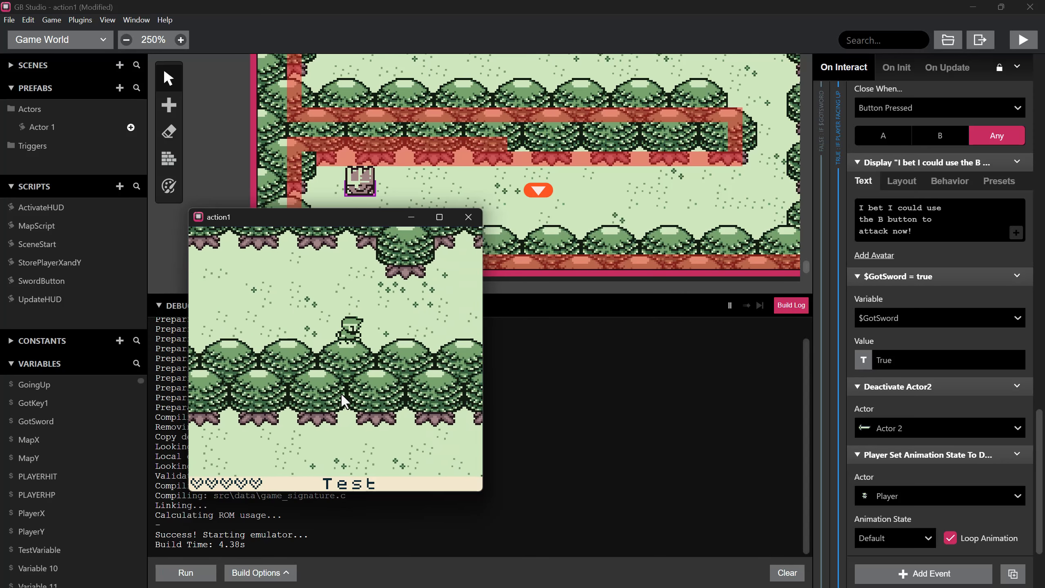
- Walk the player east out of the forest and north to the brick path junction, testing the sword swing there
{"action": "key", "text": "Right"}
{"action": "key", "text": "Right"}
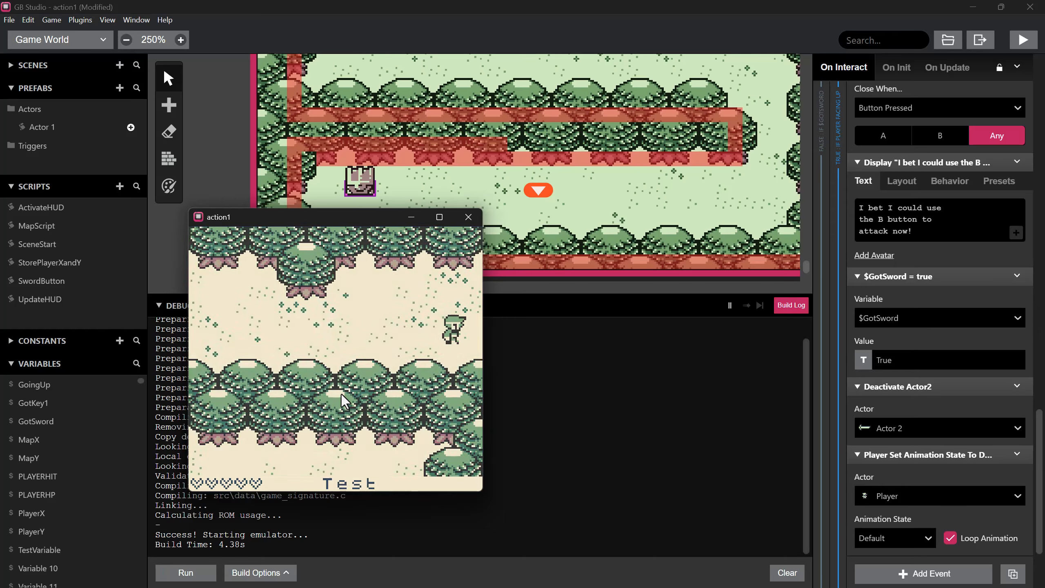
{"action": "key", "text": "Up"}
{"action": "key", "text": "Up"}
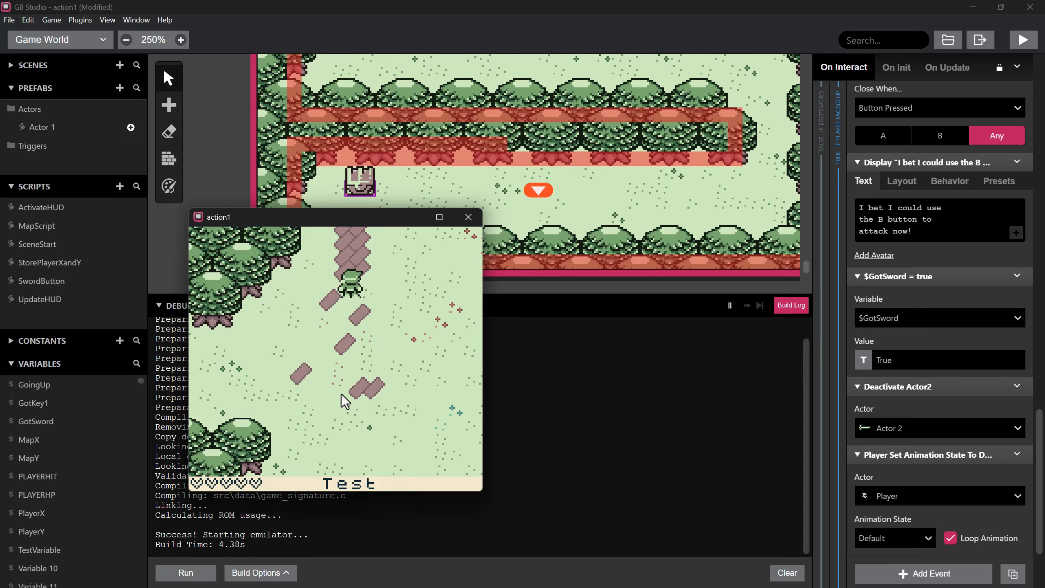
{"action": "key", "text": "Up"}
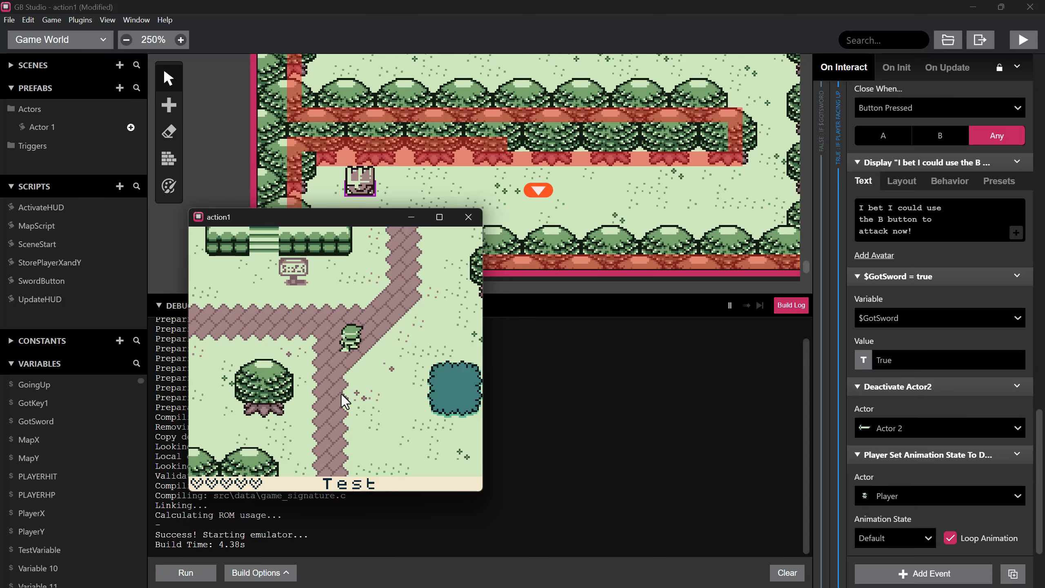
{"action": "key", "text": "Left"}
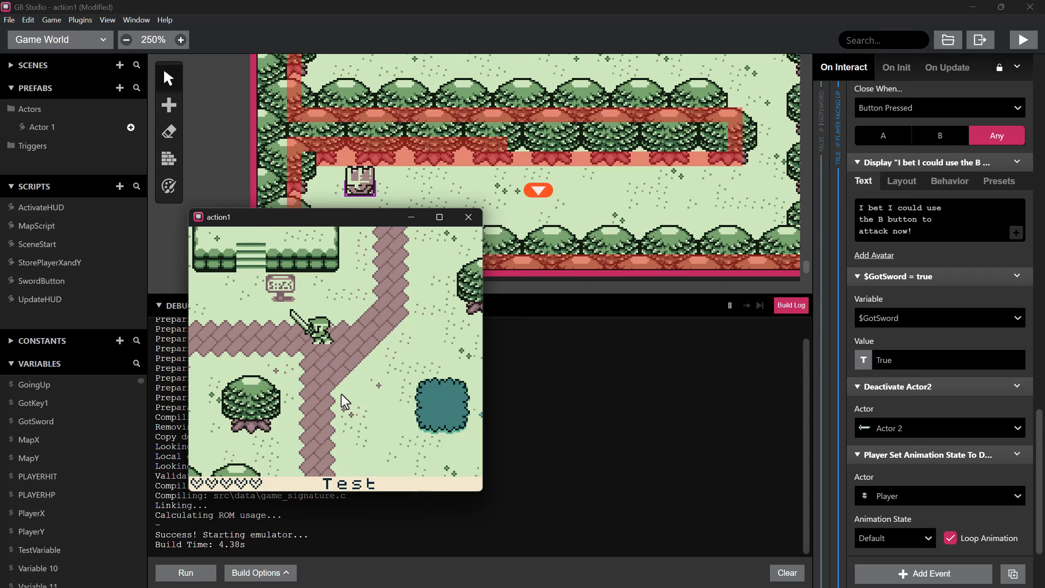
{"action": "key", "text": "Down"}
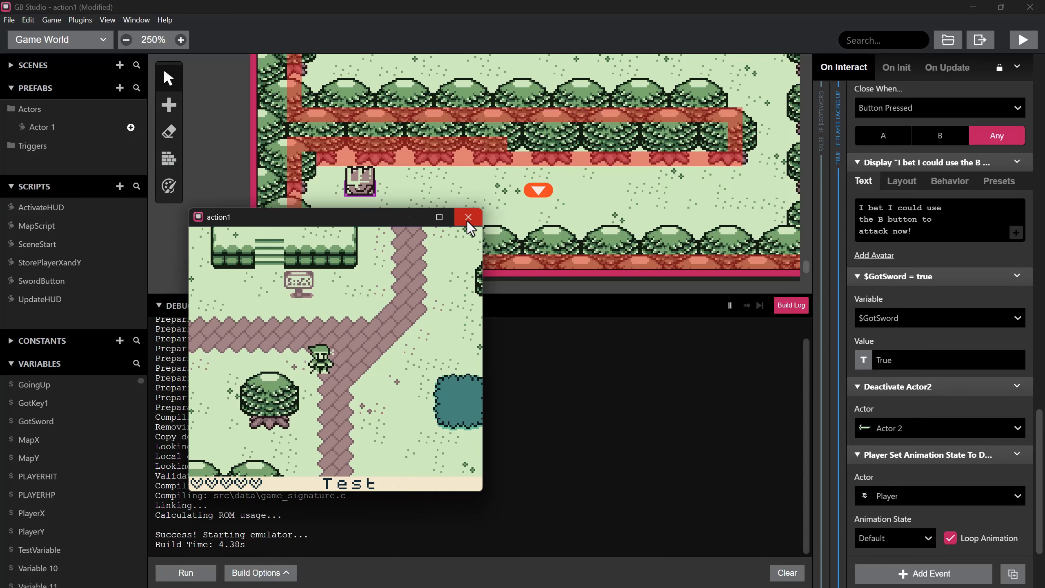
- Move the game window off the map, review the VillageBottomLeft scene's On Init script, and open the SceneStart script
{"action": "left_click_drag", "start_coordinate": [358, 225], "coordinate": [313, 422]}
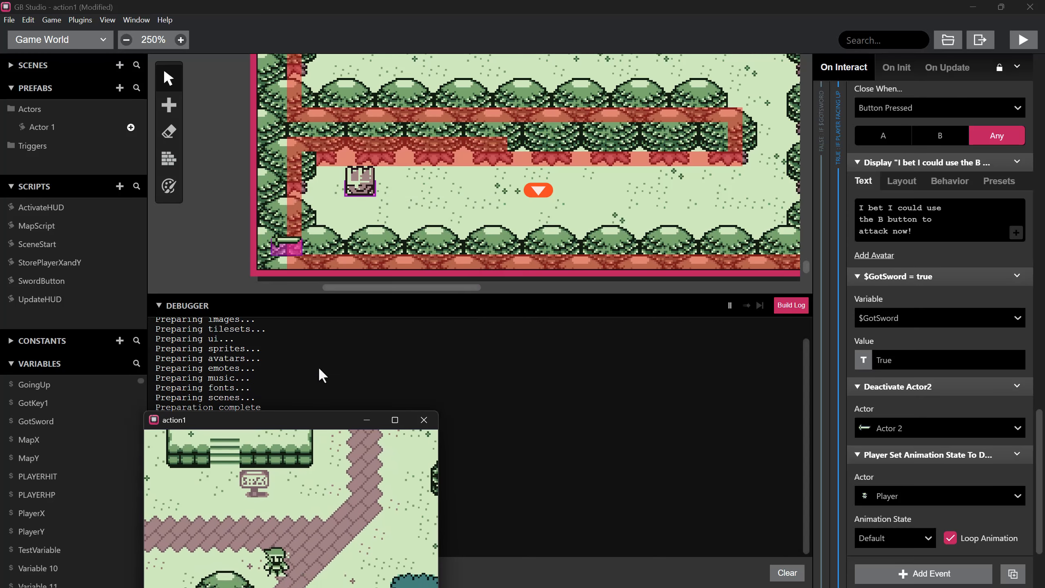
{"action": "left_click", "coordinate": [462, 188]}
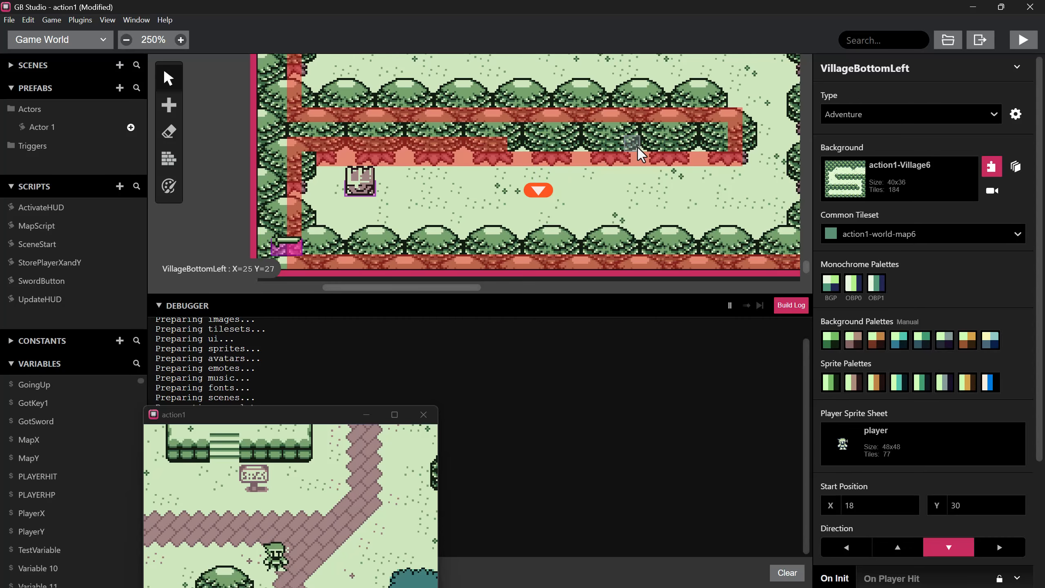
{"action": "scroll", "coordinate": [642, 154], "scroll_direction": "up", "scroll_amount": 2}
{"action": "scroll", "coordinate": [642, 154], "scroll_direction": "down", "scroll_amount": 3, "text": "ctrl"}
{"action": "scroll", "coordinate": [865, 452], "scroll_direction": "down", "scroll_amount": 4}
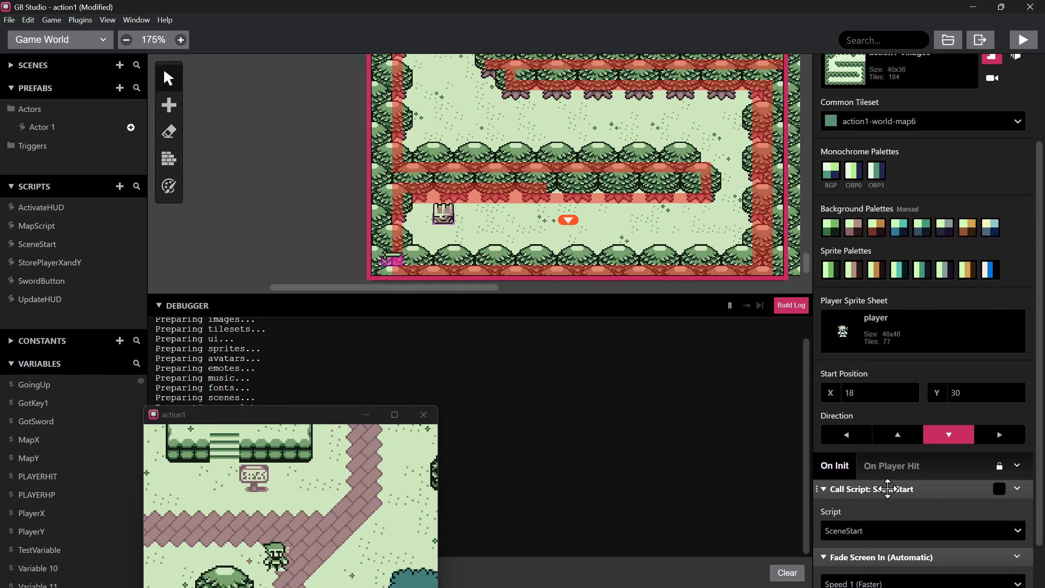
{"action": "left_click", "coordinate": [27, 247]}
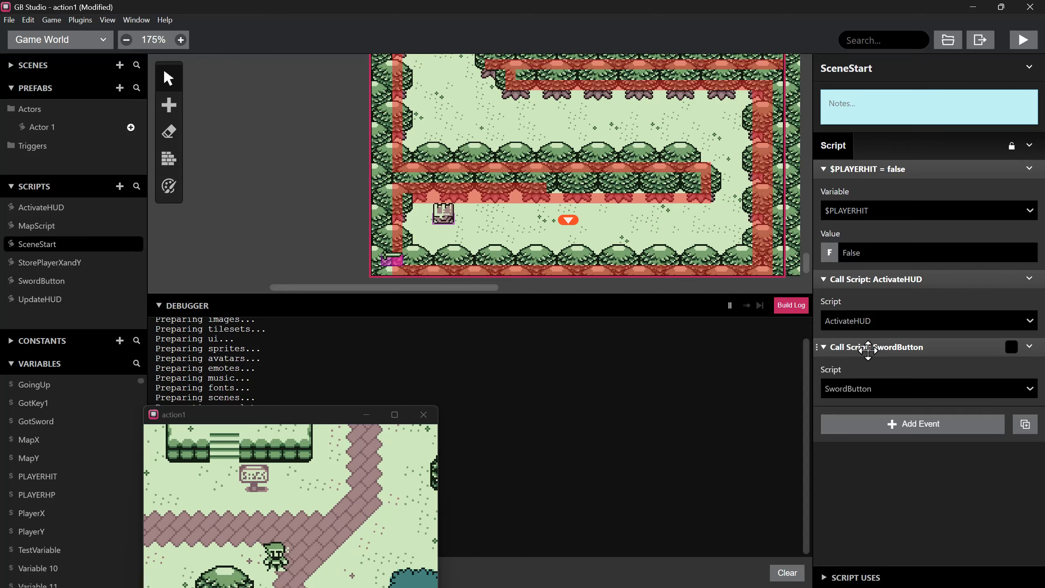
- Insert an If Variable Is 'True' event before the SwordButton call in SceneStart, with $GotSword as its condition
{"action": "right_click", "coordinate": [868, 349]}
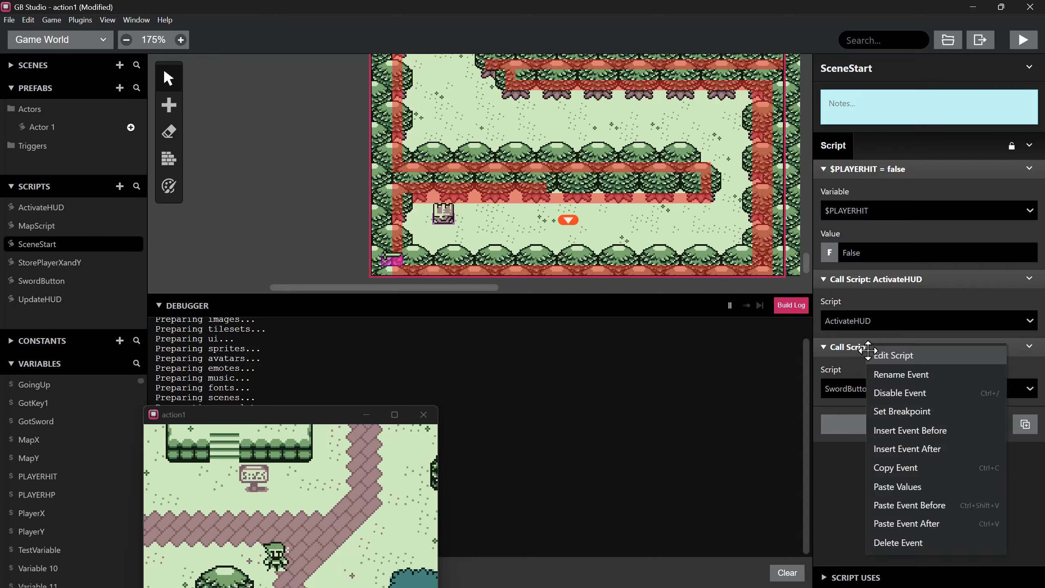
{"action": "left_click", "coordinate": [914, 431]}
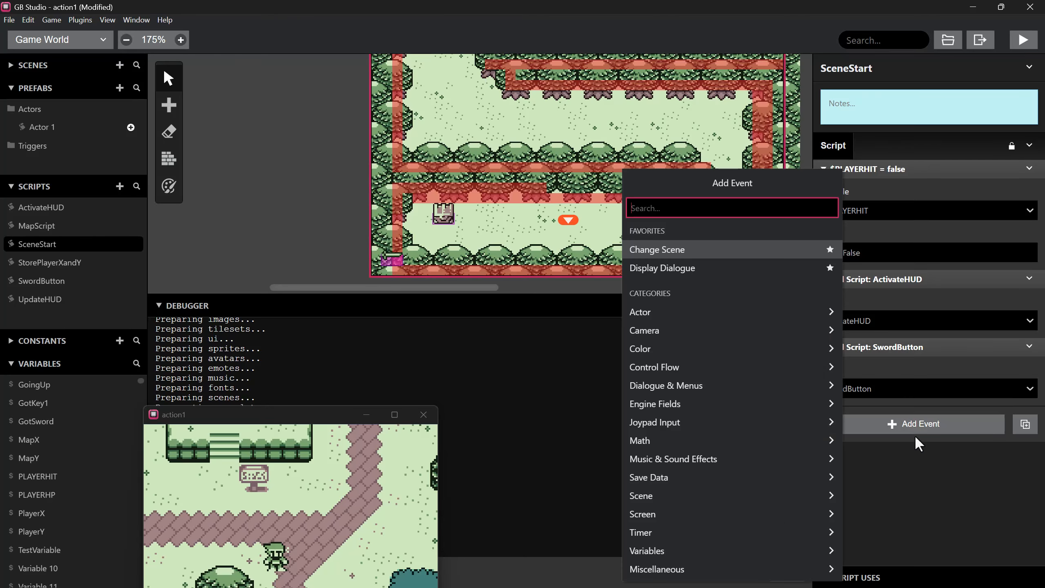
{"action": "type", "text": "if true"}
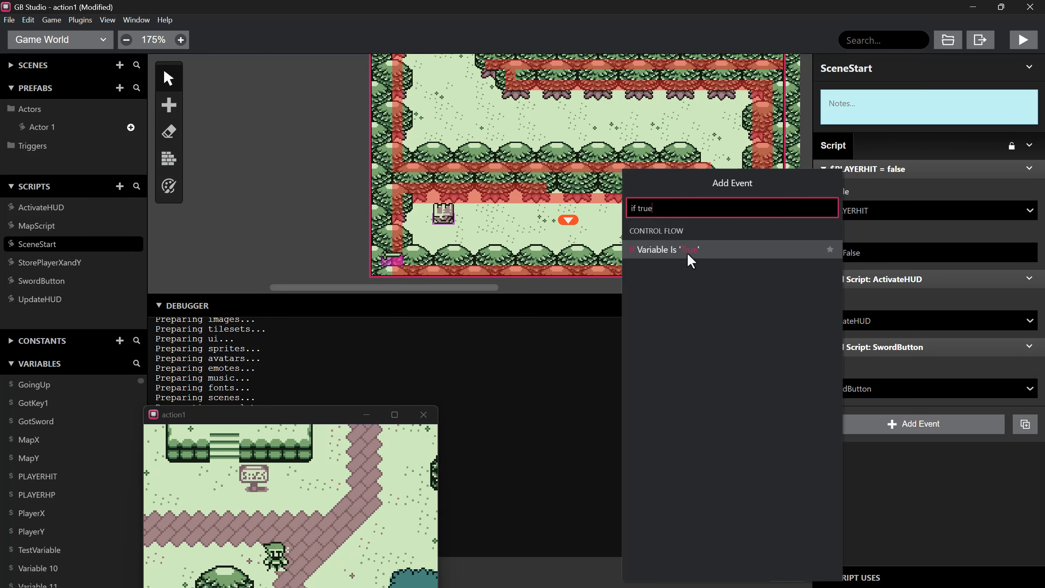
{"action": "left_click", "coordinate": [688, 251]}
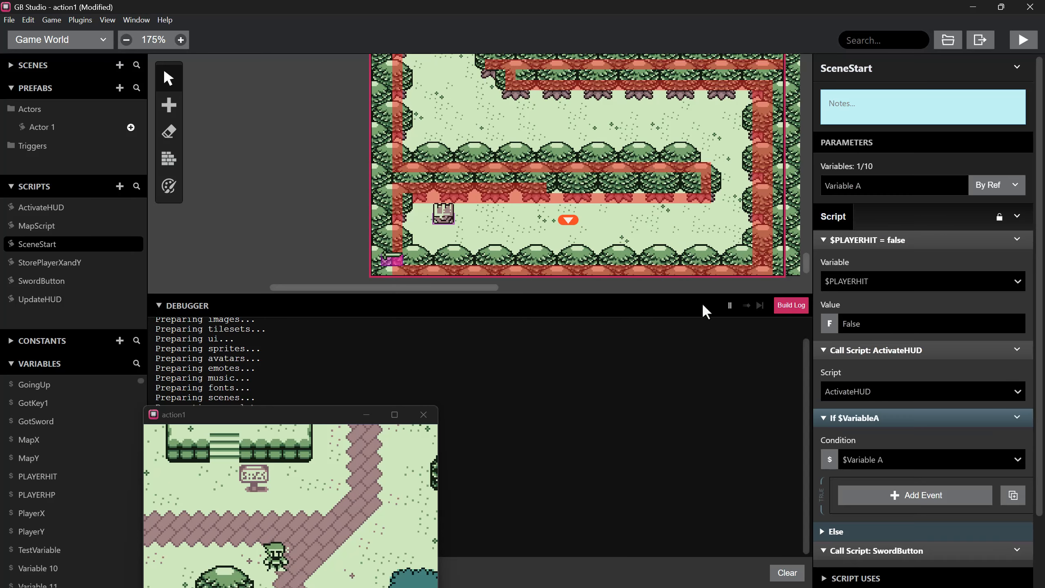
{"action": "left_click", "coordinate": [876, 459]}
{"action": "scroll", "coordinate": [893, 516], "scroll_direction": "down", "scroll_amount": 5}
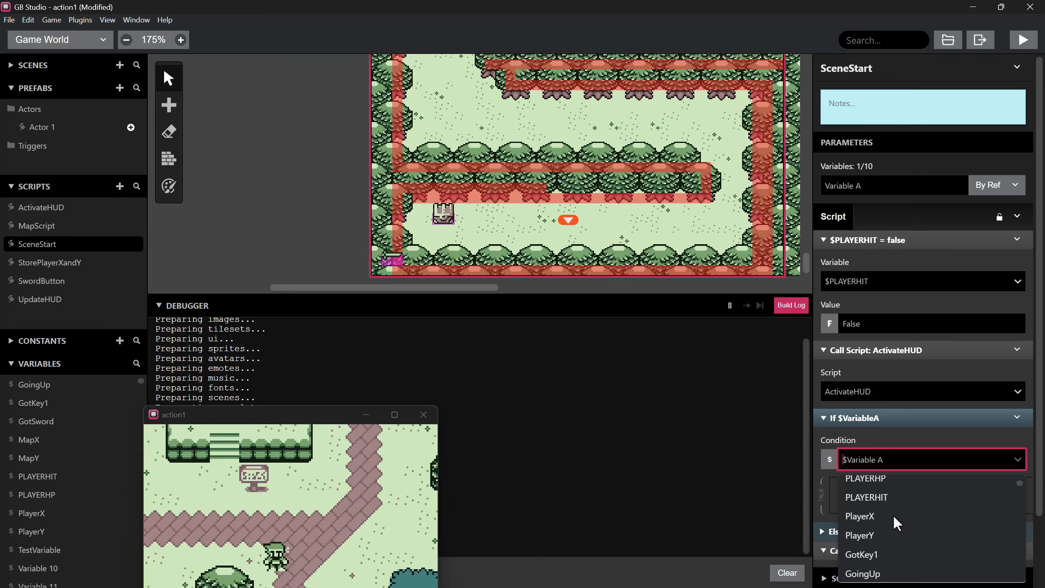
{"action": "scroll", "coordinate": [893, 513], "scroll_direction": "up", "scroll_amount": 4}
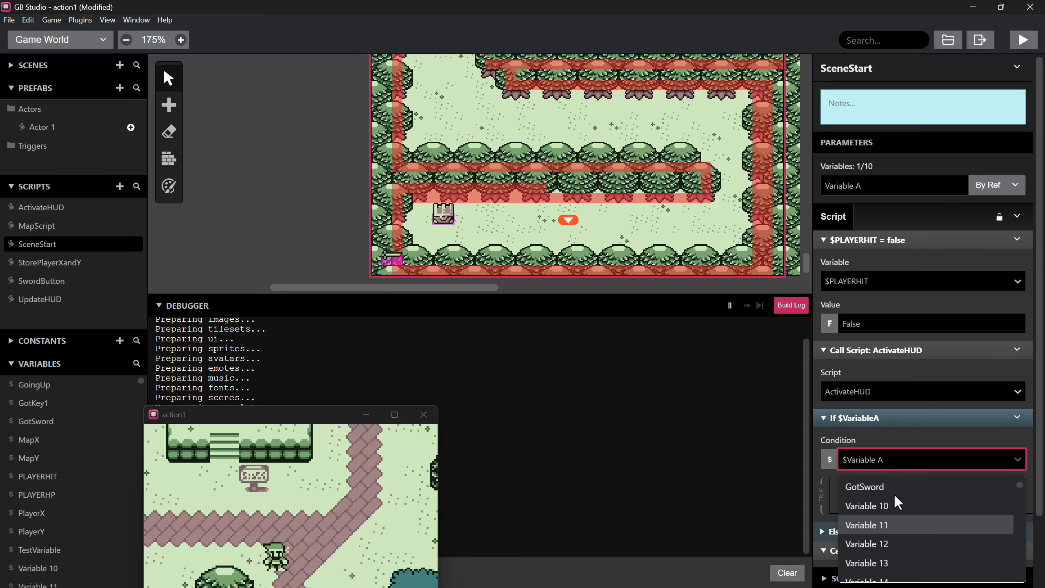
{"action": "left_click", "coordinate": [888, 526]}
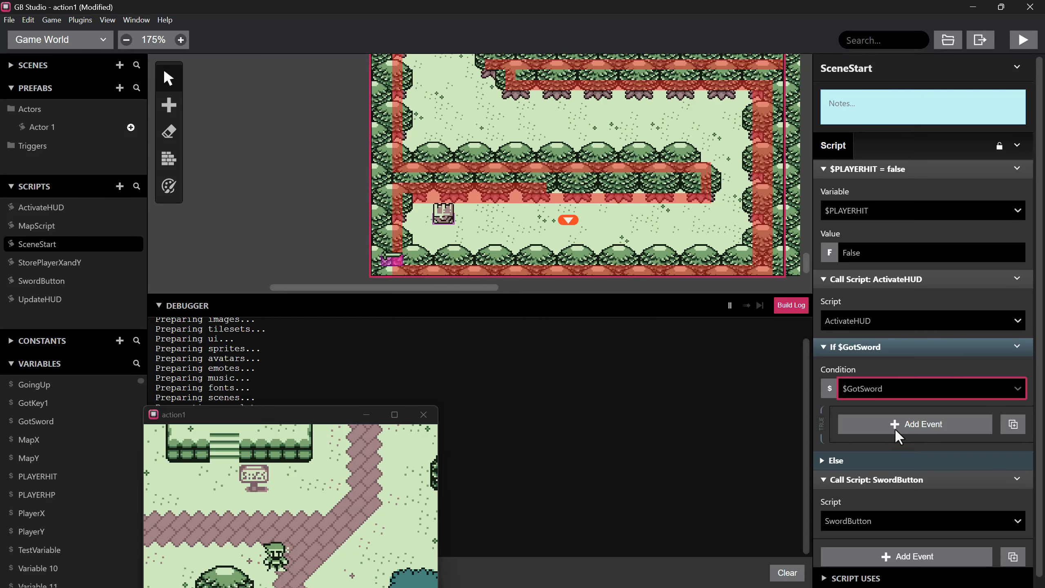
- Move the SwordButton script call into the true branch of the If $GotSword event
{"action": "left_click_drag", "start_coordinate": [890, 486], "coordinate": [906, 449]}
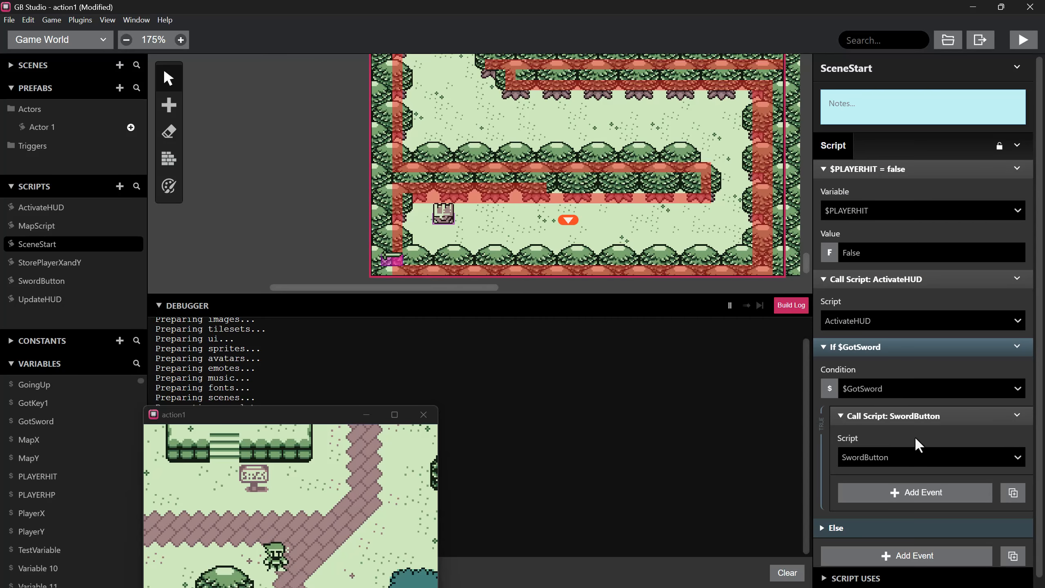
{"action": "scroll", "coordinate": [531, 201], "scroll_direction": "down", "scroll_amount": 1}
{"action": "scroll", "coordinate": [457, 214], "scroll_direction": "up", "scroll_amount": 1}
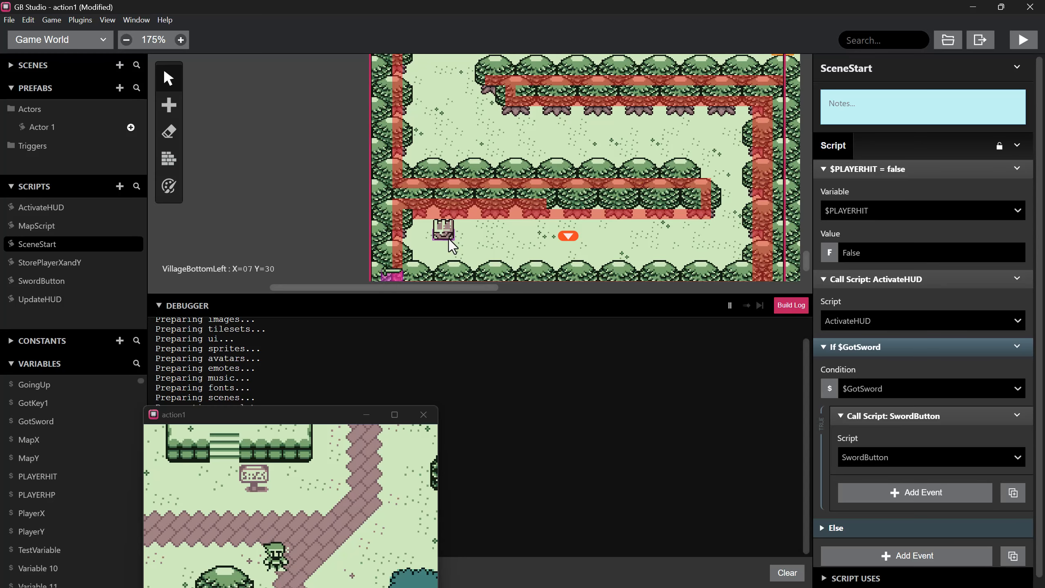
- Add a Call Script "SwordButton" event after the player's Default animation state event in the chest's On Interact script
{"action": "left_click", "coordinate": [447, 237]}
{"action": "scroll", "coordinate": [921, 491], "scroll_direction": "down", "scroll_amount": 3}
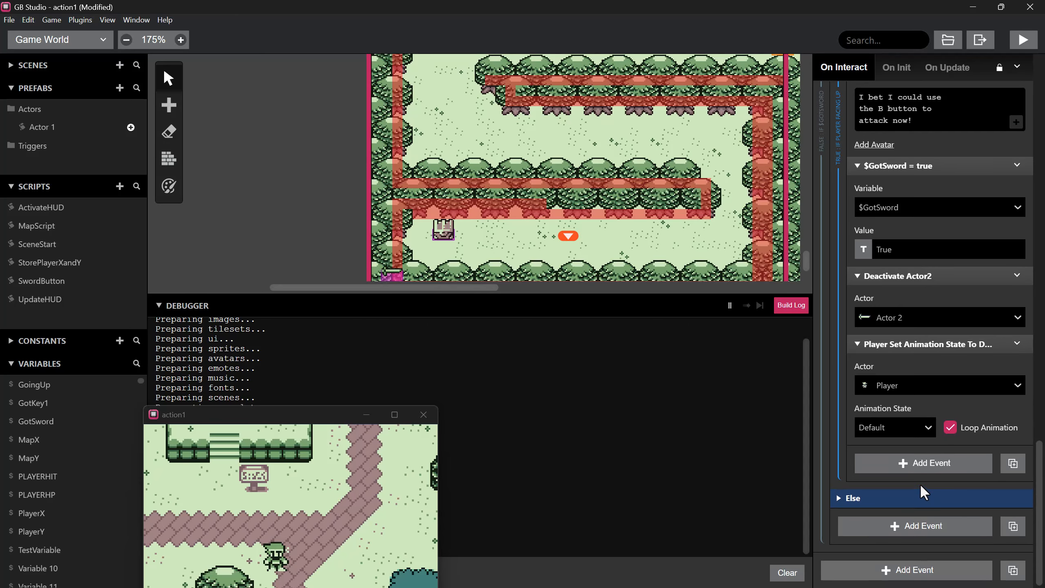
{"action": "scroll", "coordinate": [920, 489], "scroll_direction": "up", "scroll_amount": 1}
{"action": "right_click", "coordinate": [913, 406]}
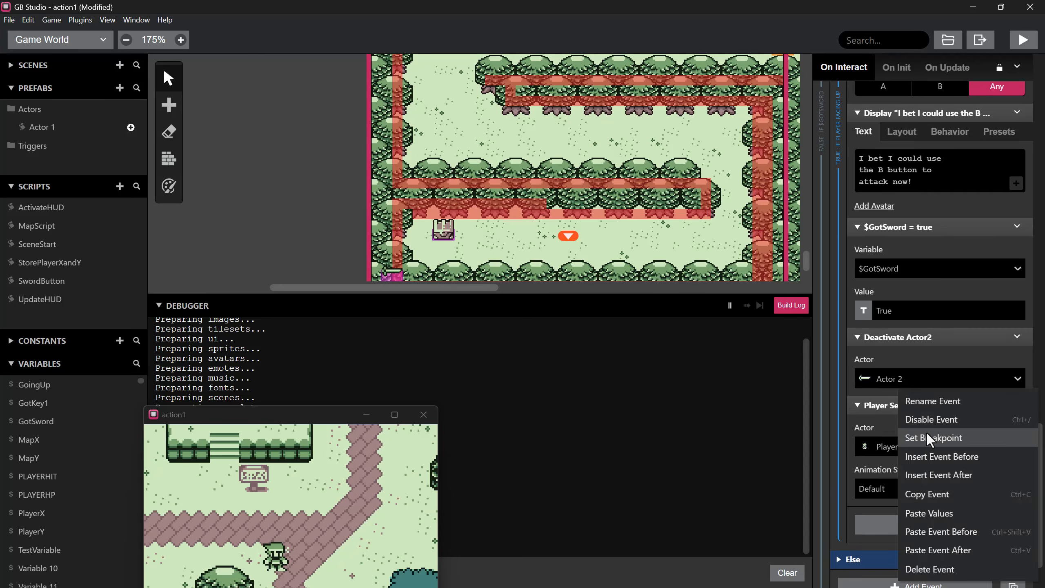
{"action": "left_click", "coordinate": [935, 476]}
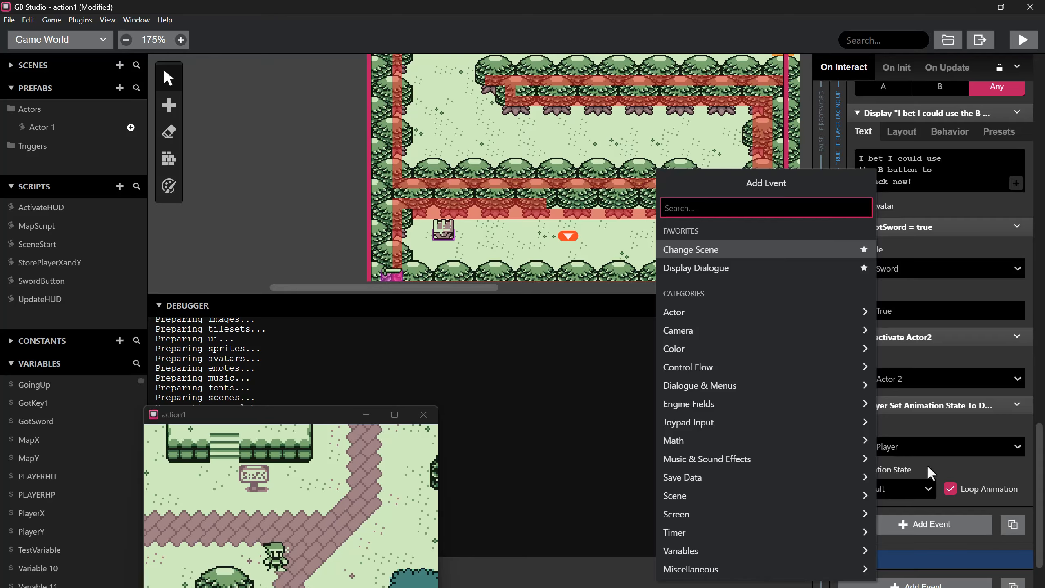
{"action": "type", "text": "sword"}
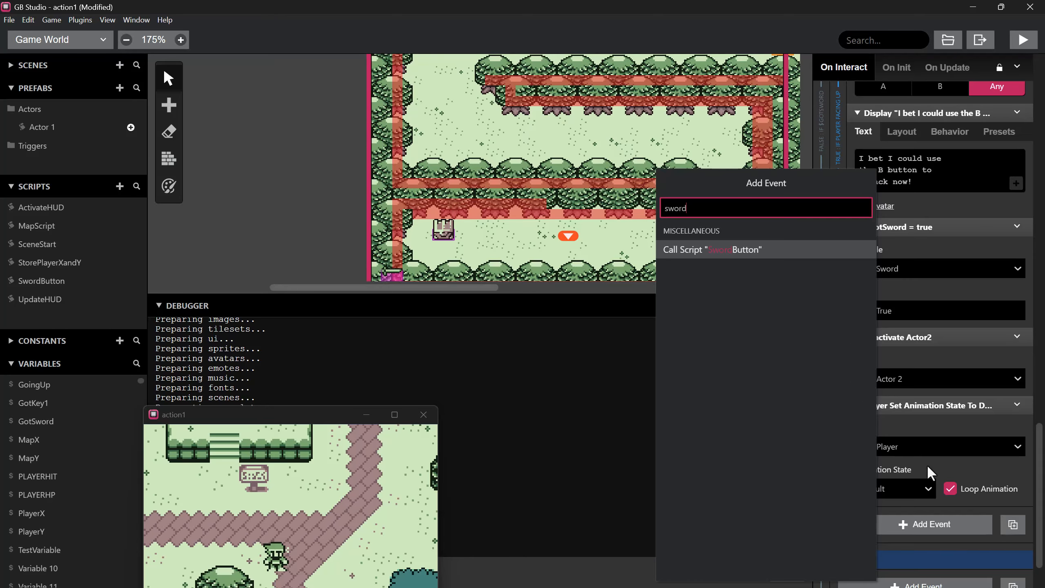
{"action": "type", "text": "b"}
{"action": "left_click", "coordinate": [754, 251]}
{"action": "scroll", "coordinate": [927, 497], "scroll_direction": "down", "scroll_amount": 2}
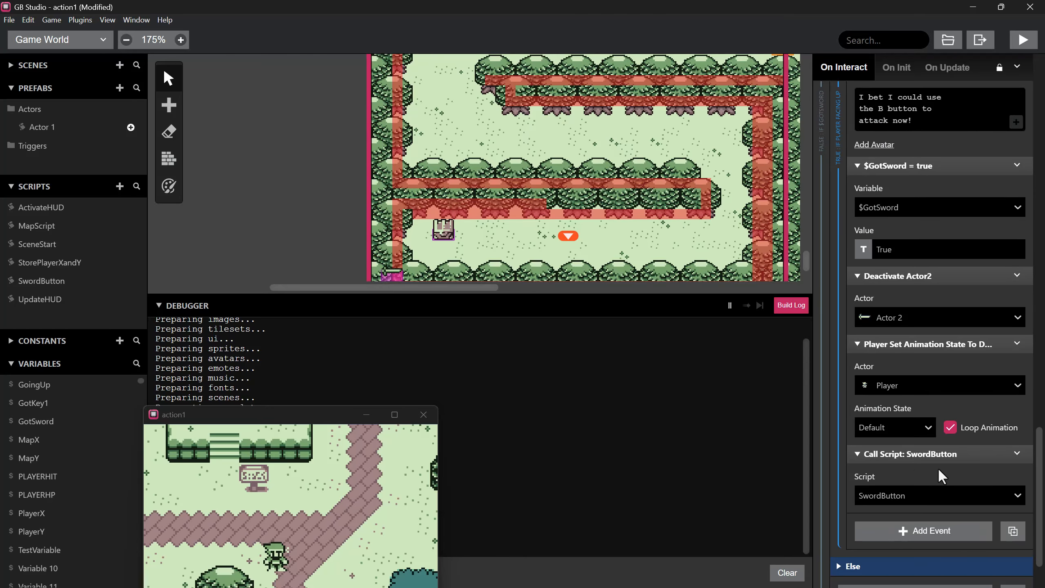
- Build and run the game, uncover its window, and walk the player west to the chest
{"action": "left_click", "coordinate": [1024, 40]}
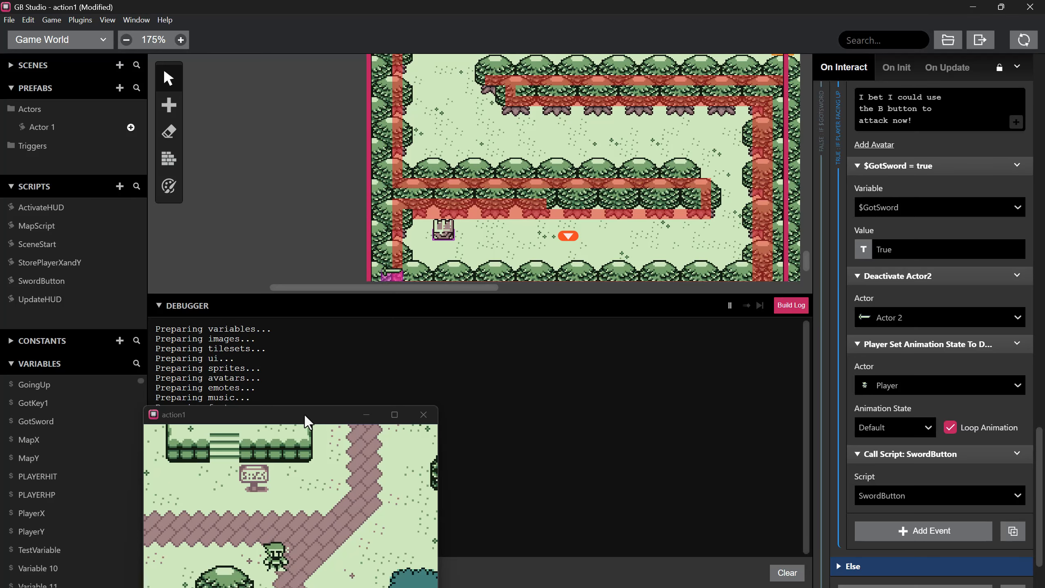
{"action": "left_click_drag", "start_coordinate": [304, 414], "coordinate": [417, 236]}
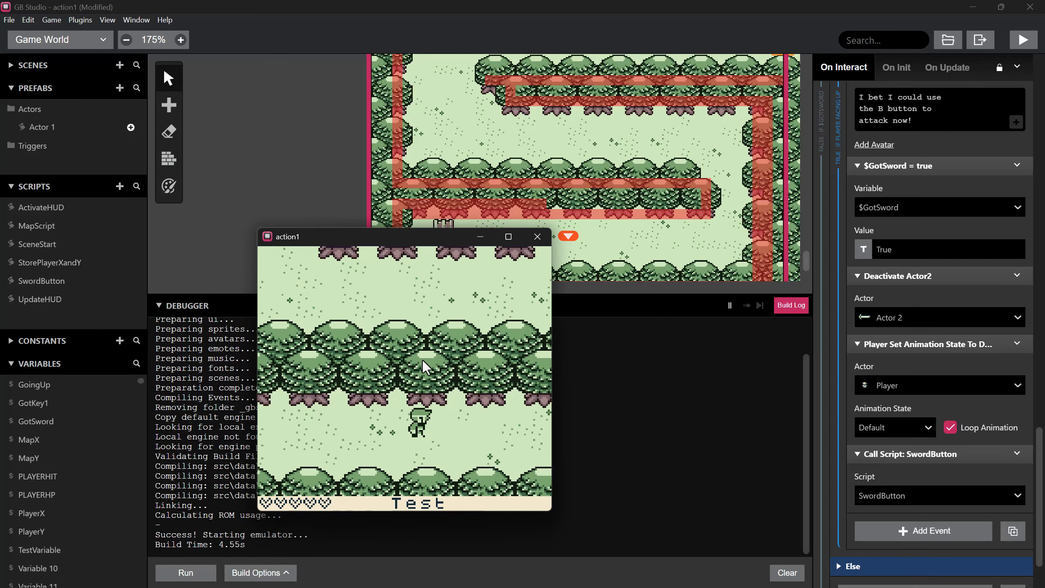
{"action": "key", "text": "Down"}
{"action": "key", "text": "Left"}
{"action": "key", "text": "Left"}
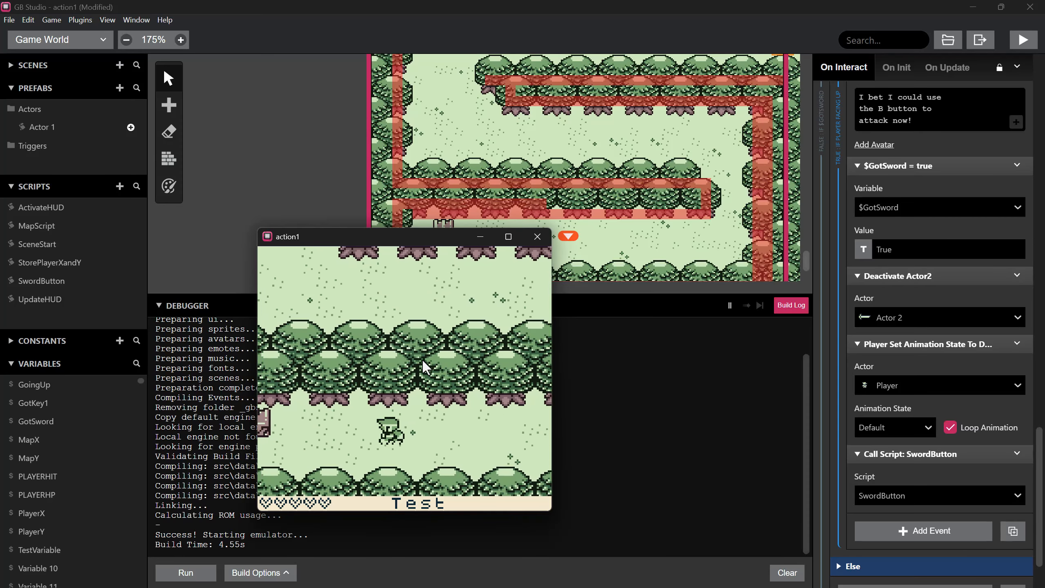
{"action": "key", "text": "Left"}
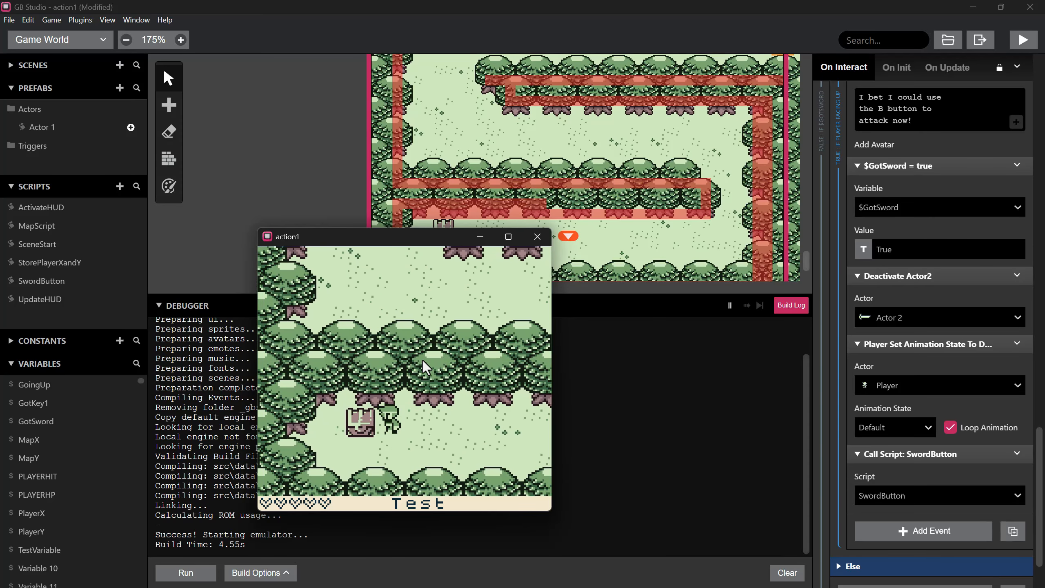
- Move the player below the chest, facing up, and interact with it to open it
{"action": "key", "text": "Left"}
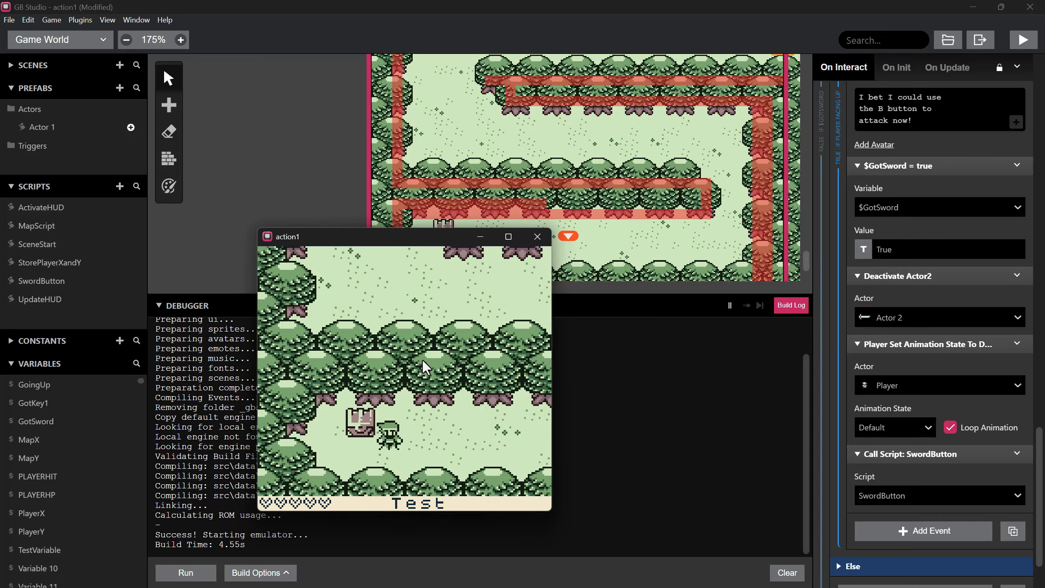
{"action": "key", "text": "Down"}
{"action": "key", "text": "z"}
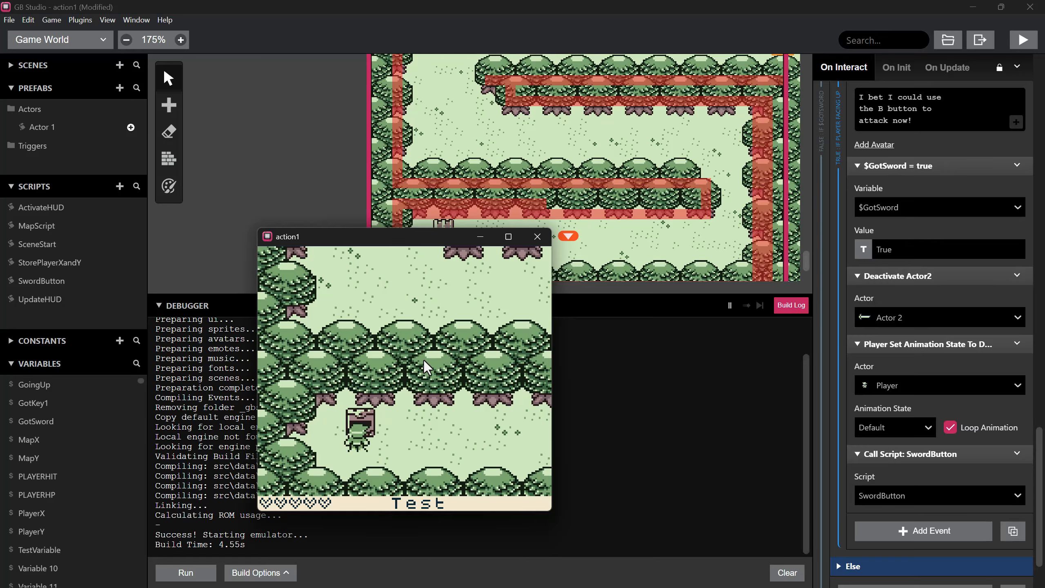
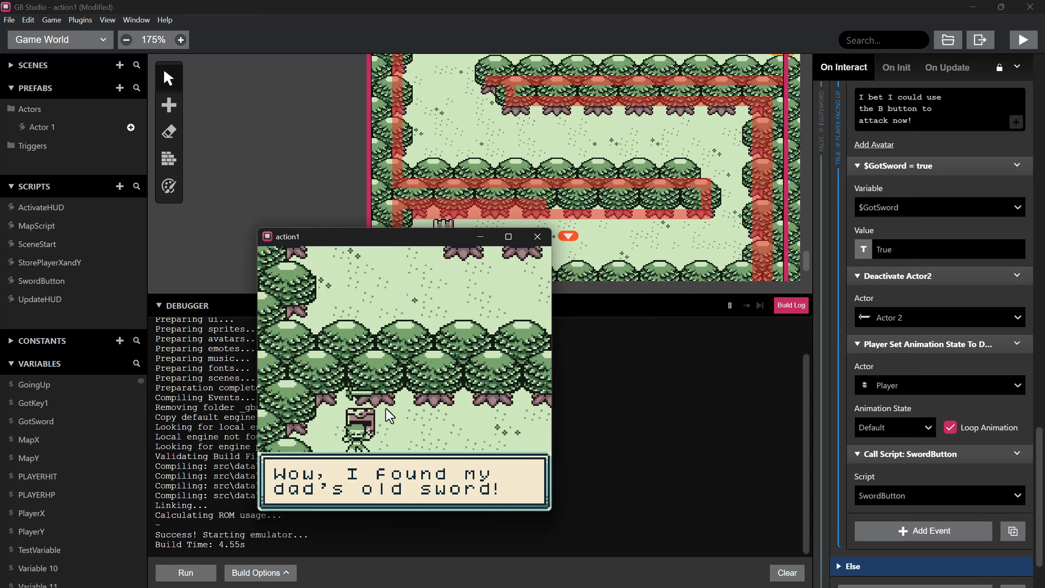
- Advance through both sword pickup dialogues, then move the player east of the chest and test the B-button attack
{"action": "key", "text": "z"}
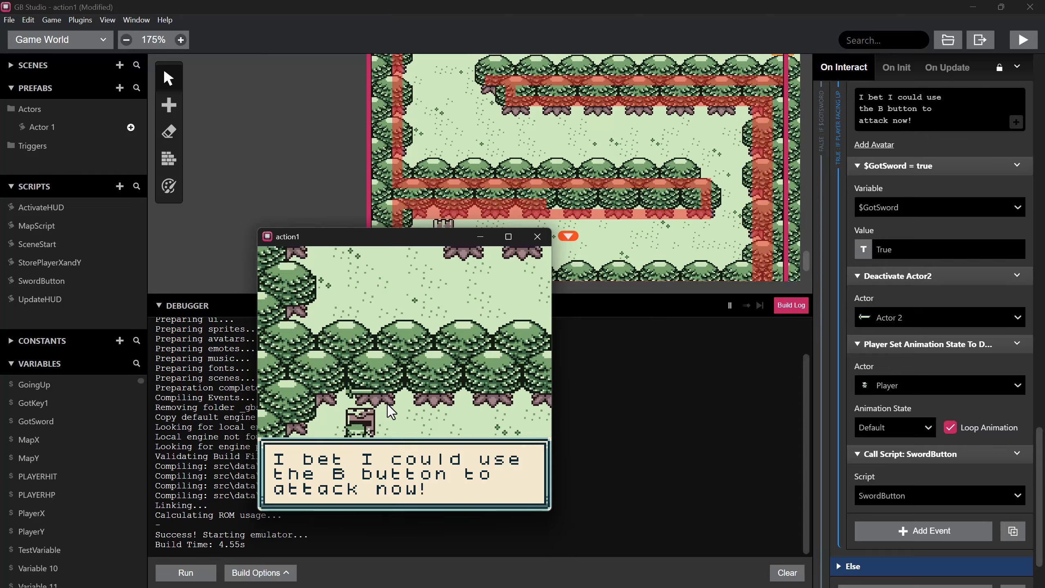
{"action": "key", "text": "z"}
{"action": "key", "text": "Right"}
{"action": "key", "text": "x"}
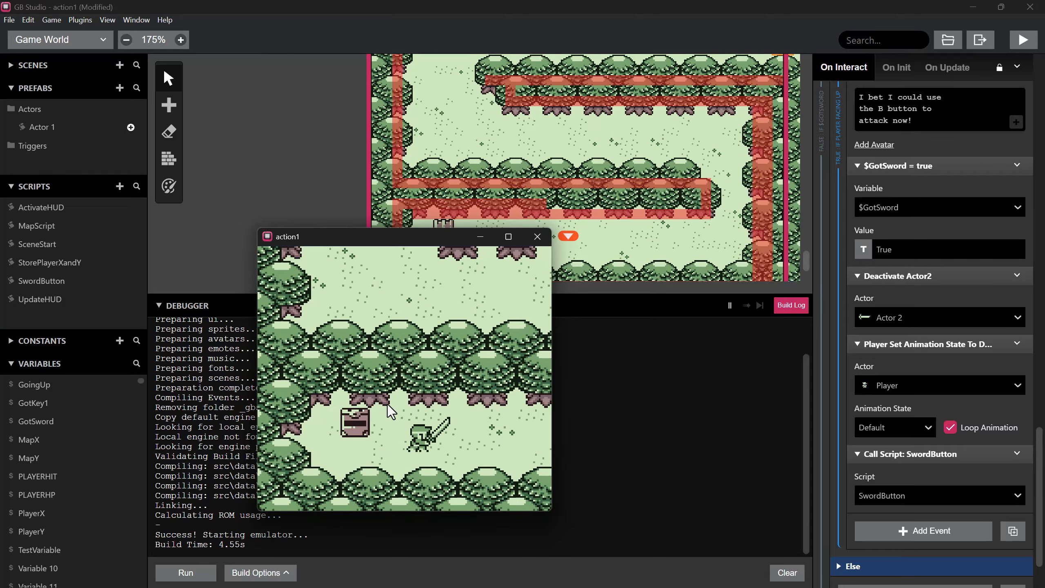
- Swing the sword repeatedly while walking the player east and south through the clearing, and close the game window
{"action": "key", "text": "x"}
{"action": "key", "text": "Right"}
{"action": "key", "text": "x"}
{"action": "key", "text": "Down"}
{"action": "key", "text": "x"}
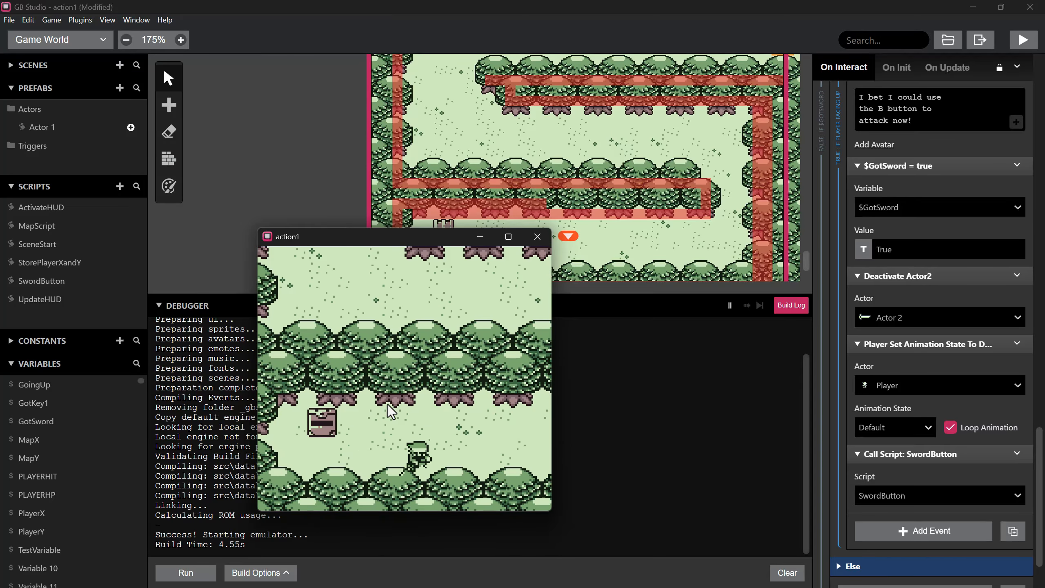
{"action": "key", "text": "Up"}
{"action": "key", "text": "Right"}
{"action": "key", "text": "x"}
{"action": "key", "text": "Right"}
{"action": "key", "text": "x"}
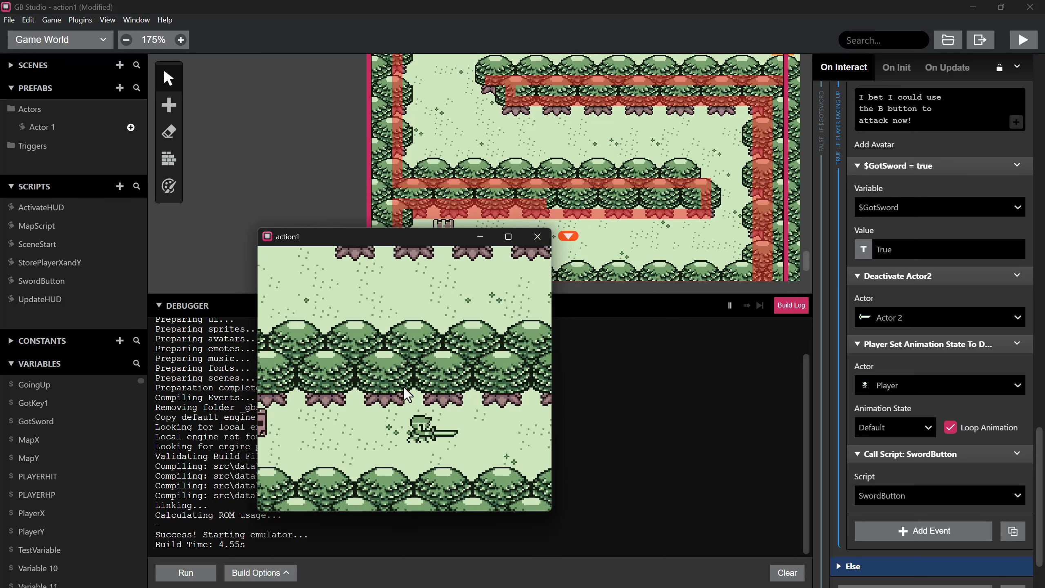
{"action": "left_click", "coordinate": [537, 236]}
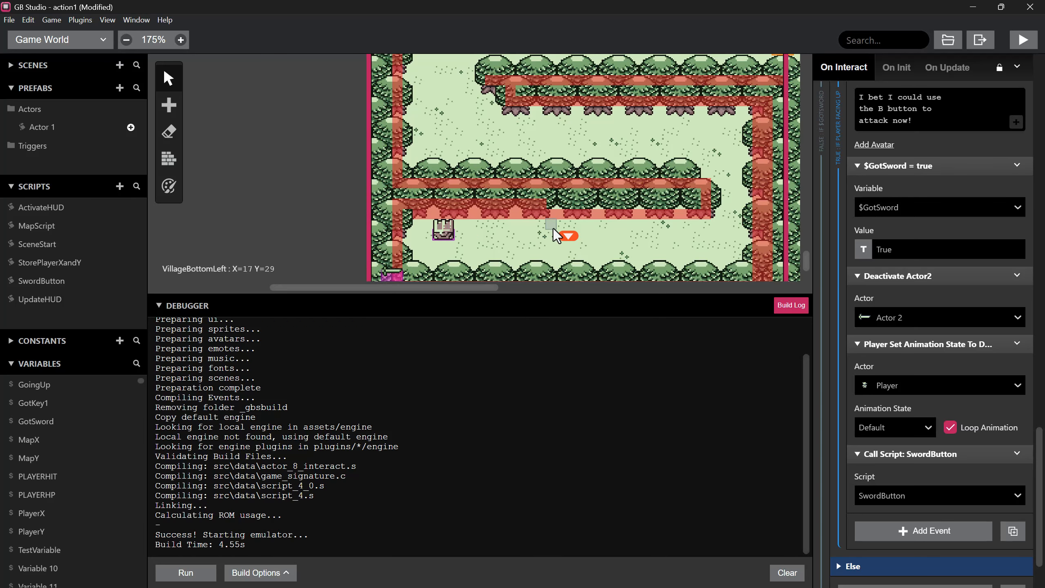
- Duplicate WorldMapScene and place the copy directly to the right of the original without overlap
{"action": "scroll", "coordinate": [581, 230], "scroll_direction": "up", "scroll_amount": 5}
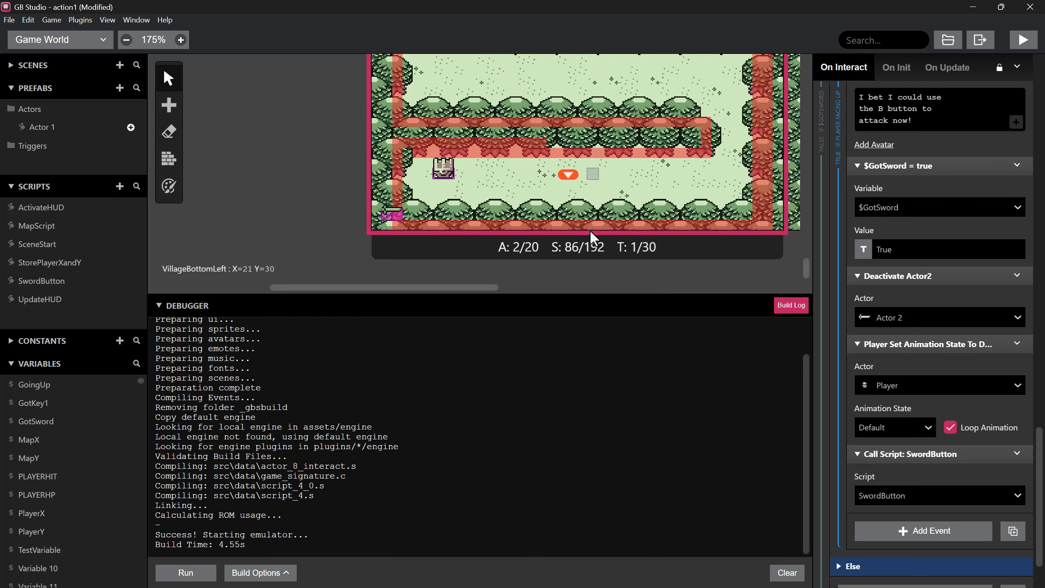
{"action": "scroll", "coordinate": [717, 206], "scroll_direction": "up", "scroll_amount": 3}
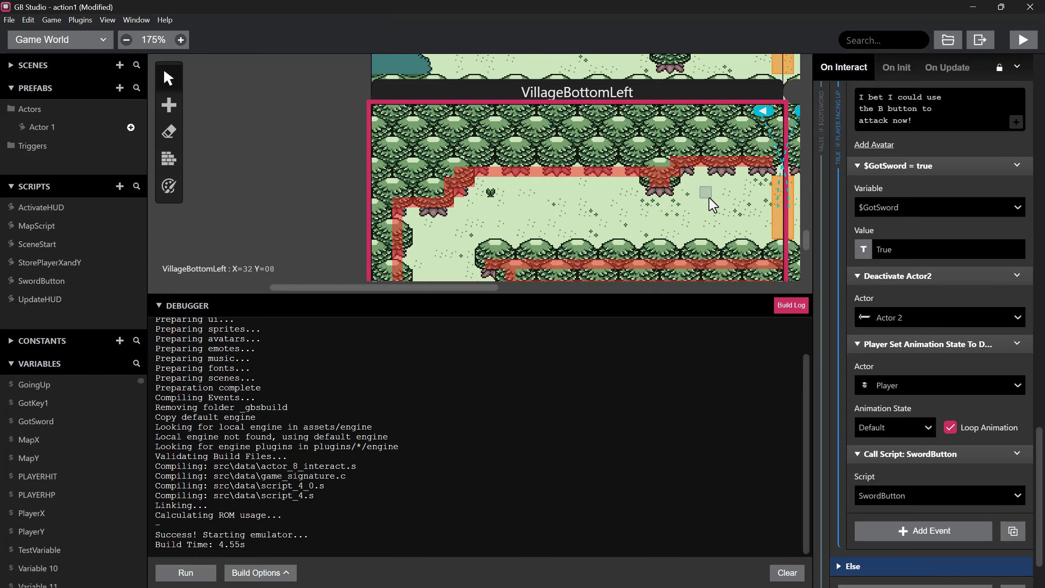
{"action": "scroll", "coordinate": [709, 197], "scroll_direction": "right", "scroll_amount": 6}
{"action": "scroll", "coordinate": [476, 217], "scroll_direction": "down", "scroll_amount": 3, "text": "ctrl"}
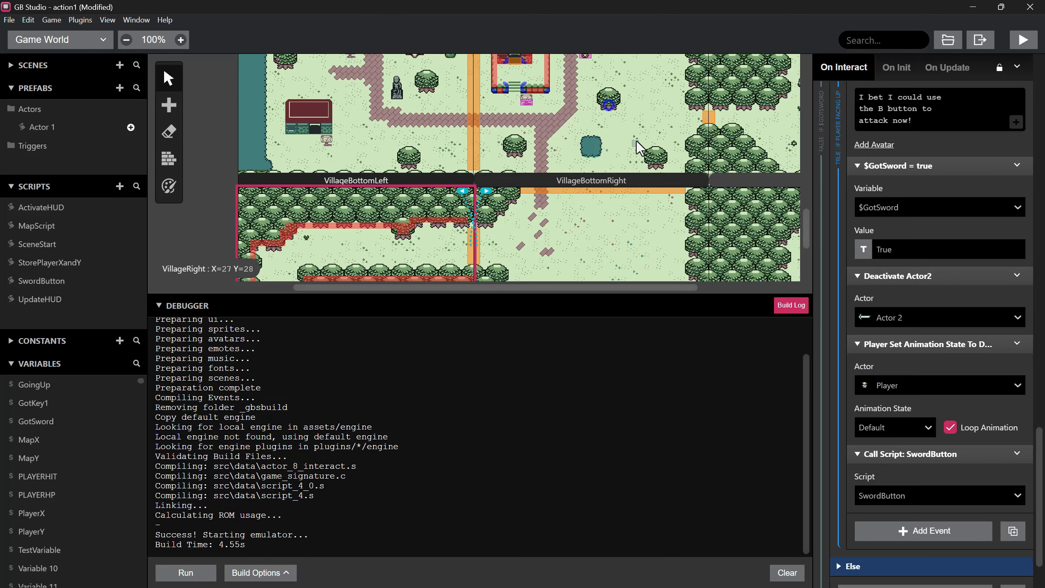
{"action": "scroll", "coordinate": [556, 229], "scroll_direction": "up", "scroll_amount": 5}
{"action": "scroll", "coordinate": [480, 245], "scroll_direction": "up", "scroll_amount": 10}
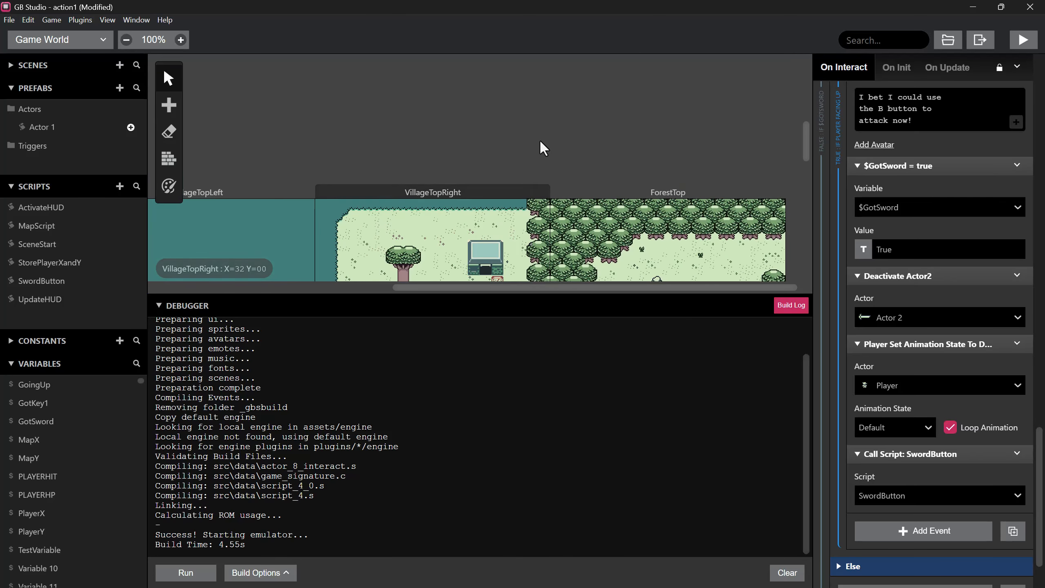
{"action": "scroll", "coordinate": [658, 207], "scroll_direction": "up", "scroll_amount": 3}
{"action": "scroll", "coordinate": [639, 209], "scroll_direction": "down", "scroll_amount": 3, "text": "ctrl"}
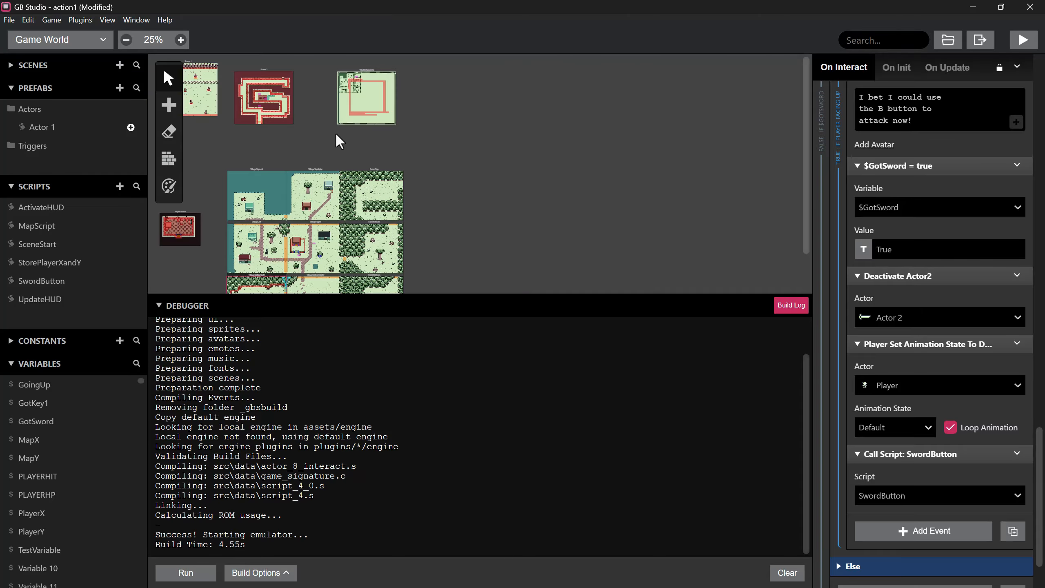
{"action": "scroll", "coordinate": [336, 142], "scroll_direction": "up", "scroll_amount": 6, "text": "ctrl"}
{"action": "scroll", "coordinate": [636, 150], "scroll_direction": "up", "scroll_amount": 4}
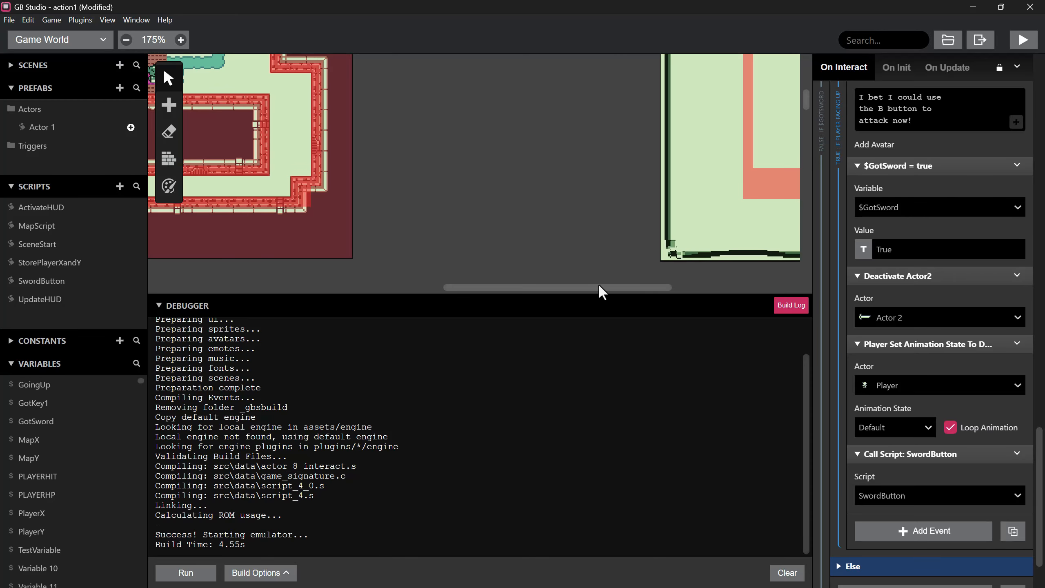
{"action": "left_click_drag", "start_coordinate": [599, 285], "coordinate": [735, 270]}
{"action": "scroll", "coordinate": [716, 211], "scroll_direction": "up", "scroll_amount": 1}
{"action": "scroll", "coordinate": [716, 210], "scroll_direction": "down", "scroll_amount": 3, "text": "ctrl"}
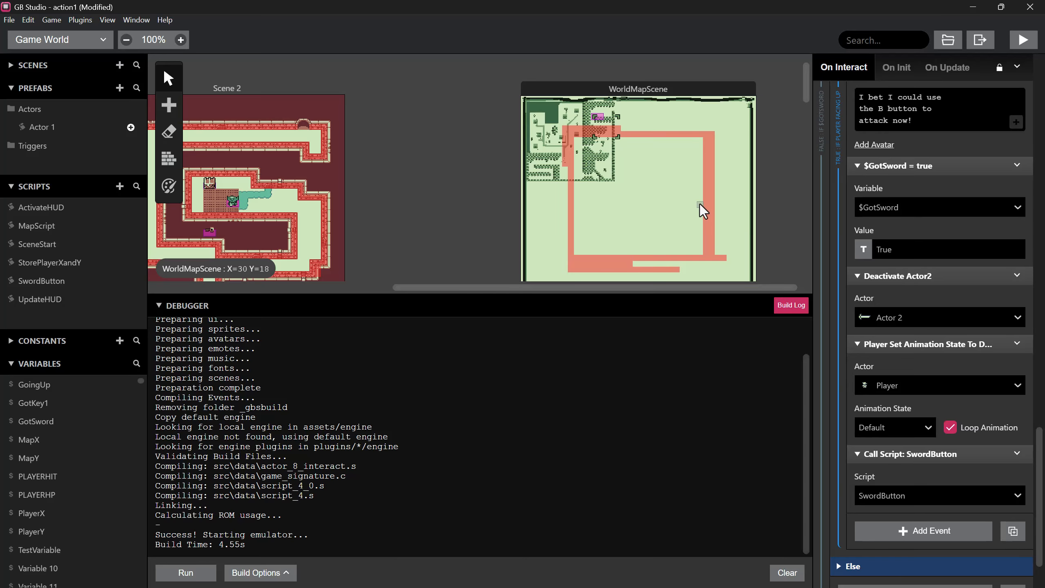
{"action": "left_click", "coordinate": [695, 203]}
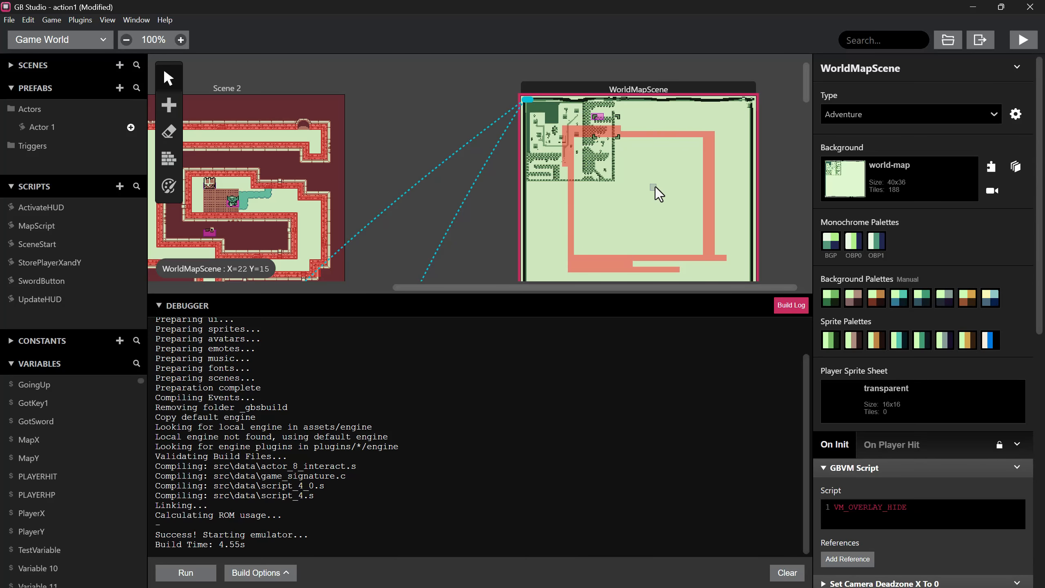
{"action": "key", "text": "ctrl+v"}
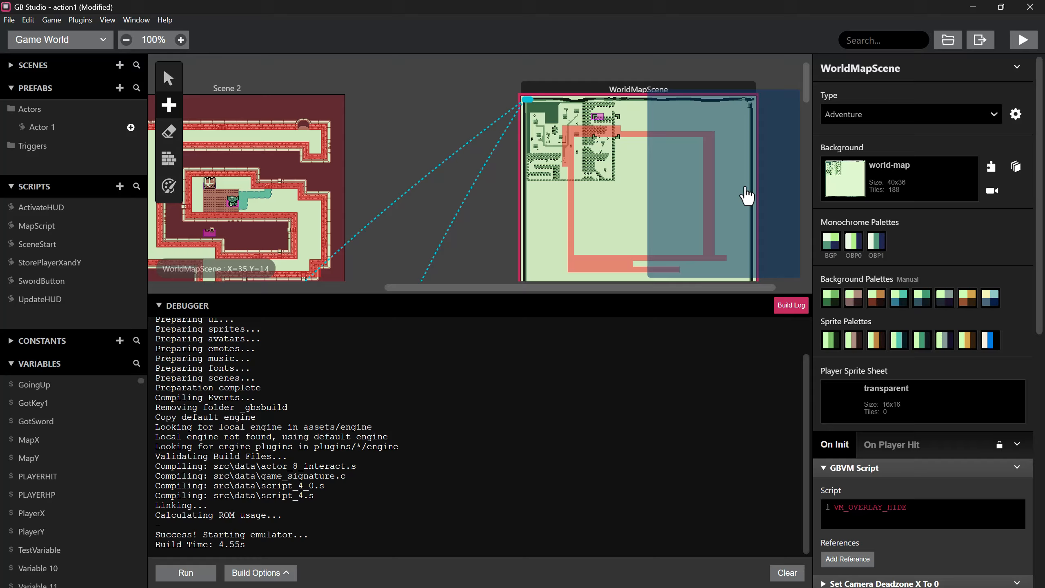
{"action": "left_click", "coordinate": [778, 194]}
{"action": "middle_click_drag", "start_coordinate": [609, 185], "coordinate": [481, 167]}
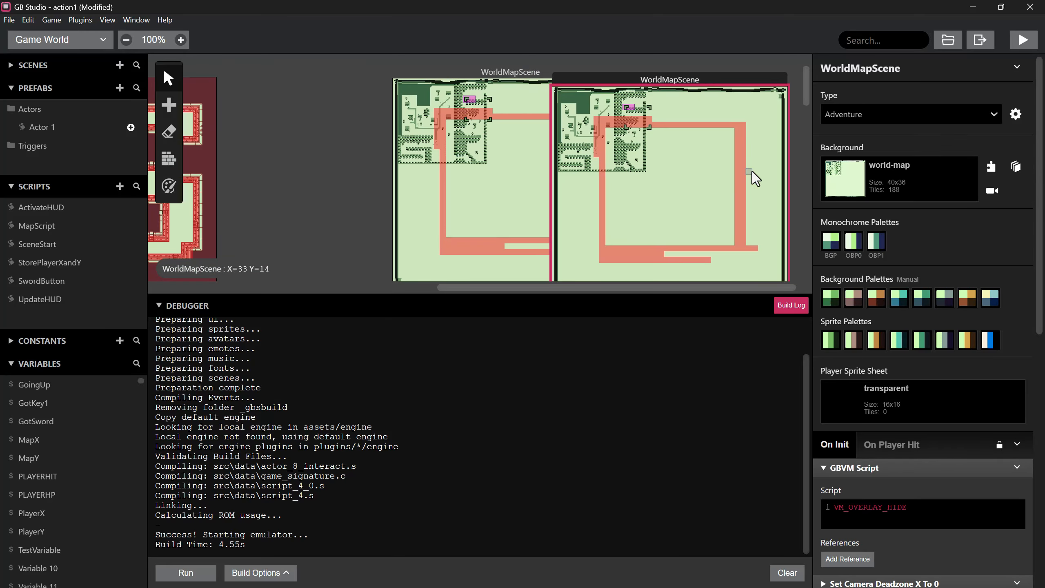
{"action": "left_click_drag", "start_coordinate": [691, 79], "coordinate": [772, 74]}
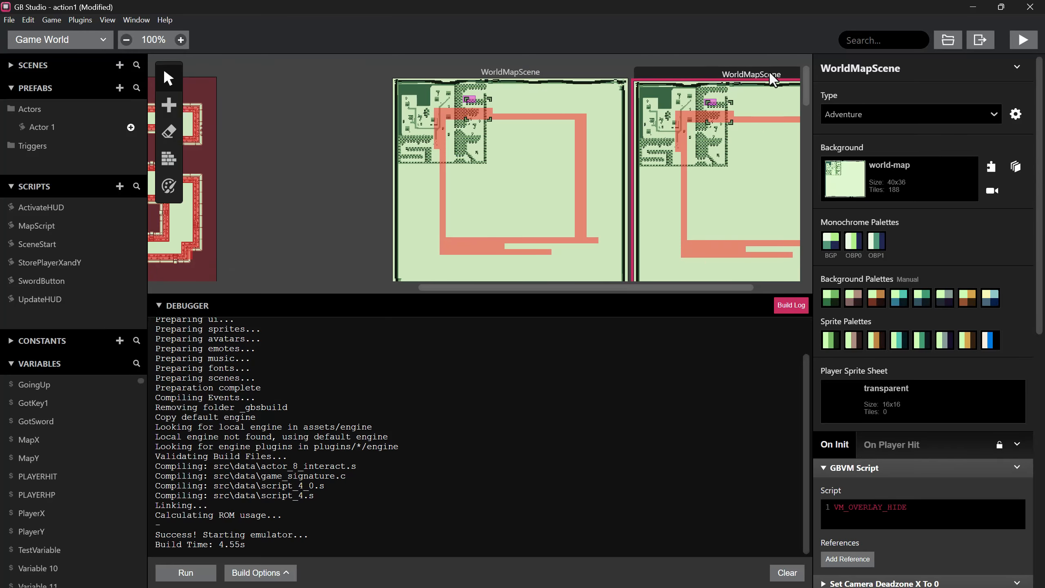
- Set the duplicated scene's background to the inventory image
{"action": "left_click", "coordinate": [931, 197]}
{"action": "scroll", "coordinate": [877, 317], "scroll_direction": "down", "scroll_amount": 3}
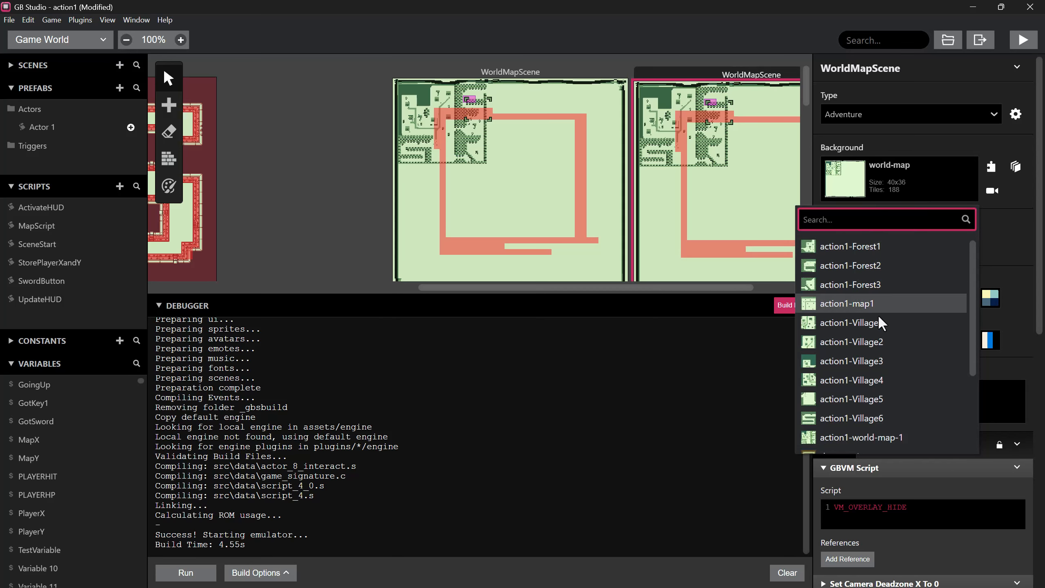
{"action": "left_click", "coordinate": [859, 379]}
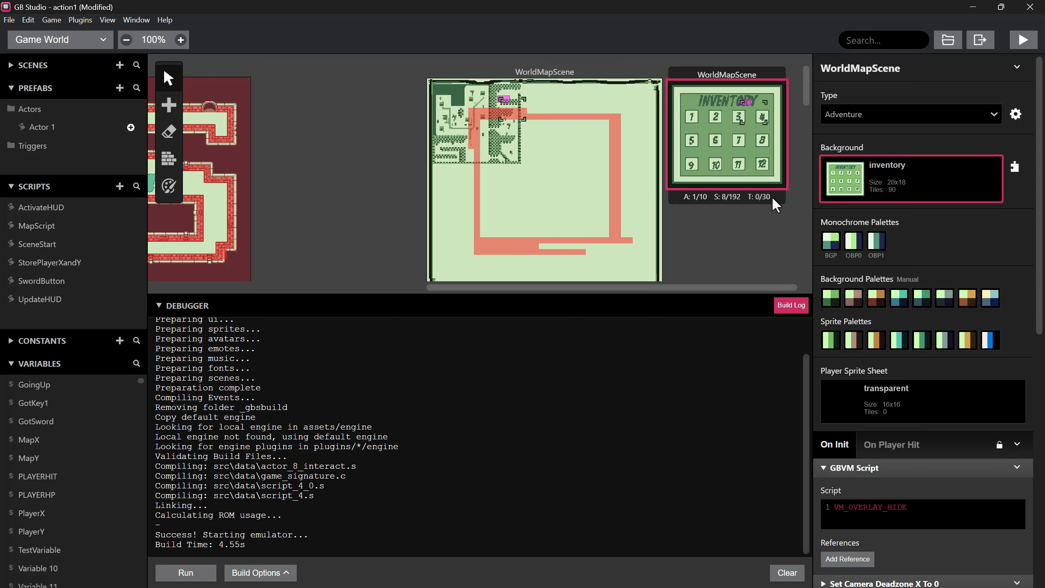
{"action": "scroll", "coordinate": [670, 228], "scroll_direction": "up", "scroll_amount": 1}
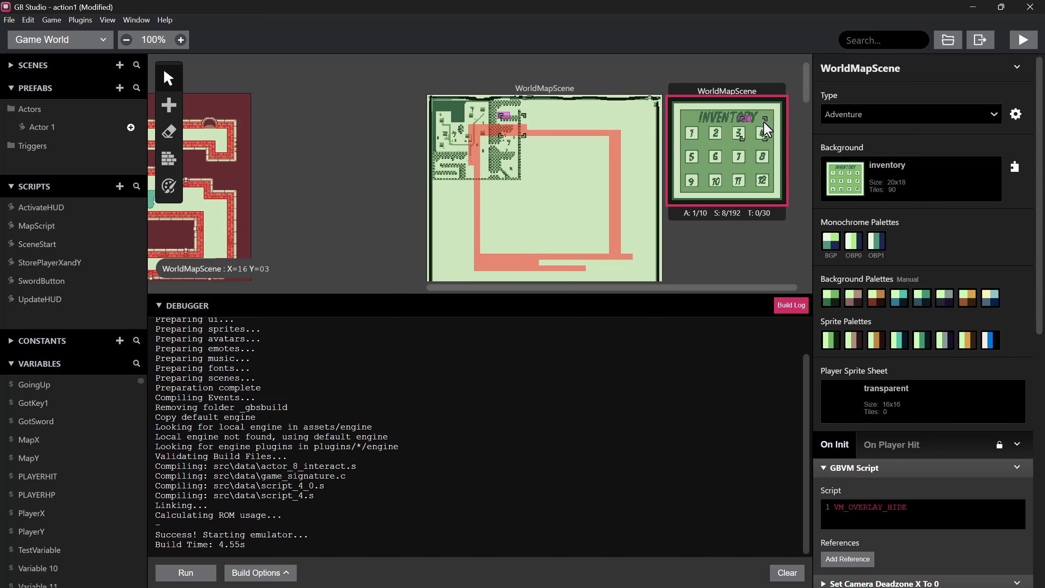
- Delete the map-marker2 actor, Actor 1, from the duplicated inventory scene
{"action": "left_click", "coordinate": [747, 120]}
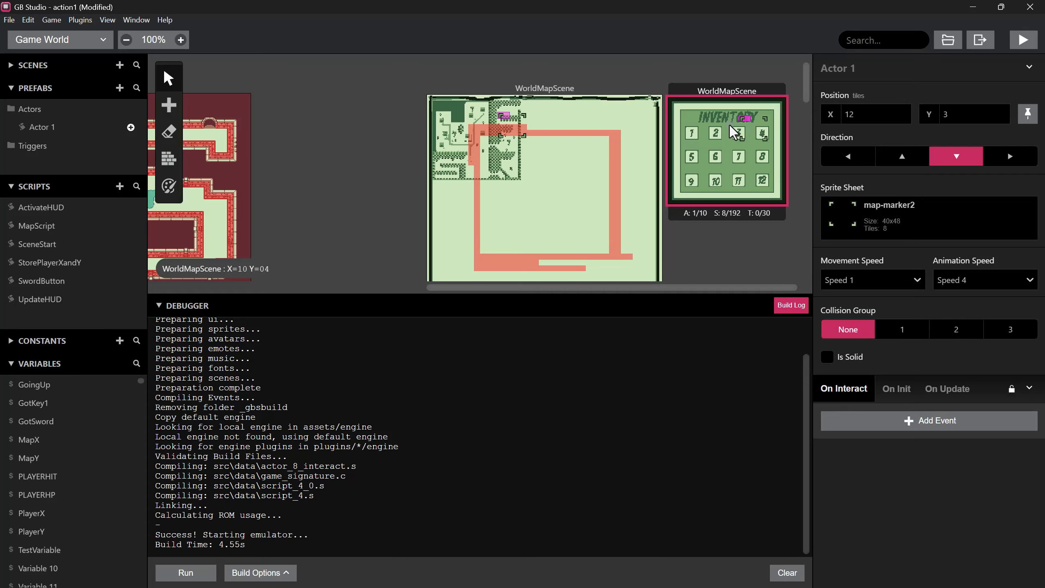
{"action": "scroll", "coordinate": [744, 147], "scroll_direction": "up", "scroll_amount": 1}
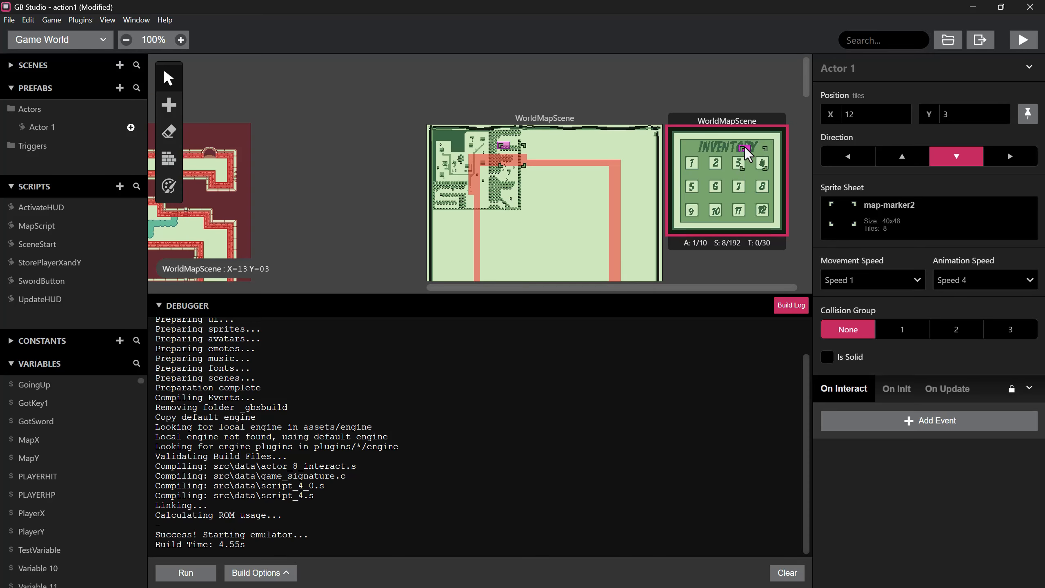
{"action": "scroll", "coordinate": [742, 165], "scroll_direction": "down", "scroll_amount": 1}
{"action": "scroll", "coordinate": [761, 145], "scroll_direction": "up", "scroll_amount": 1}
{"action": "scroll", "coordinate": [763, 150], "scroll_direction": "up", "scroll_amount": 1}
{"action": "left_click", "coordinate": [752, 260]}
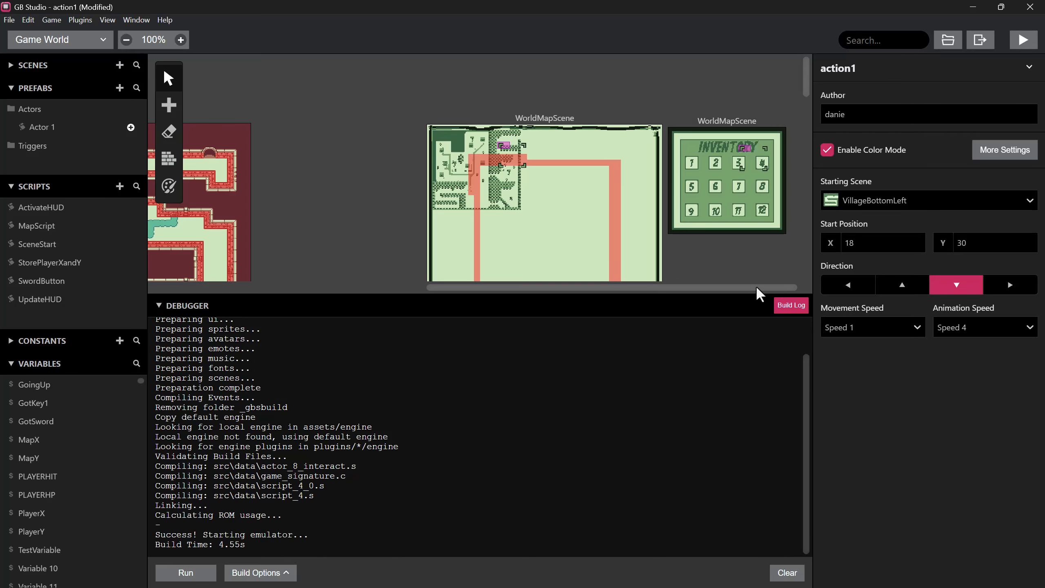
{"action": "scroll", "coordinate": [761, 243], "scroll_direction": "up", "scroll_amount": 3, "text": "ctrl"}
{"action": "scroll", "coordinate": [761, 245], "scroll_direction": "up", "scroll_amount": 2}
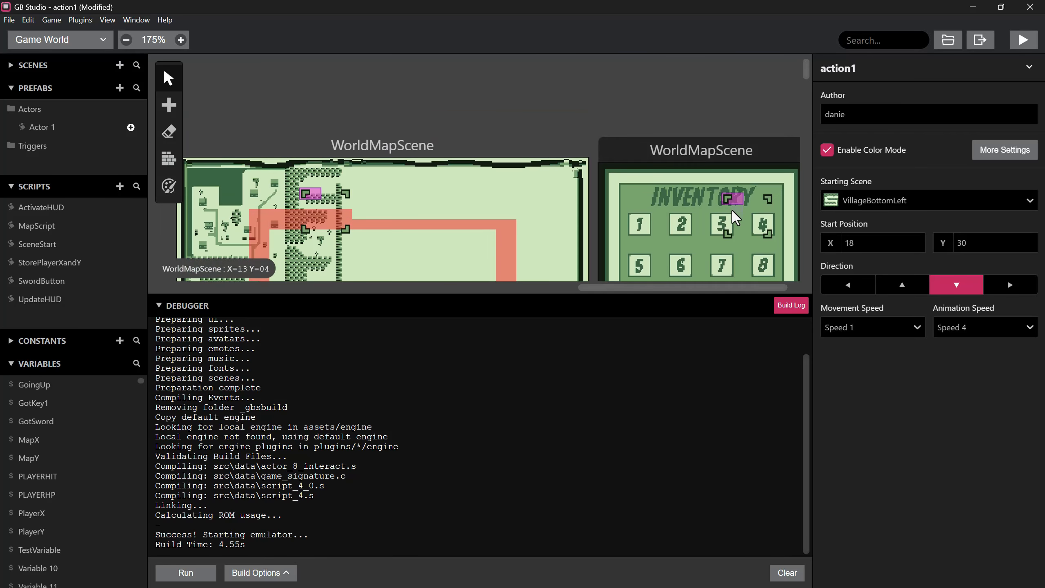
{"action": "scroll", "coordinate": [732, 211], "scroll_direction": "down", "scroll_amount": 1}
{"action": "left_click", "coordinate": [728, 141]}
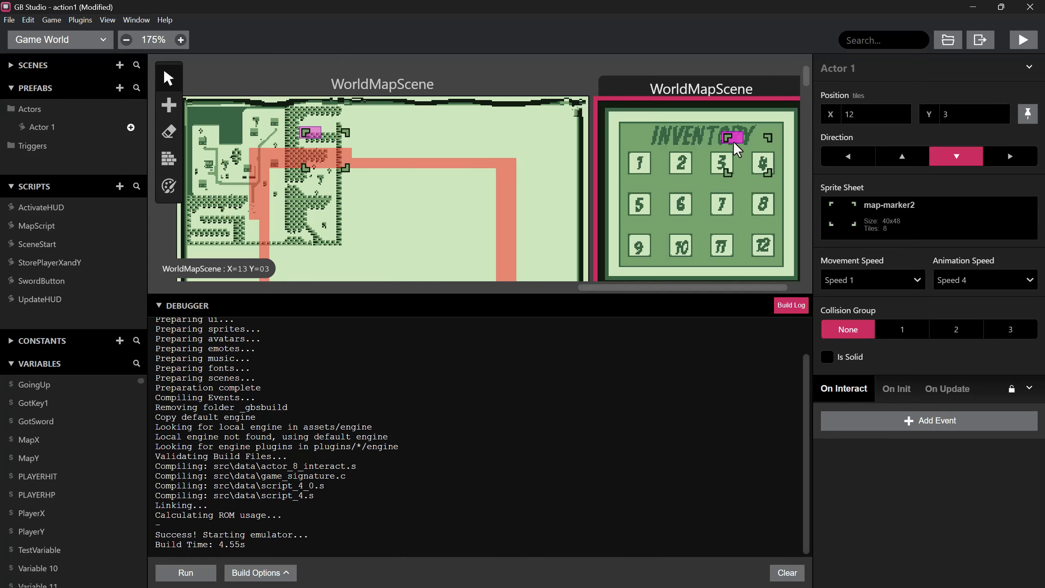
{"action": "key", "text": "Delete"}
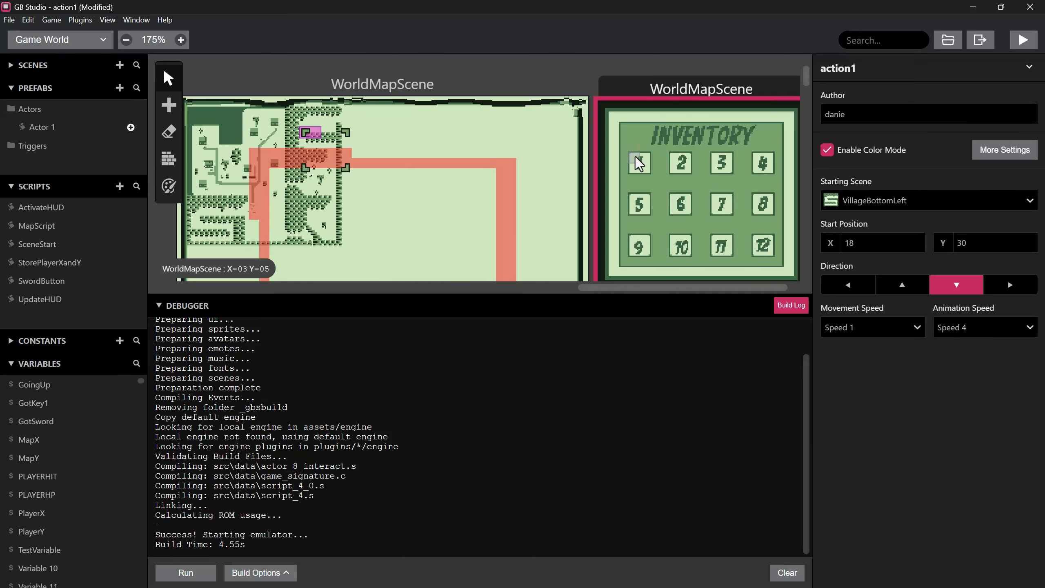
- Select the inventory scene and review the events copied into its On Init script
{"action": "left_click", "coordinate": [710, 137]}
{"action": "scroll", "coordinate": [875, 164], "scroll_direction": "down", "scroll_amount": 2}
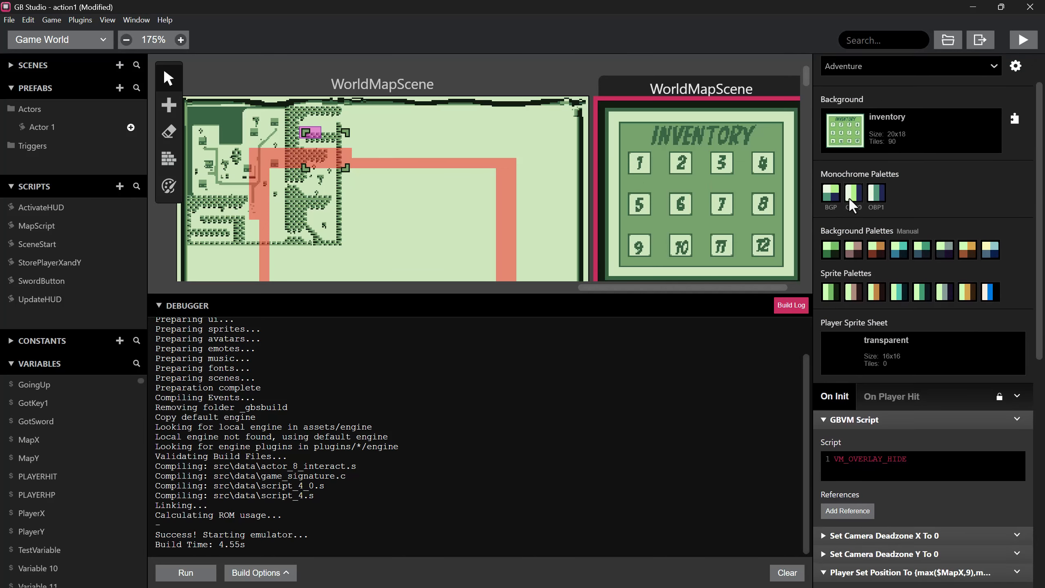
{"action": "scroll", "coordinate": [850, 200], "scroll_direction": "down", "scroll_amount": 3}
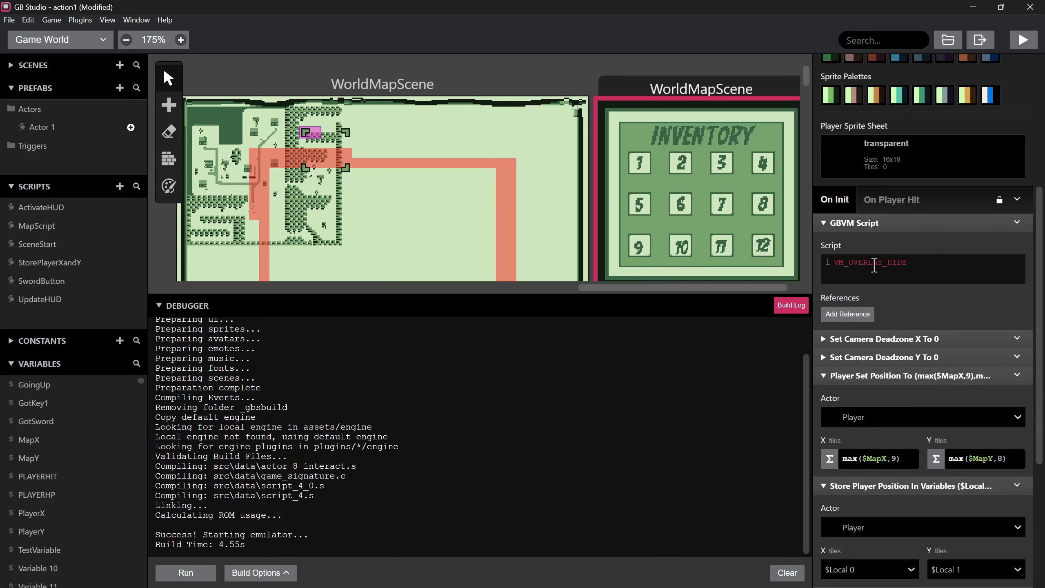
{"action": "scroll", "coordinate": [875, 248], "scroll_direction": "down", "scroll_amount": 1}
{"action": "scroll", "coordinate": [866, 170], "scroll_direction": "up", "scroll_amount": 1}
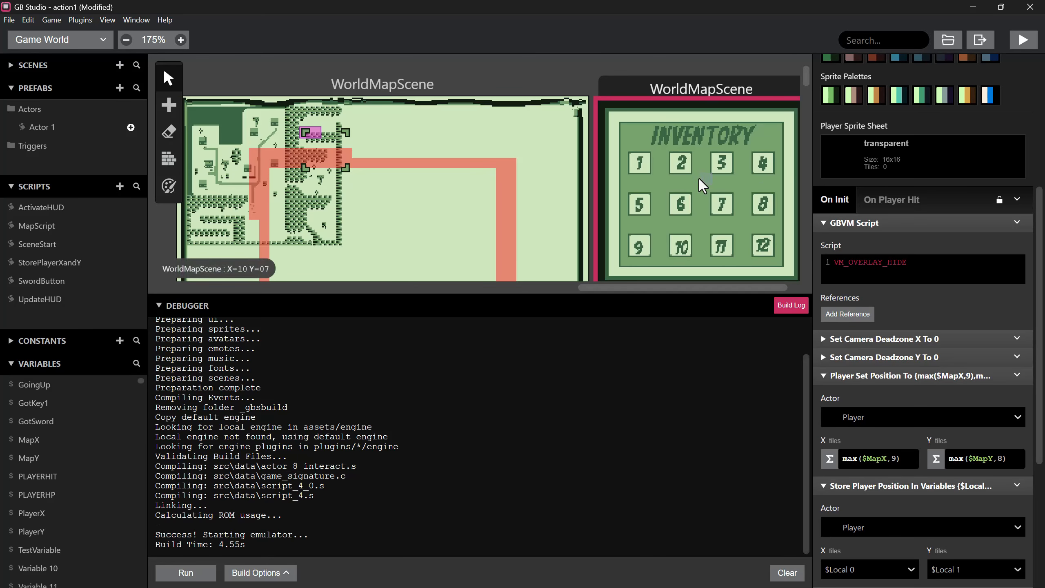
- Delete the Set Camera Deadzone X and Set Camera Deadzone Y events from the inventory scene's On Init script
{"action": "left_click", "coordinate": [1017, 338]}
{"action": "left_click", "coordinate": [986, 463]}
{"action": "left_click", "coordinate": [1019, 342]}
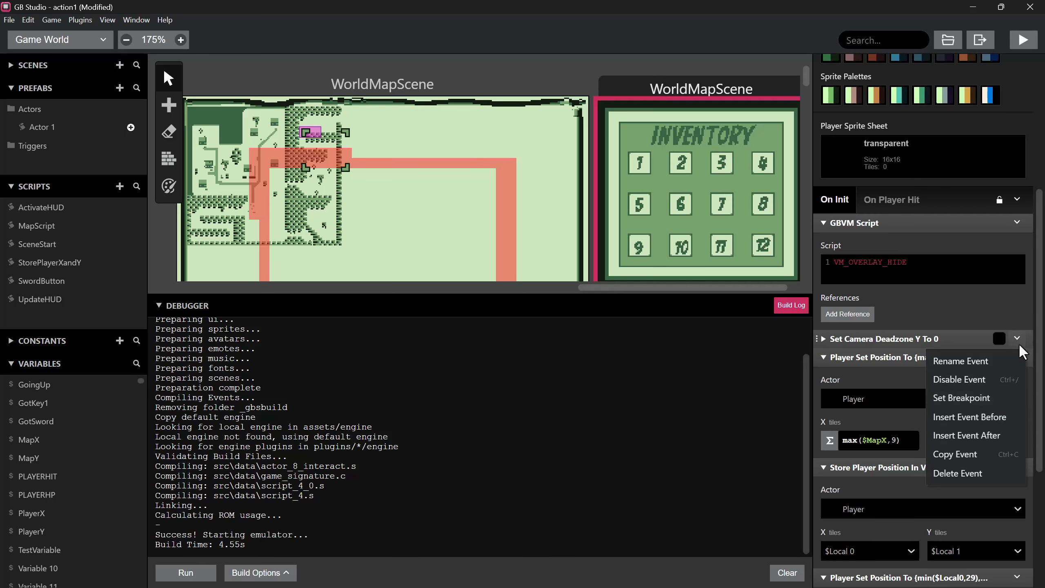
{"action": "left_click", "coordinate": [983, 467]}
- Delete both Player Set Position events and the Store Player Position event from the inventory scene's On Init script
{"action": "left_click", "coordinate": [1016, 340]}
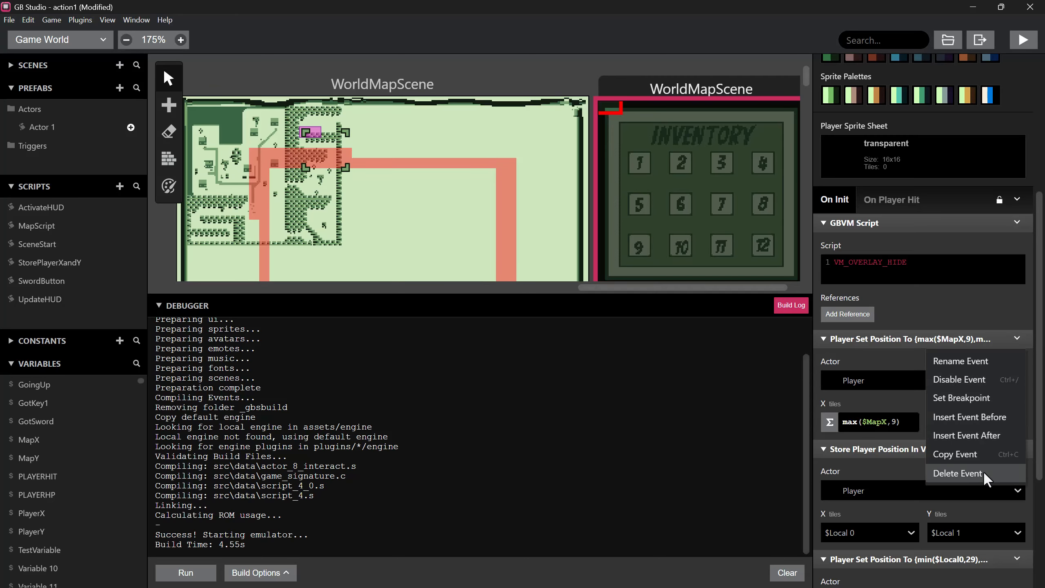
{"action": "left_click", "coordinate": [984, 471]}
{"action": "left_click", "coordinate": [1019, 338]}
{"action": "left_click", "coordinate": [990, 473]}
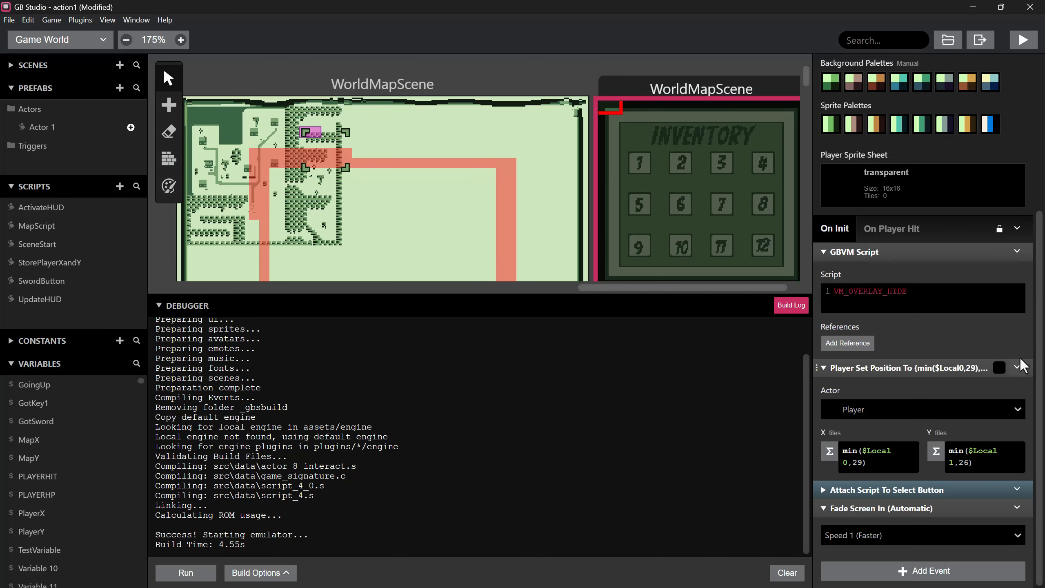
{"action": "left_click", "coordinate": [1016, 368]}
{"action": "left_click", "coordinate": [983, 501]}
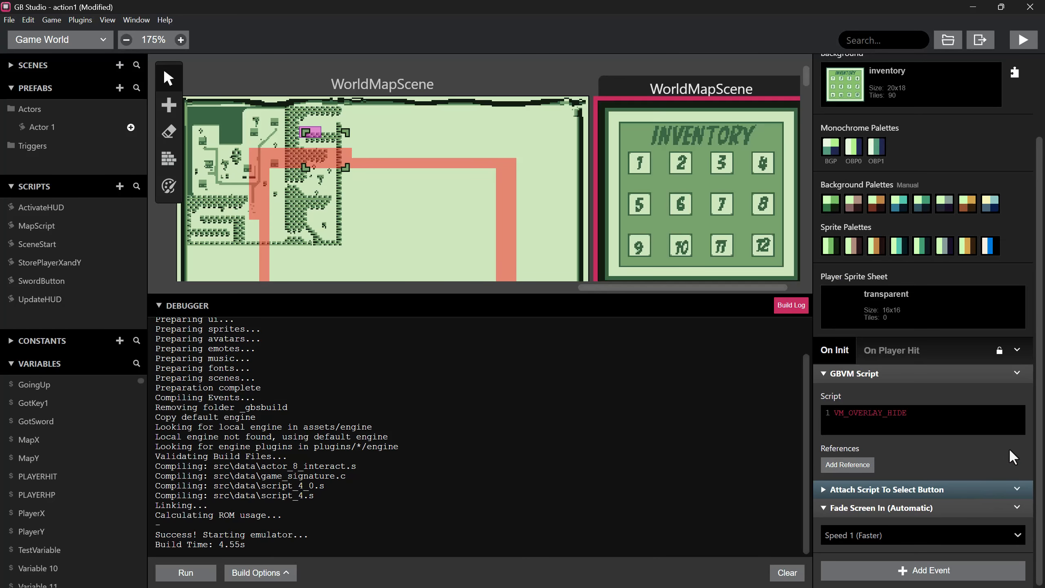
- Reassign the inventory scene's attached button script from Select to Start
{"action": "left_click", "coordinate": [824, 489]}
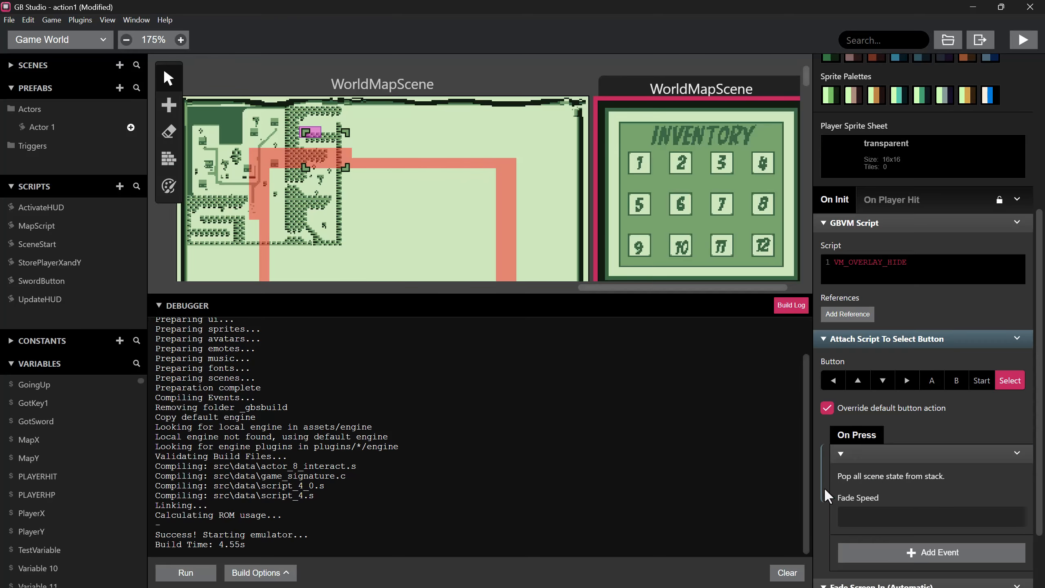
{"action": "scroll", "coordinate": [913, 405], "scroll_direction": "down", "scroll_amount": 1}
{"action": "left_click", "coordinate": [984, 315]}
{"action": "left_click", "coordinate": [1001, 320]}
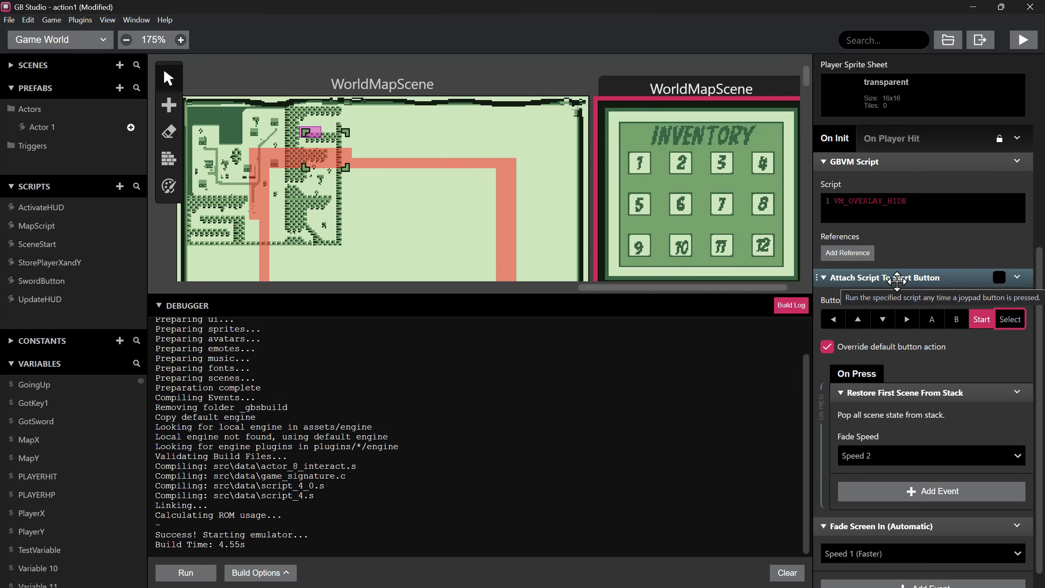
{"action": "scroll", "coordinate": [667, 179], "scroll_direction": "down", "scroll_amount": 2}
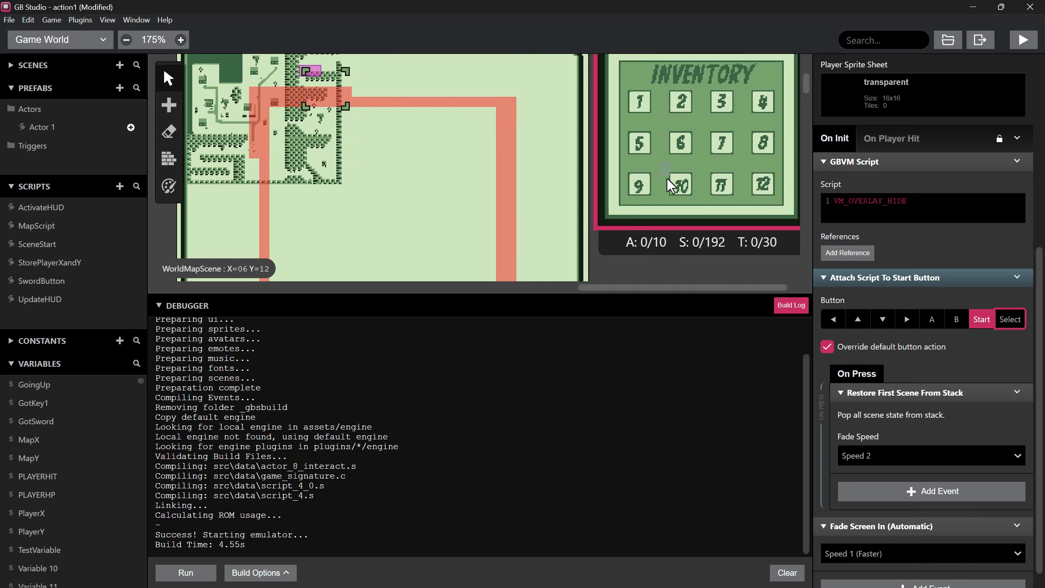
- Examine the inventory scene's numbered slot layout and its Start button script
{"action": "scroll", "coordinate": [667, 178], "scroll_direction": "up", "scroll_amount": 2}
{"action": "scroll", "coordinate": [758, 200], "scroll_direction": "up", "scroll_amount": 2}
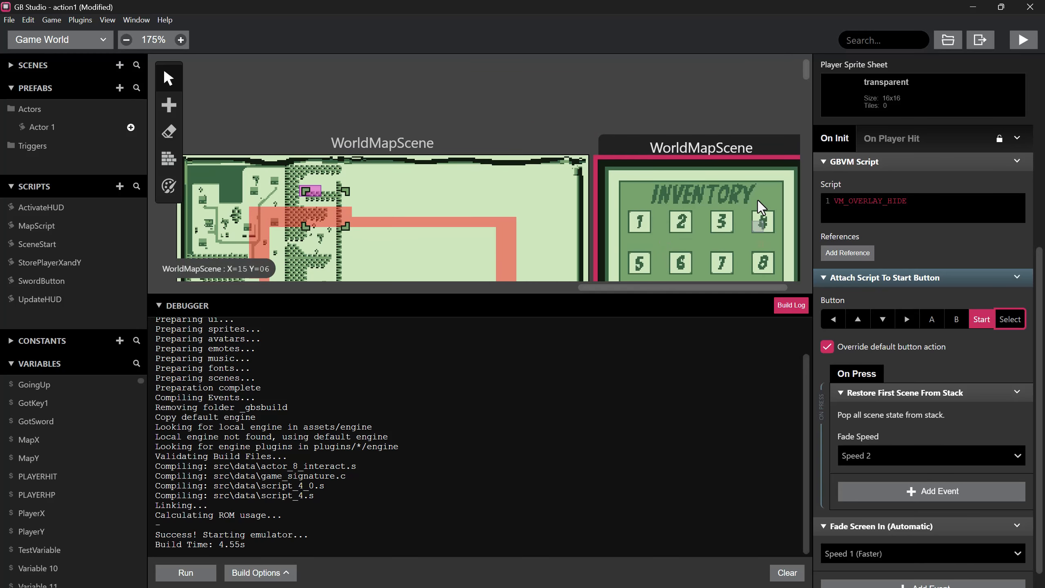
{"action": "scroll", "coordinate": [710, 200], "scroll_direction": "down", "scroll_amount": 2}
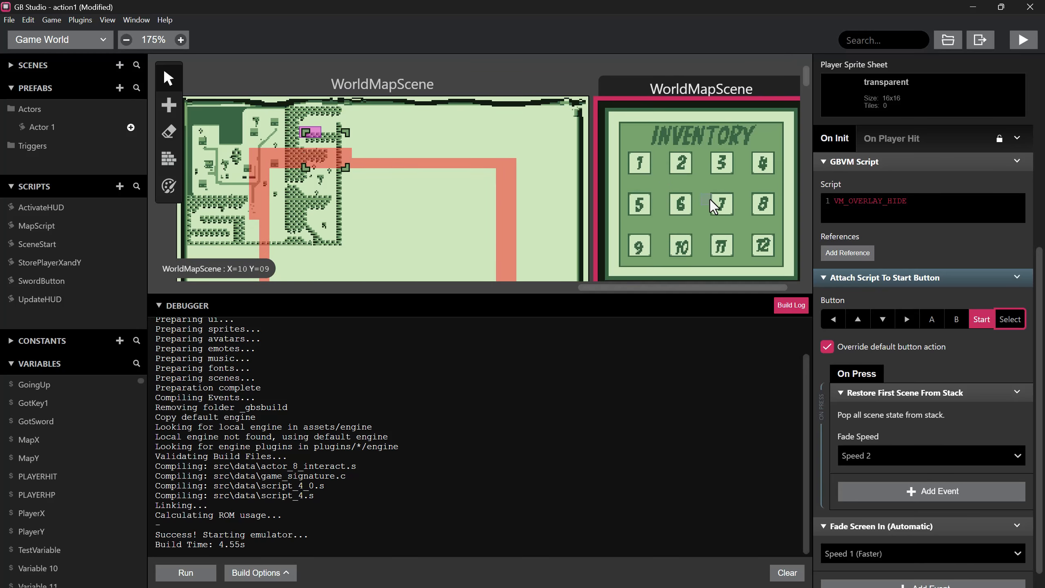
{"action": "scroll", "coordinate": [705, 182], "scroll_direction": "down", "scroll_amount": 2}
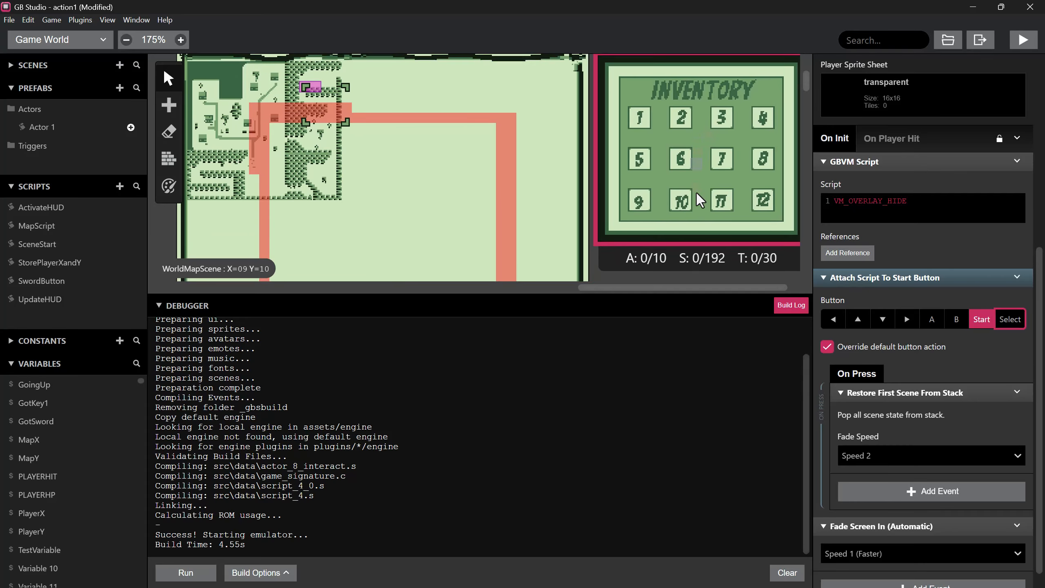
{"action": "scroll", "coordinate": [697, 193], "scroll_direction": "up", "scroll_amount": 2}
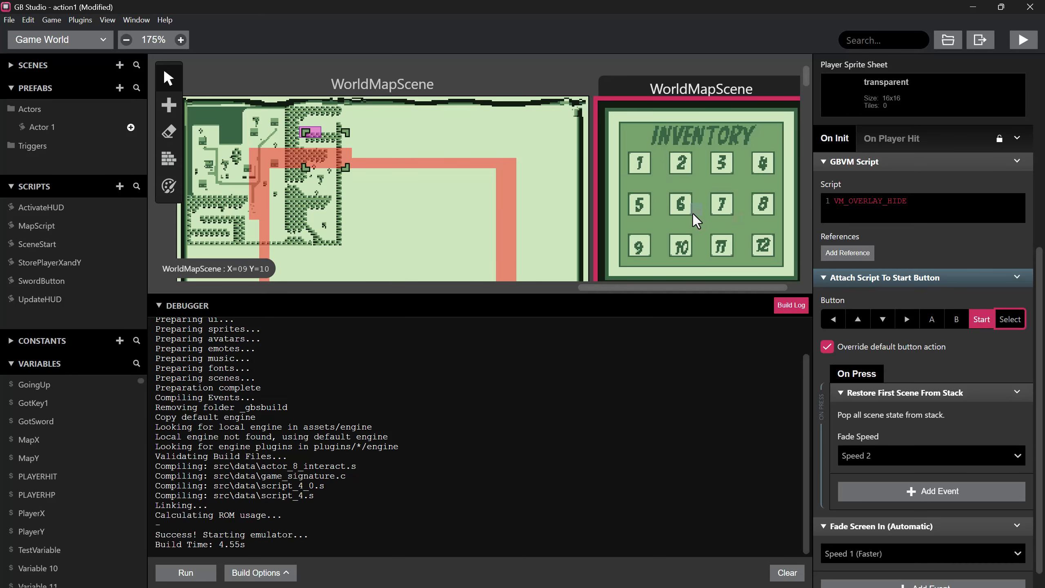
{"action": "scroll", "coordinate": [685, 227], "scroll_direction": "down", "scroll_amount": 2}
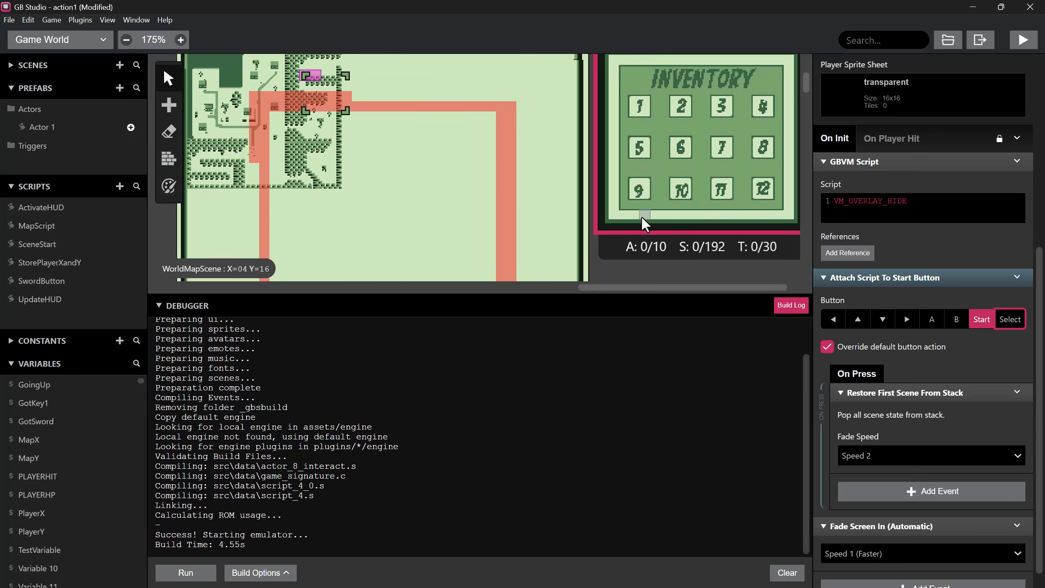
{"action": "scroll", "coordinate": [682, 208], "scroll_direction": "up", "scroll_amount": 2}
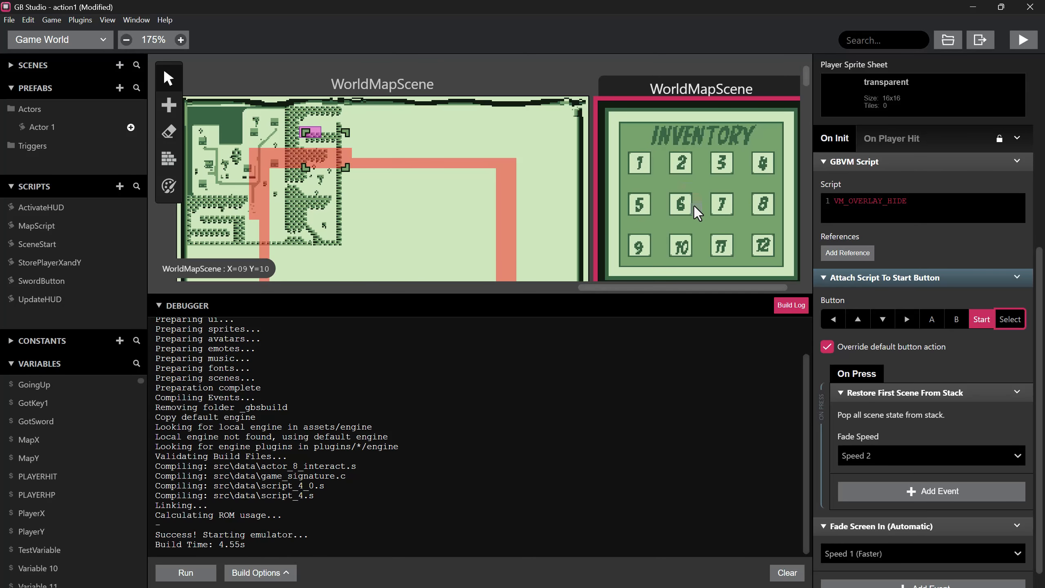
{"action": "scroll", "coordinate": [694, 206], "scroll_direction": "down", "scroll_amount": 2}
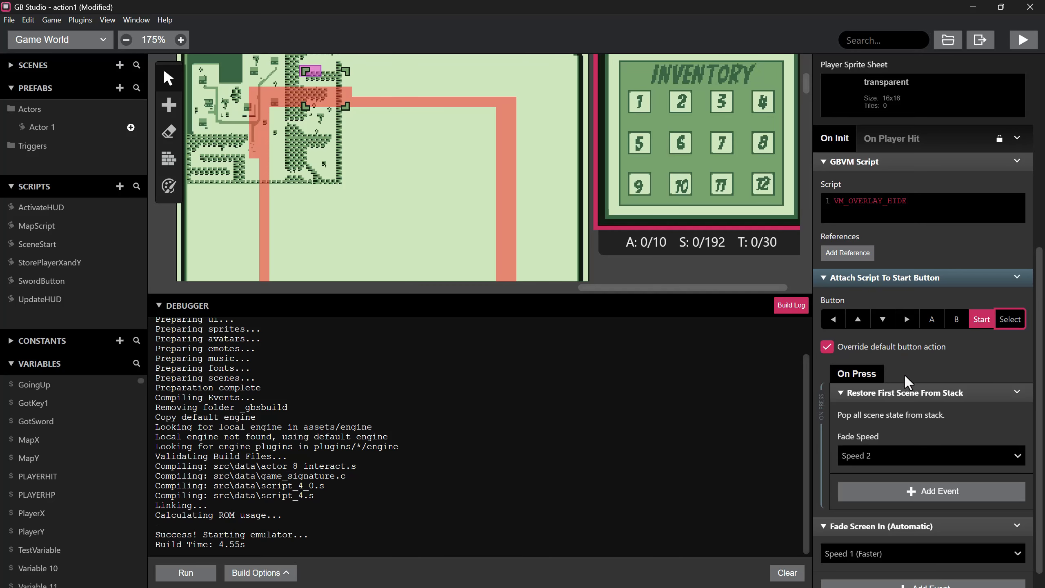
{"action": "scroll", "coordinate": [905, 379], "scroll_direction": "down", "scroll_amount": 1}
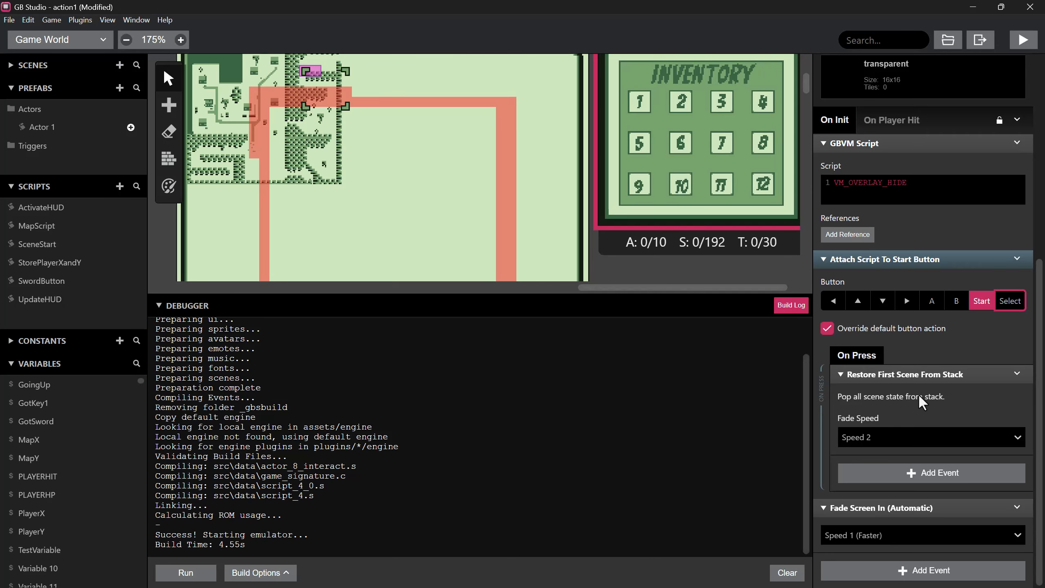
- Review the contents of the SceneStart script and open MapScript
{"action": "scroll", "coordinate": [619, 263], "scroll_direction": "down", "scroll_amount": 6}
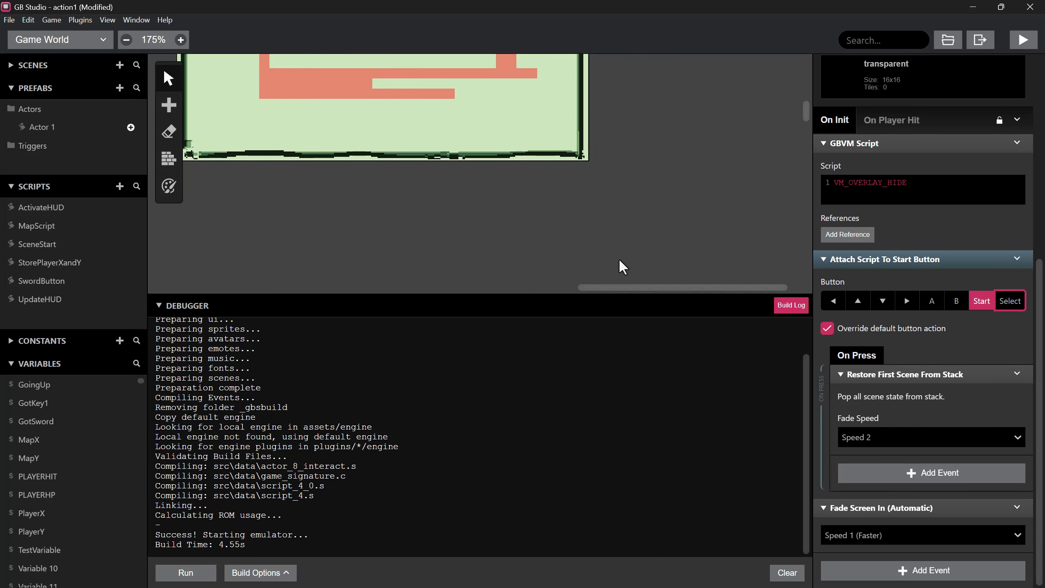
{"action": "scroll", "coordinate": [619, 263], "scroll_direction": "down", "scroll_amount": 3, "text": "ctrl"}
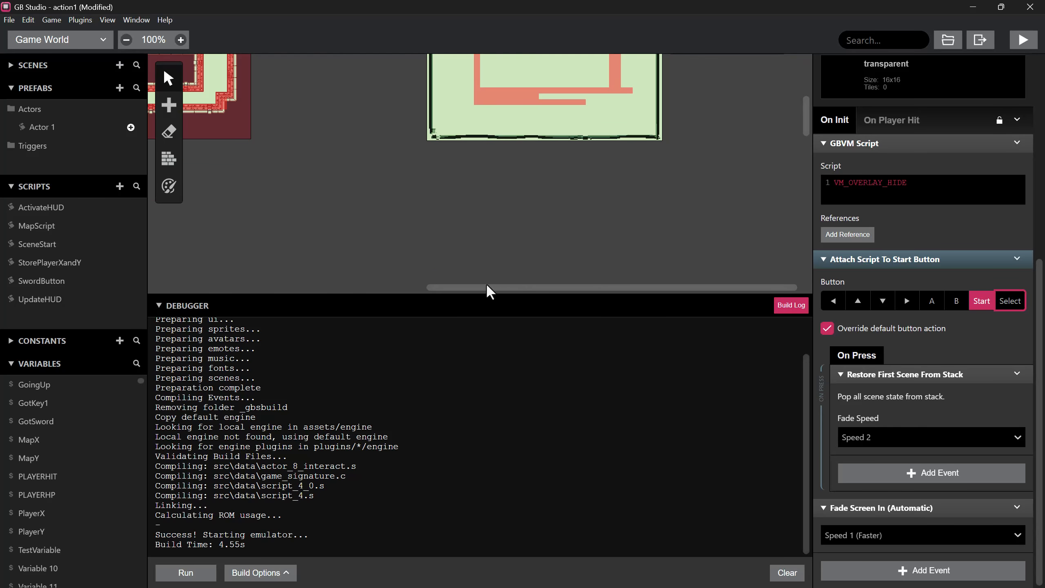
{"action": "left_click_drag", "start_coordinate": [486, 283], "coordinate": [289, 274]}
{"action": "scroll", "coordinate": [302, 233], "scroll_direction": "up", "scroll_amount": 1}
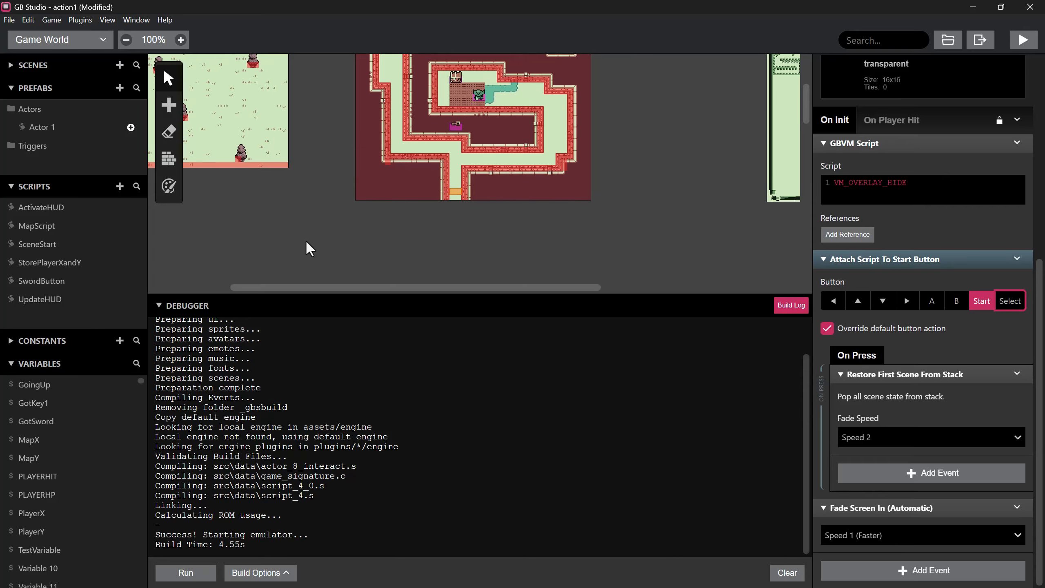
{"action": "scroll", "coordinate": [308, 235], "scroll_direction": "up", "scroll_amount": 2}
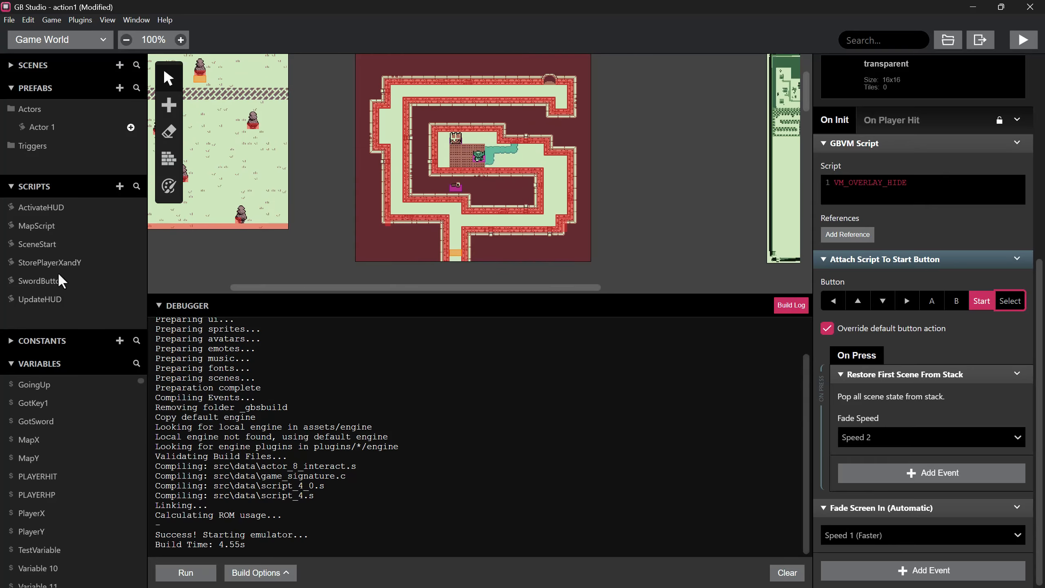
{"action": "left_click", "coordinate": [42, 243]}
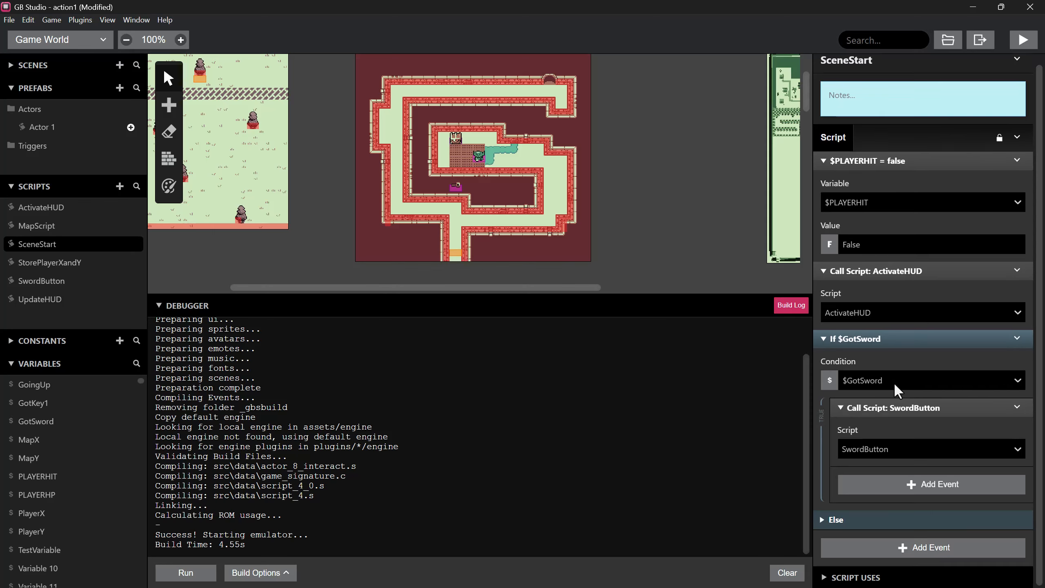
{"action": "scroll", "coordinate": [894, 383], "scroll_direction": "up", "scroll_amount": 1}
{"action": "scroll", "coordinate": [872, 297], "scroll_direction": "down", "scroll_amount": 1}
{"action": "left_click", "coordinate": [56, 224]}
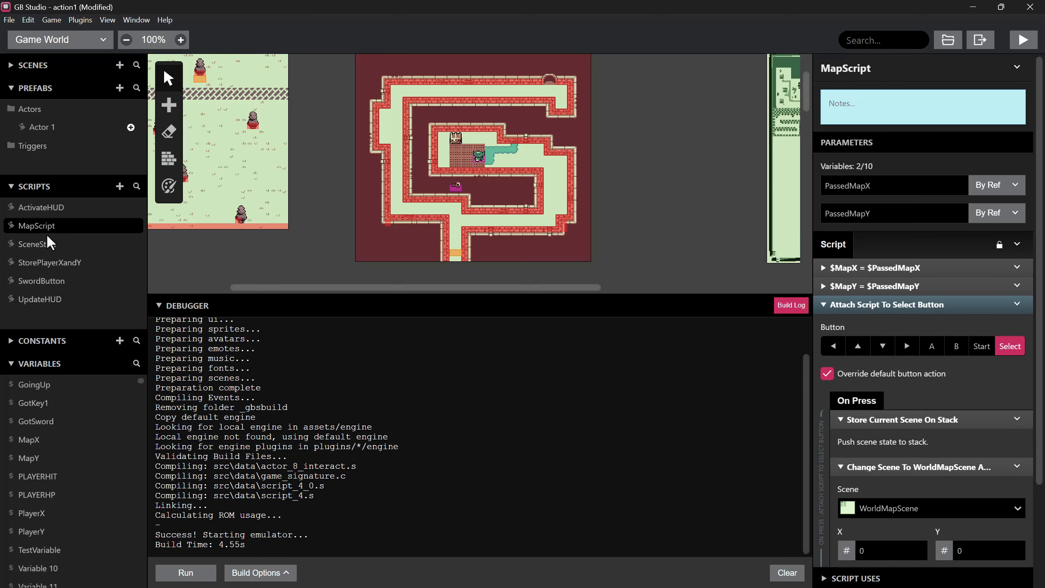
- Check which scripts the VillageRight and VillageLeft scenes call in their On Init events
{"action": "scroll", "coordinate": [276, 228], "scroll_direction": "down", "scroll_amount": 5}
{"action": "scroll", "coordinate": [312, 212], "scroll_direction": "up", "scroll_amount": 3}
{"action": "scroll", "coordinate": [324, 218], "scroll_direction": "down", "scroll_amount": 8}
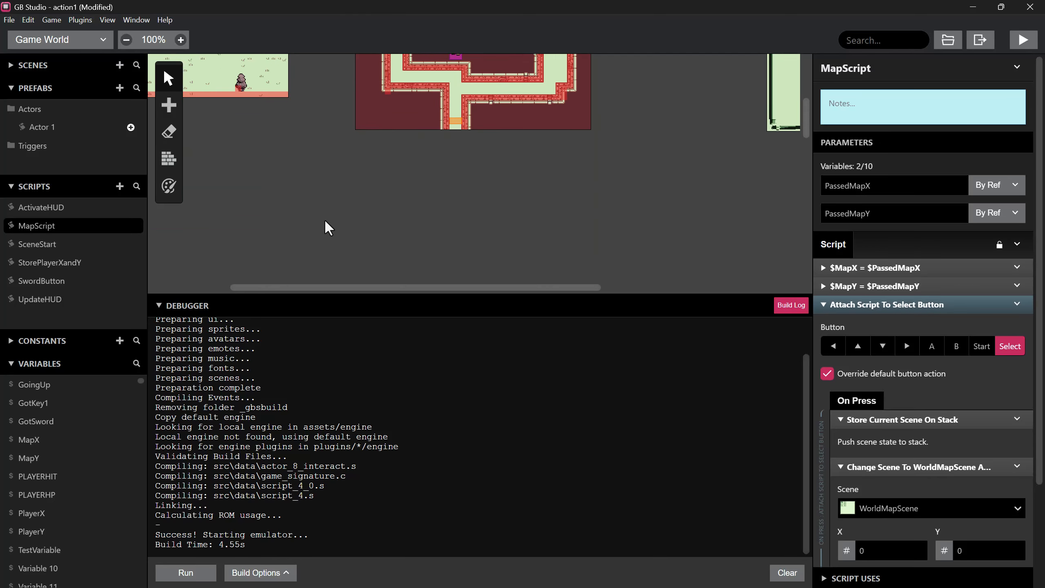
{"action": "scroll", "coordinate": [596, 233], "scroll_direction": "down", "scroll_amount": 3}
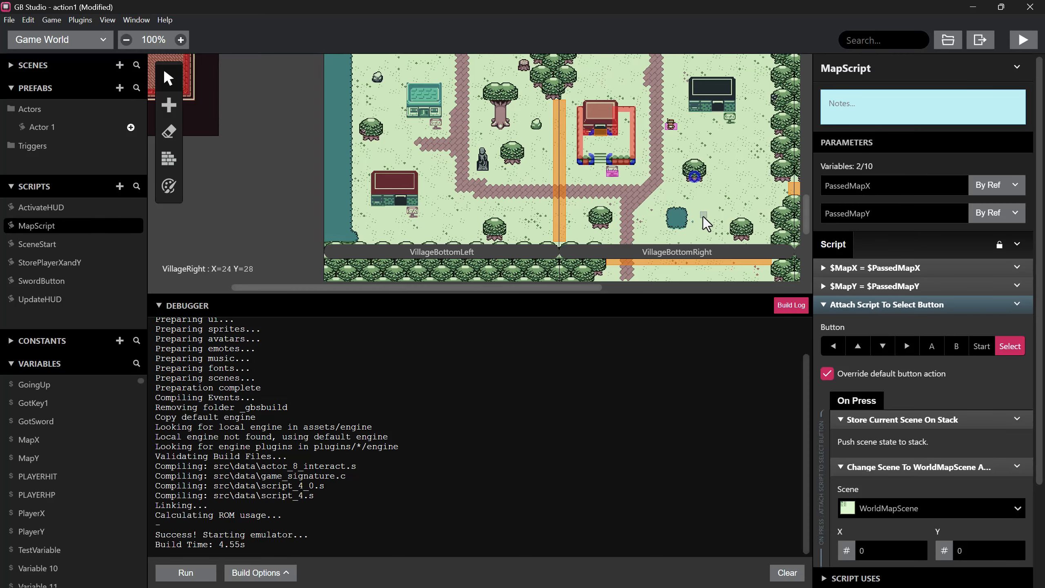
{"action": "middle_click_drag", "start_coordinate": [713, 195], "coordinate": [534, 110]}
{"action": "scroll", "coordinate": [531, 182], "scroll_direction": "up", "scroll_amount": 5}
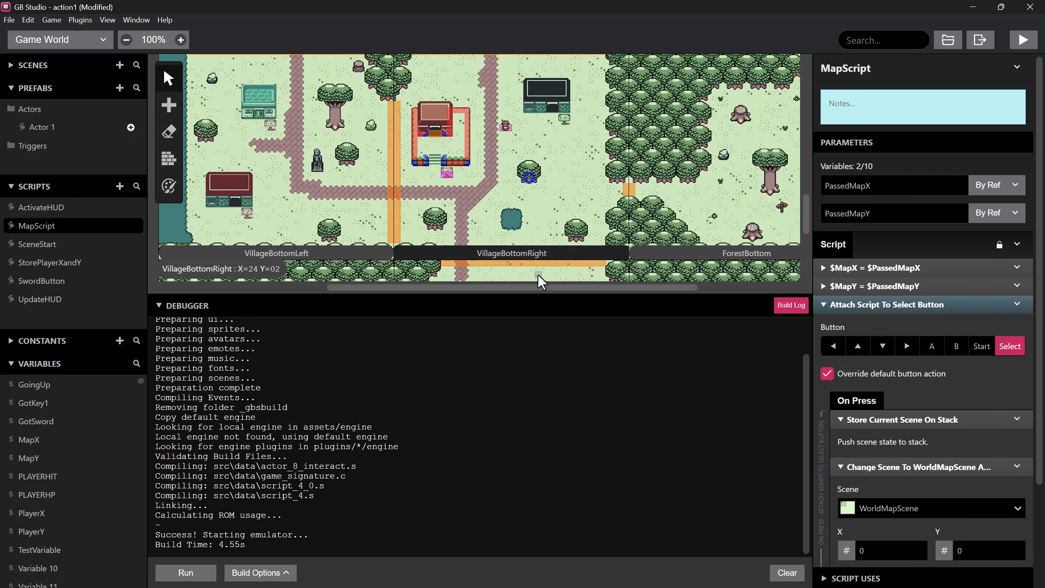
{"action": "left_click", "coordinate": [536, 221]}
{"action": "middle_click_drag", "start_coordinate": [536, 221], "coordinate": [543, 189]}
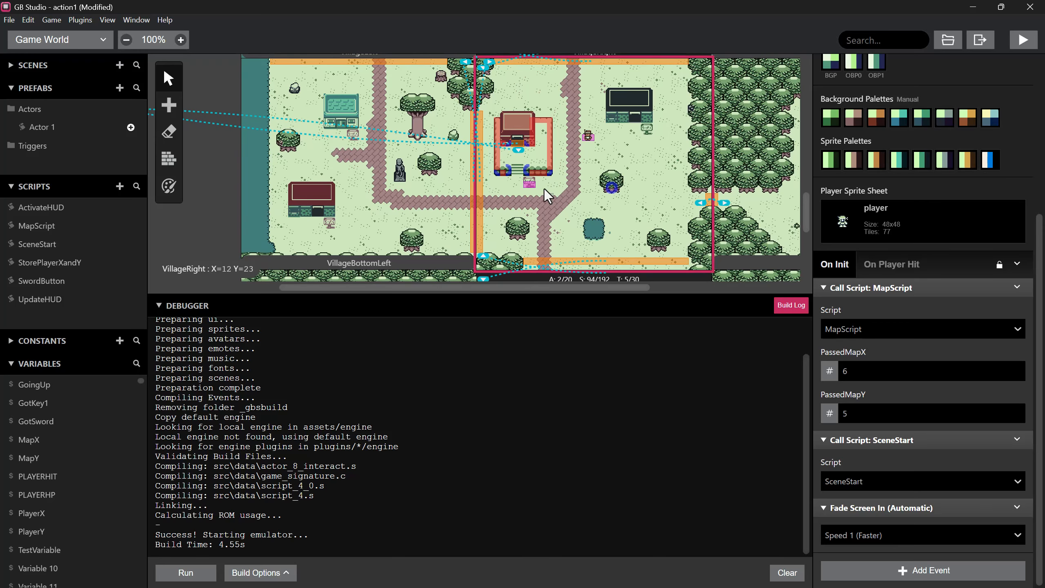
{"action": "left_click", "coordinate": [420, 192]}
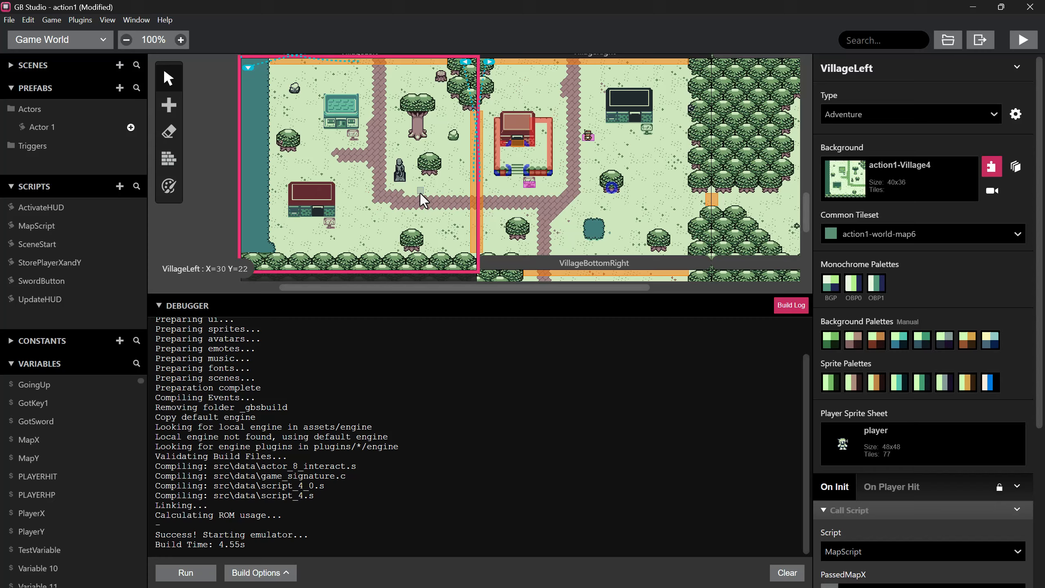
{"action": "left_click", "coordinate": [588, 204]}
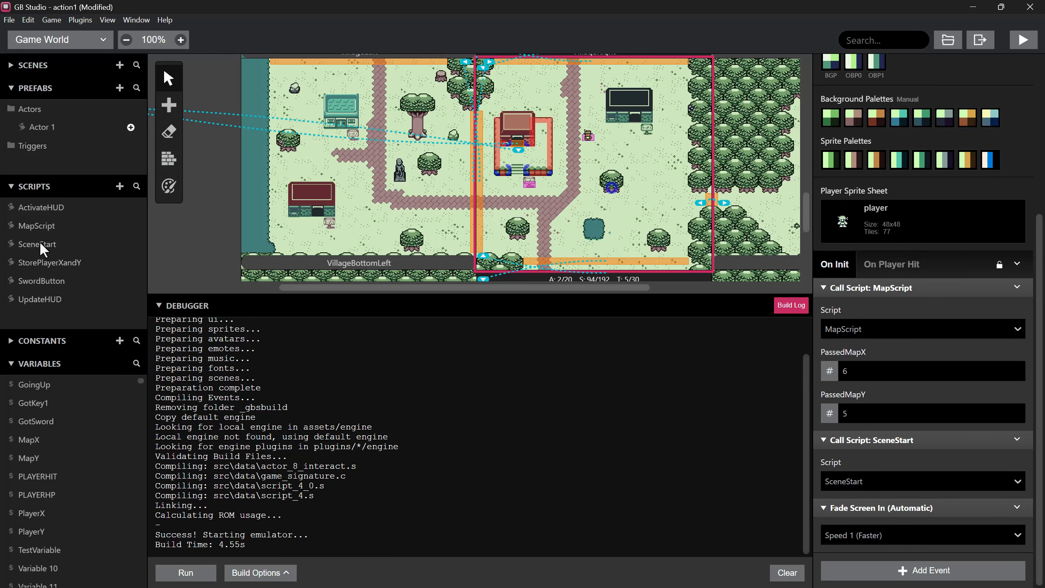
- Create a new custom script named InventoryButton
{"action": "right_click", "coordinate": [39, 228]}
{"action": "left_click", "coordinate": [25, 224]}
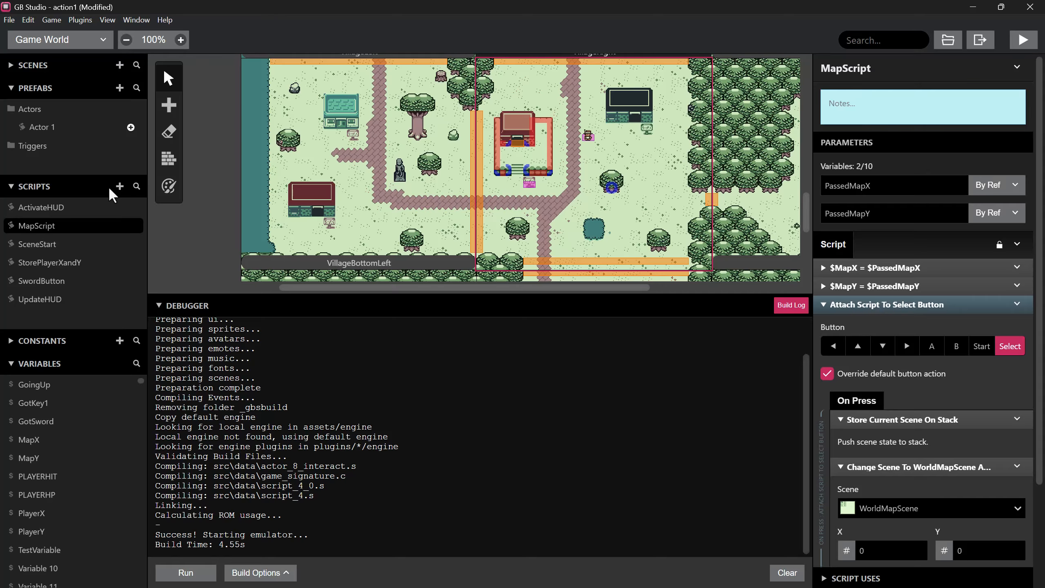
{"action": "left_click", "coordinate": [119, 186]}
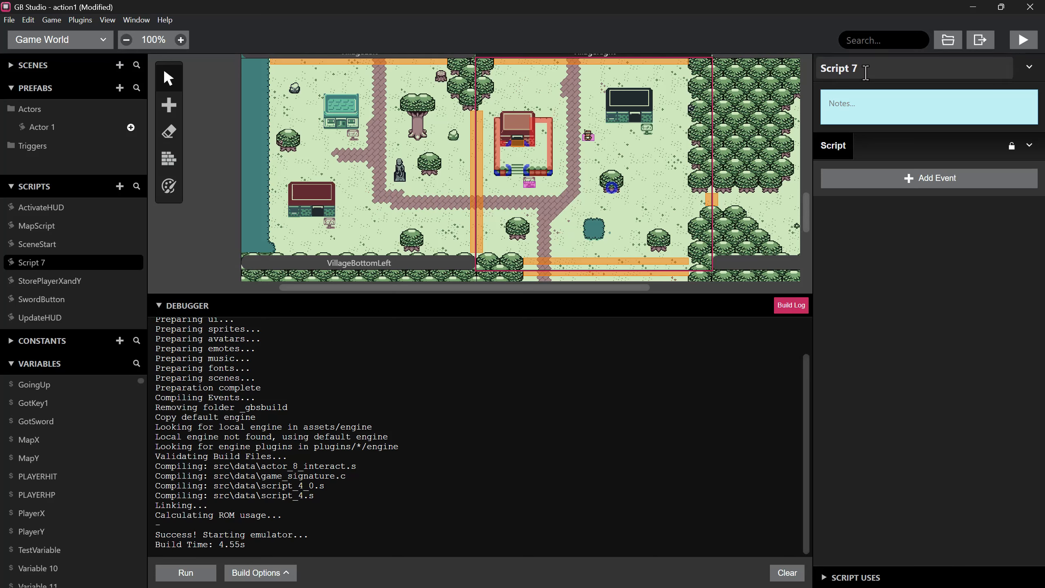
{"action": "left_click", "coordinate": [820, 68]}
{"action": "type", "text": "InventoryButton"}
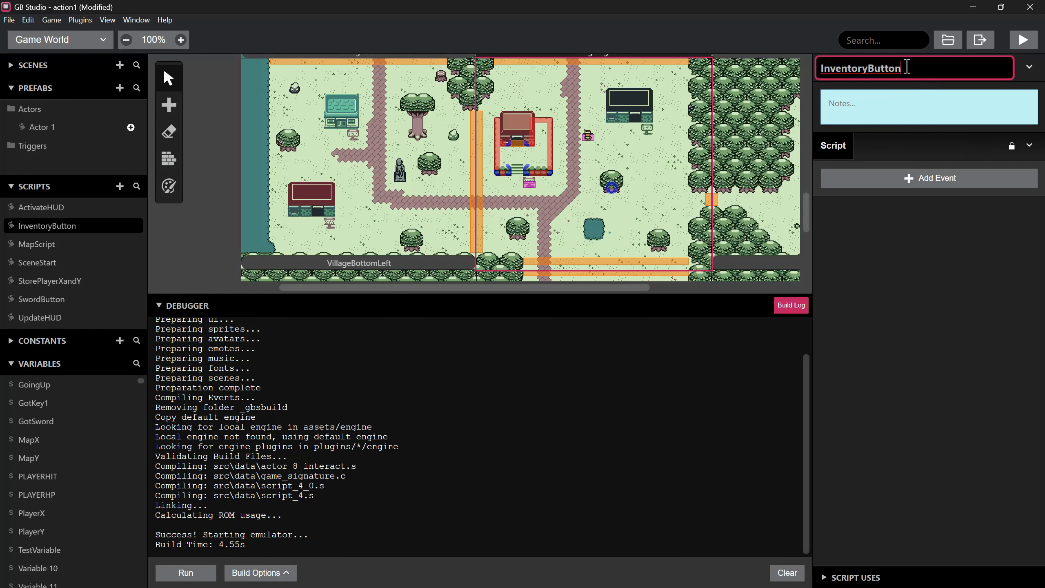
- Copy the Attach Script To Select Button event from MapScript and reopen the InventoryButton script
{"action": "left_click", "coordinate": [74, 242]}
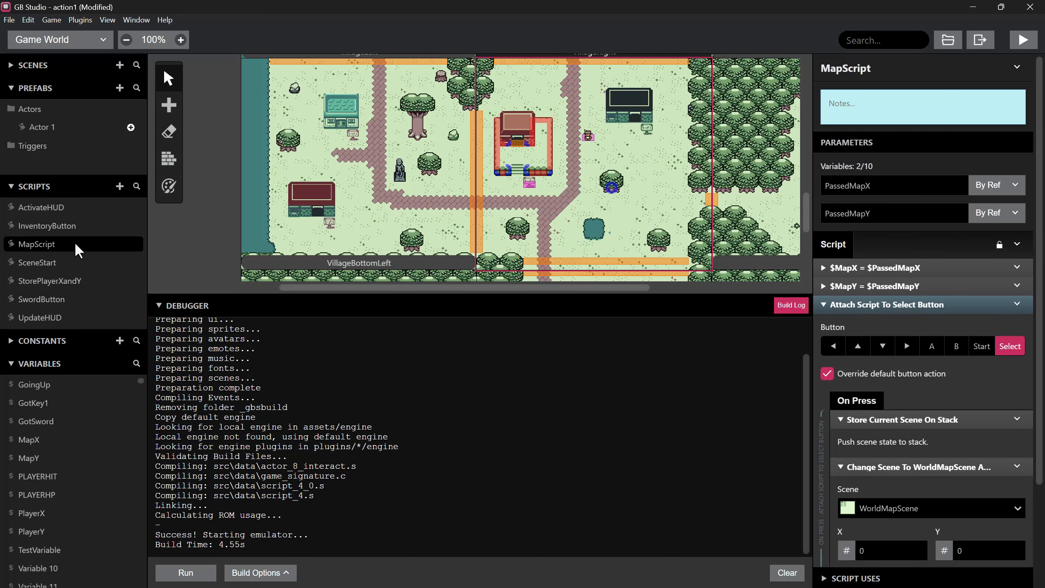
{"action": "left_click", "coordinate": [56, 228]}
{"action": "left_click", "coordinate": [59, 243]}
{"action": "left_click", "coordinate": [45, 230]}
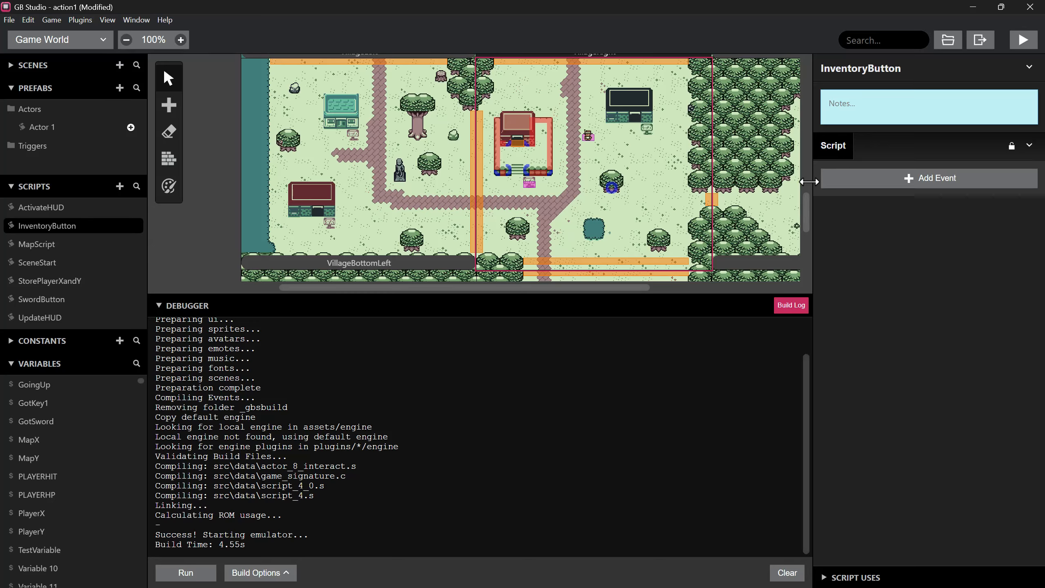
{"action": "left_click", "coordinate": [35, 246]}
{"action": "scroll", "coordinate": [897, 341], "scroll_direction": "down", "scroll_amount": 3}
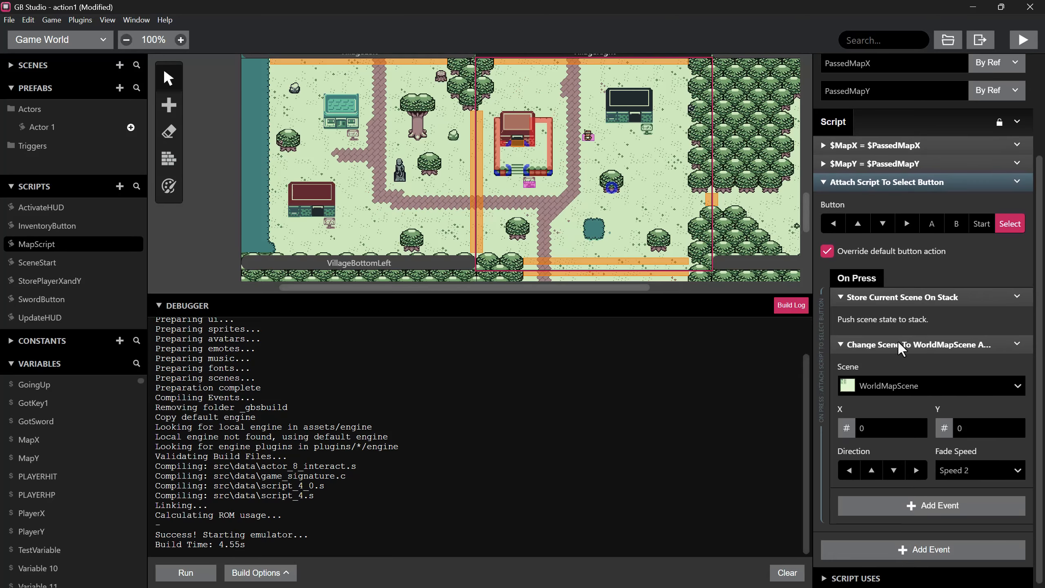
{"action": "scroll", "coordinate": [897, 340], "scroll_direction": "up", "scroll_amount": 2}
{"action": "scroll", "coordinate": [919, 335], "scroll_direction": "down", "scroll_amount": 2}
{"action": "scroll", "coordinate": [979, 263], "scroll_direction": "up", "scroll_amount": 2}
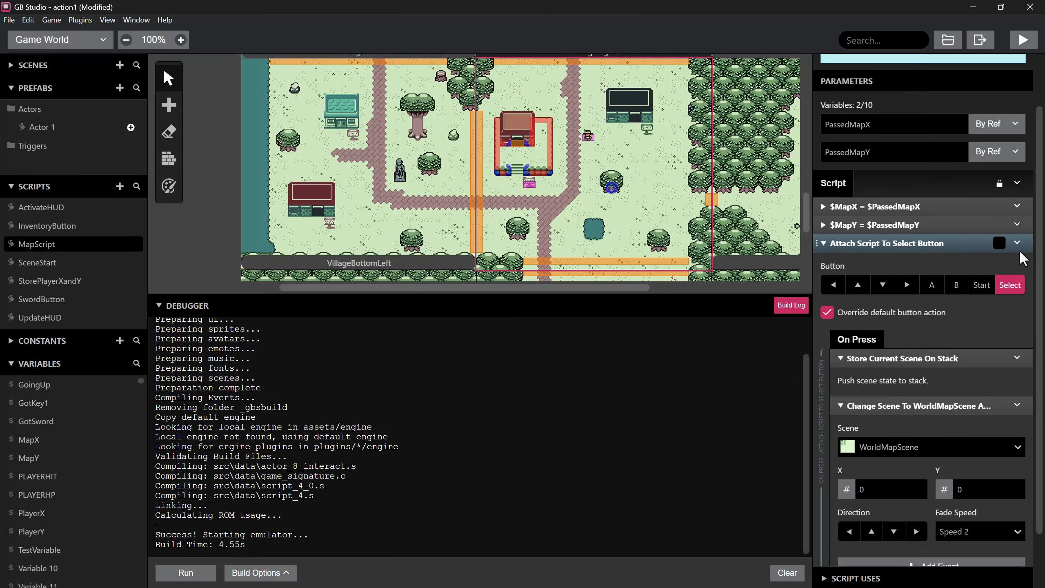
{"action": "left_click", "coordinate": [1017, 246]}
{"action": "left_click", "coordinate": [972, 370]}
{"action": "left_click", "coordinate": [49, 227]}
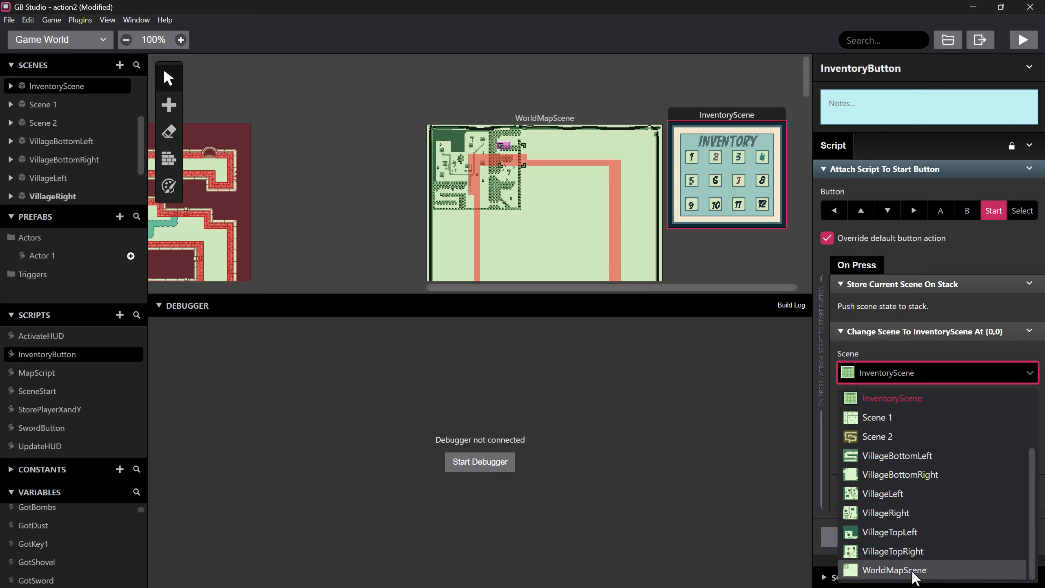
- Choose InventoryScene as the Change Scene destination in the InventoryButton script
{"action": "scroll", "coordinate": [922, 536], "scroll_direction": "up", "scroll_amount": 2}
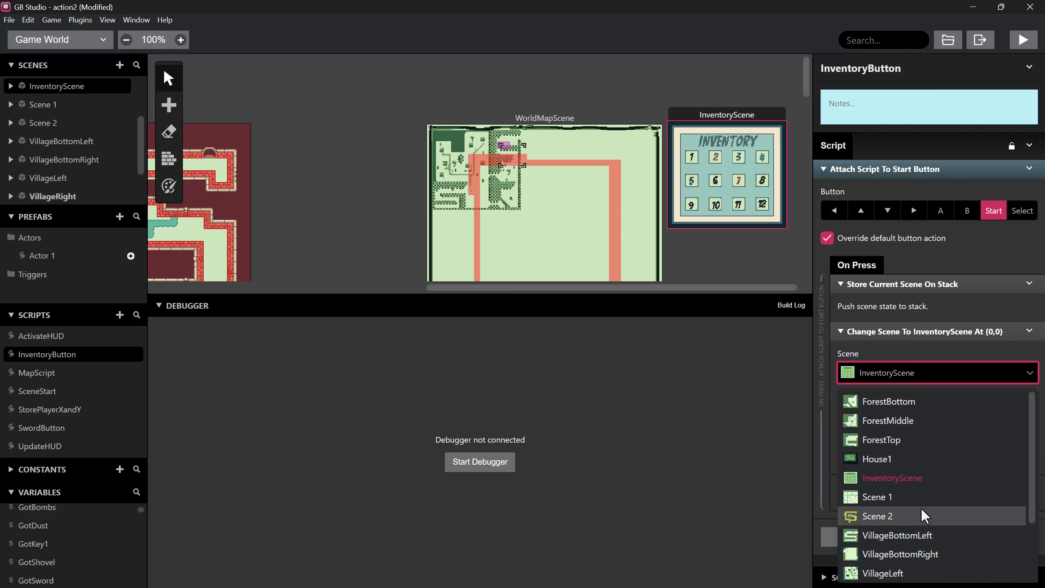
{"action": "left_click", "coordinate": [896, 478]}
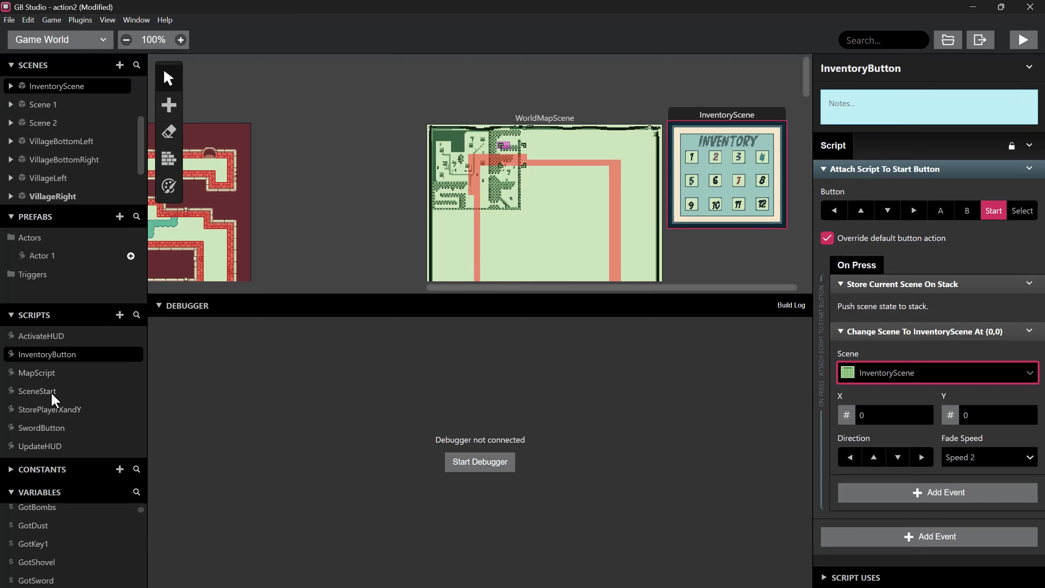
{"action": "left_click", "coordinate": [557, 232]}
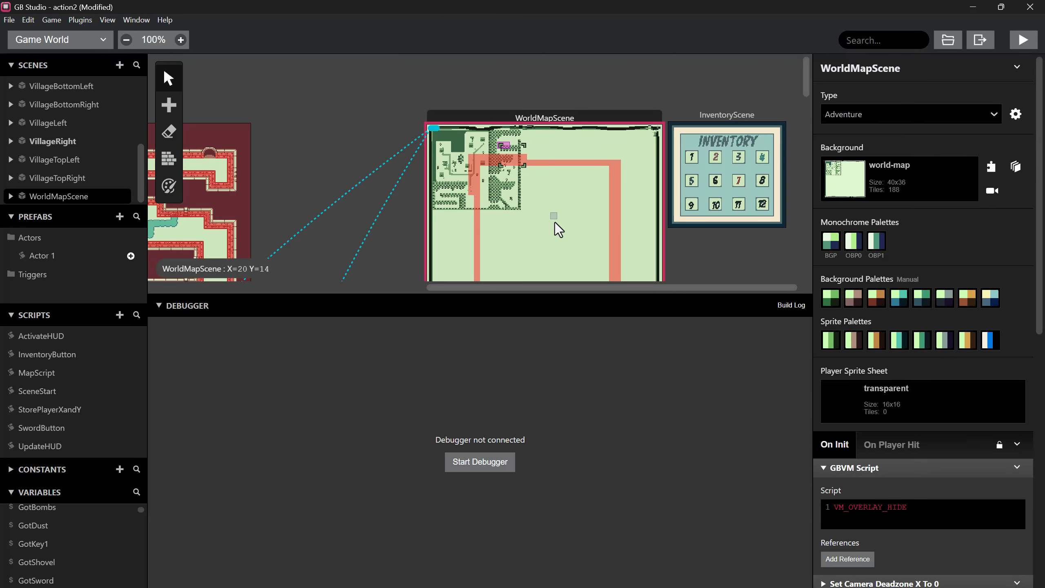
{"action": "scroll", "coordinate": [508, 209], "scroll_direction": "down", "scroll_amount": 10}
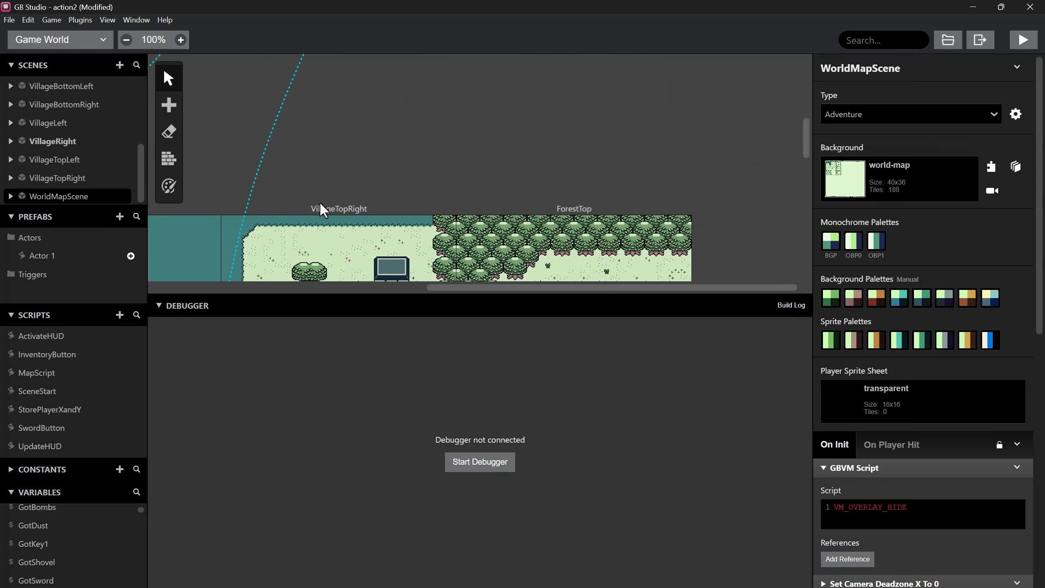
{"action": "scroll", "coordinate": [316, 232], "scroll_direction": "up", "scroll_amount": 5}
{"action": "scroll", "coordinate": [315, 227], "scroll_direction": "up", "scroll_amount": 3}
{"action": "left_click", "coordinate": [727, 177]}
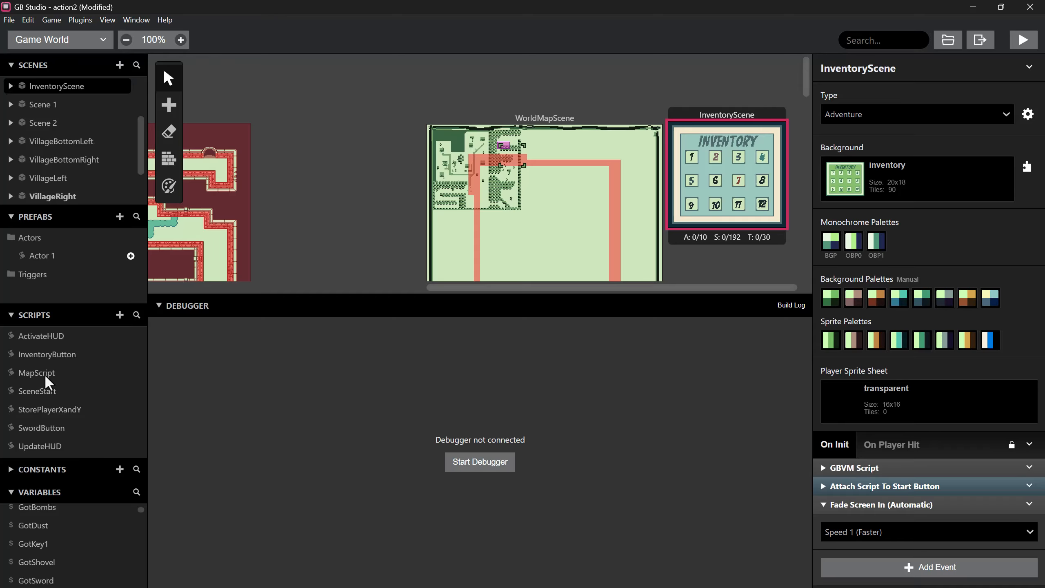
- Insert a Call Script event for InventoryButton before the $GotSword condition in the SceneStart script
{"action": "left_click", "coordinate": [37, 391]}
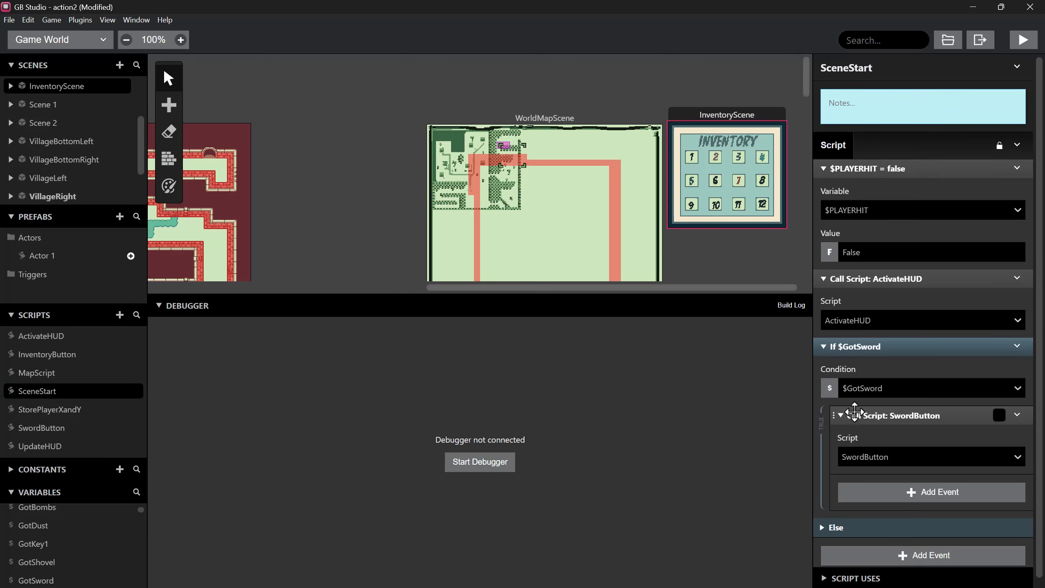
{"action": "scroll", "coordinate": [869, 412], "scroll_direction": "up", "scroll_amount": 1}
{"action": "right_click", "coordinate": [879, 347]}
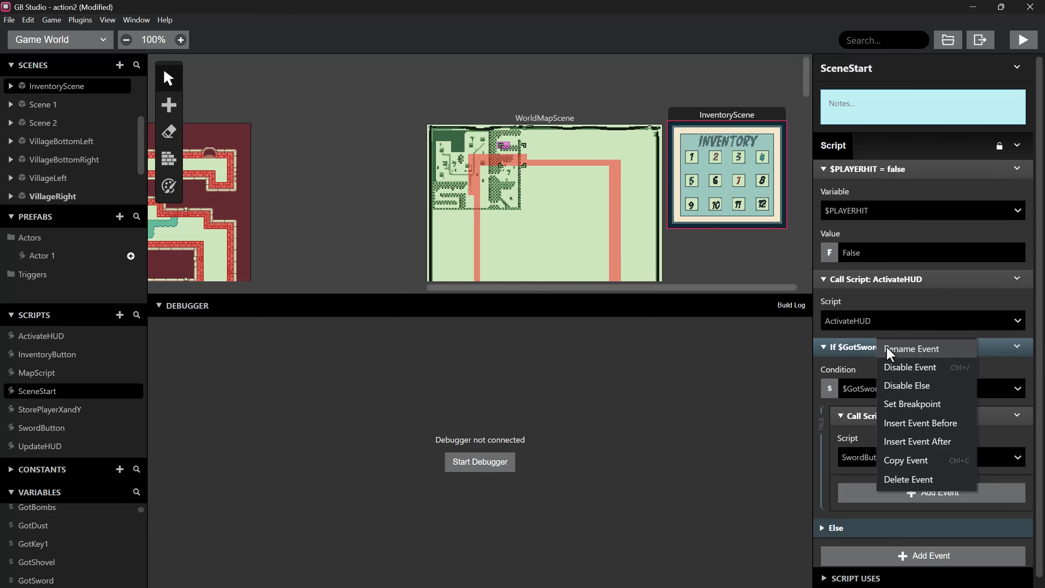
{"action": "left_click", "coordinate": [913, 424]}
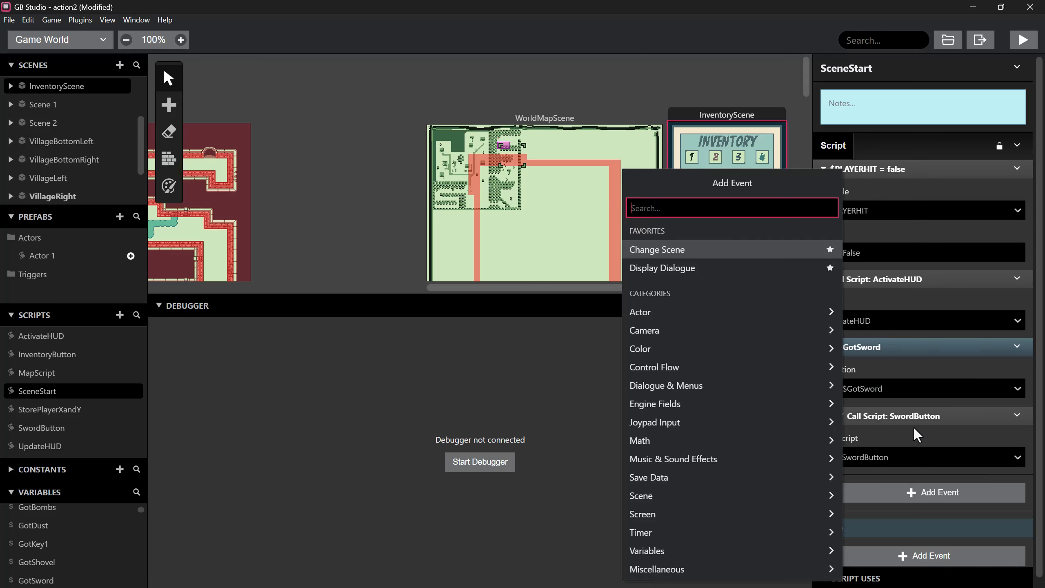
{"action": "type", "text": "mapscri"}
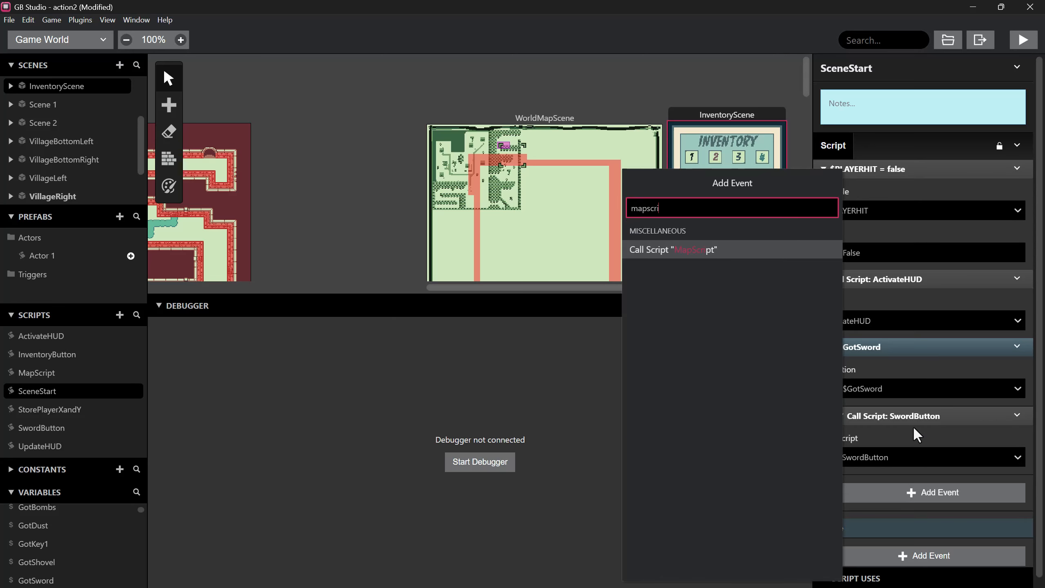
{"action": "key", "text": "BackSpace"}
{"action": "key", "text": "BackSpace"}
{"action": "key", "text": "BackSpace"}
{"action": "key", "text": "BackSpace"}
{"action": "key", "text": "BackSpace"}
{"action": "key", "text": "BackSpace"}
{"action": "type", "text": "invent"}
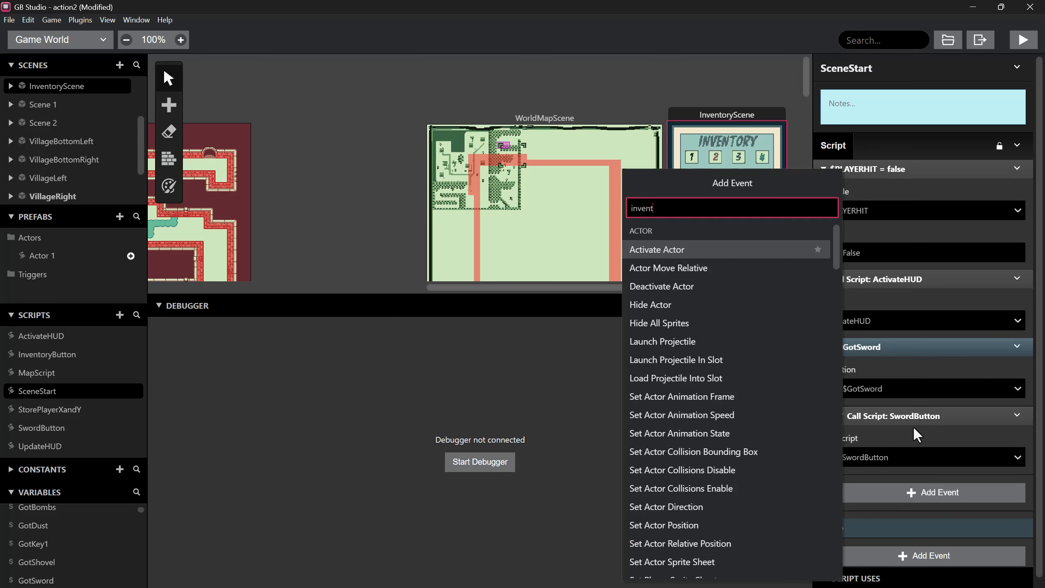
{"action": "type", "text": "oryb"}
{"action": "key", "text": "Return"}
- Select InventoryScene and inspect the connection lines that lead to it from the other scenes
{"action": "left_click", "coordinate": [56, 86]}
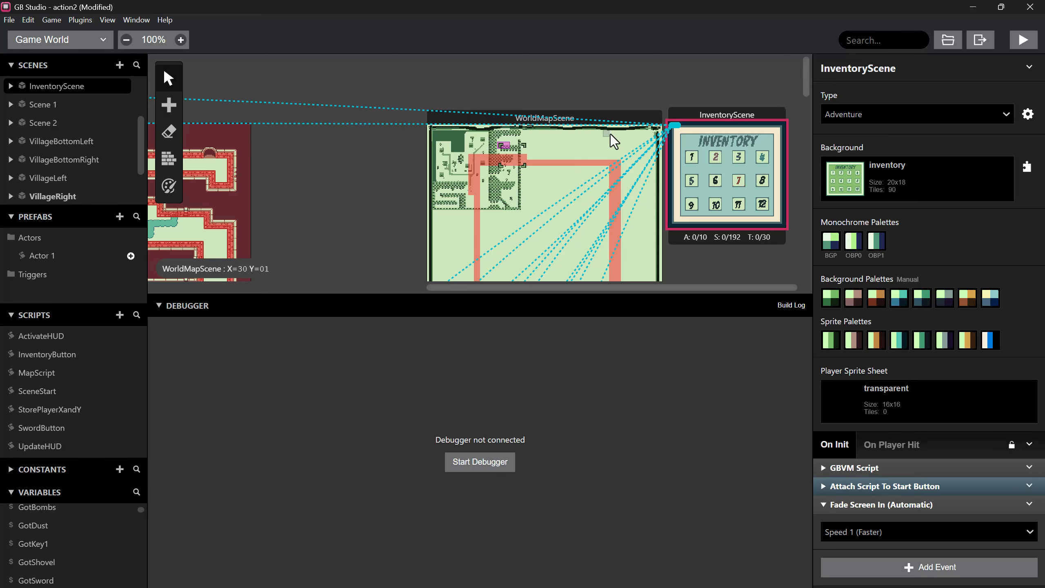
{"action": "scroll", "coordinate": [436, 197], "scroll_direction": "down", "scroll_amount": 3}
{"action": "scroll", "coordinate": [395, 222], "scroll_direction": "down", "scroll_amount": 3}
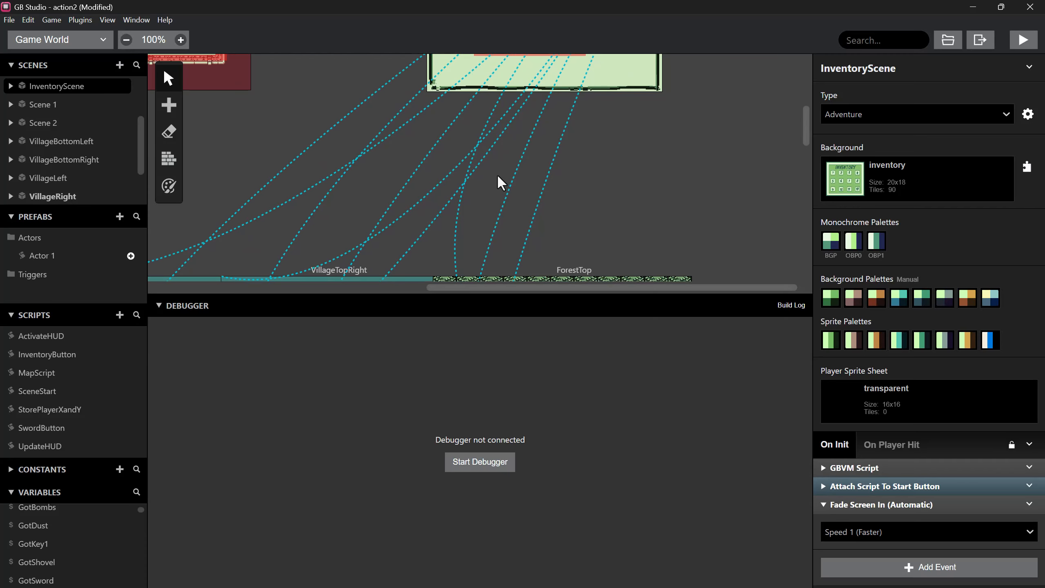
{"action": "scroll", "coordinate": [481, 179], "scroll_direction": "up", "scroll_amount": 4}
{"action": "scroll", "coordinate": [374, 211], "scroll_direction": "up", "scroll_amount": 2}
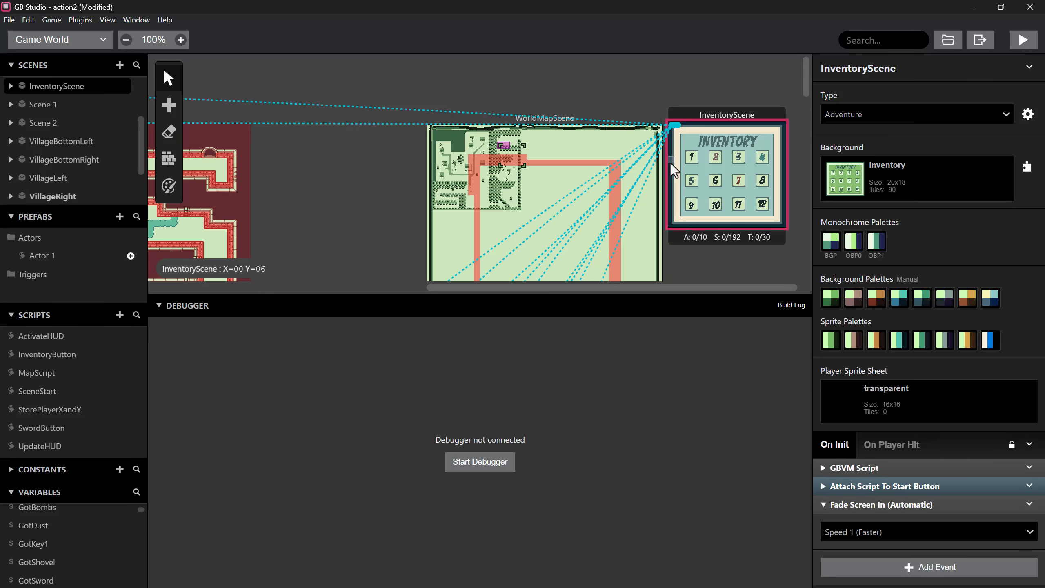
{"action": "scroll", "coordinate": [674, 173], "scroll_direction": "down", "scroll_amount": 2}
{"action": "scroll", "coordinate": [666, 177], "scroll_direction": "down", "scroll_amount": 4}
- Start the debugger and test moving the player and opening and closing the world map in the running game
{"action": "left_click", "coordinate": [480, 461]}
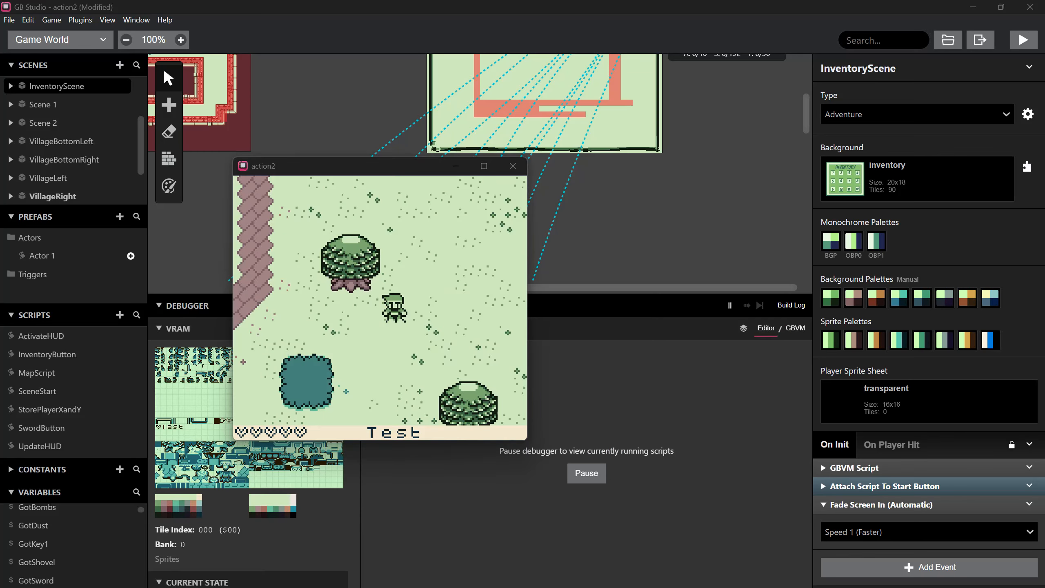
{"action": "key", "text": "Right"}
{"action": "key", "text": "Left"}
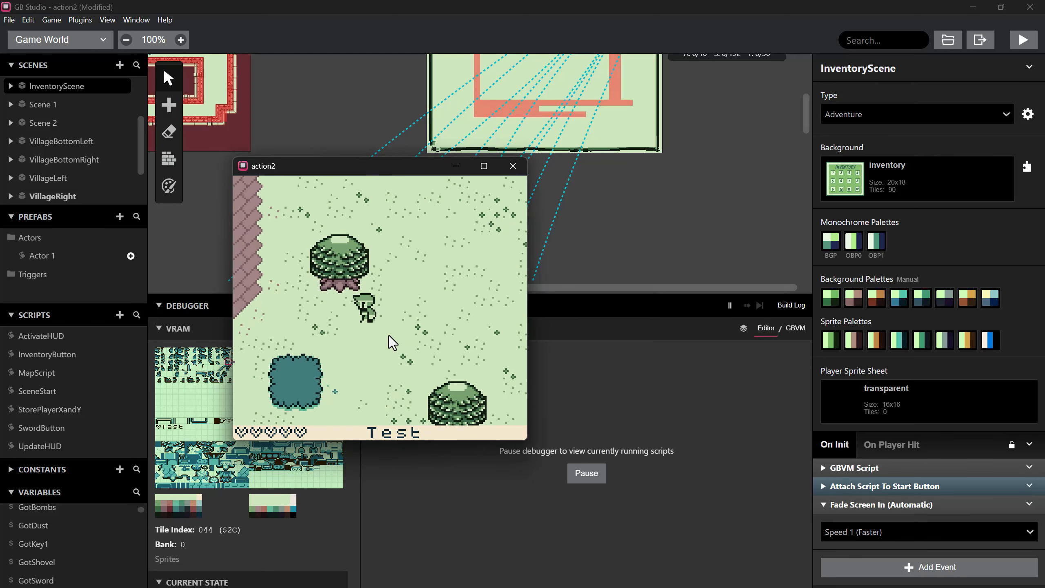
{"action": "key", "text": "Return"}
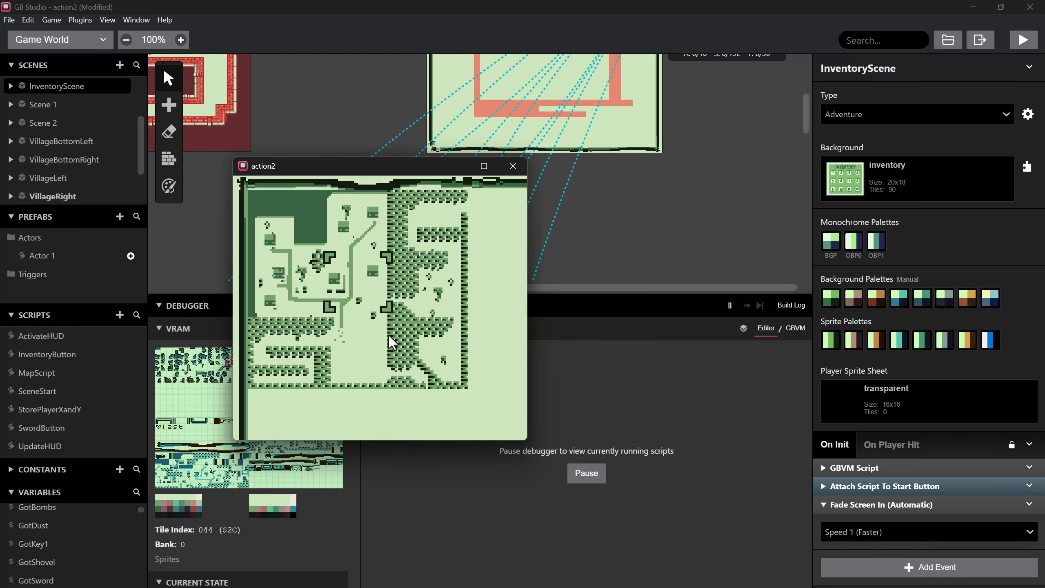
{"action": "key", "text": "shift"}
{"action": "key", "text": "Return"}
{"action": "key", "text": "Return"}
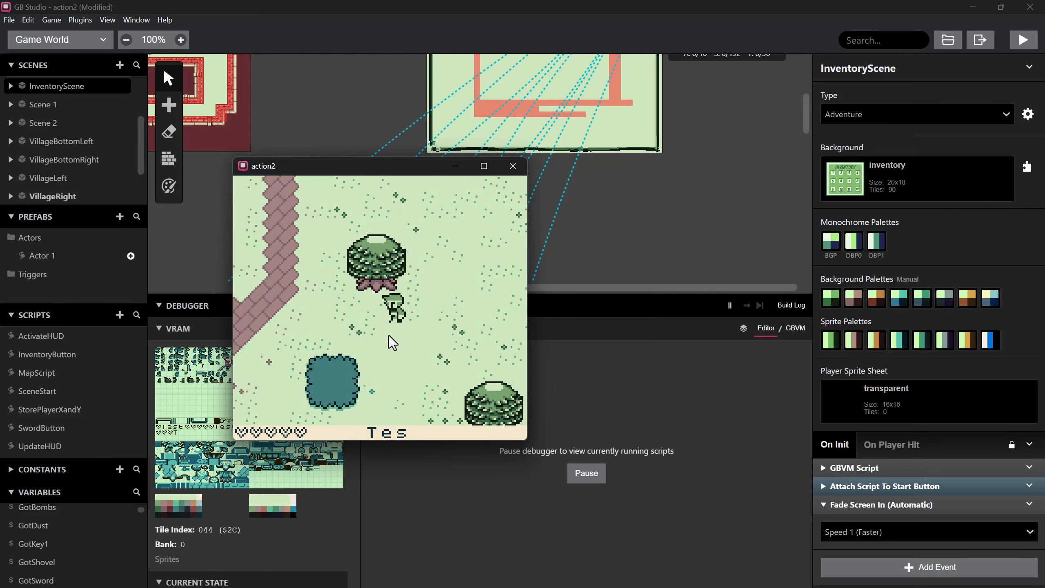
- Test opening and closing the inventory with the Start button in different scenes and close the game window
{"action": "key", "text": "Return"}
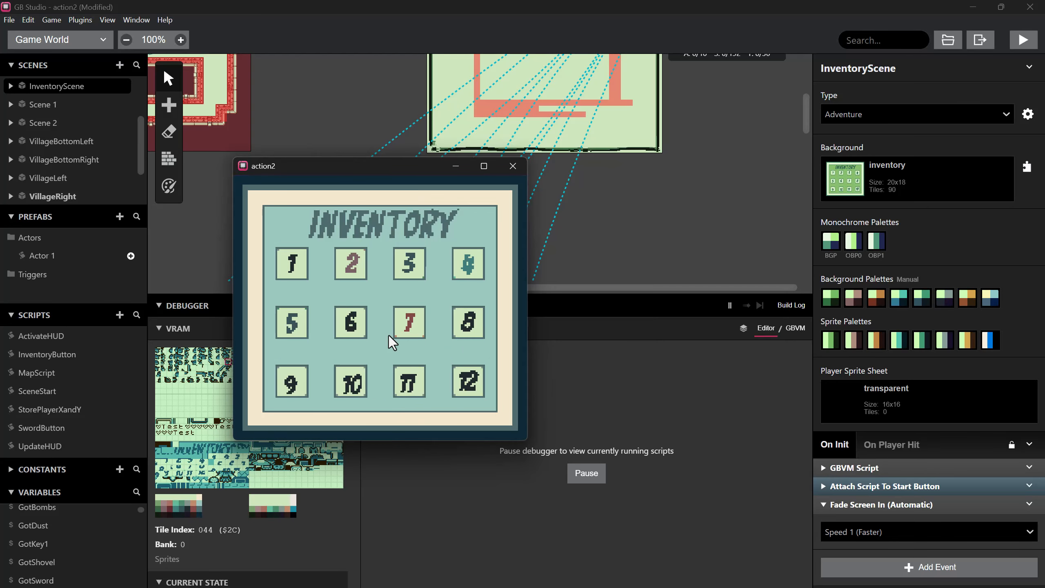
{"action": "key", "text": "Return"}
{"action": "key", "text": "Return"}
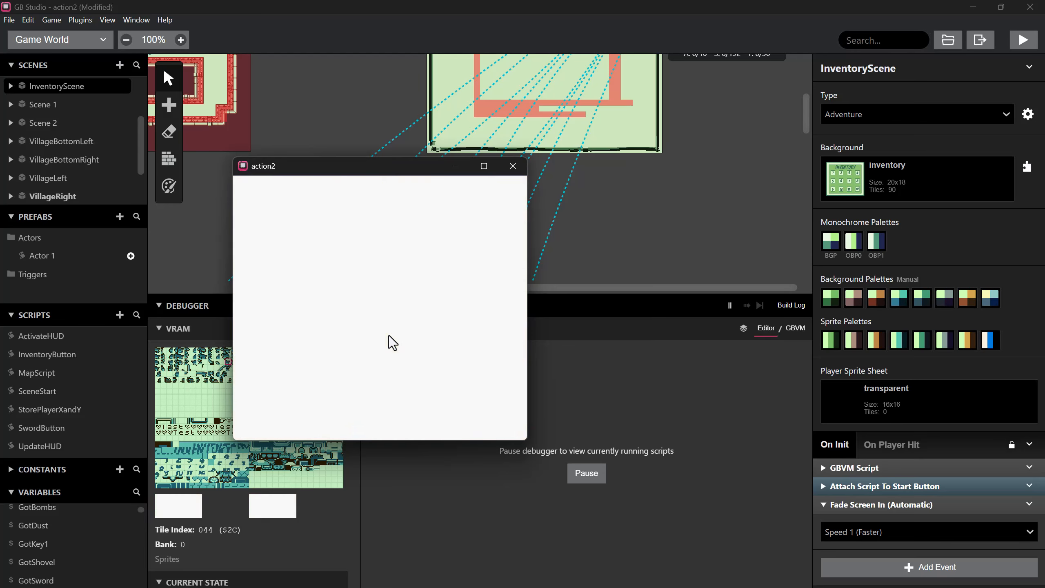
{"action": "key", "text": "Return"}
{"action": "key", "text": "Left"}
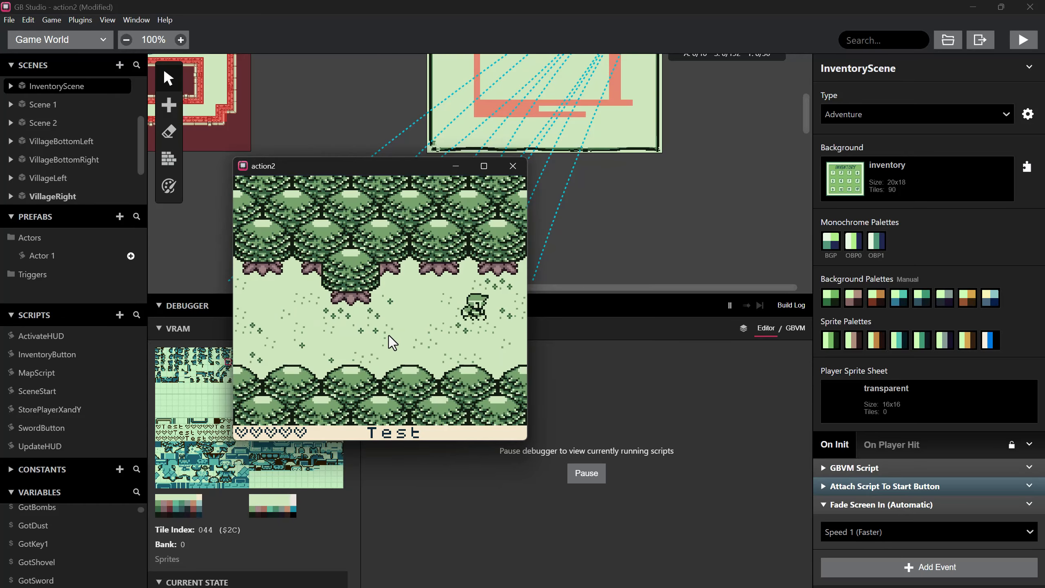
{"action": "key", "text": "Return"}
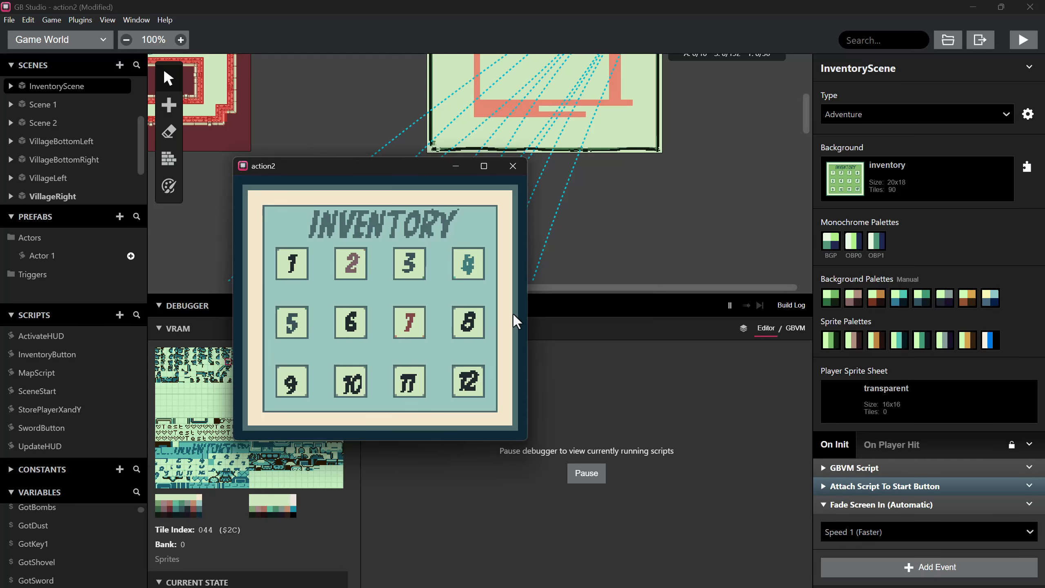
{"action": "left_click", "coordinate": [506, 168]}
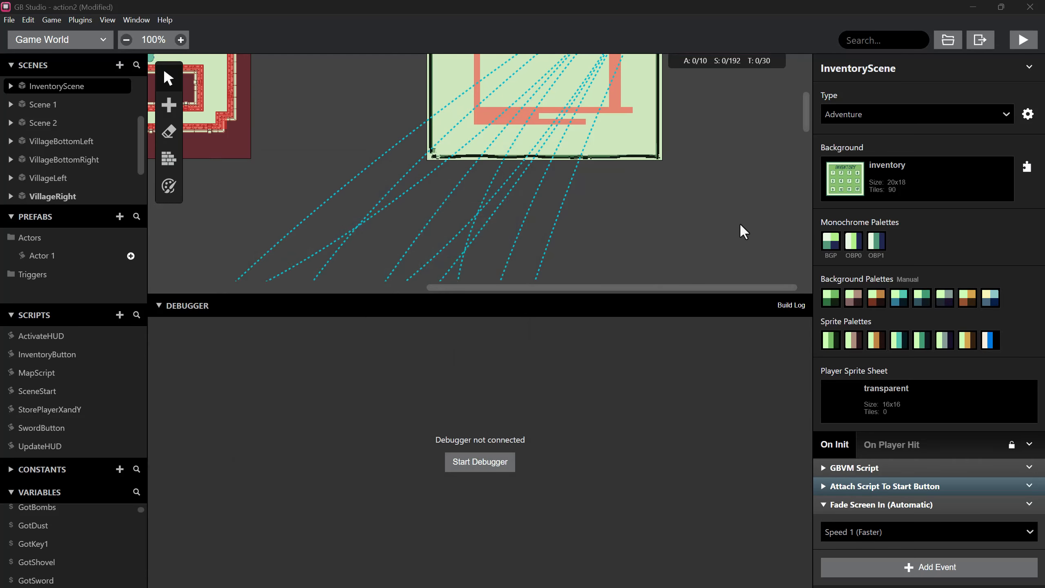
- Review the GBVM Script and Attach Script To Start Button events in InventoryScene's On Init script
{"action": "scroll", "coordinate": [739, 229], "scroll_direction": "up", "scroll_amount": 5}
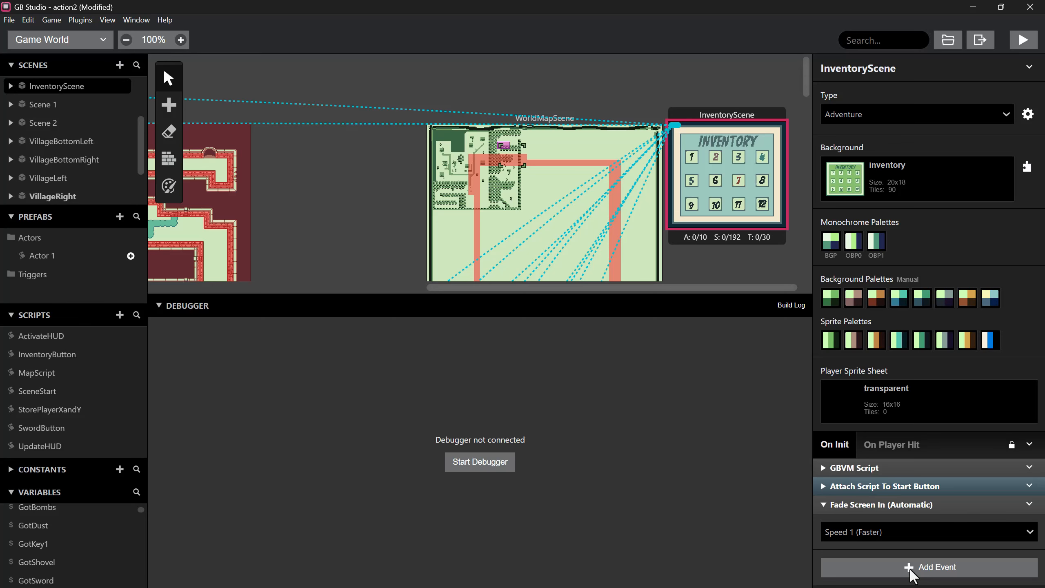
{"action": "left_click", "coordinate": [825, 468]}
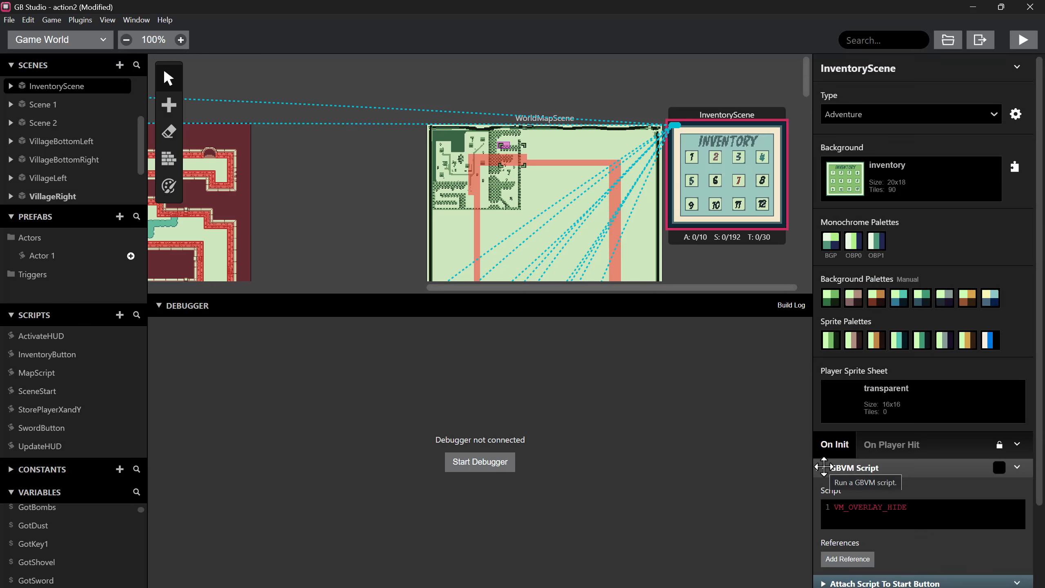
{"action": "left_click", "coordinate": [825, 468]}
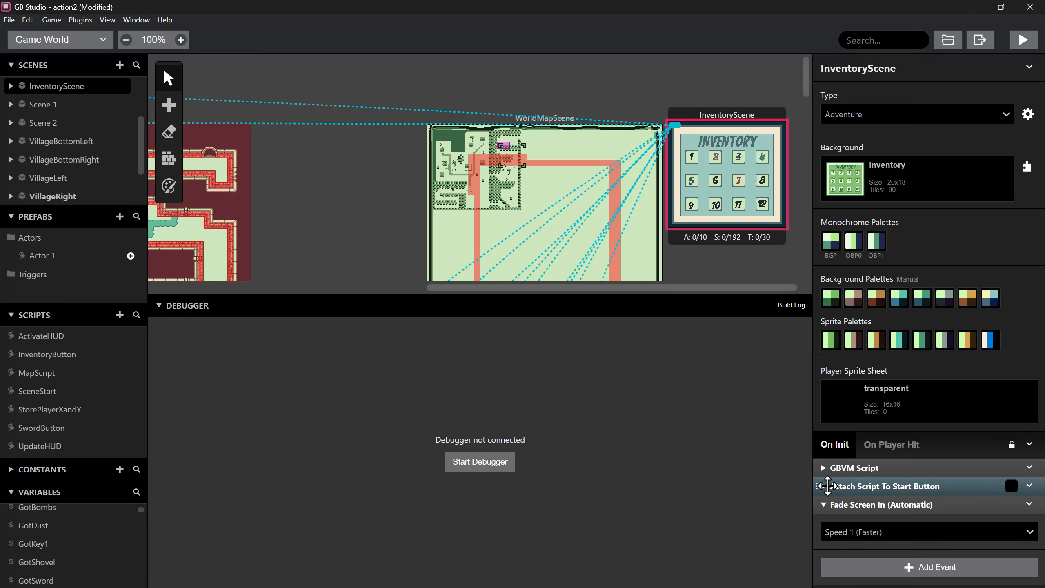
{"action": "left_click", "coordinate": [905, 488]}
{"action": "scroll", "coordinate": [906, 508], "scroll_direction": "down", "scroll_amount": 1}
{"action": "scroll", "coordinate": [906, 507], "scroll_direction": "down", "scroll_amount": 5}
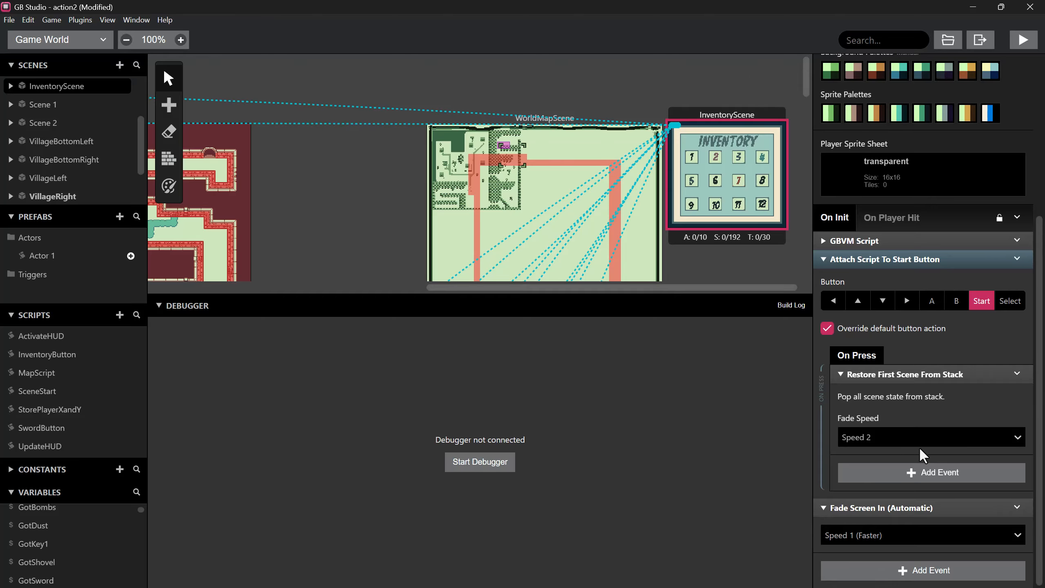
{"action": "scroll", "coordinate": [913, 439], "scroll_direction": "up", "scroll_amount": 5}
{"action": "left_click", "coordinate": [893, 483]}
- Insert a Replace Tile At Position event before the GBVM Script event in InventoryScene's On Init script
{"action": "right_click", "coordinate": [892, 483]}
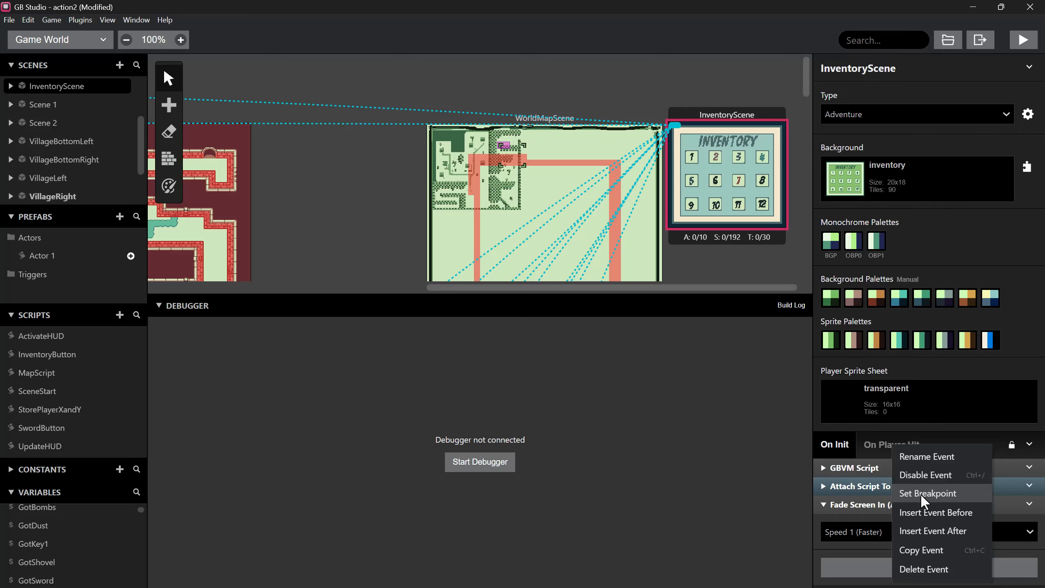
{"action": "left_click", "coordinate": [932, 514]}
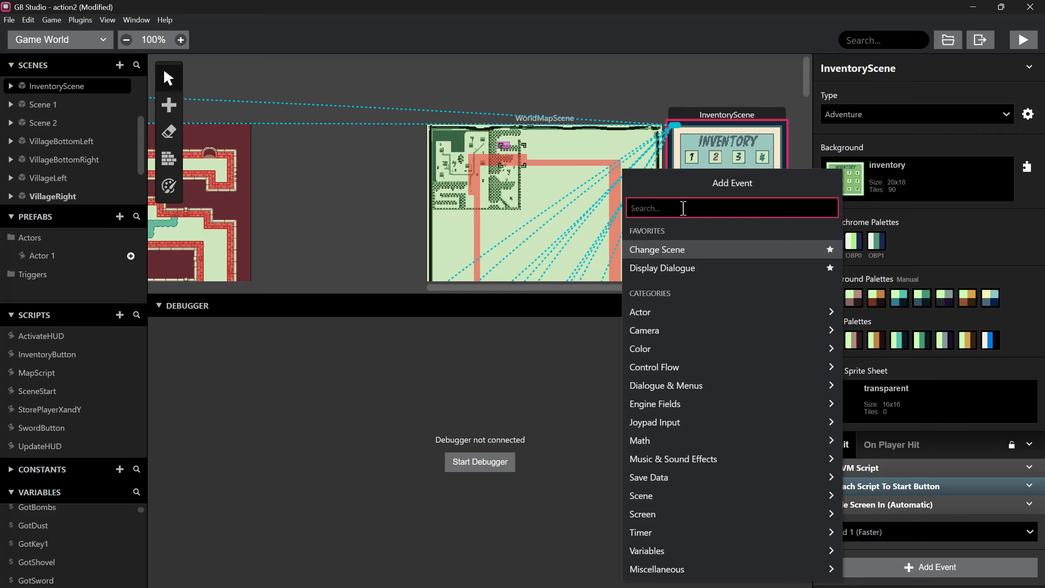
{"action": "type", "text": "tile"}
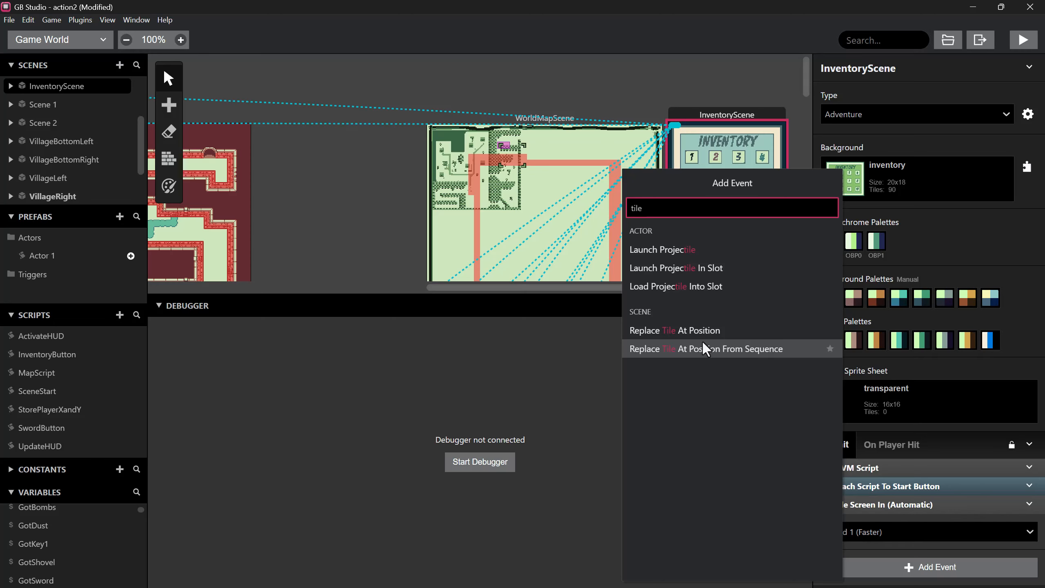
{"action": "left_click", "coordinate": [665, 329]}
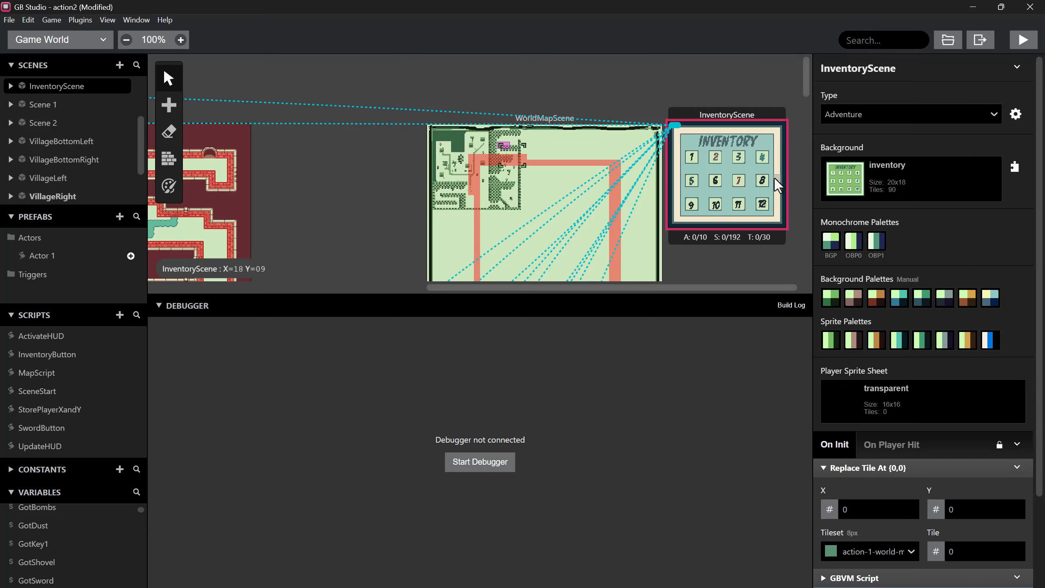
- Set the Replace Tile event's position to X 3, Y 5, over the inventory's slot 1
{"action": "scroll", "coordinate": [774, 178], "scroll_direction": "up", "scroll_amount": 3, "text": "ctrl"}
{"action": "left_click_drag", "start_coordinate": [730, 286], "coordinate": [740, 286]}
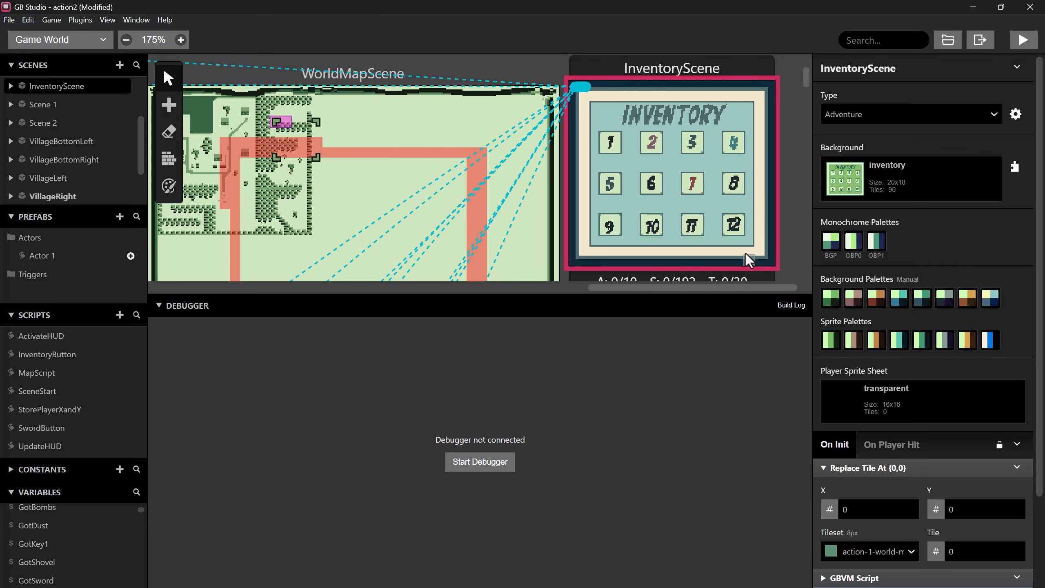
{"action": "left_click", "coordinate": [909, 507]}
{"action": "left_click", "coordinate": [910, 506]}
{"action": "left_click", "coordinate": [910, 506]}
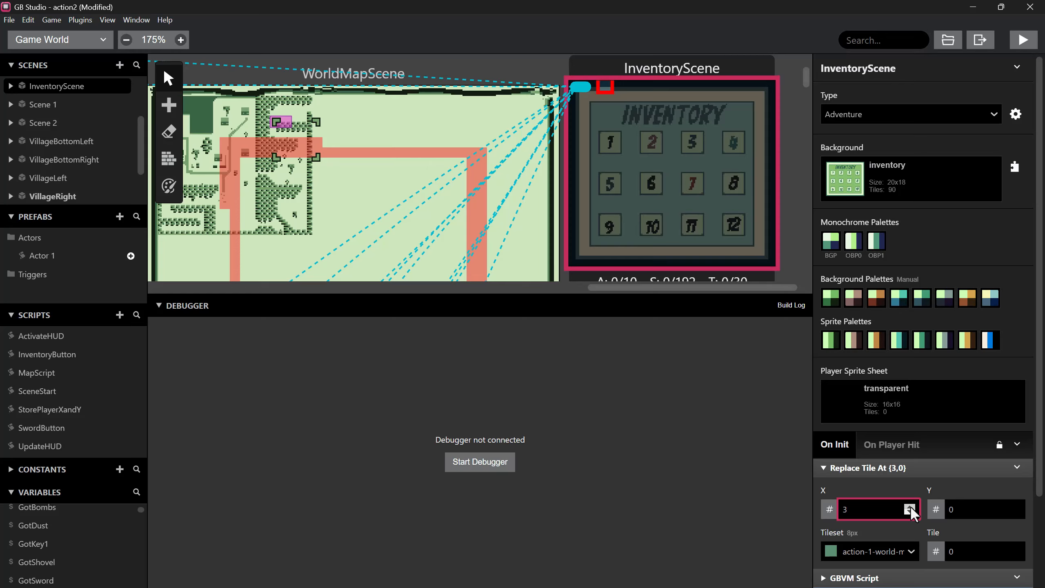
{"action": "left_click", "coordinate": [910, 506]}
{"action": "left_click", "coordinate": [1015, 506]}
{"action": "left_click", "coordinate": [1014, 506]}
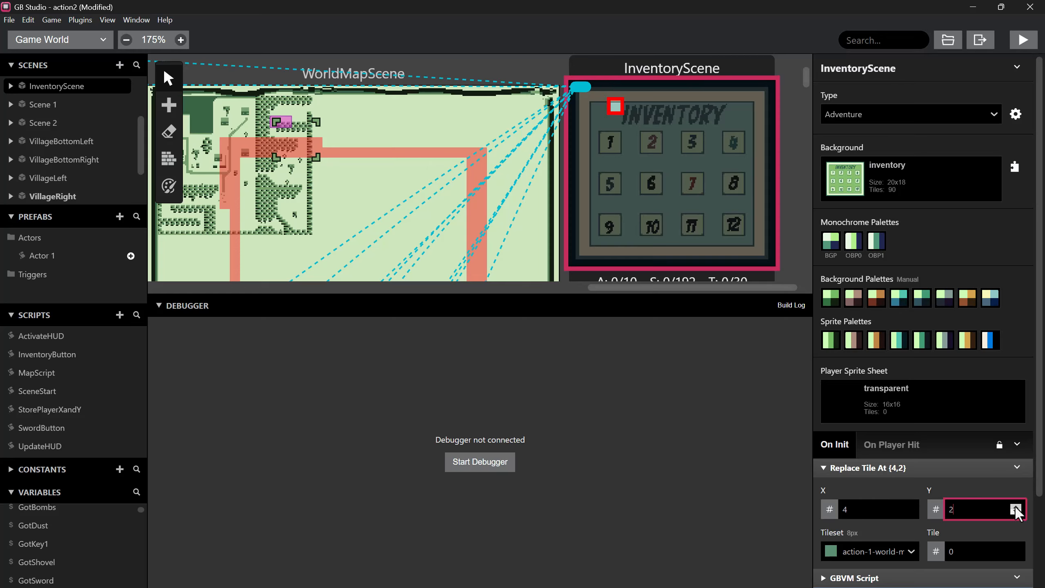
{"action": "left_click", "coordinate": [1015, 506]}
{"action": "left_click", "coordinate": [1015, 506]}
{"action": "left_click", "coordinate": [910, 512]}
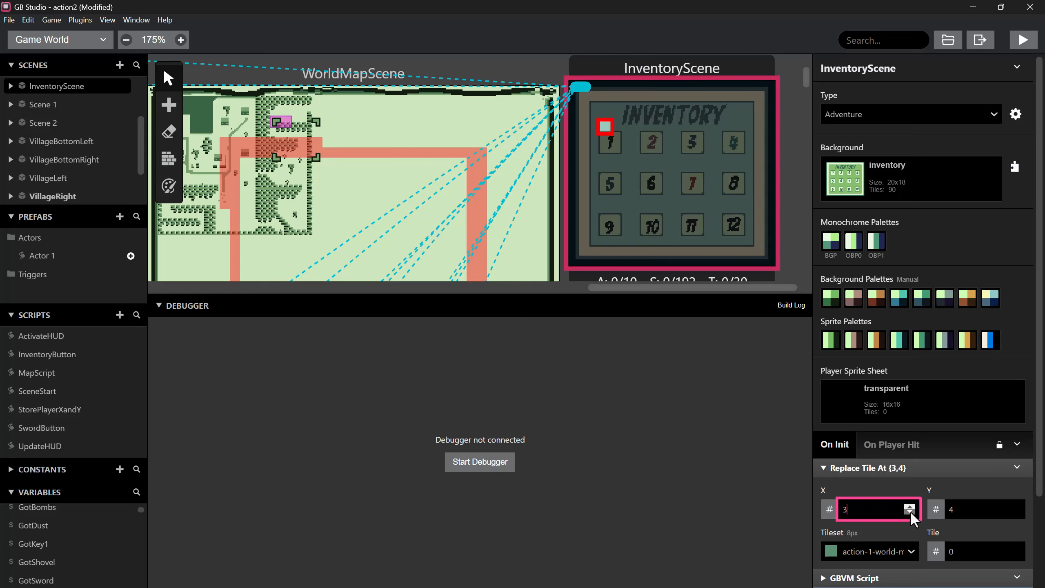
{"action": "left_click", "coordinate": [1014, 506]}
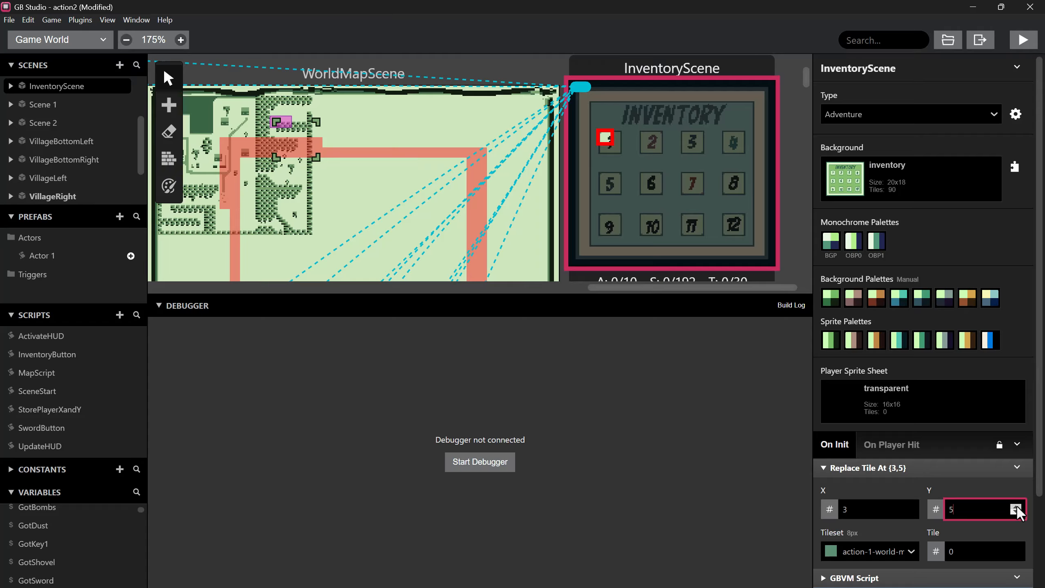
- Switch the Replace Tile event's tile size to 16px and choose the items tileset
{"action": "left_click", "coordinate": [850, 535]}
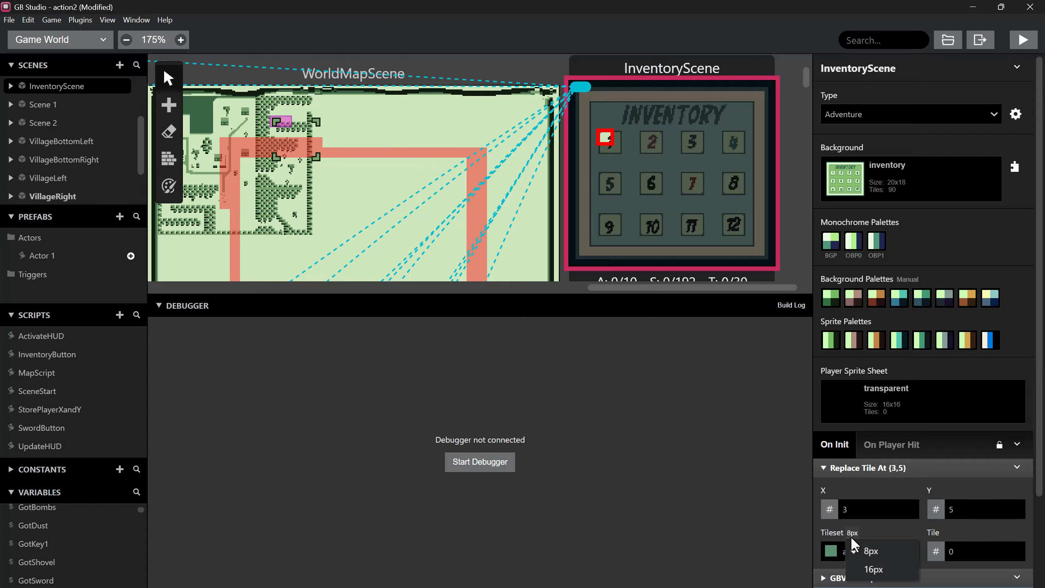
{"action": "left_click", "coordinate": [861, 570]}
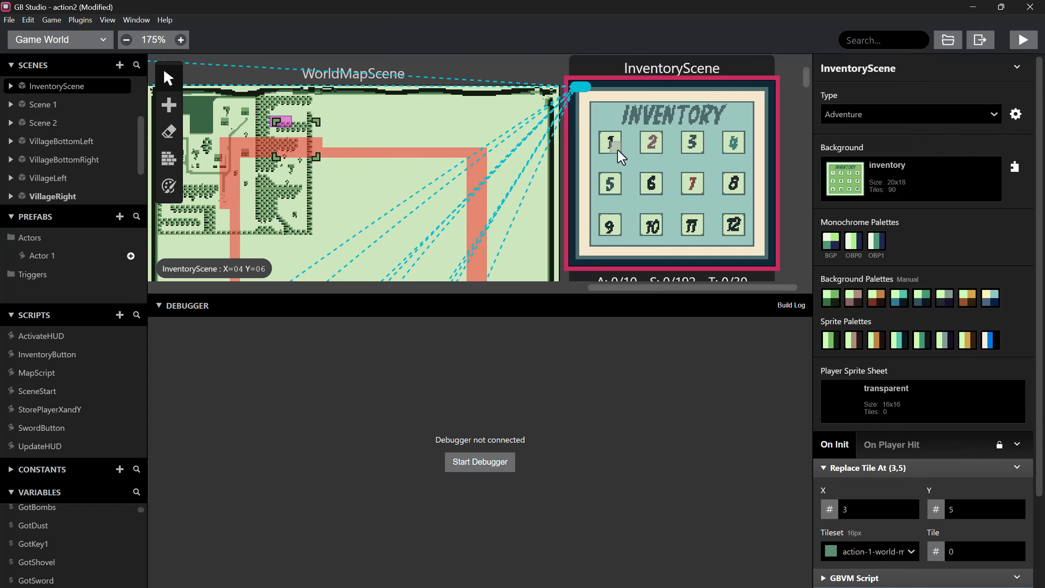
{"action": "scroll", "coordinate": [924, 500], "scroll_direction": "down", "scroll_amount": 3}
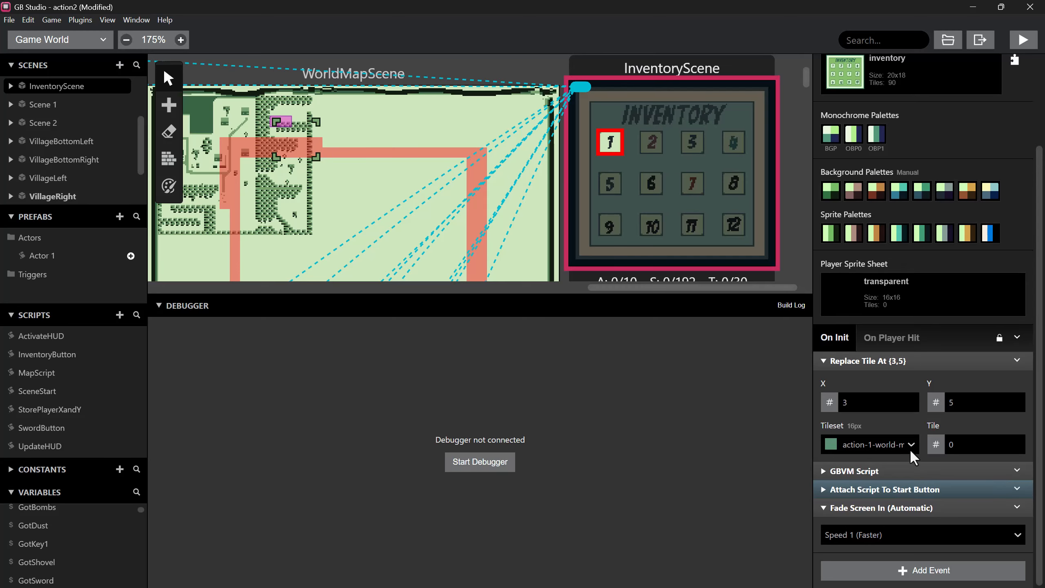
{"action": "left_click", "coordinate": [886, 441]}
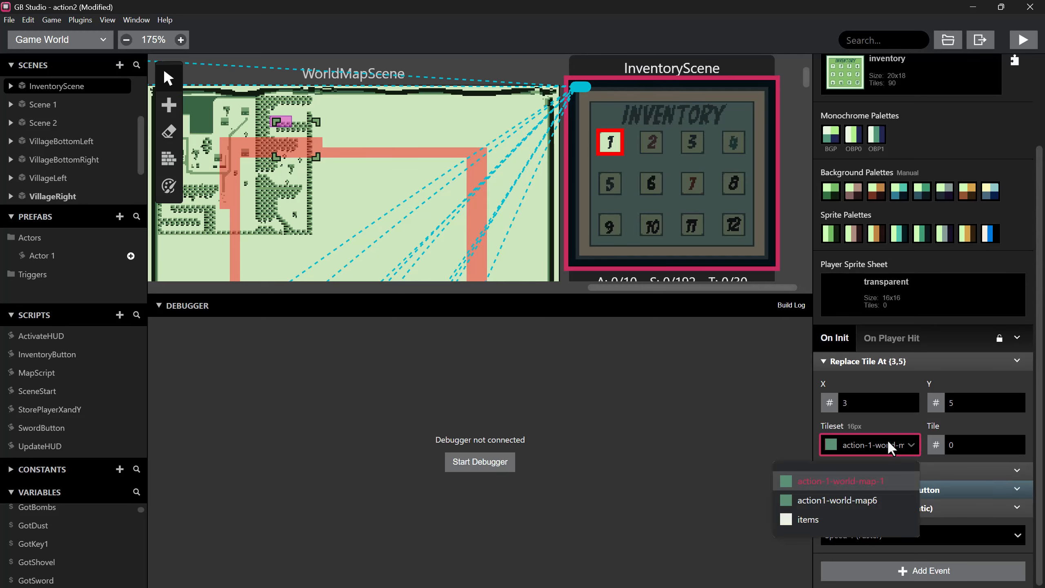
{"action": "left_click", "coordinate": [829, 517]}
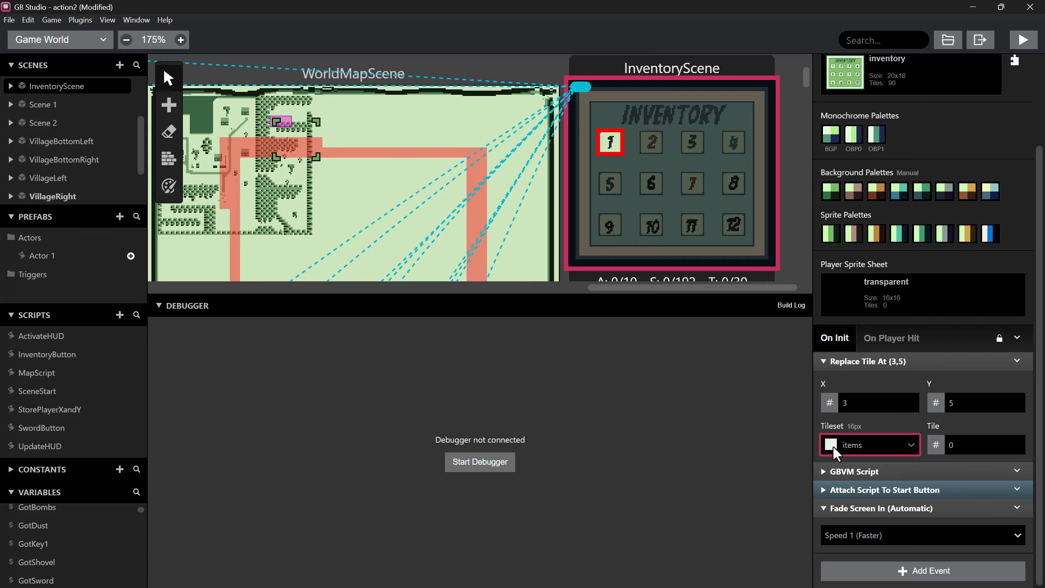
- Set the Replace Tile event's tile number to 4
{"action": "left_click", "coordinate": [1015, 442]}
{"action": "left_click", "coordinate": [1015, 442]}
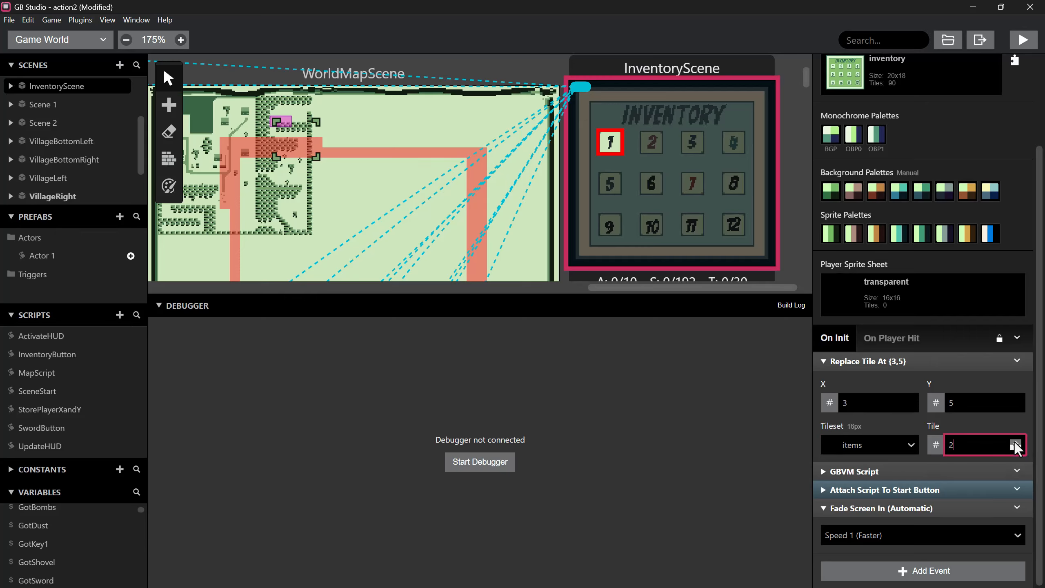
{"action": "left_click", "coordinate": [1015, 442]}
{"action": "left_click", "coordinate": [1016, 443]}
{"action": "left_click", "coordinate": [1016, 449]}
{"action": "left_click", "coordinate": [1016, 448]}
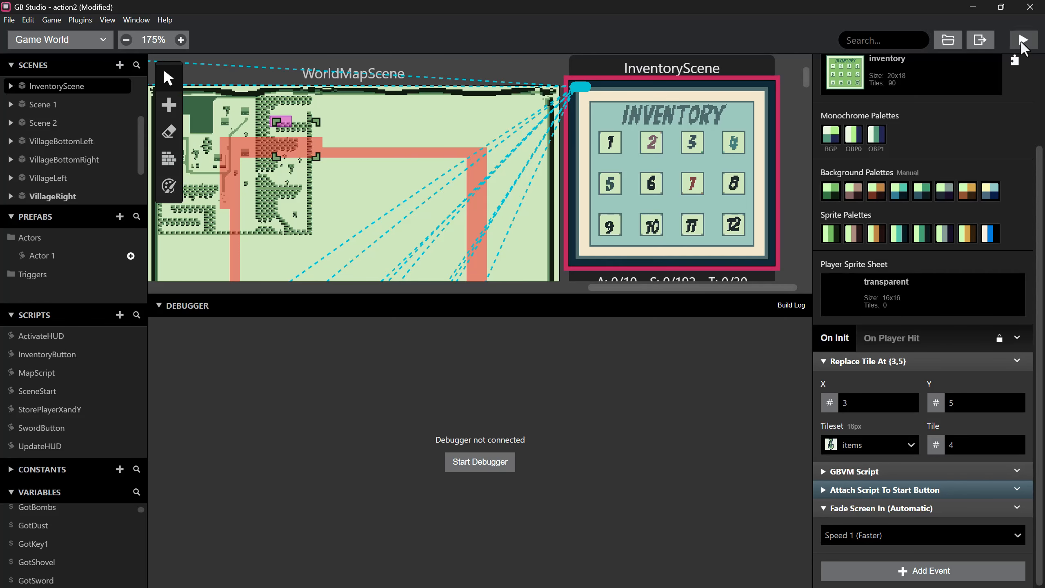
- Run the game and open and close the inventory to check the replaced tile in slot 1
{"action": "left_click", "coordinate": [1022, 40]}
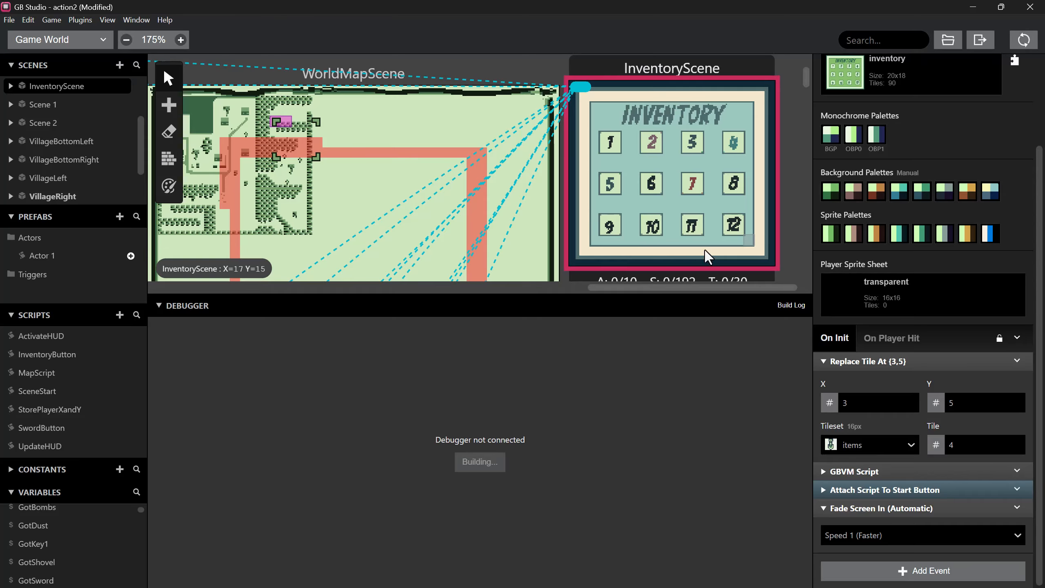
{"action": "key", "text": "Return"}
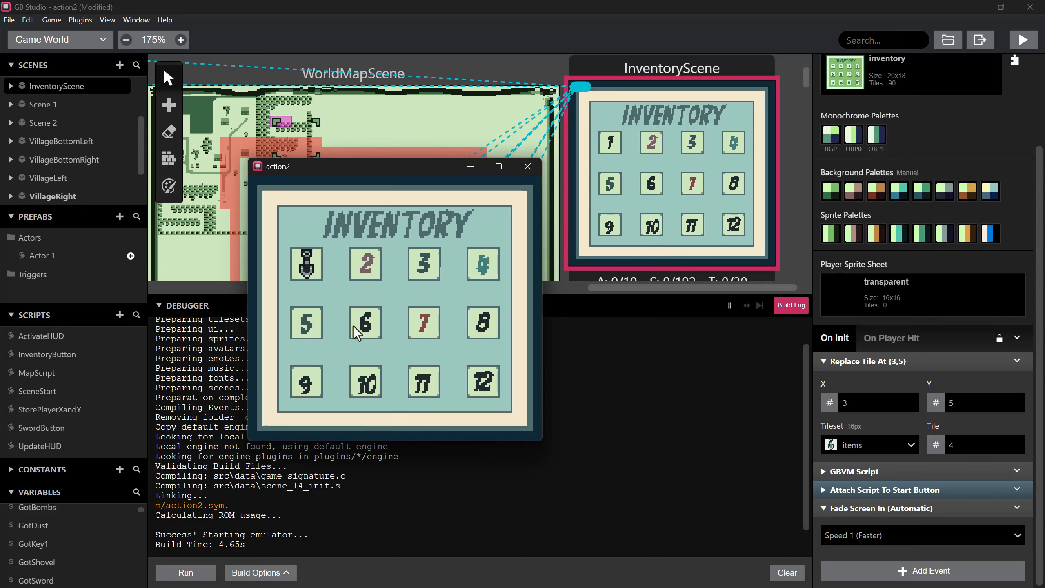
{"action": "key", "text": "Return"}
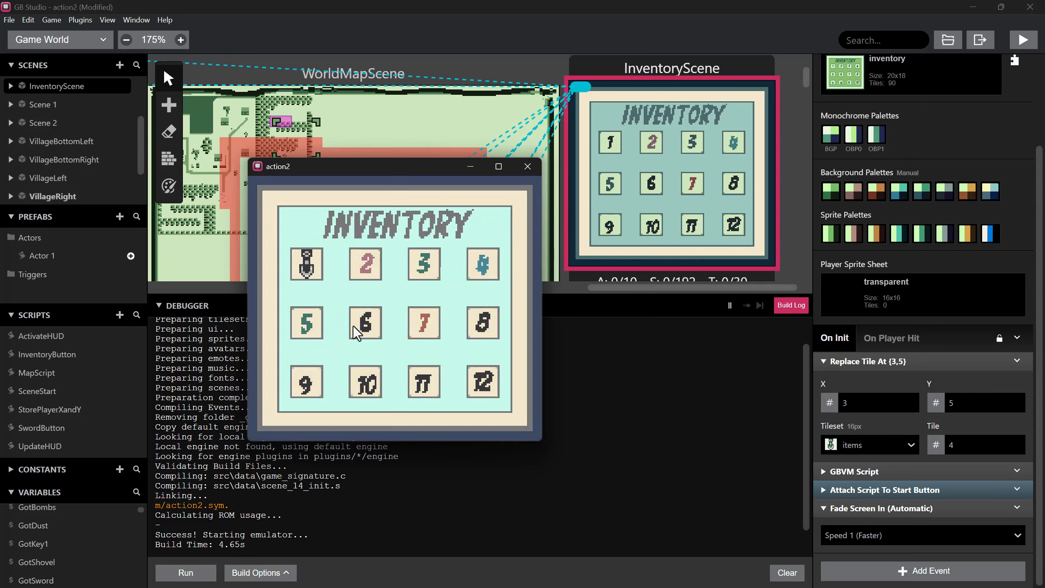
{"action": "key", "text": "Return"}
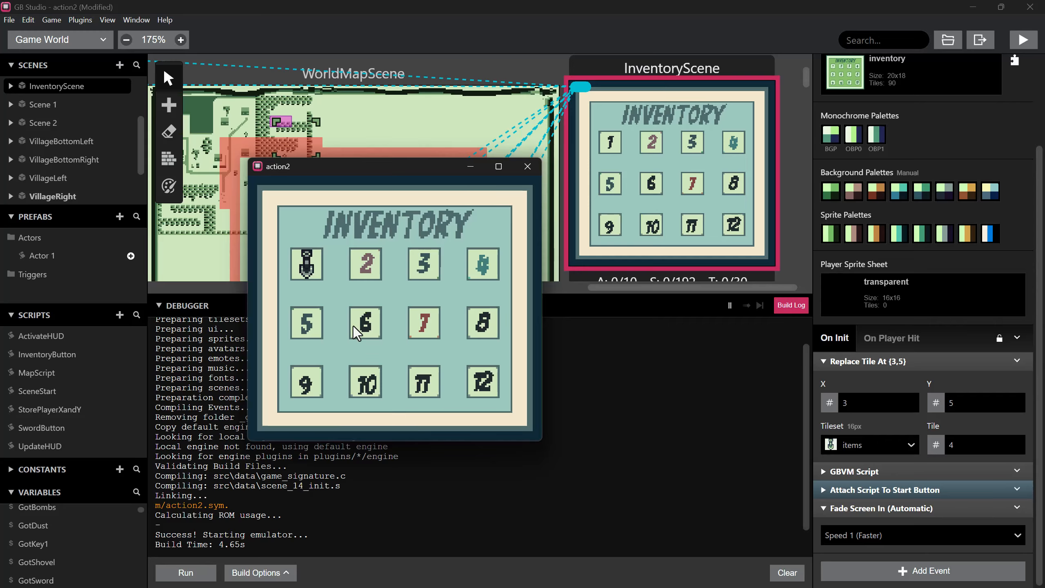
{"action": "key", "text": "Return"}
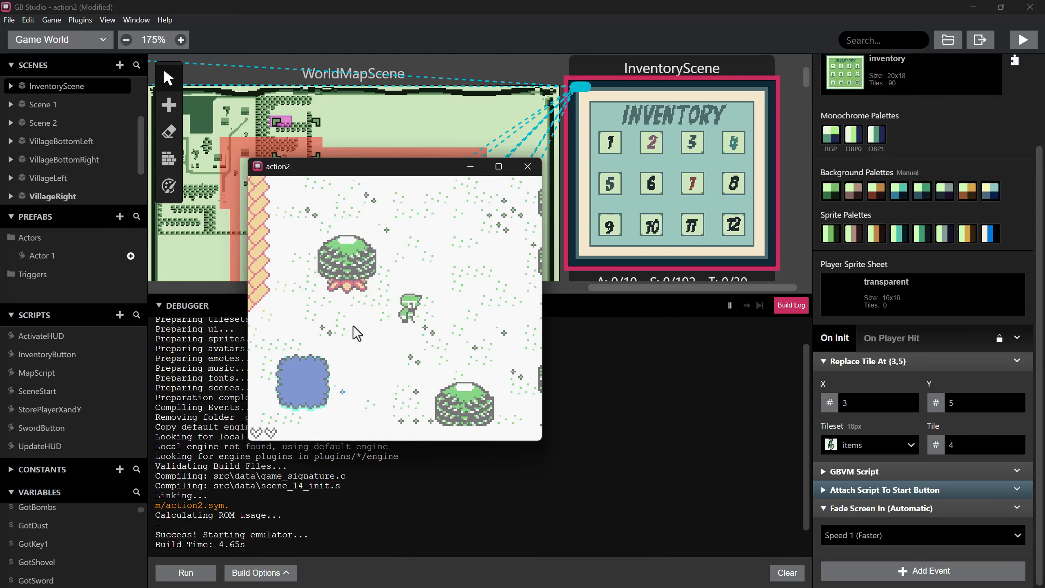
{"action": "key", "text": "Return"}
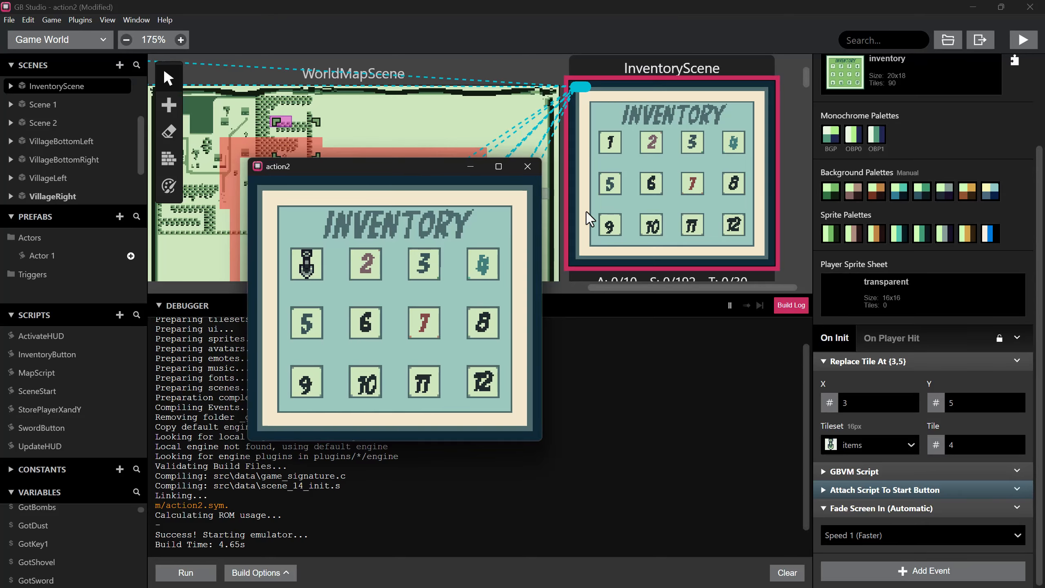
- Try the Replace Tile event at X 5 in a test run and restore its X position to 3
{"action": "left_click", "coordinate": [910, 400]}
{"action": "left_click", "coordinate": [911, 400]}
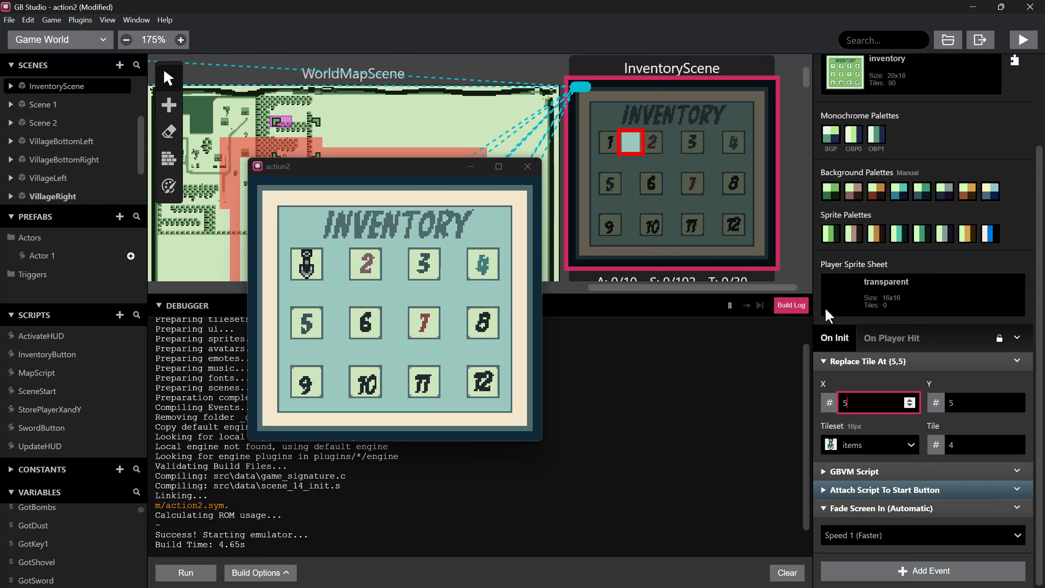
{"action": "mouse_move", "coordinate": [870, 400]}
{"action": "left_click", "coordinate": [1024, 41]}
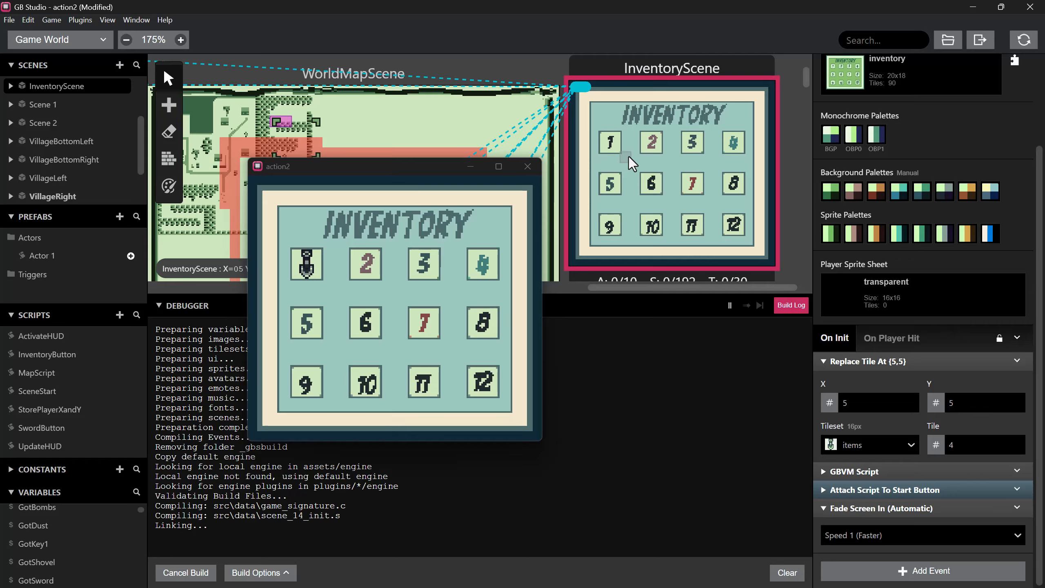
{"action": "key", "text": "Return"}
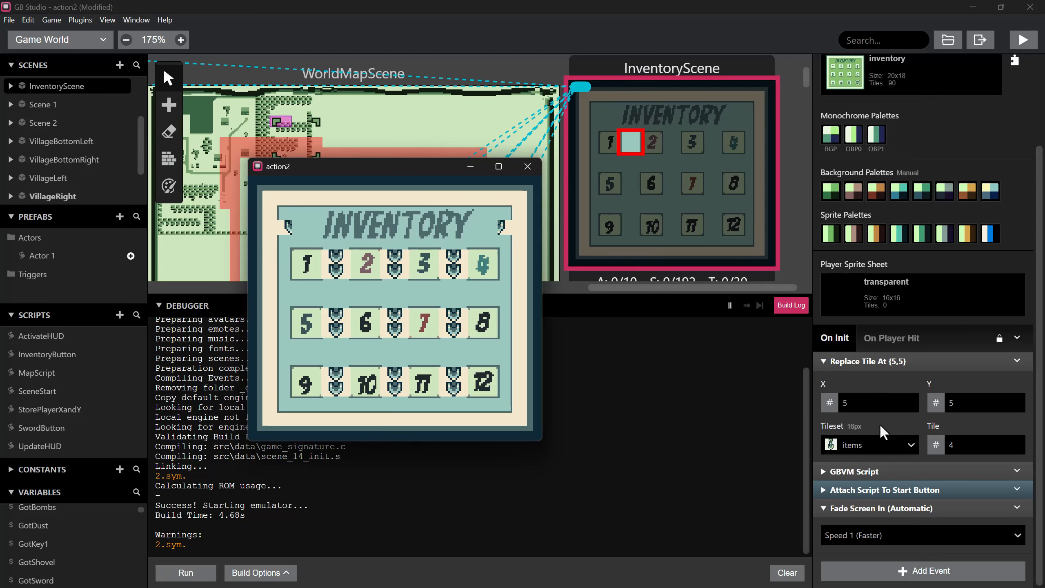
{"action": "left_click", "coordinate": [909, 404]}
{"action": "left_click", "coordinate": [909, 405]}
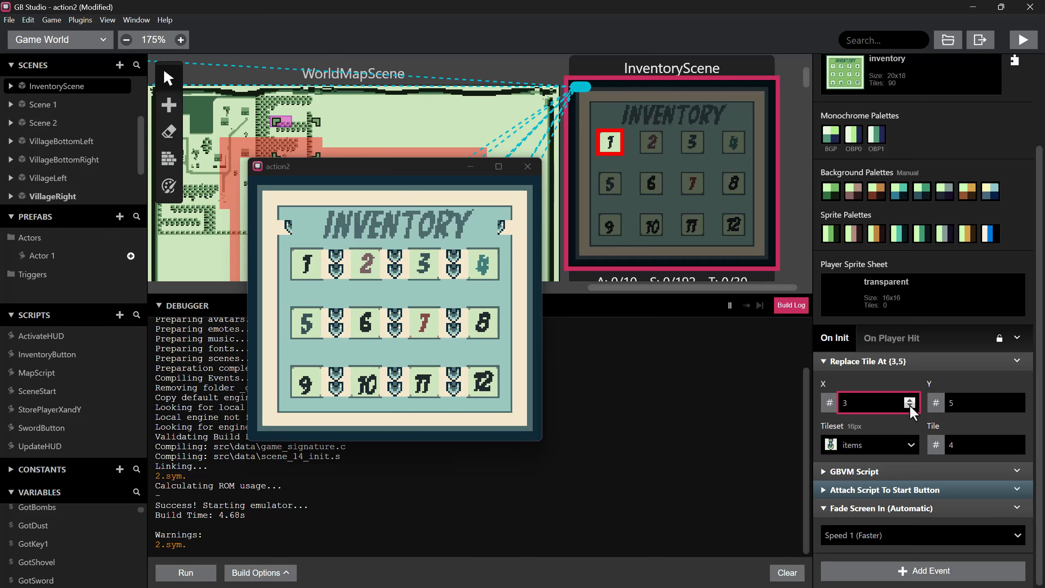
- Keep the items tileset and set the Replace Tile event's tile number to 10, the sword
{"action": "left_click", "coordinate": [909, 444]}
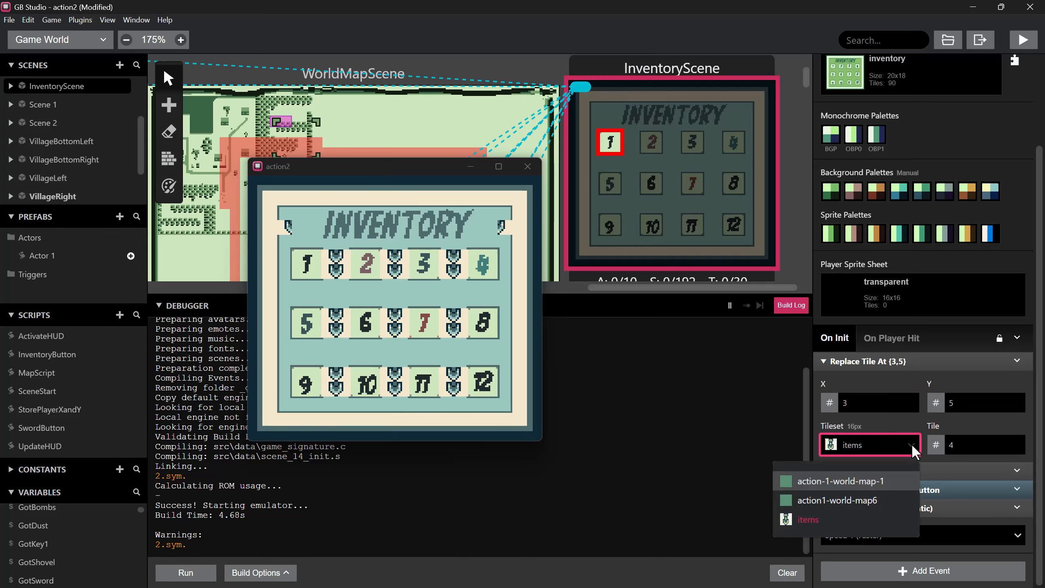
{"action": "left_click", "coordinate": [911, 443]}
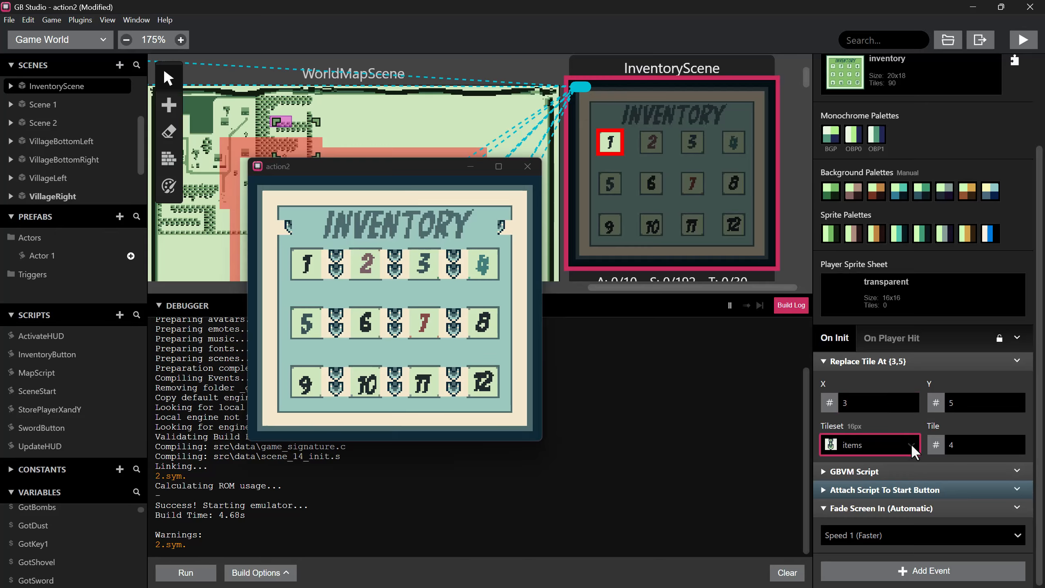
{"action": "left_click", "coordinate": [1017, 442]}
{"action": "left_click", "coordinate": [1017, 442]}
{"action": "left_click", "coordinate": [1017, 442]}
{"action": "left_click", "coordinate": [1017, 442]}
{"action": "left_click", "coordinate": [1017, 443]}
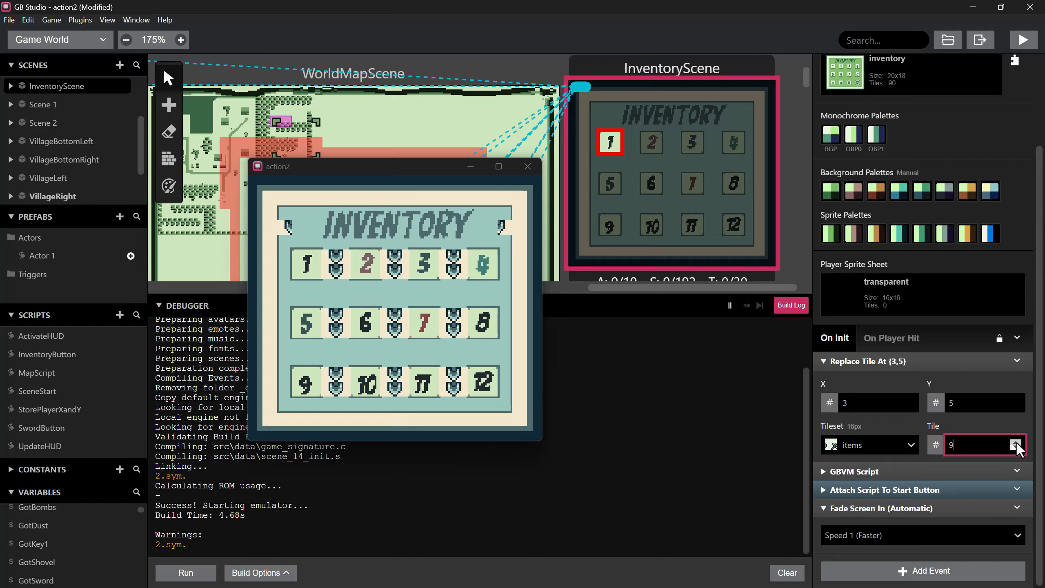
{"action": "left_click", "coordinate": [1017, 442]}
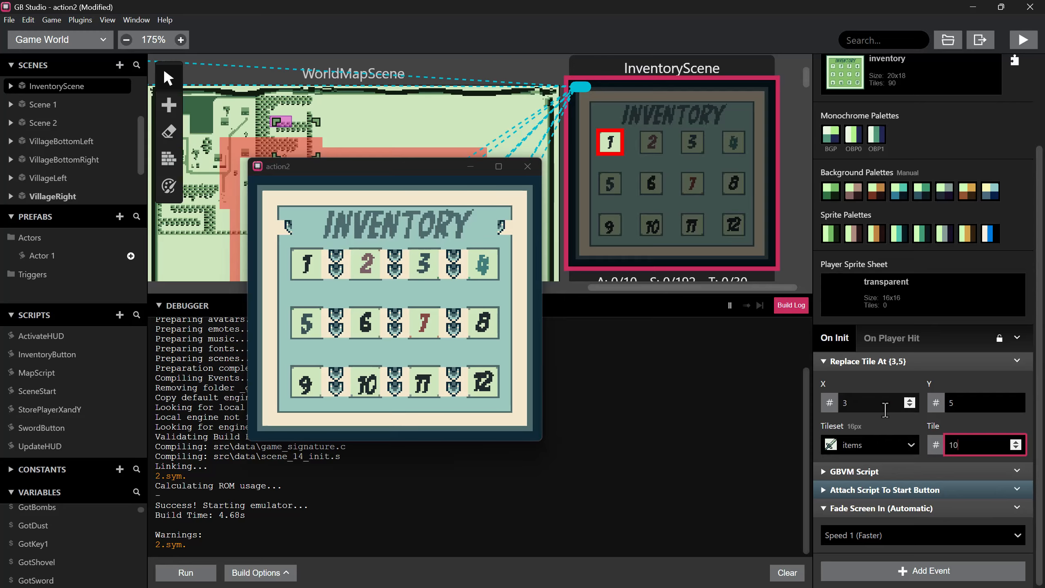
- Insert an If Variable Is 'True' event before the Replace Tile event and move the Replace Tile event into its true branch
{"action": "right_click", "coordinate": [893, 361]}
{"action": "left_click", "coordinate": [919, 424]}
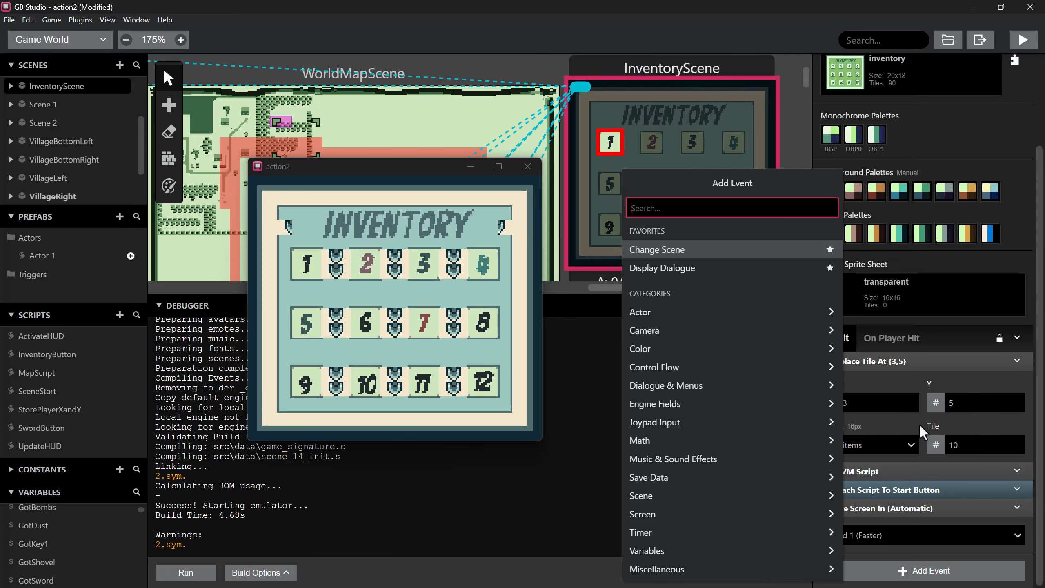
{"action": "type", "text": "if var"}
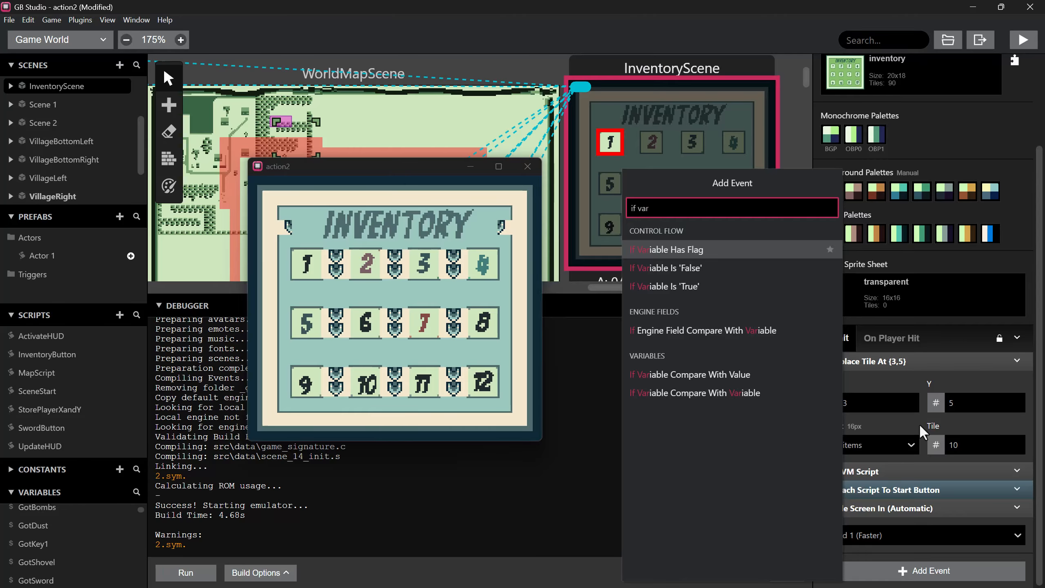
{"action": "left_click", "coordinate": [704, 287]}
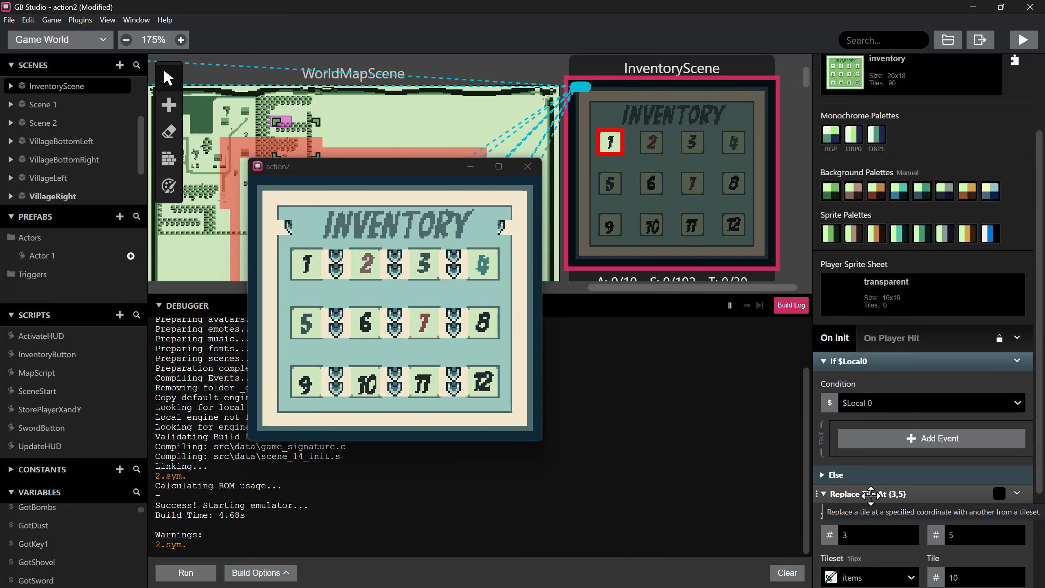
{"action": "left_click_drag", "start_coordinate": [870, 493], "coordinate": [878, 423]}
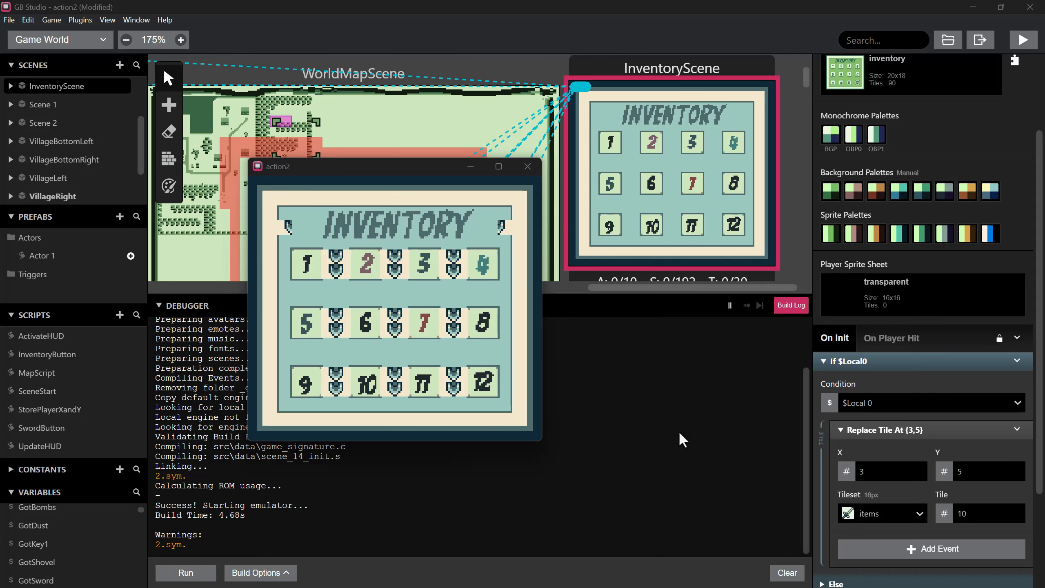
- Set the If event's condition variable to GotSword
{"action": "left_click", "coordinate": [895, 406]}
{"action": "scroll", "coordinate": [914, 504], "scroll_direction": "down", "scroll_amount": 8}
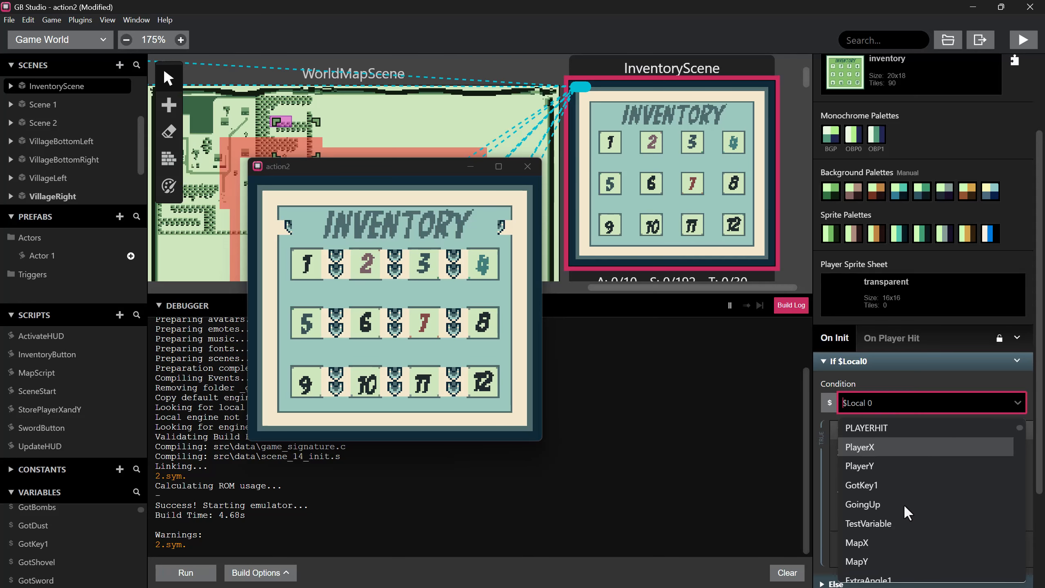
{"action": "scroll", "coordinate": [876, 480], "scroll_direction": "down", "scroll_amount": 3}
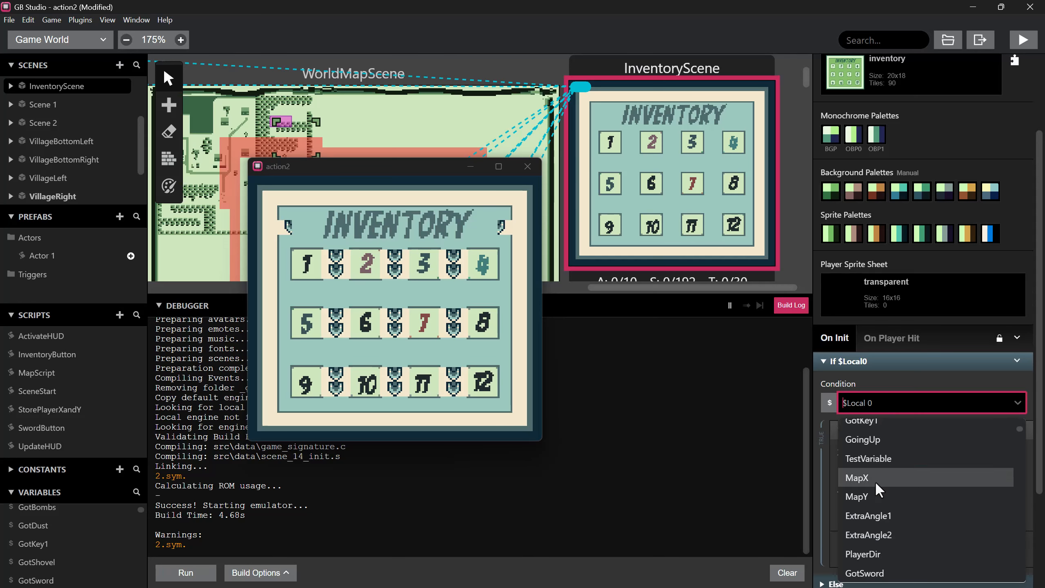
{"action": "left_click", "coordinate": [877, 511]}
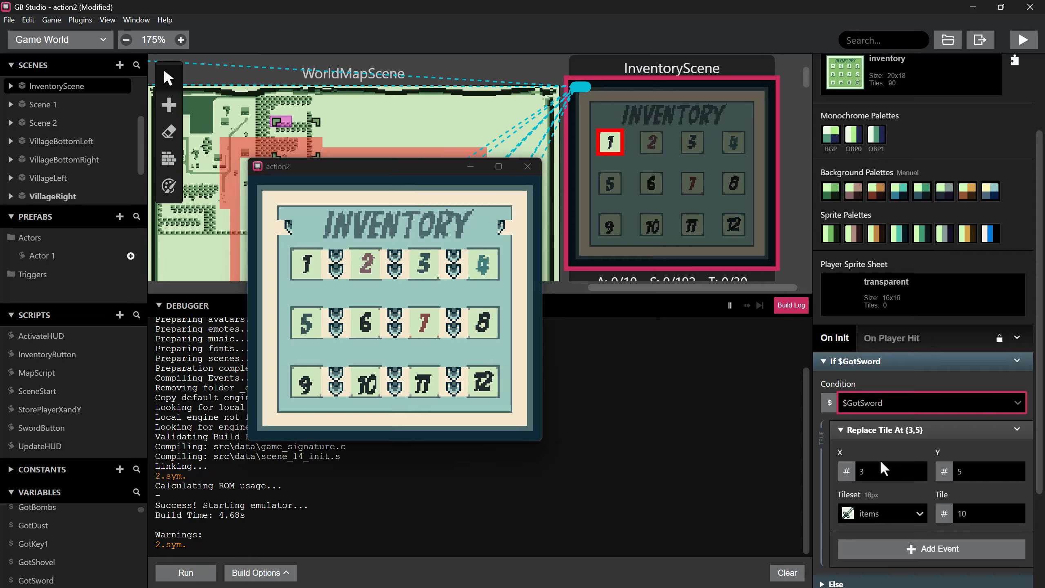
- Copy the Replace Tile event from the true branch and paste it into the If event's Else branch
{"action": "scroll", "coordinate": [881, 452], "scroll_direction": "down", "scroll_amount": 5}
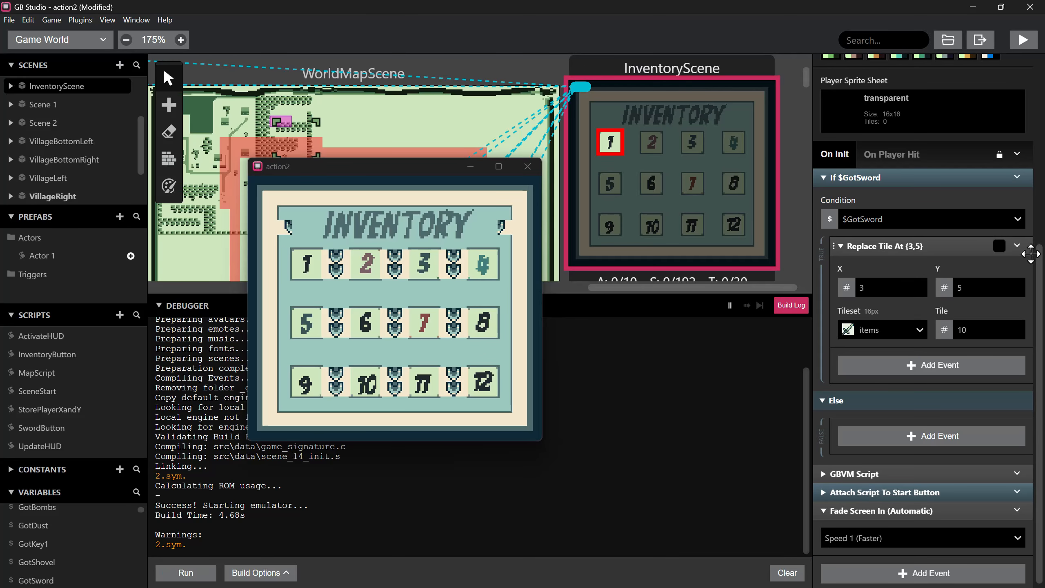
{"action": "left_click", "coordinate": [1017, 246]}
{"action": "left_click", "coordinate": [973, 358]}
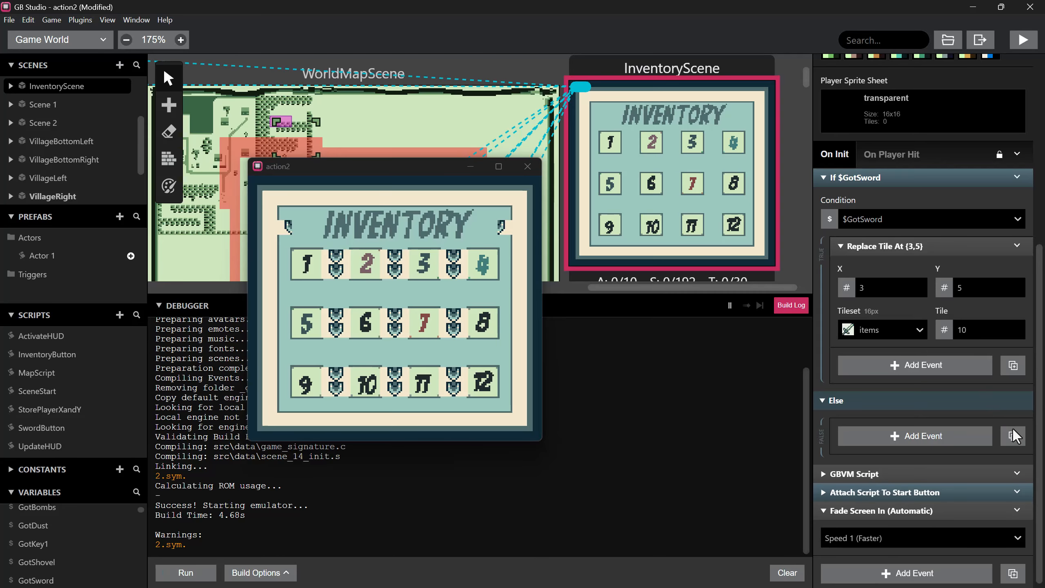
{"action": "left_click", "coordinate": [1013, 436]}
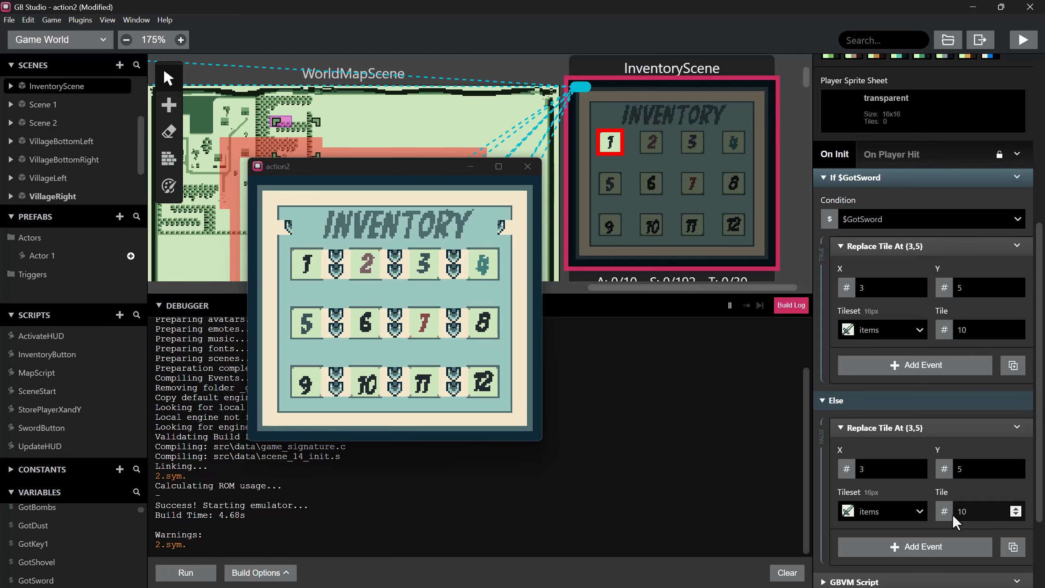
- Set the tile number of the Else branch's Replace Tile event to 0, the blank tile
{"action": "left_click", "coordinate": [1019, 514]}
{"action": "left_click", "coordinate": [1019, 514]}
{"action": "double_click", "coordinate": [1018, 515]}
{"action": "left_click", "coordinate": [1018, 515]}
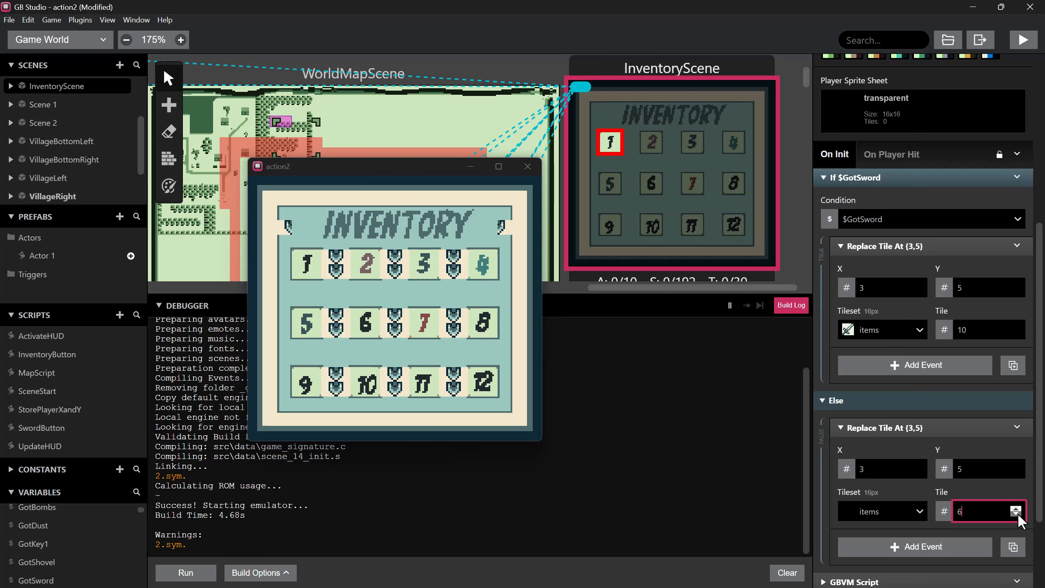
{"action": "left_click", "coordinate": [1018, 515]}
{"action": "left_click", "coordinate": [1018, 515]}
{"action": "left_click", "coordinate": [1018, 515]}
{"action": "left_click", "coordinate": [1019, 515]}
{"action": "left_click", "coordinate": [1017, 515]}
- Run the game to test the GotSword condition and close the game window
{"action": "left_click", "coordinate": [1016, 44]}
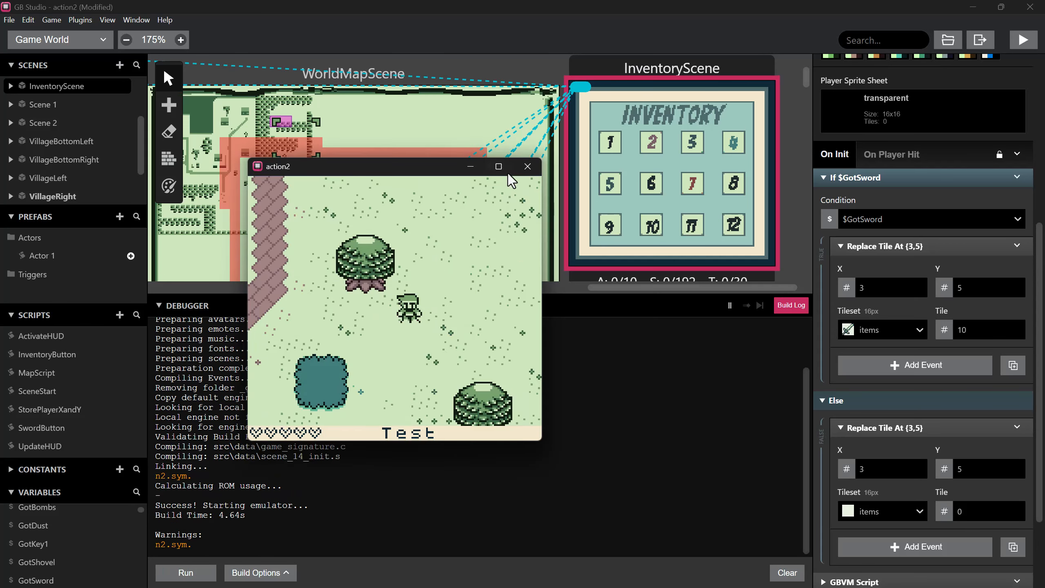
{"action": "left_click", "coordinate": [527, 166]}
- Make VillageBottomLeft the starting scene, with the player starting at X 13, Y 30 near the chest and facing down
{"action": "scroll", "coordinate": [411, 211], "scroll_direction": "down", "scroll_amount": 10}
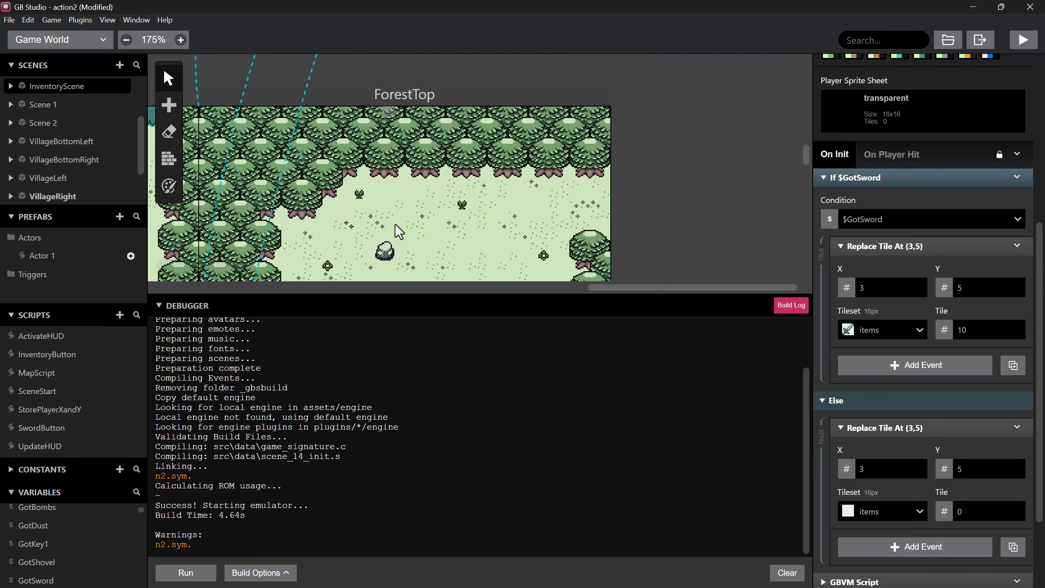
{"action": "left_click_drag", "start_coordinate": [598, 288], "coordinate": [335, 288]}
{"action": "scroll", "coordinate": [462, 232], "scroll_direction": "down", "scroll_amount": 12}
{"action": "scroll", "coordinate": [460, 246], "scroll_direction": "down", "scroll_amount": 3}
{"action": "scroll", "coordinate": [368, 263], "scroll_direction": "down", "scroll_amount": 5}
{"action": "right_click", "coordinate": [367, 170]}
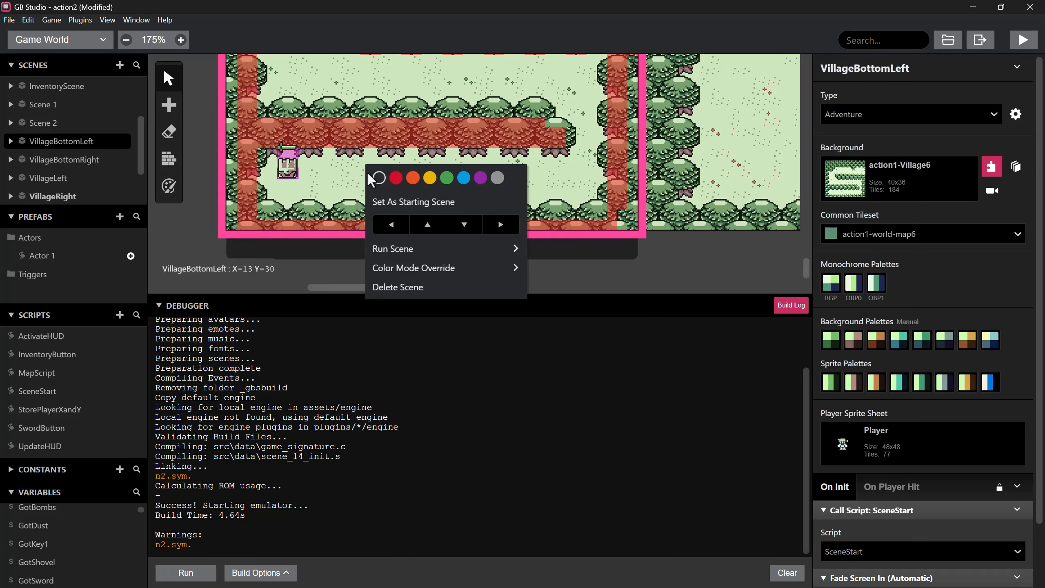
{"action": "left_click", "coordinate": [465, 224]}
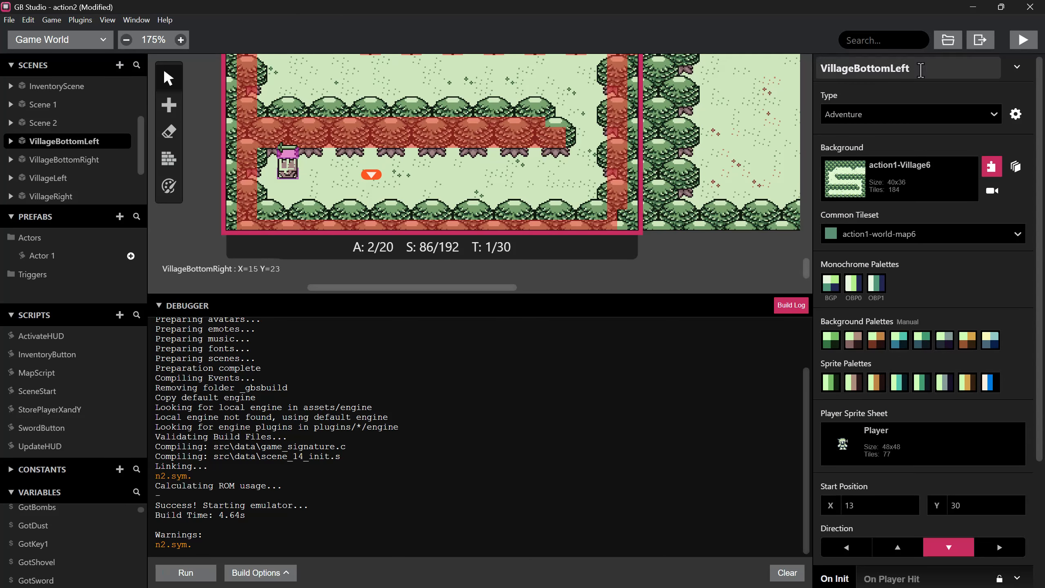
- Run the game, collect the sword from the chest, and open the inventory to test its first slot
{"action": "left_click", "coordinate": [1033, 38]}
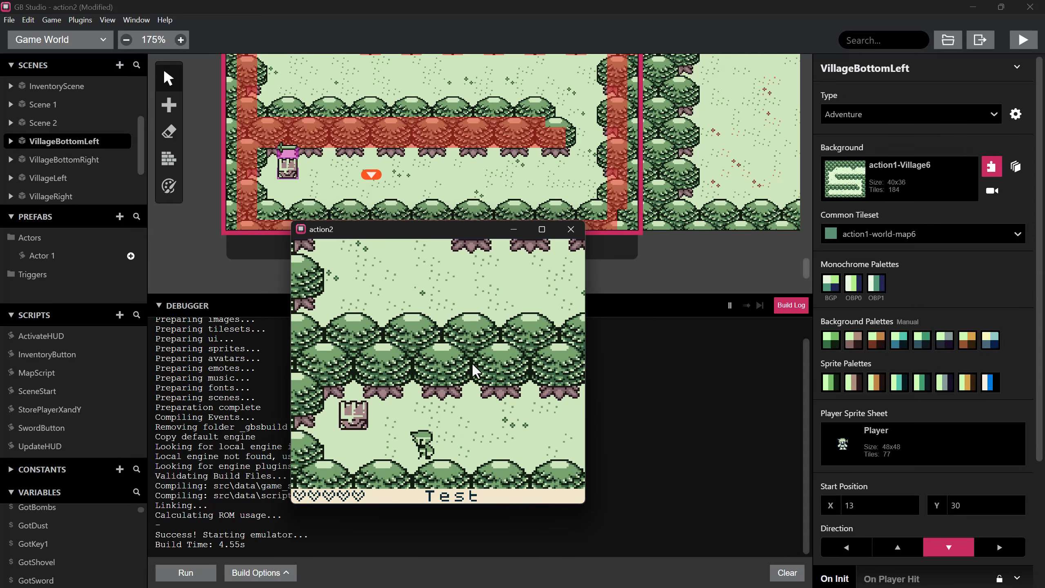
{"action": "key", "text": "Left"}
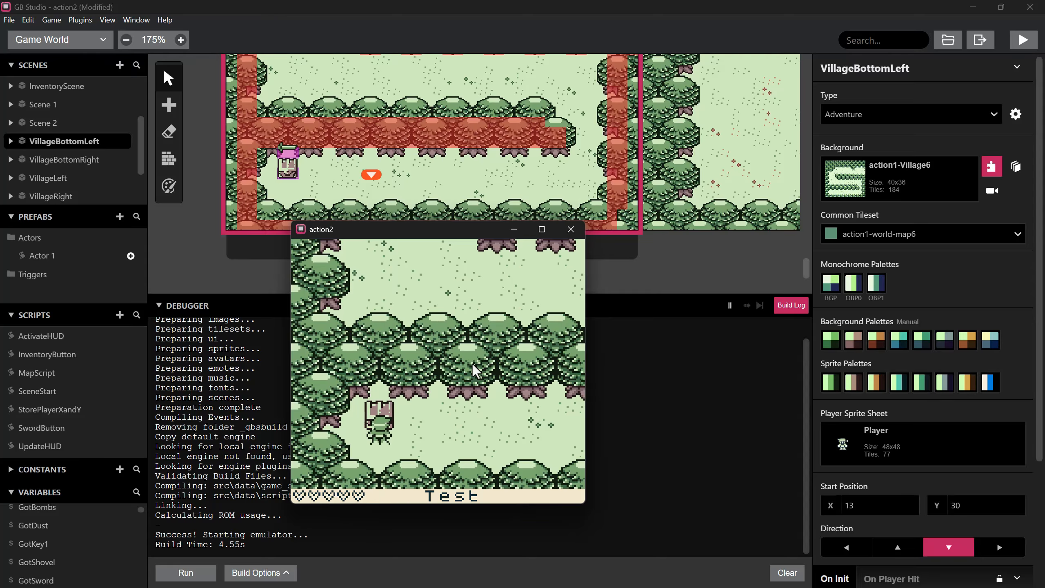
{"action": "key", "text": "z"}
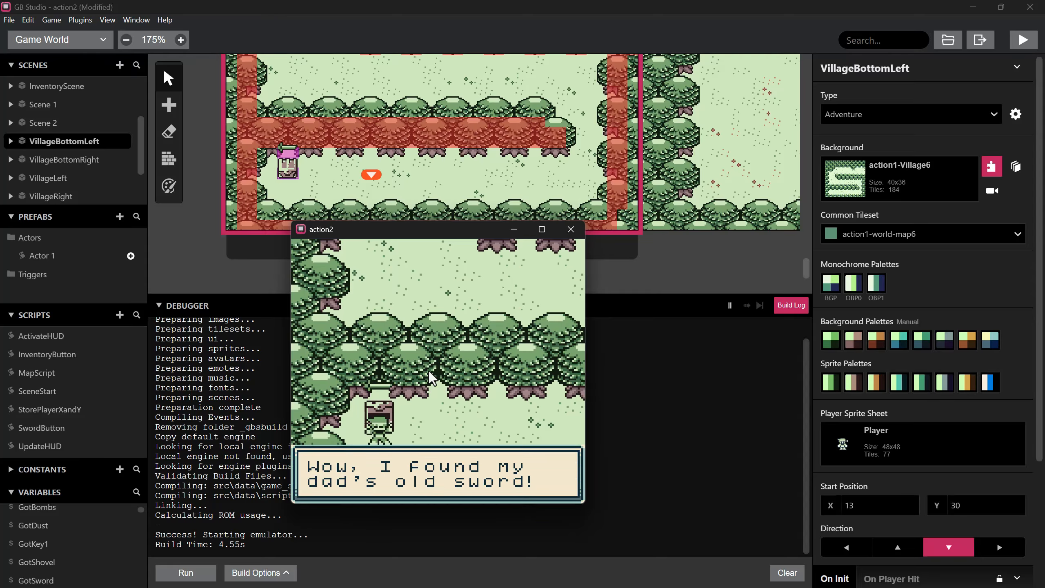
{"action": "key", "text": "z"}
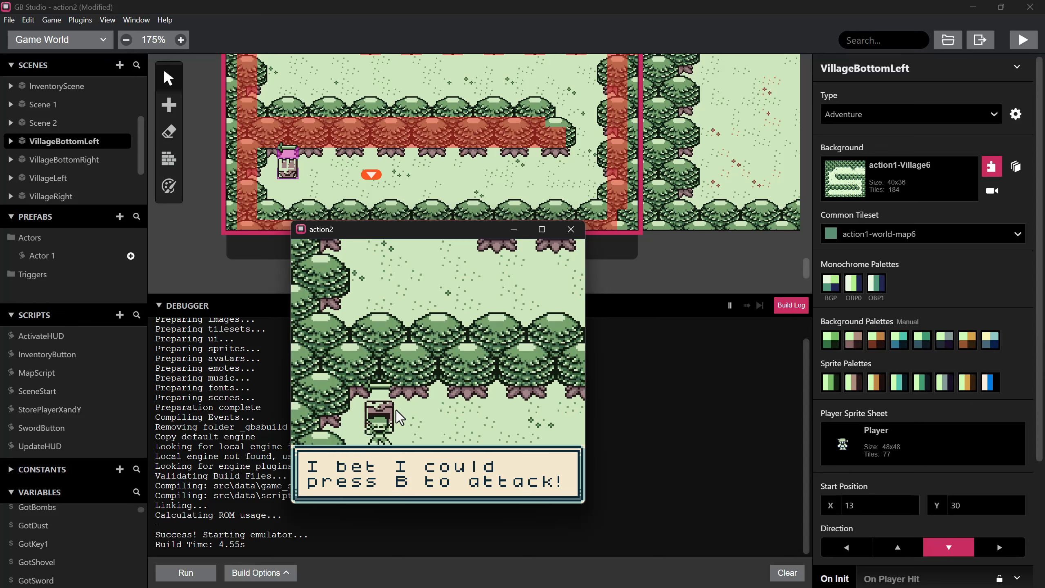
{"action": "key", "text": "z"}
{"action": "key", "text": "Right"}
{"action": "key", "text": "Return"}
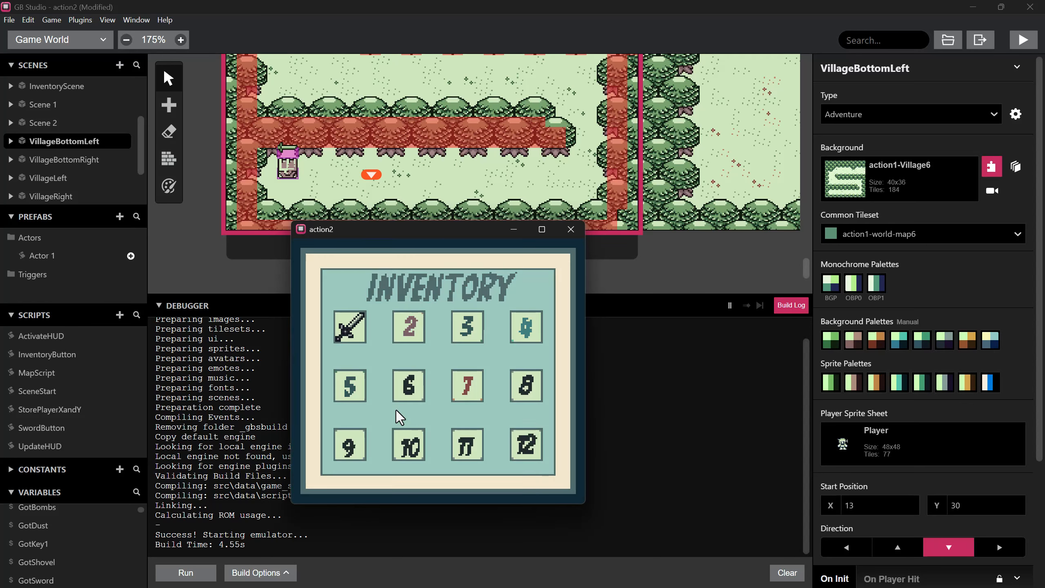
- Run the game again, open the inventory without collecting the sword, and close the game window
{"action": "left_click", "coordinate": [1023, 40]}
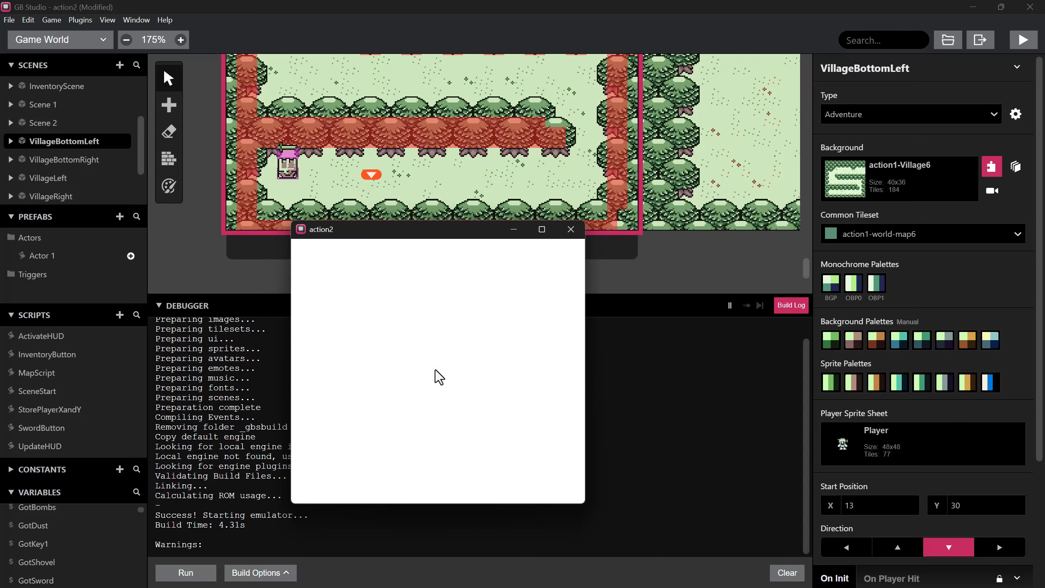
{"action": "key", "text": "Return"}
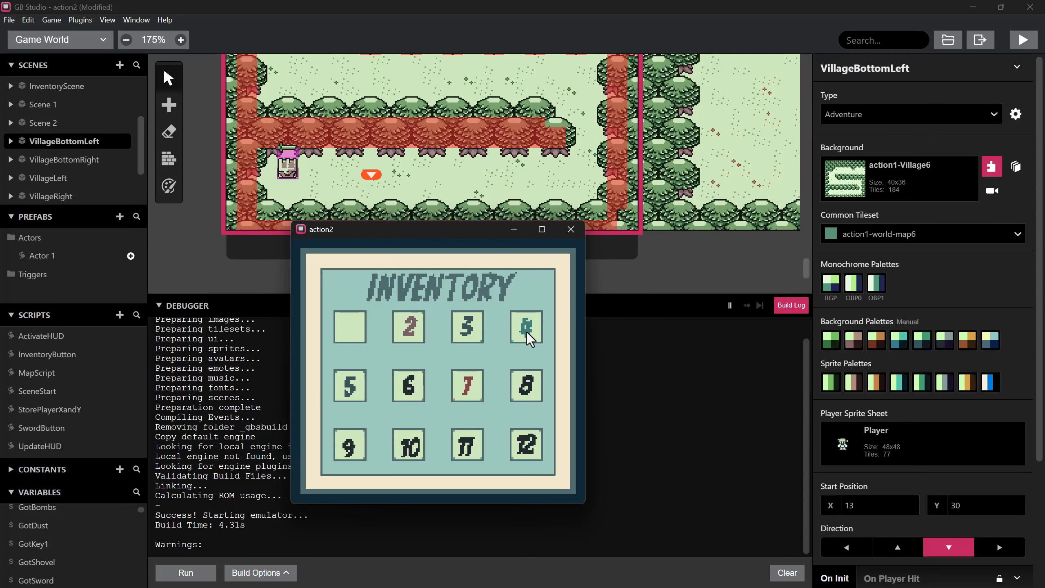
{"action": "left_click", "coordinate": [570, 229]}
- Rename the GotDust variable to GotWand
{"action": "left_click", "coordinate": [56, 529]}
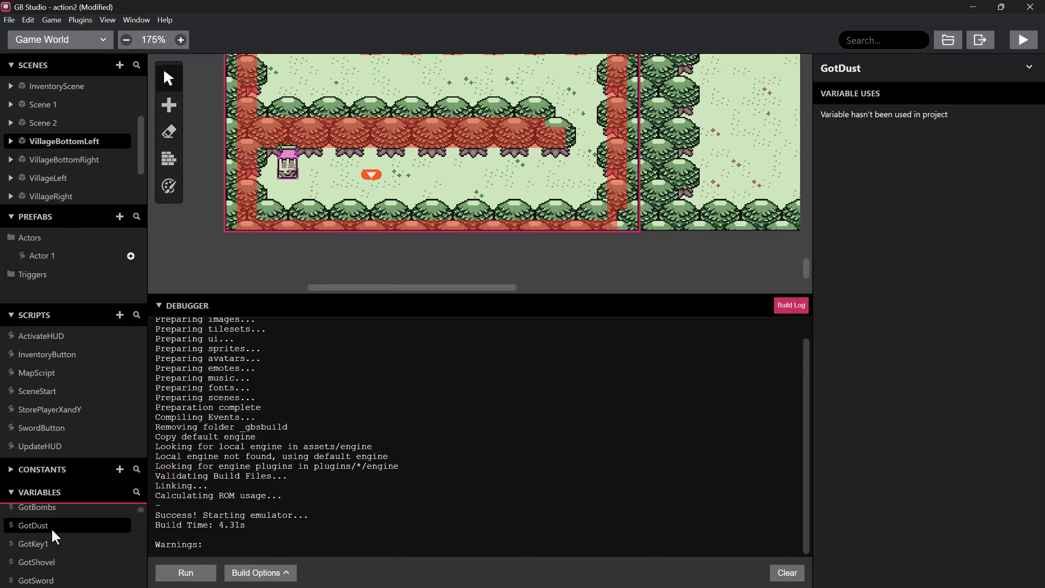
{"action": "scroll", "coordinate": [136, 525], "scroll_direction": "down", "scroll_amount": 2}
{"action": "left_click", "coordinate": [99, 527]}
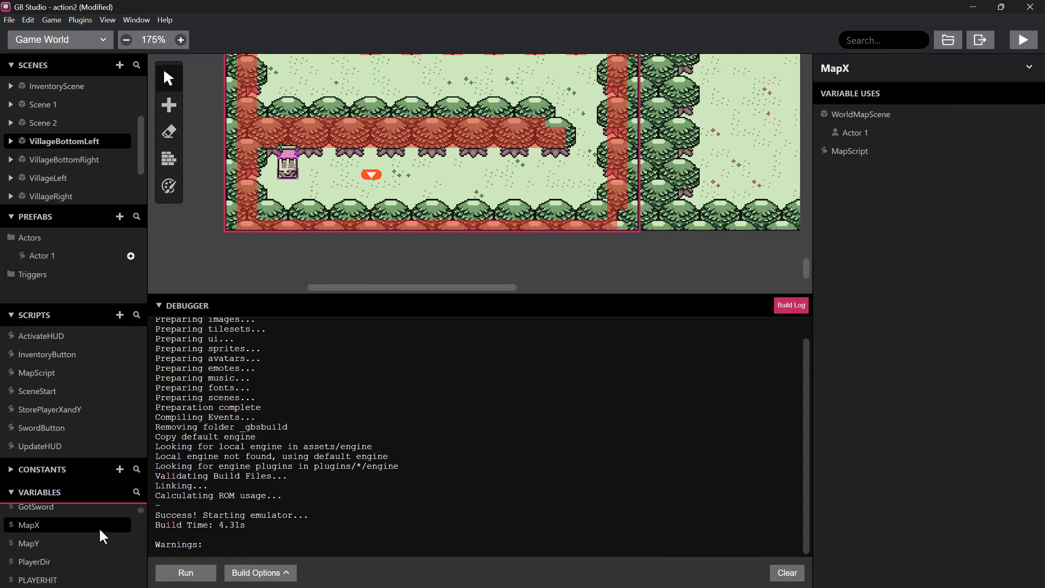
{"action": "scroll", "coordinate": [42, 534], "scroll_direction": "up", "scroll_amount": 2}
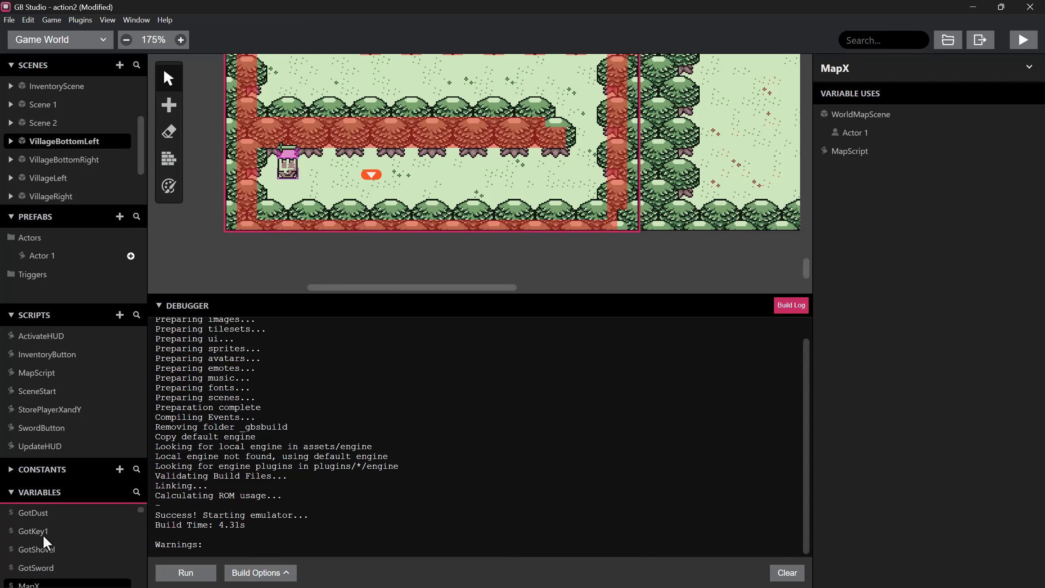
{"action": "left_click", "coordinate": [39, 518]}
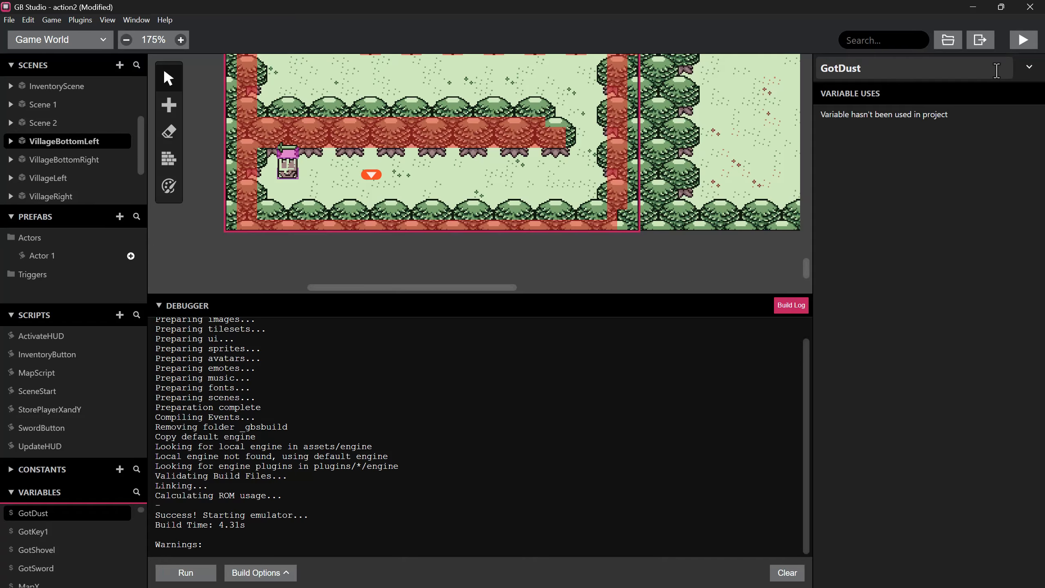
{"action": "left_click", "coordinate": [868, 67]}
{"action": "left_click_drag", "start_coordinate": [862, 68], "coordinate": [845, 77]}
{"action": "type", "text": "Wand"}
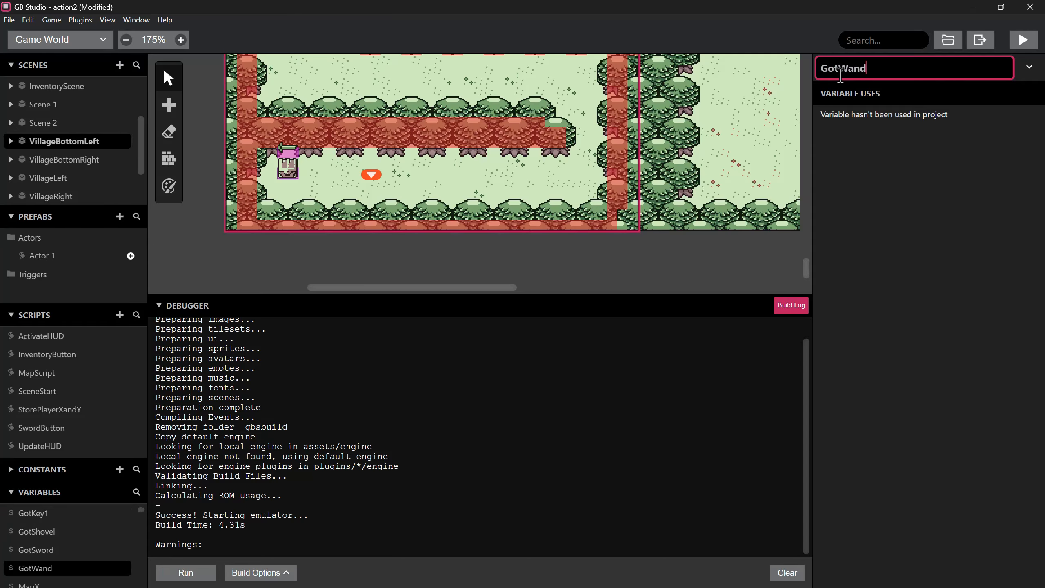
{"action": "left_click", "coordinate": [846, 155]}
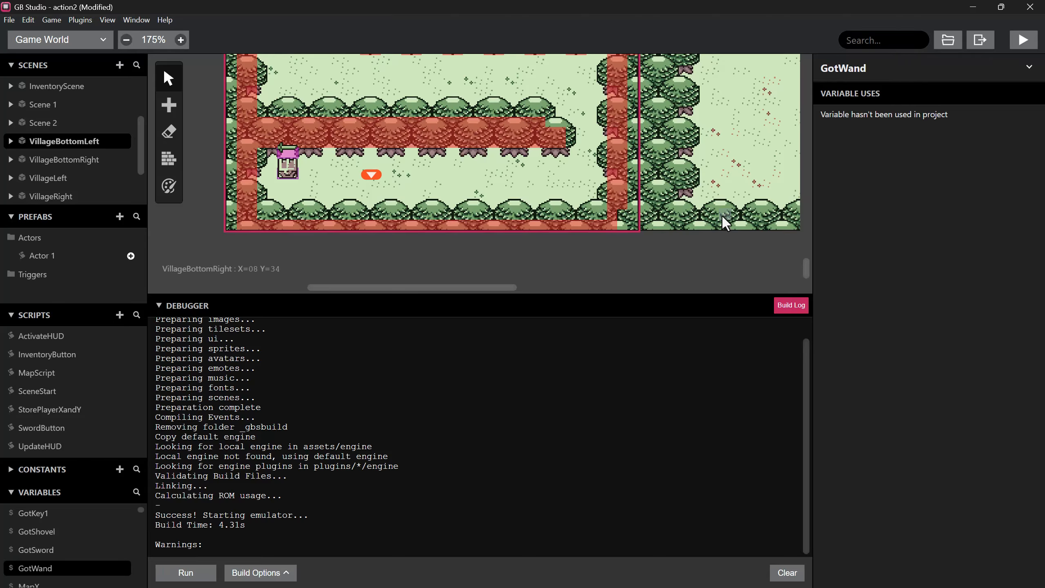
- Rename the If event in InventoryScene's On Init script to "If GotSword (Item1)" and collapse it
{"action": "scroll", "coordinate": [722, 212], "scroll_direction": "up", "scroll_amount": 2}
{"action": "scroll", "coordinate": [719, 213], "scroll_direction": "down", "scroll_amount": 3, "text": "ctrl"}
{"action": "scroll", "coordinate": [724, 181], "scroll_direction": "up", "scroll_amount": 1}
{"action": "scroll", "coordinate": [730, 194], "scroll_direction": "down", "scroll_amount": 3}
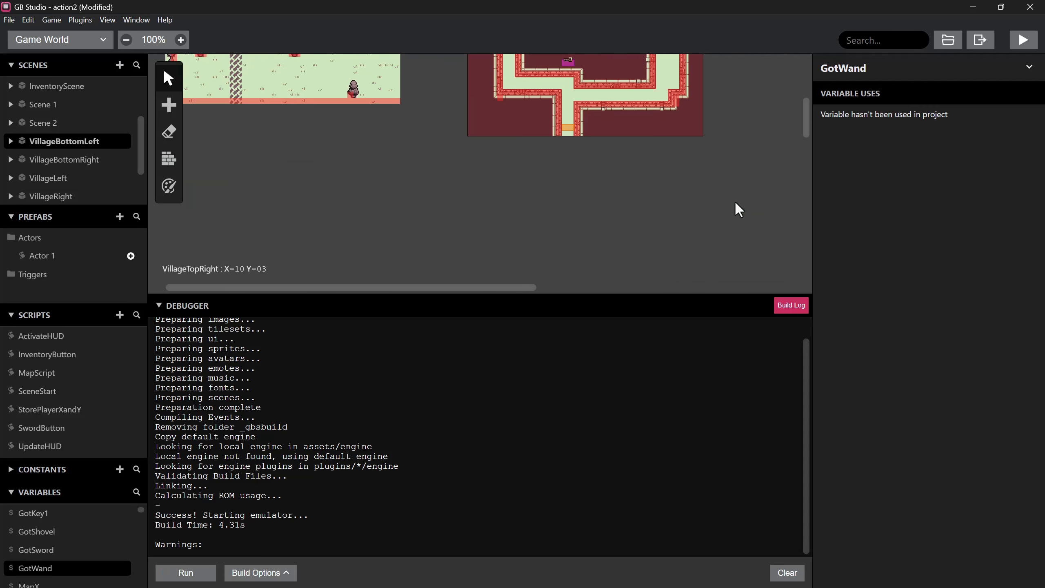
{"action": "left_click_drag", "start_coordinate": [499, 288], "coordinate": [758, 288]}
{"action": "scroll", "coordinate": [728, 241], "scroll_direction": "up", "scroll_amount": 5}
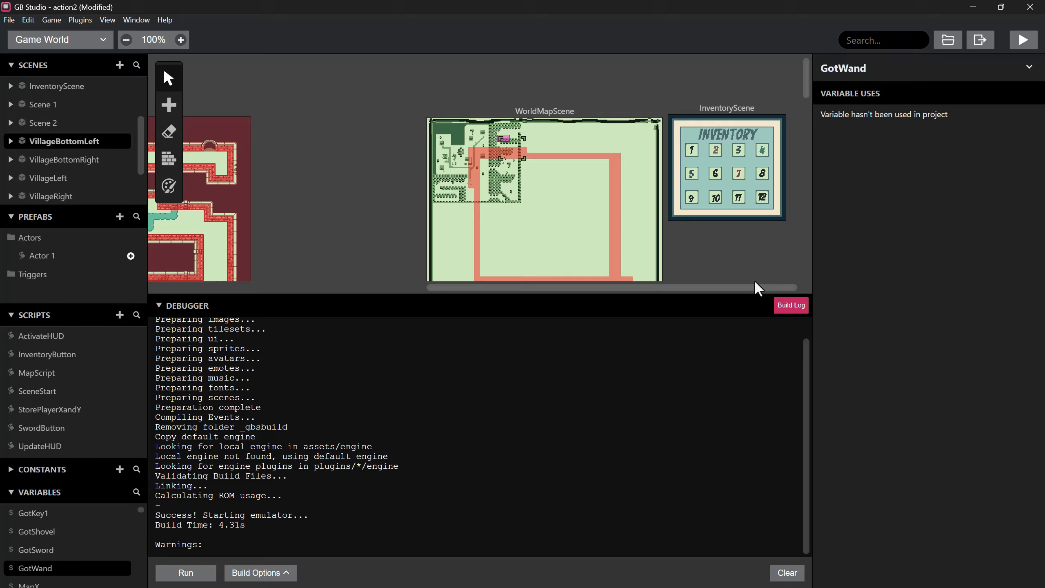
{"action": "left_click", "coordinate": [734, 159]}
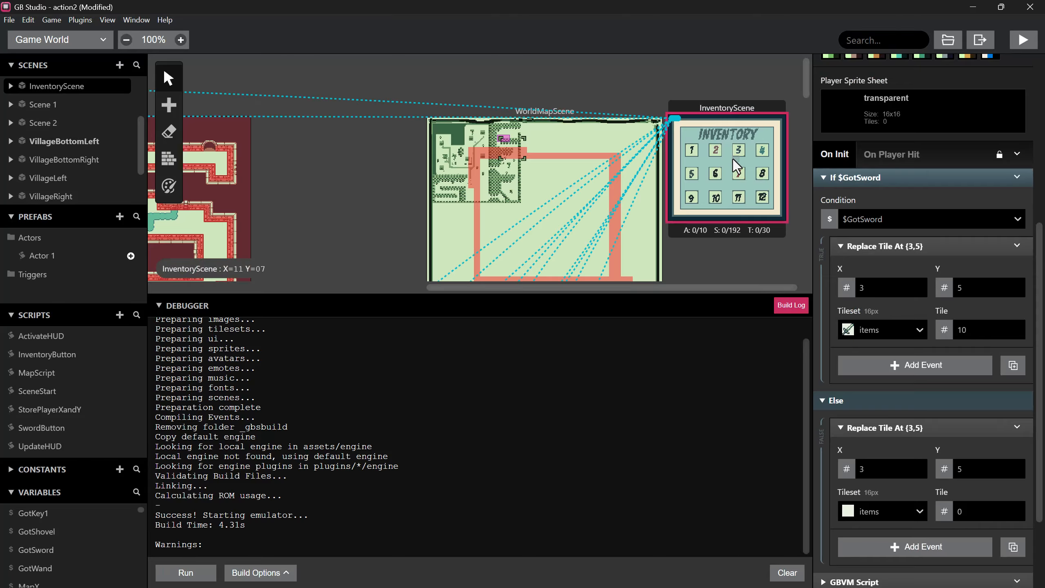
{"action": "left_click", "coordinate": [824, 178]}
{"action": "left_click", "coordinate": [823, 452]}
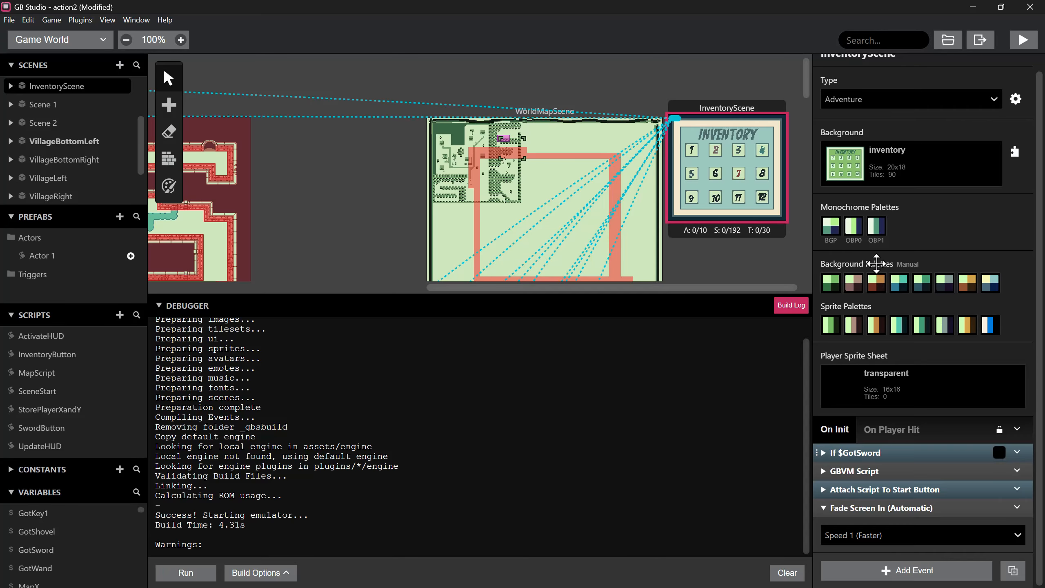
{"action": "right_click", "coordinate": [895, 182]}
{"action": "left_click", "coordinate": [919, 186]}
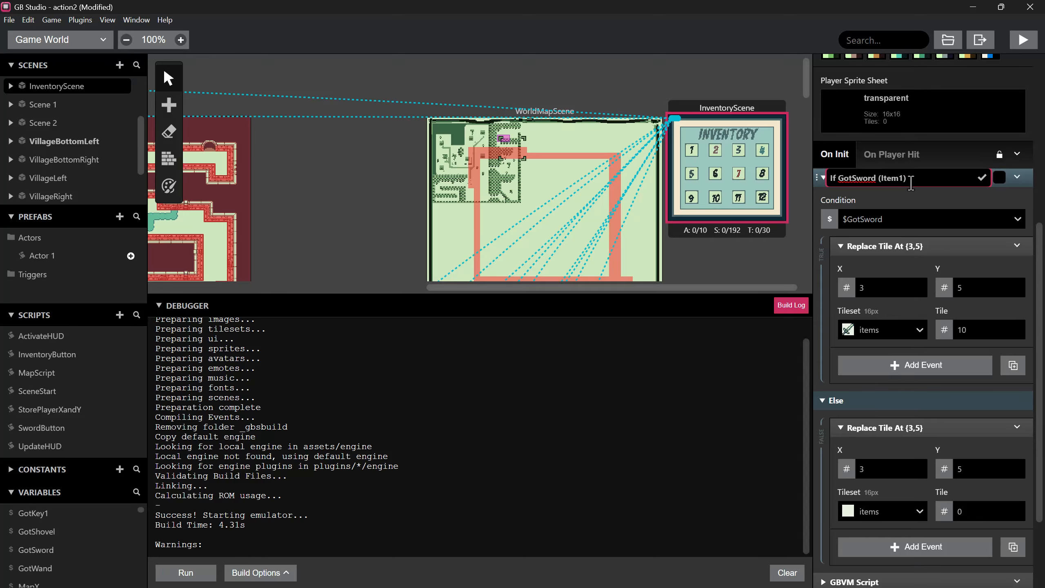
{"action": "type", "text": "If GotSword (Item1)"}
{"action": "key", "text": "Return"}
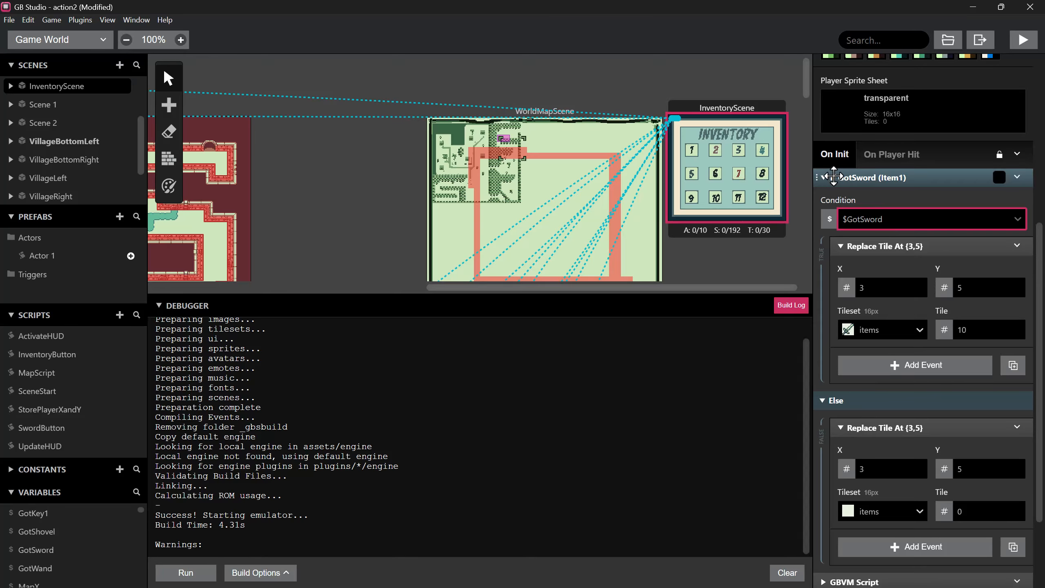
{"action": "left_click", "coordinate": [824, 178]}
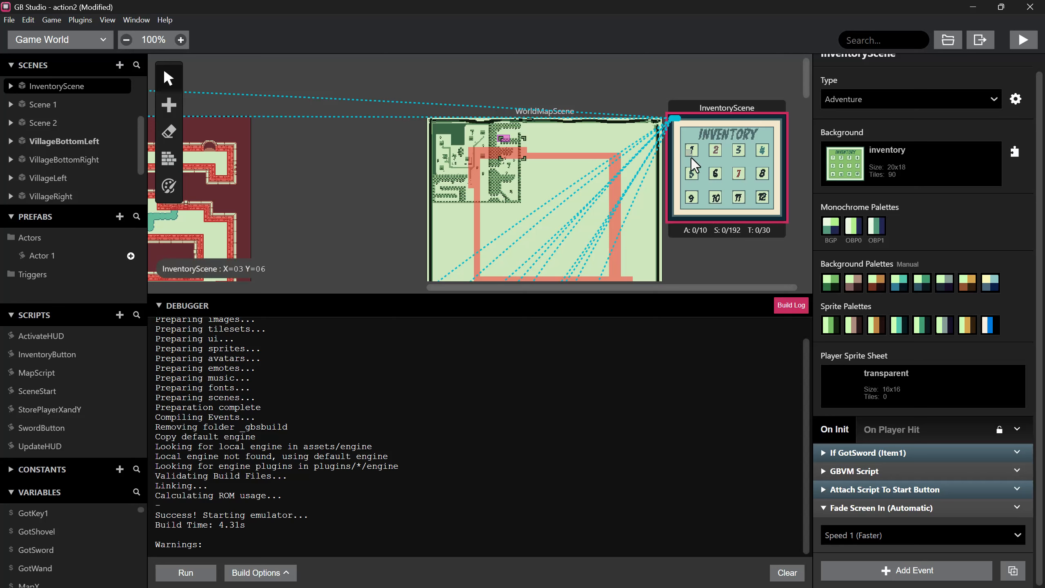
- Copy the If GotSword (Item1) event and paste the copy after it in the On Init script
{"action": "right_click", "coordinate": [840, 453]}
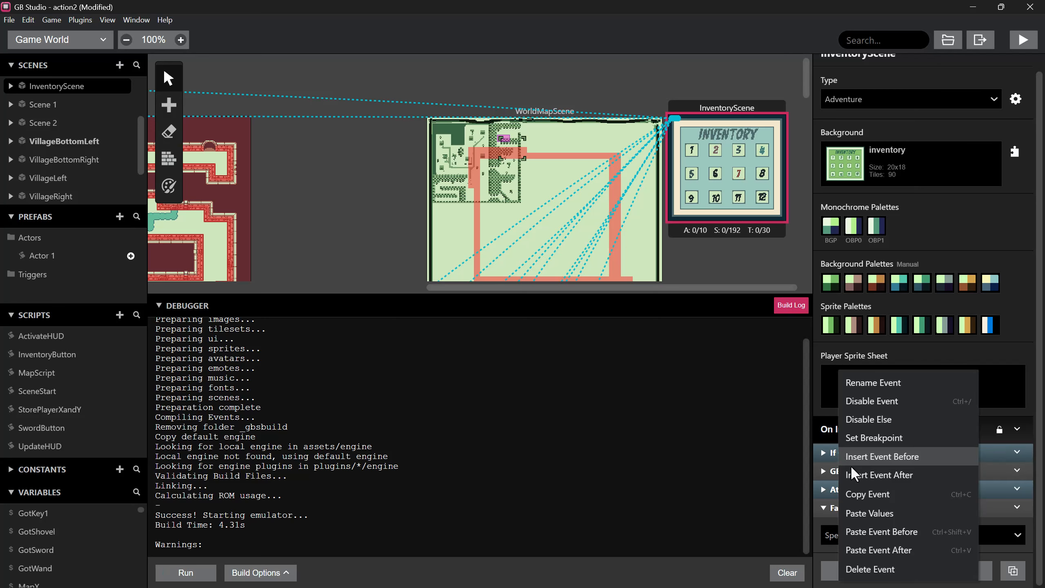
{"action": "left_click", "coordinate": [874, 438]}
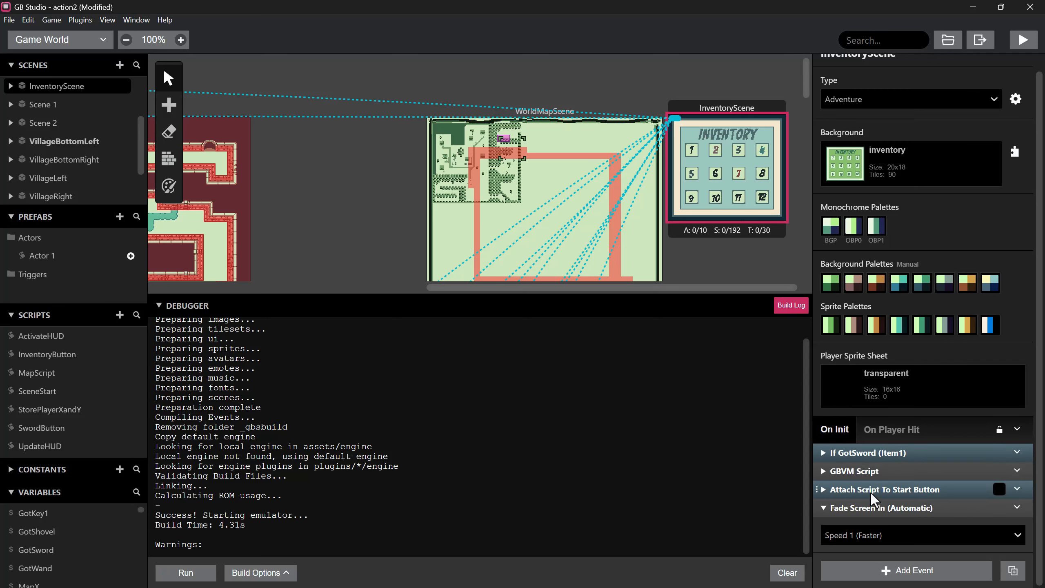
{"action": "right_click", "coordinate": [869, 456]}
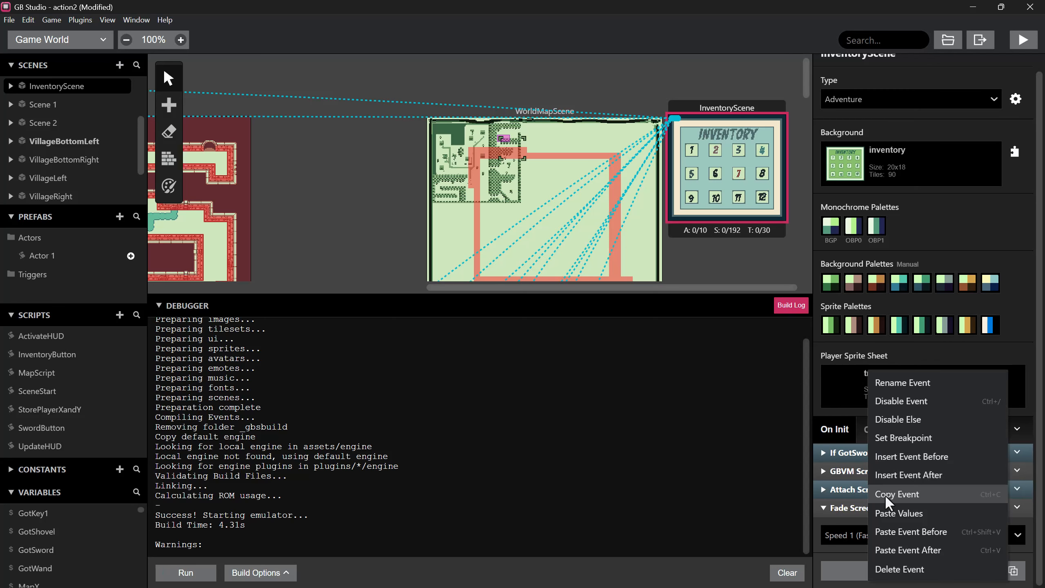
{"action": "left_click", "coordinate": [885, 543]}
- Set the condition variable of the second If event to GotBombs
{"action": "left_click", "coordinate": [850, 454]}
{"action": "scroll", "coordinate": [861, 419], "scroll_direction": "down", "scroll_amount": 5}
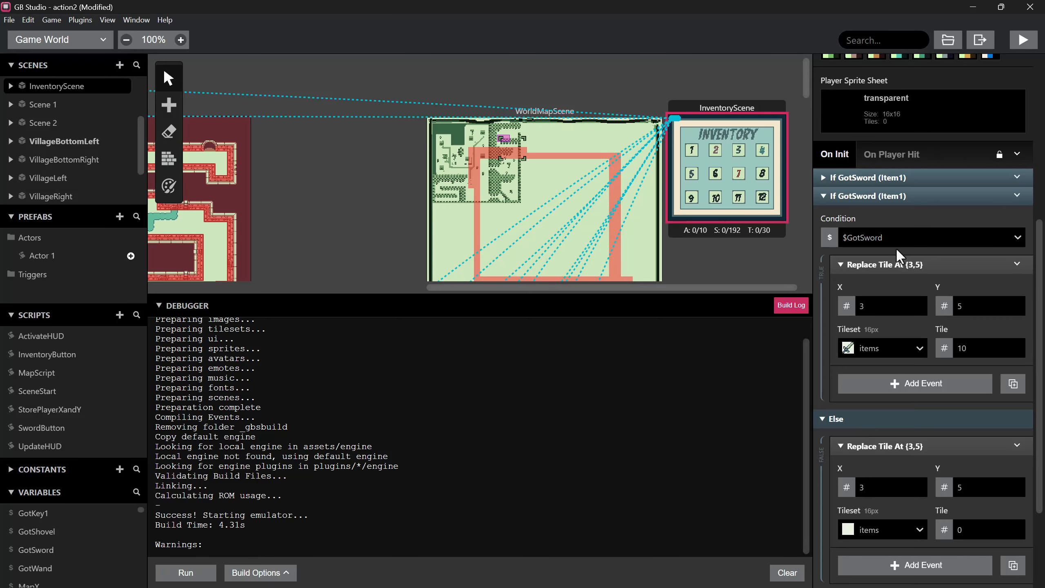
{"action": "left_click", "coordinate": [880, 237]}
{"action": "scroll", "coordinate": [893, 329], "scroll_direction": "down", "scroll_amount": 5}
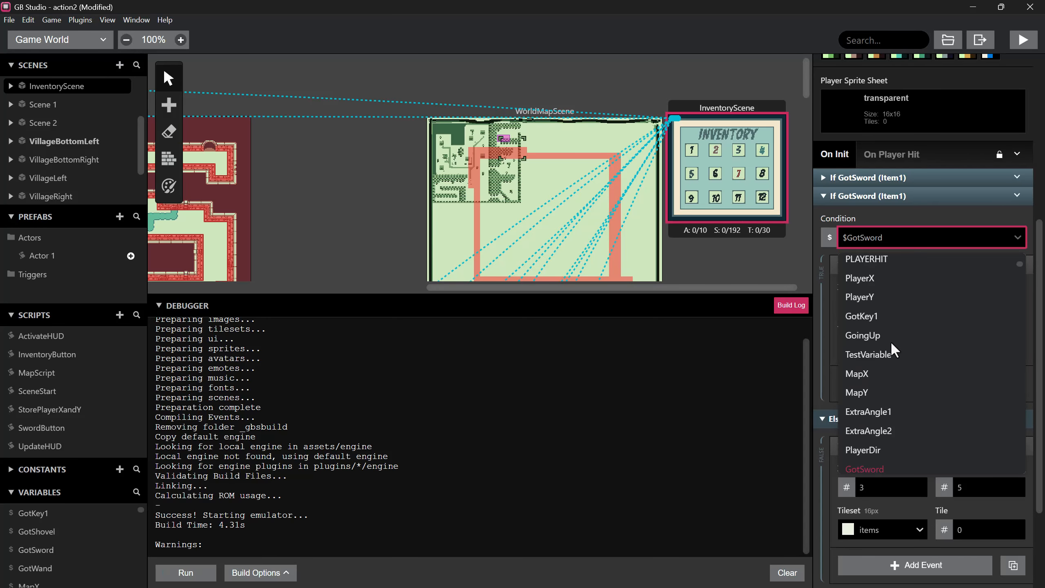
{"action": "scroll", "coordinate": [890, 340], "scroll_direction": "down", "scroll_amount": 2}
{"action": "left_click", "coordinate": [883, 309]}
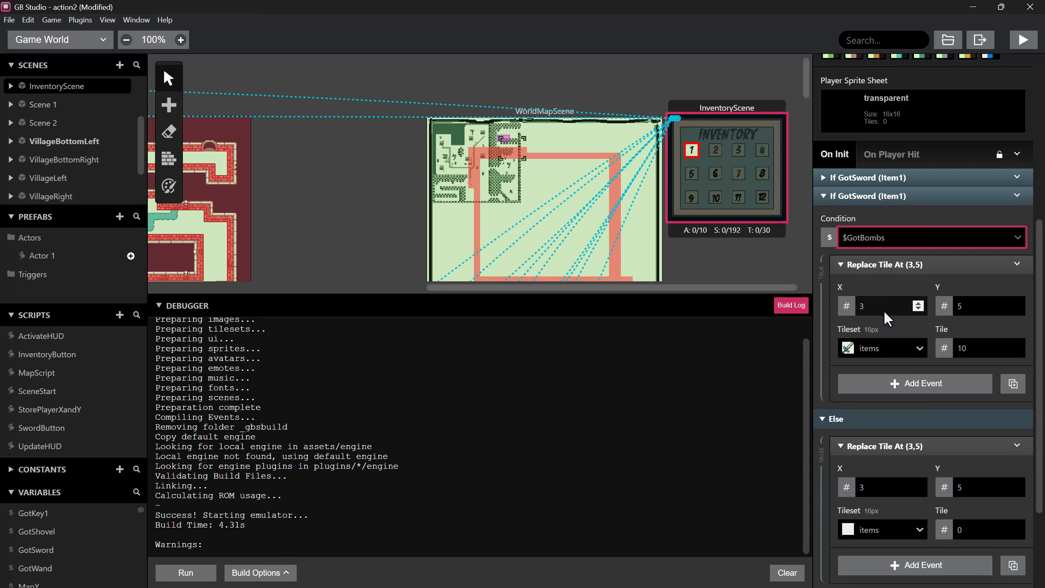
- Set X to 7 in both Replace Tile events of the GotBombs condition, targeting inventory slot 2
{"action": "left_click", "coordinate": [919, 303]}
{"action": "triple_click", "coordinate": [918, 303]}
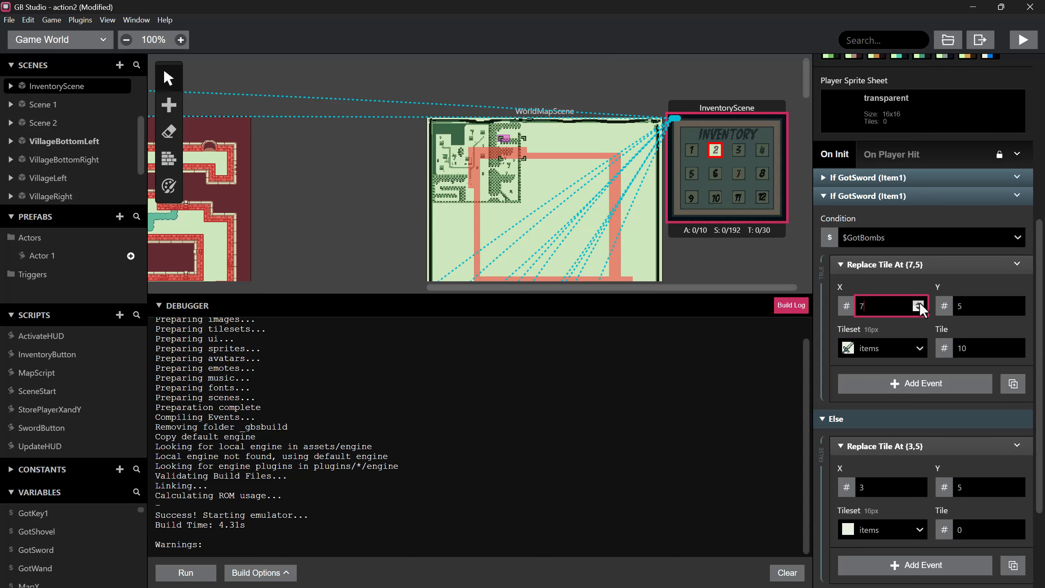
{"action": "triple_click", "coordinate": [920, 484]}
{"action": "left_click", "coordinate": [920, 483]}
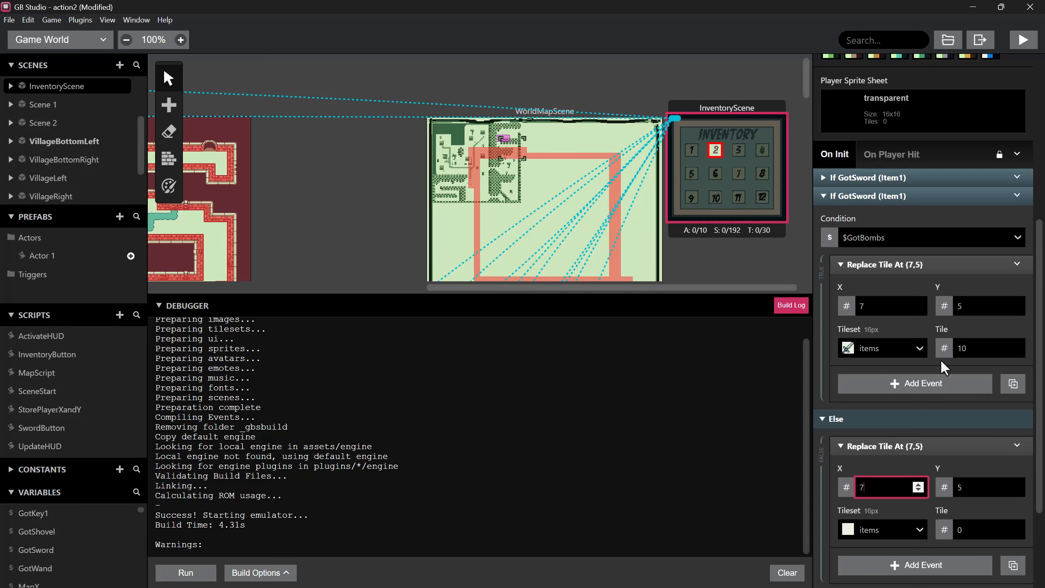
- Set the tile number in the GotBombs true branch to 8, the bomb tile, and collapse the If event
{"action": "left_click", "coordinate": [918, 346]}
{"action": "left_click", "coordinate": [918, 346]}
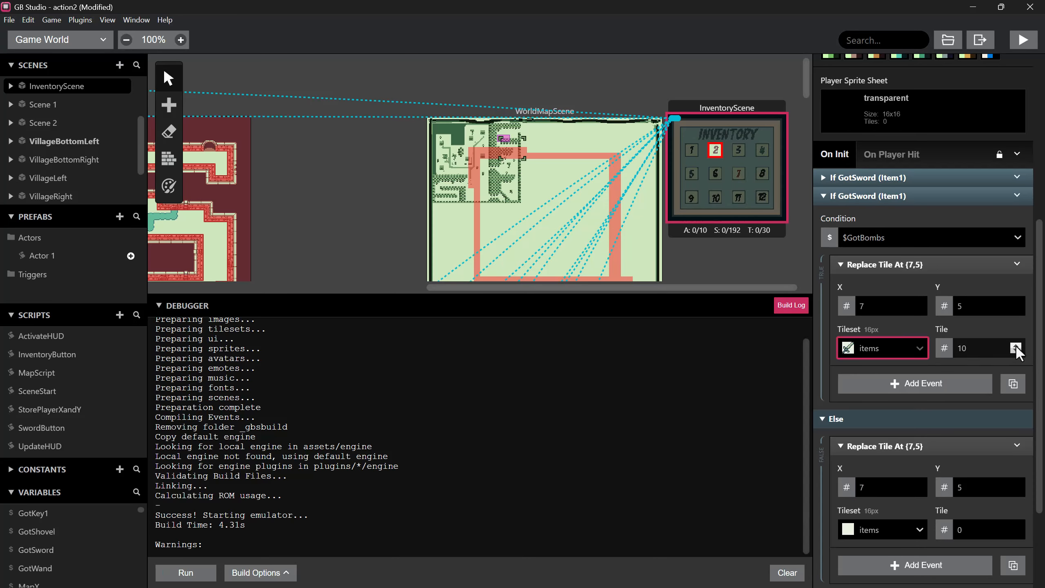
{"action": "left_click", "coordinate": [1015, 349]}
{"action": "left_click", "coordinate": [1016, 351]}
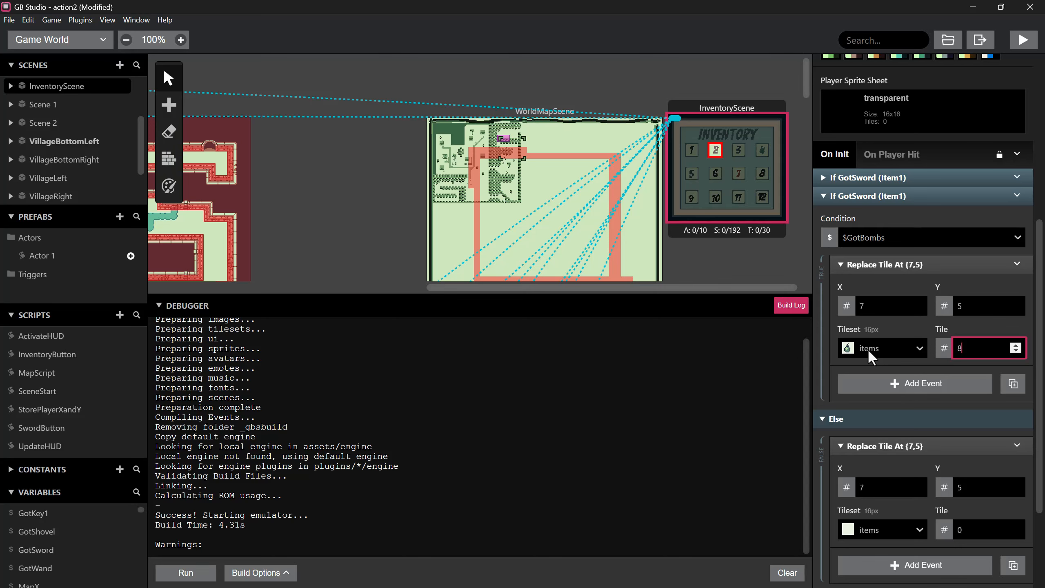
{"action": "scroll", "coordinate": [880, 448], "scroll_direction": "down", "scroll_amount": 1}
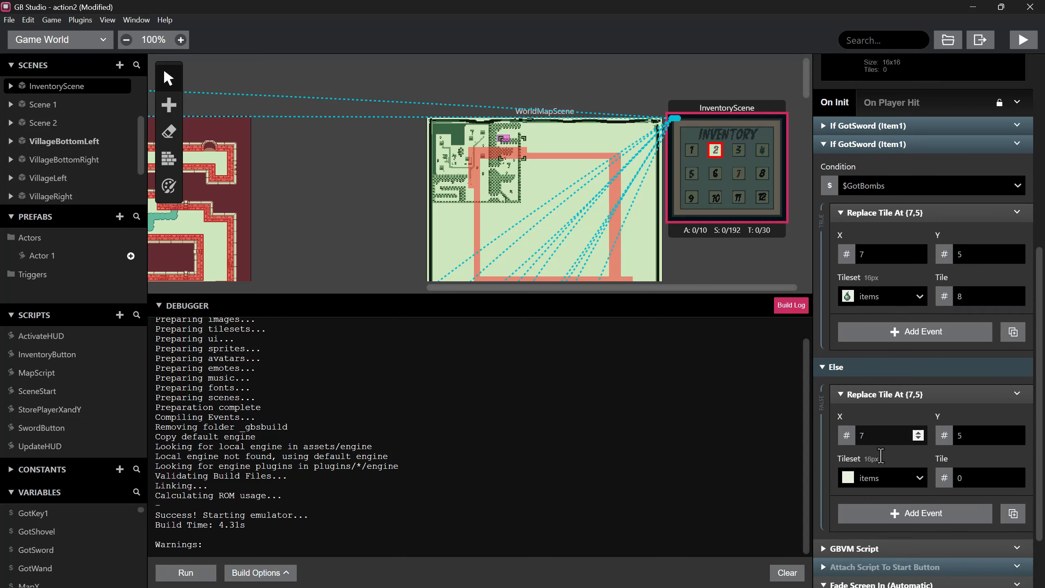
{"action": "scroll", "coordinate": [880, 450], "scroll_direction": "up", "scroll_amount": 1}
{"action": "left_click", "coordinate": [828, 202]}
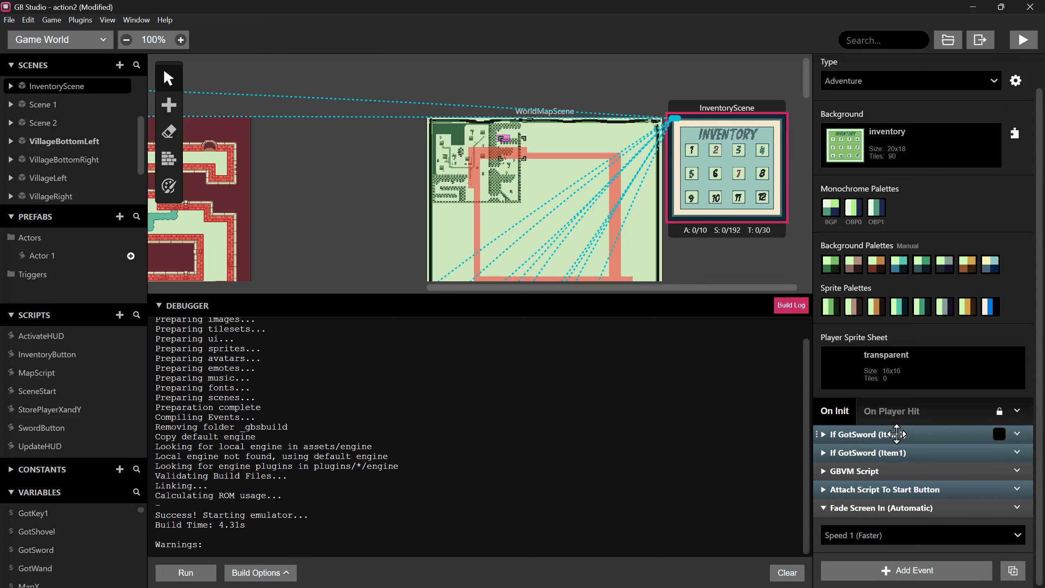
- Rename the second If event in the On Init script to "If GotBombs (Item2)"
{"action": "right_click", "coordinate": [877, 454]}
{"action": "left_click", "coordinate": [908, 382]}
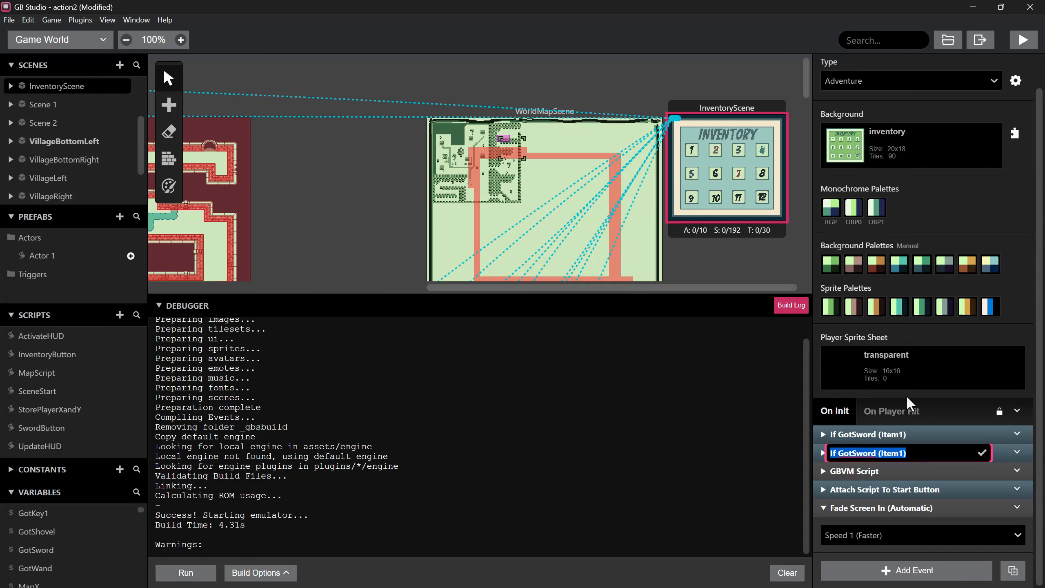
{"action": "left_click", "coordinate": [867, 452]}
{"action": "double_click", "coordinate": [867, 452]}
{"action": "type", "text": "GotBombs"}
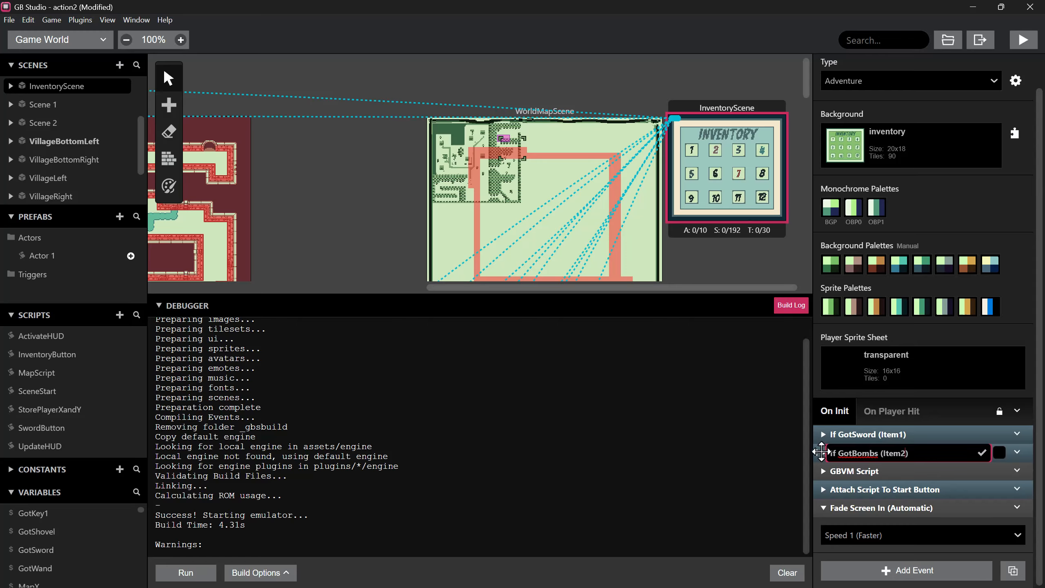
- Copy the If GotBombs (Item2) event and paste the copy directly after it
{"action": "right_click", "coordinate": [821, 452]}
{"action": "left_click", "coordinate": [839, 495]}
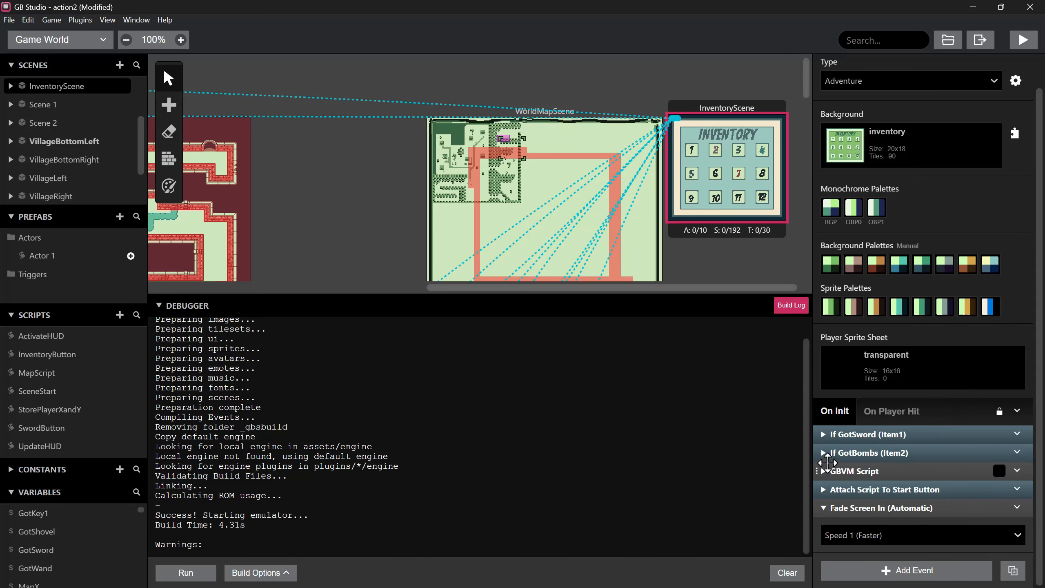
{"action": "right_click", "coordinate": [827, 462]}
{"action": "left_click", "coordinate": [836, 548]}
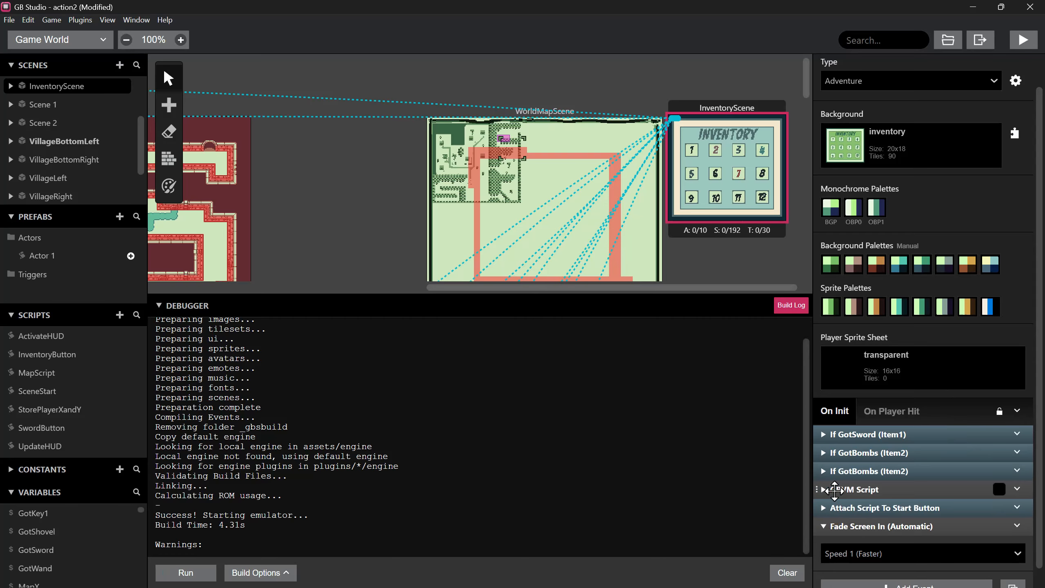
- Expand the pasted third If event and set the tile number in its true branch to 16, the wand tile
{"action": "left_click", "coordinate": [823, 470]}
{"action": "scroll", "coordinate": [864, 510], "scroll_direction": "down", "scroll_amount": 1}
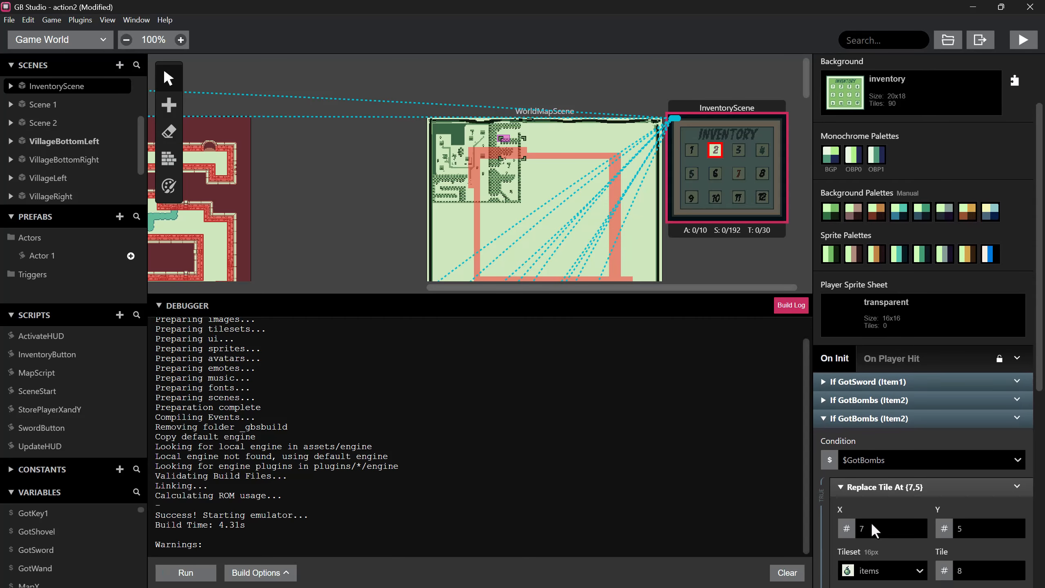
{"action": "scroll", "coordinate": [870, 521], "scroll_direction": "down", "scroll_amount": 2}
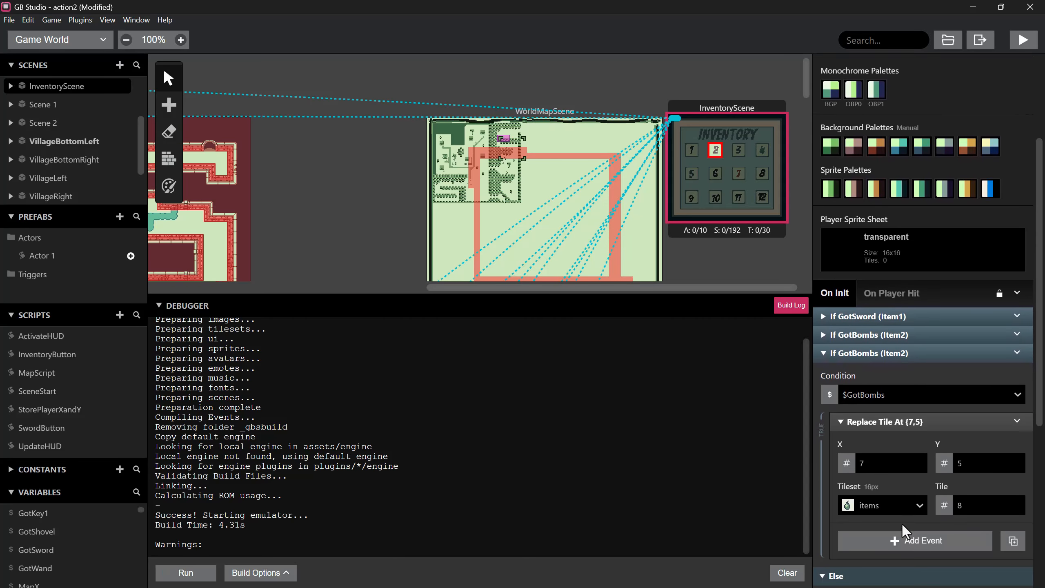
{"action": "left_click", "coordinate": [1018, 497]}
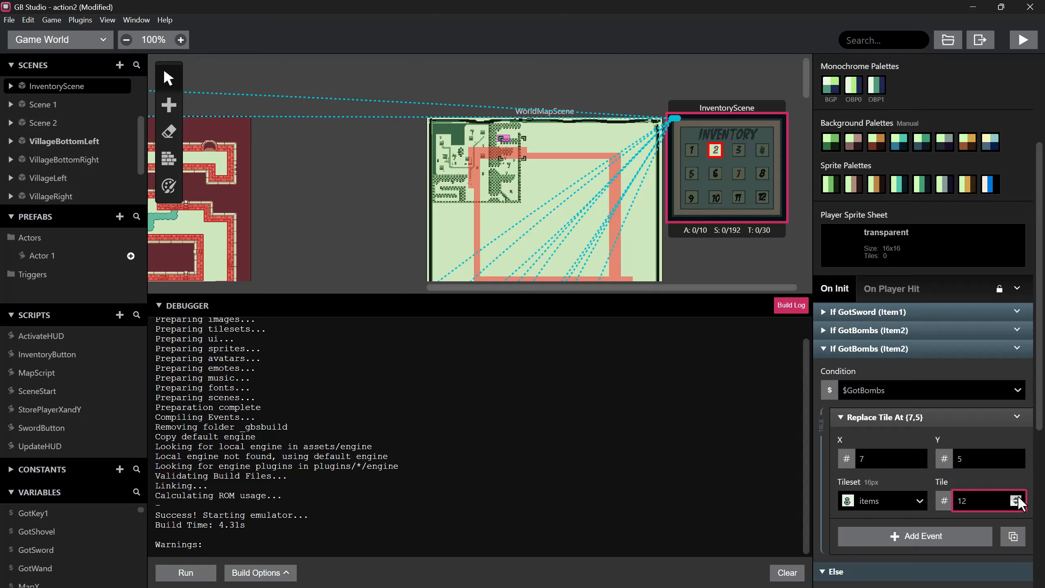
{"action": "left_click", "coordinate": [1018, 498]}
{"action": "left_click", "coordinate": [1018, 497]}
- Set the condition variable of the third If event to GotWand
{"action": "left_click", "coordinate": [881, 390]}
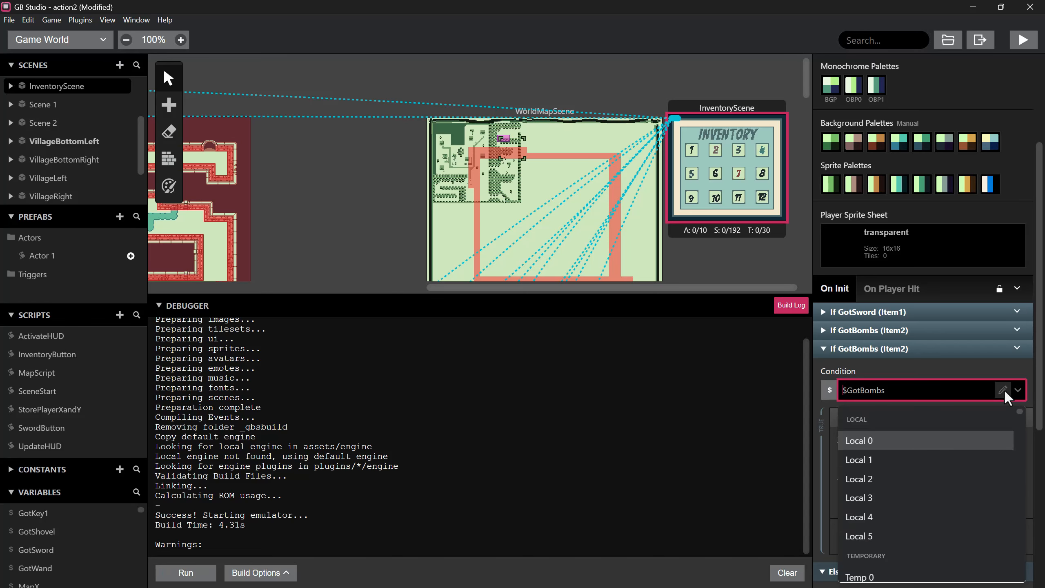
{"action": "scroll", "coordinate": [916, 480], "scroll_direction": "down", "scroll_amount": 10}
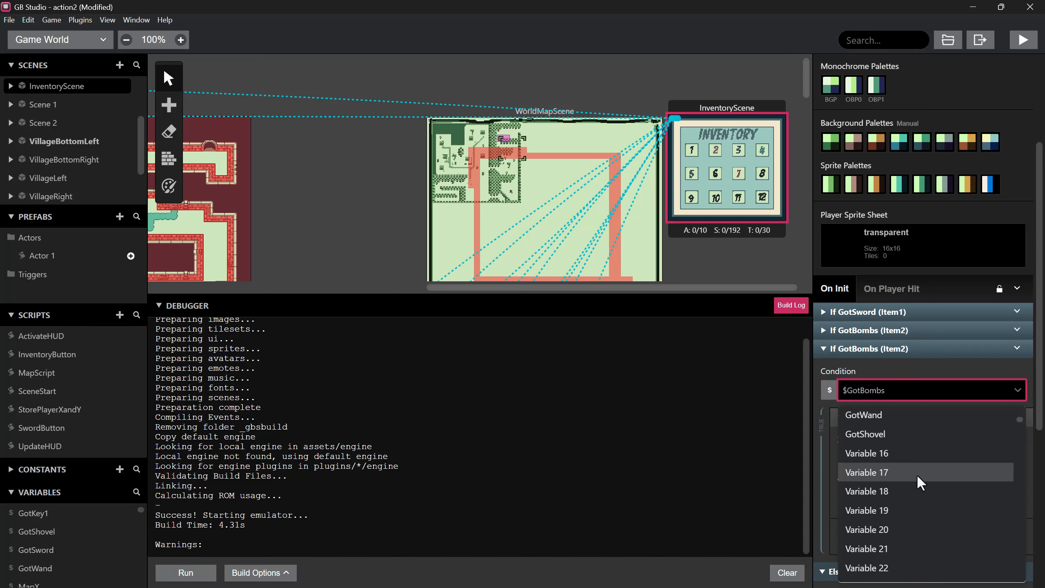
{"action": "left_click", "coordinate": [901, 416]}
- Set X to 11 in both Replace Tile events of the GotWand condition, targeting inventory slot 3
{"action": "scroll", "coordinate": [898, 406], "scroll_direction": "down", "scroll_amount": 3}
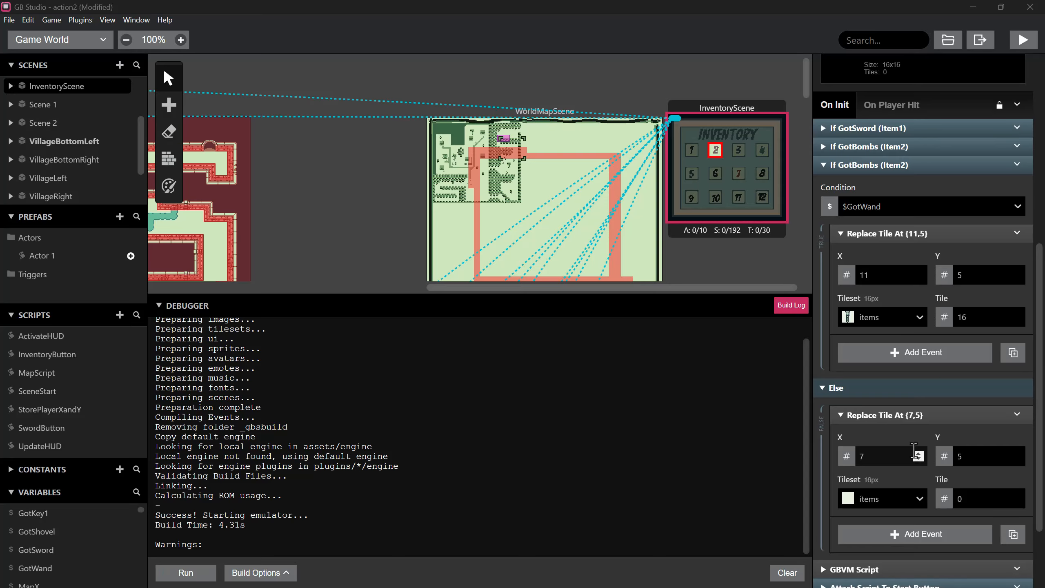
{"action": "left_click", "coordinate": [916, 454]}
{"action": "left_click", "coordinate": [918, 454]}
{"action": "left_click", "coordinate": [918, 454]}
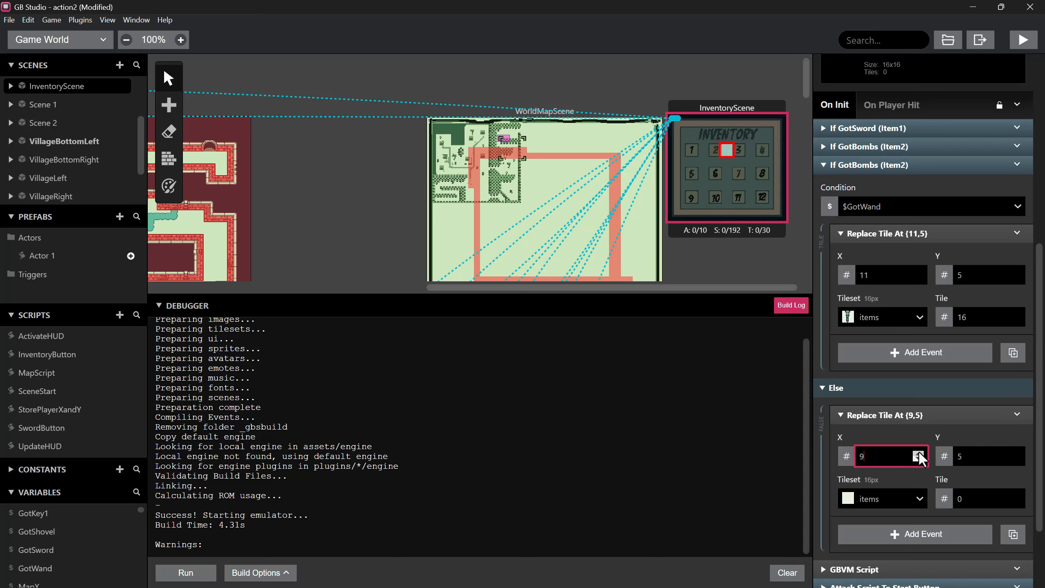
{"action": "left_click", "coordinate": [918, 454]}
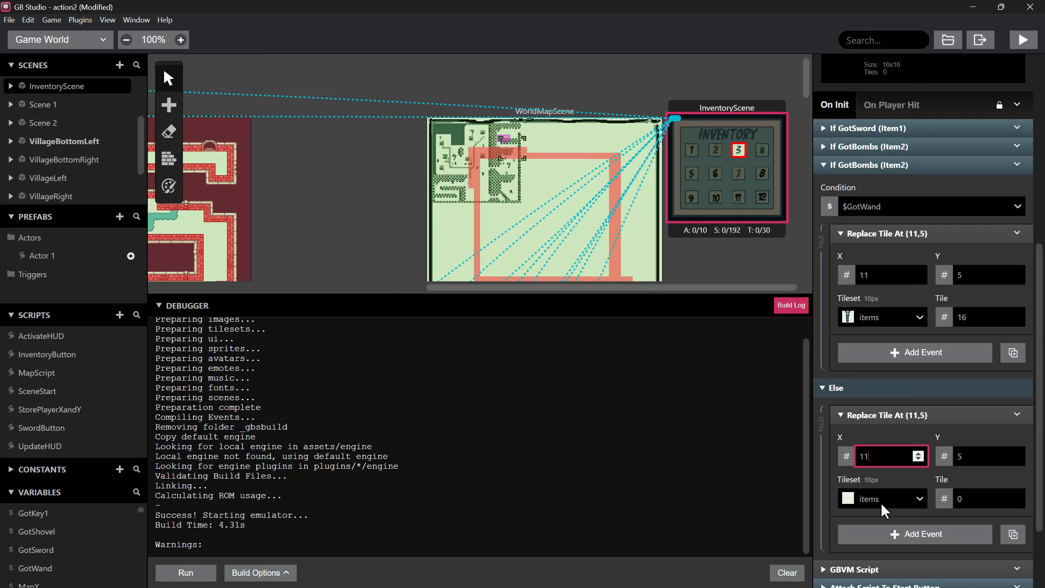
- Rename the third If event to "If GotWand (Item3)" and collapse it
{"action": "scroll", "coordinate": [893, 507], "scroll_direction": "up", "scroll_amount": 2}
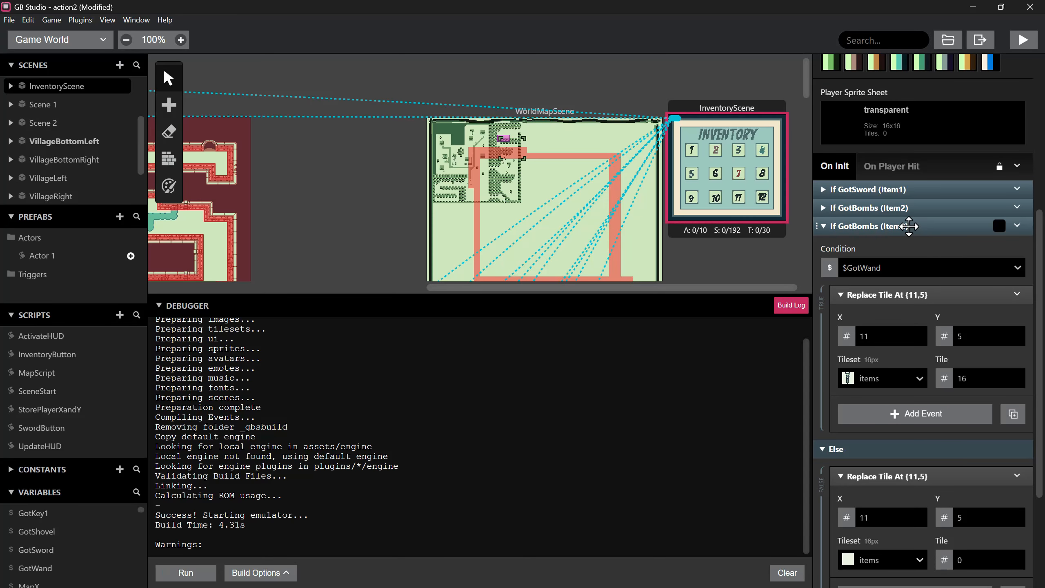
{"action": "left_click", "coordinate": [1016, 226]}
{"action": "left_click", "coordinate": [925, 232]}
{"action": "left_click_drag", "start_coordinate": [851, 226], "coordinate": [870, 226]}
{"action": "type", "text": "Wand"}
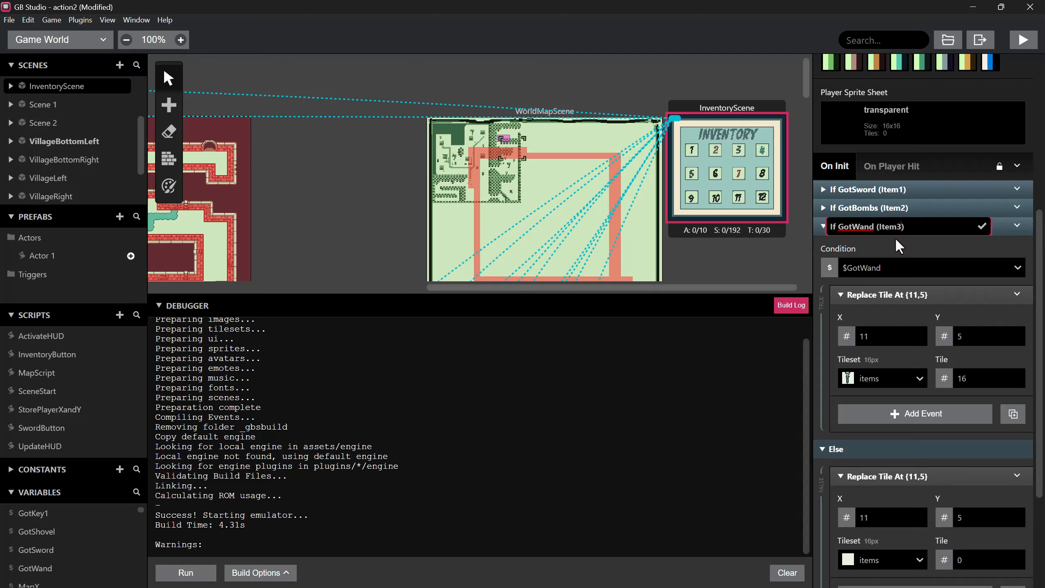
{"action": "key", "text": "Return"}
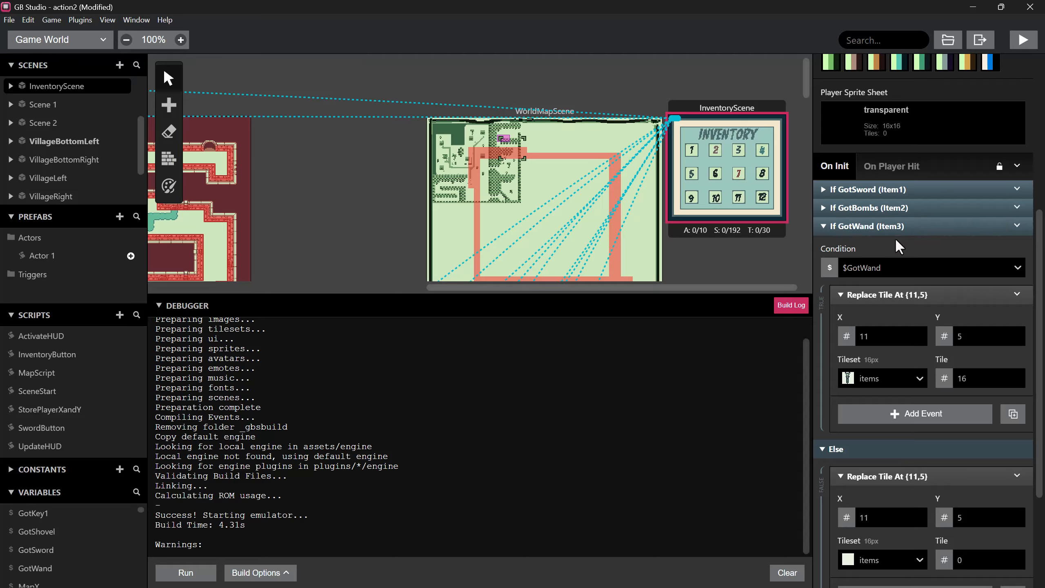
{"action": "left_click", "coordinate": [823, 226]}
- Copy the If GotWand (Item3) event and paste the copy directly after it
{"action": "right_click", "coordinate": [869, 452]}
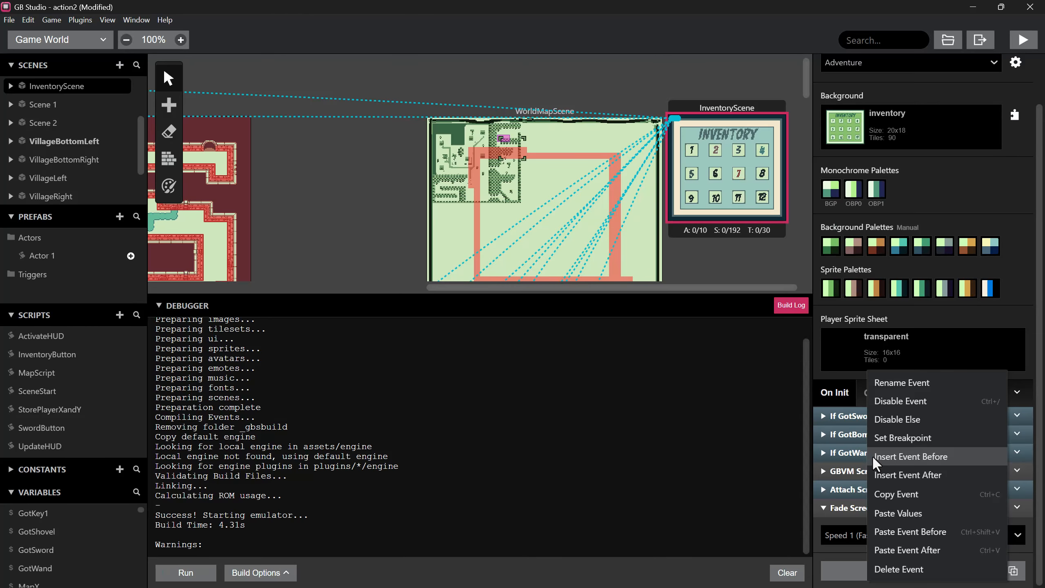
{"action": "left_click", "coordinate": [913, 472]}
{"action": "left_click", "coordinate": [908, 433]}
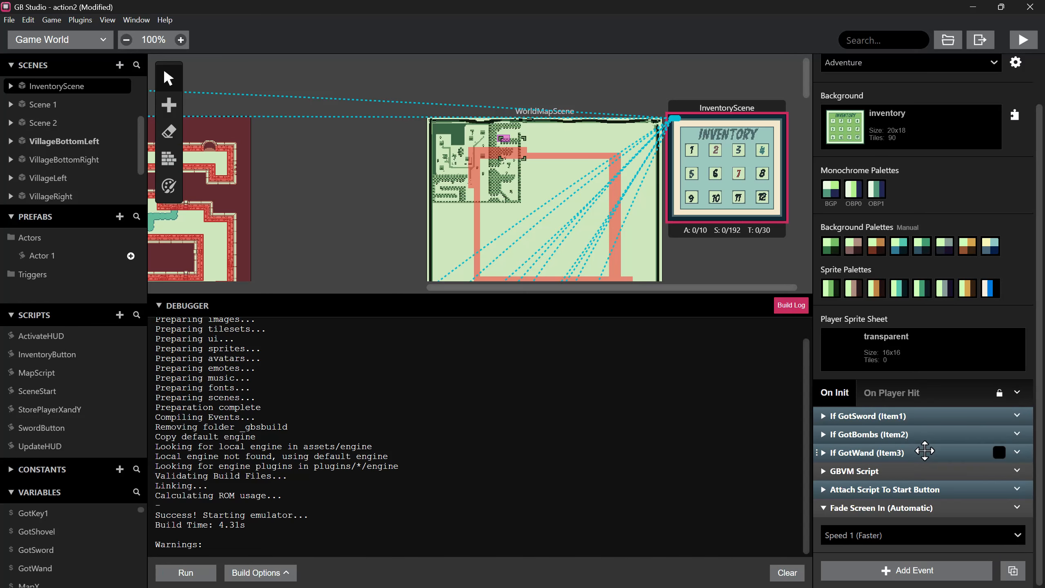
{"action": "right_click", "coordinate": [923, 449]}
{"action": "left_click", "coordinate": [933, 490]}
{"action": "right_click", "coordinate": [911, 453]}
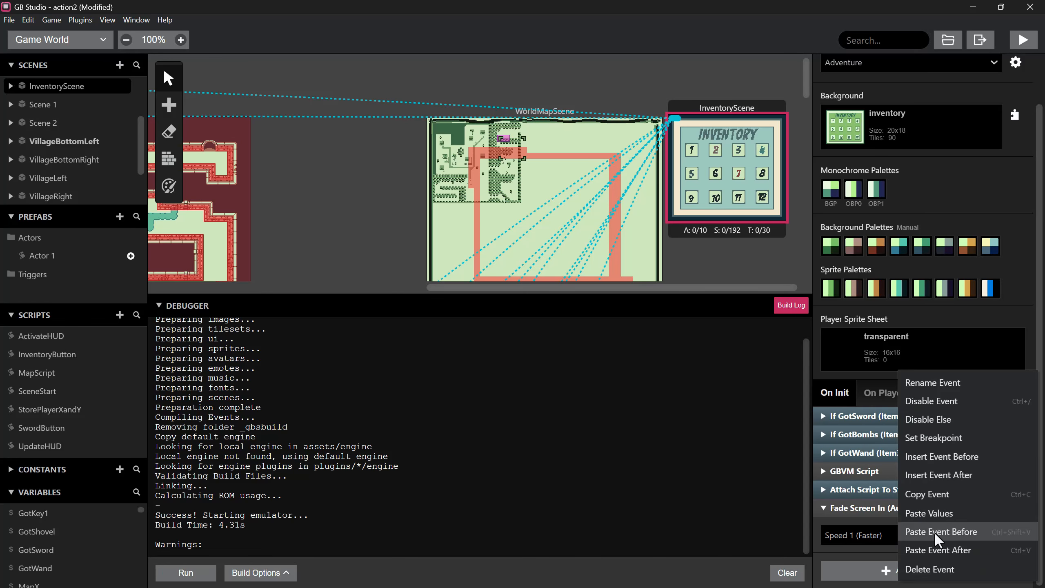
{"action": "left_click", "coordinate": [940, 551]}
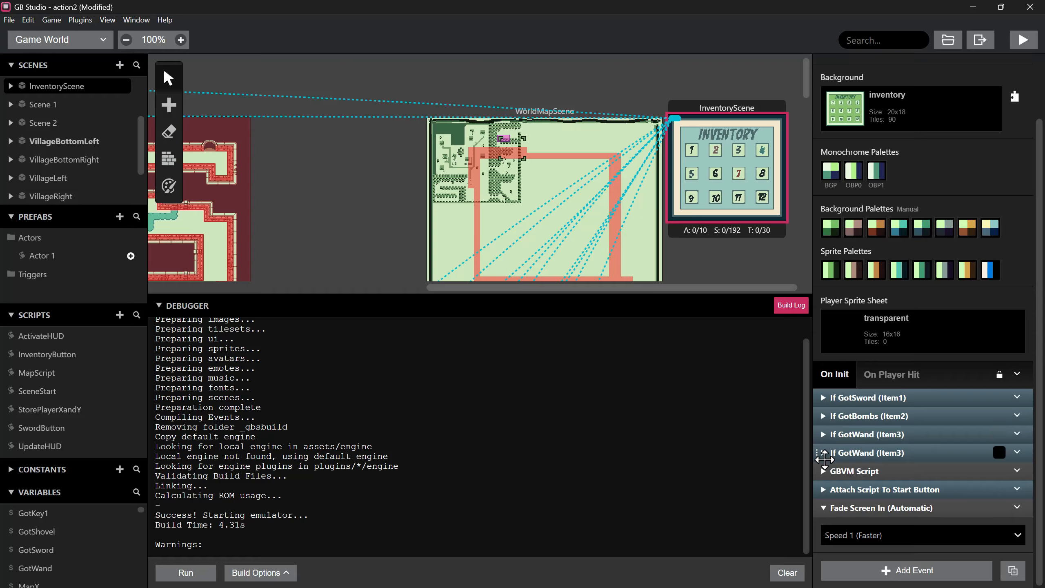
- Expand the fourth If event and set its condition variable to GotShovel
{"action": "left_click", "coordinate": [823, 452]}
{"action": "left_click", "coordinate": [873, 281]}
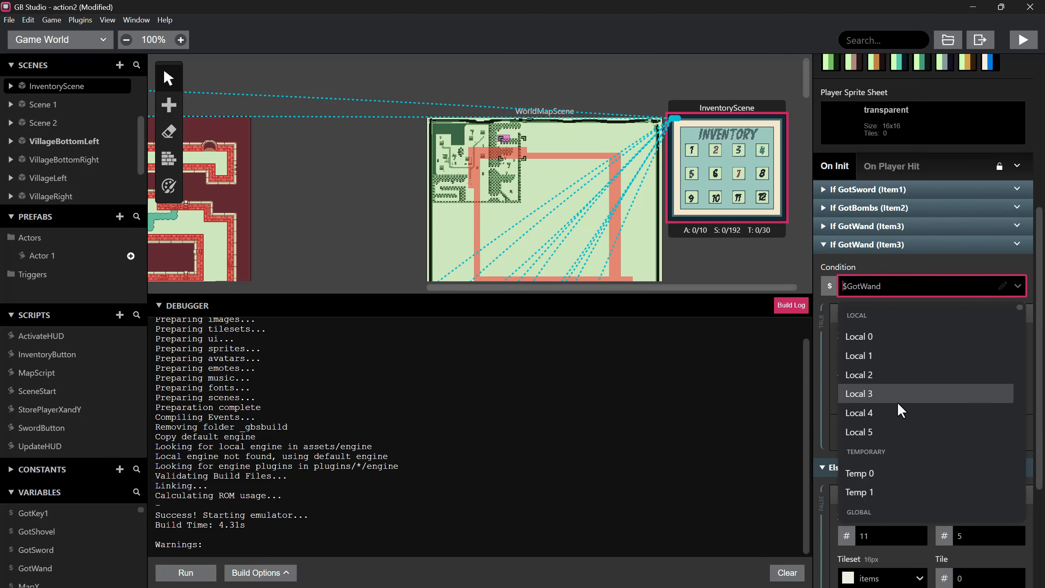
{"action": "scroll", "coordinate": [898, 407], "scroll_direction": "down", "scroll_amount": 5}
{"action": "scroll", "coordinate": [898, 413], "scroll_direction": "down", "scroll_amount": 3}
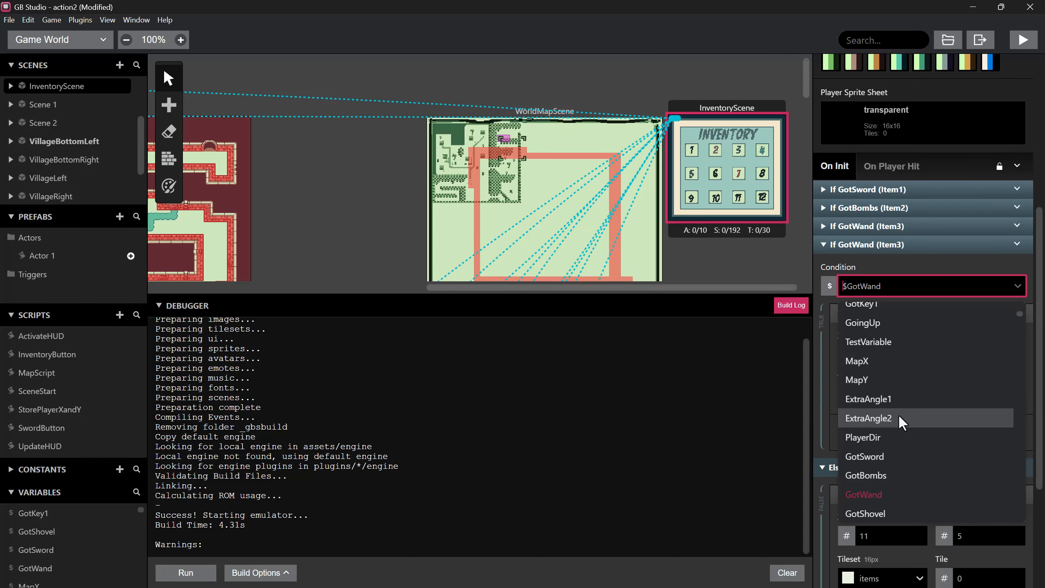
{"action": "scroll", "coordinate": [892, 451], "scroll_direction": "down", "scroll_amount": 3}
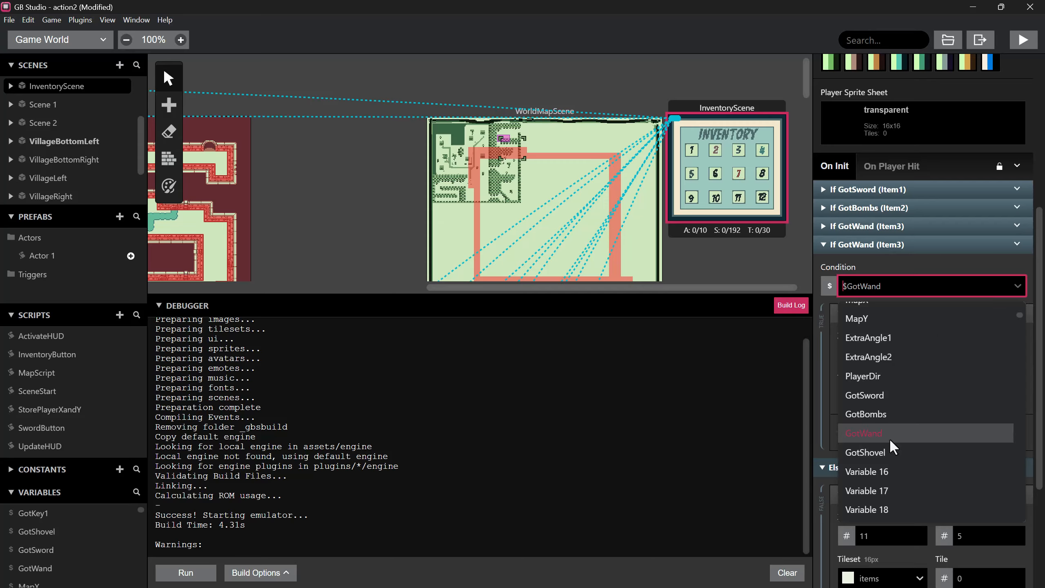
{"action": "left_click", "coordinate": [885, 449]}
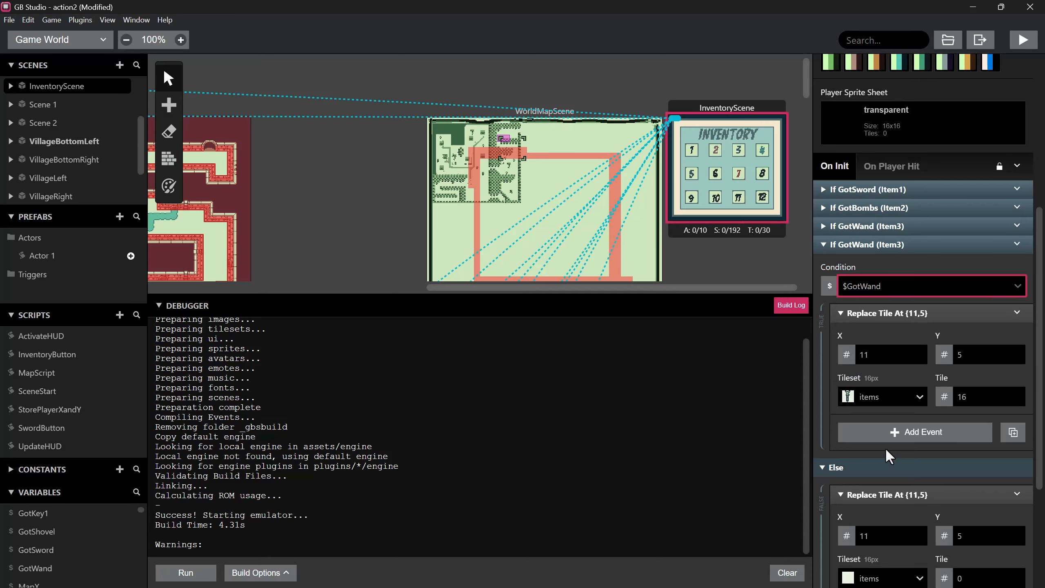
- Rename the fourth If event to "If GotShovel (Item4)"
{"action": "scroll", "coordinate": [890, 310], "scroll_direction": "up", "scroll_amount": 2}
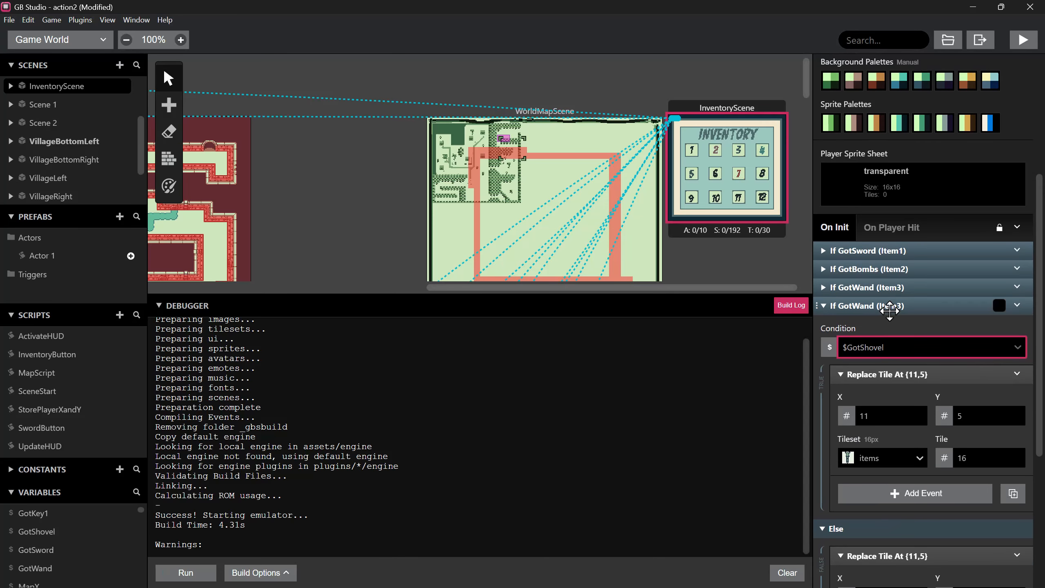
{"action": "right_click", "coordinate": [922, 306]}
{"action": "left_click", "coordinate": [931, 310]}
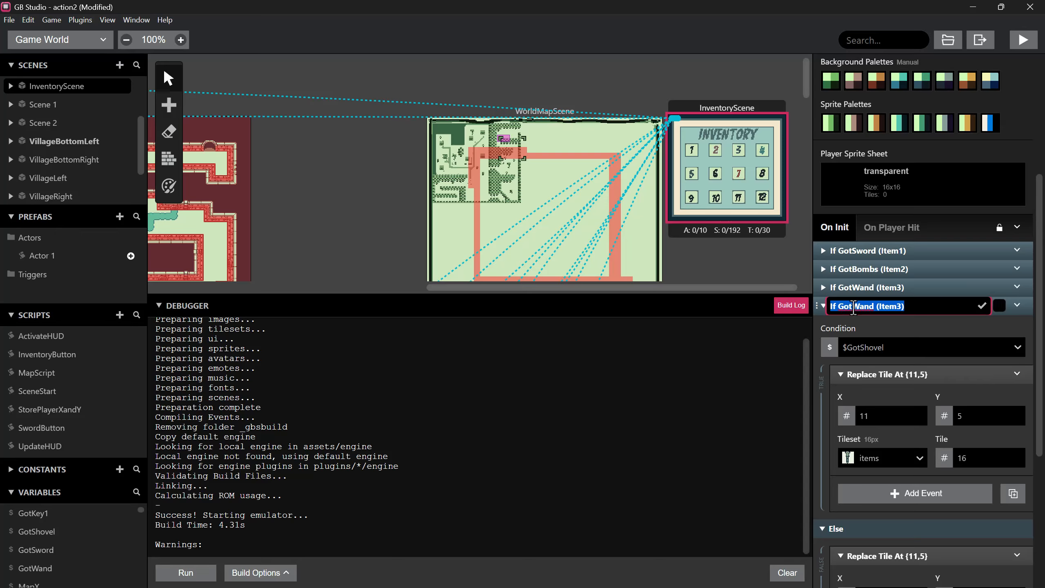
{"action": "double_click", "coordinate": [853, 307]}
{"action": "type", "text": "GotShov"}
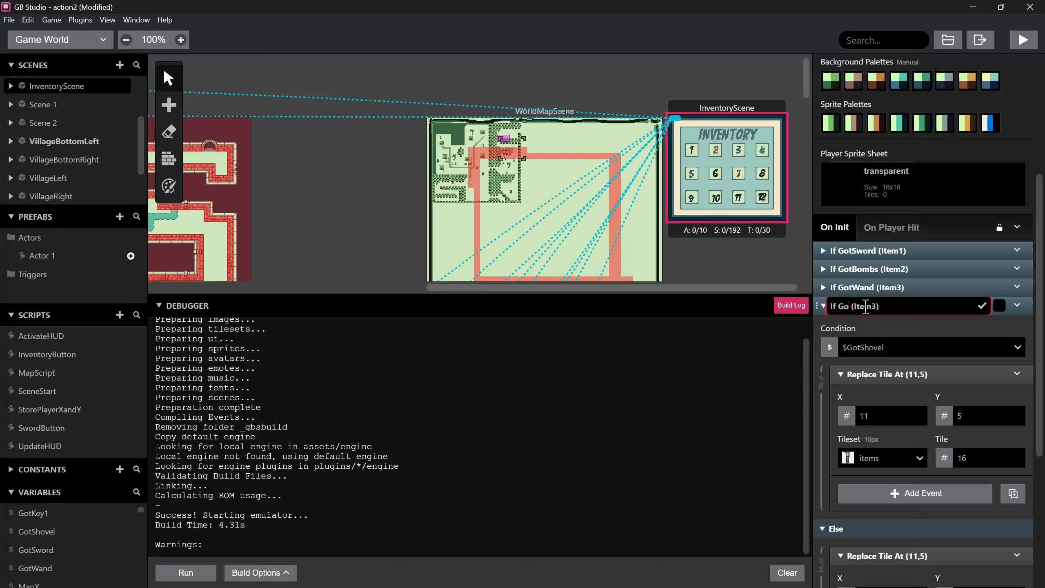
{"action": "type", "text": "el"}
- Set the tile number in the GotShovel true branch to 4, the shovel tile
{"action": "double_click", "coordinate": [1016, 460]}
{"action": "left_click", "coordinate": [1016, 461]}
{"action": "left_click", "coordinate": [1016, 461]}
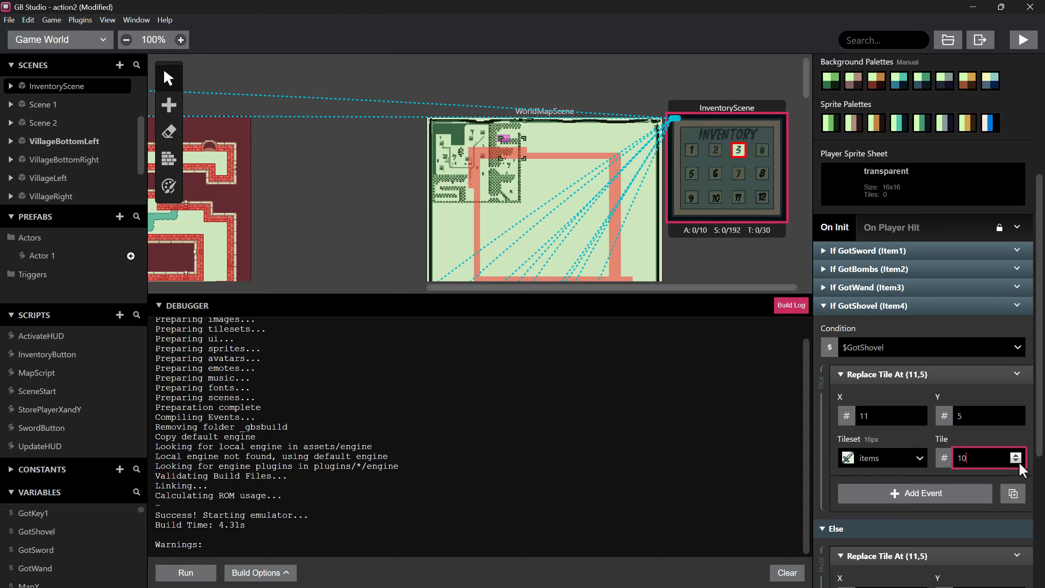
{"action": "double_click", "coordinate": [1016, 460]}
{"action": "double_click", "coordinate": [1016, 461]}
- Set X to 15 in both Replace Tile events of the GotShovel condition, targeting inventory slot 4
{"action": "scroll", "coordinate": [1017, 469], "scroll_direction": "down", "scroll_amount": 3}
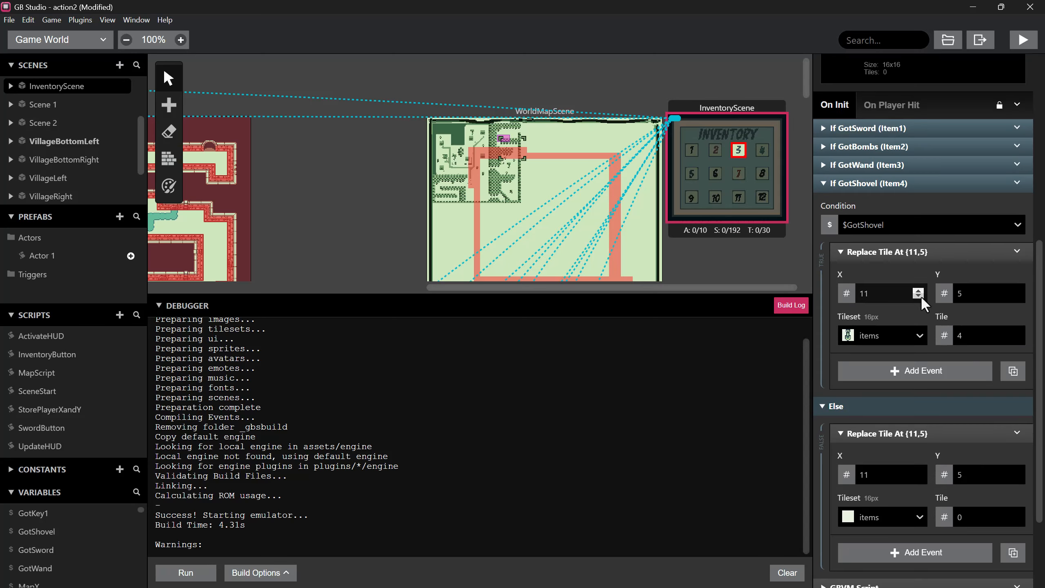
{"action": "double_click", "coordinate": [916, 291]}
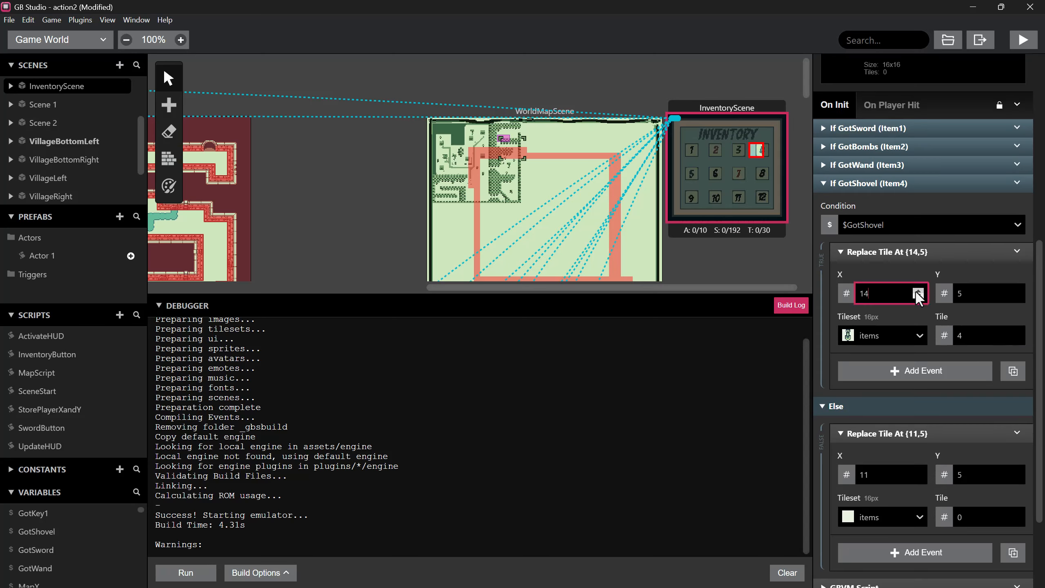
{"action": "left_click", "coordinate": [917, 291]}
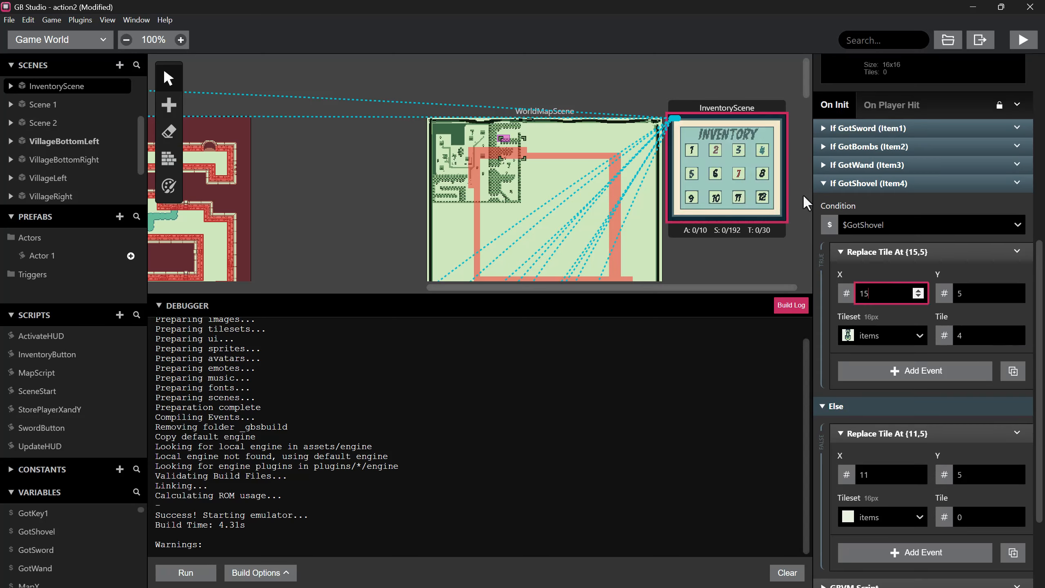
{"action": "left_click", "coordinate": [921, 470]}
{"action": "left_click", "coordinate": [922, 470]}
{"action": "left_click", "coordinate": [921, 471]}
{"action": "left_click", "coordinate": [921, 471]}
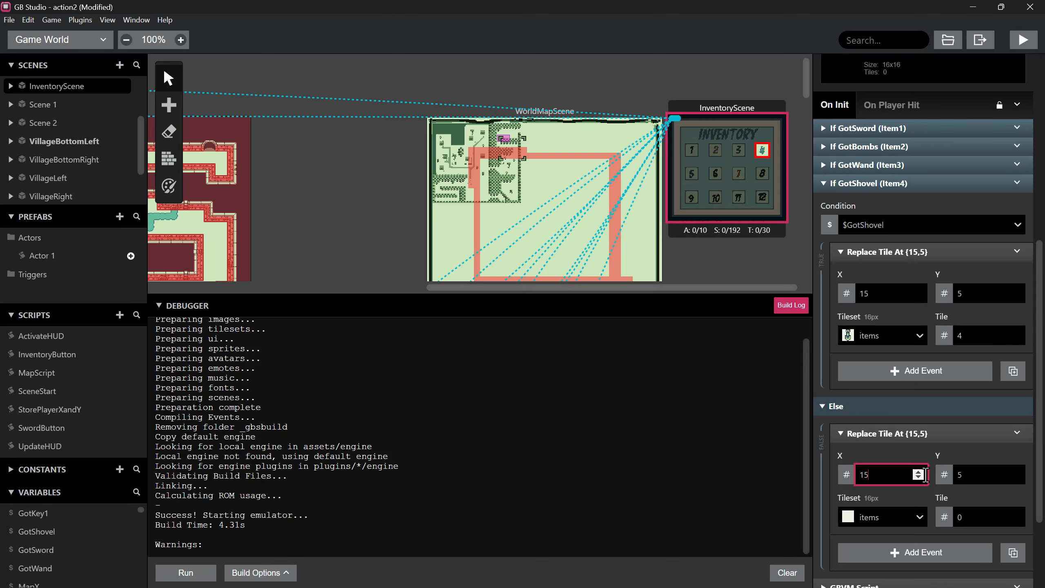
- Run the game, open the inventory scene with Start, and enlarge and reposition the game window to check the first four slots
{"action": "left_click", "coordinate": [1023, 39]}
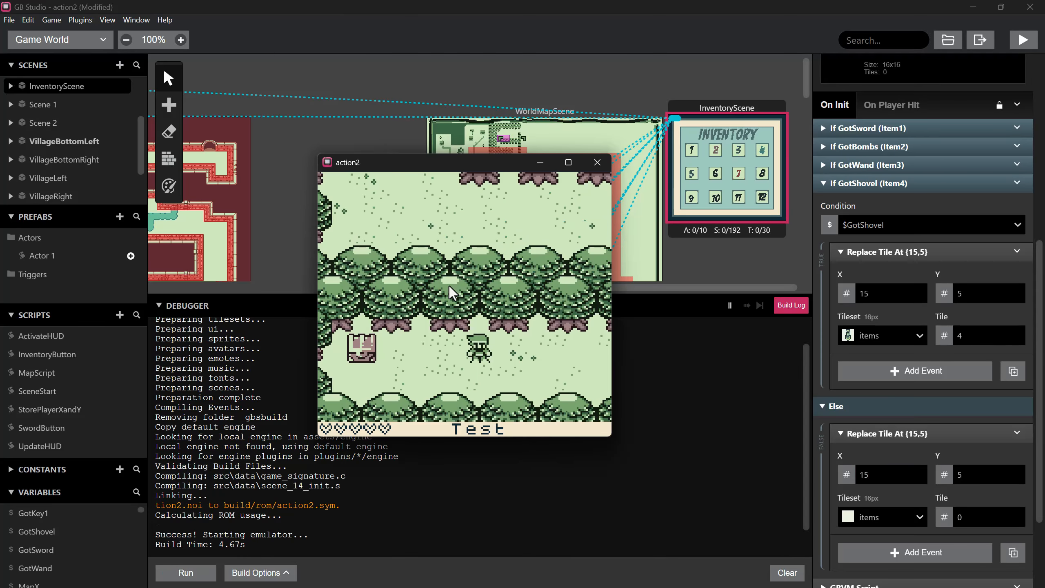
{"action": "key", "text": "Right"}
{"action": "key", "text": "Return"}
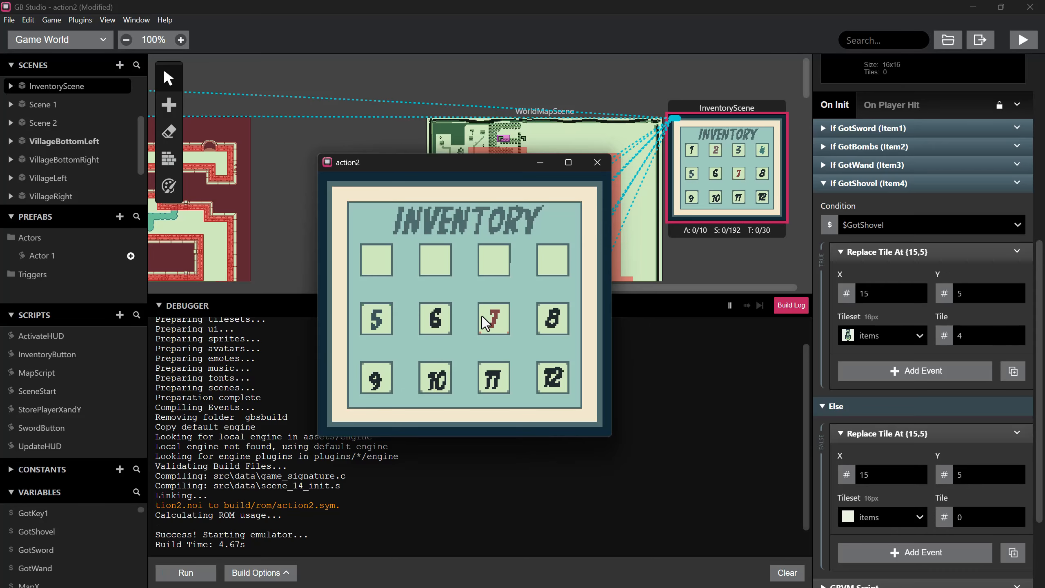
{"action": "left_click_drag", "start_coordinate": [612, 435], "coordinate": [713, 516]}
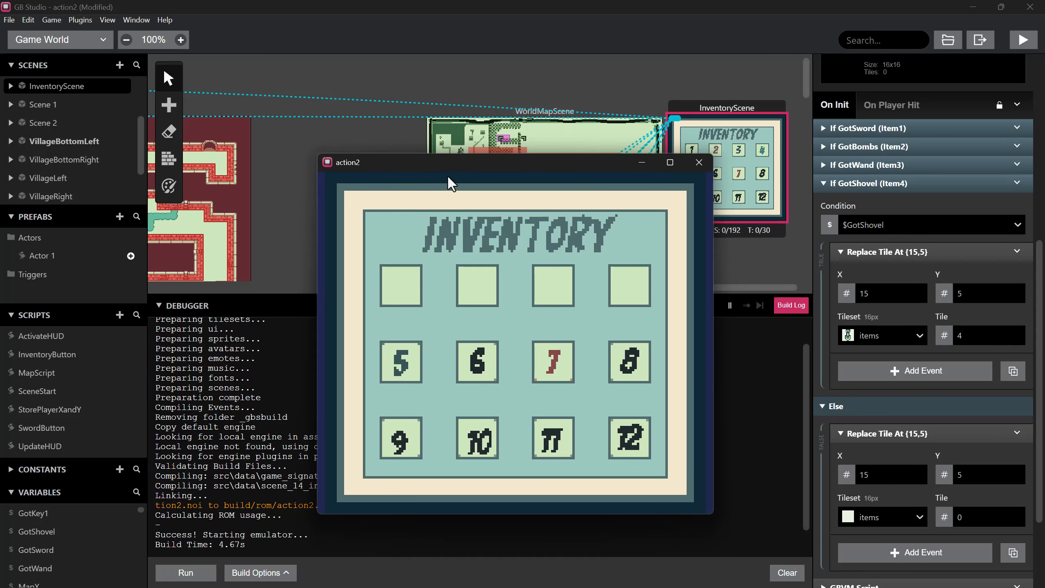
{"action": "left_click_drag", "start_coordinate": [435, 167], "coordinate": [405, 123]}
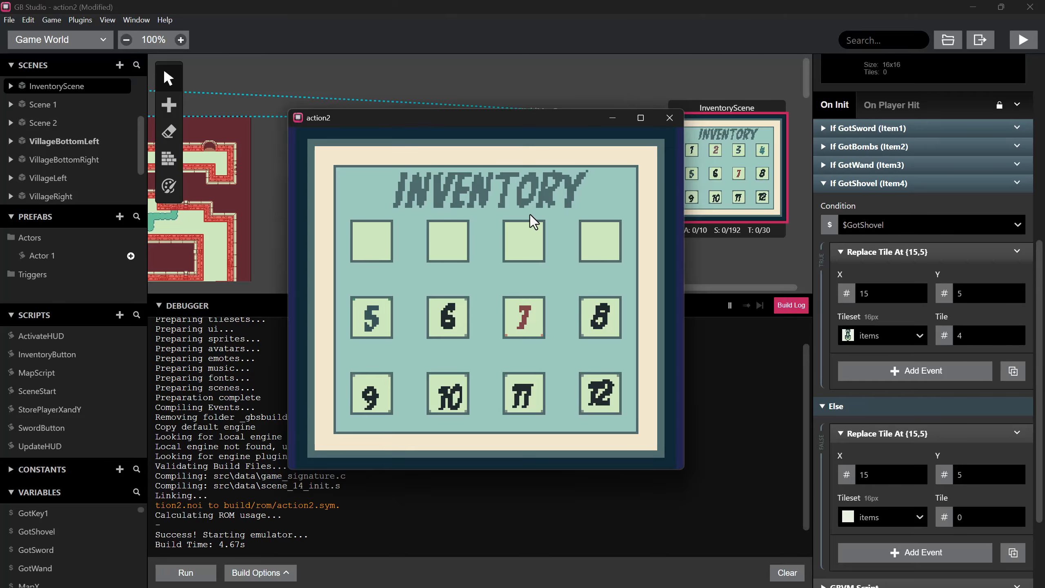
- Leave the inventory, walk to the chest and open it to collect the sword, and reopen the inventory to check slot 1
{"action": "key", "text": "Return"}
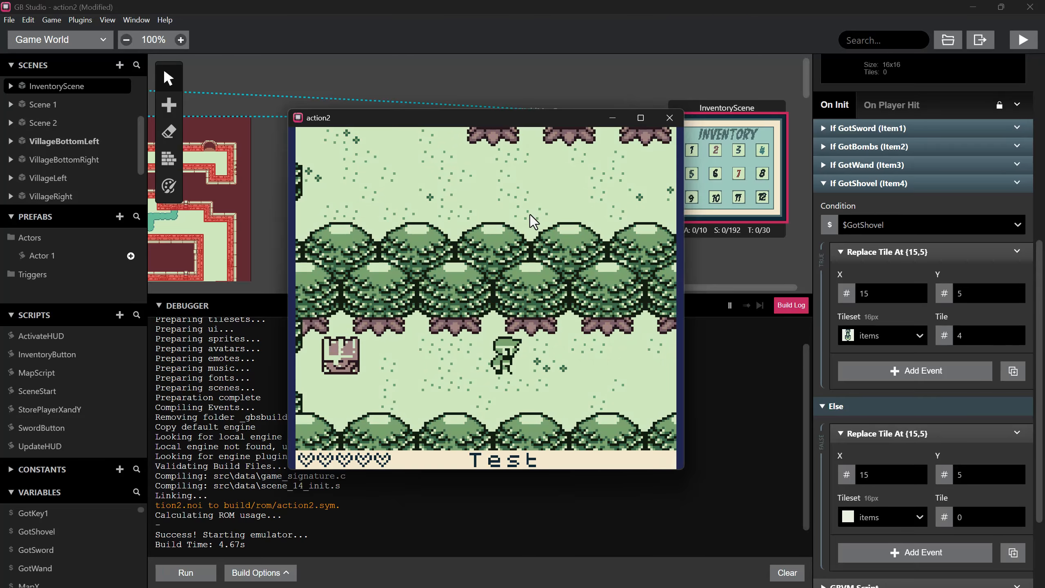
{"action": "key", "text": "Left"}
{"action": "key", "text": "Down"}
{"action": "key", "text": "Up"}
{"action": "key", "text": "z"}
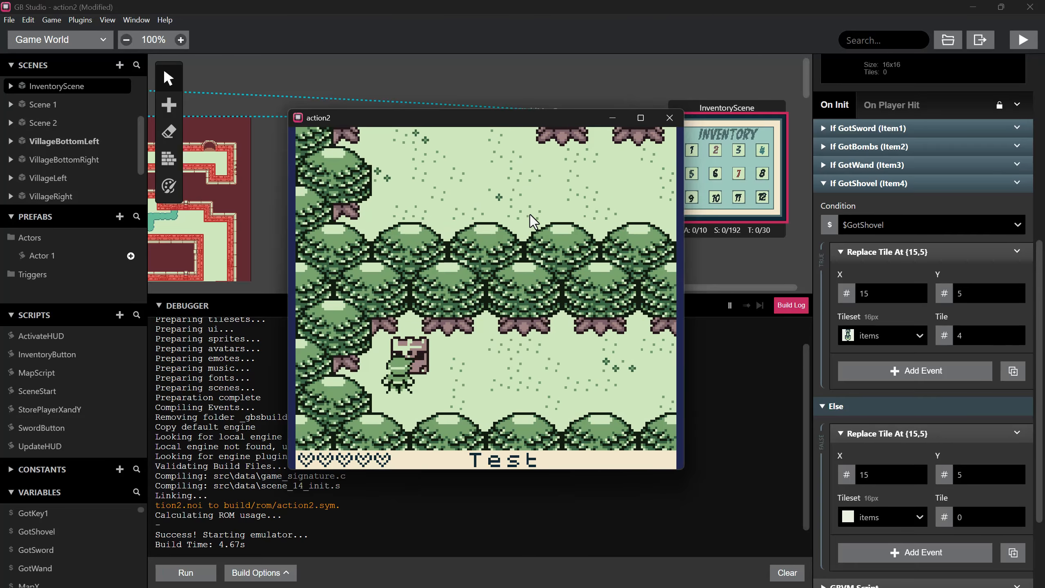
{"action": "key", "text": "z"}
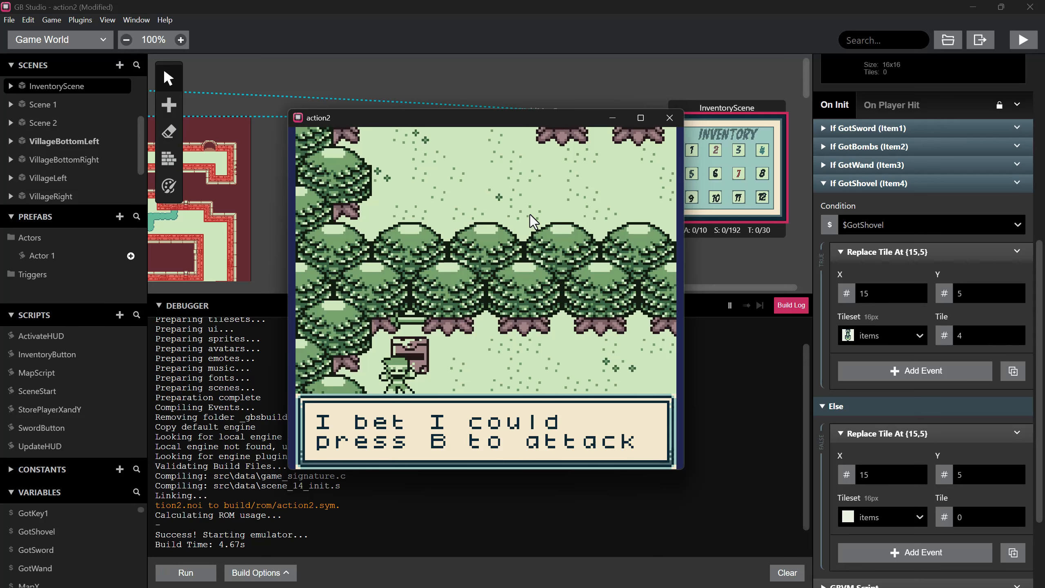
{"action": "key", "text": "z"}
{"action": "key", "text": "Return"}
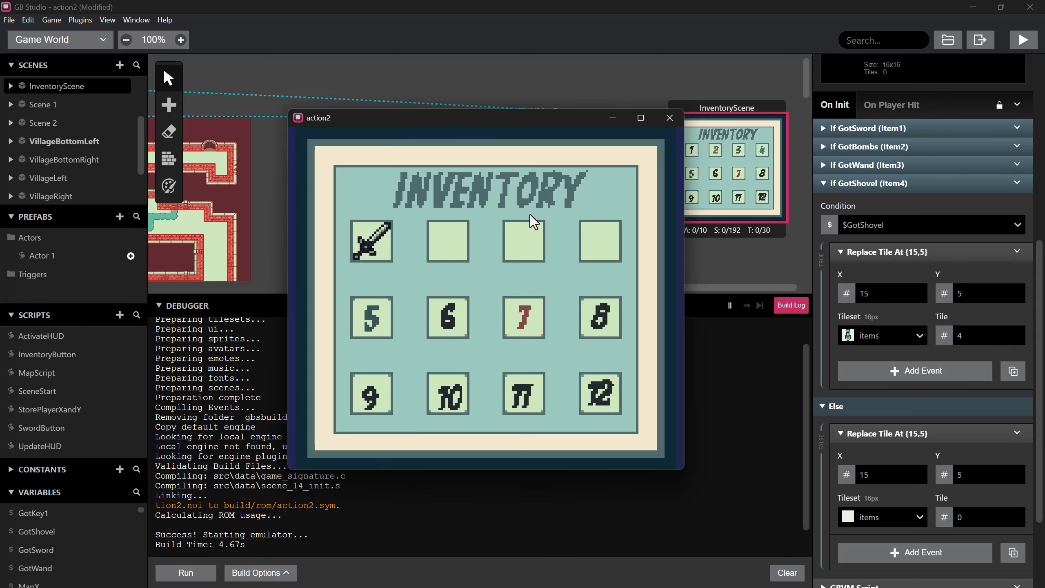
- Close the inventory and walk right along the path away from the chest in the running game
{"action": "key", "text": "Return"}
{"action": "key", "text": "Right"}
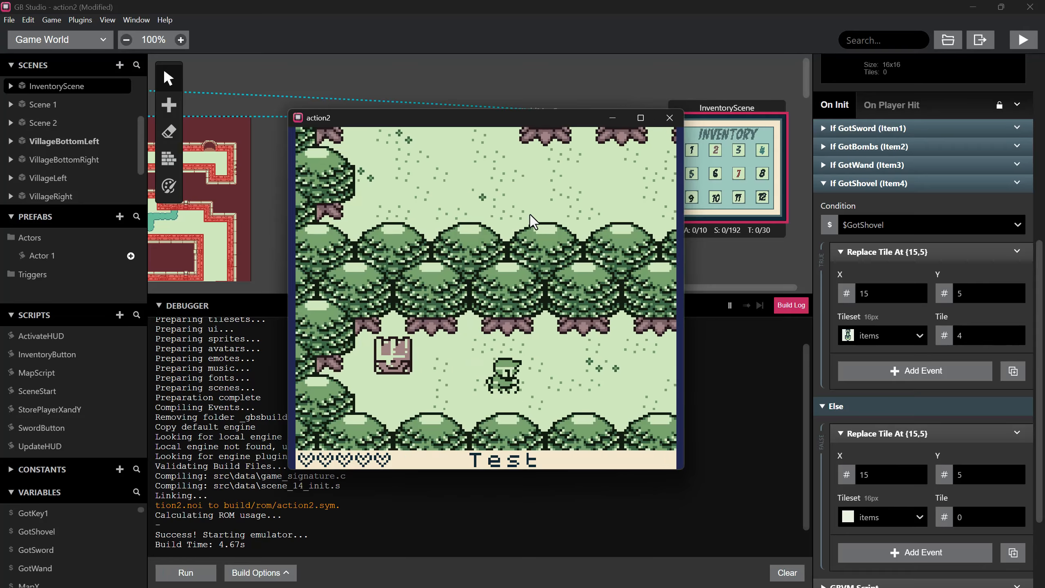
{"action": "key", "text": "Right"}
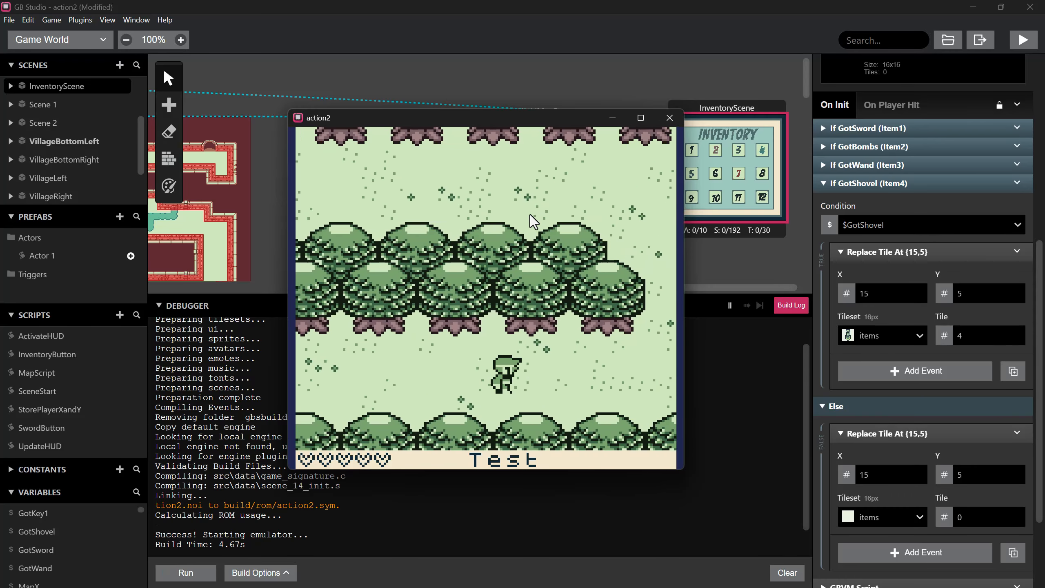
{"action": "key", "text": "Right"}
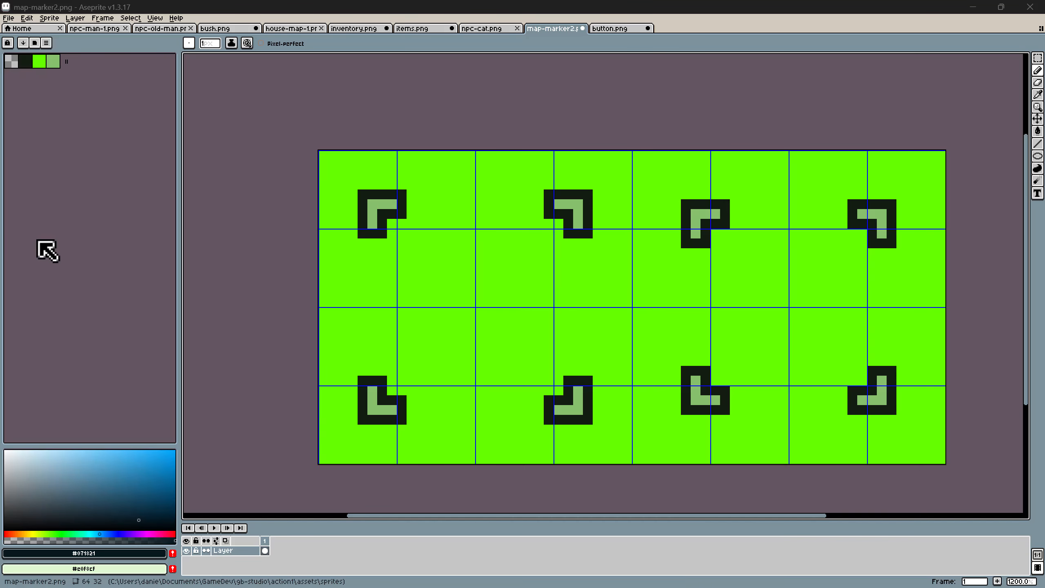
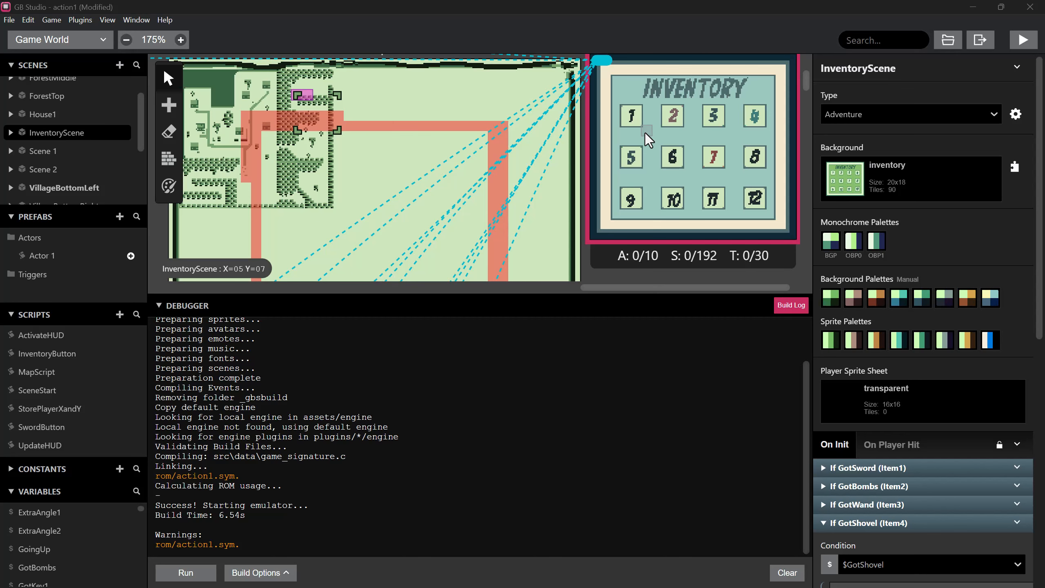
- Set the player sprite sheet of InventoryScene to inventory-marker
{"action": "left_click", "coordinate": [899, 404]}
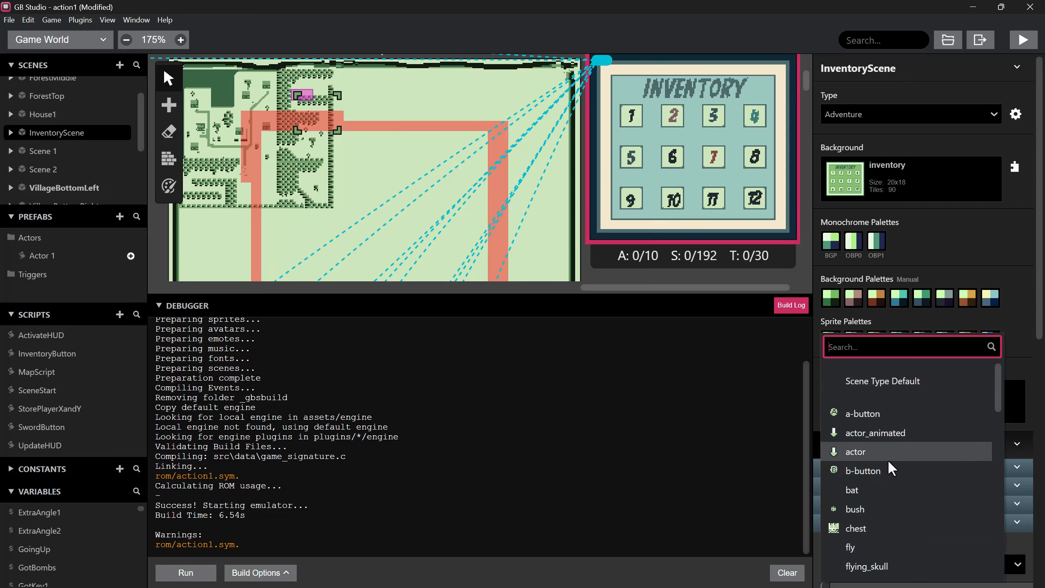
{"action": "scroll", "coordinate": [887, 459], "scroll_direction": "down", "scroll_amount": 5}
{"action": "scroll", "coordinate": [884, 467], "scroll_direction": "down", "scroll_amount": 10}
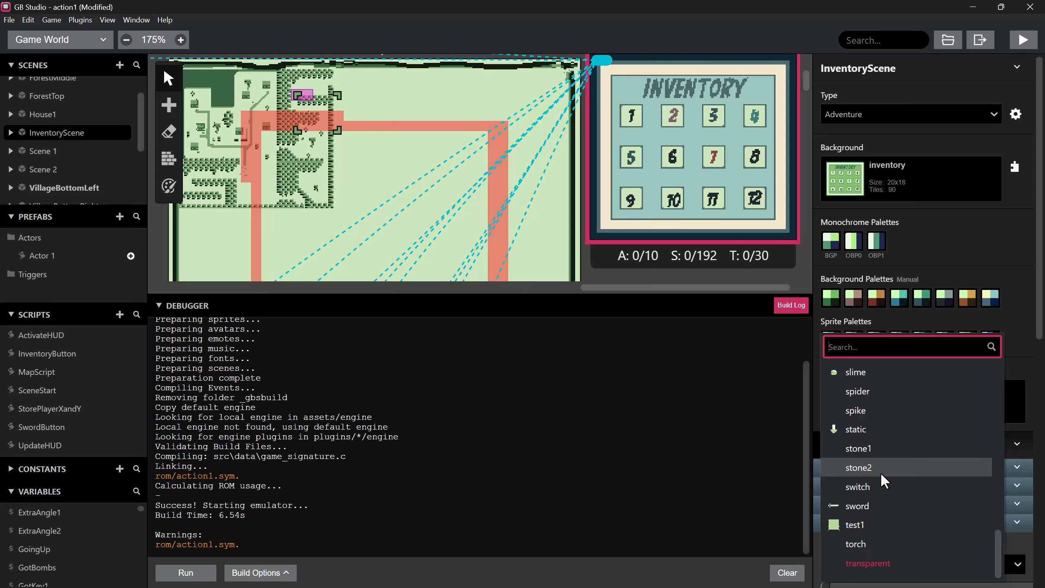
{"action": "scroll", "coordinate": [881, 533], "scroll_direction": "up", "scroll_amount": 10}
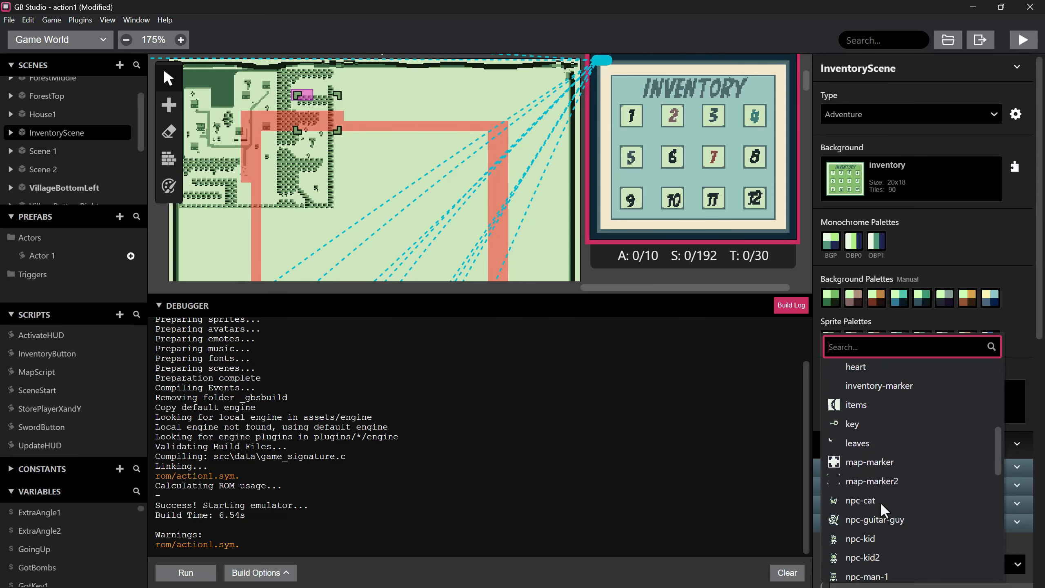
{"action": "left_click", "coordinate": [881, 456]}
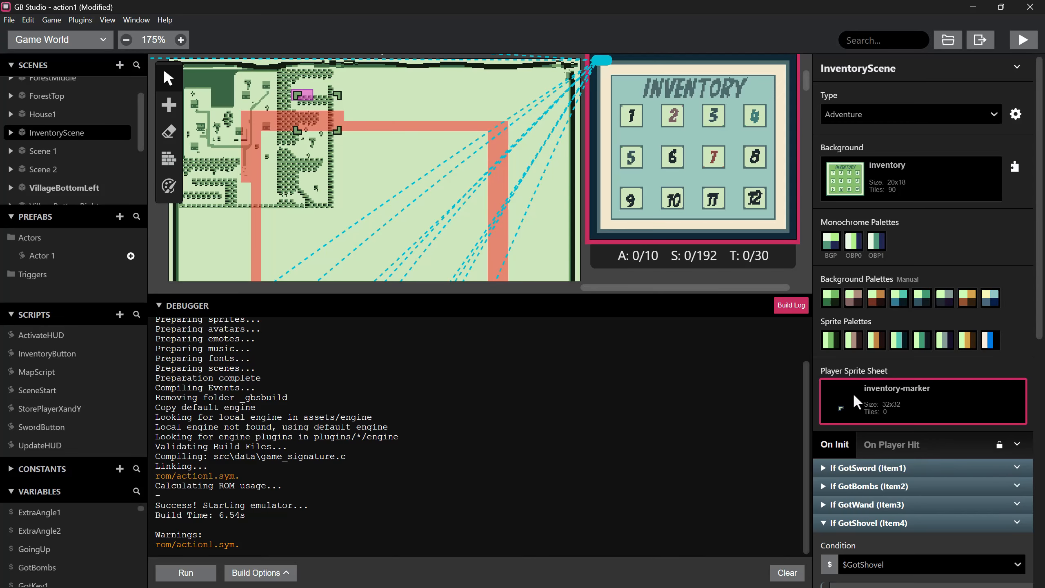
- Open the inventory-marker sprite for editing and set its canvas origin Y to 16
{"action": "left_click", "coordinate": [43, 41]}
{"action": "left_click", "coordinate": [45, 78]}
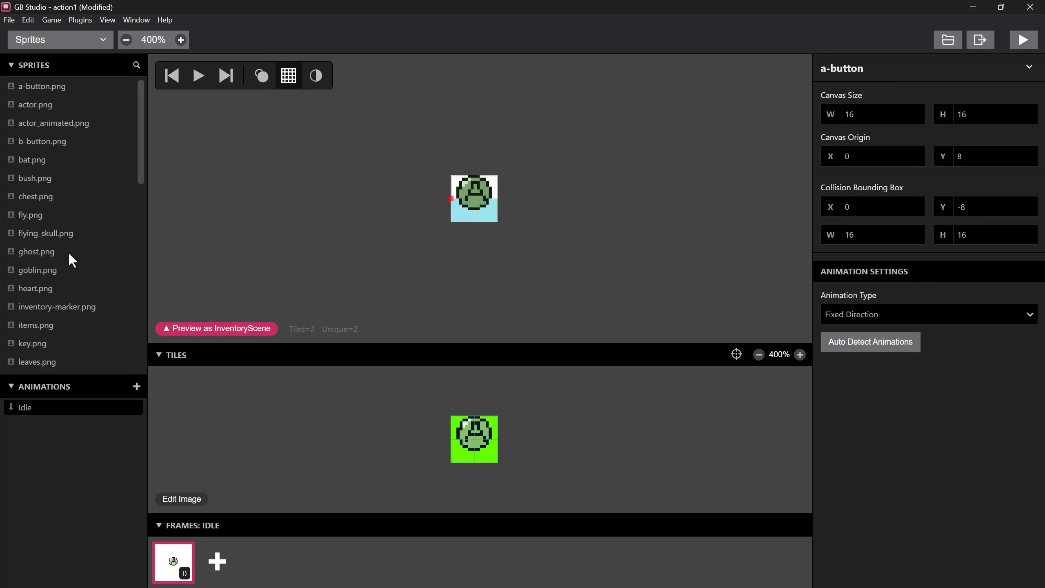
{"action": "left_click", "coordinate": [67, 306]}
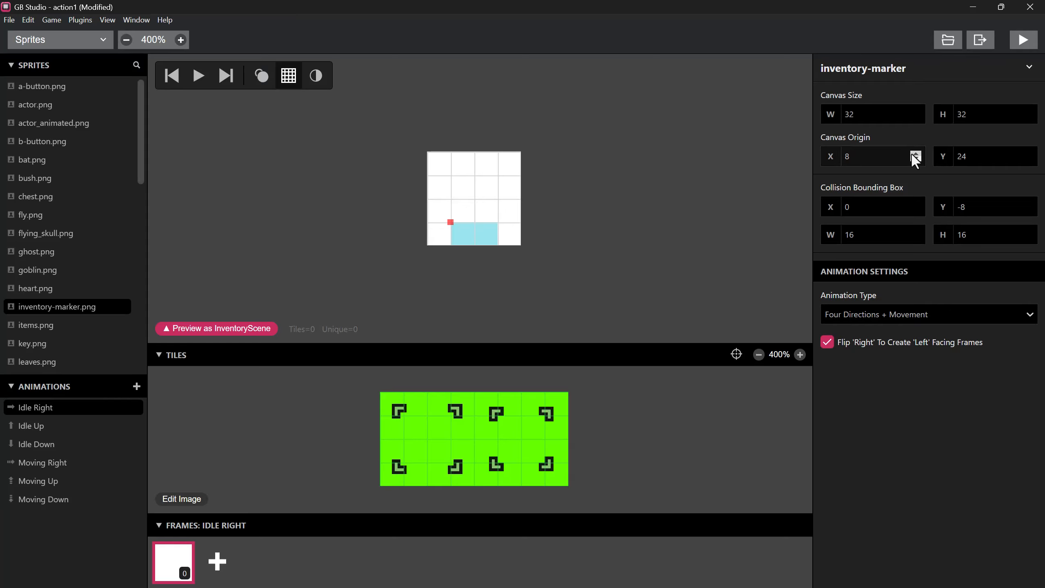
{"action": "left_click", "coordinate": [1028, 159]}
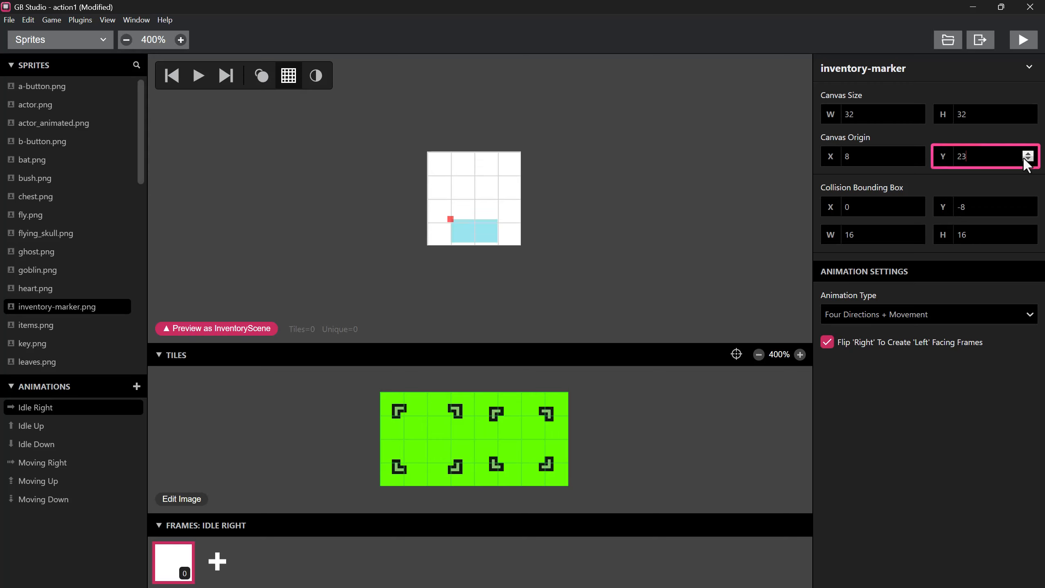
{"action": "left_click", "coordinate": [1028, 160]}
{"action": "left_click", "coordinate": [1028, 159]}
{"action": "left_click", "coordinate": [1028, 160]}
{"action": "left_click", "coordinate": [1028, 160]}
{"action": "left_click", "coordinate": [1027, 160]}
{"action": "left_click", "coordinate": [1027, 160]}
{"action": "left_click", "coordinate": [1028, 160]}
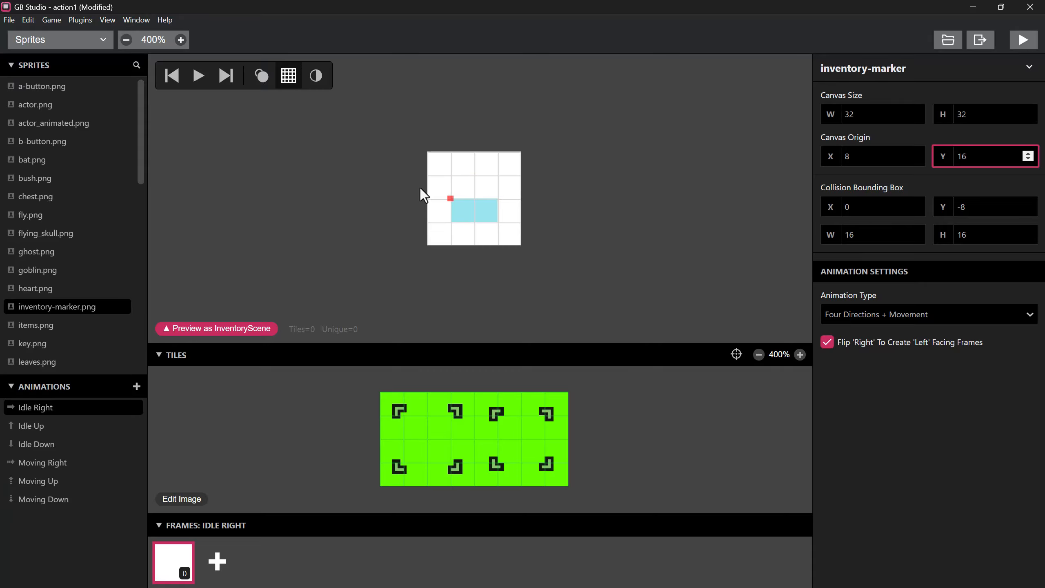
- Build a two-frame Idle Right animation, placing the sheet's left marker in frame 0 and its right marker in frame 1, and play it
{"action": "left_click_drag", "start_coordinate": [390, 402], "coordinate": [460, 463]}
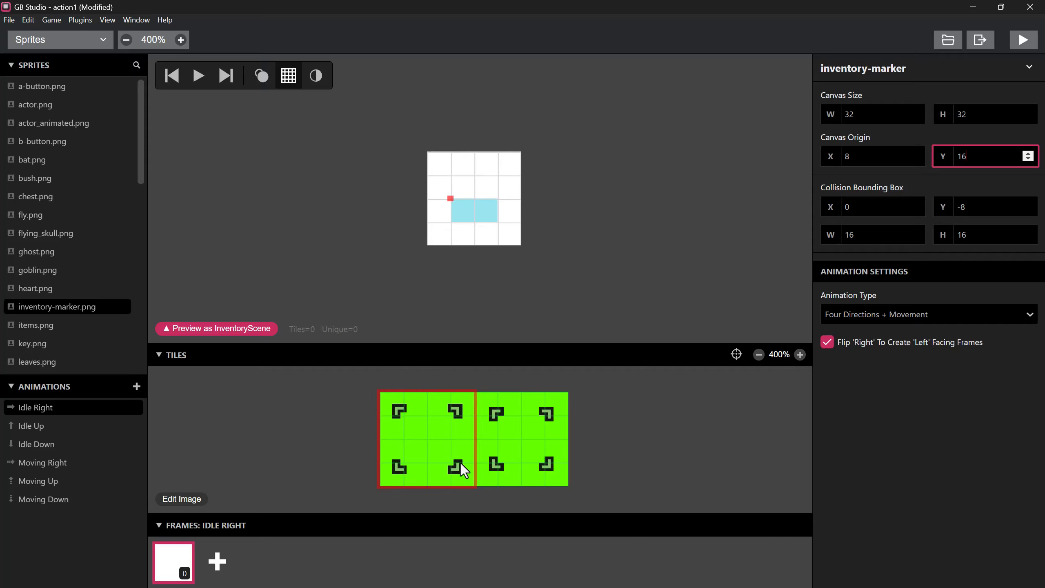
{"action": "left_click", "coordinate": [478, 201]}
{"action": "left_click", "coordinate": [217, 561]}
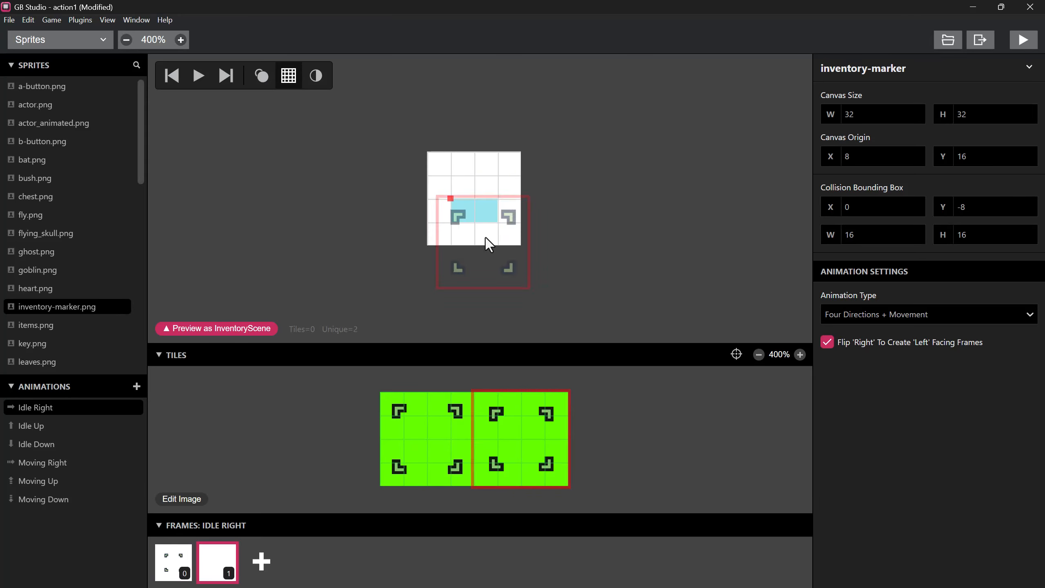
{"action": "left_click", "coordinate": [477, 199]}
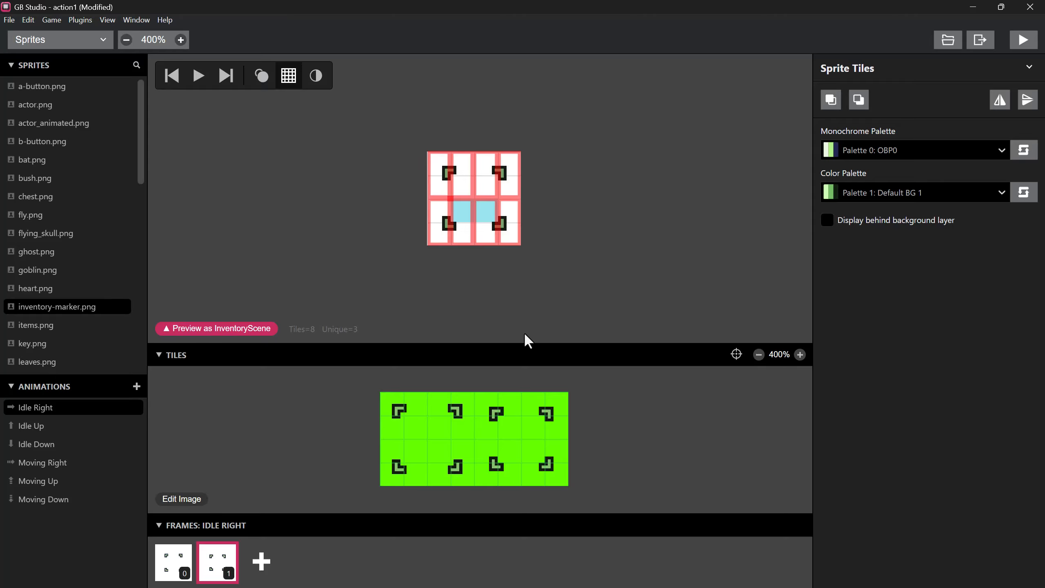
{"action": "left_click", "coordinate": [526, 306]}
{"action": "left_click", "coordinate": [201, 76]}
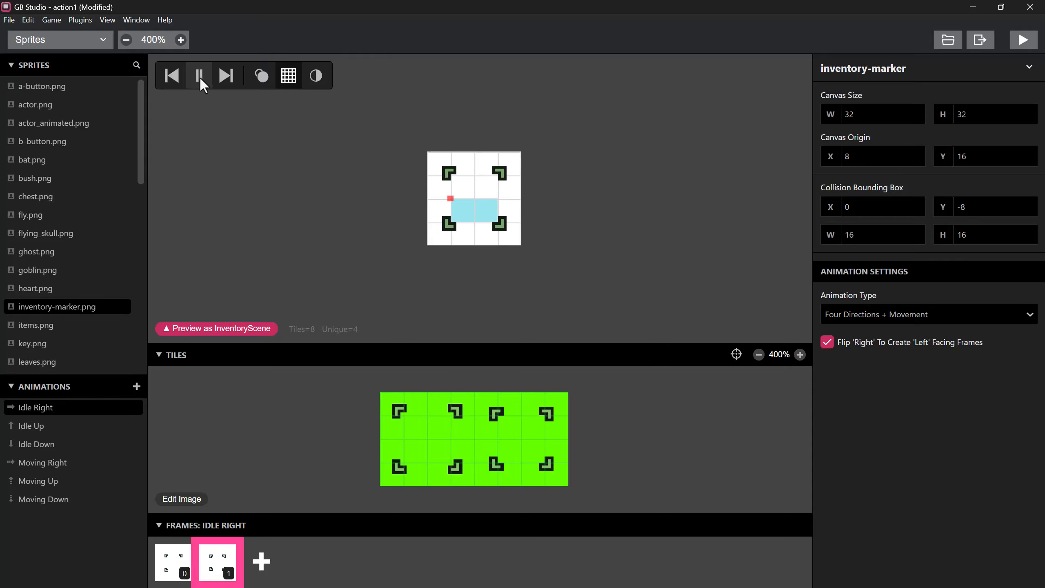
- Return to the Game World view and save the project
{"action": "left_click", "coordinate": [54, 40]}
{"action": "left_click", "coordinate": [52, 61]}
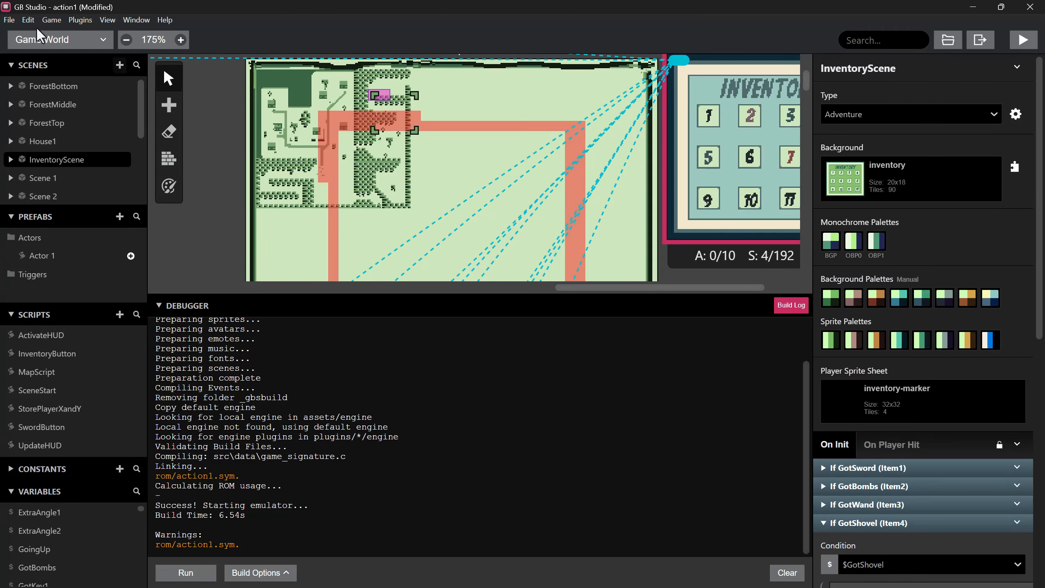
{"action": "left_click", "coordinate": [9, 20]}
{"action": "left_click", "coordinate": [33, 85]}
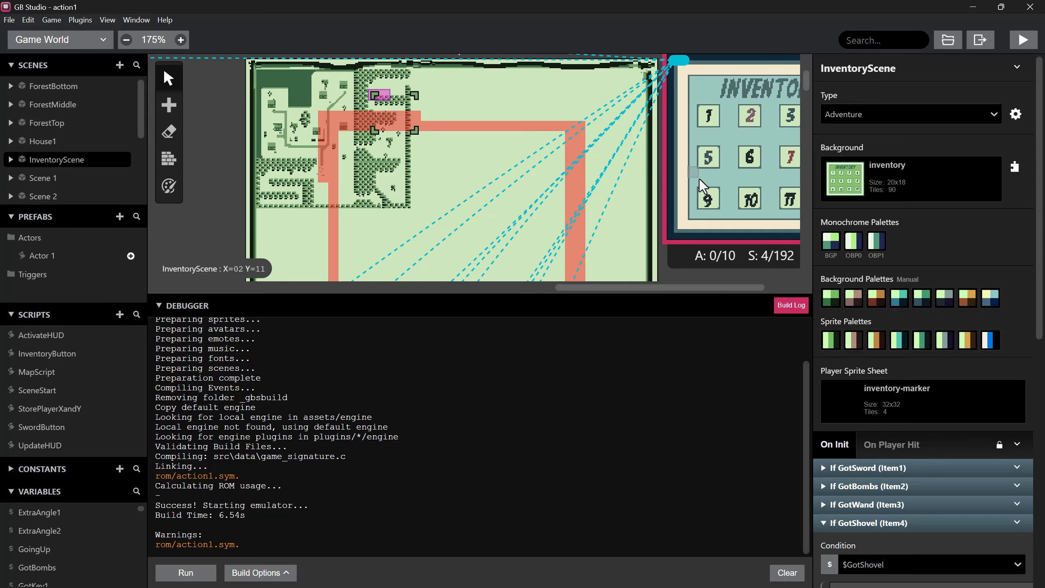
- Move VillageBottomLeft's scene-change arrival point inside InventoryScene to the gap between slots 5 and 6
{"action": "left_click_drag", "start_coordinate": [708, 287], "coordinate": [747, 285]}
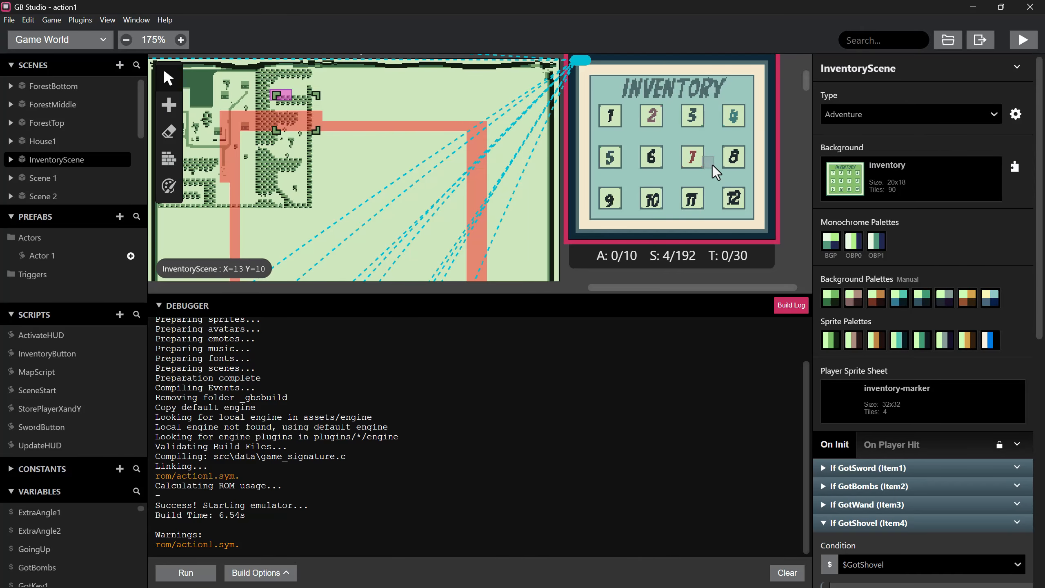
{"action": "mouse_move", "coordinate": [582, 60]}
{"action": "left_mouse_down"}
{"action": "mouse_move", "coordinate": [613, 87]}
{"action": "mouse_move", "coordinate": [631, 145]}
{"action": "left_mouse_up"}
- Run the game, open the inventory with Start, and move the marker left and right to test it
{"action": "key", "text": "ctrl+b"}
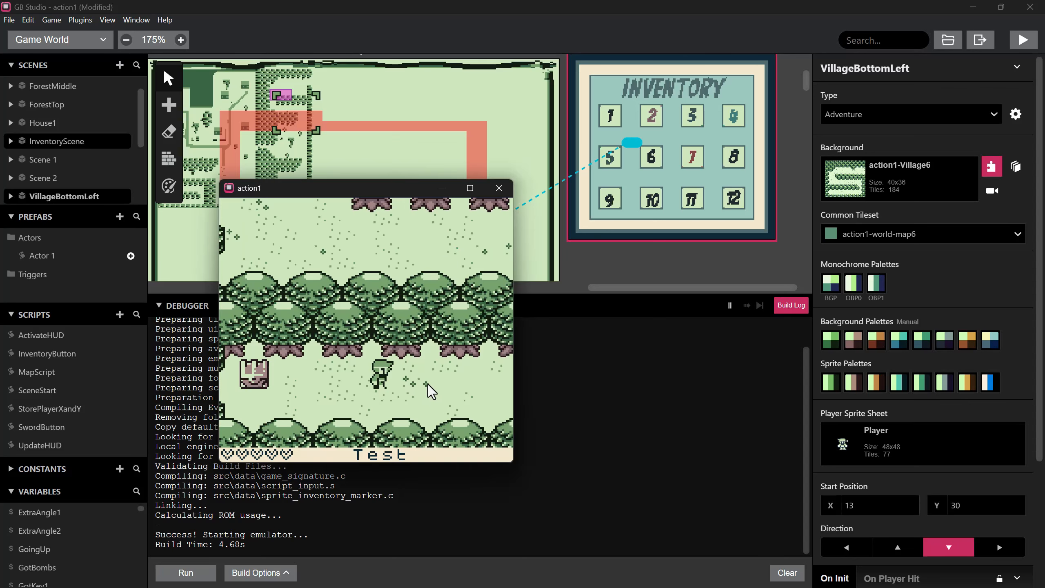
{"action": "key", "text": "Return"}
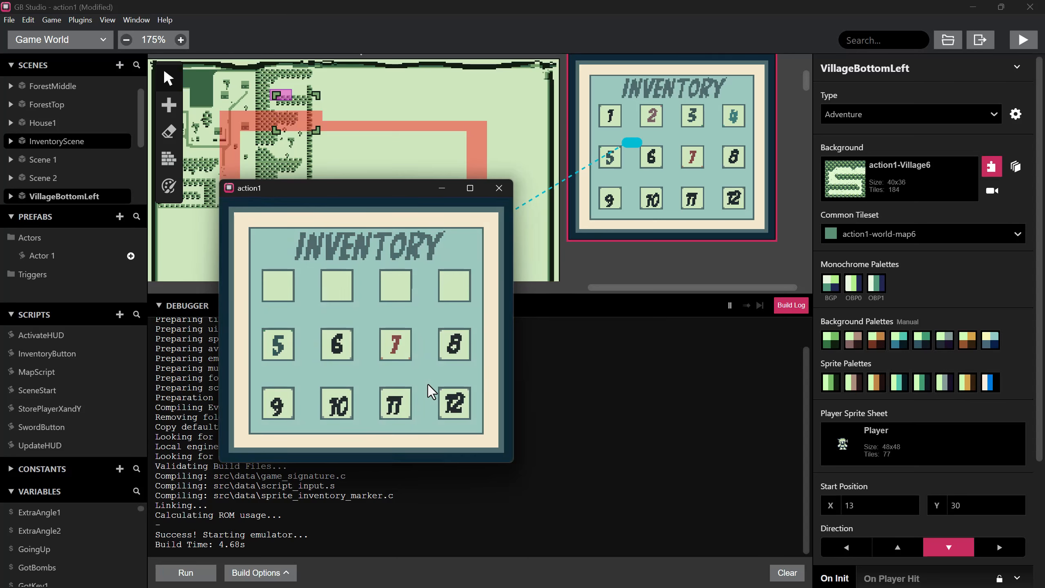
{"action": "key", "text": "Left"}
{"action": "key", "text": "Right"}
- Reopen the inventory-marker sprite, set its animation type to Fixed Direction, and check the second Idle frame
{"action": "left_click", "coordinate": [46, 41]}
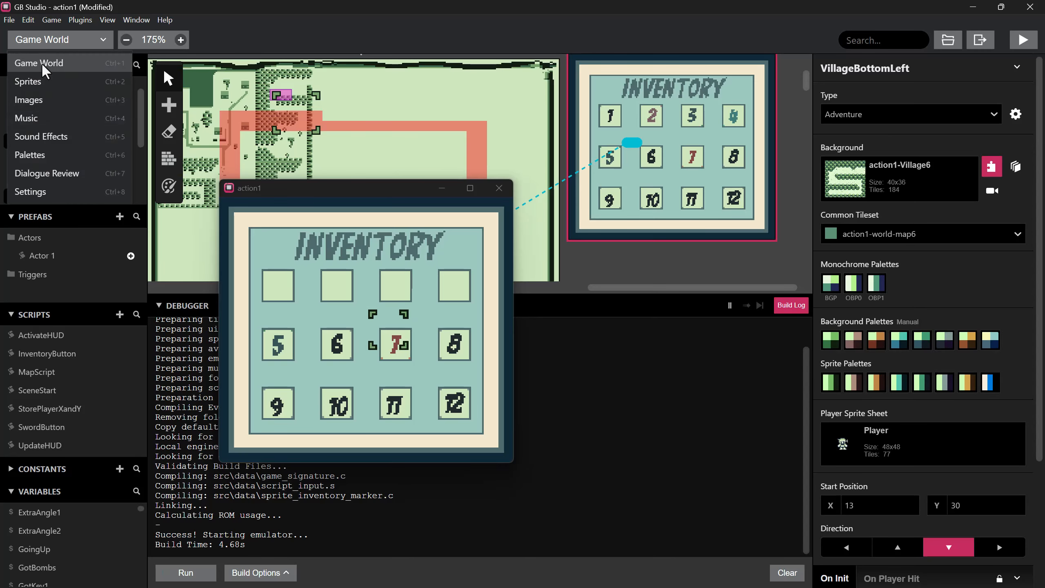
{"action": "left_click", "coordinate": [37, 82]}
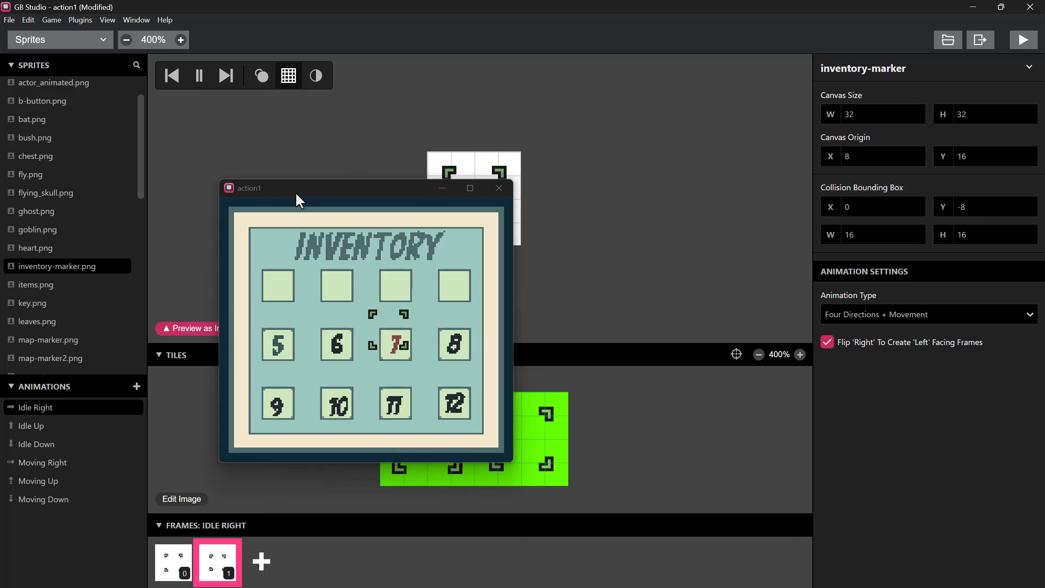
{"action": "left_click_drag", "start_coordinate": [300, 200], "coordinate": [249, 70]}
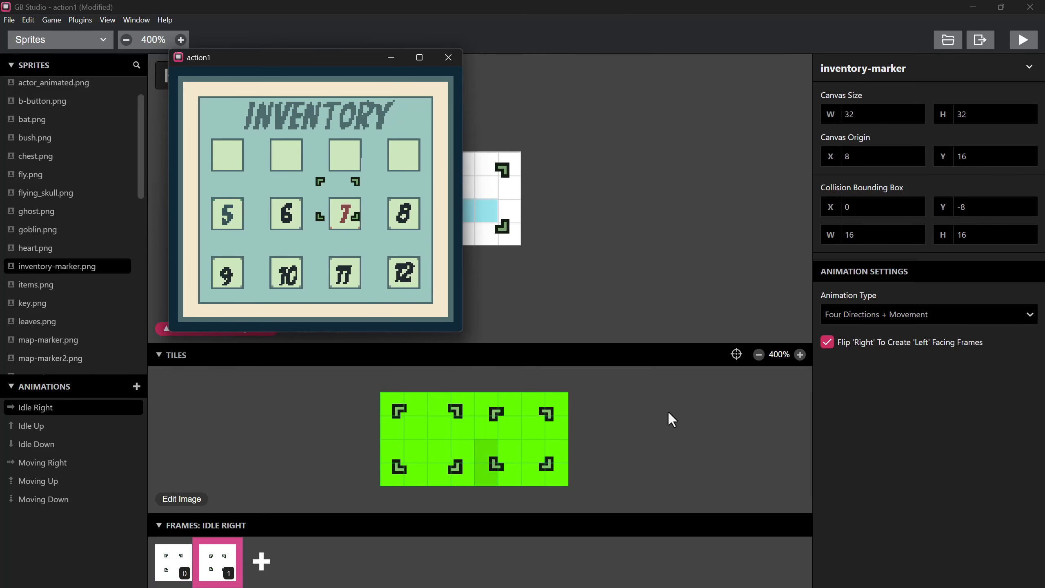
{"action": "left_click", "coordinate": [872, 315]}
{"action": "left_click", "coordinate": [870, 359]}
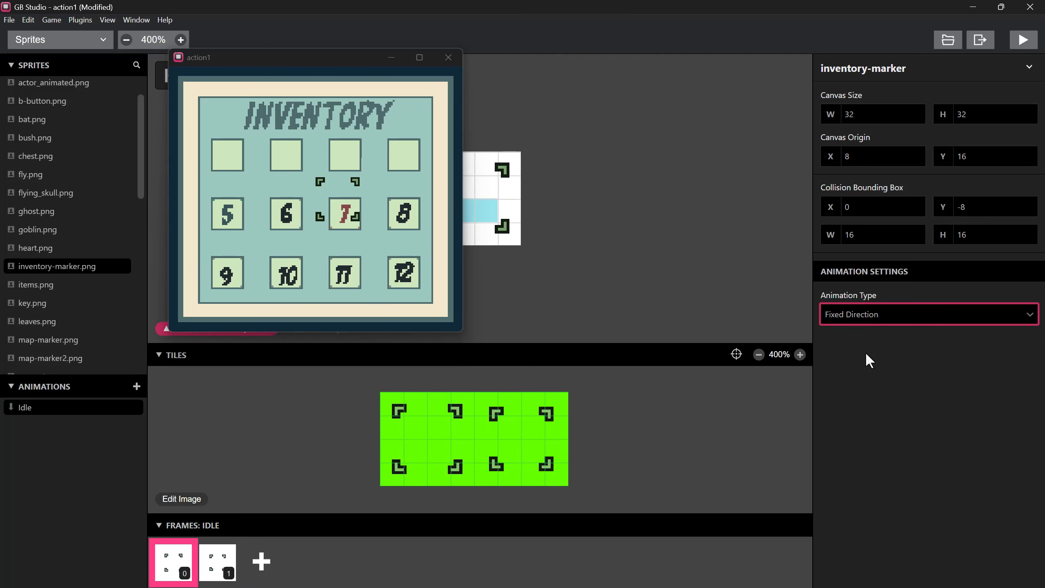
{"action": "left_click", "coordinate": [218, 562]}
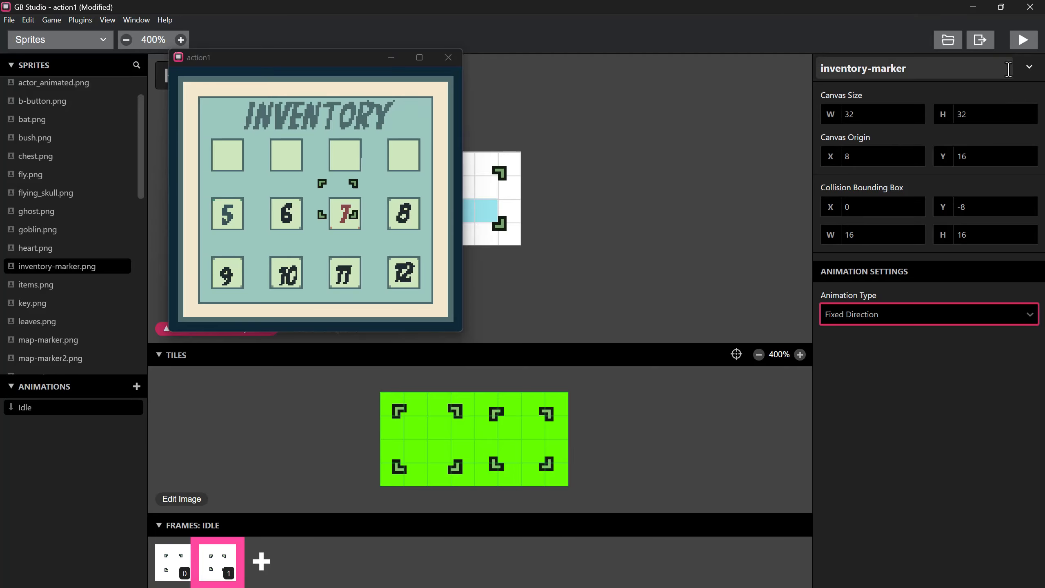
- Run the game again, open the inventory, and move the marker up to the first row and across its slots
{"action": "left_click", "coordinate": [1023, 39]}
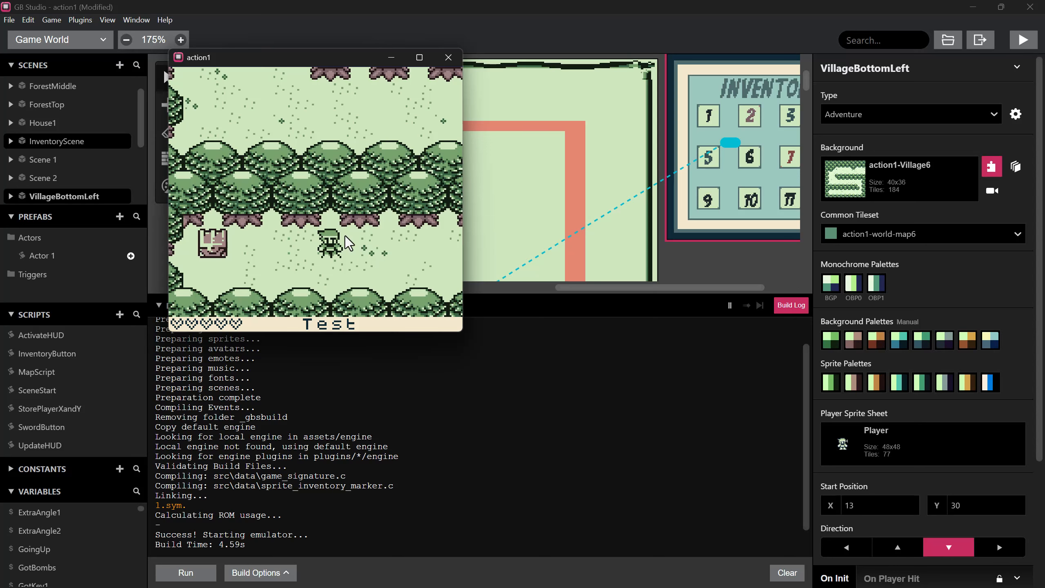
{"action": "key", "text": "Return"}
{"action": "key", "text": "Right"}
{"action": "key", "text": "Up"}
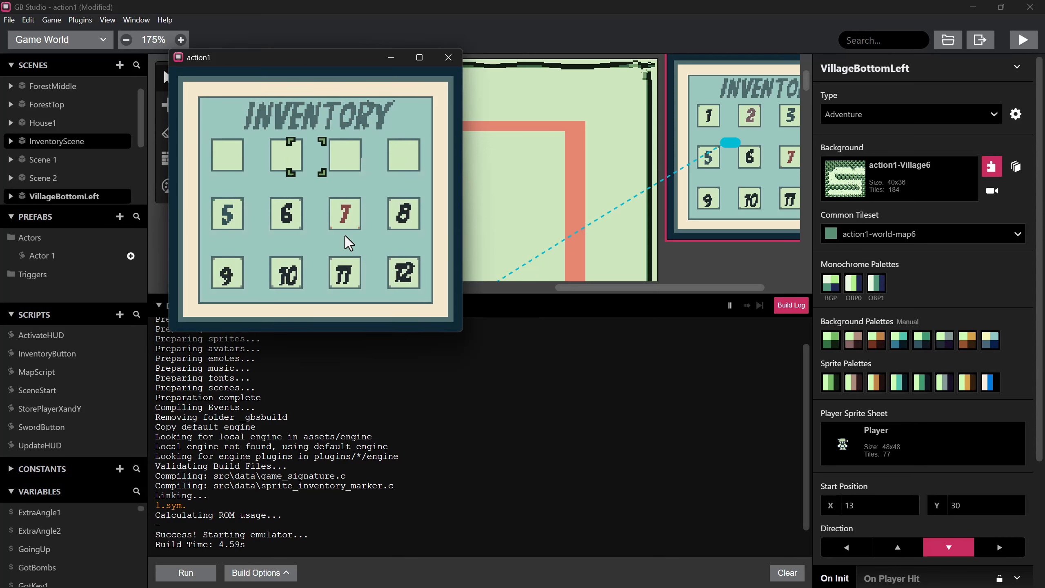
{"action": "key", "text": "Right"}
{"action": "key", "text": "Left"}
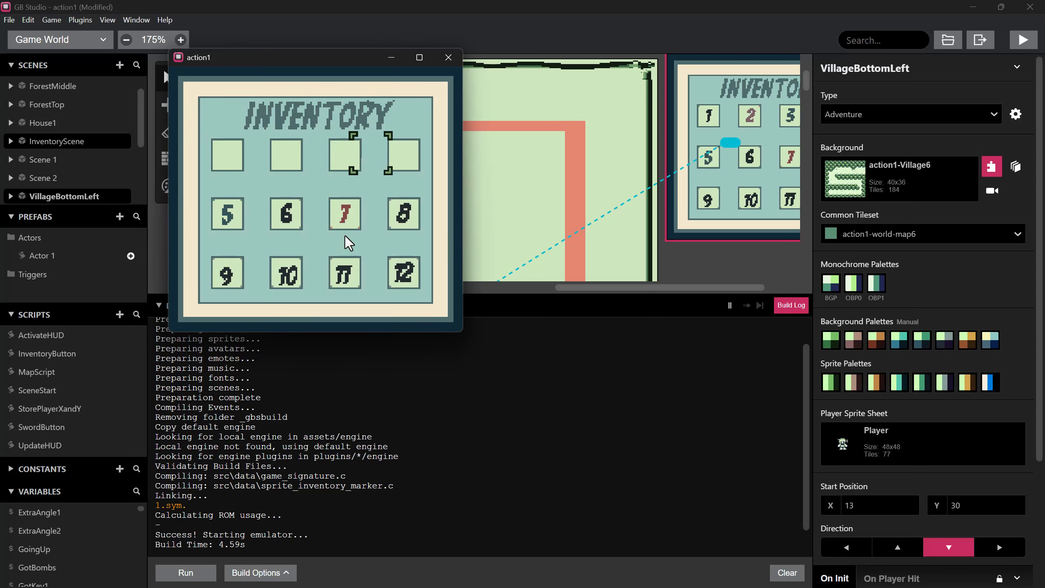
{"action": "key", "text": "Left"}
{"action": "key", "text": "Left"}
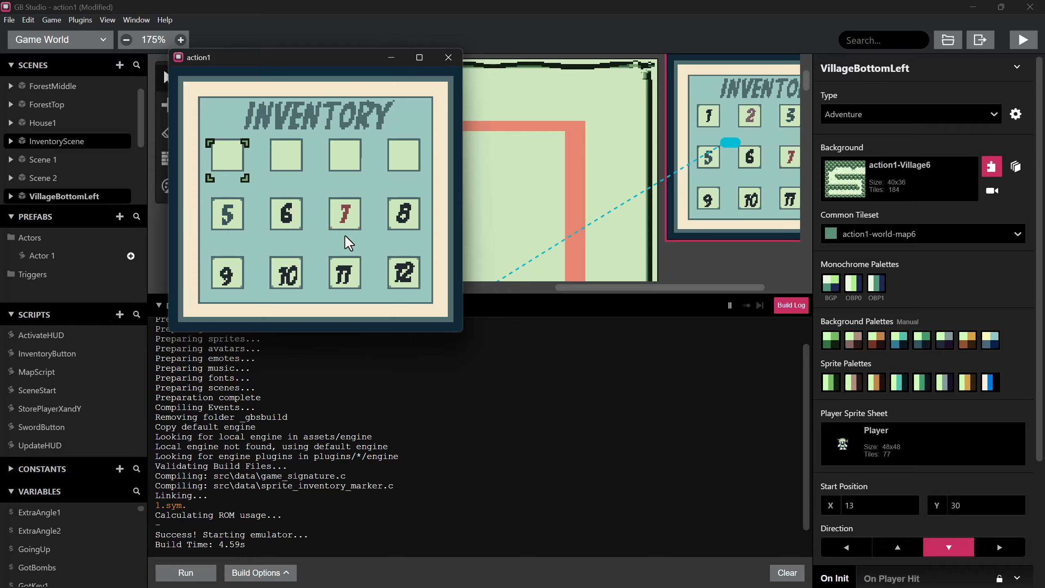
{"action": "key", "text": "Right"}
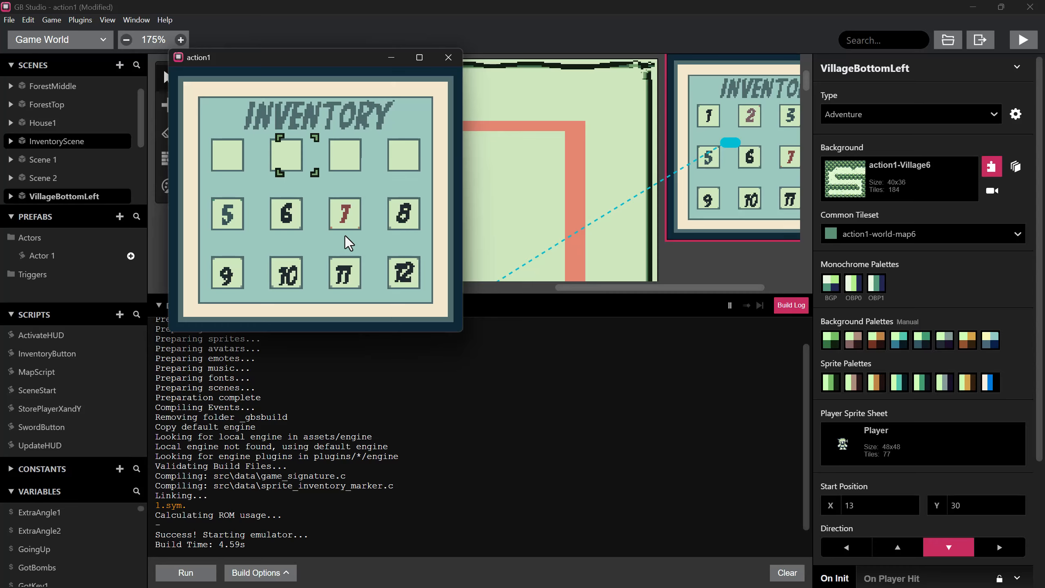
- Test the marker's movement across the first row and down to slot 8 and back, then close the running game
{"action": "key", "text": "Right"}
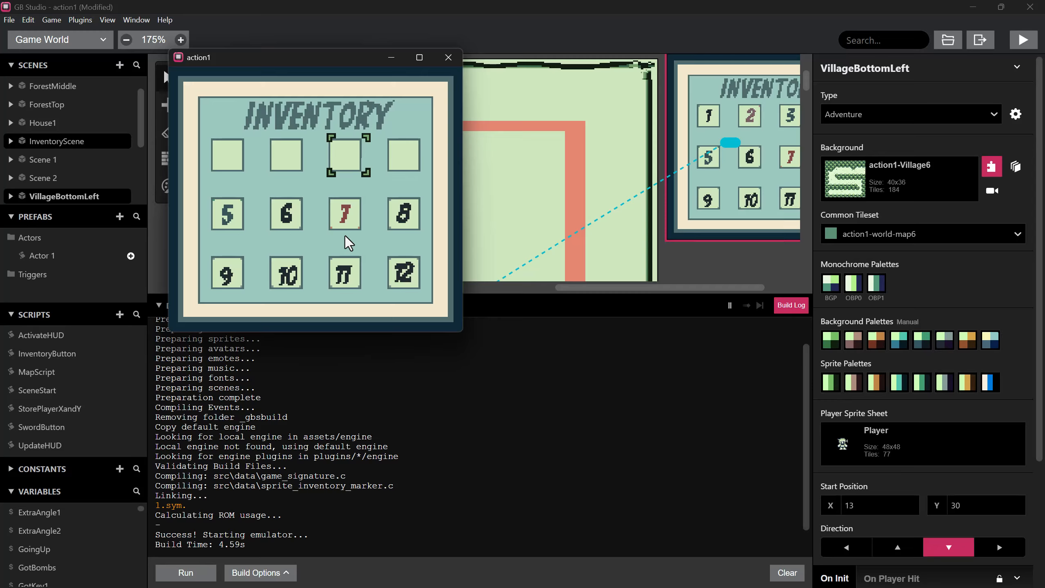
{"action": "key", "text": "Right"}
{"action": "key", "text": "Down"}
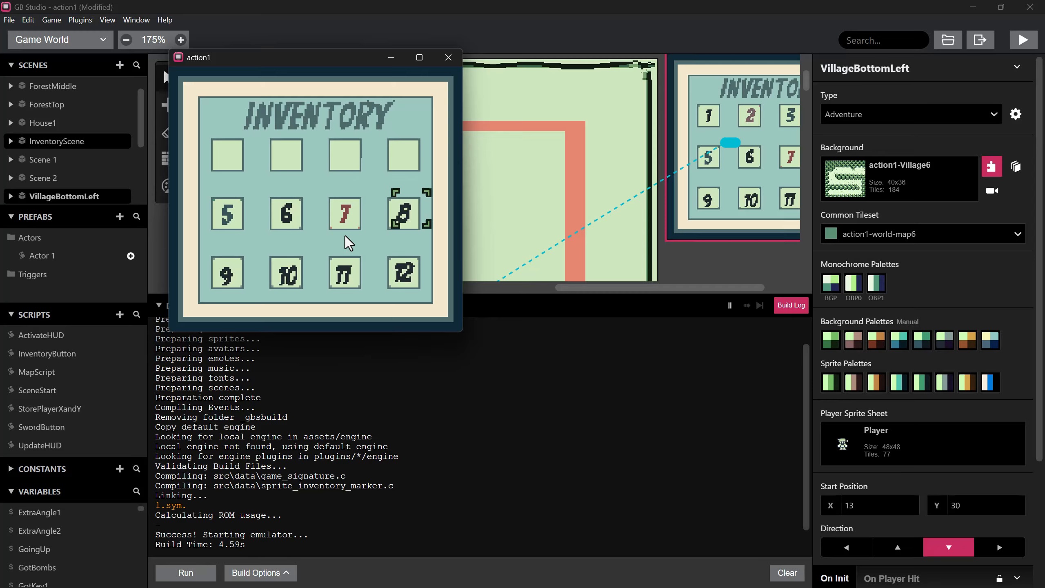
{"action": "key", "text": "Down"}
{"action": "key", "text": "Up"}
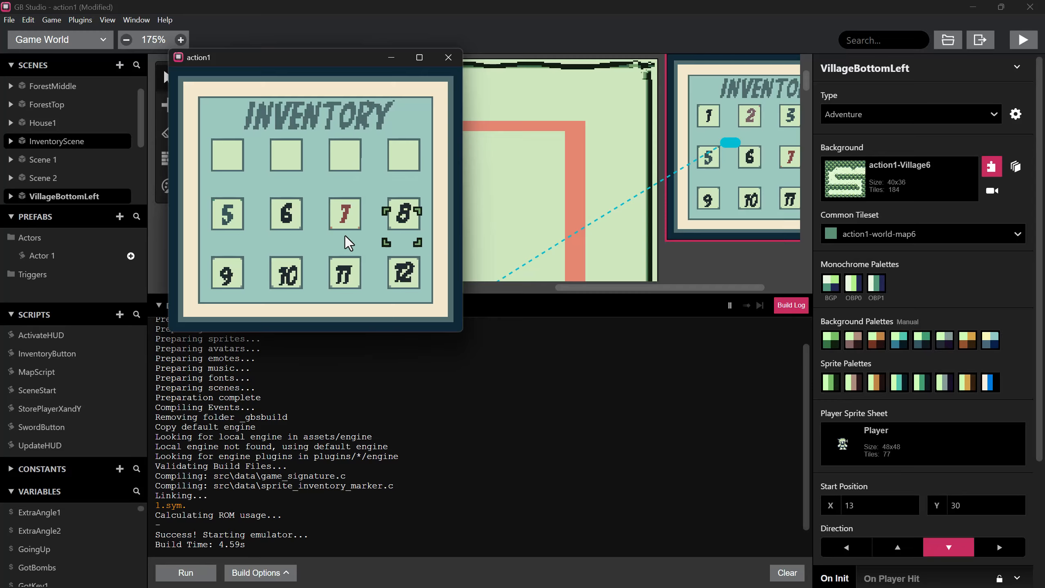
{"action": "key", "text": "Up"}
{"action": "key", "text": "Left"}
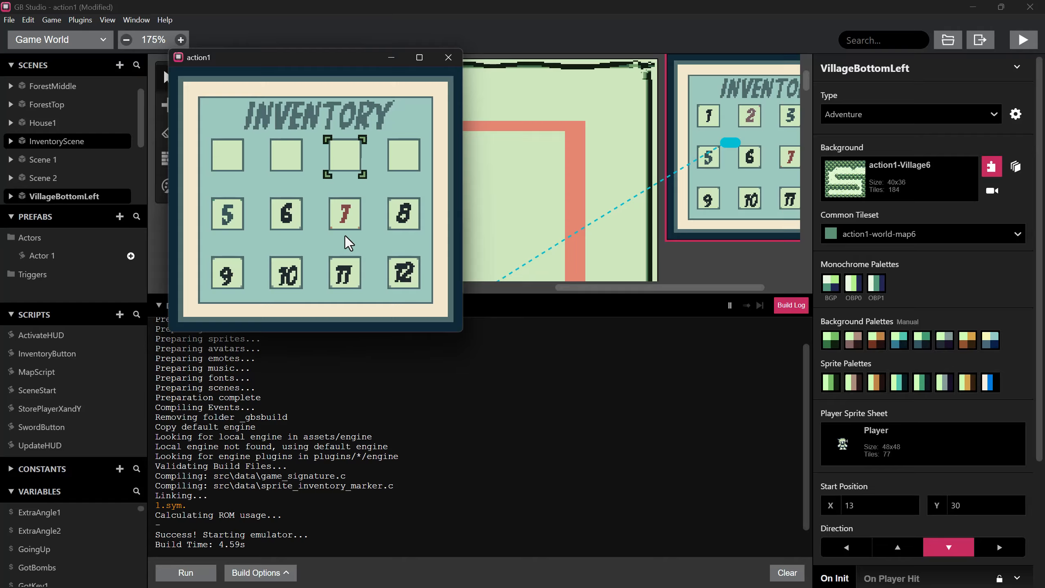
{"action": "key", "text": "Left"}
{"action": "key", "text": "Left"}
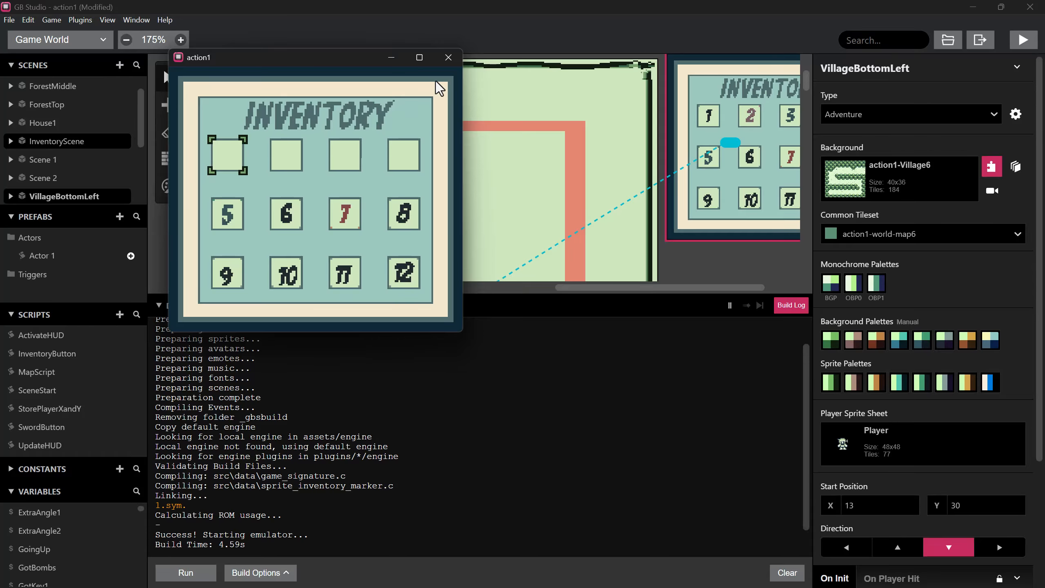
{"action": "left_click", "coordinate": [448, 57]}
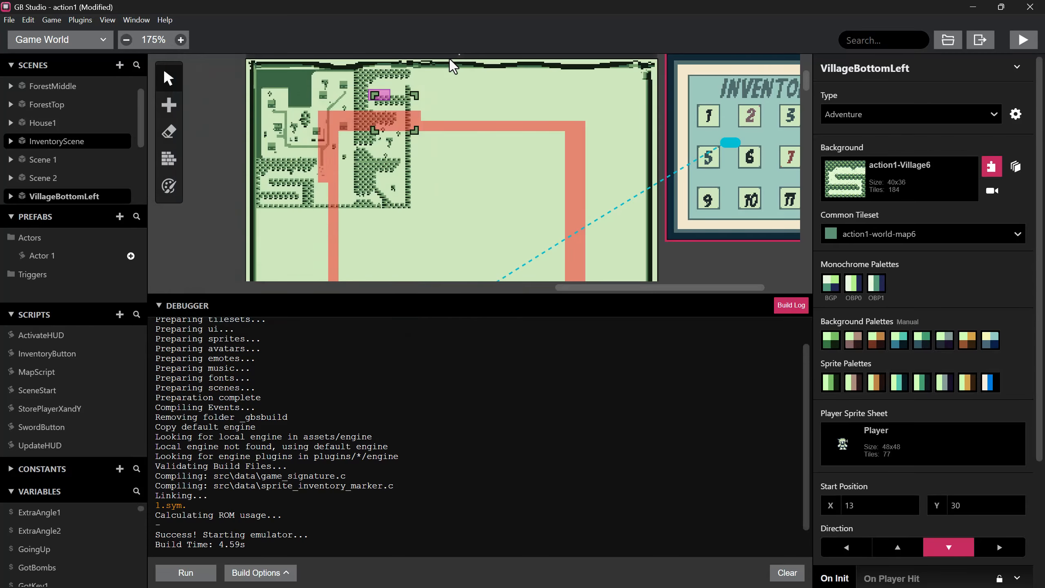
- Insert a Set Actor Position event for the player at the start of InventoryScene's On Init script
{"action": "left_click", "coordinate": [599, 281]}
{"action": "left_click_drag", "start_coordinate": [605, 284], "coordinate": [655, 261]}
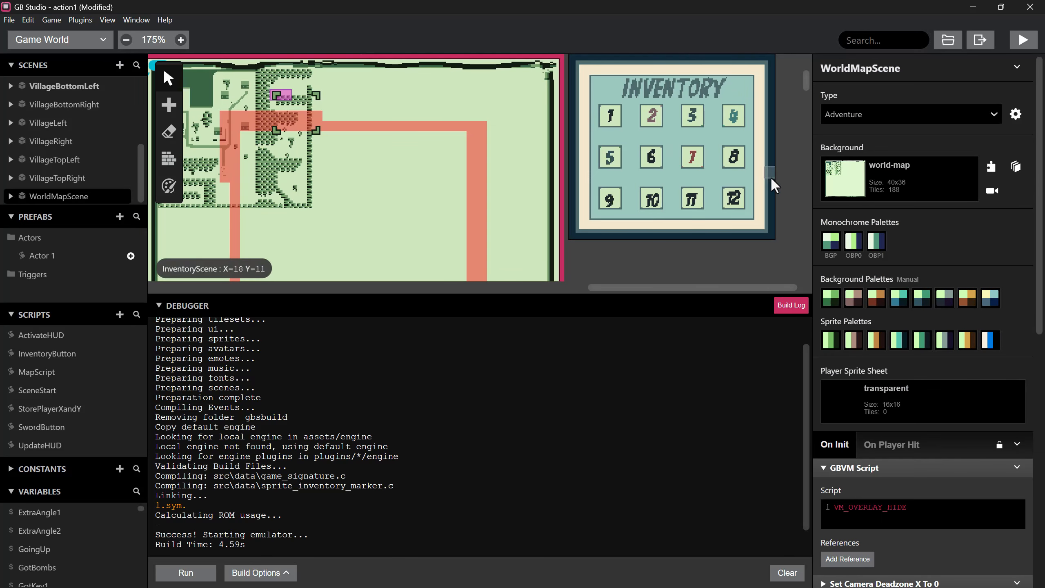
{"action": "left_click", "coordinate": [677, 178]}
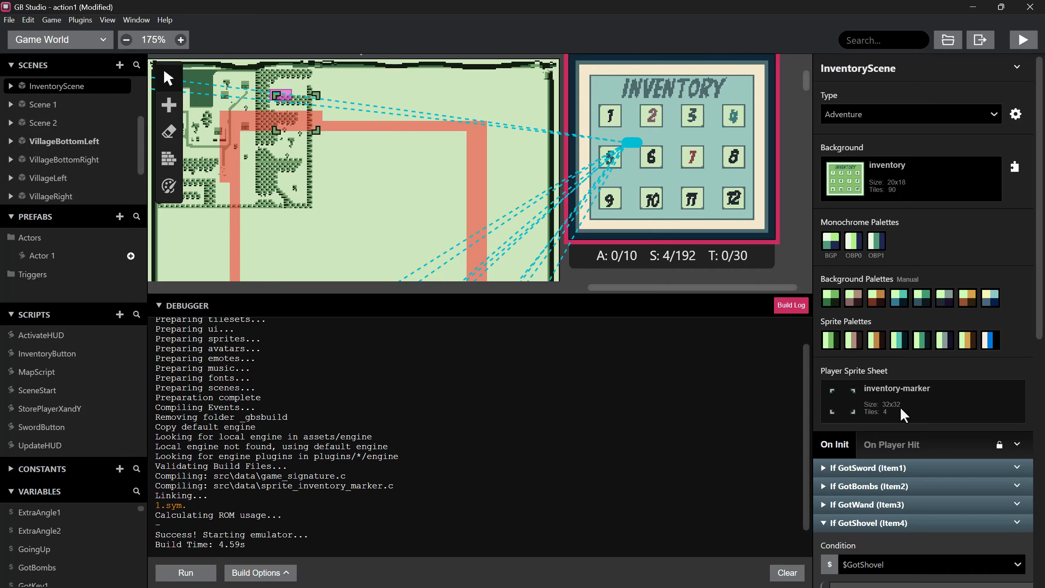
{"action": "scroll", "coordinate": [896, 457], "scroll_direction": "down", "scroll_amount": 2}
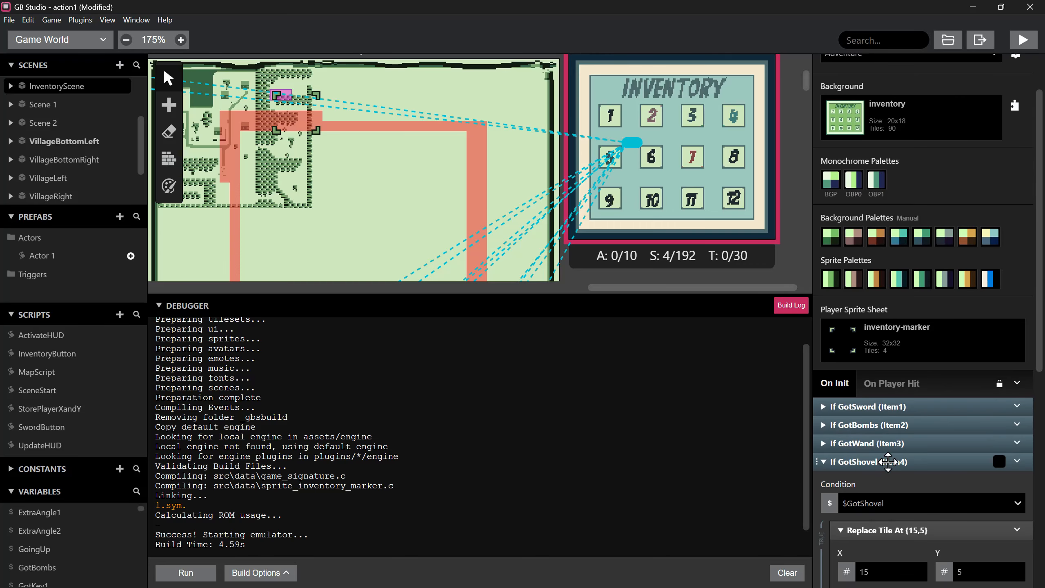
{"action": "right_click", "coordinate": [882, 407]}
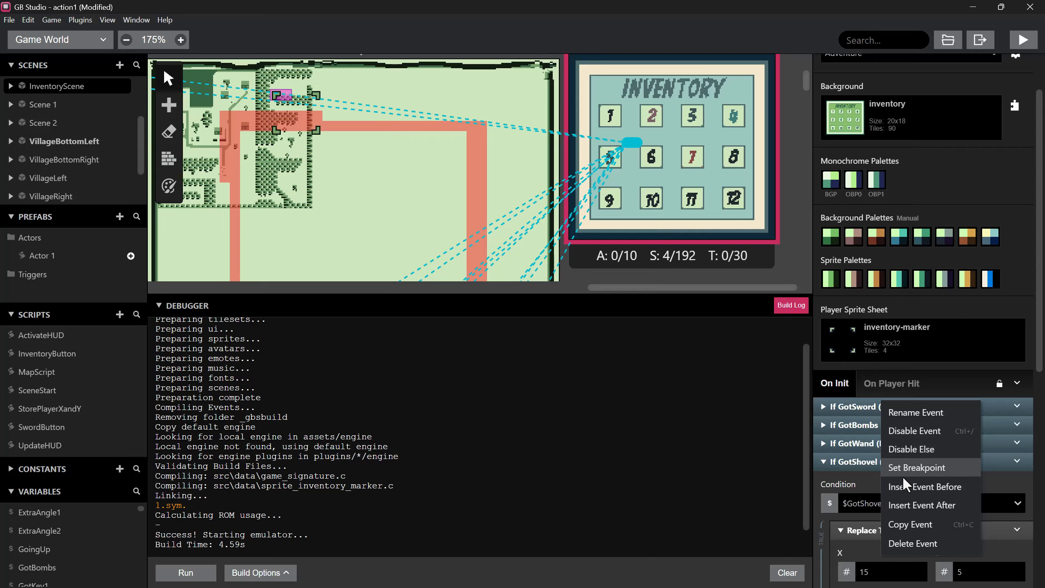
{"action": "left_click", "coordinate": [906, 487]}
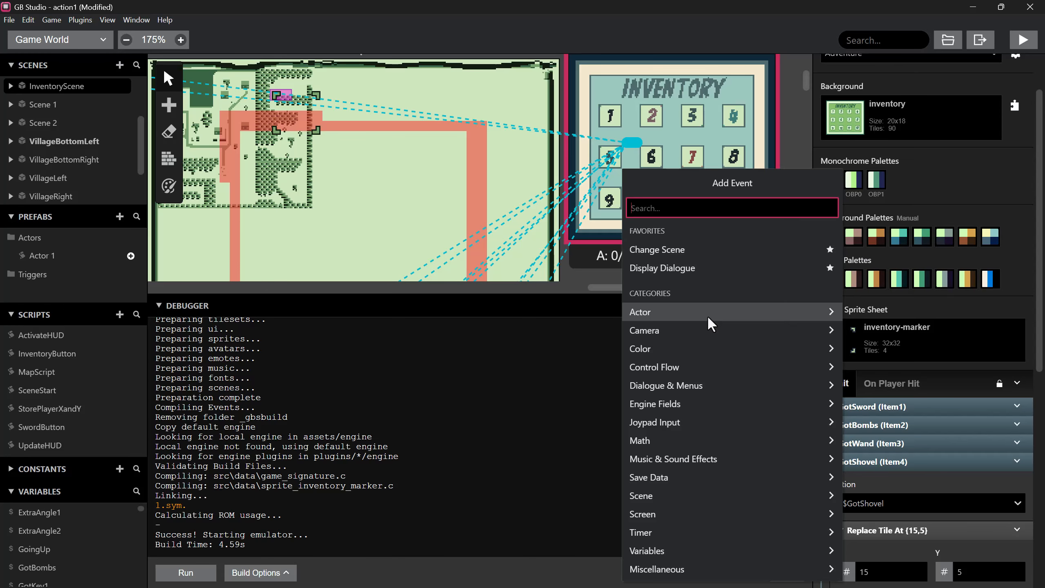
{"action": "type", "text": "set pos"}
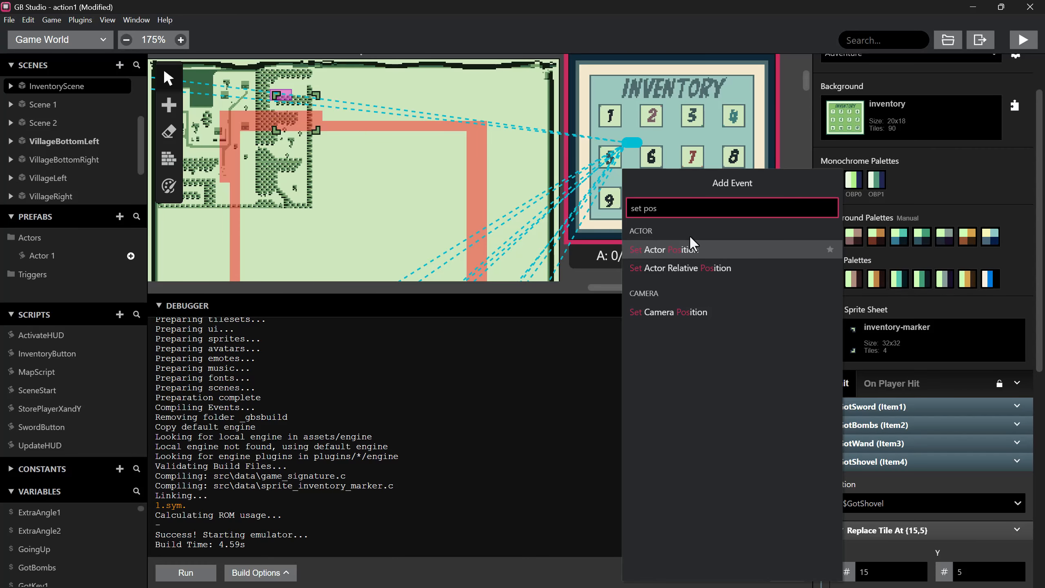
{"action": "left_click", "coordinate": [688, 246]}
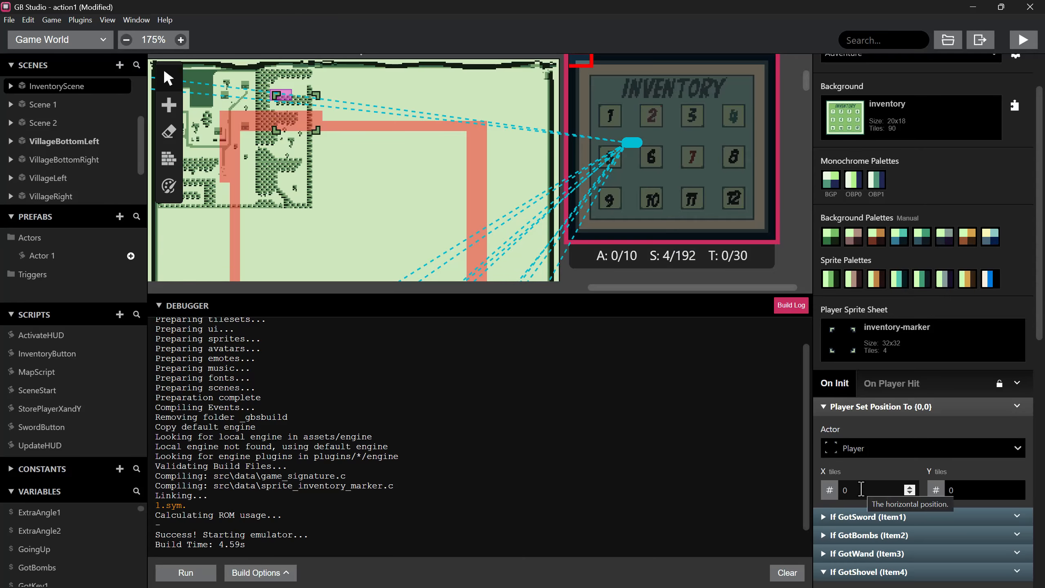
- Set the player's start position in the new event to X 3, Y 6, on inventory slot 1
{"action": "left_click", "coordinate": [910, 488]}
{"action": "left_click", "coordinate": [909, 488]}
{"action": "left_click", "coordinate": [909, 488]}
{"action": "left_click", "coordinate": [909, 488]}
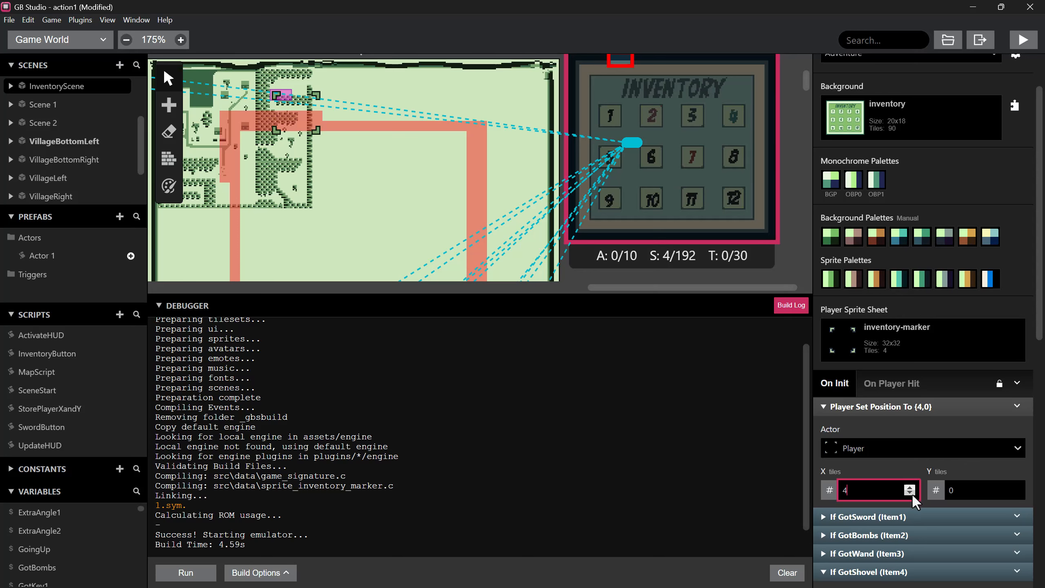
{"action": "left_click", "coordinate": [910, 493]}
{"action": "left_click", "coordinate": [1016, 488]}
{"action": "left_click", "coordinate": [1016, 488]}
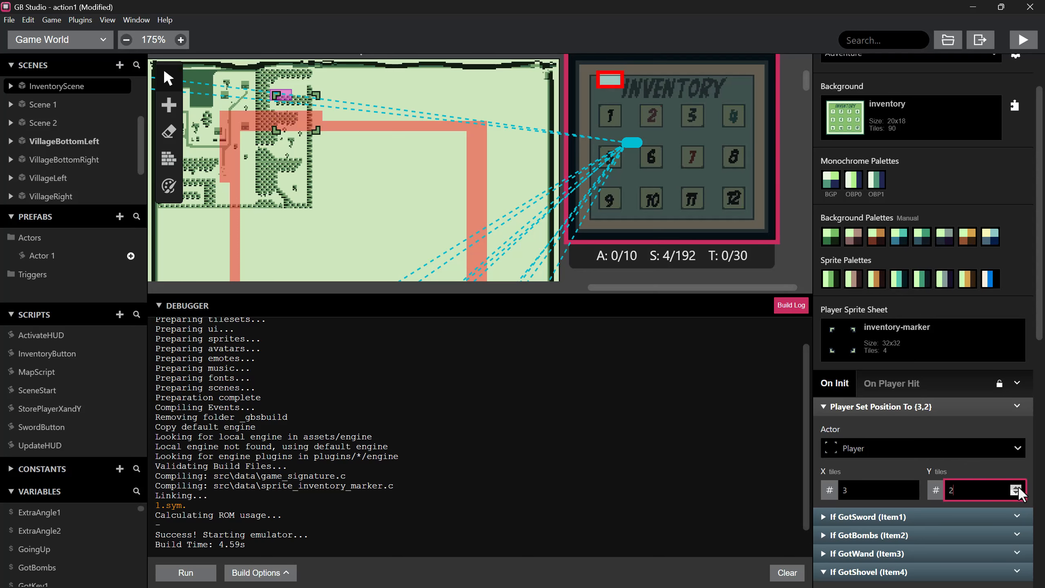
{"action": "left_click", "coordinate": [1016, 488]}
{"action": "left_click", "coordinate": [1016, 487]}
{"action": "left_click", "coordinate": [1016, 488]}
{"action": "left_click", "coordinate": [1016, 488]}
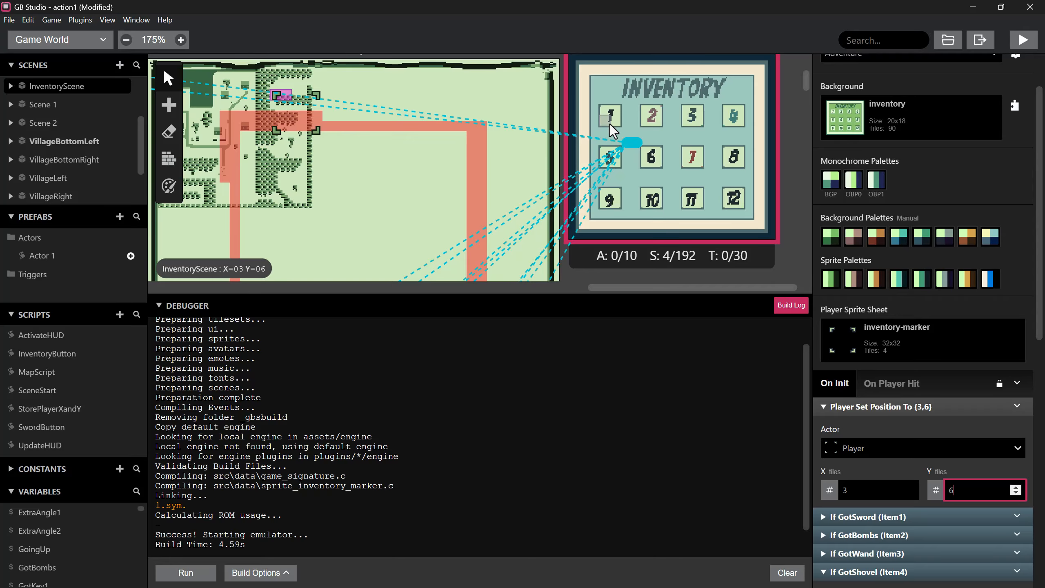
- Insert an Attach Script To Button event after the player position event and assign it to the Right button
{"action": "scroll", "coordinate": [924, 473], "scroll_direction": "down", "scroll_amount": 1}
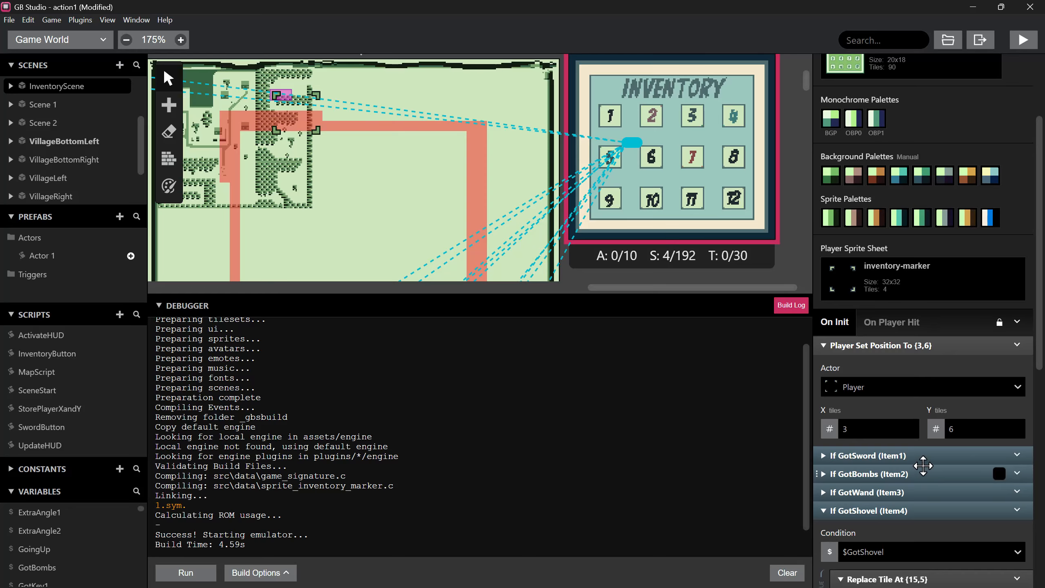
{"action": "right_click", "coordinate": [898, 348]}
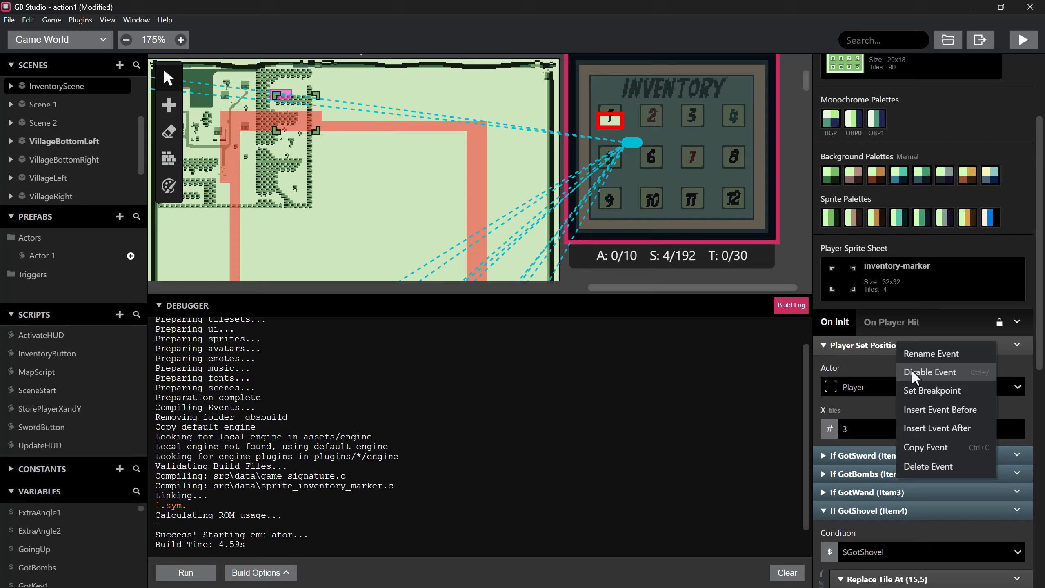
{"action": "left_click", "coordinate": [936, 427]}
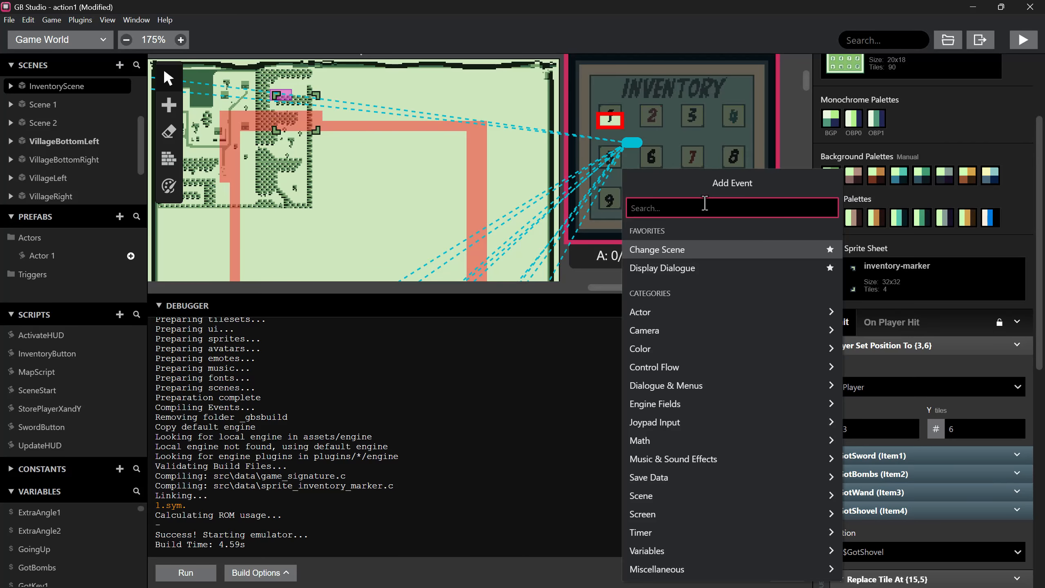
{"action": "type", "text": "attac"}
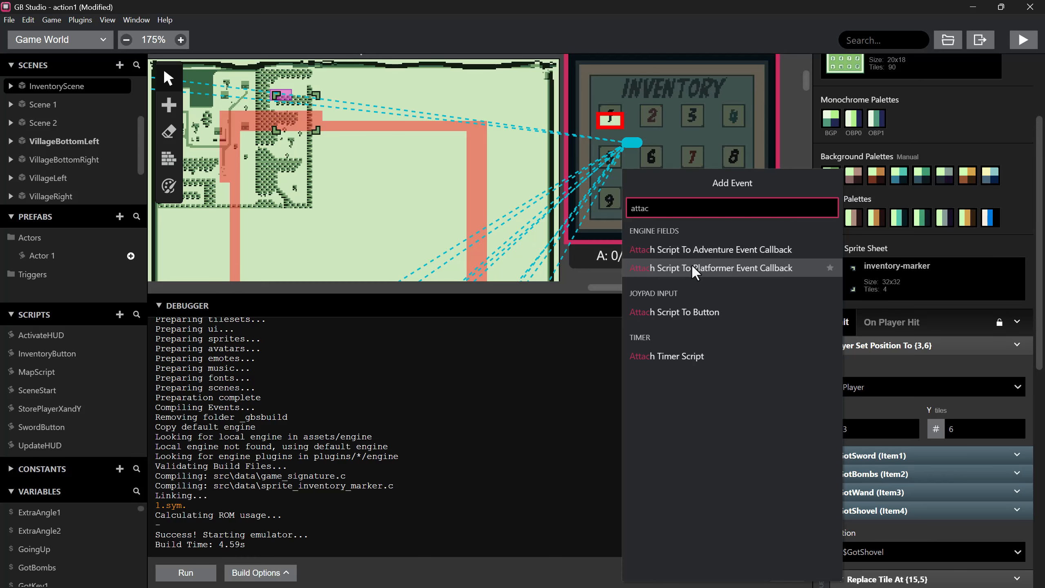
{"action": "left_click", "coordinate": [694, 312]}
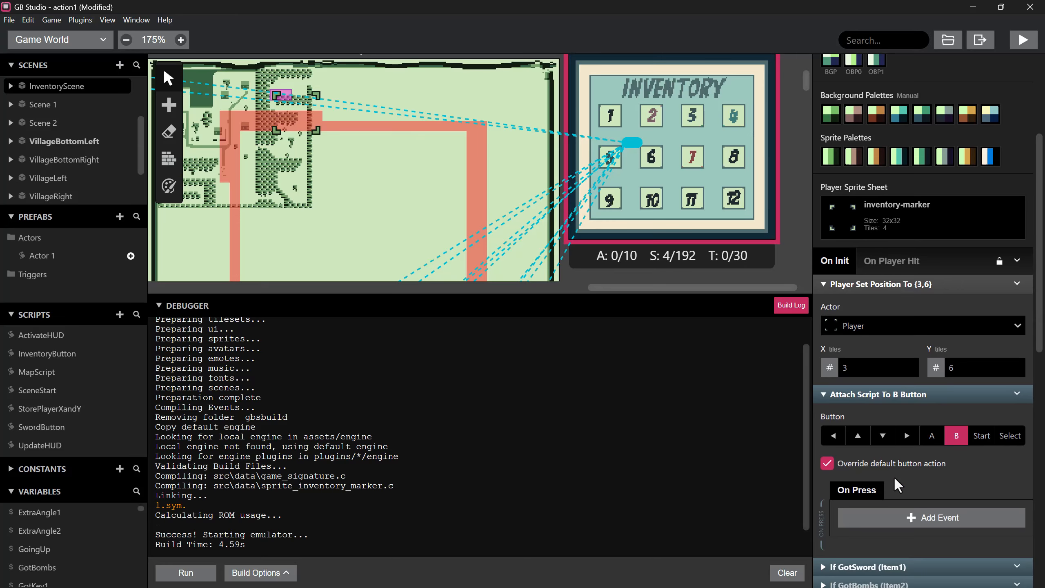
{"action": "left_click", "coordinate": [906, 376]}
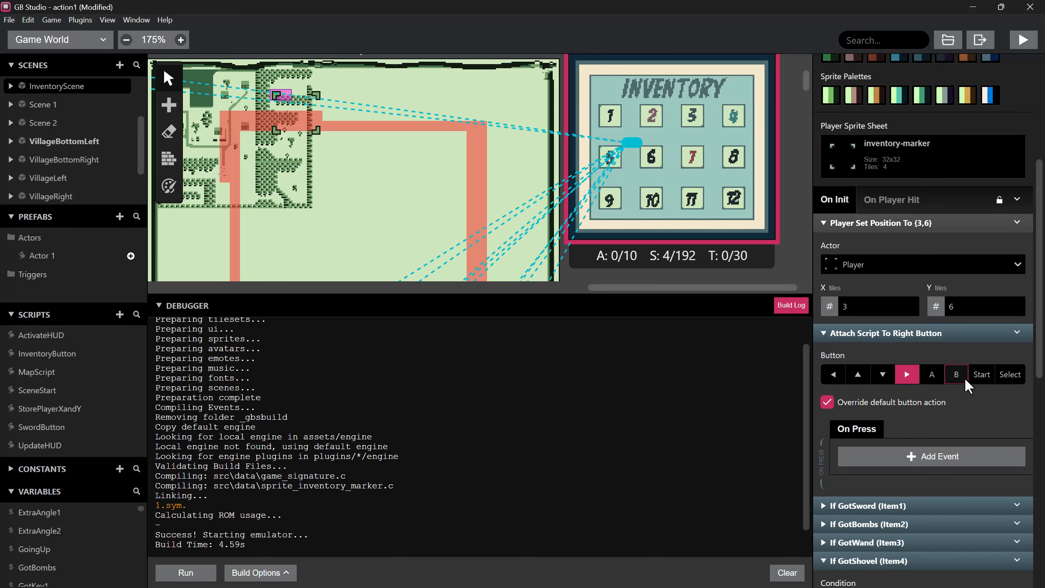
{"action": "left_click", "coordinate": [910, 460]}
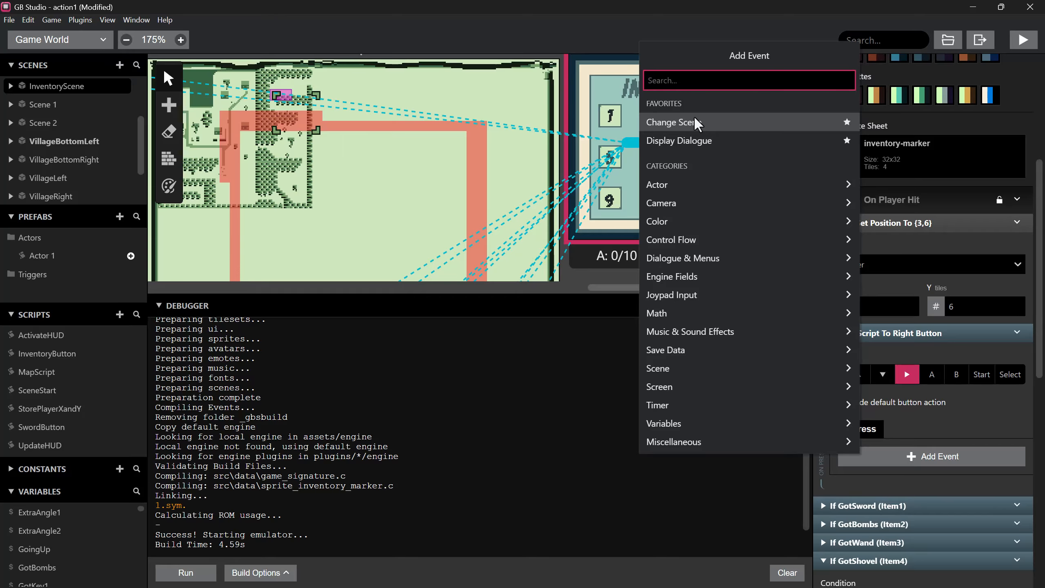
{"action": "type", "text": "set rel"}
{"action": "left_click", "coordinate": [738, 119]}
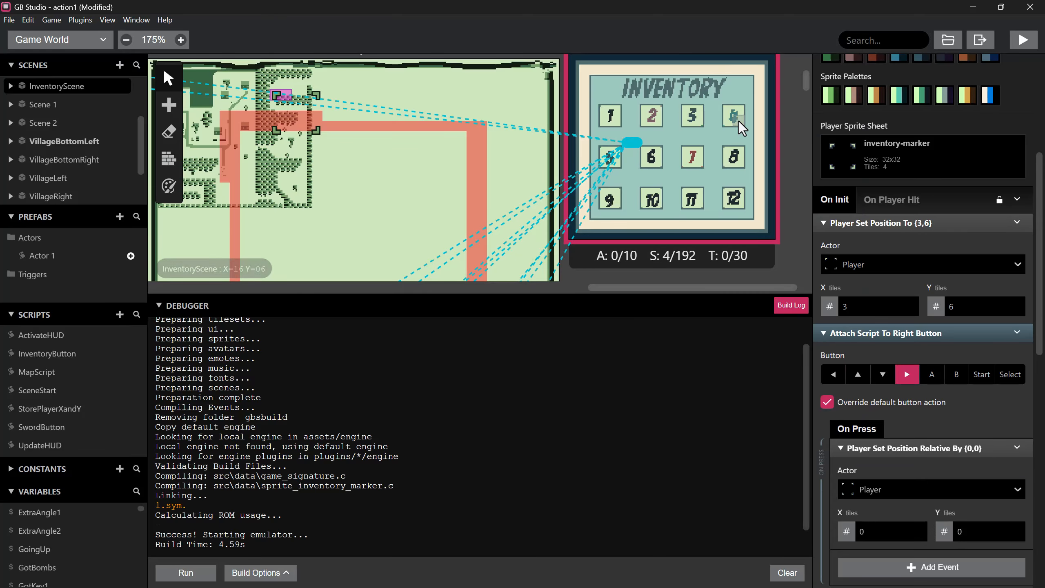
{"action": "left_click", "coordinate": [1017, 448]}
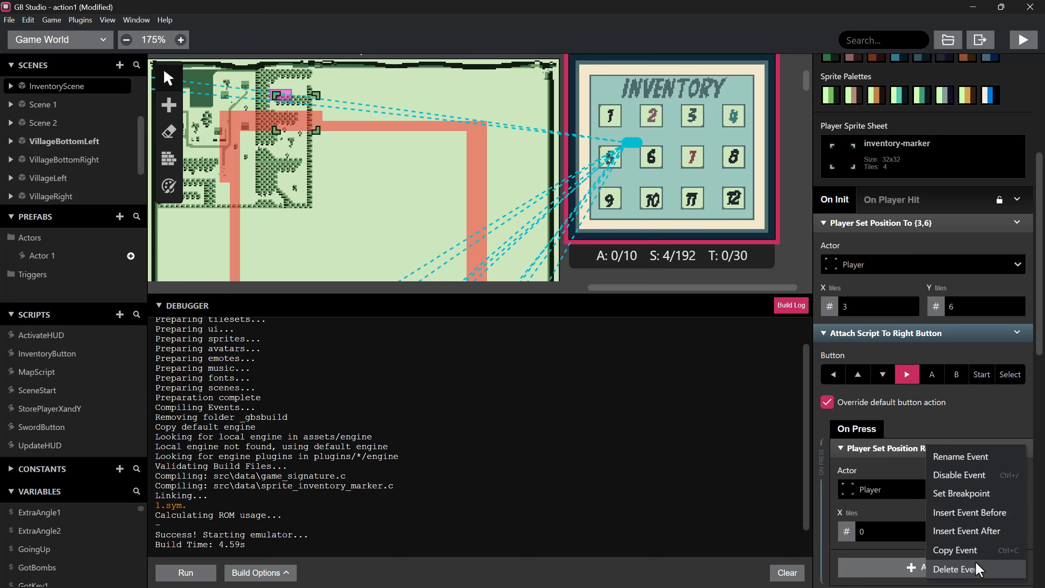
{"action": "left_click", "coordinate": [975, 569]}
- Add a Move Actor Relative event for the player to the Right button's On Press script, with X set to 4 tiles
{"action": "left_click", "coordinate": [874, 458]}
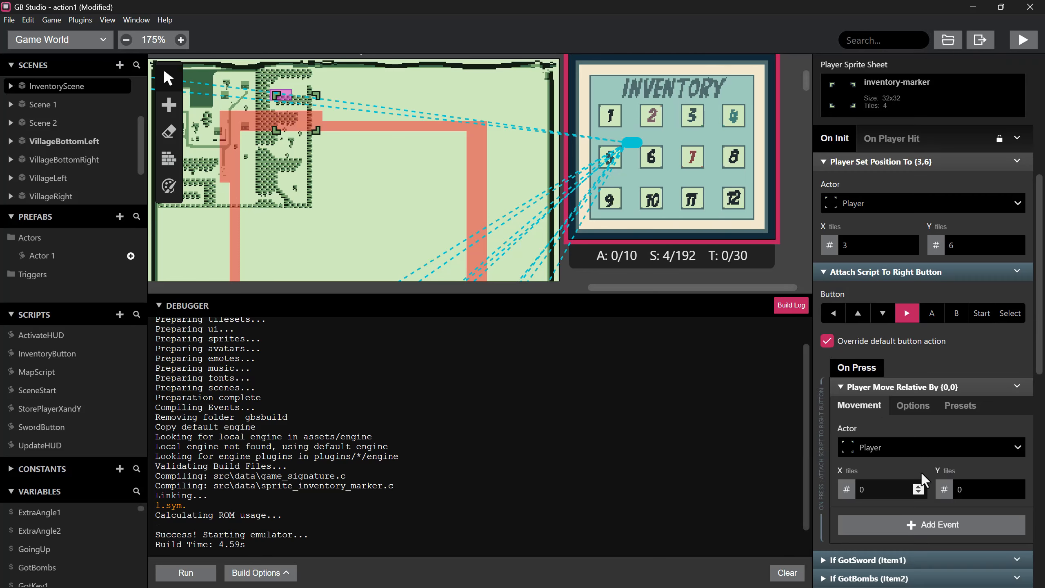
{"action": "double_click", "coordinate": [860, 488]}
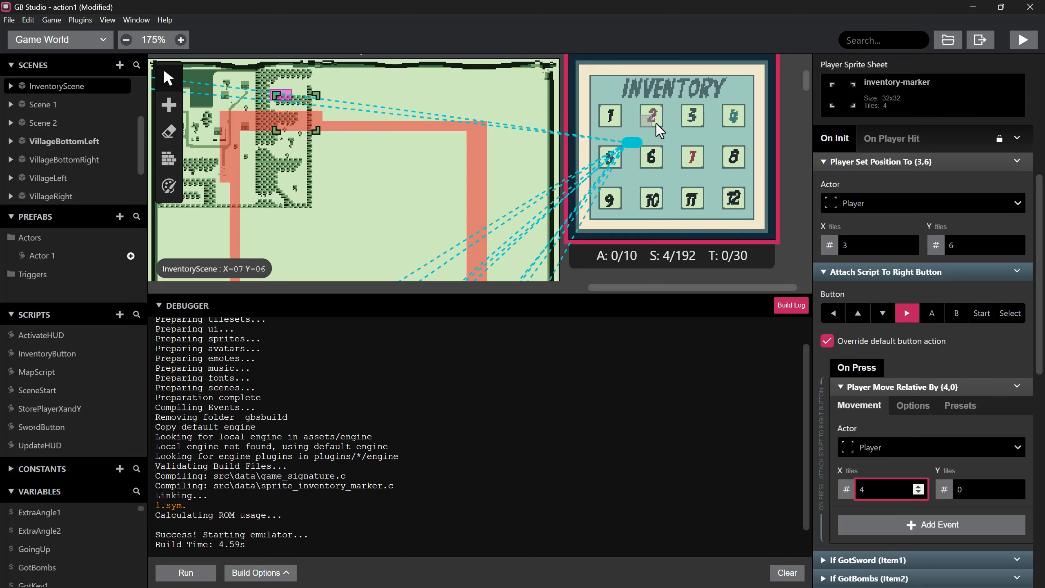
- Run the game, open the inventory, and step the marker right across the first row of slots
{"action": "left_click", "coordinate": [1019, 40]}
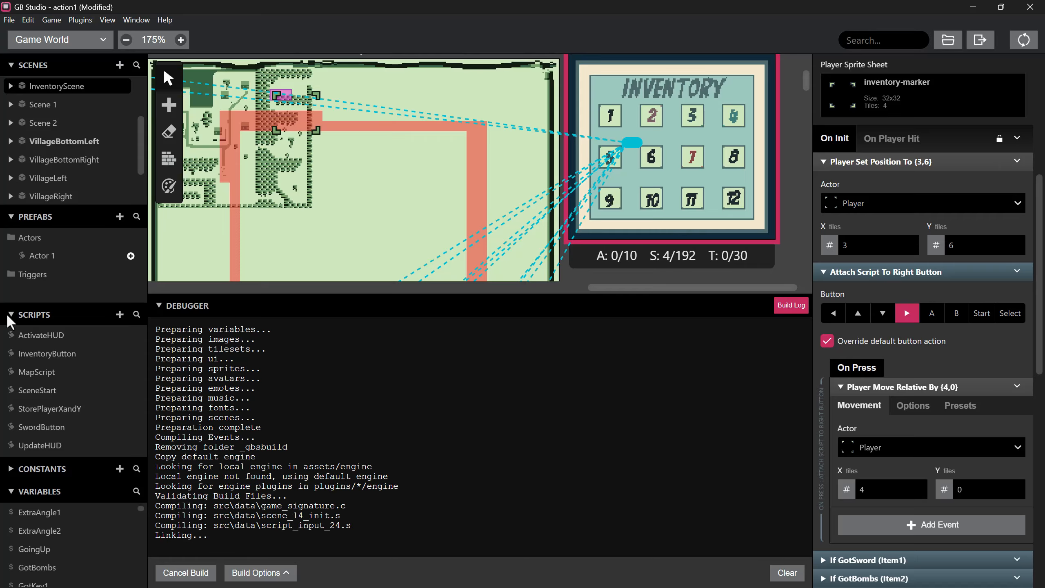
{"action": "key", "text": "Return"}
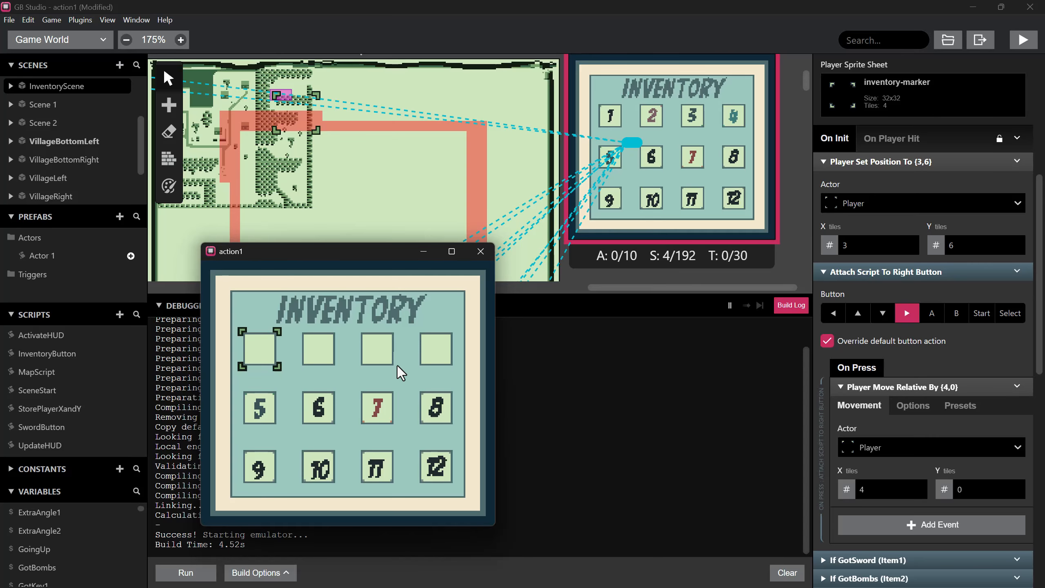
{"action": "key", "text": "Right"}
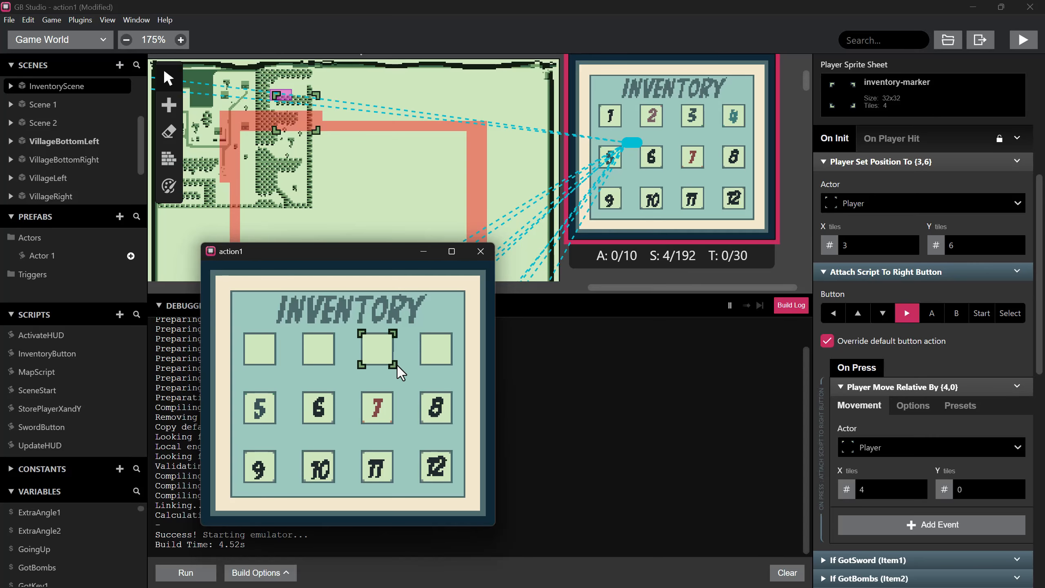
{"action": "key", "text": "Right"}
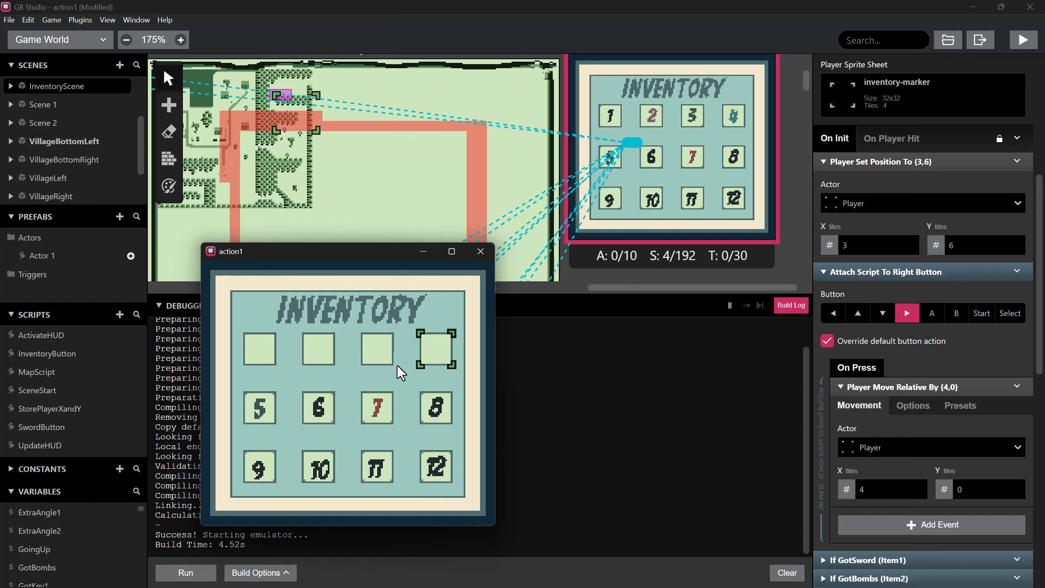
{"action": "key", "text": "Right"}
- Move the marker left, up and down in the running game to compare those directions with the scripted right movement
{"action": "key", "text": "Left"}
{"action": "key", "text": "Left"}
{"action": "key", "text": "Down"}
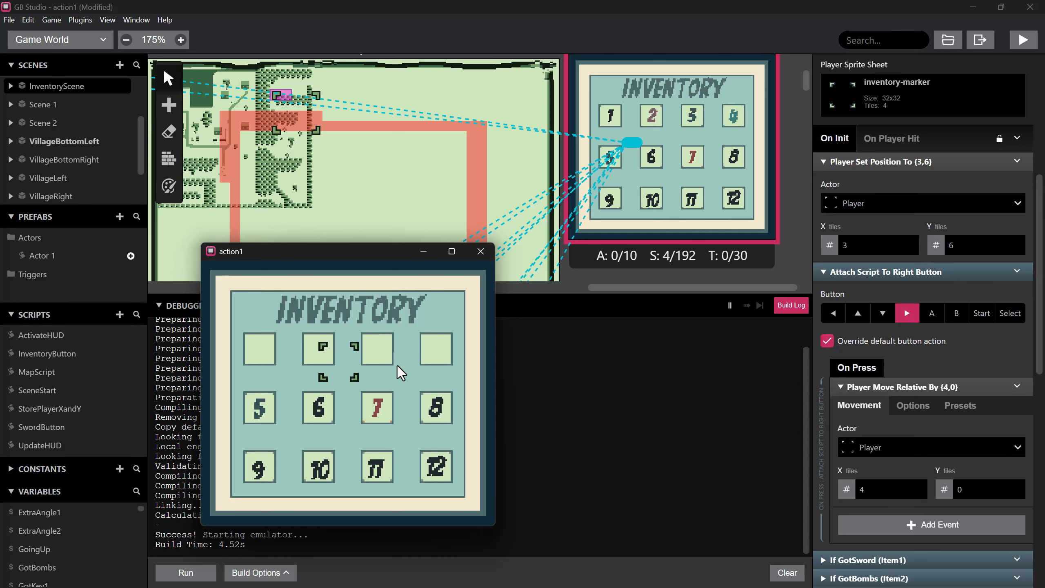
{"action": "key", "text": "Up"}
{"action": "key", "text": "Left"}
{"action": "key", "text": "Down"}
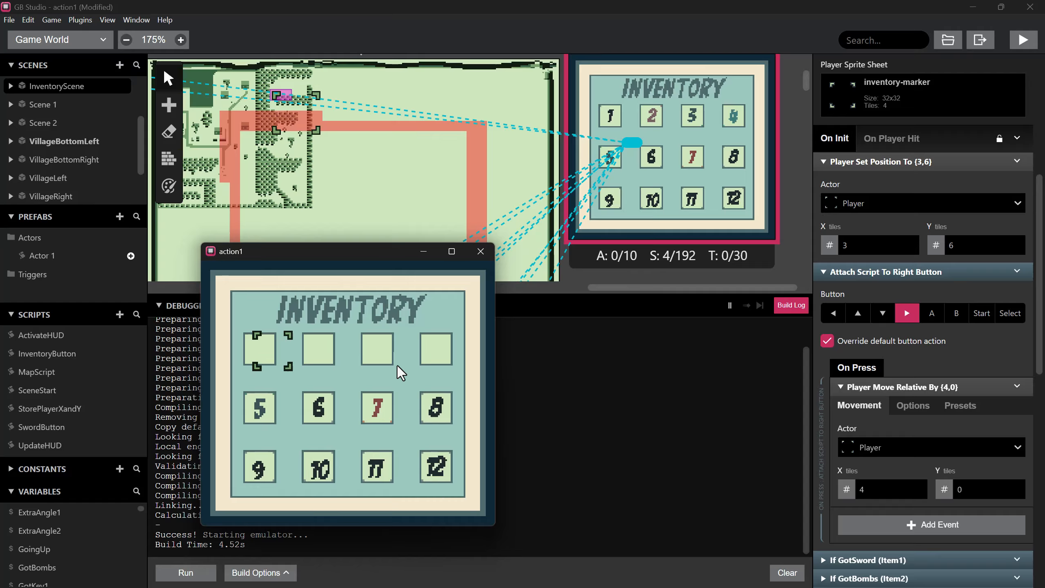
{"action": "key", "text": "Up"}
{"action": "key", "text": "Right"}
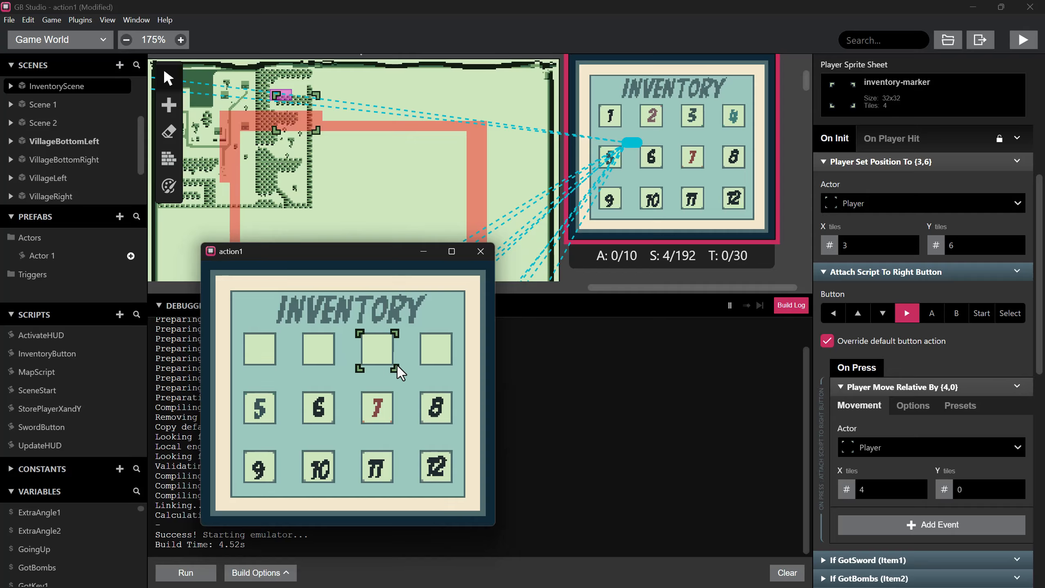
{"action": "key", "text": "Right"}
{"action": "key", "text": "Left"}
{"action": "key", "text": "Left"}
{"action": "key", "text": "Left"}
{"action": "key", "text": "Left"}
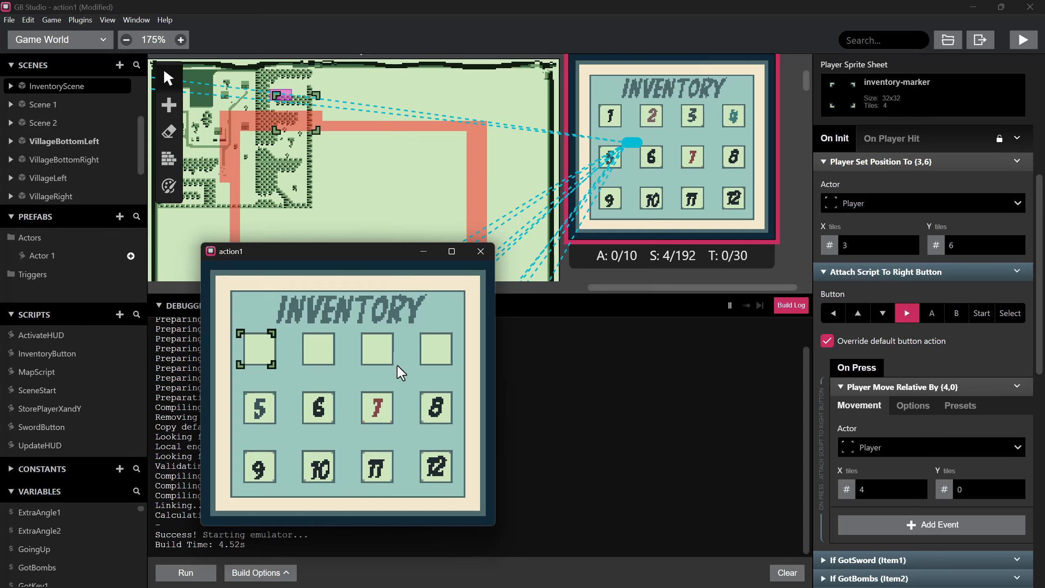
- Step the marker right to the end of the top row in the running game and review the Right button script
{"action": "key", "text": "Right"}
{"action": "key", "text": "Left"}
{"action": "key", "text": "Right"}
{"action": "key", "text": "Right"}
{"action": "key", "text": "Right"}
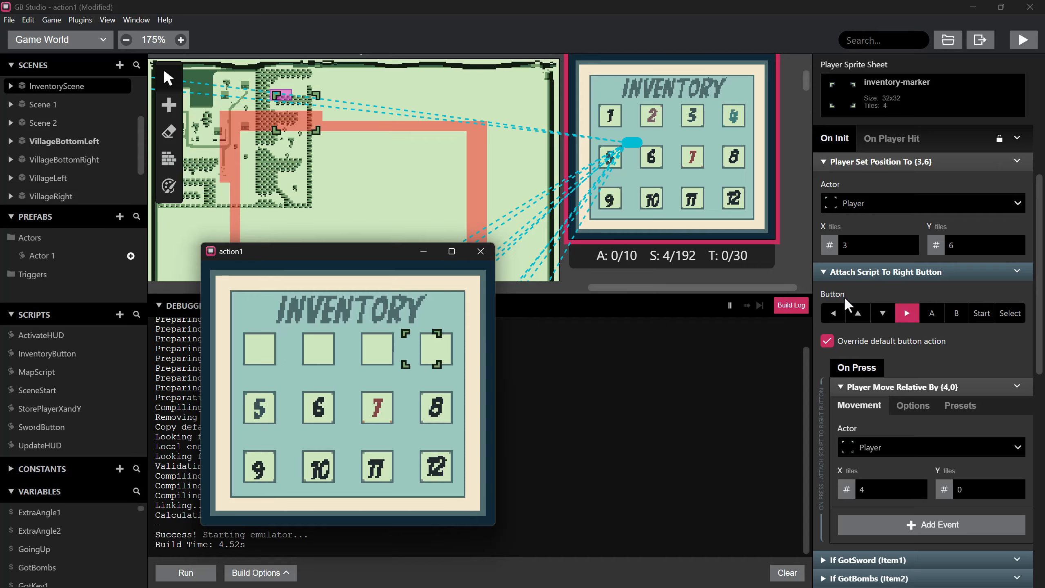
{"action": "scroll", "coordinate": [906, 364], "scroll_direction": "down", "scroll_amount": 3}
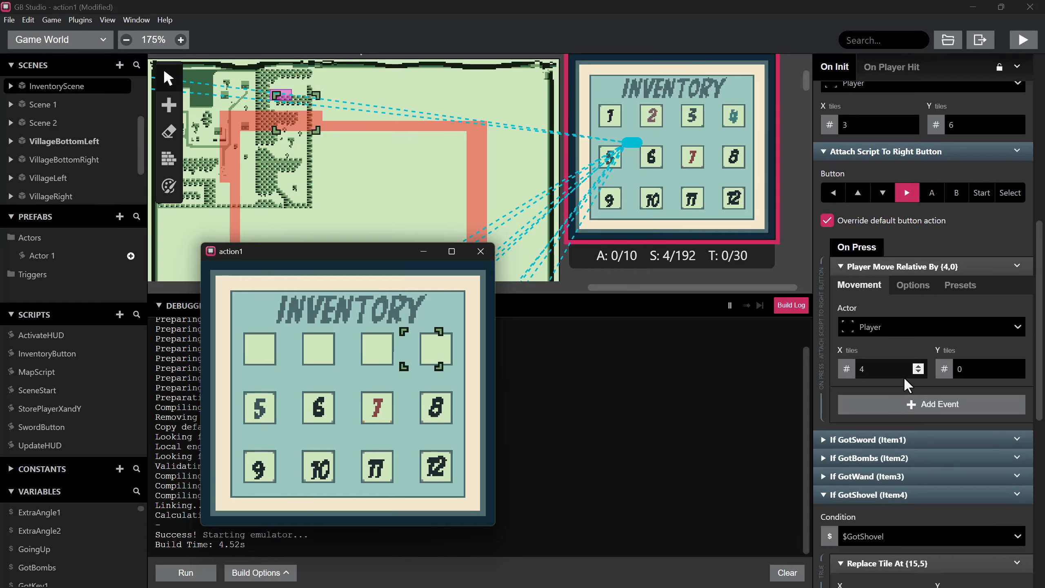
{"action": "scroll", "coordinate": [903, 375], "scroll_direction": "up", "scroll_amount": 2}
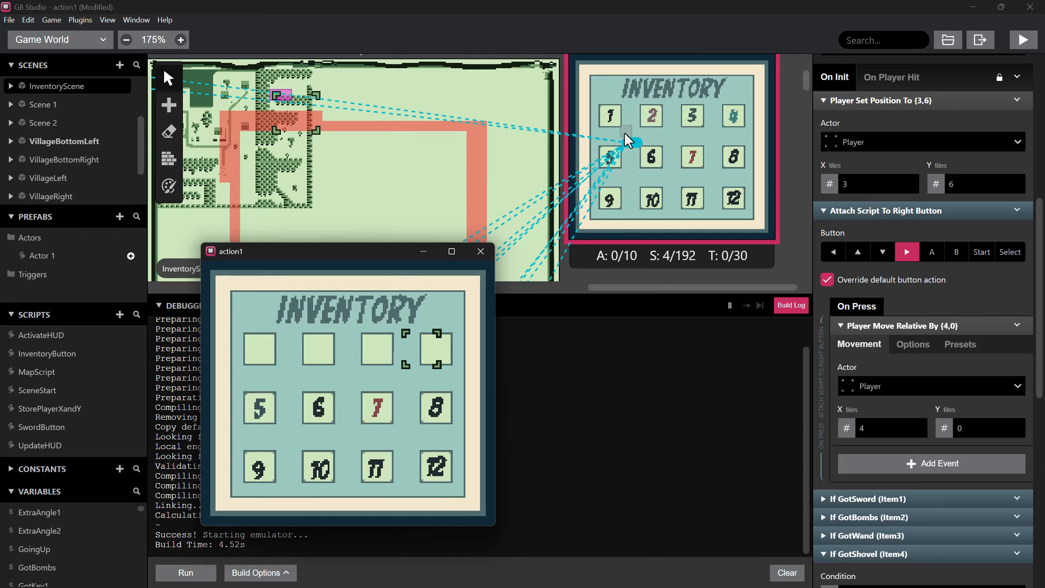
- Paint solid collision tiles as a frame around the twelve numbered slots in InventoryScene
{"action": "left_click", "coordinate": [617, 120]}
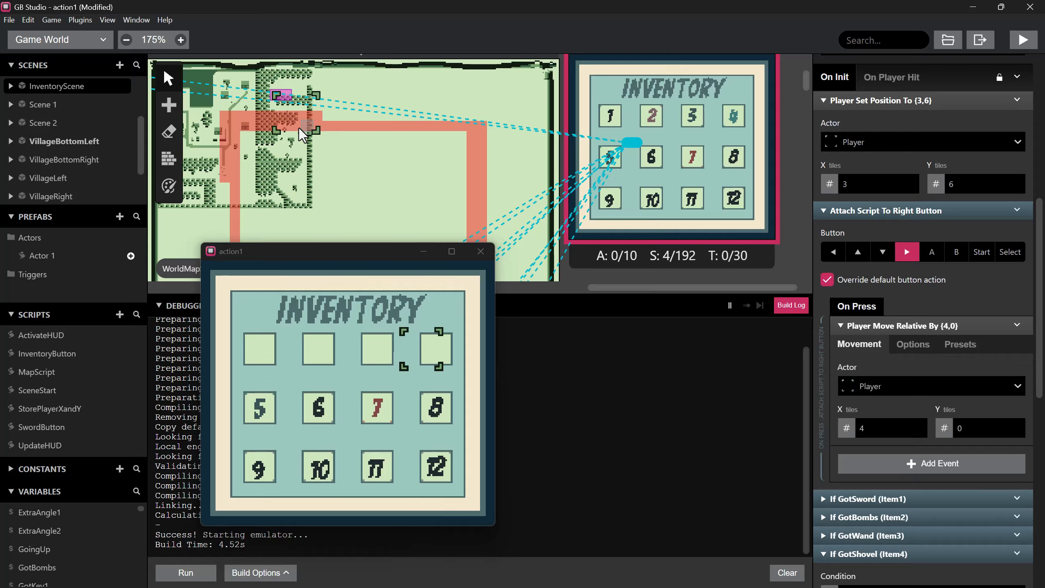
{"action": "left_click", "coordinate": [168, 158]}
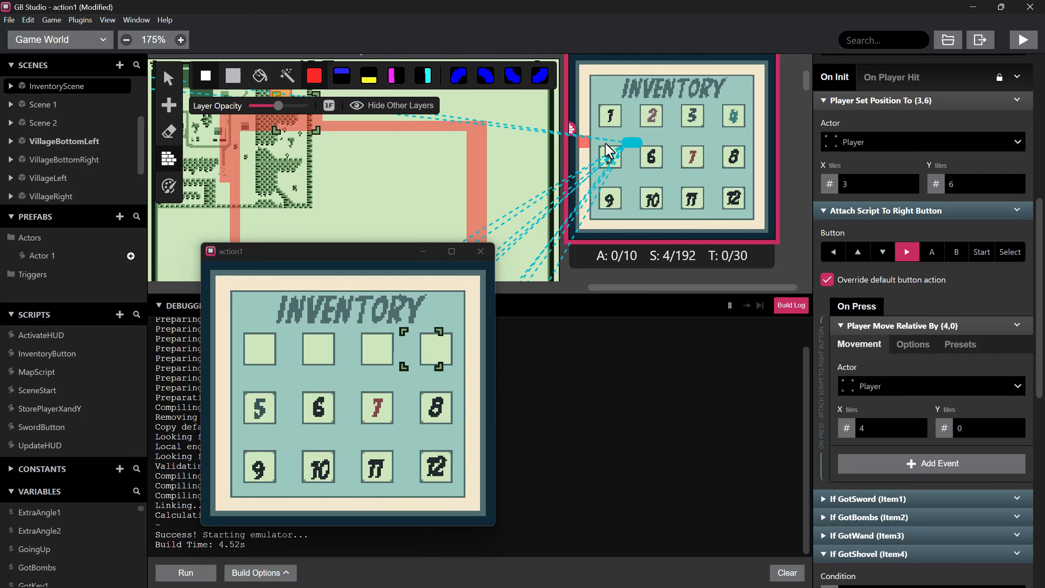
{"action": "mouse_move", "coordinate": [599, 113]}
{"action": "left_mouse_down"}
{"action": "mouse_move", "coordinate": [594, 212]}
{"action": "mouse_move", "coordinate": [747, 214]}
{"action": "mouse_move", "coordinate": [748, 101]}
{"action": "mouse_move", "coordinate": [608, 97]}
{"action": "left_mouse_up"}
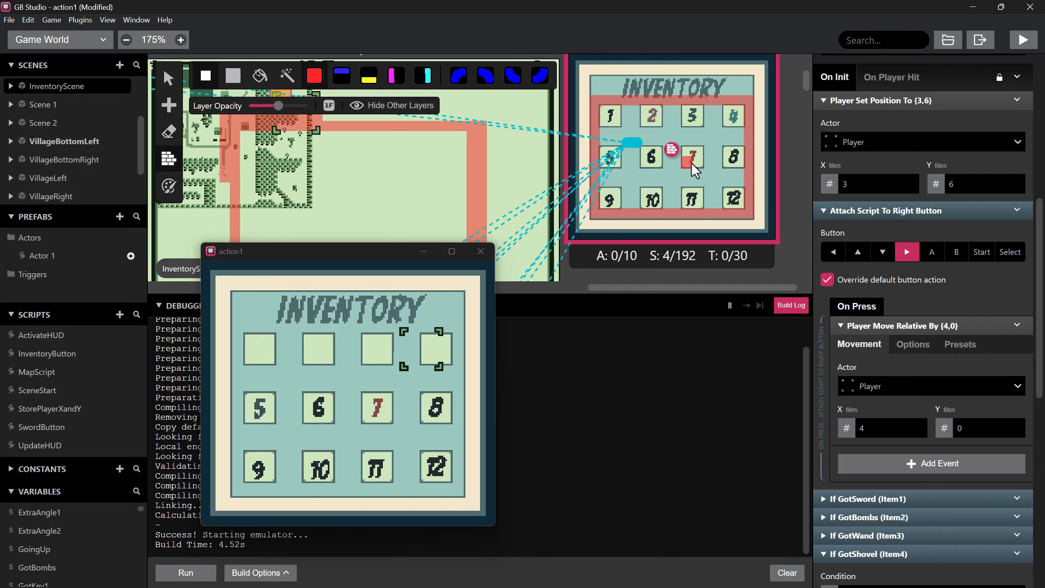
- Run the game, open the inventory, and move the marker along the top row, down to slot 12 and back
{"action": "left_click", "coordinate": [1023, 40]}
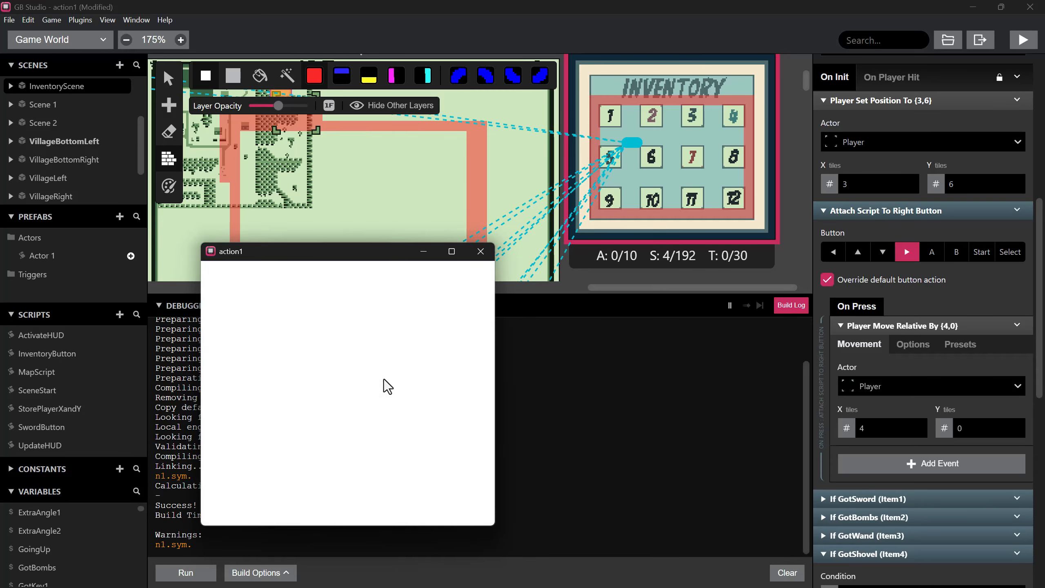
{"action": "key", "text": "Return"}
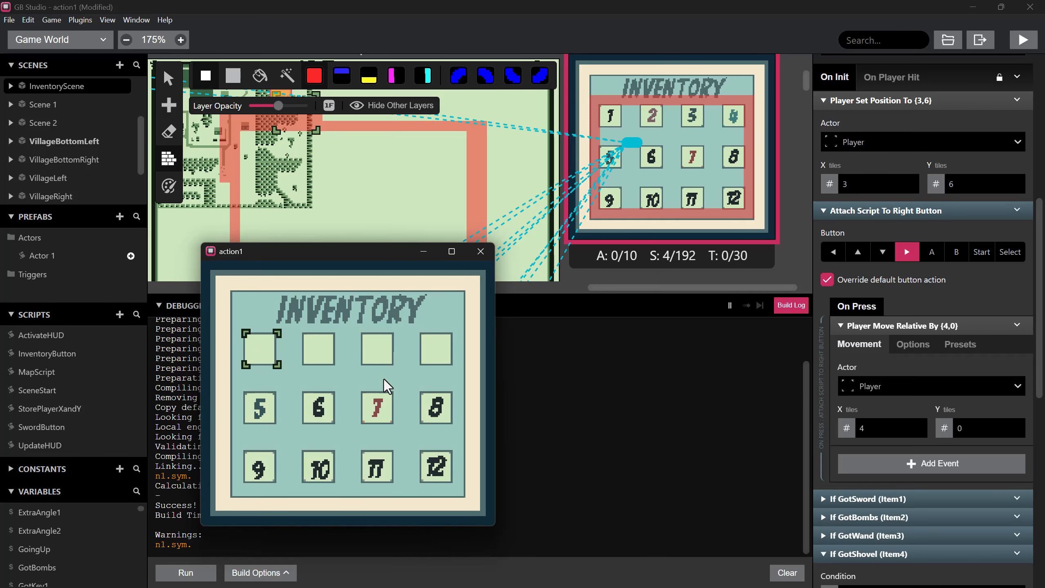
{"action": "key", "text": "Right"}
{"action": "key", "text": "Right"}
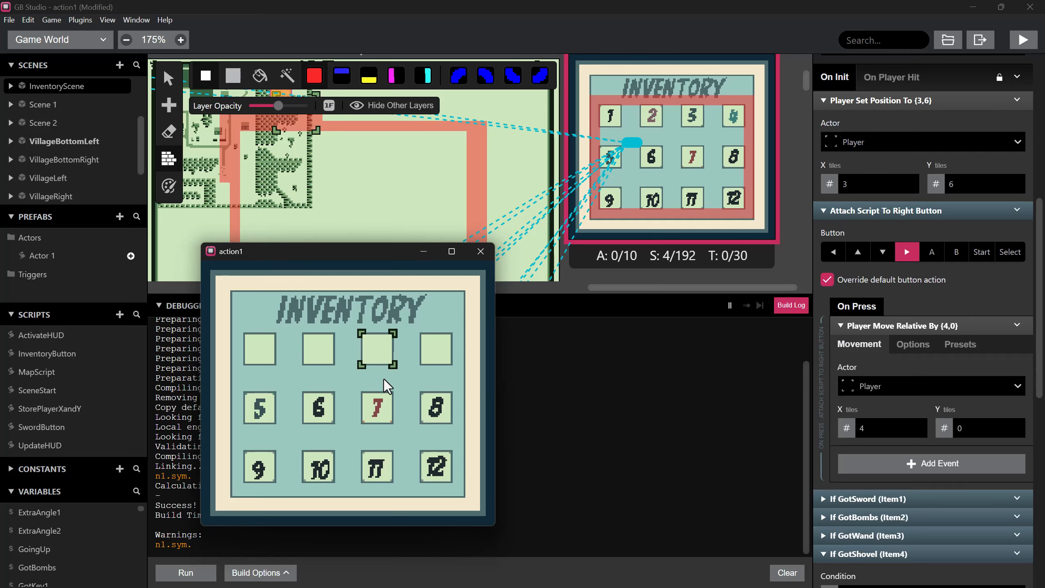
{"action": "key", "text": "Right"}
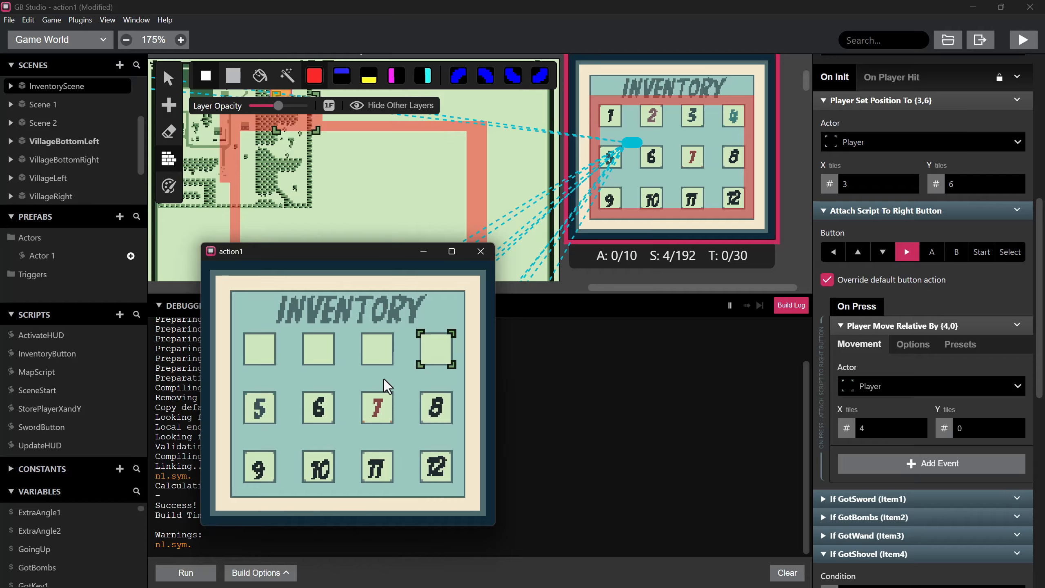
{"action": "key", "text": "Down"}
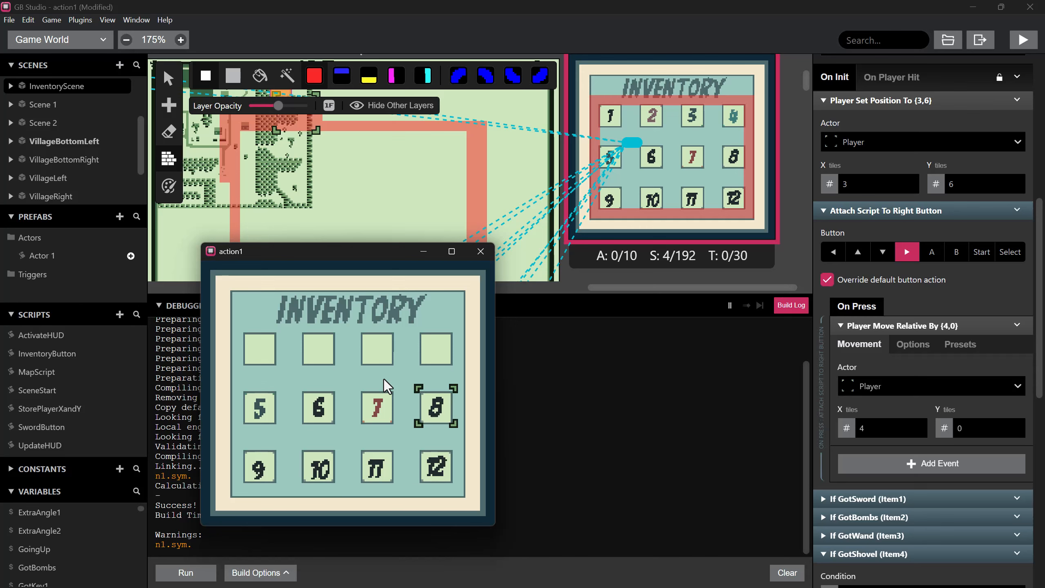
{"action": "key", "text": "Down"}
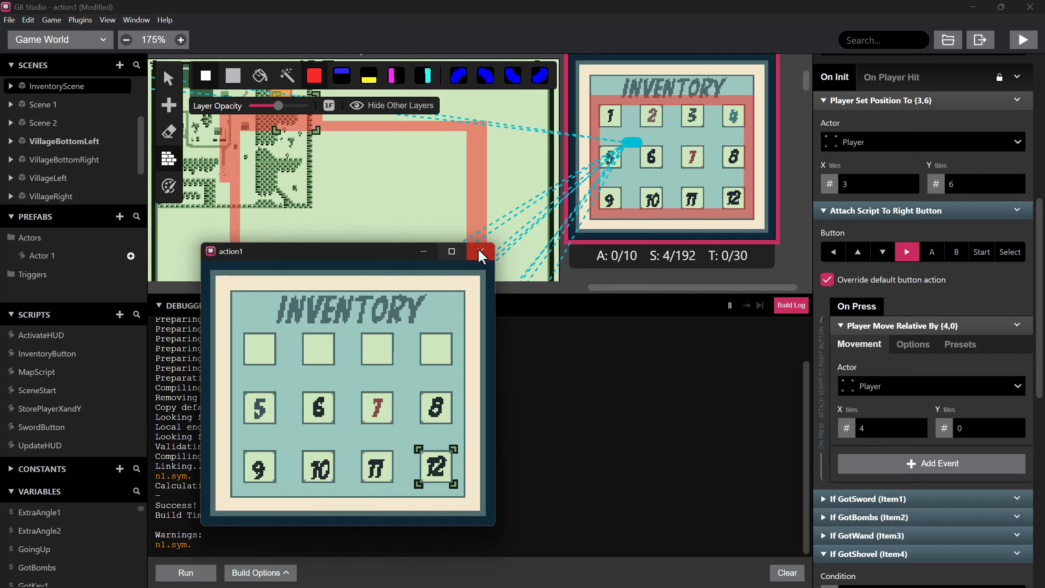
{"action": "key", "text": "Left"}
{"action": "key", "text": "Up"}
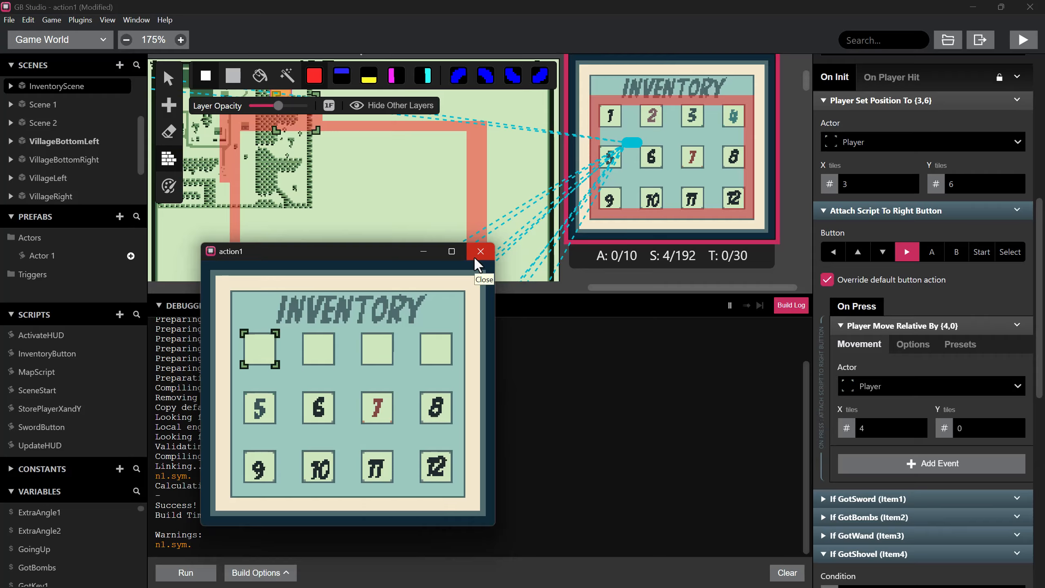
- Test rapidly alternating right and left moves of the marker along the top row, including reversing direction between slots
{"action": "key", "text": "Right"}
{"action": "key", "text": "Left"}
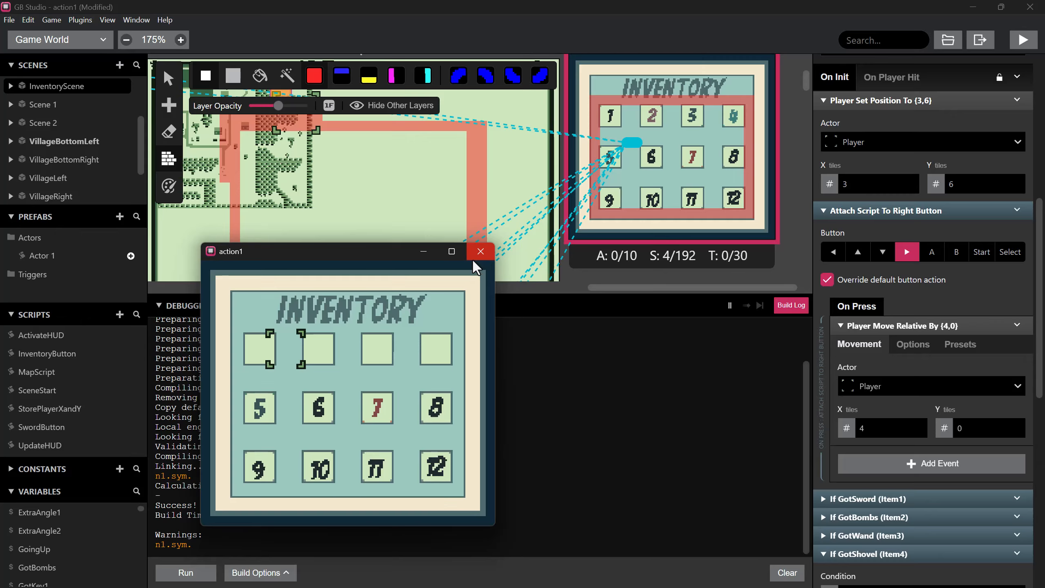
{"action": "key", "text": "Right"}
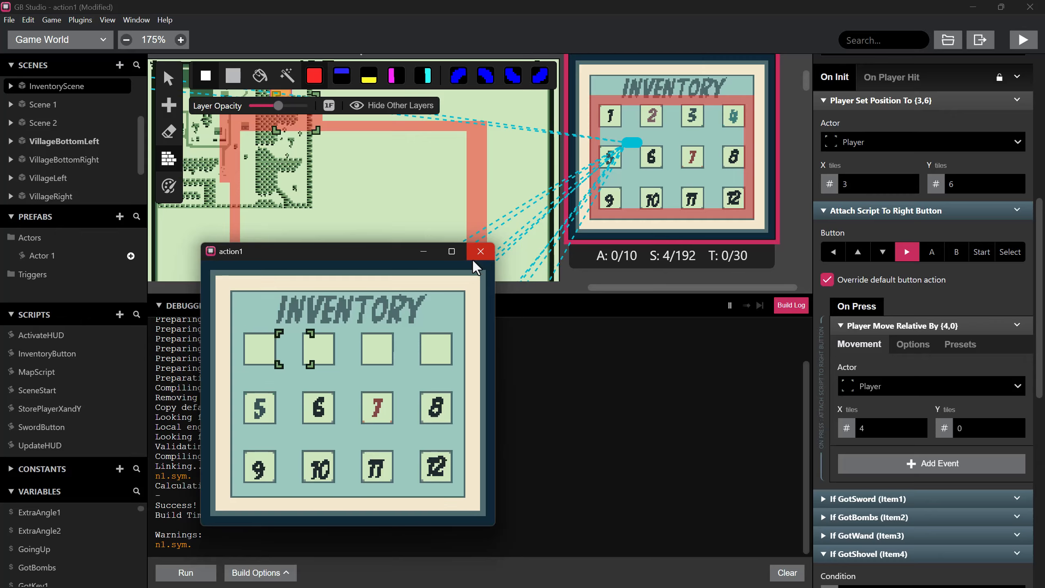
{"action": "key", "text": "Left"}
{"action": "key", "text": "Right"}
{"action": "key", "text": "Right"}
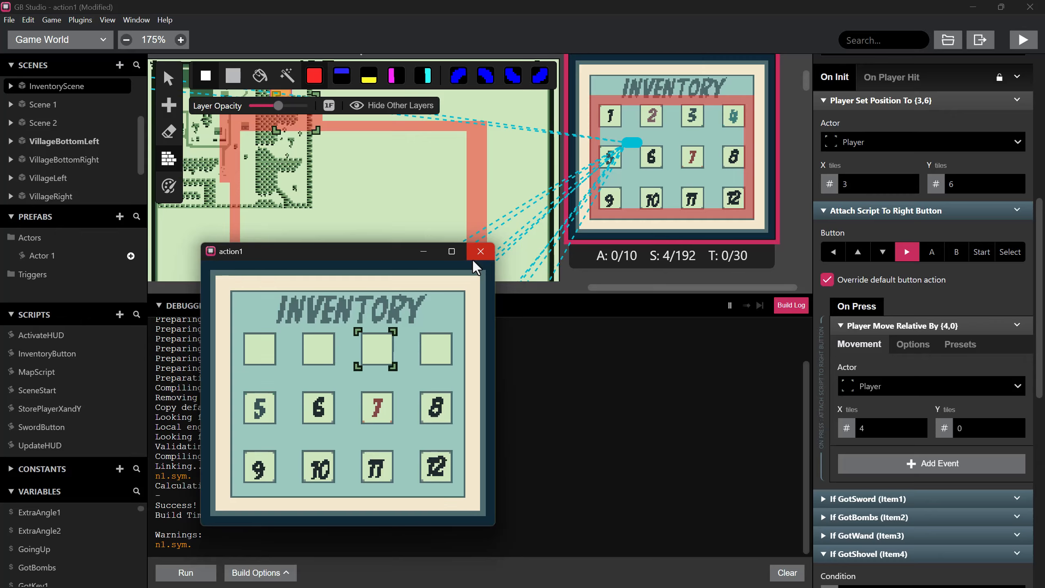
{"action": "key", "text": "Right"}
{"action": "key", "text": "Left"}
{"action": "key", "text": "Left"}
{"action": "key", "text": "Right"}
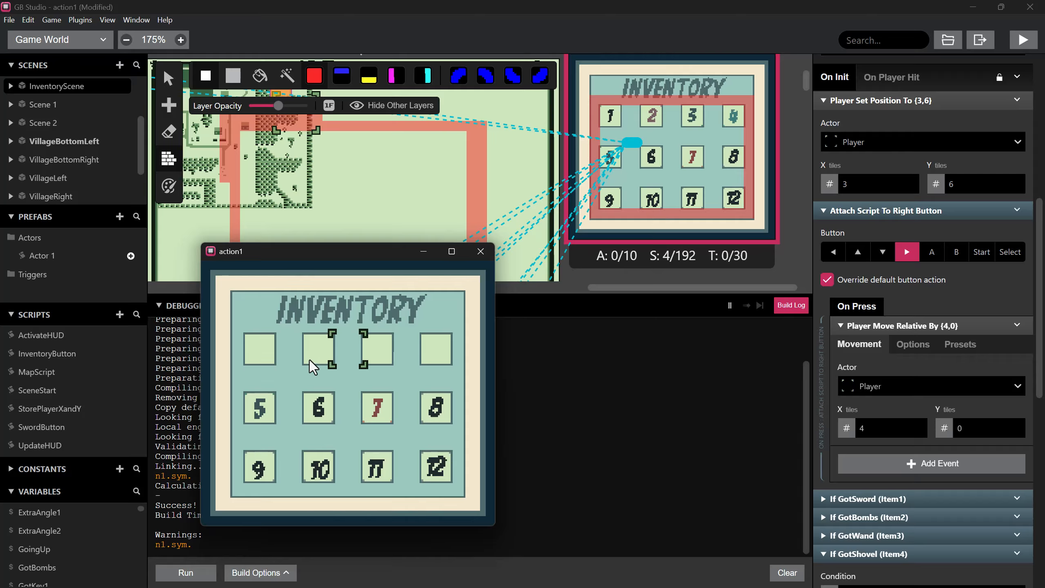
{"action": "key", "text": "Right"}
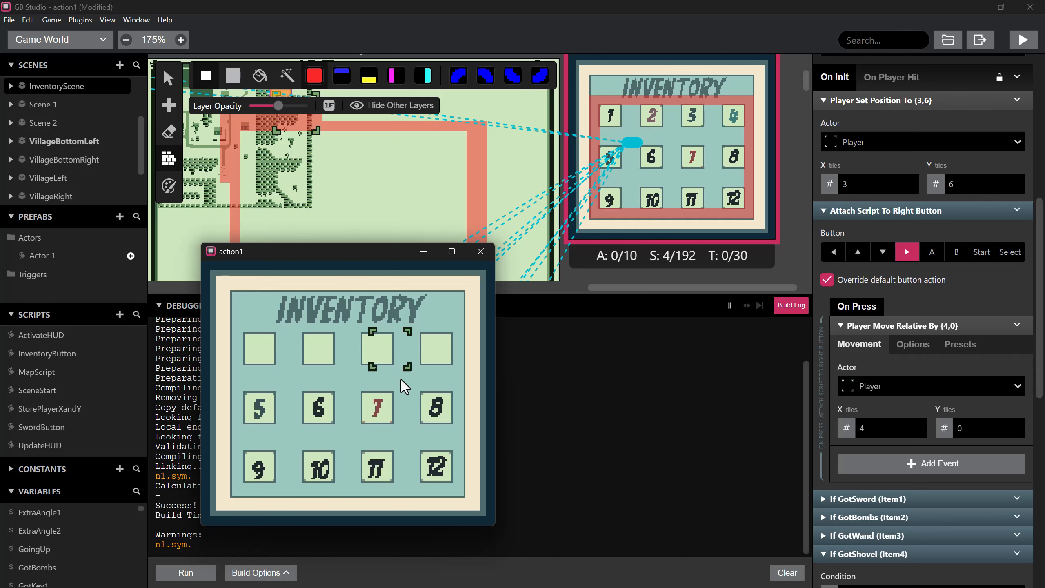
{"action": "key", "text": "Left"}
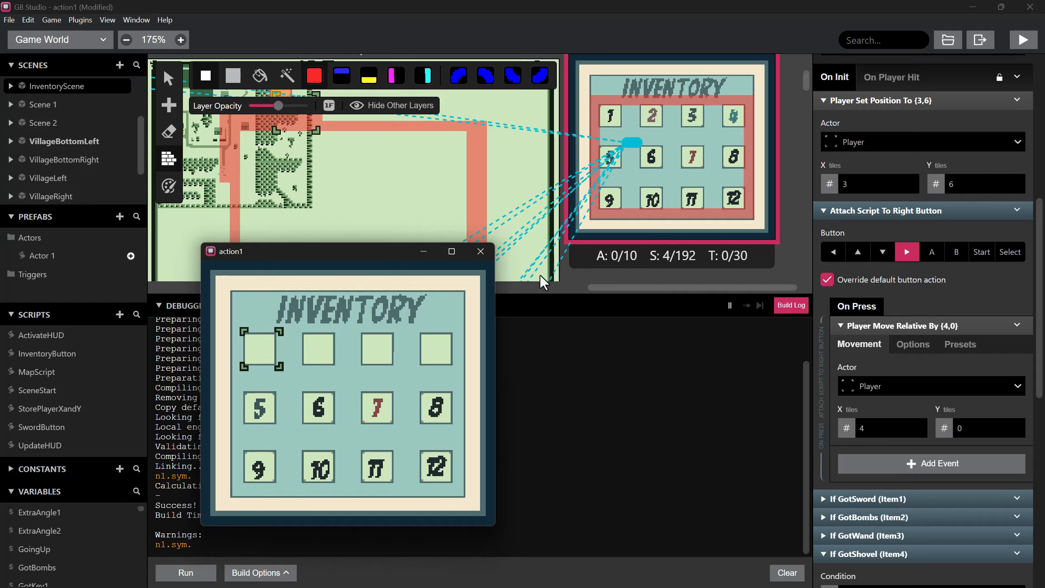
- Insert an If Variable Is False event before the player's relative move and rename its condition variable as InventoryMoving
{"action": "right_click", "coordinate": [901, 326]}
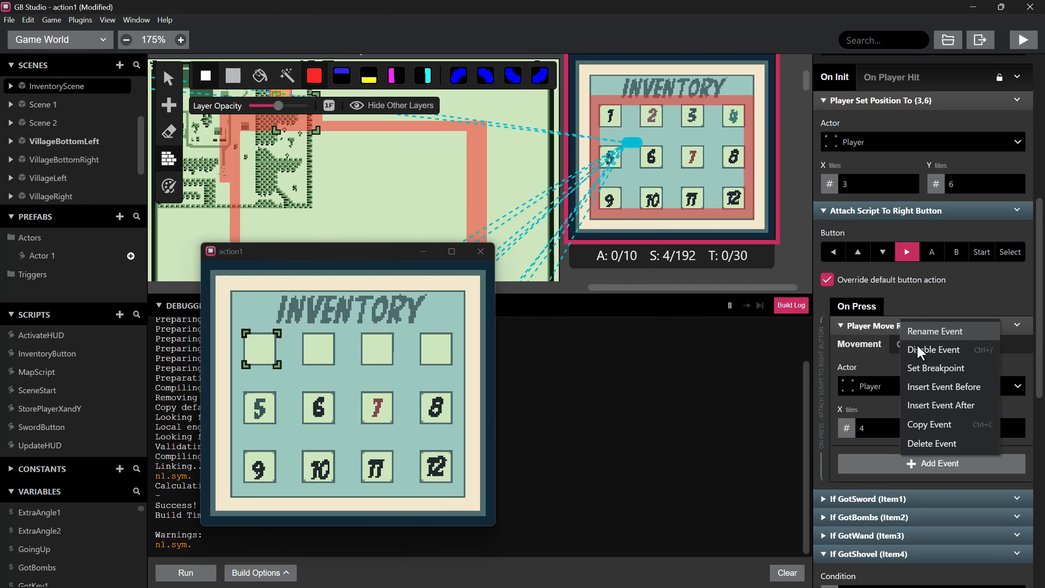
{"action": "left_click", "coordinate": [927, 386]}
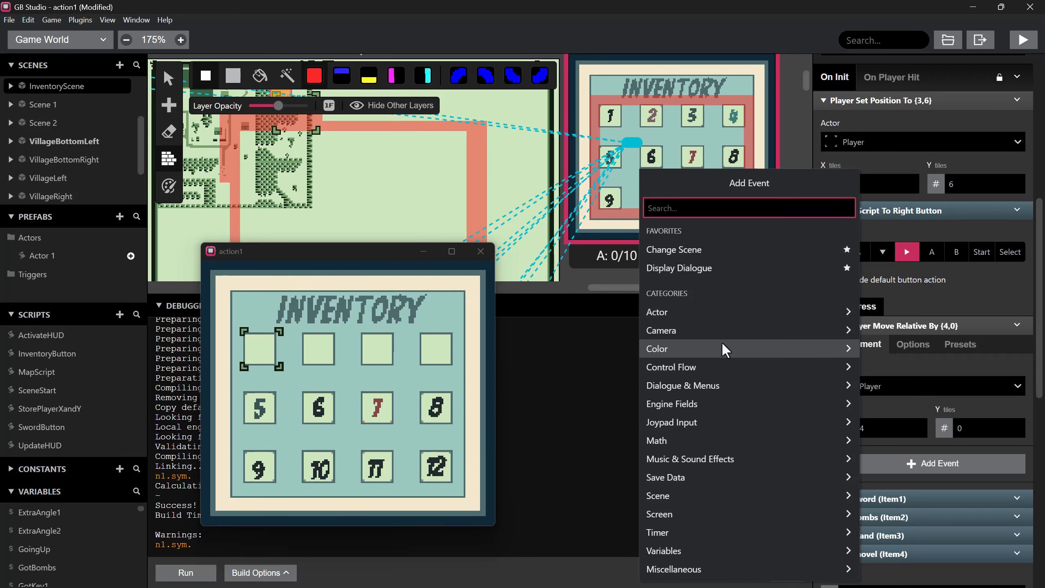
{"action": "type", "text": "if fal"}
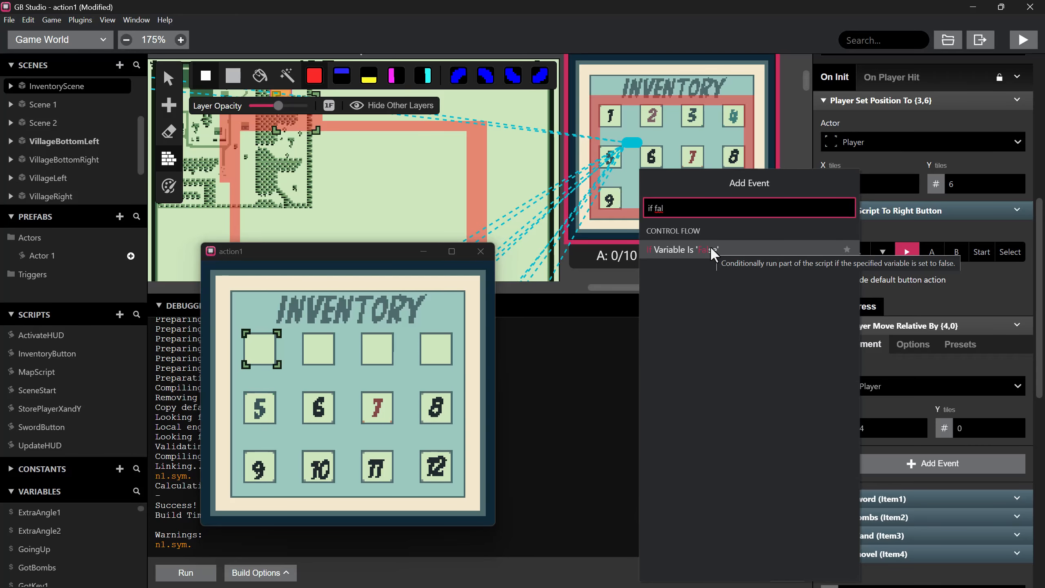
{"action": "left_click", "coordinate": [712, 250]}
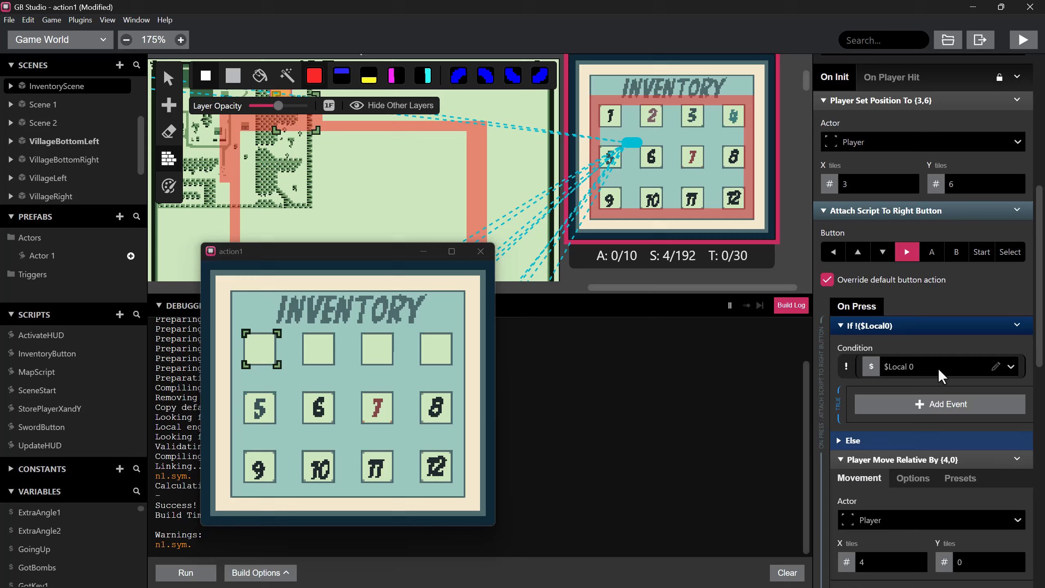
{"action": "left_click", "coordinate": [995, 366]}
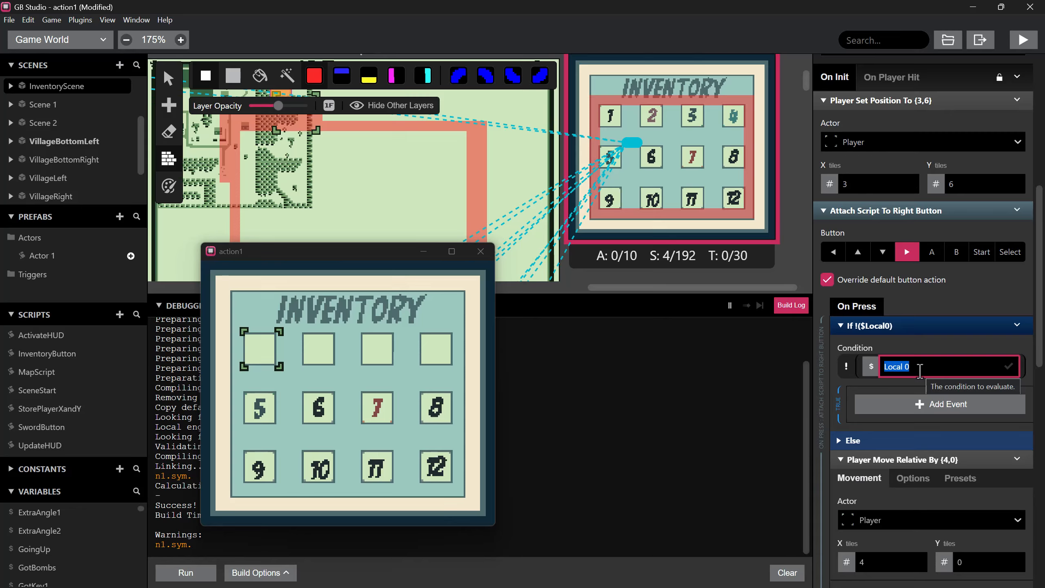
{"action": "type", "text": "i"}
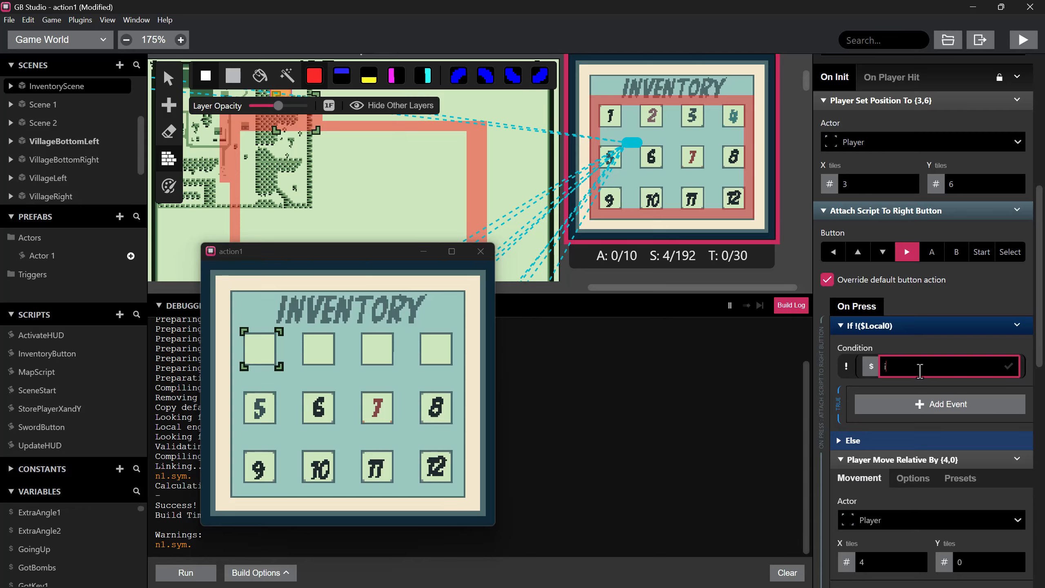
{"action": "type", "text": "Invne"}
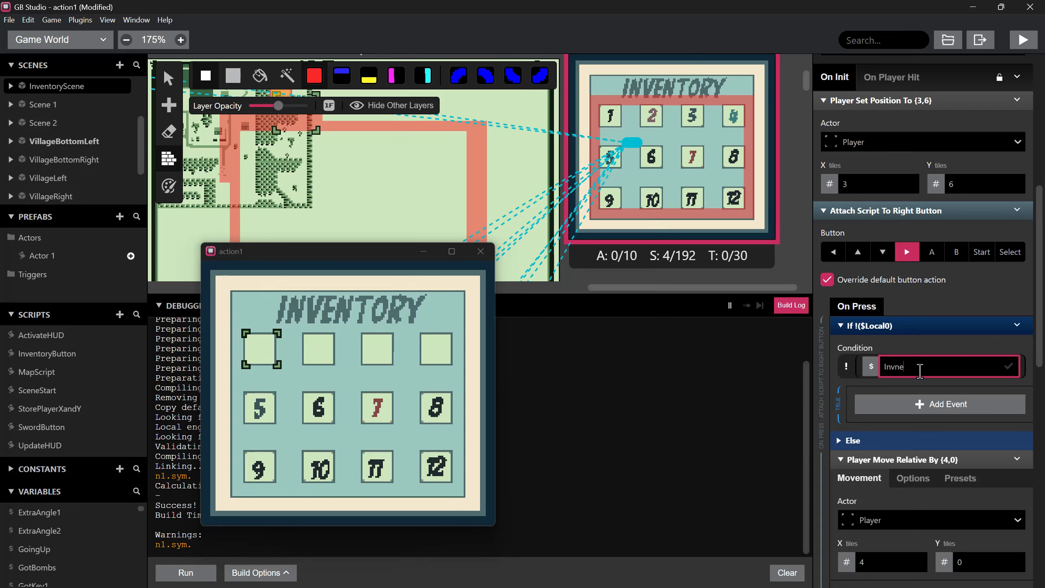
{"action": "key", "text": "BackSpace"}
{"action": "key", "text": "BackSpace"}
{"action": "type", "text": "entoryMoving"}
{"action": "key", "text": "Return"}
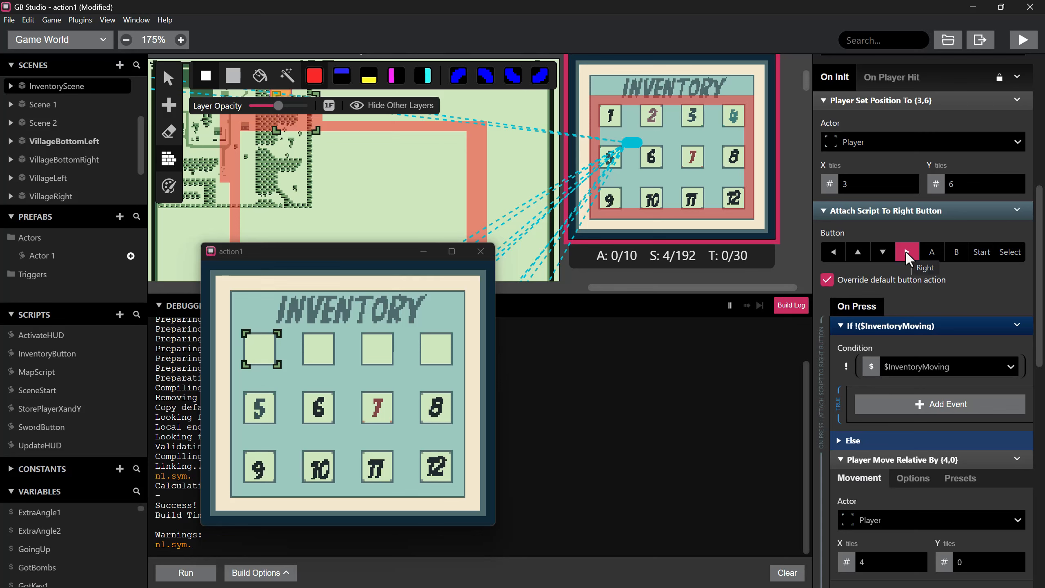
- Nest the player's relative move inside the If event's true branch and insert a Variable Set To True event for InventoryMoving before it
{"action": "left_click_drag", "start_coordinate": [907, 458], "coordinate": [929, 420]}
{"action": "scroll", "coordinate": [929, 382], "scroll_direction": "down", "scroll_amount": 2}
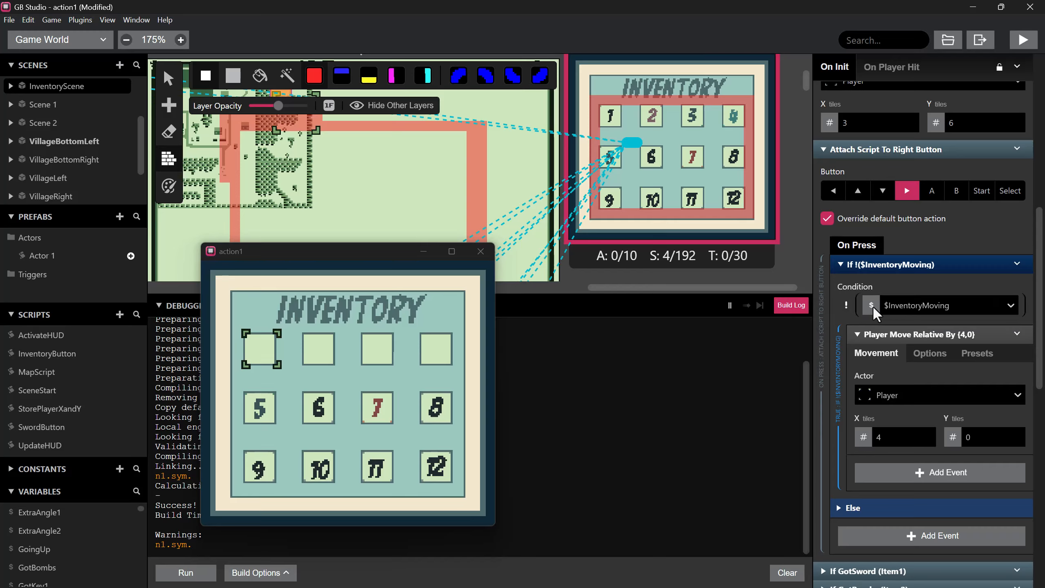
{"action": "right_click", "coordinate": [890, 332]}
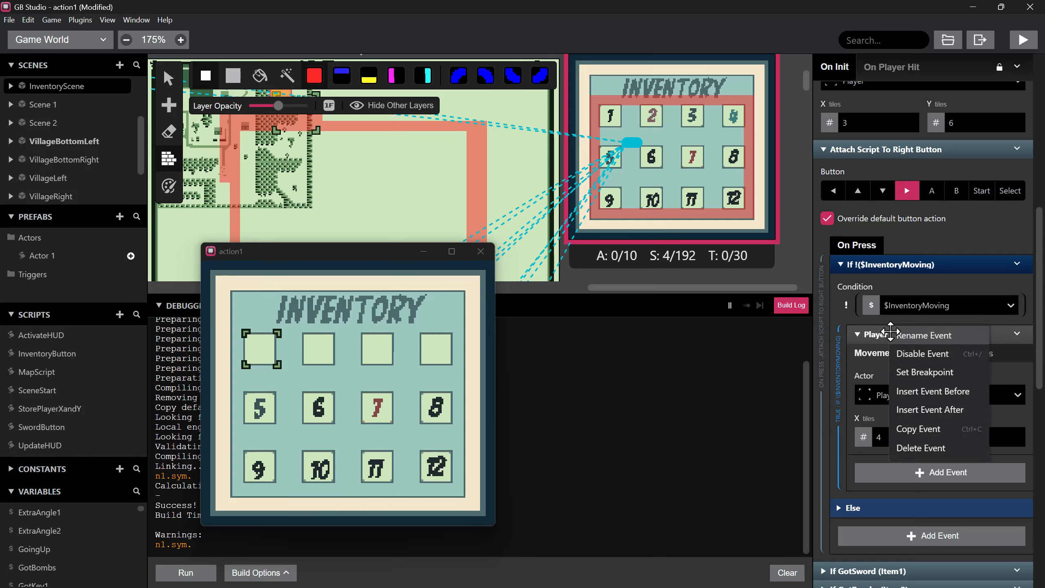
{"action": "left_click", "coordinate": [913, 388]}
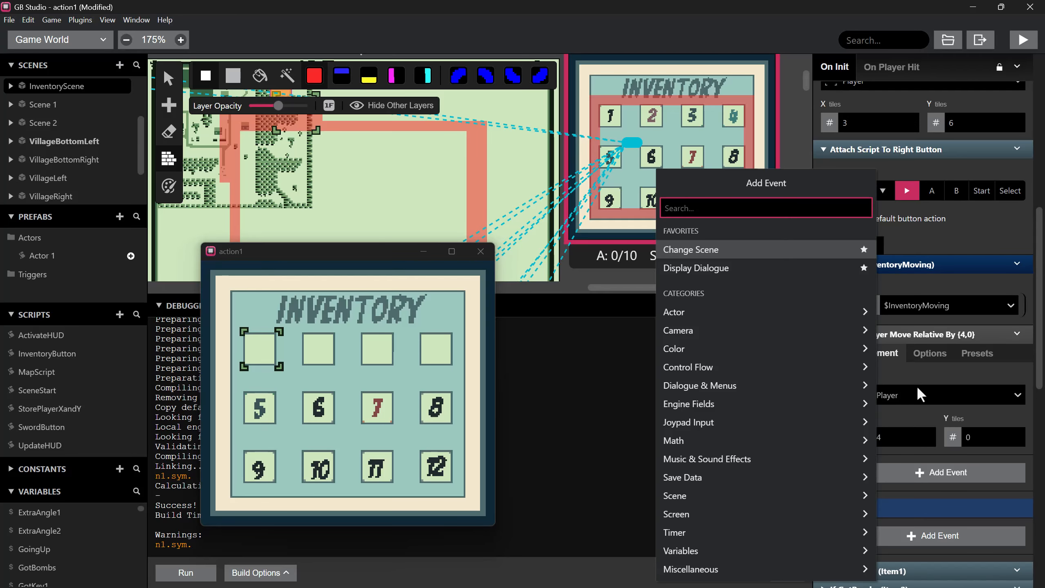
{"action": "type", "text": "set true"}
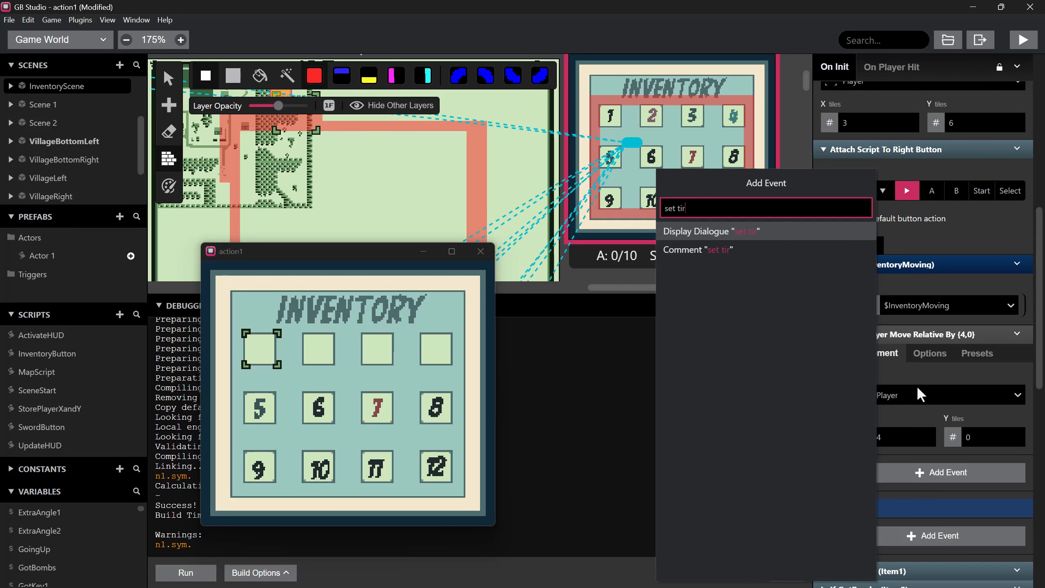
{"action": "left_click", "coordinate": [738, 249]}
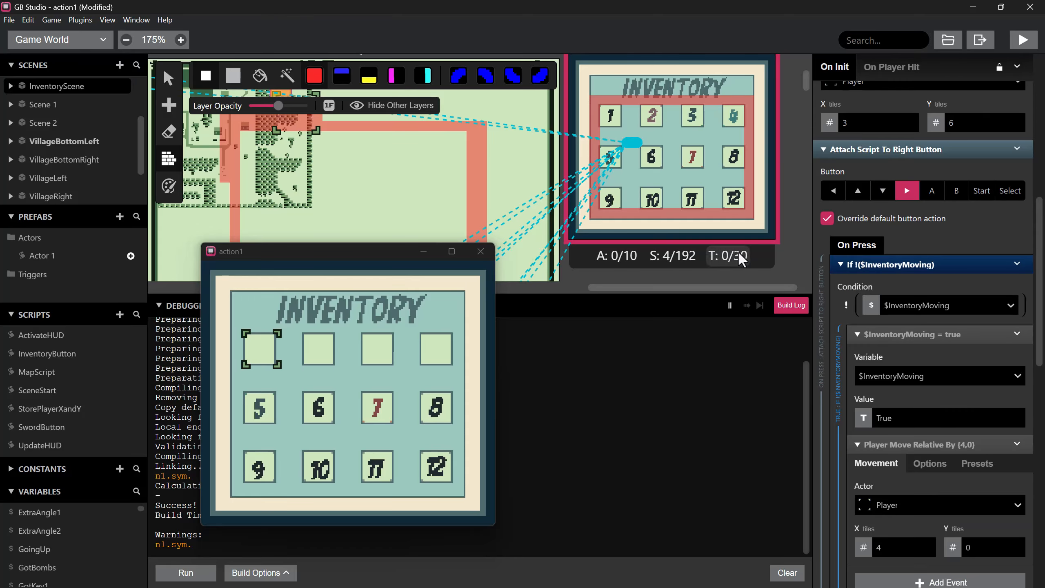
- Add a Variable Set To False event for InventoryMoving after the player's relative move and run the game
{"action": "scroll", "coordinate": [907, 399], "scroll_direction": "down", "scroll_amount": 5}
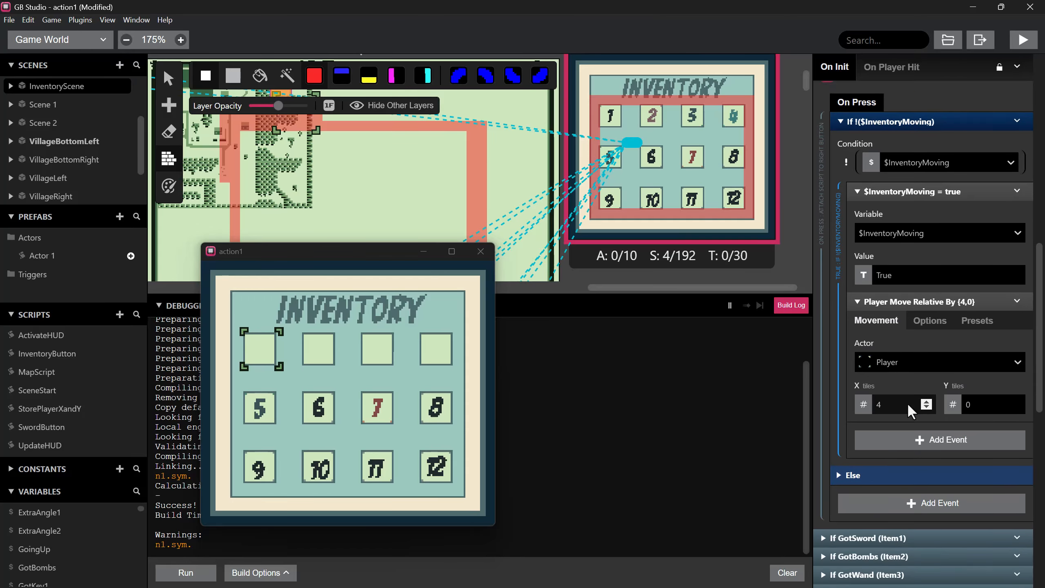
{"action": "left_click", "coordinate": [909, 396]}
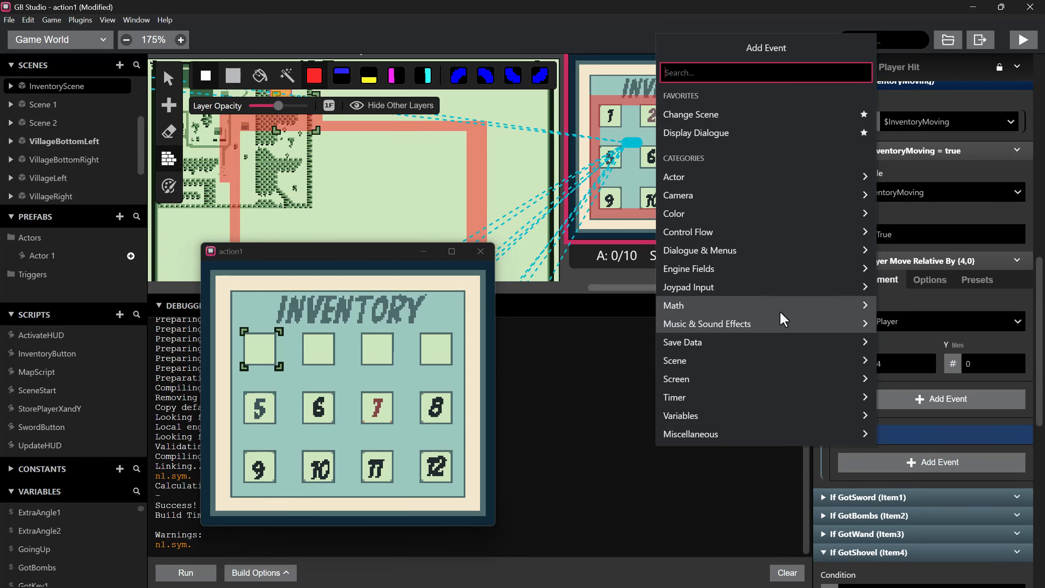
{"action": "type", "text": "set fa"}
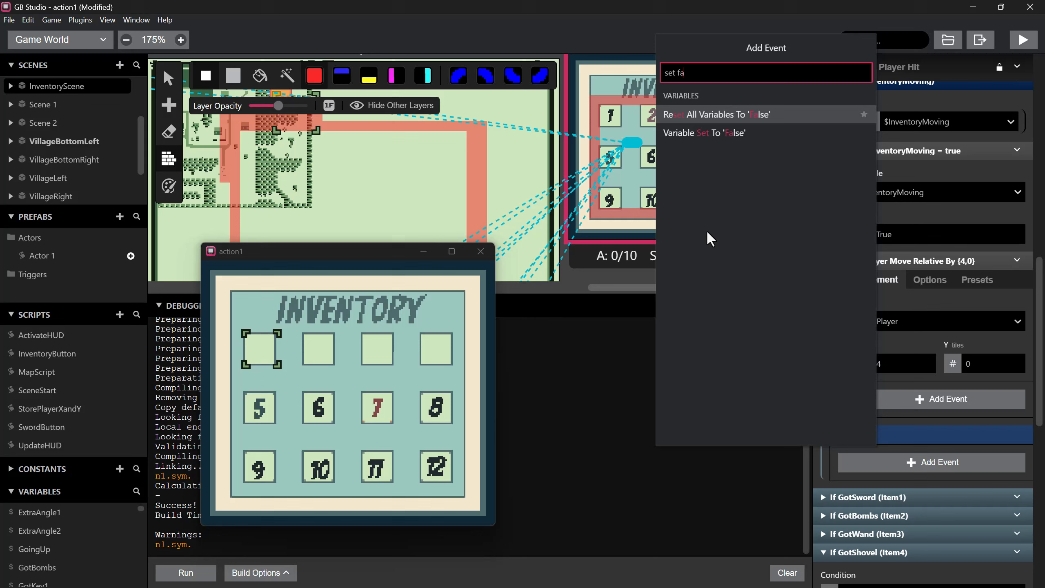
{"action": "left_click", "coordinate": [707, 131]}
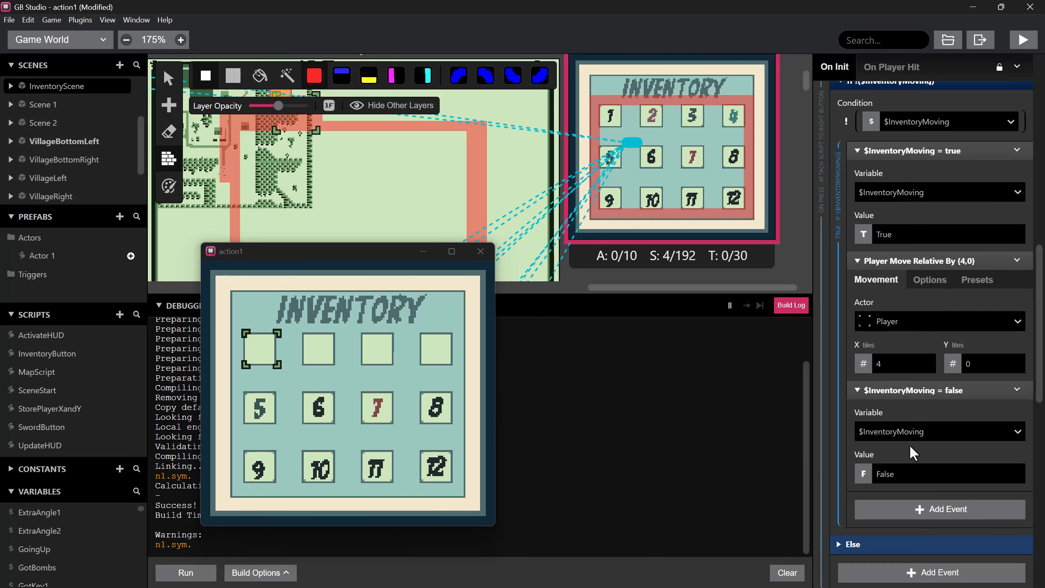
{"action": "key", "text": "ctrl+b"}
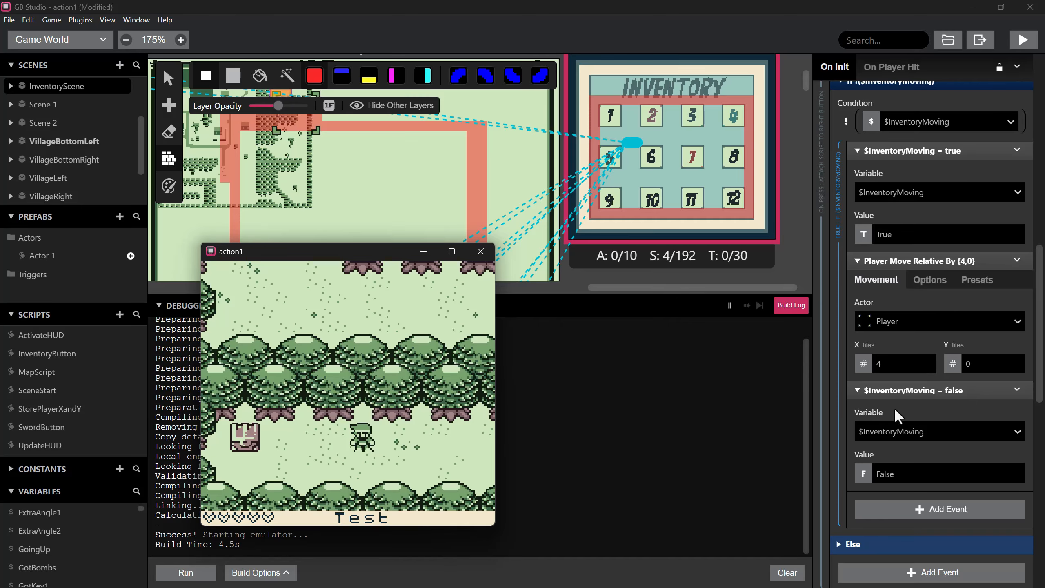
- Duplicate the Attach Script To Right Button event directly below the original and assign the copy to the left button
{"action": "scroll", "coordinate": [926, 332], "scroll_direction": "up", "scroll_amount": 1}
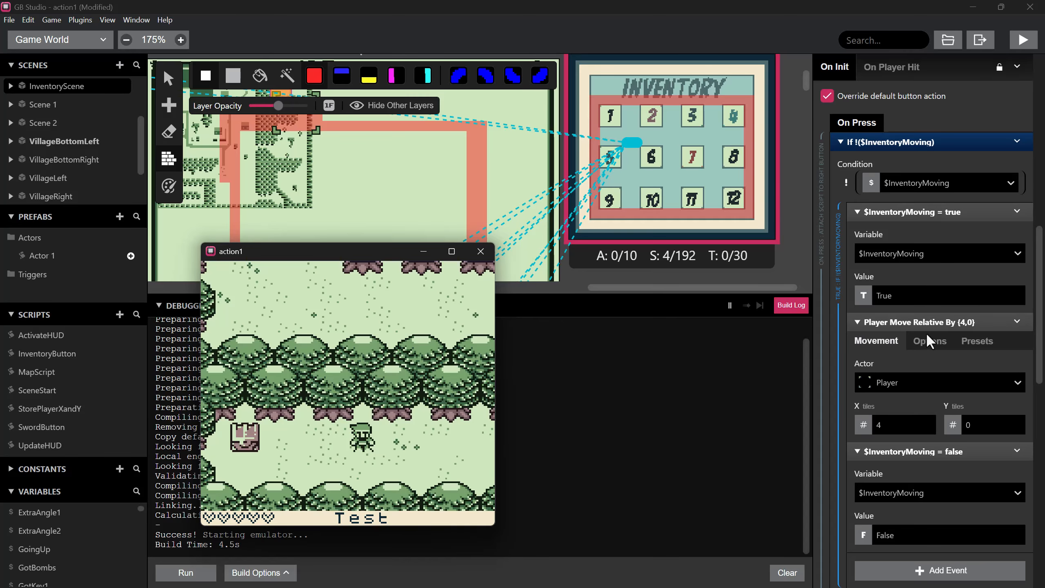
{"action": "scroll", "coordinate": [917, 379], "scroll_direction": "up", "scroll_amount": 1}
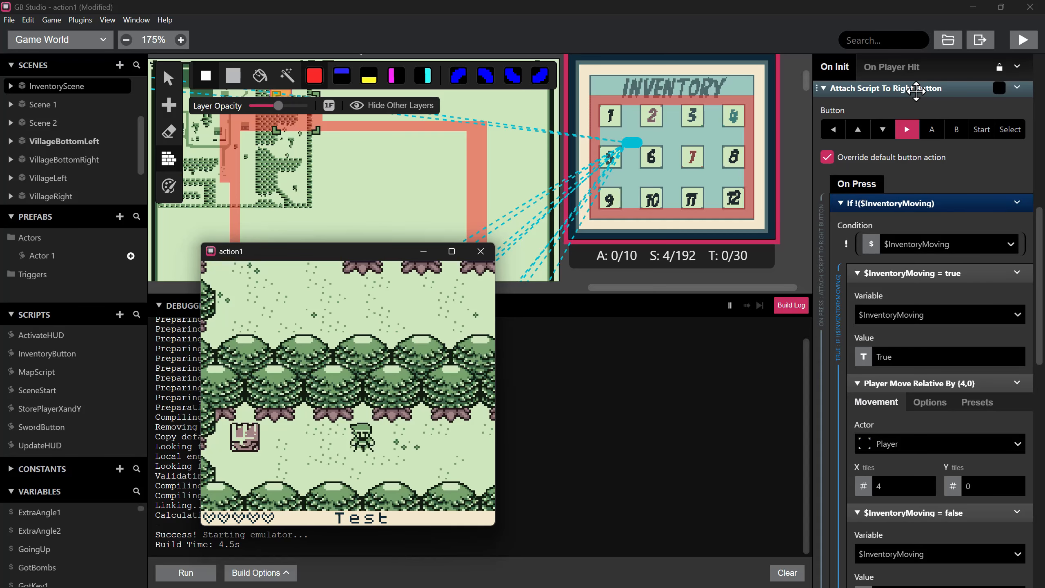
{"action": "scroll", "coordinate": [917, 91], "scroll_direction": "up", "scroll_amount": 1}
{"action": "right_click", "coordinate": [891, 151]}
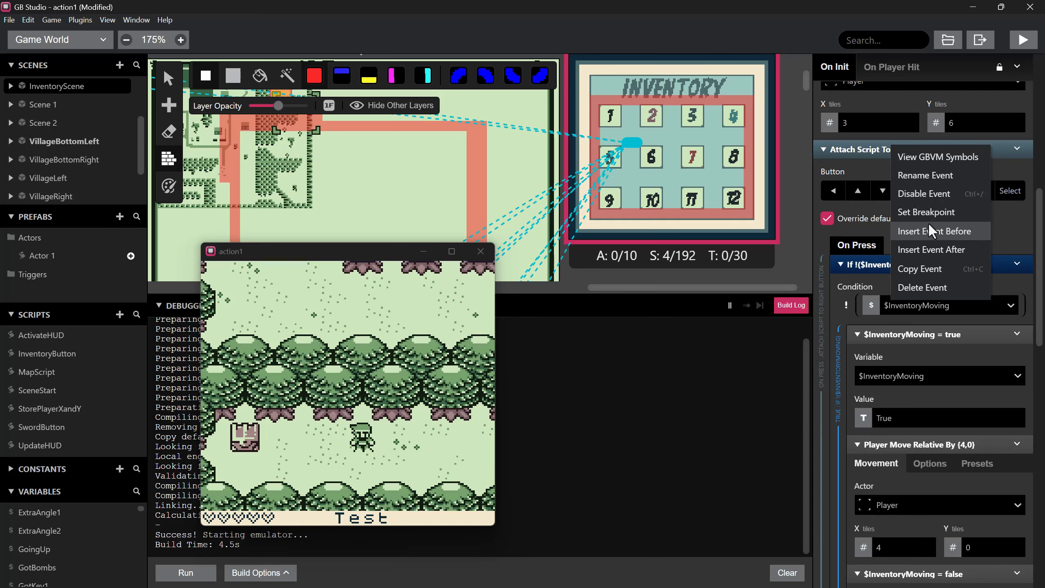
{"action": "left_click", "coordinate": [925, 268]}
{"action": "left_click", "coordinate": [829, 151]}
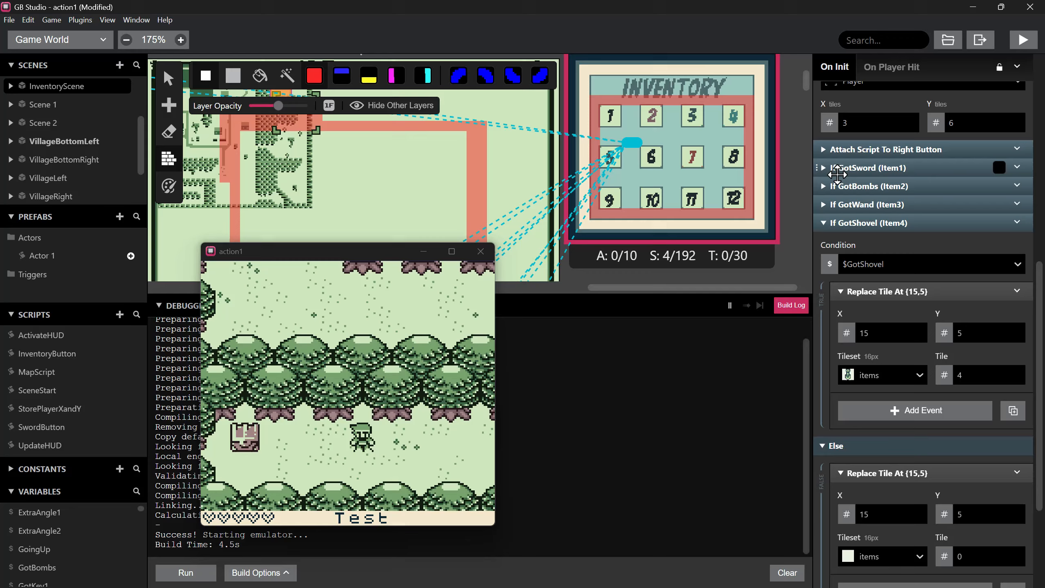
{"action": "right_click", "coordinate": [868, 150]}
{"action": "left_click", "coordinate": [923, 326]}
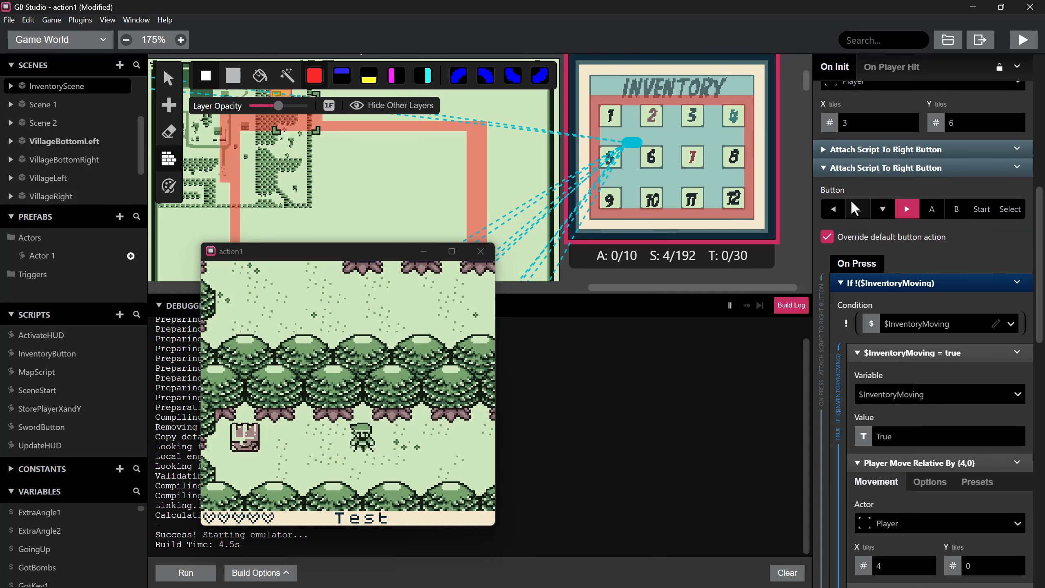
{"action": "left_click", "coordinate": [833, 209]}
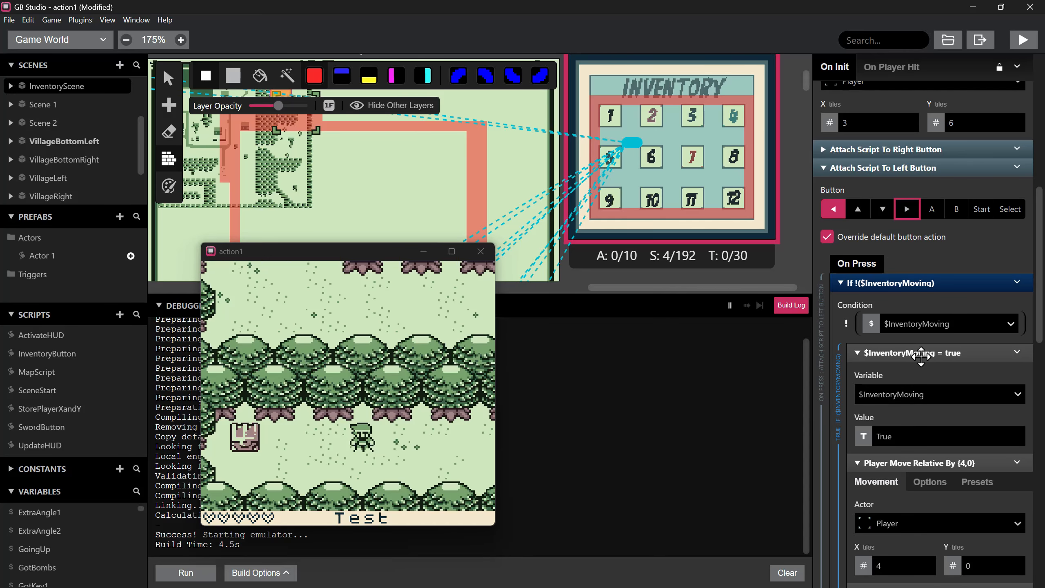
- Set the player's relative move in the left button script to -4 tiles in X
{"action": "scroll", "coordinate": [913, 391], "scroll_direction": "down", "scroll_amount": 3}
{"action": "left_click", "coordinate": [888, 442]}
{"action": "left_click_drag", "start_coordinate": [888, 442], "coordinate": [873, 444]}
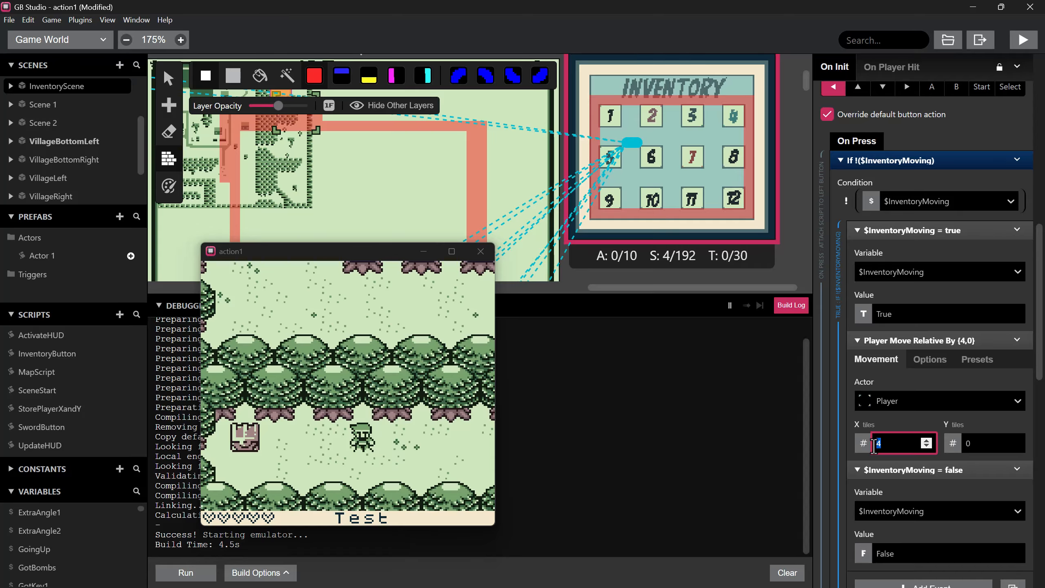
{"action": "type", "text": "-4"}
- Run the game, open the inventory, test moving the marker right and left along the top row with quick direction changes, and close the game
{"action": "left_click", "coordinate": [1017, 46]}
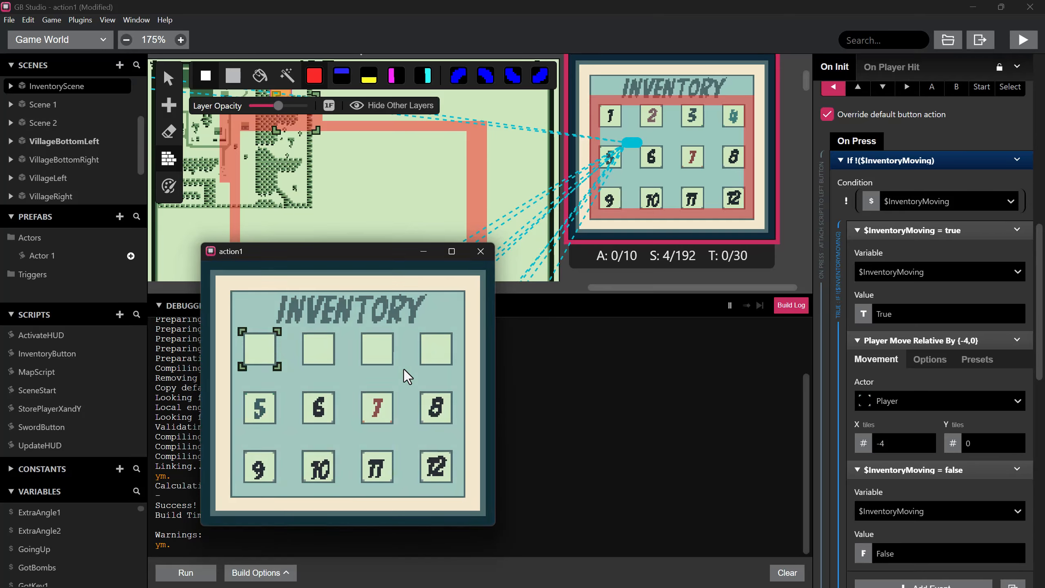
{"action": "key", "text": "Right"}
{"action": "key", "text": "Right"}
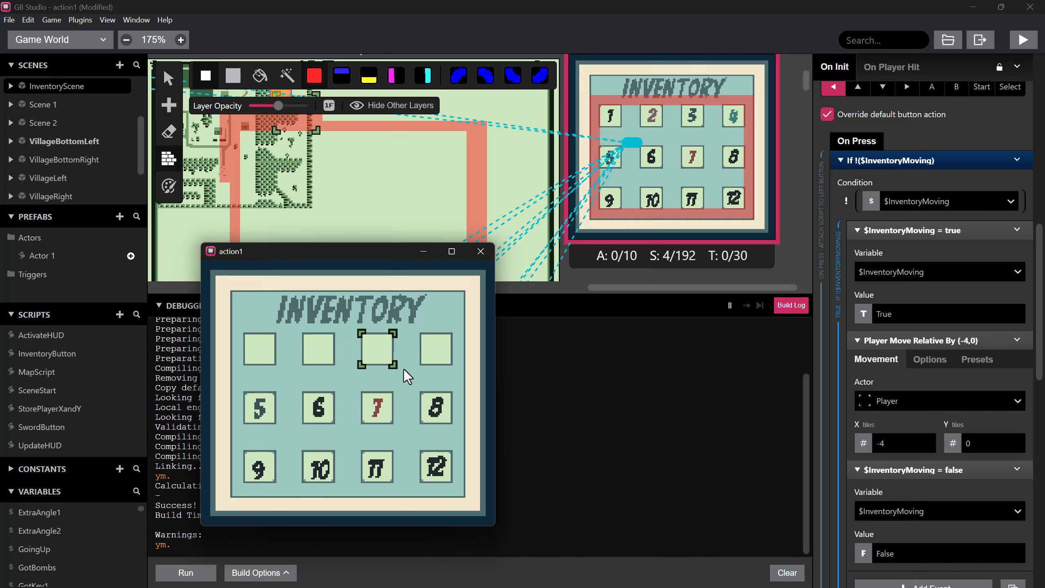
{"action": "key", "text": "Right"}
{"action": "key", "text": "Left"}
{"action": "key", "text": "Left"}
{"action": "key", "text": "Left"}
{"action": "key", "text": "Right"}
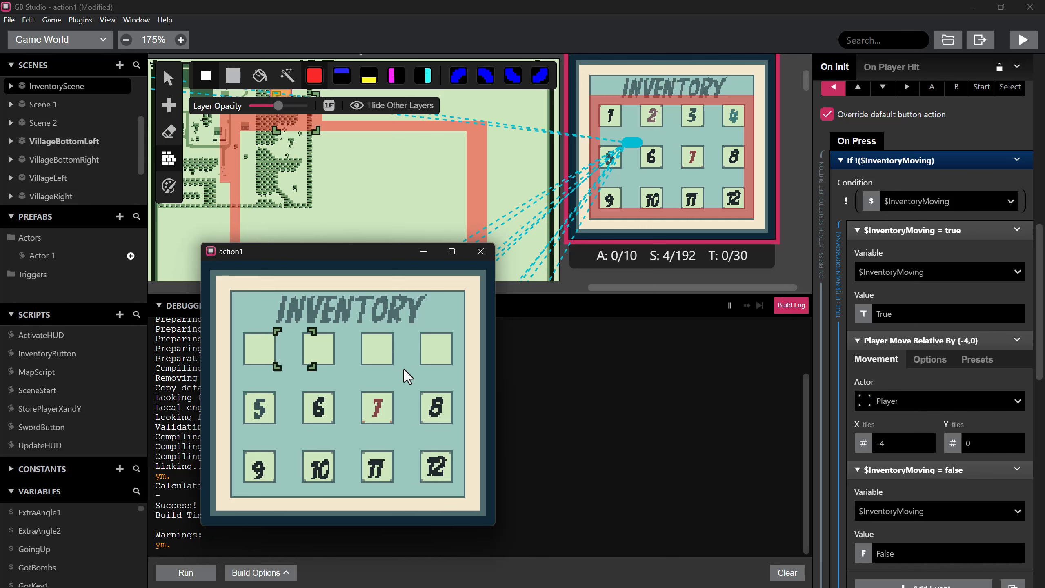
{"action": "key", "text": "Left"}
{"action": "key", "text": "Right"}
{"action": "key", "text": "Right"}
{"action": "key", "text": "Right"}
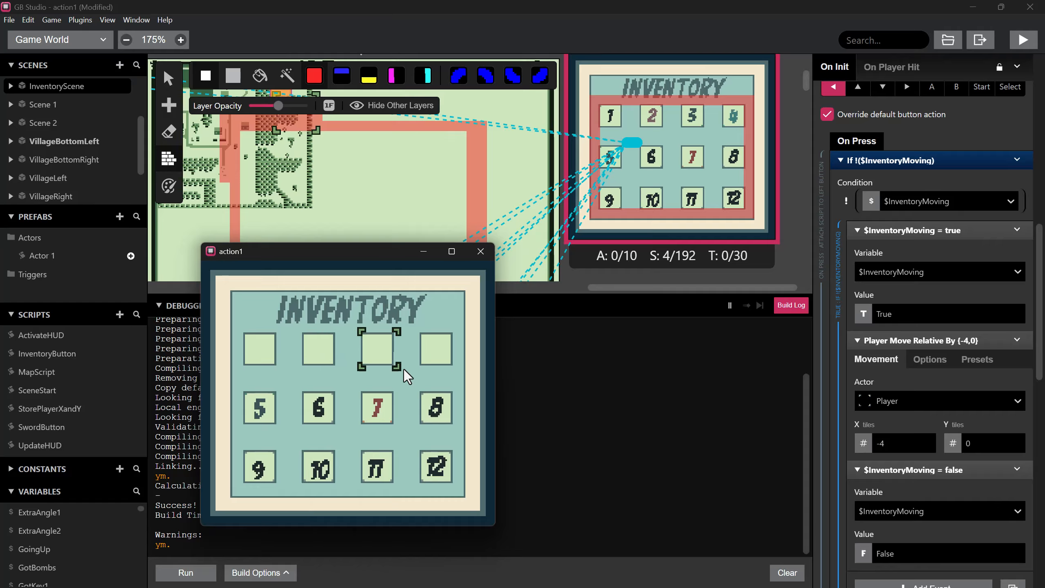
{"action": "key", "text": "Left"}
{"action": "key", "text": "Right"}
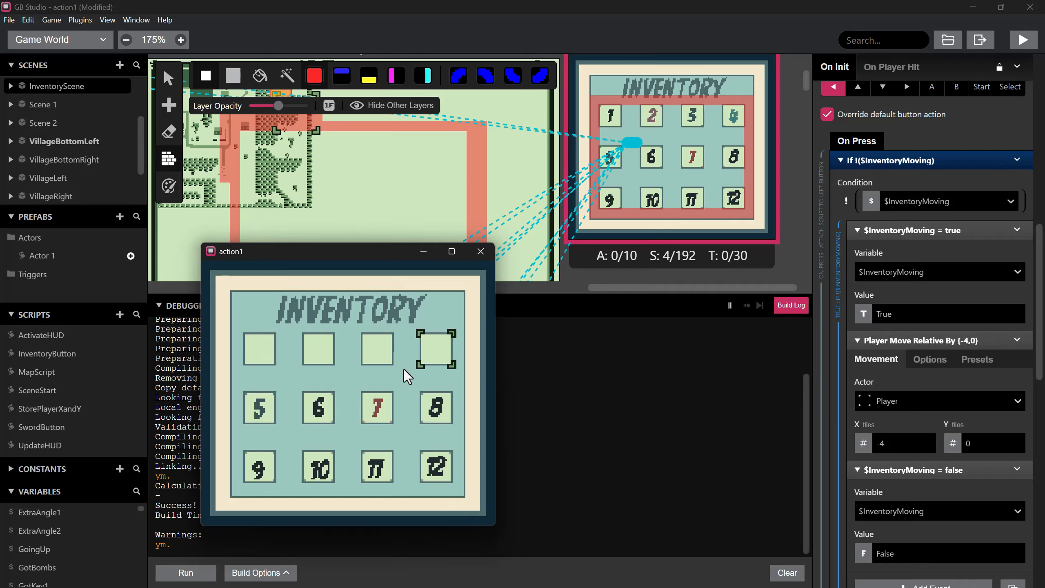
{"action": "key", "text": "Left"}
{"action": "key", "text": "Right"}
{"action": "key", "text": "Left"}
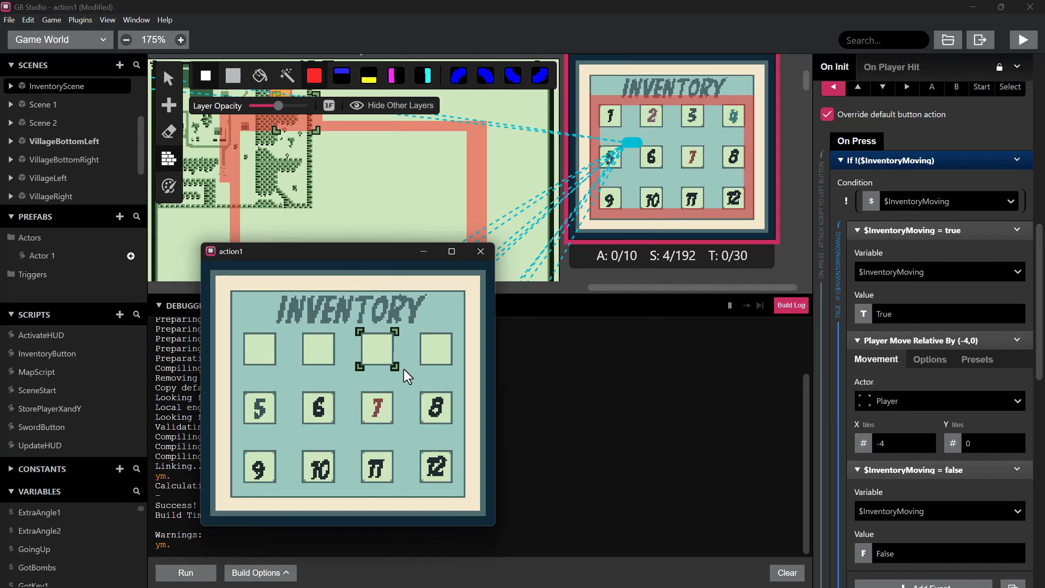
{"action": "key", "text": "Right"}
{"action": "key", "text": "Left"}
{"action": "key", "text": "Left"}
{"action": "key", "text": "Left"}
{"action": "key", "text": "Right"}
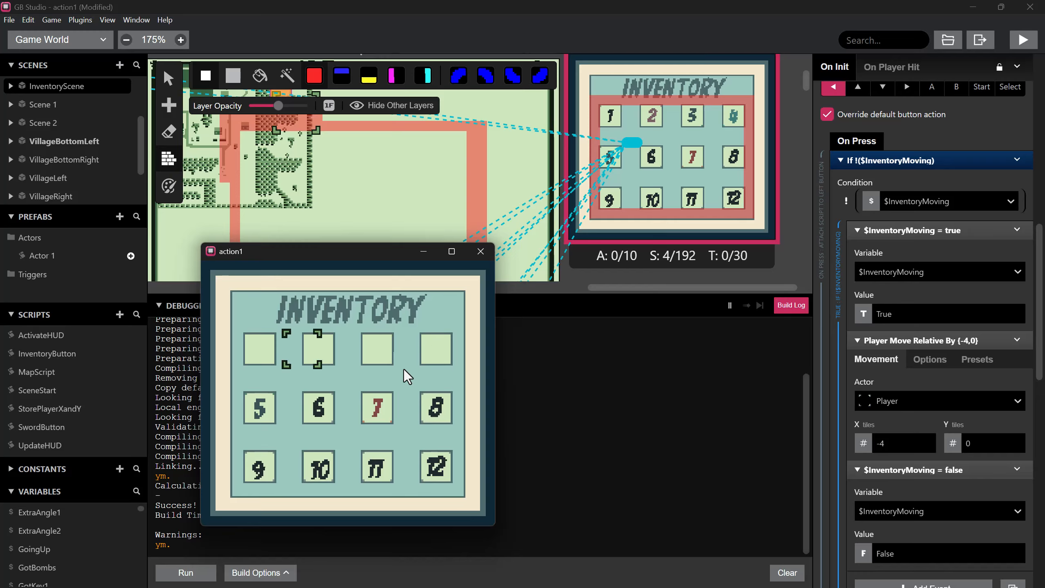
{"action": "key", "text": "Right"}
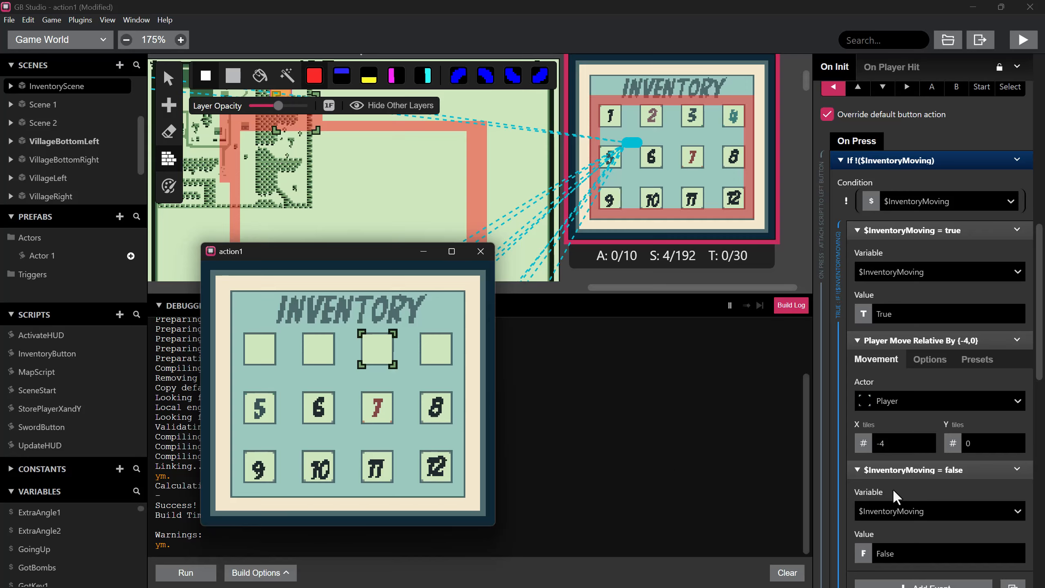
{"action": "key", "text": "Left"}
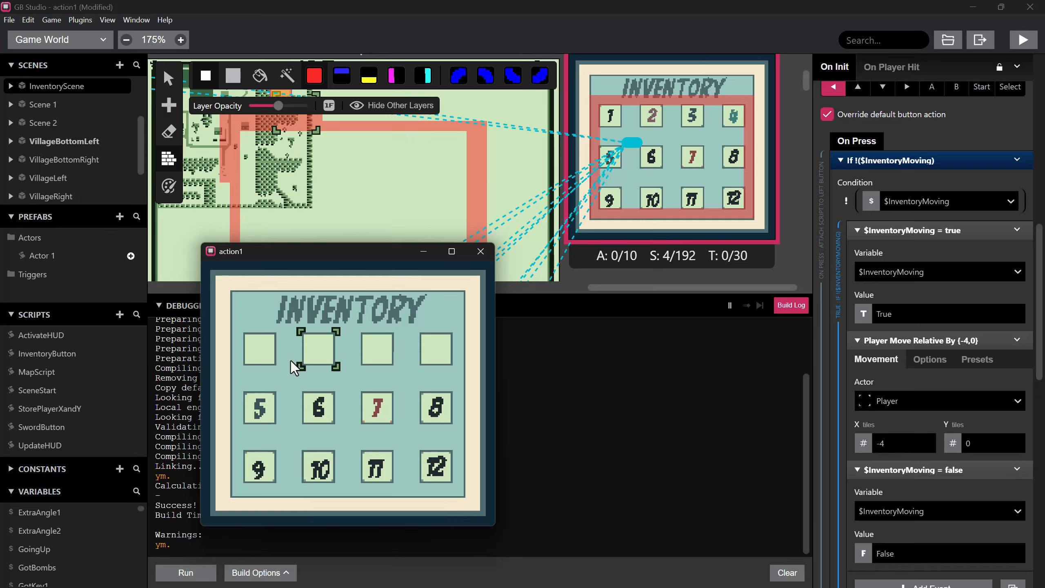
{"action": "key", "text": "Right"}
{"action": "key", "text": "Right"}
{"action": "key", "text": "Left"}
{"action": "key", "text": "Left"}
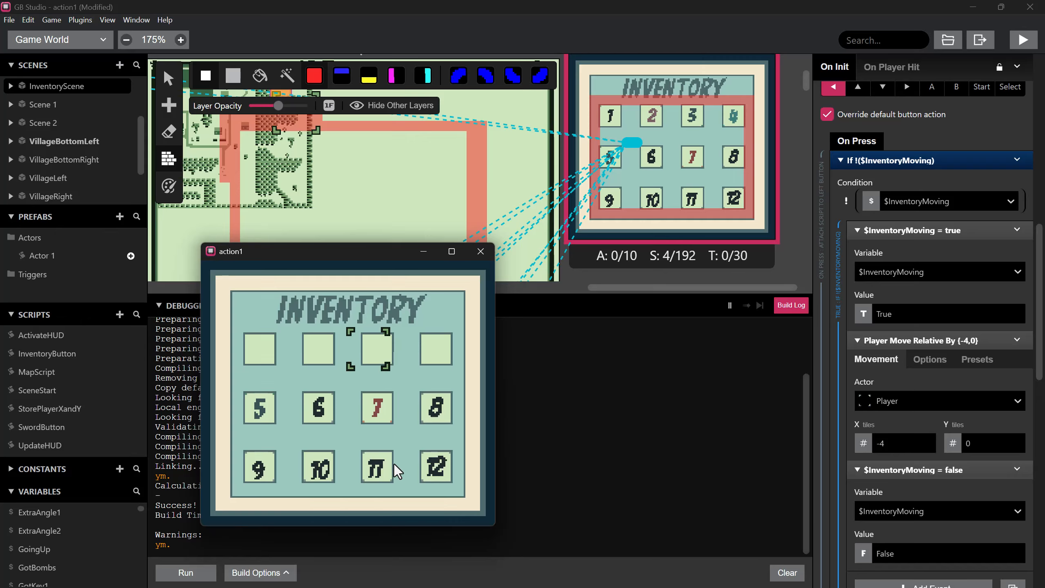
{"action": "key", "text": "Left"}
{"action": "key", "text": "Right"}
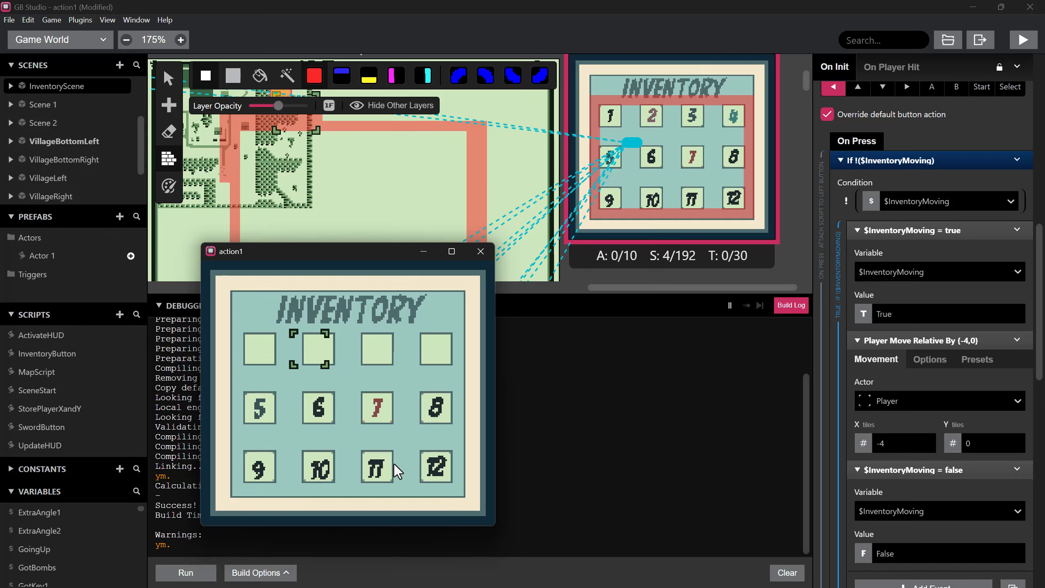
{"action": "key", "text": "Right"}
{"action": "key", "text": "Left"}
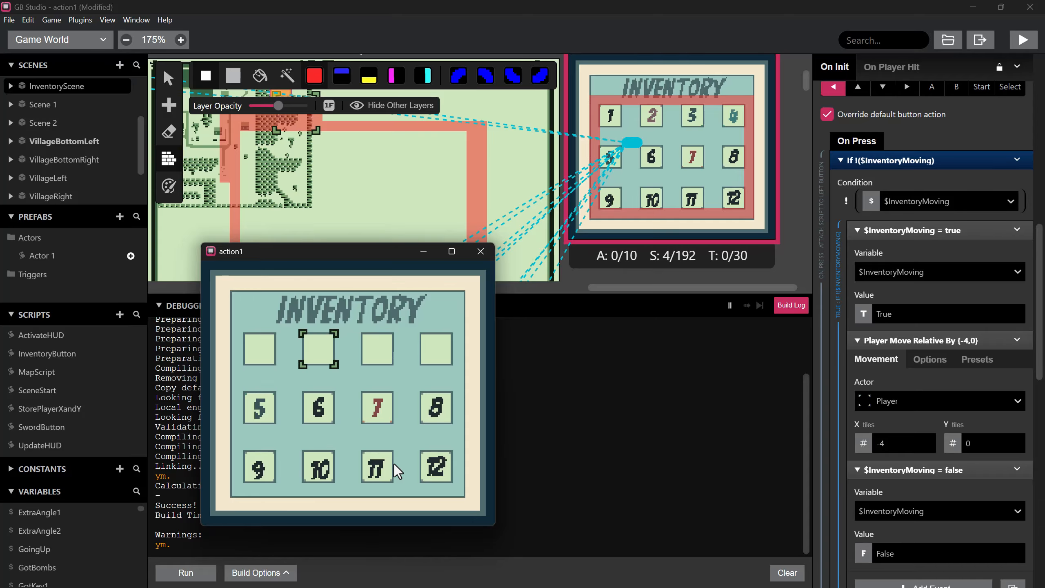
{"action": "key", "text": "Right"}
{"action": "key", "text": "Right"}
{"action": "key", "text": "Left"}
{"action": "key", "text": "Left"}
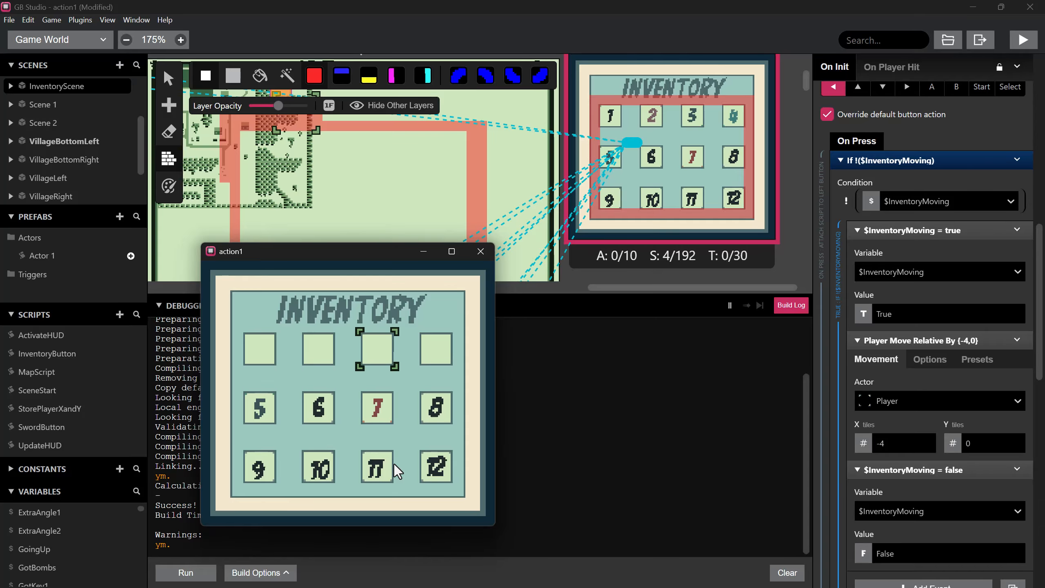
{"action": "left_click", "coordinate": [506, 388]}
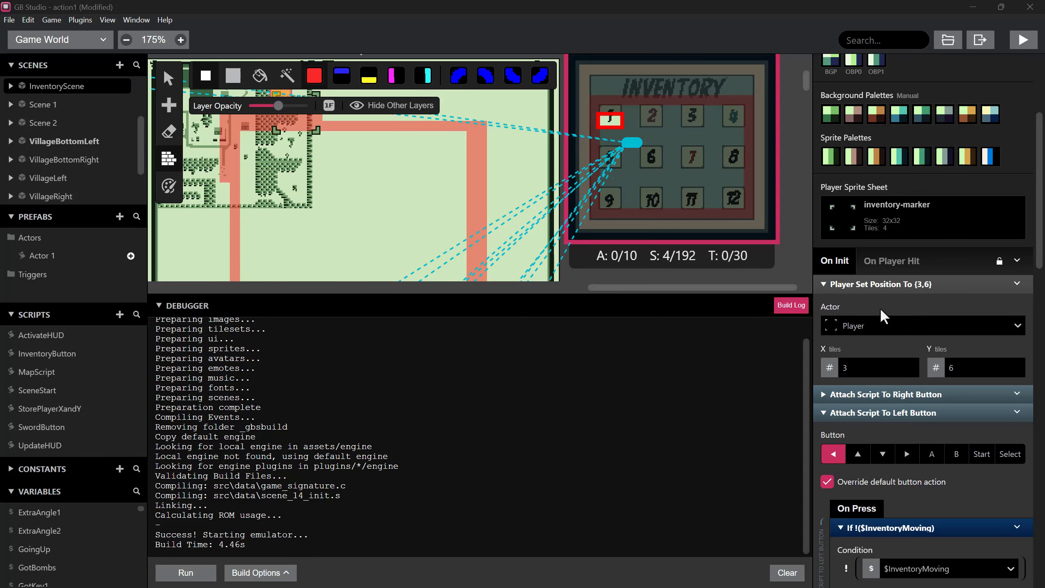
- Insert a Set Actor Movement Speed event for the player before its Set Position event and choose Speed 3
{"action": "mouse_move", "coordinate": [836, 285]}
{"action": "right_click", "coordinate": [854, 284]}
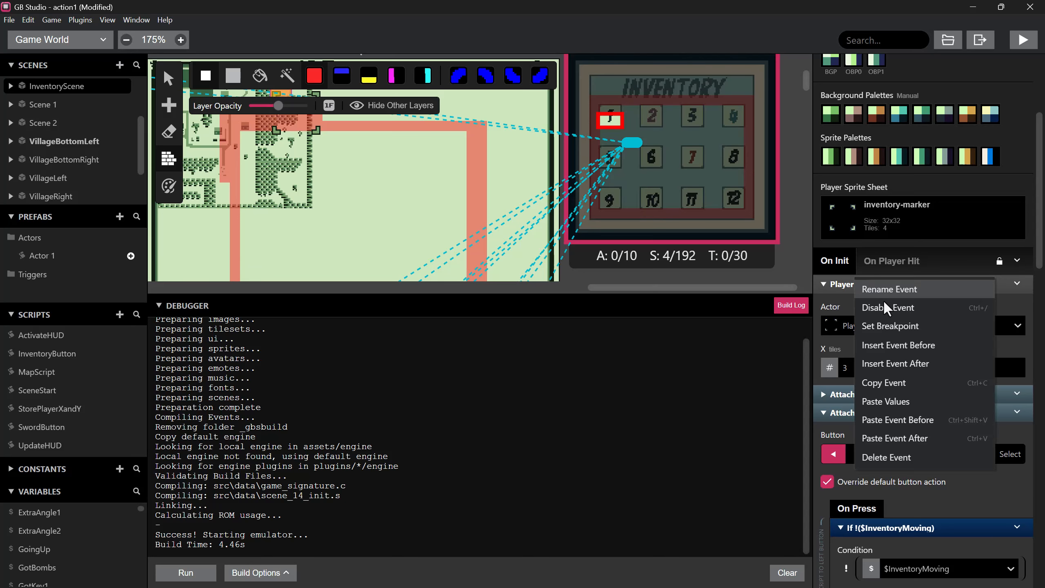
{"action": "left_click", "coordinate": [900, 363]}
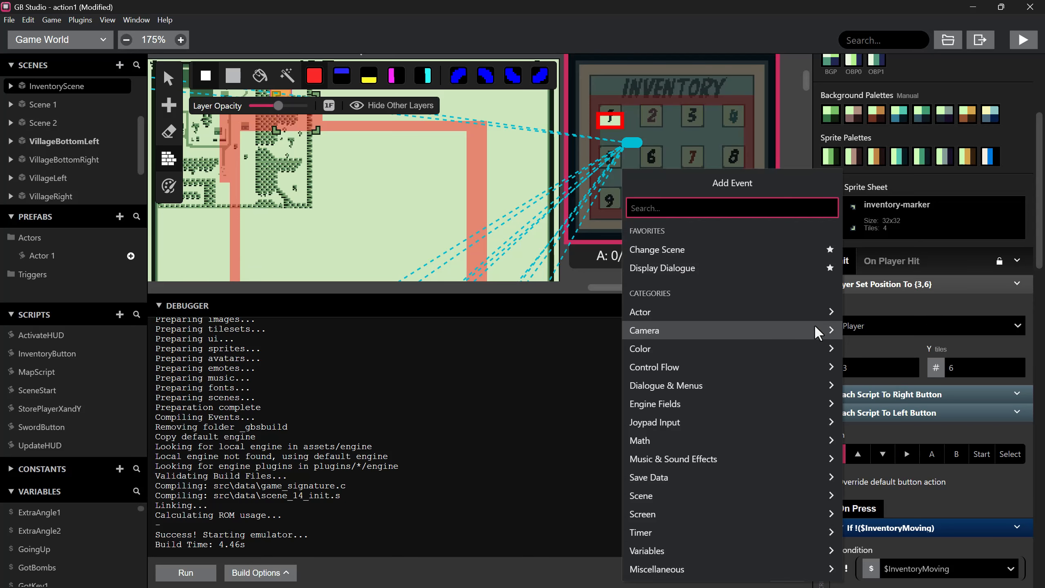
{"action": "left_click", "coordinate": [705, 314]}
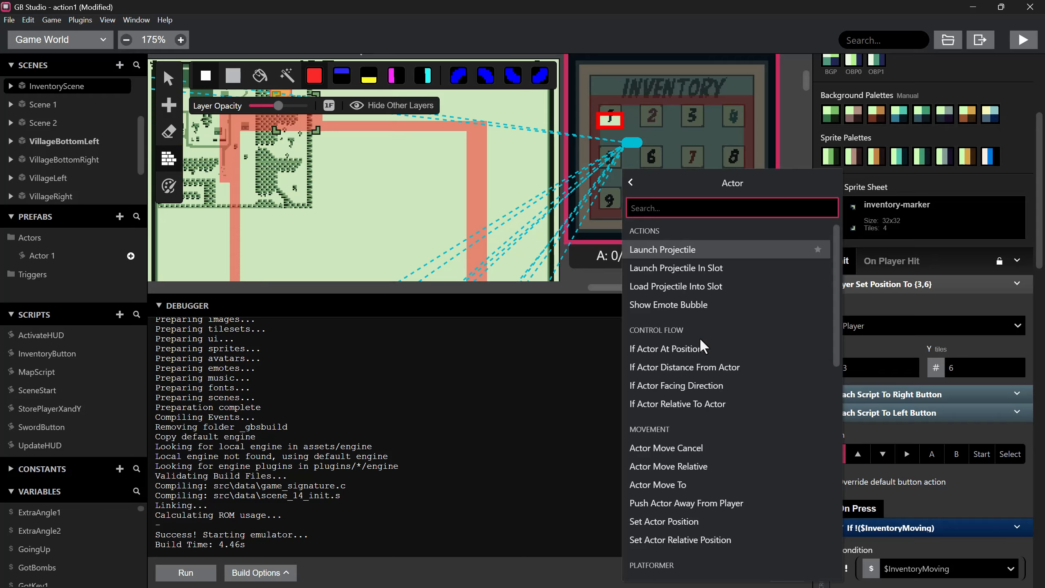
{"action": "type", "text": "set mov"}
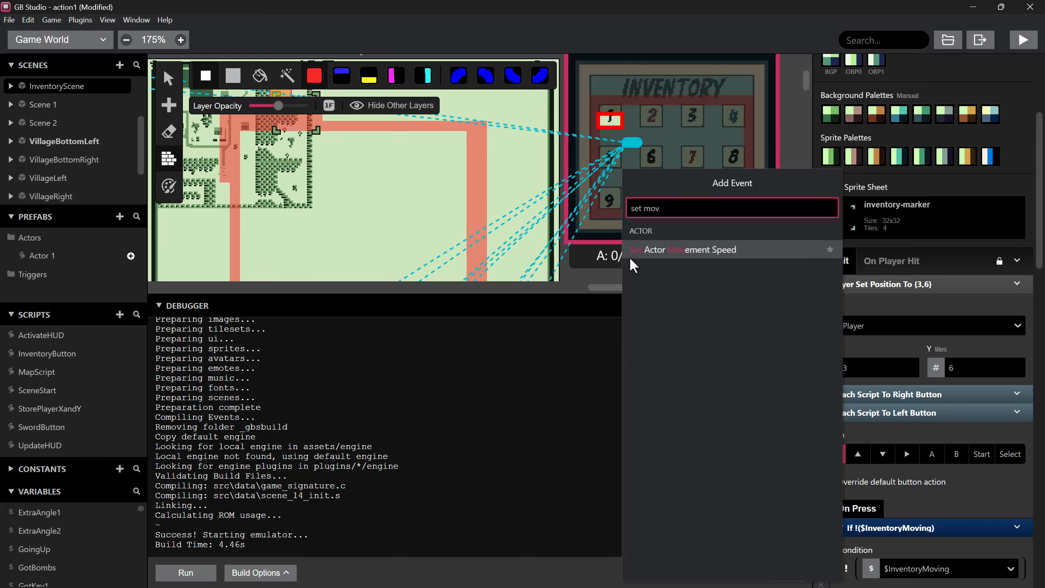
{"action": "left_click", "coordinate": [675, 248]}
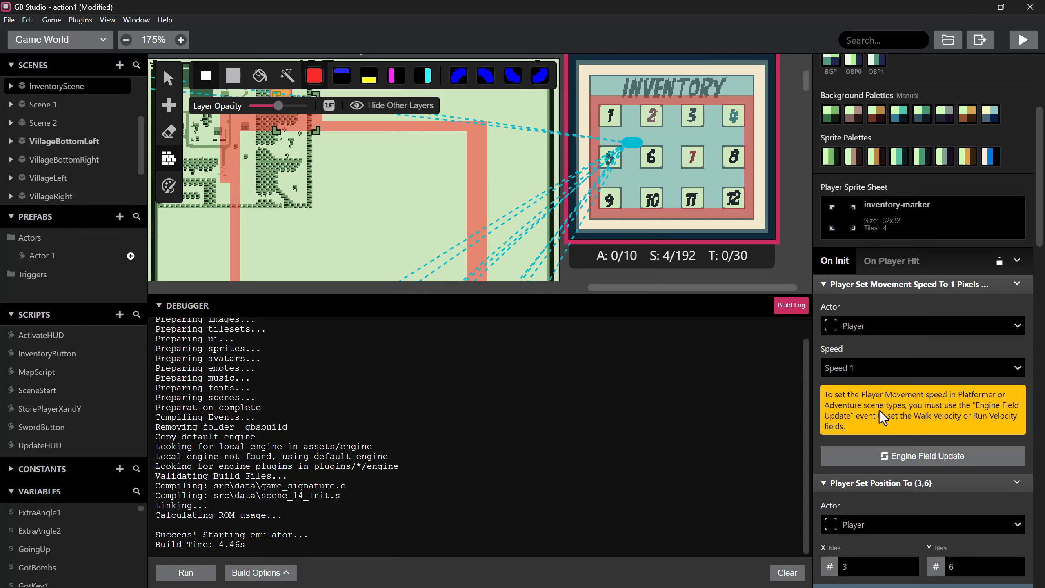
{"action": "left_click", "coordinate": [872, 366]}
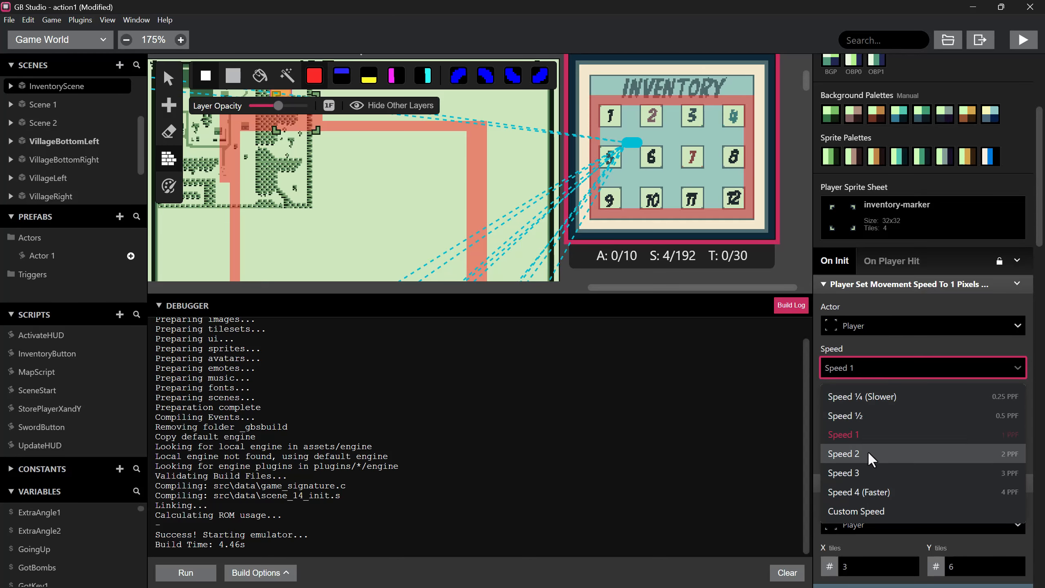
{"action": "left_click", "coordinate": [864, 468]}
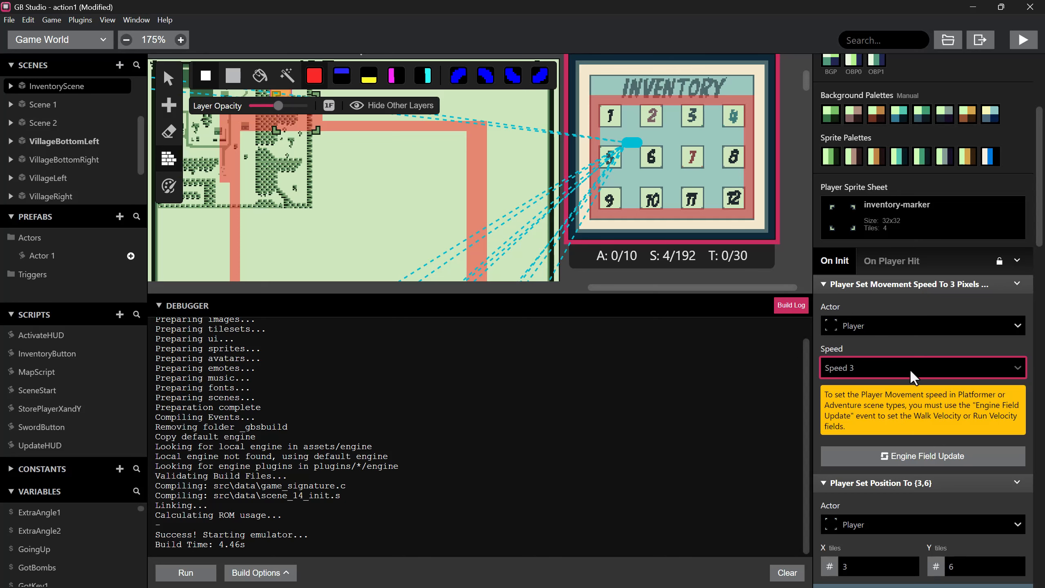
- Run the game, walk the player around briefly, and open the inventory
{"action": "left_click", "coordinate": [1021, 40]}
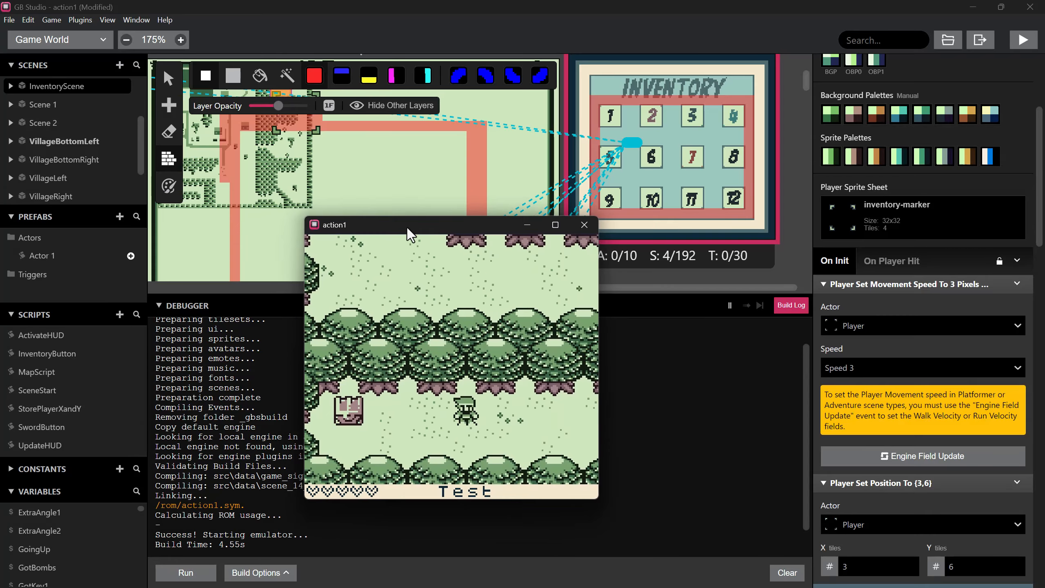
{"action": "left_click_drag", "start_coordinate": [407, 228], "coordinate": [412, 228]}
{"action": "key", "text": "Right"}
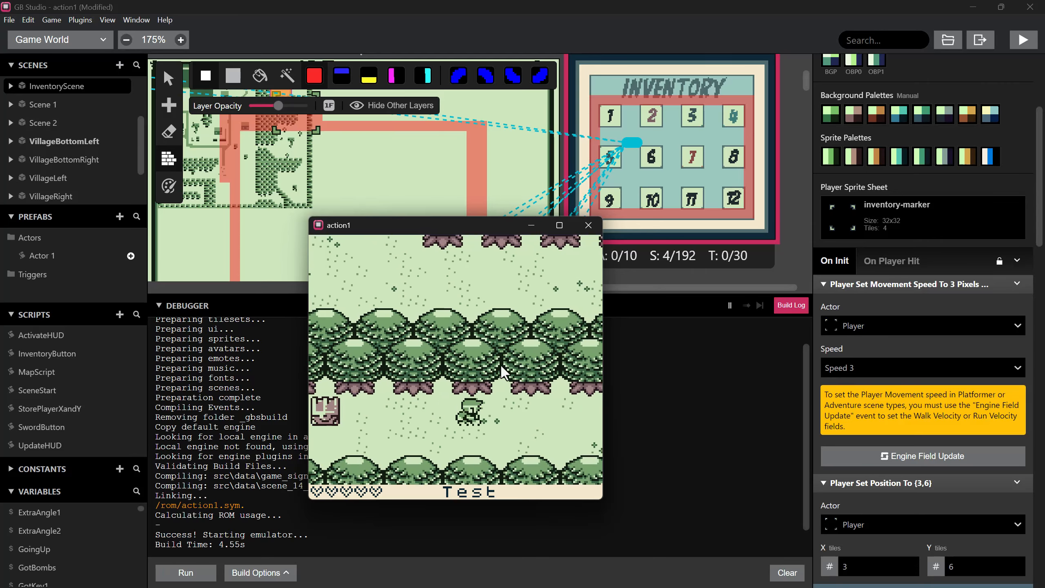
{"action": "key", "text": "Left"}
{"action": "key", "text": "Down"}
{"action": "key", "text": "Right"}
{"action": "key", "text": "Return"}
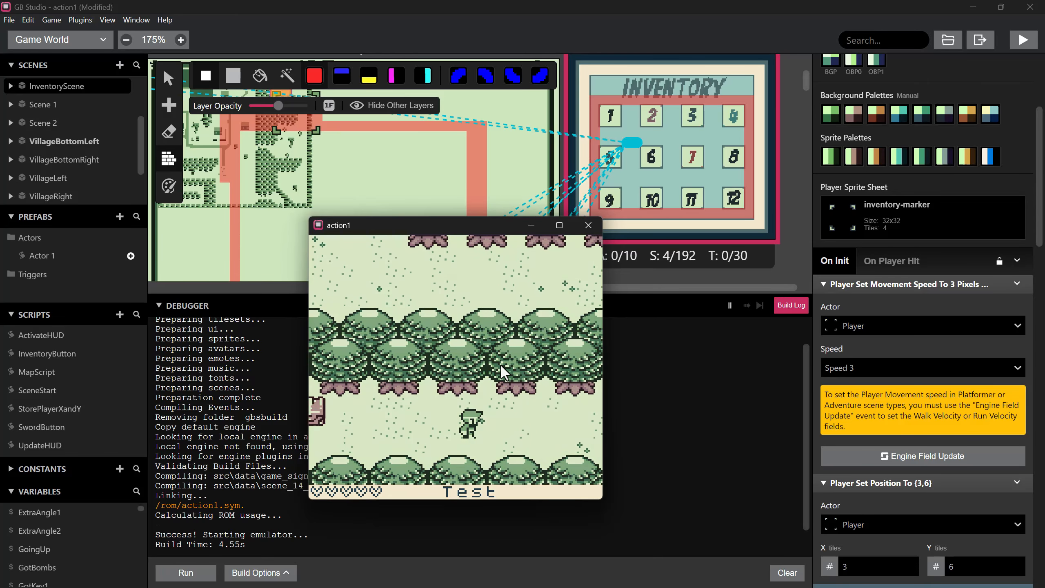
- Test the faster marker along the inventory's top row with repeated right and left moves and quick direction changes, and close the game
{"action": "key", "text": "Right"}
{"action": "key", "text": "Right"}
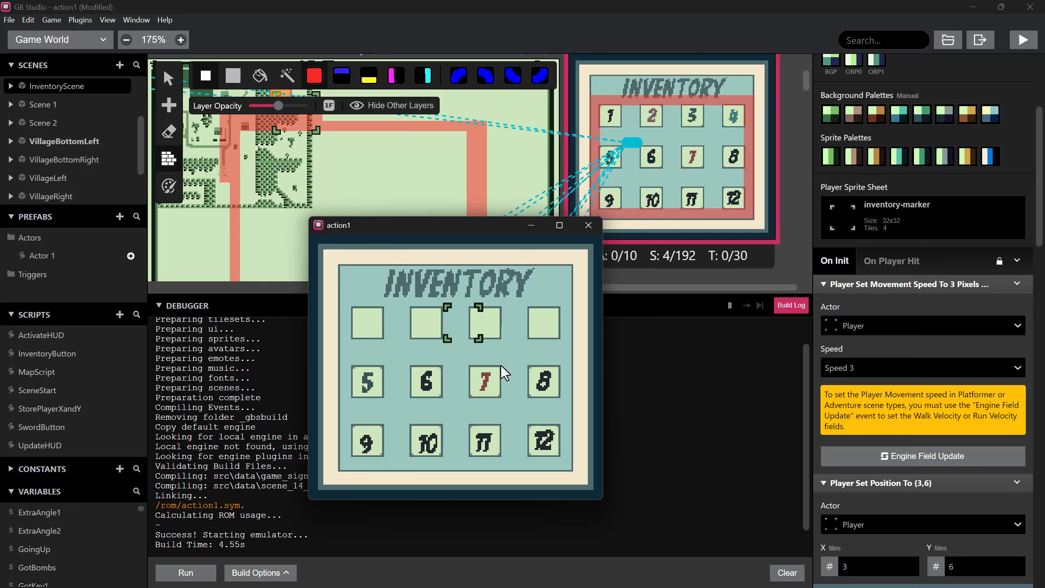
{"action": "key", "text": "Right"}
{"action": "key", "text": "Left"}
{"action": "key", "text": "Left"}
{"action": "key", "text": "Left"}
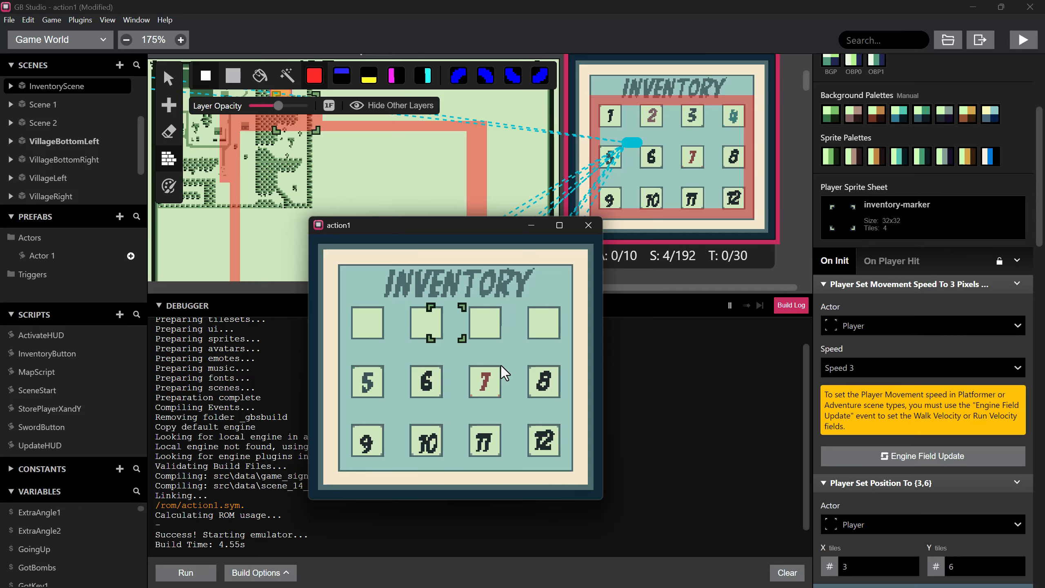
{"action": "key", "text": "Right"}
{"action": "key", "text": "Right"}
{"action": "key", "text": "Right"}
{"action": "key", "text": "Left"}
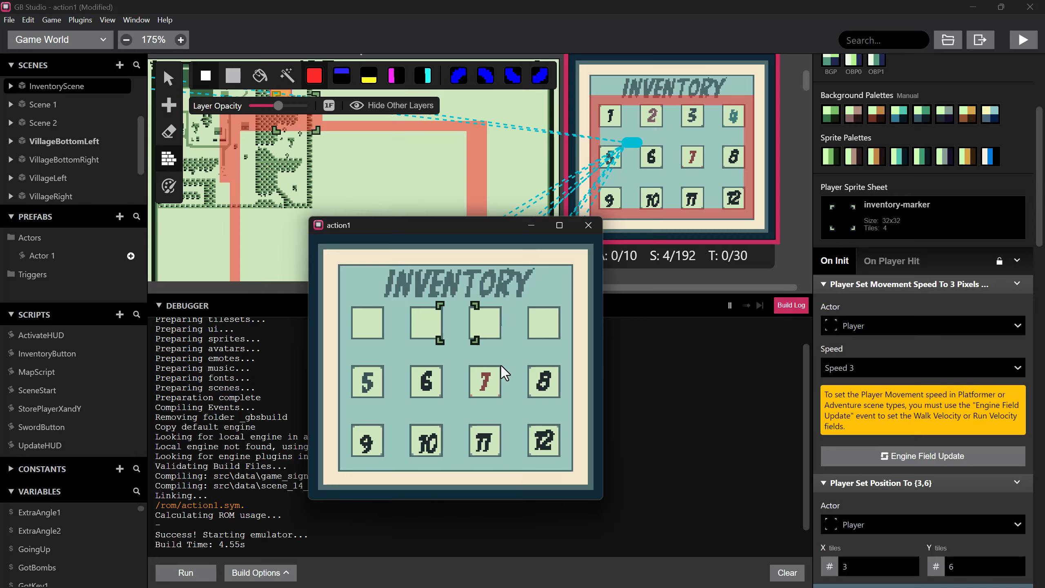
{"action": "key", "text": "Left"}
{"action": "key", "text": "Left"}
{"action": "key", "text": "Right"}
{"action": "key", "text": "Right"}
{"action": "key", "text": "Right"}
{"action": "key", "text": "Left"}
{"action": "key", "text": "Left"}
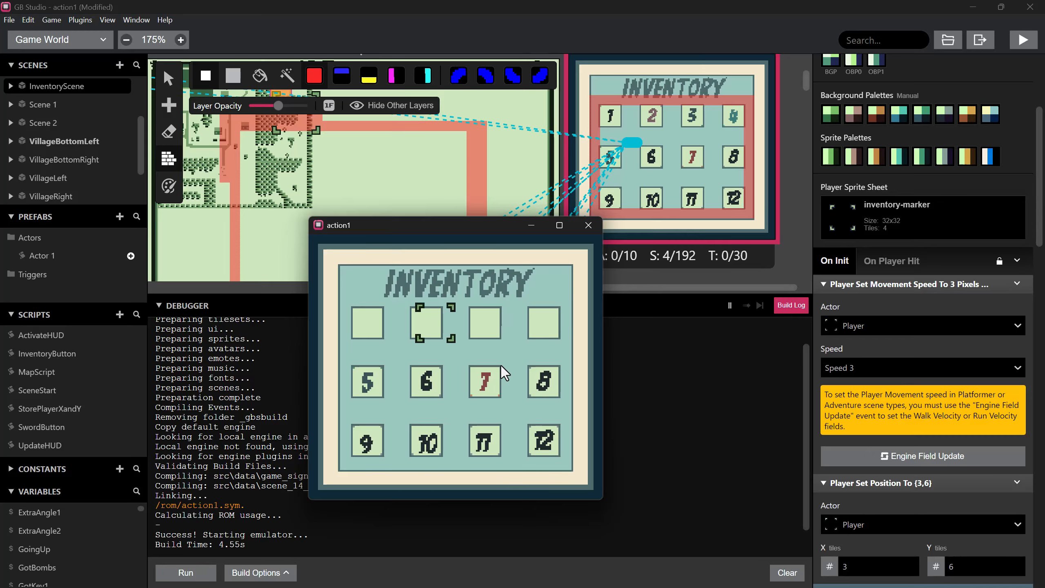
{"action": "key", "text": "Left"}
{"action": "key", "text": "Right"}
{"action": "key", "text": "Right"}
{"action": "key", "text": "Right"}
{"action": "key", "text": "Left"}
{"action": "key", "text": "Left"}
{"action": "key", "text": "Left"}
{"action": "key", "text": "Right"}
{"action": "key", "text": "Right"}
{"action": "key", "text": "Right"}
{"action": "key", "text": "Left"}
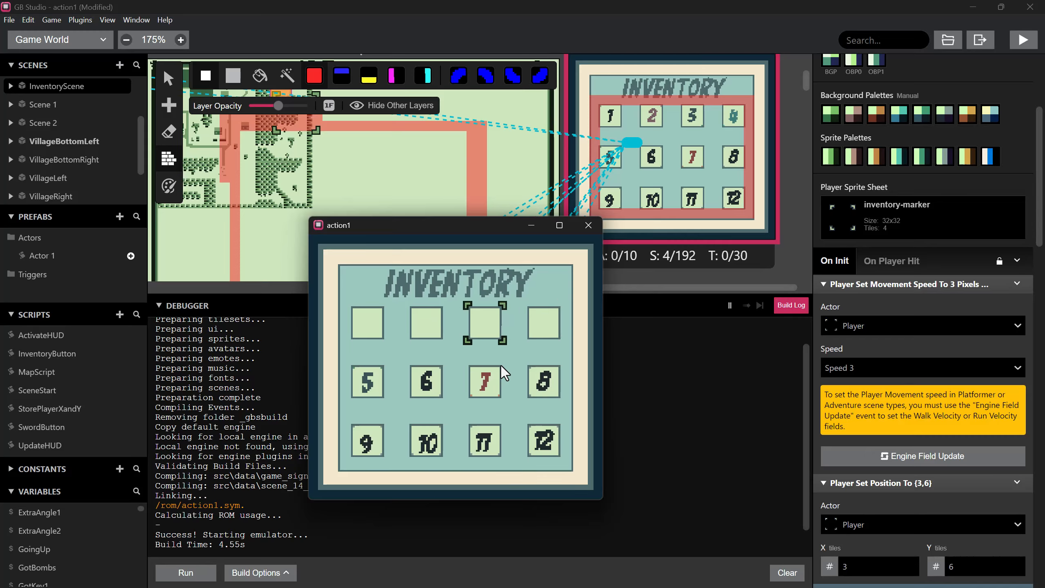
{"action": "key", "text": "Left"}
{"action": "key", "text": "Left"}
{"action": "key", "text": "Right"}
{"action": "key", "text": "Right"}
{"action": "key", "text": "Right"}
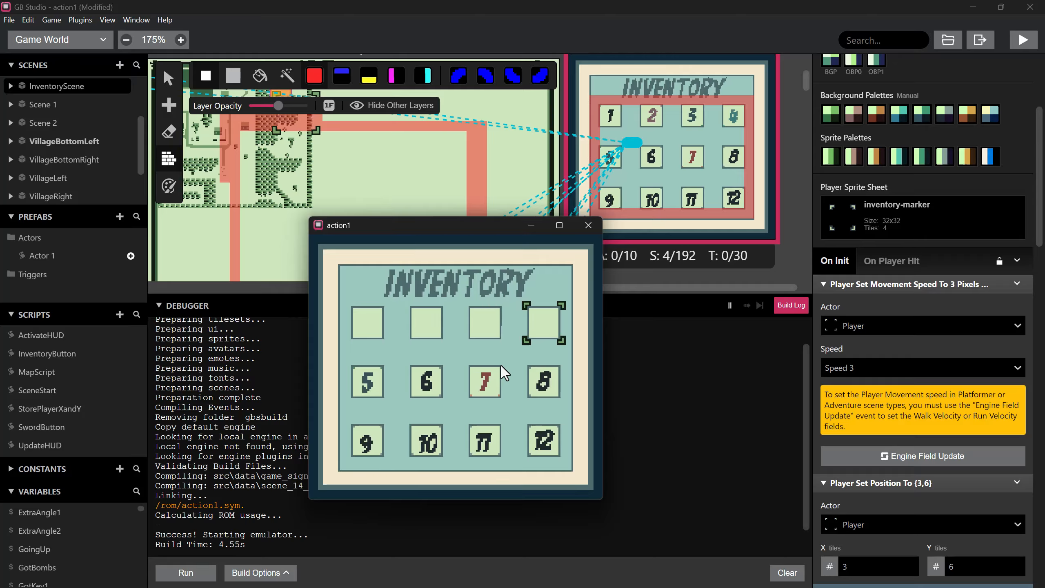
{"action": "key", "text": "Left"}
{"action": "key", "text": "Left"}
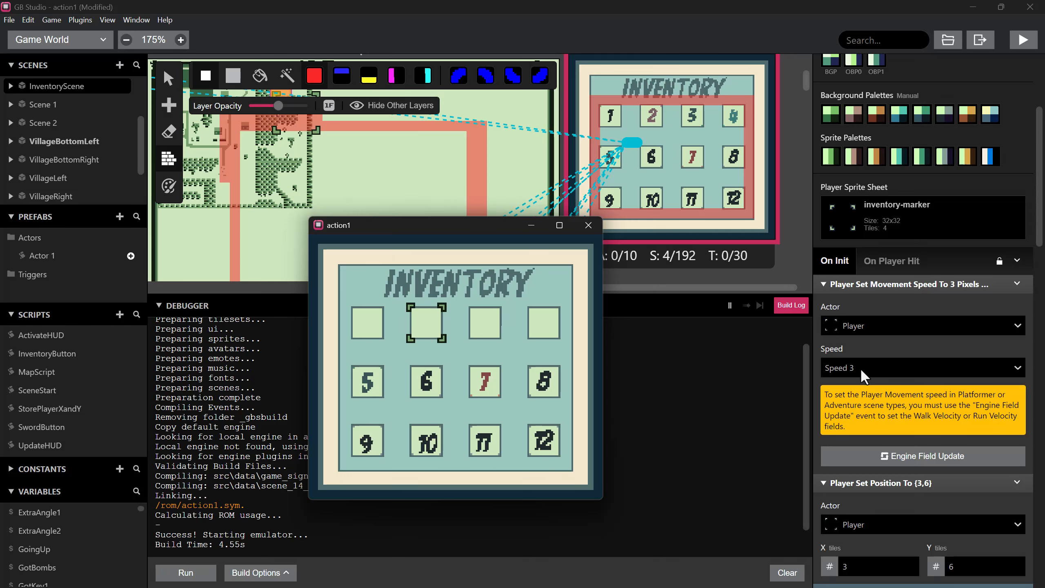
{"action": "key", "text": "Right"}
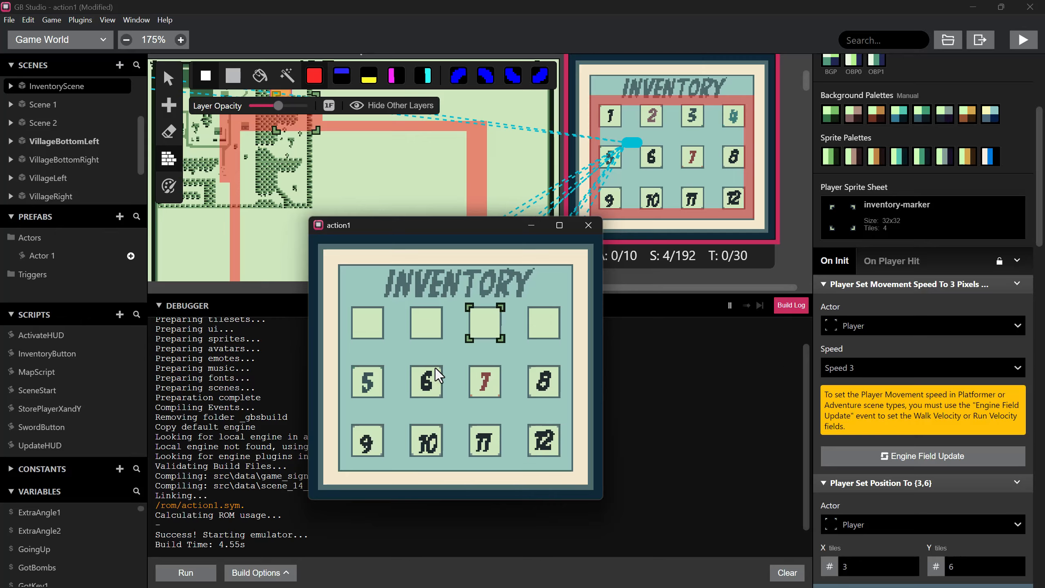
{"action": "key", "text": "Right"}
{"action": "key", "text": "Left"}
{"action": "key", "text": "Left"}
{"action": "key", "text": "Left"}
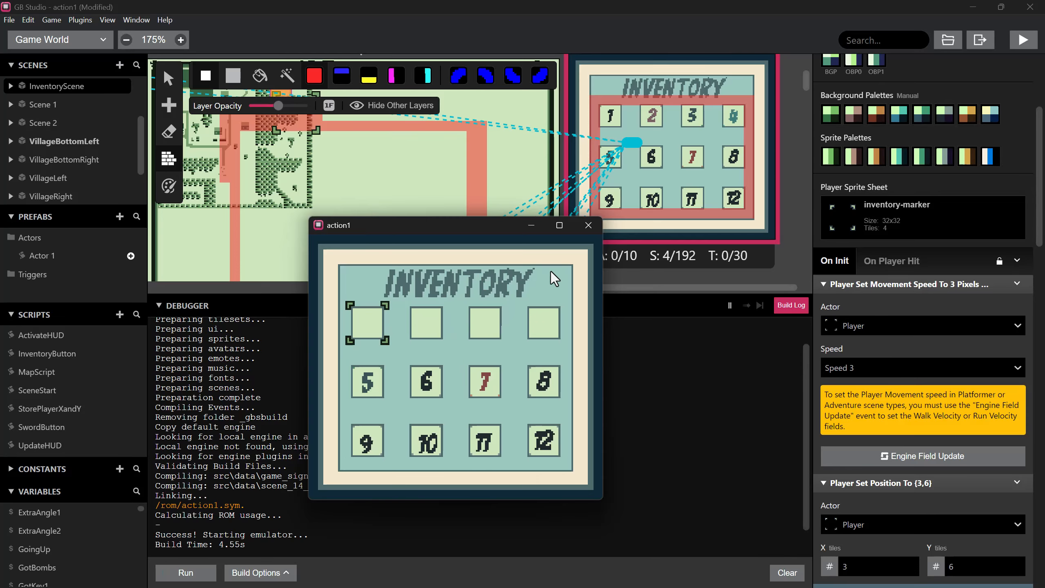
{"action": "left_click", "coordinate": [591, 229]}
- Collapse and copy the Attach Script To Left Button event, and paste two copies of it directly below the original
{"action": "scroll", "coordinate": [909, 405], "scroll_direction": "down", "scroll_amount": 5}
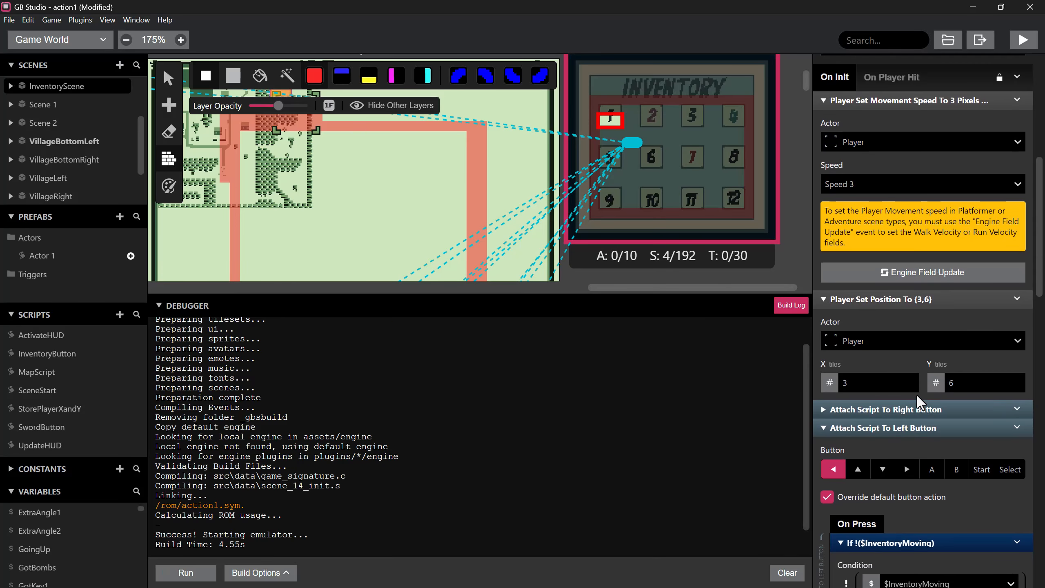
{"action": "scroll", "coordinate": [909, 405], "scroll_direction": "down", "scroll_amount": 2}
{"action": "left_click", "coordinate": [911, 366]}
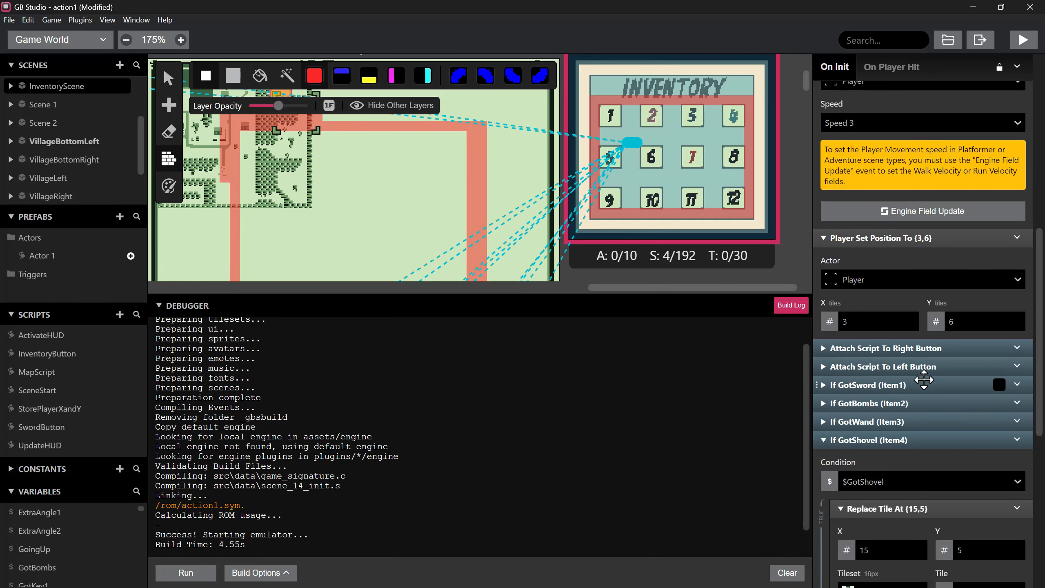
{"action": "right_click", "coordinate": [914, 366]}
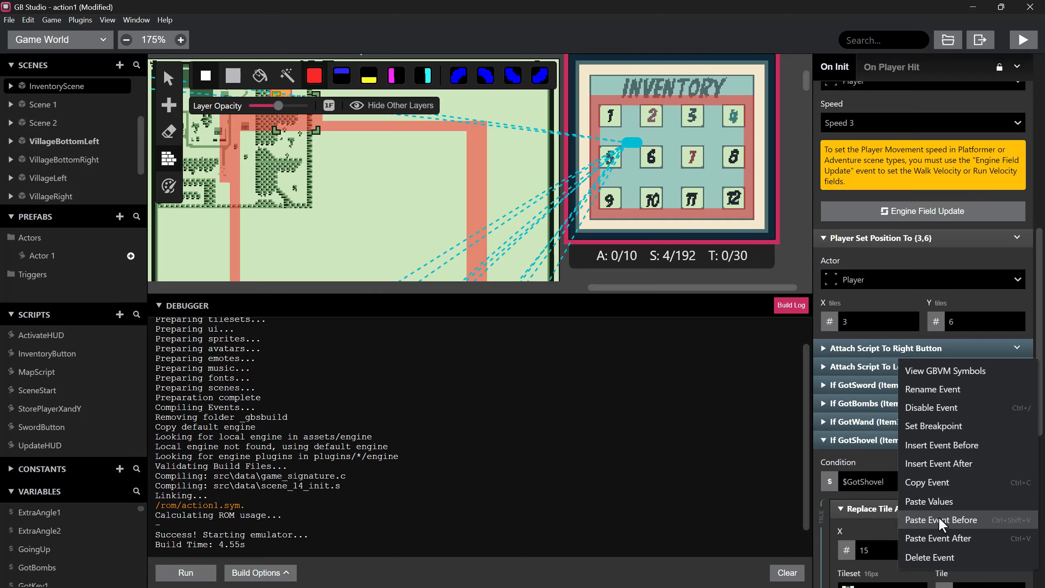
{"action": "left_click", "coordinate": [934, 485]}
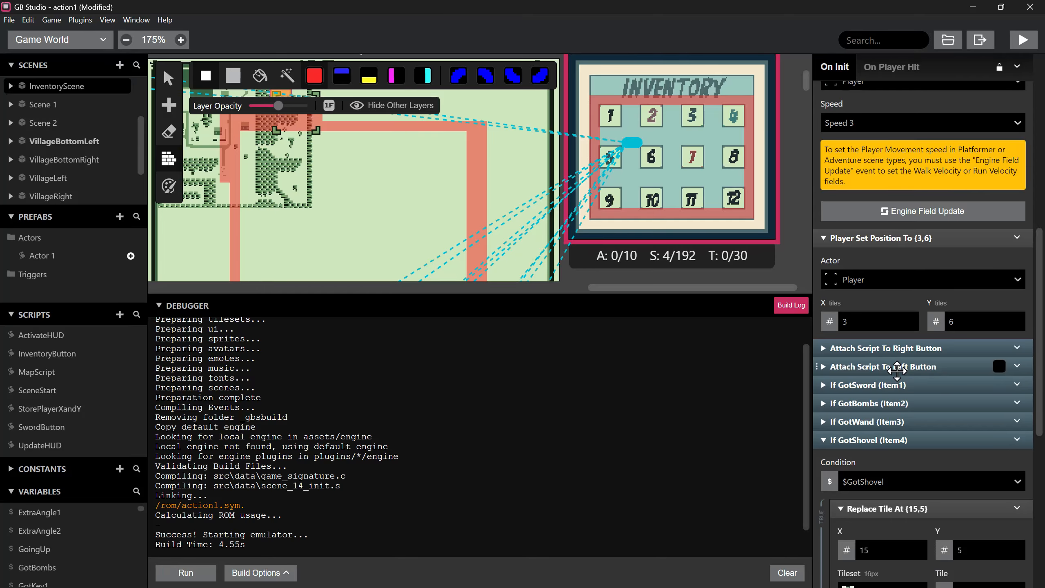
{"action": "right_click", "coordinate": [912, 369]}
{"action": "left_click", "coordinate": [939, 545]}
{"action": "right_click", "coordinate": [890, 389]}
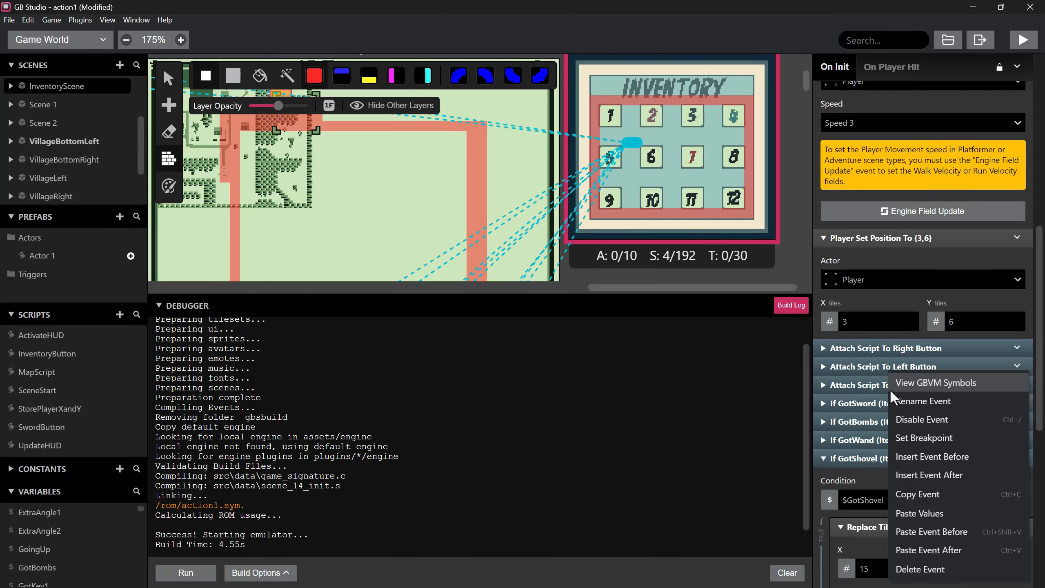
{"action": "left_click", "coordinate": [928, 543]}
- Assign the first copy to the up button and set its player relative move to 0 tiles in X and -4 in Y
{"action": "left_click", "coordinate": [828, 385]}
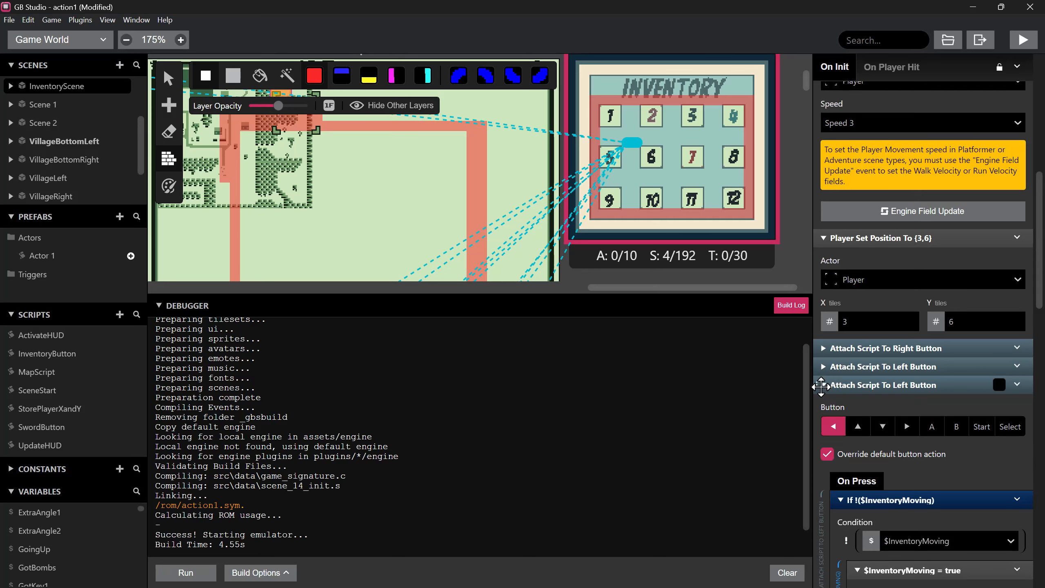
{"action": "left_click", "coordinate": [858, 425]}
{"action": "scroll", "coordinate": [928, 490], "scroll_direction": "down", "scroll_amount": 7}
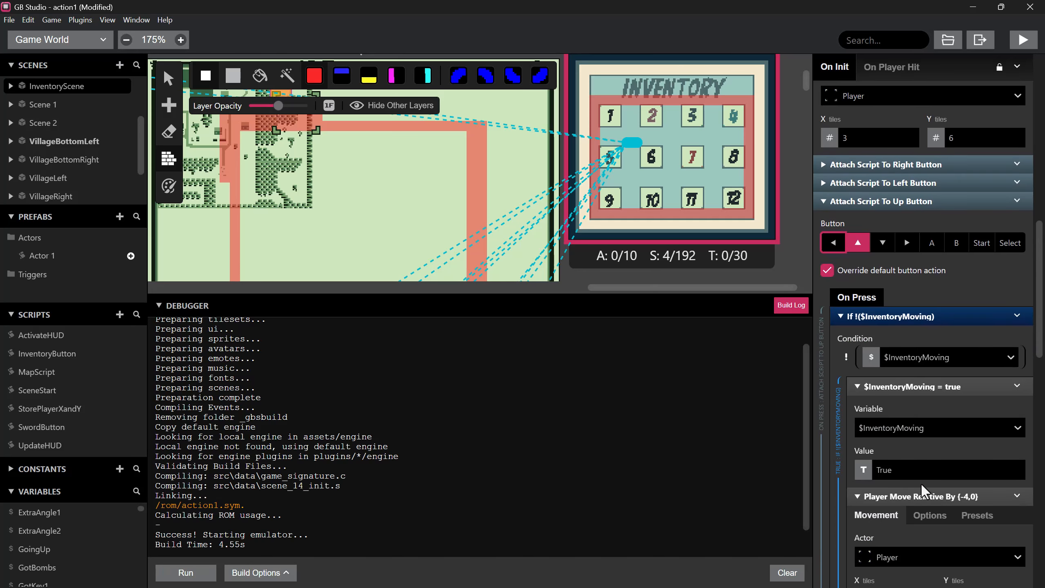
{"action": "left_click", "coordinate": [879, 476]}
{"action": "type", "text": "-4"}
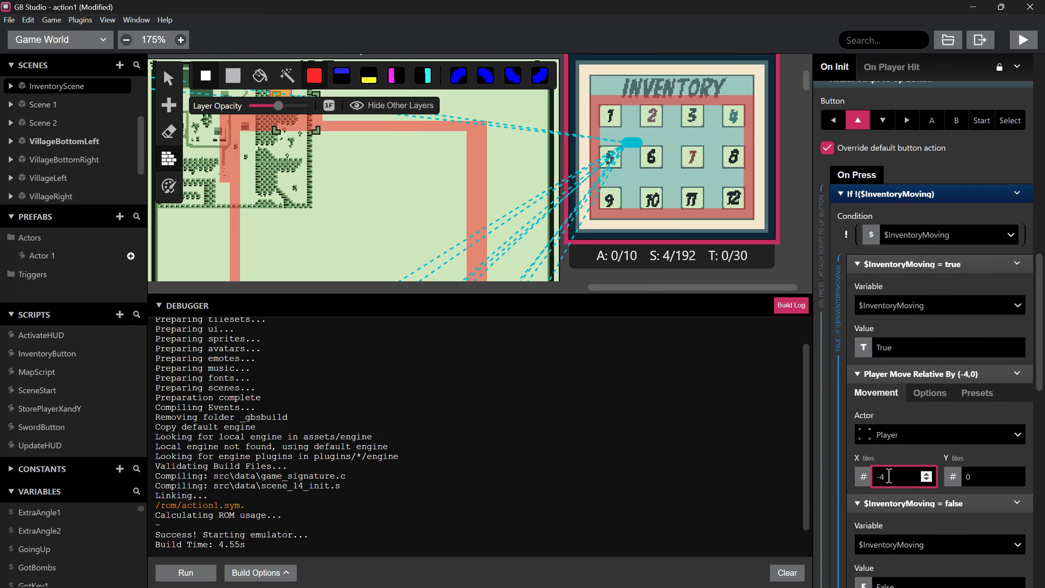
{"action": "type", "text": "0"}
{"action": "key", "text": "Tab"}
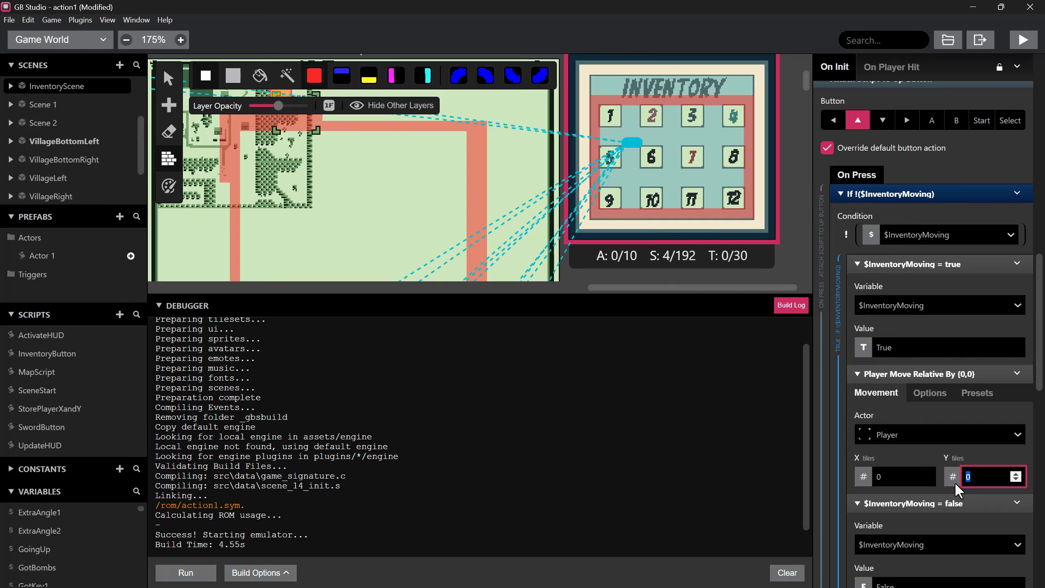
{"action": "type", "text": "-4"}
{"action": "scroll", "coordinate": [960, 444], "scroll_direction": "down", "scroll_amount": 2}
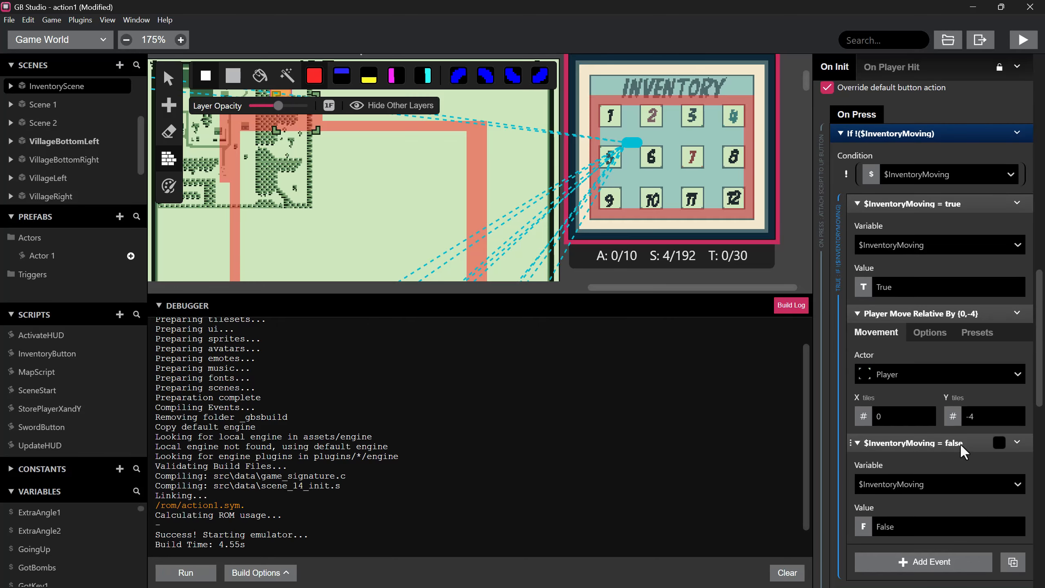
- Assign the second copied button script to the down button only and set its player relative move to 0 tiles in X and 4 in Y
{"action": "scroll", "coordinate": [961, 444], "scroll_direction": "down", "scroll_amount": 7}
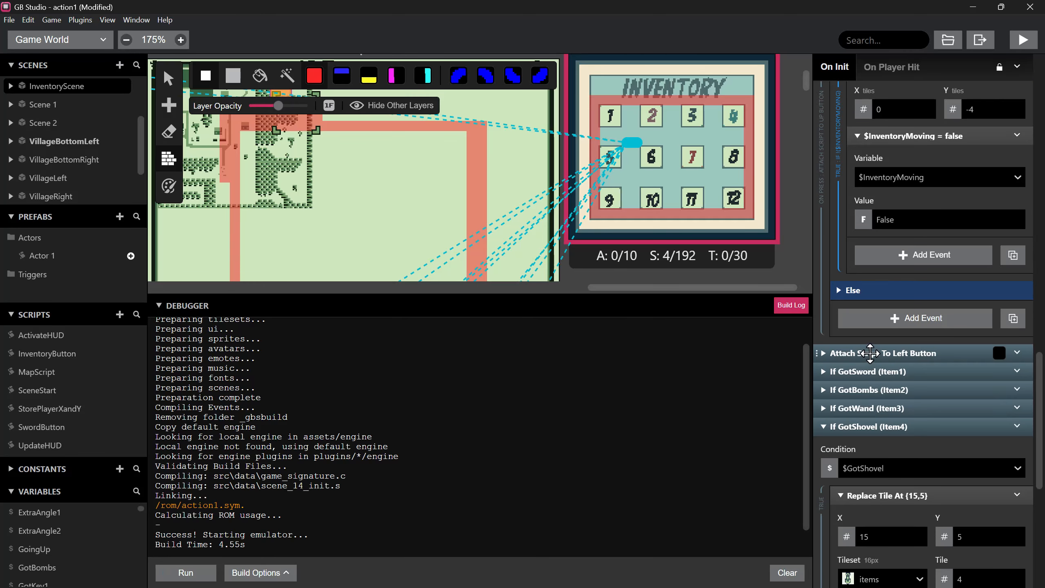
{"action": "left_click", "coordinate": [871, 353]}
{"action": "left_click", "coordinate": [883, 394]}
{"action": "left_click", "coordinate": [833, 394]}
{"action": "scroll", "coordinate": [894, 414], "scroll_direction": "down", "scroll_amount": 2}
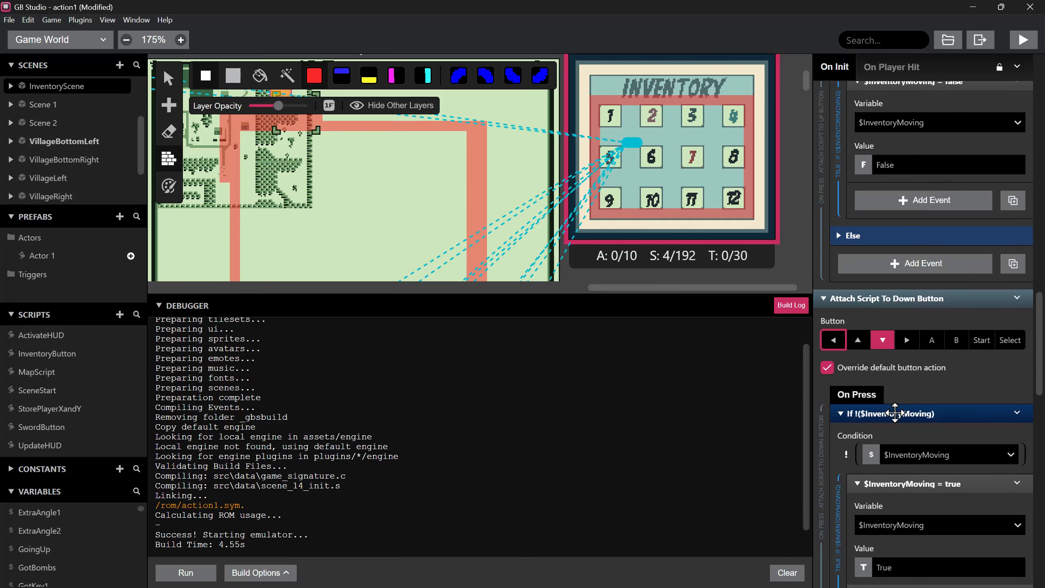
{"action": "scroll", "coordinate": [895, 413], "scroll_direction": "down", "scroll_amount": 4}
{"action": "left_click", "coordinate": [908, 504]}
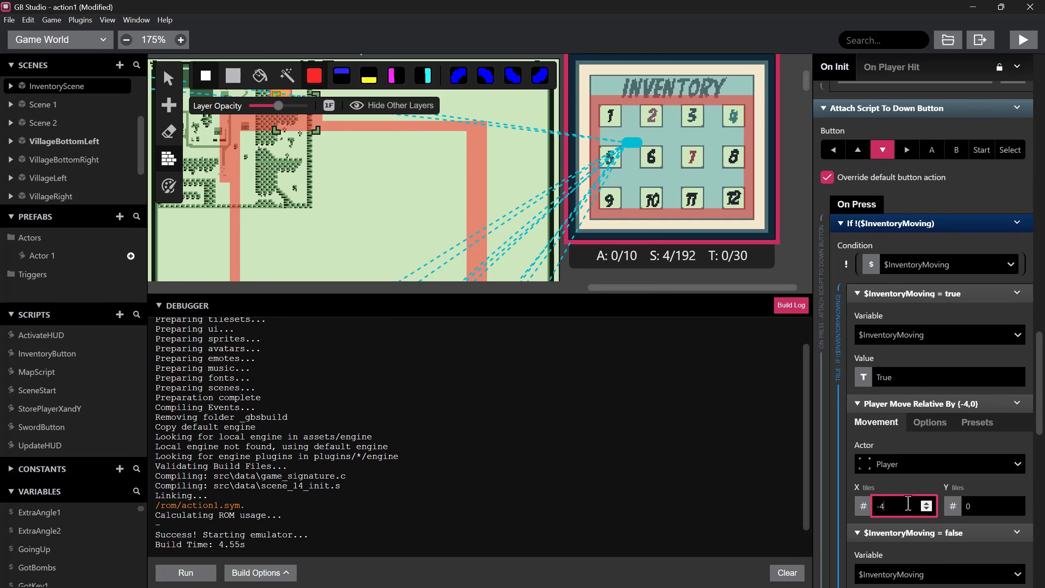
{"action": "type", "text": "0"}
{"action": "key", "text": "Tab"}
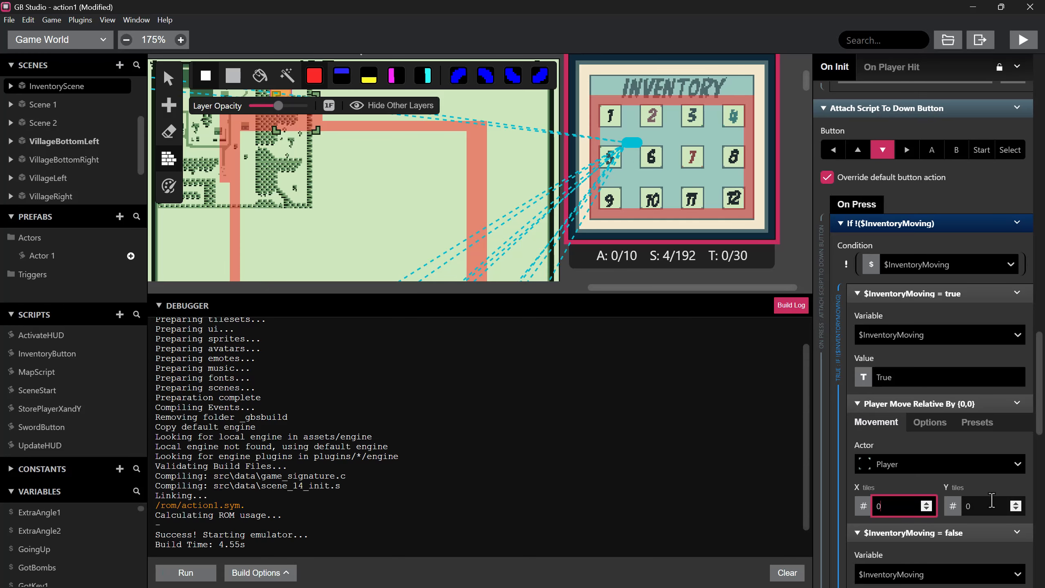
{"action": "type", "text": "4"}
- Run the game again and open the inventory from the starting scene
{"action": "left_click", "coordinate": [1021, 41]}
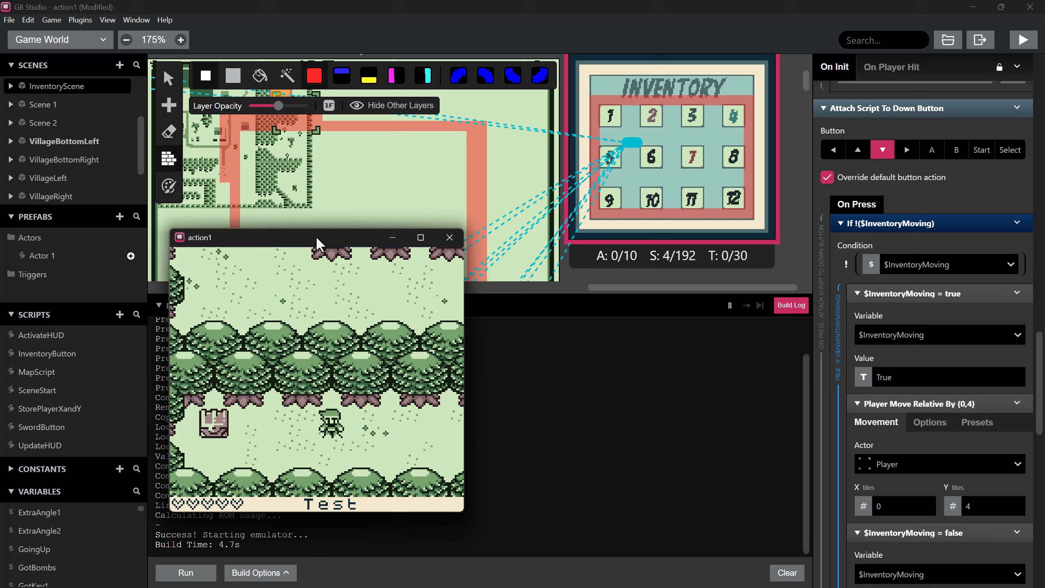
{"action": "left_click_drag", "start_coordinate": [316, 235], "coordinate": [321, 236]}
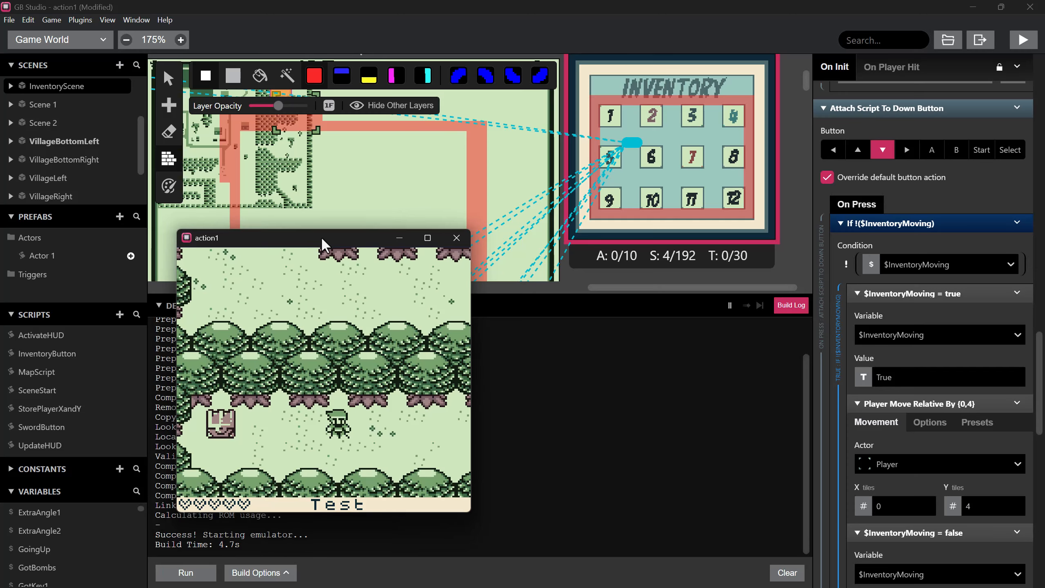
{"action": "key", "text": "Return"}
- Test moving the marker up, down, left and right across all three rows of inventory slots
{"action": "key", "text": "Down"}
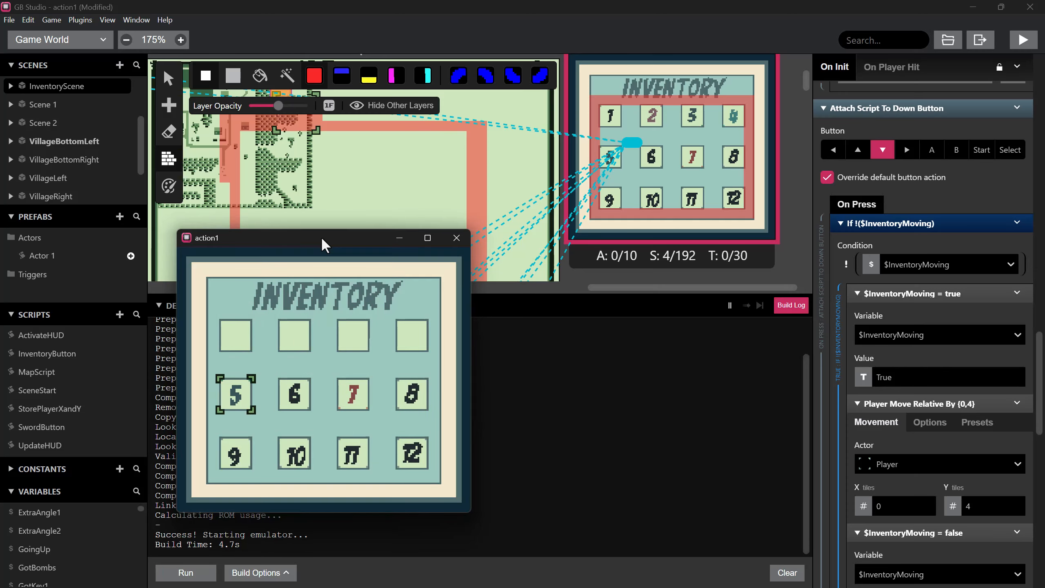
{"action": "key", "text": "Right"}
{"action": "key", "text": "Up"}
{"action": "key", "text": "Right"}
{"action": "key", "text": "Down"}
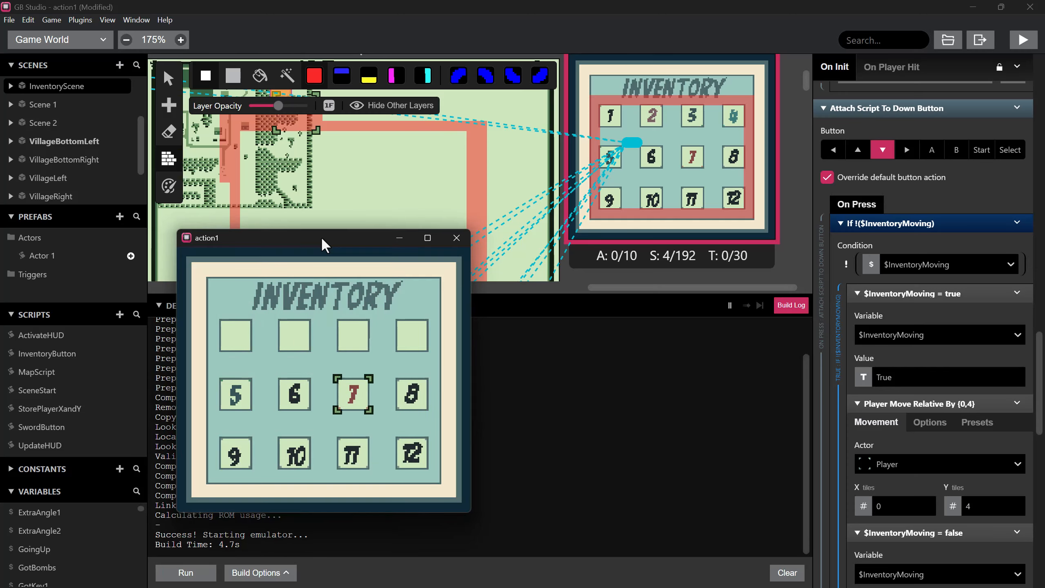
{"action": "key", "text": "Down"}
{"action": "key", "text": "Left"}
{"action": "key", "text": "Up"}
{"action": "key", "text": "Right"}
{"action": "key", "text": "Right"}
{"action": "key", "text": "Up"}
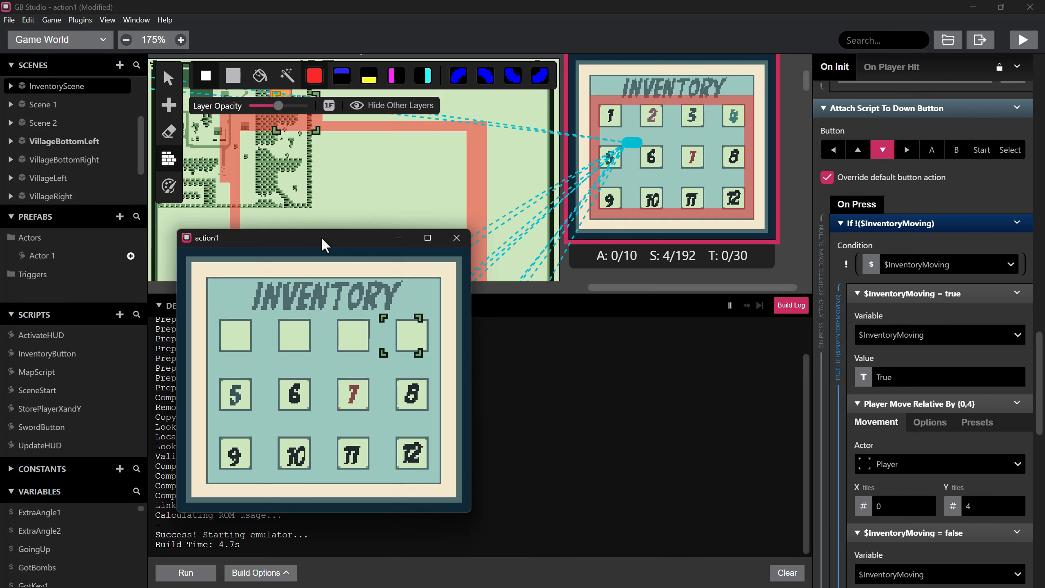
{"action": "key", "text": "Left"}
{"action": "key", "text": "Left"}
{"action": "key", "text": "Down"}
{"action": "key", "text": "Down"}
{"action": "key", "text": "Left"}
{"action": "key", "text": "Up"}
{"action": "key", "text": "Right"}
{"action": "key", "text": "Right"}
{"action": "key", "text": "Right"}
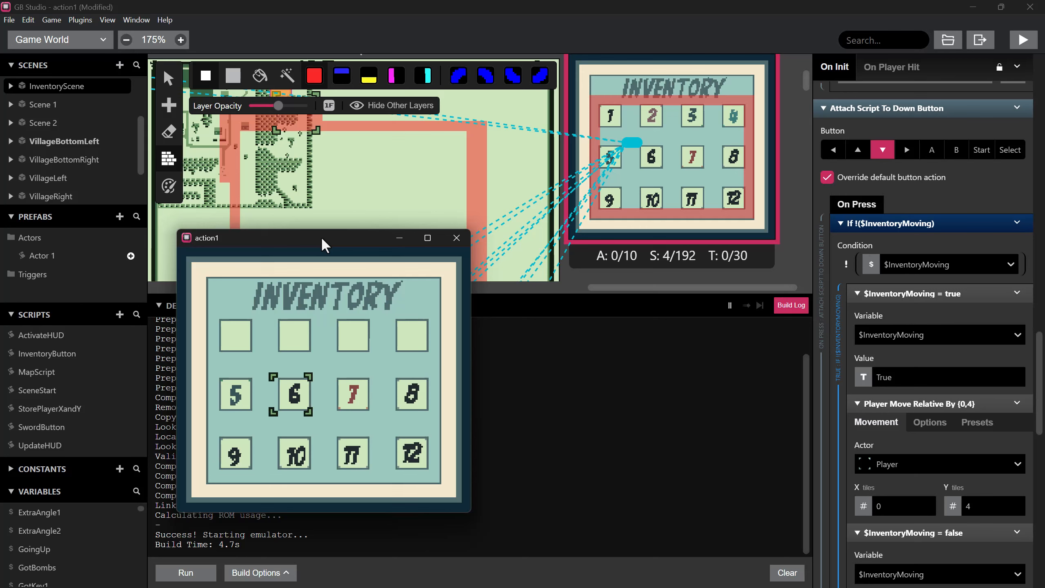
{"action": "key", "text": "Up"}
{"action": "key", "text": "Left"}
{"action": "key", "text": "Left"}
{"action": "key", "text": "Left"}
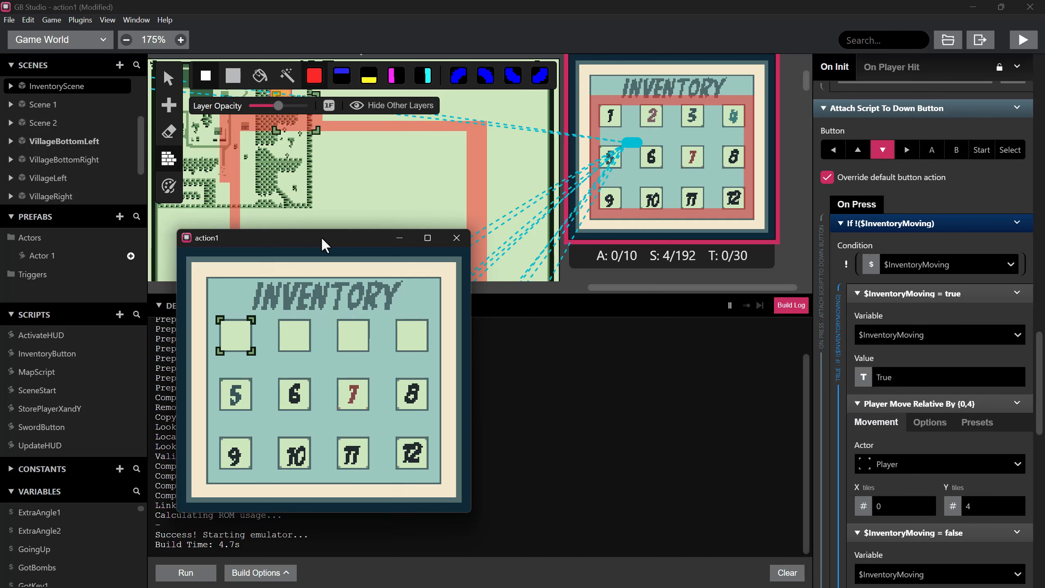
{"action": "key", "text": "Right"}
{"action": "key", "text": "Right"}
{"action": "key", "text": "Right"}
{"action": "key", "text": "Down"}
{"action": "key", "text": "Left"}
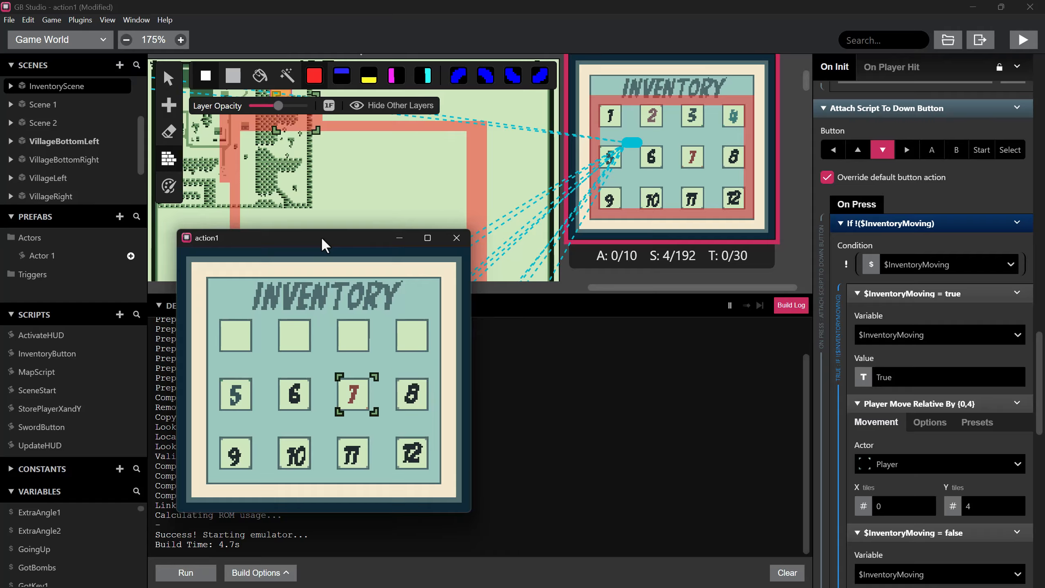
{"action": "key", "text": "Left"}
{"action": "key", "text": "Left"}
{"action": "key", "text": "Down"}
{"action": "key", "text": "Right"}
{"action": "key", "text": "Right"}
{"action": "key", "text": "Right"}
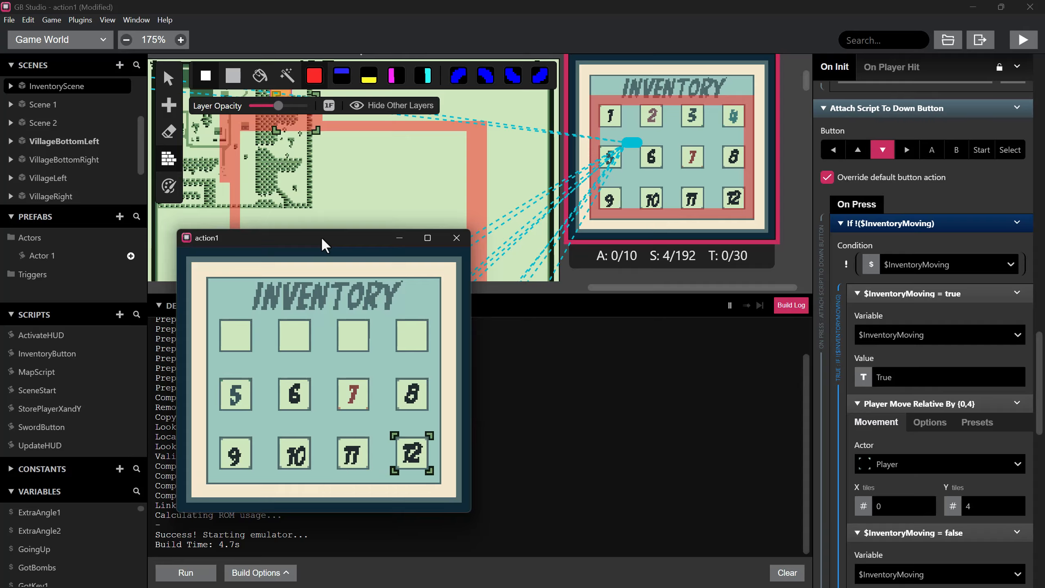
- Test moving the marker from slot 12 up to the top row and back and forth along it, and close the game
{"action": "key", "text": "Left"}
{"action": "key", "text": "Up"}
{"action": "key", "text": "Left"}
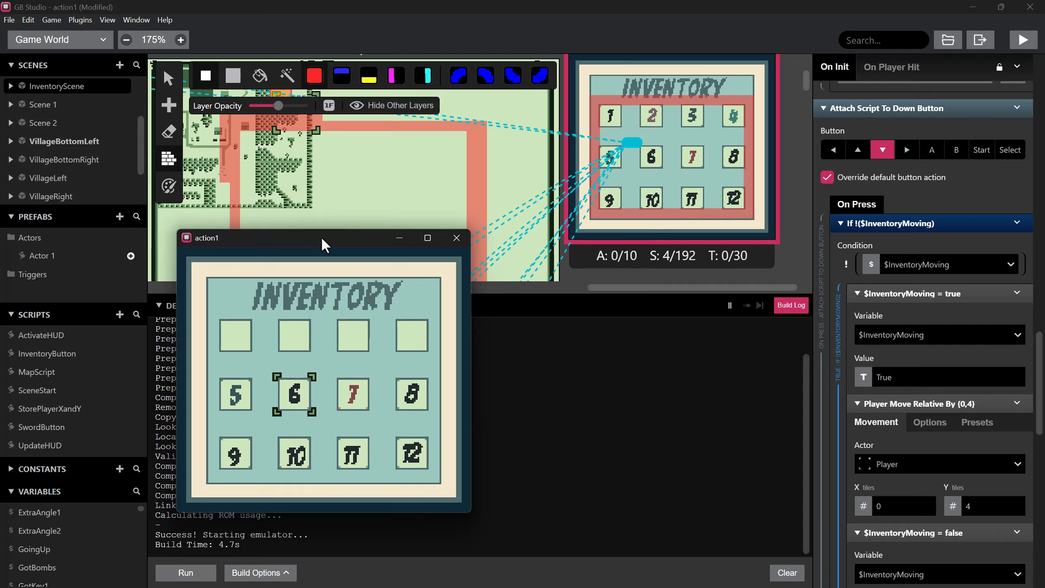
{"action": "key", "text": "Left"}
{"action": "key", "text": "Up"}
{"action": "key", "text": "Right"}
{"action": "key", "text": "Right"}
{"action": "key", "text": "Right"}
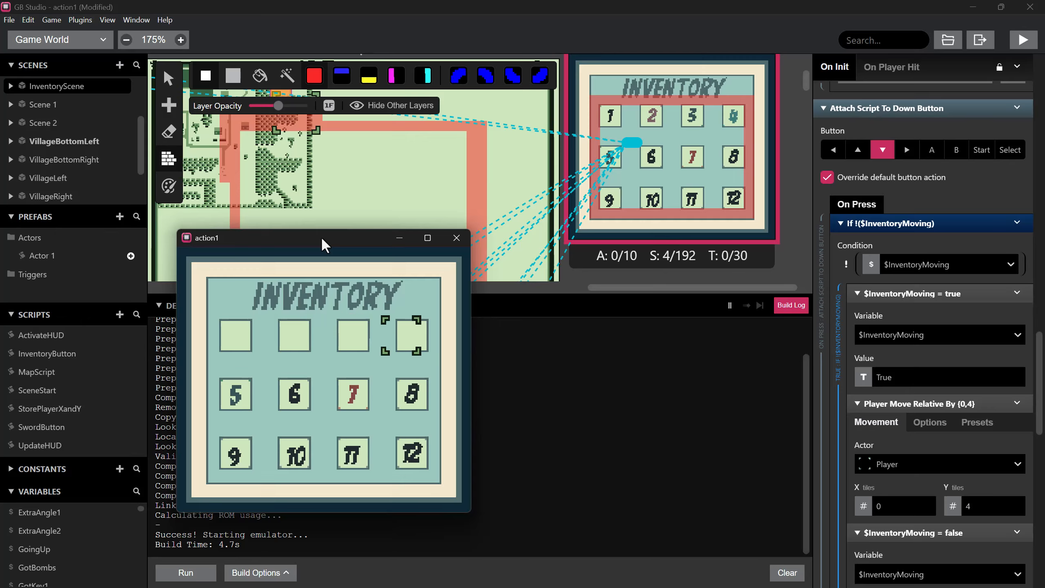
{"action": "key", "text": "Left"}
{"action": "key", "text": "Left"}
{"action": "key", "text": "Left"}
{"action": "key", "text": "Right"}
{"action": "key", "text": "Right"}
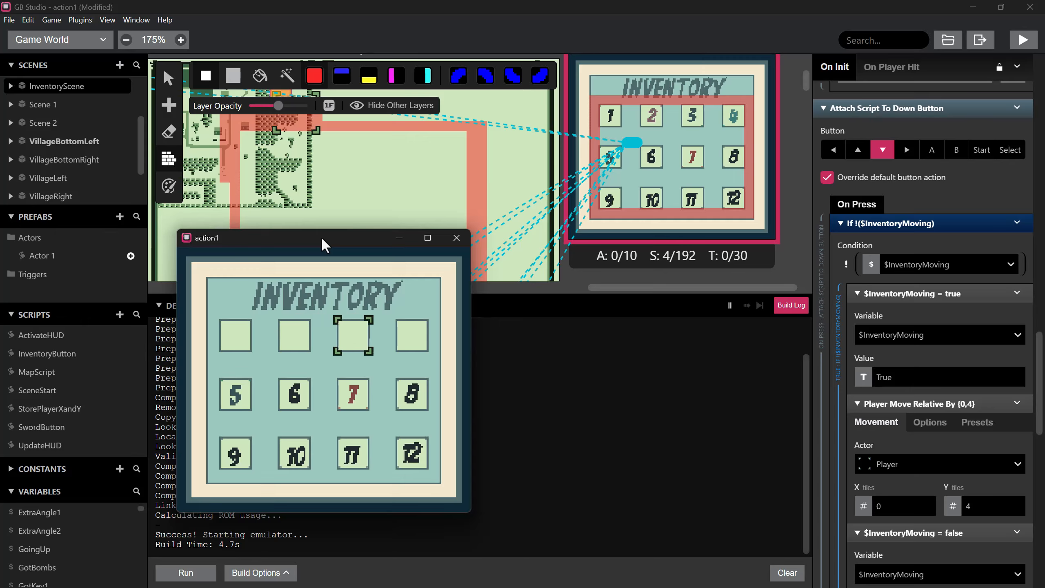
{"action": "key", "text": "Right"}
{"action": "key", "text": "Left"}
{"action": "key", "text": "Right"}
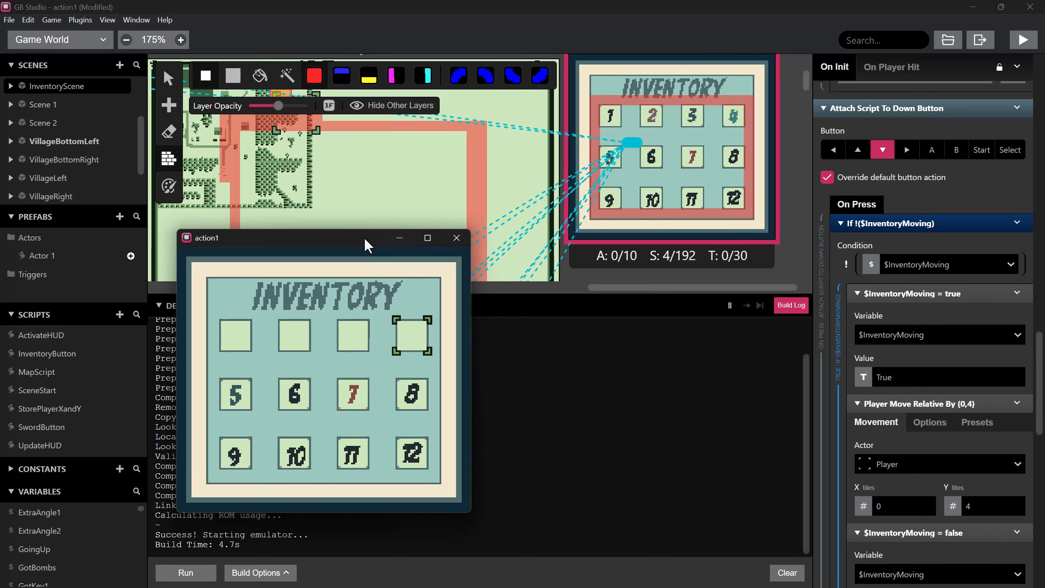
{"action": "left_click_drag", "start_coordinate": [364, 238], "coordinate": [327, 274]}
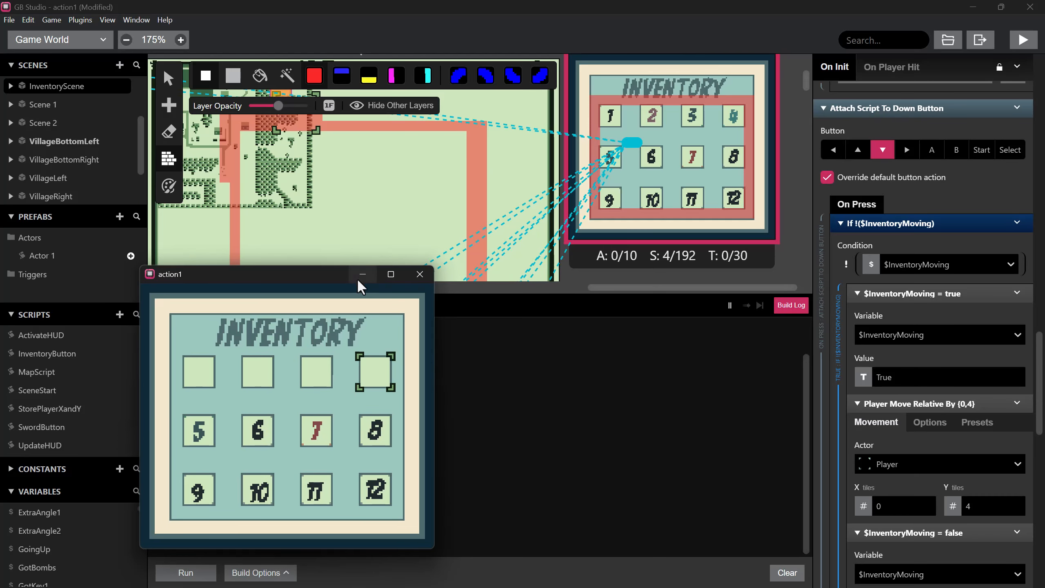
{"action": "left_click", "coordinate": [420, 274]}
- Place a trigger over slot 1 of InventoryScene at X 3, Y 5, measuring 2 by 2 tiles
{"action": "scroll", "coordinate": [622, 144], "scroll_direction": "up", "scroll_amount": 2}
{"action": "scroll", "coordinate": [642, 127], "scroll_direction": "up", "scroll_amount": 3, "text": "ctrl"}
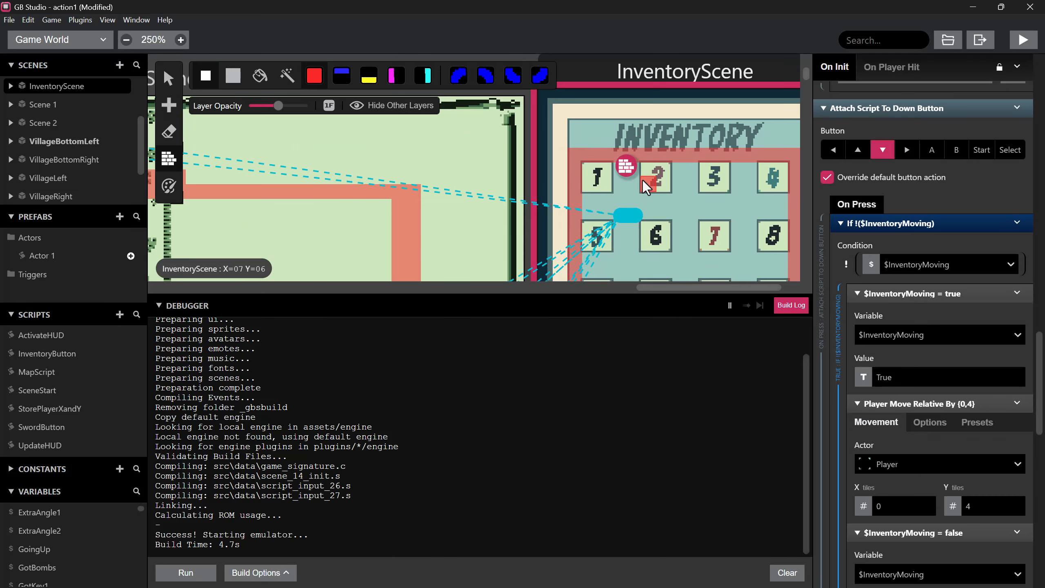
{"action": "left_click_drag", "start_coordinate": [755, 288], "coordinate": [764, 288]}
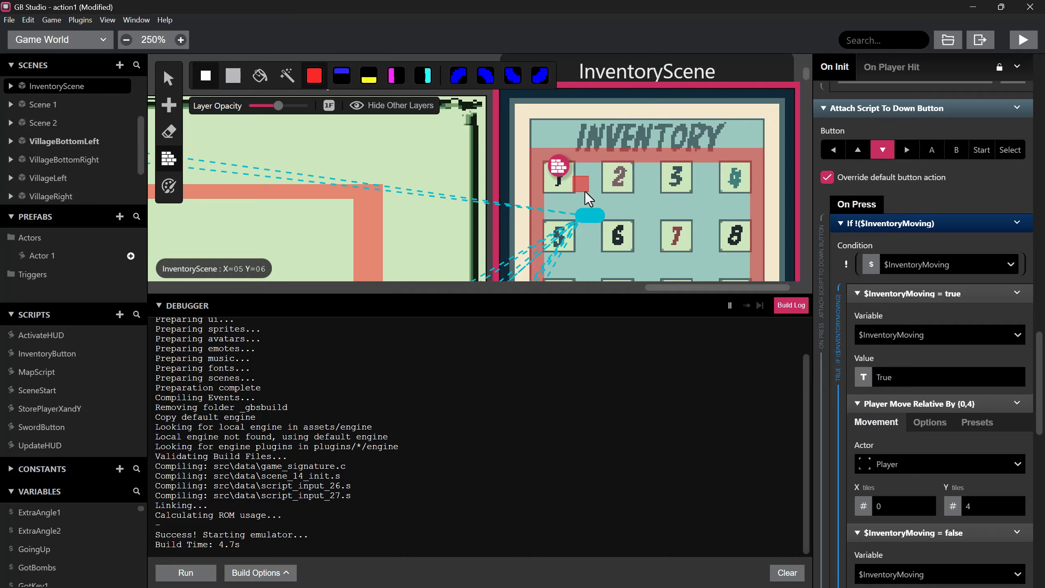
{"action": "left_click", "coordinate": [165, 108]}
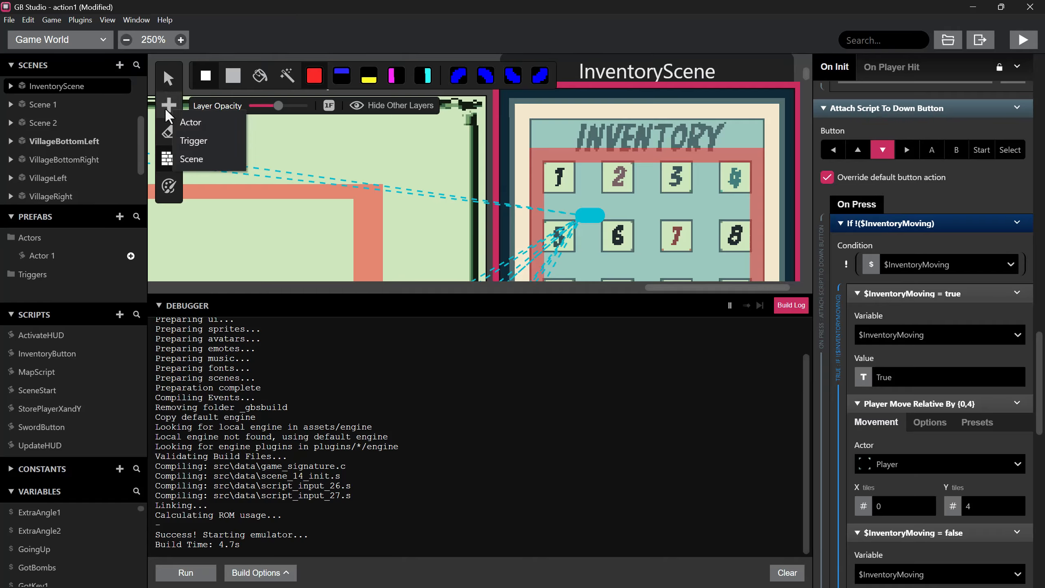
{"action": "left_click", "coordinate": [202, 139]}
{"action": "left_click", "coordinate": [558, 178]}
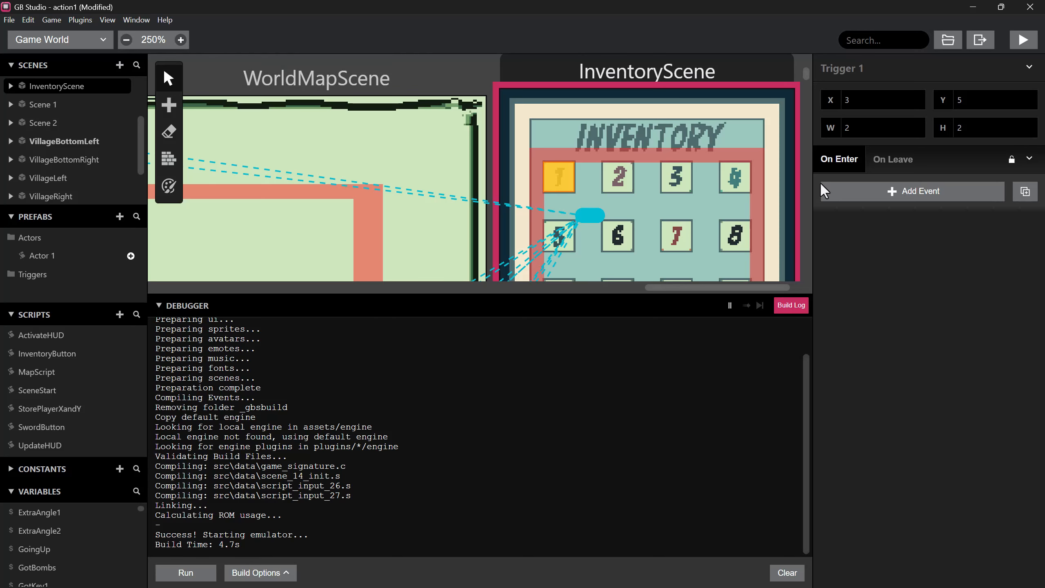
- Add a Variable Set To Value event to the trigger's On Enter script and assign it Variable 16
{"action": "left_click", "coordinate": [890, 192]}
{"action": "type", "text": "set var"}
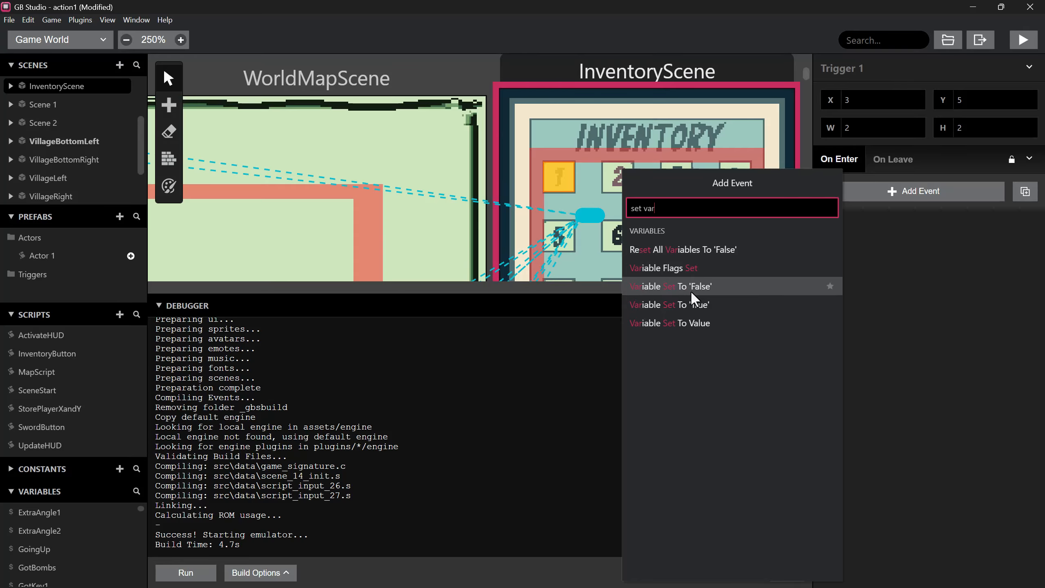
{"action": "left_click", "coordinate": [694, 318]}
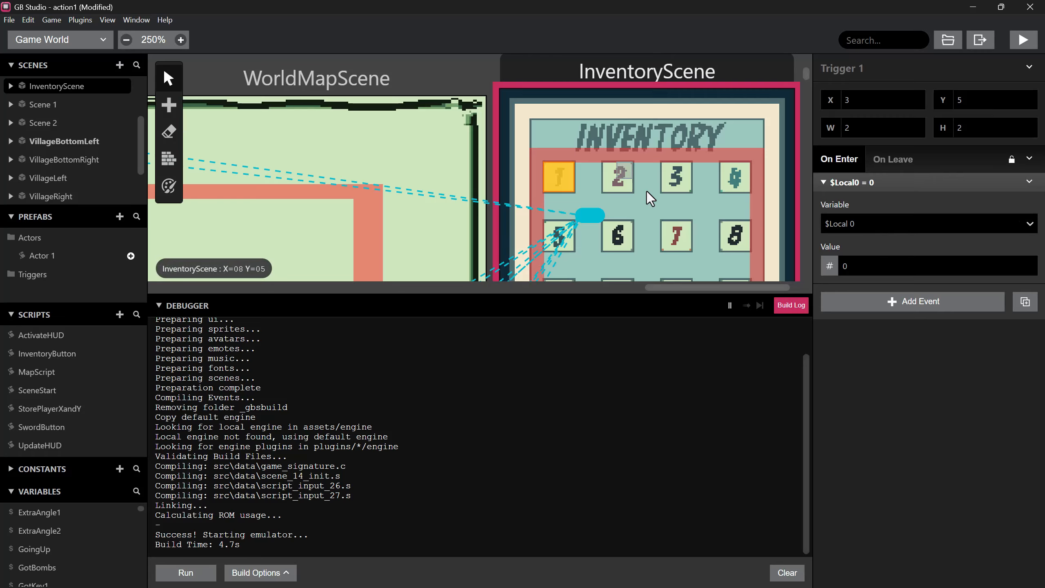
{"action": "left_click", "coordinate": [867, 223]}
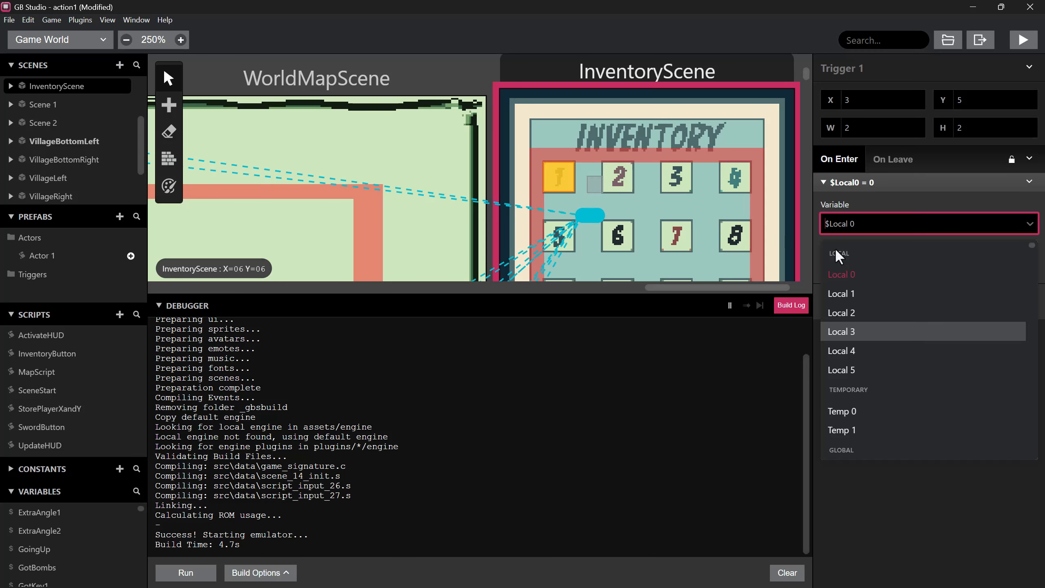
{"action": "left_click", "coordinate": [906, 272]}
{"action": "left_click", "coordinate": [851, 228]}
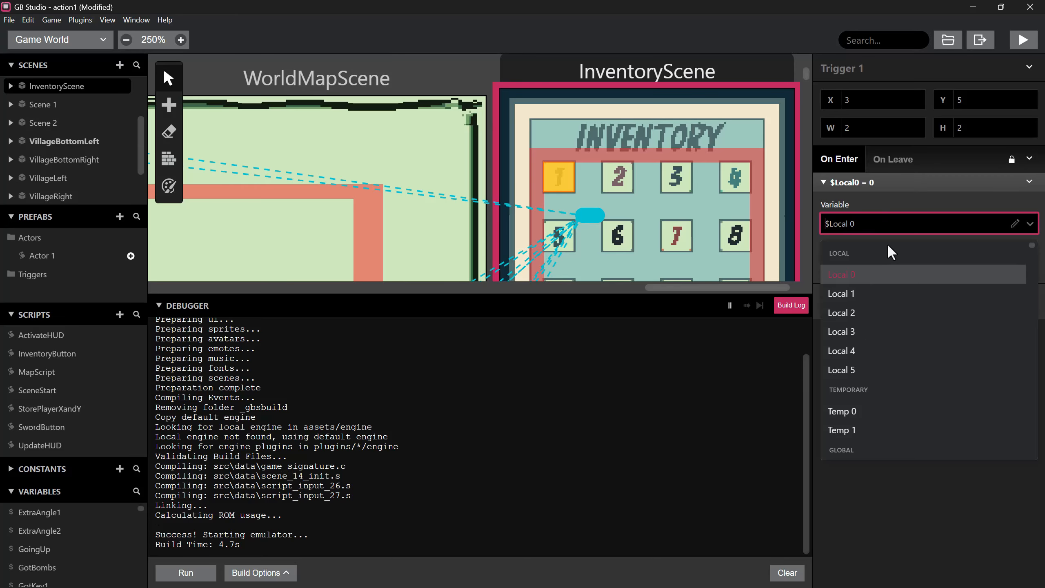
{"action": "scroll", "coordinate": [888, 341], "scroll_direction": "down", "scroll_amount": 10}
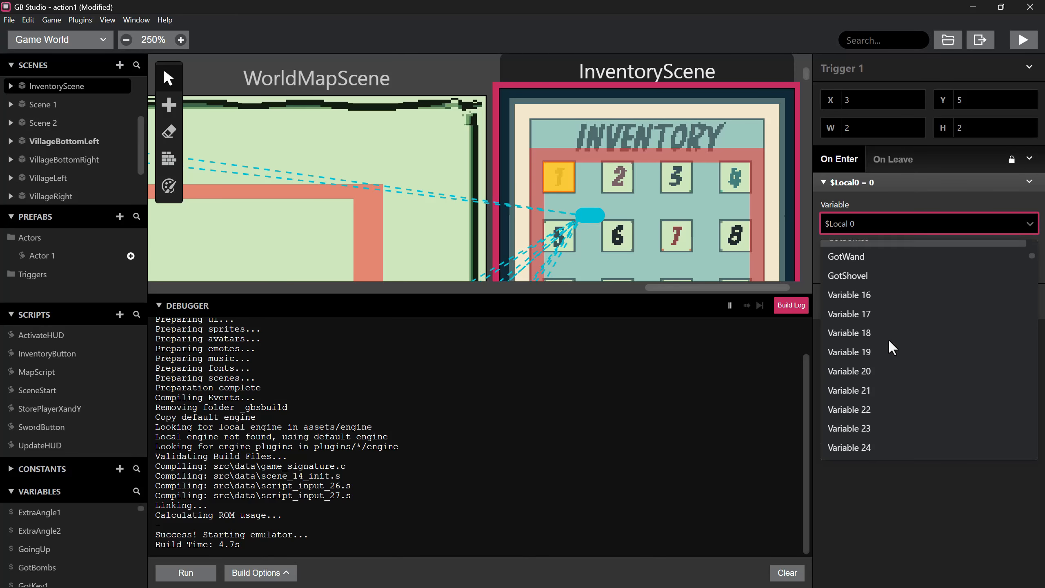
{"action": "scroll", "coordinate": [889, 341], "scroll_direction": "up", "scroll_amount": 3}
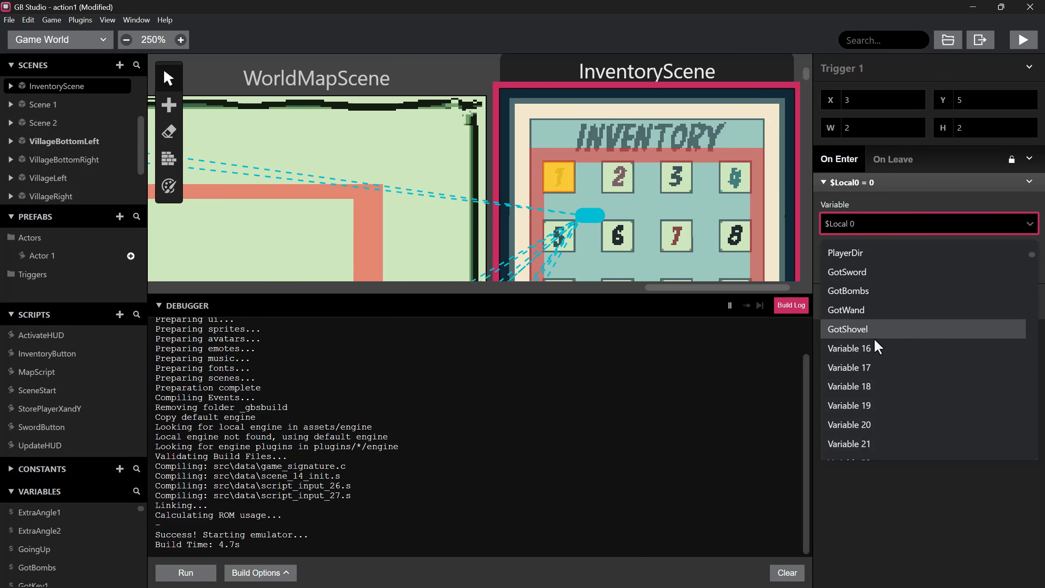
{"action": "left_click", "coordinate": [866, 347]}
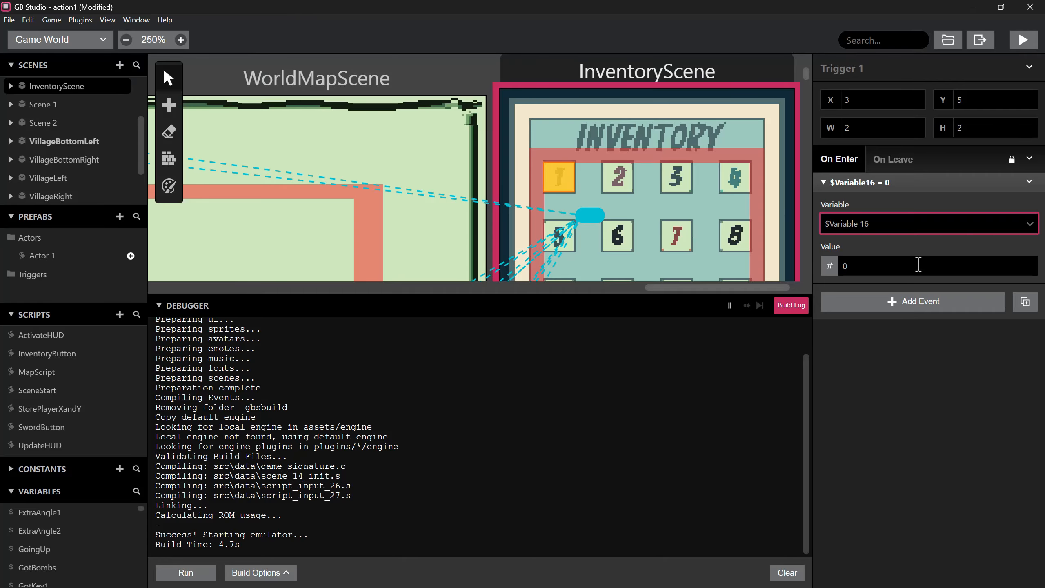
- Rename Variable 16 to InventorySelected and set its value to 1 in the slot 1 trigger
{"action": "left_click", "coordinate": [1010, 222]}
{"action": "type", "text": "Cur"}
{"action": "left_click", "coordinate": [859, 266]}
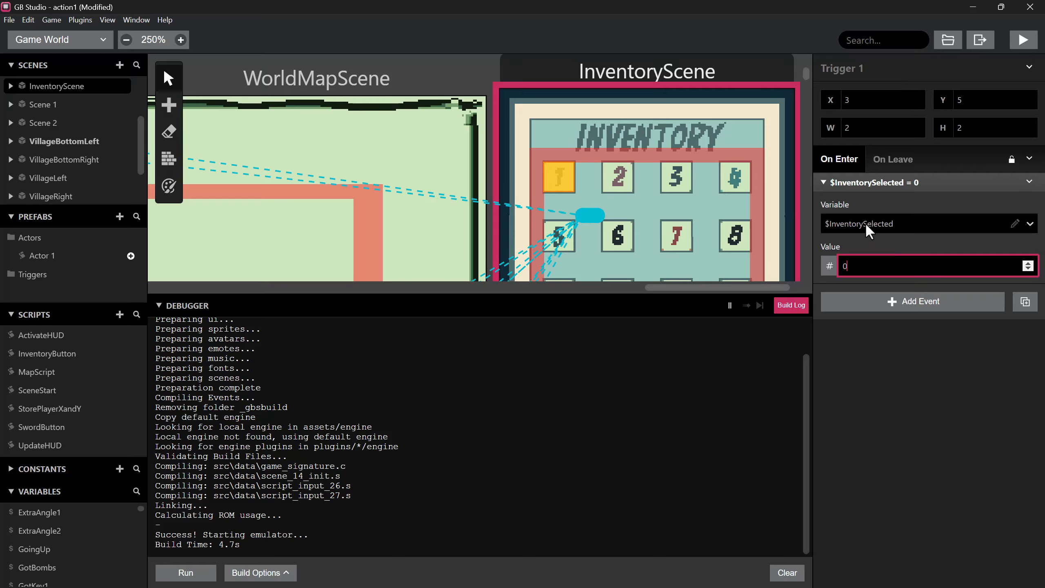
{"action": "left_click", "coordinate": [558, 185]}
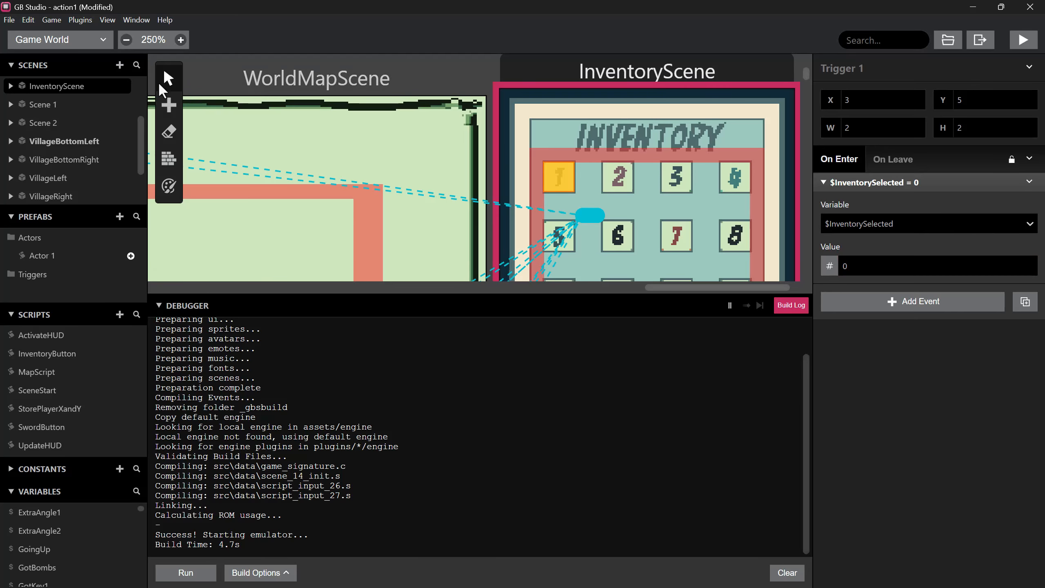
{"action": "left_click", "coordinate": [856, 268]}
{"action": "type", "text": "1"}
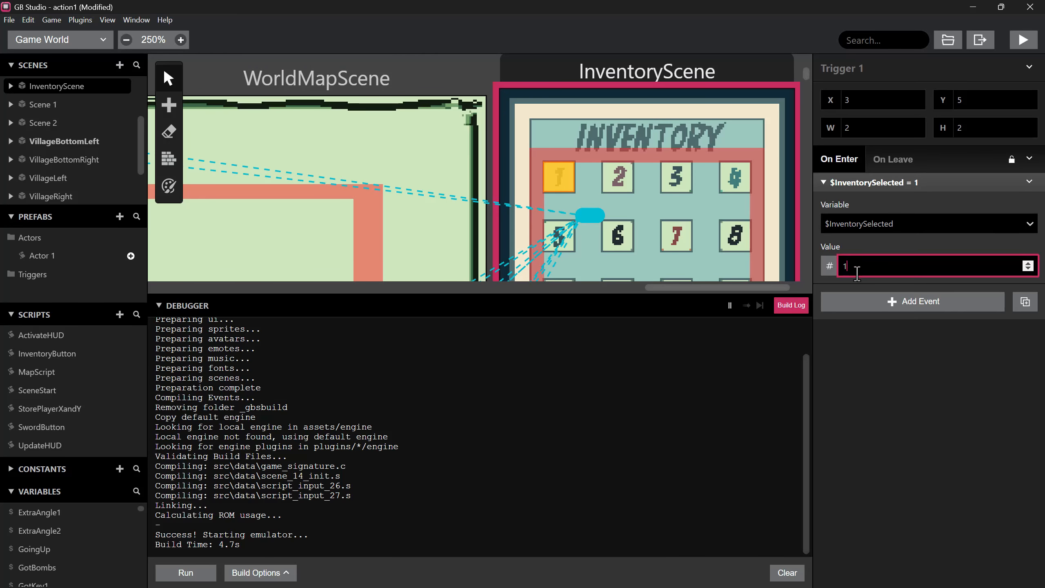
{"action": "left_click", "coordinate": [887, 378]}
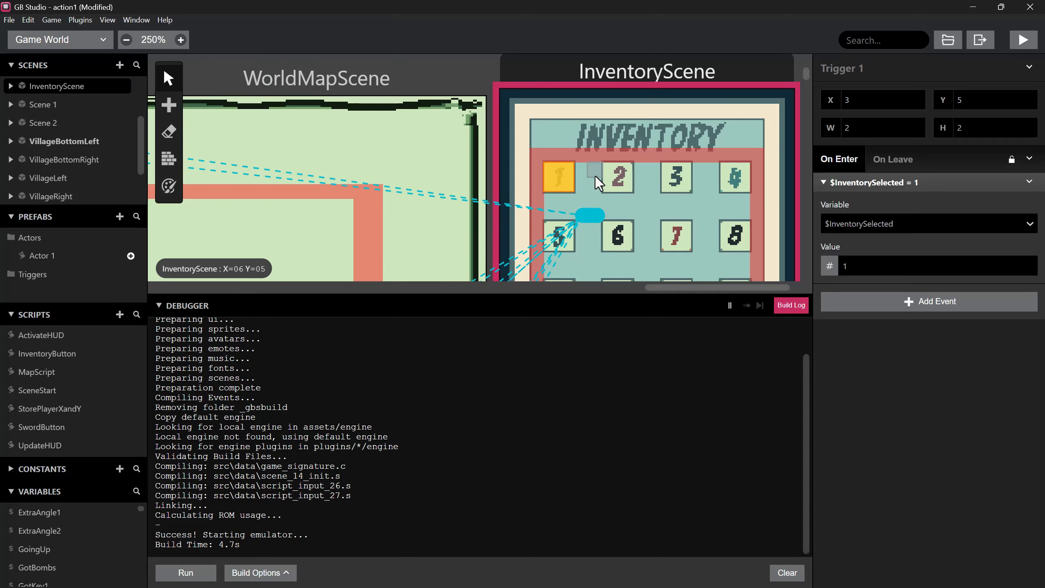
- Paste copies of the slot 1 trigger over slots 2, 3 and 4 in the top inventory row
{"action": "key", "text": "ctrl+v"}
{"action": "left_click", "coordinate": [606, 170]}
{"action": "key", "text": "ctrl+v"}
{"action": "left_click", "coordinate": [665, 169]}
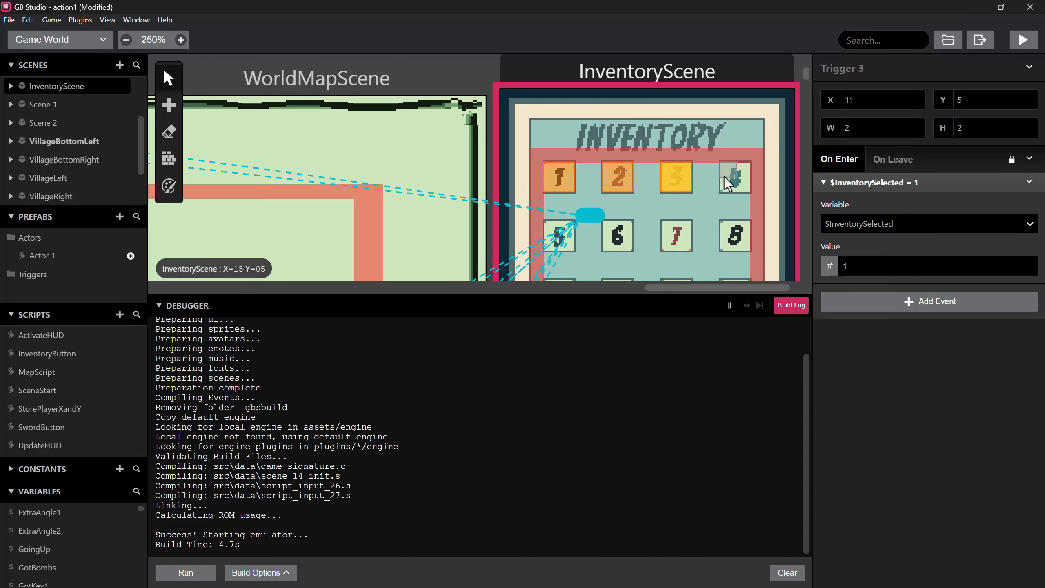
{"action": "key", "text": "ctrl+v"}
{"action": "left_click", "coordinate": [728, 173]}
- Set InventorySelected to 2, 3 and 4 in the triggers on slots 2, 3 and 4 respectively
{"action": "left_click", "coordinate": [616, 175]}
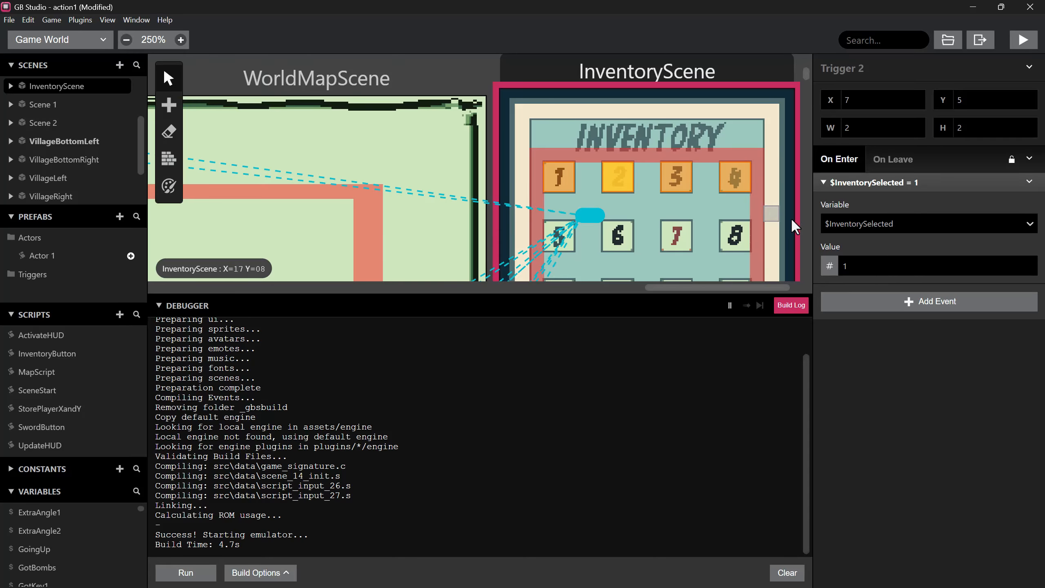
{"action": "double_click", "coordinate": [859, 263]}
{"action": "type", "text": "2"}
{"action": "left_click", "coordinate": [669, 181]}
{"action": "double_click", "coordinate": [880, 264]}
{"action": "type", "text": "3"}
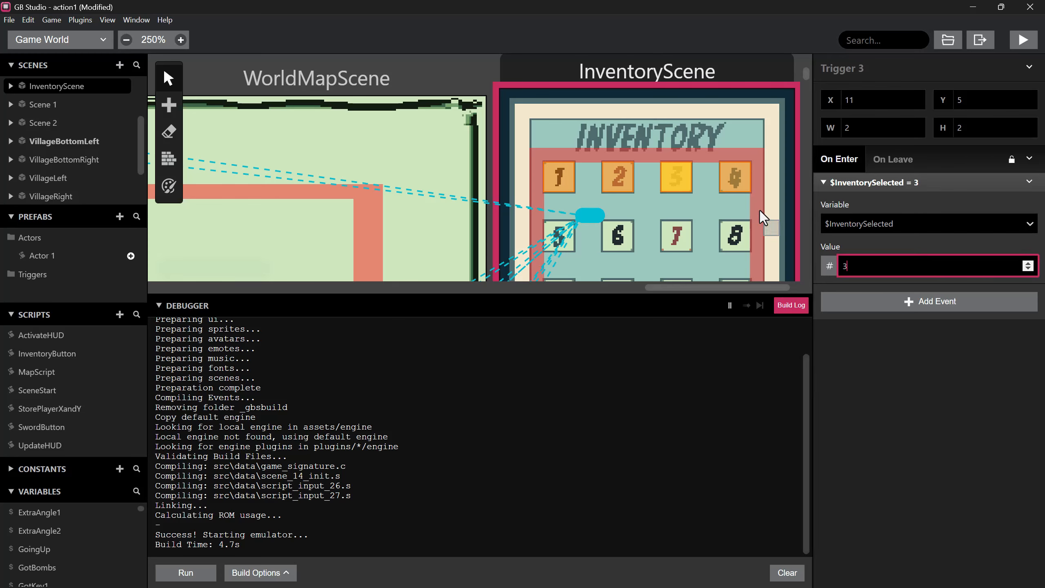
{"action": "left_click", "coordinate": [734, 176]}
{"action": "double_click", "coordinate": [844, 266]}
{"action": "type", "text": "4"}
{"action": "left_click", "coordinate": [867, 346]}
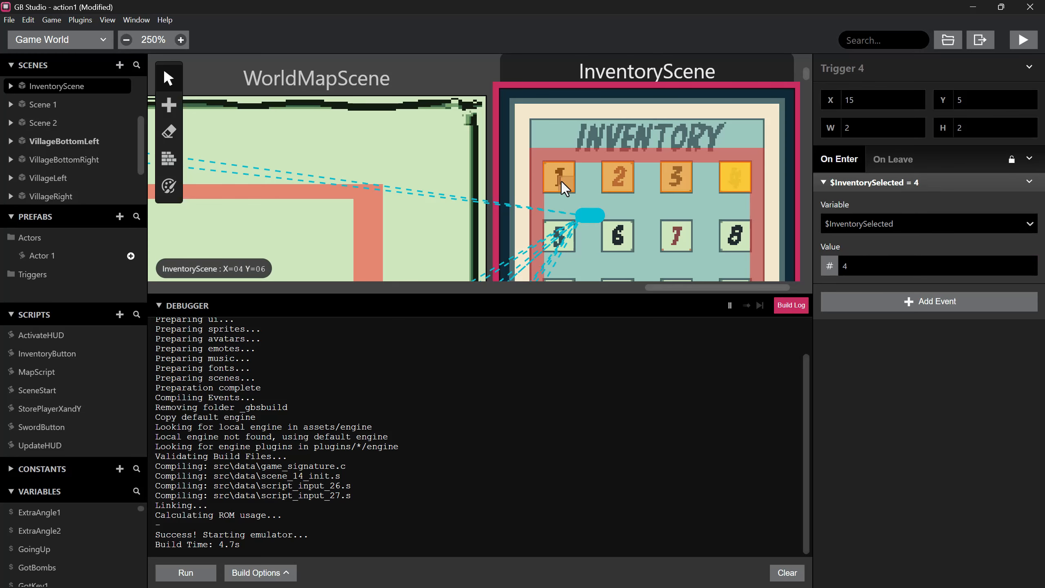
- Run the game and bring the InventorySelected variable into view in the debugger's variable list
{"action": "key", "text": "ctrl+b"}
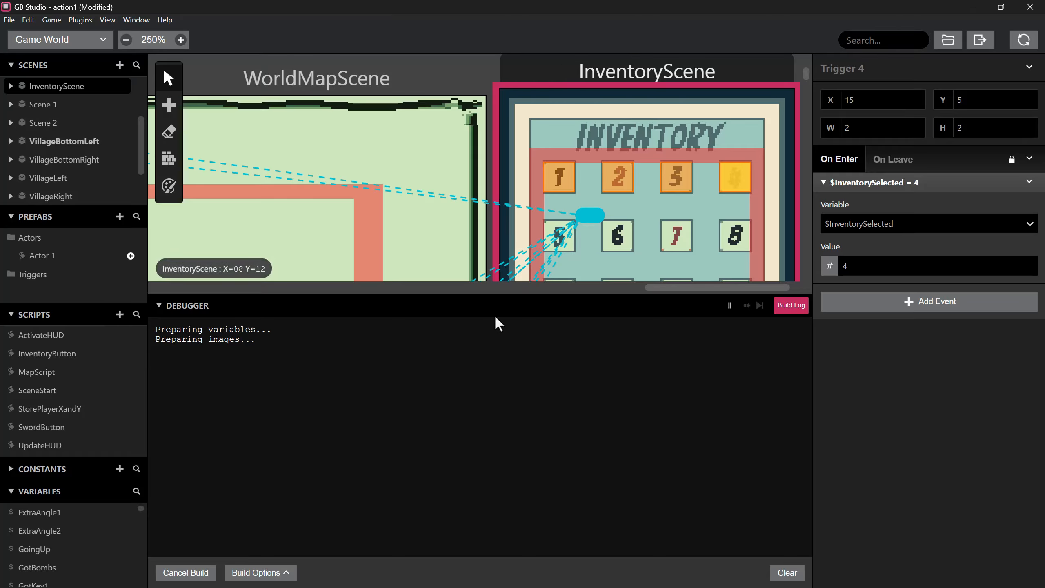
{"action": "left_click", "coordinate": [800, 304]}
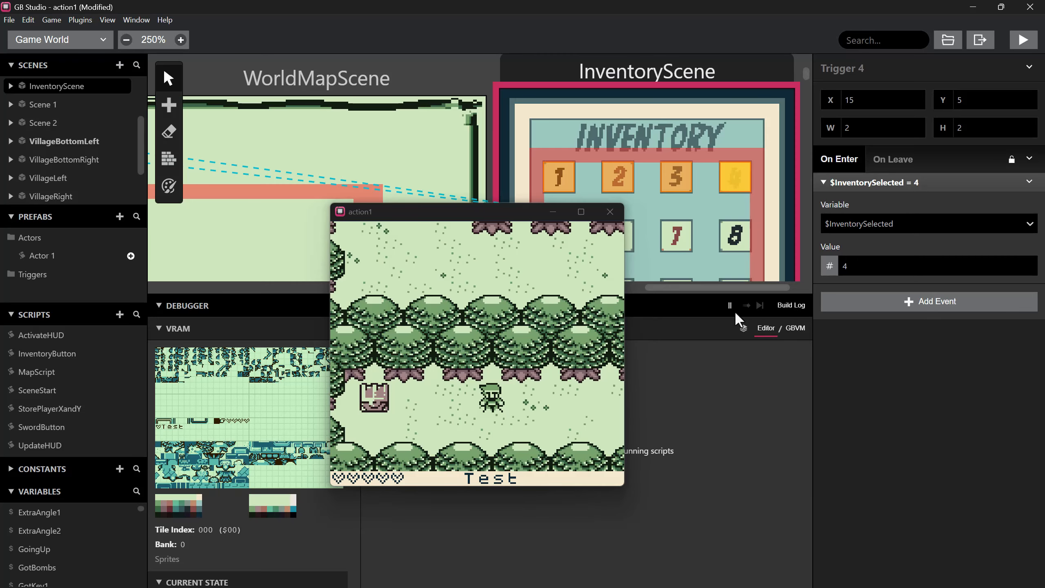
{"action": "scroll", "coordinate": [235, 466], "scroll_direction": "down", "scroll_amount": 10}
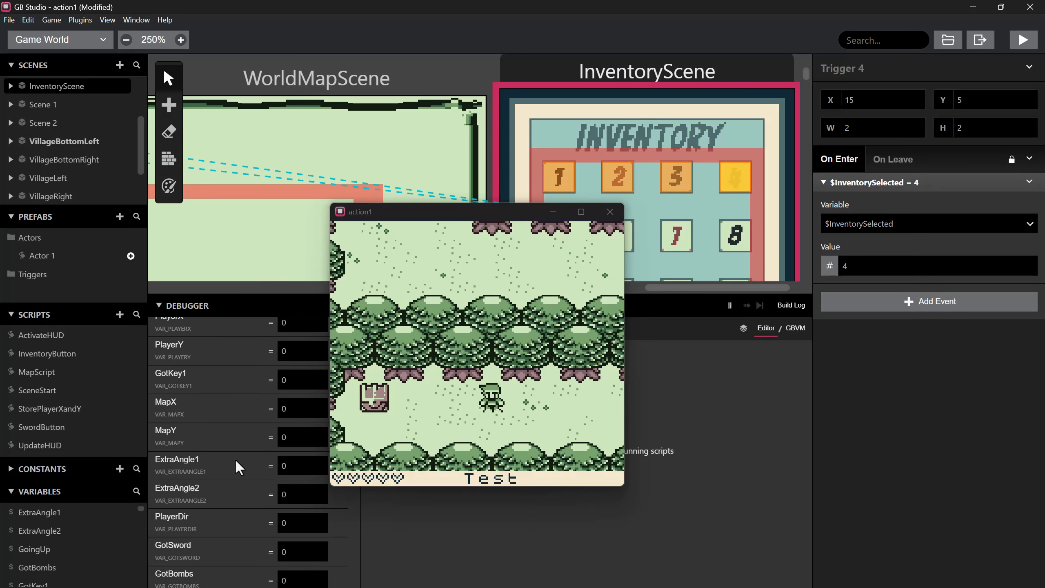
{"action": "scroll", "coordinate": [239, 467], "scroll_direction": "down", "scroll_amount": 5}
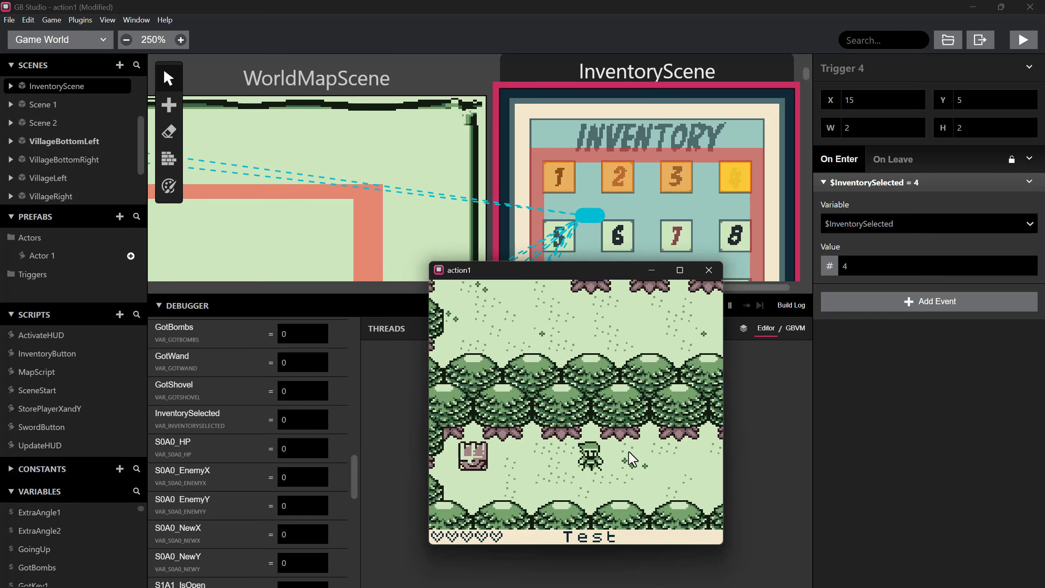
- Open the inventory and move the marker back and forth along the top row to check InventorySelected in the debugger
{"action": "key", "text": "Return"}
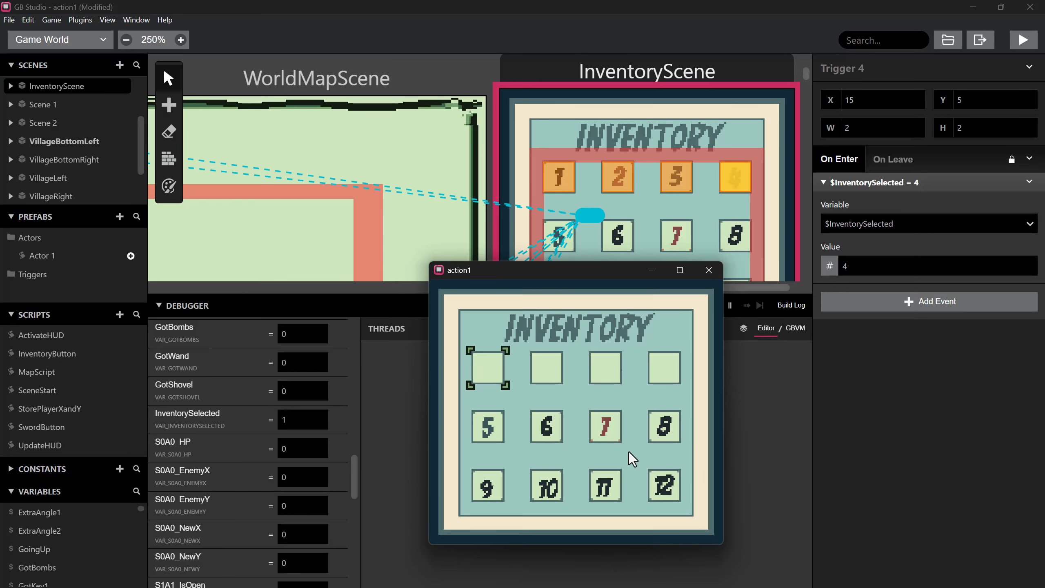
{"action": "key", "text": "Right"}
{"action": "key", "text": "Right"}
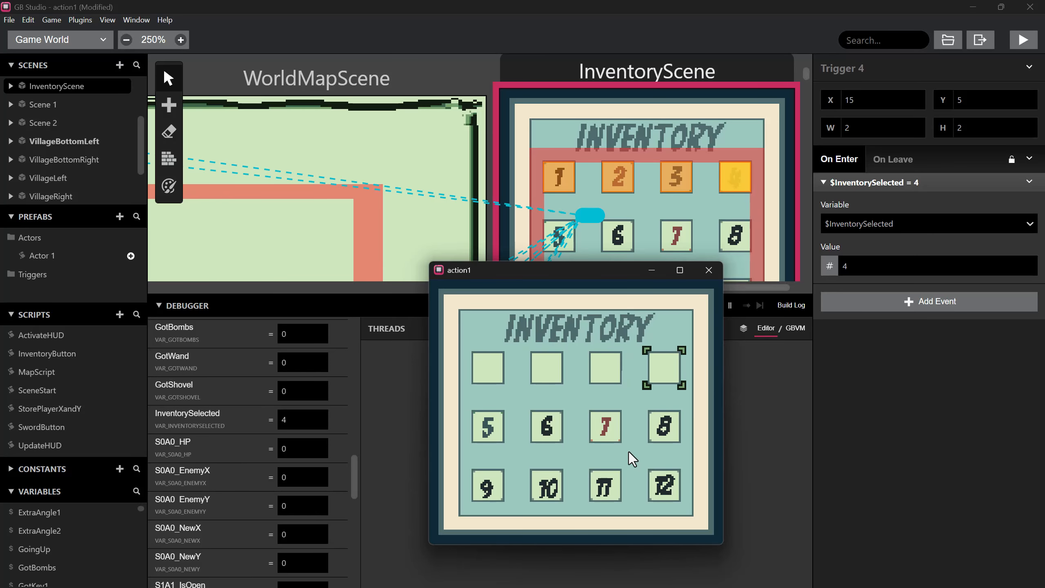
{"action": "key", "text": "Left"}
{"action": "key", "text": "Left"}
{"action": "key", "text": "Left"}
{"action": "key", "text": "Right"}
{"action": "key", "text": "Right"}
{"action": "key", "text": "Right"}
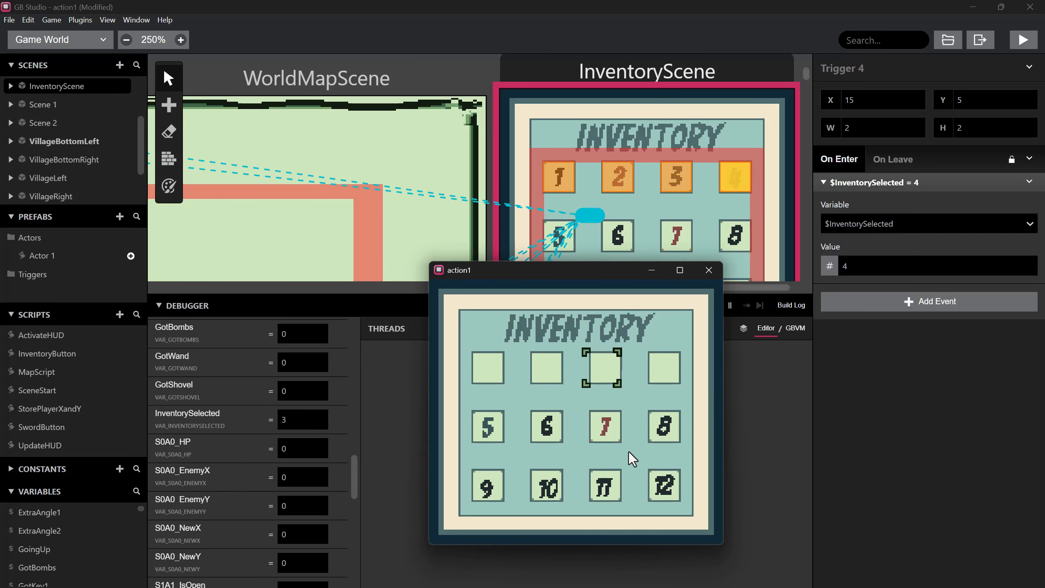
{"action": "key", "text": "Left"}
{"action": "key", "text": "Left"}
{"action": "key", "text": "Left"}
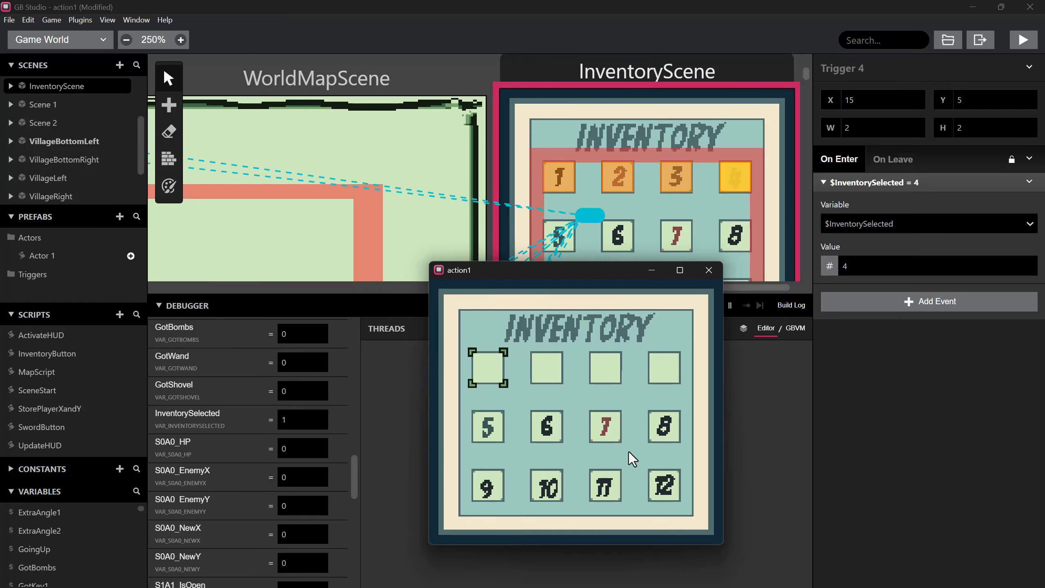
{"action": "key", "text": "Right"}
{"action": "key", "text": "Right"}
{"action": "key", "text": "Right"}
{"action": "key", "text": "Left"}
{"action": "key", "text": "Left"}
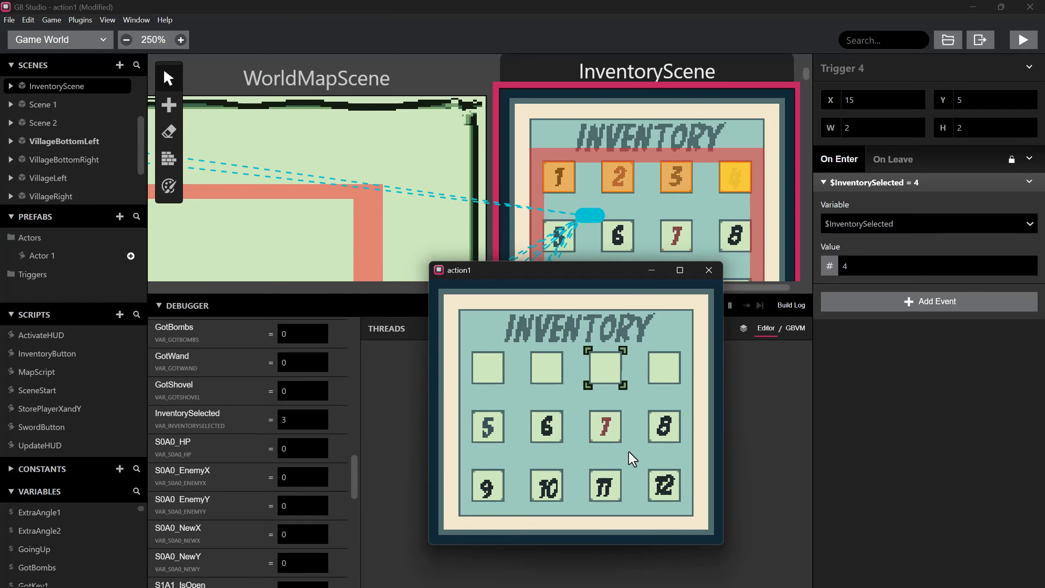
{"action": "key", "text": "Left"}
{"action": "key", "text": "Right"}
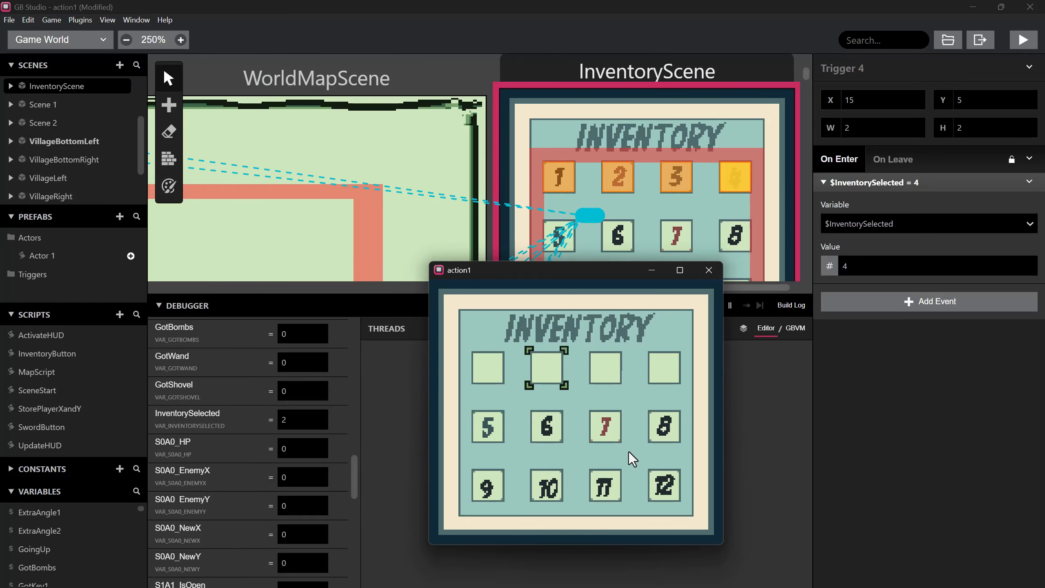
{"action": "key", "text": "Left"}
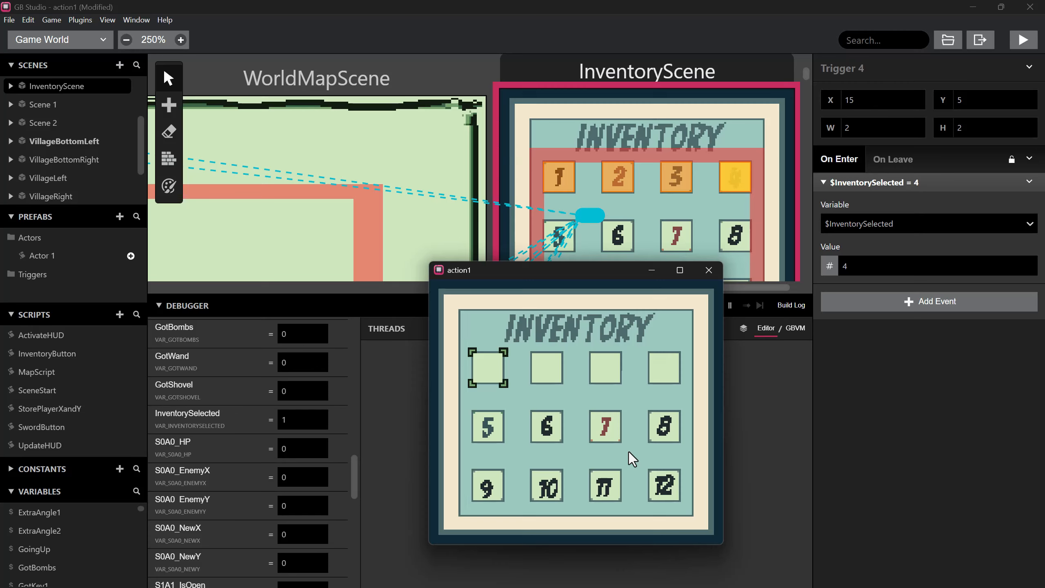
- Step the marker right and left between the first-row slots again, comparing InventorySelected in the debugger with the highlighted slot
{"action": "key", "text": "Right"}
{"action": "key", "text": "Left"}
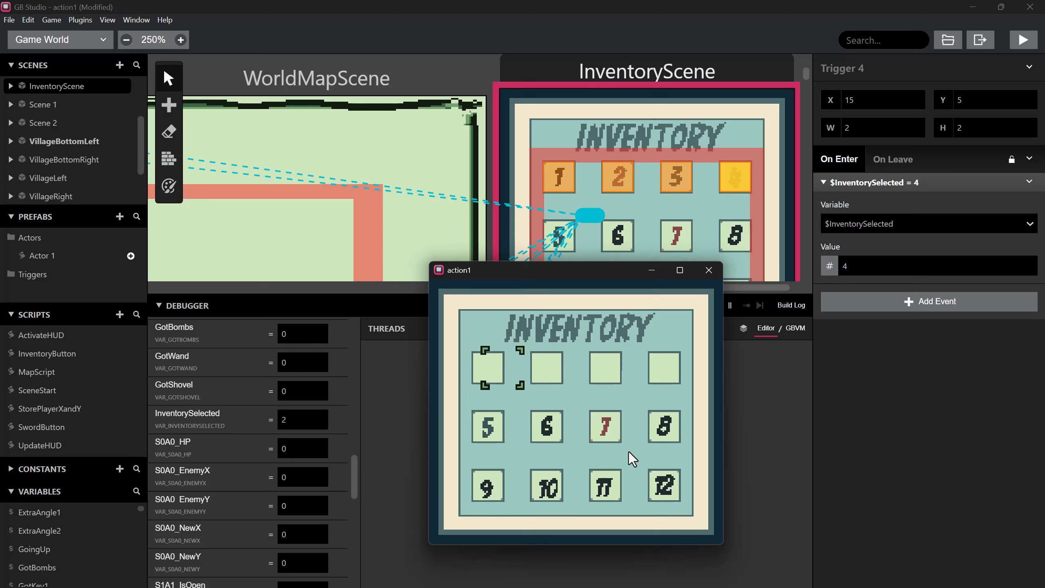
{"action": "key", "text": "Left"}
{"action": "key", "text": "Left"}
{"action": "key", "text": "Left"}
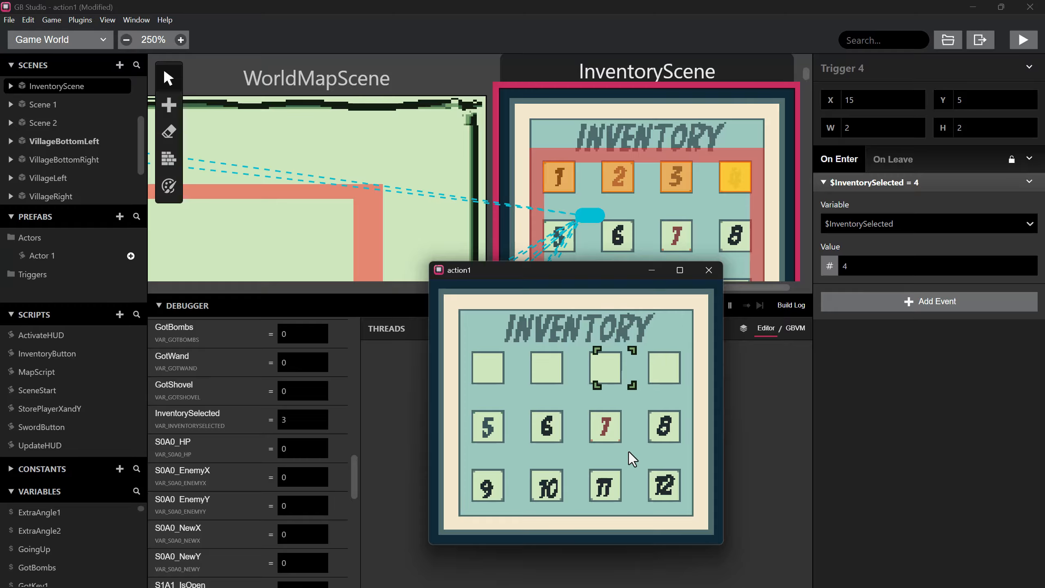
{"action": "key", "text": "Left"}
{"action": "key", "text": "Right"}
{"action": "key", "text": "Left"}
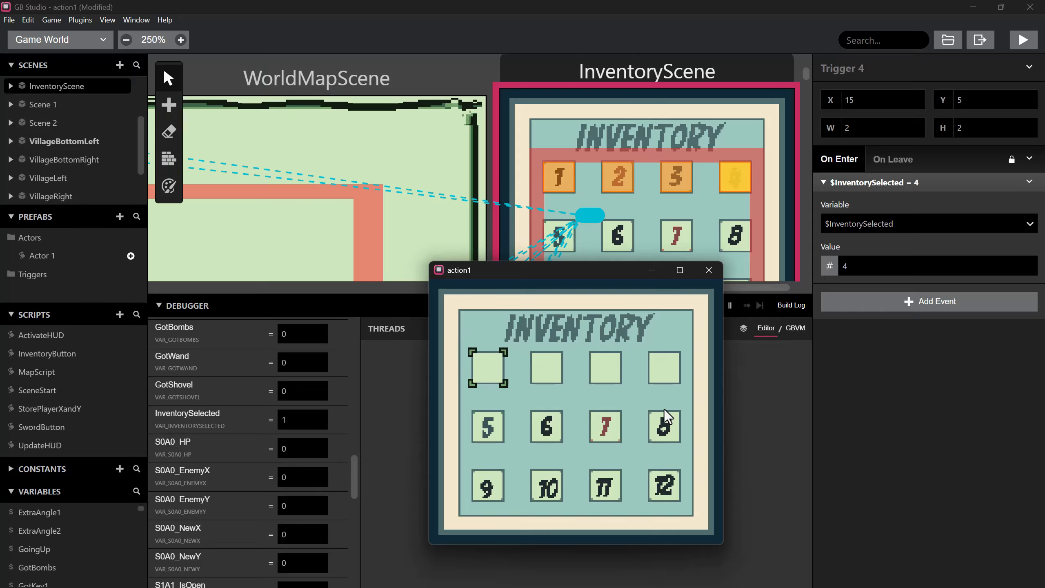
- Move the game window clear of InventoryScene and add an actor to the scene at tile X 2, Y 2
{"action": "left_click_drag", "start_coordinate": [572, 279], "coordinate": [558, 334]}
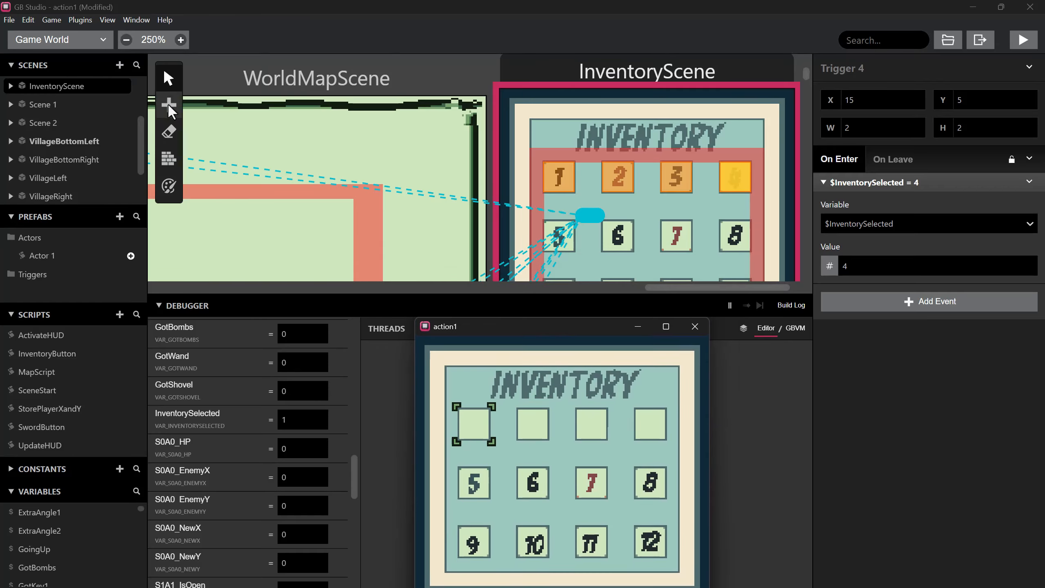
{"action": "mouse_move", "coordinate": [172, 111]}
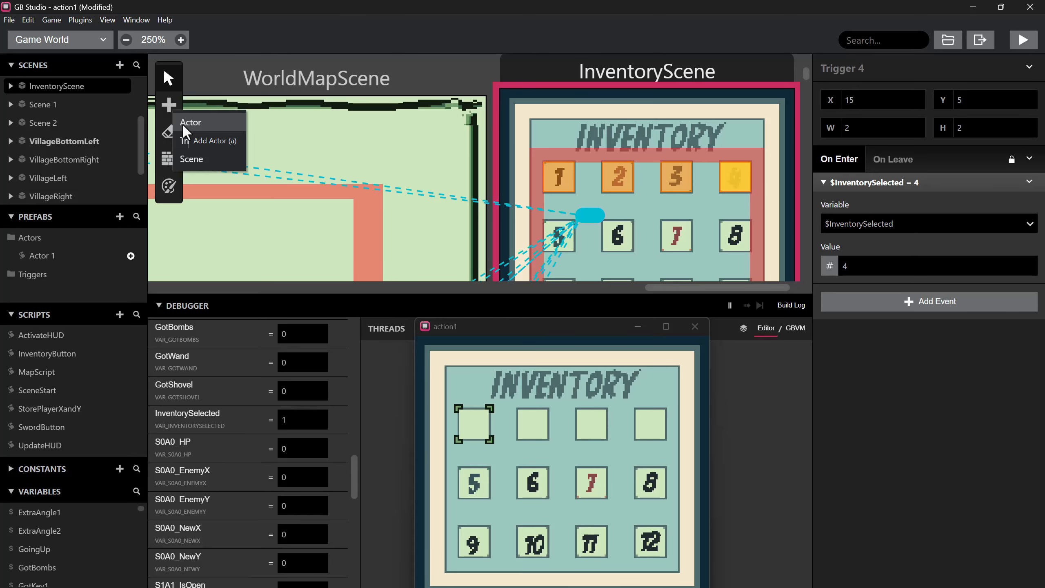
{"action": "left_click", "coordinate": [188, 140]}
{"action": "left_click", "coordinate": [542, 120]}
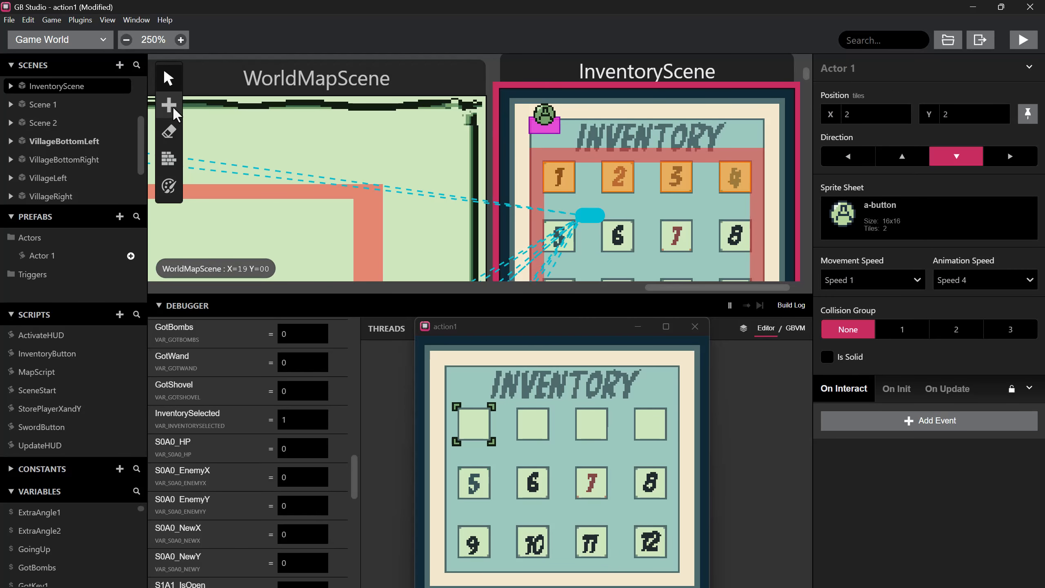
- Add a Hide Actor event targeting Self to the new actor's On Init script
{"action": "mouse_move", "coordinate": [170, 108]}
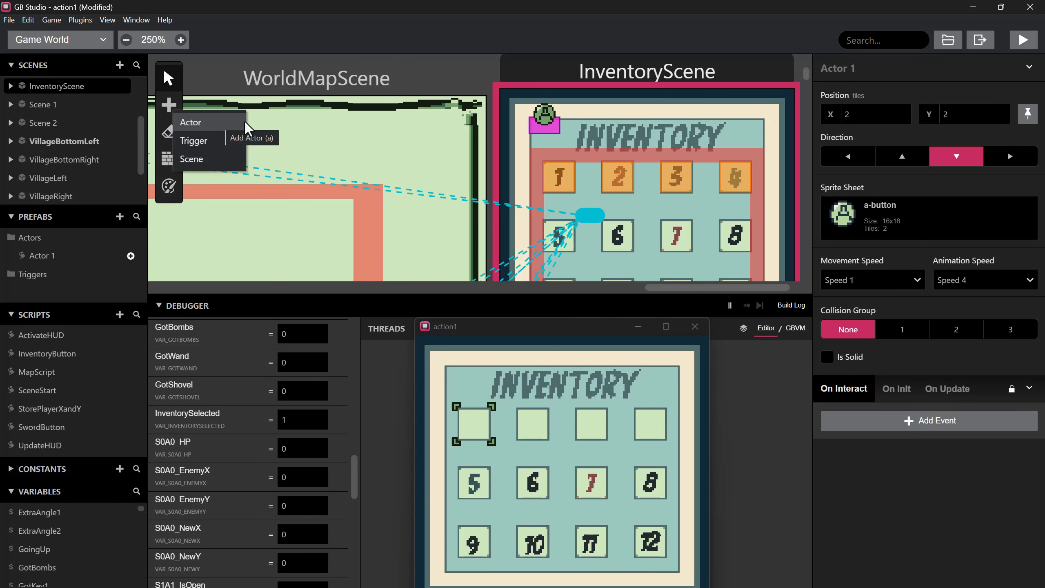
{"action": "left_click", "coordinate": [890, 392]}
{"action": "left_click", "coordinate": [888, 424]}
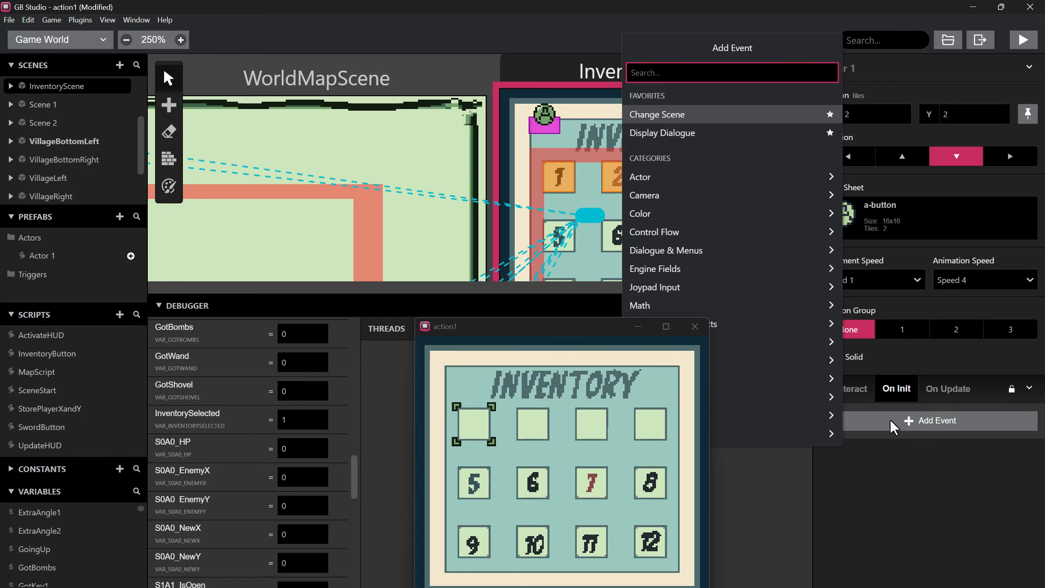
{"action": "type", "text": "hide"}
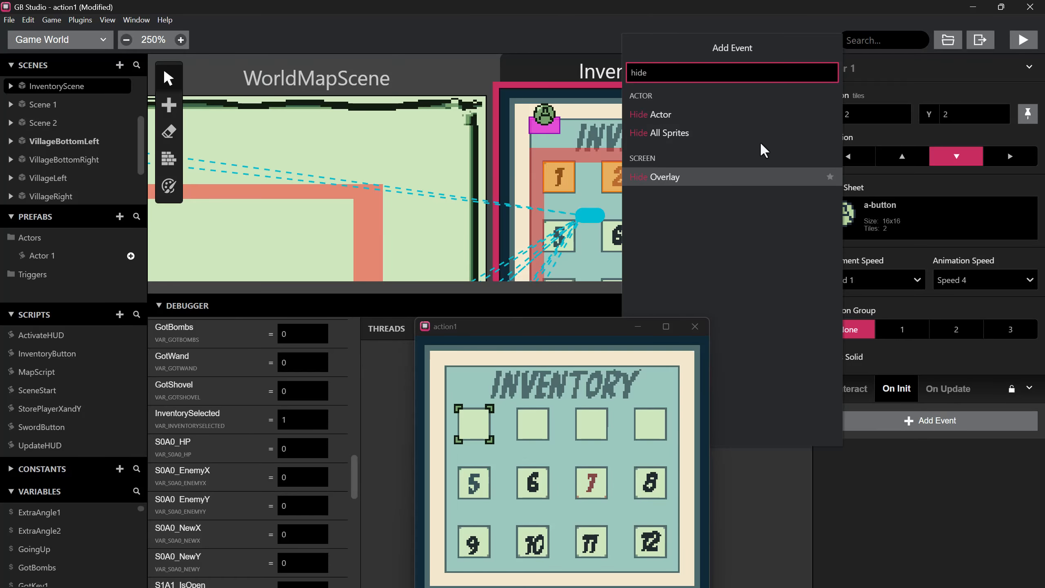
{"action": "left_click", "coordinate": [745, 120]}
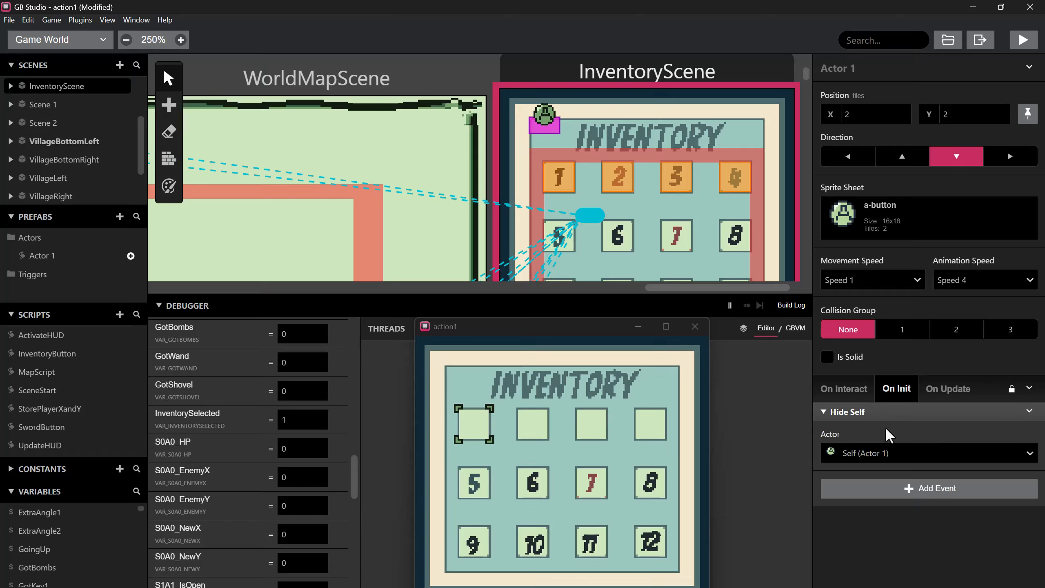
- Rename the new actor AButton and return to its On Init script
{"action": "left_click", "coordinate": [843, 76]}
{"action": "type", "text": "AButton"}
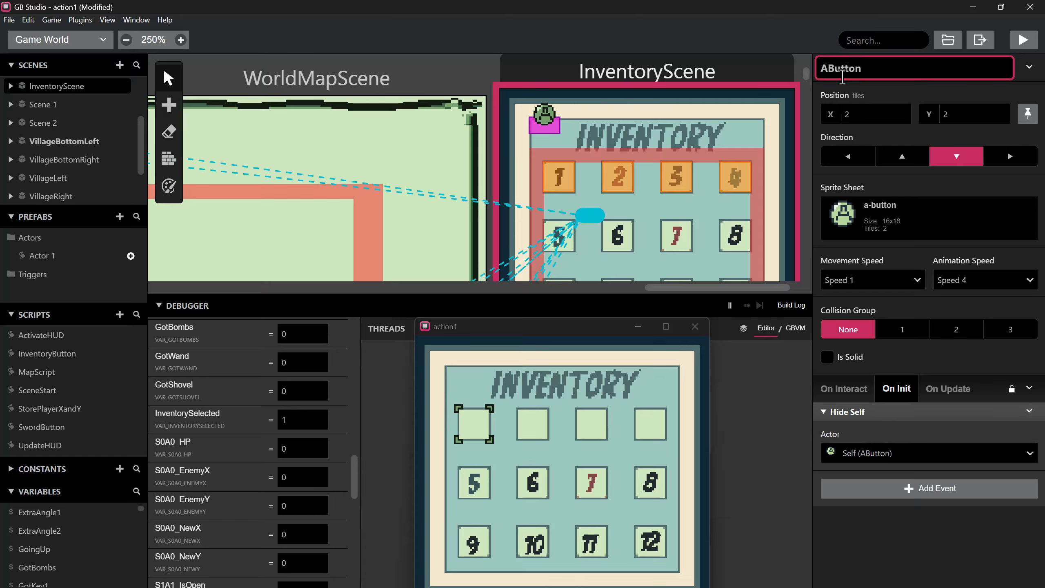
{"action": "left_click", "coordinate": [859, 391]}
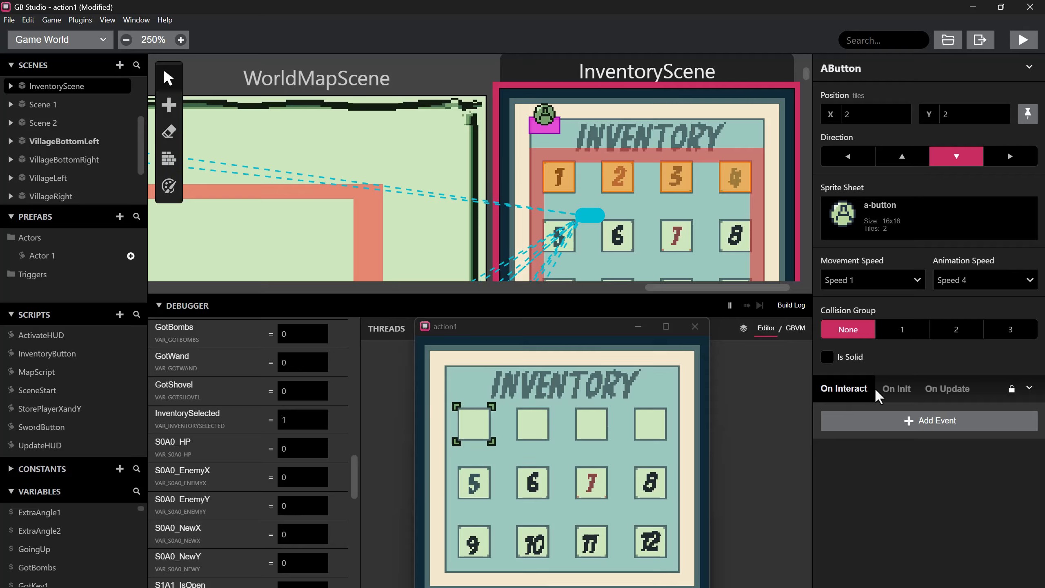
{"action": "left_click", "coordinate": [885, 395]}
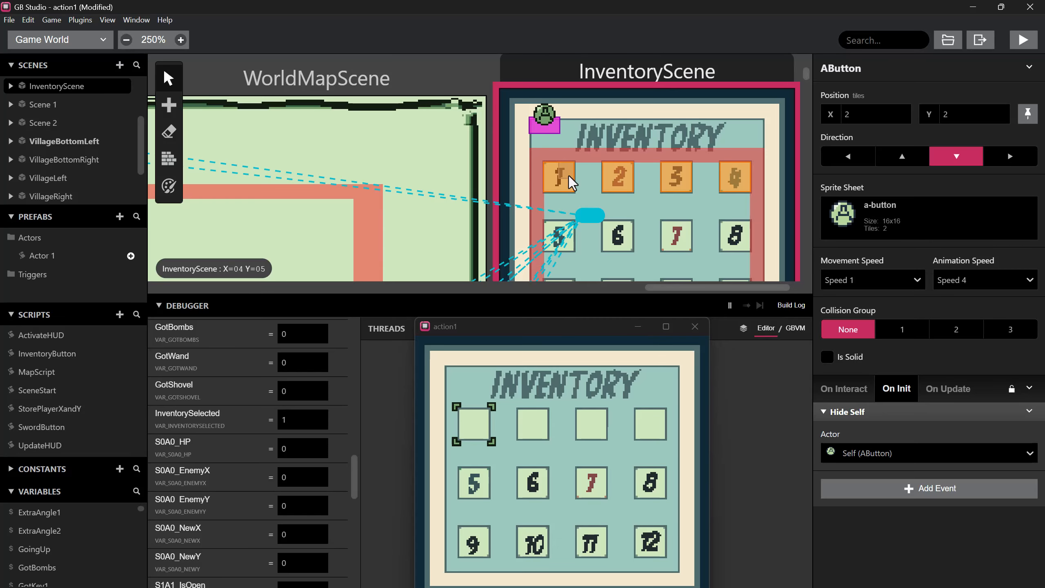
- In InventoryScene's On Init script, collapse the Down button's InventoryMoving condition and the If GotShovel (Item4) event
{"action": "left_click", "coordinate": [595, 212]}
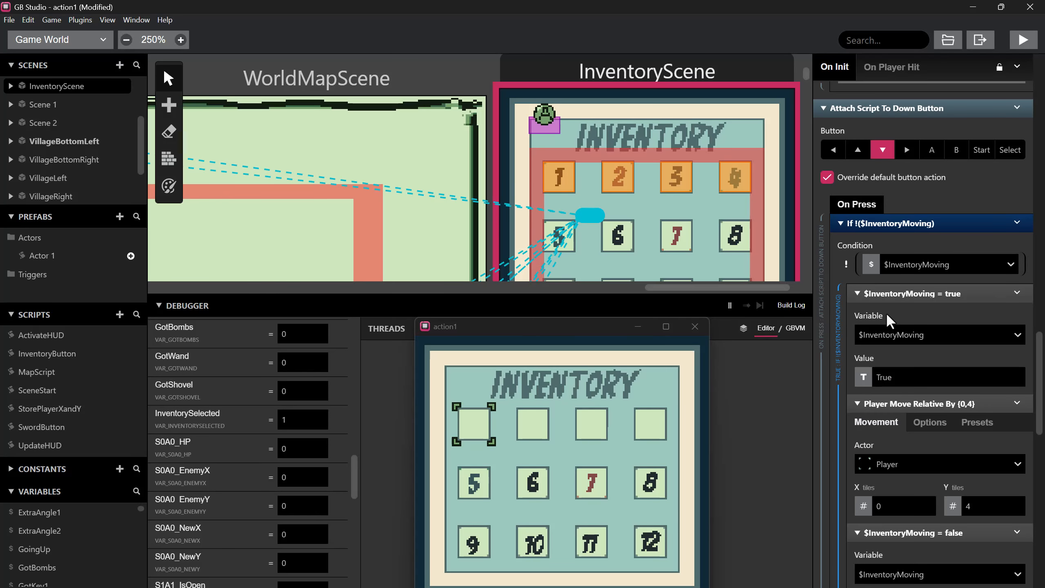
{"action": "scroll", "coordinate": [885, 312], "scroll_direction": "up", "scroll_amount": 2}
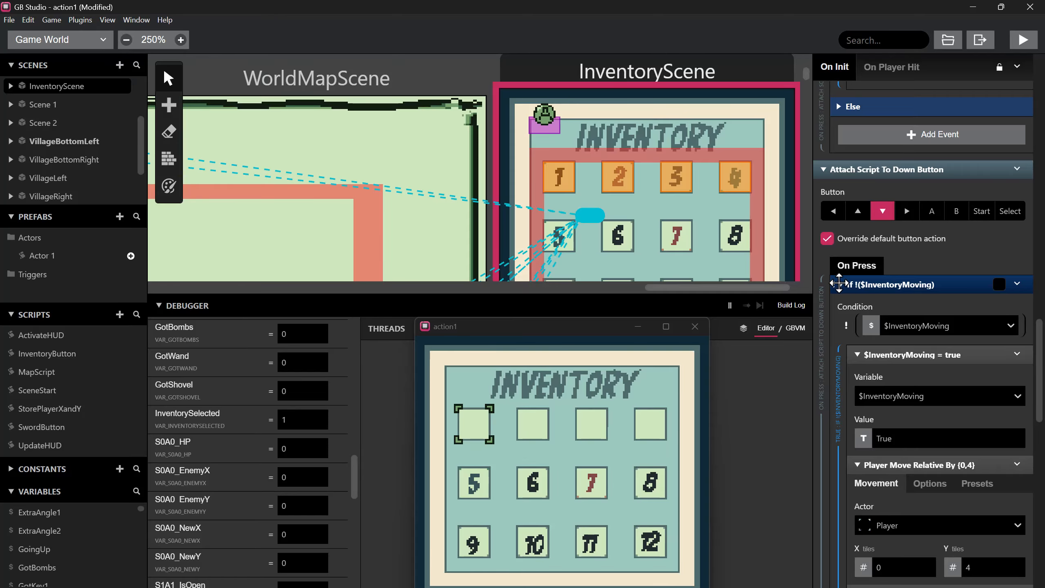
{"action": "left_click", "coordinate": [839, 284]}
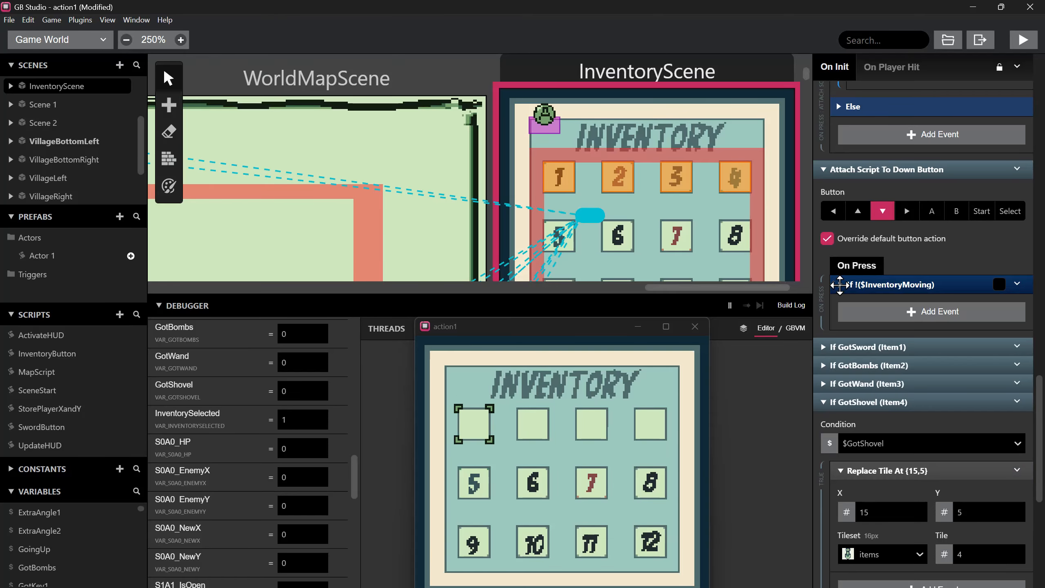
{"action": "left_click", "coordinate": [850, 401]}
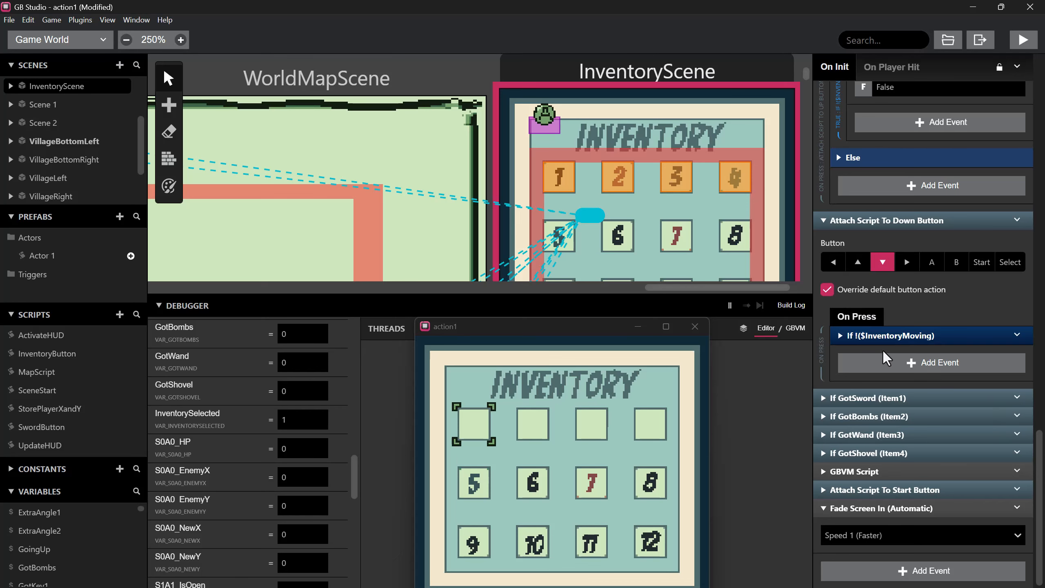
{"action": "scroll", "coordinate": [899, 375], "scroll_direction": "up", "scroll_amount": 5}
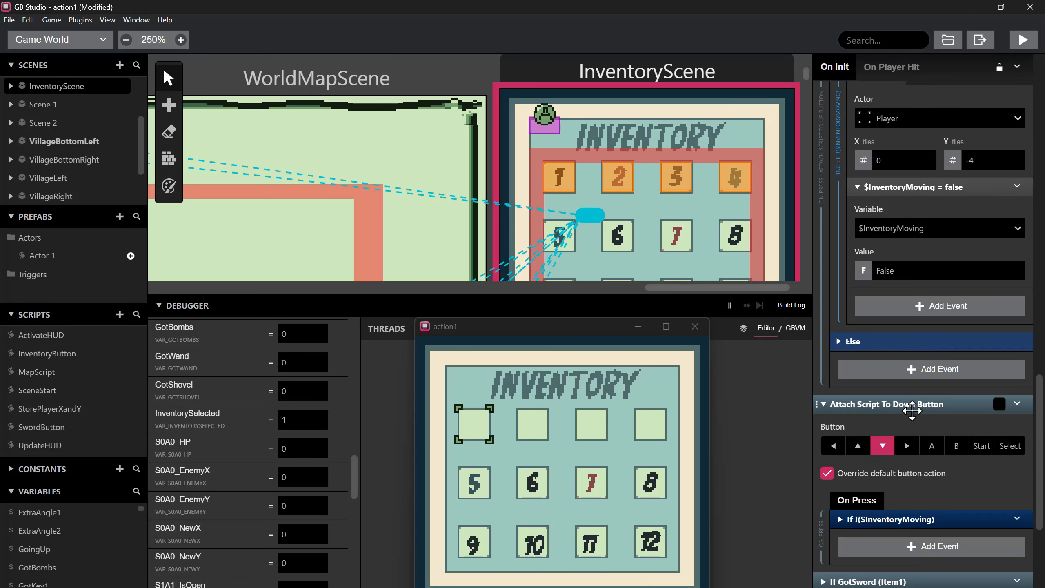
{"action": "scroll", "coordinate": [903, 391], "scroll_direction": "up", "scroll_amount": 2}
{"action": "scroll", "coordinate": [904, 405], "scroll_direction": "up", "scroll_amount": 7}
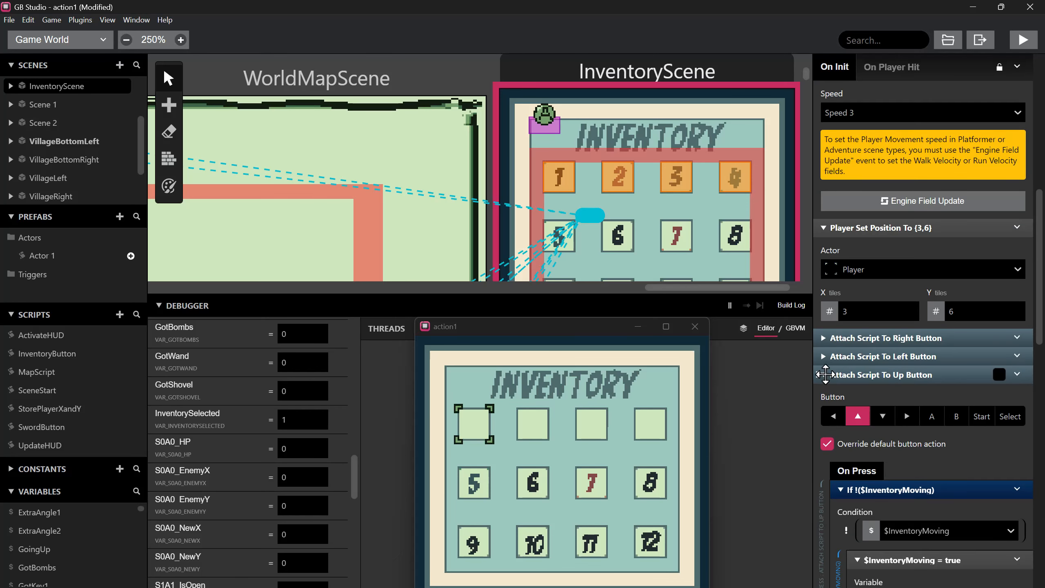
- Collapse the Up and Down button scripts in InventoryScene's On Init script
{"action": "left_click", "coordinate": [824, 376]}
{"action": "left_click", "coordinate": [824, 393]}
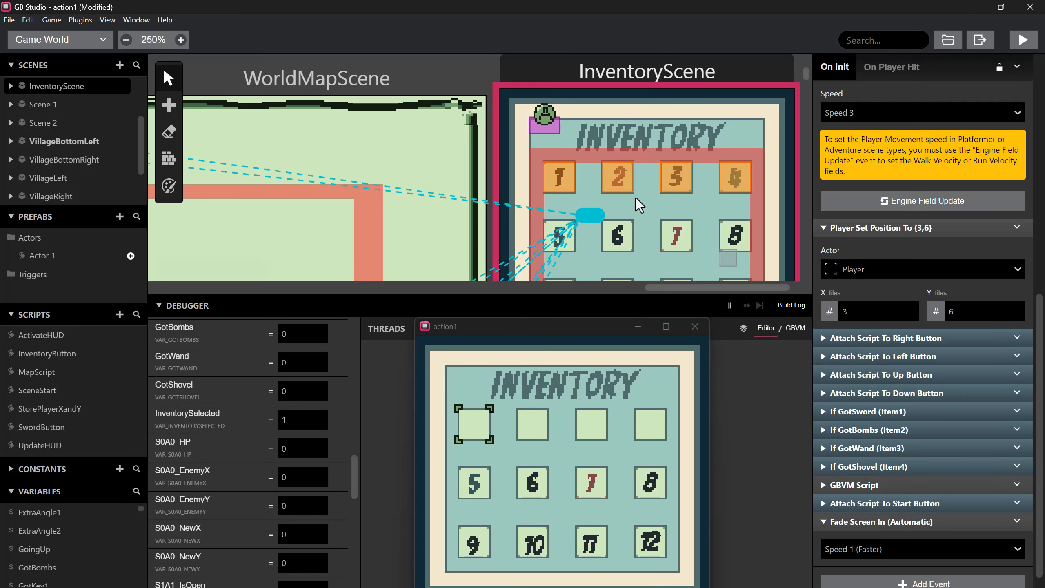
- Paste a copy of the AButton actor at tile (5,2), beside the original in InventoryScene
{"action": "left_click", "coordinate": [547, 129]}
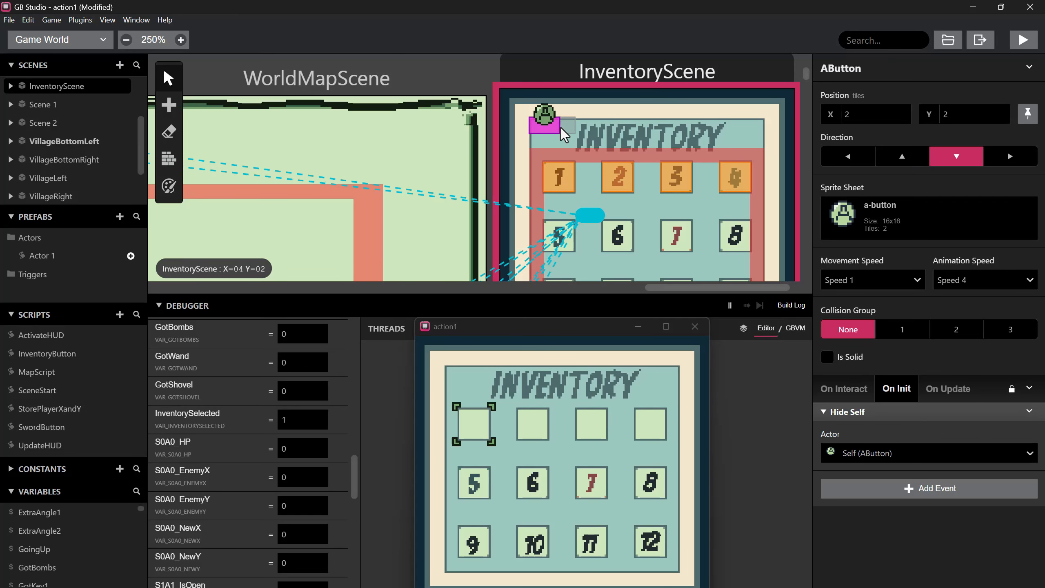
{"action": "key", "text": "ctrl+v"}
{"action": "left_click", "coordinate": [576, 131]}
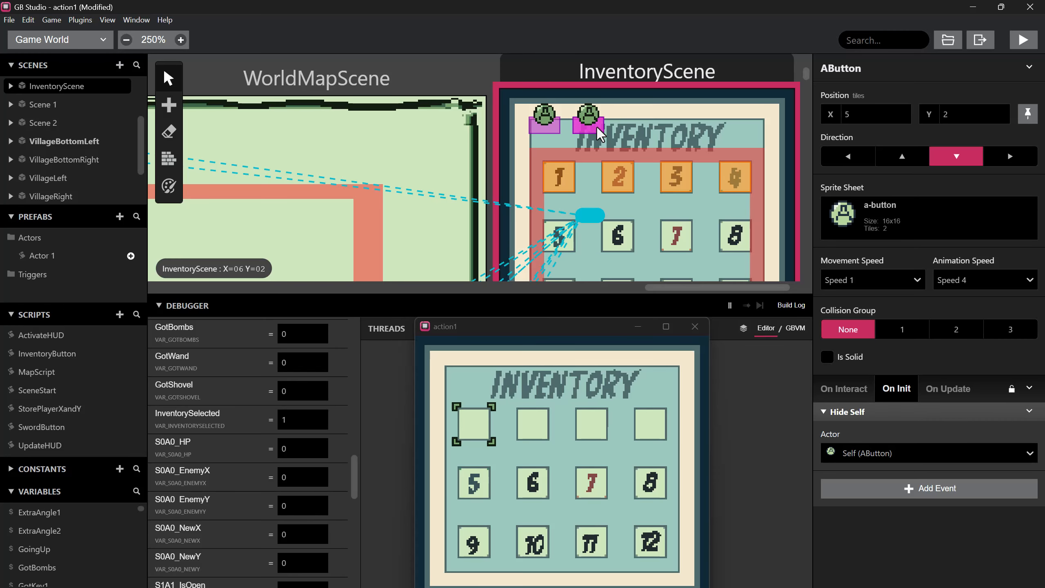
- Change the copied actor's sprite sheet to b-button and rename the actor BButton
{"action": "left_click", "coordinate": [892, 215]}
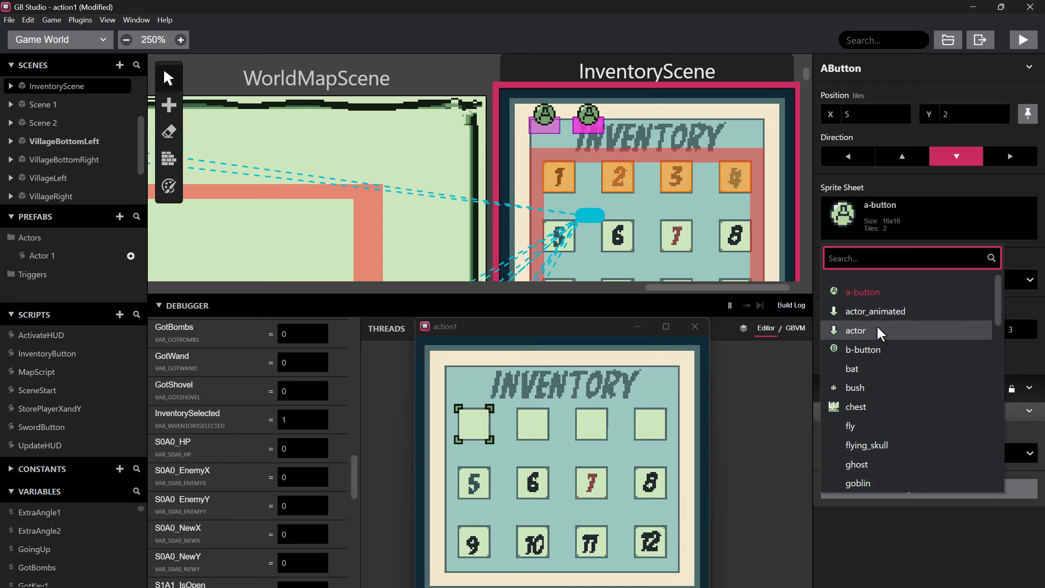
{"action": "left_click", "coordinate": [870, 349]}
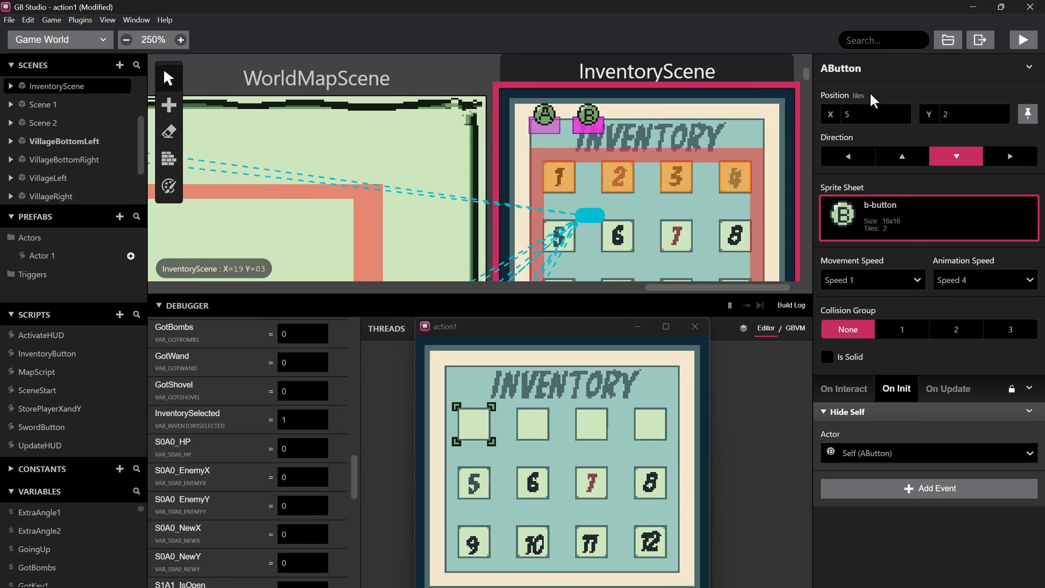
{"action": "left_click", "coordinate": [833, 68]}
{"action": "key", "text": "BackSpace"}
{"action": "type", "text": "B"}
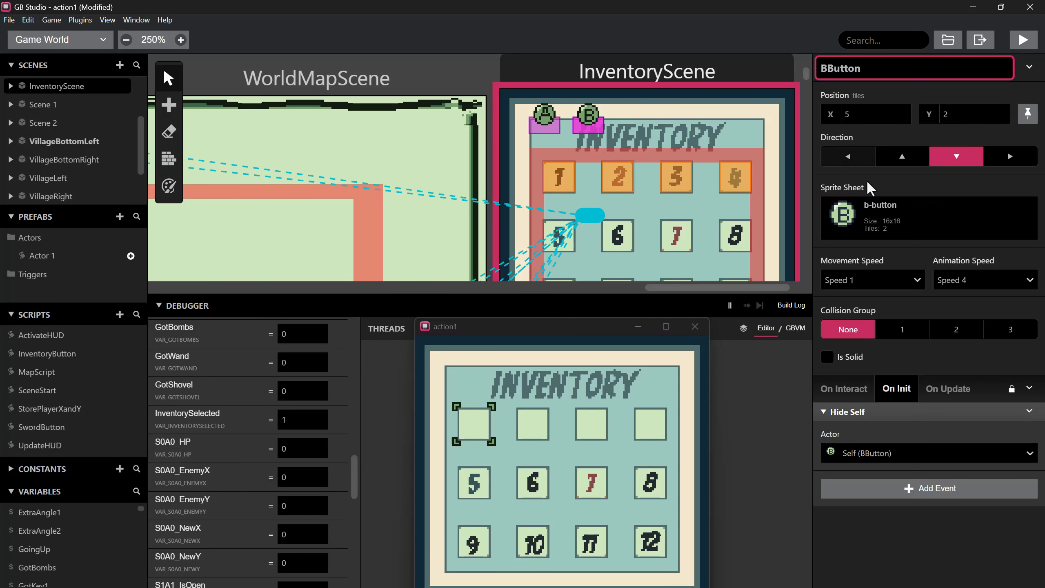
{"action": "left_click", "coordinate": [858, 521]}
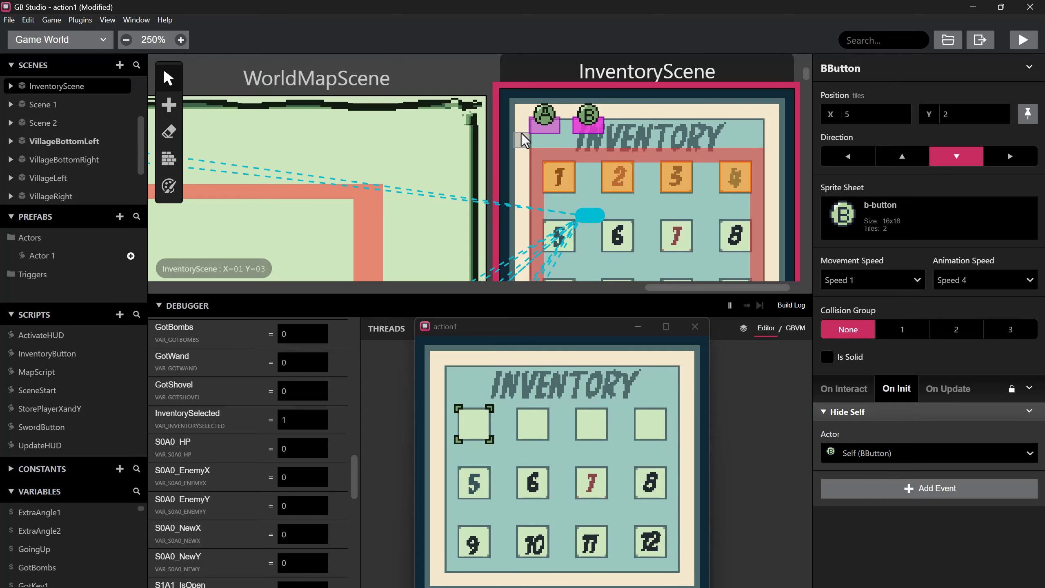
{"action": "left_click", "coordinate": [548, 121]}
{"action": "left_click", "coordinate": [596, 128]}
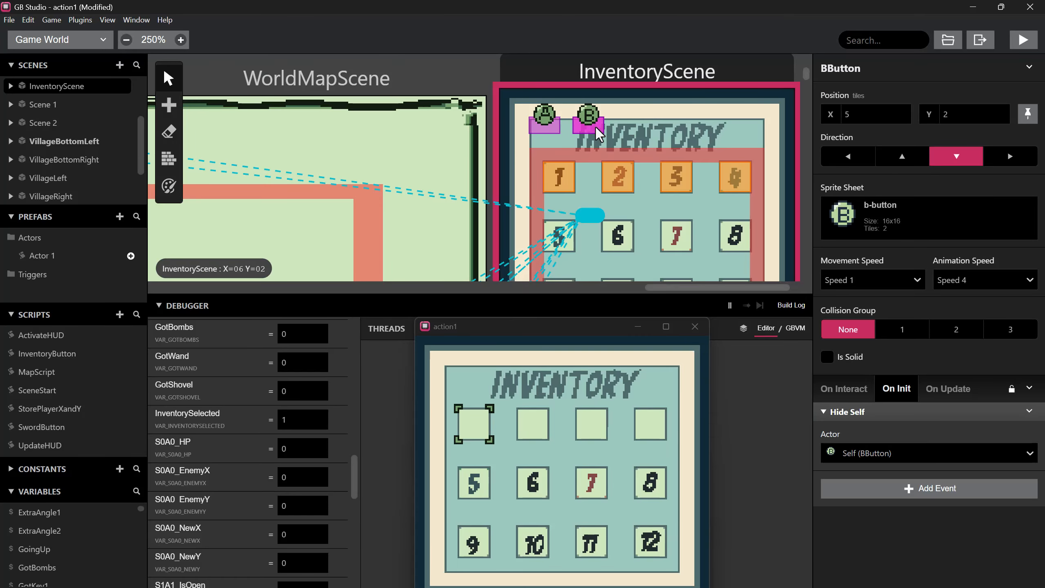
{"action": "left_click", "coordinate": [548, 126]}
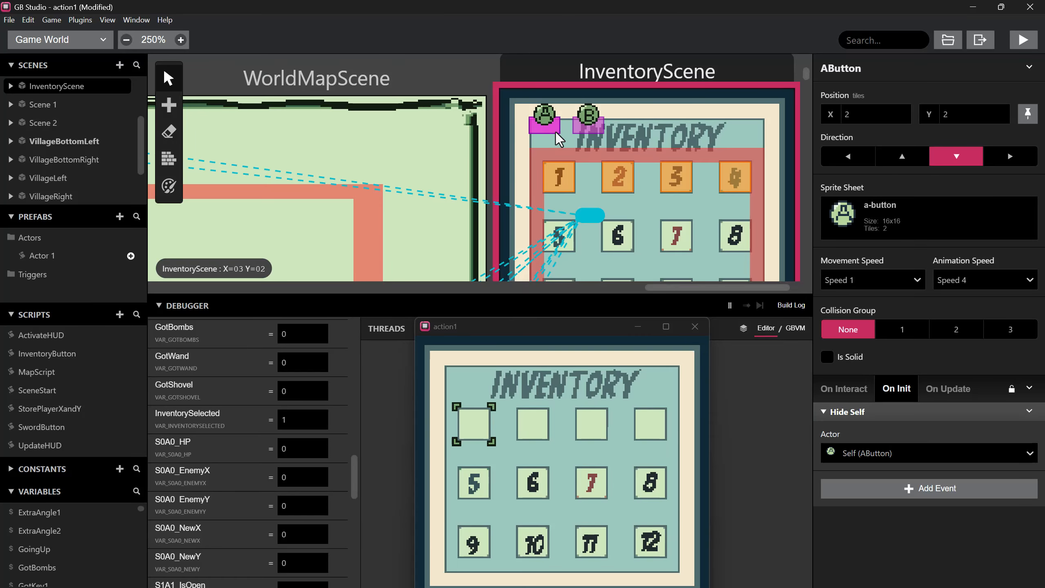
- Insert an Attach Script To Button event before the Right button script in InventoryScene's On Init and assign it to button A
{"action": "left_click", "coordinate": [600, 193]}
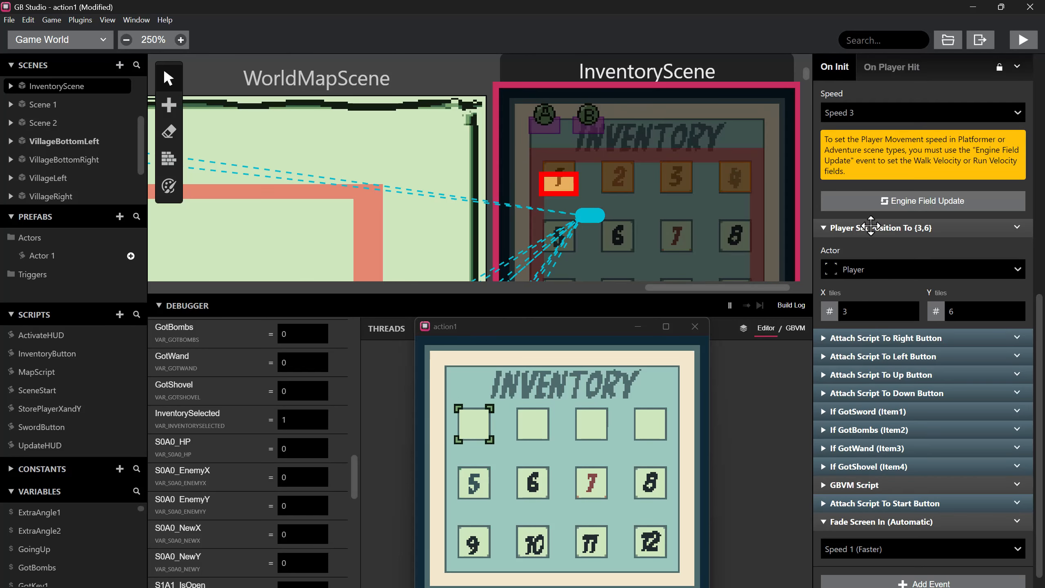
{"action": "scroll", "coordinate": [883, 329], "scroll_direction": "up", "scroll_amount": 3}
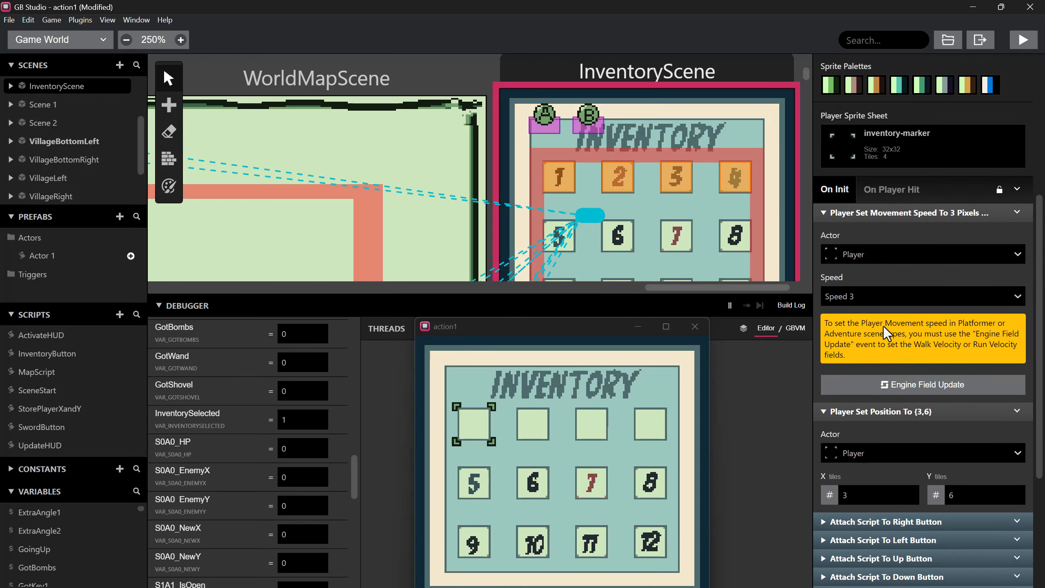
{"action": "scroll", "coordinate": [884, 327], "scroll_direction": "down", "scroll_amount": 2}
{"action": "right_click", "coordinate": [869, 388]}
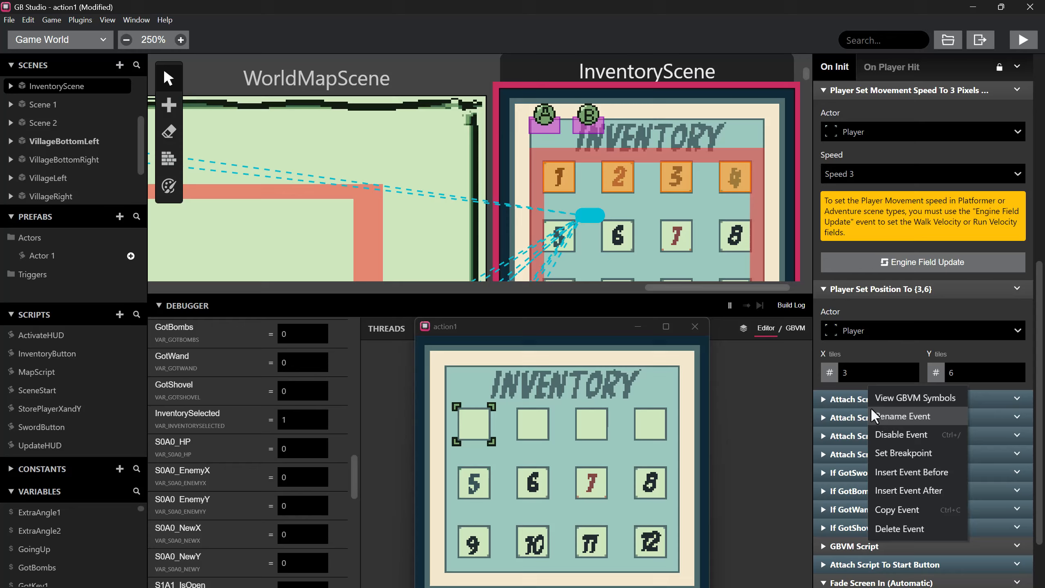
{"action": "left_click", "coordinate": [891, 477]}
{"action": "type", "text": "attac"}
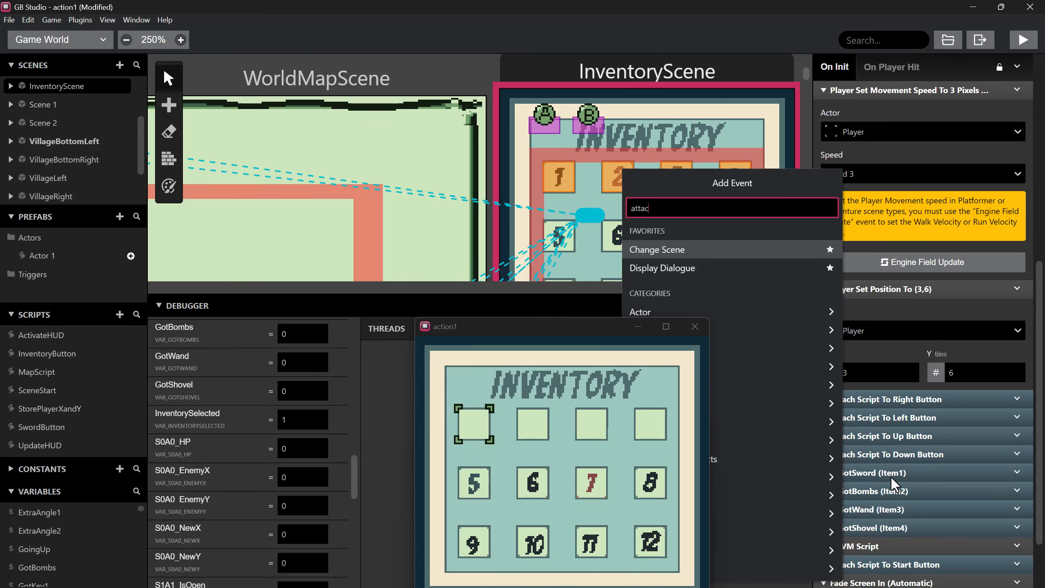
{"action": "left_click_drag", "start_coordinate": [615, 327], "coordinate": [465, 277]}
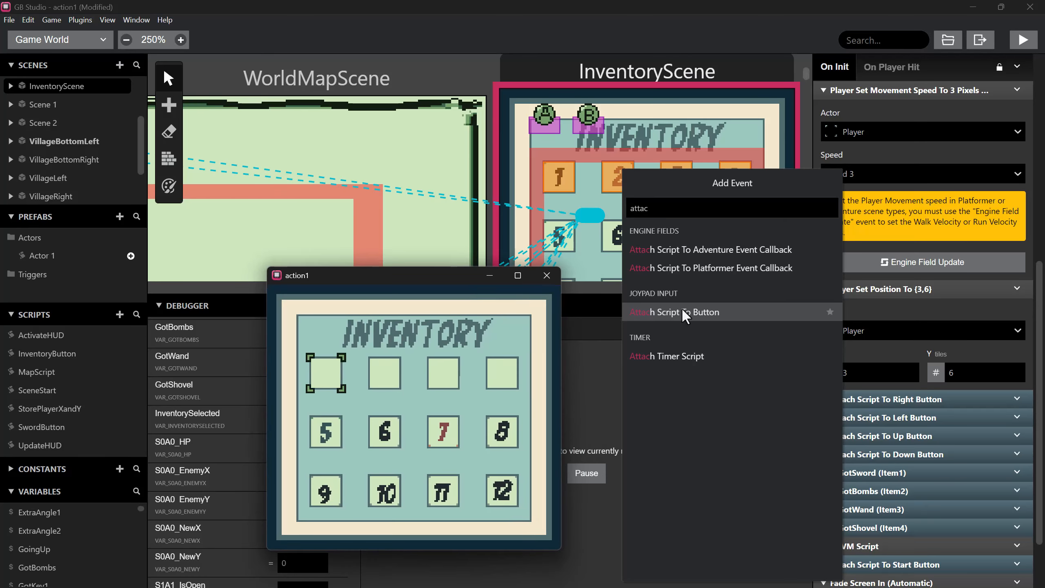
{"action": "left_click", "coordinate": [681, 309]}
{"action": "scroll", "coordinate": [846, 400], "scroll_direction": "down", "scroll_amount": 1}
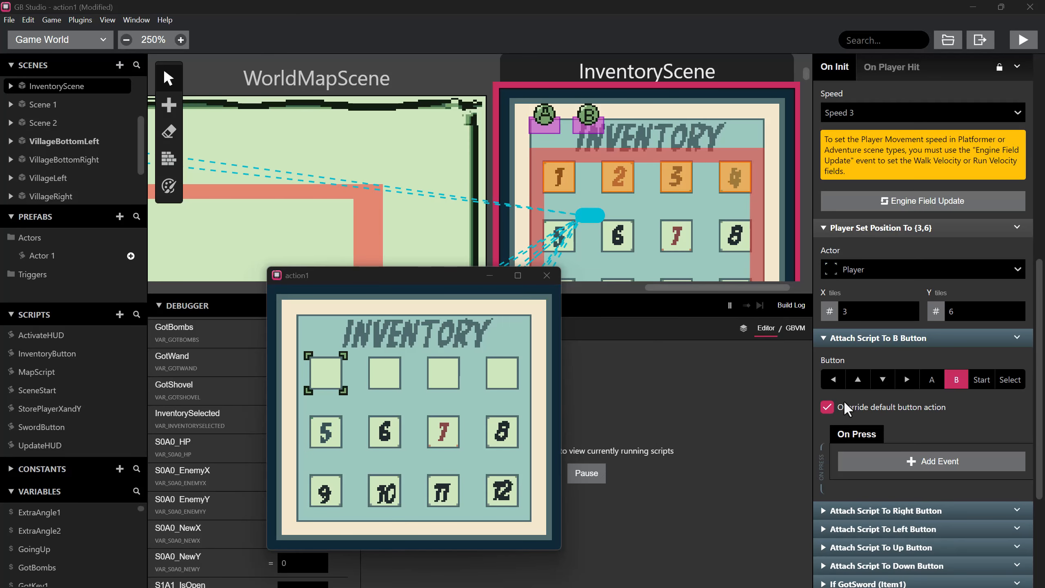
{"action": "left_click", "coordinate": [931, 379]}
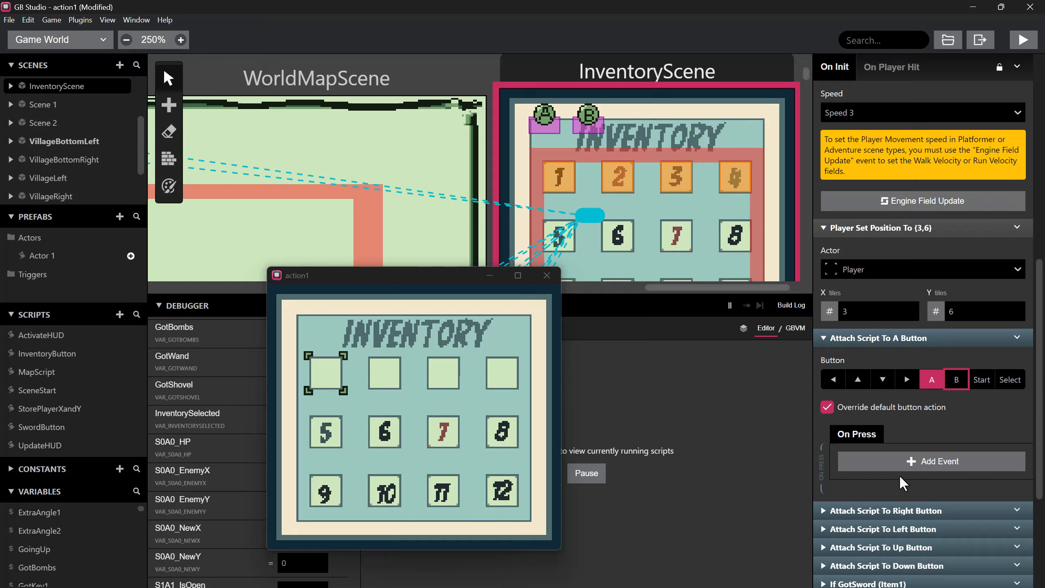
- Add a Switch event to the A button script's On Press section
{"action": "left_click", "coordinate": [899, 457]}
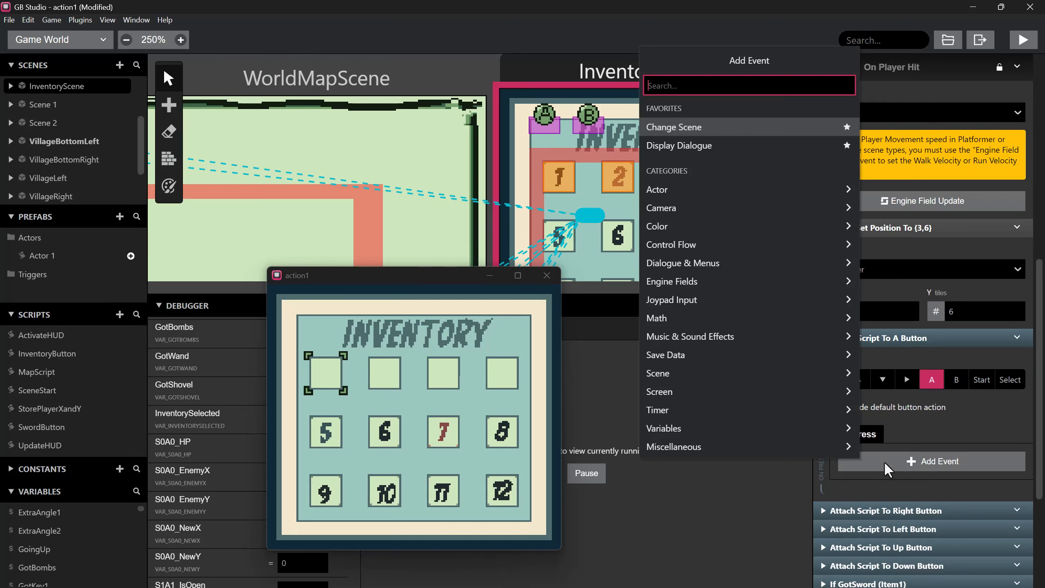
{"action": "type", "text": "sw"}
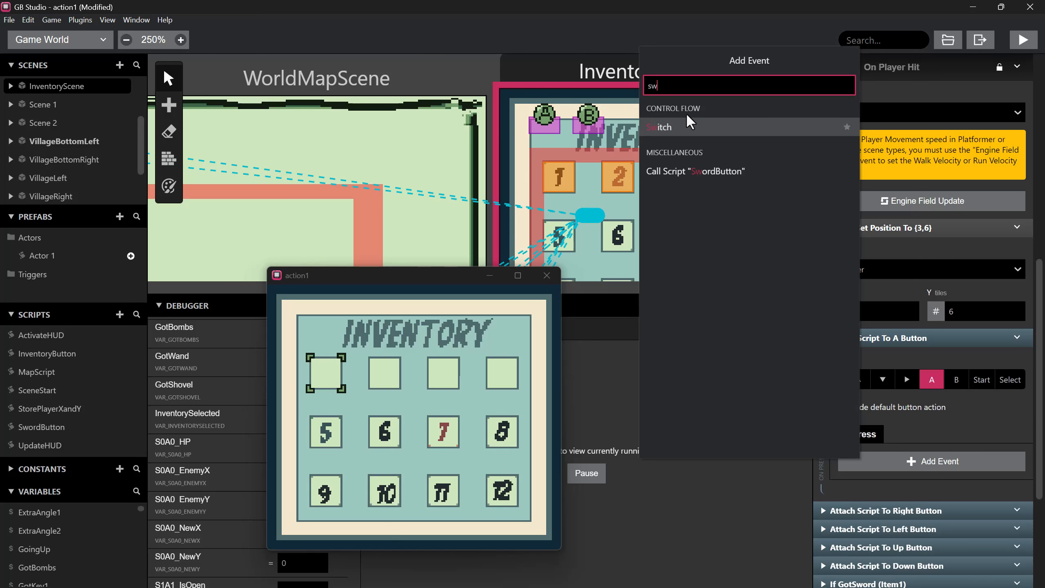
{"action": "left_click", "coordinate": [683, 128]}
{"action": "scroll", "coordinate": [893, 457], "scroll_direction": "down", "scroll_amount": 3}
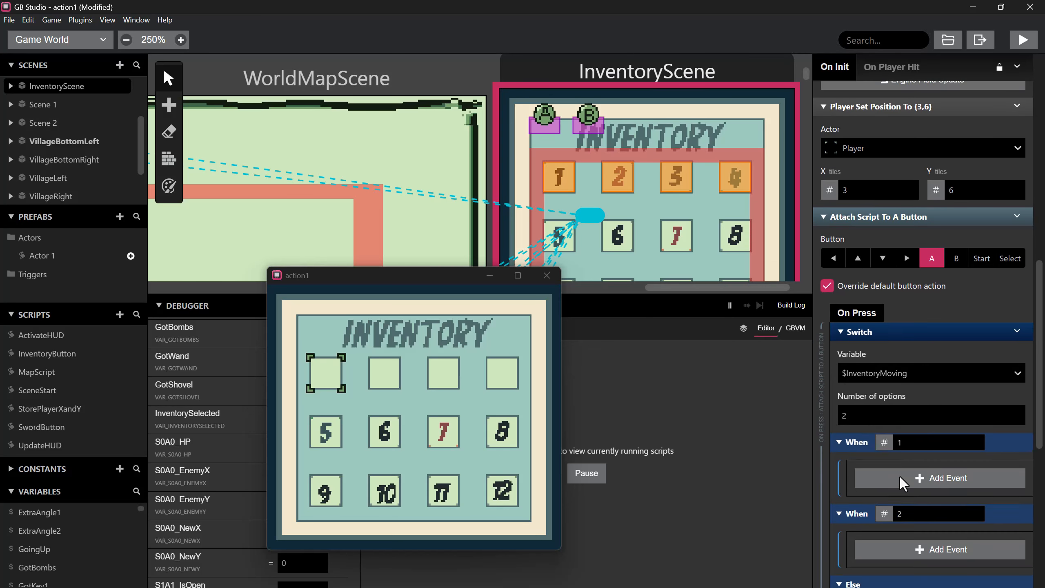
- Set the Switch event to check the InventorySelected variable with 4 options
{"action": "left_click", "coordinate": [905, 371]}
{"action": "scroll", "coordinate": [919, 450], "scroll_direction": "down", "scroll_amount": 10}
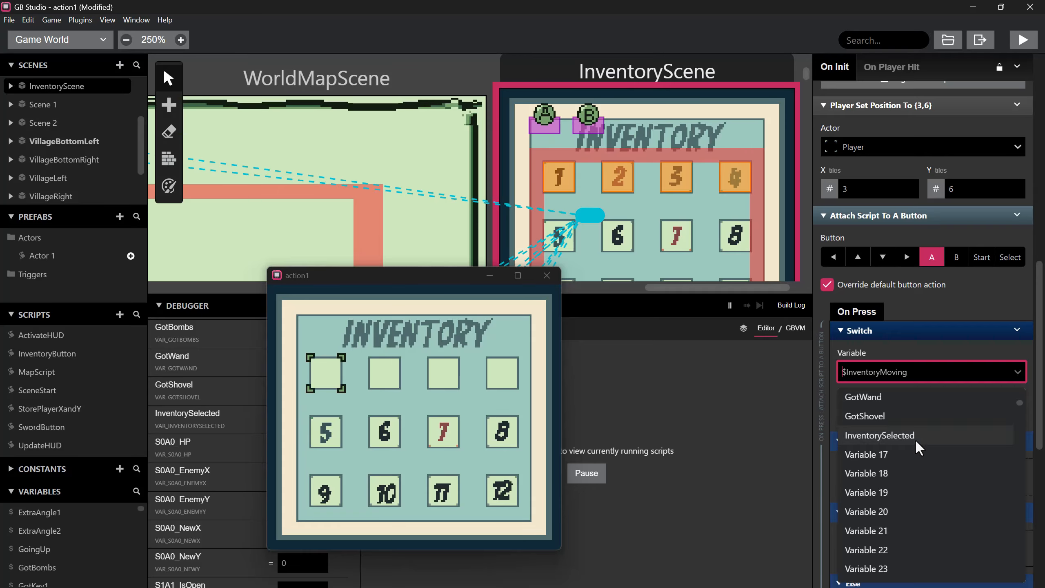
{"action": "left_click", "coordinate": [914, 438]}
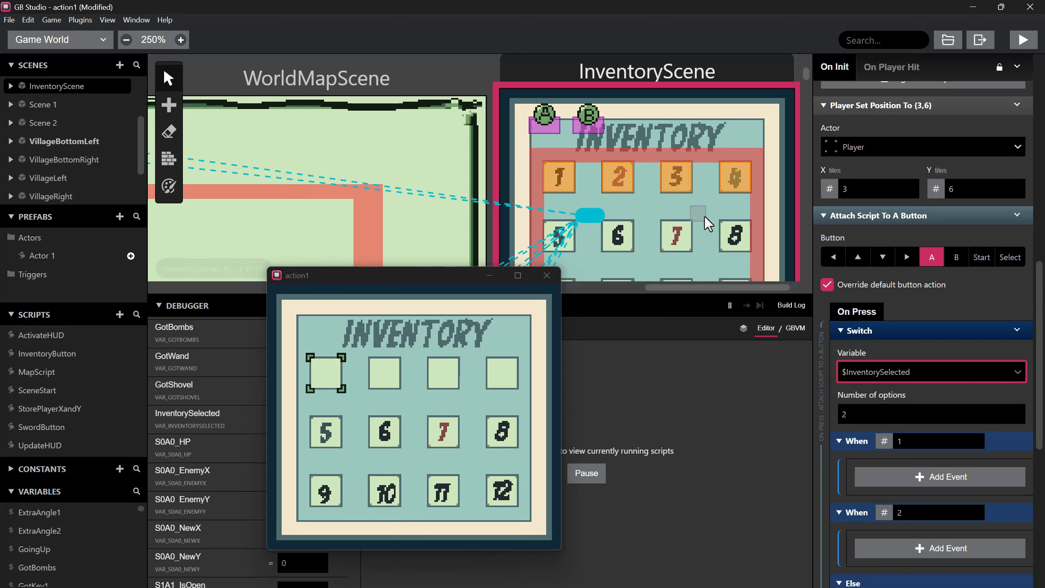
{"action": "left_click", "coordinate": [845, 415]}
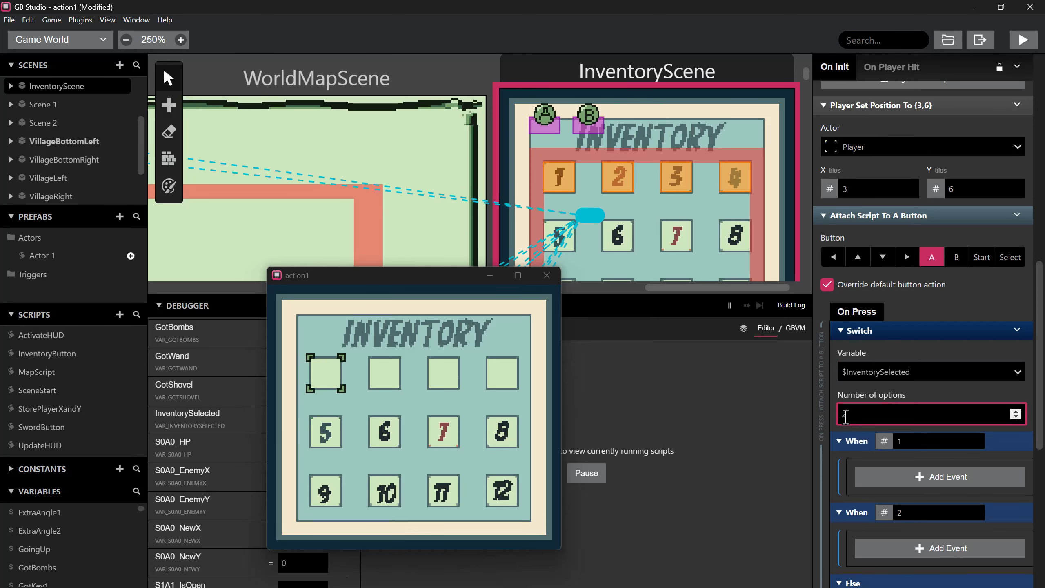
{"action": "type", "text": "4"}
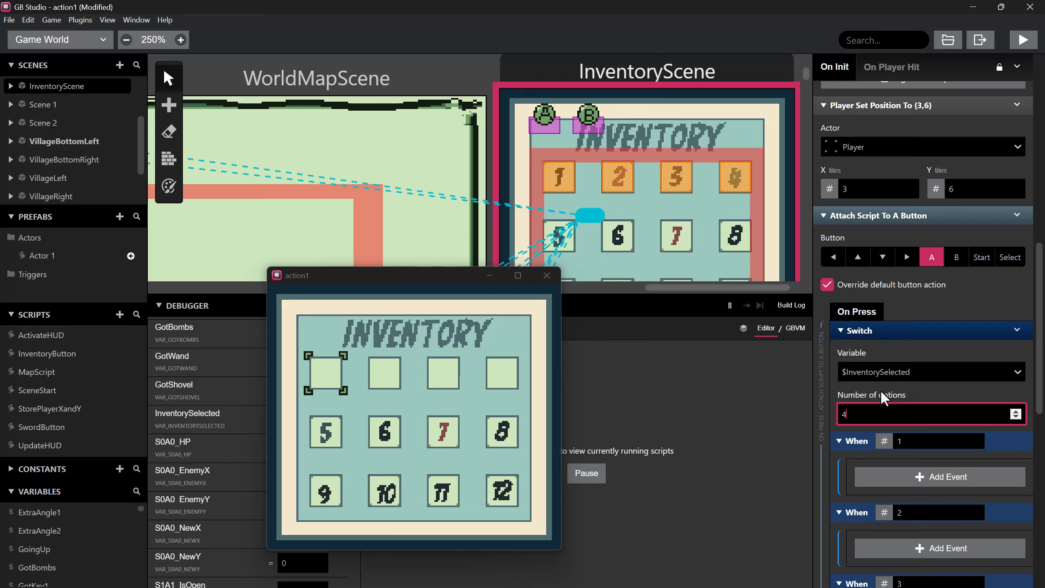
- Add a Set Actor Position event to the Switch's case for value 1
{"action": "scroll", "coordinate": [880, 389], "scroll_direction": "down", "scroll_amount": 2}
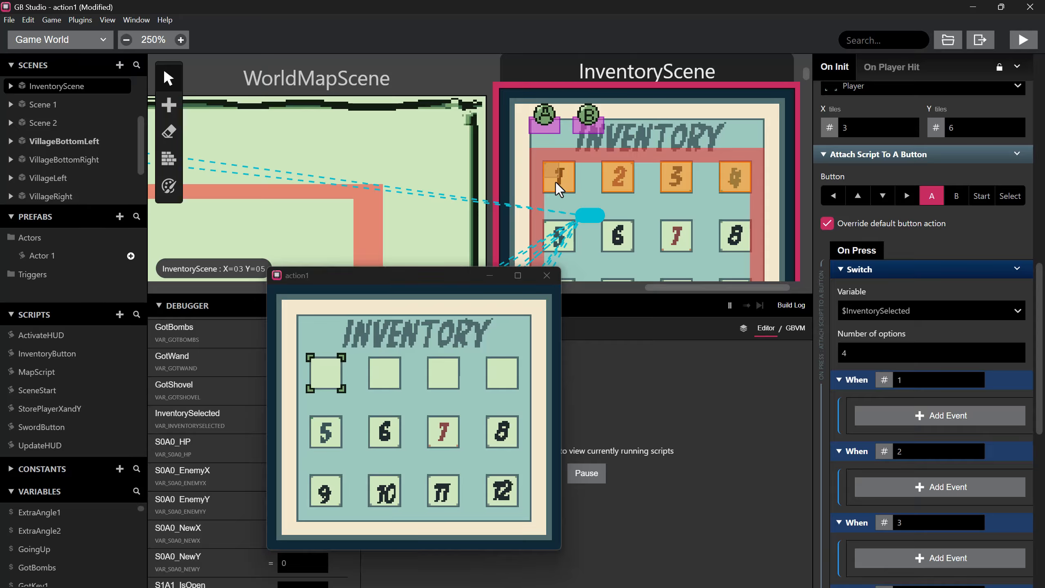
{"action": "left_click_drag", "start_coordinate": [467, 276], "coordinate": [473, 346]}
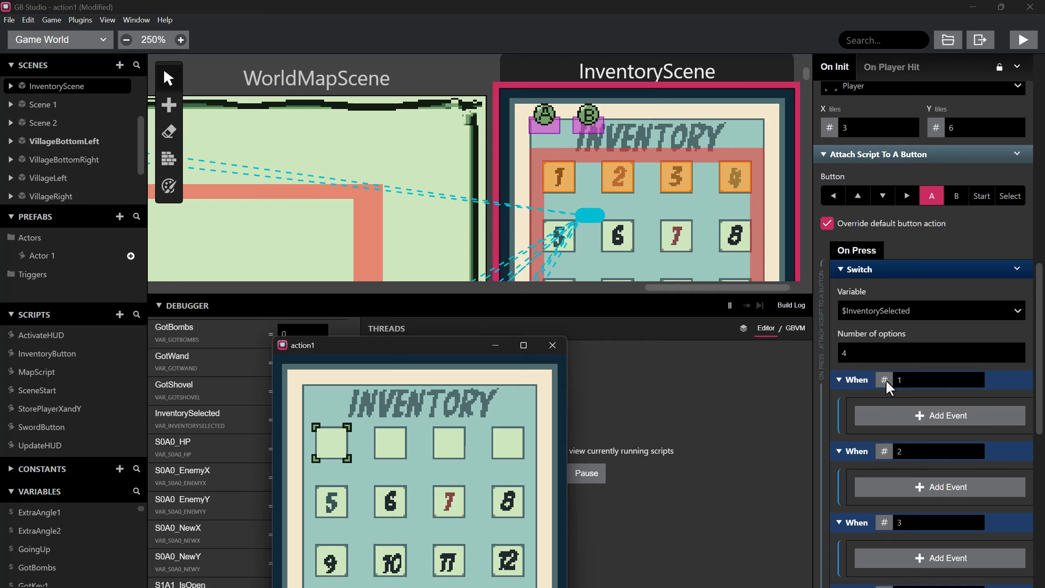
{"action": "left_click", "coordinate": [908, 411]}
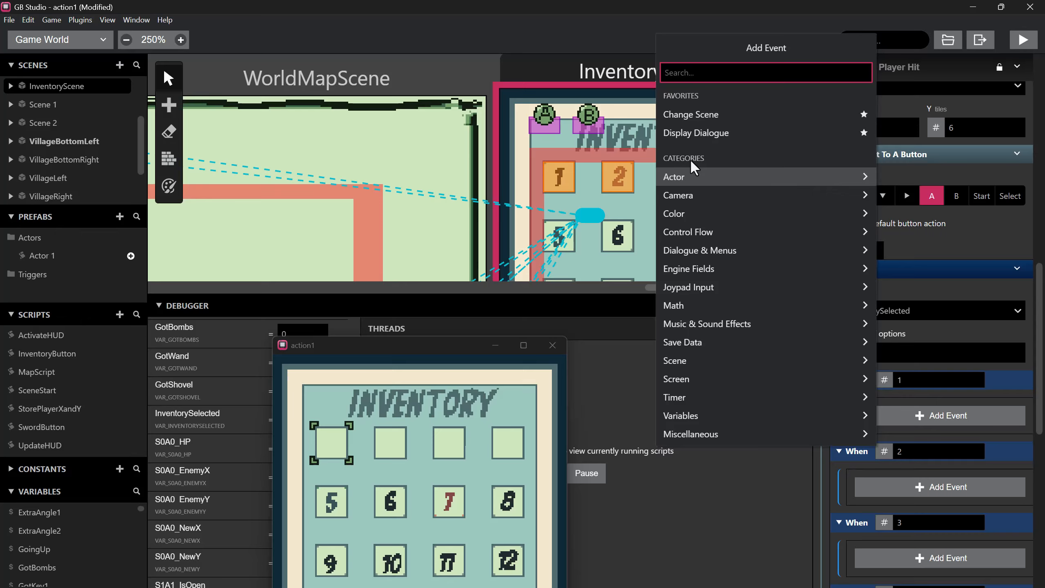
{"action": "type", "text": "move"}
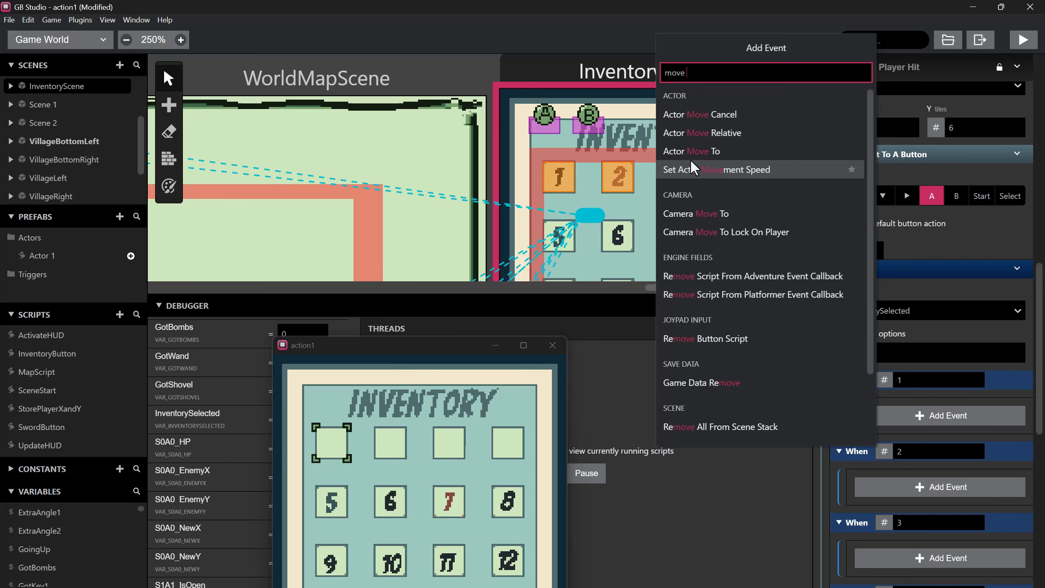
{"action": "key", "text": "BackSpace"}
{"action": "key", "text": "BackSpace"}
{"action": "key", "text": "BackSpace"}
{"action": "type", "text": "actor set"}
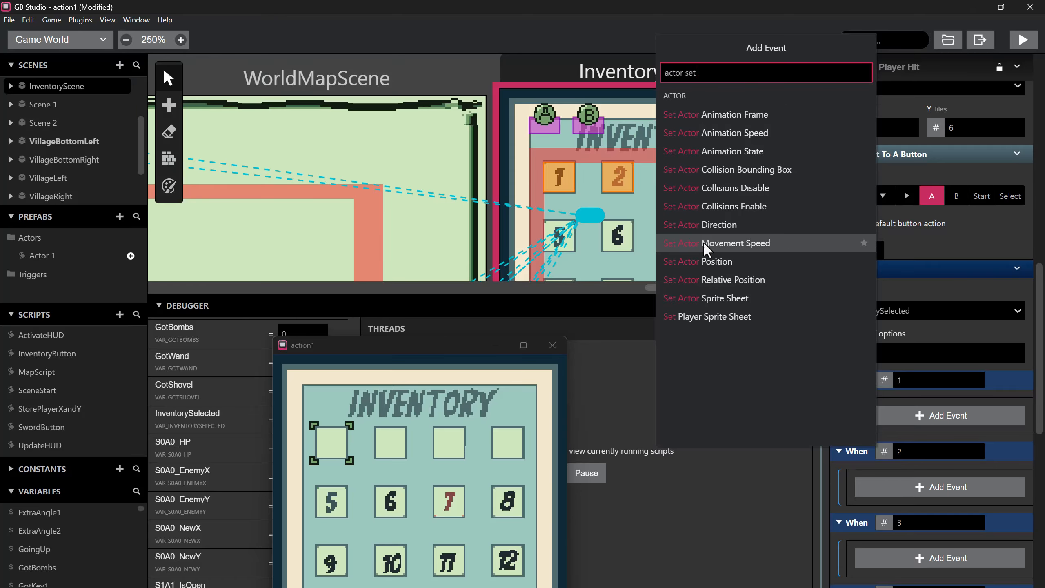
{"action": "left_click", "coordinate": [712, 260]}
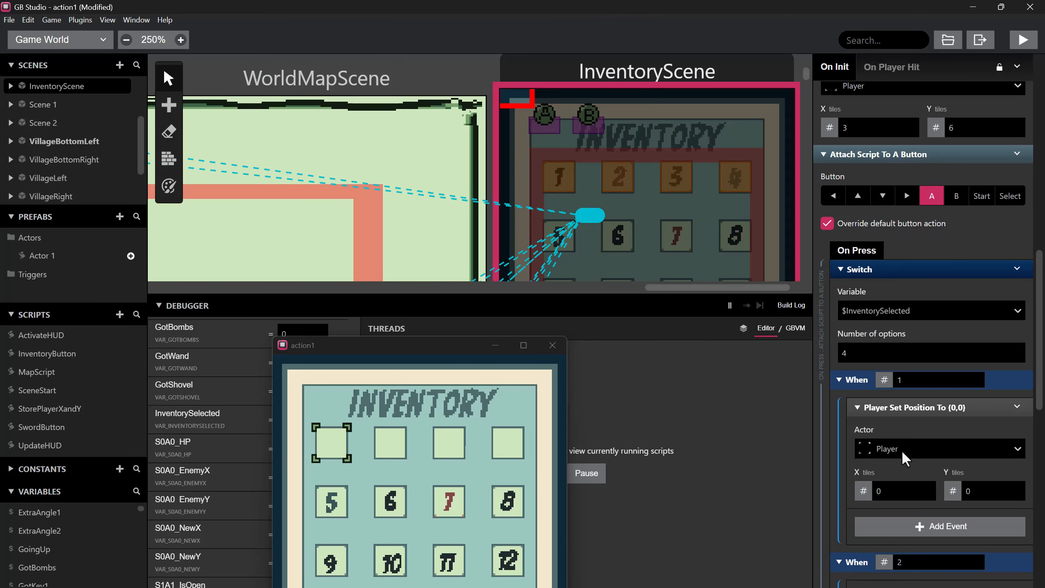
- Make the case 1 position event place the AButton actor at tile X 3, Y 5
{"action": "left_click", "coordinate": [901, 449]}
{"action": "left_click", "coordinate": [903, 494]}
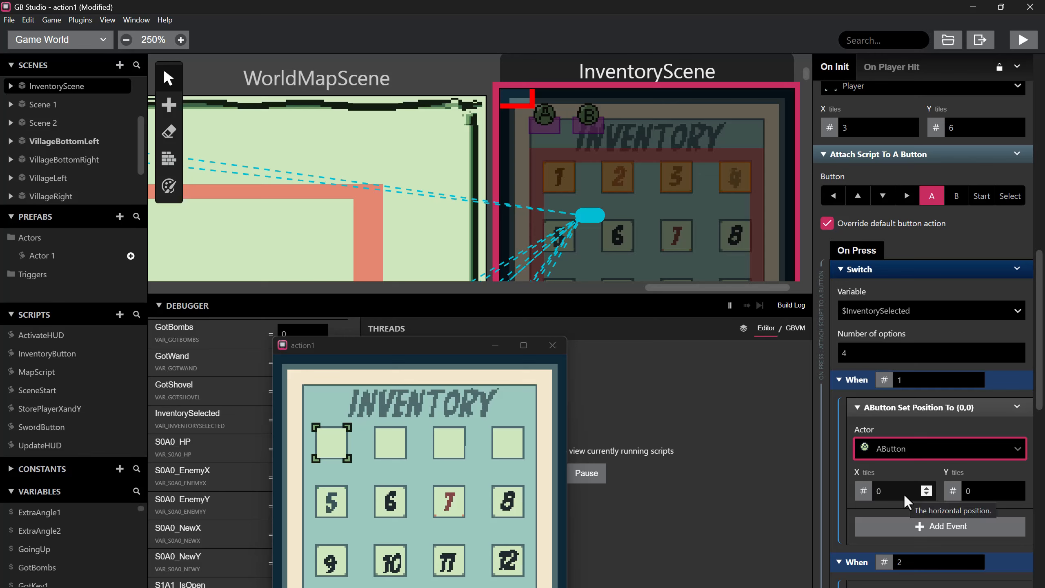
{"action": "left_click", "coordinate": [926, 493]}
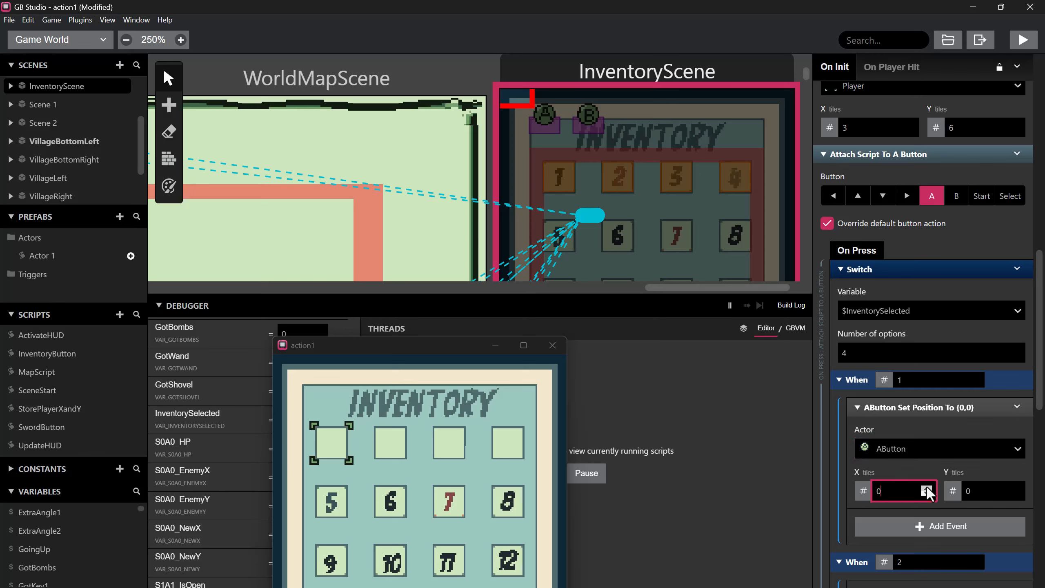
{"action": "left_click", "coordinate": [927, 488]}
{"action": "left_click", "coordinate": [926, 487]}
{"action": "left_click", "coordinate": [927, 488]}
{"action": "left_click", "coordinate": [1015, 488]}
{"action": "left_click", "coordinate": [1015, 488]}
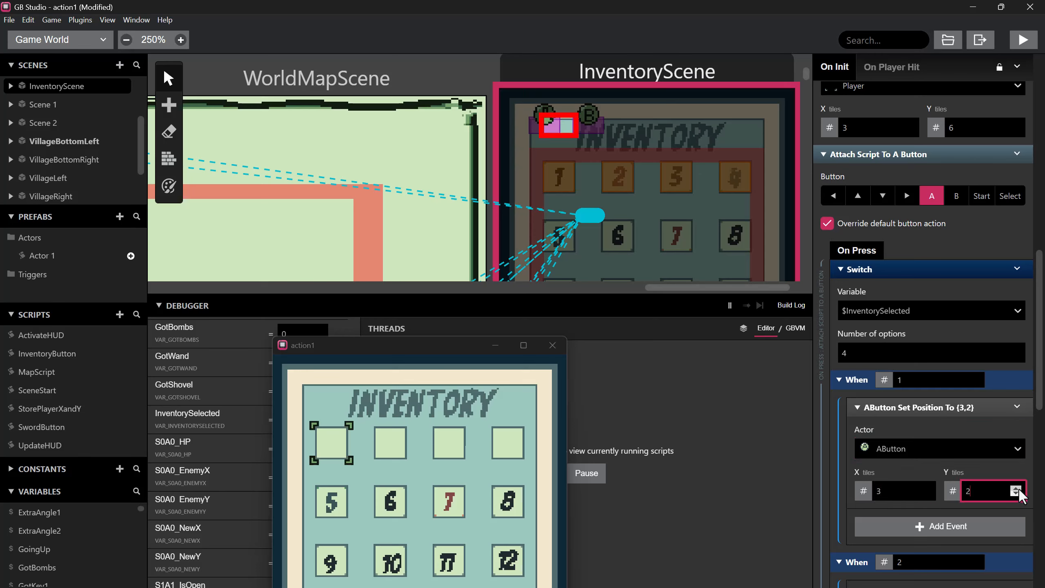
{"action": "left_click", "coordinate": [1016, 488]}
{"action": "left_click", "coordinate": [1015, 488]}
{"action": "left_click", "coordinate": [1015, 488]}
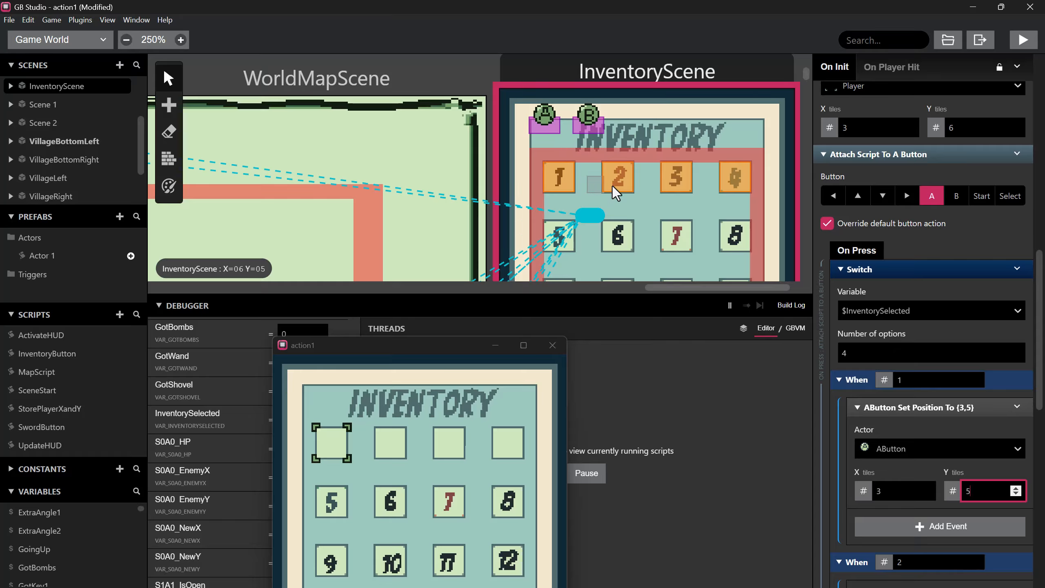
{"action": "scroll", "coordinate": [929, 471], "scroll_direction": "down", "scroll_amount": 1}
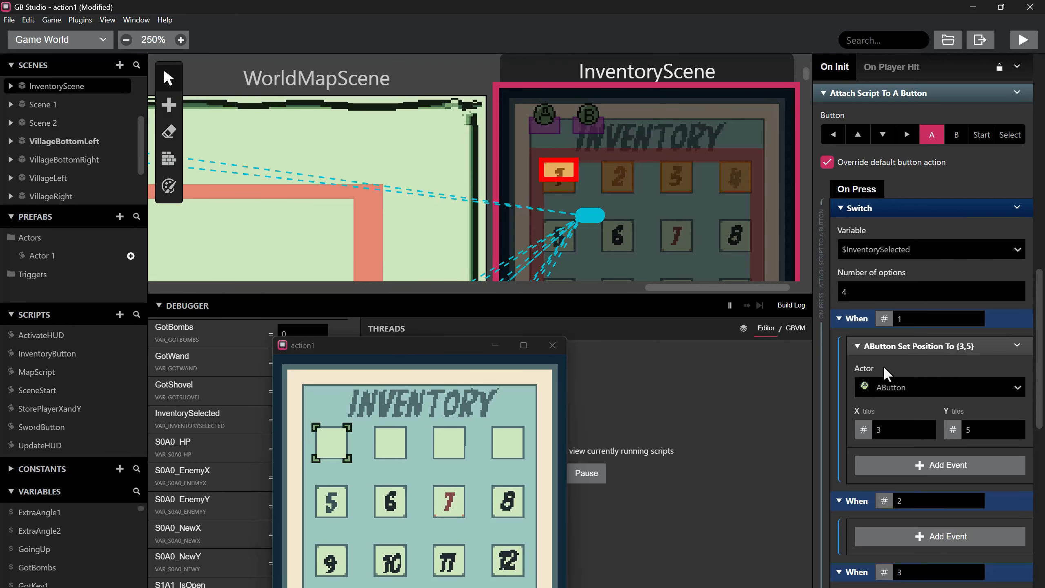
- Build and run the game to test the A button script
{"action": "left_click", "coordinate": [1024, 40]}
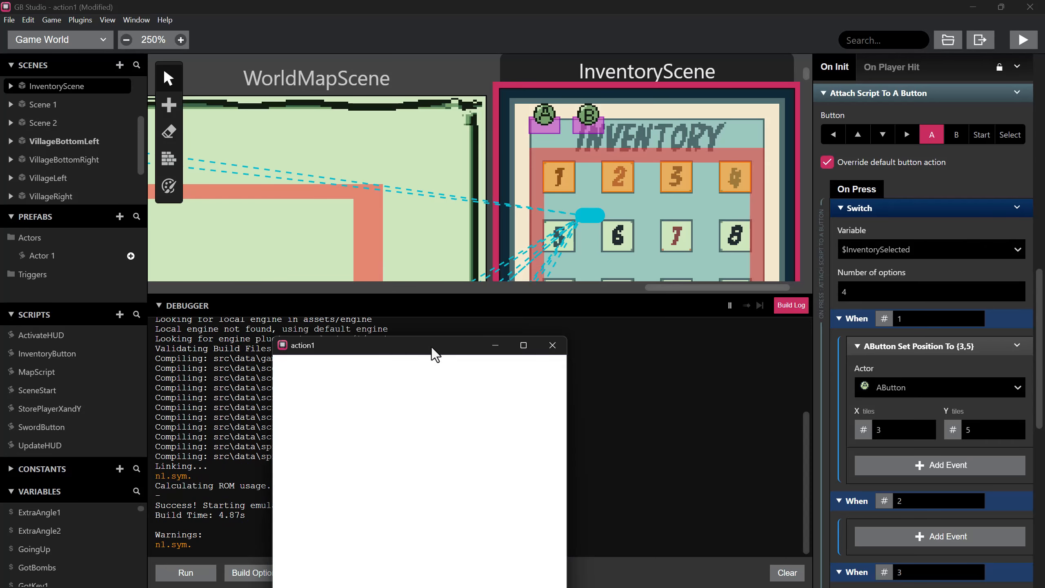
- Open the inventory in the running game and move the selection one slot over and back to the first item
{"action": "left_click_drag", "start_coordinate": [431, 346], "coordinate": [439, 273]}
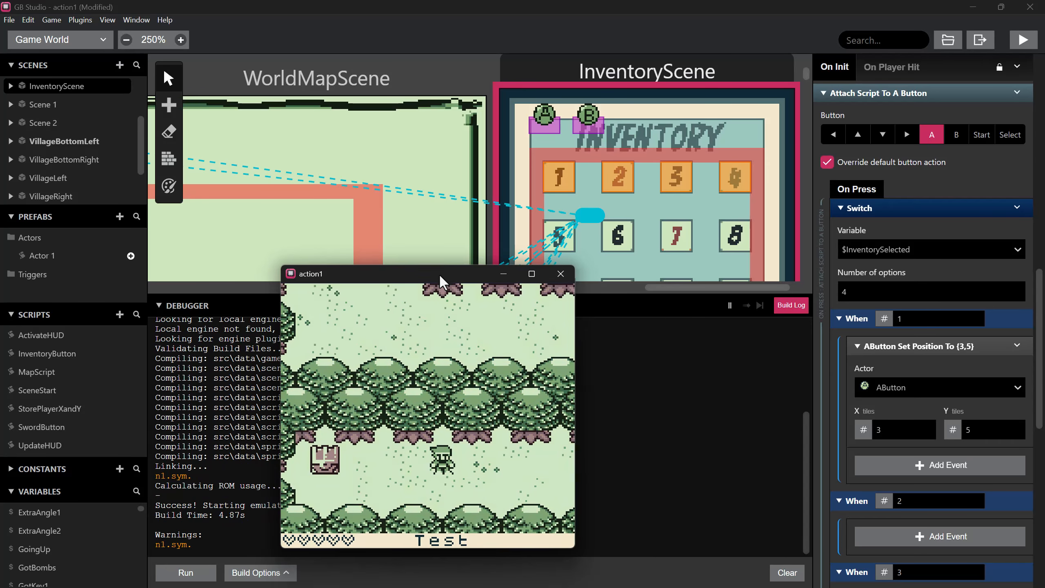
{"action": "key", "text": "Return"}
{"action": "key", "text": "Right"}
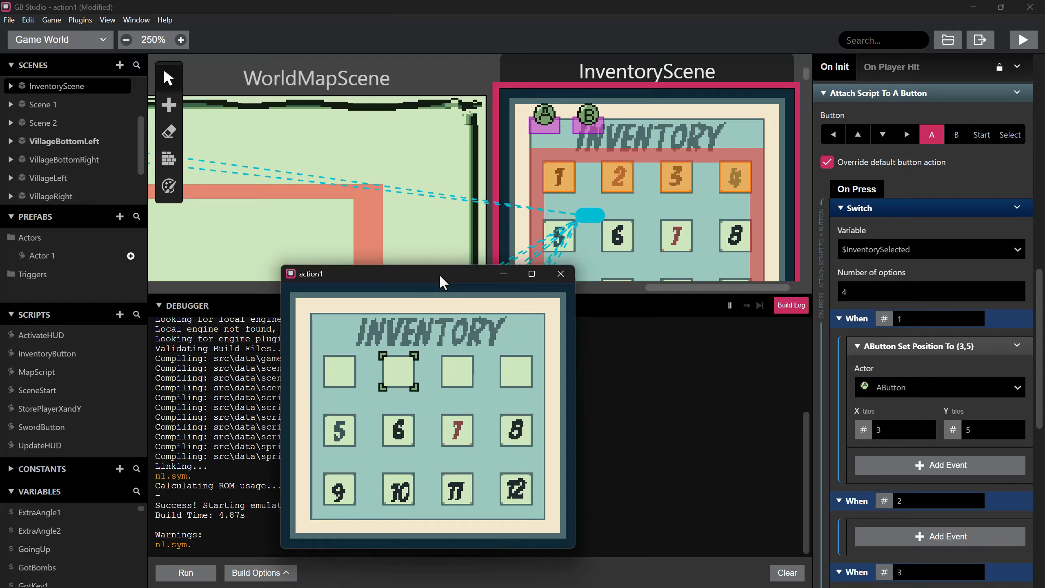
{"action": "key", "text": "Left"}
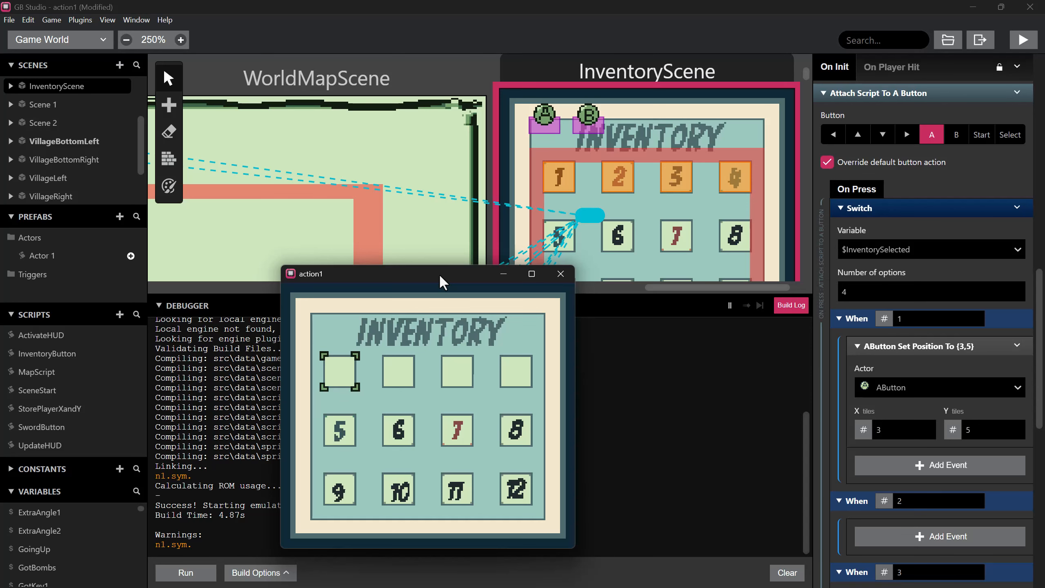
- Insert a Show Actor event for AButton before the Set Position event in the Switch's case for value 1
{"action": "scroll", "coordinate": [878, 320], "scroll_direction": "down", "scroll_amount": 1}
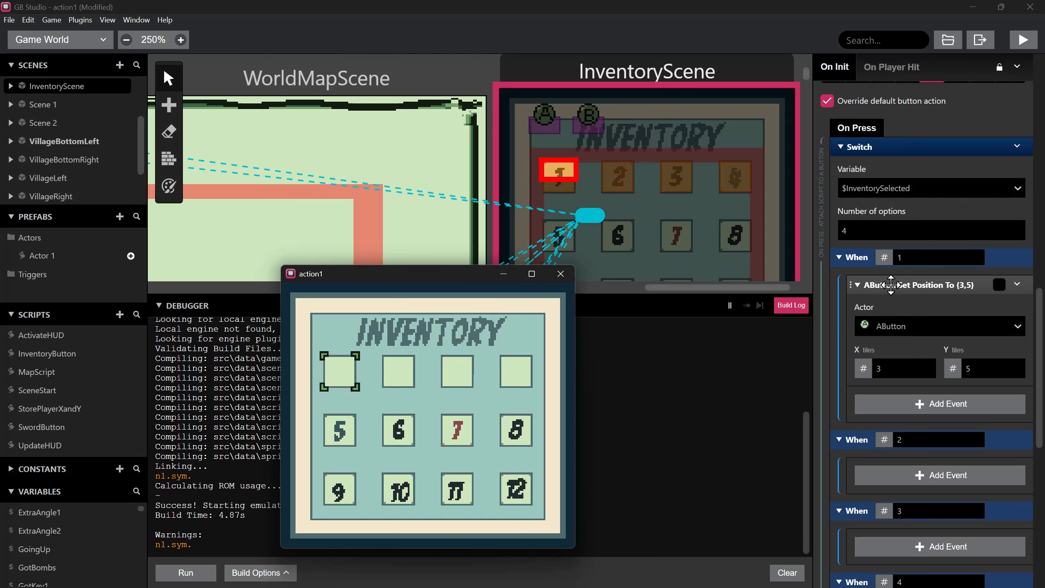
{"action": "right_click", "coordinate": [891, 284]}
{"action": "left_click", "coordinate": [923, 343]}
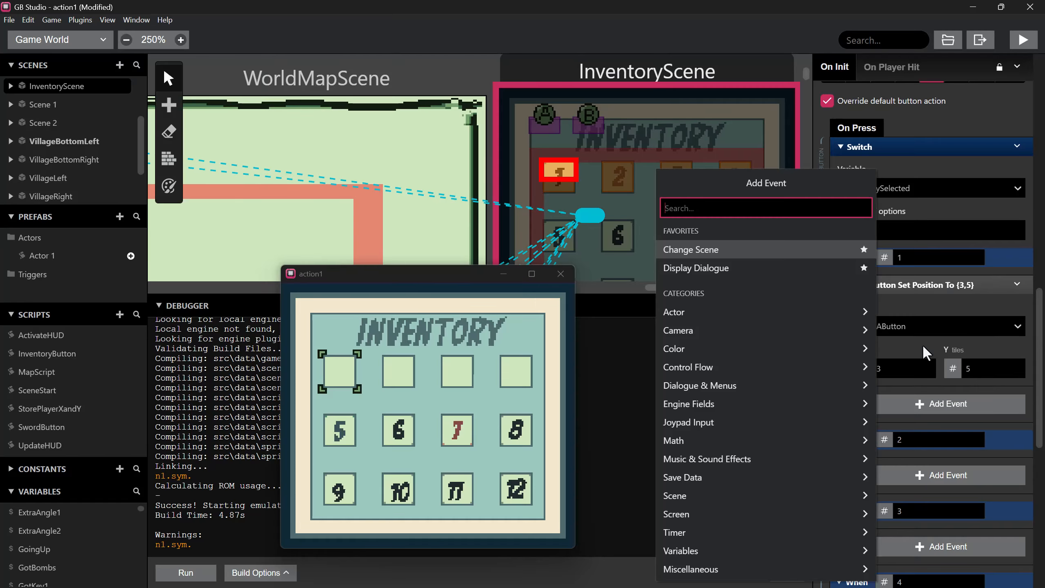
{"action": "type", "text": "show"}
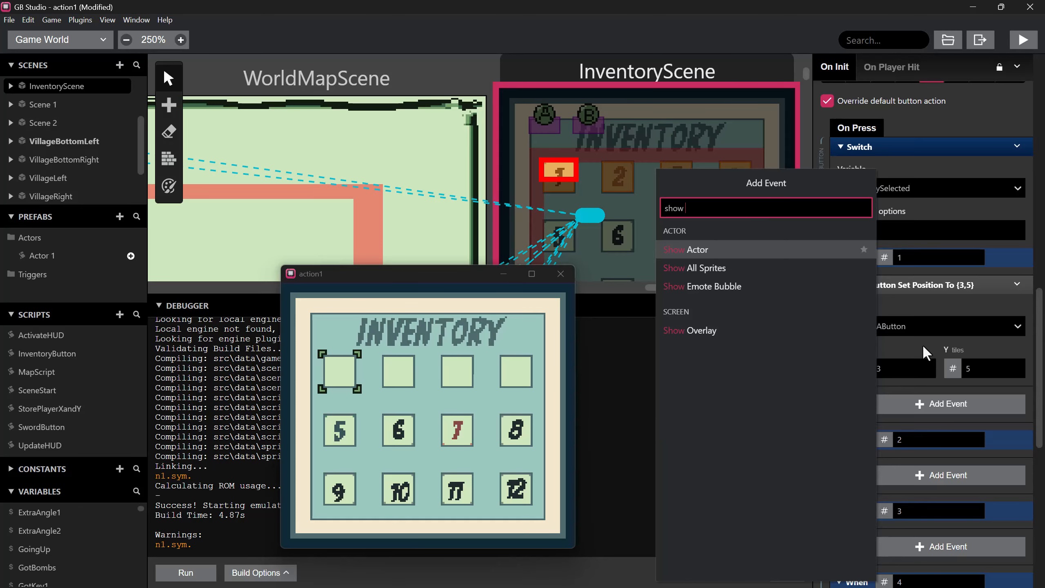
{"action": "left_click", "coordinate": [807, 247]}
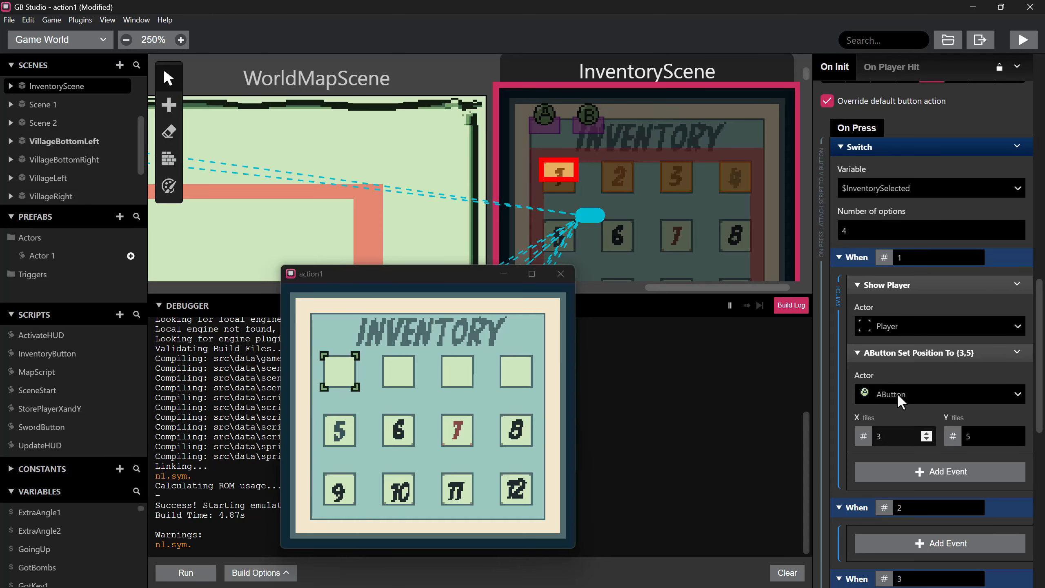
{"action": "left_click", "coordinate": [898, 326]}
{"action": "left_click", "coordinate": [895, 375]}
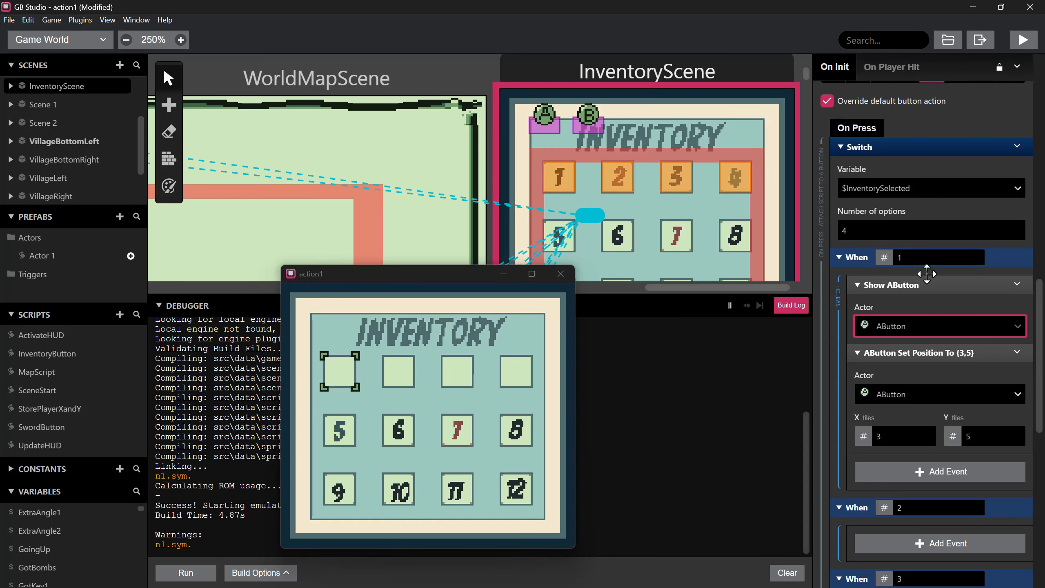
- Rebuild and run the game, place the A marker on the first item, and move the selection around all the inventory rows
{"action": "left_click", "coordinate": [1024, 40]}
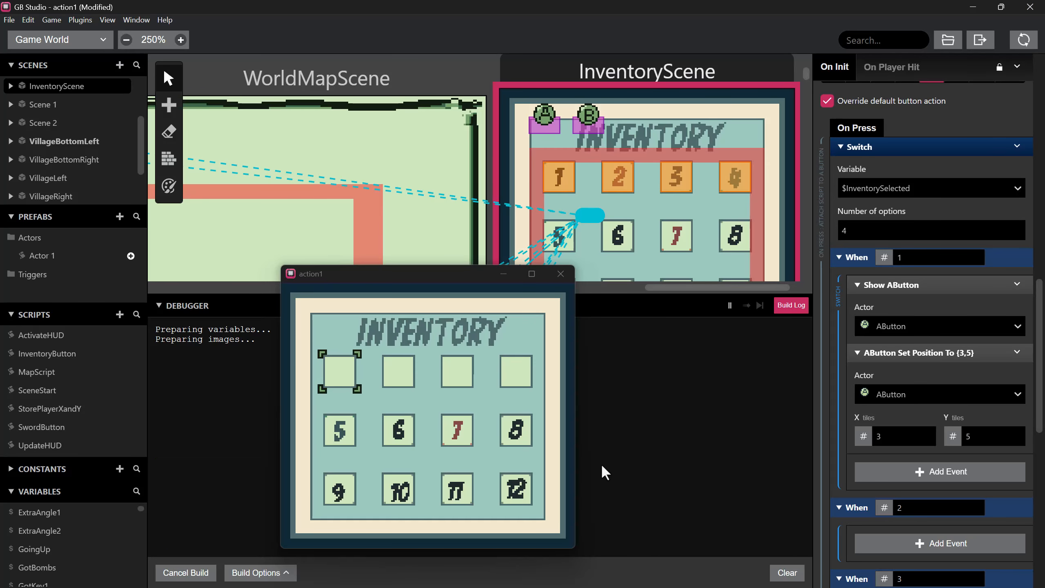
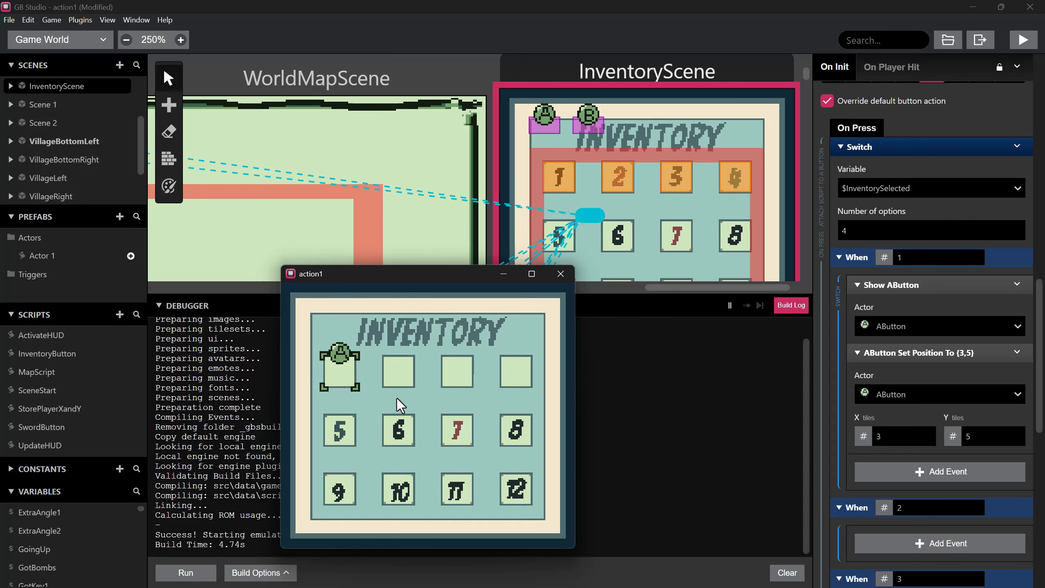
{"action": "key", "text": "Right"}
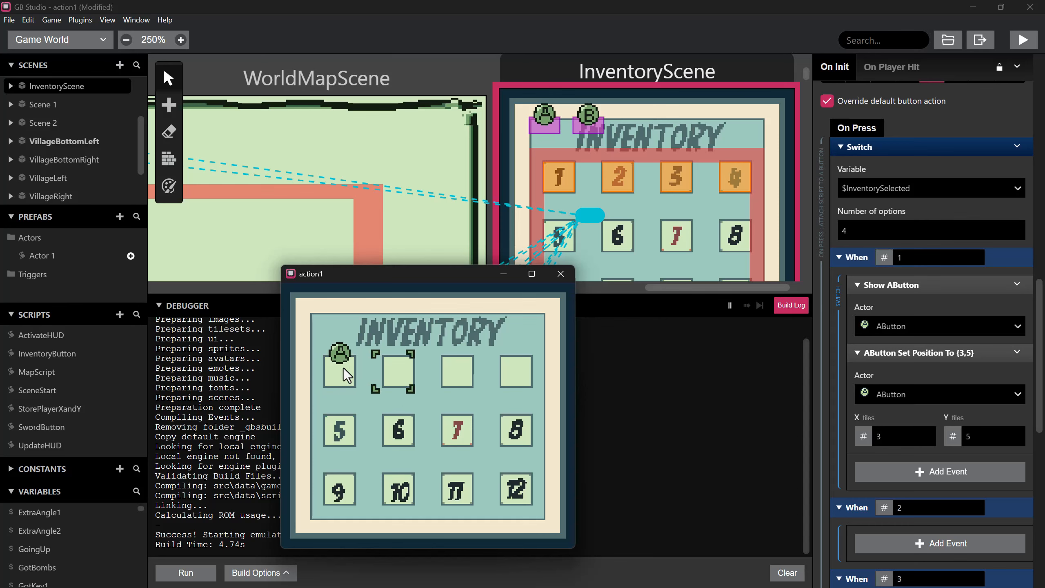
{"action": "key", "text": "Left"}
{"action": "key", "text": "Right"}
{"action": "key", "text": "Right"}
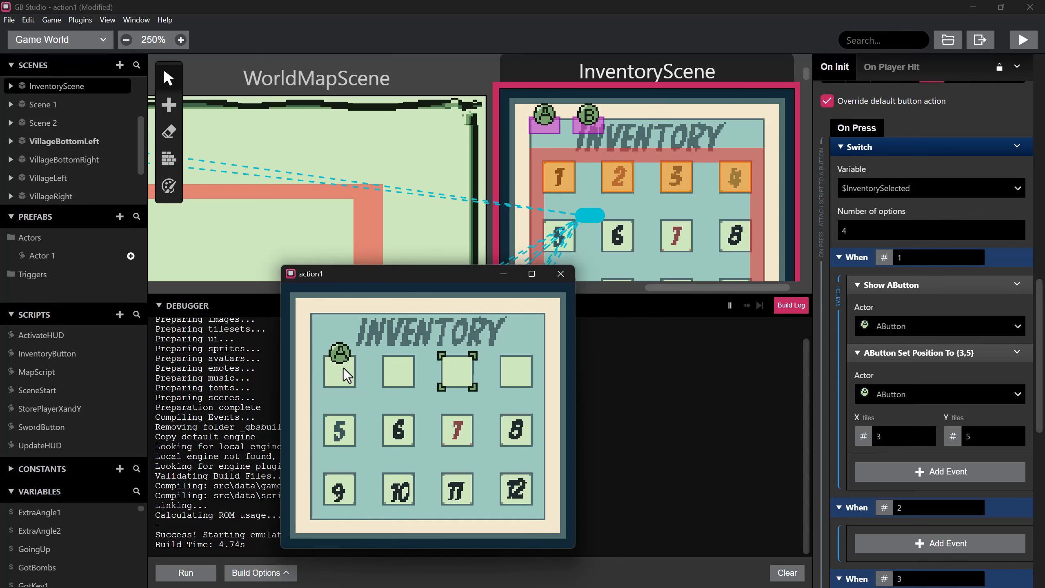
{"action": "key", "text": "Right"}
{"action": "key", "text": "Left"}
{"action": "key", "text": "Left"}
{"action": "key", "text": "Left"}
{"action": "key", "text": "Right"}
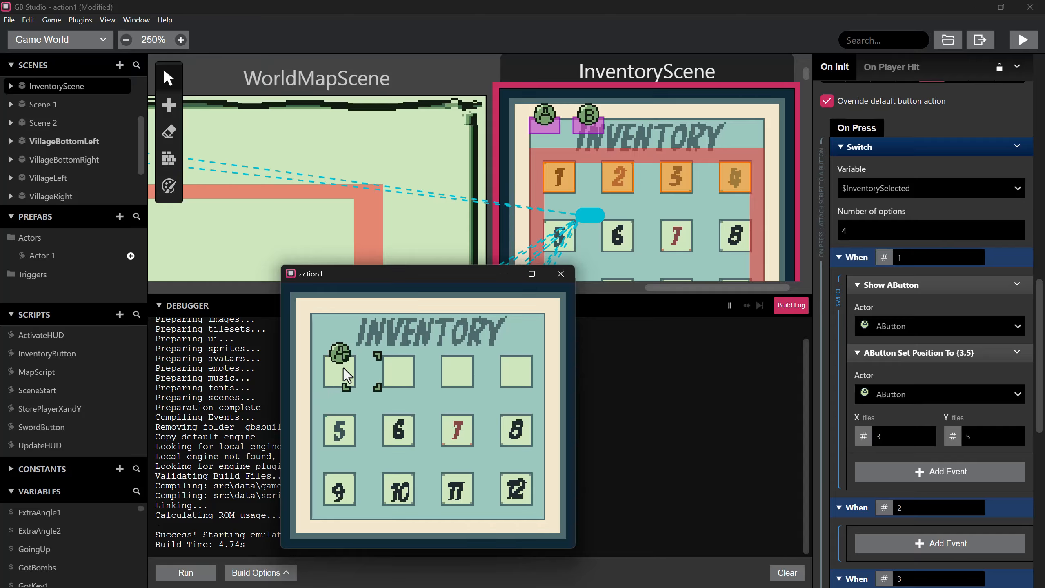
{"action": "key", "text": "Right"}
{"action": "key", "text": "Left"}
{"action": "key", "text": "Left"}
{"action": "key", "text": "Right"}
{"action": "key", "text": "Right"}
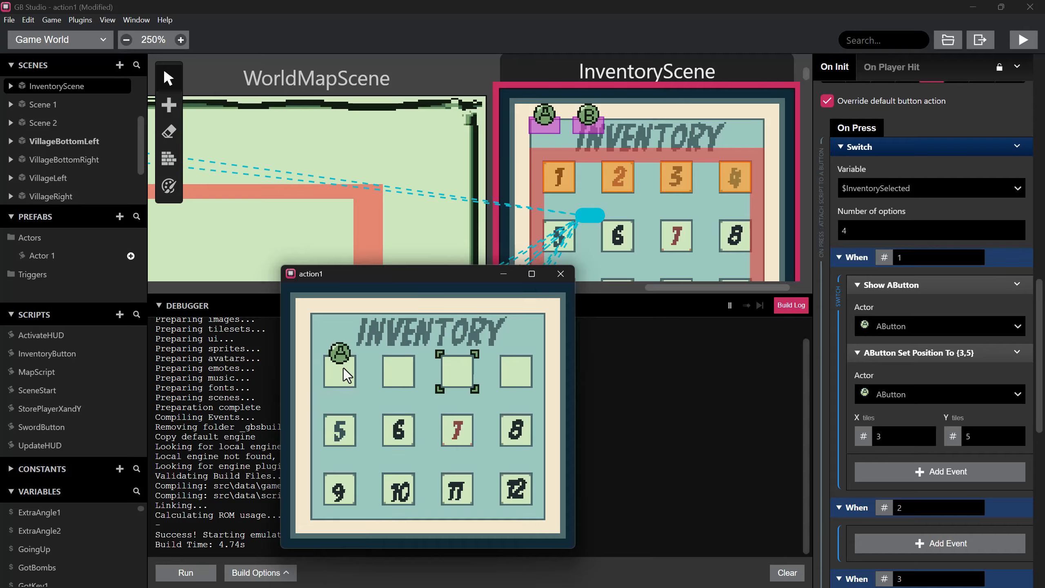
{"action": "key", "text": "Left"}
{"action": "key", "text": "Left"}
{"action": "key", "text": "Left"}
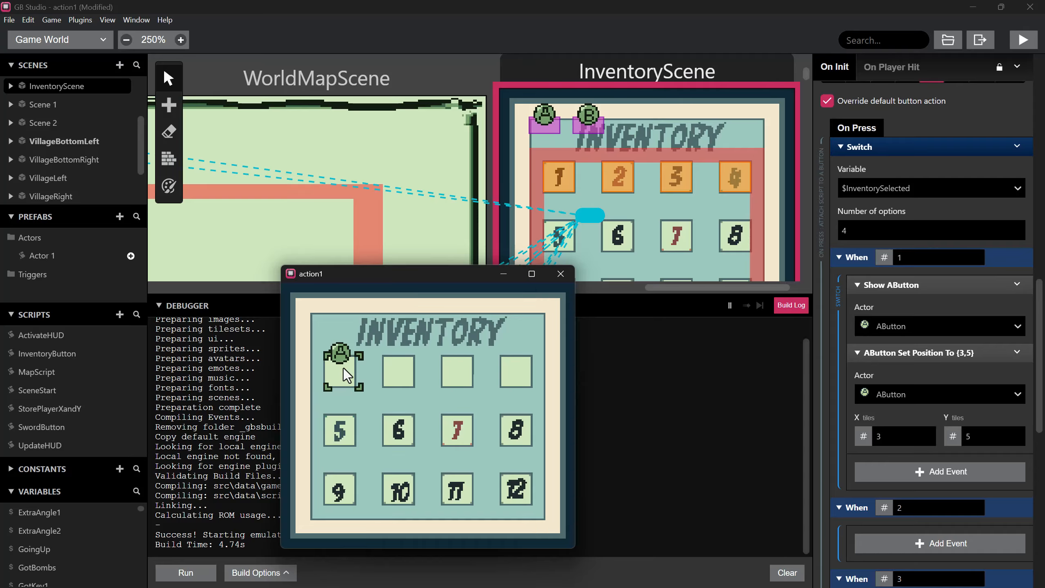
{"action": "key", "text": "Right"}
{"action": "key", "text": "Right"}
{"action": "key", "text": "Right"}
{"action": "key", "text": "Left"}
{"action": "key", "text": "Left"}
{"action": "key", "text": "Left"}
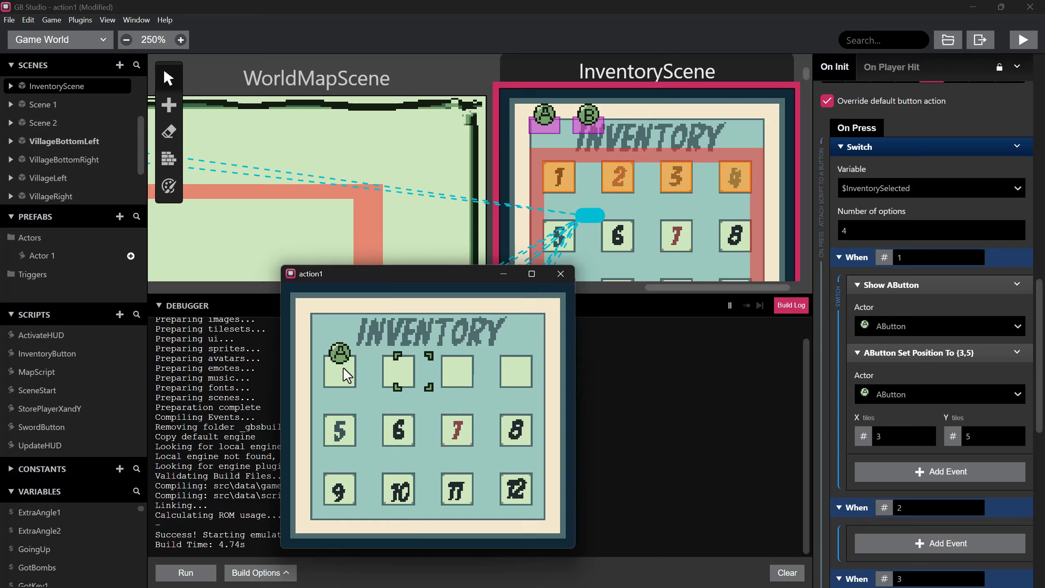
{"action": "key", "text": "Right"}
{"action": "key", "text": "Right"}
{"action": "key", "text": "Right"}
{"action": "key", "text": "Left"}
{"action": "key", "text": "Left"}
{"action": "key", "text": "Left"}
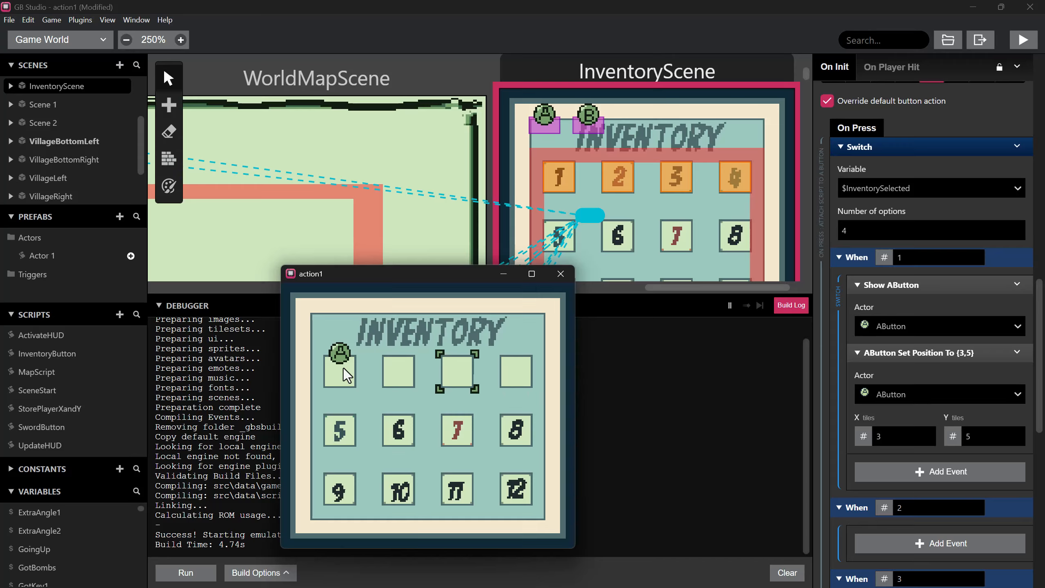
{"action": "key", "text": "Right"}
{"action": "key", "text": "Right"}
{"action": "key", "text": "Right"}
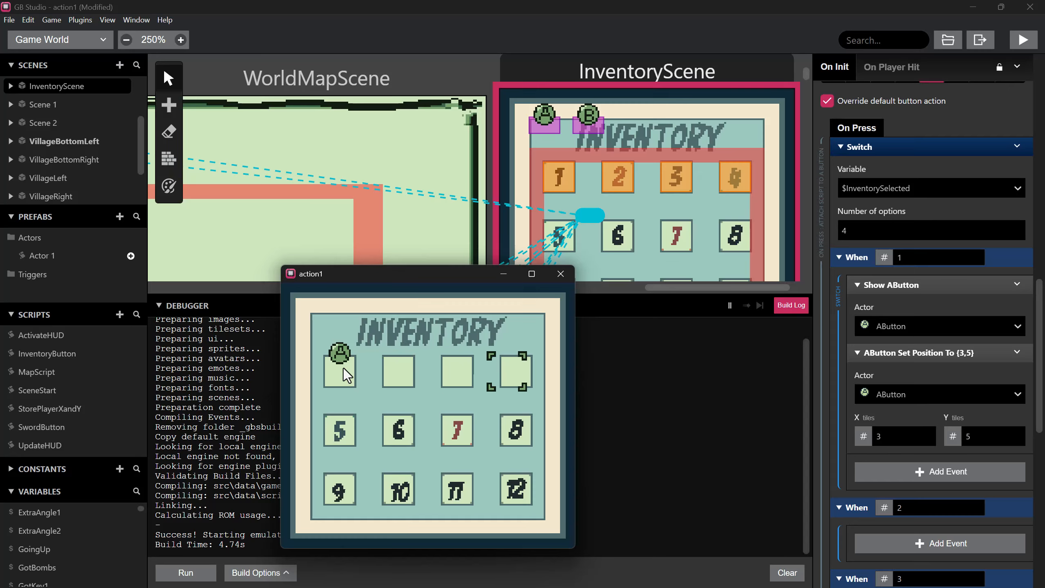
{"action": "key", "text": "Down"}
{"action": "key", "text": "Down"}
{"action": "key", "text": "Left"}
{"action": "key", "text": "Left"}
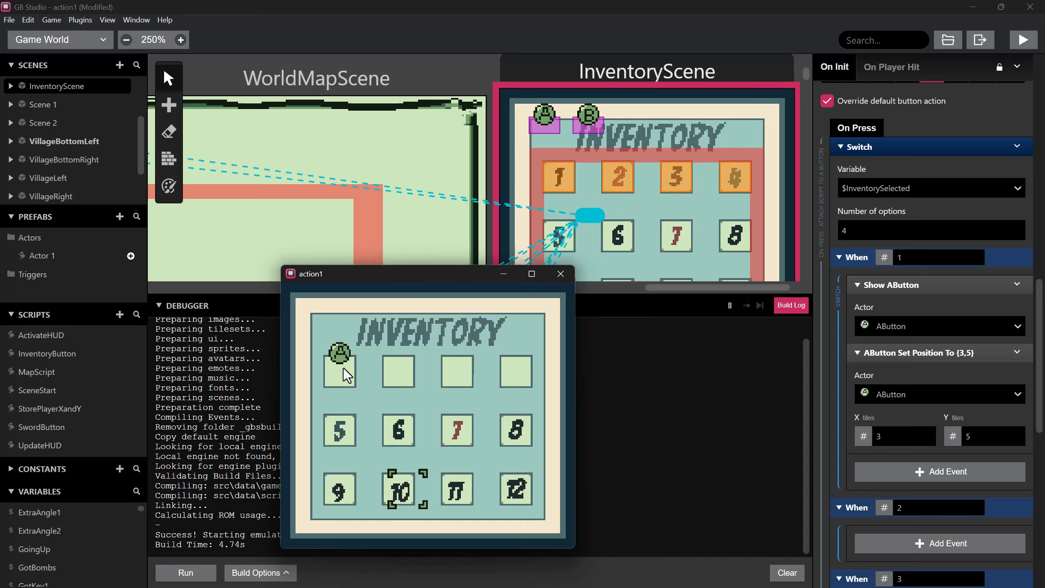
{"action": "key", "text": "Up"}
{"action": "key", "text": "Left"}
{"action": "key", "text": "Up"}
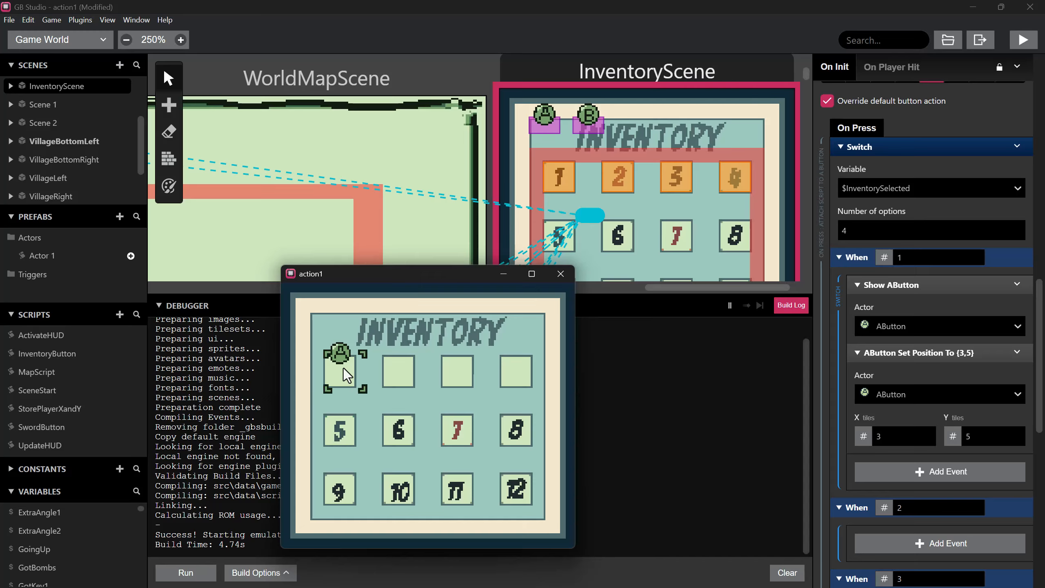
{"action": "key", "text": "Right"}
{"action": "key", "text": "Down"}
{"action": "key", "text": "Left"}
{"action": "key", "text": "Right"}
{"action": "key", "text": "Right"}
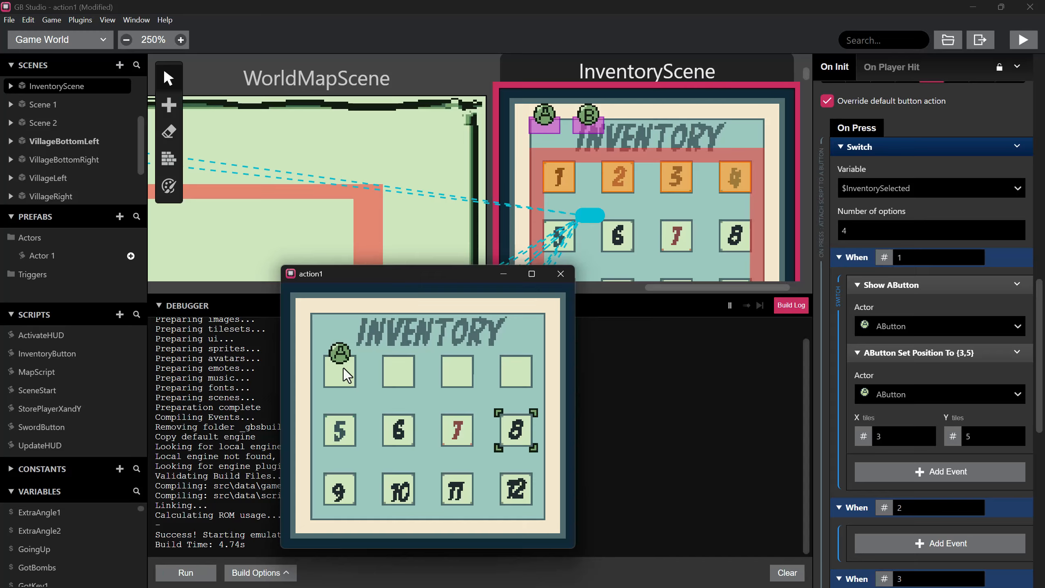
{"action": "key", "text": "Down"}
{"action": "key", "text": "Left"}
{"action": "key", "text": "Left"}
{"action": "key", "text": "Left"}
{"action": "key", "text": "Up"}
{"action": "key", "text": "Right"}
{"action": "key", "text": "Right"}
{"action": "key", "text": "Right"}
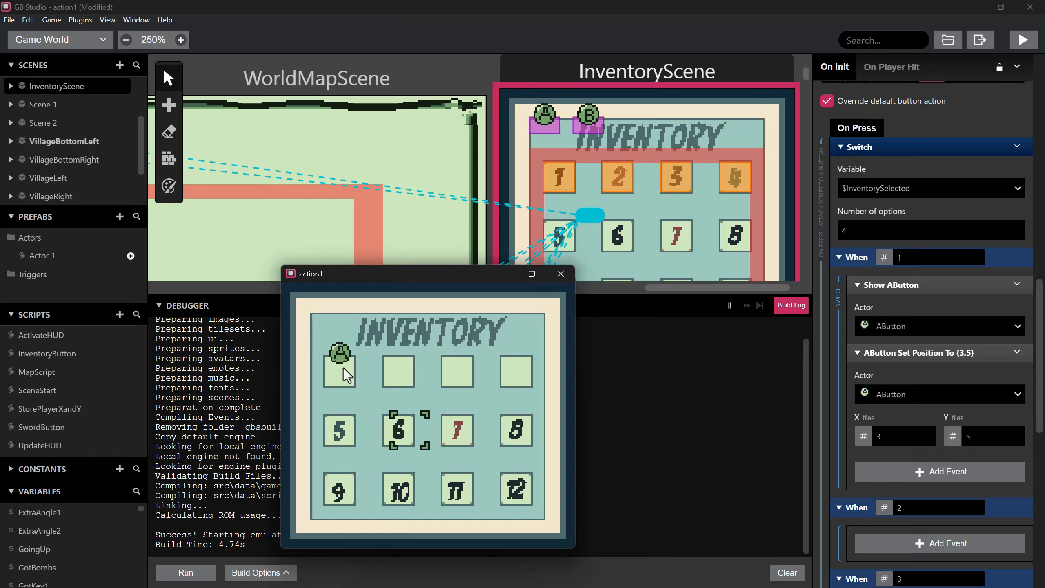
{"action": "key", "text": "Down"}
{"action": "key", "text": "Left"}
{"action": "key", "text": "Left"}
{"action": "key", "text": "Up"}
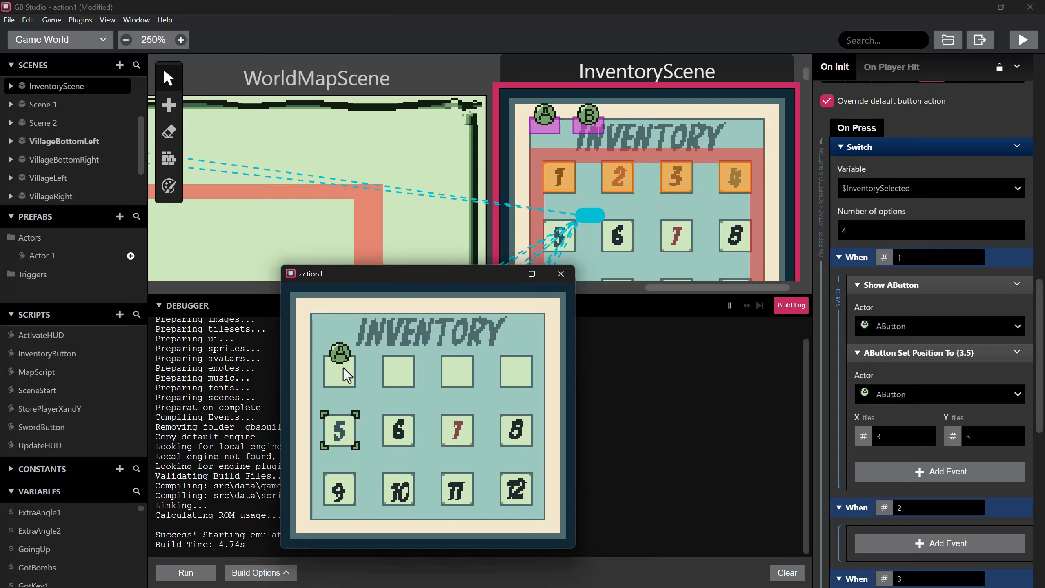
{"action": "key", "text": "Up"}
{"action": "key", "text": "Right"}
{"action": "key", "text": "Right"}
{"action": "key", "text": "Right"}
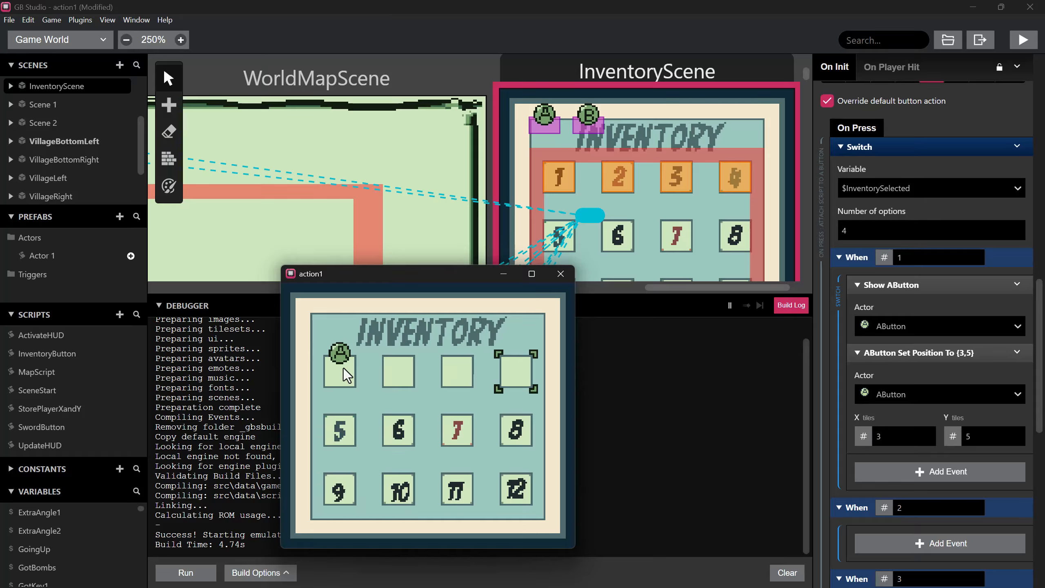
{"action": "key", "text": "Left"}
{"action": "key", "text": "Left"}
{"action": "key", "text": "Left"}
{"action": "key", "text": "Down"}
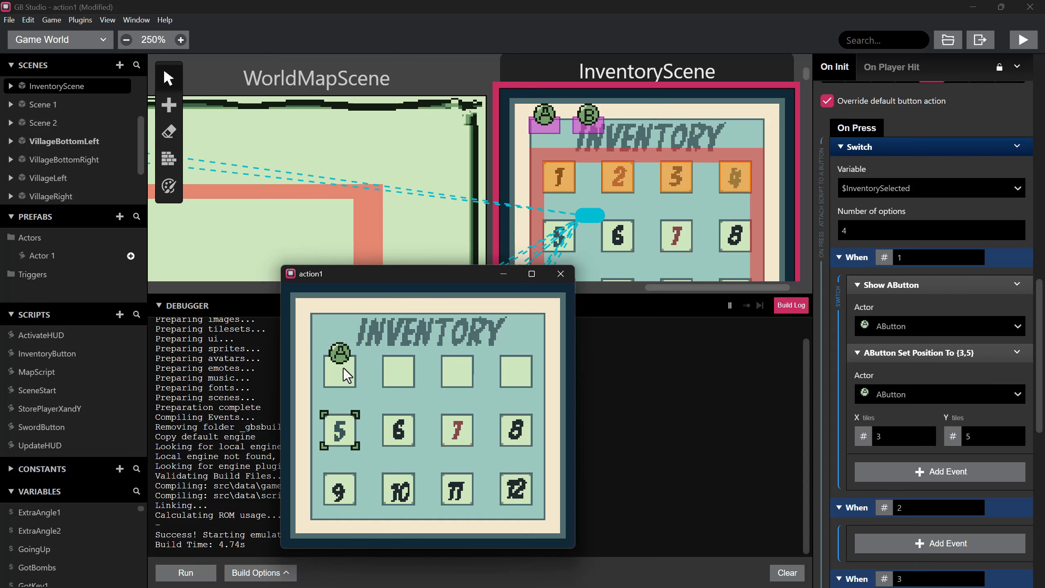
{"action": "key", "text": "Up"}
{"action": "key", "text": "Down"}
{"action": "key", "text": "Up"}
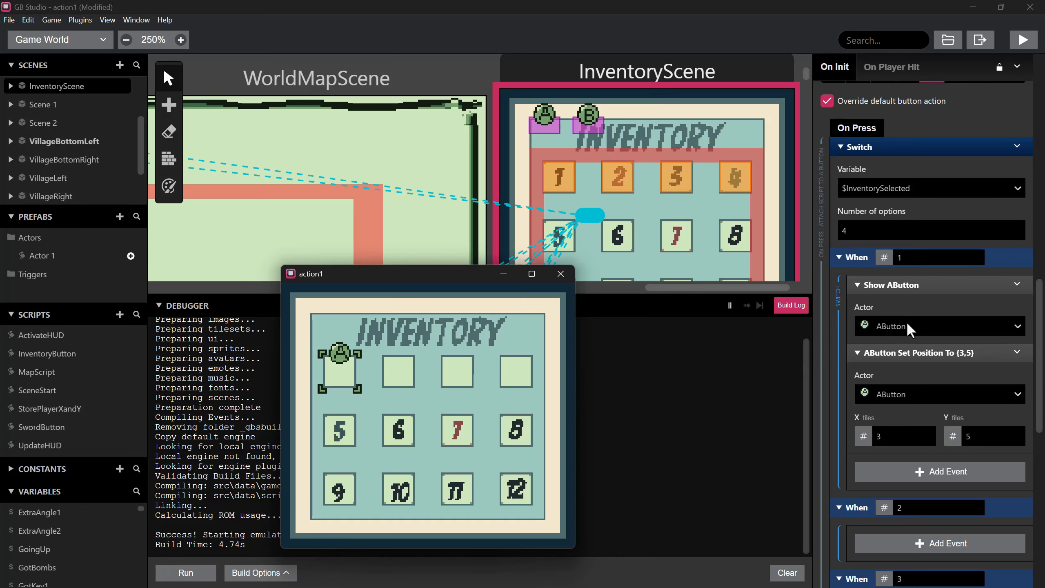
- Insert a Variable Set To Value event before the Show AButton event in case 1
{"action": "right_click", "coordinate": [903, 290]}
{"action": "left_click", "coordinate": [914, 346]}
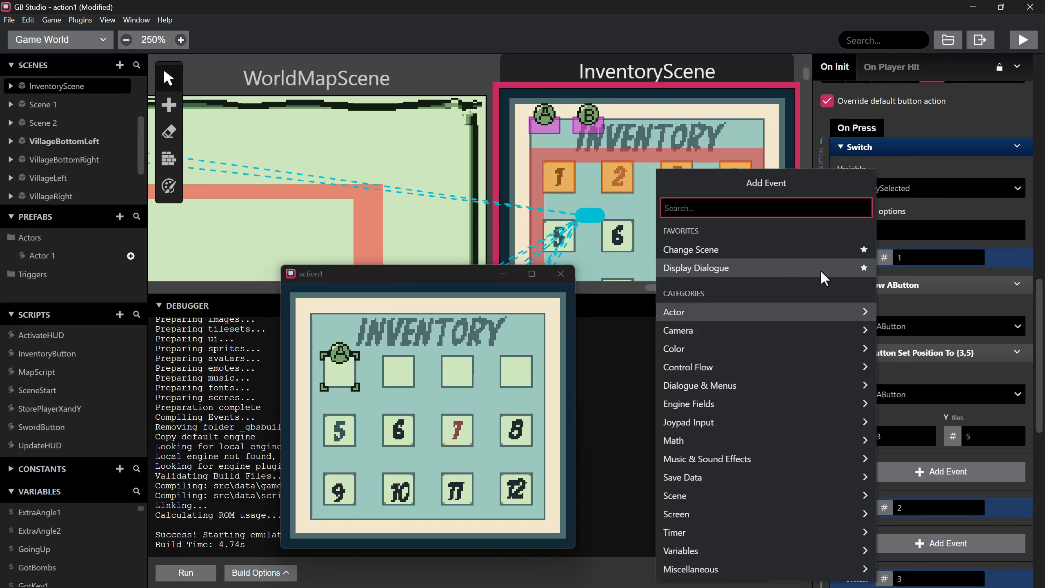
{"action": "type", "text": "set vari"}
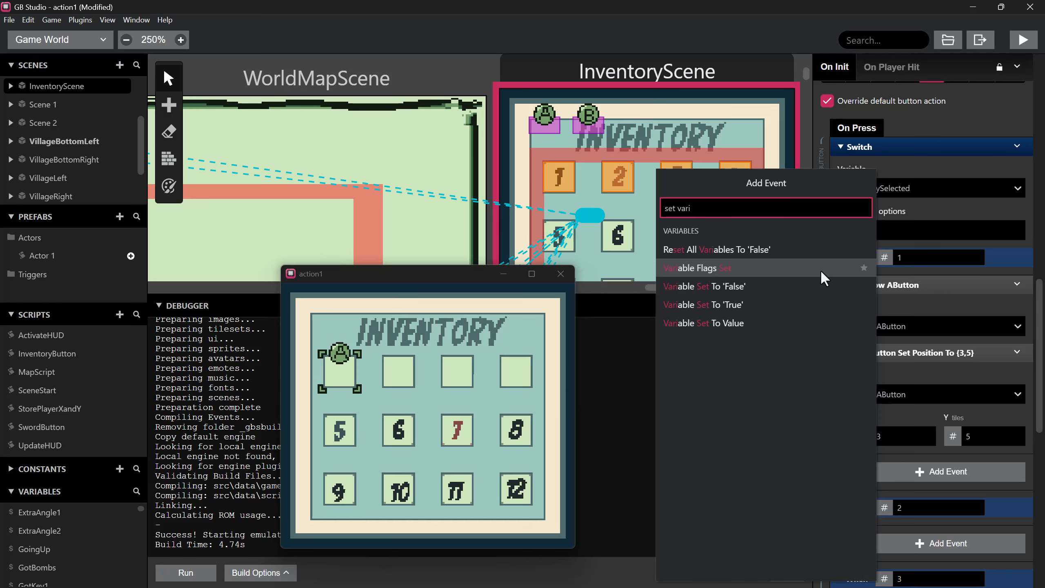
{"action": "left_click", "coordinate": [805, 322]}
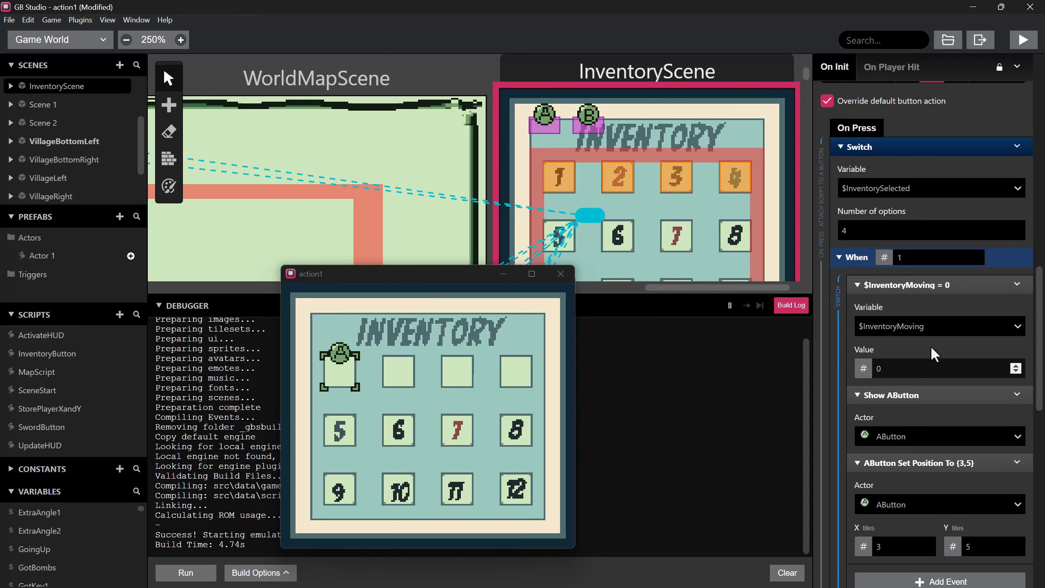
- Assign Variable 17 to the new set-value event and rename the variable AbuttonSlot
{"action": "left_click", "coordinate": [1003, 323]}
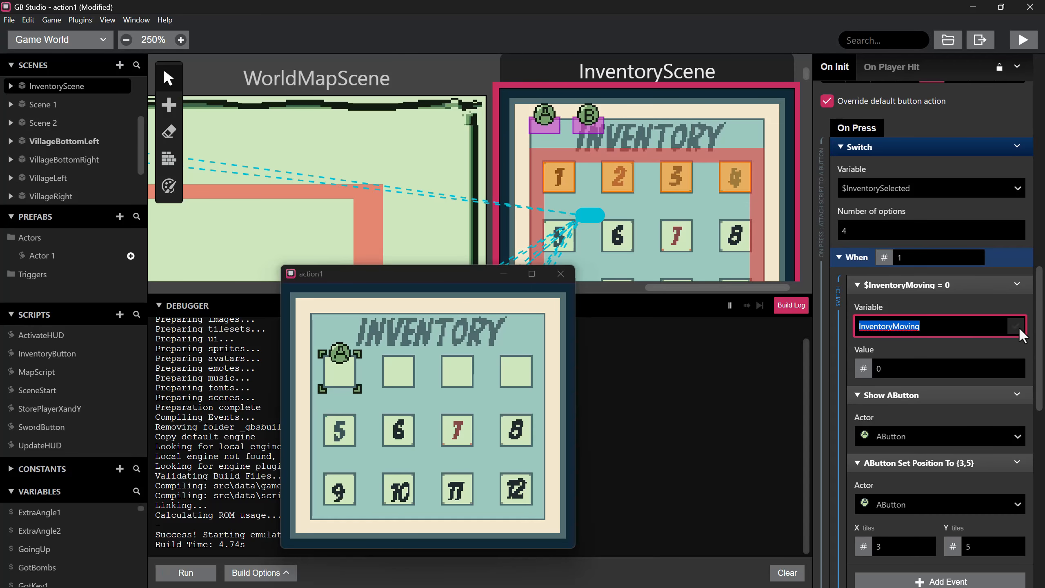
{"action": "left_click", "coordinate": [1015, 326]}
{"action": "left_click", "coordinate": [959, 327]}
{"action": "scroll", "coordinate": [921, 453], "scroll_direction": "down", "scroll_amount": 10}
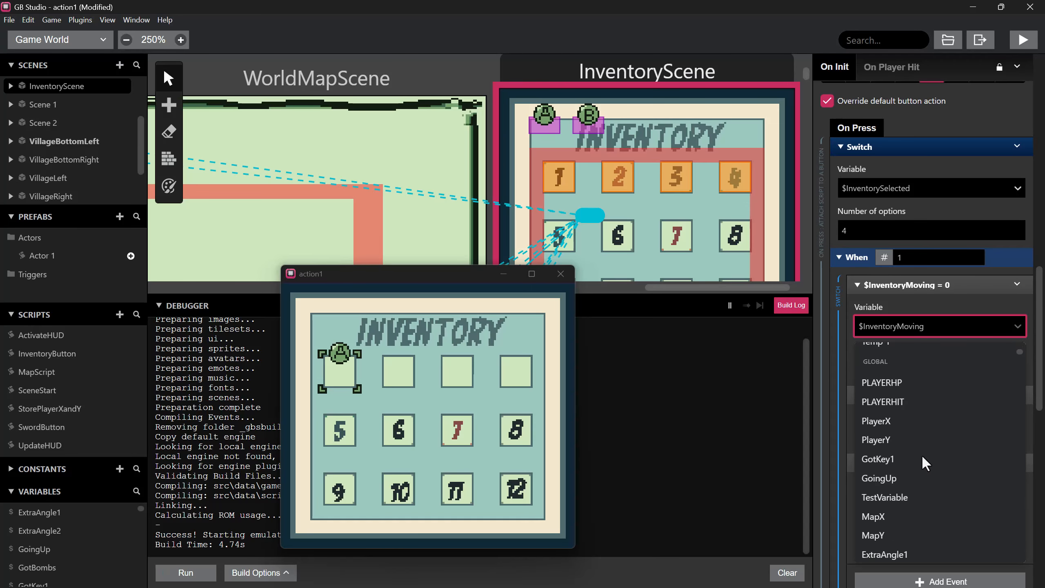
{"action": "scroll", "coordinate": [921, 454], "scroll_direction": "down", "scroll_amount": 6}
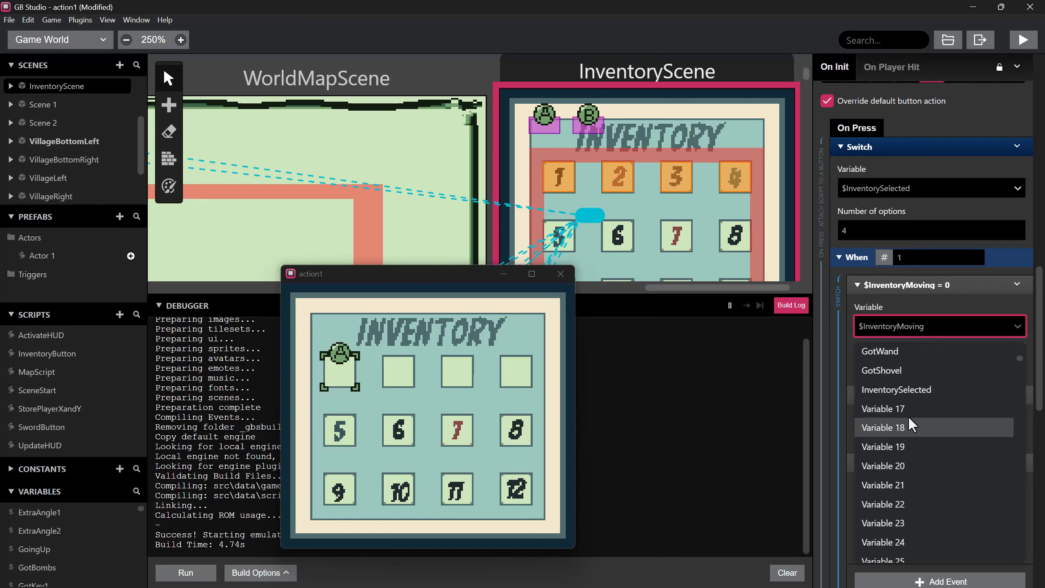
{"action": "left_click", "coordinate": [905, 409]}
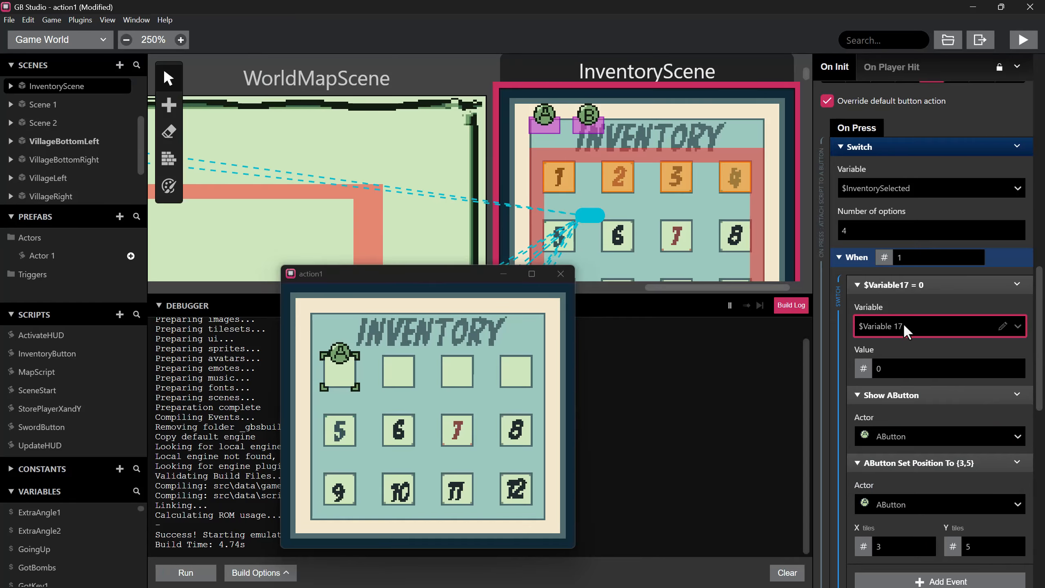
{"action": "left_click", "coordinate": [1001, 326]}
- Make the AbuttonSlot set-value event in case 1 take its value from the InventorySelected variable
{"action": "left_click", "coordinate": [914, 363]}
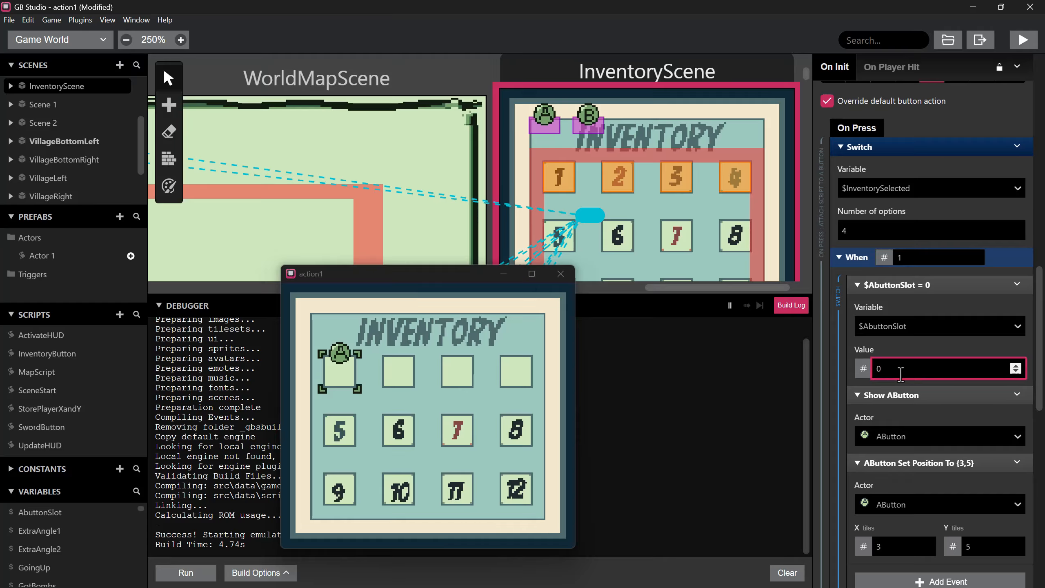
{"action": "left_click", "coordinate": [861, 366]}
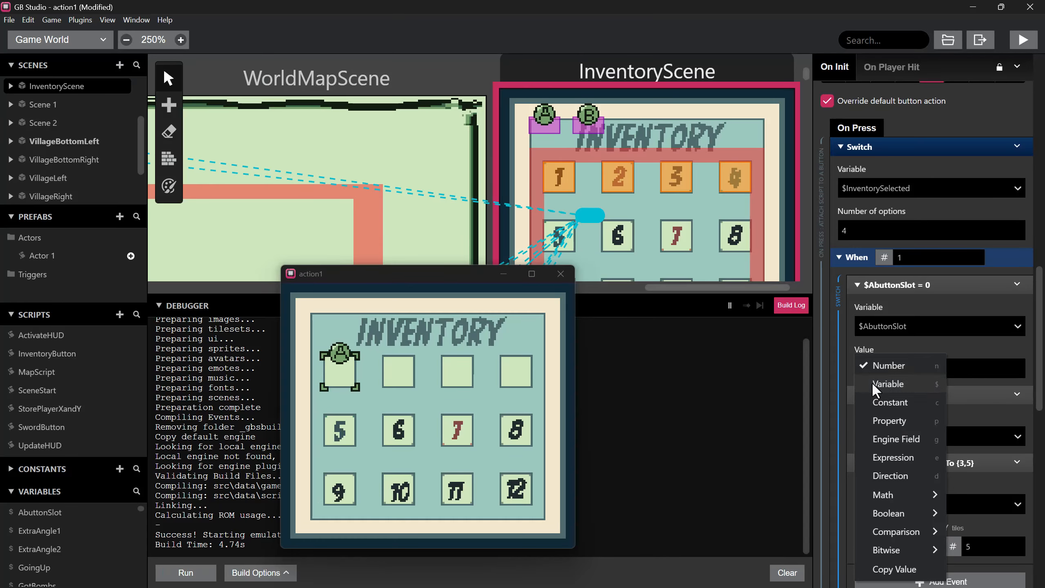
{"action": "left_click", "coordinate": [872, 382]}
{"action": "left_click", "coordinate": [930, 367]}
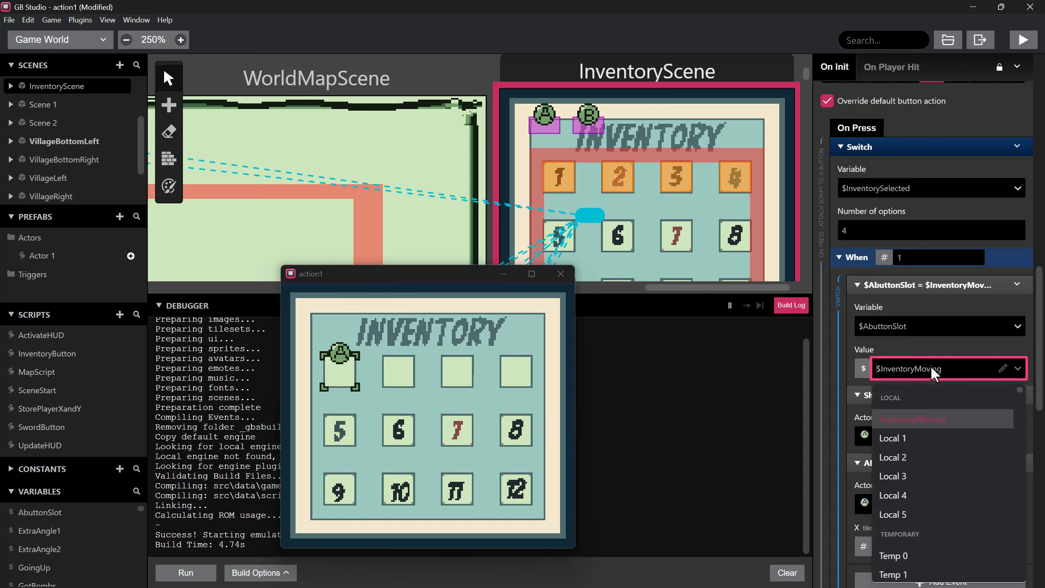
{"action": "scroll", "coordinate": [921, 449], "scroll_direction": "down", "scroll_amount": 5}
{"action": "scroll", "coordinate": [921, 457], "scroll_direction": "down", "scroll_amount": 3}
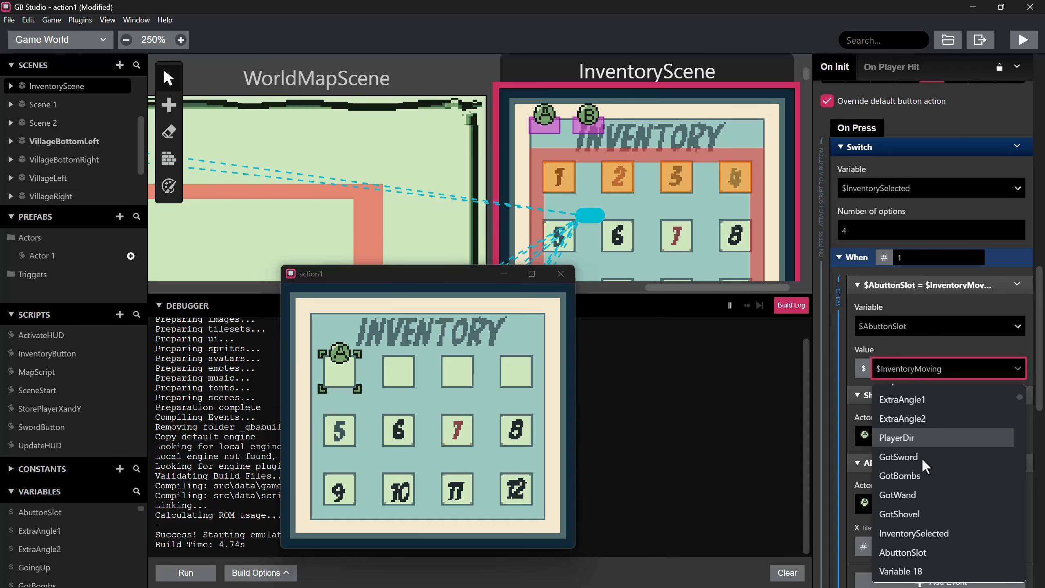
{"action": "left_click", "coordinate": [932, 490]}
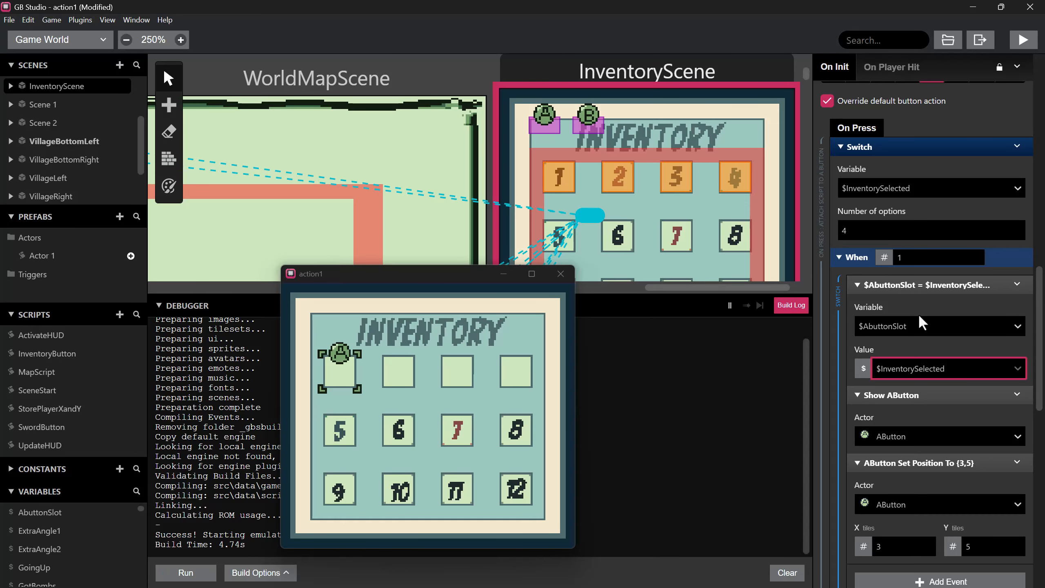
{"action": "scroll", "coordinate": [903, 433], "scroll_direction": "down", "scroll_amount": 1}
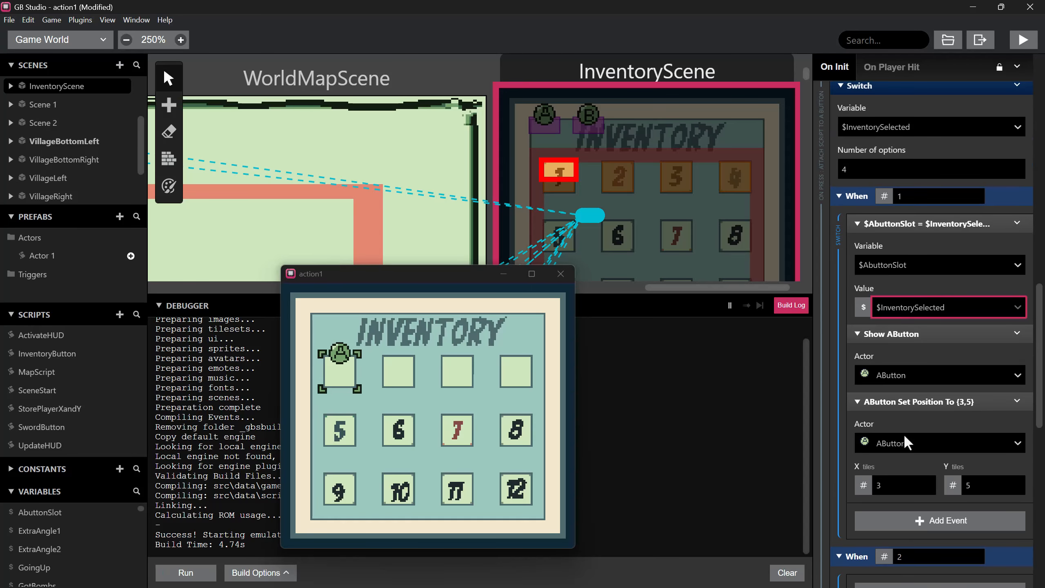
{"action": "scroll", "coordinate": [903, 433], "scroll_direction": "up", "scroll_amount": 1}
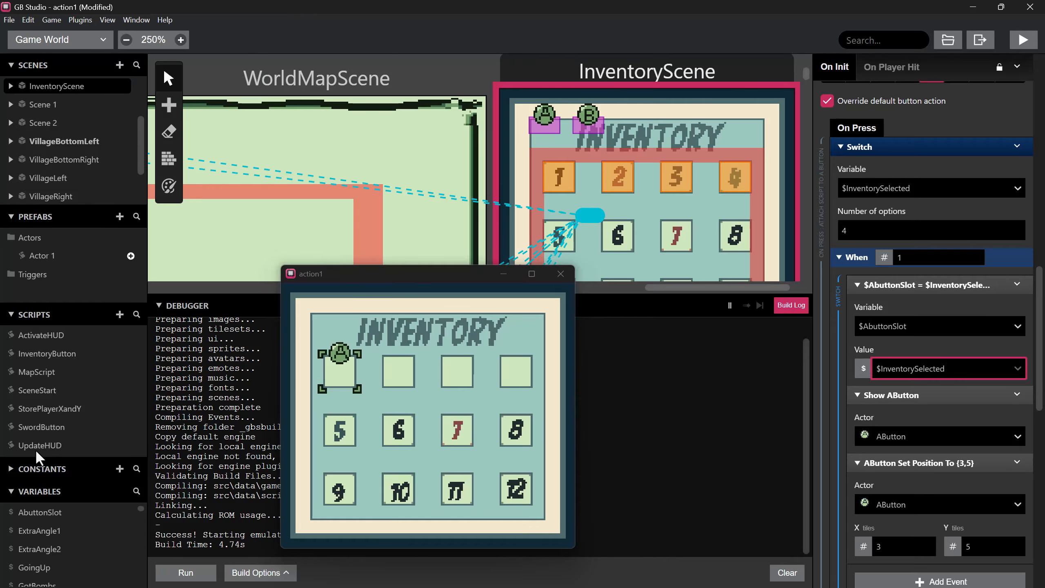
- Rename the unused global Variable 18 as BbuttonSlot
{"action": "scroll", "coordinate": [77, 520], "scroll_direction": "down", "scroll_amount": 10}
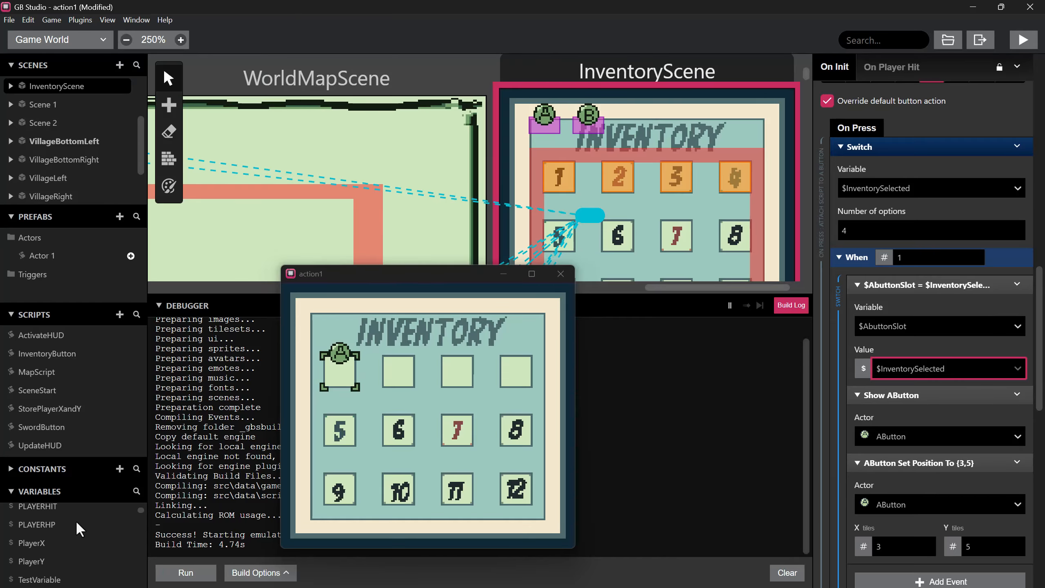
{"action": "left_click", "coordinate": [71, 535]}
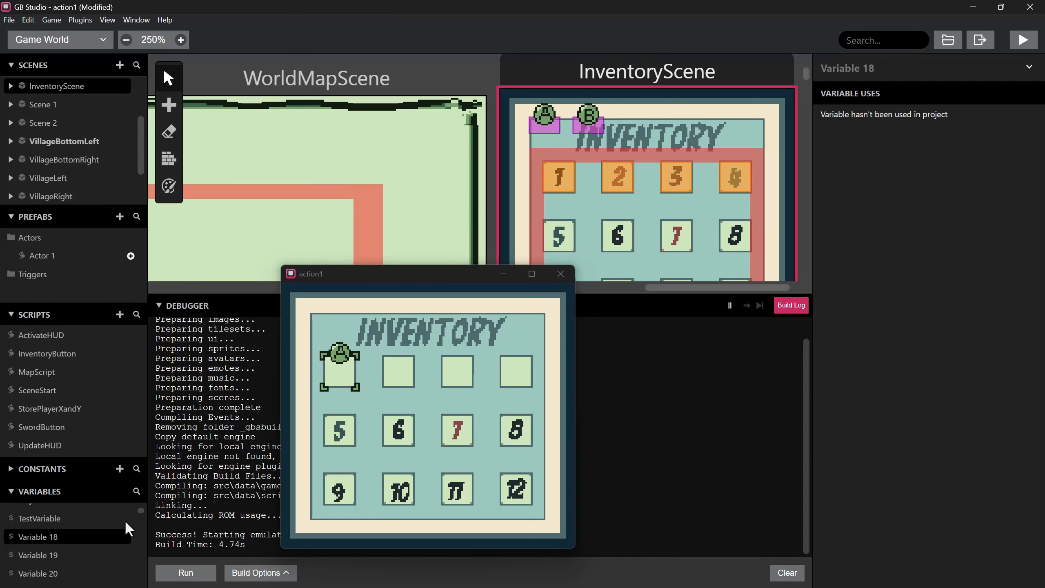
{"action": "left_click", "coordinate": [839, 68]}
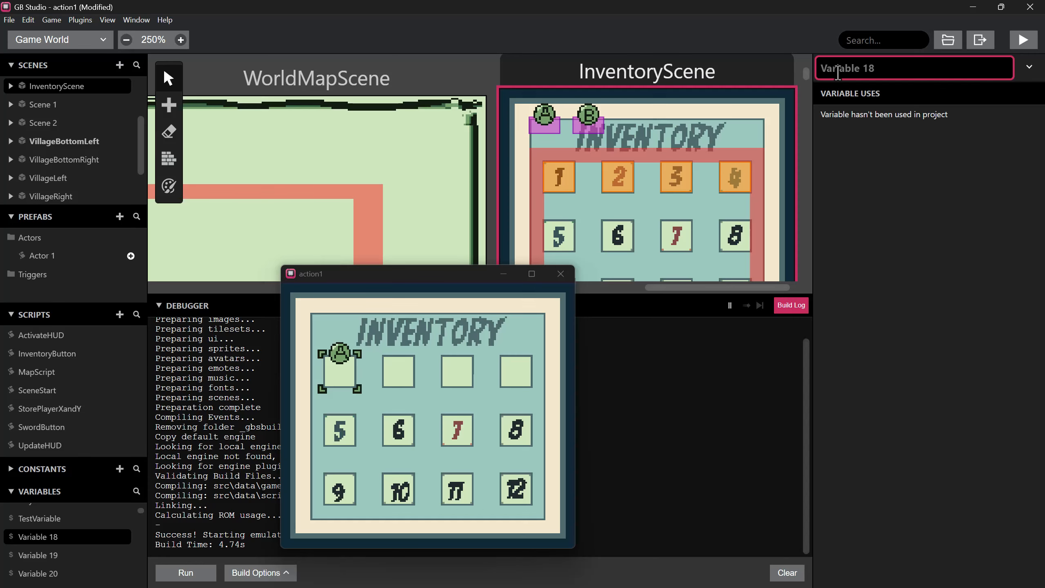
{"action": "key", "text": "ctrl+a"}
{"action": "type", "text": "BbuttonSlo"}
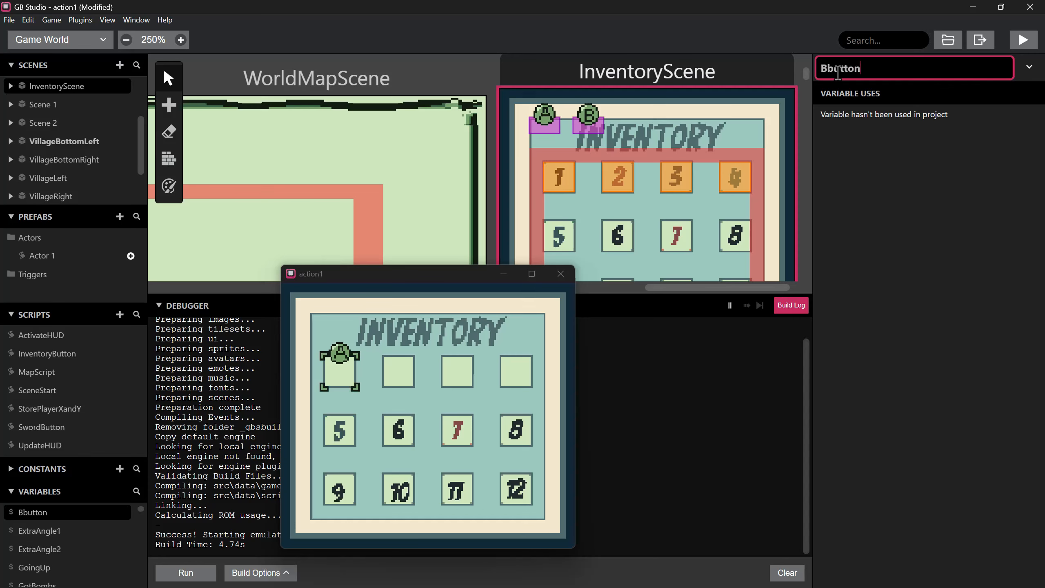
{"action": "key", "text": "Return"}
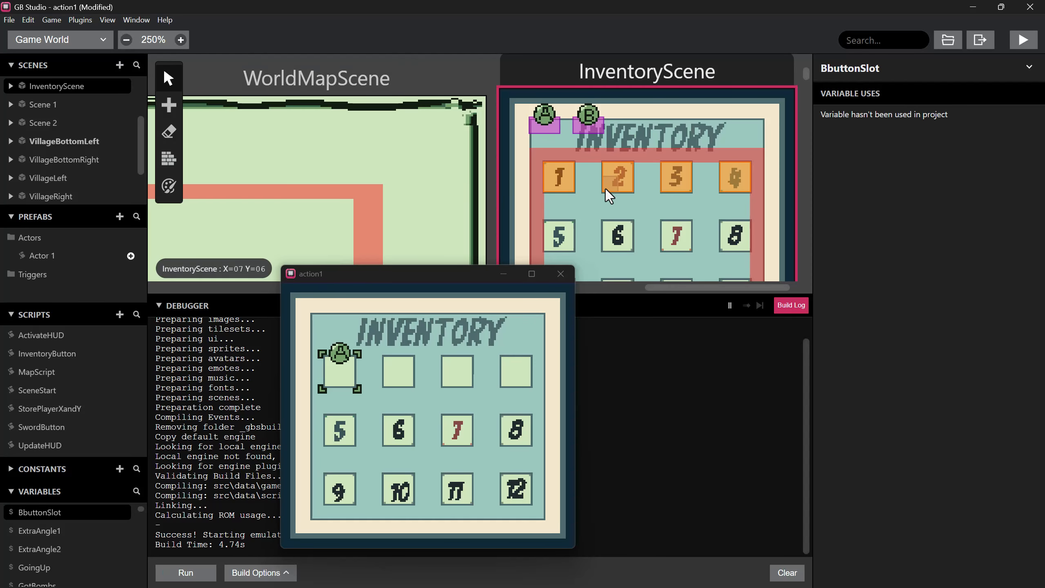
- Insert an If Variable Compare With Variable event before the AbuttonSlot set-value event in InventoryScene's case 1
{"action": "left_click", "coordinate": [590, 250]}
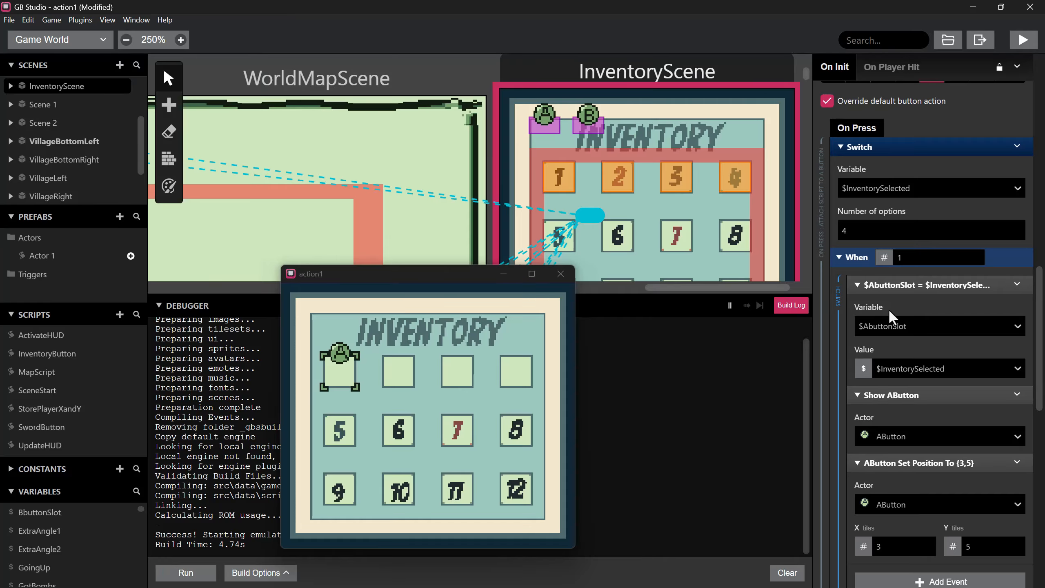
{"action": "scroll", "coordinate": [920, 298], "scroll_direction": "down", "scroll_amount": 1}
{"action": "scroll", "coordinate": [872, 252], "scroll_direction": "up", "scroll_amount": 1}
{"action": "right_click", "coordinate": [893, 282]}
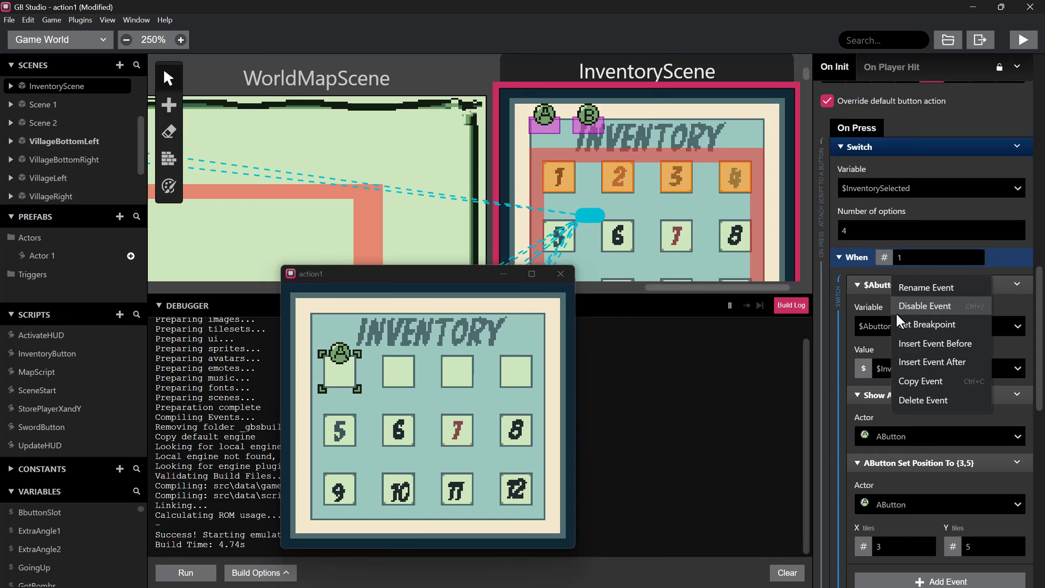
{"action": "left_click", "coordinate": [934, 344]}
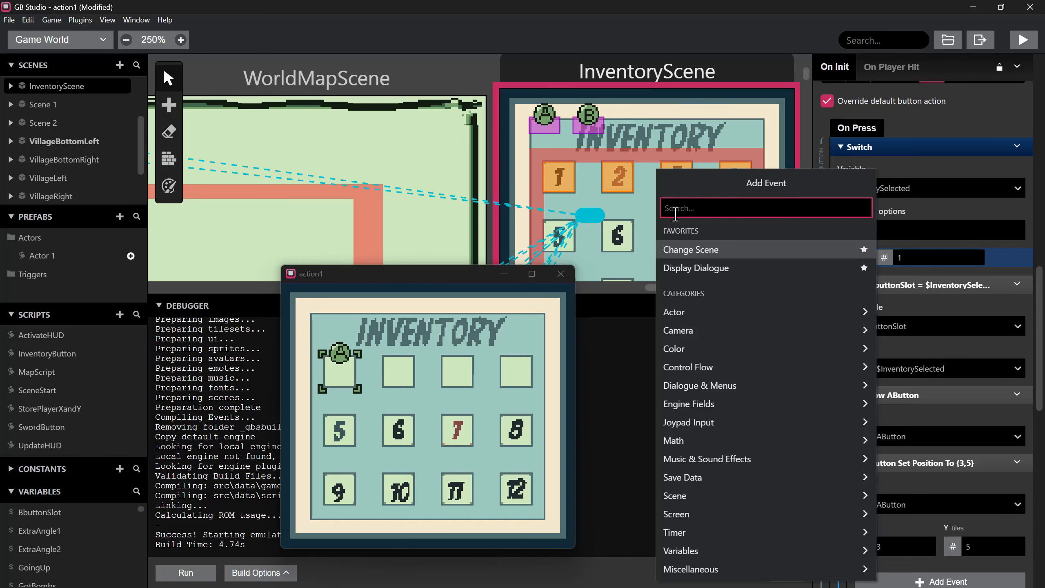
{"action": "type", "text": "if vari"}
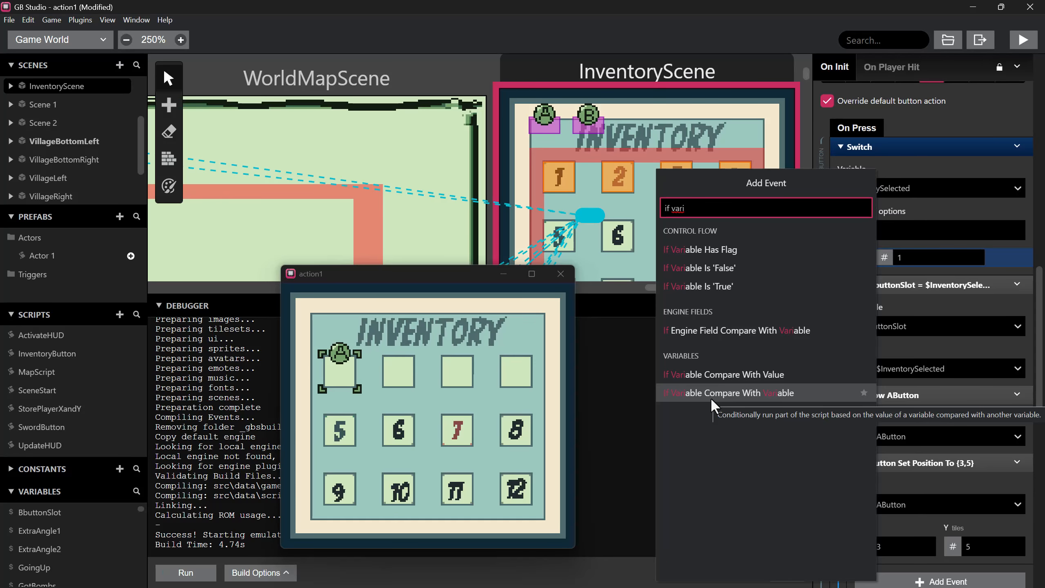
{"action": "left_click", "coordinate": [711, 393]}
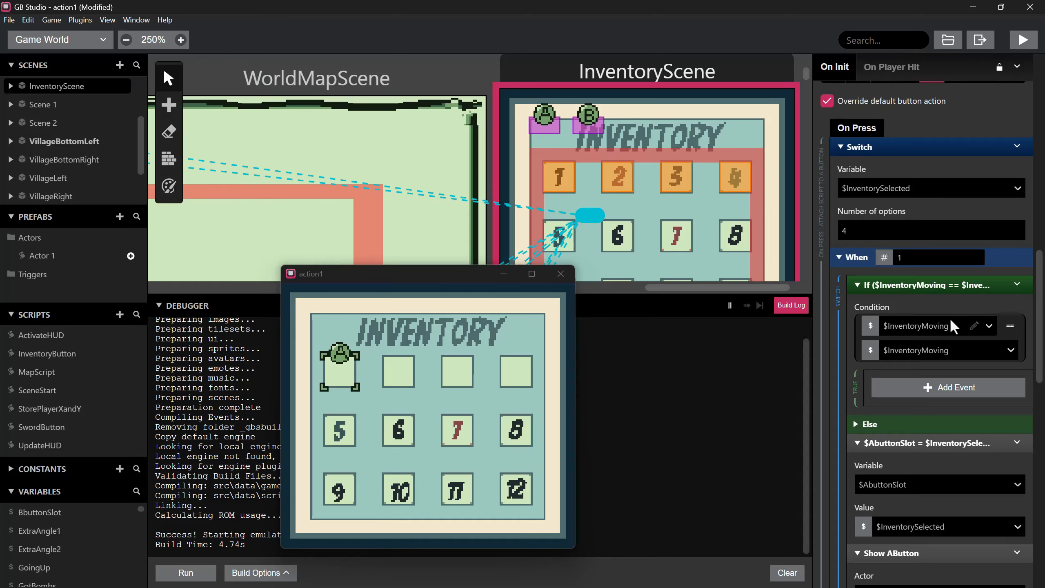
- Set the new If condition to compare BbuttonSlot as equal to InventorySelected
{"action": "left_click", "coordinate": [942, 325]}
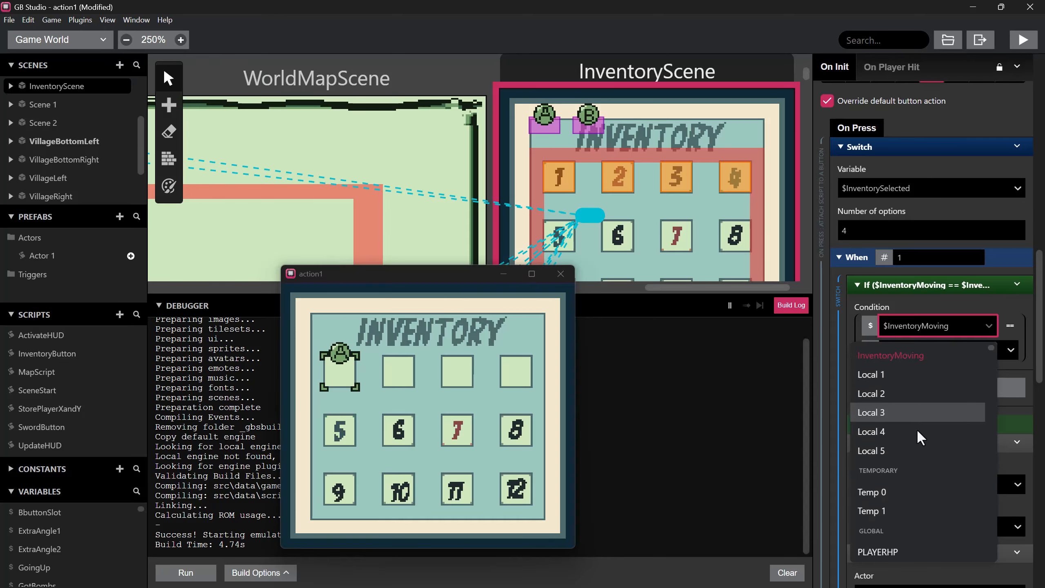
{"action": "scroll", "coordinate": [916, 431], "scroll_direction": "down", "scroll_amount": 8}
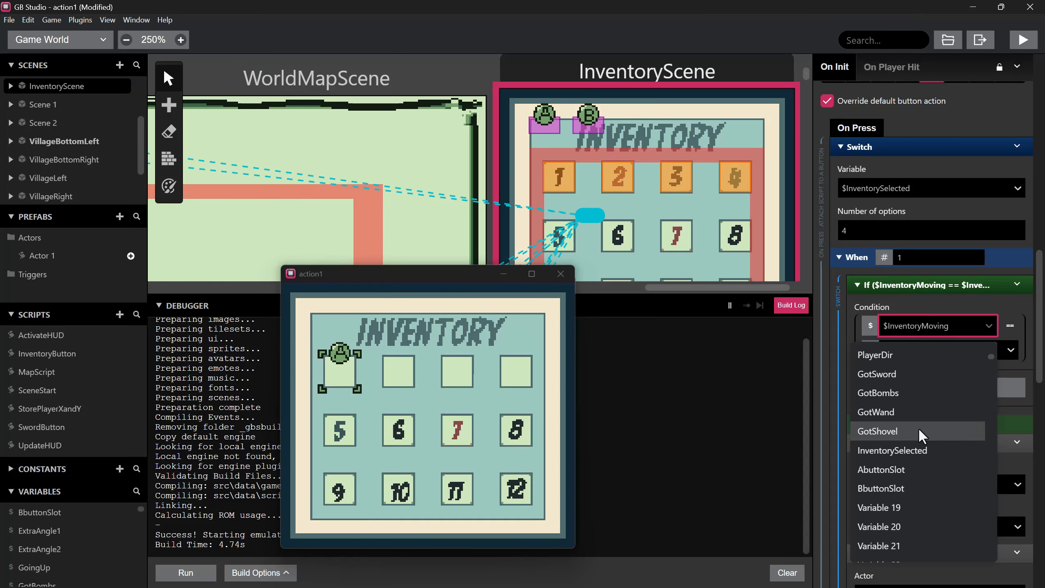
{"action": "left_click", "coordinate": [905, 427]}
{"action": "left_click", "coordinate": [924, 350]}
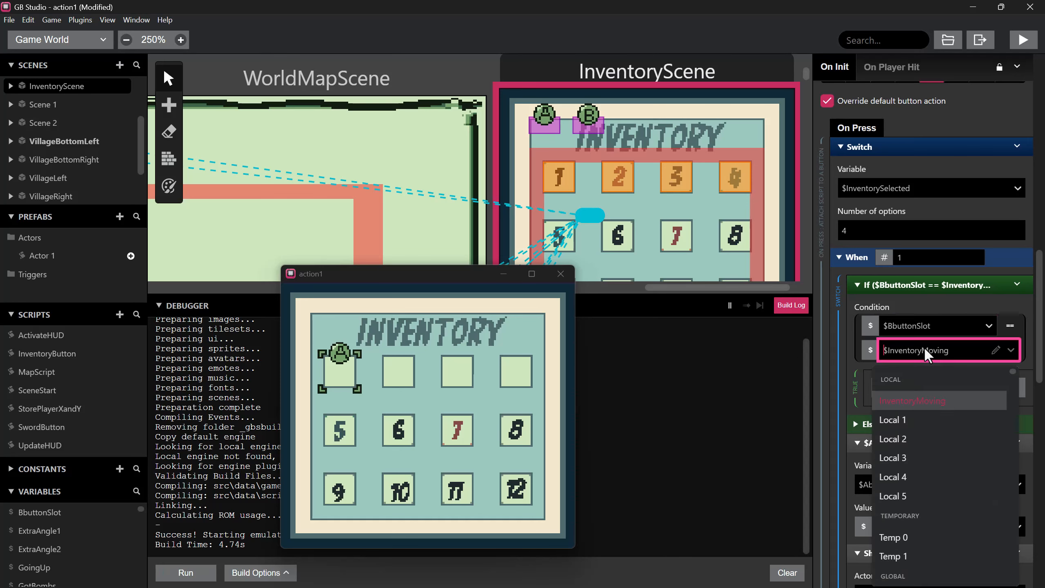
{"action": "scroll", "coordinate": [930, 471], "scroll_direction": "down", "scroll_amount": 3}
{"action": "scroll", "coordinate": [929, 469], "scroll_direction": "down", "scroll_amount": 5}
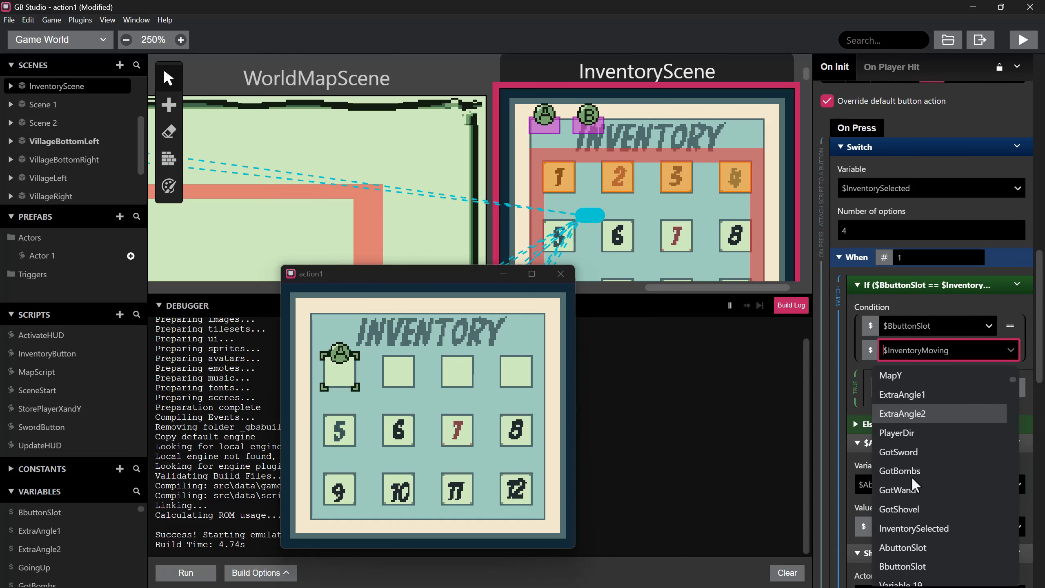
{"action": "left_click", "coordinate": [911, 473]}
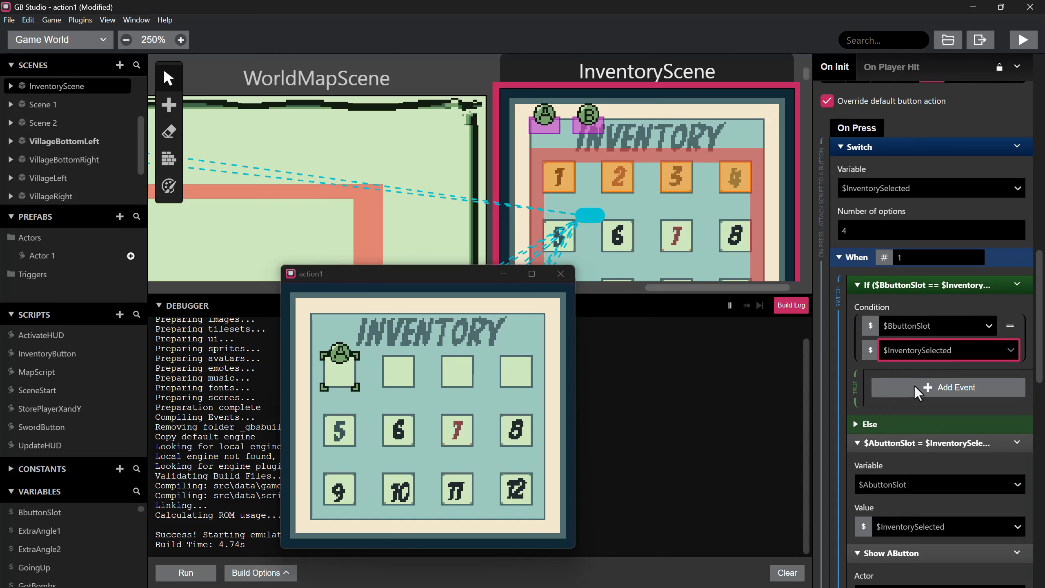
- Add a Variable Set To Value event inside the If's true branch that sets BbuttonSlot to 0
{"action": "left_click", "coordinate": [914, 384]}
{"action": "type", "text": "set var"}
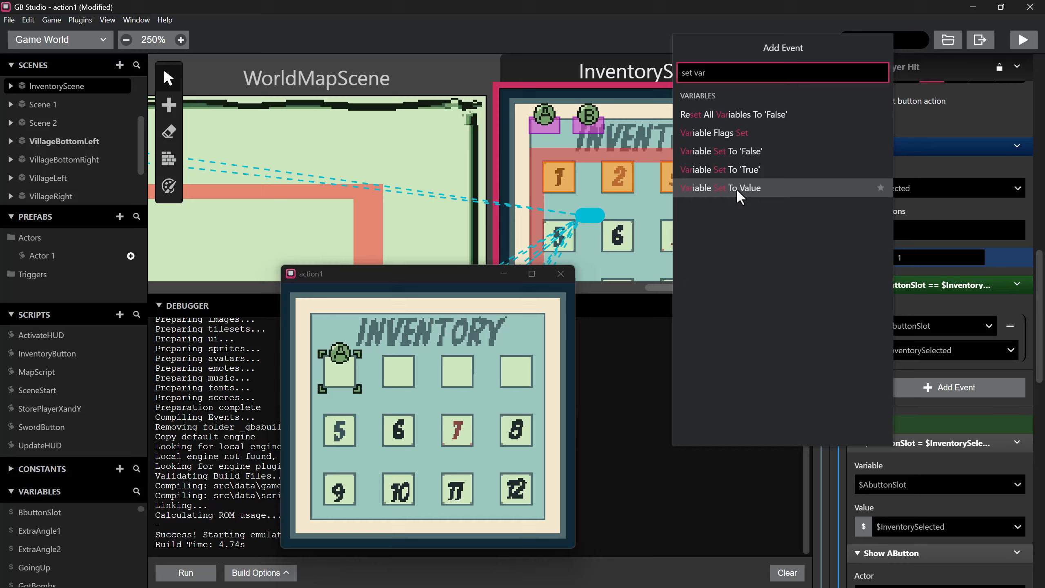
{"action": "left_click", "coordinate": [736, 188]}
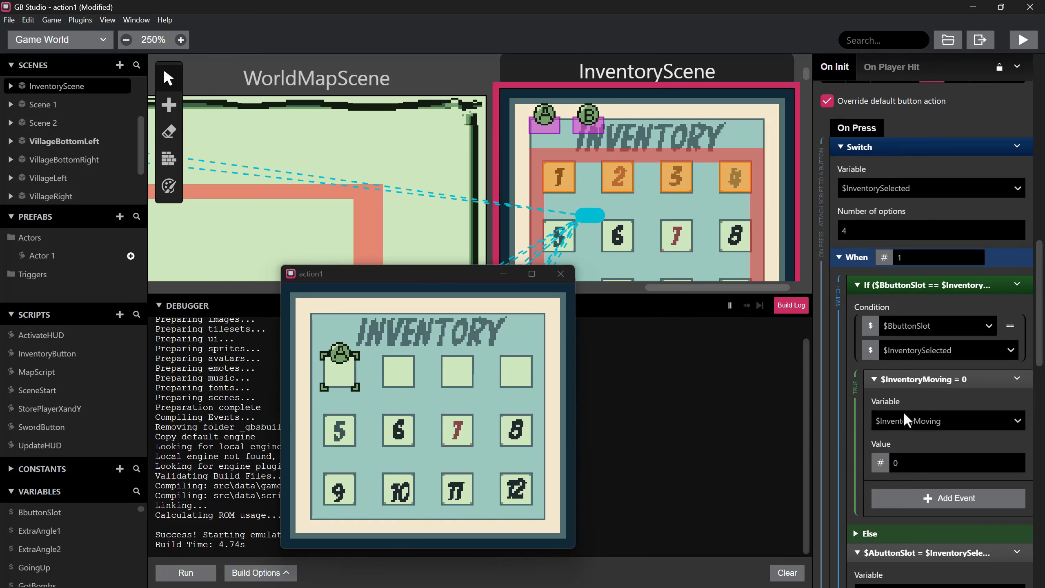
{"action": "left_click", "coordinate": [908, 418]}
{"action": "scroll", "coordinate": [922, 491], "scroll_direction": "down", "scroll_amount": 2}
{"action": "scroll", "coordinate": [921, 492], "scroll_direction": "down", "scroll_amount": 5}
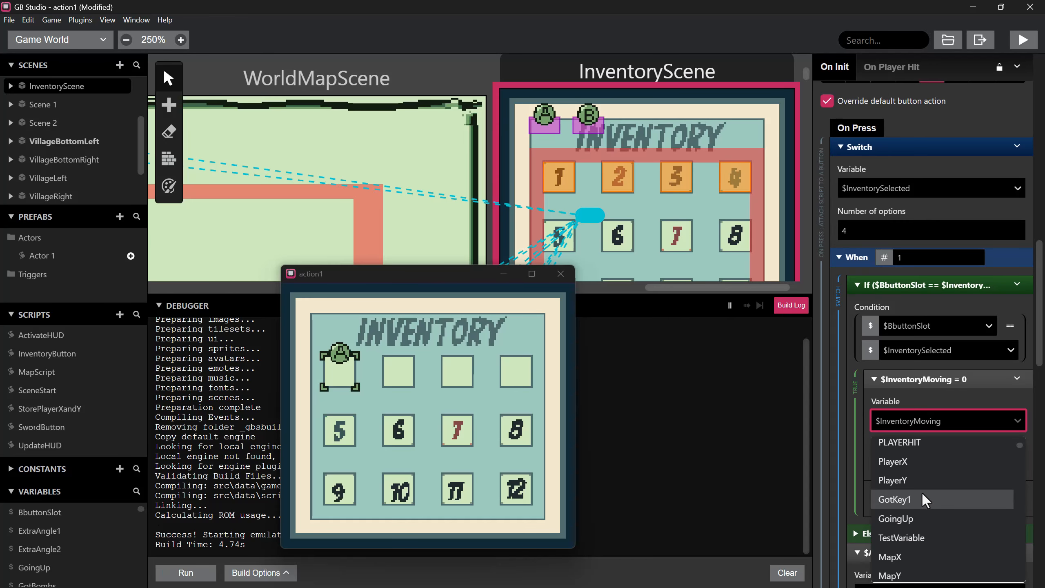
{"action": "scroll", "coordinate": [910, 546], "scroll_direction": "down", "scroll_amount": 3}
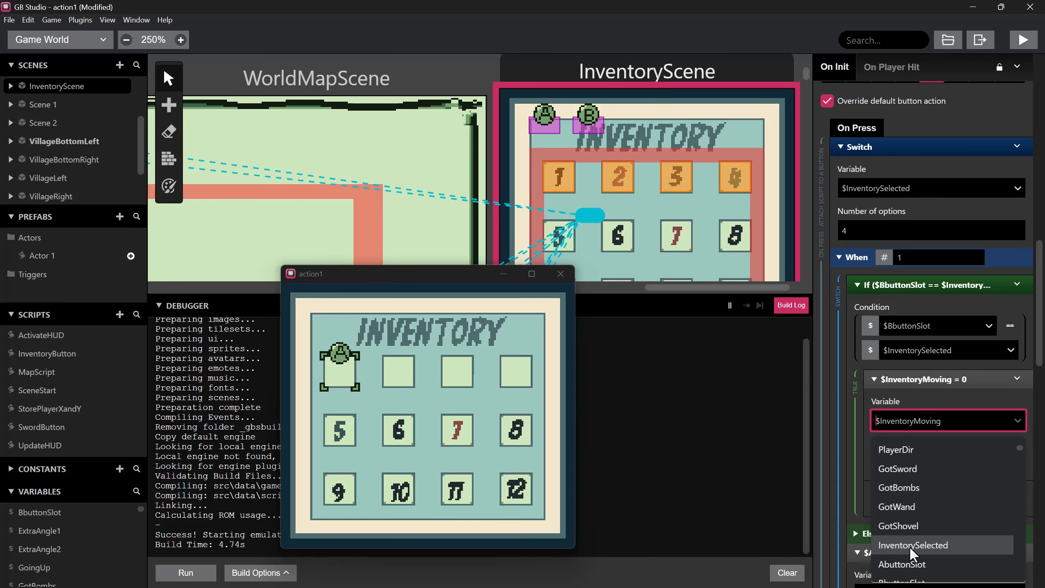
{"action": "left_click", "coordinate": [908, 523]}
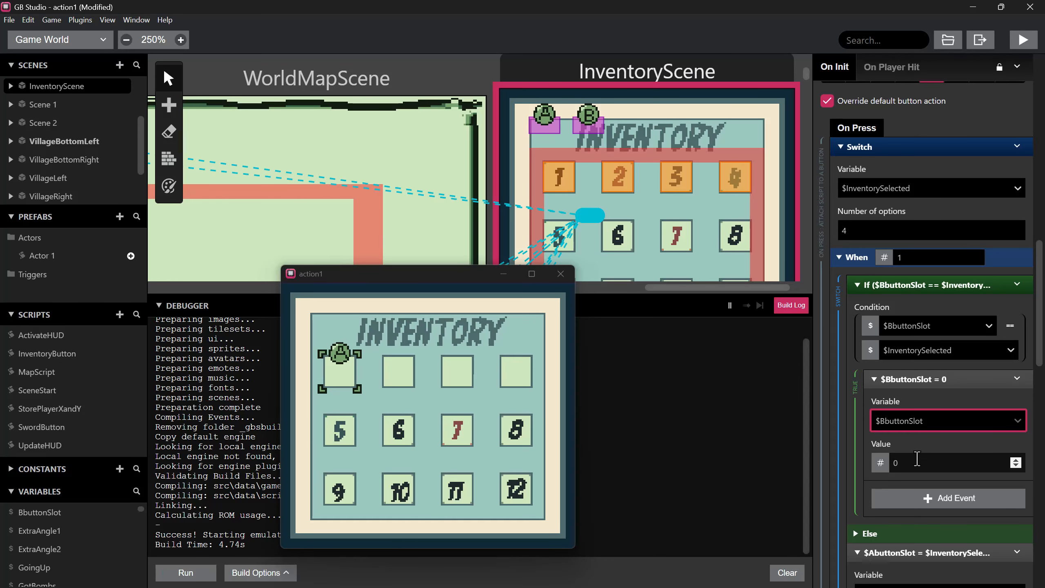
- Add a Hide Actor event for BButton after the BbuttonSlot reset in the If's true branch
{"action": "left_click", "coordinate": [916, 498]}
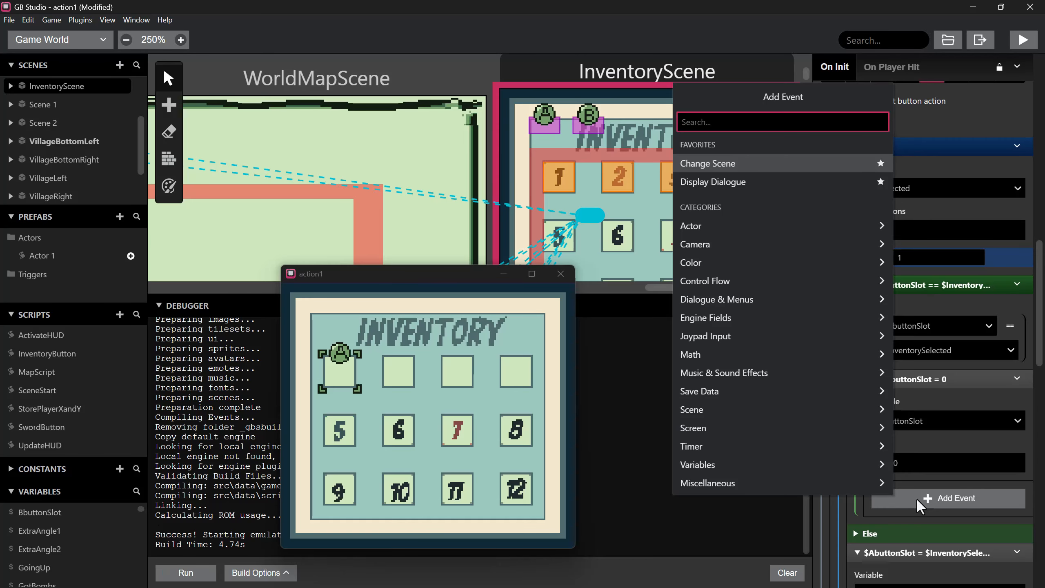
{"action": "type", "text": "hide a"}
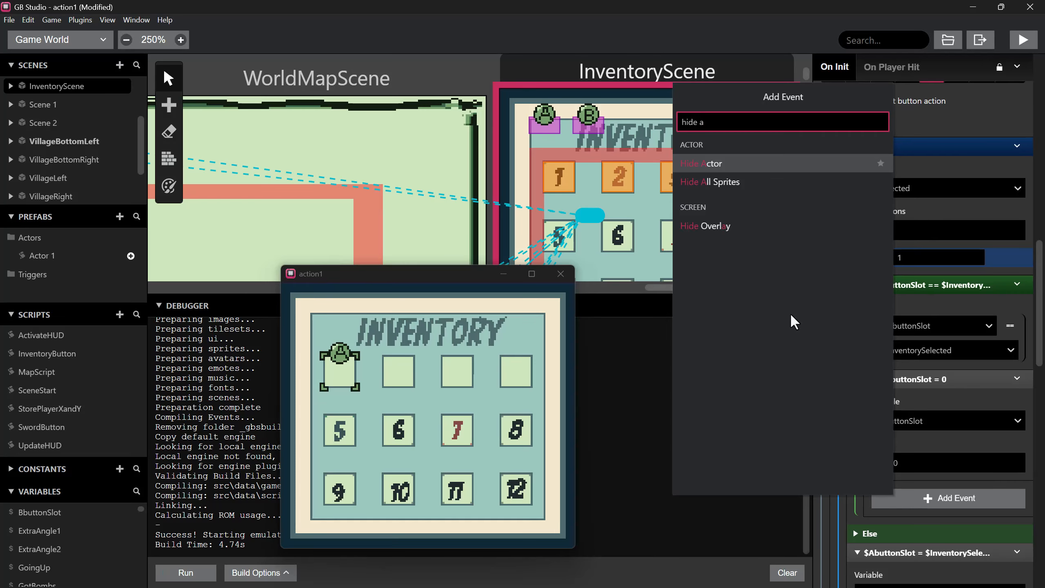
{"action": "left_click", "coordinate": [720, 162]}
{"action": "left_click", "coordinate": [922, 532]}
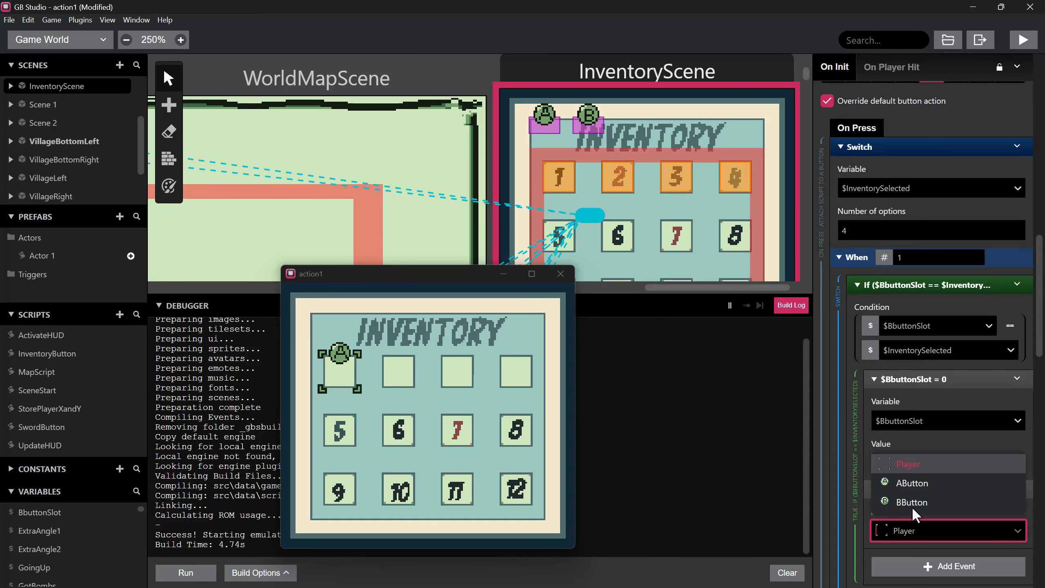
{"action": "left_click", "coordinate": [907, 499]}
{"action": "scroll", "coordinate": [898, 317], "scroll_direction": "down", "scroll_amount": 3}
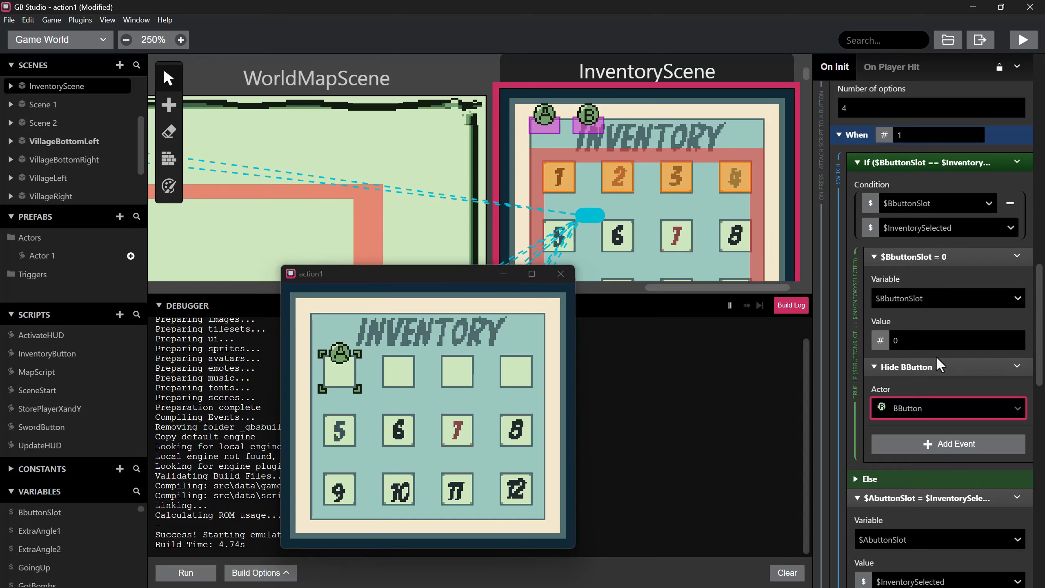
{"action": "scroll", "coordinate": [923, 377], "scroll_direction": "up", "scroll_amount": 2}
{"action": "scroll", "coordinate": [922, 373], "scroll_direction": "up", "scroll_amount": 2}
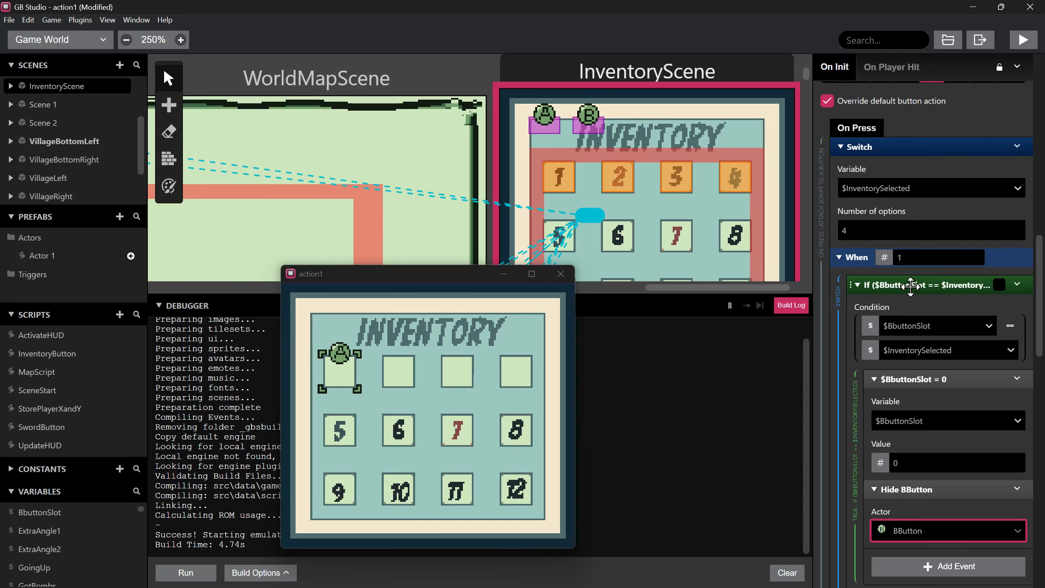
{"action": "scroll", "coordinate": [932, 305], "scroll_direction": "up", "scroll_amount": 2}
{"action": "scroll", "coordinate": [924, 292], "scroll_direction": "up", "scroll_amount": 4}
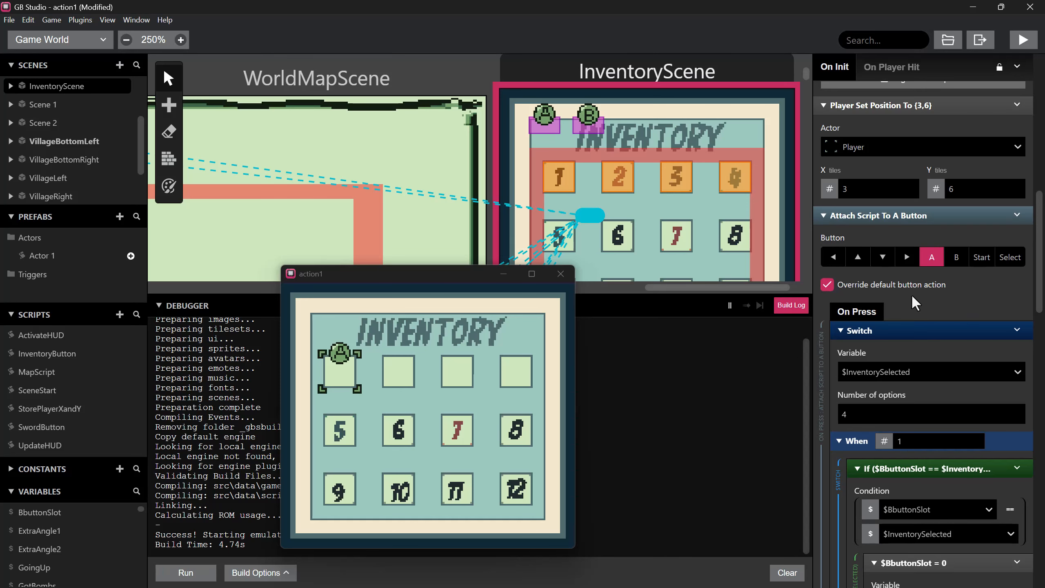
{"action": "scroll", "coordinate": [876, 360], "scroll_direction": "down", "scroll_amount": 5}
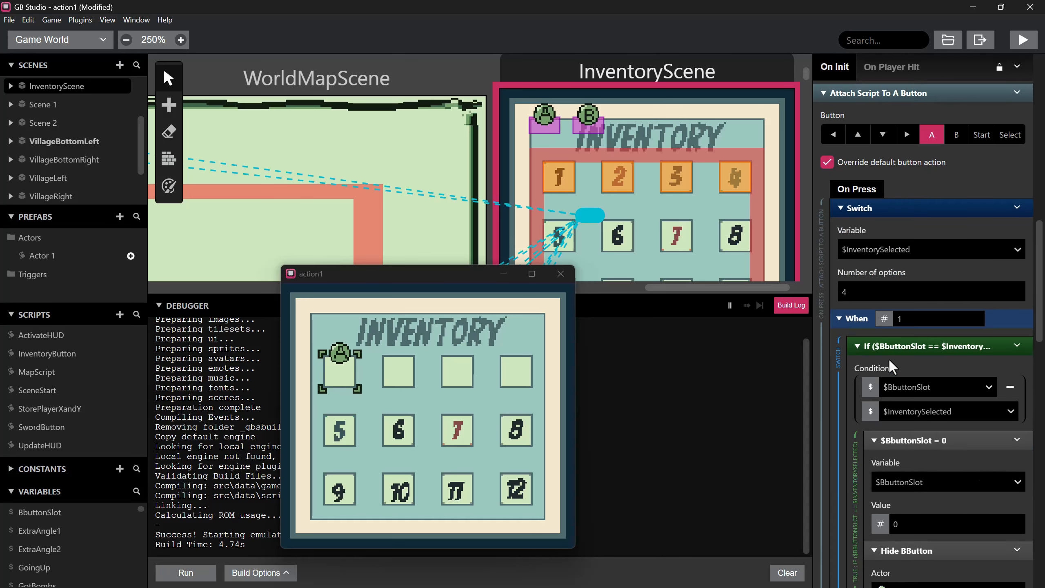
{"action": "scroll", "coordinate": [916, 291], "scroll_direction": "down", "scroll_amount": 2}
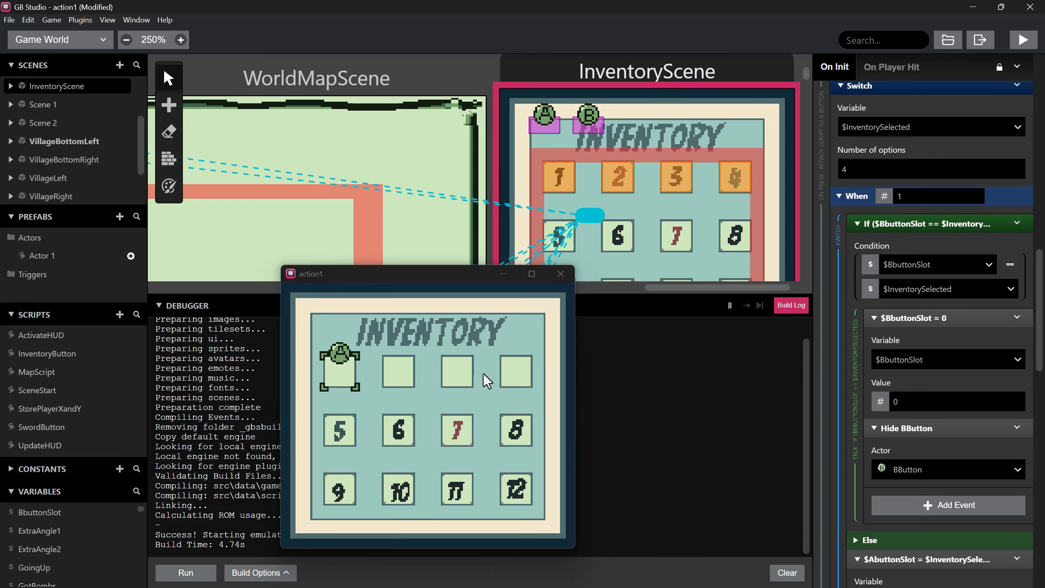
- Review the events in case 1 of the A button's InventorySelected switch, from the BbuttonSlot comparison to AButton's position
{"action": "scroll", "coordinate": [899, 456], "scroll_direction": "down", "scroll_amount": 1}
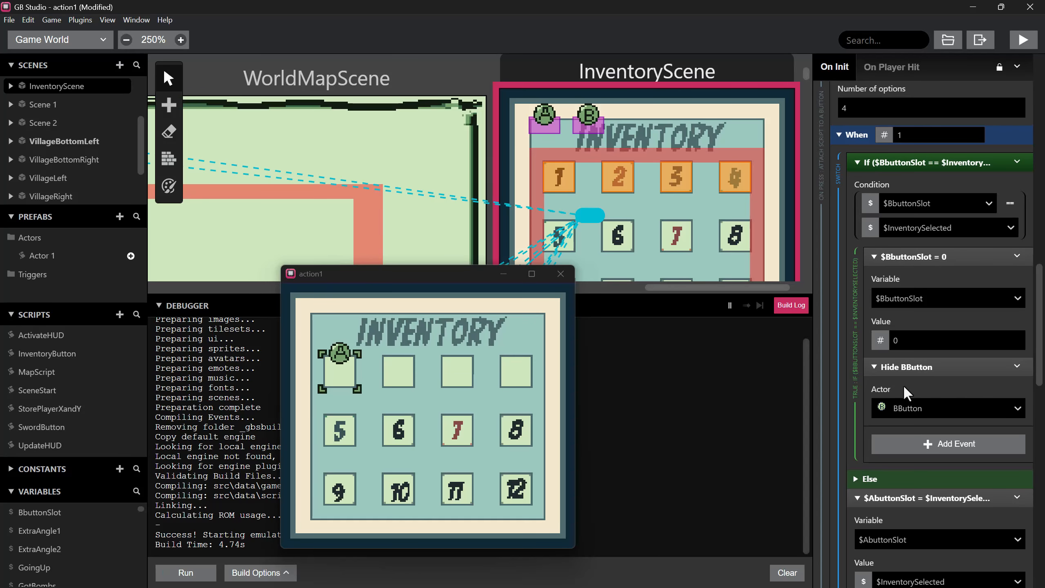
{"action": "scroll", "coordinate": [900, 381], "scroll_direction": "down", "scroll_amount": 4}
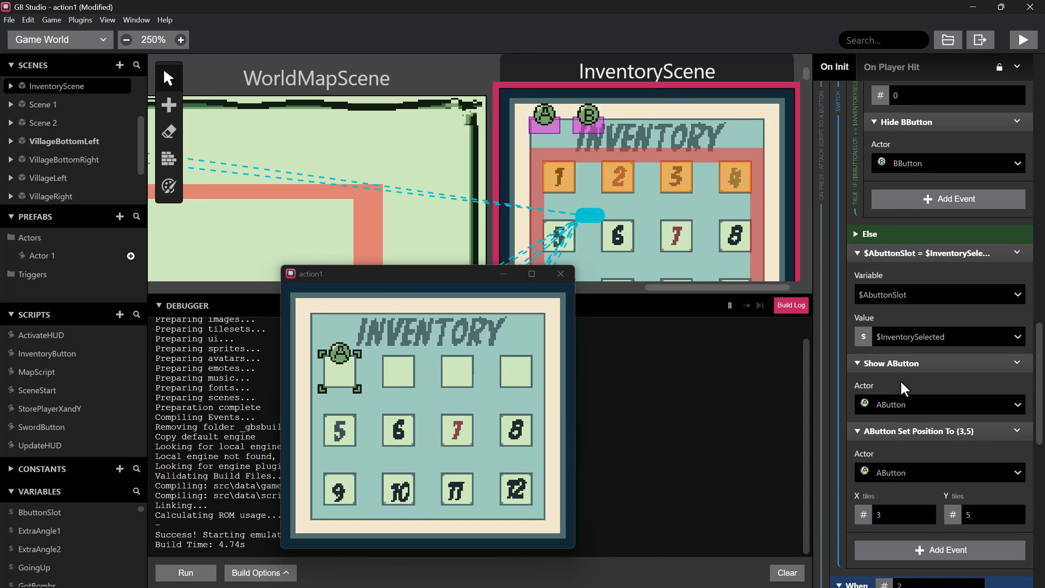
{"action": "scroll", "coordinate": [929, 301], "scroll_direction": "up", "scroll_amount": 6}
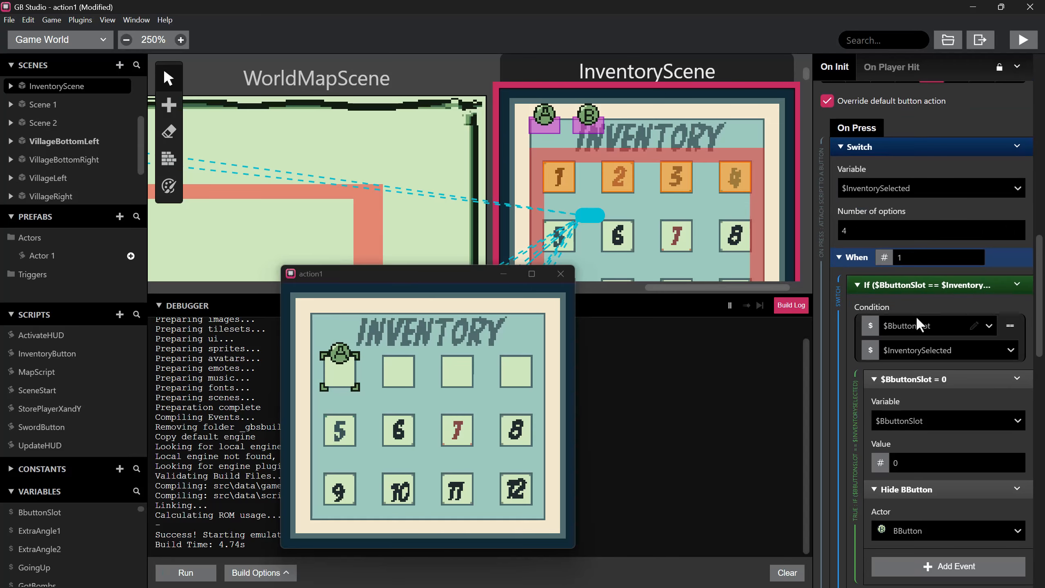
{"action": "left_click", "coordinate": [861, 285]}
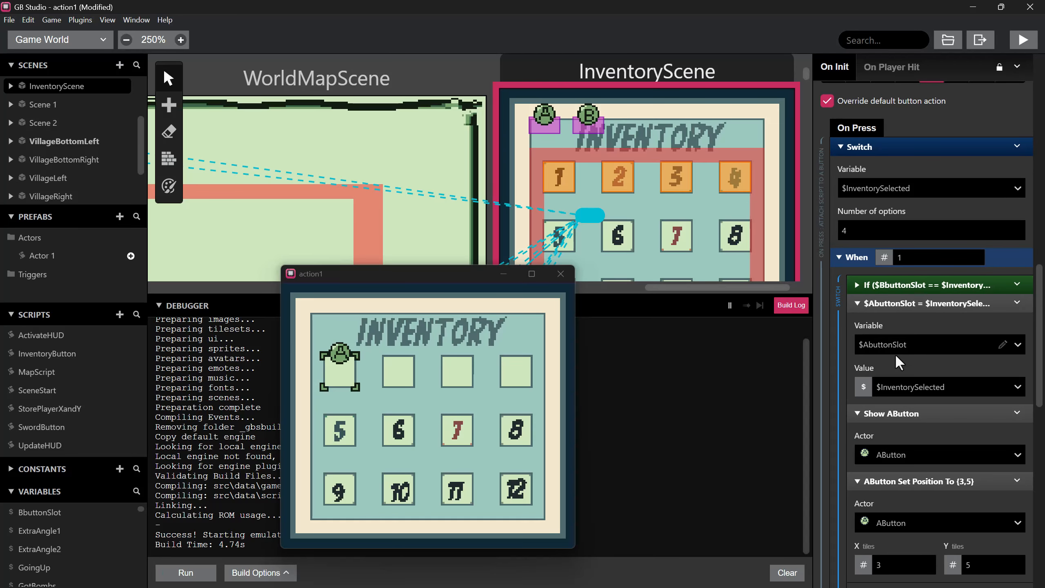
{"action": "scroll", "coordinate": [894, 369], "scroll_direction": "down", "scroll_amount": 2}
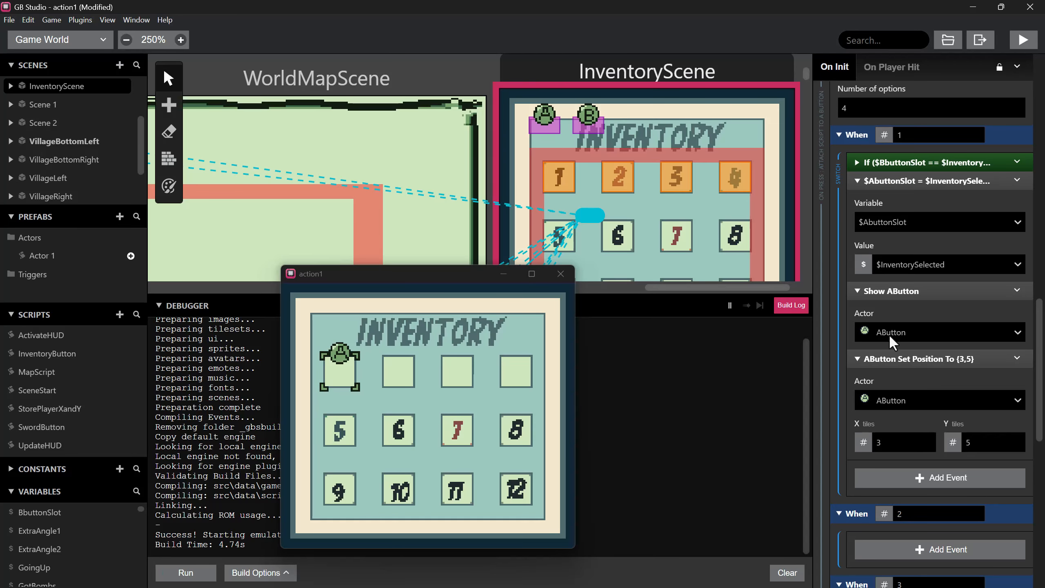
{"action": "scroll", "coordinate": [899, 335], "scroll_direction": "down", "scroll_amount": 1}
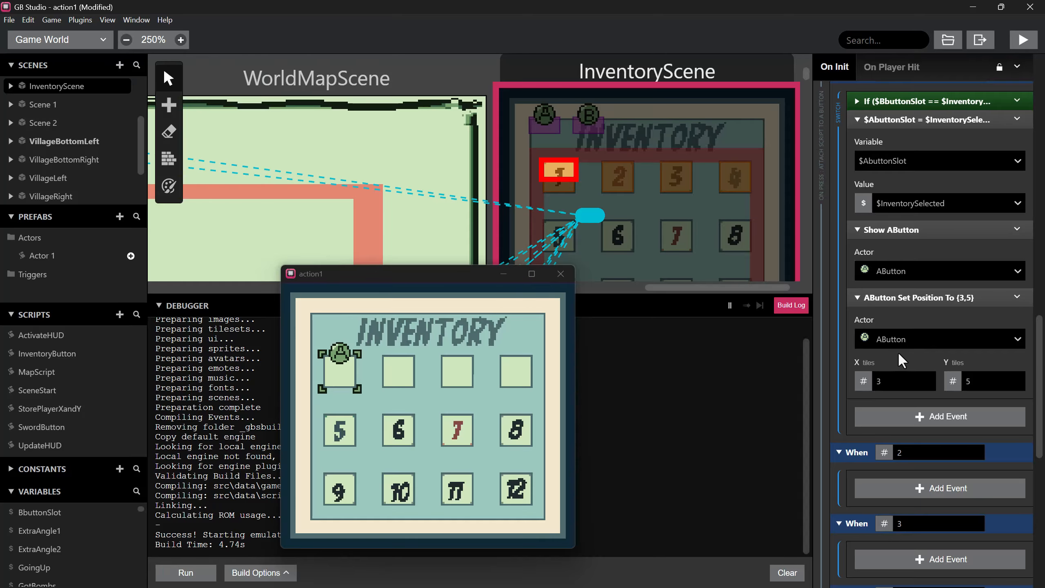
{"action": "scroll", "coordinate": [906, 368], "scroll_direction": "down", "scroll_amount": 1}
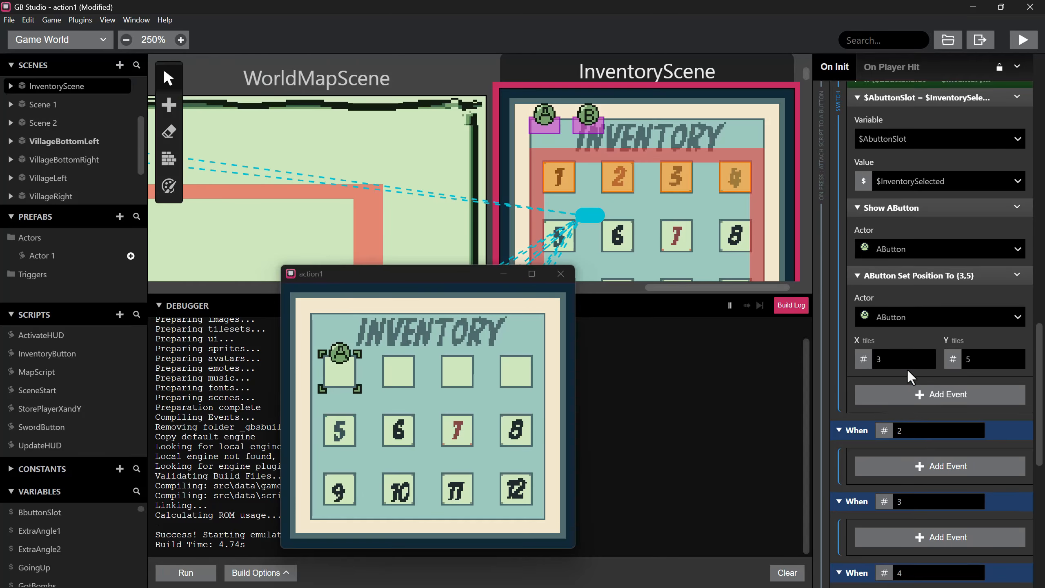
{"action": "scroll", "coordinate": [907, 368], "scroll_direction": "up", "scroll_amount": 4}
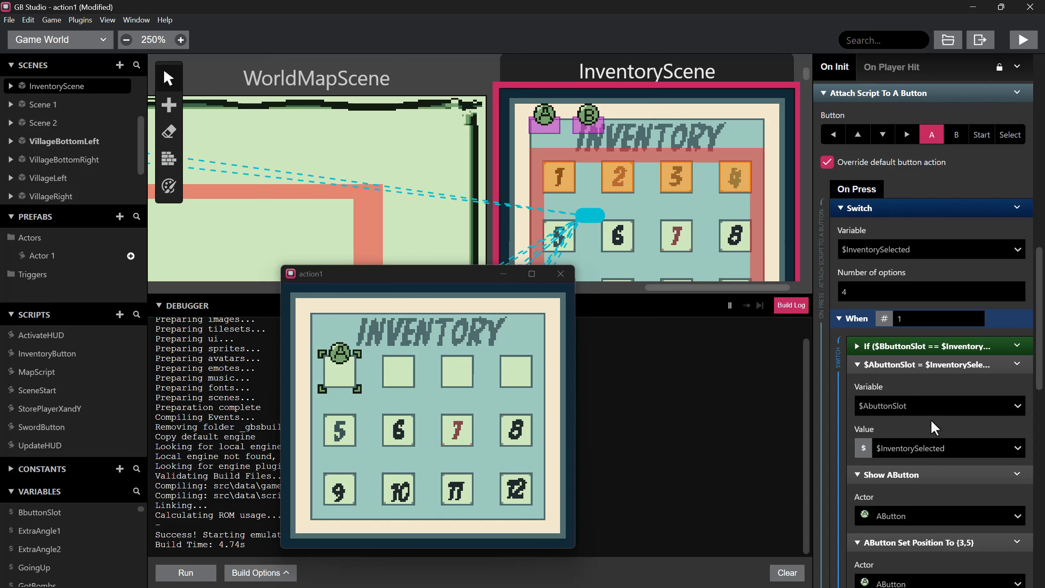
{"action": "left_click", "coordinate": [857, 363]}
{"action": "left_click", "coordinate": [856, 383]}
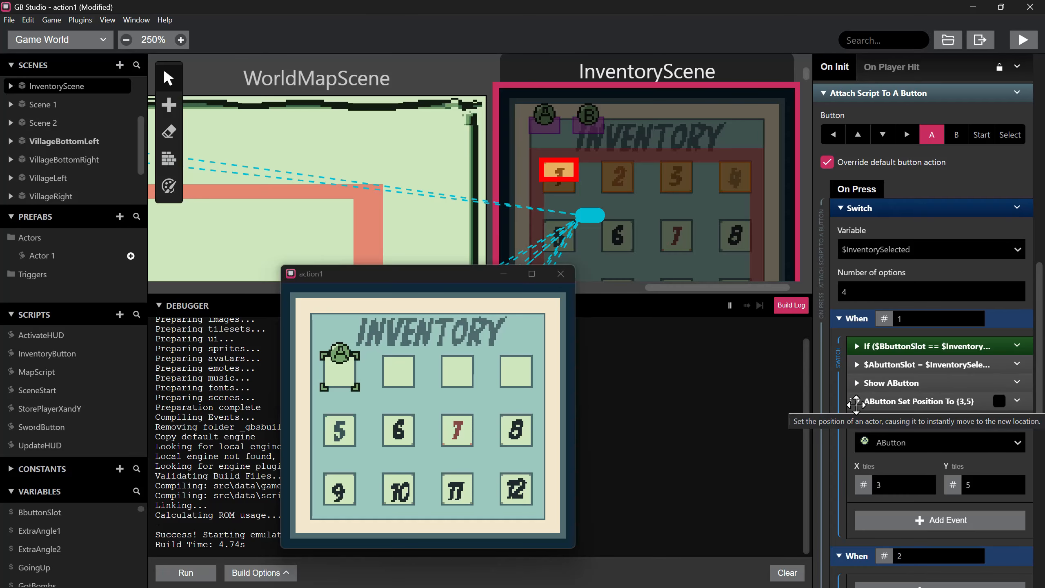
{"action": "left_click", "coordinate": [856, 383]}
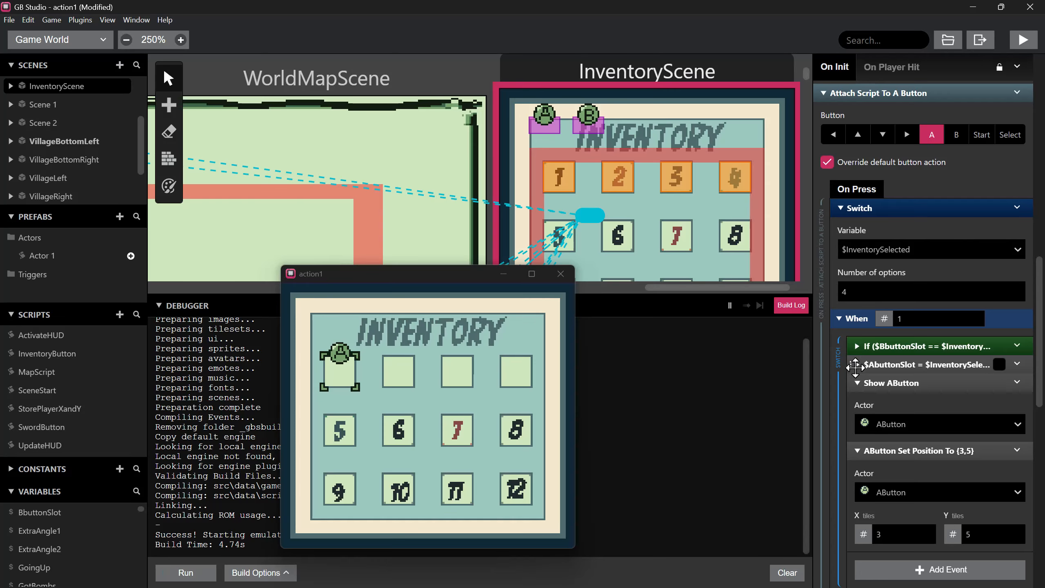
{"action": "left_click", "coordinate": [854, 365]}
{"action": "left_click", "coordinate": [856, 346]}
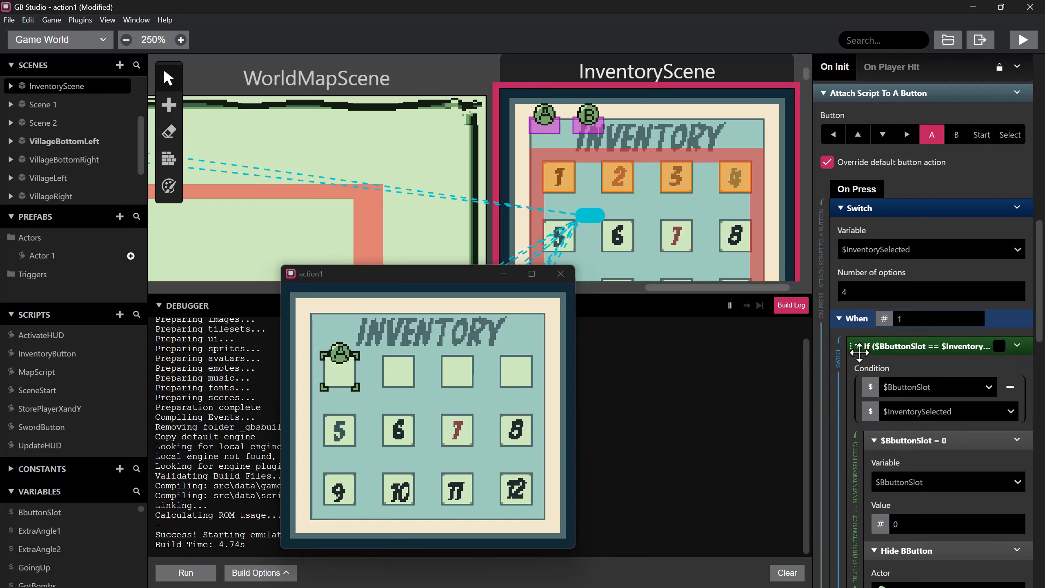
{"action": "scroll", "coordinate": [859, 352], "scroll_direction": "up", "scroll_amount": 2}
{"action": "scroll", "coordinate": [859, 353], "scroll_direction": "up", "scroll_amount": 2}
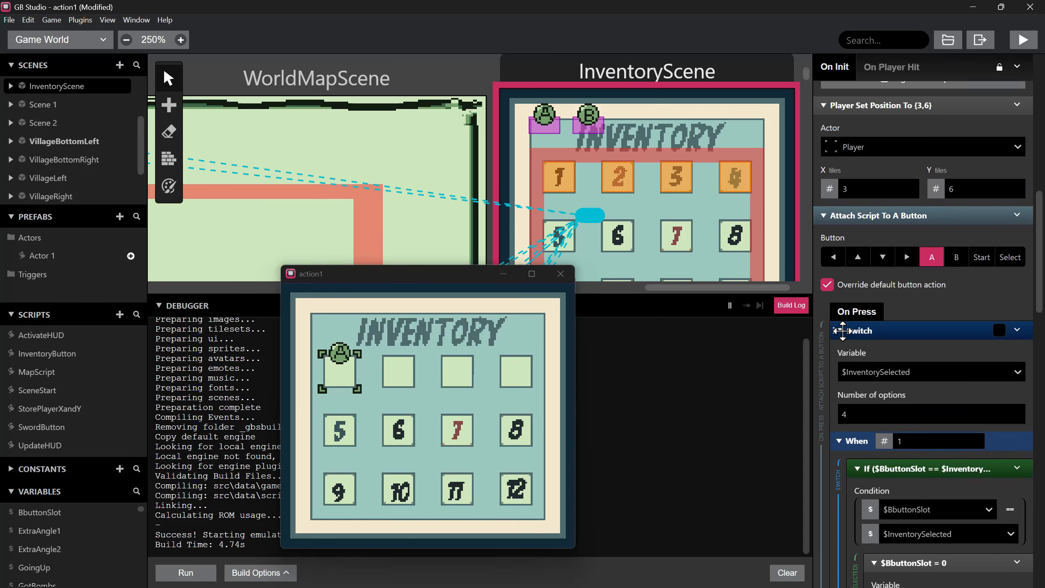
{"action": "scroll", "coordinate": [848, 337], "scroll_direction": "down", "scroll_amount": 4}
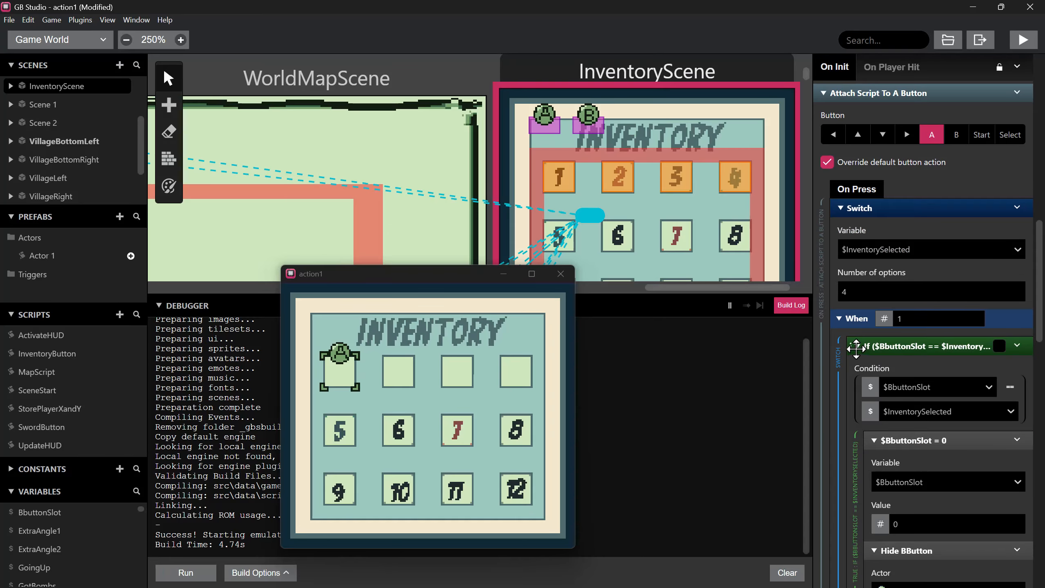
{"action": "scroll", "coordinate": [858, 385], "scroll_direction": "down", "scroll_amount": 2}
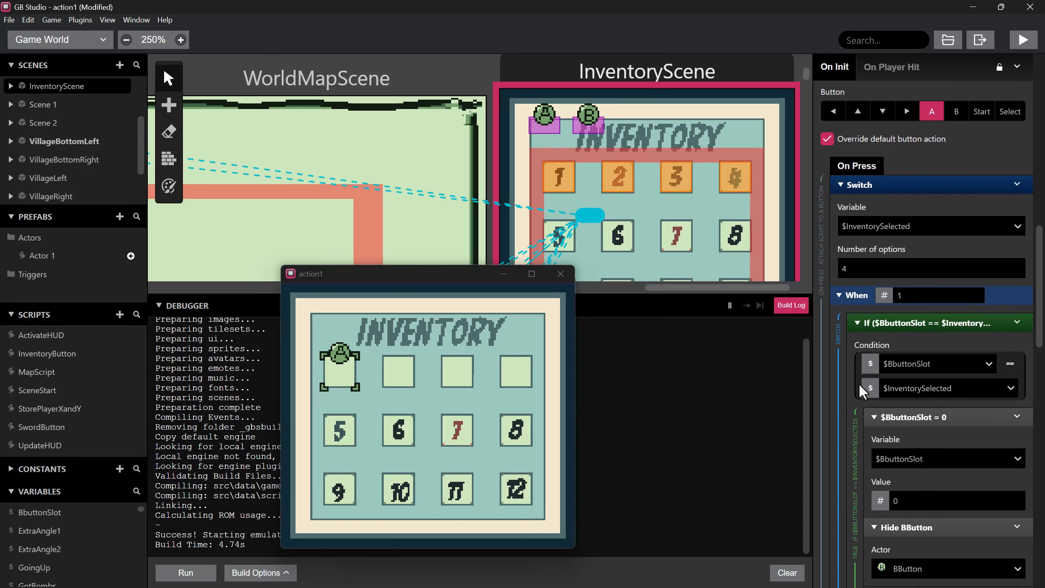
- Insert an If Variable Is 'True' event before the BbuttonSlot comparison in case 1 of the A button's switch
{"action": "scroll", "coordinate": [871, 328], "scroll_direction": "up", "scroll_amount": 2}
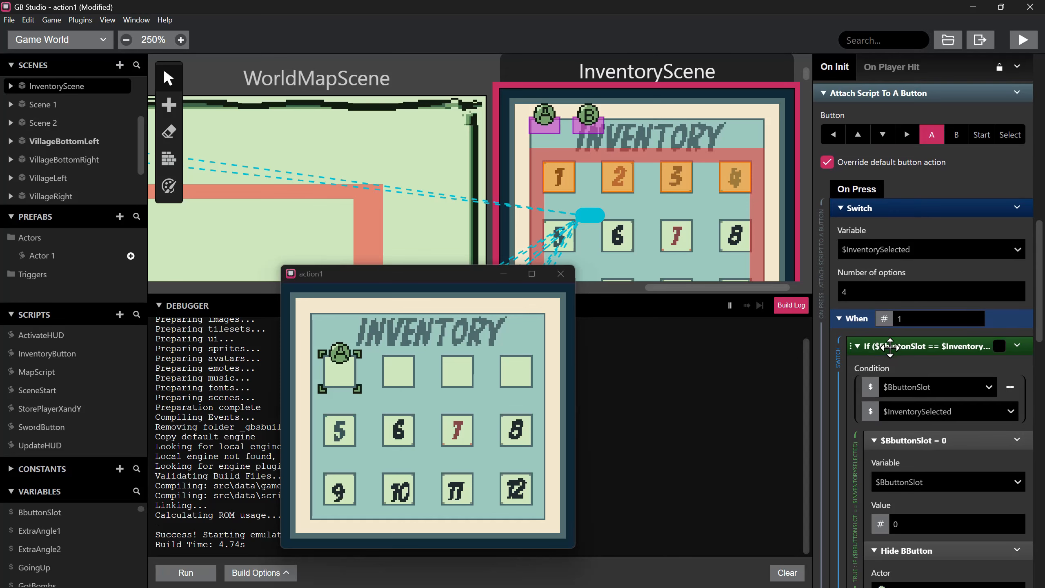
{"action": "right_click", "coordinate": [854, 346]}
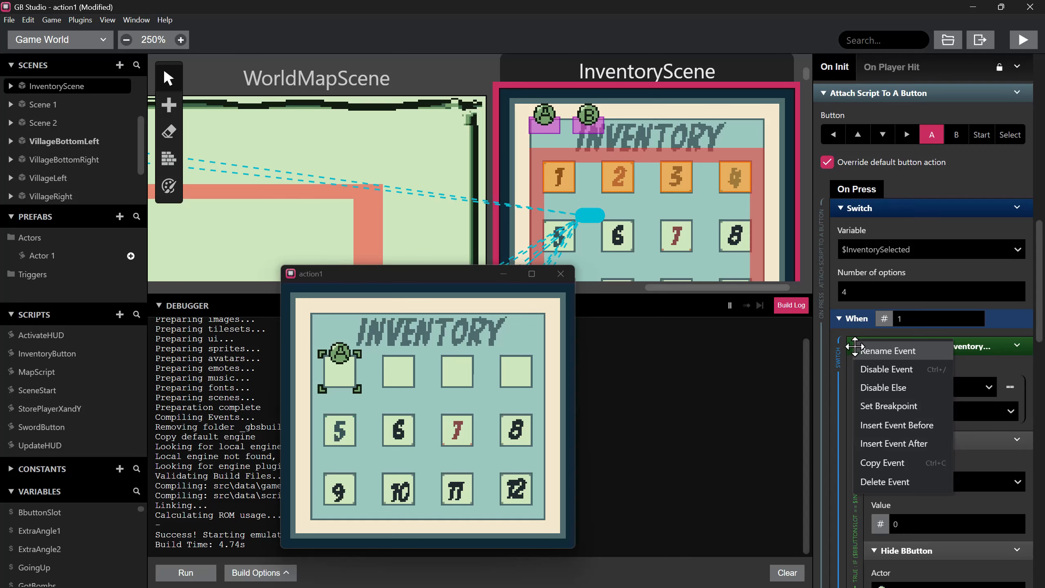
{"action": "left_click", "coordinate": [877, 428]}
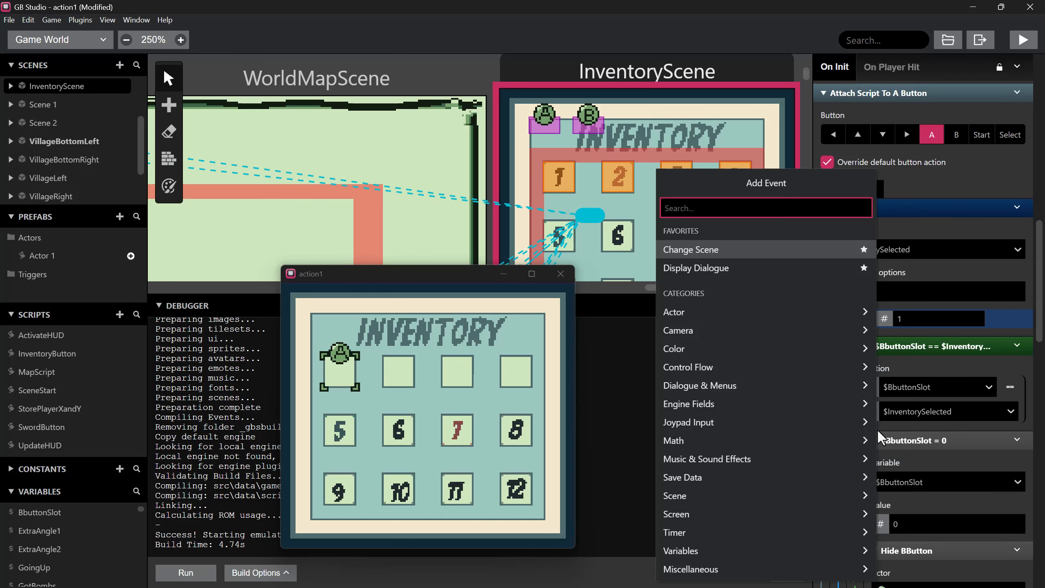
{"action": "type", "text": "if var"}
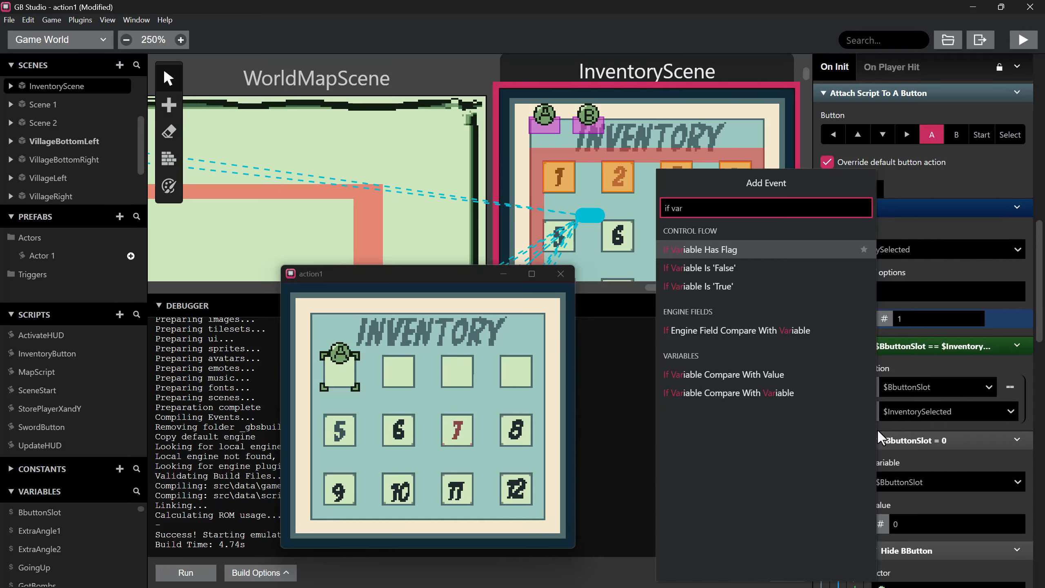
{"action": "left_click", "coordinate": [749, 290]}
- Set the new If event's condition variable to GotSword
{"action": "left_click", "coordinate": [905, 391]}
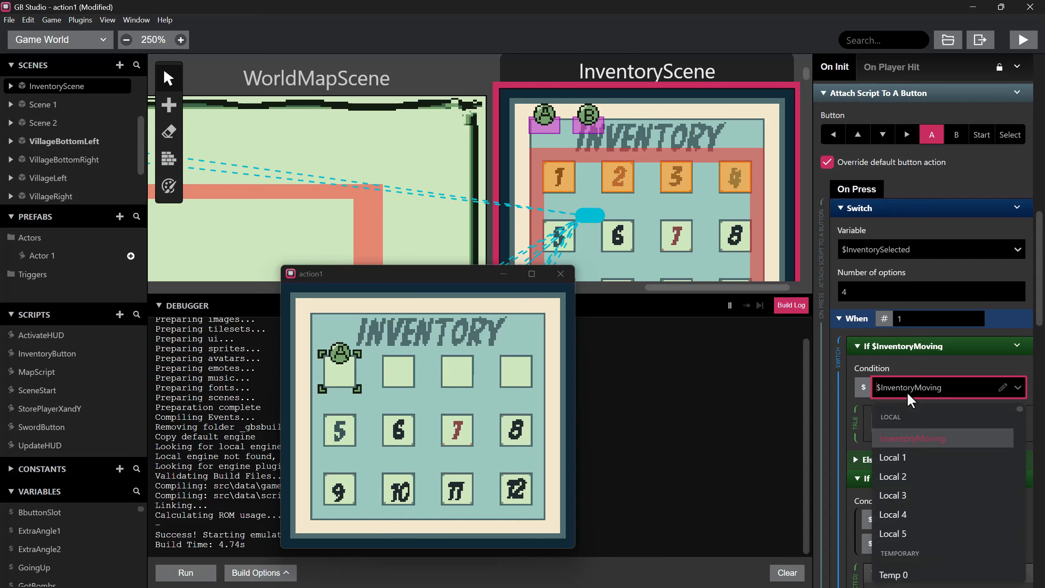
{"action": "left_click", "coordinate": [907, 392]}
{"action": "scroll", "coordinate": [914, 468], "scroll_direction": "down", "scroll_amount": 2}
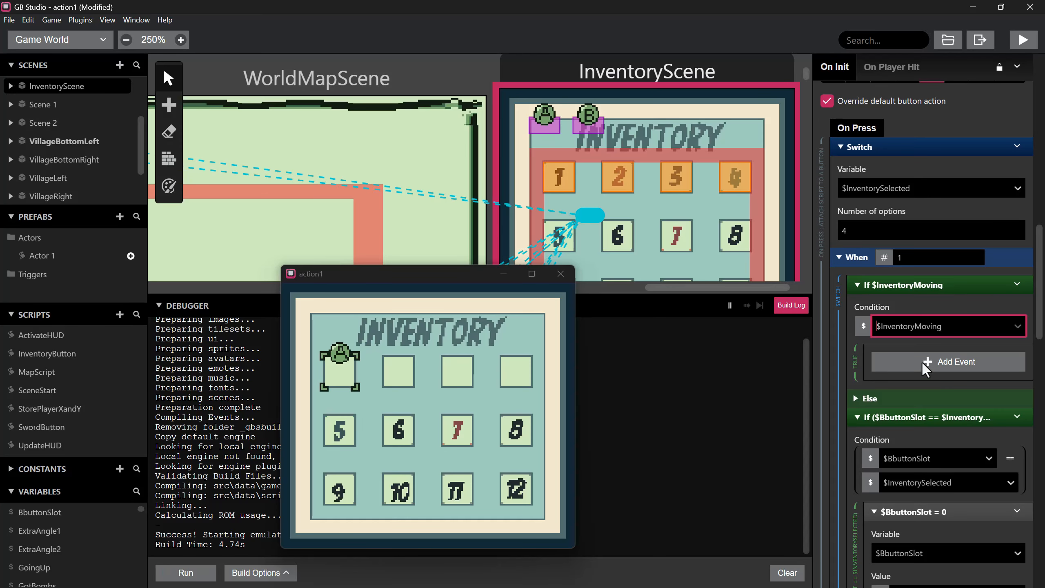
{"action": "left_click", "coordinate": [1018, 327]}
{"action": "scroll", "coordinate": [929, 444], "scroll_direction": "down", "scroll_amount": 5}
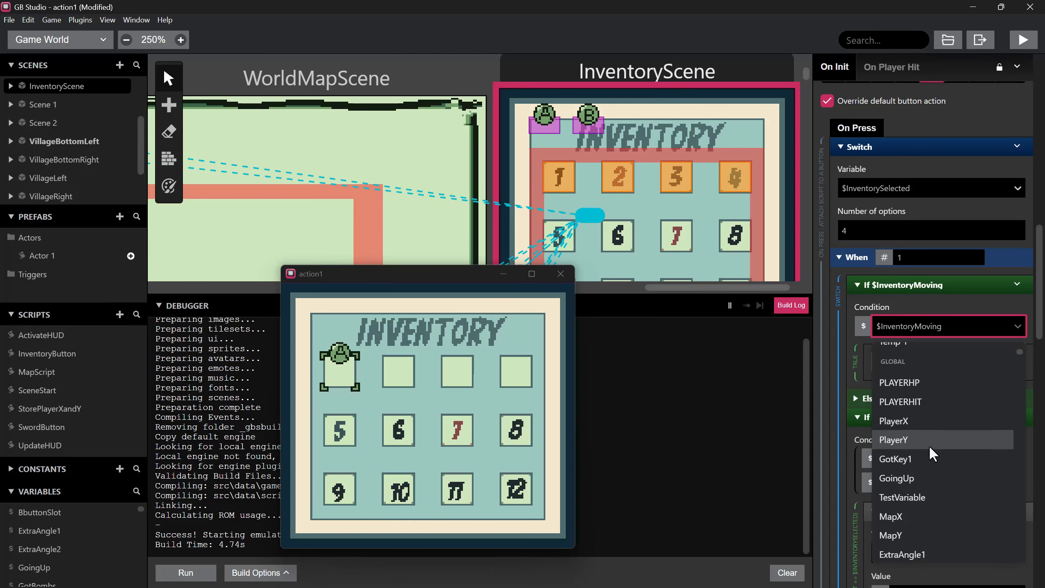
{"action": "scroll", "coordinate": [926, 451], "scroll_direction": "down", "scroll_amount": 3}
{"action": "left_click", "coordinate": [904, 436]}
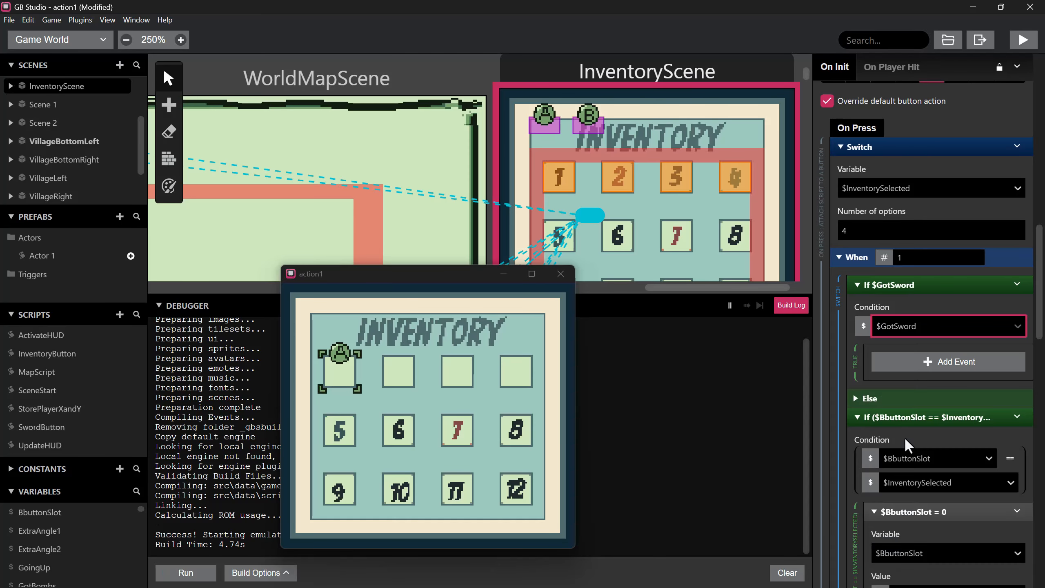
- Move the BbuttonSlot comparison and the AbuttonSlot set-value event into the true branch of the GotSword check
{"action": "left_click_drag", "start_coordinate": [879, 415], "coordinate": [904, 367]}
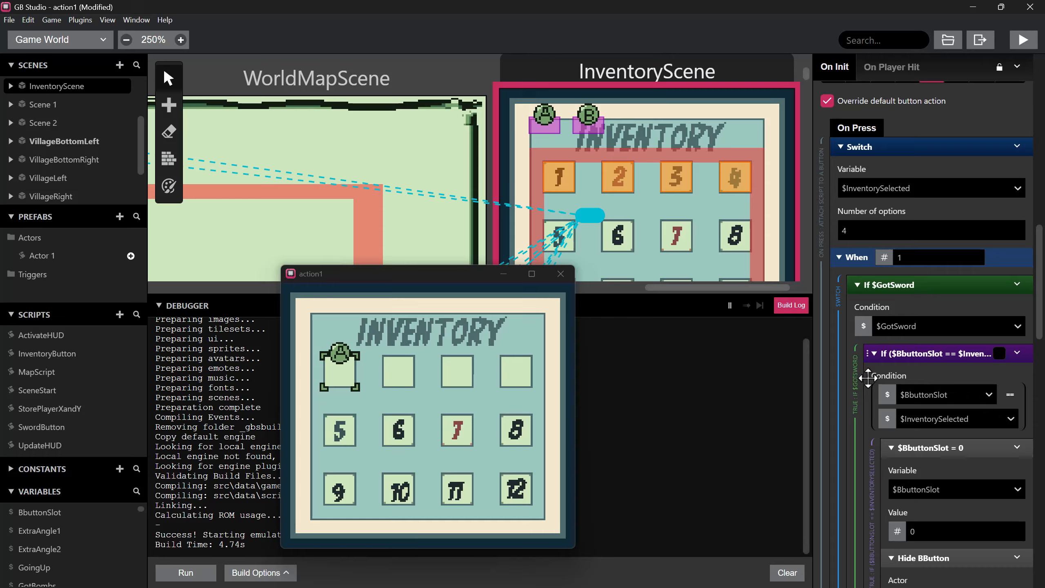
{"action": "left_click", "coordinate": [874, 353]}
{"action": "left_click_drag", "start_coordinate": [868, 437], "coordinate": [893, 396]}
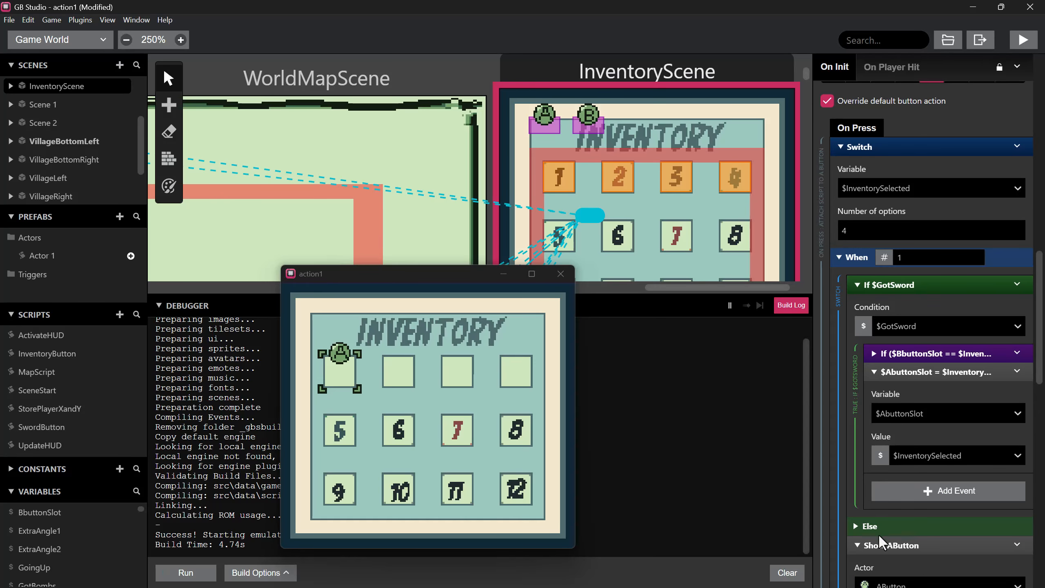
- Move the Show AButton and AButton Set Position events into the GotSword true branch, in that order before the AbuttonSlot assignment
{"action": "left_click_drag", "start_coordinate": [881, 544], "coordinate": [919, 402]}
{"action": "scroll", "coordinate": [920, 403], "scroll_direction": "down", "scroll_amount": 4}
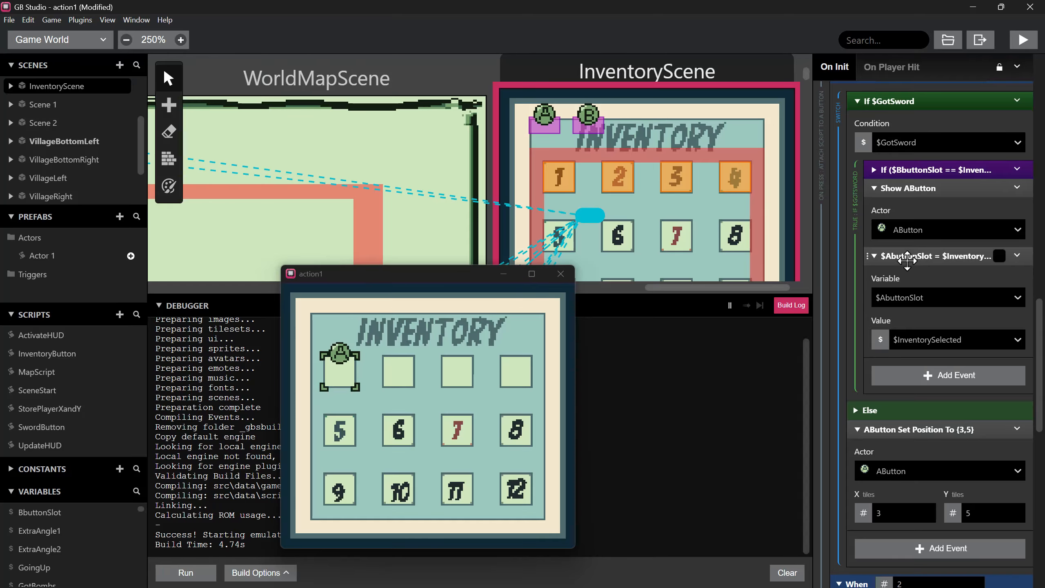
{"action": "left_click_drag", "start_coordinate": [884, 429], "coordinate": [901, 202]}
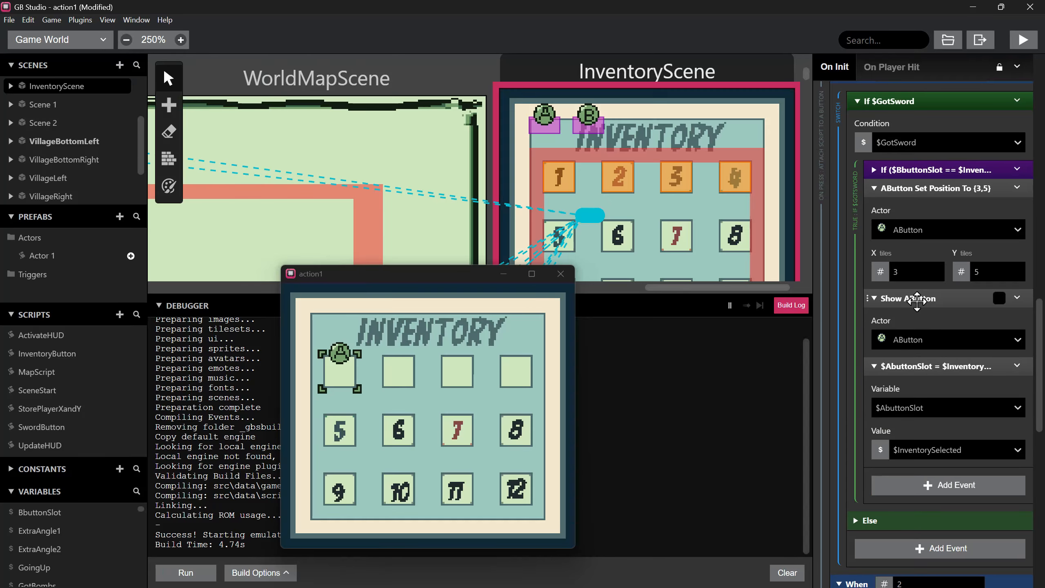
{"action": "left_click_drag", "start_coordinate": [907, 298], "coordinate": [937, 227]}
{"action": "scroll", "coordinate": [942, 333], "scroll_direction": "down", "scroll_amount": 3}
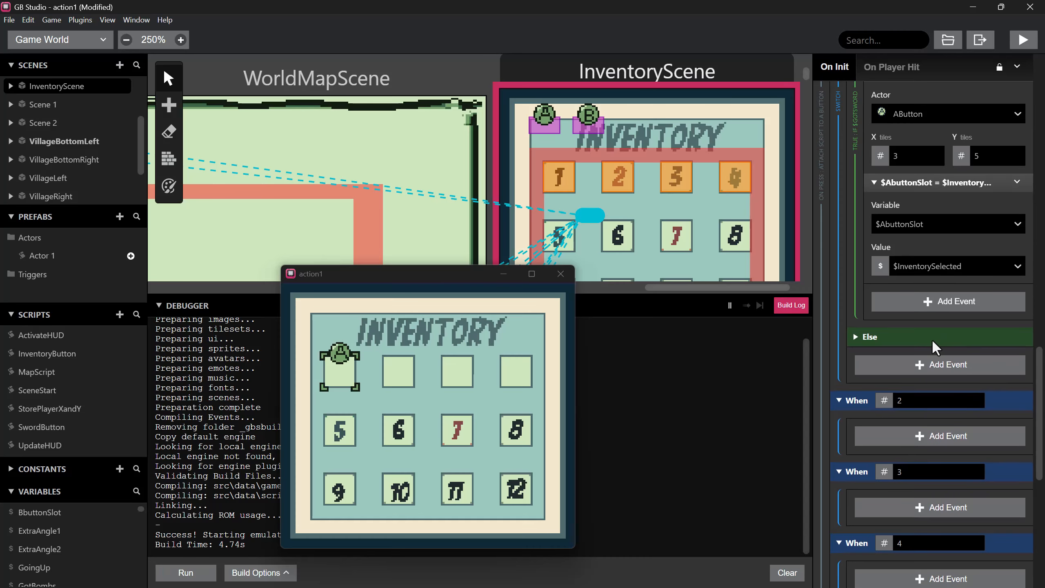
{"action": "scroll", "coordinate": [921, 349], "scroll_direction": "up", "scroll_amount": 5}
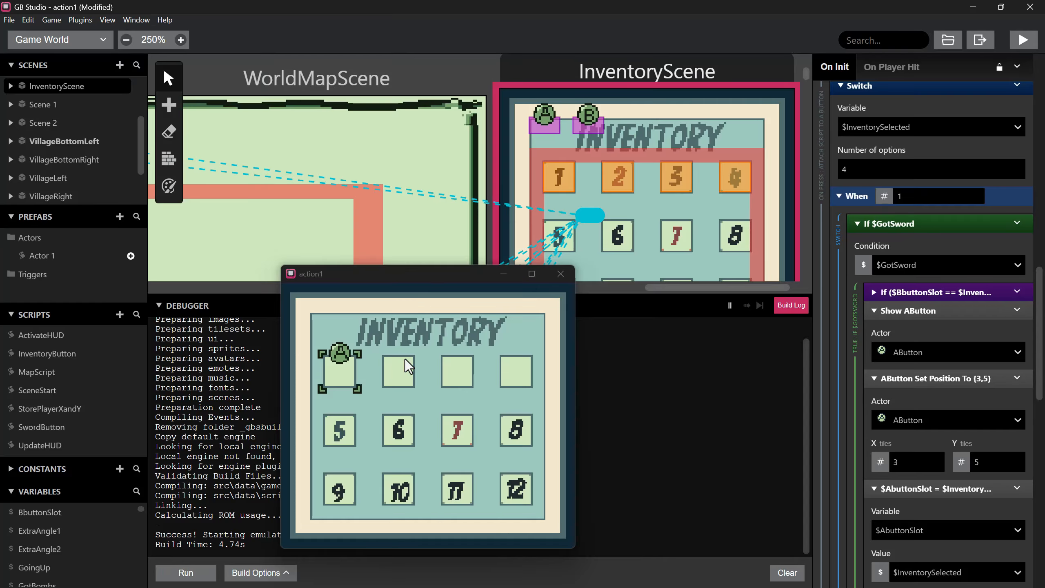
- Run the game and check the inventory screen before collecting the sword, then return to the map
{"action": "left_click", "coordinate": [1024, 45]}
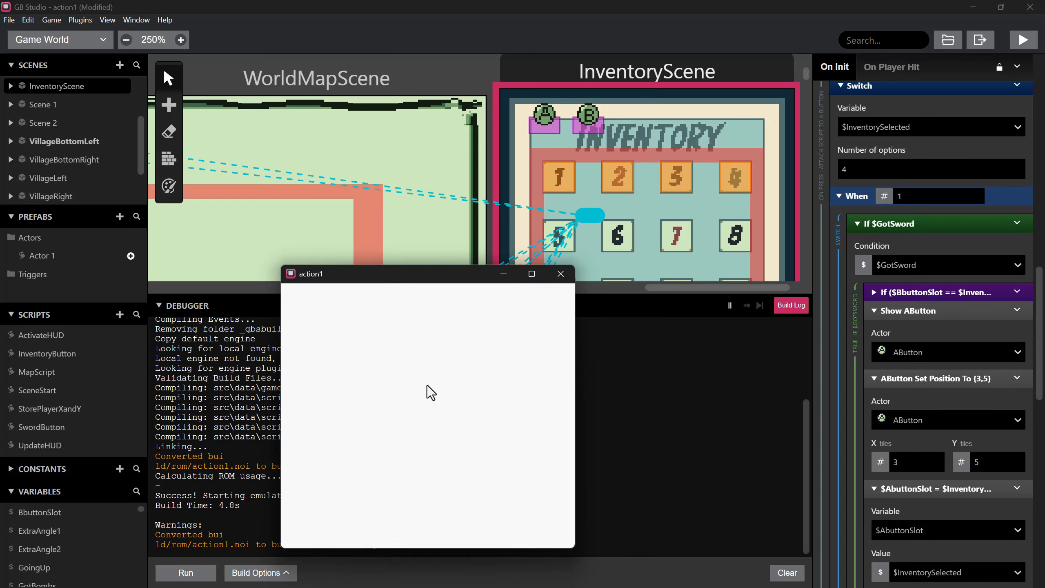
{"action": "key", "text": "Left"}
{"action": "key", "text": "Return"}
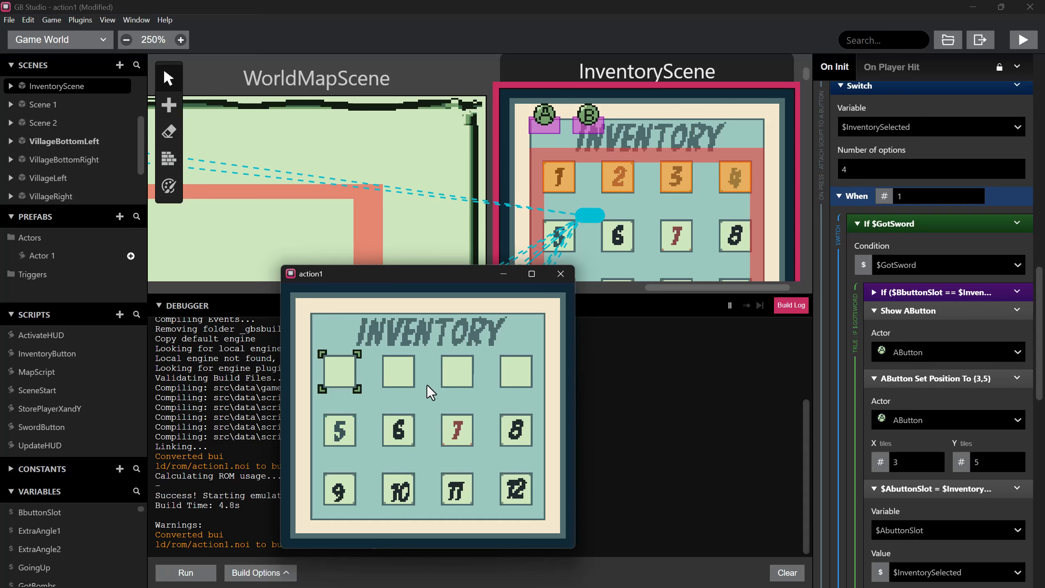
{"action": "key", "text": "Return"}
- Walk to the chest in the running game, collect the sword from it, and reopen the inventory
{"action": "key", "text": "Left"}
{"action": "key", "text": "Down"}
{"action": "key", "text": "Up"}
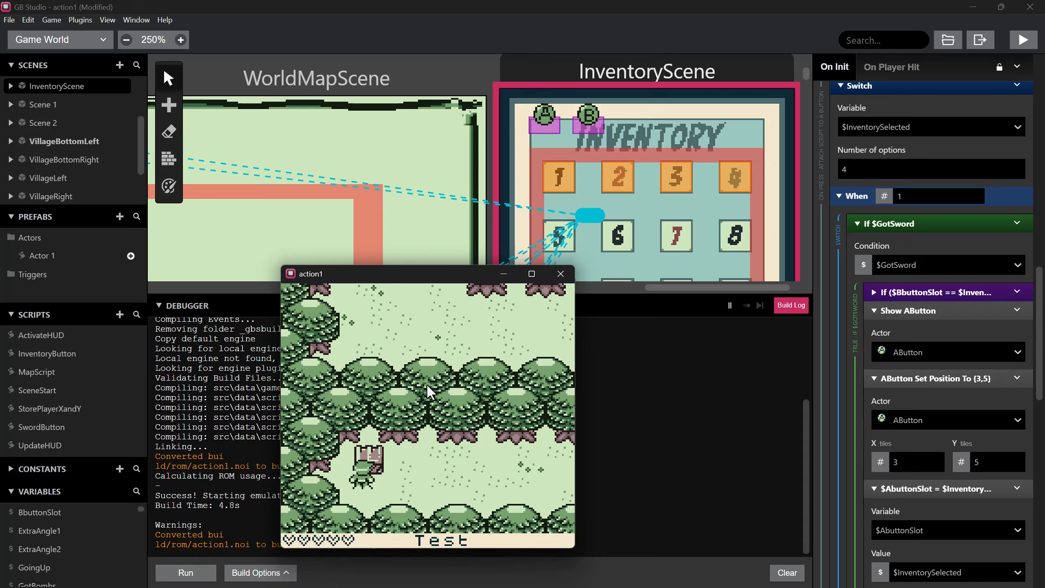
{"action": "key", "text": "z"}
{"action": "key", "text": "z"}
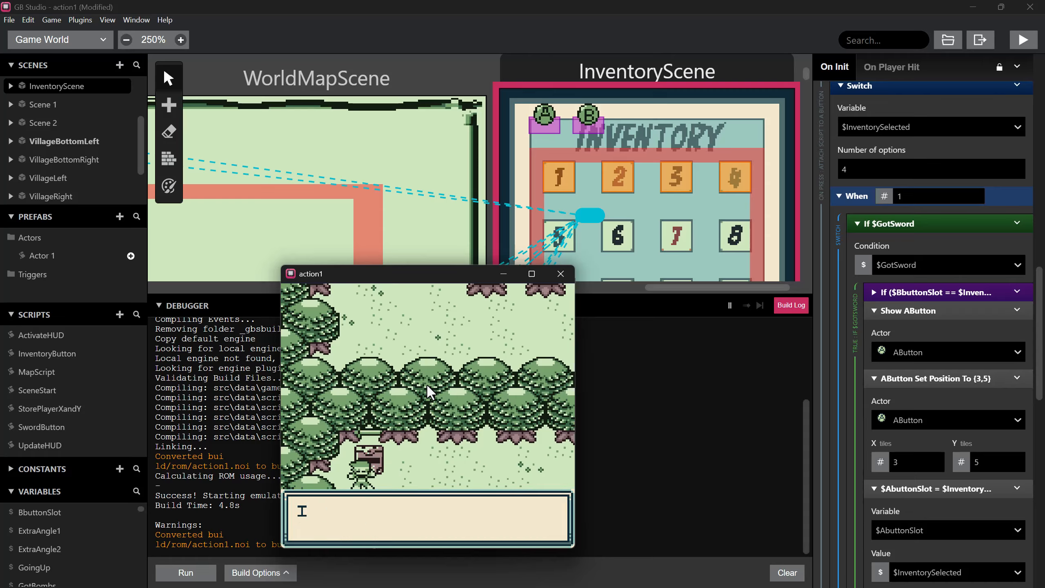
{"action": "key", "text": "z"}
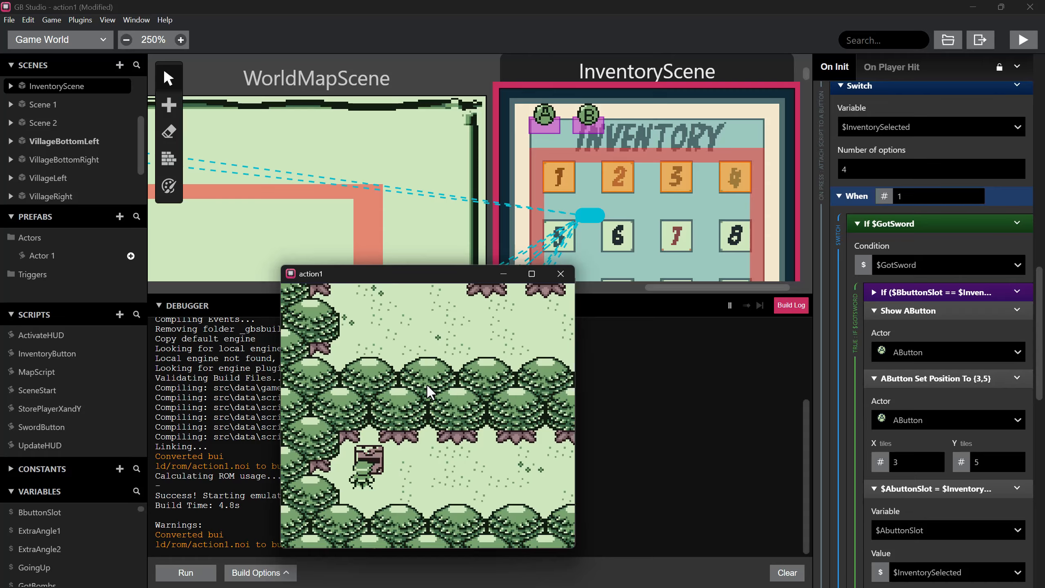
{"action": "key", "text": "Right"}
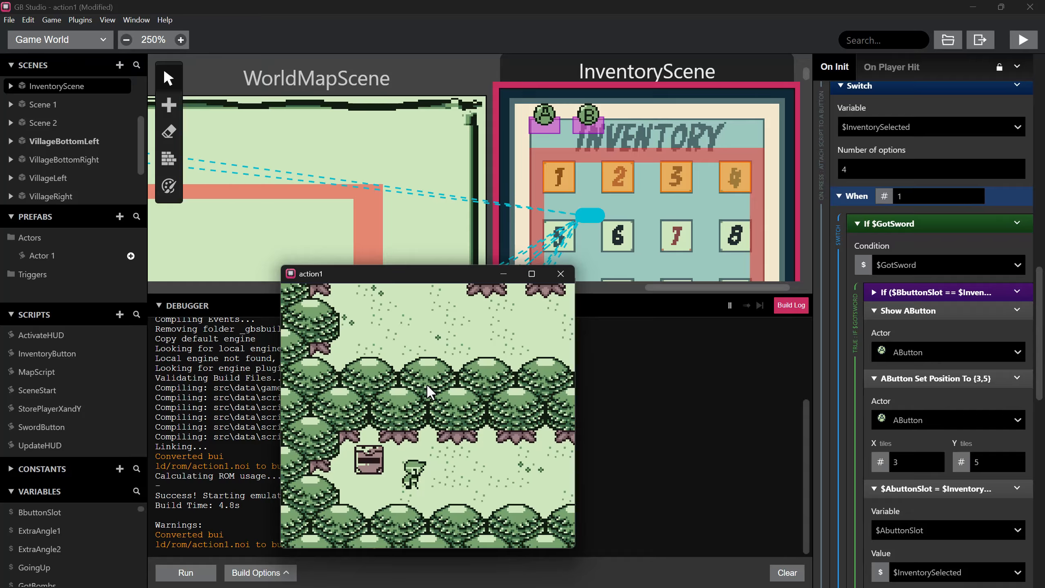
{"action": "key", "text": "Return"}
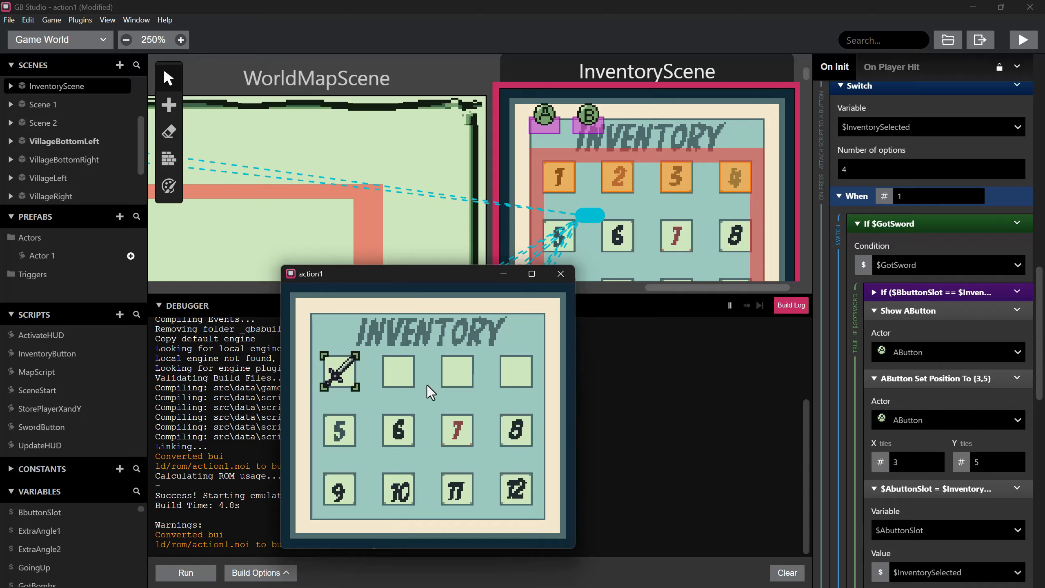
- Mark the sword with the A button in the running game's inventory, move the cursor to slot 2 and back, and return to the map
{"action": "key", "text": "z"}
{"action": "key", "text": "Right"}
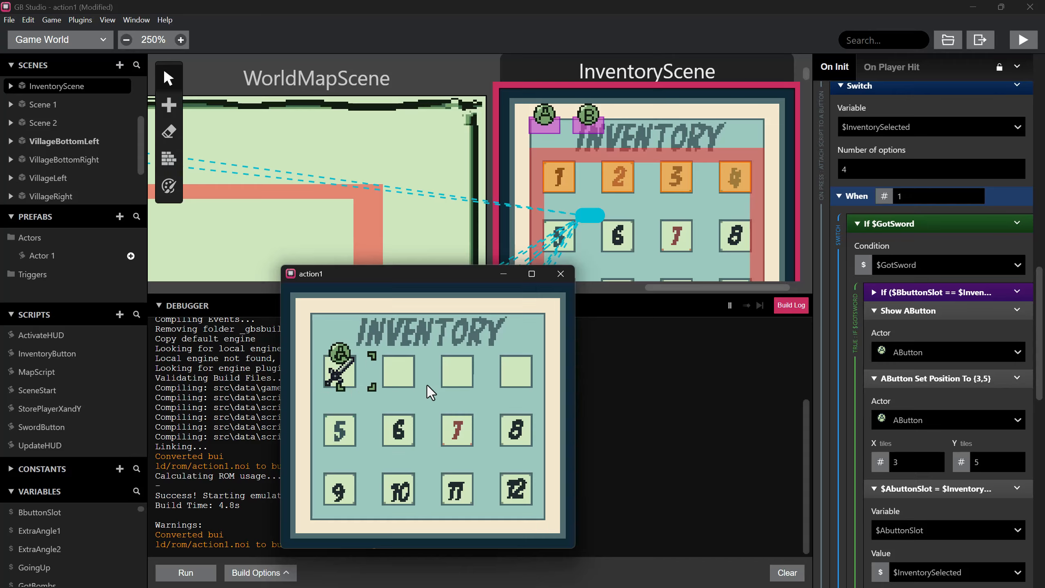
{"action": "key", "text": "Left"}
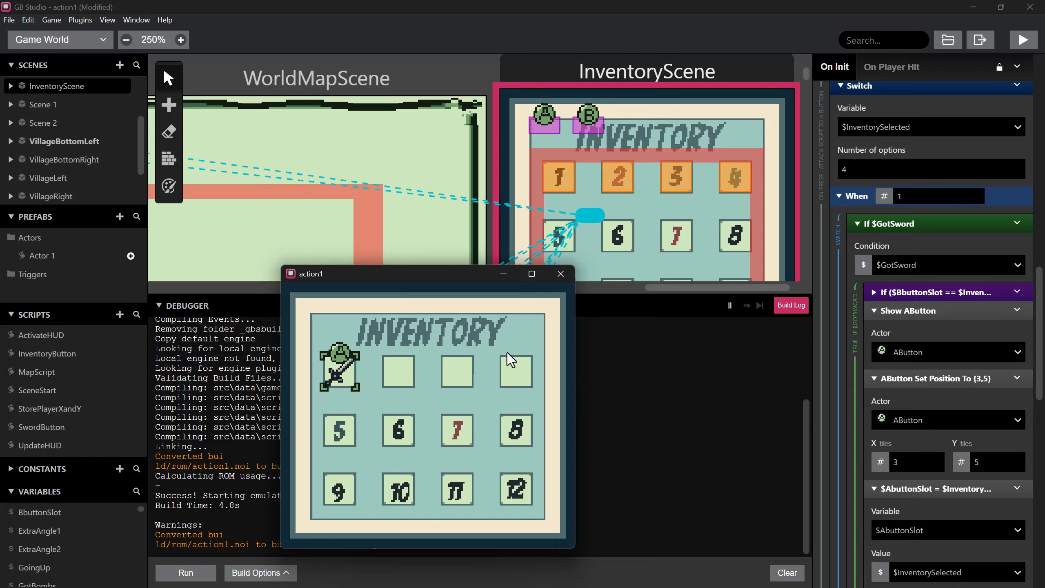
{"action": "key", "text": "Return"}
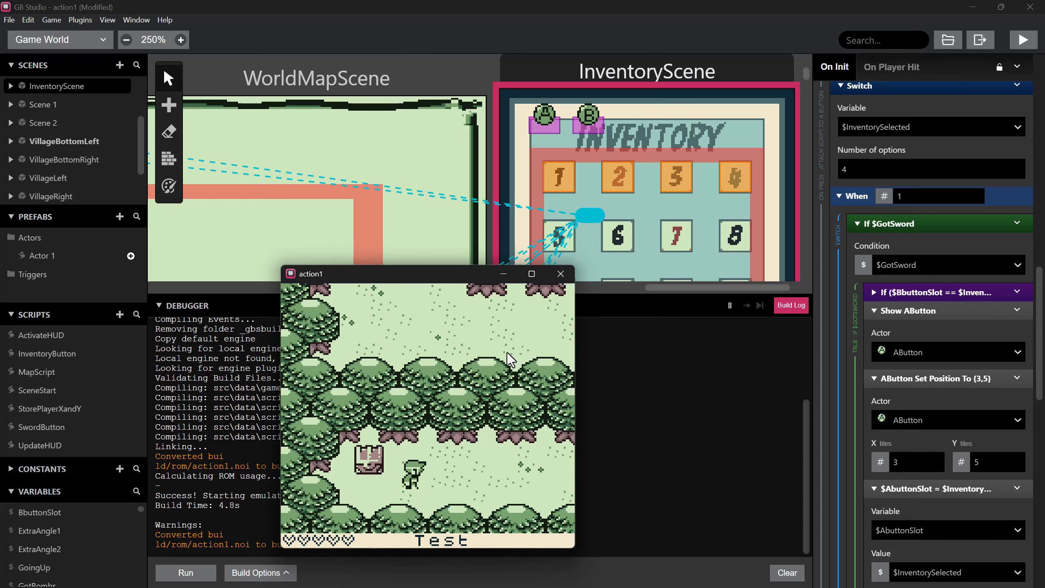
- Walk the player around the chest on the map and try the A button beside it
{"action": "key", "text": "Left"}
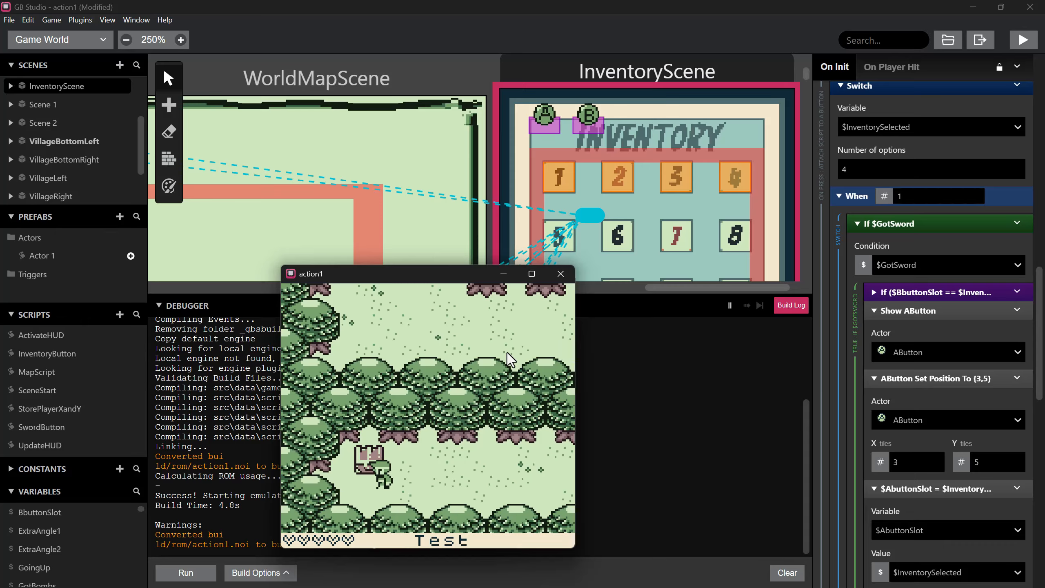
{"action": "key", "text": "Right"}
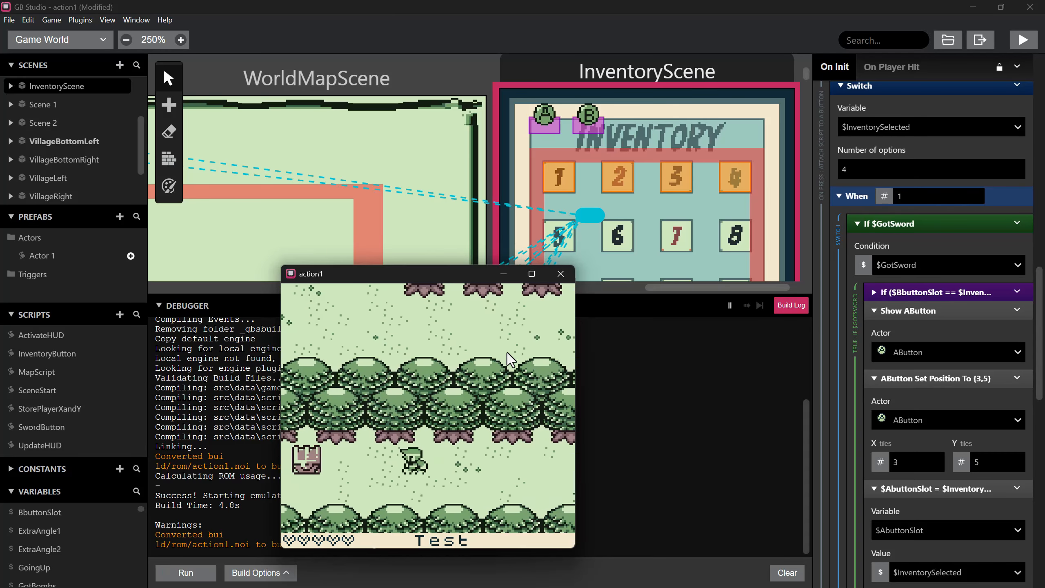
{"action": "key", "text": "Left"}
{"action": "key", "text": "Down"}
{"action": "key", "text": "Left"}
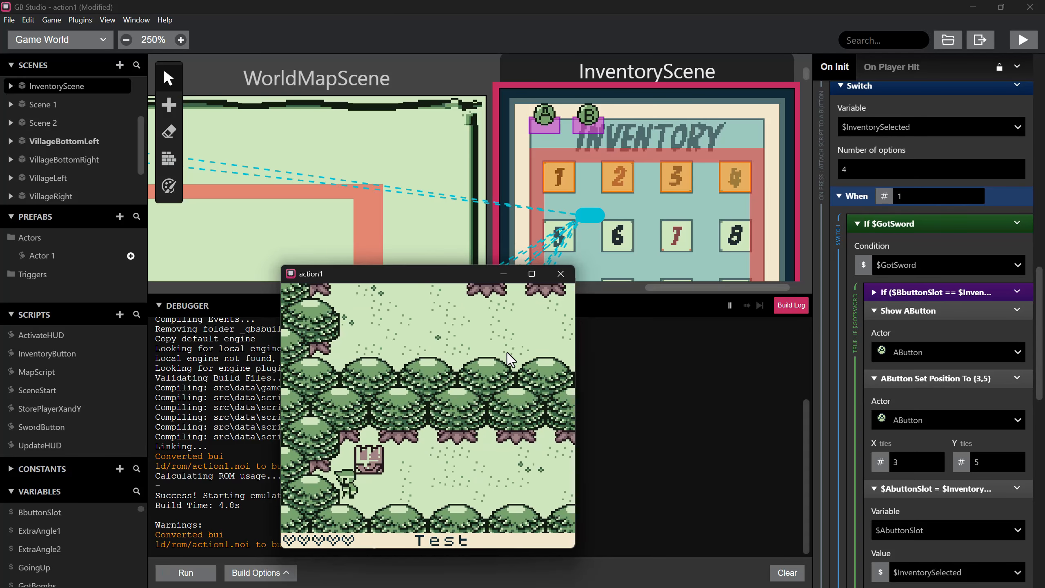
{"action": "key", "text": "Right"}
{"action": "key", "text": "Left"}
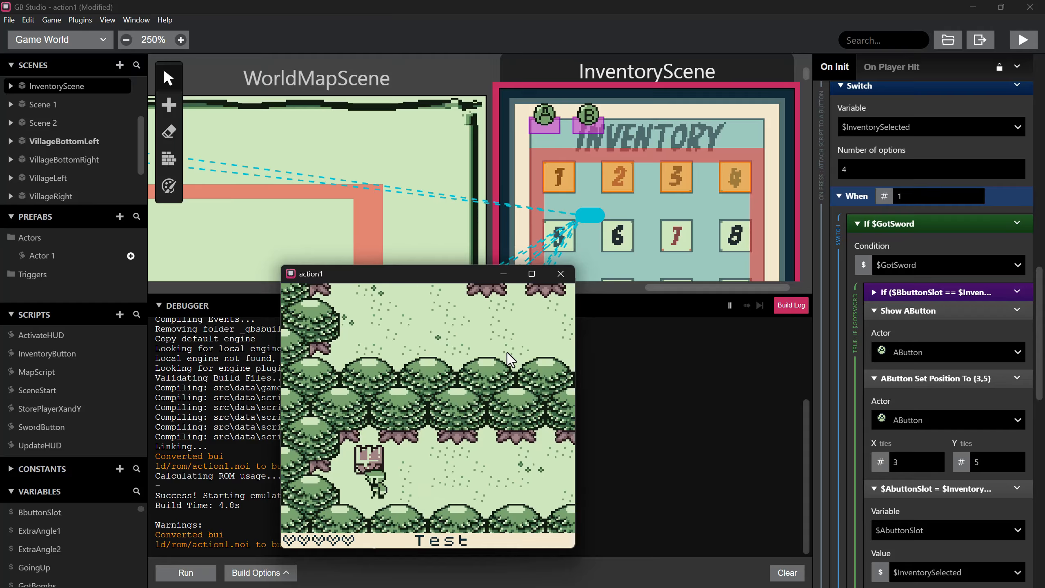
{"action": "key", "text": "Right"}
{"action": "key", "text": "Left"}
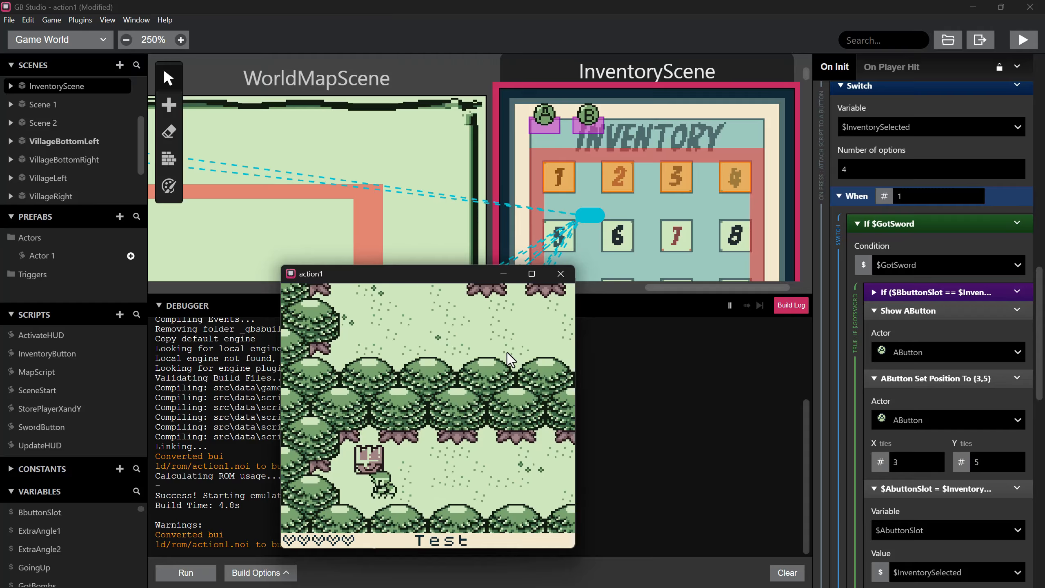
{"action": "key", "text": "Right"}
{"action": "key", "text": "Up"}
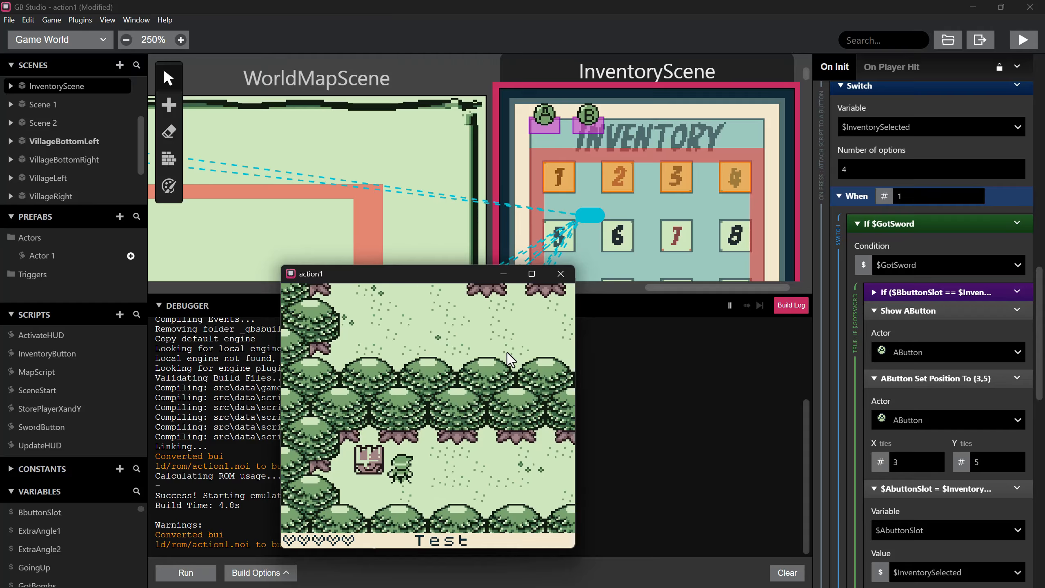
{"action": "key", "text": "Down"}
{"action": "key", "text": "Left"}
{"action": "key", "text": "Up"}
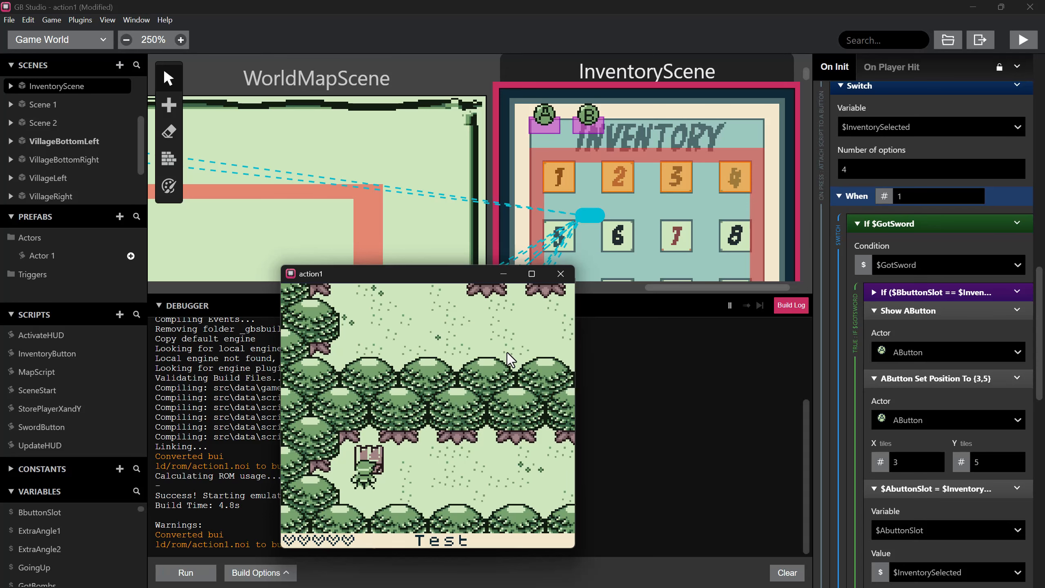
{"action": "key", "text": "Right"}
{"action": "key", "text": "Left"}
{"action": "key", "text": "Up"}
{"action": "key", "text": "z"}
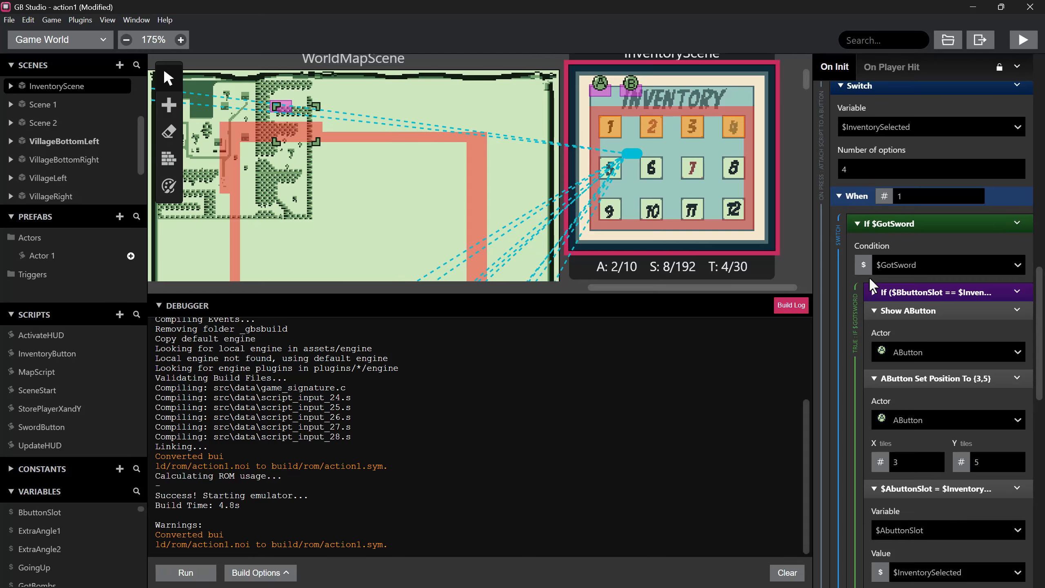
- Collapse the Show AButton, AButton Set Position and AbuttonSlot assignment events in the GotSword true branch
{"action": "left_click", "coordinate": [872, 311]}
{"action": "left_click", "coordinate": [874, 329]}
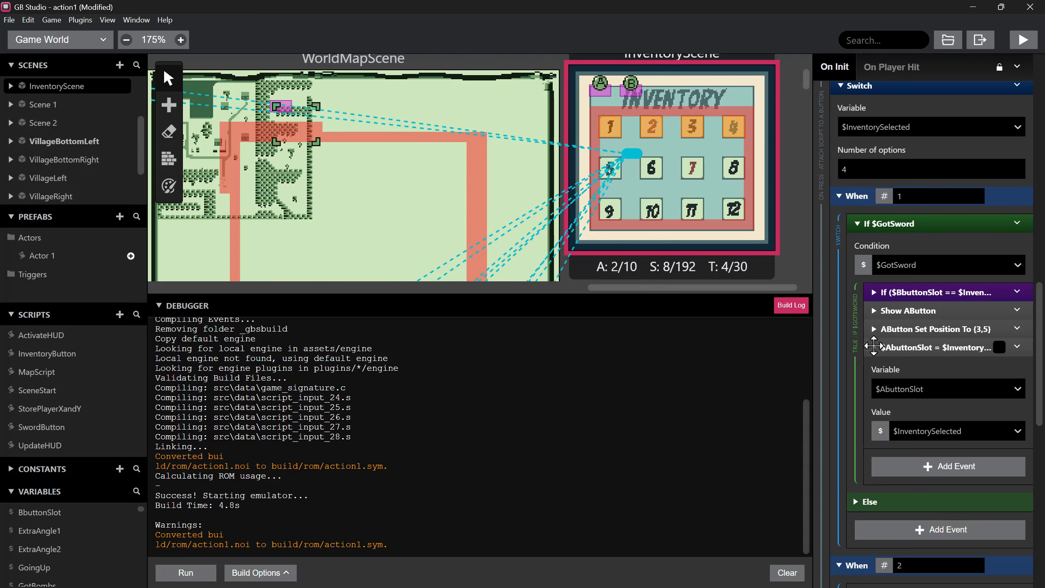
{"action": "left_click", "coordinate": [874, 348]}
- Copy the BbuttonSlot comparison, Show AButton, AButton Set Position and AbuttonSlot assignment events together from the GotSword true branch
{"action": "left_click", "coordinate": [1000, 292]}
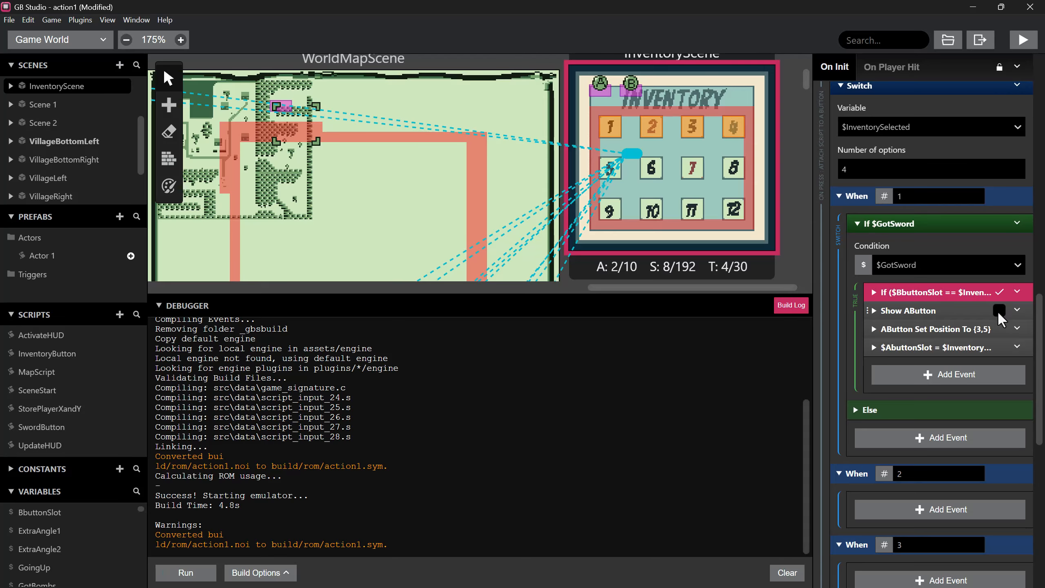
{"action": "left_click", "coordinate": [1000, 310]}
{"action": "left_click", "coordinate": [999, 329]}
{"action": "left_click", "coordinate": [999, 347]}
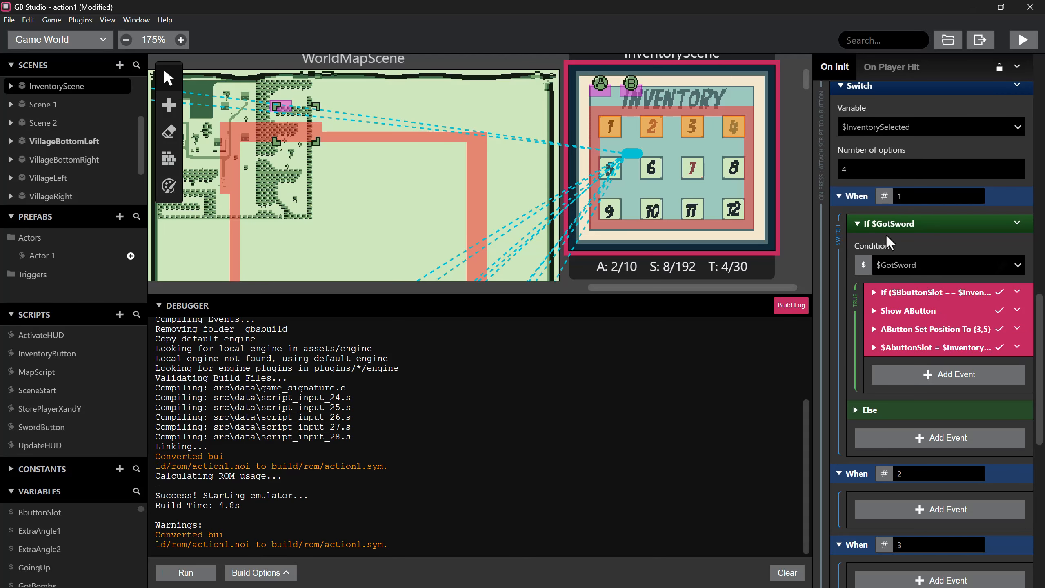
{"action": "scroll", "coordinate": [892, 449], "scroll_direction": "down", "scroll_amount": 1}
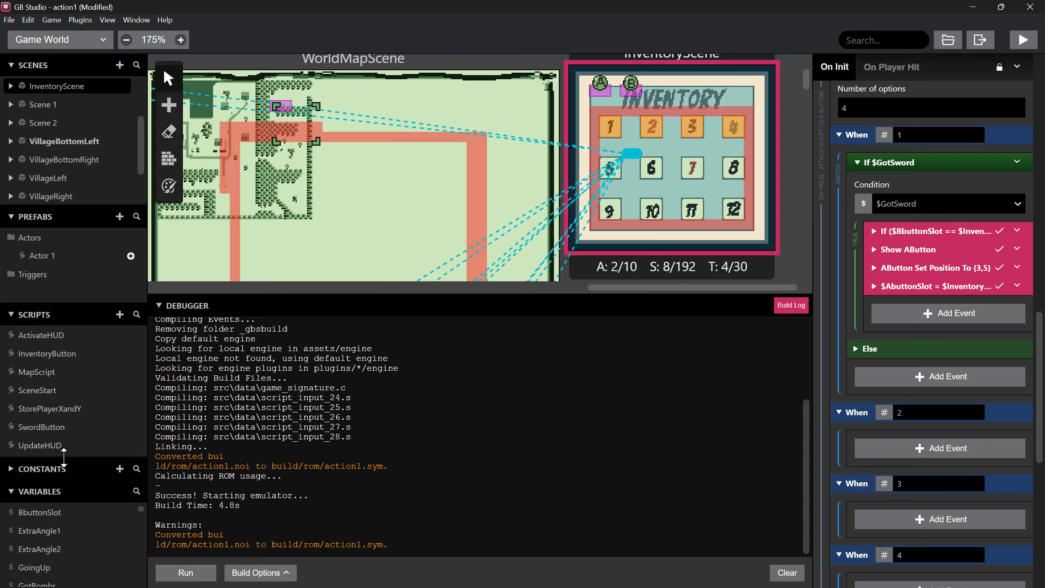
{"action": "scroll", "coordinate": [85, 519], "scroll_direction": "down", "scroll_amount": 3}
{"action": "scroll", "coordinate": [85, 536], "scroll_direction": "down", "scroll_amount": 1}
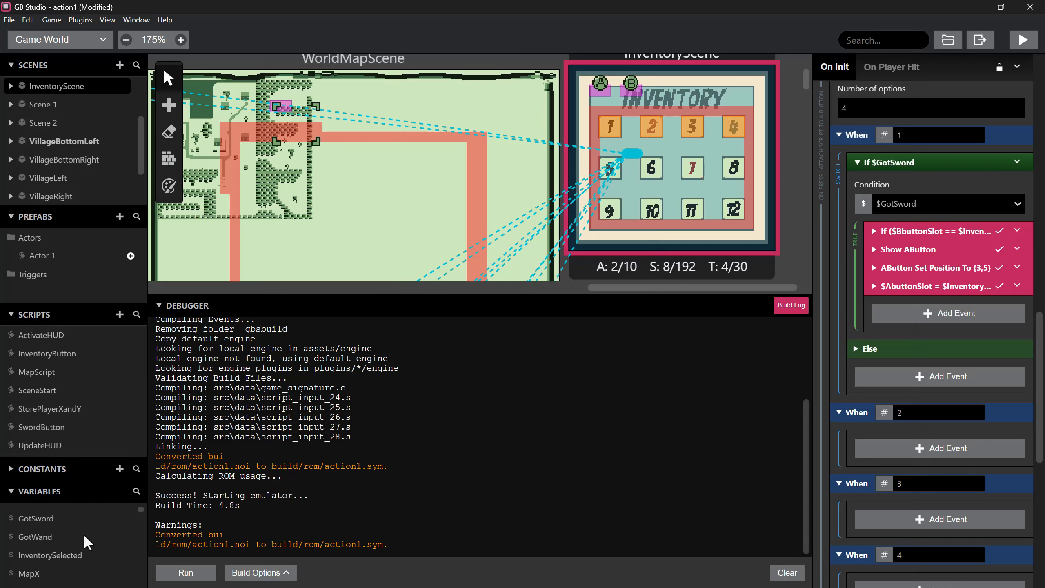
{"action": "scroll", "coordinate": [46, 554], "scroll_direction": "down", "scroll_amount": 3}
{"action": "right_click", "coordinate": [904, 230]}
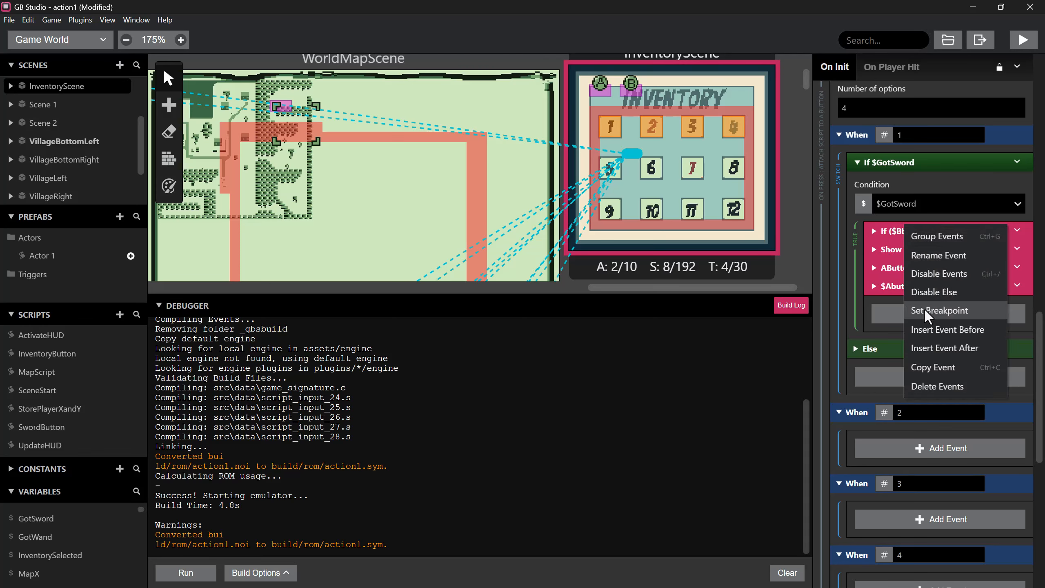
{"action": "left_click", "coordinate": [923, 365]}
- Paste the four copied events into the When 2, When 3 and When 4 cases of the InventorySelected switch
{"action": "scroll", "coordinate": [917, 301], "scroll_direction": "up", "scroll_amount": 5}
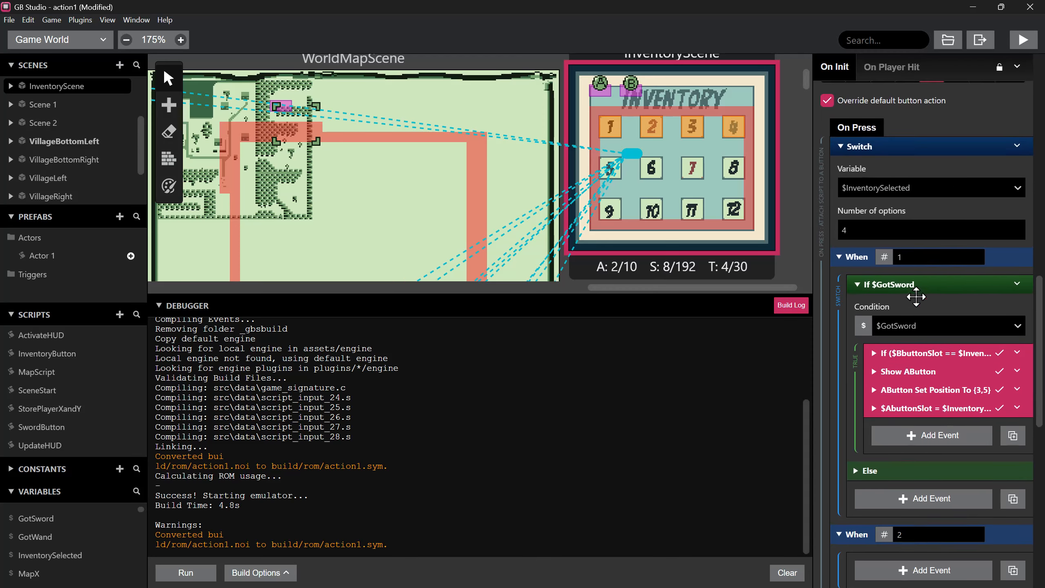
{"action": "scroll", "coordinate": [913, 297], "scroll_direction": "up", "scroll_amount": 2}
{"action": "scroll", "coordinate": [911, 229], "scroll_direction": "down", "scroll_amount": 8}
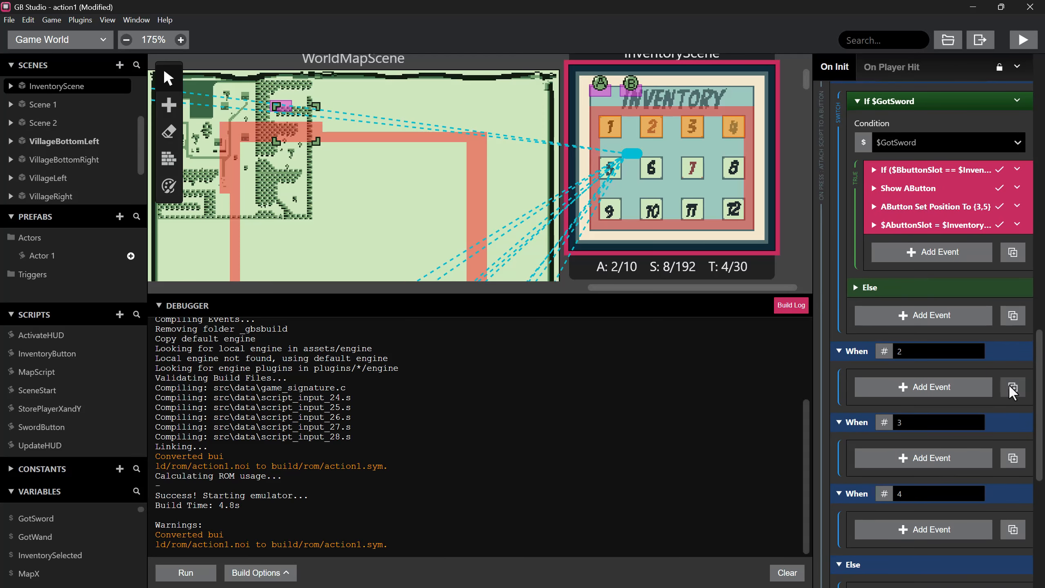
{"action": "left_click", "coordinate": [1012, 387]}
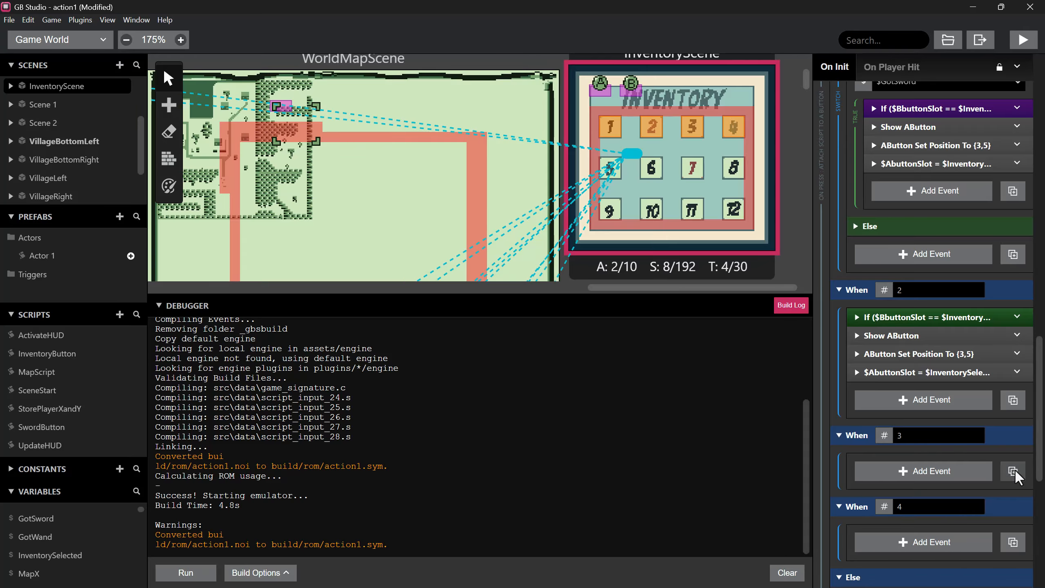
{"action": "left_click", "coordinate": [1013, 471]}
{"action": "scroll", "coordinate": [999, 463], "scroll_direction": "down", "scroll_amount": 4}
{"action": "left_click", "coordinate": [1013, 433]}
- Expand the pasted events in the When 2 case and set the AButton position's X to 7 tiles
{"action": "scroll", "coordinate": [860, 320], "scroll_direction": "up", "scroll_amount": 5}
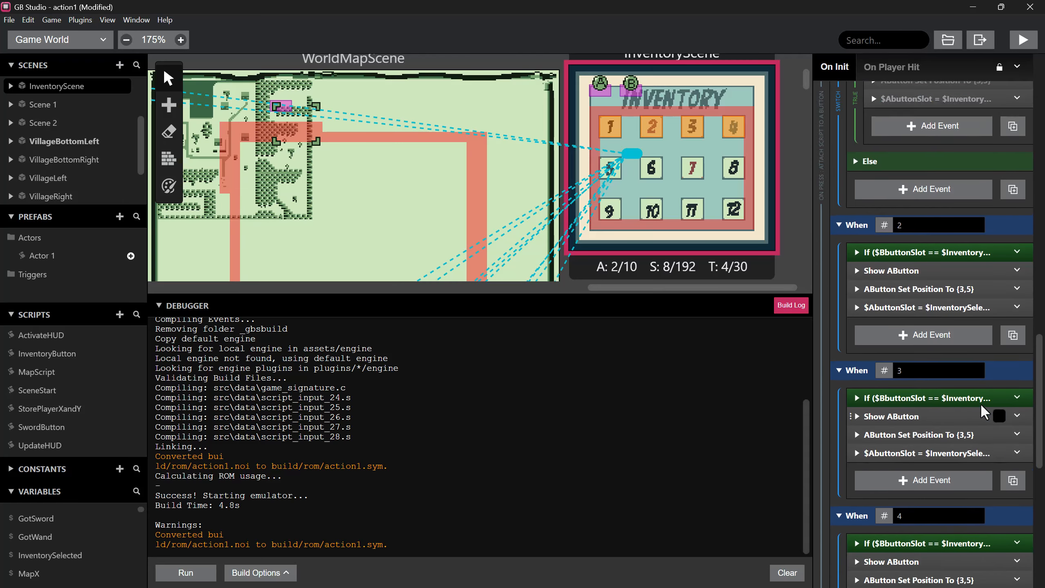
{"action": "left_click", "coordinate": [854, 316]}
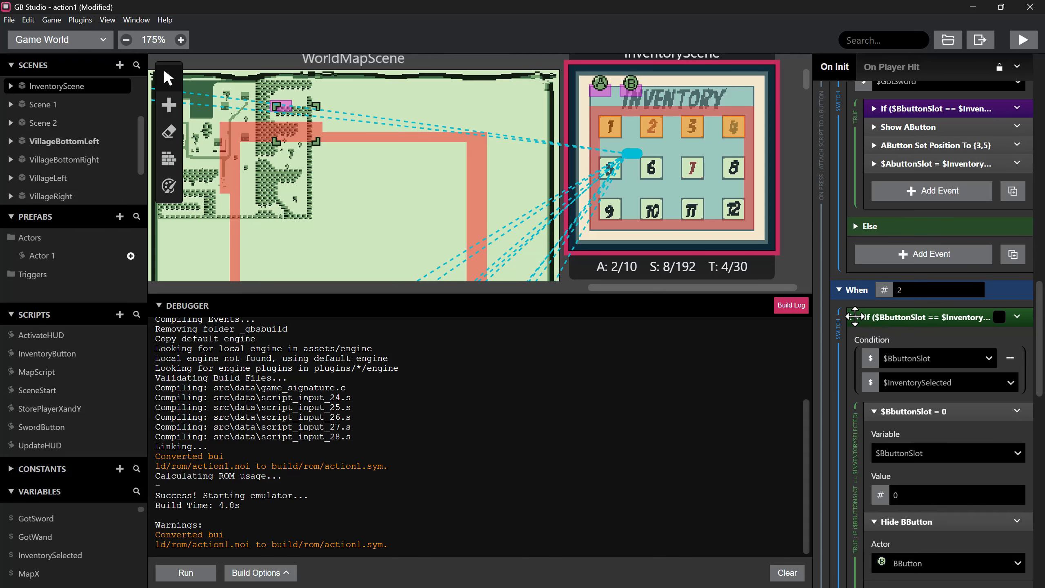
{"action": "scroll", "coordinate": [903, 400], "scroll_direction": "down", "scroll_amount": 1}
{"action": "scroll", "coordinate": [902, 405], "scroll_direction": "down", "scroll_amount": 1}
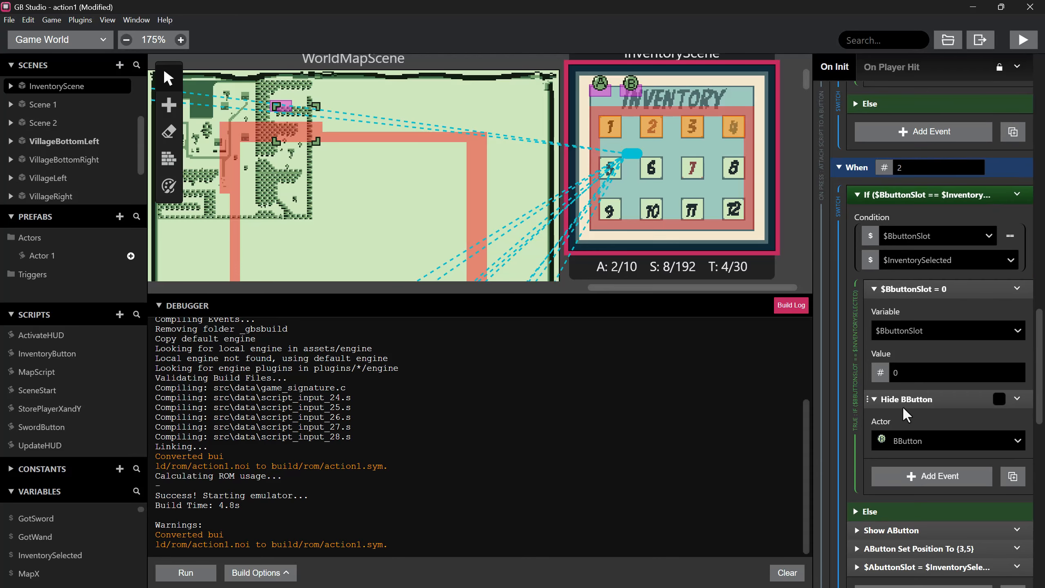
{"action": "scroll", "coordinate": [902, 405], "scroll_direction": "down", "scroll_amount": 2}
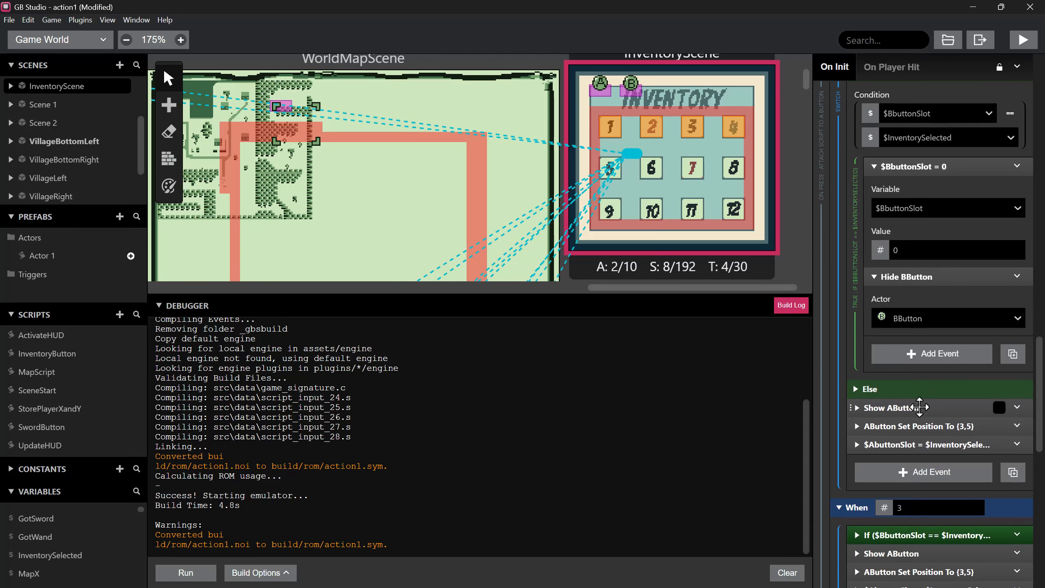
{"action": "left_click", "coordinate": [921, 407]}
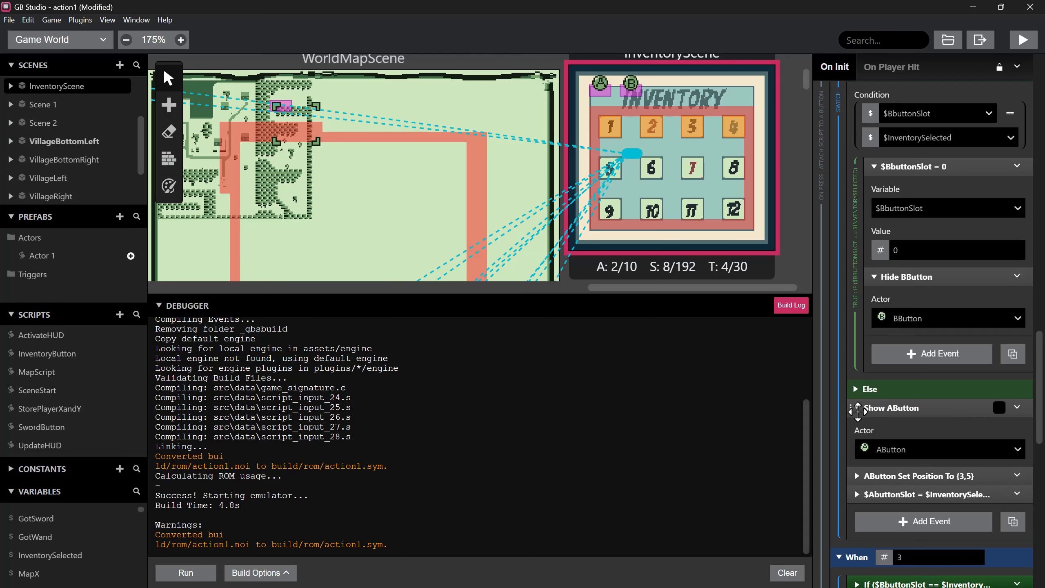
{"action": "scroll", "coordinate": [895, 439], "scroll_direction": "down", "scroll_amount": 1}
{"action": "left_click", "coordinate": [864, 415]}
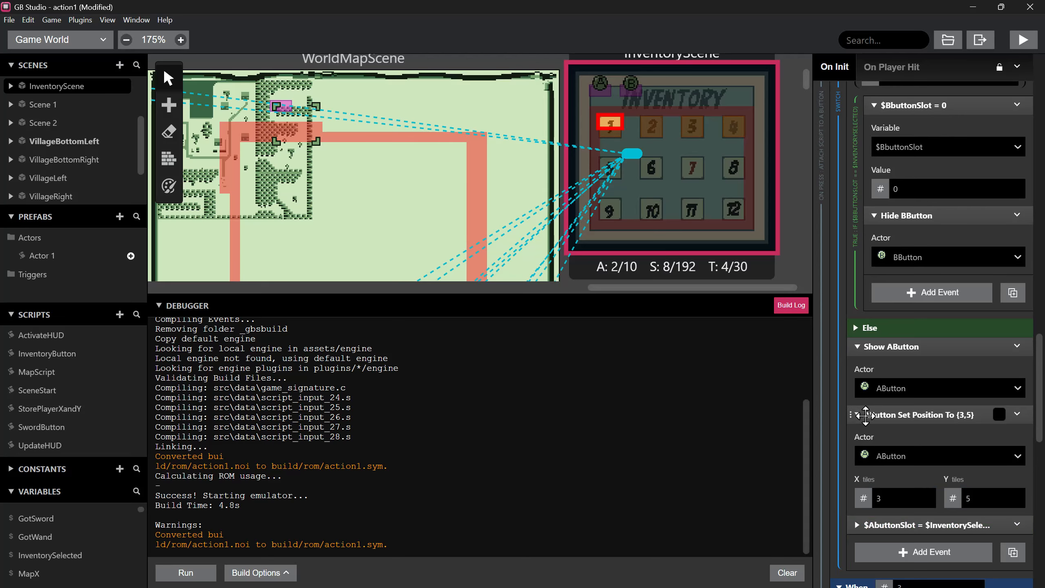
{"action": "scroll", "coordinate": [889, 429], "scroll_direction": "up", "scroll_amount": 4}
{"action": "scroll", "coordinate": [901, 424], "scroll_direction": "down", "scroll_amount": 7}
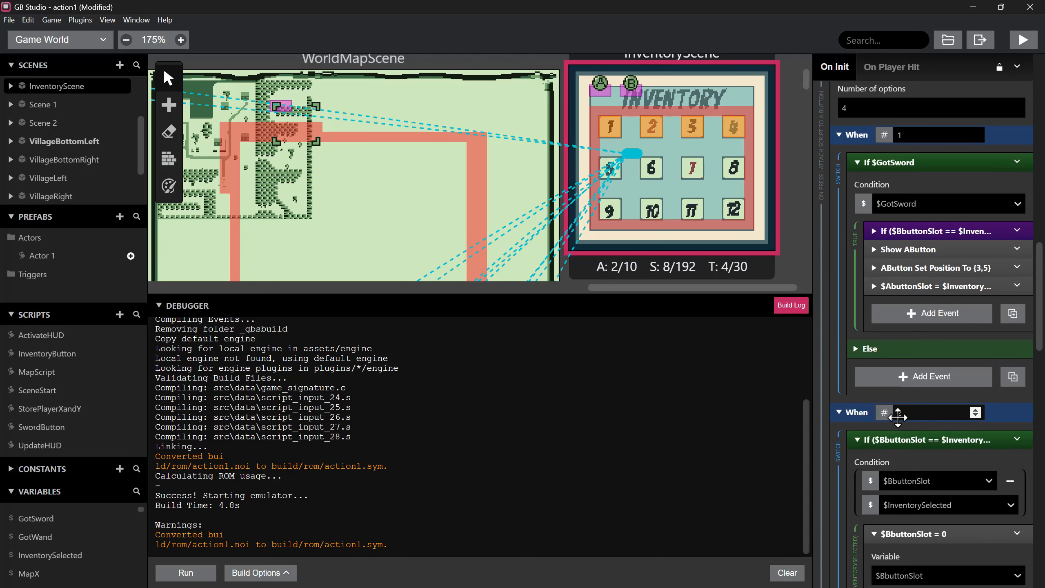
{"action": "scroll", "coordinate": [927, 505], "scroll_direction": "down", "scroll_amount": 2}
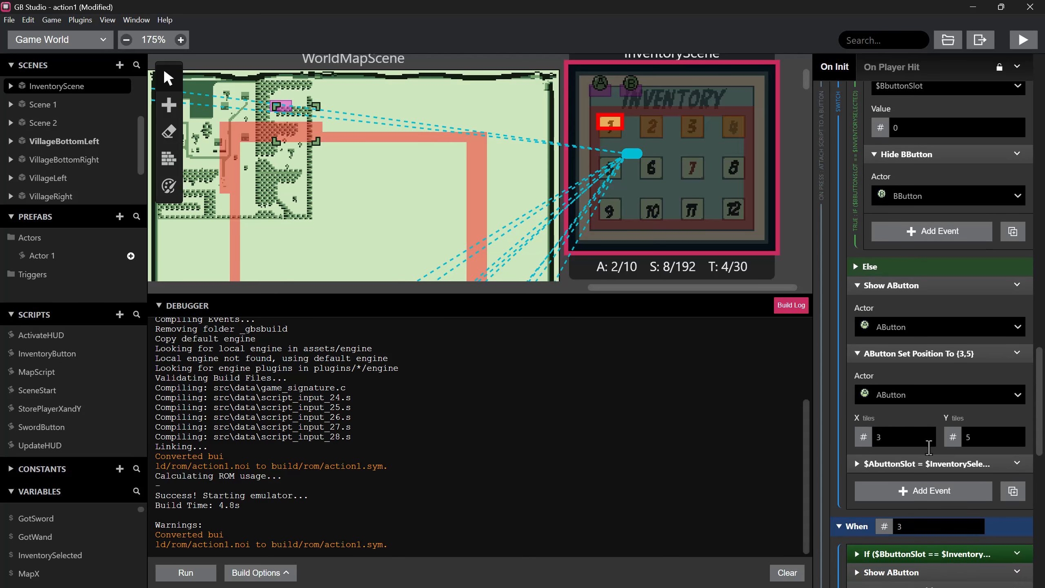
{"action": "left_click", "coordinate": [926, 434]}
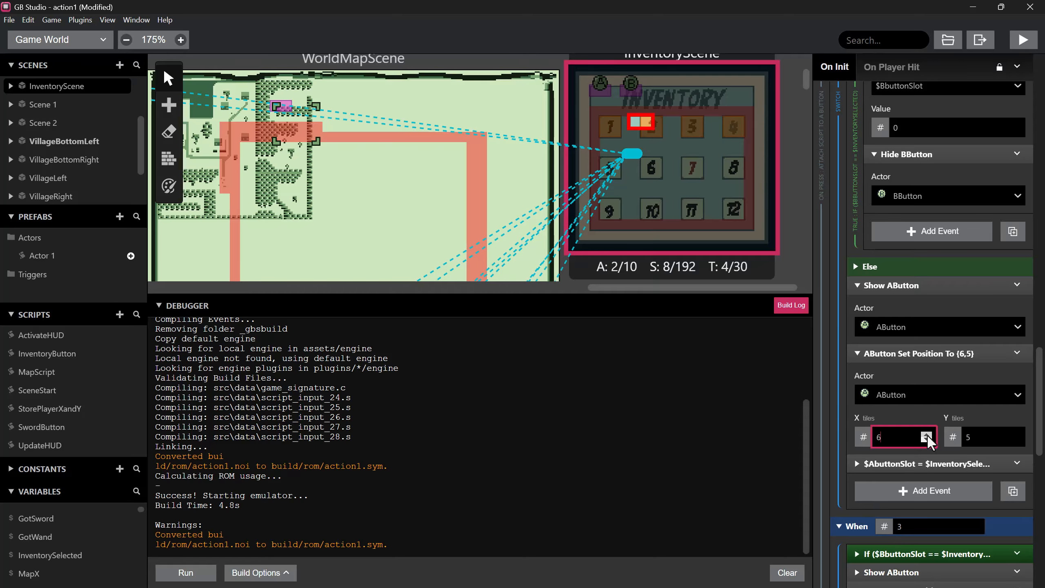
{"action": "scroll", "coordinate": [917, 468], "scroll_direction": "down", "scroll_amount": 2}
{"action": "scroll", "coordinate": [916, 463], "scroll_direction": "up", "scroll_amount": 2}
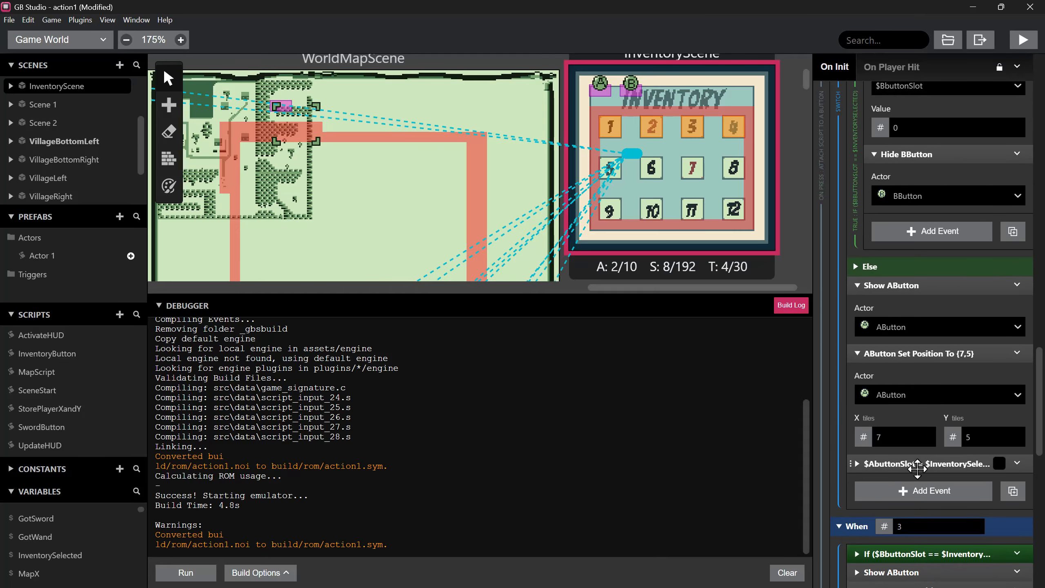
- Set the AButton position's X to 11 tiles in the When 3 case
{"action": "scroll", "coordinate": [931, 400], "scroll_direction": "up", "scroll_amount": 5}
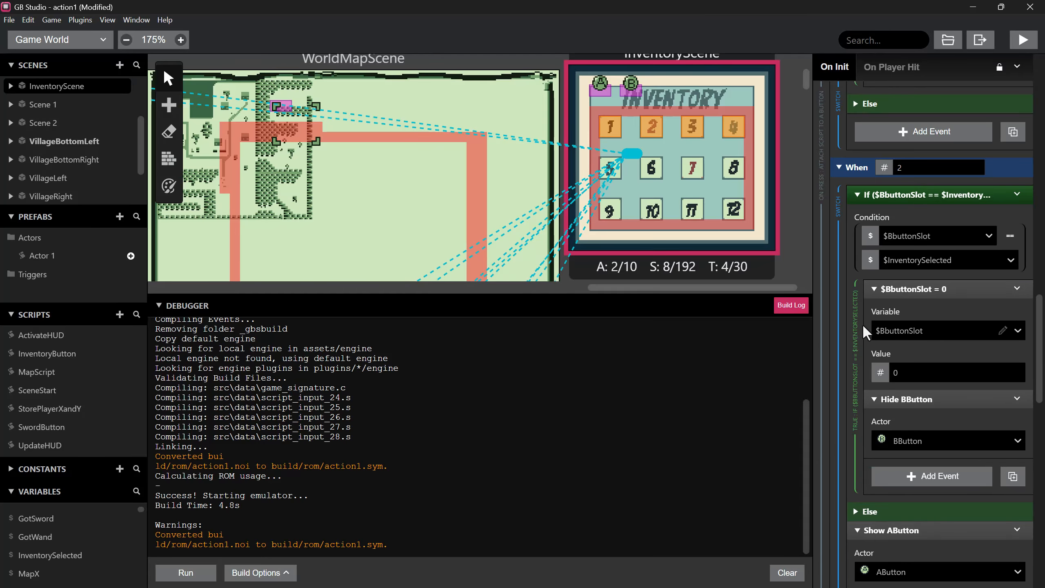
{"action": "scroll", "coordinate": [952, 474], "scroll_direction": "down", "scroll_amount": 8}
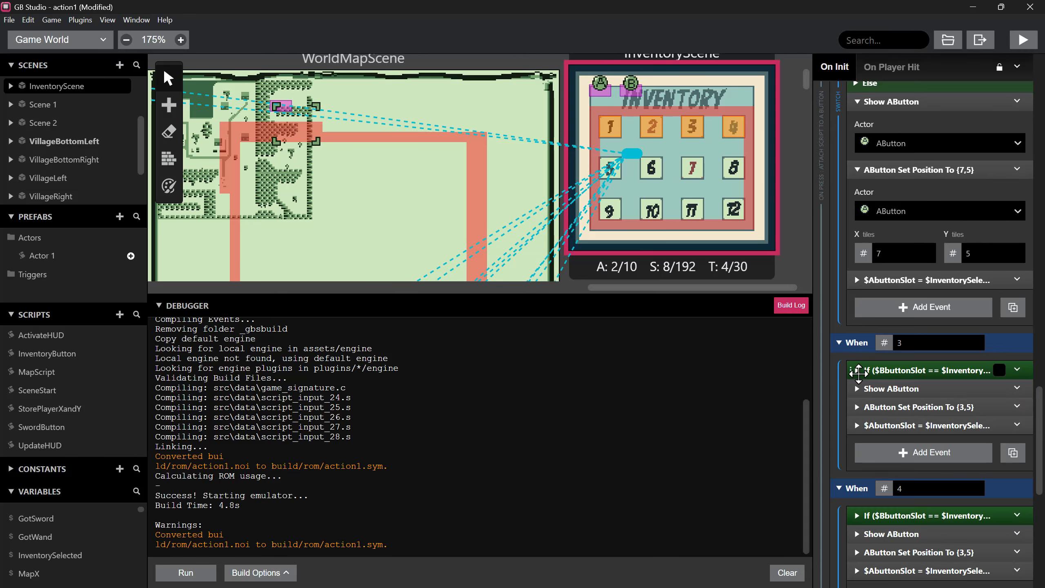
{"action": "left_click", "coordinate": [857, 370]}
{"action": "left_click", "coordinate": [856, 371]}
{"action": "left_click", "coordinate": [857, 407]}
{"action": "scroll", "coordinate": [925, 444], "scroll_direction": "down", "scroll_amount": 1}
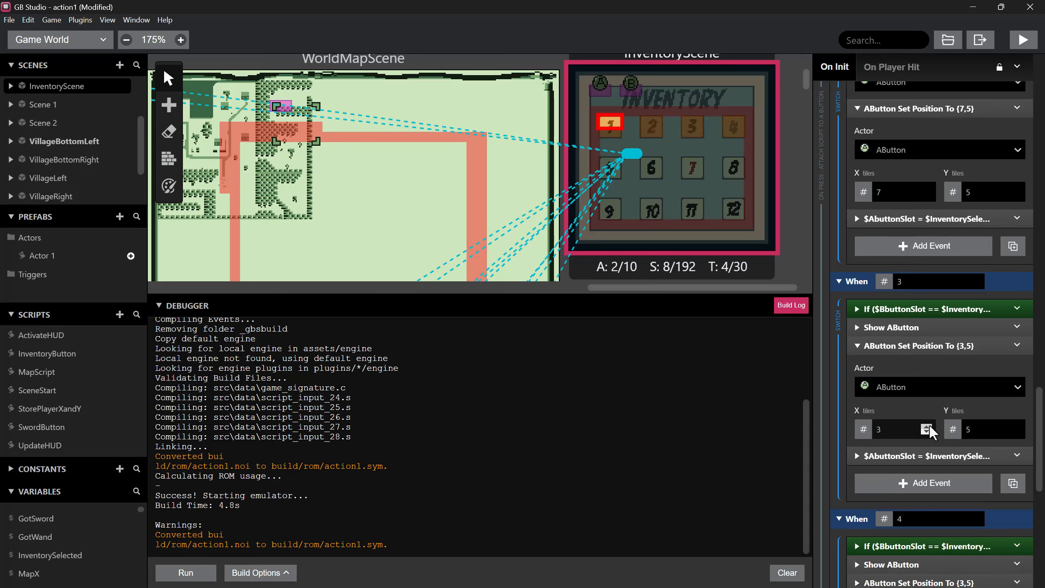
{"action": "double_click", "coordinate": [929, 426]}
{"action": "triple_click", "coordinate": [929, 426]}
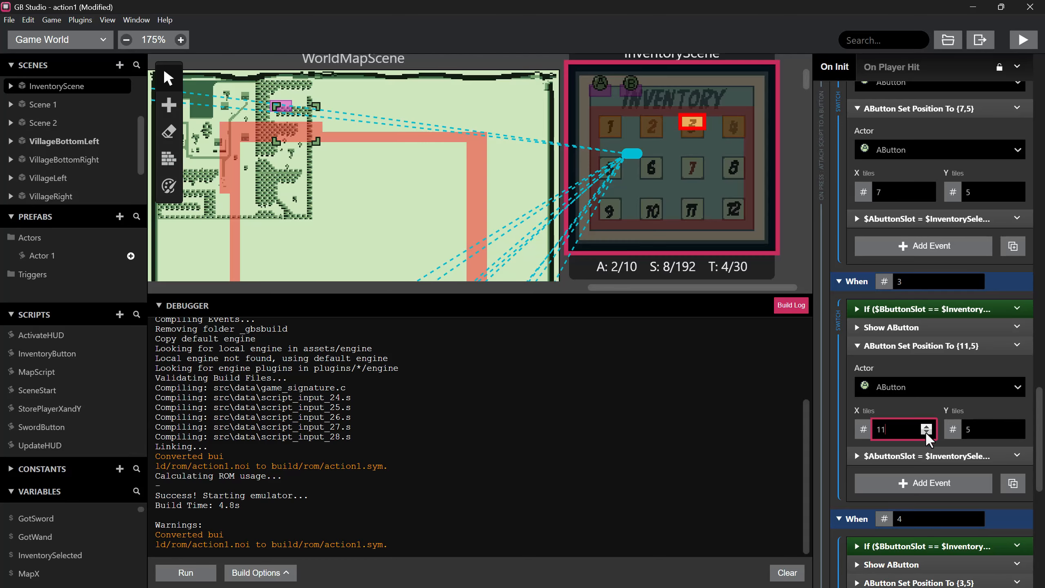
{"action": "scroll", "coordinate": [927, 436], "scroll_direction": "down", "scroll_amount": 6}
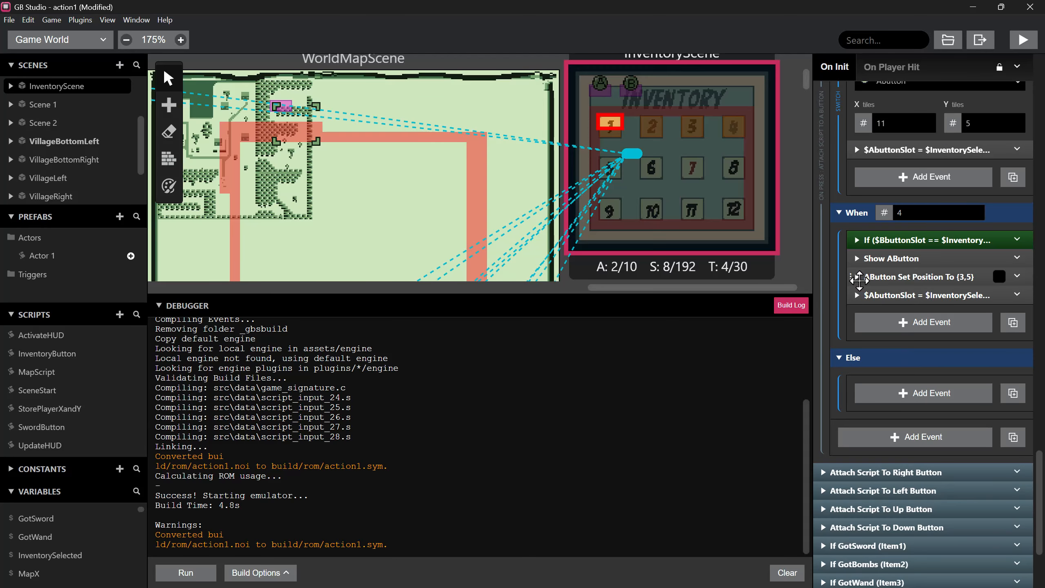
- Set the AButton position's X to 15 tiles in the When 4 case and collapse the event
{"action": "left_click", "coordinate": [857, 279]}
{"action": "triple_click", "coordinate": [929, 357]}
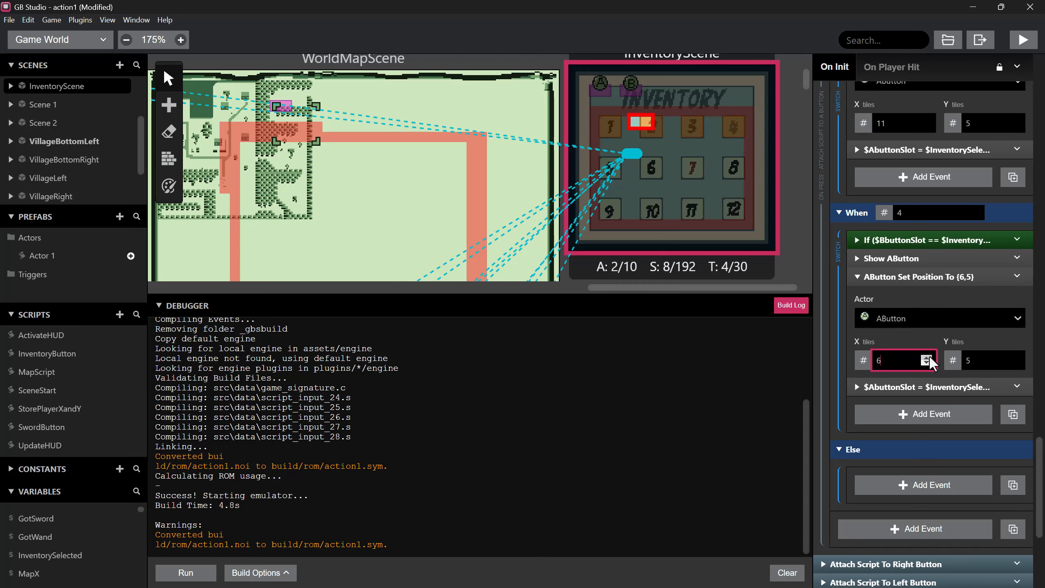
{"action": "triple_click", "coordinate": [927, 357]}
{"action": "triple_click", "coordinate": [926, 358]}
{"action": "triple_click", "coordinate": [927, 357]}
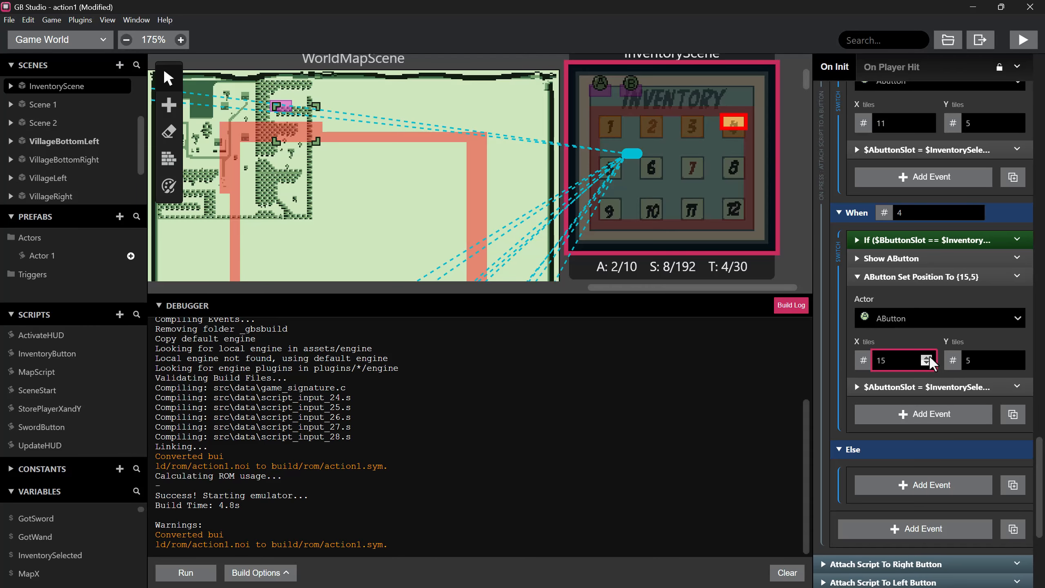
{"action": "left_click", "coordinate": [857, 277]}
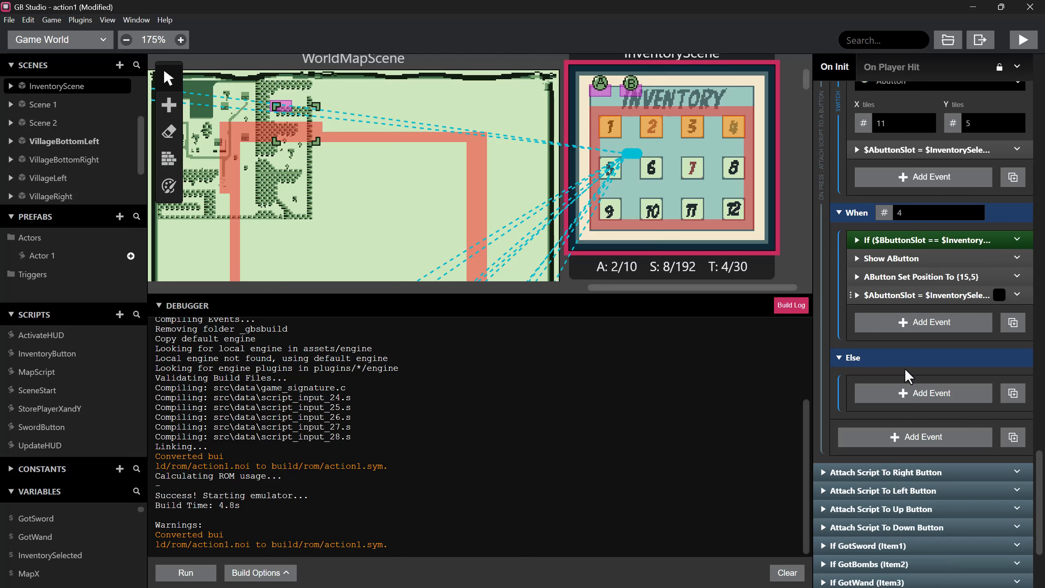
- Run the game and open its inventory screen
{"action": "scroll", "coordinate": [925, 247], "scroll_direction": "up", "scroll_amount": 3}
{"action": "left_click", "coordinate": [1015, 44]}
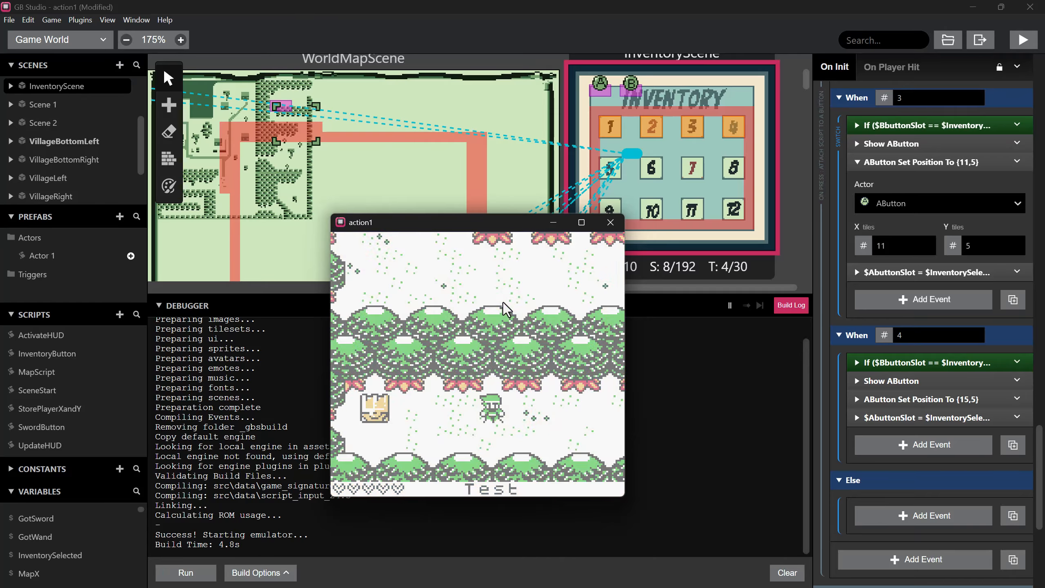
{"action": "key", "text": "Return"}
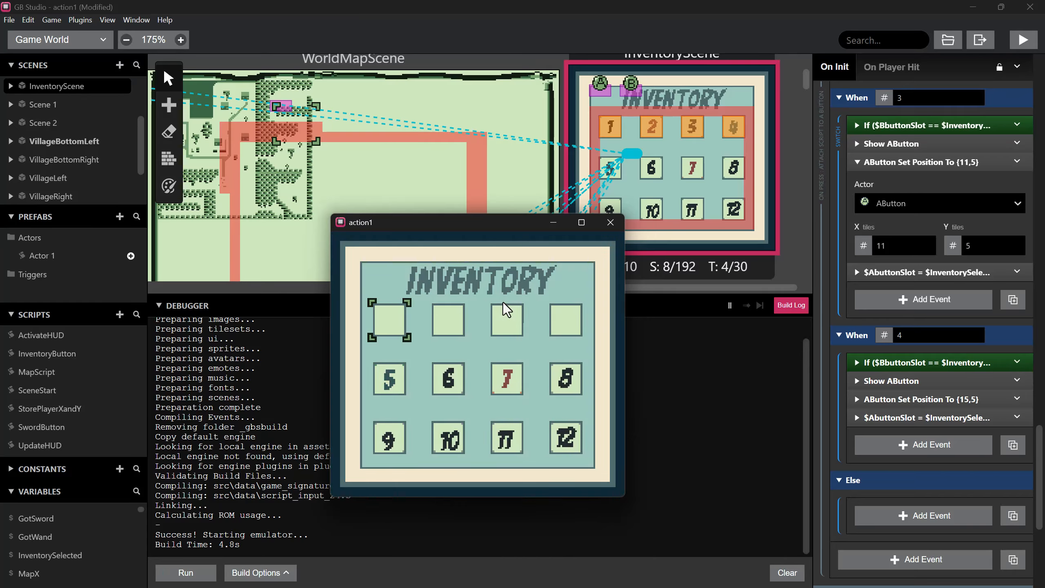
- Test the A marker by moving the inventory cursor among the four top-row slots and assigning A to them
{"action": "key", "text": "Right"}
{"action": "key", "text": "Left"}
{"action": "key", "text": "Right"}
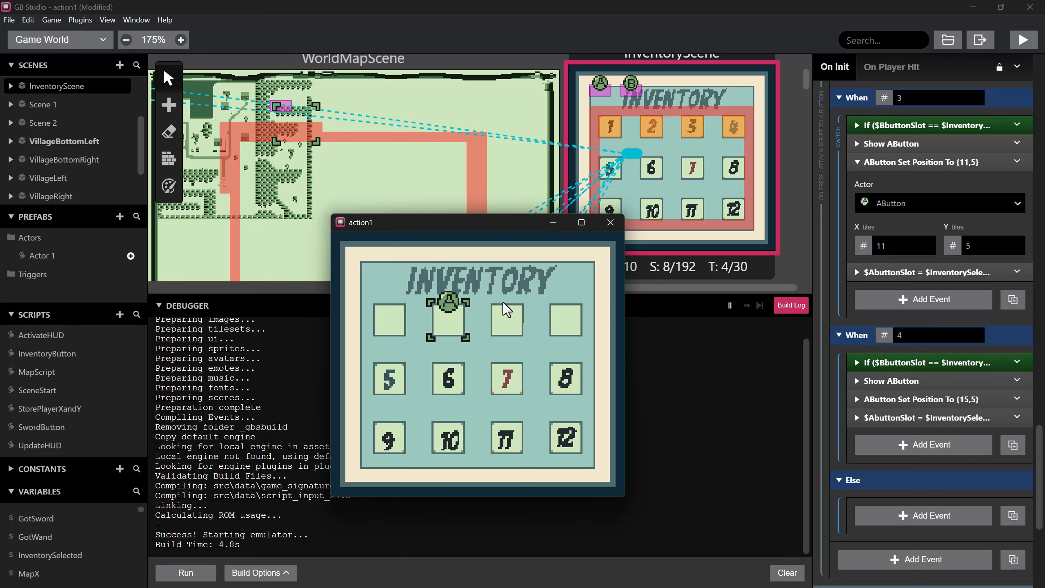
{"action": "key", "text": "Right"}
{"action": "key", "text": "Right"}
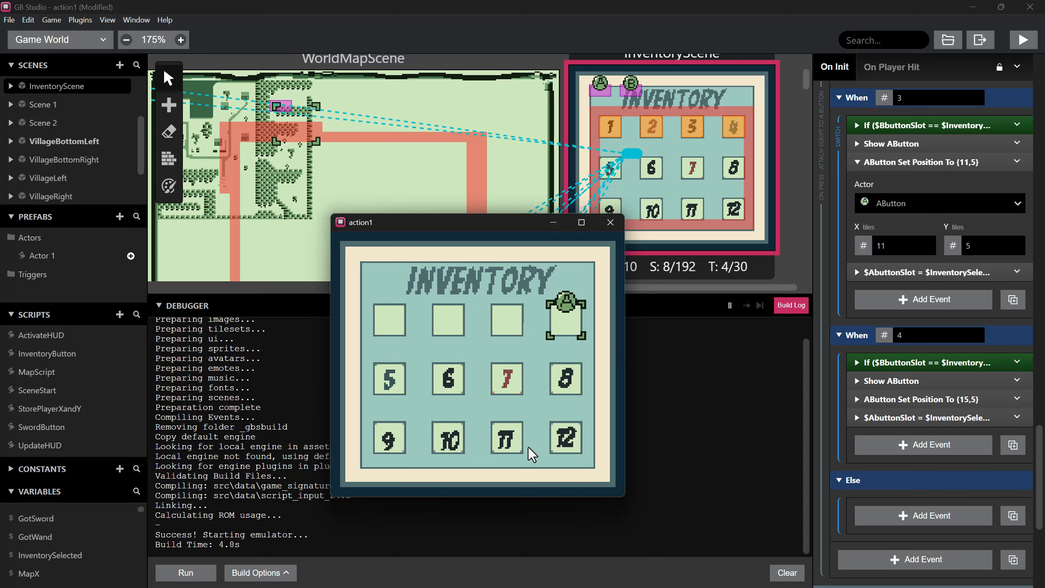
{"action": "key", "text": "Left"}
{"action": "key", "text": "Left"}
{"action": "key", "text": "Right"}
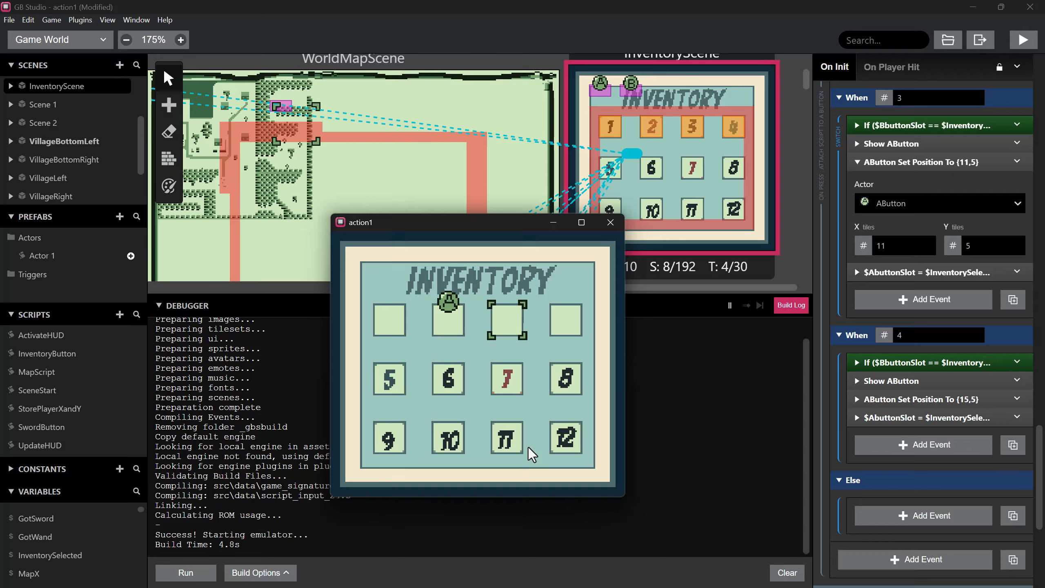
{"action": "key", "text": "Left"}
{"action": "key", "text": "Right"}
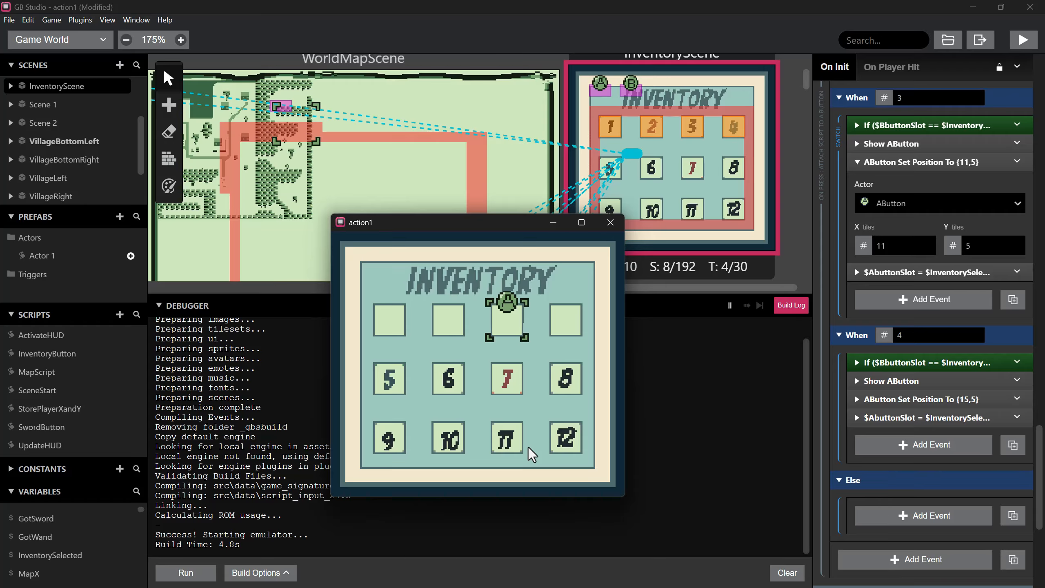
{"action": "key", "text": "Left"}
- Show the debugger's variable values instead of the build log and locate InventorySelected, AbuttonSlot and BbuttonSlot
{"action": "left_click", "coordinate": [802, 307]}
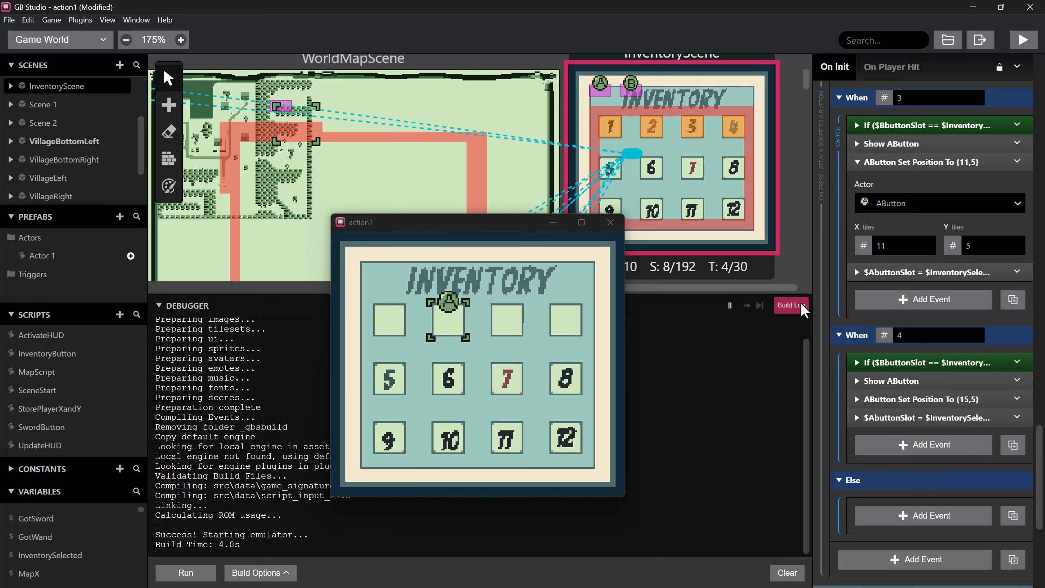
{"action": "left_click", "coordinate": [802, 306]}
{"action": "scroll", "coordinate": [298, 480], "scroll_direction": "down", "scroll_amount": 10}
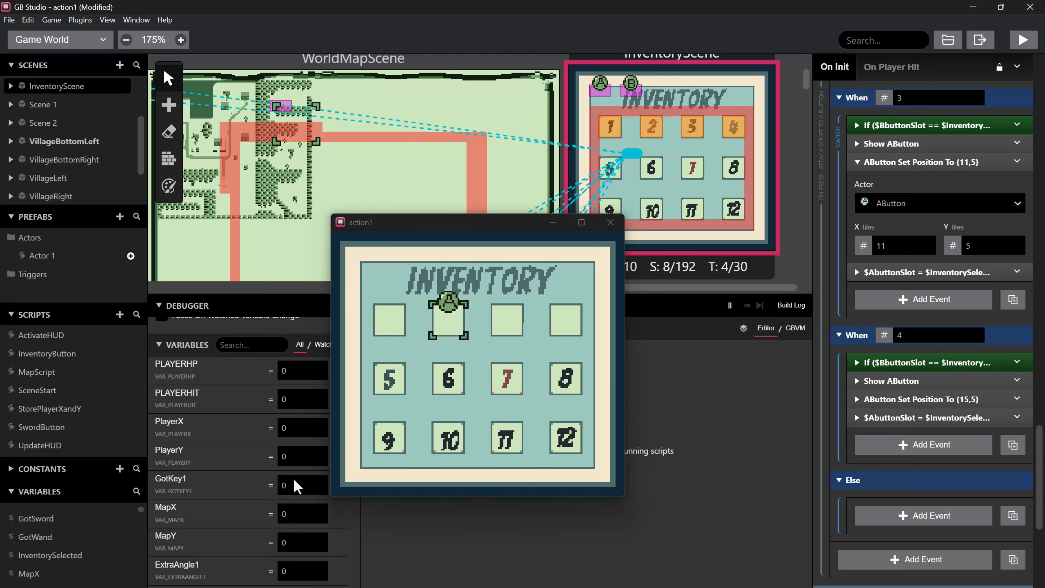
{"action": "scroll", "coordinate": [295, 480], "scroll_direction": "down", "scroll_amount": 6}
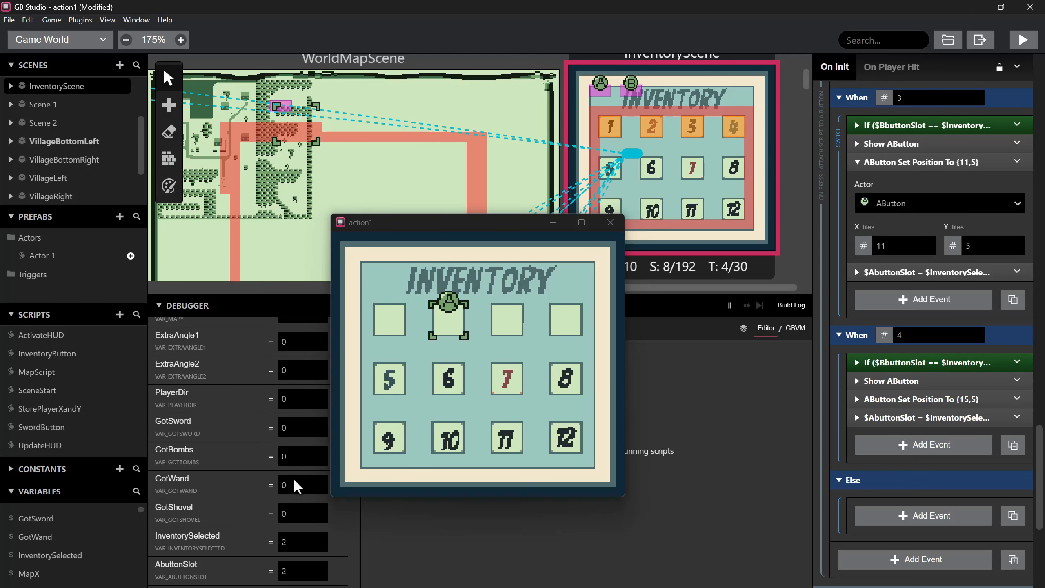
{"action": "scroll", "coordinate": [293, 477], "scroll_direction": "down", "scroll_amount": 5}
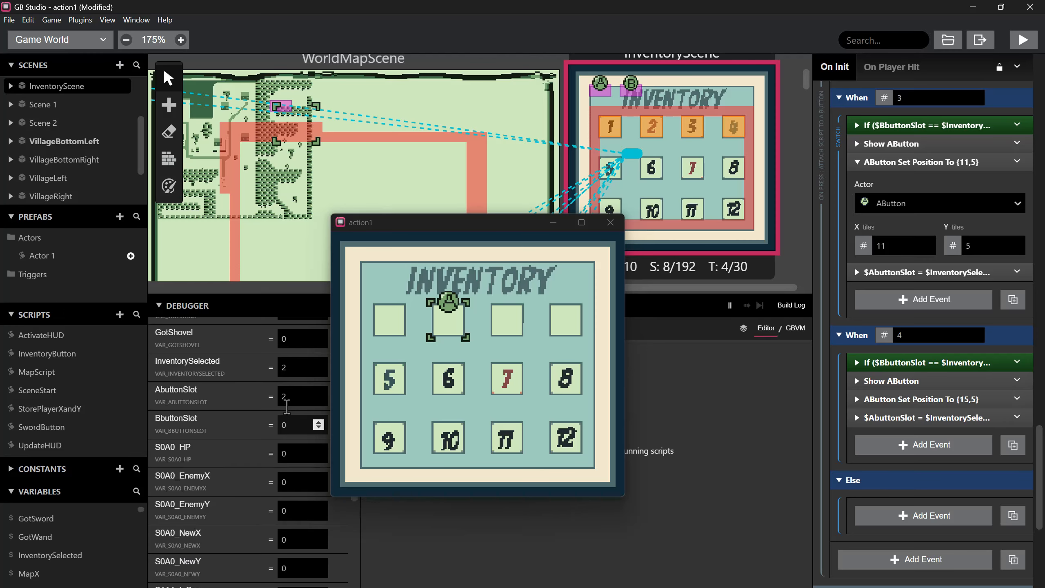
{"action": "scroll", "coordinate": [288, 411], "scroll_direction": "up", "scroll_amount": 2}
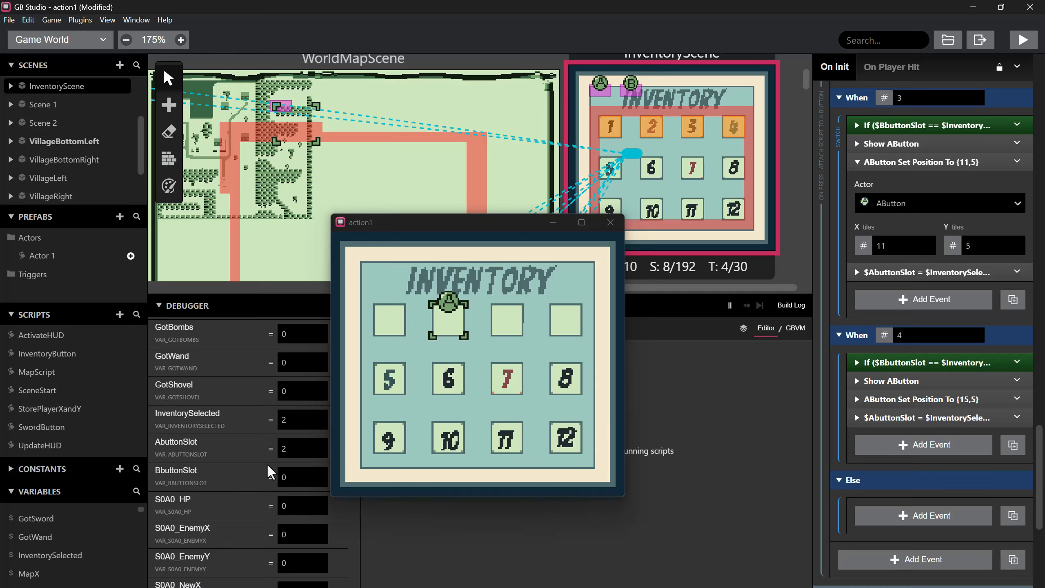
- Assign the A marker repeatedly to inventory slots 2, 3 and 4 in the running game while watching the slot variables
{"action": "left_click", "coordinate": [502, 315]}
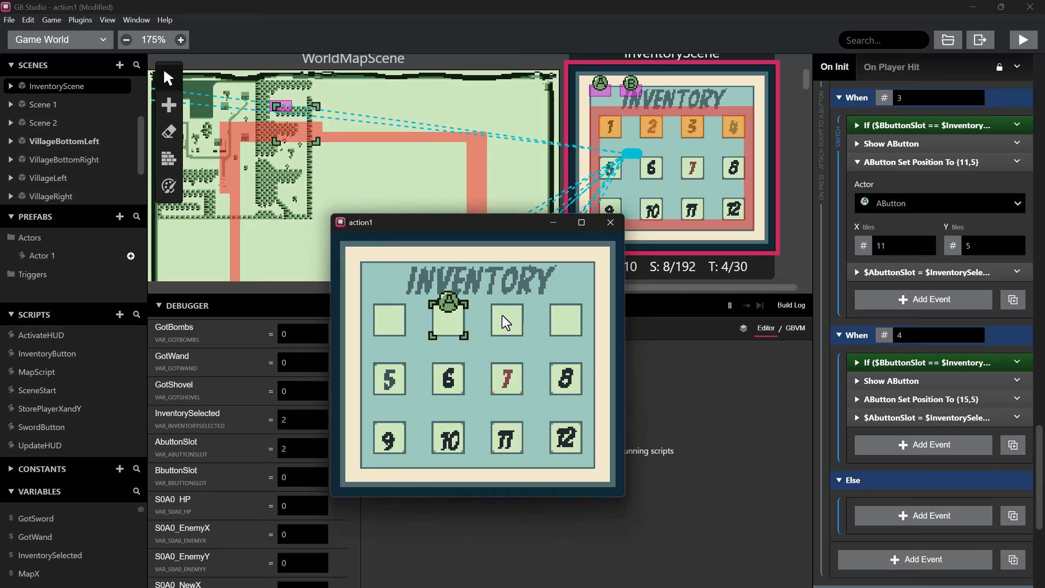
{"action": "key", "text": "Right"}
{"action": "key", "text": "z"}
{"action": "key", "text": "Right"}
{"action": "key", "text": "z"}
{"action": "key", "text": "Left"}
{"action": "key", "text": "z"}
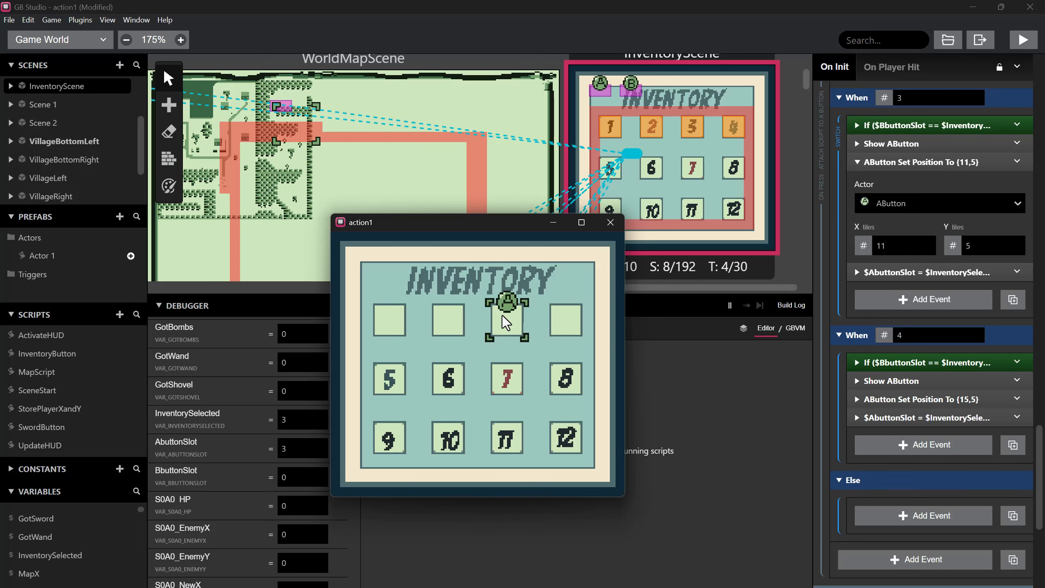
{"action": "key", "text": "Left"}
{"action": "key", "text": "z"}
{"action": "key", "text": "Right"}
{"action": "key", "text": "z"}
{"action": "key", "text": "Right"}
{"action": "key", "text": "z"}
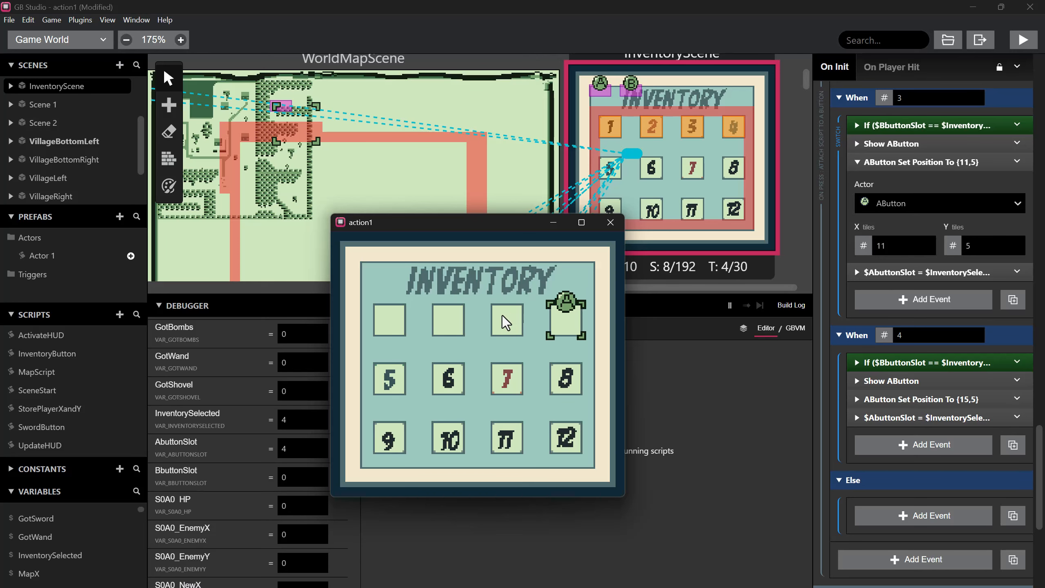
{"action": "key", "text": "Left"}
{"action": "key", "text": "Left"}
{"action": "key", "text": "z"}
- Duplicate the Attach Script To A Button event directly after itself and assign the copy to the B button only
{"action": "scroll", "coordinate": [872, 448], "scroll_direction": "up", "scroll_amount": 10}
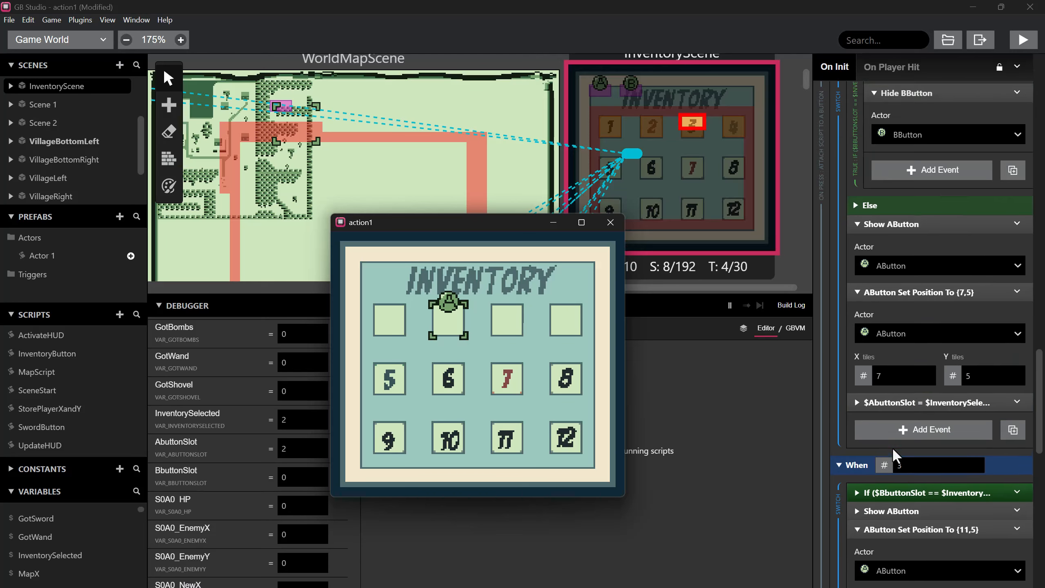
{"action": "scroll", "coordinate": [928, 442], "scroll_direction": "up", "scroll_amount": 15}
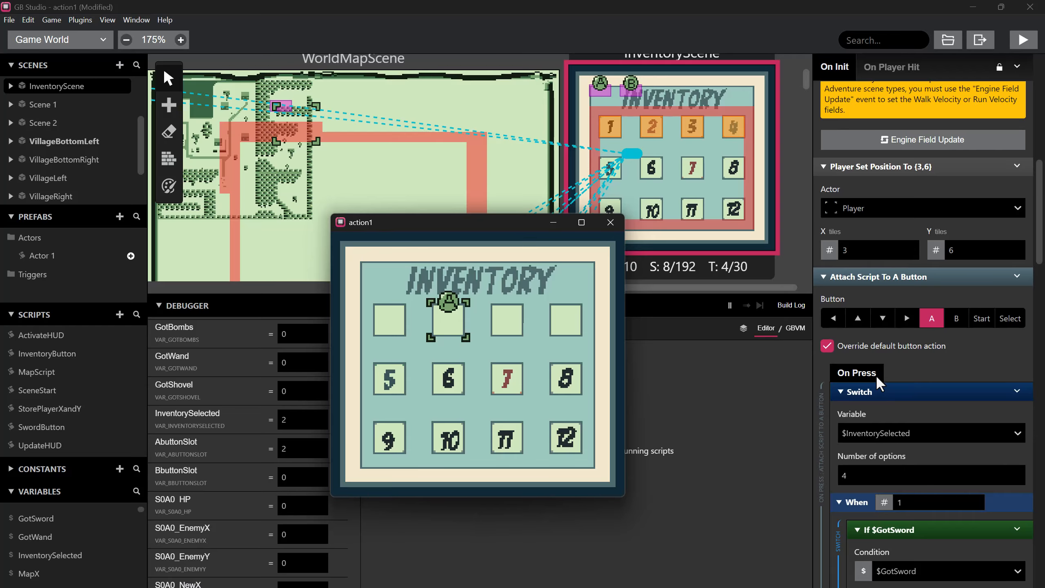
{"action": "right_click", "coordinate": [872, 275]}
{"action": "left_click", "coordinate": [899, 392]}
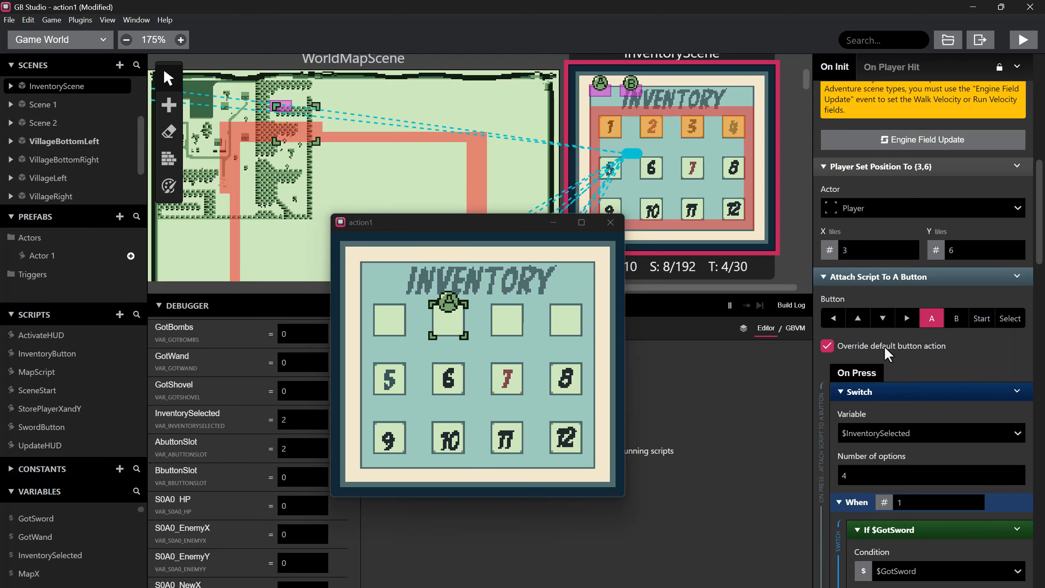
{"action": "left_click", "coordinate": [822, 276]}
{"action": "right_click", "coordinate": [857, 302]}
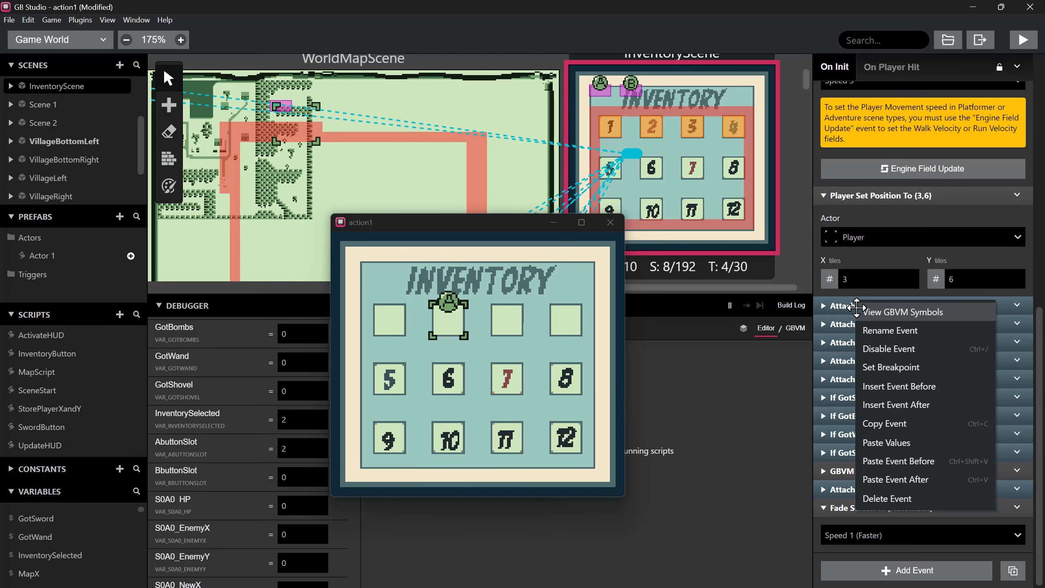
{"action": "left_click", "coordinate": [902, 473]}
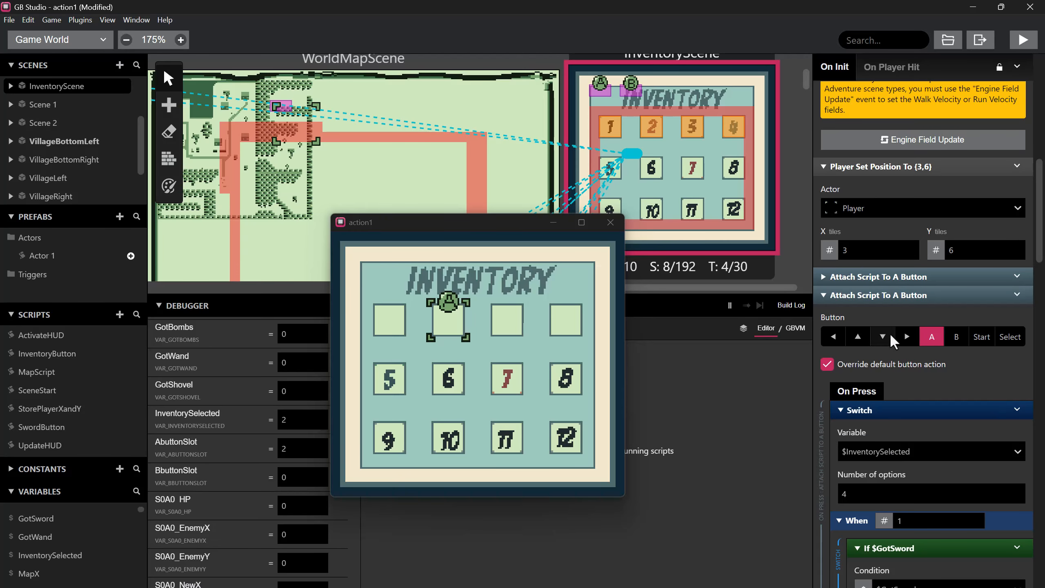
{"action": "left_click", "coordinate": [953, 336]}
{"action": "left_click", "coordinate": [934, 336]}
- In the B button script's GotSword branch, make the nested If condition compare AbuttonSlot with InventorySelected
{"action": "scroll", "coordinate": [935, 382], "scroll_direction": "down", "scroll_amount": 4}
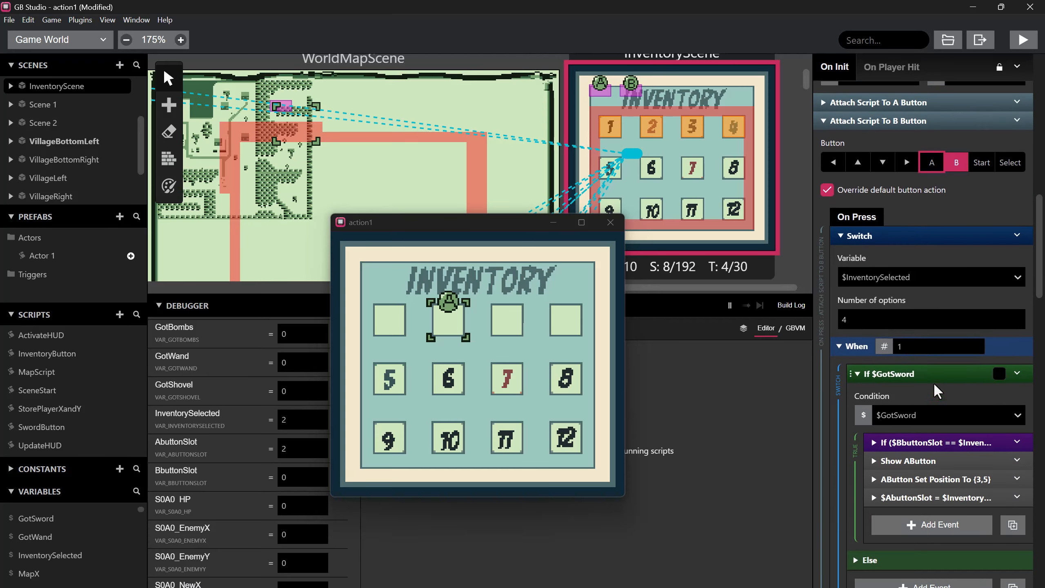
{"action": "left_click", "coordinate": [875, 310]}
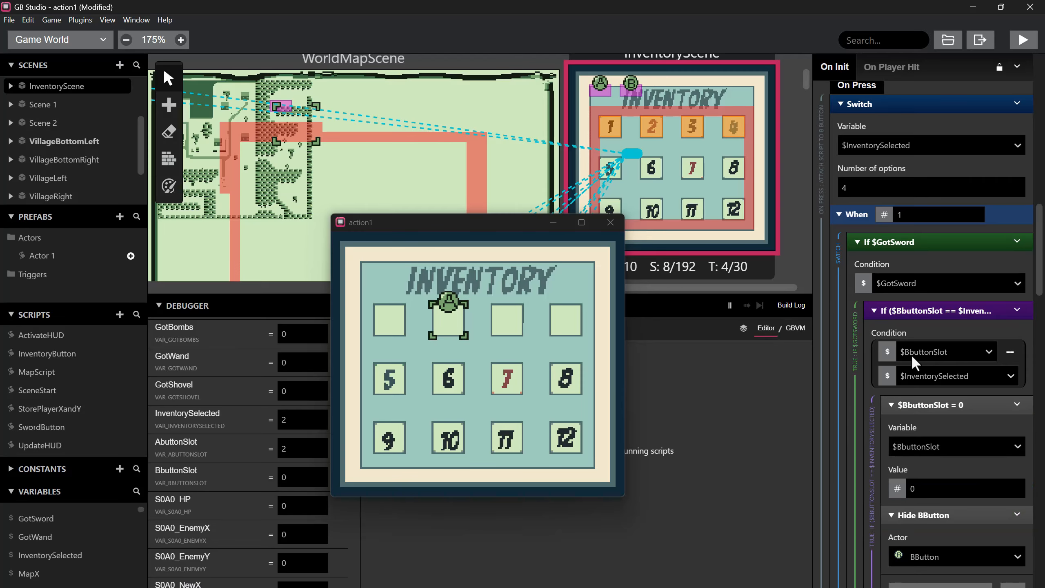
{"action": "left_click", "coordinate": [931, 348]}
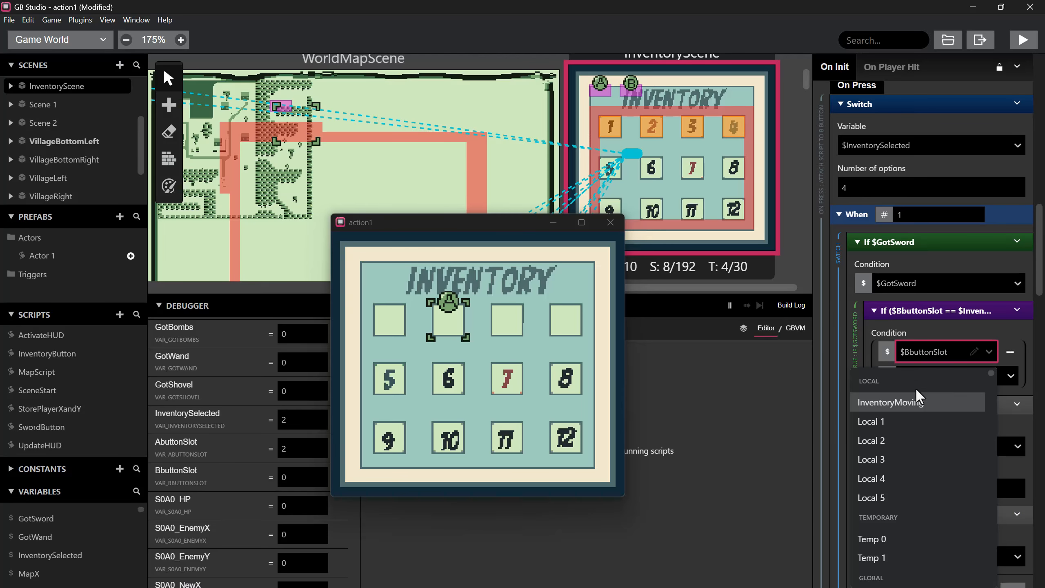
{"action": "scroll", "coordinate": [916, 454], "scroll_direction": "down", "scroll_amount": 5}
{"action": "left_click", "coordinate": [916, 455]}
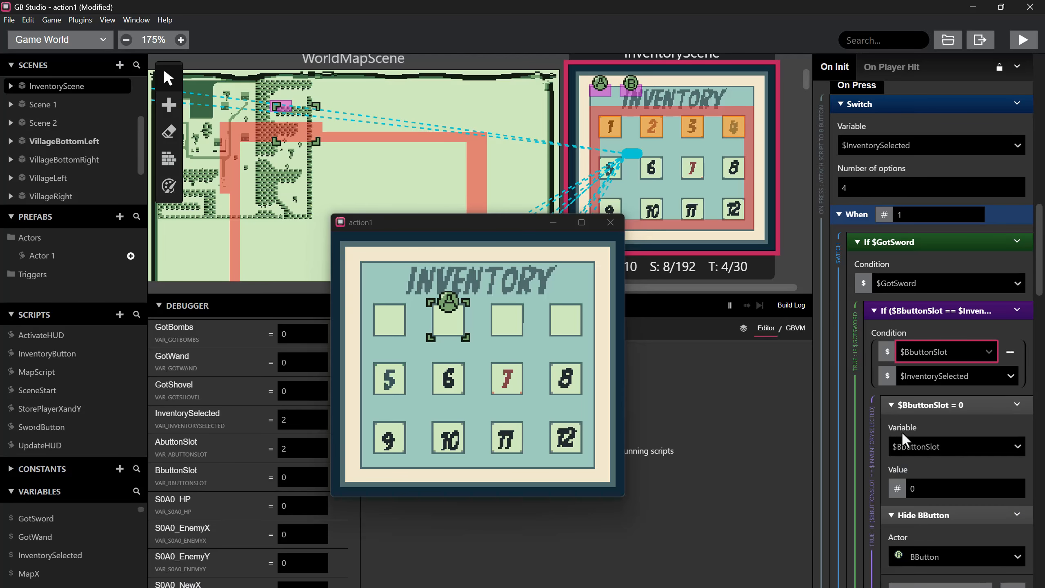
- Inside that nested condition, make the reset to 0 target AbuttonSlot and the Hide event target AButton
{"action": "scroll", "coordinate": [943, 387], "scroll_direction": "down", "scroll_amount": 2}
{"action": "left_click", "coordinate": [919, 385]}
{"action": "scroll", "coordinate": [901, 482], "scroll_direction": "down", "scroll_amount": 5}
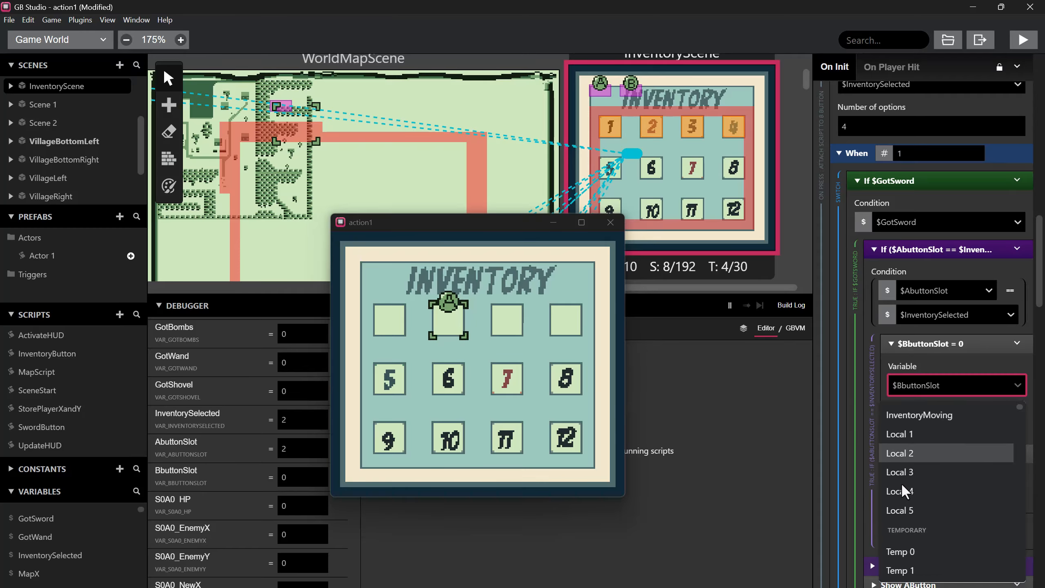
{"action": "scroll", "coordinate": [905, 486], "scroll_direction": "down", "scroll_amount": 3}
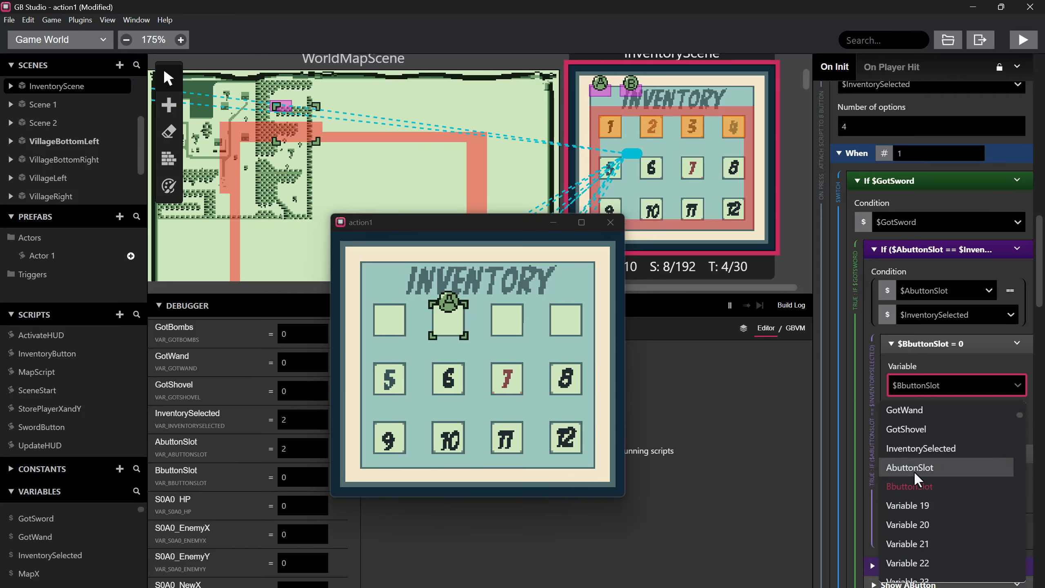
{"action": "left_click", "coordinate": [914, 471]}
{"action": "scroll", "coordinate": [928, 467], "scroll_direction": "down", "scroll_amount": 2}
{"action": "left_click", "coordinate": [939, 435]}
{"action": "left_click", "coordinate": [929, 474]}
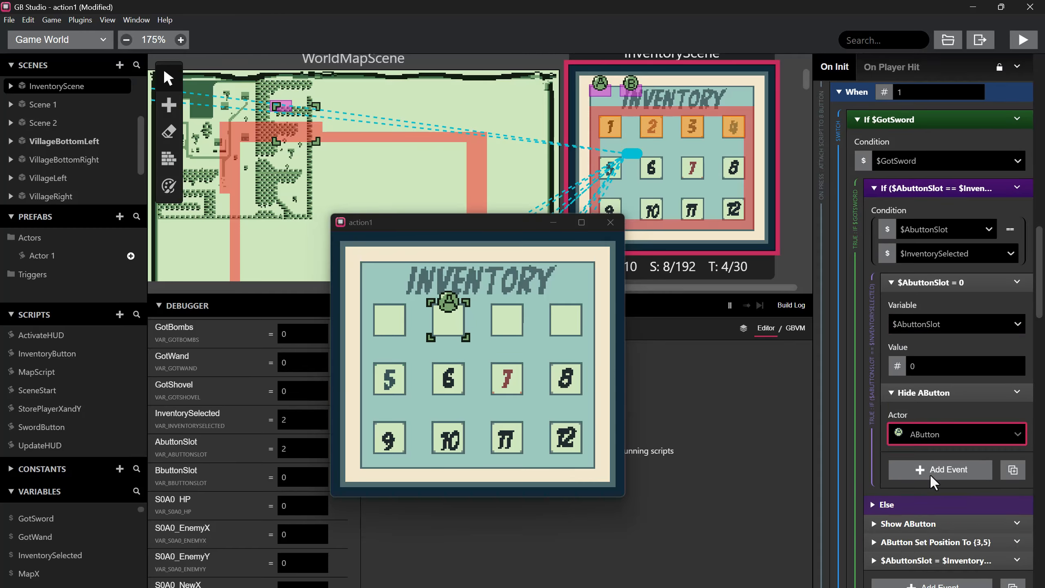
- Collapse the nested condition and switch the actor of the Set Position and Show events below it to BButton
{"action": "scroll", "coordinate": [934, 452], "scroll_direction": "up", "scroll_amount": 6}
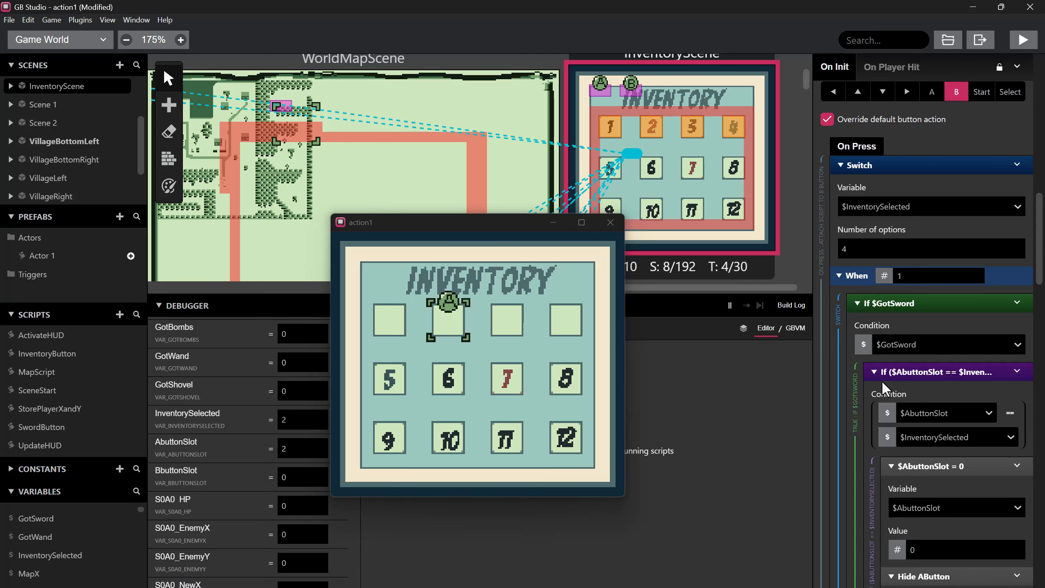
{"action": "scroll", "coordinate": [875, 337], "scroll_direction": "down", "scroll_amount": 2}
{"action": "left_click", "coordinate": [875, 311]}
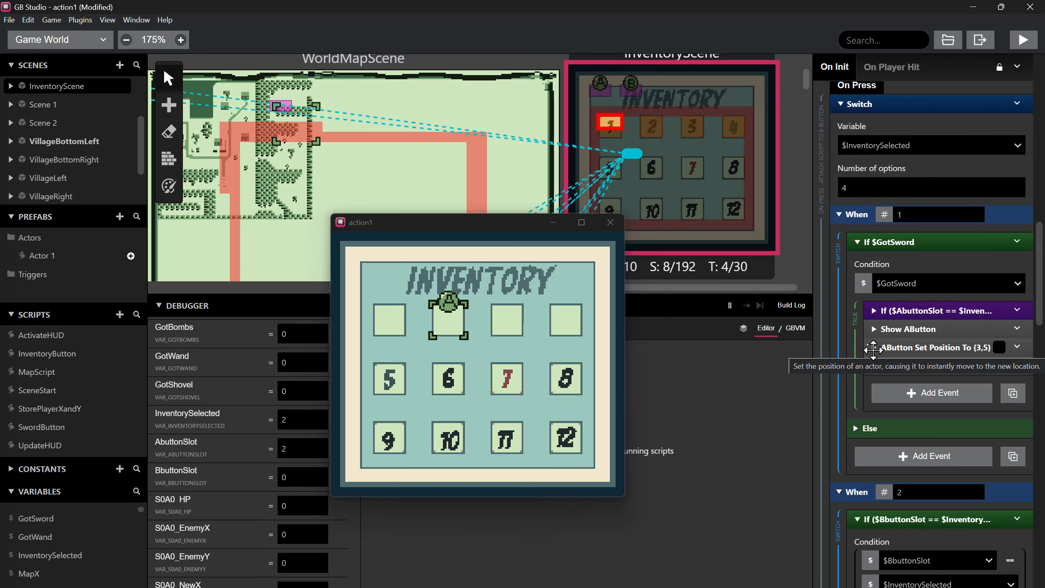
{"action": "left_click", "coordinate": [874, 348]}
{"action": "left_click", "coordinate": [904, 389]}
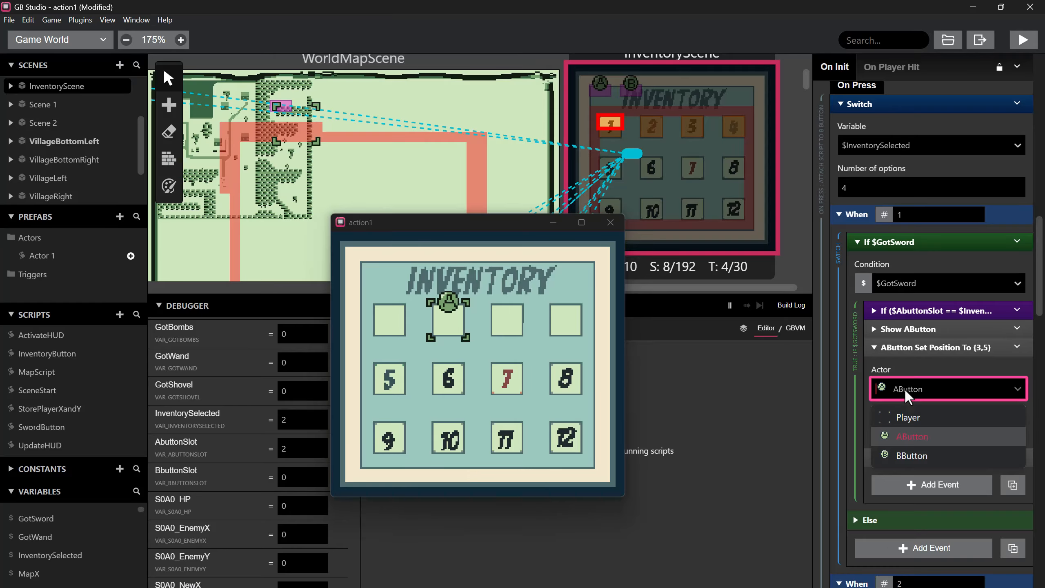
{"action": "left_click", "coordinate": [911, 453]}
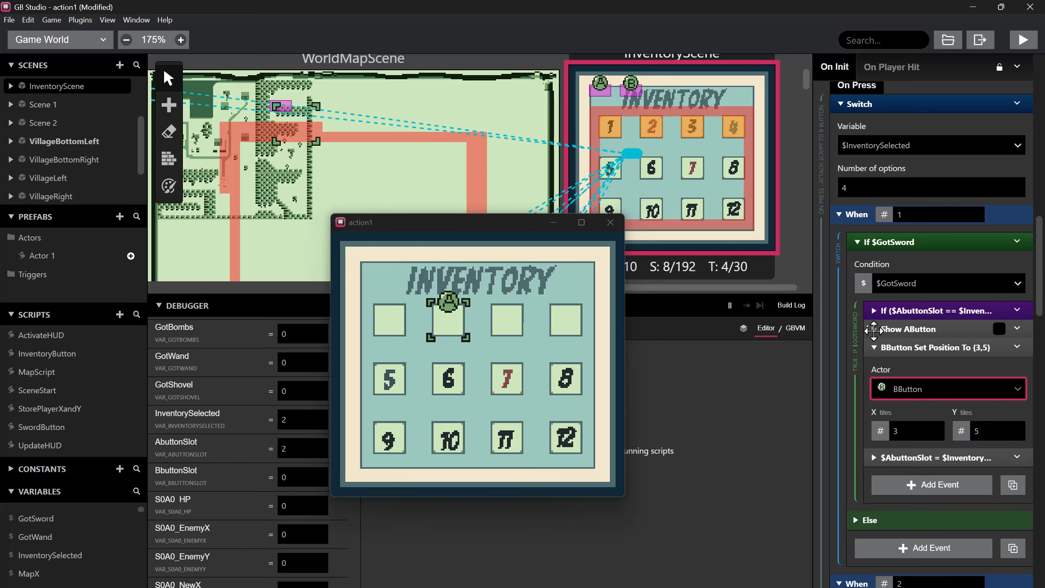
{"action": "left_click", "coordinate": [874, 329]}
{"action": "left_click", "coordinate": [895, 369]}
{"action": "left_click", "coordinate": [905, 432]}
- In the B button script's GotSword branch, make the final event store InventorySelected in BbuttonSlot
{"action": "scroll", "coordinate": [904, 431], "scroll_direction": "down", "scroll_amount": 5}
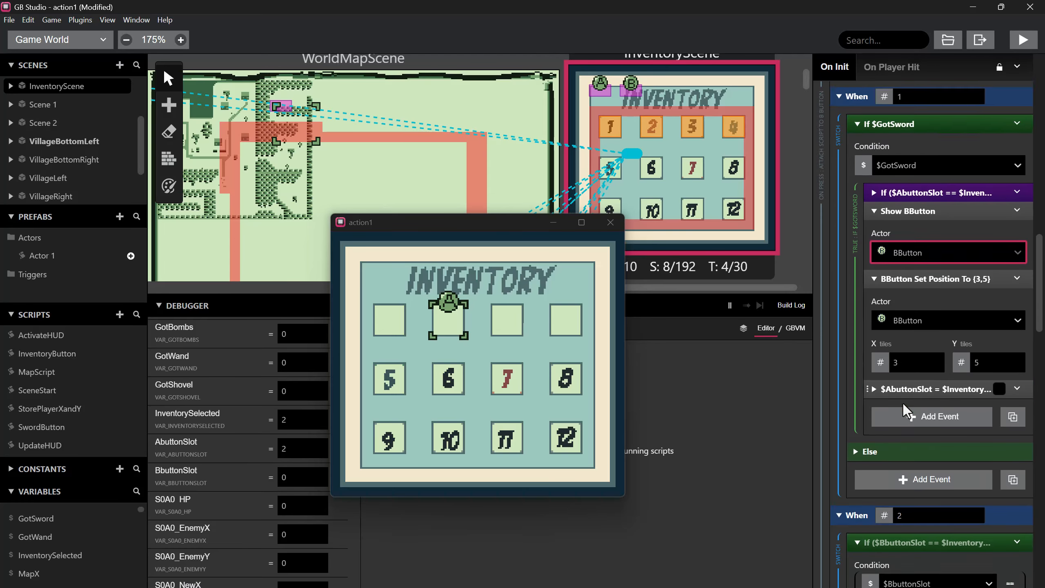
{"action": "left_click", "coordinate": [874, 324]}
{"action": "left_click", "coordinate": [901, 357]}
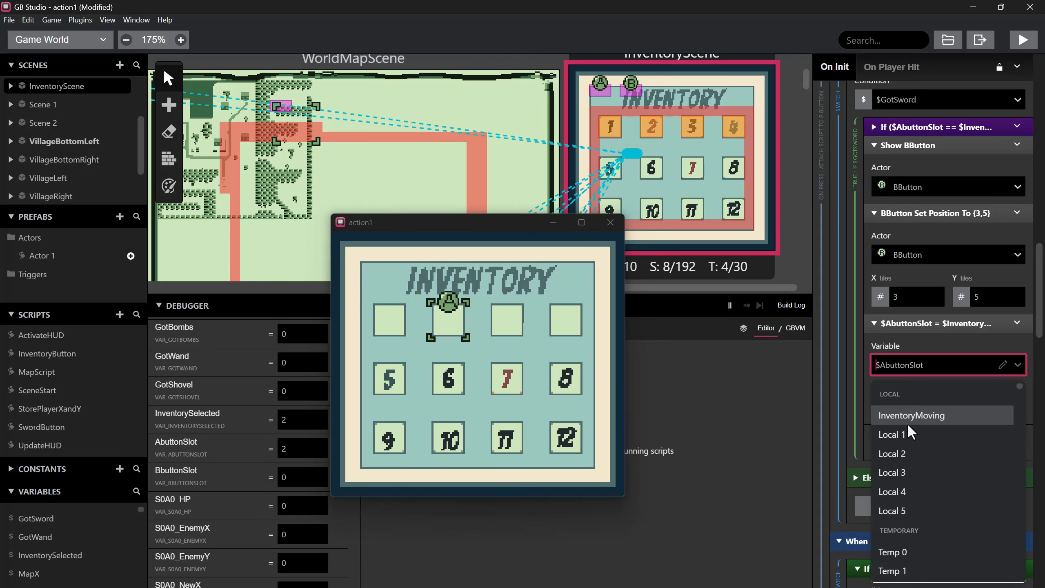
{"action": "scroll", "coordinate": [913, 457], "scroll_direction": "down", "scroll_amount": 5}
{"action": "scroll", "coordinate": [913, 460], "scroll_direction": "down", "scroll_amount": 2}
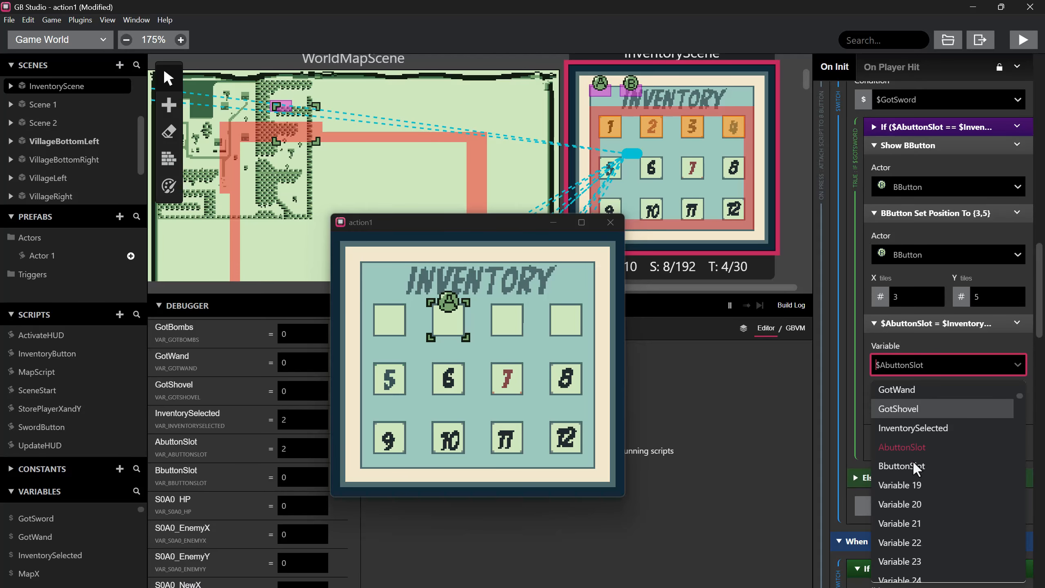
{"action": "left_click", "coordinate": [913, 460]}
- In option 2 of the B button script's Switch, make the If condition compare AbuttonSlot with InventorySelected
{"action": "scroll", "coordinate": [899, 381], "scroll_direction": "down", "scroll_amount": 5}
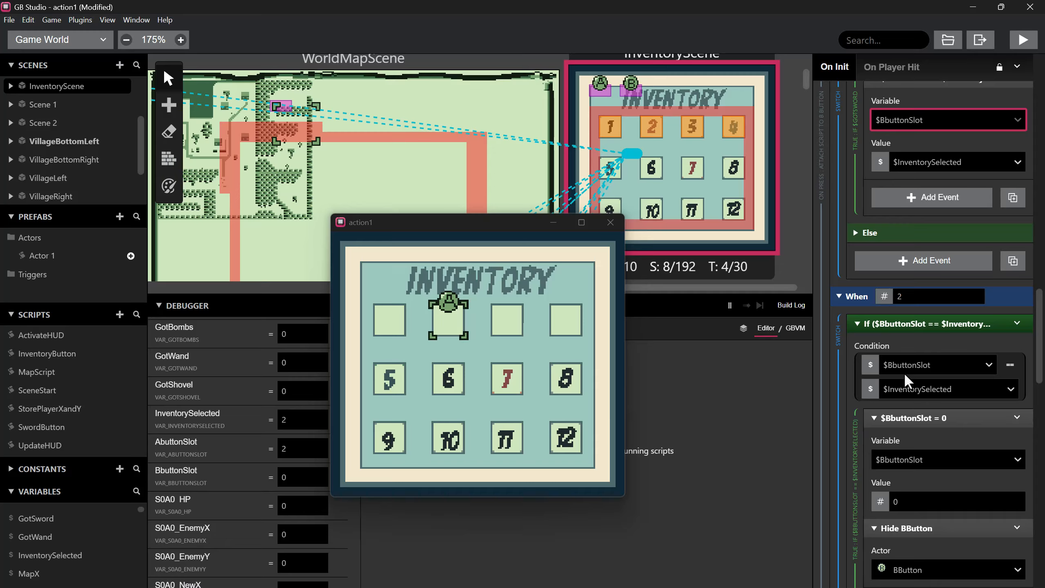
{"action": "left_click", "coordinate": [905, 363]}
{"action": "scroll", "coordinate": [885, 476], "scroll_direction": "down", "scroll_amount": 10}
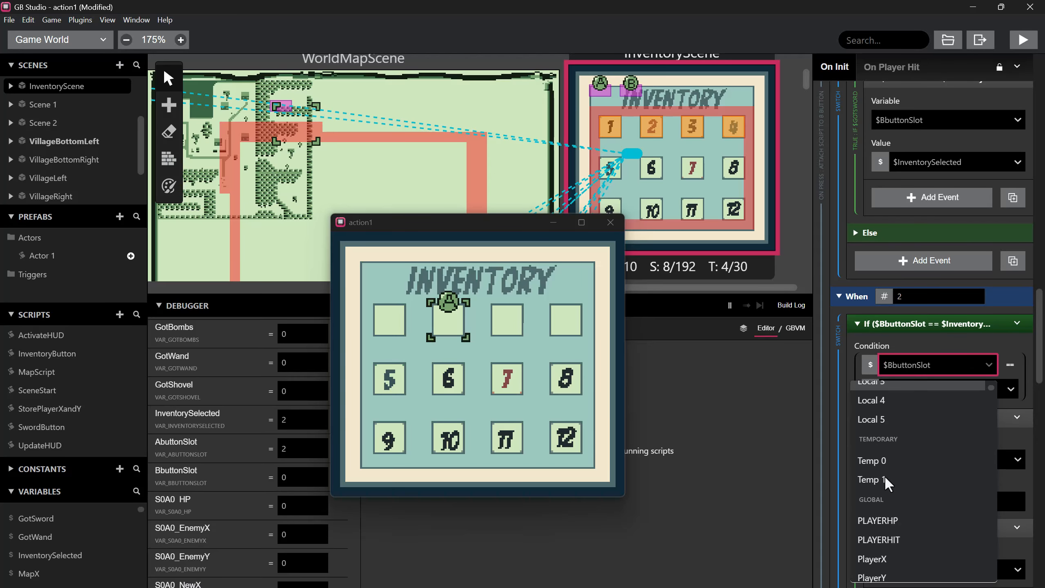
{"action": "scroll", "coordinate": [900, 420], "scroll_direction": "up", "scroll_amount": 3}
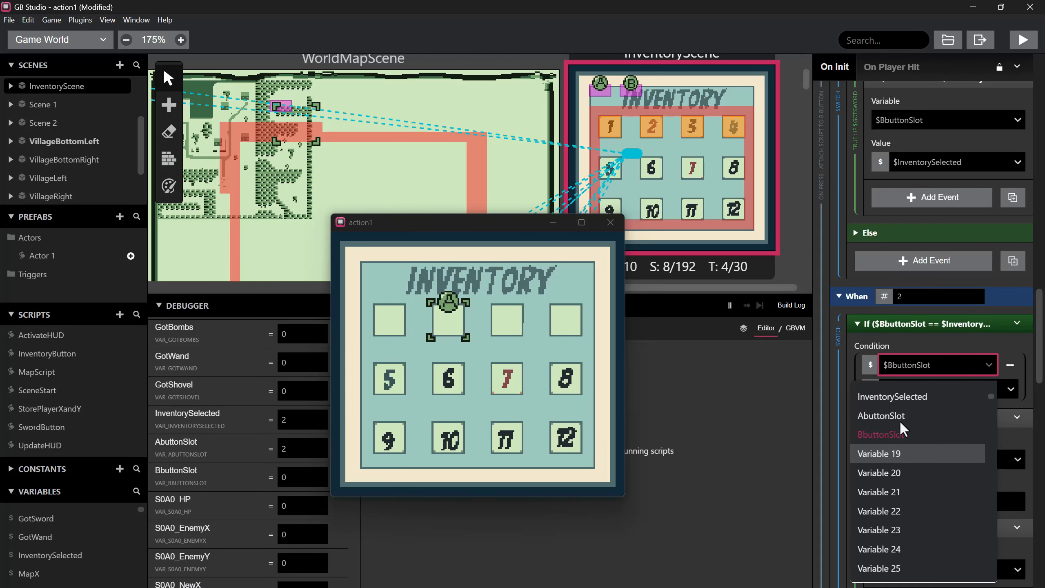
{"action": "left_click", "coordinate": [897, 443]}
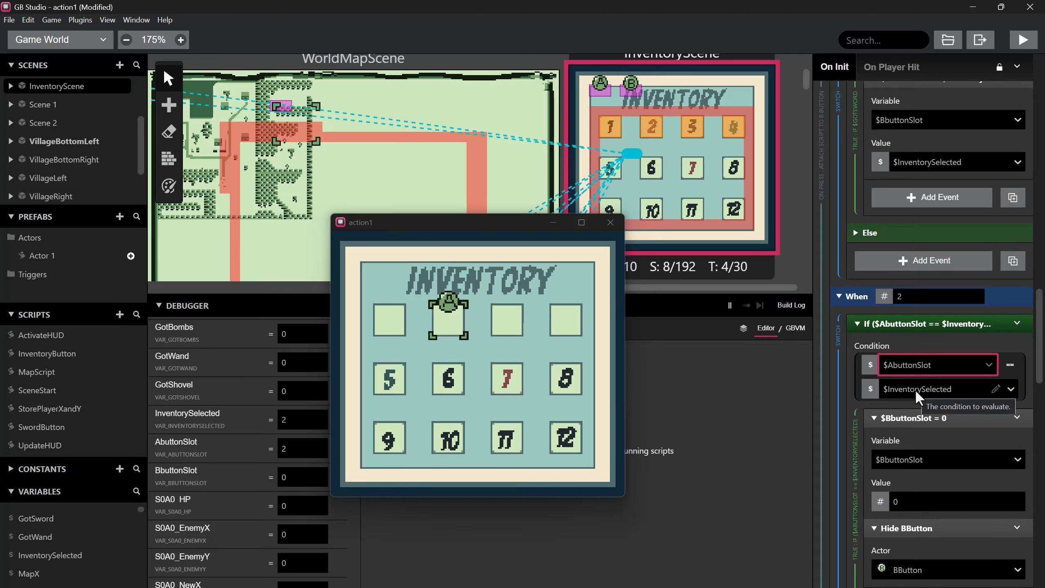
- Inside option 2's If condition, make the reset to 0 target AbuttonSlot and the Hide event target AButton
{"action": "scroll", "coordinate": [916, 412], "scroll_direction": "down", "scroll_amount": 2}
{"action": "left_click", "coordinate": [910, 397]}
{"action": "scroll", "coordinate": [910, 455], "scroll_direction": "down", "scroll_amount": 5}
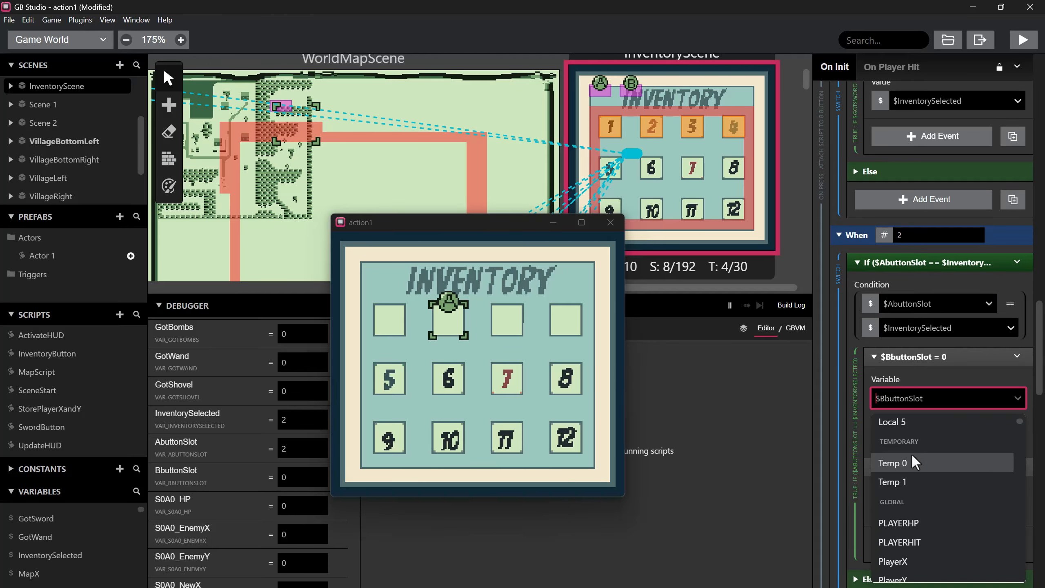
{"action": "scroll", "coordinate": [910, 460], "scroll_direction": "down", "scroll_amount": 3}
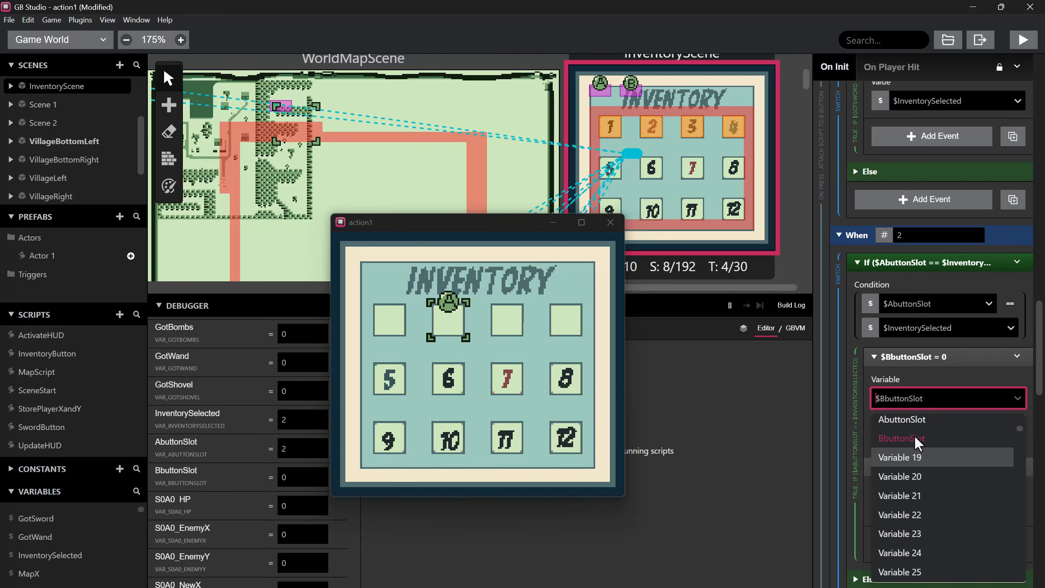
{"action": "scroll", "coordinate": [914, 435], "scroll_direction": "up", "scroll_amount": 1}
{"action": "left_click", "coordinate": [913, 423]}
{"action": "scroll", "coordinate": [918, 432], "scroll_direction": "down", "scroll_amount": 4}
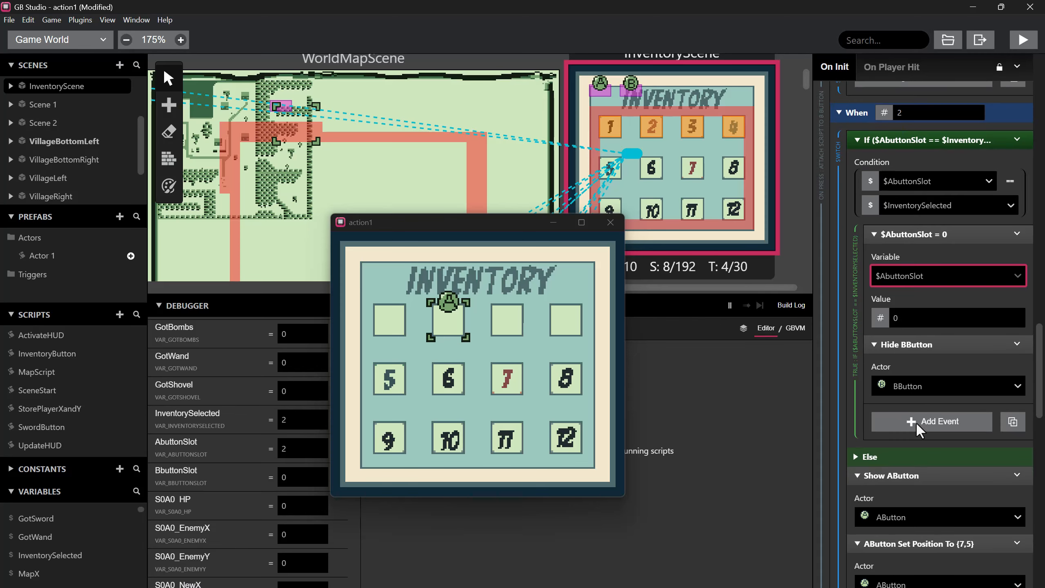
{"action": "left_click", "coordinate": [910, 387]}
{"action": "left_click", "coordinate": [909, 431]}
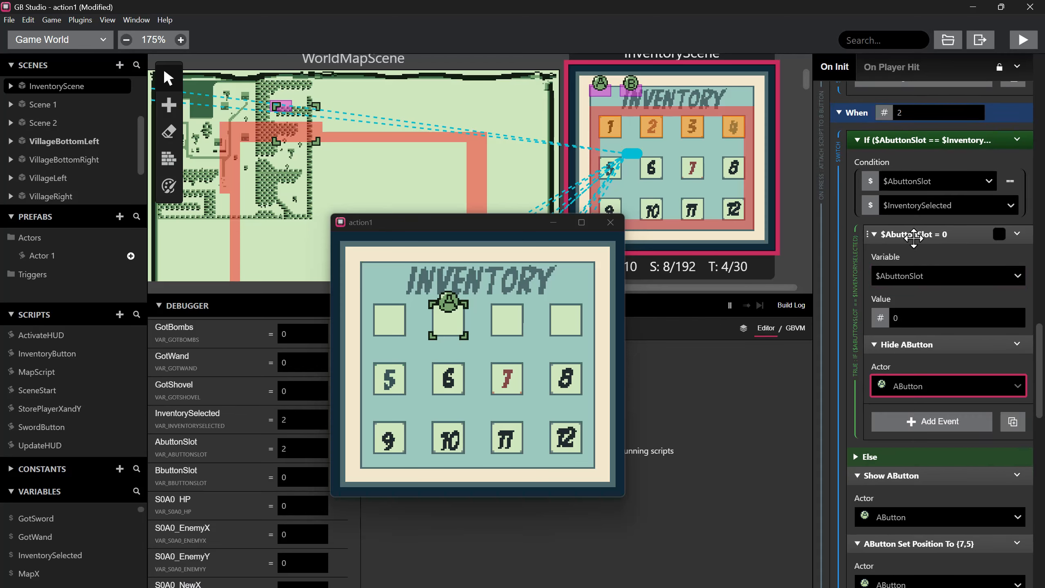
- Switch the actor of option 2's Show and Set Position events to BButton
{"action": "scroll", "coordinate": [895, 371], "scroll_direction": "down", "scroll_amount": 4}
{"action": "scroll", "coordinate": [895, 384], "scroll_direction": "down", "scroll_amount": 2}
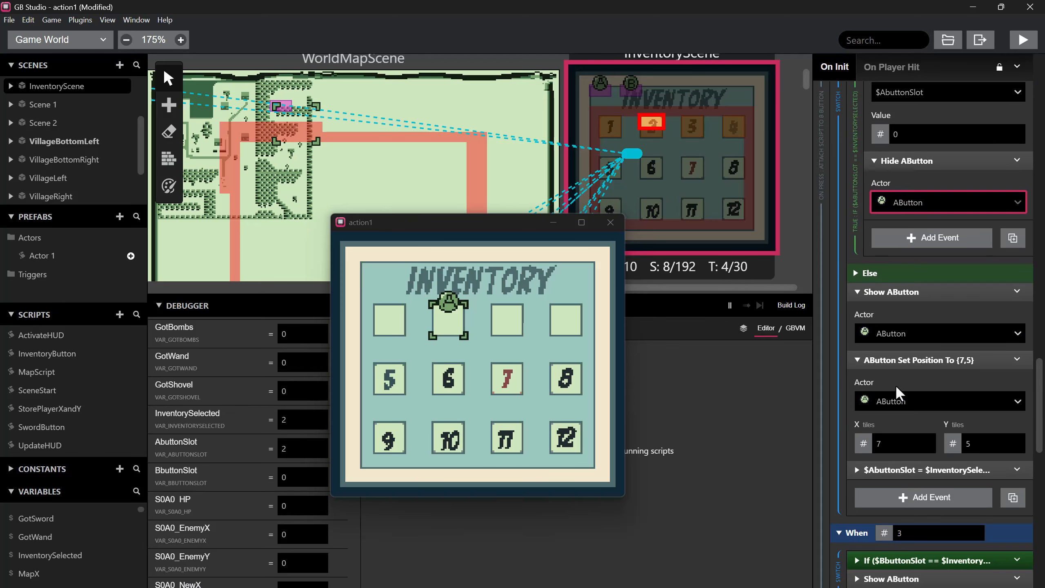
{"action": "left_click", "coordinate": [891, 334]}
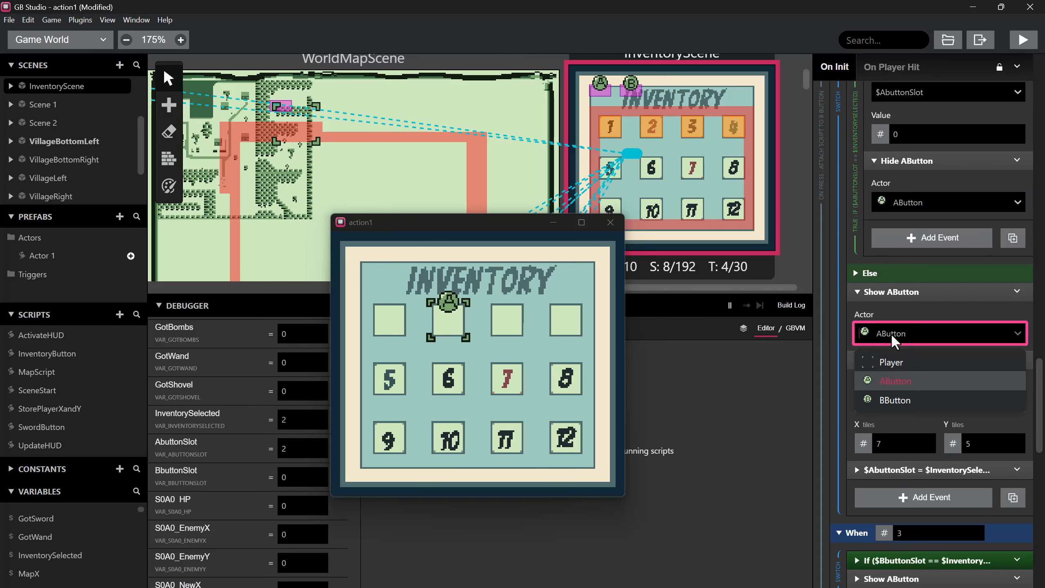
{"action": "left_click", "coordinate": [888, 396]}
{"action": "left_click", "coordinate": [891, 403]}
{"action": "left_click", "coordinate": [890, 464]}
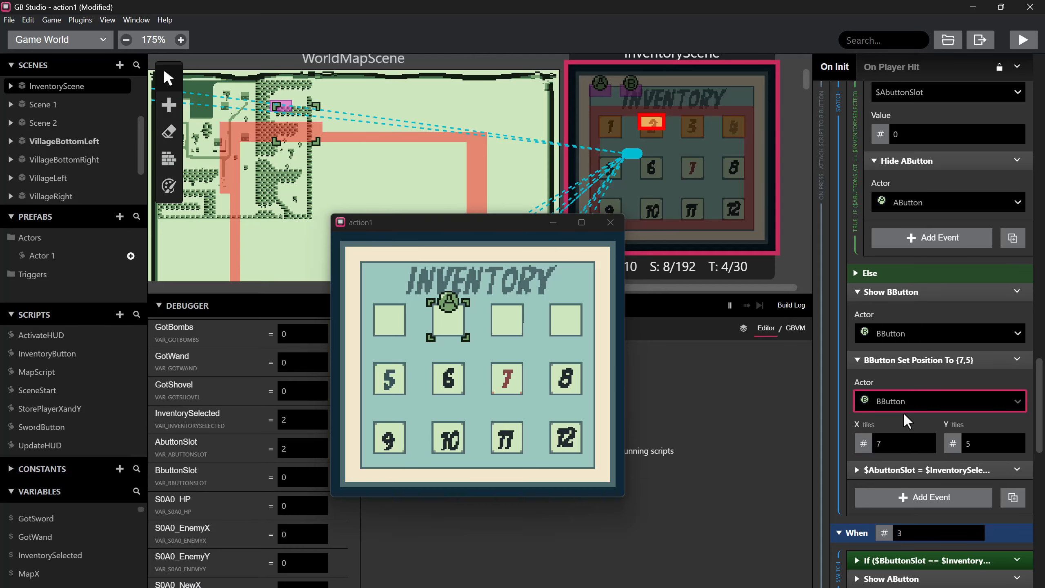
- Make the last event of option 2 store InventorySelected in BbuttonSlot
{"action": "scroll", "coordinate": [903, 411], "scroll_direction": "down", "scroll_amount": 3}
{"action": "left_click", "coordinate": [870, 286]}
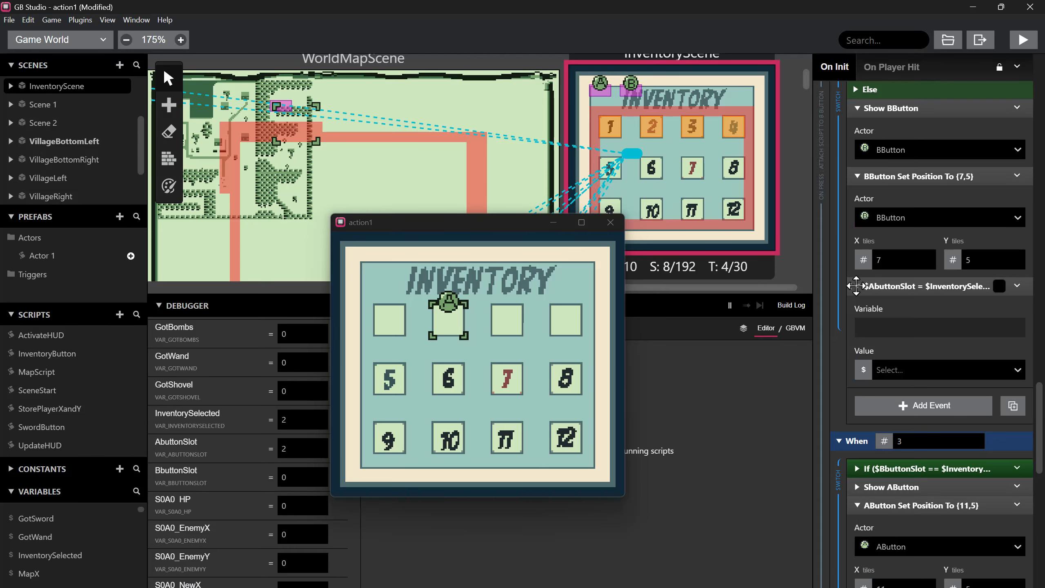
{"action": "left_click", "coordinate": [883, 324]}
{"action": "scroll", "coordinate": [884, 452], "scroll_direction": "down", "scroll_amount": 10}
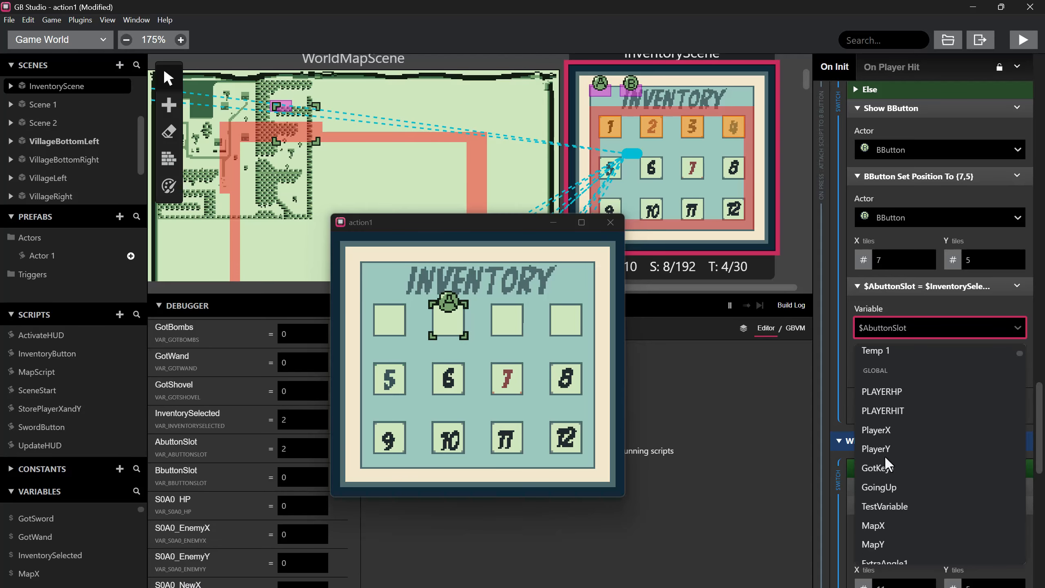
{"action": "left_click", "coordinate": [890, 432]}
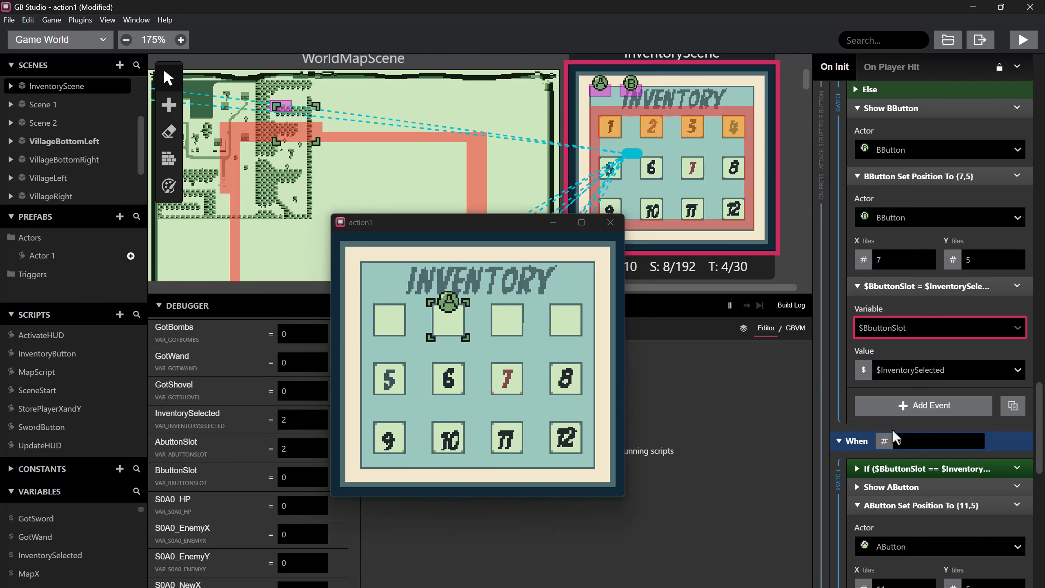
- Examine option 3's If condition and the reset and Hide events nested inside it
{"action": "scroll", "coordinate": [903, 424], "scroll_direction": "down", "scroll_amount": 4}
{"action": "left_click", "coordinate": [856, 346]}
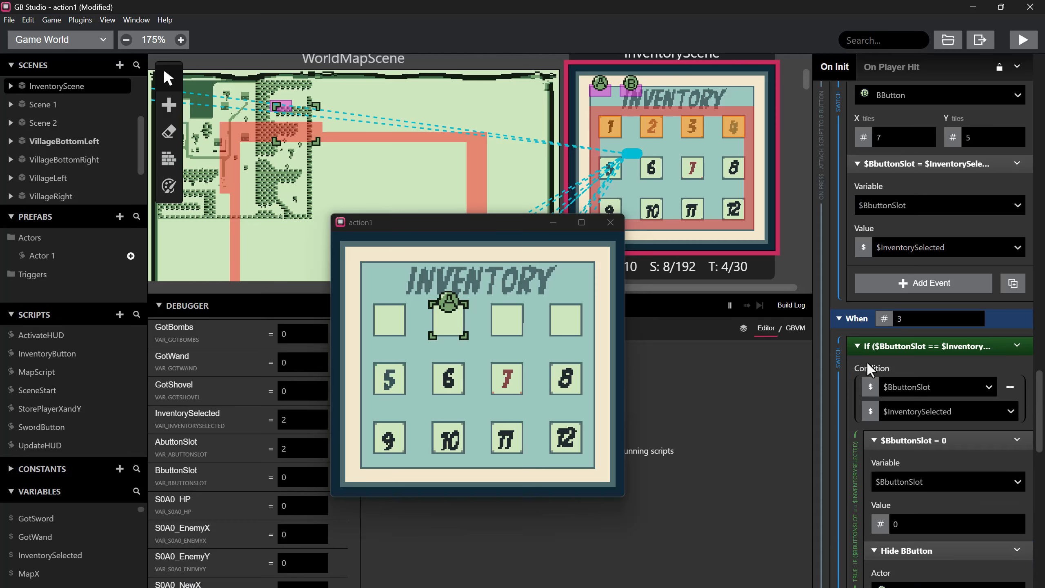
{"action": "left_click", "coordinate": [899, 389]}
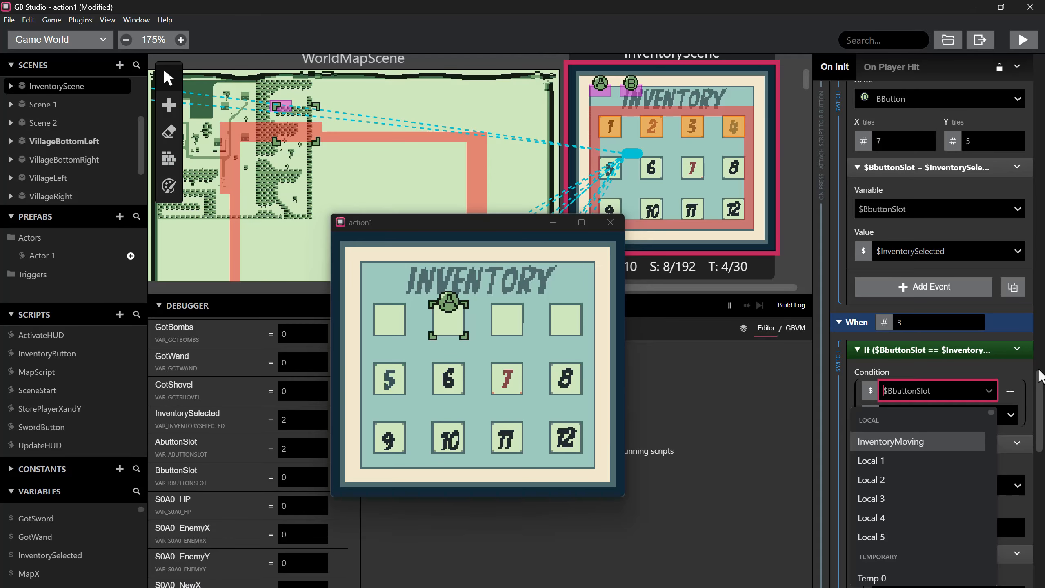
{"action": "mouse_move", "coordinate": [1039, 372]}
{"action": "left_mouse_down"}
{"action": "mouse_move", "coordinate": [1039, 400]}
{"action": "mouse_move", "coordinate": [1039, 368]}
{"action": "left_mouse_up"}
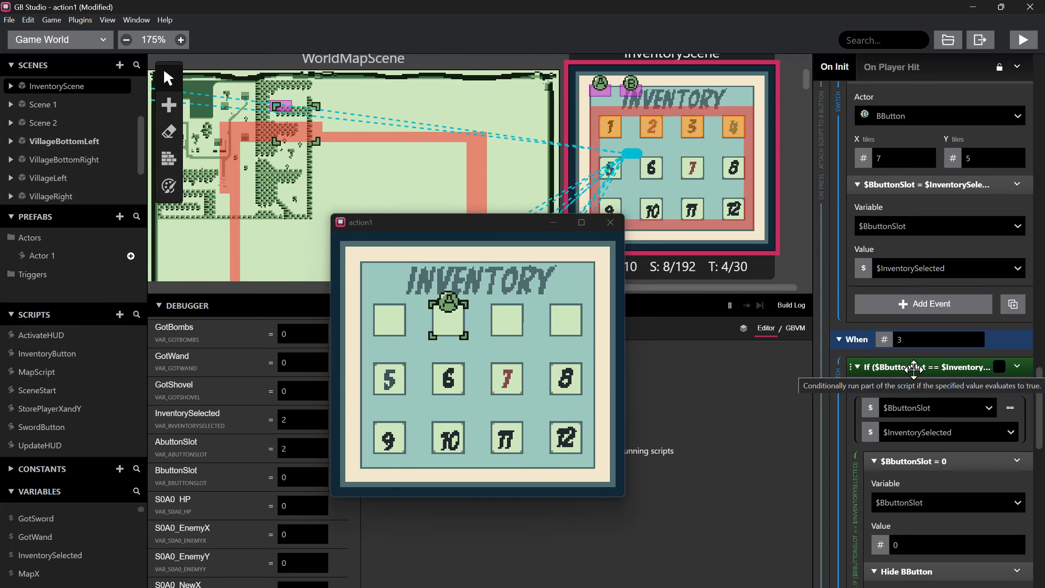
{"action": "scroll", "coordinate": [913, 368], "scroll_direction": "down", "scroll_amount": 3}
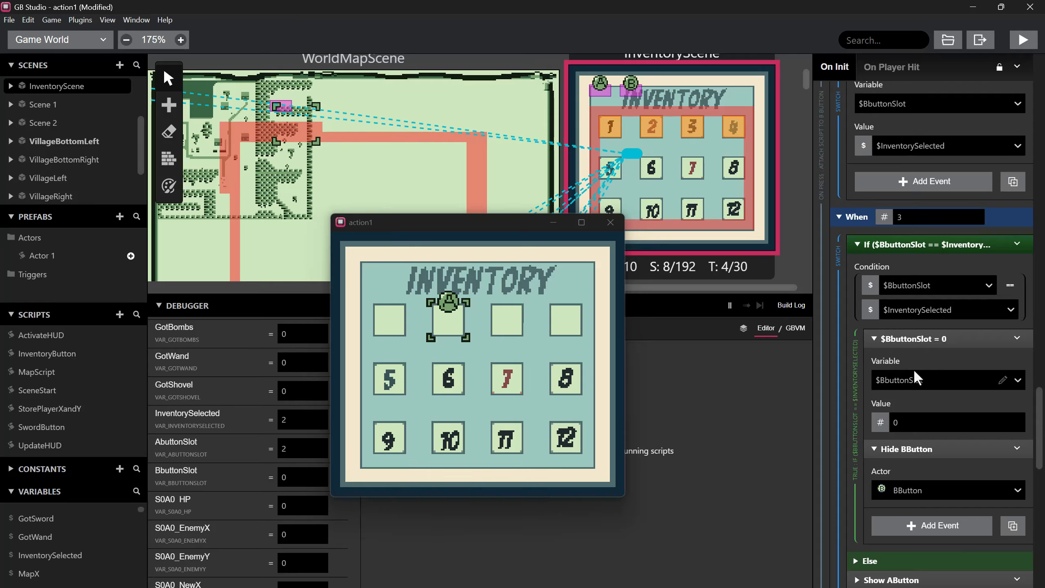
{"action": "scroll", "coordinate": [912, 368], "scroll_direction": "up", "scroll_amount": 3}
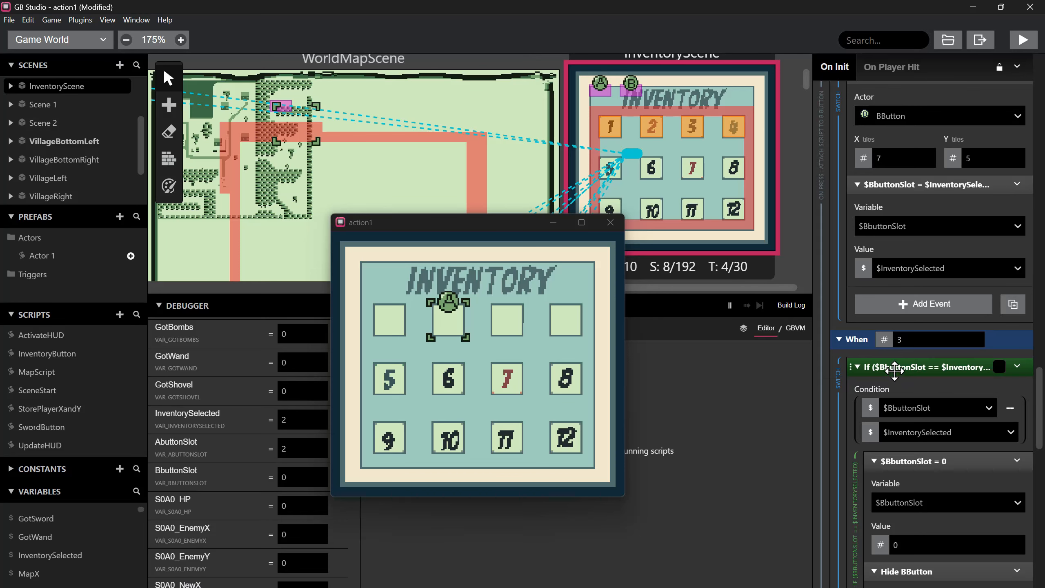
{"action": "scroll", "coordinate": [896, 368], "scroll_direction": "down", "scroll_amount": 5}
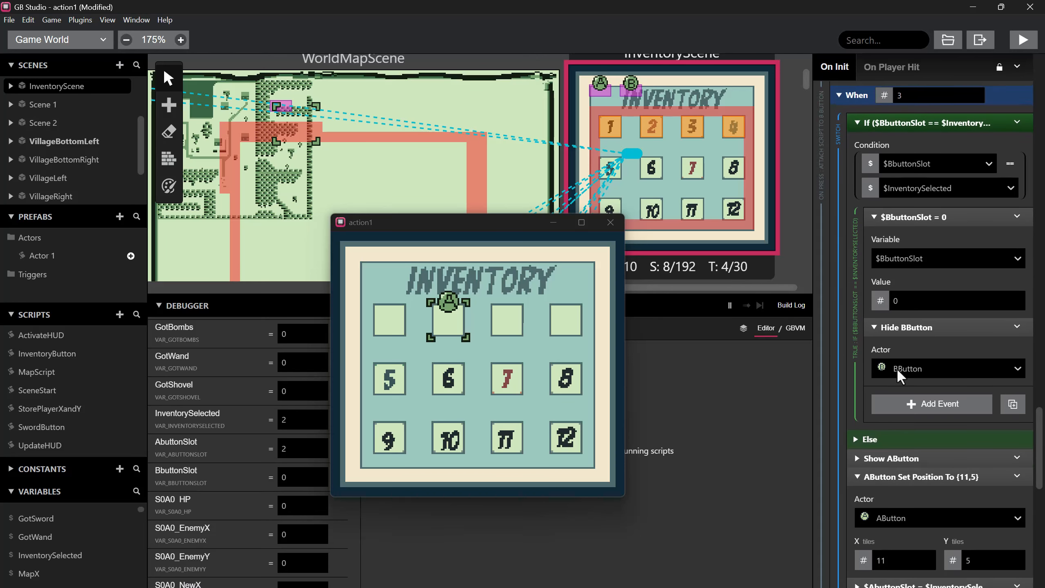
{"action": "scroll", "coordinate": [897, 368], "scroll_direction": "up", "scroll_amount": 4}
{"action": "scroll", "coordinate": [896, 368], "scroll_direction": "up", "scroll_amount": 1}
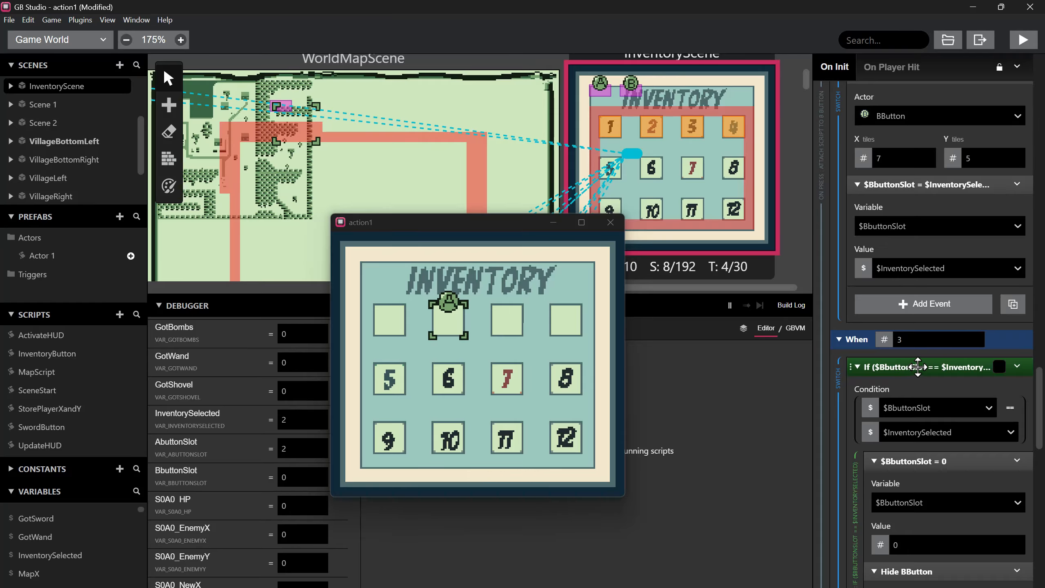
{"action": "scroll", "coordinate": [917, 368], "scroll_direction": "down", "scroll_amount": 8}
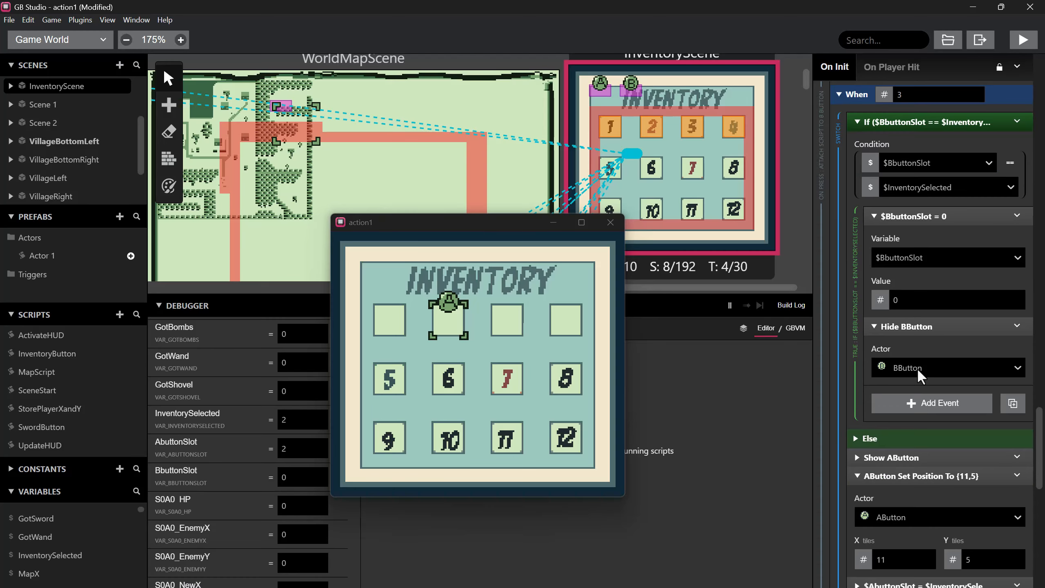
{"action": "scroll", "coordinate": [917, 368], "scroll_direction": "up", "scroll_amount": 3}
{"action": "left_click", "coordinate": [856, 182]}
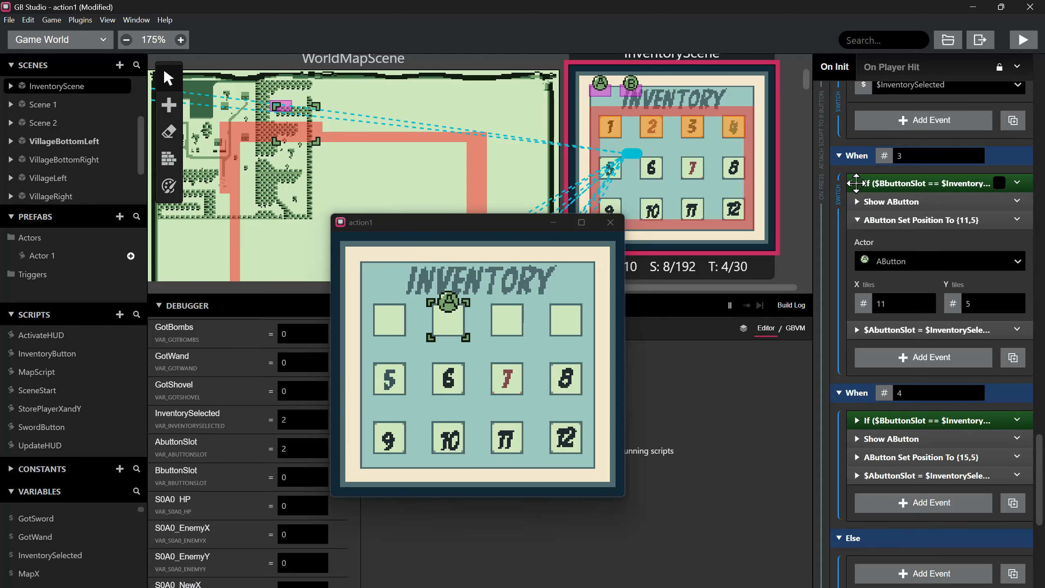
{"action": "left_click", "coordinate": [856, 182]}
{"action": "scroll", "coordinate": [886, 291], "scroll_direction": "down", "scroll_amount": 2}
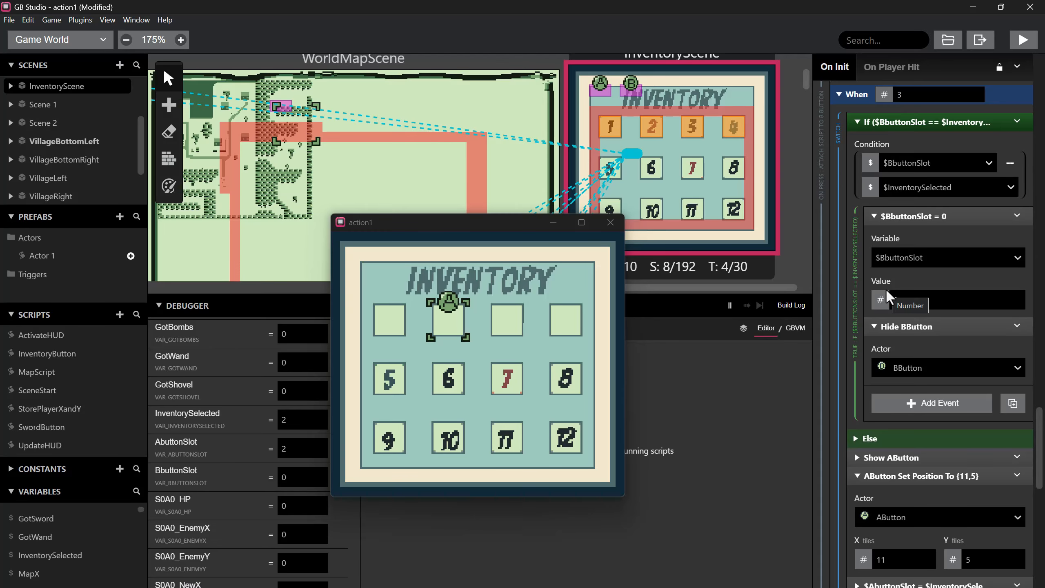
{"action": "scroll", "coordinate": [885, 288], "scroll_direction": "up", "scroll_amount": 2}
{"action": "left_click", "coordinate": [857, 182]}
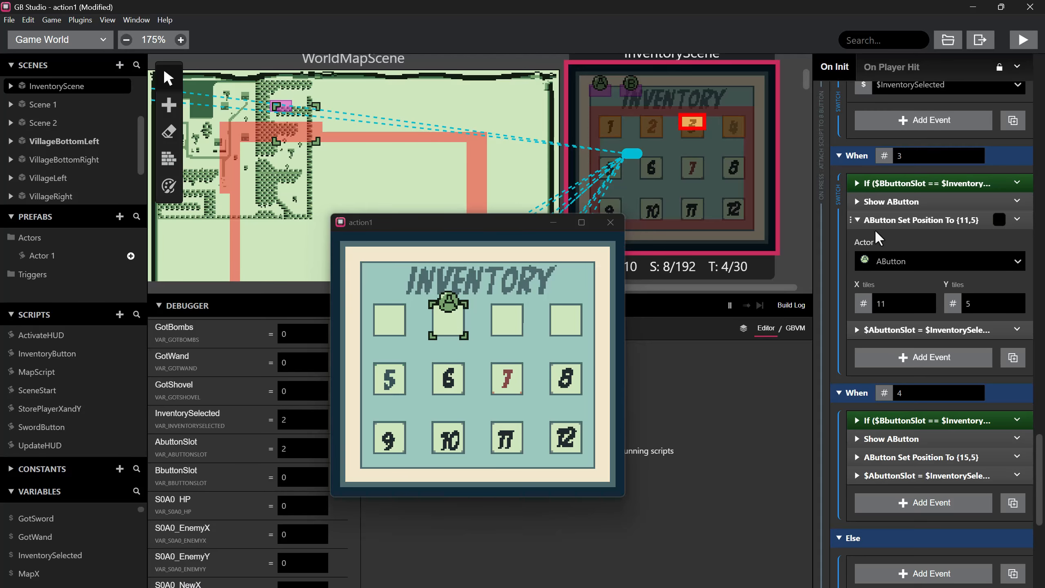
- Copy option 3's If event, paste it directly before the Switch in the B button script, and expand the copy
{"action": "scroll", "coordinate": [889, 239], "scroll_direction": "up", "scroll_amount": 2}
{"action": "left_click", "coordinate": [1017, 305]}
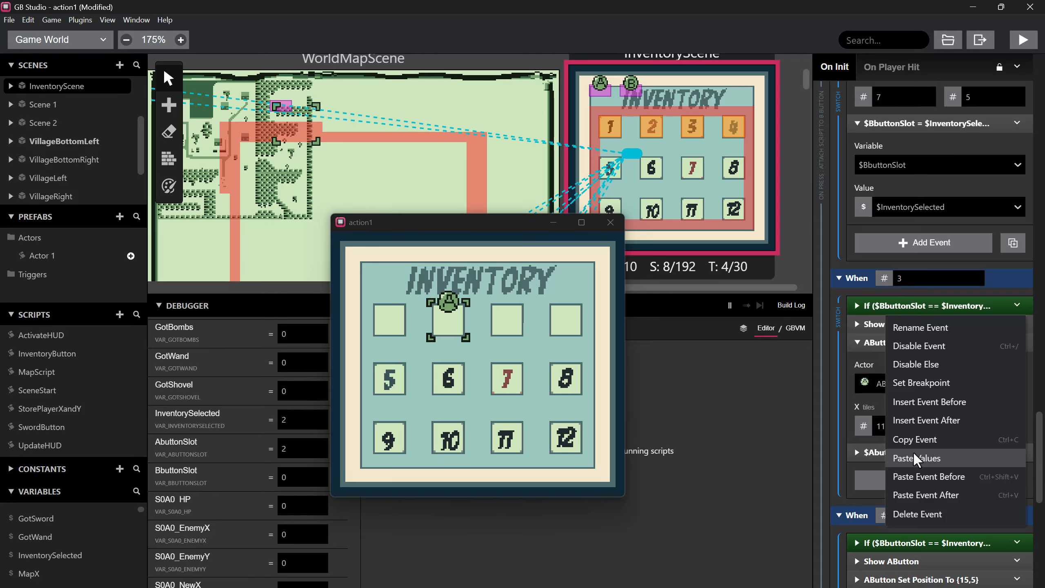
{"action": "left_click", "coordinate": [912, 440]}
{"action": "scroll", "coordinate": [926, 428], "scroll_direction": "up", "scroll_amount": 5}
{"action": "scroll", "coordinate": [926, 425], "scroll_direction": "up", "scroll_amount": 10}
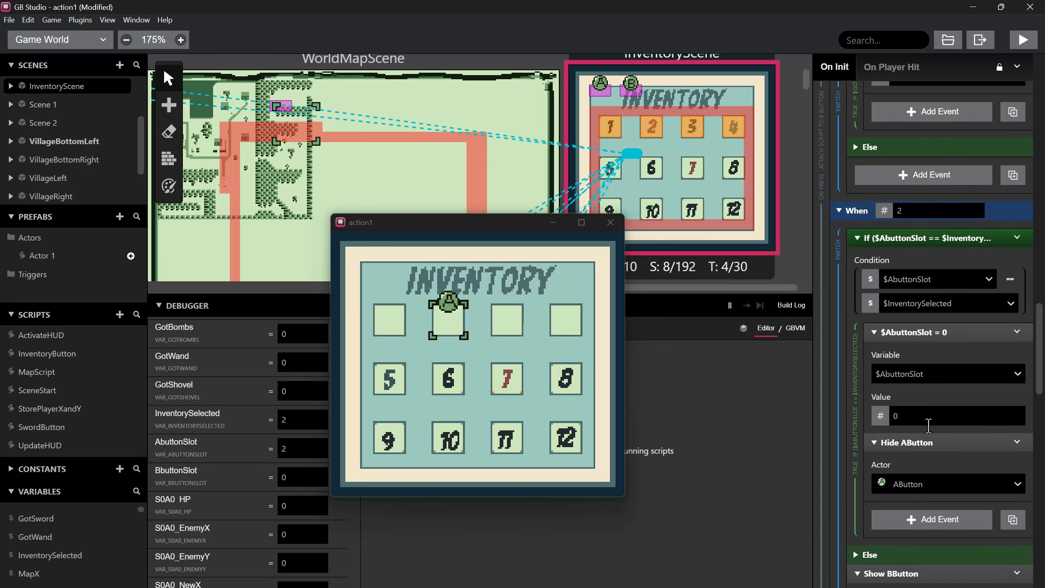
{"action": "scroll", "coordinate": [927, 427], "scroll_direction": "up", "scroll_amount": 2}
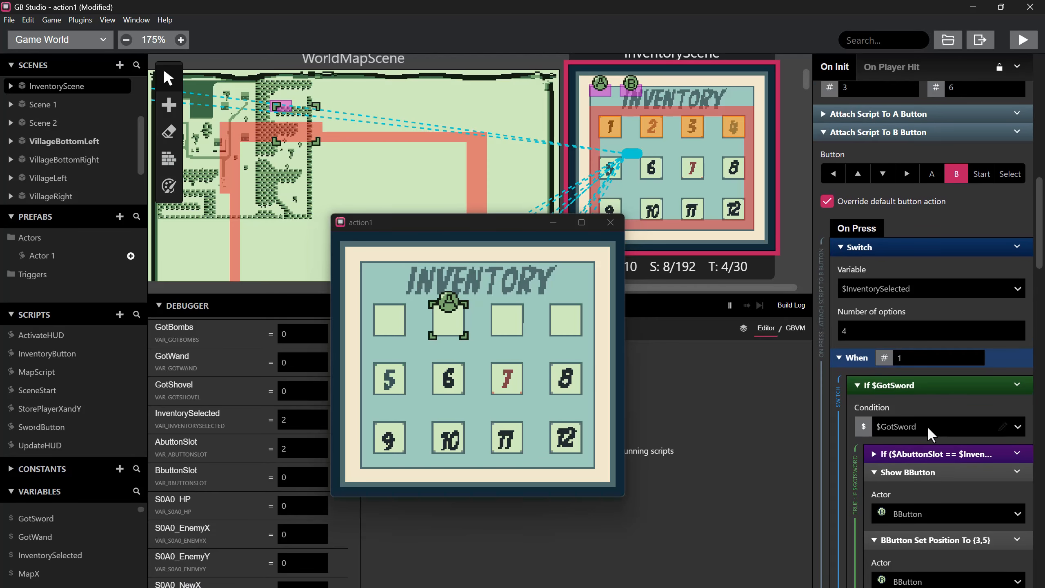
{"action": "right_click", "coordinate": [879, 245]}
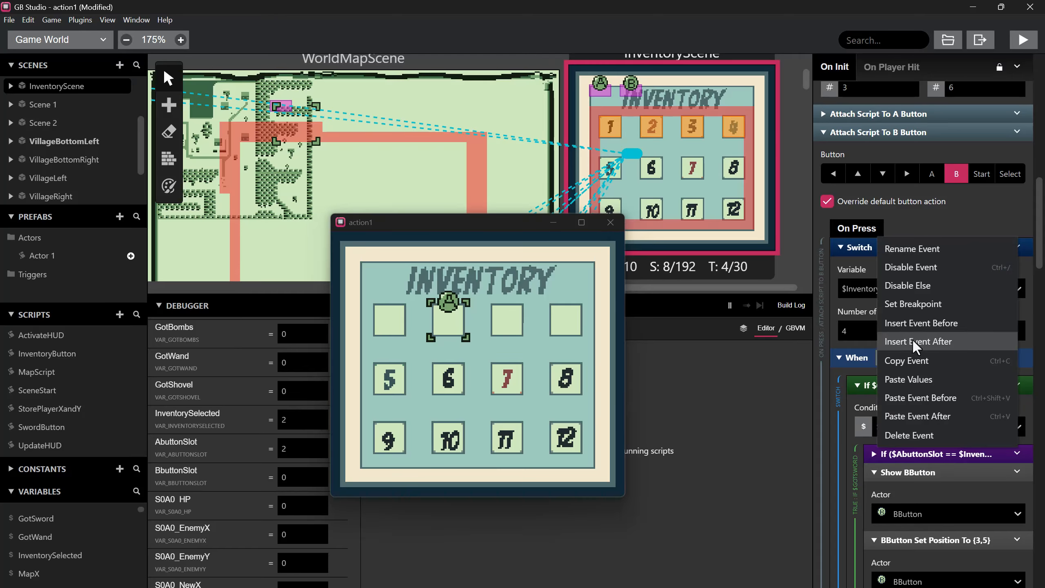
{"action": "left_click", "coordinate": [910, 396]}
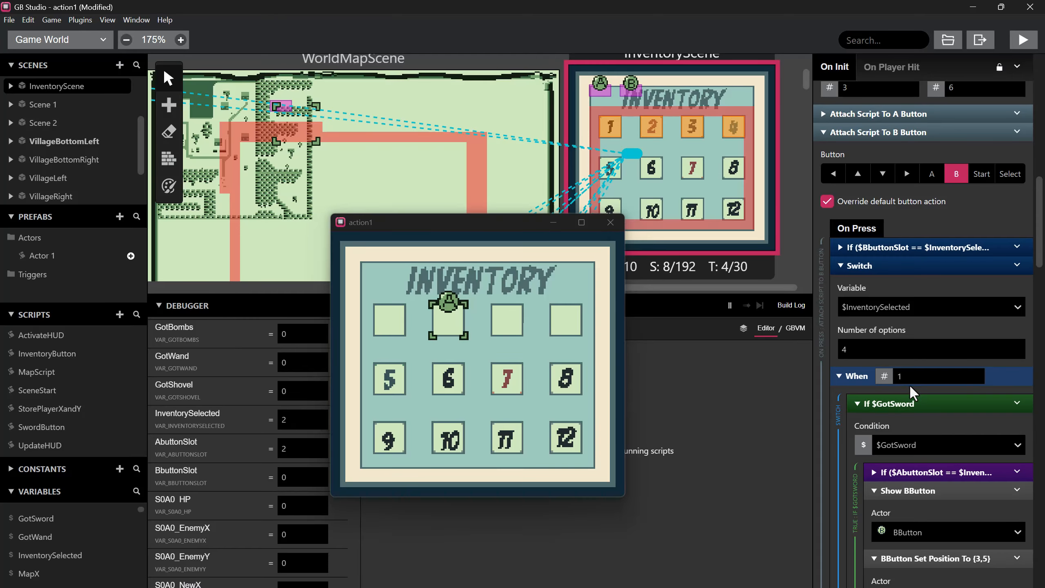
{"action": "left_click", "coordinate": [839, 247]}
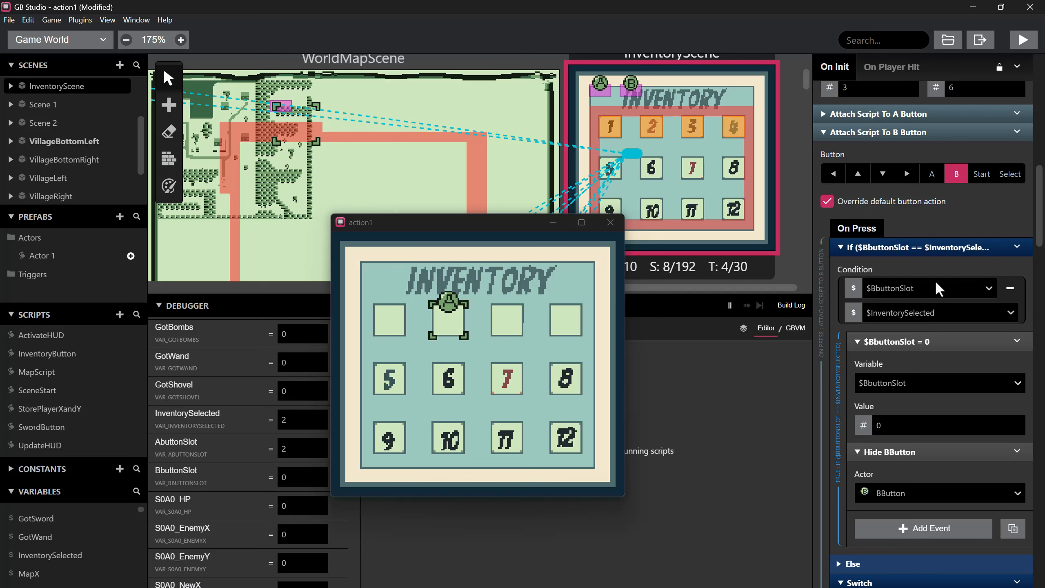
{"action": "scroll", "coordinate": [921, 313], "scroll_direction": "down", "scroll_amount": 1}
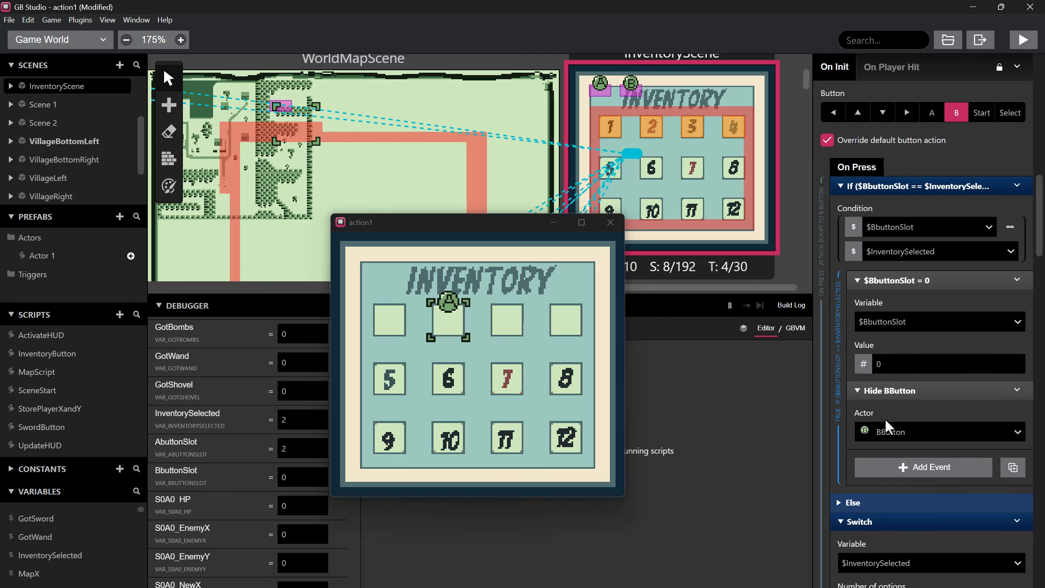
- Examine the pasted If event and the nested If, Show and Set Position events of the Switch in the B button script
{"action": "scroll", "coordinate": [893, 423], "scroll_direction": "up", "scroll_amount": 1}
{"action": "scroll", "coordinate": [884, 391], "scroll_direction": "down", "scroll_amount": 8}
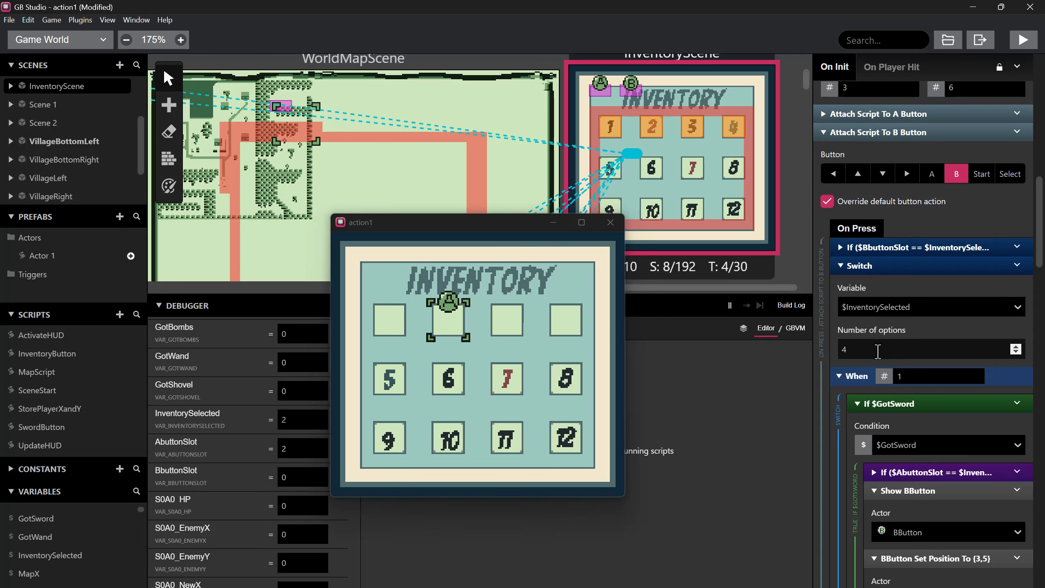
{"action": "scroll", "coordinate": [876, 355], "scroll_direction": "down", "scroll_amount": 5}
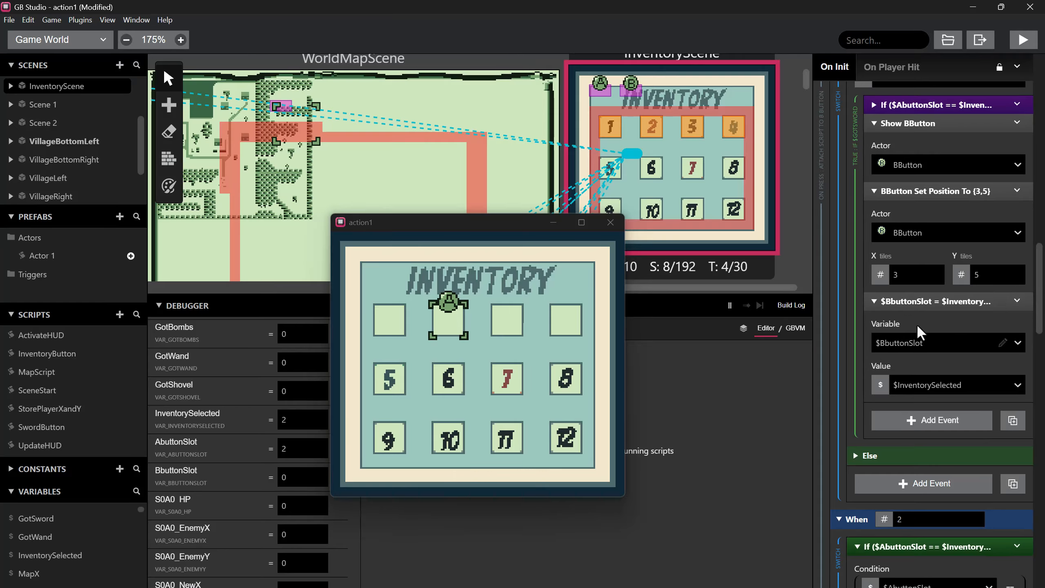
{"action": "scroll", "coordinate": [898, 305], "scroll_direction": "up", "scroll_amount": 3}
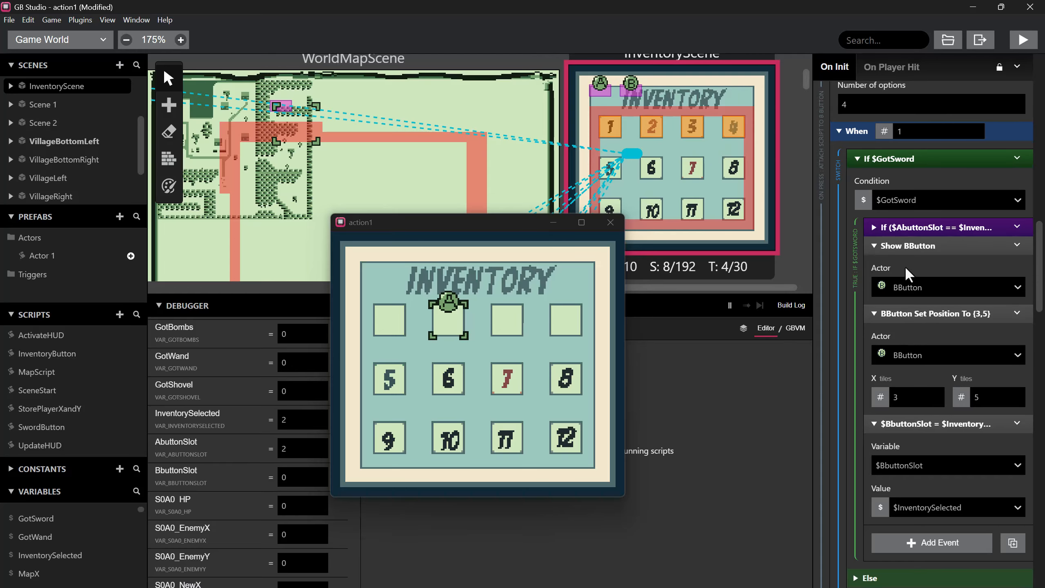
{"action": "scroll", "coordinate": [886, 264], "scroll_direction": "up", "scroll_amount": 2}
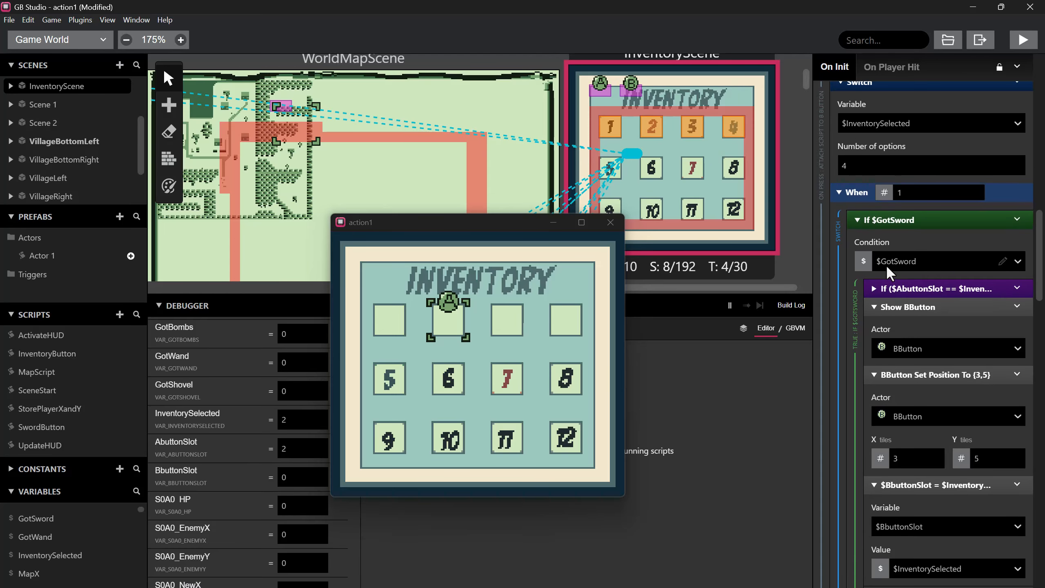
{"action": "scroll", "coordinate": [886, 270], "scroll_direction": "down", "scroll_amount": 7}
{"action": "scroll", "coordinate": [879, 331], "scroll_direction": "up", "scroll_amount": 8}
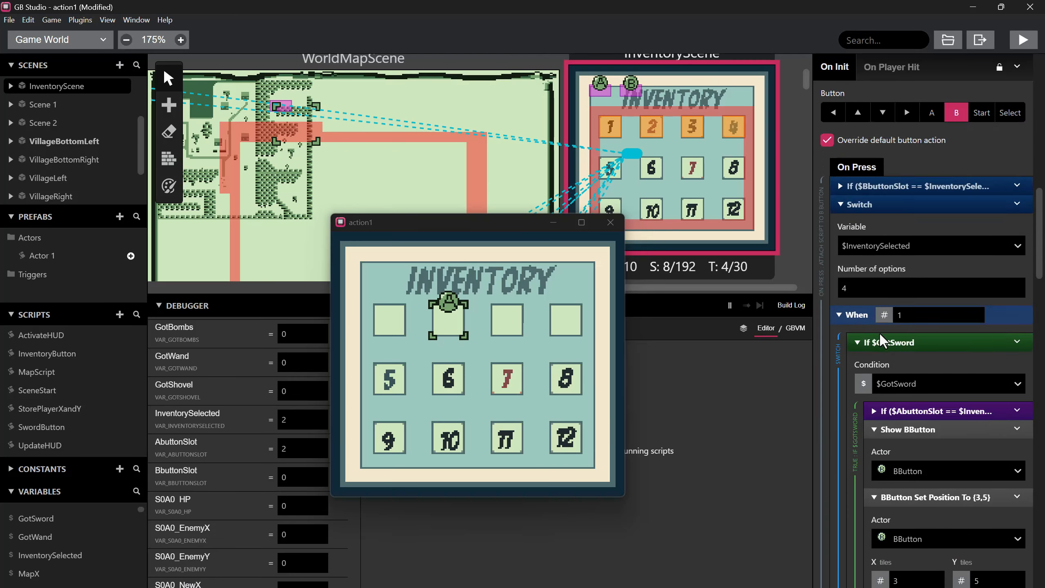
{"action": "scroll", "coordinate": [872, 339], "scroll_direction": "down", "scroll_amount": 3}
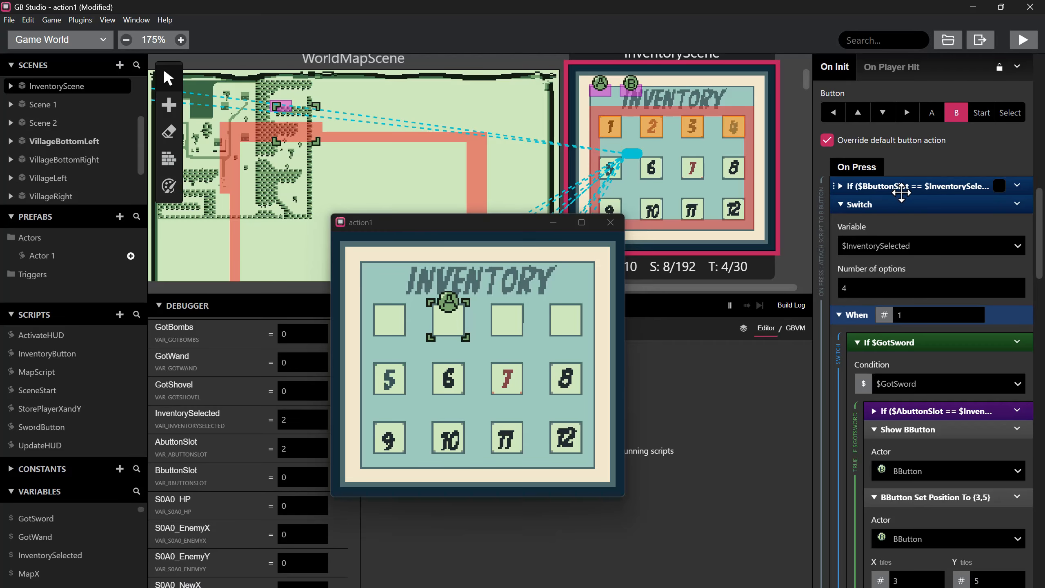
{"action": "scroll", "coordinate": [909, 232], "scroll_direction": "down", "scroll_amount": 4}
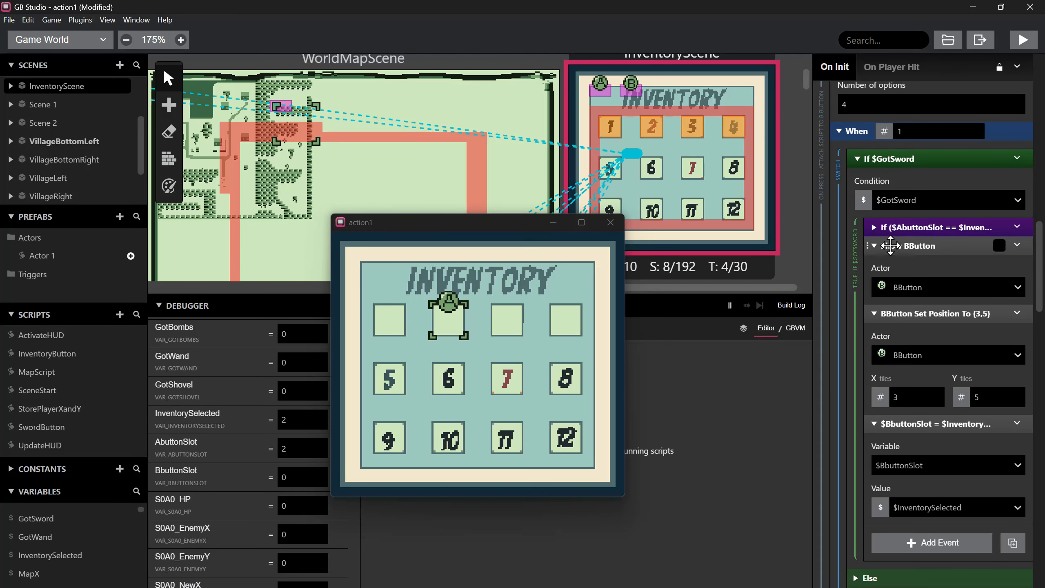
{"action": "left_click", "coordinate": [875, 227]}
{"action": "left_click", "coordinate": [875, 227]}
{"action": "scroll", "coordinate": [917, 280], "scroll_direction": "up", "scroll_amount": 5}
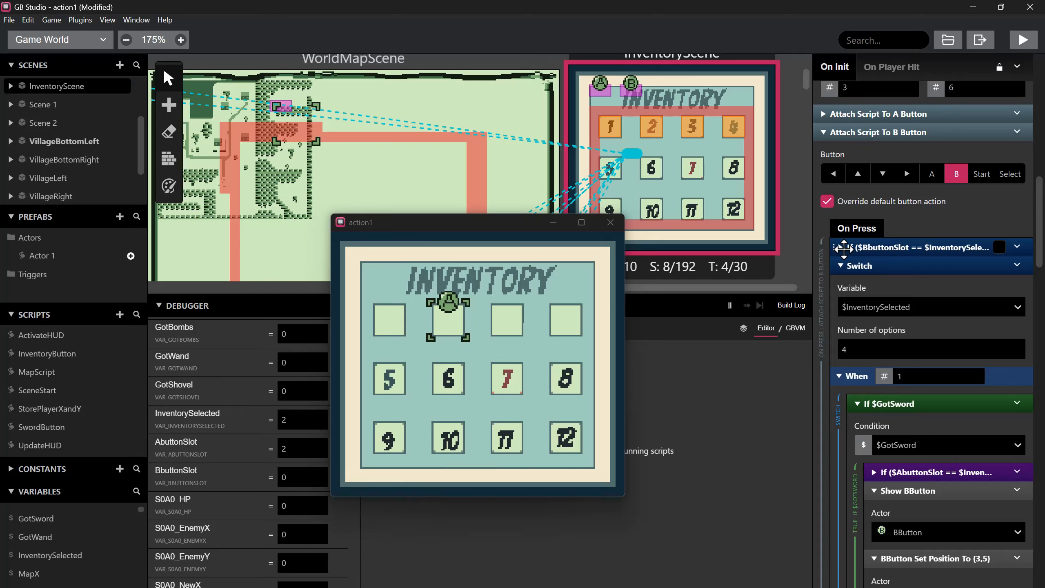
- Make the condition of the If event before the B button Switch compare AbuttonSlot with InventorySelected
{"action": "left_click", "coordinate": [892, 247]}
{"action": "left_click", "coordinate": [905, 288]}
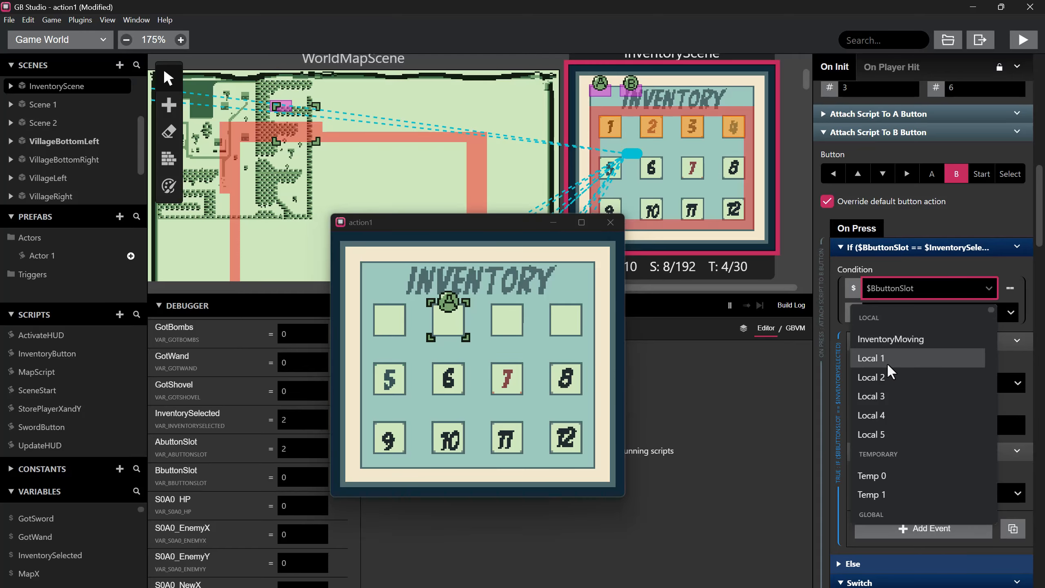
{"action": "scroll", "coordinate": [888, 407], "scroll_direction": "down", "scroll_amount": 7}
{"action": "scroll", "coordinate": [891, 412], "scroll_direction": "down", "scroll_amount": 3}
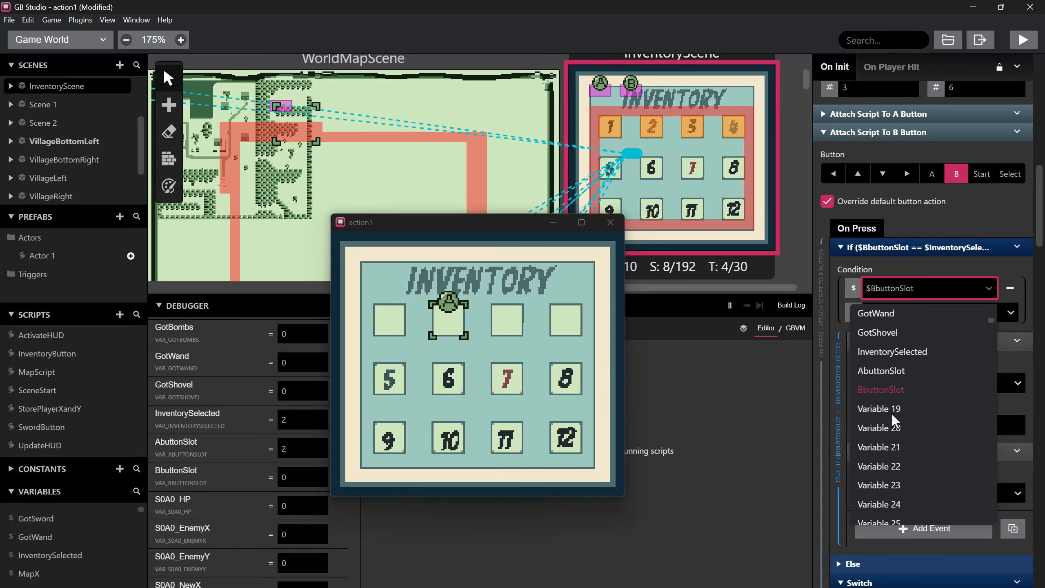
{"action": "left_click", "coordinate": [889, 370]}
- Make the events nested in that If reset AbuttonSlot and hide the AButton actor
{"action": "left_click", "coordinate": [903, 381]}
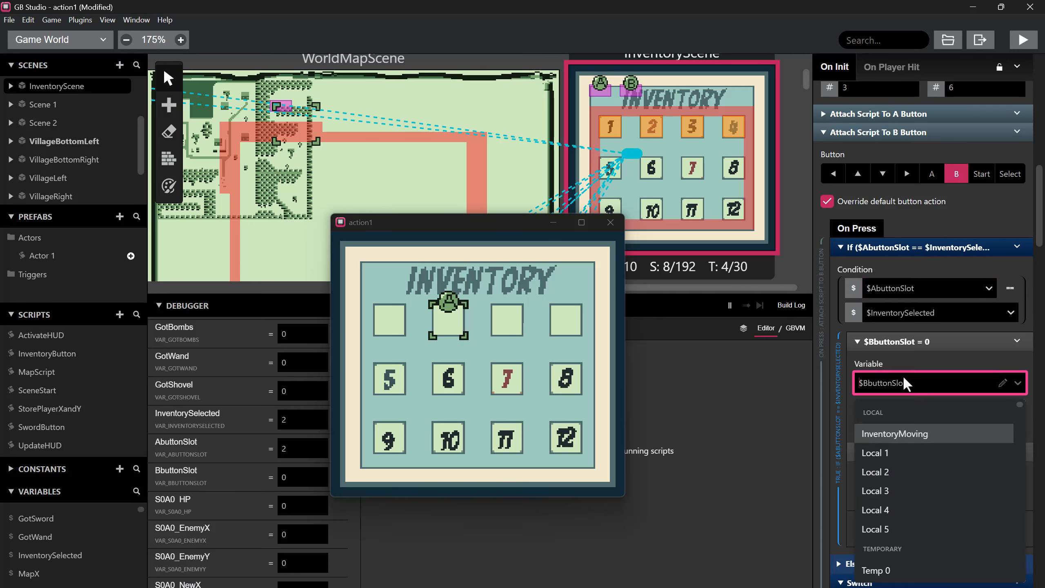
{"action": "scroll", "coordinate": [899, 439], "scroll_direction": "down", "scroll_amount": 5}
{"action": "scroll", "coordinate": [899, 440], "scroll_direction": "down", "scroll_amount": 10}
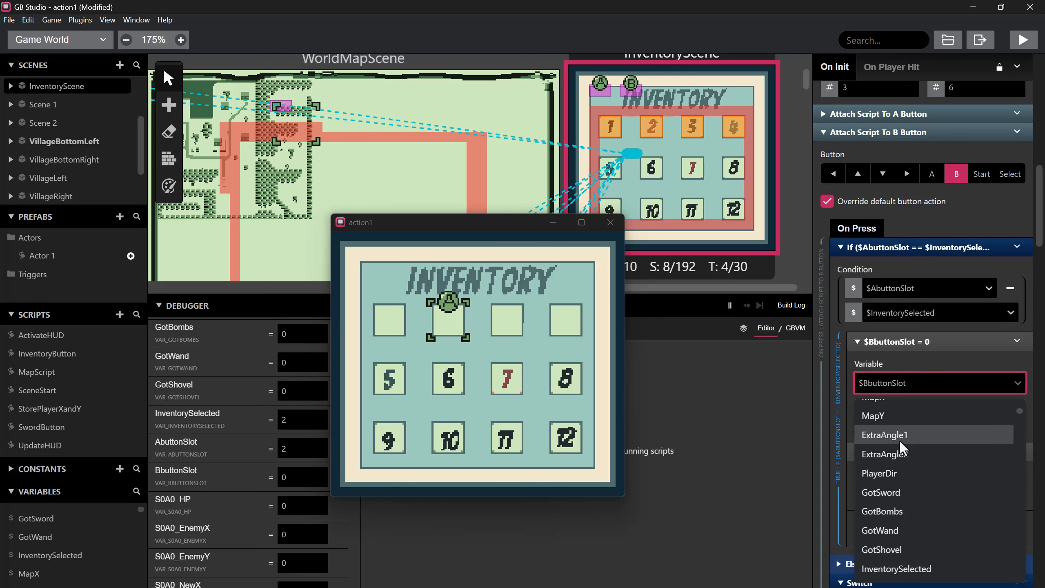
{"action": "left_click", "coordinate": [896, 410]}
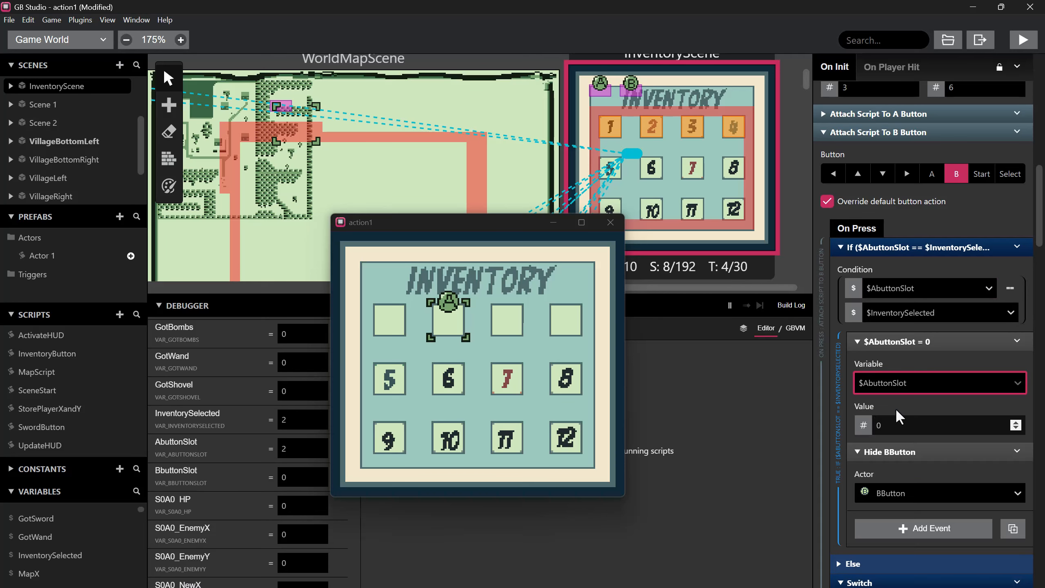
{"action": "scroll", "coordinate": [897, 411], "scroll_direction": "down", "scroll_amount": 2}
{"action": "left_click", "coordinate": [895, 427]}
{"action": "left_click", "coordinate": [890, 474]}
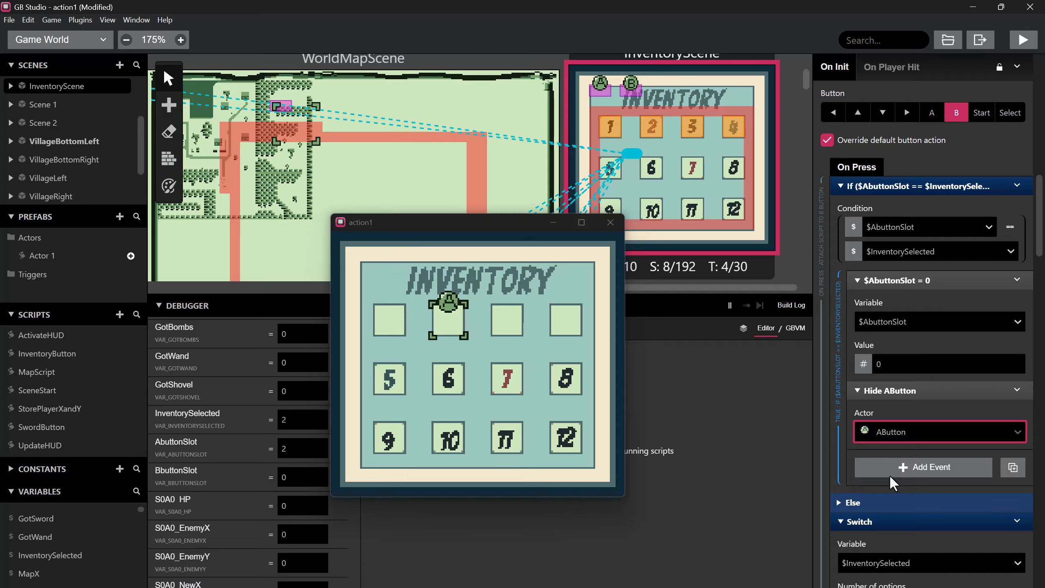
{"action": "scroll", "coordinate": [895, 350], "scroll_direction": "up", "scroll_amount": 2}
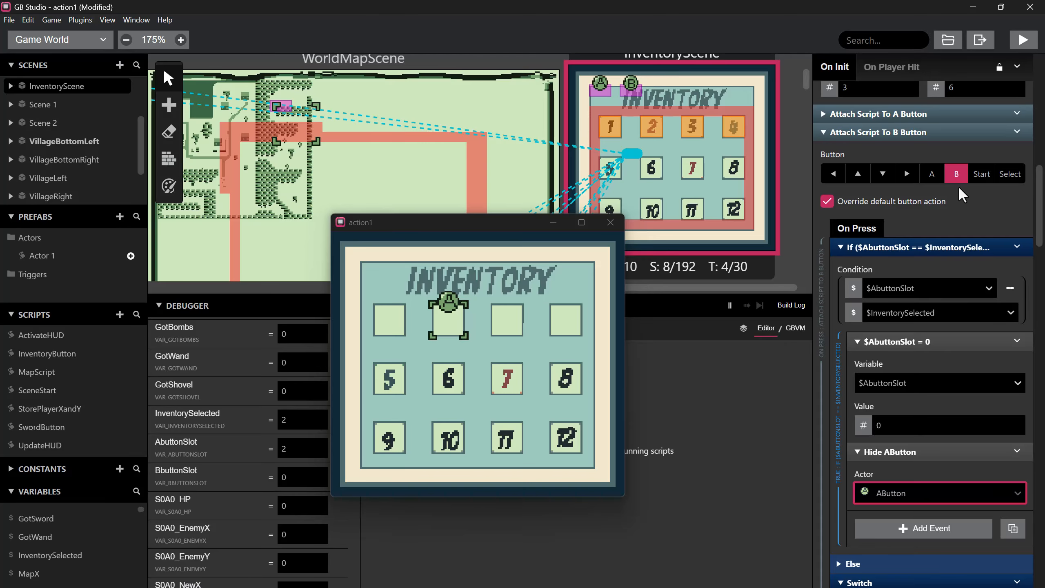
- Delete the slot-comparison If events from options 1 and 2 of the B button Switch
{"action": "scroll", "coordinate": [902, 407], "scroll_direction": "down", "scroll_amount": 3}
{"action": "scroll", "coordinate": [905, 418], "scroll_direction": "down", "scroll_amount": 5}
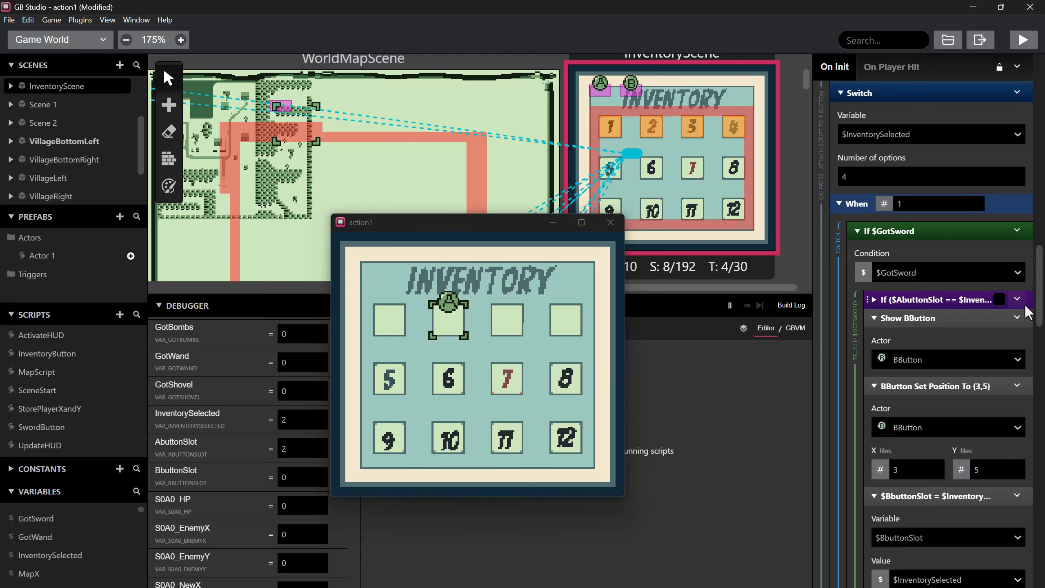
{"action": "left_click", "coordinate": [1017, 299]}
{"action": "left_click", "coordinate": [953, 507]}
{"action": "scroll", "coordinate": [950, 387], "scroll_direction": "down", "scroll_amount": 7}
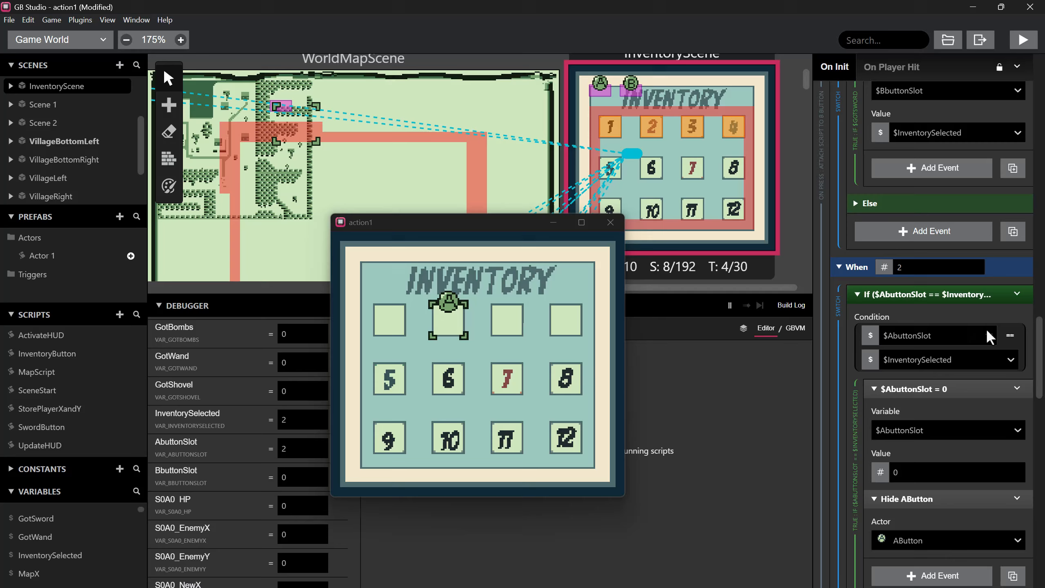
{"action": "left_click", "coordinate": [1018, 293]}
{"action": "left_click", "coordinate": [954, 497]}
{"action": "scroll", "coordinate": [955, 405], "scroll_direction": "down", "scroll_amount": 4}
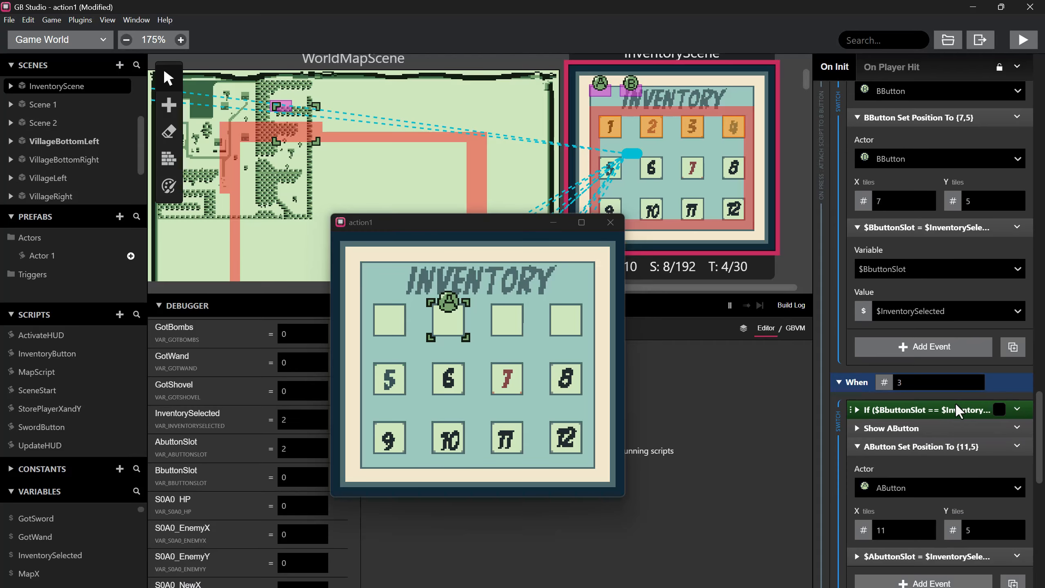
- Delete the slot-comparison If events from options 3 and 4 of the B button Switch
{"action": "left_click", "coordinate": [1014, 409]}
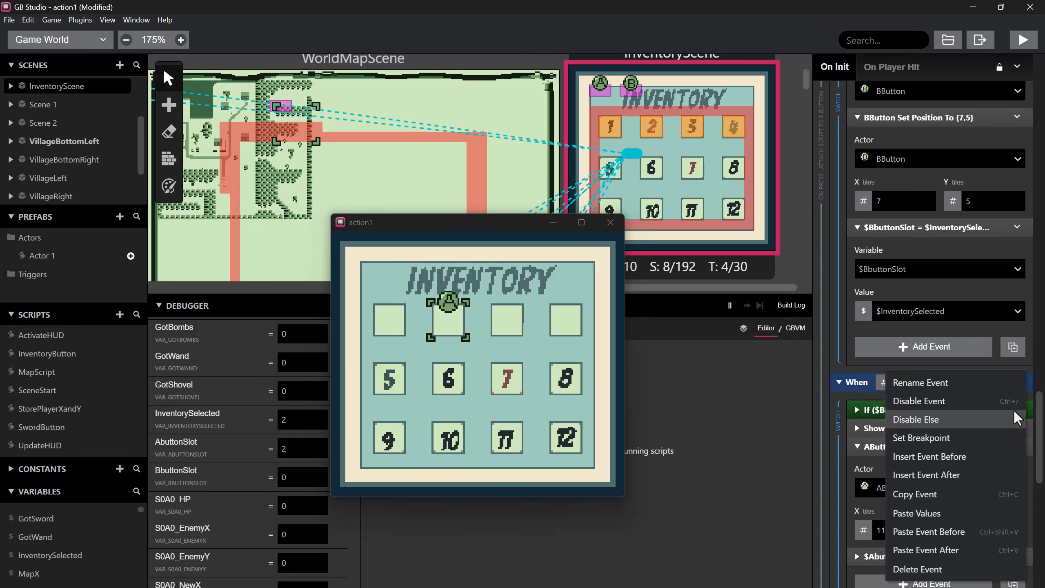
{"action": "left_click", "coordinate": [952, 567]}
{"action": "scroll", "coordinate": [901, 394], "scroll_direction": "down", "scroll_amount": 3}
{"action": "scroll", "coordinate": [901, 393], "scroll_direction": "down", "scroll_amount": 2}
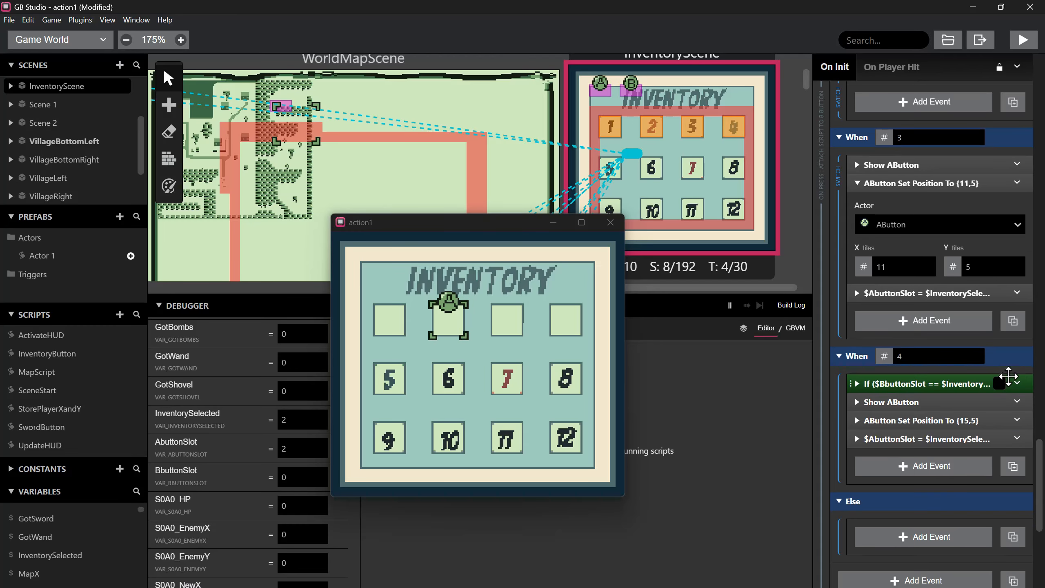
{"action": "left_click", "coordinate": [1015, 377]}
{"action": "left_click", "coordinate": [956, 567]}
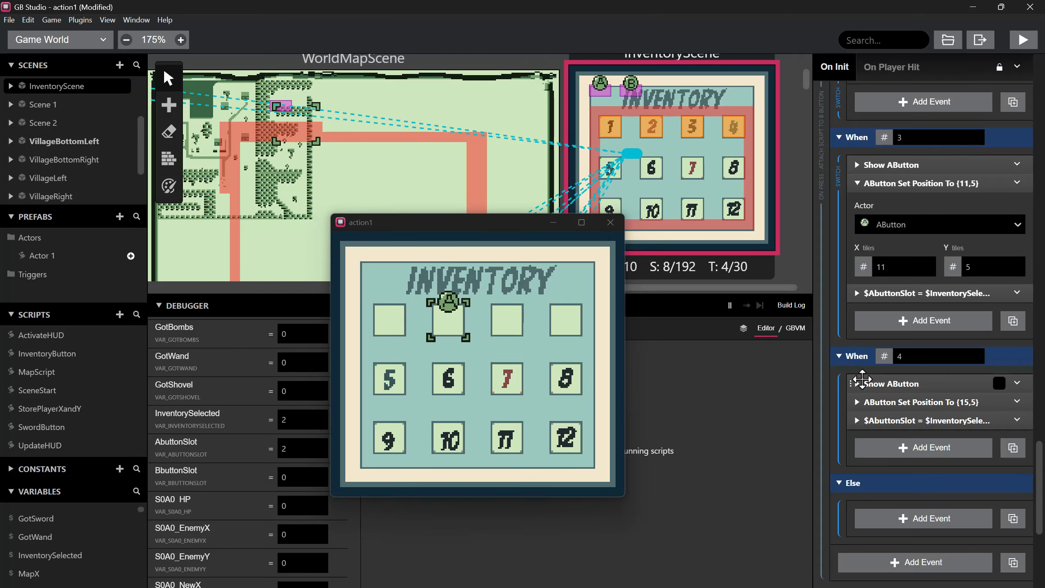
- Switch the actor of option 3's Show and Set Position events to BButton
{"action": "scroll", "coordinate": [914, 383], "scroll_direction": "up", "scroll_amount": 4}
{"action": "scroll", "coordinate": [911, 389], "scroll_direction": "up", "scroll_amount": 7}
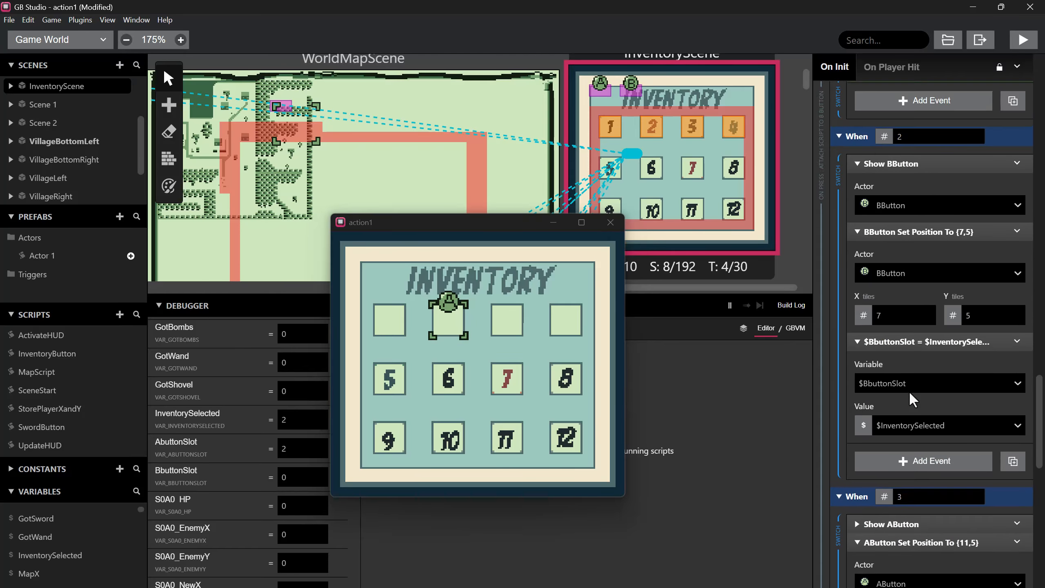
{"action": "scroll", "coordinate": [908, 396], "scroll_direction": "down", "scroll_amount": 3}
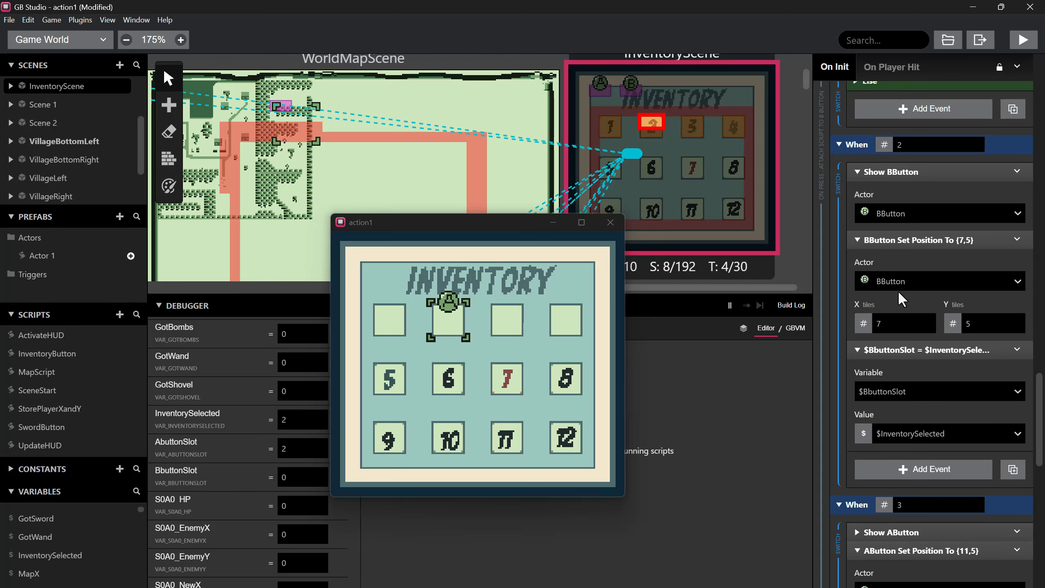
{"action": "scroll", "coordinate": [899, 415], "scroll_direction": "down", "scroll_amount": 4}
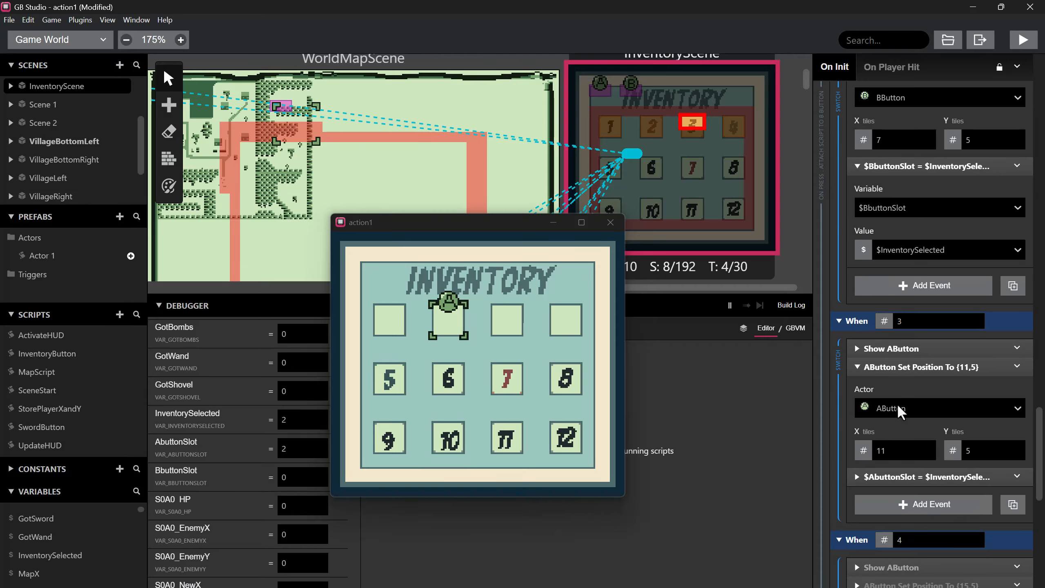
{"action": "left_click", "coordinate": [868, 357]}
{"action": "left_click", "coordinate": [888, 390]}
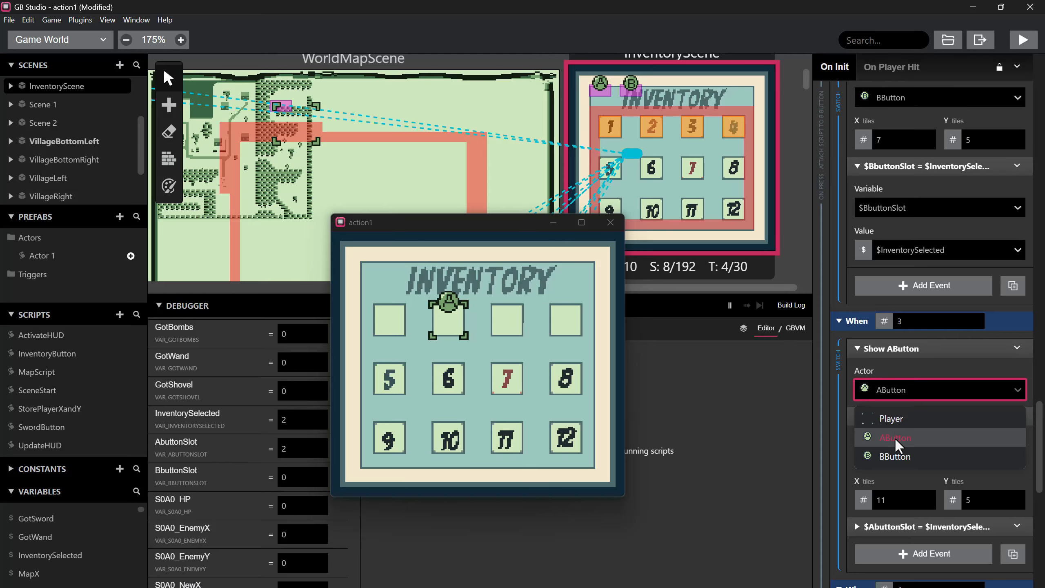
{"action": "left_click", "coordinate": [895, 449]}
{"action": "scroll", "coordinate": [895, 371], "scroll_direction": "down", "scroll_amount": 3}
{"action": "left_click", "coordinate": [889, 334]}
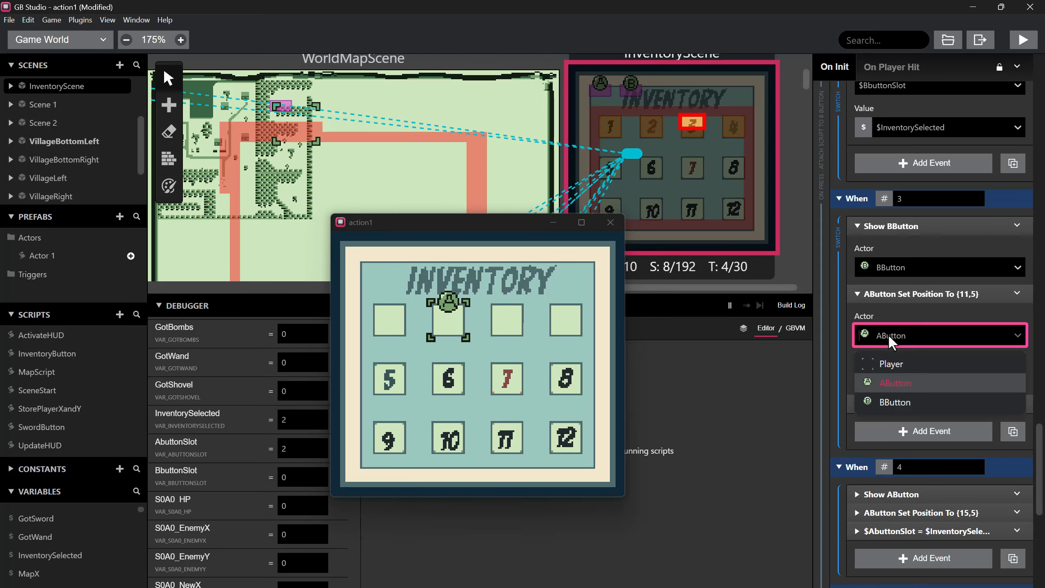
{"action": "left_click", "coordinate": [890, 398]}
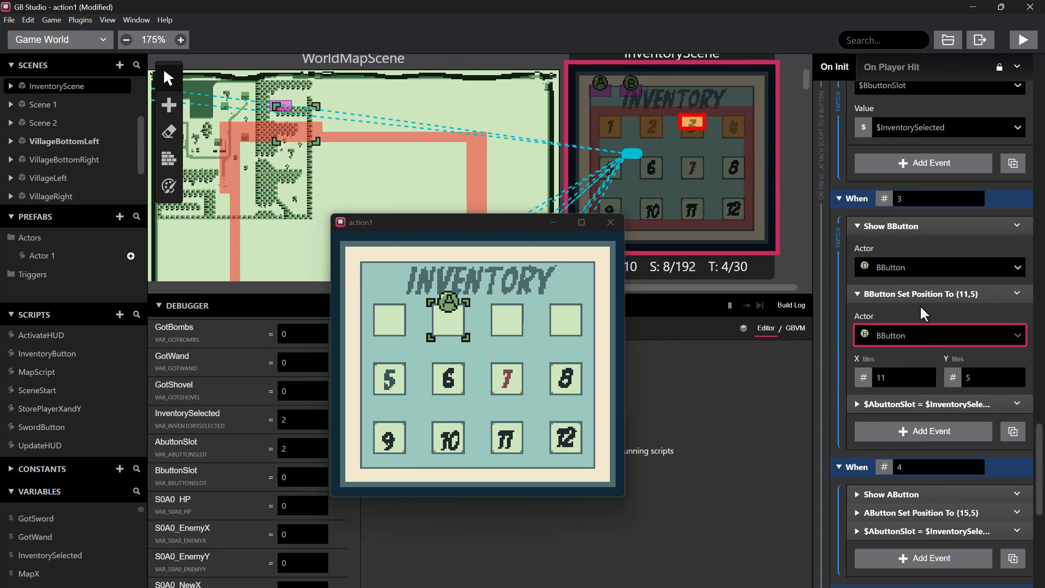
- Make the last event of option 3 store InventorySelected in BbuttonSlot
{"action": "scroll", "coordinate": [924, 312], "scroll_direction": "down", "scroll_amount": 3}
{"action": "left_click", "coordinate": [859, 281]}
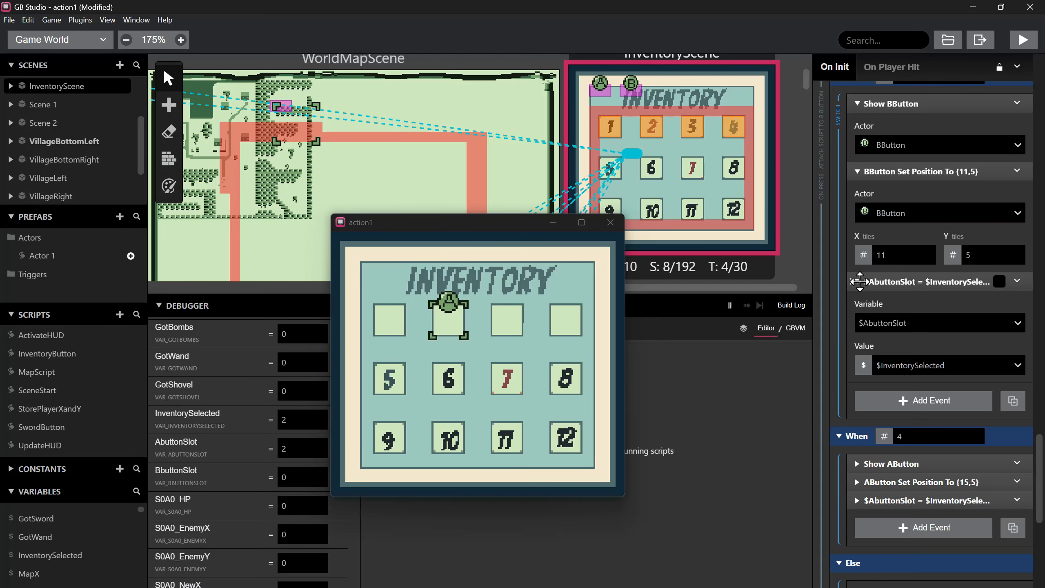
{"action": "left_click", "coordinate": [890, 325]}
{"action": "scroll", "coordinate": [890, 432], "scroll_direction": "down", "scroll_amount": 10}
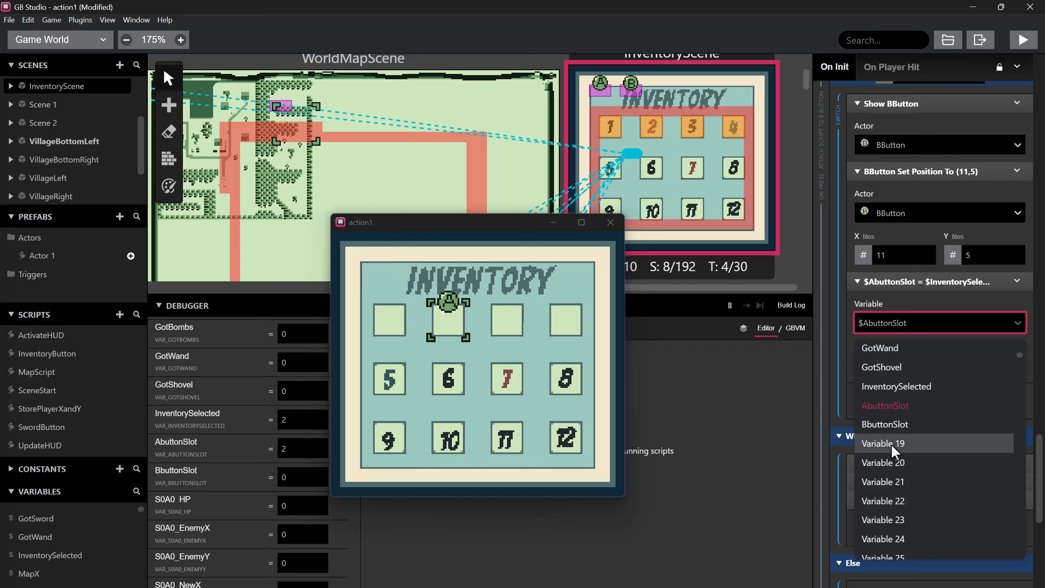
{"action": "left_click", "coordinate": [893, 424]}
- Switch the actor of option 4's Show and Set Position events to BButton
{"action": "scroll", "coordinate": [908, 386], "scroll_direction": "down", "scroll_amount": 3}
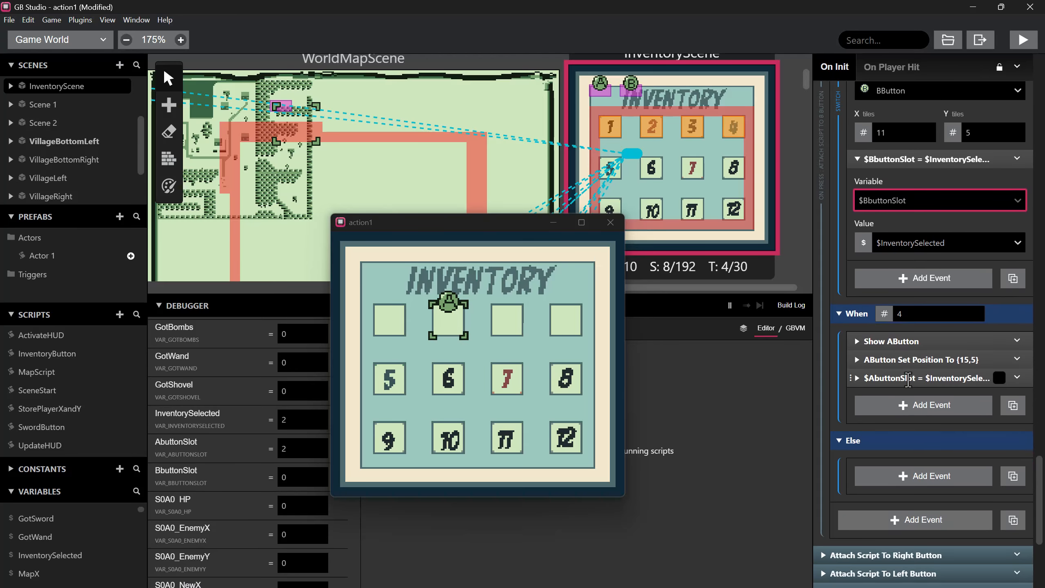
{"action": "left_click", "coordinate": [889, 341]}
{"action": "left_click", "coordinate": [888, 383]}
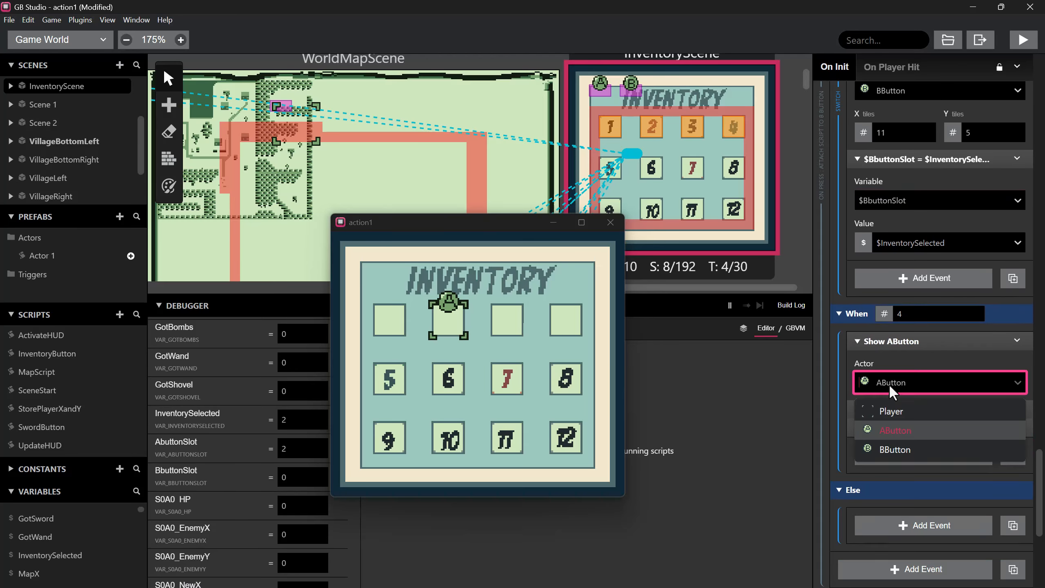
{"action": "left_click", "coordinate": [889, 447]}
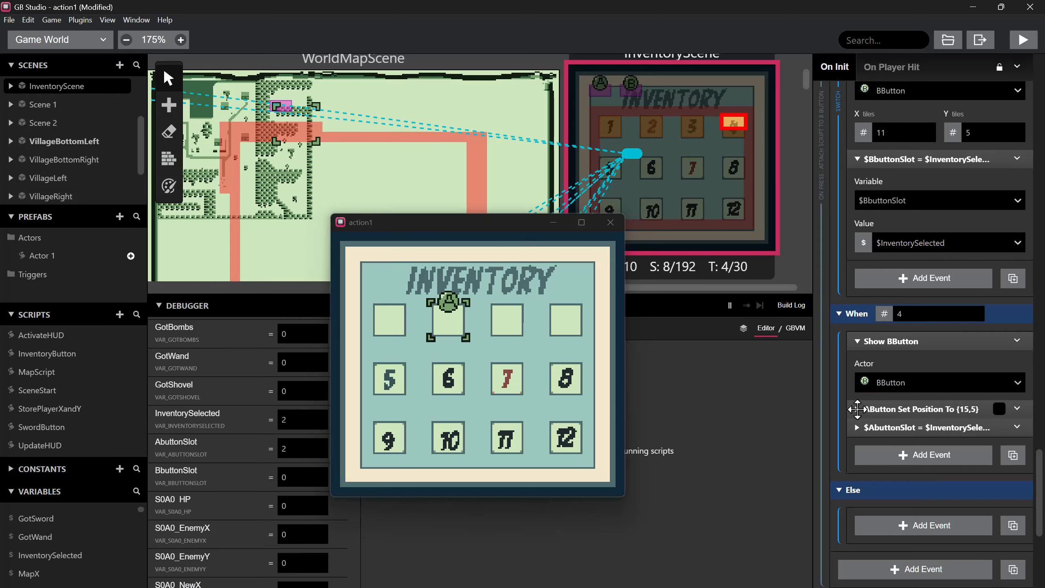
{"action": "left_click", "coordinate": [885, 408]}
{"action": "scroll", "coordinate": [893, 386], "scroll_direction": "down", "scroll_amount": 2}
{"action": "left_click", "coordinate": [892, 387]}
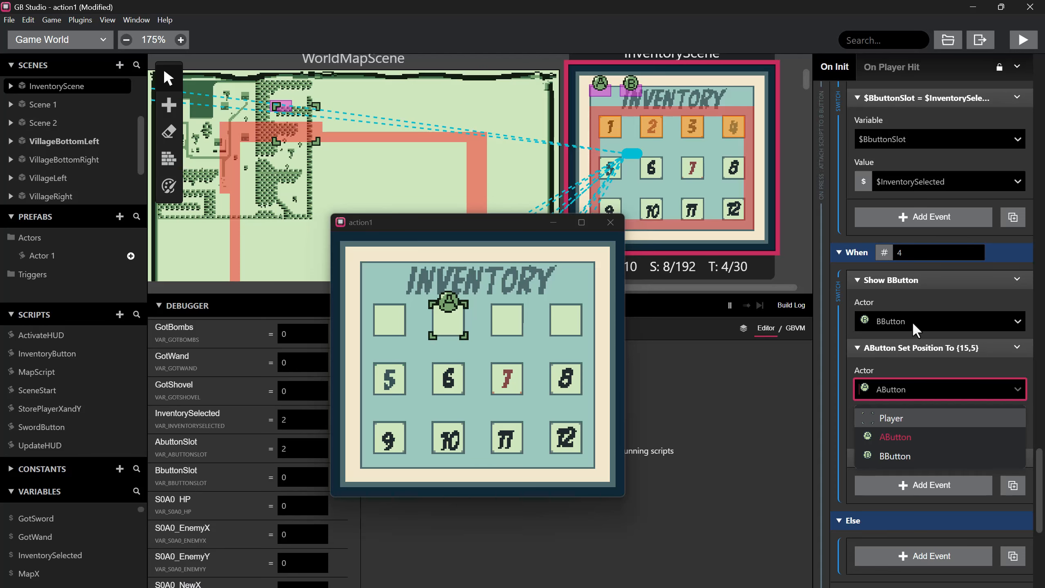
{"action": "left_click", "coordinate": [896, 455]}
- Build and run the game to test the edited B button script
{"action": "scroll", "coordinate": [898, 409], "scroll_direction": "down", "scroll_amount": 5}
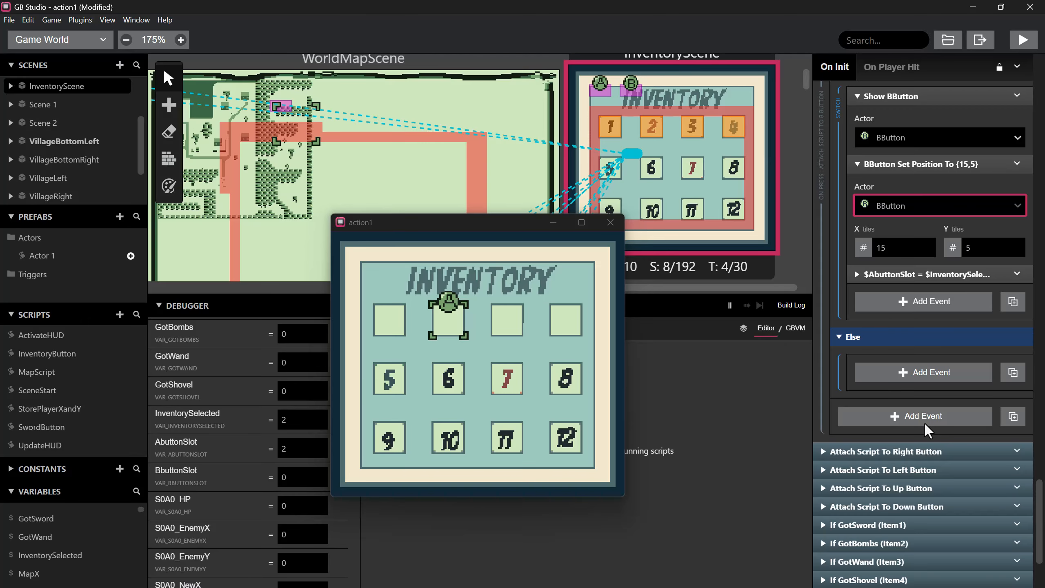
{"action": "left_click", "coordinate": [1016, 38]}
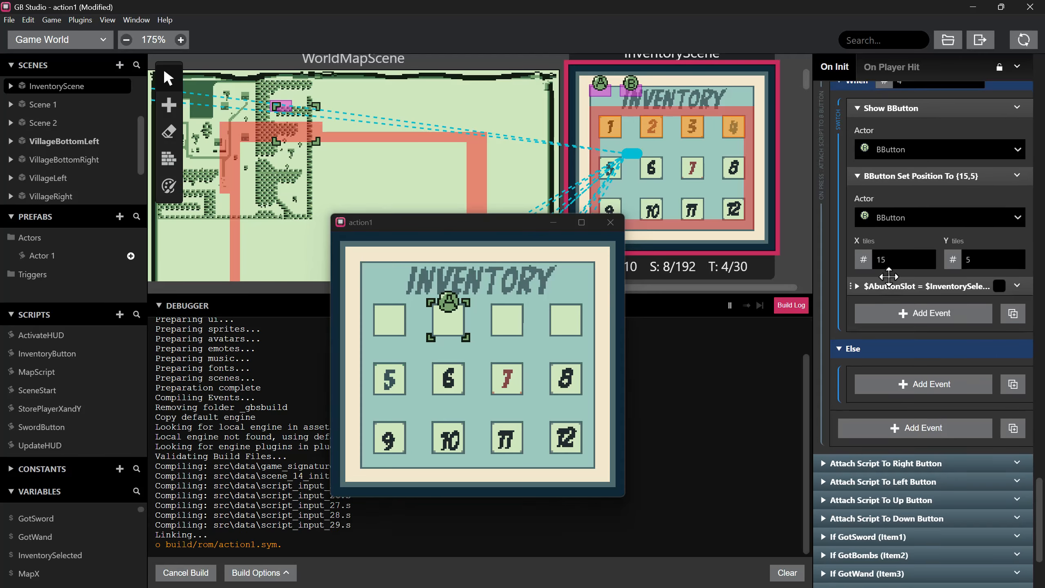
- Make the last event of option 4 store InventorySelected in BbuttonSlot
{"action": "scroll", "coordinate": [872, 289], "scroll_direction": "up", "scroll_amount": 2}
{"action": "left_click", "coordinate": [865, 336]}
{"action": "left_click", "coordinate": [894, 375]}
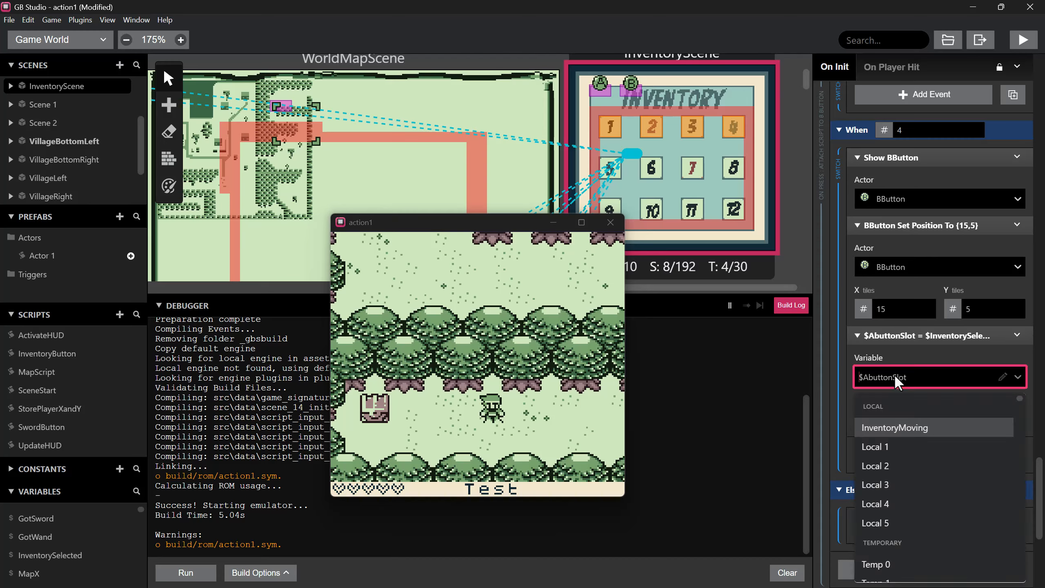
{"action": "scroll", "coordinate": [884, 481], "scroll_direction": "down", "scroll_amount": 5}
{"action": "scroll", "coordinate": [887, 481], "scroll_direction": "down", "scroll_amount": 5}
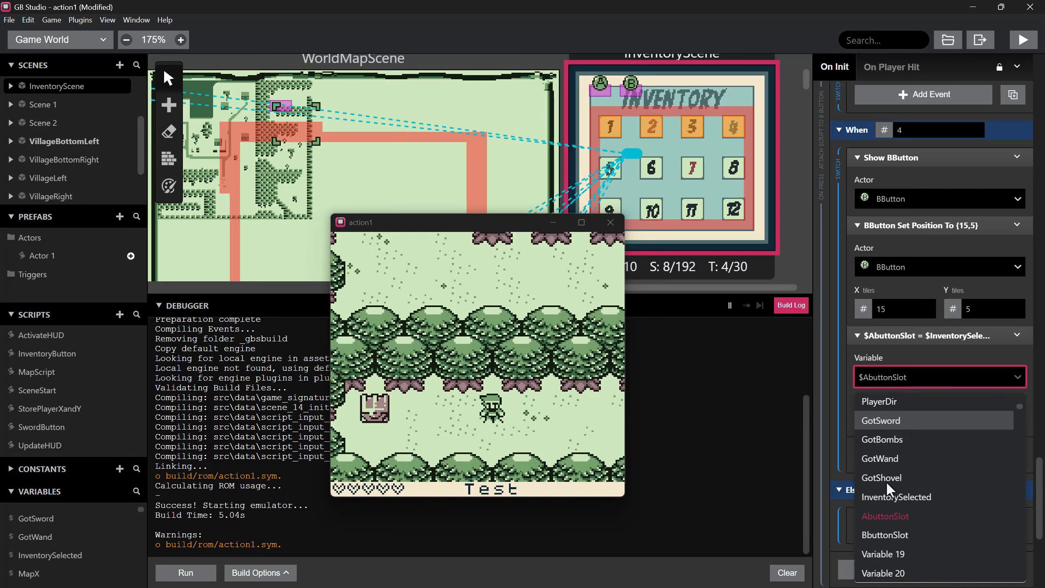
{"action": "left_click", "coordinate": [895, 409]}
- Review the options of the B button script's Switch, and build and run the game
{"action": "scroll", "coordinate": [903, 338], "scroll_direction": "up", "scroll_amount": 3}
{"action": "scroll", "coordinate": [906, 317], "scroll_direction": "up", "scroll_amount": 5}
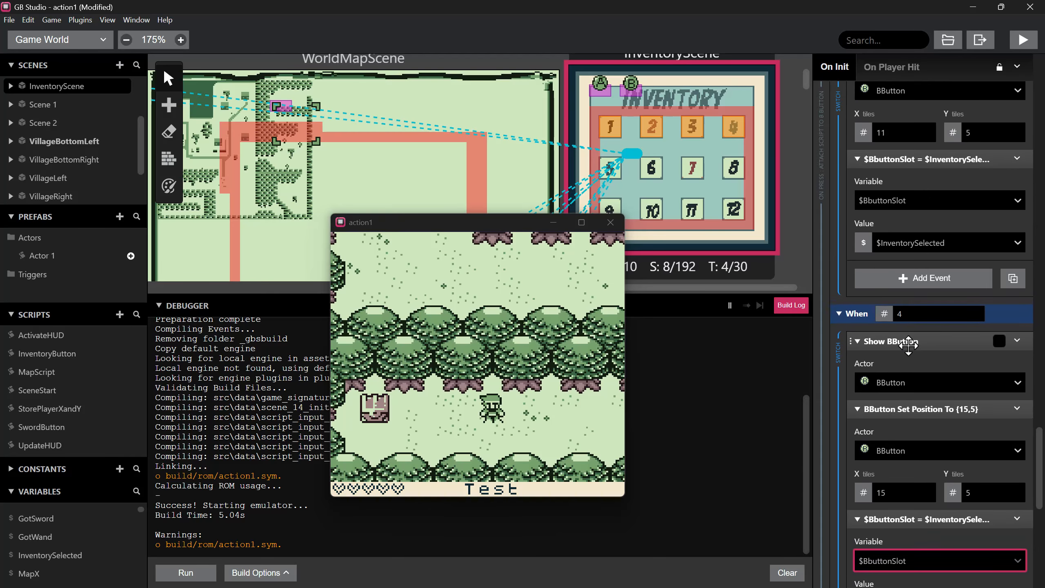
{"action": "scroll", "coordinate": [910, 346], "scroll_direction": "up", "scroll_amount": 10}
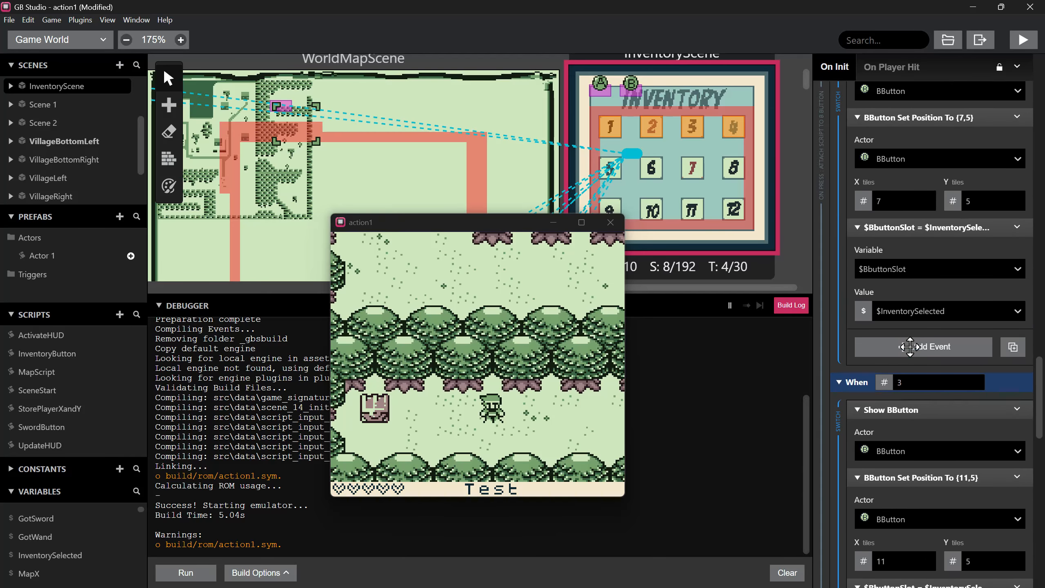
{"action": "scroll", "coordinate": [911, 345], "scroll_direction": "up", "scroll_amount": 10}
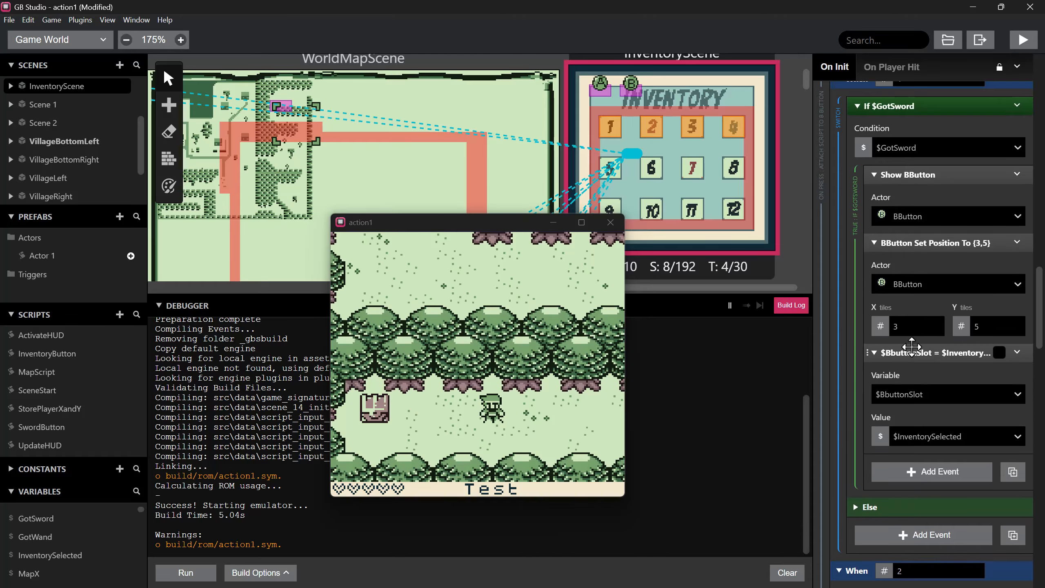
{"action": "scroll", "coordinate": [911, 345], "scroll_direction": "up", "scroll_amount": 5}
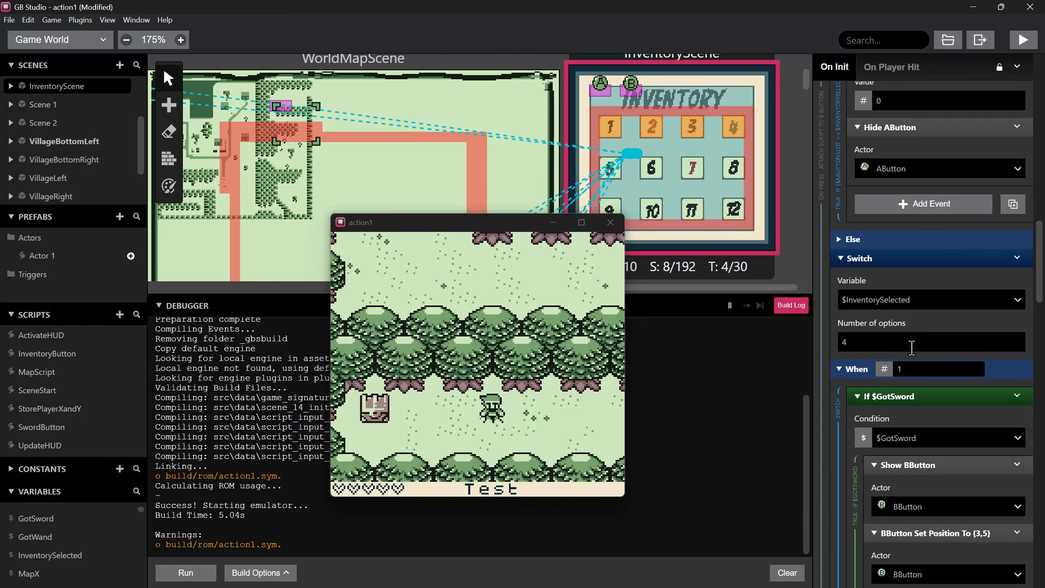
{"action": "key", "text": "ctrl+b"}
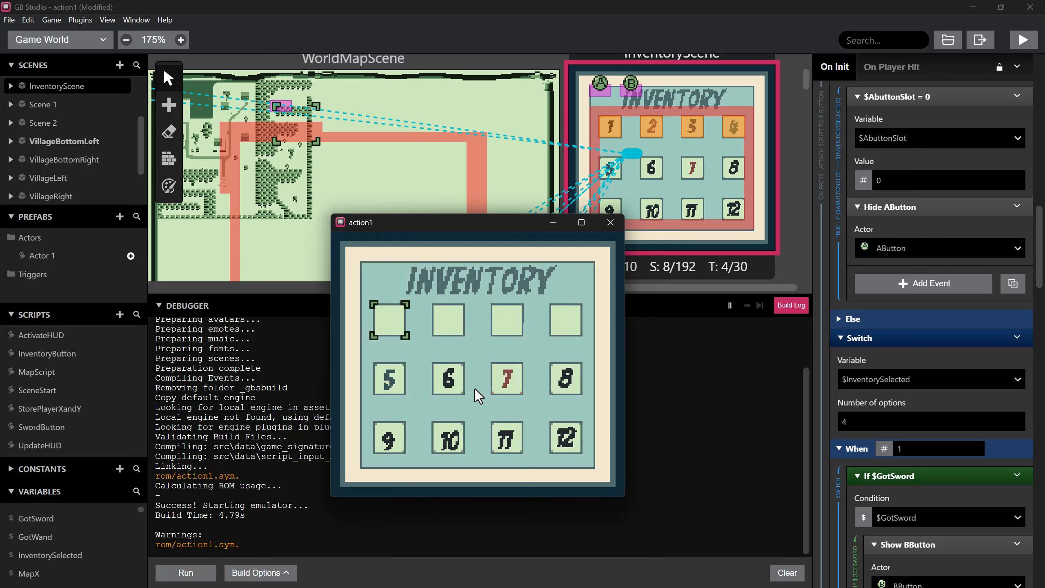
- Test placing and swapping the A and B markers across the second, third and fourth inventory slots in the running game
{"action": "key", "text": "Right"}
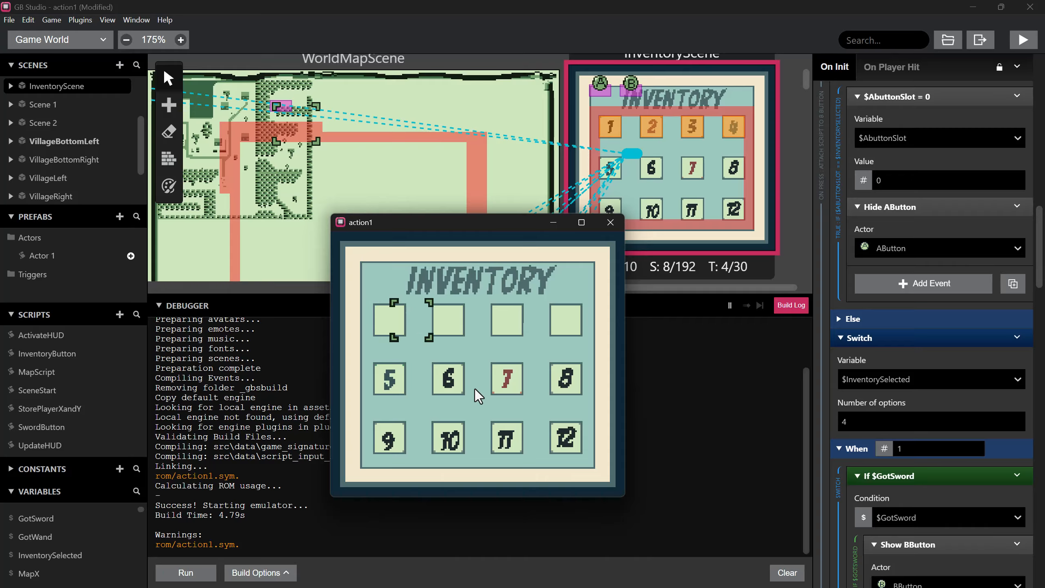
{"action": "key", "text": "Right"}
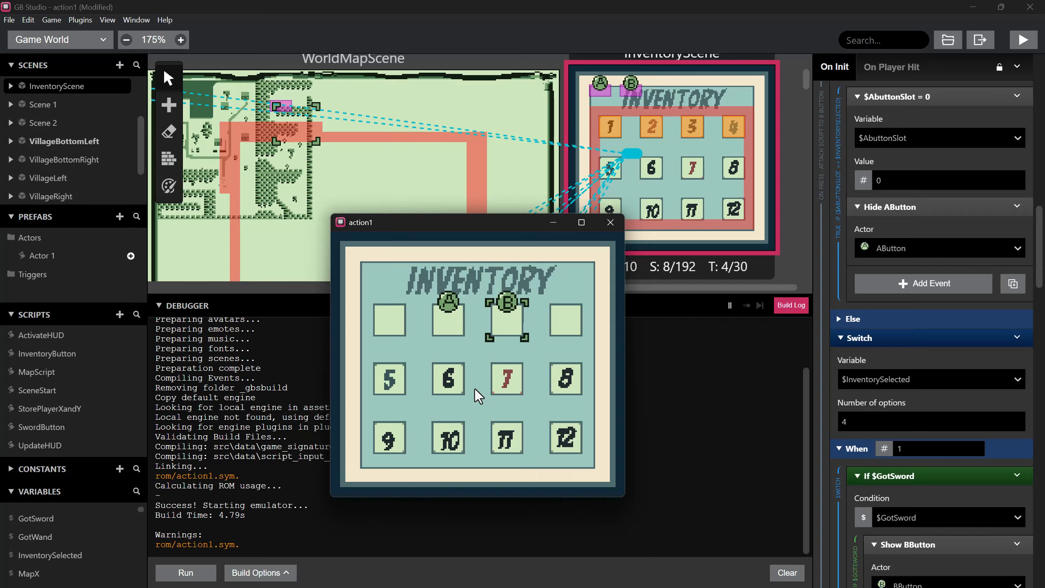
{"action": "key", "text": "Right"}
{"action": "key", "text": "z"}
{"action": "key", "text": "Left"}
{"action": "key", "text": "z"}
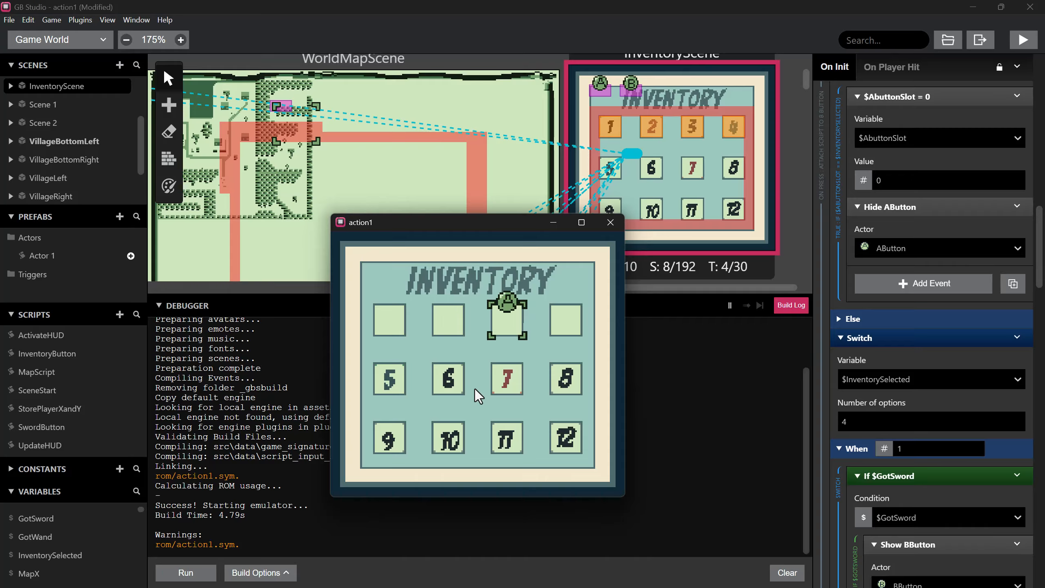
{"action": "key", "text": "Left"}
{"action": "key", "text": "z"}
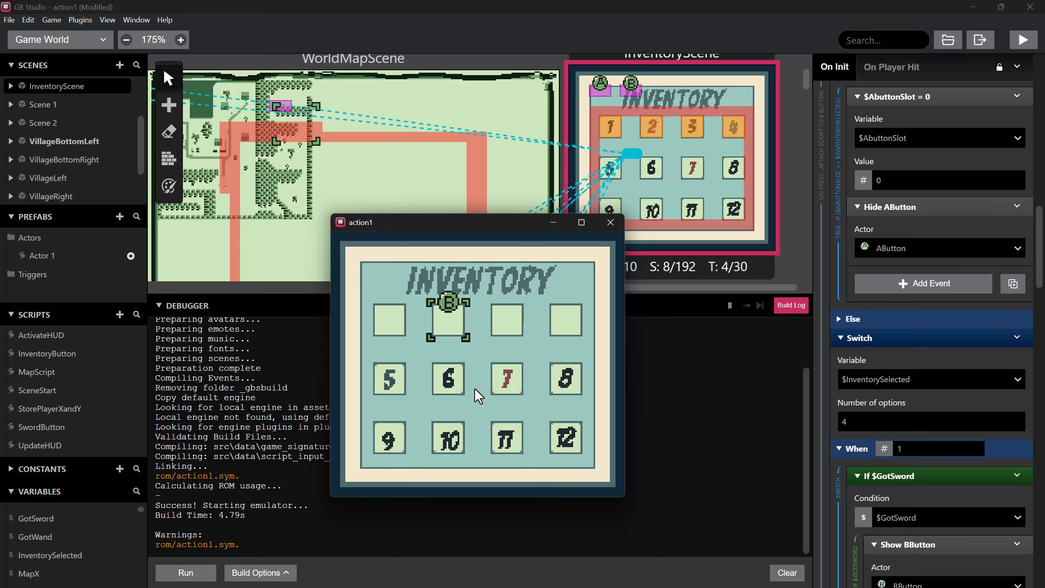
{"action": "key", "text": "Right"}
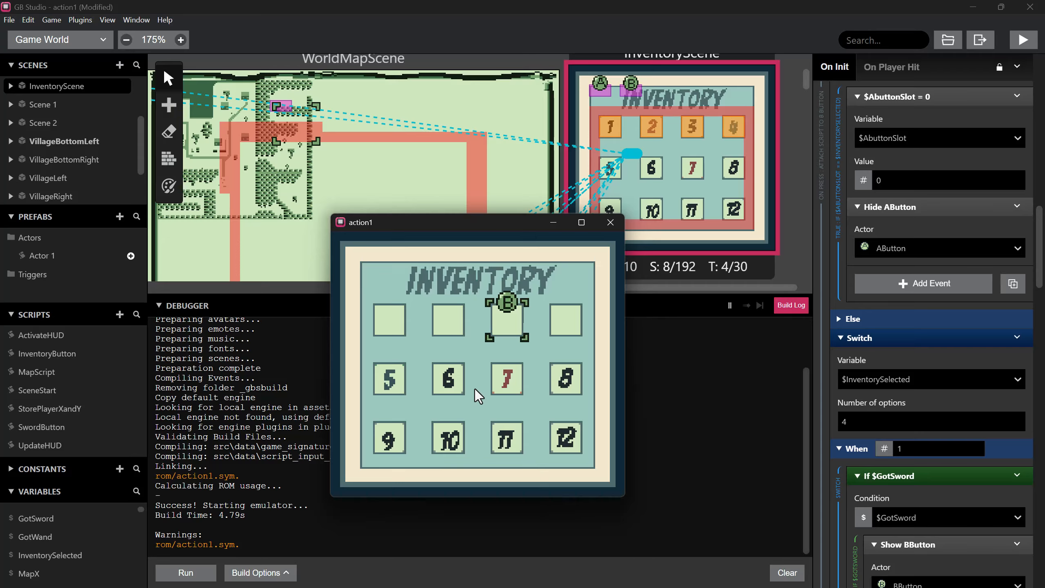
{"action": "key", "text": "z"}
{"action": "key", "text": "Left"}
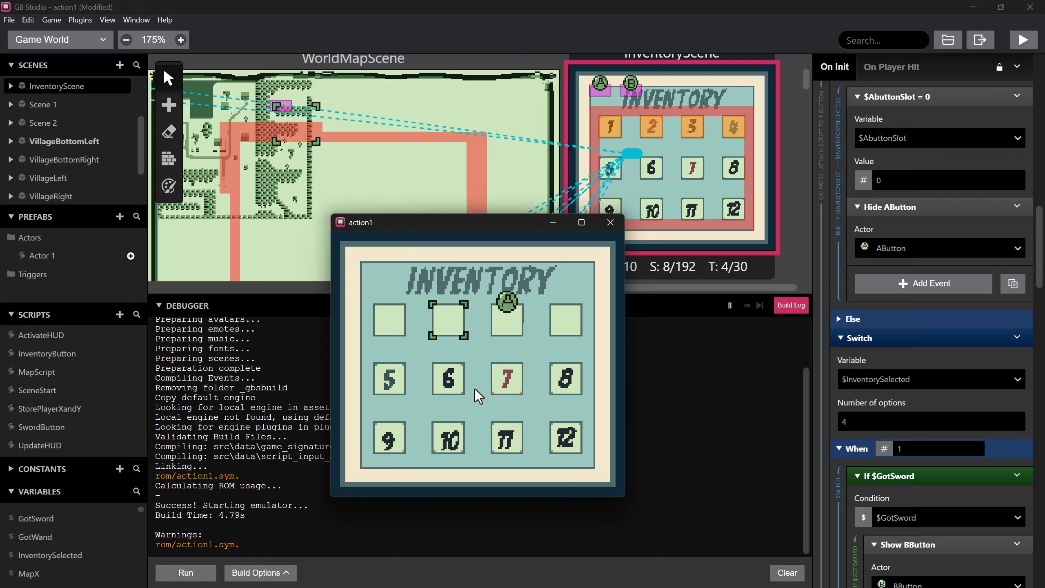
{"action": "key", "text": "z"}
{"action": "key", "text": "Right"}
{"action": "key", "text": "Right"}
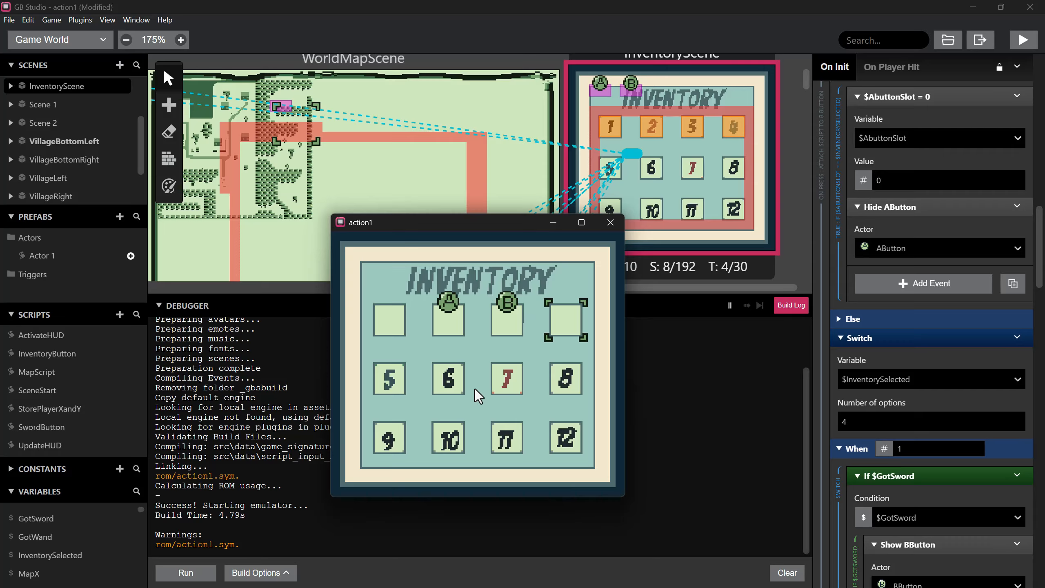
{"action": "key", "text": "z"}
{"action": "key", "text": "Left"}
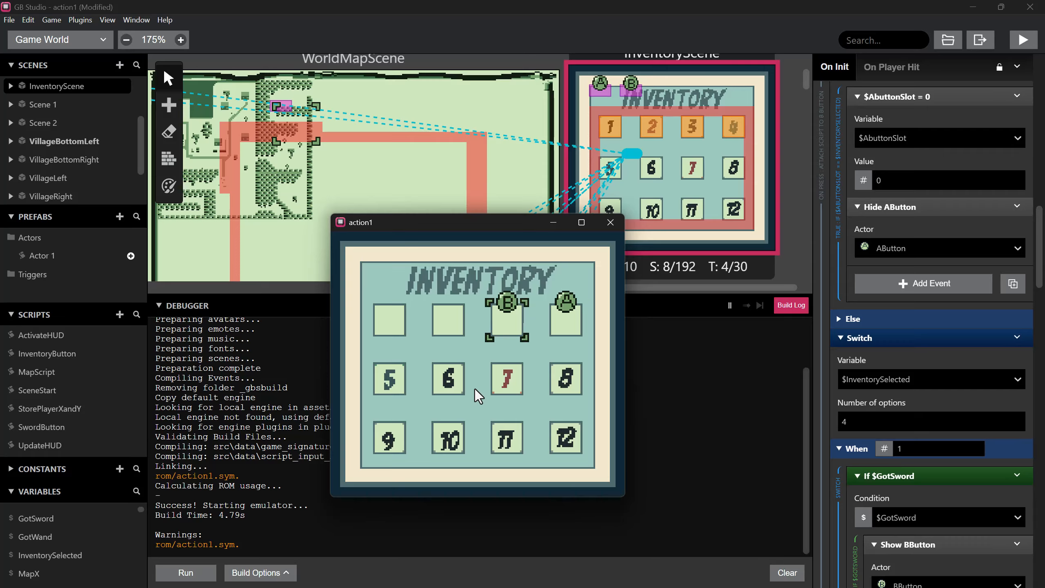
- Leave and reopen the in-game inventory to check whether the markers persist, moving the cursor between the third and fourth slots
{"action": "key", "text": "Return"}
{"action": "key", "text": "Return"}
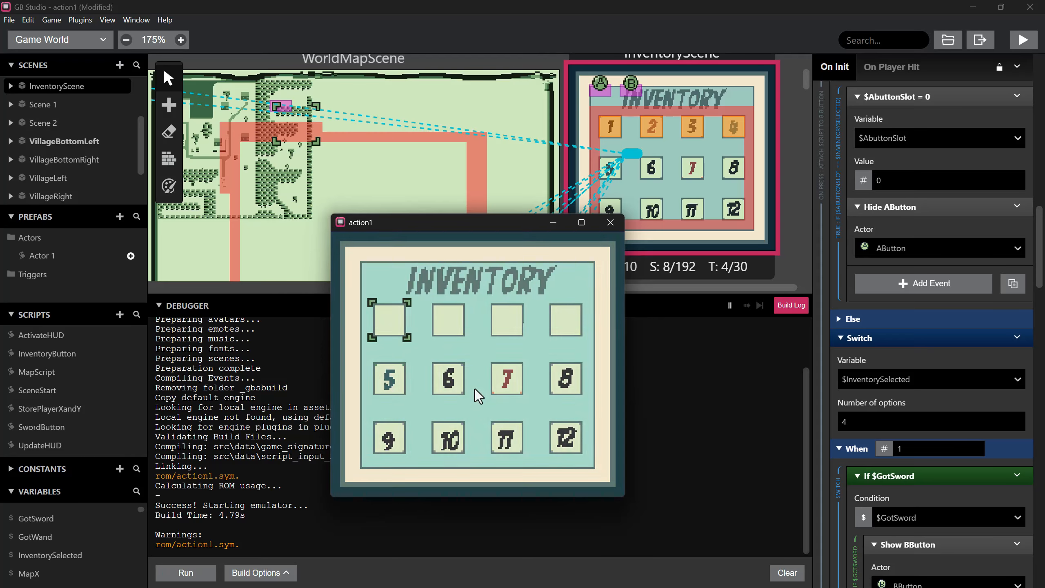
{"action": "key", "text": "Right"}
{"action": "key", "text": "Right"}
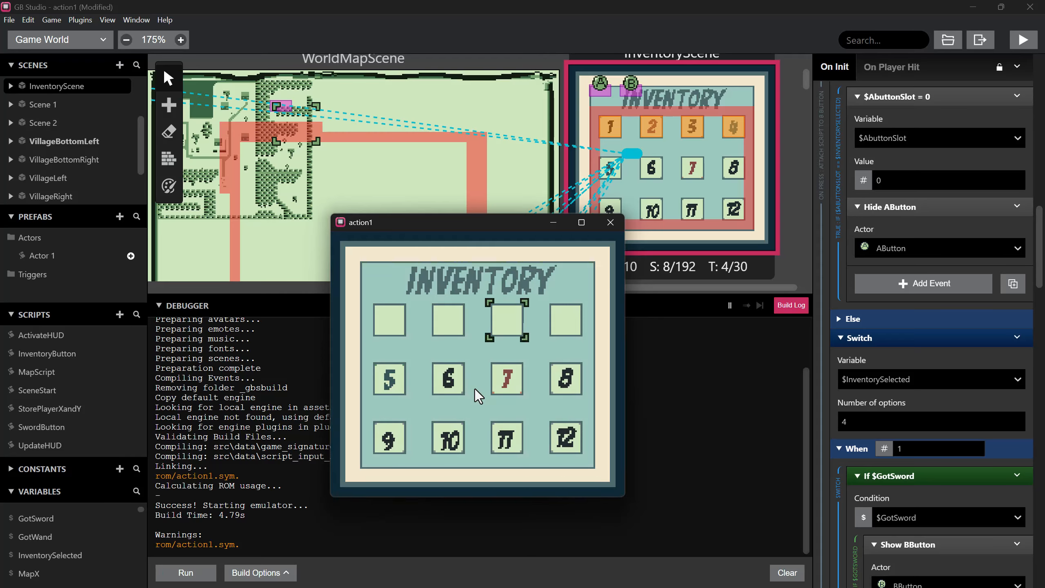
{"action": "key", "text": "Right"}
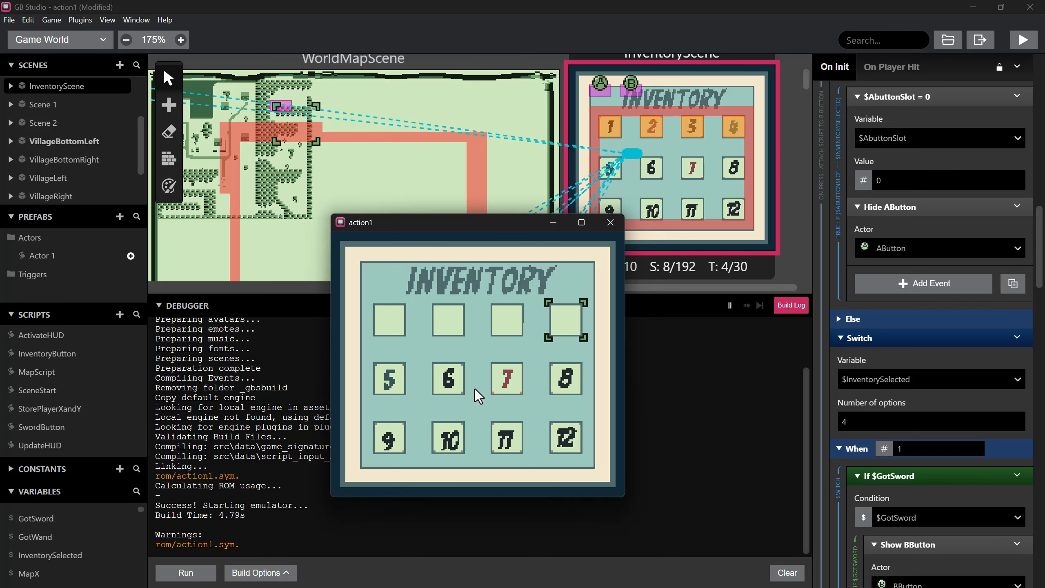
{"action": "key", "text": "Left"}
{"action": "key", "text": "Right"}
{"action": "key", "text": "Left"}
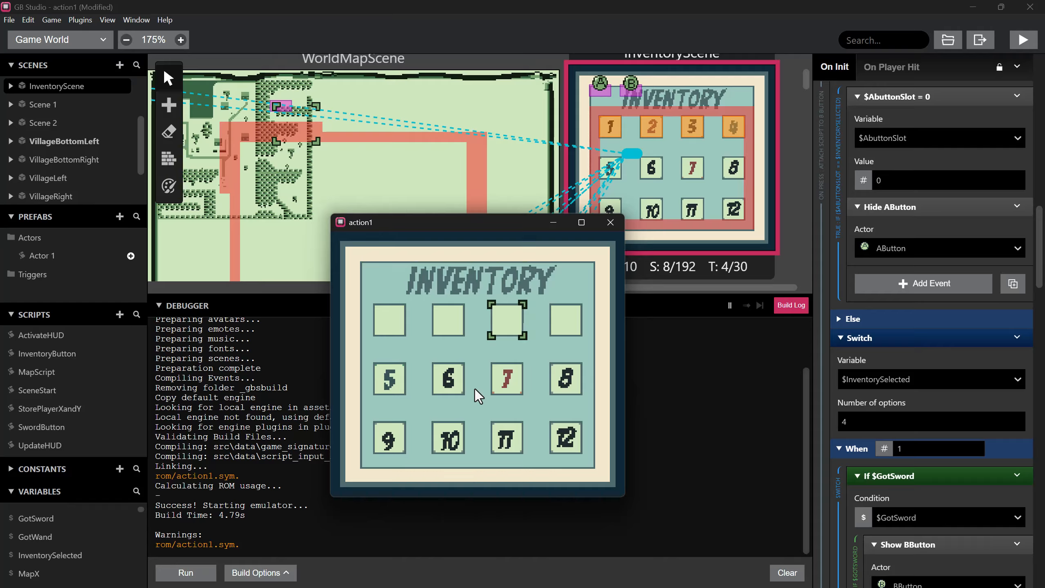
{"action": "key", "text": "Right"}
{"action": "key", "text": "Left"}
{"action": "key", "text": "Right"}
{"action": "key", "text": "Left"}
{"action": "key", "text": "Return"}
- Walk the character to the chest and open it to collect the sword
{"action": "key", "text": "Left"}
{"action": "key", "text": "Down"}
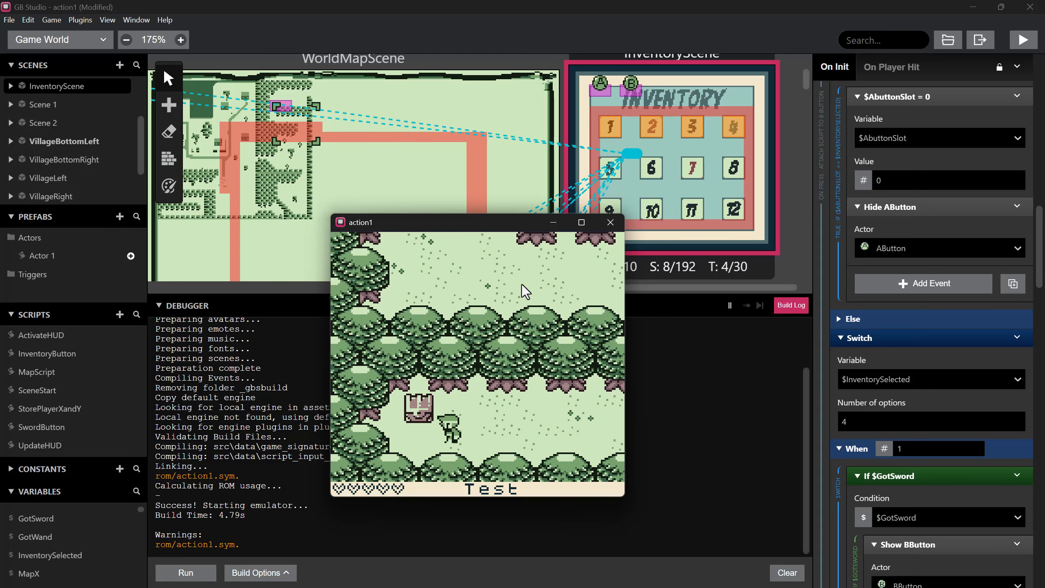
{"action": "key", "text": "Left"}
{"action": "key", "text": "Up"}
{"action": "key", "text": "z"}
{"action": "key", "text": "z"}
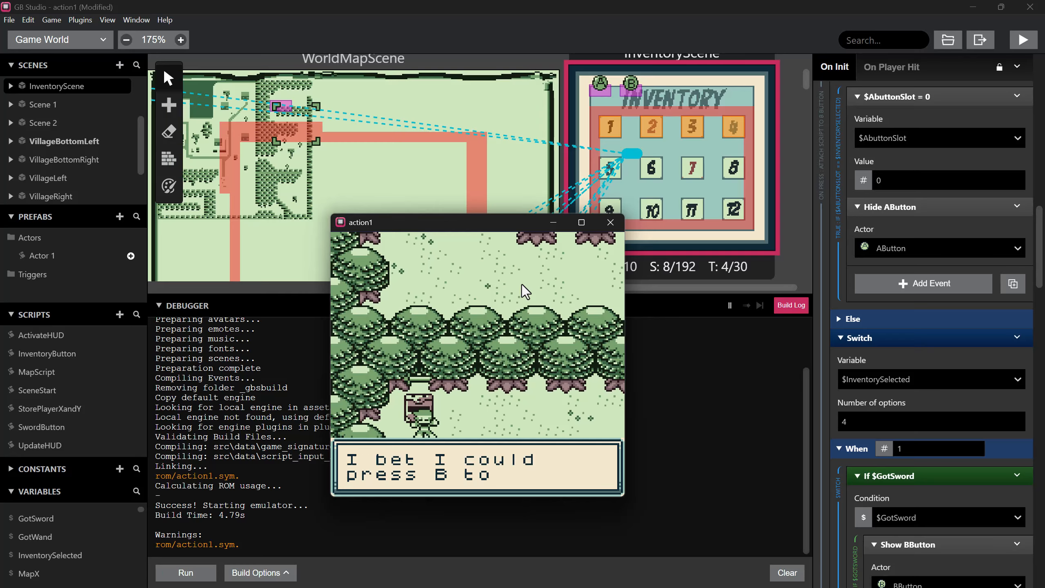
{"action": "key", "text": "z"}
- Open the in-game inventory, mark the sword in the first slot with A, and return to the map
{"action": "key", "text": "Right"}
{"action": "key", "text": "Return"}
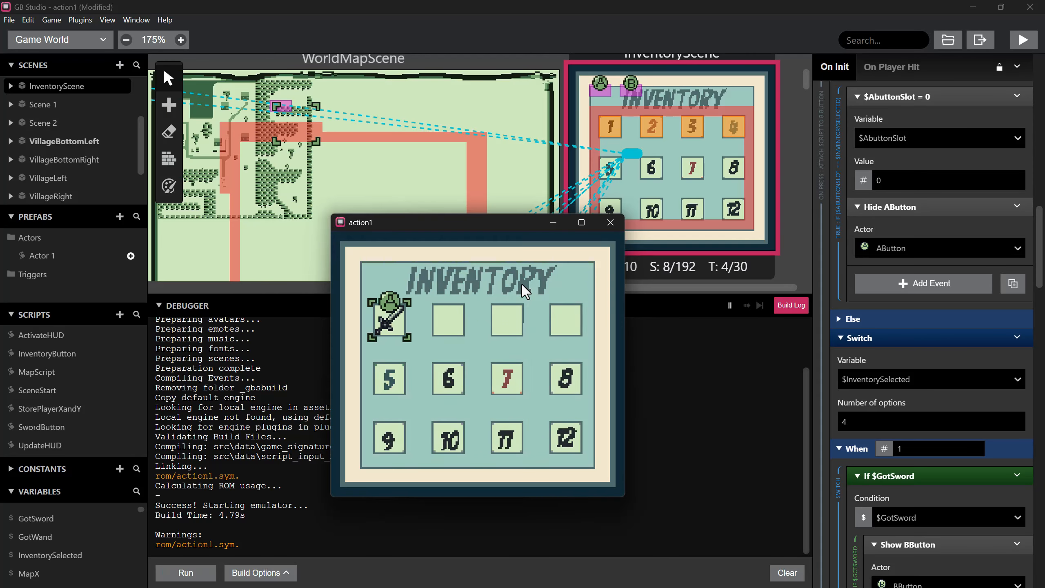
{"action": "key", "text": "Right"}
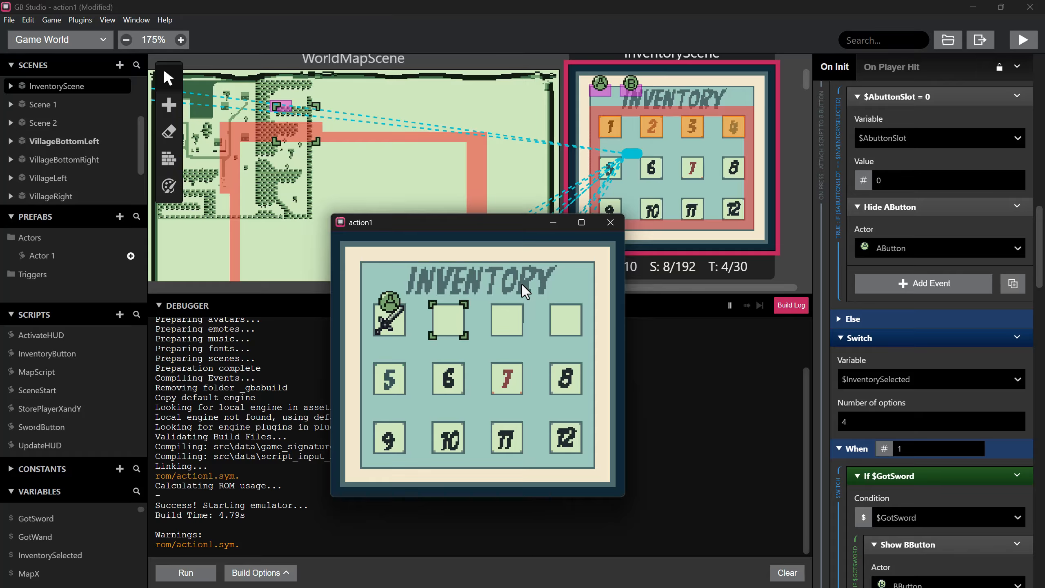
{"action": "key", "text": "Return"}
- Test swinging the sword on the map, and reopen the in-game inventory
{"action": "key", "text": "Right"}
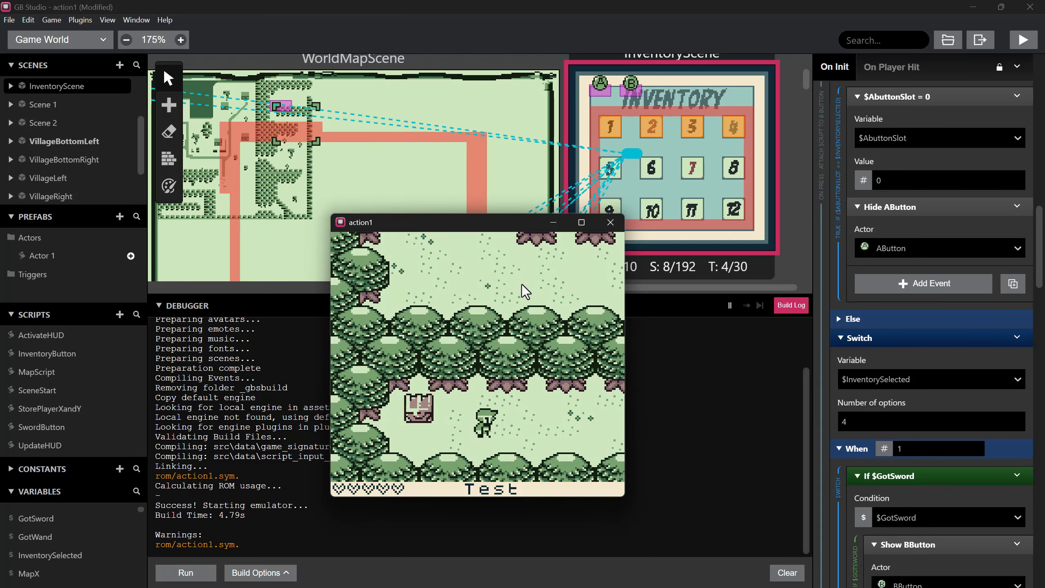
{"action": "key", "text": "z"}
{"action": "key", "text": "Right"}
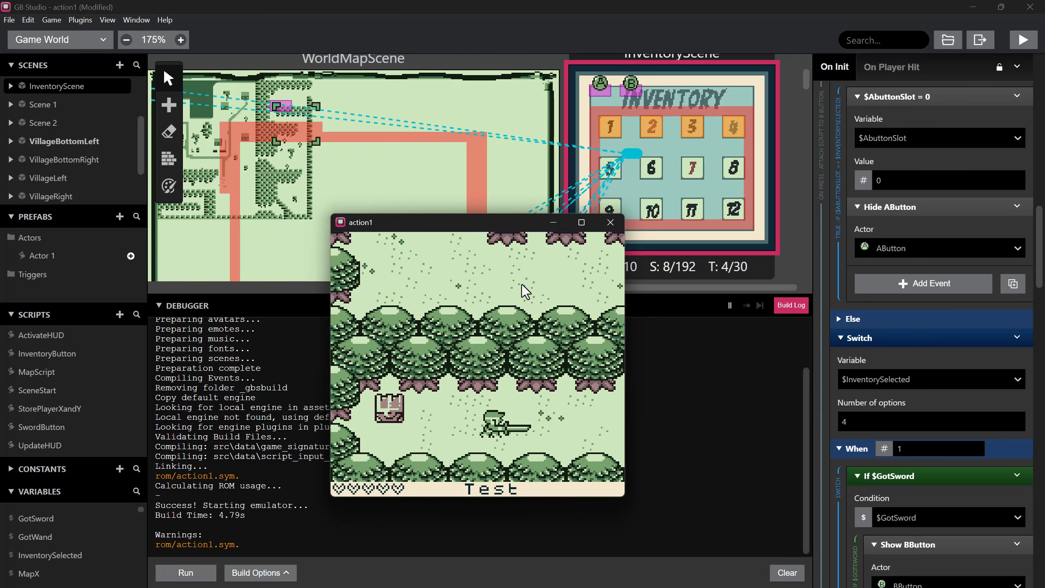
{"action": "key", "text": "Left"}
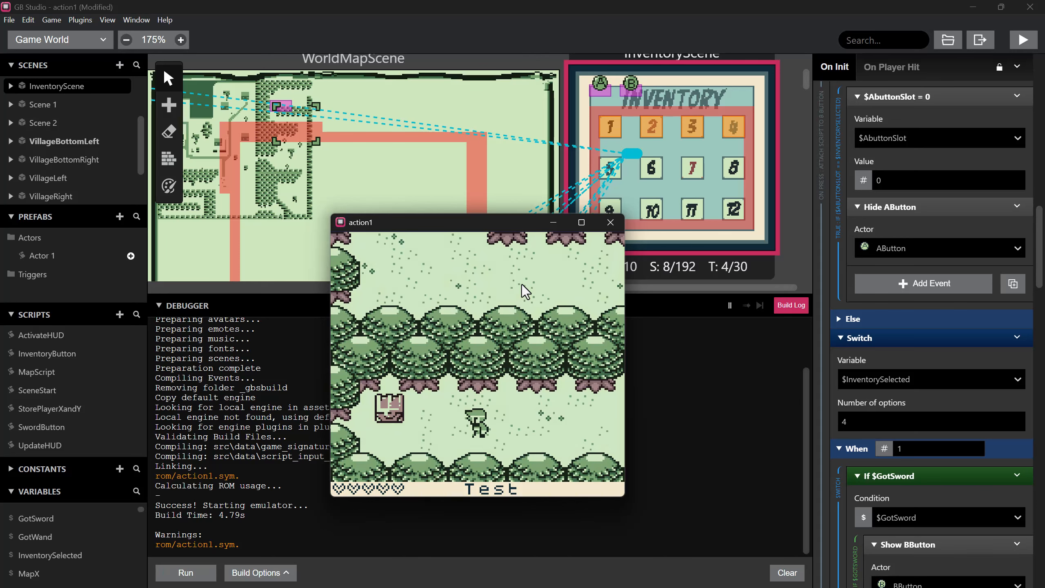
{"action": "key", "text": "Return"}
{"action": "key", "text": "z"}
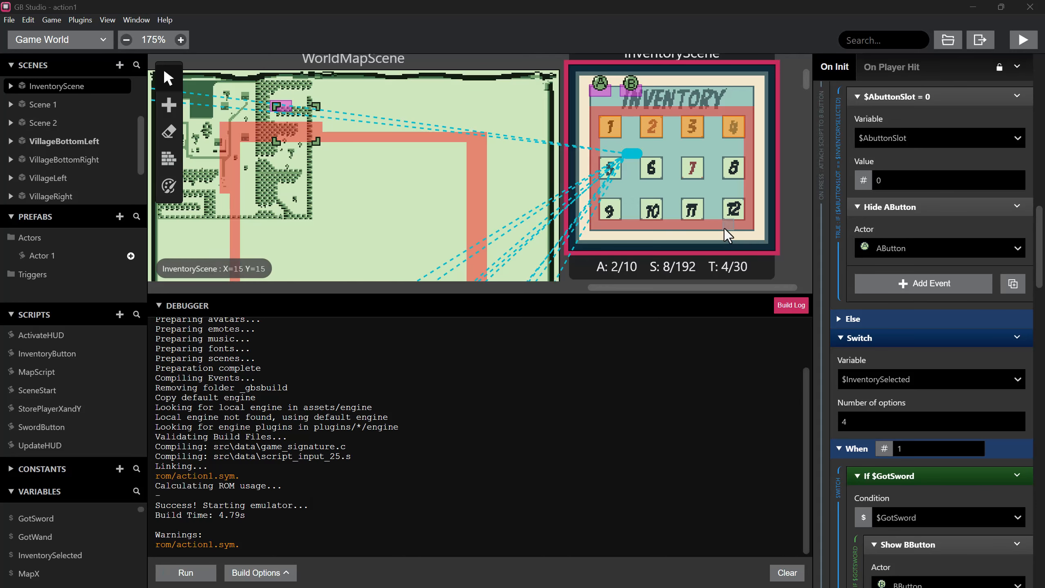
- Try a copy of the B button script's Switch after the Player Set Position event in On Init, and delete it
{"action": "scroll", "coordinate": [724, 229], "scroll_direction": "up", "scroll_amount": 2}
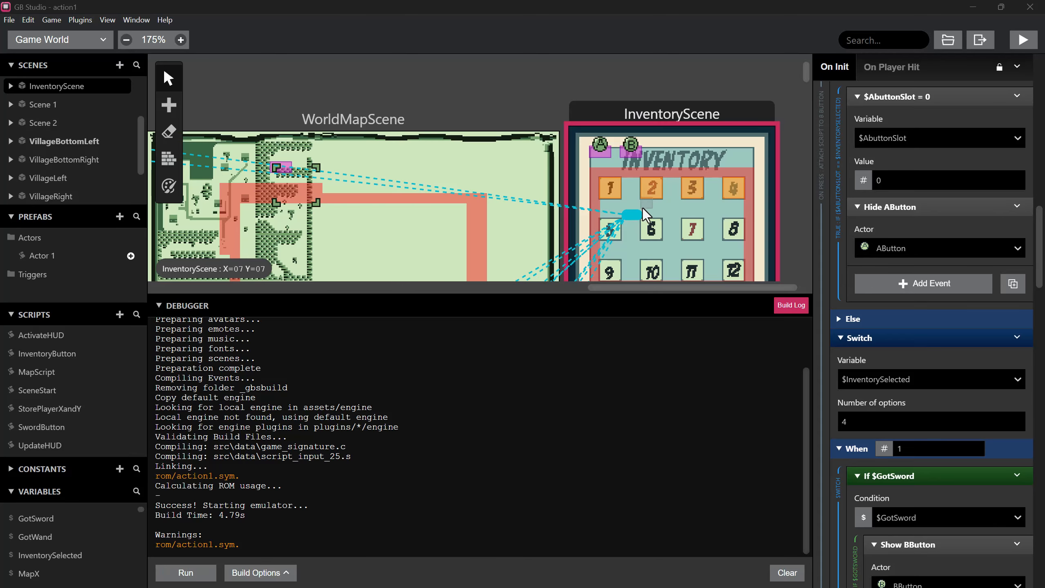
{"action": "scroll", "coordinate": [647, 200], "scroll_direction": "down", "scroll_amount": 3}
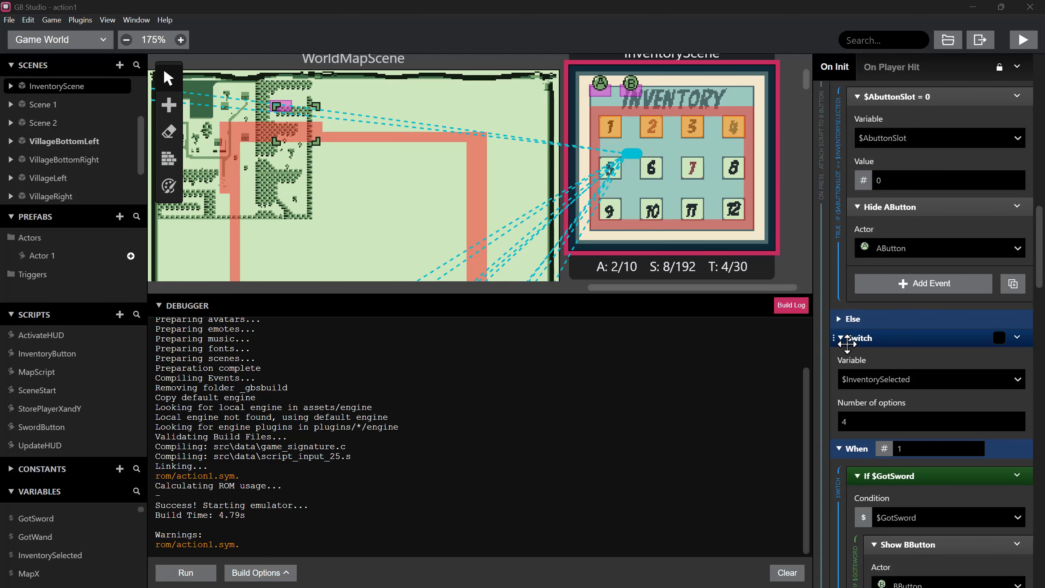
{"action": "scroll", "coordinate": [889, 381], "scroll_direction": "down", "scroll_amount": 10}
{"action": "scroll", "coordinate": [914, 400], "scroll_direction": "up", "scroll_amount": 5}
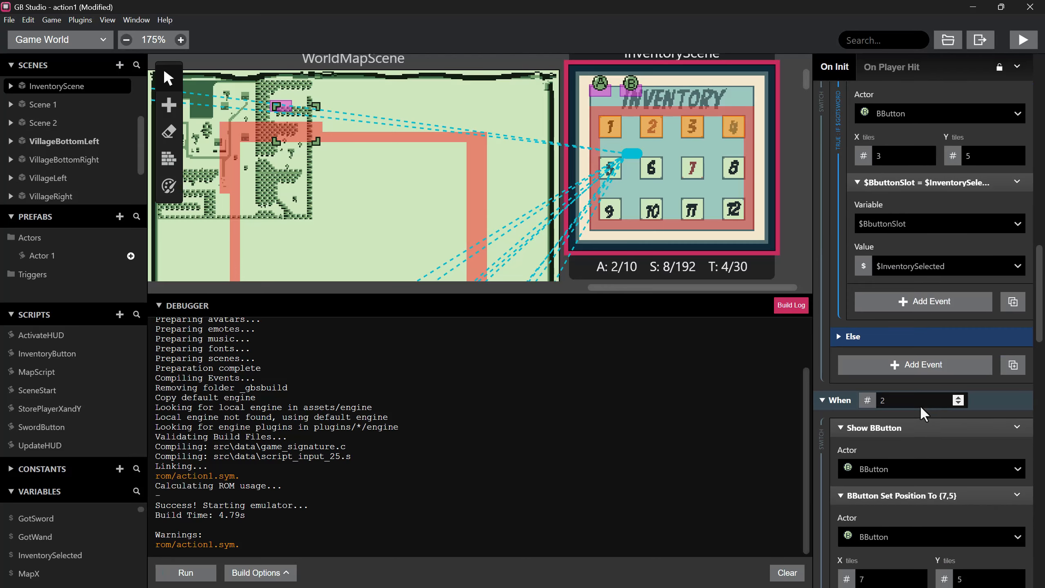
{"action": "scroll", "coordinate": [919, 405], "scroll_direction": "up", "scroll_amount": 10}
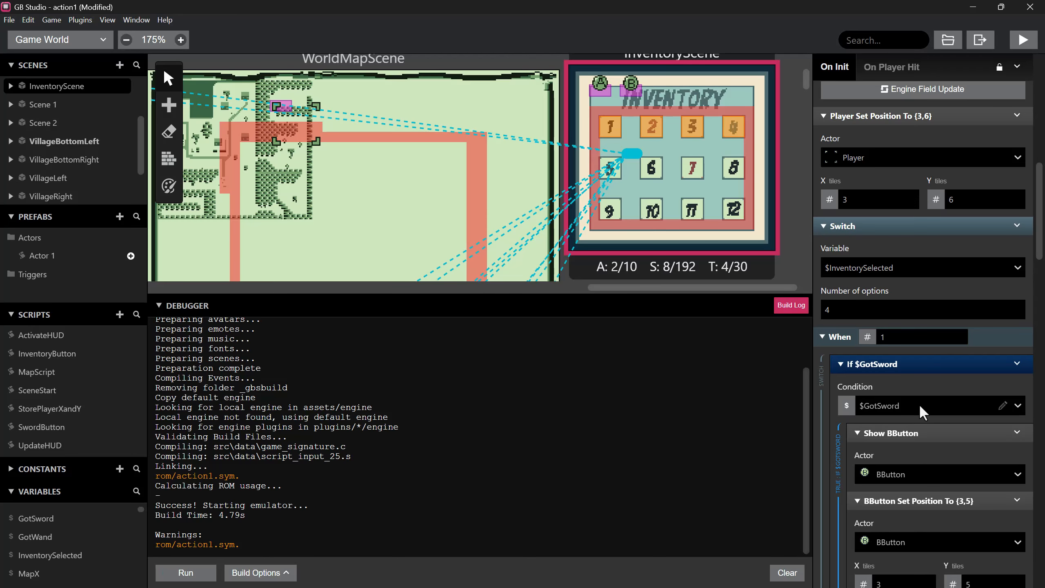
{"action": "scroll", "coordinate": [919, 404], "scroll_direction": "up", "scroll_amount": 1}
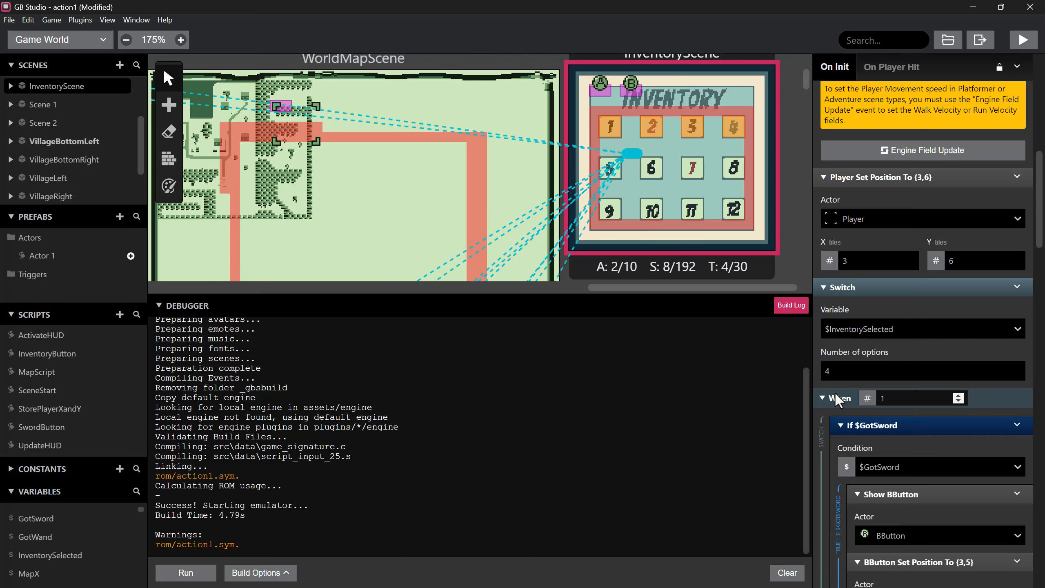
{"action": "left_click", "coordinate": [823, 397]}
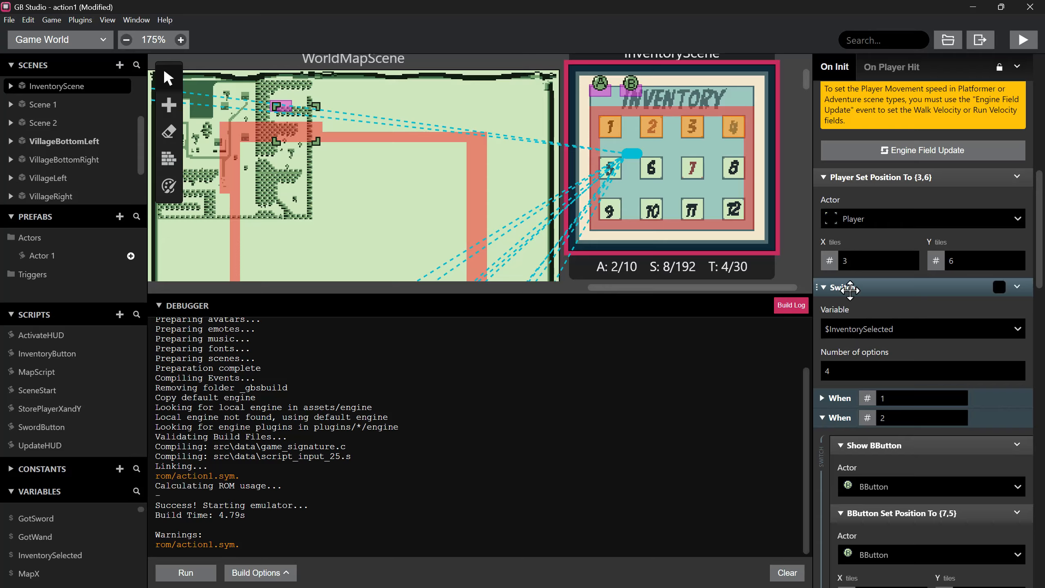
{"action": "left_click", "coordinate": [1017, 287]}
{"action": "left_click", "coordinate": [940, 494]}
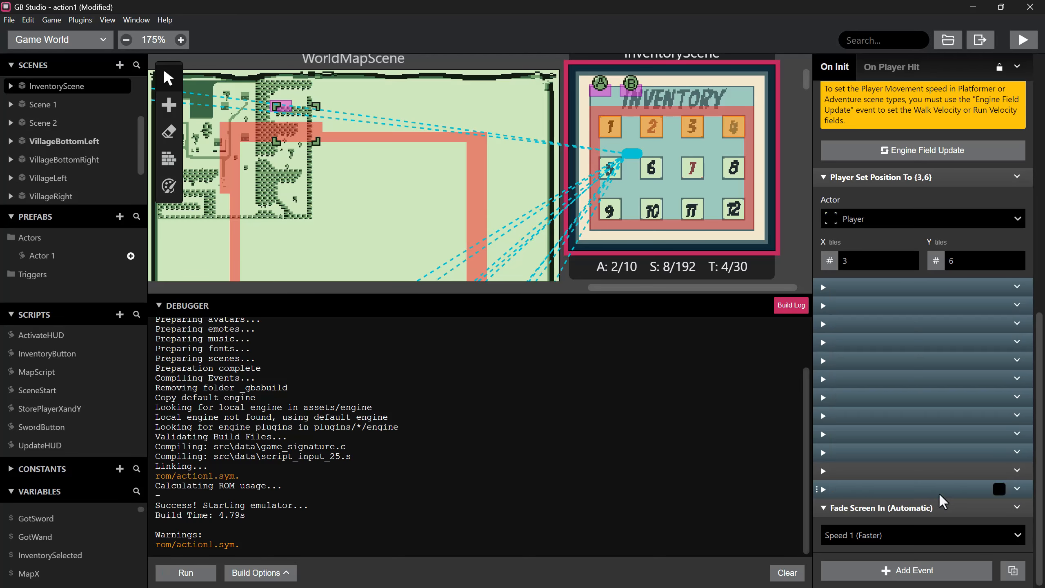
- Insert a Switch event on $AbuttonSlot with 4 options directly after Player Set Position in InventoryScene's On Init
{"action": "right_click", "coordinate": [870, 286]}
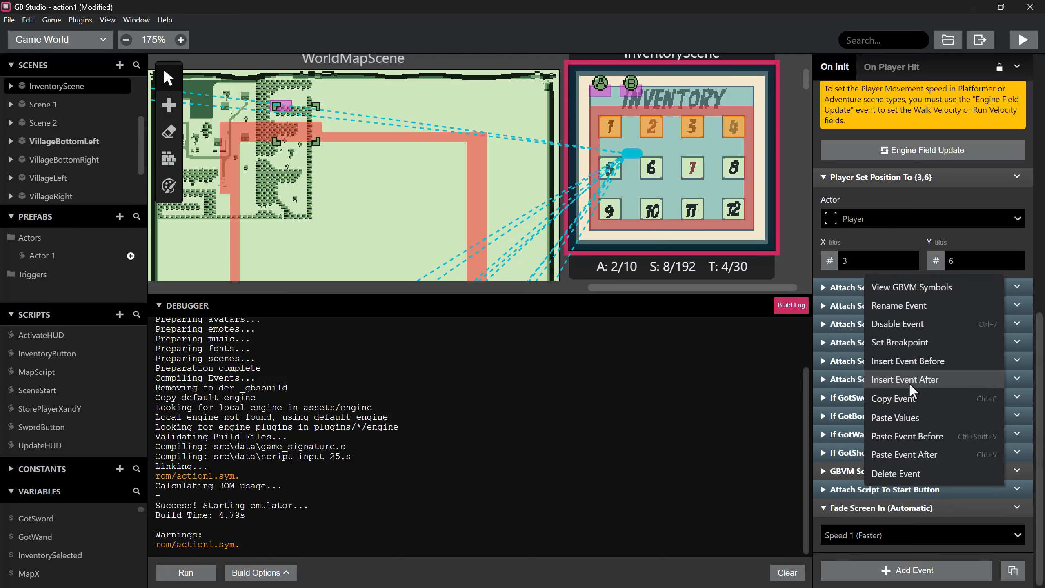
{"action": "left_click", "coordinate": [906, 365]}
{"action": "type", "text": "swit"}
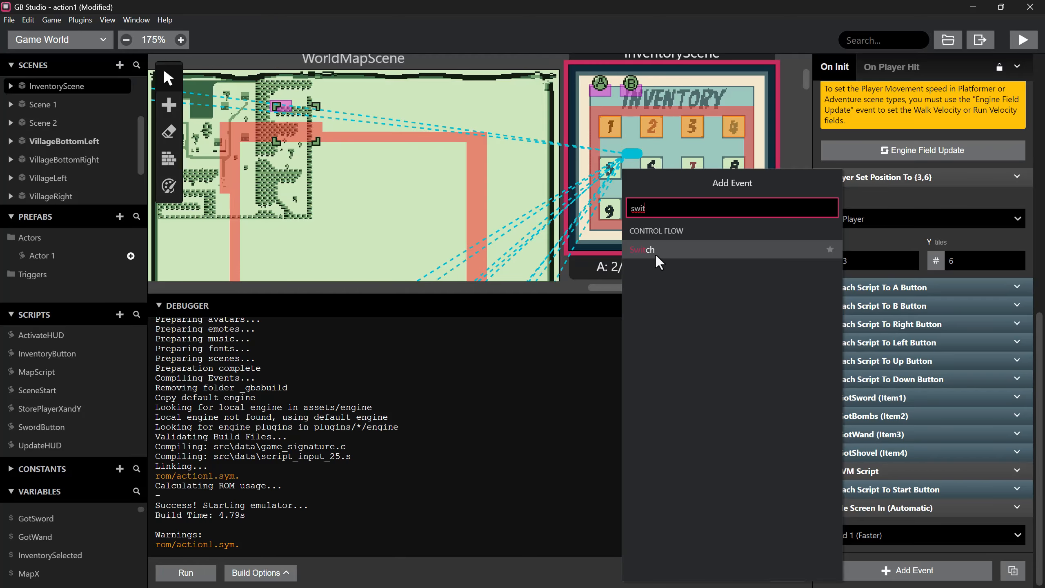
{"action": "left_click", "coordinate": [656, 252]}
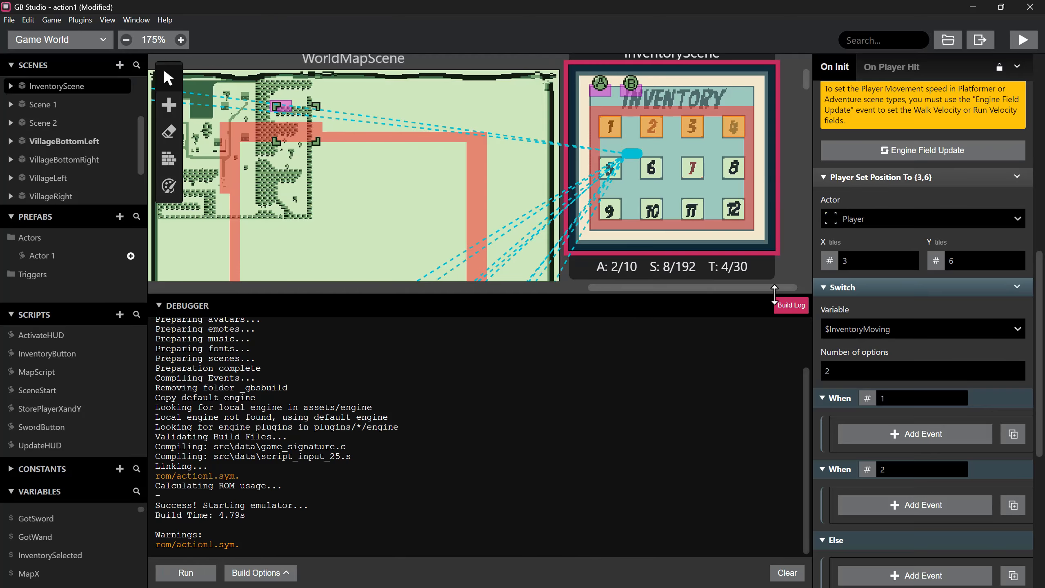
{"action": "left_click", "coordinate": [900, 328]}
{"action": "scroll", "coordinate": [876, 438], "scroll_direction": "down", "scroll_amount": 6}
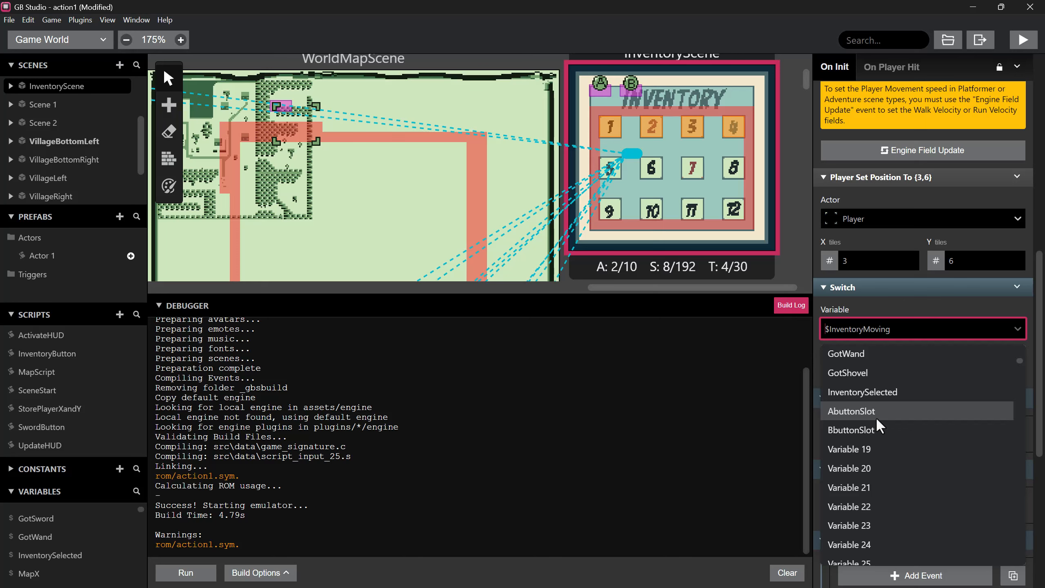
{"action": "left_click", "coordinate": [875, 417]}
{"action": "left_click", "coordinate": [857, 375]}
{"action": "type", "text": "4"}
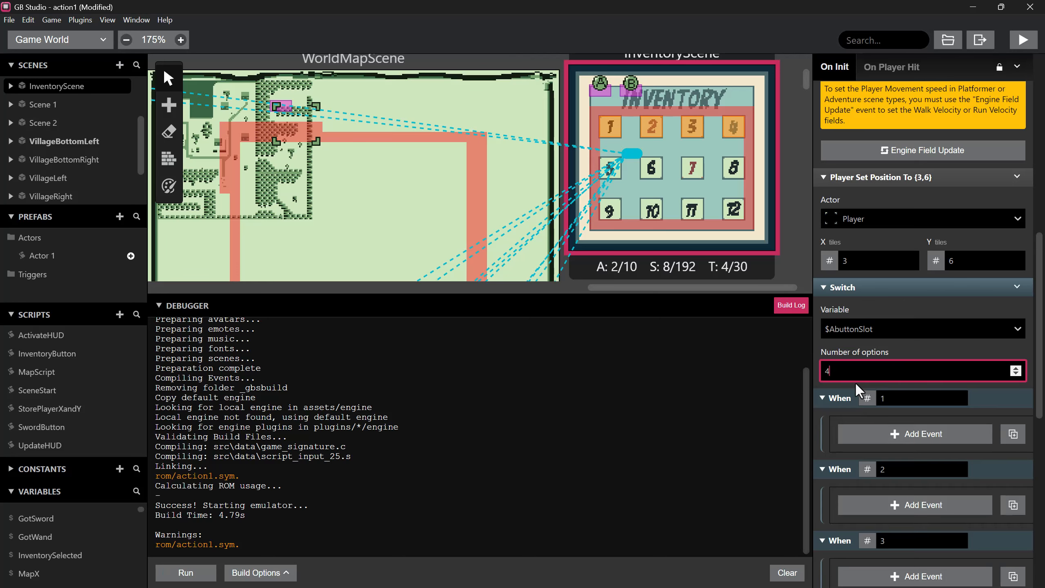
{"action": "scroll", "coordinate": [889, 419], "scroll_direction": "down", "scroll_amount": 1}
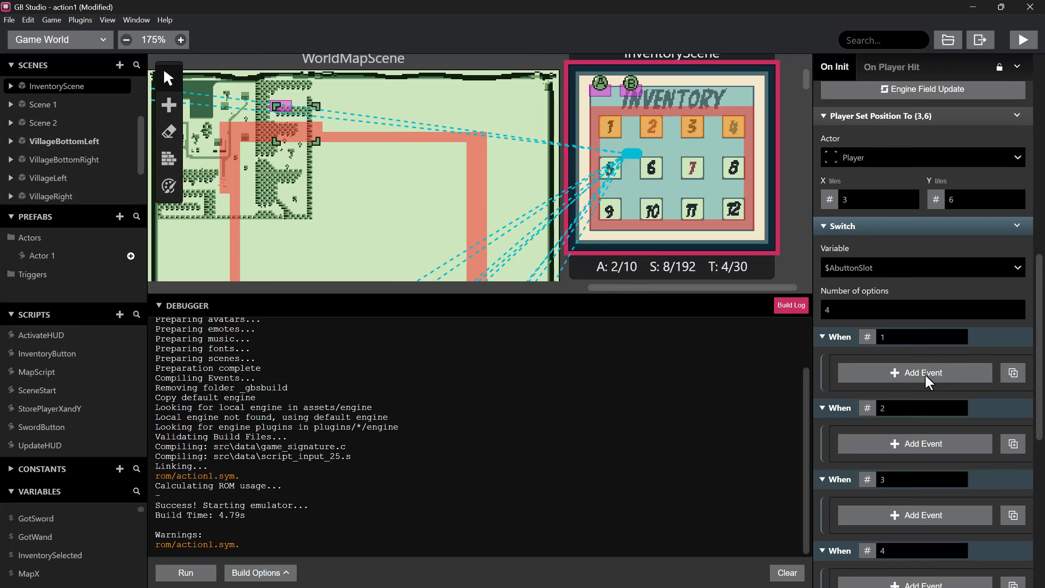
- Copy the Show AButton and AButton Set Position events from case 1 of the A button script's Switch
{"action": "scroll", "coordinate": [923, 375], "scroll_direction": "down", "scroll_amount": 8}
{"action": "left_click", "coordinate": [886, 325]}
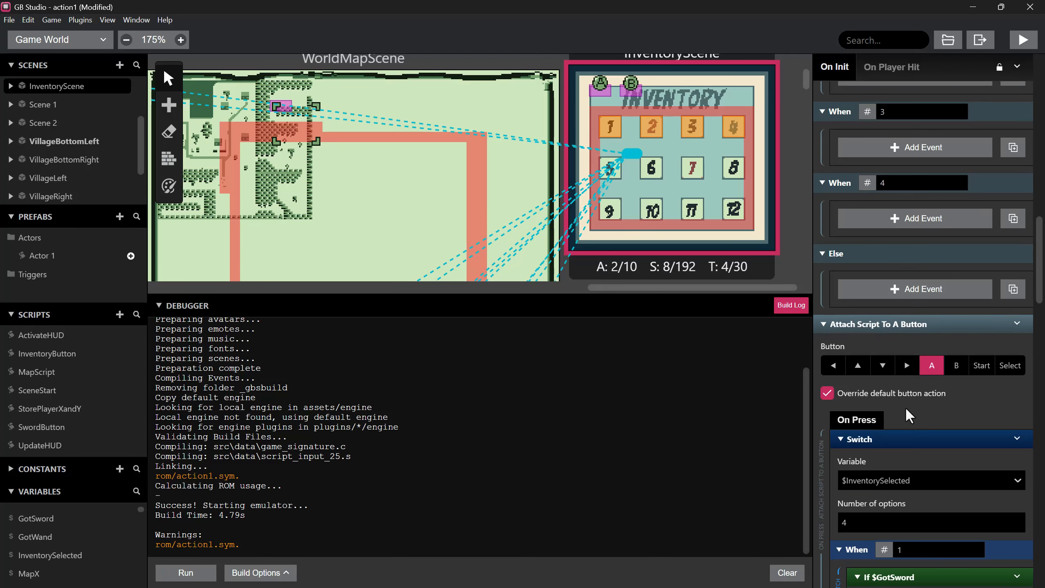
{"action": "scroll", "coordinate": [904, 407], "scroll_direction": "down", "scroll_amount": 7}
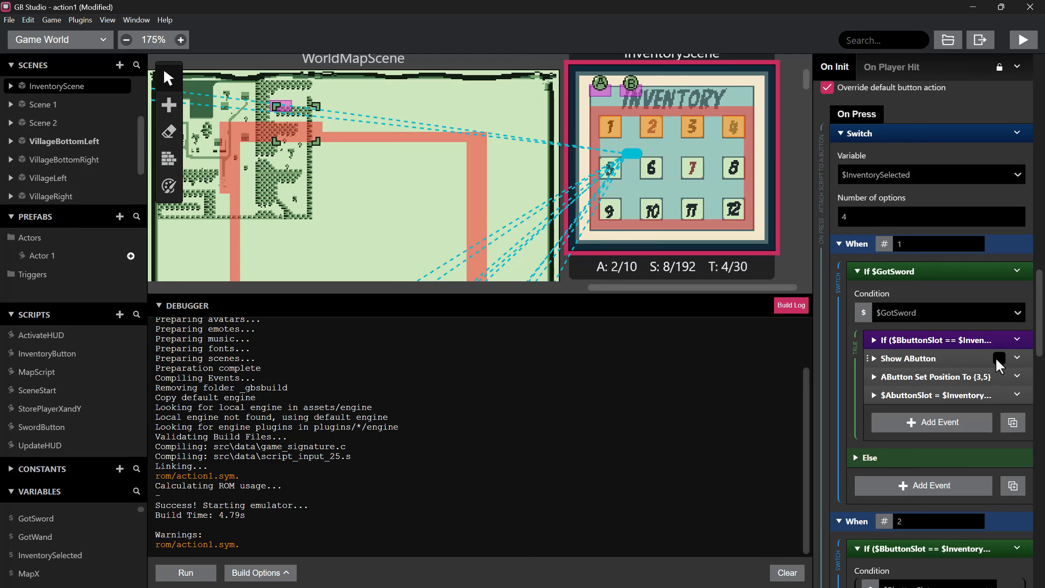
{"action": "left_click", "coordinate": [997, 357], "text": "shift"}
{"action": "left_click", "coordinate": [996, 375], "text": "shift"}
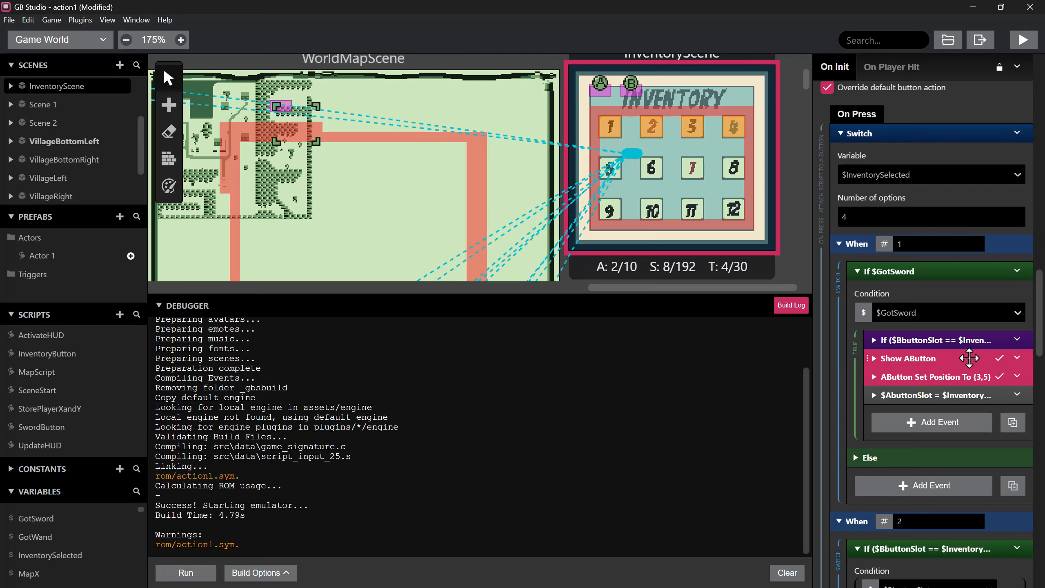
{"action": "right_click", "coordinate": [981, 358]}
{"action": "left_click", "coordinate": [940, 475]}
- Paste the copied Show AButton and Set Position events into cases 1 to 4 of the $AbuttonSlot Switch
{"action": "scroll", "coordinate": [918, 381], "scroll_direction": "up", "scroll_amount": 10}
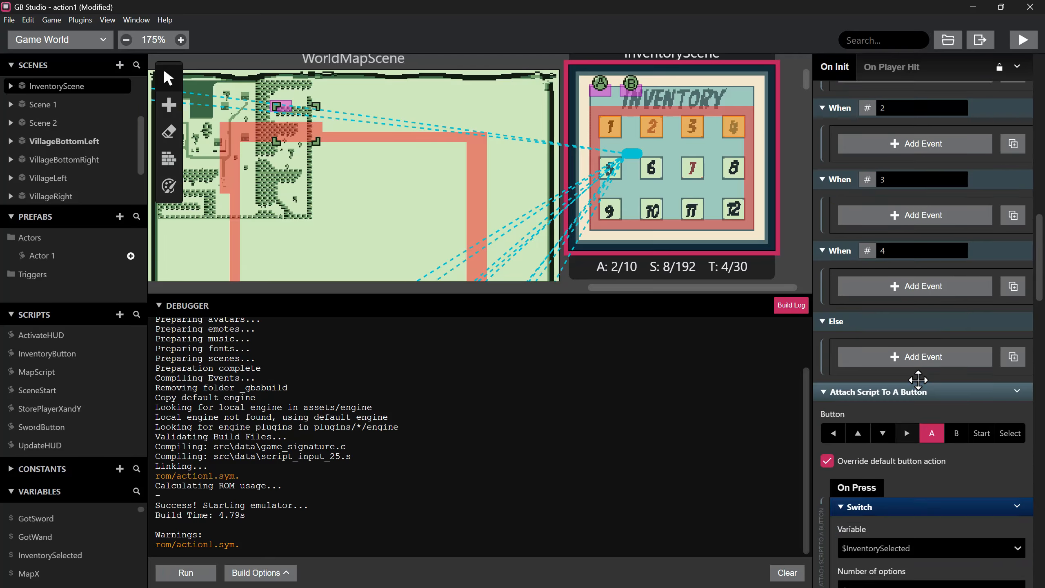
{"action": "scroll", "coordinate": [911, 404], "scroll_direction": "down", "scroll_amount": 1}
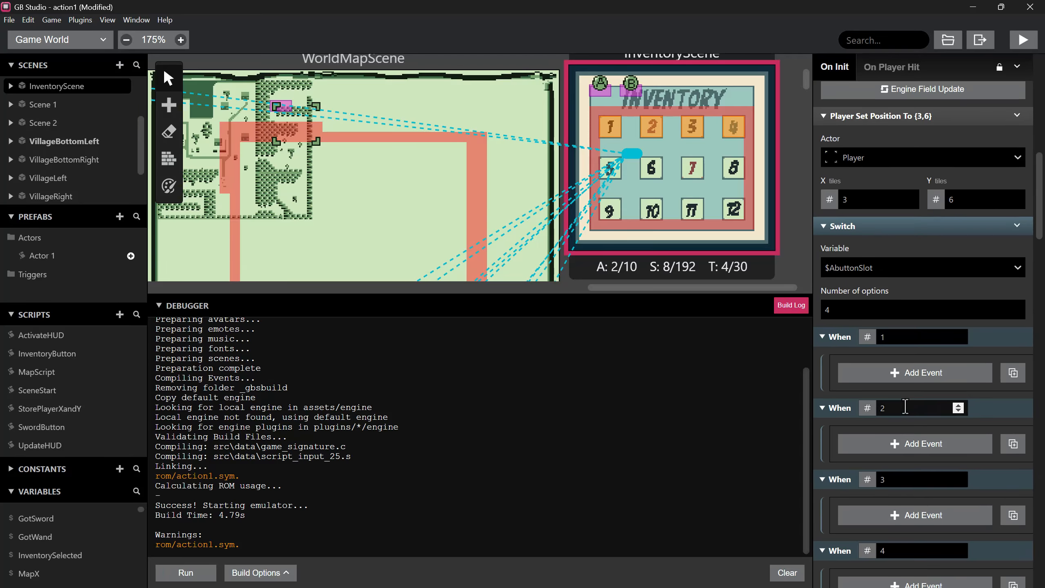
{"action": "scroll", "coordinate": [881, 332], "scroll_direction": "up", "scroll_amount": 1}
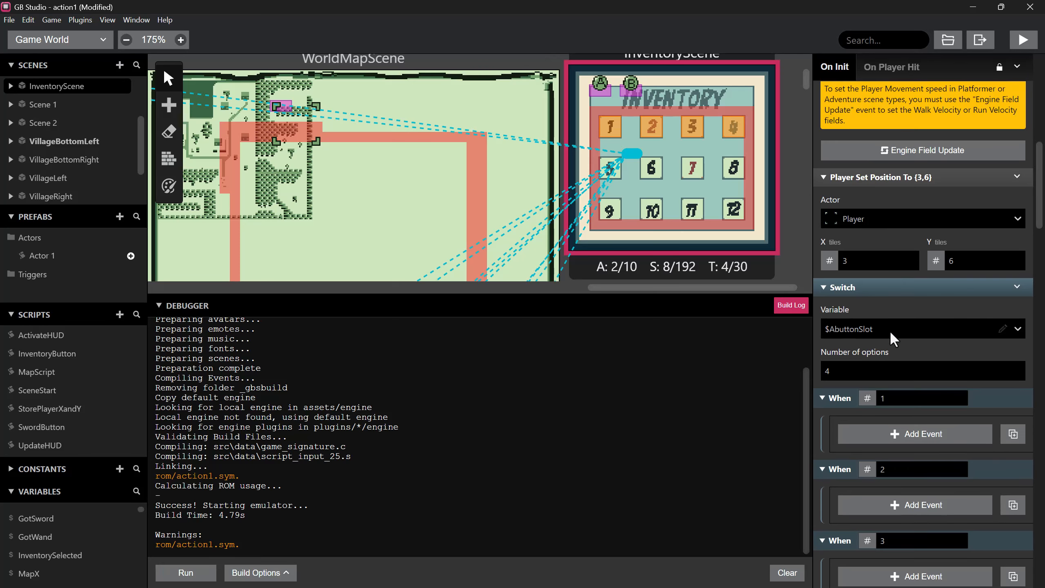
{"action": "scroll", "coordinate": [861, 344], "scroll_direction": "down", "scroll_amount": 2}
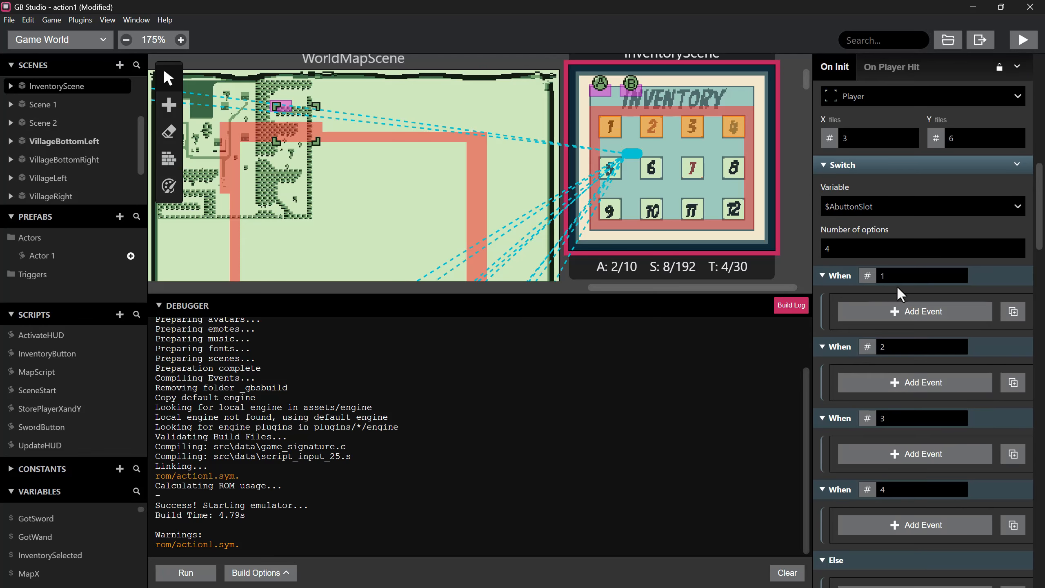
{"action": "left_click", "coordinate": [1010, 312]}
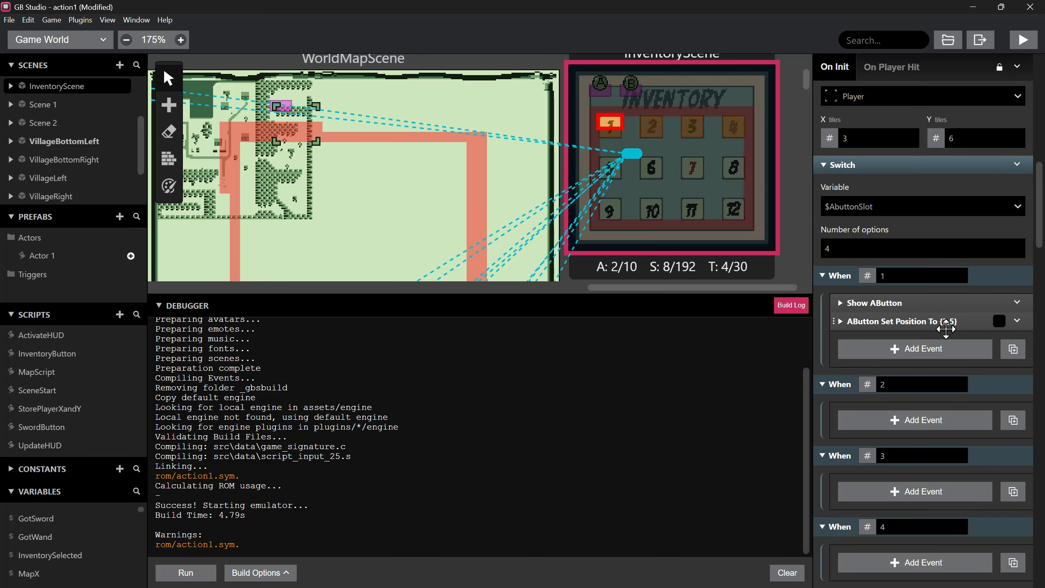
{"action": "scroll", "coordinate": [975, 364], "scroll_direction": "down", "scroll_amount": 1}
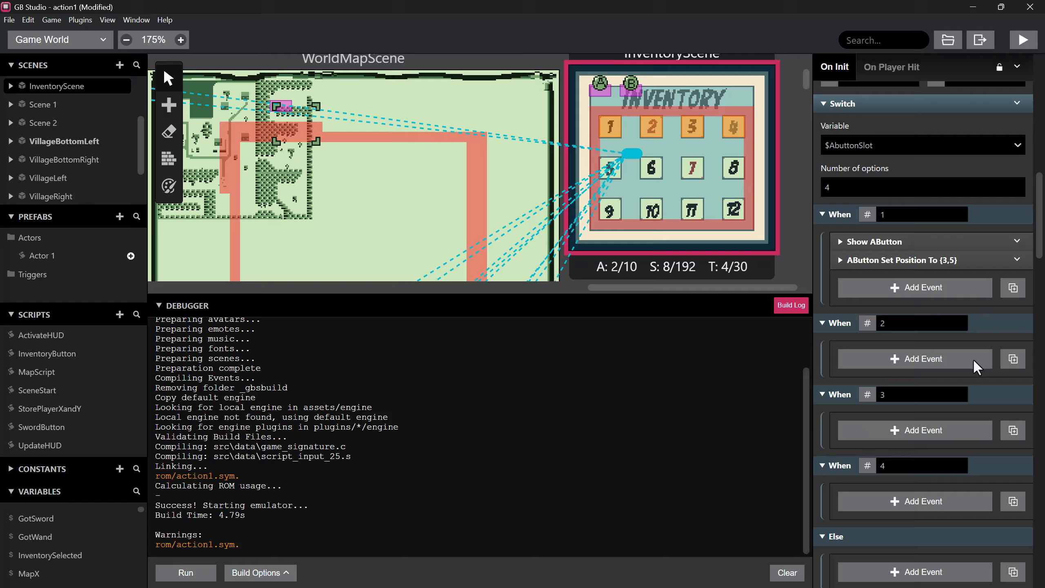
{"action": "left_click", "coordinate": [1013, 359]}
{"action": "scroll", "coordinate": [1008, 379], "scroll_direction": "down", "scroll_amount": 1}
{"action": "left_click", "coordinate": [1010, 400]}
{"action": "scroll", "coordinate": [1010, 430], "scroll_direction": "down", "scroll_amount": 1}
{"action": "left_click", "coordinate": [1014, 452]}
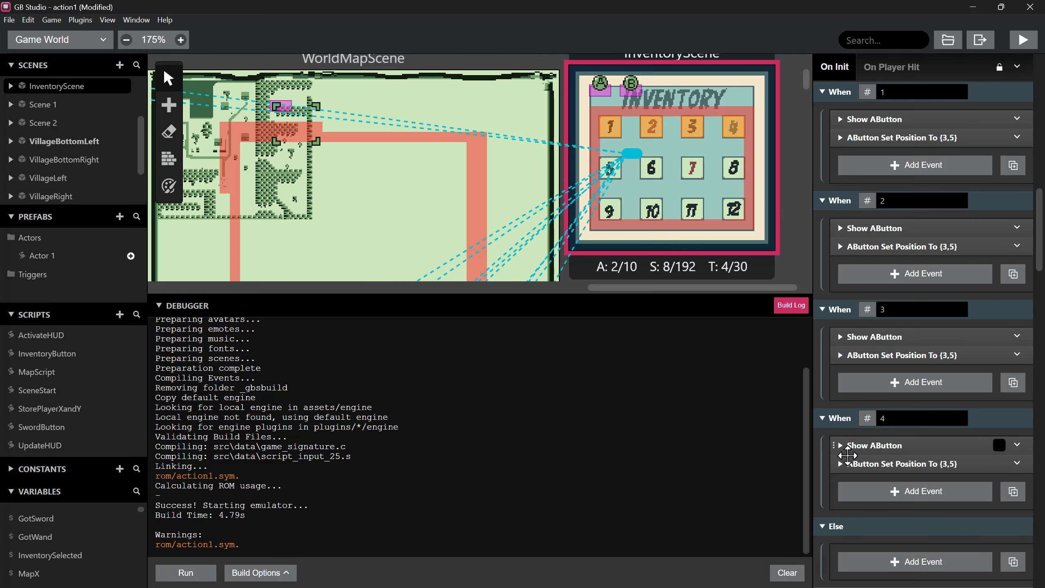
- Expand the AButton Set Position events in cases 2 to 4, and set case 2's X to 7
{"action": "left_click", "coordinate": [841, 462]}
{"action": "left_click", "coordinate": [840, 355]}
{"action": "left_click", "coordinate": [840, 246]}
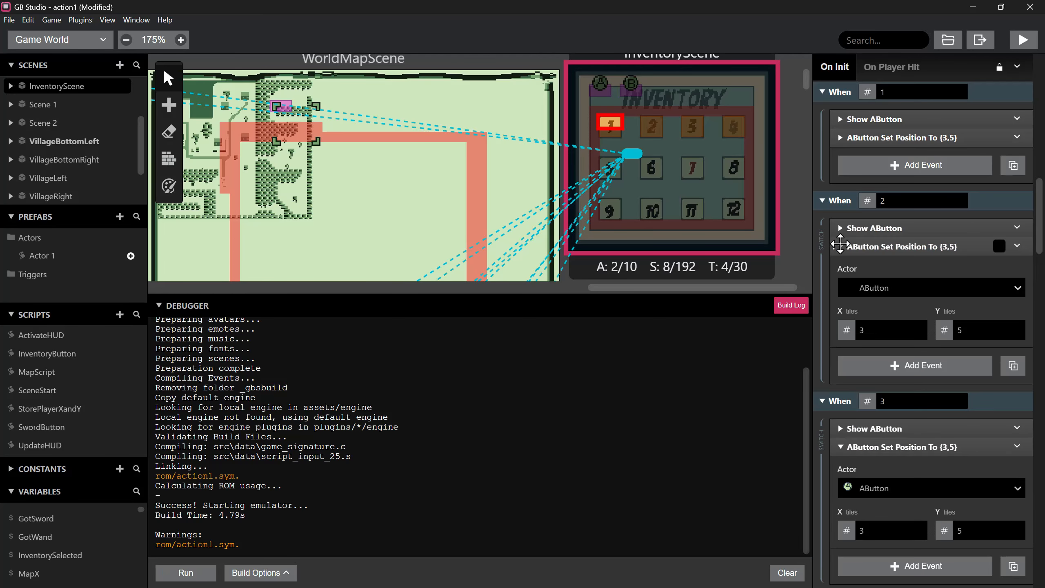
{"action": "left_click", "coordinate": [923, 328]}
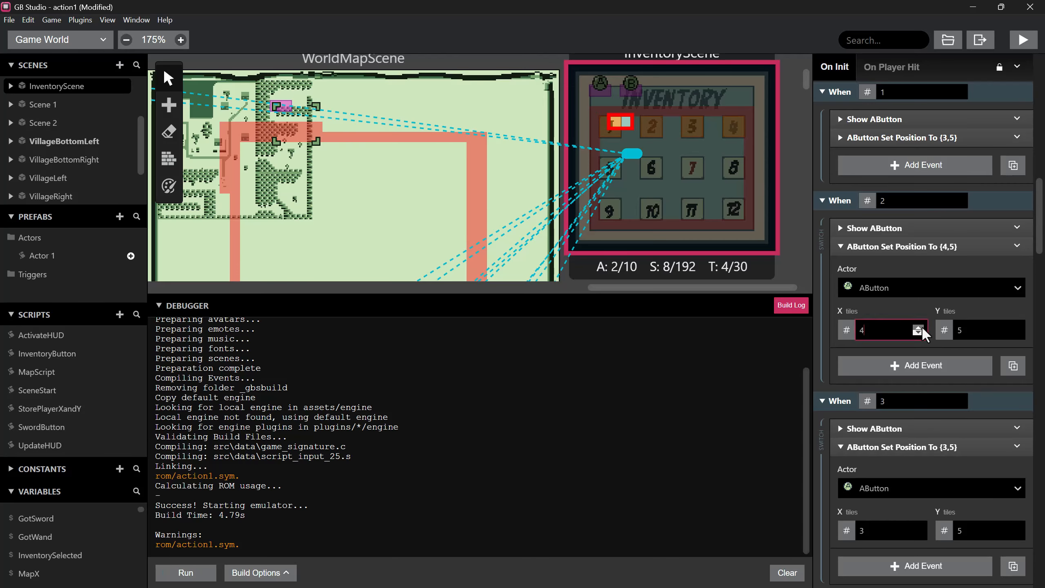
{"action": "left_click", "coordinate": [922, 327]}
{"action": "left_click", "coordinate": [922, 328]}
{"action": "left_click", "coordinate": [922, 328]}
- Set the X value of case 3's AButton Set Position event to 11
{"action": "scroll", "coordinate": [923, 336], "scroll_direction": "down", "scroll_amount": 3}
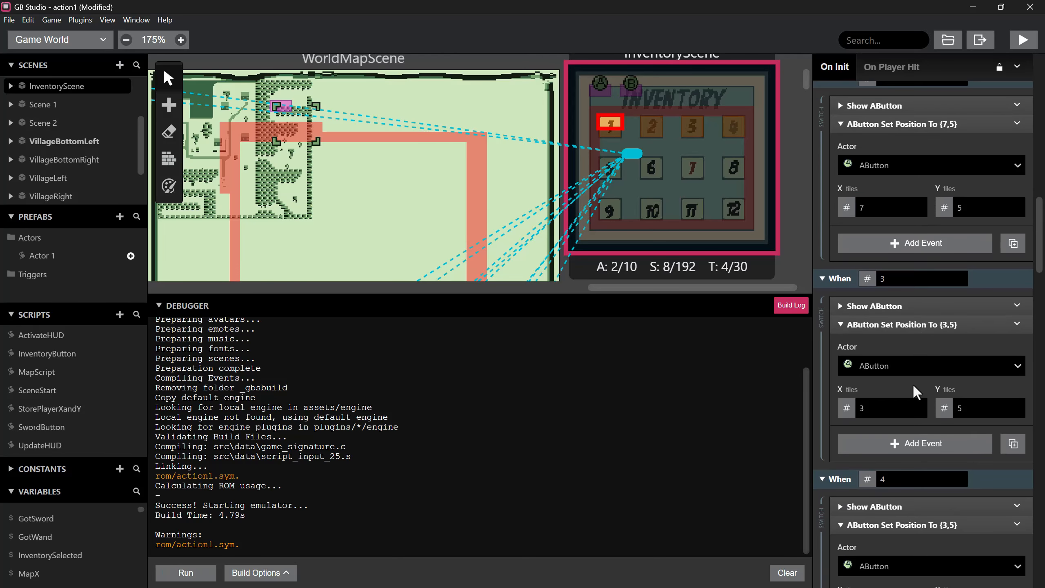
{"action": "left_click", "coordinate": [918, 407]}
{"action": "left_click", "coordinate": [918, 406]}
{"action": "left_click", "coordinate": [919, 406]}
{"action": "left_click", "coordinate": [918, 406]}
{"action": "left_click", "coordinate": [918, 407]}
{"action": "left_click", "coordinate": [918, 406]}
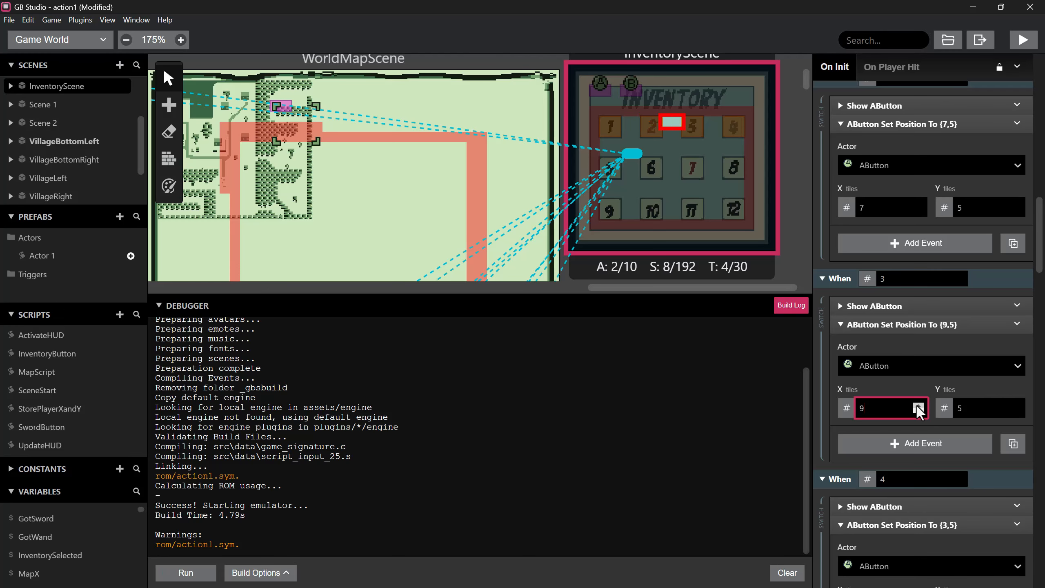
{"action": "left_click", "coordinate": [918, 407]}
{"action": "left_click", "coordinate": [919, 406]}
- Set the X value of case 4's AButton Set Position event to 15
{"action": "scroll", "coordinate": [917, 401], "scroll_direction": "down", "scroll_amount": 5}
{"action": "left_click", "coordinate": [920, 361]}
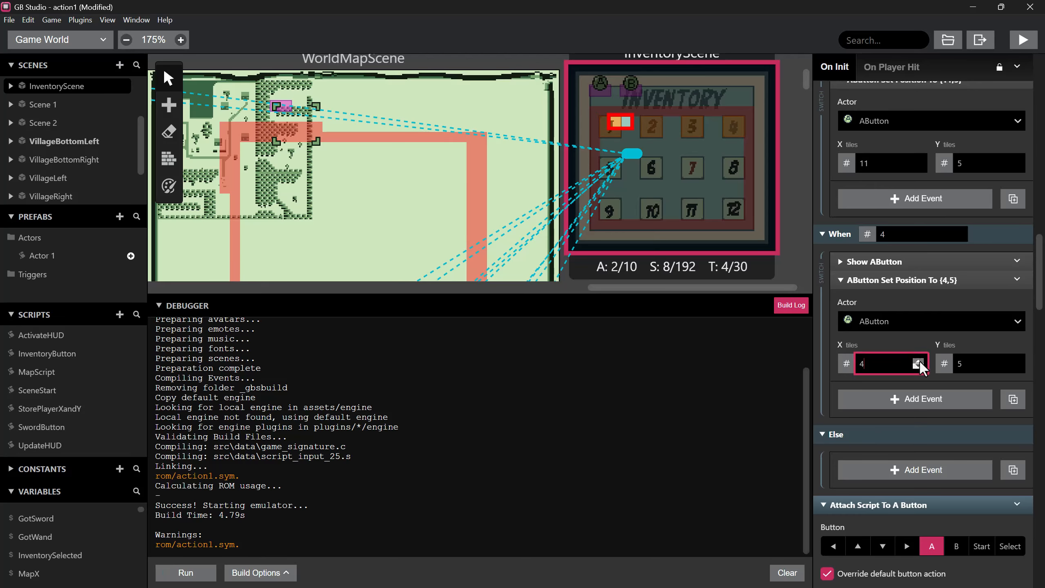
{"action": "left_click", "coordinate": [920, 361]}
{"action": "left_click", "coordinate": [919, 361]}
{"action": "left_click", "coordinate": [920, 361]}
{"action": "left_click", "coordinate": [920, 361]}
{"action": "left_click", "coordinate": [920, 362]}
{"action": "left_click", "coordinate": [920, 361]}
{"action": "triple_click", "coordinate": [919, 362]}
{"action": "left_click", "coordinate": [918, 362]}
{"action": "left_click", "coordinate": [918, 361]}
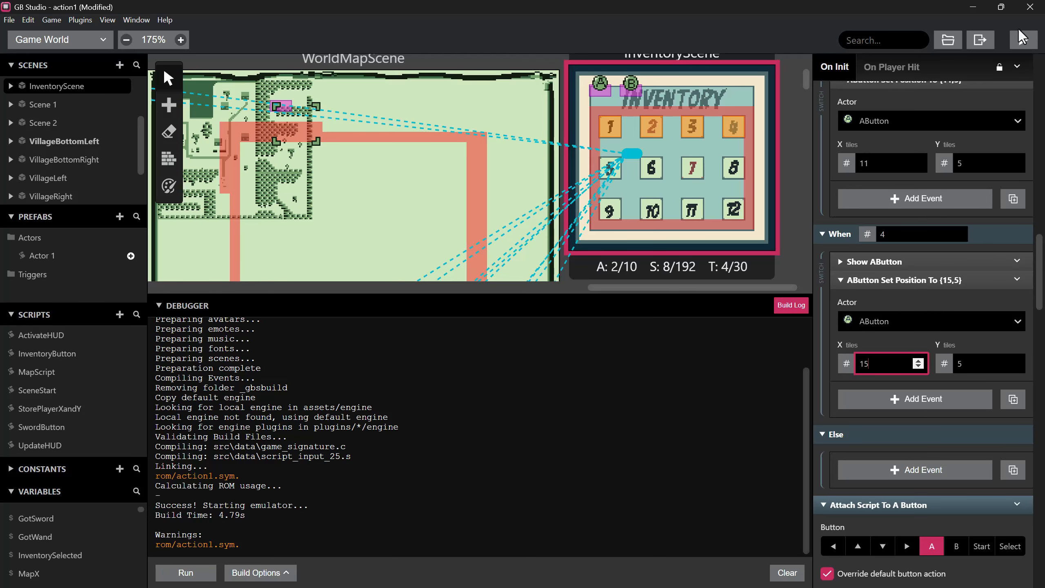
- Run the game, mark the second inventory slot with A, then leave and reopen the inventory to test the restored marker
{"action": "left_click", "coordinate": [1022, 40]}
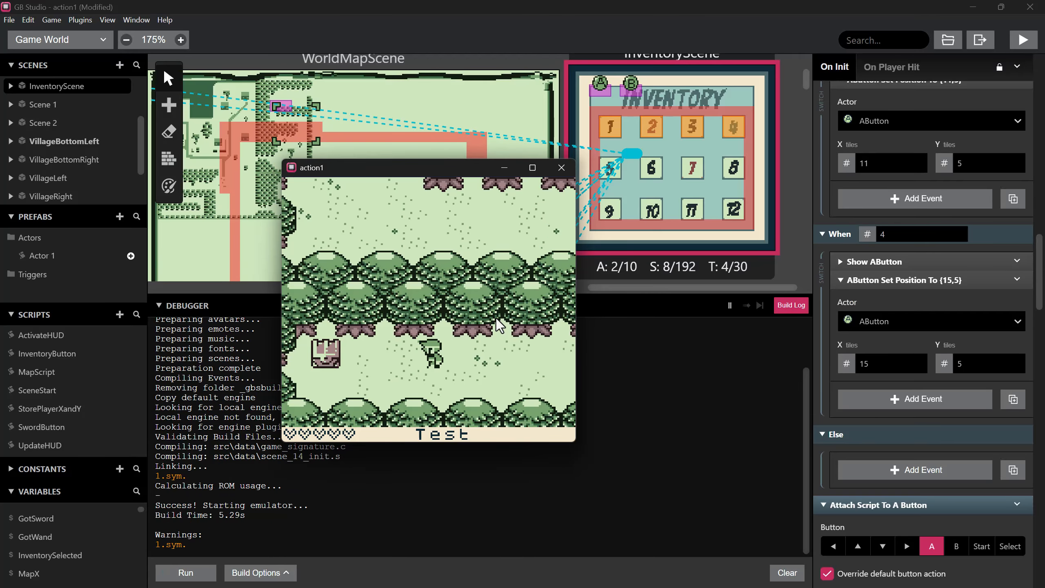
{"action": "key", "text": "Return"}
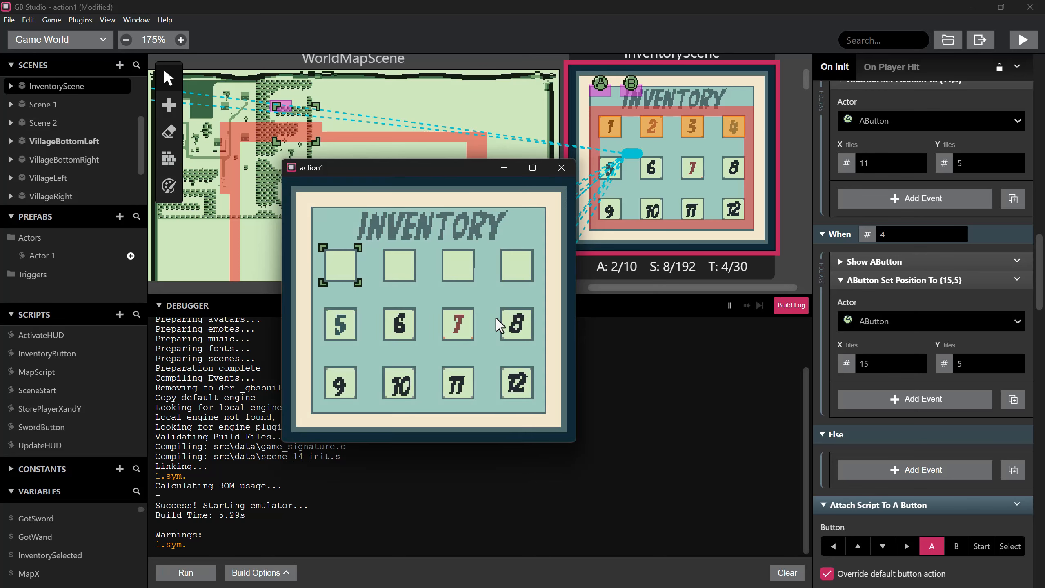
{"action": "key", "text": "Right"}
{"action": "key", "text": "Right"}
{"action": "key", "text": "Return"}
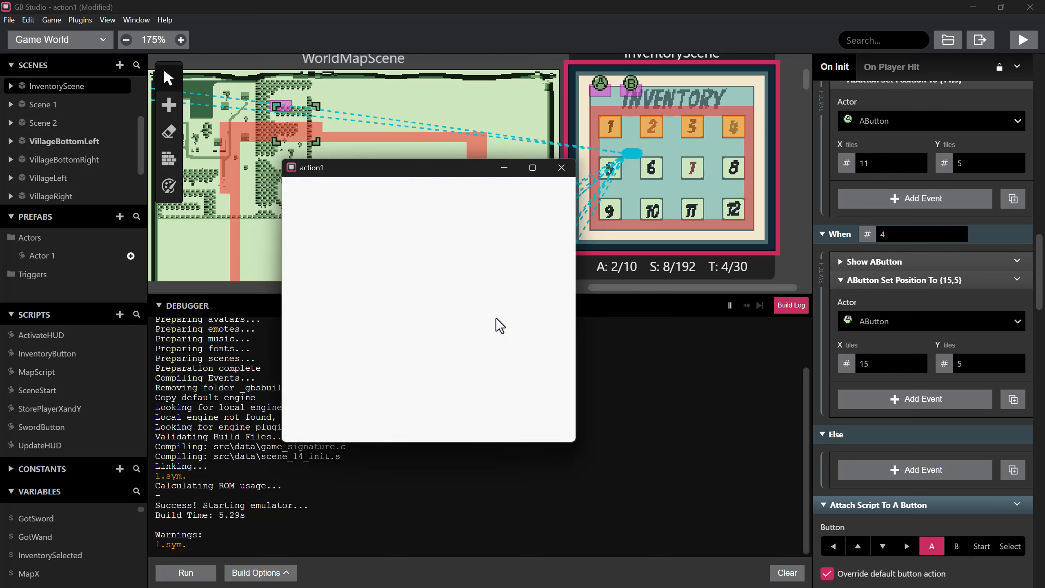
{"action": "key", "text": "Return"}
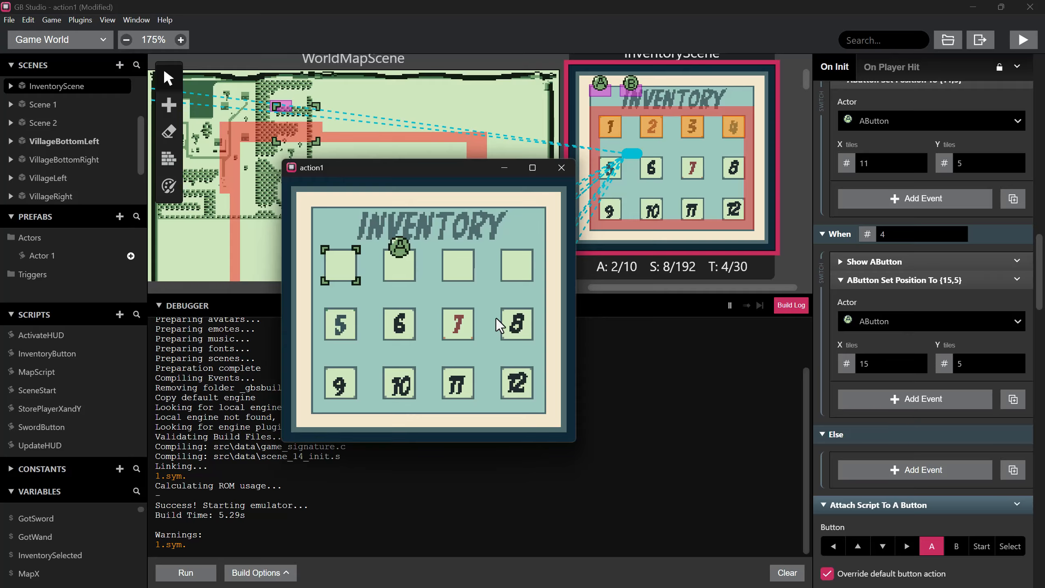
- Test moving the A marker between the second and third inventory slots, and close the game
{"action": "key", "text": "Right"}
{"action": "key", "text": "Right"}
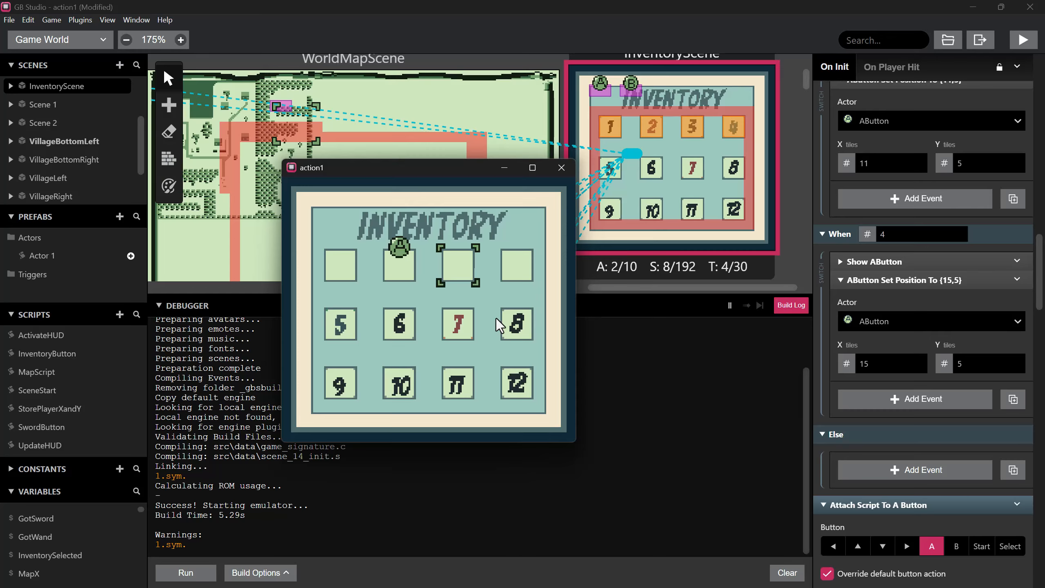
{"action": "key", "text": "Left"}
{"action": "key", "text": "Right"}
{"action": "key", "text": "Left"}
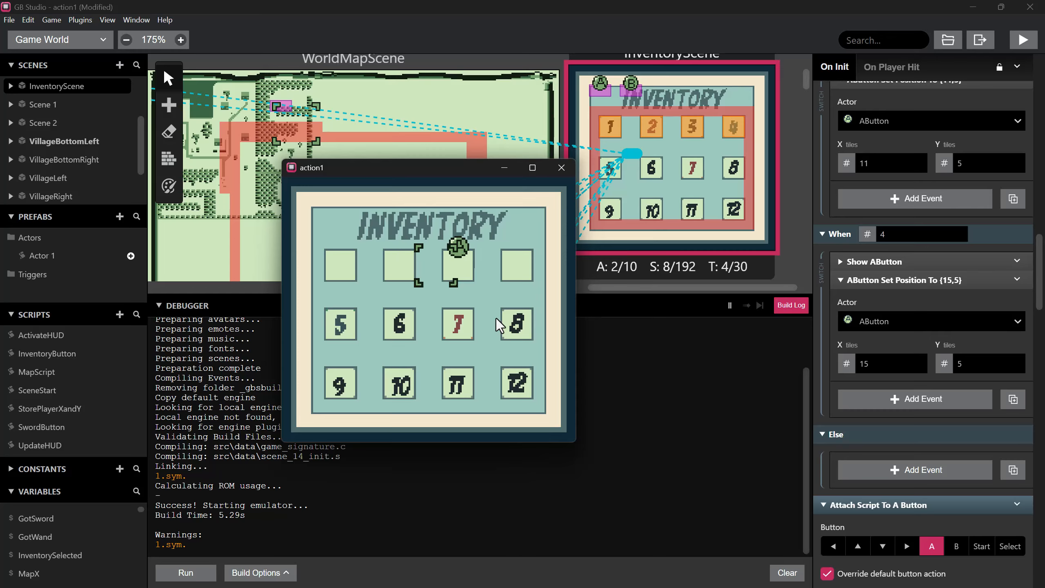
{"action": "key", "text": "Right"}
{"action": "key", "text": "Left"}
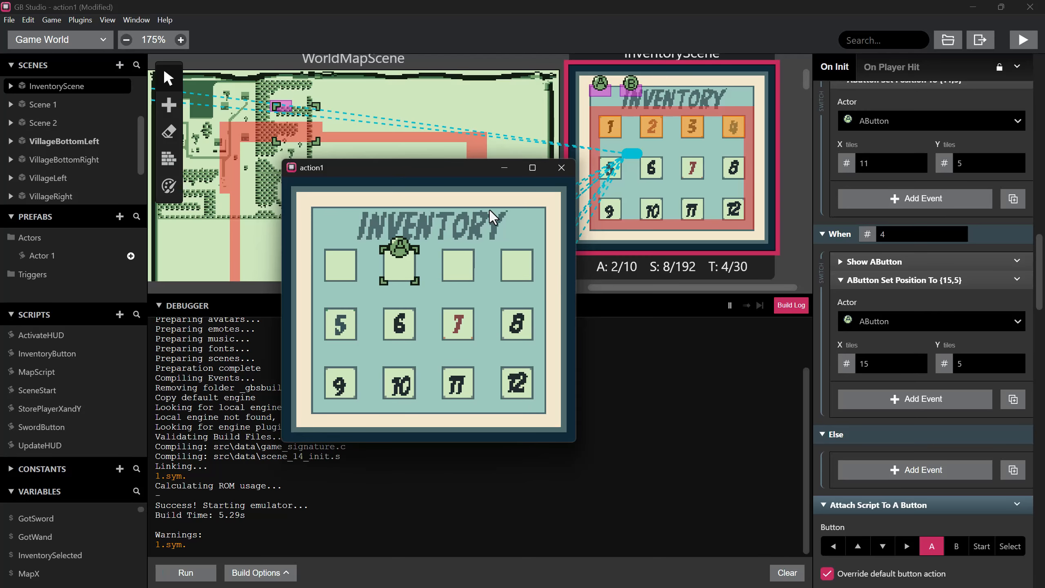
{"action": "left_click", "coordinate": [555, 169]}
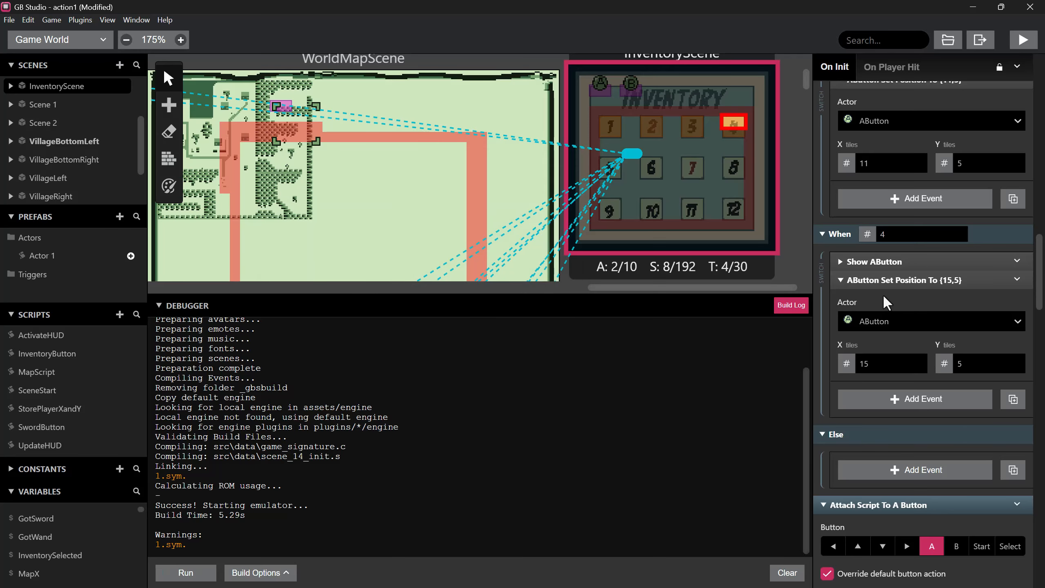
- Collapse the finished AbuttonSlot Switch in the InventoryScene's On Init script and add another Switch event after it
{"action": "left_click", "coordinate": [849, 279]}
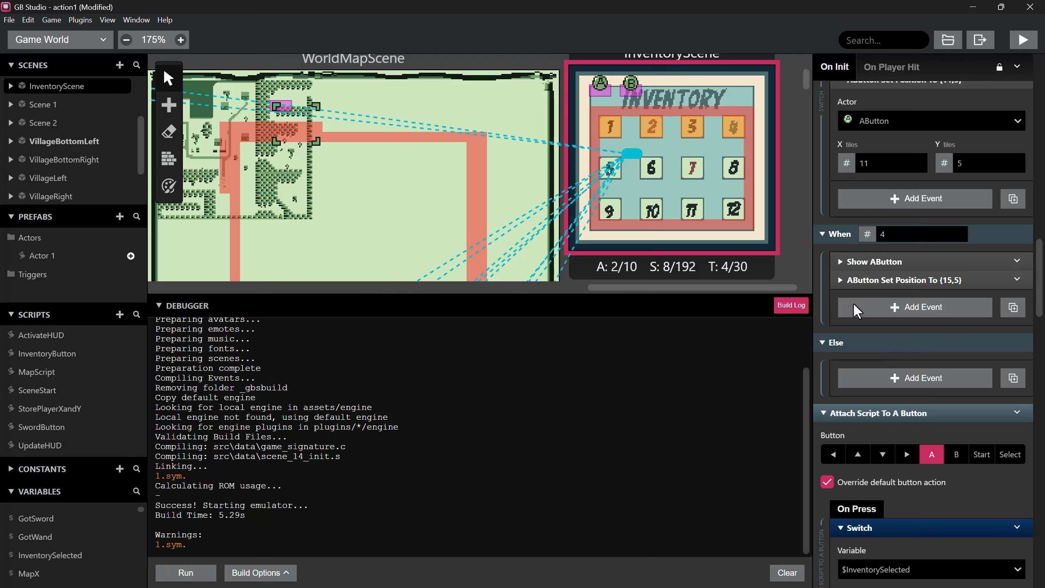
{"action": "scroll", "coordinate": [903, 345], "scroll_direction": "up", "scroll_amount": 3}
{"action": "scroll", "coordinate": [903, 347], "scroll_direction": "up", "scroll_amount": 10}
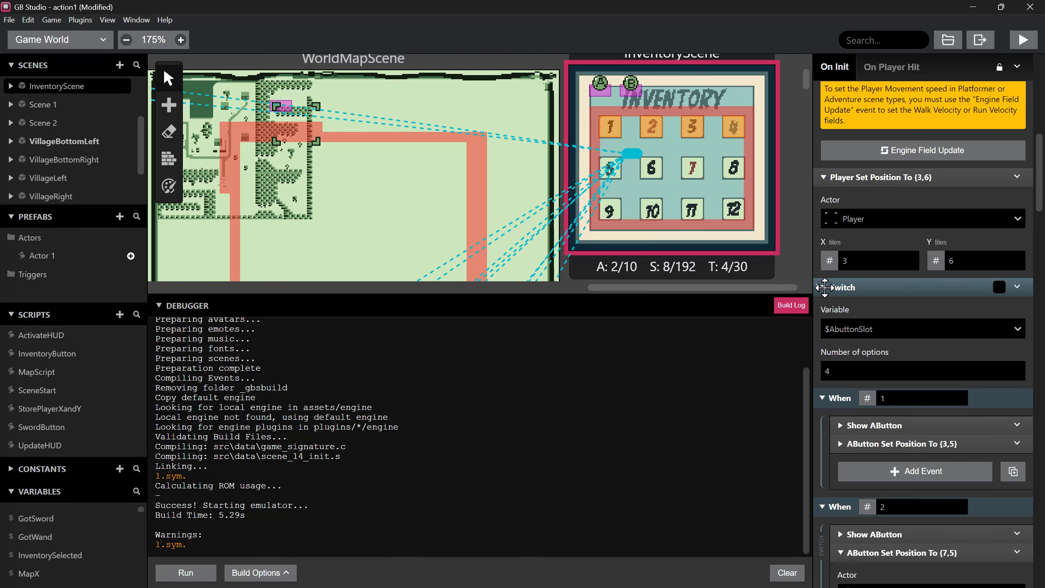
{"action": "left_click", "coordinate": [823, 287]}
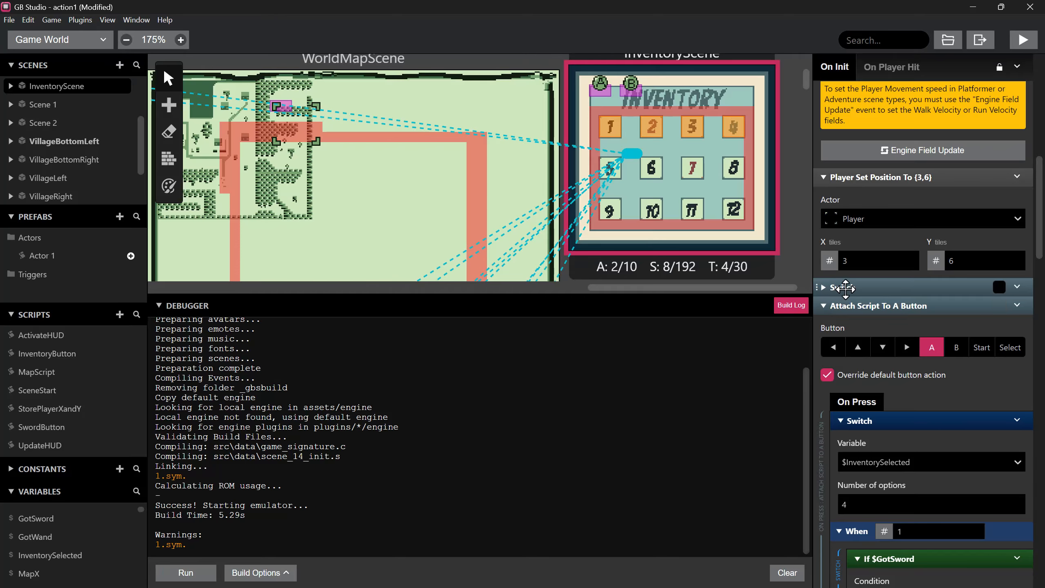
{"action": "right_click", "coordinate": [845, 287]}
{"action": "left_click", "coordinate": [895, 380]}
{"action": "type", "text": "sw"}
{"action": "key", "text": "Return"}
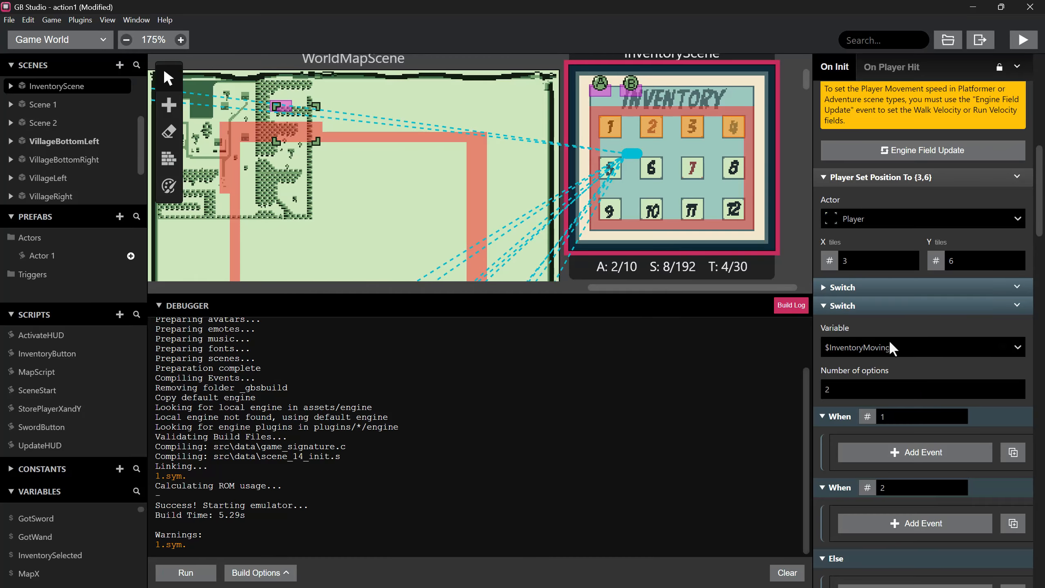
- Set the new Switch to check the BbuttonSlot variable with 4 options
{"action": "left_click", "coordinate": [890, 341]}
{"action": "scroll", "coordinate": [889, 439], "scroll_direction": "down", "scroll_amount": 6}
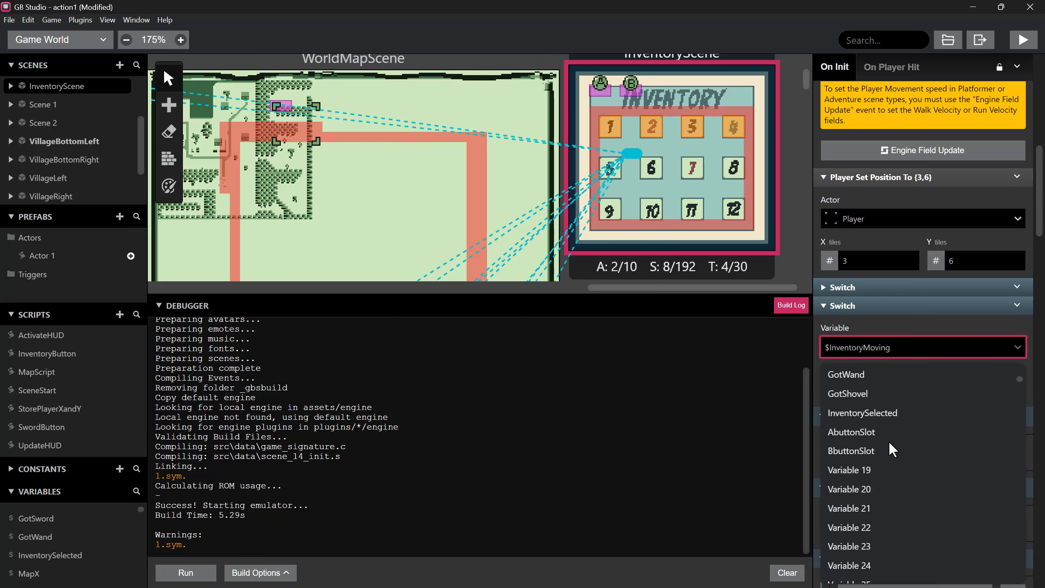
{"action": "left_click", "coordinate": [884, 449]}
{"action": "left_click", "coordinate": [885, 389]}
{"action": "type", "text": "4"}
{"action": "scroll", "coordinate": [890, 422], "scroll_direction": "down", "scroll_amount": 4}
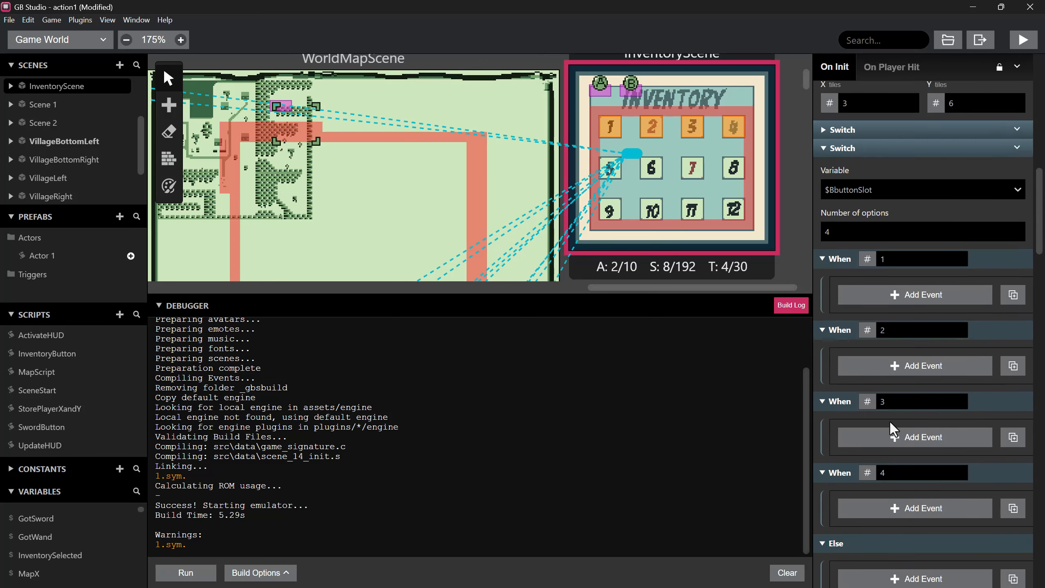
- Fill the BbuttonSlot cases with copied Show BButton and Set Position events, using X values 7, 11 and 15 for cases 2, 3 and 4
{"action": "scroll", "coordinate": [890, 422], "scroll_direction": "down", "scroll_amount": 20}
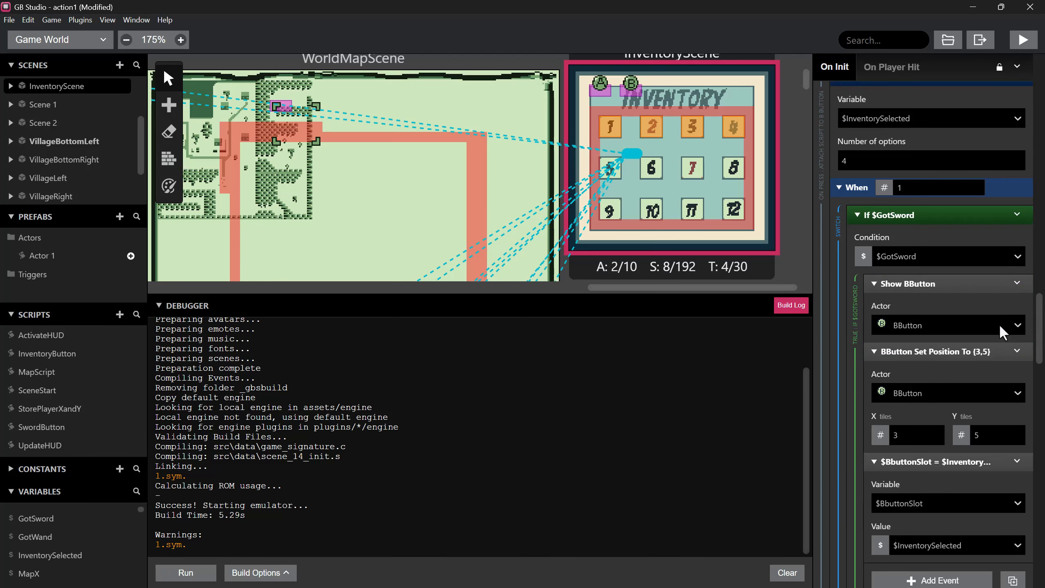
{"action": "scroll", "coordinate": [1000, 326], "scroll_direction": "up", "scroll_amount": 20}
{"action": "left_click", "coordinate": [1013, 331]}
{"action": "scroll", "coordinate": [1015, 330], "scroll_direction": "down", "scroll_amount": 6}
{"action": "left_click", "coordinate": [1015, 330]}
{"action": "scroll", "coordinate": [1014, 331], "scroll_direction": "down", "scroll_amount": 5}
{"action": "left_click", "coordinate": [1014, 332]}
{"action": "double_click", "coordinate": [905, 411]}
{"action": "type", "text": "7"}
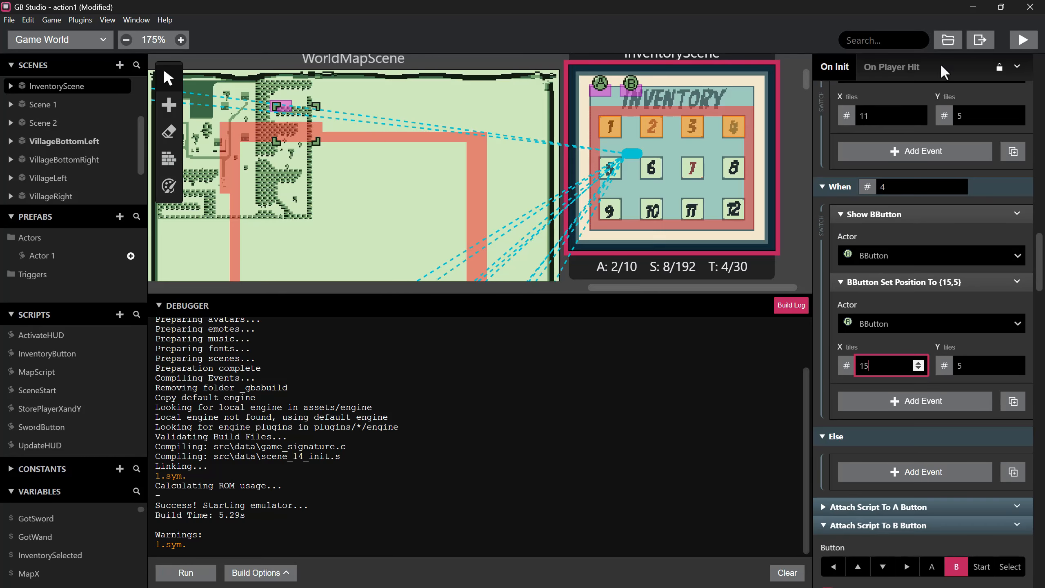
- Run the game, mark the second inventory slot with B and the third with A, then leave and reopen the inventory to test both markers
{"action": "left_click", "coordinate": [1024, 40]}
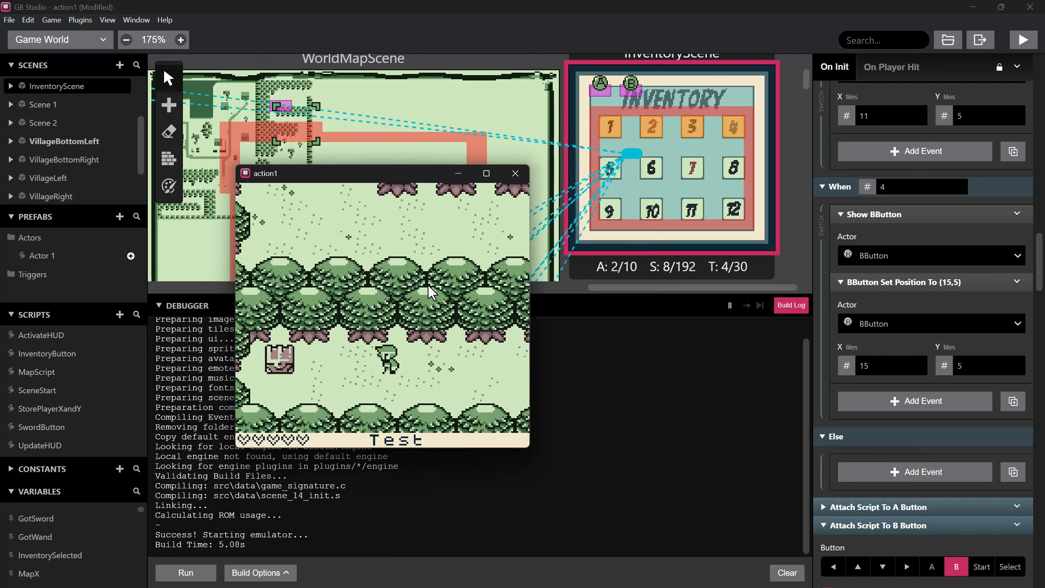
{"action": "key", "text": "x"}
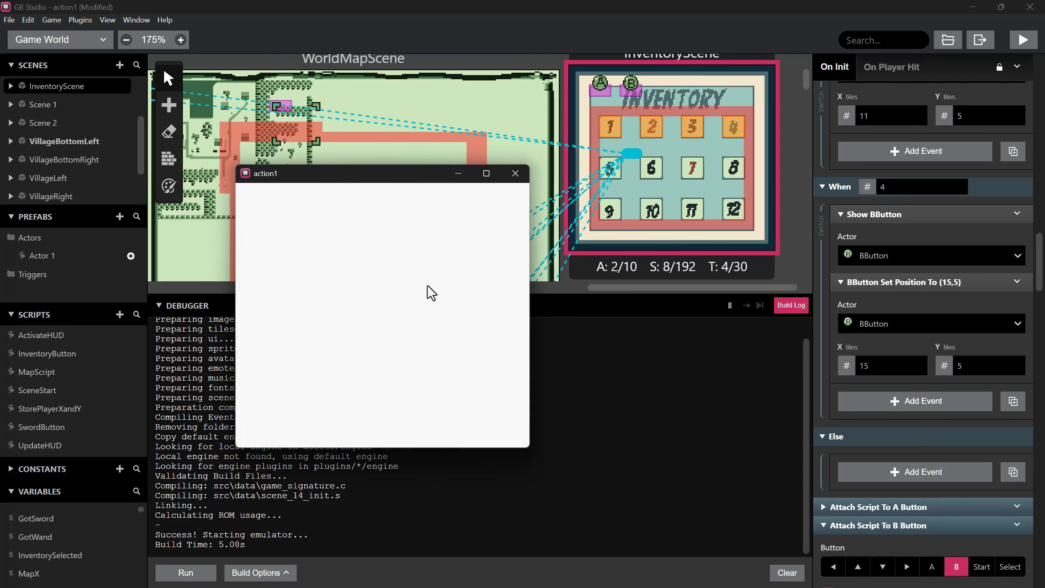
{"action": "key", "text": "Right"}
{"action": "key", "text": "Right"}
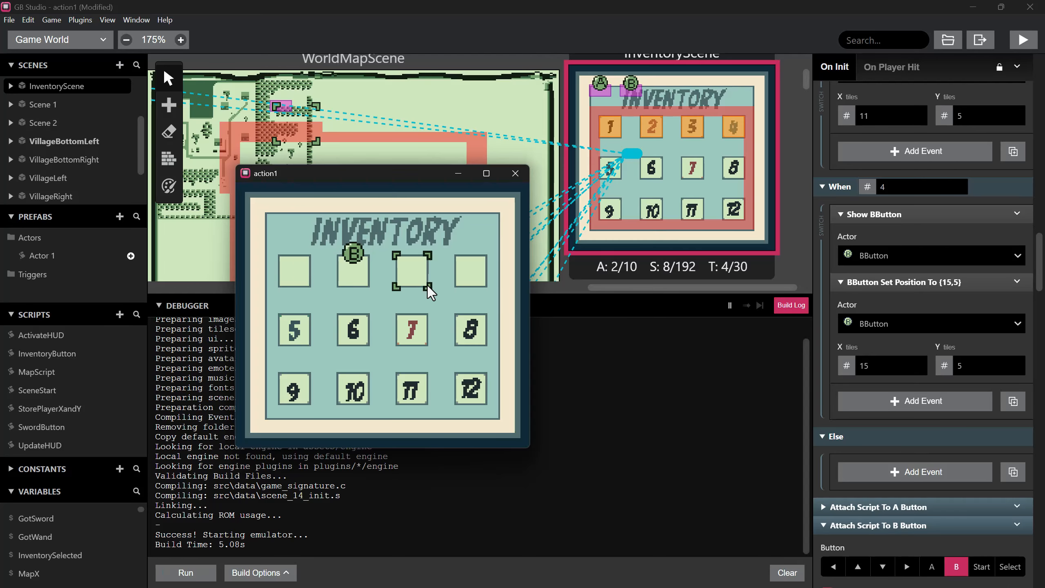
{"action": "key", "text": "Left"}
{"action": "key", "text": "x"}
{"action": "key", "text": "Right"}
{"action": "key", "text": "Return"}
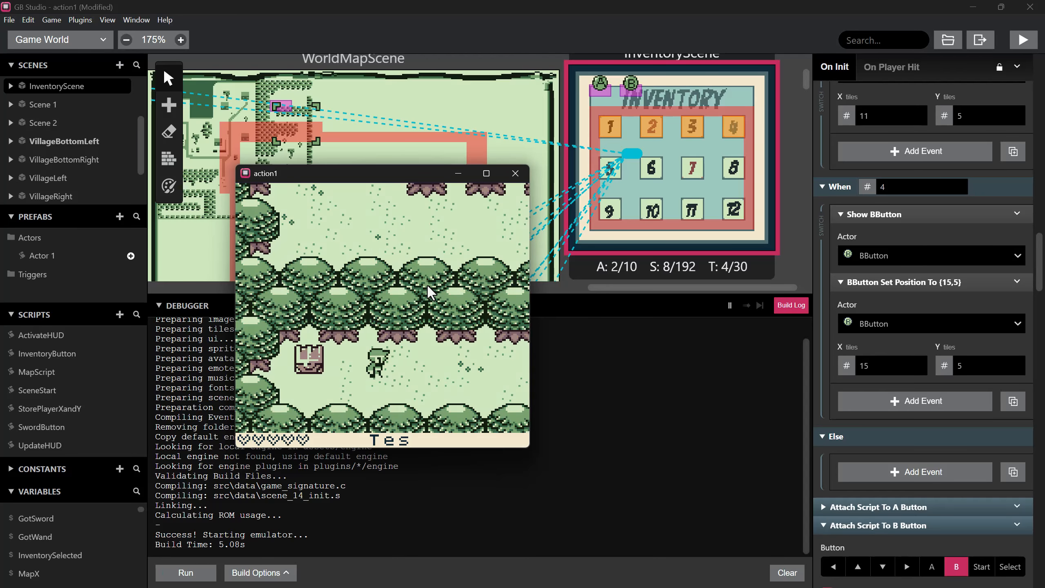
{"action": "key", "text": "Return"}
{"action": "key", "text": "Return"}
- Walk the player to the chest in the running game and collect the sword
{"action": "key", "text": "Down"}
{"action": "key", "text": "Left"}
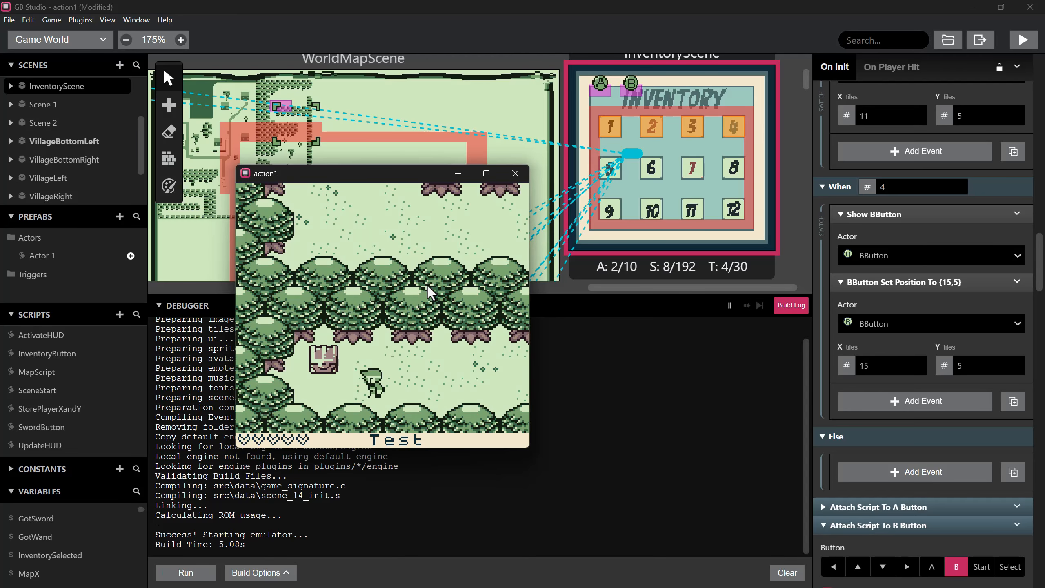
{"action": "key", "text": "Up"}
{"action": "key", "text": "z"}
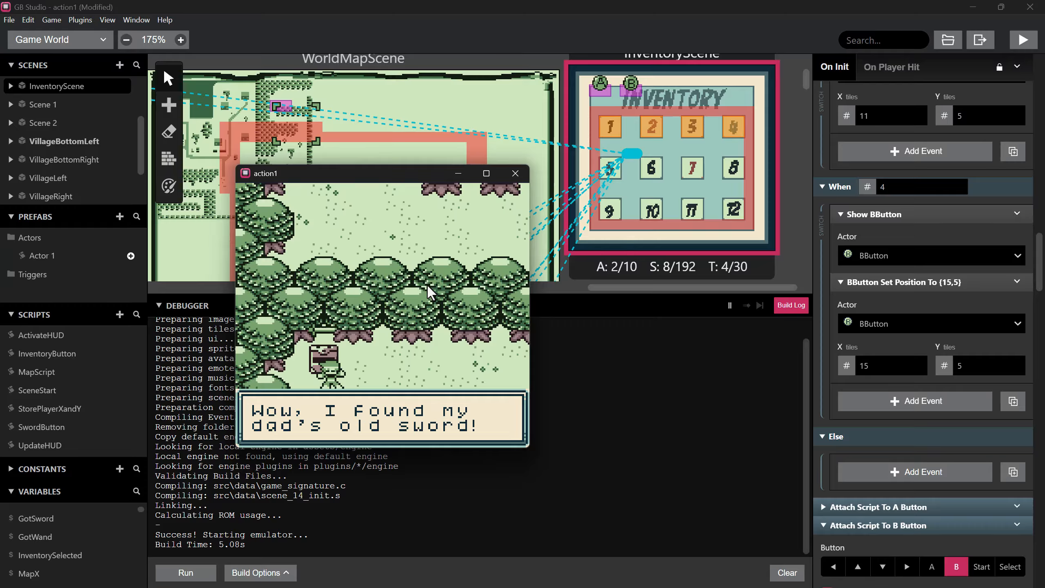
{"action": "key", "text": "z"}
{"action": "key", "text": "z"}
- Reopen the inventory and test the markers with the sword, moving A between the first and third slots and B to the first
{"action": "key", "text": "Return"}
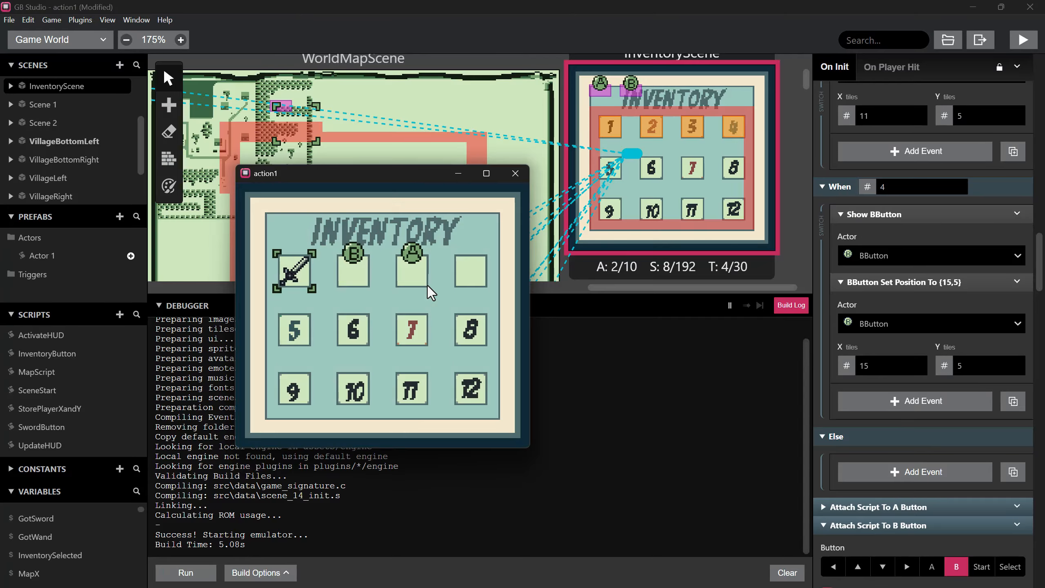
{"action": "key", "text": "Return"}
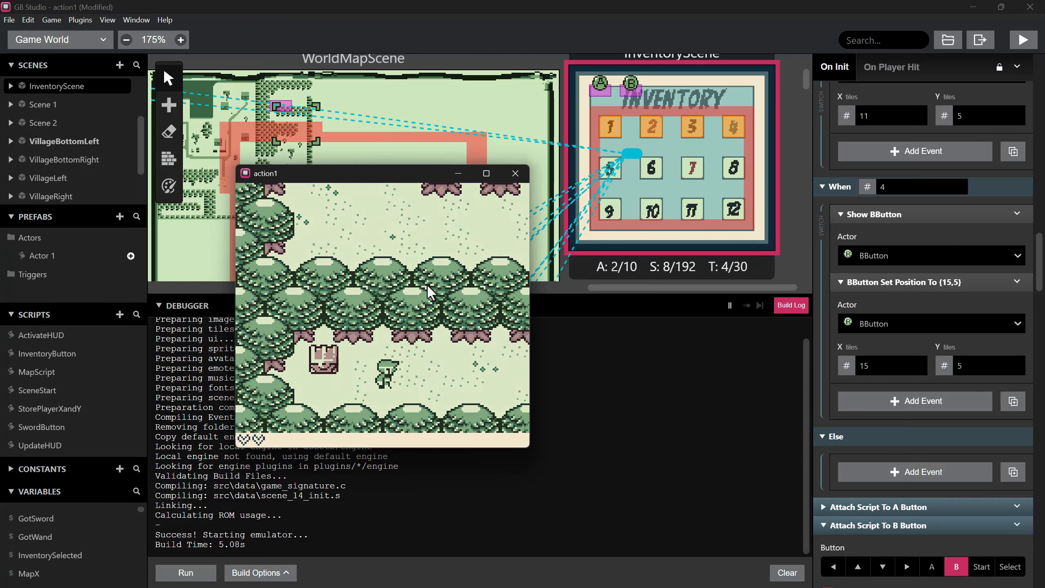
{"action": "key", "text": "Return"}
{"action": "key", "text": "Right"}
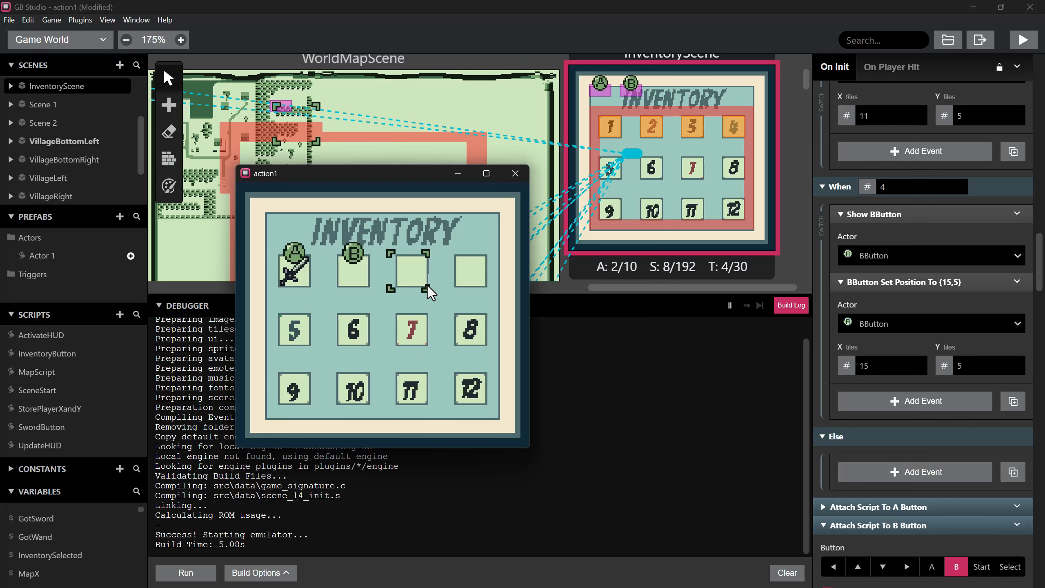
{"action": "key", "text": "Left"}
{"action": "key", "text": "Left"}
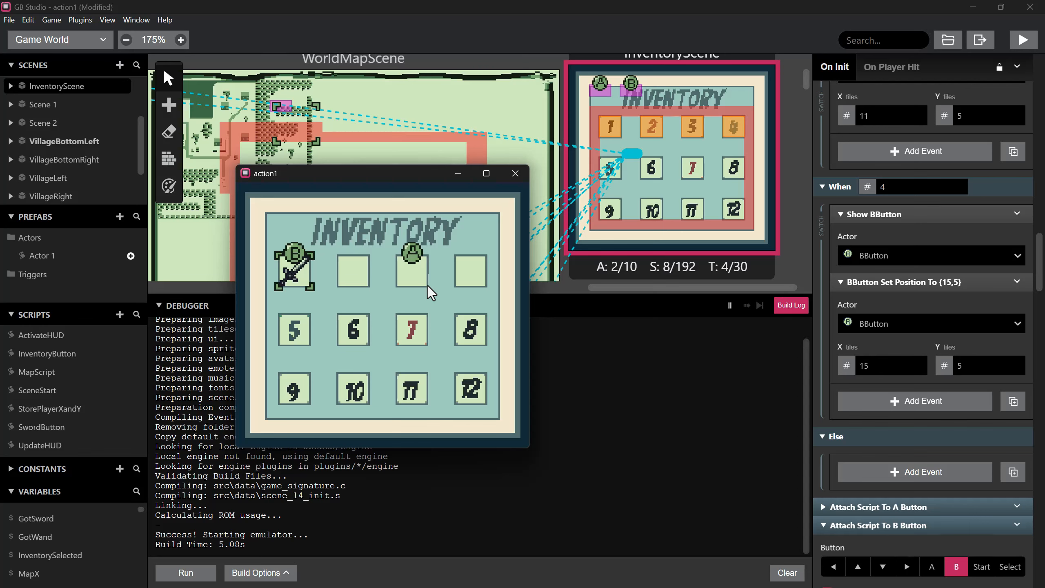
- Reopen the inventory, move the B marker to the third slot, and reopen it again to test the restored position
{"action": "key", "text": "Return"}
{"action": "key", "text": "Return"}
{"action": "key", "text": "Right"}
{"action": "key", "text": "Right"}
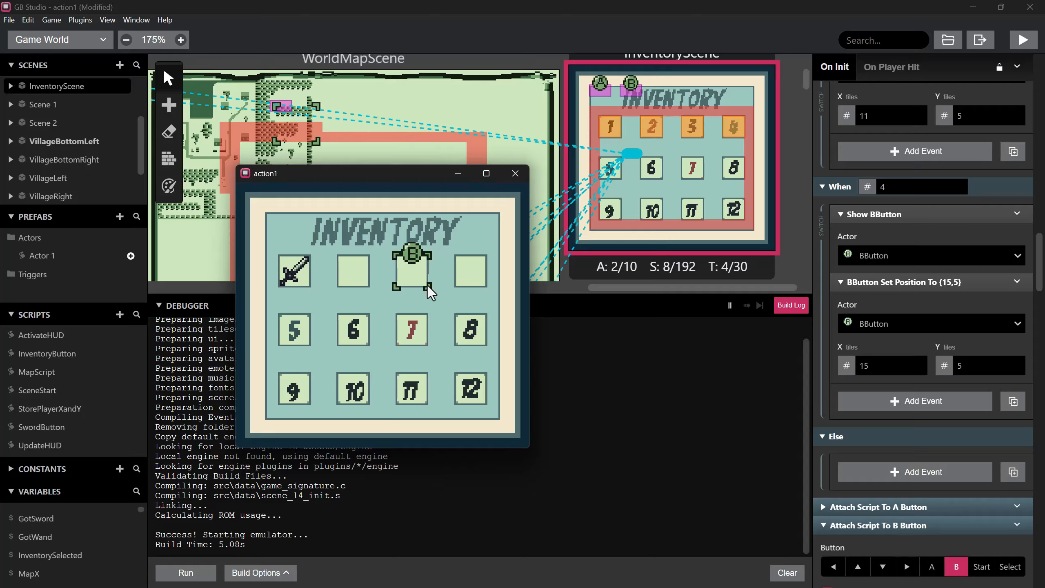
{"action": "key", "text": "Return"}
{"action": "key", "text": "Return"}
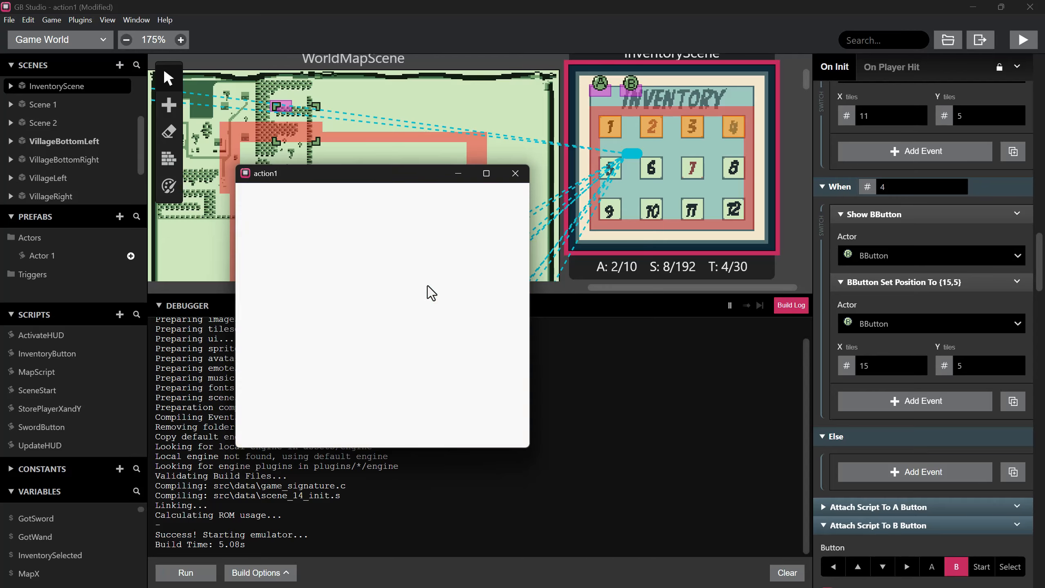
{"action": "key", "text": "Right"}
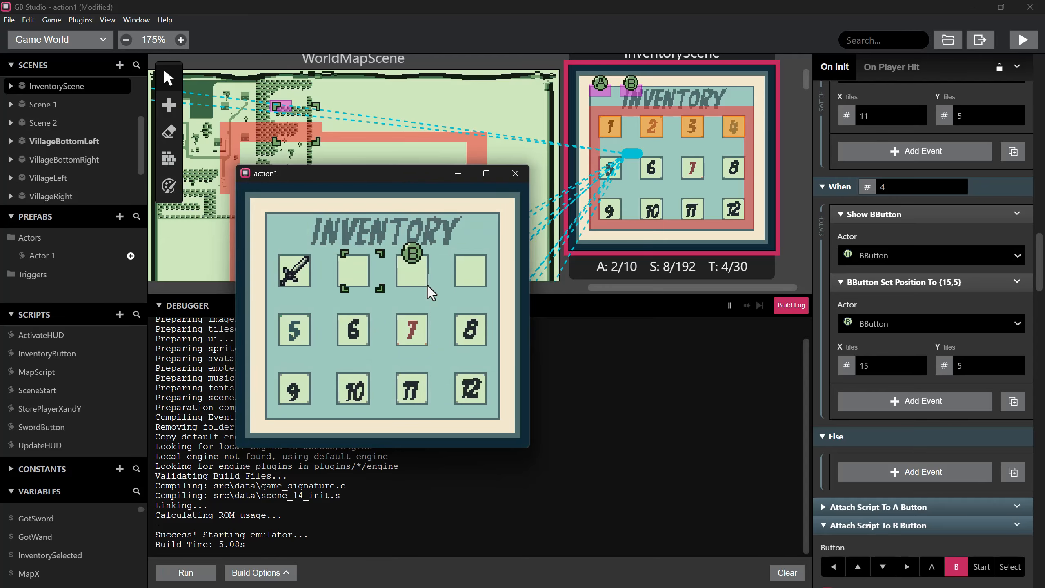
- Mark the sword slot with A, then leave and reopen the inventory to check both restored markers
{"action": "key", "text": "Left"}
{"action": "key", "text": "Return"}
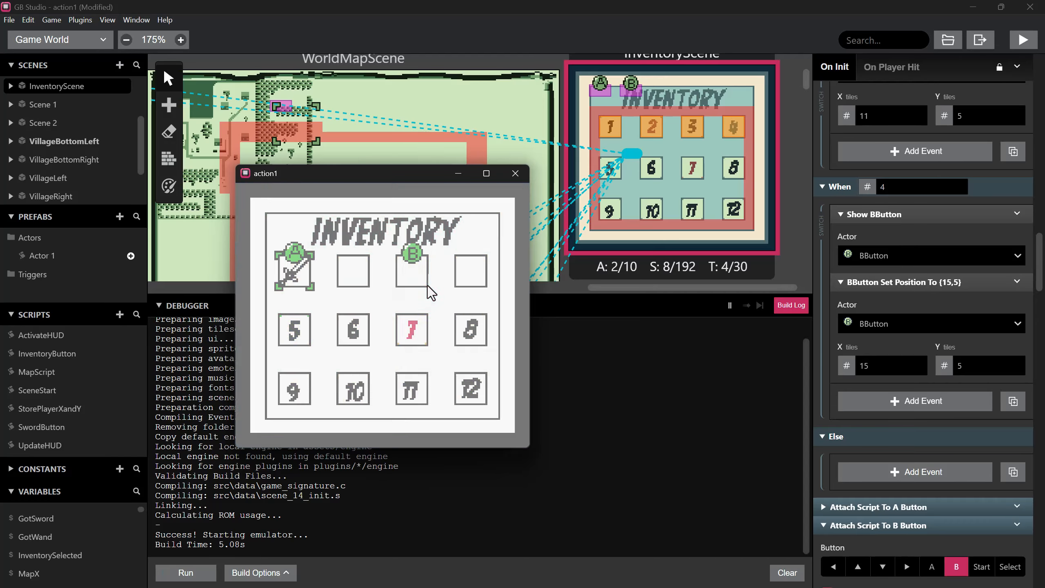
{"action": "key", "text": "Right"}
{"action": "key", "text": "Return"}
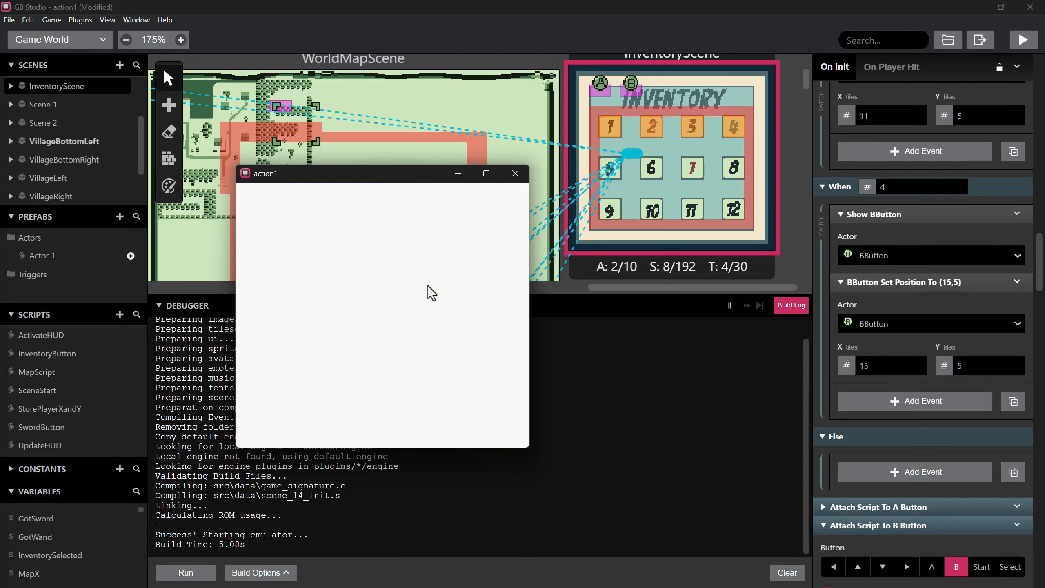
{"action": "key", "text": "Right"}
{"action": "key", "text": "Left"}
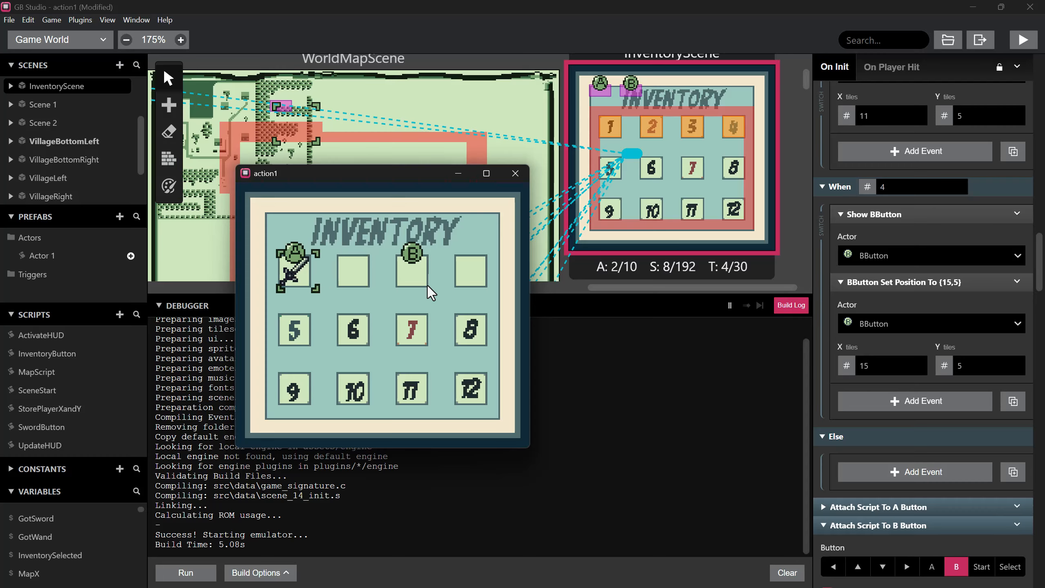
- Leave the inventory, walk the player around the map briefly, and close the game
{"action": "key", "text": "Return"}
{"action": "key", "text": "Left"}
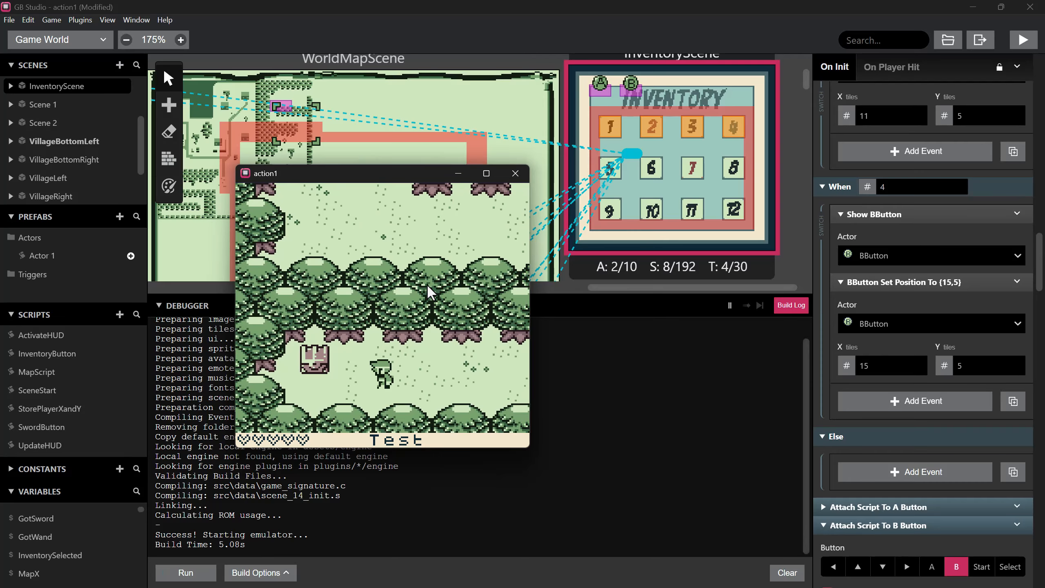
{"action": "key", "text": "Right"}
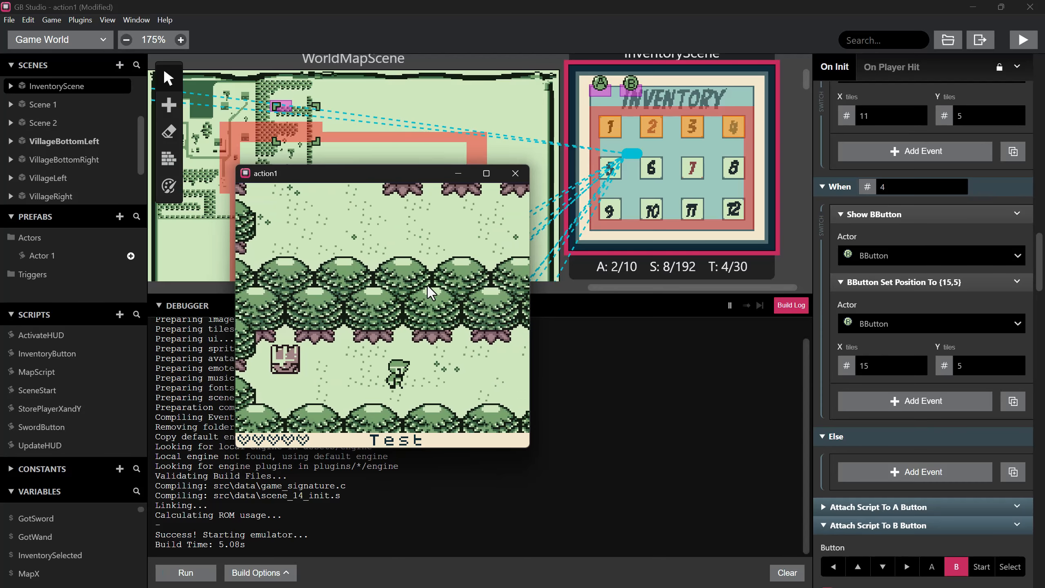
{"action": "key", "text": "Right"}
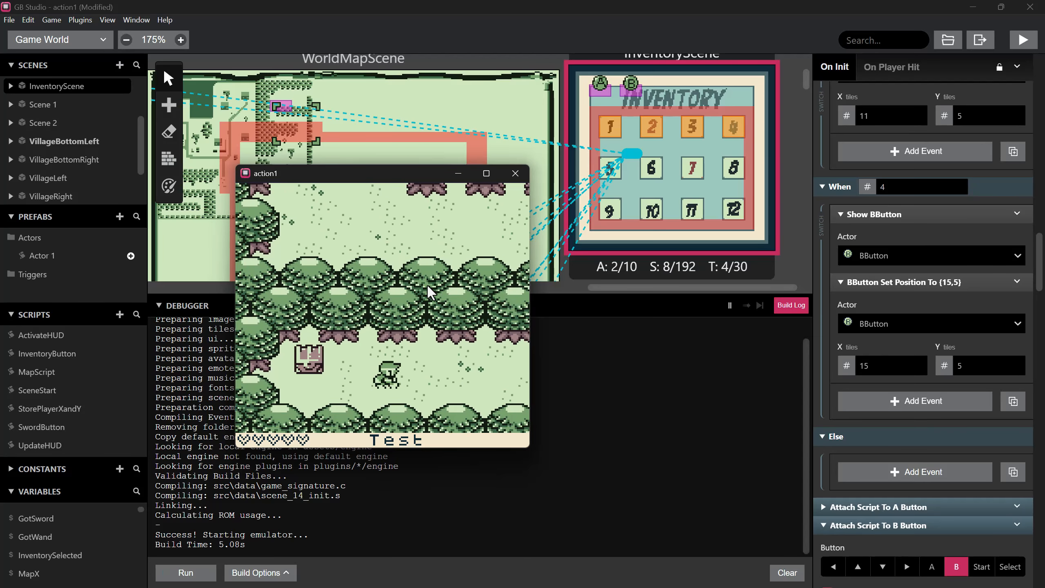
{"action": "left_click", "coordinate": [515, 174]}
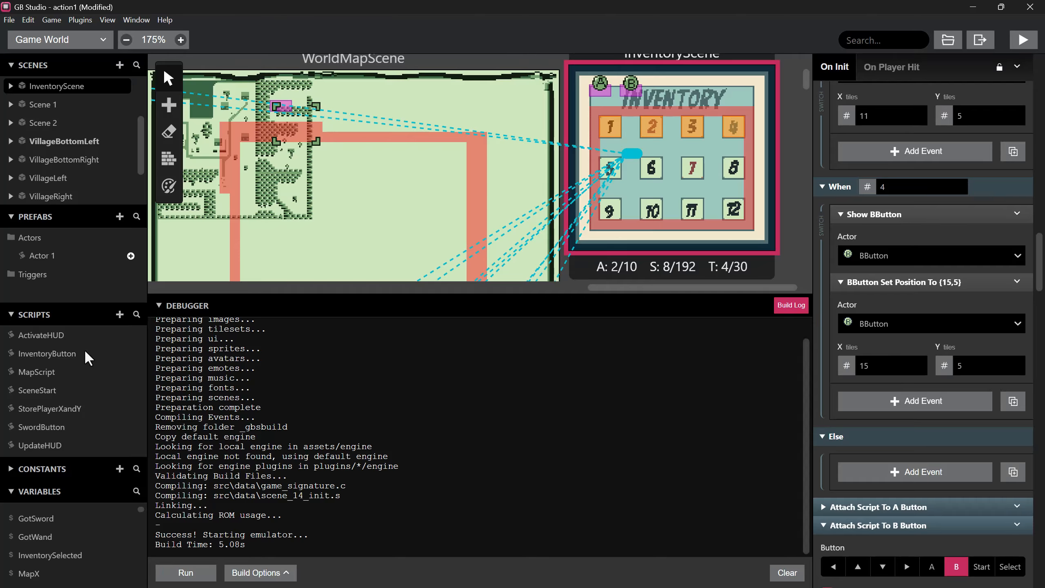
- Create a new script and name it AssignActionButtons
{"action": "left_click", "coordinate": [119, 314]}
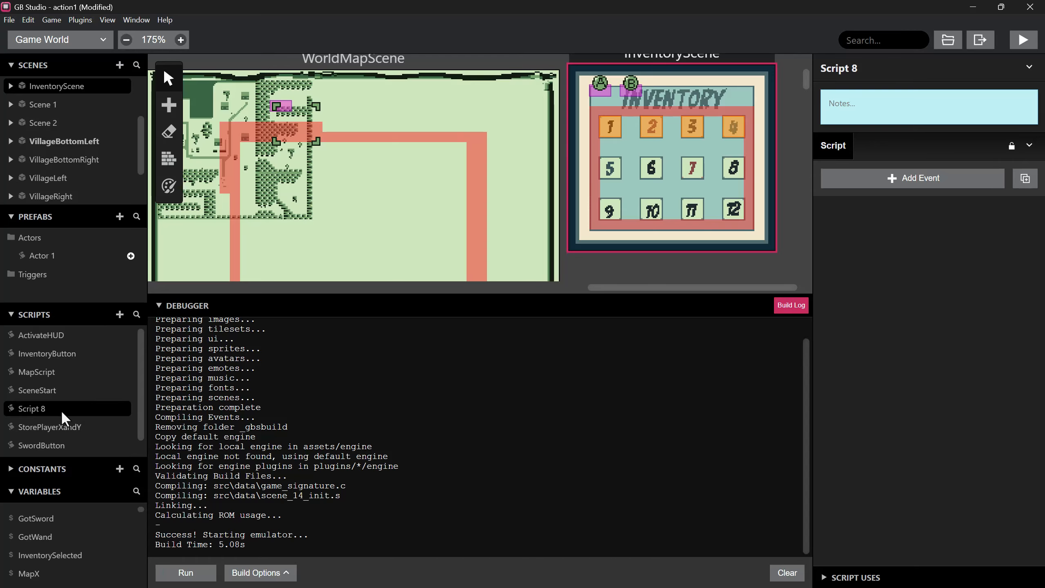
{"action": "left_click_drag", "start_coordinate": [860, 68], "coordinate": [807, 72]}
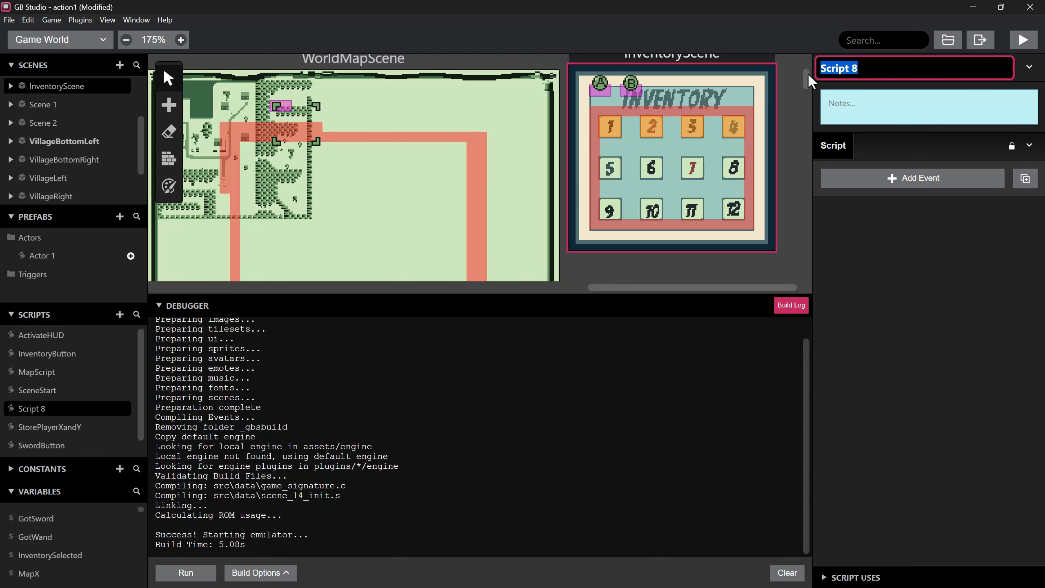
{"action": "type", "text": "AssignAction"}
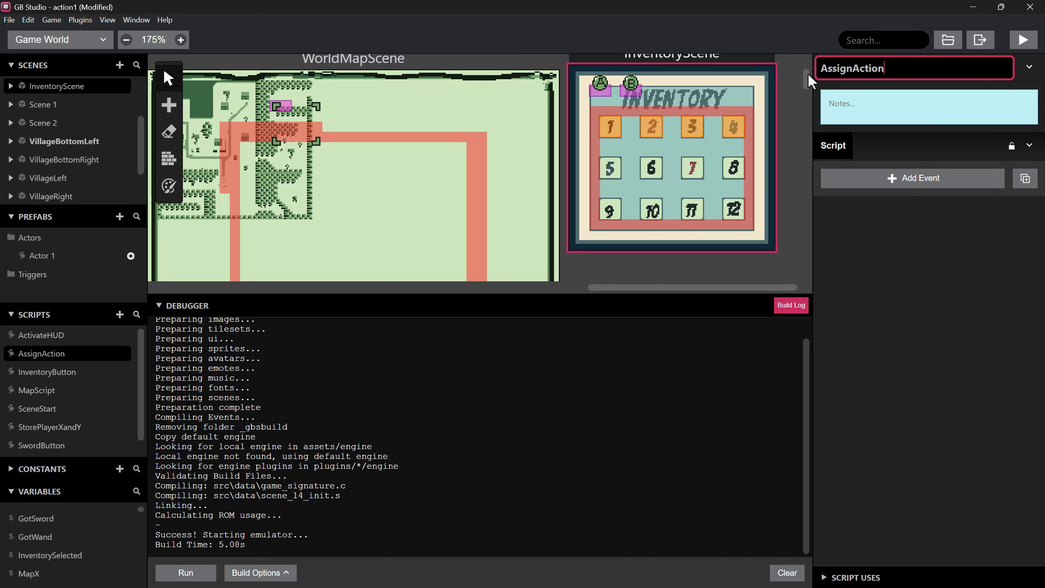
{"action": "type", "text": "Buttons"}
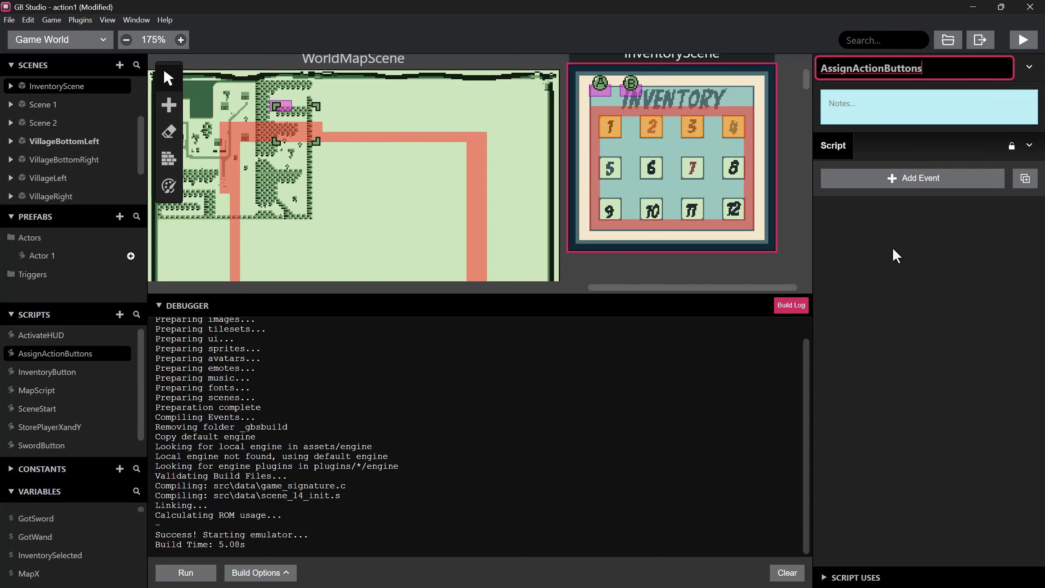
{"action": "left_click", "coordinate": [893, 249]}
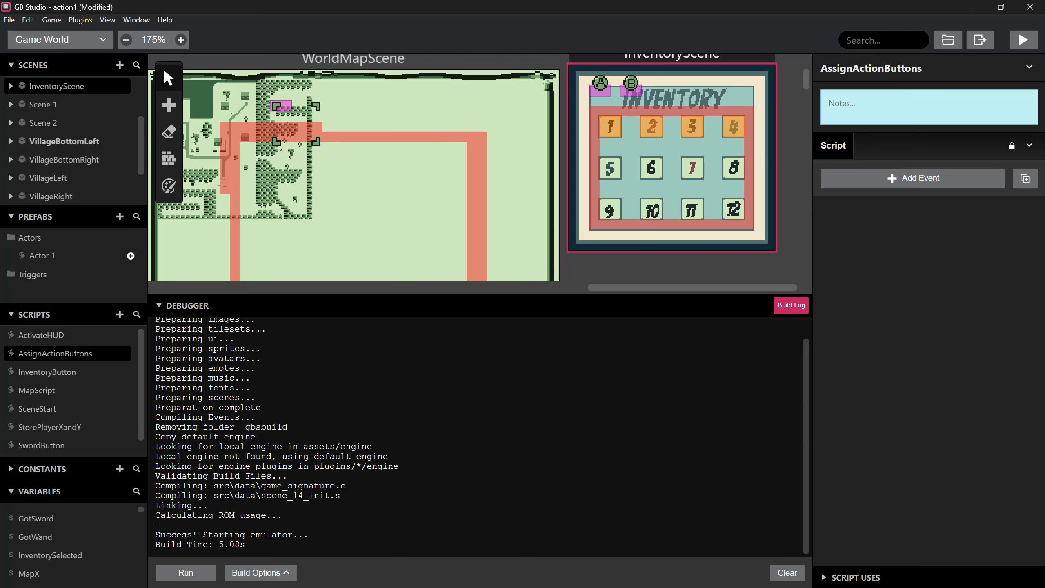
- Open the SwordButton script and collapse the expanded events inside its Attach Script To B Button event
{"action": "left_click", "coordinate": [47, 444]}
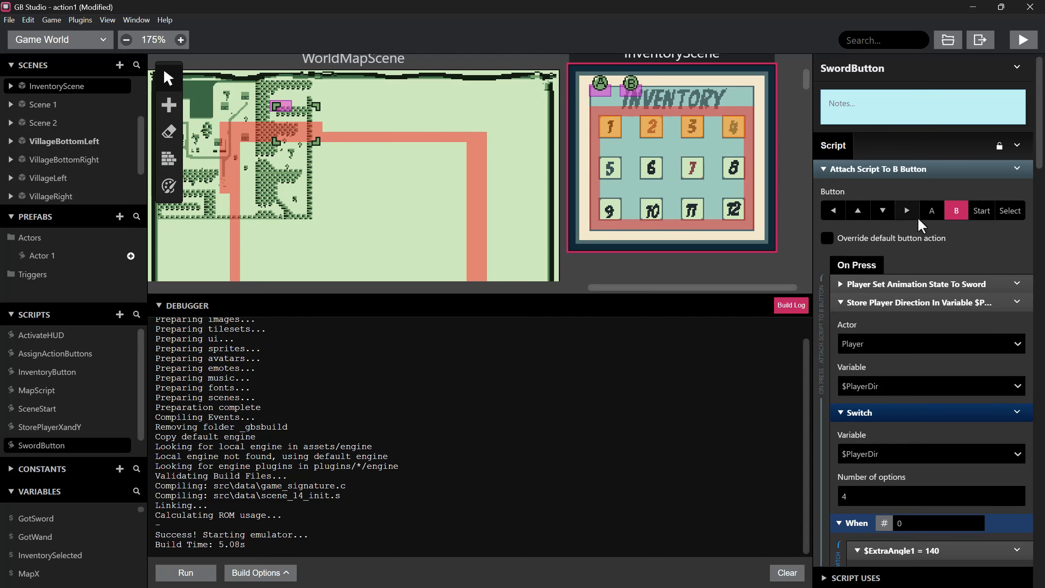
{"action": "scroll", "coordinate": [922, 251], "scroll_direction": "down", "scroll_amount": 20}
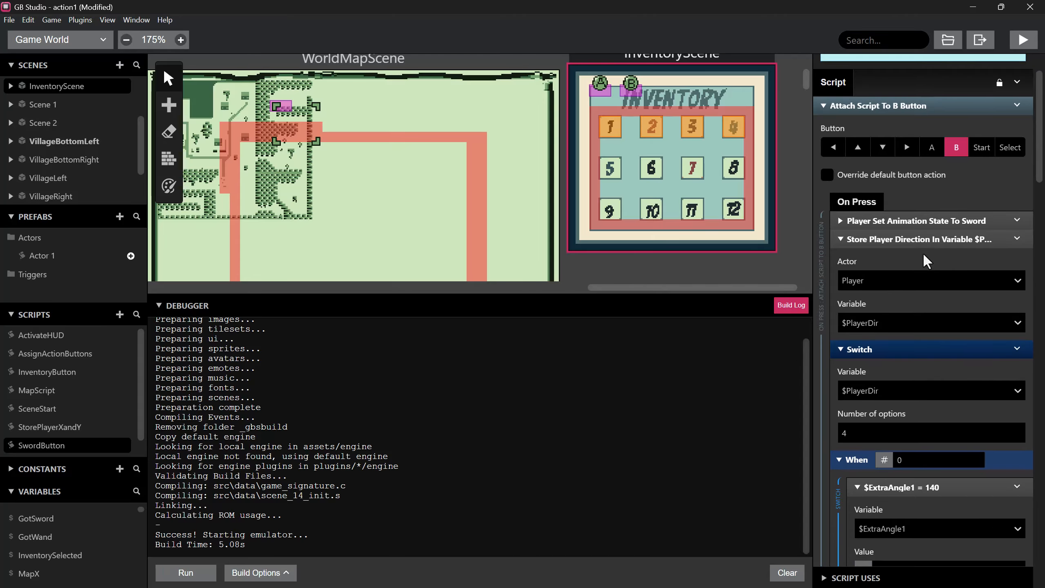
{"action": "scroll", "coordinate": [916, 265], "scroll_direction": "down", "scroll_amount": 15}
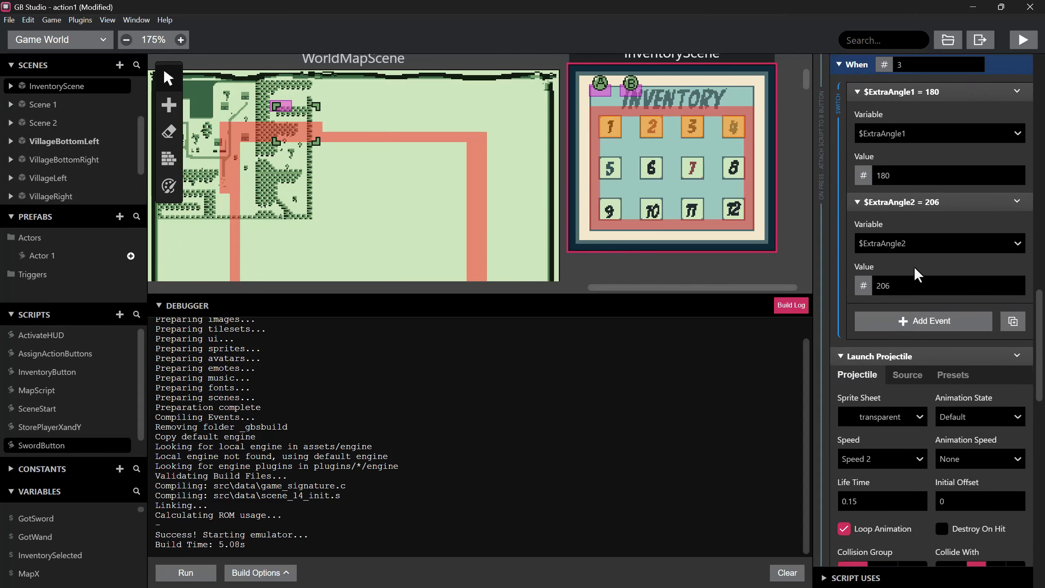
{"action": "scroll", "coordinate": [933, 311], "scroll_direction": "up", "scroll_amount": 20}
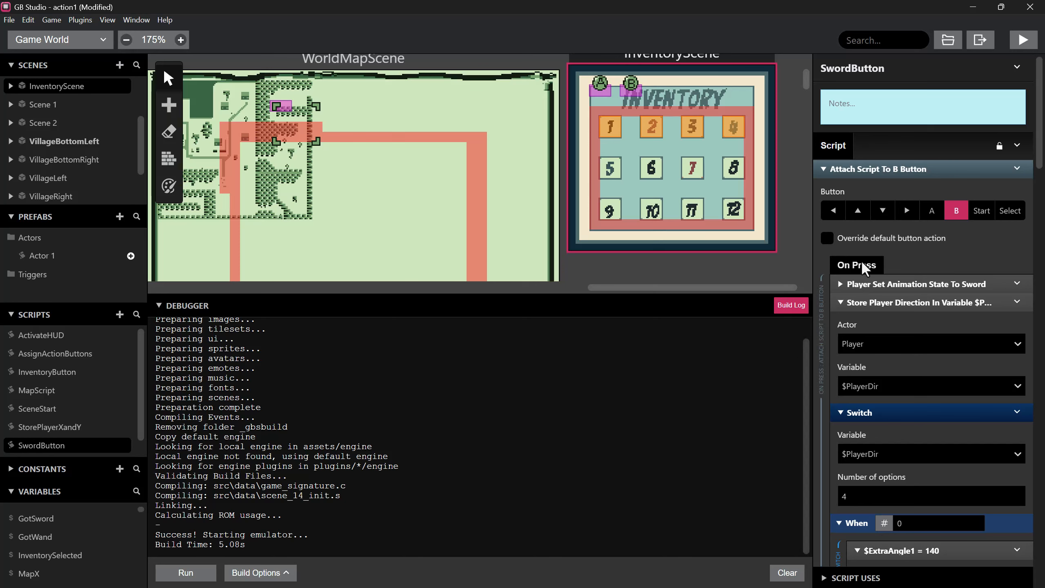
{"action": "left_click", "coordinate": [840, 303]}
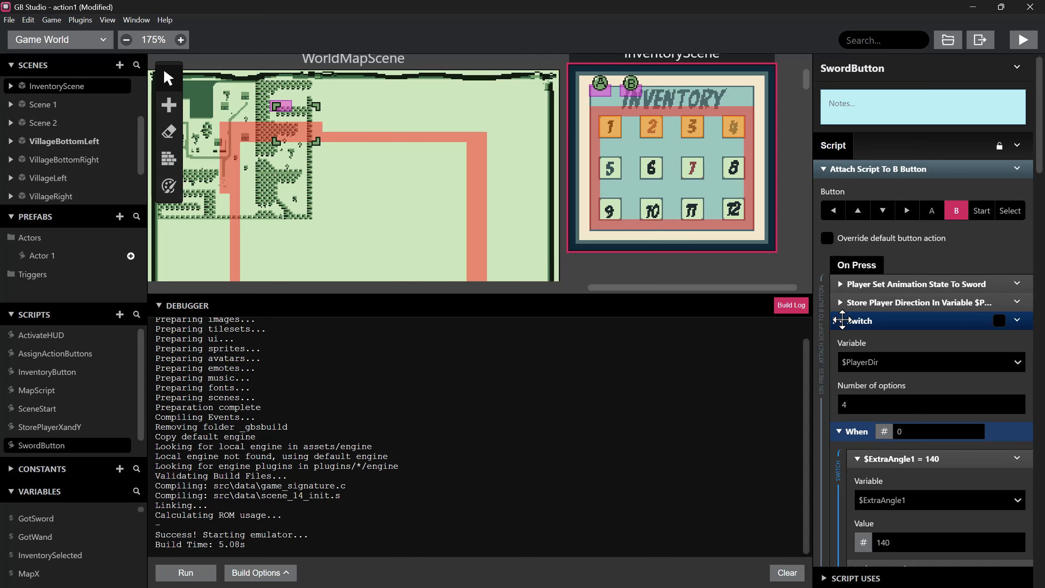
{"action": "left_click", "coordinate": [840, 321]}
{"action": "left_click", "coordinate": [840, 339]}
{"action": "left_click", "coordinate": [841, 357]}
{"action": "left_click", "coordinate": [841, 376]}
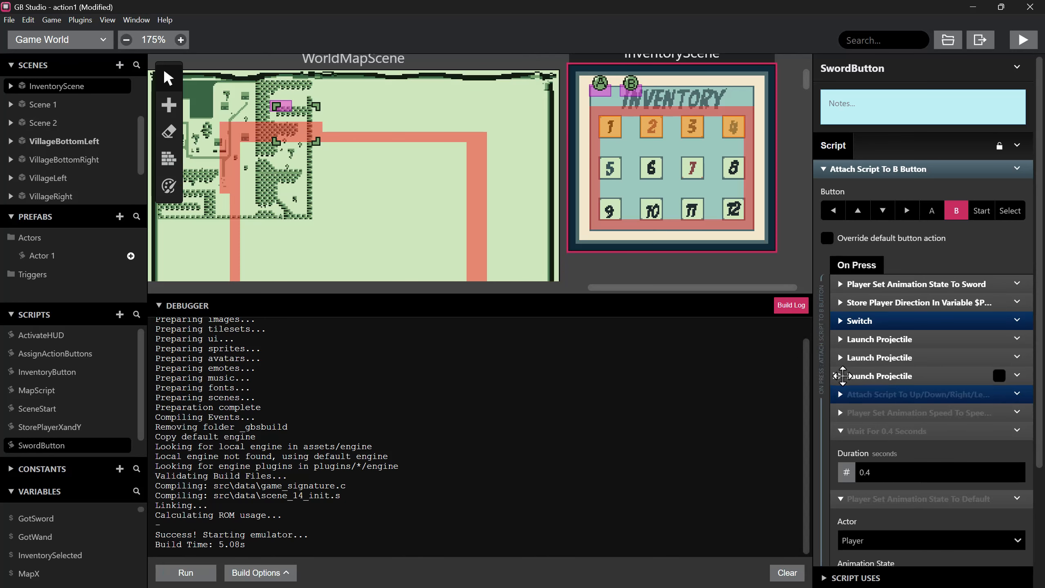
{"action": "left_click", "coordinate": [841, 431]}
{"action": "left_click", "coordinate": [841, 449]}
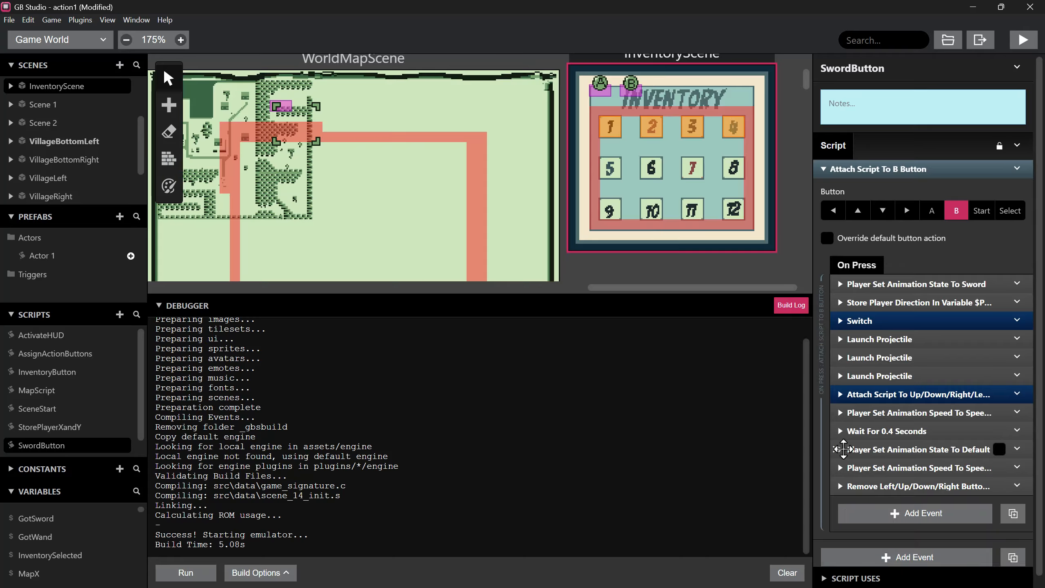
- Move all twelve events nested in Attach Script To B Button out to the script's top level, above that event
{"action": "left_click", "coordinate": [998, 477], "text": "shift"}
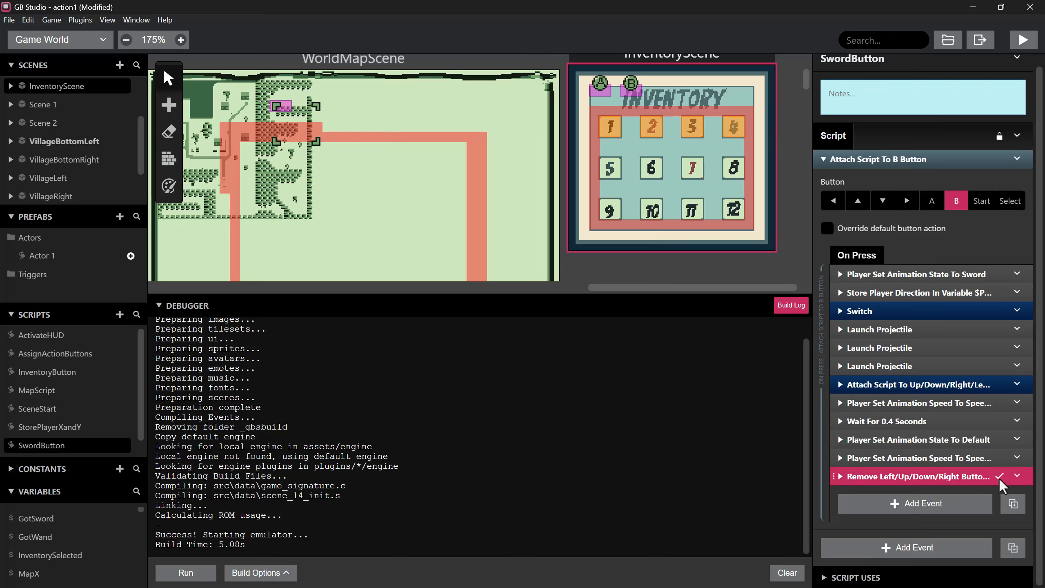
{"action": "left_click", "coordinate": [999, 275], "text": "shift"}
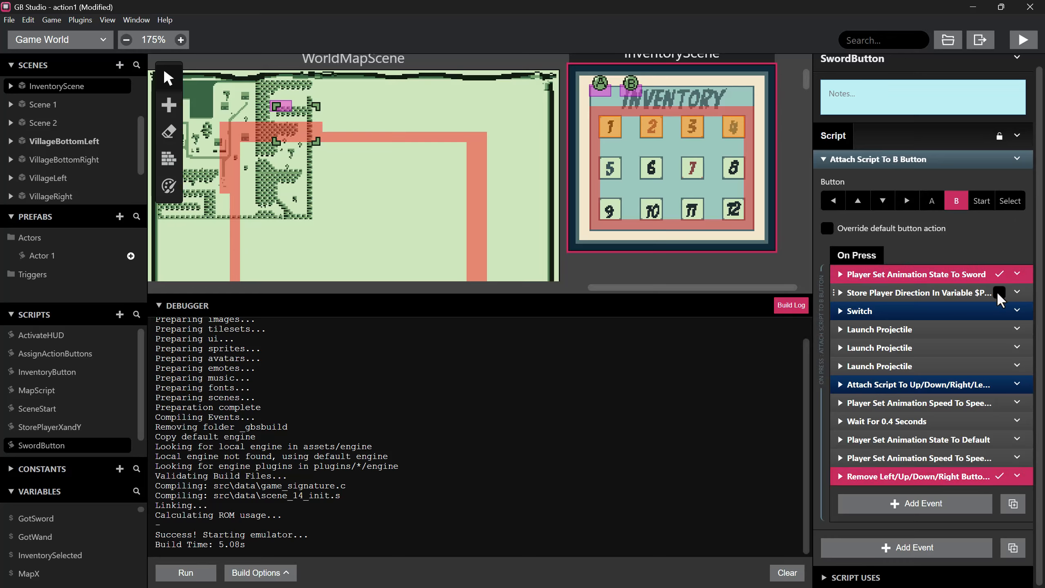
{"action": "left_click", "coordinate": [998, 292], "text": "shift"}
{"action": "left_click", "coordinate": [999, 311], "text": "shift"}
{"action": "left_click", "coordinate": [999, 329], "text": "shift"}
{"action": "left_click", "coordinate": [999, 348], "text": "shift"}
{"action": "left_click", "coordinate": [999, 366], "text": "shift"}
{"action": "left_click", "coordinate": [998, 385], "text": "shift"}
{"action": "left_click", "coordinate": [997, 403], "text": "shift"}
{"action": "left_click", "coordinate": [997, 420], "text": "shift"}
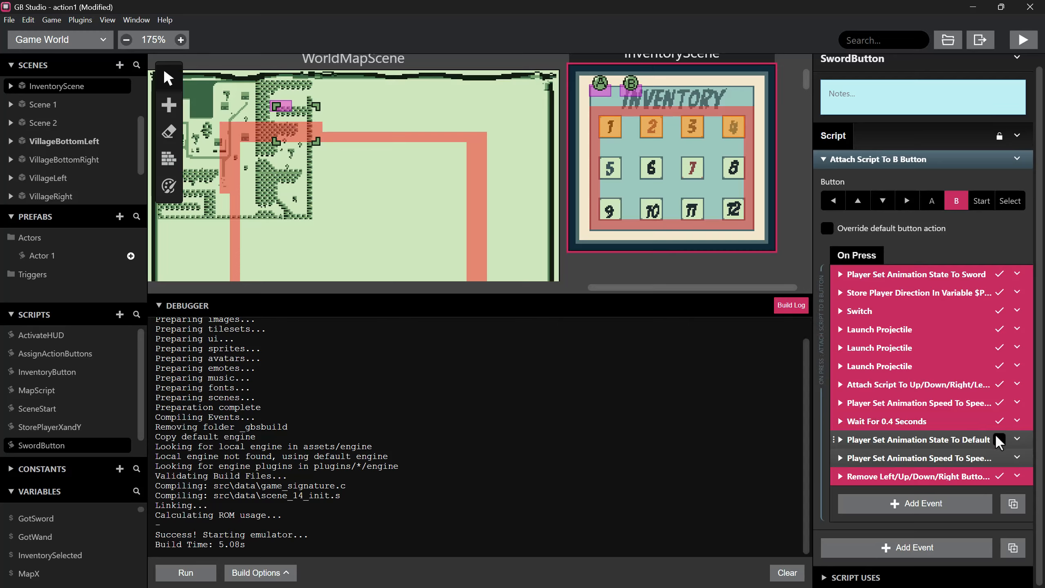
{"action": "left_click", "coordinate": [996, 439], "text": "shift"}
{"action": "left_click", "coordinate": [999, 458], "text": "shift"}
{"action": "left_click_drag", "start_coordinate": [920, 278], "coordinate": [919, 167]}
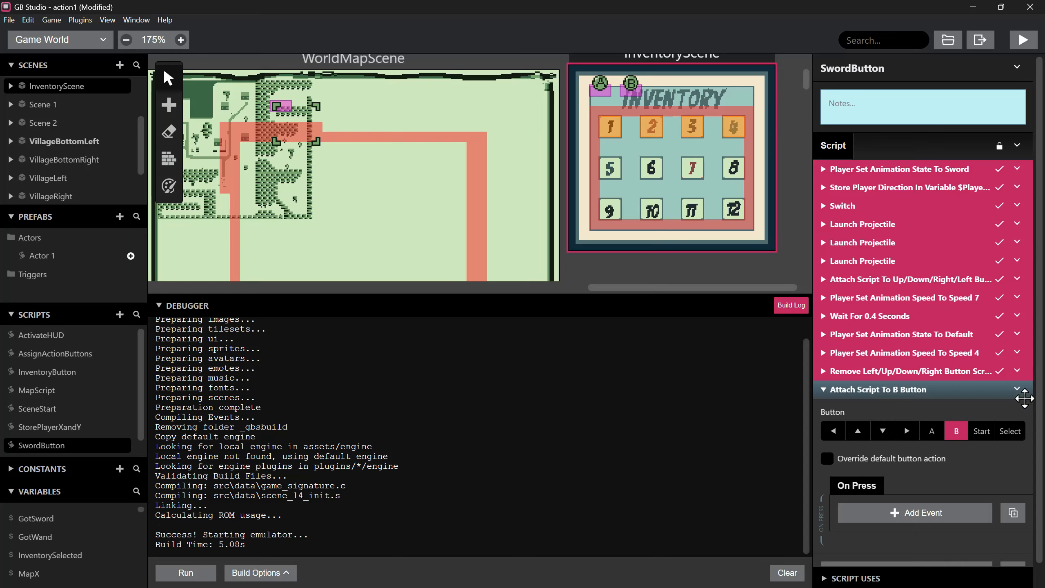
{"action": "left_click", "coordinate": [1017, 389]}
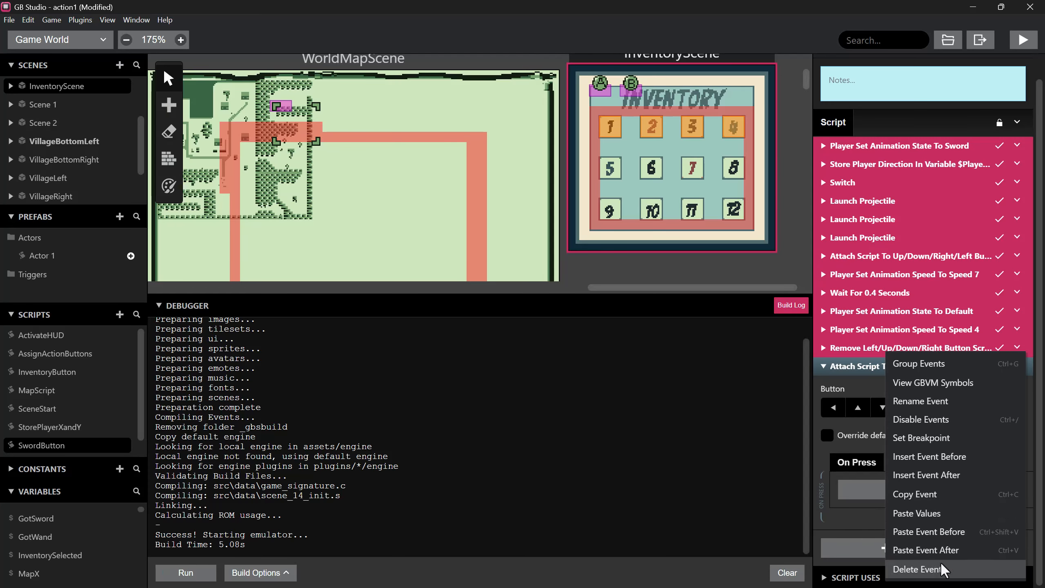
{"action": "left_click", "coordinate": [945, 570]}
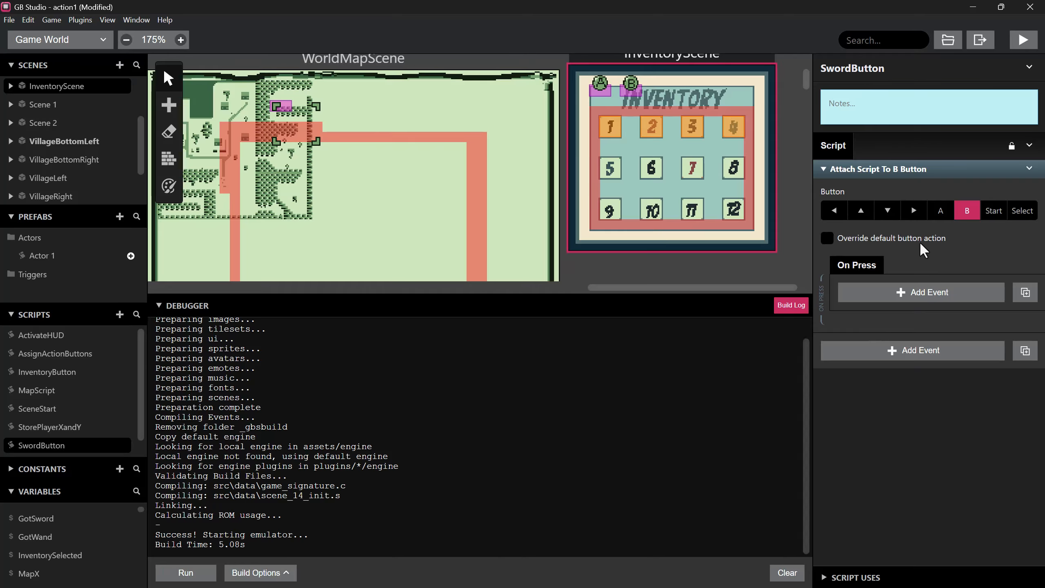
{"action": "key", "text": "ctrl+z"}
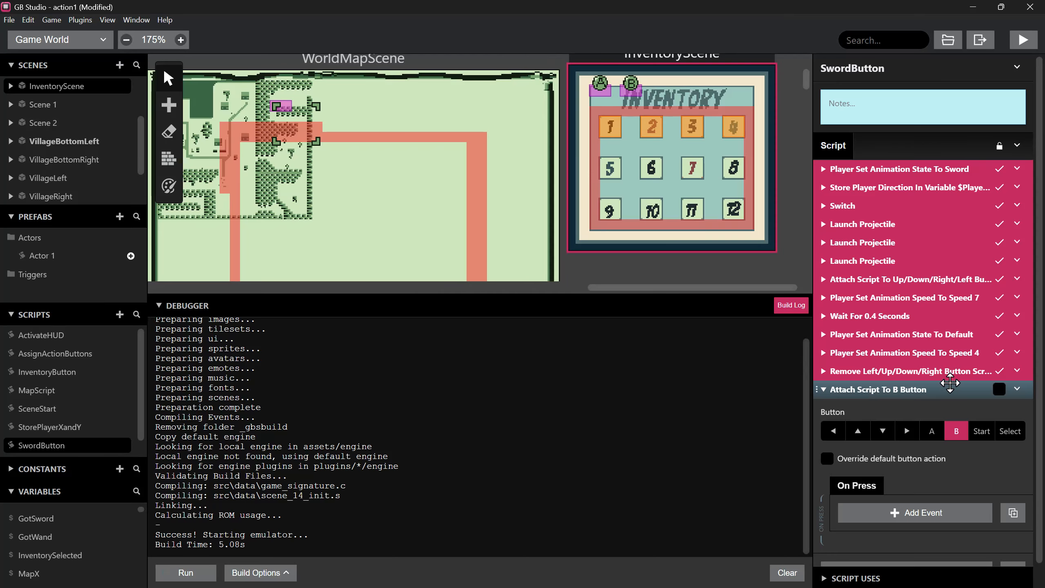
- Clear the multiple event selection and delete only the empty Attach Script To B Button event from SwordButton
{"action": "left_click", "coordinate": [999, 372]}
{"action": "left_click", "coordinate": [1000, 354]}
{"action": "left_click", "coordinate": [1000, 372]}
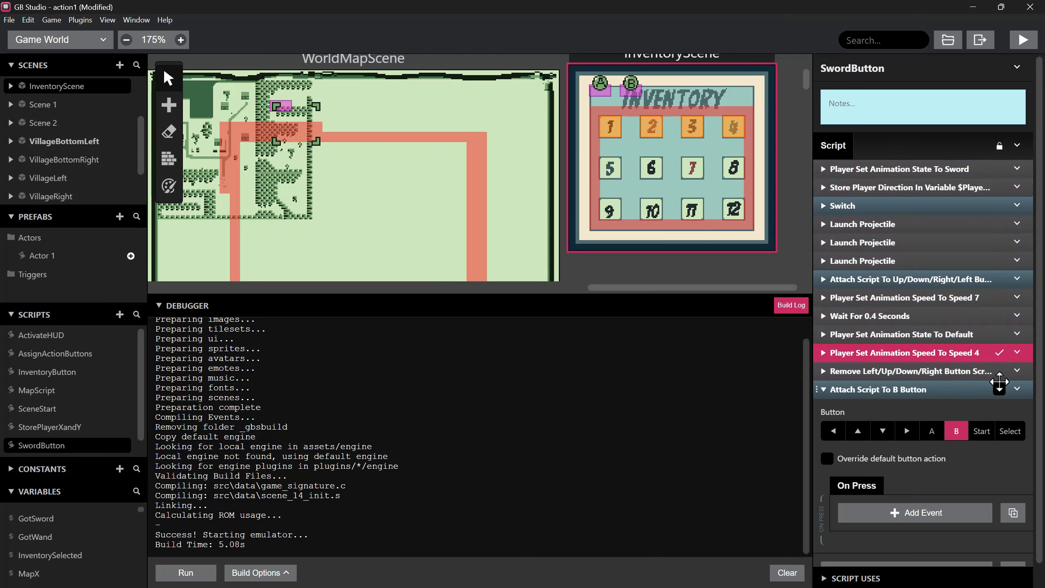
{"action": "left_click", "coordinate": [999, 386]}
{"action": "left_click", "coordinate": [999, 356]}
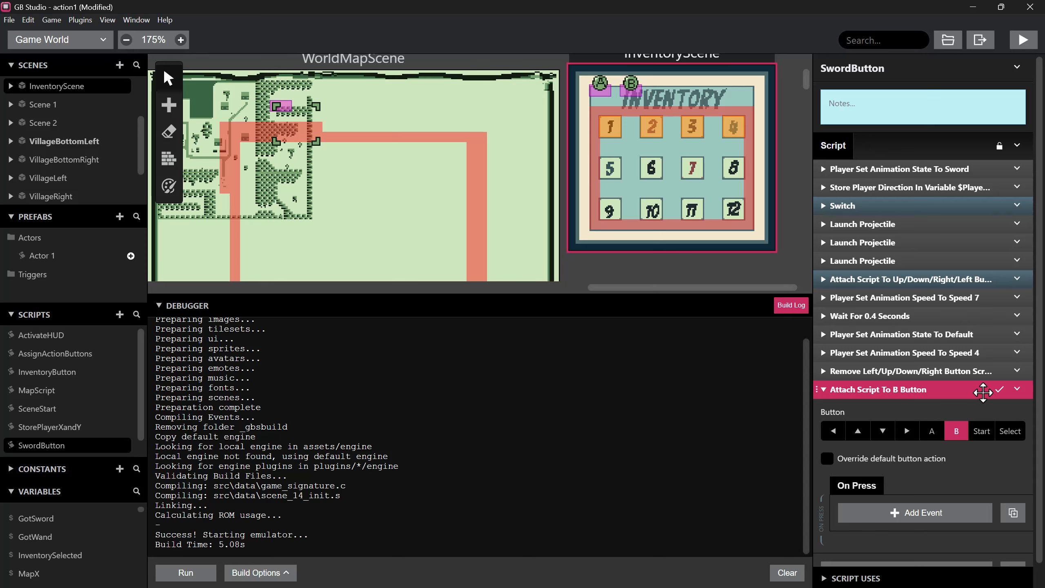
{"action": "right_click", "coordinate": [983, 389]}
{"action": "left_click", "coordinate": [949, 562]}
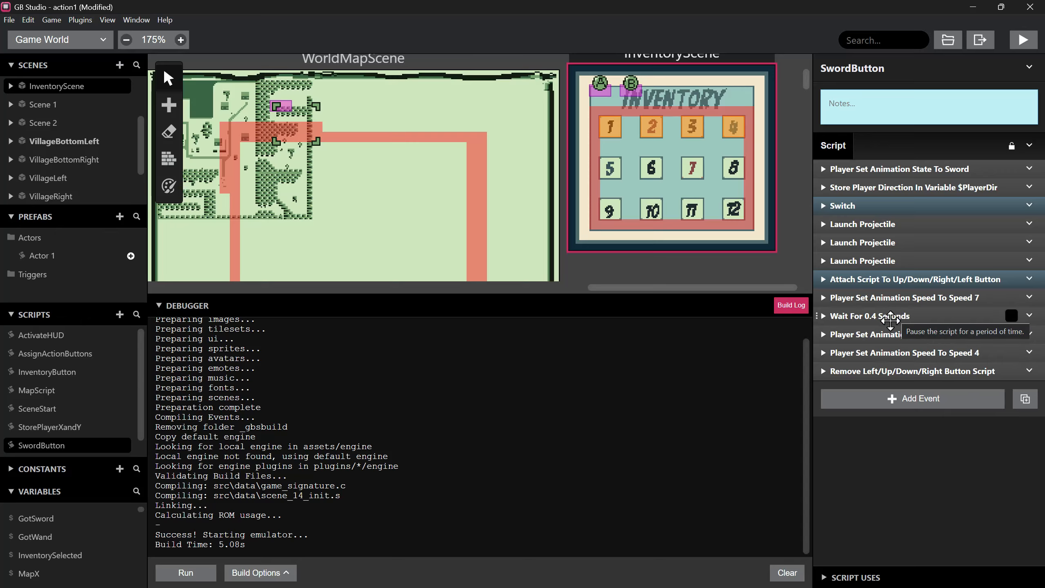
- Delete the If $GotSword event, including its nested SwordButton call, from the SceneStart script
{"action": "left_click", "coordinate": [54, 355]}
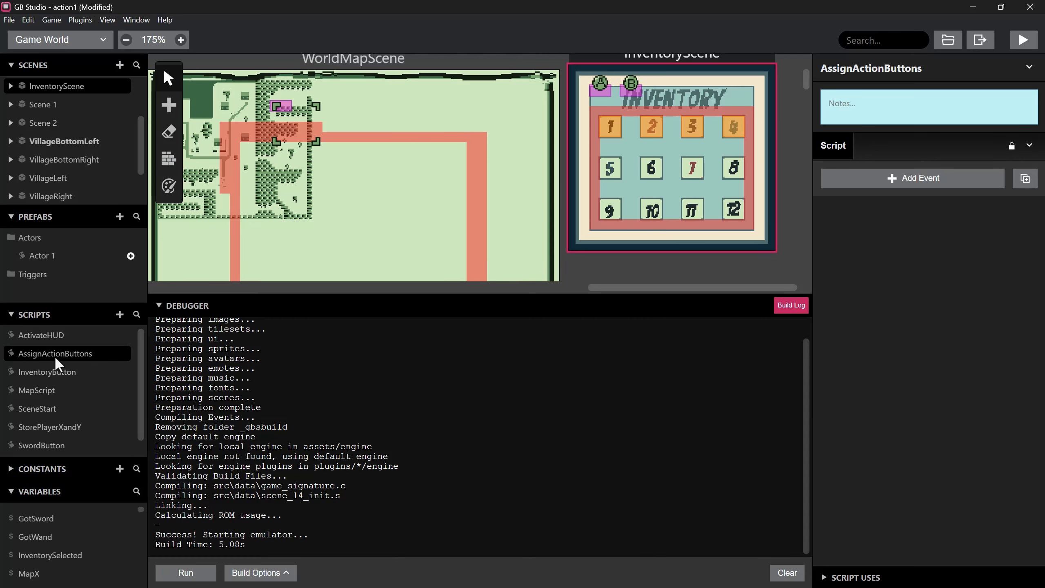
{"action": "left_click", "coordinate": [49, 408]}
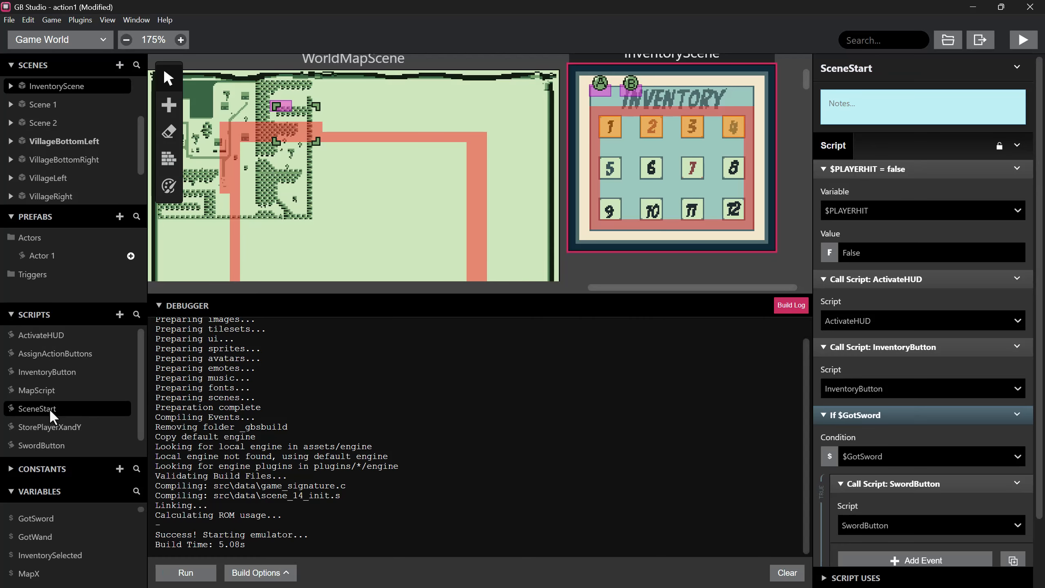
{"action": "scroll", "coordinate": [959, 429], "scroll_direction": "down", "scroll_amount": 2}
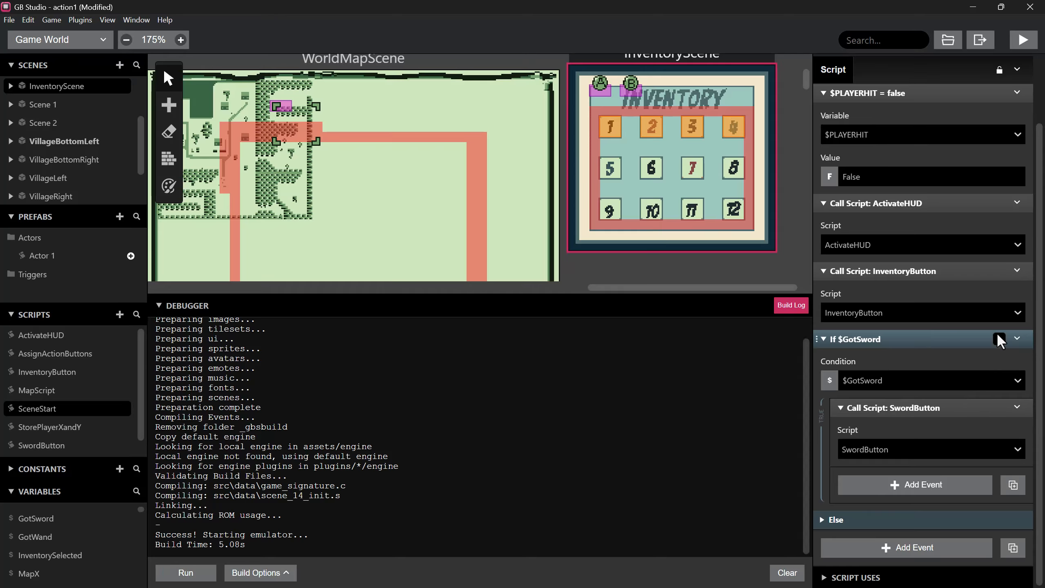
{"action": "left_click", "coordinate": [1018, 338]}
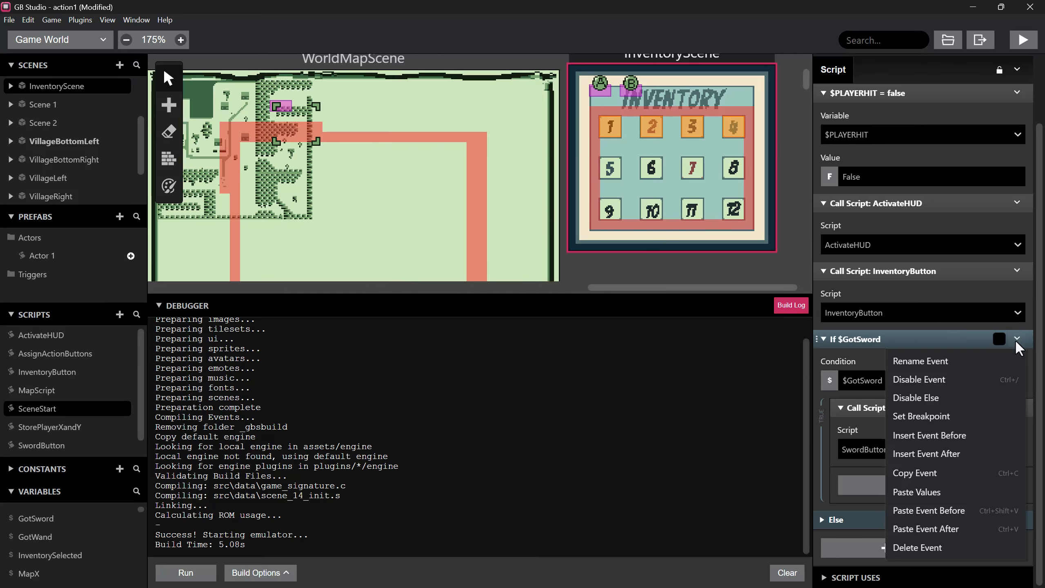
{"action": "left_click", "coordinate": [919, 548]}
- Add a Call Script event for AssignActionButtons at the end of the SceneStart script
{"action": "left_click", "coordinate": [885, 427]}
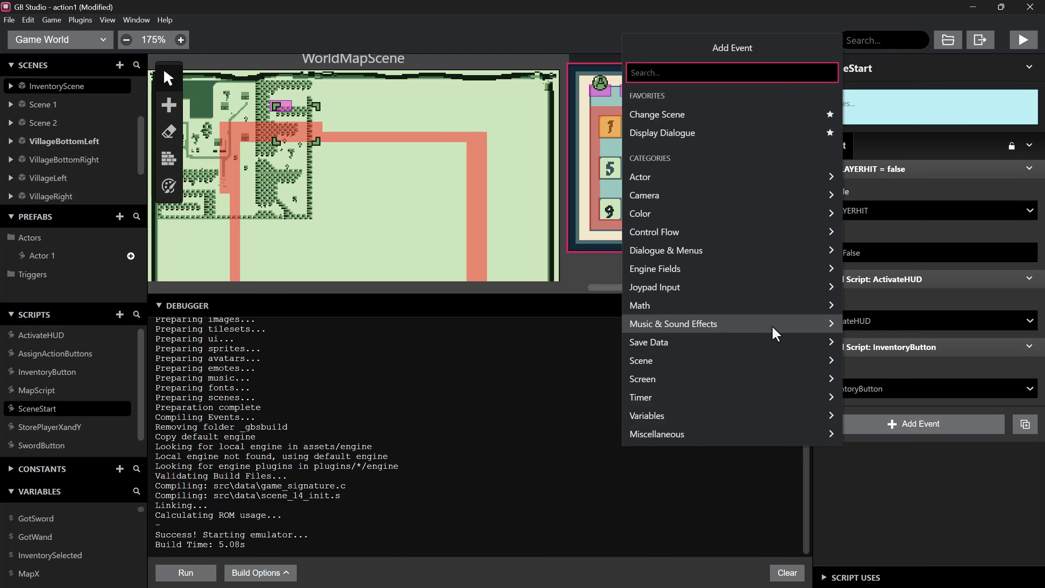
{"action": "type", "text": "assign"}
{"action": "left_click", "coordinate": [734, 119]}
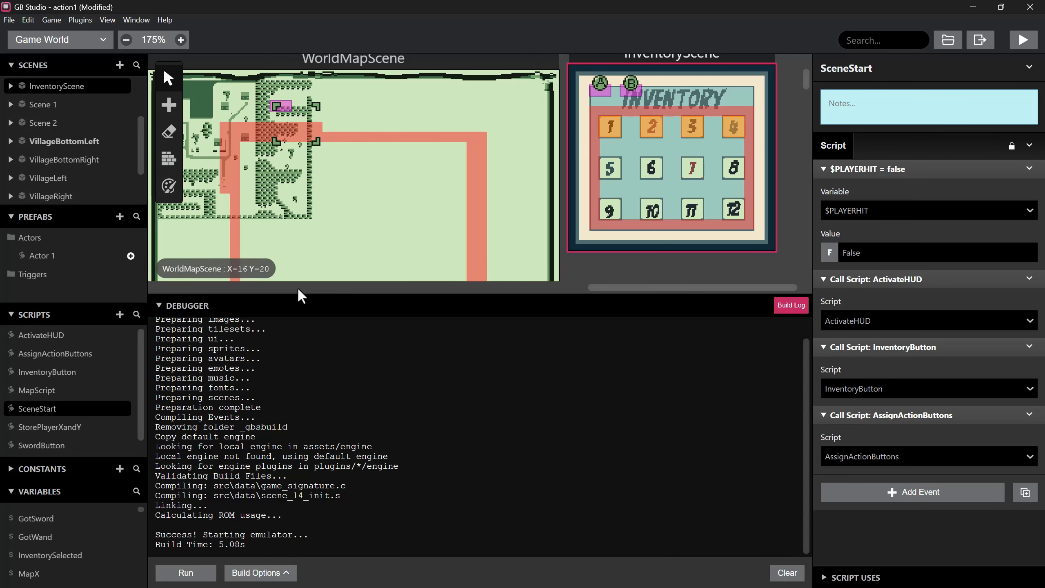
- Add a Switch event to the AssignActionButtons script and make it check the AbuttonSlot variable
{"action": "left_click", "coordinate": [54, 354]}
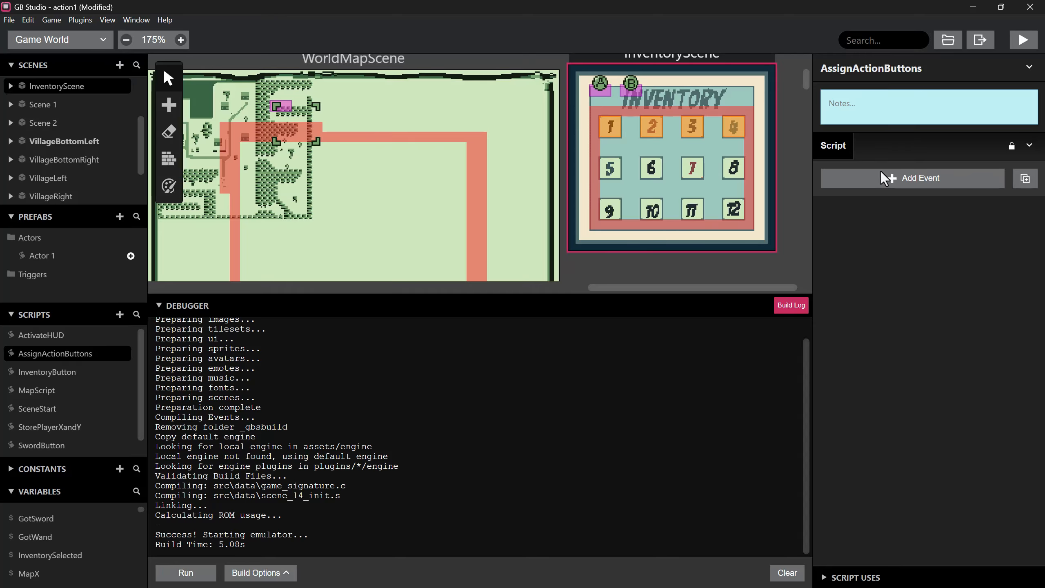
{"action": "left_click", "coordinate": [890, 178]}
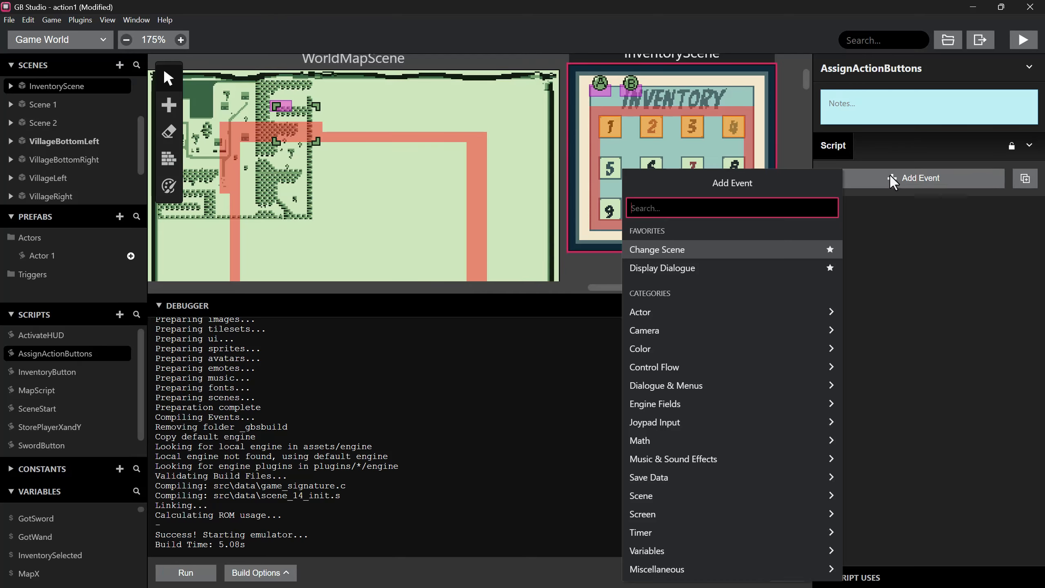
{"action": "type", "text": "switch"}
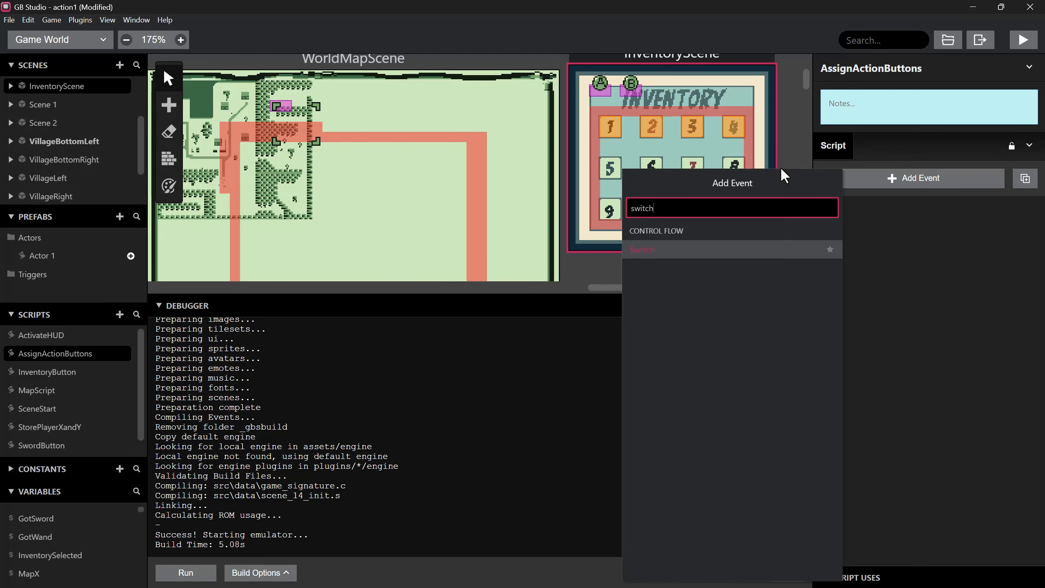
{"action": "left_click", "coordinate": [676, 255]}
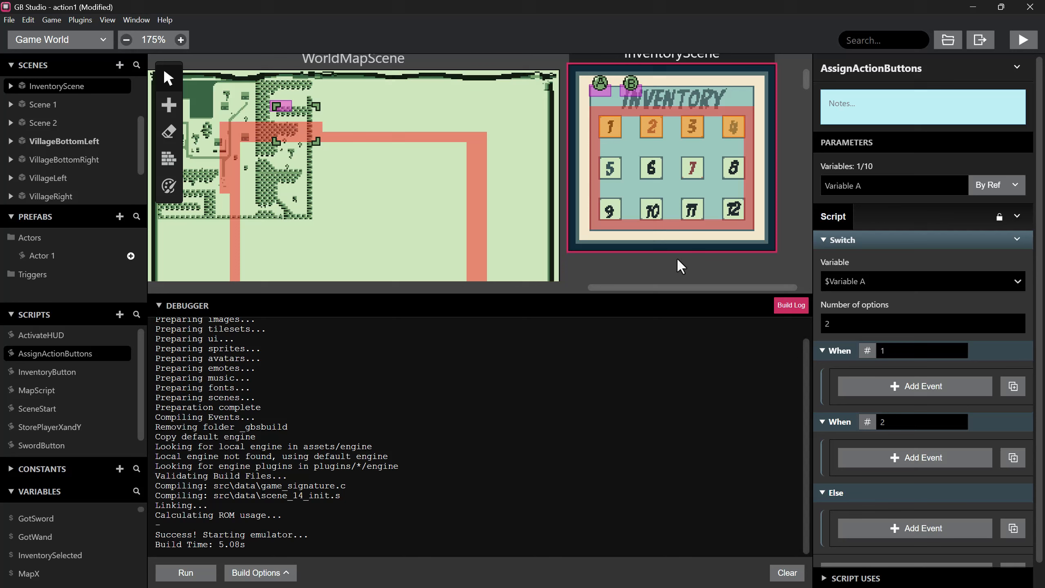
{"action": "left_click", "coordinate": [862, 284]}
{"action": "scroll", "coordinate": [892, 425], "scroll_direction": "down", "scroll_amount": 10}
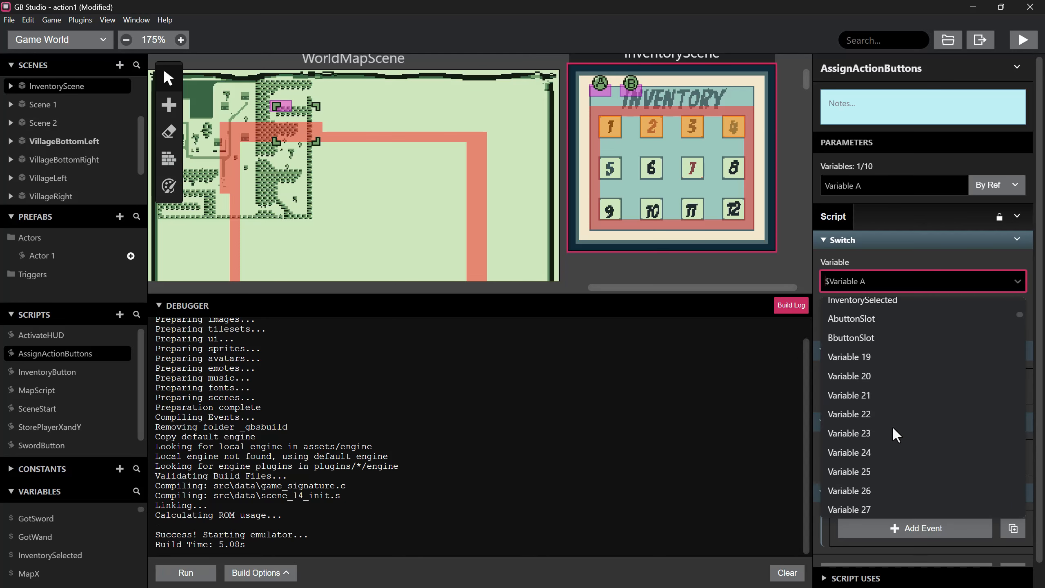
{"action": "scroll", "coordinate": [891, 426], "scroll_direction": "down", "scroll_amount": 5}
{"action": "scroll", "coordinate": [892, 426], "scroll_direction": "up", "scroll_amount": 8}
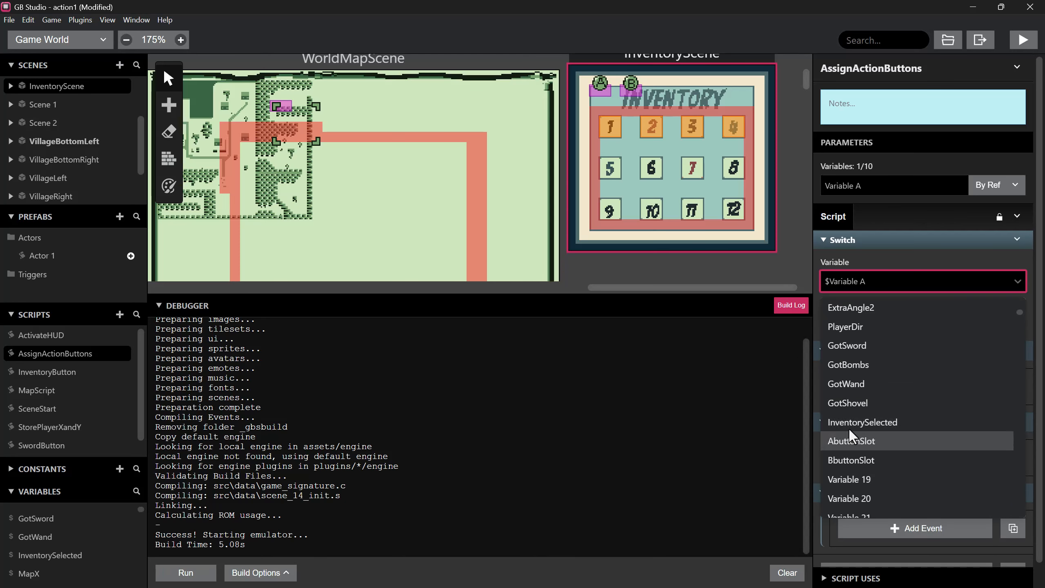
{"action": "left_click", "coordinate": [858, 440]}
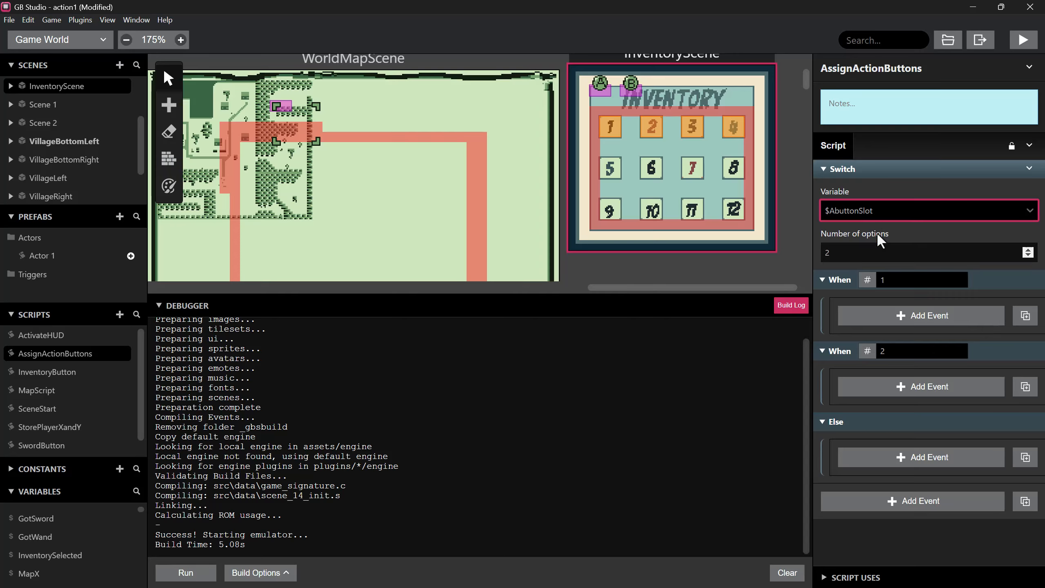
- Set the Switch event's number of options to 4
{"action": "left_click", "coordinate": [866, 250]}
{"action": "key", "text": "BackSpace"}
{"action": "type", "text": "4"}
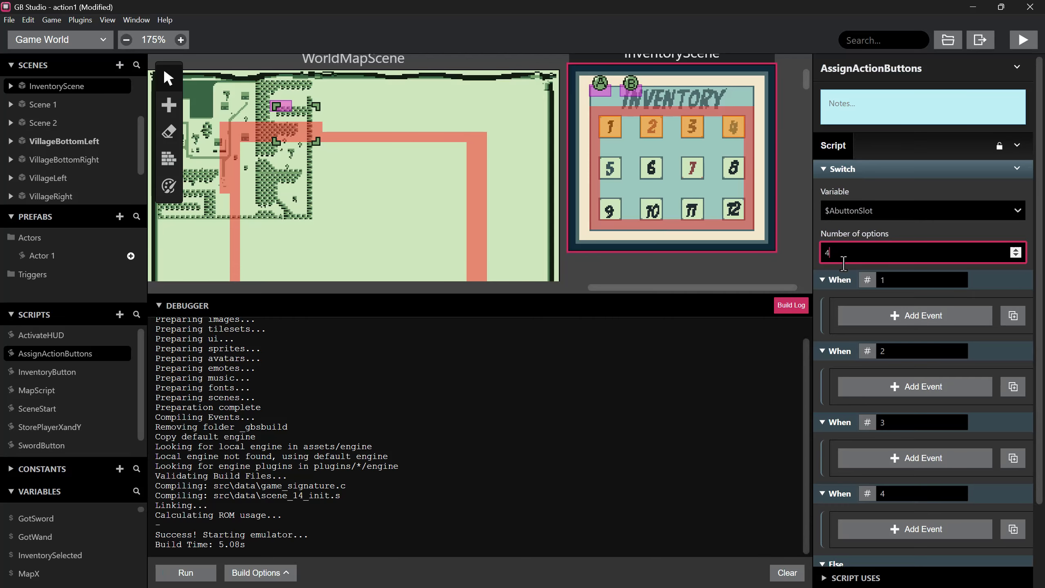
{"action": "scroll", "coordinate": [896, 431], "scroll_direction": "down", "scroll_amount": 2}
{"action": "scroll", "coordinate": [896, 431], "scroll_direction": "up", "scroll_amount": 2}
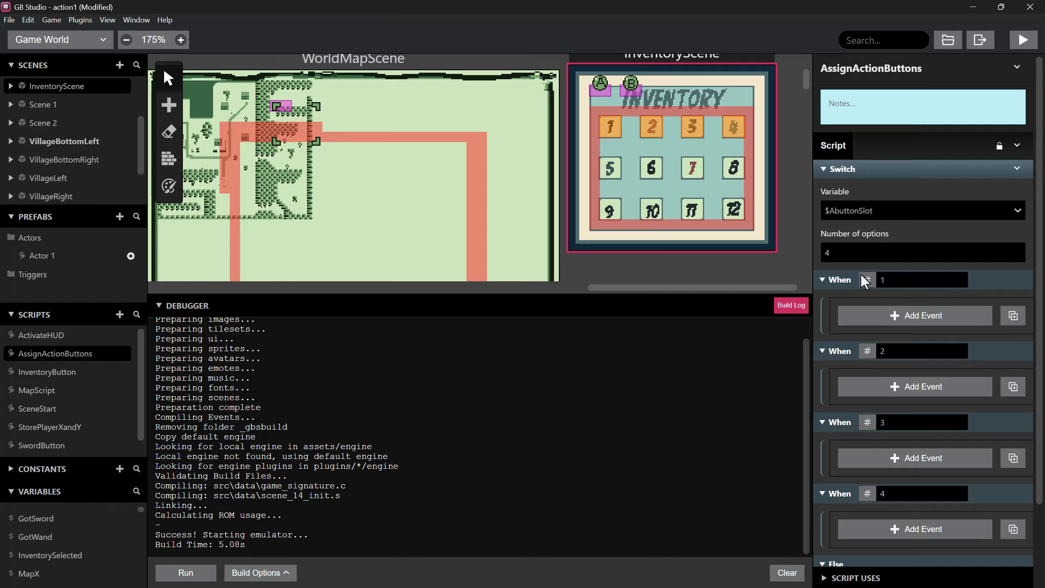
- Add a Call Script event for SwordButton under the Switch case for value 1
{"action": "left_click", "coordinate": [898, 314]}
{"action": "type", "text": "swor"}
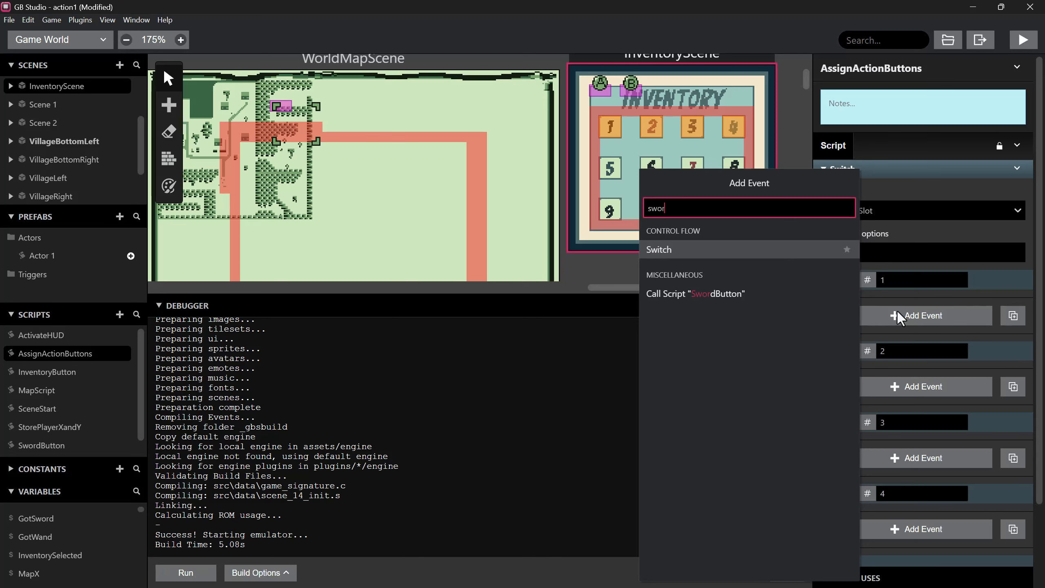
{"action": "type", "text": "d"}
{"action": "left_click", "coordinate": [769, 249]}
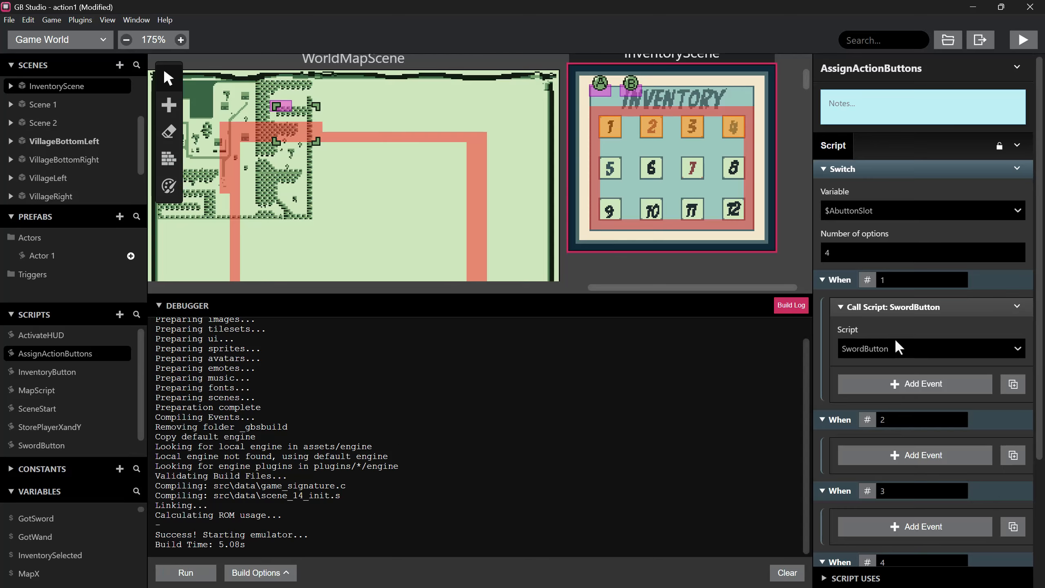
{"action": "scroll", "coordinate": [895, 338], "scroll_direction": "down", "scroll_amount": 2}
{"action": "scroll", "coordinate": [899, 336], "scroll_direction": "up", "scroll_amount": 2}
- Run the game and test the inventory by assigning A to slot 2 and B to slot 3, then return to the map
{"action": "left_click", "coordinate": [1025, 40]}
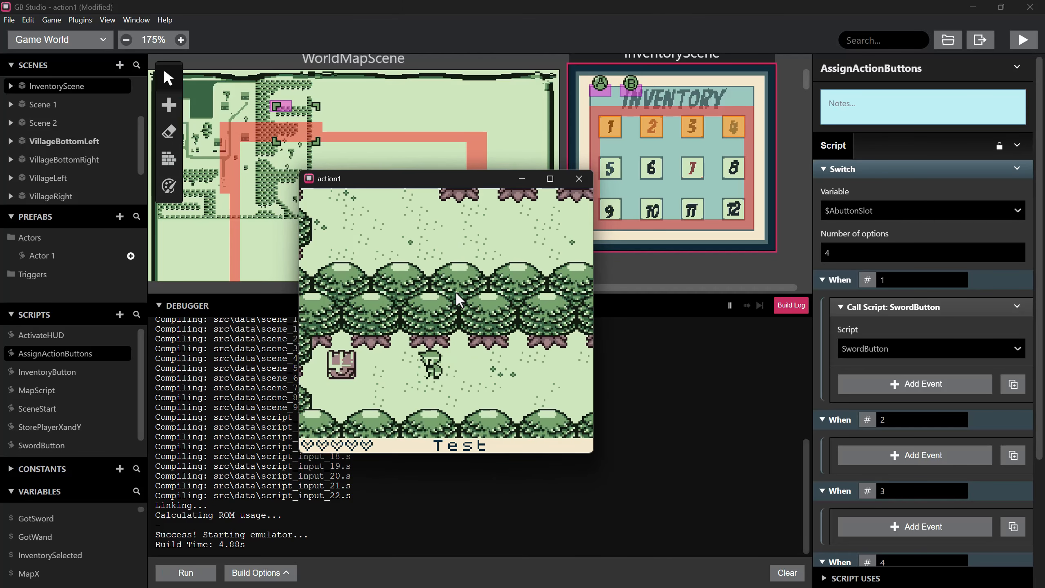
{"action": "key", "text": "Return"}
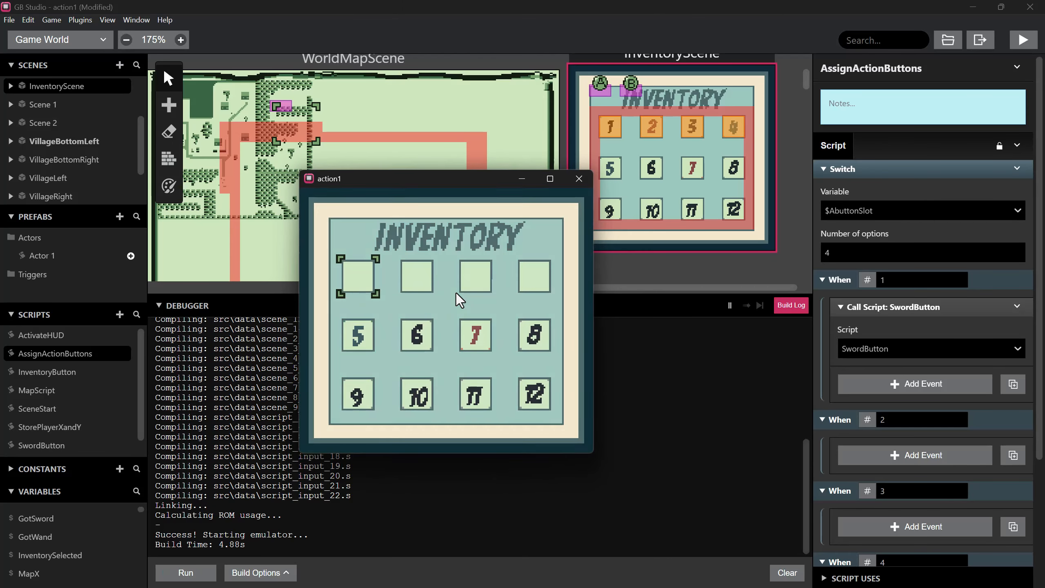
{"action": "key", "text": "Right"}
{"action": "key", "text": "z"}
{"action": "key", "text": "Left"}
{"action": "key", "text": "Right"}
{"action": "key", "text": "Right"}
{"action": "key", "text": "x"}
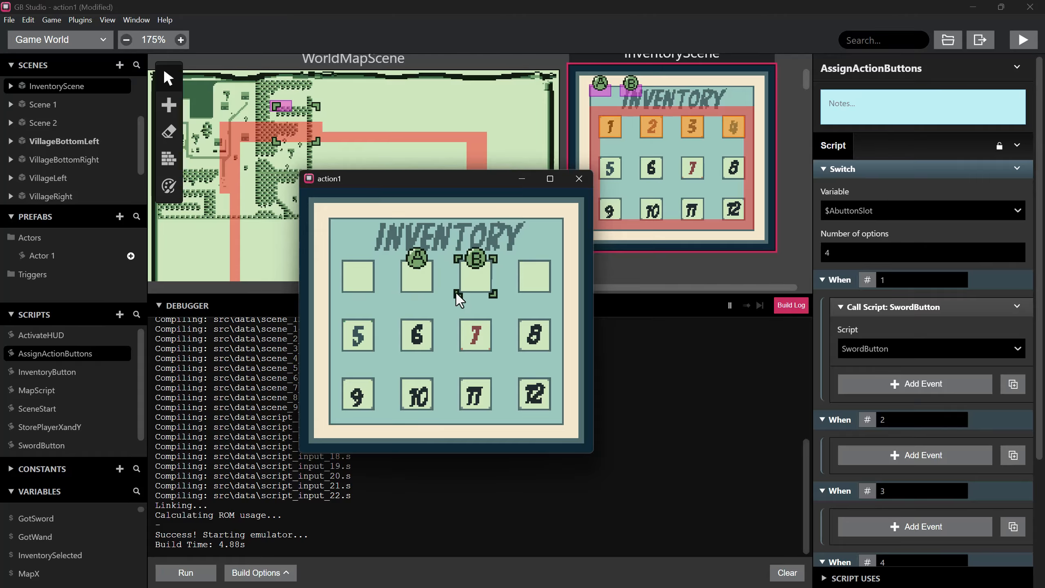
{"action": "key", "text": "Return"}
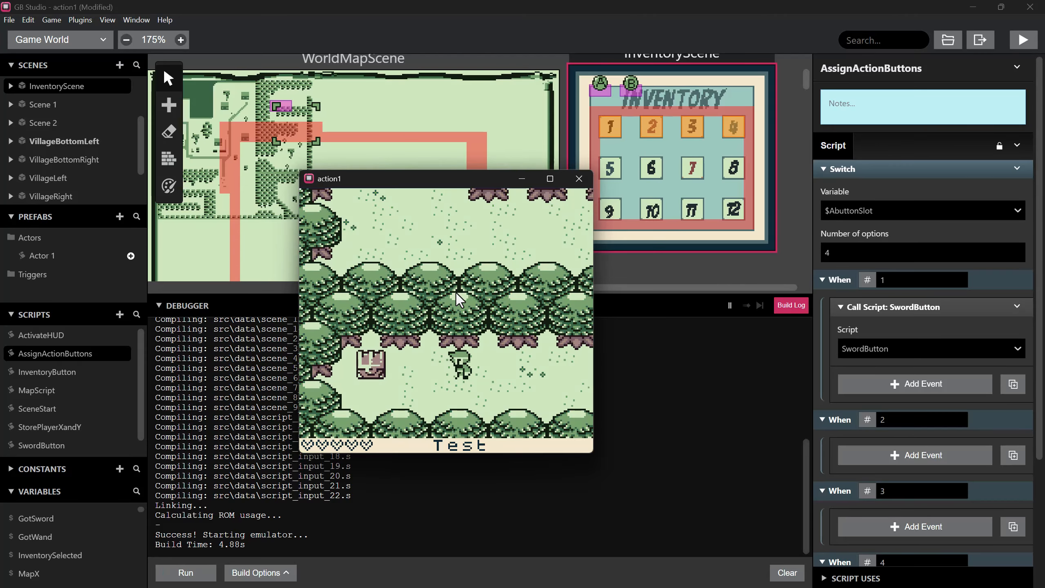
- Walk the player to the chest, collect the sword, dismiss the dialogue and walk away to the right
{"action": "key", "text": "Left"}
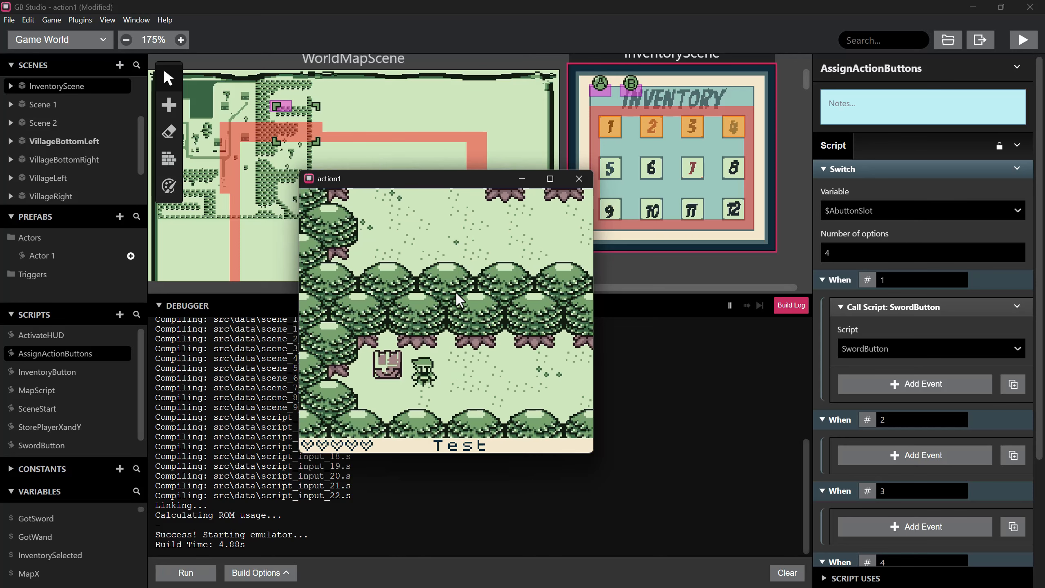
{"action": "key", "text": "Down"}
{"action": "key", "text": "z"}
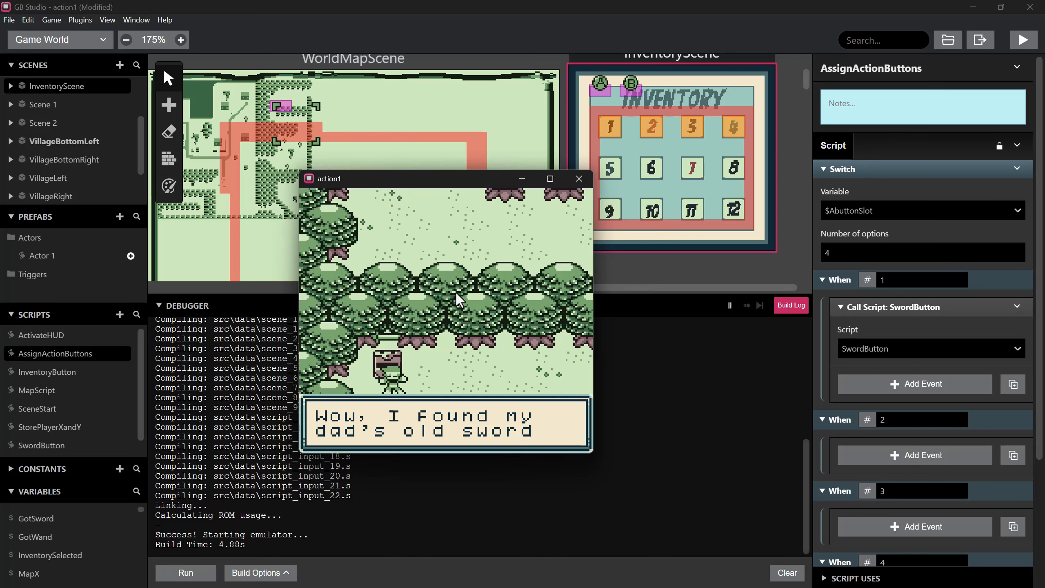
{"action": "key", "text": "z"}
{"action": "key", "text": "z"}
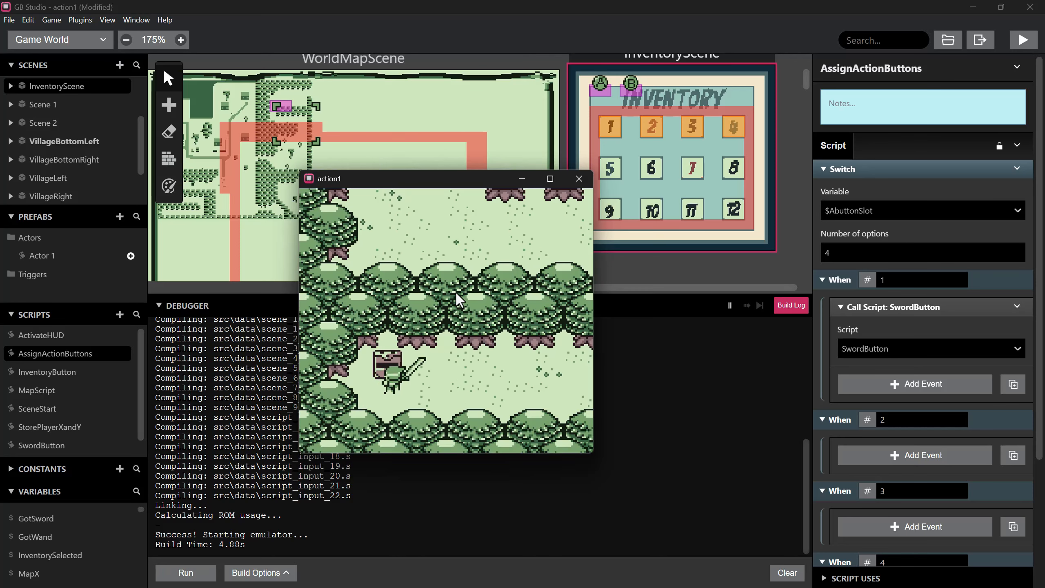
{"action": "key", "text": "Right"}
{"action": "key", "text": "Right"}
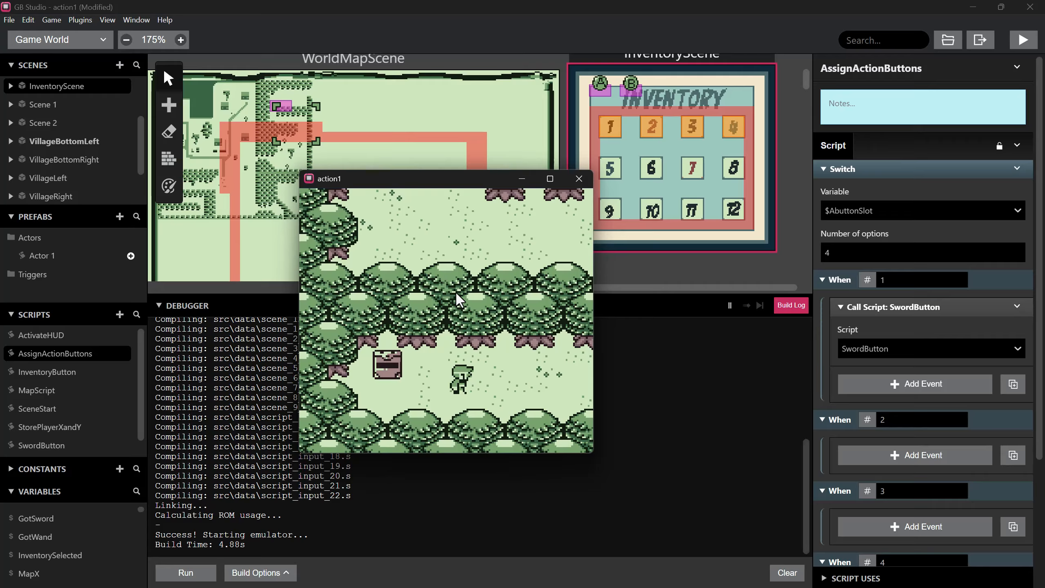
- Test assigning the sword slot to B and to A in the inventory, returning to the map each time and moving the player around
{"action": "key", "text": "Return"}
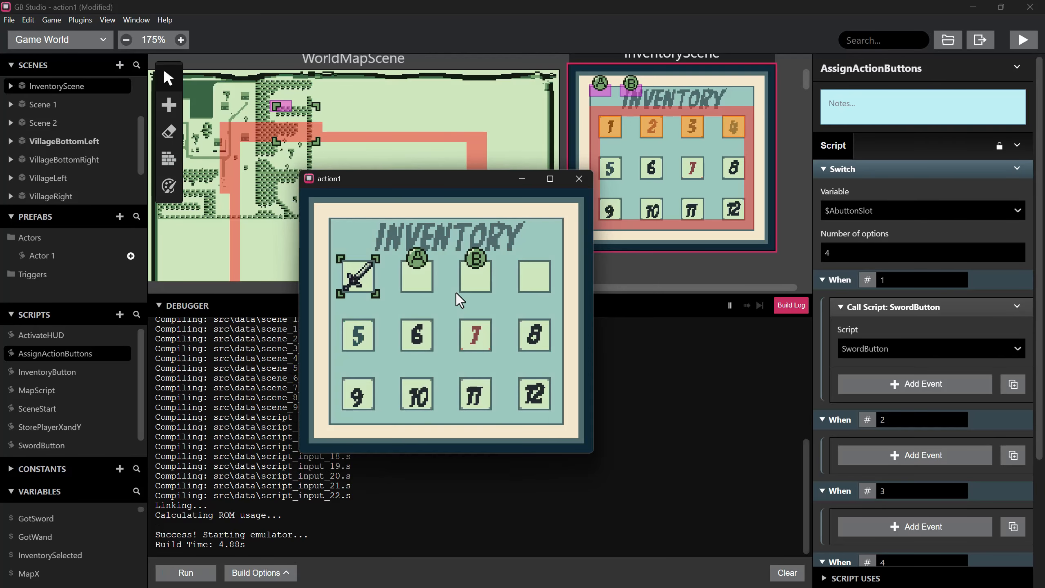
{"action": "key", "text": "x"}
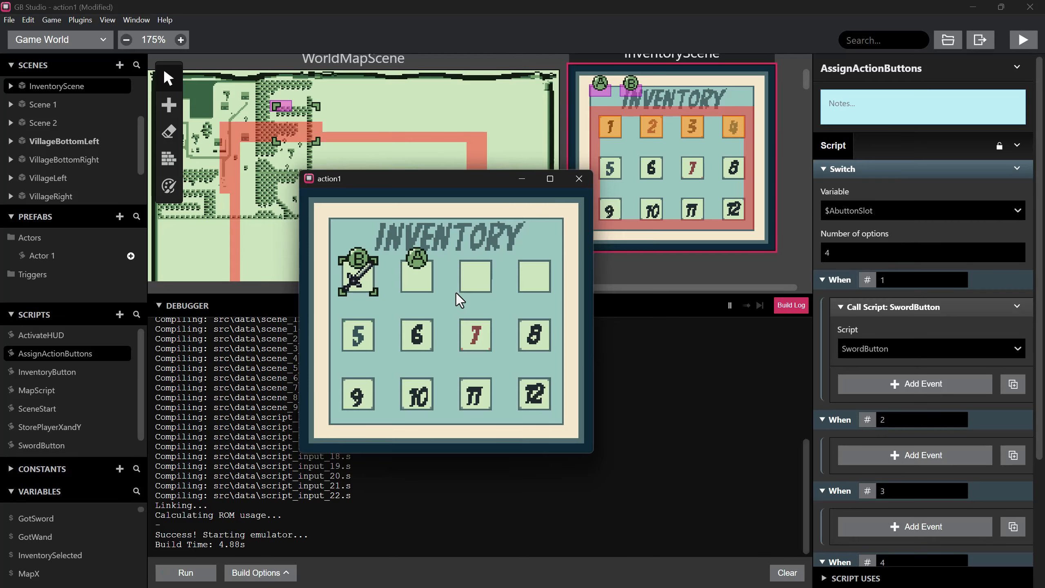
{"action": "key", "text": "Return"}
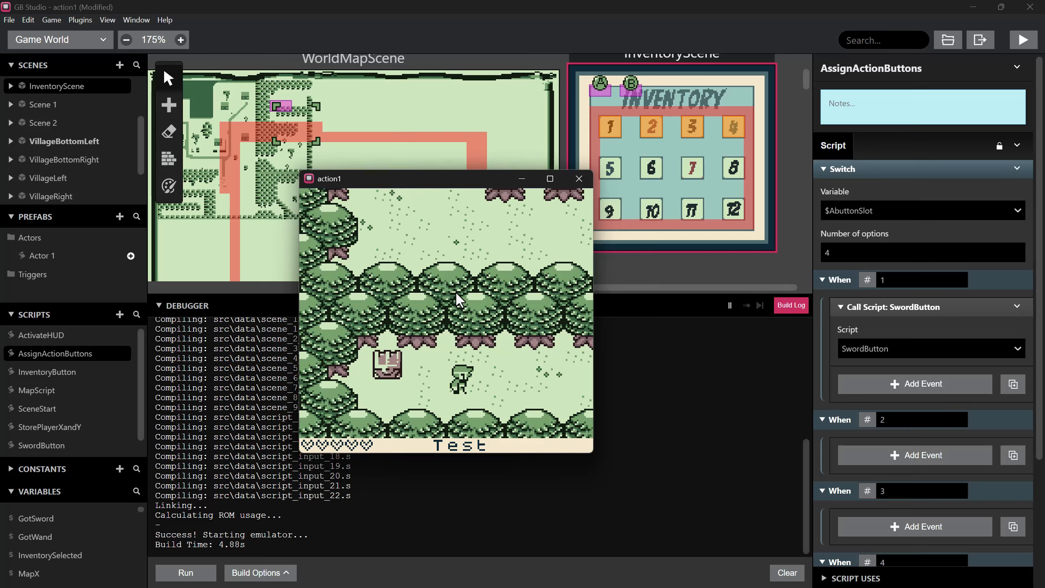
{"action": "key", "text": "Return"}
{"action": "key", "text": "z"}
{"action": "key", "text": "Return"}
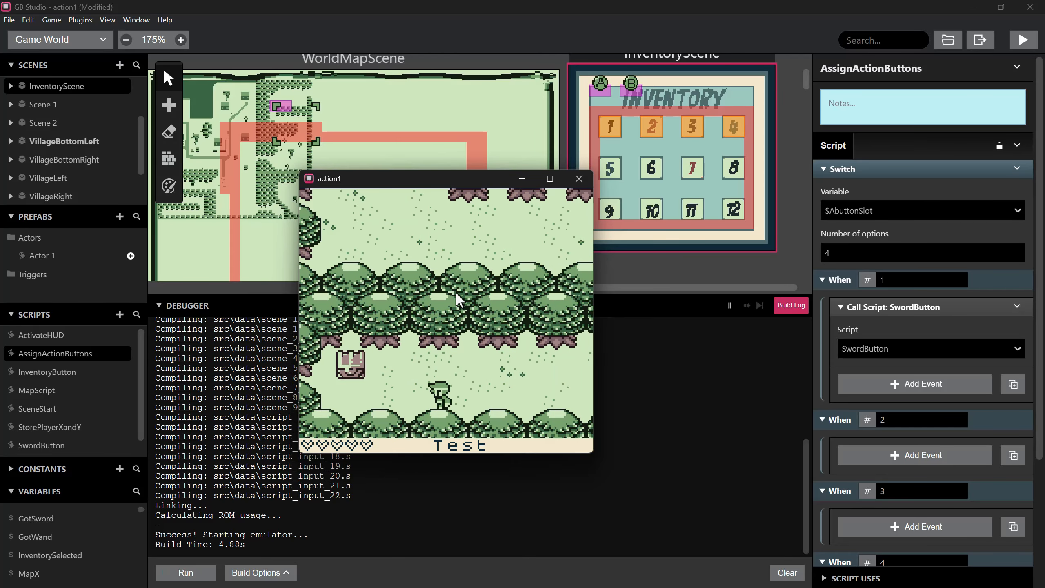
{"action": "key", "text": "Up"}
{"action": "key", "text": "Down"}
{"action": "key", "text": "Up"}
{"action": "key", "text": "Right"}
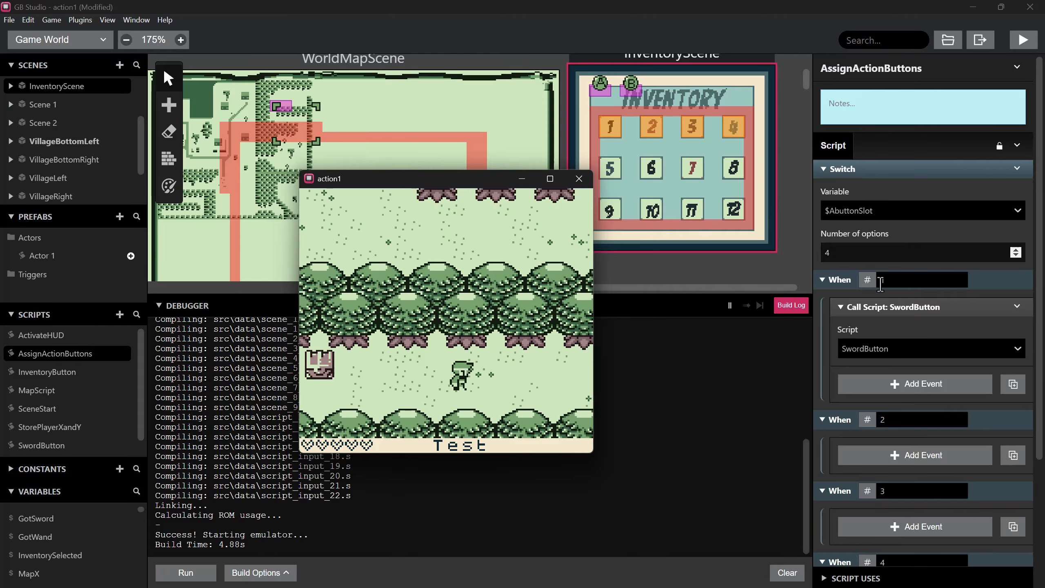
- Insert an Attach Script To Button event for button A in case 1 and move the SwordButton call into its On Press script
{"action": "right_click", "coordinate": [876, 307]}
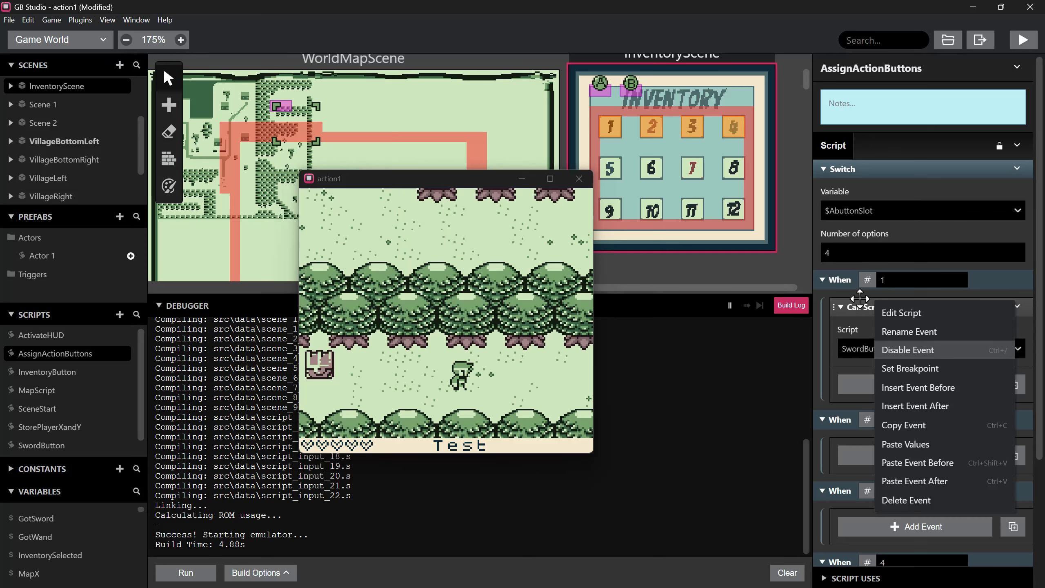
{"action": "left_click", "coordinate": [910, 384]}
{"action": "type", "text": "attach"}
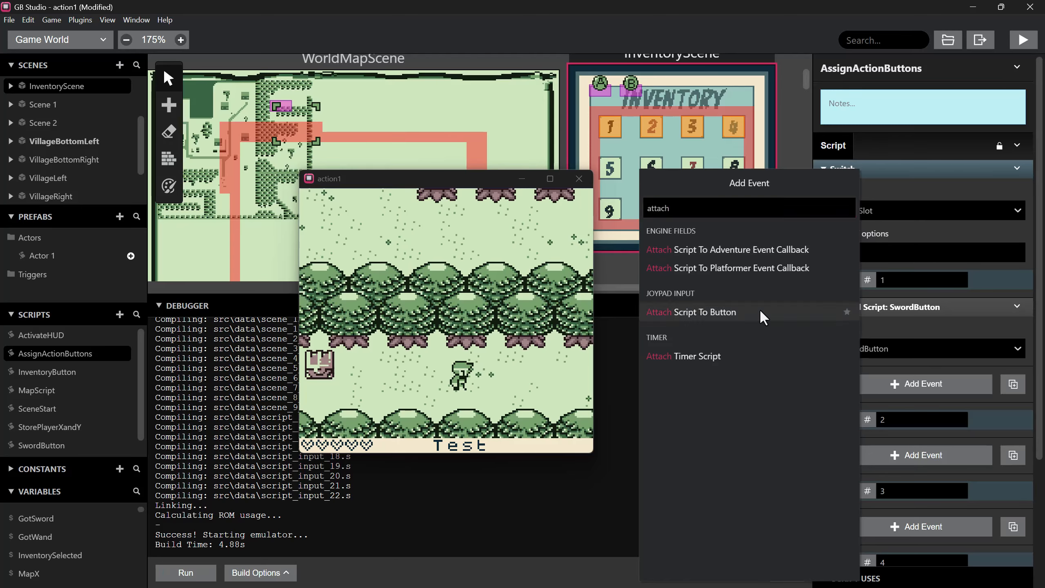
{"action": "left_click", "coordinate": [760, 311]}
{"action": "left_click", "coordinate": [937, 349]}
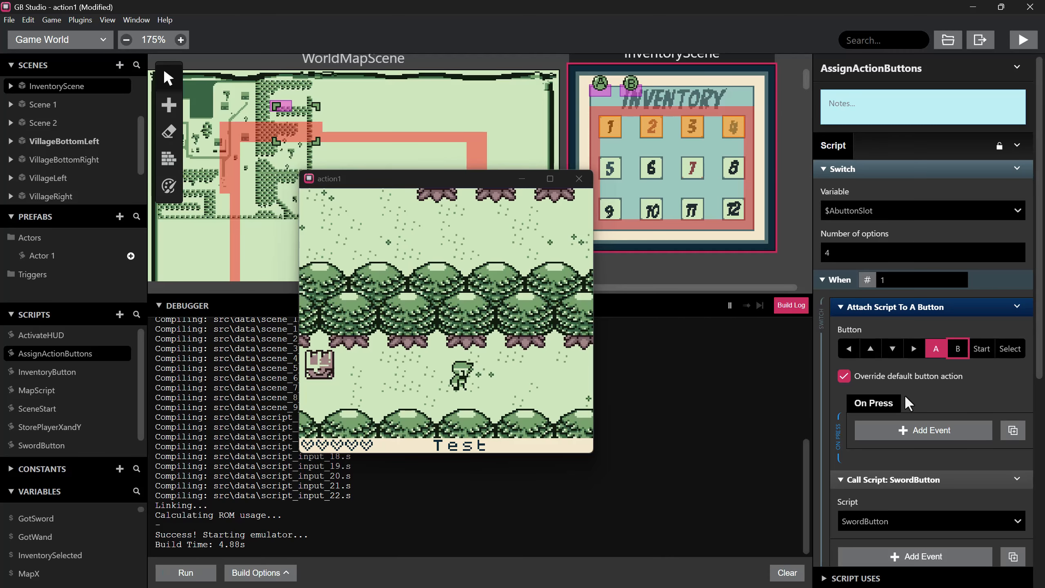
{"action": "scroll", "coordinate": [905, 393], "scroll_direction": "down", "scroll_amount": 1}
{"action": "left_click_drag", "start_coordinate": [906, 418], "coordinate": [917, 378]}
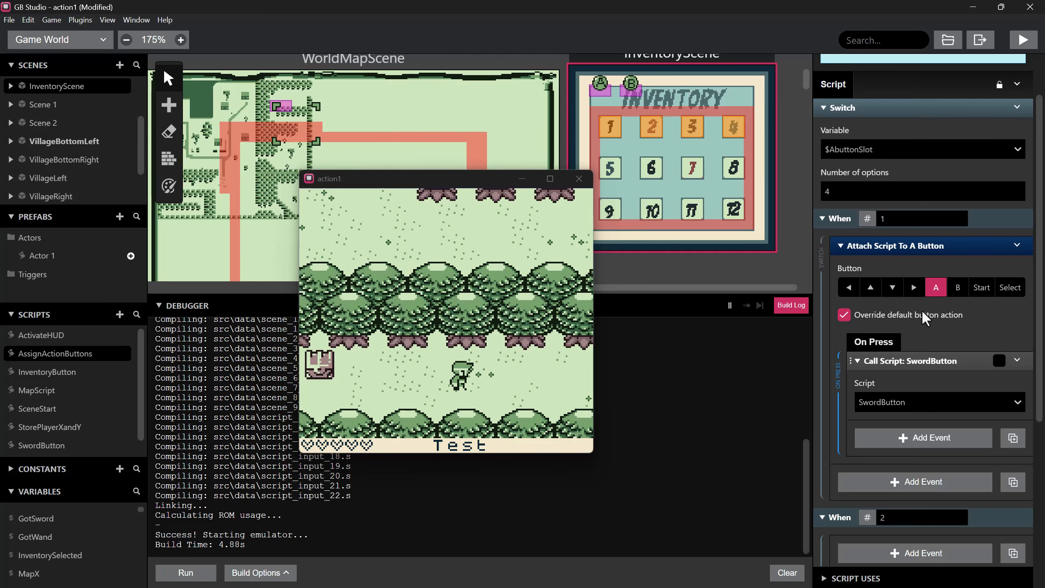
{"action": "scroll", "coordinate": [921, 337], "scroll_direction": "up", "scroll_amount": 1}
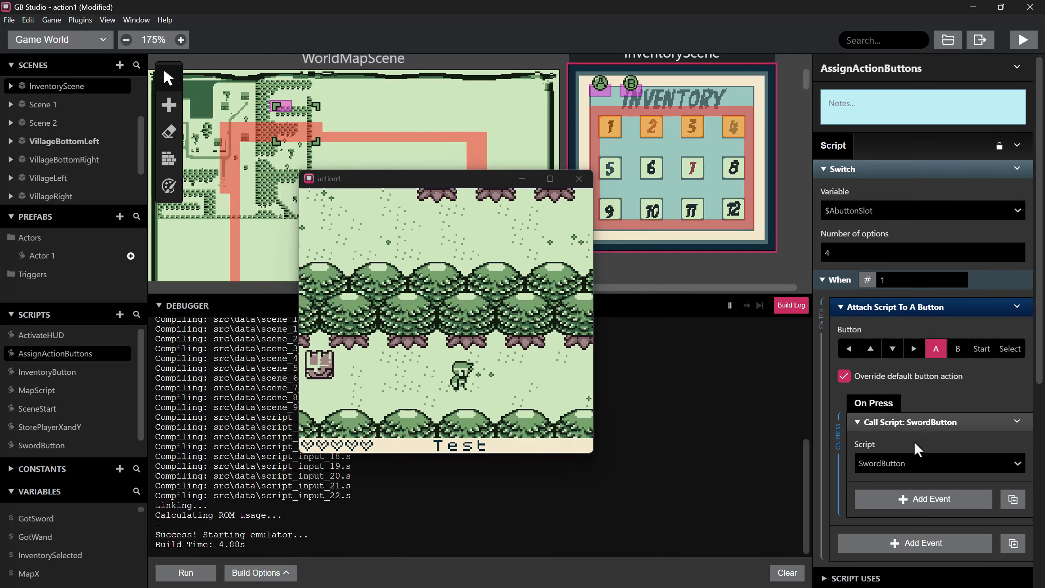
- Run the updated game, collect the sword from the chest, then check the chest interaction again and walk away
{"action": "left_click", "coordinate": [1023, 40]}
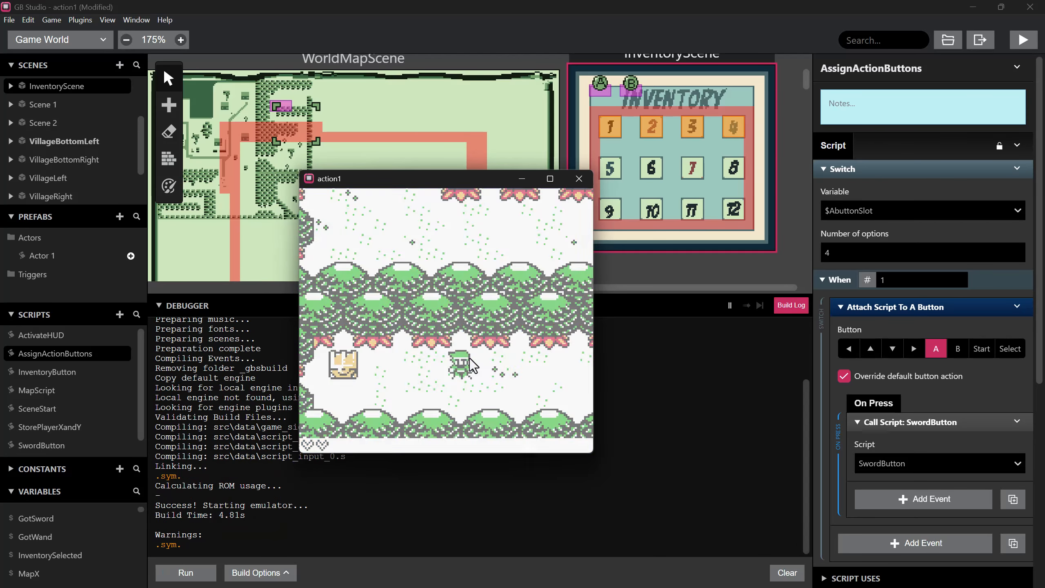
{"action": "key", "text": "Left"}
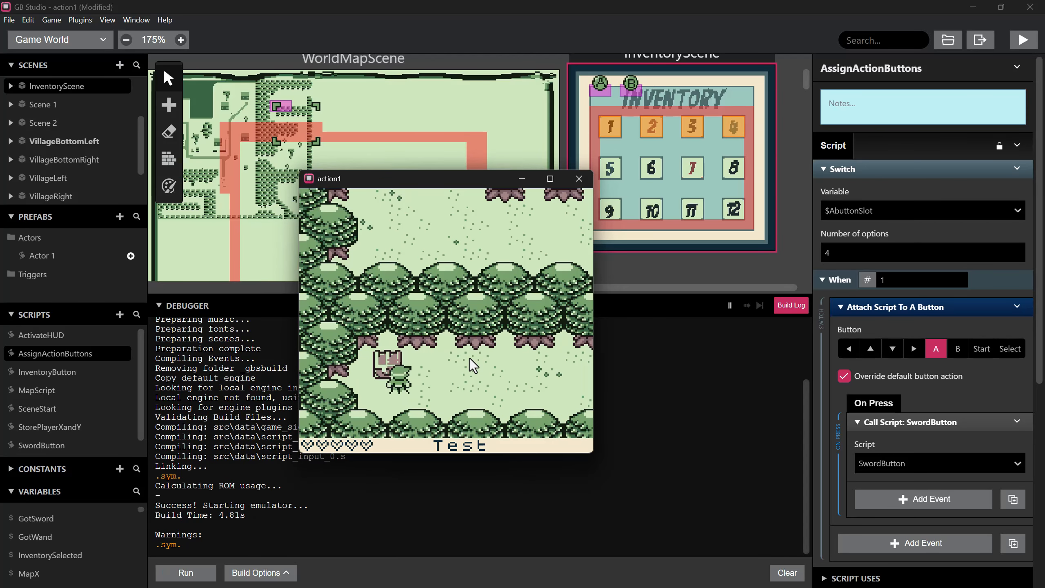
{"action": "key", "text": "z"}
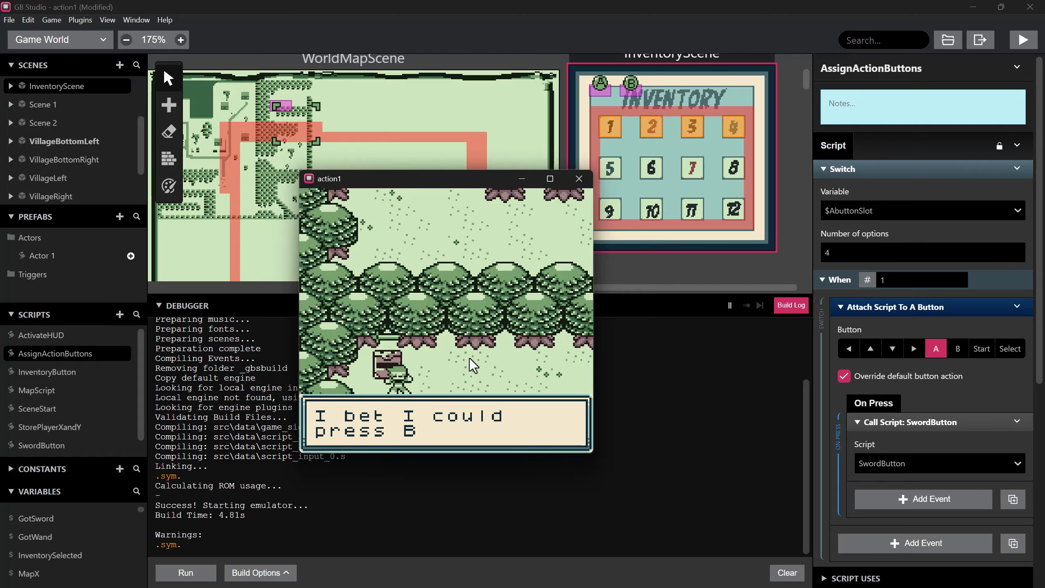
{"action": "key", "text": "z"}
{"action": "key", "text": "Right"}
{"action": "key", "text": "Right"}
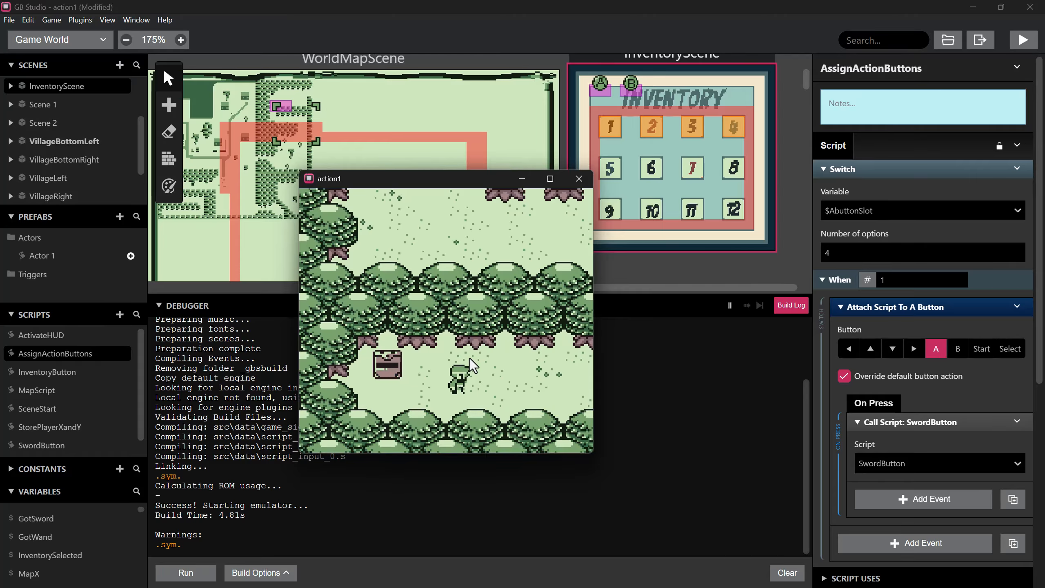
{"action": "key", "text": "Left"}
{"action": "key", "text": "z"}
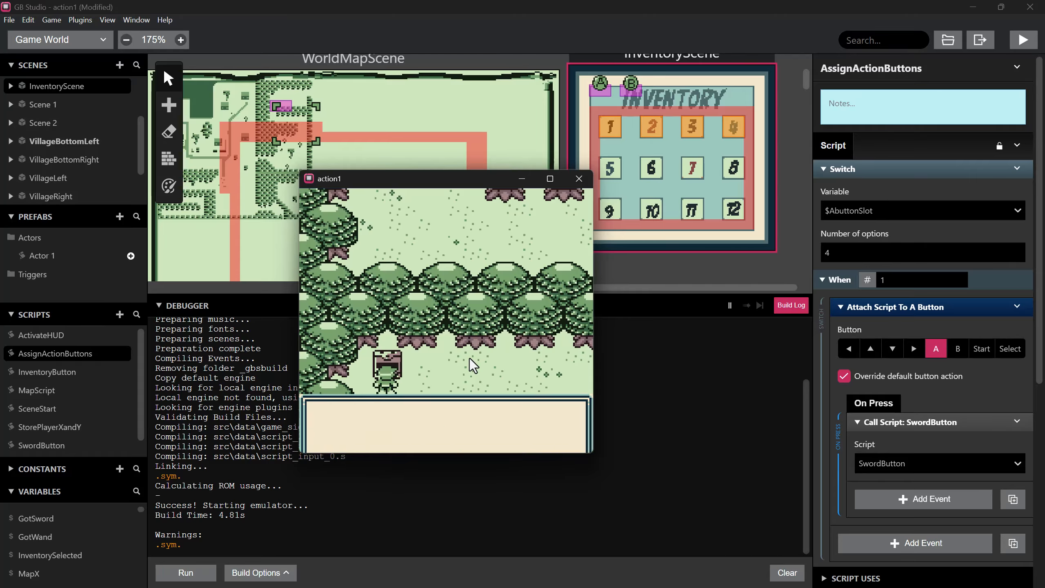
{"action": "key", "text": "z"}
{"action": "key", "text": "Right"}
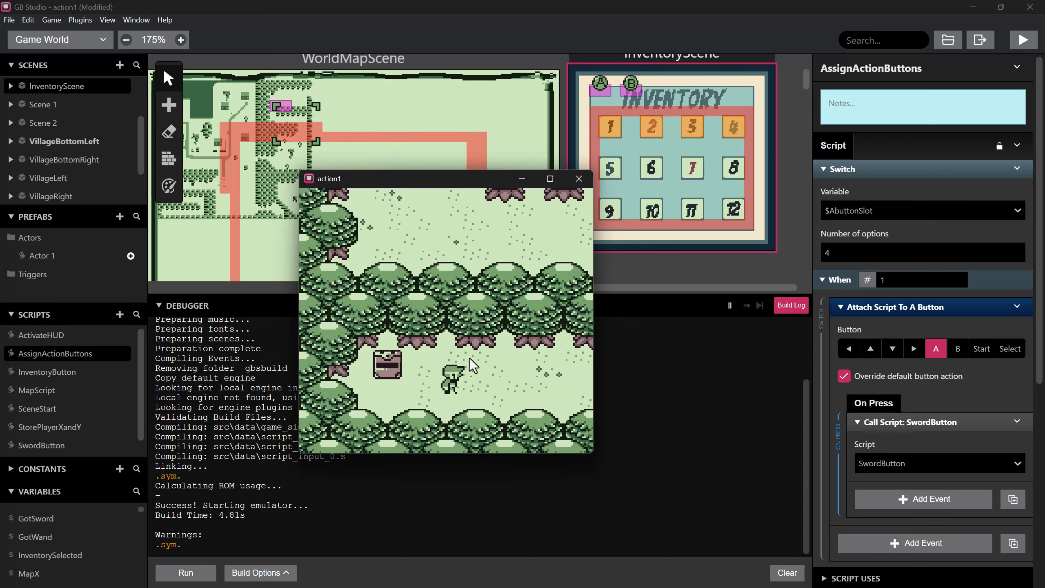
- Assign the sword slot to A in the running game's inventory, return to the map and try the A action while walking right
{"action": "key", "text": "Return"}
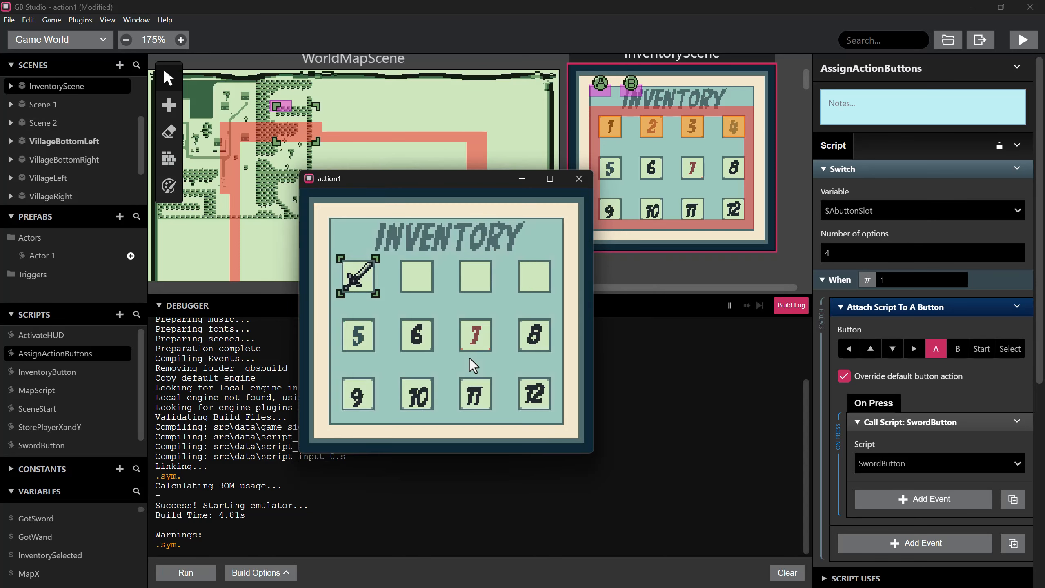
{"action": "key", "text": "Right"}
{"action": "key", "text": "Left"}
{"action": "key", "text": "z"}
{"action": "key", "text": "Return"}
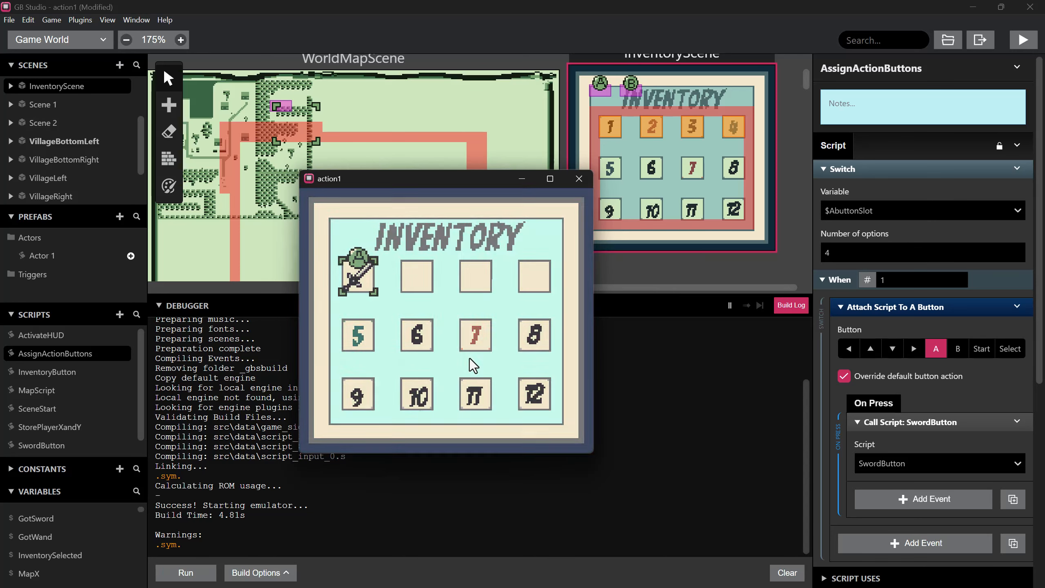
{"action": "key", "text": "z"}
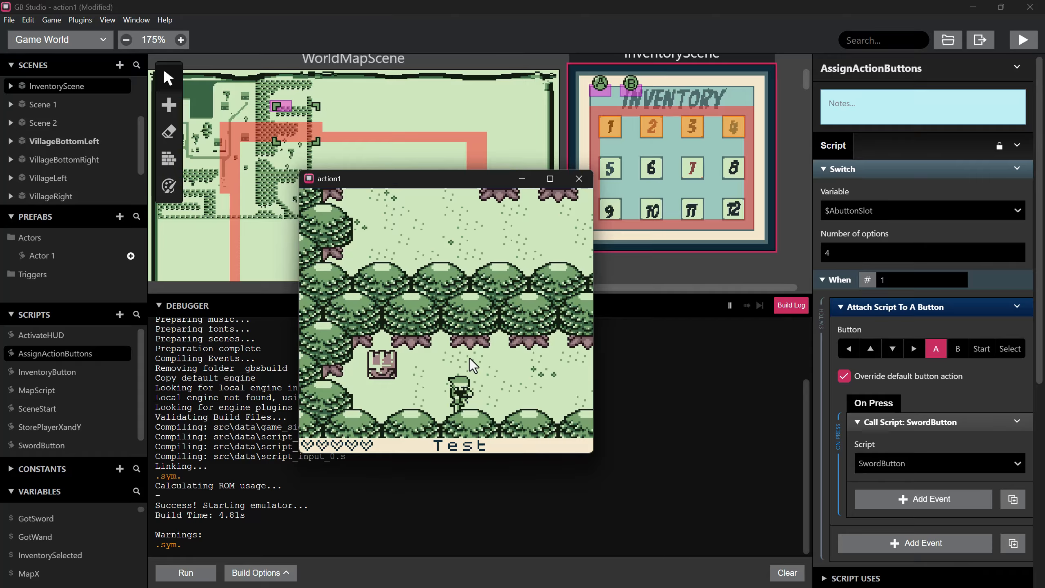
{"action": "key", "text": "Right"}
{"action": "key", "text": "z"}
{"action": "key", "text": "Right"}
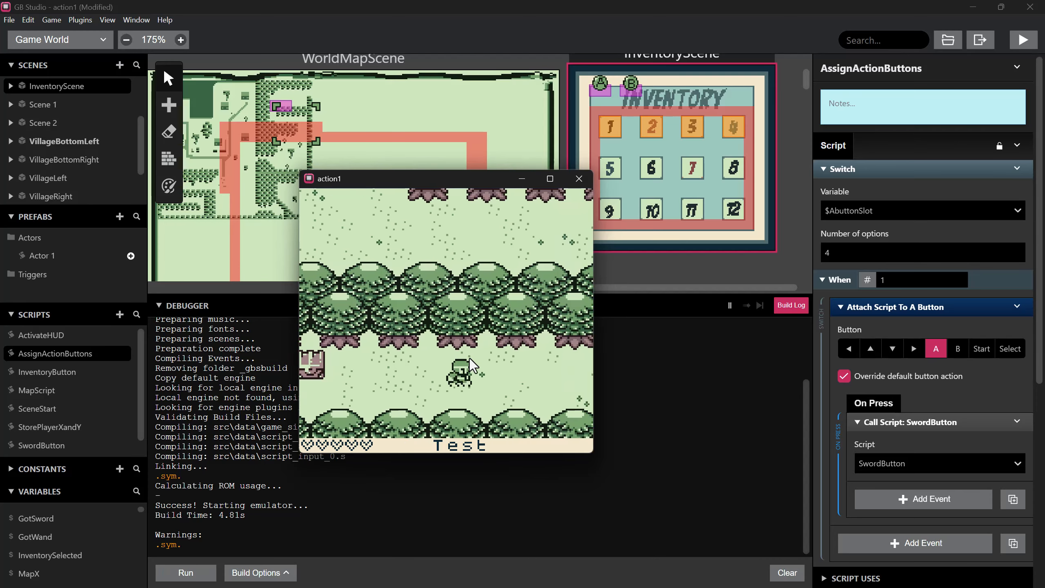
- Reopen the game's inventory, assign the sword slot to B and return to the map
{"action": "key", "text": "Return"}
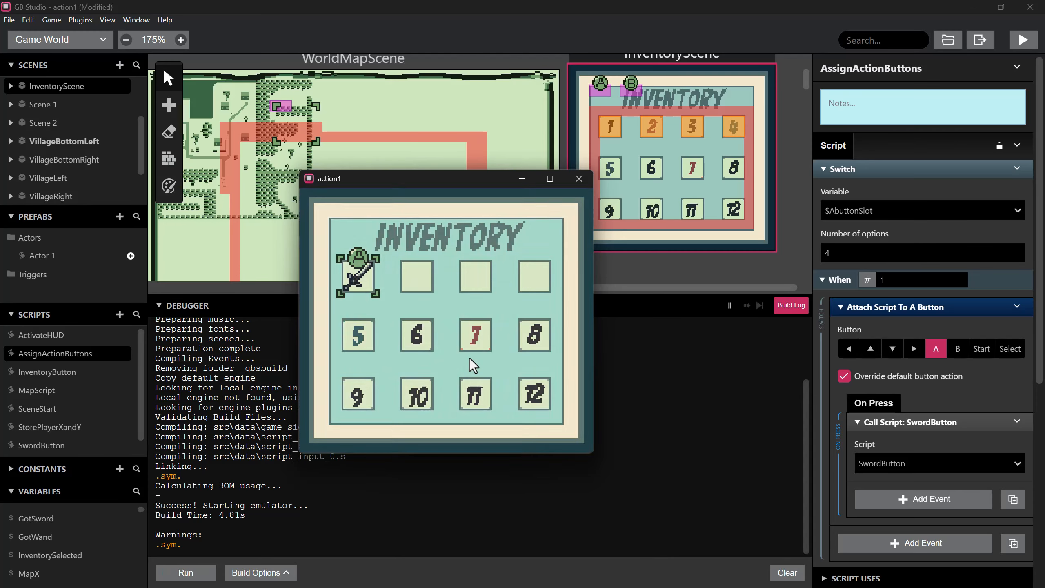
{"action": "key", "text": "x"}
{"action": "key", "text": "Return"}
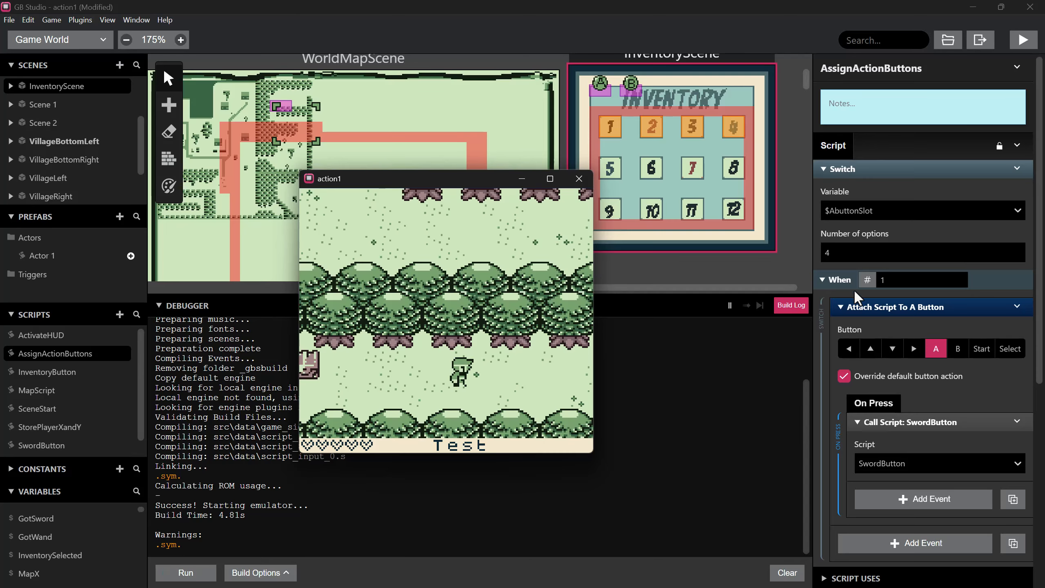
- Duplicate the $AbuttonSlot Switch event by copying it and pasting the copy after the original, with the original collapsed
{"action": "left_click", "coordinate": [852, 306]}
{"action": "right_click", "coordinate": [870, 170]}
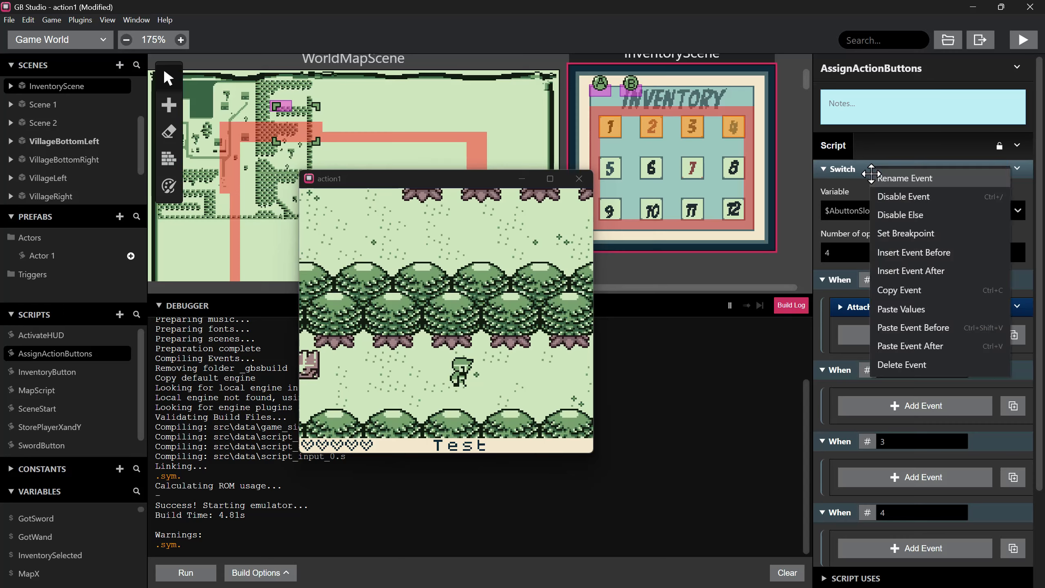
{"action": "left_click", "coordinate": [896, 288]}
{"action": "left_click", "coordinate": [839, 169]}
{"action": "right_click", "coordinate": [858, 169]}
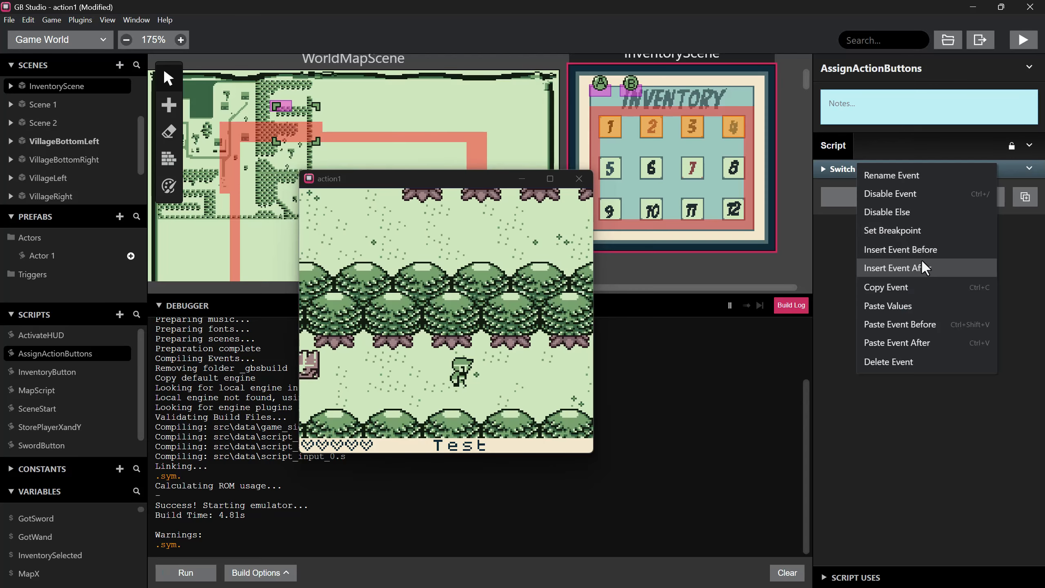
{"action": "left_click", "coordinate": [908, 342]}
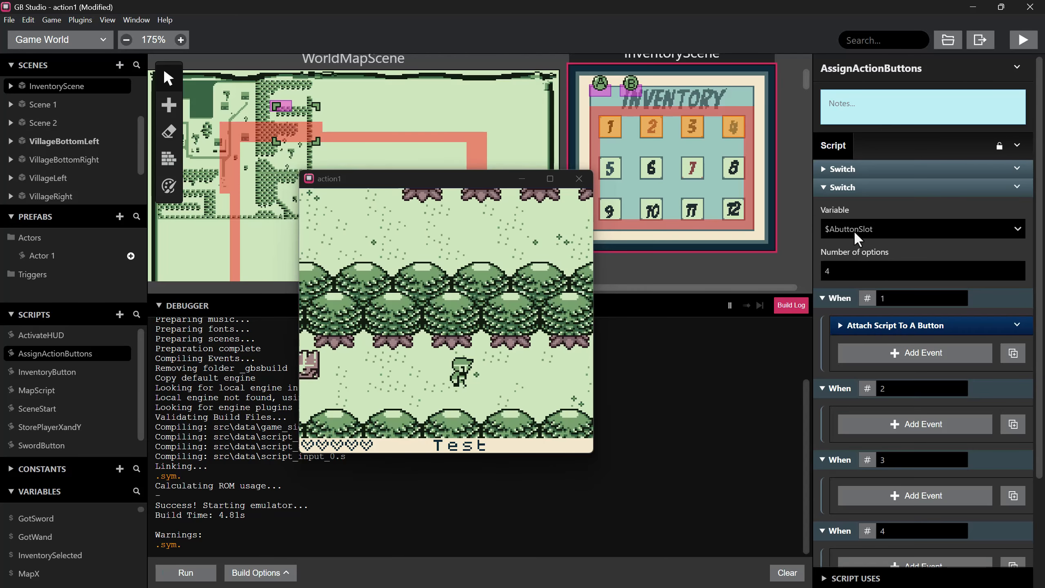
- Set the copied Switch's variable to BbuttonSlot and its case 1 Attach Script event to button B
{"action": "left_click", "coordinate": [854, 230]}
{"action": "scroll", "coordinate": [869, 325], "scroll_direction": "up", "scroll_amount": 5}
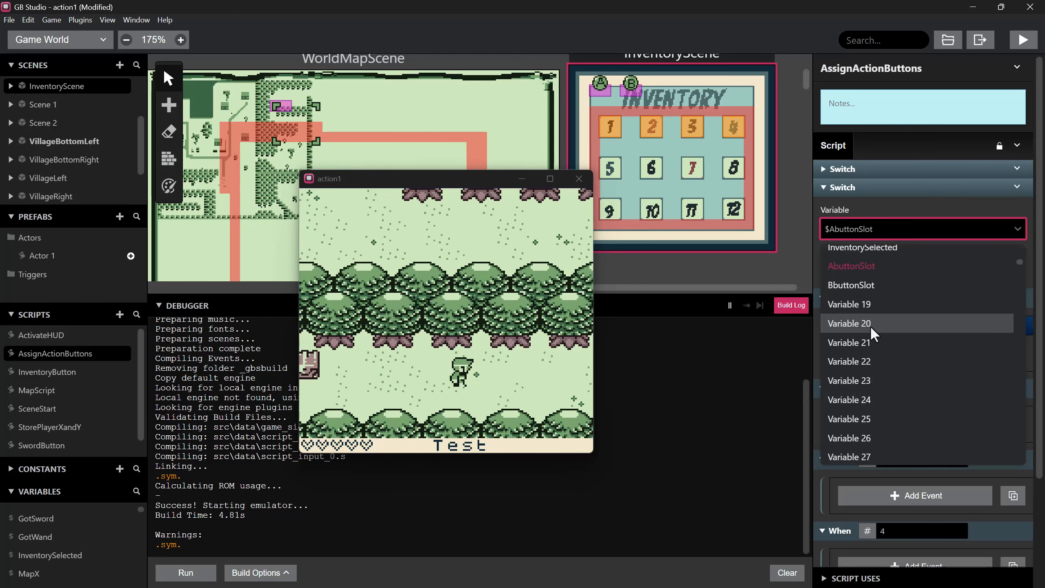
{"action": "left_click", "coordinate": [866, 284]}
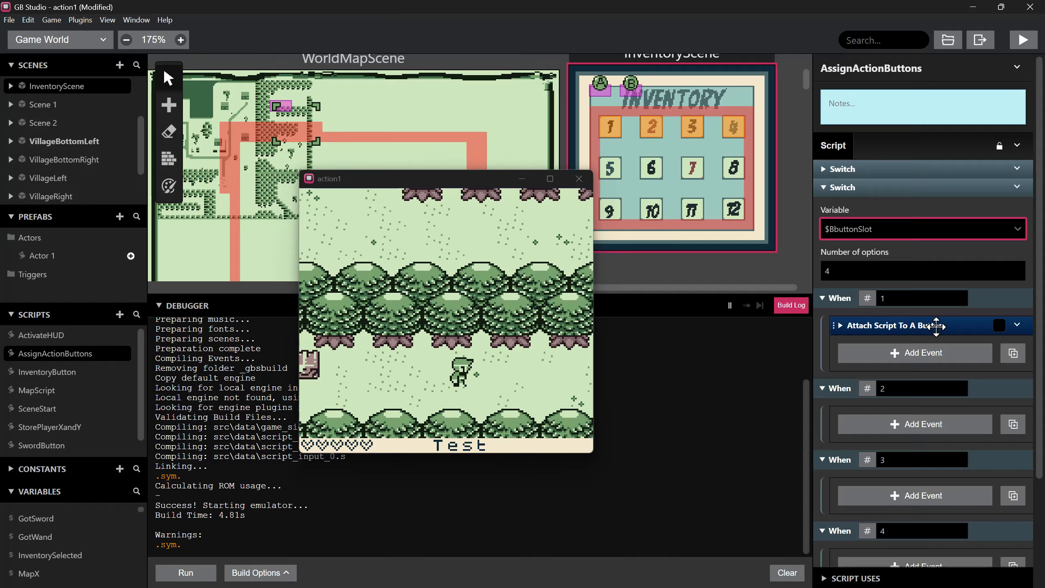
{"action": "left_click", "coordinate": [840, 325]}
{"action": "left_click", "coordinate": [957, 367]}
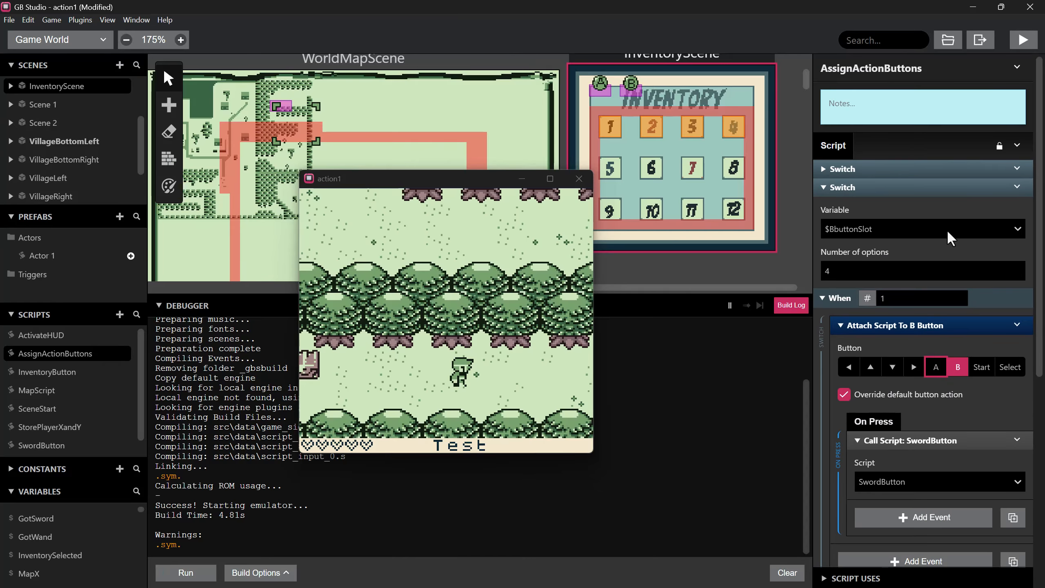
- Run the updated game, collect the sword from the chest, dismiss the dialogue and walk away to the right
{"action": "key", "text": "ctrl+b"}
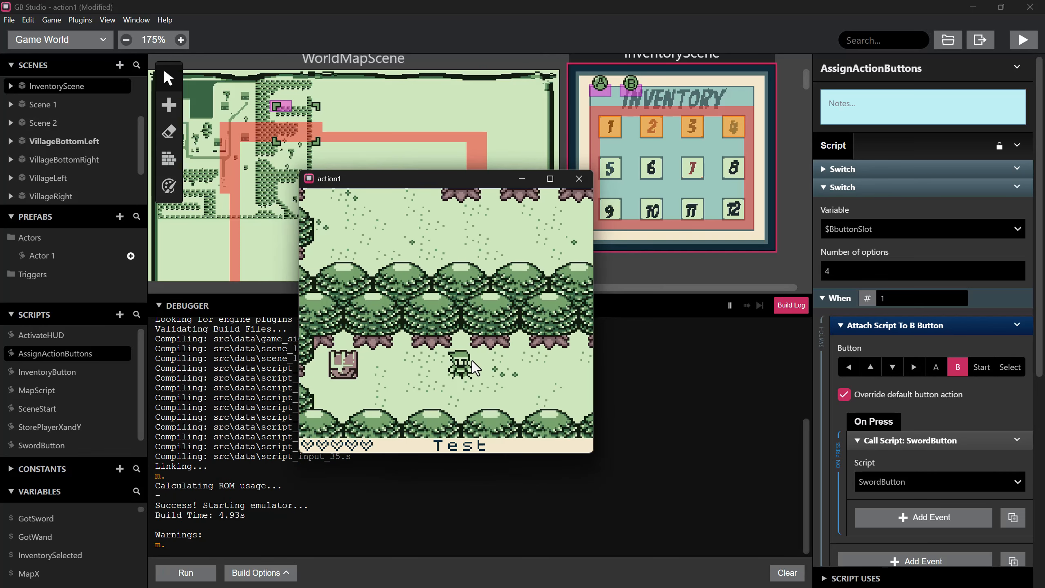
{"action": "key", "text": "Left"}
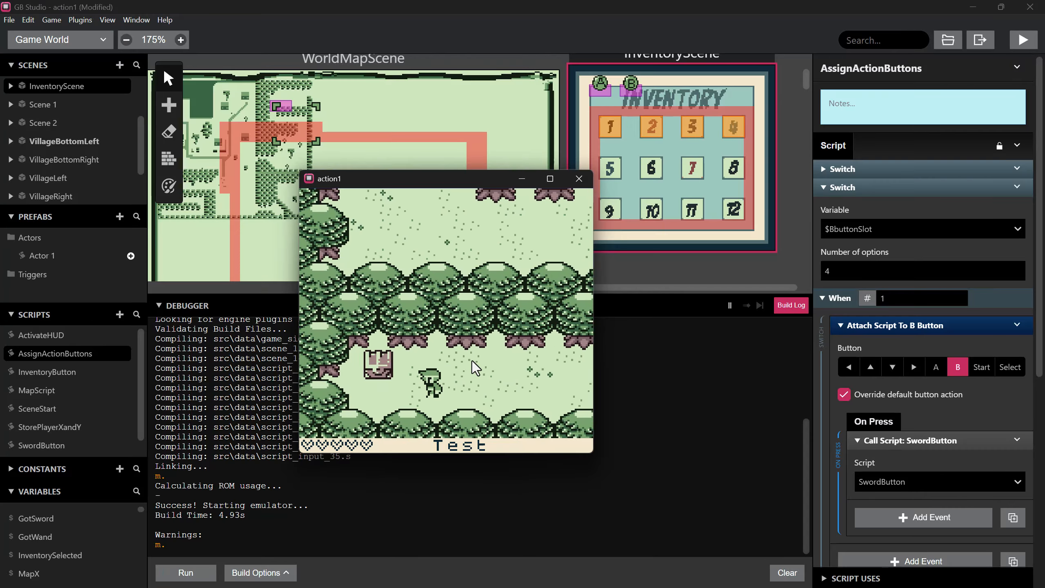
{"action": "key", "text": "z"}
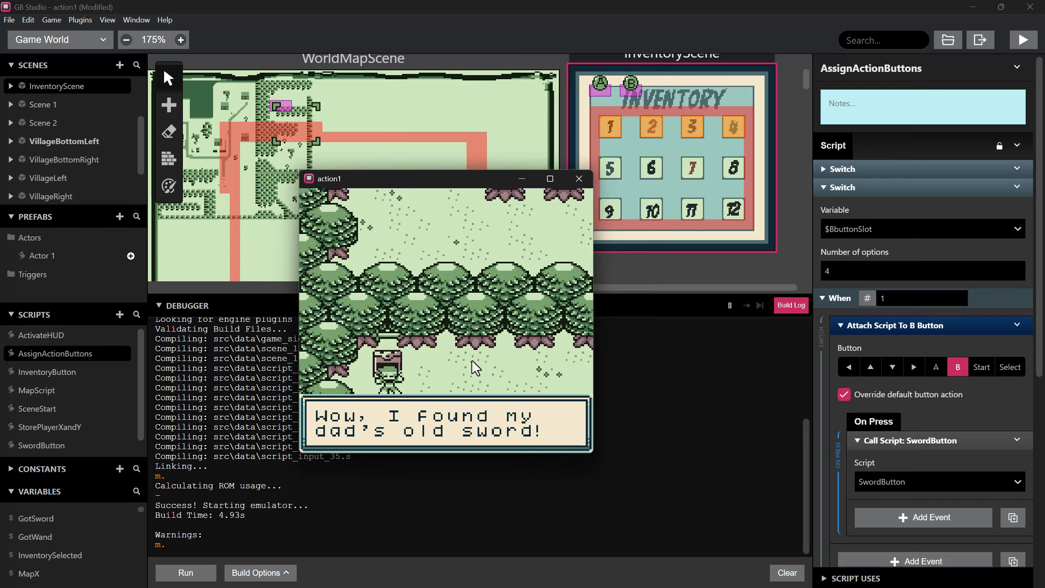
{"action": "key", "text": "z"}
{"action": "key", "text": "z"}
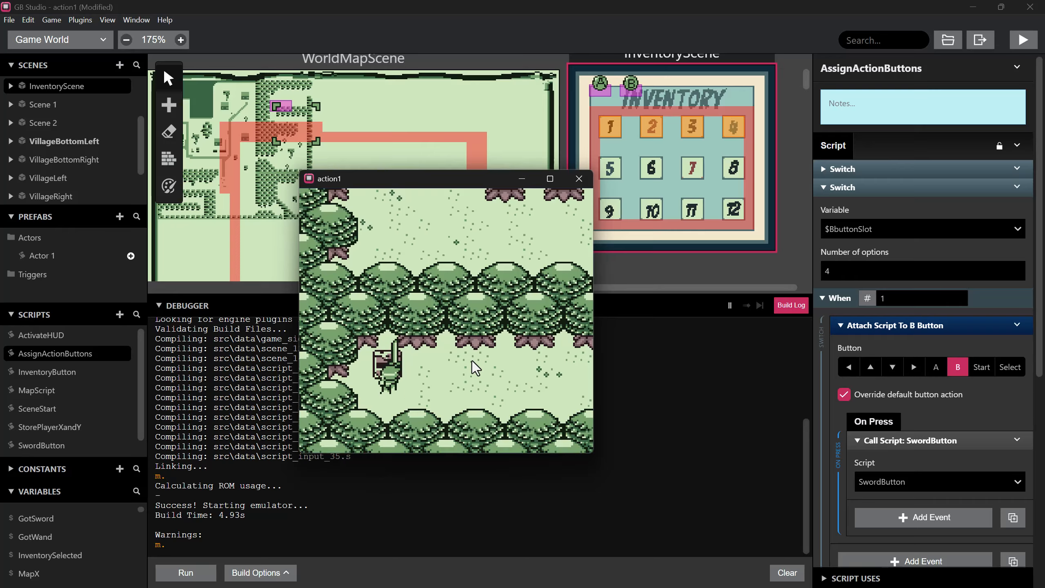
{"action": "key", "text": "Right"}
- Test assigning the sword slot in the inventory, switching between the inventory and the map and ending on the map
{"action": "key", "text": "Return"}
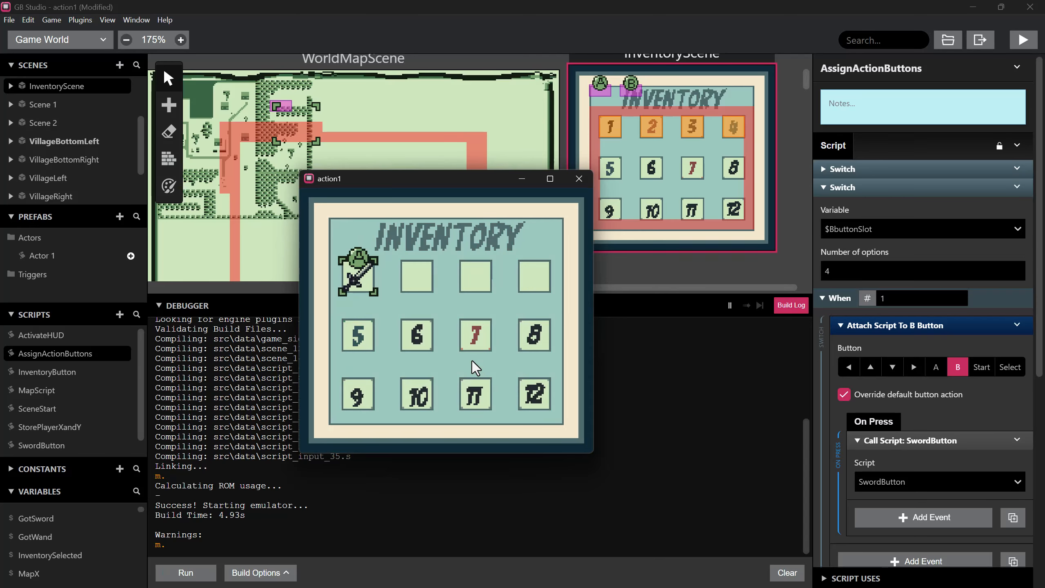
{"action": "key", "text": "Return"}
{"action": "key", "text": "z"}
{"action": "key", "text": "Return"}
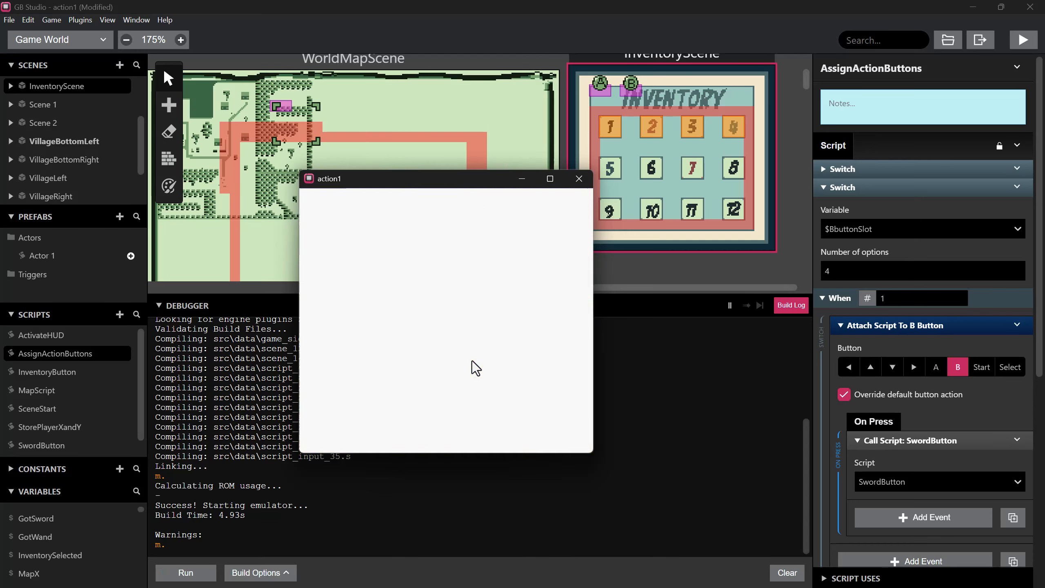
{"action": "key", "text": "Return"}
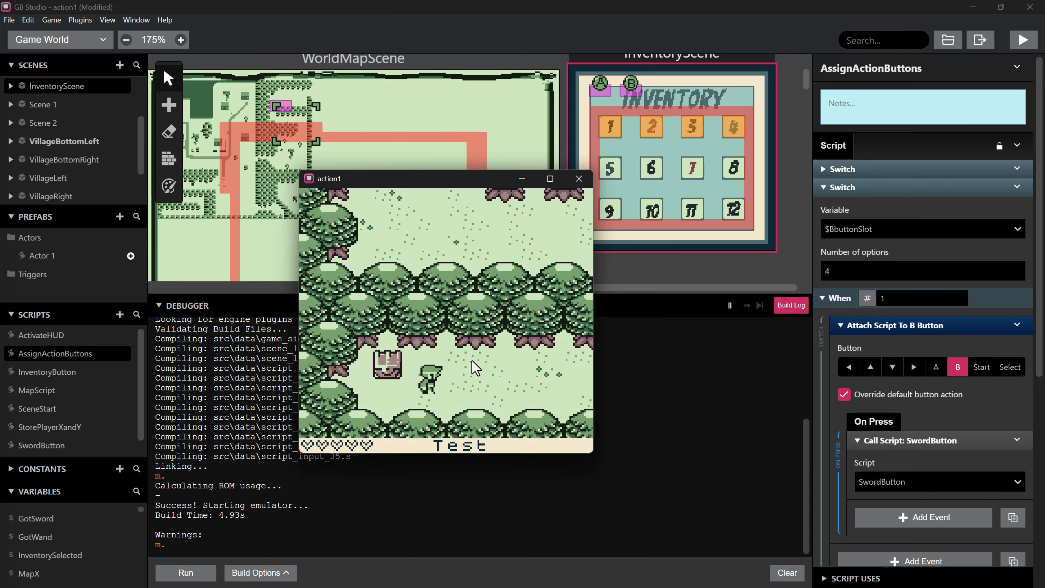
- Walk the player right and left on the map, trying the B button's sword action along the way
{"action": "key", "text": "Right"}
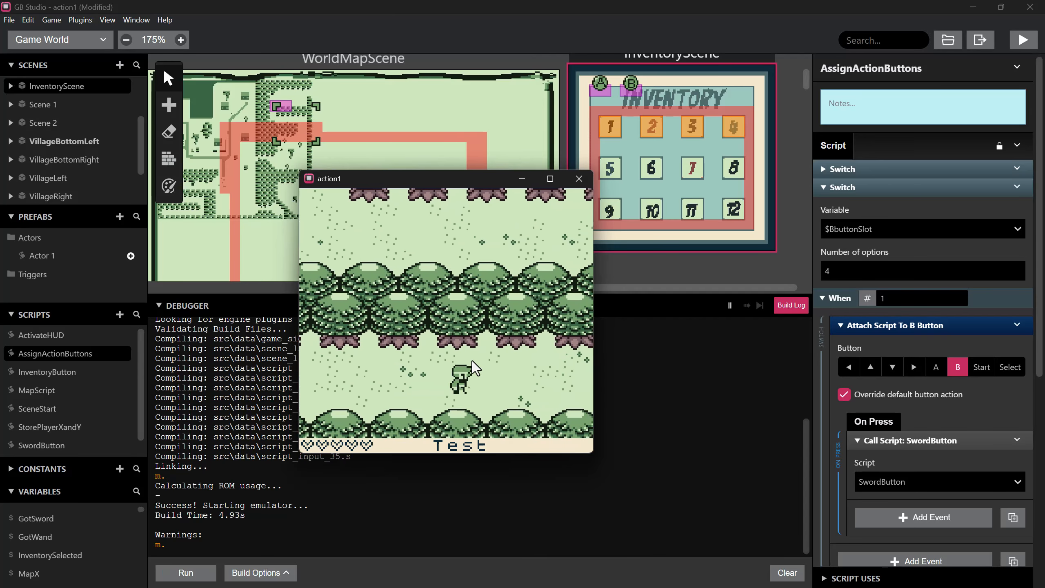
{"action": "key", "text": "x"}
{"action": "key", "text": "Left"}
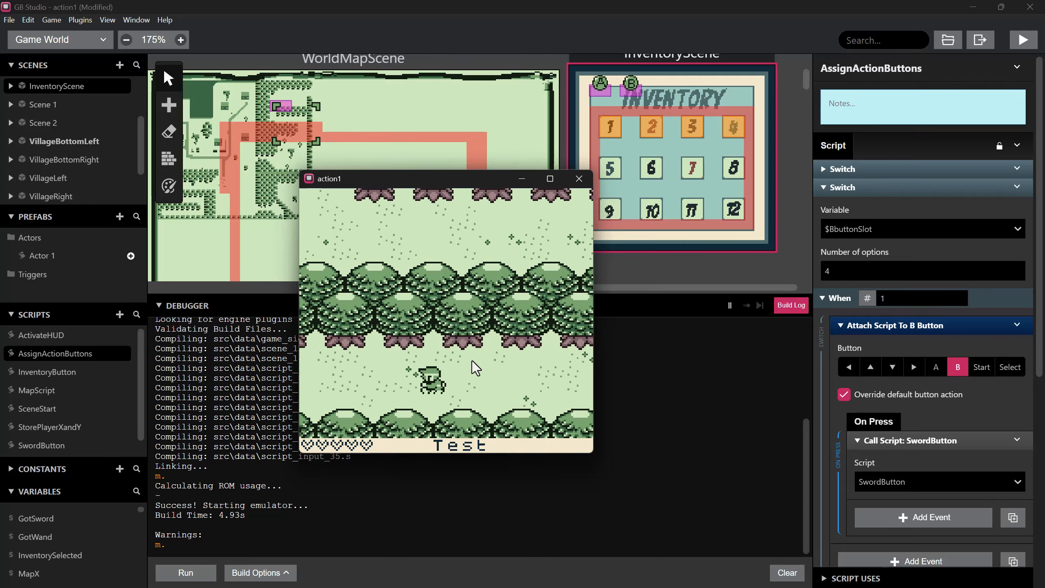
{"action": "key", "text": "x"}
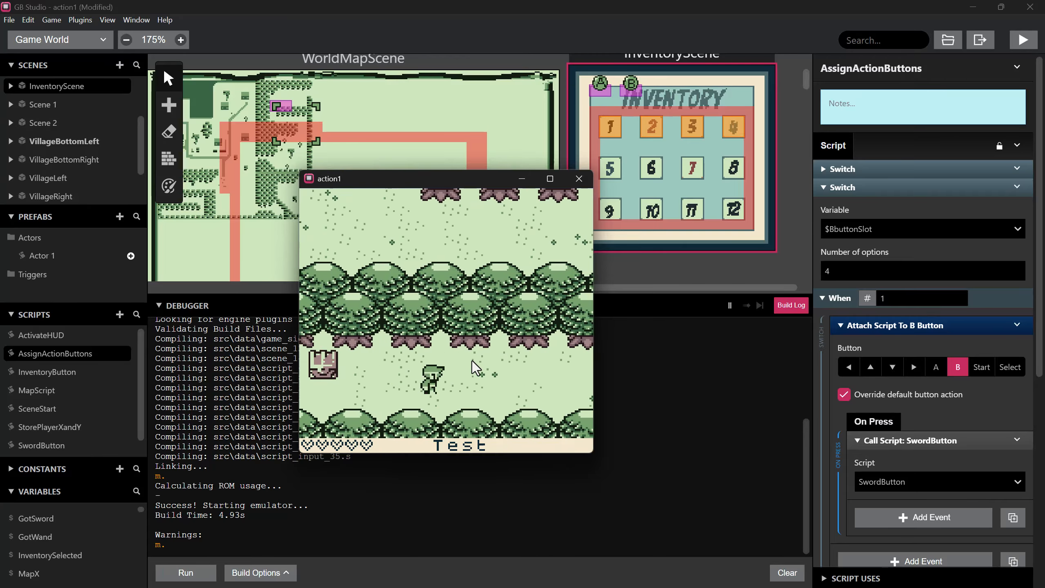
{"action": "key", "text": "Right"}
{"action": "key", "text": "Left"}
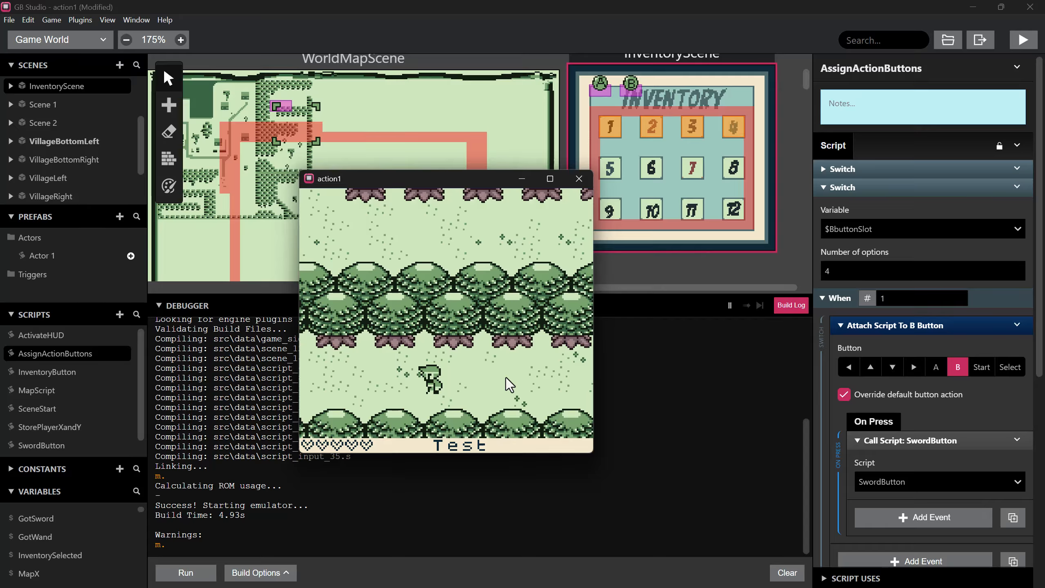
- Walk the player through the forest paths to the village's brick path, trying the B action on the way
{"action": "key", "text": "Right"}
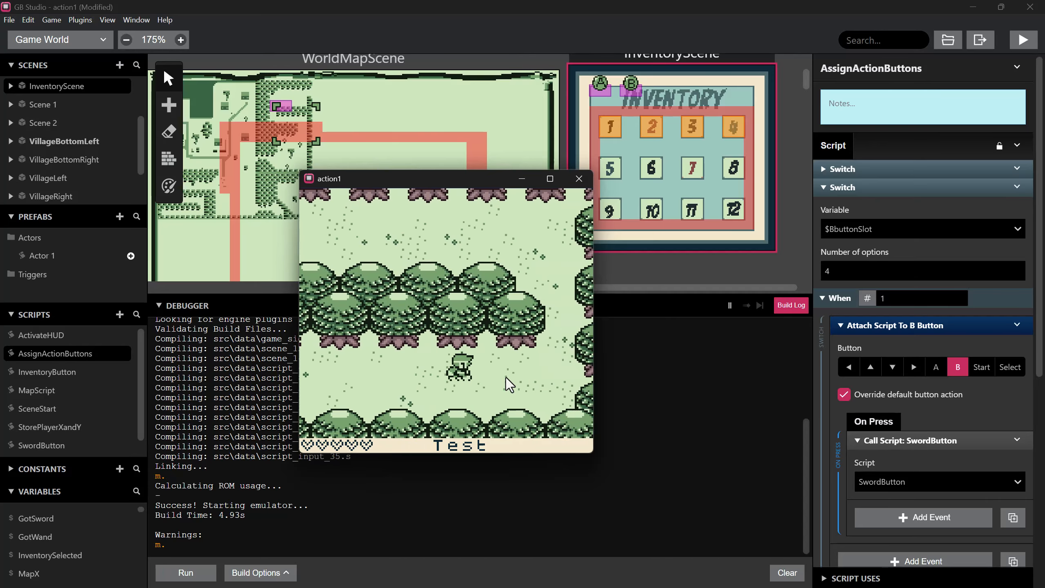
{"action": "key", "text": "Up"}
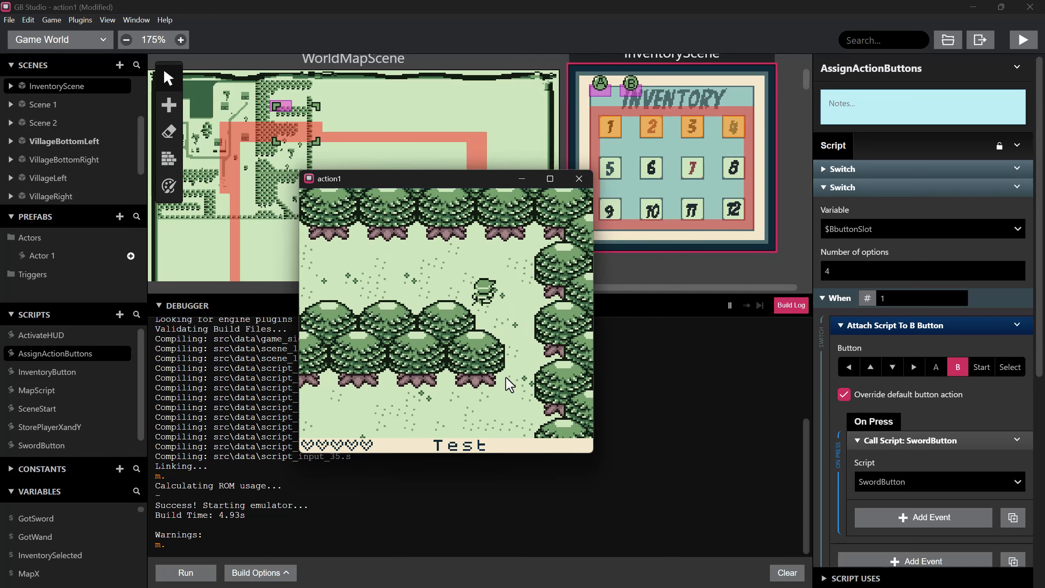
{"action": "key", "text": "Left"}
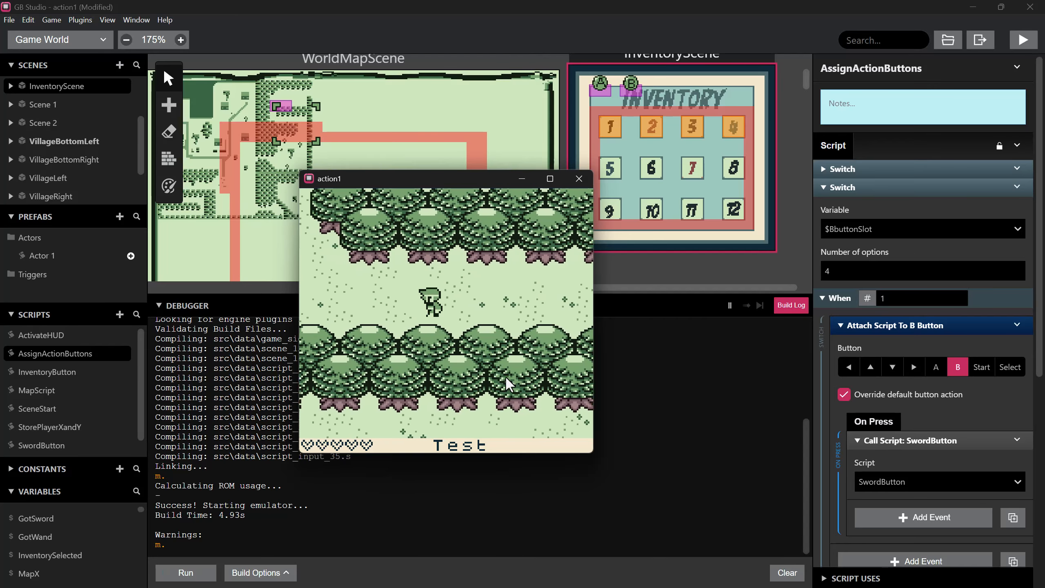
{"action": "key", "text": "Up"}
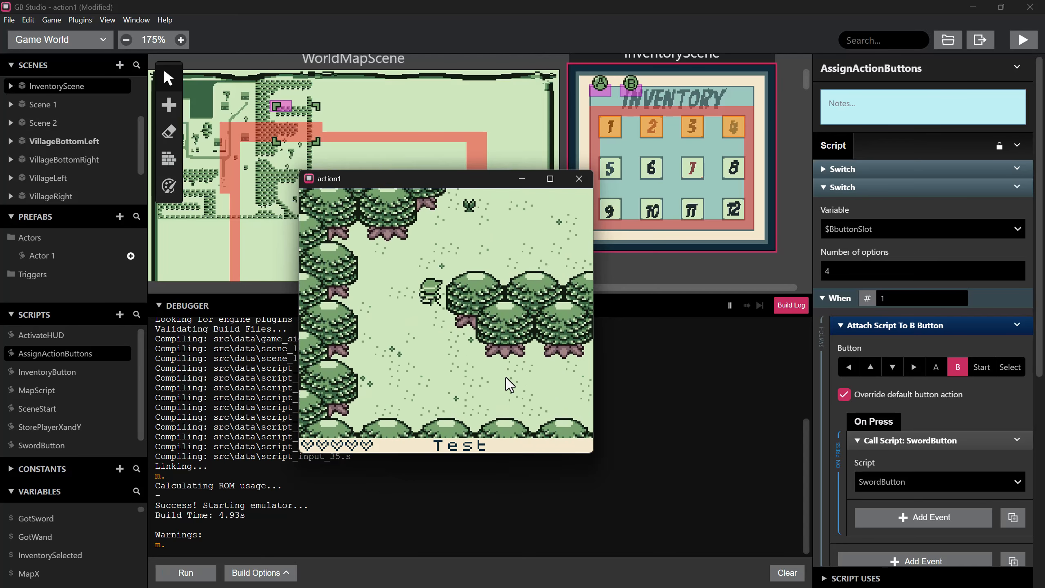
{"action": "key", "text": "Right"}
{"action": "key", "text": "x"}
{"action": "key", "text": "Right"}
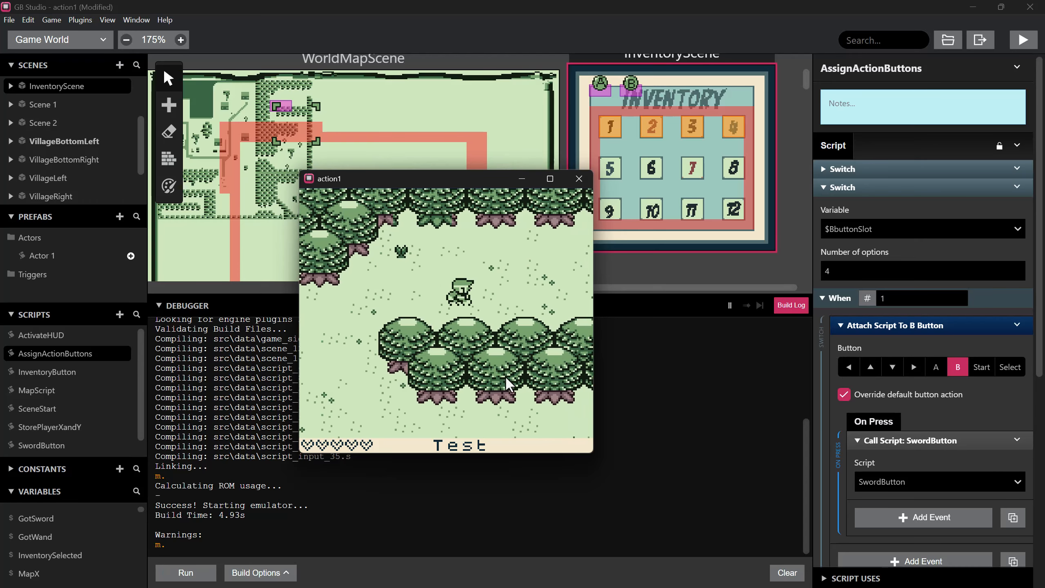
{"action": "key", "text": "Right"}
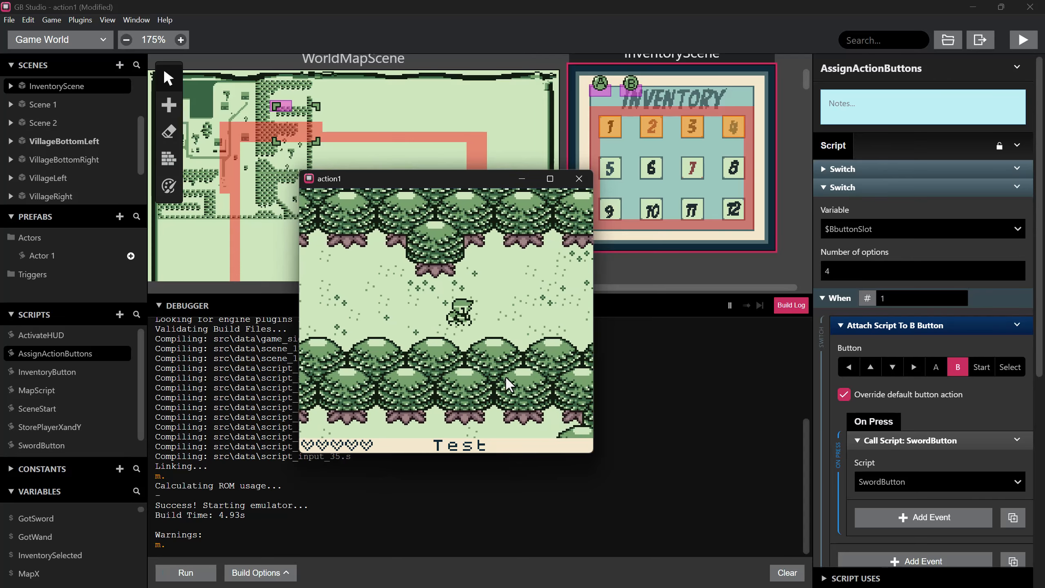
{"action": "key", "text": "Right"}
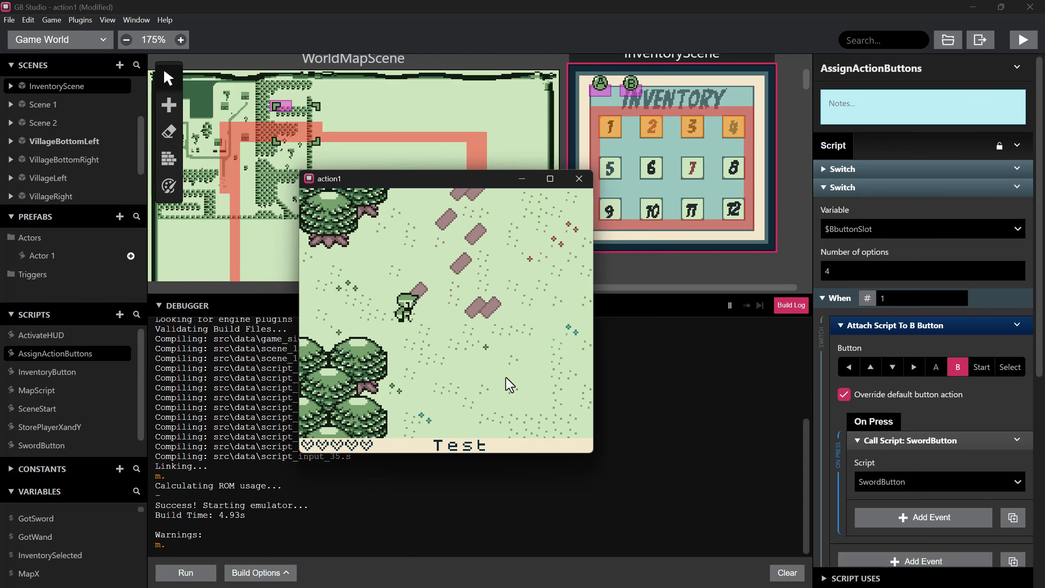
{"action": "key", "text": "Right"}
{"action": "key", "text": "Up"}
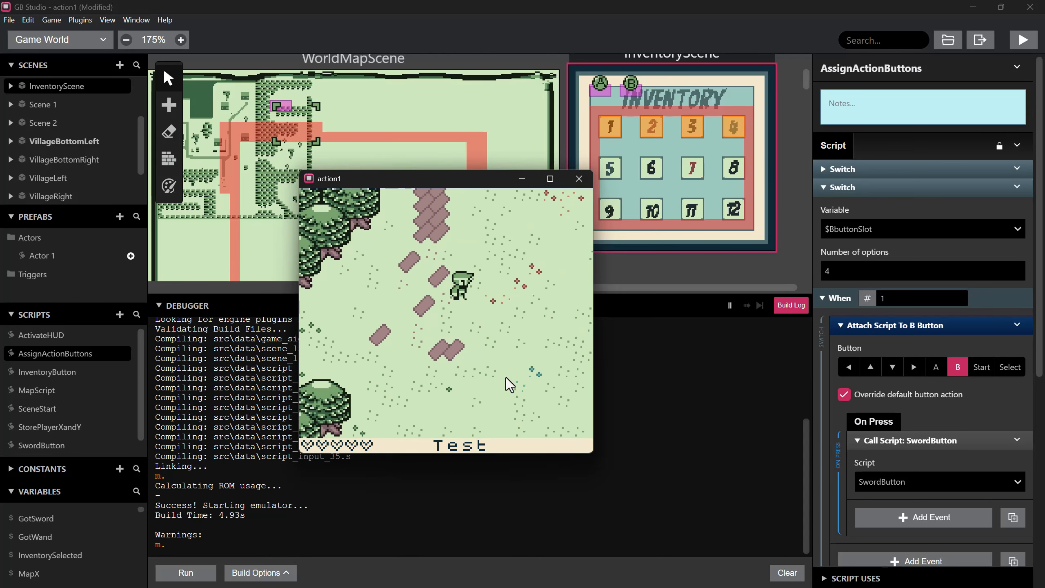
{"action": "key", "text": "Up"}
- Walk the player from the village's brick path back west along the forest corridor
{"action": "key", "text": "Down"}
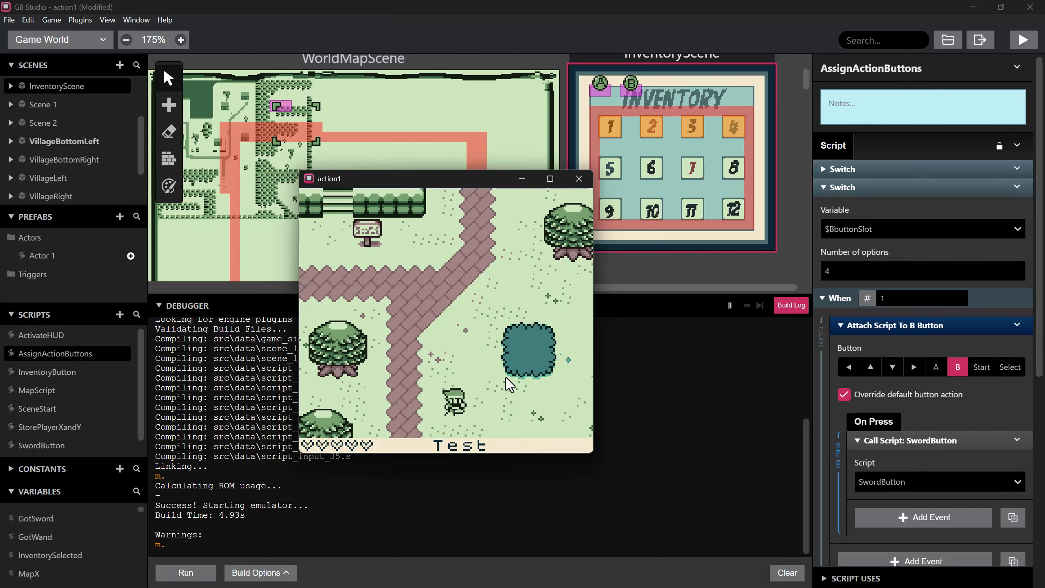
{"action": "key", "text": "Right"}
{"action": "key", "text": "Down"}
{"action": "key", "text": "Left"}
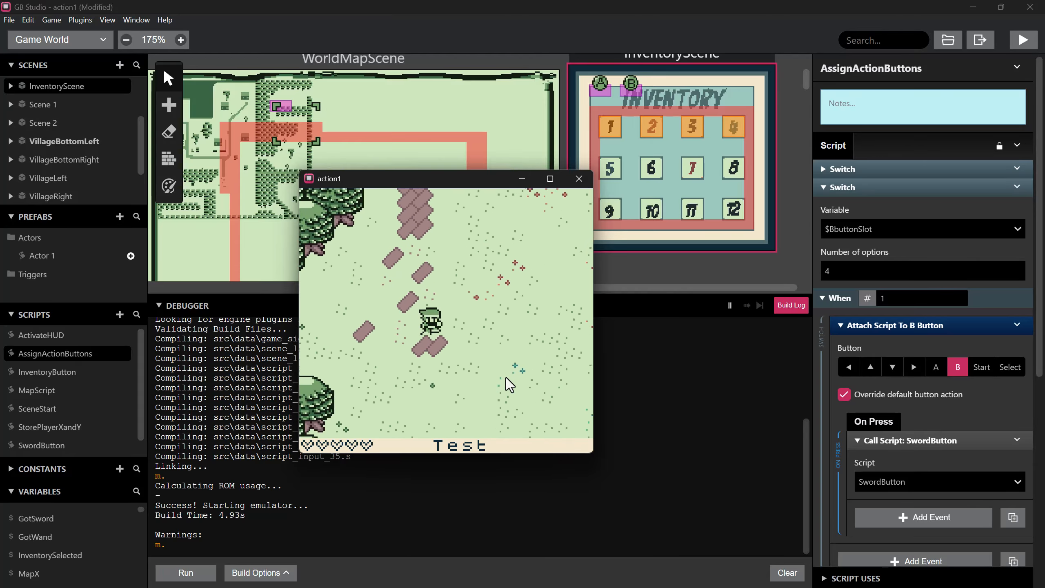
{"action": "key", "text": "Left"}
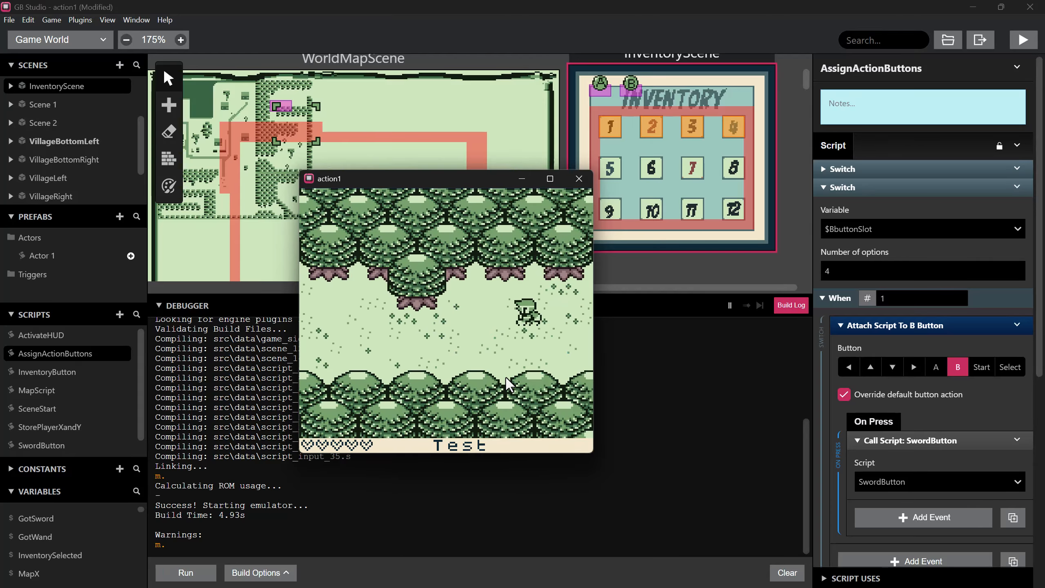
{"action": "key", "text": "Down"}
{"action": "key", "text": "Left"}
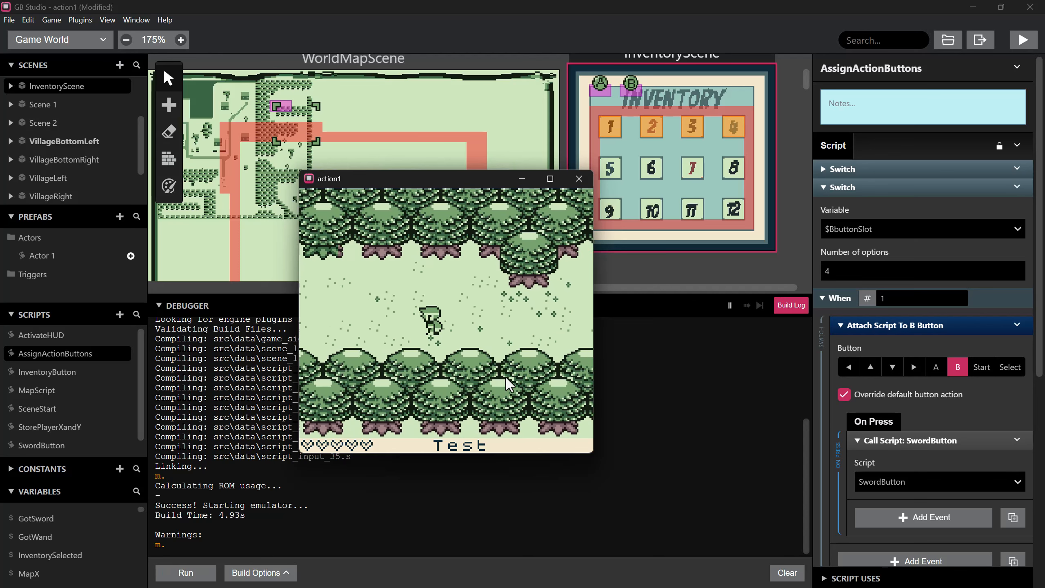
- Walk the player west along the forest corridor, then back east and around the tree row into the lower corridor
{"action": "key", "text": "Left"}
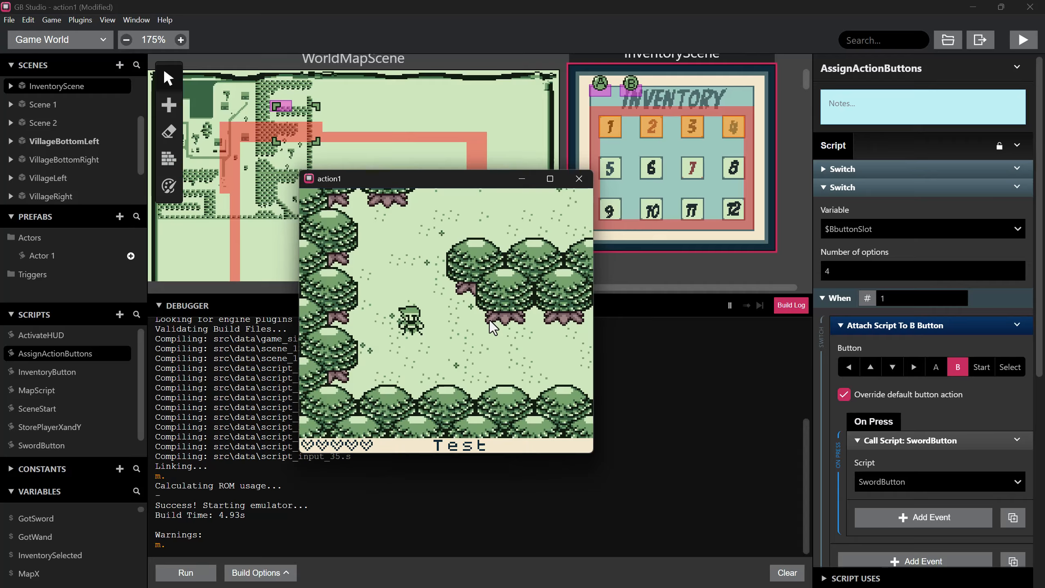
{"action": "key", "text": "Right"}
{"action": "key", "text": "Down"}
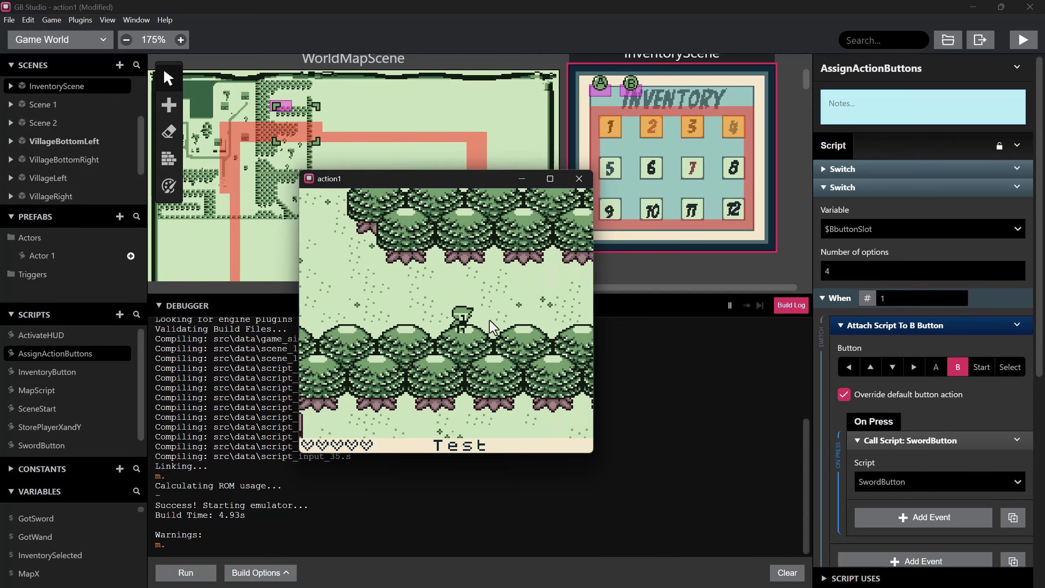
{"action": "key", "text": "Right"}
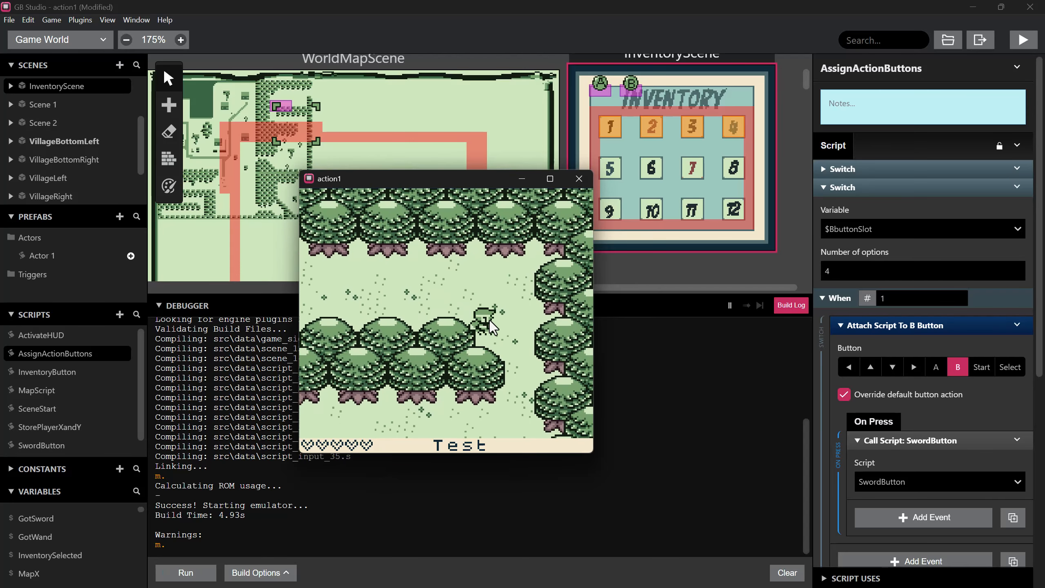
{"action": "key", "text": "Right"}
{"action": "key", "text": "Down"}
{"action": "key", "text": "Left"}
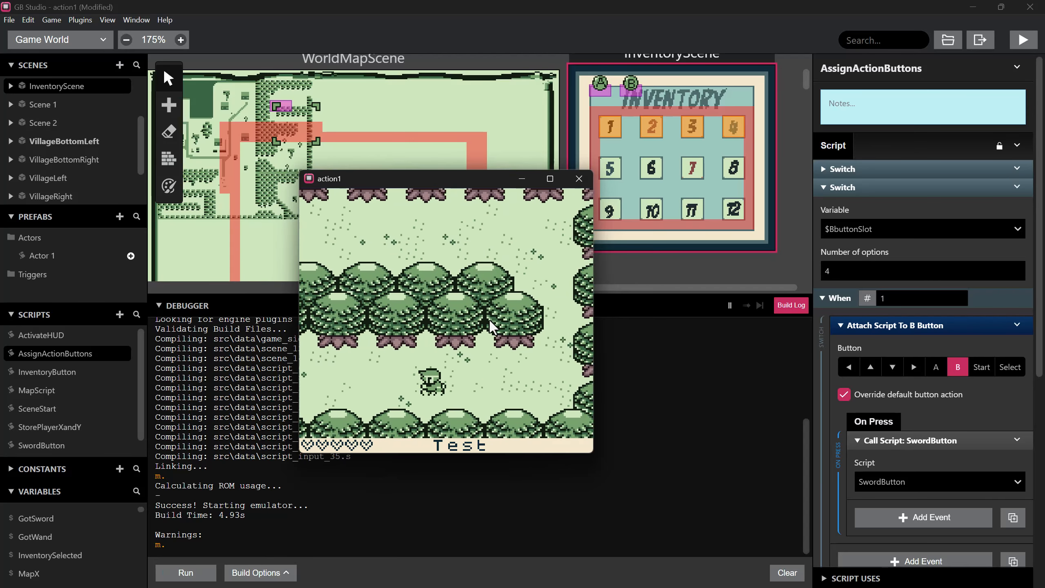
- Walk toward the chest, swing the sword, walk back east, and close the test game
{"action": "key", "text": "Left"}
{"action": "key", "text": "x"}
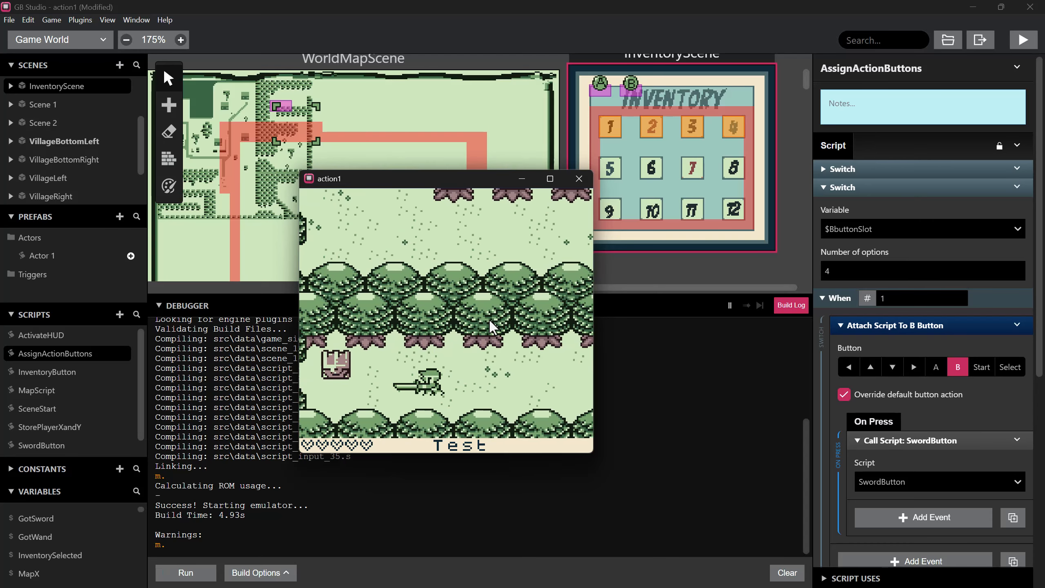
{"action": "key", "text": "Right"}
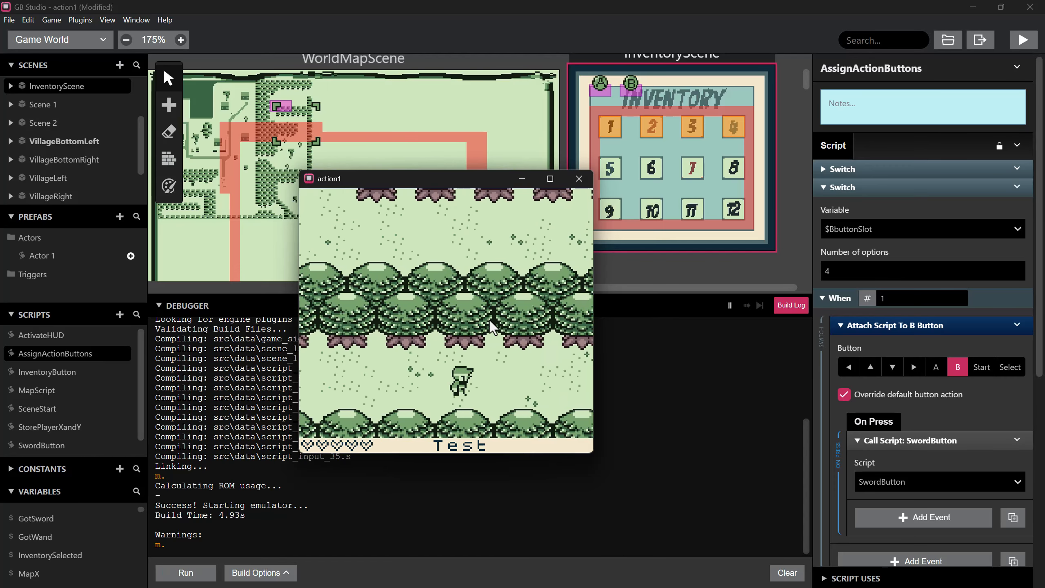
{"action": "key", "text": "Right"}
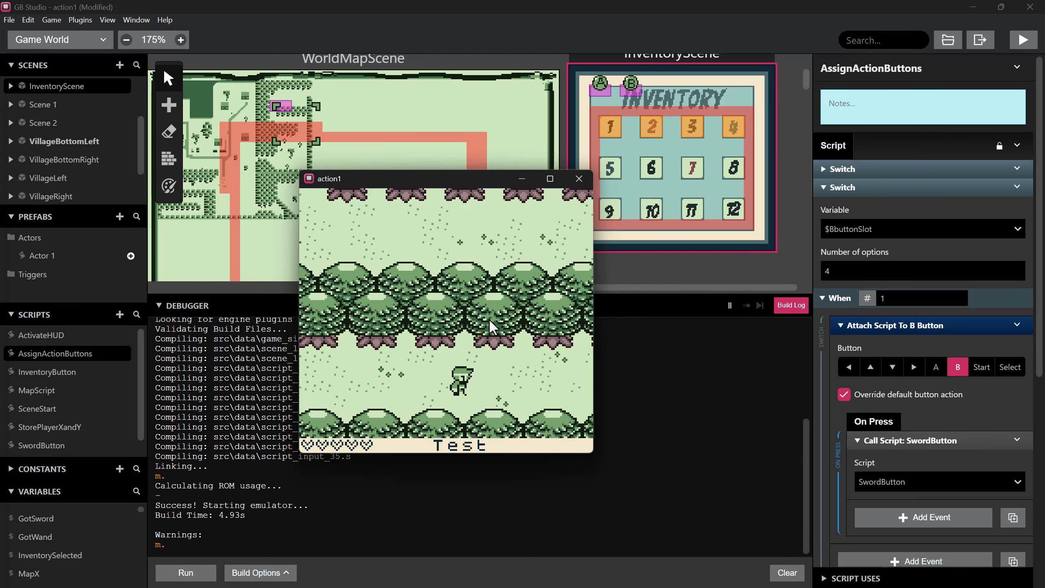
{"action": "left_click", "coordinate": [571, 182]}
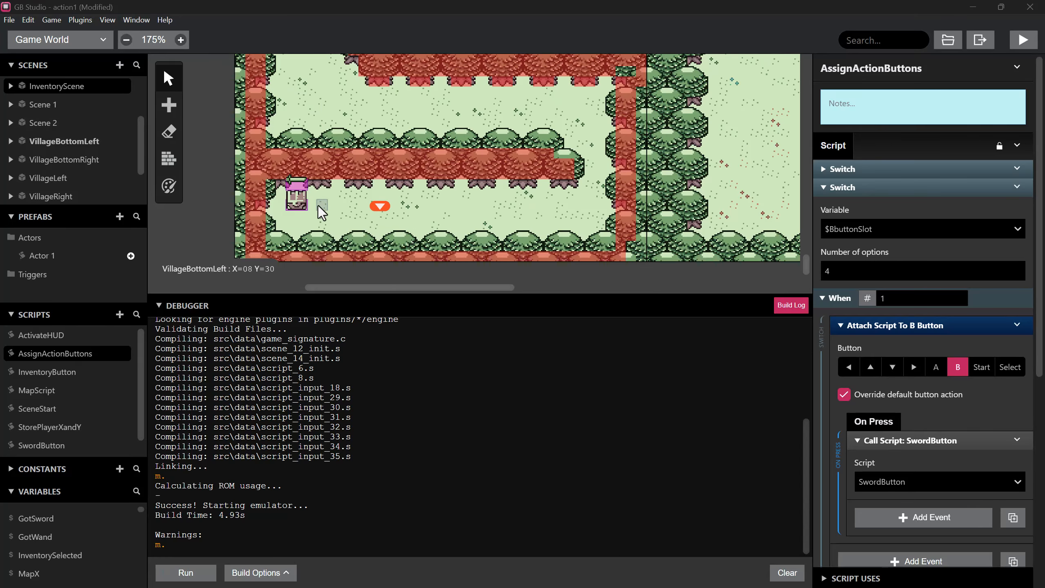
- In the VillageBottomLeft chest actor's interact script, insert a set-variable event after the "I bet I could press B to attack!" dialogue
{"action": "left_click", "coordinate": [297, 197]}
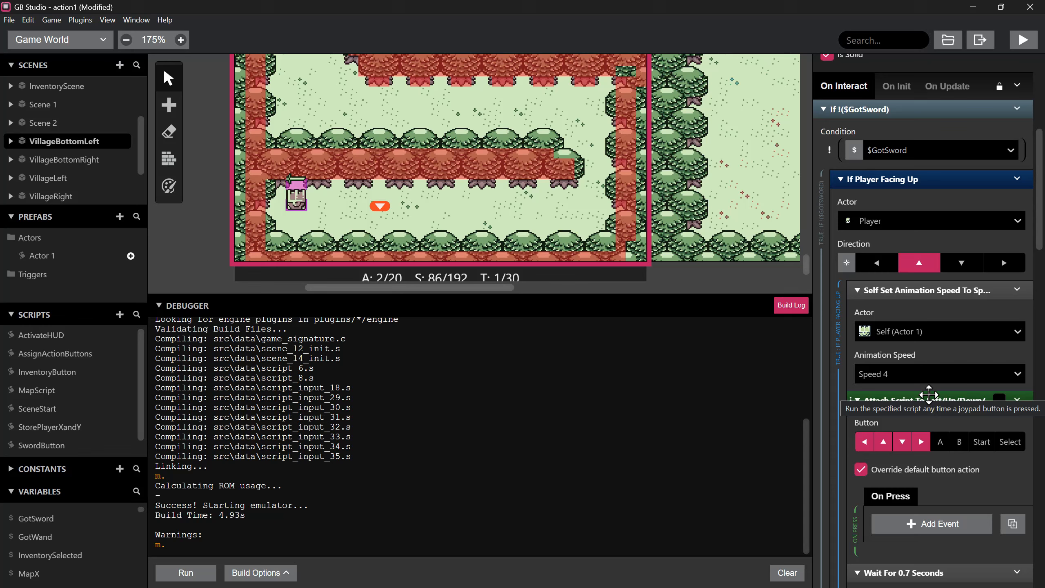
{"action": "scroll", "coordinate": [929, 394], "scroll_direction": "down", "scroll_amount": 6}
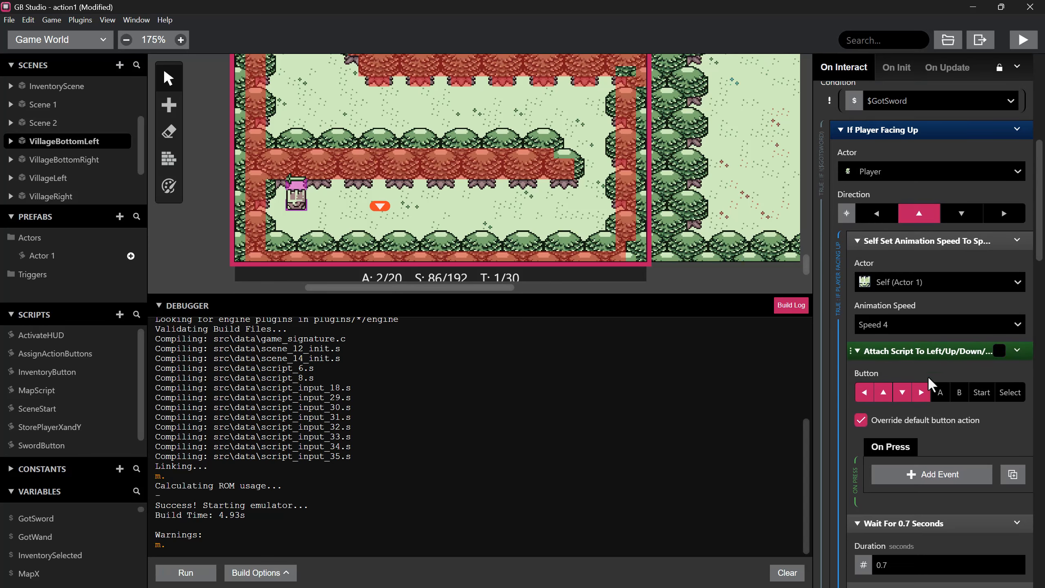
{"action": "scroll", "coordinate": [922, 364], "scroll_direction": "down", "scroll_amount": 4}
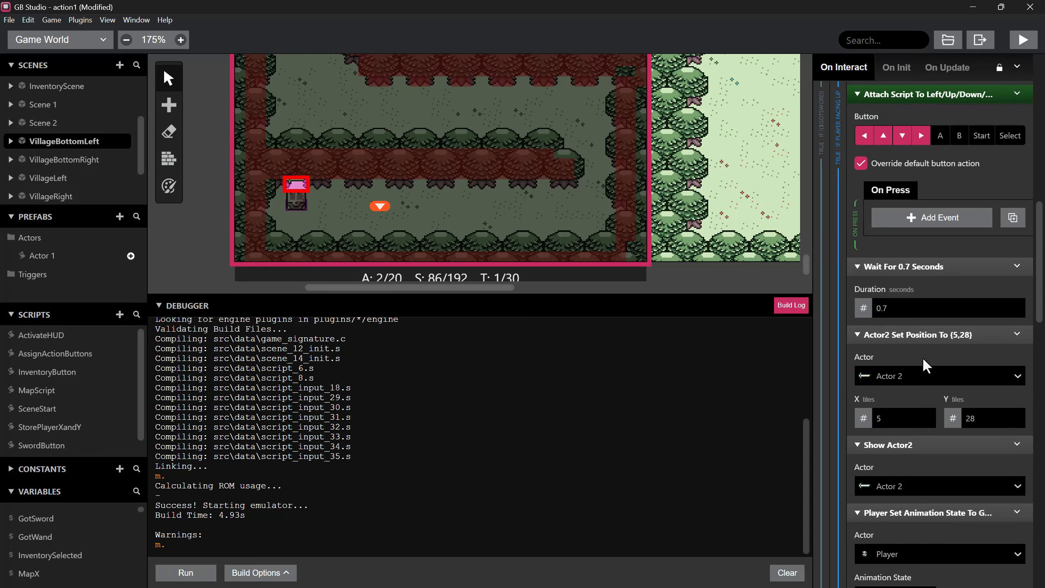
{"action": "scroll", "coordinate": [922, 356], "scroll_direction": "down", "scroll_amount": 7}
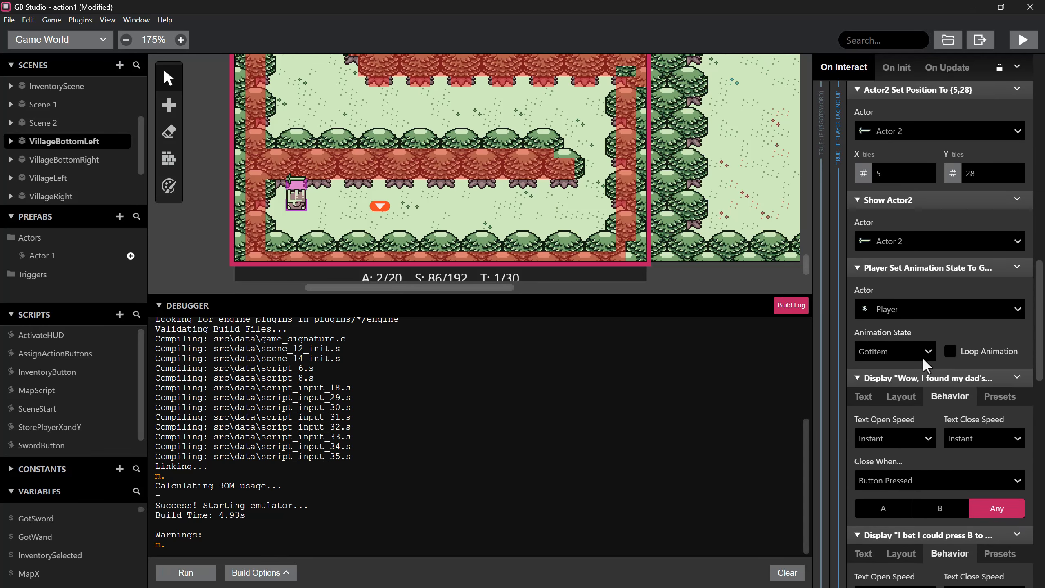
{"action": "scroll", "coordinate": [923, 356], "scroll_direction": "down", "scroll_amount": 3}
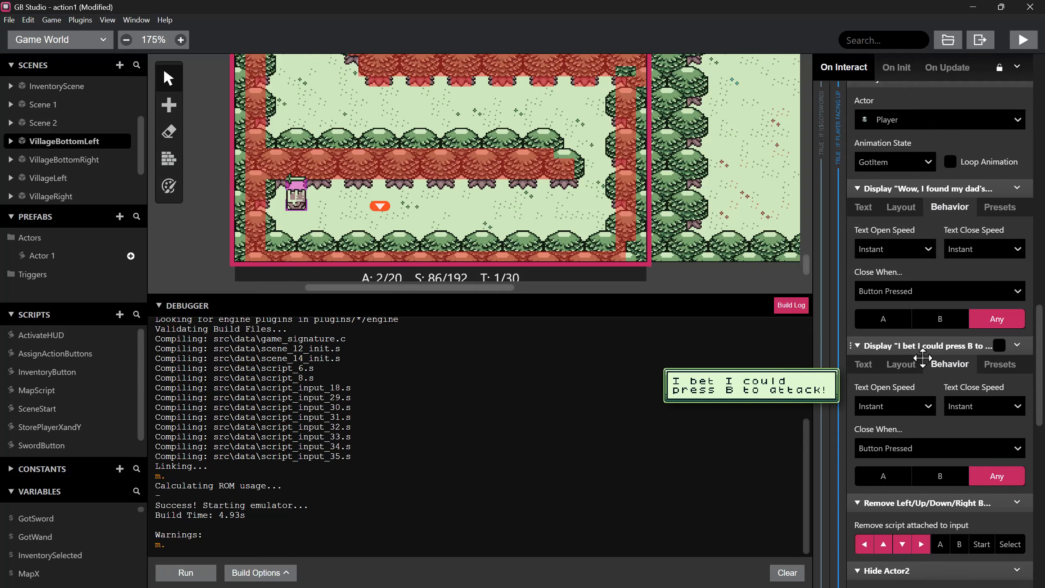
{"action": "scroll", "coordinate": [938, 229], "scroll_direction": "down", "scroll_amount": 1}
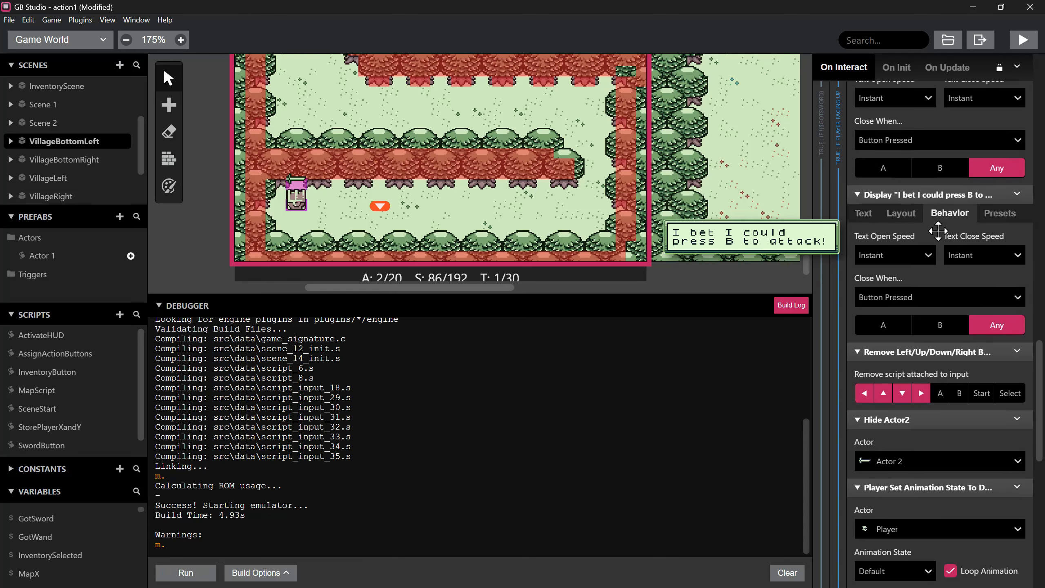
{"action": "scroll", "coordinate": [935, 236], "scroll_direction": "up", "scroll_amount": 1}
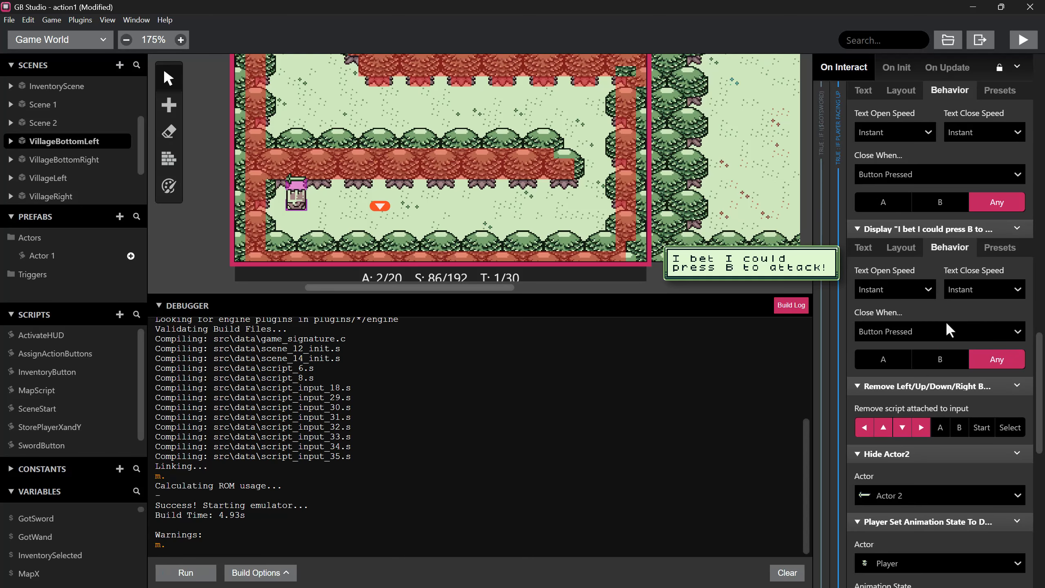
{"action": "right_click", "coordinate": [946, 227]}
{"action": "left_click", "coordinate": [938, 309]}
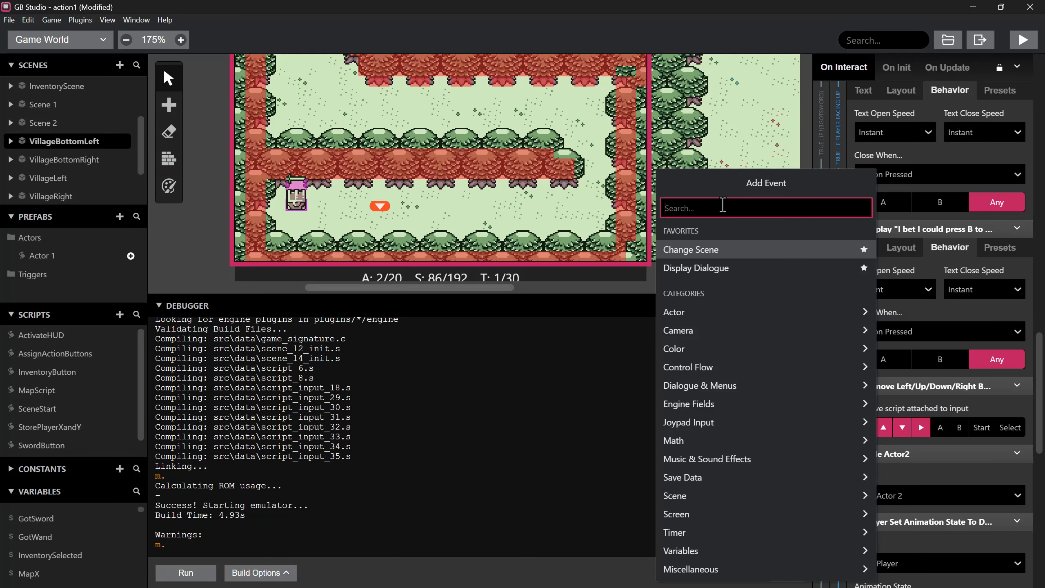
{"action": "type", "text": "set val"}
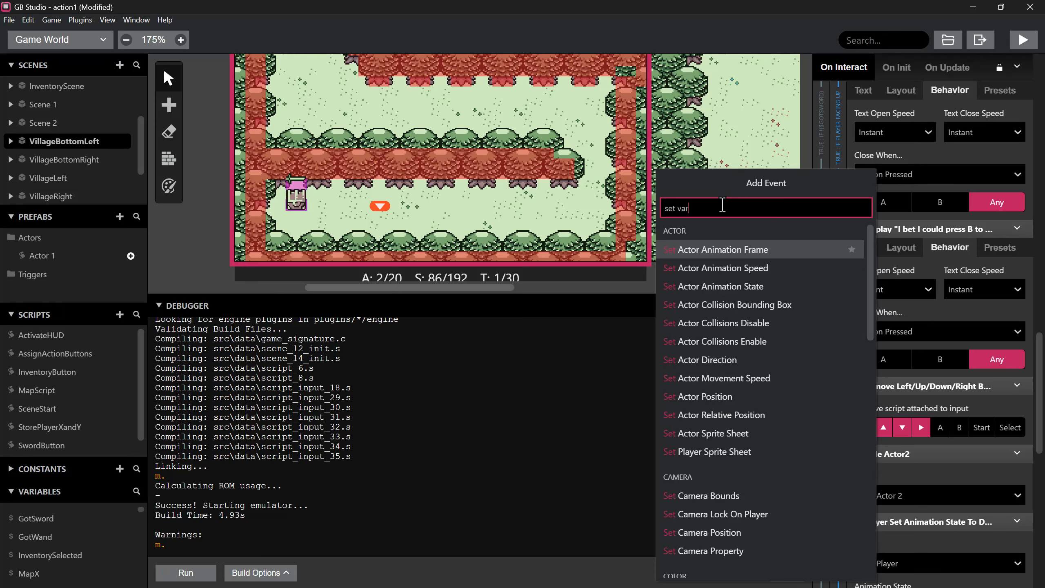
{"action": "left_click", "coordinate": [706, 325]}
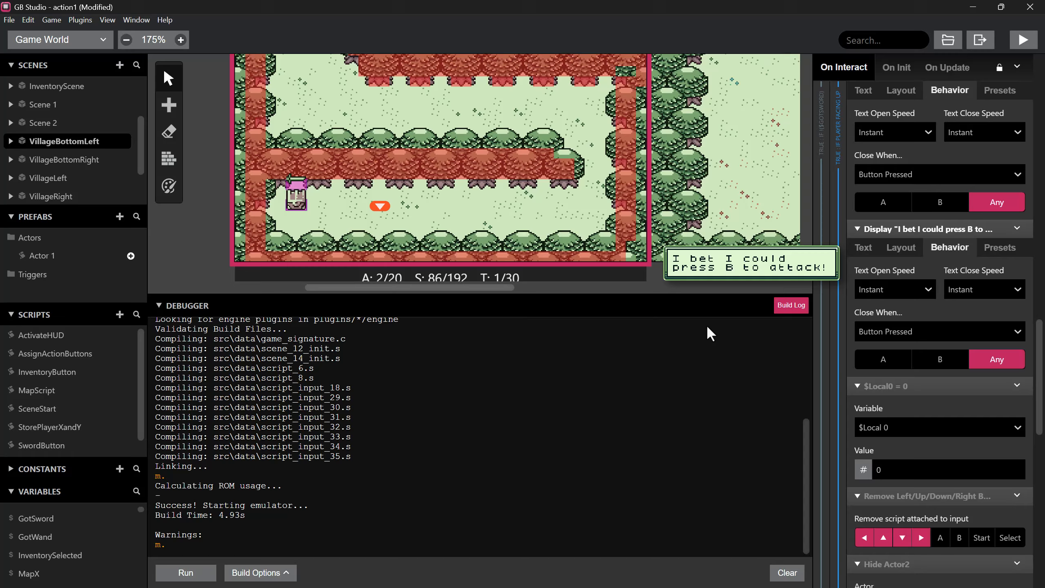
- Make the new variable event set BbuttonSlot to 1
{"action": "left_click", "coordinate": [900, 427]}
{"action": "scroll", "coordinate": [929, 501], "scroll_direction": "down", "scroll_amount": 5}
{"action": "scroll", "coordinate": [931, 500], "scroll_direction": "down", "scroll_amount": 4}
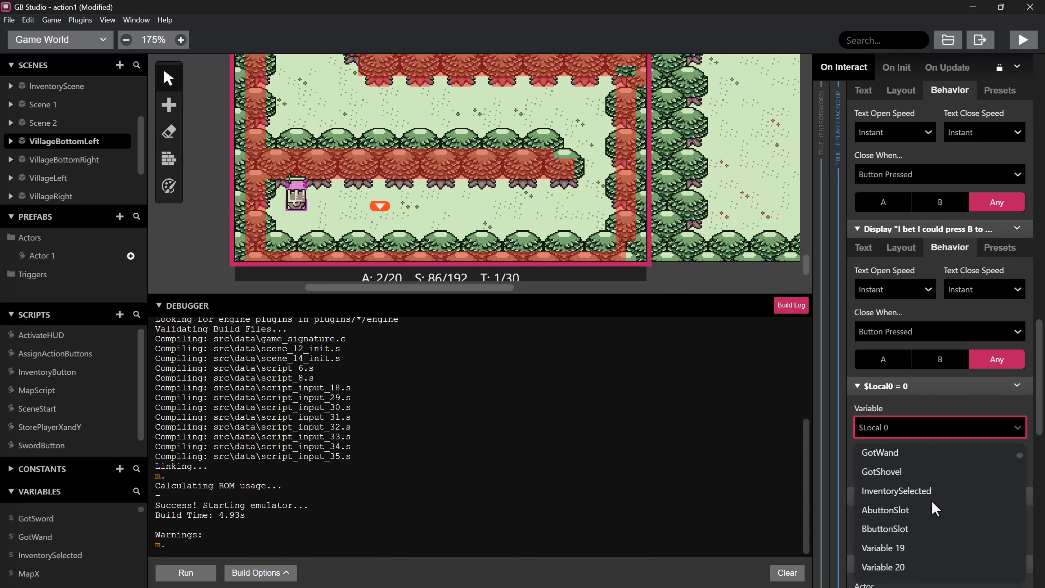
{"action": "left_click", "coordinate": [926, 470]}
{"action": "scroll", "coordinate": [926, 473], "scroll_direction": "down", "scroll_amount": 2}
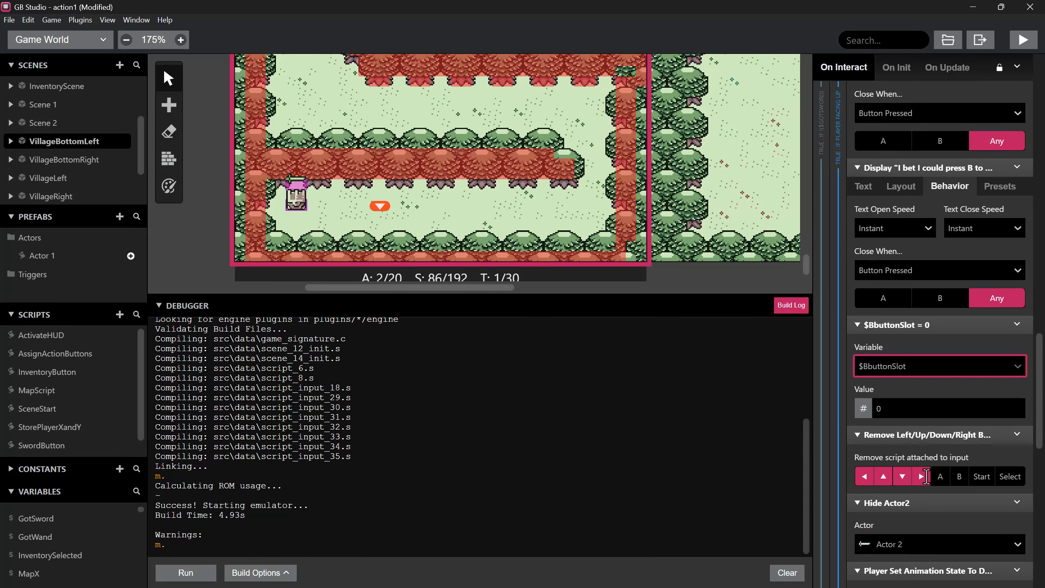
{"action": "left_click", "coordinate": [905, 347]}
{"action": "type", "text": "1"}
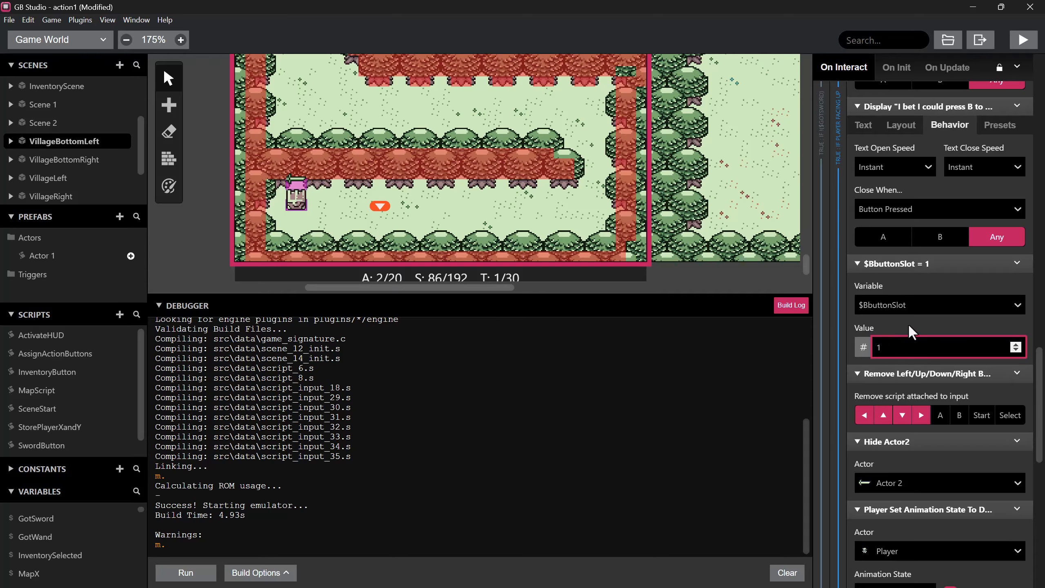
- Run the game, walk toward the chest, and check the inventory before returning to the map
{"action": "left_click", "coordinate": [1023, 37]}
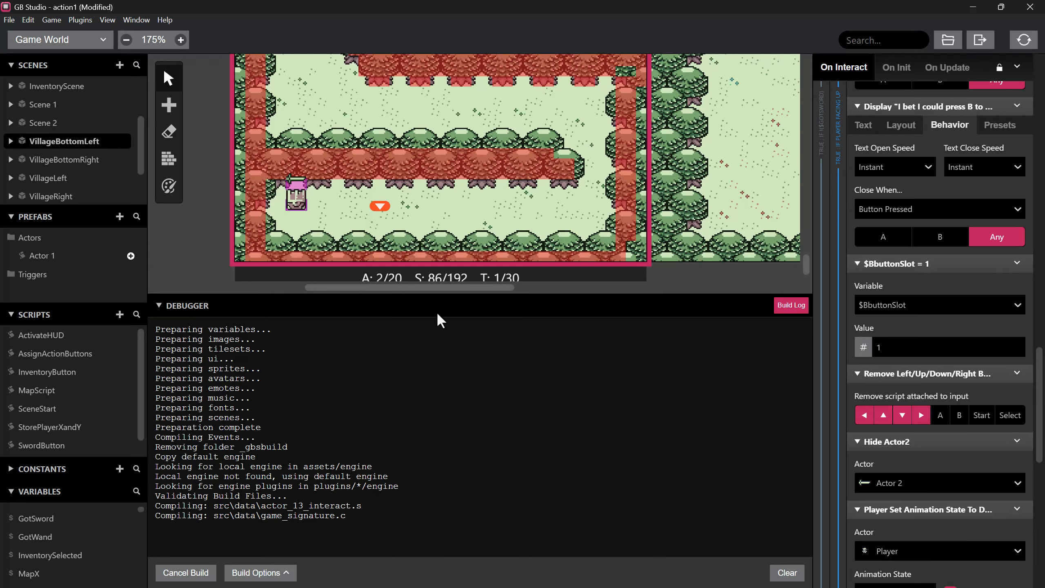
{"action": "key", "text": "Left"}
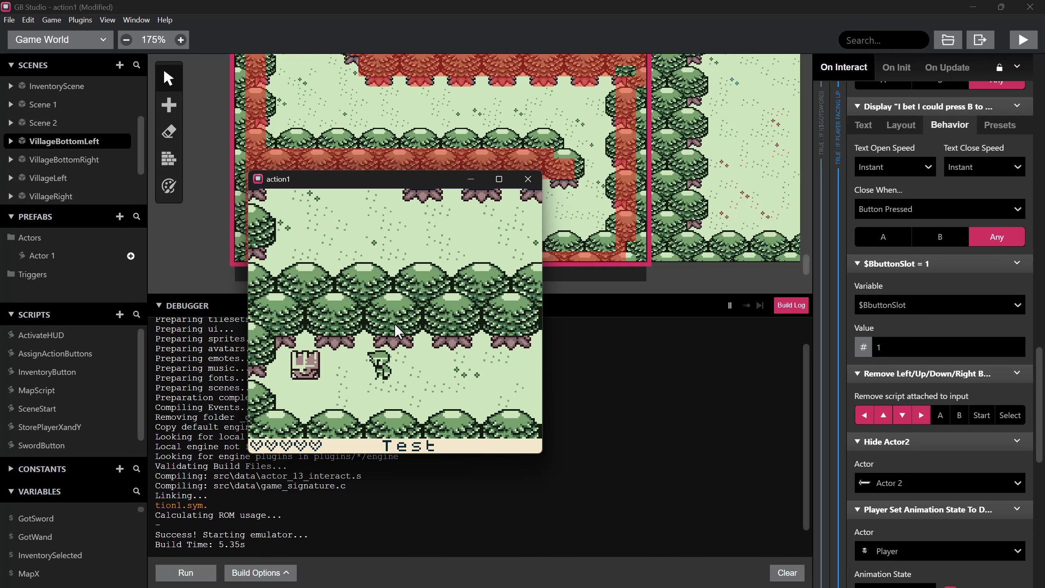
{"action": "key", "text": "Return"}
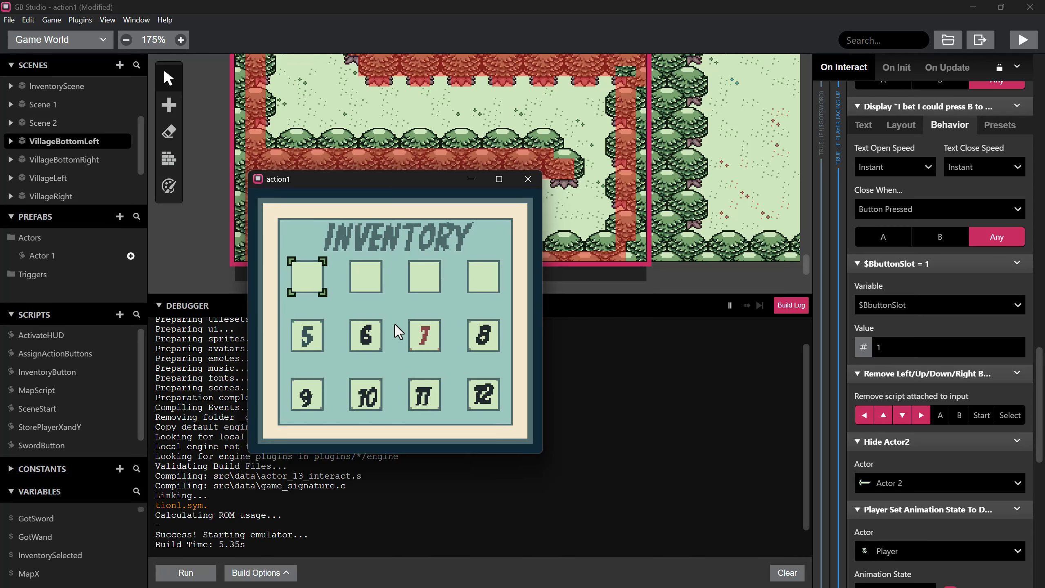
{"action": "key", "text": "Return"}
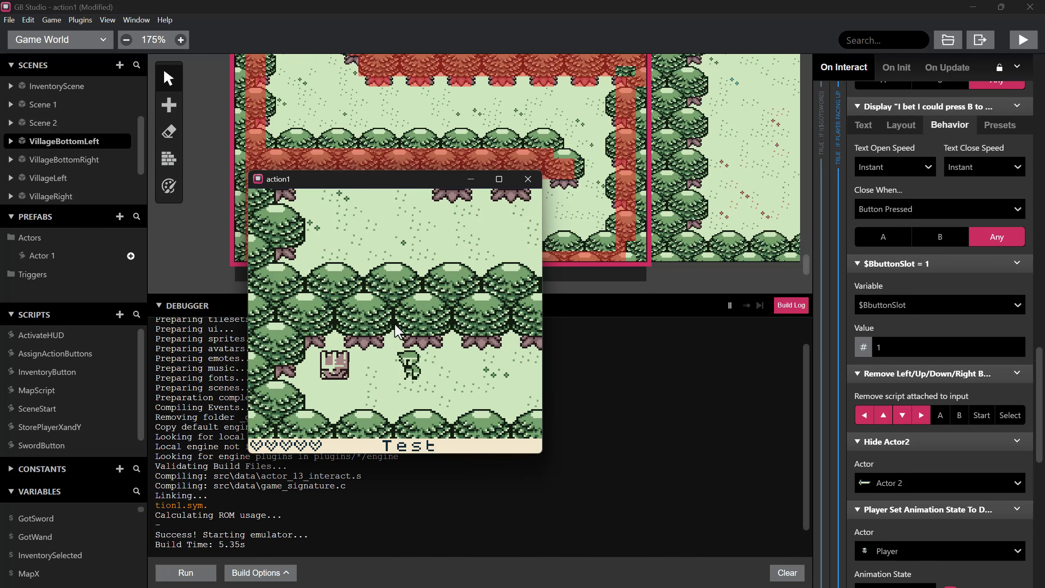
- Test the chest by collecting the sword from below, dismissing both dialogues, stepping right, and opening the inventory
{"action": "key", "text": "Left"}
{"action": "key", "text": "Left"}
{"action": "key", "text": "Up"}
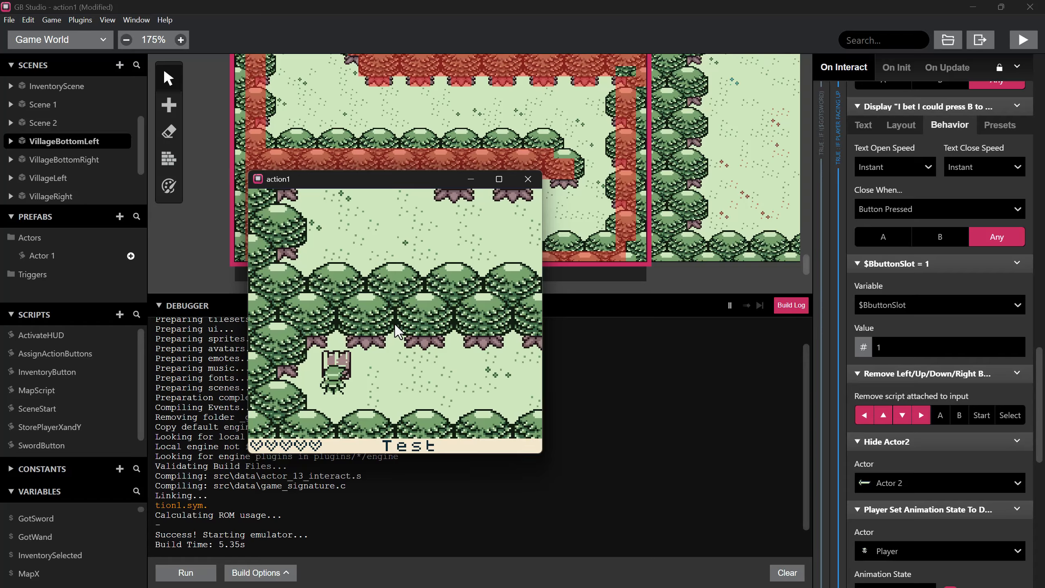
{"action": "key", "text": "z"}
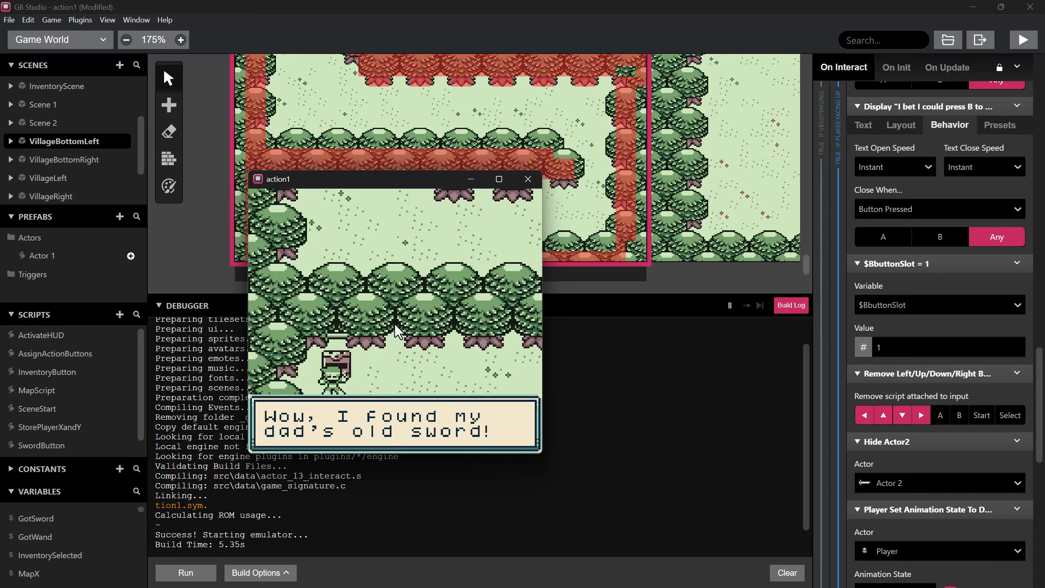
{"action": "key", "text": "z"}
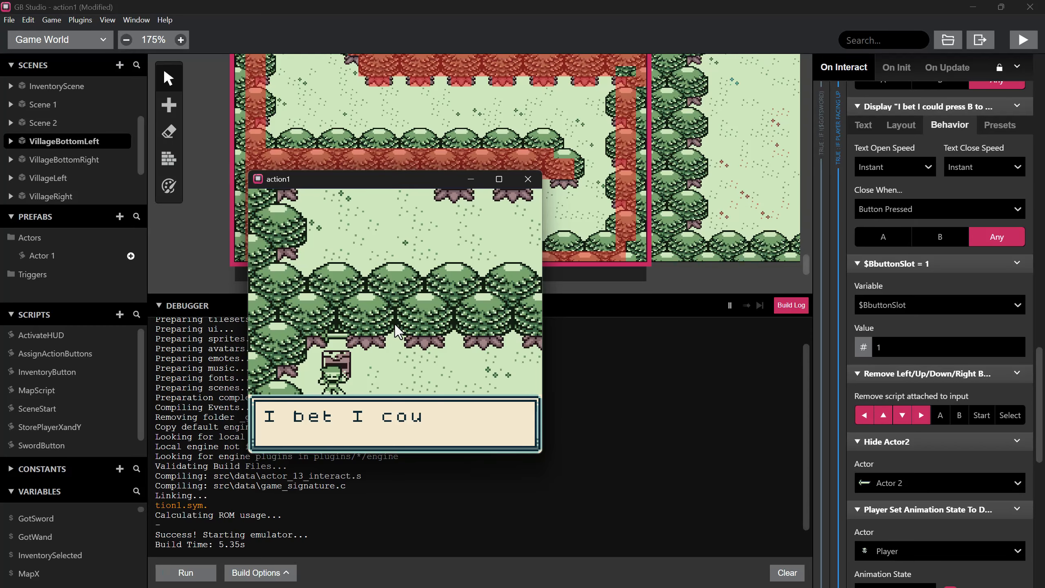
{"action": "key", "text": "z"}
{"action": "key", "text": "Right"}
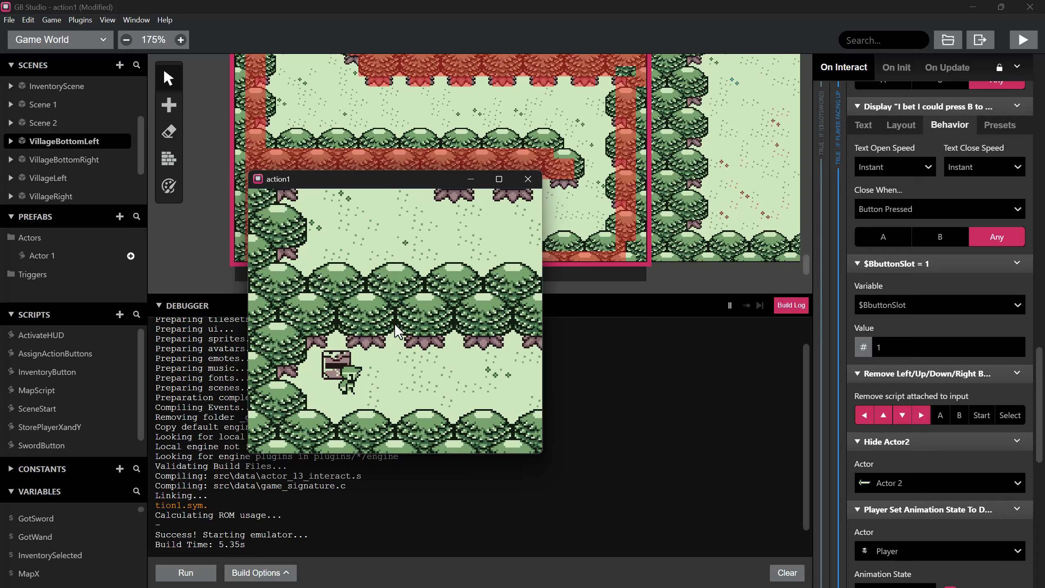
{"action": "key", "text": "Return"}
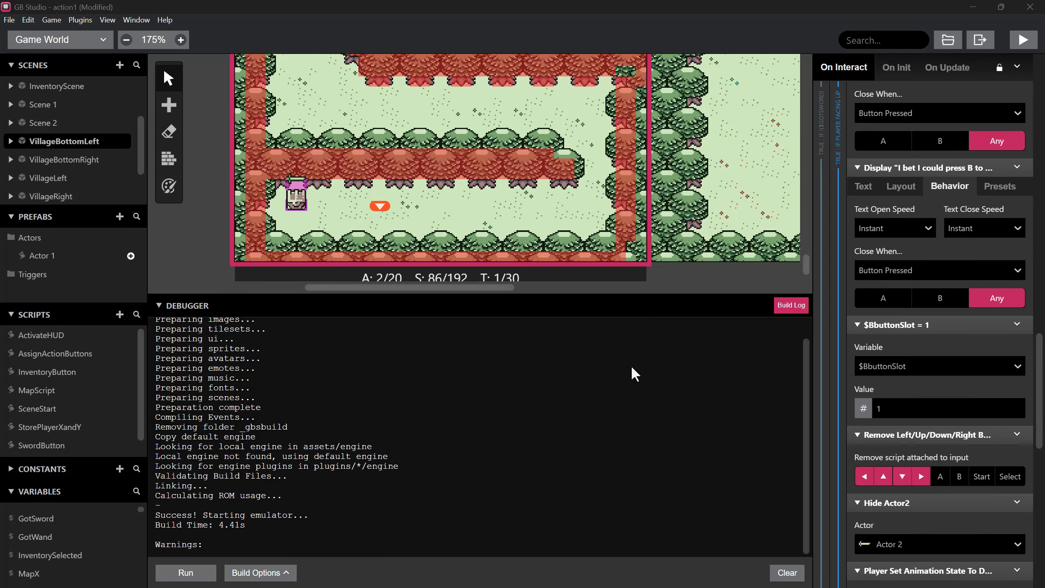
- Insert a call to the AssignActionButtons script right after the chest script's $BbuttonSlot = 1 event
{"action": "scroll", "coordinate": [856, 403], "scroll_direction": "down", "scroll_amount": 1}
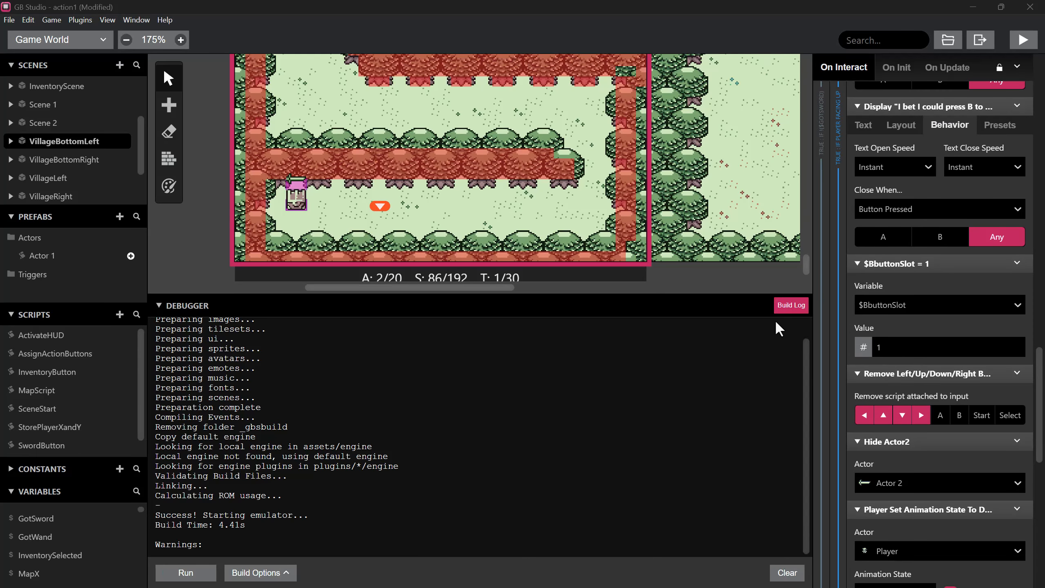
{"action": "right_click", "coordinate": [901, 266]}
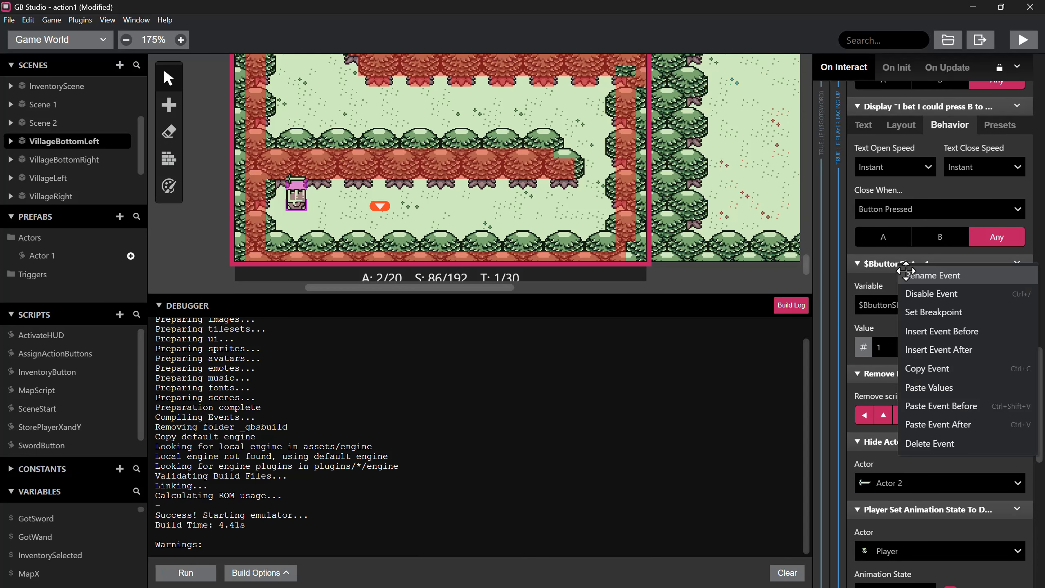
{"action": "left_click", "coordinate": [943, 351]}
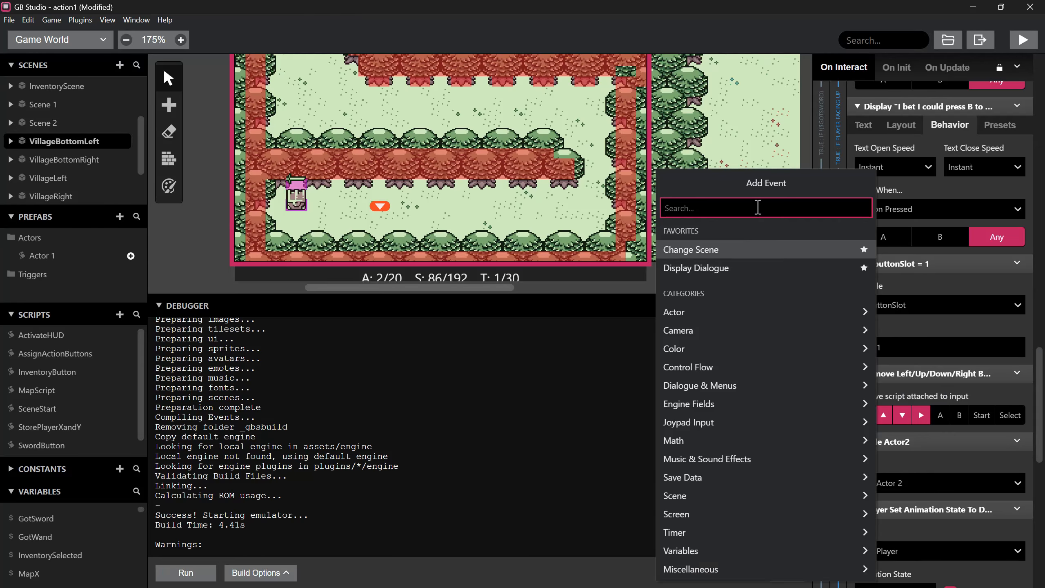
{"action": "type", "text": "assign"}
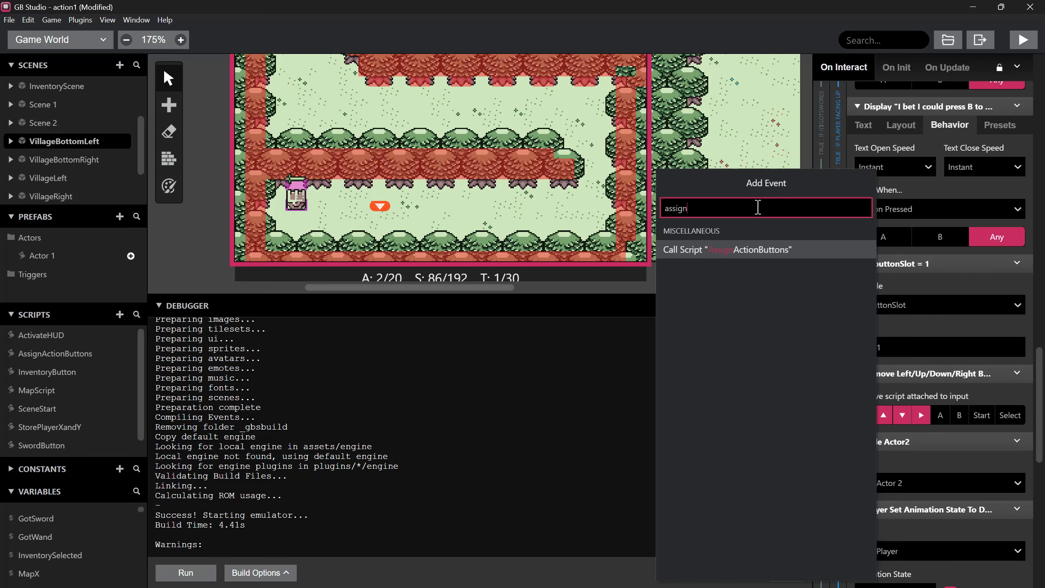
{"action": "left_click", "coordinate": [715, 252]}
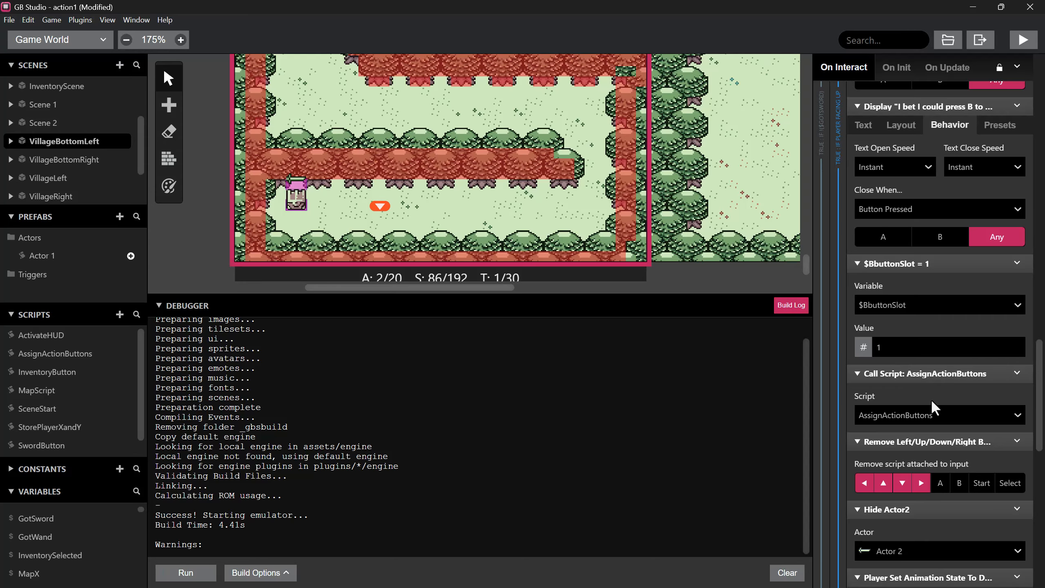
- Run the game, collect the sword from the chest, and swing it to the right of the chest
{"action": "left_click", "coordinate": [1023, 40]}
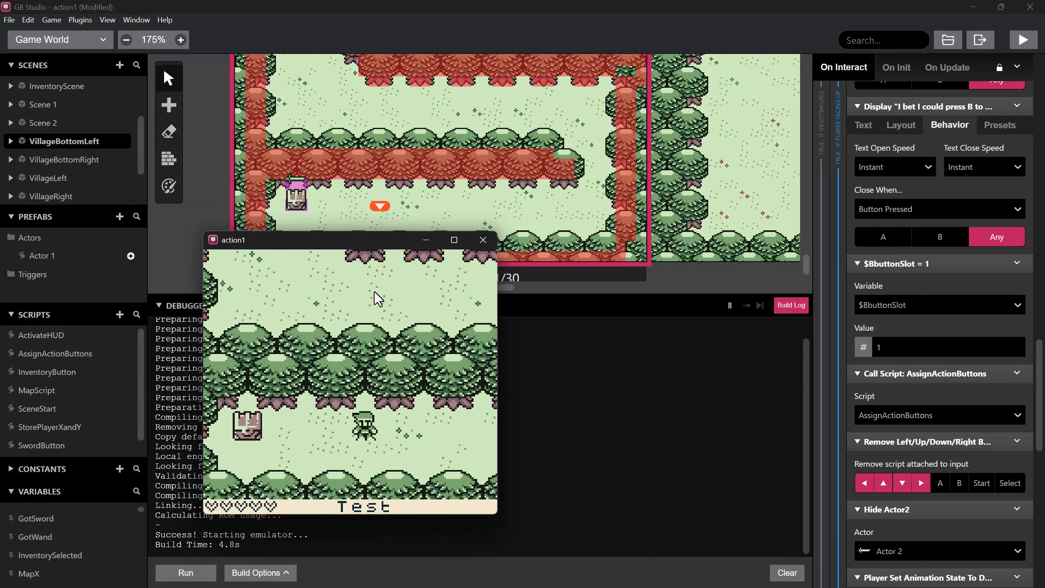
{"action": "key", "text": "Left"}
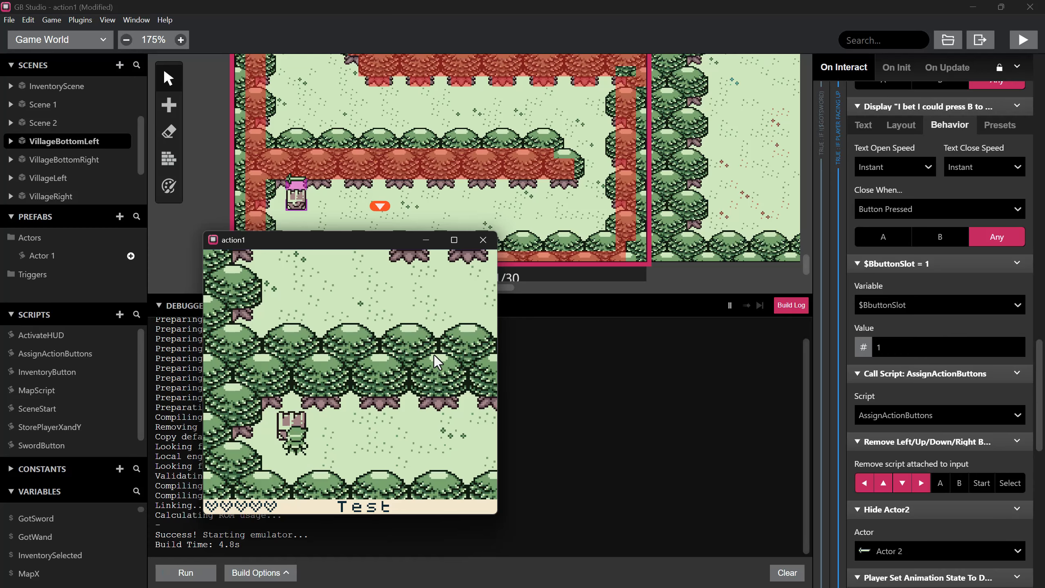
{"action": "key", "text": "Up"}
{"action": "key", "text": "z"}
{"action": "key", "text": "z"}
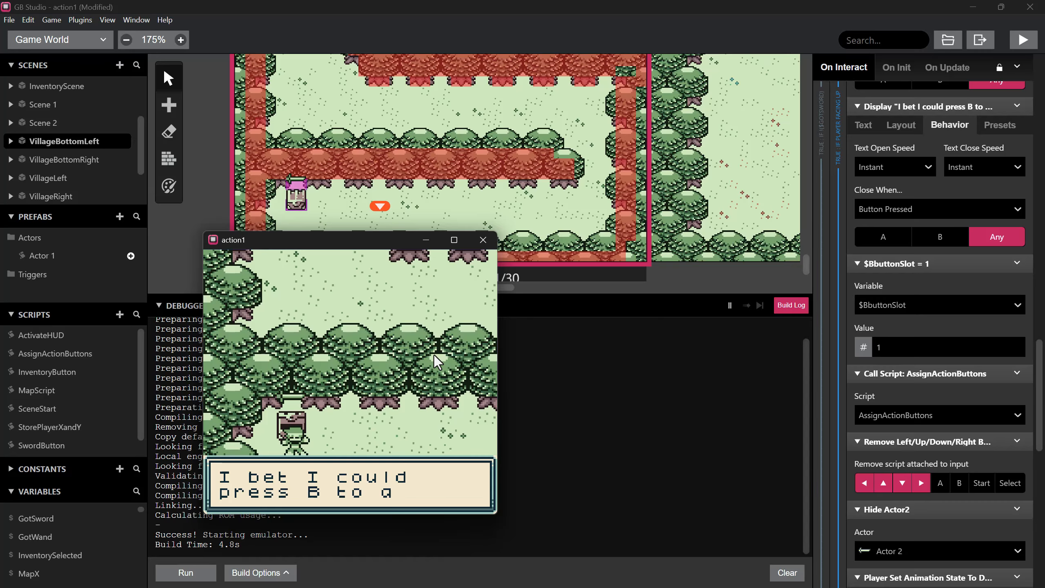
{"action": "key", "text": "x"}
{"action": "key", "text": "Right"}
{"action": "key", "text": "x"}
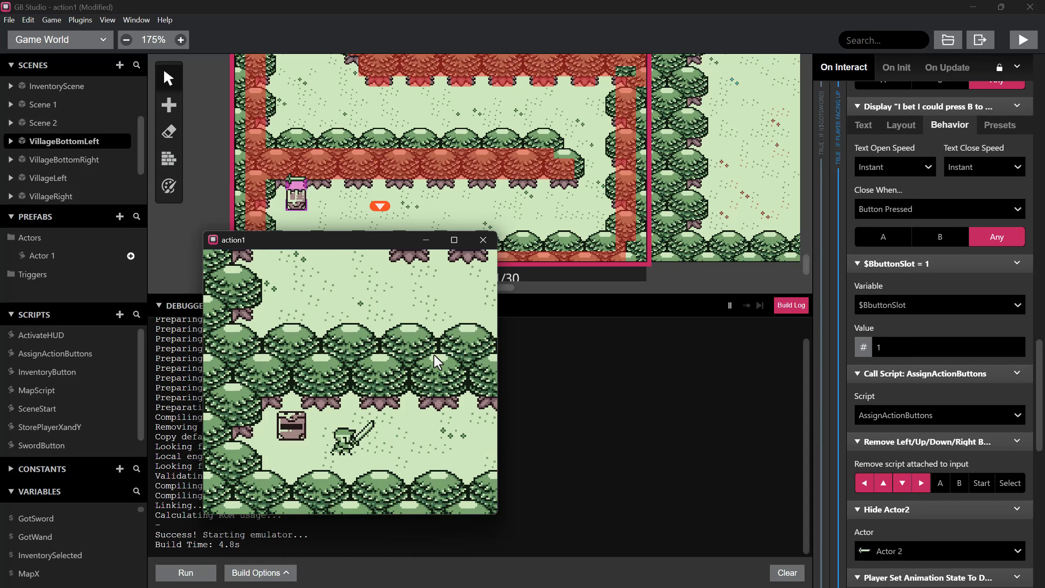
- Test further sword swings while moving right, and check switching between the map and the inventory
{"action": "key", "text": "Right"}
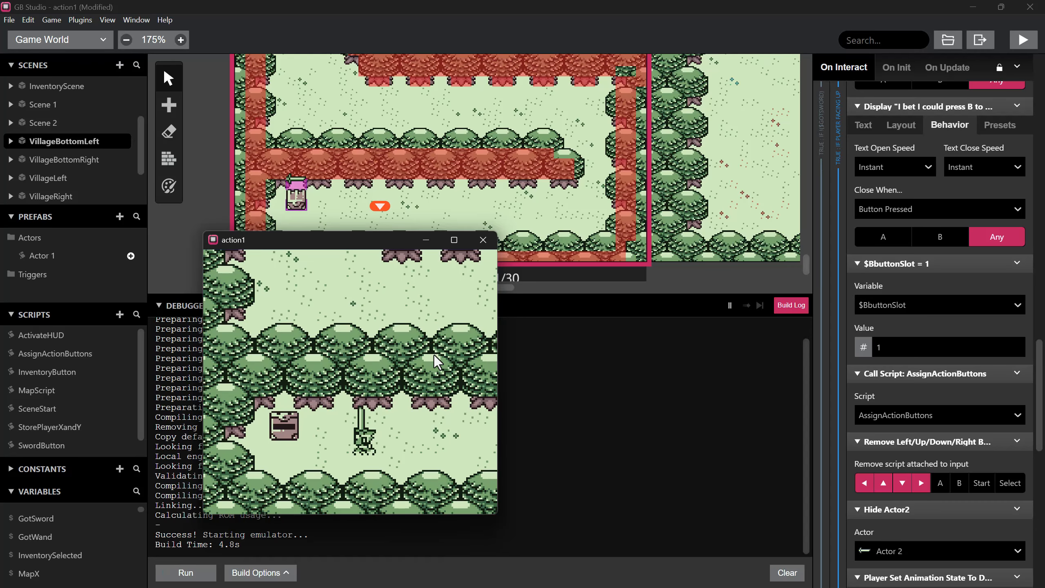
{"action": "key", "text": "x"}
{"action": "key", "text": "x"}
{"action": "key", "text": "Return"}
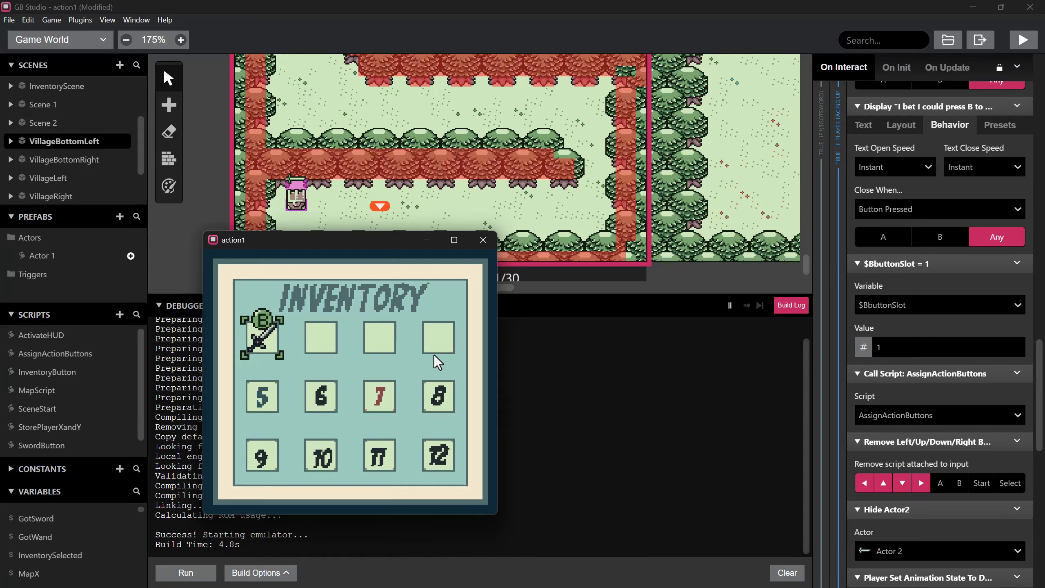
{"action": "key", "text": "Return"}
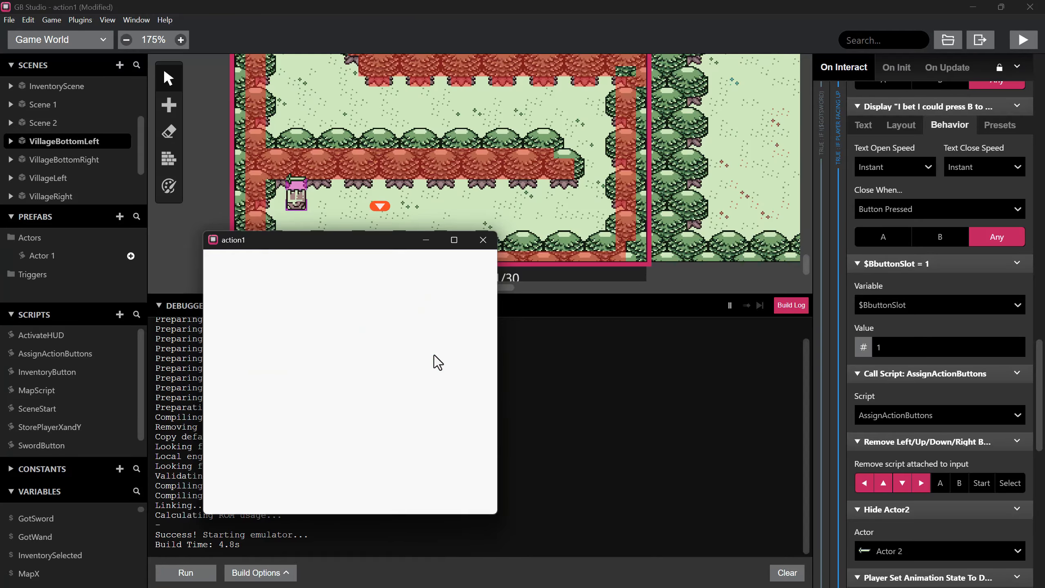
{"action": "key", "text": "Return"}
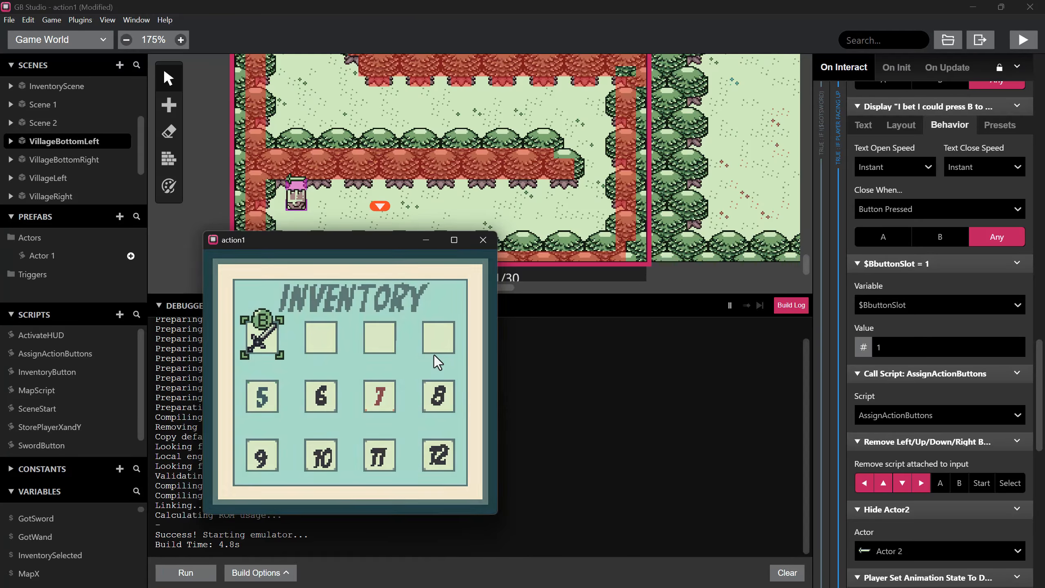
{"action": "key", "text": "Return"}
{"action": "key", "text": "Right"}
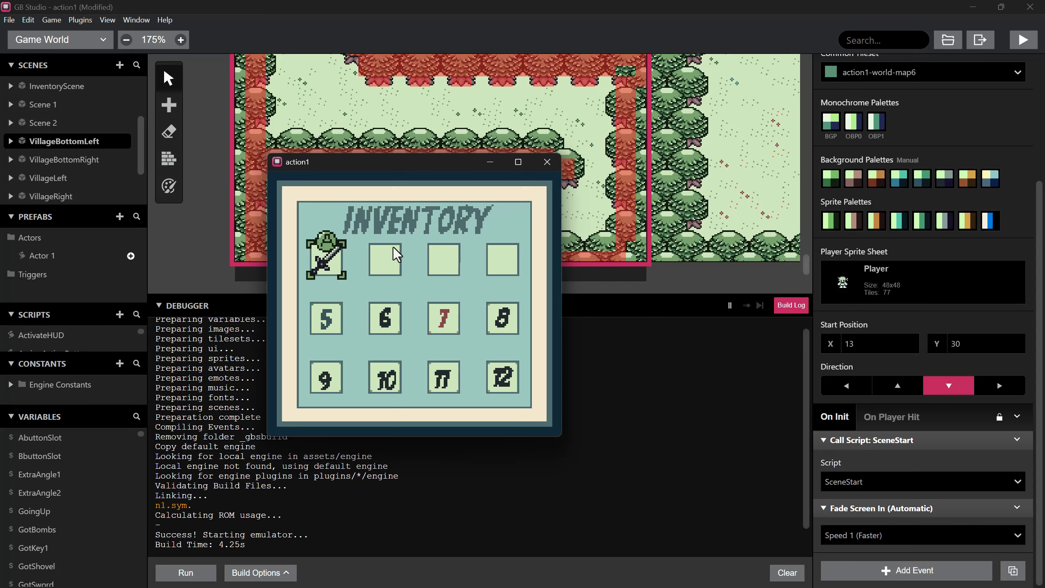
- Return from the inventory to the map, swing the sword facing right, and toggle the inventory once more
{"action": "key", "text": "Return"}
{"action": "key", "text": "Right"}
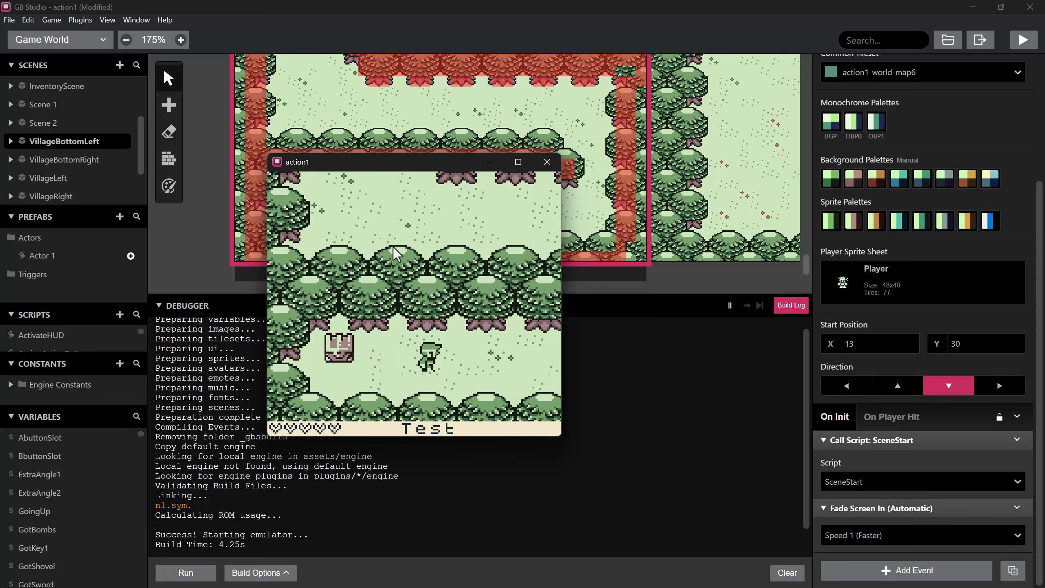
{"action": "key", "text": "Right"}
{"action": "key", "text": "z"}
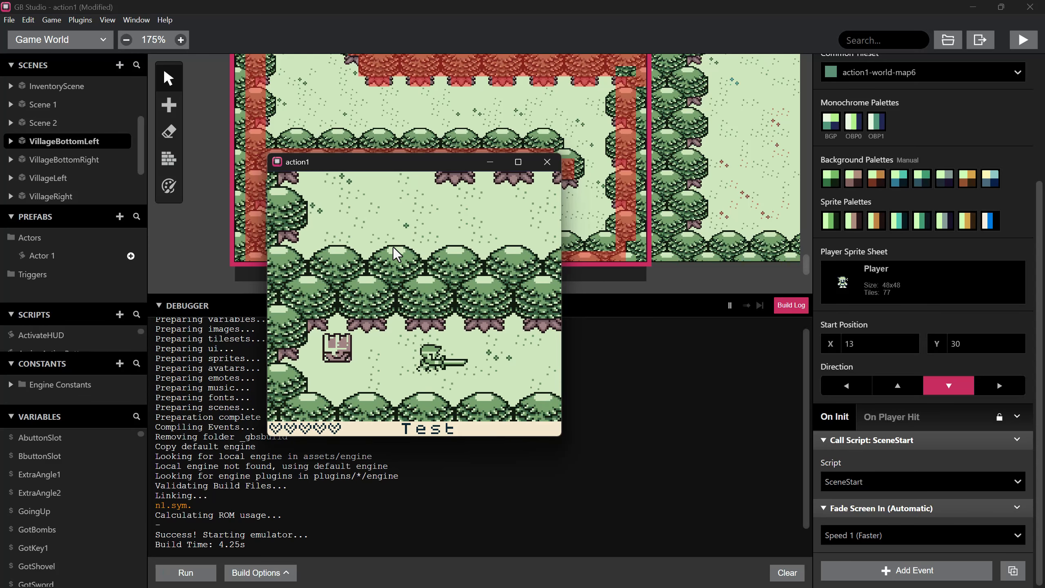
{"action": "key", "text": "Return"}
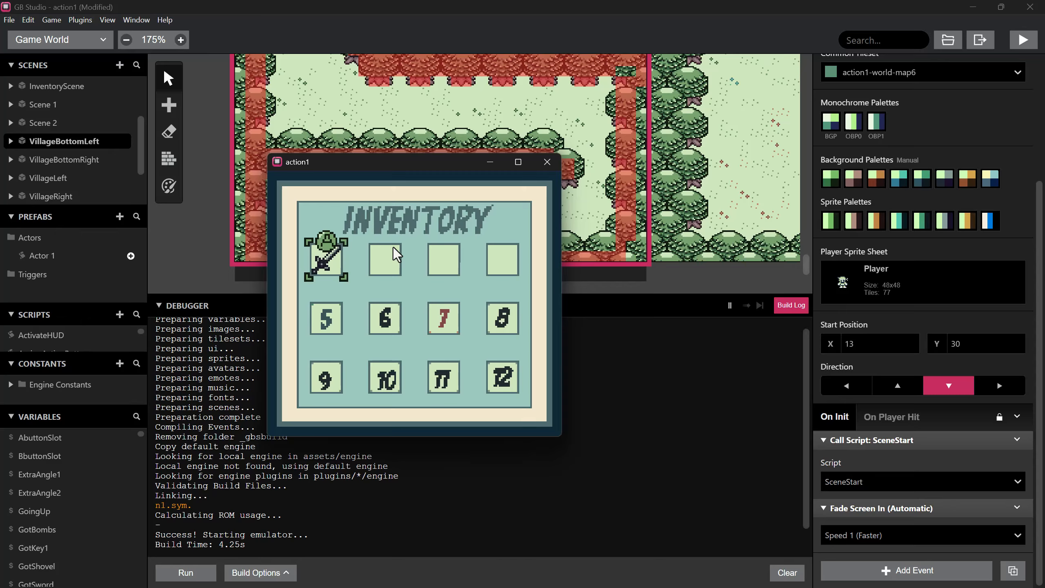
{"action": "key", "text": "Return"}
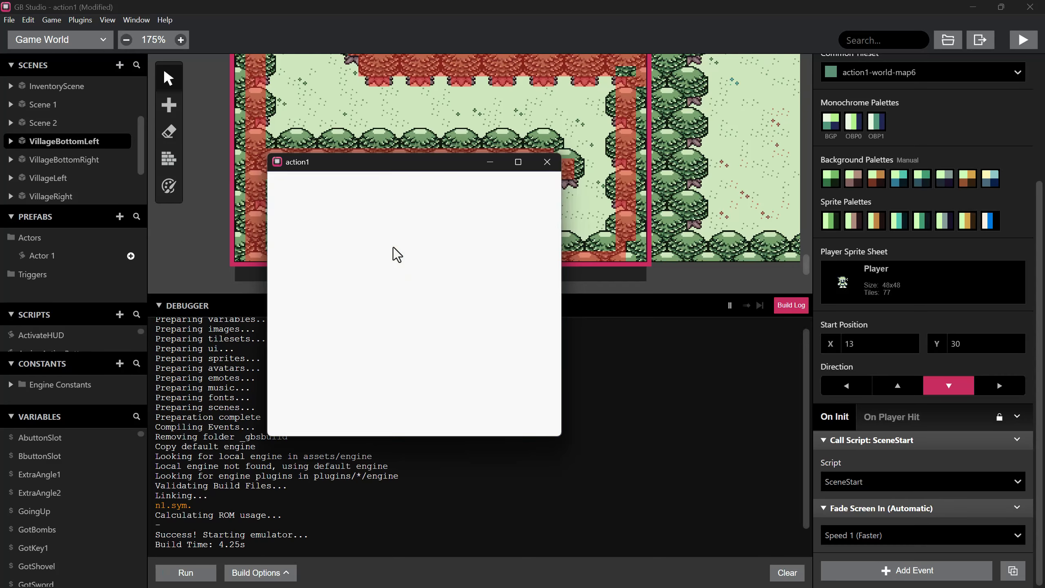
- Walk the player around the map in all four directions to examine the walking animation after leaving the inventory
{"action": "key", "text": "Right"}
{"action": "key", "text": "Up"}
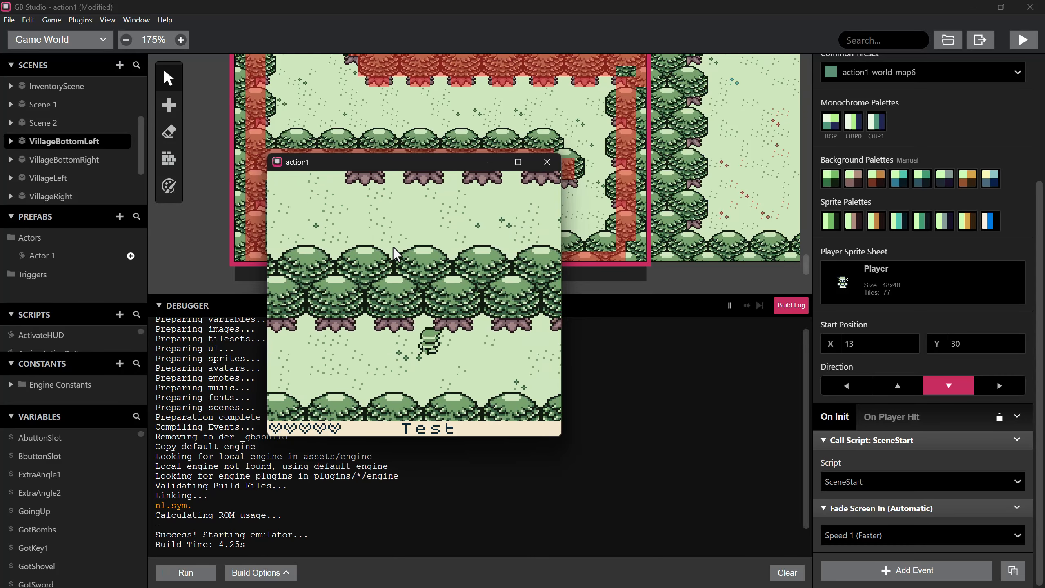
{"action": "key", "text": "Left"}
{"action": "key", "text": "Down"}
{"action": "key", "text": "Right"}
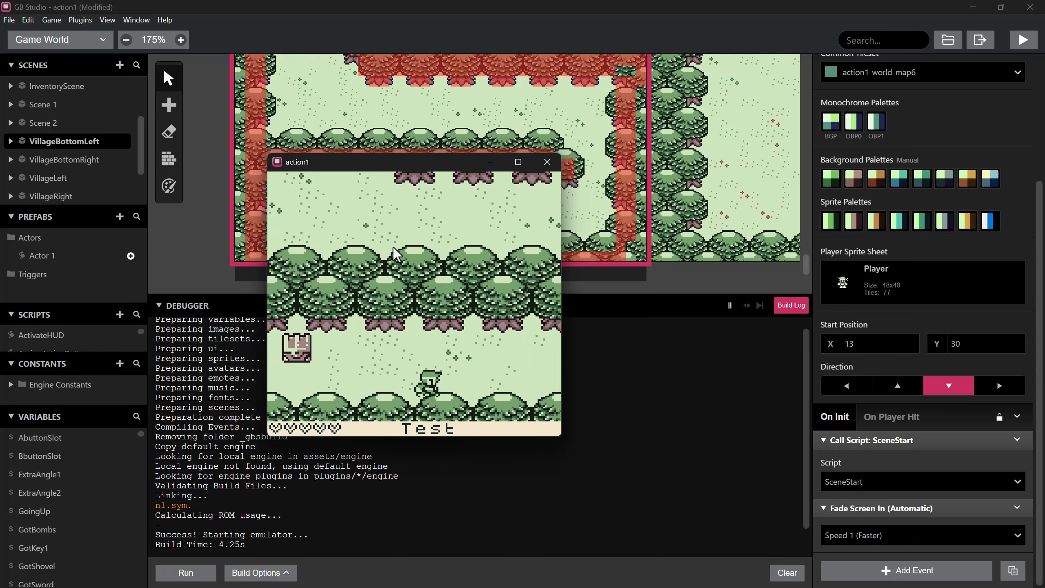
{"action": "key", "text": "Up"}
{"action": "key", "text": "Right"}
{"action": "key", "text": "Left"}
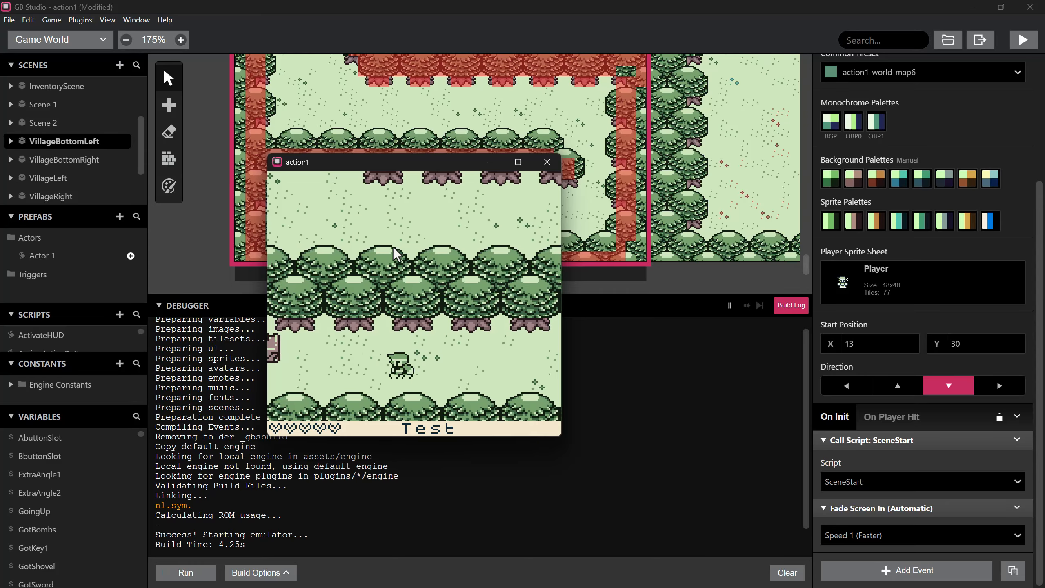
{"action": "key", "text": "Down"}
{"action": "key", "text": "Right"}
{"action": "key", "text": "Up"}
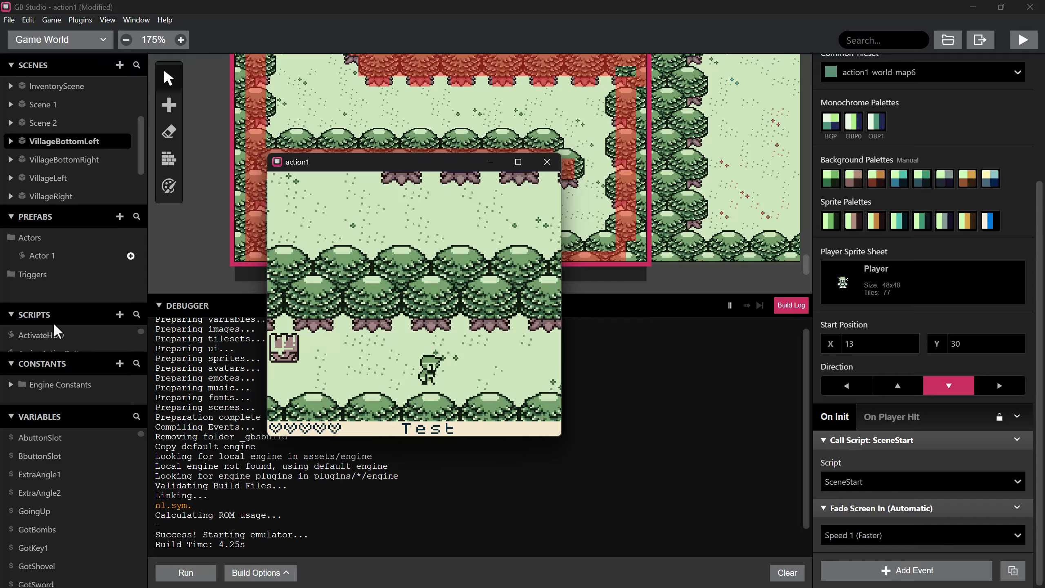
- Insert a Set Actor Animation Speed event for the Player at Speed 4 before $PLAYERHIT = false in the SceneStart script
{"action": "left_click_drag", "start_coordinate": [68, 302], "coordinate": [68, 267]}
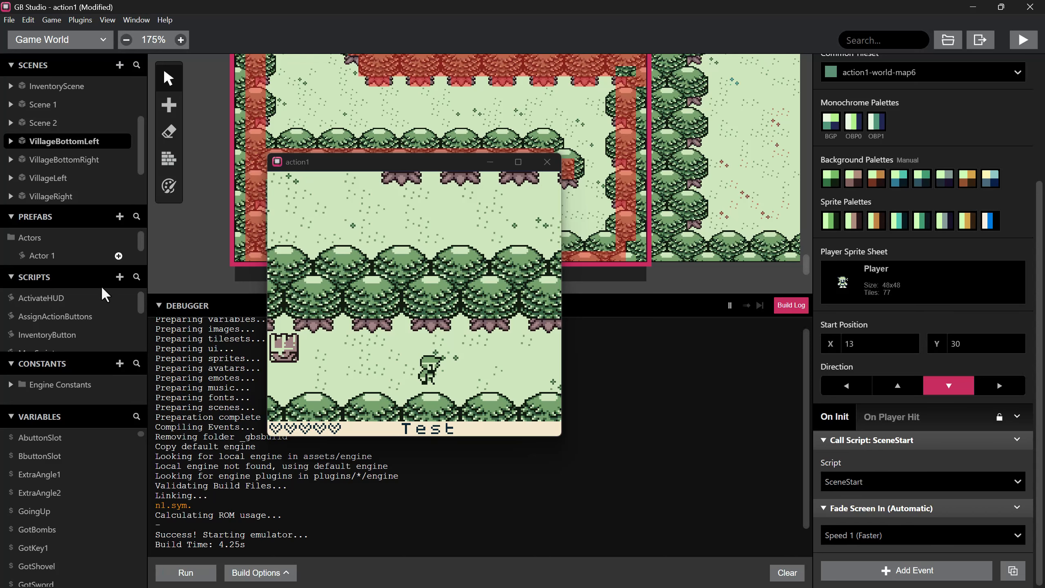
{"action": "left_click", "coordinate": [82, 218]}
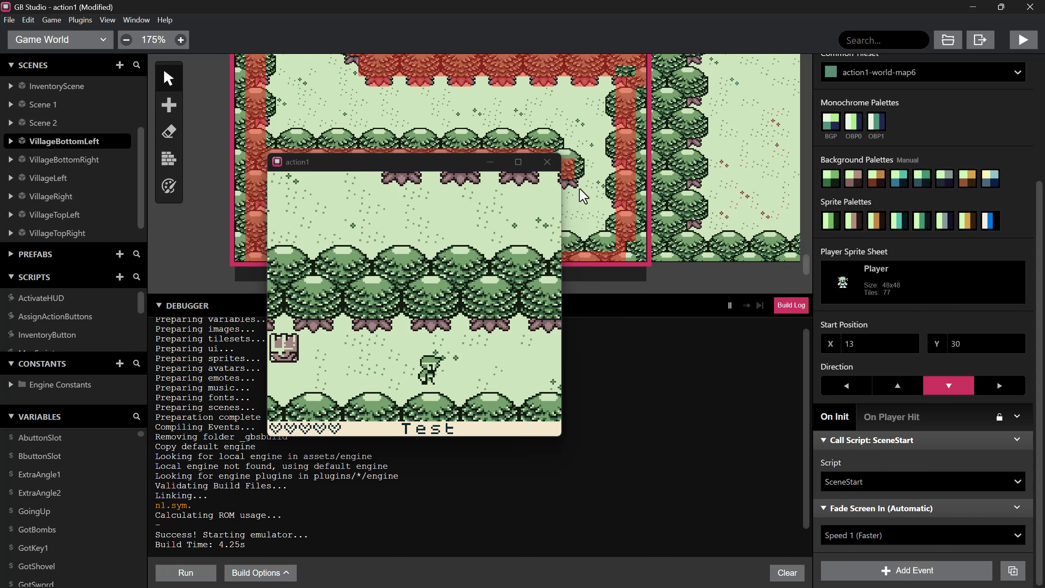
{"action": "left_click", "coordinate": [37, 260]}
{"action": "right_click", "coordinate": [911, 168]}
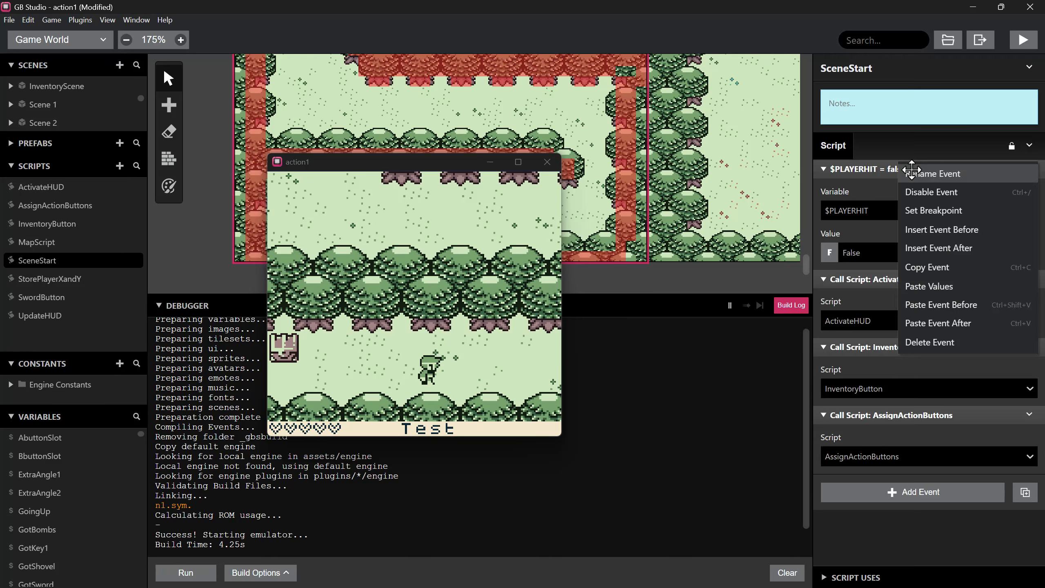
{"action": "left_click", "coordinate": [935, 230]}
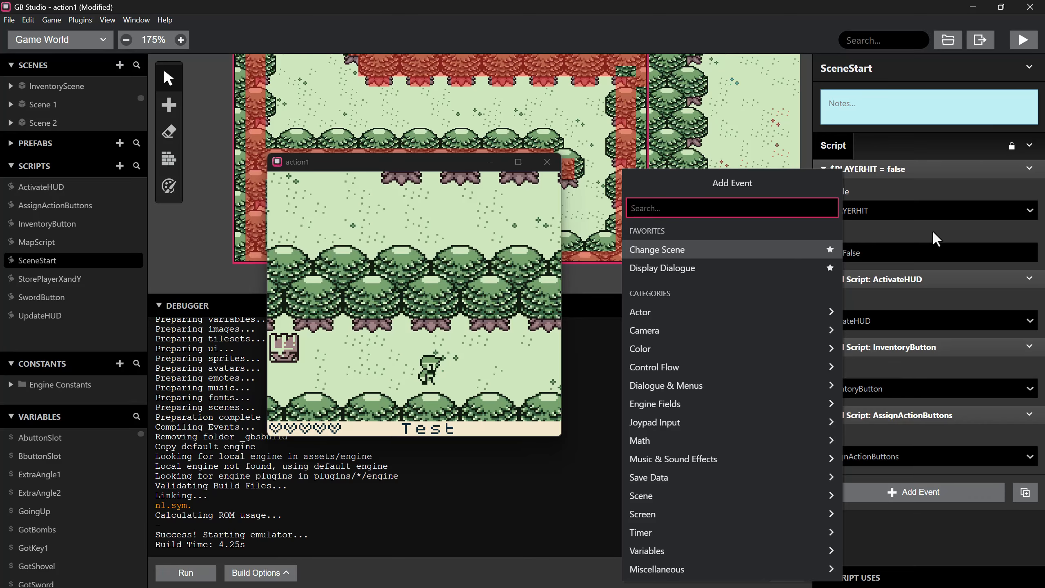
{"action": "type", "text": "set"}
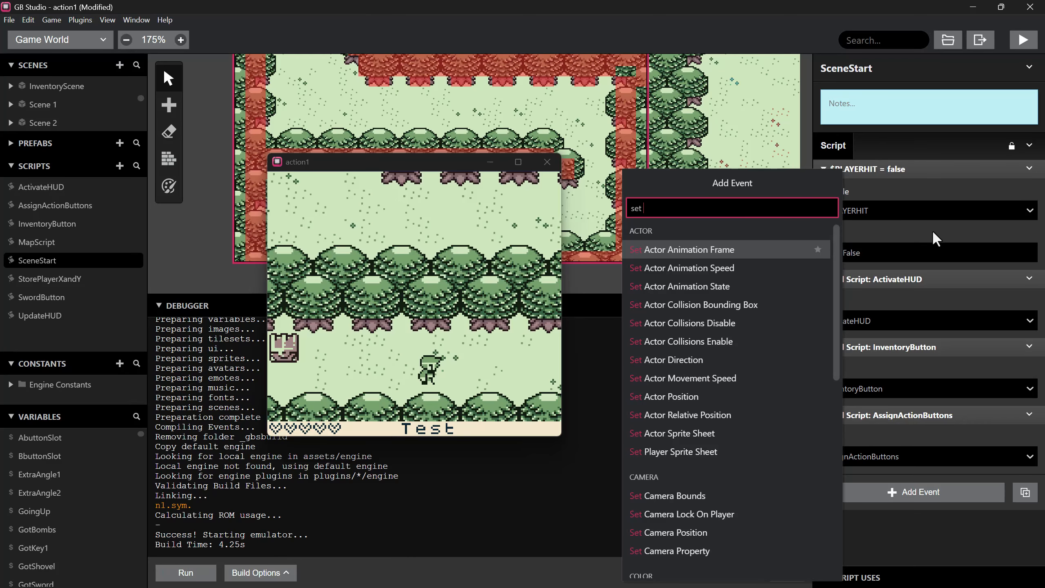
{"action": "left_click", "coordinate": [788, 270]}
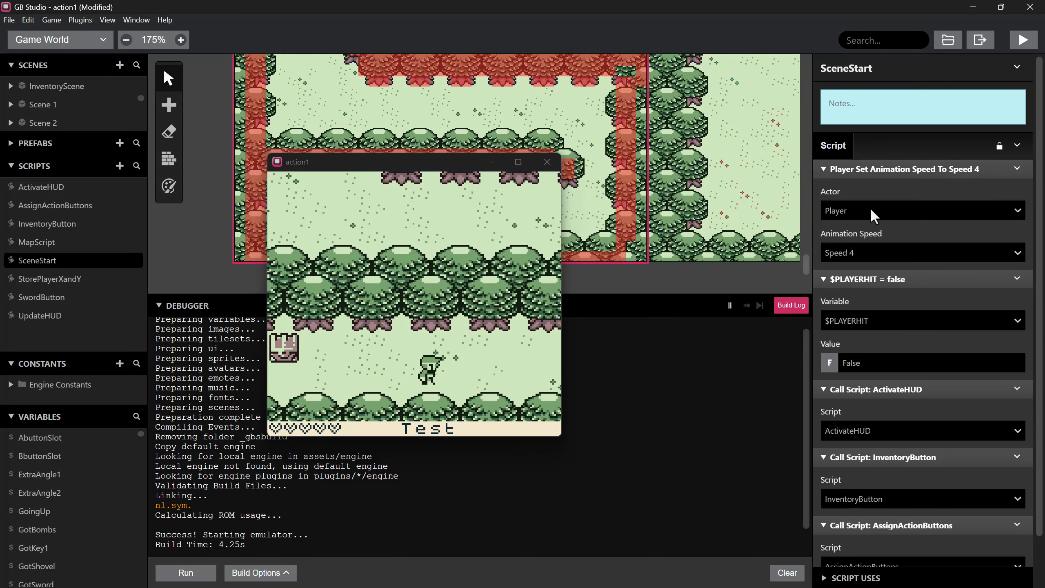
- Run the game again, collect the sword from the chest, swing it, and open the inventory
{"action": "left_click", "coordinate": [1023, 40]}
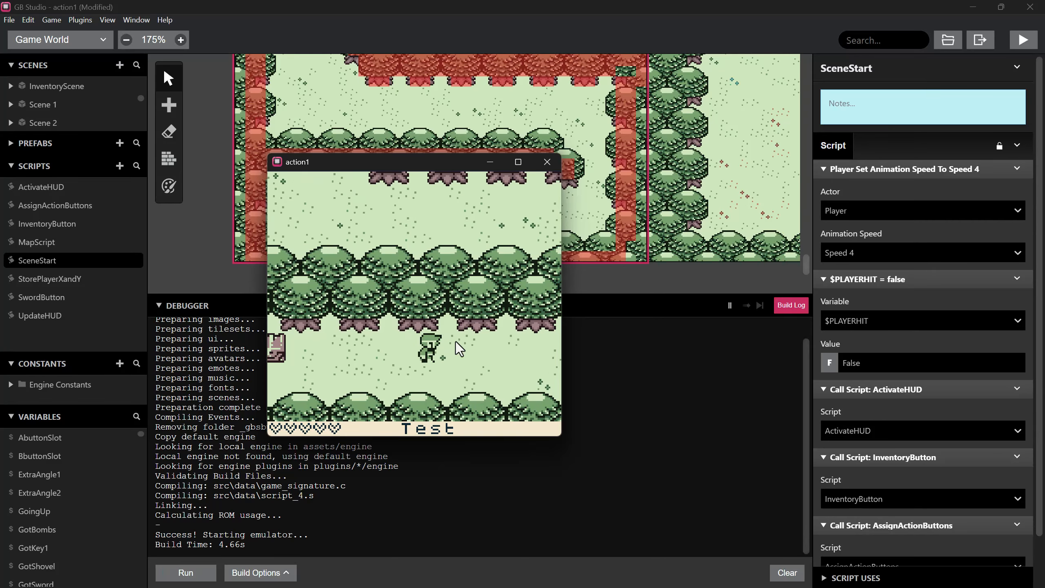
{"action": "key", "text": "Left"}
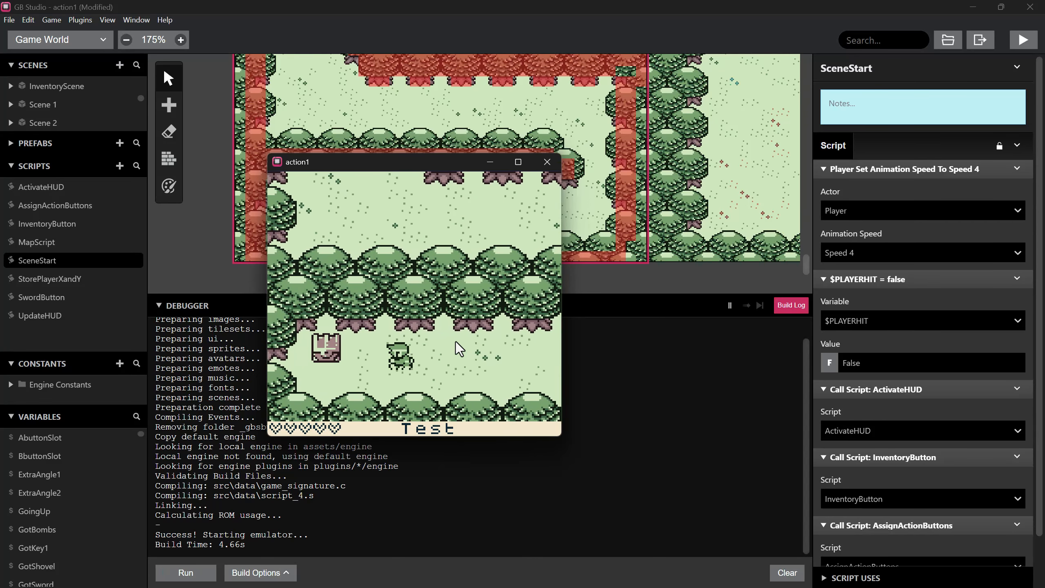
{"action": "key", "text": "z"}
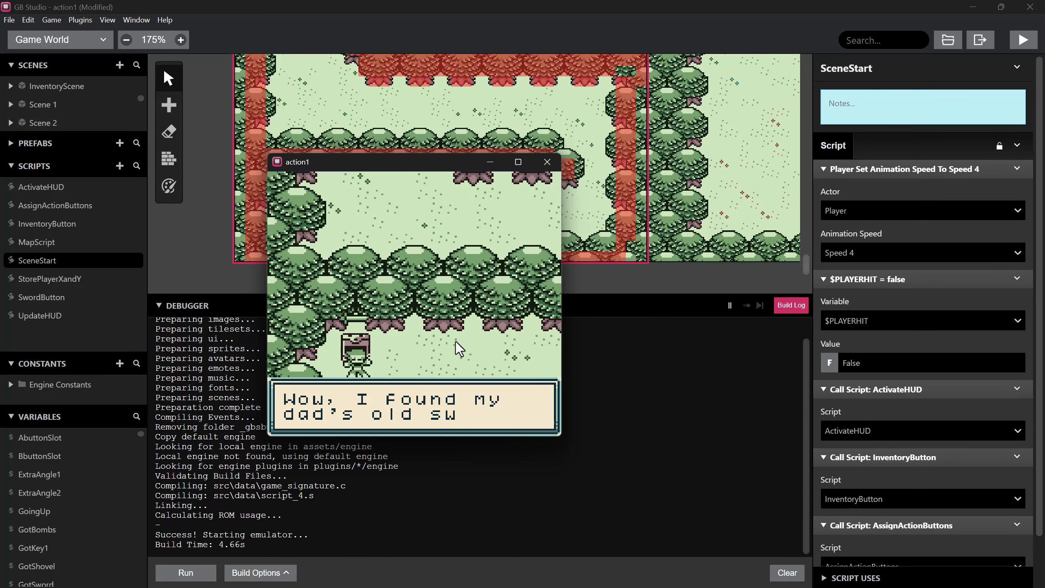
{"action": "key", "text": "z"}
{"action": "key", "text": "z"}
{"action": "key", "text": "Right"}
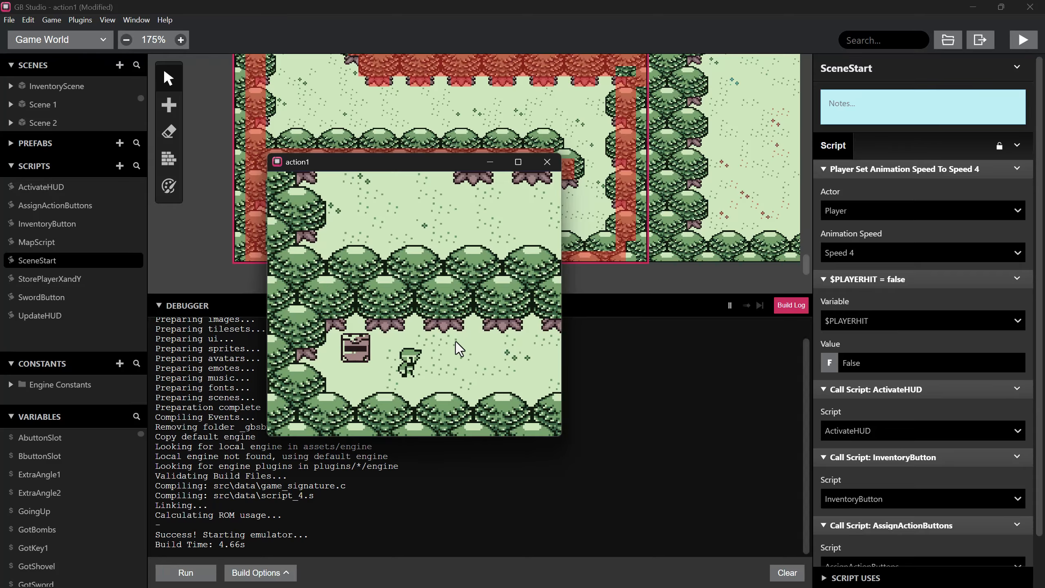
{"action": "key", "text": "x"}
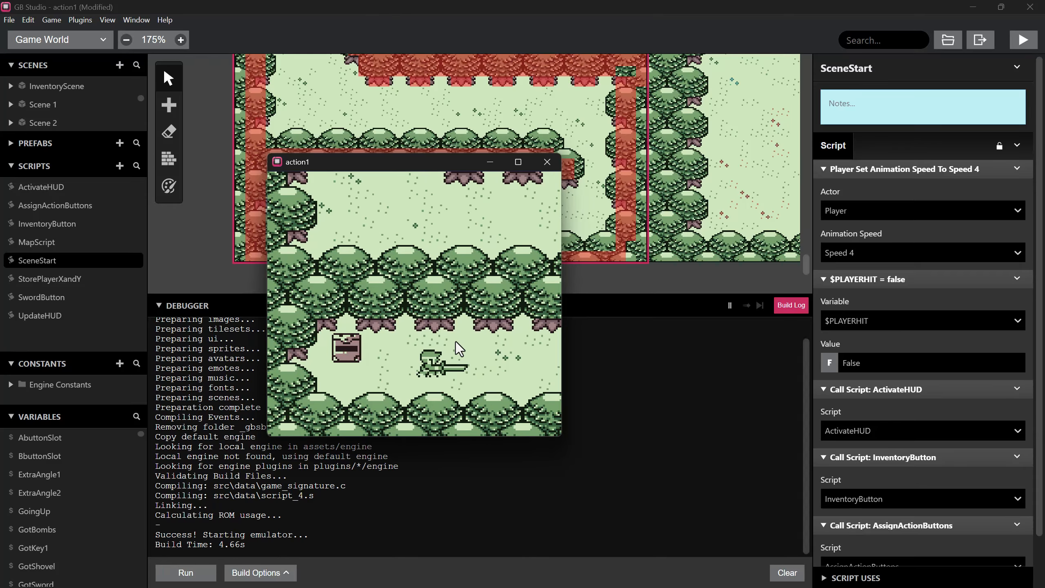
{"action": "key", "text": "Return"}
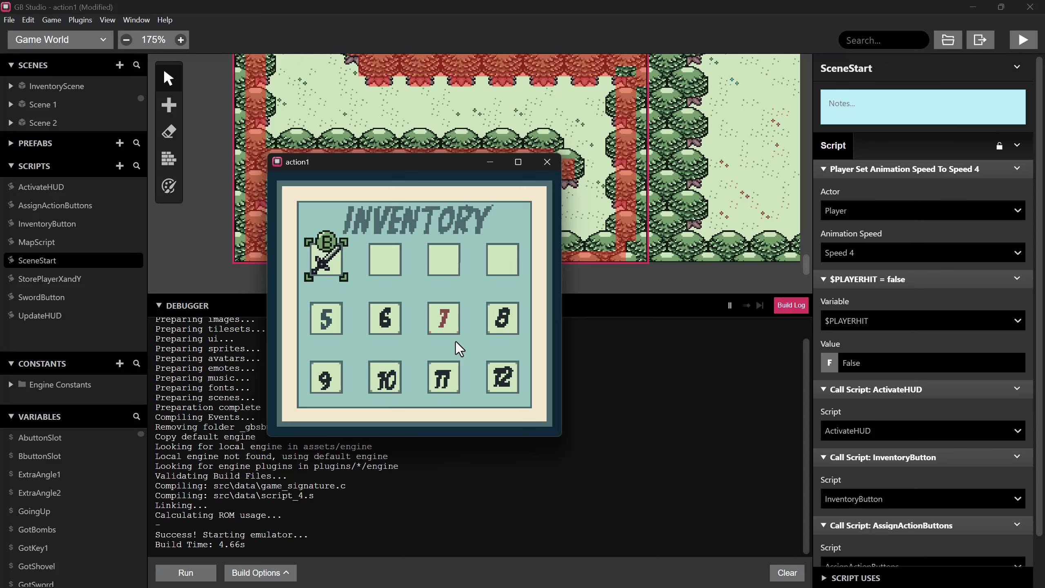
- Return to the map and walk the player in every direction to check the walking animation speed
{"action": "key", "text": "Return"}
{"action": "key", "text": "Right"}
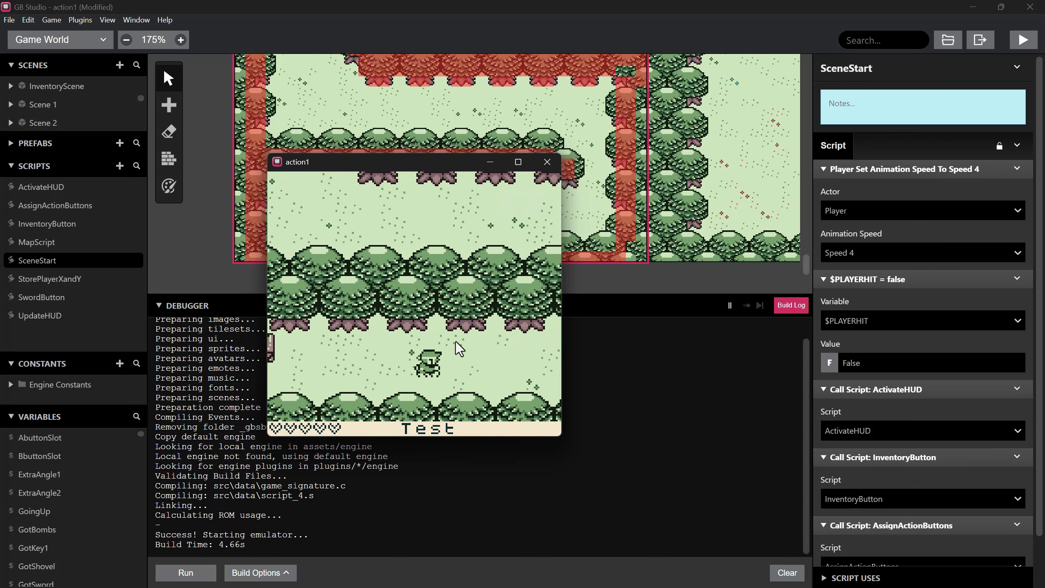
{"action": "key", "text": "Left"}
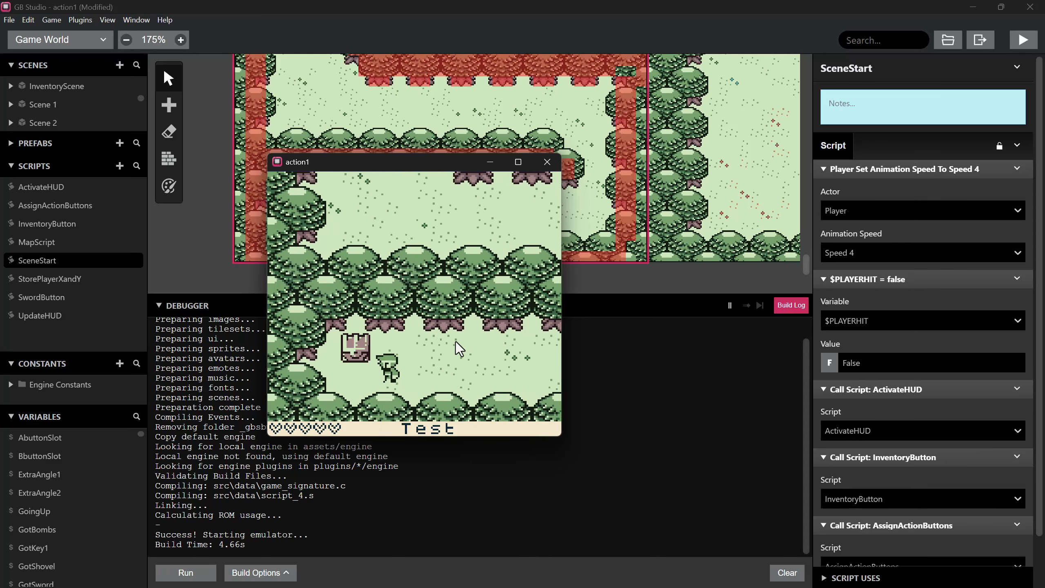
{"action": "key", "text": "Right"}
{"action": "key", "text": "Down"}
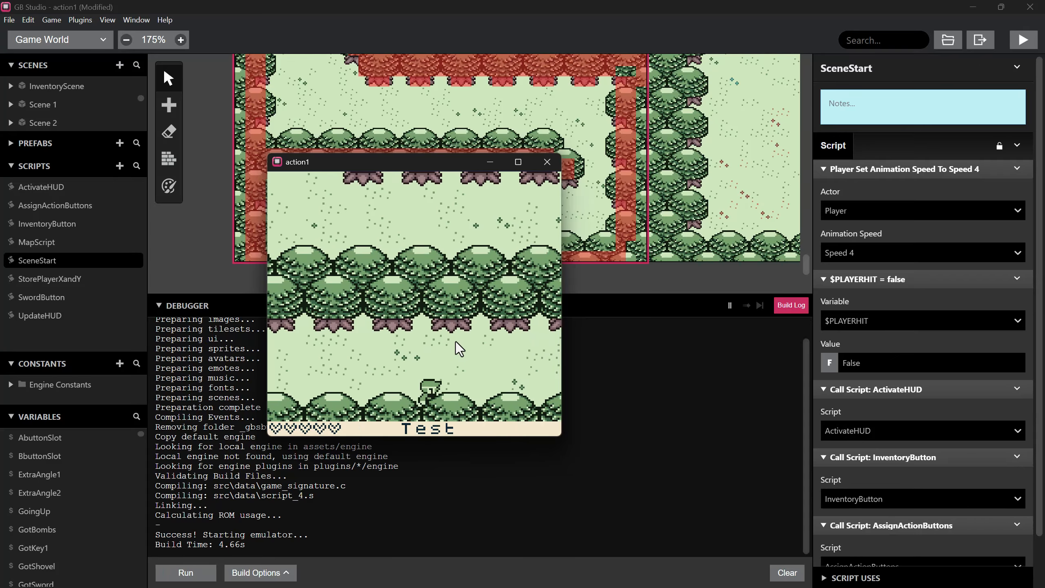
{"action": "key", "text": "Up"}
{"action": "key", "text": "Left"}
{"action": "key", "text": "Down"}
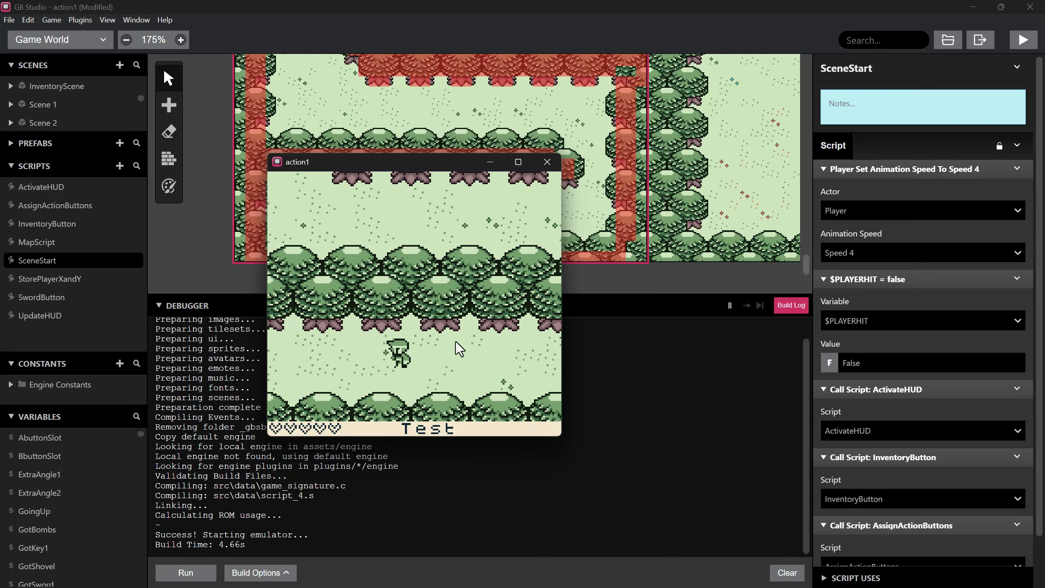
{"action": "key", "text": "Right"}
- Swing the sword, open and leave the inventory, and swing the sword again on the map
{"action": "key", "text": "x"}
{"action": "key", "text": "Return"}
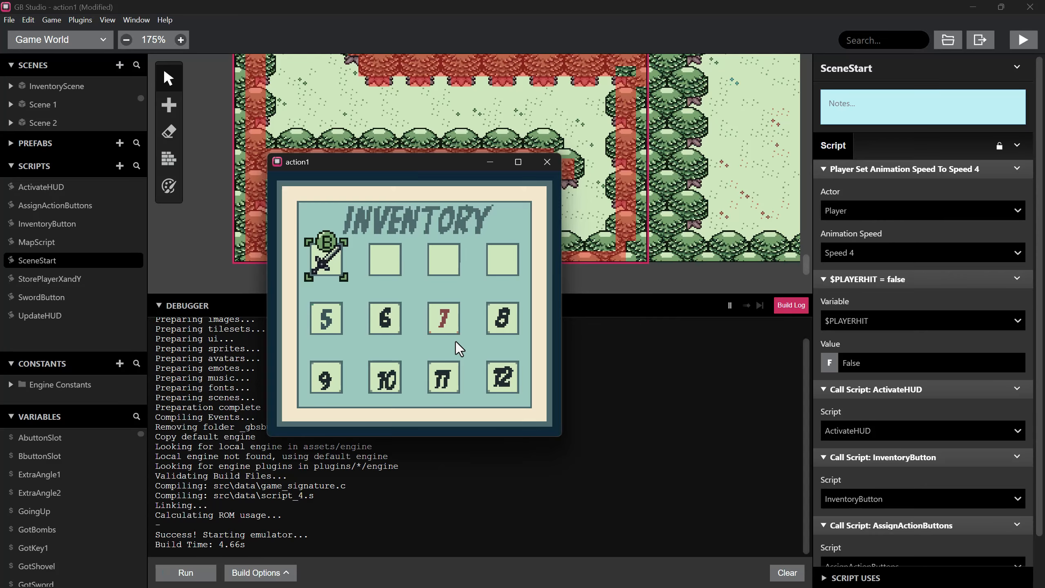
{"action": "key", "text": "Return"}
{"action": "key", "text": "x"}
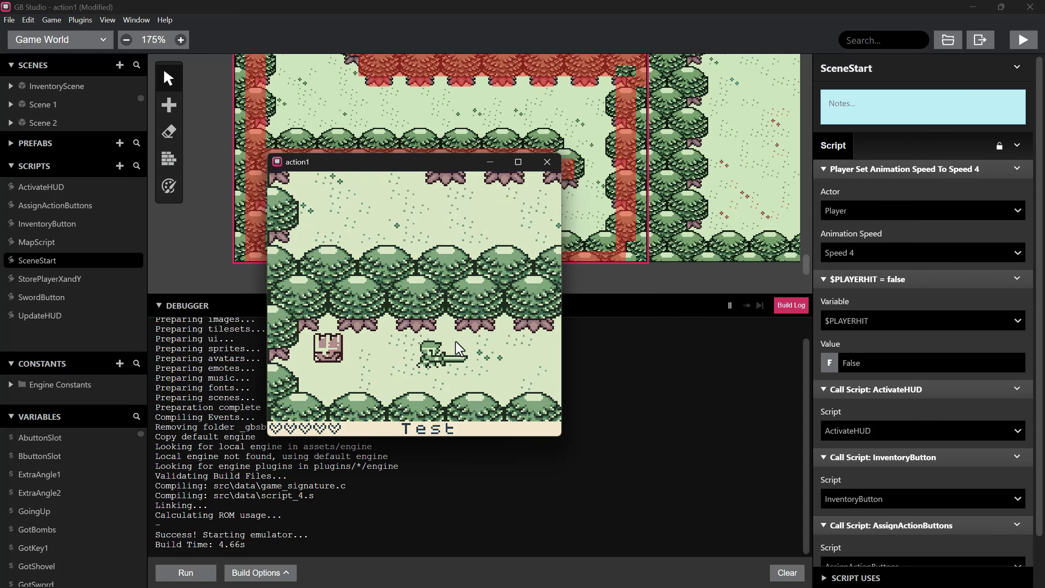
- Open and leave the inventory once more in the running game, and close the game window
{"action": "key", "text": "Return"}
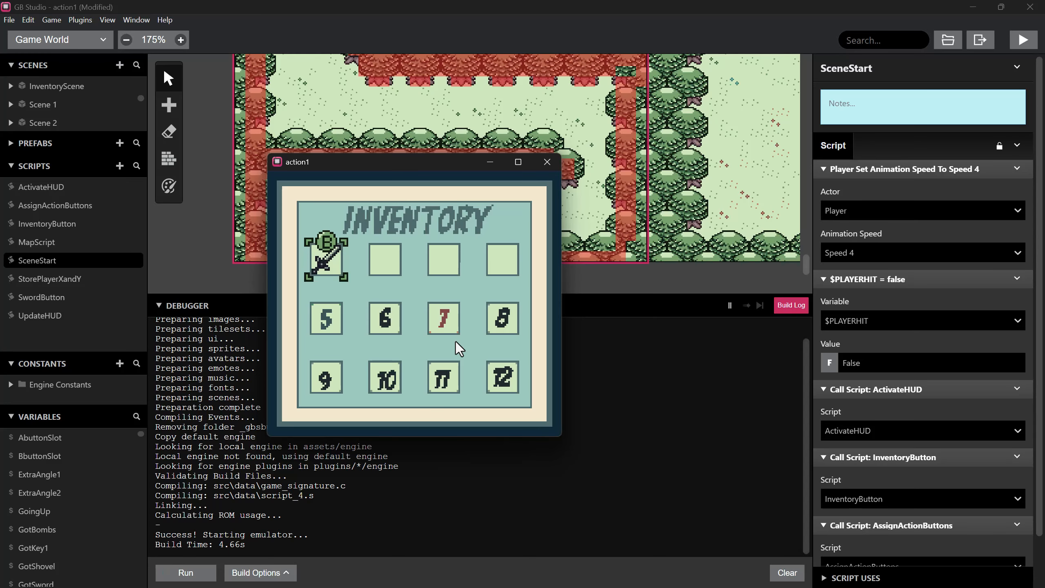
{"action": "key", "text": "Return"}
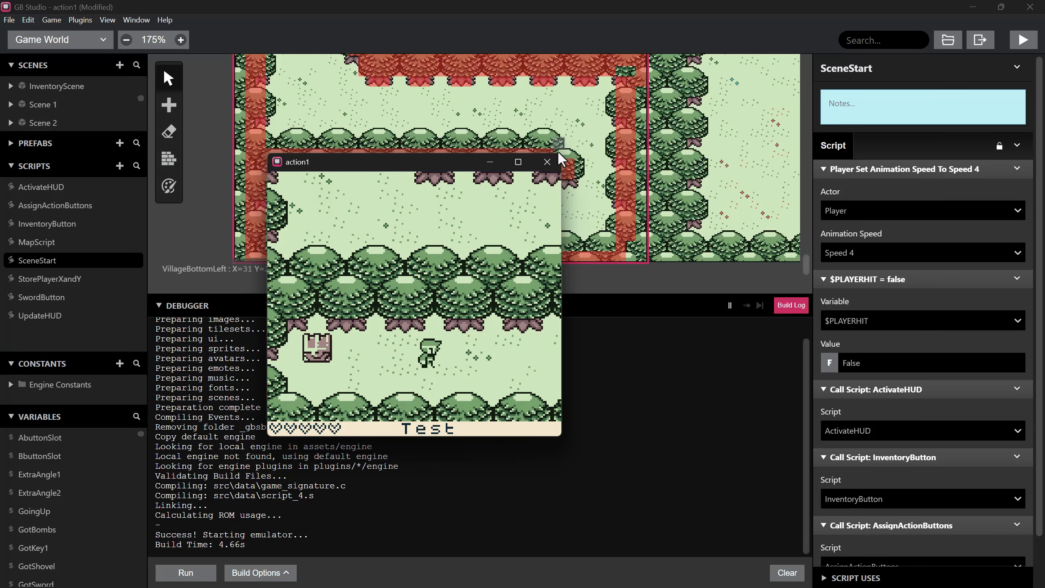
{"action": "left_click", "coordinate": [546, 161]}
- Find the InventoryScene in the game world and select it to show its script
{"action": "scroll", "coordinate": [559, 162], "scroll_direction": "down", "scroll_amount": 1}
{"action": "scroll", "coordinate": [560, 162], "scroll_direction": "down", "scroll_amount": 3, "text": "ctrl"}
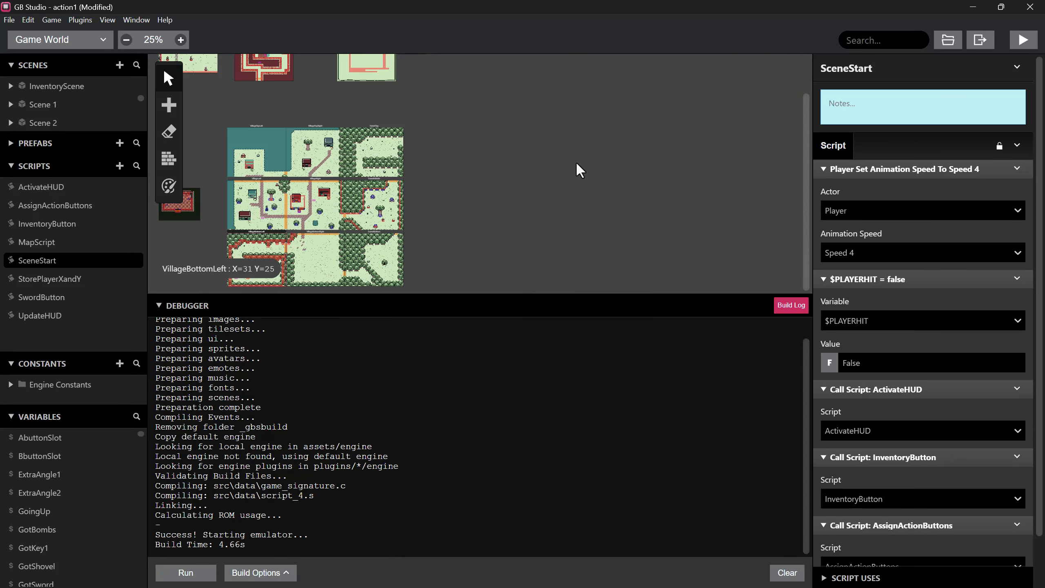
{"action": "scroll", "coordinate": [416, 169], "scroll_direction": "up", "scroll_amount": 1}
{"action": "scroll", "coordinate": [406, 135], "scroll_direction": "up", "scroll_amount": 3, "text": "ctrl"}
{"action": "scroll", "coordinate": [630, 167], "scroll_direction": "up", "scroll_amount": 3}
{"action": "scroll", "coordinate": [659, 165], "scroll_direction": "up", "scroll_amount": 3}
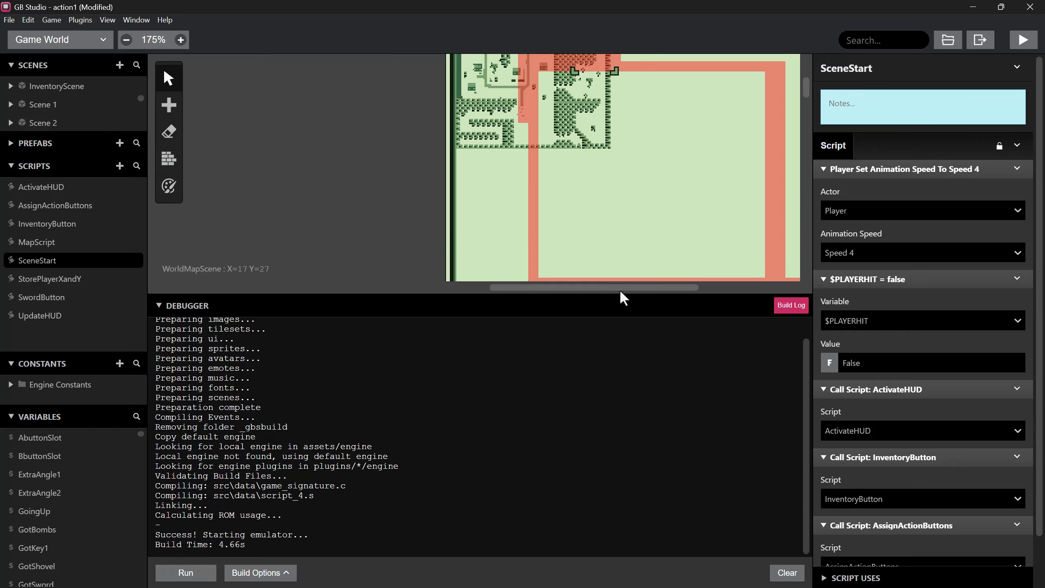
{"action": "left_click_drag", "start_coordinate": [622, 288], "coordinate": [727, 288]}
{"action": "scroll", "coordinate": [704, 221], "scroll_direction": "up", "scroll_amount": 3}
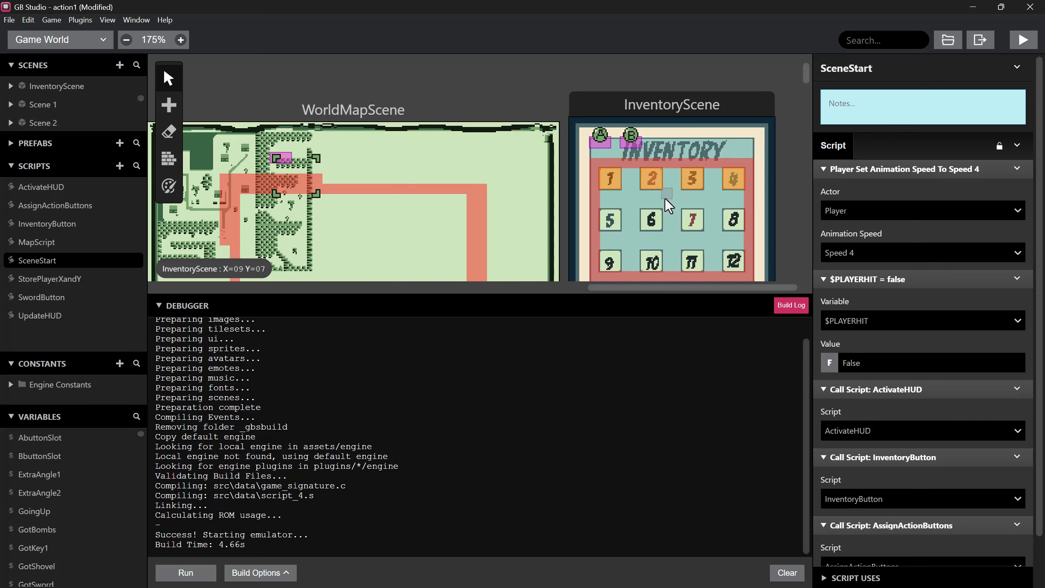
{"action": "left_click", "coordinate": [665, 198]}
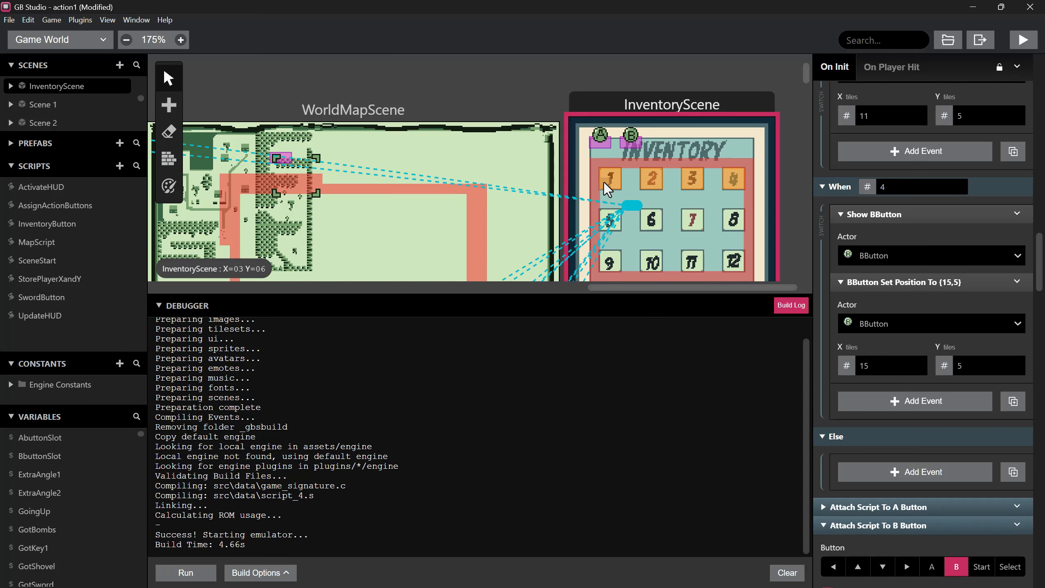
- Insert a Set Actor Animation Speed event for the Player at Speed 4 before the movement speed event in the InventoryScene's On Init script
{"action": "scroll", "coordinate": [893, 234], "scroll_direction": "up", "scroll_amount": 15}
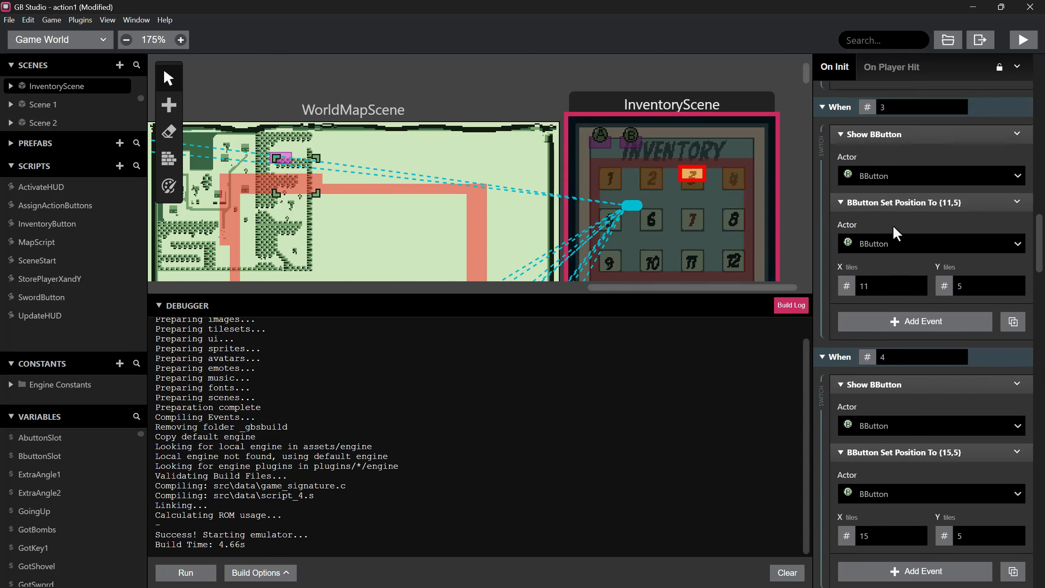
{"action": "scroll", "coordinate": [910, 267], "scroll_direction": "up", "scroll_amount": 10}
{"action": "scroll", "coordinate": [881, 403], "scroll_direction": "down", "scroll_amount": 5}
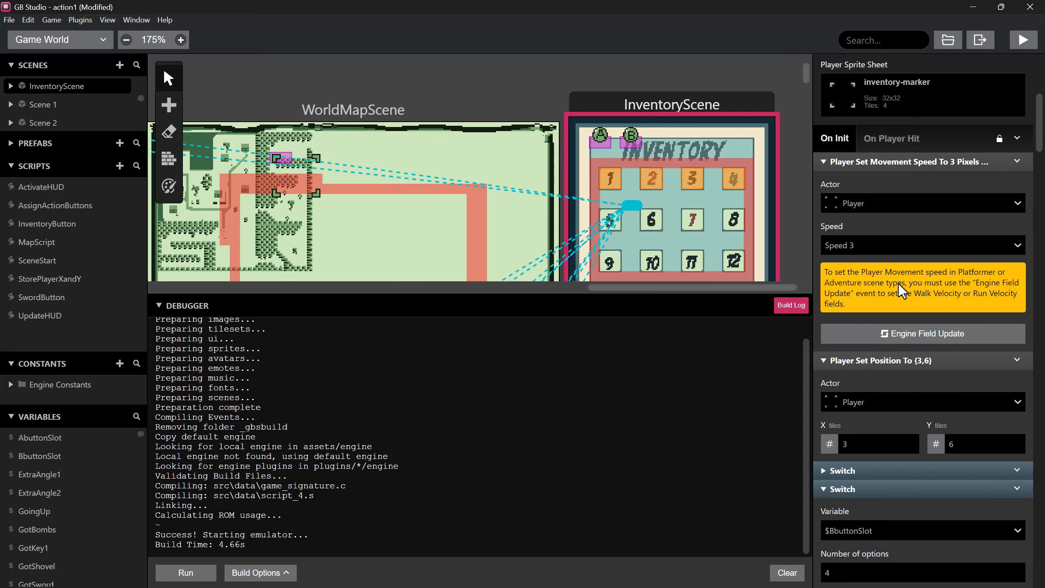
{"action": "scroll", "coordinate": [881, 402], "scroll_direction": "up", "scroll_amount": 2}
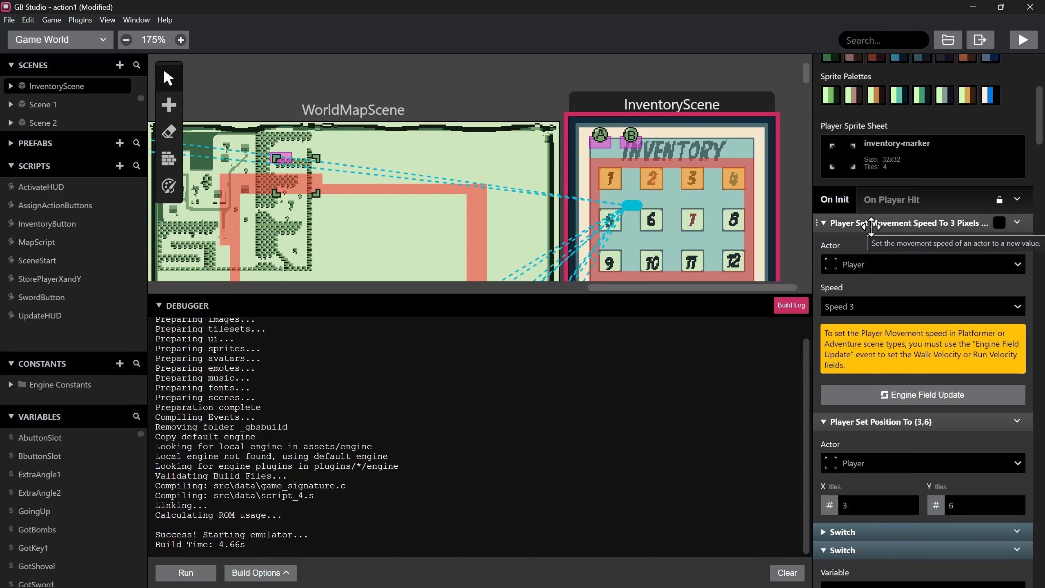
{"action": "right_click", "coordinate": [872, 223]}
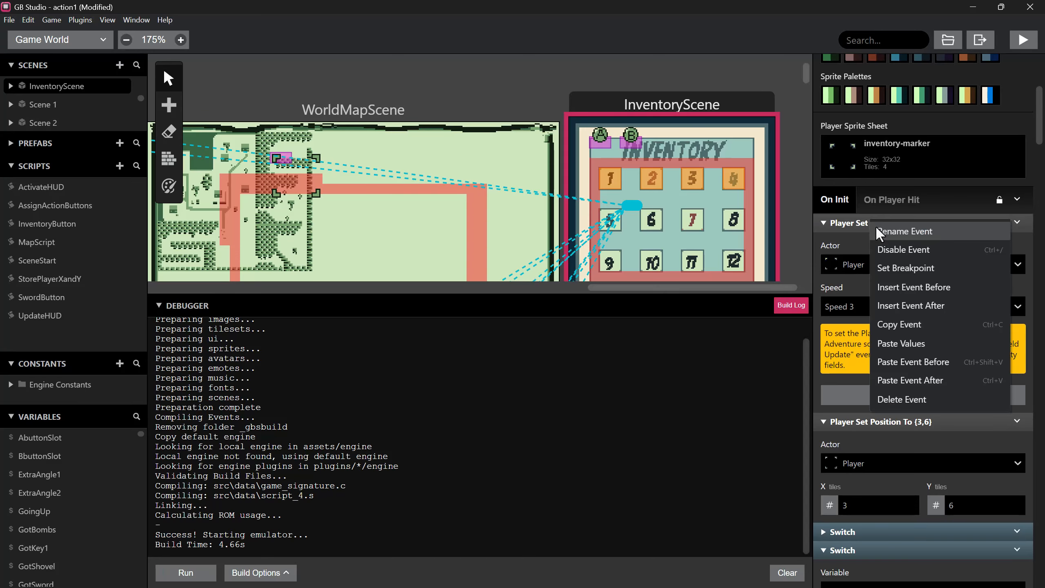
{"action": "left_click", "coordinate": [904, 291]}
{"action": "type", "text": "set ani"}
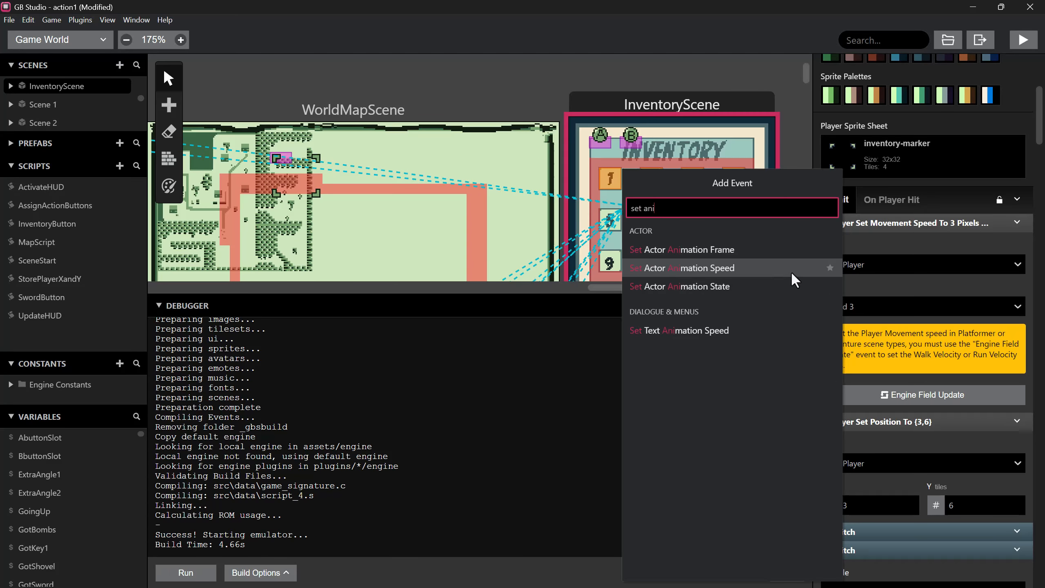
{"action": "left_click", "coordinate": [834, 270]}
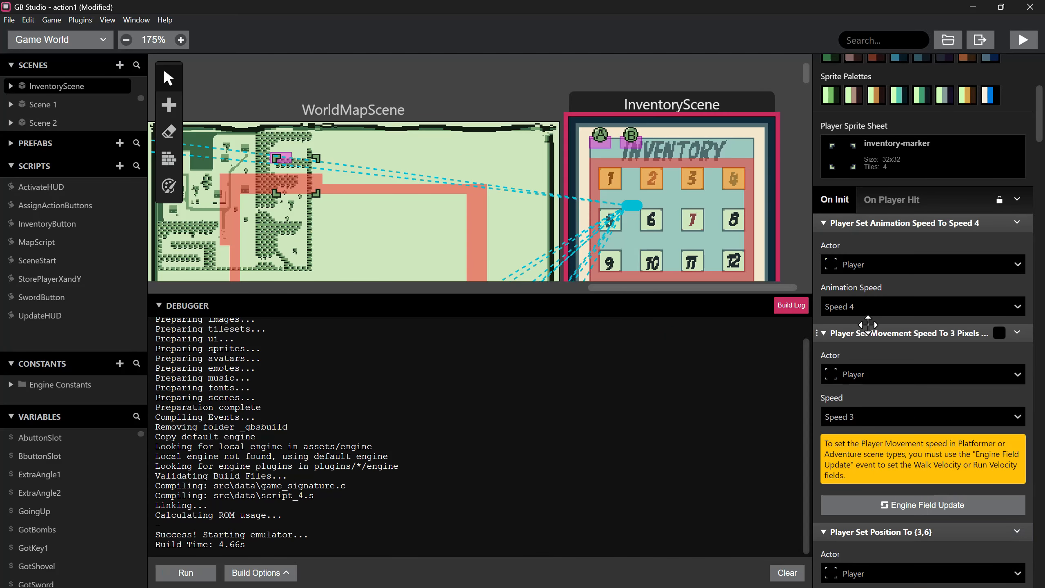
- Run the game again, walk the player to the chest and collect the sword from it
{"action": "left_click", "coordinate": [1034, 36]}
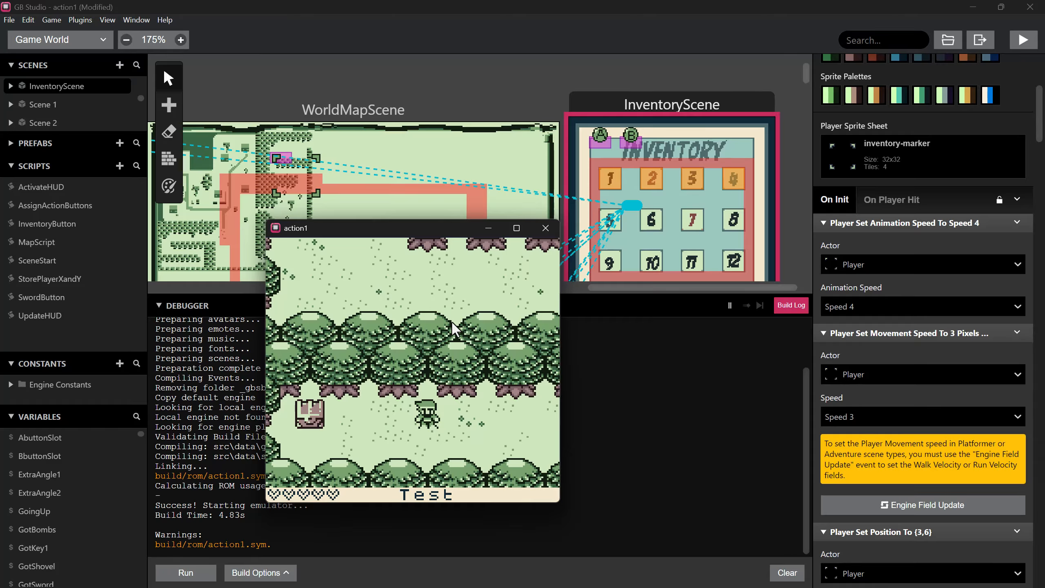
{"action": "key", "text": "Left"}
{"action": "key", "text": "Down"}
{"action": "key", "text": "Up"}
{"action": "key", "text": "z"}
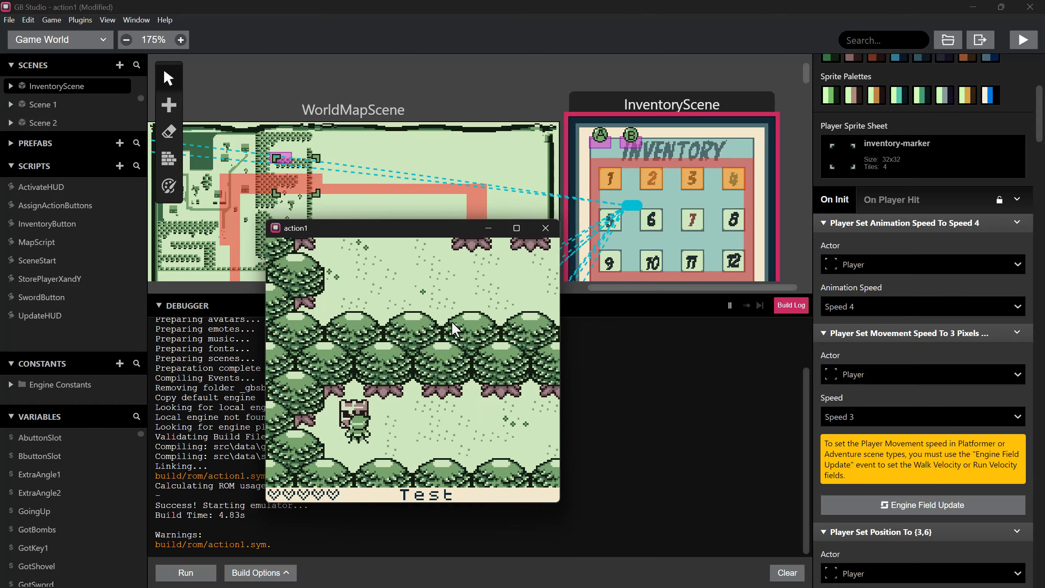
{"action": "key", "text": "z"}
{"action": "key", "text": "z"}
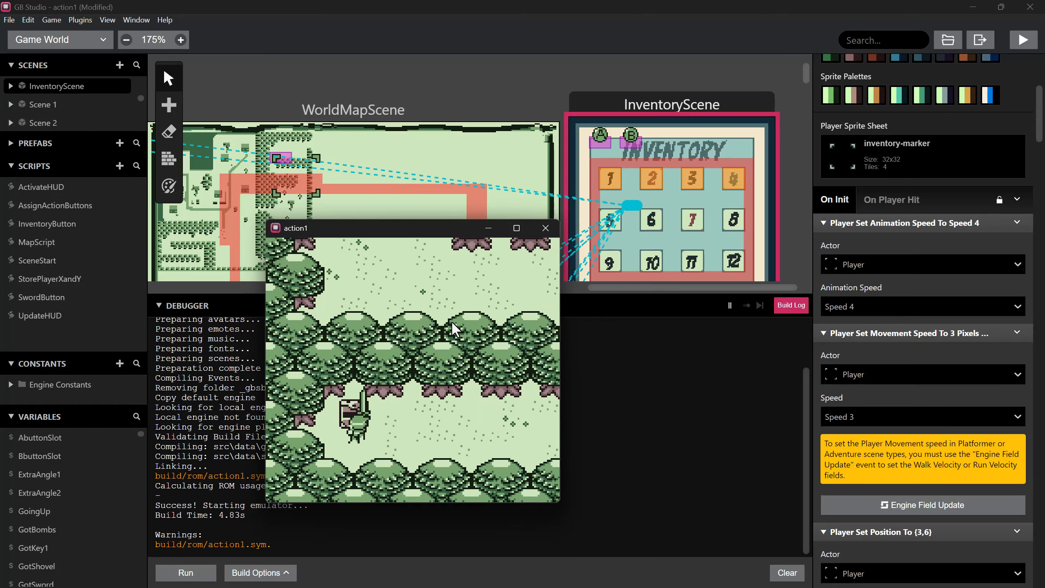
- Swing the sword beside the chest, and open and leave the inventory several times to check the marker and player animations
{"action": "key", "text": "Right"}
{"action": "key", "text": "x"}
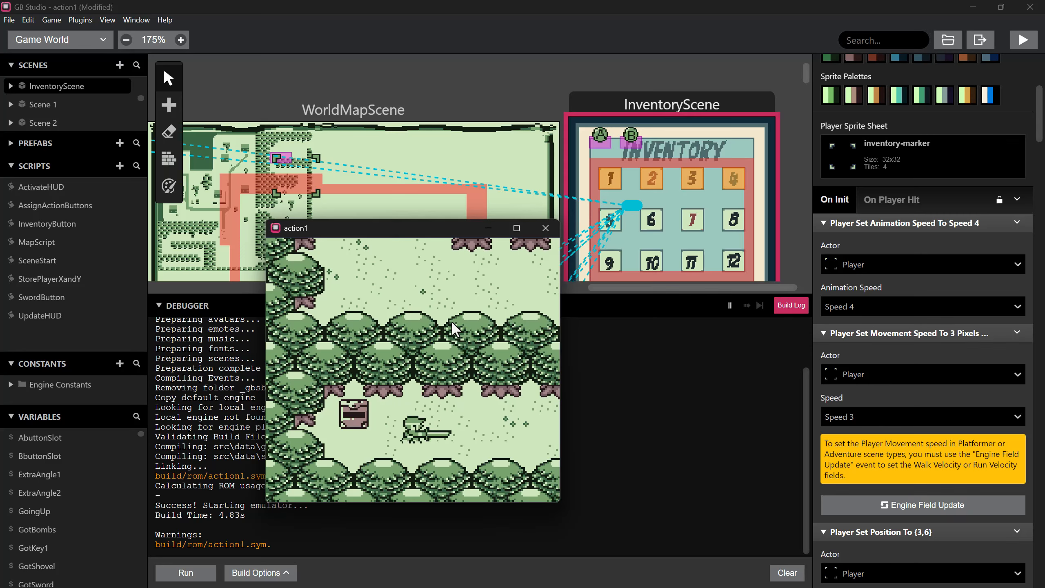
{"action": "key", "text": "Return"}
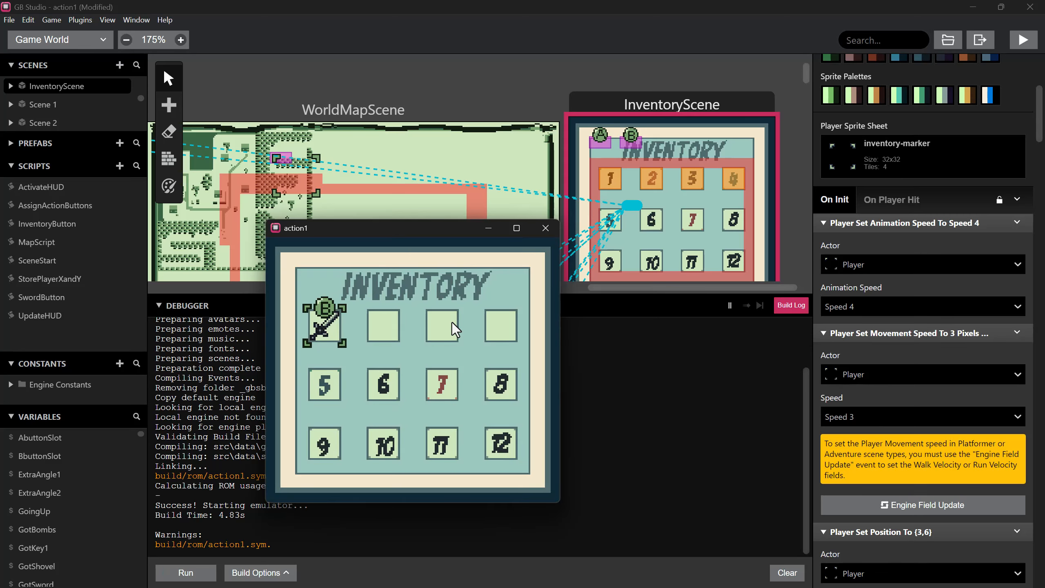
{"action": "key", "text": "Return"}
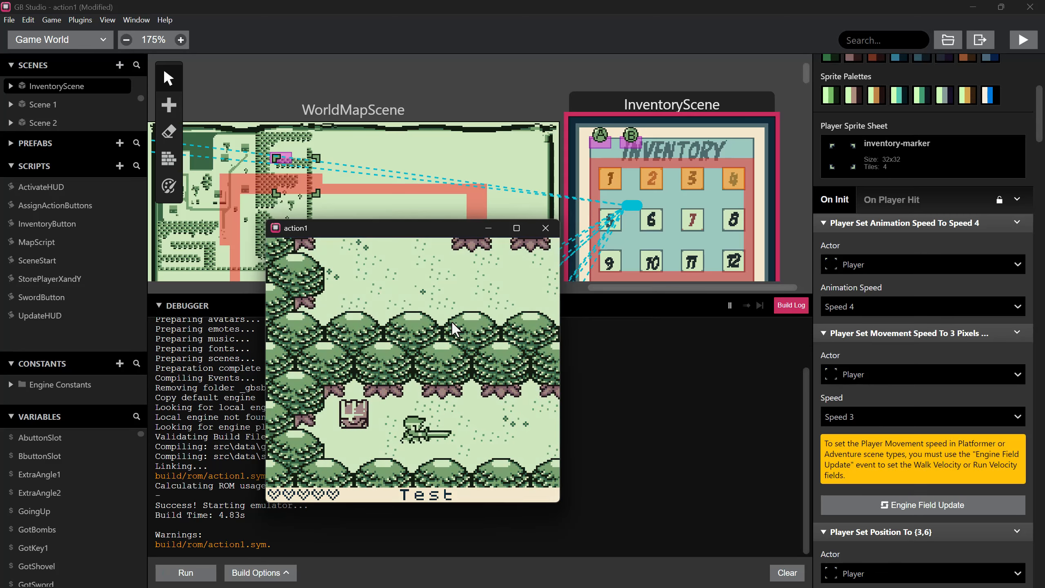
{"action": "key", "text": "Return"}
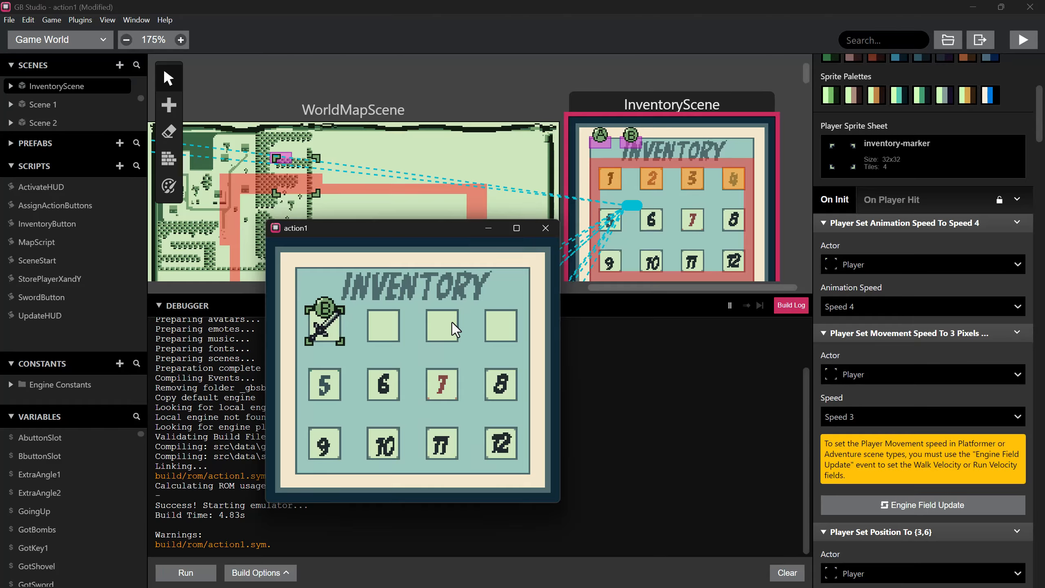
{"action": "key", "text": "Return"}
{"action": "key", "text": "Return"}
{"action": "key", "text": "Return"}
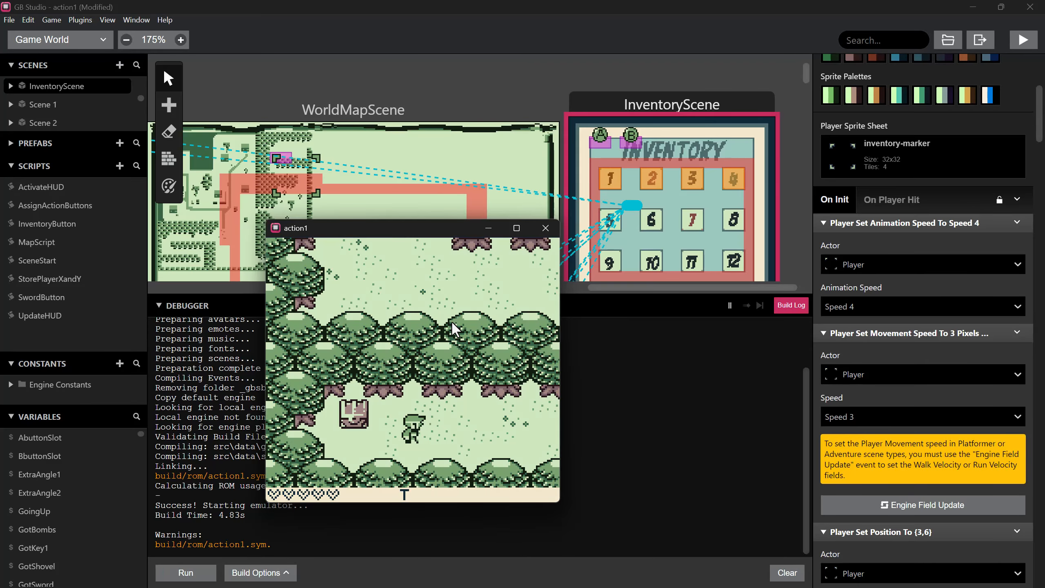
- Walk the player around the map in every direction to check the walking animation, and close the game window
{"action": "key", "text": "Right"}
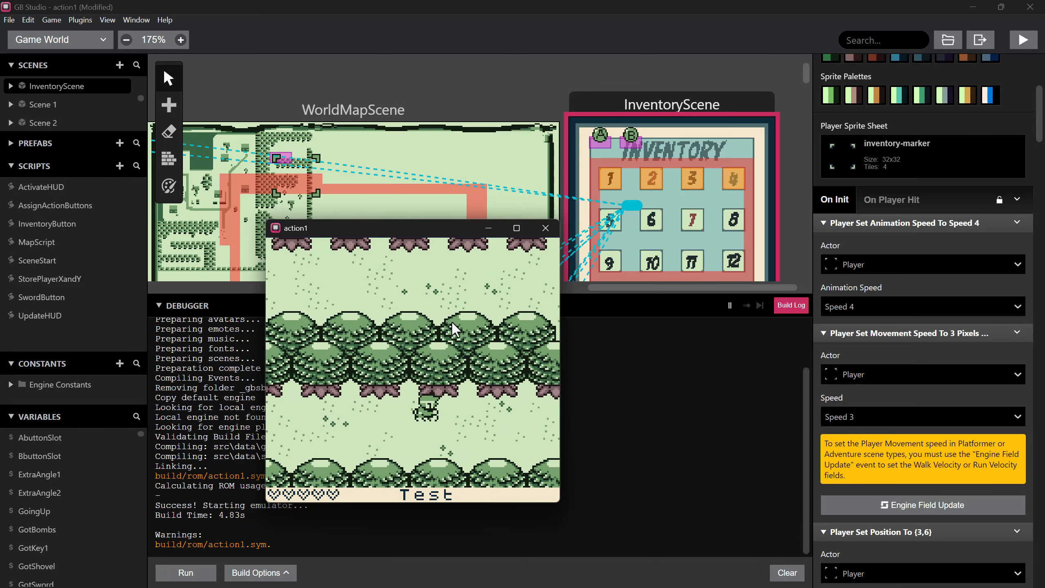
{"action": "key", "text": "Right"}
{"action": "key", "text": "Up"}
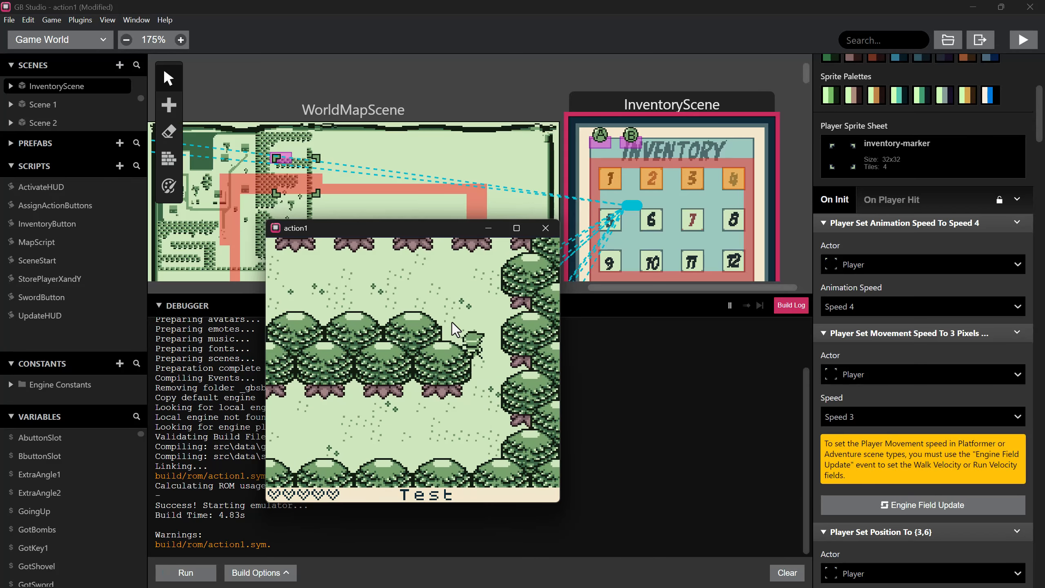
{"action": "key", "text": "Left"}
{"action": "key", "text": "Left"}
{"action": "key", "text": "Up"}
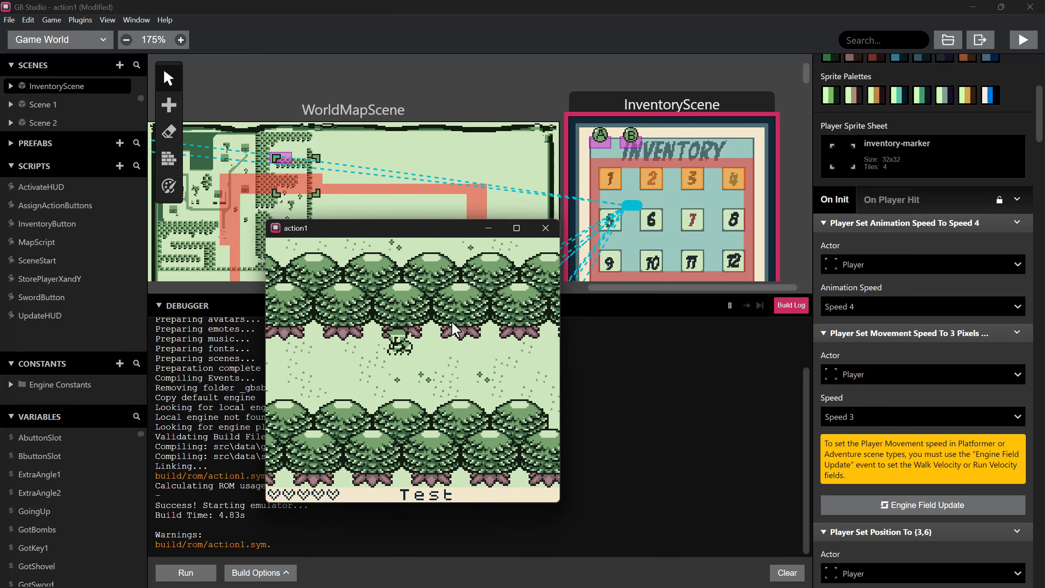
{"action": "key", "text": "Up"}
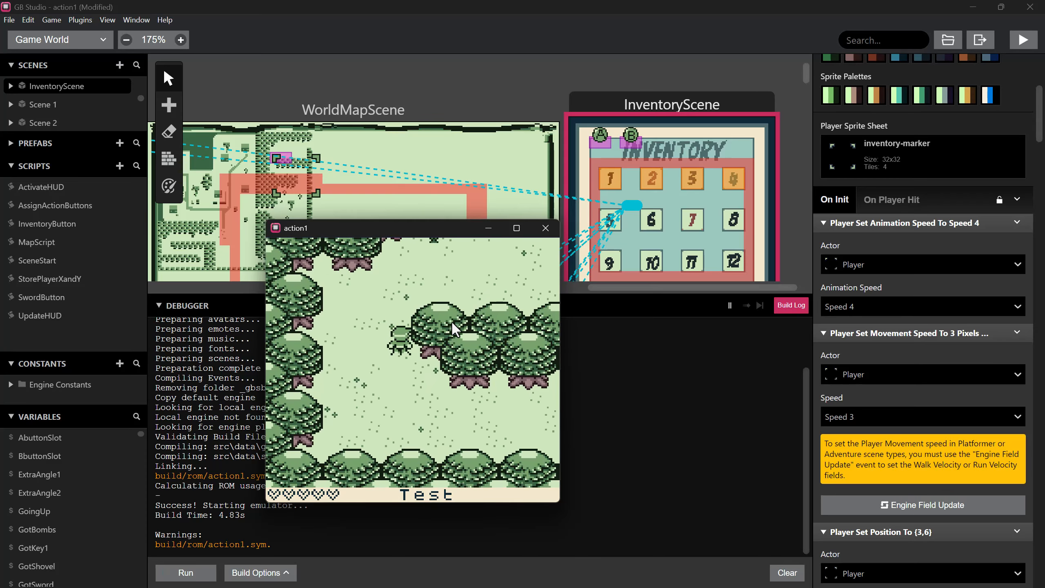
{"action": "key", "text": "Left"}
{"action": "key", "text": "Right"}
{"action": "key", "text": "Up"}
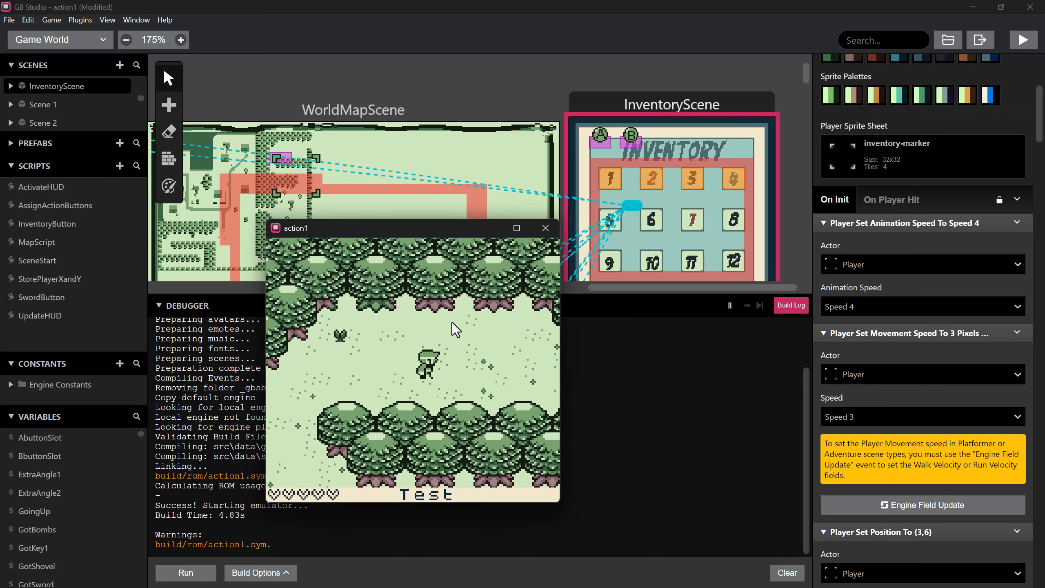
{"action": "key", "text": "Down"}
{"action": "key", "text": "Right"}
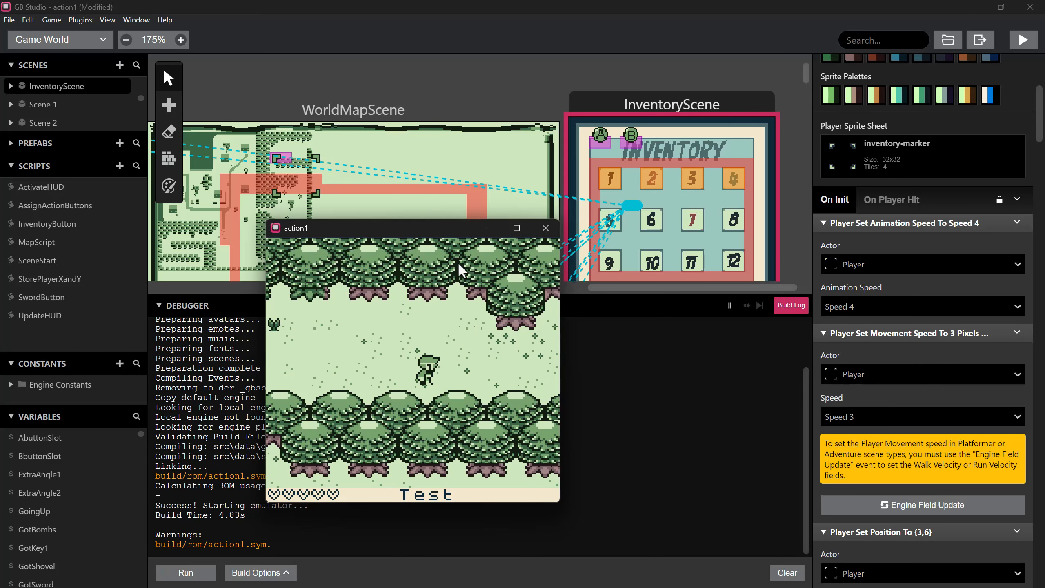
{"action": "left_click", "coordinate": [541, 233]}
- Look over the village and forest scenes in the game world, down to the passage between VillageRight and the forest
{"action": "scroll", "coordinate": [529, 218], "scroll_direction": "down", "scroll_amount": 5}
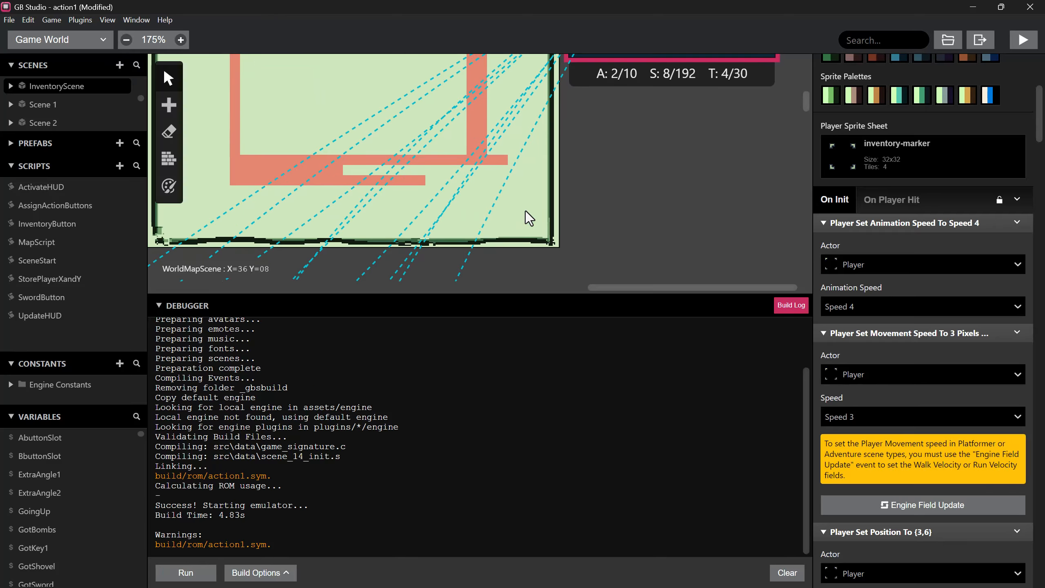
{"action": "scroll", "coordinate": [529, 218], "scroll_direction": "down", "scroll_amount": 3, "text": "ctrl"}
{"action": "scroll", "coordinate": [529, 218], "scroll_direction": "up", "scroll_amount": 3}
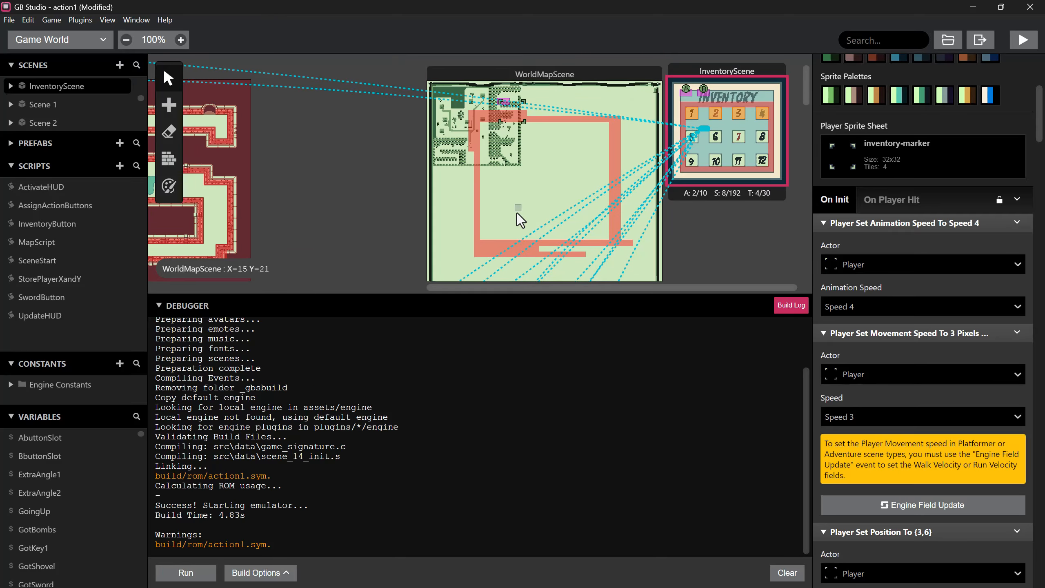
{"action": "scroll", "coordinate": [514, 235], "scroll_direction": "down", "scroll_amount": 4}
{"action": "scroll", "coordinate": [510, 241], "scroll_direction": "up", "scroll_amount": 6}
{"action": "scroll", "coordinate": [504, 245], "scroll_direction": "down", "scroll_amount": 10}
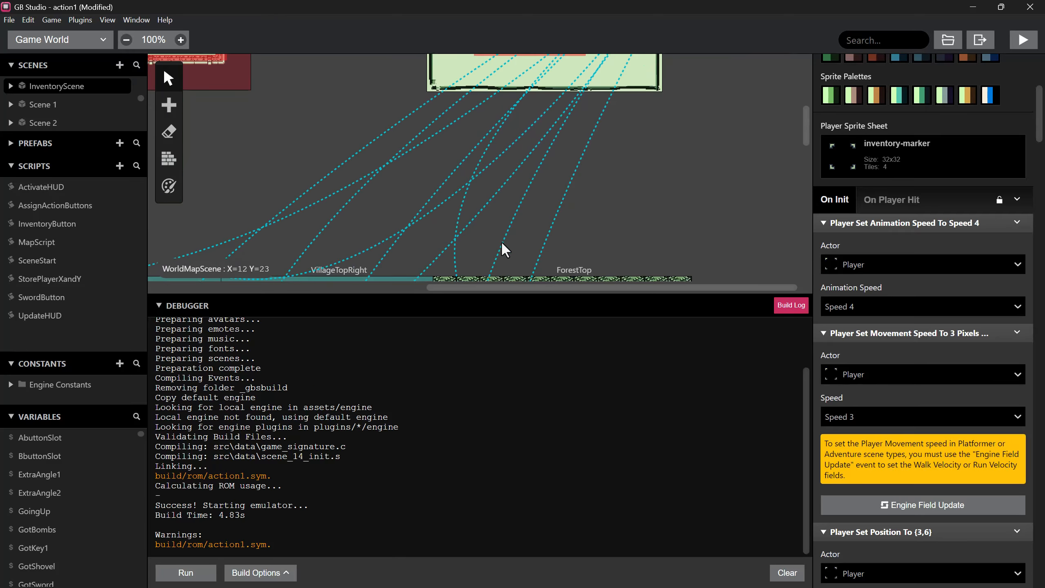
{"action": "scroll", "coordinate": [504, 249], "scroll_direction": "down", "scroll_amount": 10}
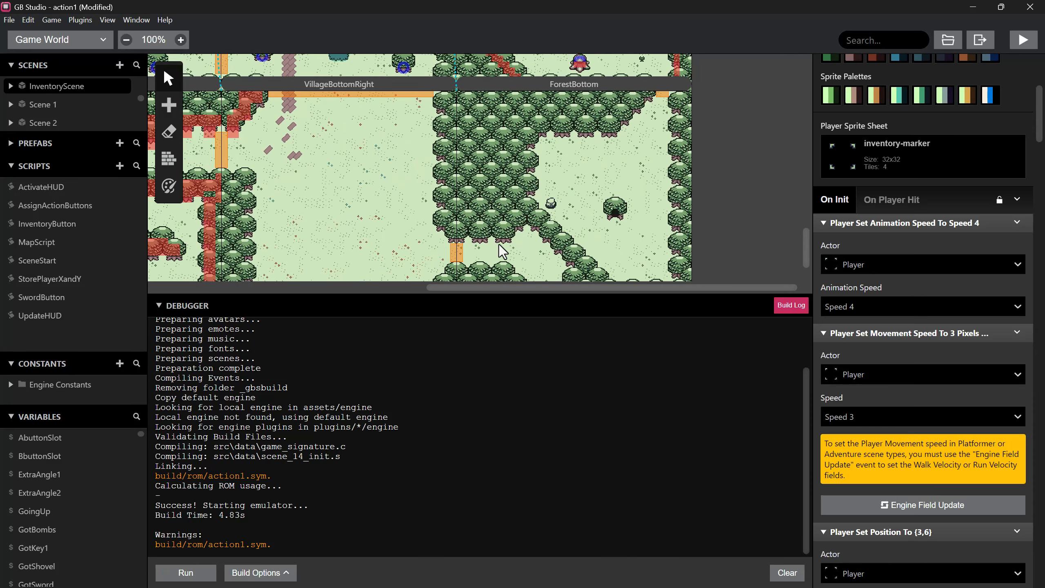
{"action": "scroll", "coordinate": [500, 247], "scroll_direction": "down", "scroll_amount": 3}
{"action": "scroll", "coordinate": [436, 213], "scroll_direction": "up", "scroll_amount": 5}
{"action": "scroll", "coordinate": [432, 227], "scroll_direction": "up", "scroll_amount": 3, "text": "ctrl"}
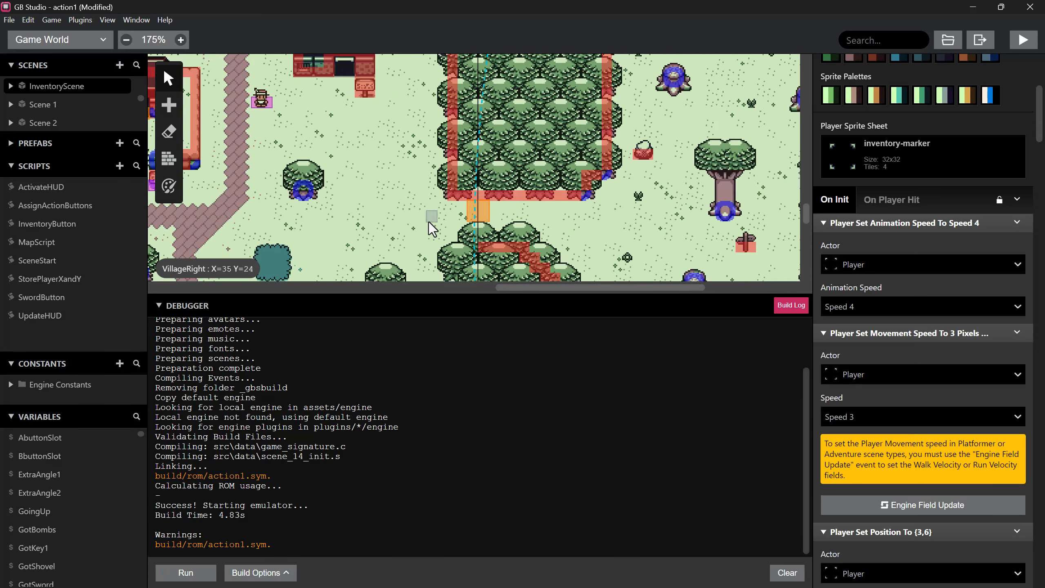
{"action": "scroll", "coordinate": [430, 224], "scroll_direction": "up", "scroll_amount": 3, "text": "ctrl"}
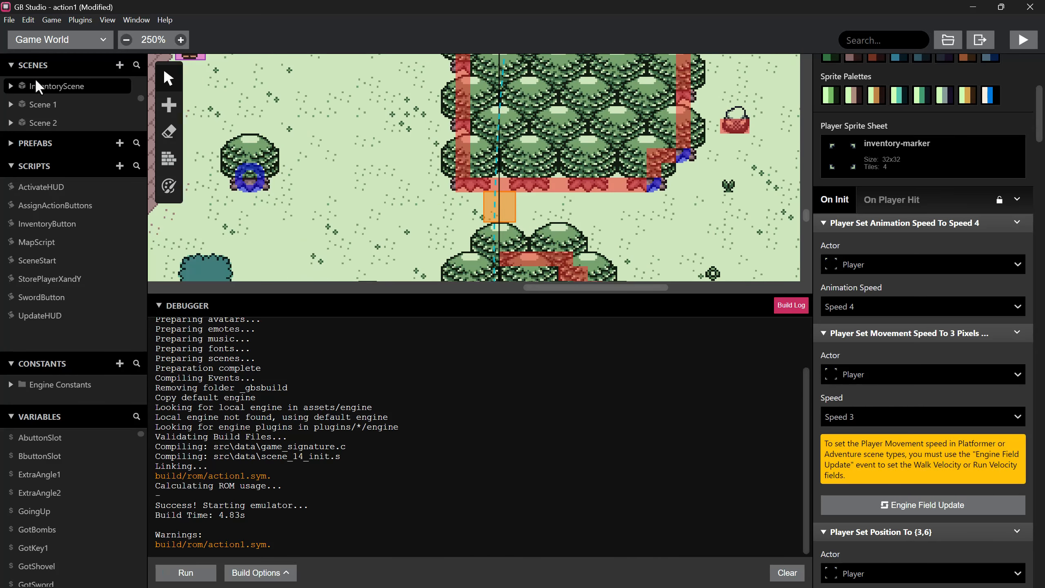
- Switch to the Sprites editor and open the bush.png sprite with its animation states
{"action": "left_click", "coordinate": [46, 41]}
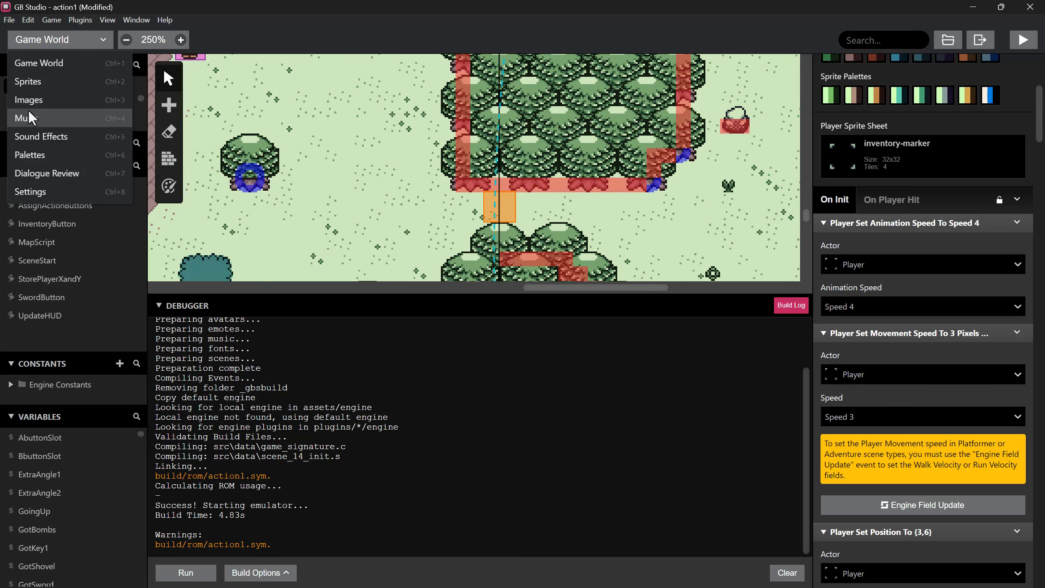
{"action": "left_click", "coordinate": [34, 81]}
{"action": "scroll", "coordinate": [56, 270], "scroll_direction": "down", "scroll_amount": 3}
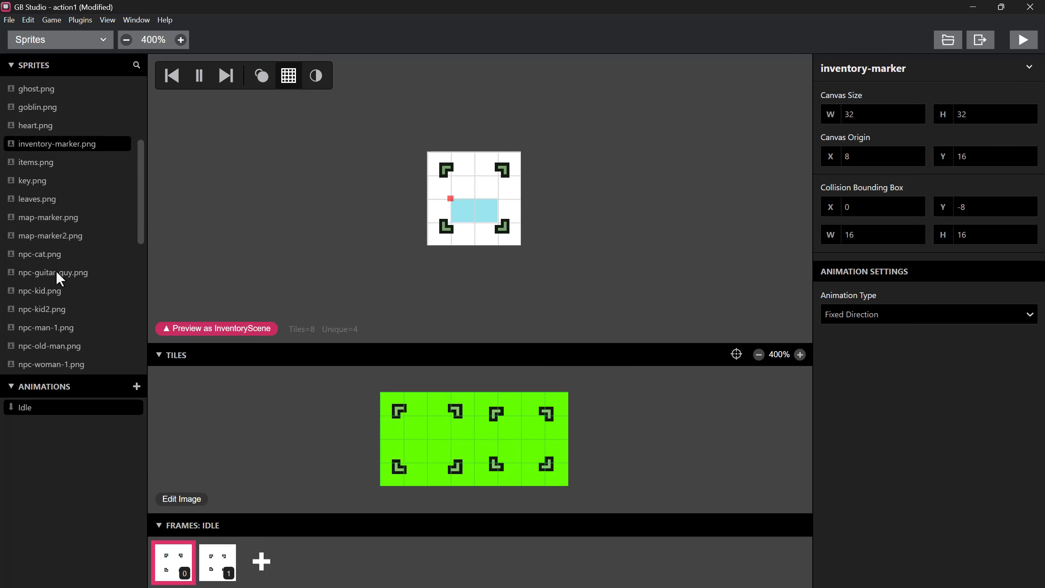
{"action": "scroll", "coordinate": [56, 269], "scroll_direction": "up", "scroll_amount": 4}
{"action": "left_click", "coordinate": [38, 179]}
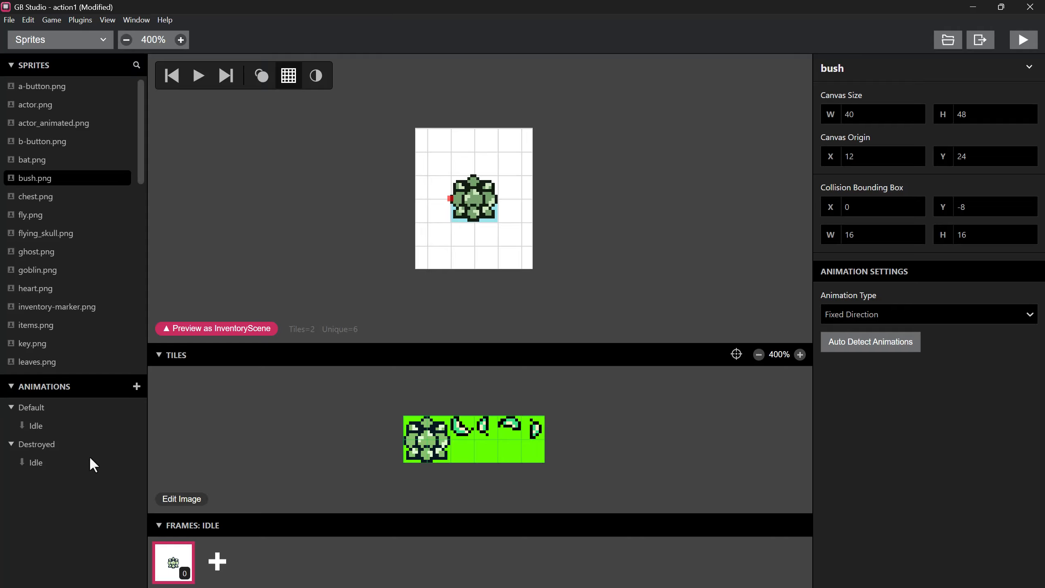
- Examine each of the four frames in the bush sprite's Destroyed idle animation
{"action": "left_click", "coordinate": [44, 471]}
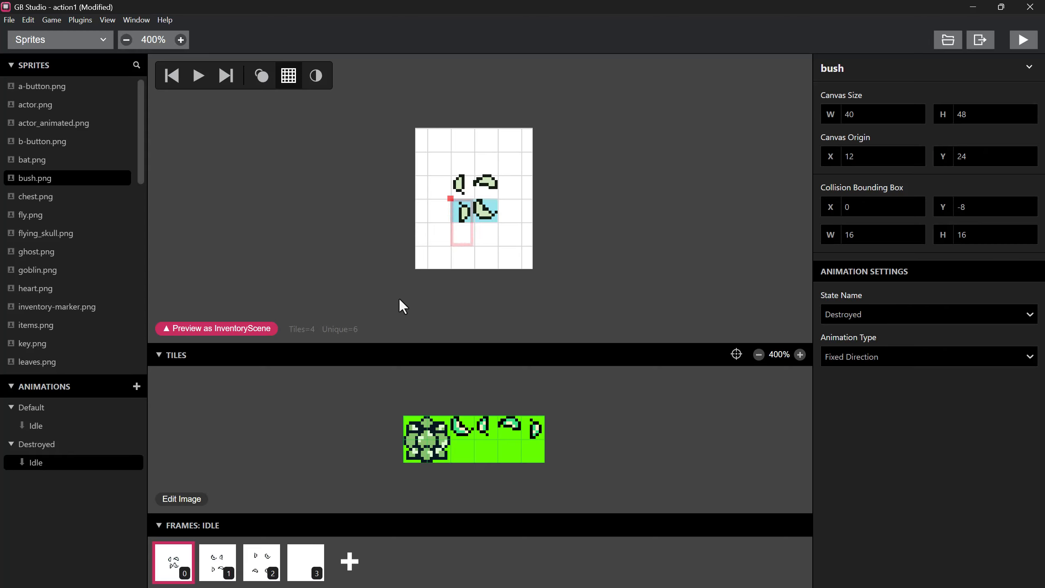
{"action": "left_click", "coordinate": [207, 560]}
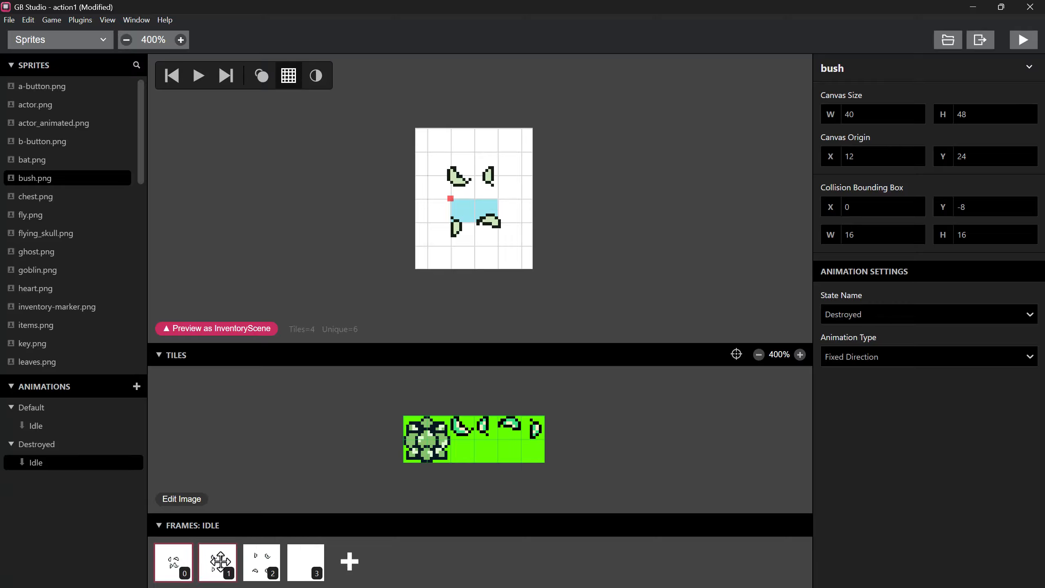
{"action": "left_click", "coordinate": [261, 556]}
{"action": "left_click", "coordinate": [299, 555]}
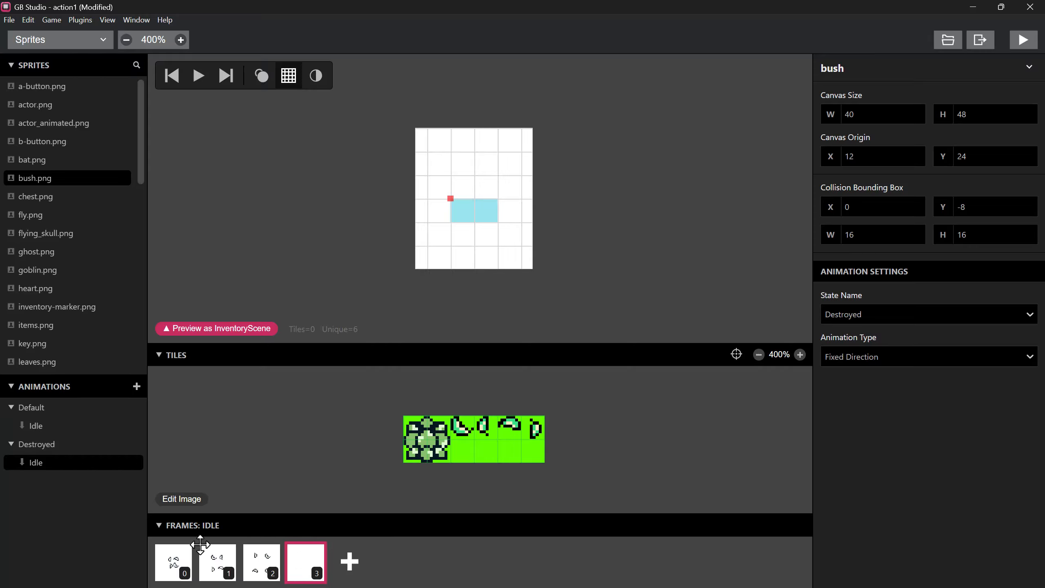
{"action": "left_click", "coordinate": [170, 554]}
{"action": "left_click", "coordinate": [222, 559]}
{"action": "left_click", "coordinate": [267, 560]}
{"action": "left_click", "coordinate": [302, 558]}
- Switch to the Game World and place a new actor in VillageRight at X 34, Y 23, beside the forest passage
{"action": "left_click", "coordinate": [56, 65]}
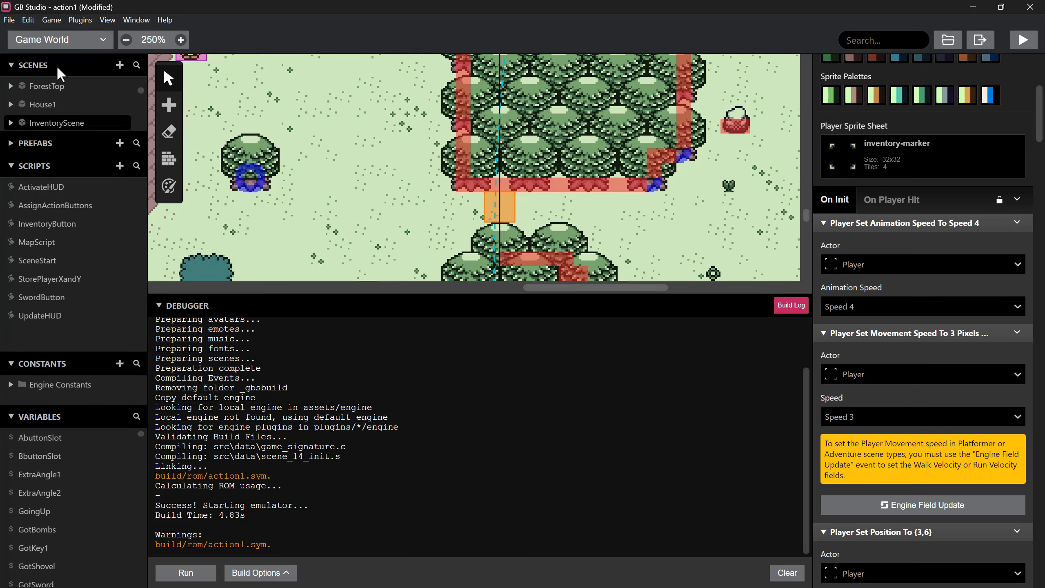
{"action": "scroll", "coordinate": [443, 151], "scroll_direction": "down", "scroll_amount": 3}
{"action": "left_click", "coordinate": [169, 105]}
{"action": "left_click", "coordinate": [200, 129]}
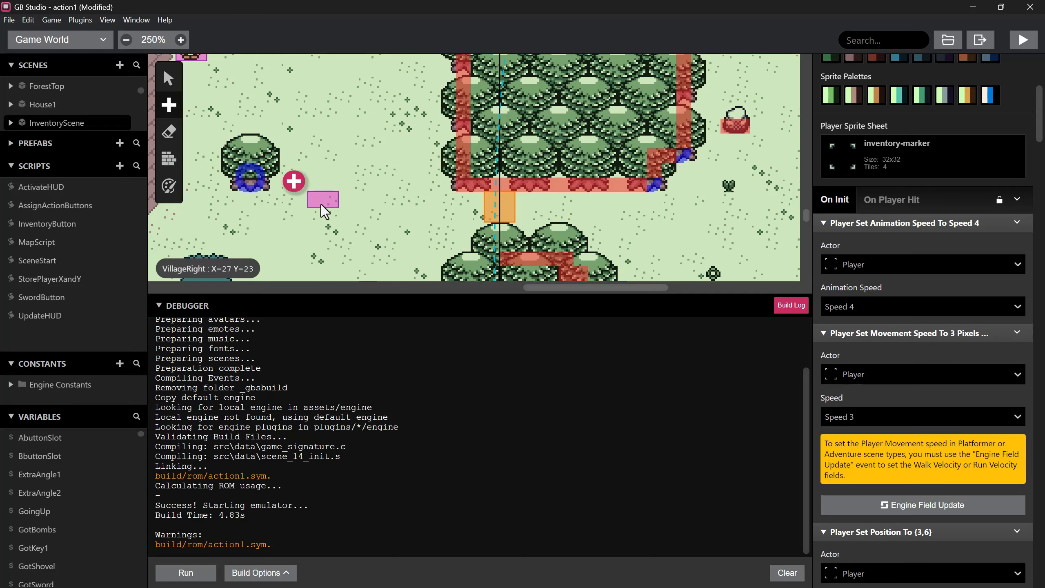
{"action": "left_click", "coordinate": [420, 198]}
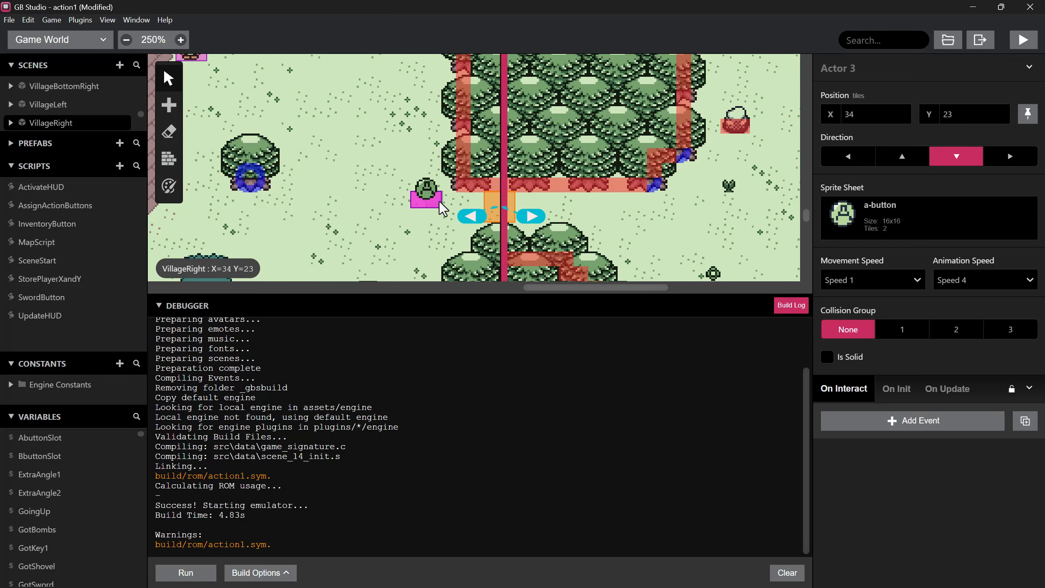
- Give the new actor the bush sprite, and make it solid with collision group 1
{"action": "left_click", "coordinate": [872, 218]}
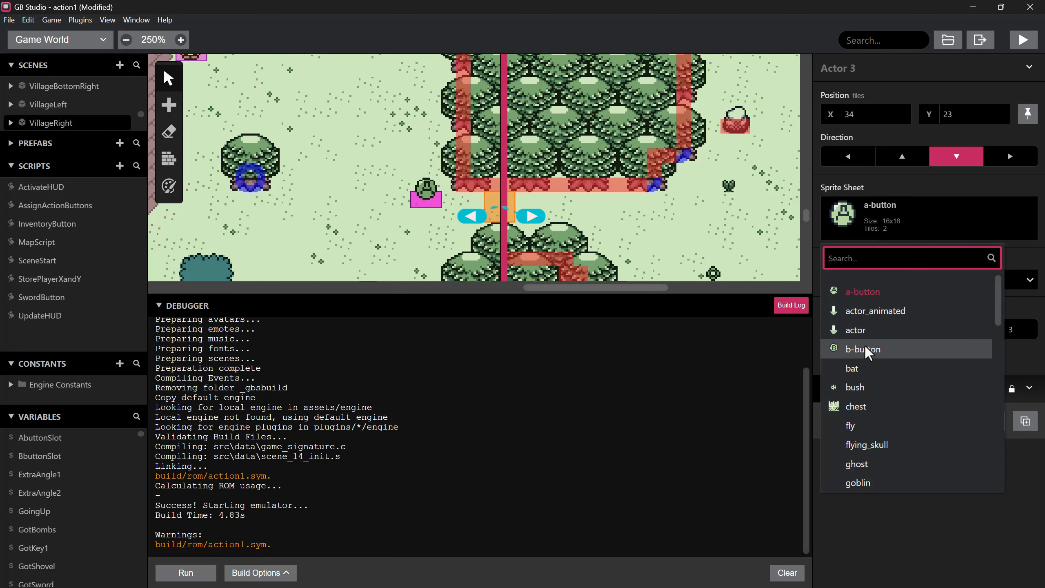
{"action": "scroll", "coordinate": [865, 341], "scroll_direction": "down", "scroll_amount": 1}
{"action": "left_click", "coordinate": [866, 327]}
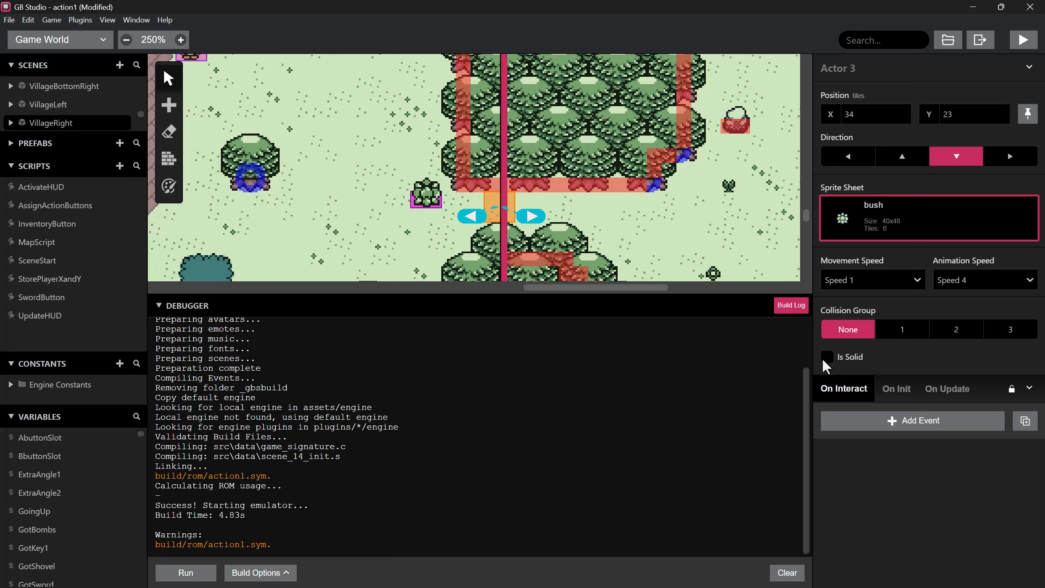
{"action": "left_click", "coordinate": [826, 357]}
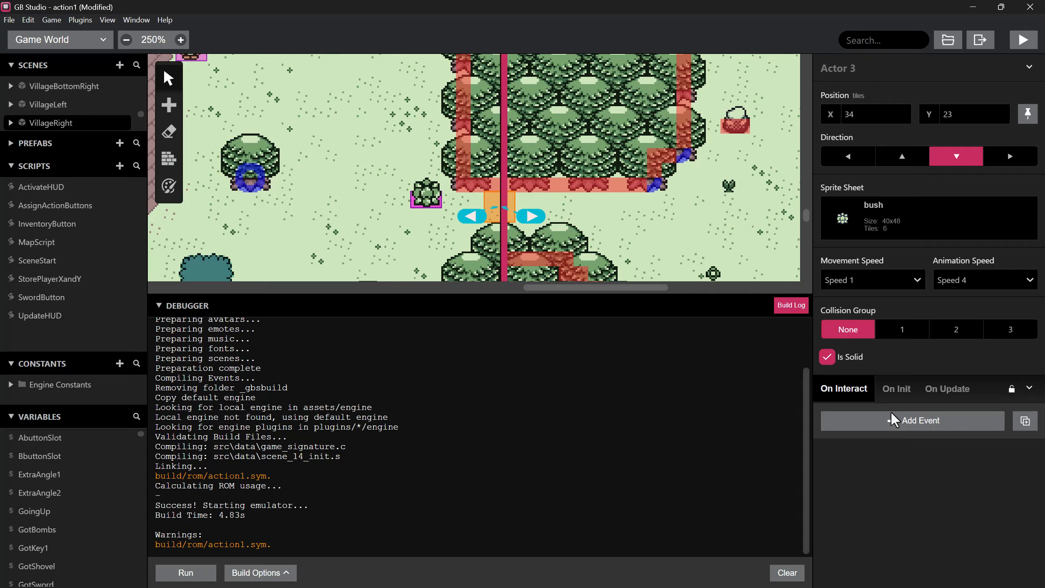
{"action": "left_click", "coordinate": [901, 327]}
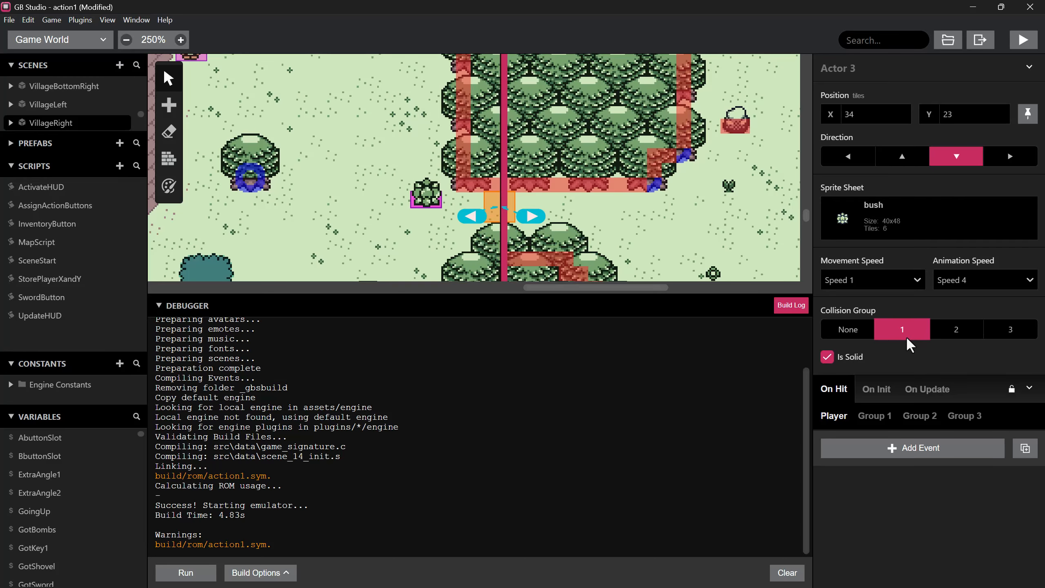
- Make the bush set its own animation state to Destroyed, with looping off, when hit by Group 1
{"action": "left_click", "coordinate": [875, 415]}
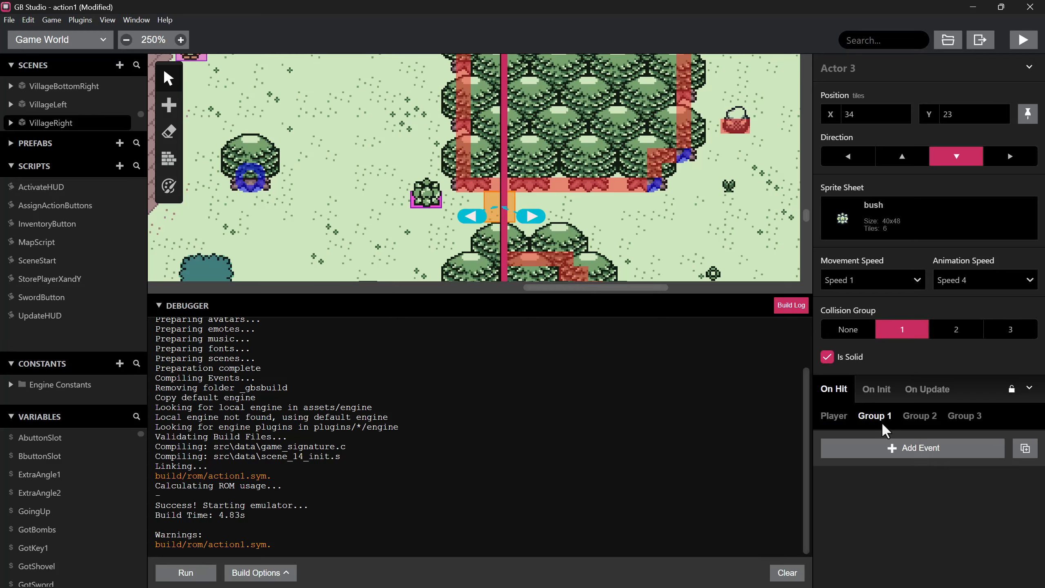
{"action": "left_click", "coordinate": [877, 455]}
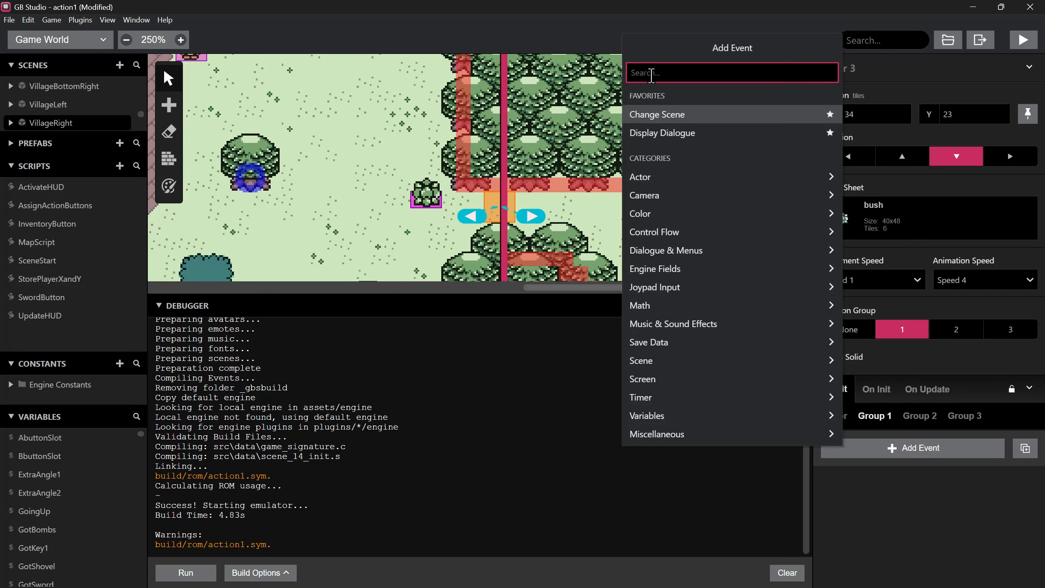
{"action": "type", "text": "set ani"}
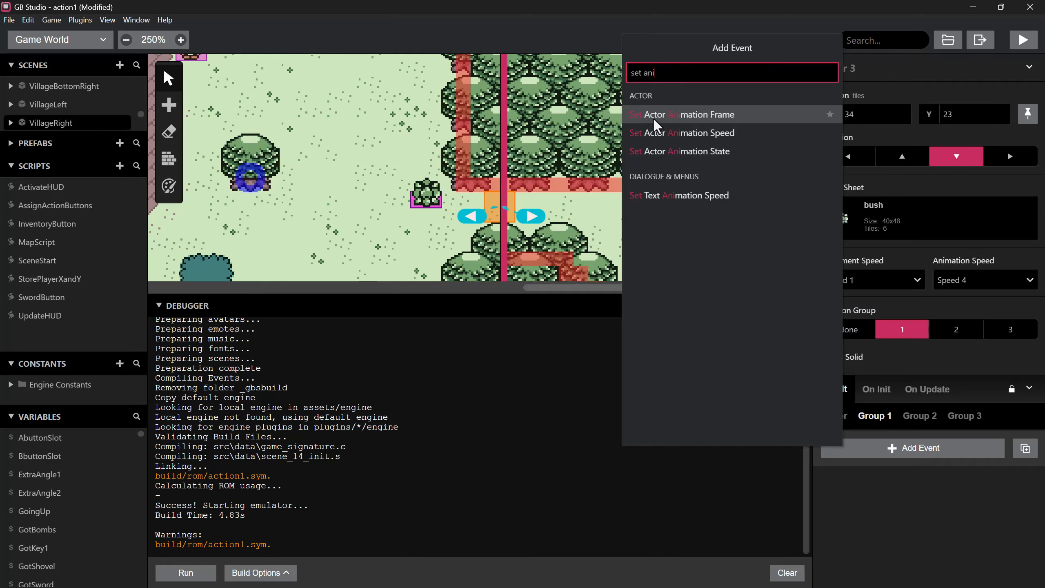
{"action": "left_click", "coordinate": [683, 151]}
{"action": "left_click", "coordinate": [888, 523]}
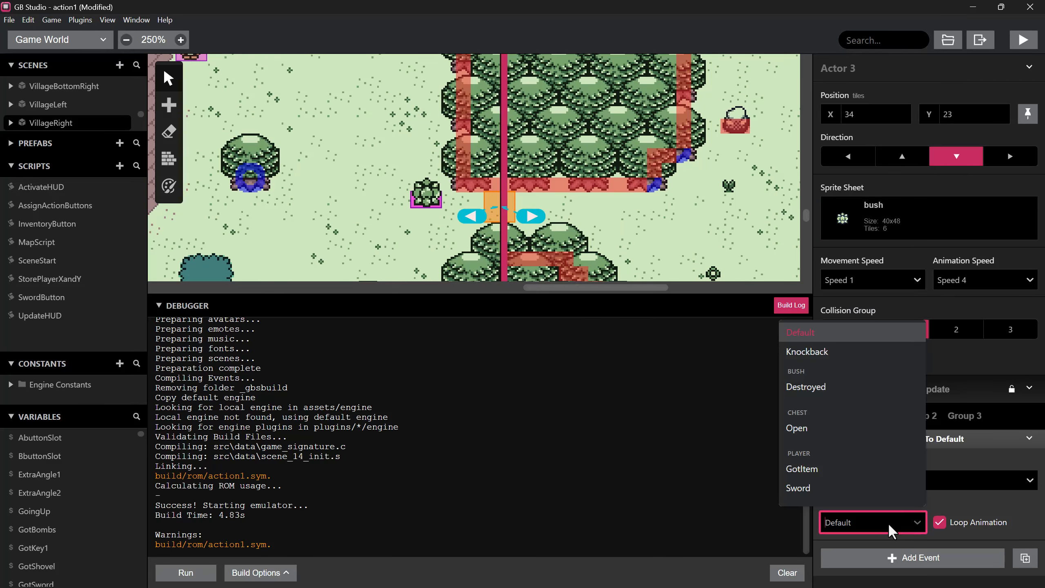
{"action": "left_click", "coordinate": [848, 390]}
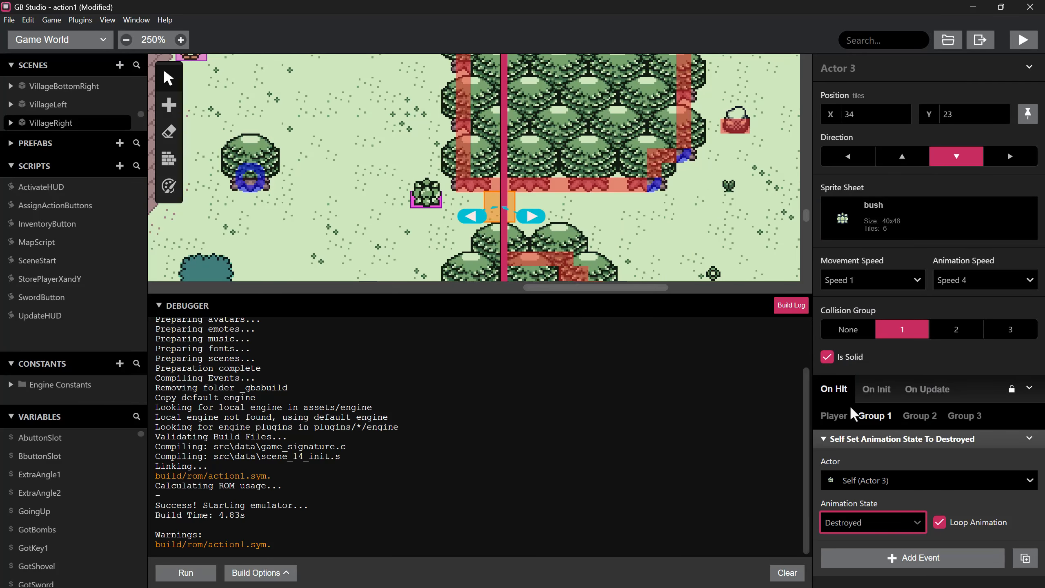
{"action": "left_click", "coordinate": [940, 522]}
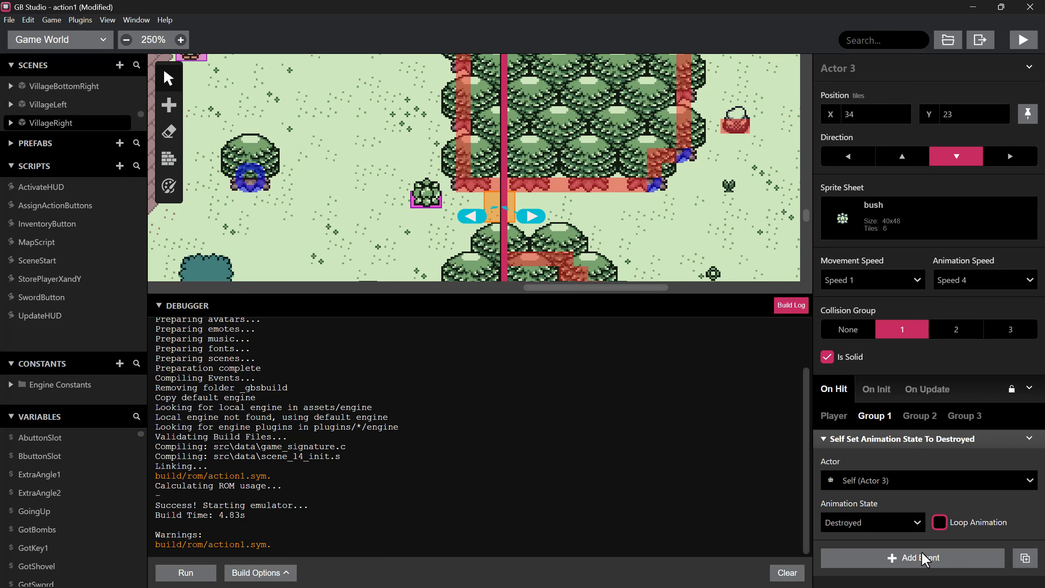
- Set the player's start position in VillageRight to X 27, Y 22, and look over the scene's On Init script
{"action": "right_click", "coordinate": [317, 182]}
{"action": "left_click", "coordinate": [343, 212]}
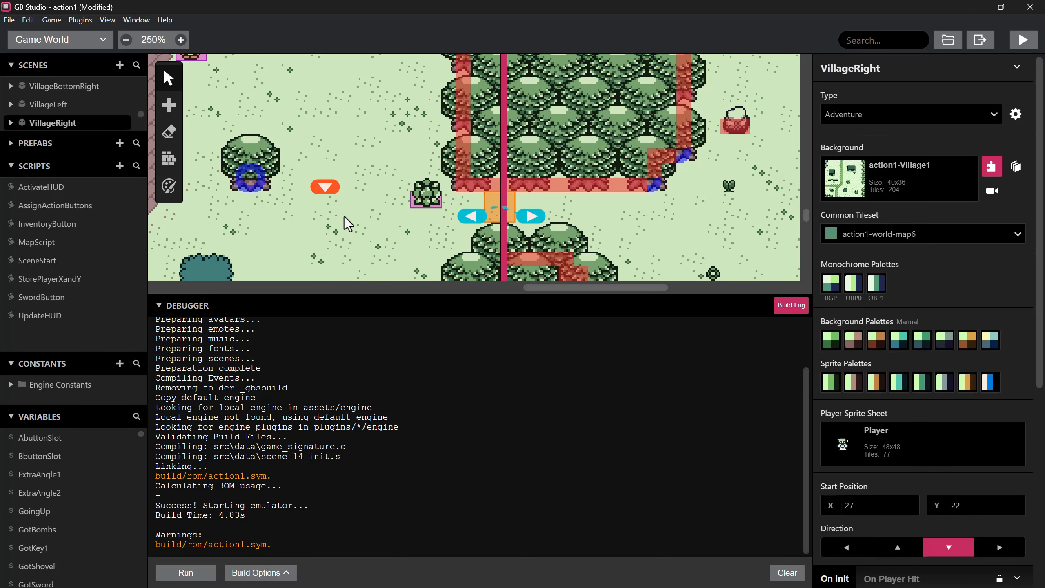
{"action": "scroll", "coordinate": [338, 215], "scroll_direction": "down", "scroll_amount": 3, "text": "ctrl"}
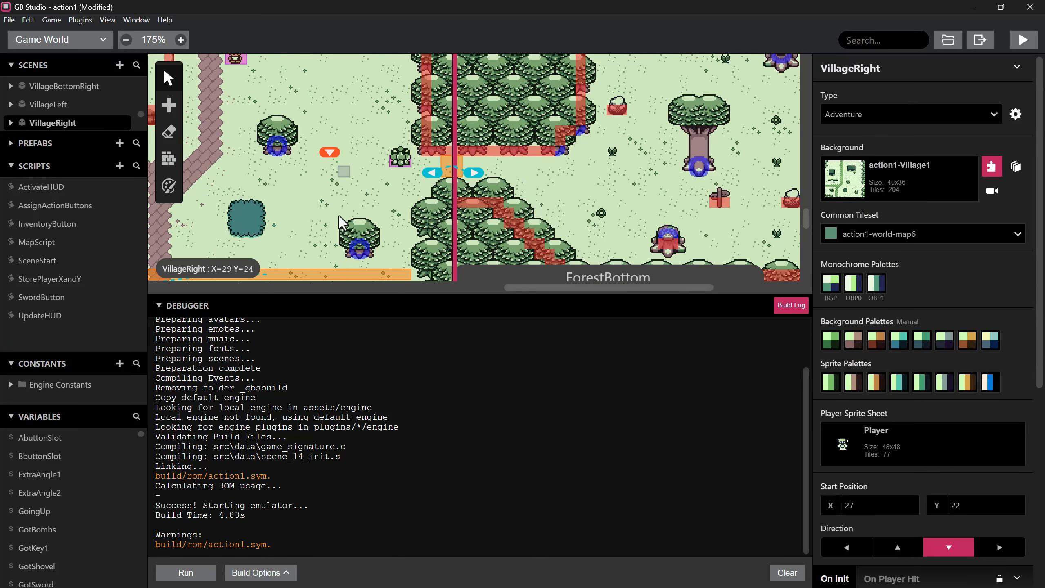
{"action": "scroll", "coordinate": [913, 395], "scroll_direction": "down", "scroll_amount": 6}
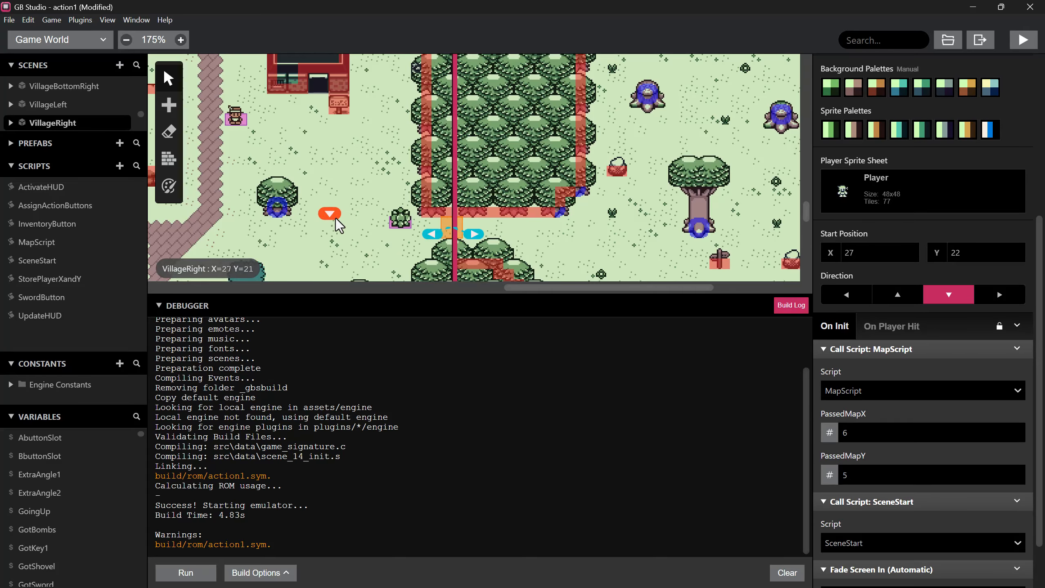
{"action": "scroll", "coordinate": [358, 194], "scroll_direction": "down", "scroll_amount": 2}
{"action": "scroll", "coordinate": [358, 194], "scroll_direction": "up", "scroll_amount": 2}
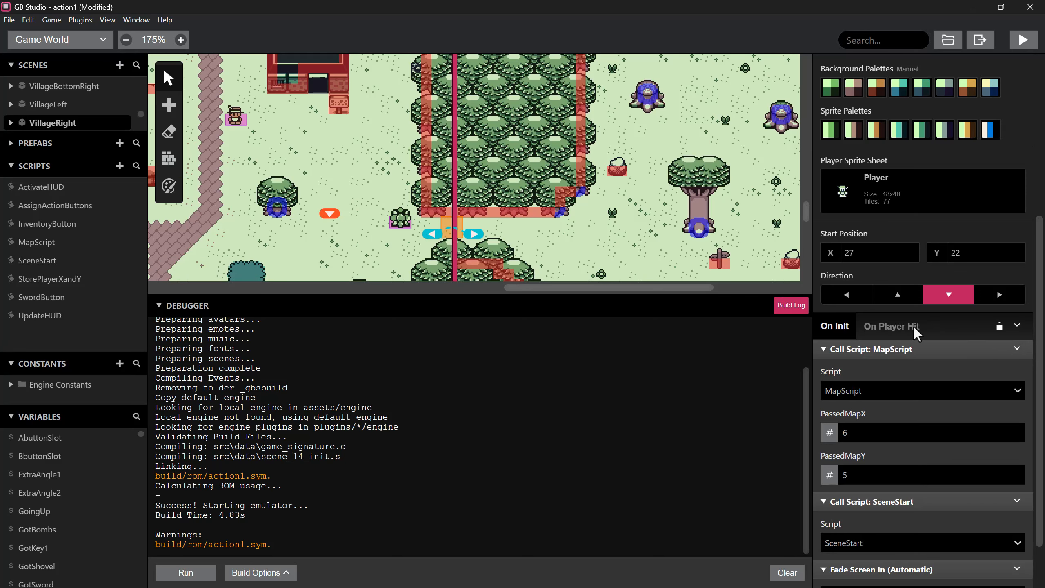
- Open the script of the chest actor in the VillageBottomLeft scene
{"action": "right_click", "coordinate": [863, 349]}
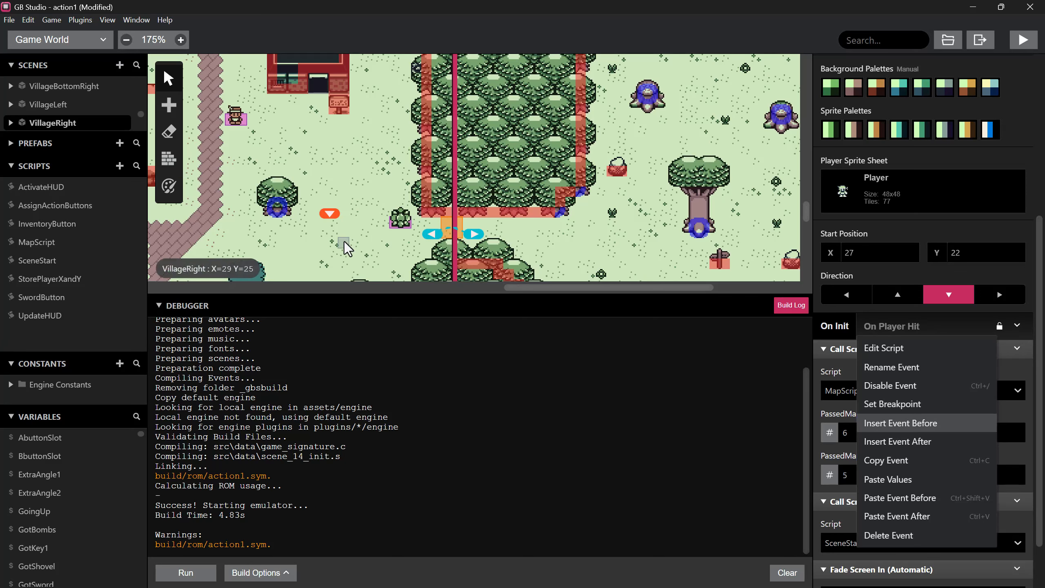
{"action": "scroll", "coordinate": [378, 220], "scroll_direction": "down", "scroll_amount": 4}
{"action": "scroll", "coordinate": [378, 220], "scroll_direction": "down", "scroll_amount": 8}
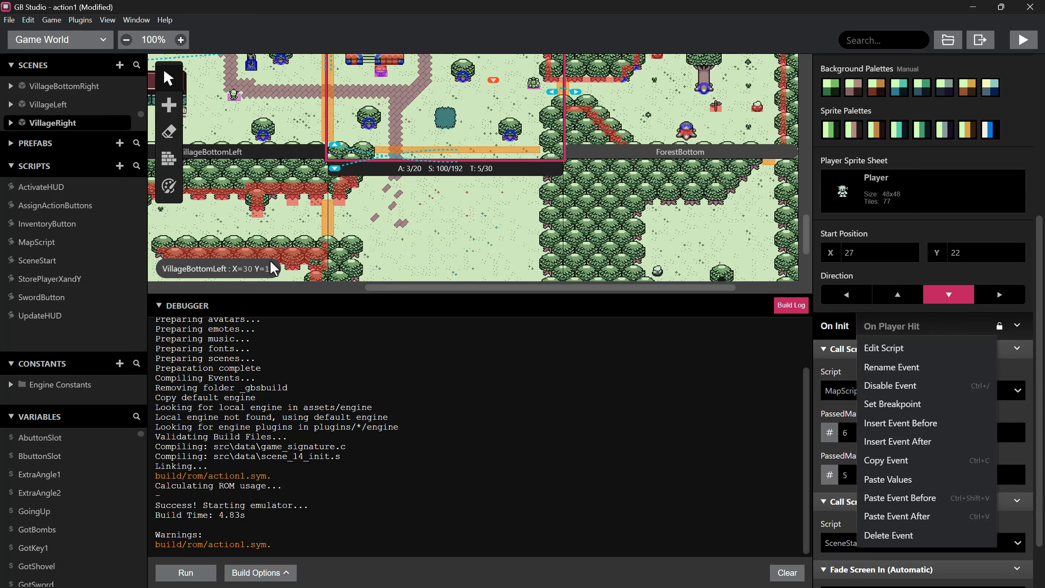
{"action": "left_click", "coordinate": [331, 175]}
{"action": "scroll", "coordinate": [310, 205], "scroll_direction": "down", "scroll_amount": 5}
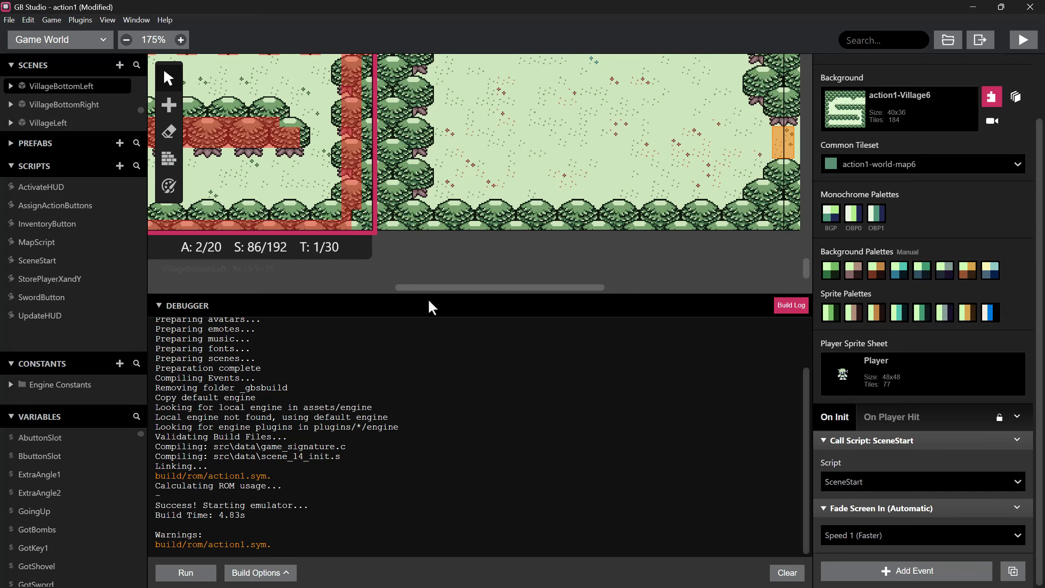
{"action": "left_click_drag", "start_coordinate": [410, 287], "coordinate": [273, 287]}
{"action": "left_click", "coordinate": [435, 171]}
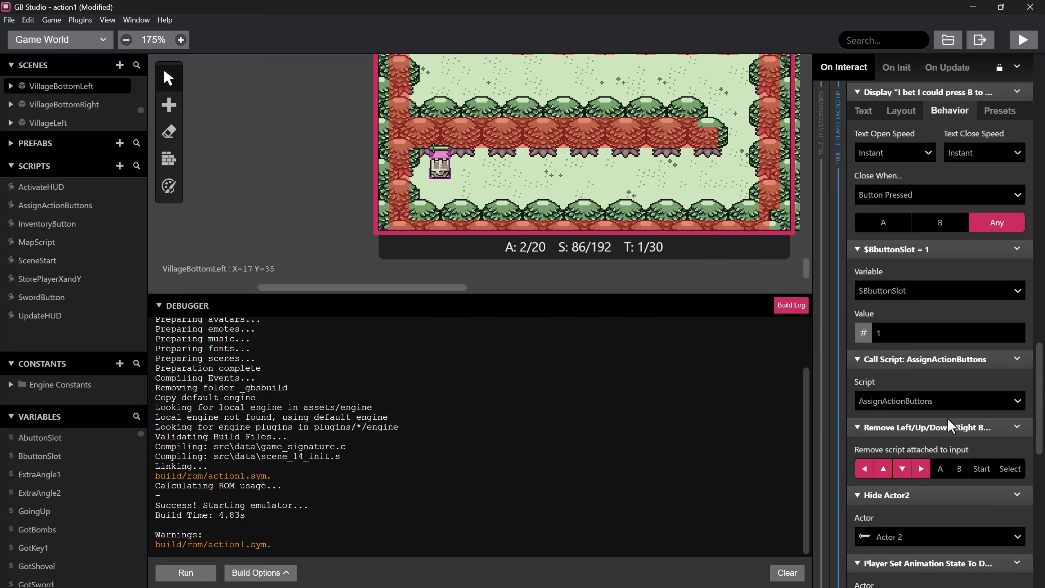
- Delete the SwordButton script call from the chest's On Interact script
{"action": "scroll", "coordinate": [948, 419], "scroll_direction": "down", "scroll_amount": 5}
{"action": "scroll", "coordinate": [948, 418], "scroll_direction": "down", "scroll_amount": 5}
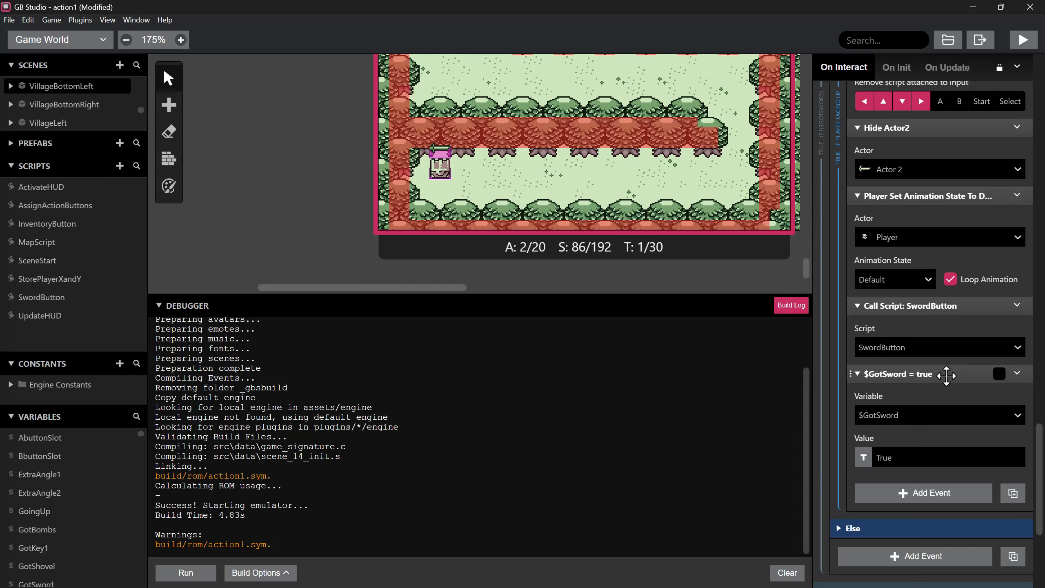
{"action": "scroll", "coordinate": [948, 375], "scroll_direction": "up", "scroll_amount": 1}
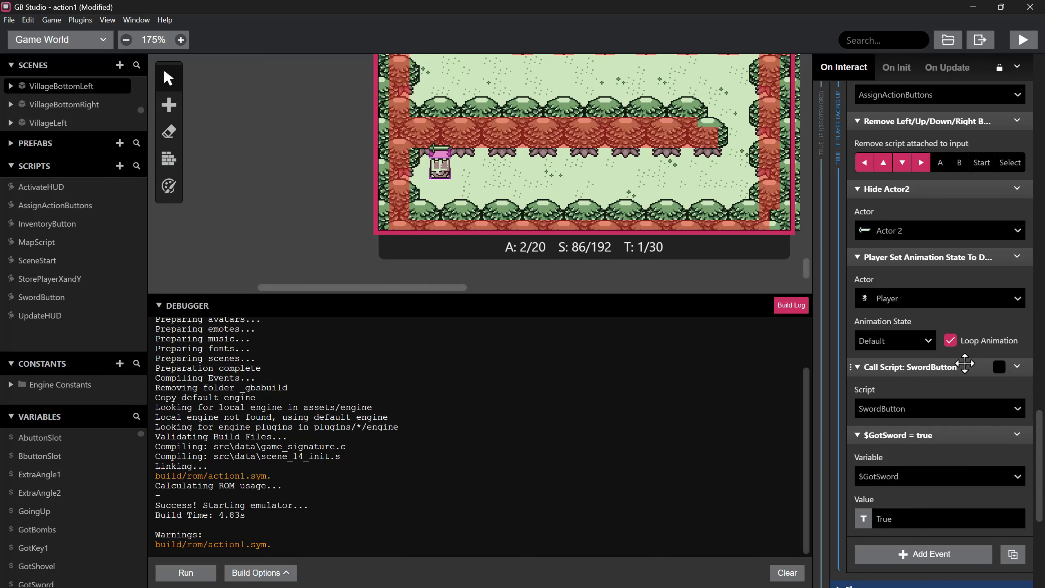
{"action": "left_click", "coordinate": [1017, 367]}
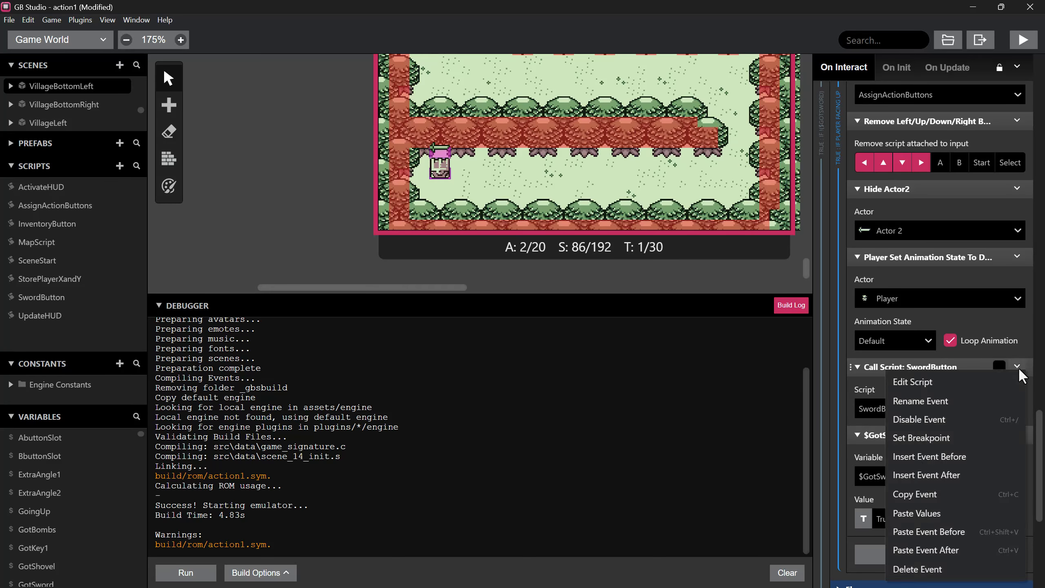
{"action": "left_click", "coordinate": [962, 564]}
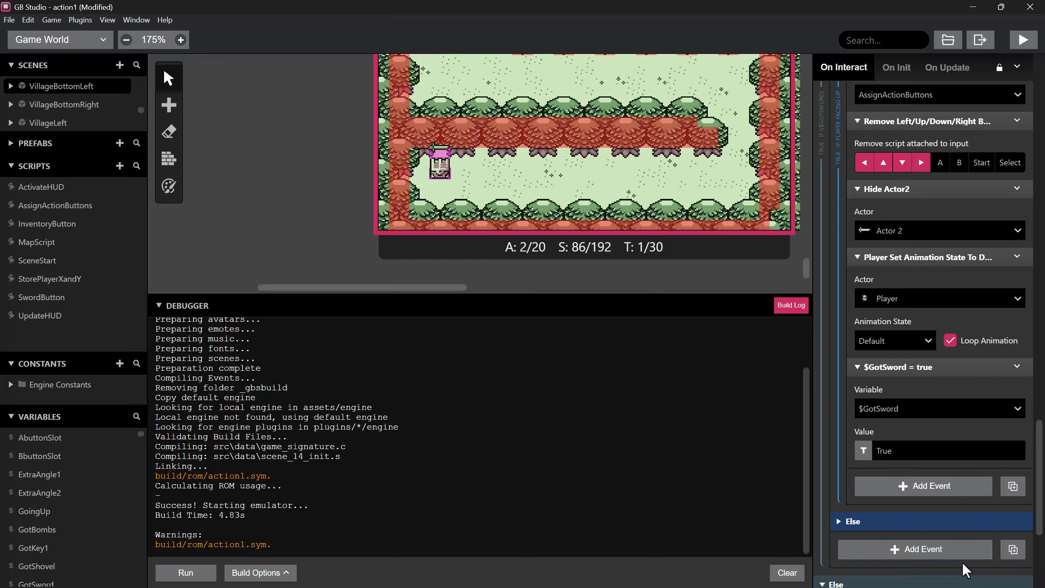
- Copy the $BbuttonSlot = 1 and AssignActionButtons call events from the chest's script
{"action": "scroll", "coordinate": [933, 368], "scroll_direction": "up", "scroll_amount": 1}
{"action": "scroll", "coordinate": [933, 368], "scroll_direction": "up", "scroll_amount": 3}
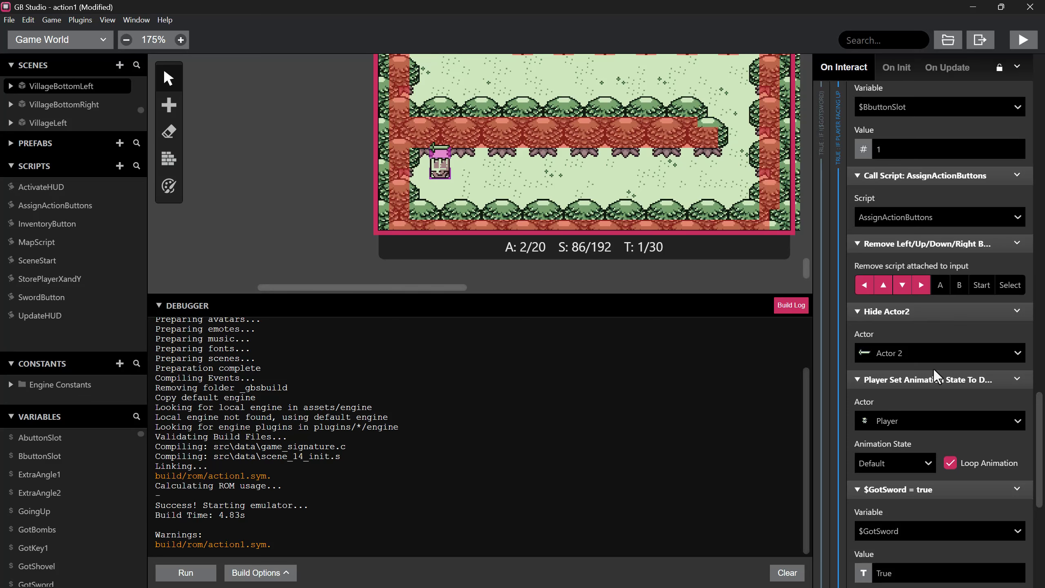
{"action": "scroll", "coordinate": [946, 300], "scroll_direction": "up", "scroll_amount": 1}
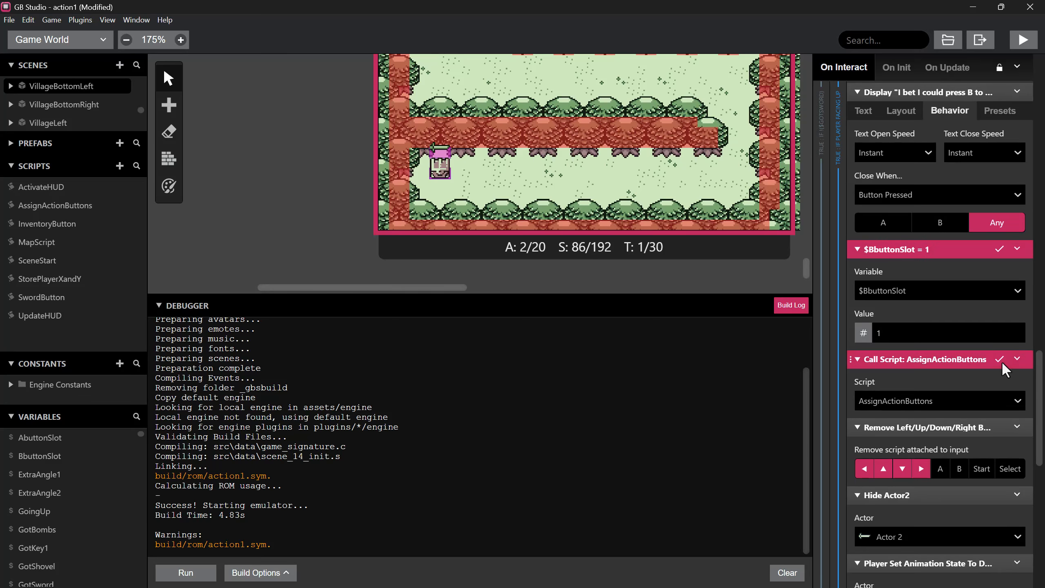
{"action": "right_click", "coordinate": [924, 247]}
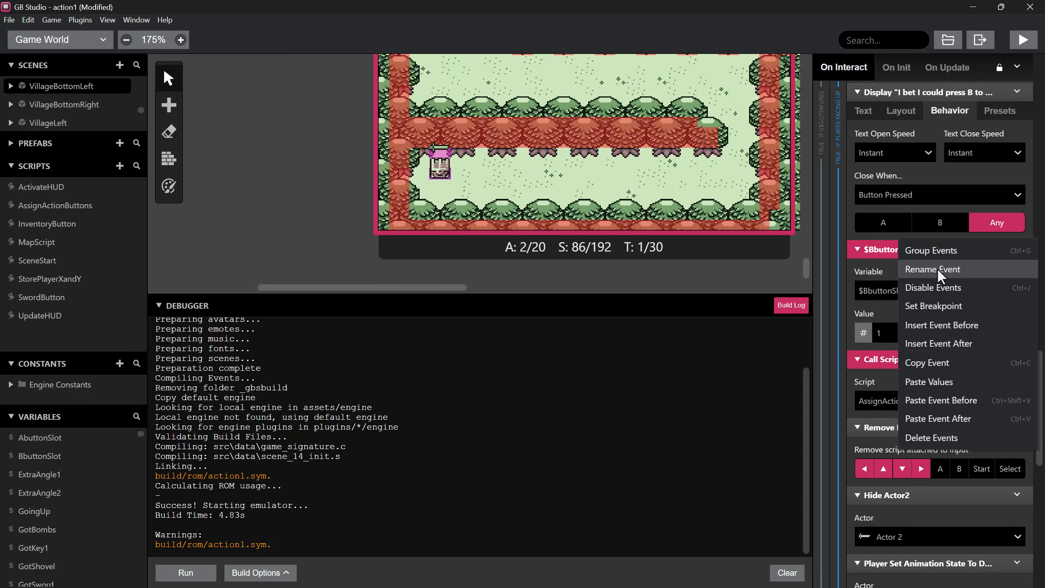
{"action": "left_click", "coordinate": [946, 359]}
- Paste the copied sword-assignment events before the existing events in VillageRight's On Init script
{"action": "scroll", "coordinate": [677, 213], "scroll_direction": "up", "scroll_amount": 3}
{"action": "scroll", "coordinate": [677, 213], "scroll_direction": "up", "scroll_amount": 2}
{"action": "left_click_drag", "start_coordinate": [445, 285], "coordinate": [639, 285]}
{"action": "scroll", "coordinate": [577, 229], "scroll_direction": "up", "scroll_amount": 2}
{"action": "left_click", "coordinate": [489, 193]}
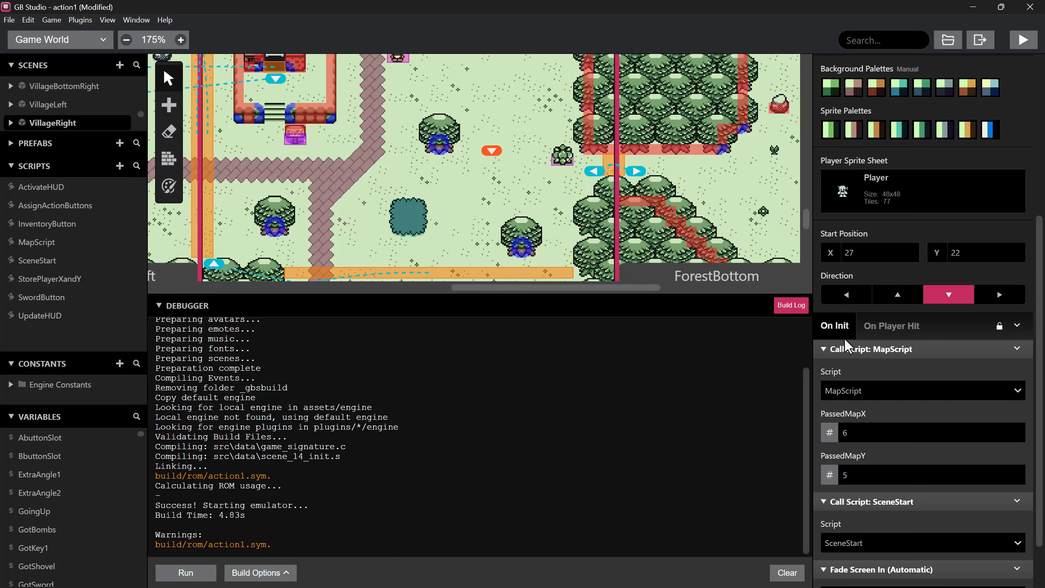
{"action": "left_click", "coordinate": [1017, 325]}
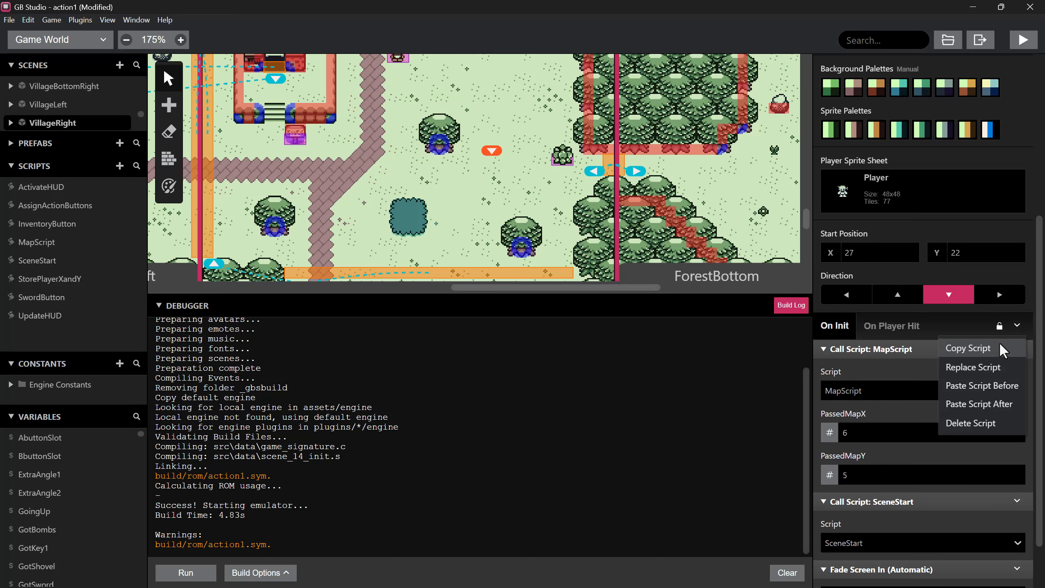
{"action": "left_click", "coordinate": [995, 389]}
- Run the game, test the sword swing in VillageRight, check the inventory's B slot, and close the test window
{"action": "scroll", "coordinate": [891, 389], "scroll_direction": "down", "scroll_amount": 2}
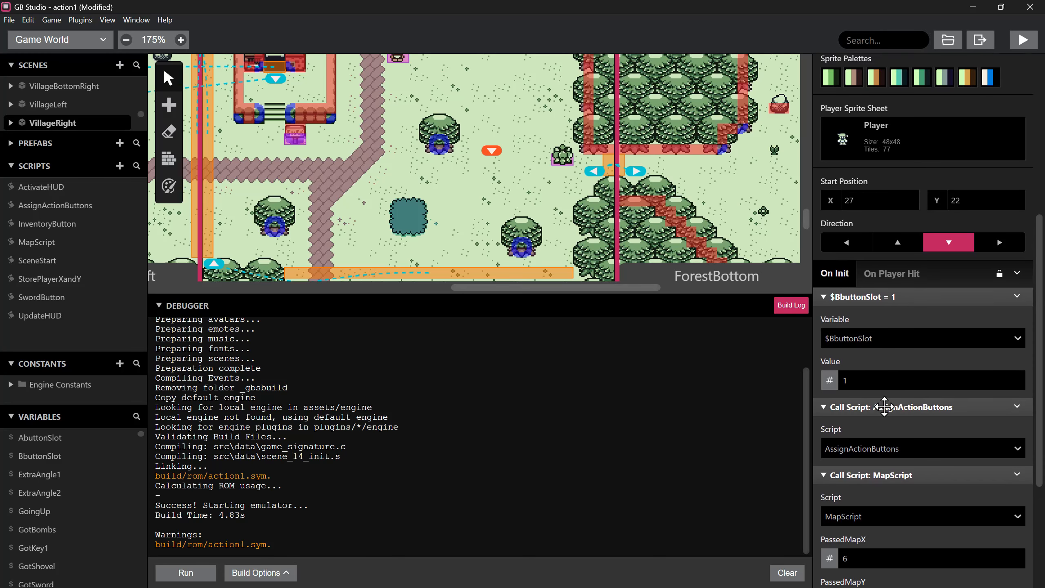
{"action": "key", "text": "ctrl+b"}
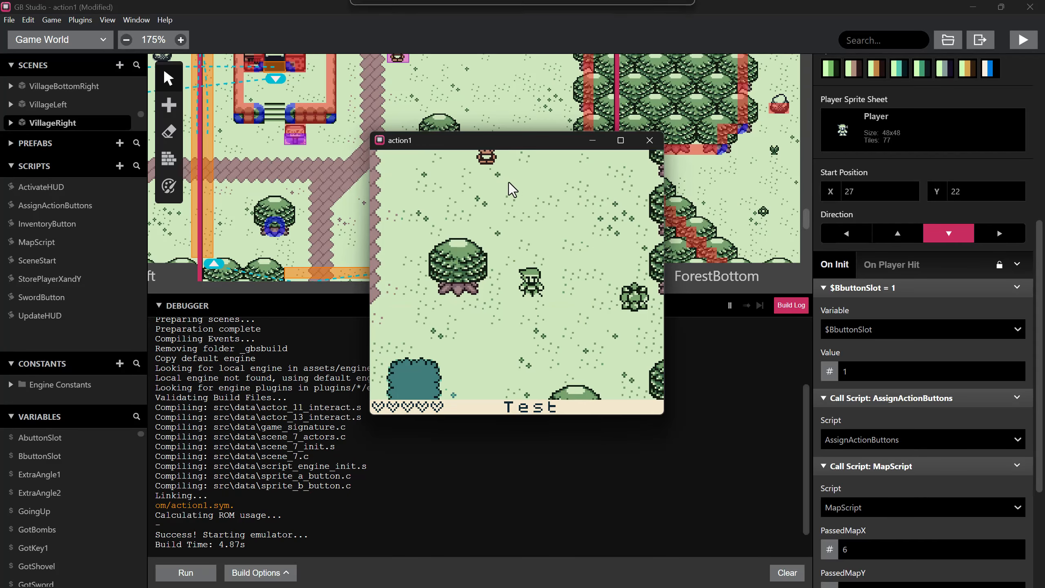
{"action": "key", "text": "Up"}
{"action": "key", "text": "x"}
{"action": "key", "text": "x"}
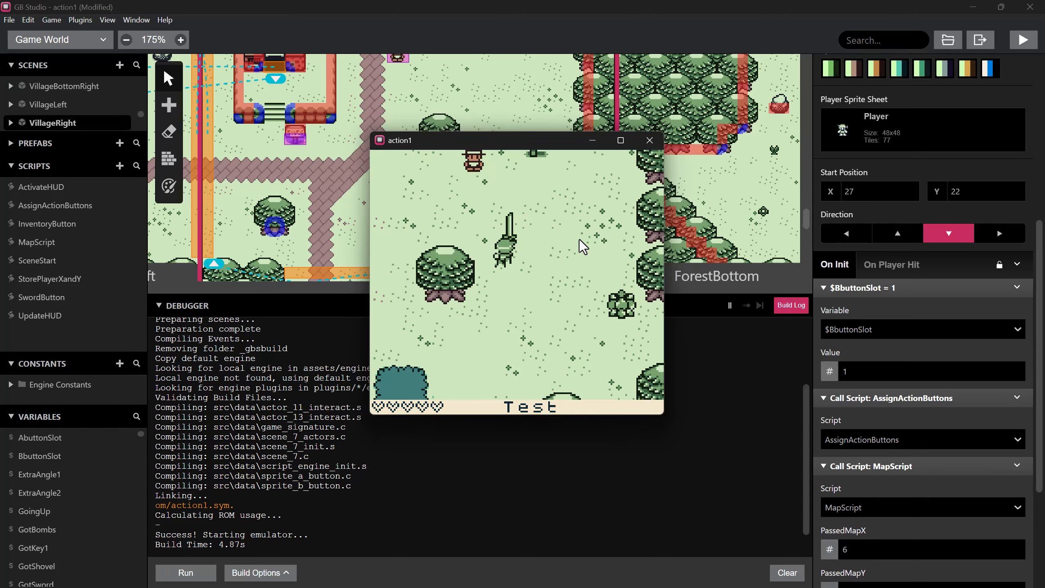
{"action": "key", "text": "Right"}
{"action": "key", "text": "x"}
{"action": "key", "text": "Return"}
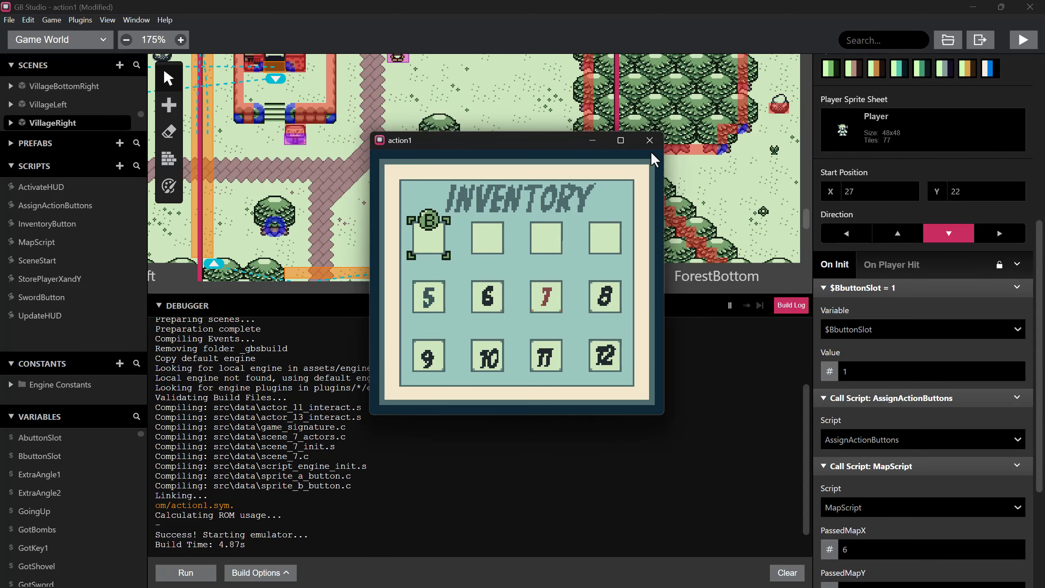
{"action": "left_click", "coordinate": [650, 140]}
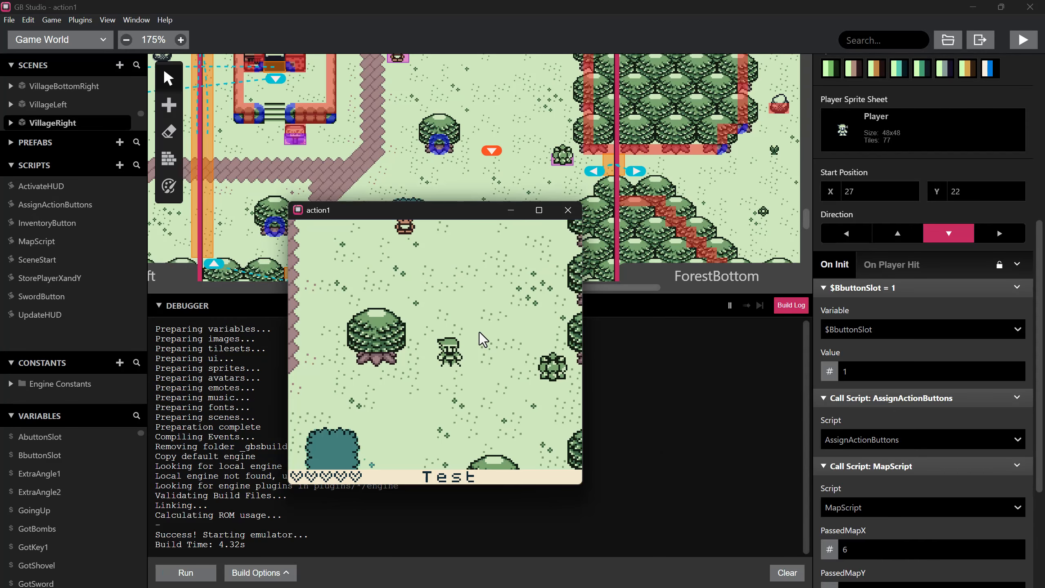
- Run the game again, walk the player to the bush and strike it with the sword
{"action": "key", "text": "Right"}
{"action": "key", "text": "x"}
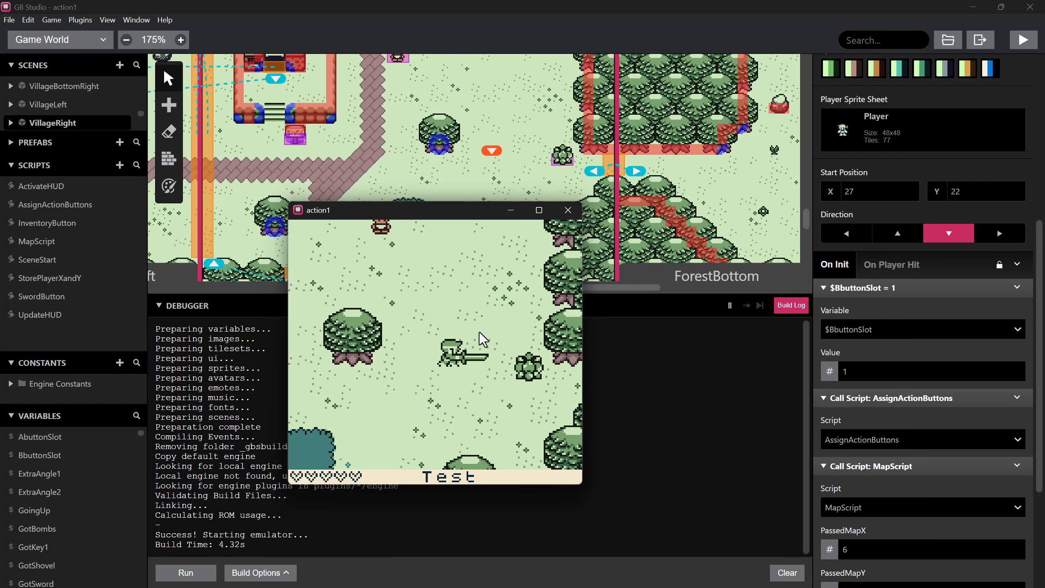
{"action": "key", "text": "Down"}
{"action": "key", "text": "Right"}
{"action": "key", "text": "x"}
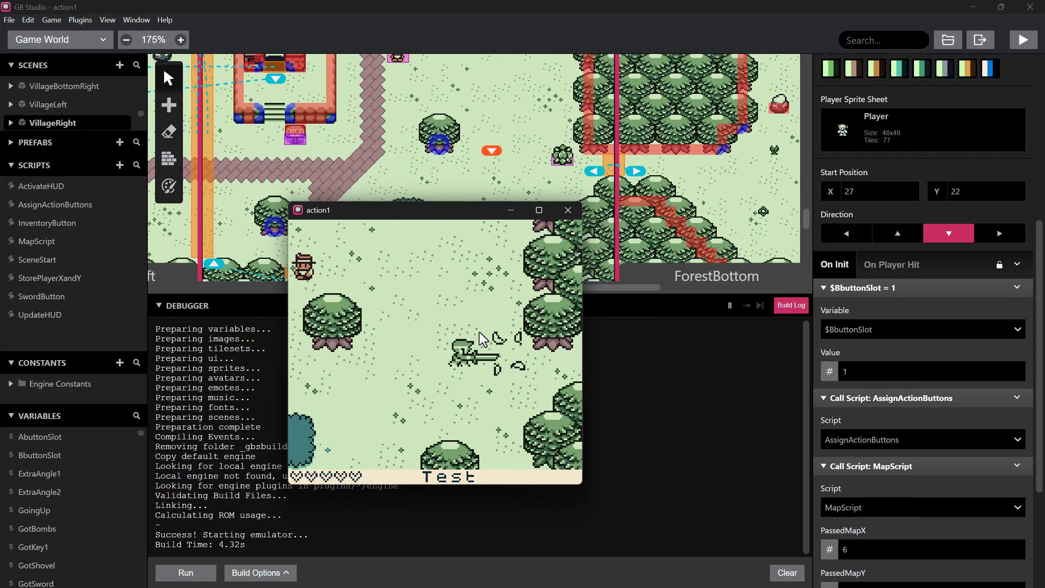
- Test walking and swinging the sword over the spot of the cut bush, and close the test window
{"action": "key", "text": "Left"}
{"action": "key", "text": "Right"}
{"action": "key", "text": "x"}
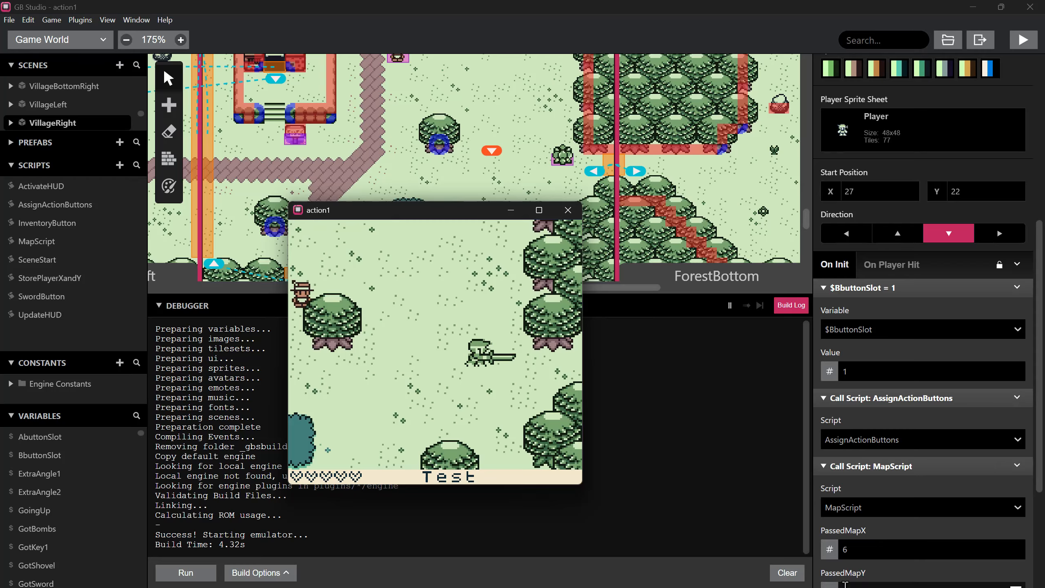
{"action": "key", "text": "x"}
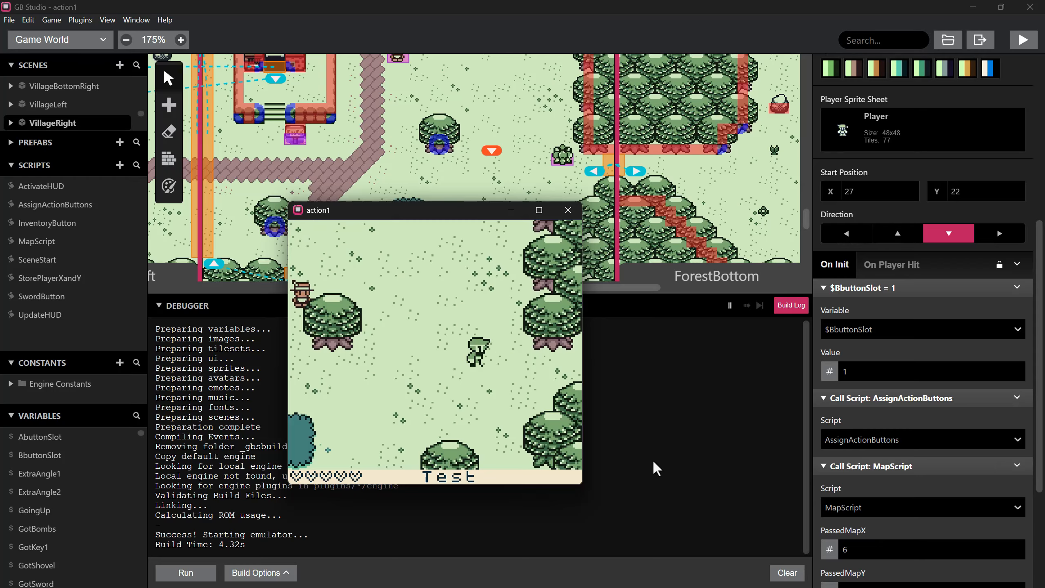
{"action": "key", "text": "Left"}
{"action": "key", "text": "Right"}
{"action": "key", "text": "Left"}
{"action": "key", "text": "Right"}
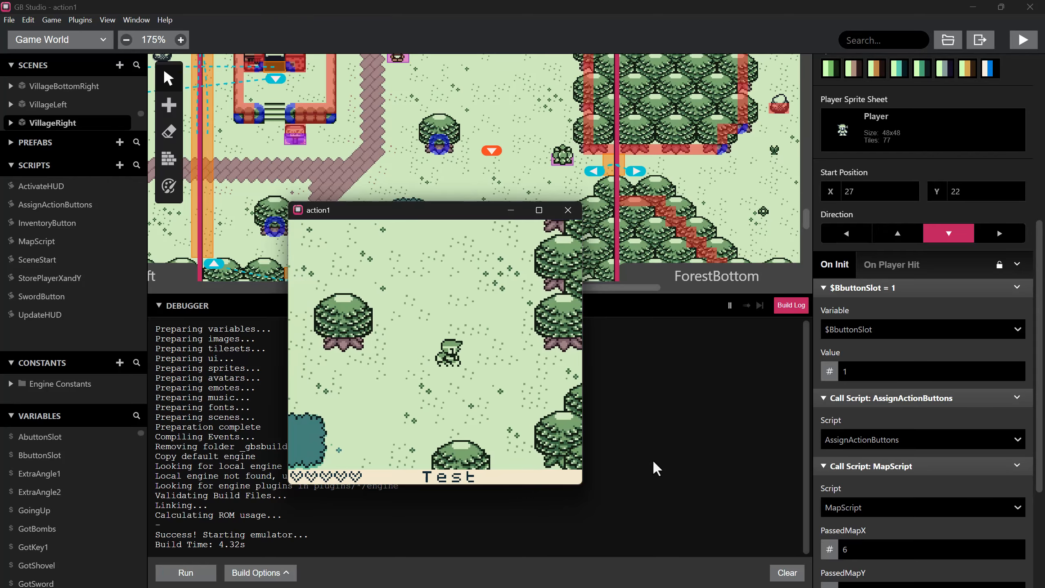
{"action": "key", "text": "Right"}
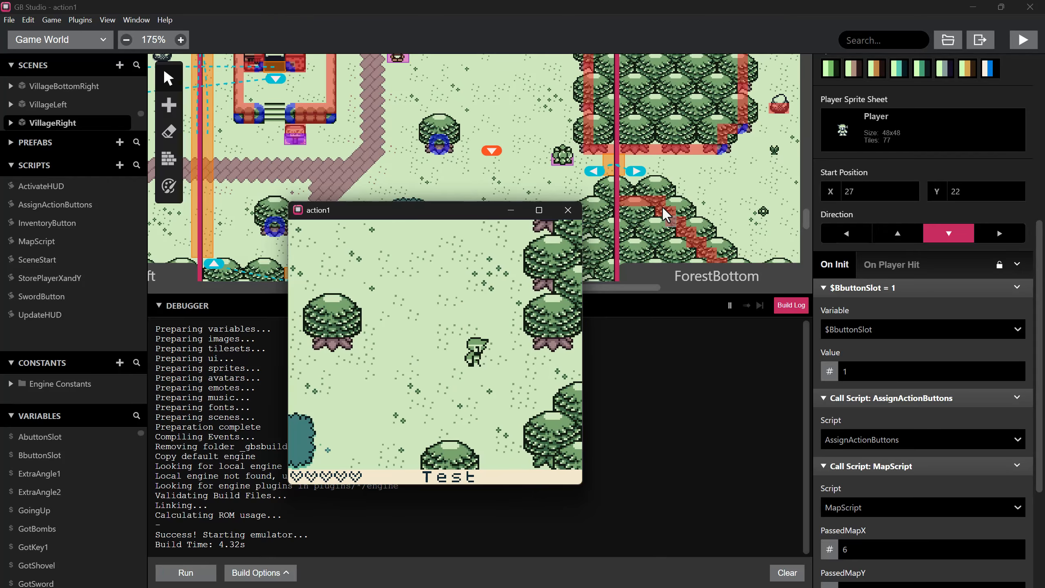
{"action": "left_click", "coordinate": [568, 210]}
- Duplicate the bush actor in a column at X 34, placing copies at Y 25, 27, 29 and 21
{"action": "left_click", "coordinate": [563, 160]}
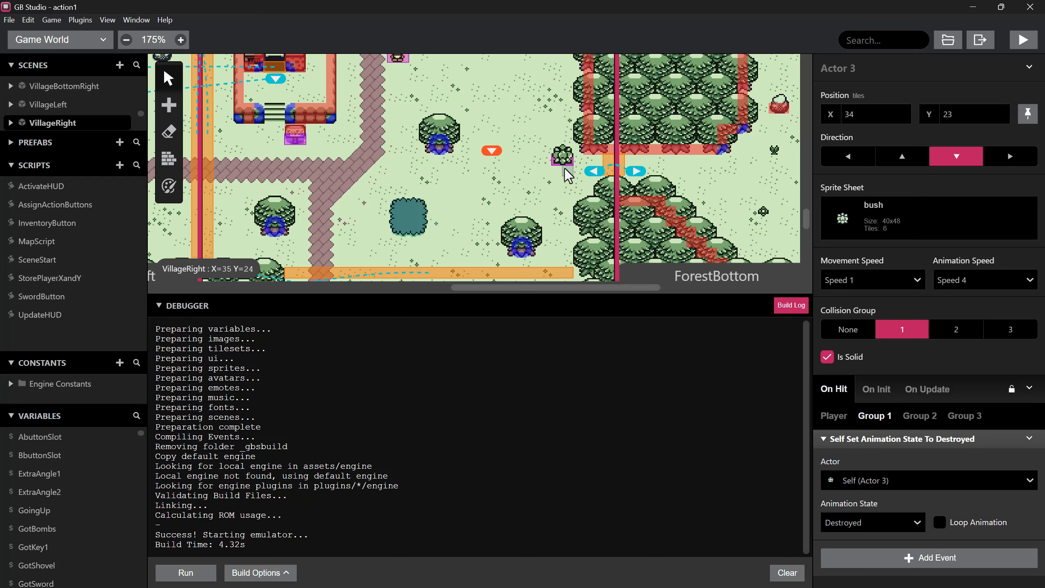
{"action": "key", "text": "ctrl+v"}
{"action": "left_click", "coordinate": [560, 180]}
{"action": "key", "text": "ctrl+v"}
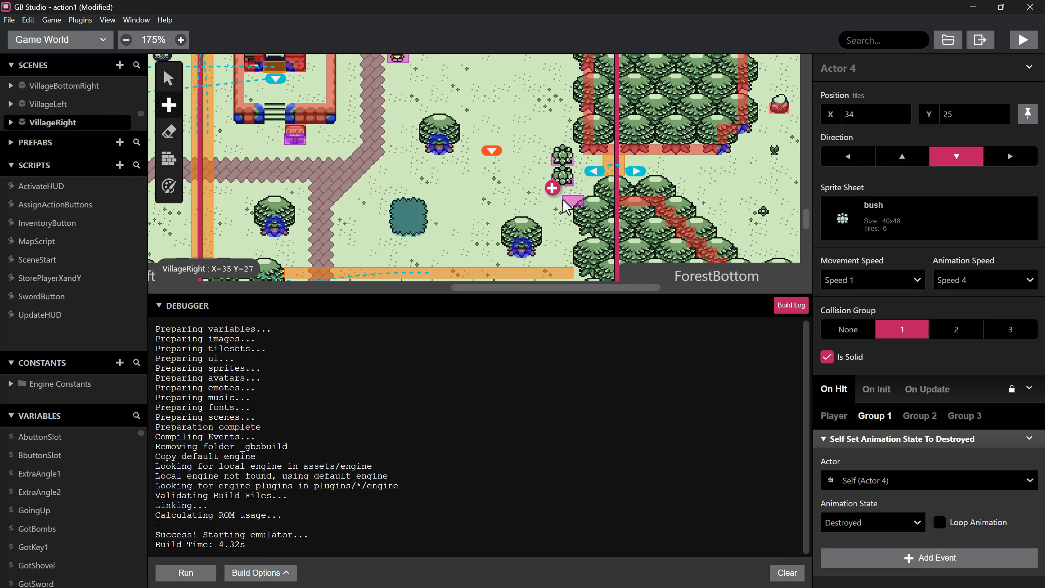
{"action": "left_click", "coordinate": [563, 209]}
{"action": "key", "text": "ctrl+v"}
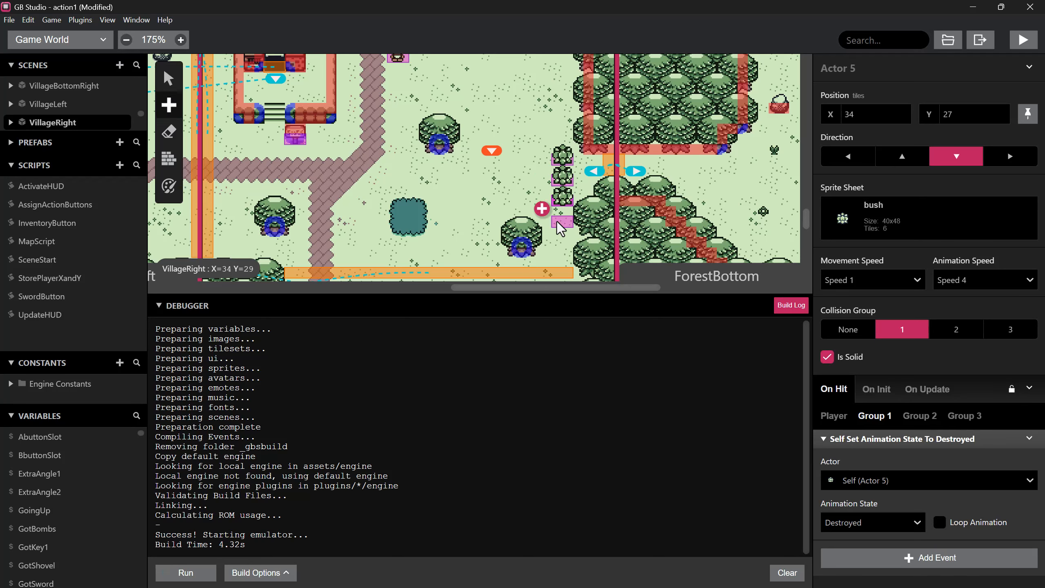
{"action": "left_click", "coordinate": [561, 224]}
{"action": "key", "text": "ctrl+v"}
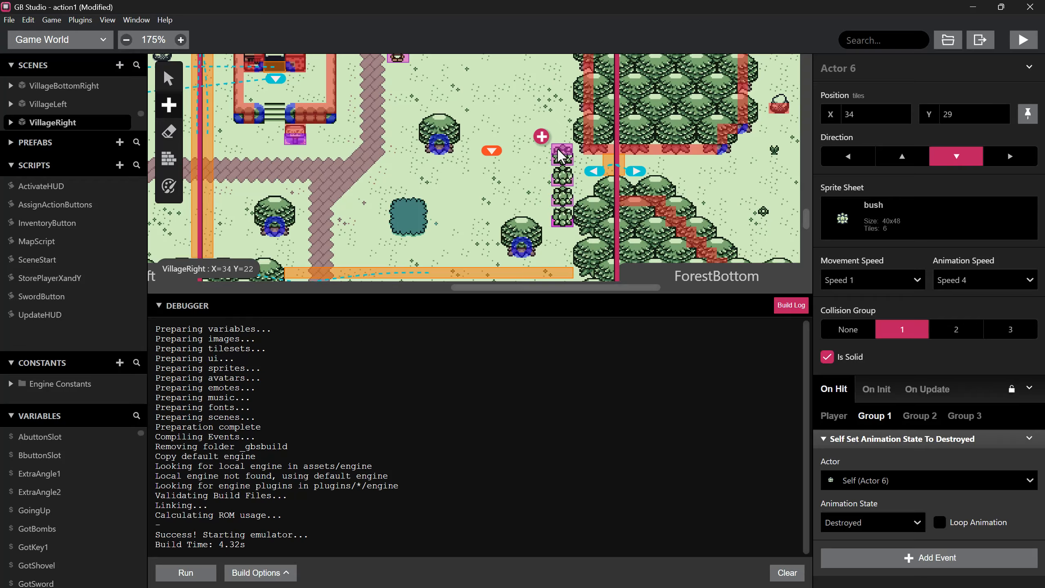
{"action": "left_click", "coordinate": [560, 153]}
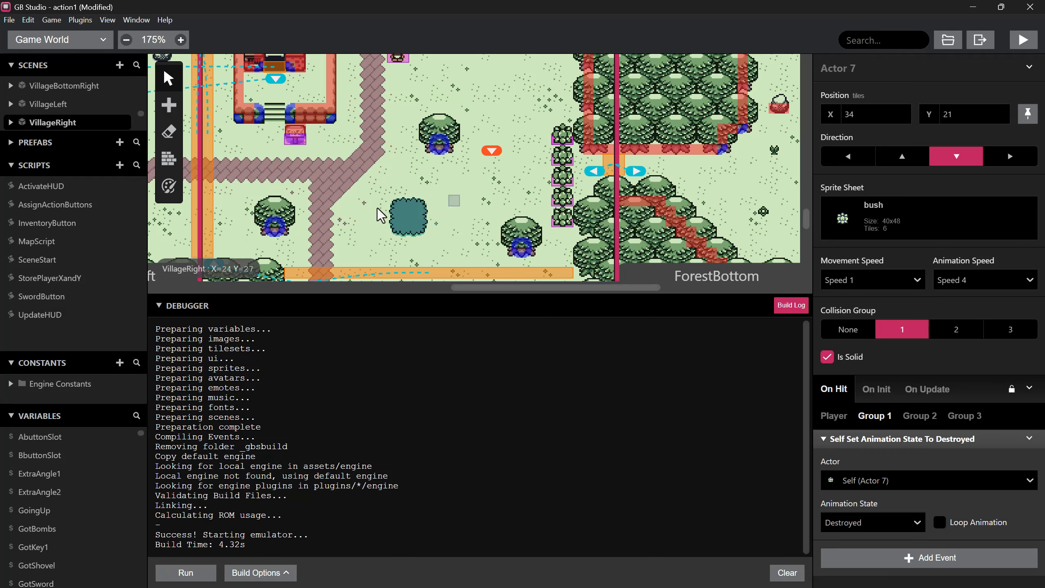
- Set the sprite sheet of the first Launch Projectile event in the SwordButton script to test1
{"action": "left_click", "coordinate": [37, 297]}
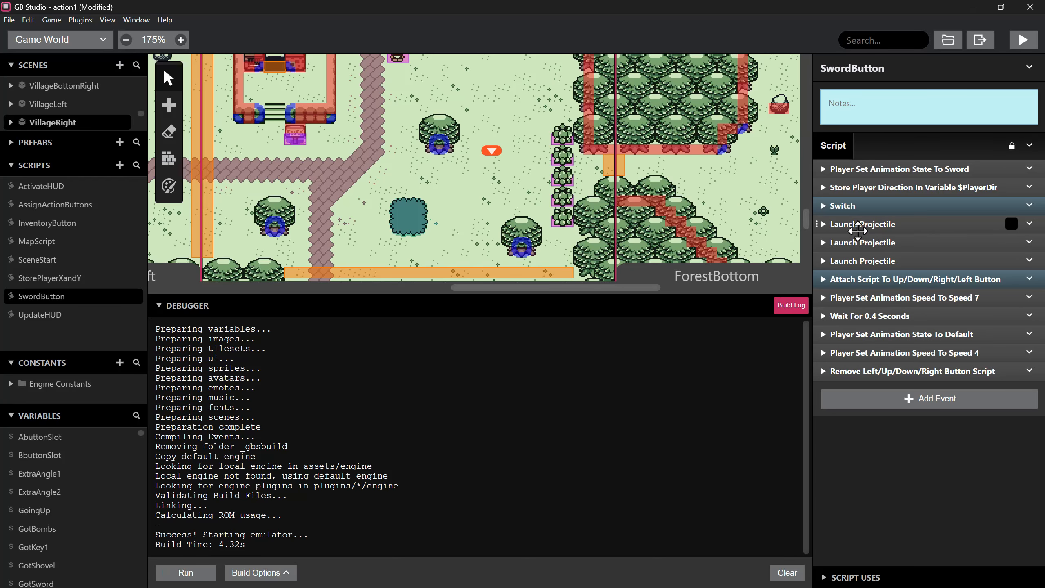
{"action": "left_click", "coordinate": [822, 224]}
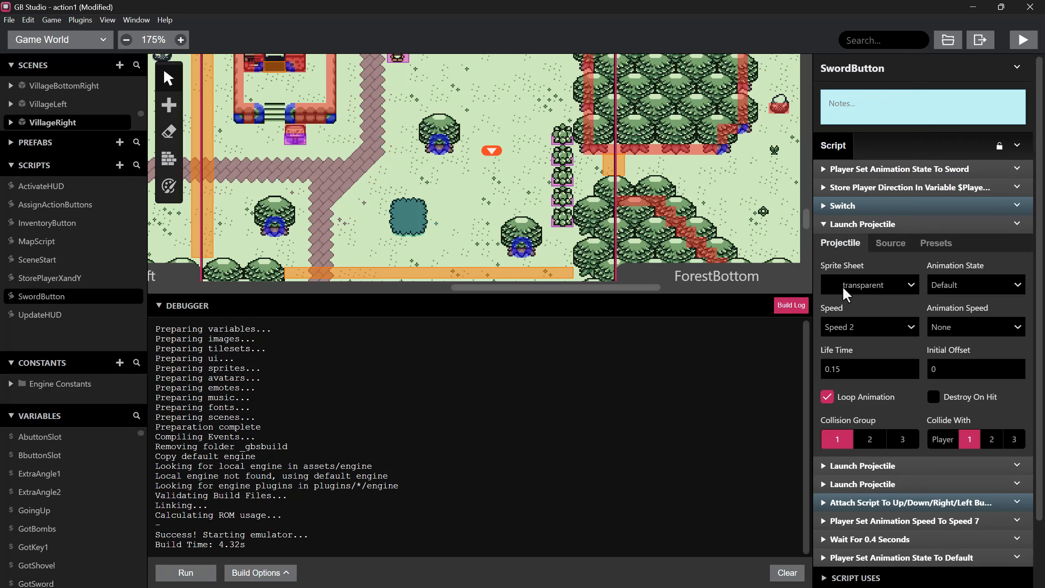
{"action": "left_click", "coordinate": [865, 285]}
{"action": "scroll", "coordinate": [835, 422], "scroll_direction": "down", "scroll_amount": 10}
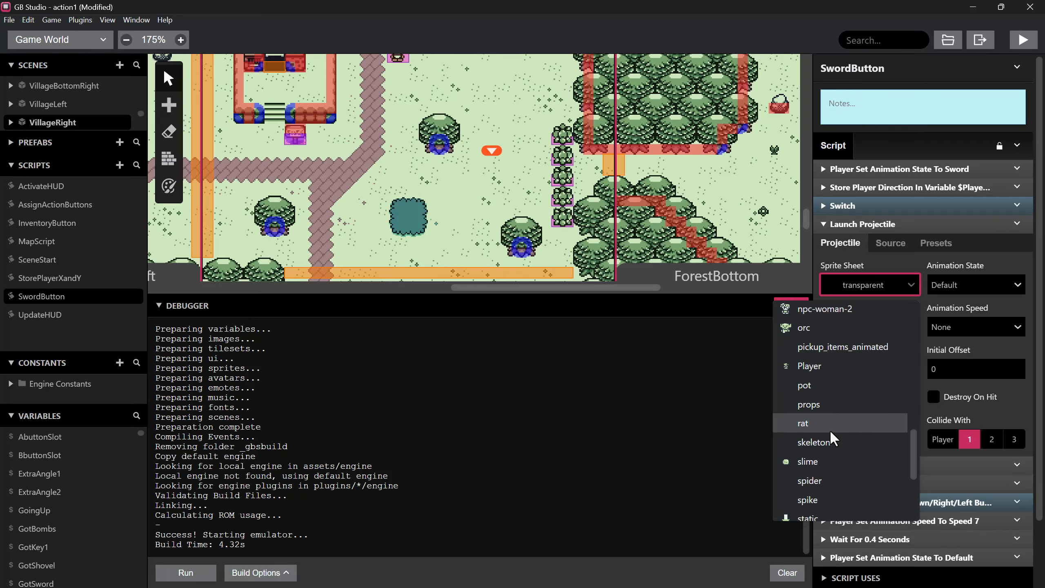
{"action": "left_click", "coordinate": [806, 465]}
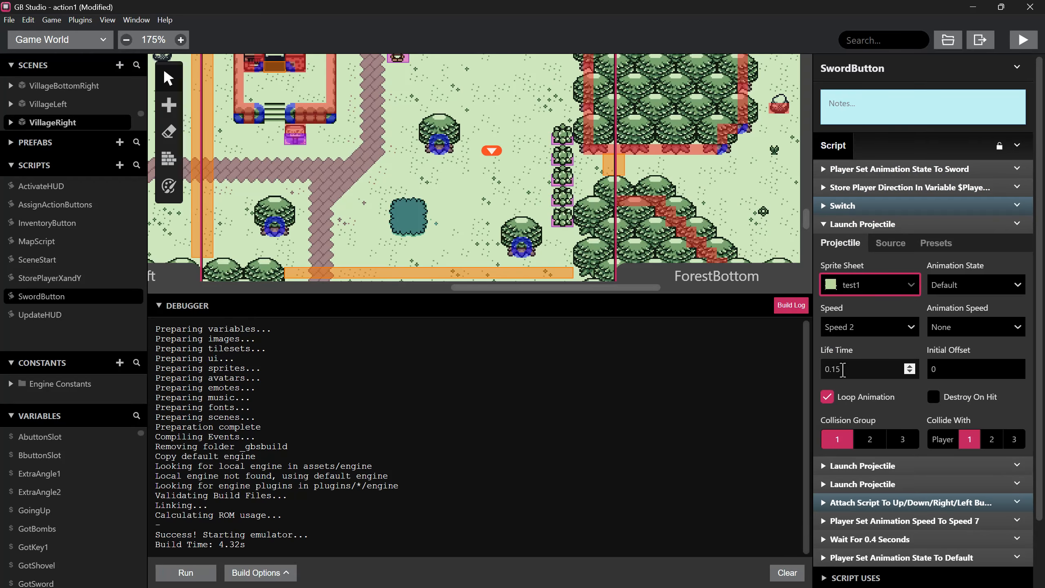
- Set the second Launch Projectile event's sprite sheet to test1
{"action": "scroll", "coordinate": [823, 407], "scroll_direction": "down", "scroll_amount": 1}
{"action": "left_click", "coordinate": [823, 406]}
{"action": "scroll", "coordinate": [836, 427], "scroll_direction": "down", "scroll_amount": 2}
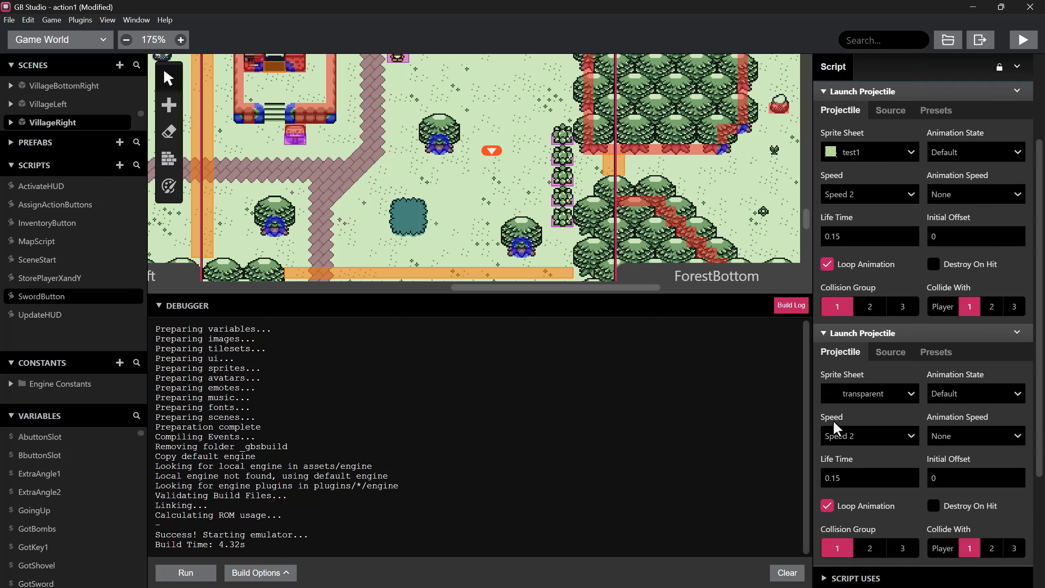
{"action": "left_click", "coordinate": [864, 343]}
{"action": "scroll", "coordinate": [839, 436], "scroll_direction": "down", "scroll_amount": 2}
{"action": "scroll", "coordinate": [845, 460], "scroll_direction": "down", "scroll_amount": 6}
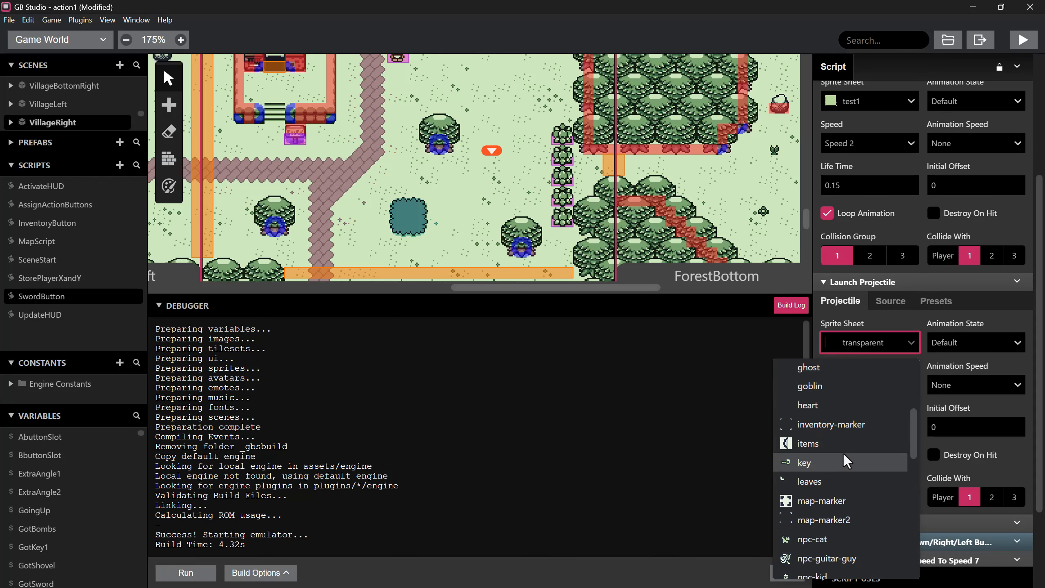
{"action": "scroll", "coordinate": [834, 495], "scroll_direction": "down", "scroll_amount": 4}
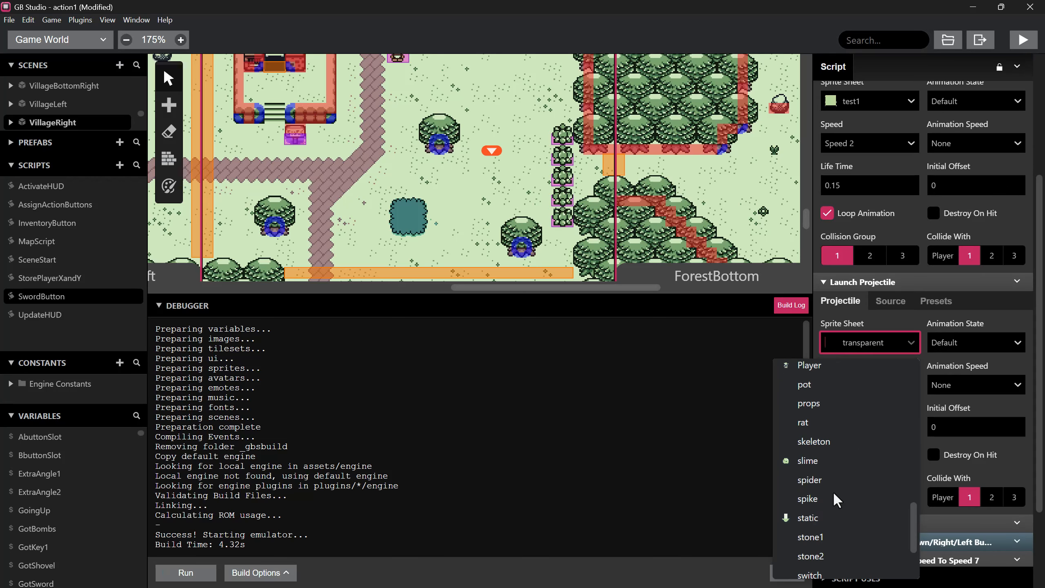
{"action": "left_click", "coordinate": [826, 519]}
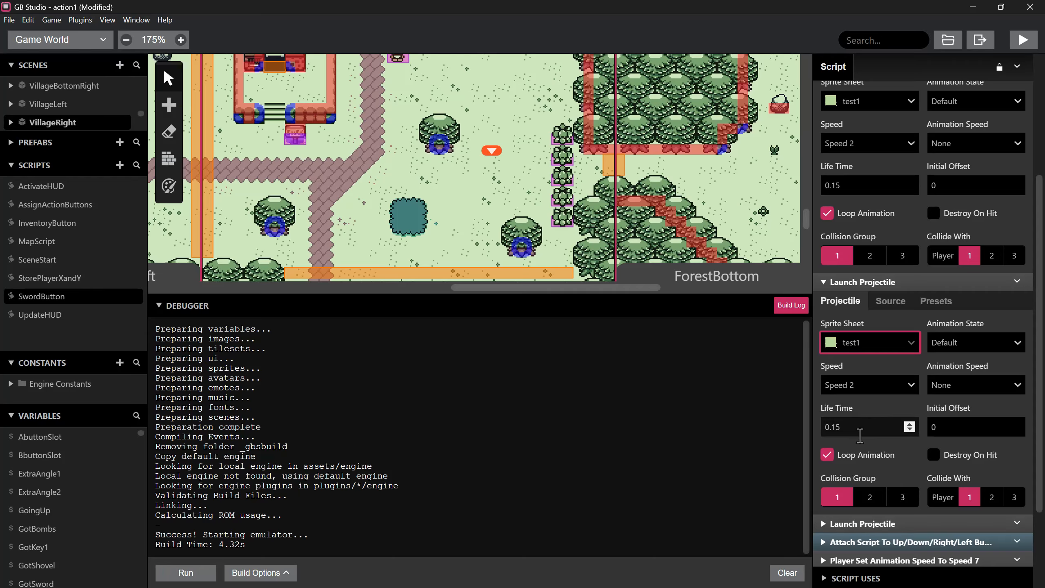
- Expand the third Launch Projectile event and set its sprite sheet to test1
{"action": "scroll", "coordinate": [860, 438], "scroll_direction": "down", "scroll_amount": 3}
{"action": "left_click", "coordinate": [839, 410]}
{"action": "scroll", "coordinate": [840, 411], "scroll_direction": "down", "scroll_amount": 3}
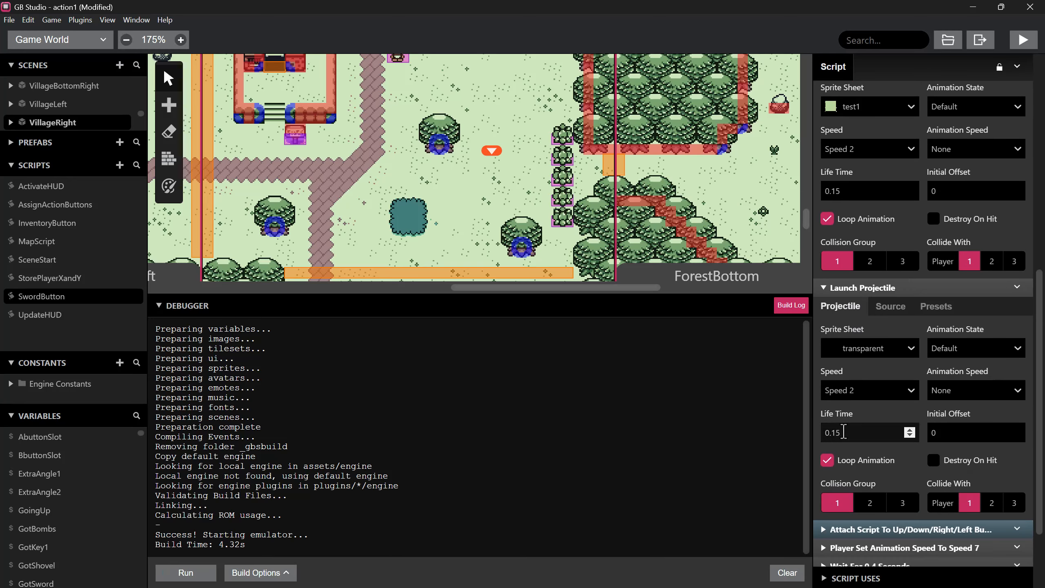
{"action": "left_click", "coordinate": [864, 348]}
{"action": "scroll", "coordinate": [839, 474], "scroll_direction": "down", "scroll_amount": 1}
{"action": "scroll", "coordinate": [835, 477], "scroll_direction": "down", "scroll_amount": 7}
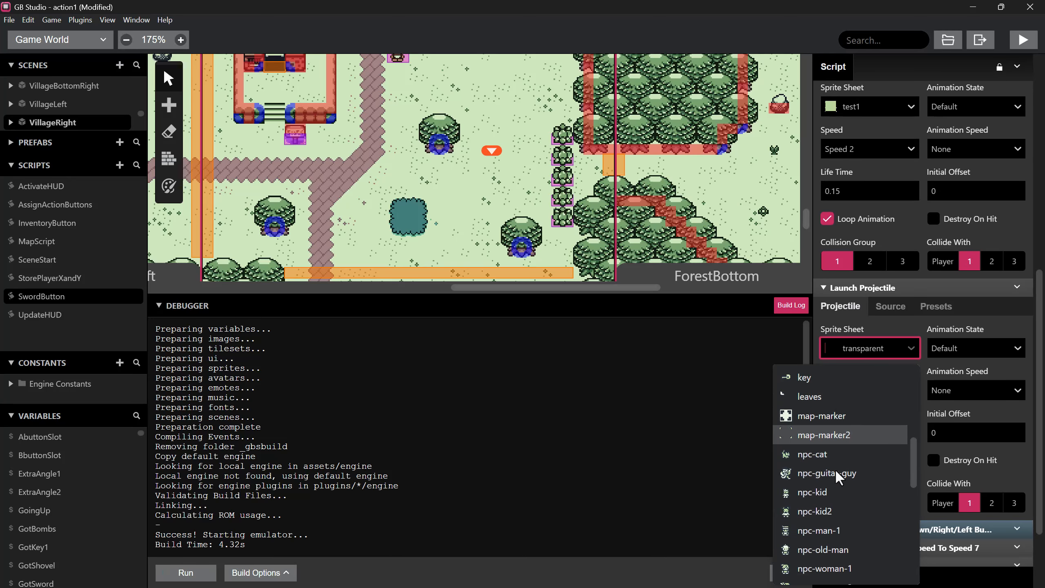
{"action": "scroll", "coordinate": [832, 490], "scroll_direction": "down", "scroll_amount": 5}
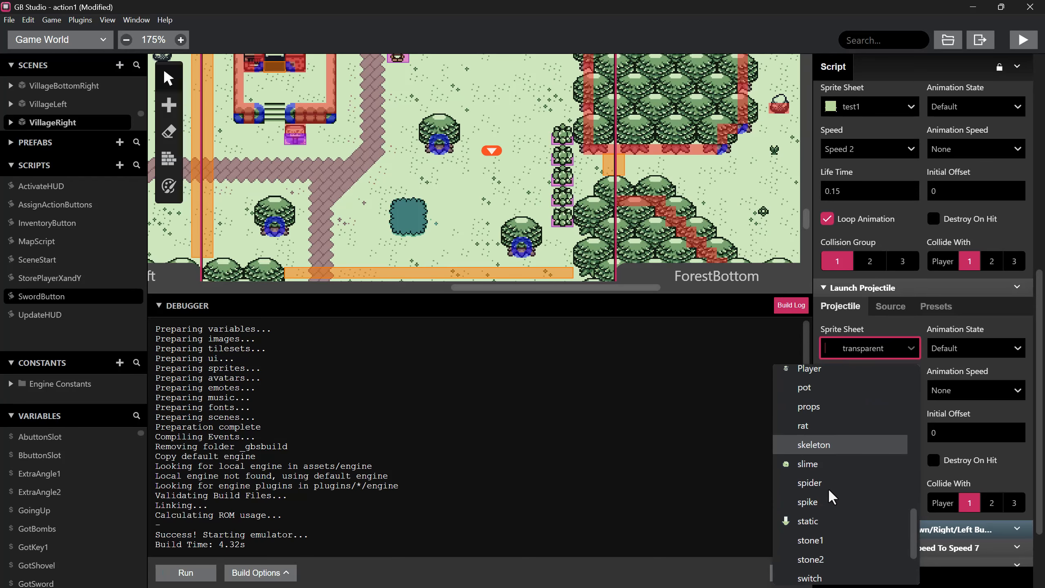
{"action": "left_click", "coordinate": [807, 529]}
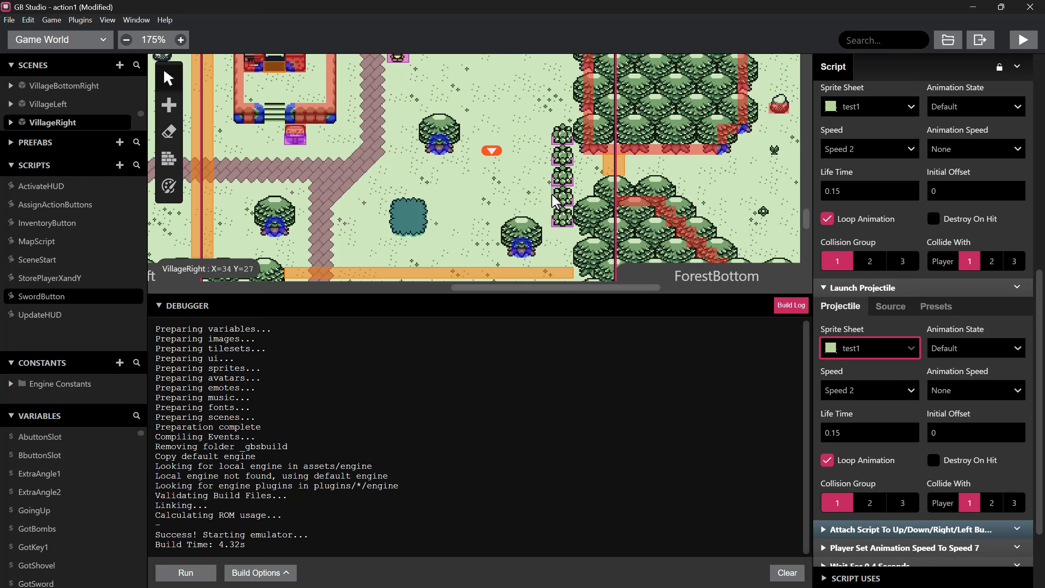
- Review the sword's projectile settings and open the test1 sprite in the sprite editor to examine its collision bounding box
{"action": "scroll", "coordinate": [918, 452], "scroll_direction": "down", "scroll_amount": 1}
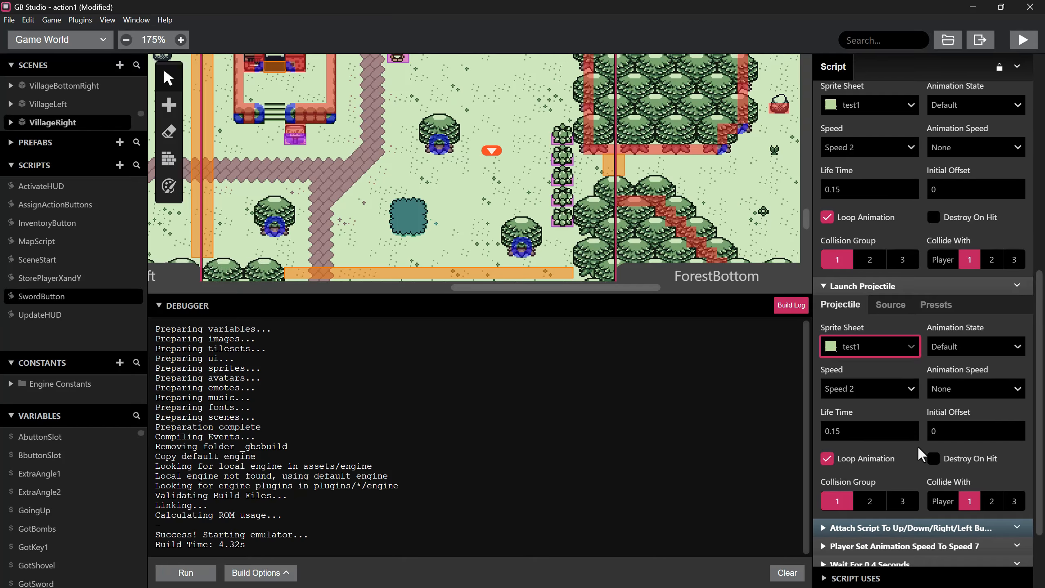
{"action": "scroll", "coordinate": [918, 453], "scroll_direction": "up", "scroll_amount": 2}
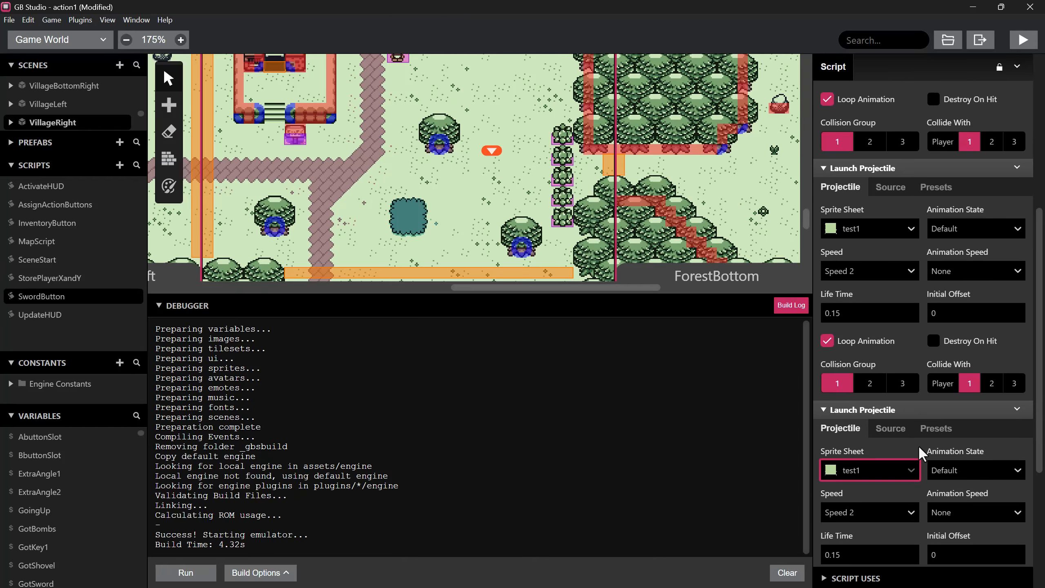
{"action": "scroll", "coordinate": [919, 453], "scroll_direction": "down", "scroll_amount": 1}
{"action": "scroll", "coordinate": [896, 408], "scroll_direction": "up", "scroll_amount": 1}
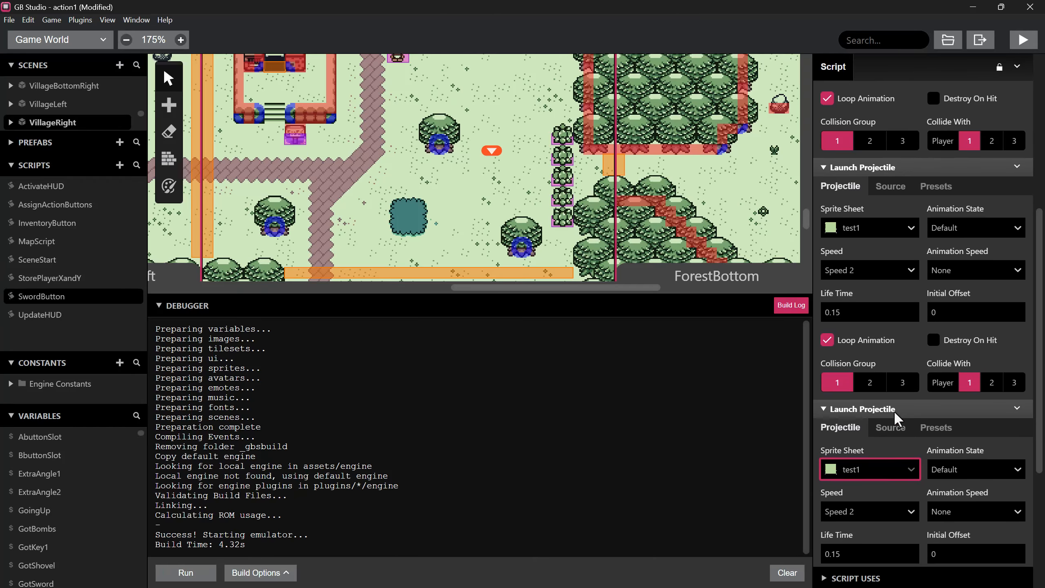
{"action": "left_click", "coordinate": [60, 39]}
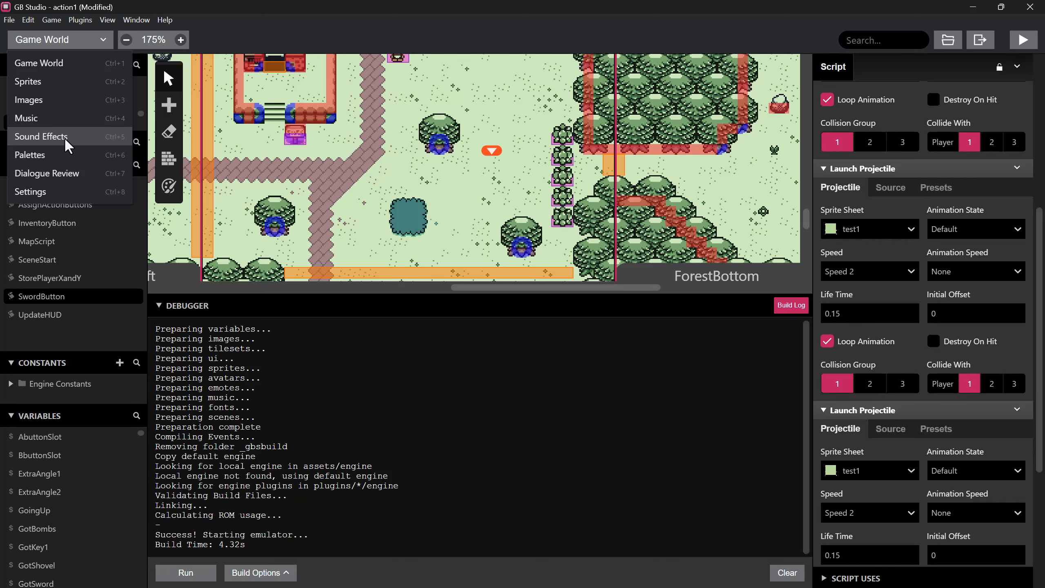
{"action": "left_click", "coordinate": [63, 82]}
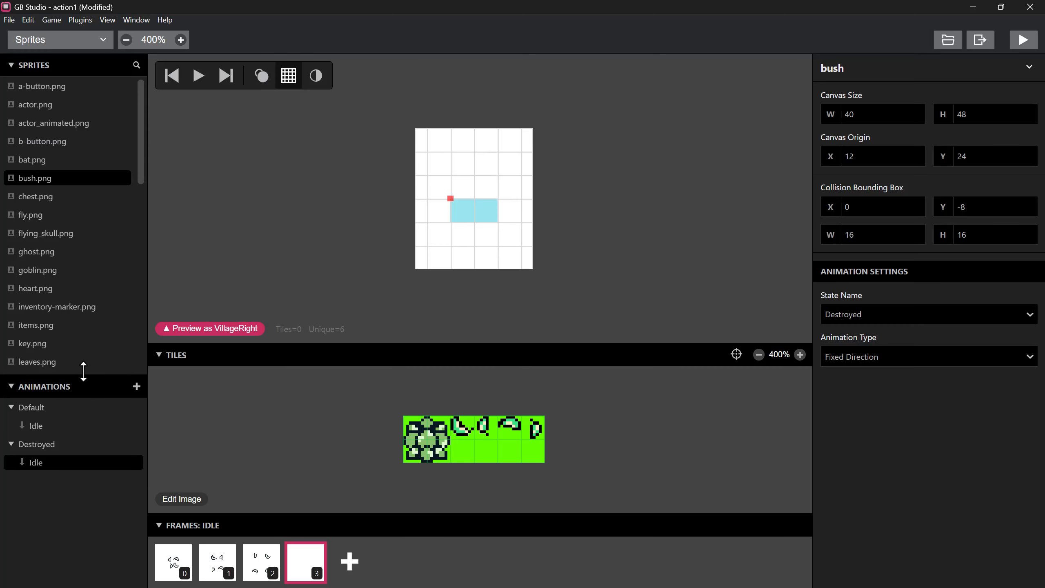
{"action": "scroll", "coordinate": [36, 235], "scroll_direction": "down", "scroll_amount": 10}
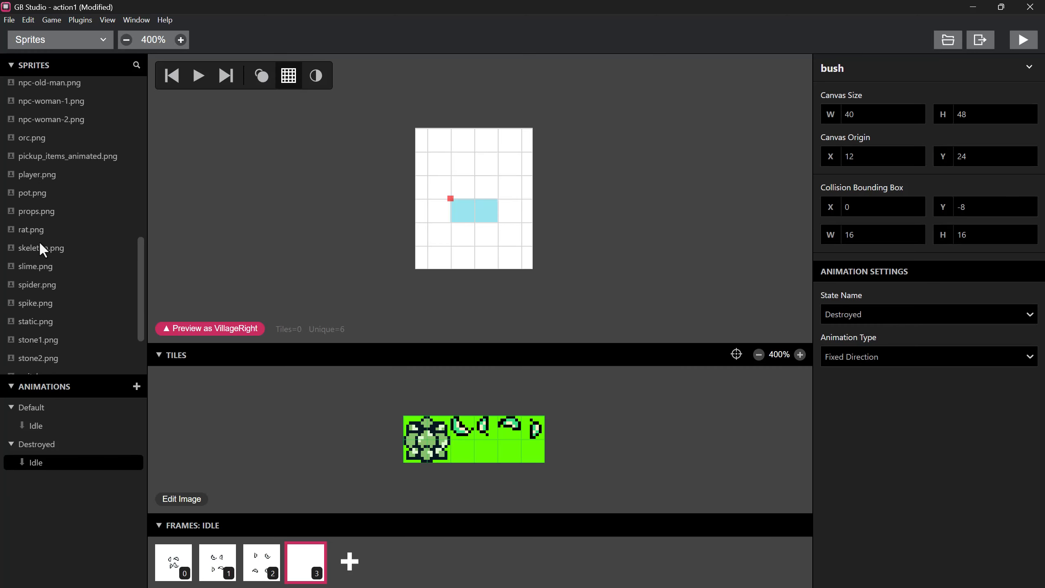
{"action": "left_click", "coordinate": [37, 350]}
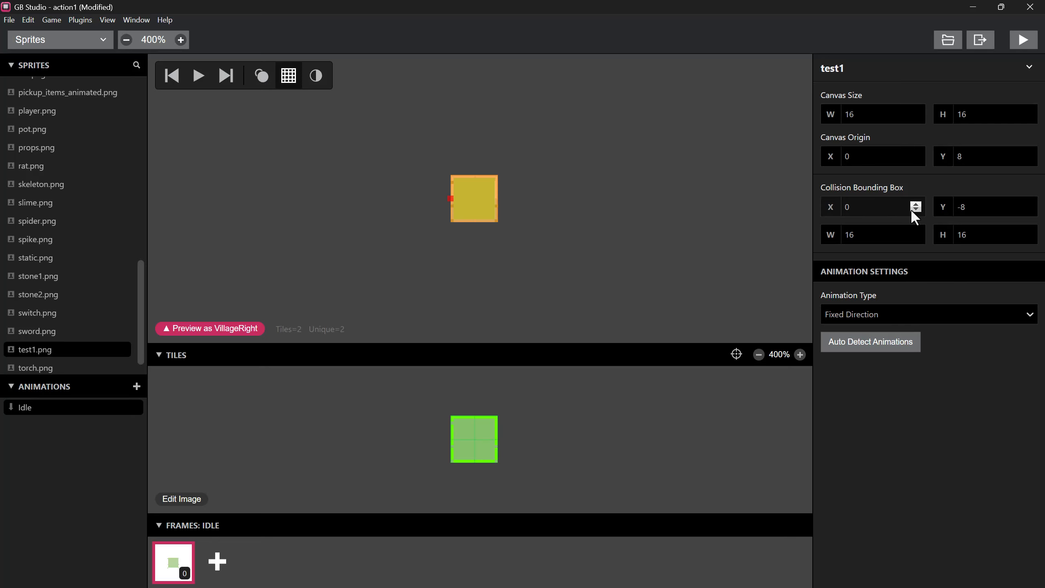
- Set the width of the test1 sprite's collision bounding box to 8
{"action": "left_click", "coordinate": [916, 237]}
{"action": "left_click", "coordinate": [915, 238]}
{"action": "left_click", "coordinate": [916, 238]}
{"action": "left_click", "coordinate": [916, 237]}
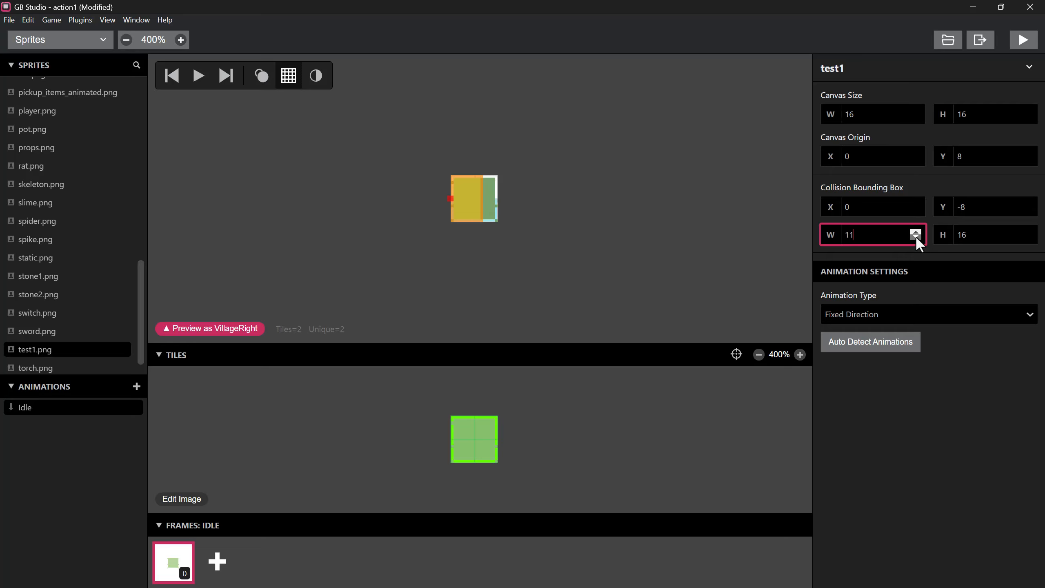
{"action": "left_click", "coordinate": [916, 238]}
{"action": "left_click", "coordinate": [915, 237]}
{"action": "left_click", "coordinate": [916, 237]}
{"action": "left_click", "coordinate": [916, 232]}
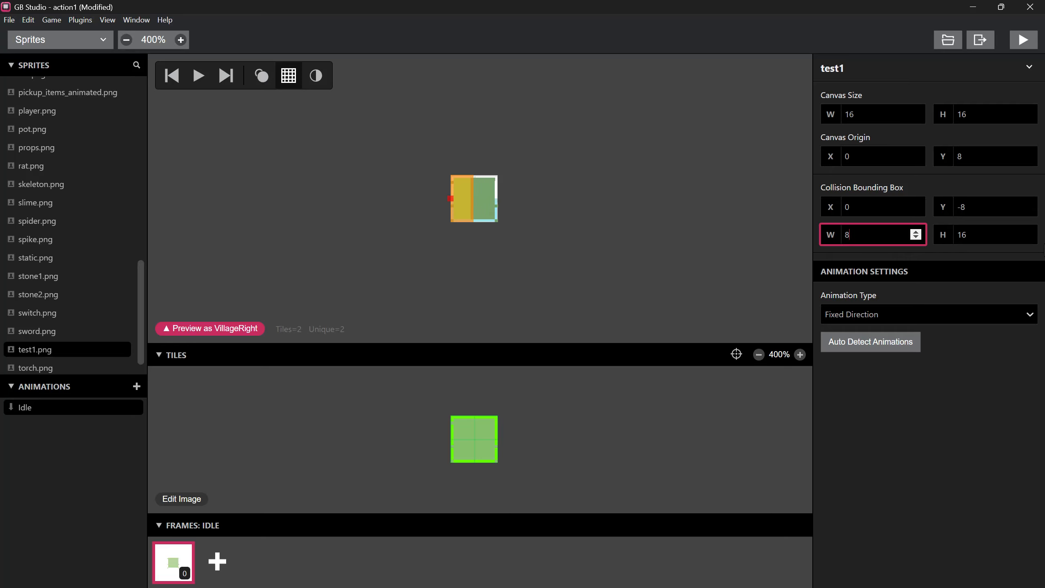
- Set the height of the test1 sprite's collision bounding box to 8
{"action": "left_click", "coordinate": [1029, 237]}
{"action": "left_click", "coordinate": [1029, 238]}
{"action": "left_click", "coordinate": [1029, 237]}
{"action": "left_click", "coordinate": [1030, 237]}
{"action": "left_click", "coordinate": [1030, 237]}
{"action": "left_click", "coordinate": [1030, 238]}
{"action": "left_click", "coordinate": [1031, 237]}
{"action": "left_click", "coordinate": [1030, 238]}
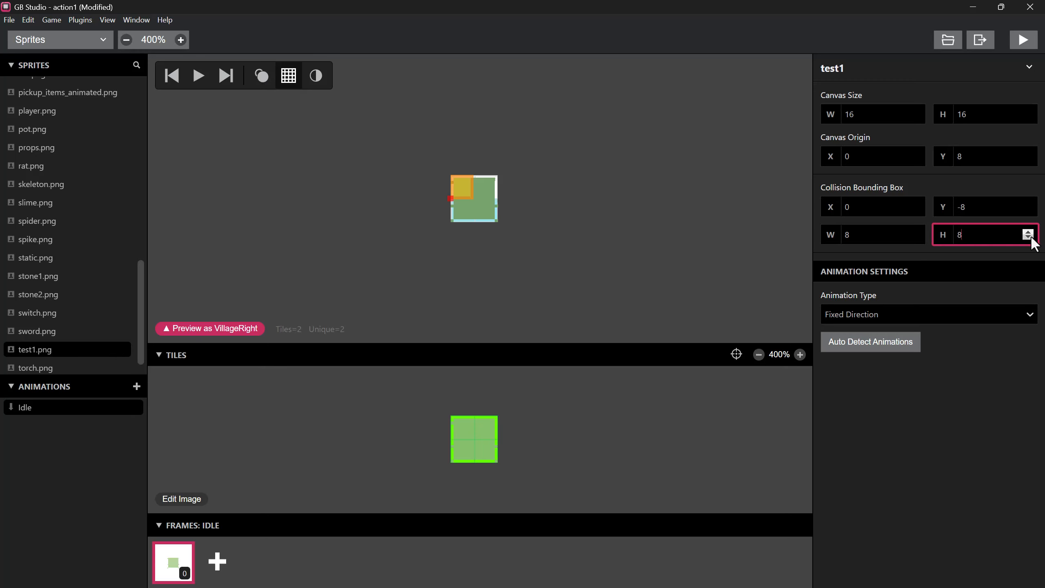
{"action": "left_click", "coordinate": [1031, 237]}
{"action": "left_click", "coordinate": [1031, 233]}
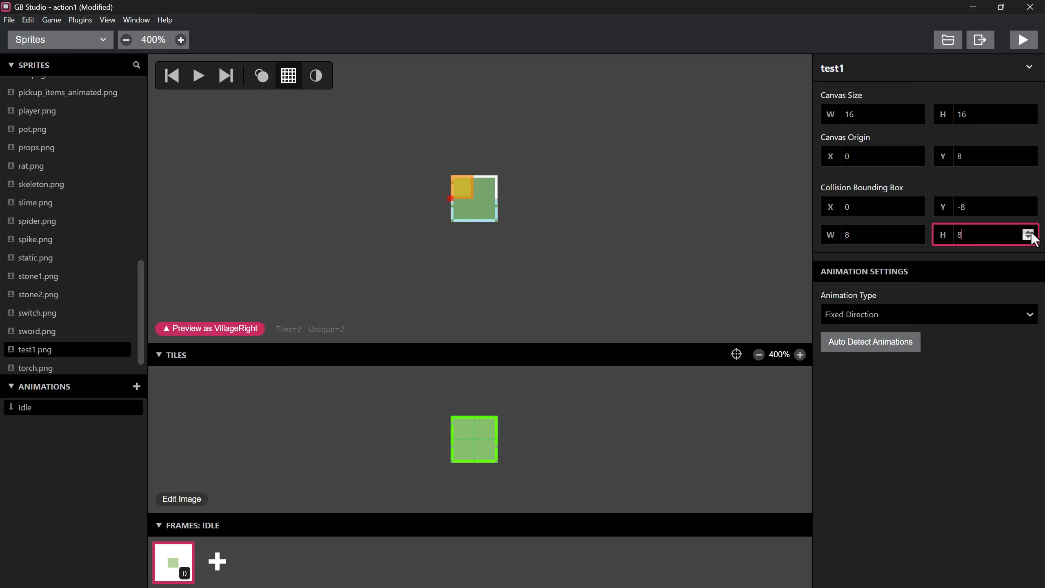
- Center the test1 collision bounding box on the sprite by setting its X to 4 and Y to -4
{"action": "left_click", "coordinate": [915, 204]}
{"action": "left_click", "coordinate": [915, 204]}
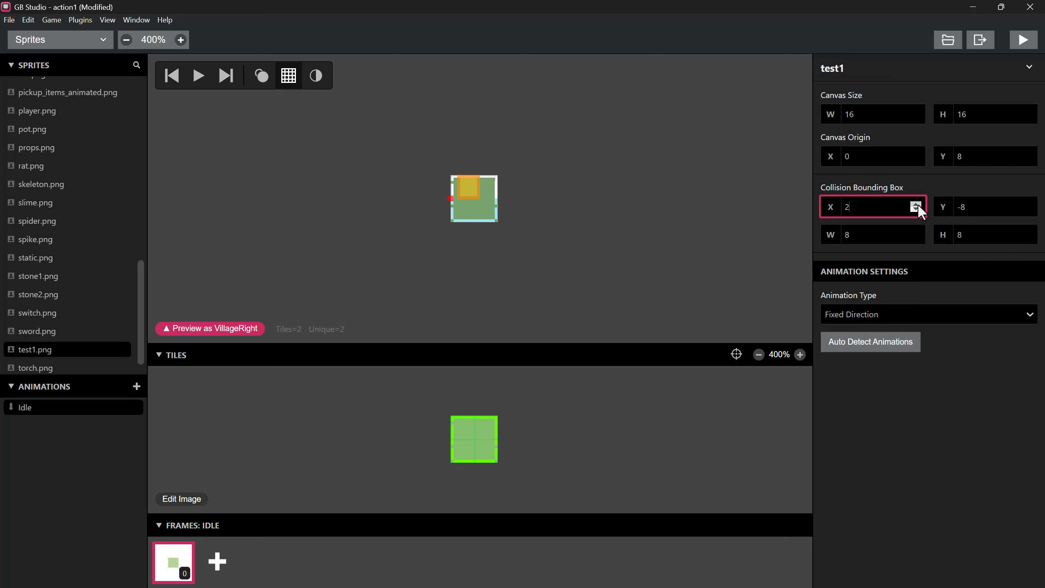
{"action": "left_click", "coordinate": [1028, 204]}
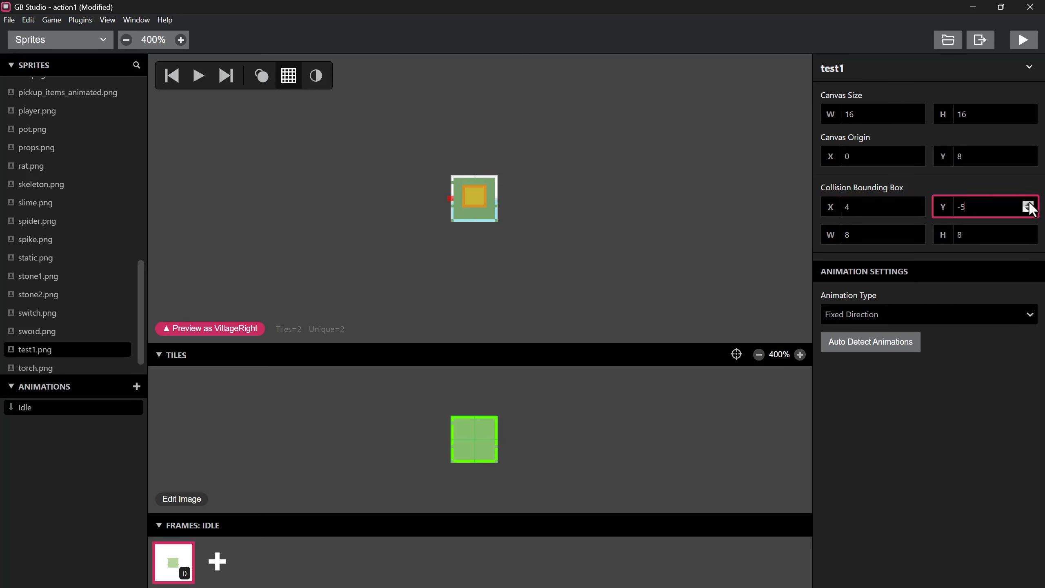
{"action": "left_click", "coordinate": [1028, 203]}
- Return to the Game World and expand the SwordButton script's Switch event and the $ExtraAngle2 assignment in its case 0
{"action": "scroll", "coordinate": [46, 93], "scroll_direction": "up", "scroll_amount": 10}
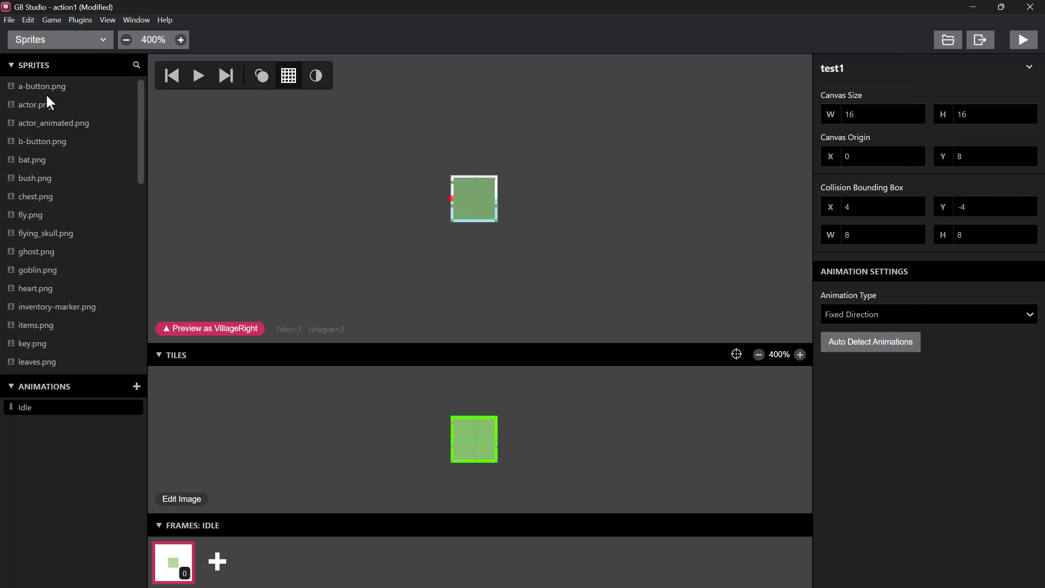
{"action": "left_click", "coordinate": [51, 45]}
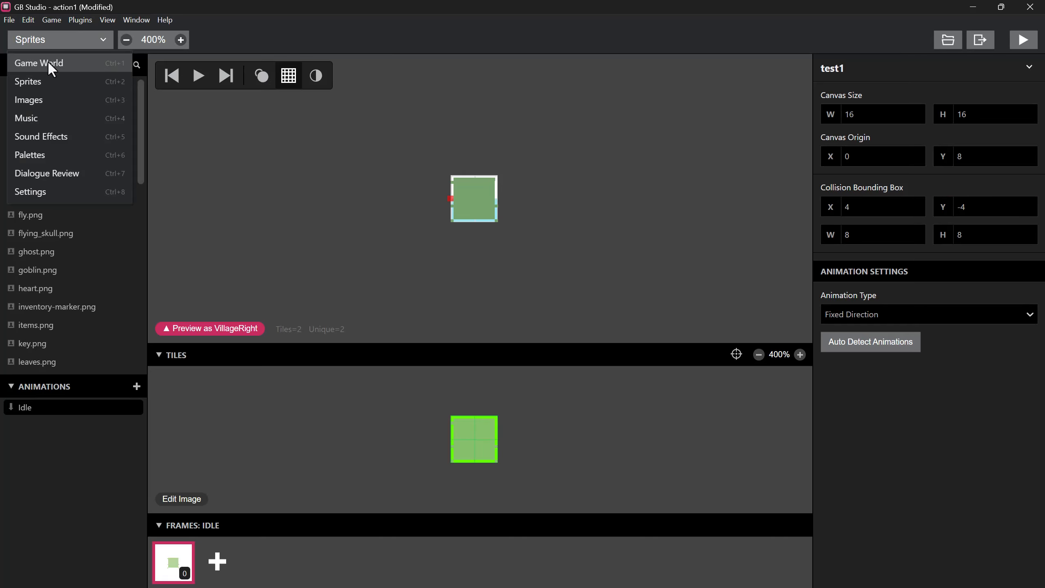
{"action": "left_click", "coordinate": [49, 64]}
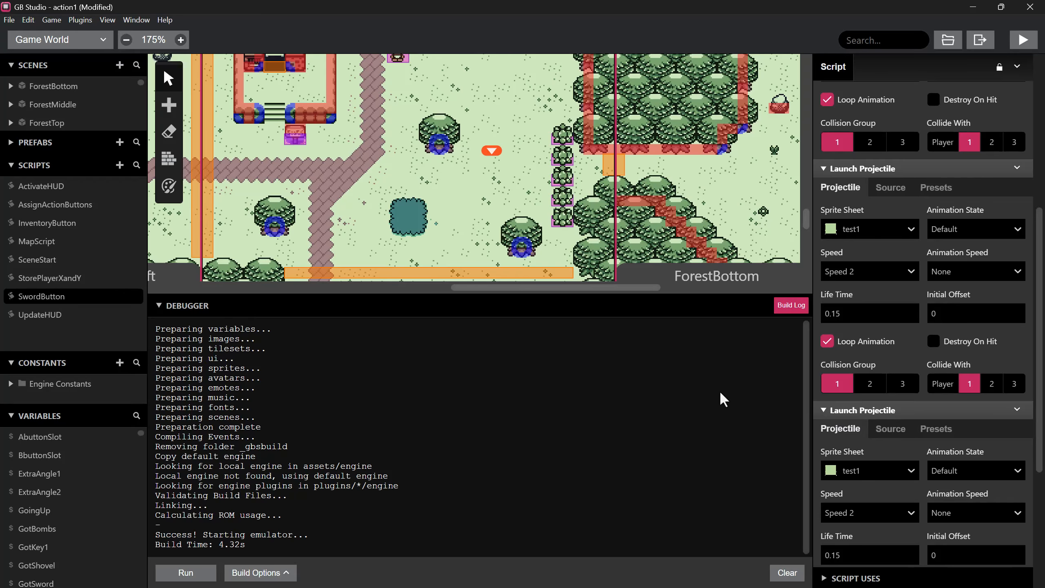
{"action": "scroll", "coordinate": [869, 435], "scroll_direction": "down", "scroll_amount": 3}
{"action": "scroll", "coordinate": [866, 422], "scroll_direction": "up", "scroll_amount": 5}
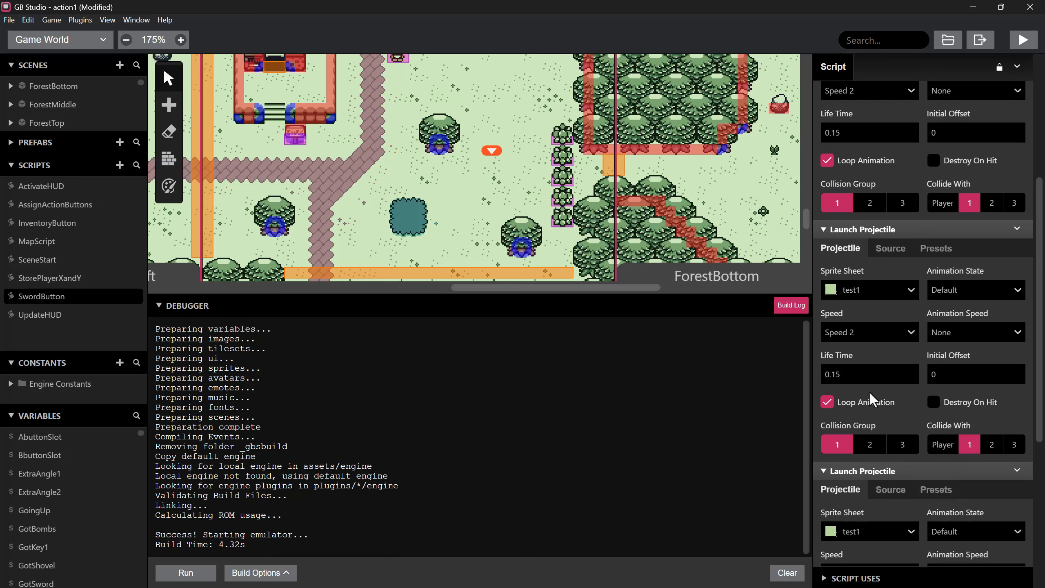
{"action": "scroll", "coordinate": [869, 391], "scroll_direction": "up", "scroll_amount": 5}
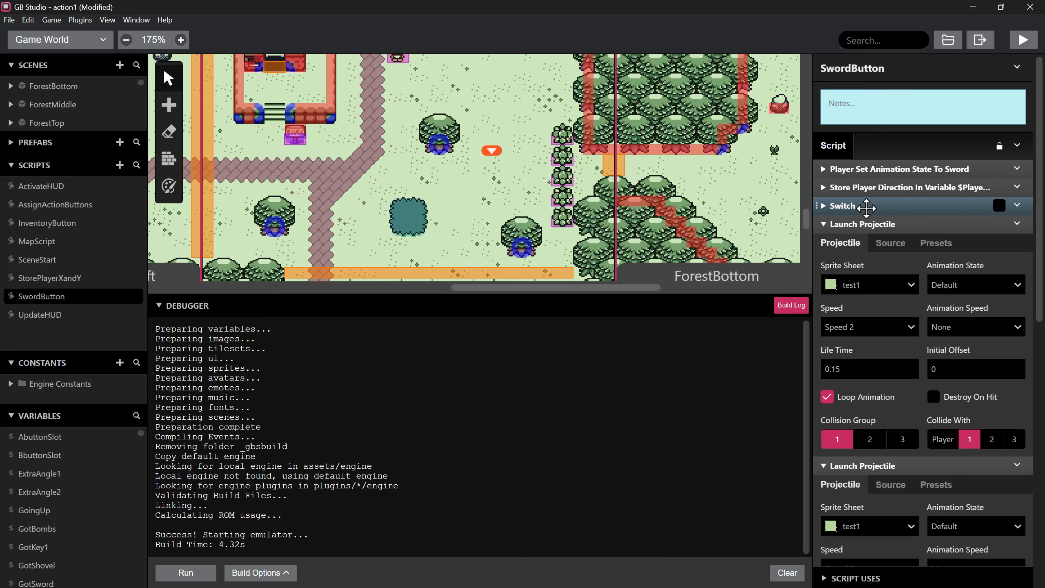
{"action": "left_click", "coordinate": [822, 205]}
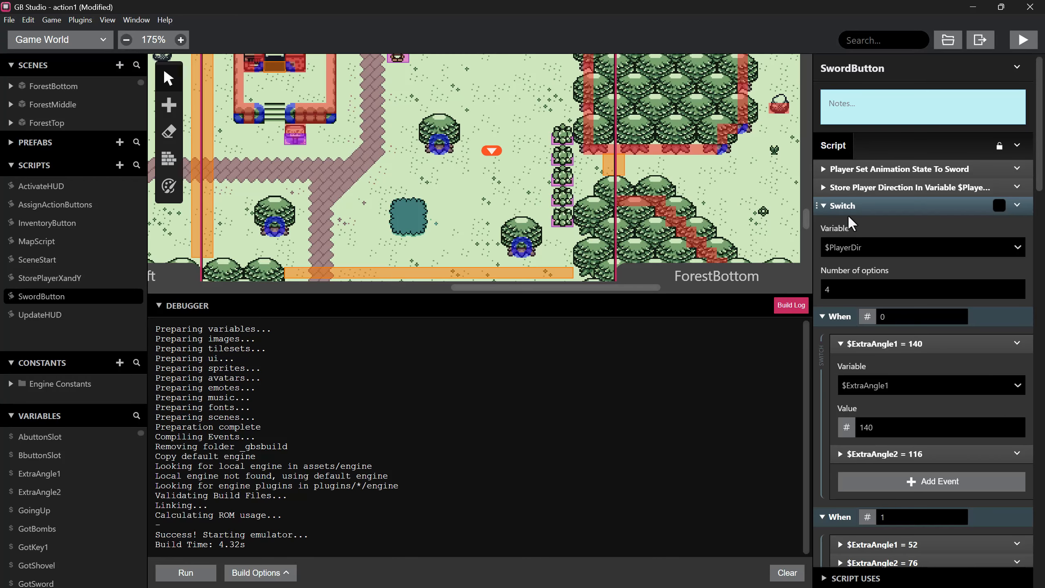
{"action": "scroll", "coordinate": [855, 235], "scroll_direction": "down", "scroll_amount": 1}
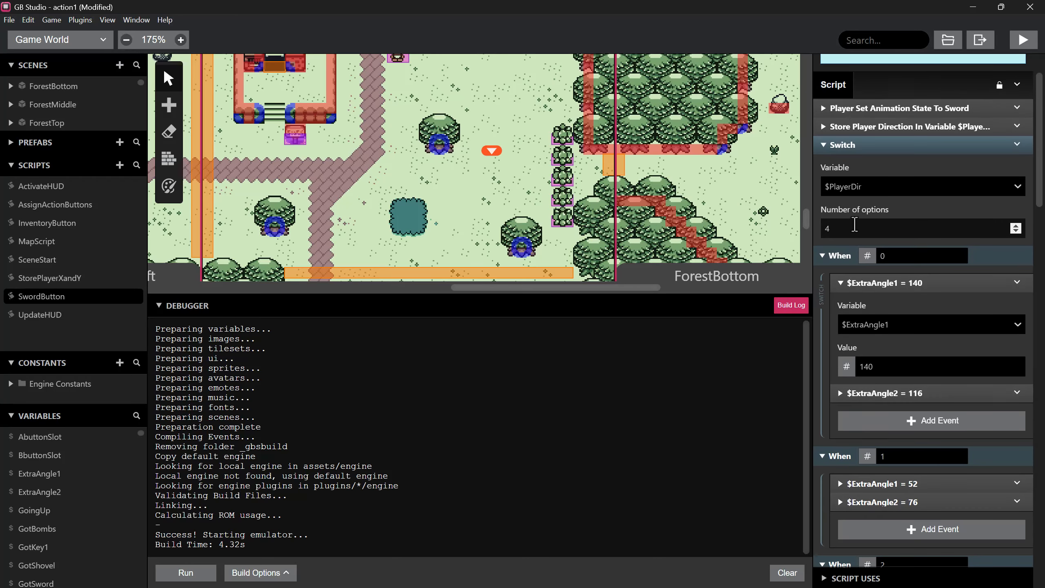
{"action": "scroll", "coordinate": [864, 253], "scroll_direction": "up", "scroll_amount": 1}
{"action": "scroll", "coordinate": [847, 362], "scroll_direction": "down", "scroll_amount": 2}
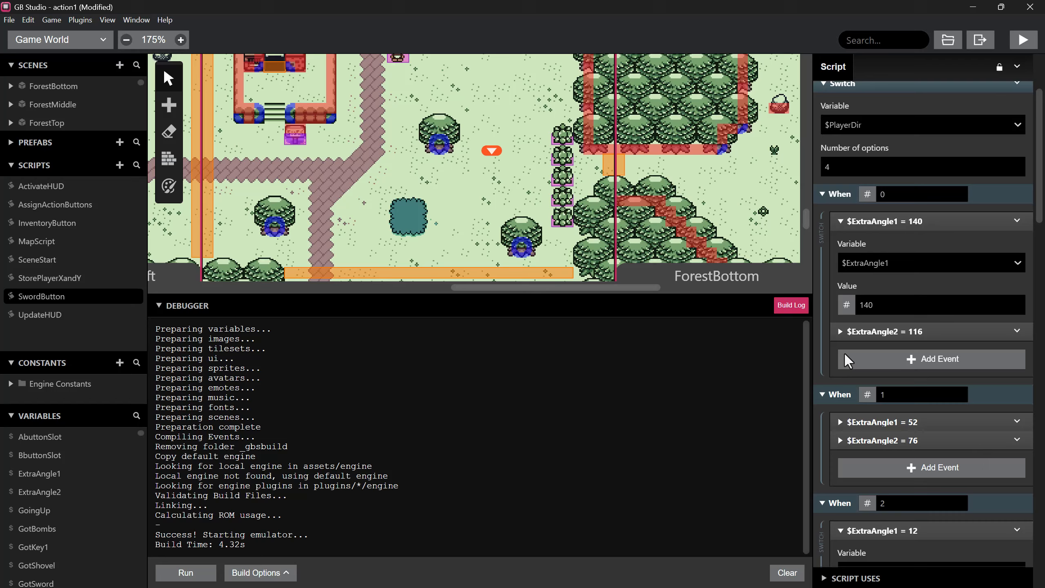
{"action": "left_click", "coordinate": [841, 332]}
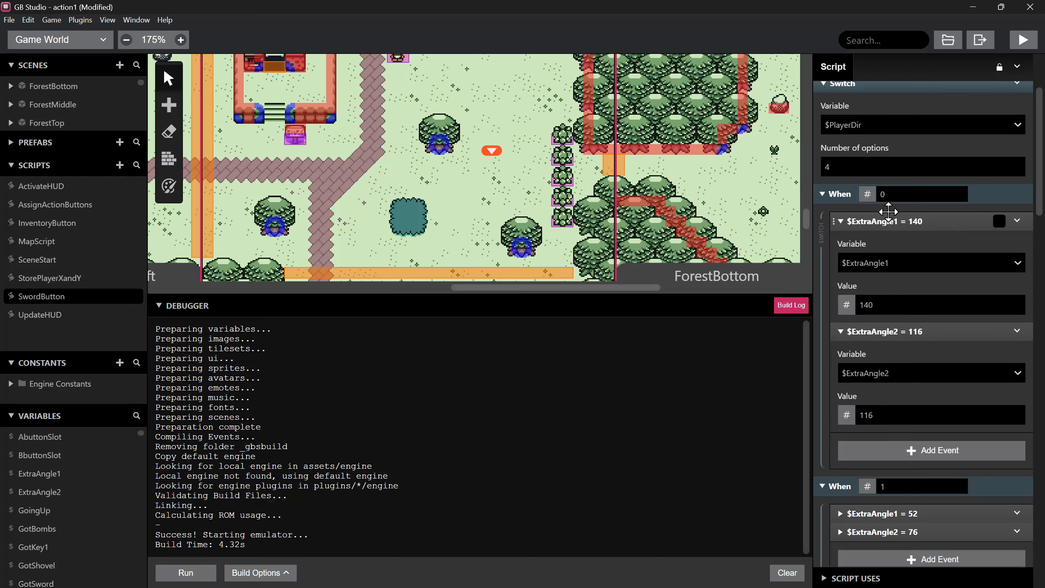
- Examine the $ExtraAngle1 and $ExtraAngle2 values assigned to each player direction in the Switch cases
{"action": "double_click", "coordinate": [878, 197]}
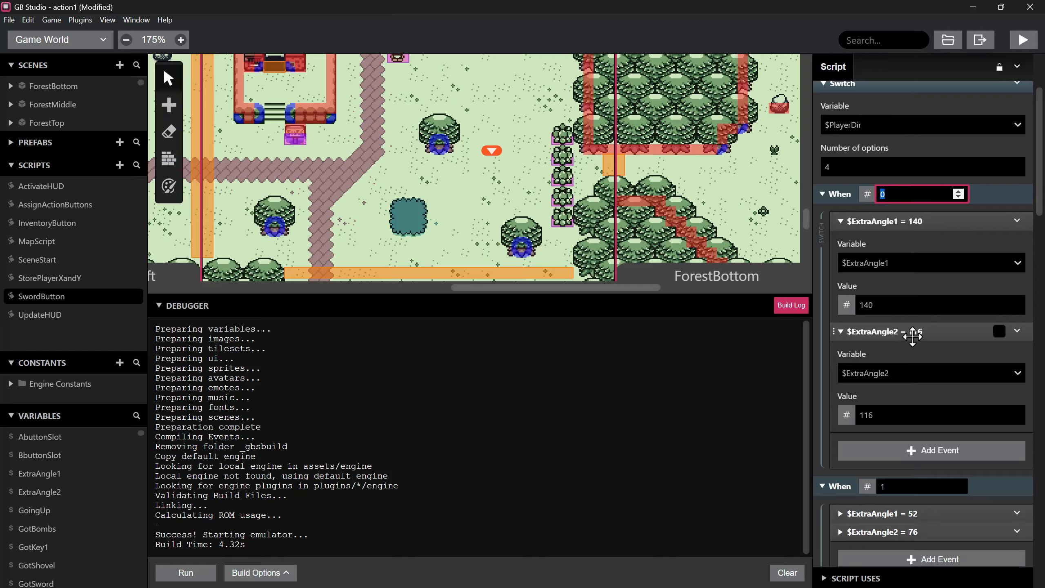
{"action": "scroll", "coordinate": [885, 413], "scroll_direction": "down", "scroll_amount": 3}
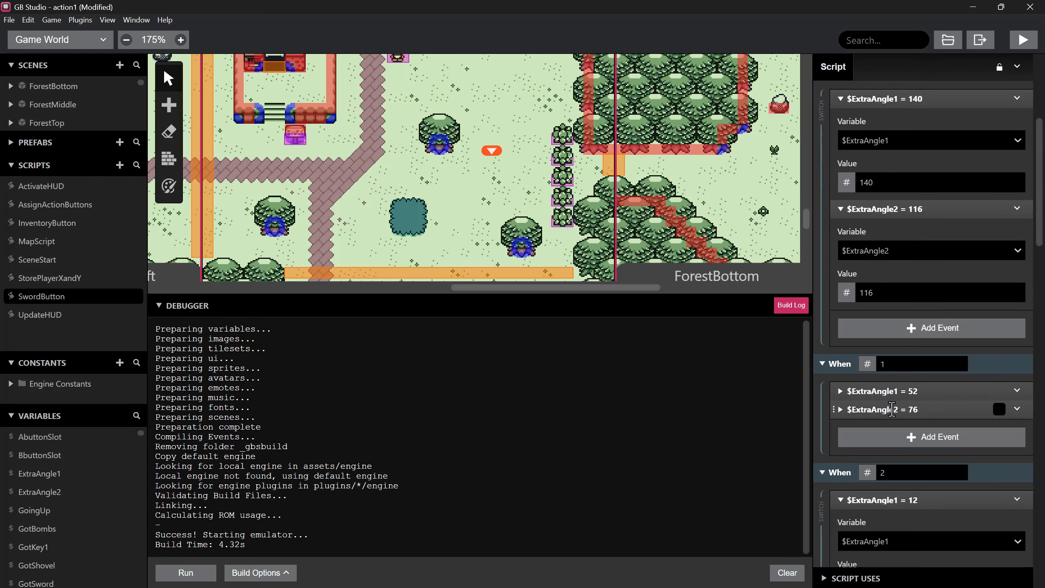
{"action": "scroll", "coordinate": [936, 352], "scroll_direction": "up", "scroll_amount": 4}
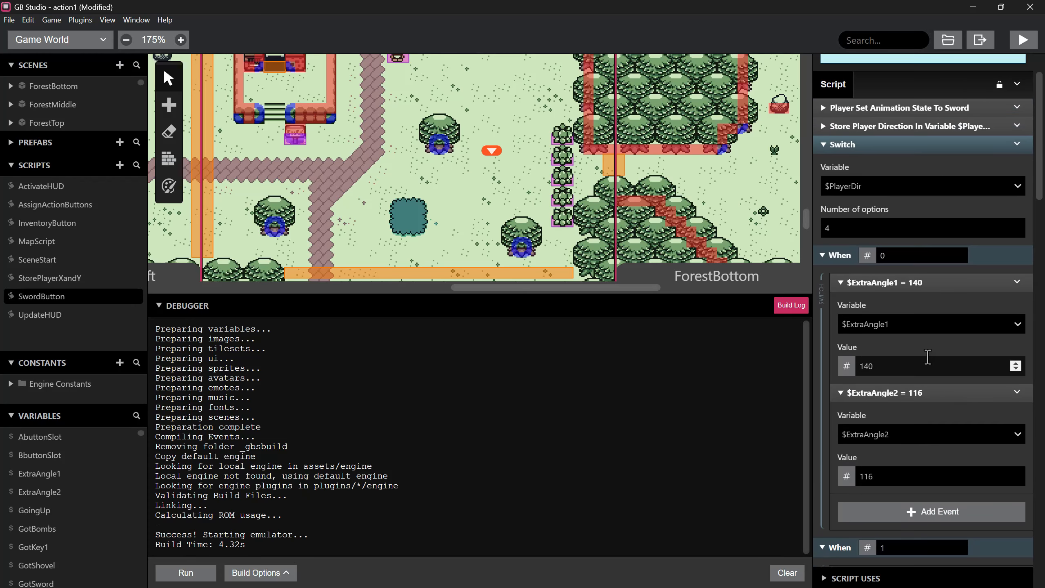
{"action": "scroll", "coordinate": [921, 359], "scroll_direction": "down", "scroll_amount": 2}
{"action": "scroll", "coordinate": [921, 359], "scroll_direction": "down", "scroll_amount": 1}
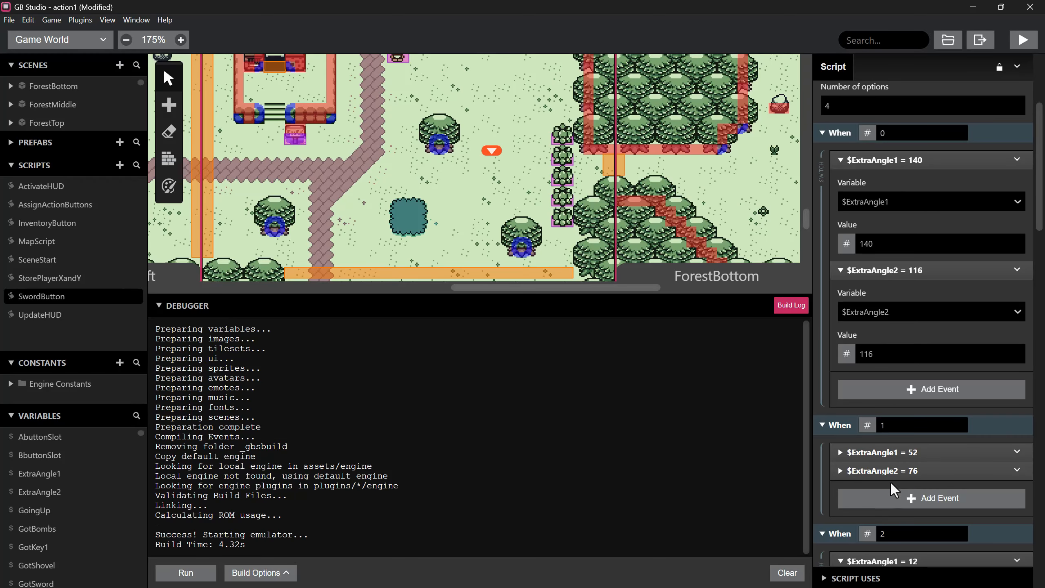
{"action": "scroll", "coordinate": [897, 441], "scroll_direction": "up", "scroll_amount": 5}
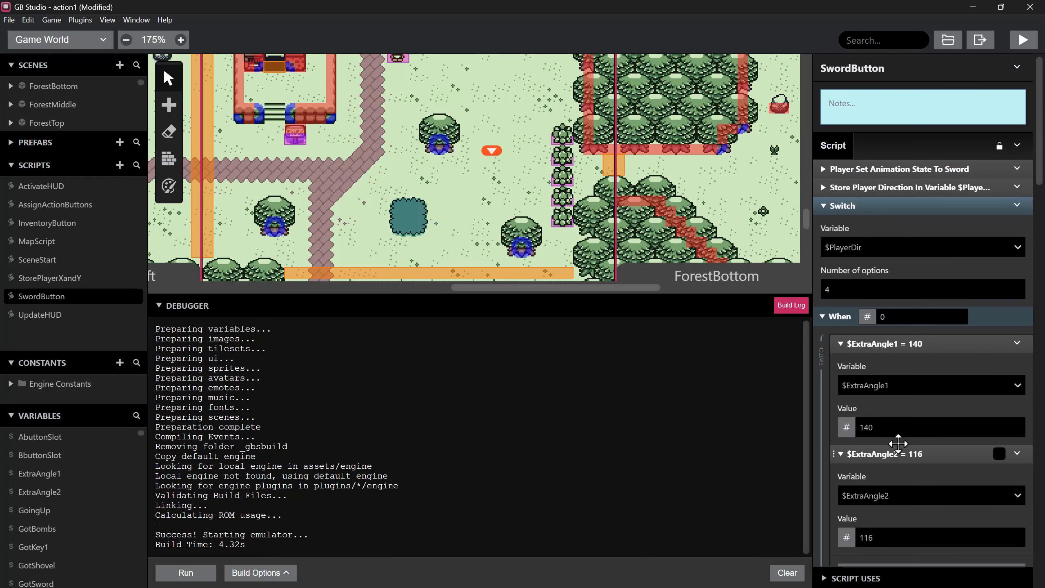
{"action": "scroll", "coordinate": [898, 443], "scroll_direction": "down", "scroll_amount": 3}
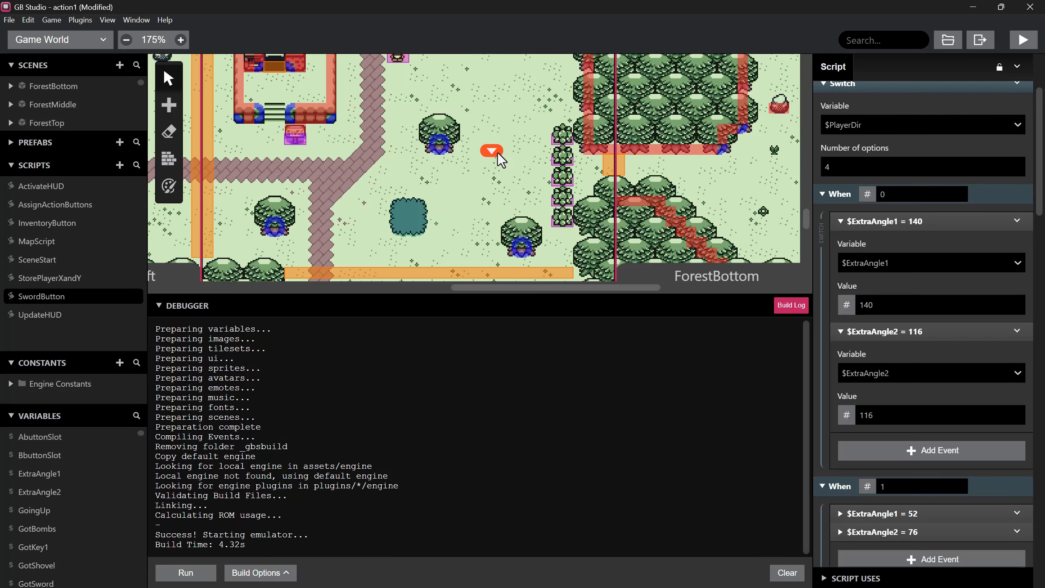
- Move the player's start position in VillageRight to X 27, Y 24 and reopen the SwordButton script
{"action": "left_click_drag", "start_coordinate": [498, 153], "coordinate": [498, 170]}
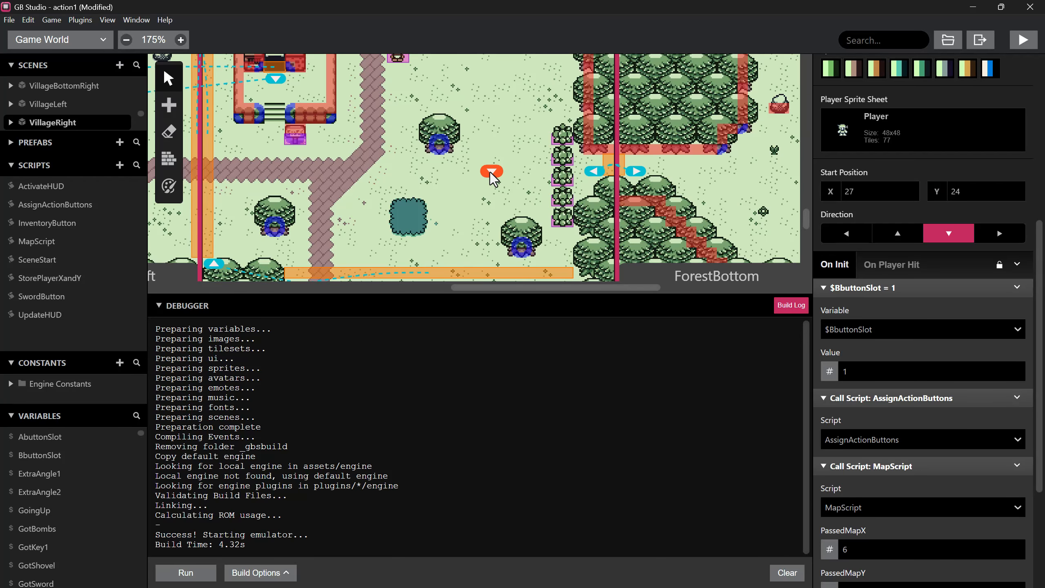
{"action": "left_click", "coordinate": [50, 295]}
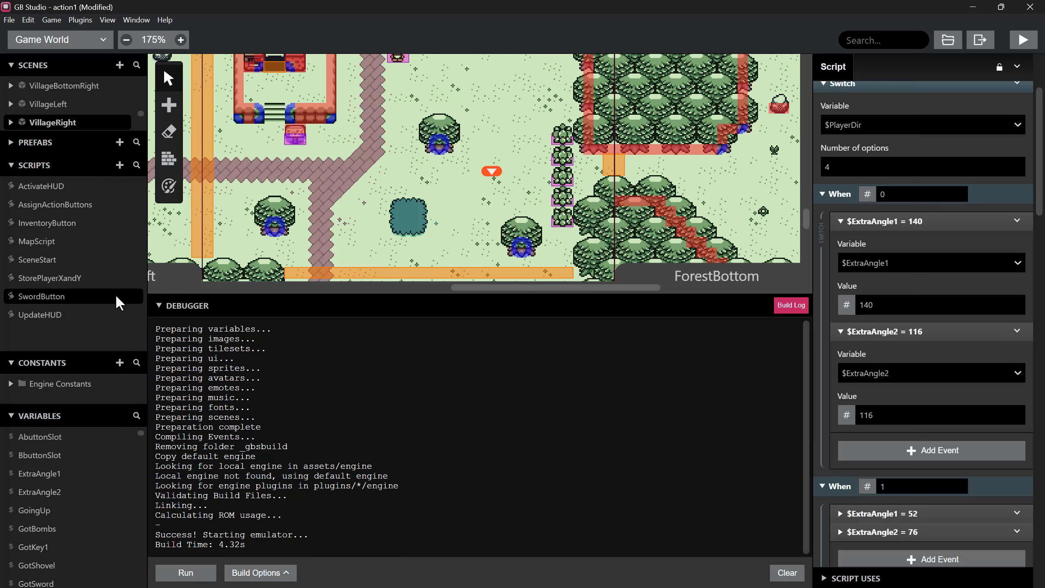
- Collapse cases 0 to 3 of the Switch event in the SwordButton script
{"action": "scroll", "coordinate": [886, 245], "scroll_direction": "up", "scroll_amount": 2}
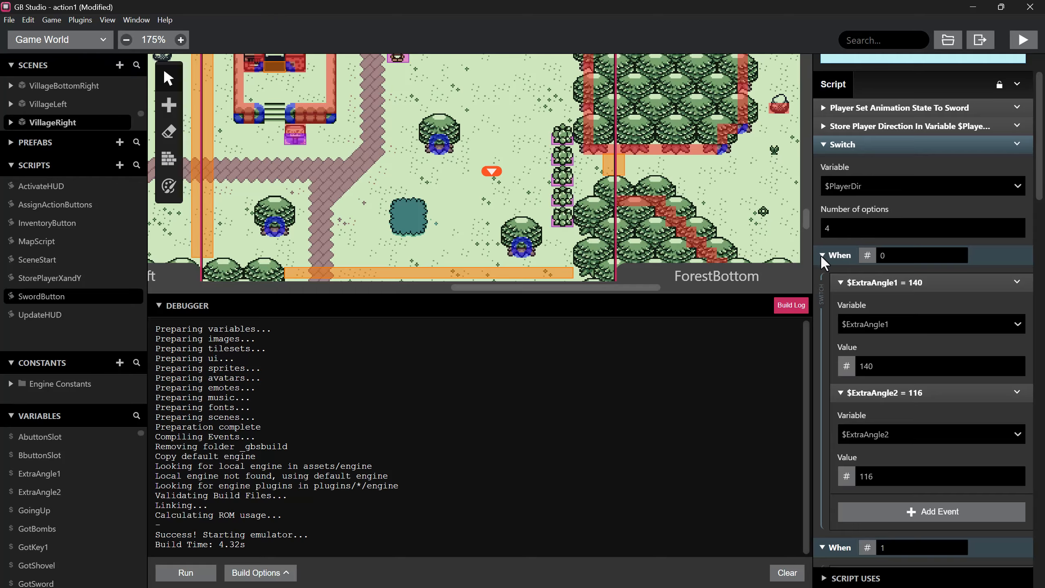
{"action": "left_click", "coordinate": [822, 255]}
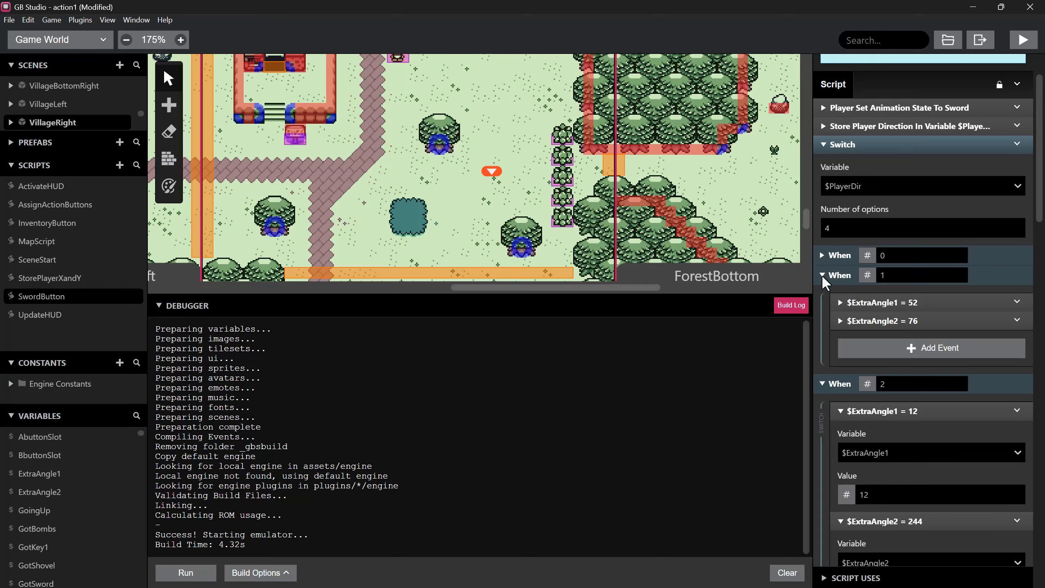
{"action": "left_click", "coordinate": [822, 275]}
{"action": "left_click", "coordinate": [822, 294]}
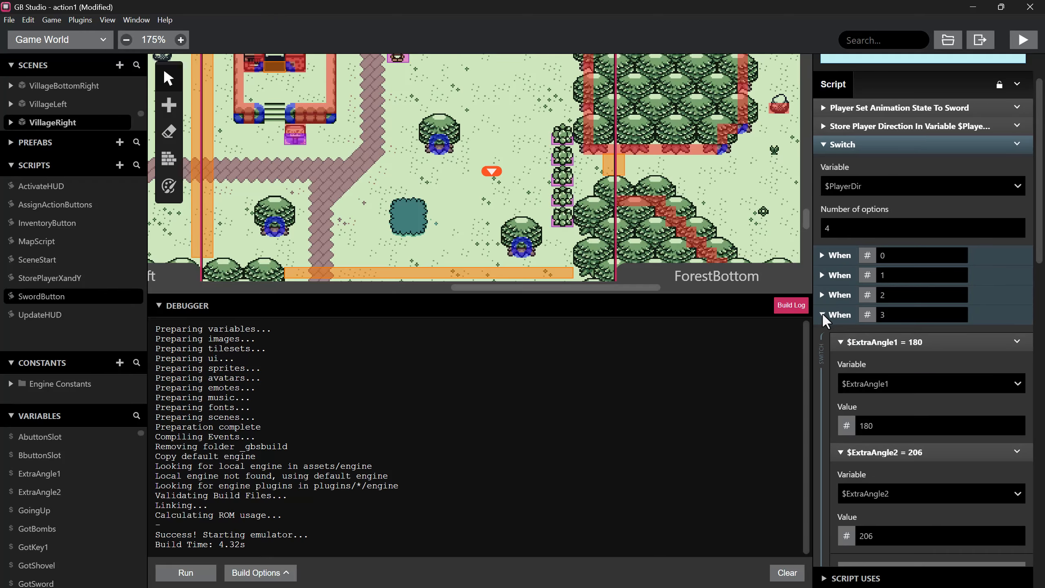
{"action": "left_click", "coordinate": [822, 314]}
{"action": "scroll", "coordinate": [839, 325], "scroll_direction": "down", "scroll_amount": 1}
{"action": "scroll", "coordinate": [845, 334], "scroll_direction": "down", "scroll_amount": 2}
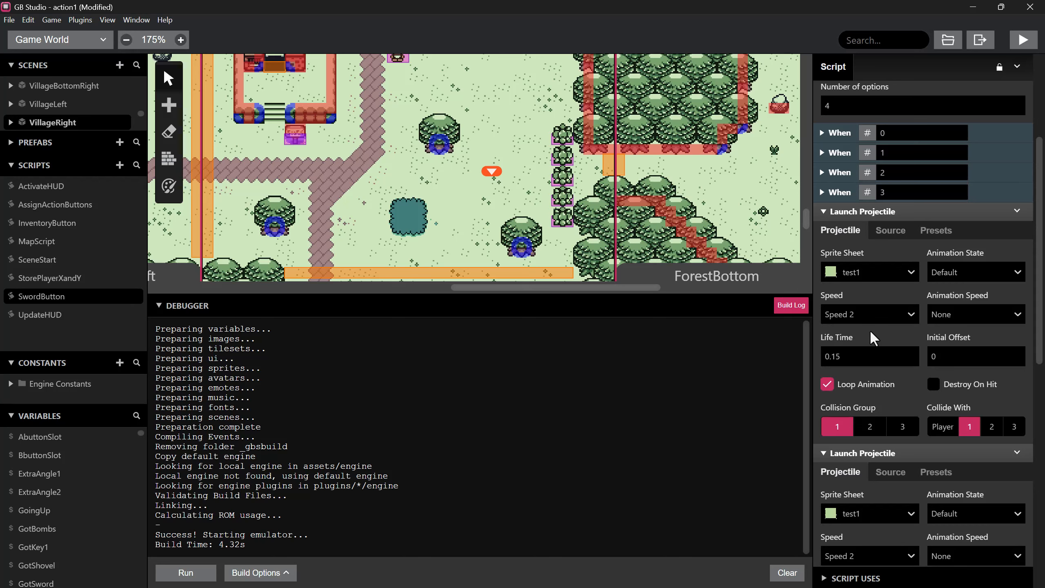
- Check the Source settings of the three Launch Projectile events, including their launch direction and angle variables
{"action": "scroll", "coordinate": [868, 328], "scroll_direction": "down", "scroll_amount": 2}
{"action": "scroll", "coordinate": [867, 326], "scroll_direction": "up", "scroll_amount": 2}
{"action": "left_click", "coordinate": [890, 231]}
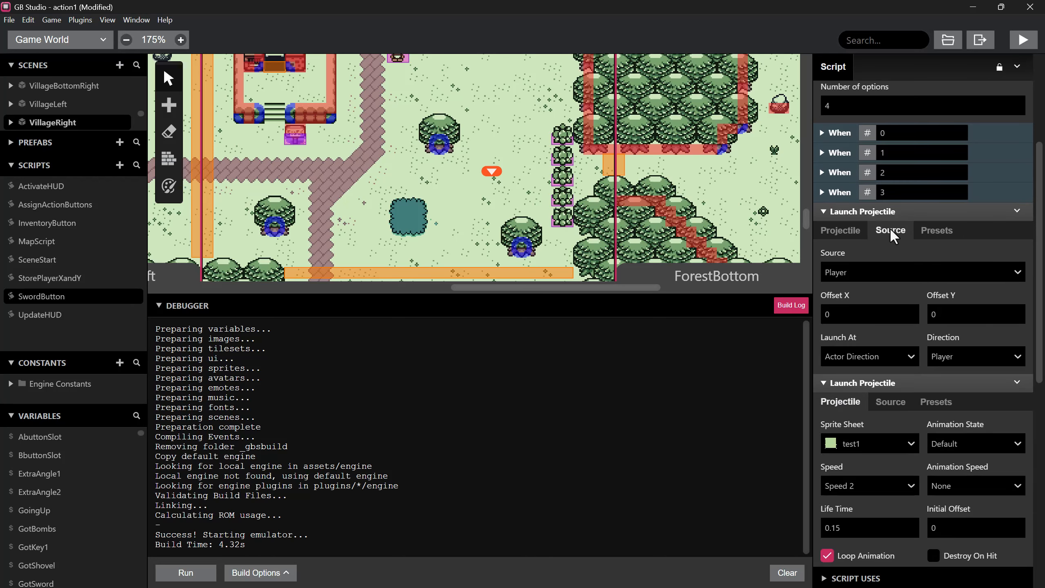
{"action": "left_click", "coordinate": [850, 229]}
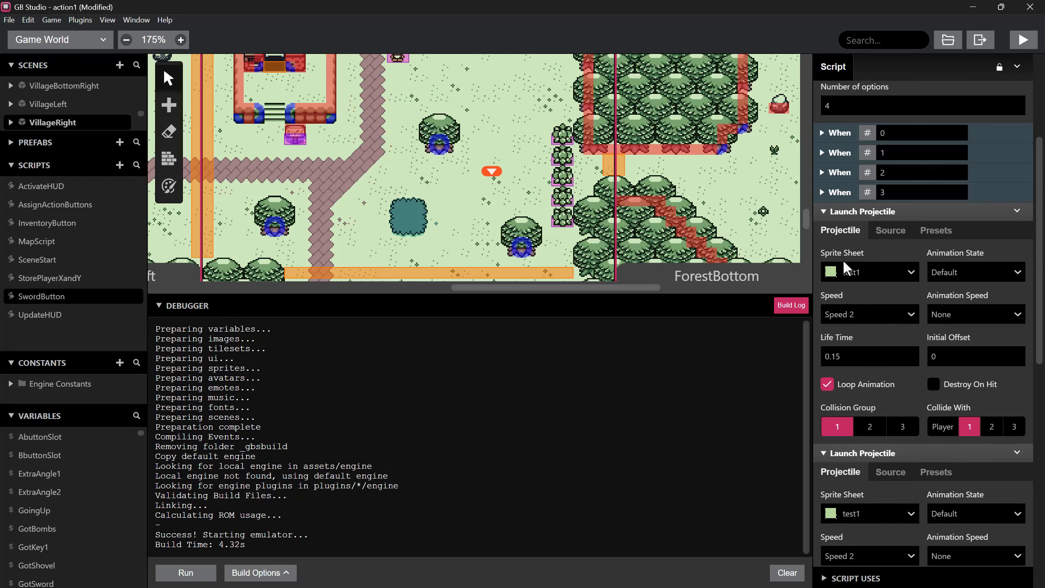
{"action": "scroll", "coordinate": [843, 259], "scroll_direction": "down", "scroll_amount": 4}
{"action": "scroll", "coordinate": [866, 326], "scroll_direction": "down", "scroll_amount": 3}
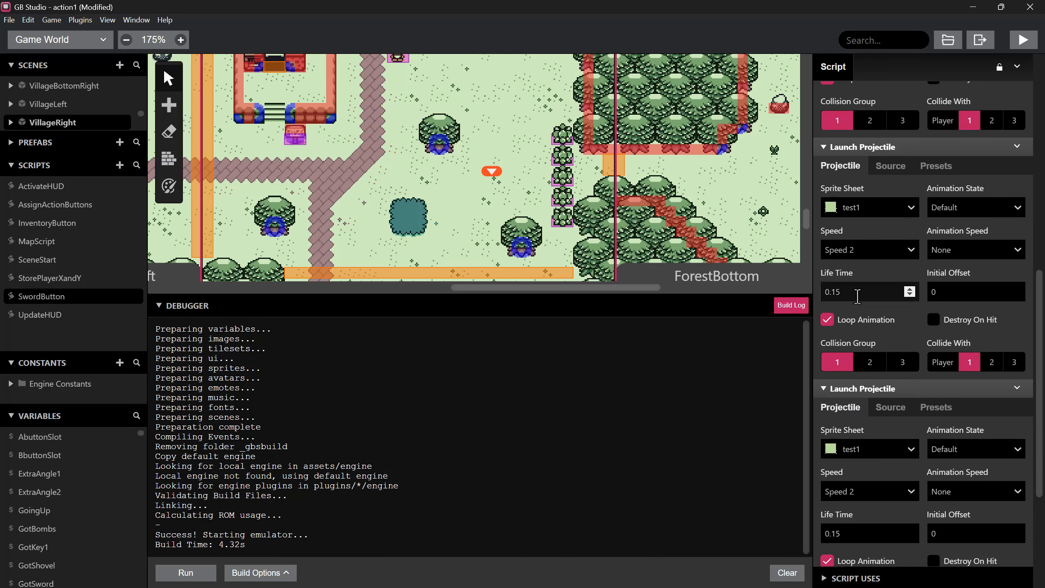
{"action": "left_click", "coordinate": [884, 169]}
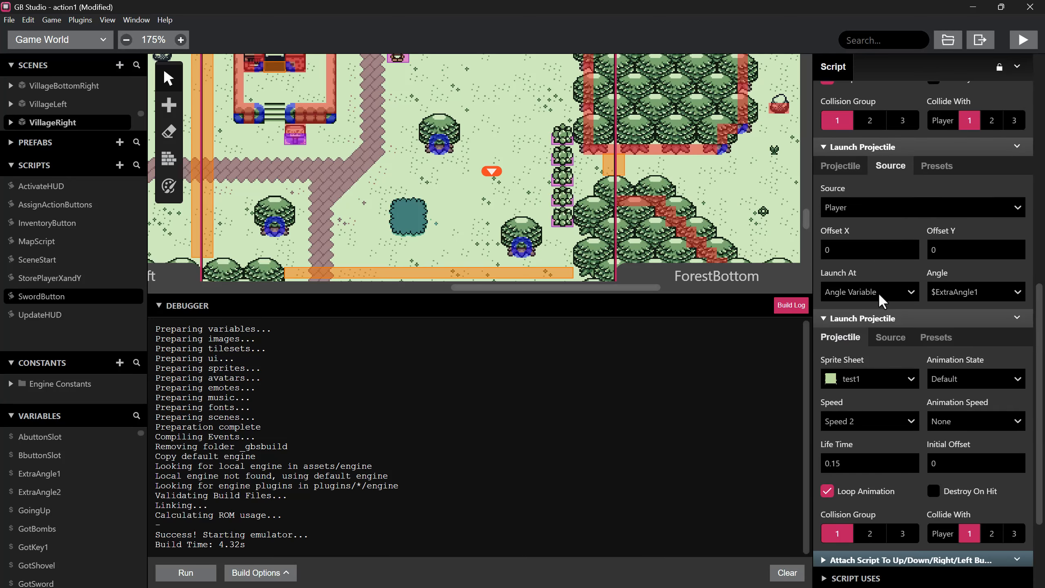
{"action": "scroll", "coordinate": [909, 349], "scroll_direction": "down", "scroll_amount": 2}
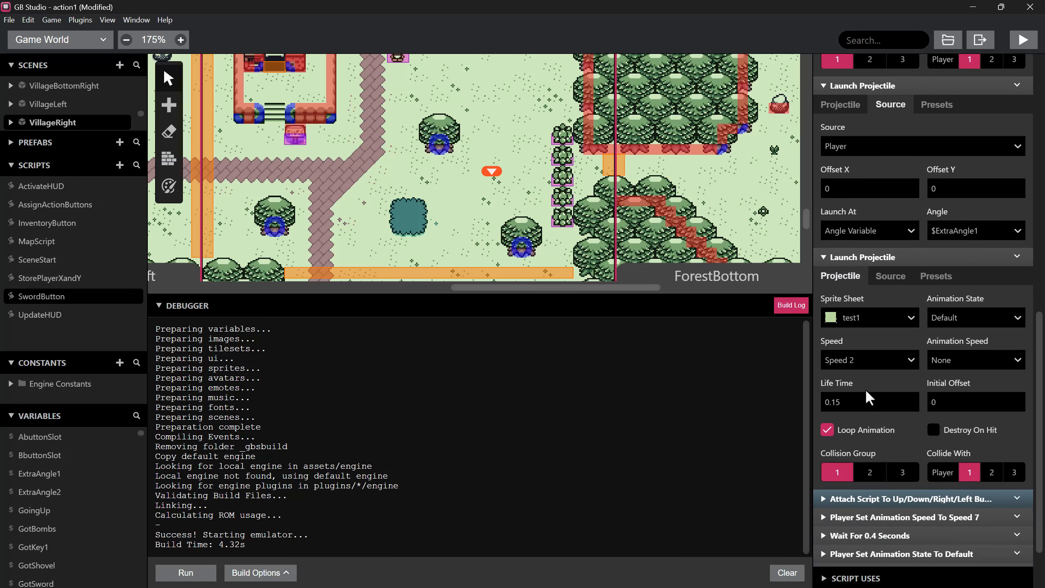
{"action": "left_click", "coordinate": [880, 277]}
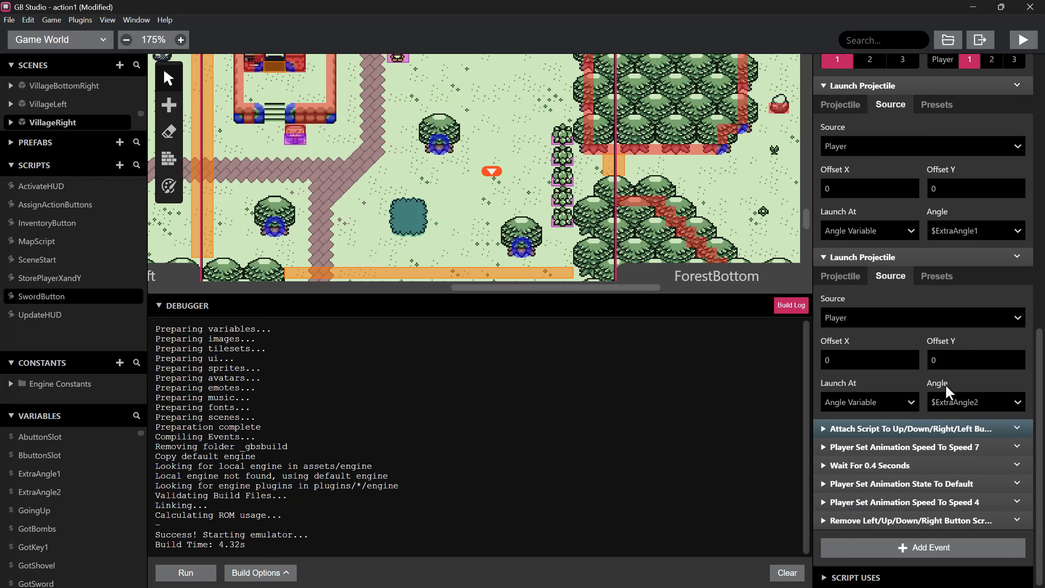
{"action": "scroll", "coordinate": [947, 389], "scroll_direction": "up", "scroll_amount": 3}
- Run the game, turn the player to face right, and swing the sword repeatedly to test the projectiles
{"action": "left_click", "coordinate": [1024, 41]}
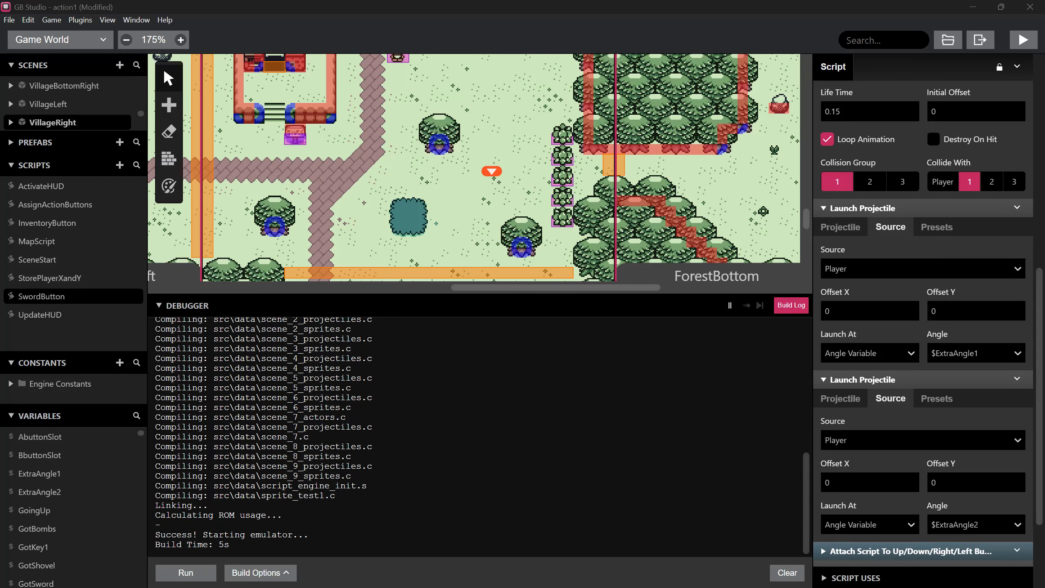
{"action": "left_click_drag", "start_coordinate": [0, 151], "coordinate": [415, 163]}
{"action": "key", "text": "Left"}
{"action": "key", "text": "Right"}
{"action": "key", "text": "z"}
{"action": "key", "text": "z"}
{"action": "key", "text": "z"}
{"action": "key", "text": "z"}
{"action": "key", "text": "z"}
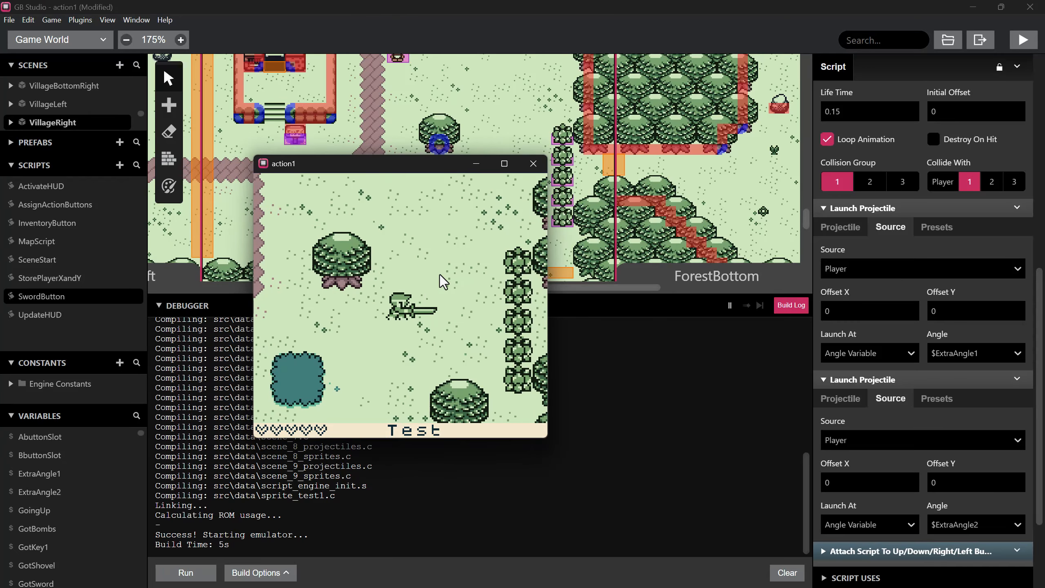
- Swing the sword in the open, then walk to the column of bushes and cut the uppermost bush
{"action": "key", "text": "z"}
{"action": "key", "text": "z"}
{"action": "key", "text": "z"}
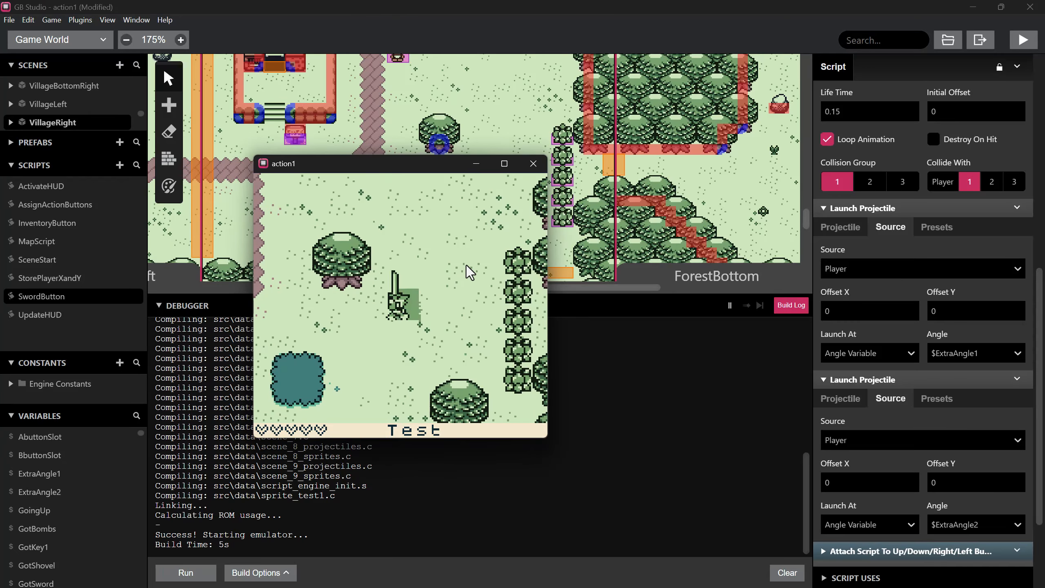
{"action": "key", "text": "Right"}
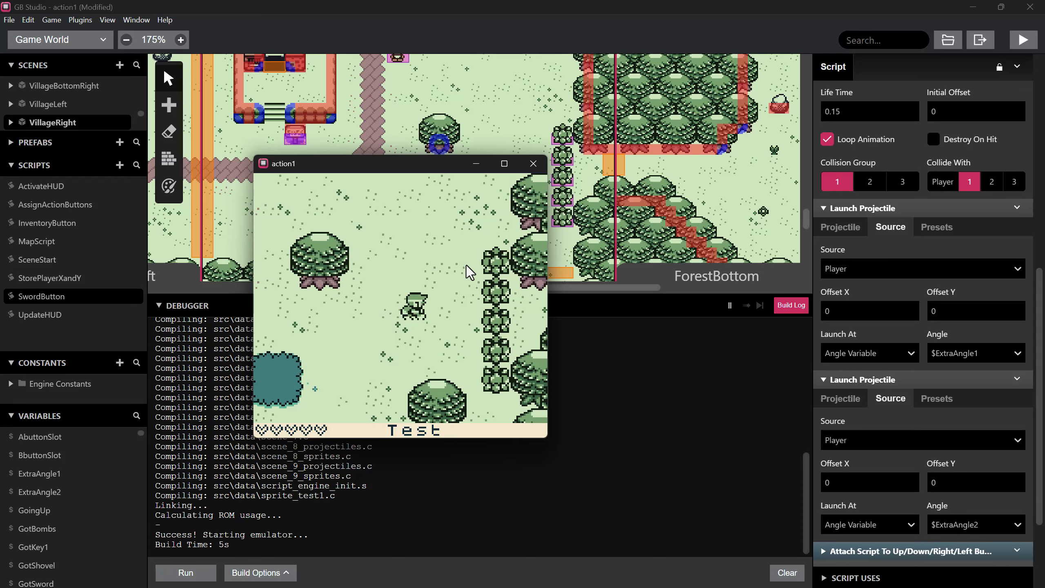
{"action": "key", "text": "Up"}
{"action": "key", "text": "z"}
{"action": "key", "text": "Right"}
{"action": "key", "text": "Up"}
{"action": "key", "text": "z"}
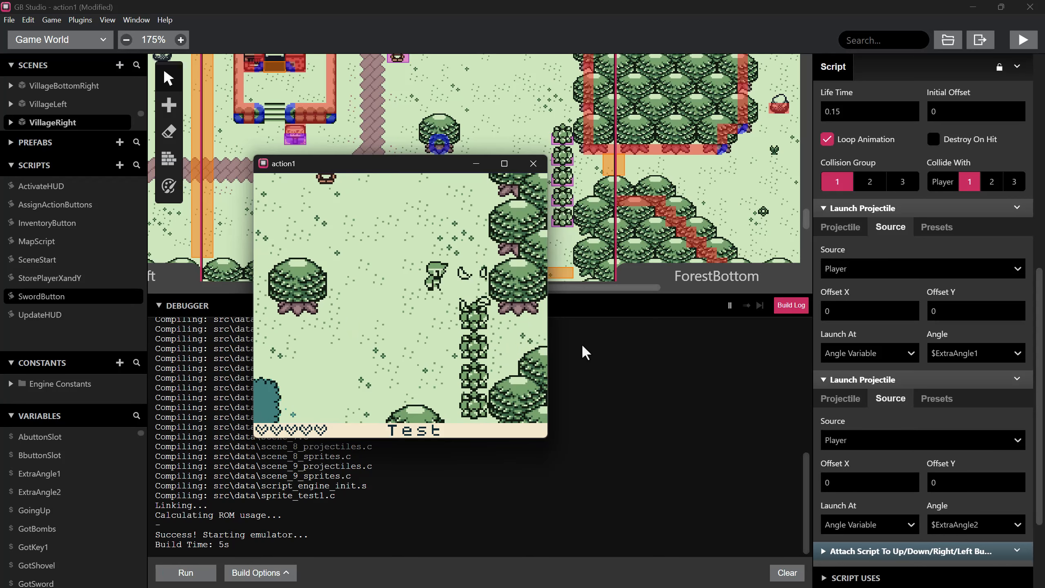
- Move down along the bush column in the running game and cut the remaining bushes with the sword
{"action": "key", "text": "Left"}
{"action": "key", "text": "Down"}
{"action": "key", "text": "Right"}
{"action": "key", "text": "z"}
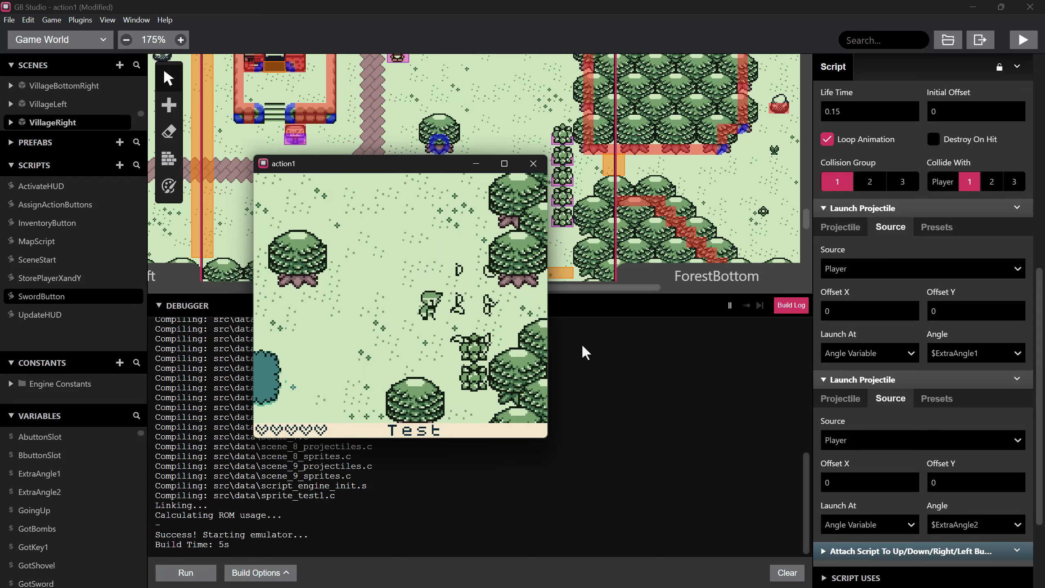
{"action": "key", "text": "Down"}
{"action": "key", "text": "Right"}
{"action": "key", "text": "z"}
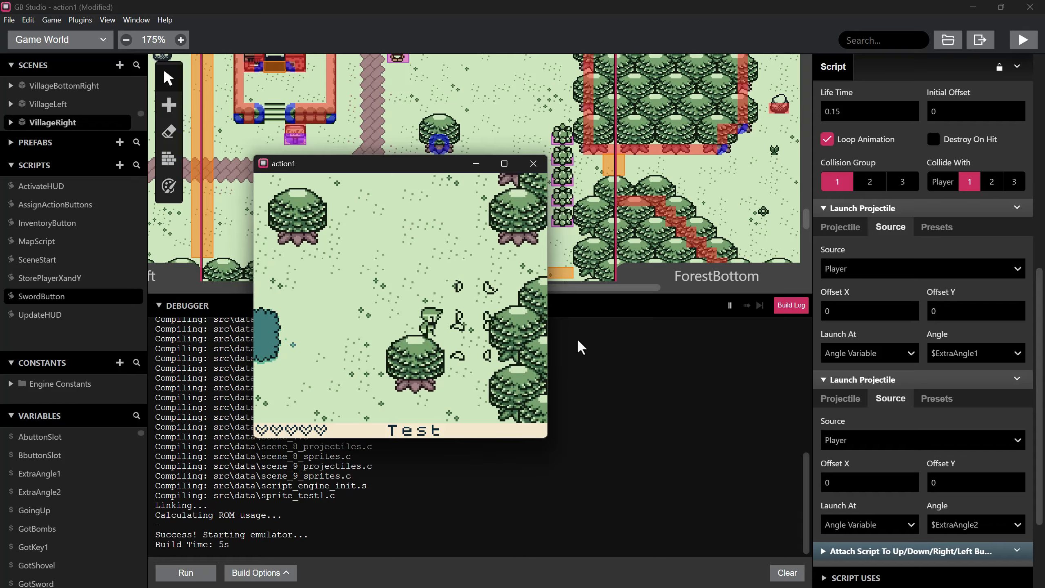
- Walk the player around the spot of the destroyed bushes to check for remaining collisions
{"action": "key", "text": "Up"}
{"action": "key", "text": "Right"}
{"action": "key", "text": "Up"}
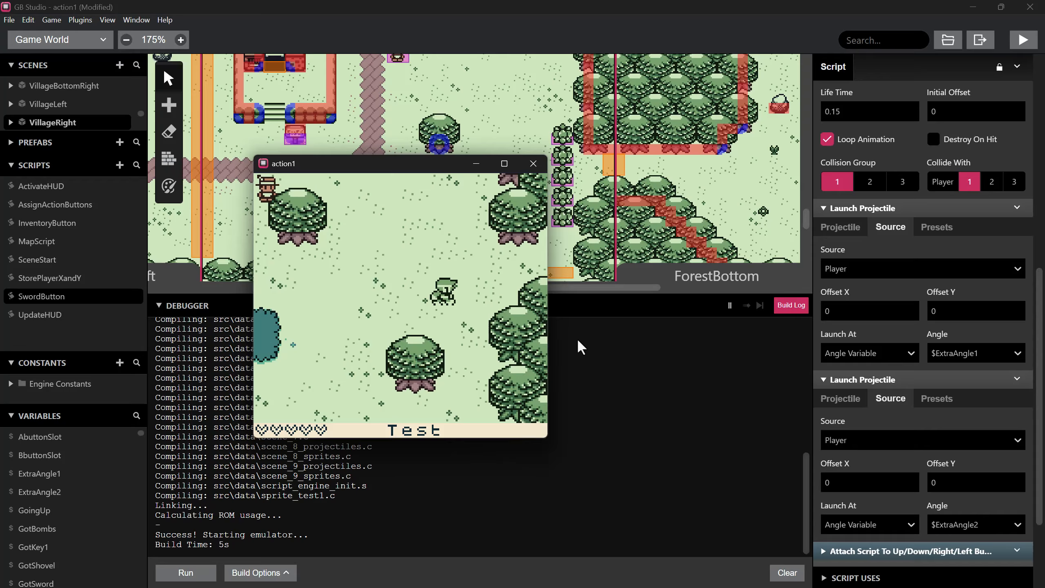
{"action": "key", "text": "Up"}
{"action": "key", "text": "Down"}
{"action": "key", "text": "Left"}
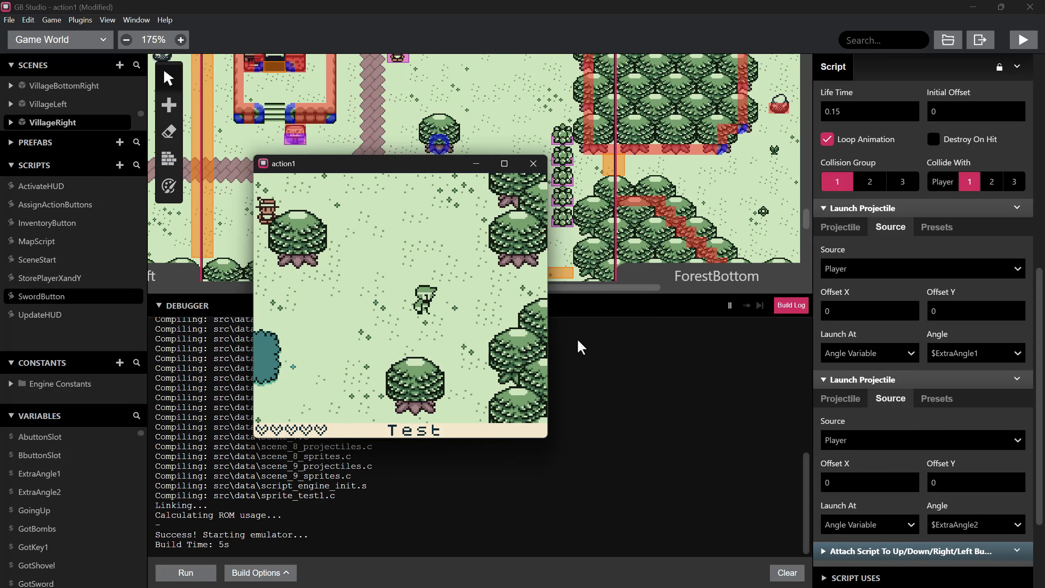
{"action": "key", "text": "Down"}
{"action": "key", "text": "Up"}
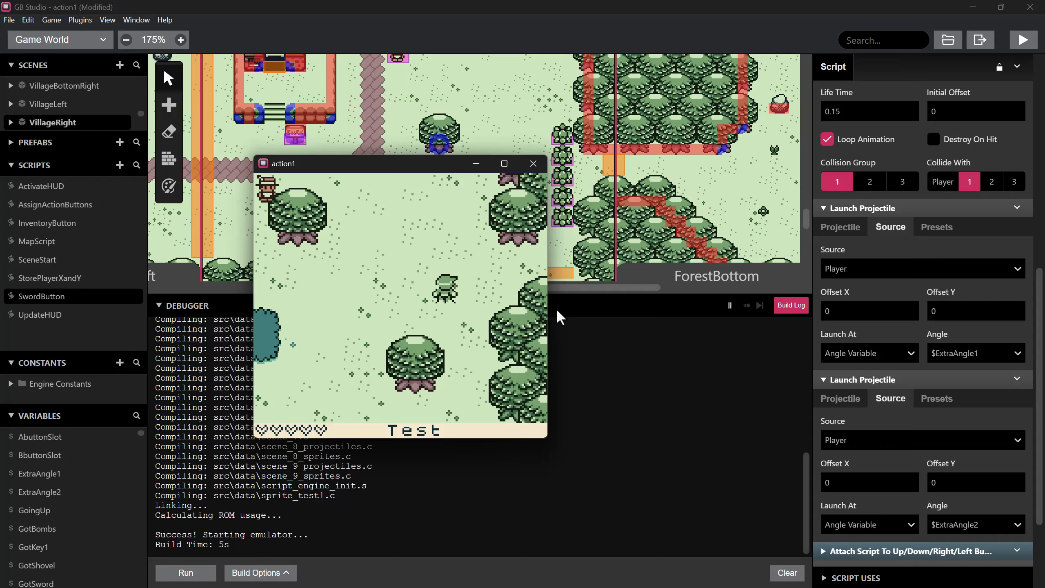
{"action": "key", "text": "Up"}
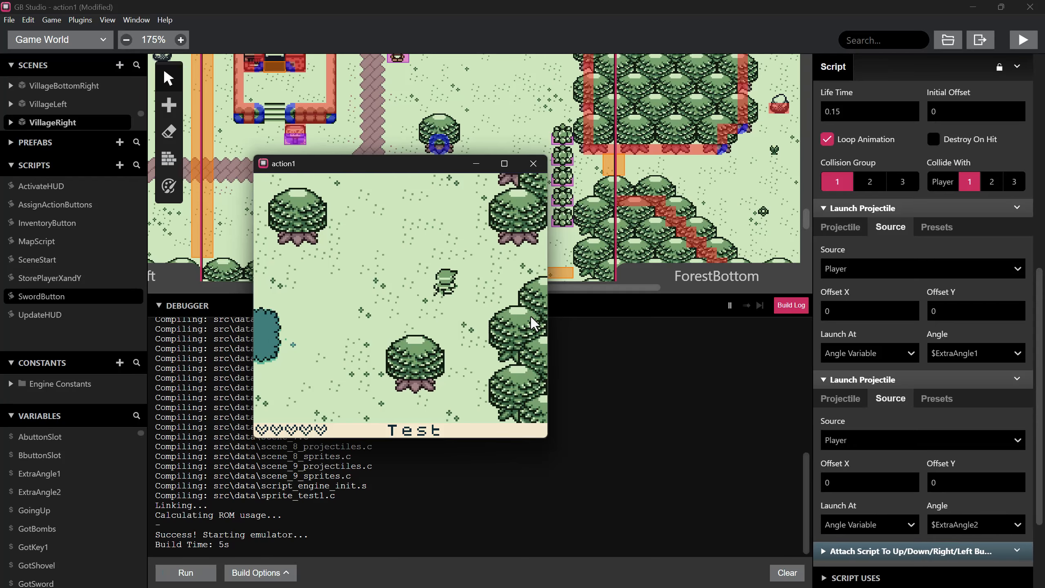
- Swing the sword facing left, down, up and right to test every direction, and close the running game
{"action": "key", "text": "Left"}
{"action": "key", "text": "Right"}
{"action": "key", "text": "z"}
{"action": "key", "text": "z"}
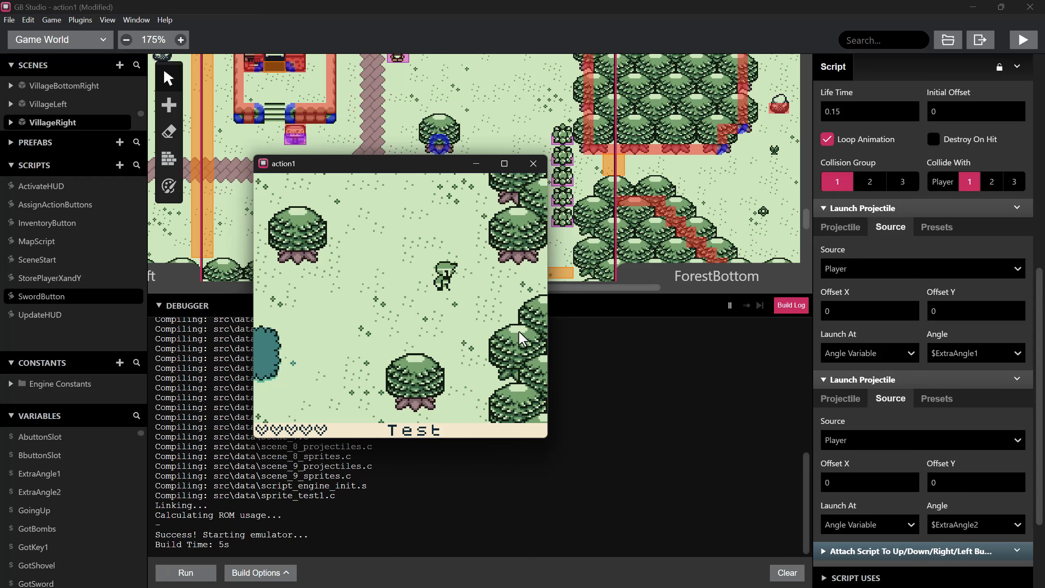
{"action": "key", "text": "Down"}
{"action": "key", "text": "Left"}
{"action": "key", "text": "z"}
{"action": "key", "text": "Down"}
{"action": "key", "text": "z"}
{"action": "key", "text": "Up"}
{"action": "key", "text": "z"}
{"action": "key", "text": "Right"}
{"action": "key", "text": "z"}
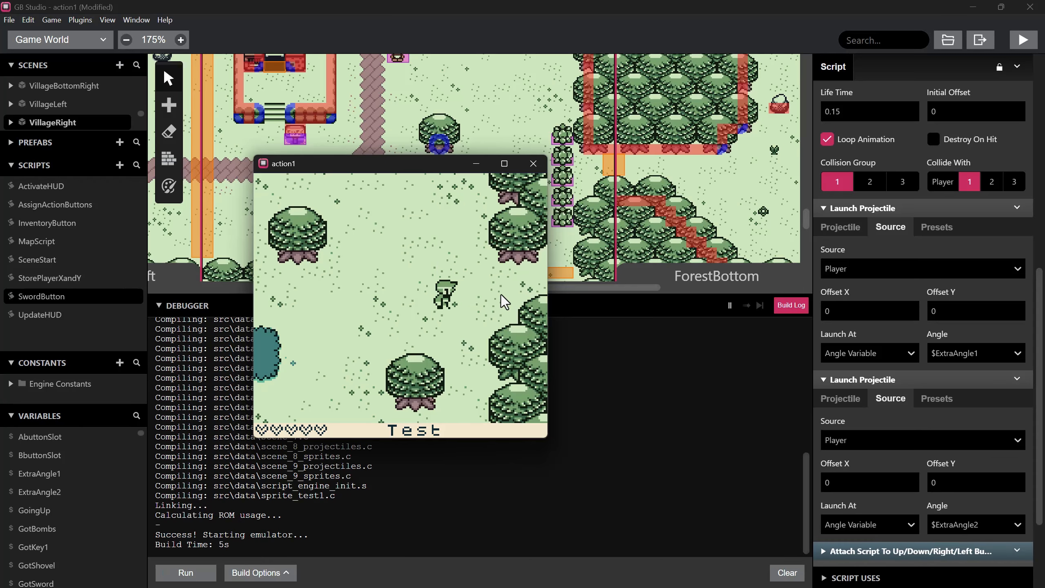
{"action": "key", "text": "Down"}
{"action": "key", "text": "Left"}
{"action": "key", "text": "z"}
{"action": "key", "text": "Right"}
{"action": "key", "text": "z"}
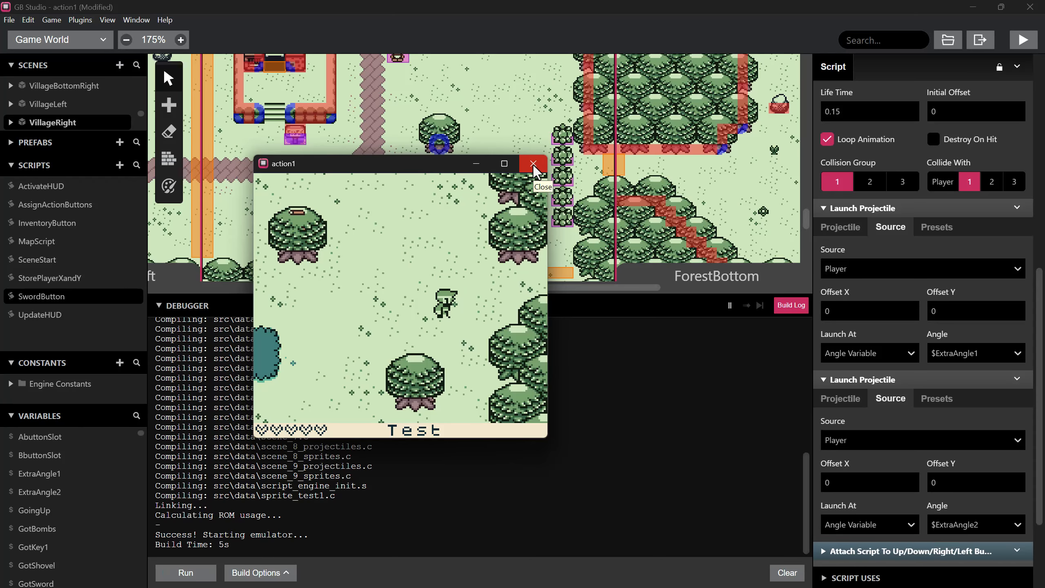
{"action": "left_click", "coordinate": [533, 164]}
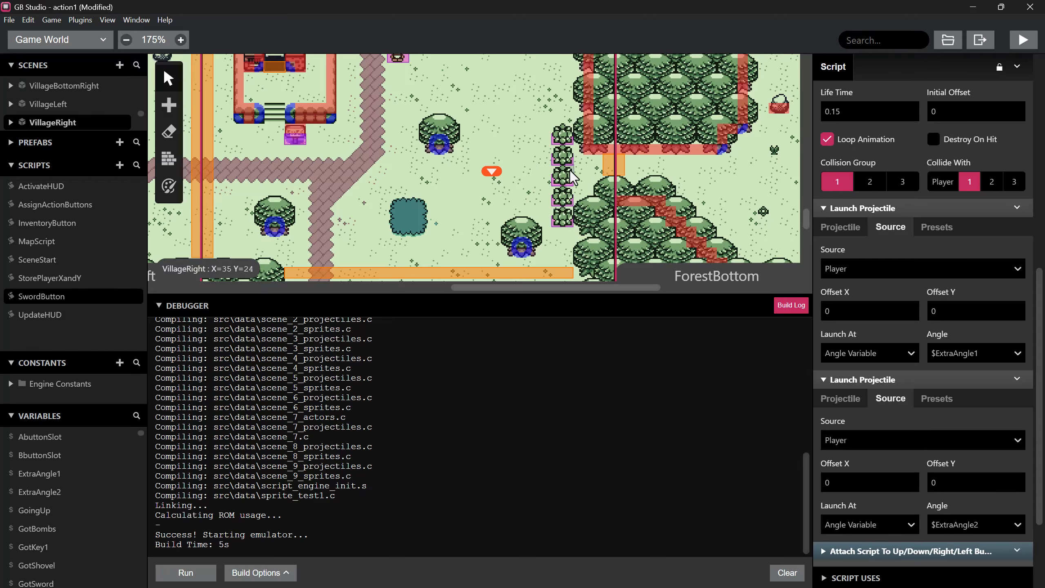
- Delete the four upper bush actors of the column in VillageRight, keeping only the lowest one
{"action": "left_click", "coordinate": [560, 141]}
{"action": "key", "text": "Delete"}
{"action": "left_click", "coordinate": [558, 160]}
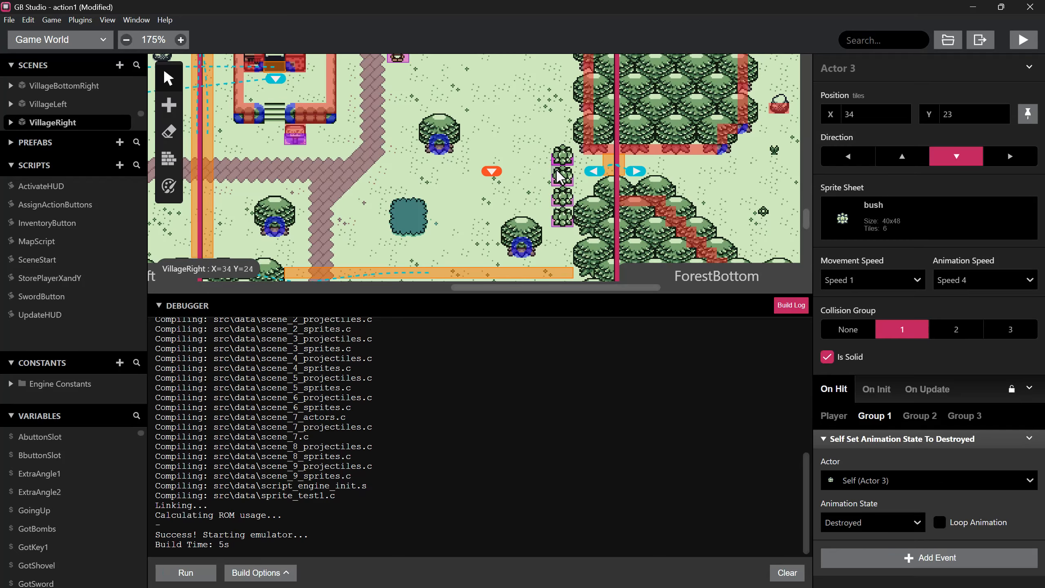
{"action": "key", "text": "Delete"}
{"action": "left_click", "coordinate": [558, 179]}
{"action": "left_click", "coordinate": [560, 185]}
{"action": "key", "text": "Delete"}
{"action": "left_click", "coordinate": [567, 213]}
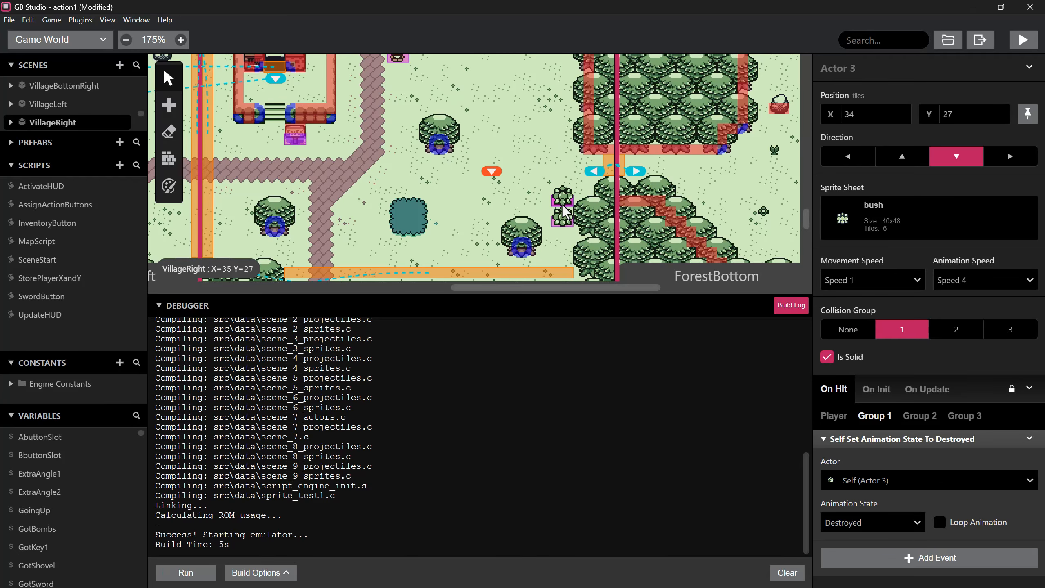
{"action": "key", "text": "Delete"}
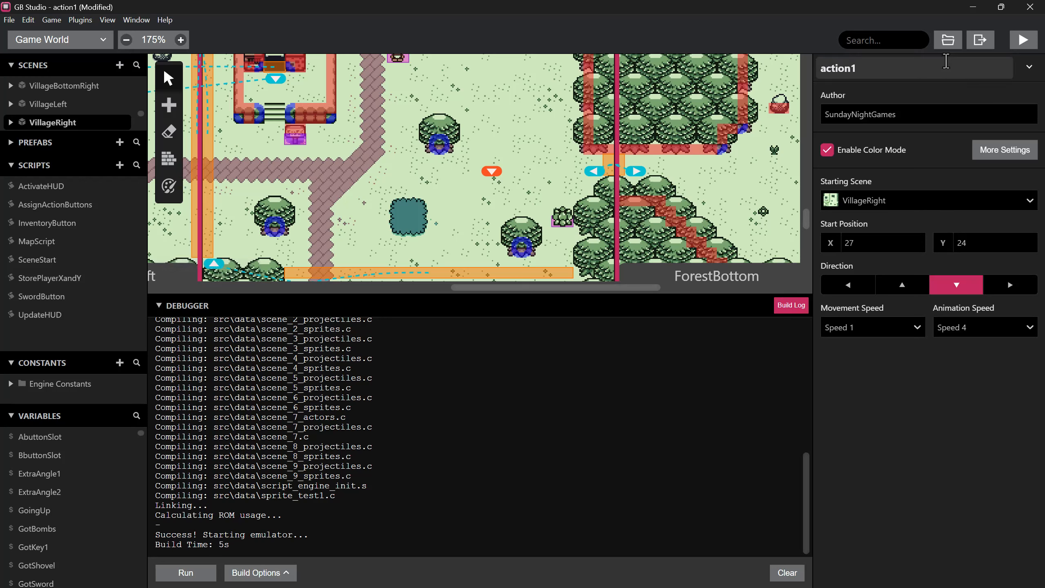
- Add a Set Actor Collisions Disable event to the remaining bush's Group 1 hit script, placed before its Destroyed animation state event
{"action": "left_click", "coordinate": [563, 225]}
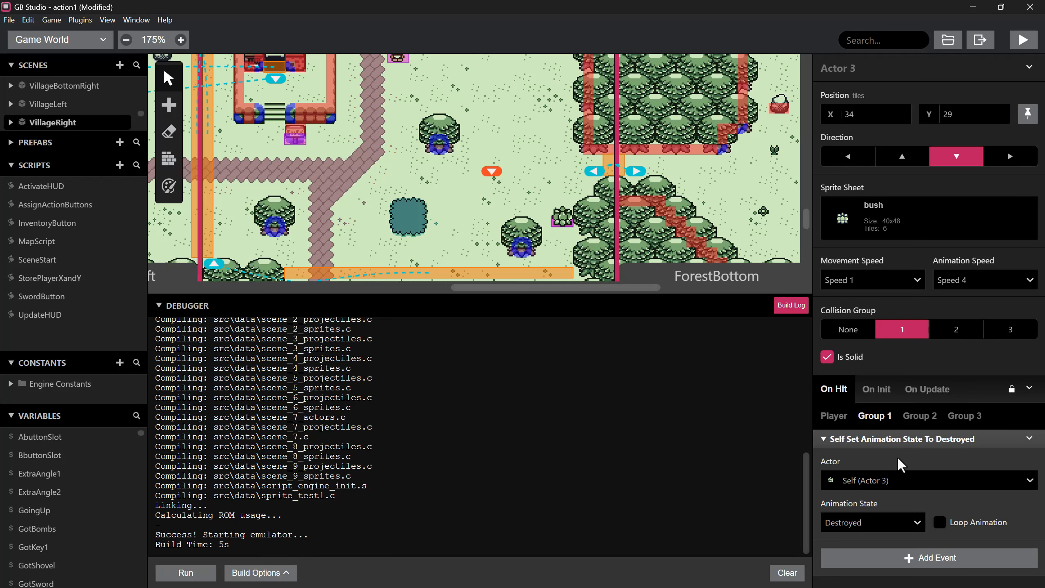
{"action": "right_click", "coordinate": [897, 443]}
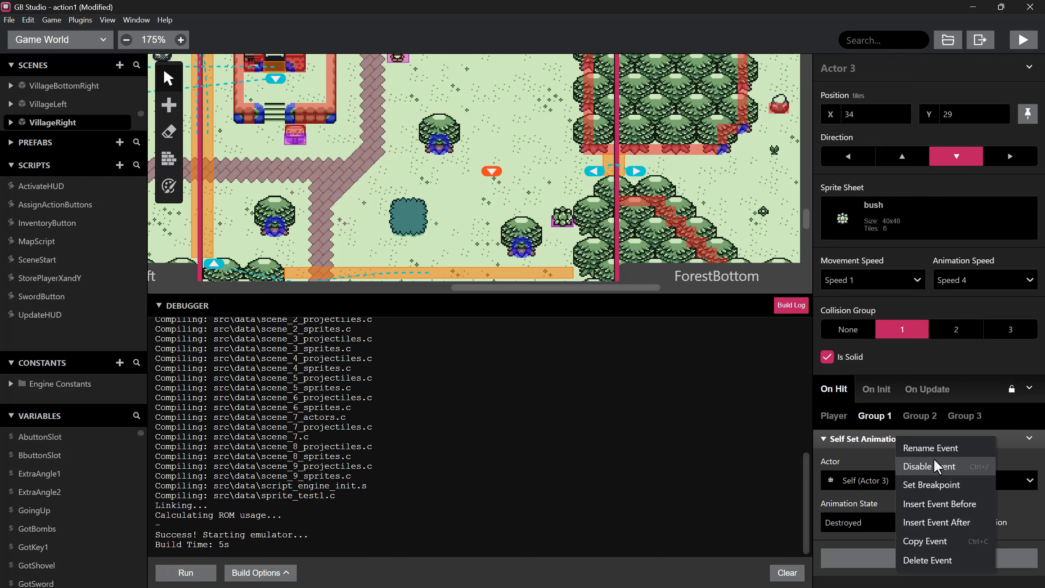
{"action": "left_click", "coordinate": [934, 522]}
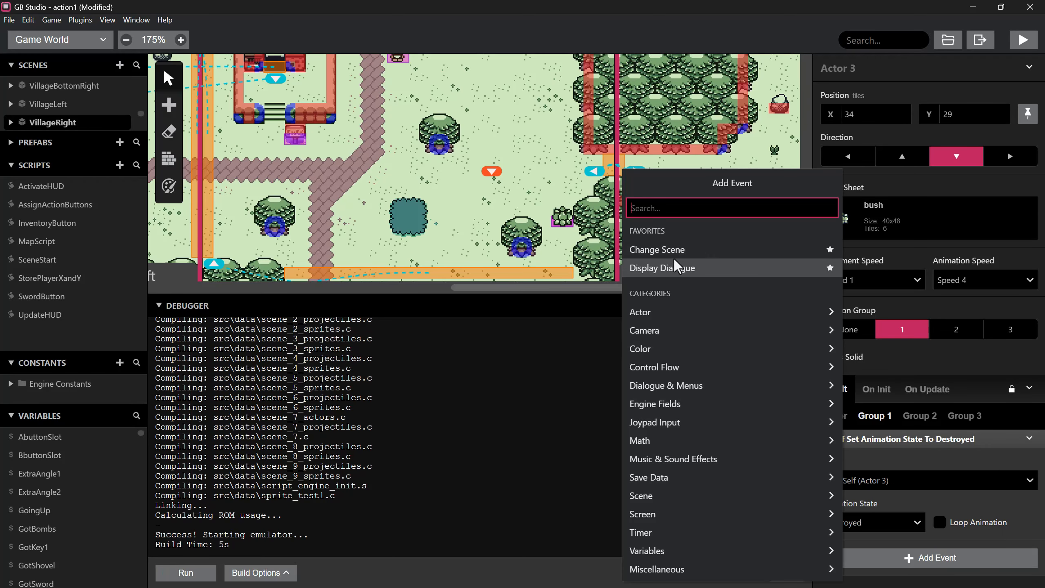
{"action": "type", "text": "coll"}
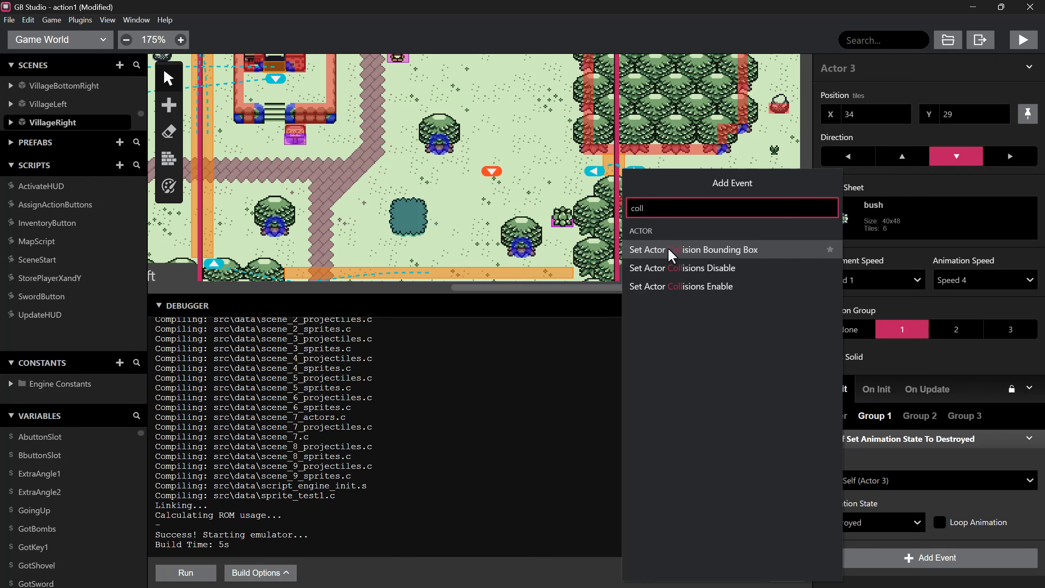
{"action": "left_click", "coordinate": [699, 267]}
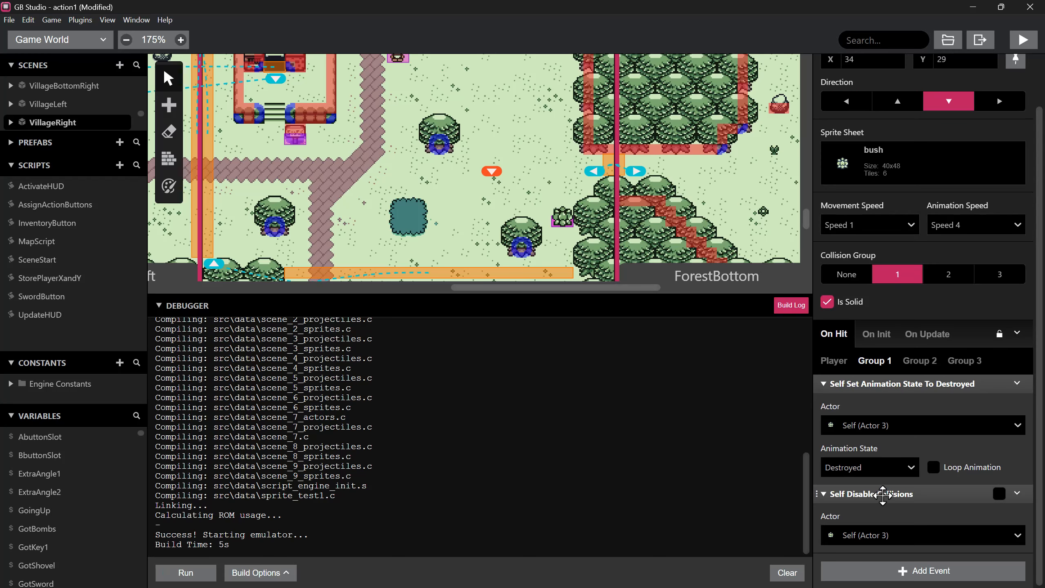
{"action": "right_click", "coordinate": [882, 494]}
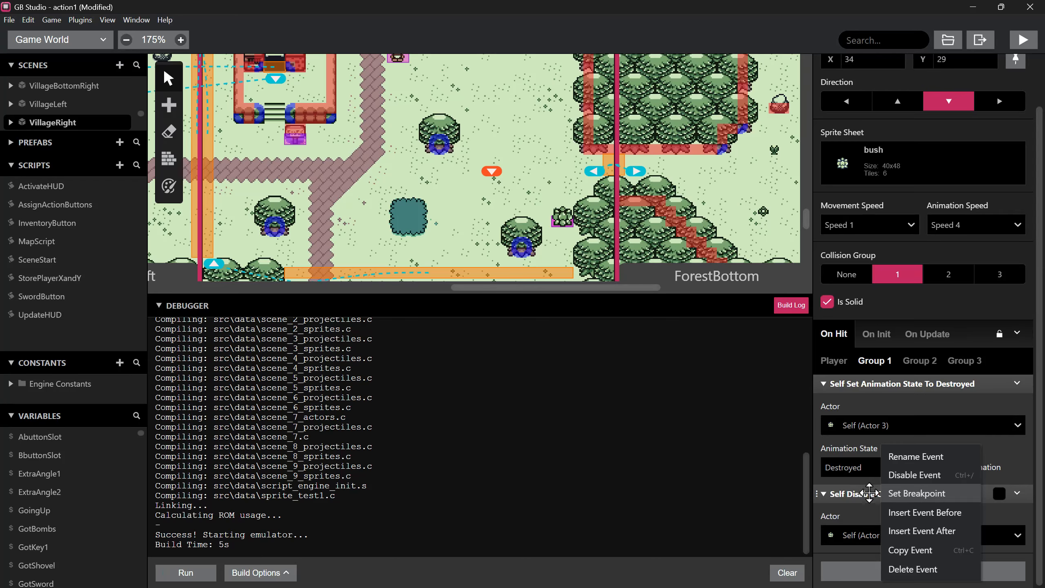
{"action": "left_click_drag", "start_coordinate": [860, 492], "coordinate": [867, 440]}
{"action": "scroll", "coordinate": [873, 447], "scroll_direction": "down", "scroll_amount": 1}
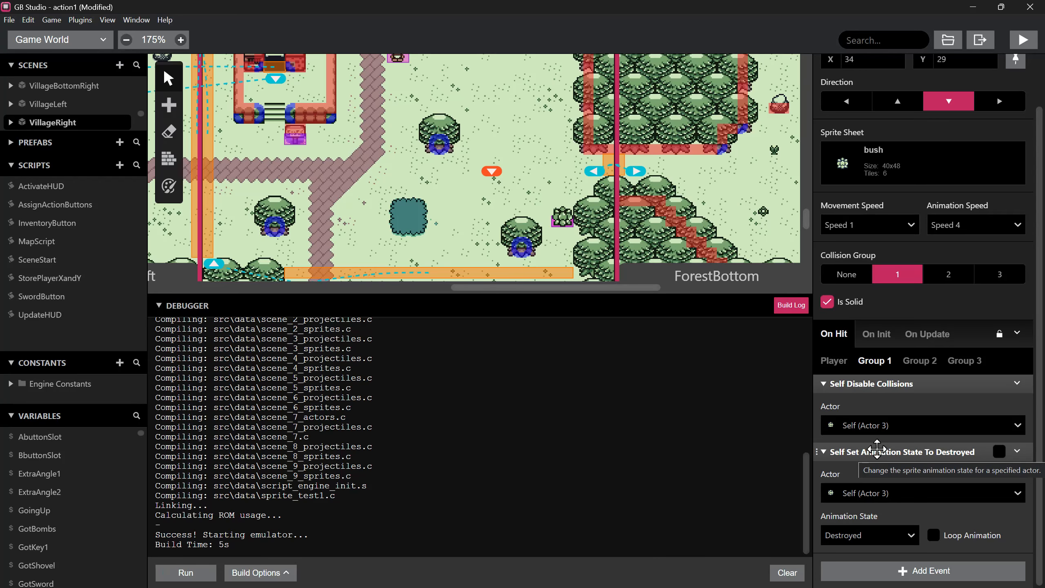
- Add a Deactivate Self event after the Destroyed animation state event in the bush's hit script
{"action": "right_click", "coordinate": [878, 453]}
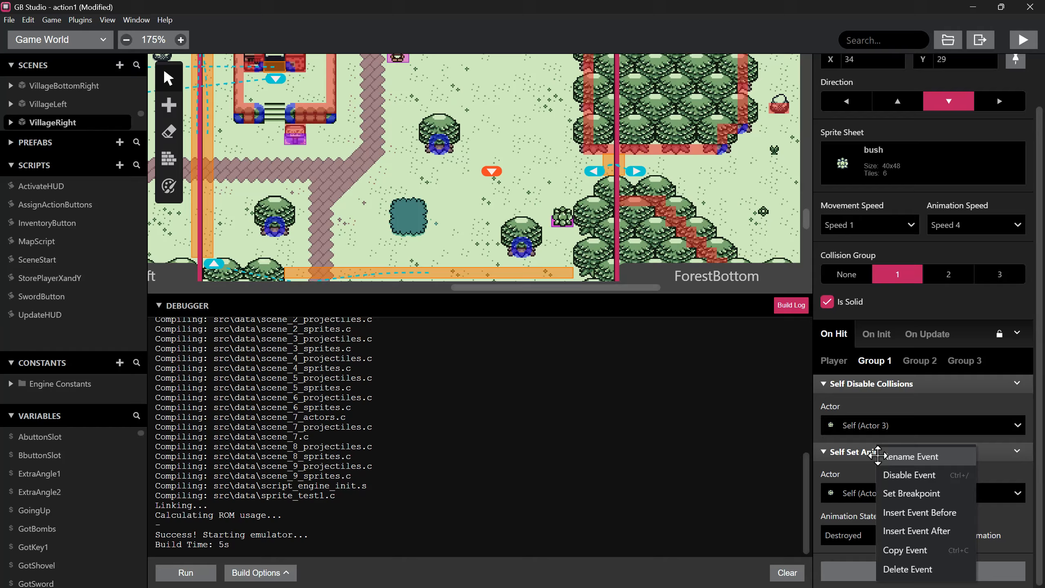
{"action": "left_click", "coordinate": [895, 515]}
{"action": "type", "text": "dea"}
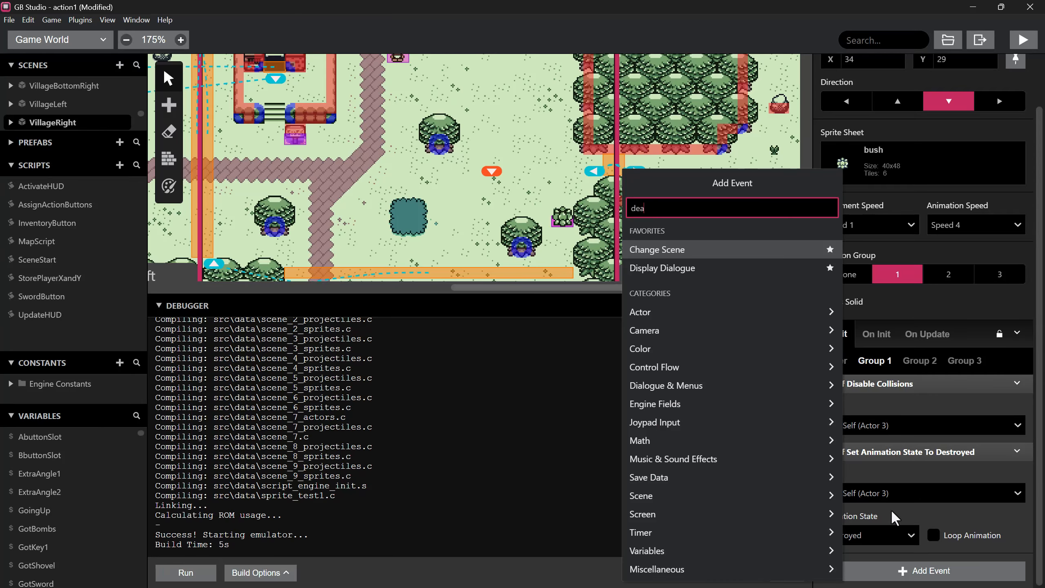
{"action": "key", "text": "Return"}
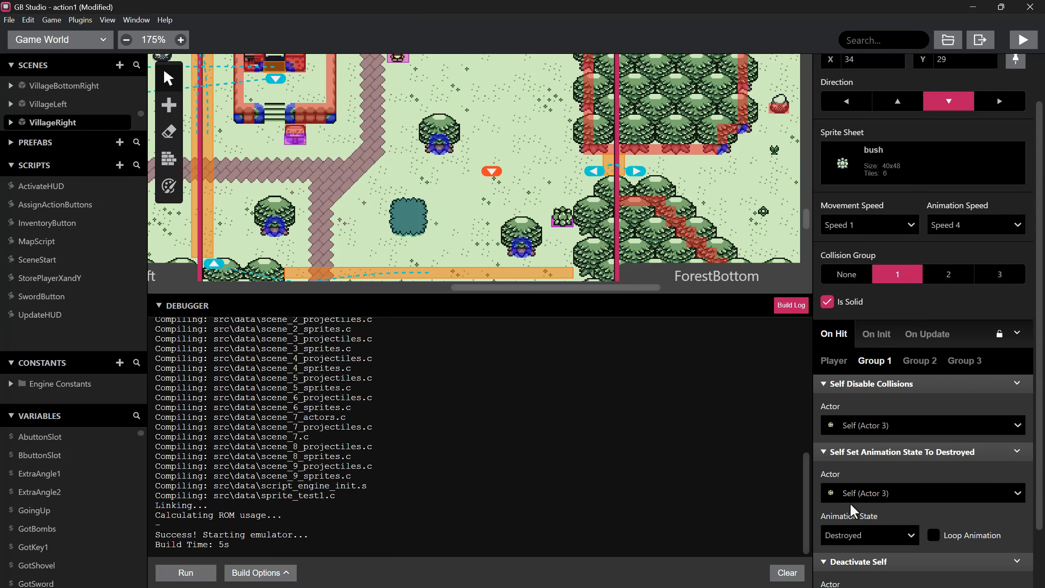
{"action": "scroll", "coordinate": [881, 465], "scroll_direction": "down", "scroll_amount": 1}
- Run the game, walk to the remaining bush, strike it with the sword to test its hit script, and close the game
{"action": "left_click", "coordinate": [1018, 42]}
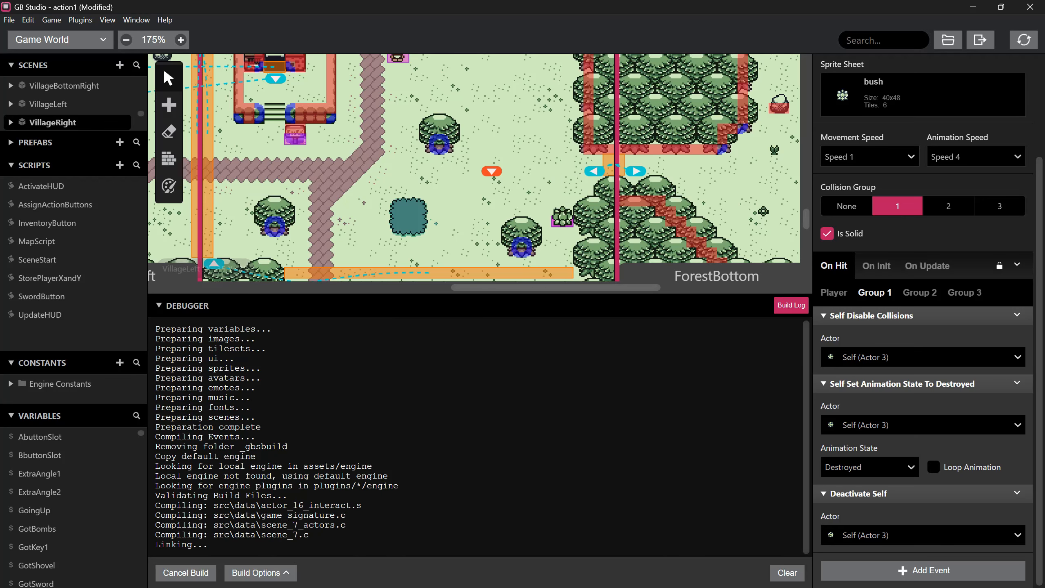
{"action": "left_click_drag", "start_coordinate": [208, 248], "coordinate": [265, 258]}
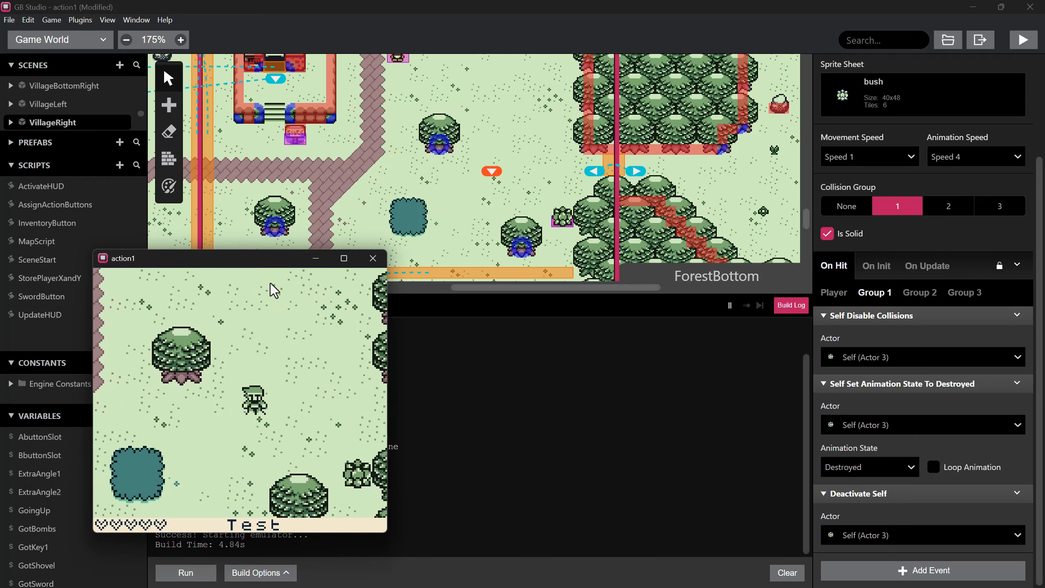
{"action": "key", "text": "Right"}
{"action": "key", "text": "Down"}
{"action": "key", "text": "Up"}
{"action": "key", "text": "Down"}
{"action": "key", "text": "z"}
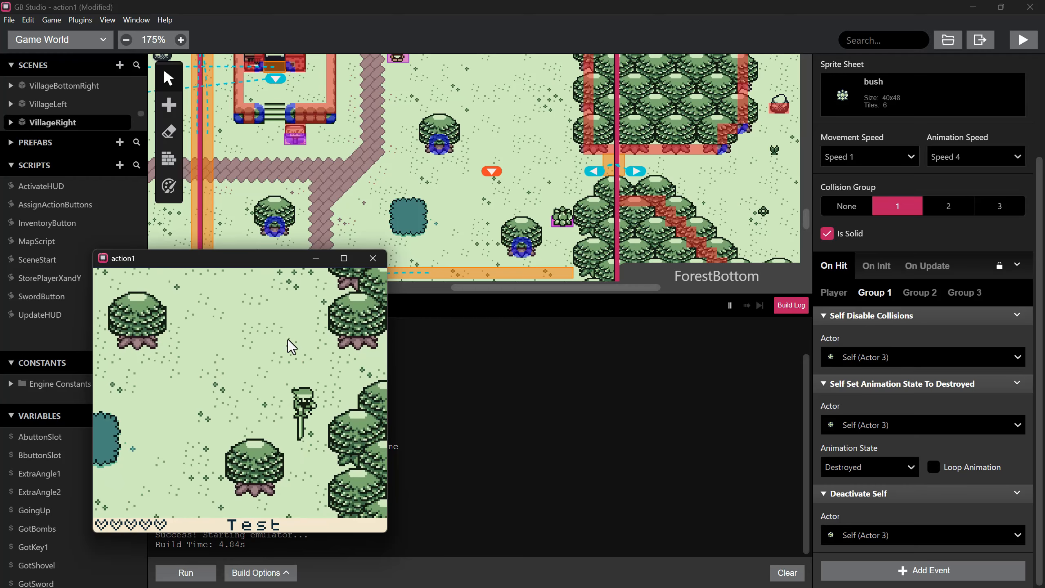
{"action": "key", "text": "Left"}
{"action": "key", "text": "z"}
{"action": "key", "text": "Down"}
{"action": "key", "text": "z"}
{"action": "left_click", "coordinate": [372, 258]}
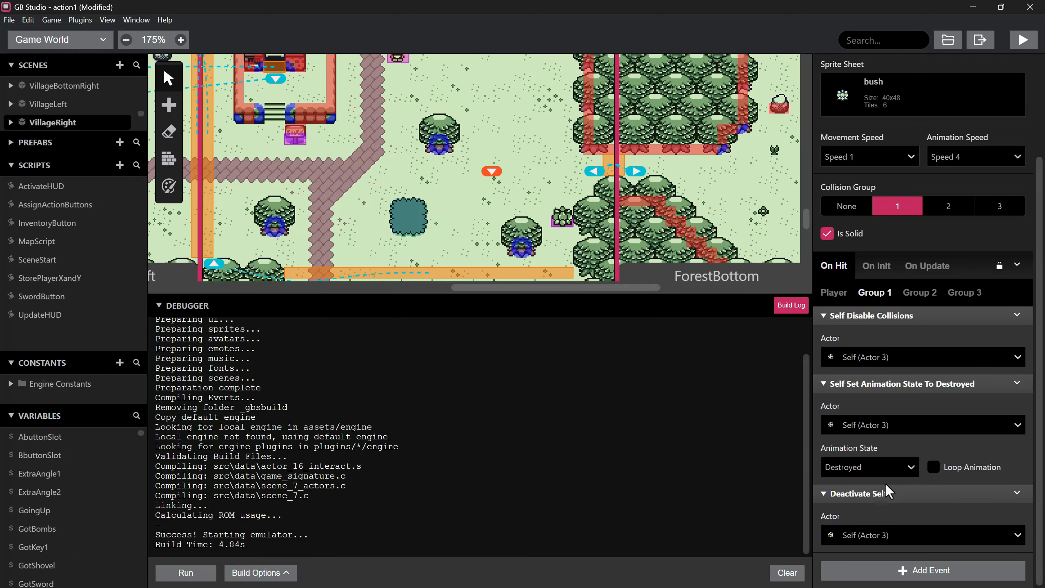
- Insert a Wait event of 0.7 seconds before the Deactivate Self event in the bush's hit script
{"action": "right_click", "coordinate": [889, 492]}
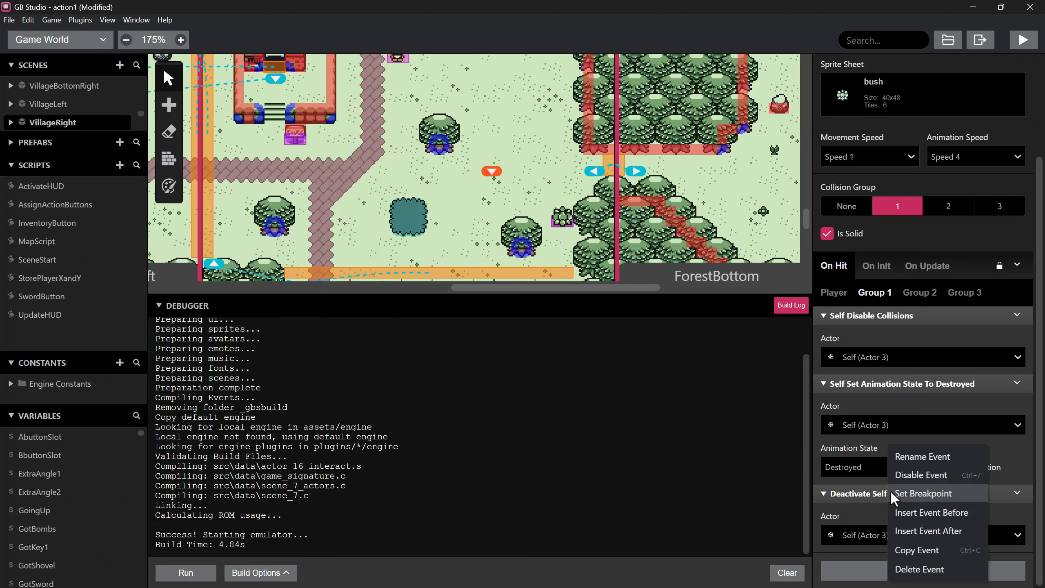
{"action": "left_click", "coordinate": [923, 508]}
{"action": "type", "text": "wa"}
{"action": "left_click", "coordinate": [674, 293]}
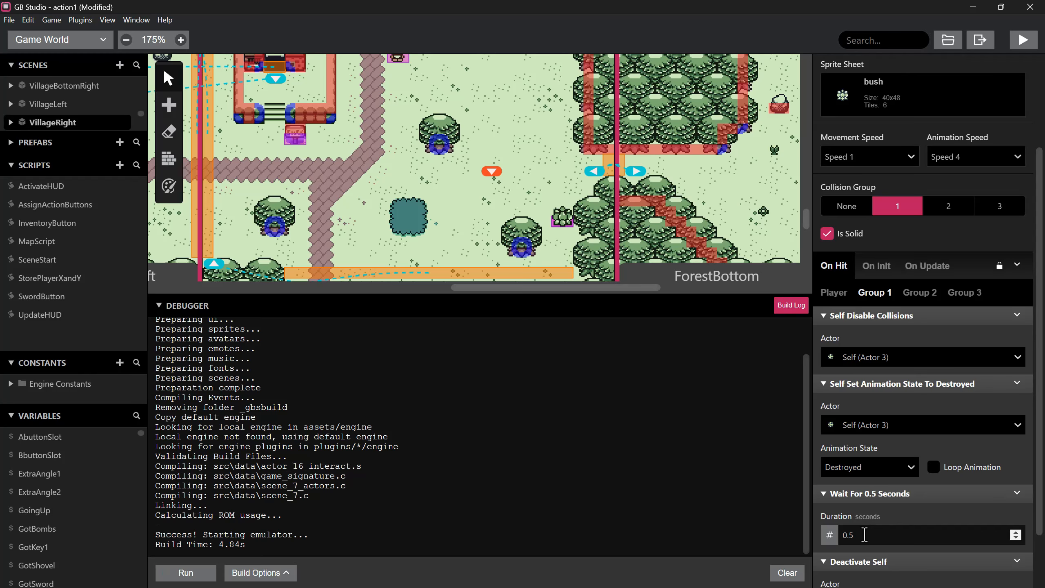
{"action": "left_click", "coordinate": [861, 535]}
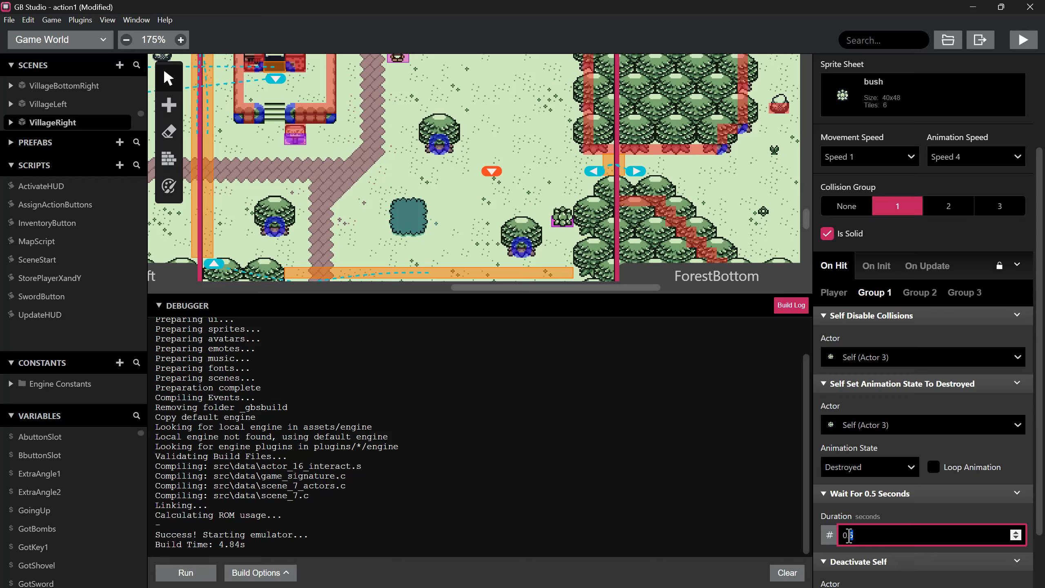
- Run the game, walk to the bush, strike it with the sword to test the 0.7-second wait, and close the game
{"action": "left_click", "coordinate": [1029, 41]}
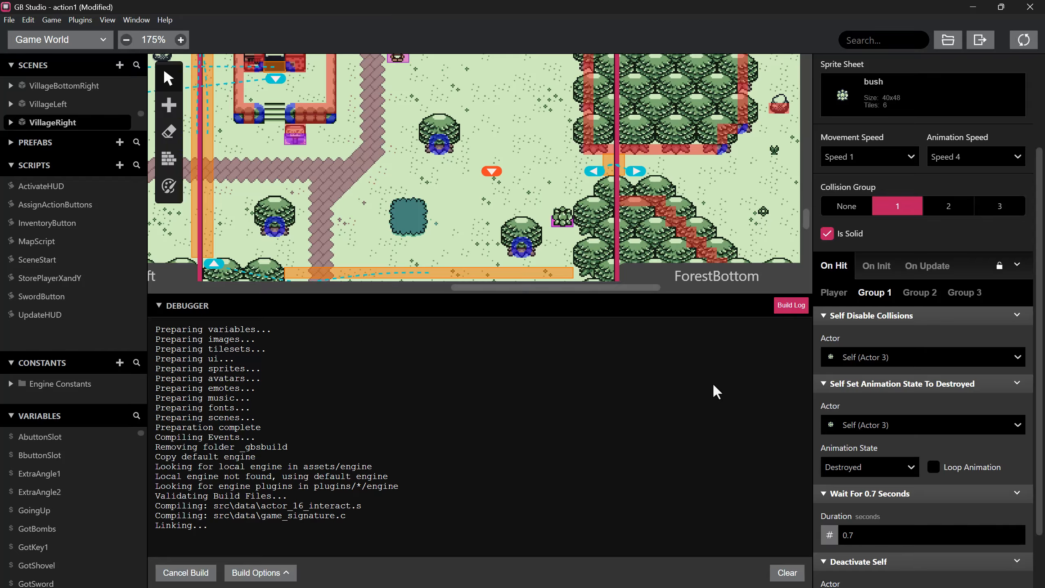
{"action": "key", "text": "Right"}
{"action": "key", "text": "Down"}
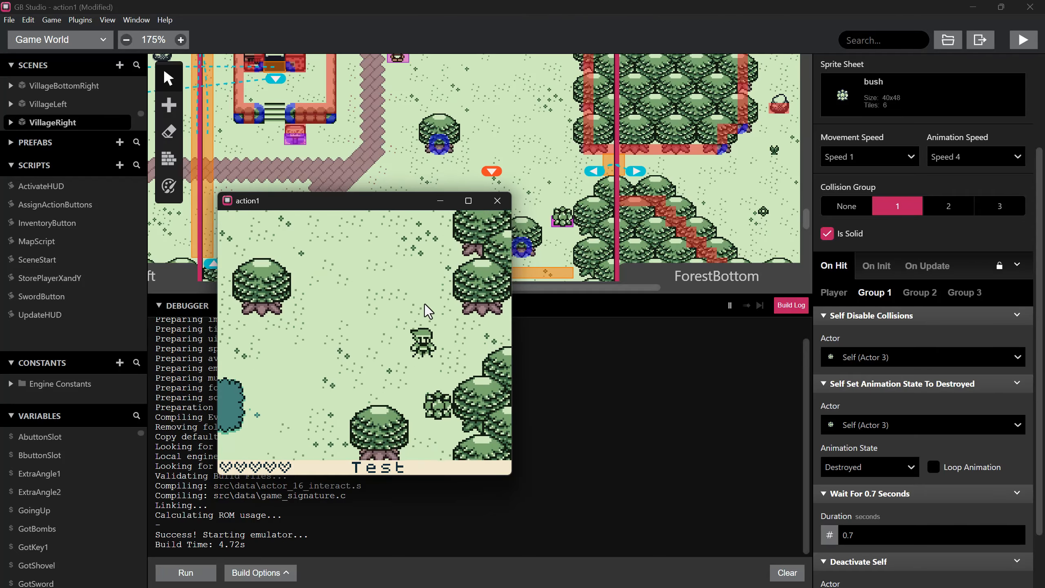
{"action": "key", "text": "z"}
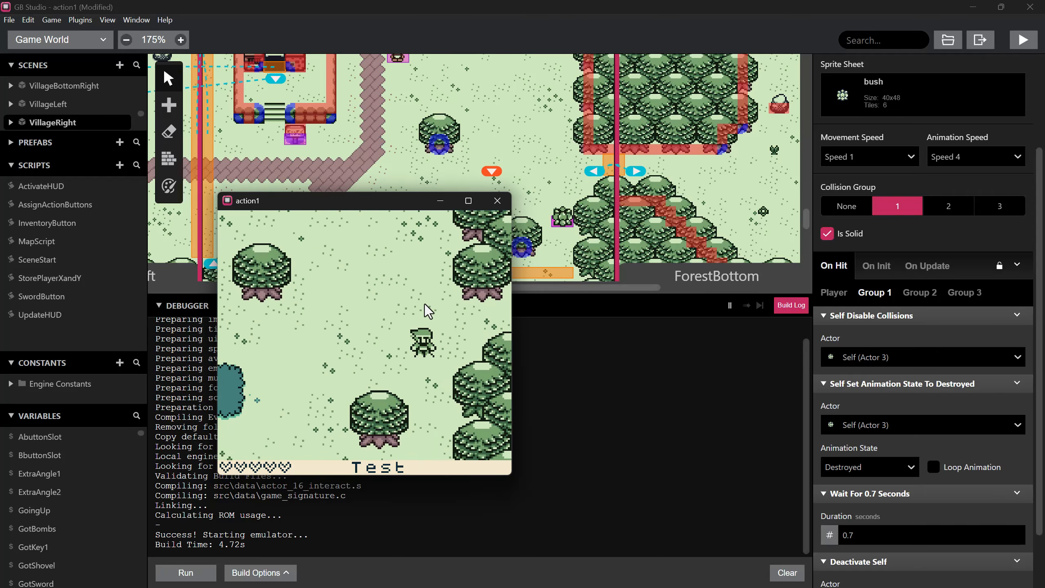
{"action": "key", "text": "Down"}
{"action": "key", "text": "Left"}
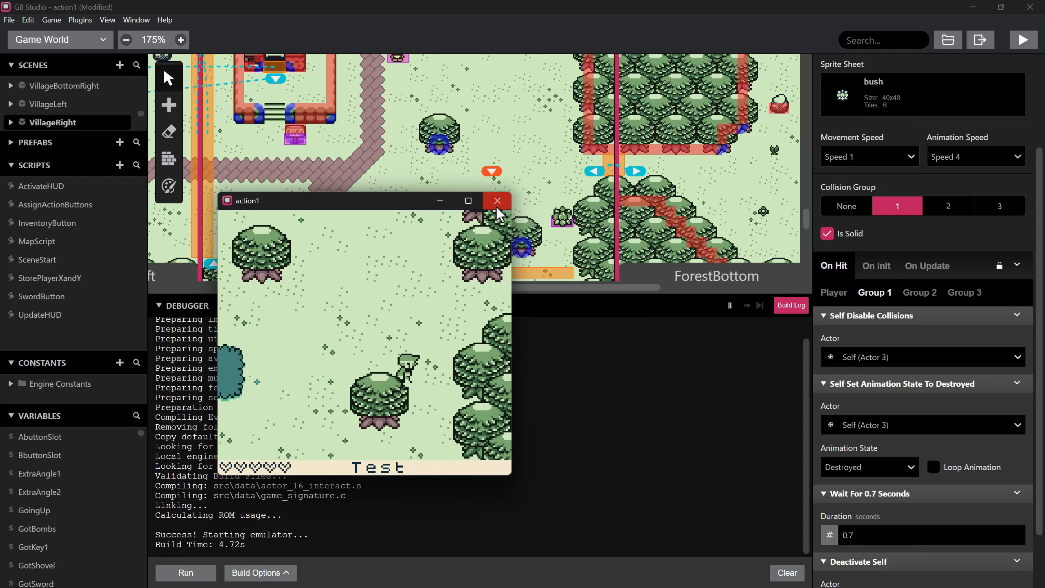
{"action": "left_click", "coordinate": [496, 207]}
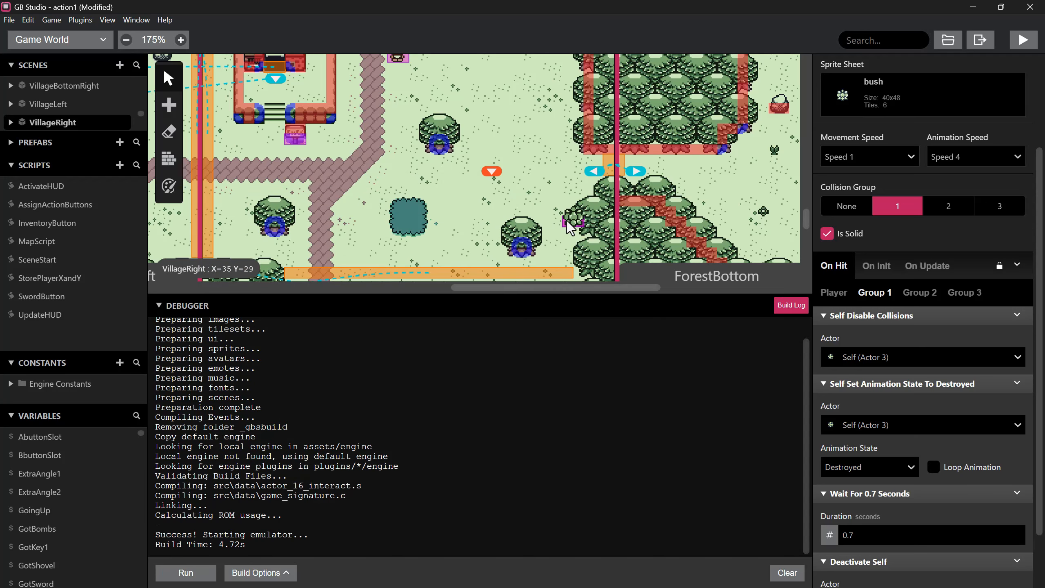
- Set the bush actor's animation speed to Speed 5
{"action": "scroll", "coordinate": [914, 260], "scroll_direction": "up", "scroll_amount": 3}
{"action": "left_click", "coordinate": [988, 280]}
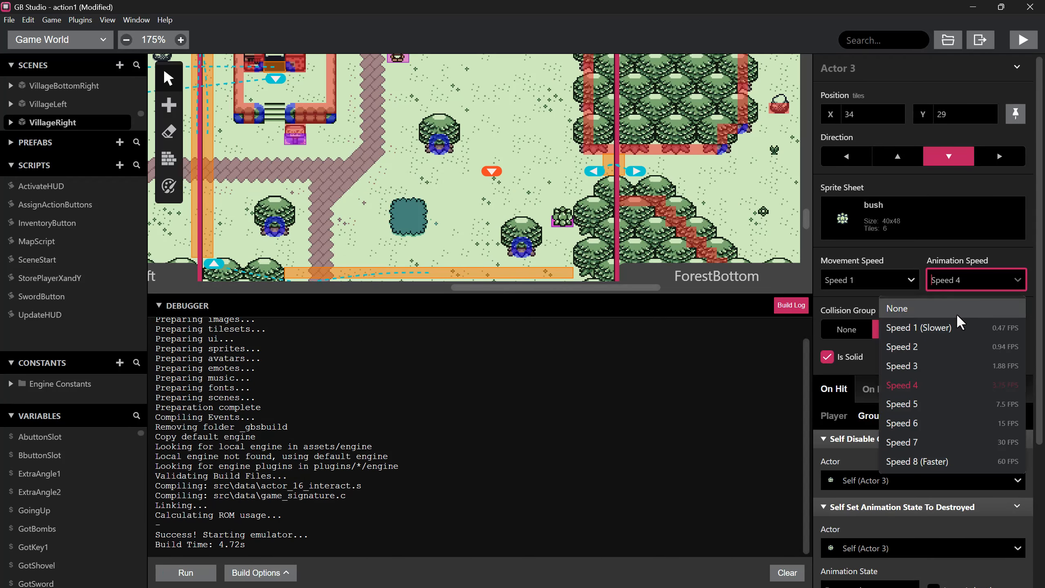
{"action": "left_click", "coordinate": [924, 404]}
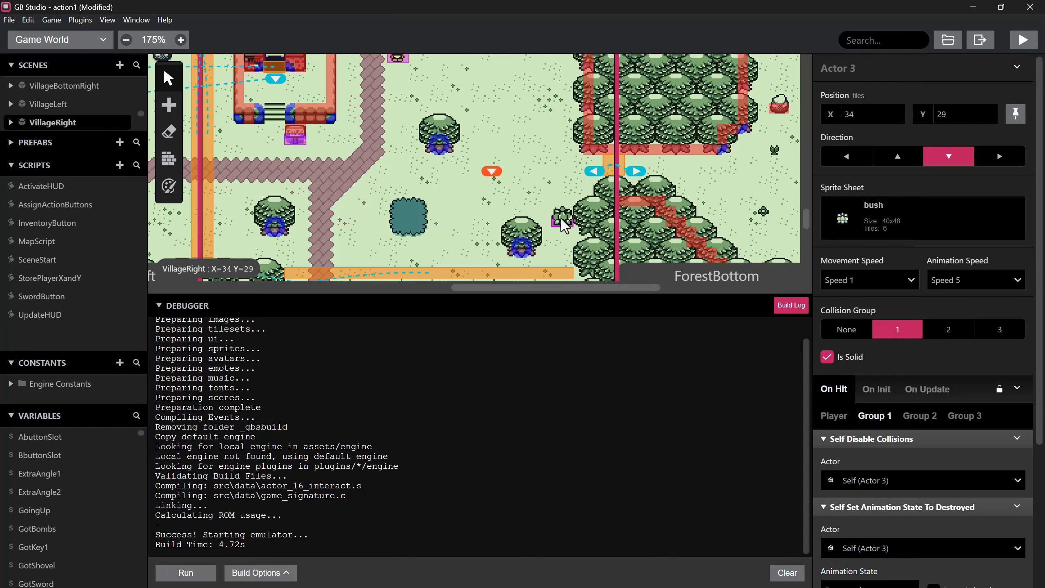
- Paste three copies of the bush in a column directly above it, with the uppermost at X 34, Y 23
{"action": "key", "text": "ctrl+v"}
{"action": "left_click", "coordinate": [561, 201]}
{"action": "key", "text": "ctrl+v"}
{"action": "left_click", "coordinate": [559, 180]}
{"action": "key", "text": "ctrl+v"}
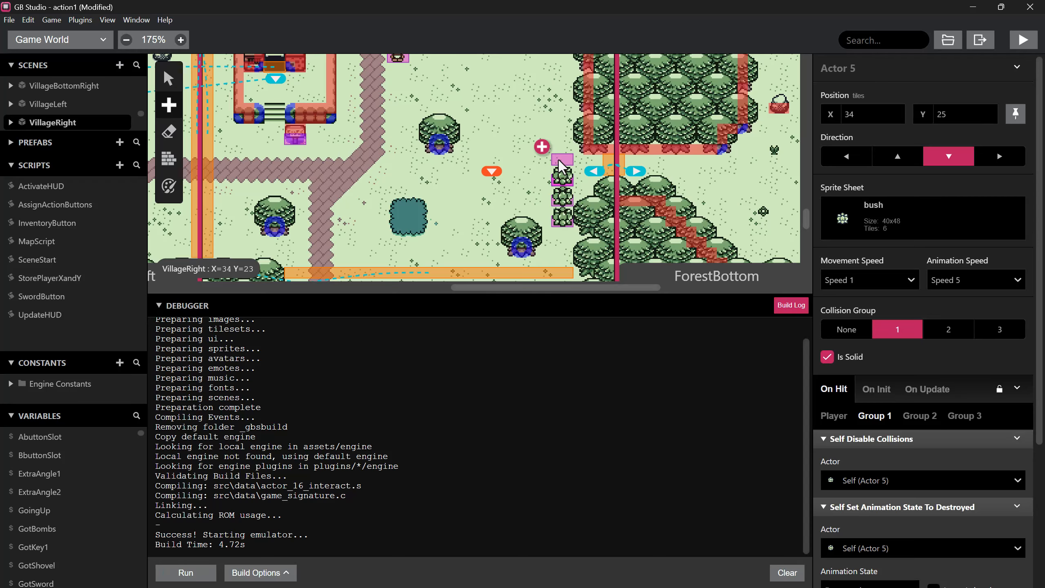
{"action": "left_click", "coordinate": [561, 164]}
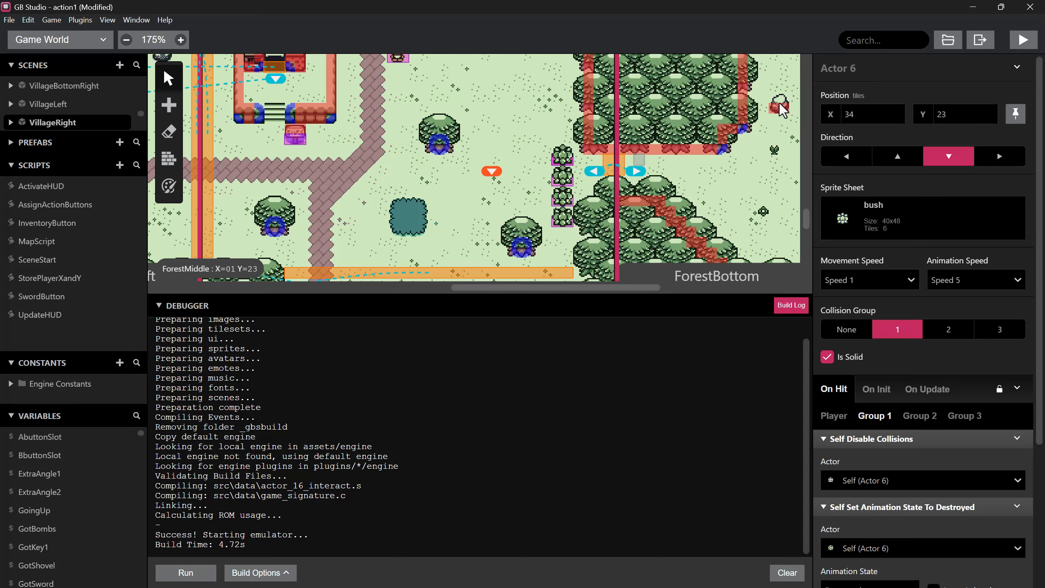
- Run the game, walk to the column of bushes, and strike the upper bushes with the sword
{"action": "left_click", "coordinate": [1024, 40]}
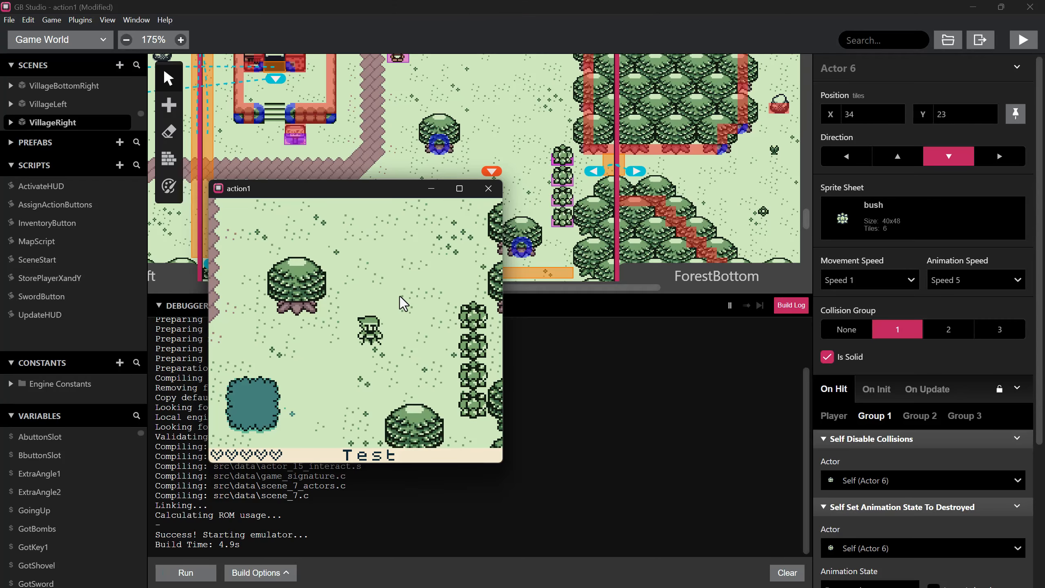
{"action": "key", "text": "Right"}
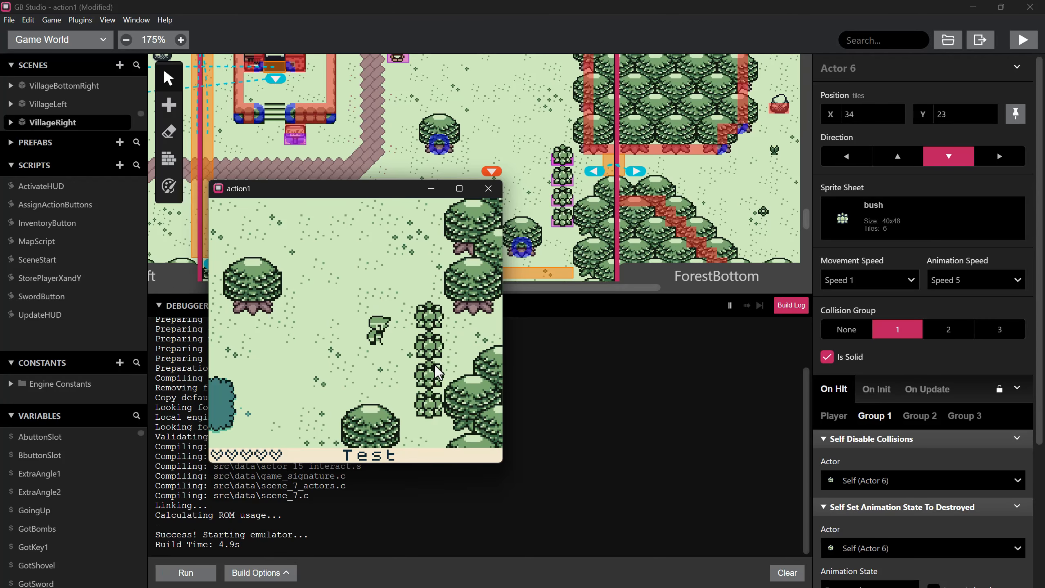
{"action": "key", "text": "Right"}
{"action": "key", "text": "Left"}
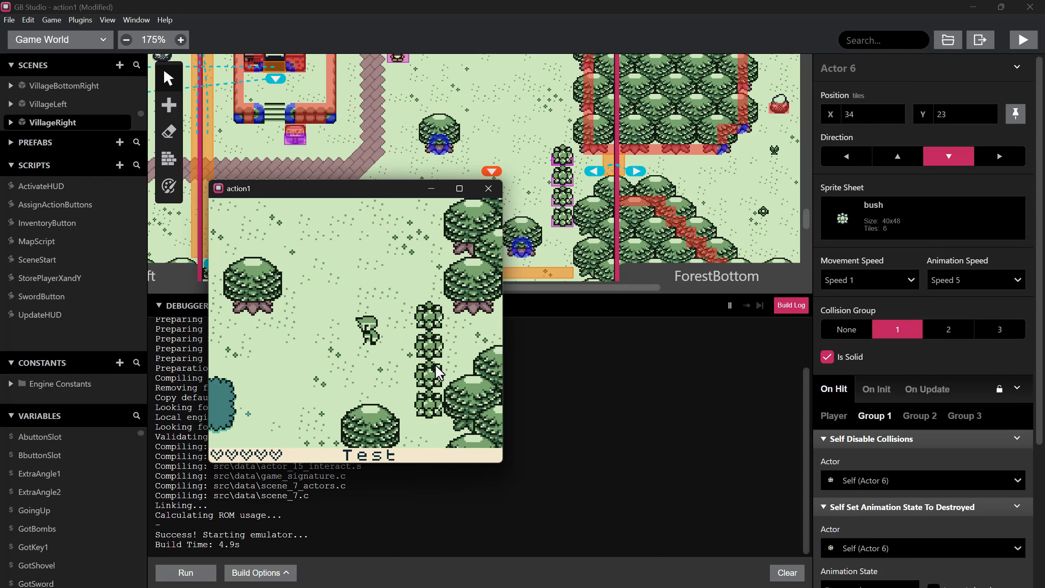
{"action": "key", "text": "Right"}
{"action": "key", "text": "z"}
{"action": "key", "text": "Right"}
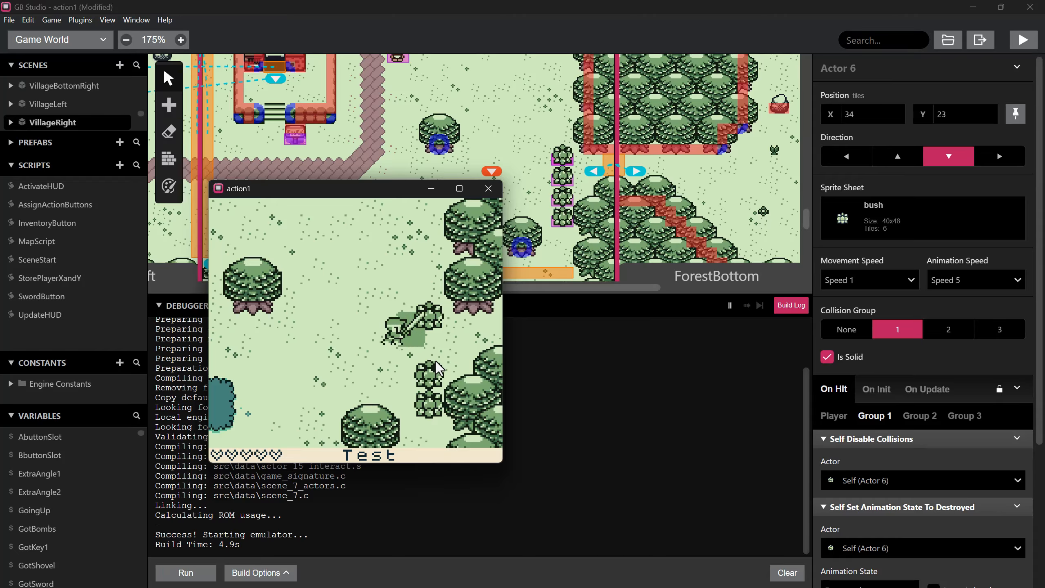
{"action": "key", "text": "z"}
- Strike the remaining bushes in the column with the sword and walk across the cleared spot to test collisions
{"action": "key", "text": "Left"}
{"action": "key", "text": "Down"}
{"action": "key", "text": "Right"}
{"action": "key", "text": "z"}
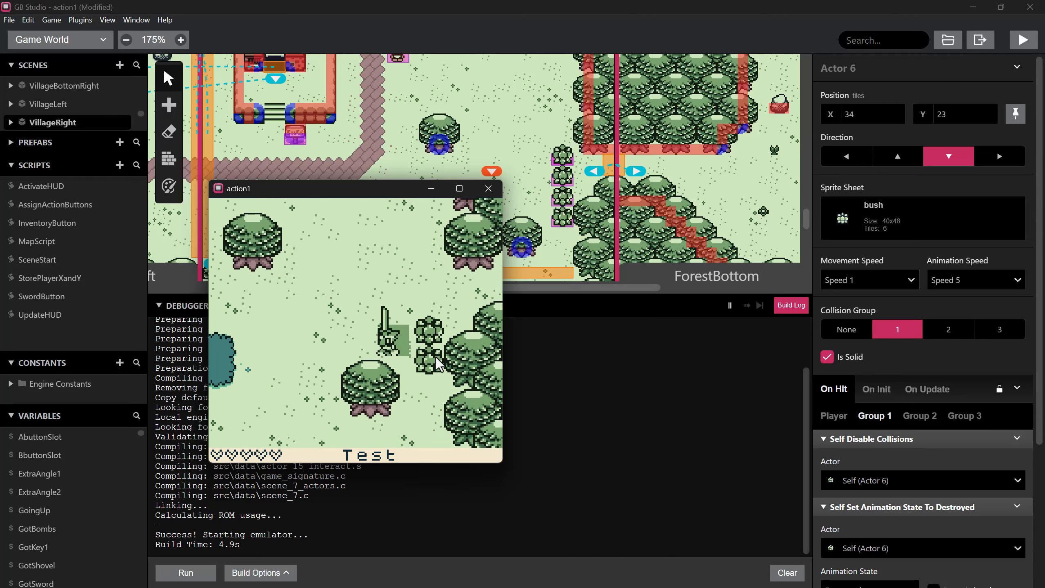
{"action": "key", "text": "Up"}
{"action": "key", "text": "Right"}
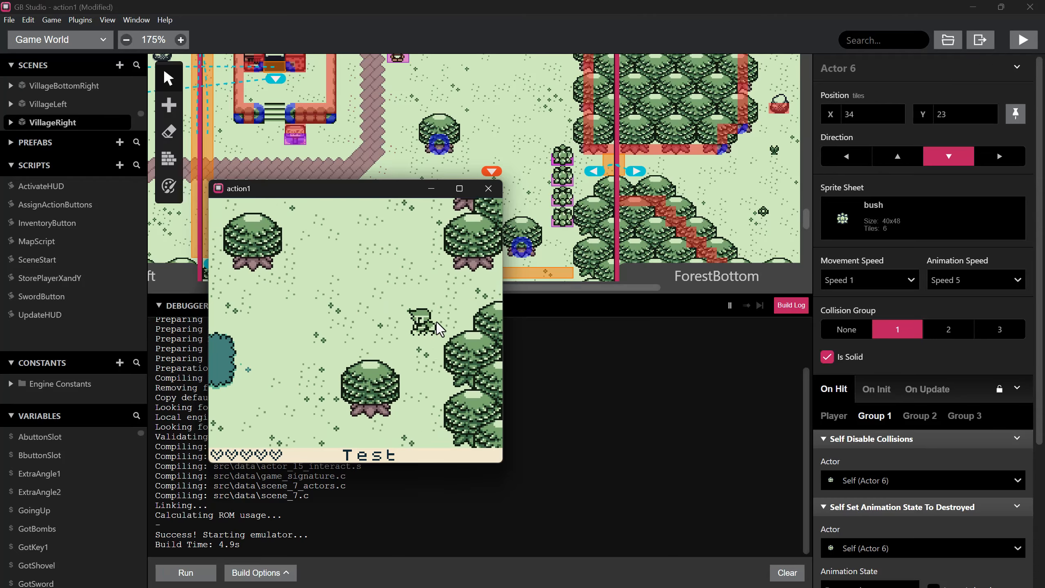
{"action": "key", "text": "Left"}
{"action": "key", "text": "Up"}
{"action": "key", "text": "Right"}
{"action": "key", "text": "z"}
{"action": "key", "text": "Left"}
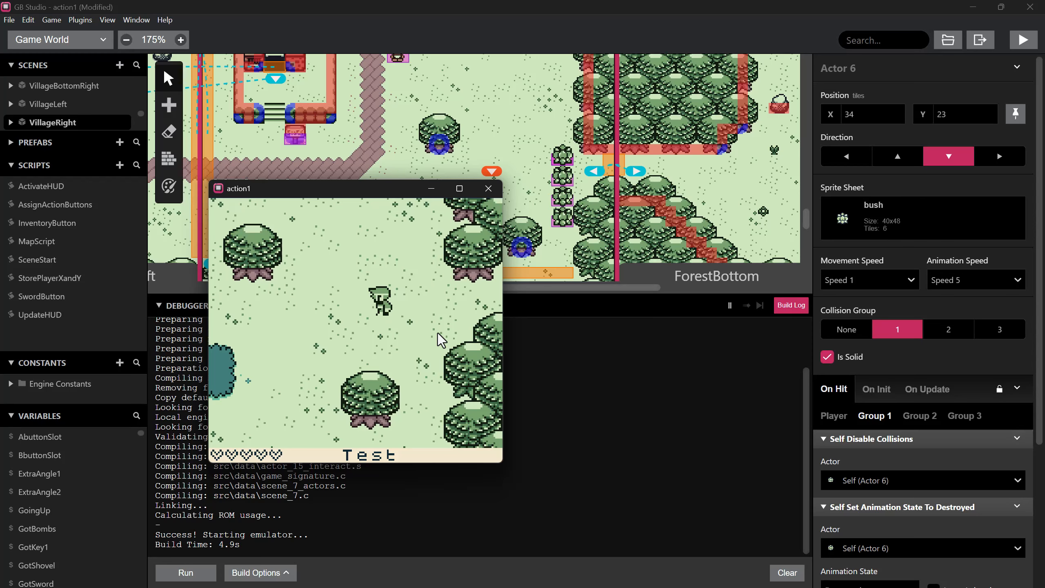
{"action": "key", "text": "Right"}
{"action": "key", "text": "Left"}
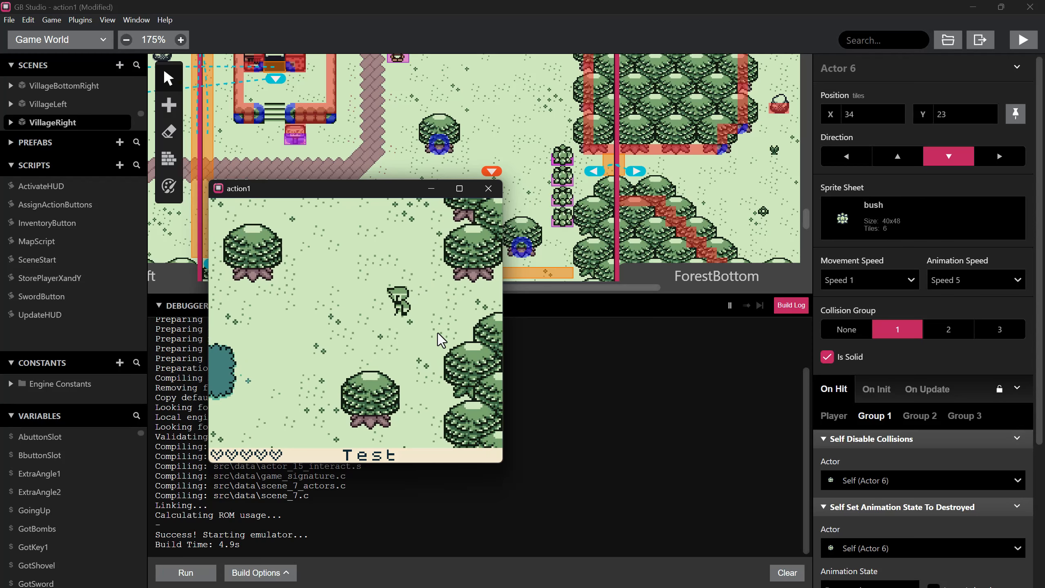
- Walk out of the village into the forest on the east, then south into the next scene to the hollow tree
{"action": "key", "text": "Up"}
{"action": "key", "text": "Right"}
{"action": "key", "text": "Right"}
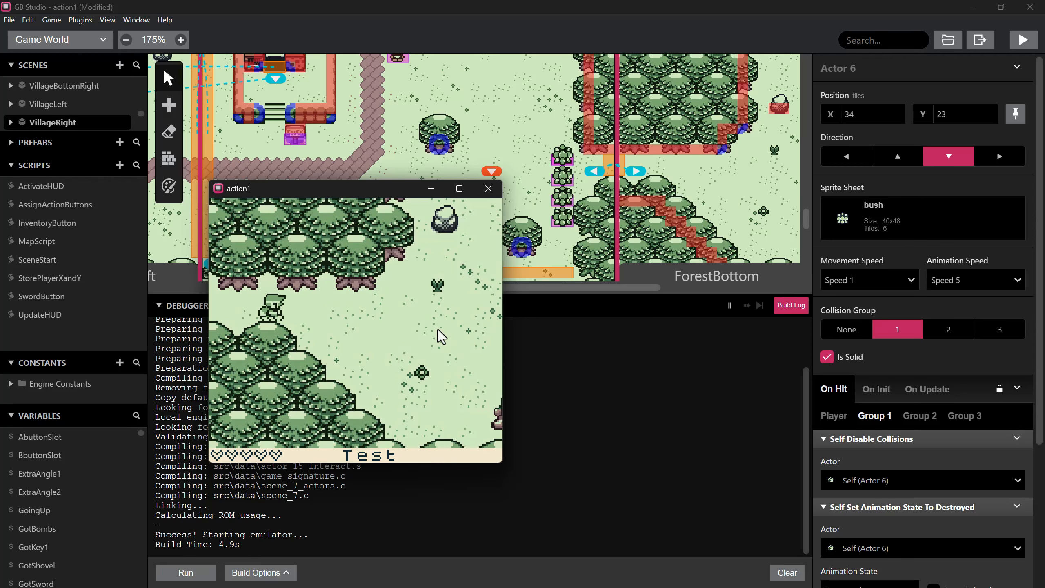
{"action": "key", "text": "Right"}
{"action": "key", "text": "Down"}
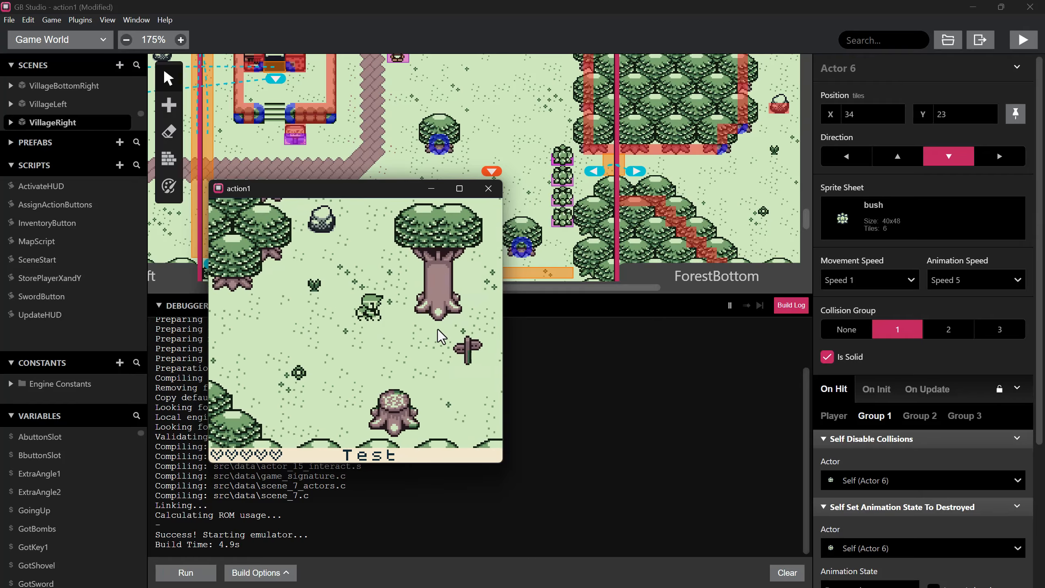
{"action": "key", "text": "Right"}
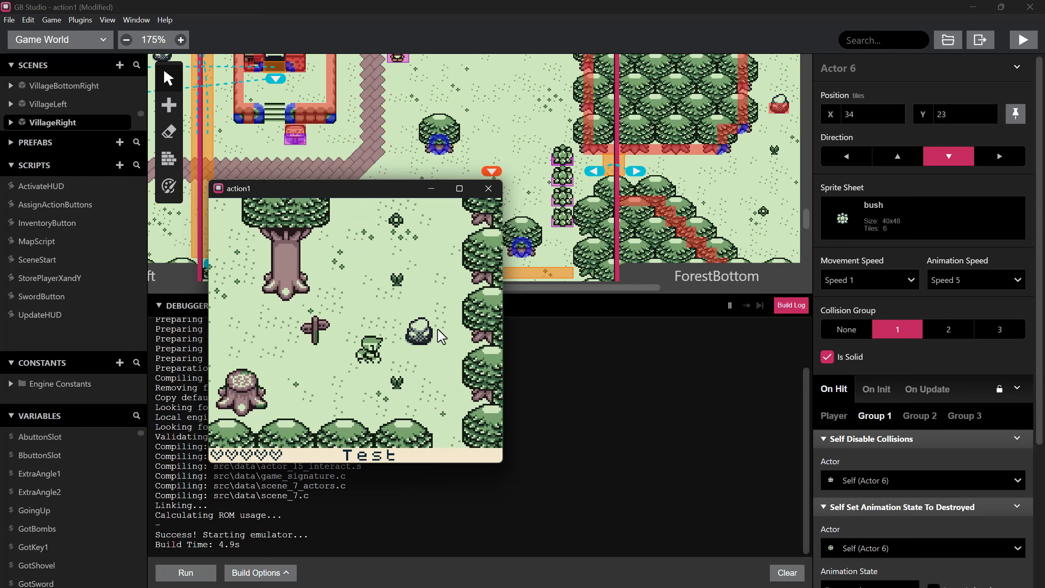
{"action": "key", "text": "Down"}
{"action": "key", "text": "Down"}
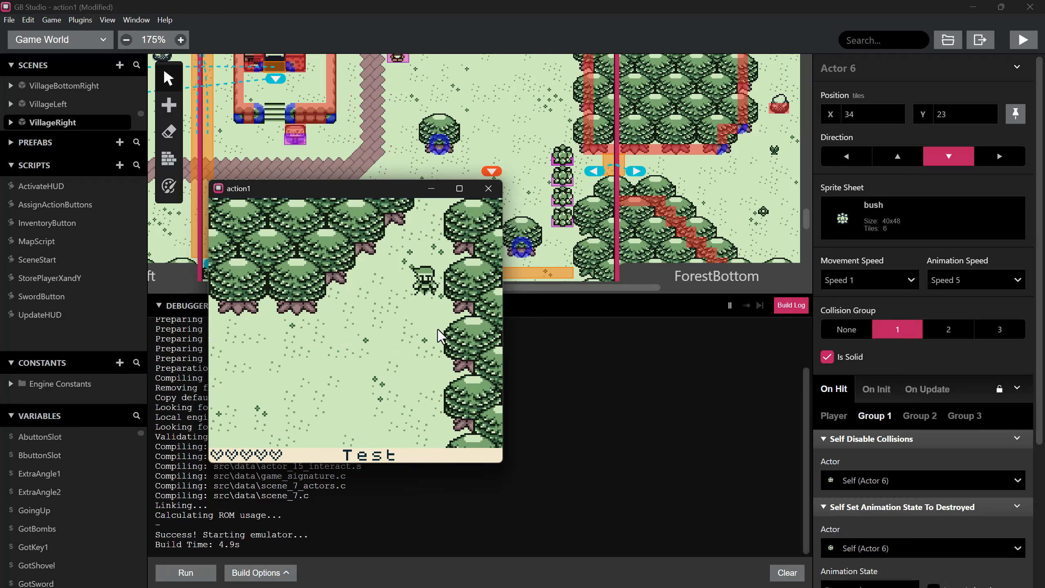
{"action": "key", "text": "Left"}
{"action": "key", "text": "Left"}
{"action": "key", "text": "Down"}
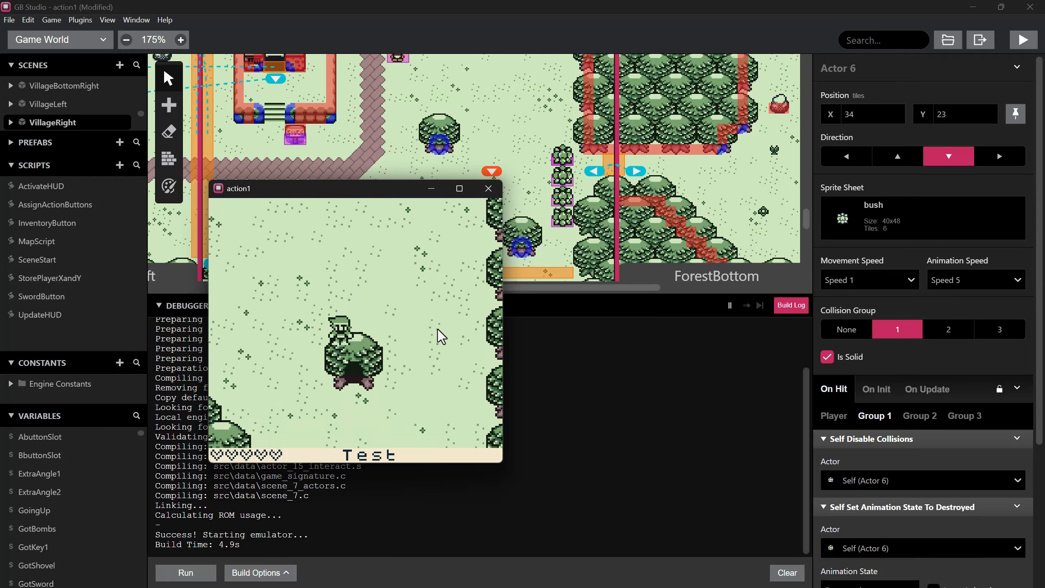
{"action": "key", "text": "Up"}
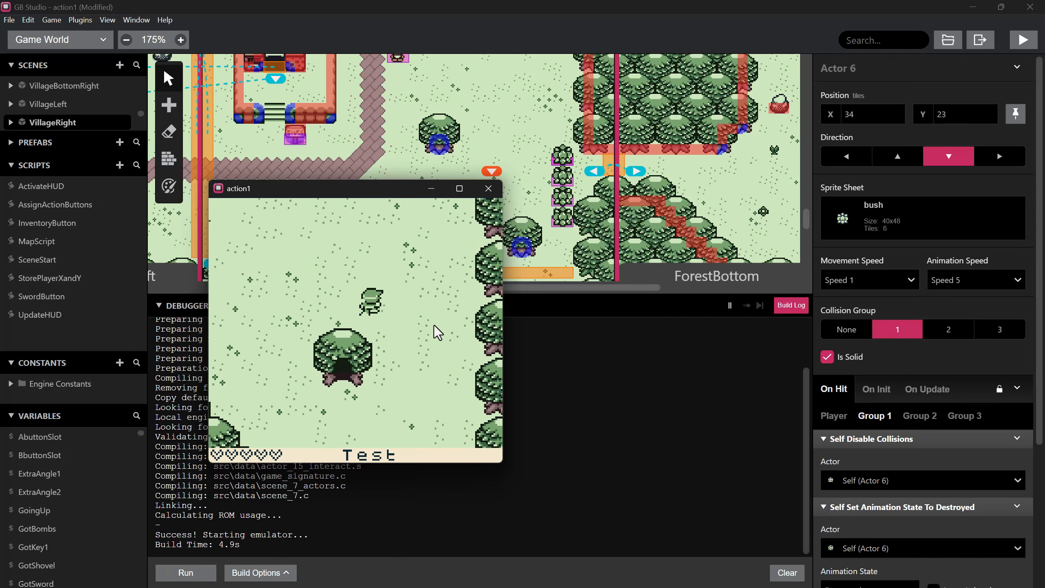
- Walk back north and west through the forest to re-enter the village scene
{"action": "key", "text": "Right"}
{"action": "key", "text": "Up"}
{"action": "key", "text": "Right"}
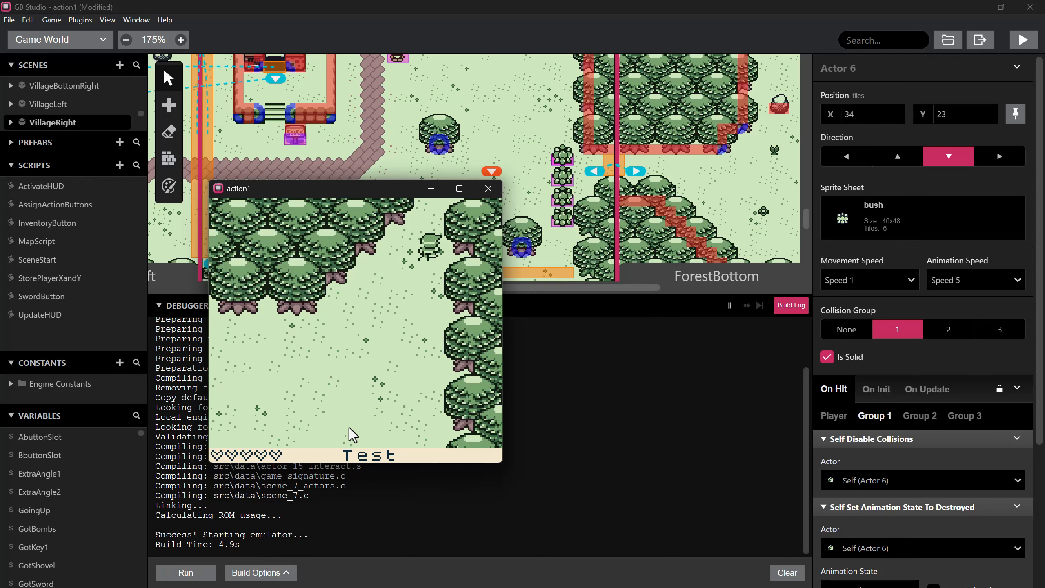
{"action": "key", "text": "Left"}
{"action": "key", "text": "Left"}
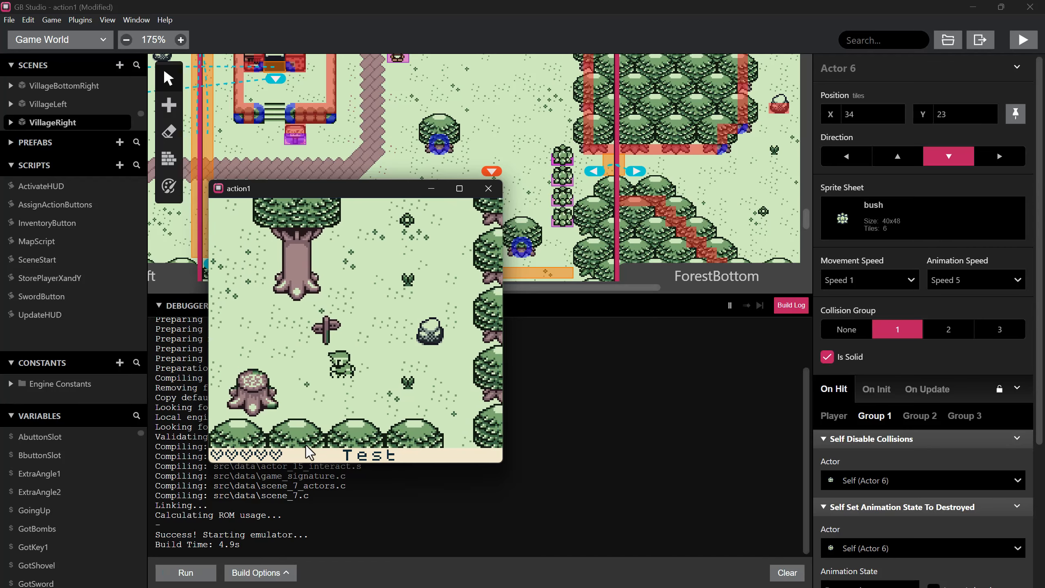
{"action": "key", "text": "Left"}
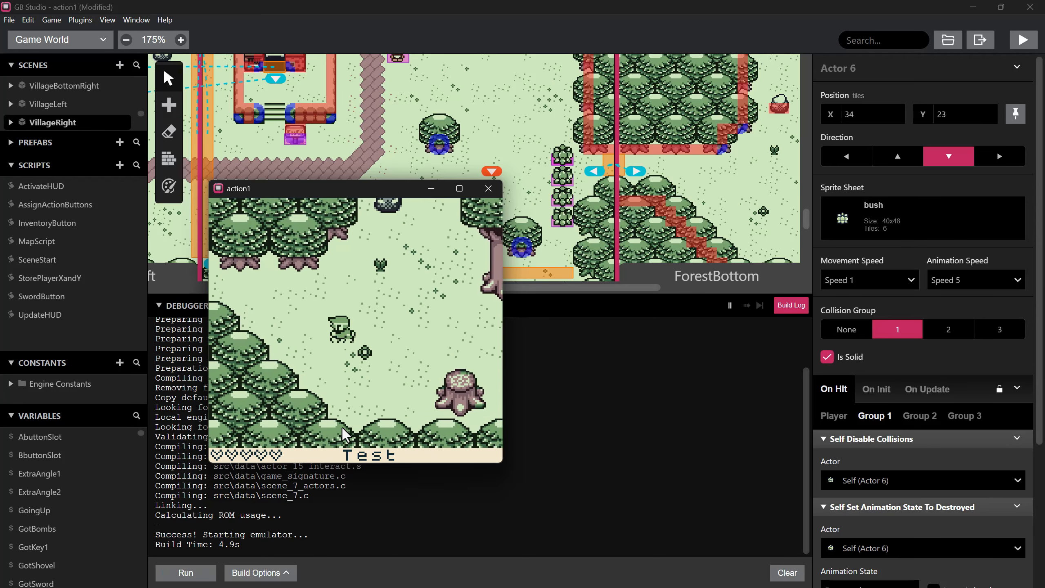
{"action": "key", "text": "Up"}
{"action": "key", "text": "Left"}
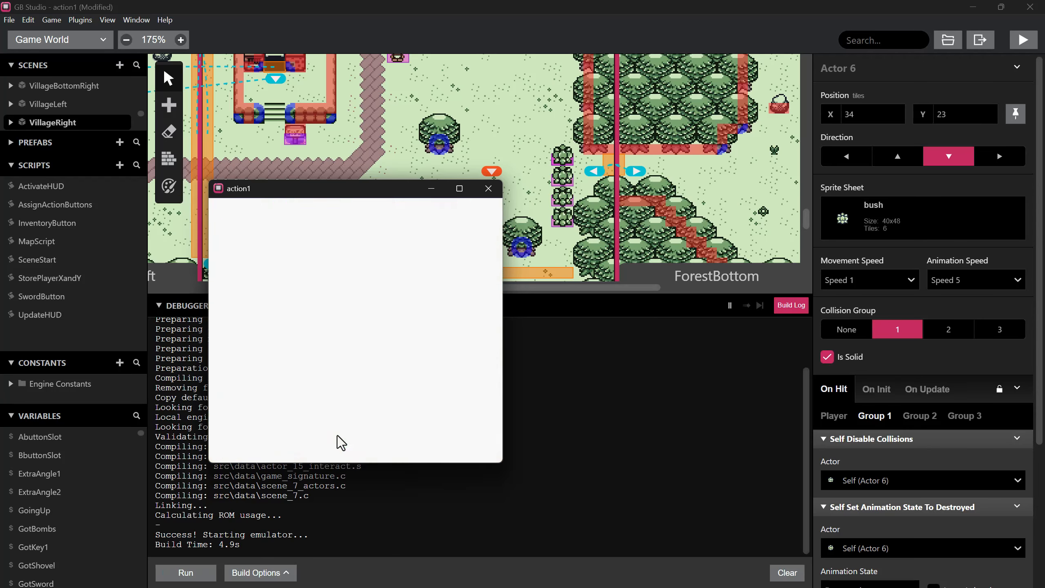
- Destroy the bushes with the sword again on re-entering the village to test their behavior across scene changes
{"action": "key", "text": "z"}
{"action": "key", "text": "Left"}
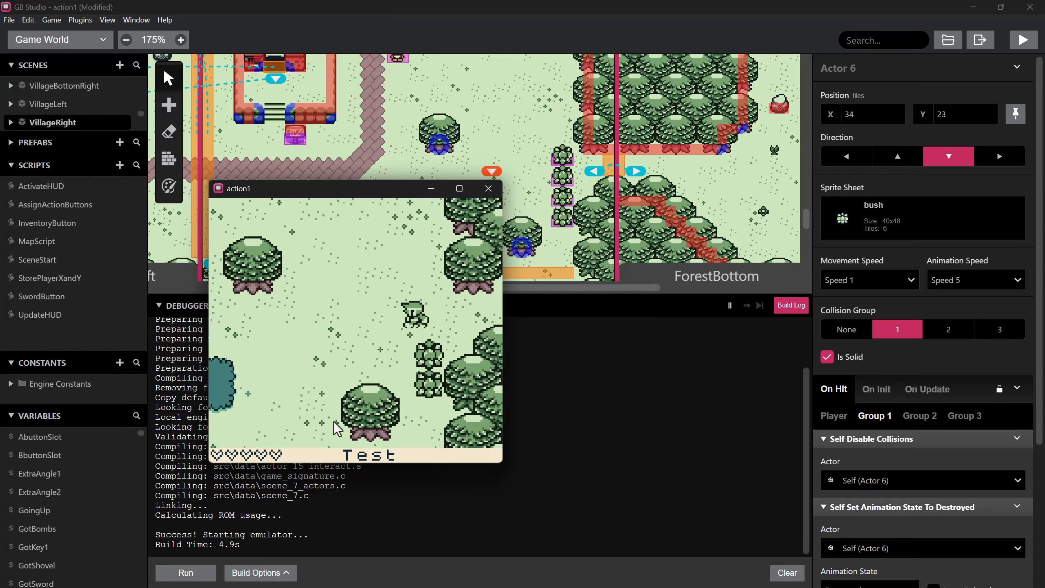
{"action": "key", "text": "Down"}
{"action": "key", "text": "z"}
{"action": "key", "text": "Up"}
{"action": "key", "text": "Down"}
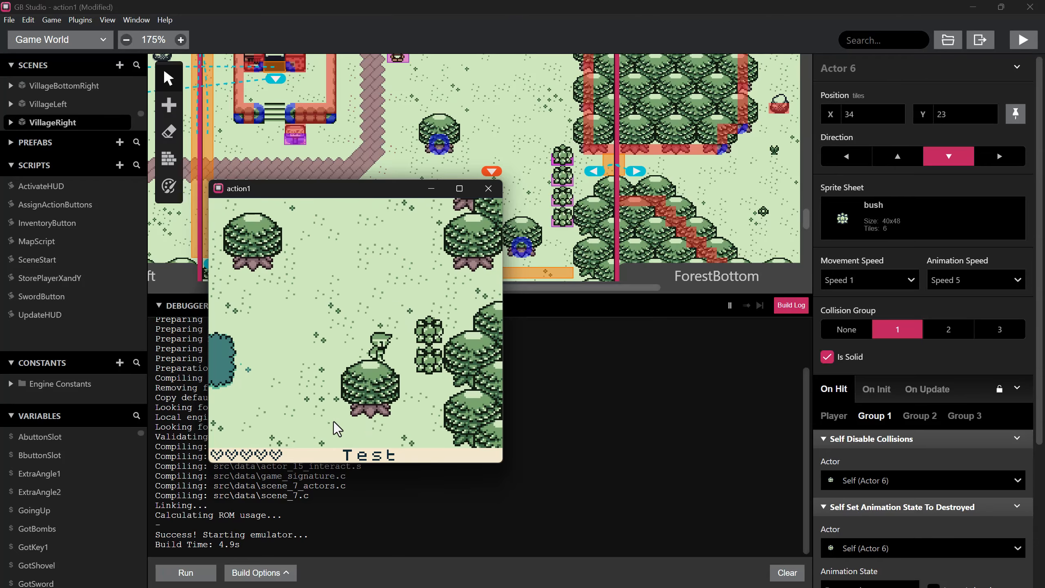
{"action": "key", "text": "Right"}
{"action": "key", "text": "z"}
{"action": "key", "text": "Up"}
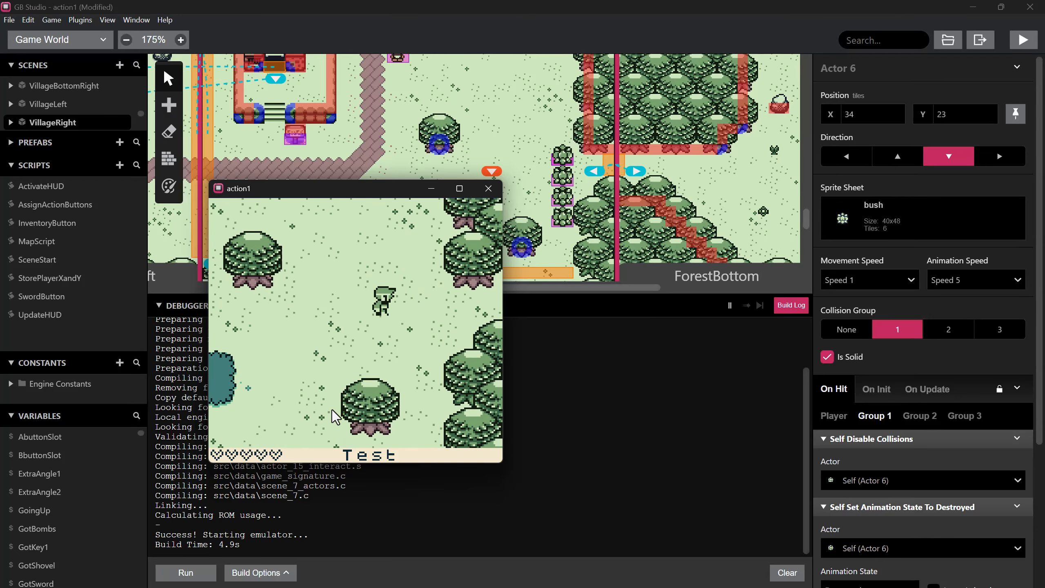
- Open and close the inventory screen repeatedly, striking the bushes between visits to test how they behave on returning
{"action": "key", "text": "Return"}
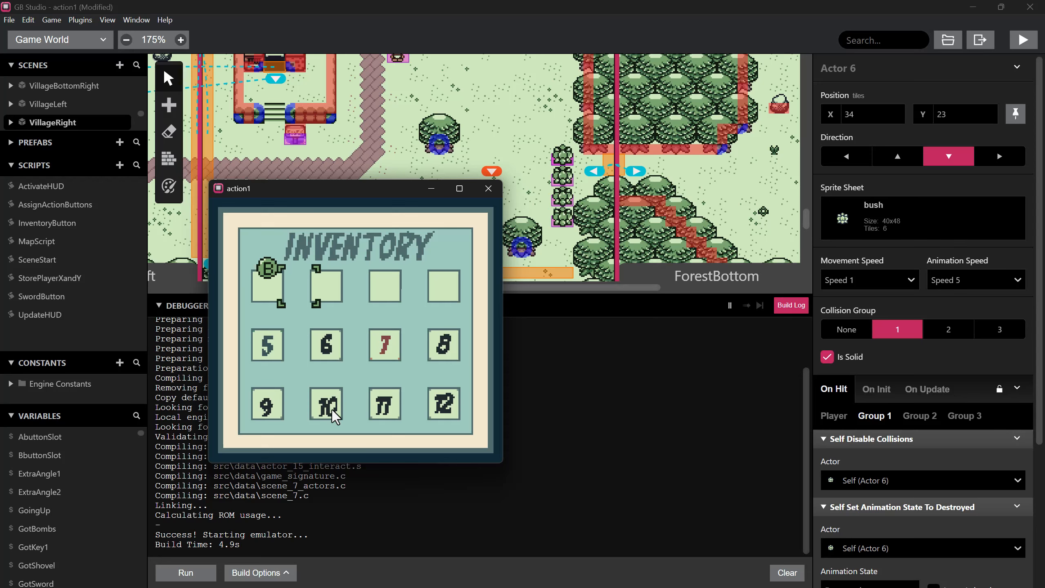
{"action": "key", "text": "Right"}
{"action": "key", "text": "Return"}
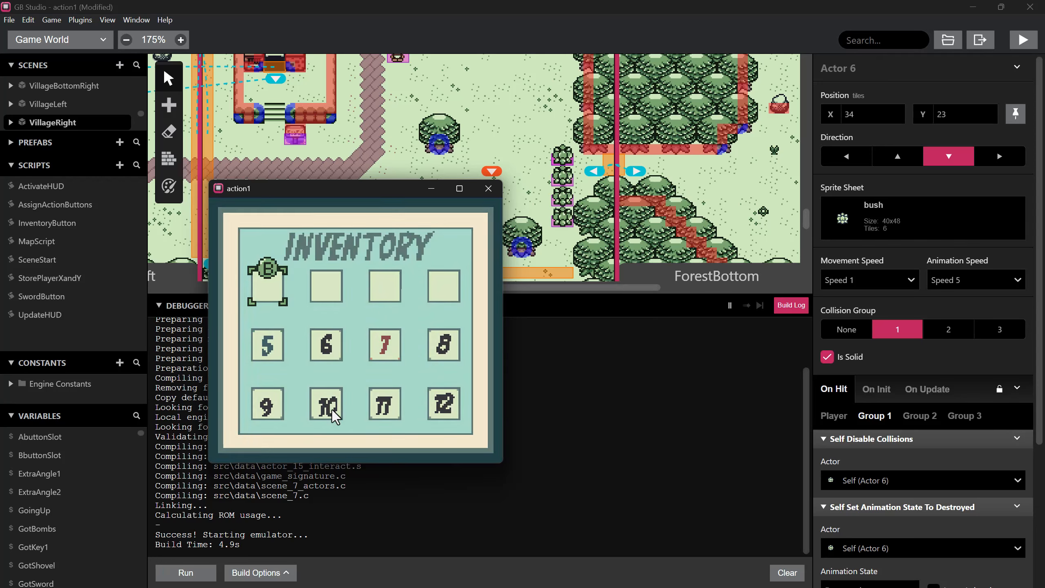
{"action": "key", "text": "Return"}
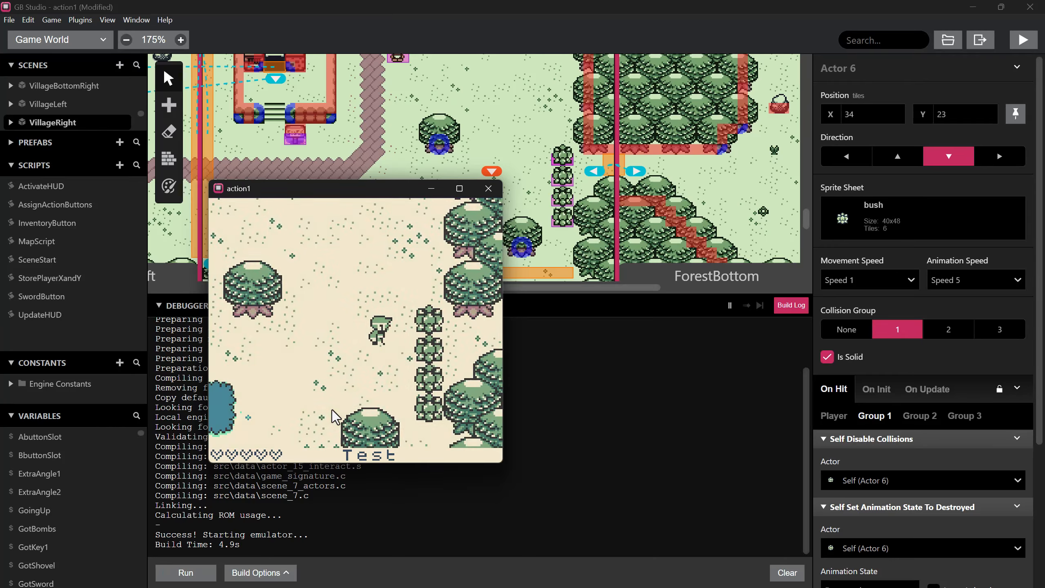
{"action": "key", "text": "Return"}
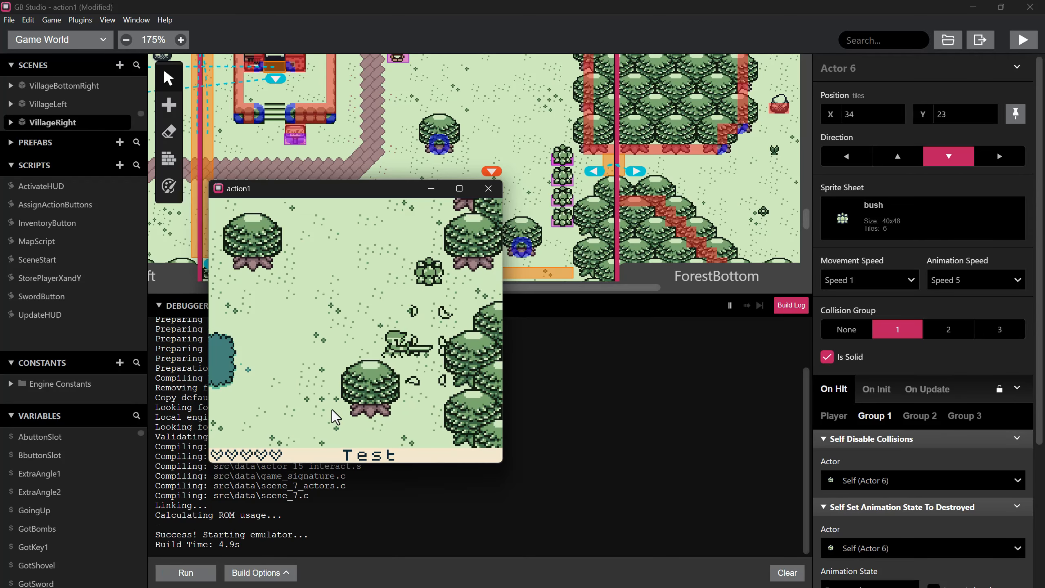
{"action": "key", "text": "Return"}
{"action": "key", "text": "Return"}
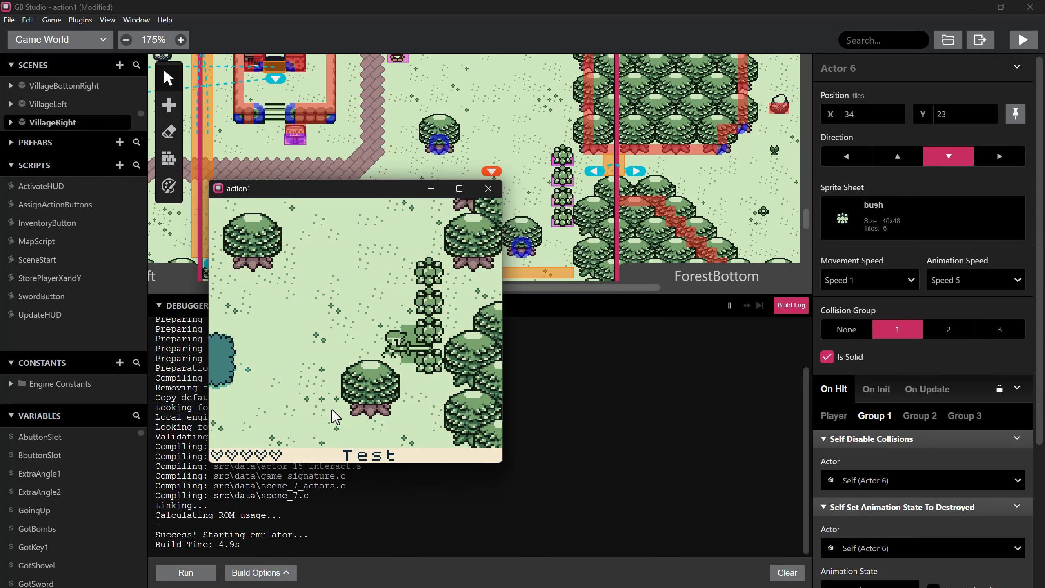
- Strike the bush column with the sword, then visit the inventory and return to test whether the bushes respawn
{"action": "key", "text": "Up"}
{"action": "key", "text": "Right"}
{"action": "key", "text": "z"}
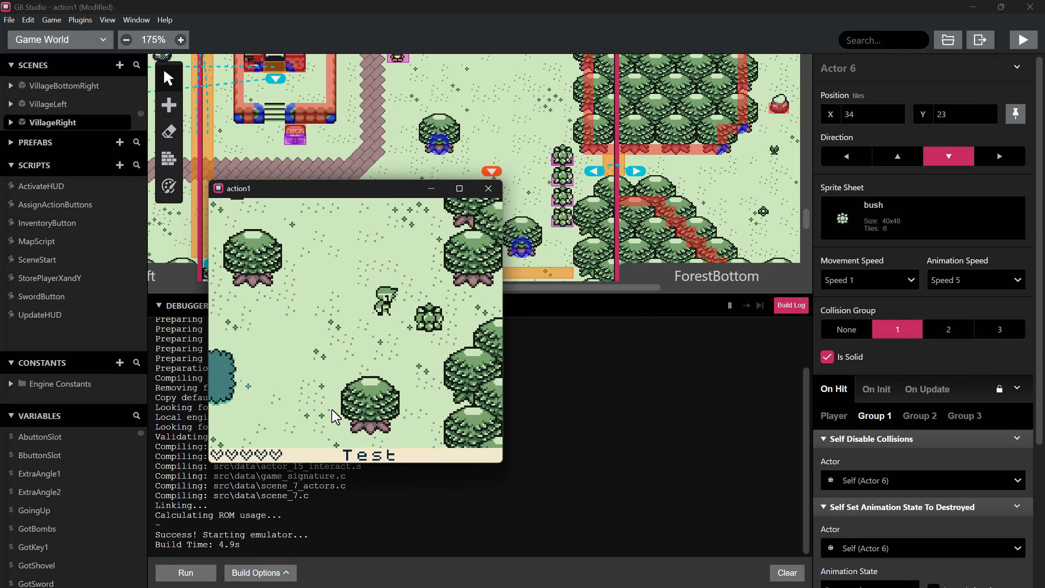
{"action": "key", "text": "Return"}
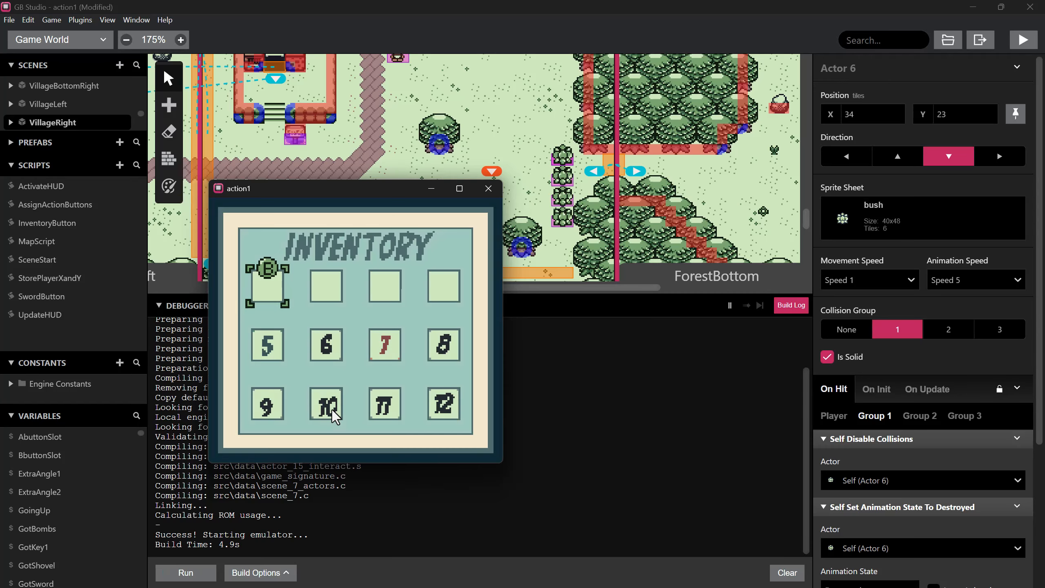
{"action": "key", "text": "Return"}
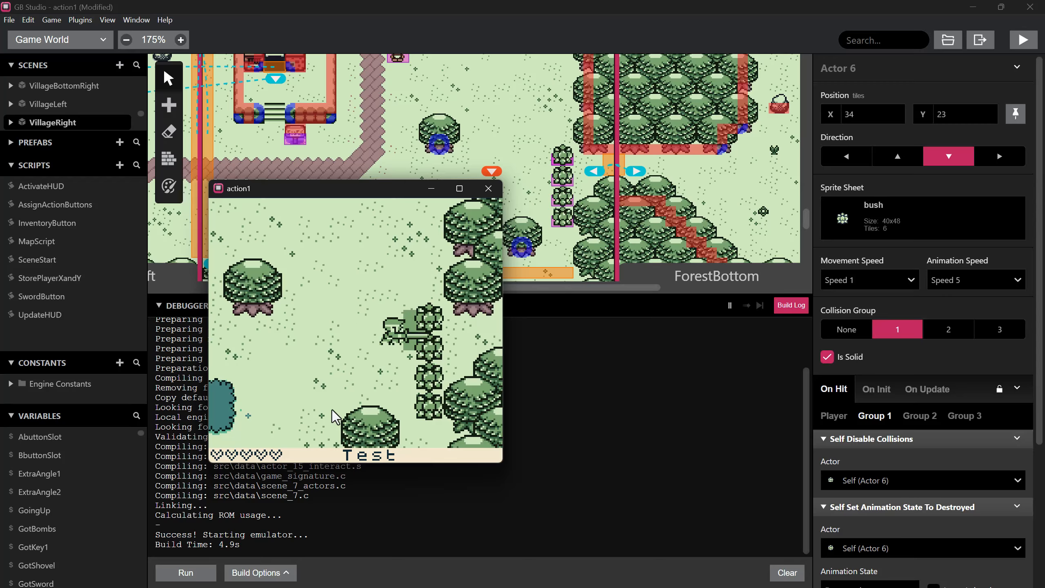
- Destroy the whole column of bushes again with sword strikes after returning from the inventory
{"action": "key", "text": "Down"}
{"action": "key", "text": "Right"}
{"action": "key", "text": "z"}
{"action": "key", "text": "z"}
{"action": "key", "text": "Up"}
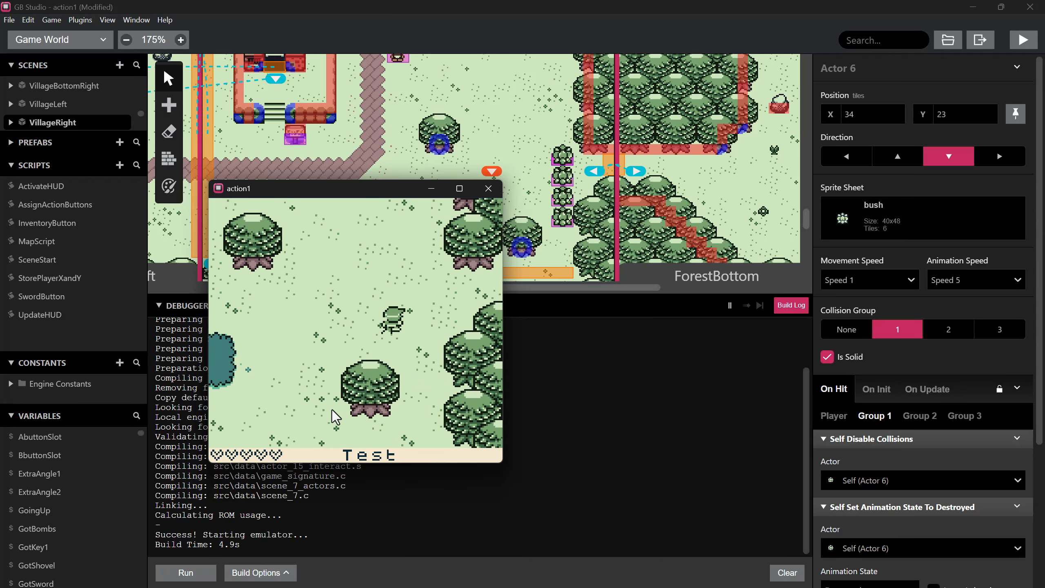
- Walk west from the cleared bushes to the village path and follow it south into the next scene
{"action": "key", "text": "Left"}
{"action": "key", "text": "Up"}
{"action": "key", "text": "Left"}
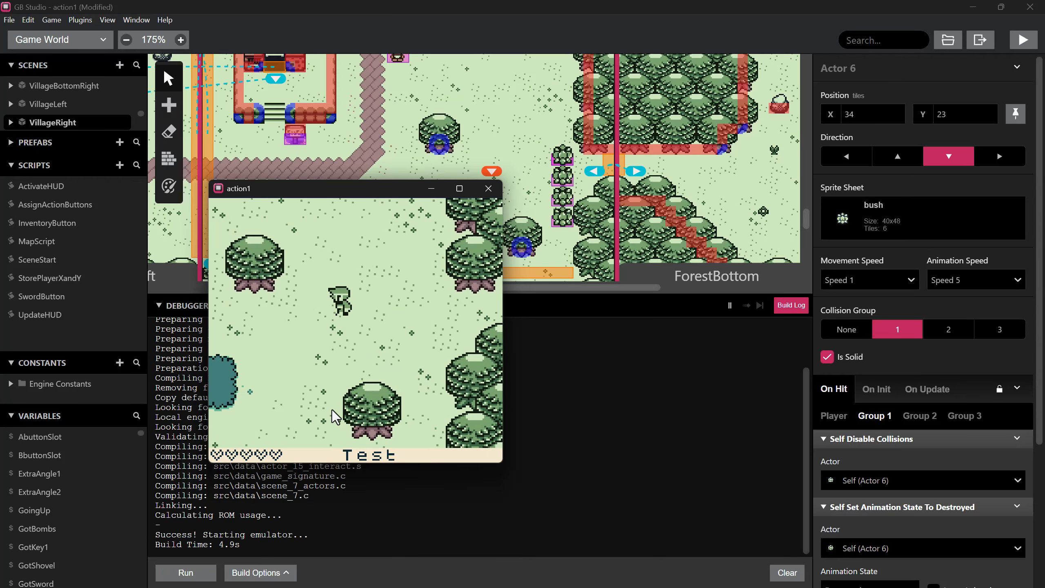
{"action": "key", "text": "Left"}
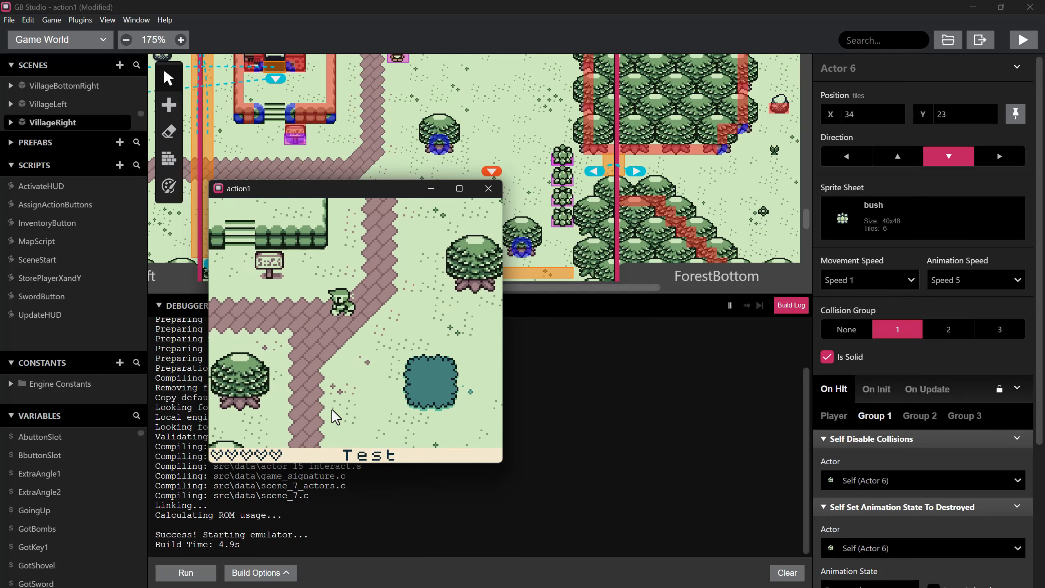
{"action": "key", "text": "Right"}
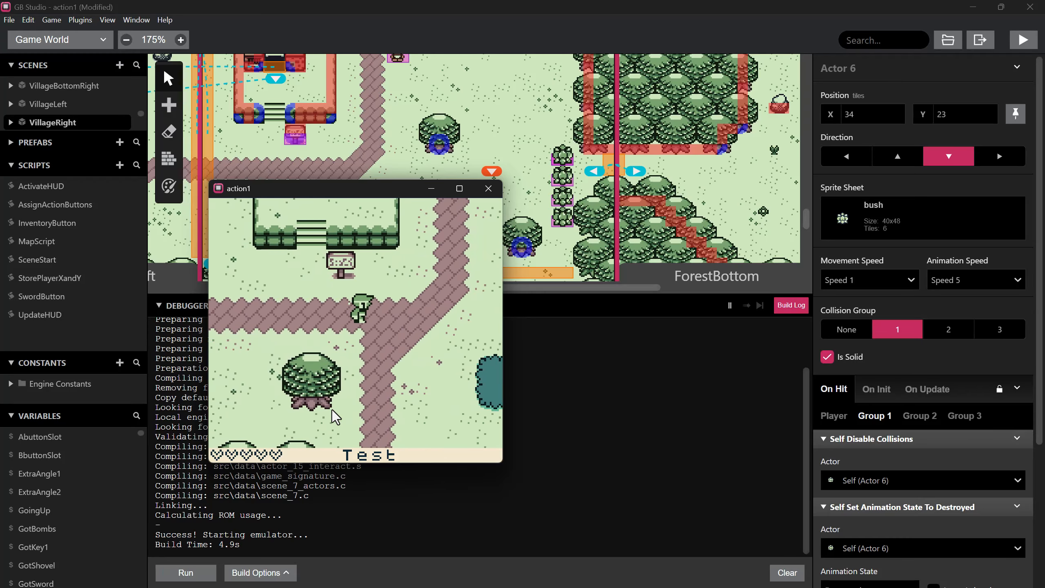
{"action": "key", "text": "Down"}
{"action": "key", "text": "Down"}
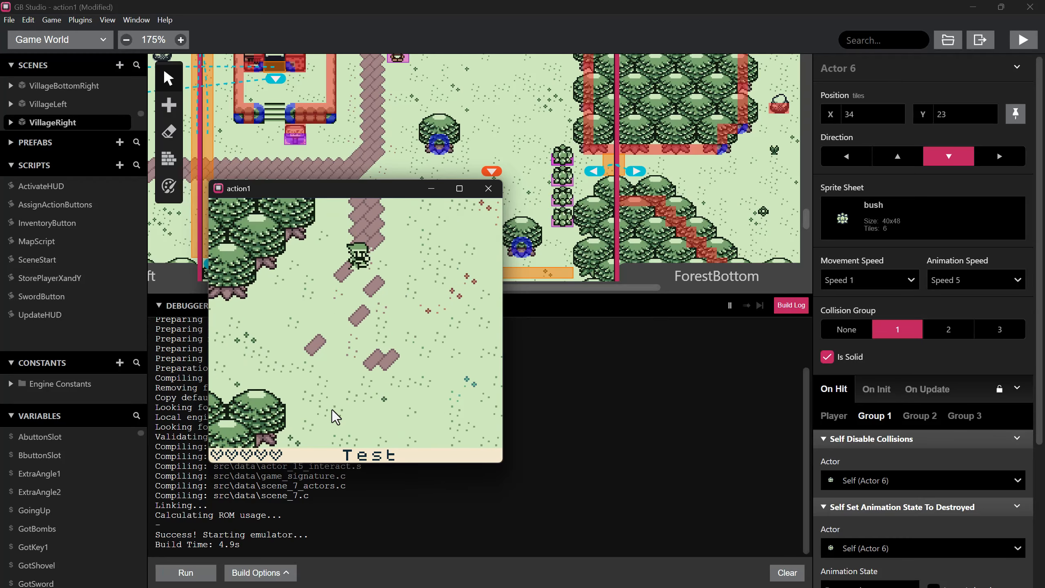
- Walk west through the forest corridor to its far end
{"action": "key", "text": "Left"}
{"action": "key", "text": "Left"}
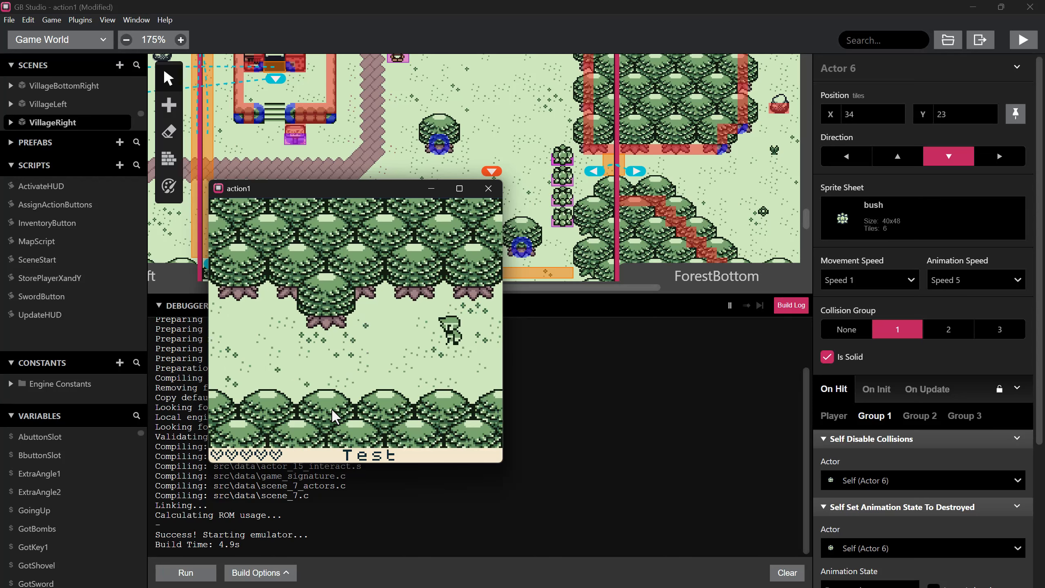
{"action": "key", "text": "Left"}
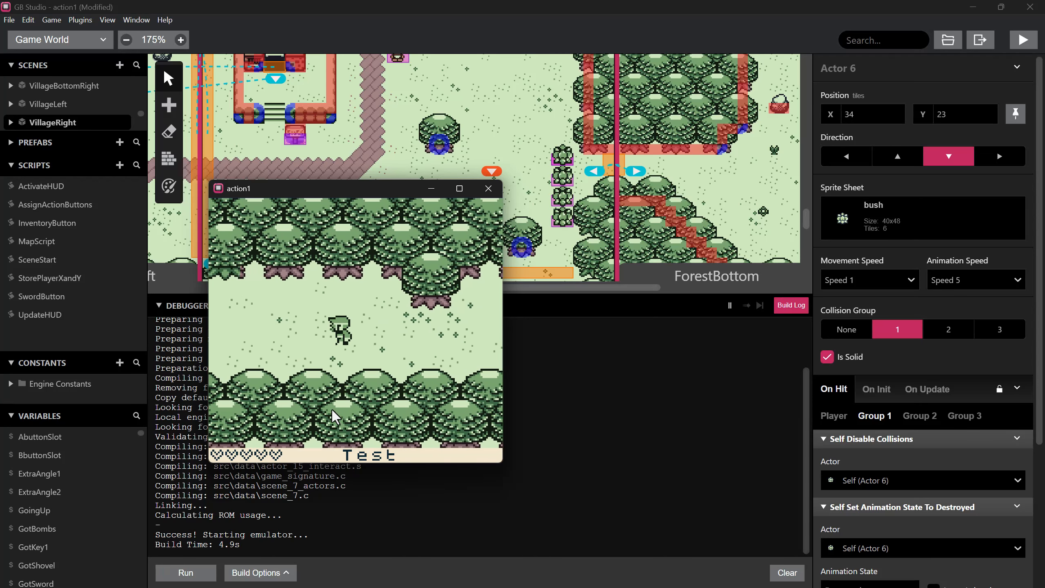
{"action": "key", "text": "Left"}
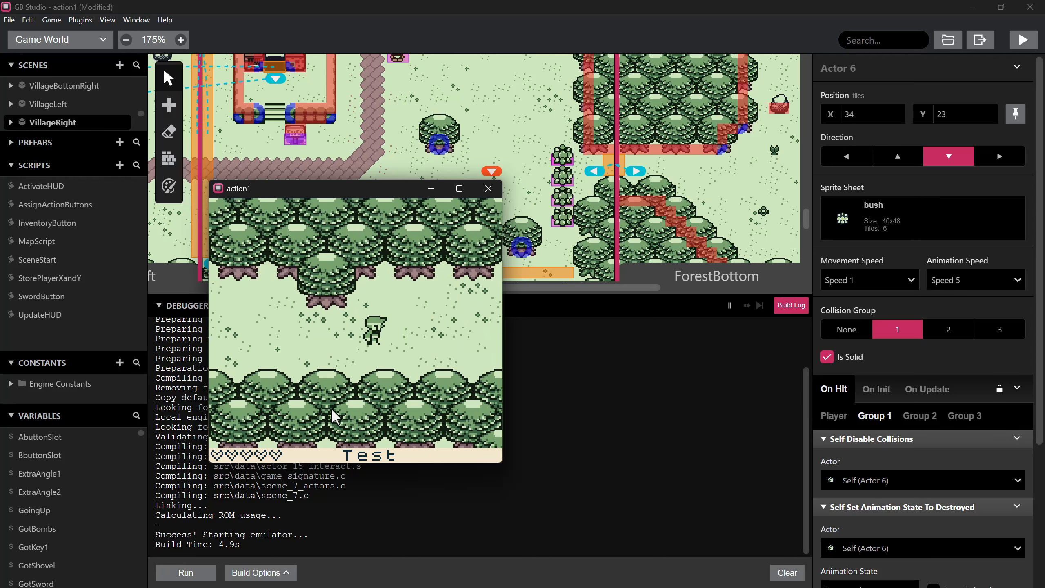
{"action": "key", "text": "Left"}
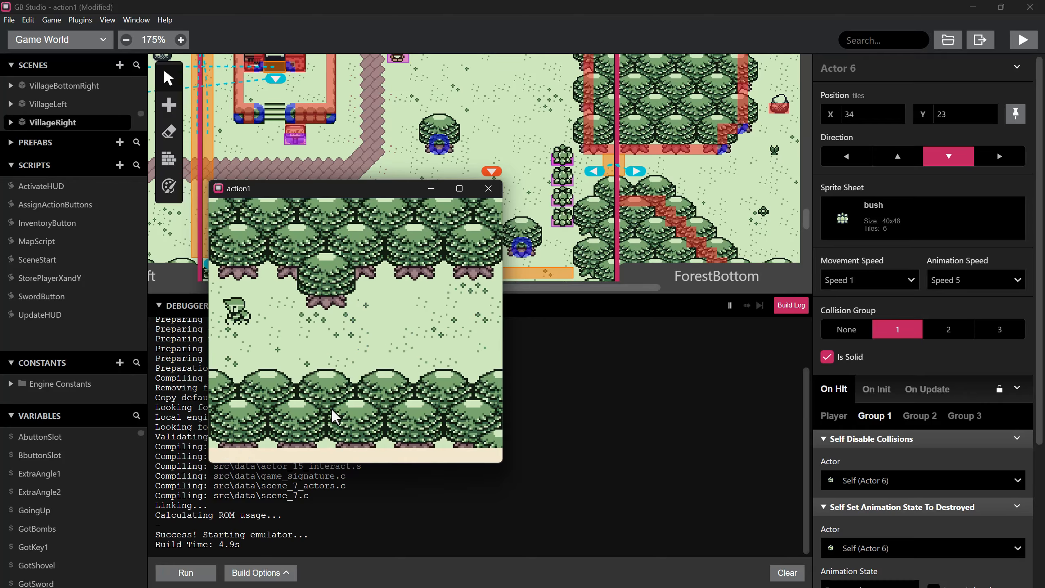
- Follow the winding forest path south, east and back west to the treasure chest
{"action": "key", "text": "Down"}
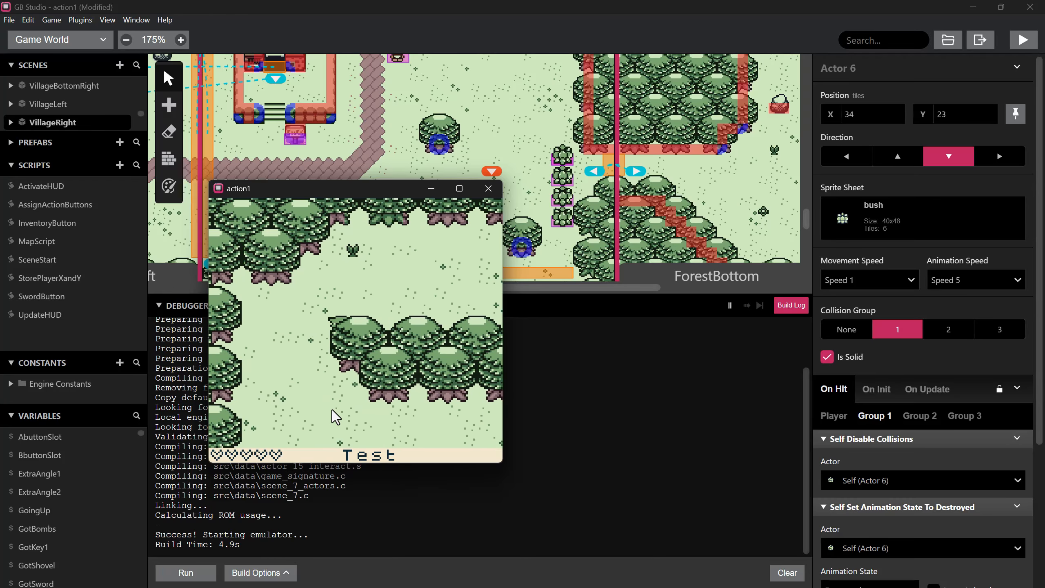
{"action": "key", "text": "Down"}
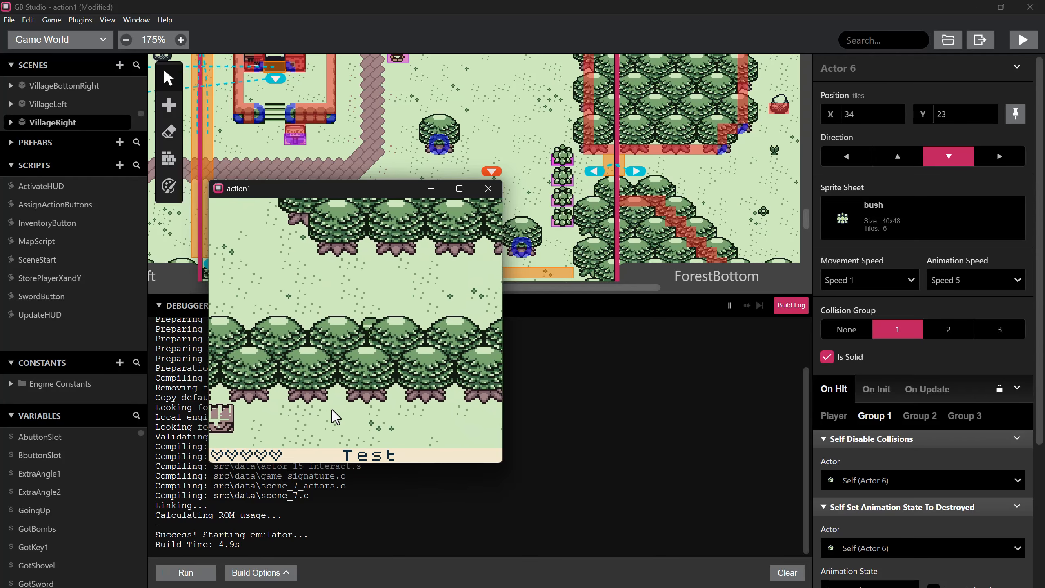
{"action": "key", "text": "Right"}
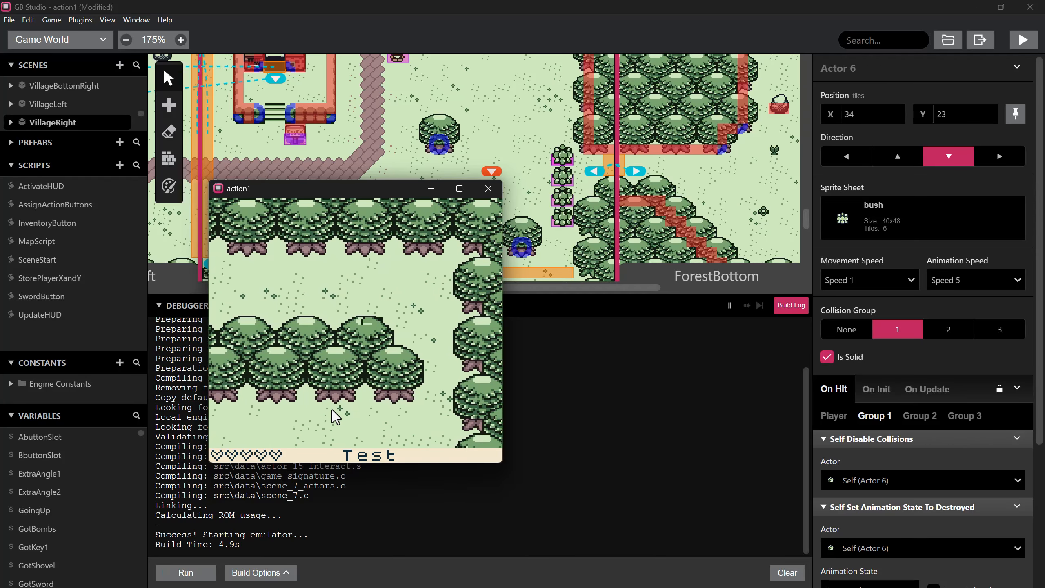
{"action": "key", "text": "Right"}
{"action": "key", "text": "Down"}
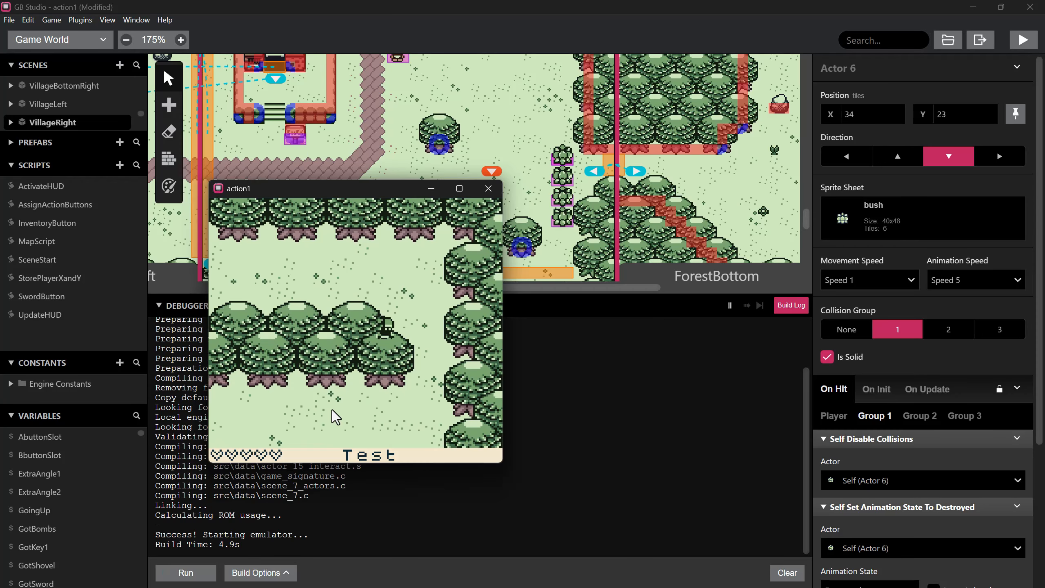
{"action": "key", "text": "Down"}
{"action": "key", "text": "Left"}
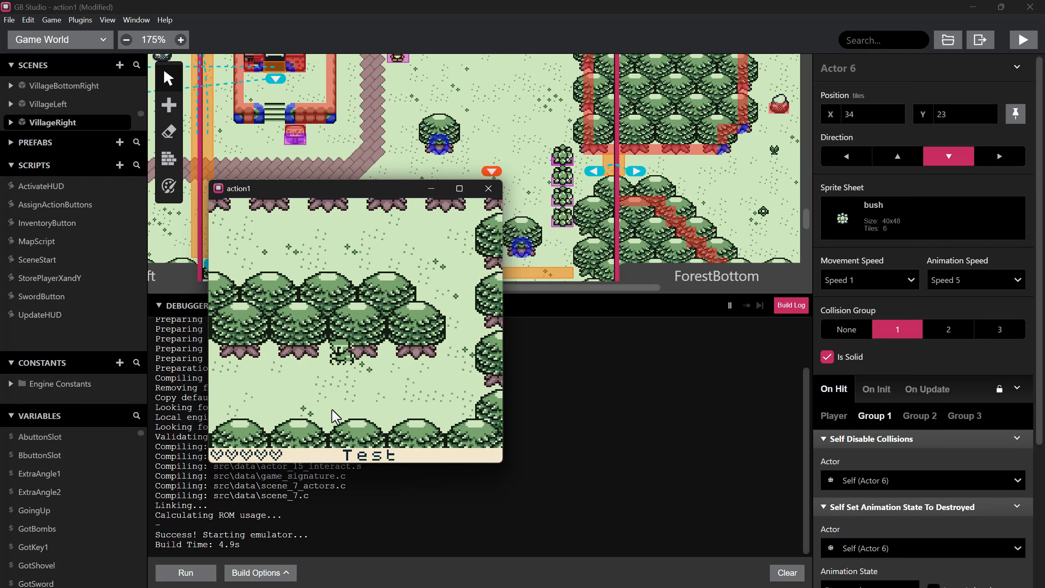
{"action": "key", "text": "Left"}
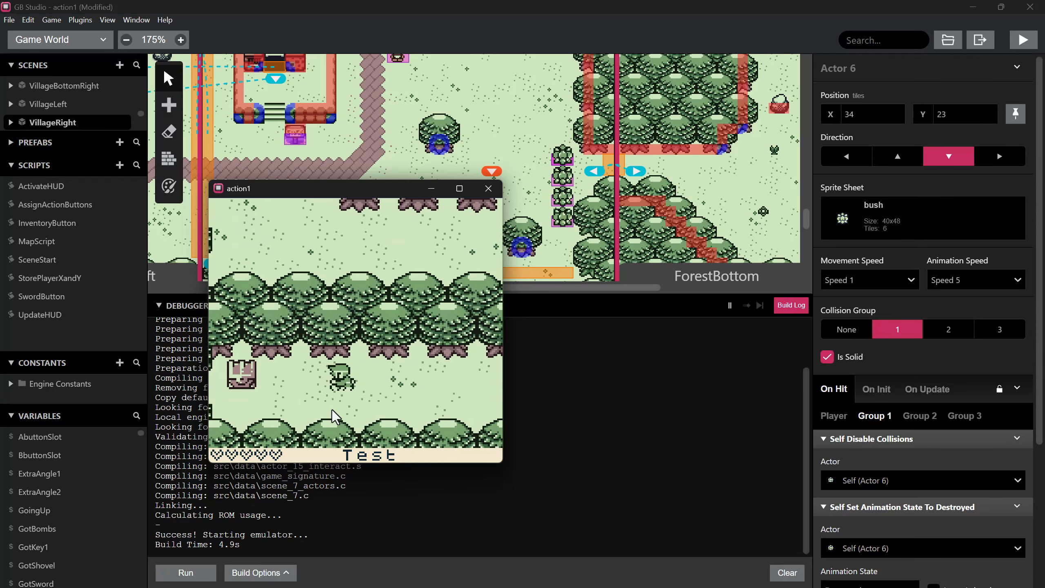
- Open the treasure chest from below, read through the sword message and step away to the east
{"action": "key", "text": "Down"}
{"action": "key", "text": "Left"}
{"action": "key", "text": "Up"}
{"action": "key", "text": "z"}
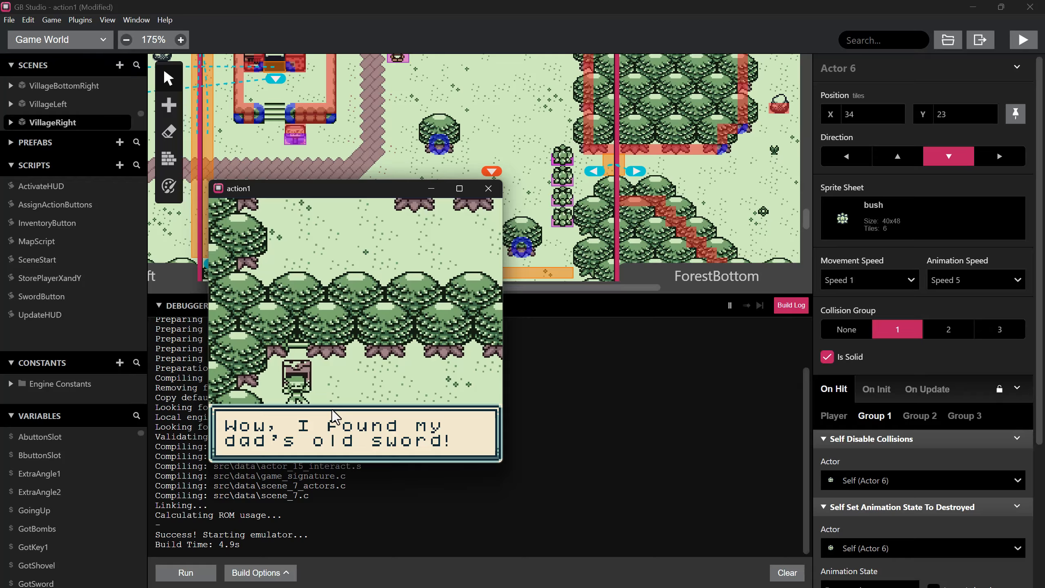
{"action": "key", "text": "z"}
{"action": "key", "text": "z"}
{"action": "key", "text": "Right"}
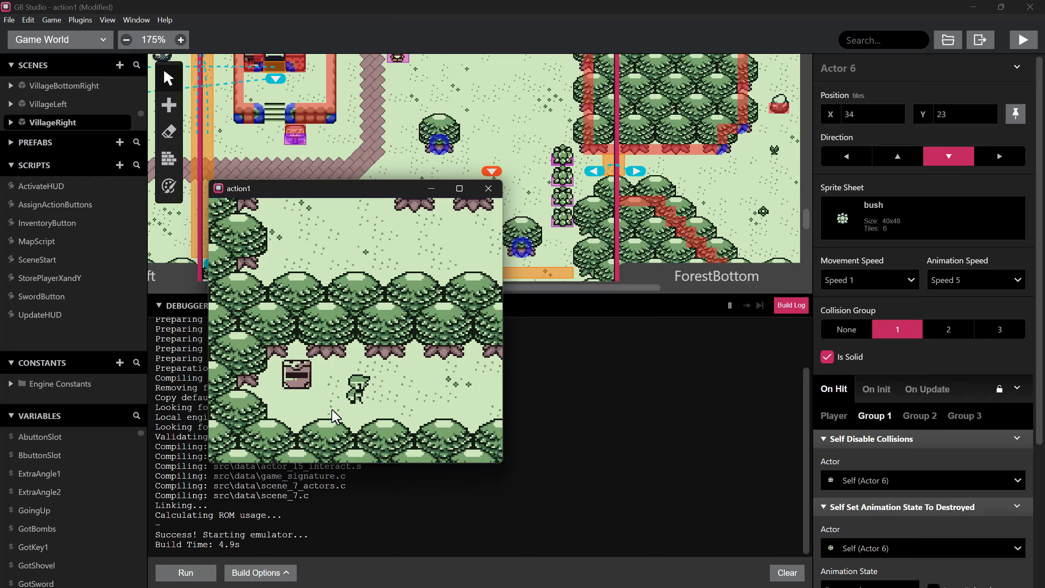
- In the inventory, assign the B button to the empty third slot and the A button to the sword
{"action": "key", "text": "Return"}
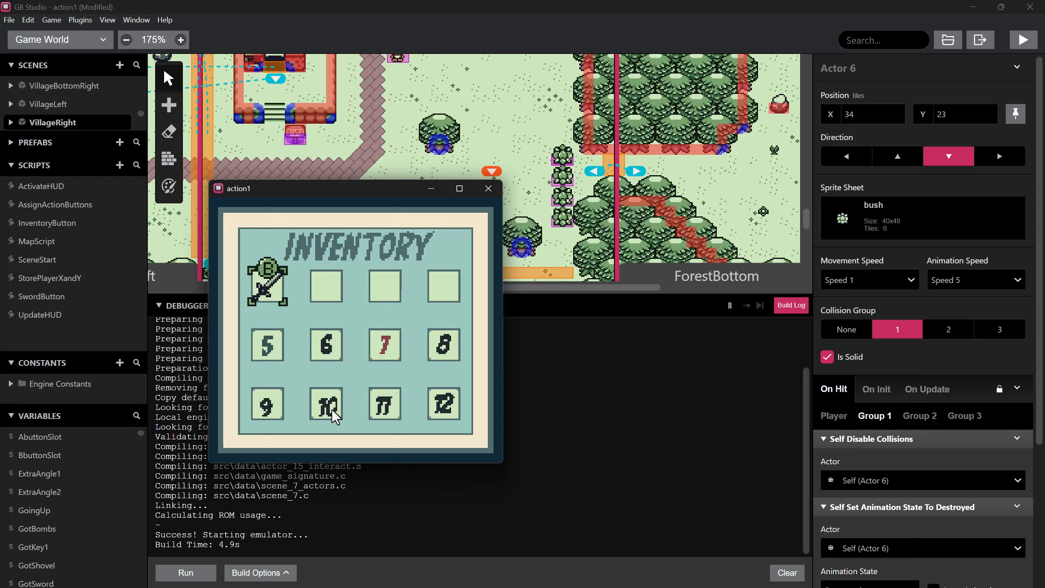
{"action": "key", "text": "Right"}
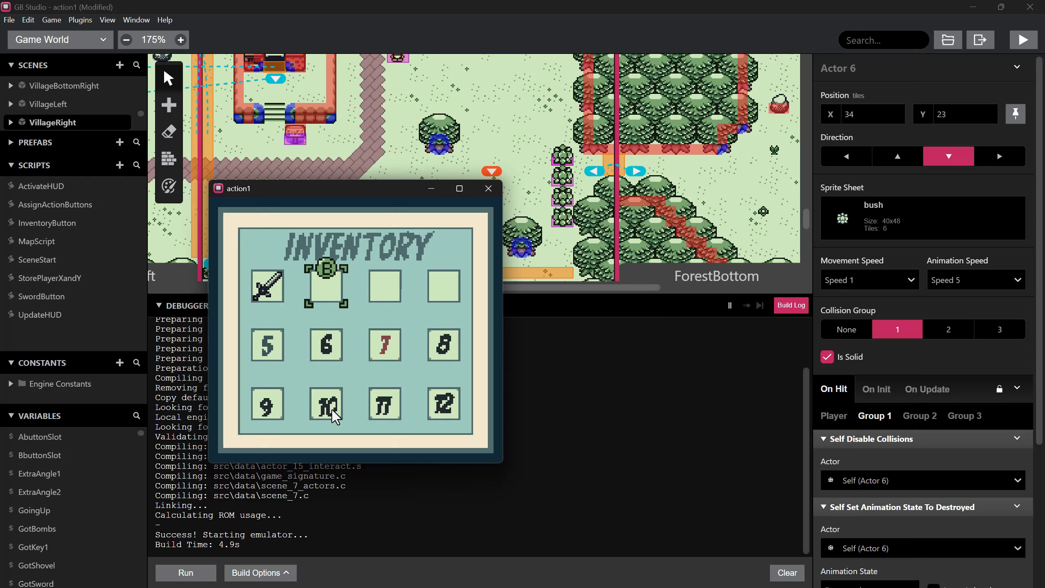
{"action": "key", "text": "Right"}
{"action": "key", "text": "x"}
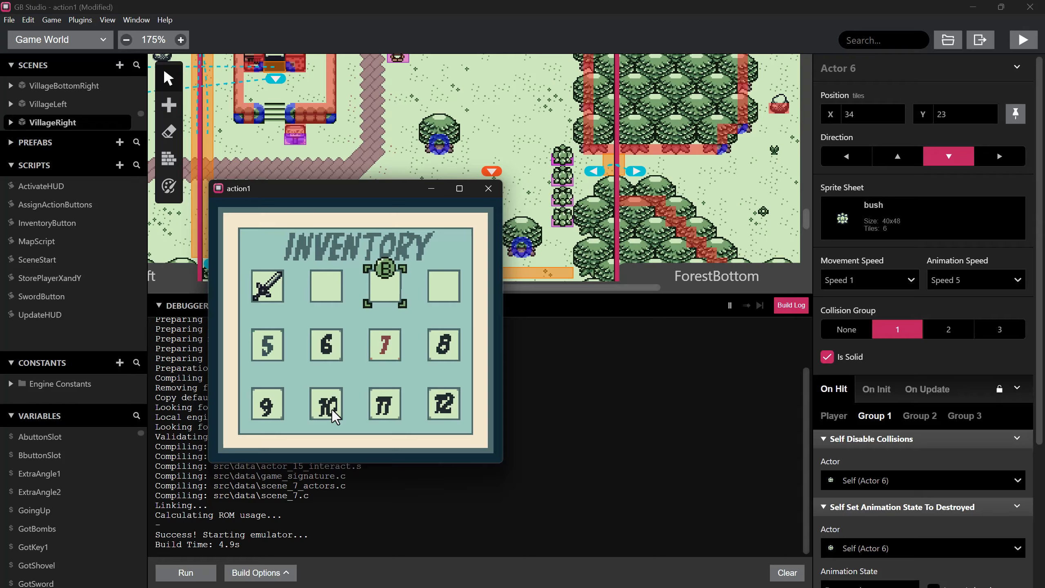
{"action": "key", "text": "Left"}
{"action": "key", "text": "Left"}
{"action": "key", "text": "z"}
{"action": "key", "text": "Right"}
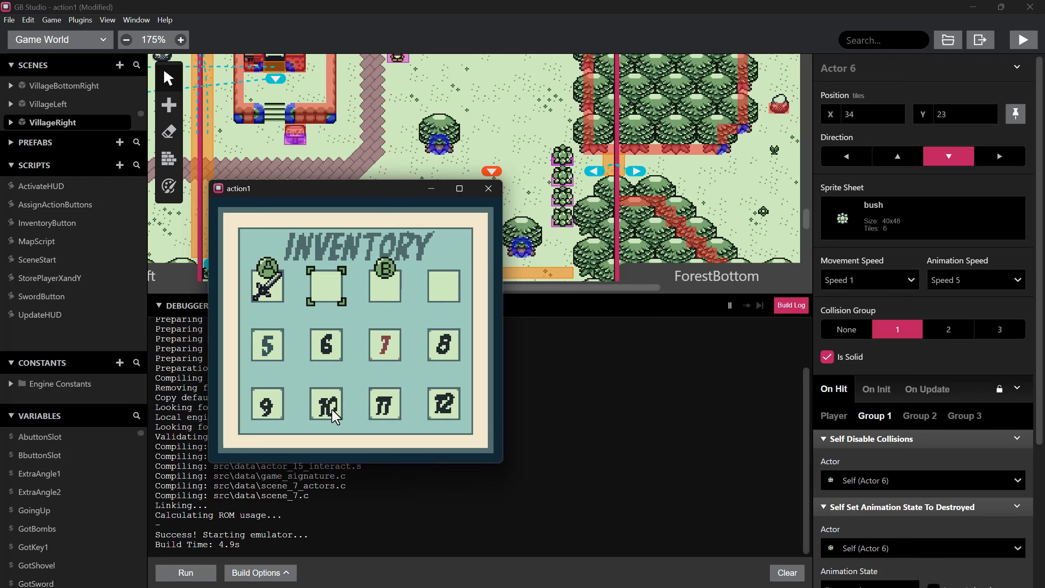
- Leave the inventory, test the sword's A button assignment beside the chest, and close the game test
{"action": "key", "text": "Return"}
{"action": "key", "text": "z"}
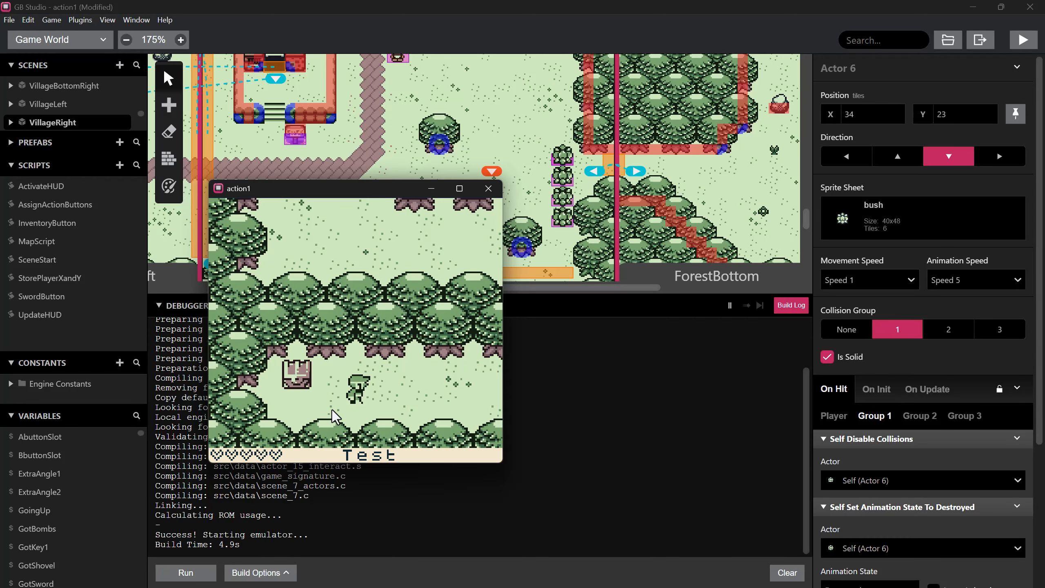
{"action": "key", "text": "z"}
{"action": "key", "text": "z"}
{"action": "left_click", "coordinate": [487, 189]}
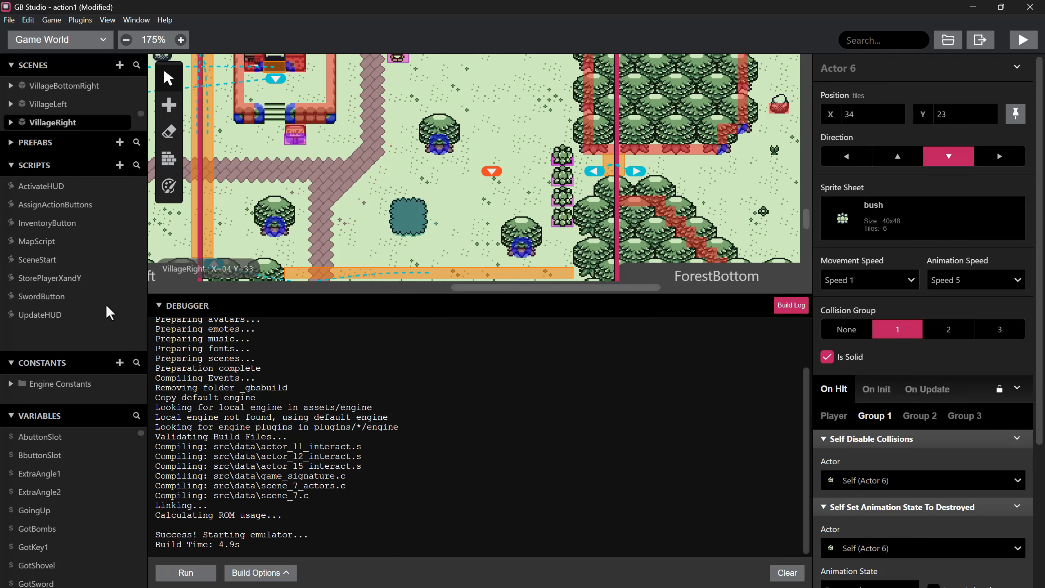
- Review the Launch Projectile events and their source and collision settings in the SwordButton script
{"action": "left_click", "coordinate": [64, 297]}
{"action": "scroll", "coordinate": [856, 447], "scroll_direction": "down", "scroll_amount": 1}
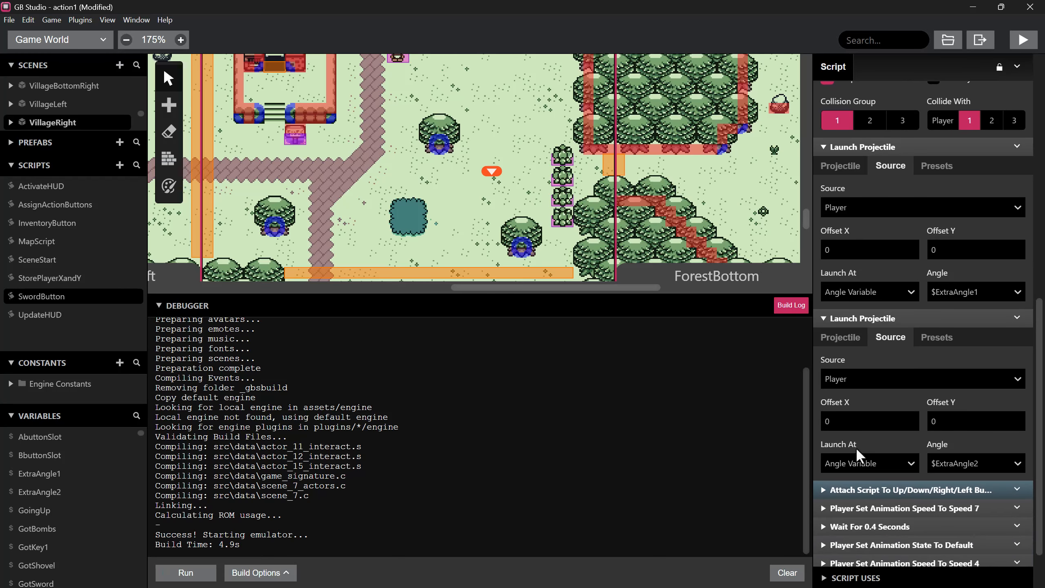
{"action": "scroll", "coordinate": [869, 447], "scroll_direction": "up", "scroll_amount": 2}
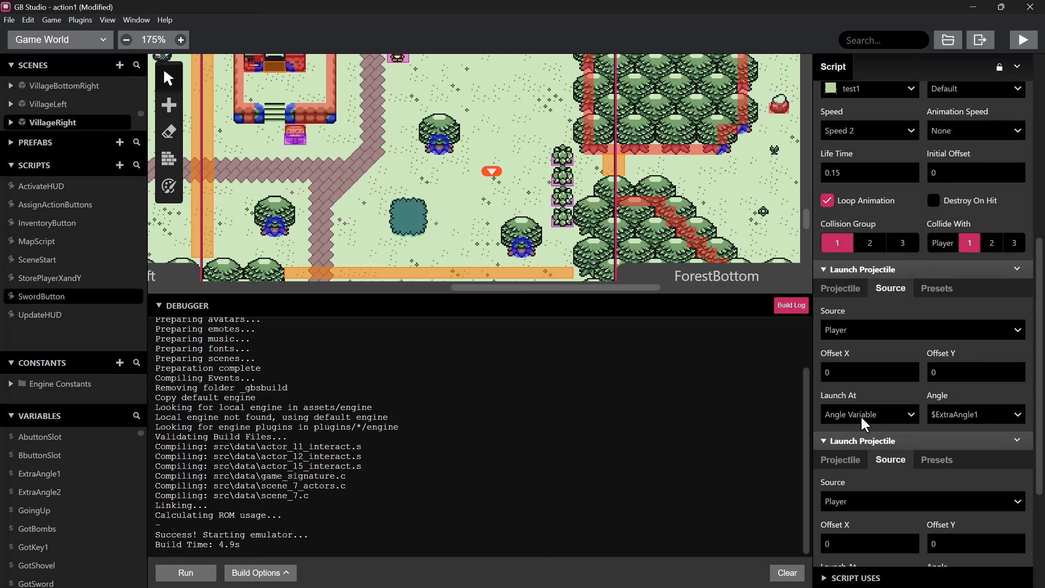
{"action": "scroll", "coordinate": [899, 381], "scroll_direction": "up", "scroll_amount": 1}
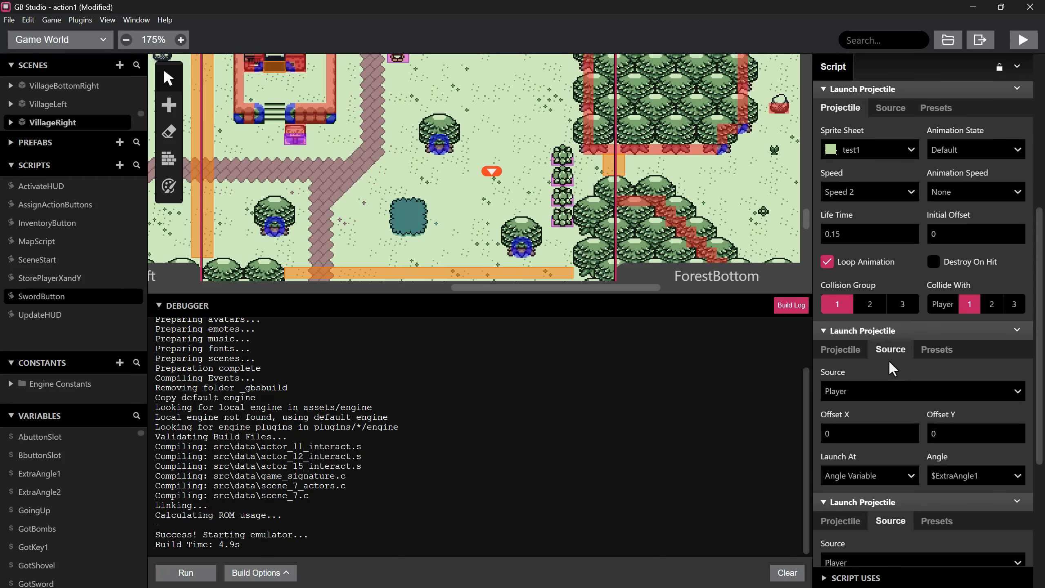
{"action": "scroll", "coordinate": [888, 361], "scroll_direction": "up", "scroll_amount": 2}
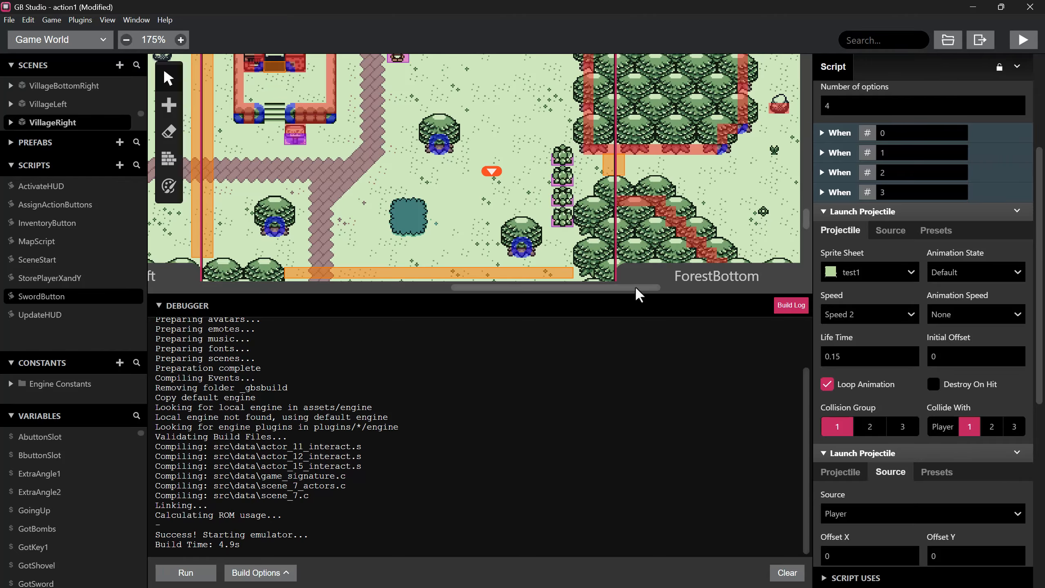
- Locate the treasure chest actor in the forest maze on the game world map
{"action": "left_click_drag", "start_coordinate": [636, 288], "coordinate": [676, 272]}
{"action": "scroll", "coordinate": [621, 227], "scroll_direction": "down", "scroll_amount": 1}
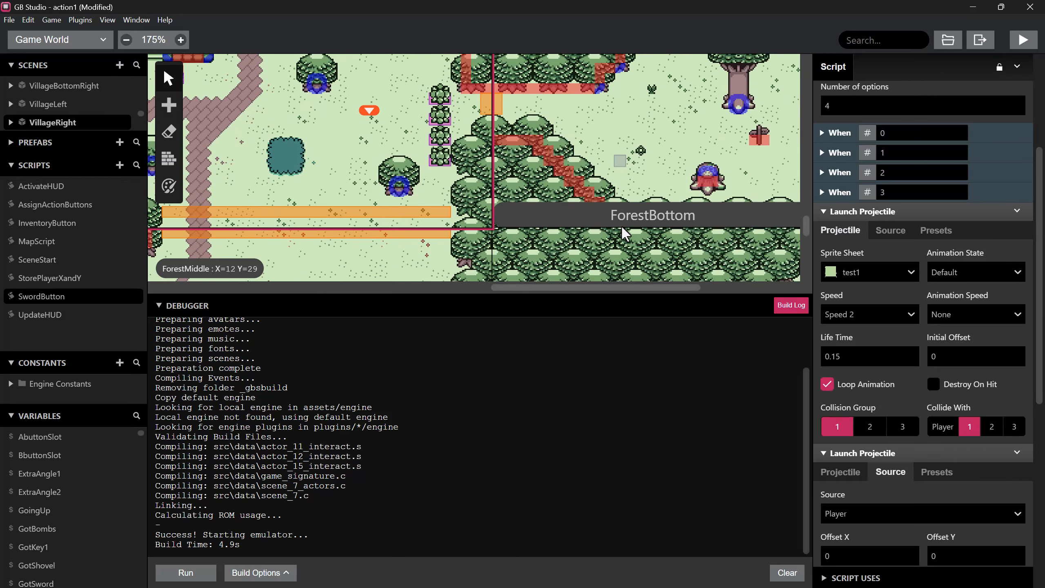
{"action": "scroll", "coordinate": [613, 255], "scroll_direction": "up", "scroll_amount": 1}
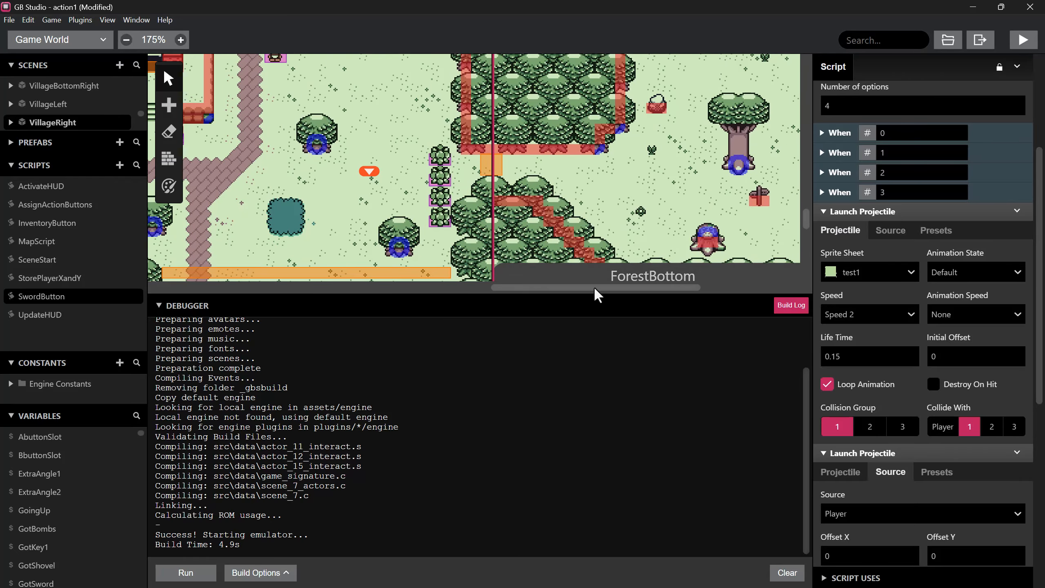
{"action": "left_click_drag", "start_coordinate": [595, 289], "coordinate": [635, 284]}
{"action": "scroll", "coordinate": [506, 253], "scroll_direction": "down", "scroll_amount": 1}
{"action": "scroll", "coordinate": [643, 193], "scroll_direction": "up", "scroll_amount": 1}
{"action": "scroll", "coordinate": [638, 200], "scroll_direction": "down", "scroll_amount": 4}
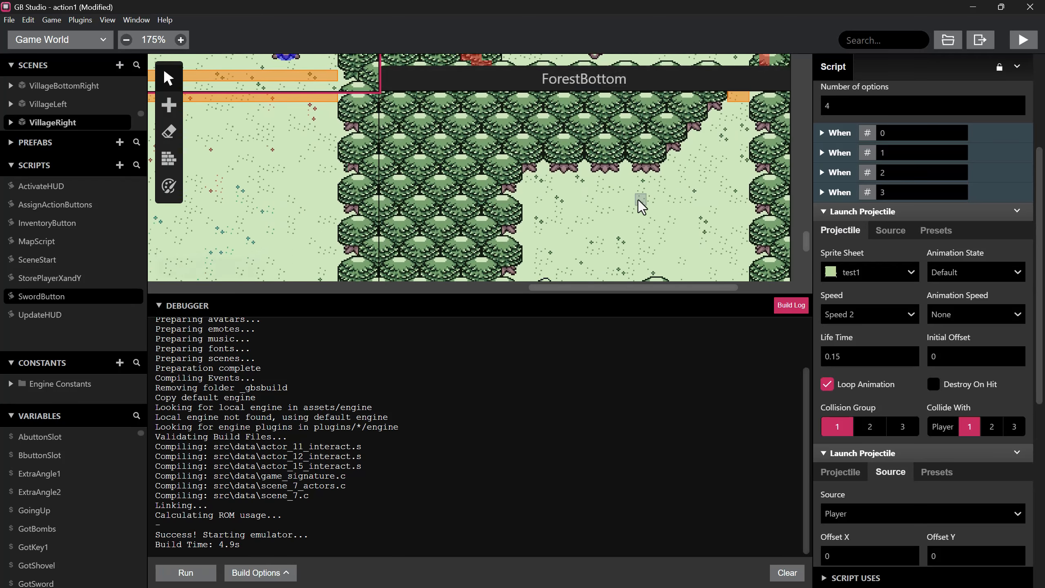
{"action": "scroll", "coordinate": [641, 206], "scroll_direction": "down", "scroll_amount": 3}
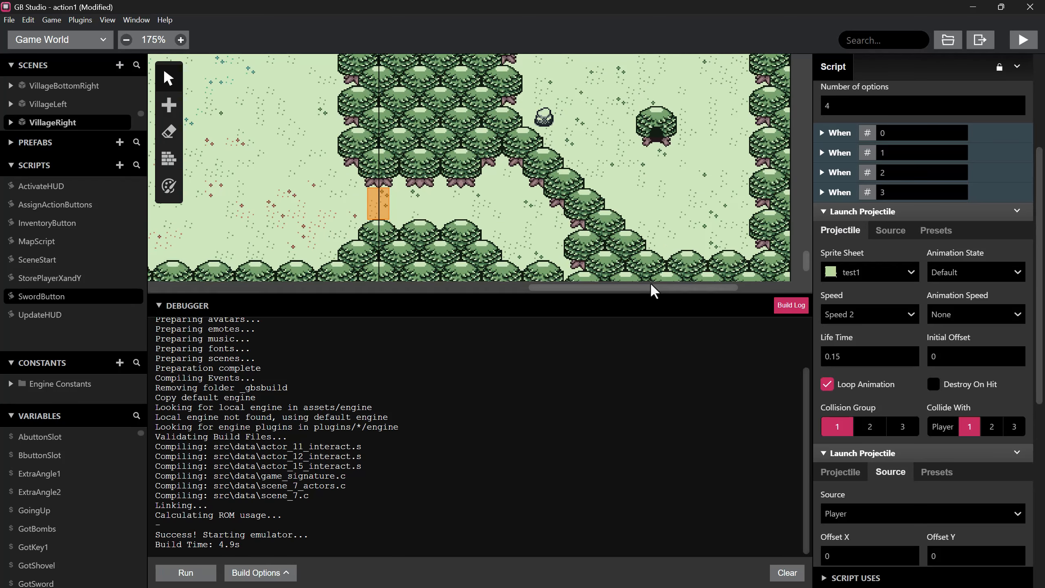
{"action": "left_click_drag", "start_coordinate": [654, 288], "coordinate": [419, 292]}
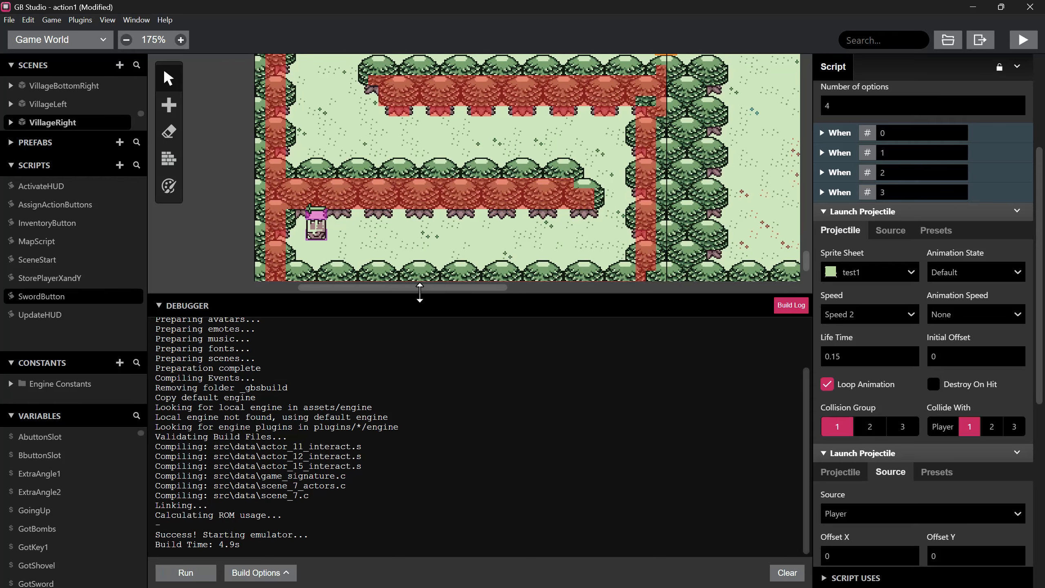
- Set the sprite sheet of the third Launch Projectile event in the SwordButton script to transparent
{"action": "scroll", "coordinate": [588, 251], "scroll_direction": "down", "scroll_amount": 2}
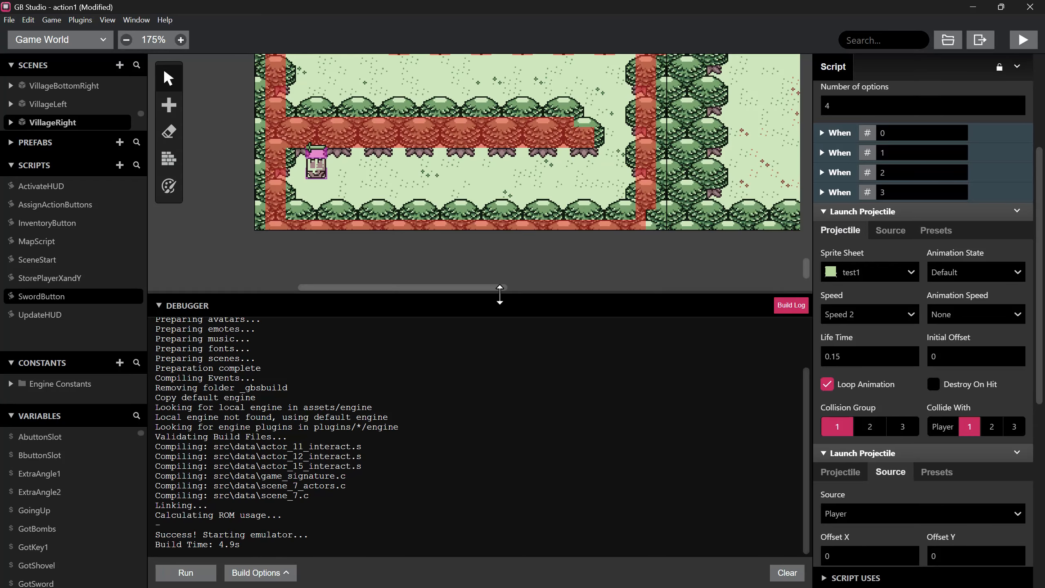
{"action": "scroll", "coordinate": [916, 478], "scroll_direction": "down", "scroll_amount": 4}
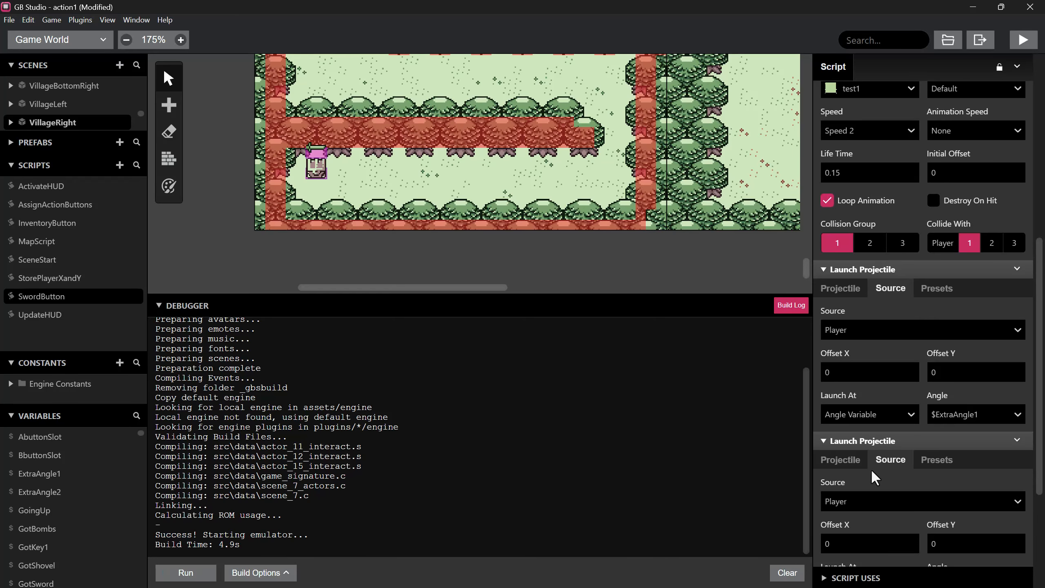
{"action": "left_click", "coordinate": [841, 459]}
{"action": "left_click", "coordinate": [860, 500]}
{"action": "scroll", "coordinate": [837, 508], "scroll_direction": "down", "scroll_amount": 6}
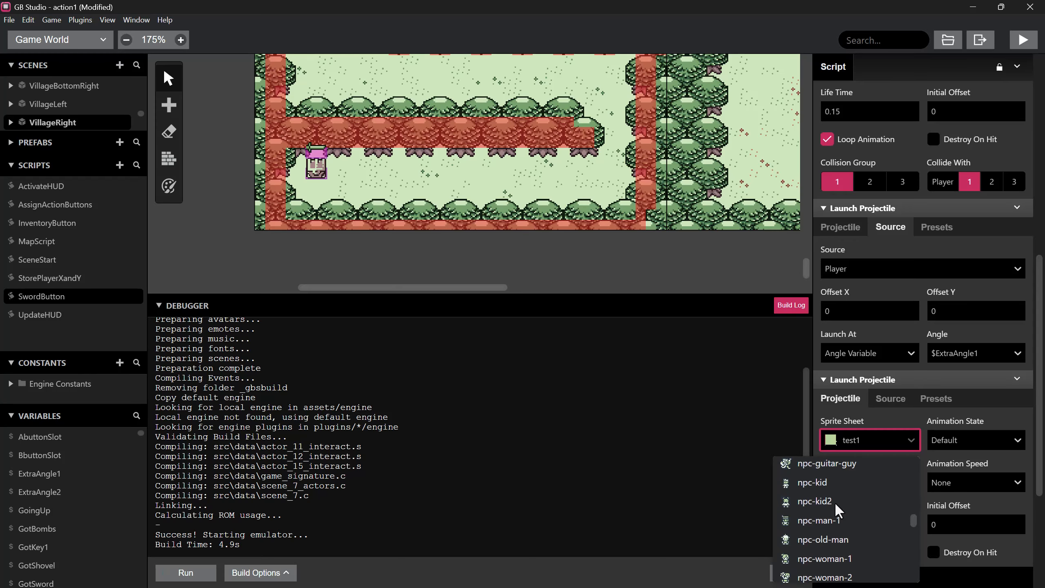
{"action": "scroll", "coordinate": [838, 511], "scroll_direction": "down", "scroll_amount": 7}
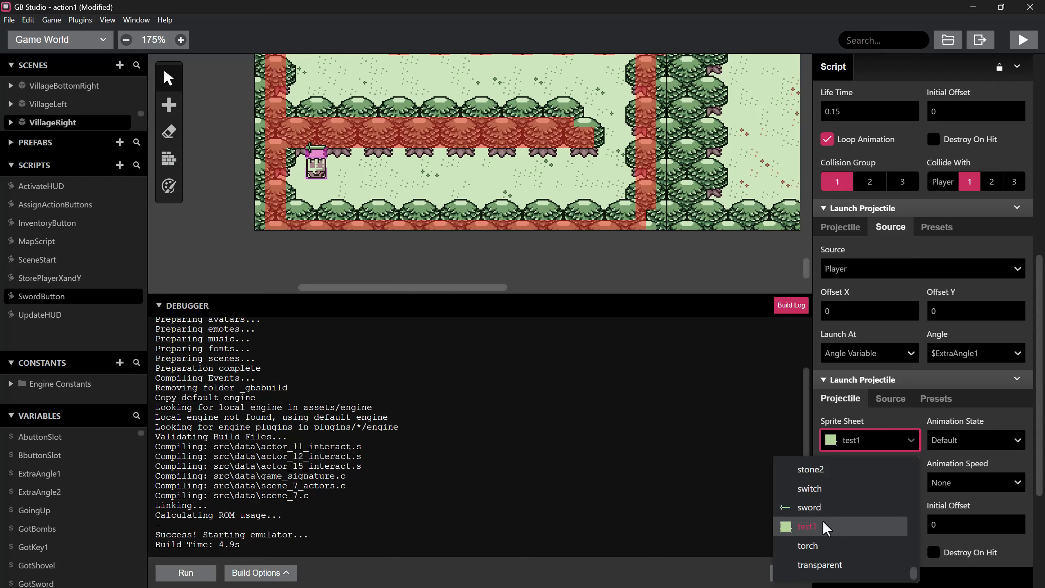
{"action": "left_click", "coordinate": [818, 565]}
- Change the second Launch Projectile event's sprite sheet from the test sprite to transparent
{"action": "scroll", "coordinate": [864, 320], "scroll_direction": "up", "scroll_amount": 1}
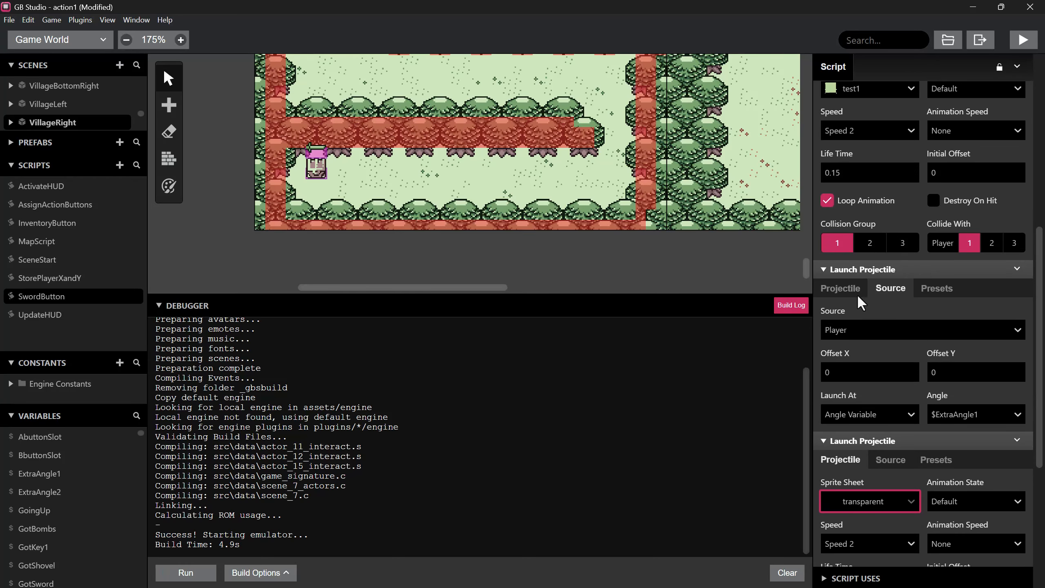
{"action": "left_click", "coordinate": [856, 292]}
{"action": "left_click", "coordinate": [859, 337]}
{"action": "scroll", "coordinate": [842, 452], "scroll_direction": "down", "scroll_amount": 4}
{"action": "scroll", "coordinate": [844, 455], "scroll_direction": "down", "scroll_amount": 8}
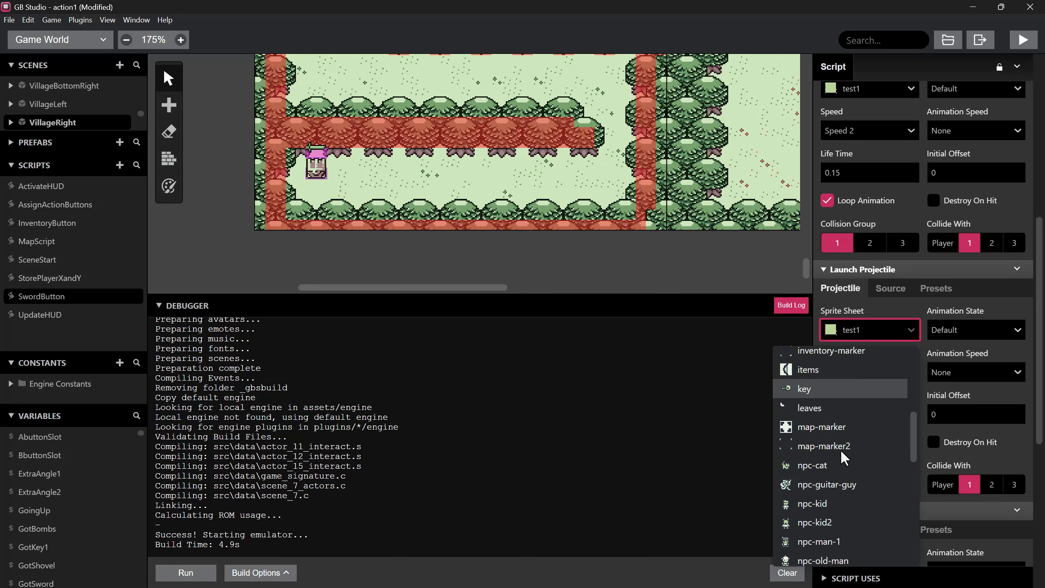
{"action": "scroll", "coordinate": [844, 456], "scroll_direction": "down", "scroll_amount": 3}
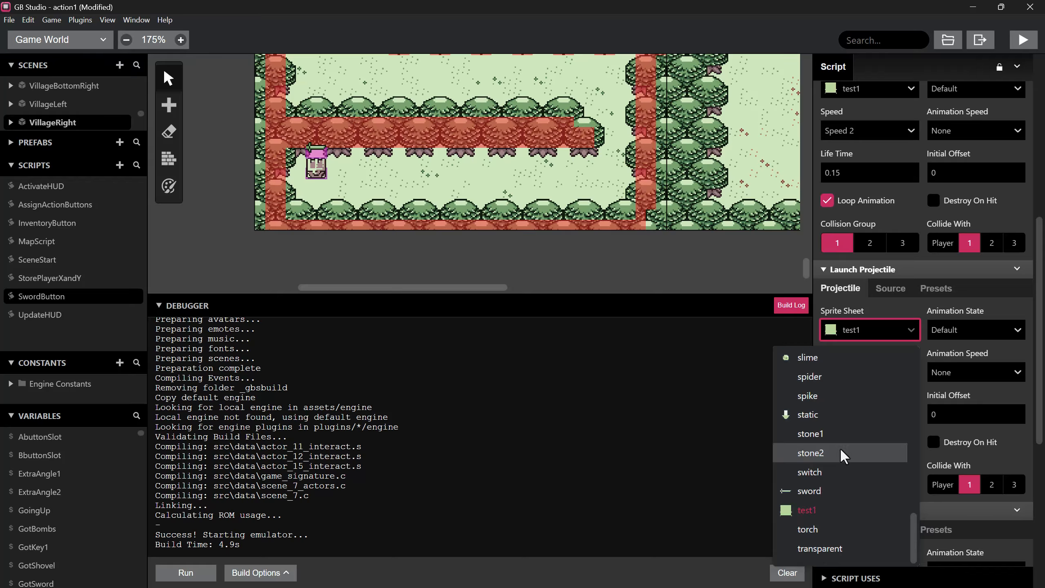
{"action": "left_click", "coordinate": [813, 556]}
- Give the first Launch Projectile event the transparent sprite sheet as well and collapse that event
{"action": "scroll", "coordinate": [873, 413], "scroll_direction": "up", "scroll_amount": 5}
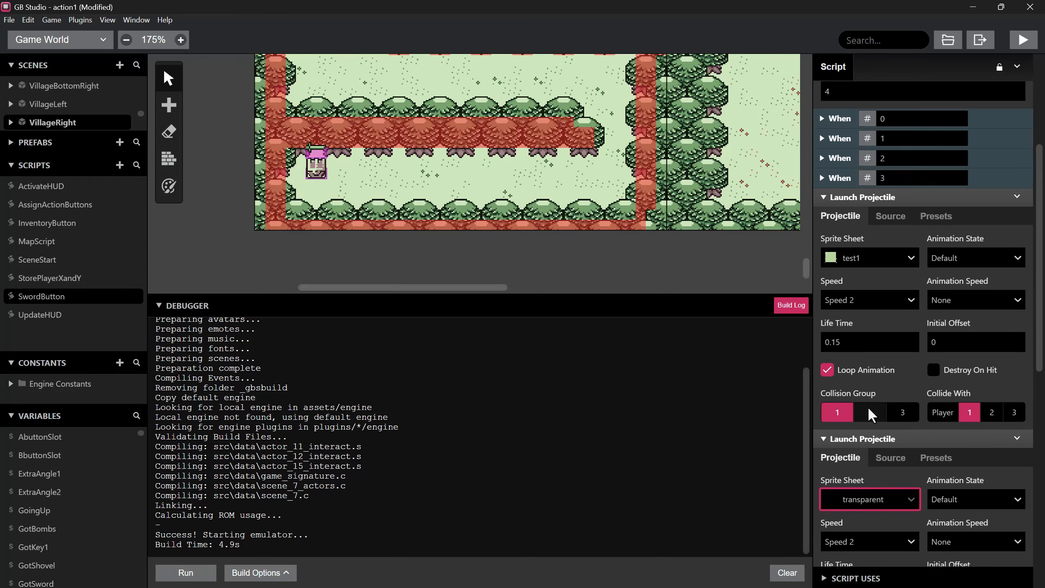
{"action": "left_click", "coordinate": [854, 336]}
{"action": "scroll", "coordinate": [839, 424], "scroll_direction": "down", "scroll_amount": 10}
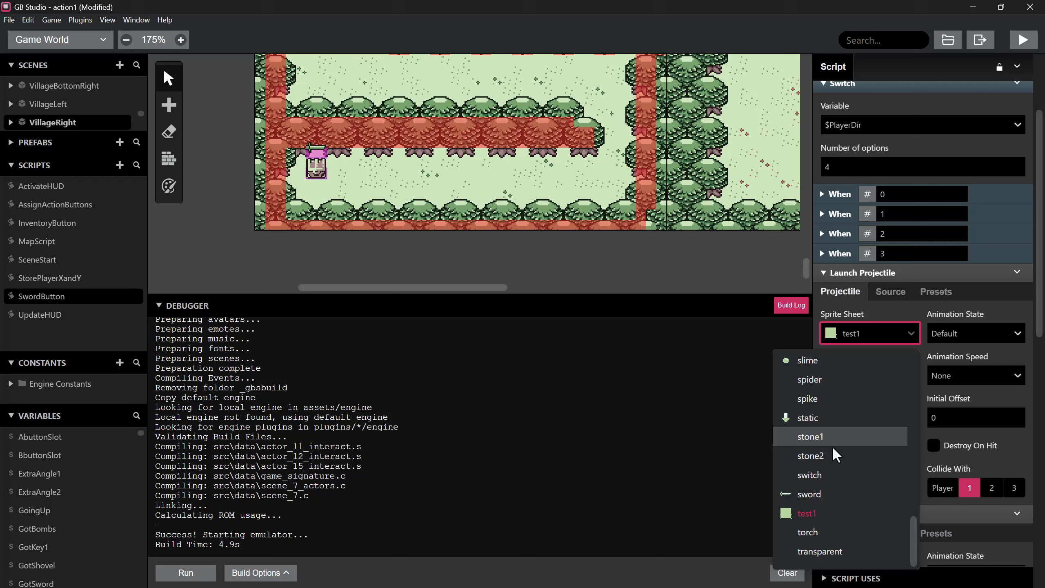
{"action": "left_click", "coordinate": [811, 551]}
{"action": "scroll", "coordinate": [876, 360], "scroll_direction": "up", "scroll_amount": 3}
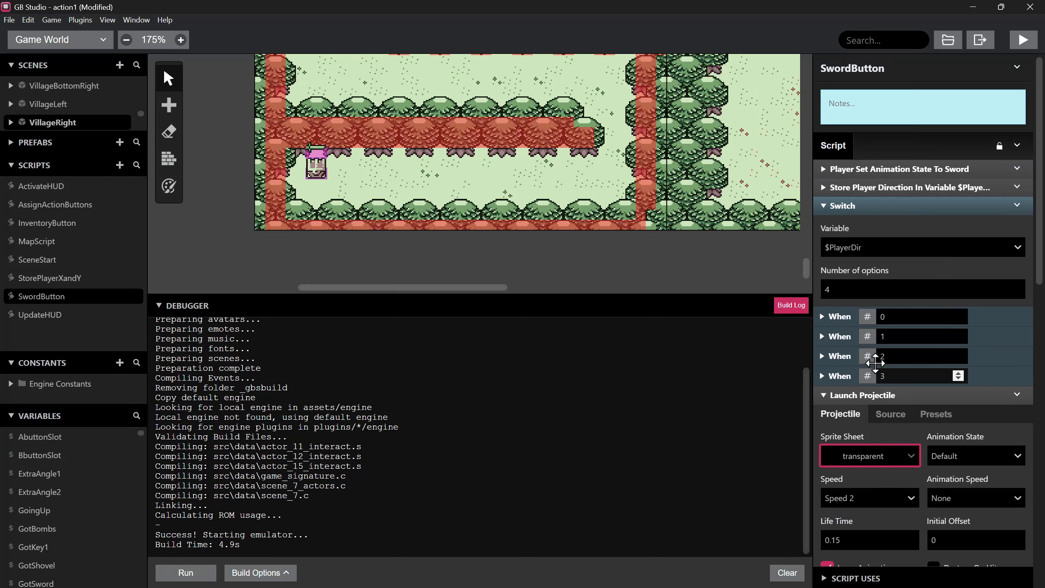
{"action": "left_click", "coordinate": [823, 397]}
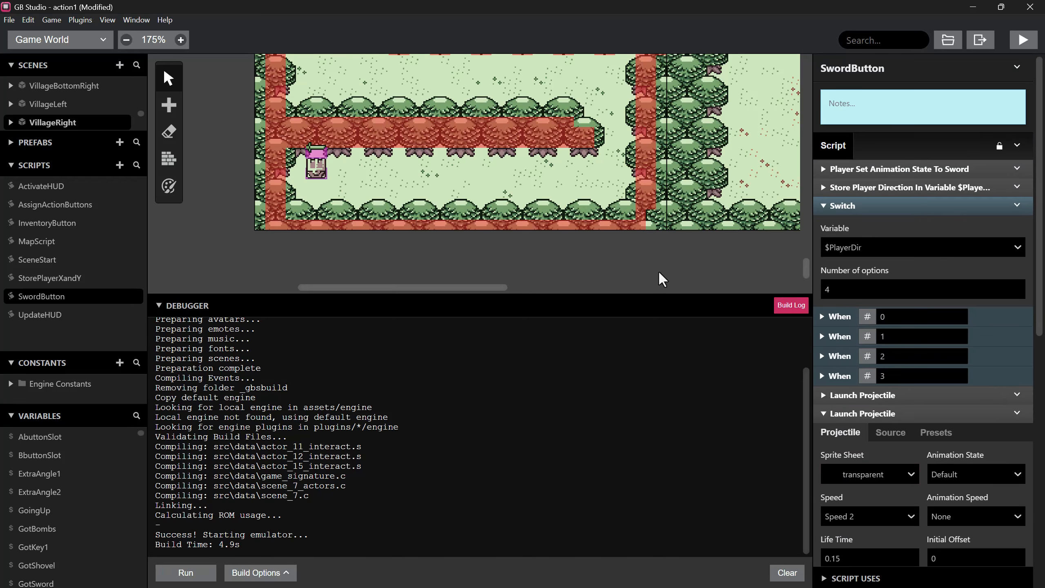
- Delete the $BbuttonSlot assignment and the AssignActionButtons script call from the VillageRight scene's On Init script
{"action": "left_click", "coordinate": [534, 171]}
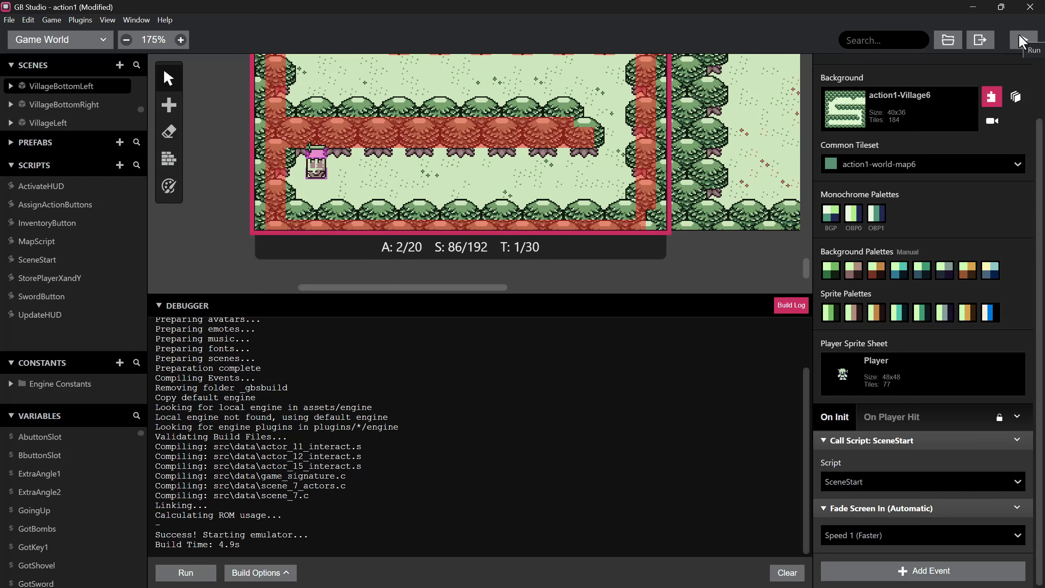
{"action": "scroll", "coordinate": [694, 142], "scroll_direction": "up", "scroll_amount": 5}
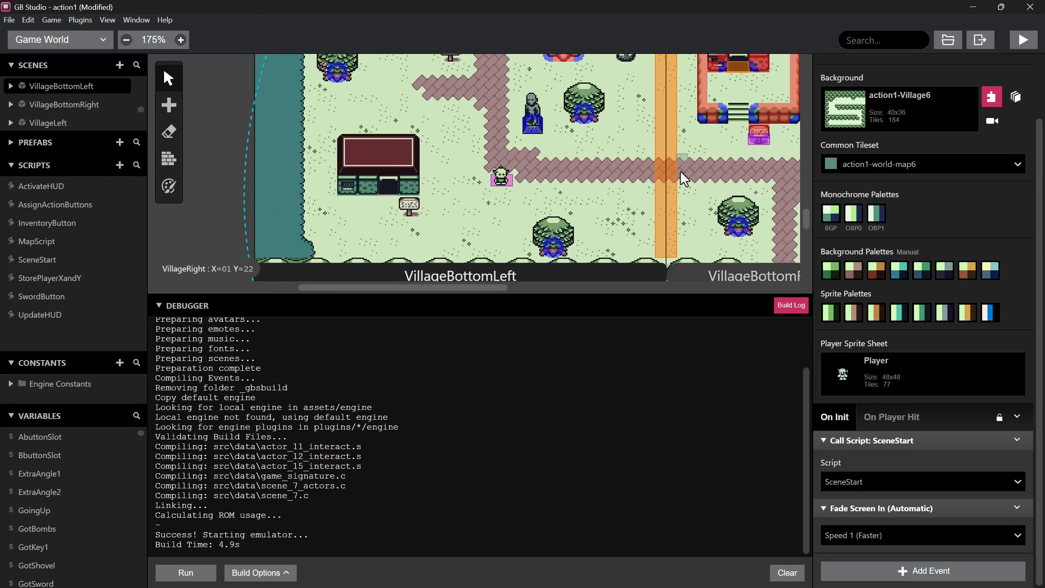
{"action": "left_click", "coordinate": [707, 172]}
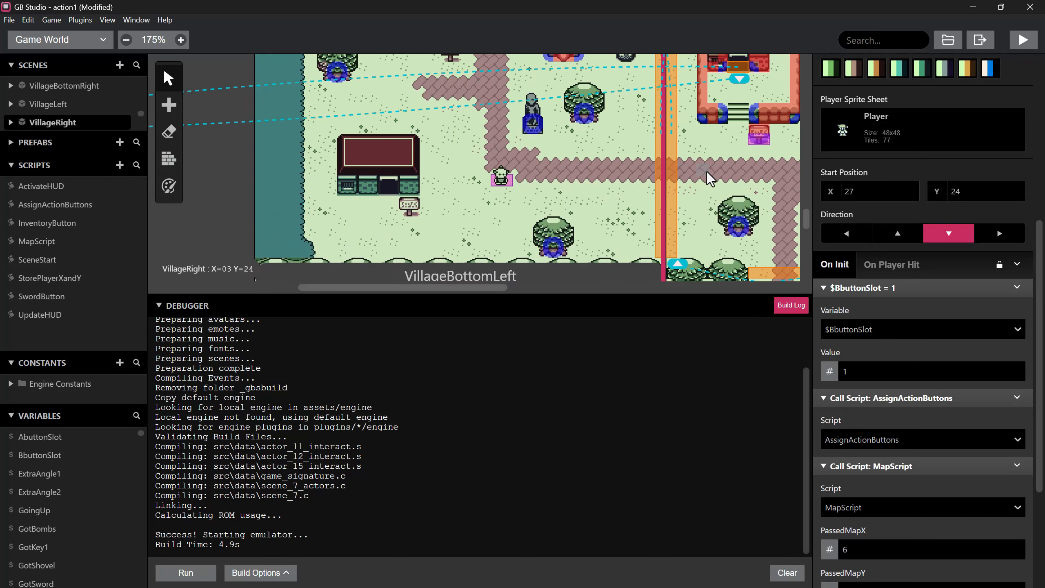
{"action": "left_click", "coordinate": [1017, 287]}
{"action": "left_click", "coordinate": [978, 420]}
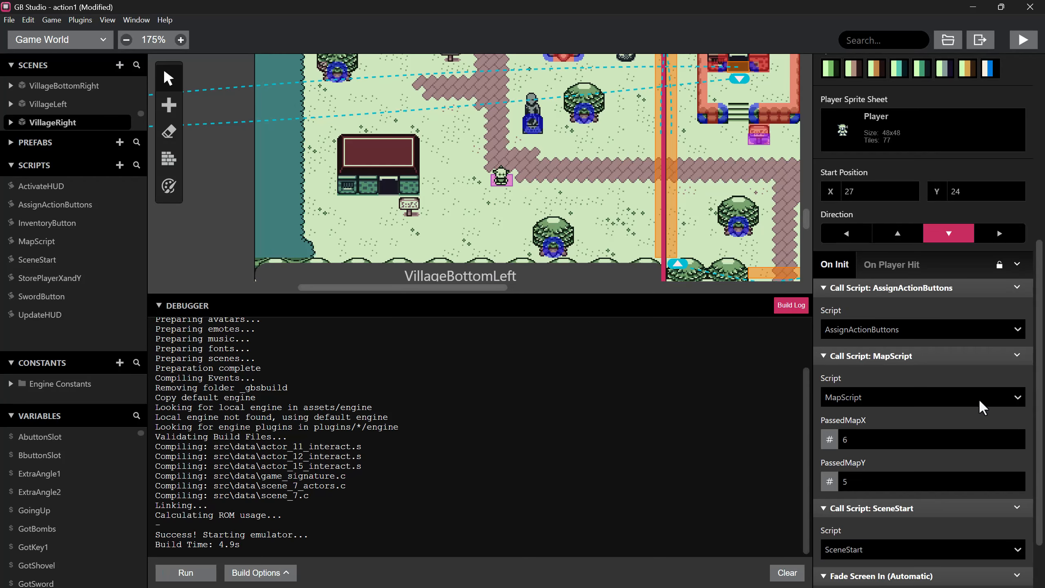
{"action": "left_click", "coordinate": [1017, 287]}
{"action": "left_click", "coordinate": [962, 438]}
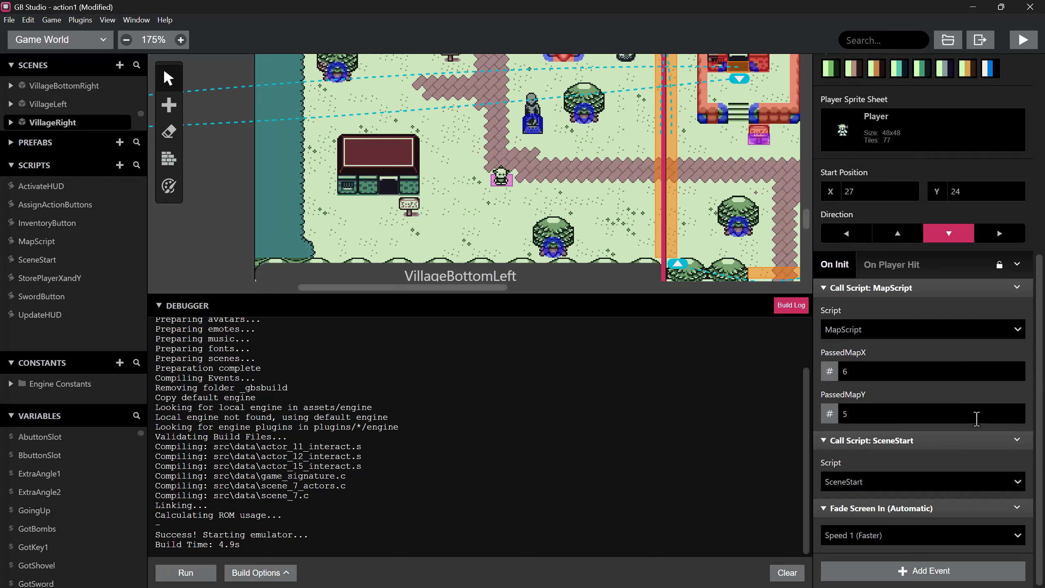